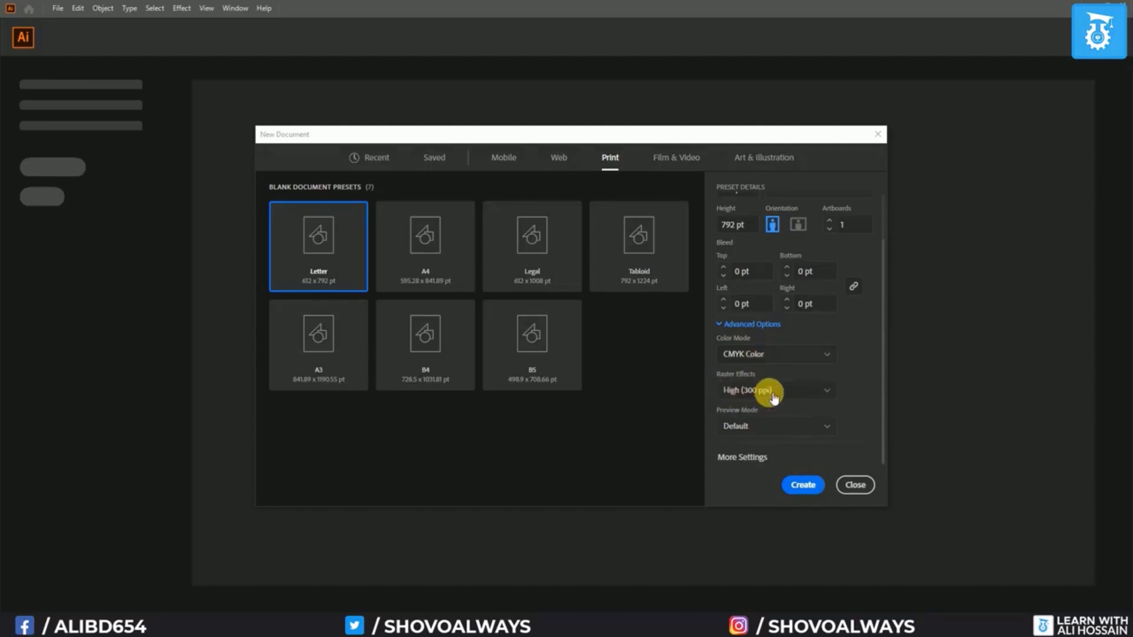
# Create the blank Letter CMYK document and apply the Essentials Classic workspace
pyautogui.click(803, 485)
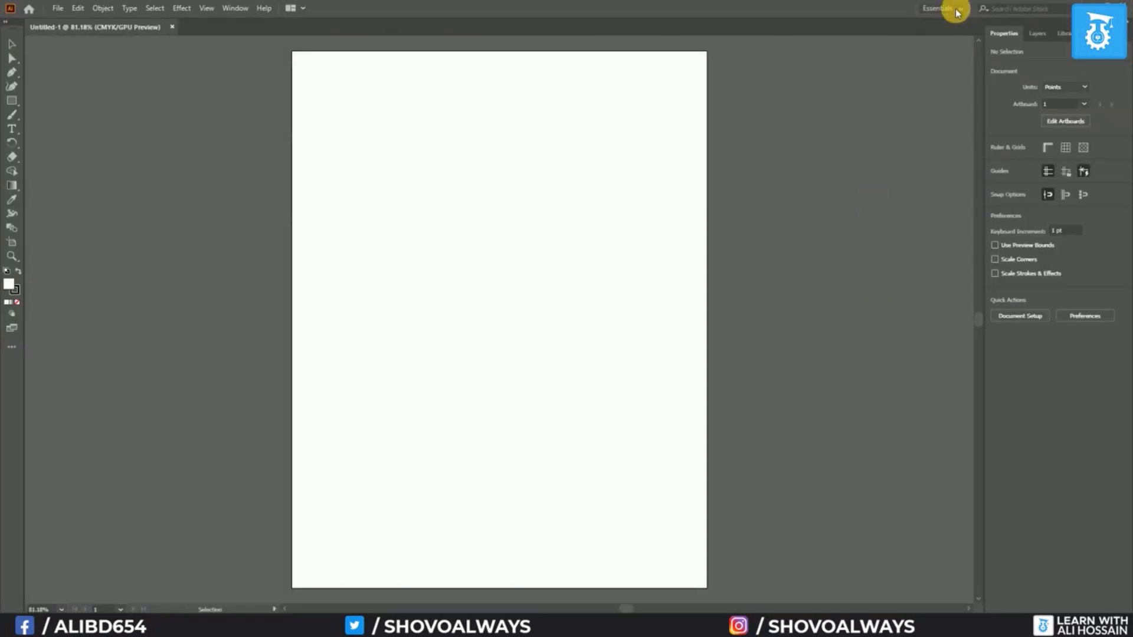
pyautogui.click(955, 9)
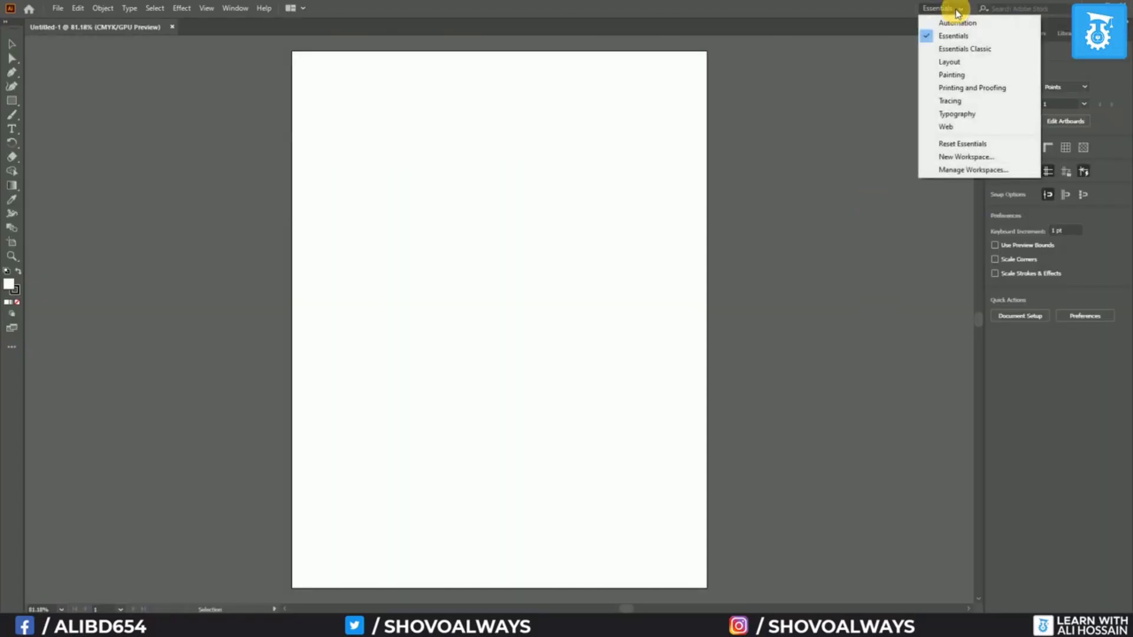
pyautogui.click(955, 50)
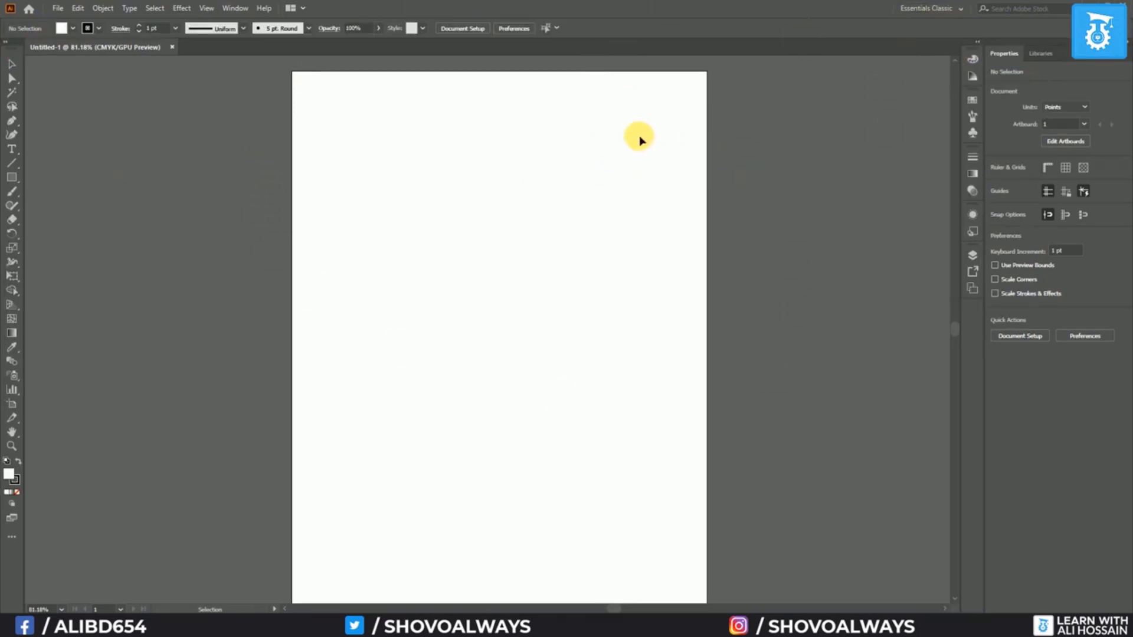
pyautogui.scroll(4, 460, 105)
pyautogui.scroll(-2, 460, 105)
pyautogui.moveTo(432, 102); pyautogui.dragTo(439, 290)
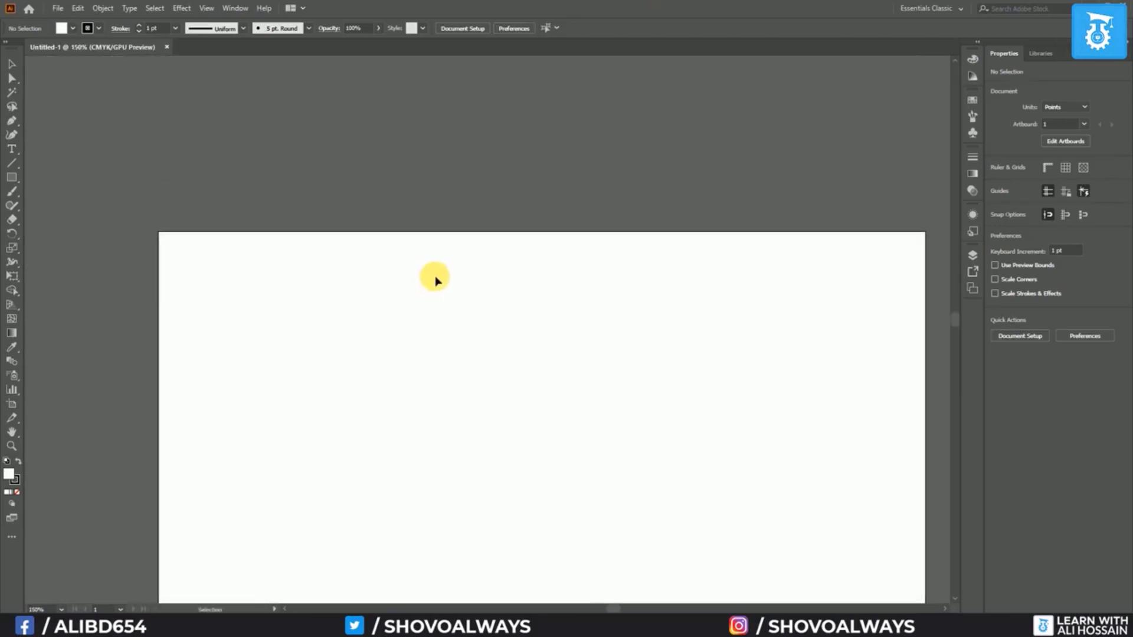
pyautogui.scroll(1, 437, 270)
pyautogui.click(12, 178)
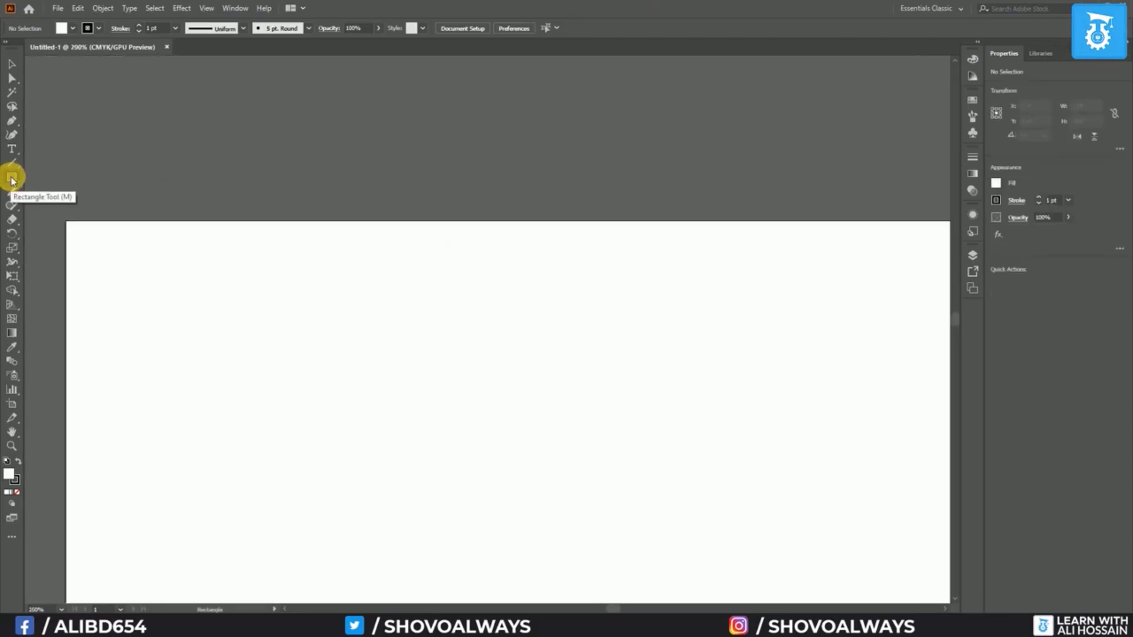
# Draw a stroke-free rectangle above the artboard and duplicate it into a row of three
pyautogui.click(99, 29)
pyautogui.click(15, 50)
pyautogui.moveTo(165, 109)
pyautogui.mouseDown()
pyautogui.moveTo(268, 191)
pyautogui.moveTo(293, 190)
pyautogui.mouseUp()
pyautogui.click(12, 63)
pyautogui.keyDown('alt'); pyautogui.moveTo(229, 158); pyautogui.dragTo(389, 158); pyautogui.keyUp('alt')
pyautogui.hotkey('ctrl', 'd')
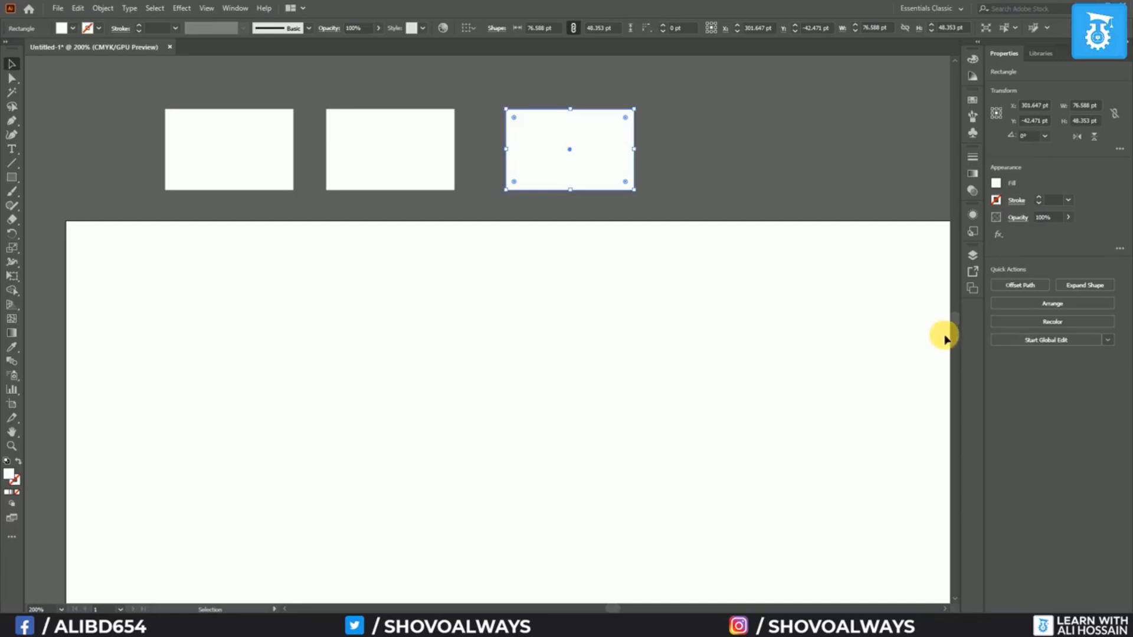
# Fill the first rectangle orange and the second red-orange #EC3521
pyautogui.click(230, 143)
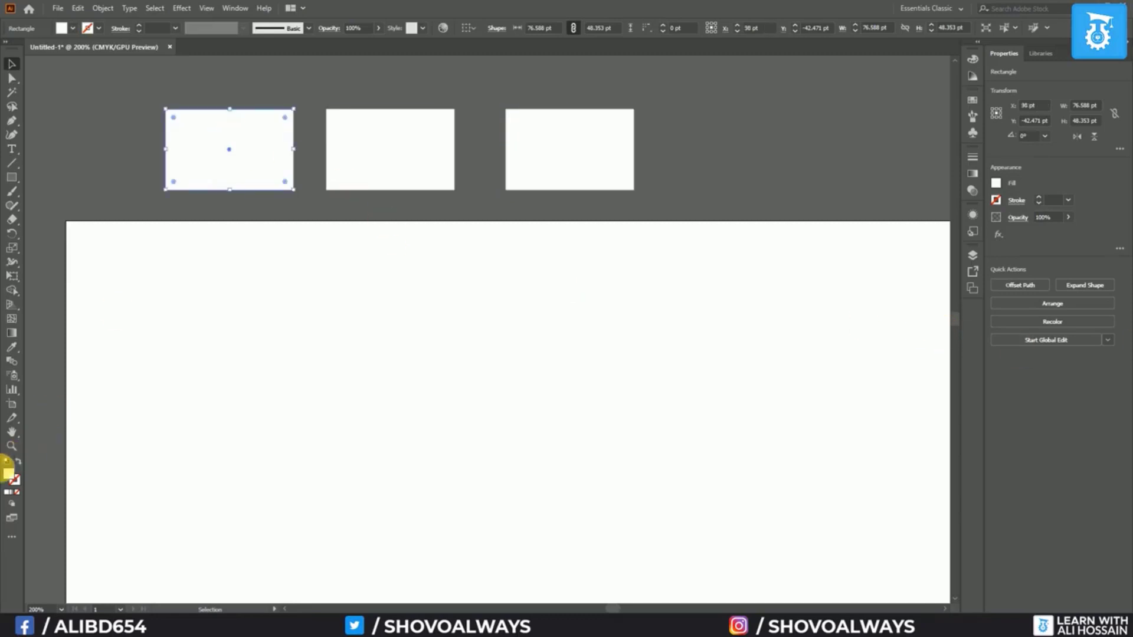
pyautogui.doubleClick(10, 474)
pyautogui.click(563, 264)
pyautogui.click(684, 244)
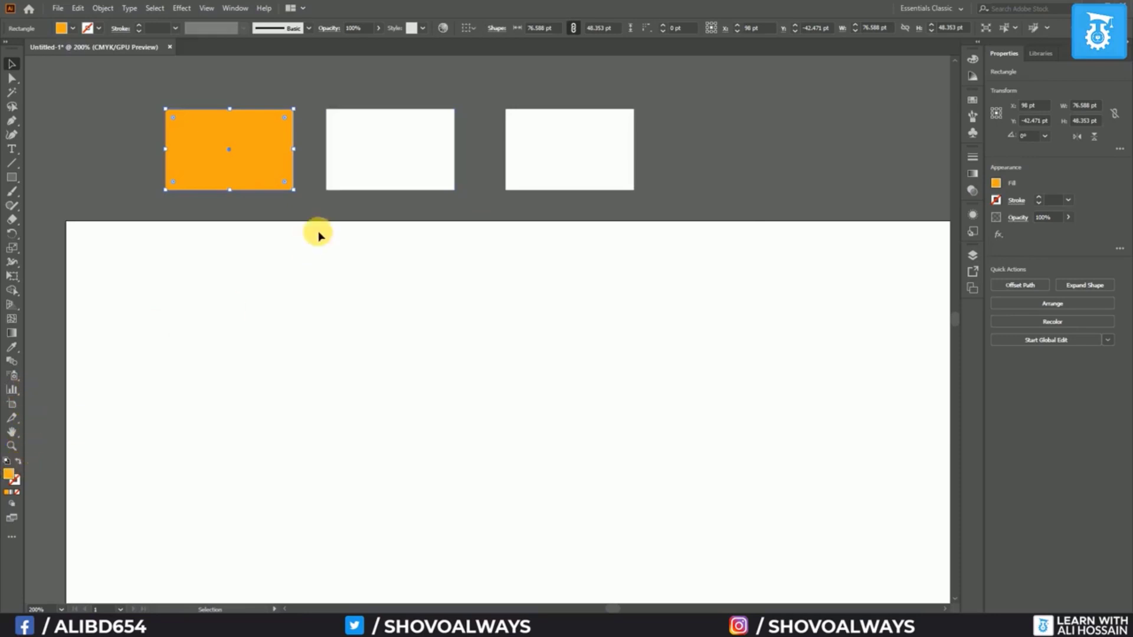
pyautogui.click(353, 179)
pyautogui.doubleClick(10, 473)
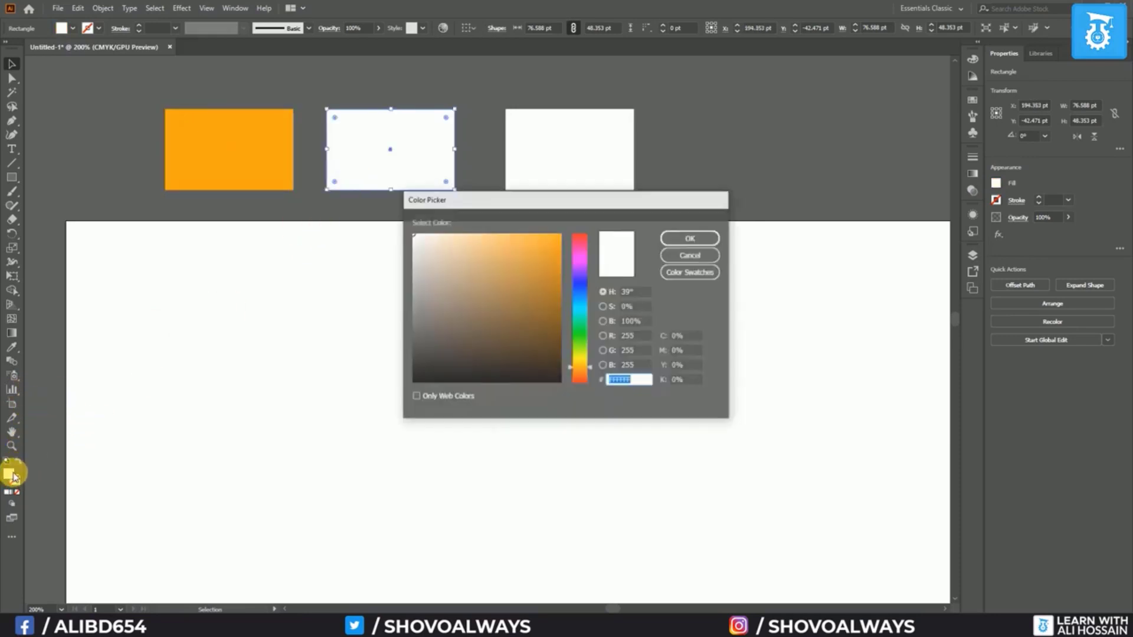
pyautogui.write('EC3521')
pyautogui.click(689, 238)
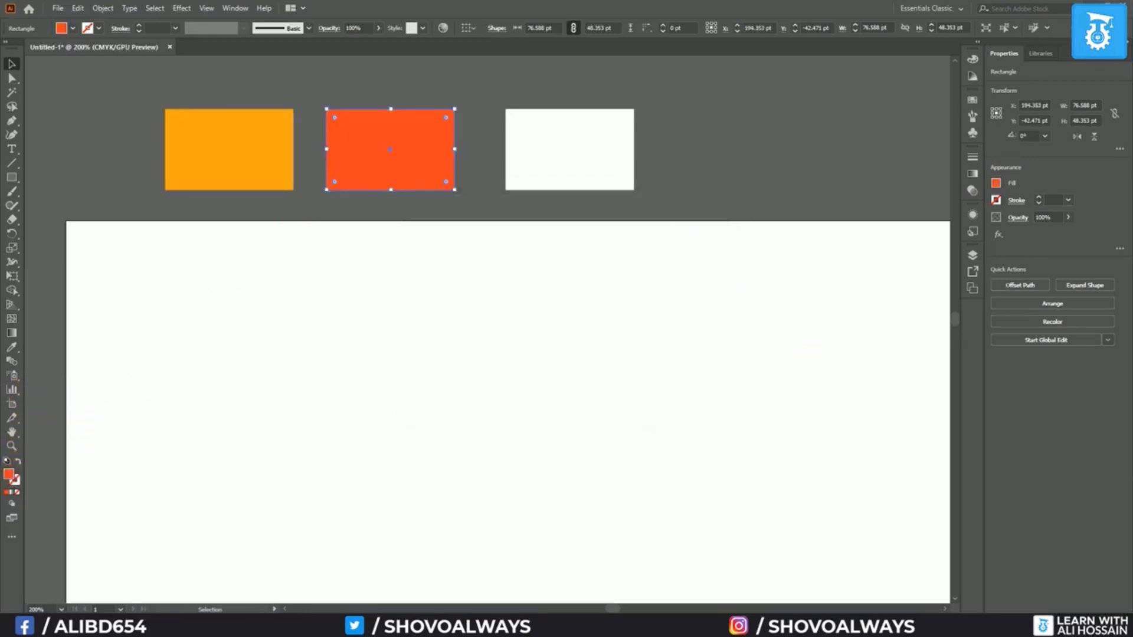
pyautogui.click(620, 164)
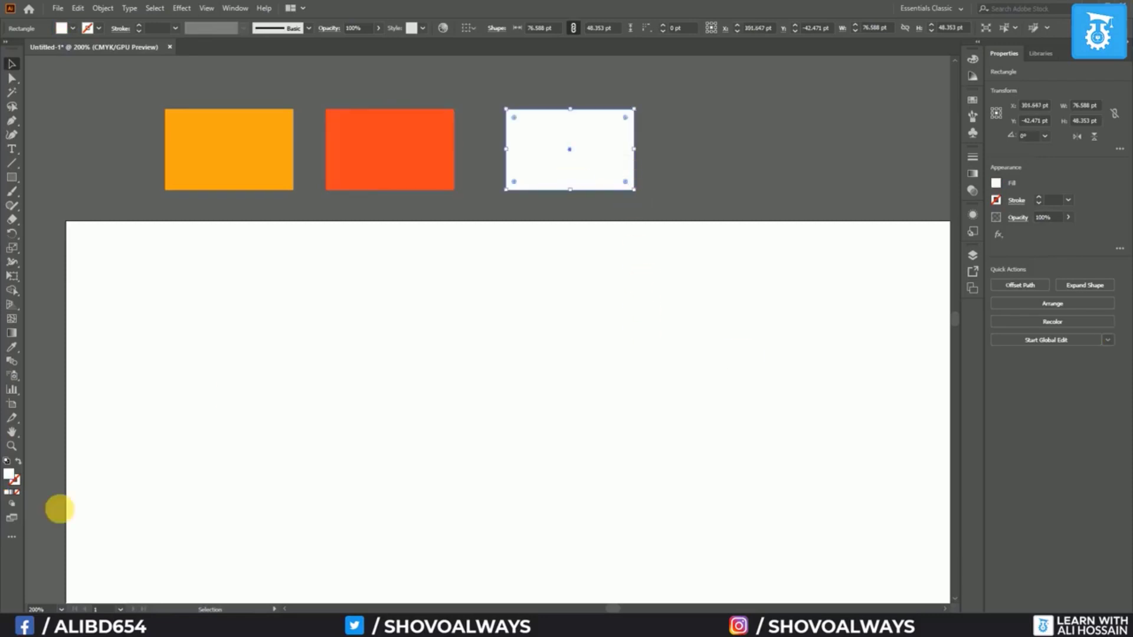
pyautogui.click(222, 207)
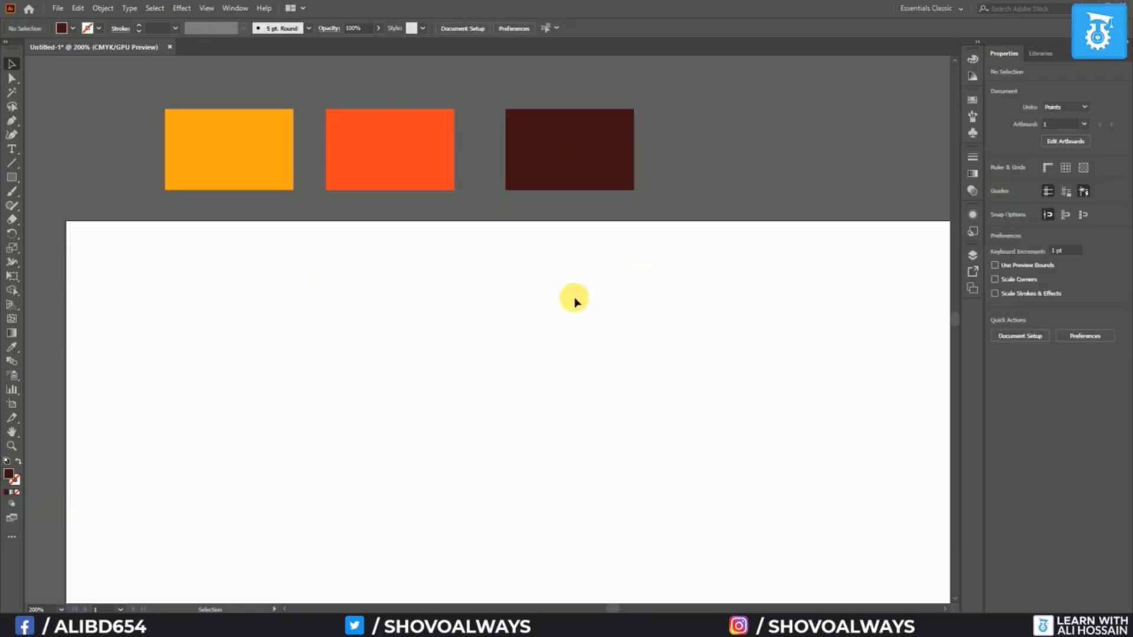
# Nudge the dark brown swatch left and draw a dark brown circle on the artboard
pyautogui.moveTo(534, 162); pyautogui.dragTo(512, 170)
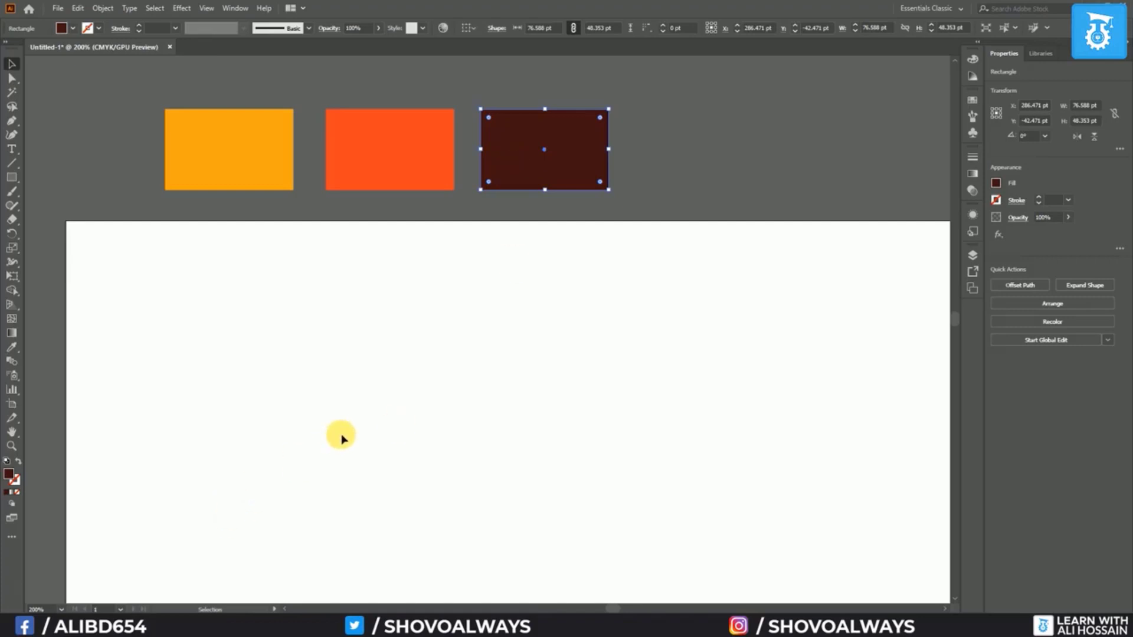
pyautogui.scroll(-2, 339, 435)
pyautogui.scroll(2, 346, 418)
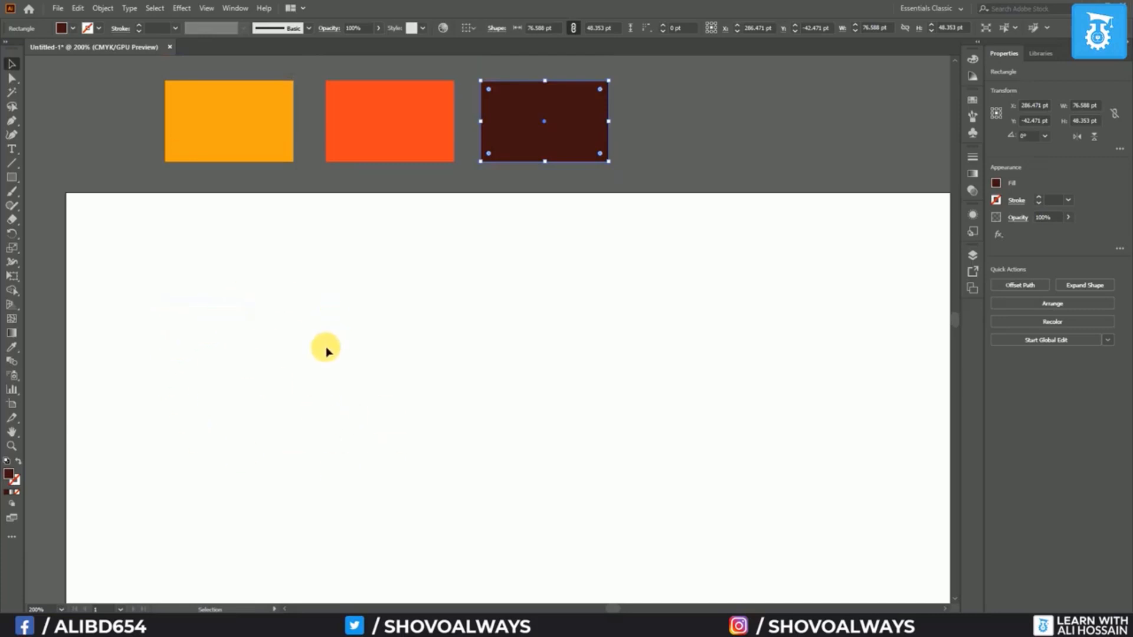
pyautogui.moveTo(12, 177); pyautogui.dragTo(59, 206)
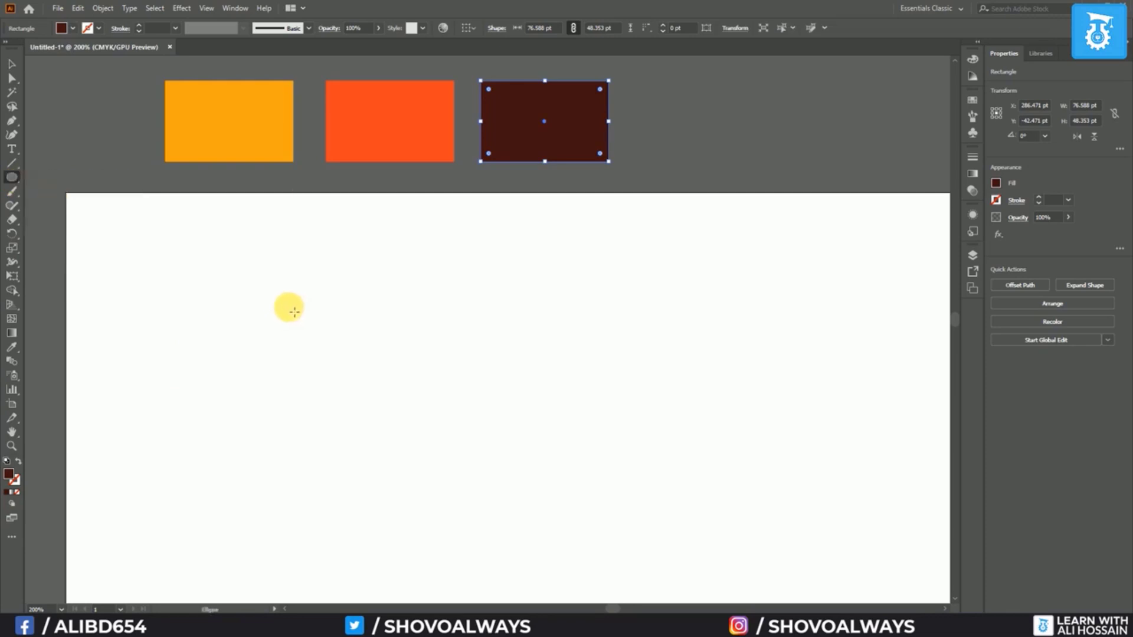
pyautogui.moveTo(249, 298); pyautogui.dragTo(384, 435)
# Draw a horizontal line across the circle and divide the circle along it with Pathfinder
pyautogui.click(13, 164)
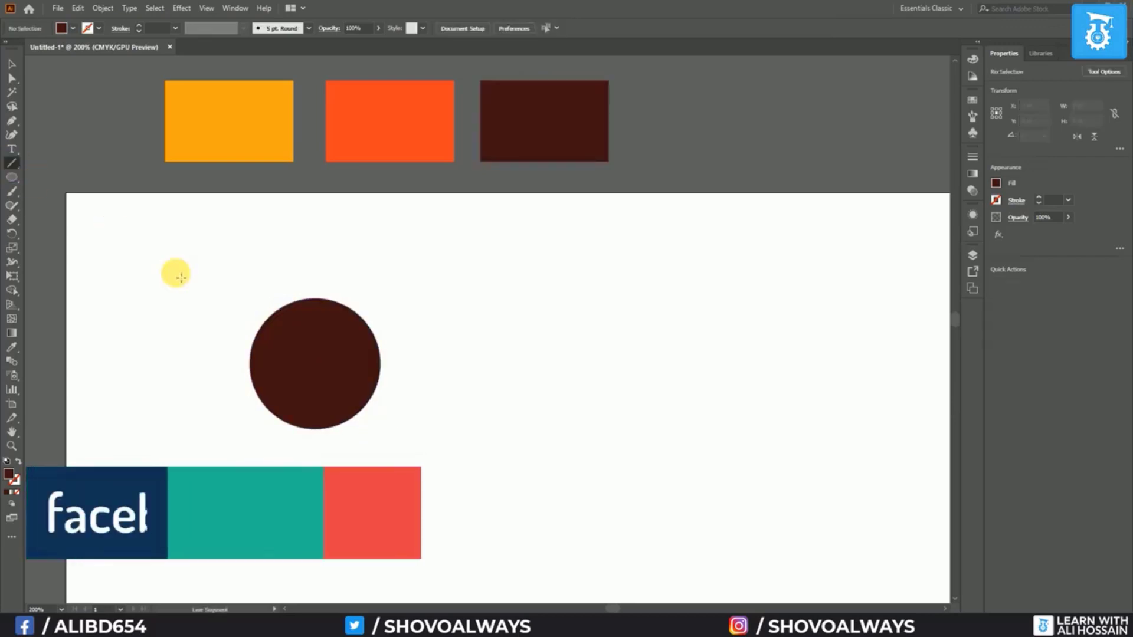
pyautogui.moveTo(243, 370); pyautogui.dragTo(438, 375)
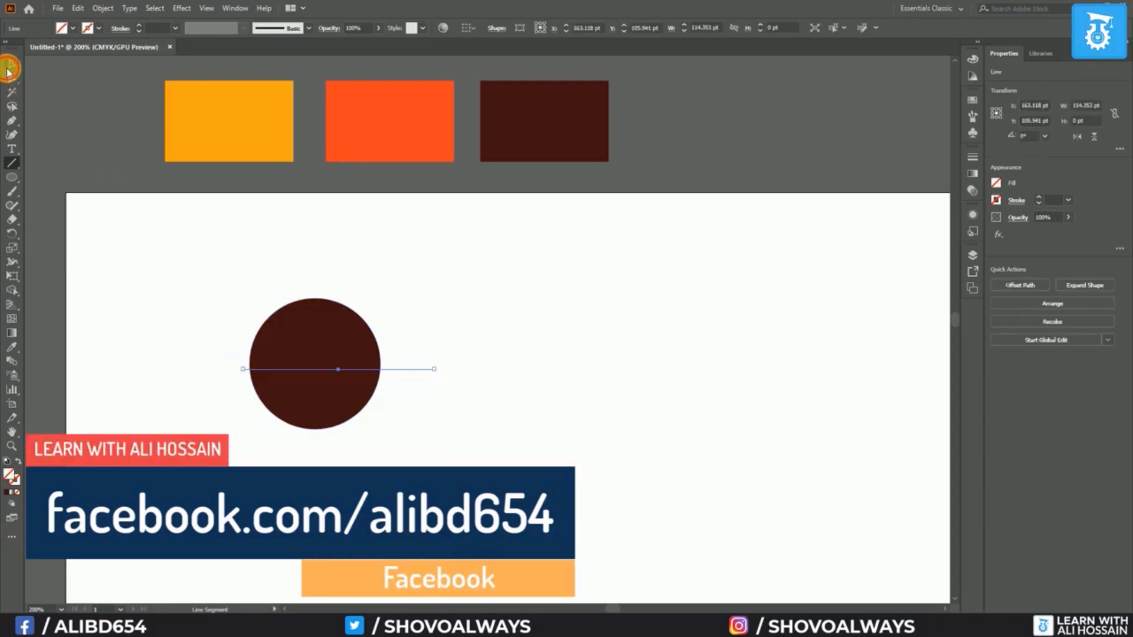
pyautogui.click(10, 66)
pyautogui.moveTo(197, 264); pyautogui.dragTo(435, 470)
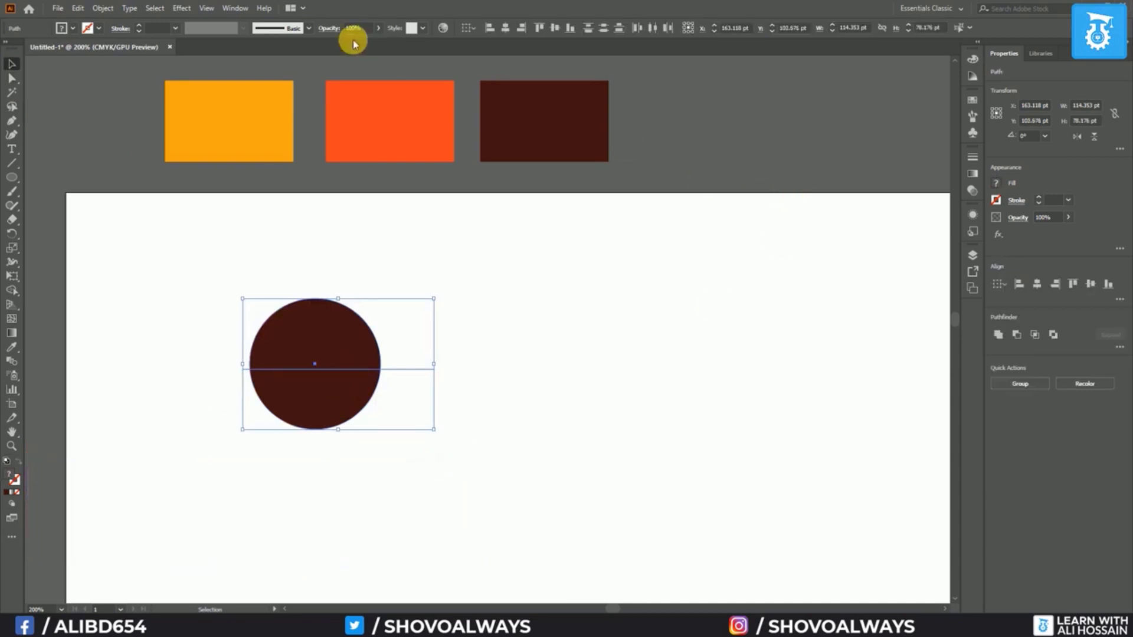
pyautogui.click(224, 11)
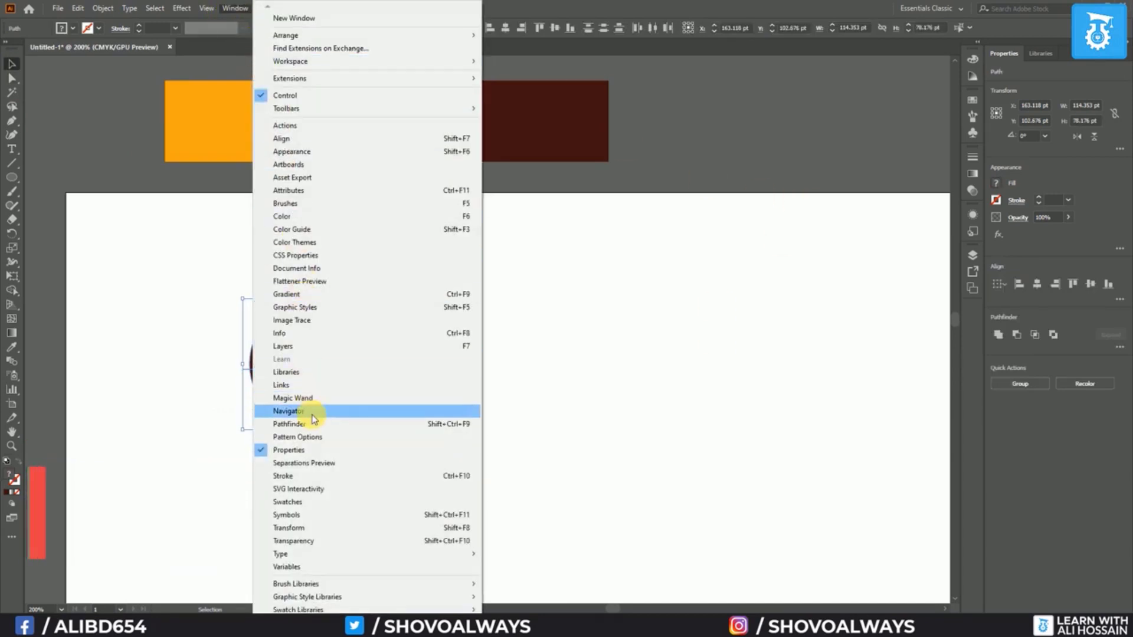
pyautogui.click(289, 424)
pyautogui.moveTo(523, 76); pyautogui.dragTo(972, 313)
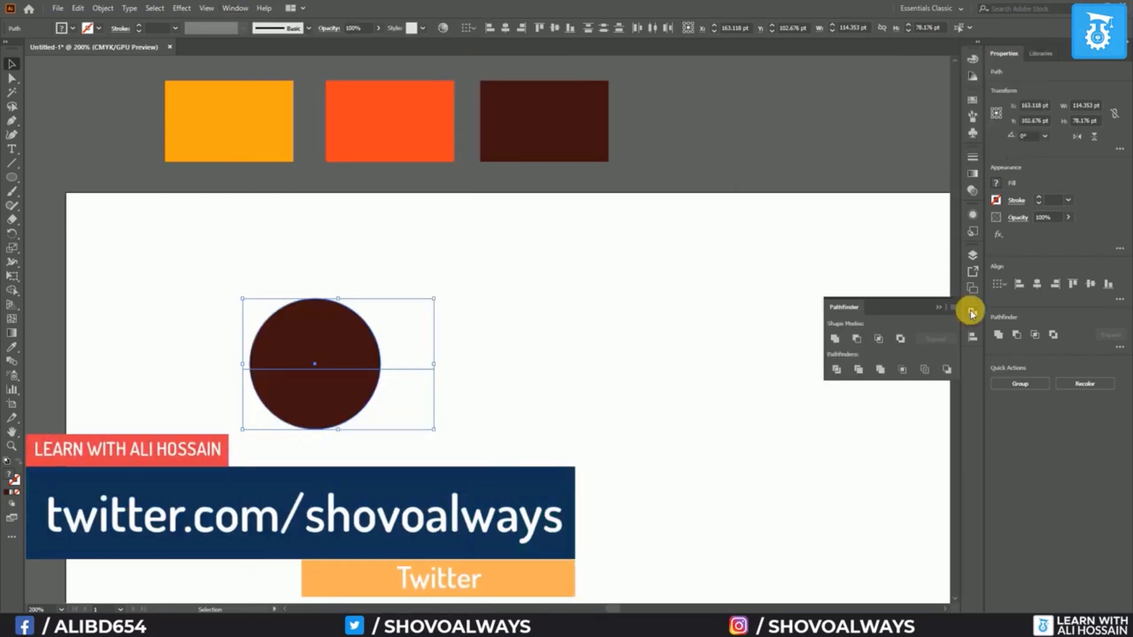
pyautogui.click(838, 370)
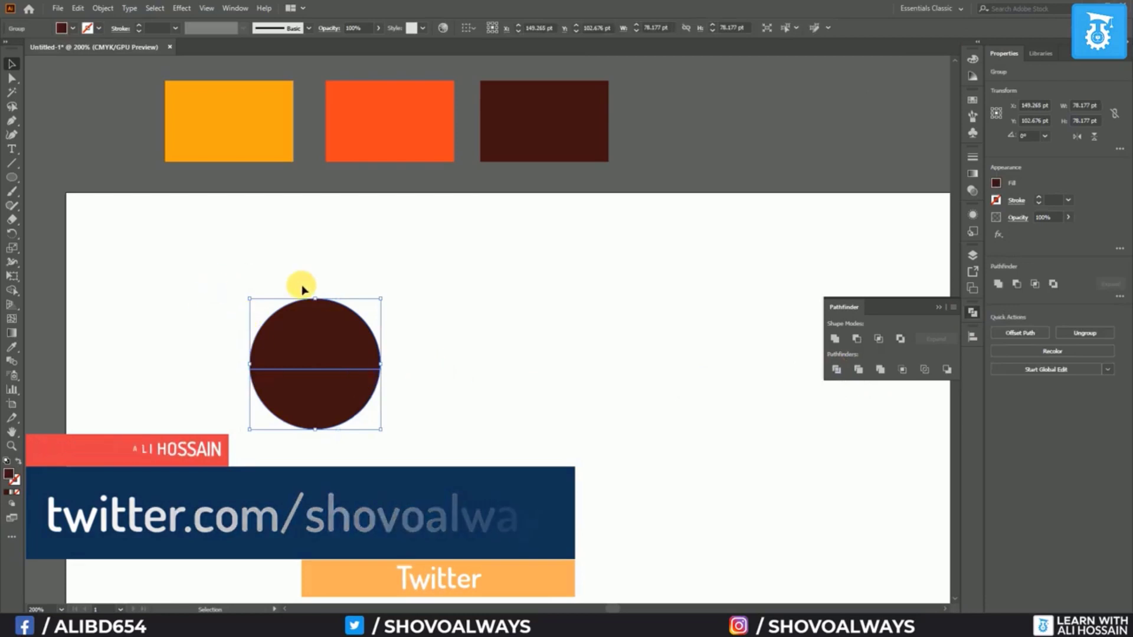
# Ungroup the divided circle and delete its bottom half, keeping the top dome
pyautogui.click(208, 384)
pyautogui.click(291, 390)
pyautogui.rightClick(291, 390)
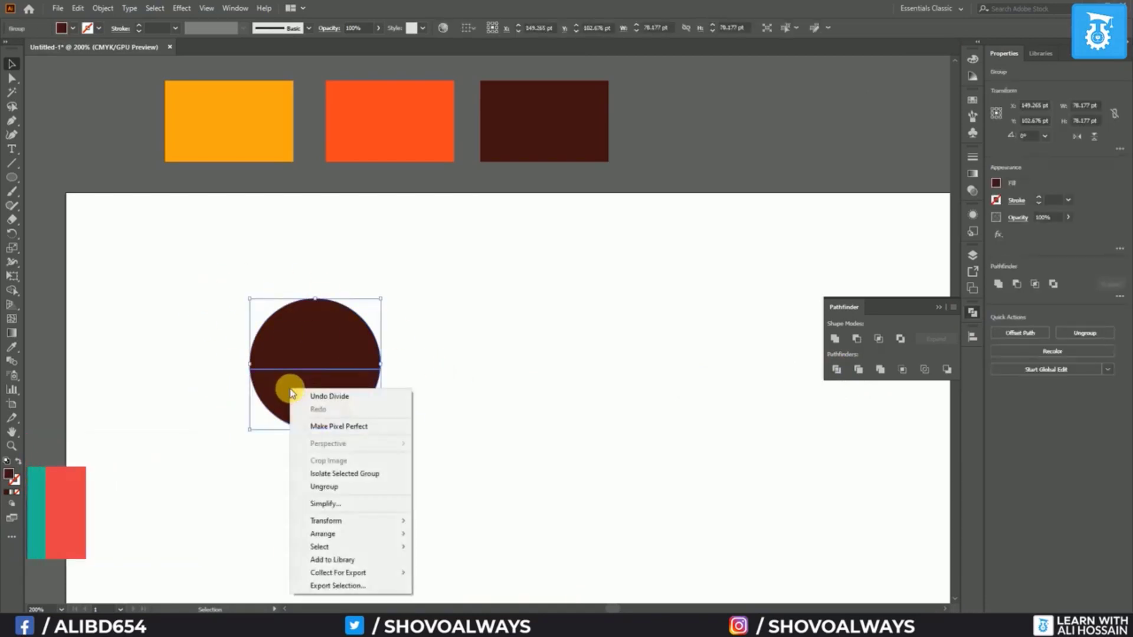
pyautogui.click(331, 488)
pyautogui.click(295, 476)
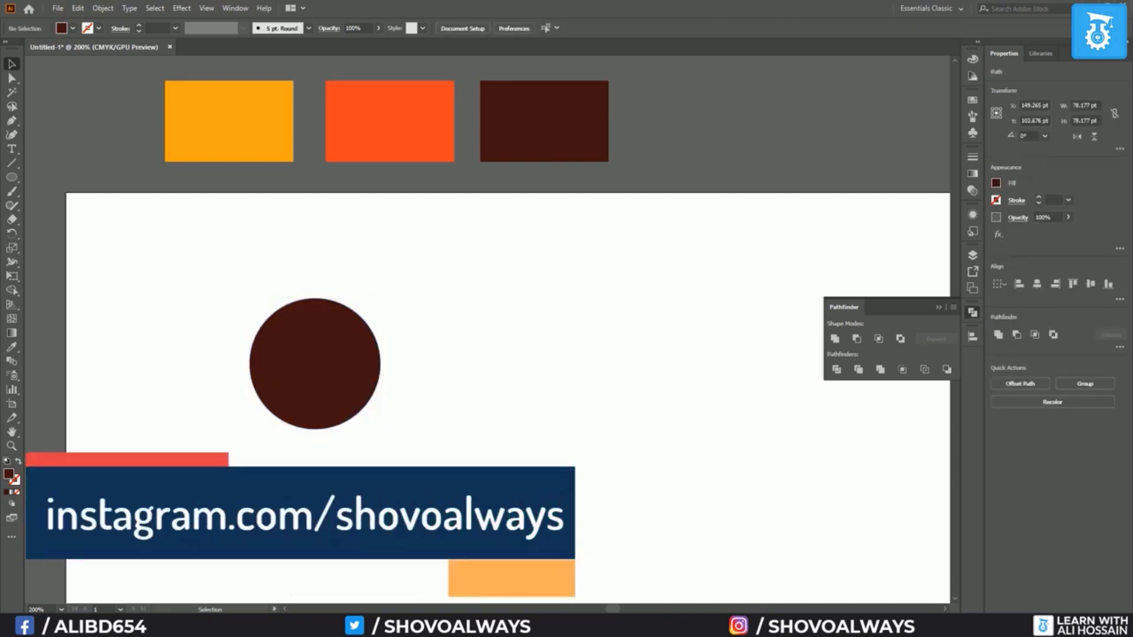
pyautogui.click(294, 357)
pyautogui.click(296, 386)
pyautogui.click(296, 344)
pyautogui.click(312, 409)
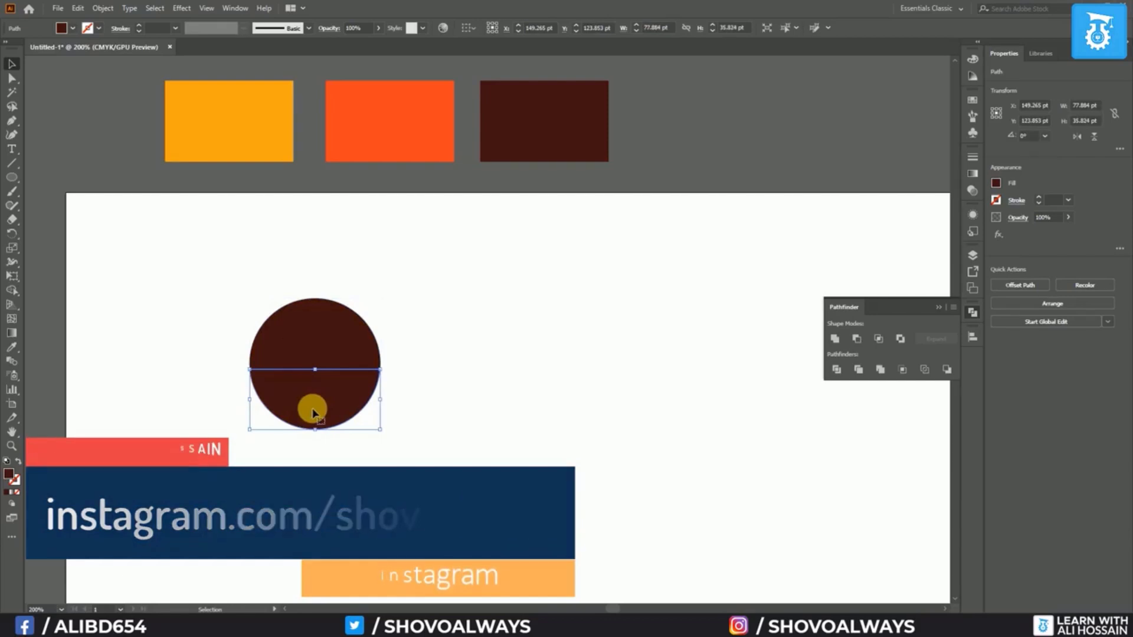
pyautogui.press('Delete')
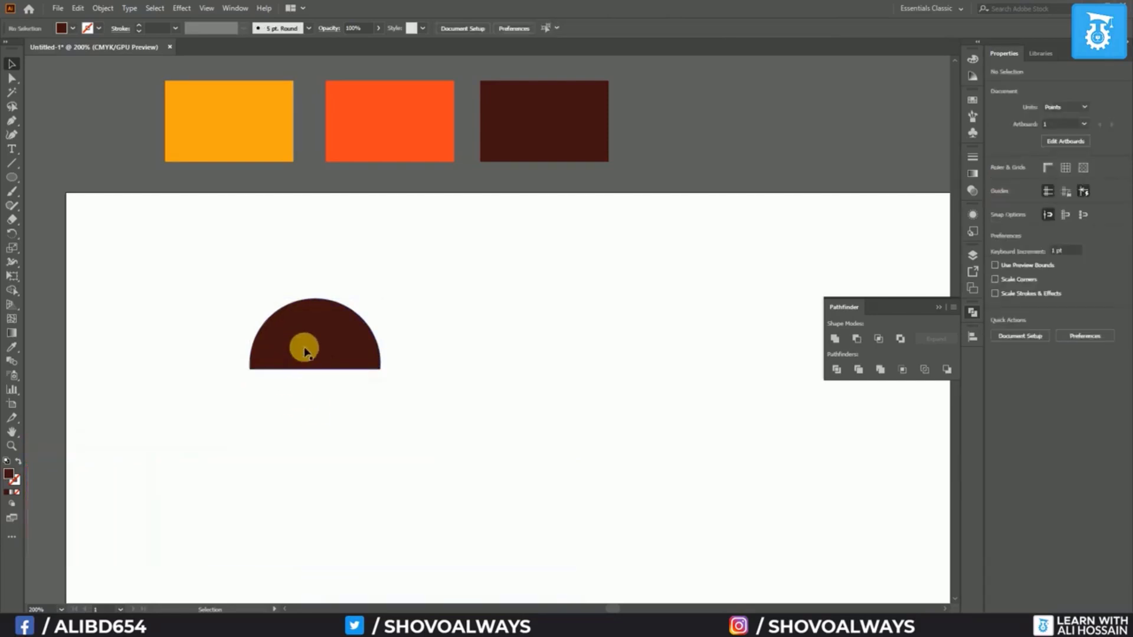
pyautogui.scroll(3, 224, 369)
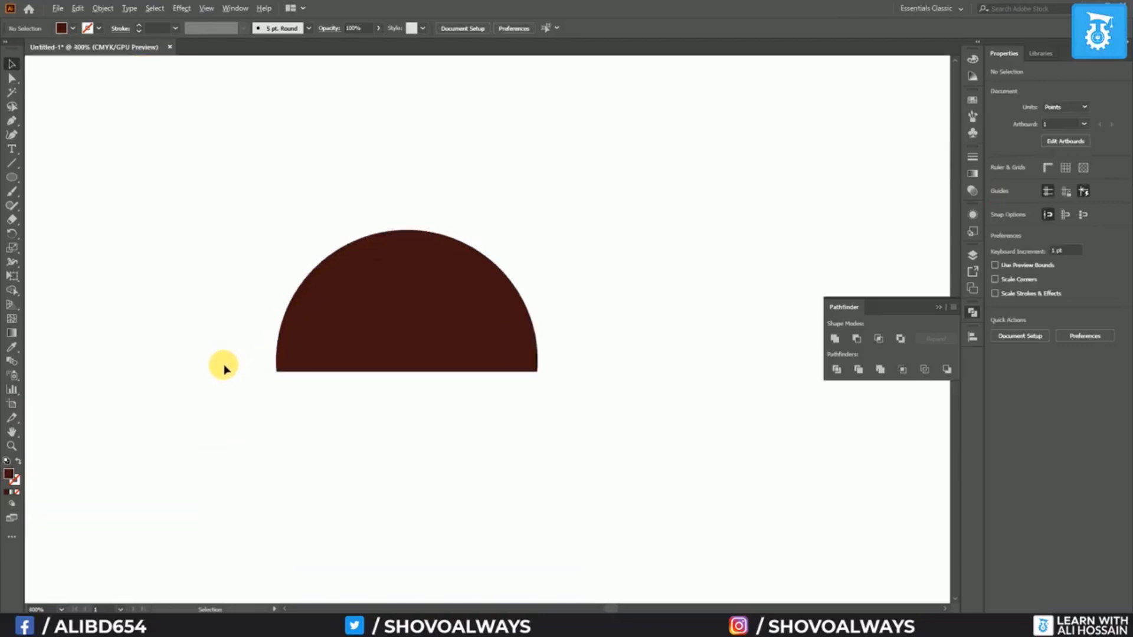
pyautogui.click(543, 319)
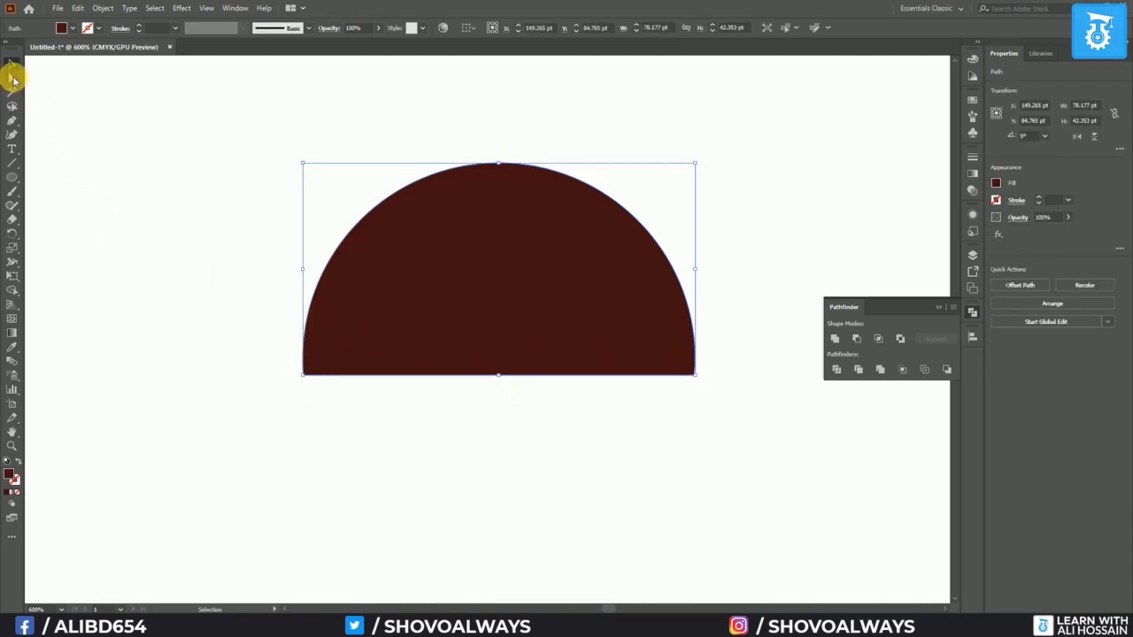
pyautogui.click(12, 80)
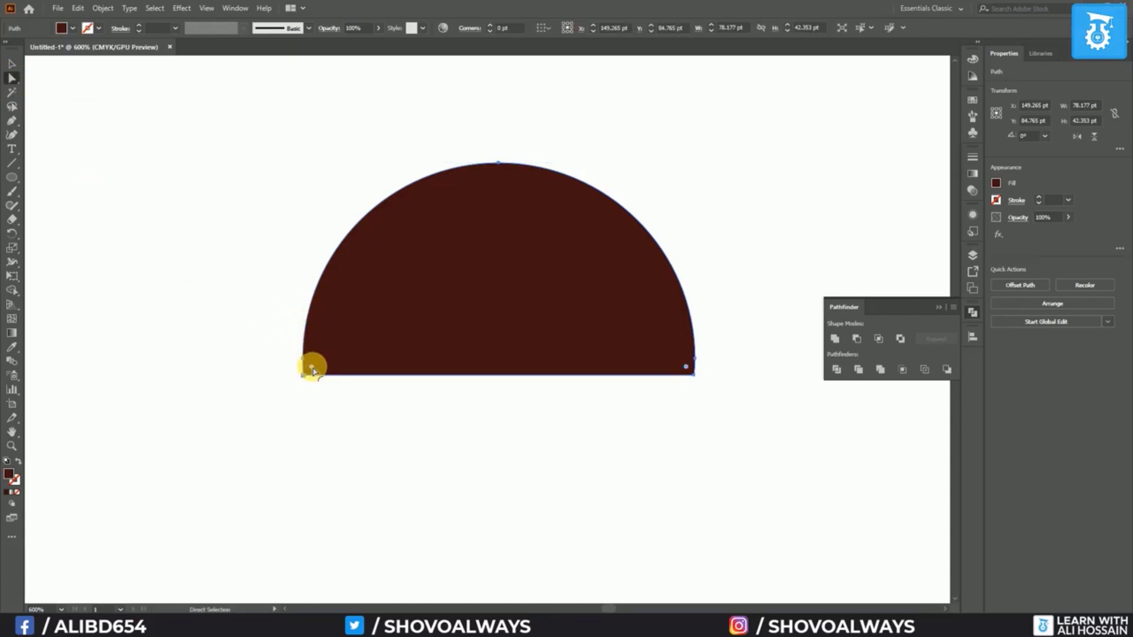
pyautogui.moveTo(317, 369); pyautogui.dragTo(325, 363)
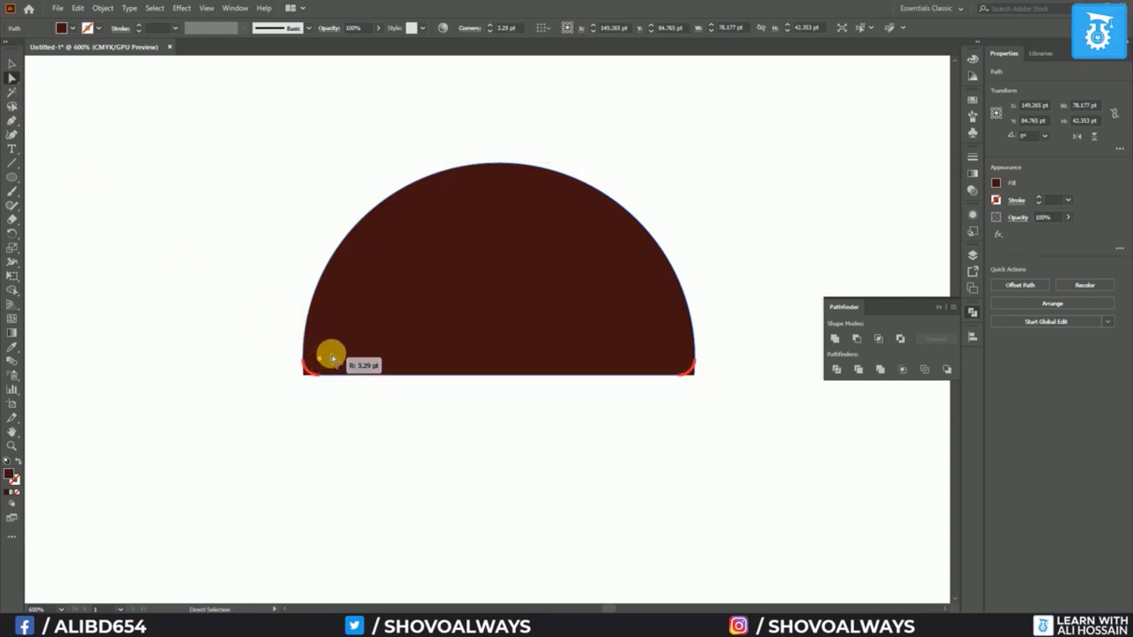
pyautogui.click(337, 413)
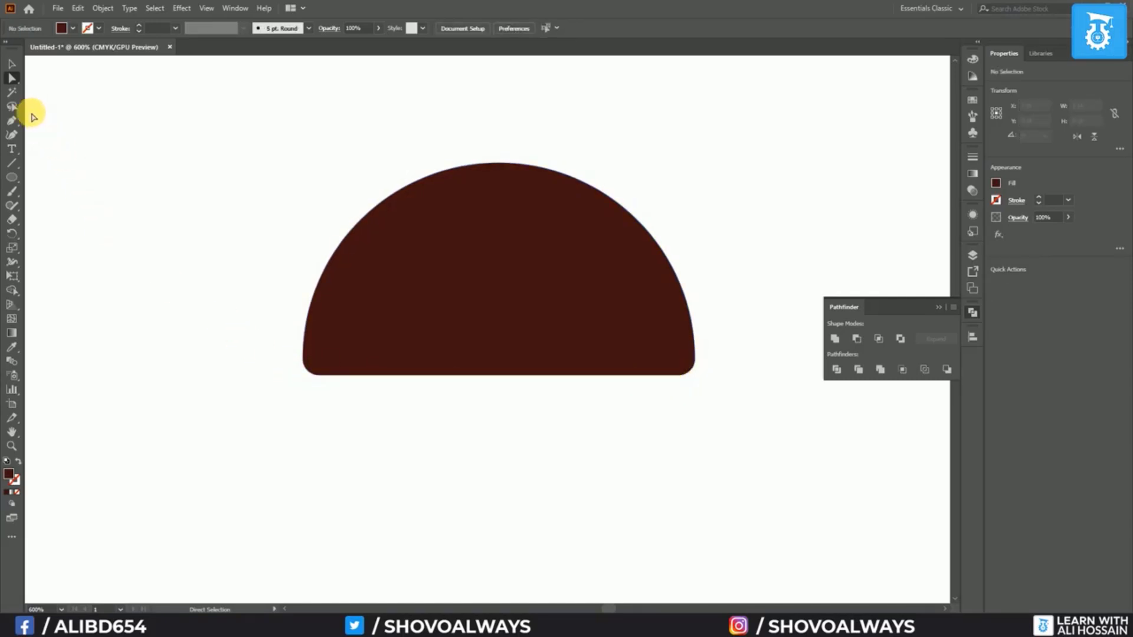
# Draw a thin rounded bar under the dome, copy it downward, and make the bottom bar thicker
pyautogui.moveTo(15, 176); pyautogui.dragTo(67, 192)
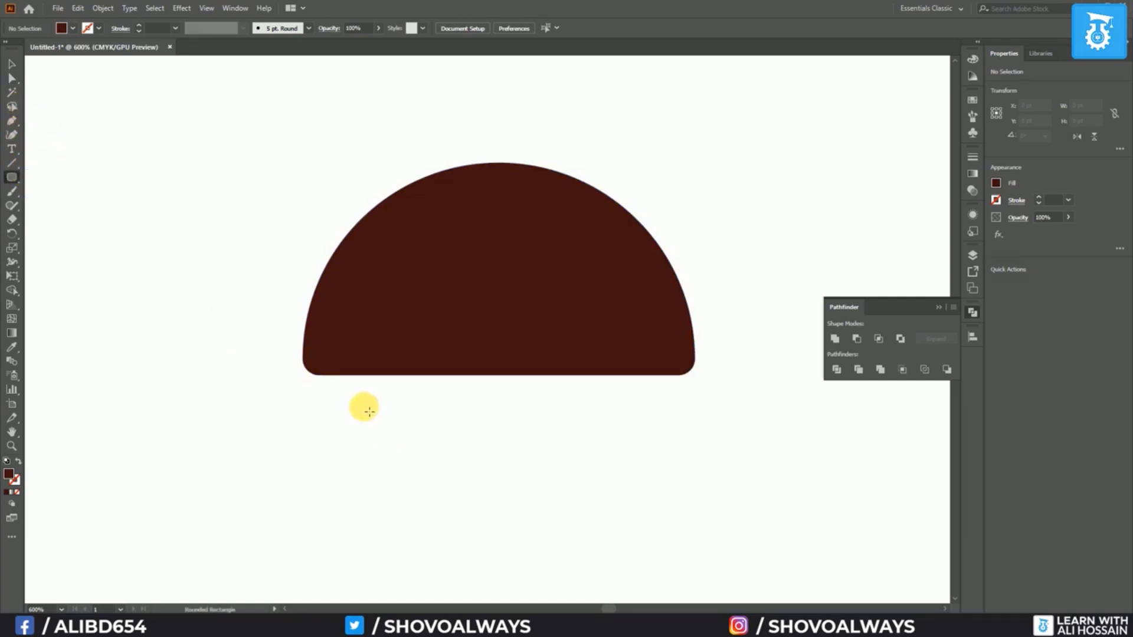
pyautogui.moveTo(305, 389); pyautogui.dragTo(698, 409)
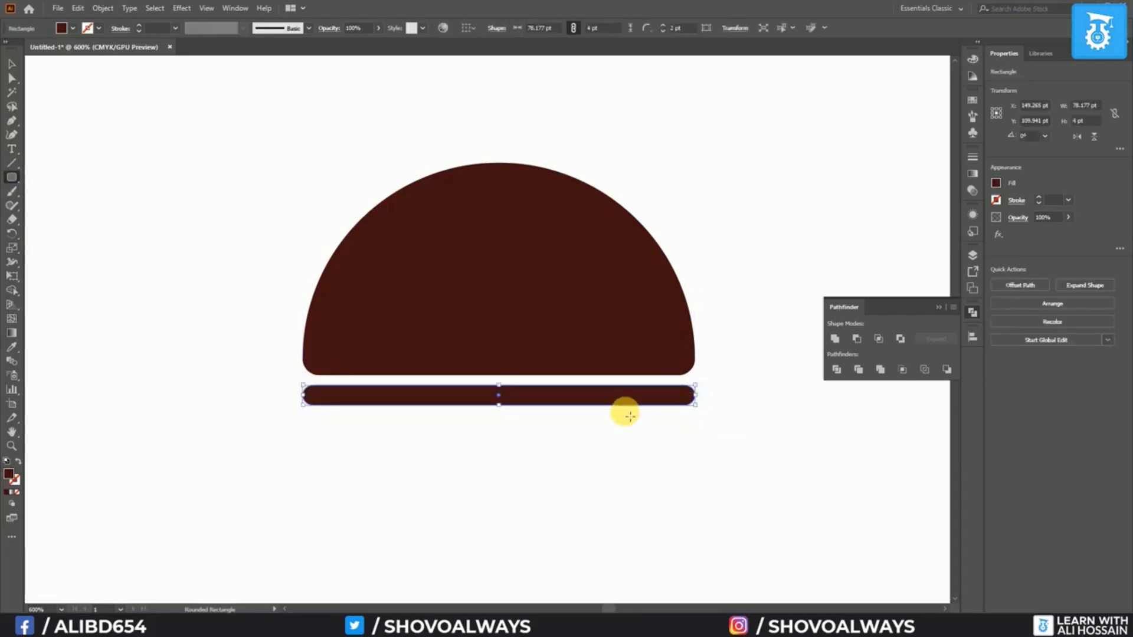
pyautogui.click(12, 66)
pyautogui.moveTo(417, 405); pyautogui.dragTo(416, 451)
pyautogui.click(248, 404)
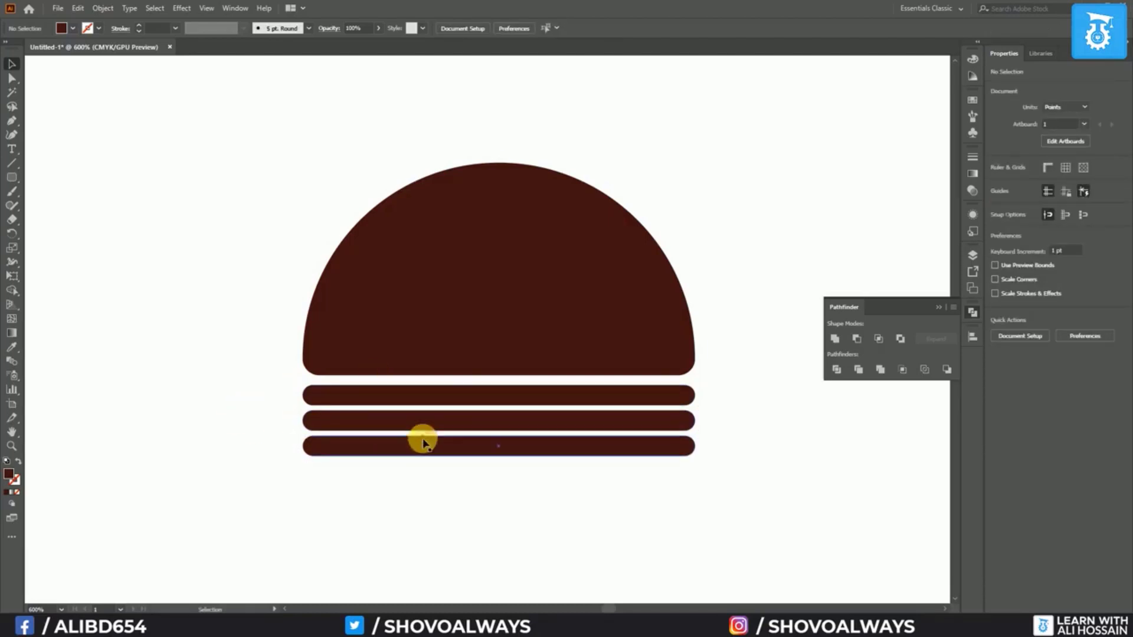
pyautogui.click(444, 450)
pyautogui.moveTo(499, 457); pyautogui.dragTo(500, 465)
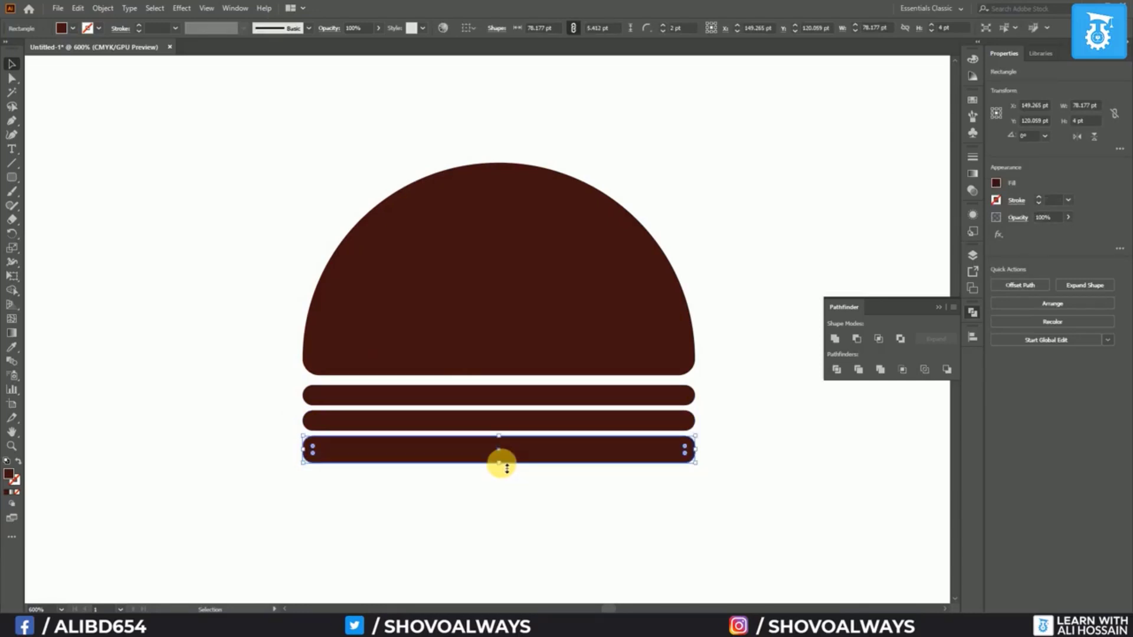
pyautogui.click(350, 486)
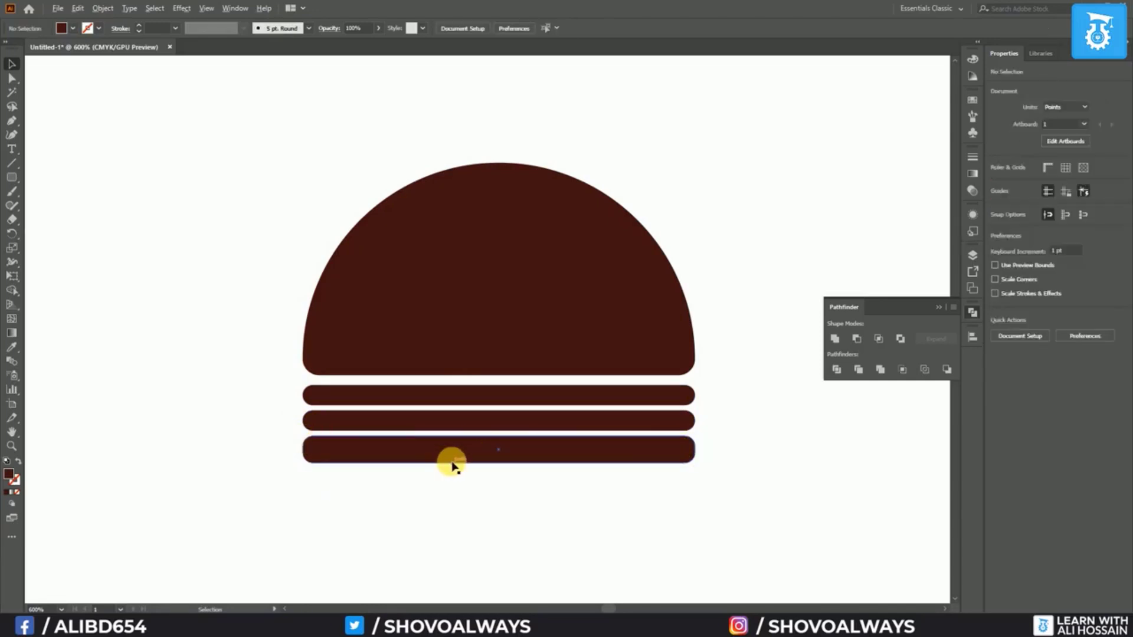
pyautogui.scroll(2, 450, 460)
# Drag the bottom bar's top corner widgets to 0 pt so only its bottom corners stay rounded
pyautogui.moveTo(621, 495); pyautogui.dragTo(568, 503)
pyautogui.click(929, 308)
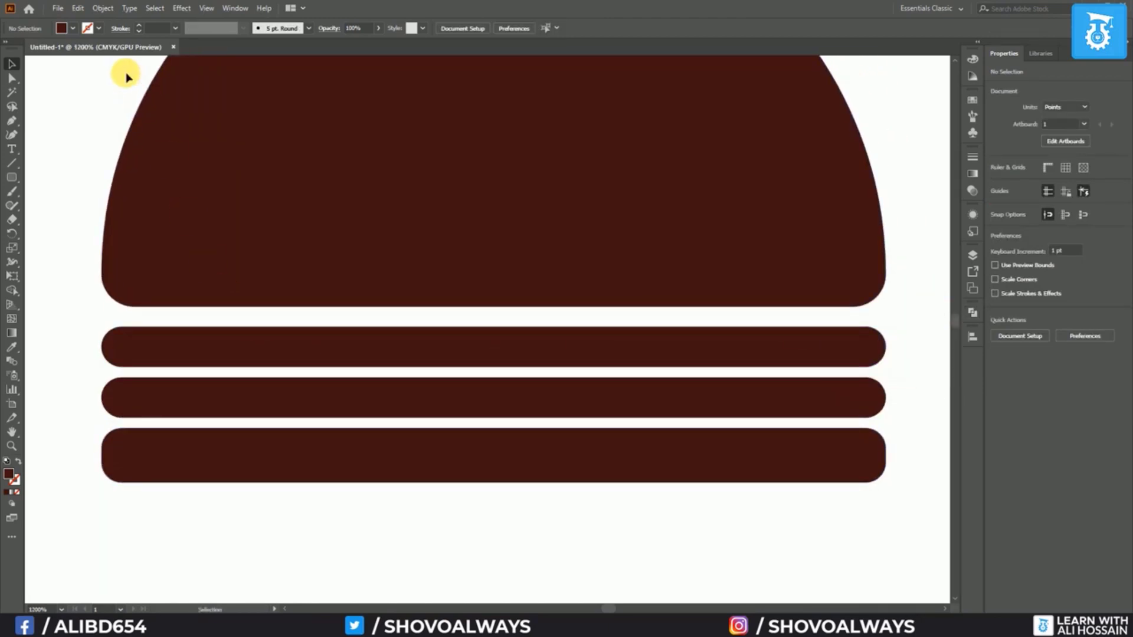
pyautogui.click(210, 452)
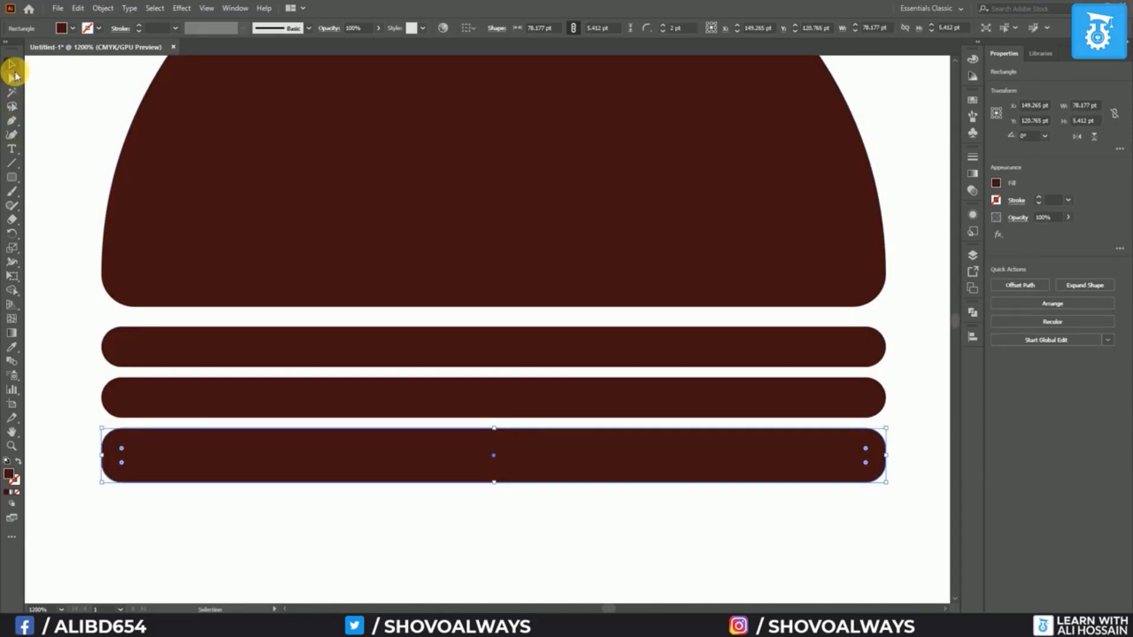
pyautogui.click(12, 78)
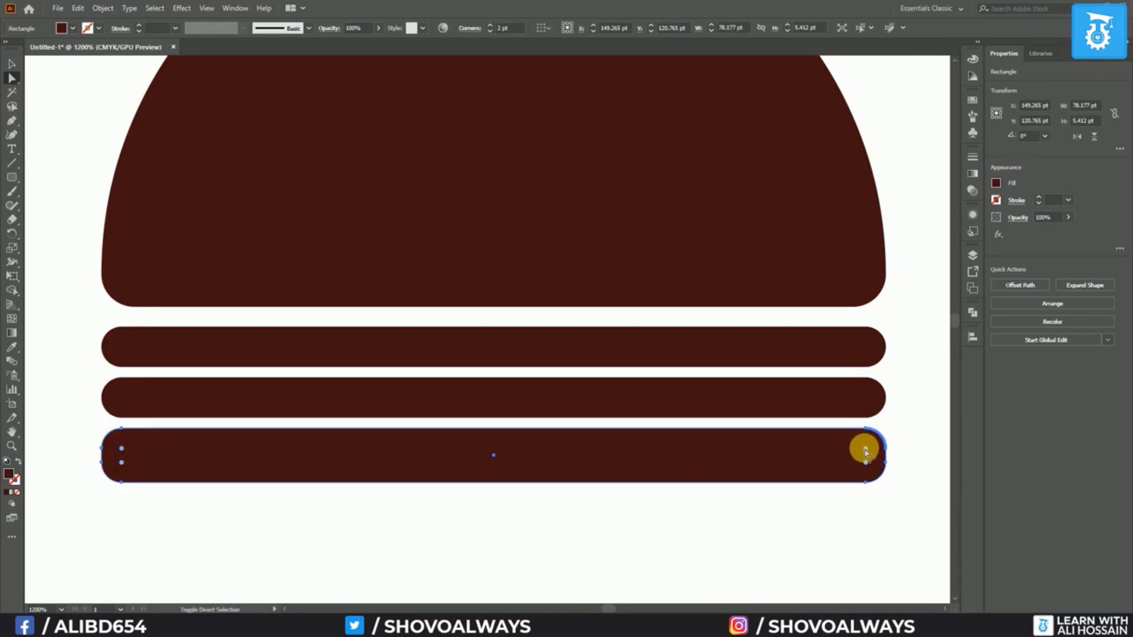
pyautogui.moveTo(865, 451); pyautogui.dragTo(897, 413)
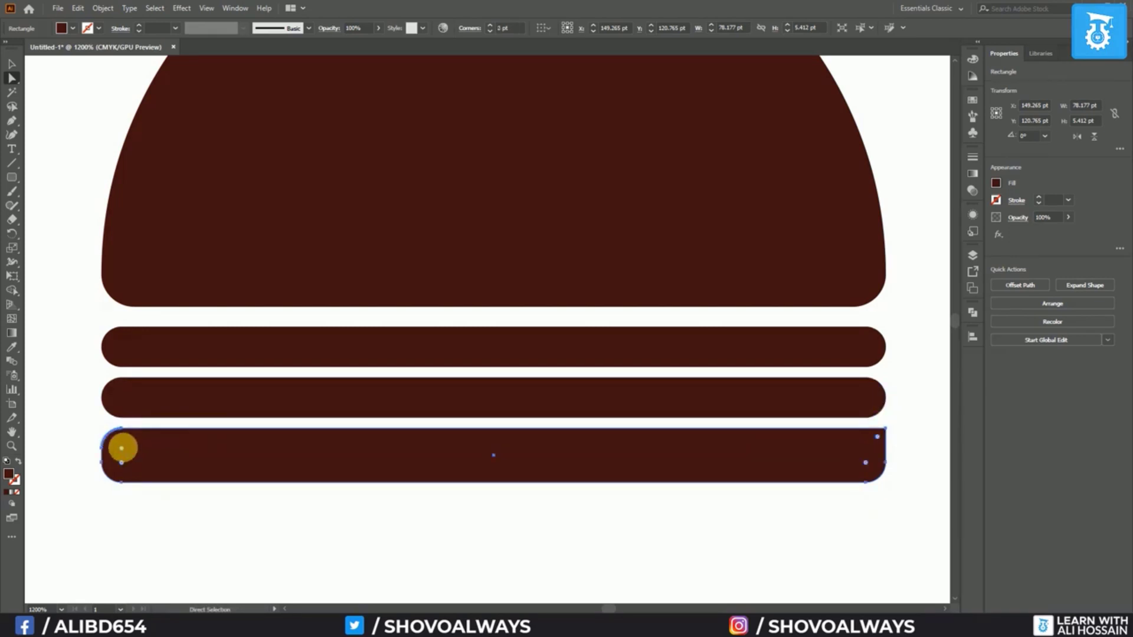
pyautogui.moveTo(123, 451); pyautogui.dragTo(85, 418)
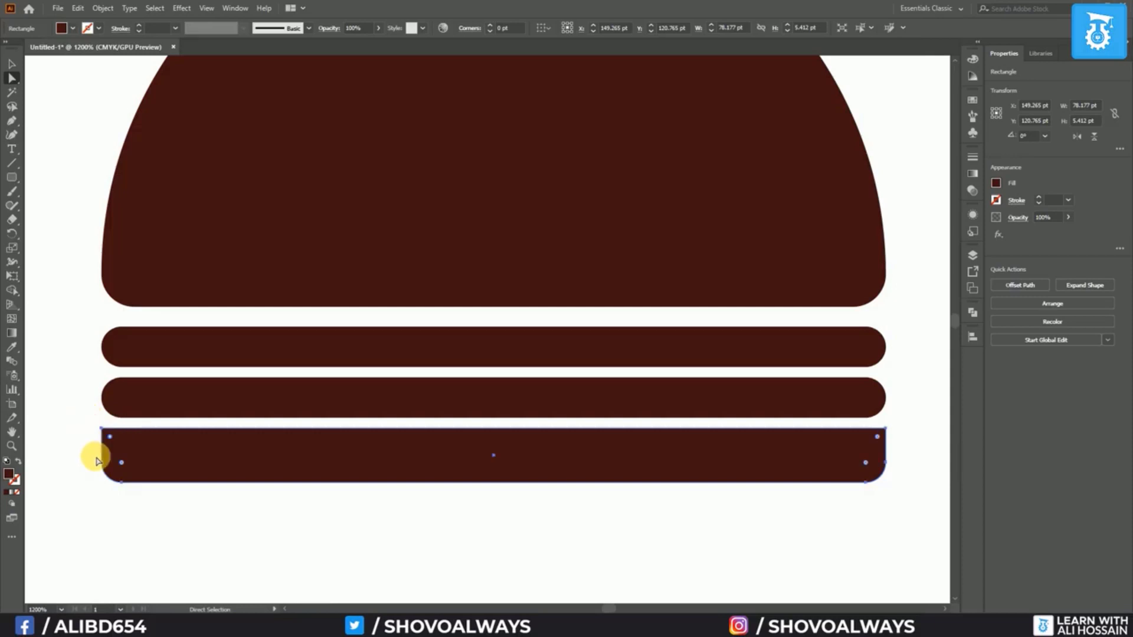
pyautogui.click(83, 437)
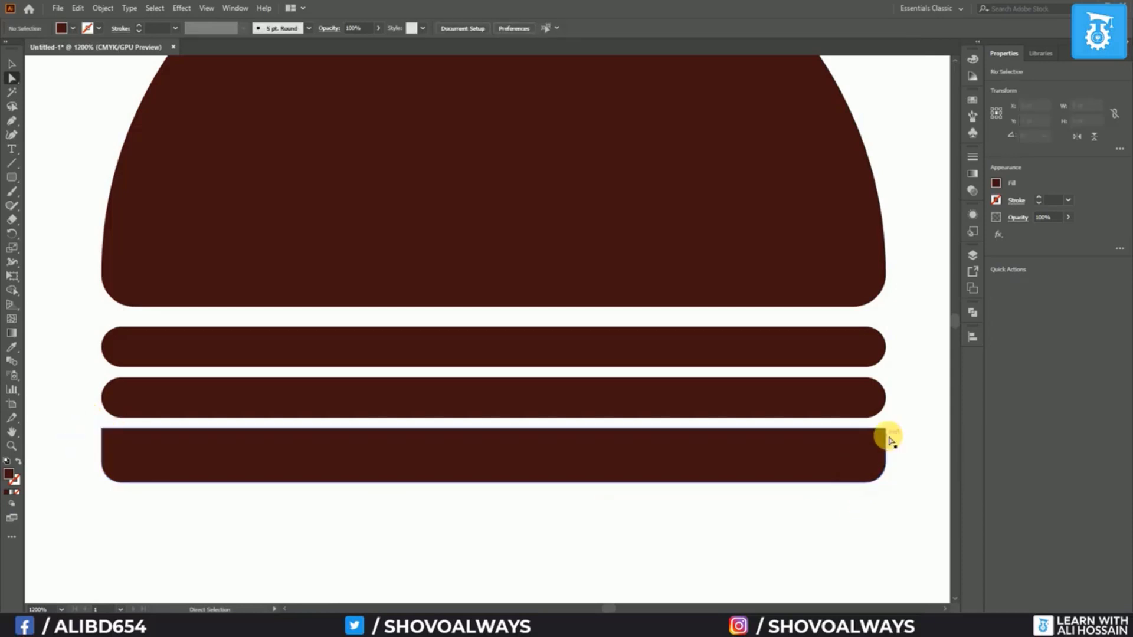
pyautogui.scroll(-3, 541, 416)
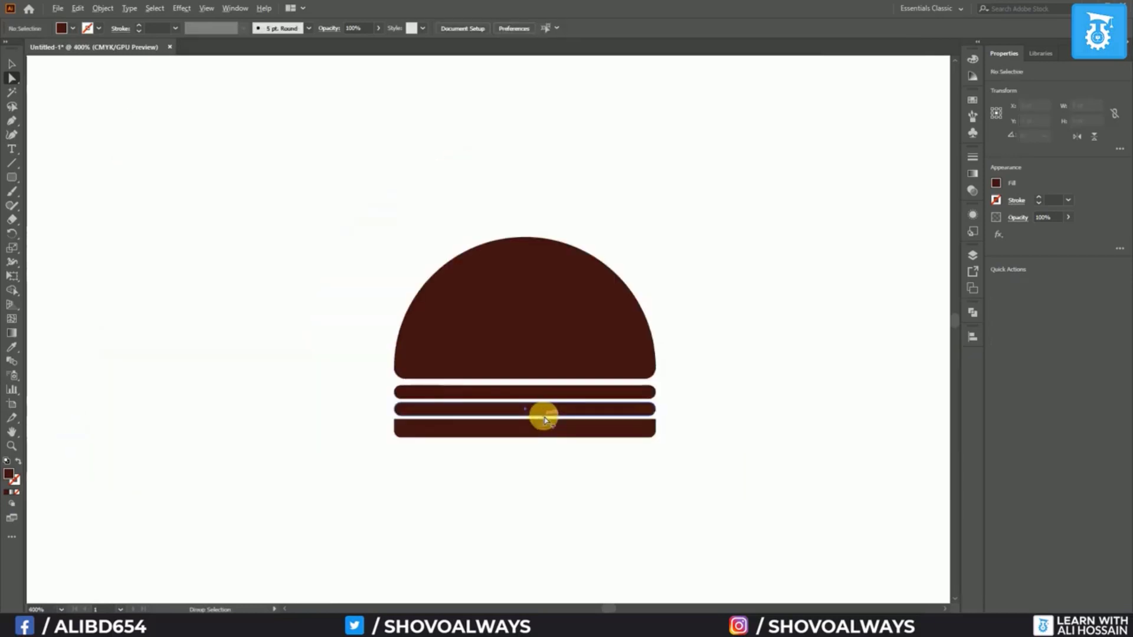
pyautogui.scroll(2, 363, 335)
pyautogui.scroll(-2, 364, 334)
pyautogui.moveTo(441, 208); pyautogui.dragTo(365, 338)
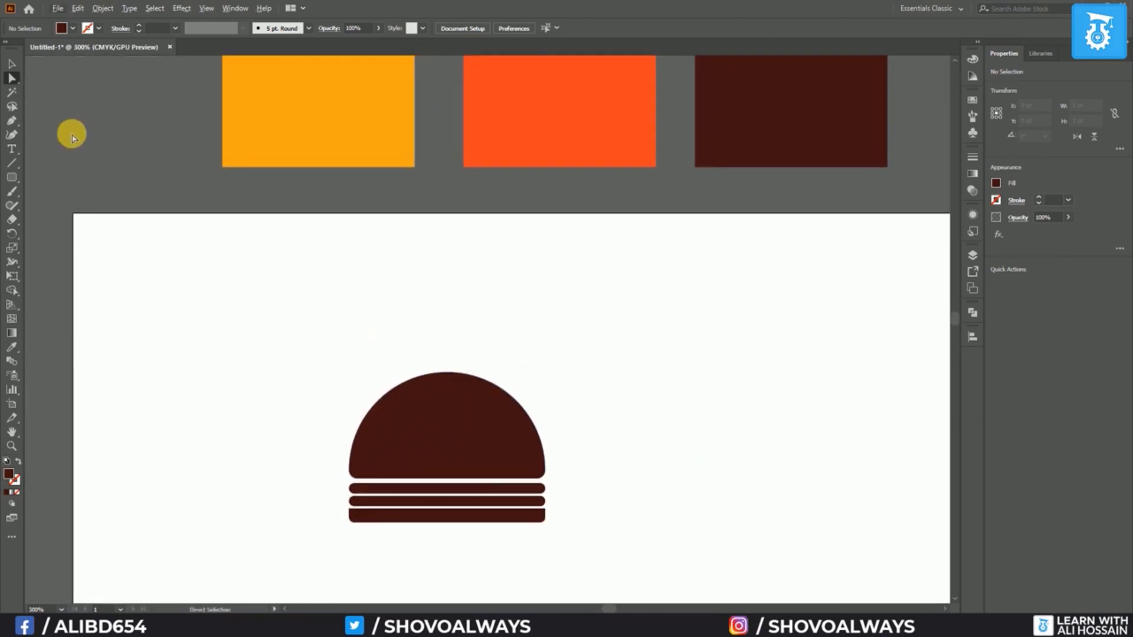
# Eyedropper the orange swatch onto the bottom bun and the half-circle dome
pyautogui.click(11, 63)
pyautogui.click(406, 391)
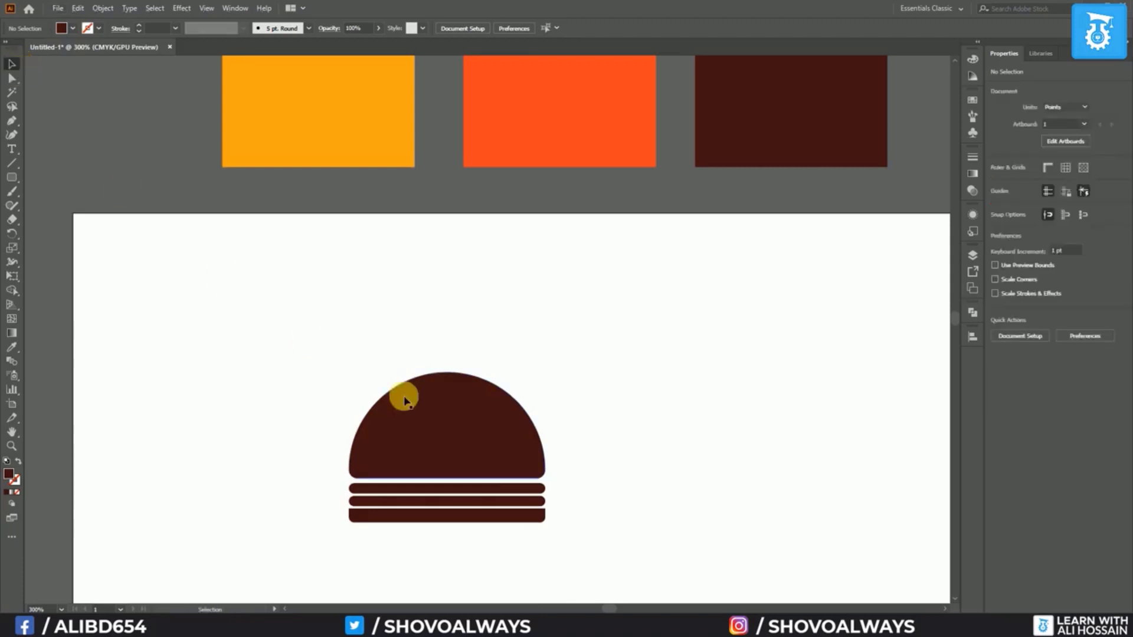
pyautogui.click(438, 517)
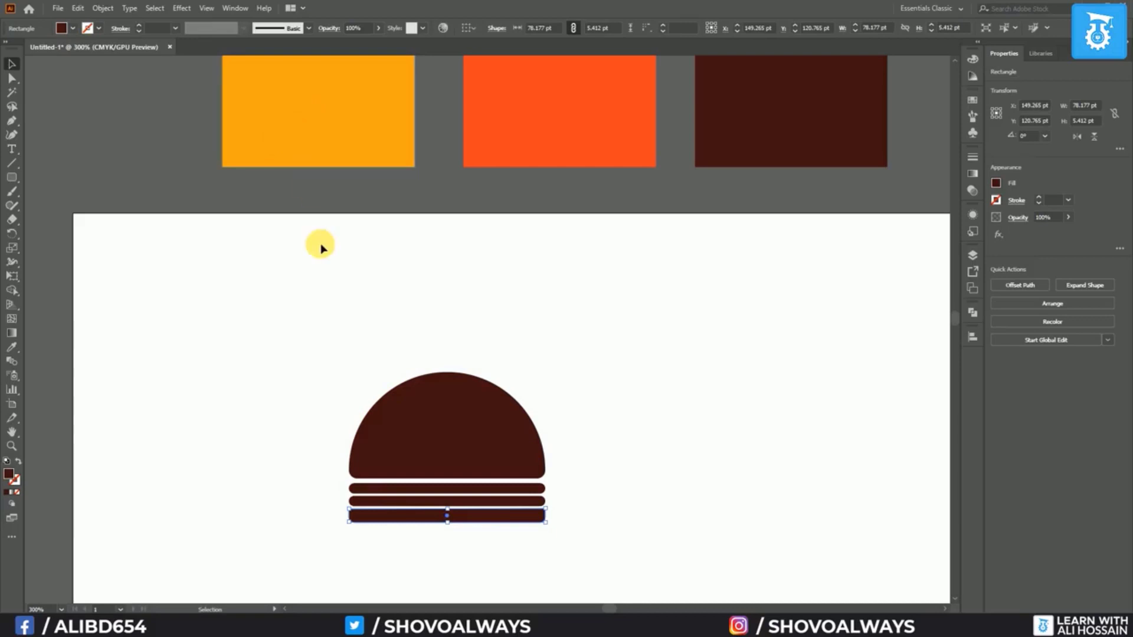
pyautogui.click(13, 350)
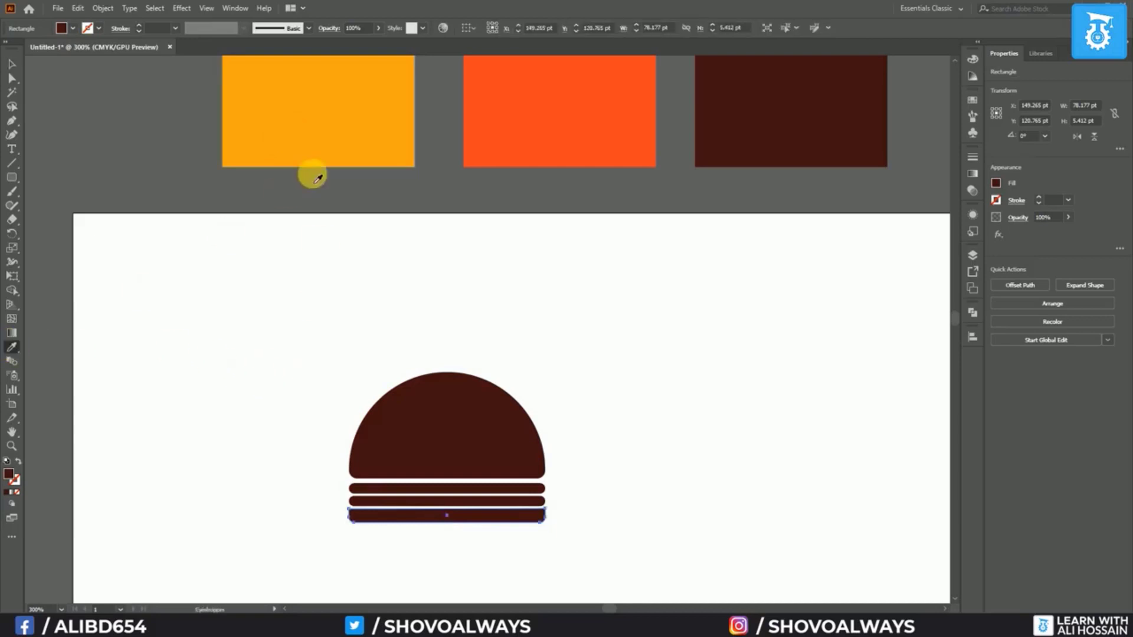
pyautogui.click(331, 134)
pyautogui.click(8, 69)
pyautogui.click(425, 407)
pyautogui.click(311, 144)
pyautogui.hotkey('ctrl', 'z')
pyautogui.click(11, 347)
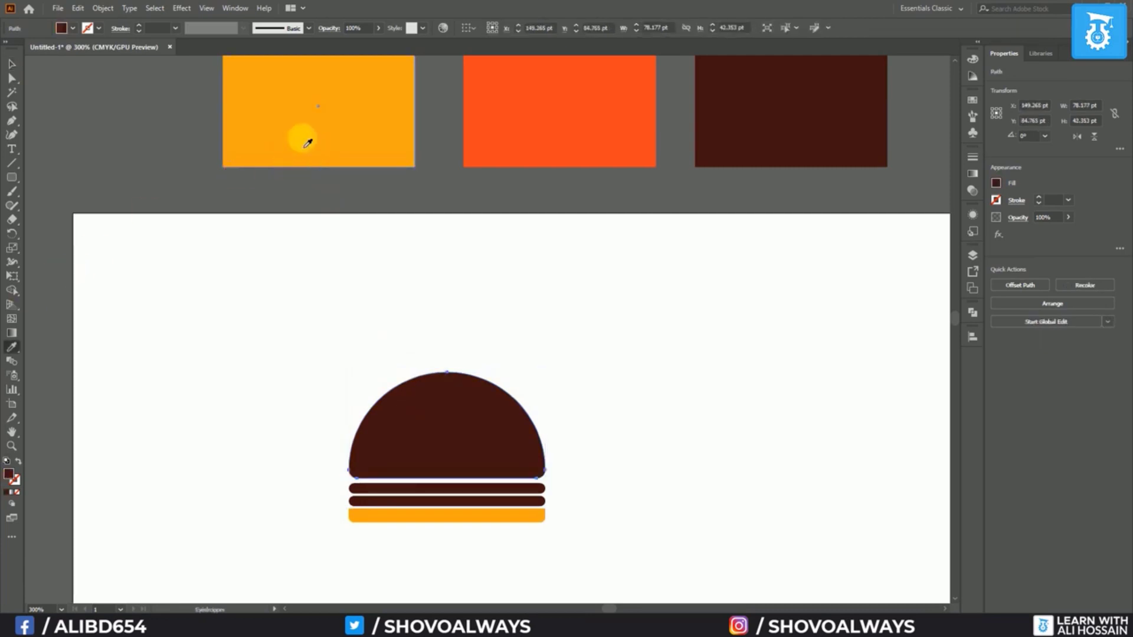
pyautogui.click(304, 146)
pyautogui.press('v')
pyautogui.scroll(1, 358, 413)
# Sample orange-red for the top bar and dark brown for the middle bar
pyautogui.click(401, 517)
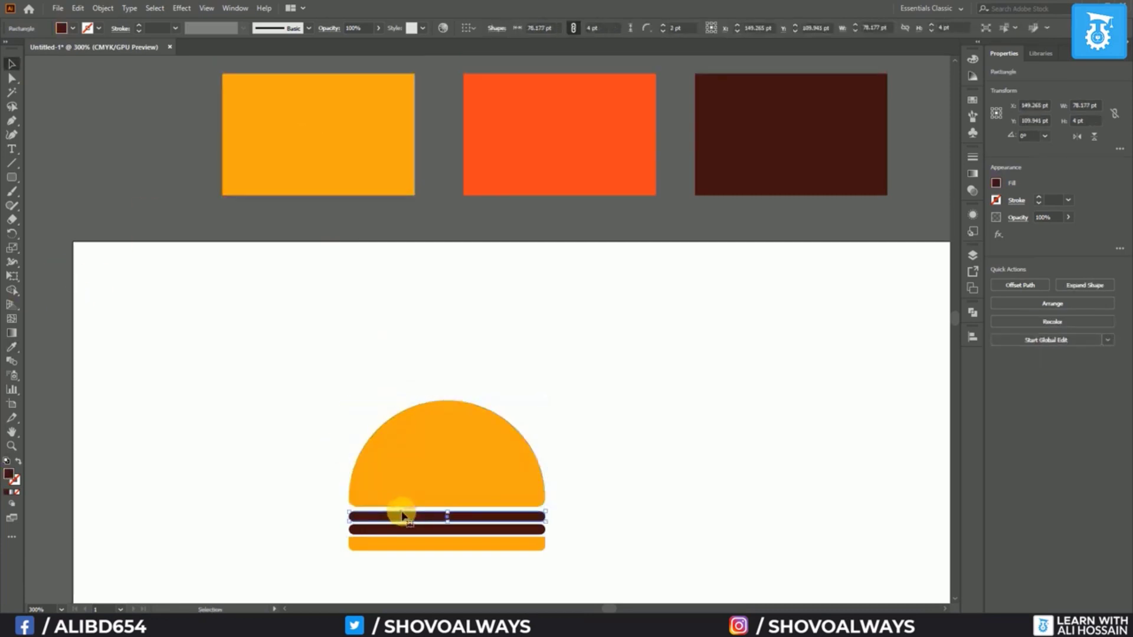
pyautogui.click(12, 348)
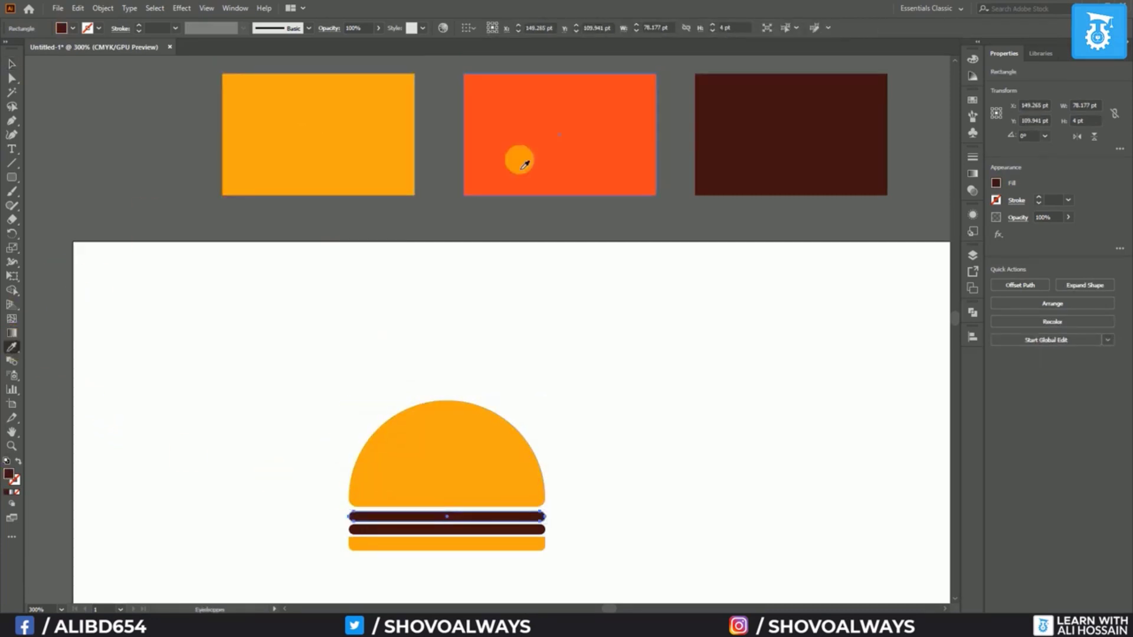
pyautogui.click(519, 160)
pyautogui.click(10, 68)
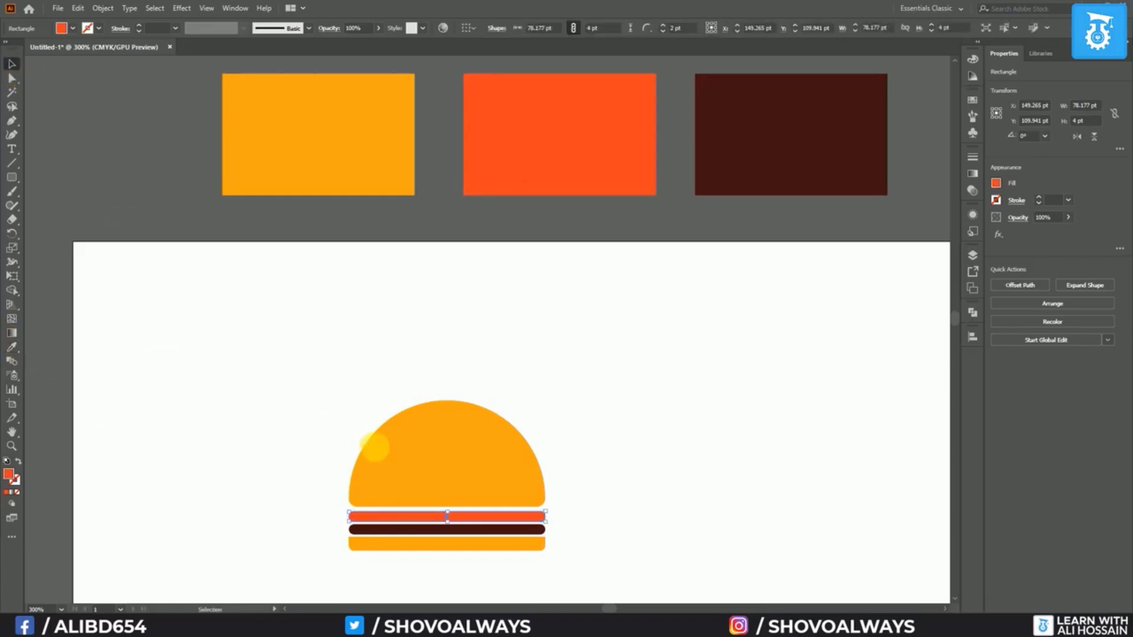
pyautogui.click(357, 528)
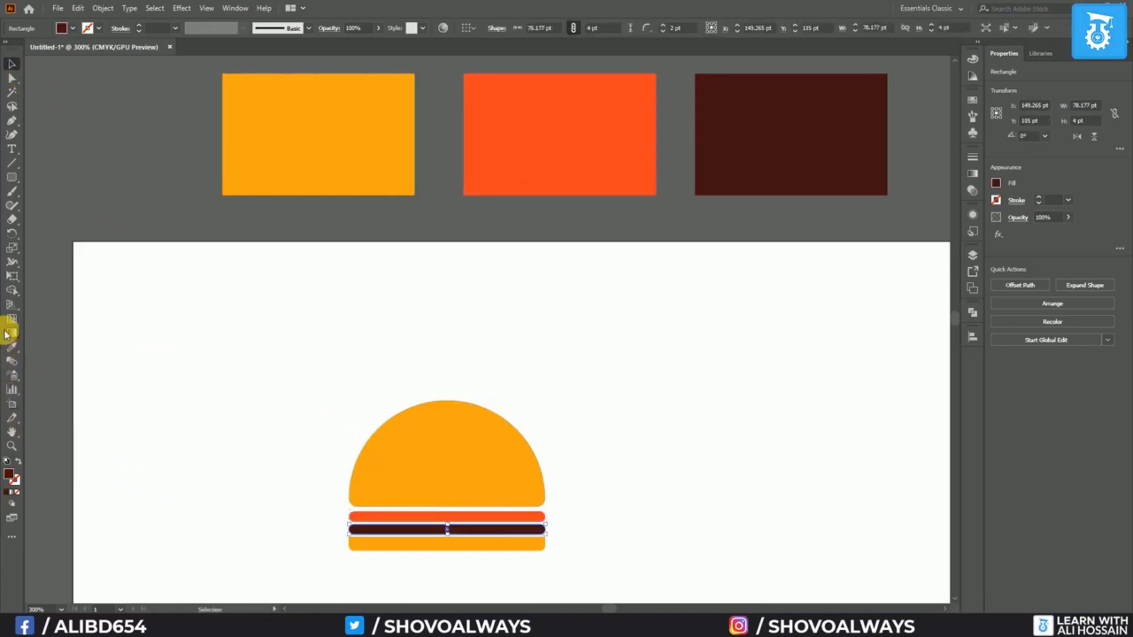
pyautogui.click(12, 347)
pyautogui.click(754, 175)
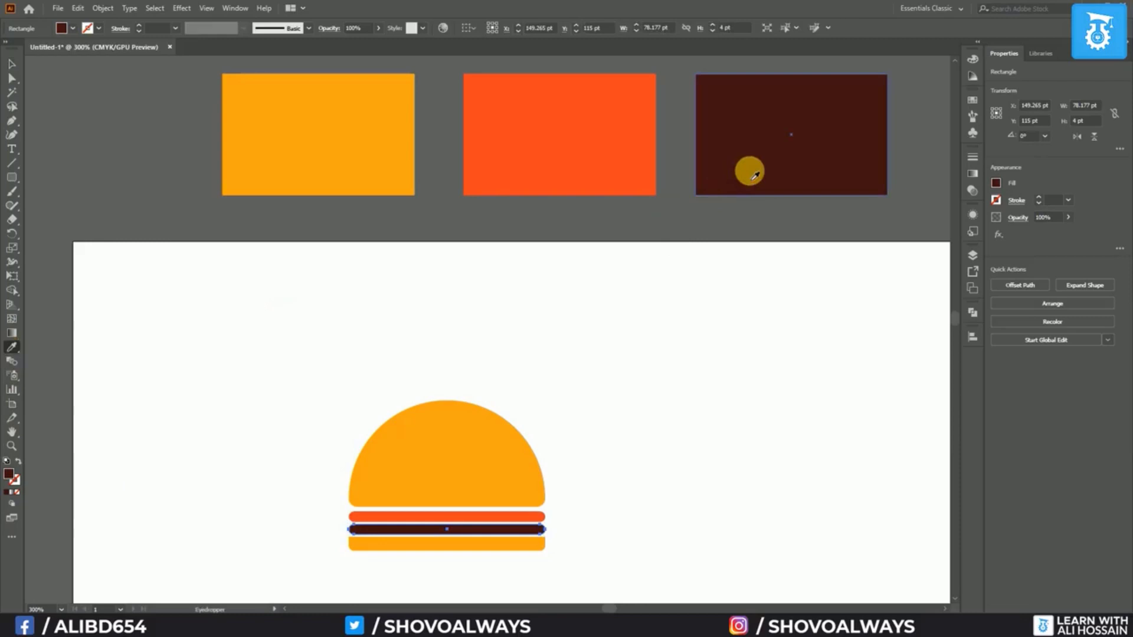
pyautogui.click(12, 64)
pyautogui.click(278, 408)
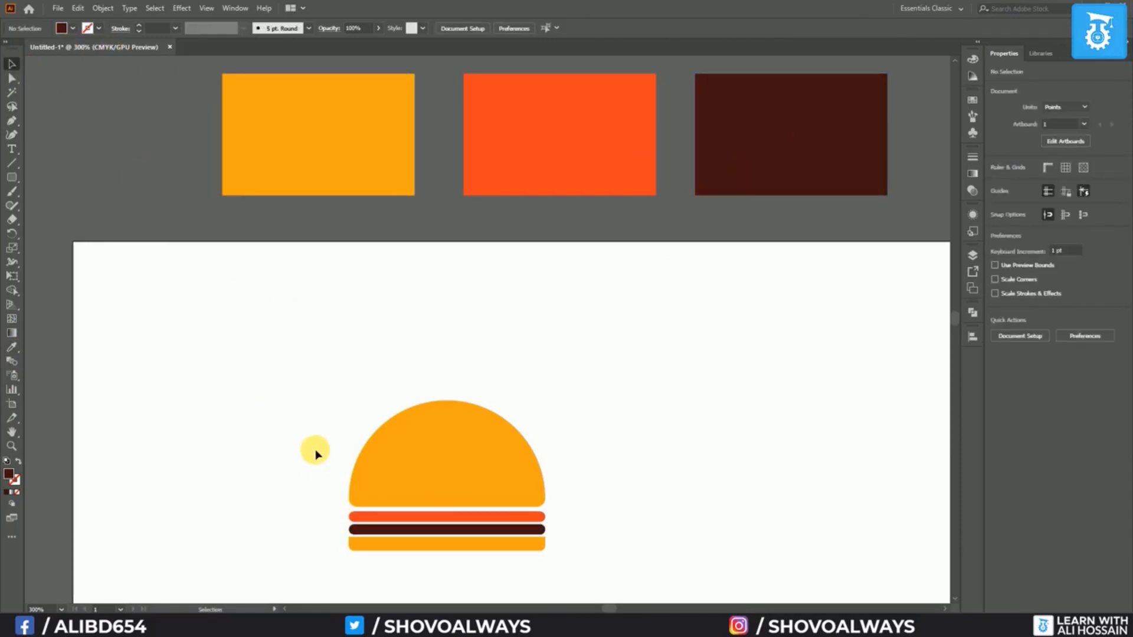
# Nudge the bottom bun down one point and flatten the dome to about 35 pt tall
pyautogui.scroll(2, 394, 569)
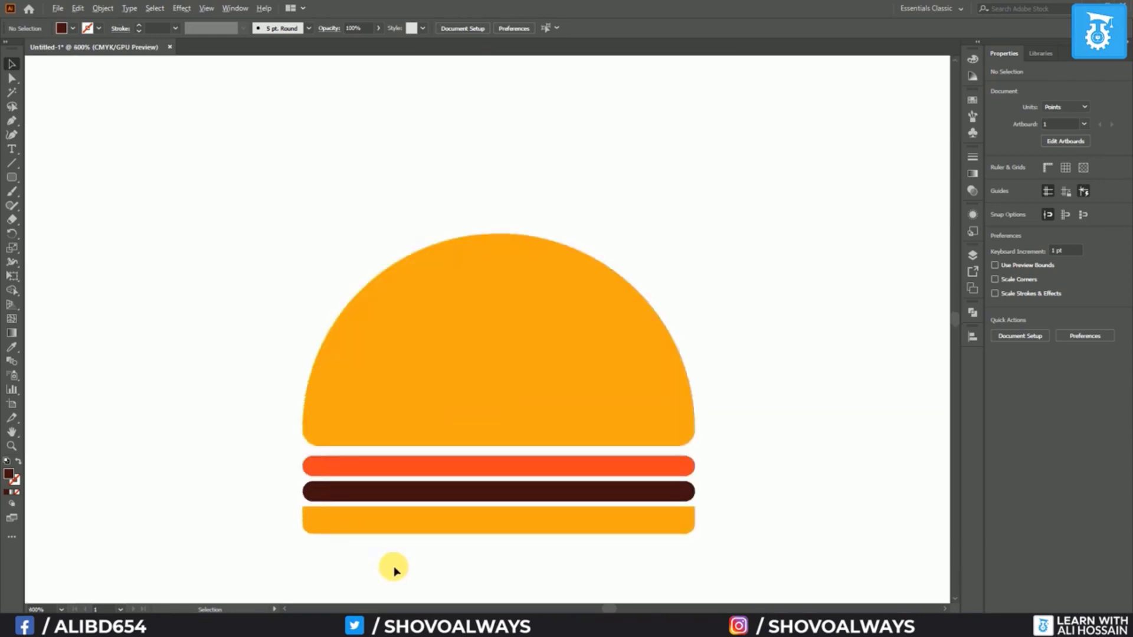
pyautogui.click(445, 534)
pyautogui.press('Down')
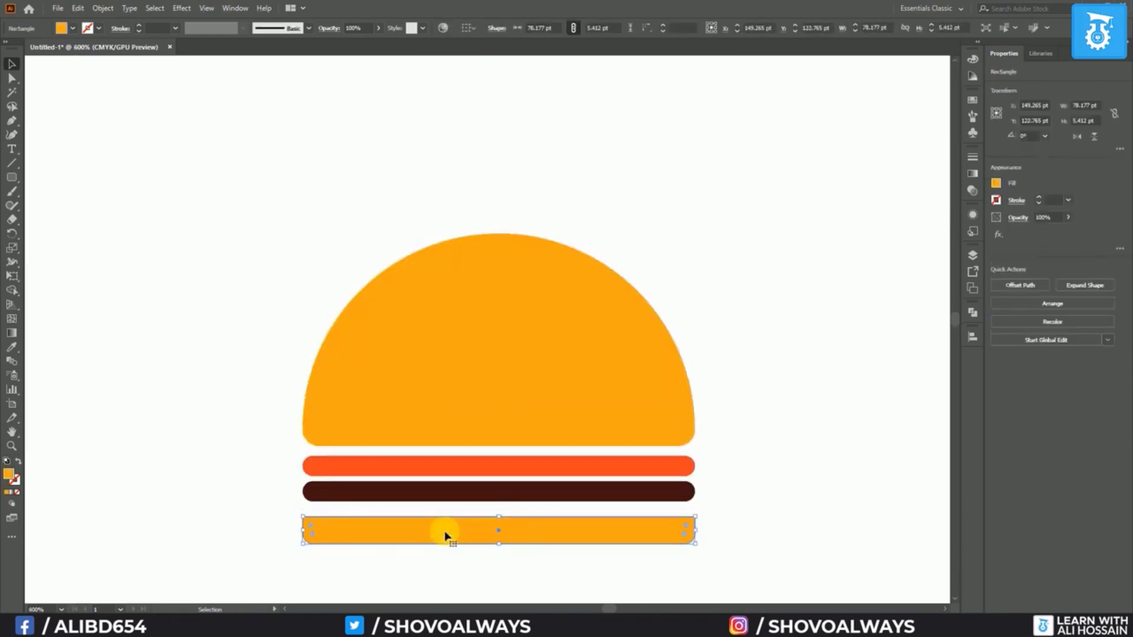
pyautogui.click(602, 425)
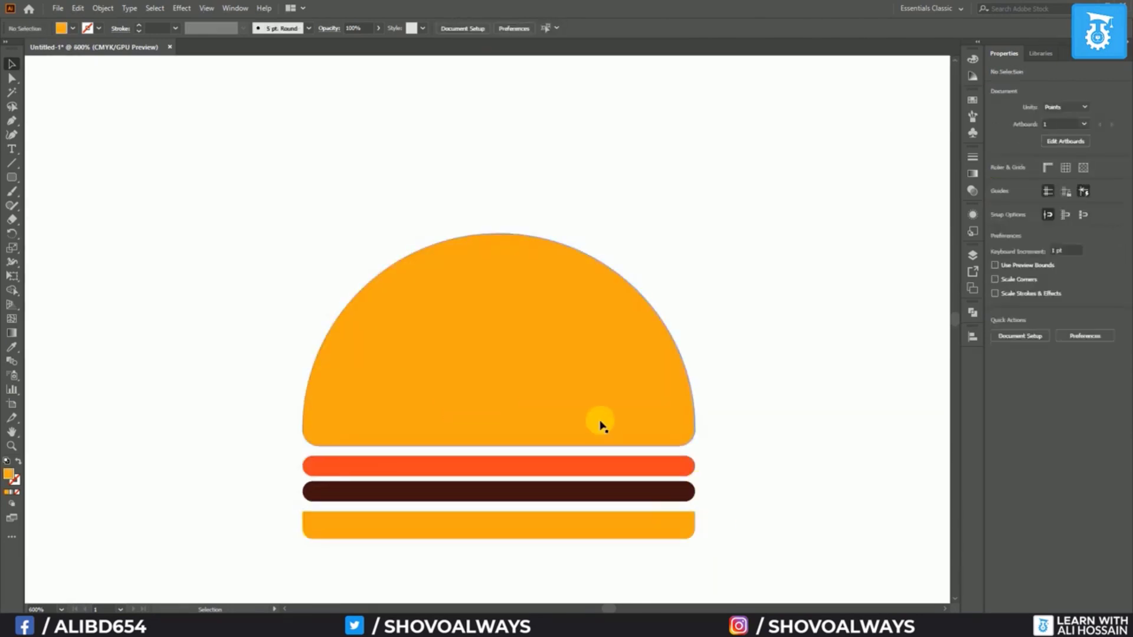
pyautogui.moveTo(501, 234); pyautogui.dragTo(499, 275)
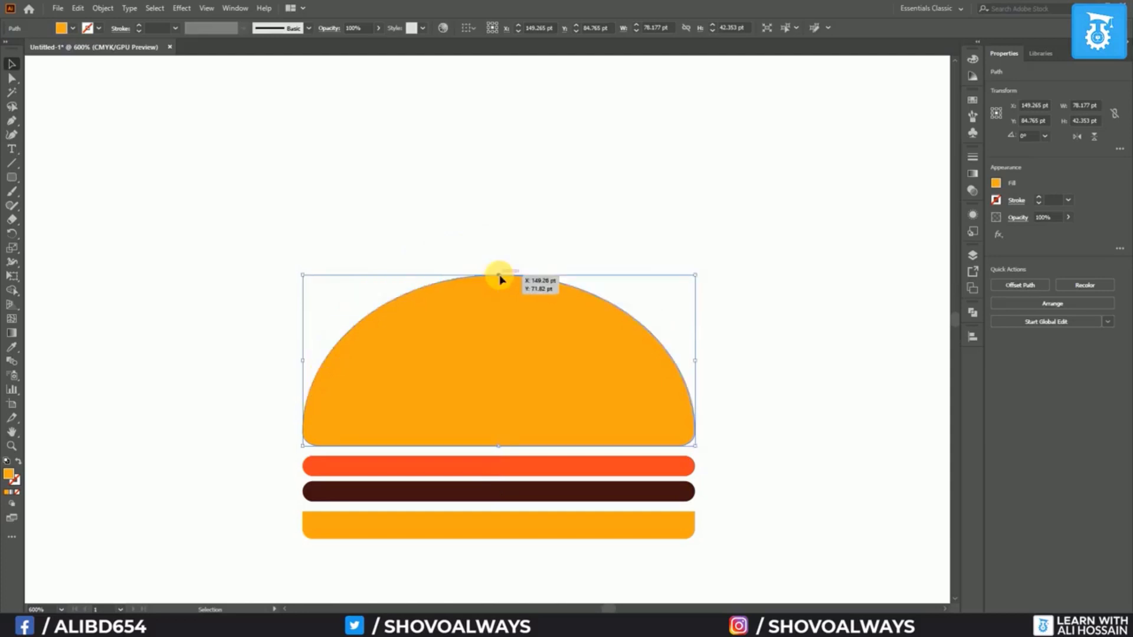
pyautogui.click(263, 388)
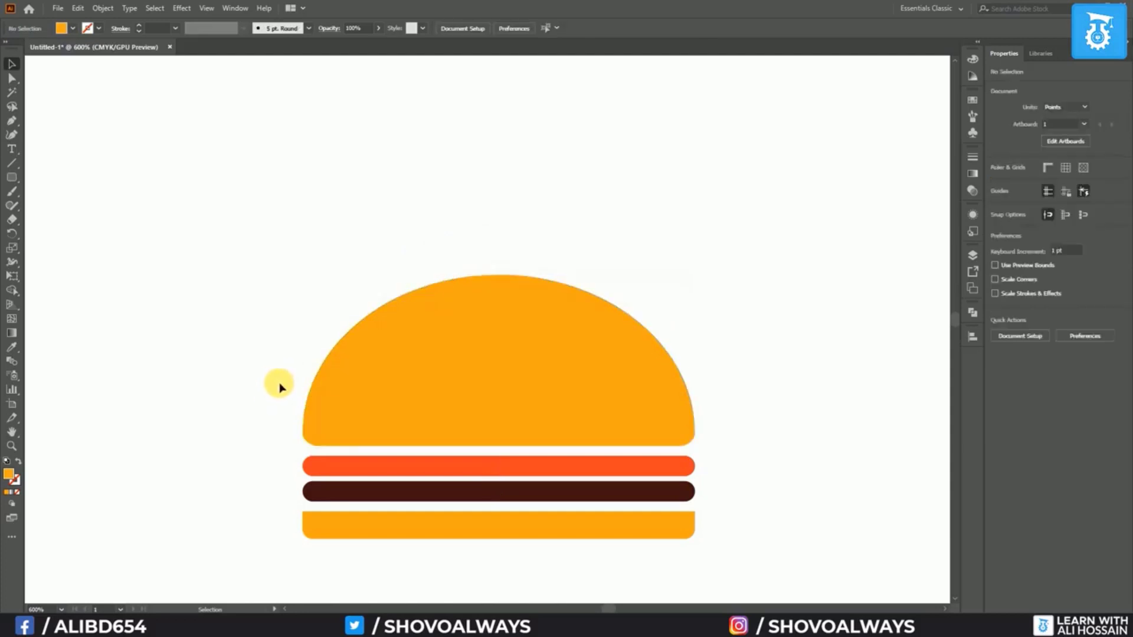
pyautogui.moveTo(636, 447); pyautogui.dragTo(568, 350)
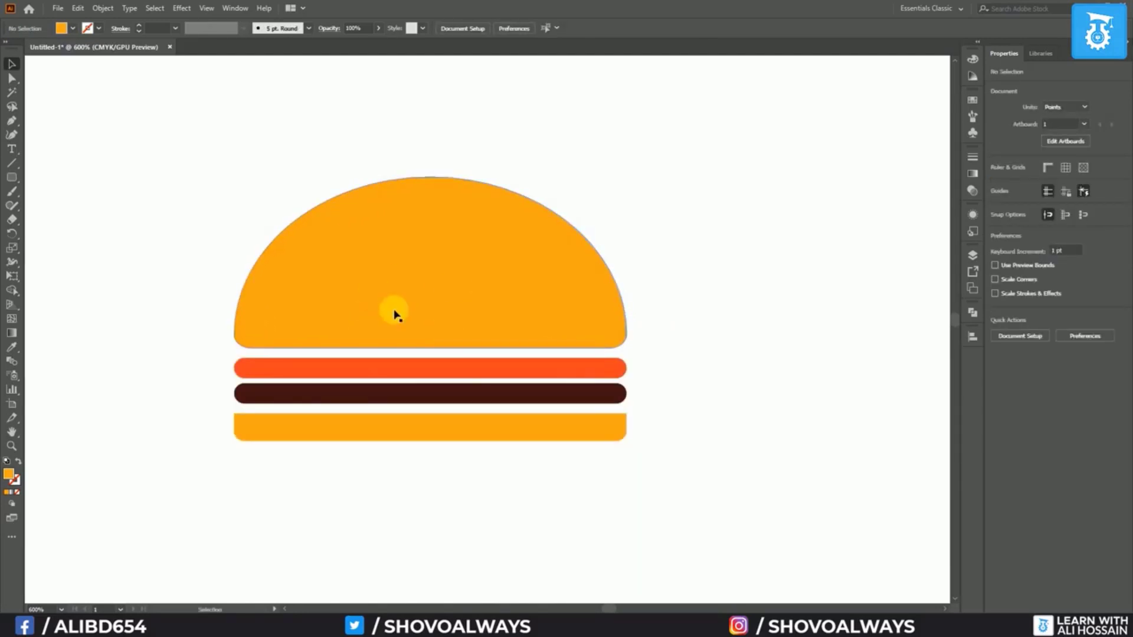
pyautogui.click(8, 182)
# Draw a small white circle on the dome and copy it around as sesame seeds
pyautogui.click(73, 210)
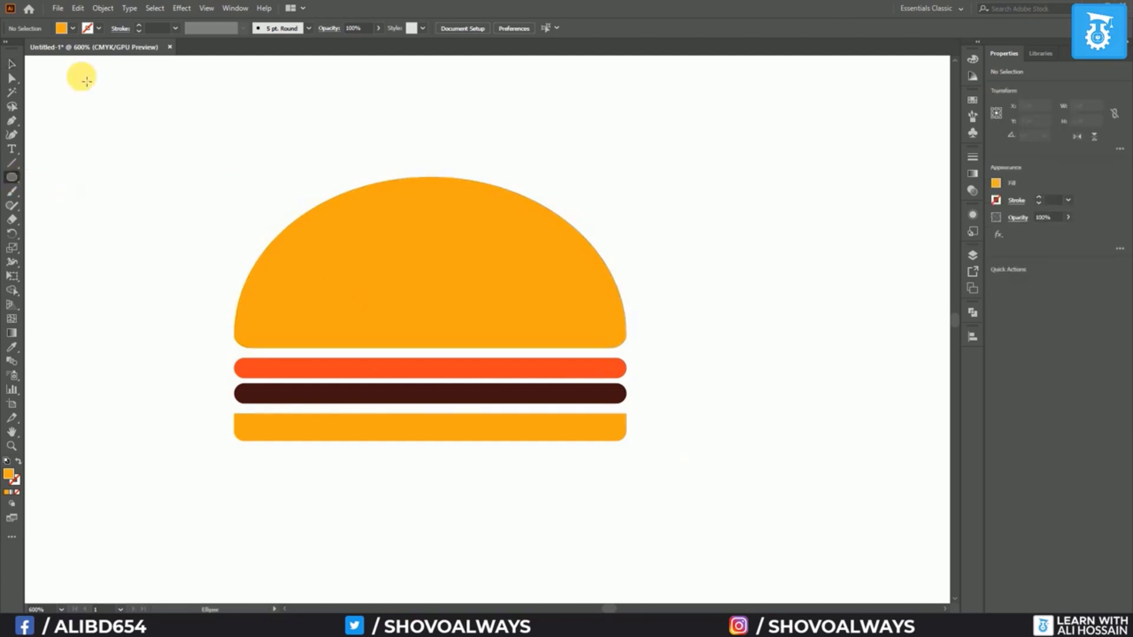
pyautogui.click(73, 29)
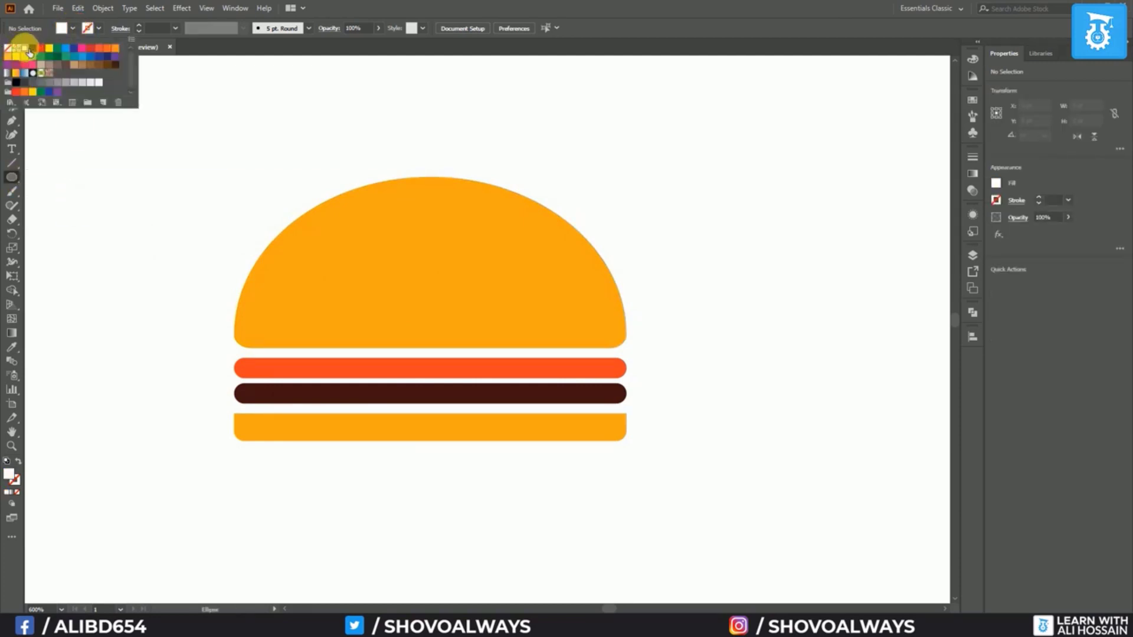
pyautogui.moveTo(300, 266); pyautogui.dragTo(328, 298)
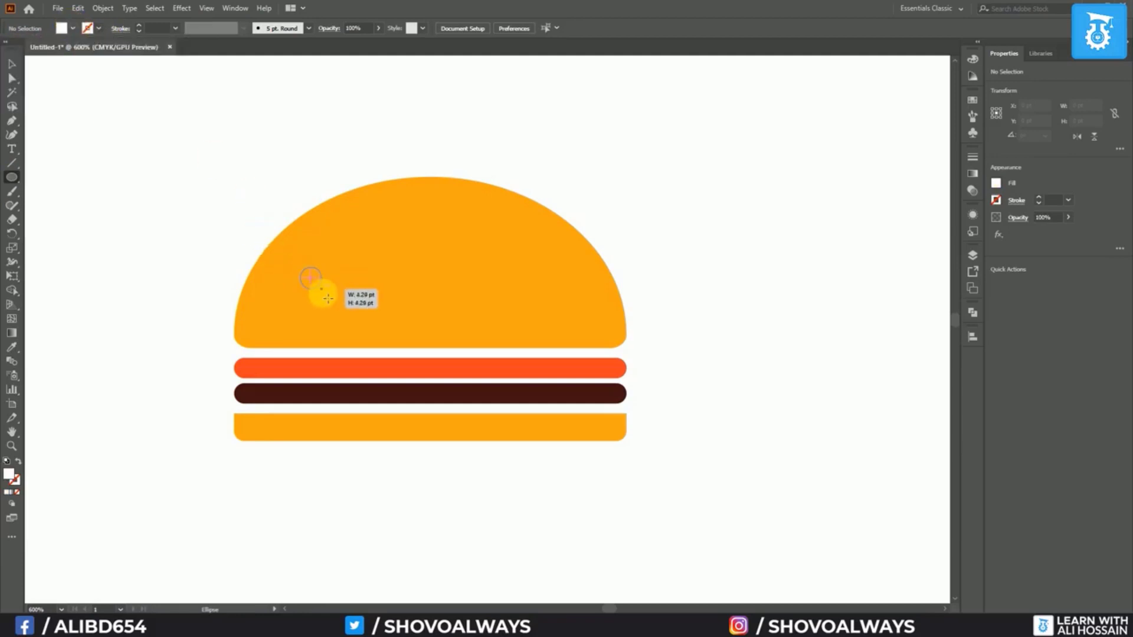
pyautogui.moveTo(329, 295); pyautogui.dragTo(321, 294)
pyautogui.moveTo(309, 278); pyautogui.dragTo(338, 313)
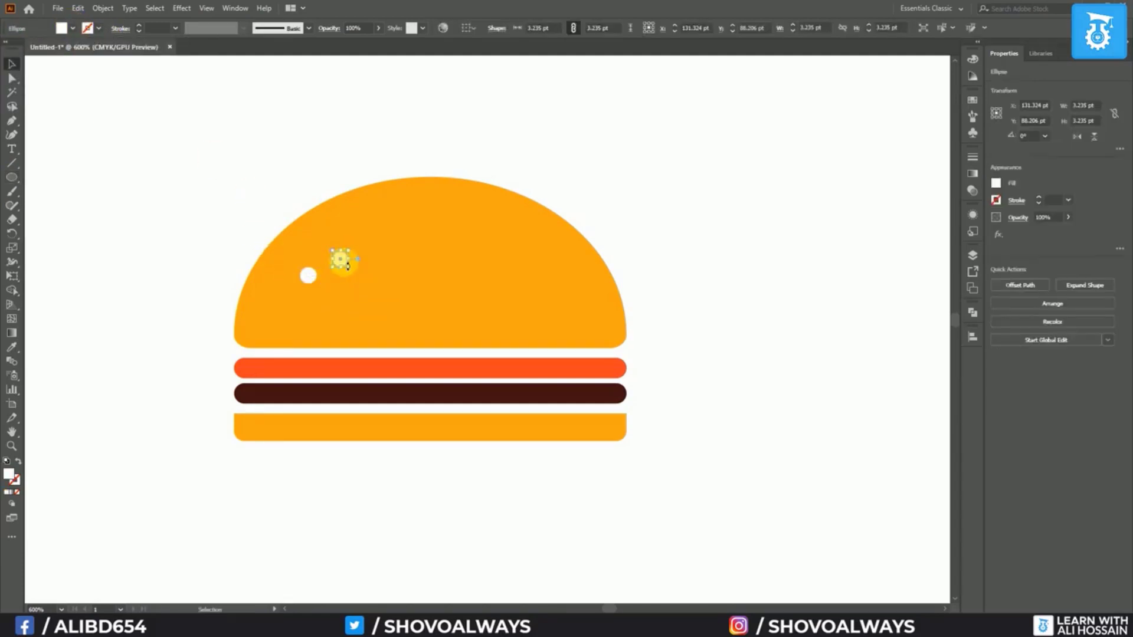
pyautogui.moveTo(341, 262); pyautogui.dragTo(416, 248)
pyautogui.moveTo(336, 312); pyautogui.dragTo(466, 312)
pyautogui.moveTo(310, 278); pyautogui.dragTo(464, 278)
pyautogui.moveTo(340, 260); pyautogui.dragTo(387, 294)
pyautogui.moveTo(413, 249); pyautogui.dragTo(487, 249)
pyautogui.moveTo(464, 278); pyautogui.dragTo(538, 254)
pyautogui.moveTo(411, 248); pyautogui.dragTo(372, 218)
pyautogui.moveTo(372, 218); pyautogui.dragTo(446, 221)
pyautogui.scroll(-3, 584, 333)
pyautogui.click(557, 397)
# Nudge the patty bar and the bottom bun down one point each
pyautogui.scroll(3, 613, 379)
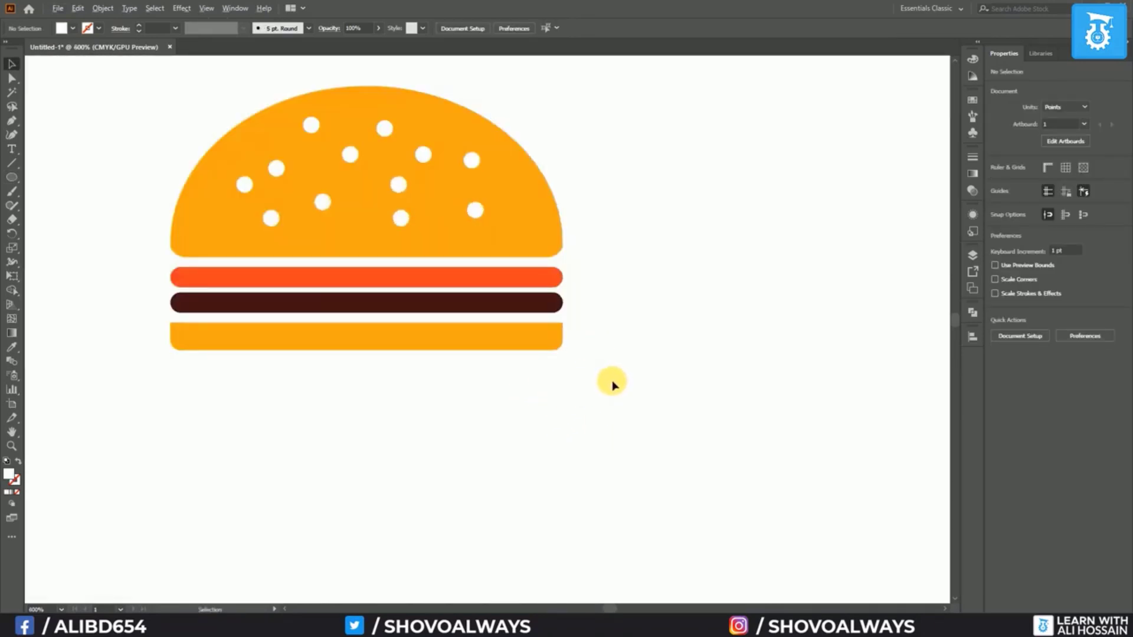
pyautogui.click(394, 303)
pyautogui.press('Down')
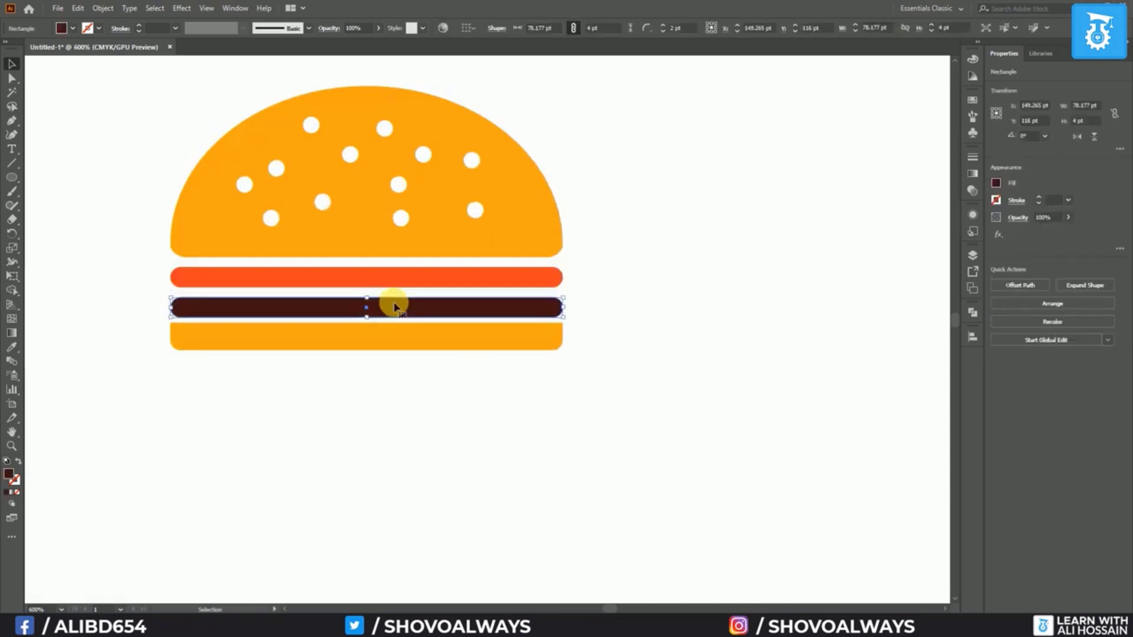
pyautogui.click(392, 343)
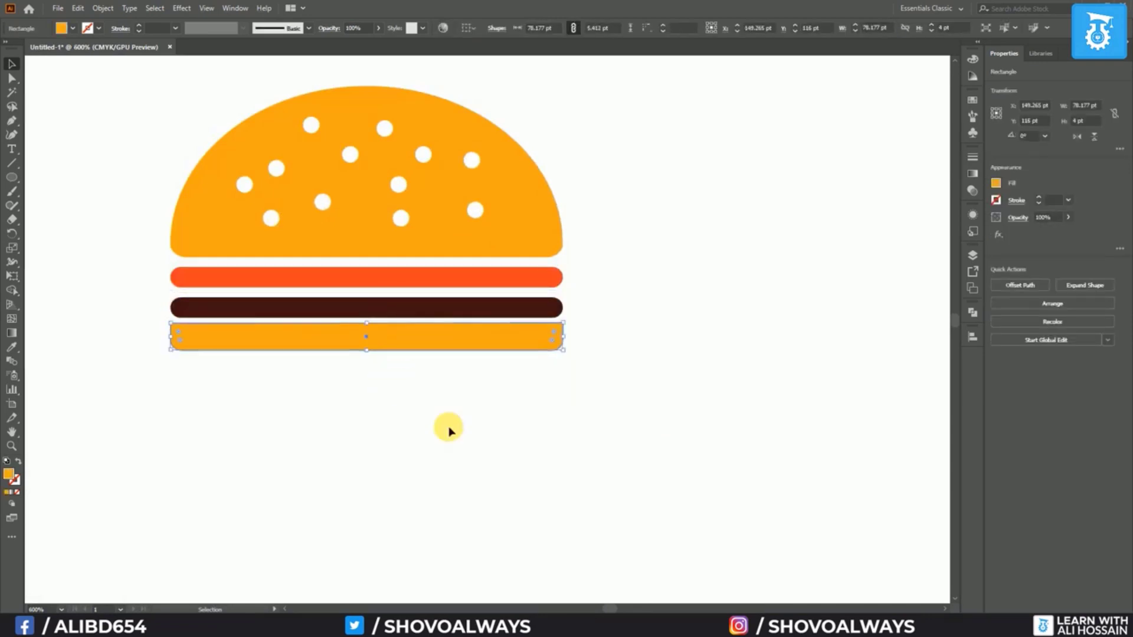
pyautogui.press('Down')
pyautogui.click(484, 460)
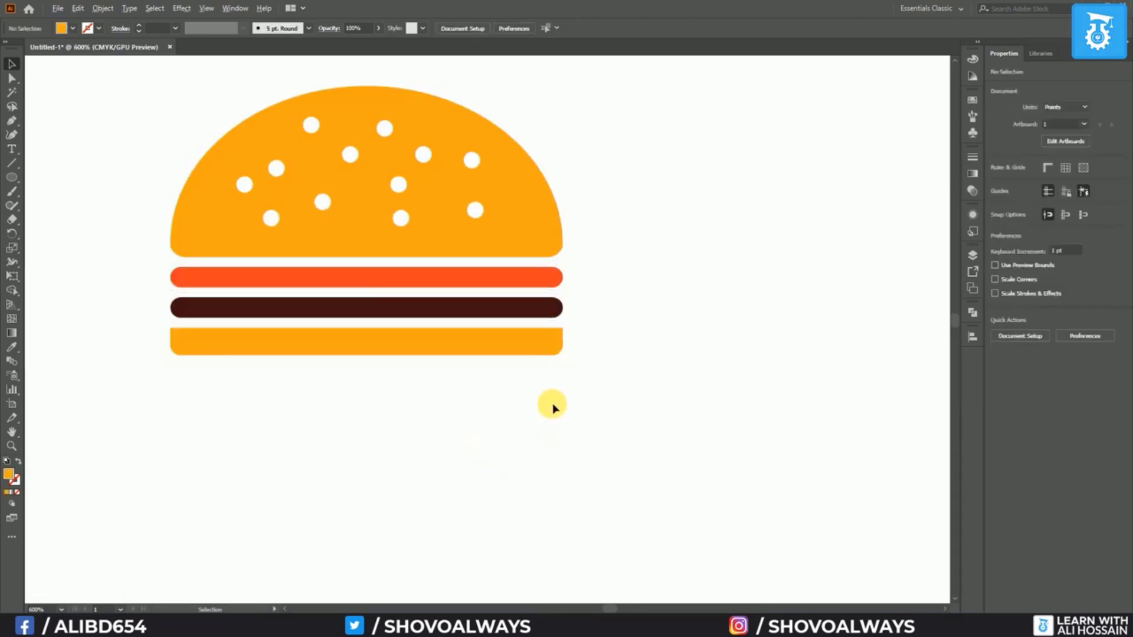
pyautogui.hotkey('ctrl', '-')
pyautogui.hotkey('ctrl', '-')
# Type the title 'BURGER SHOP' to the right of the burger
pyautogui.press('t')
pyautogui.click(496, 286)
pyautogui.write('BURGER SHOP')
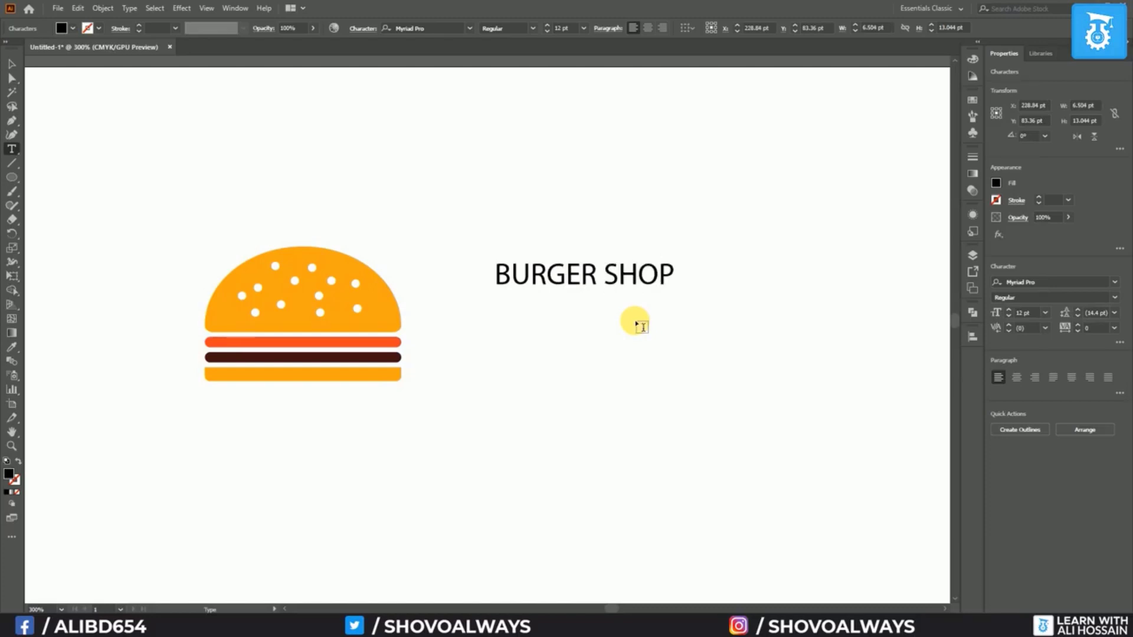
pyautogui.click(13, 75)
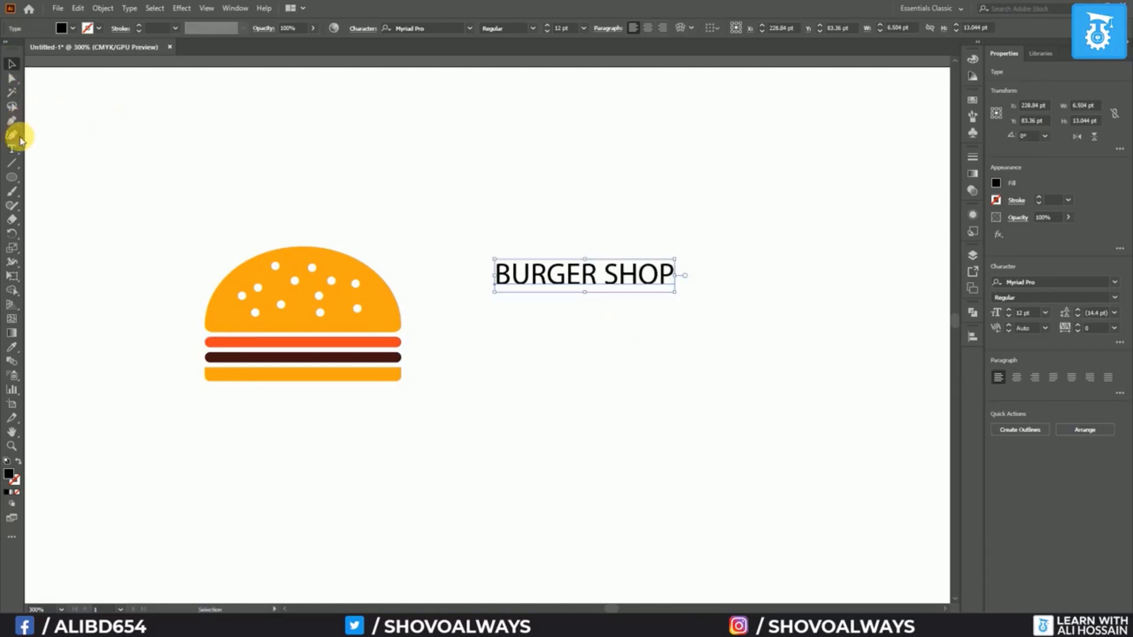
# Type the tagline 'The Greatest Cheese & Meat' below the title
pyautogui.click(11, 148)
pyautogui.click(489, 335)
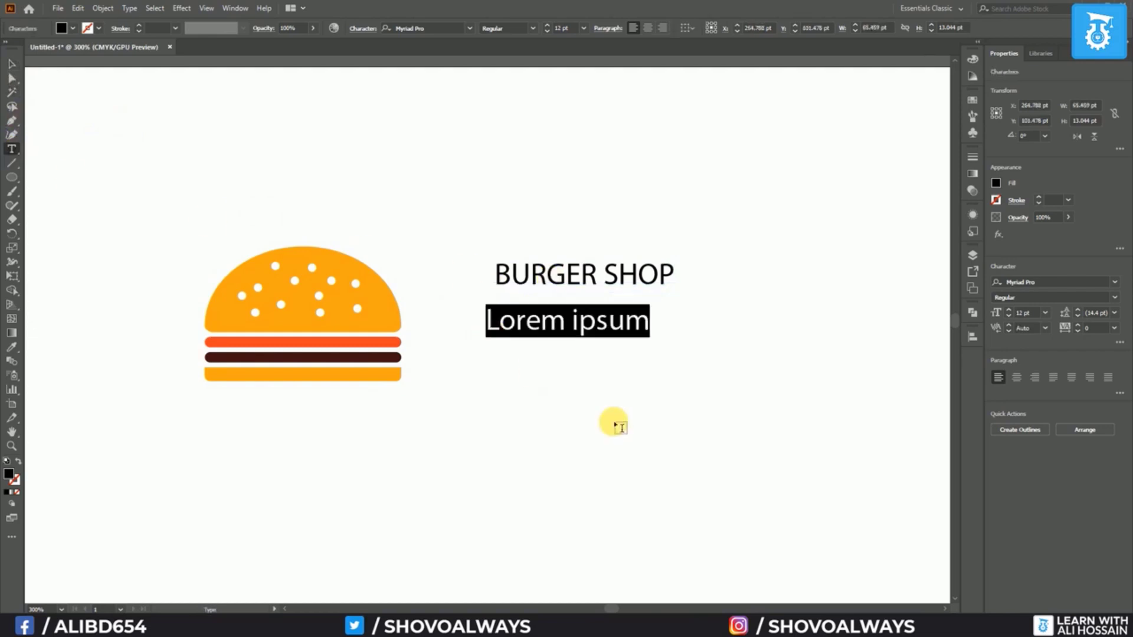
pyautogui.write('The Greatest Cheese')
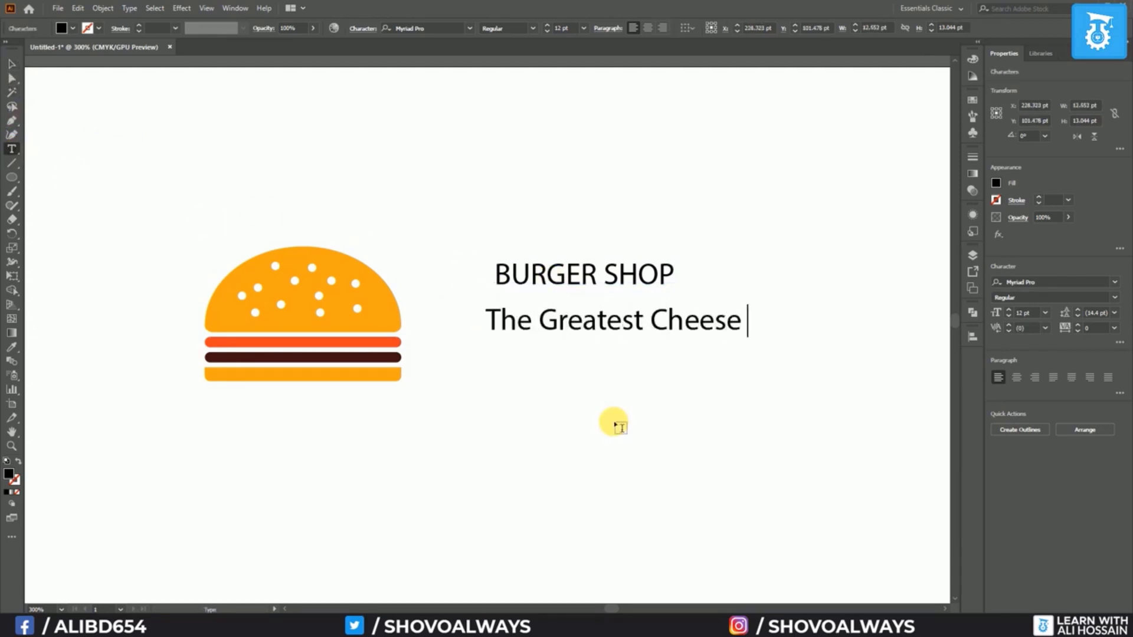
pyautogui.write(' & ')
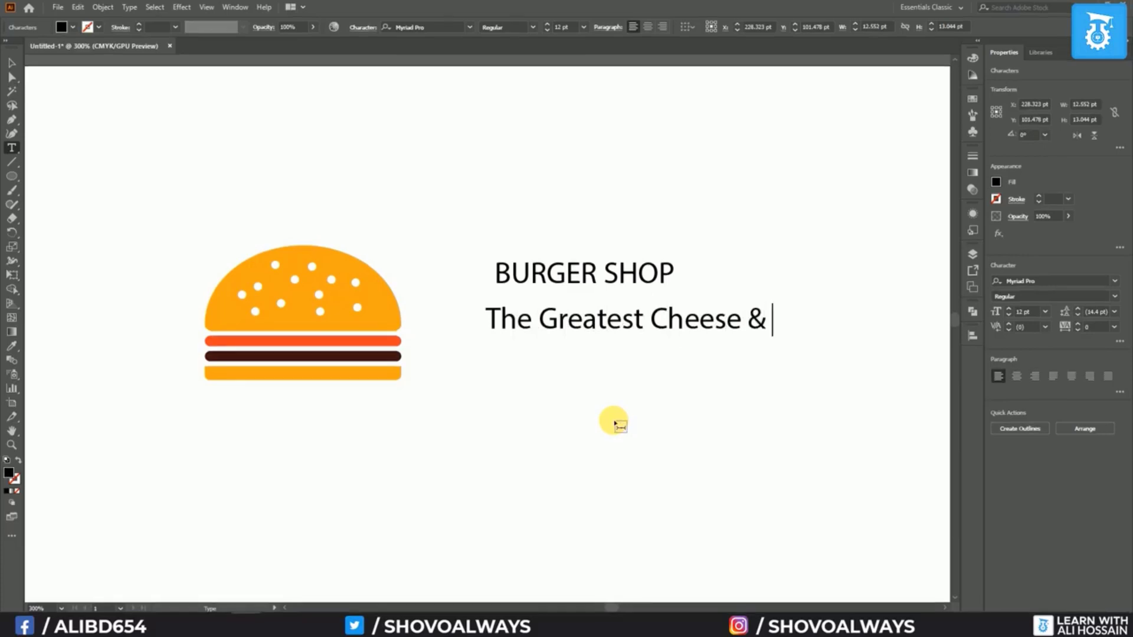
pyautogui.write('Meat')
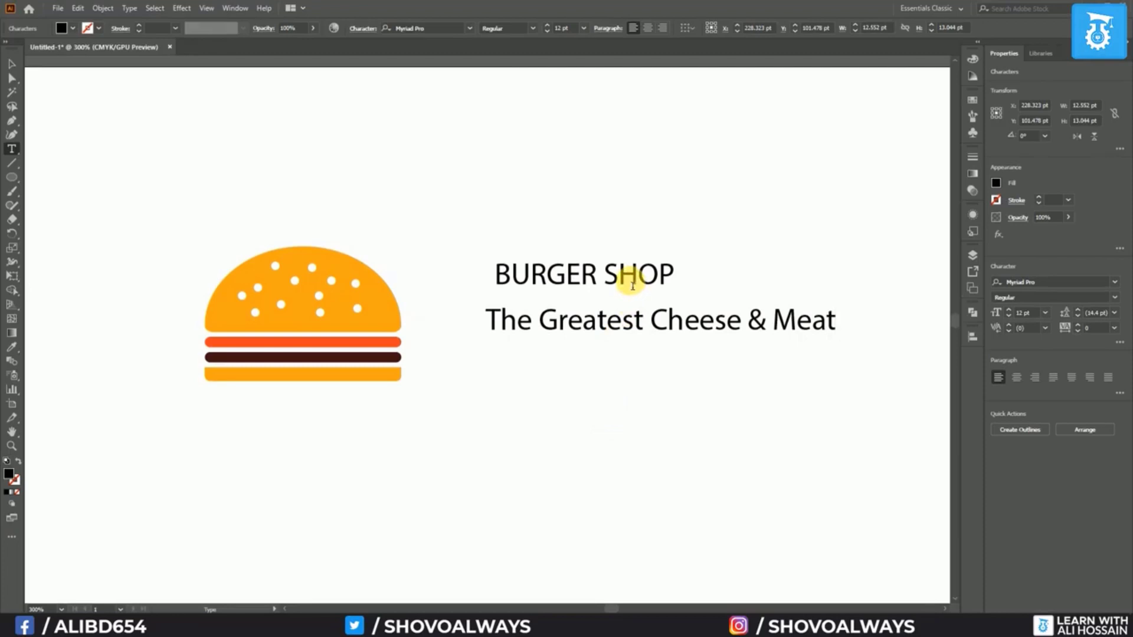
# Set 'BURGER SHOP' in Black Burger Rough and the tagline in Gabriola
pyautogui.tripleClick(539, 282)
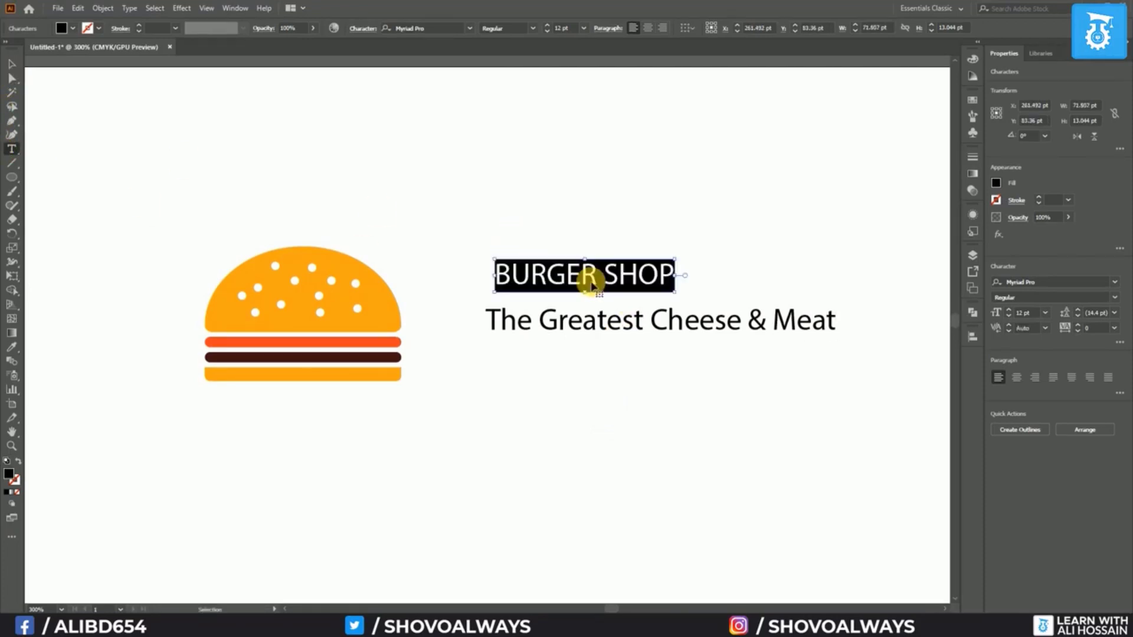
pyautogui.click(472, 30)
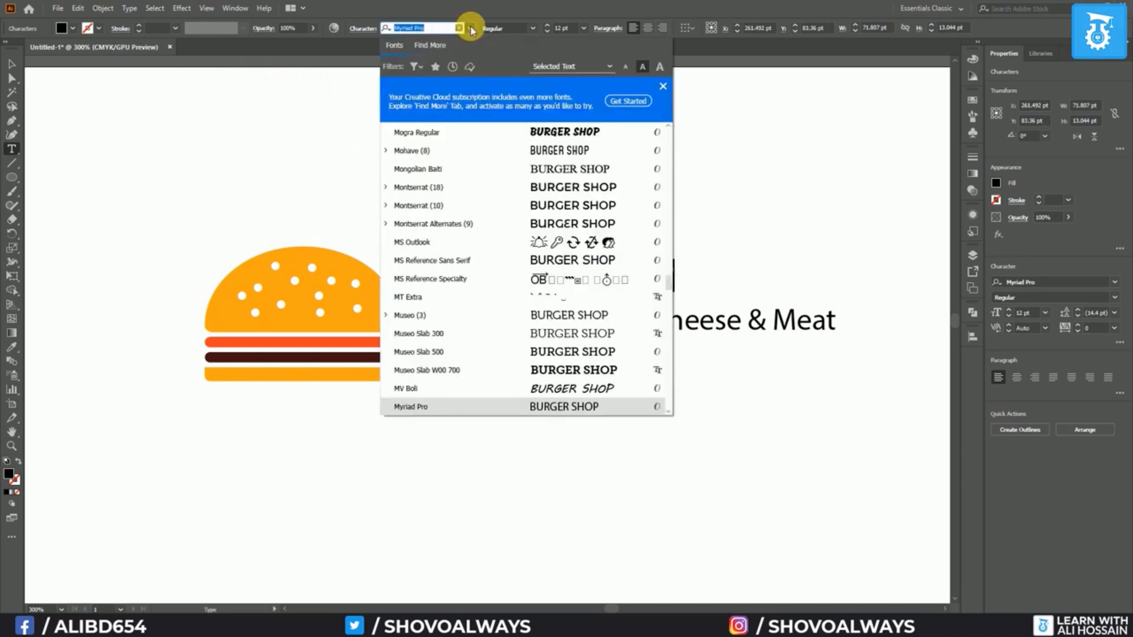
pyautogui.write('bla')
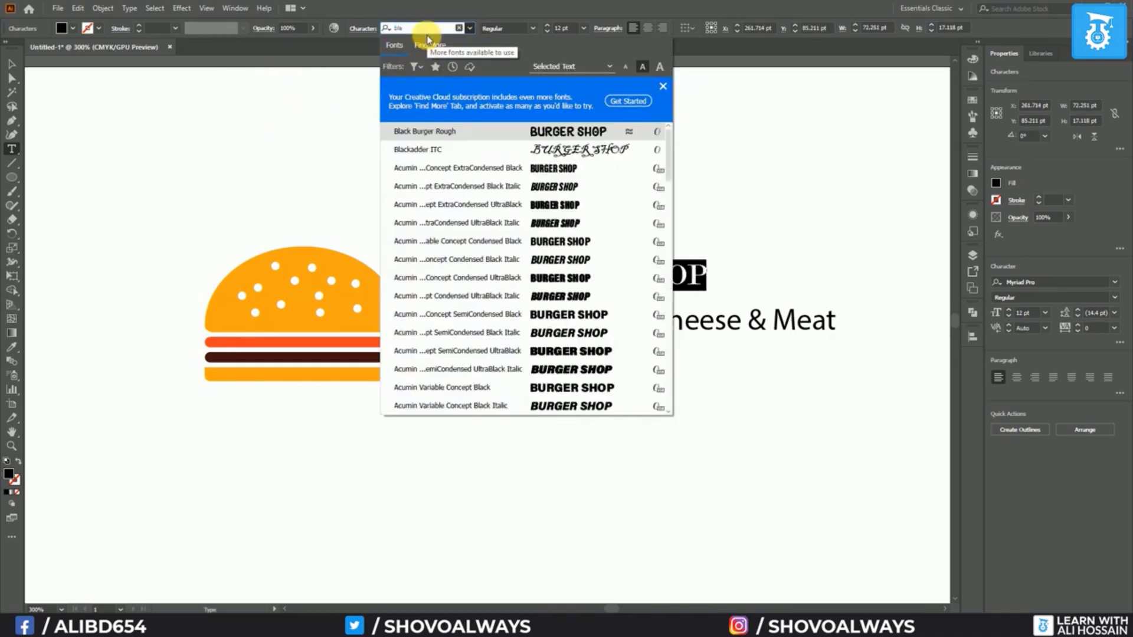
pyautogui.click(472, 130)
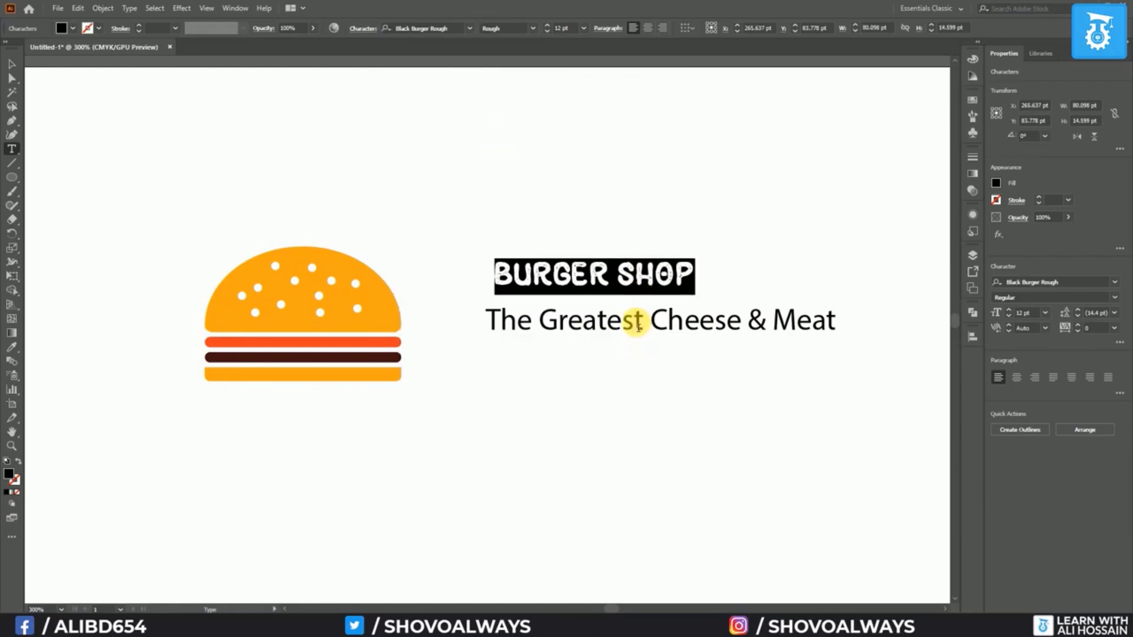
pyautogui.click(677, 335)
pyautogui.hotkey('ctrl', 'a')
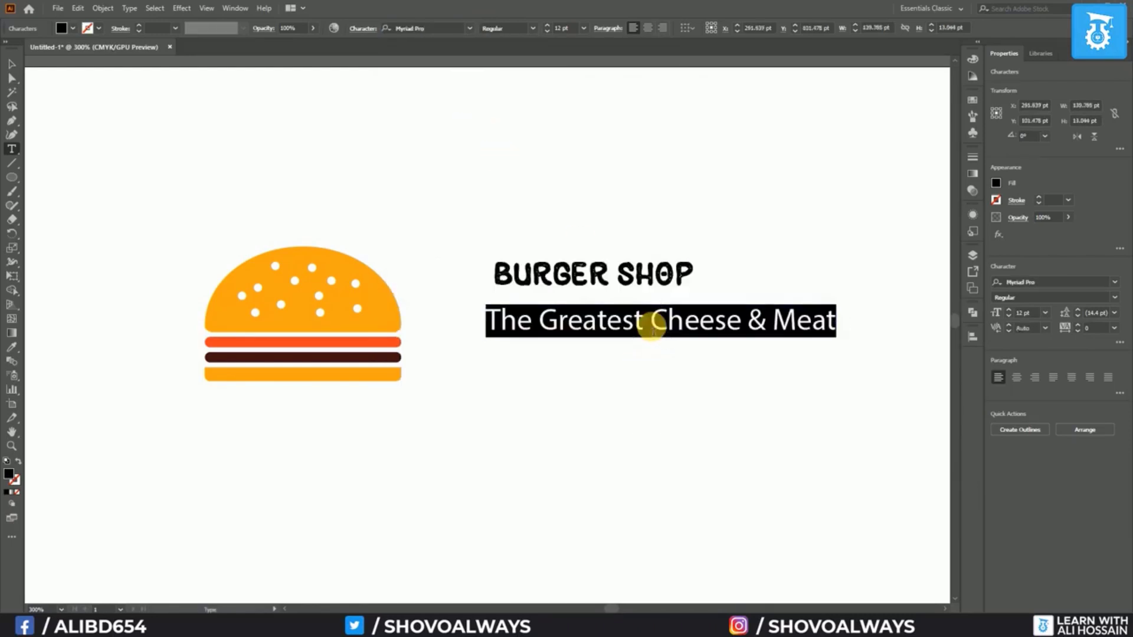
pyautogui.click(445, 29)
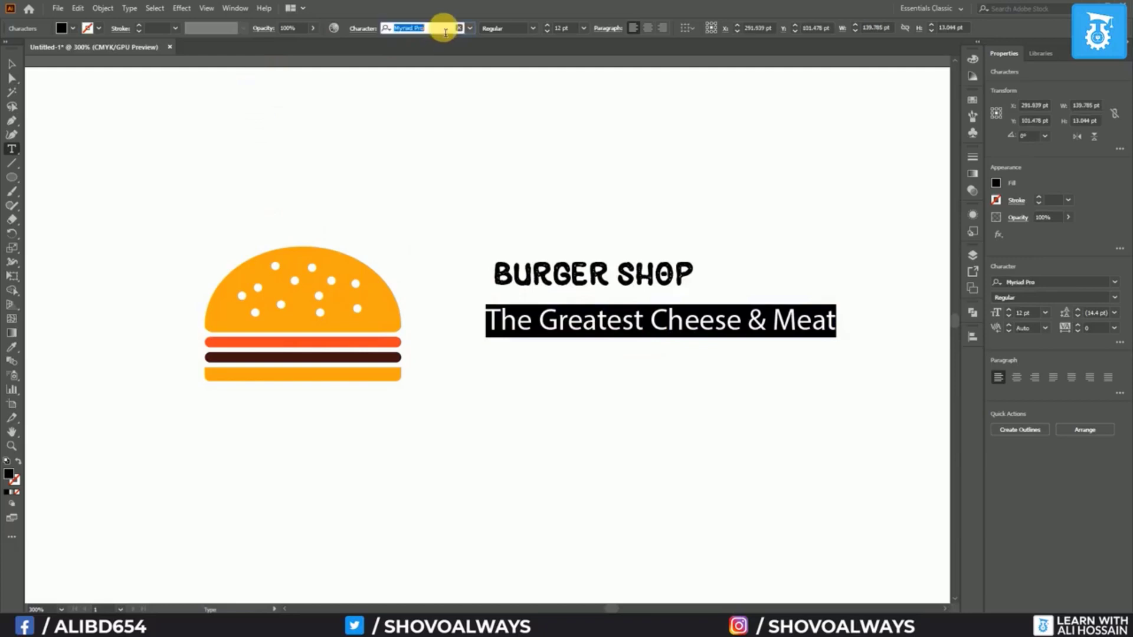
# Place the tagline under the title, move the title beside the burger, and enlarge it
pyautogui.moveTo(541, 321); pyautogui.dragTo(469, 366)
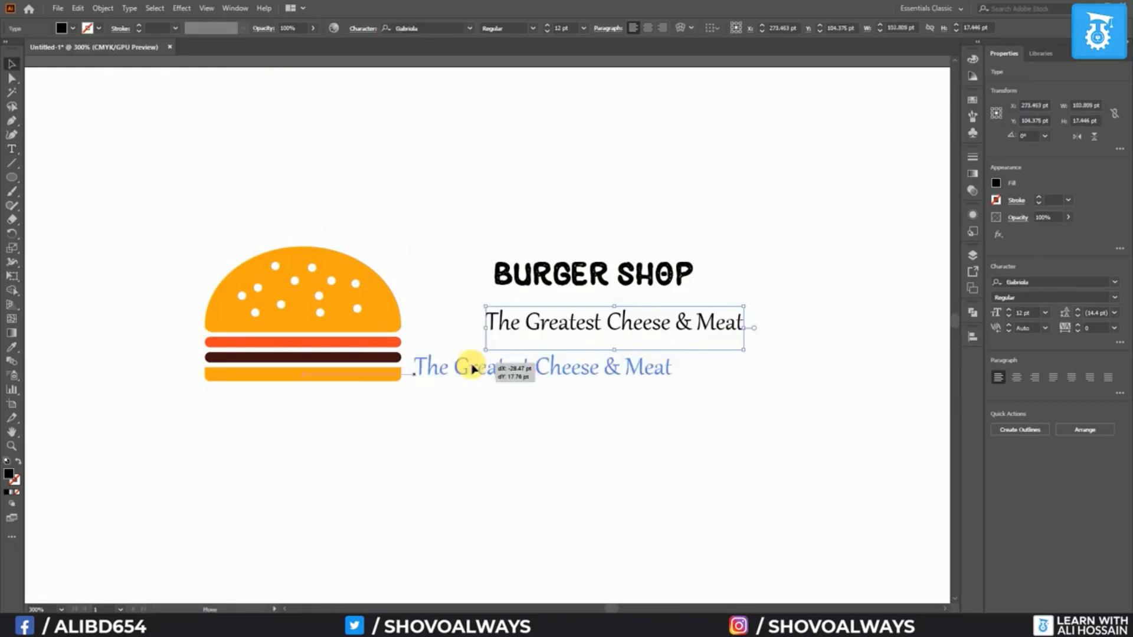
pyautogui.moveTo(573, 275); pyautogui.dragTo(493, 334)
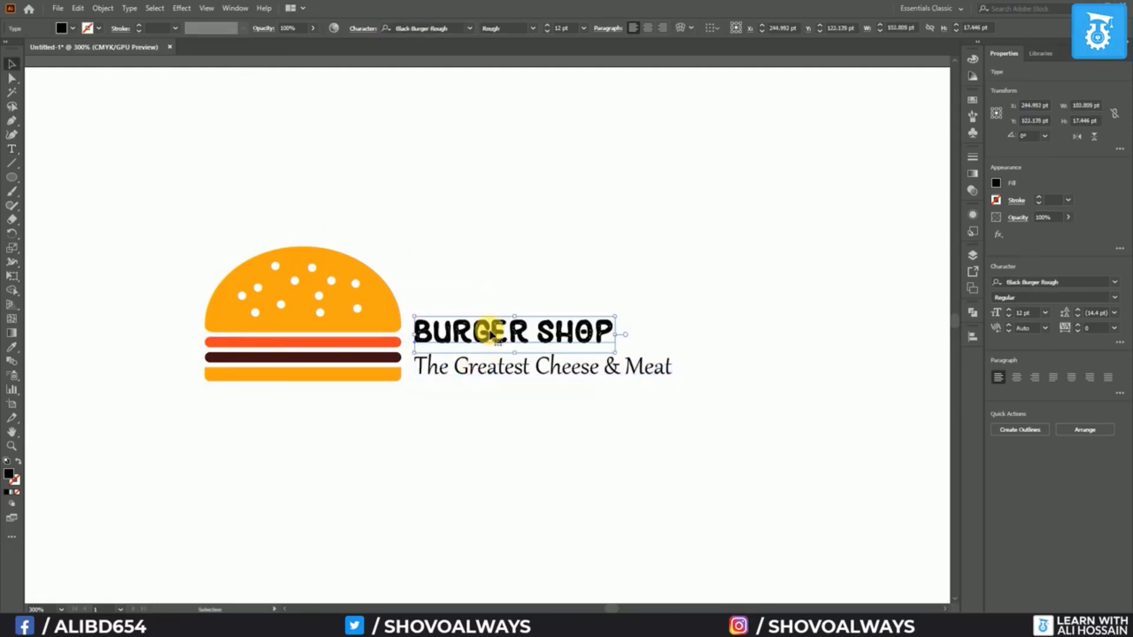
pyautogui.moveTo(622, 319); pyautogui.dragTo(814, 263)
# Colour the BURGER SHOP title dark brown by sampling the patty with the Eyedropper
pyautogui.click(668, 375)
pyautogui.click(494, 333)
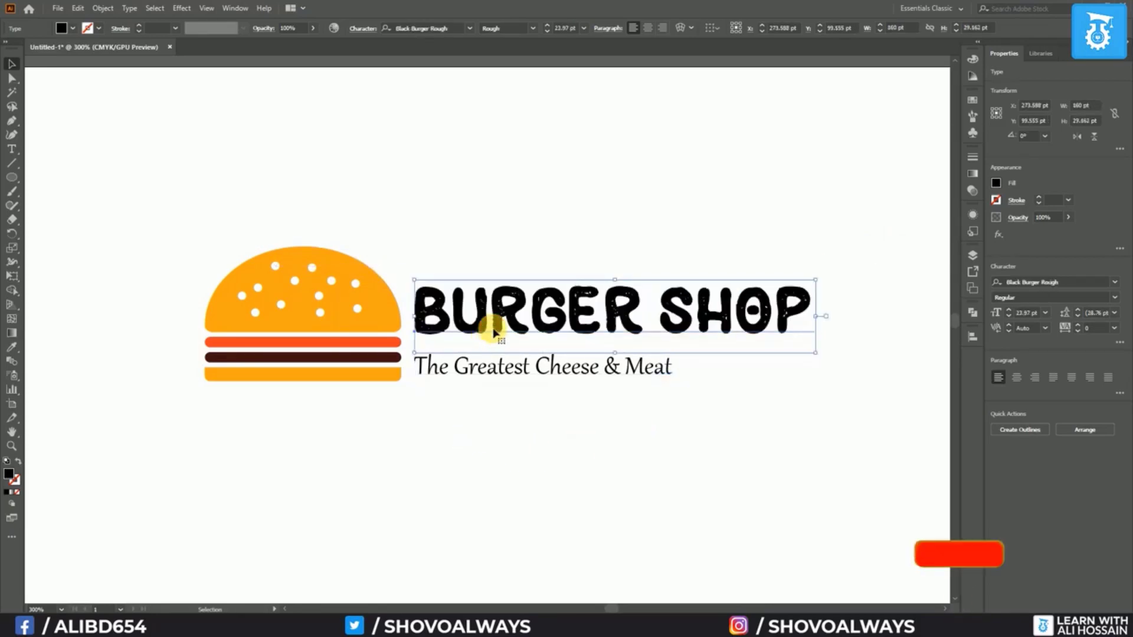
pyautogui.click(11, 347)
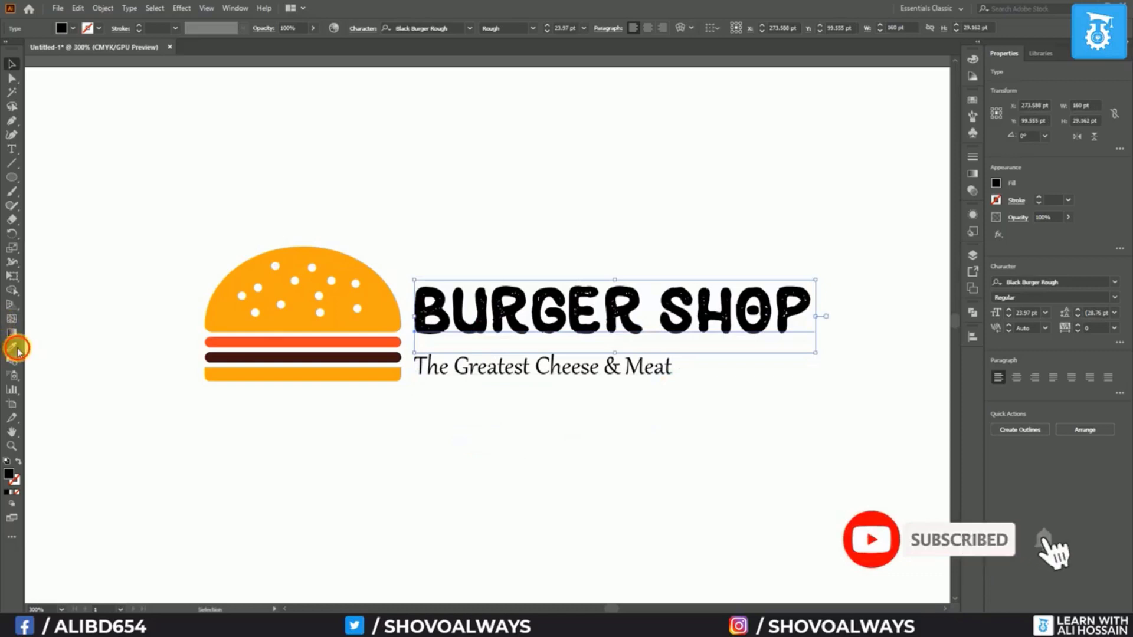
pyautogui.click(295, 358)
pyautogui.click(12, 65)
# Colour the tagline orange by sampling the burger's upper bar
pyautogui.click(496, 368)
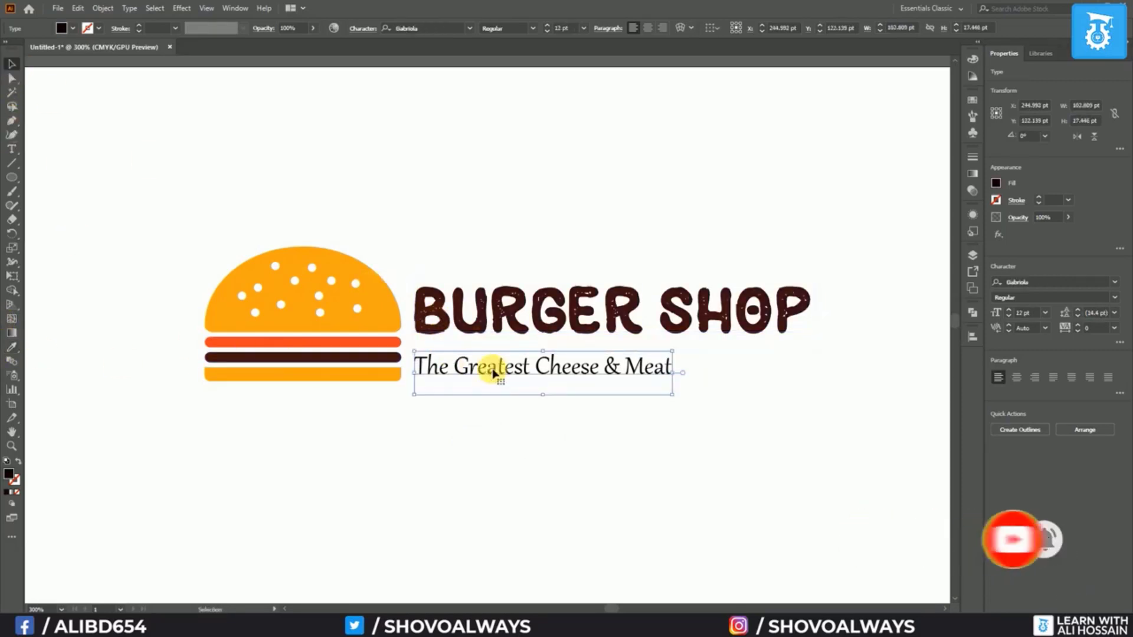
pyautogui.press('i')
pyautogui.click(230, 346)
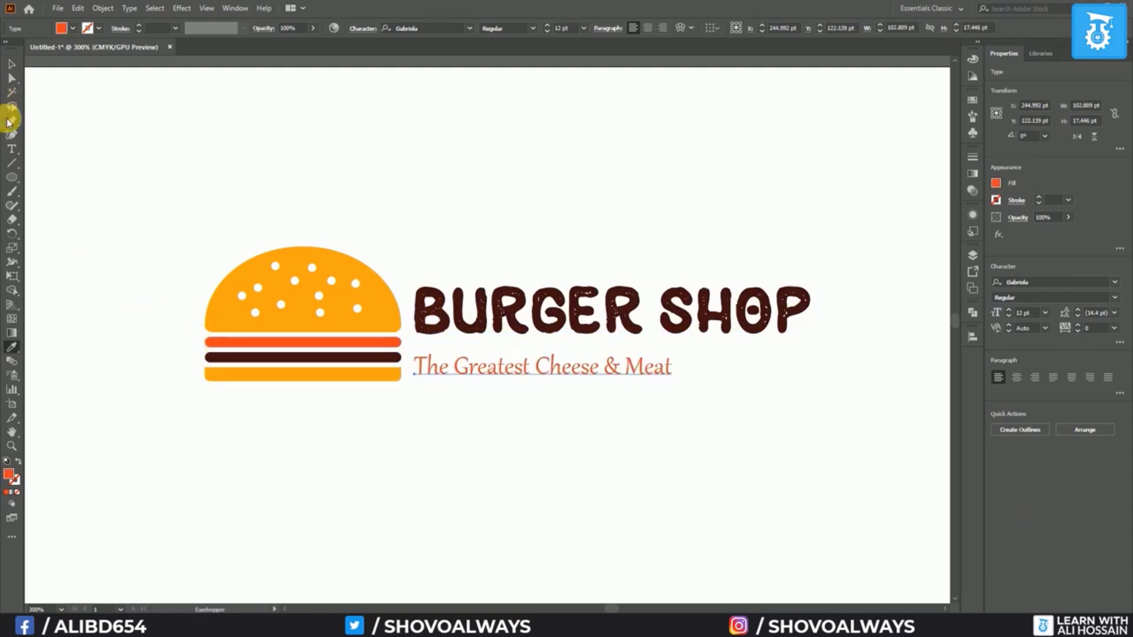
pyautogui.click(12, 66)
pyautogui.click(89, 219)
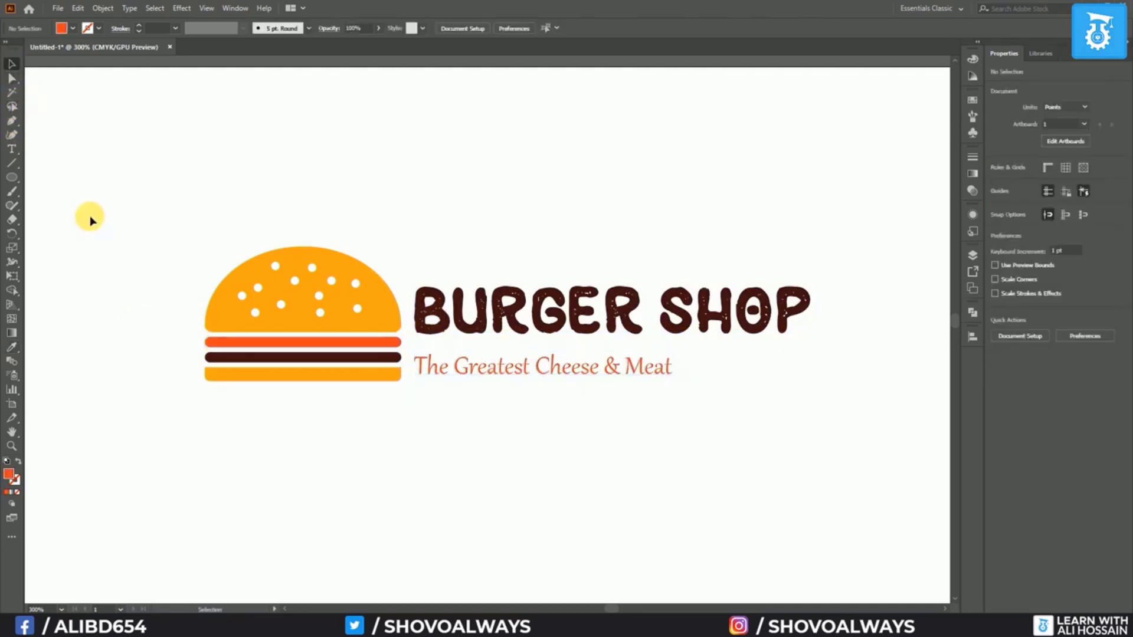
# Nudge the BURGER SHOP title slightly down, then marquee-select all burger parts
pyautogui.click(538, 331)
pyautogui.press('Down')
pyautogui.press('Down')
pyautogui.press('Down')
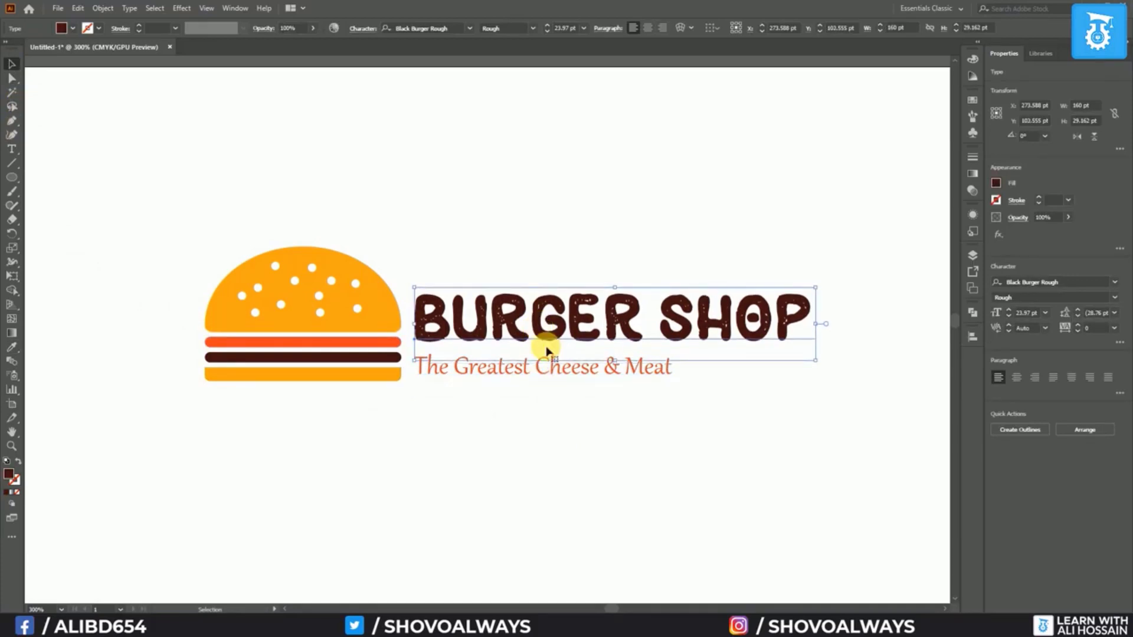
pyautogui.click(571, 436)
pyautogui.moveTo(175, 219); pyautogui.dragTo(407, 435)
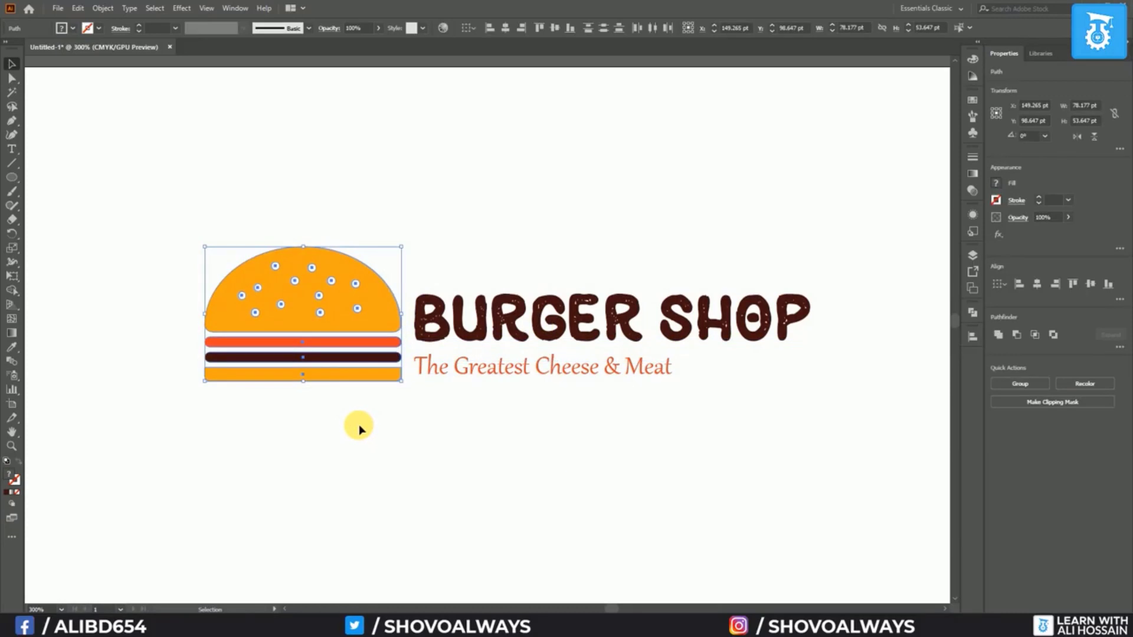
# Group the burger parts with Ctrl+G, scale the group down and drag it right toward the title
pyautogui.hotkey('ctrl', 'g')
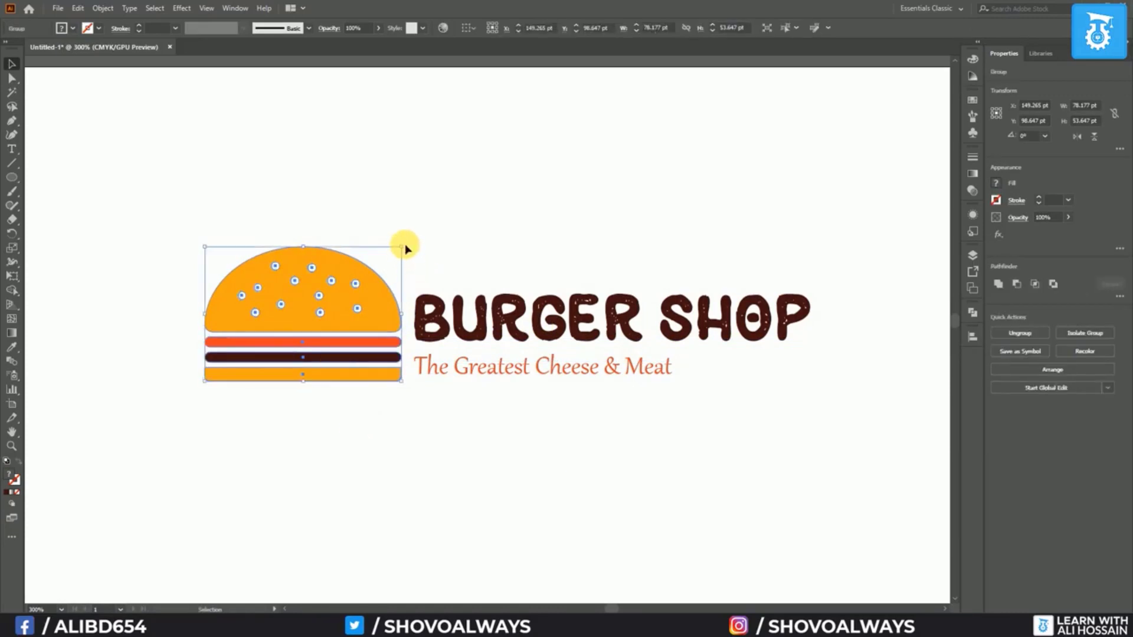
pyautogui.moveTo(405, 251); pyautogui.dragTo(347, 283)
pyautogui.moveTo(321, 333); pyautogui.dragTo(376, 334)
pyautogui.click(435, 430)
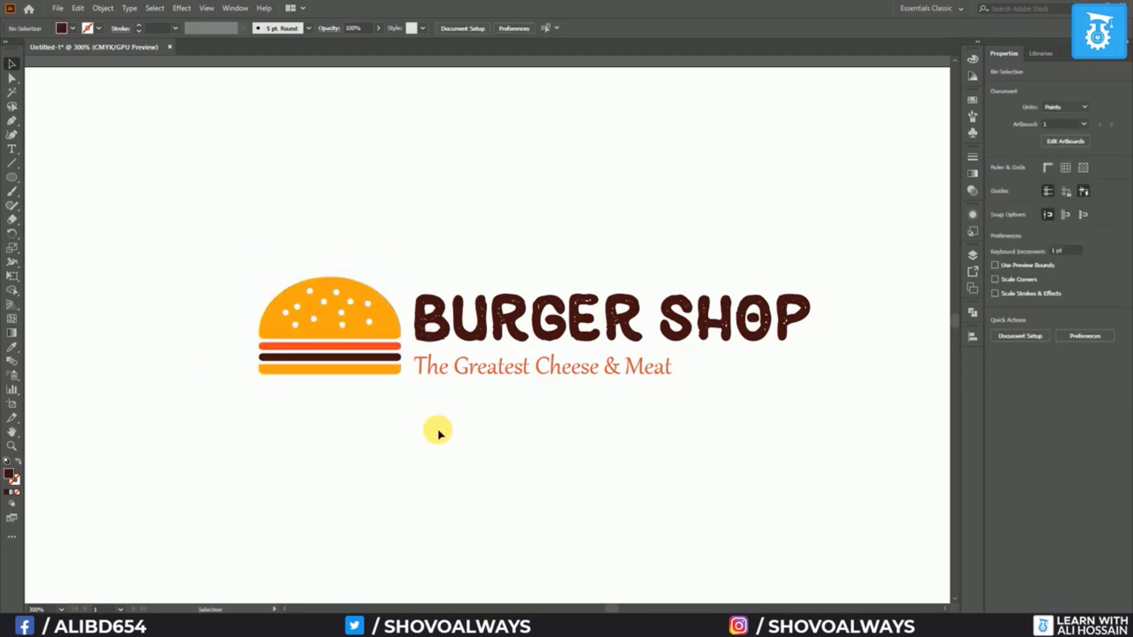
pyautogui.scroll(-5, 448, 426)
pyautogui.scroll(1, 439, 442)
pyautogui.scroll(3, 420, 456)
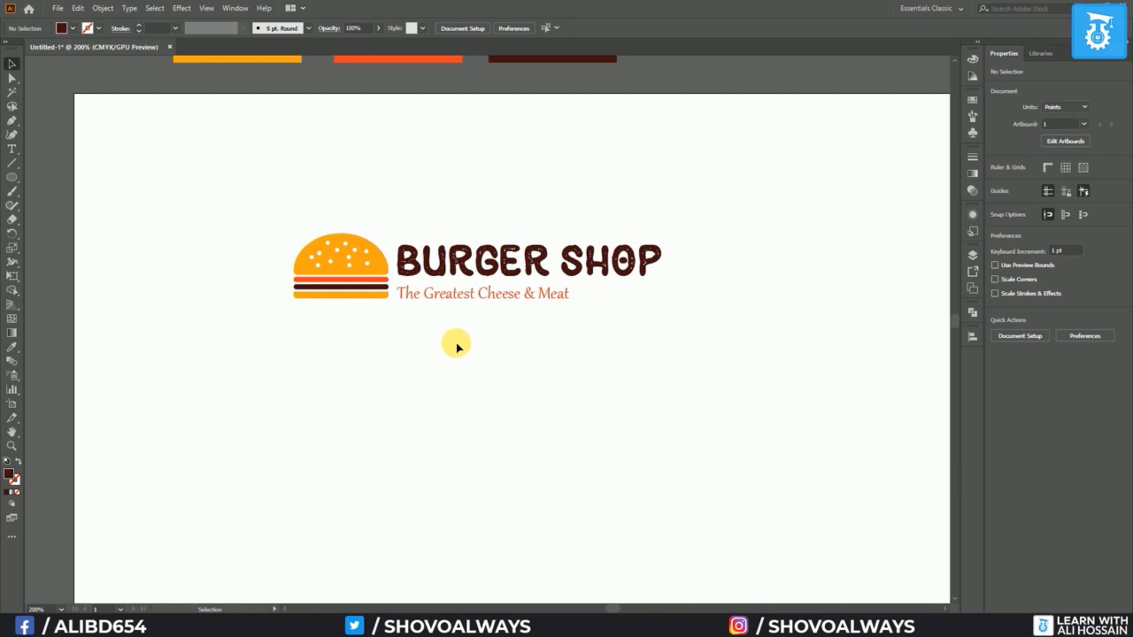
# Duplicate the whole logo below the original and move the copy's title and tagline under its burger
pyautogui.moveTo(266, 220); pyautogui.dragTo(708, 333)
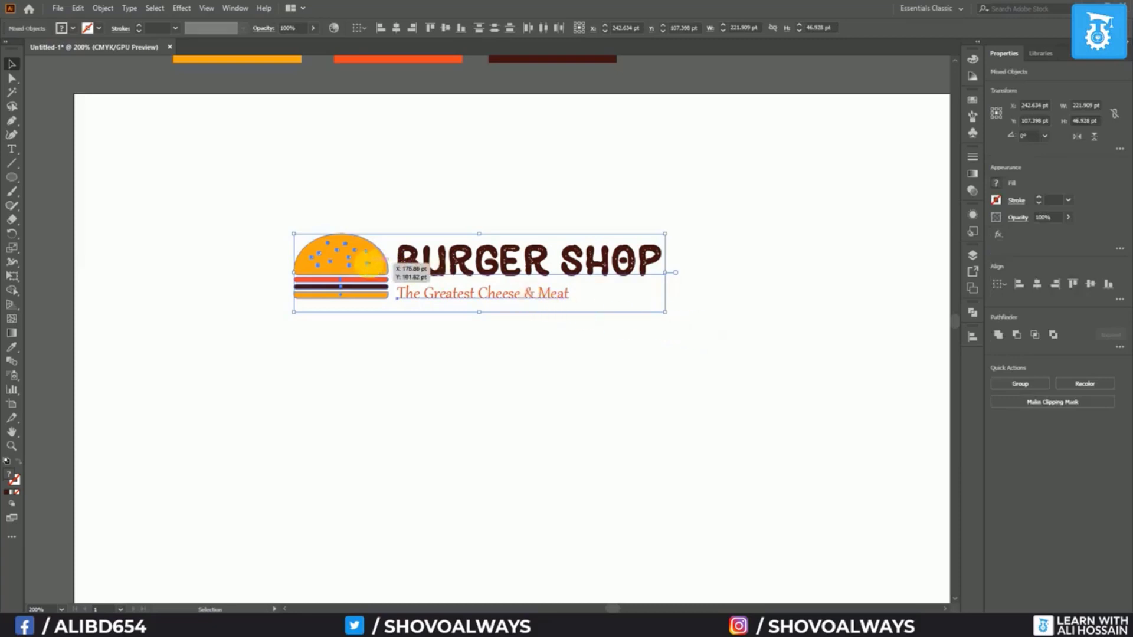
pyautogui.moveTo(376, 264); pyautogui.dragTo(492, 424)
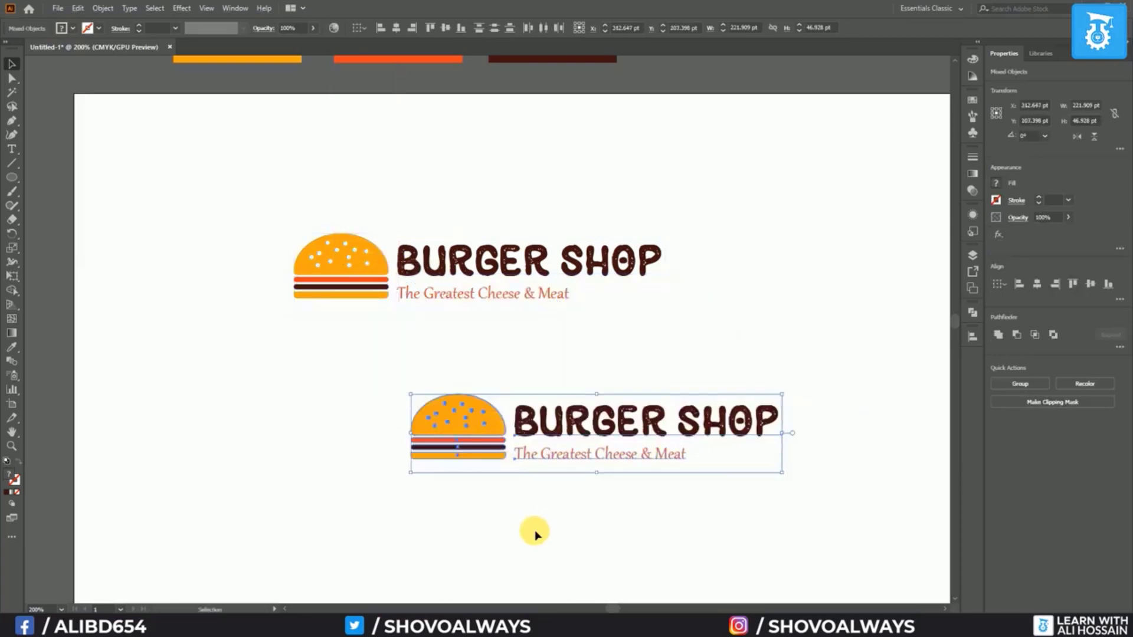
pyautogui.click(540, 522)
pyautogui.moveTo(599, 435); pyautogui.dragTo(466, 499)
pyautogui.click(619, 544)
# Centre-align the copy's two text lines, then horizontally centre the burger and text together
pyautogui.moveTo(334, 472); pyautogui.dragTo(567, 539)
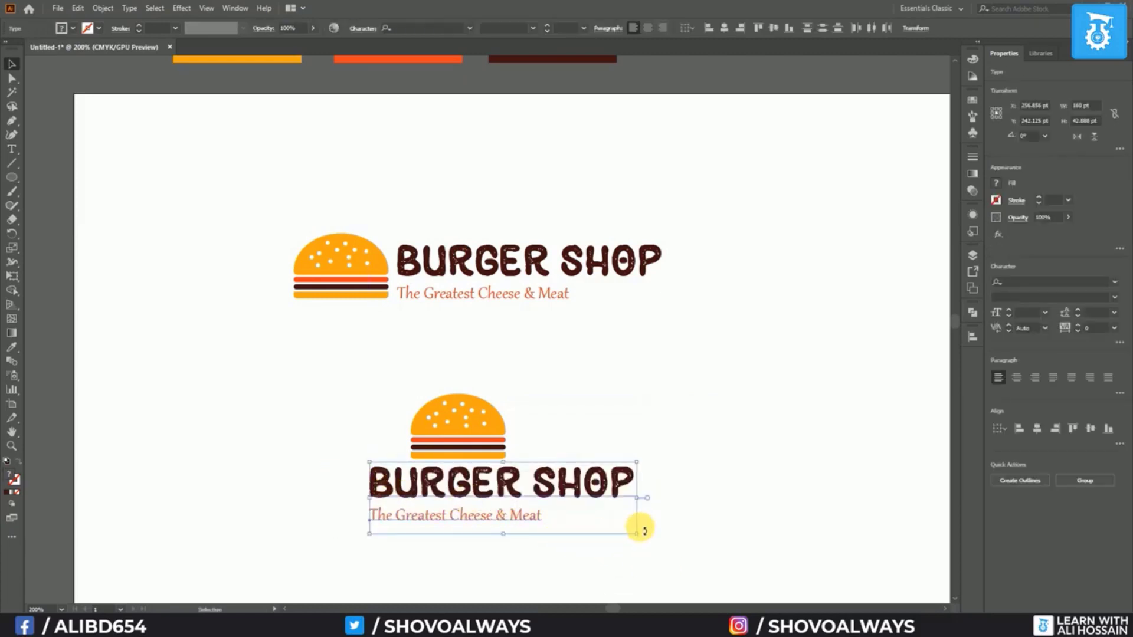
pyautogui.click(725, 28)
pyautogui.moveTo(380, 384); pyautogui.dragTo(626, 528)
pyautogui.click(396, 28)
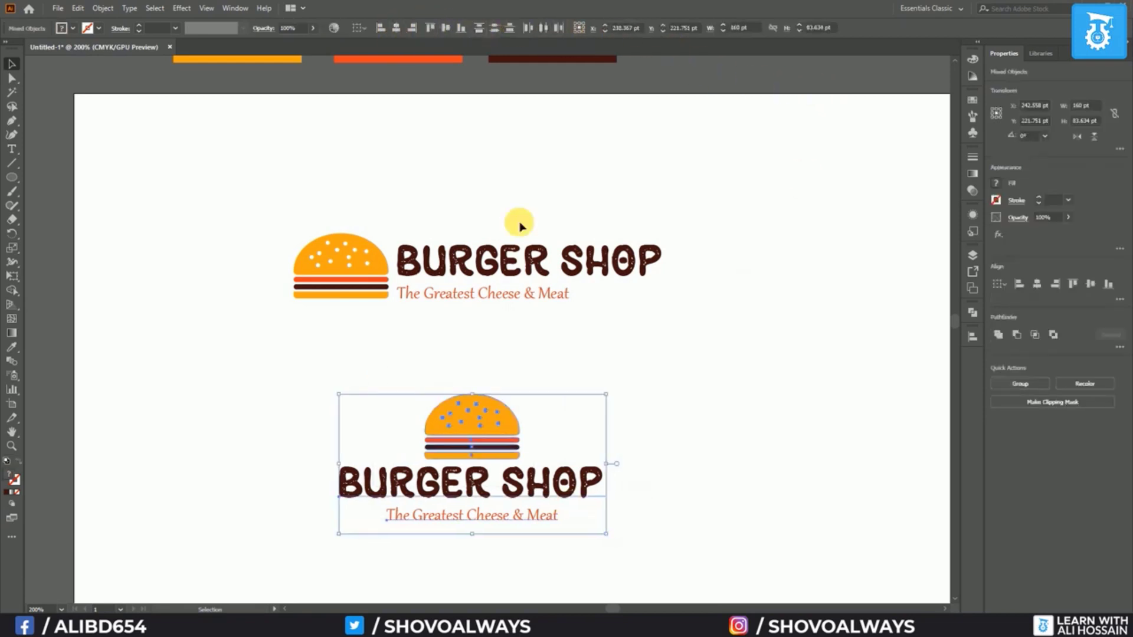
pyautogui.click(714, 377)
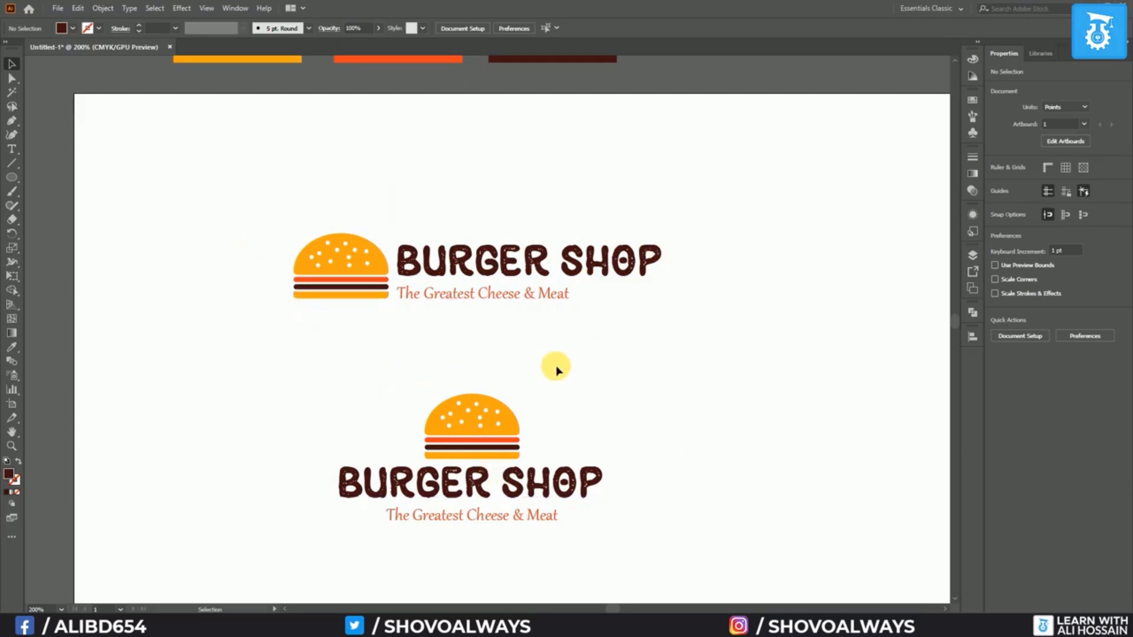
# Save Untitled-1.ai into a new Desktop folder named Burger Shop, accepting default Illustrator options
pyautogui.hotkey('ctrl', 's')
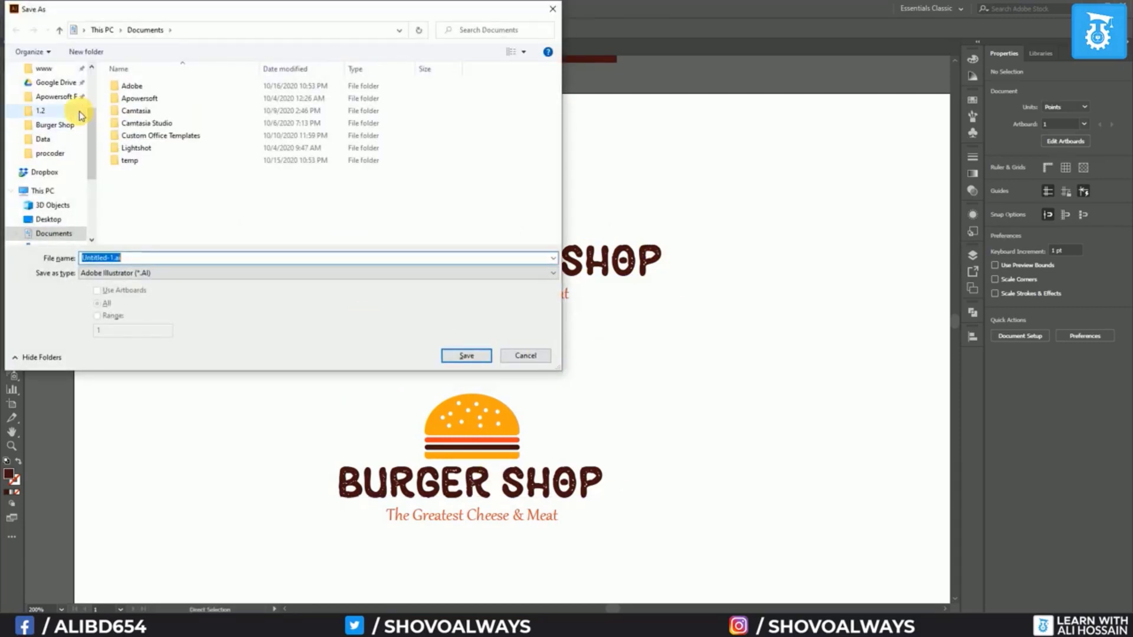
pyautogui.click(49, 220)
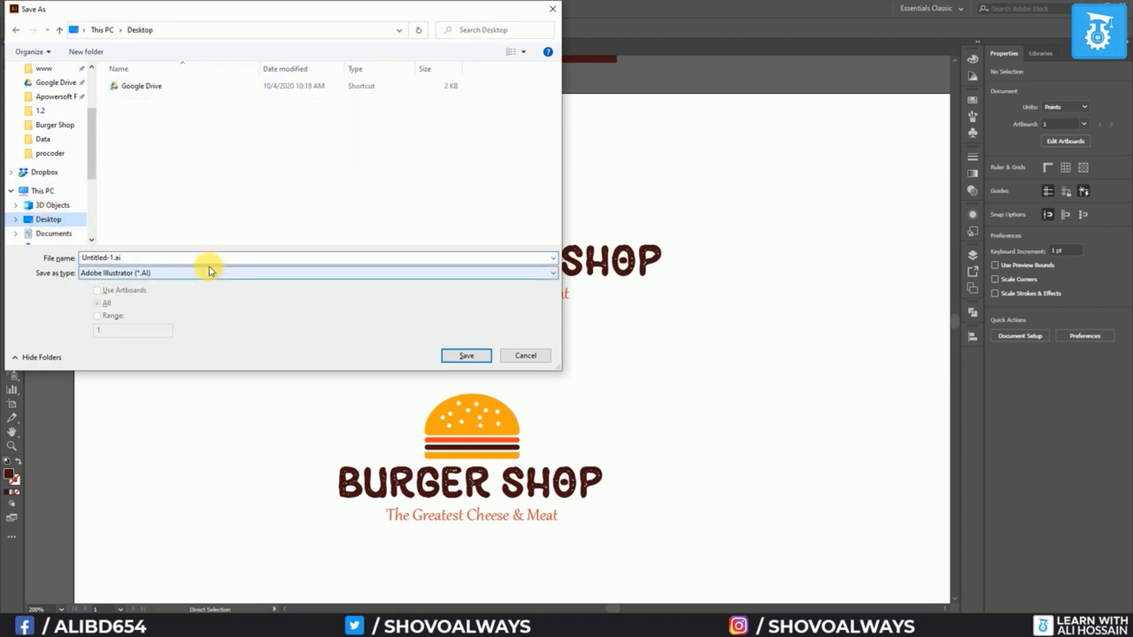
pyautogui.click(86, 52)
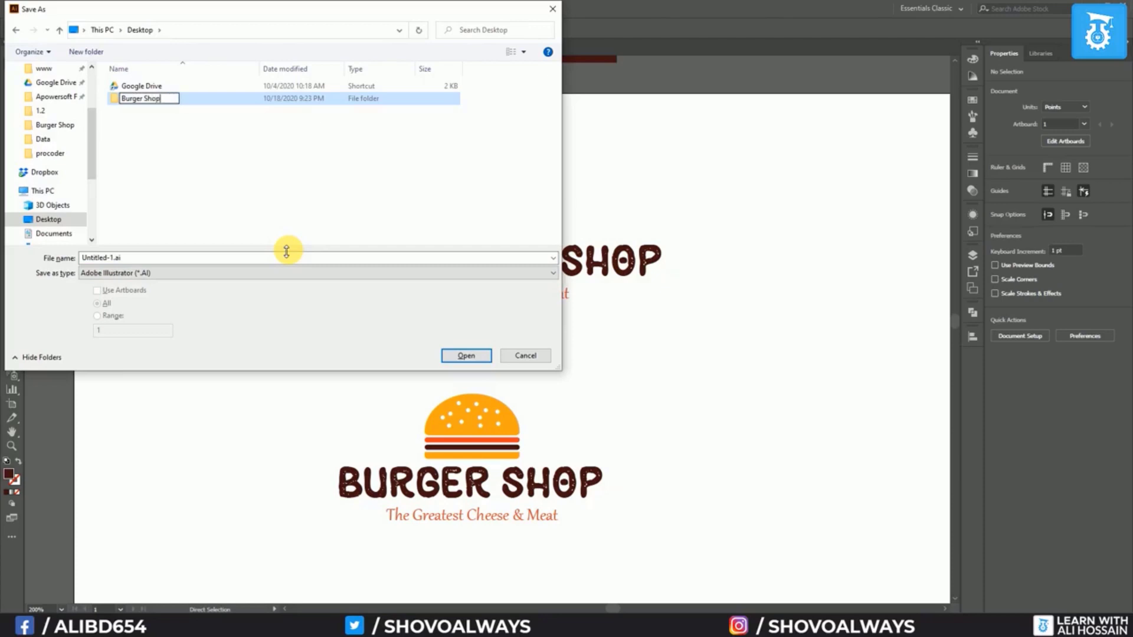
pyautogui.press('Return')
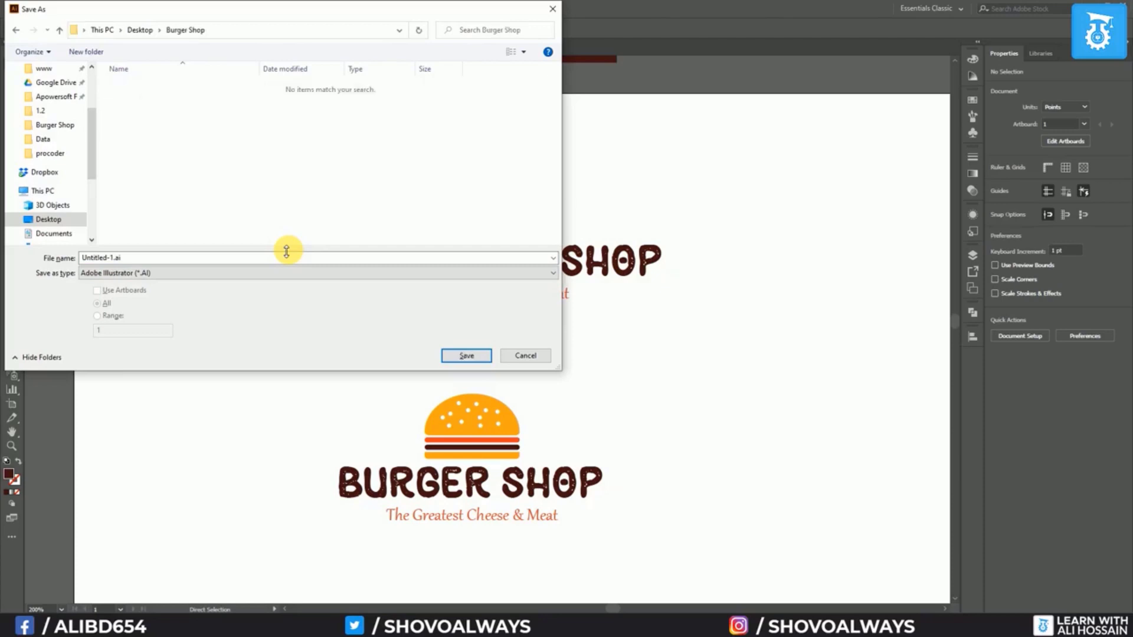
pyautogui.click(464, 357)
pyautogui.click(612, 473)
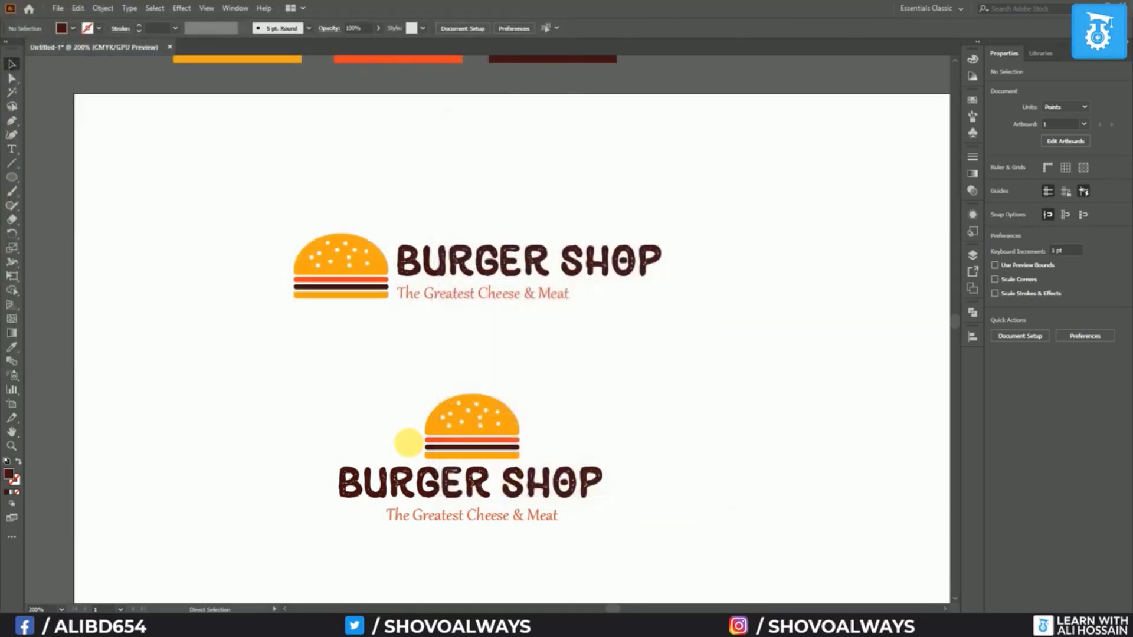
# Delete the stacked logo copy and the three colour swatch rectangles
pyautogui.moveTo(313, 387); pyautogui.dragTo(733, 556)
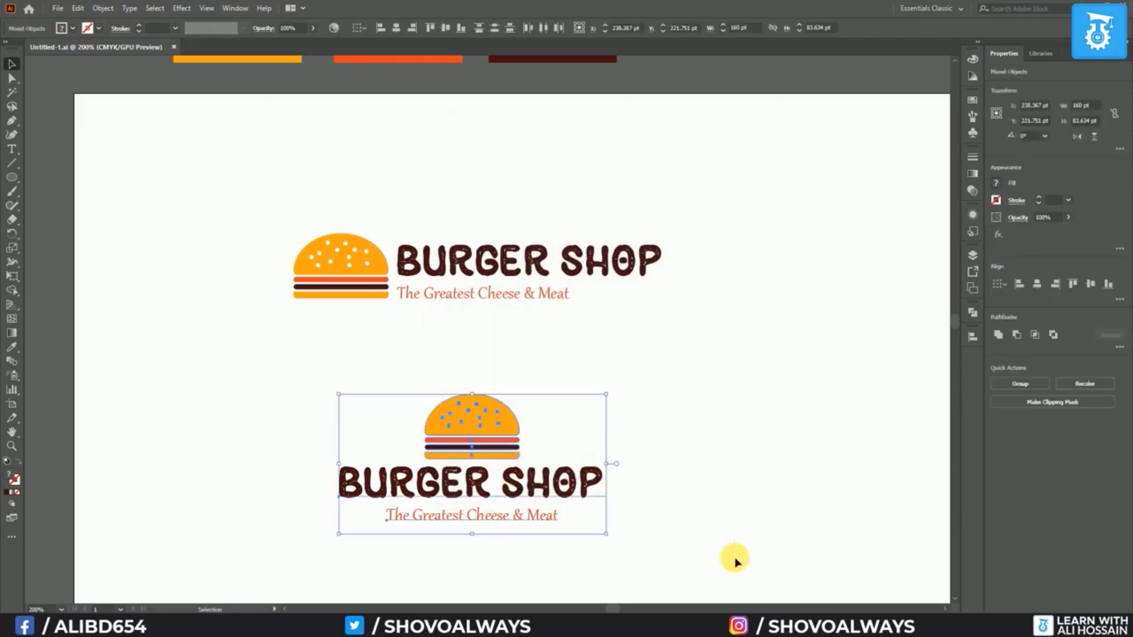
pyautogui.press('Delete')
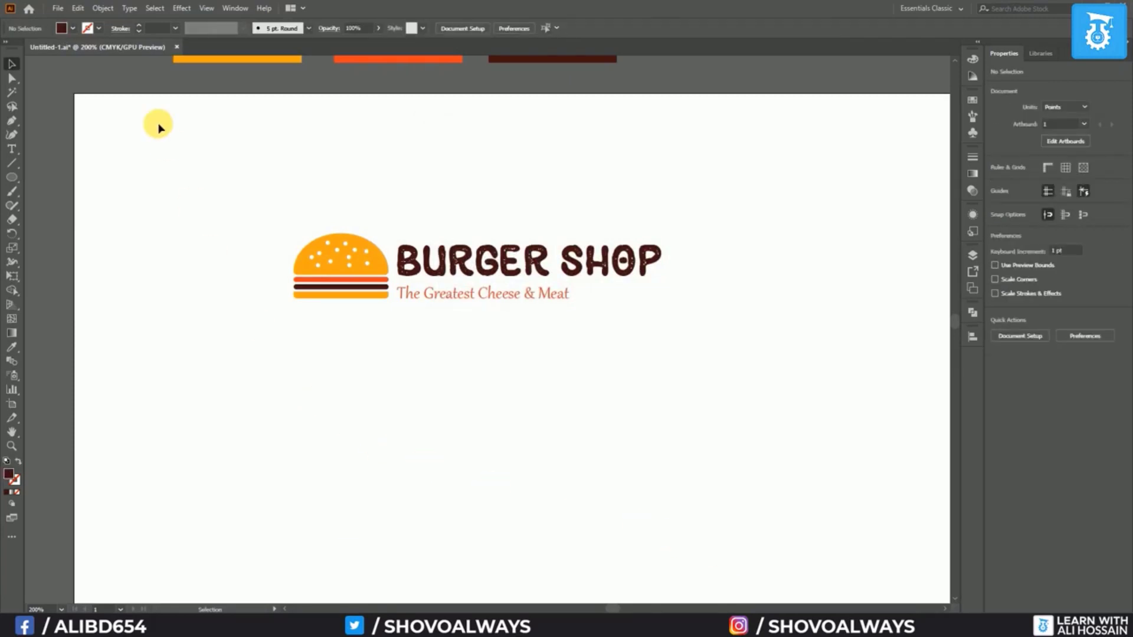
pyautogui.scroll(3, 167, 143)
pyautogui.press('Delete')
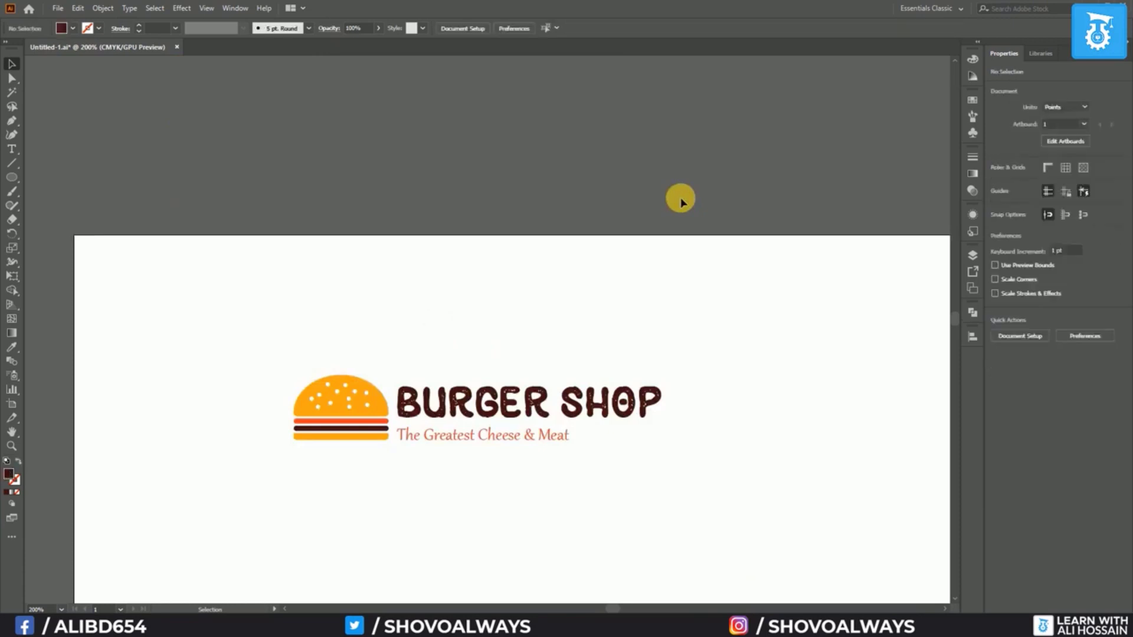
# Export the artwork as a PNG named logo into the Burger Shop folder
pyautogui.click(57, 10)
pyautogui.moveTo(114, 218)
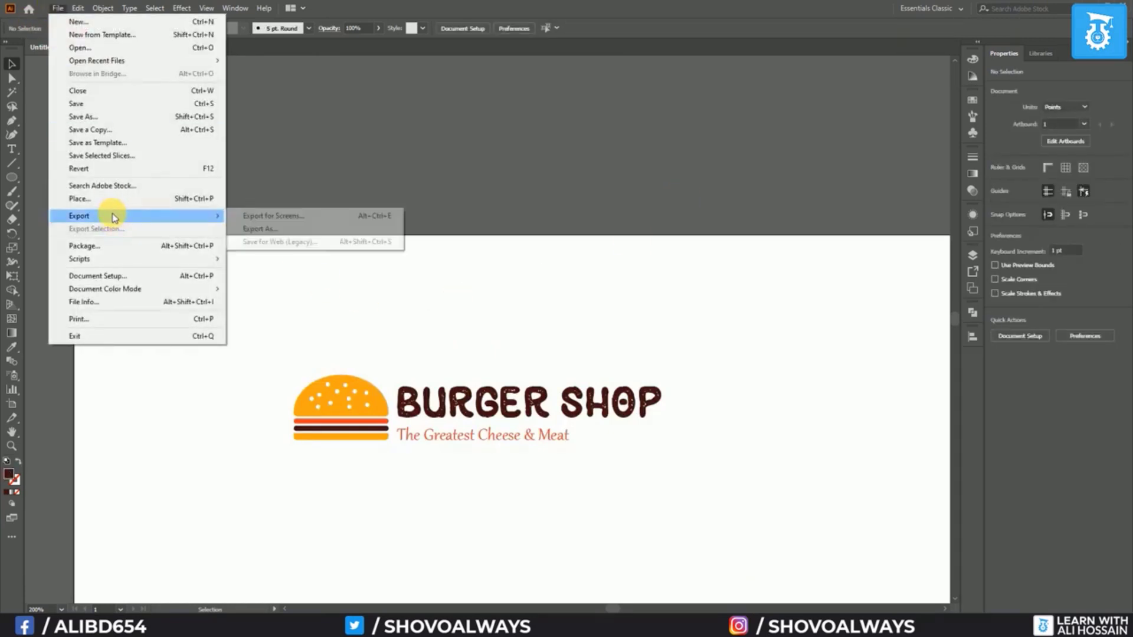
pyautogui.click(264, 229)
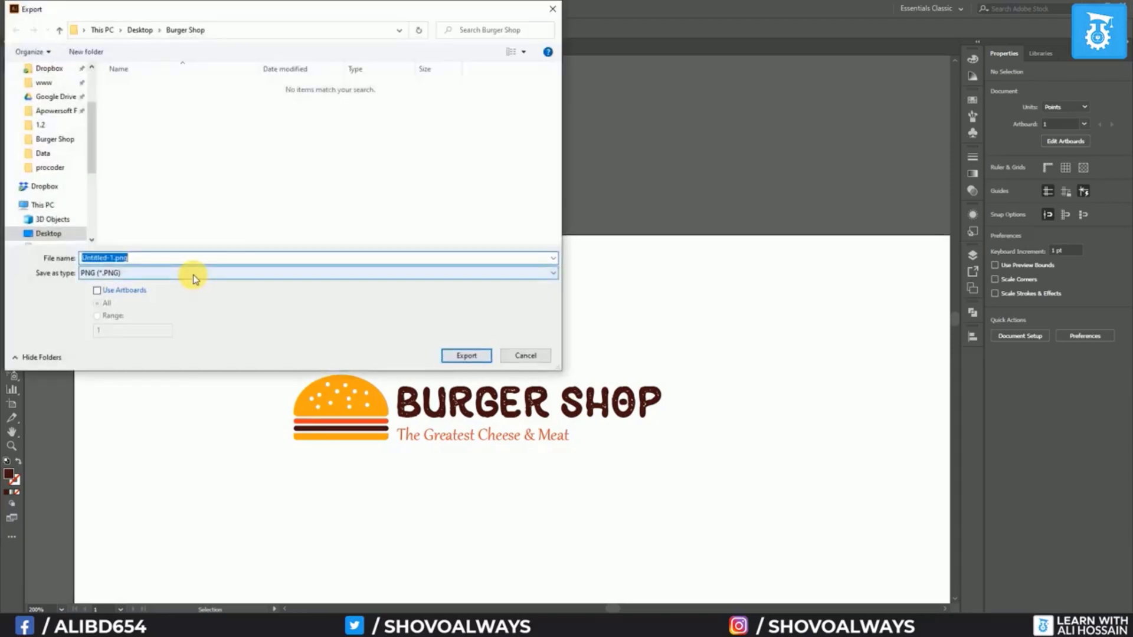
pyautogui.click(195, 278)
pyautogui.click(147, 354)
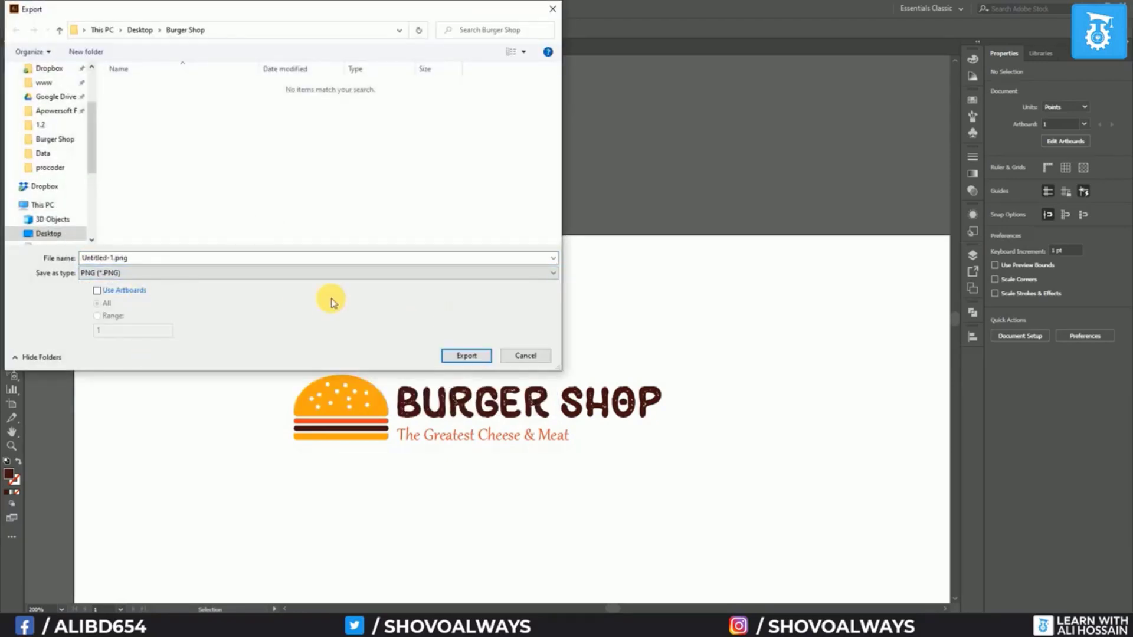
pyautogui.click(213, 262)
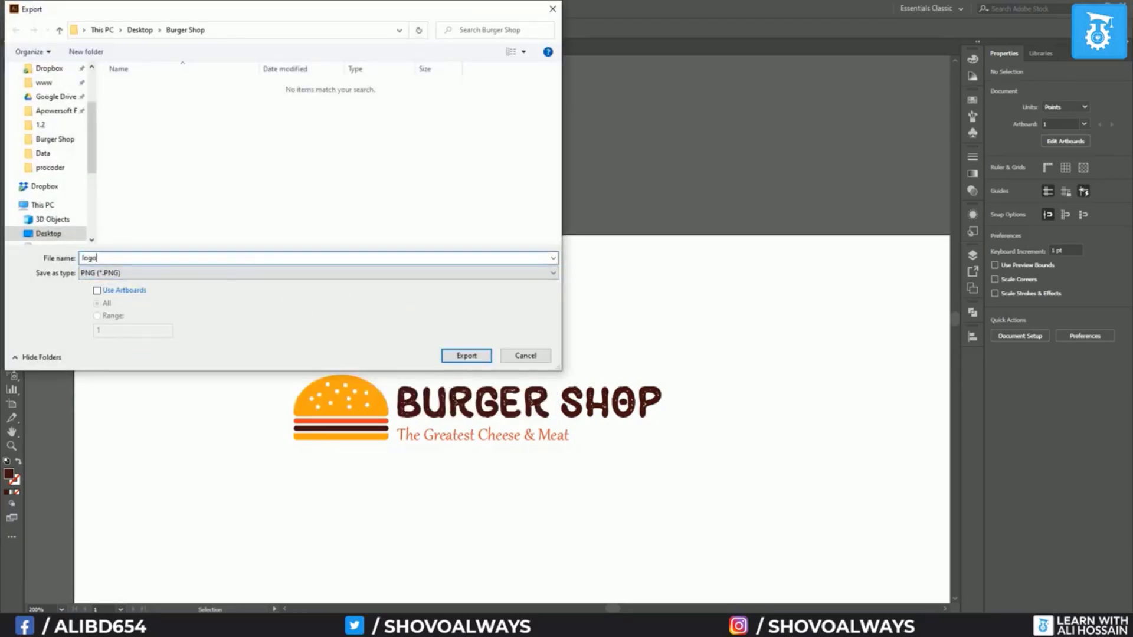
pyautogui.click(466, 356)
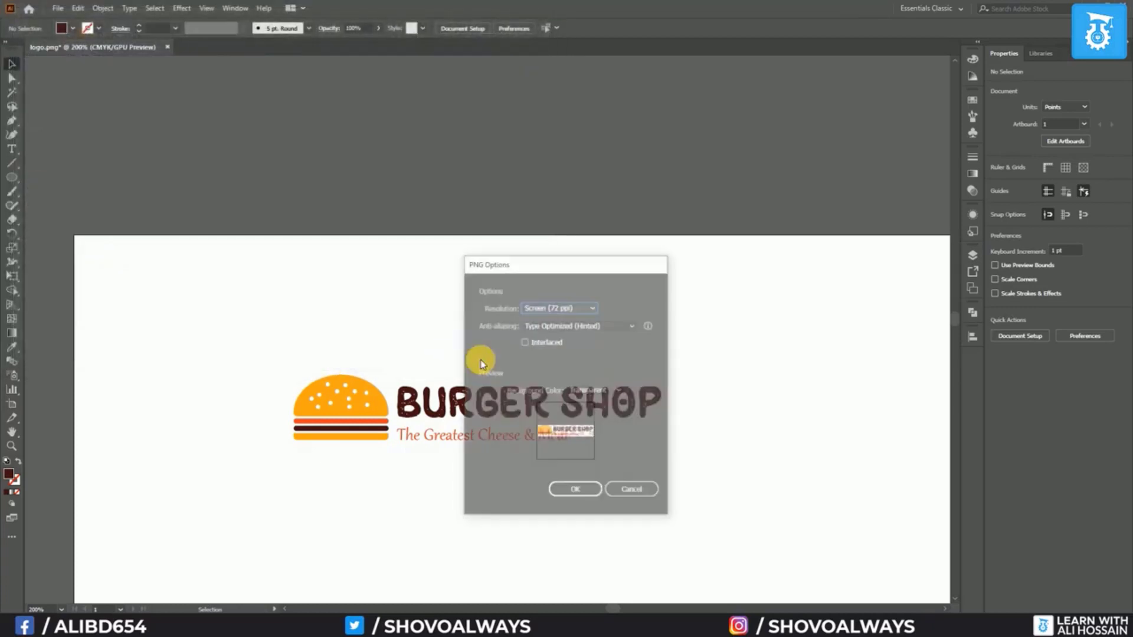
# Keep the PNG resolution at Screen (72 ppi) and confirm the export options
pyautogui.click(573, 306)
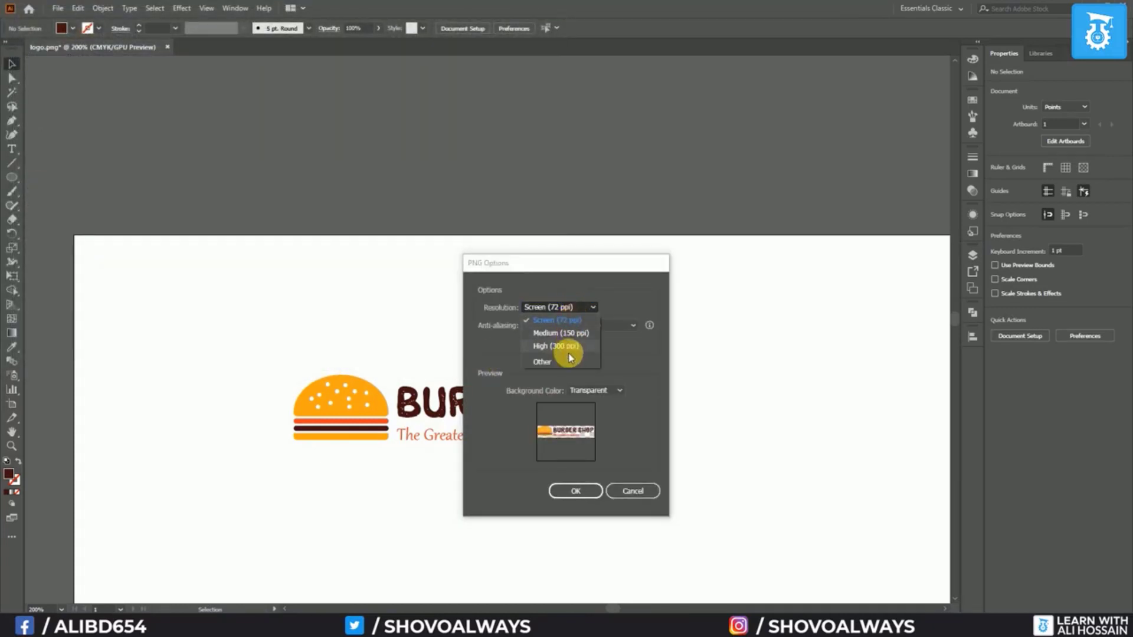
pyautogui.click(568, 322)
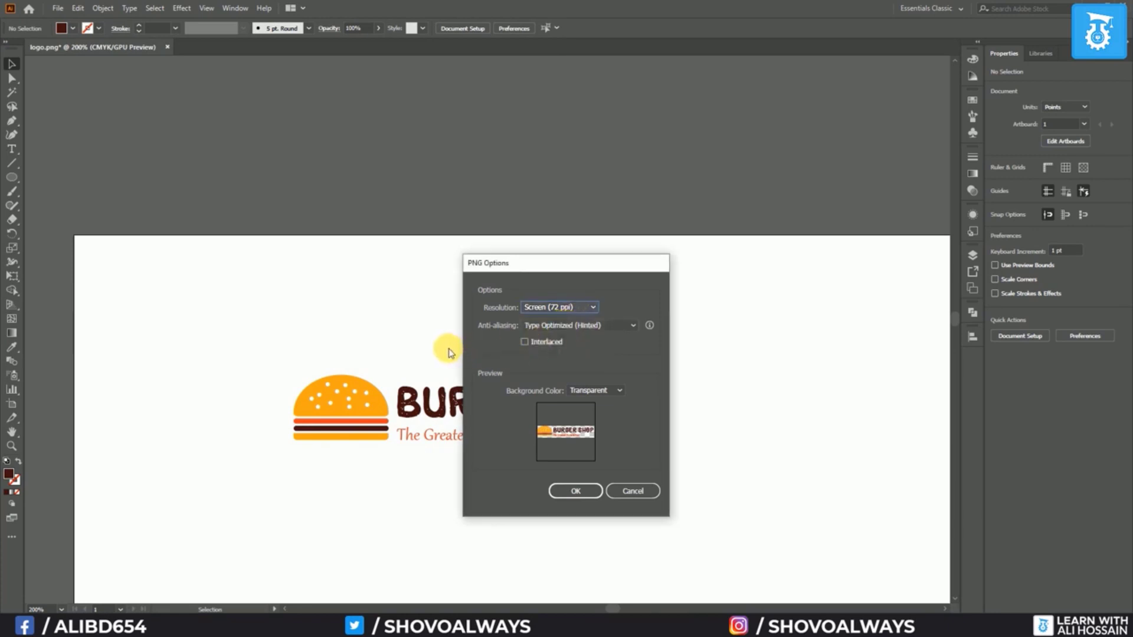
pyautogui.click(573, 310)
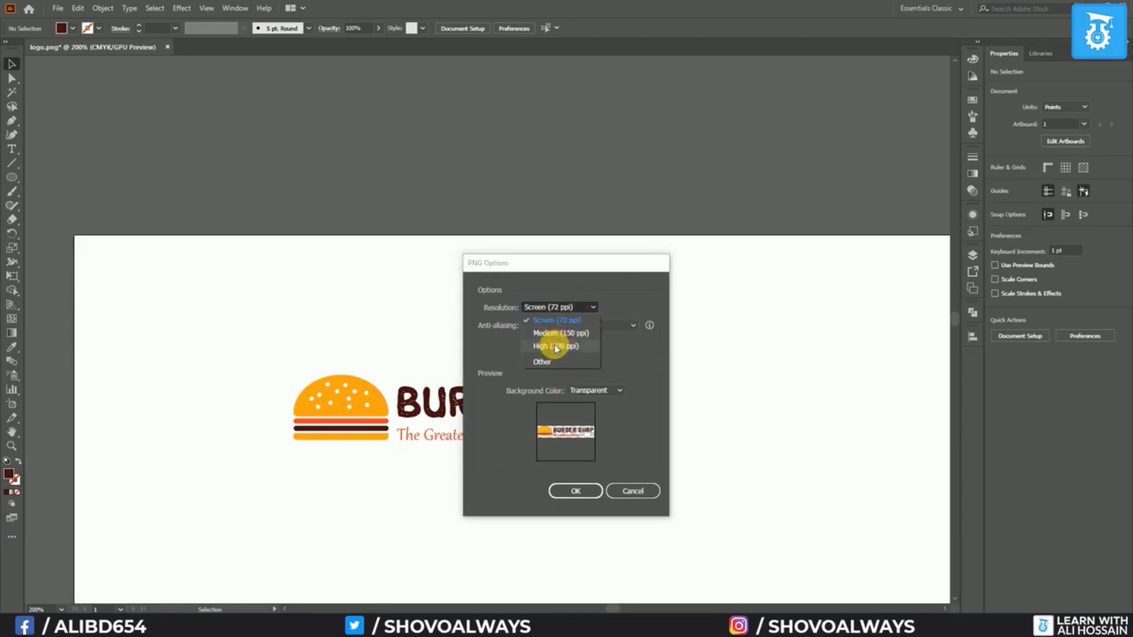
pyautogui.click(559, 308)
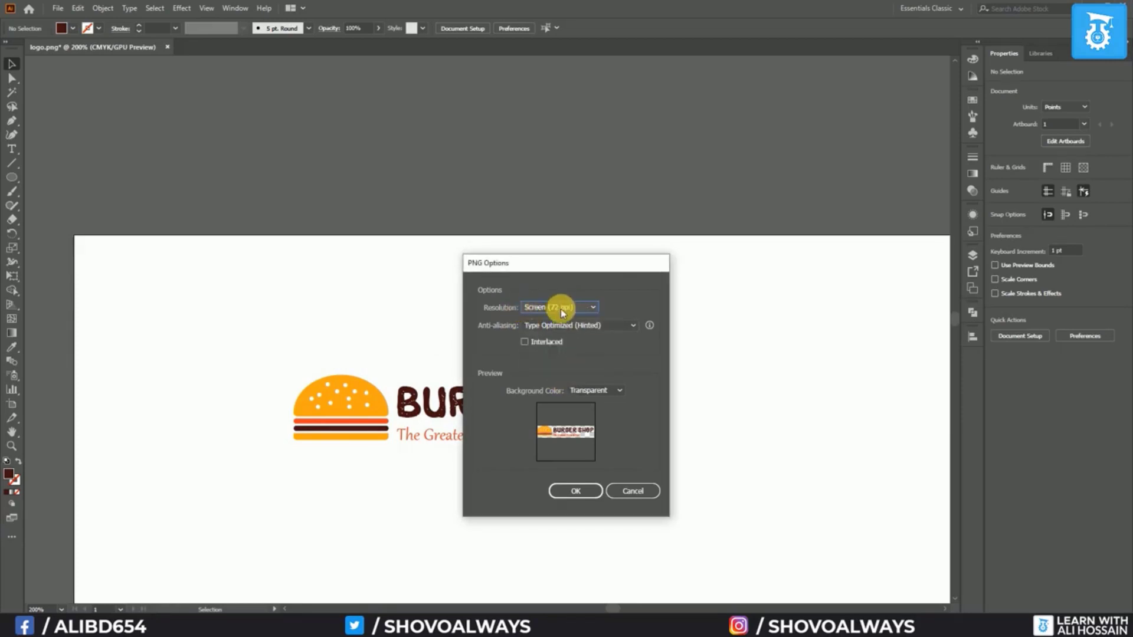
pyautogui.click(589, 493)
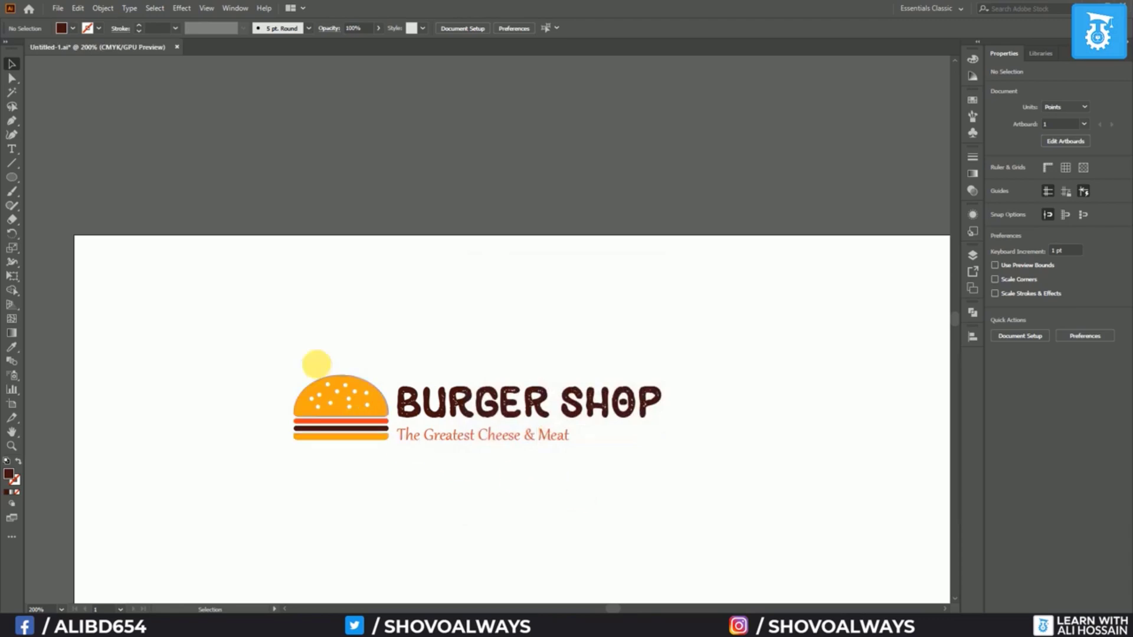
# Open the desktop Burger Shop folder, preview logo.png, then return to the Illustrator document
pyautogui.click(1078, 6)
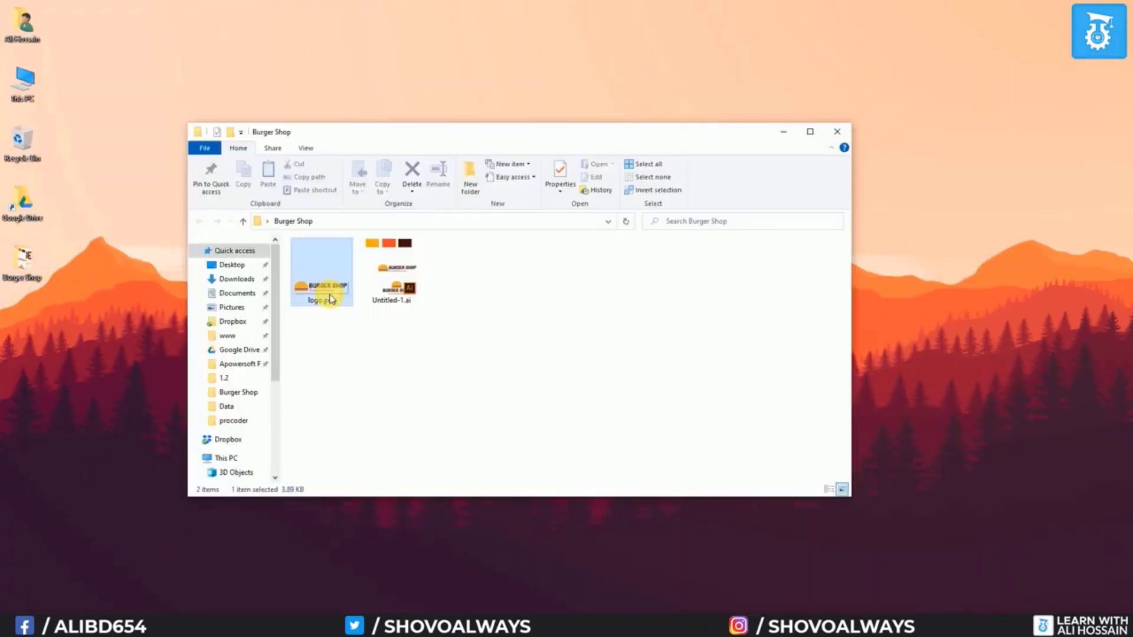
pyautogui.doubleClick(328, 292)
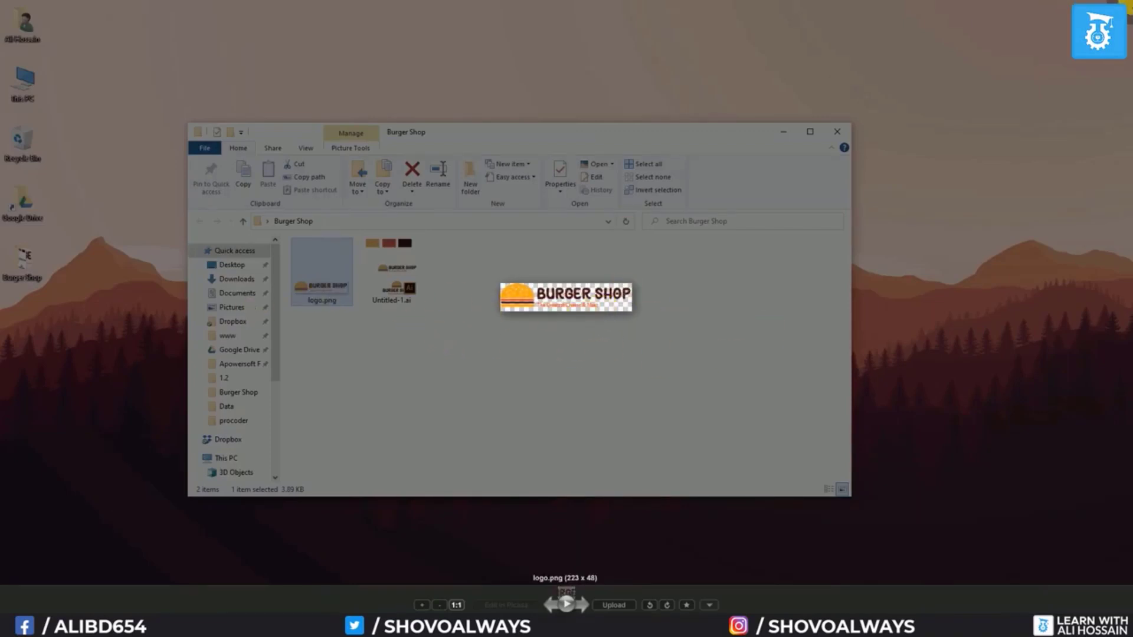
pyautogui.click(581, 257)
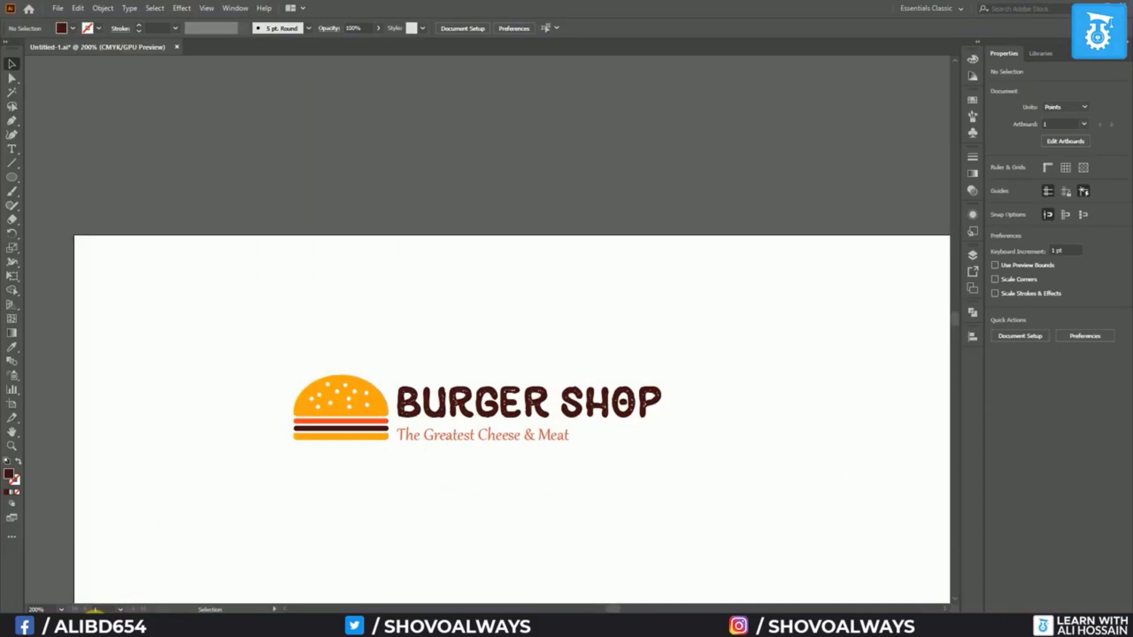
pyautogui.click(95, 624)
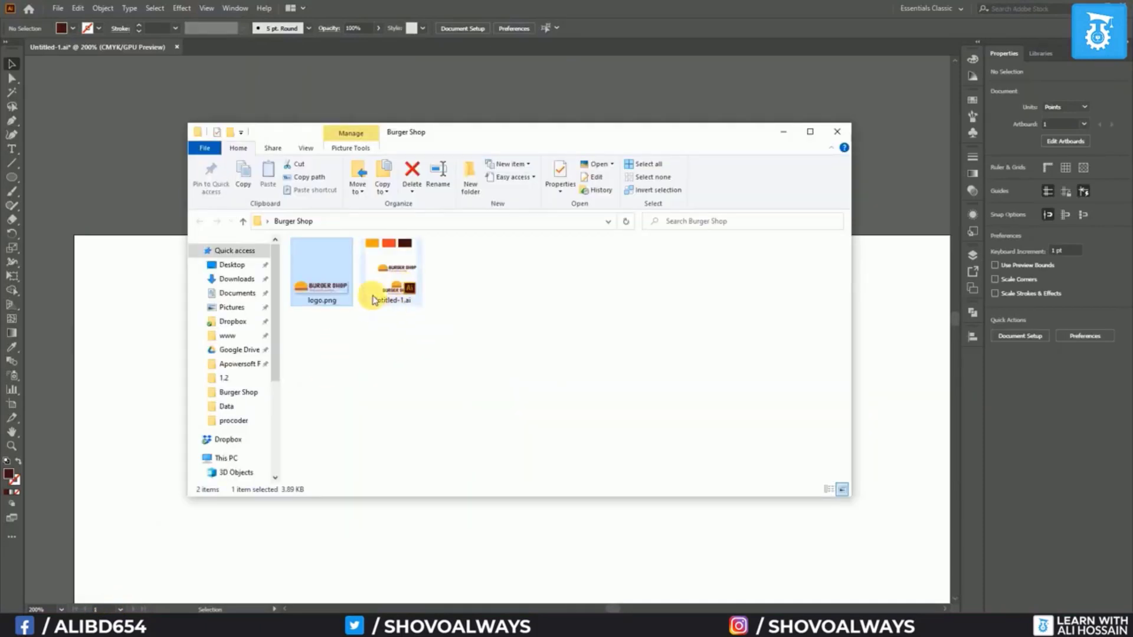
pyautogui.click(140, 291)
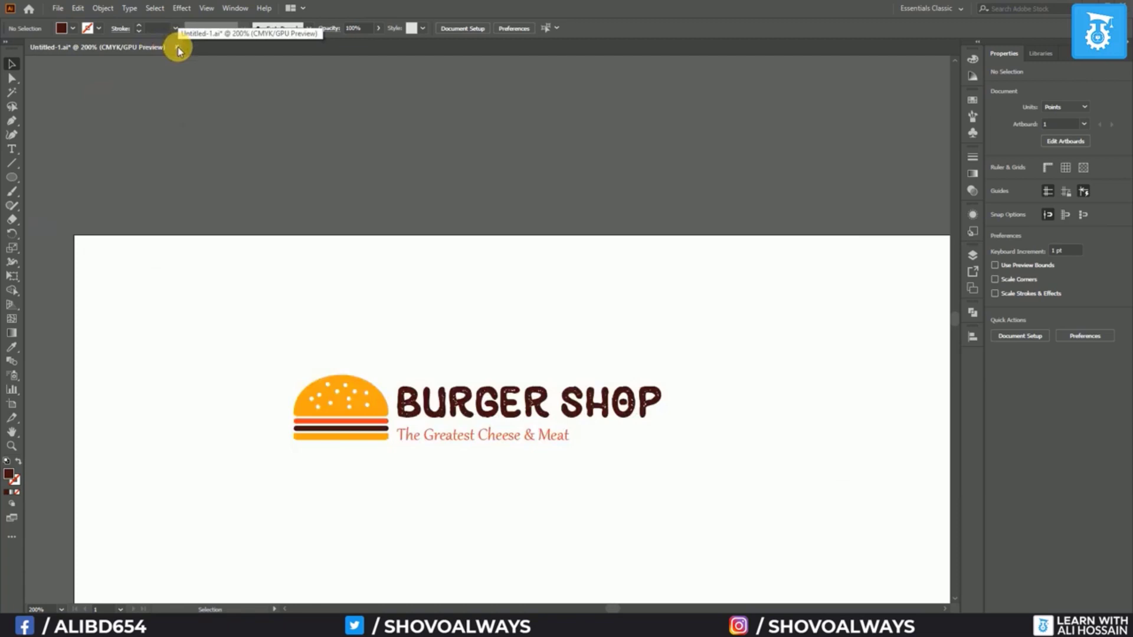
# Close the Untitled-1.ai document, choosing not to save changes
pyautogui.click(177, 48)
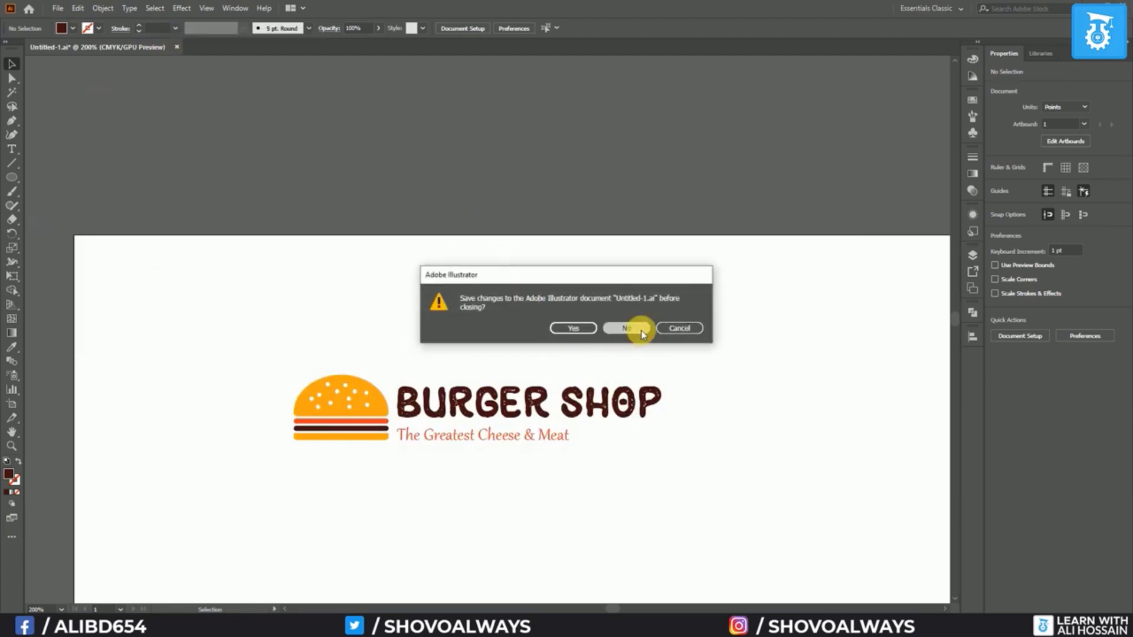
pyautogui.click(642, 329)
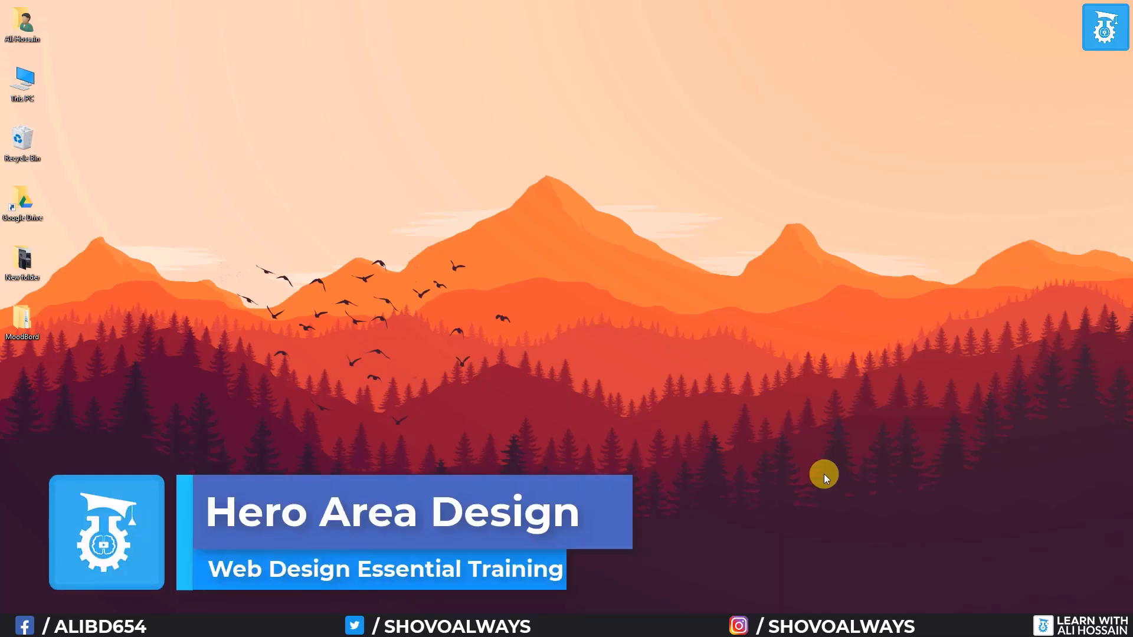
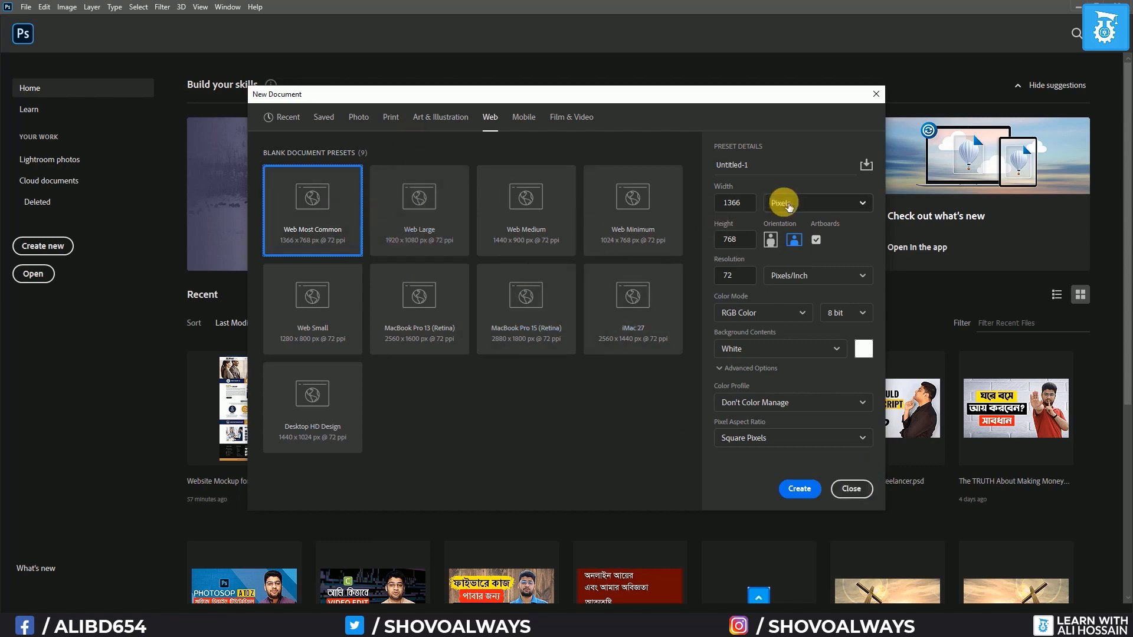
# Name the web document 'Burgur Shop', set 1140 × 5000 px, turn off Artboards and create it
pyautogui.click(777, 165)
pyautogui.write('Burgur Shop')
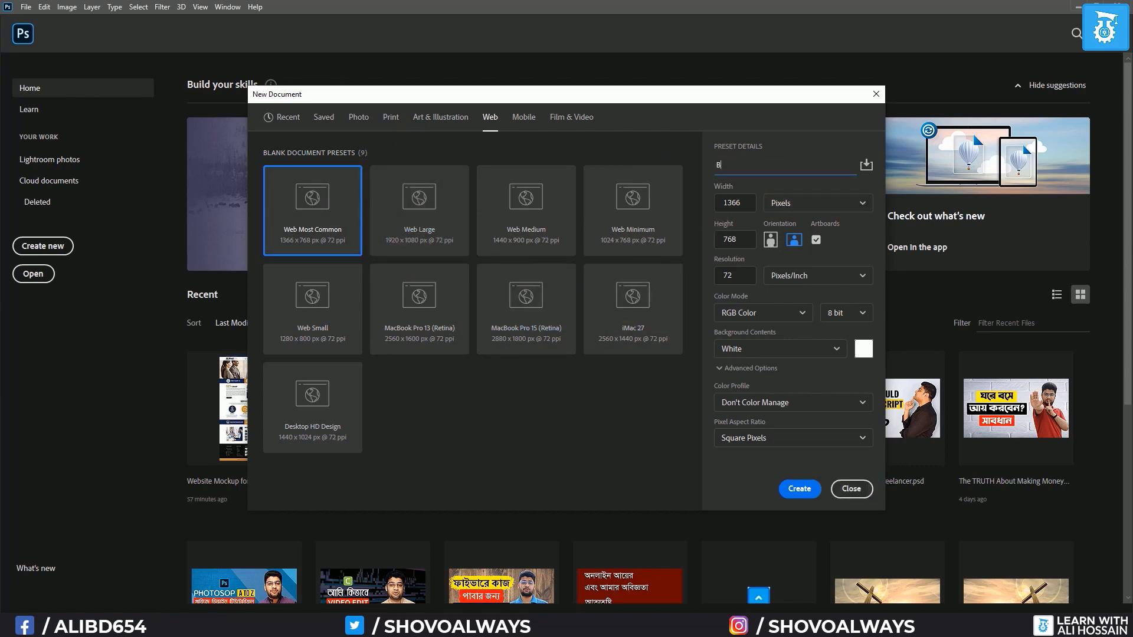
pyautogui.click(748, 206)
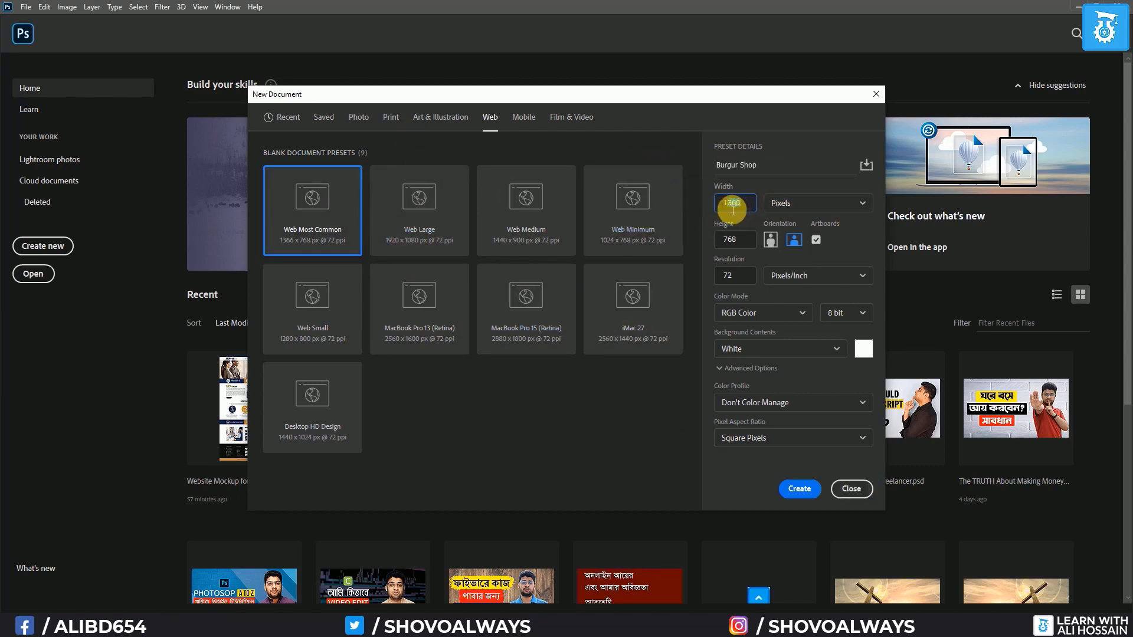
pyautogui.doubleClick(750, 208)
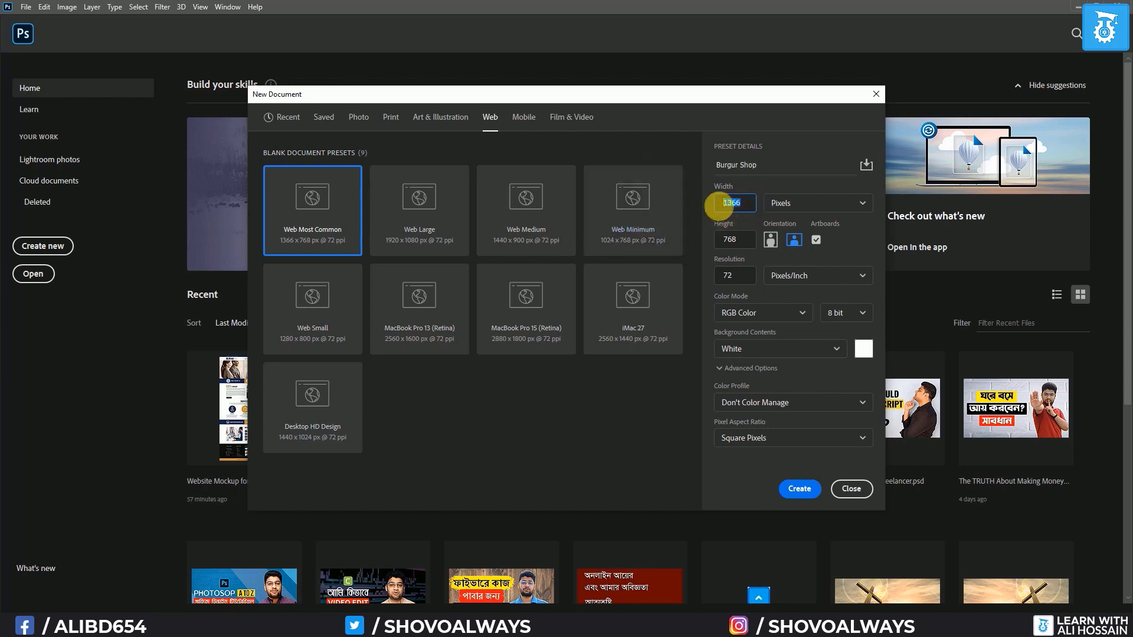
pyautogui.press('BackSpace')
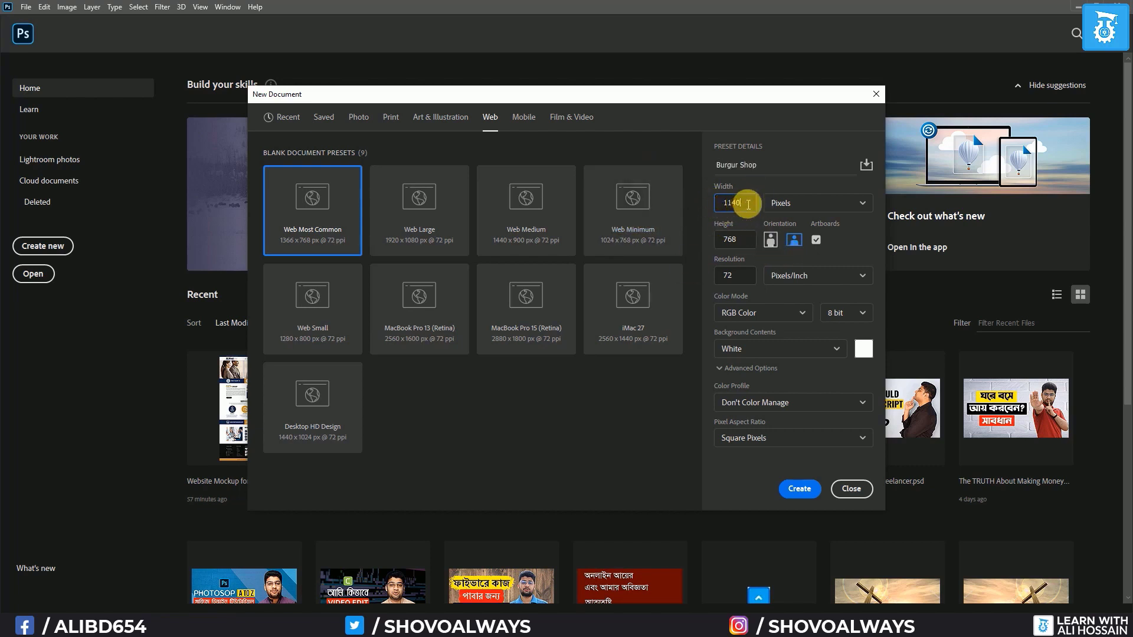
pyautogui.click(744, 243)
pyautogui.press('BackSpace')
pyautogui.press('BackSpace')
pyautogui.press('BackSpace')
pyautogui.write('5000')
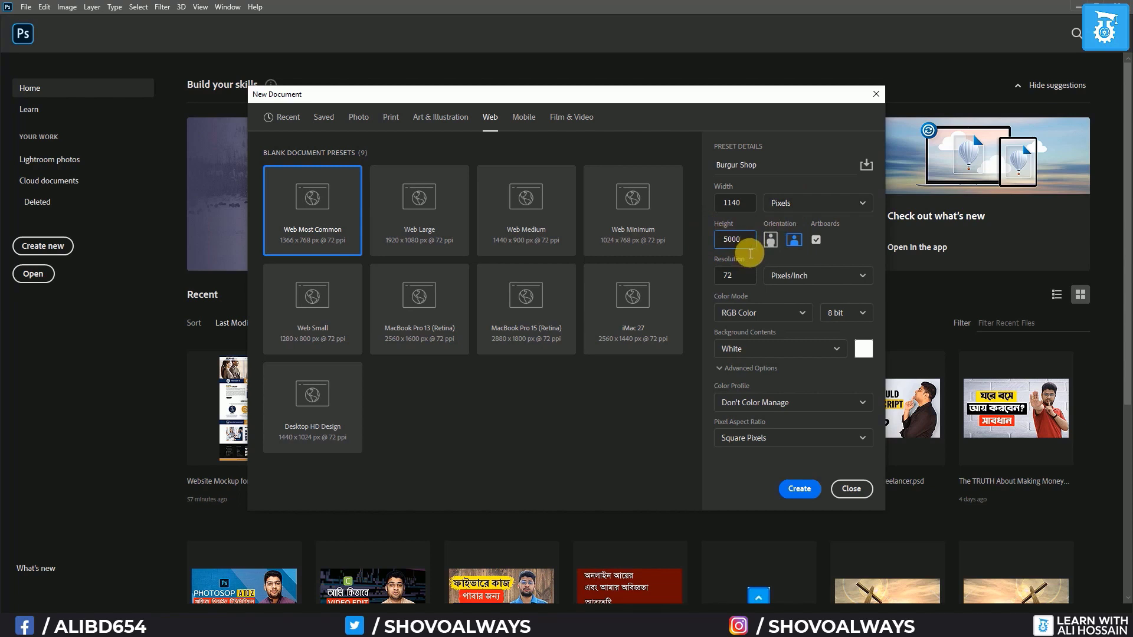
pyautogui.click(816, 239)
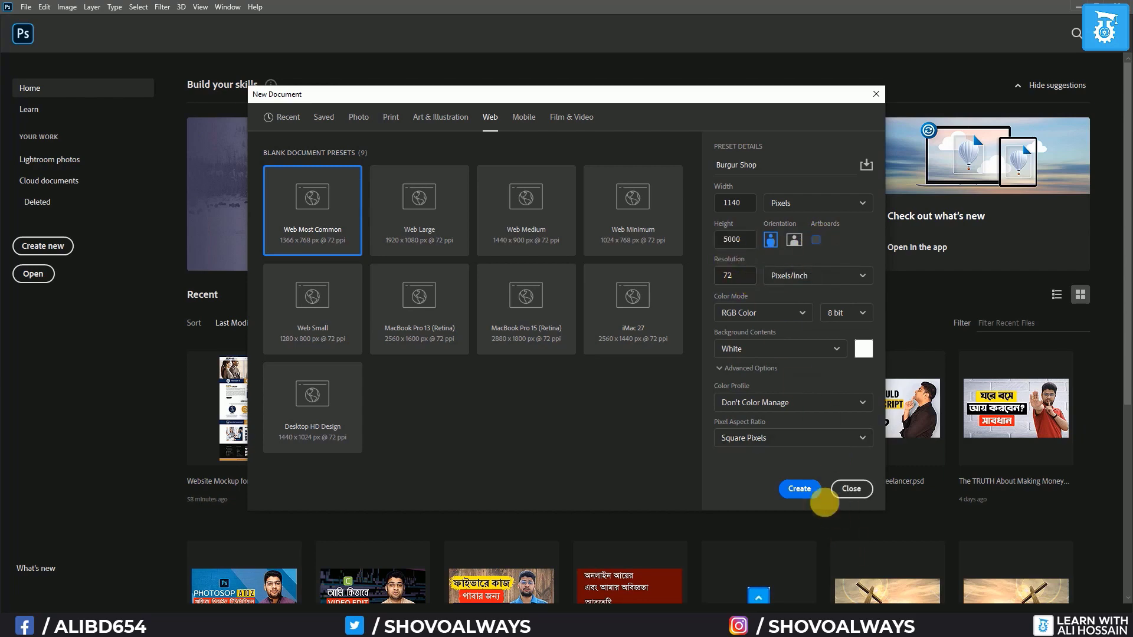
pyautogui.click(800, 489)
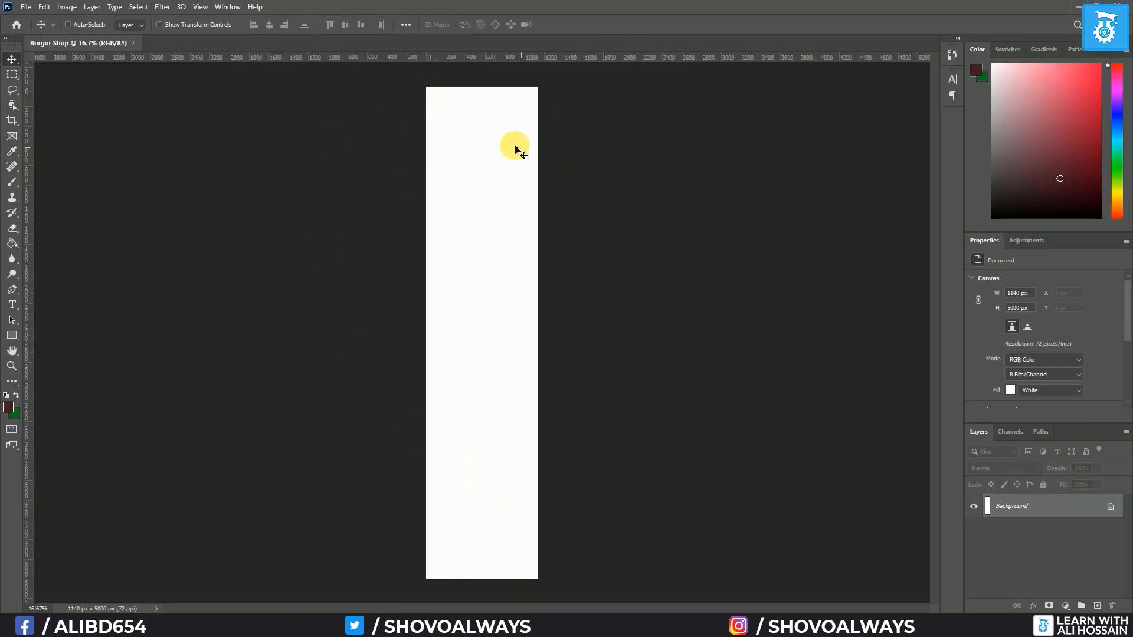
# Zoom in on the top of the blank white canvas
pyautogui.press('ctrl')
pyautogui.scroll(10, 504, 93)
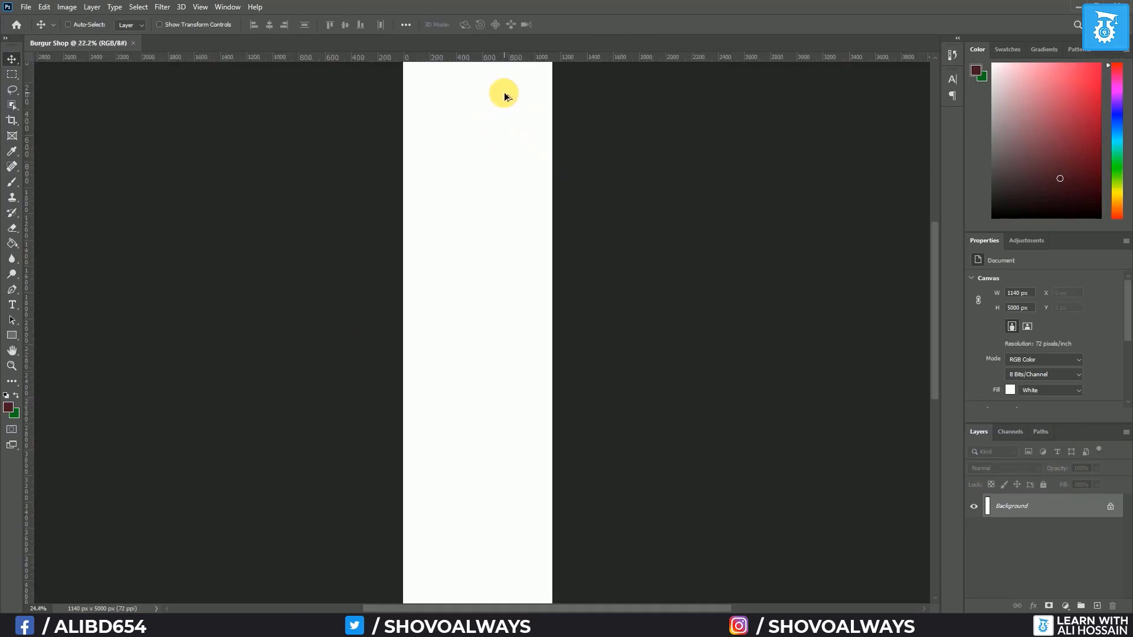
pyautogui.moveTo(484, 110); pyautogui.dragTo(546, 258)
pyautogui.scroll(5, 526, 299)
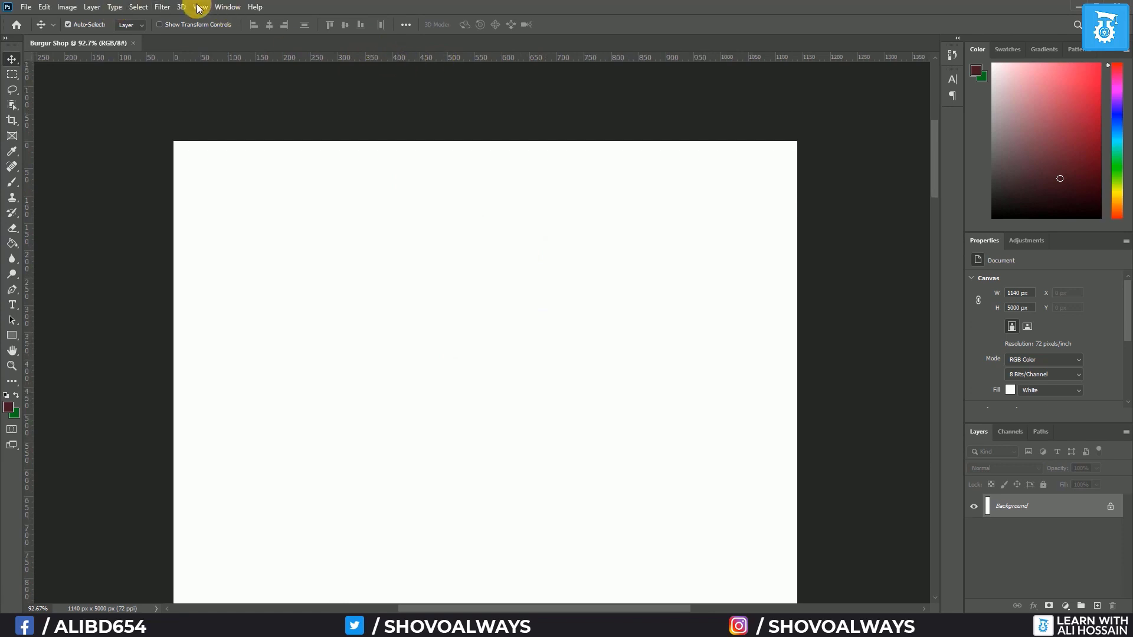
# Toggle the rulers off and on with Ctrl+R and View > Rulers, leaving them shown
pyautogui.hotkey('ctrl', 'r')
pyautogui.hotkey('ctrl', 'r')
pyautogui.hotkey('ctrl', 'r')
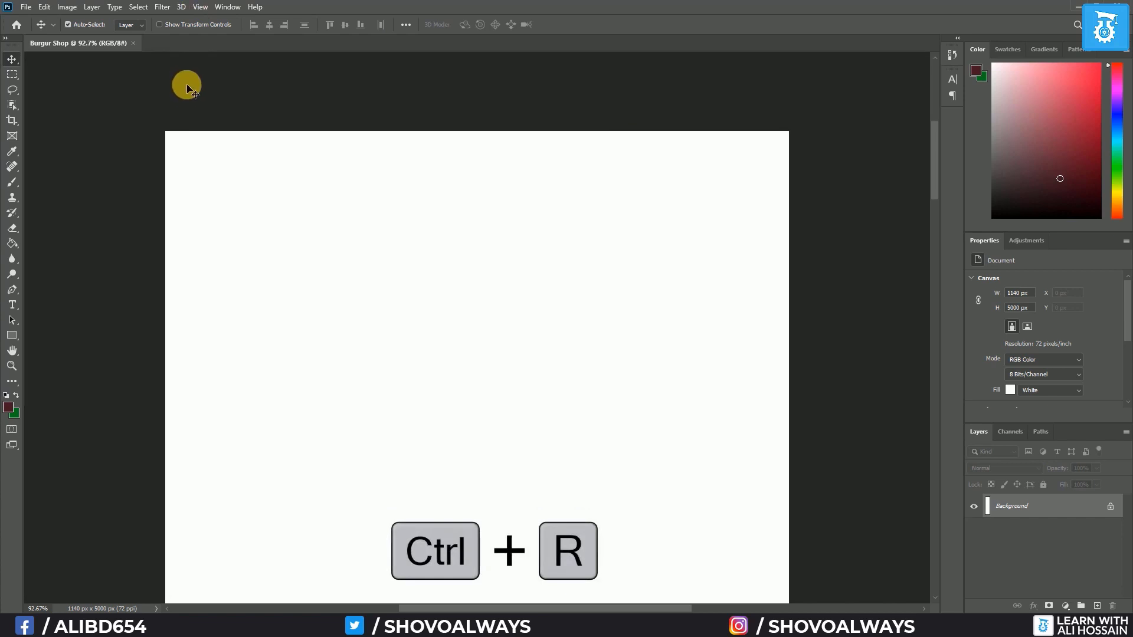
pyautogui.hotkey('ctrl', 'r')
pyautogui.hotkey('ctrl', 'r')
pyautogui.hotkey('ctrl', 'r')
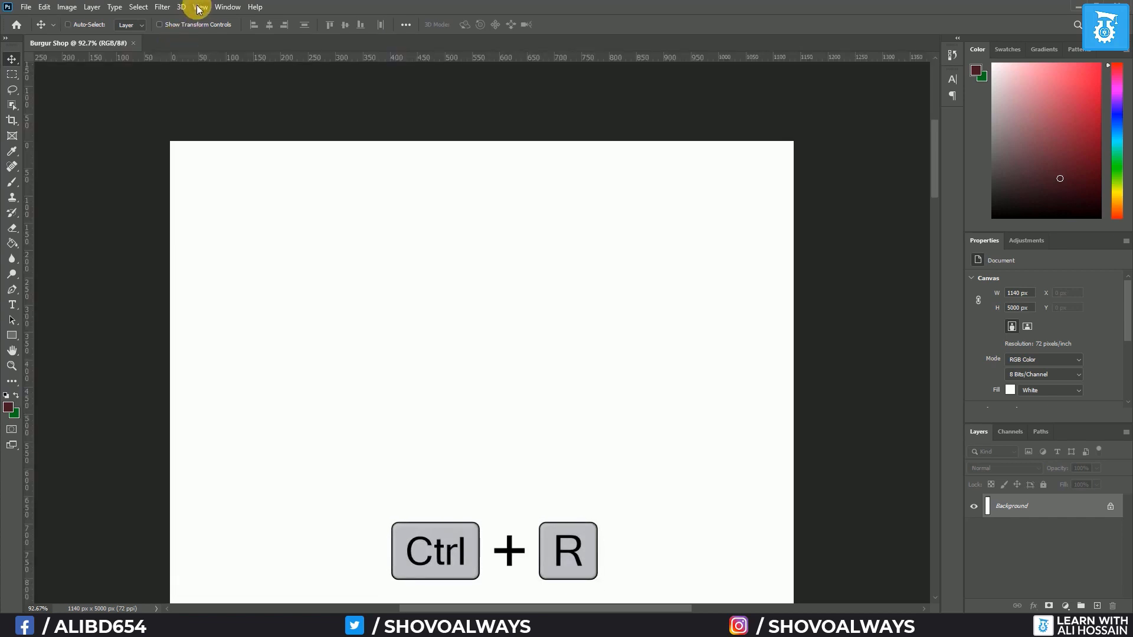
pyautogui.click(197, 8)
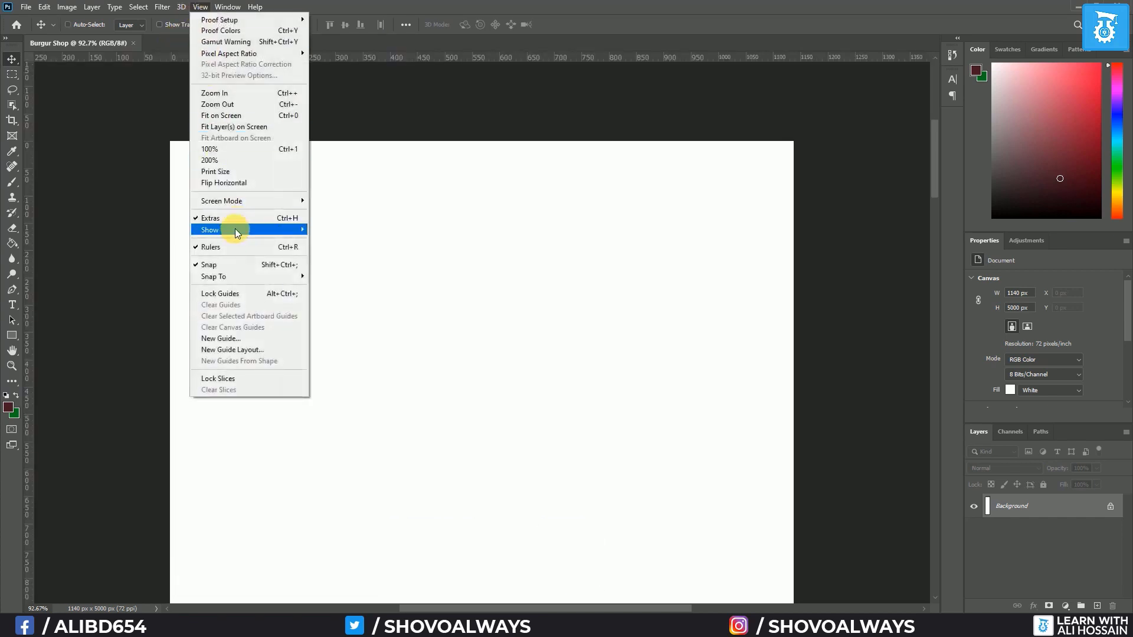
pyautogui.click(222, 246)
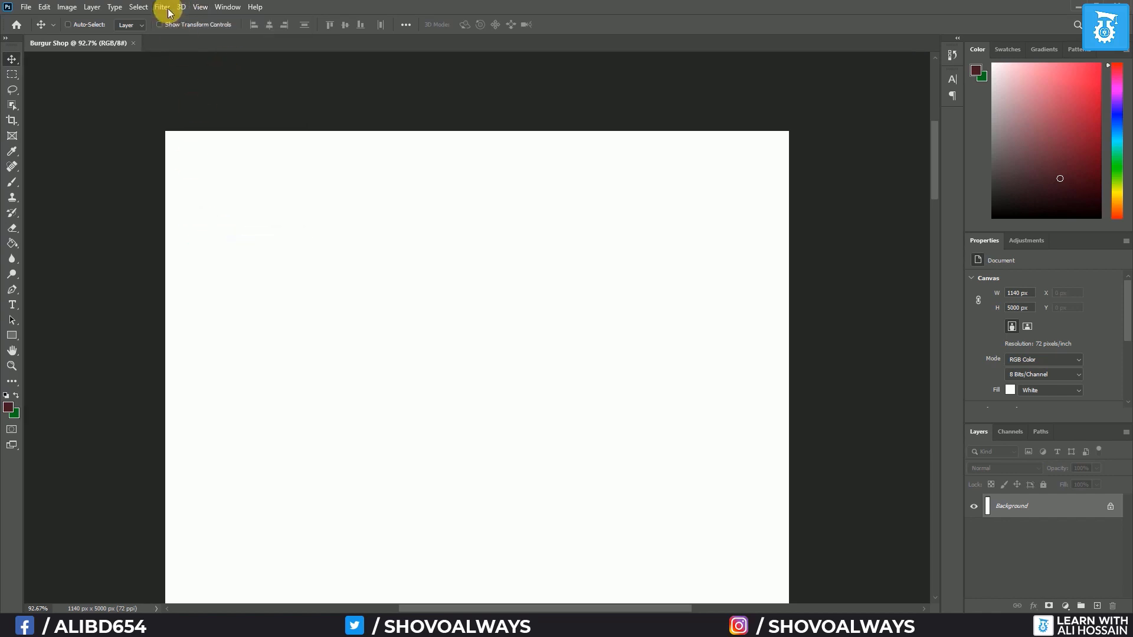
pyautogui.click(200, 7)
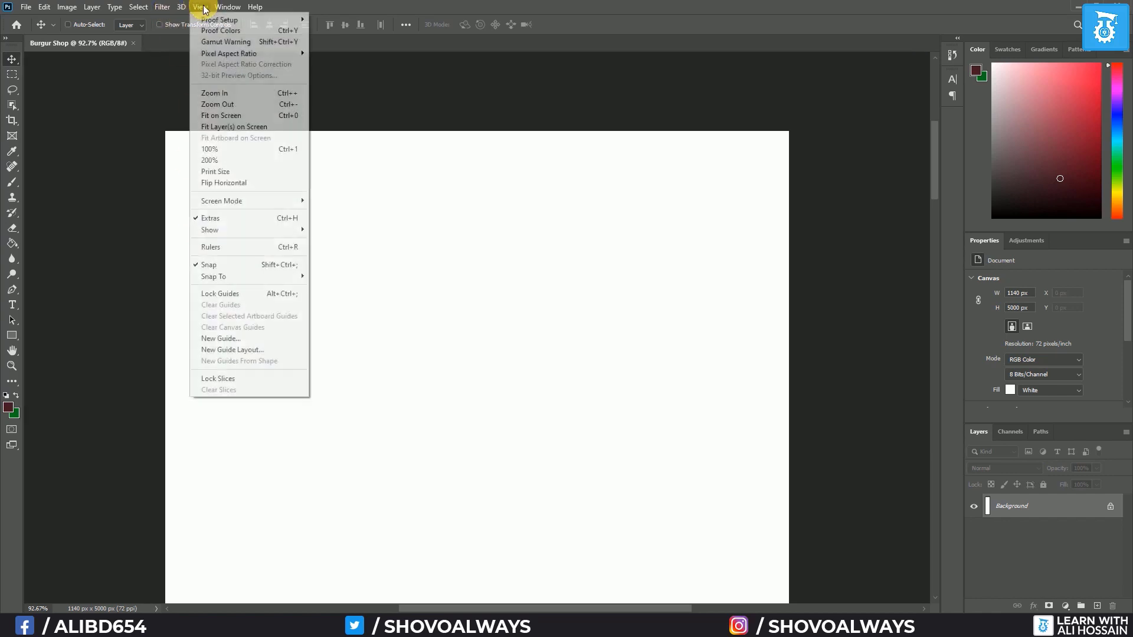
pyautogui.click(224, 247)
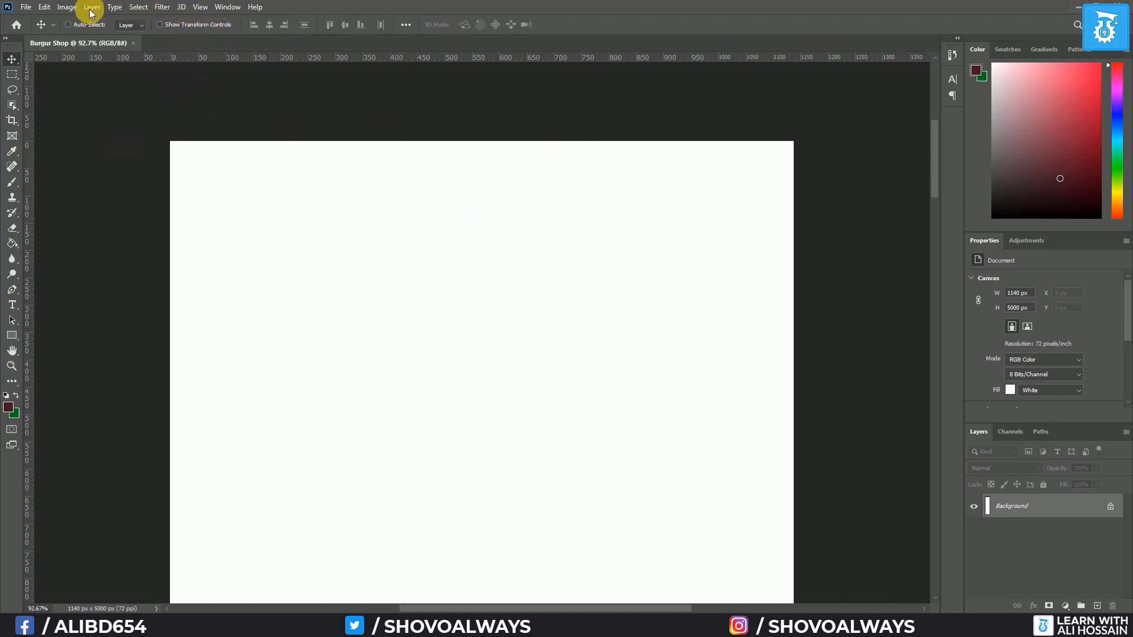
# Create a New Guide Layout with 12 columns and a 15 px gutter
pyautogui.click(200, 6)
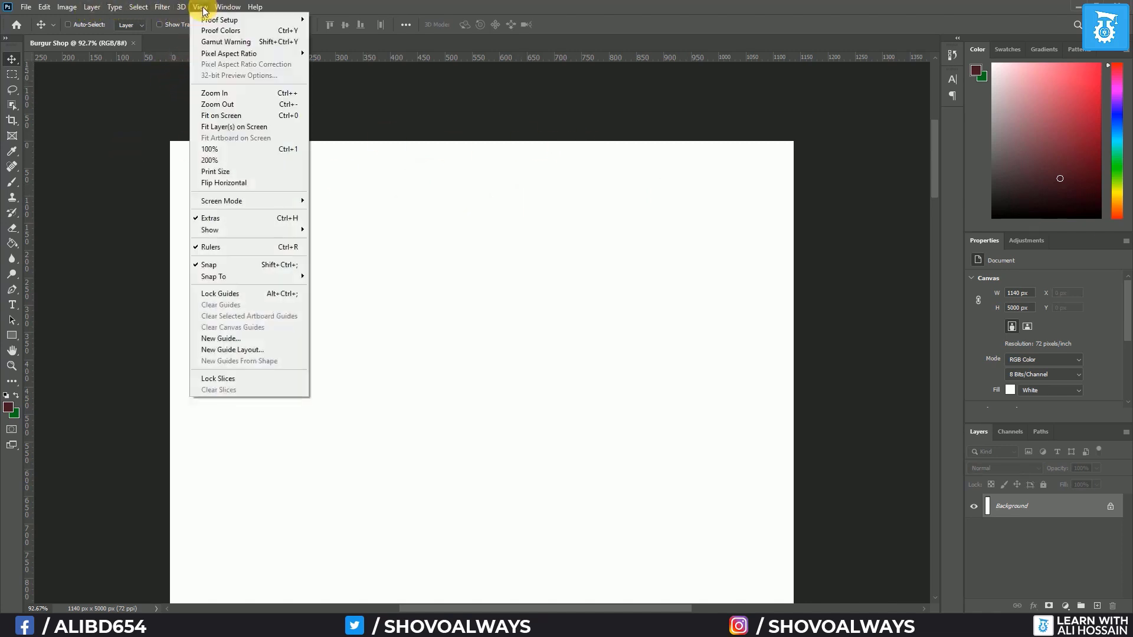
pyautogui.click(231, 352)
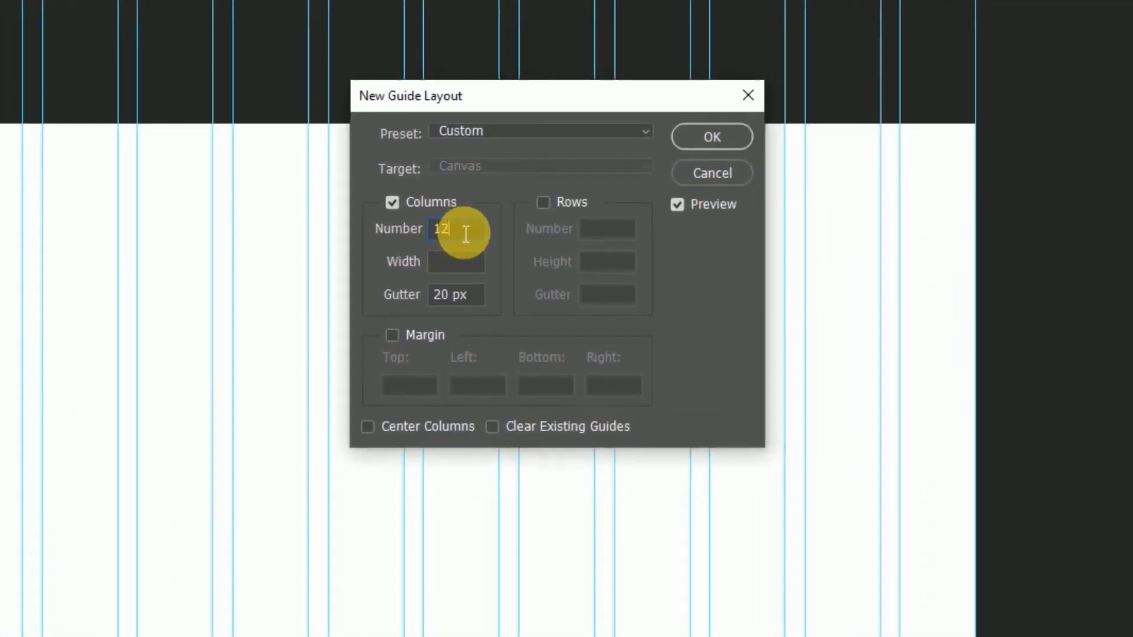
pyautogui.moveTo(466, 234); pyautogui.dragTo(395, 235)
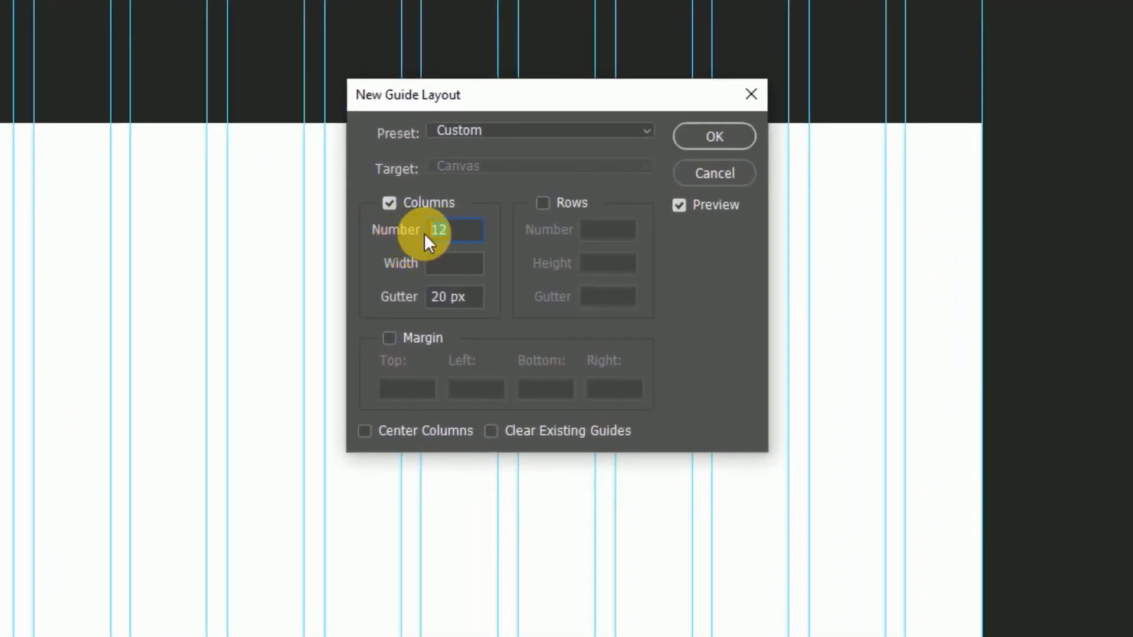
pyautogui.doubleClick(458, 305)
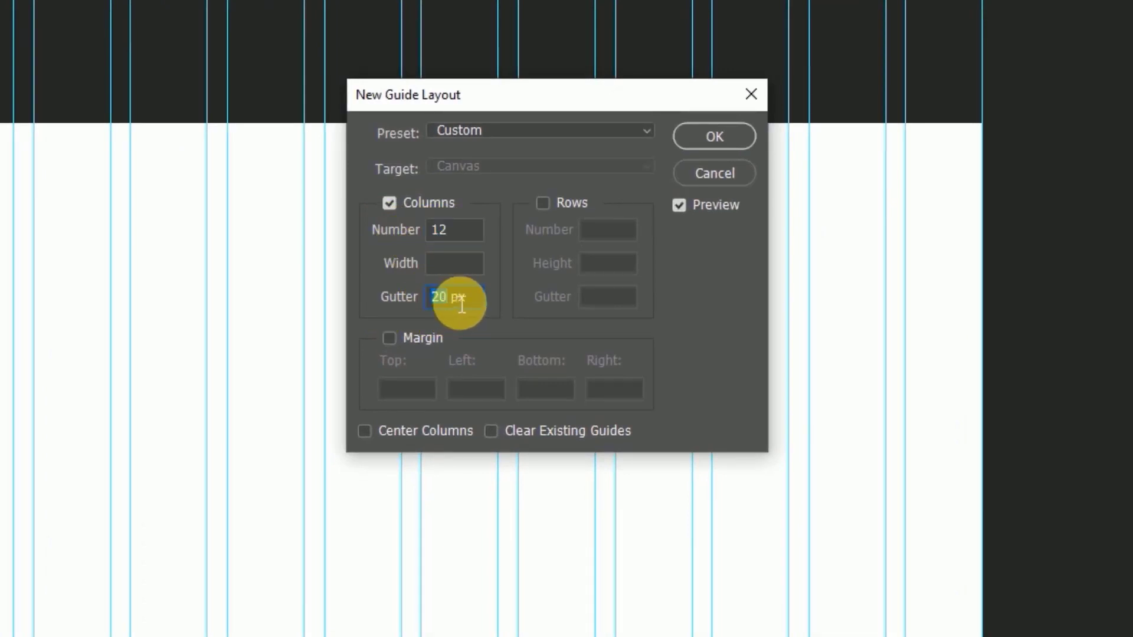
pyautogui.write('15')
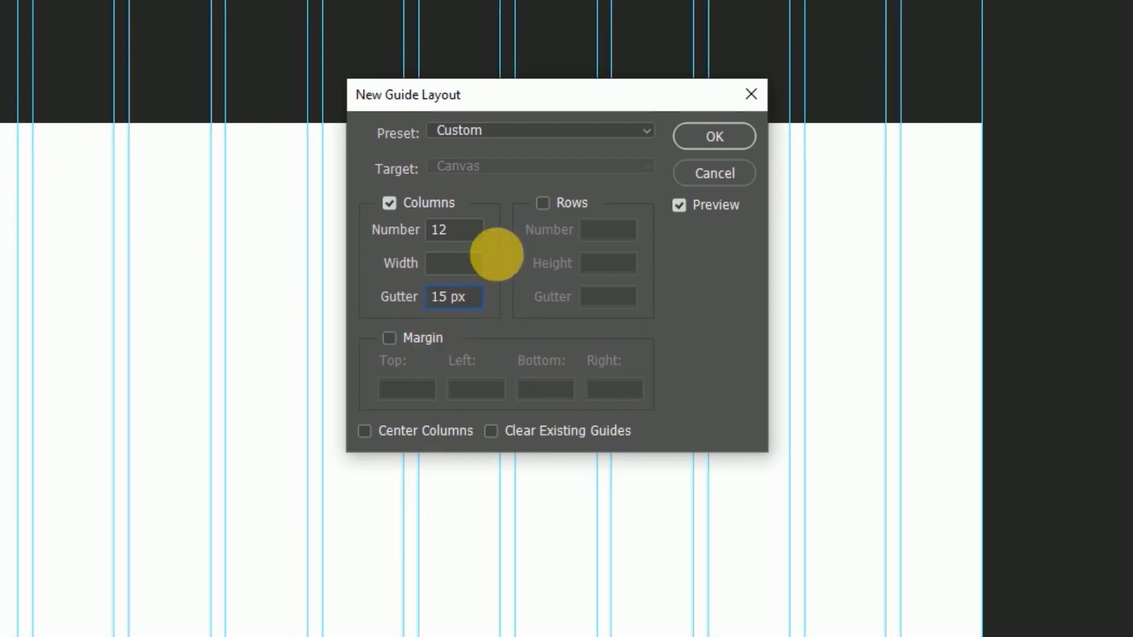
pyautogui.moveTo(472, 234); pyautogui.dragTo(423, 239)
pyautogui.write('16')
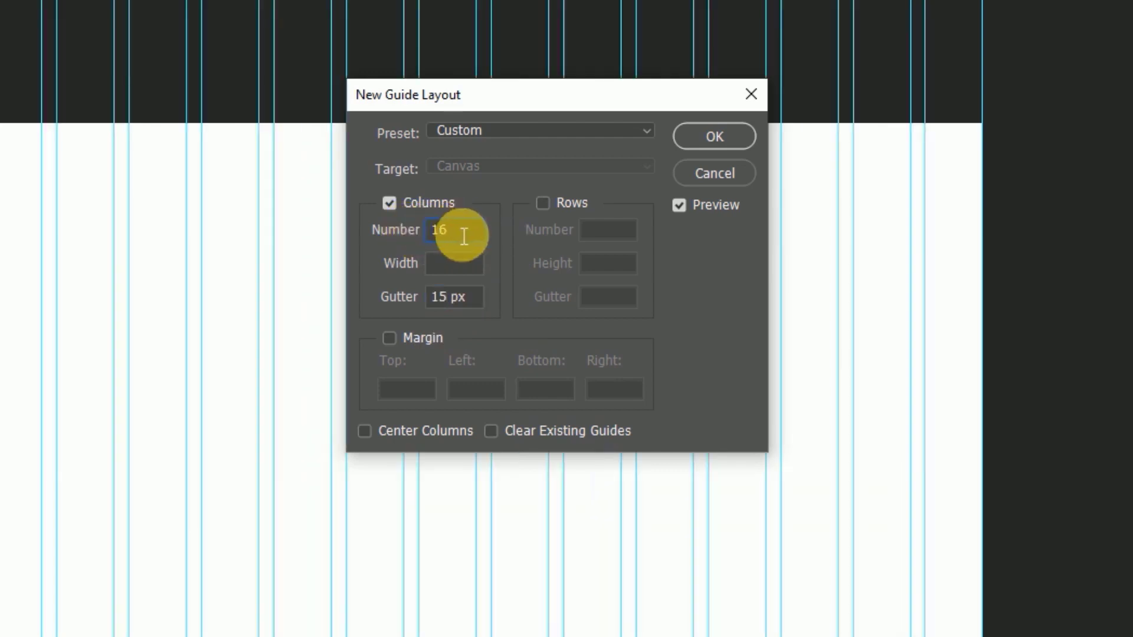
pyautogui.moveTo(463, 233); pyautogui.dragTo(356, 227)
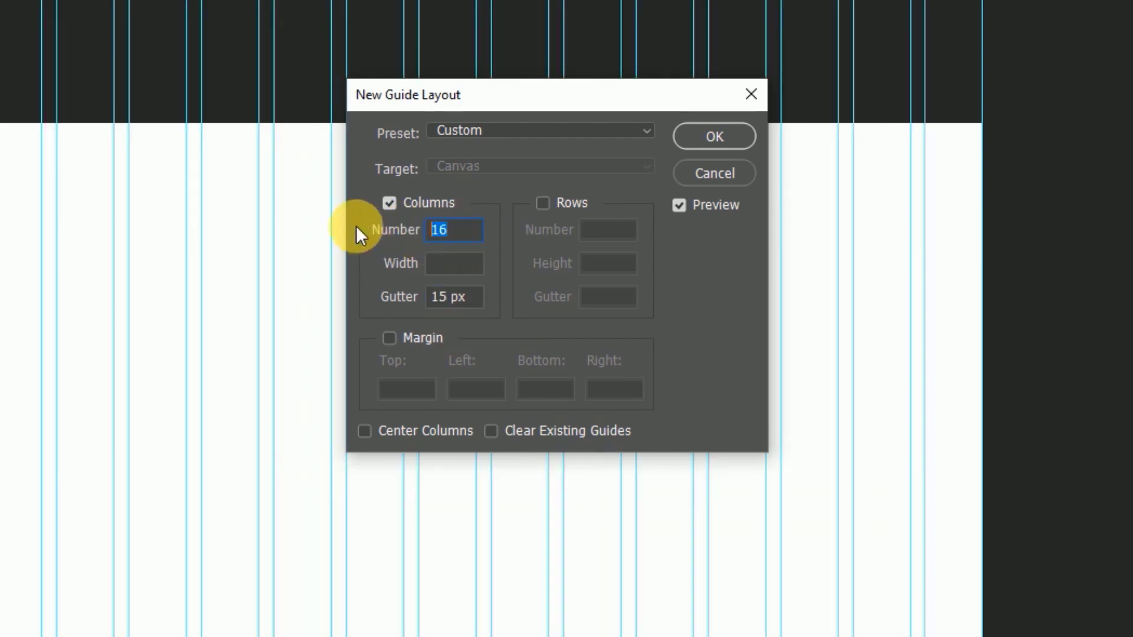
pyautogui.write('12')
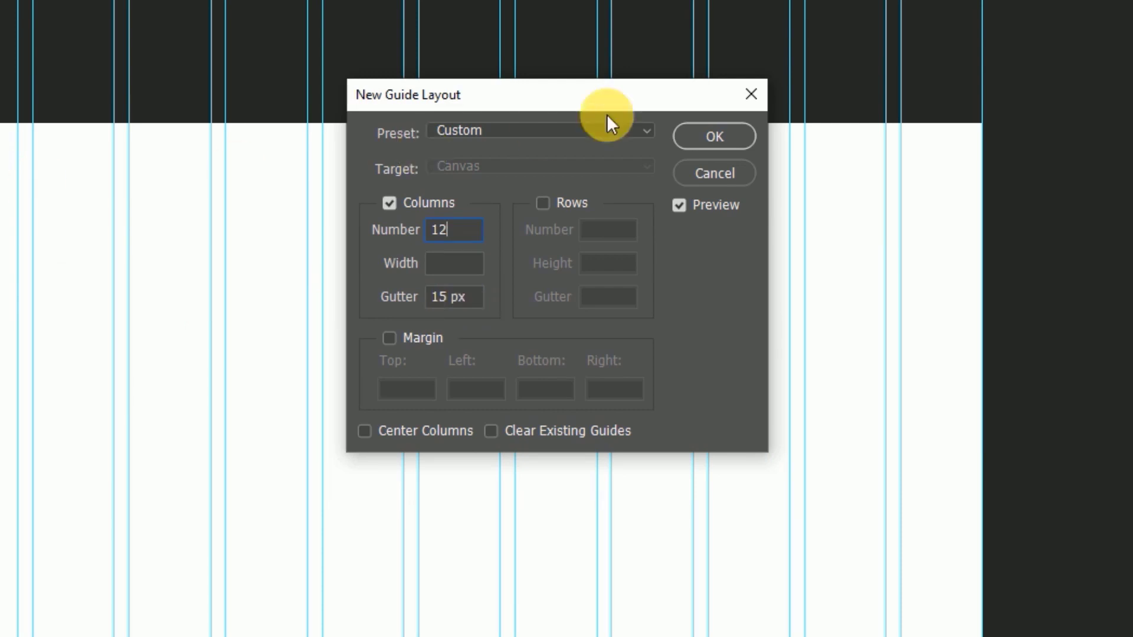
pyautogui.click(714, 138)
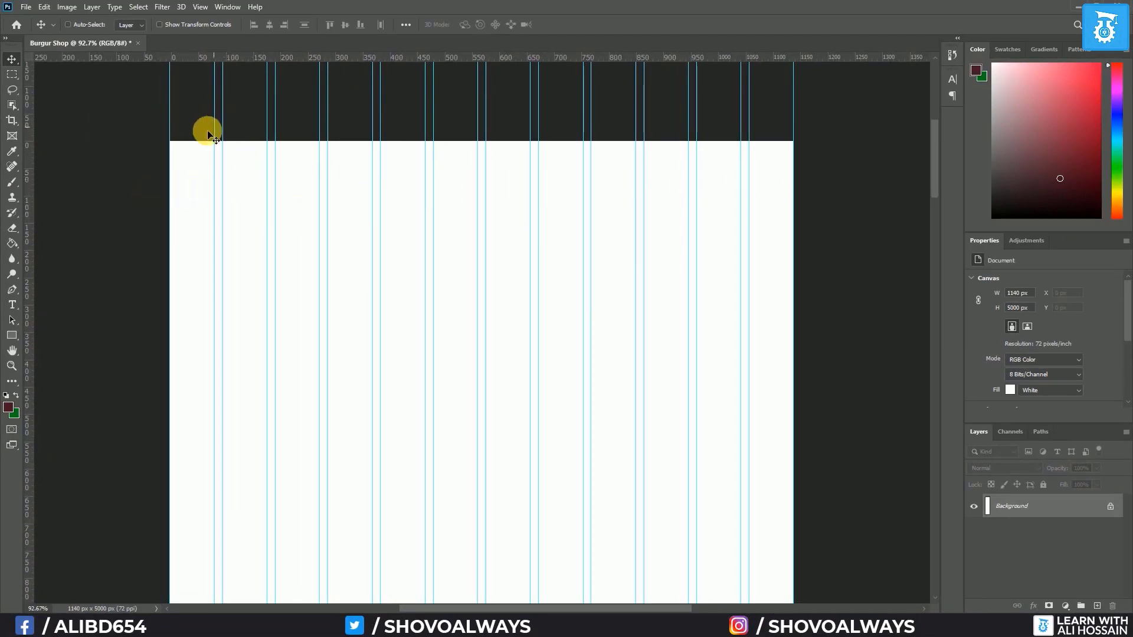
pyautogui.click(12, 74)
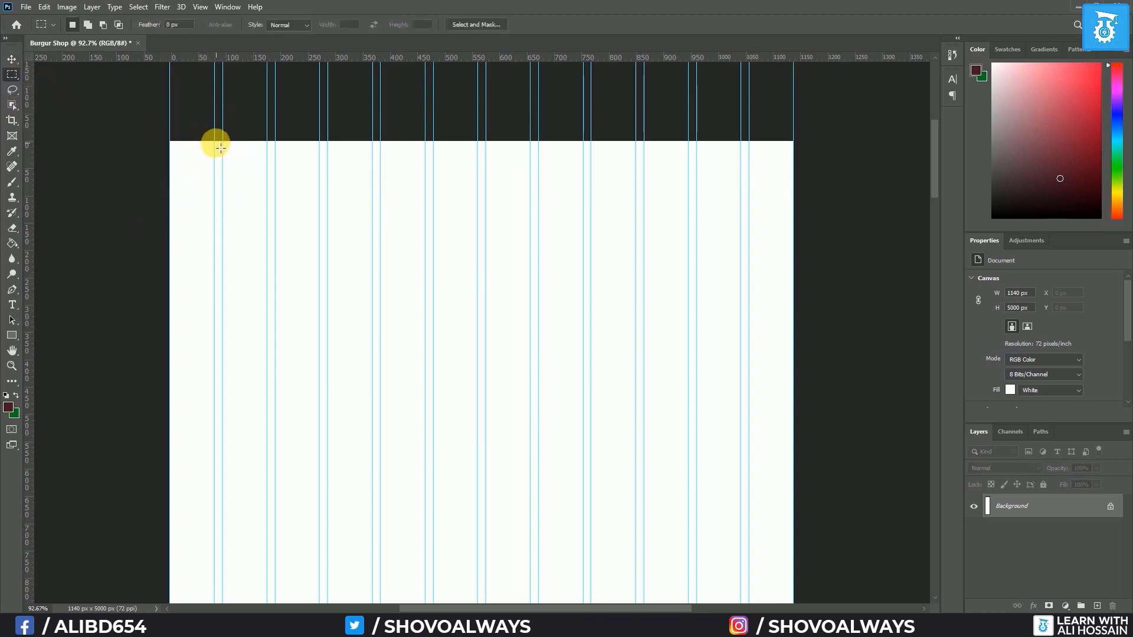
pyautogui.moveTo(220, 149); pyautogui.dragTo(229, 156)
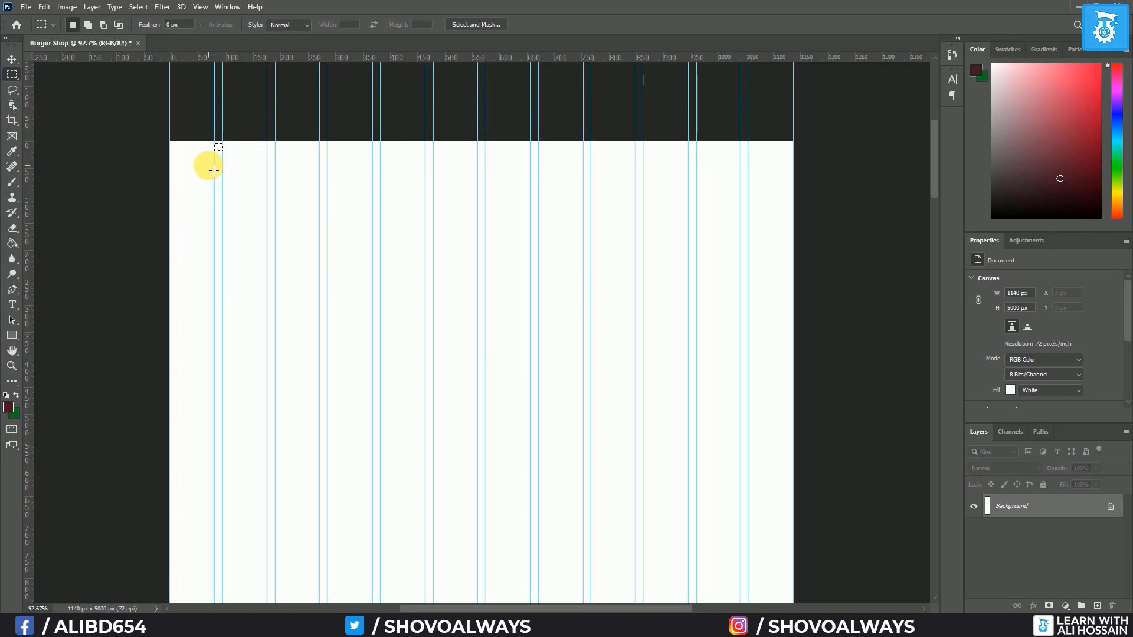
pyautogui.scroll(12, 211, 161)
pyautogui.scroll(6, 339, 94)
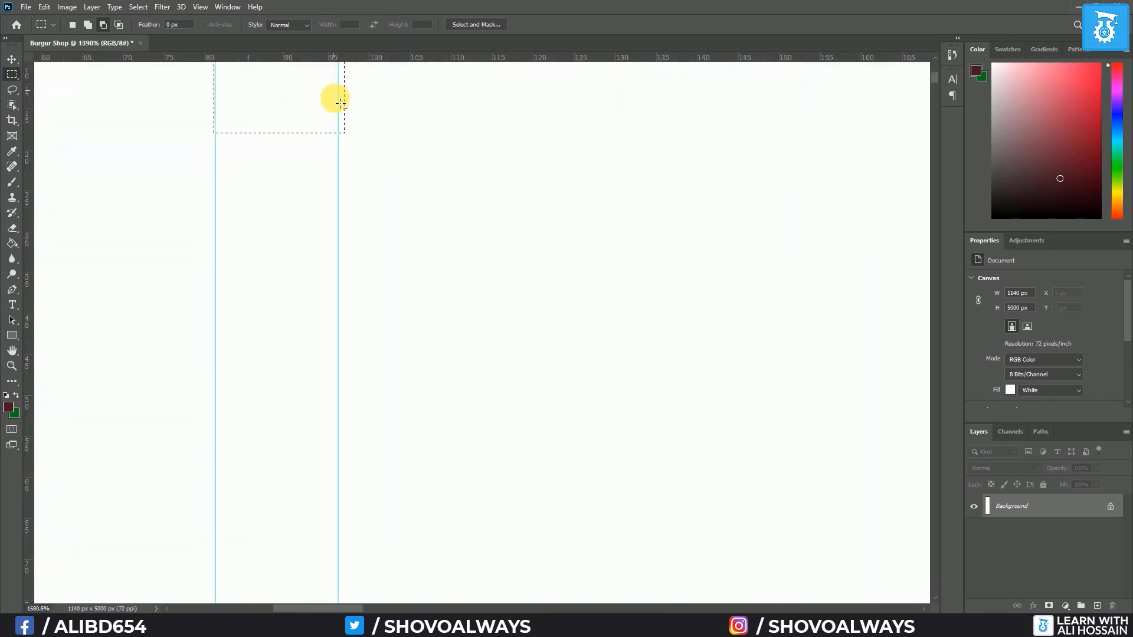
pyautogui.scroll(2, 194, 248)
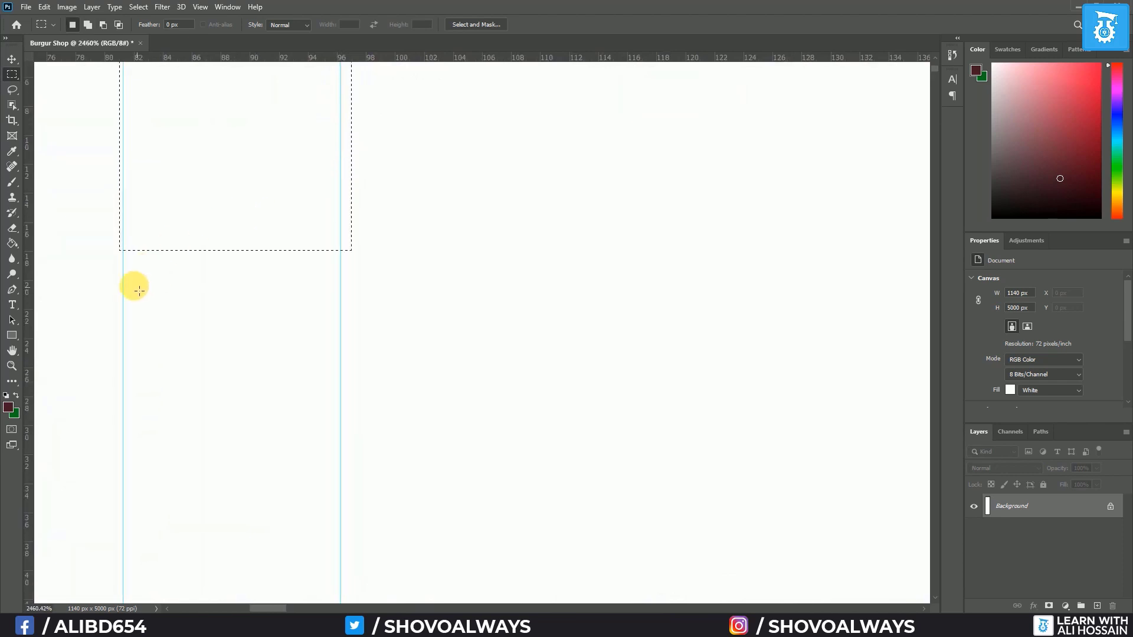
pyautogui.moveTo(123, 272); pyautogui.dragTo(335, 310)
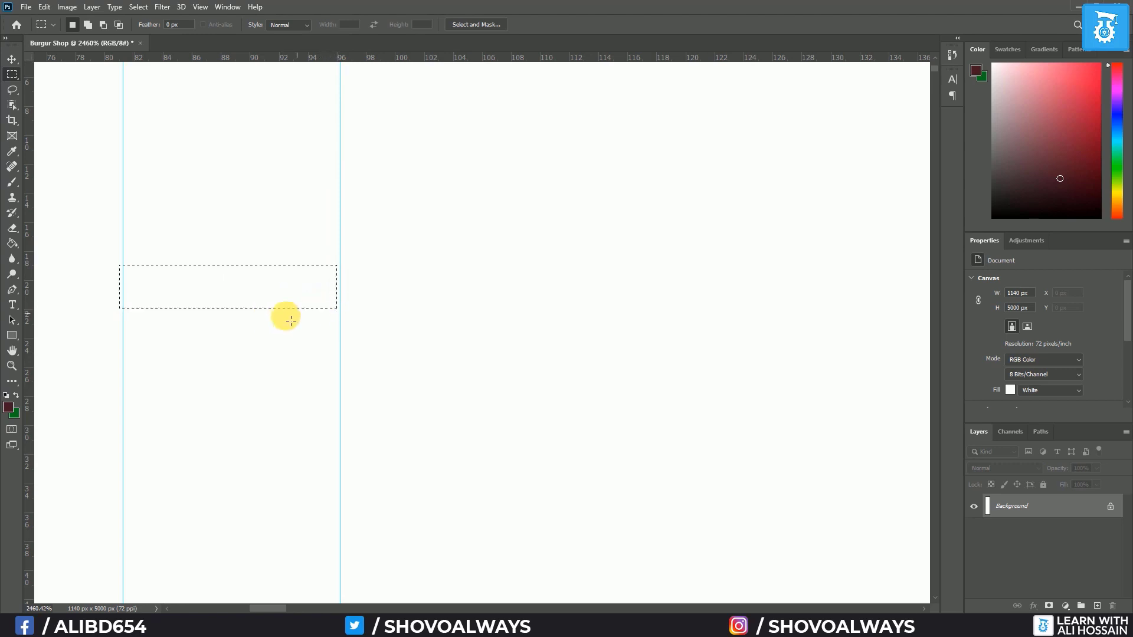
pyautogui.hotkey('ctrl', 'd')
pyautogui.hscroll(2, 178, 306)
pyautogui.hscroll(10, 179, 304)
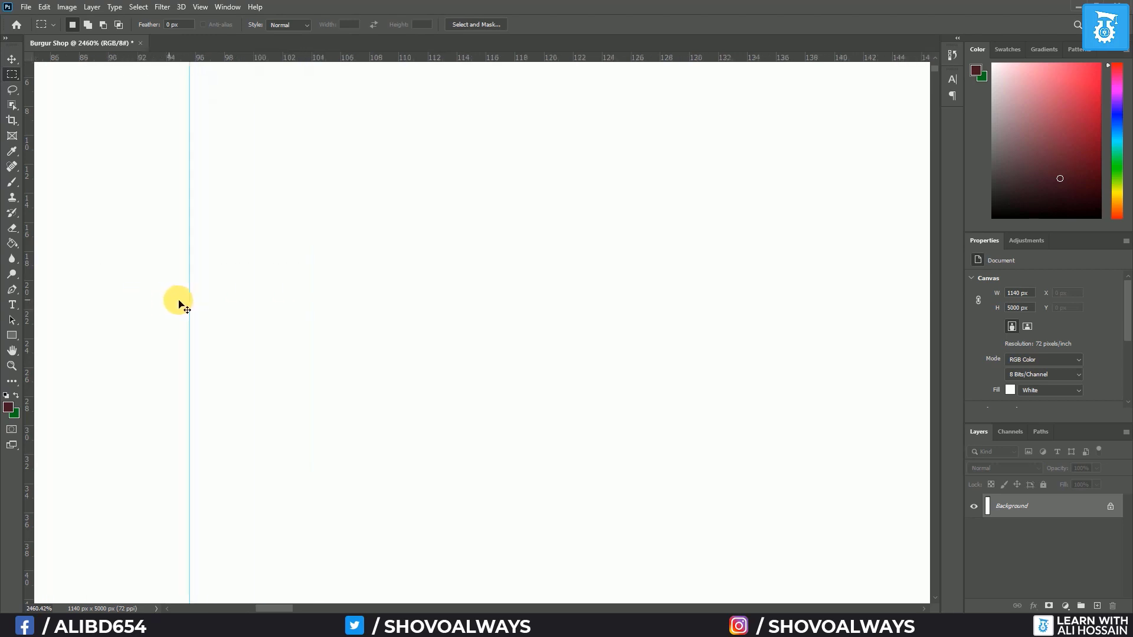
pyautogui.hscroll(1, 189, 302)
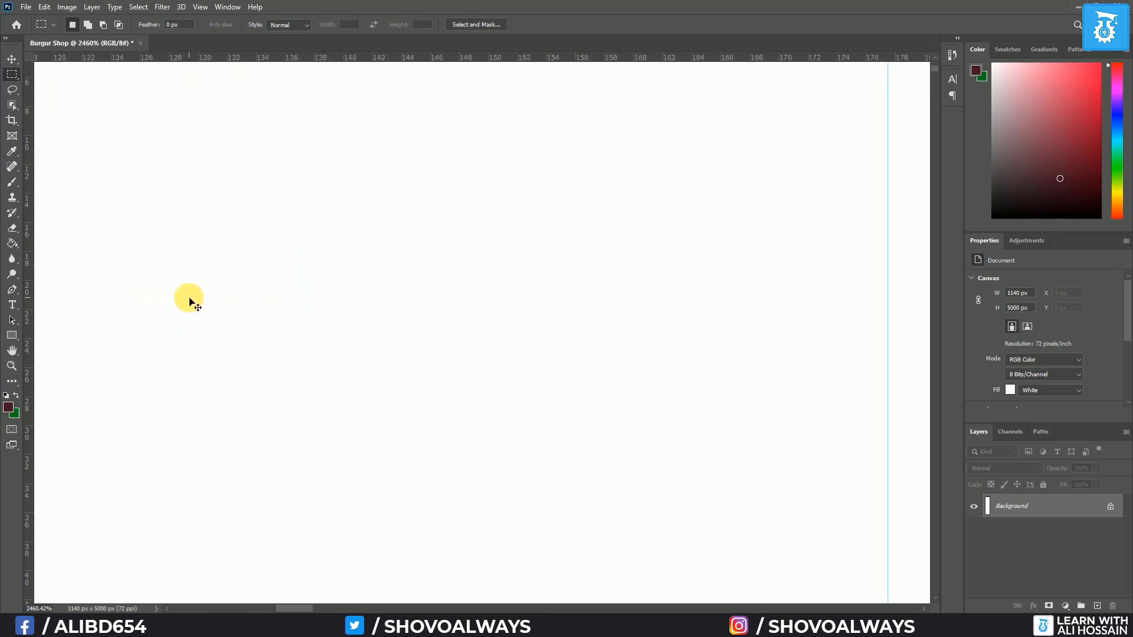
pyautogui.scroll(-10, 196, 301)
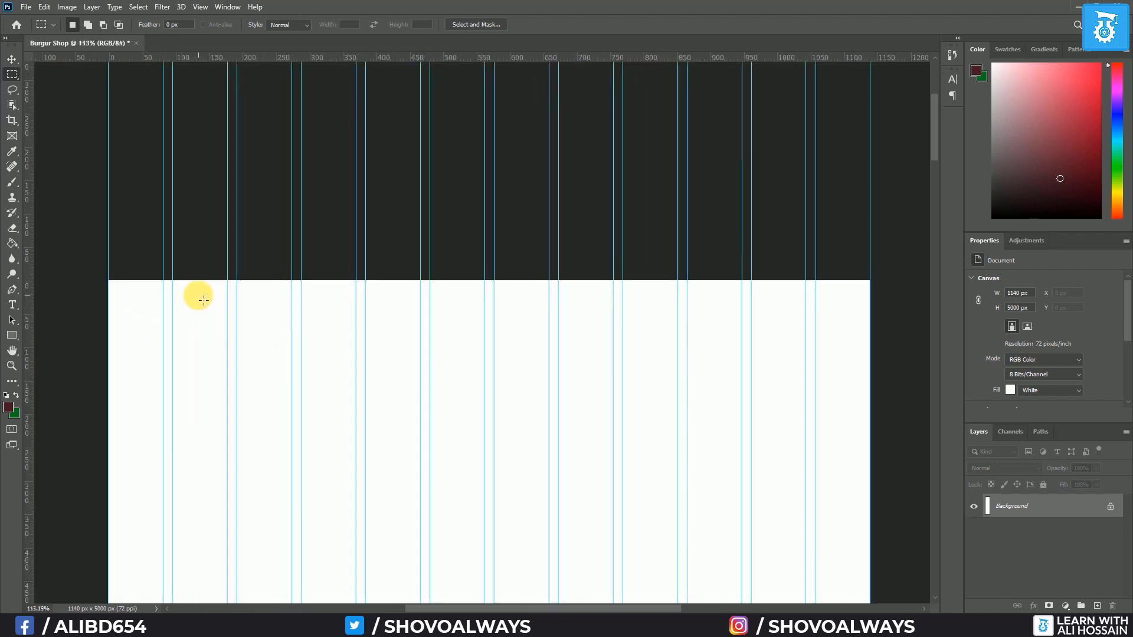
pyautogui.scroll(-3, 507, 413)
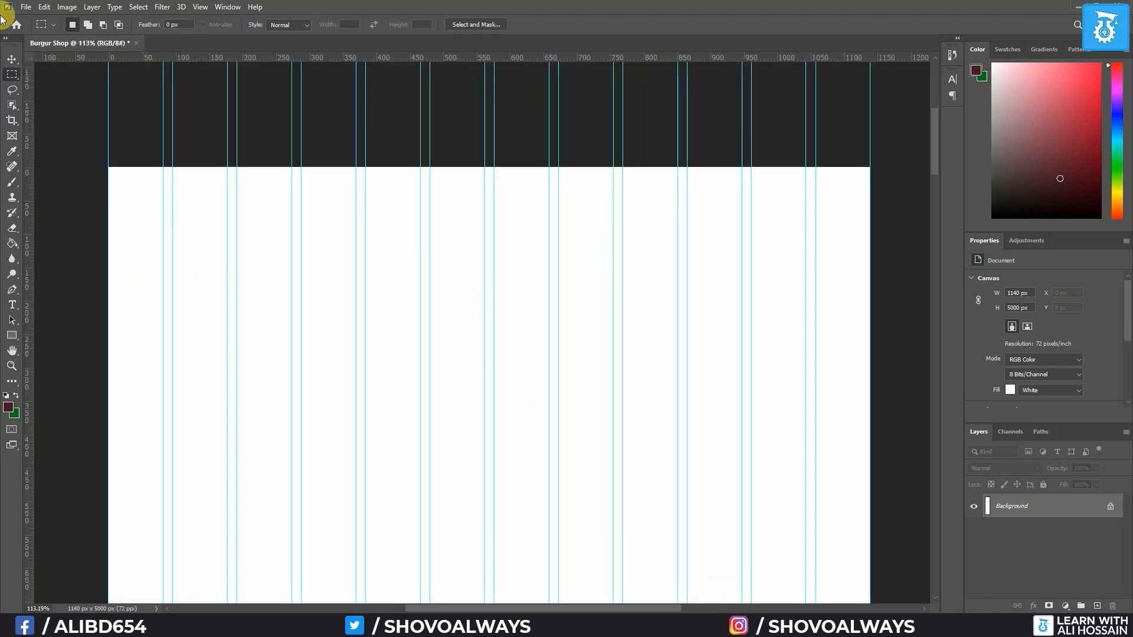
# Set the canvas width to 1600 px with white as the canvas extension colour
pyautogui.click(67, 6)
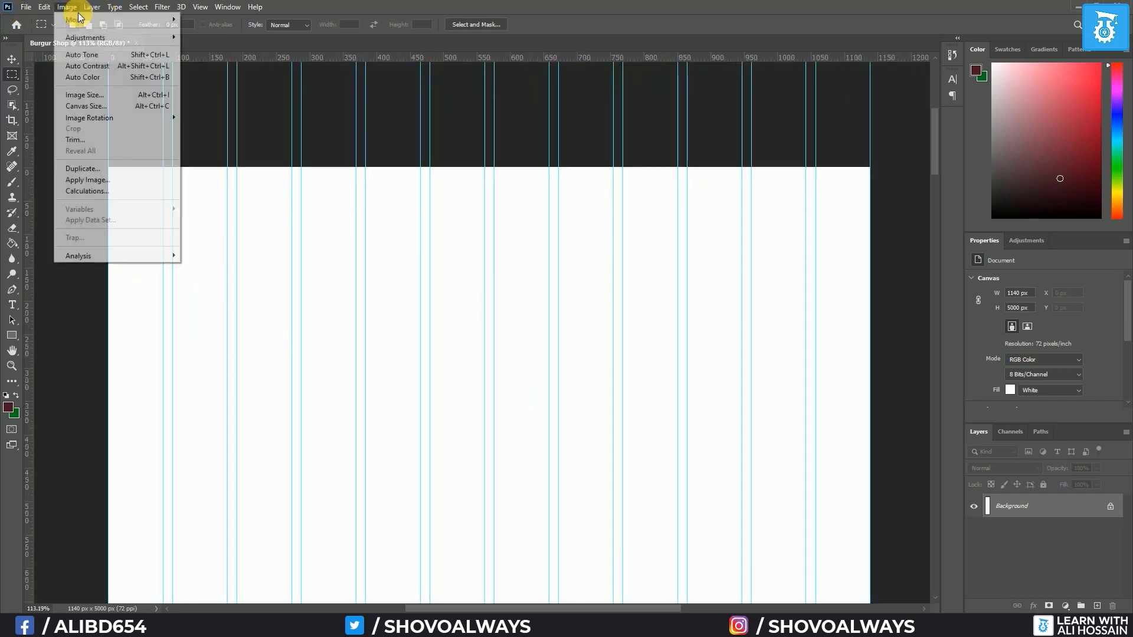
pyautogui.click(87, 106)
pyautogui.click(614, 305)
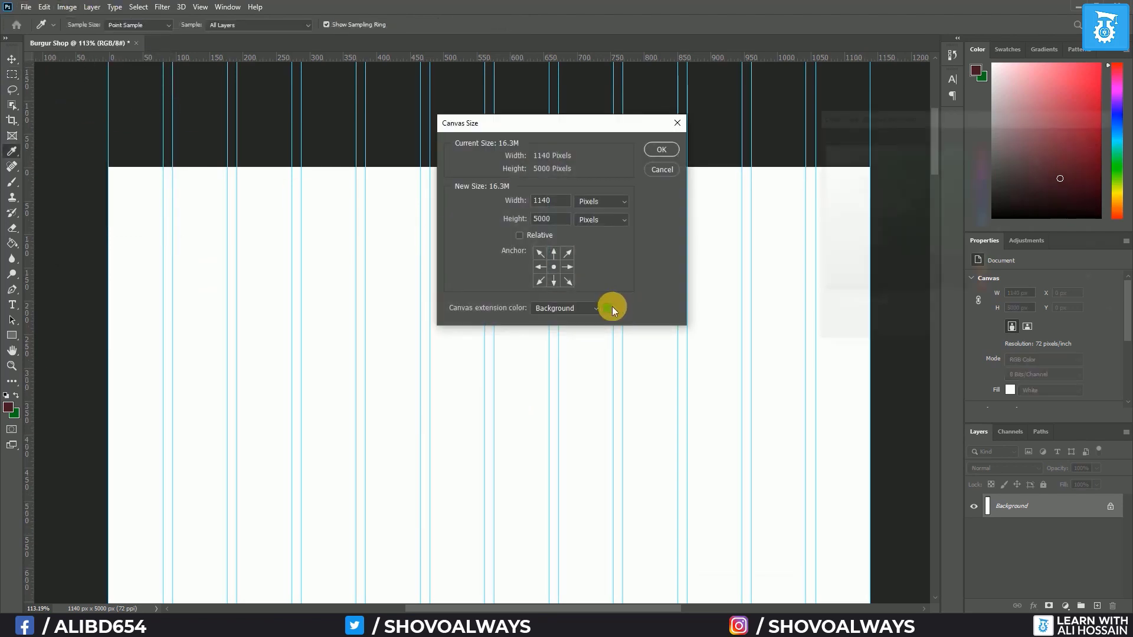
pyautogui.moveTo(867, 195); pyautogui.dragTo(773, 114)
pyautogui.click(1066, 139)
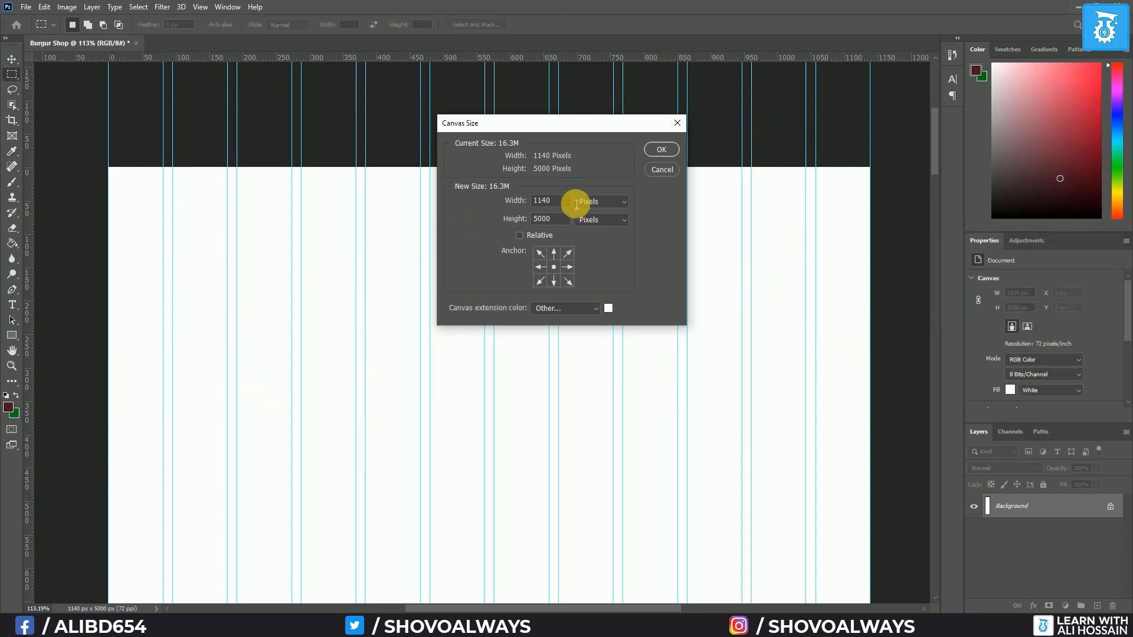
pyautogui.doubleClick(544, 200)
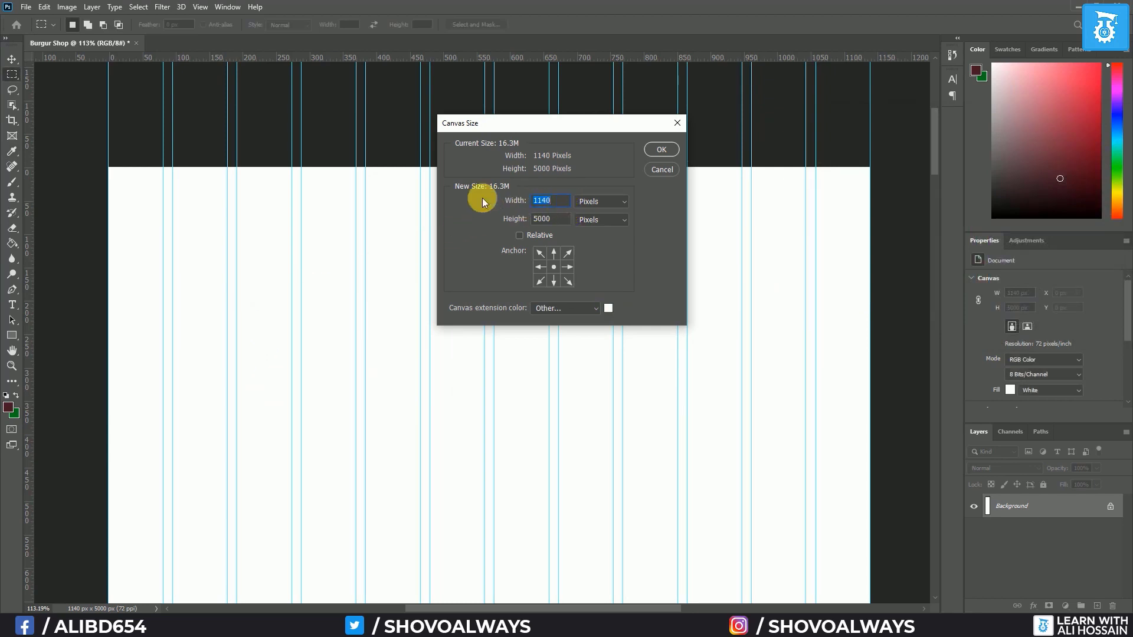
pyautogui.write('1')
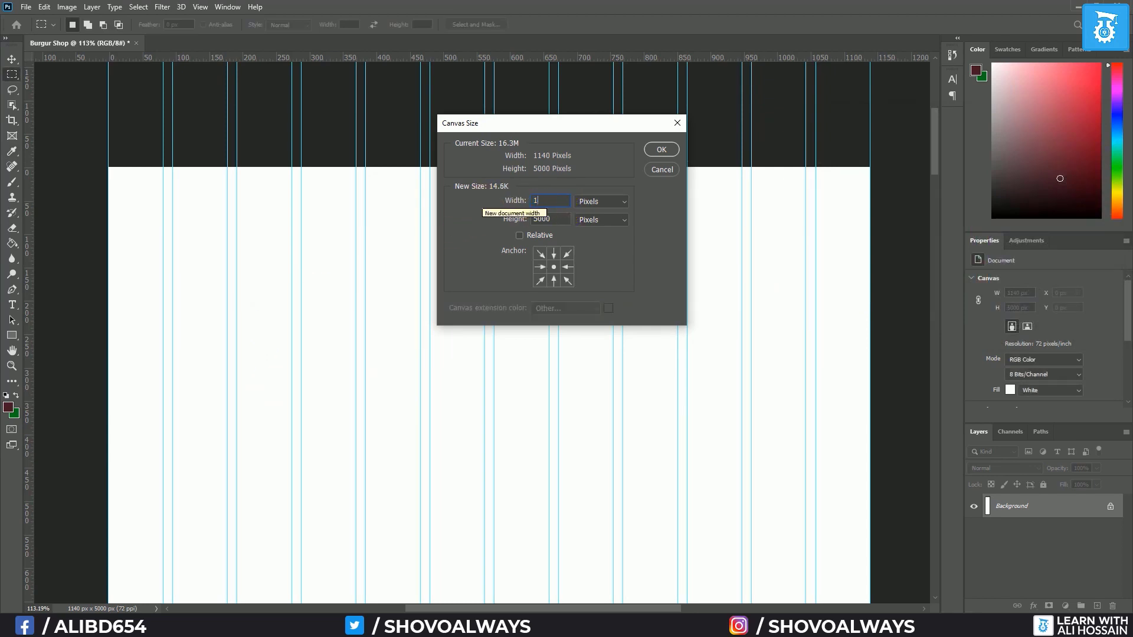
pyautogui.write('920')
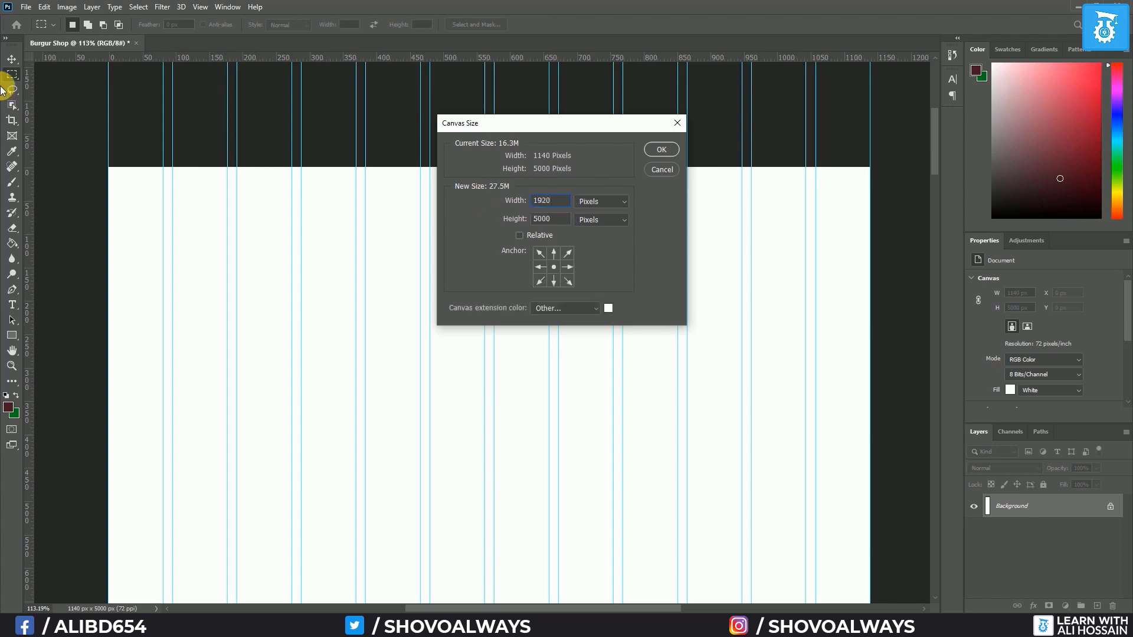
pyautogui.doubleClick(551, 200)
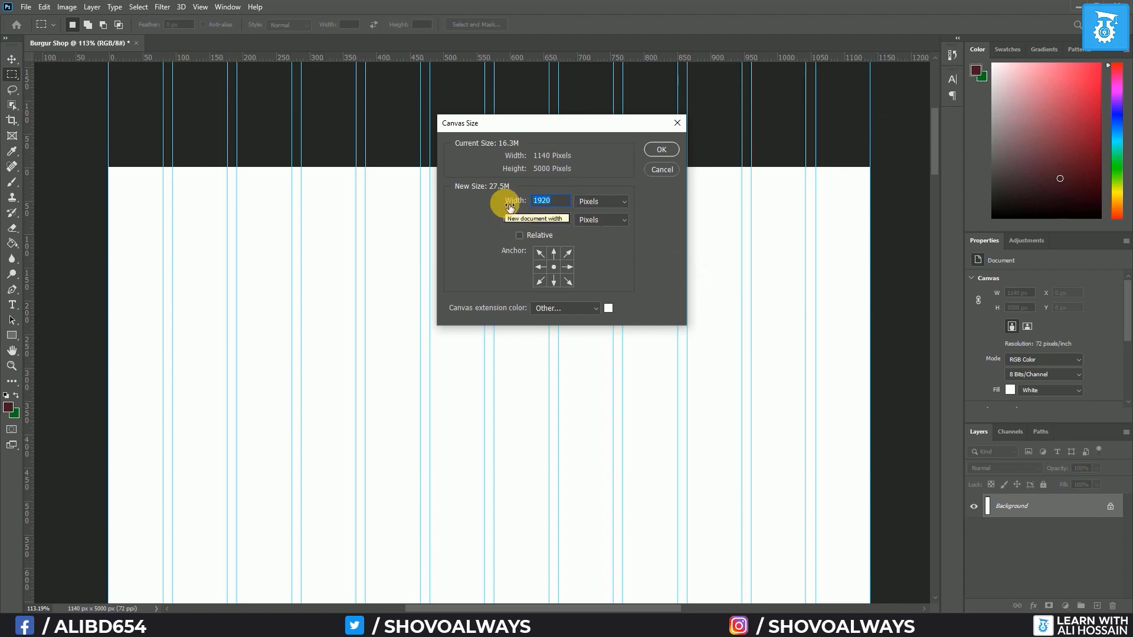
pyautogui.write('1600')
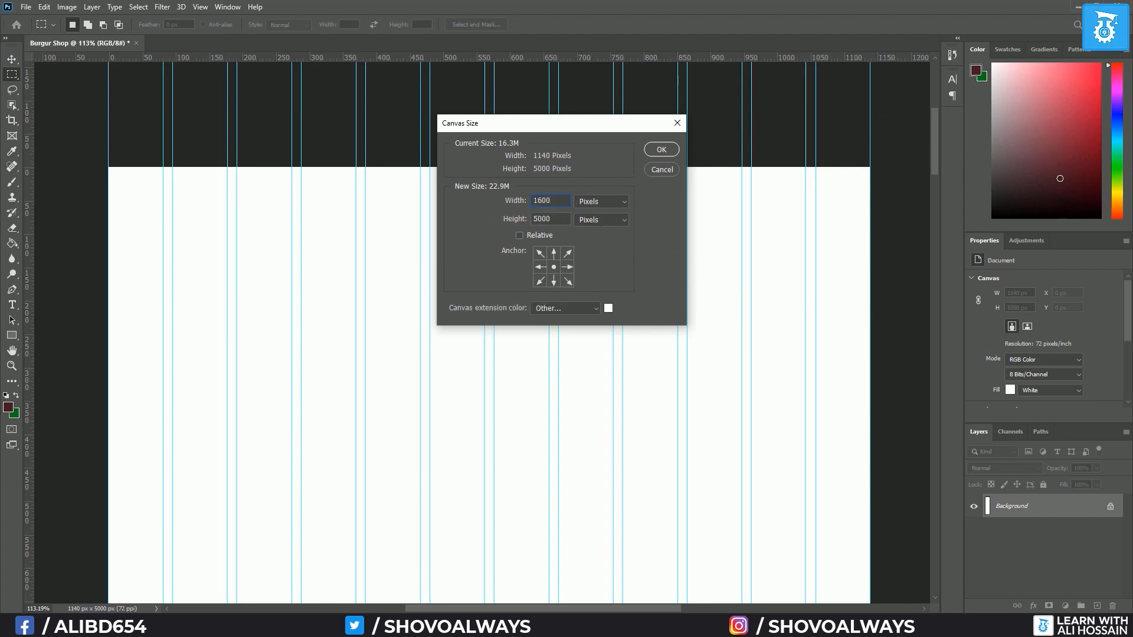
pyautogui.click(660, 148)
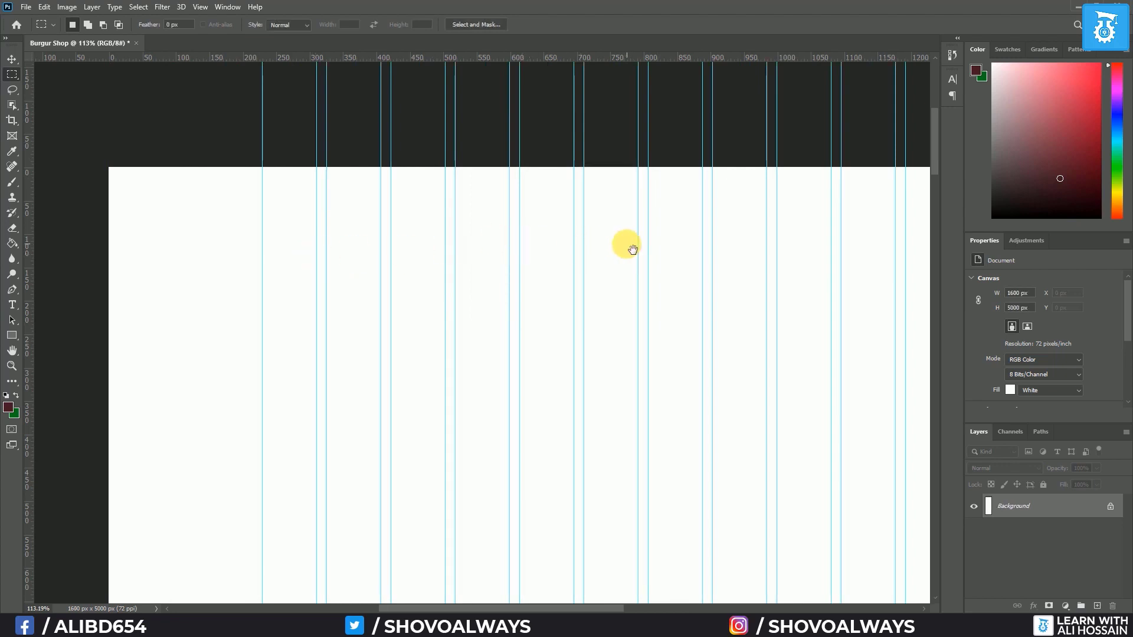
# Add guides at the canvas top and left edges, plus a vertical guide toward the right
pyautogui.scroll(-2, 625, 249)
pyautogui.scroll(-1, 625, 249)
pyautogui.moveTo(704, 277); pyautogui.dragTo(577, 255)
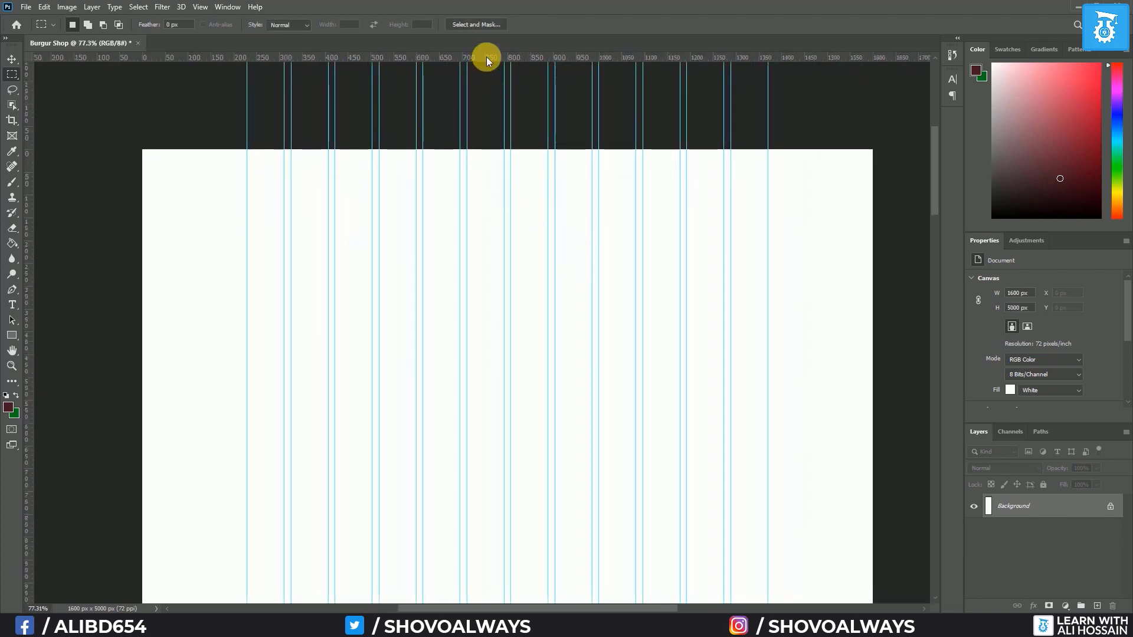
pyautogui.moveTo(480, 57); pyautogui.dragTo(469, 150)
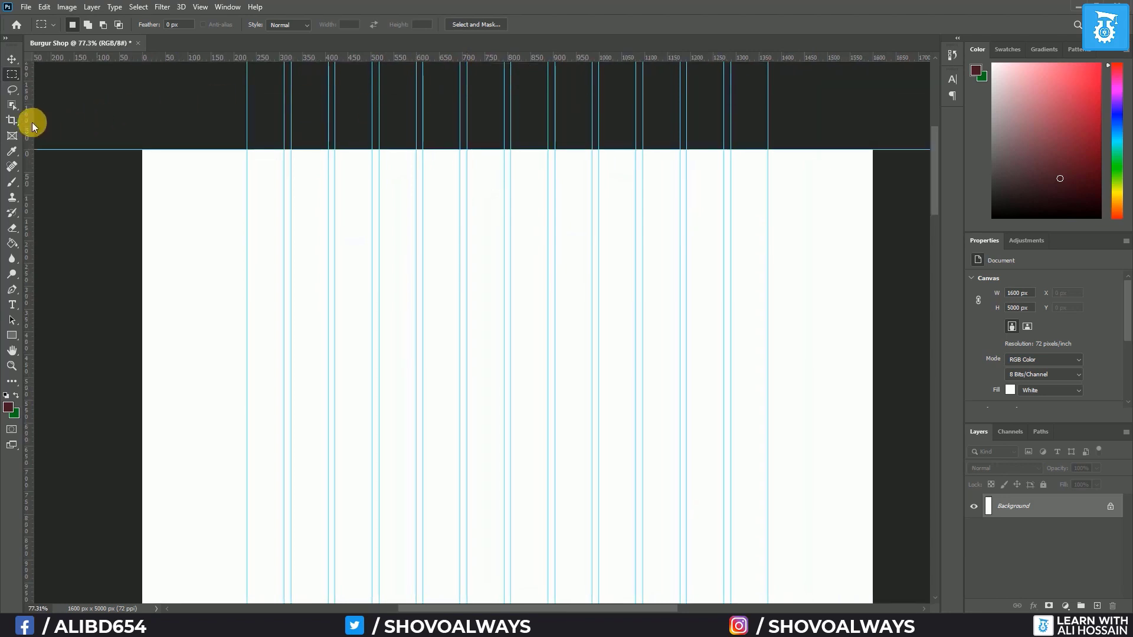
pyautogui.moveTo(31, 122); pyautogui.dragTo(146, 128)
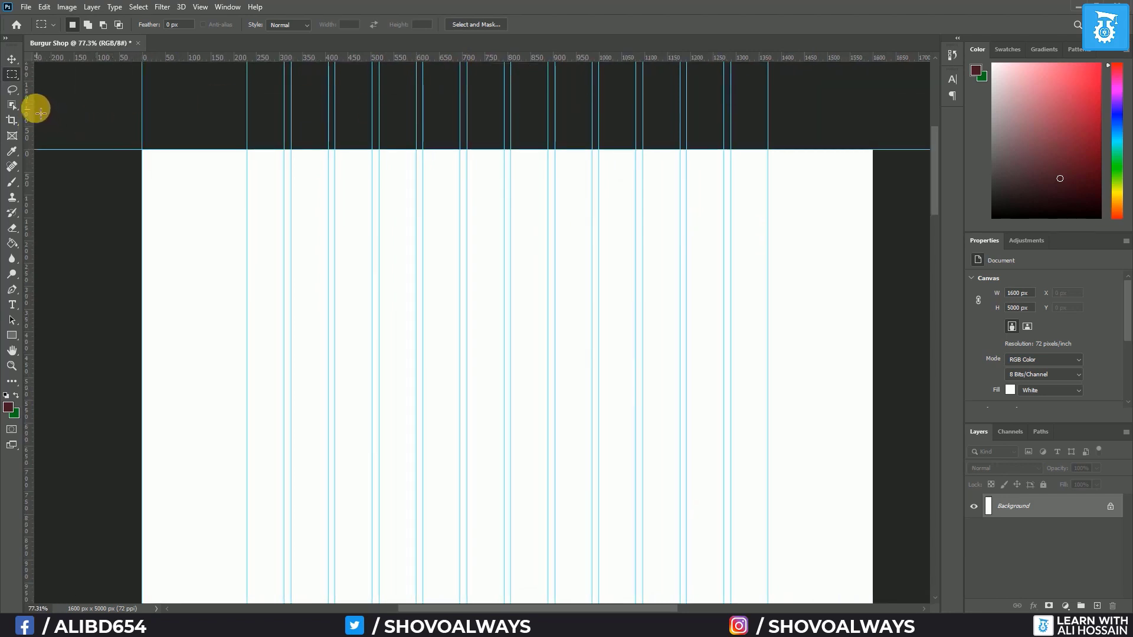
pyautogui.moveTo(31, 105); pyautogui.dragTo(871, 122)
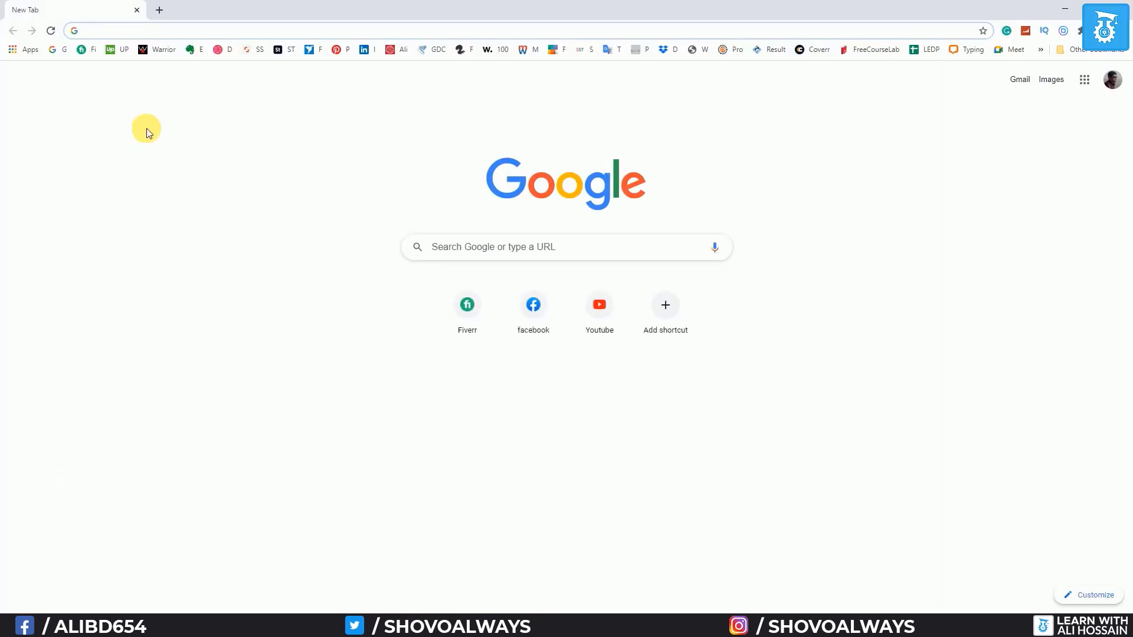
# Find the Pexels site through Google and search it for 'burger' photos
pyautogui.write('pixels')
pyautogui.press('Return')
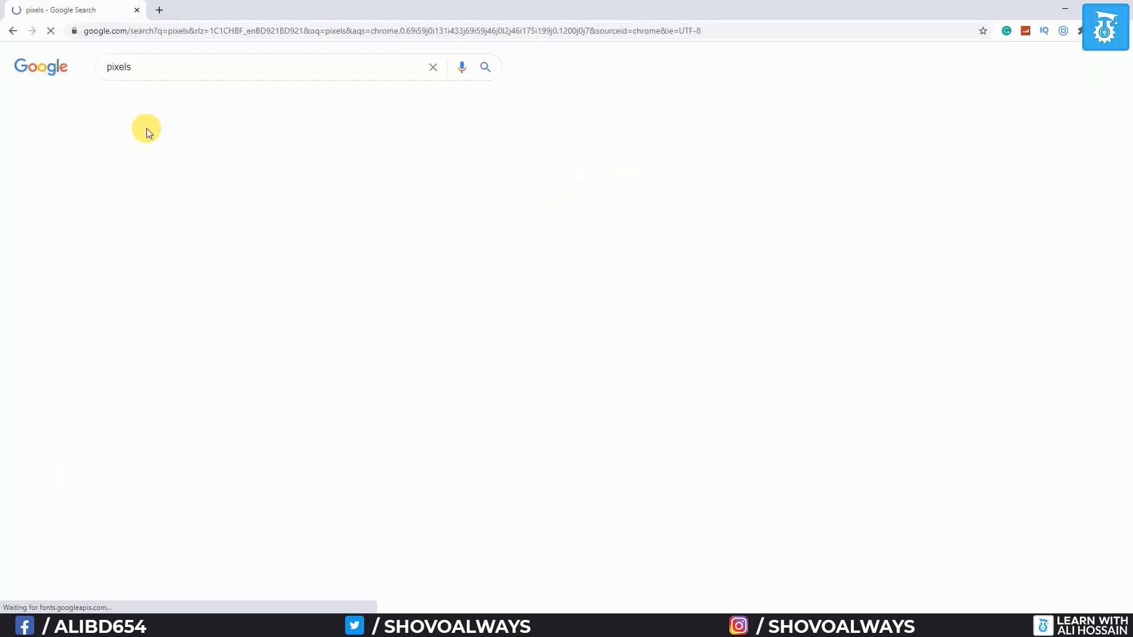
pyautogui.click(131, 218)
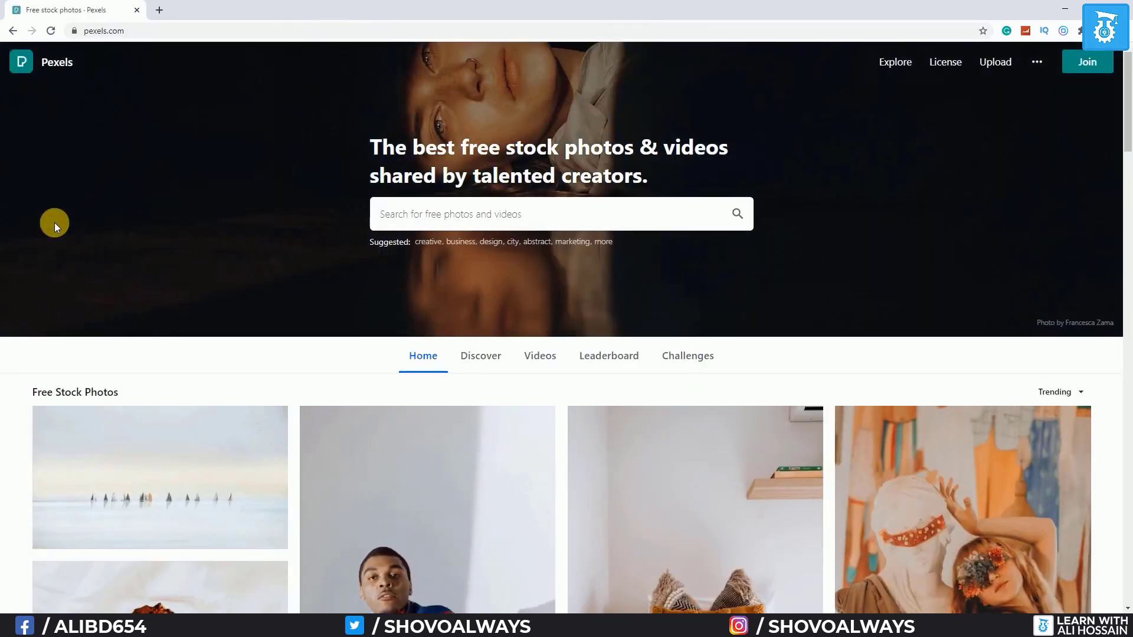
pyautogui.write('burger')
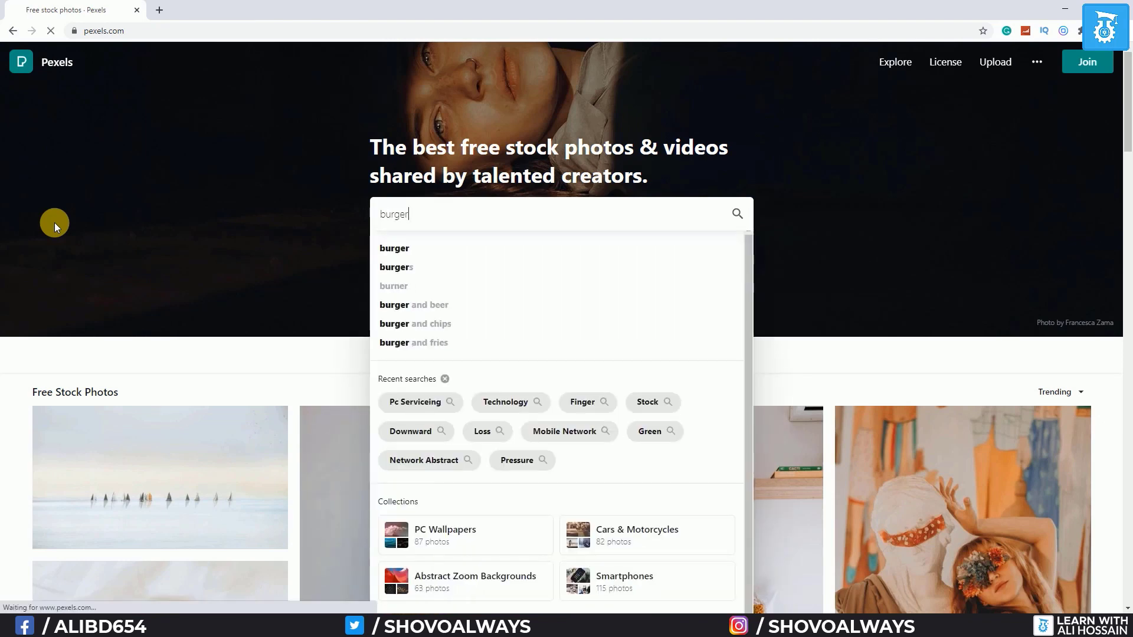
pyautogui.press('Return')
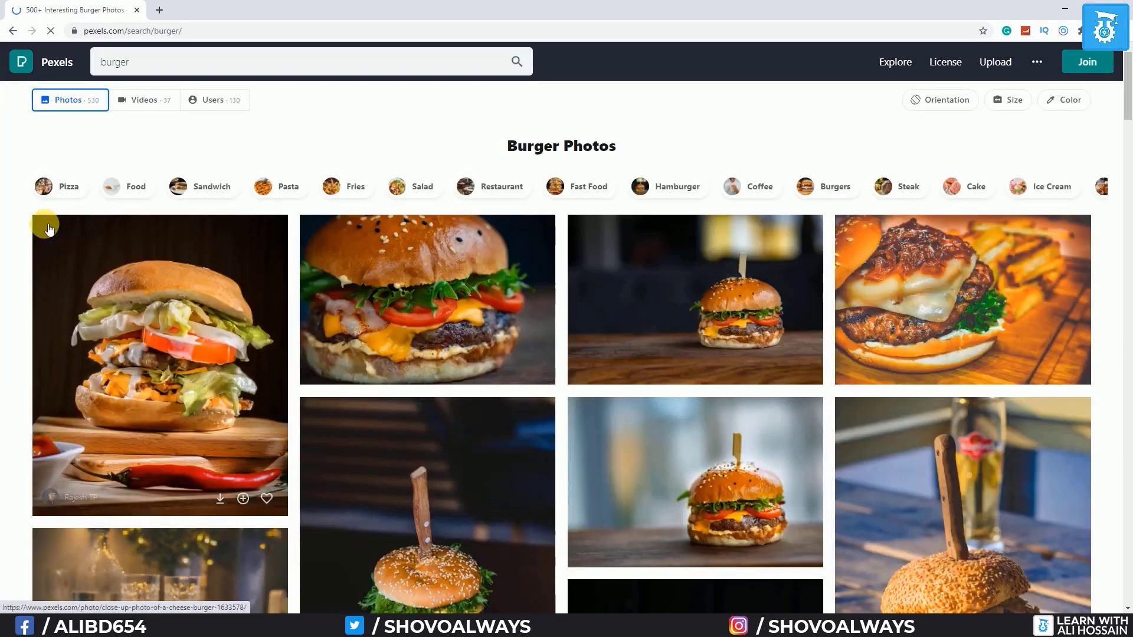
# Download the close-up burger photo on a dark background and show it in its folder
pyautogui.scroll(-5, 5, 283)
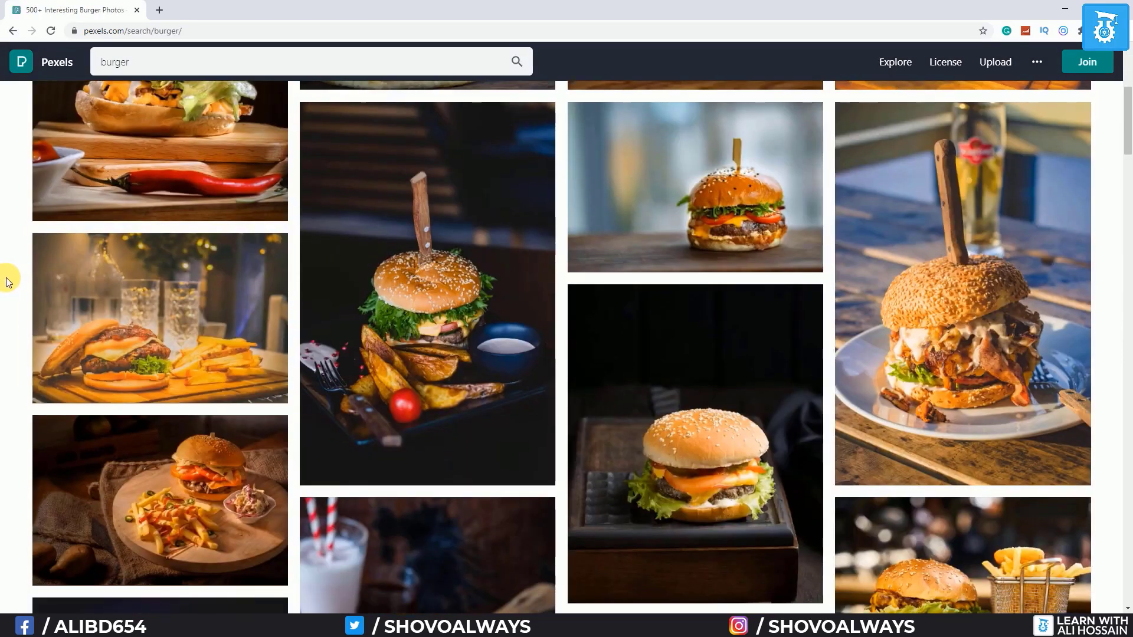
pyautogui.scroll(-10, 5, 283)
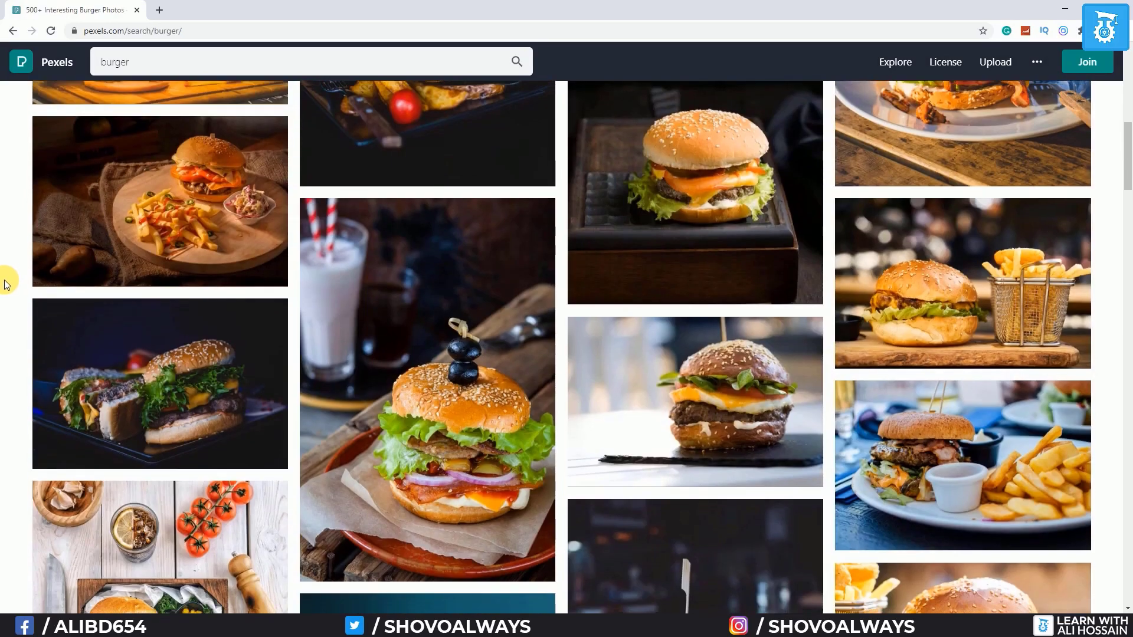
pyautogui.scroll(12, 5, 284)
pyautogui.scroll(4, 5, 285)
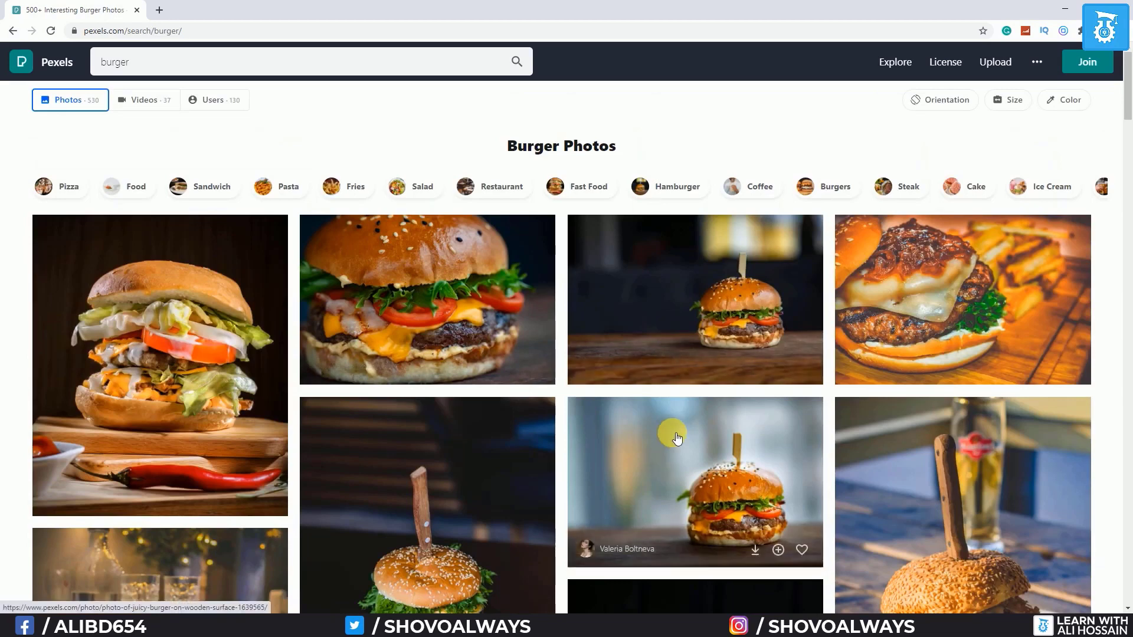
pyautogui.click(697, 503)
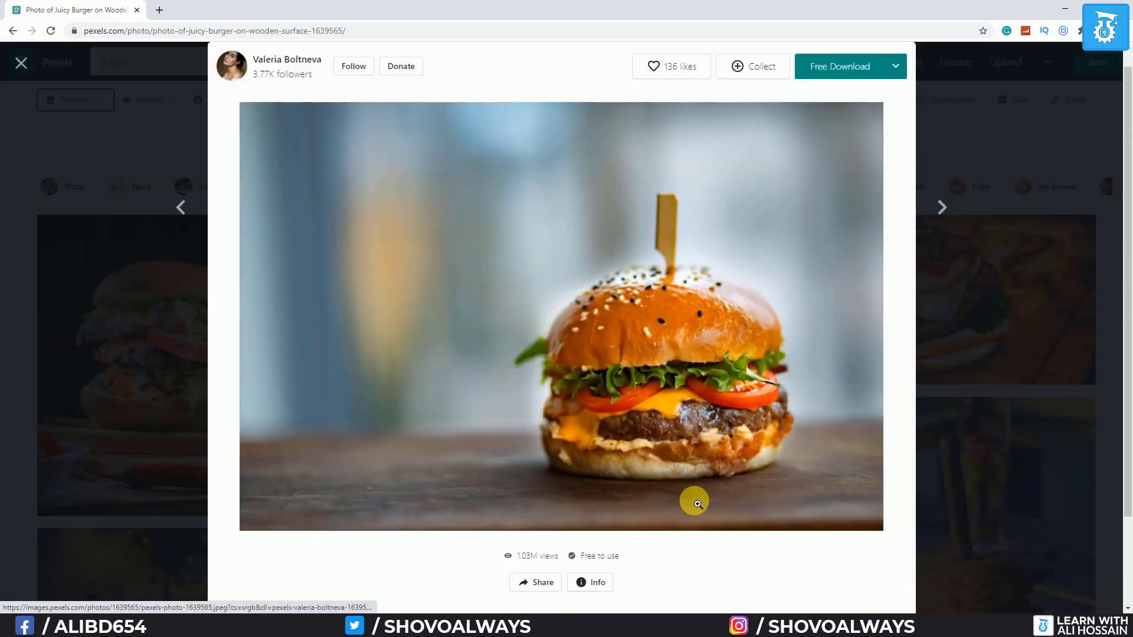
pyautogui.click(48, 301)
pyautogui.click(613, 288)
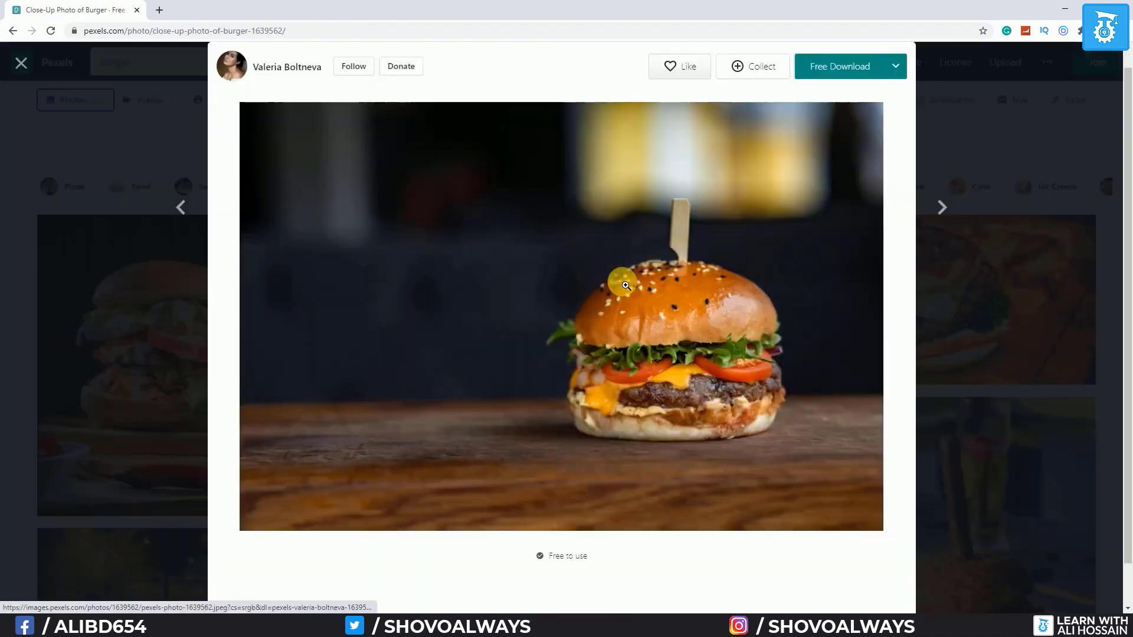
pyautogui.click(845, 66)
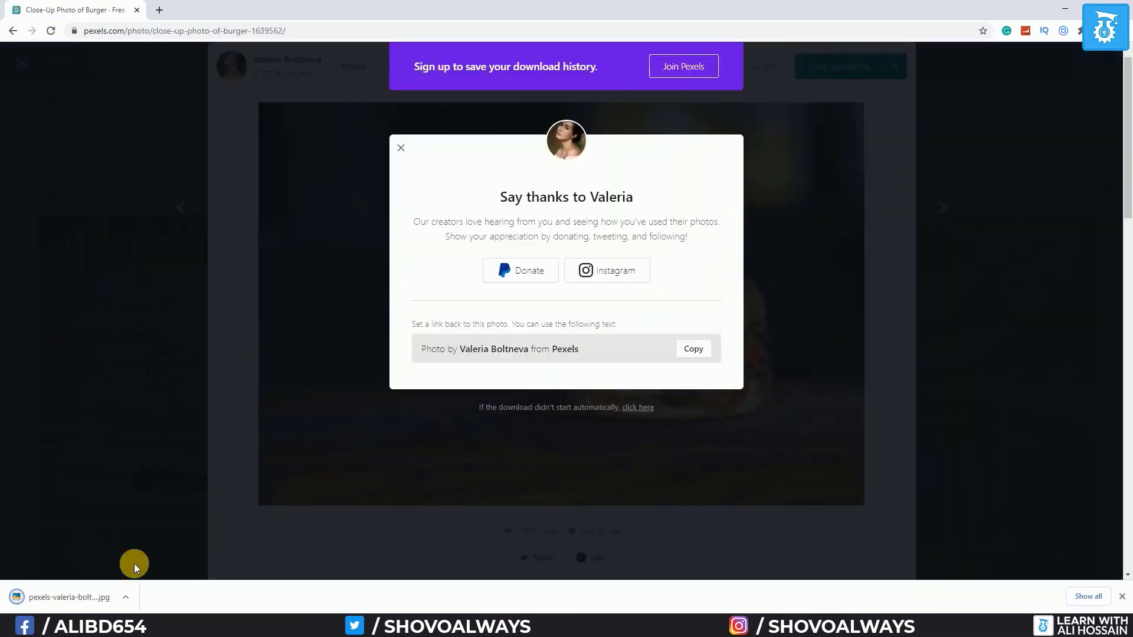
pyautogui.click(125, 597)
pyautogui.click(173, 562)
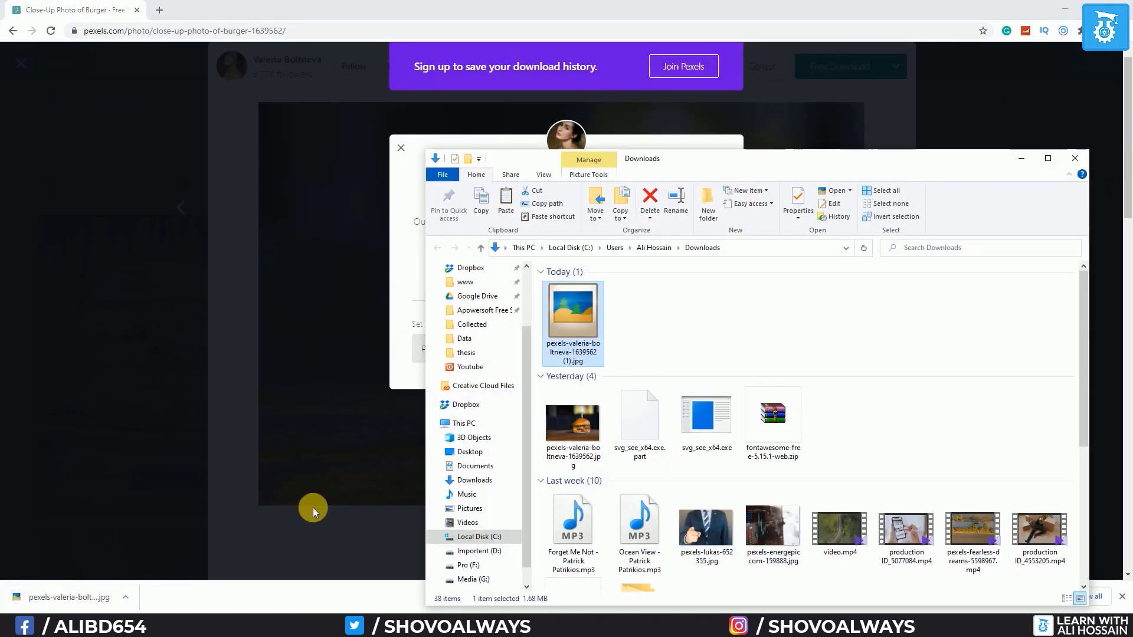
# Place the burger photo in Burgur Shop, scale it to about 1696 × 1131 px, and position it at the top
pyautogui.moveTo(570, 325); pyautogui.dragTo(345, 448)
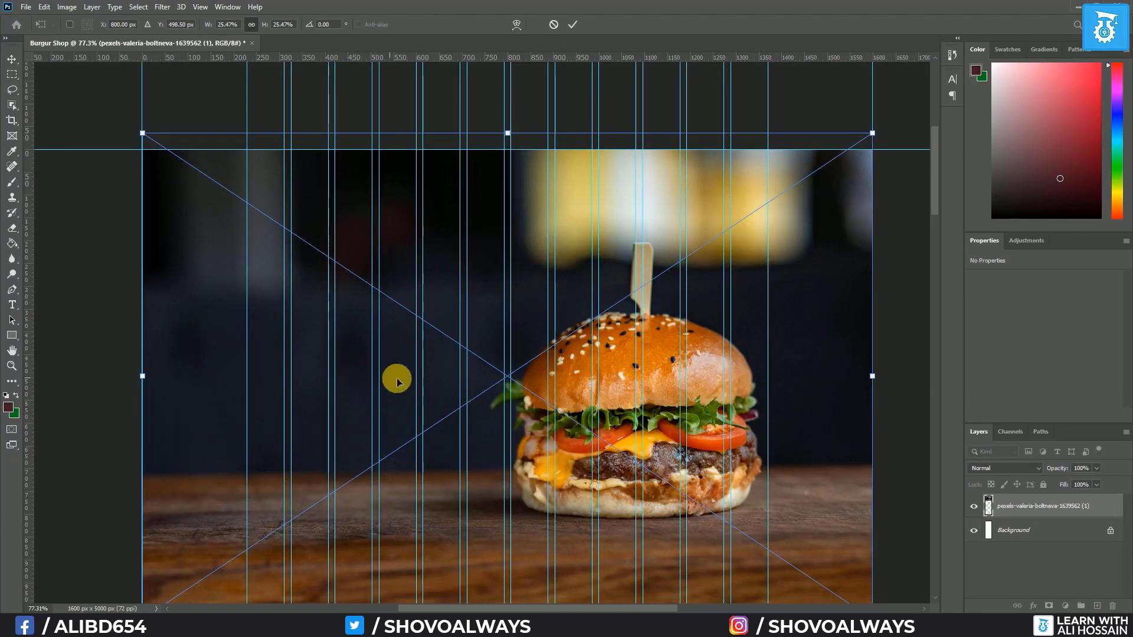
pyautogui.scroll(-3, 341, 379)
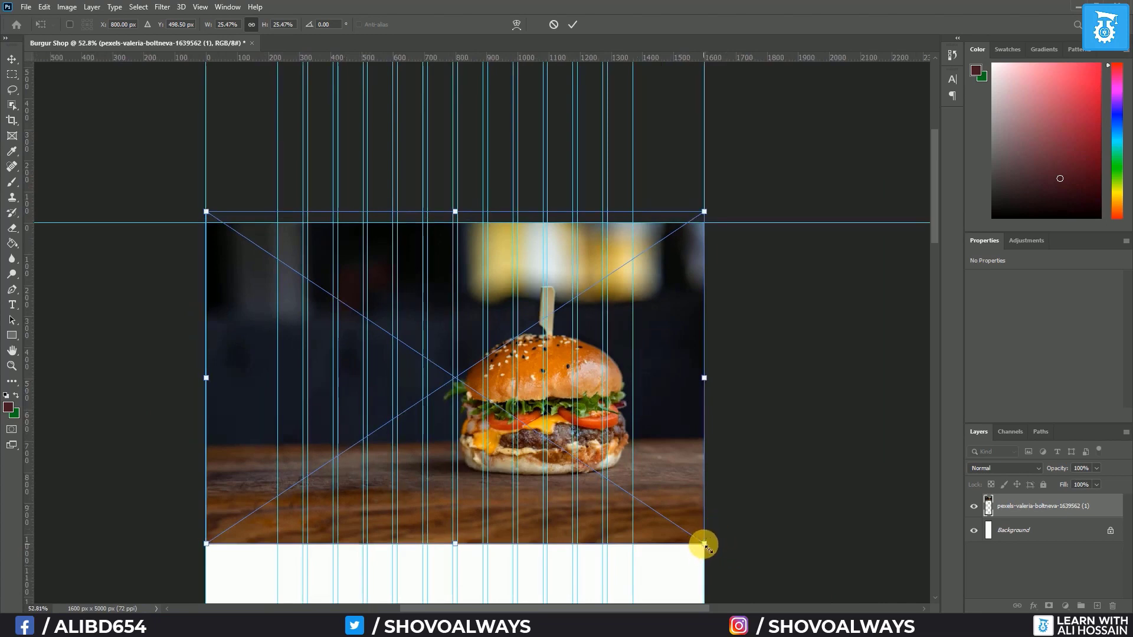
pyautogui.moveTo(703, 543); pyautogui.dragTo(742, 562)
pyautogui.moveTo(675, 503); pyautogui.dragTo(651, 470)
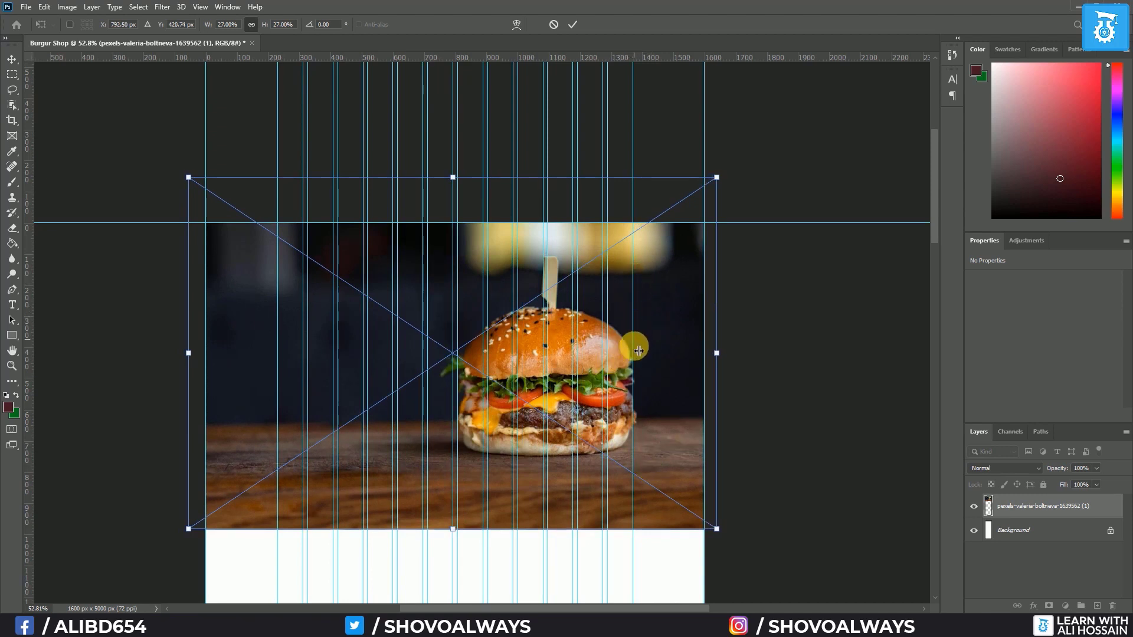
pyautogui.press('Left')
pyautogui.press('Left')
pyautogui.press('Left')
pyautogui.press('Left')
pyautogui.press('Left')
pyautogui.press('Left')
pyautogui.press('Left')
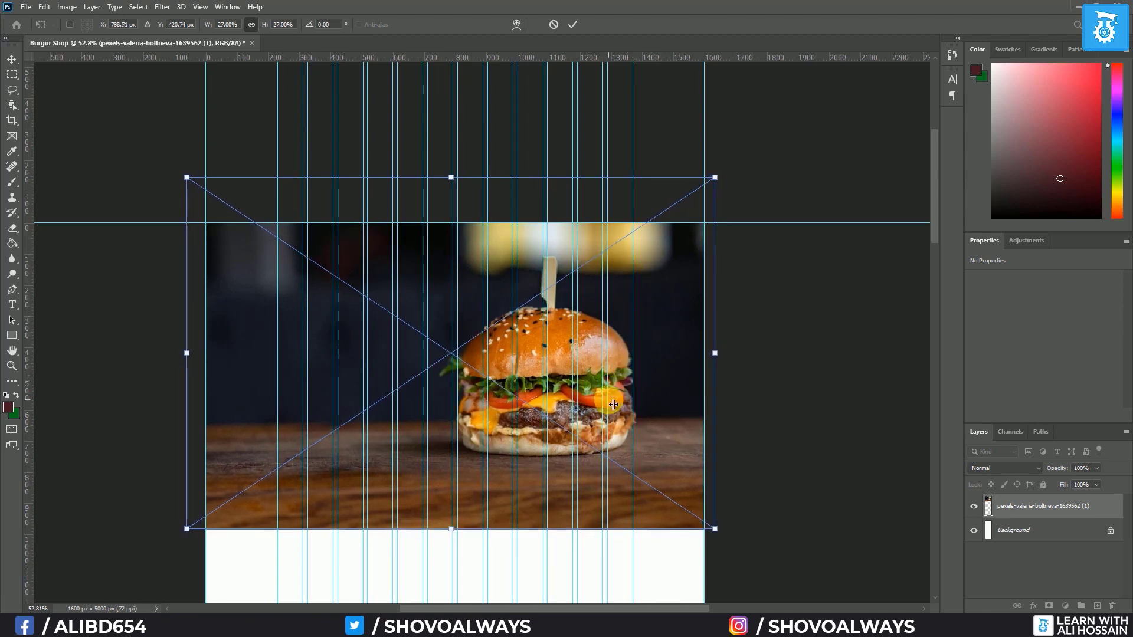
pyautogui.press('Down')
pyautogui.press('Down')
pyautogui.press('Down')
pyautogui.press('Down')
pyautogui.press('Down')
pyautogui.press('Down')
pyautogui.press('Down')
pyautogui.press('Down')
pyautogui.press('Down')
pyautogui.press('Down')
pyautogui.press('Down')
pyautogui.press('Down')
pyautogui.press('Down')
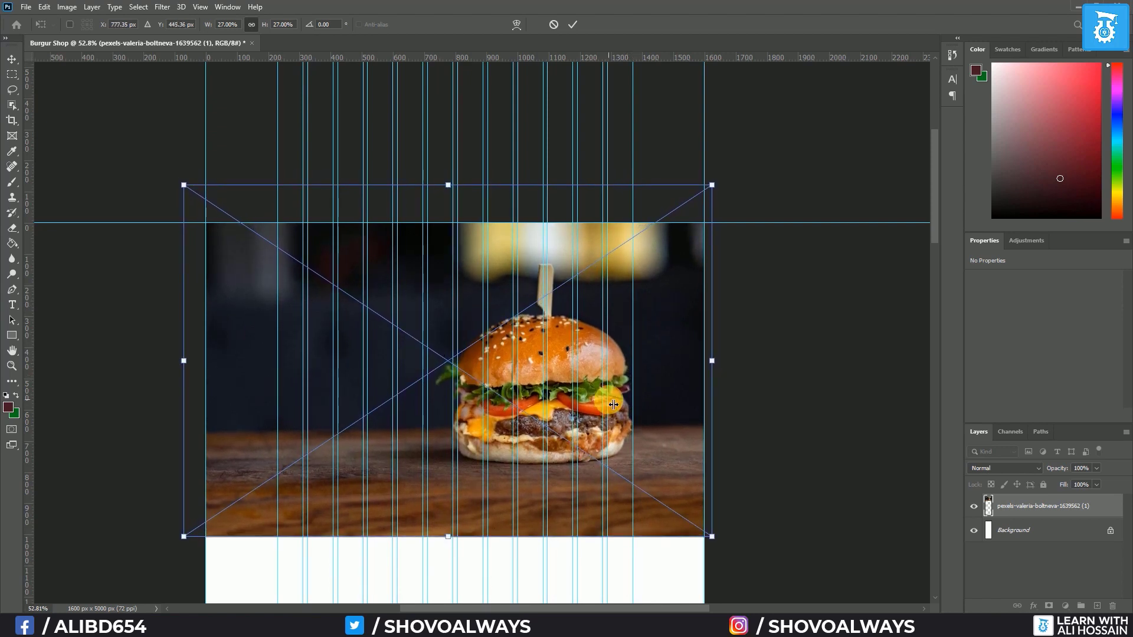
pyautogui.press('Return')
# Toggle the guides off and back on, then dismiss the feather value warning
pyautogui.click(215, 391)
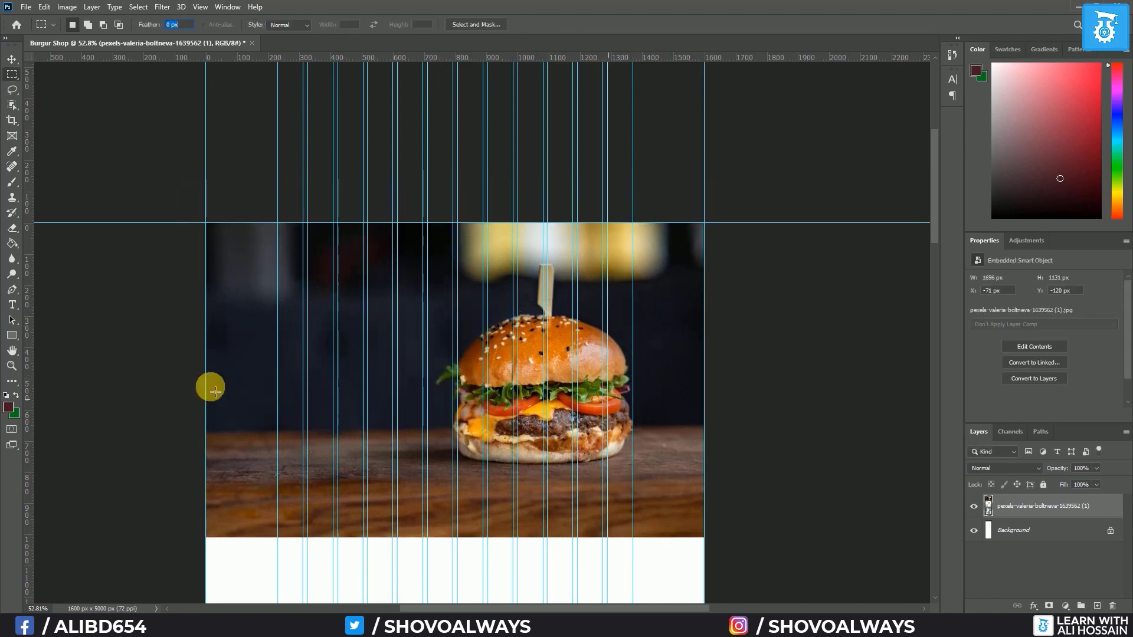
pyautogui.hotkey('ctrl', ';')
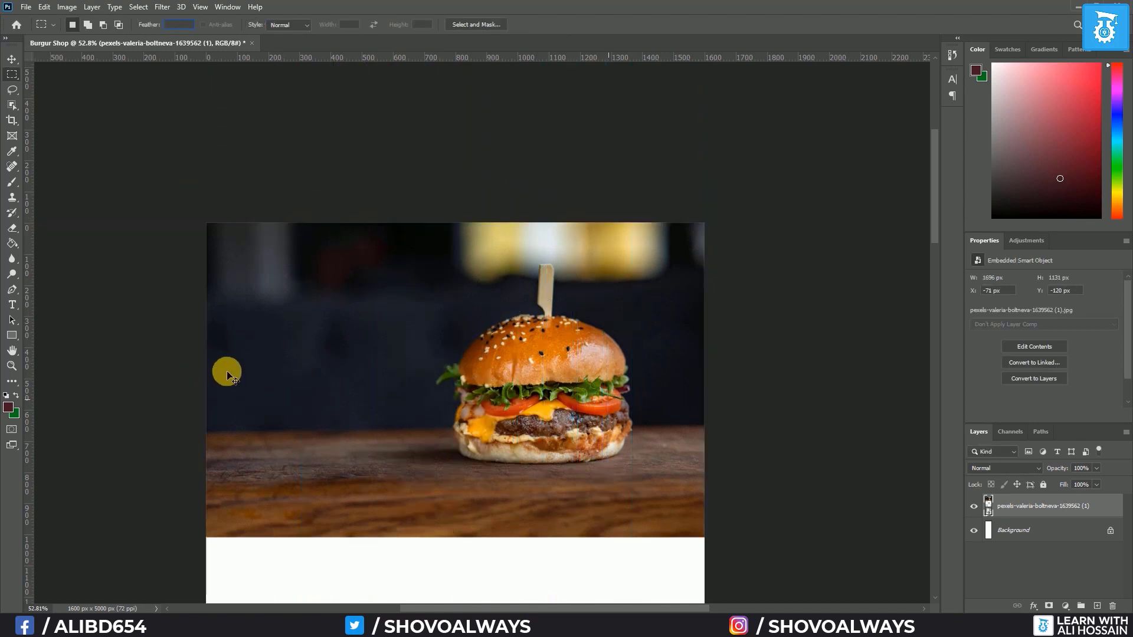
pyautogui.hotkey('ctrl', ';')
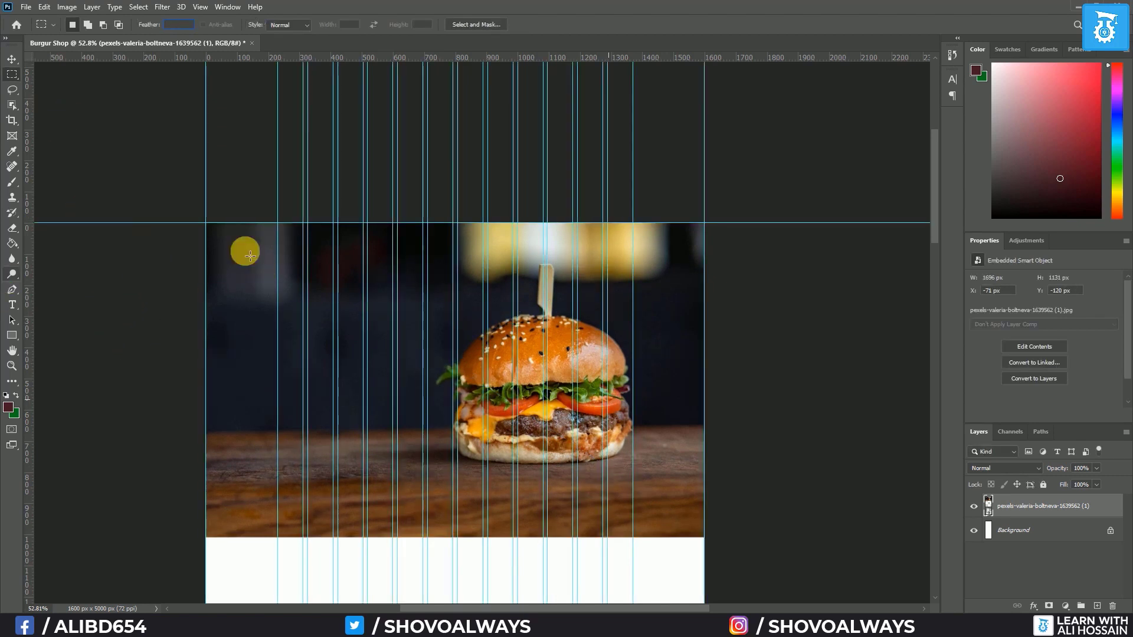
pyautogui.click(251, 255)
pyautogui.click(550, 235)
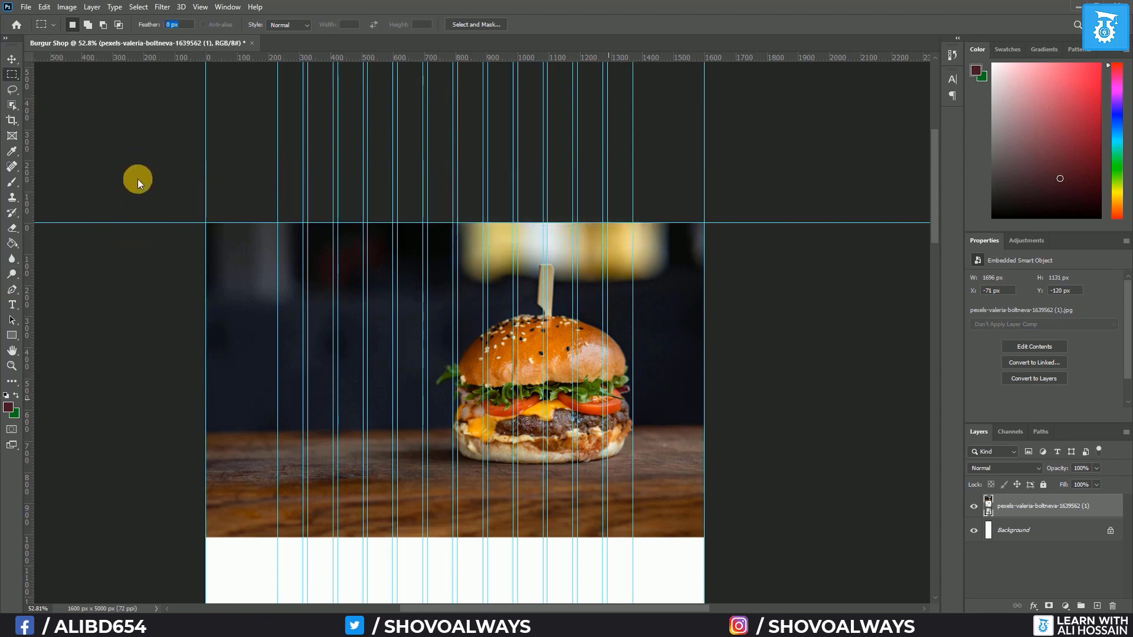
# Set the pasteboard colour around the page to Light Gray
pyautogui.rightClick(137, 182)
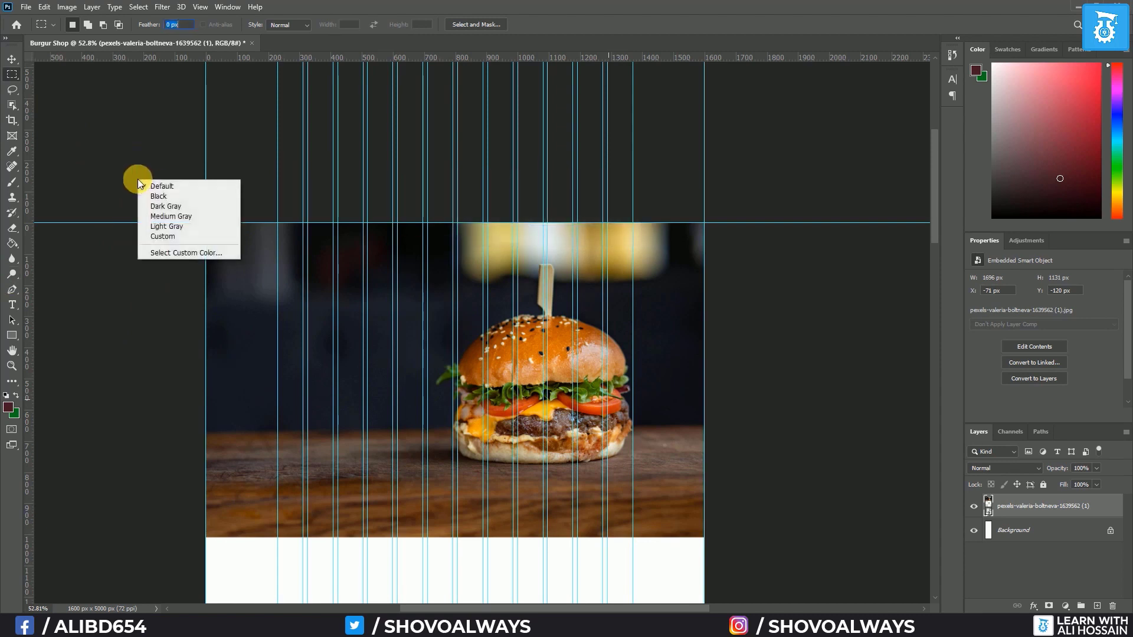
pyautogui.click(183, 227)
pyautogui.click(547, 358)
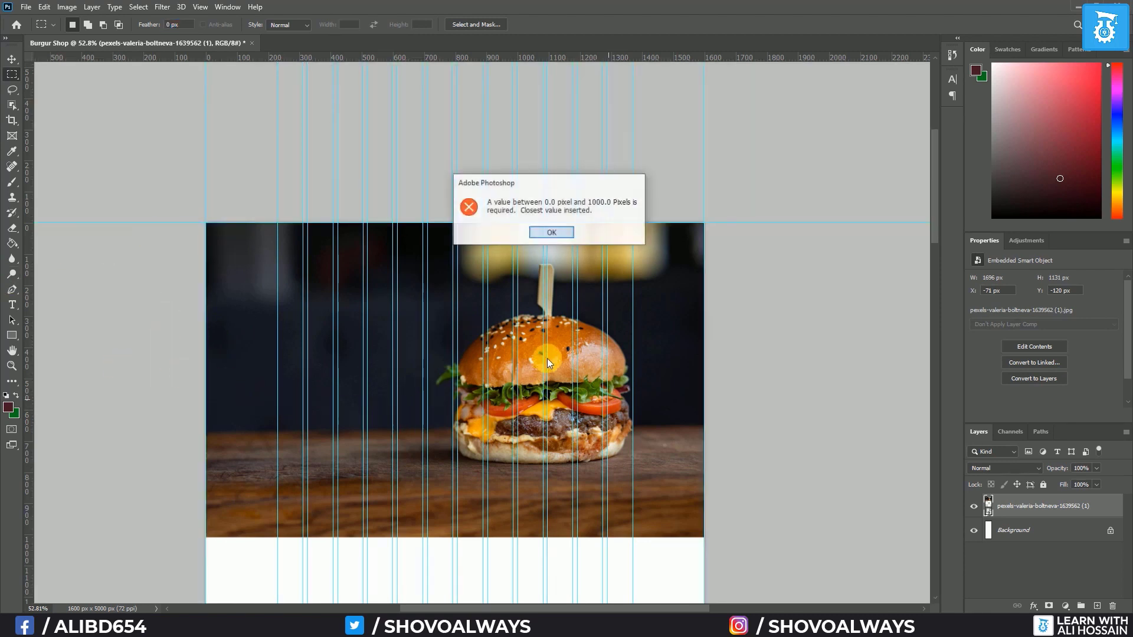
pyautogui.click(546, 231)
pyautogui.scroll(3, 268, 347)
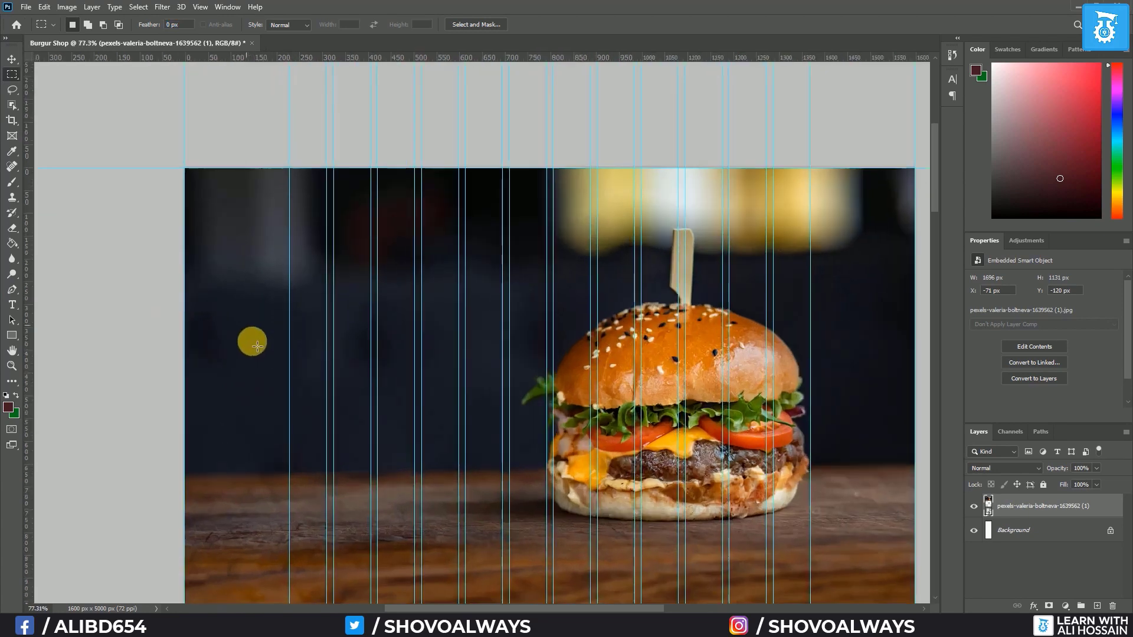
pyautogui.scroll(-1, 286, 346)
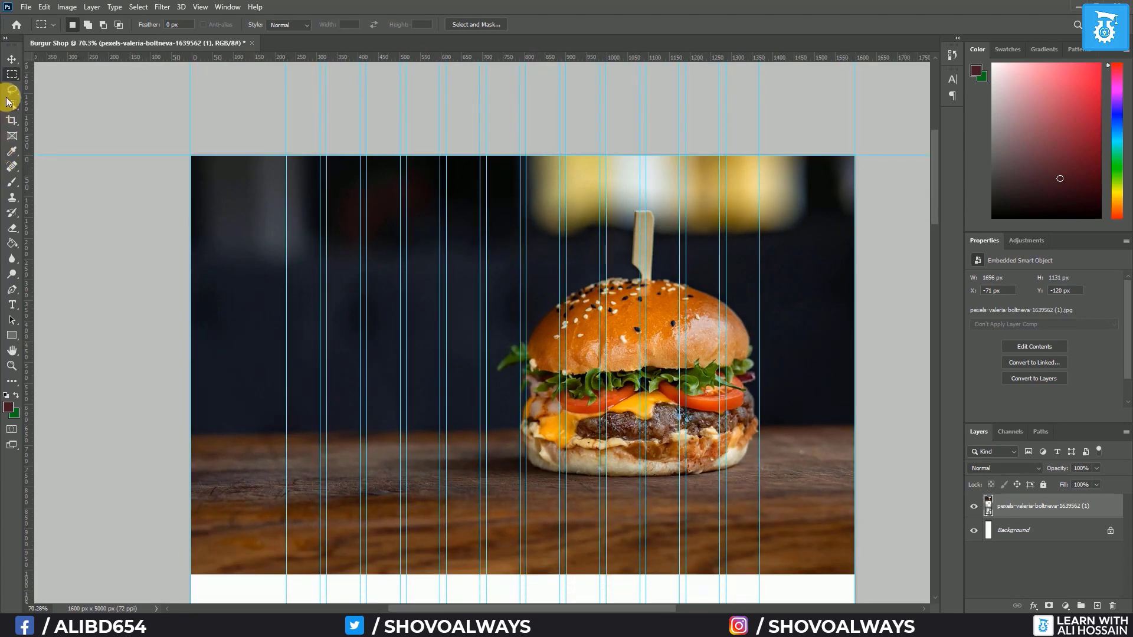
# Draw a 1600 × 860 px rectangle below the burger photo layer and clip the photo to it
pyautogui.click(11, 334)
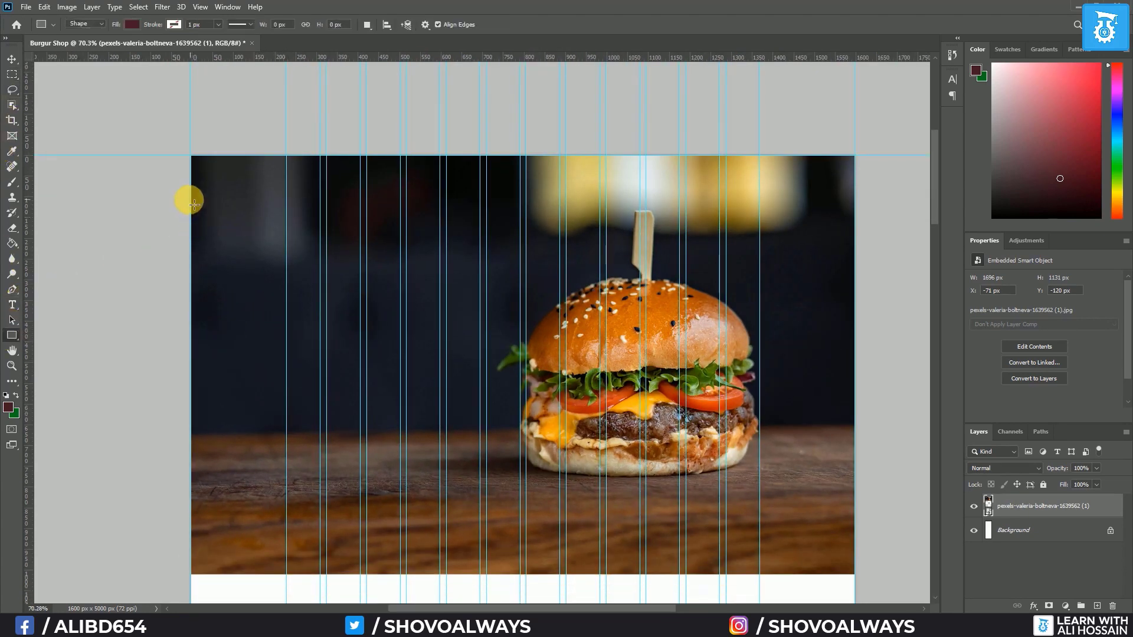
pyautogui.moveTo(194, 160); pyautogui.dragTo(860, 515)
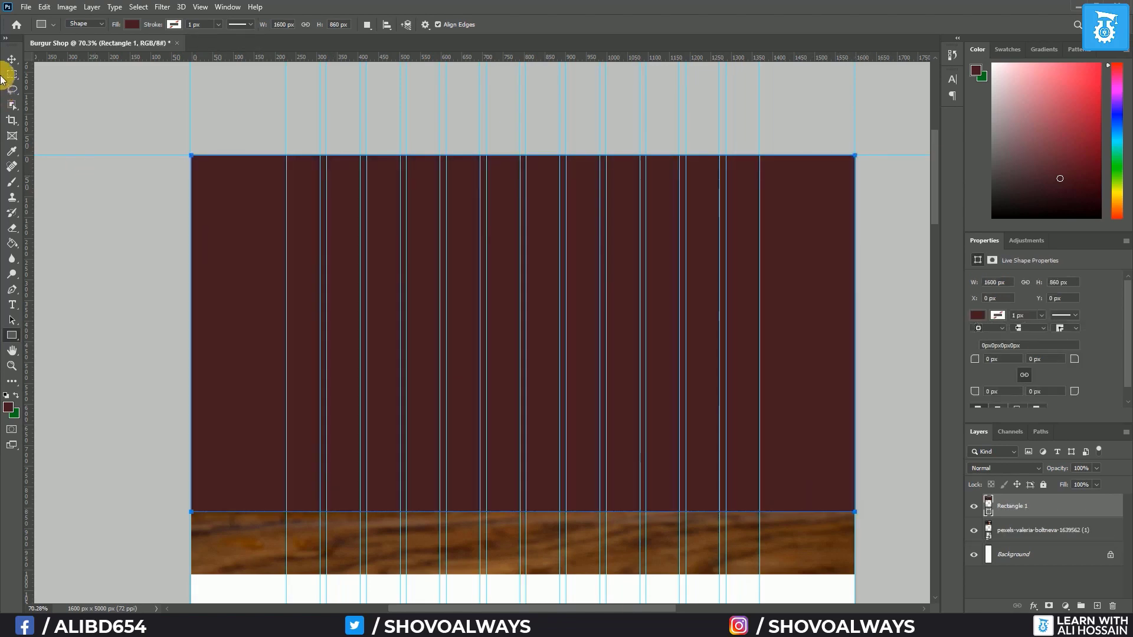
pyautogui.click(12, 59)
pyautogui.moveTo(1032, 504); pyautogui.dragTo(1027, 539)
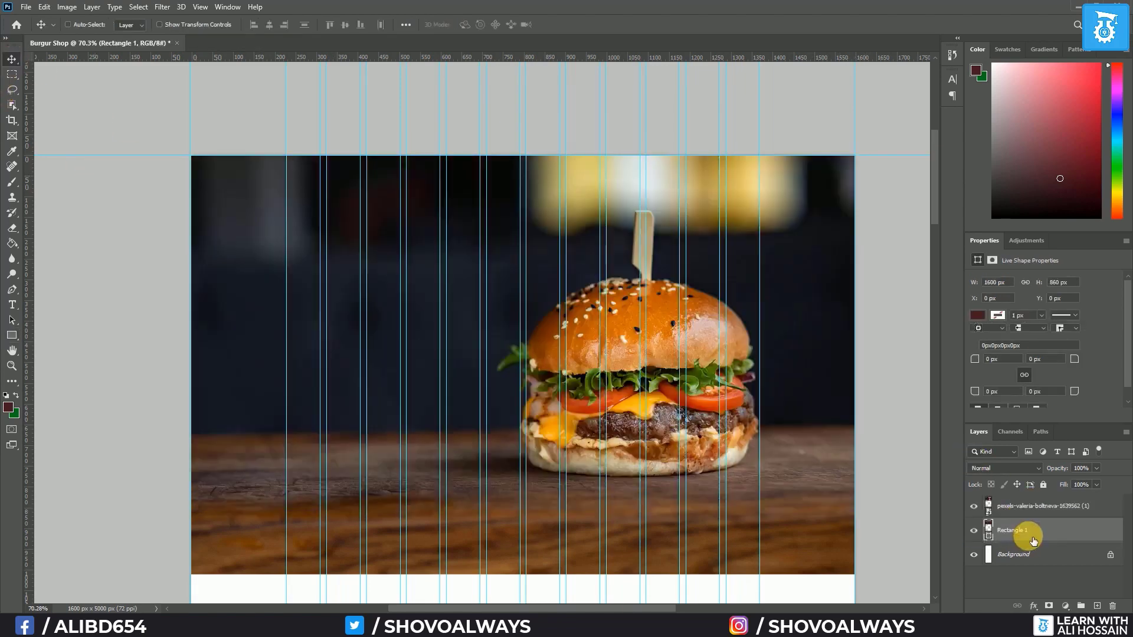
pyautogui.click(1018, 510)
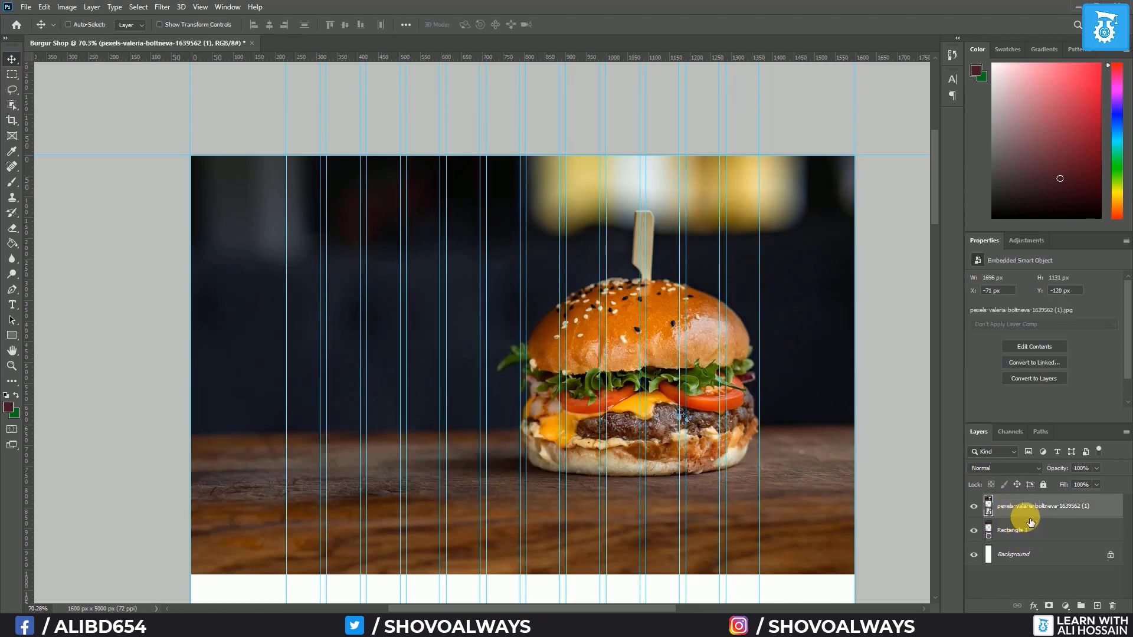
pyautogui.rightClick(1026, 509)
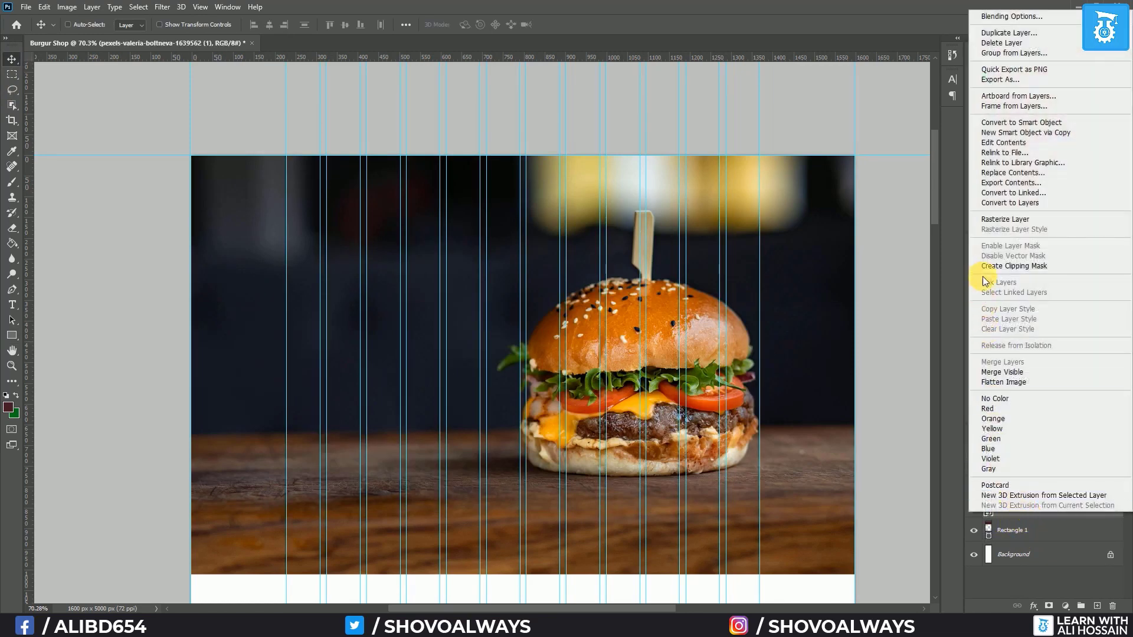
pyautogui.click(1019, 266)
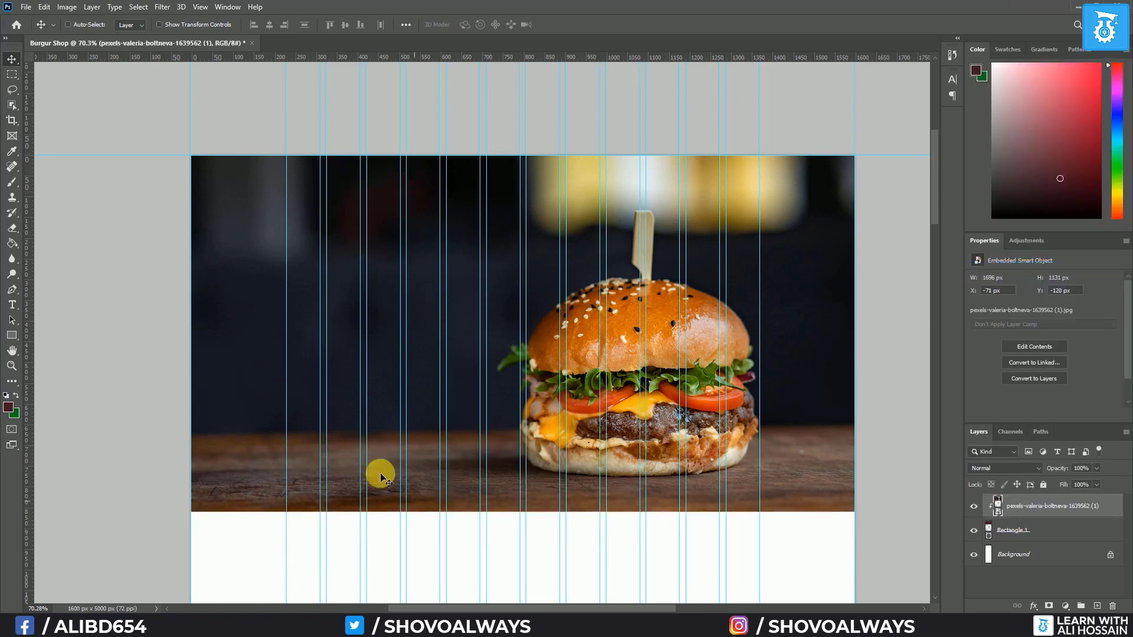
pyautogui.click(1050, 530)
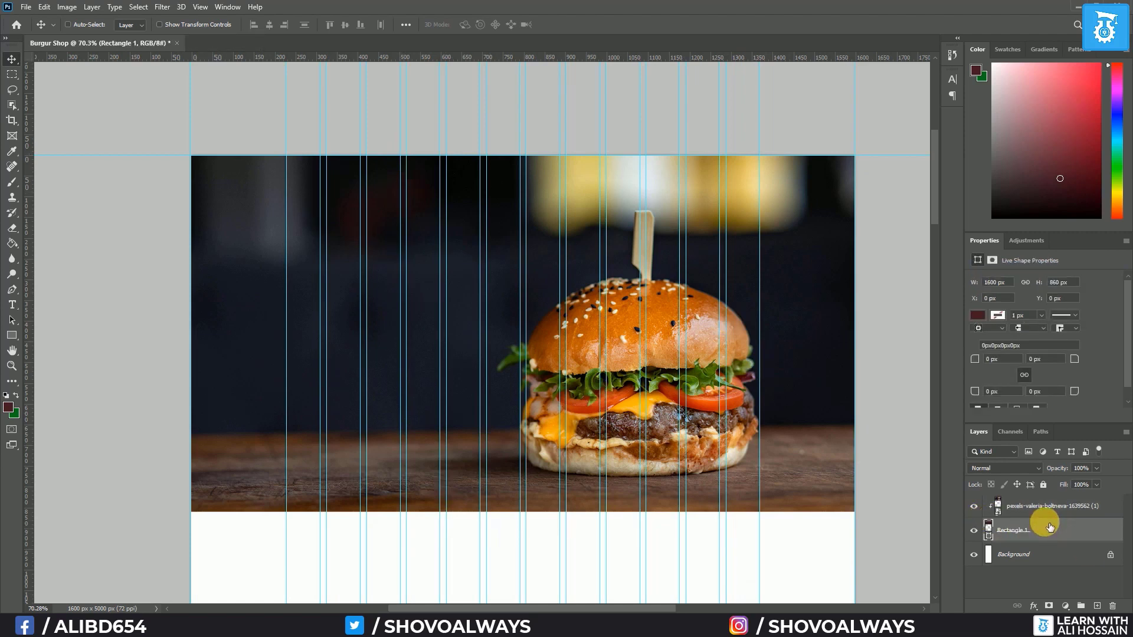
# Free Transform Rectangle 1 slightly larger and commit the resize
pyautogui.hotkey('ctrl', 't')
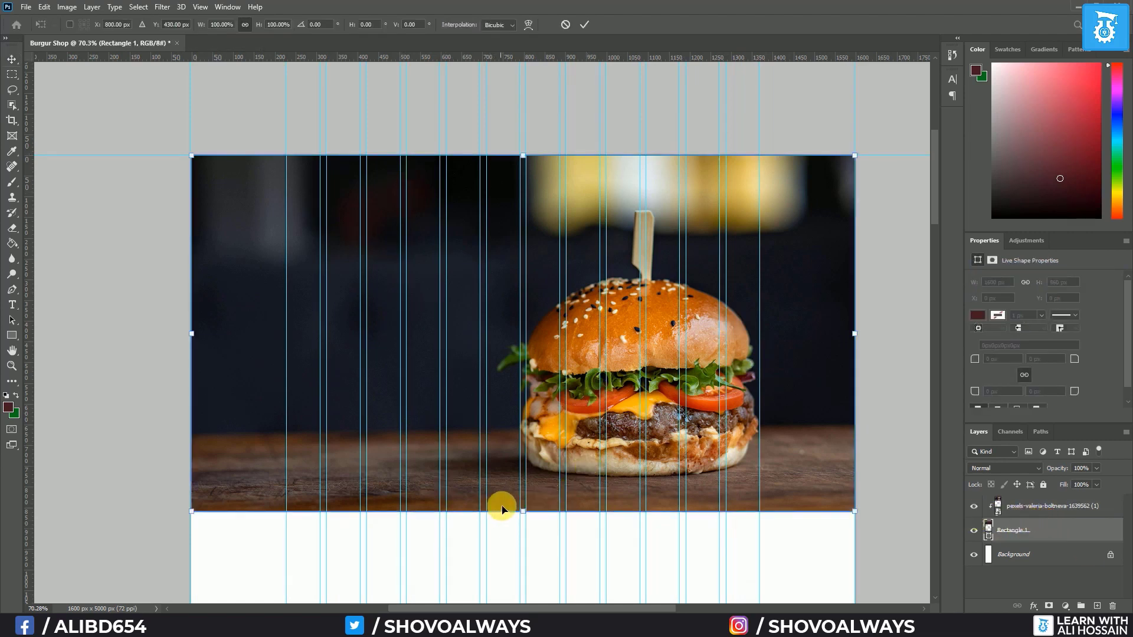
pyautogui.moveTo(528, 516)
pyautogui.mouseDown()
pyautogui.moveTo(521, 531)
pyautogui.moveTo(533, 512)
pyautogui.mouseUp()
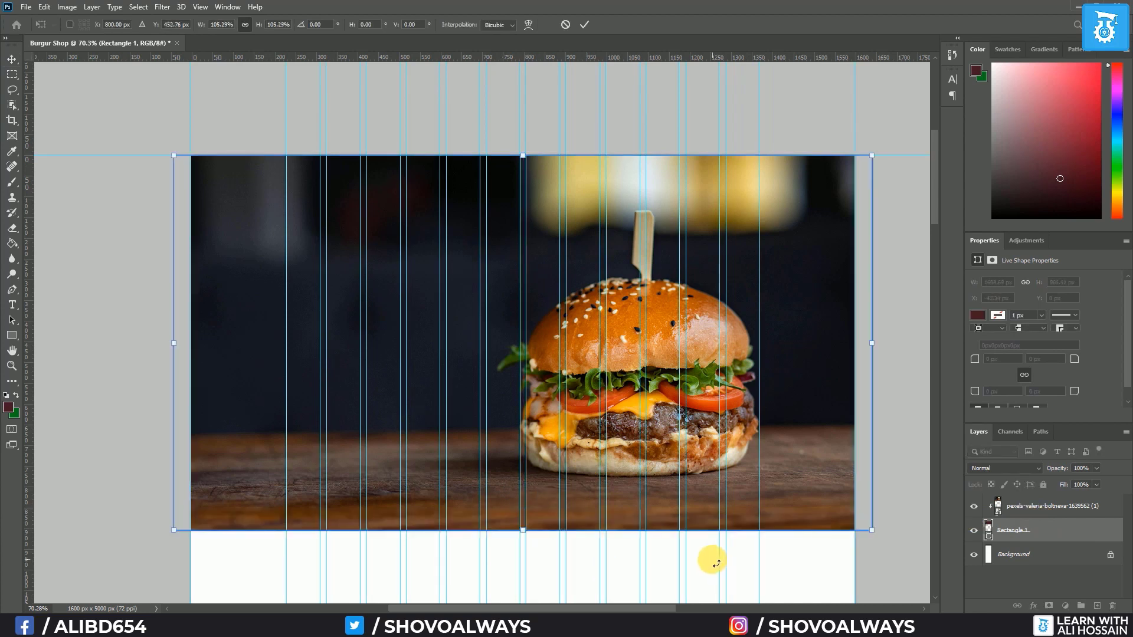
pyautogui.press('Return')
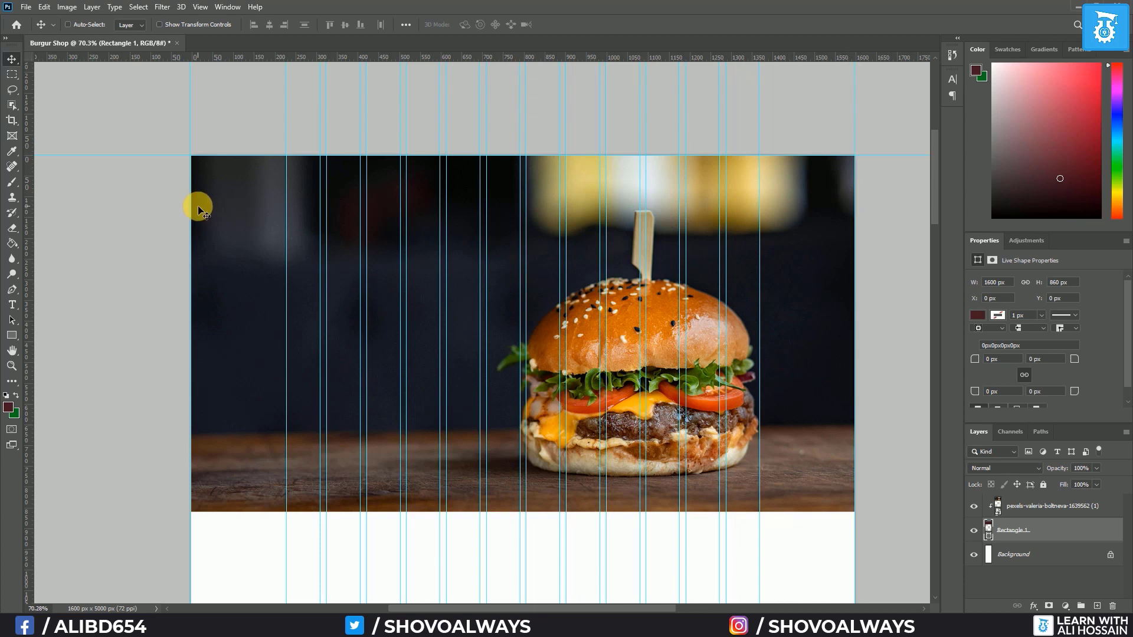
# Change Rectangle 1's fill to white in the Rectangle tool's options bar
pyautogui.click(12, 337)
pyautogui.click(132, 24)
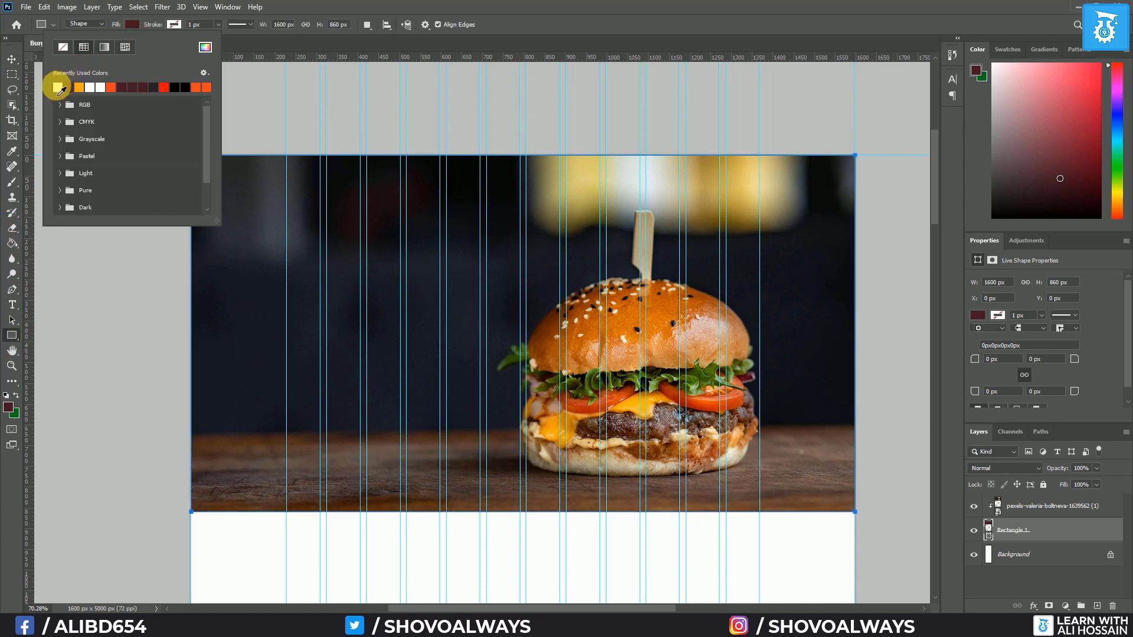
pyautogui.click(58, 87)
pyautogui.click(132, 24)
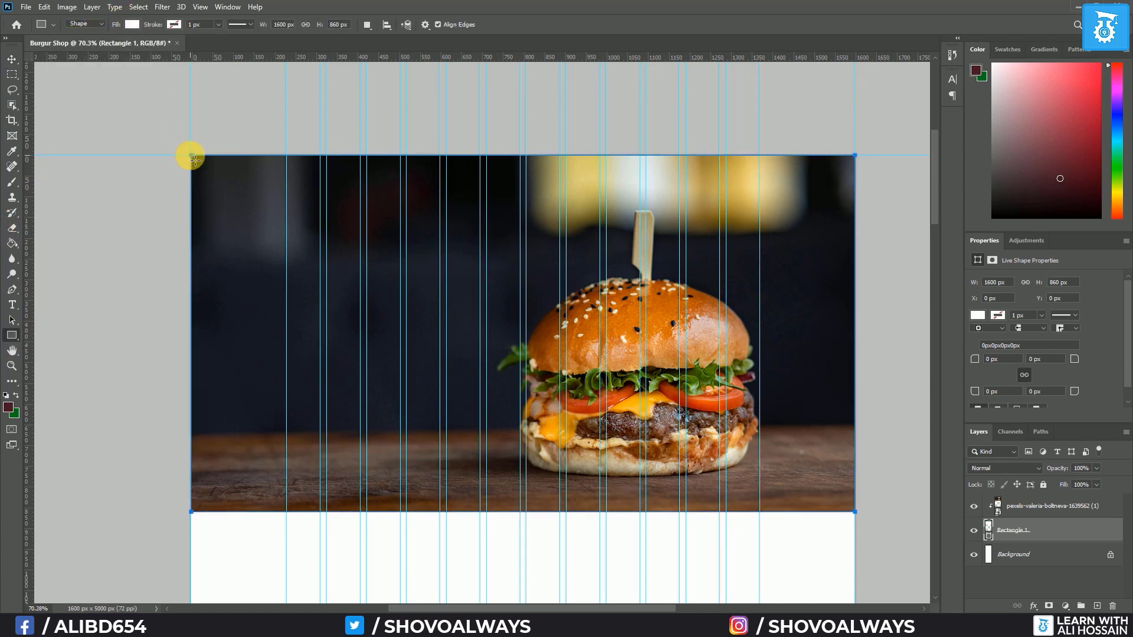
pyautogui.click(1051, 505)
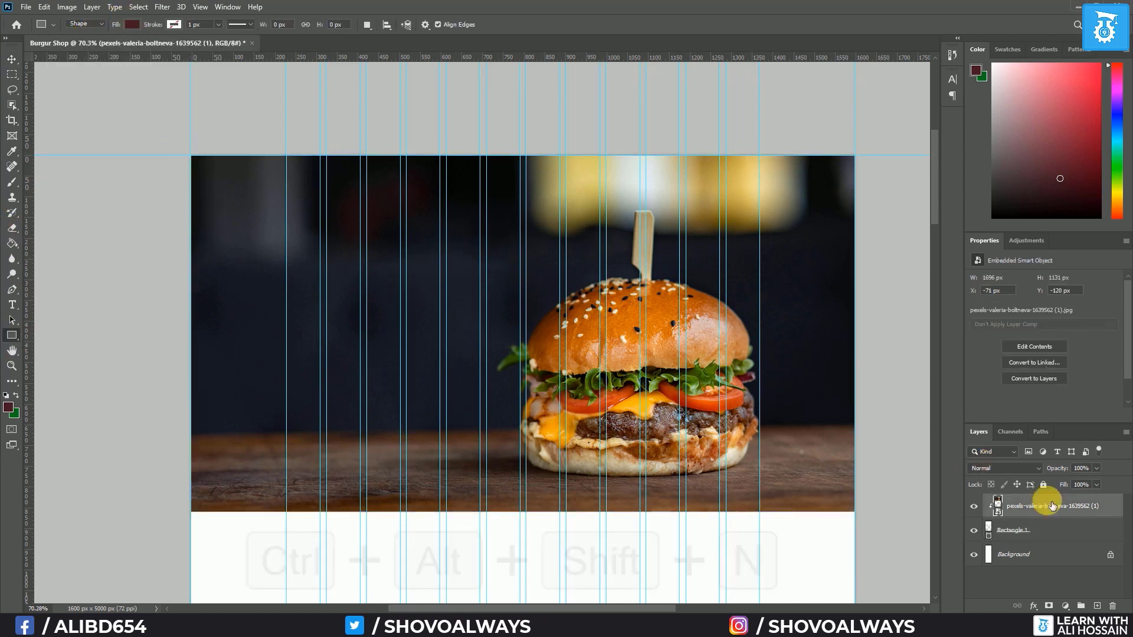
# Draw a 1600 × 80 px header bar across the top of the page and fill it white
pyautogui.hotkey('ctrl', 'alt', 'shift', 'n')
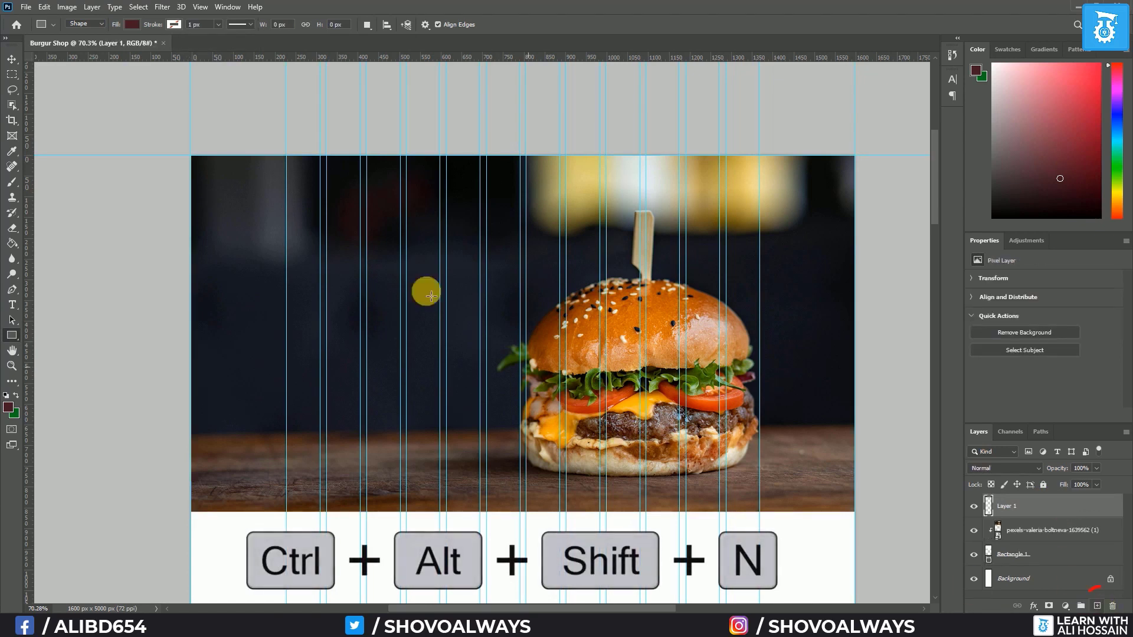
pyautogui.moveTo(191, 156); pyautogui.dragTo(863, 191)
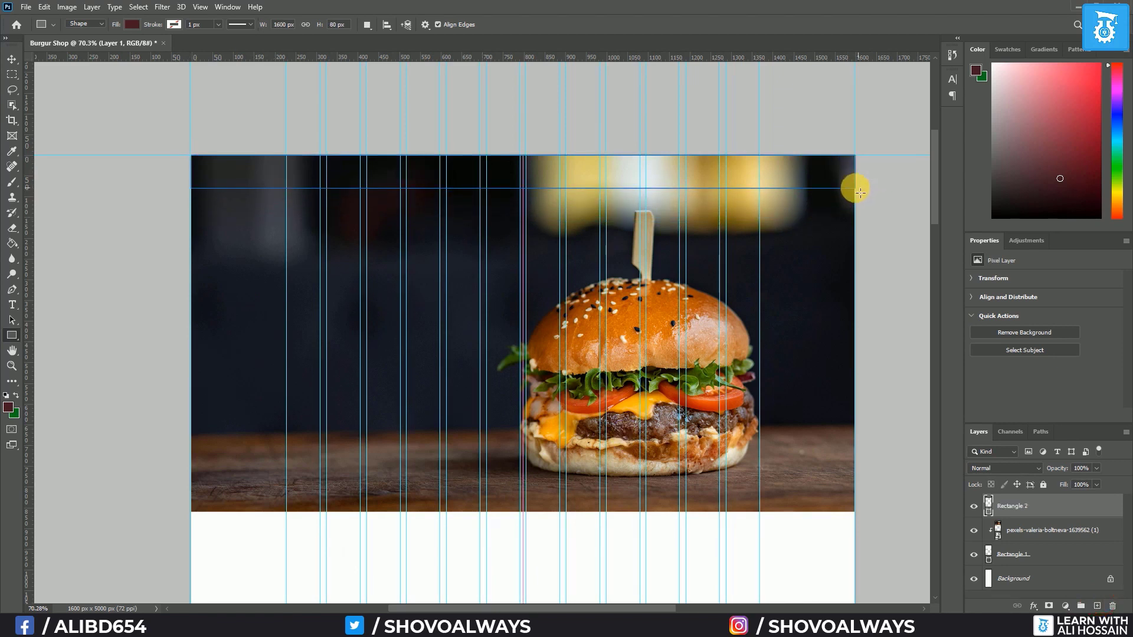
pyautogui.doubleClick(991, 502)
pyautogui.moveTo(963, 233); pyautogui.dragTo(808, 145)
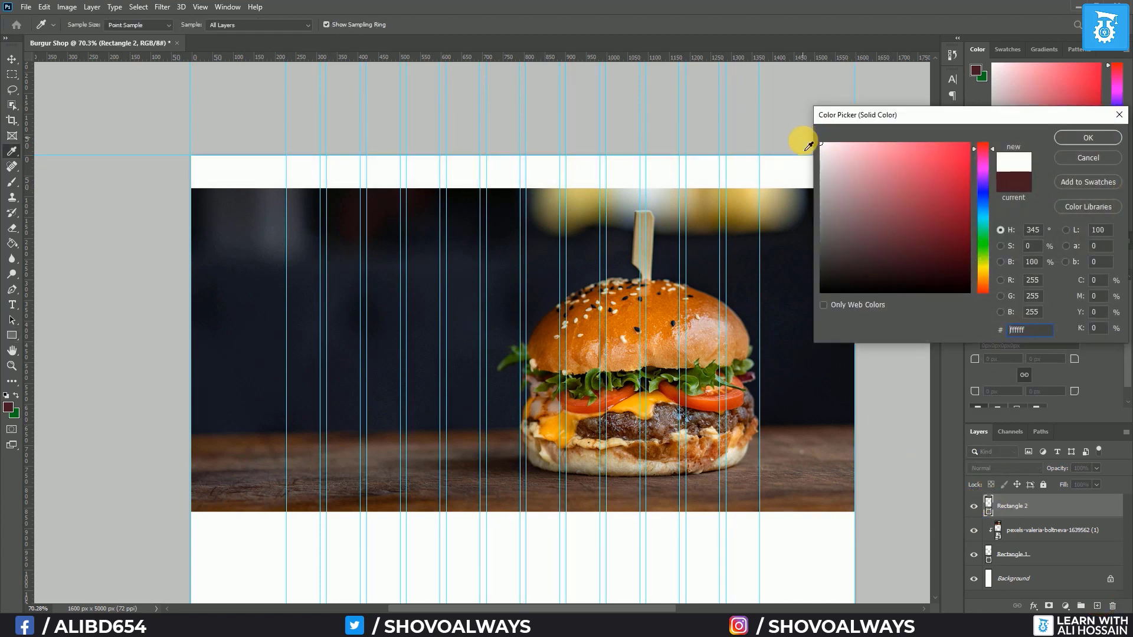
pyautogui.click(1088, 137)
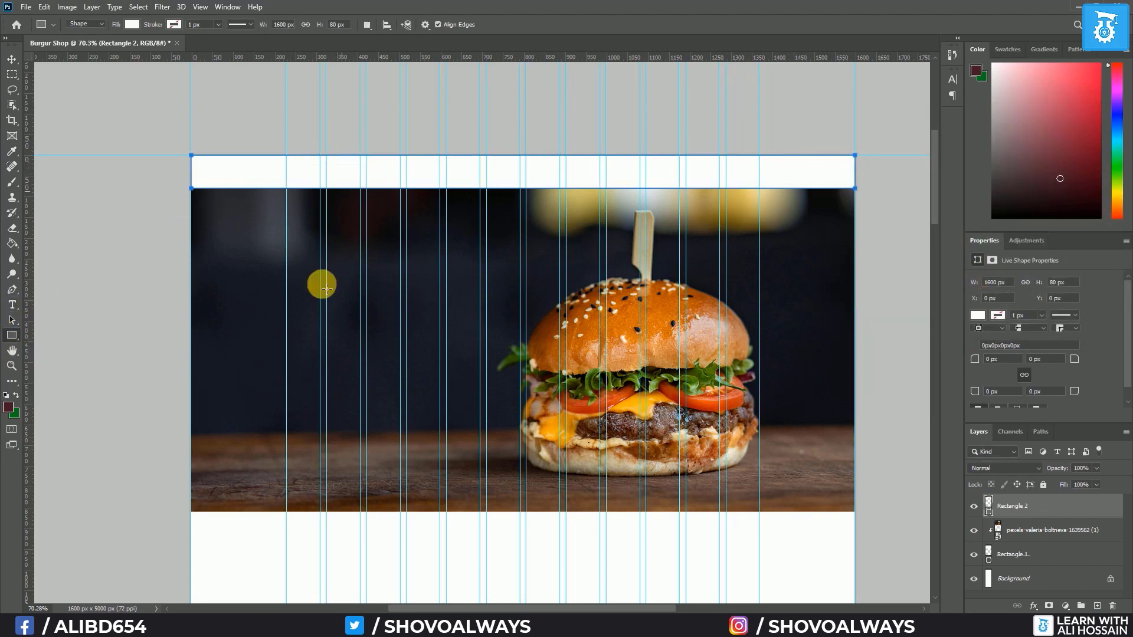
# Place the Burger Shop logo image into the document's top-left header area
pyautogui.moveTo(105, 624)
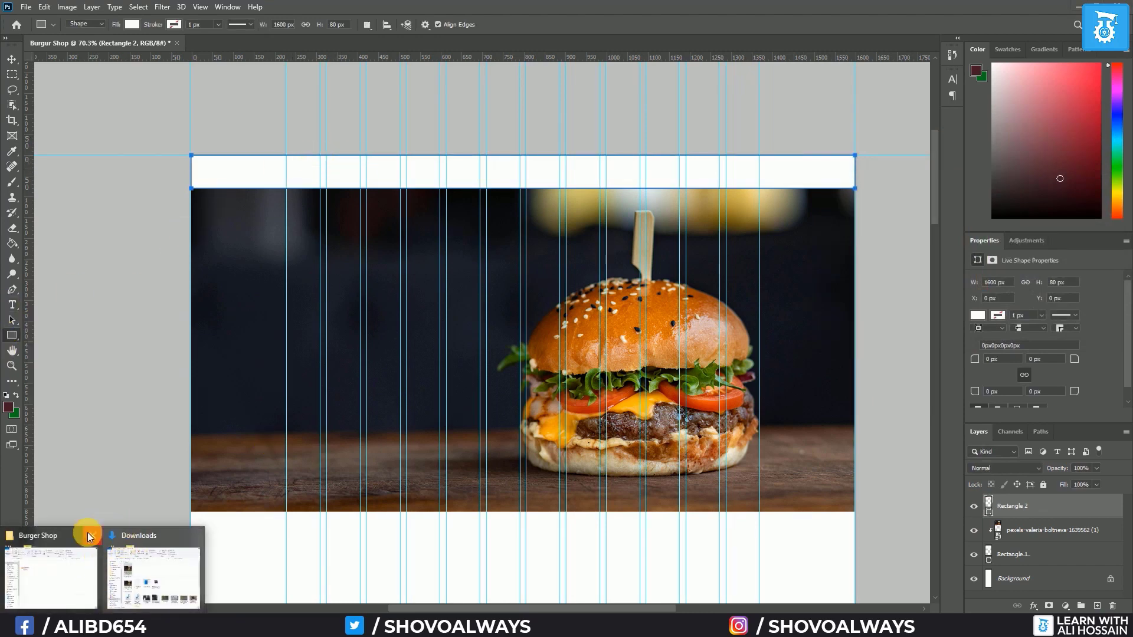
pyautogui.click(79, 556)
pyautogui.moveTo(534, 289); pyautogui.dragTo(221, 249)
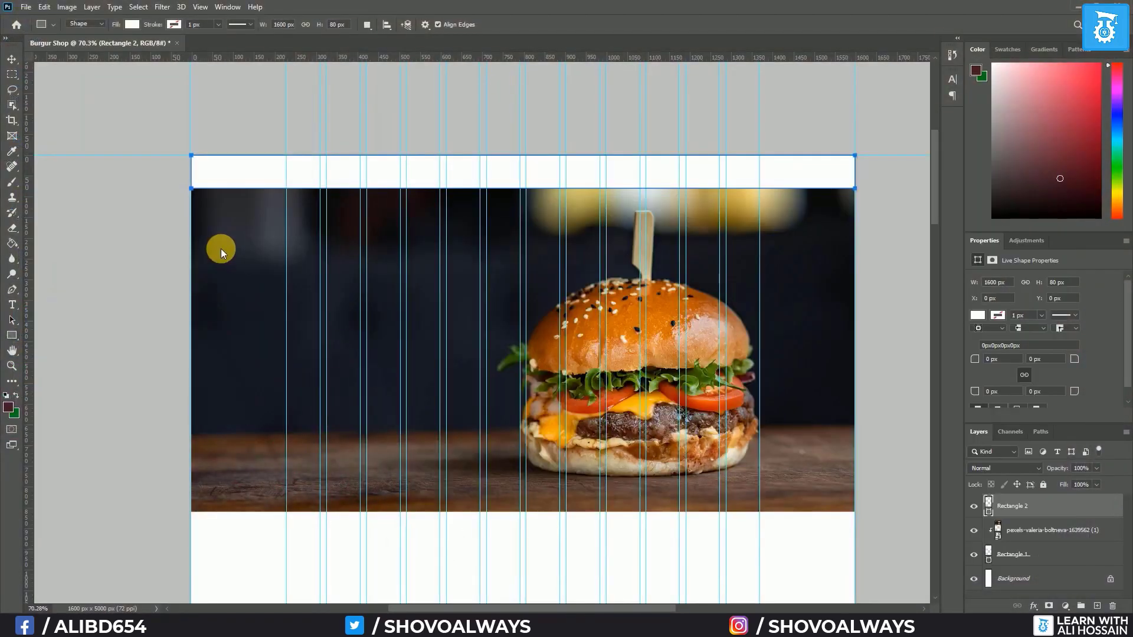
pyautogui.moveTo(443, 379); pyautogui.dragTo(317, 187)
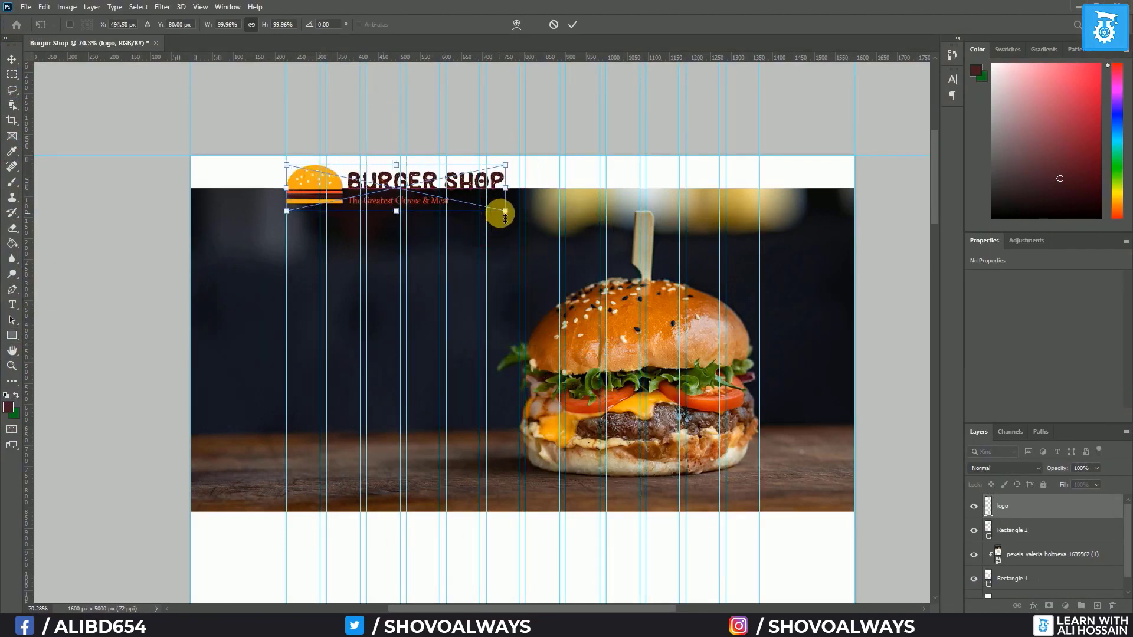
# Scale the logo down to fit the header, nudge it up, and select it with the header bar
pyautogui.moveTo(505, 210); pyautogui.dragTo(395, 184)
pyautogui.press('Return')
pyautogui.press('u')
pyautogui.press('v')
pyautogui.press('Up')
pyautogui.press('Up')
pyautogui.press('Up')
pyautogui.press('Up')
pyautogui.press('Up')
pyautogui.press('Up')
pyautogui.press('Up')
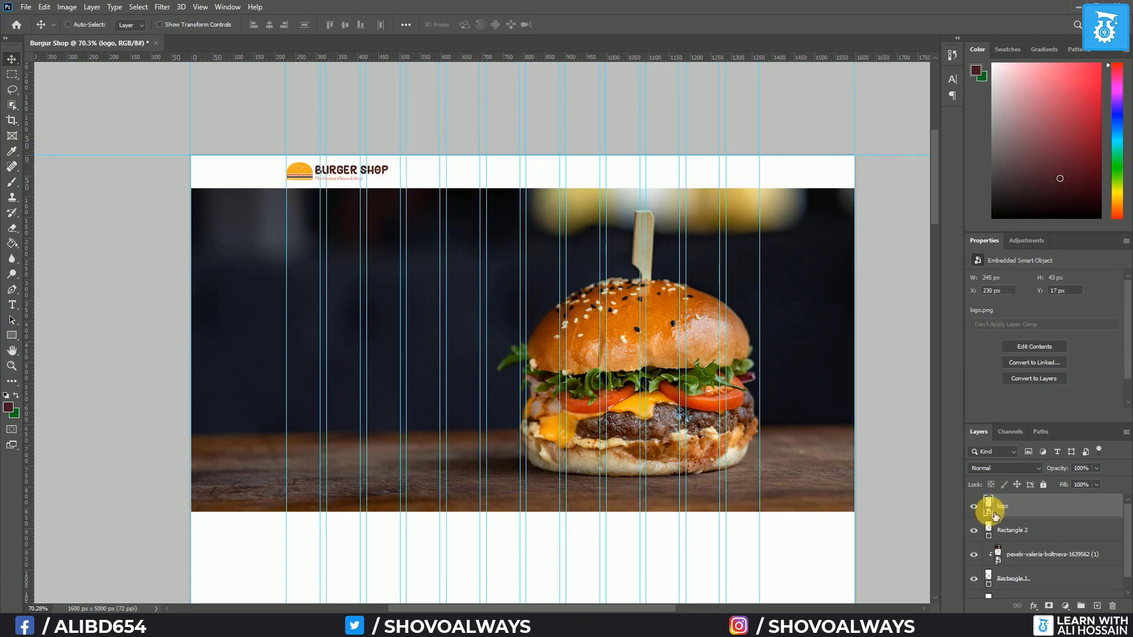
pyautogui.keyDown('shift'); pyautogui.click(1033, 533); pyautogui.keyUp('shift')
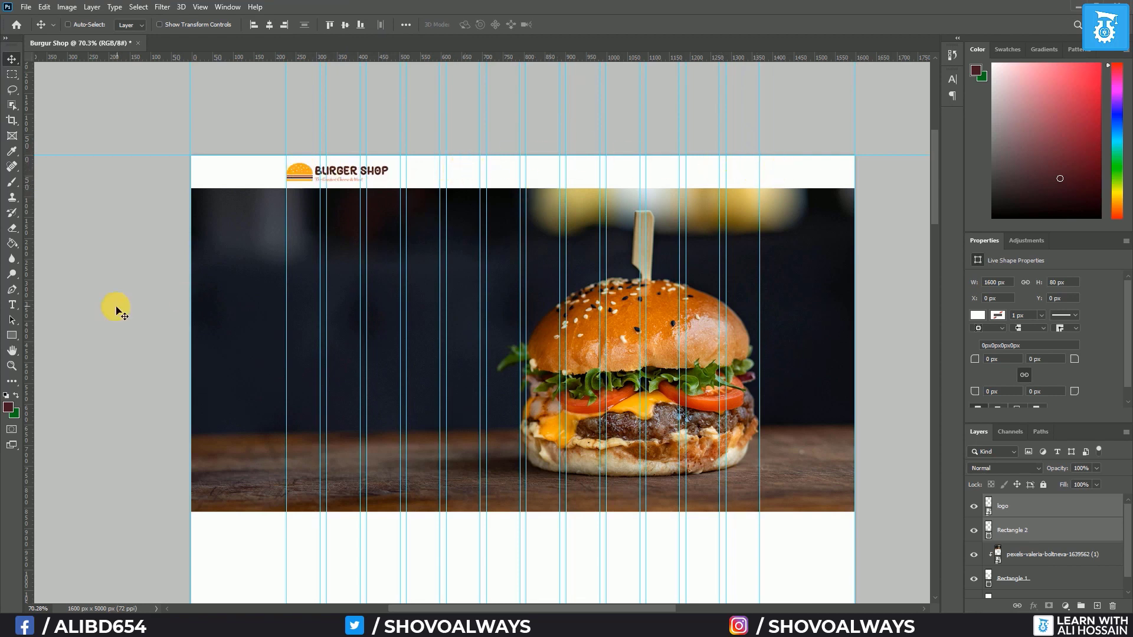
pyautogui.click(11, 304)
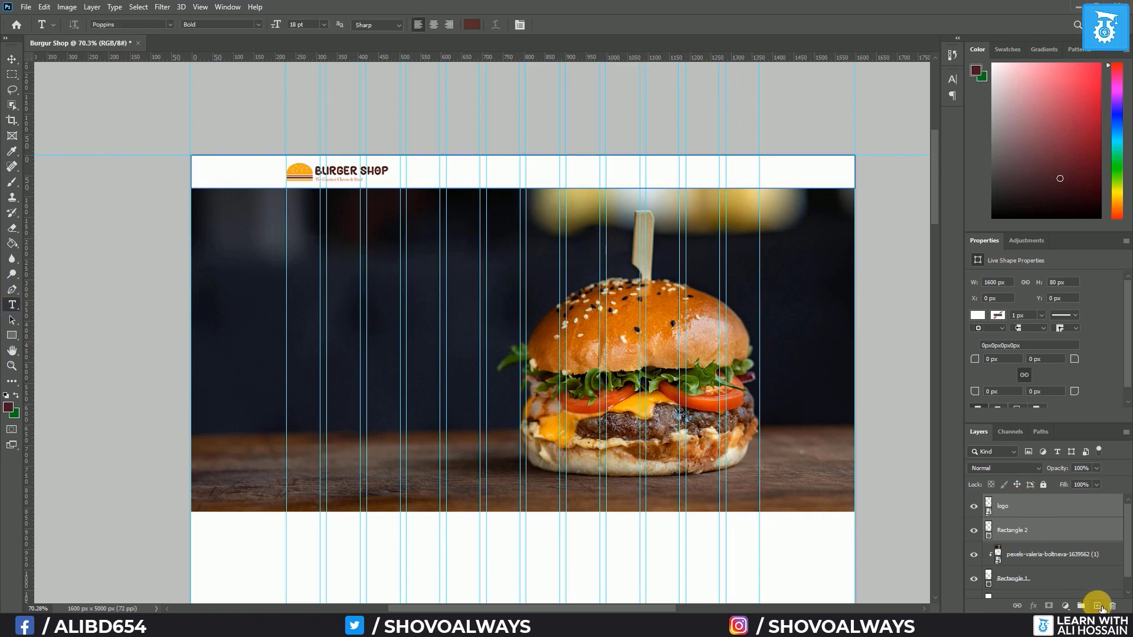
# Type HOME, ABOUT, MENU, HOT DEALS, CONTACT US in Roboto Slab Bold and move it to the header's right
pyautogui.click(1098, 606)
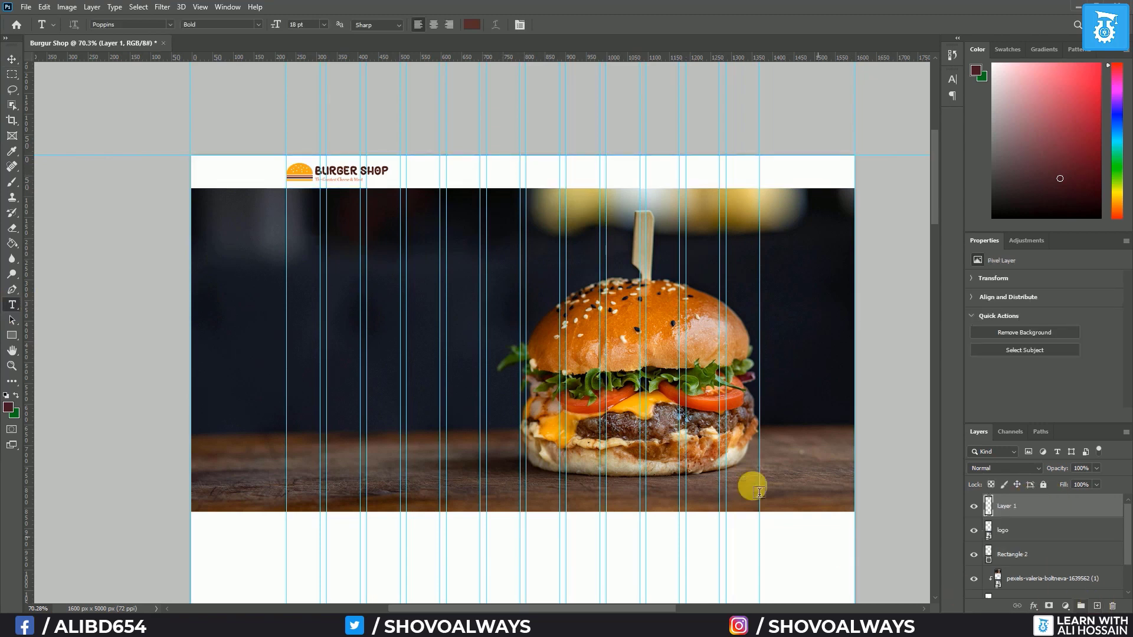
pyautogui.click(445, 178)
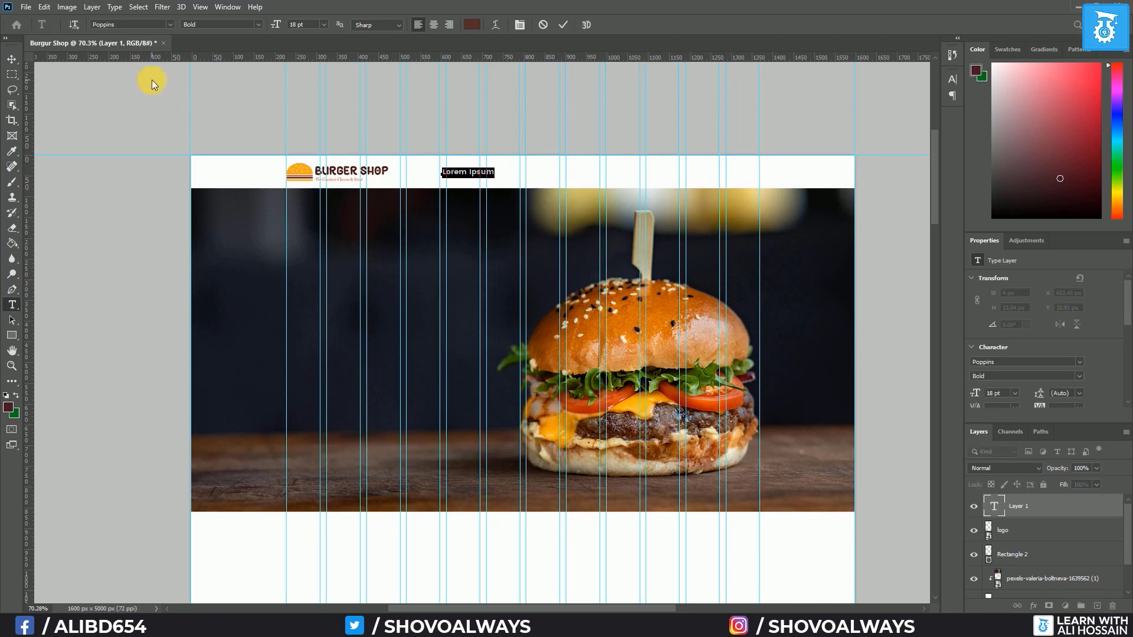
pyautogui.click(168, 24)
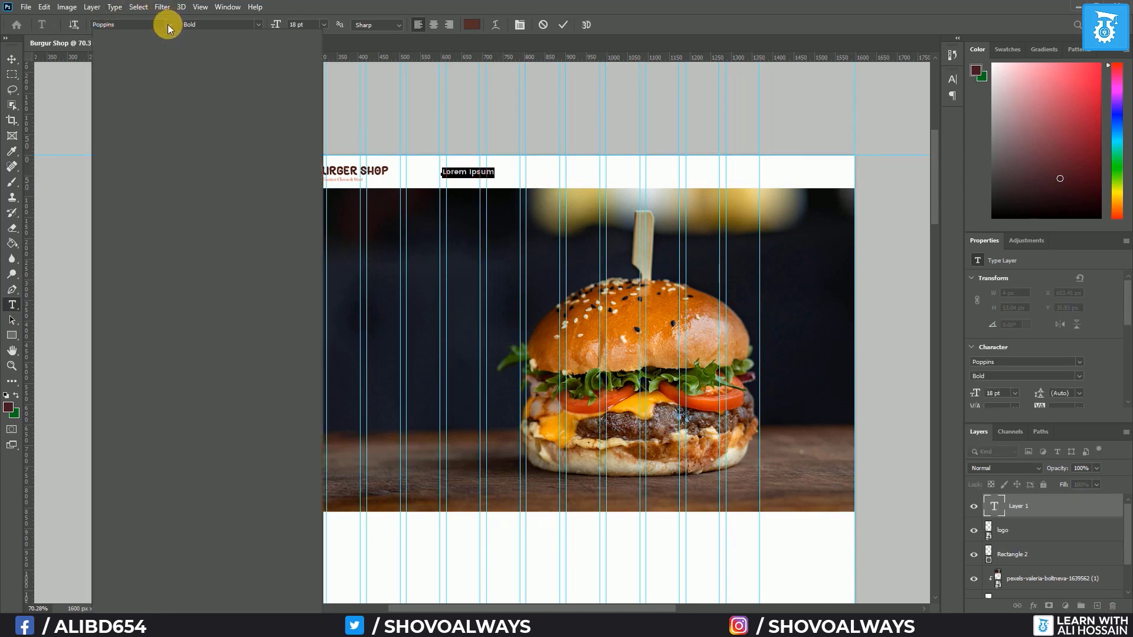
pyautogui.click(175, 68)
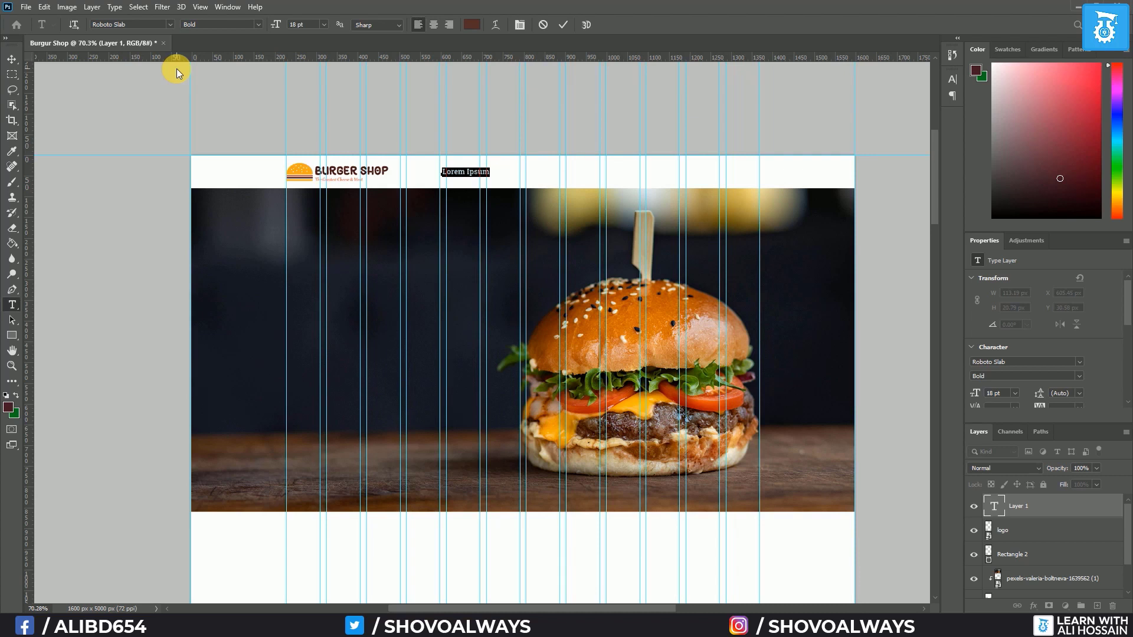
pyautogui.press('Left')
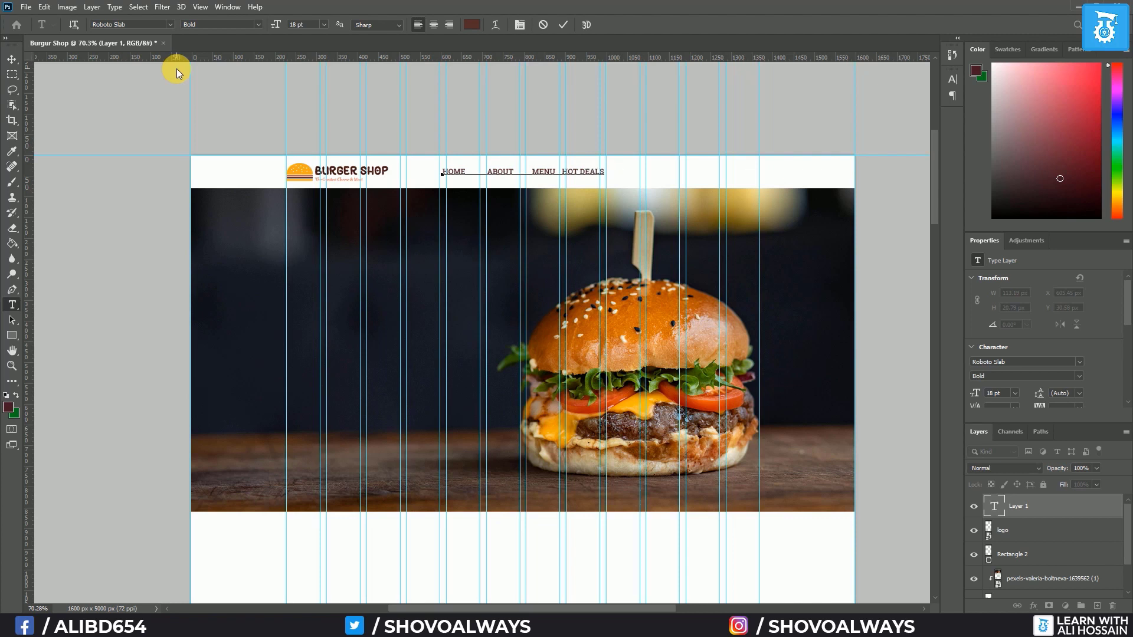
pyautogui.write('NTACT US')
pyautogui.click(12, 59)
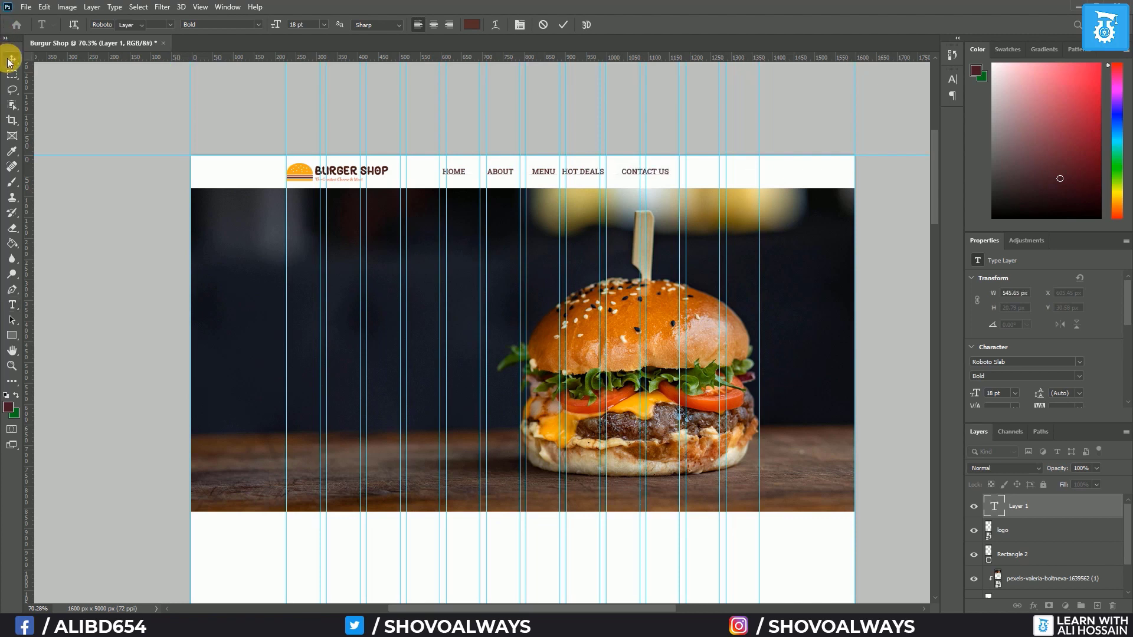
pyautogui.moveTo(553, 180); pyautogui.dragTo(644, 181)
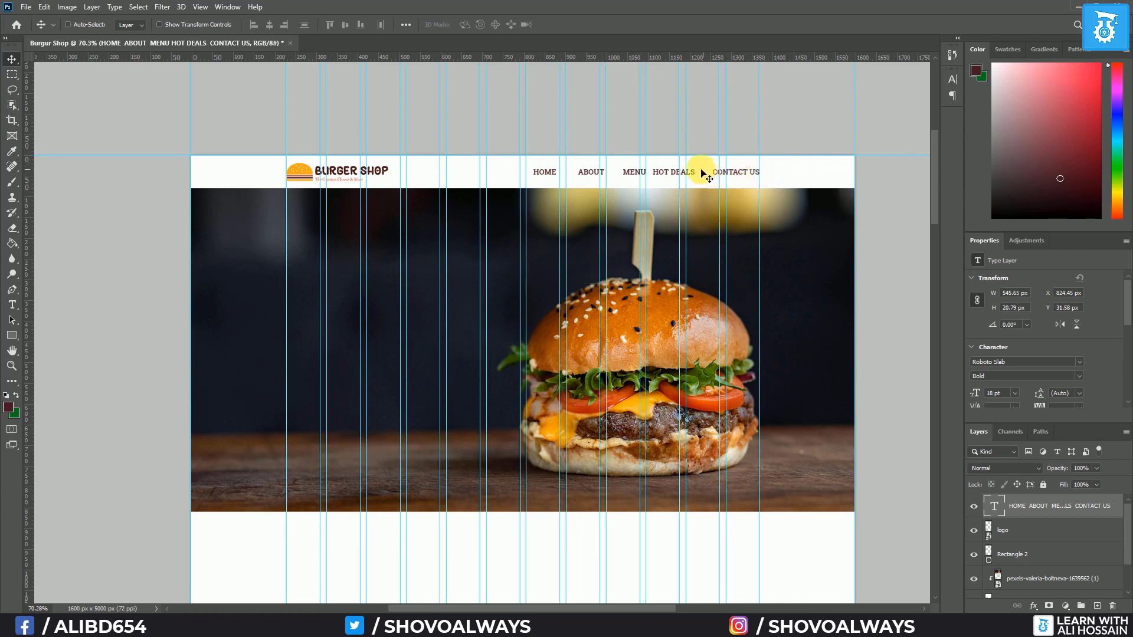
# Add an ORDER ONLINE text label in the header, left of the navigation links
pyautogui.click(12, 305)
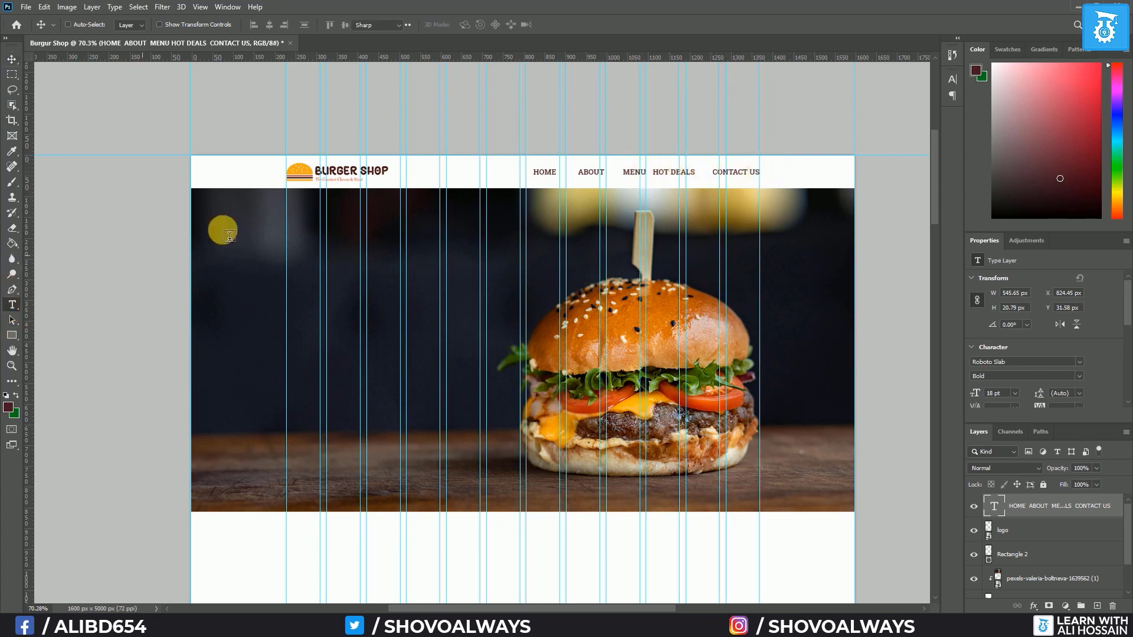
pyautogui.click(420, 177)
pyautogui.write('H')
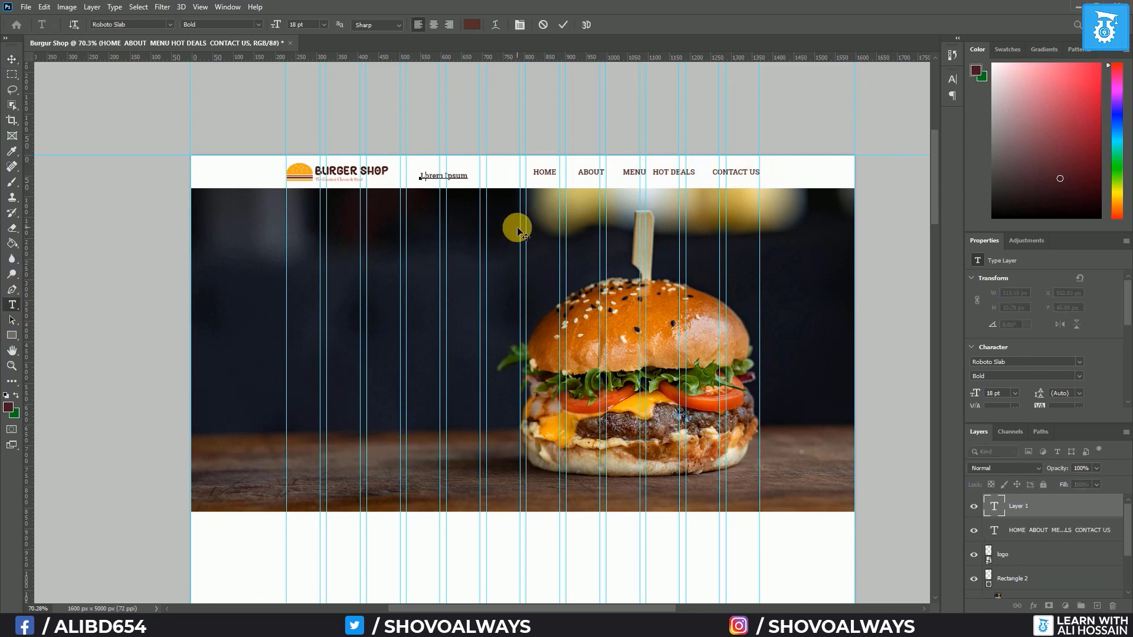
pyautogui.write('ORDER ONLINE')
pyautogui.click(11, 60)
pyautogui.moveTo(432, 175); pyautogui.dragTo(435, 171)
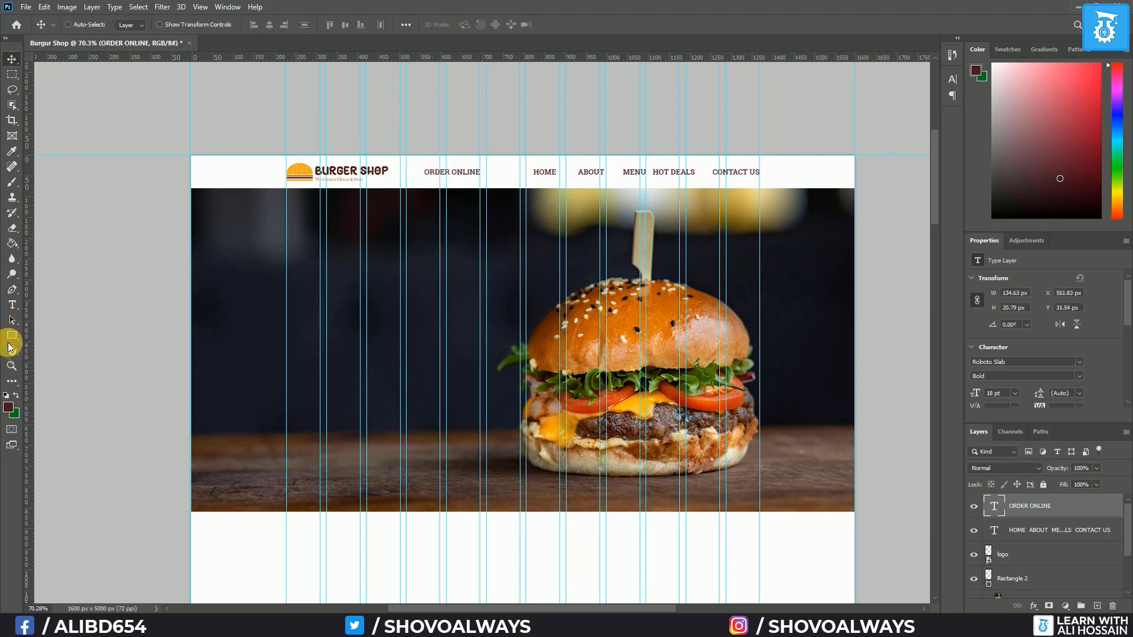
# Draw a rounded rectangle behind the label with a 50 px corner radius on all corners
pyautogui.moveTo(12, 337); pyautogui.dragTo(56, 346)
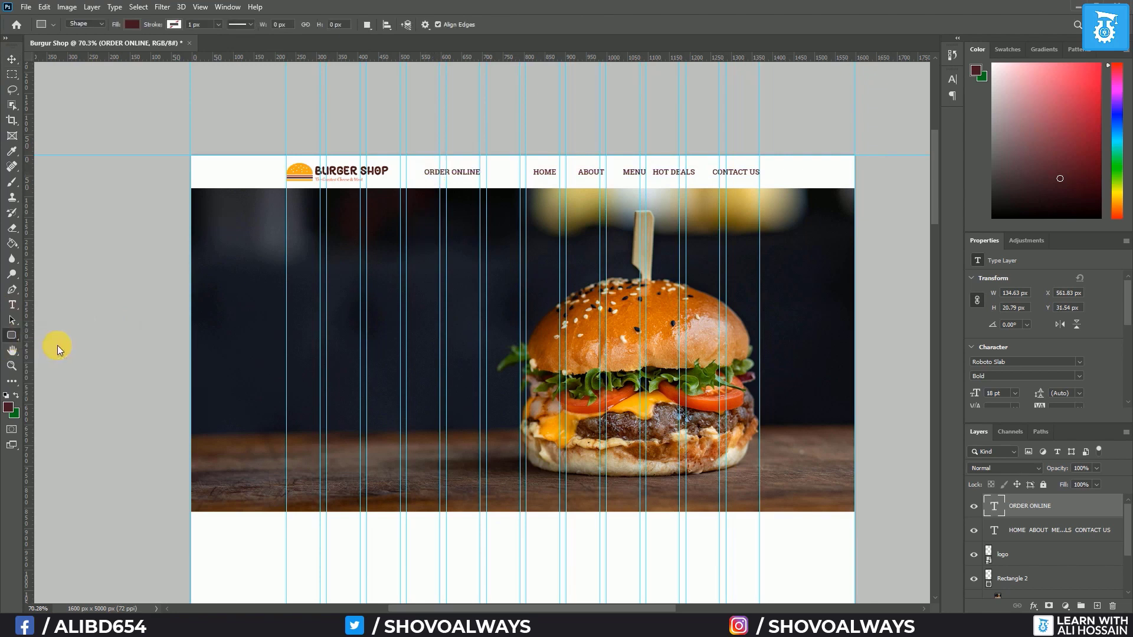
pyautogui.moveTo(412, 162); pyautogui.dragTo(493, 177)
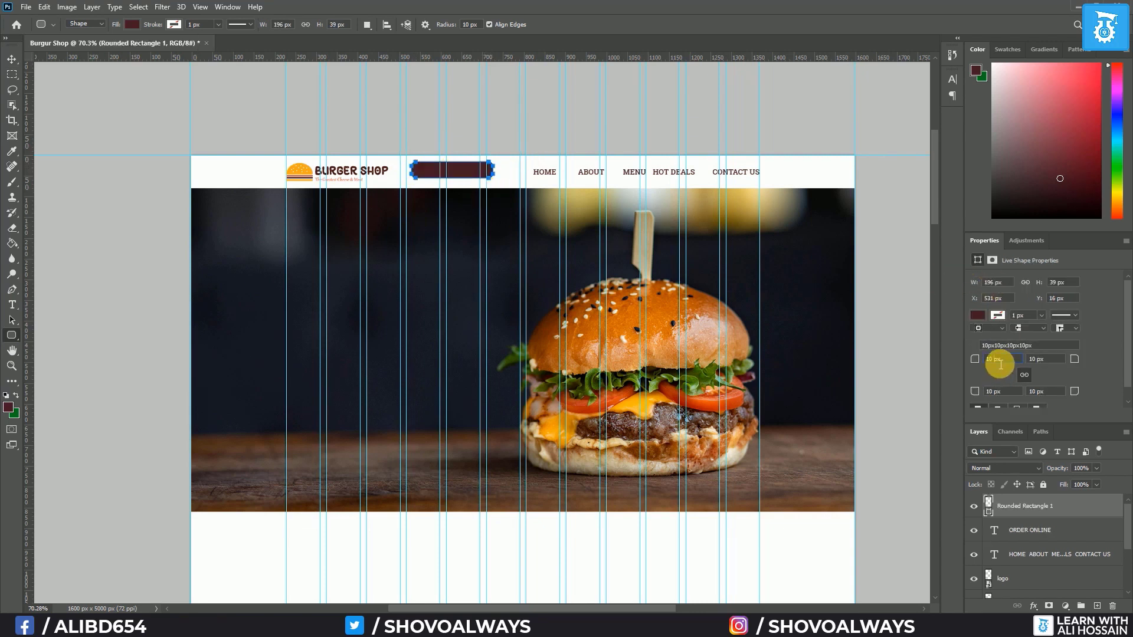
pyautogui.moveTo(1000, 364); pyautogui.dragTo(977, 360)
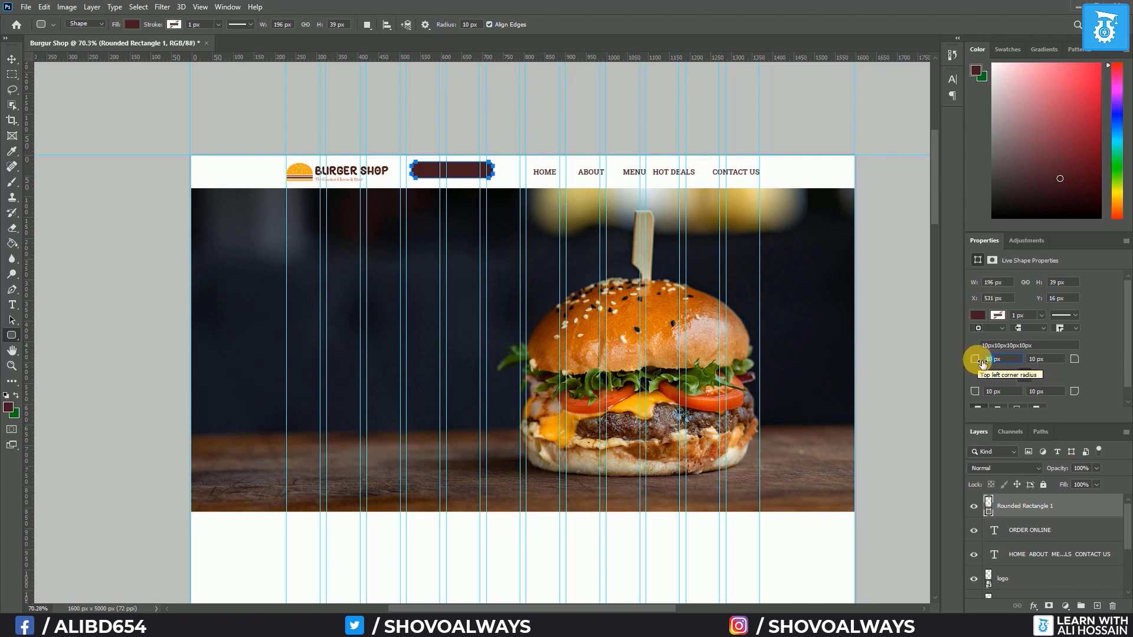
pyautogui.write('50')
pyautogui.press('Return')
pyautogui.press('Tab')
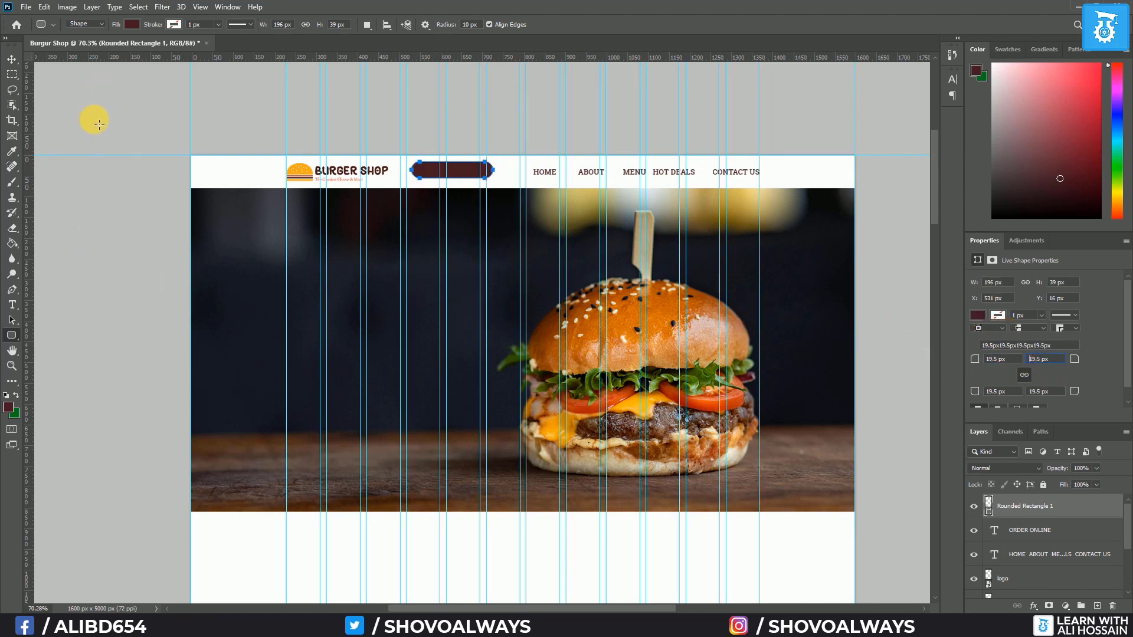
# Fill the box with orange #ef3624 sampled from the logo and place it beneath the text layer
pyautogui.doubleClick(988, 506)
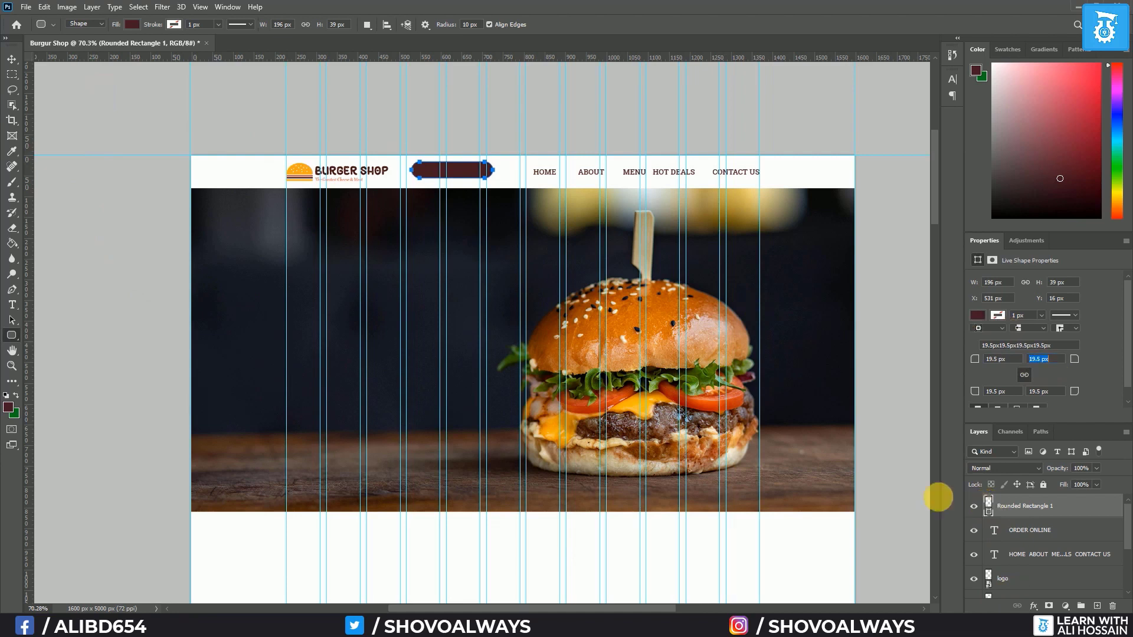
pyautogui.click(305, 183)
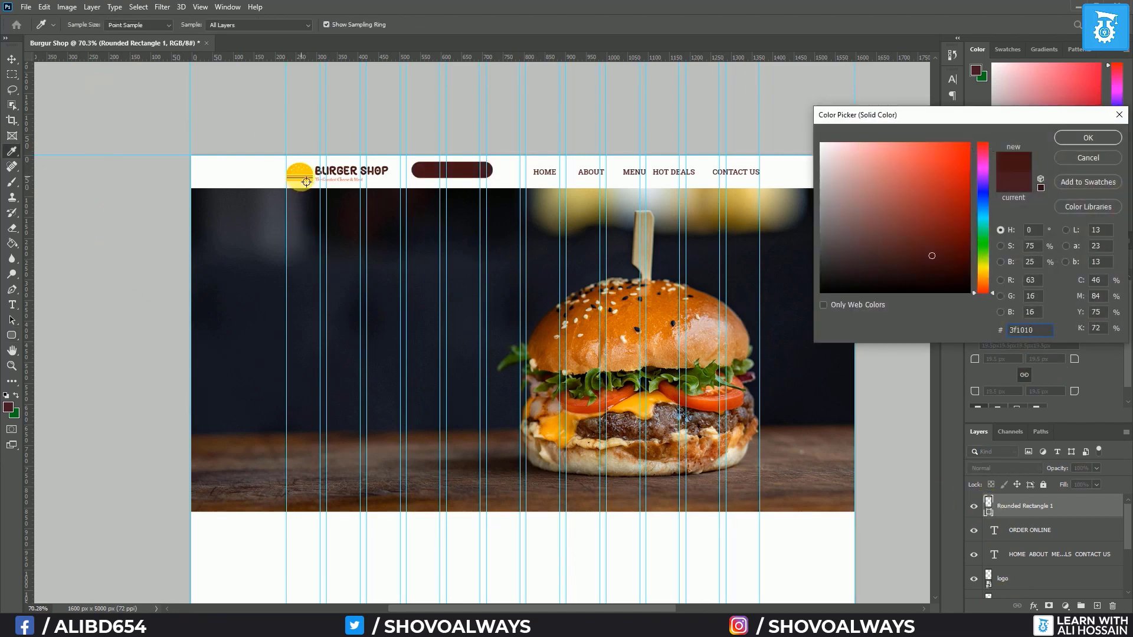
pyautogui.click(306, 182)
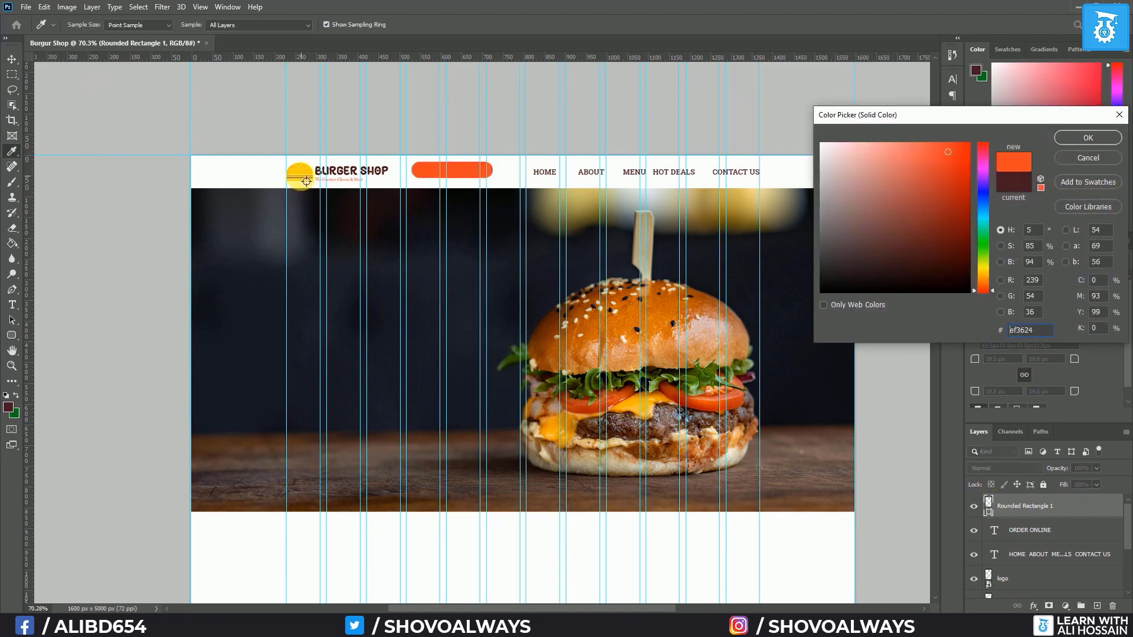
pyautogui.click(1061, 140)
pyautogui.moveTo(1037, 505); pyautogui.dragTo(1048, 545)
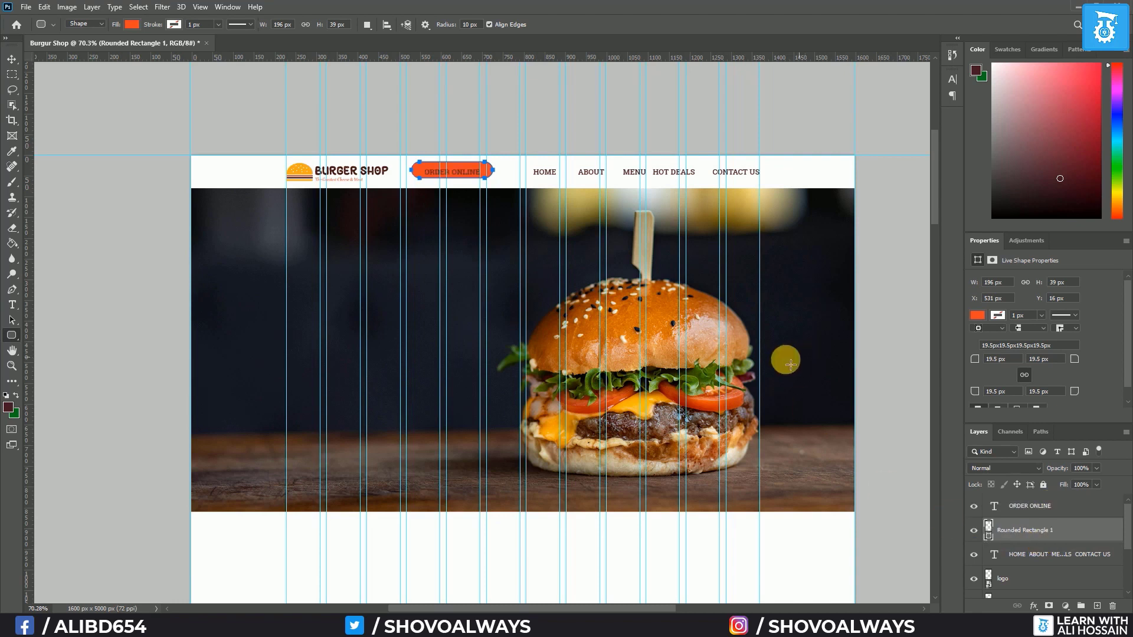
pyautogui.click(1090, 511)
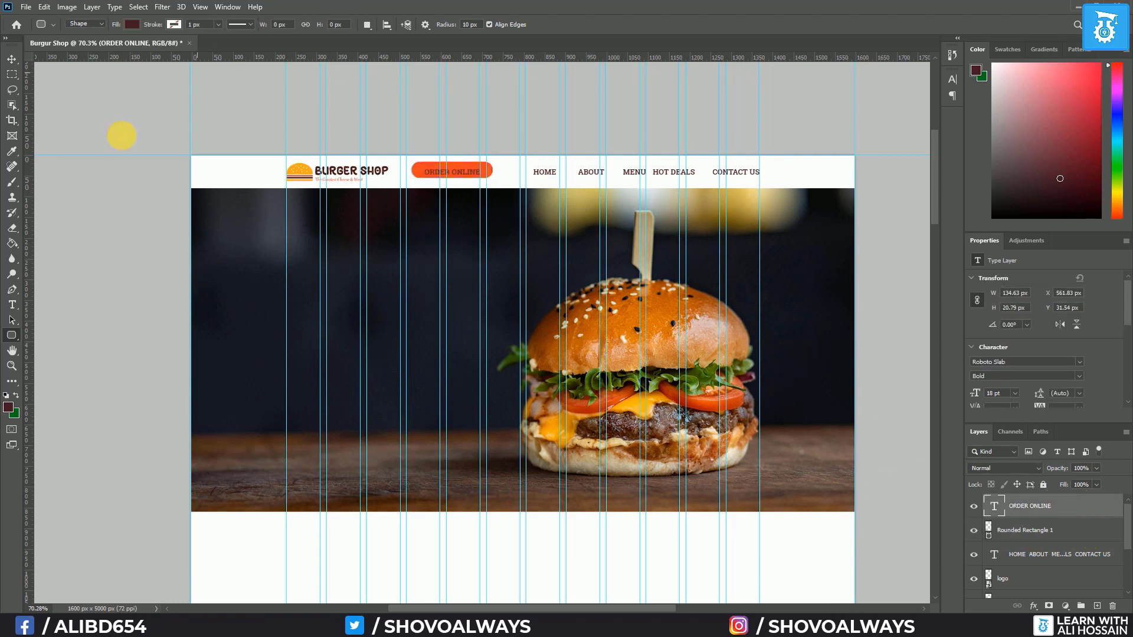
# Make the ORDER ONLINE label text white
pyautogui.click(12, 304)
pyautogui.click(472, 24)
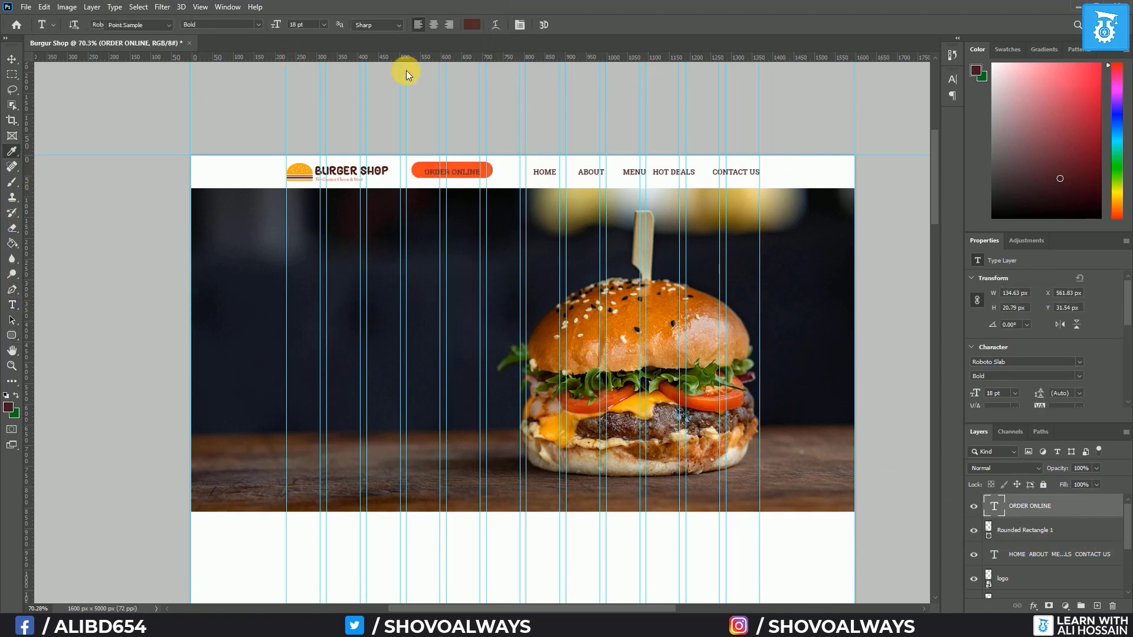
pyautogui.click(231, 178)
pyautogui.click(1083, 140)
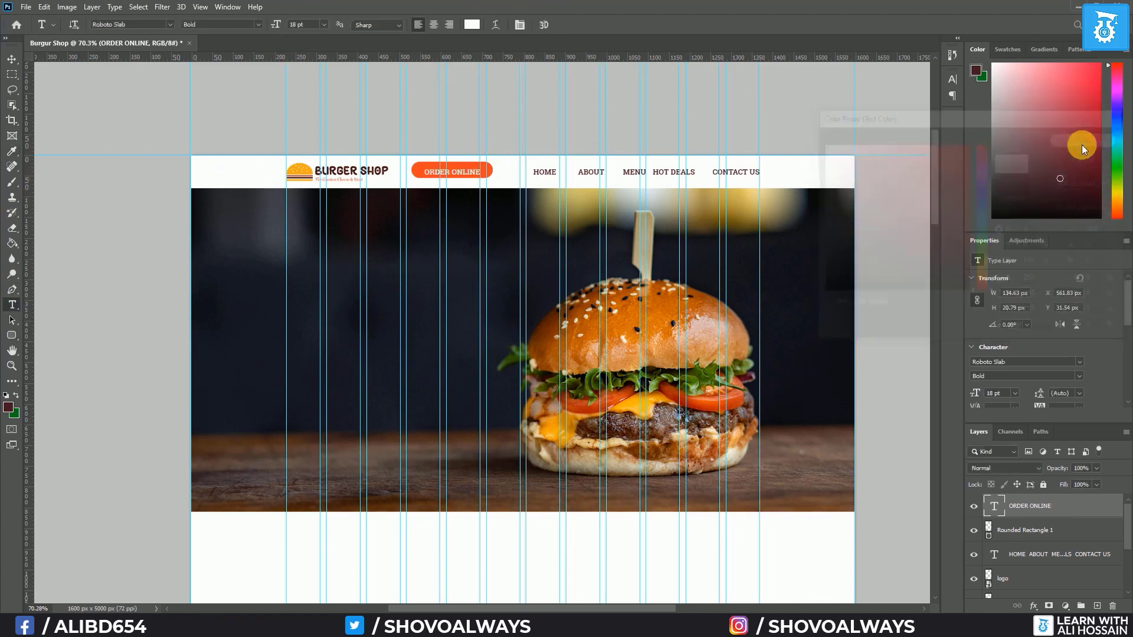
# Centre the label vertically on the orange box and group them as btn
pyautogui.keyDown('shift'); pyautogui.click(1035, 526); pyautogui.keyUp('shift')
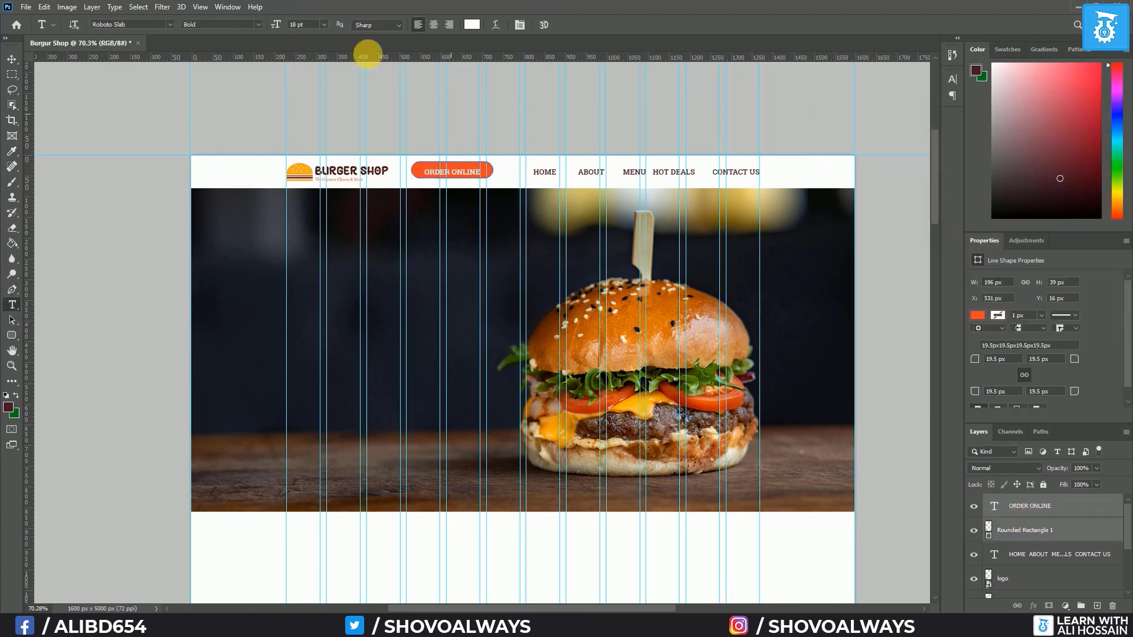
pyautogui.click(12, 62)
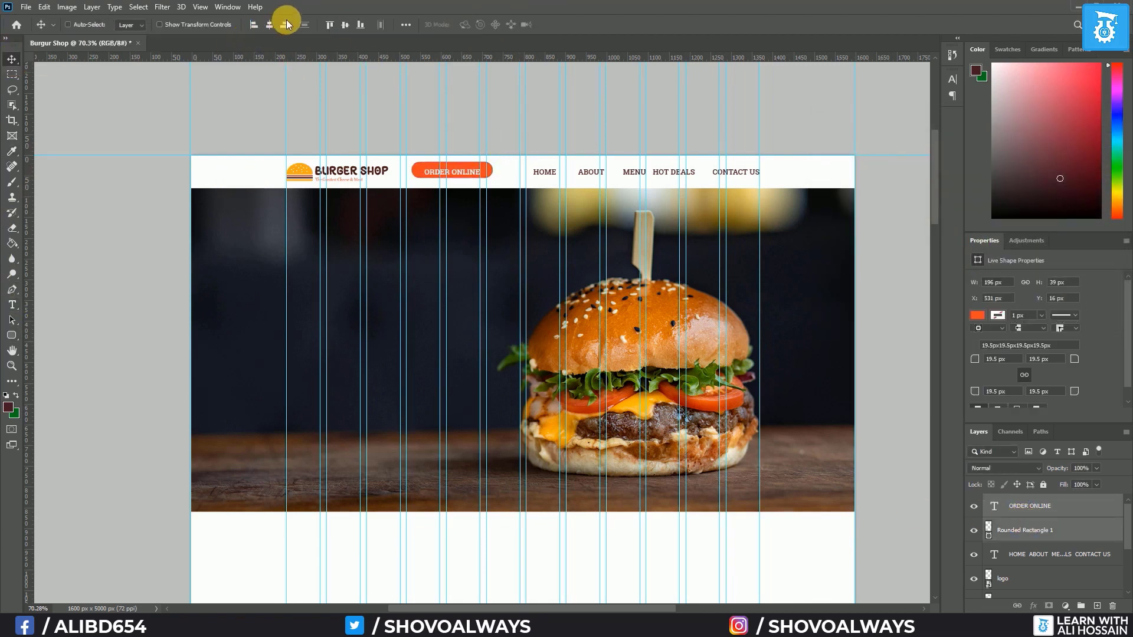
pyautogui.click(349, 26)
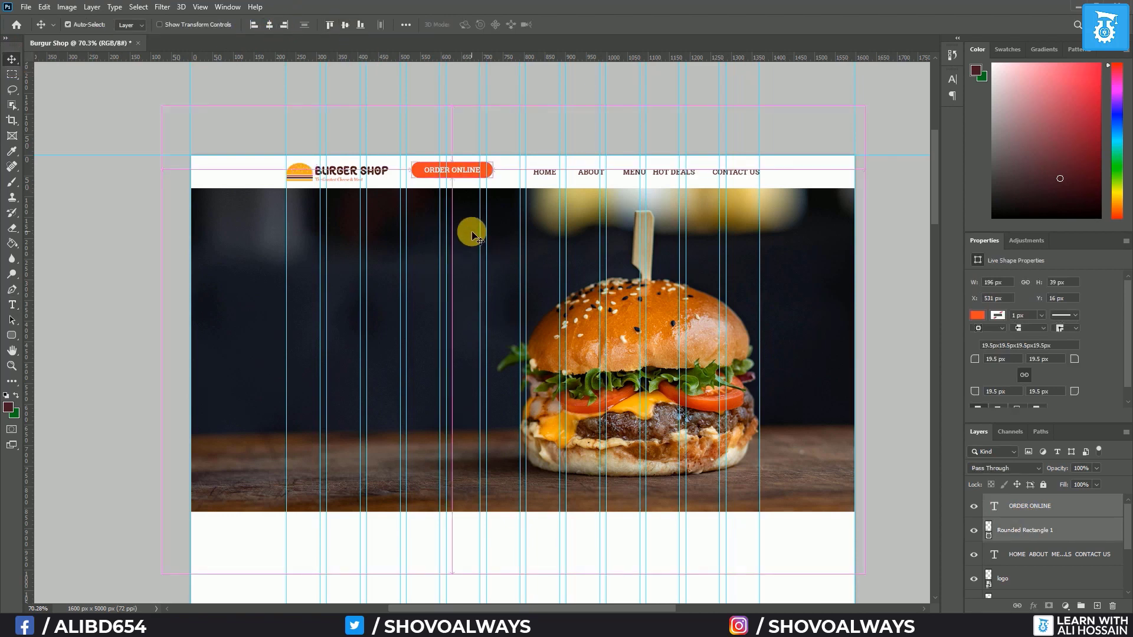
pyautogui.hotkey('ctrl', 'g')
pyautogui.doubleClick(1019, 501)
pyautogui.write('b')
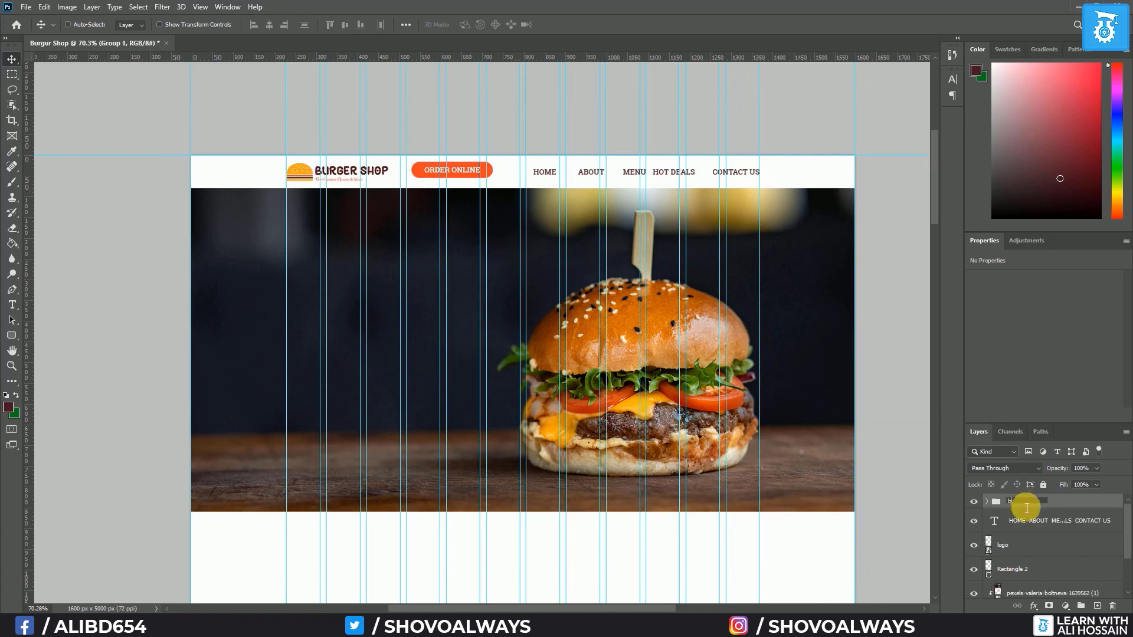
pyautogui.write('tn')
pyautogui.press('Return')
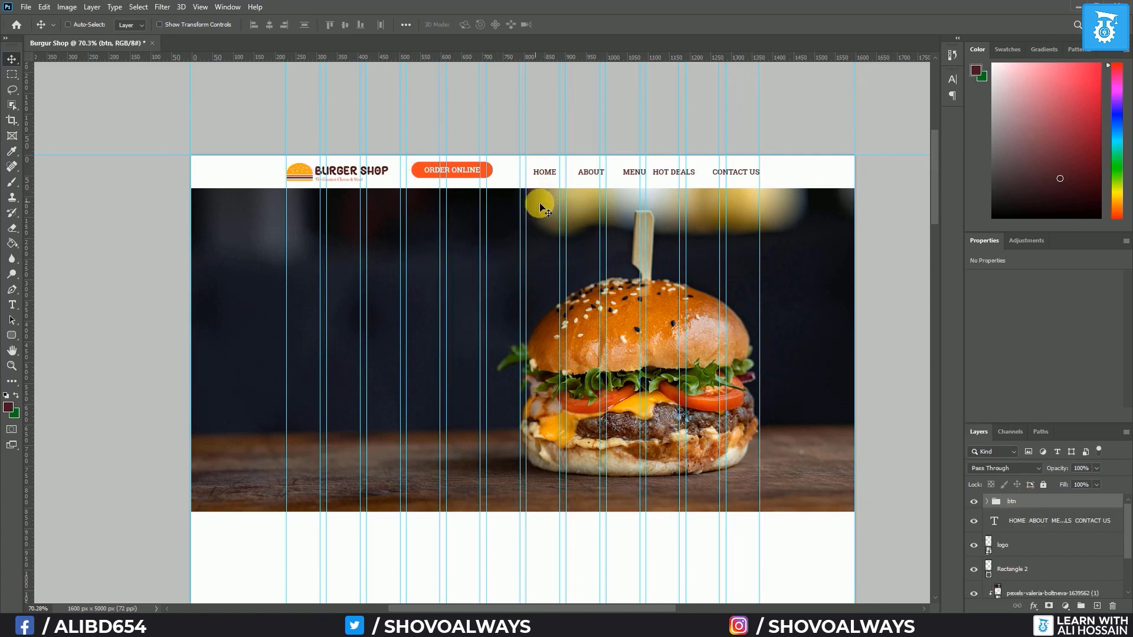
# Move the btn button to the header's right end and shift the navigation links left beside it
pyautogui.moveTo(479, 172); pyautogui.dragTo(745, 174)
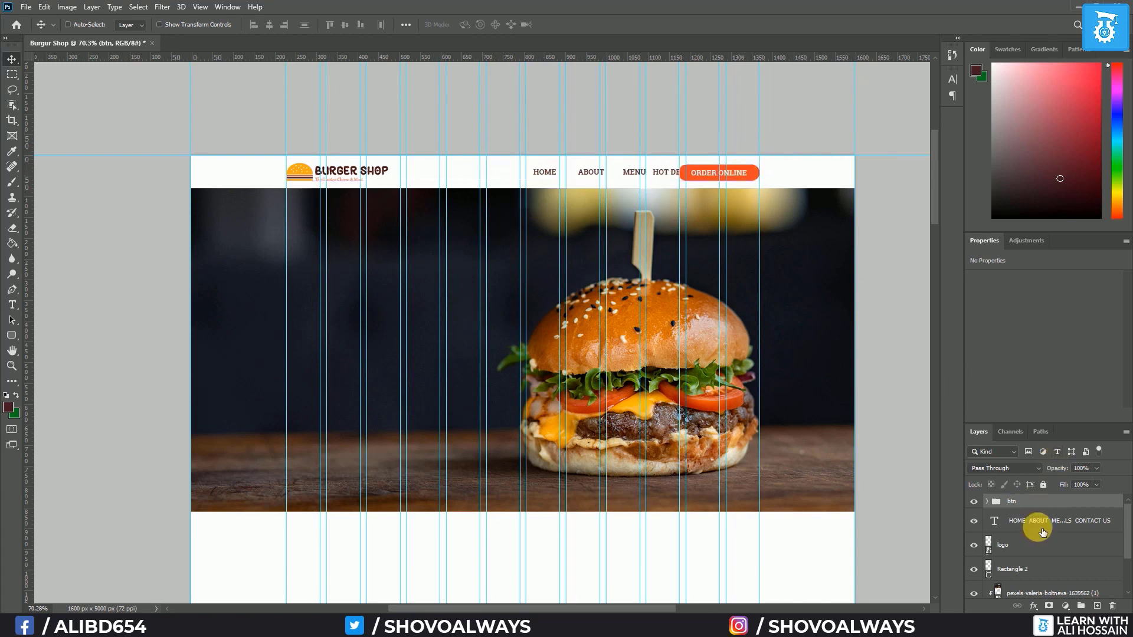
pyautogui.keyDown('ctrl'); pyautogui.click(550, 179); pyautogui.keyUp('ctrl')
pyautogui.moveTo(588, 171); pyautogui.dragTo(495, 173)
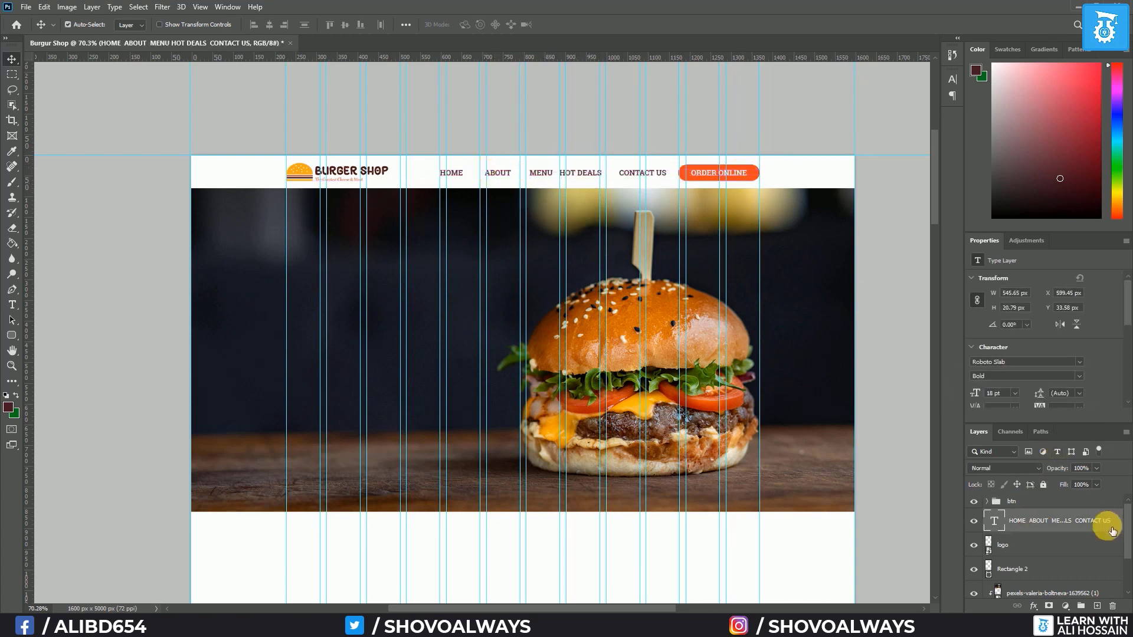
pyautogui.keyDown('ctrl'); pyautogui.click(1032, 502); pyautogui.keyUp('ctrl')
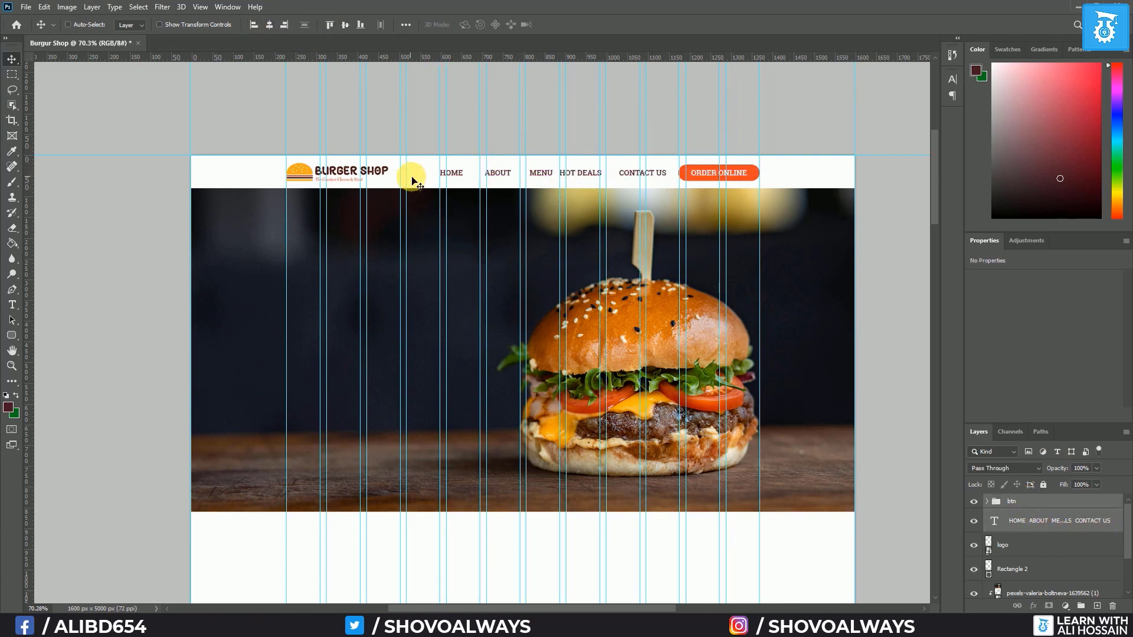
# Align the logo, navigation, button and header bar on their vertical centres
pyautogui.keyDown('ctrl'); pyautogui.click(1014, 545); pyautogui.keyUp('ctrl')
pyautogui.keyDown('ctrl'); pyautogui.click(1034, 580); pyautogui.keyUp('ctrl')
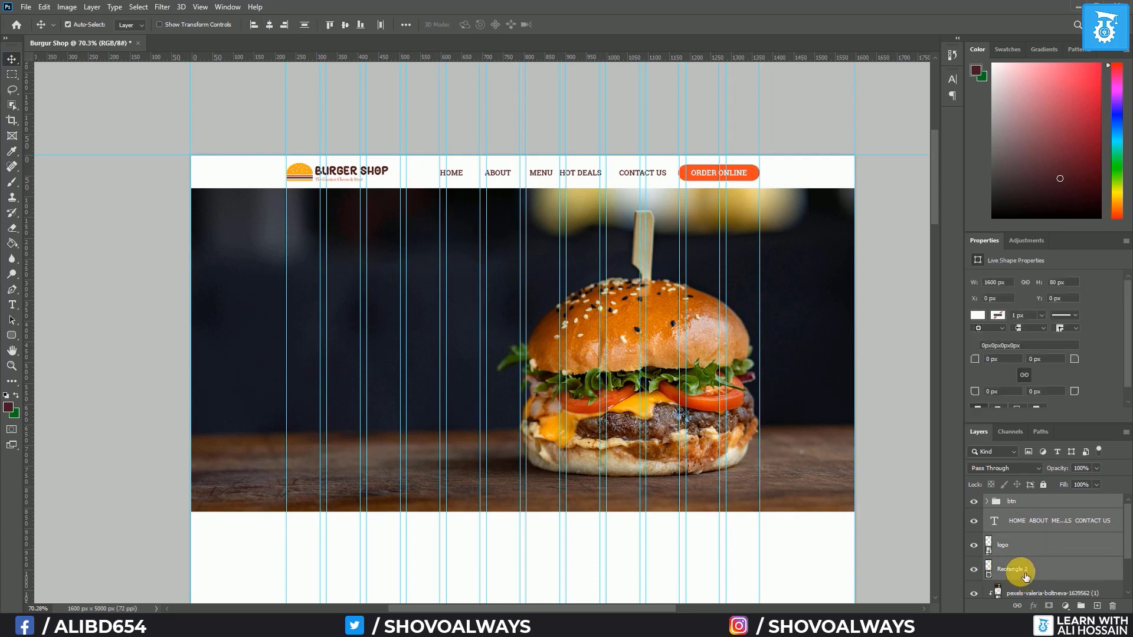
pyautogui.click(342, 25)
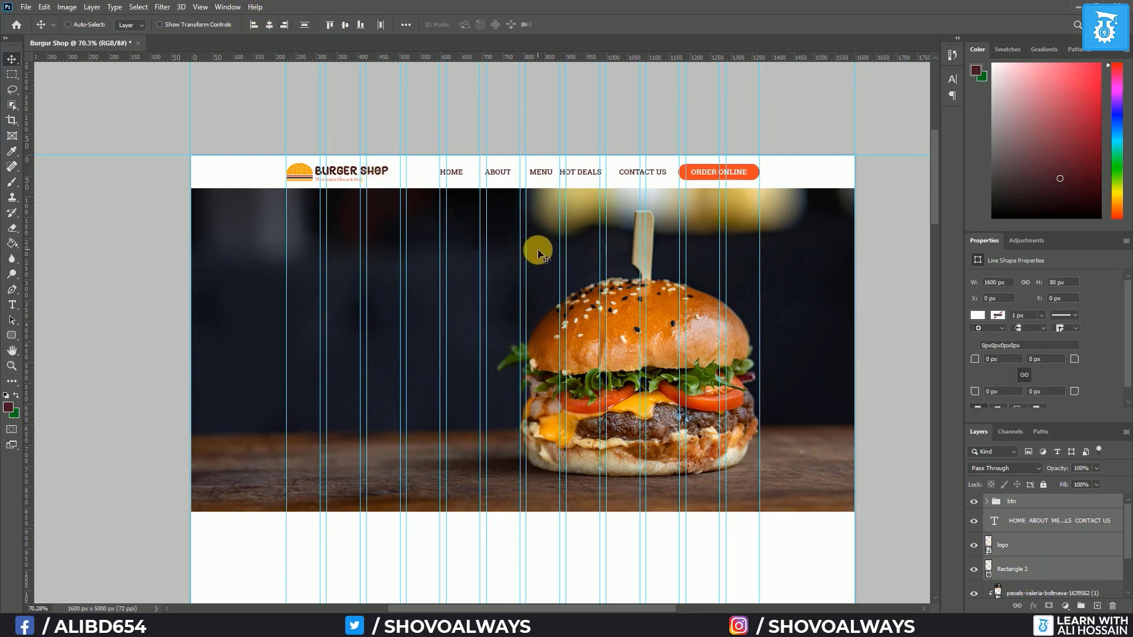
pyautogui.hotkey('ctrl', 'h')
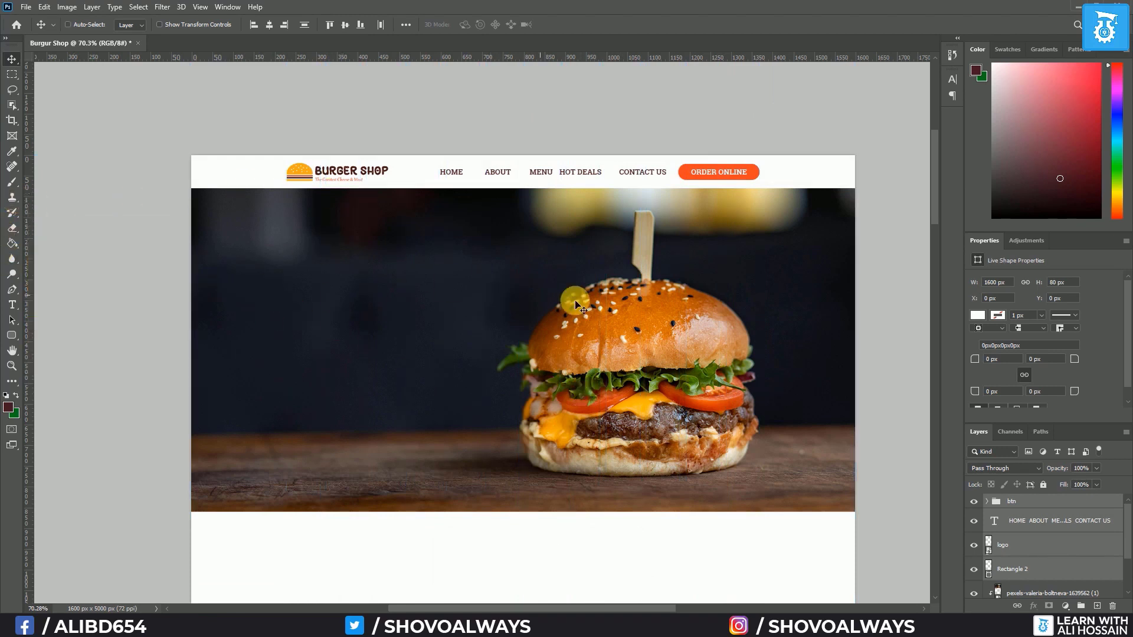
pyautogui.hotkey('ctrl', 'h')
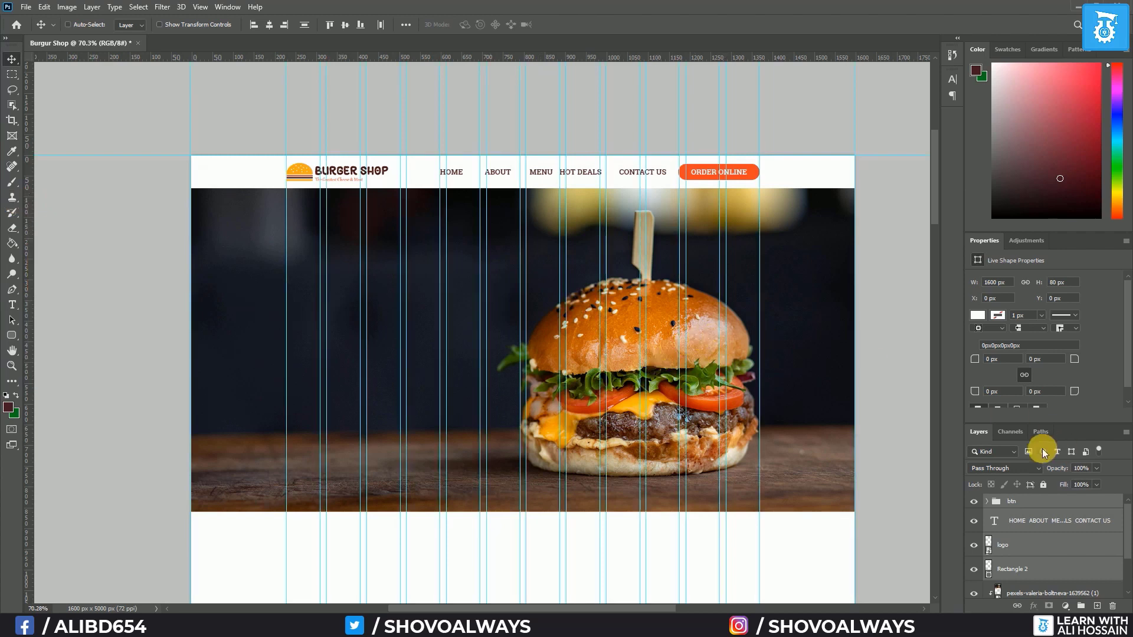
# Group the navigation links and btn button into a group named Navigation
pyautogui.click(1035, 522)
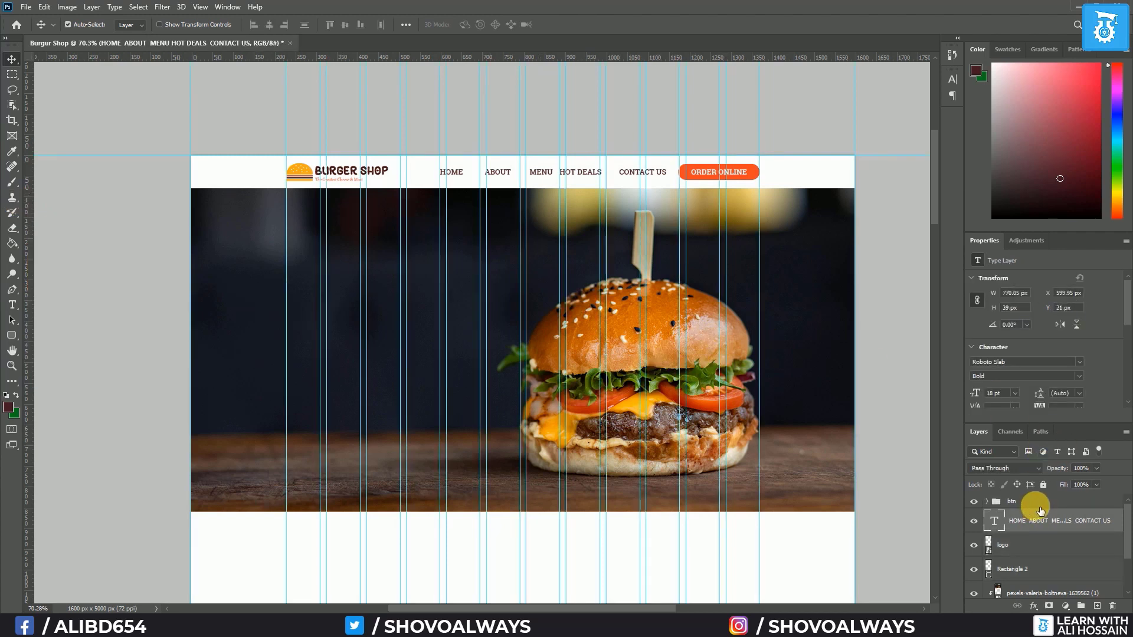
pyautogui.keyDown('ctrl'); pyautogui.click(1044, 502); pyautogui.keyUp('ctrl')
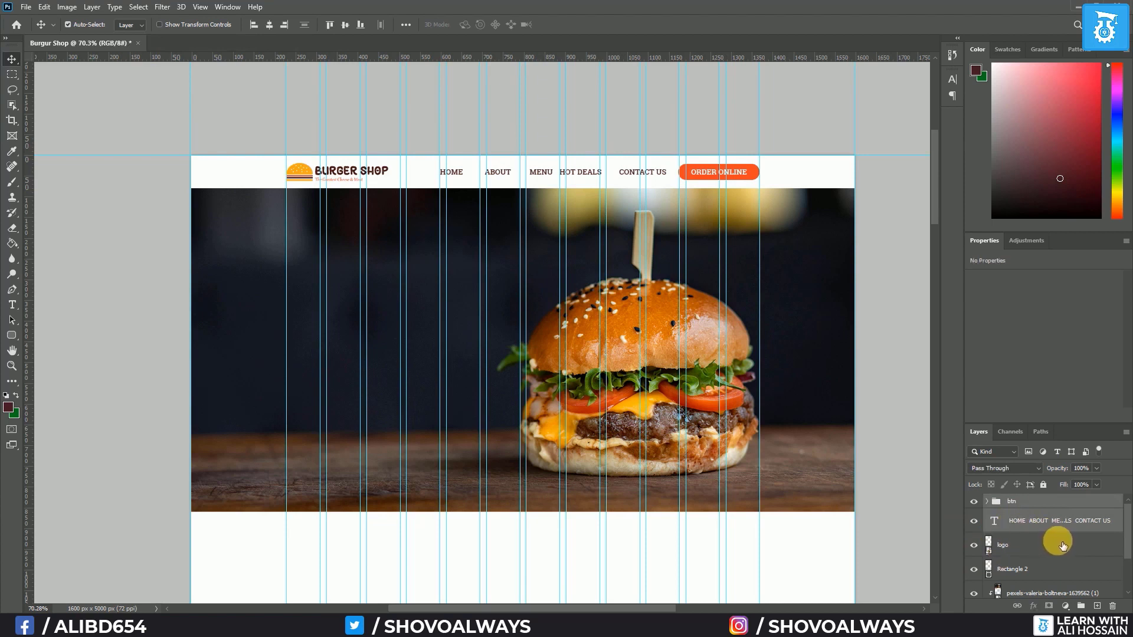
pyautogui.hotkey('ctrl', 'g')
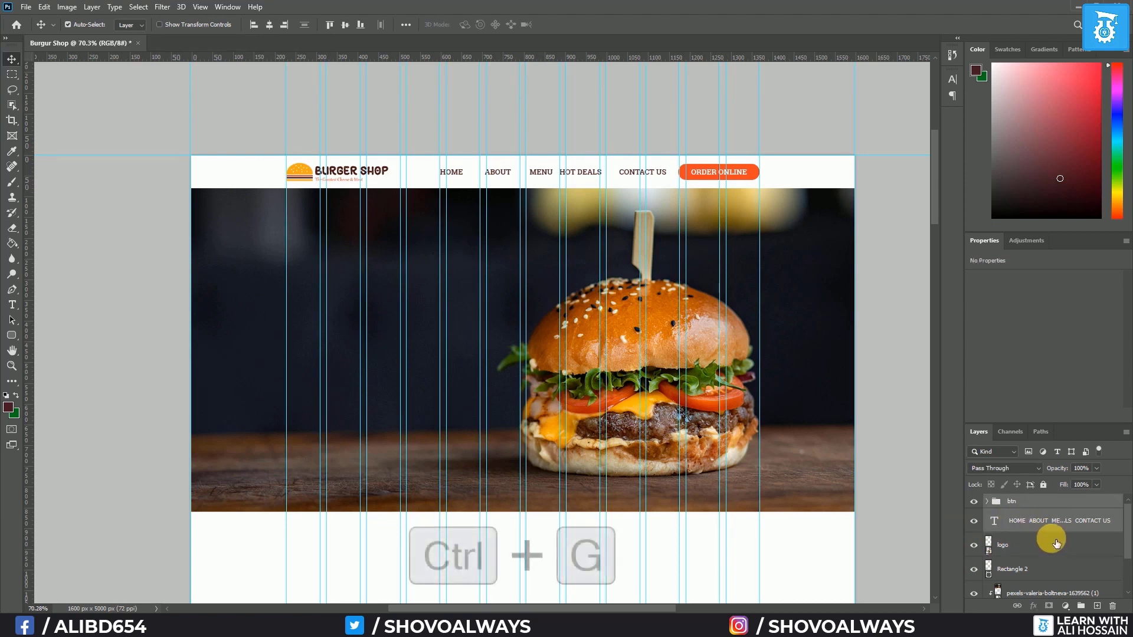
pyautogui.doubleClick(1018, 501)
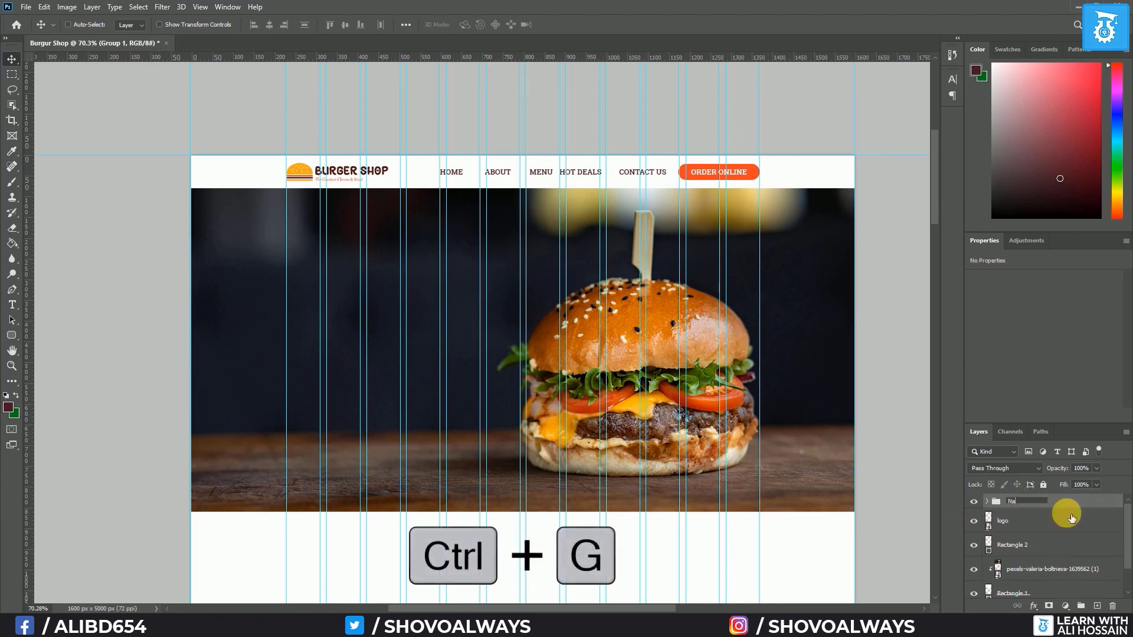
pyautogui.write('Navigation')
pyautogui.press('Return')
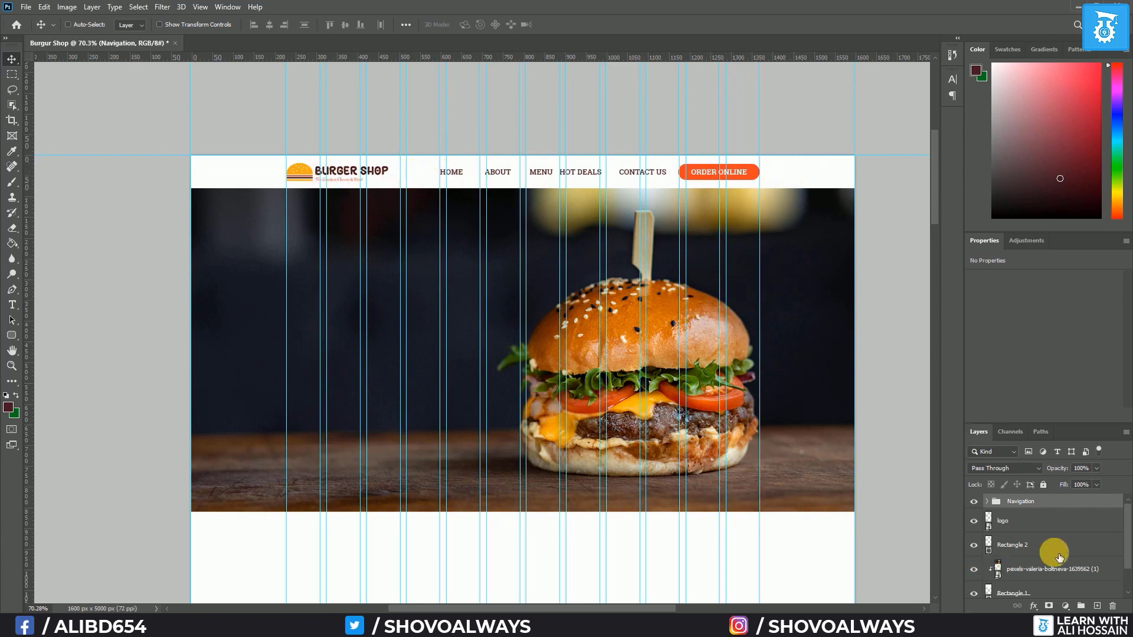
# Set the header bar rectangle to 85% opacity
pyautogui.click(1083, 556)
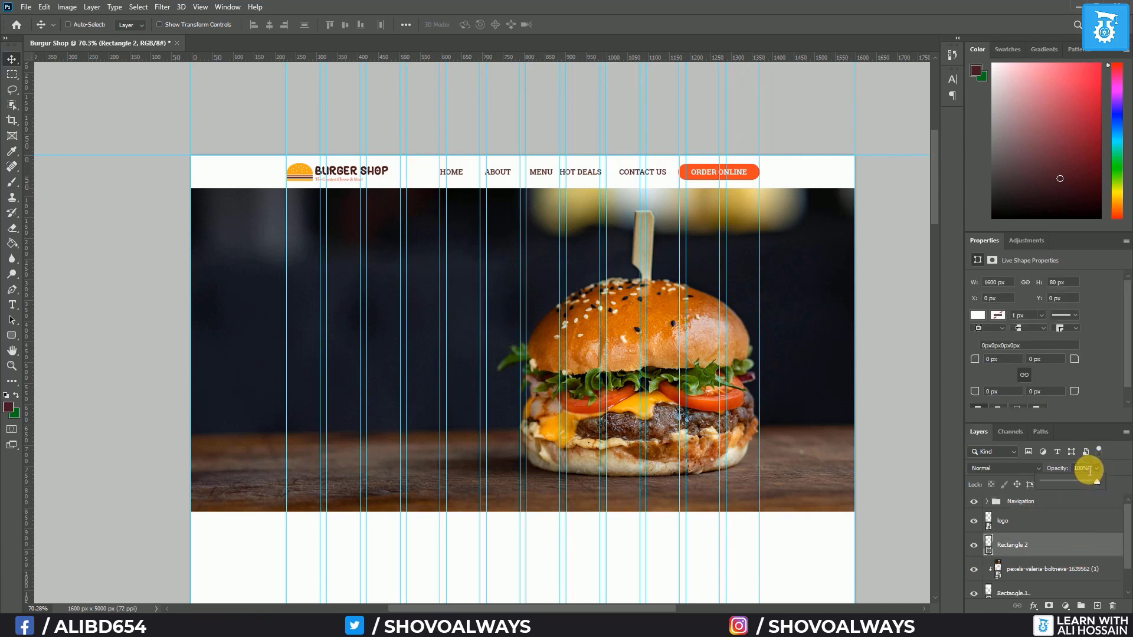
pyautogui.write('85')
pyautogui.press('Return')
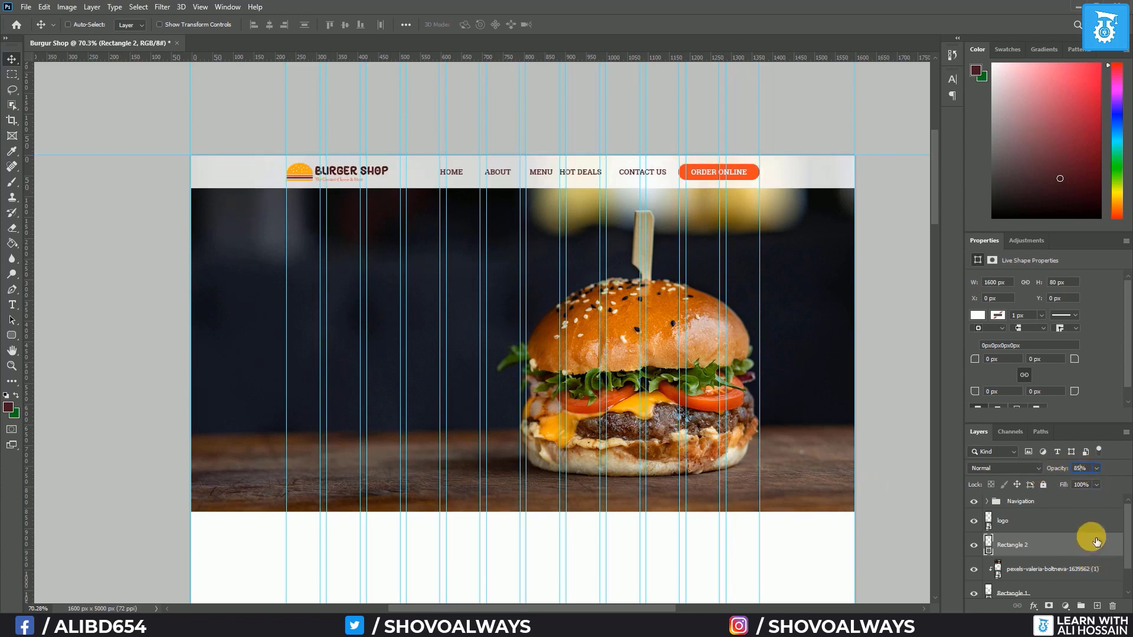
# Group Rectangle 2, the logo and Navigation into a folder named Header Area
pyautogui.click(1089, 521)
pyautogui.click(1047, 569)
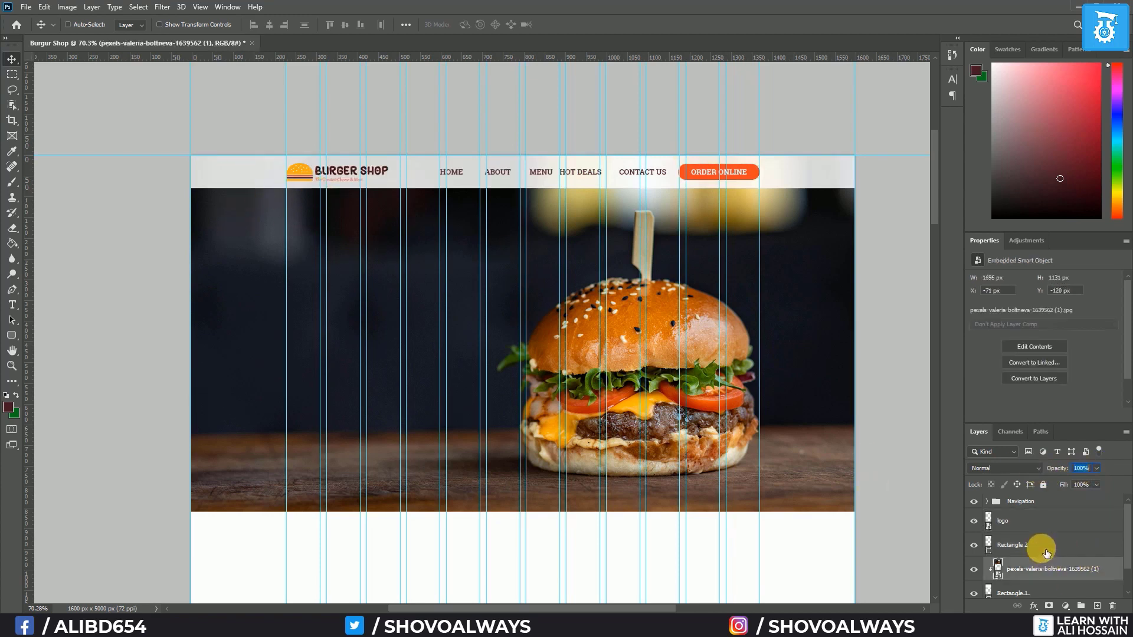
pyautogui.click(1046, 551)
pyautogui.keyDown('ctrl'); pyautogui.click(1050, 524); pyautogui.keyUp('ctrl')
pyautogui.keyDown('ctrl'); pyautogui.click(1054, 505); pyautogui.keyUp('ctrl')
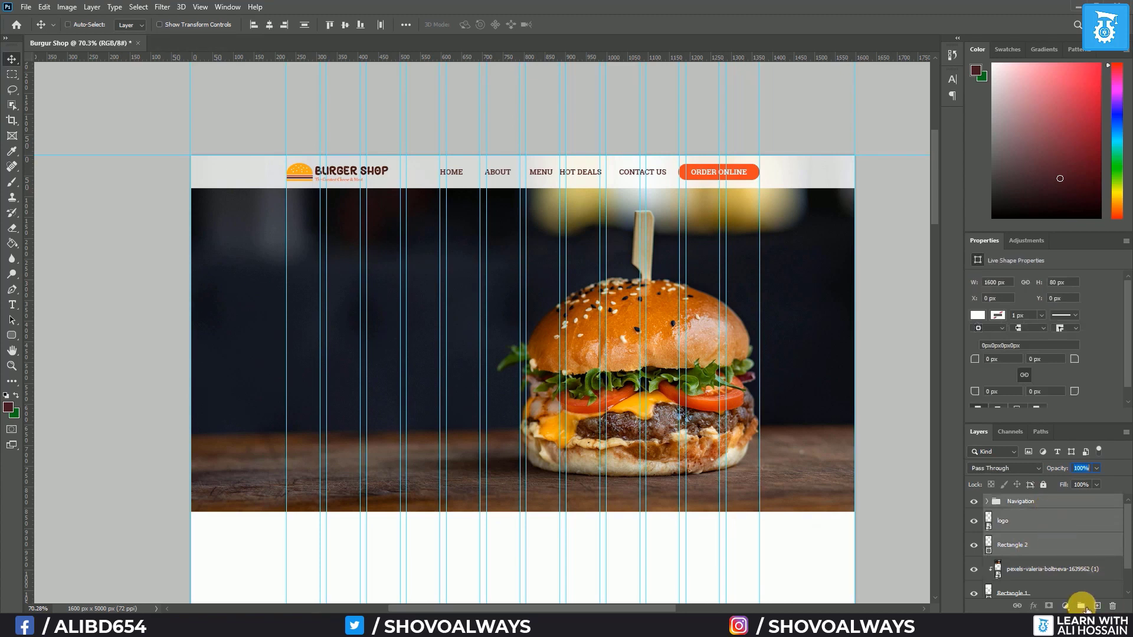
pyautogui.click(1081, 606)
pyautogui.doubleClick(1016, 501)
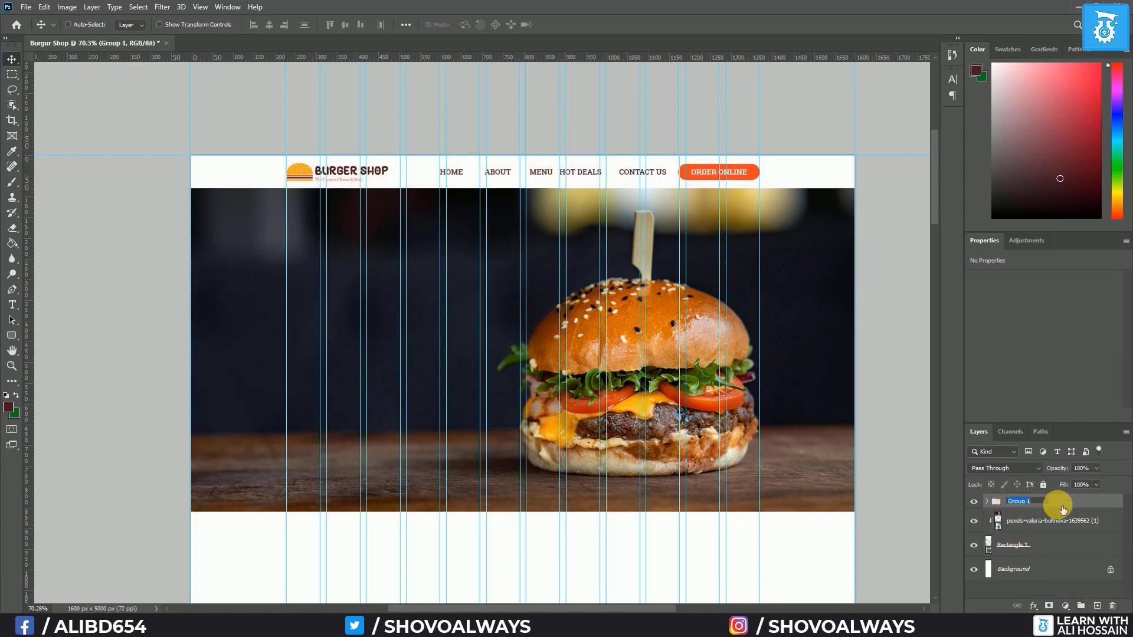
pyautogui.write('Header Area')
pyautogui.press('Return')
pyautogui.click(975, 503)
pyautogui.click(974, 502)
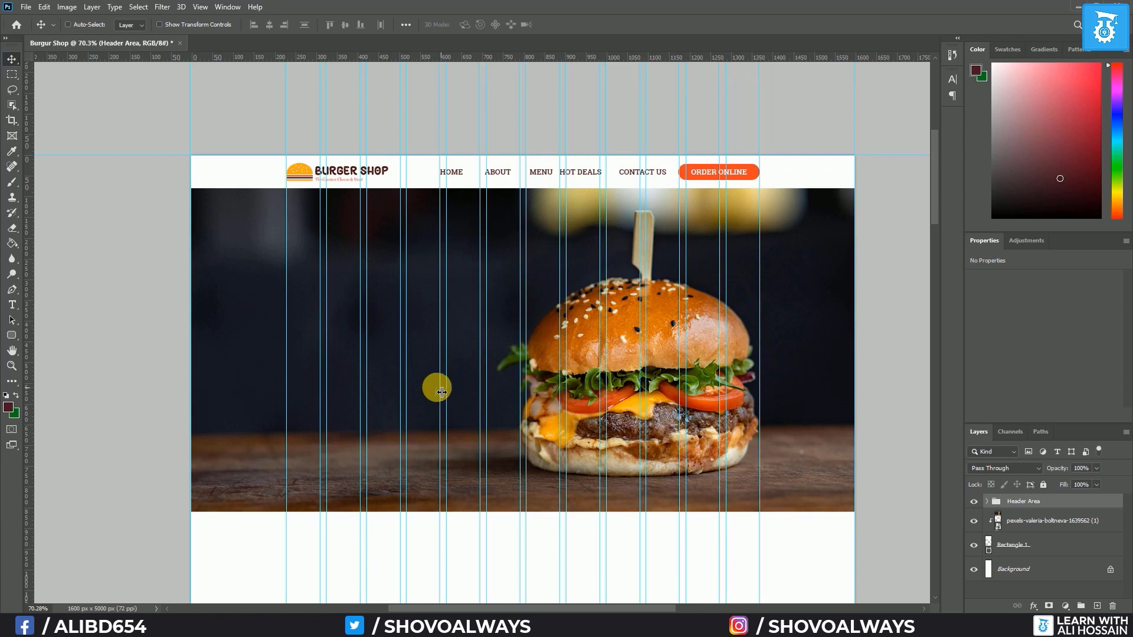
# Type the headline SHARE YOUR LOVE FOR BURGER! in white Poppins on the hero's left
pyautogui.click(12, 304)
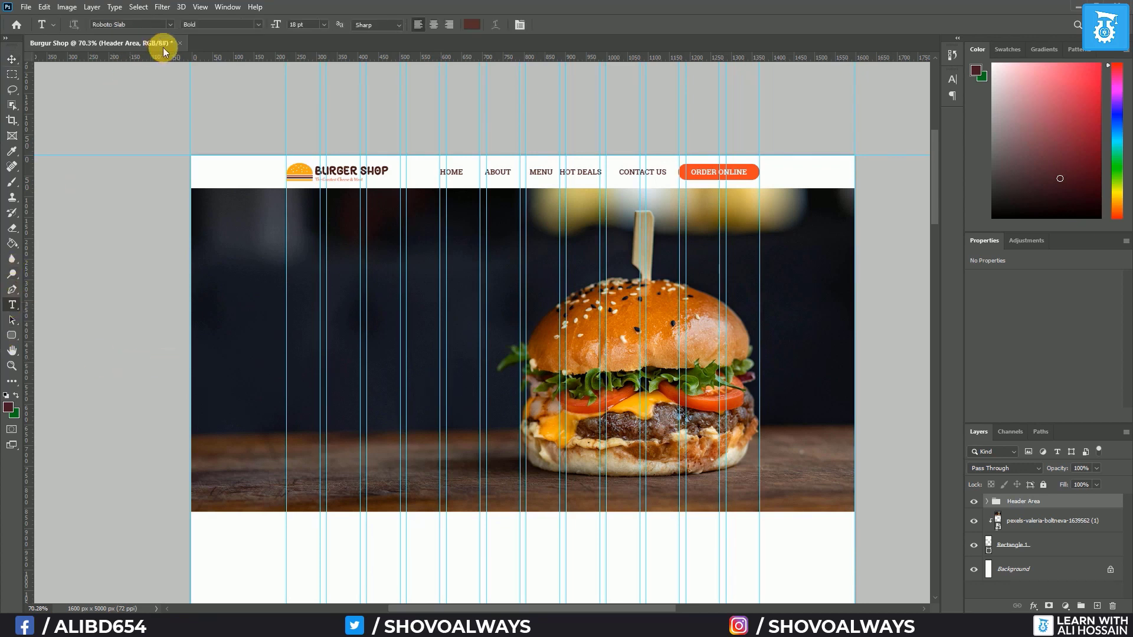
pyautogui.click(170, 26)
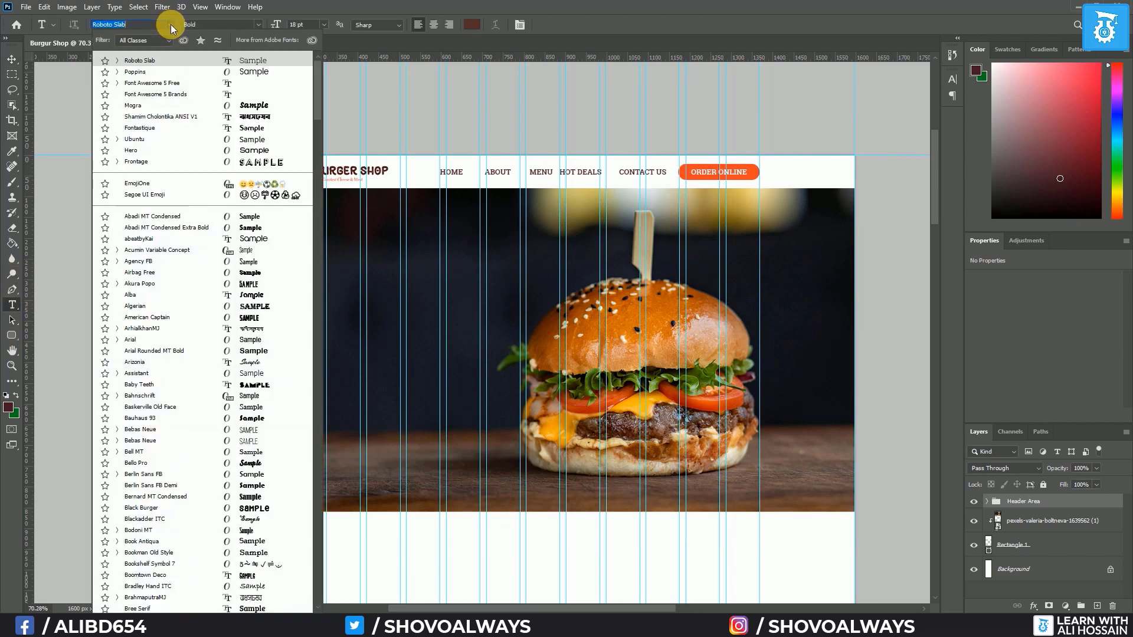
pyautogui.click(157, 61)
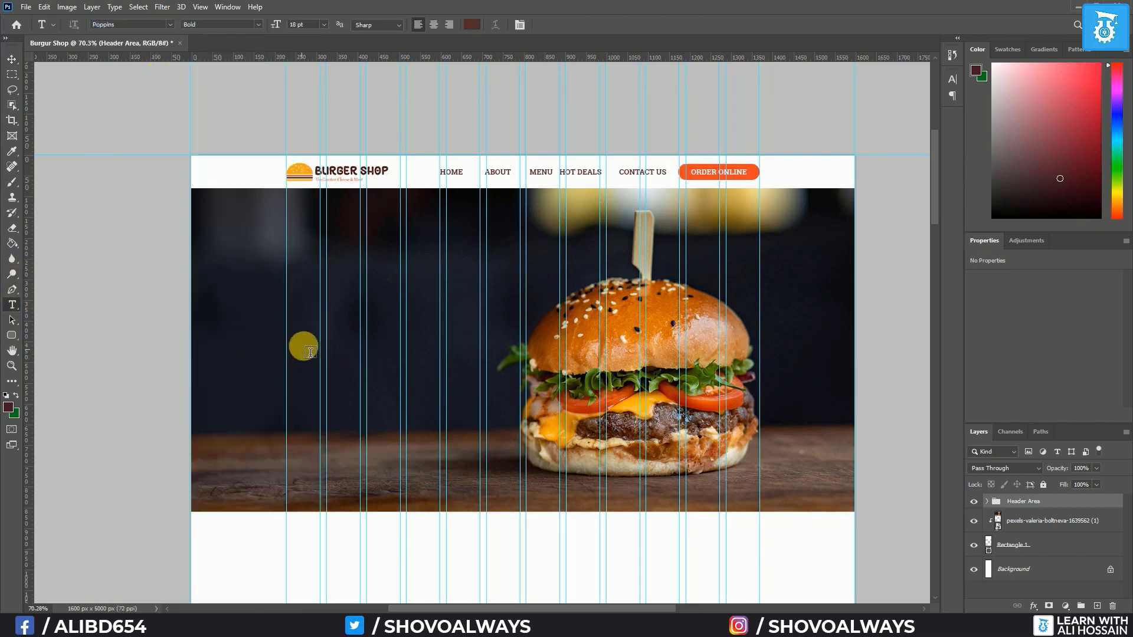
pyautogui.click(292, 339)
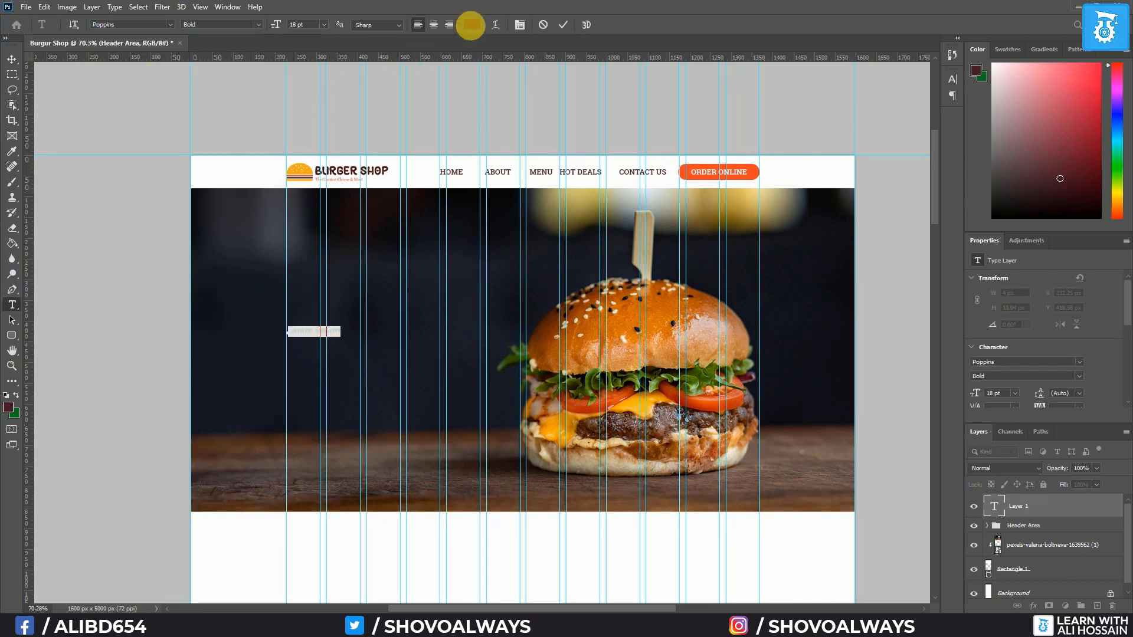
pyautogui.click(472, 24)
pyautogui.click(257, 187)
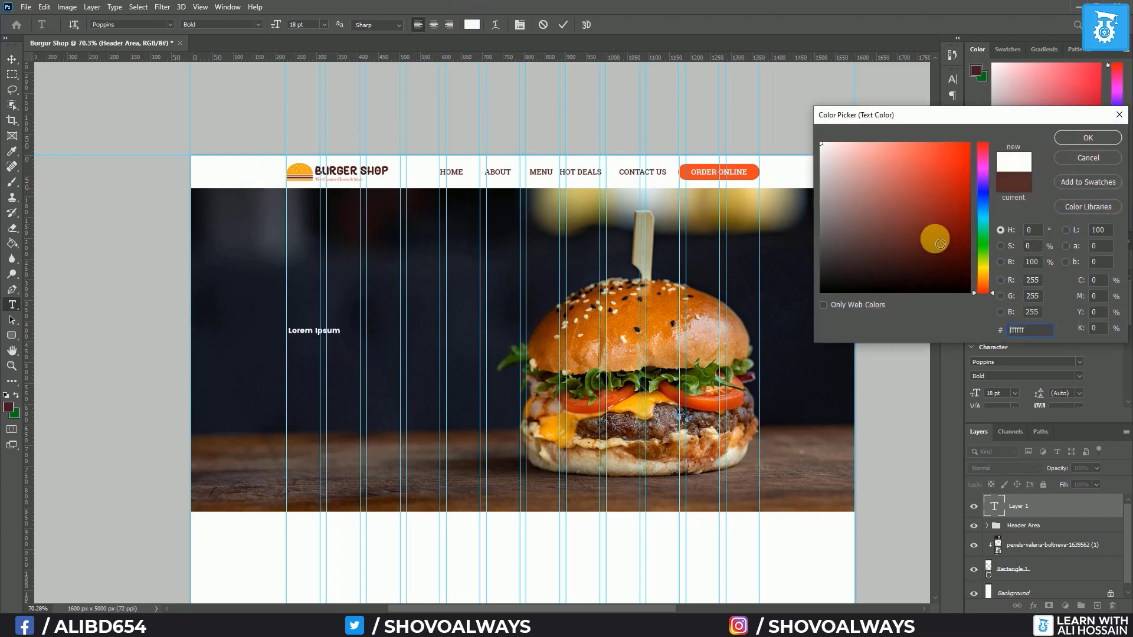
pyautogui.click(1087, 137)
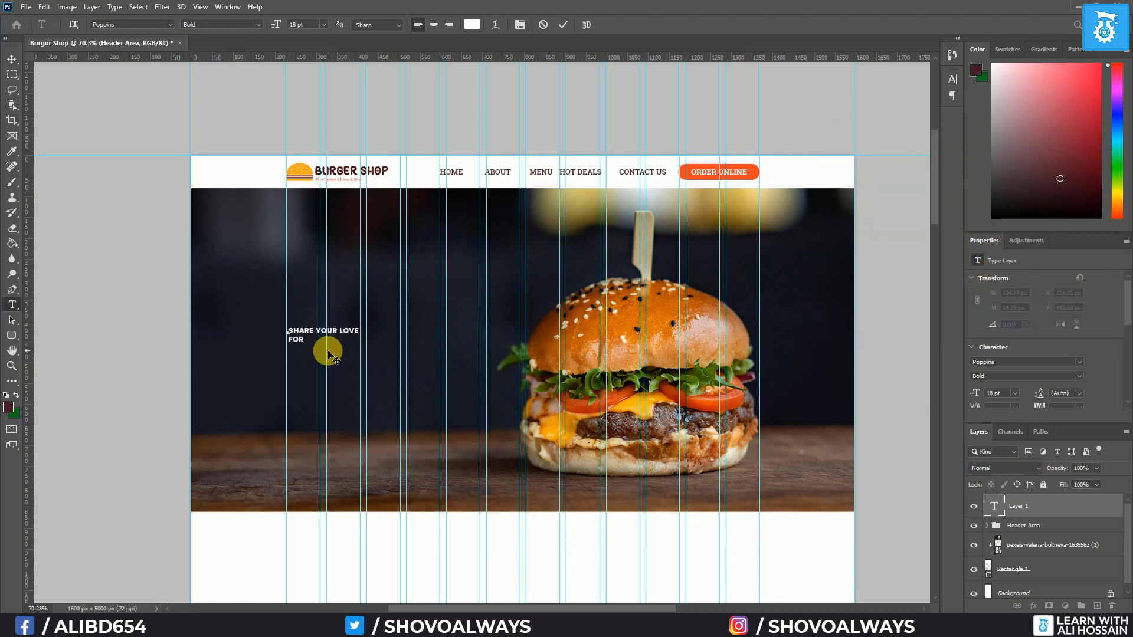
pyautogui.click(12, 59)
# Set the headline to Poppins ExtraBold at 72 pt
pyautogui.click(11, 305)
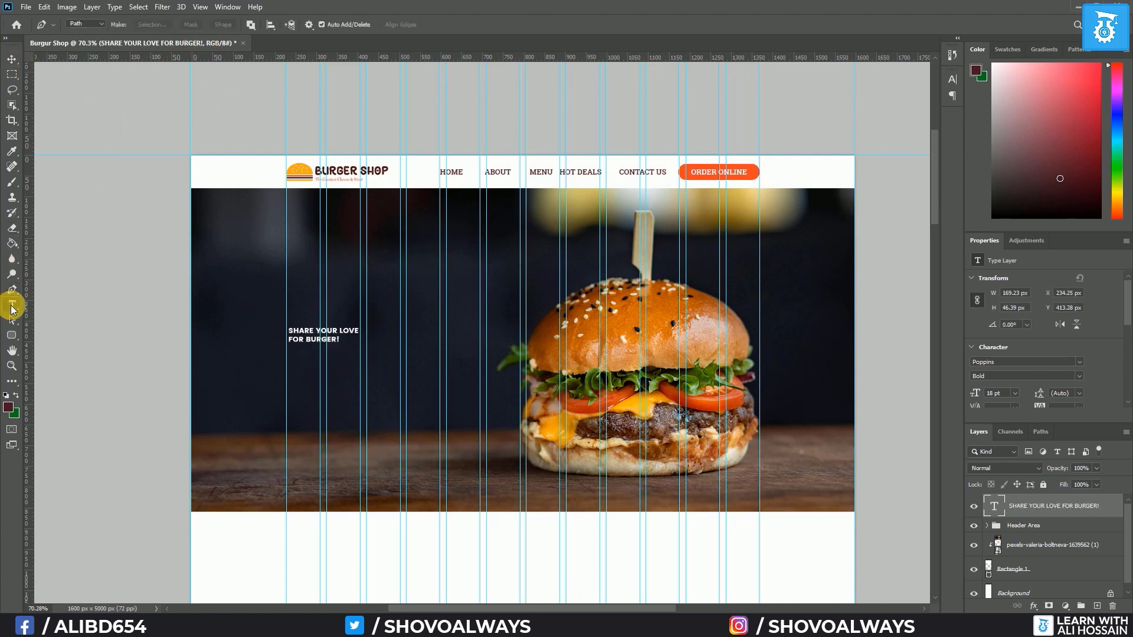
pyautogui.click(324, 24)
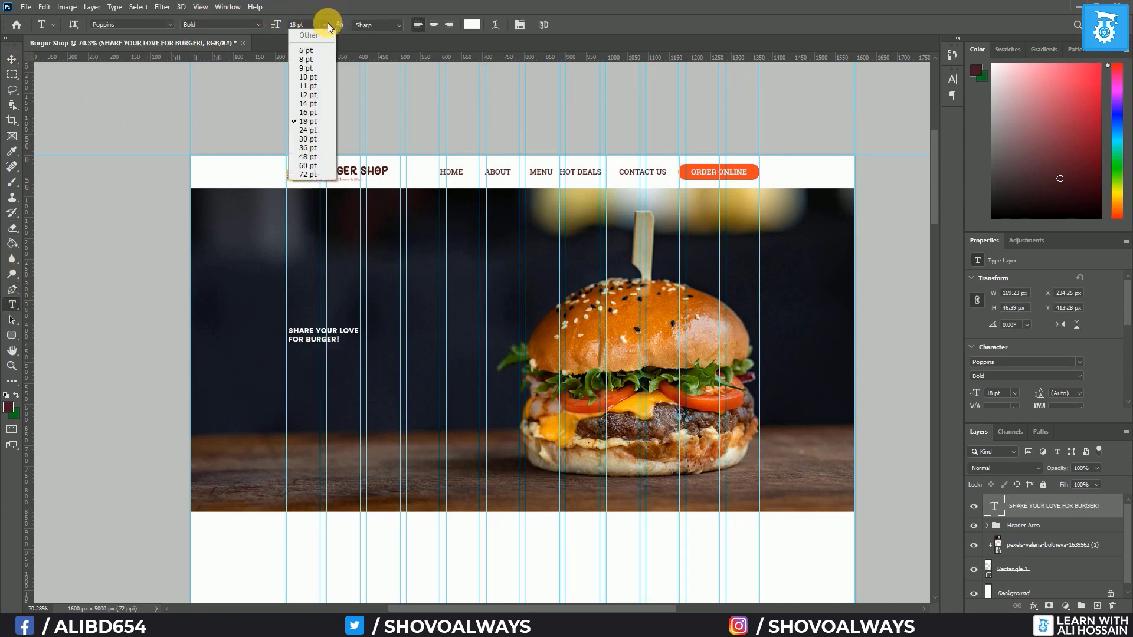
pyautogui.click(322, 167)
pyautogui.click(257, 24)
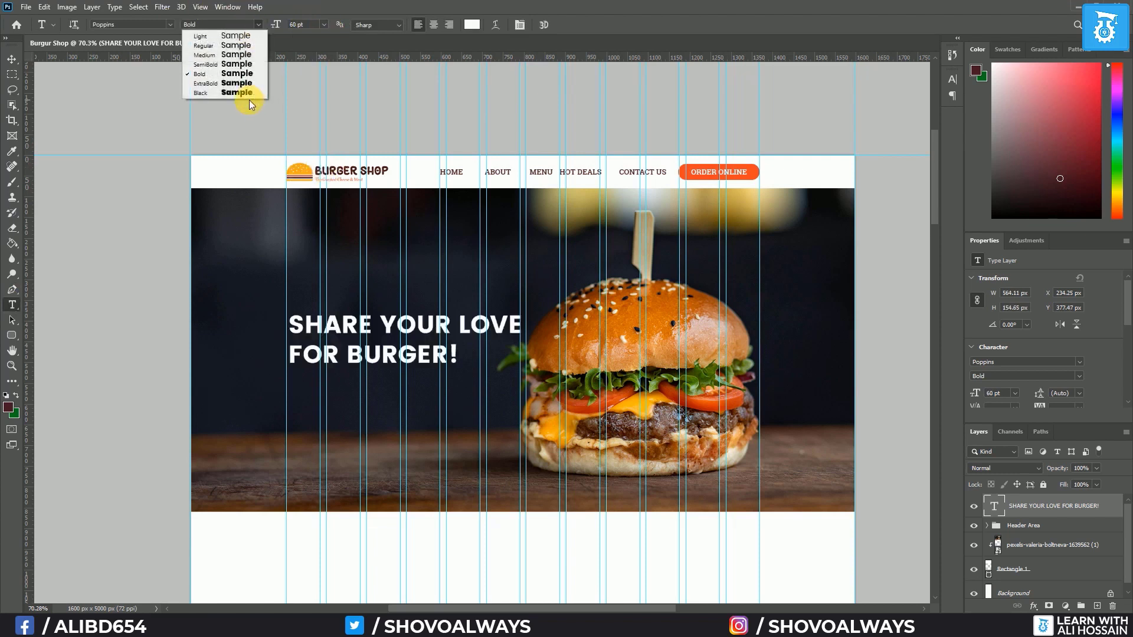
pyautogui.click(250, 94)
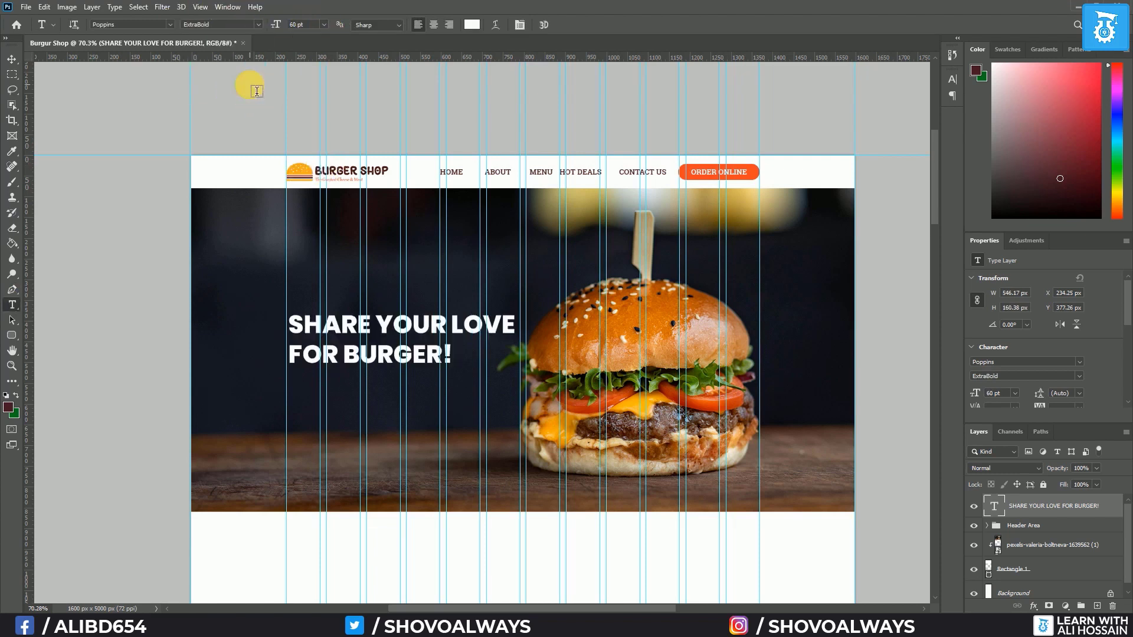
pyautogui.click(323, 24)
pyautogui.click(308, 176)
pyautogui.press('v')
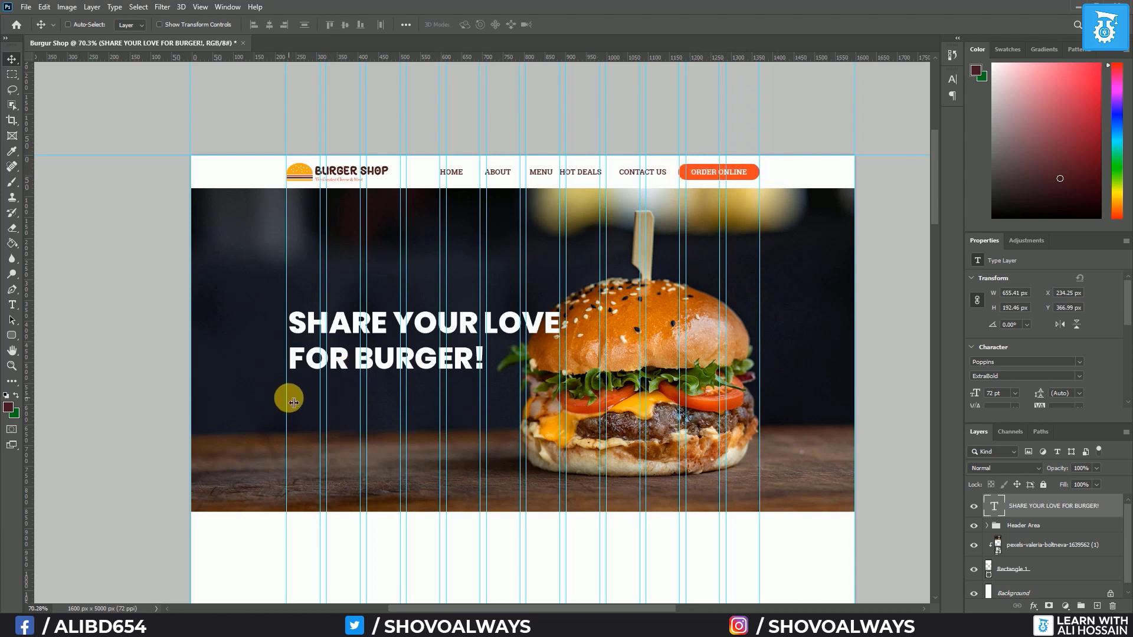
# Copy the header's ORDER ONLINE button under the hero headline, moving its layer out of the header as btn
pyautogui.click(989, 530)
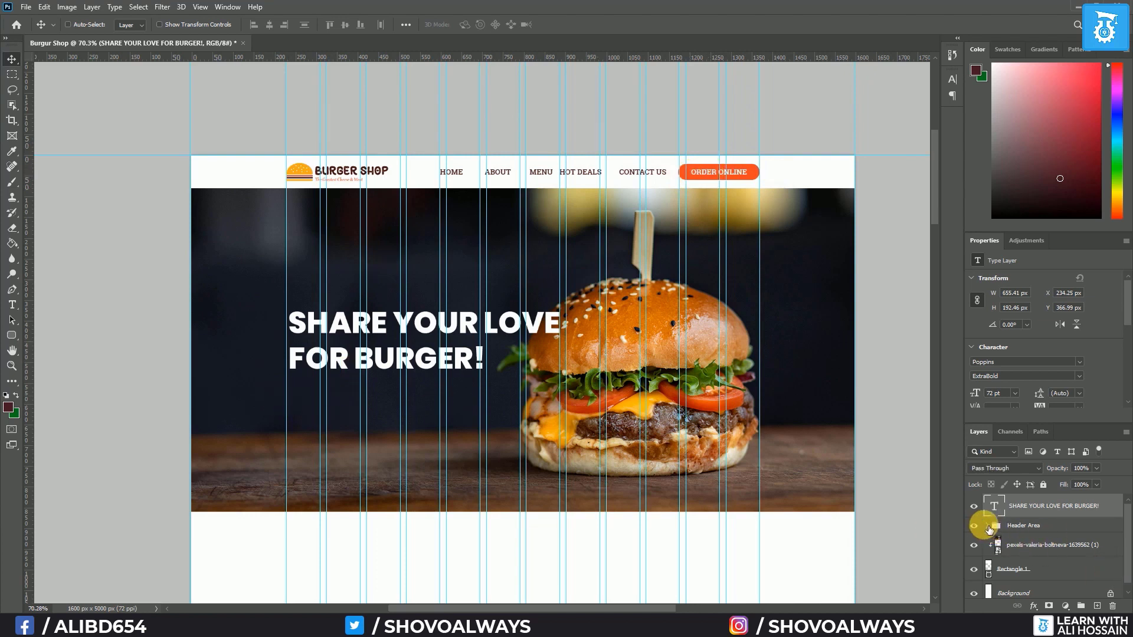
pyautogui.click(988, 527)
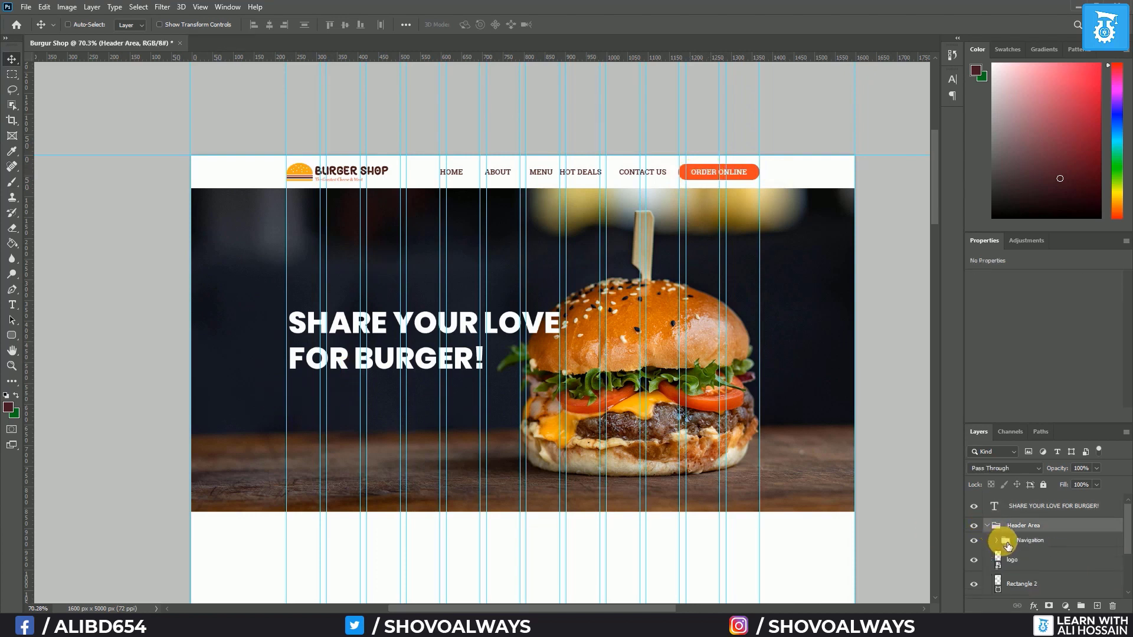
pyautogui.click(1001, 541)
pyautogui.click(1042, 557)
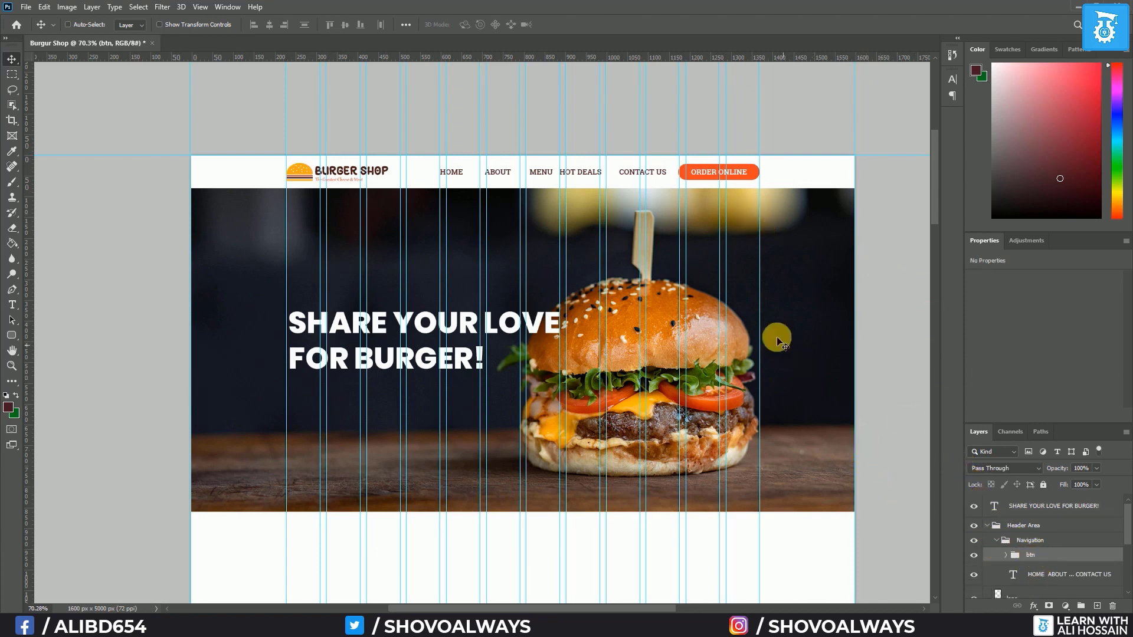
pyautogui.moveTo(740, 174); pyautogui.dragTo(348, 390)
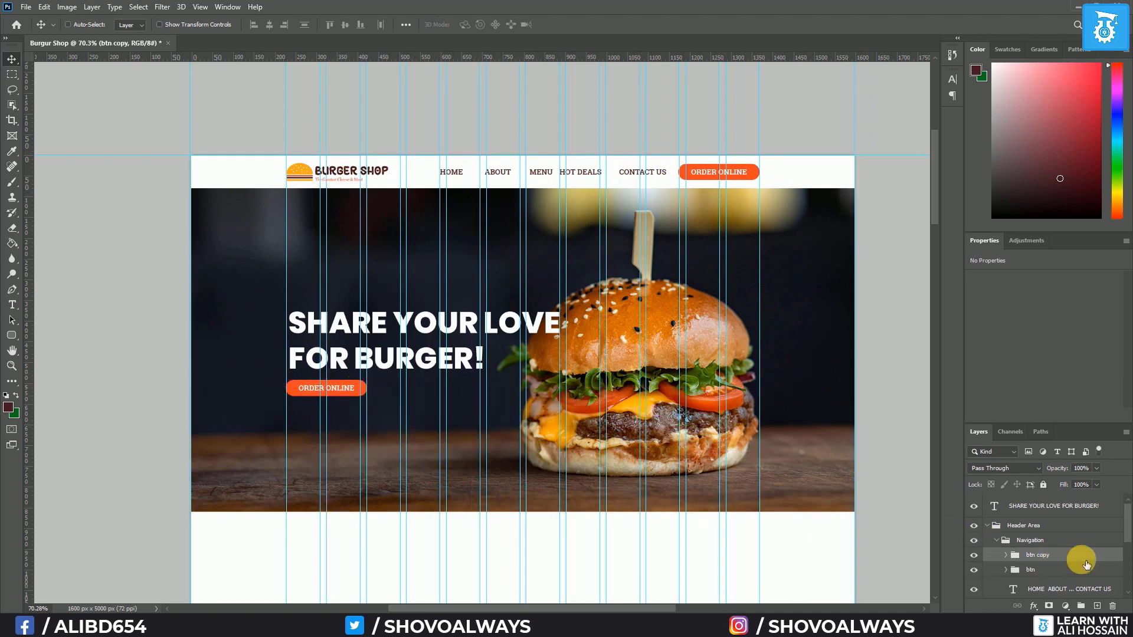
pyautogui.moveTo(1077, 556); pyautogui.dragTo(1073, 503)
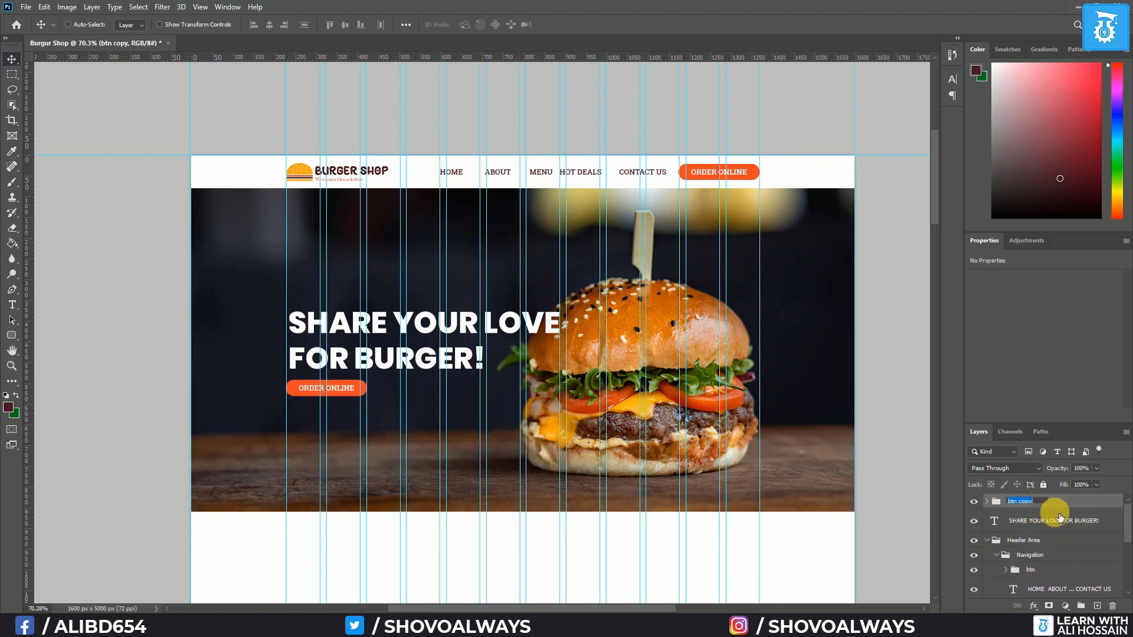
pyautogui.press('Return')
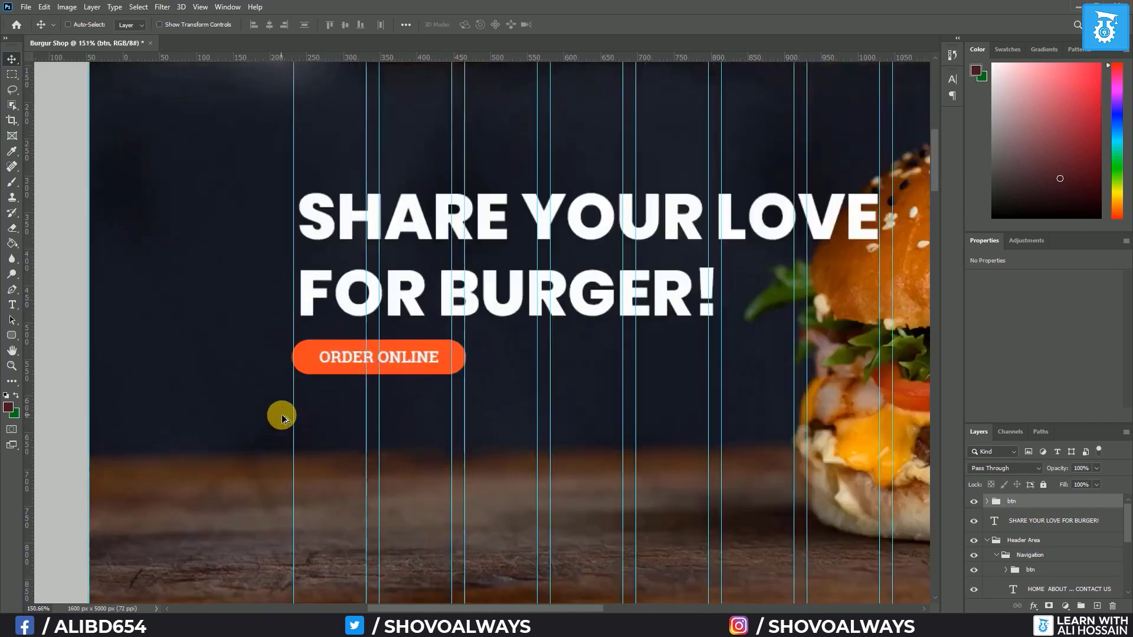
pyautogui.scroll(5, 281, 414)
pyautogui.scroll(-1, 417, 381)
pyautogui.scroll(2, 383, 377)
pyautogui.scroll(-4, 389, 382)
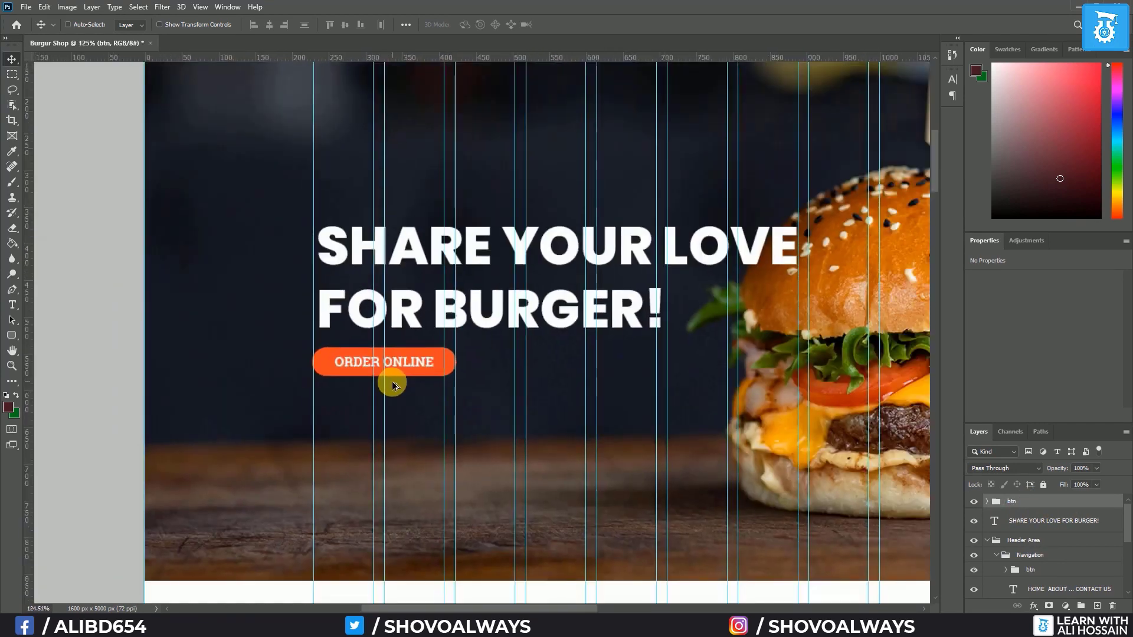
pyautogui.scroll(-3, 394, 385)
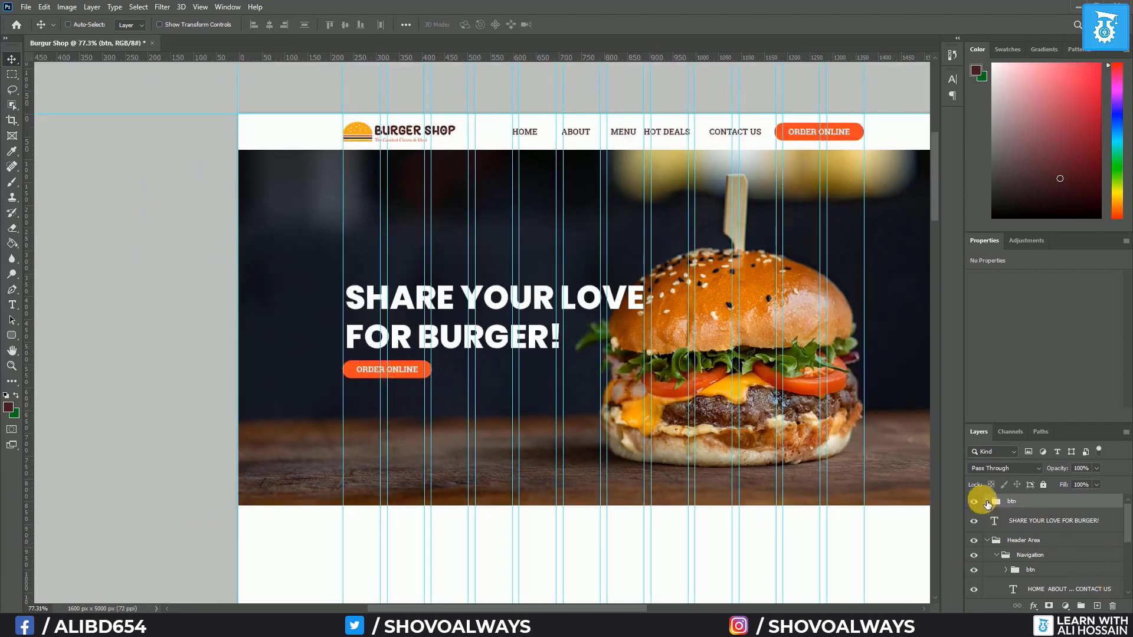
# Fill the hero button with #f3ab1c and colour its label dark red #491c1c
pyautogui.click(988, 501)
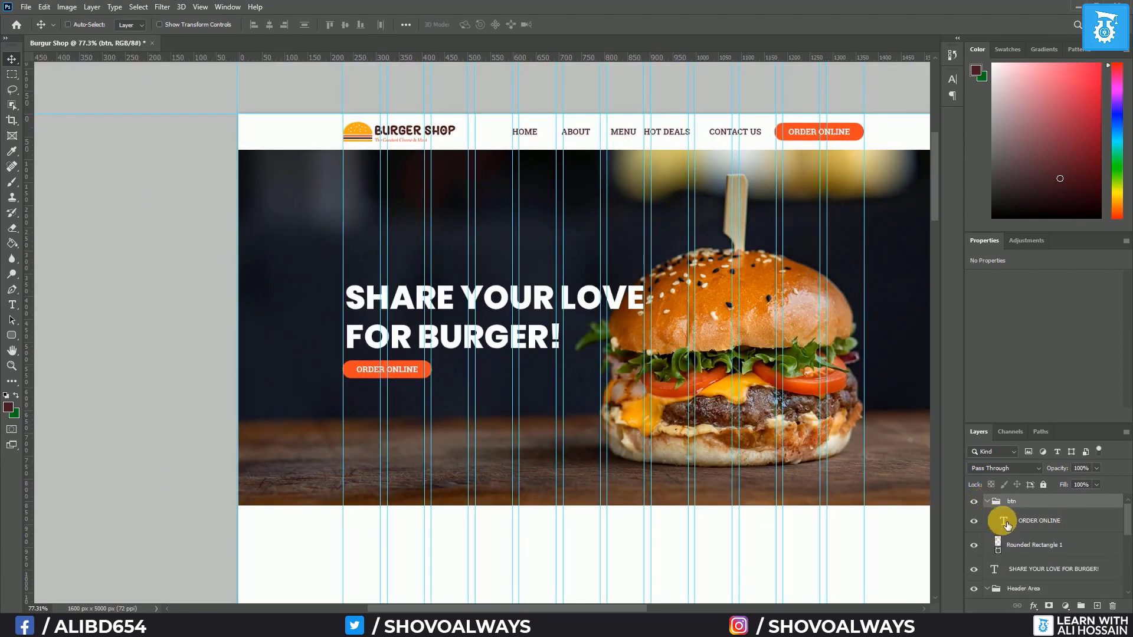
pyautogui.click(996, 543)
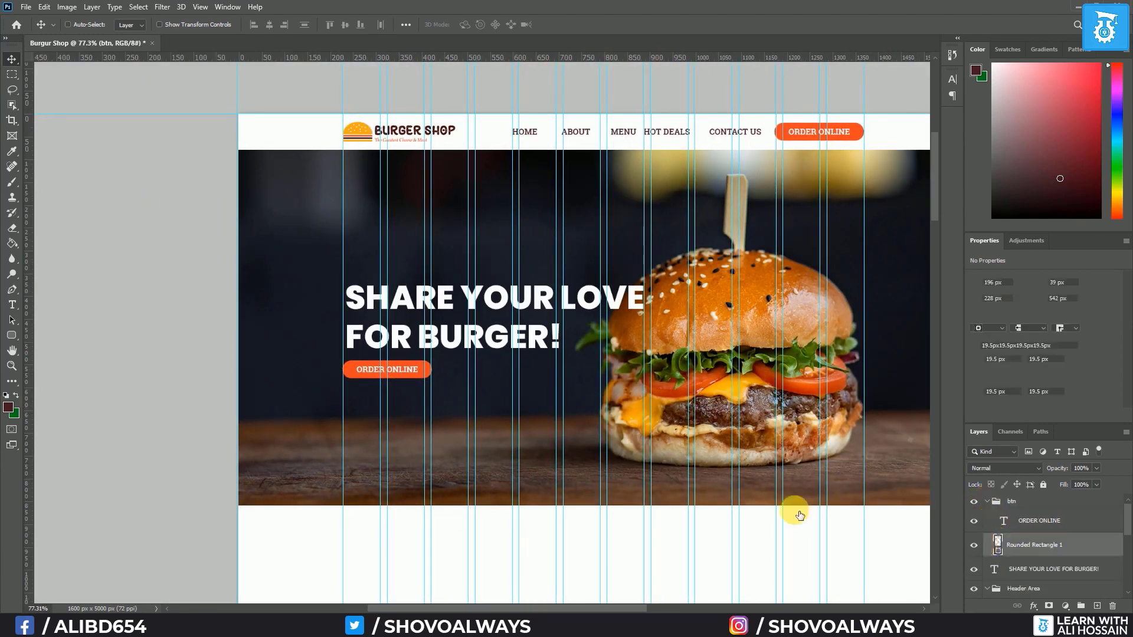
pyautogui.click(372, 142)
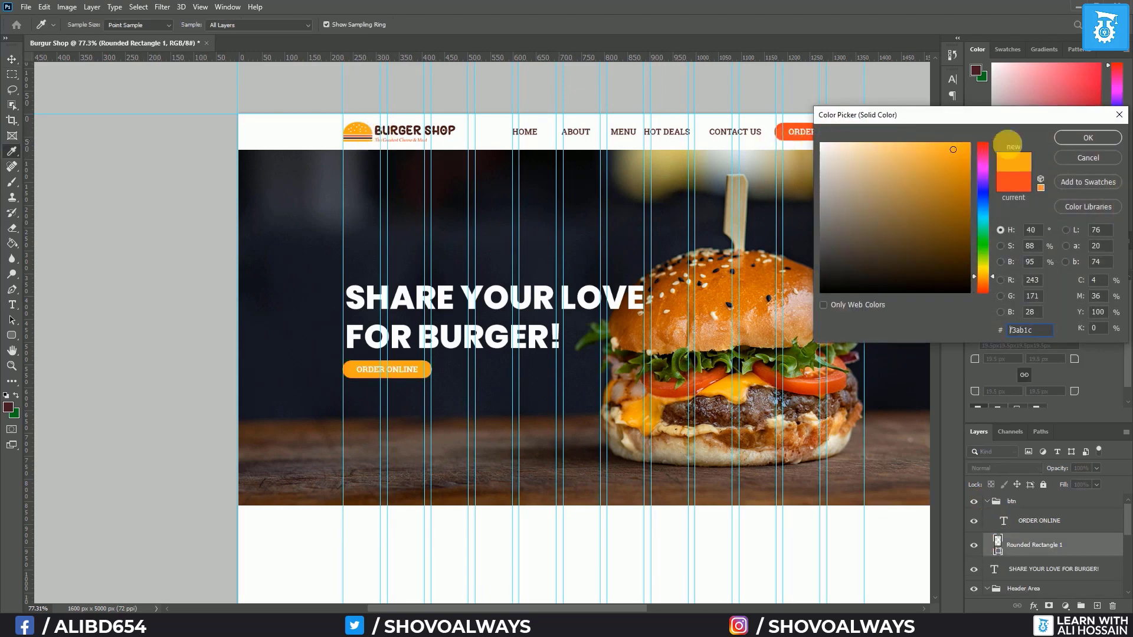
pyautogui.click(1088, 138)
pyautogui.click(1046, 523)
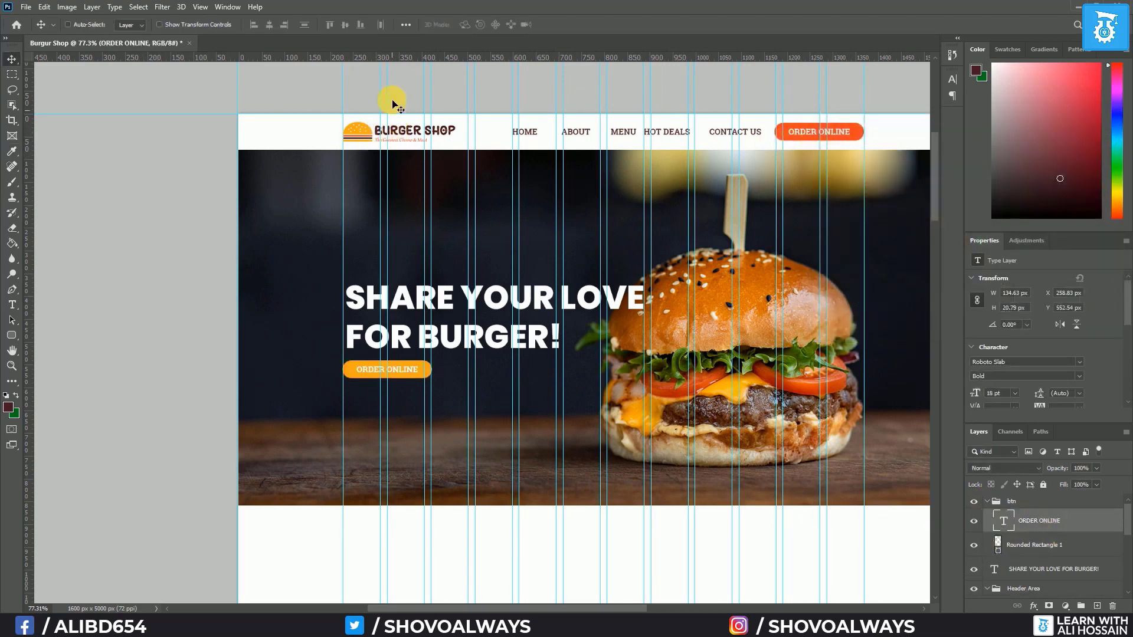
pyautogui.click(12, 304)
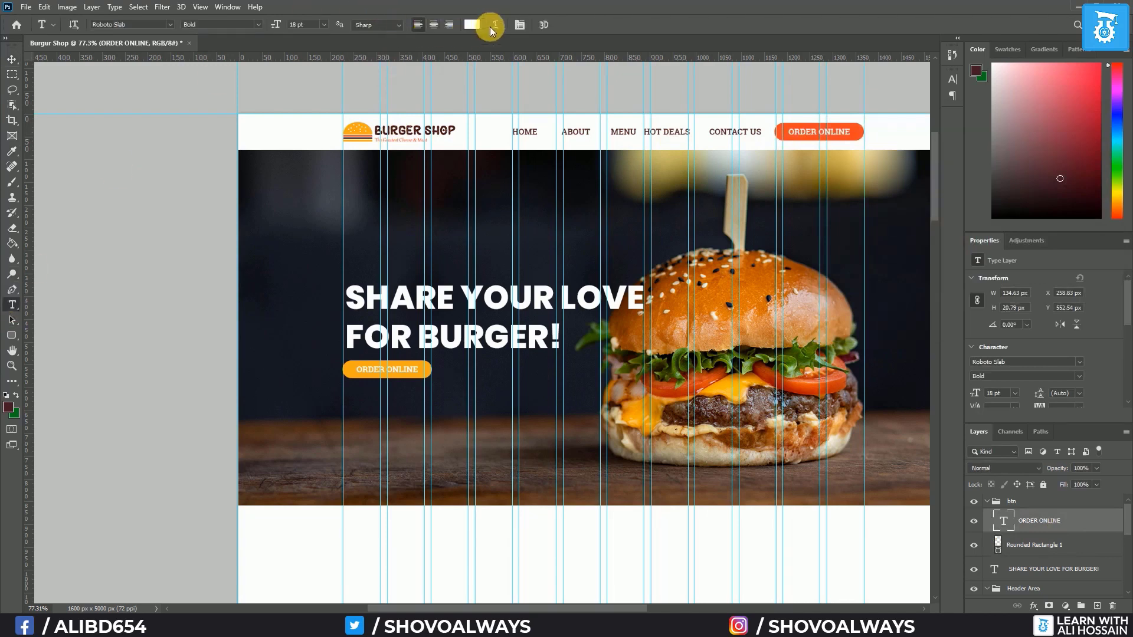
pyautogui.click(471, 24)
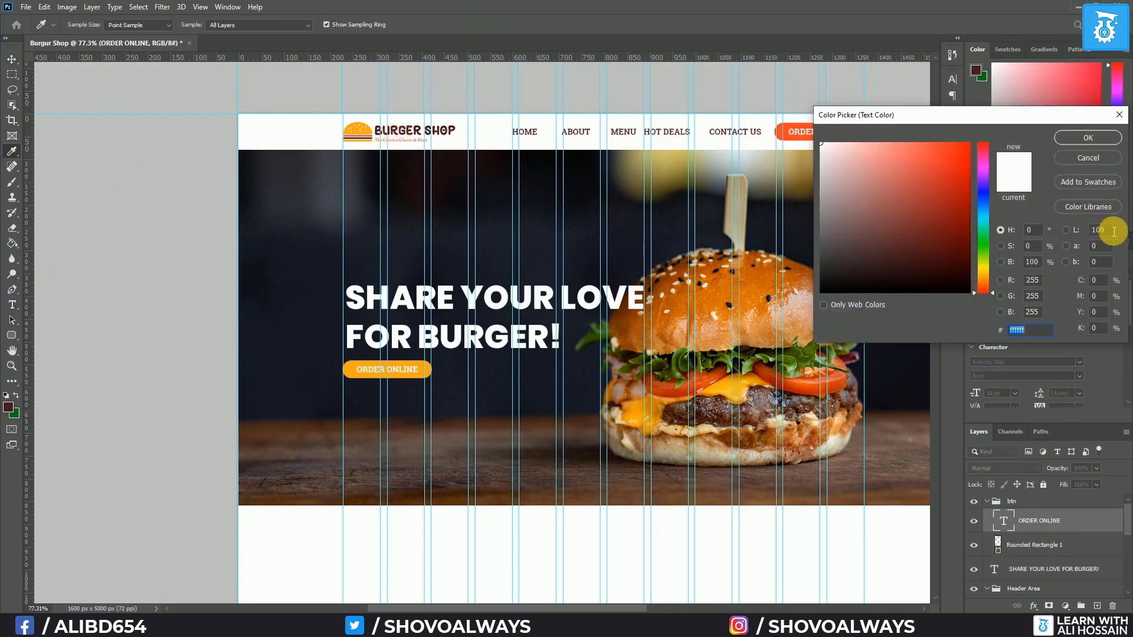
pyautogui.click(379, 138)
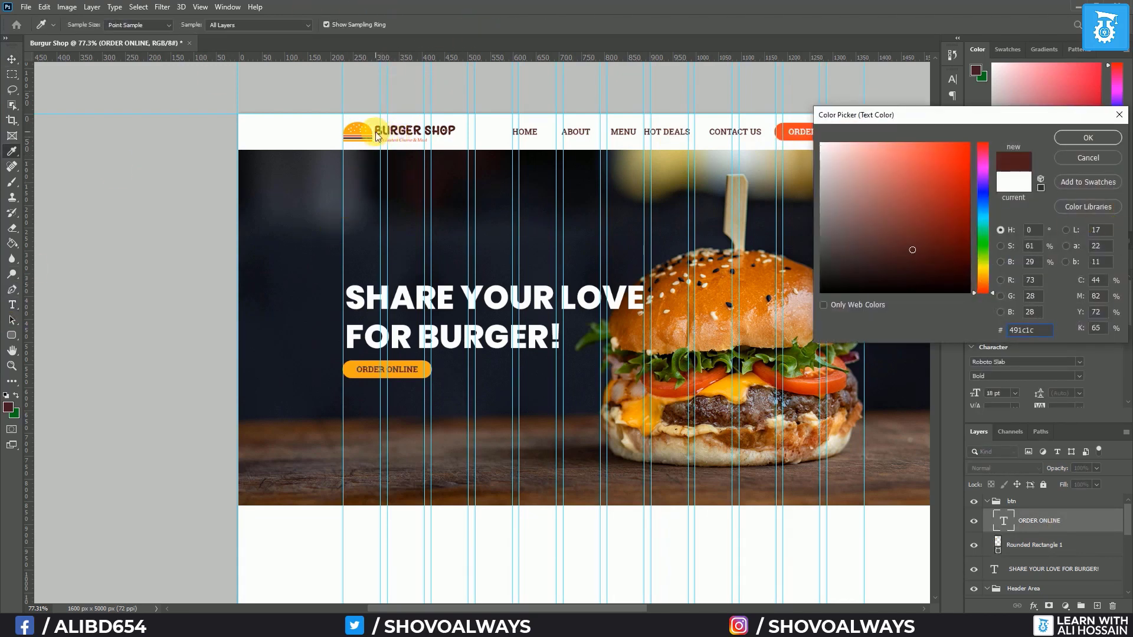
pyautogui.click(1087, 138)
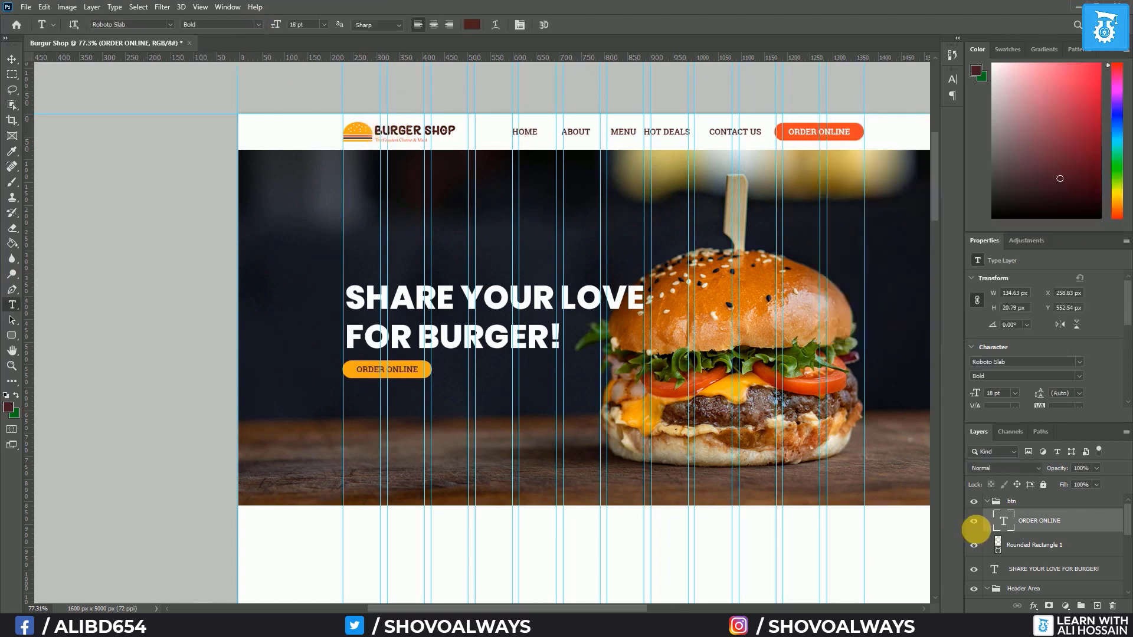
# Enlarge the hero button group to 285.47 × 56.8 px
pyautogui.click(1012, 504)
pyautogui.hotkey('ctrl', 't')
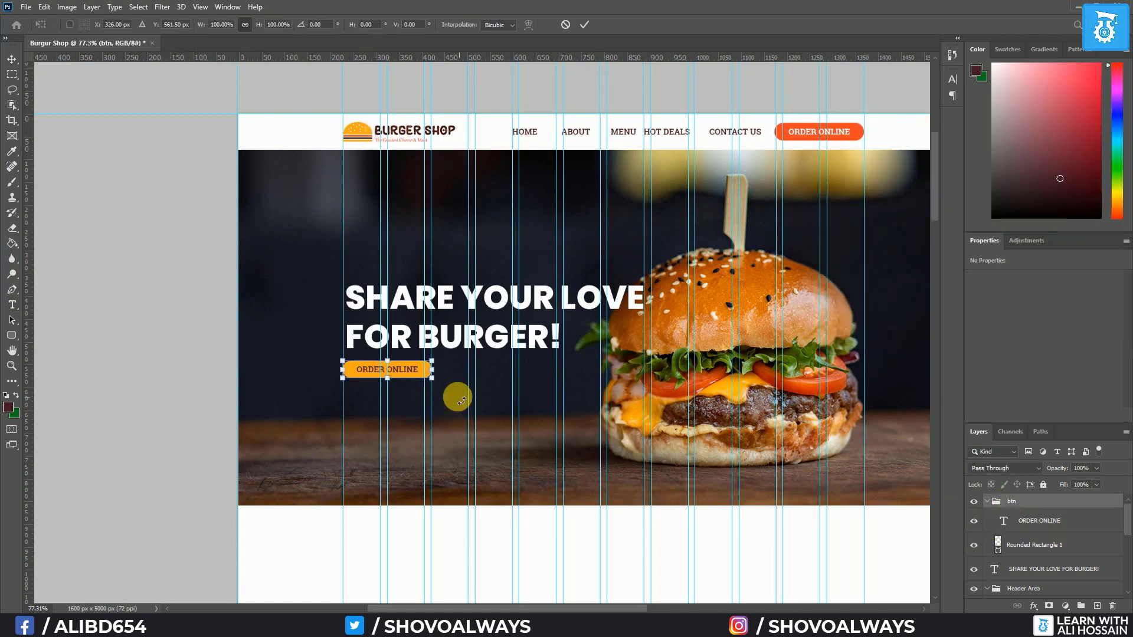
pyautogui.moveTo(431, 378); pyautogui.dragTo(473, 397)
pyautogui.press('Return')
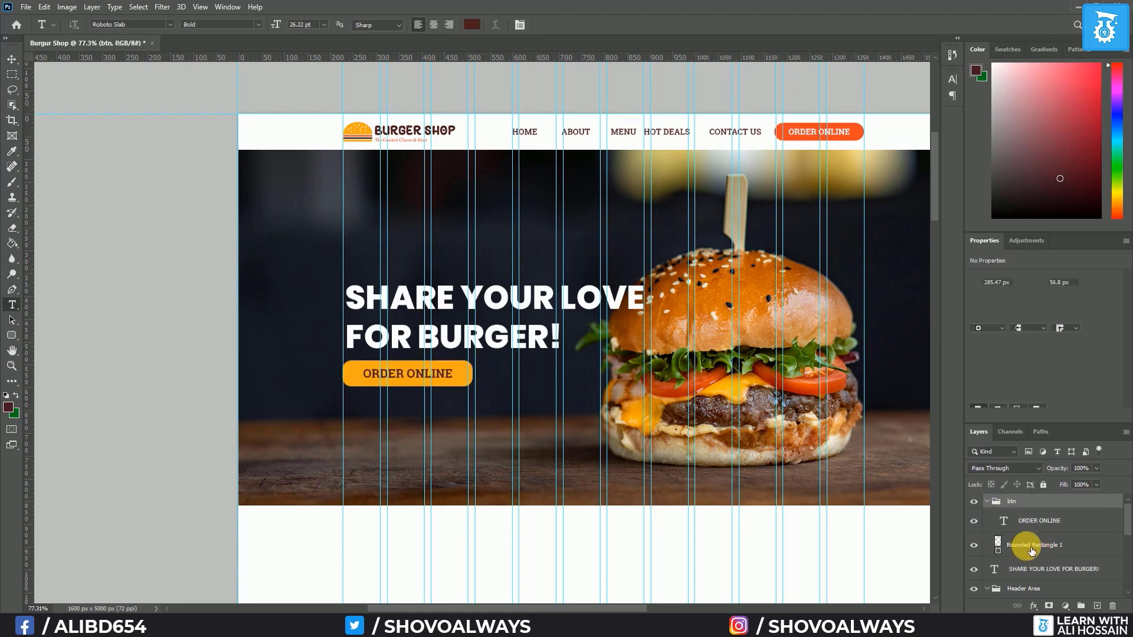
# Round the button's corners fully, to a 28.4 px radius
pyautogui.click(1029, 544)
pyautogui.click(1003, 360)
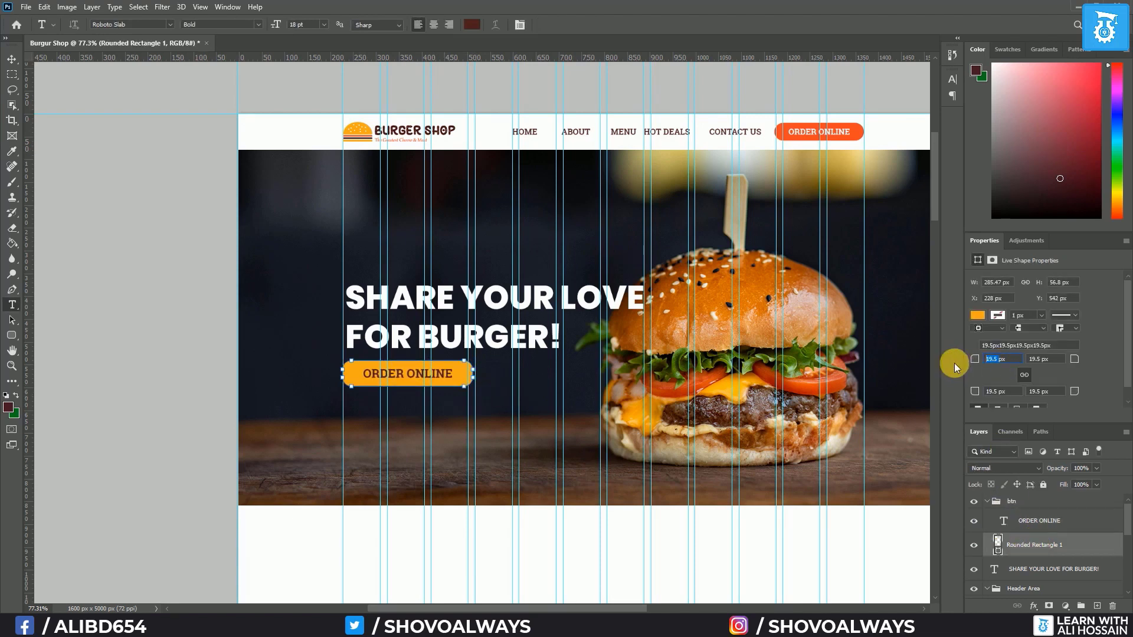
pyautogui.write('50px')
pyautogui.press('Return')
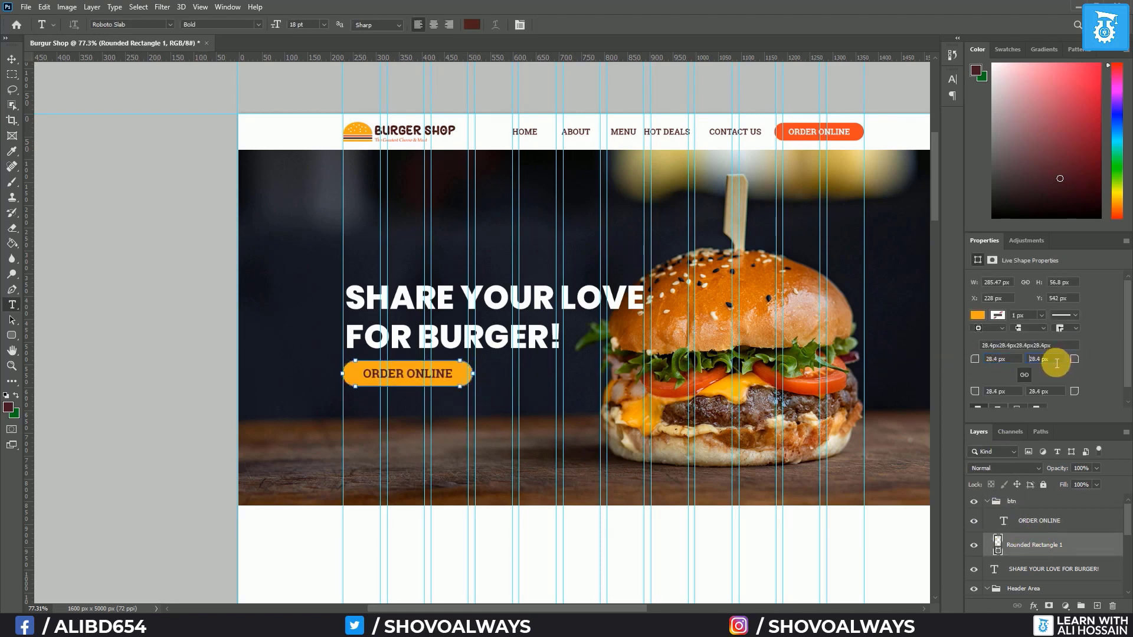
pyautogui.click(1057, 361)
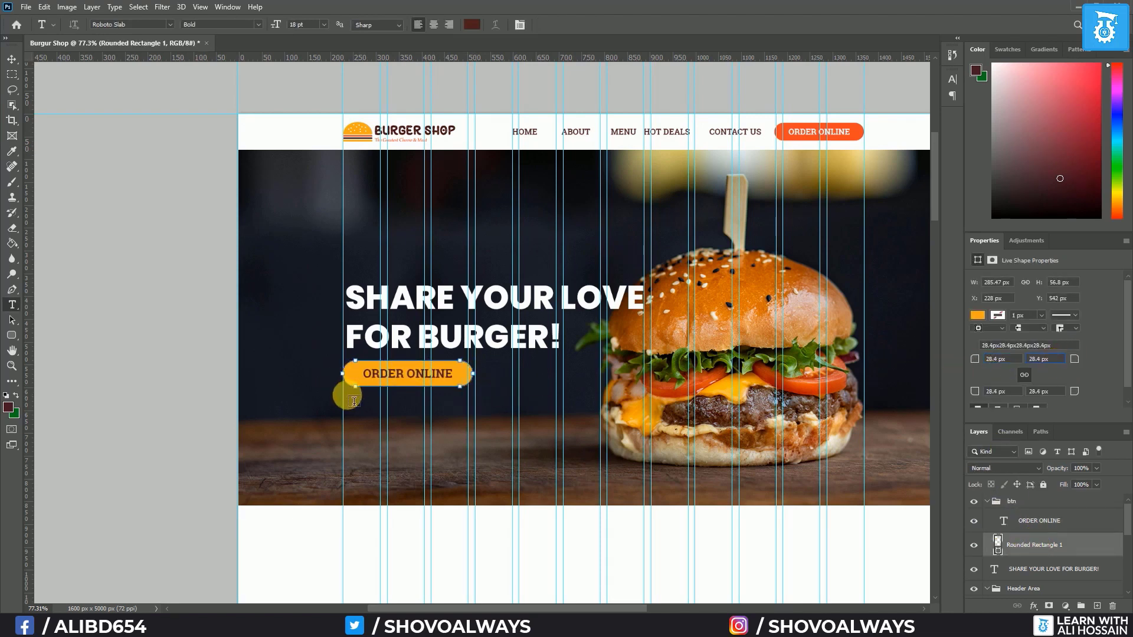
pyautogui.click(12, 62)
pyautogui.hotkey('ctrl', ';')
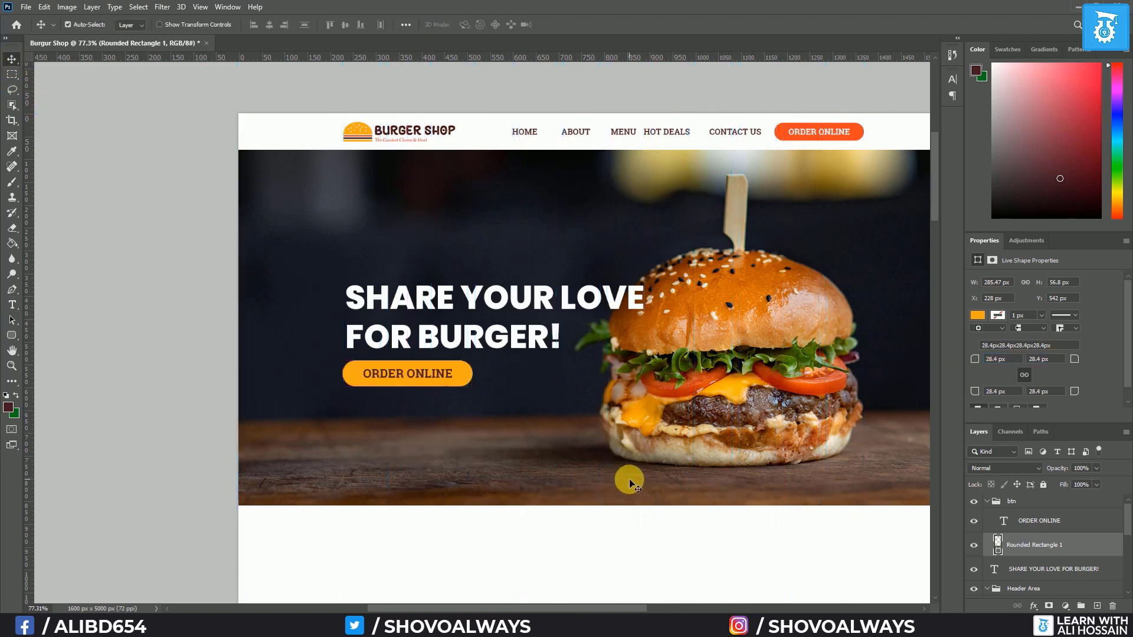
pyautogui.hotkey('ctrl', ';')
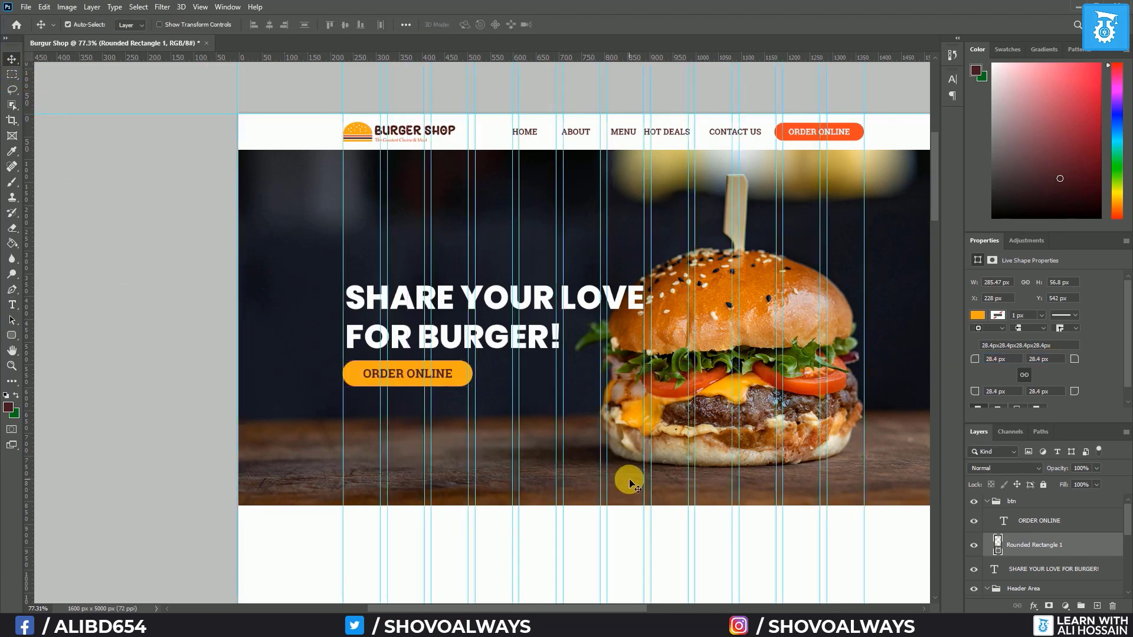
# Left-align the hero headline to the ORDER ONLINE button group, then nudge the button down one step
pyautogui.click(987, 501)
pyautogui.click(1007, 502)
pyautogui.keyDown('shift'); pyautogui.click(1025, 522); pyautogui.keyUp('shift')
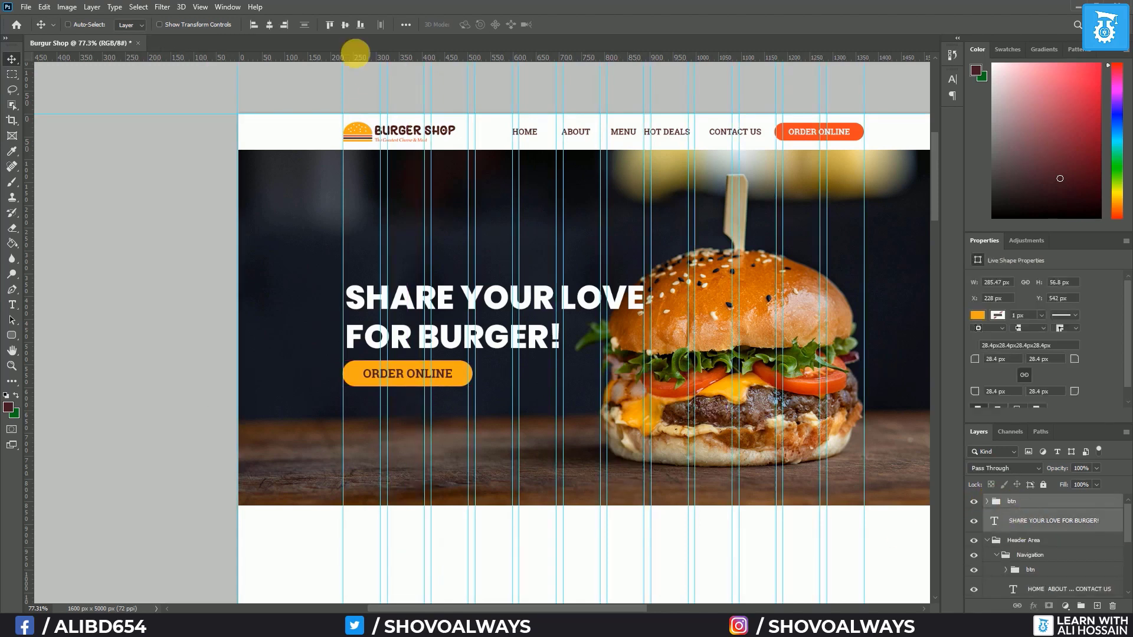
pyautogui.click(257, 25)
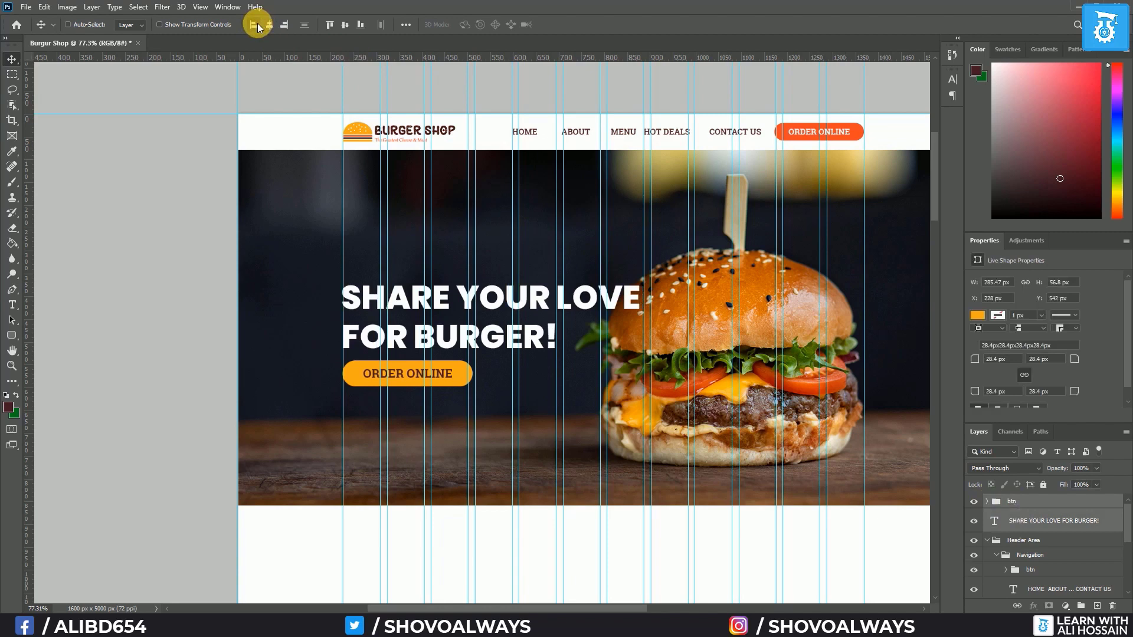
pyautogui.click(1042, 502)
pyautogui.press('Down')
pyautogui.press('Down')
pyautogui.press('Down')
pyautogui.press('Down')
pyautogui.press('Down')
pyautogui.press('Down')
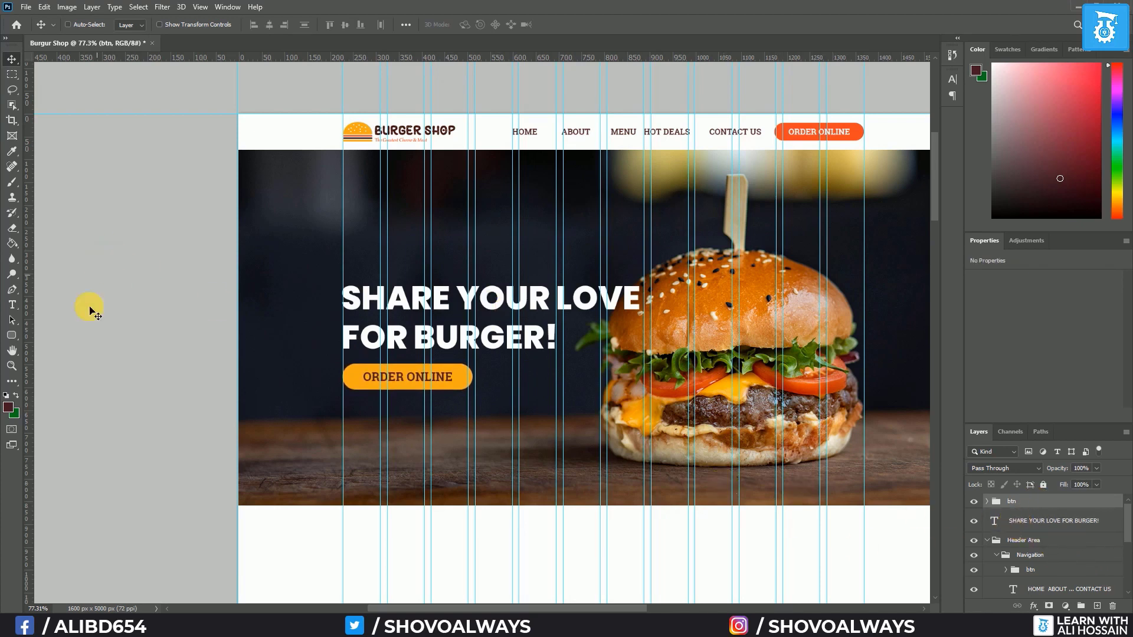
# Draw a large dark rectangle over the hero area and place it behind the headline and button
pyautogui.click(12, 335)
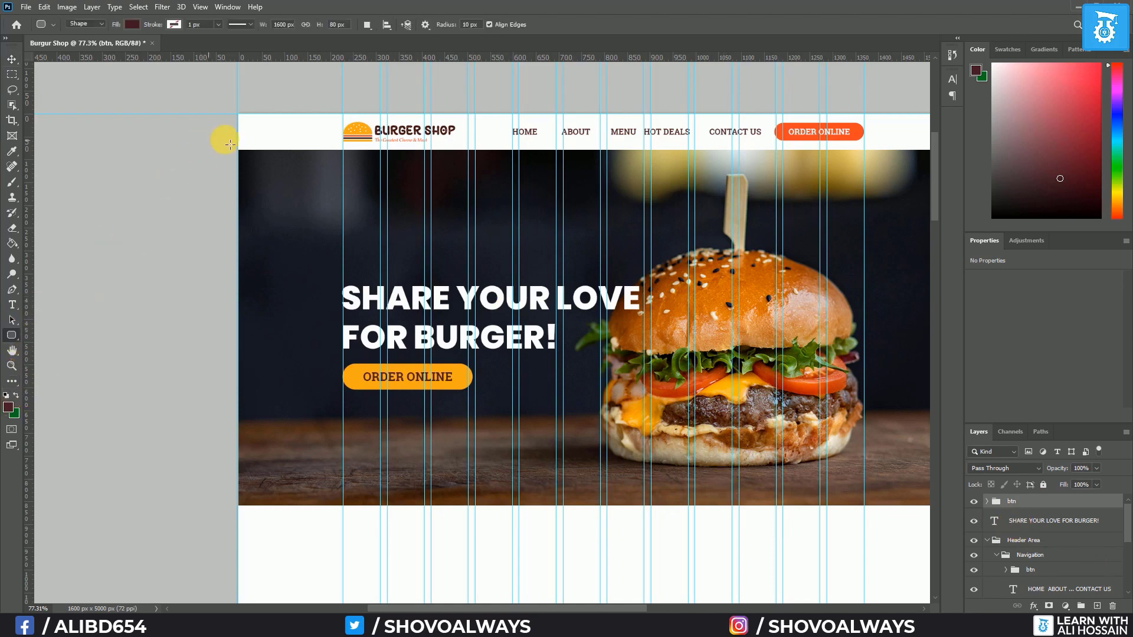
pyautogui.moveTo(243, 156); pyautogui.dragTo(930, 509)
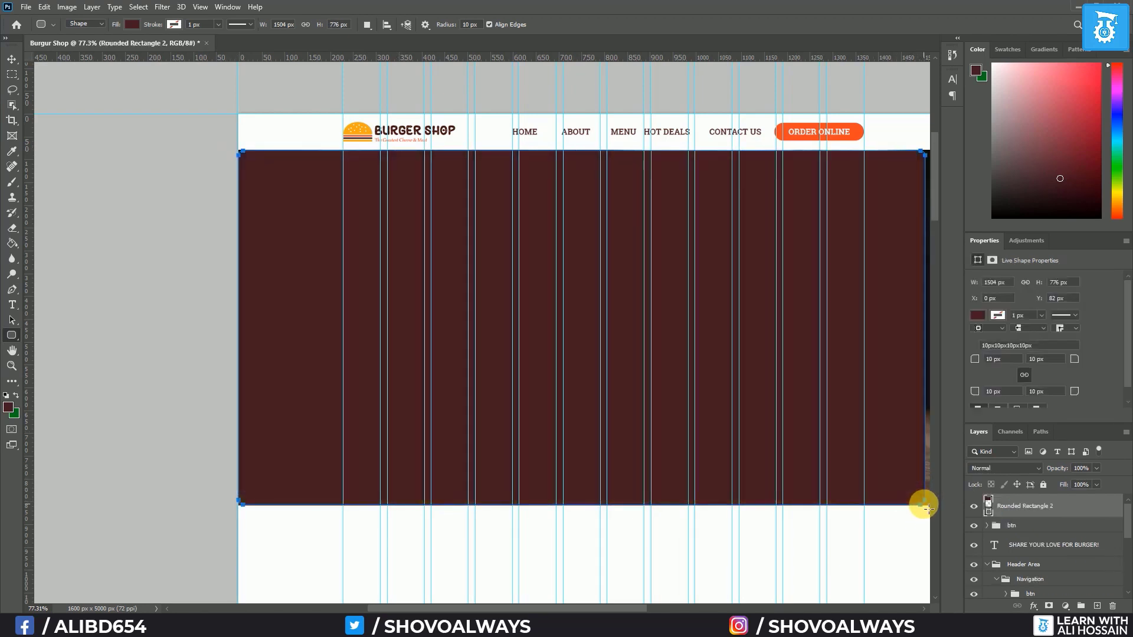
pyautogui.moveTo(1050, 507); pyautogui.dragTo(1060, 556)
pyautogui.keyDown('shift'); pyautogui.click(1027, 521); pyautogui.keyUp('shift')
pyautogui.keyDown('shift'); pyautogui.click(1024, 506); pyautogui.keyUp('shift')
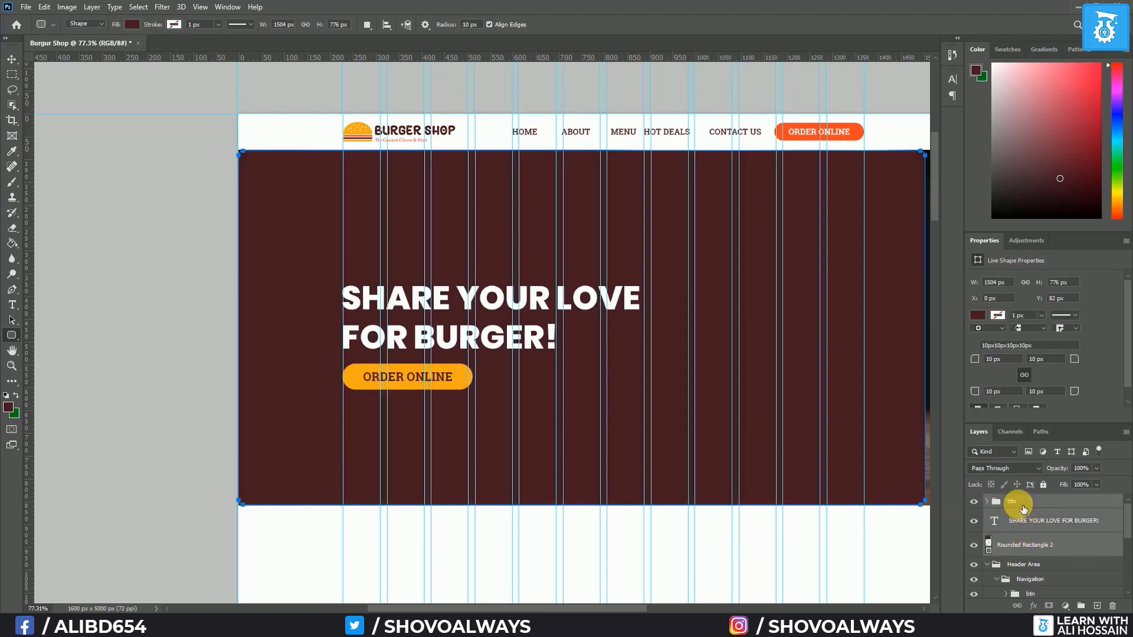
# Group the headline and hero button layers and name the group Banner Text
pyautogui.click(1037, 515)
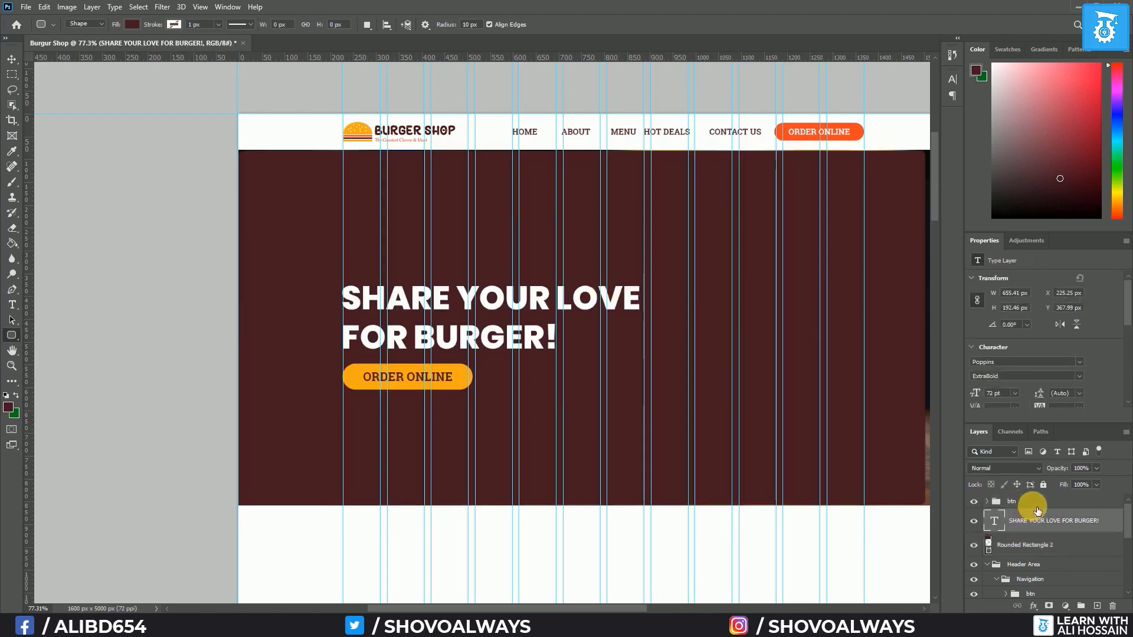
pyautogui.keyDown('shift'); pyautogui.click(1038, 505); pyautogui.keyUp('shift')
pyautogui.hotkey('ctrl', 'g')
pyautogui.doubleClick(1011, 501)
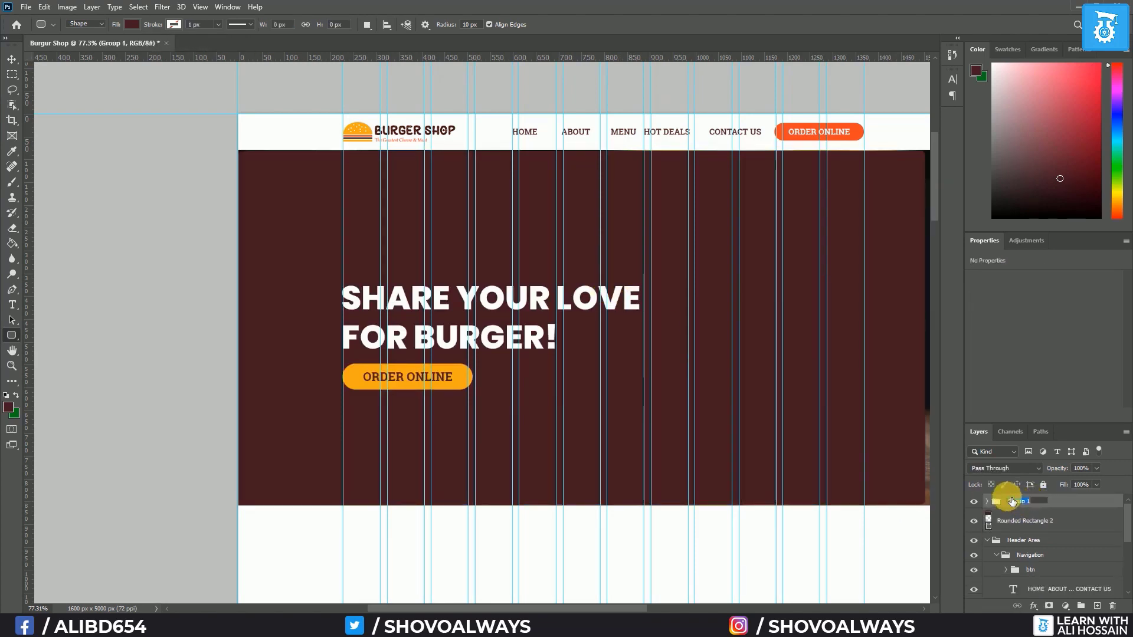
pyautogui.write('S')
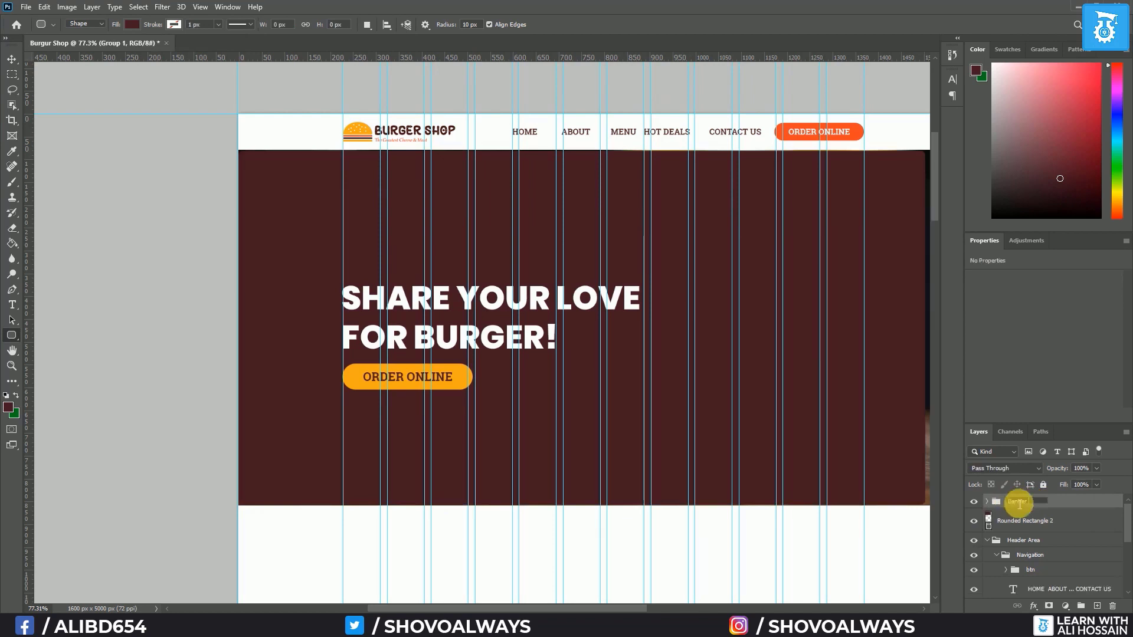
pyautogui.write('anner Text')
pyautogui.press('Return')
# Centre Banner Text vertically on the dark rectangle, then delete that rectangle
pyautogui.keyDown('shift'); pyautogui.click(1029, 524); pyautogui.keyUp('shift')
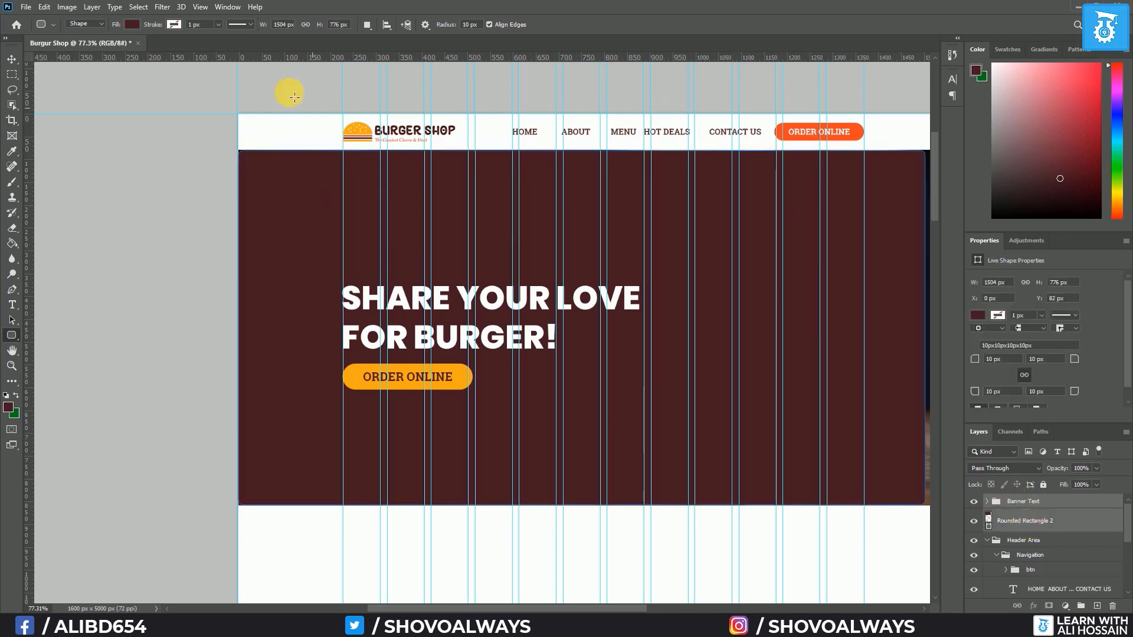
pyautogui.click(11, 61)
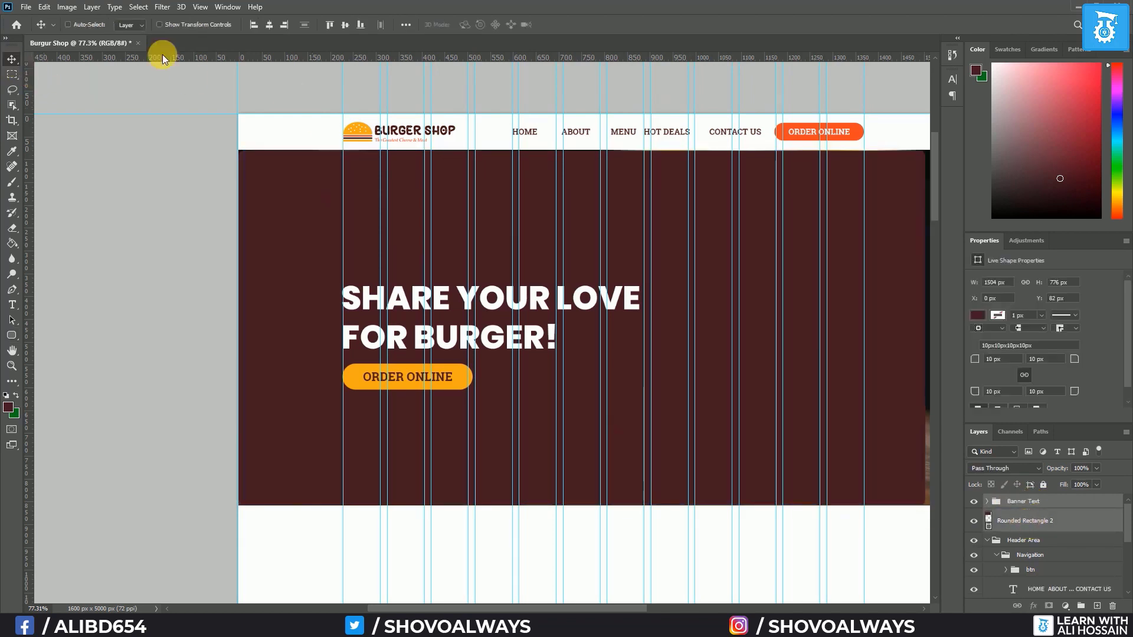
pyautogui.click(344, 26)
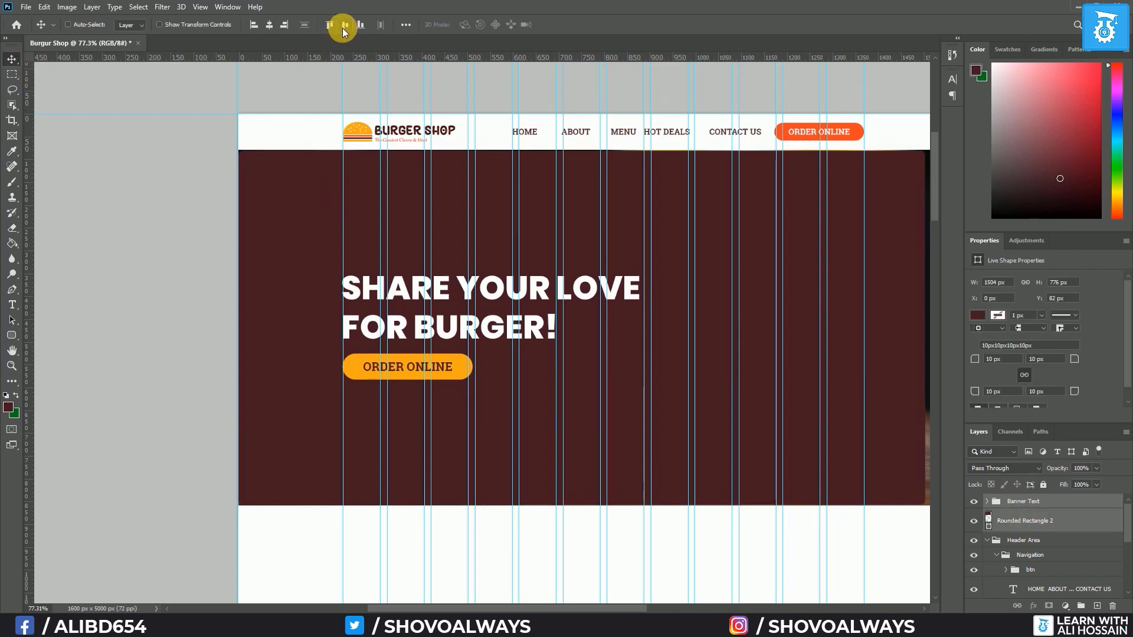
pyautogui.click(1056, 526)
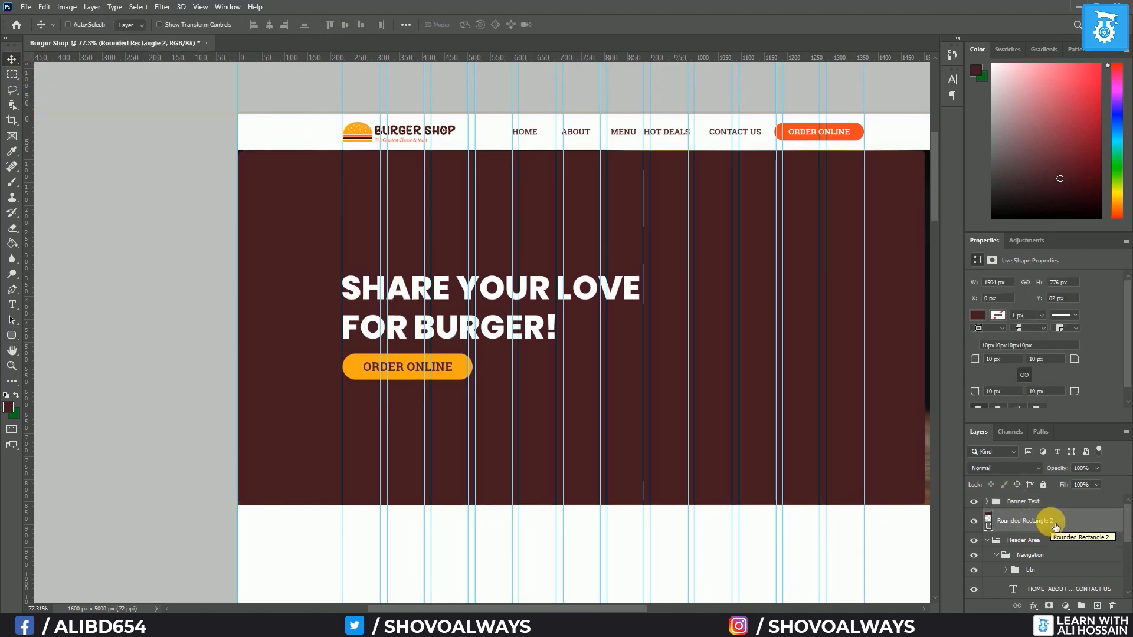
pyautogui.press('Delete')
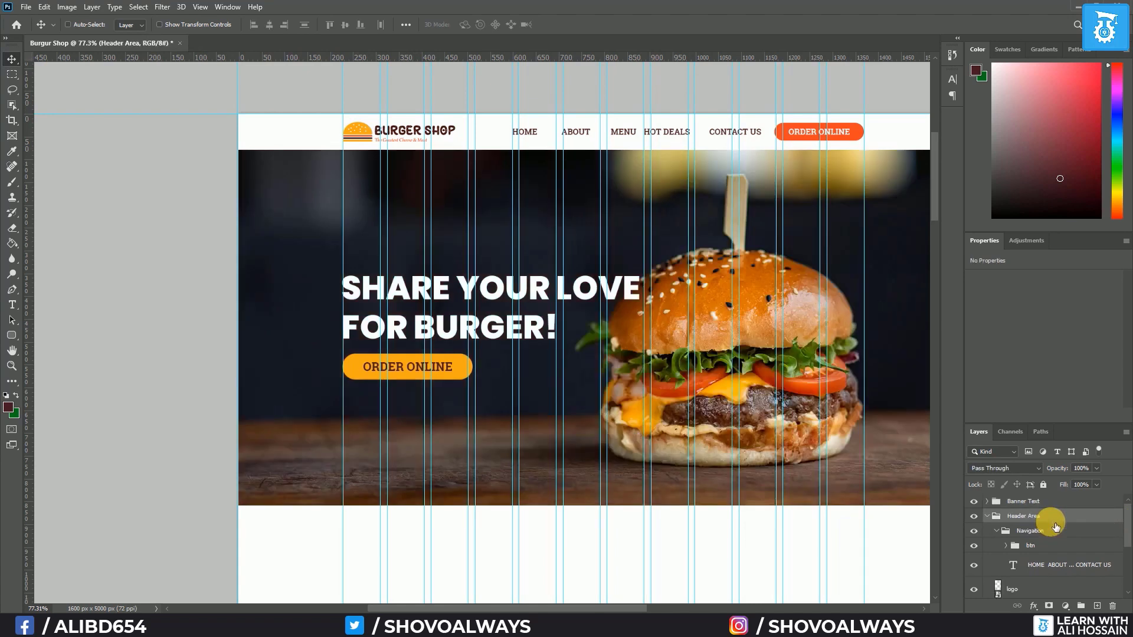
# Move Banner Text below Header Area and group it with the burger photo and Rectangle 1 as Hero Area
pyautogui.click(987, 516)
pyautogui.moveTo(1038, 502); pyautogui.dragTo(1037, 535)
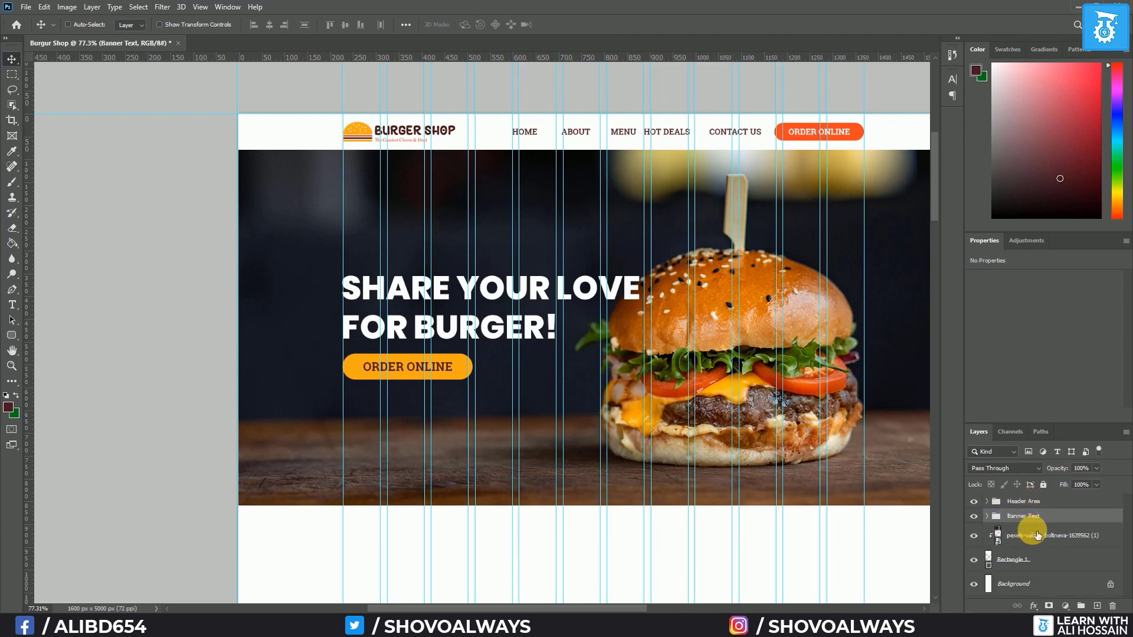
pyautogui.click(1014, 563)
pyautogui.click(976, 561)
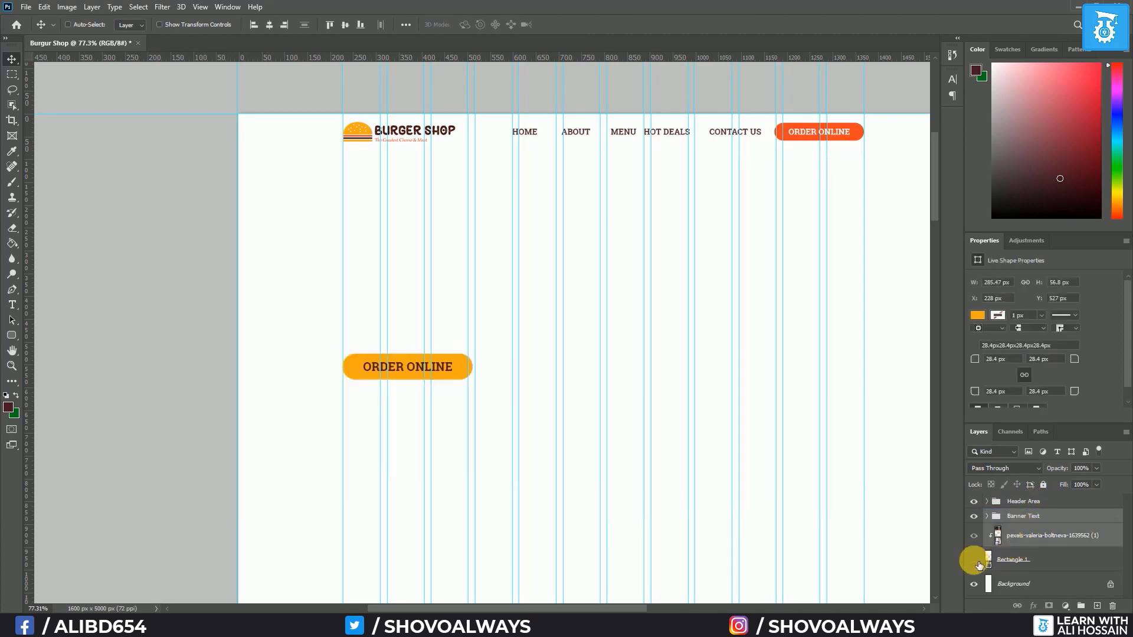
pyautogui.click(974, 560)
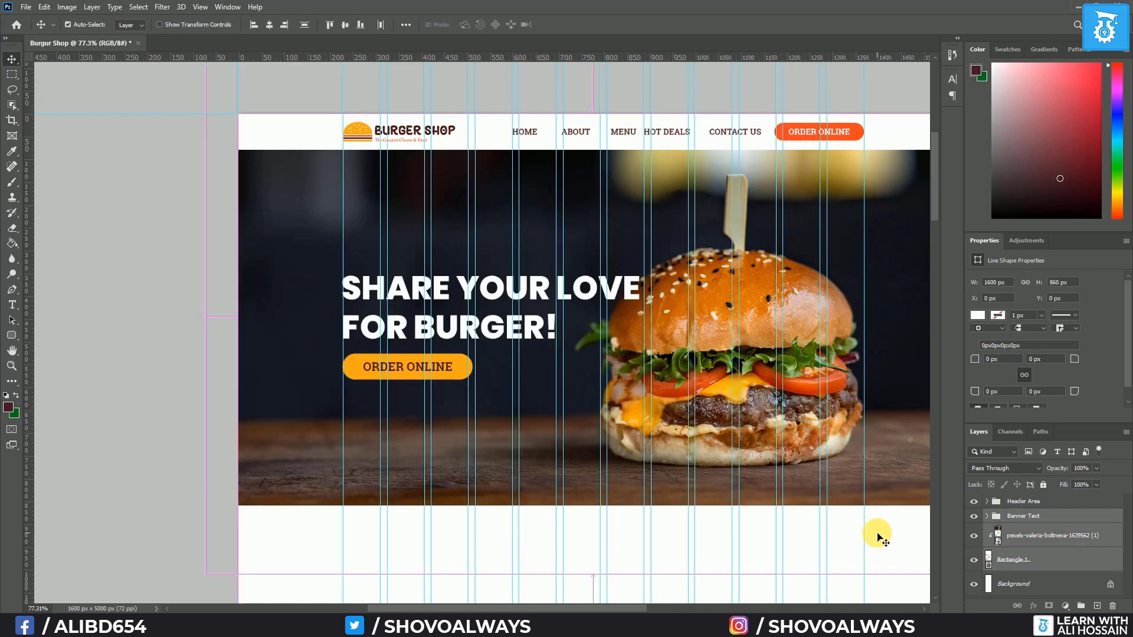
pyautogui.hotkey('ctrl', 'g')
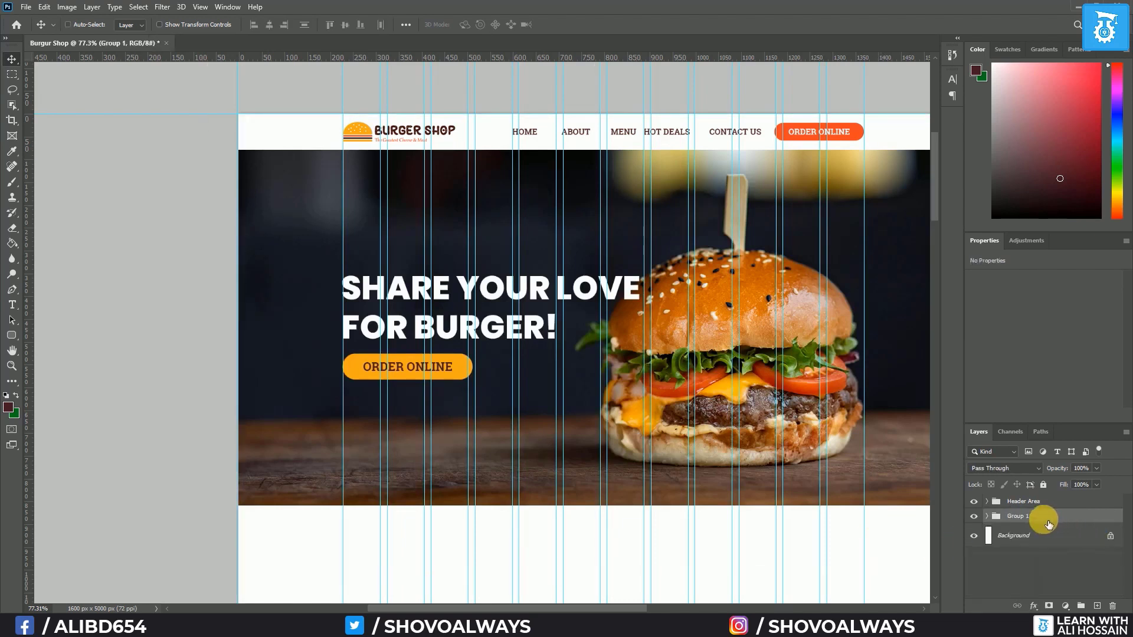
pyautogui.doubleClick(1018, 517)
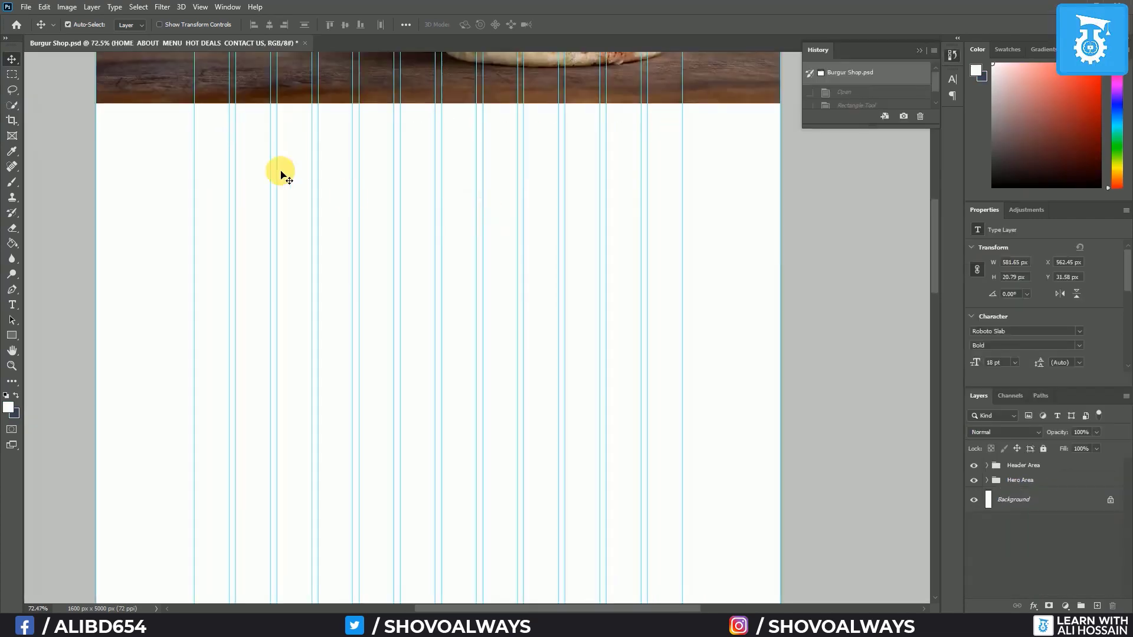
pyautogui.click(5, 336)
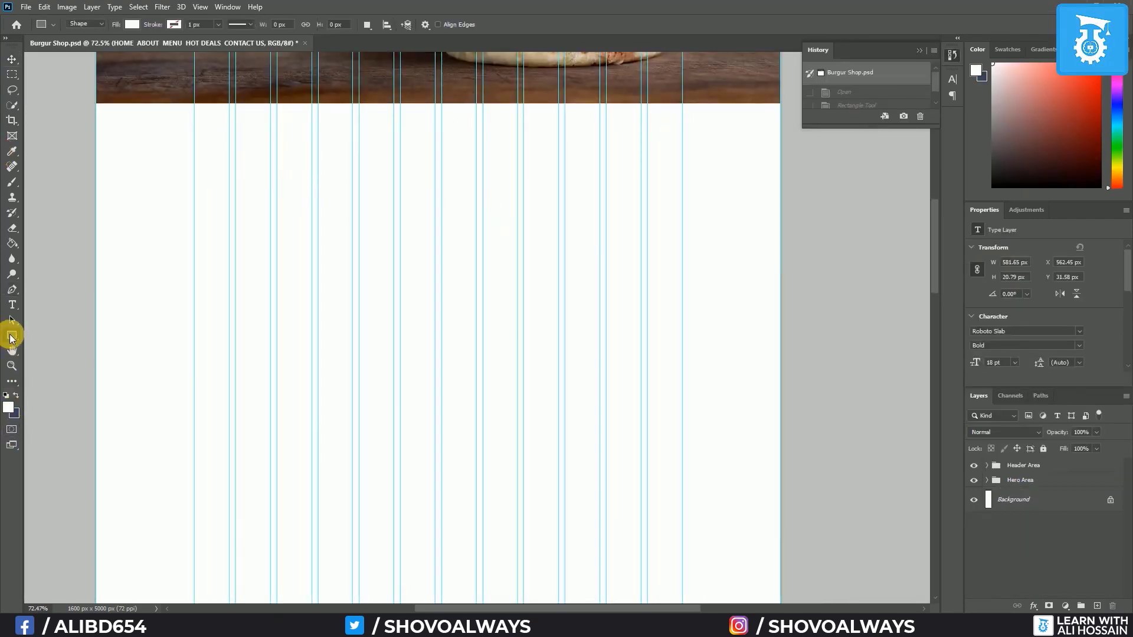
# Draw a 1600 px wide #f1eeee light-gray rectangle below the hero and add an empty layer
pyautogui.click(7, 411)
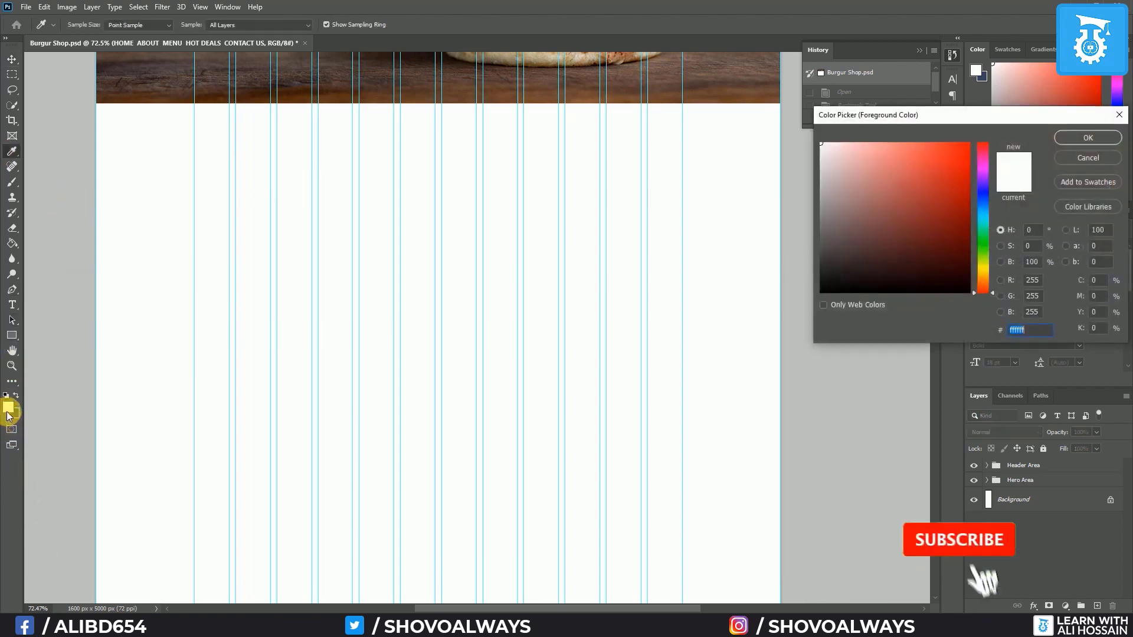
pyautogui.click(822, 151)
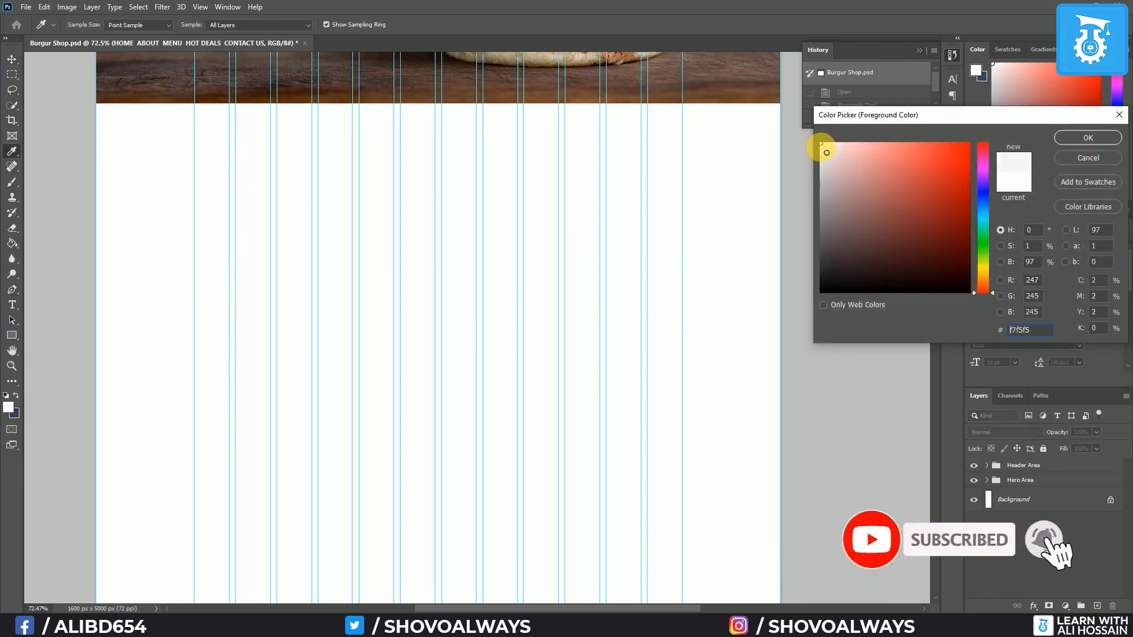
pyautogui.click(1085, 134)
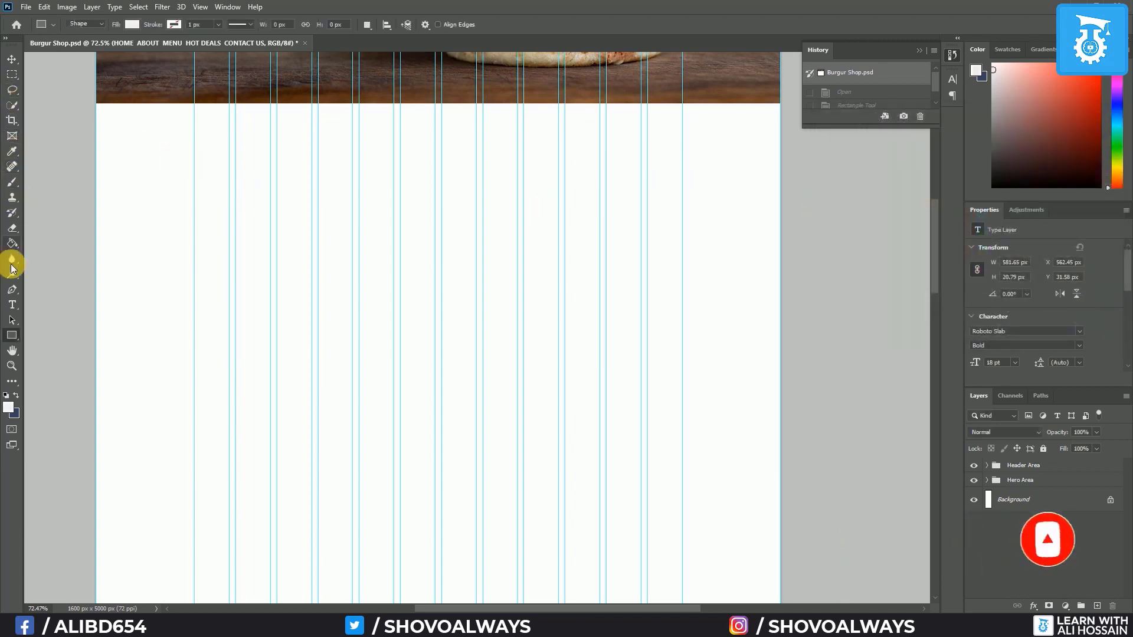
pyautogui.moveTo(100, 109); pyautogui.dragTo(784, 467)
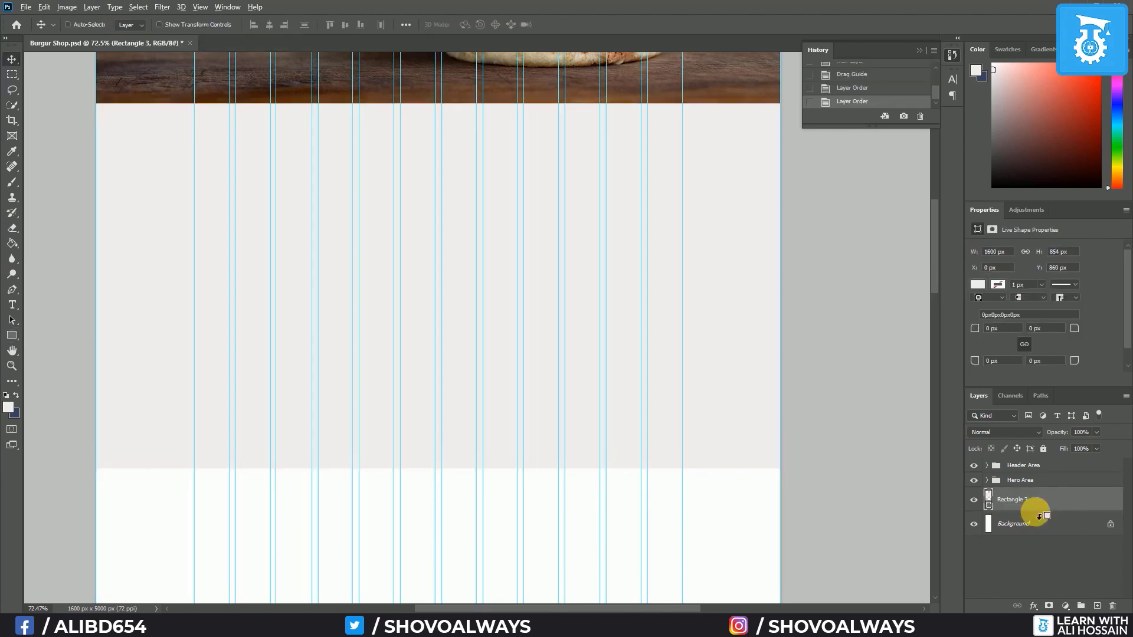
pyautogui.hotkey('ctrl', 'alt', 'shift', 'n')
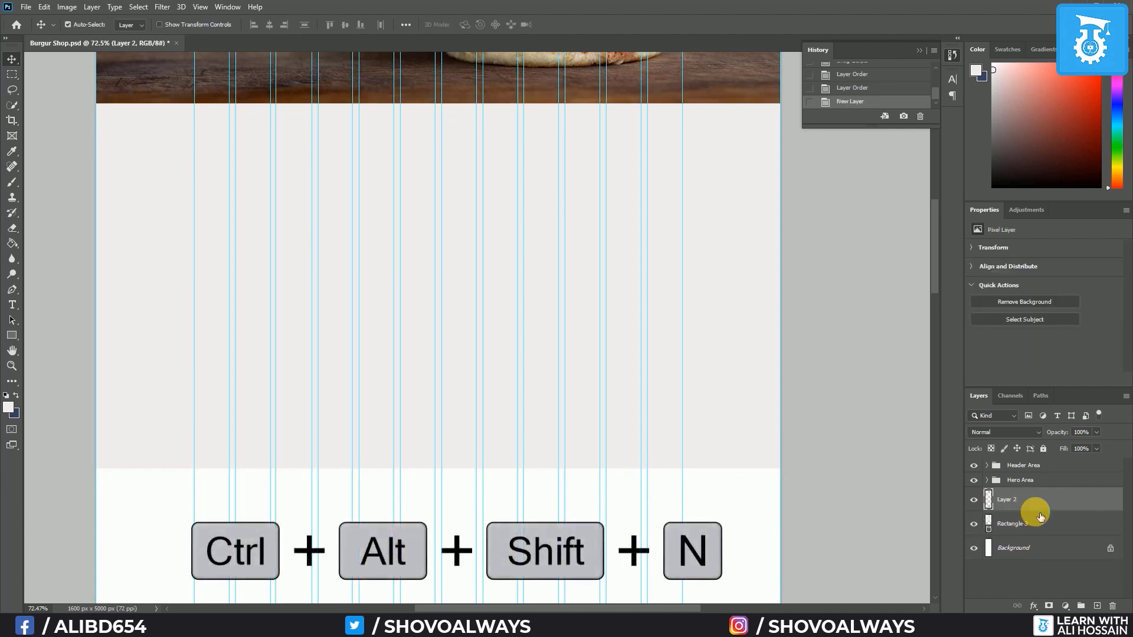
# Type WELCOME at 72 pt in the gray section
pyautogui.click(12, 305)
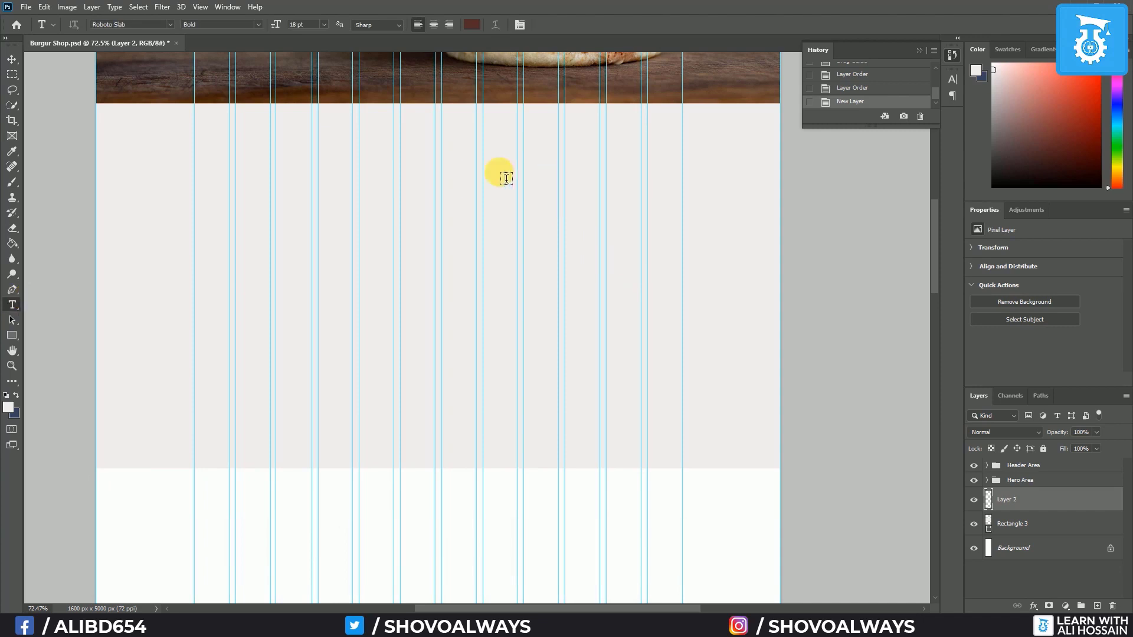
pyautogui.click(491, 232)
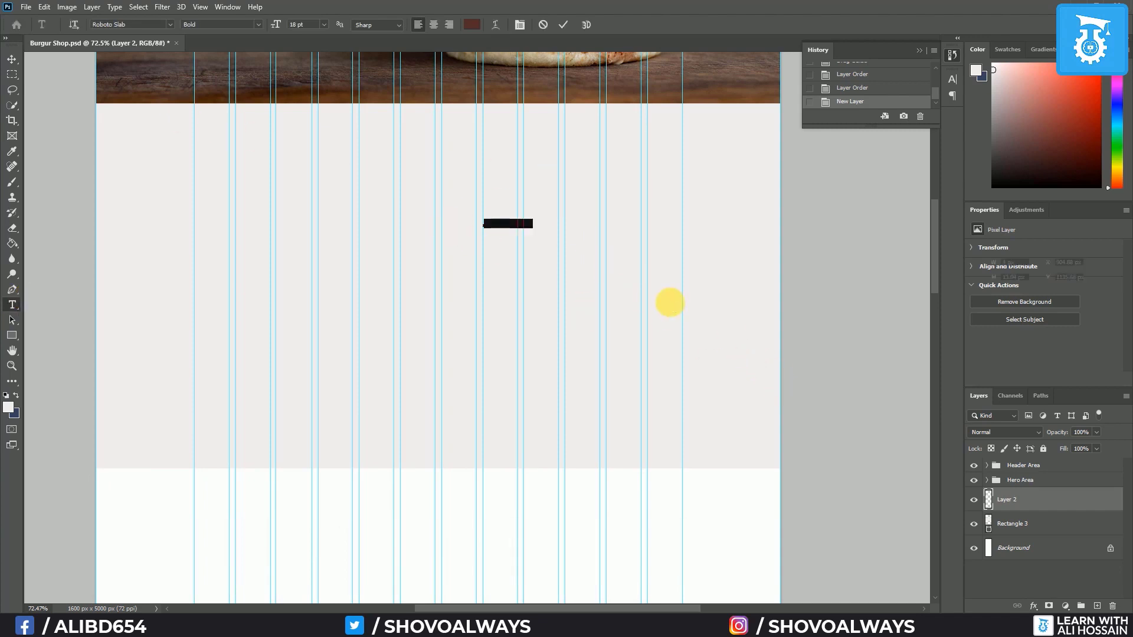
pyautogui.click(324, 26)
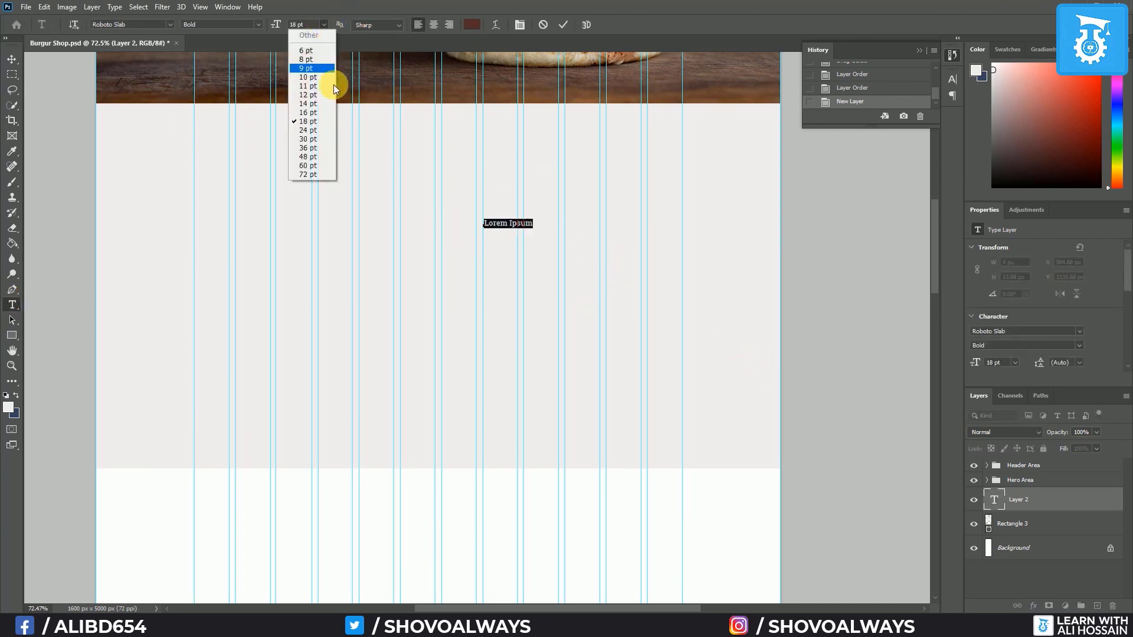
pyautogui.click(323, 171)
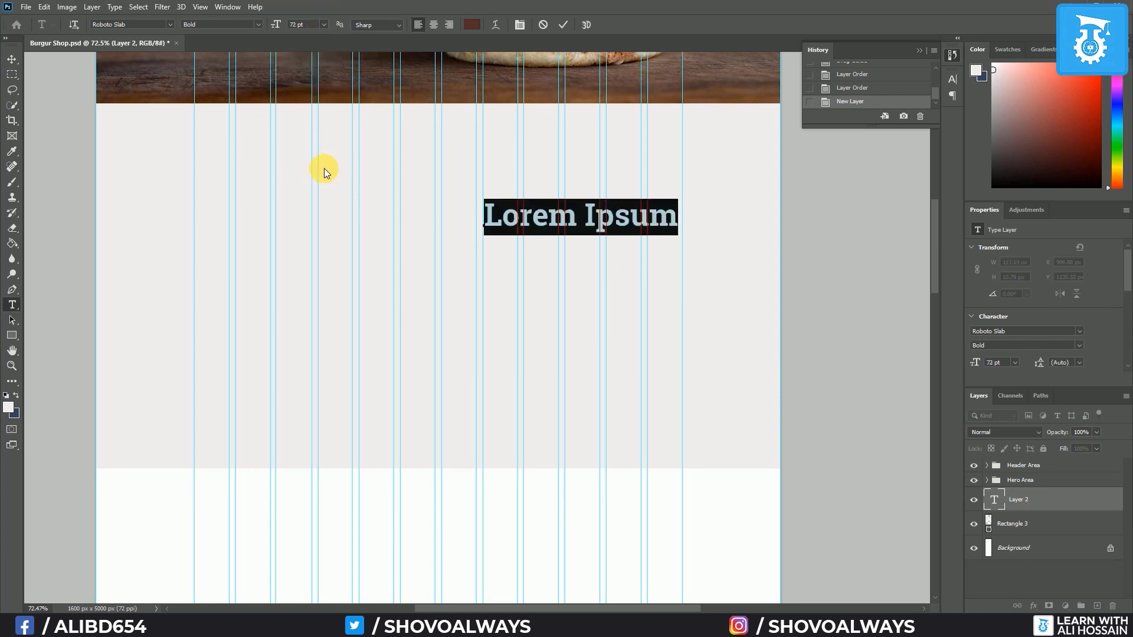
pyautogui.write('W')
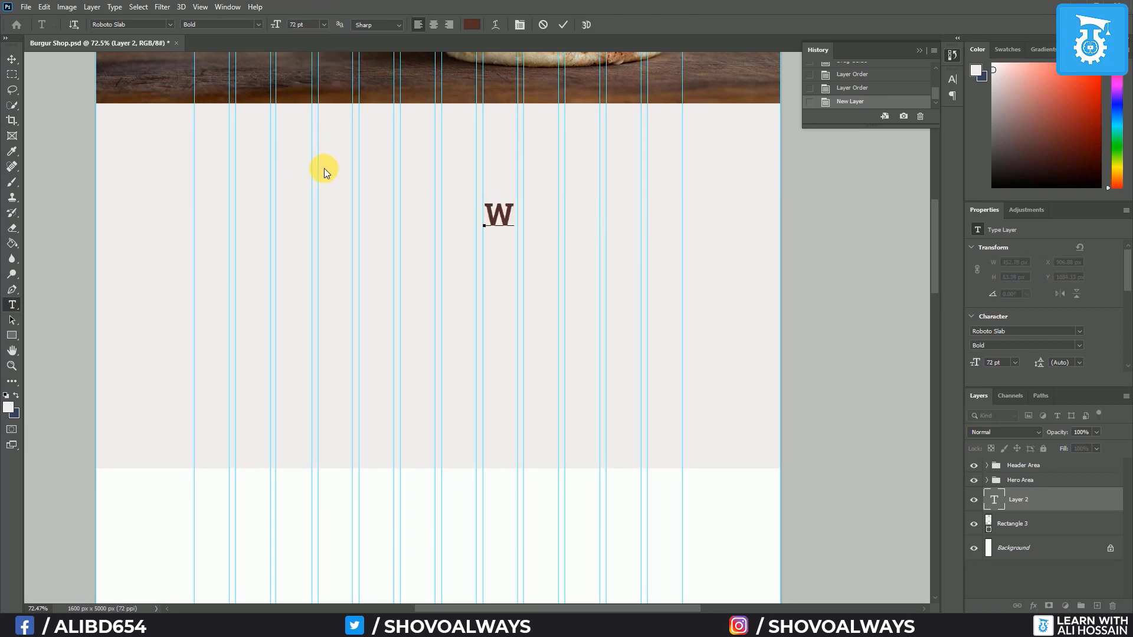
pyautogui.write('ELCOME')
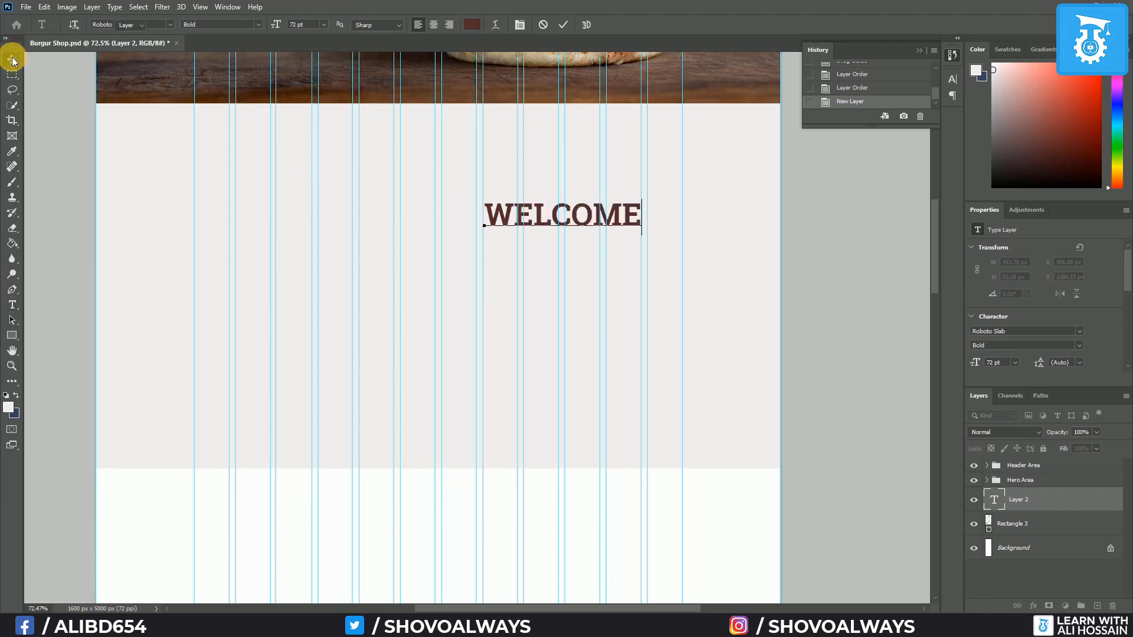
pyautogui.click(11, 59)
# Add the two-line headline 'WE MAKE THE BEST / BURGER IN THE TOWN' and move it beneath WELCOME
pyautogui.click(12, 305)
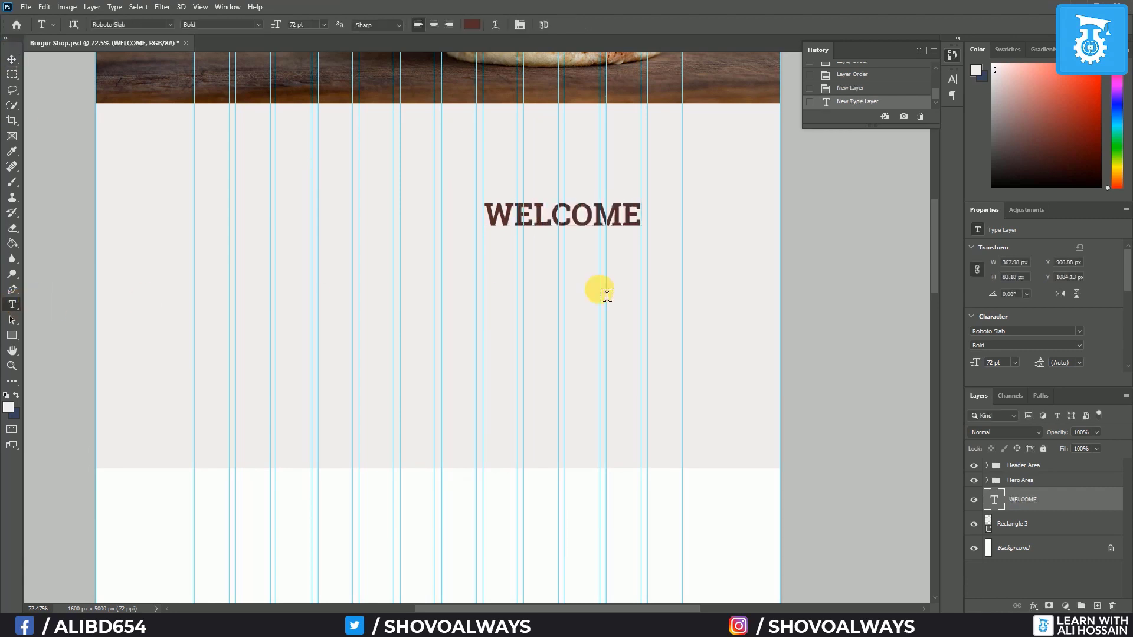
pyautogui.click(469, 266)
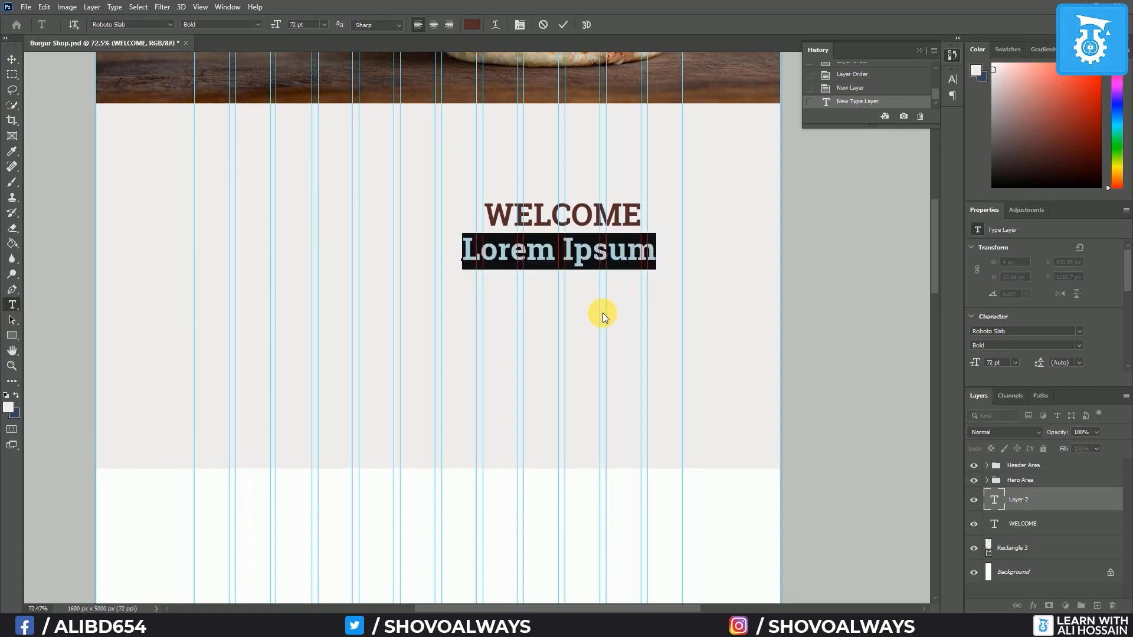
pyautogui.write('WE ')
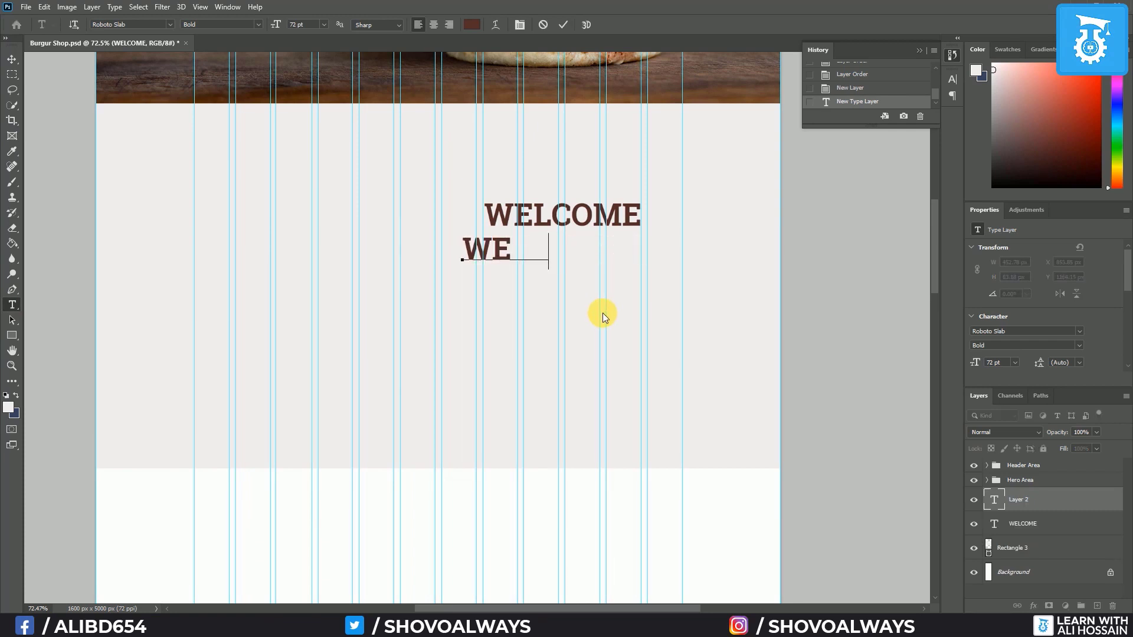
pyautogui.write('MAKE THE BEST')
pyautogui.press('Return')
pyautogui.write('BURGER IN THE')
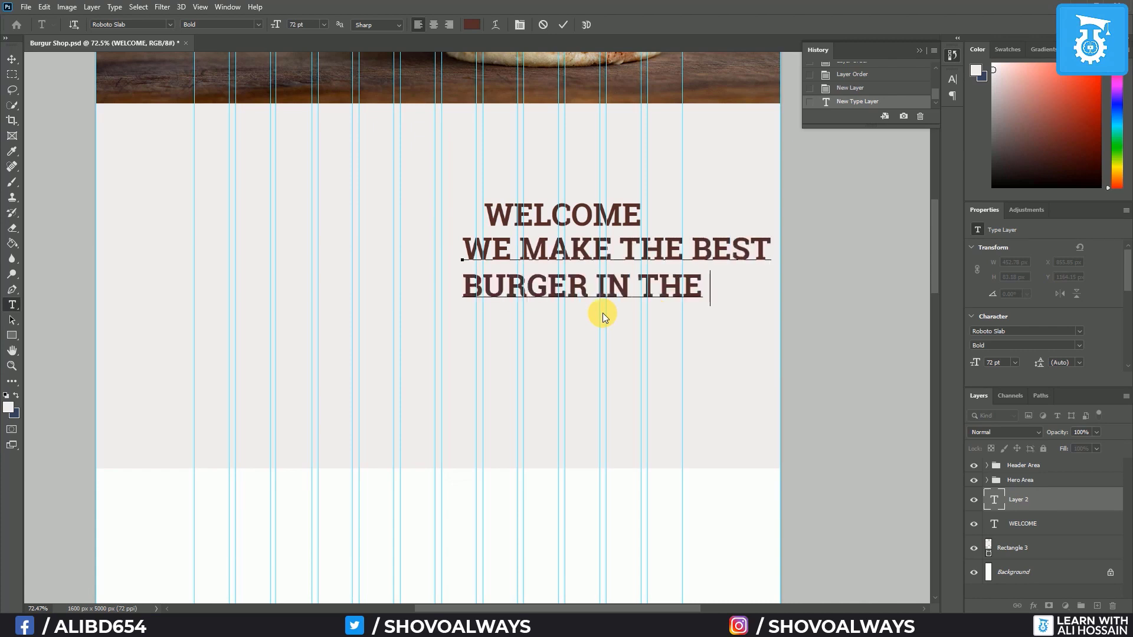
pyautogui.write(' TOWN')
pyautogui.hotkey('ctrl', 'Return')
pyautogui.press('v')
pyautogui.moveTo(603, 312); pyautogui.dragTo(499, 295)
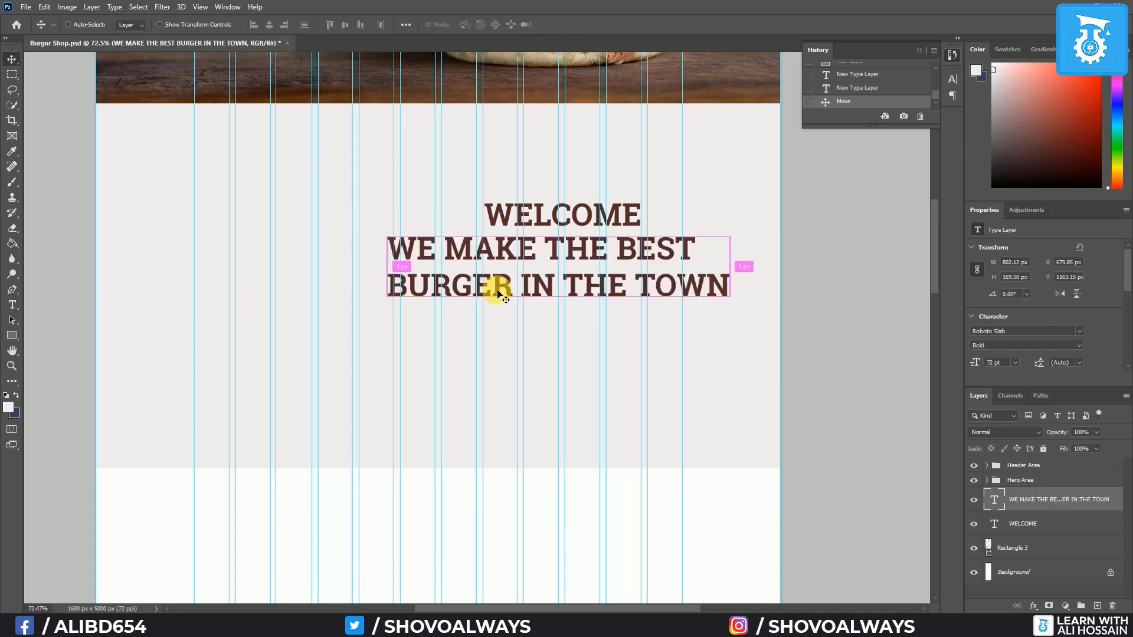
pyautogui.hotkey('ctrl', 'h')
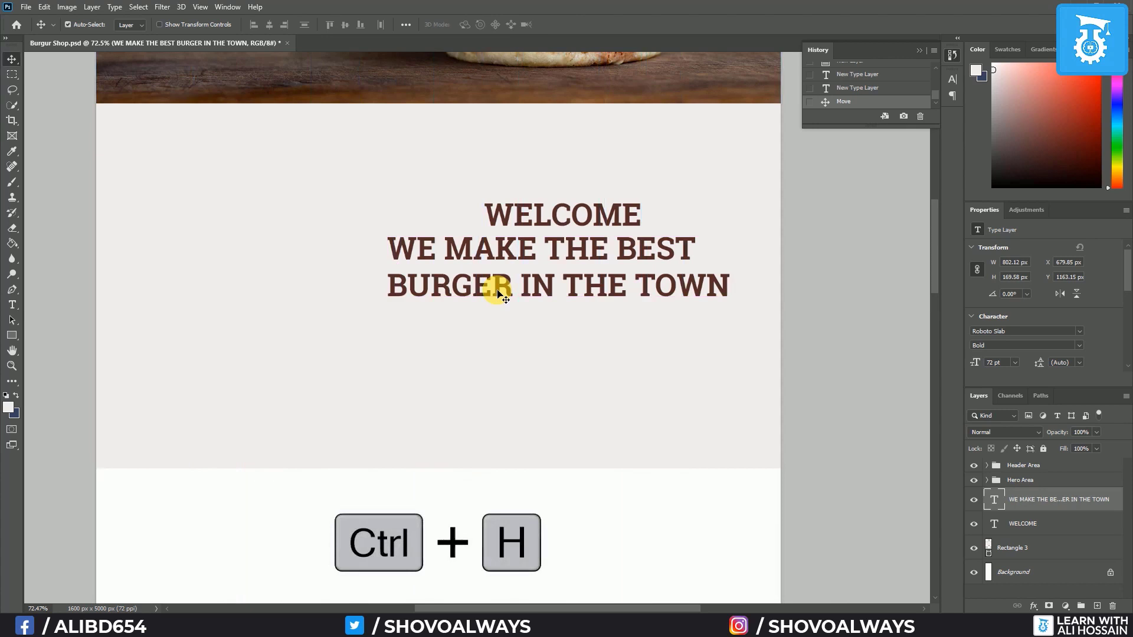
# Try 18 pt on the headline, revert it to 72 pt, and add a new empty layer
pyautogui.click(12, 304)
pyautogui.click(323, 24)
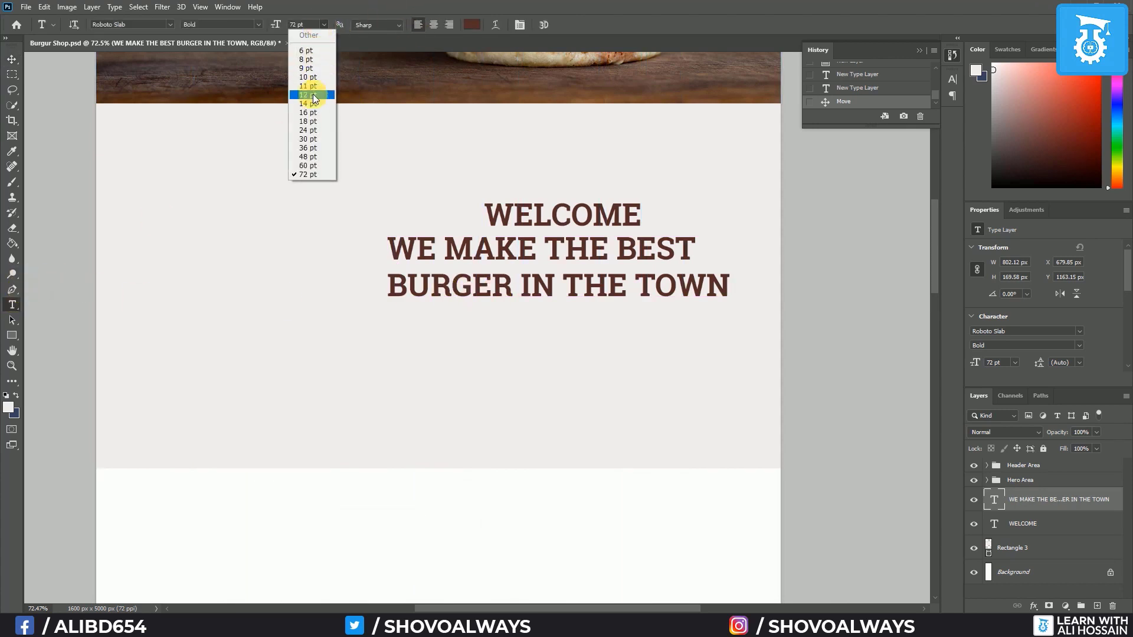
pyautogui.click(307, 121)
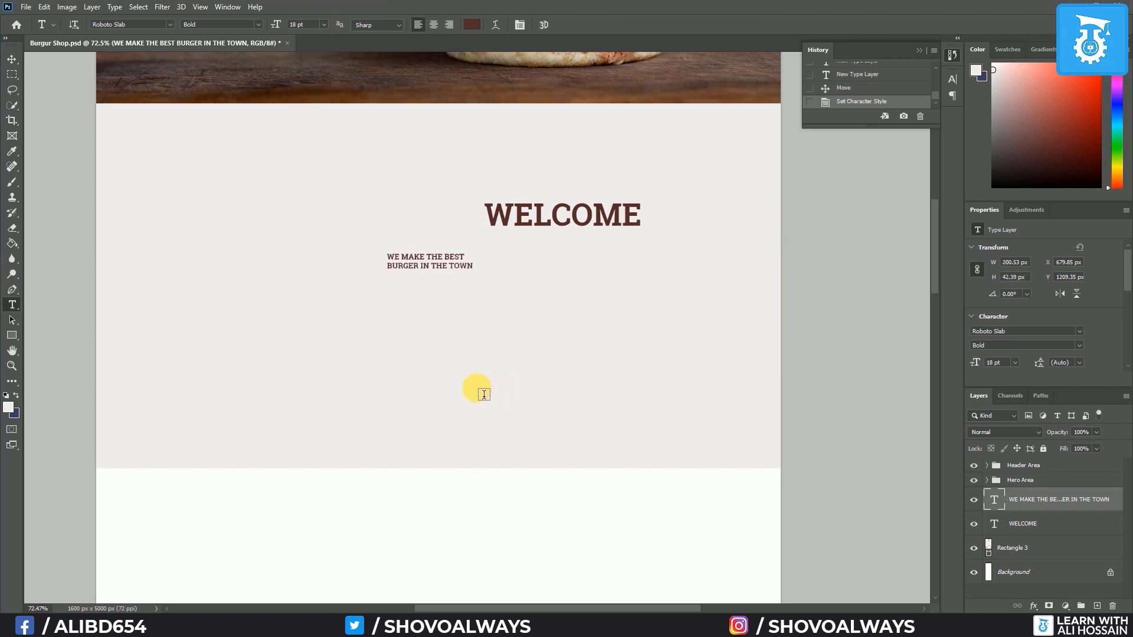
pyautogui.hotkey('ctrl', 'z')
pyautogui.hotkey('ctrl', 'shift', 'alt', 'n')
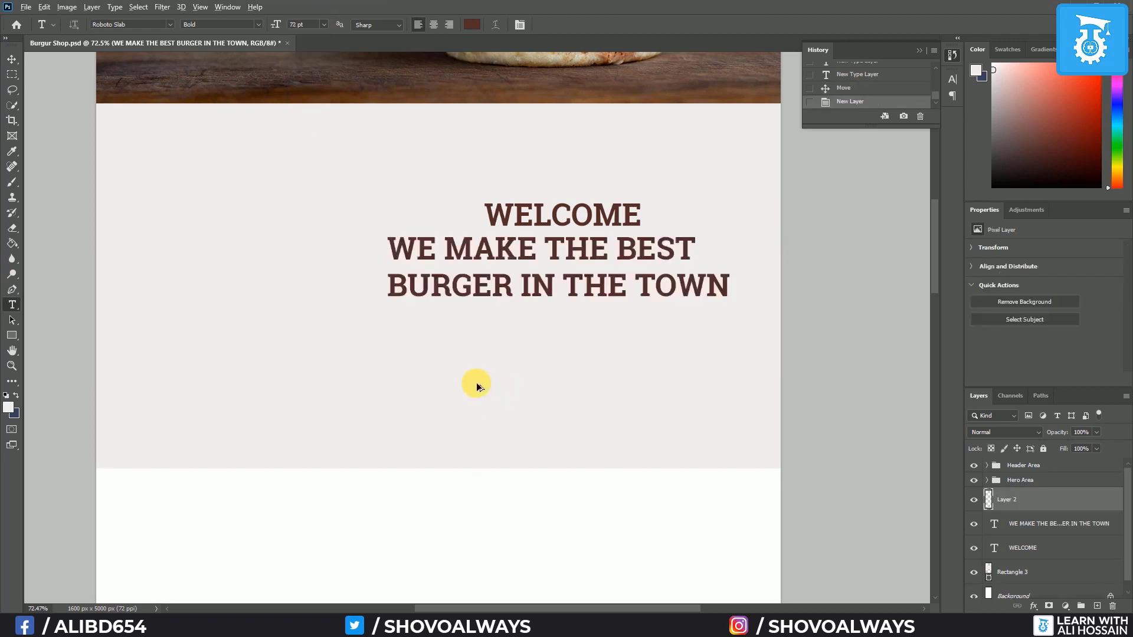
# Add an 18 pt Lorem ipsum paragraph text box beneath the headline
pyautogui.click(323, 24)
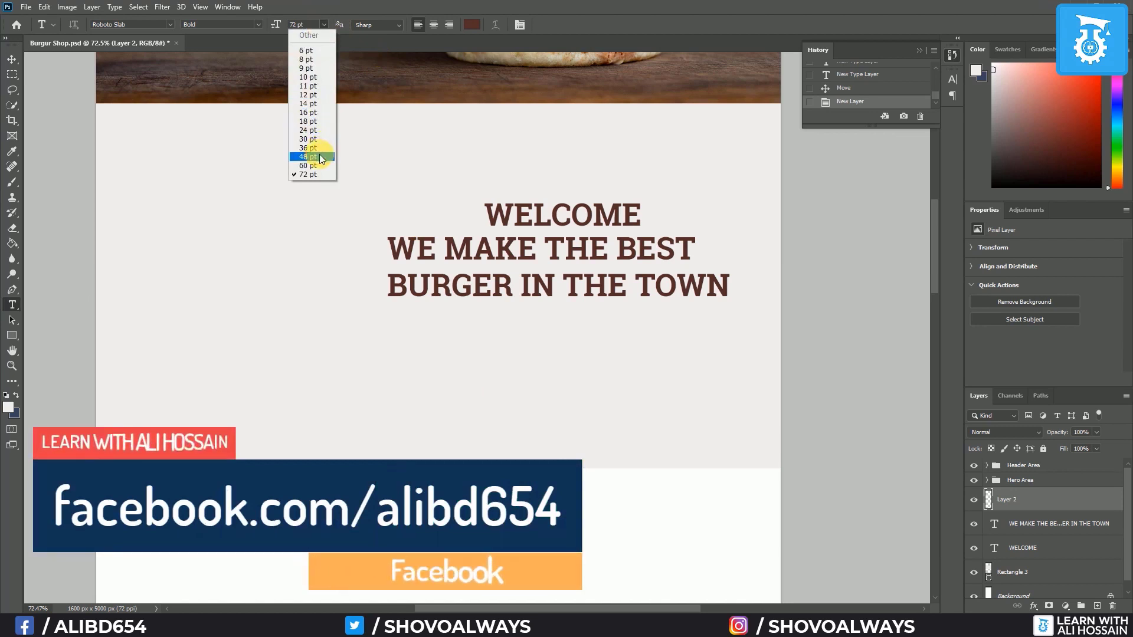
pyautogui.click(320, 120)
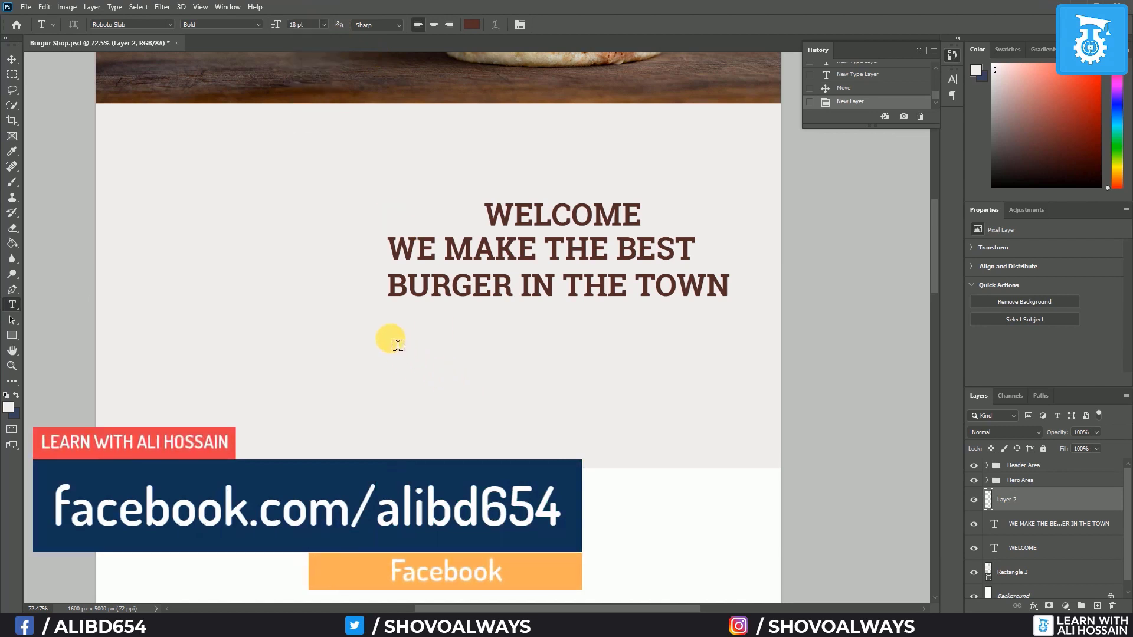
pyautogui.moveTo(388, 315); pyautogui.dragTo(730, 392)
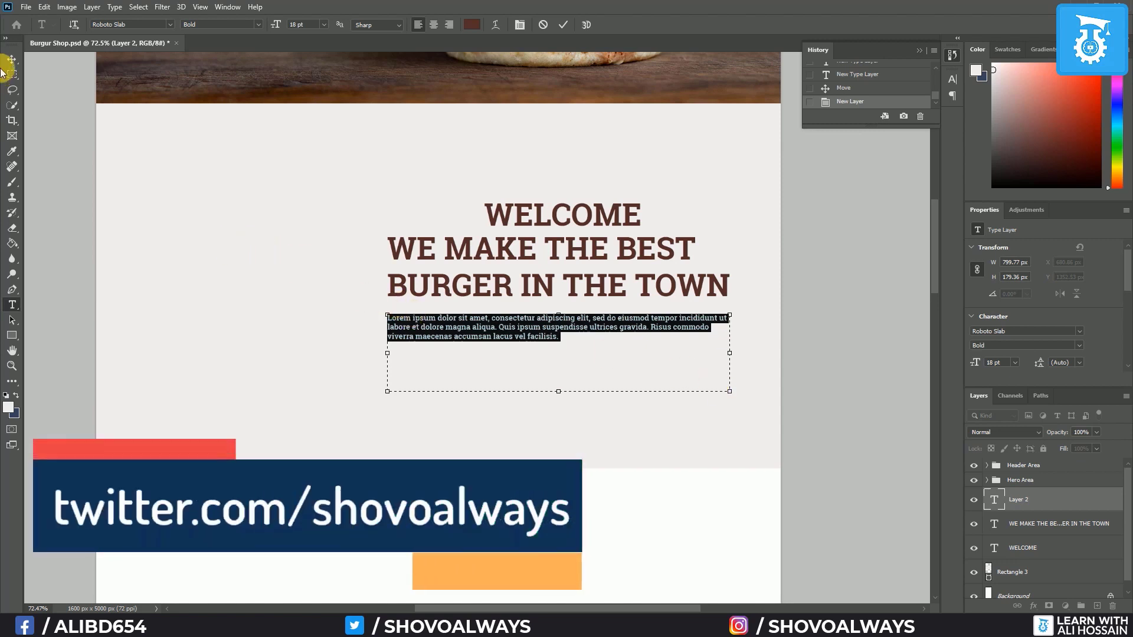
pyautogui.hotkey('ctrl', 'Return')
pyautogui.press('v')
pyautogui.scroll(4, 278, 211)
pyautogui.scroll(2, 278, 214)
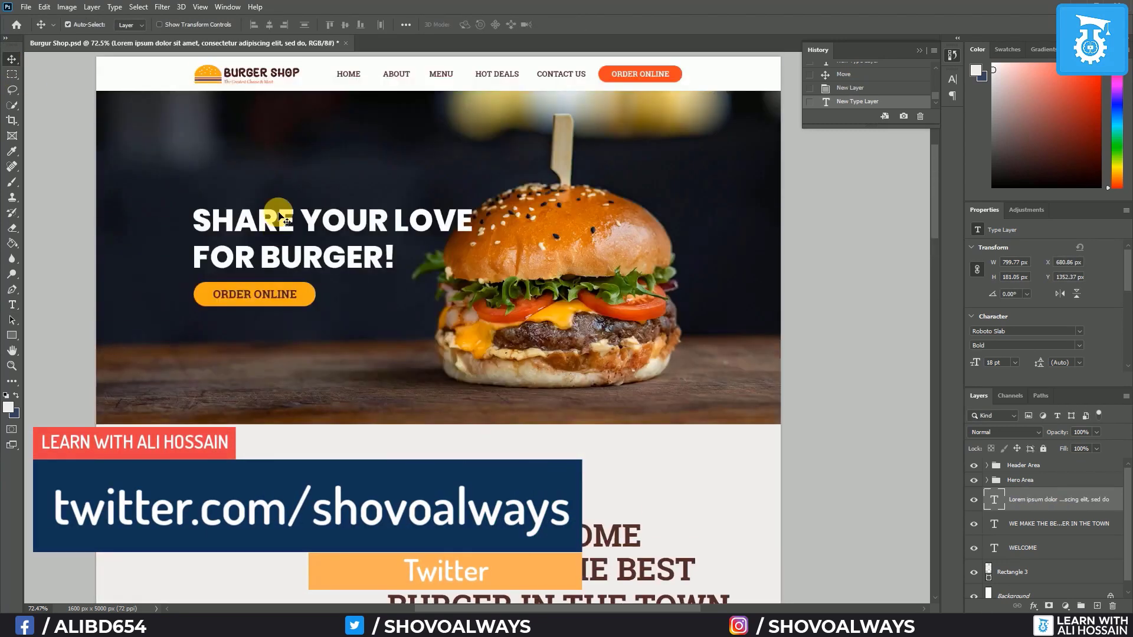
pyautogui.scroll(-5, 283, 227)
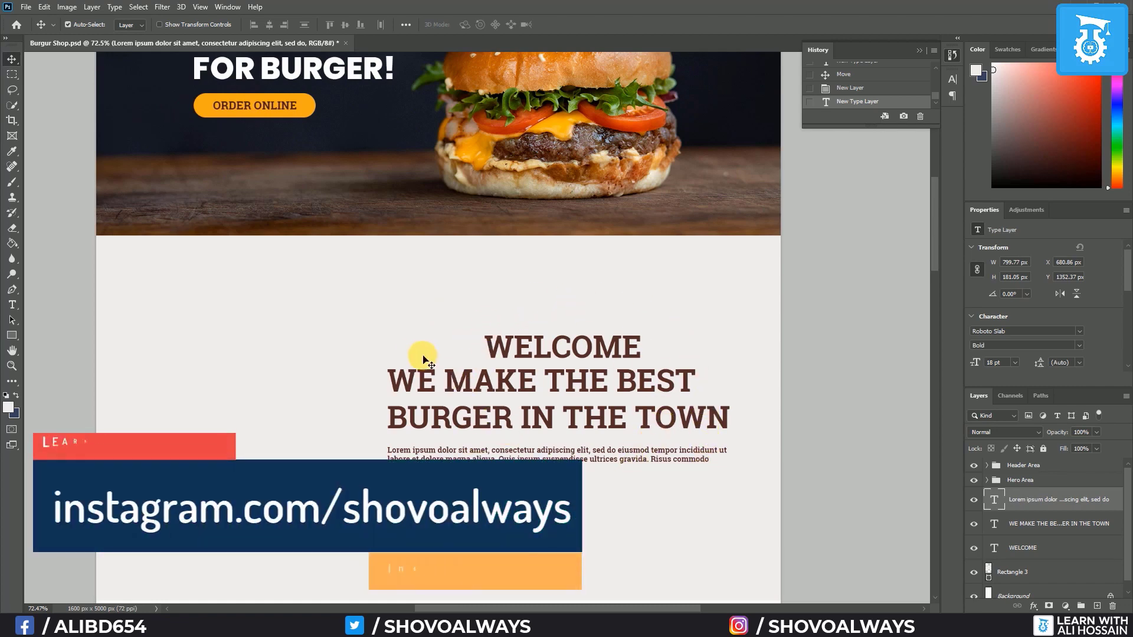
pyautogui.scroll(5, 286, 281)
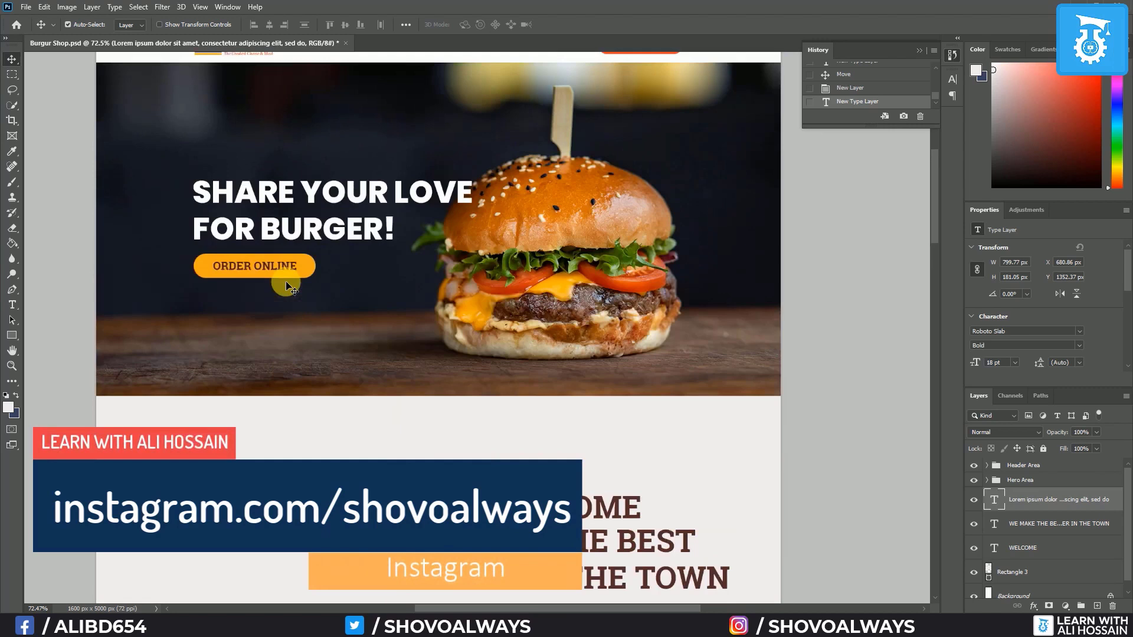
pyautogui.scroll(-5, 285, 281)
pyautogui.scroll(-2, 285, 281)
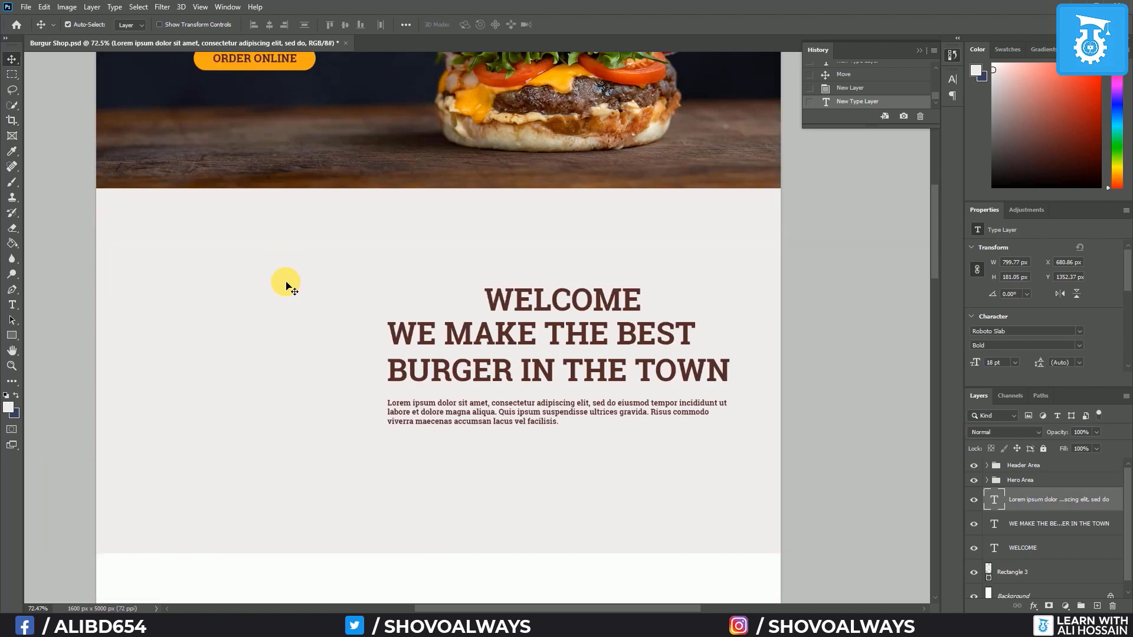
# Align the right edges of WELCOME, the headline and the paragraph
pyautogui.click(619, 300)
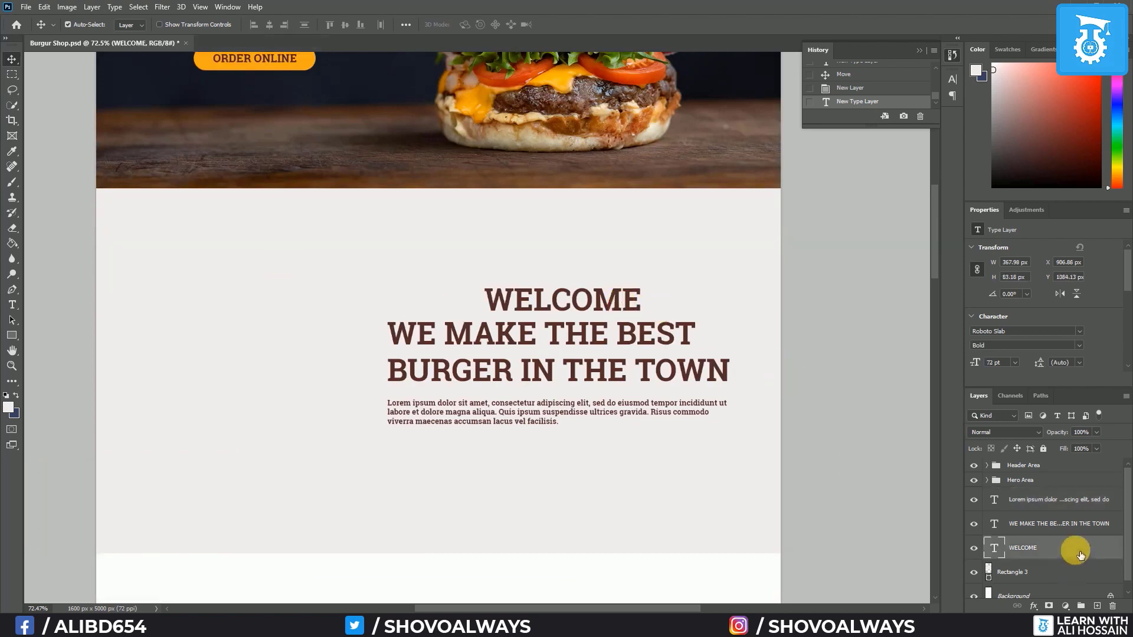
pyautogui.keyDown('shift'); pyautogui.click(1056, 506); pyautogui.keyUp('shift')
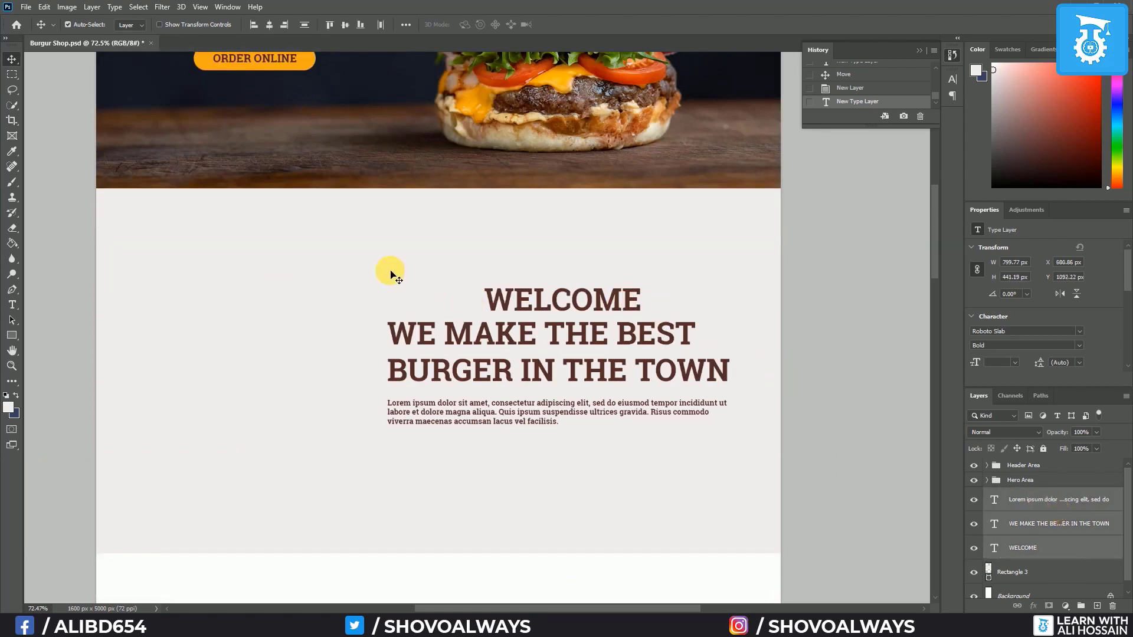
pyautogui.click(289, 26)
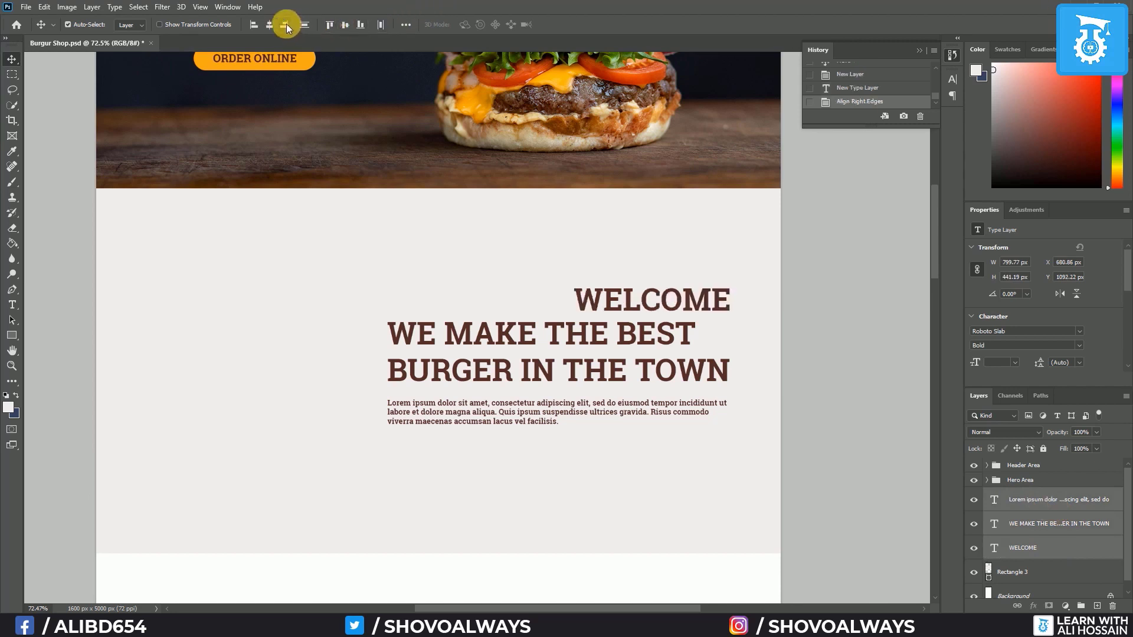
# Set the headline and Lorem ipsum paragraph to right-aligned text
pyautogui.click(1028, 523)
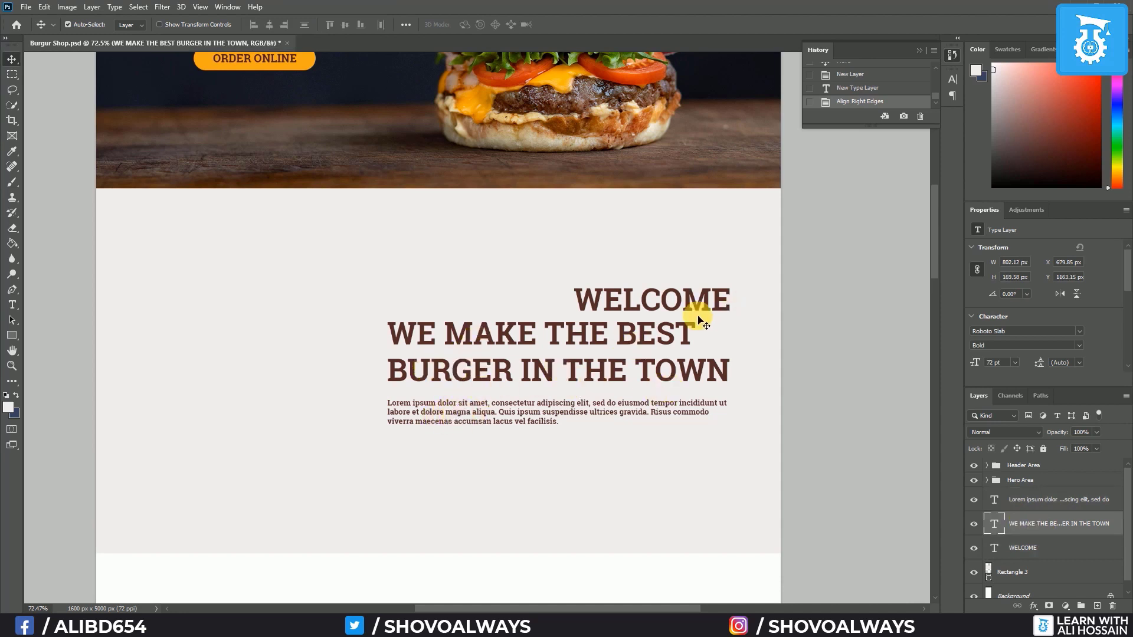
pyautogui.keyDown('shift'); pyautogui.click(1029, 500); pyautogui.keyUp('shift')
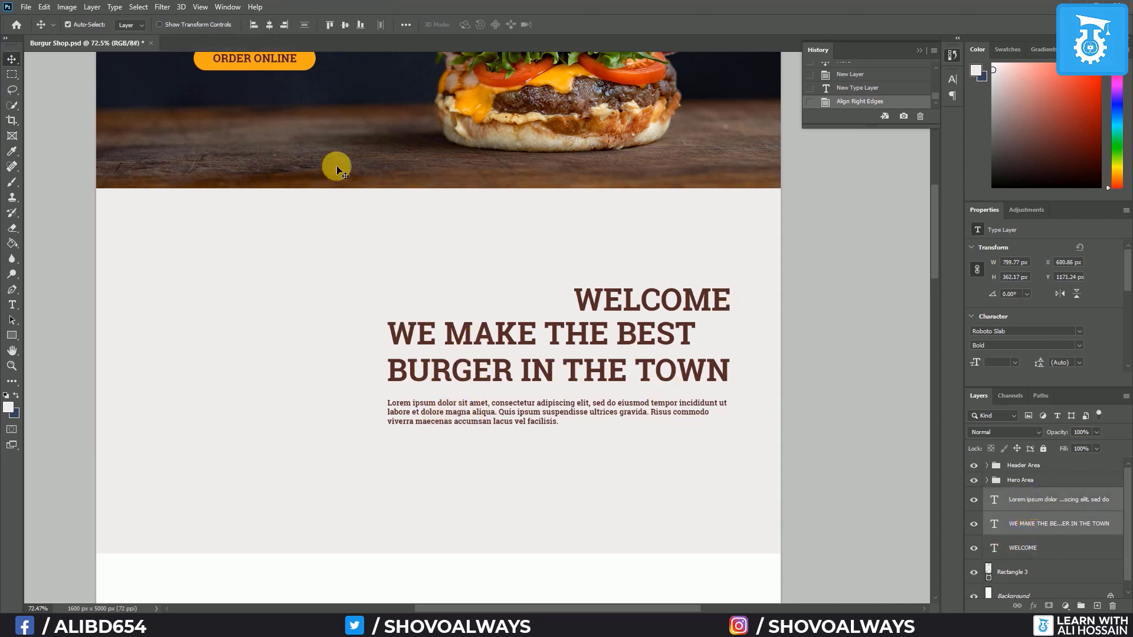
pyautogui.click(12, 306)
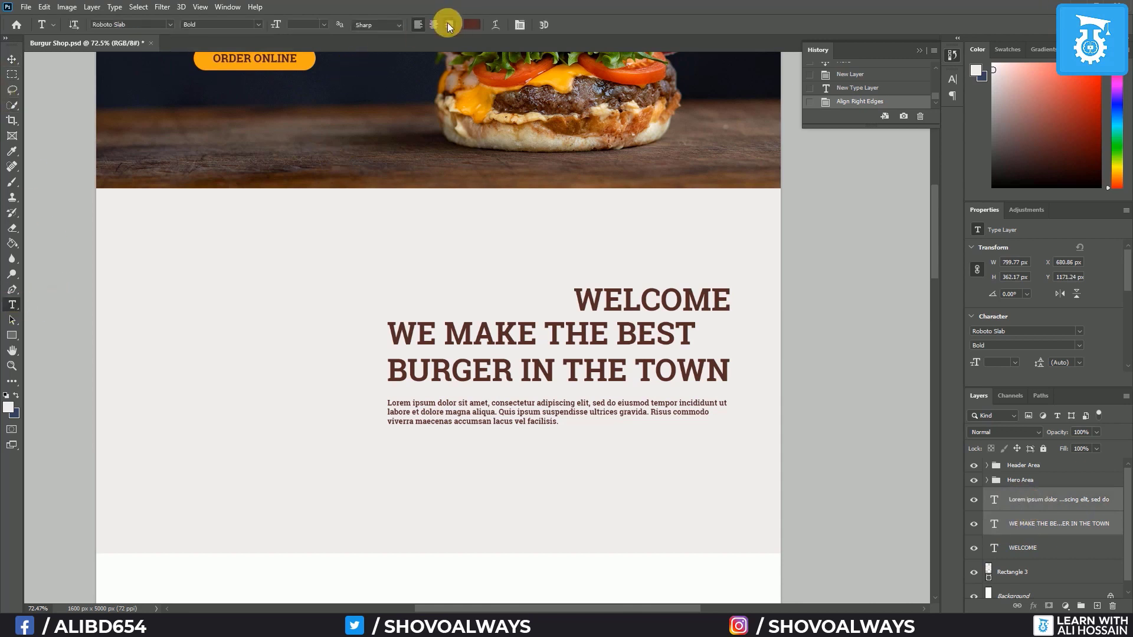
pyautogui.click(449, 24)
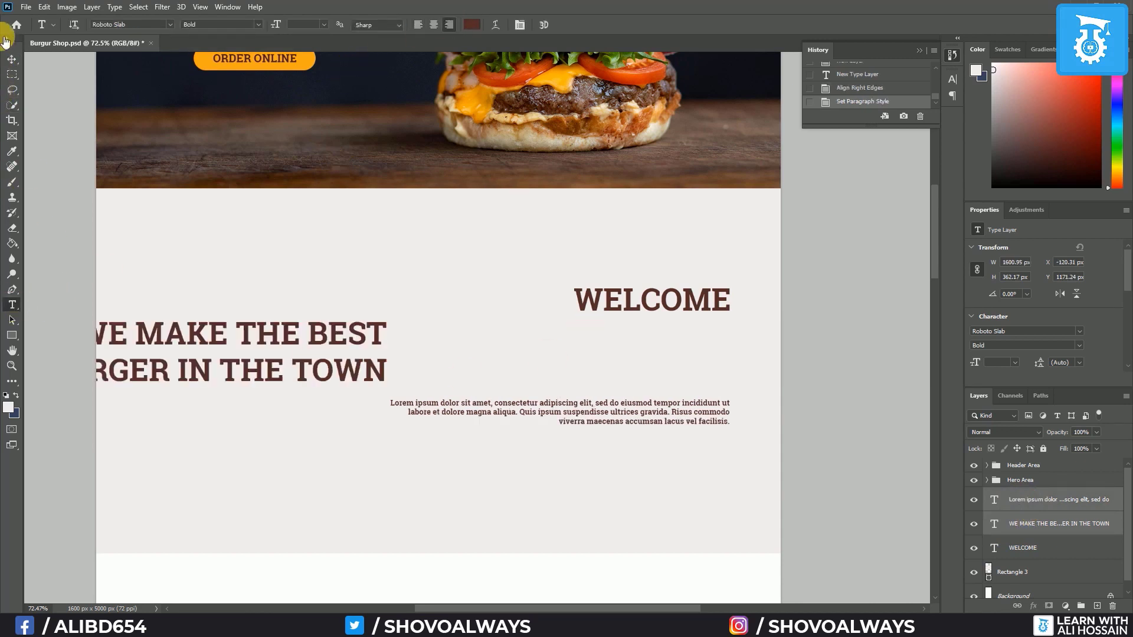
# Re-align the right edges of all three text layers, leaving WELCOME selected
pyautogui.click(12, 59)
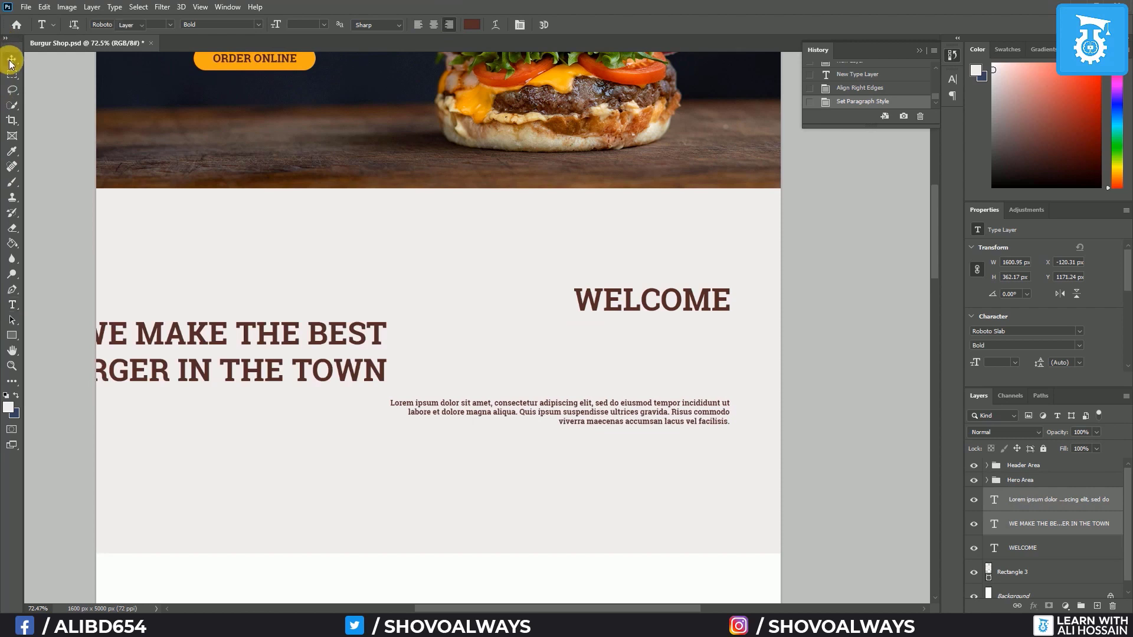
pyautogui.keyDown('ctrl'); pyautogui.click(1036, 554); pyautogui.keyUp('ctrl')
pyautogui.click(283, 23)
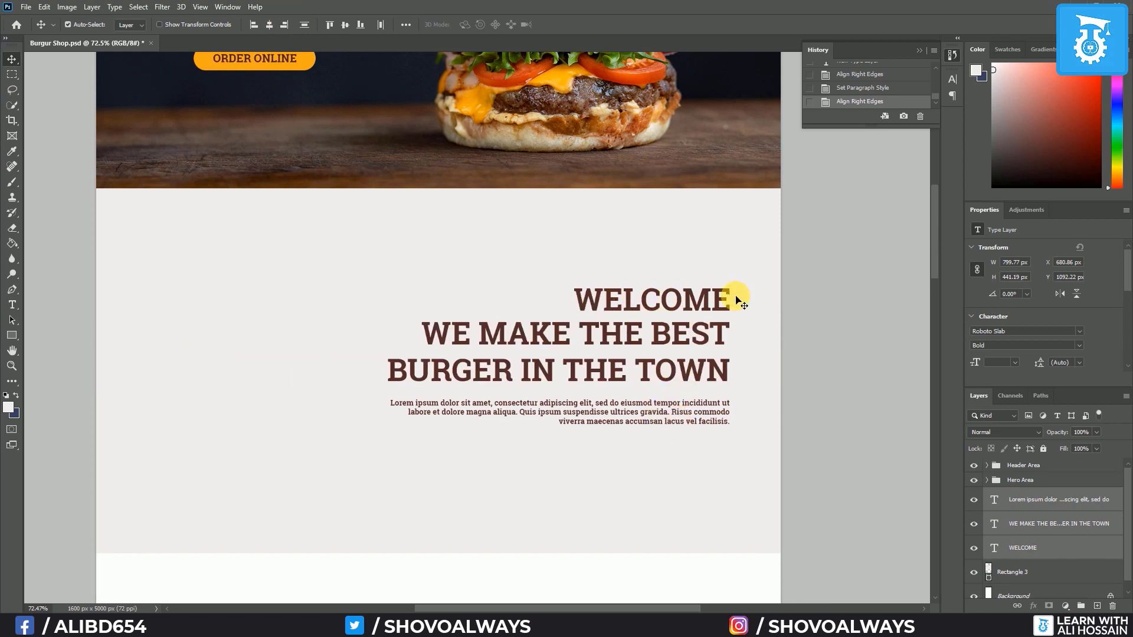
pyautogui.click(1089, 546)
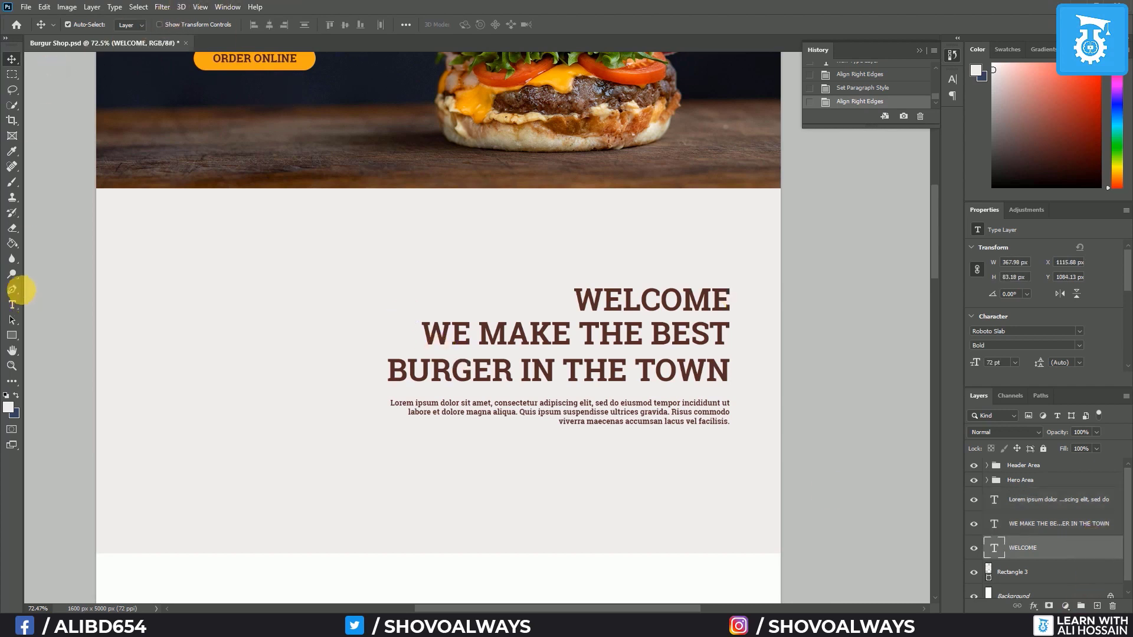
# Change WELCOME's font to Poppins Light
pyautogui.click(13, 304)
pyautogui.click(172, 24)
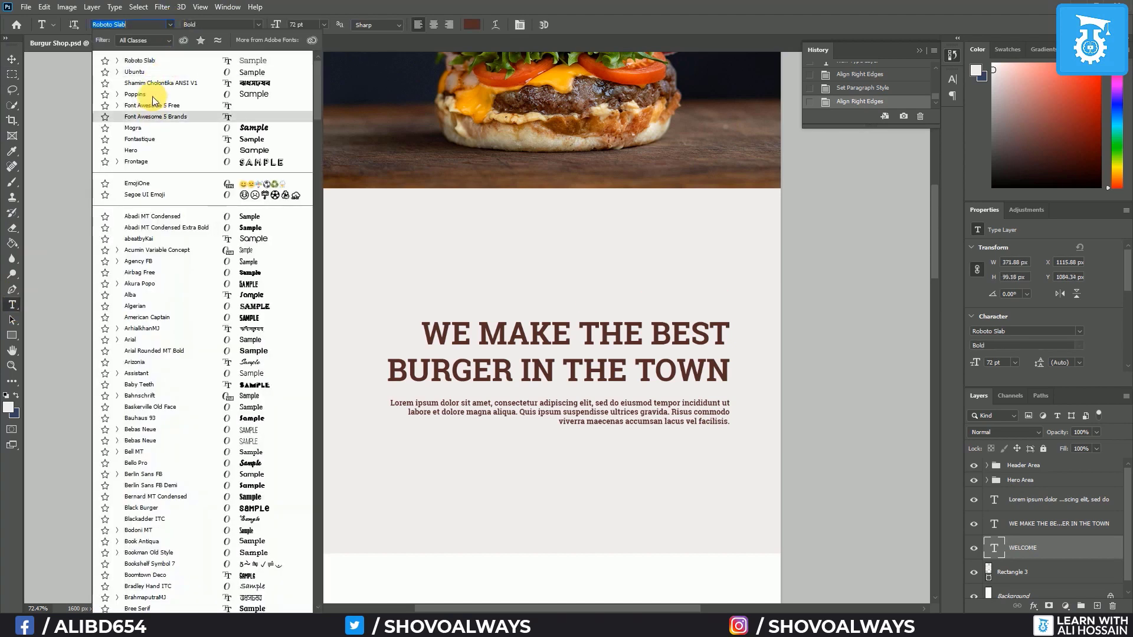
pyautogui.click(152, 95)
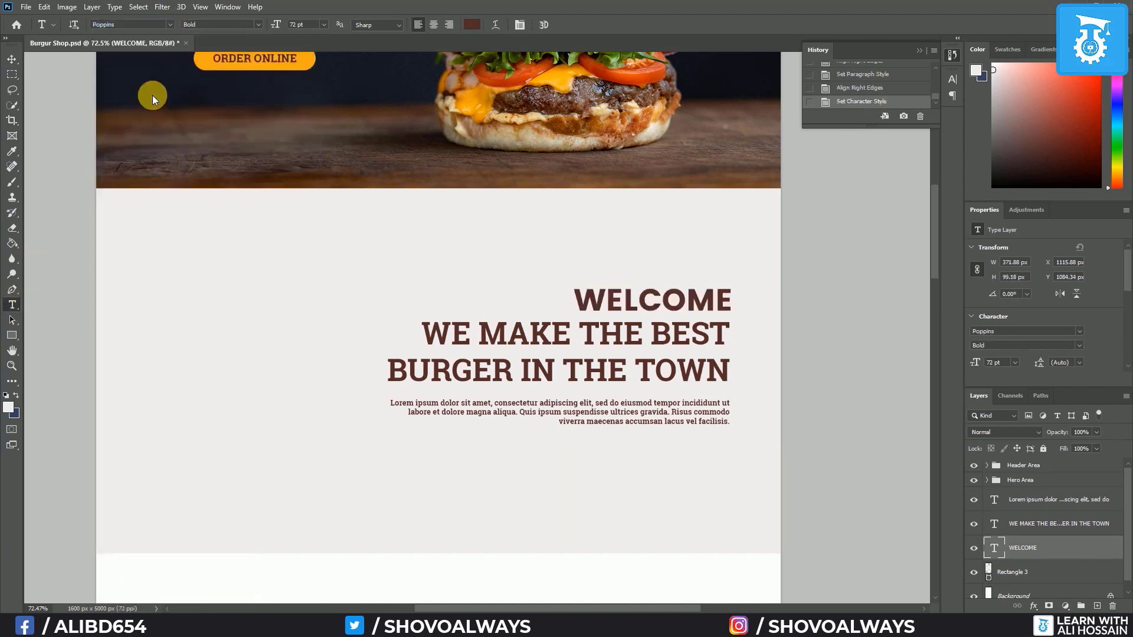
pyautogui.click(260, 26)
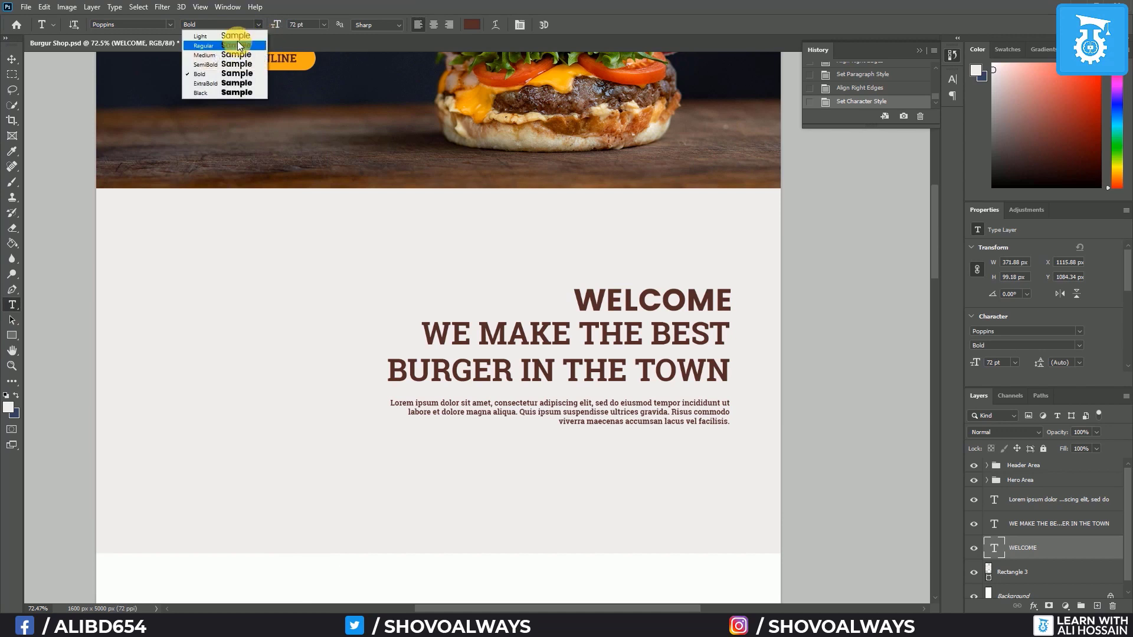
pyautogui.click(238, 36)
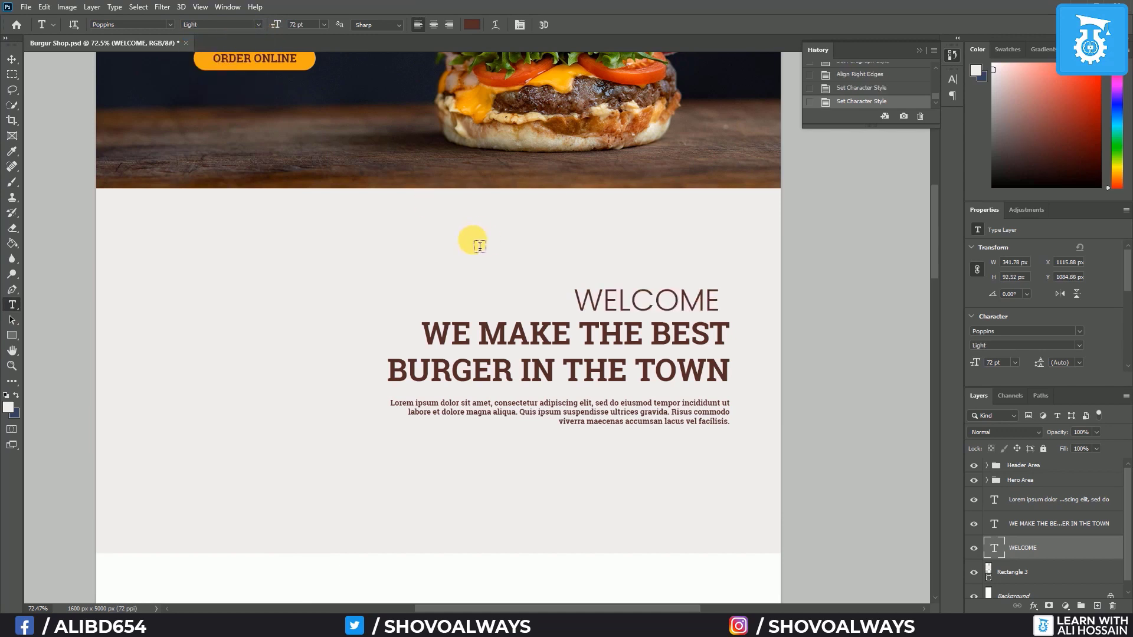
pyautogui.scroll(2, 365, 165)
pyautogui.scroll(4, 365, 165)
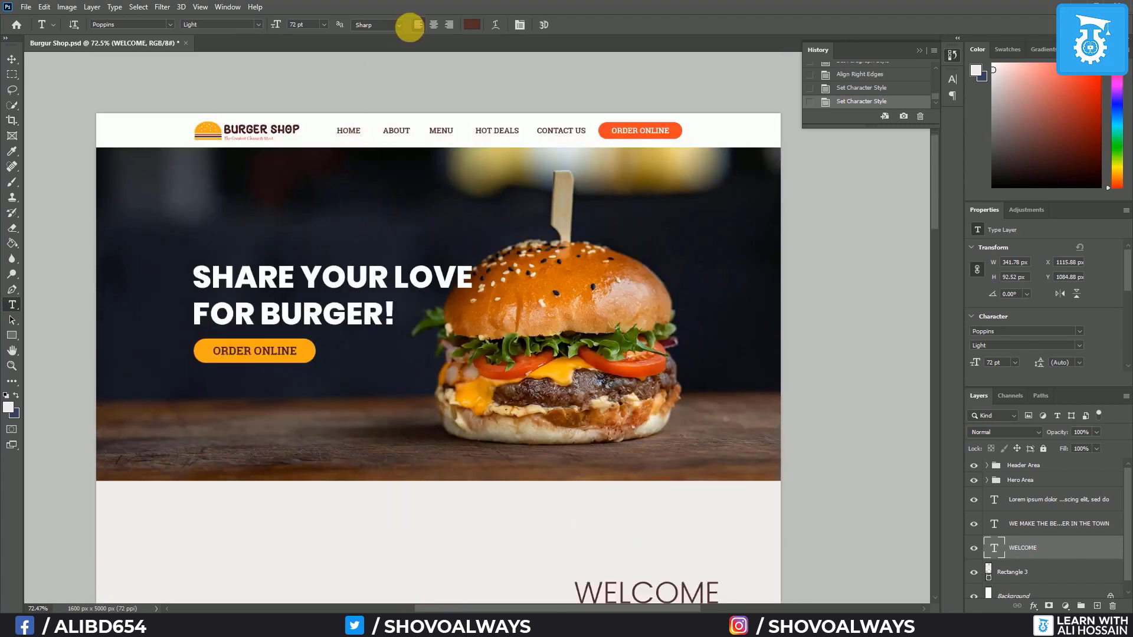
# Colour WELCOME with the ORDER ONLINE button's orange-red, #ef3624
pyautogui.click(471, 25)
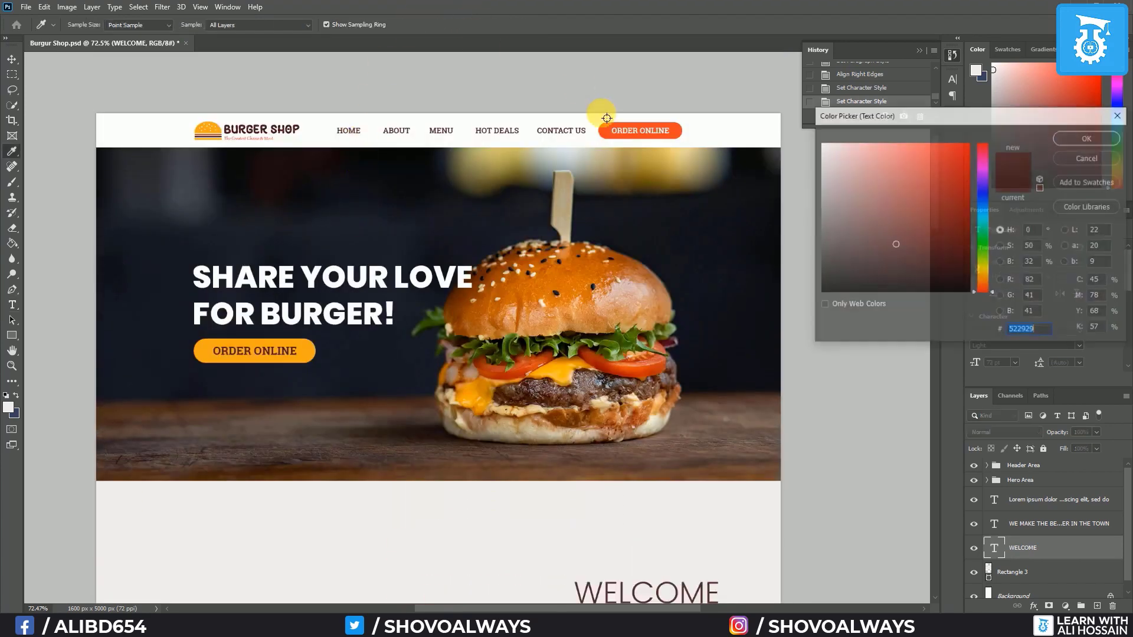
pyautogui.click(616, 133)
pyautogui.click(1097, 140)
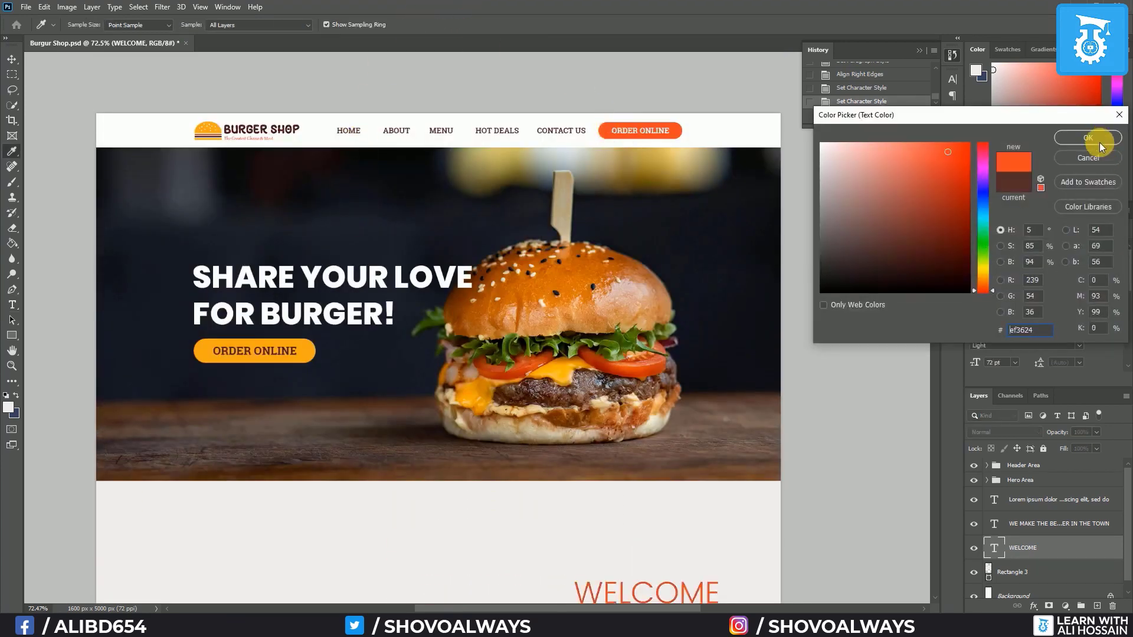
pyautogui.scroll(-3, 710, 381)
pyautogui.scroll(-2, 708, 369)
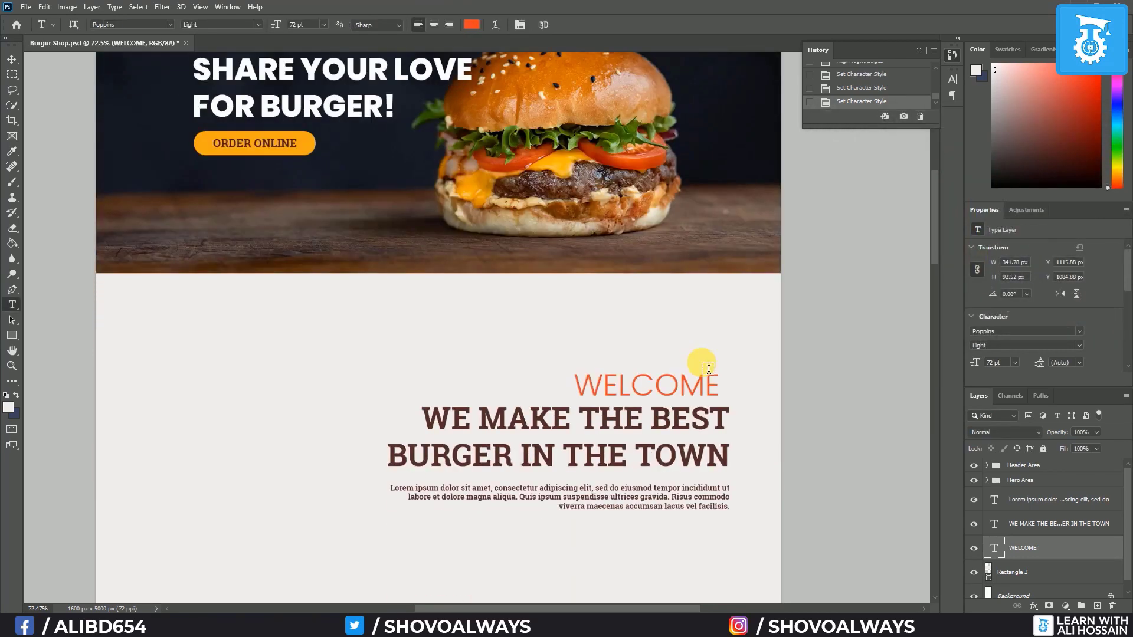
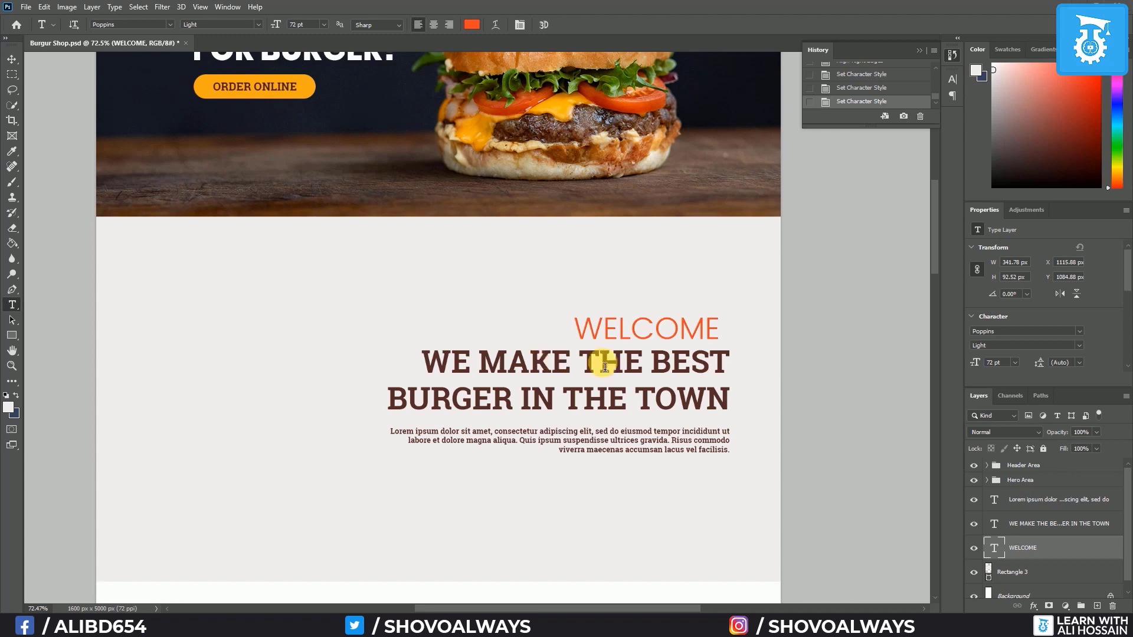
# Set the burger headline's font size to 60 pt
pyautogui.click(1059, 525)
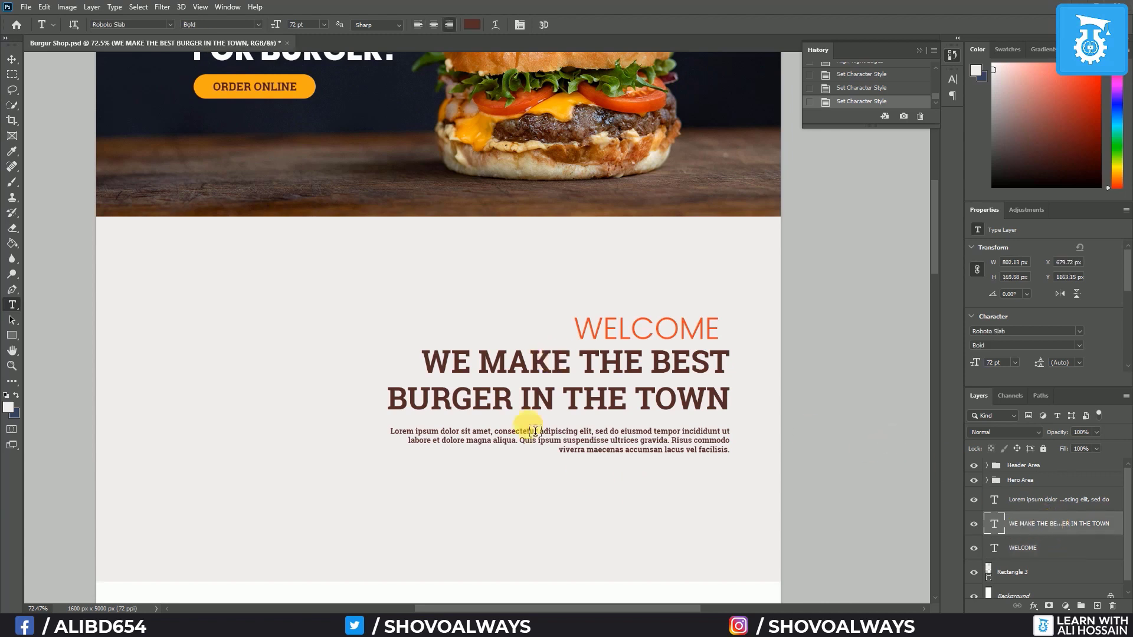
pyautogui.click(6, 77)
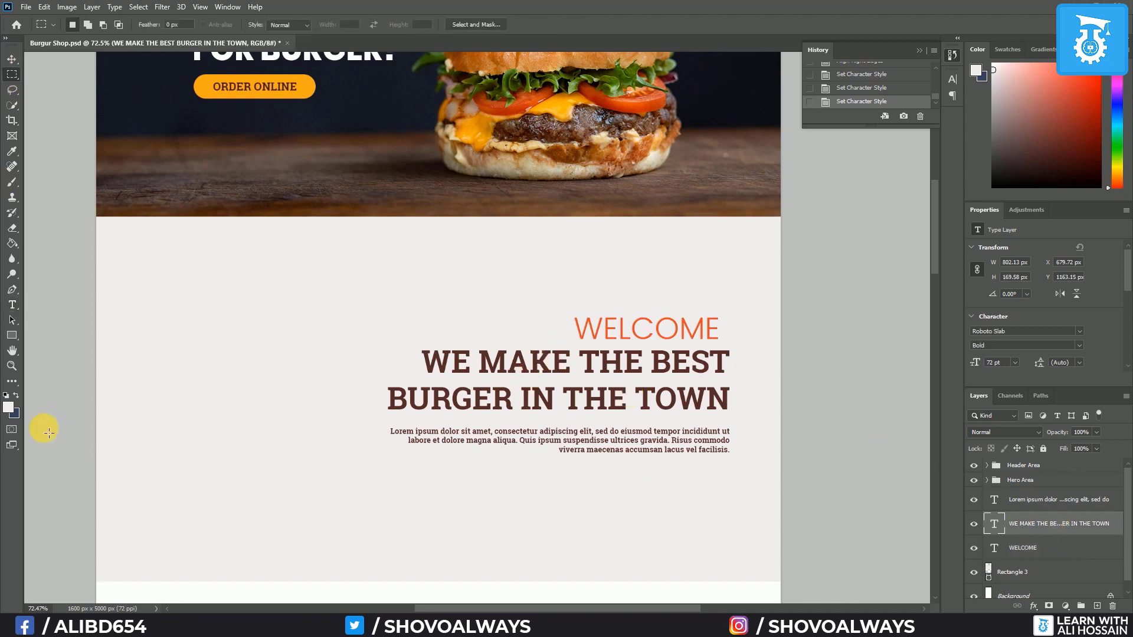
pyautogui.click(12, 307)
pyautogui.click(320, 23)
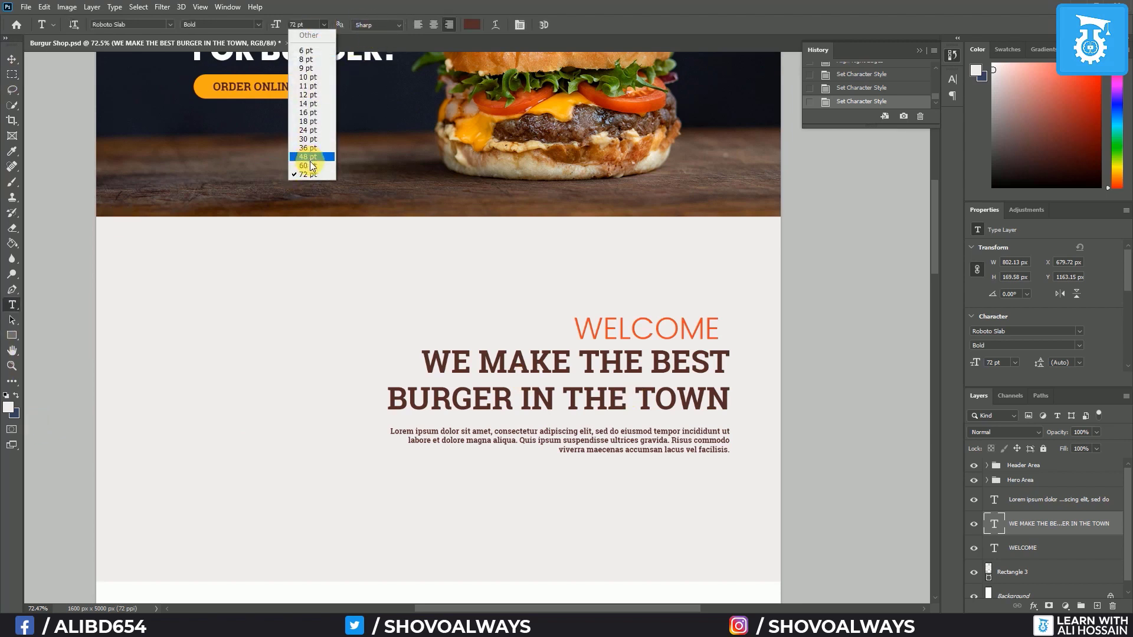
pyautogui.click(312, 165)
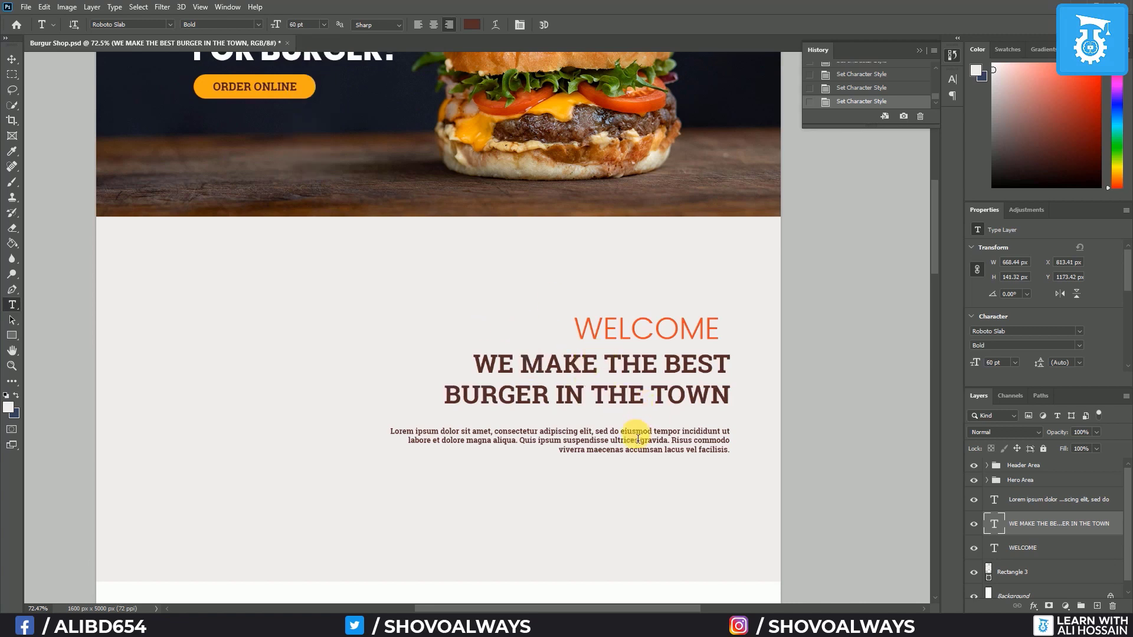
# Right-align WELCOME with the other text, distribute the three lines vertically, and group them
pyautogui.click(12, 59)
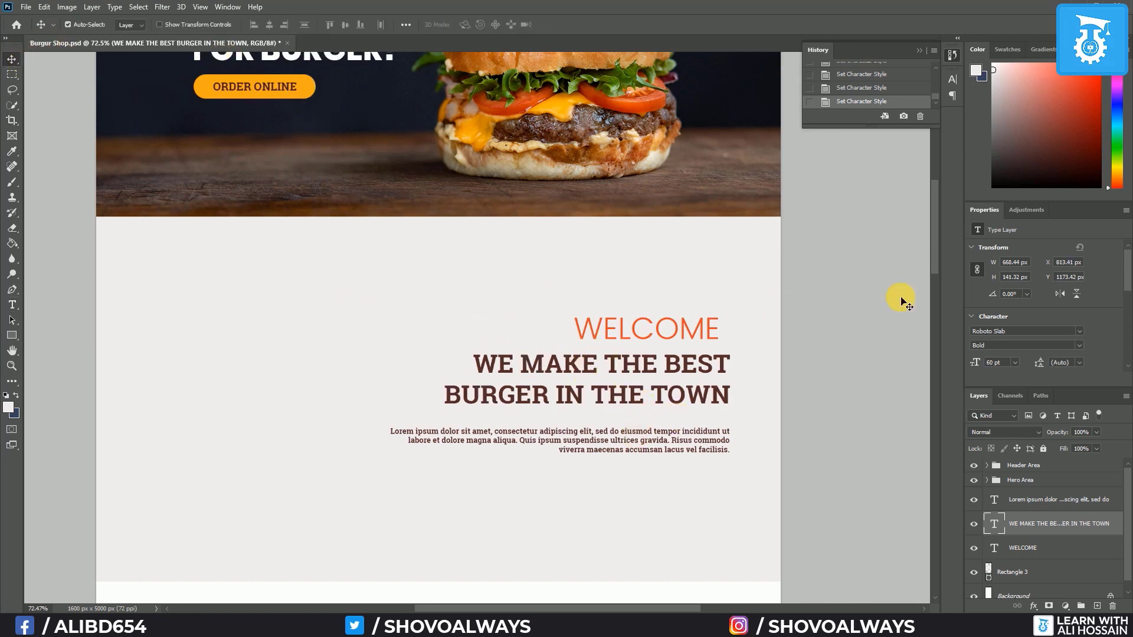
pyautogui.keyDown('ctrl'); pyautogui.click(1029, 500); pyautogui.keyUp('ctrl')
pyautogui.keyDown('ctrl'); pyautogui.click(1040, 547); pyautogui.keyUp('ctrl')
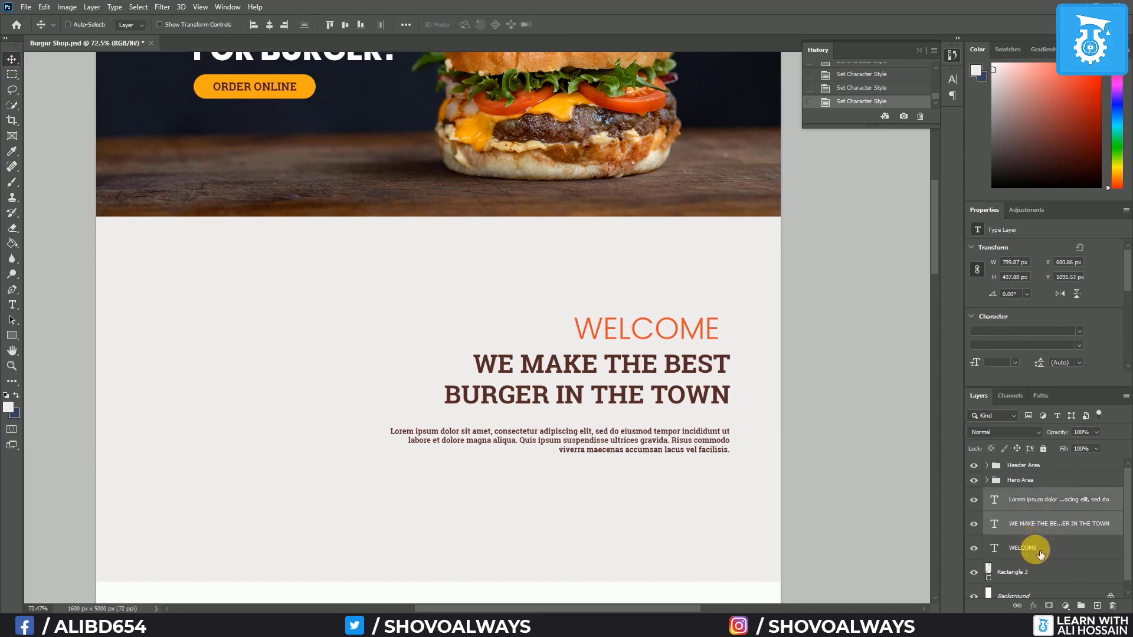
pyautogui.click(284, 26)
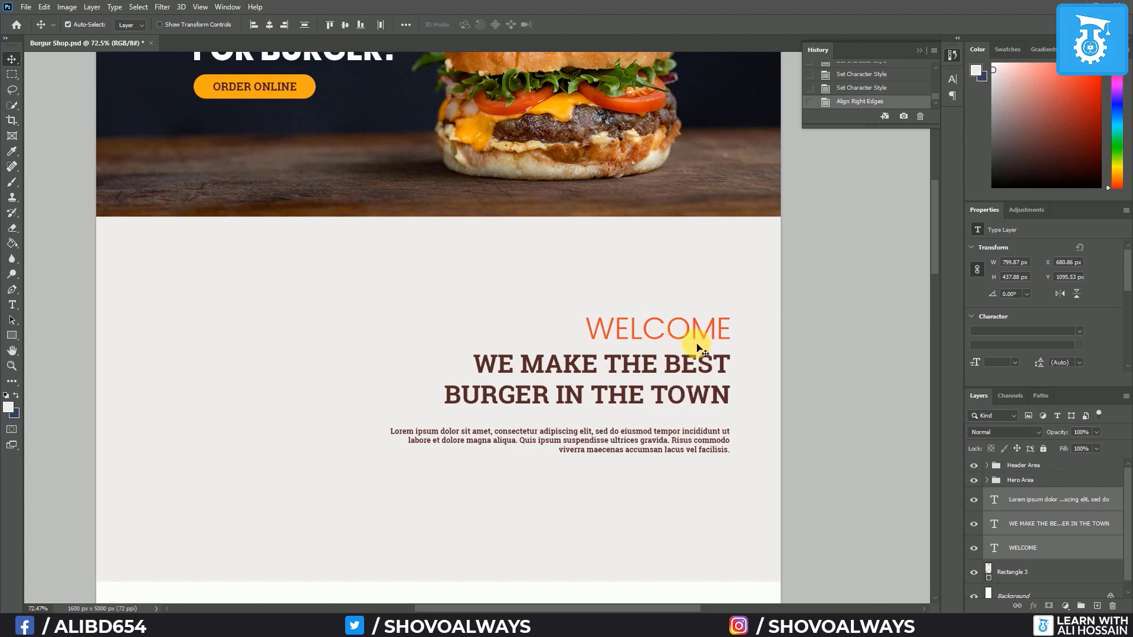
pyautogui.click(302, 25)
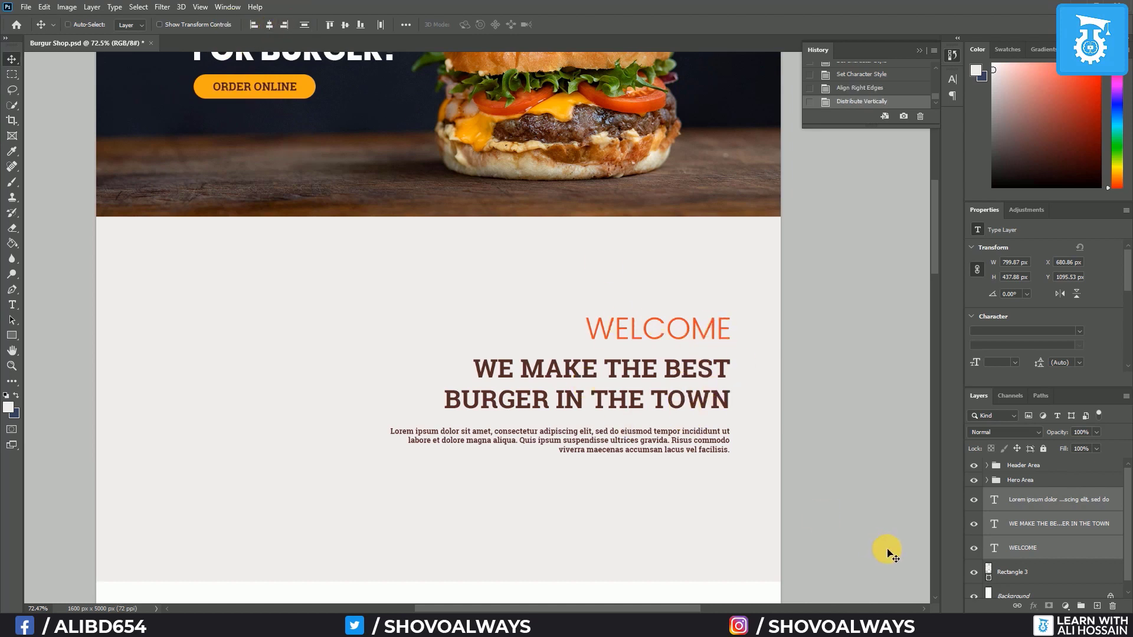
pyautogui.hotkey('ctrl', 'g')
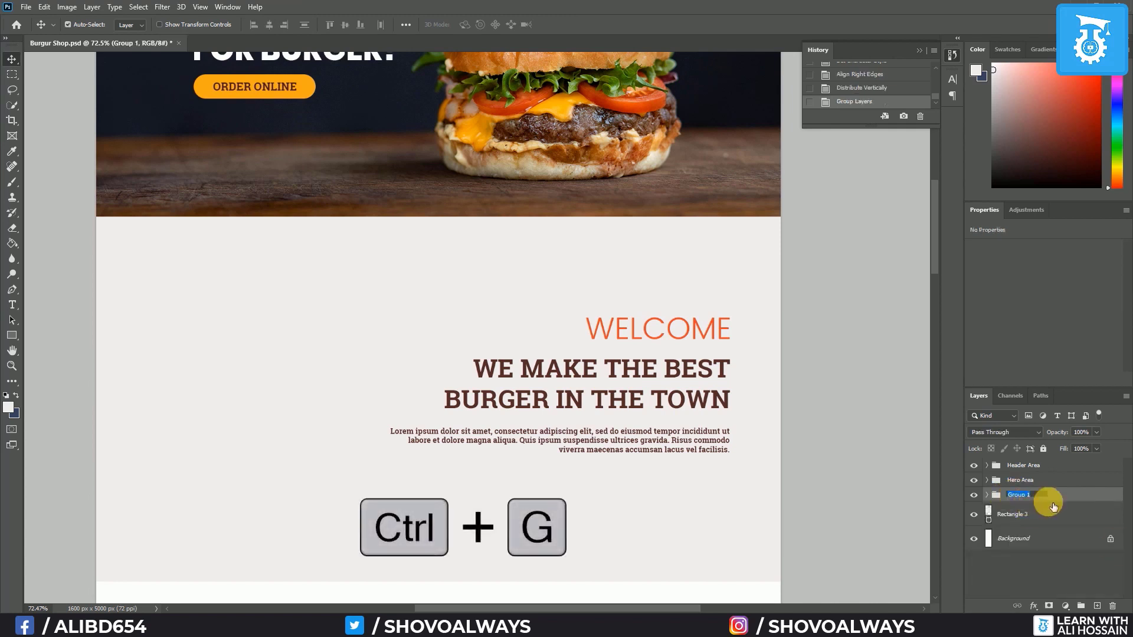
# Rename the group 'Welcome Text' and centre it vertically against the section rectangle
pyautogui.press('BackSpace')
pyautogui.write('Welcome T')
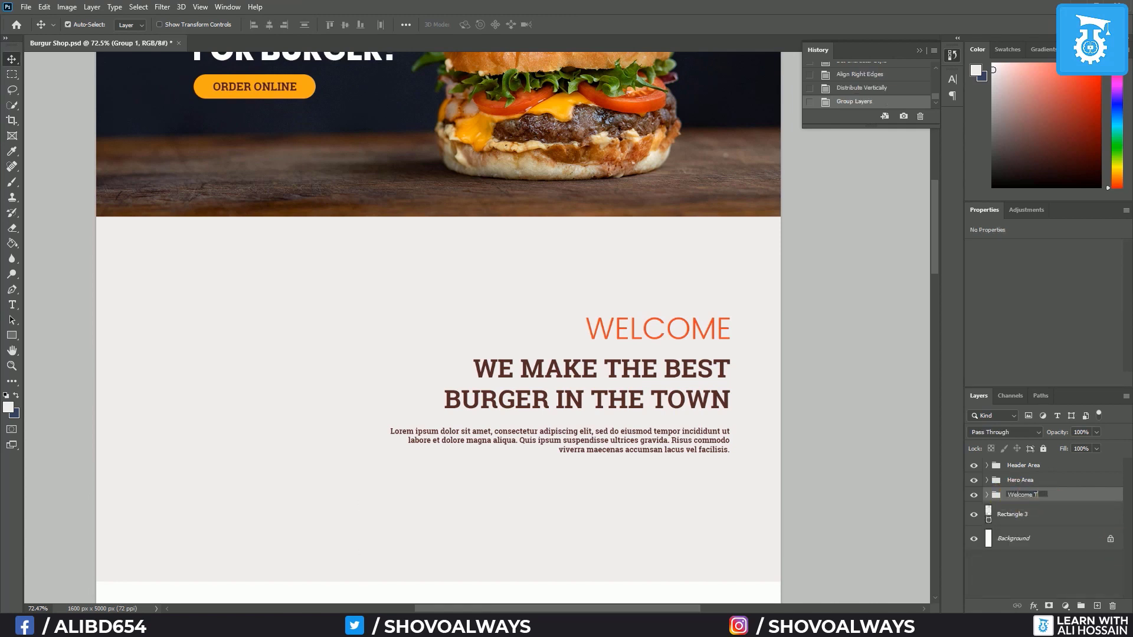
pyautogui.write('ext')
pyautogui.press('Return')
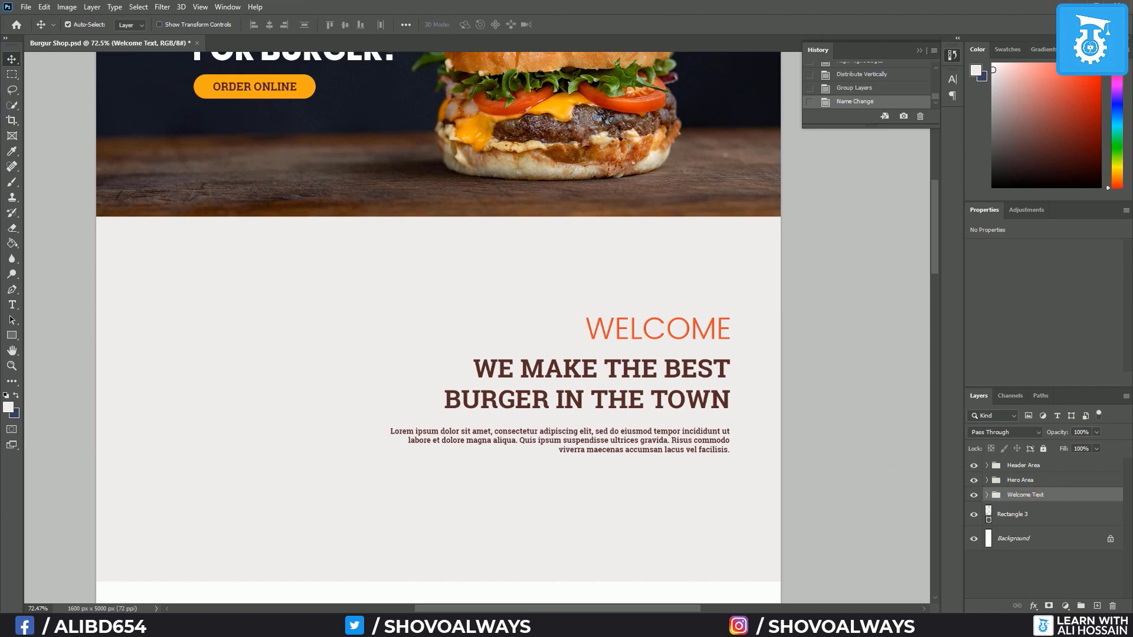
pyautogui.keyDown('ctrl'); pyautogui.click(1023, 515); pyautogui.keyUp('ctrl')
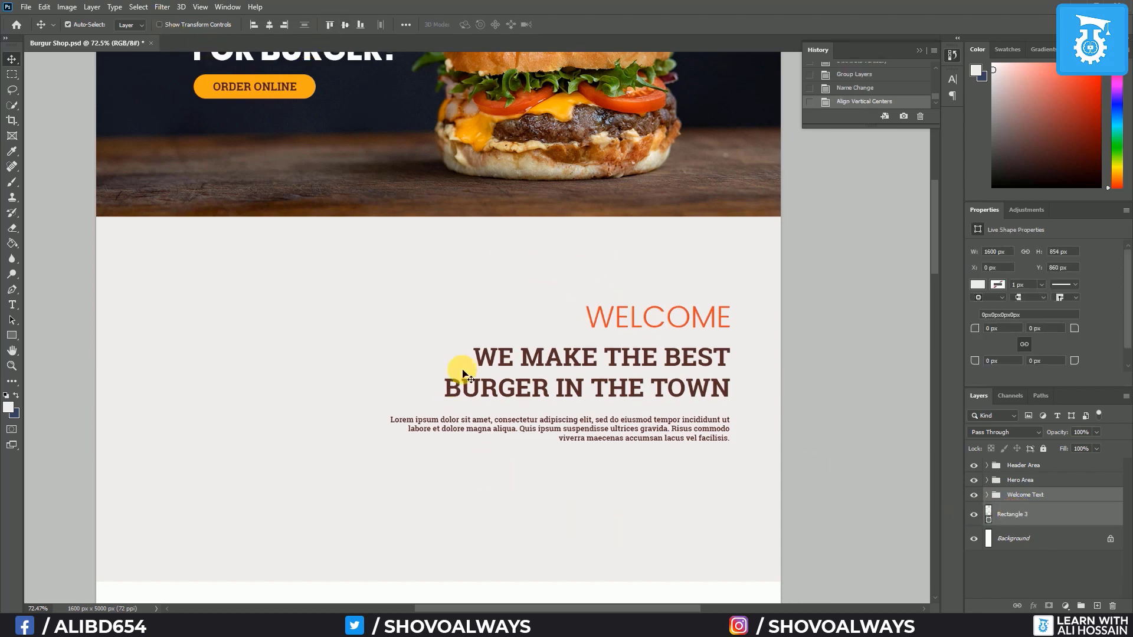
pyautogui.scroll(-1, 440, 366)
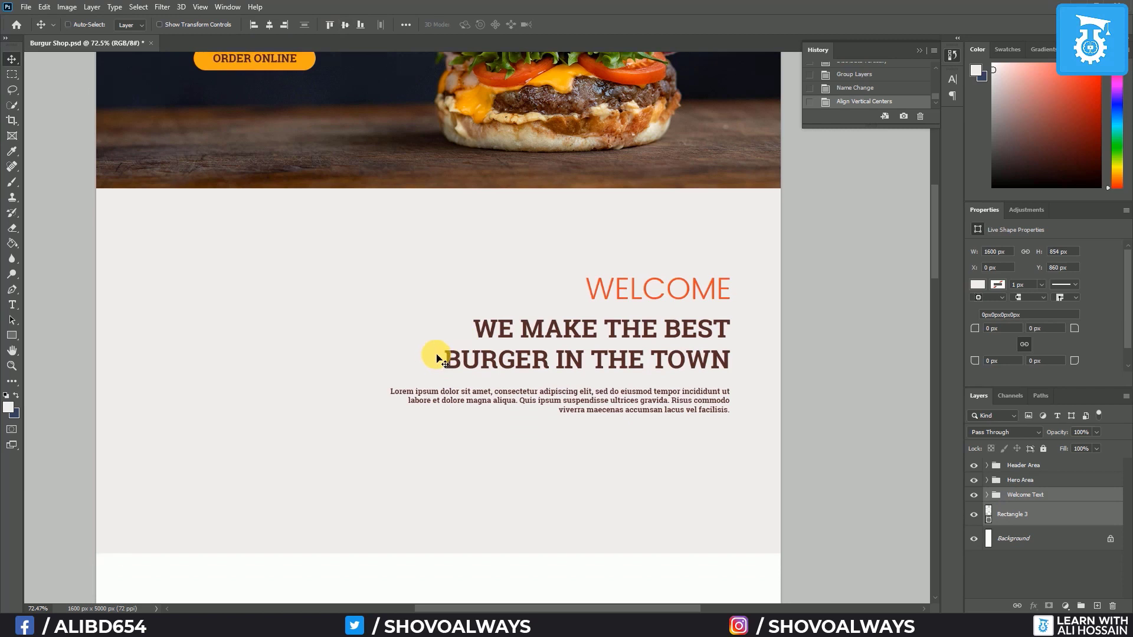
# Show the column guides and nudge the Welcome Text group left onto the grid
pyautogui.hotkey('ctrl', ';')
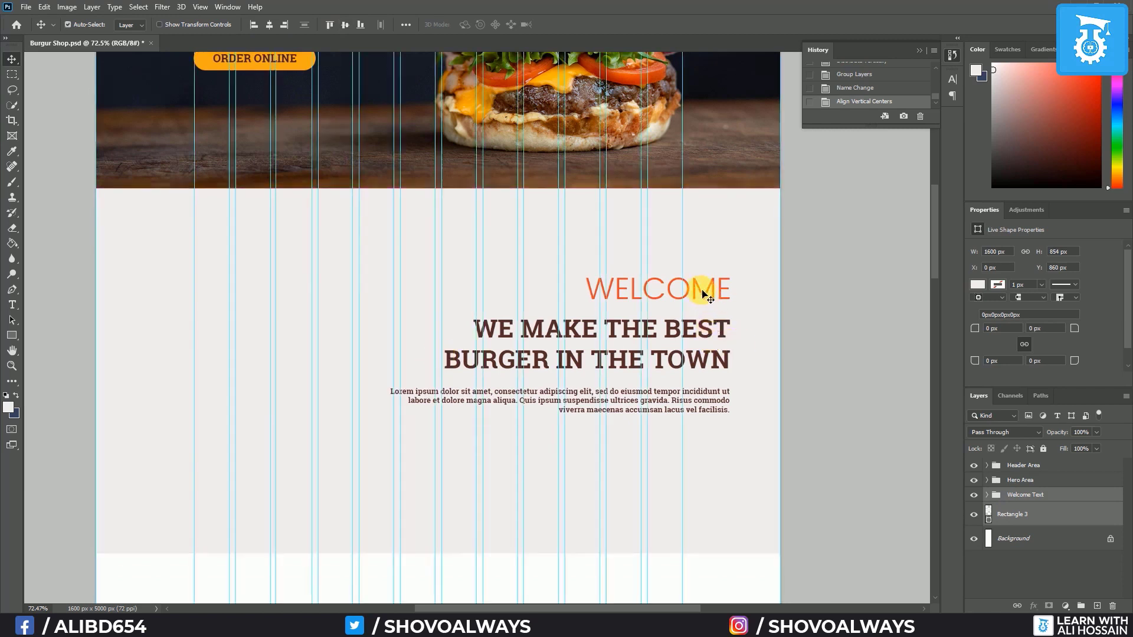
pyautogui.click(1044, 498)
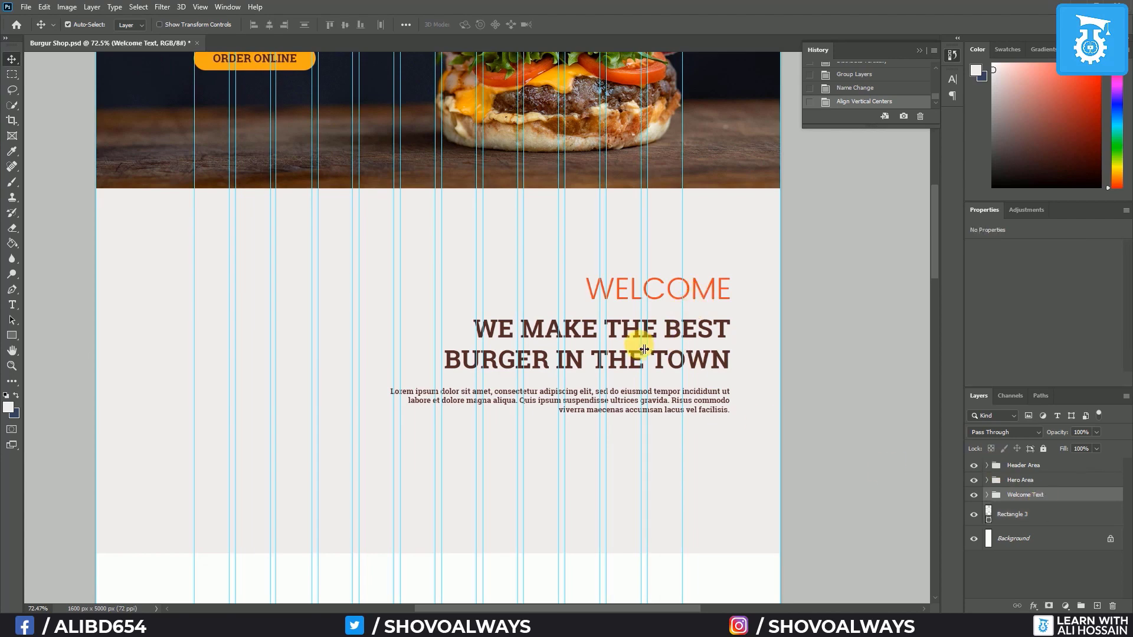
pyautogui.hotkey('shift', 'Left')
pyautogui.hotkey('shift', 'Left')
pyautogui.hotkey('shift', 'Left')
pyautogui.hotkey('shift', 'Left')
pyautogui.hotkey('shift', 'Left')
pyautogui.hotkey('shift', 'Left')
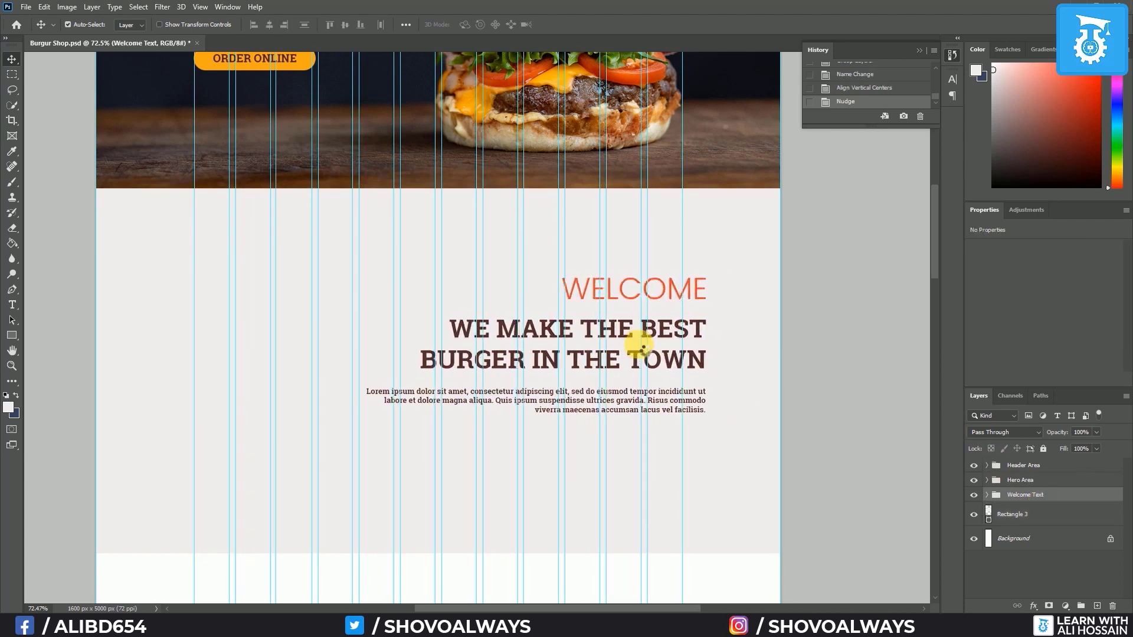
pyautogui.hotkey('shift', 'Left')
pyautogui.hotkey('shift', 'Left')
pyautogui.hotkey('shift', 'Left')
pyautogui.hotkey('shift', 'Left')
pyautogui.hotkey('shift', 'Left')
pyautogui.hotkey('shift', 'Left')
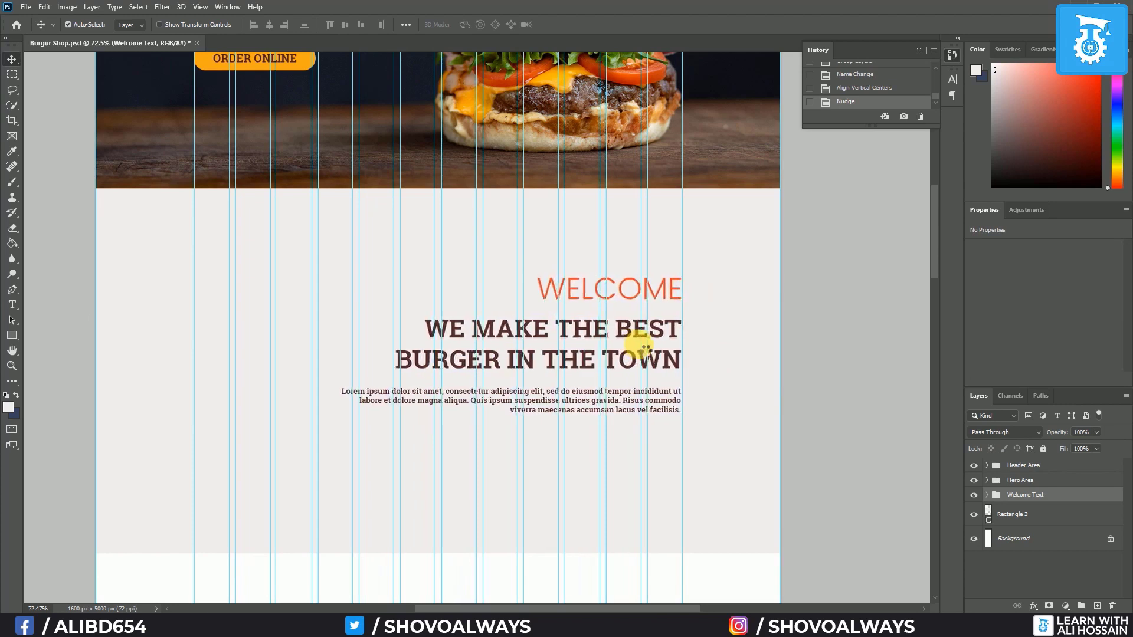
pyautogui.hotkey('shift', 'Left')
pyautogui.press('Right')
pyautogui.press('Right')
pyautogui.press('Right')
pyautogui.press('Right')
pyautogui.press('Right')
pyautogui.press('Right')
pyautogui.press('Right')
pyautogui.press('Right')
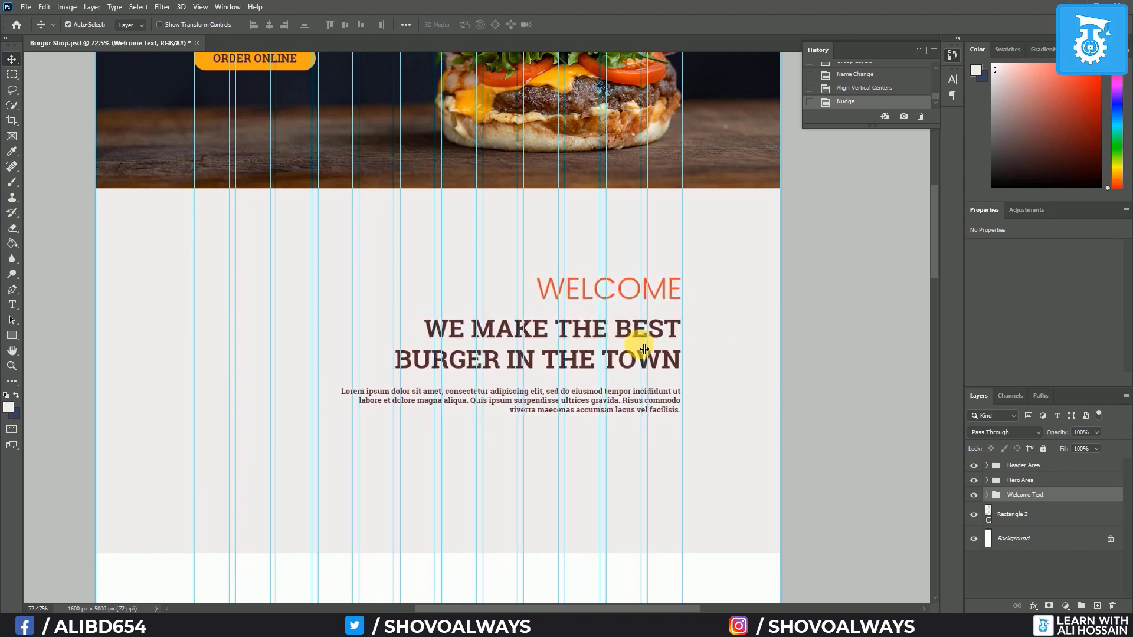
pyautogui.press('Right')
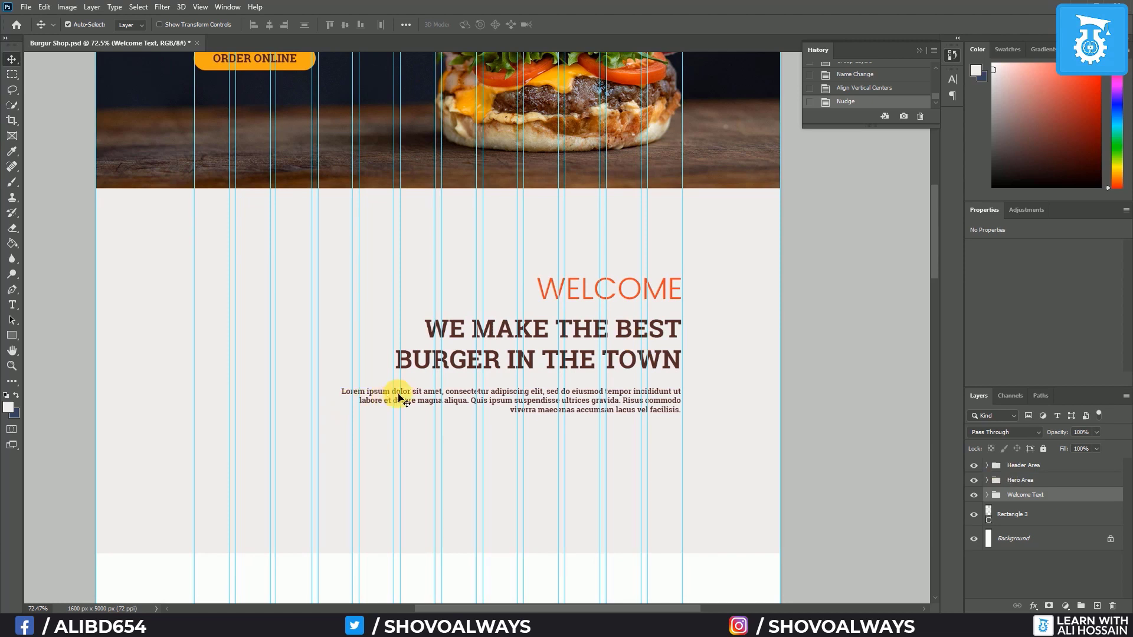
# Change the Welcome Text group's lorem ipsum paragraph to Poppins Regular, then hide the guides
pyautogui.click(986, 495)
pyautogui.click(1052, 514)
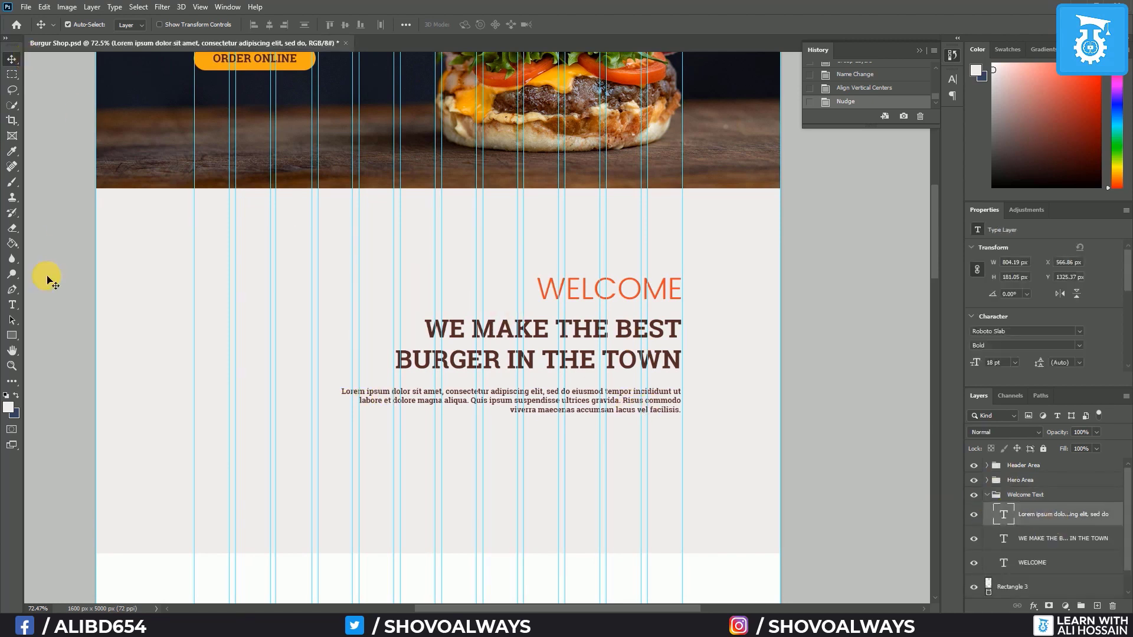
pyautogui.click(12, 304)
pyautogui.click(170, 25)
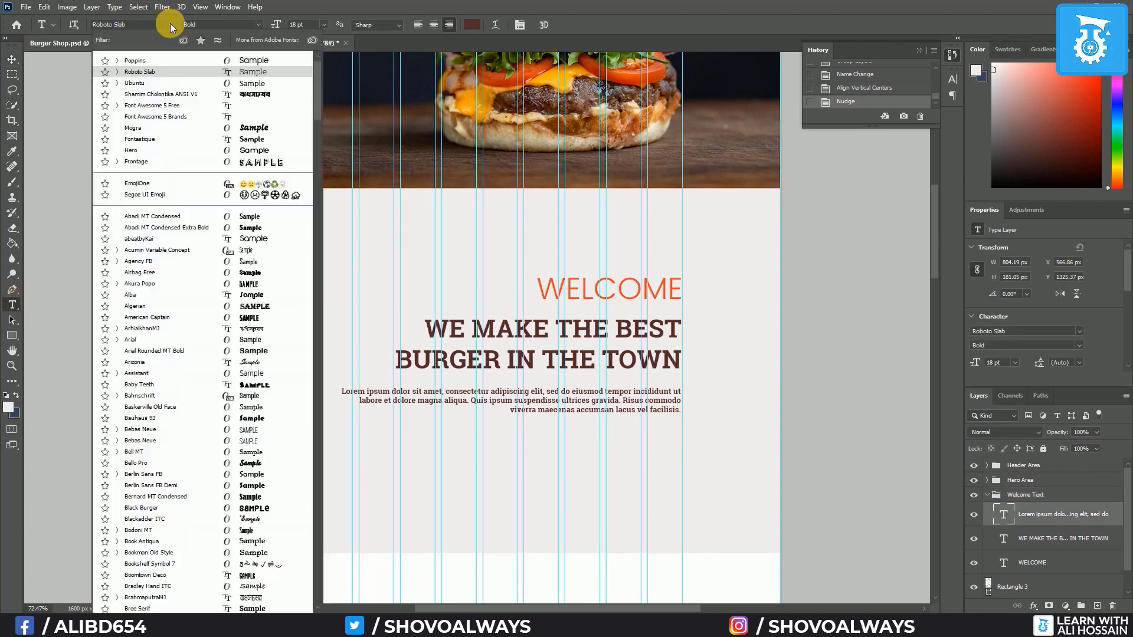
pyautogui.click(159, 58)
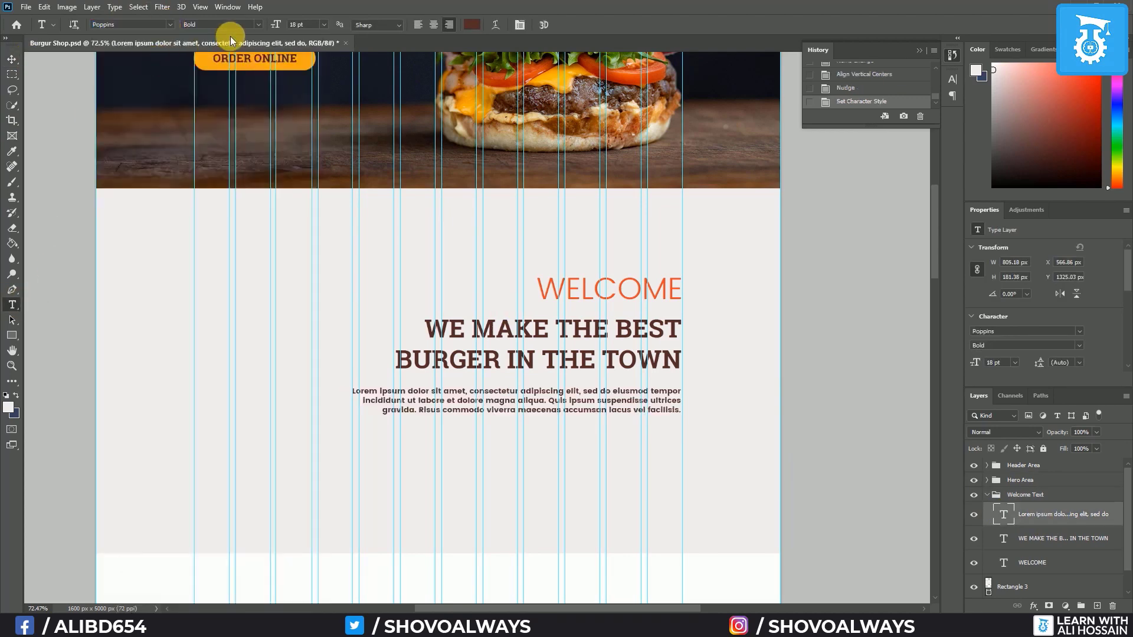
pyautogui.click(257, 25)
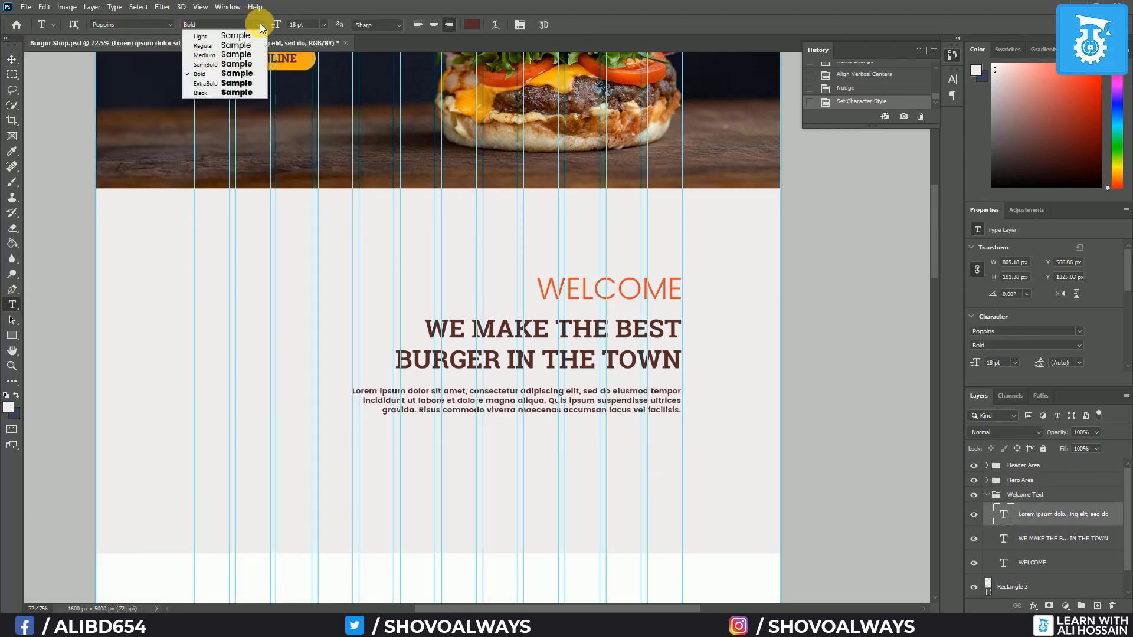
pyautogui.click(217, 46)
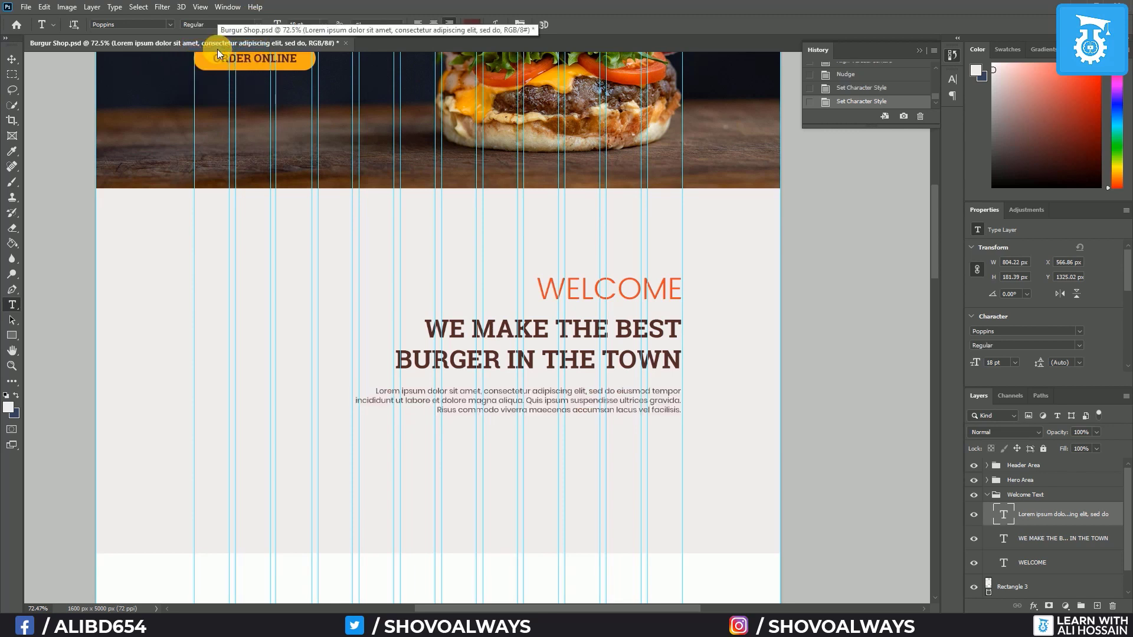
pyautogui.click(12, 59)
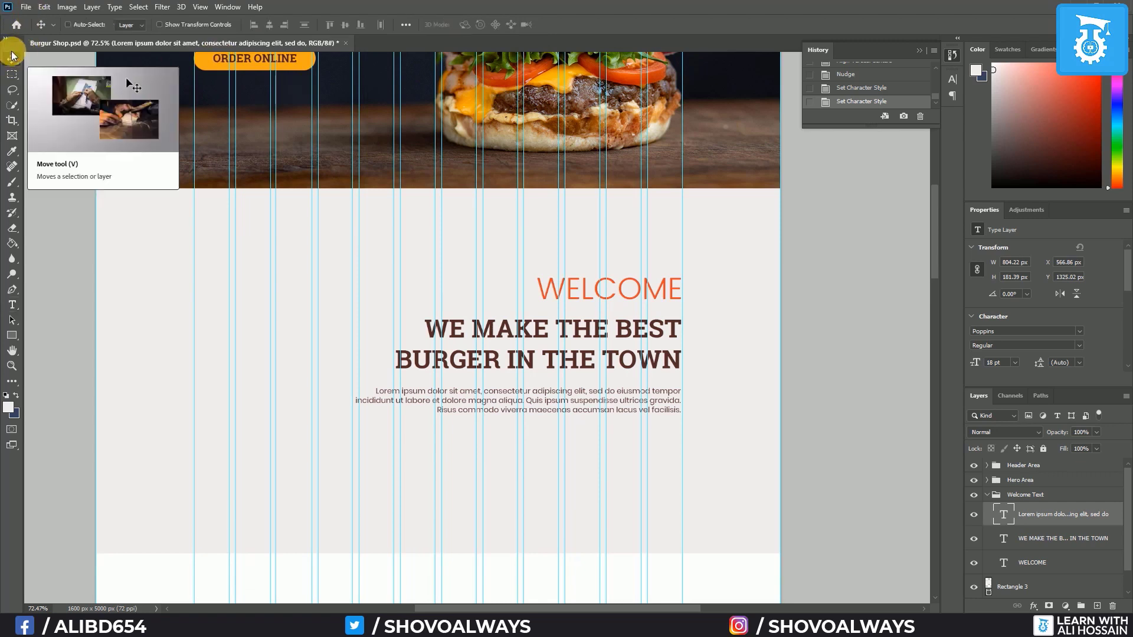
pyautogui.hotkey('ctrl', ';')
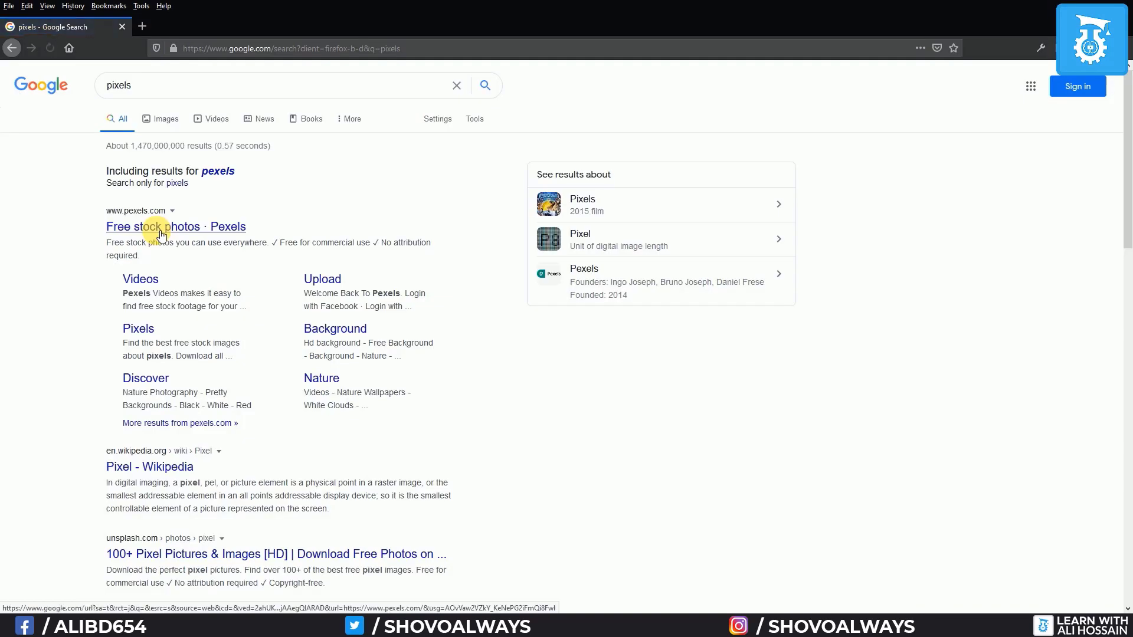
# Open Pexels and search for 'burger' photos
pyautogui.click(162, 230)
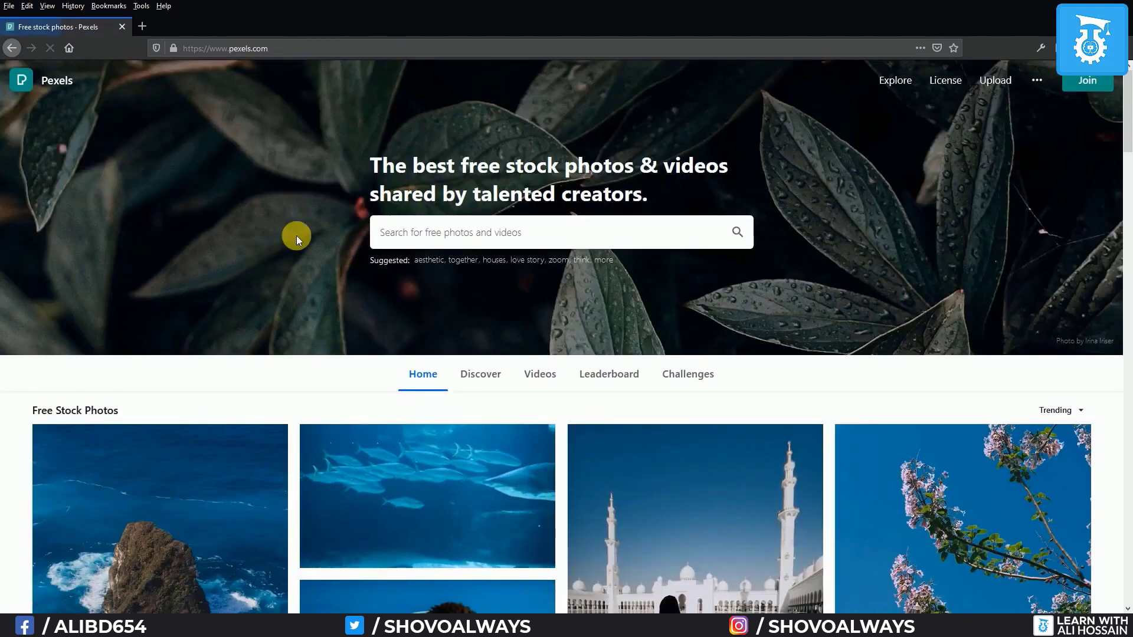
pyautogui.click(581, 242)
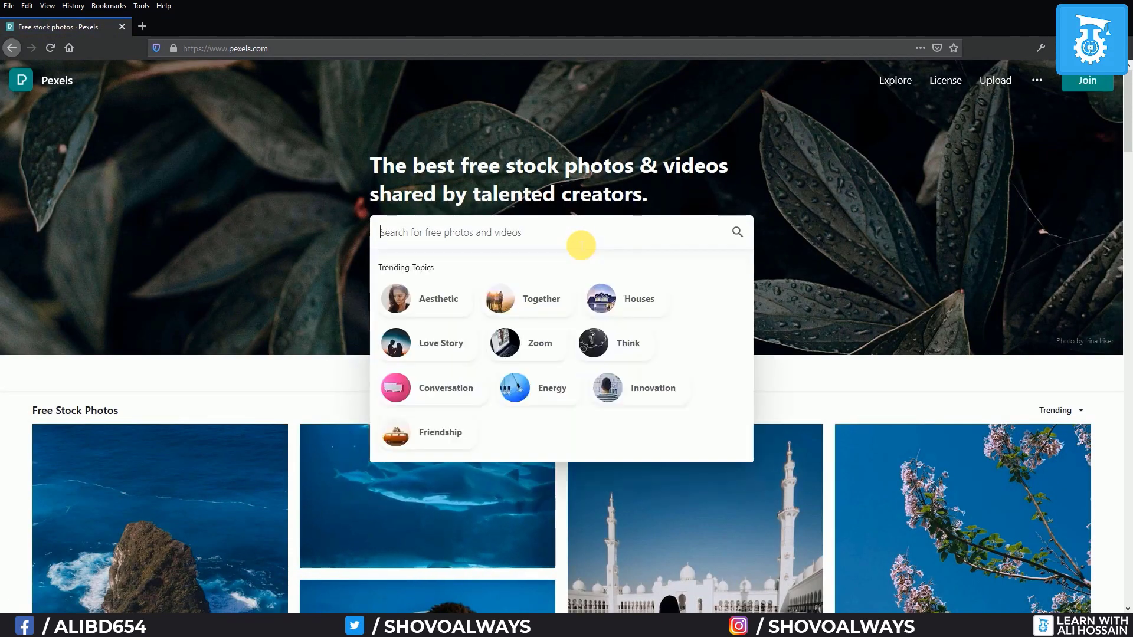
pyautogui.write('bur')
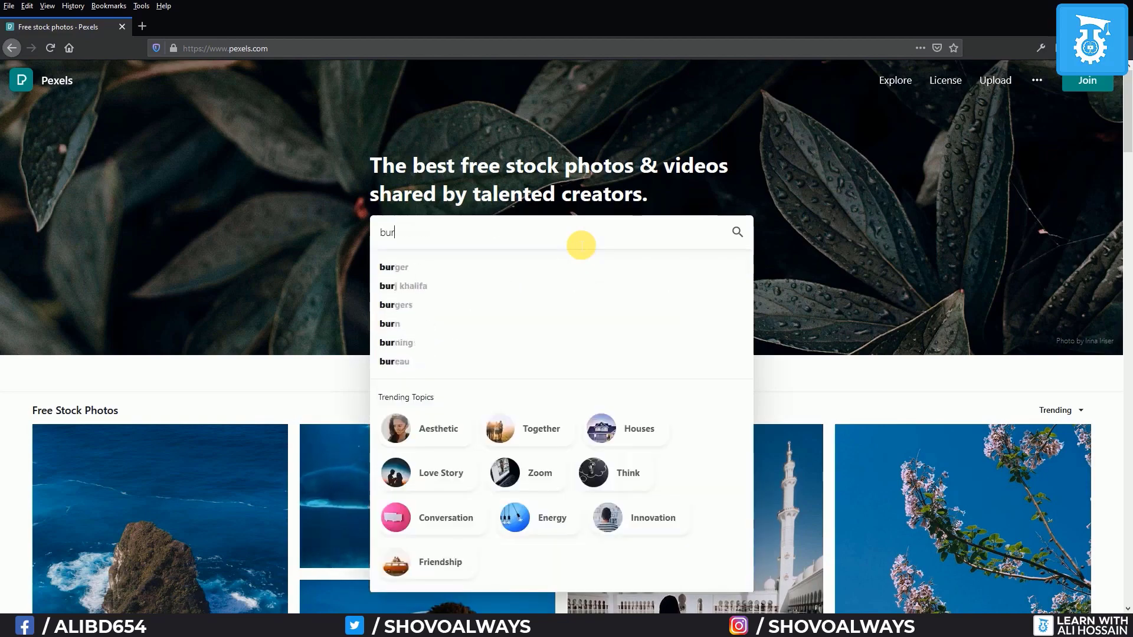
pyautogui.write('ger')
pyautogui.press('Return')
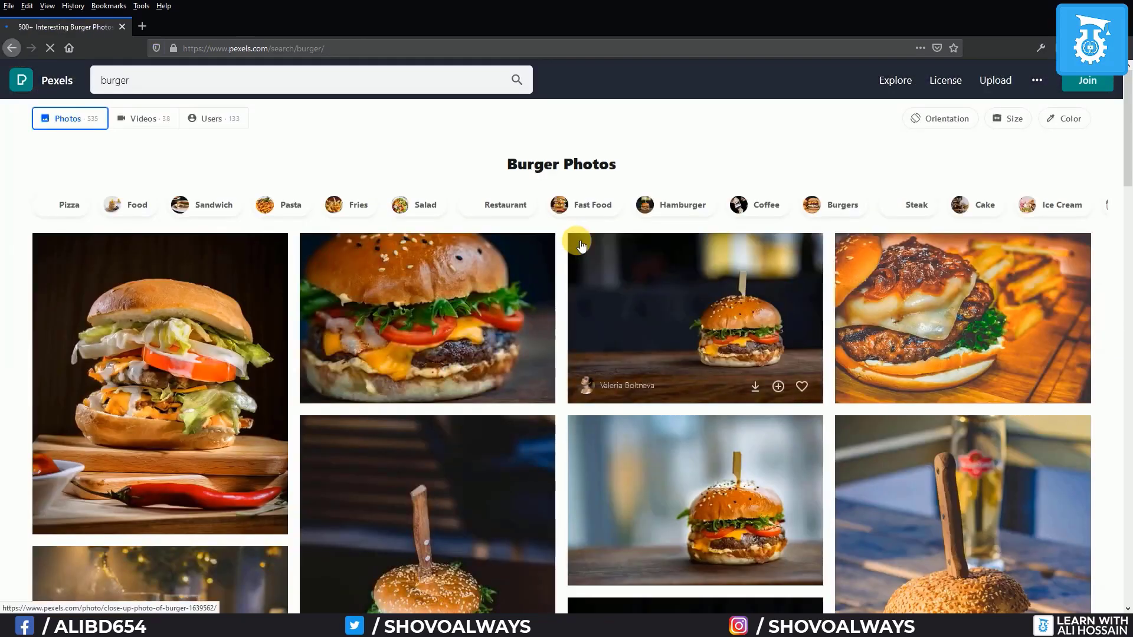
# Scroll down through the Pexels burger photo results
pyautogui.scroll(-10, 117, 448)
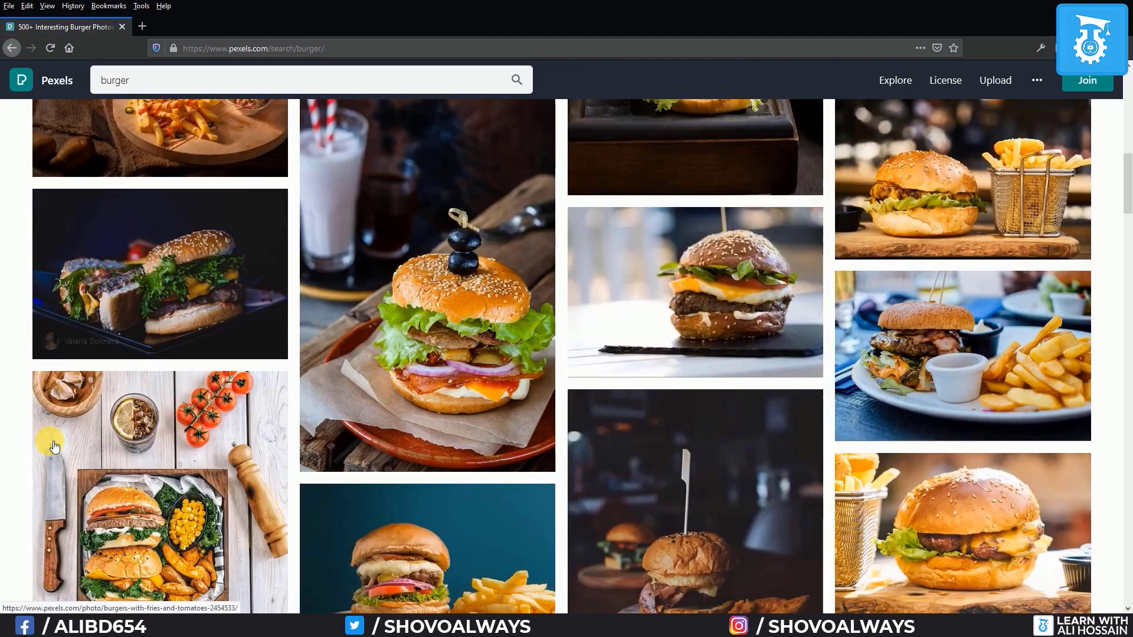
pyautogui.scroll(-5, 54, 446)
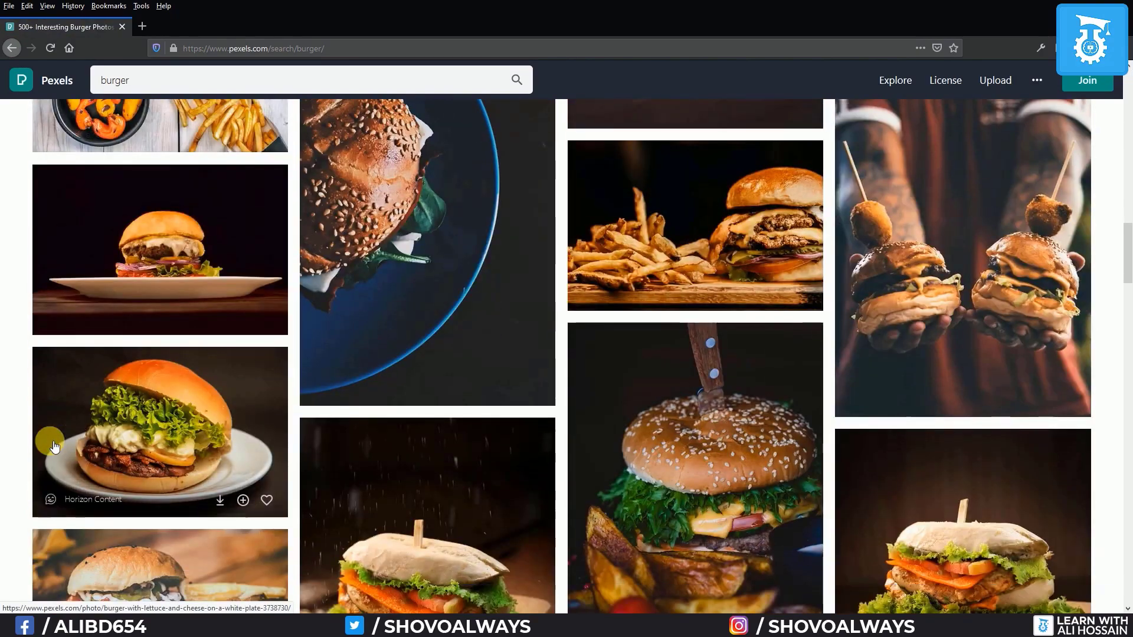
pyautogui.scroll(-8, 53, 446)
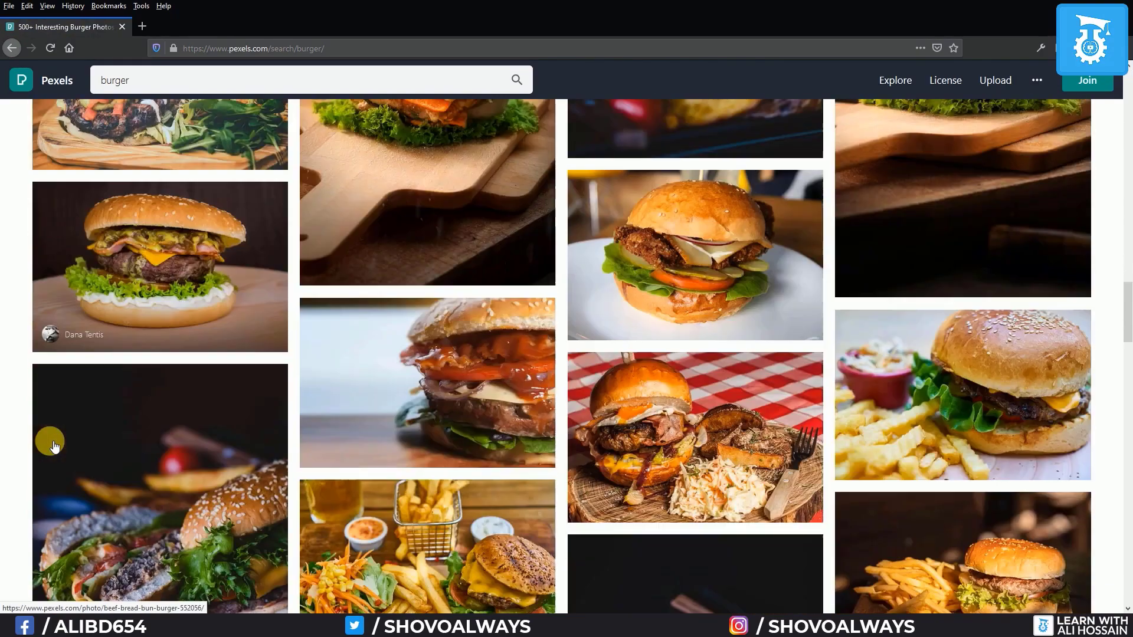
pyautogui.scroll(-10, 54, 446)
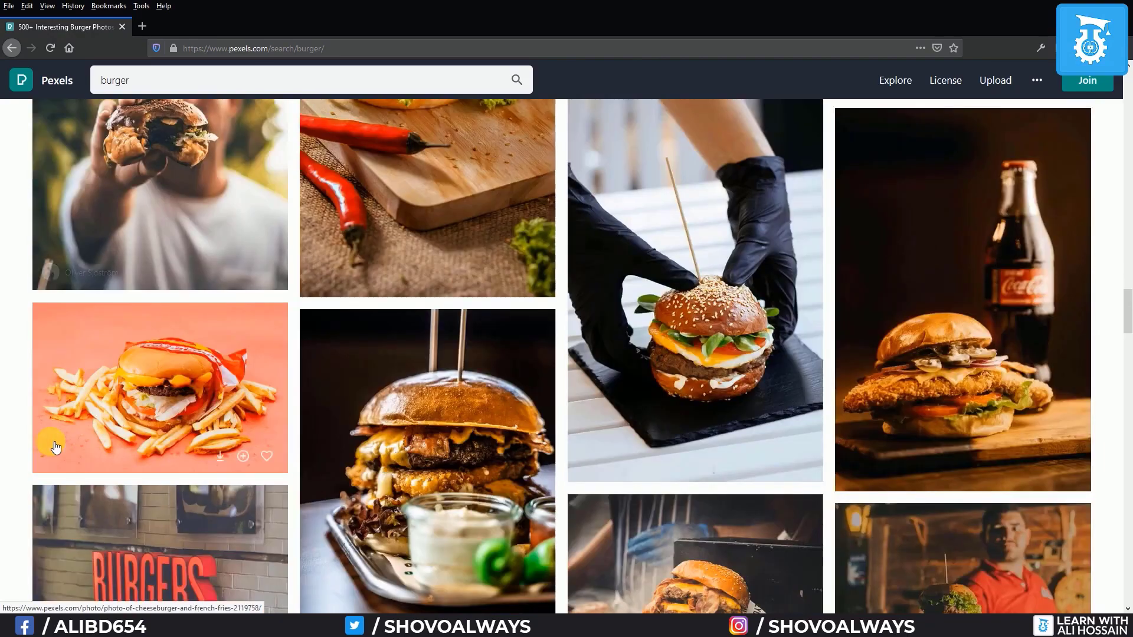
pyautogui.scroll(-7, 55, 447)
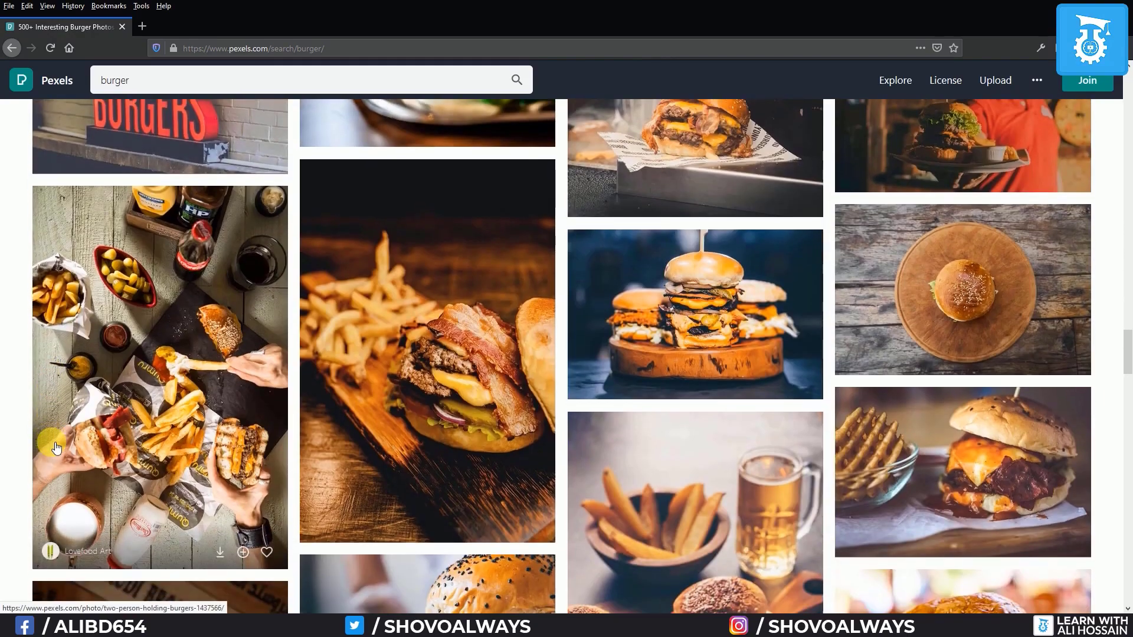
pyautogui.scroll(-3, 56, 447)
pyautogui.scroll(-15, 56, 447)
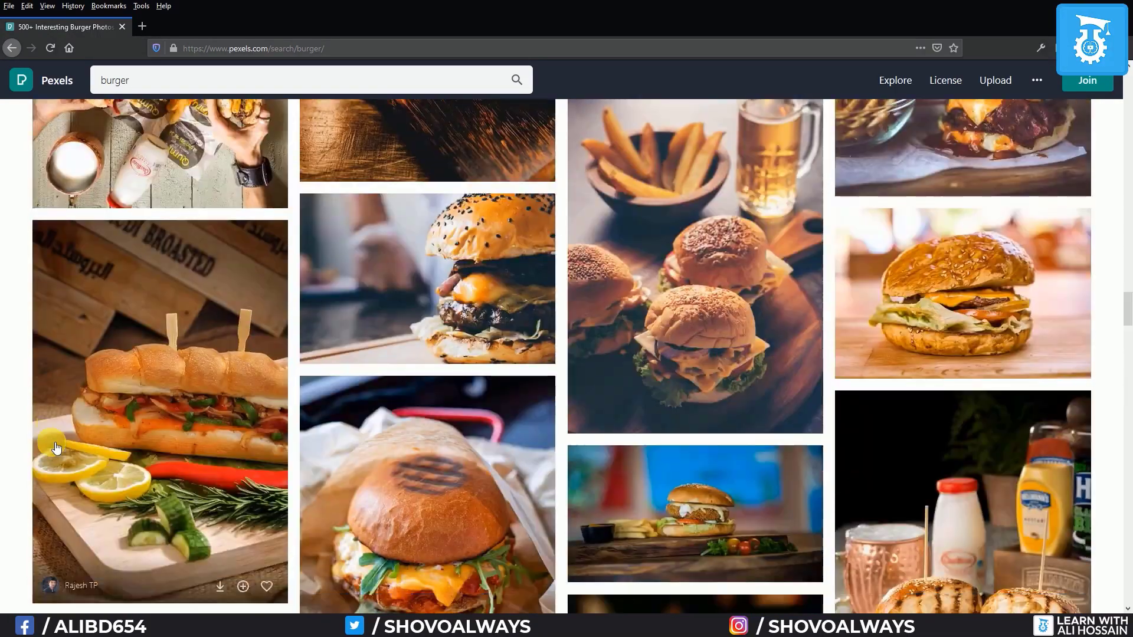
pyautogui.scroll(-15, 55, 443)
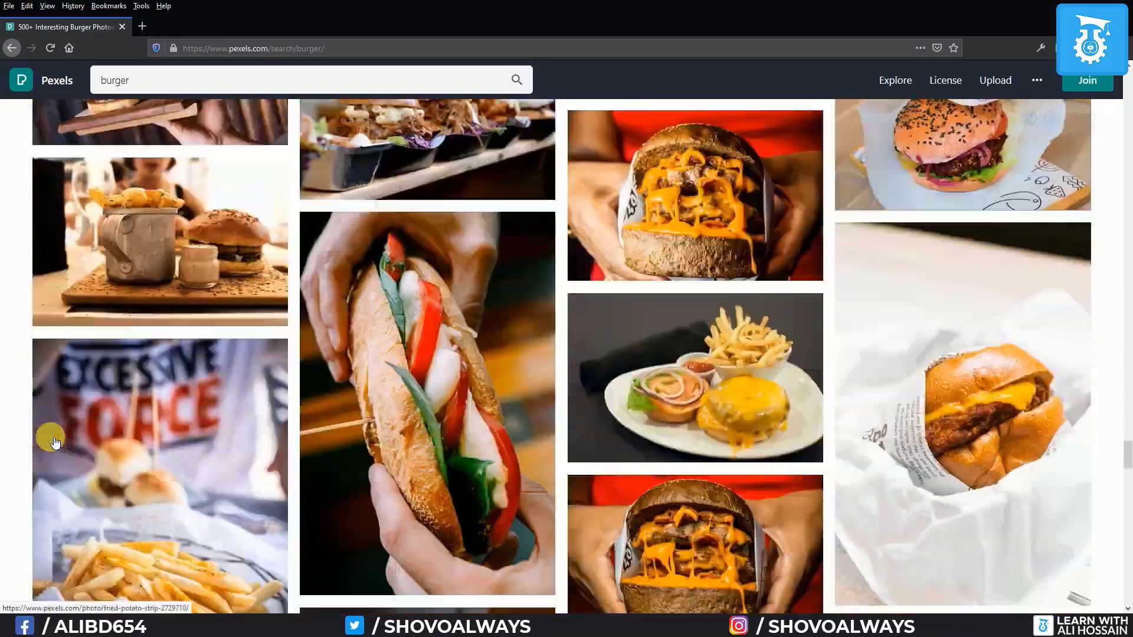
pyautogui.scroll(-15, 55, 443)
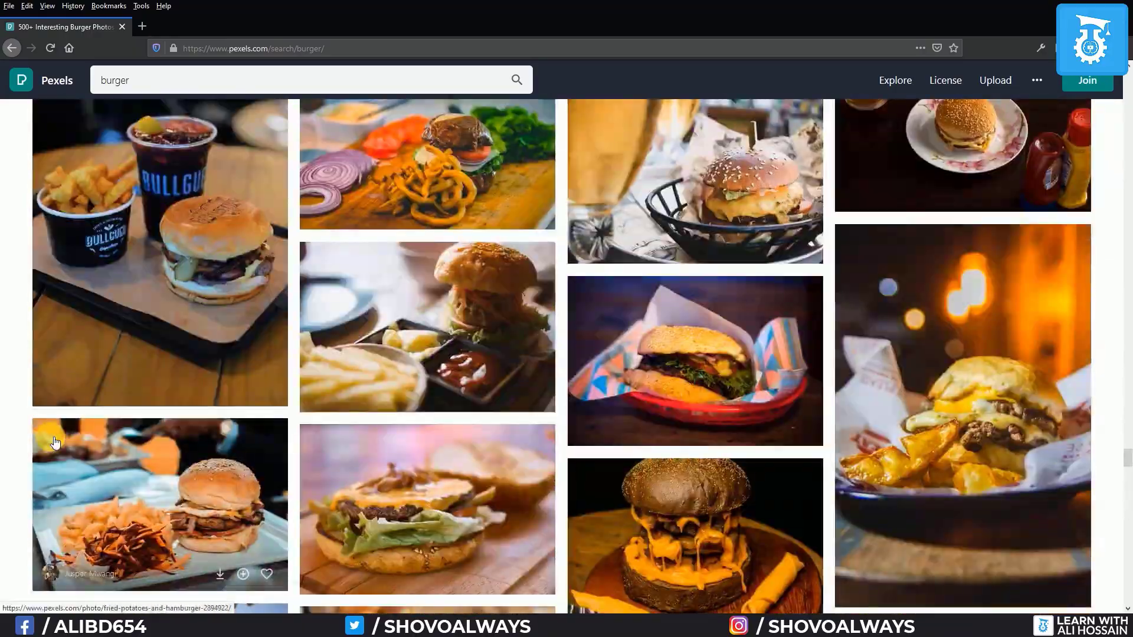
pyautogui.scroll(-15, 55, 442)
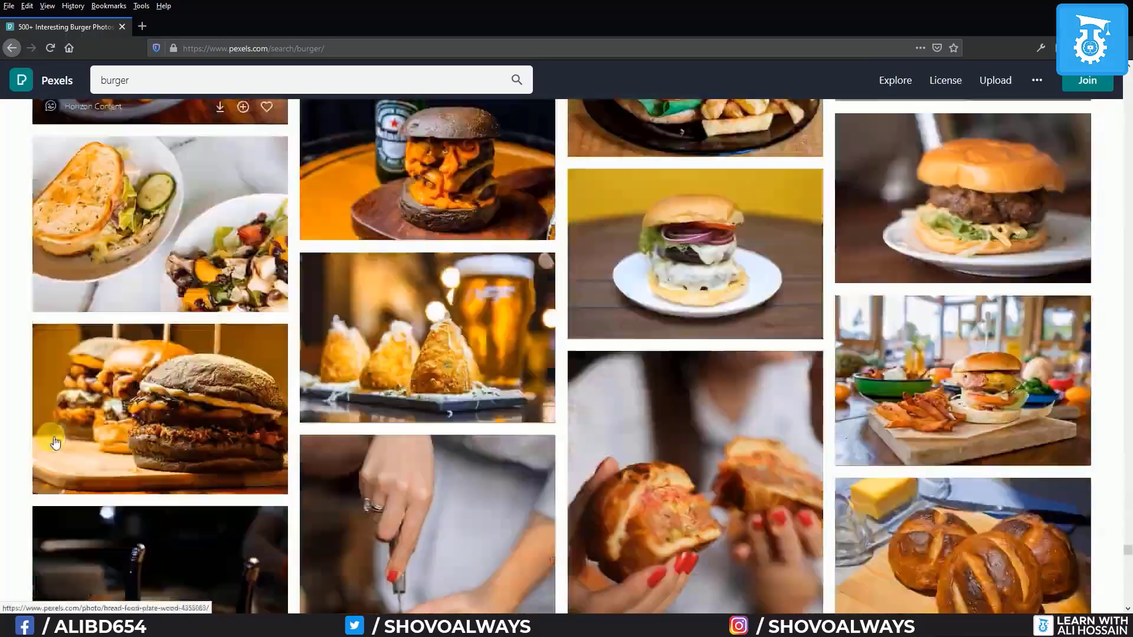
# Go to unsplash.com and search for 'burger' photos
pyautogui.click(142, 26)
pyautogui.write('unsplash.com')
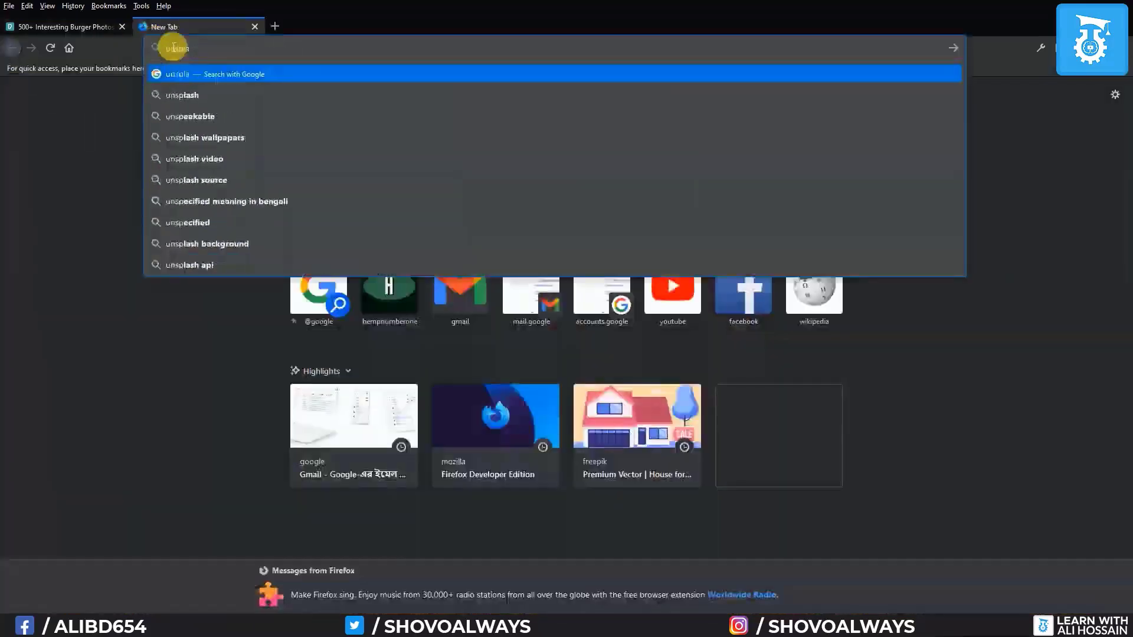
pyautogui.press('Return')
pyautogui.click(481, 322)
pyautogui.write('burger')
pyautogui.press('Return')
pyautogui.scroll(-15, 6, 371)
pyautogui.scroll(-10, 6, 370)
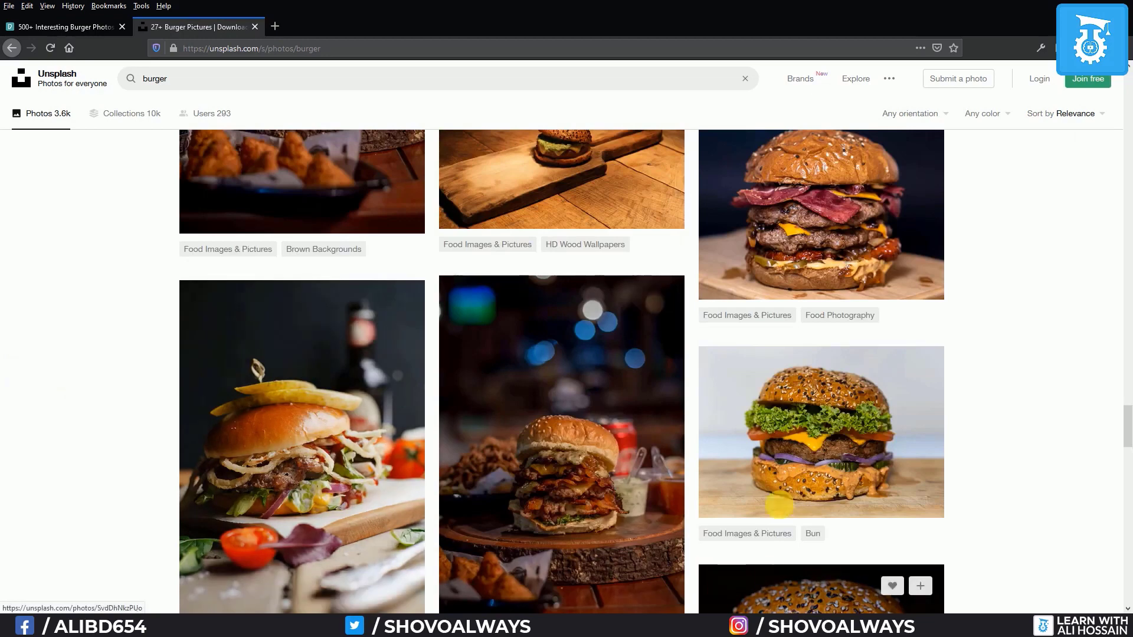
# Download the sesame-bun burger photo and show it in the Downloads folder
pyautogui.click(795, 477)
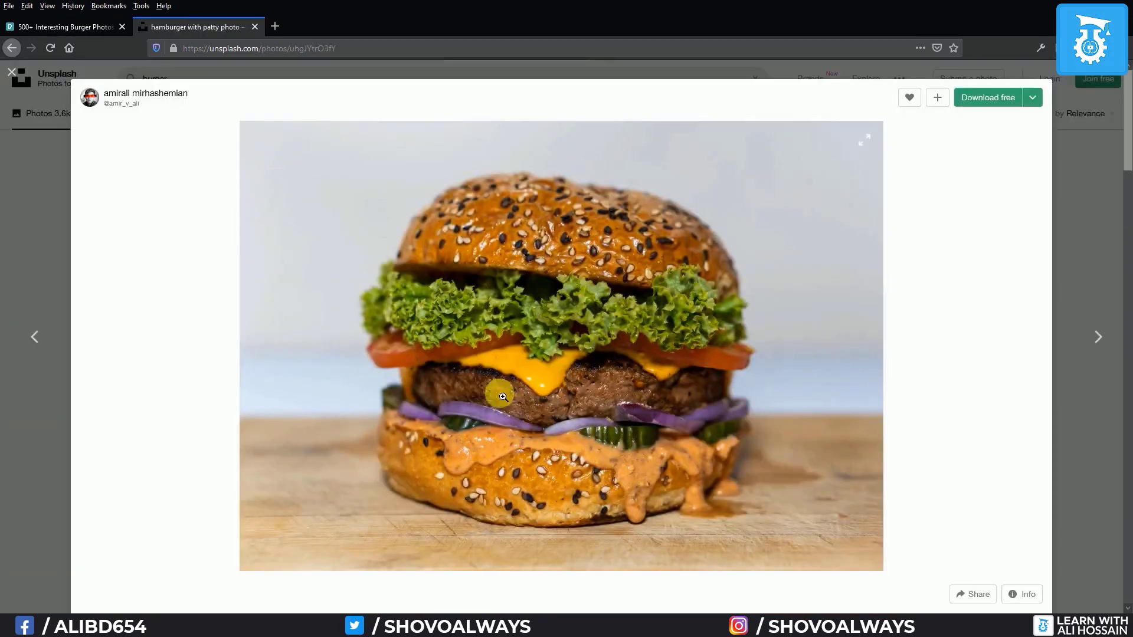
pyautogui.rightClick(488, 343)
pyautogui.click(596, 288)
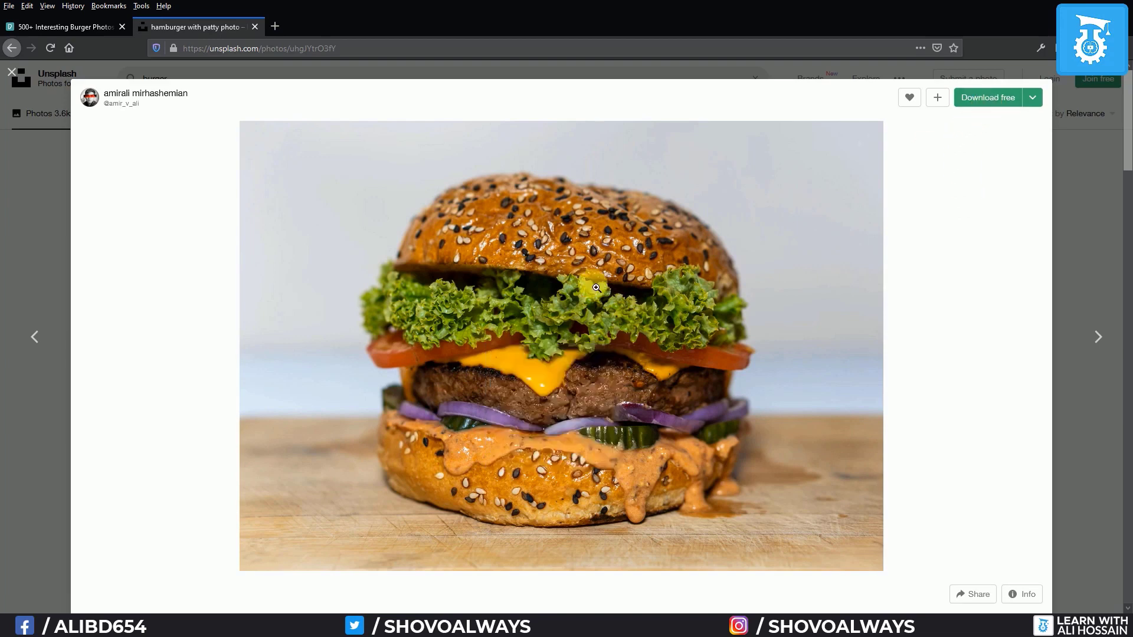
pyautogui.click(479, 334)
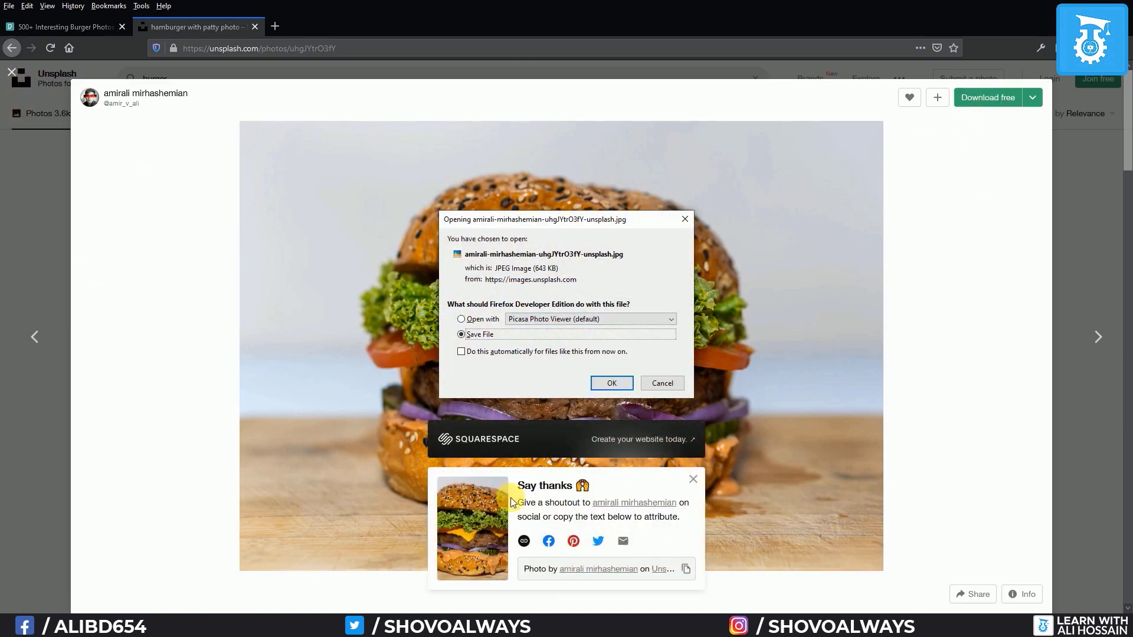
pyautogui.click(612, 383)
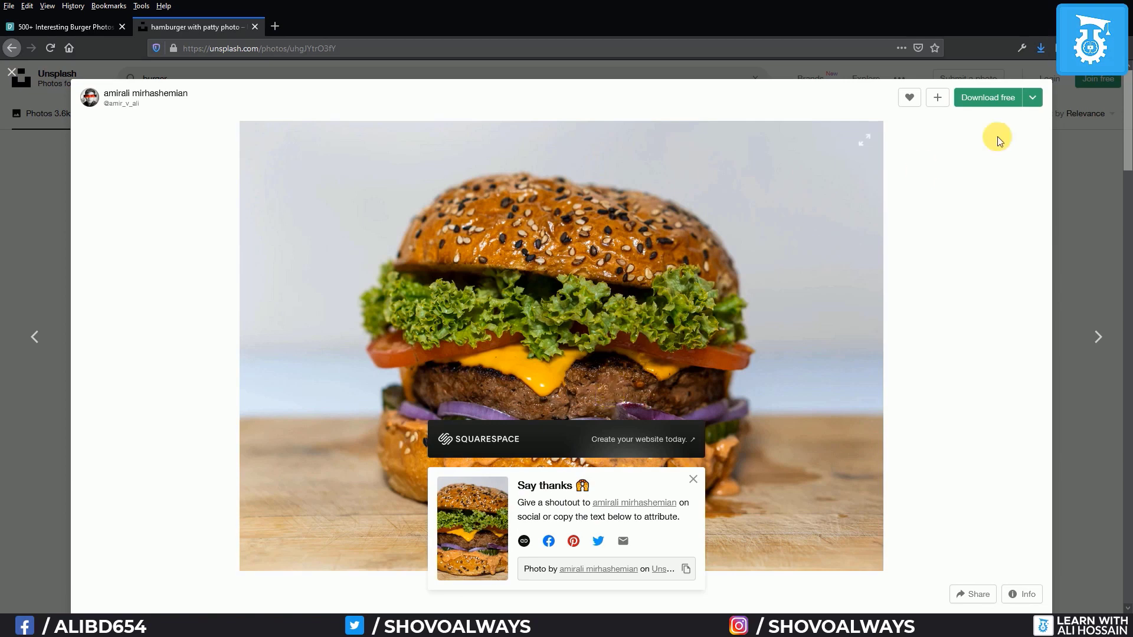
pyautogui.click(1041, 49)
pyautogui.click(1030, 74)
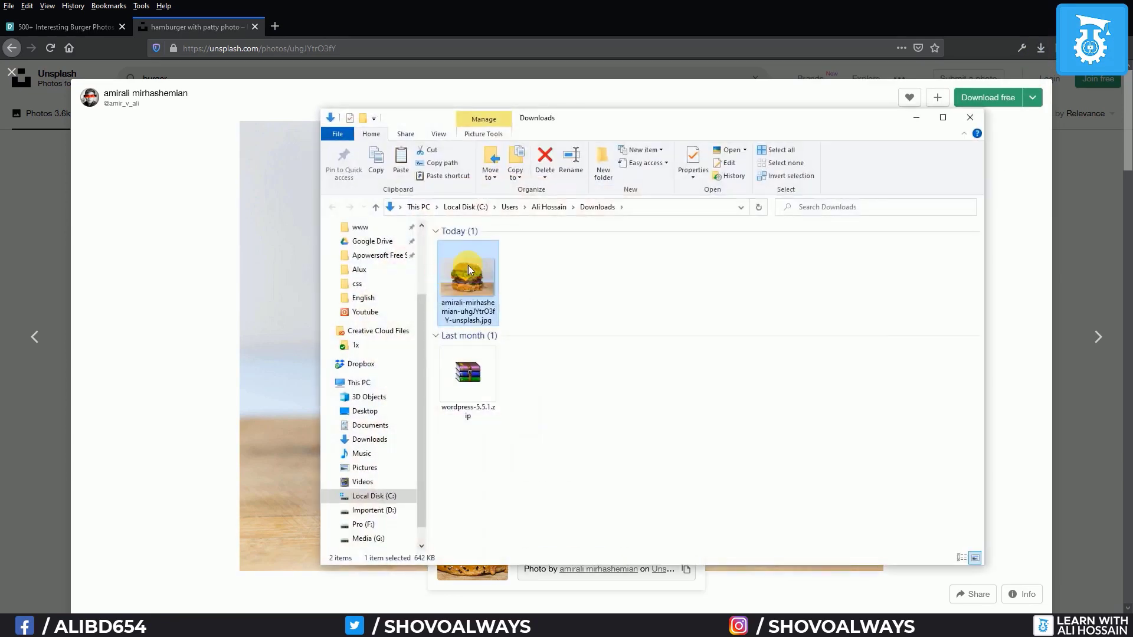
# Open the downloaded burger JPG with Adobe Photoshop 2020
pyautogui.rightClick(469, 273)
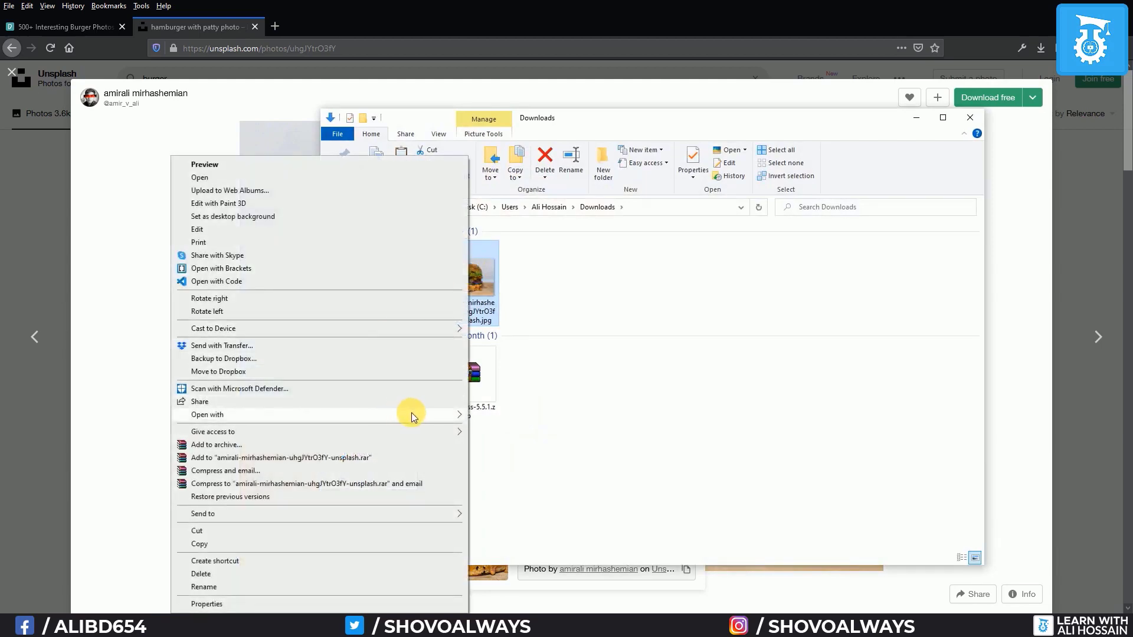
pyautogui.moveTo(411, 414)
pyautogui.click(504, 429)
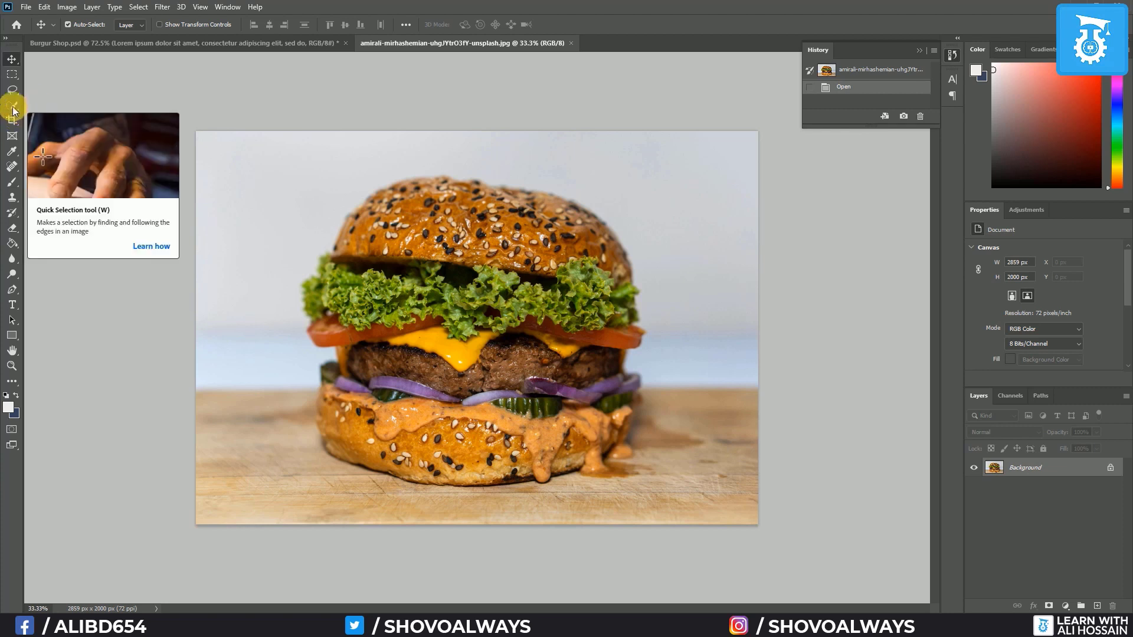
# Select the burger with the Object Selection Tool, cut it, and return to Burgur Shop.psd
pyautogui.click(12, 108)
pyautogui.click(47, 106)
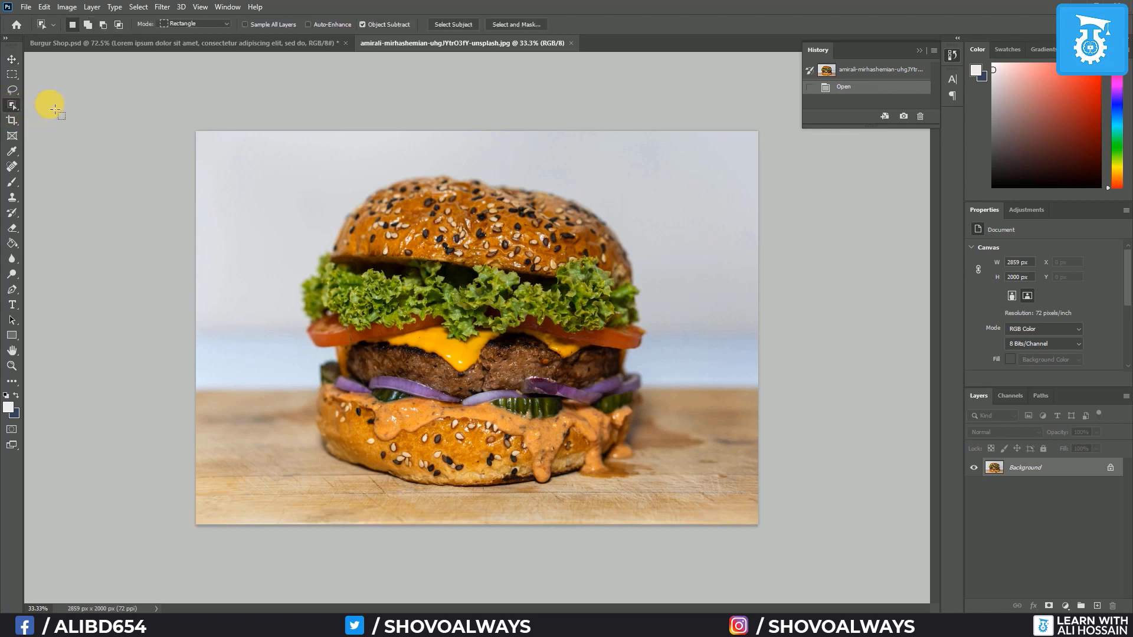
pyautogui.moveTo(285, 158); pyautogui.dragTo(696, 510)
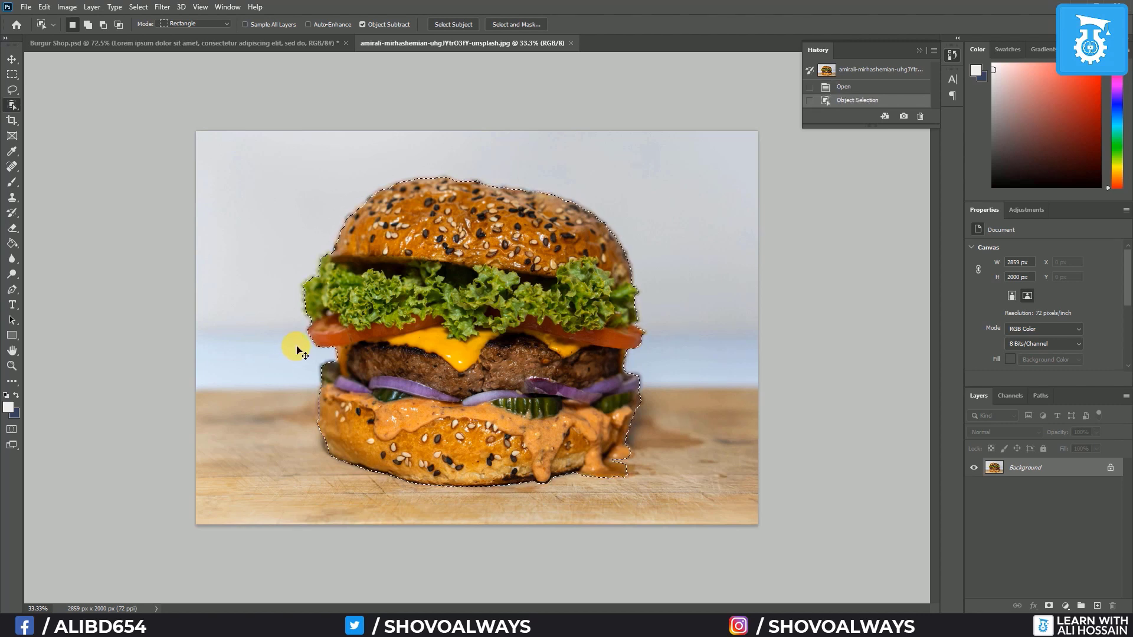
pyautogui.hotkey('ctrl', 'x')
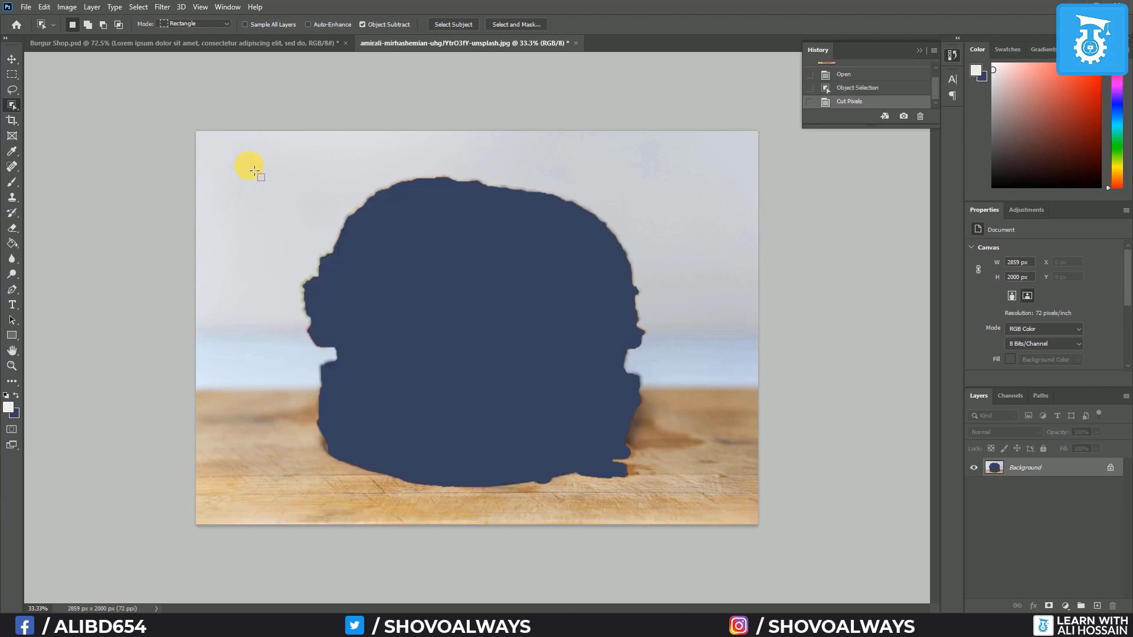
pyautogui.click(223, 38)
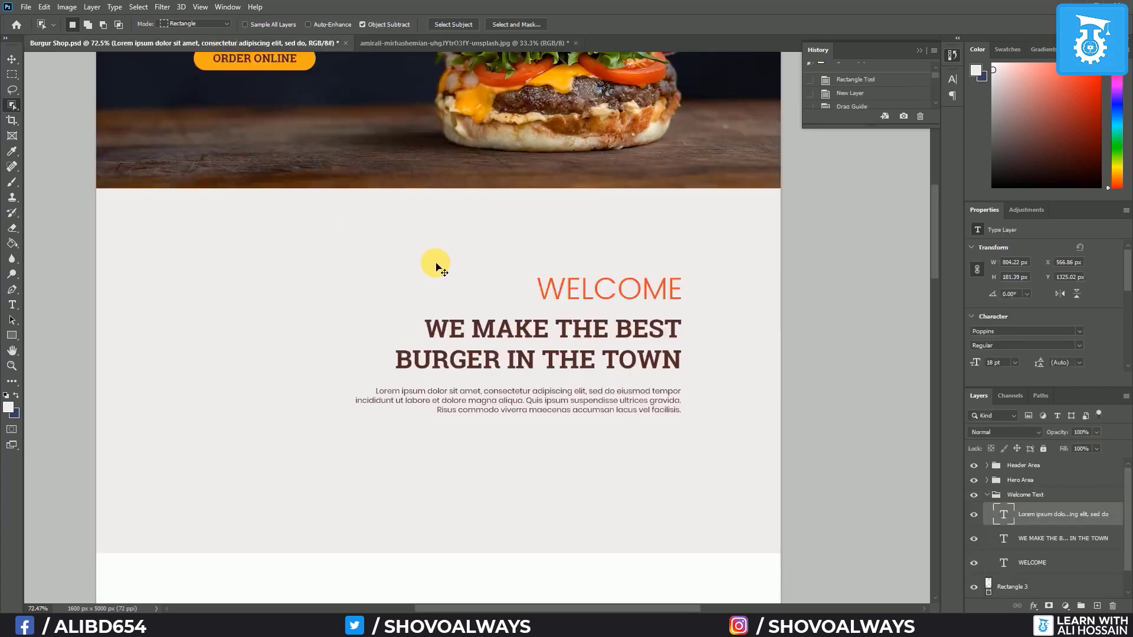
# Paste the burger into the mockup and scale it to about 36% beside the welcome heading
pyautogui.hotkey('ctrl', 'v')
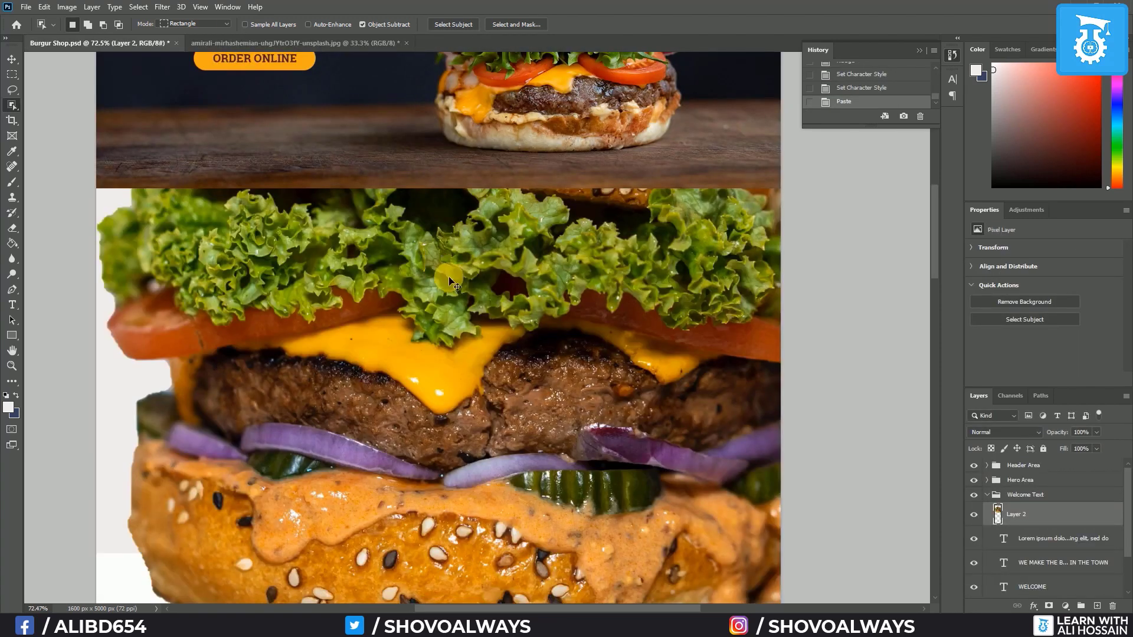
pyautogui.hotkey('ctrl', 't')
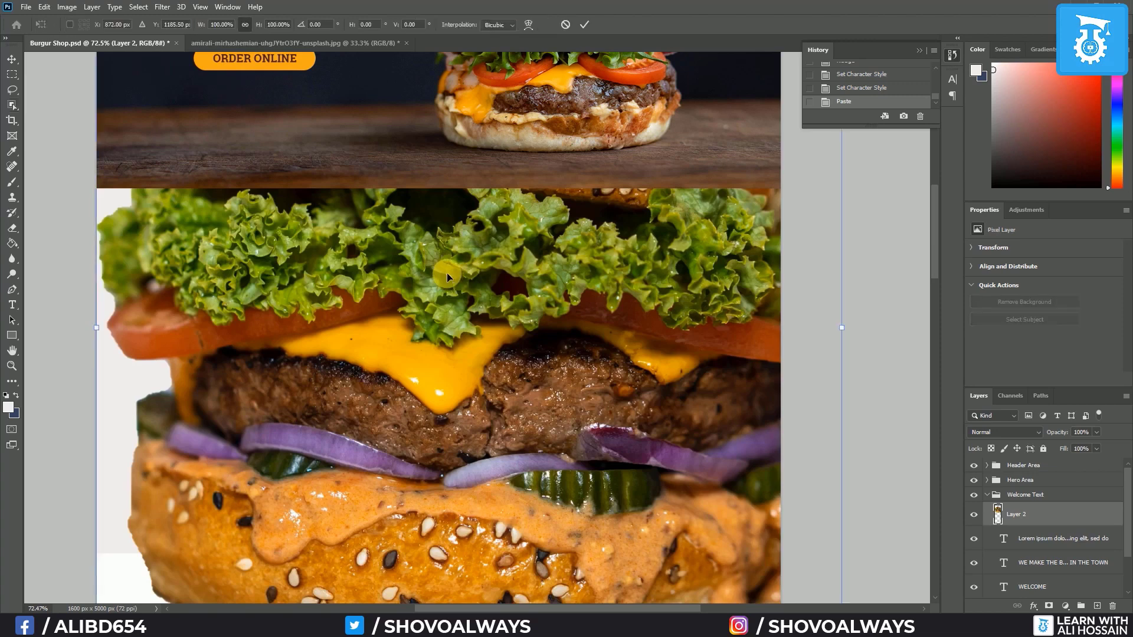
pyautogui.scroll(-5, 447, 273)
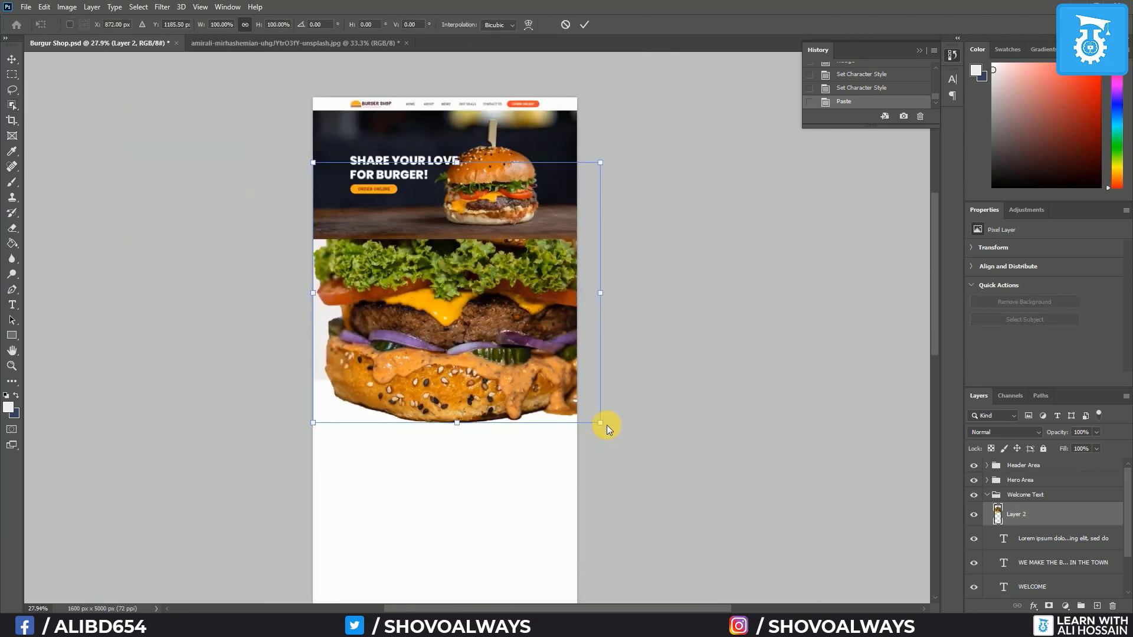
pyautogui.moveTo(601, 423); pyautogui.dragTo(392, 296)
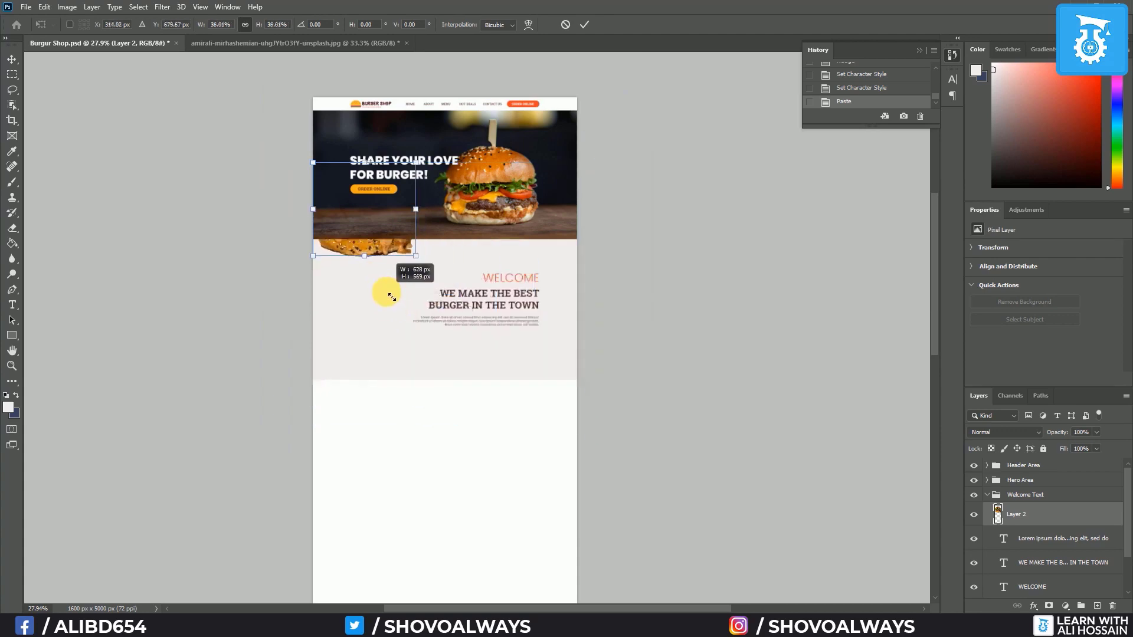
pyautogui.moveTo(376, 242); pyautogui.dragTo(389, 320)
pyautogui.moveTo(352, 285); pyautogui.dragTo(374, 313)
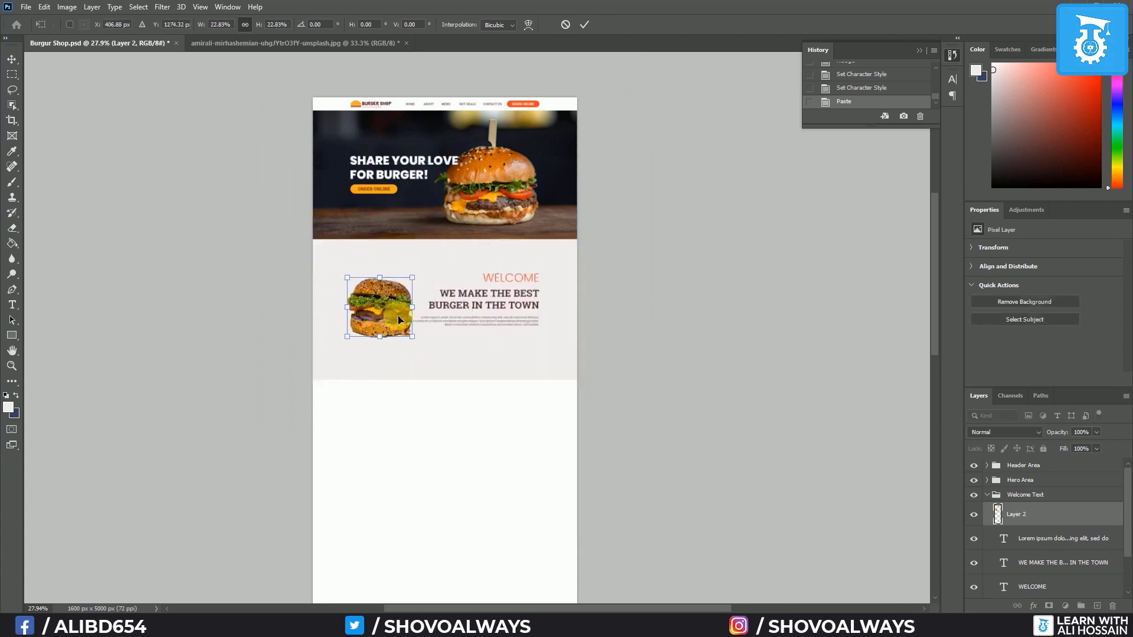
pyautogui.scroll(5, 398, 315)
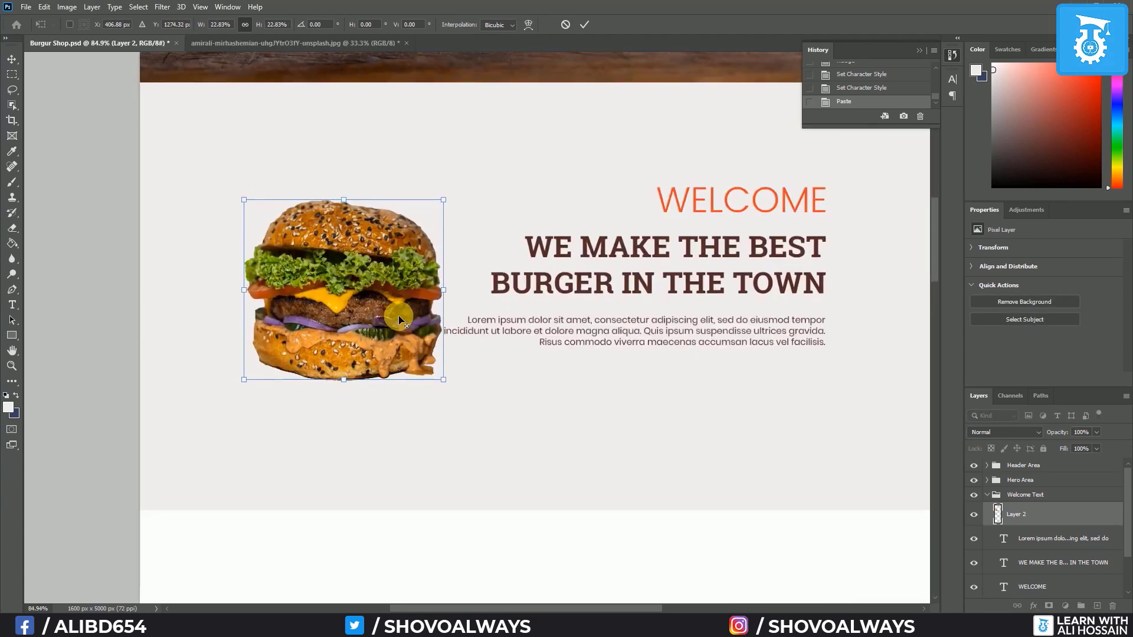
pyautogui.hotkey('alt', 'space')
pyautogui.press('Escape')
pyautogui.press('Return')
# Reframe the view on the burger and text and show the column guides
pyautogui.scroll(-1, 445, 370)
pyautogui.press('w')
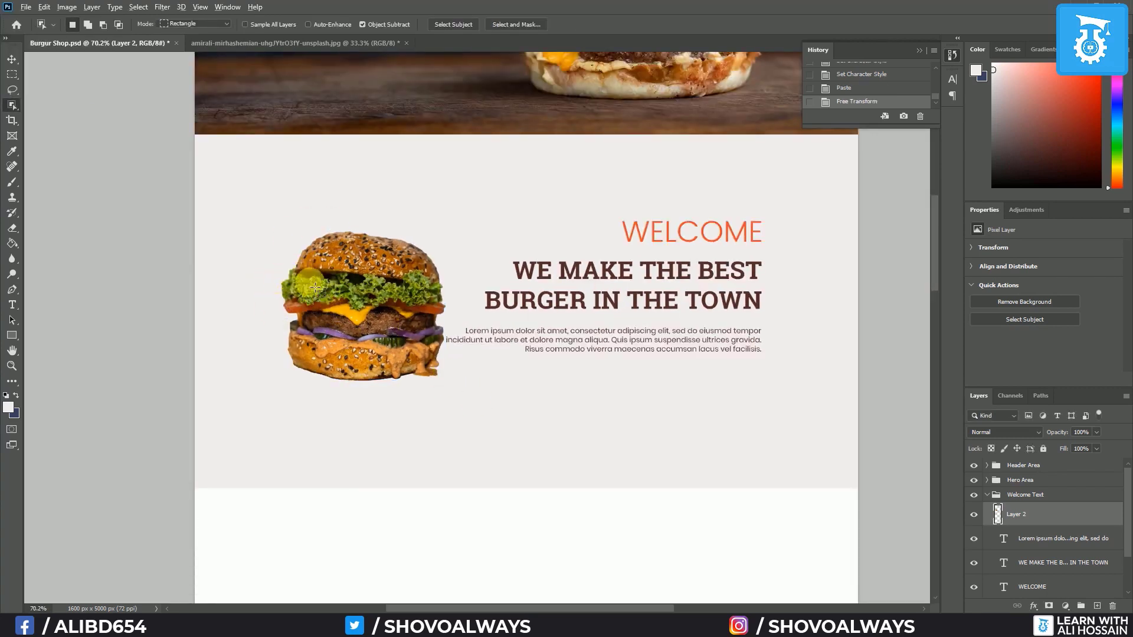
pyautogui.scroll(3, 439, 308)
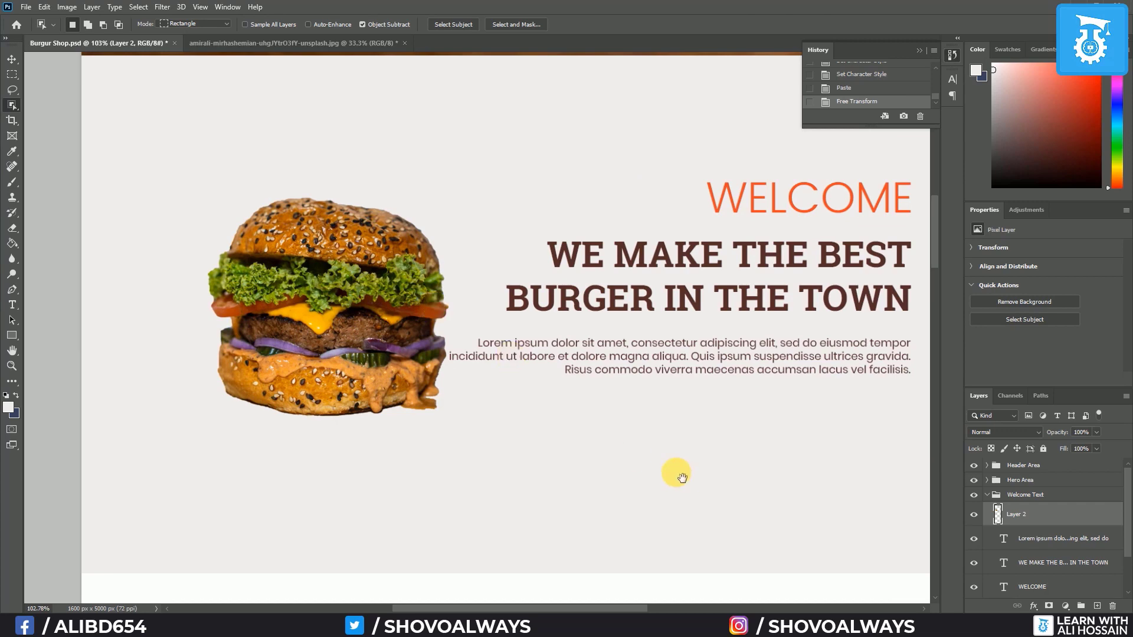
pyautogui.moveTo(675, 471); pyautogui.dragTo(633, 477)
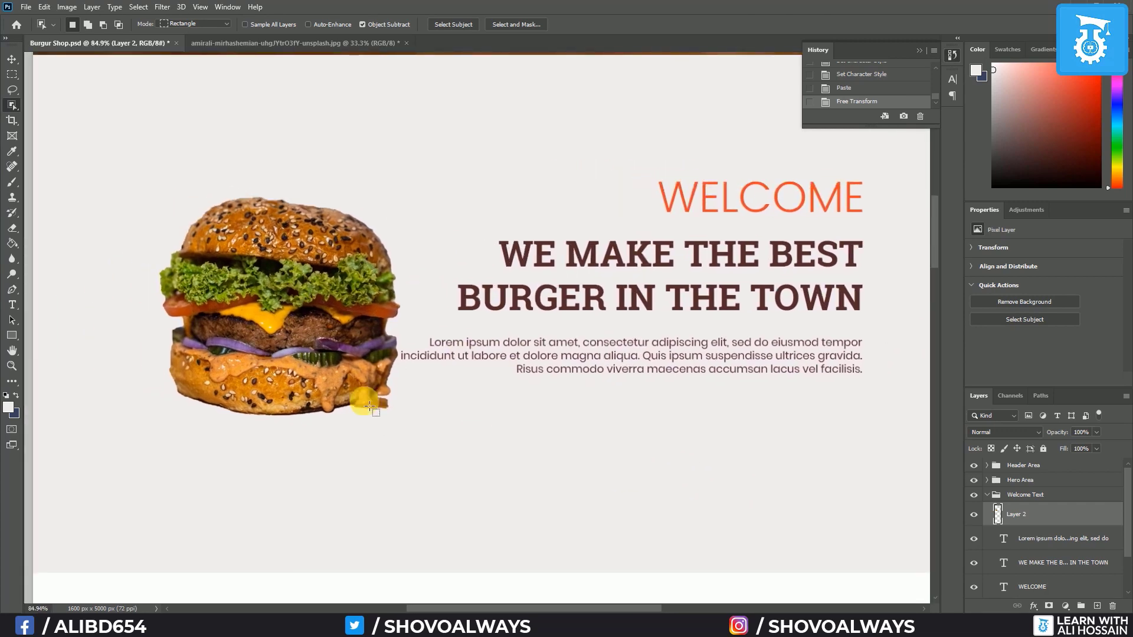
pyautogui.scroll(-2, 378, 401)
pyautogui.hotkey('ctrl', ';')
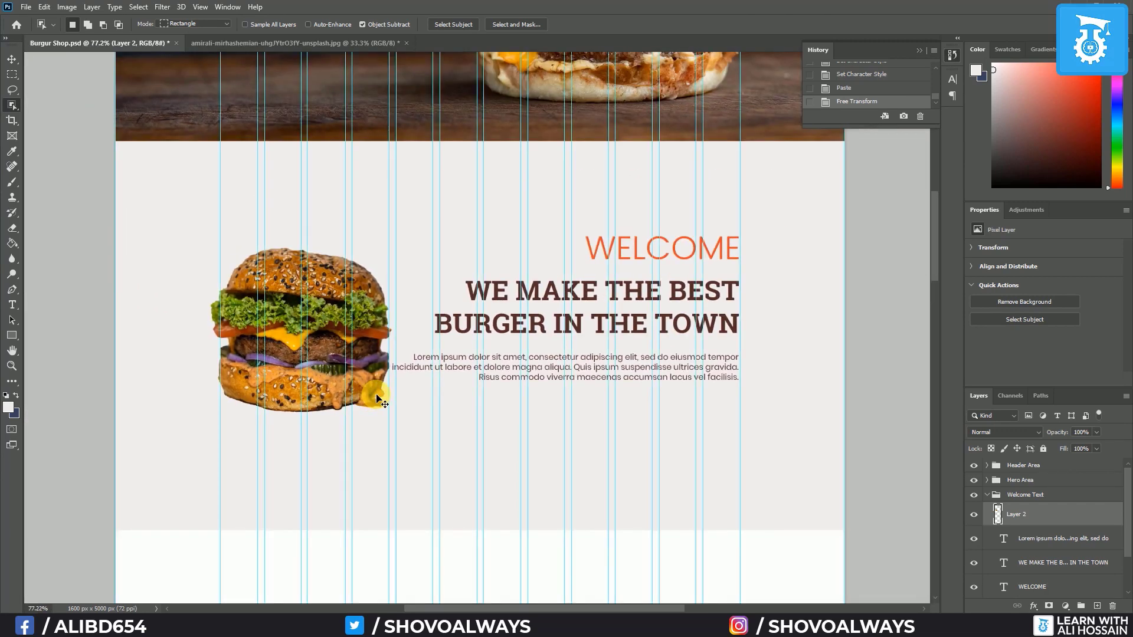
# Nudge the burger image slightly right and select the Lorem ipsum paragraph layer
pyautogui.click(13, 61)
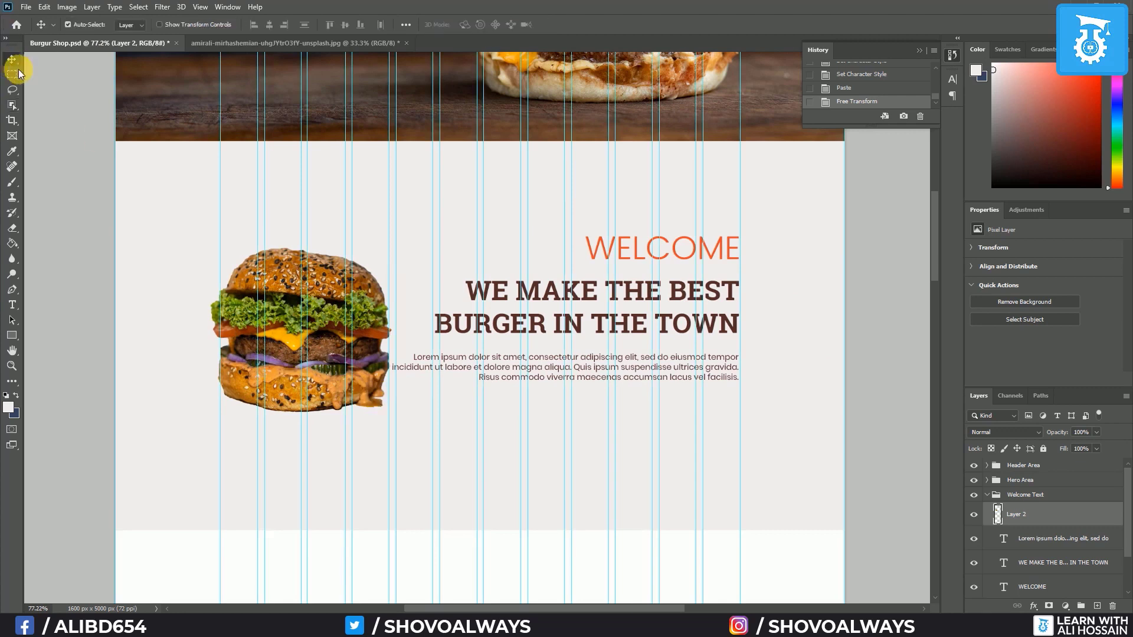
pyautogui.moveTo(282, 308); pyautogui.dragTo(293, 308)
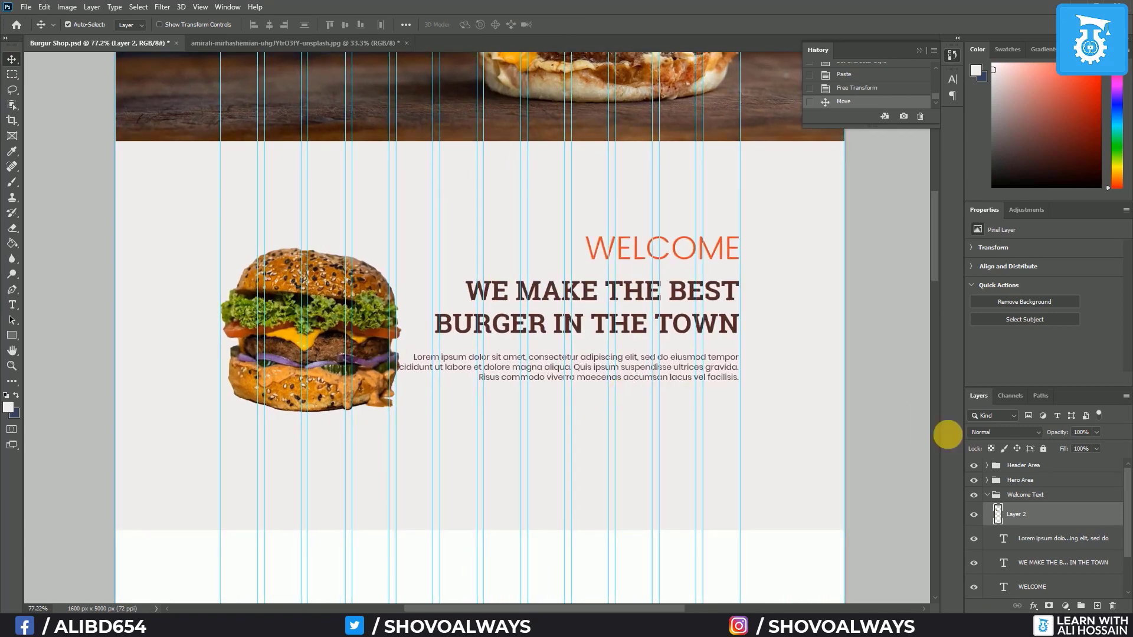
pyautogui.click(1049, 538)
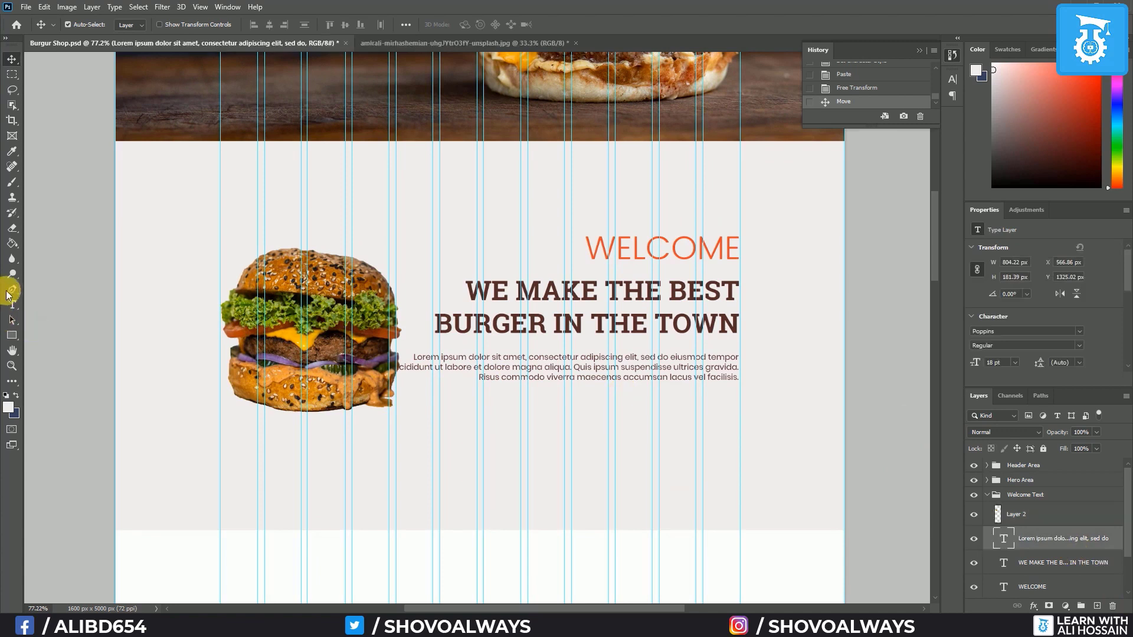
pyautogui.click(12, 304)
# Narrow the paragraph's text box, delete its final Risus commodo sentence, and hide the guides
pyautogui.click(517, 376)
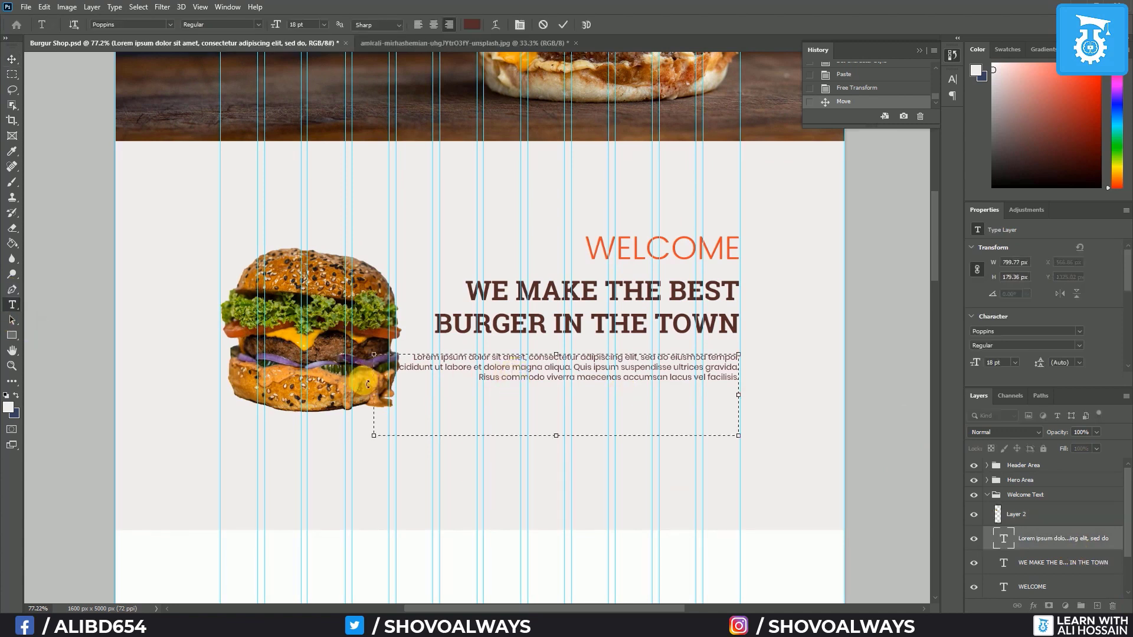
pyautogui.moveTo(376, 398); pyautogui.dragTo(435, 396)
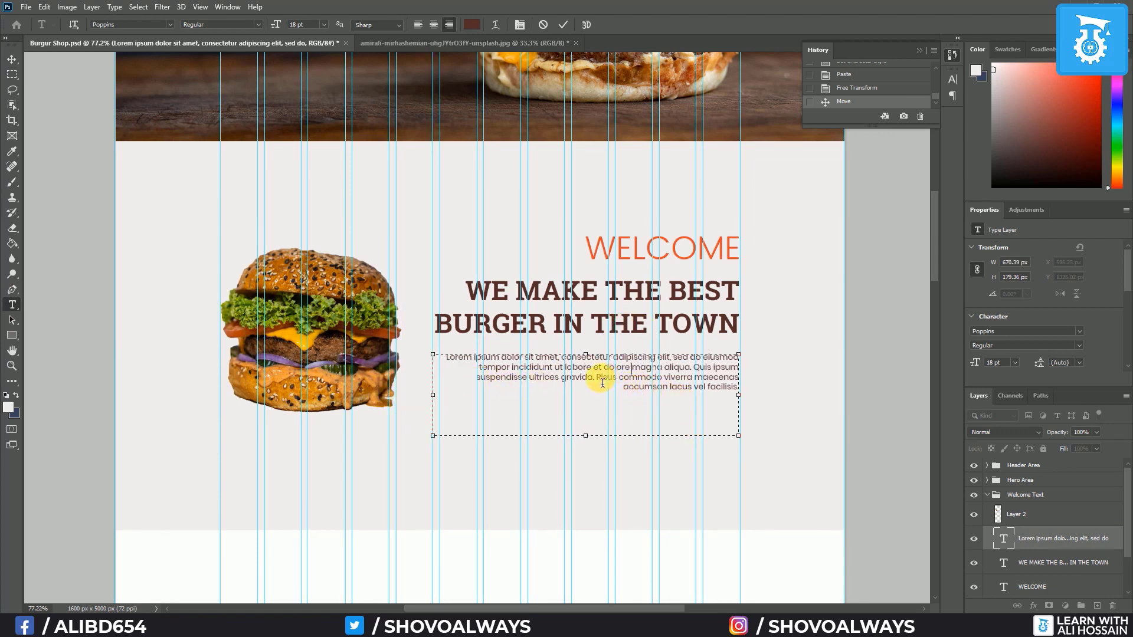
pyautogui.moveTo(601, 384); pyautogui.dragTo(763, 414)
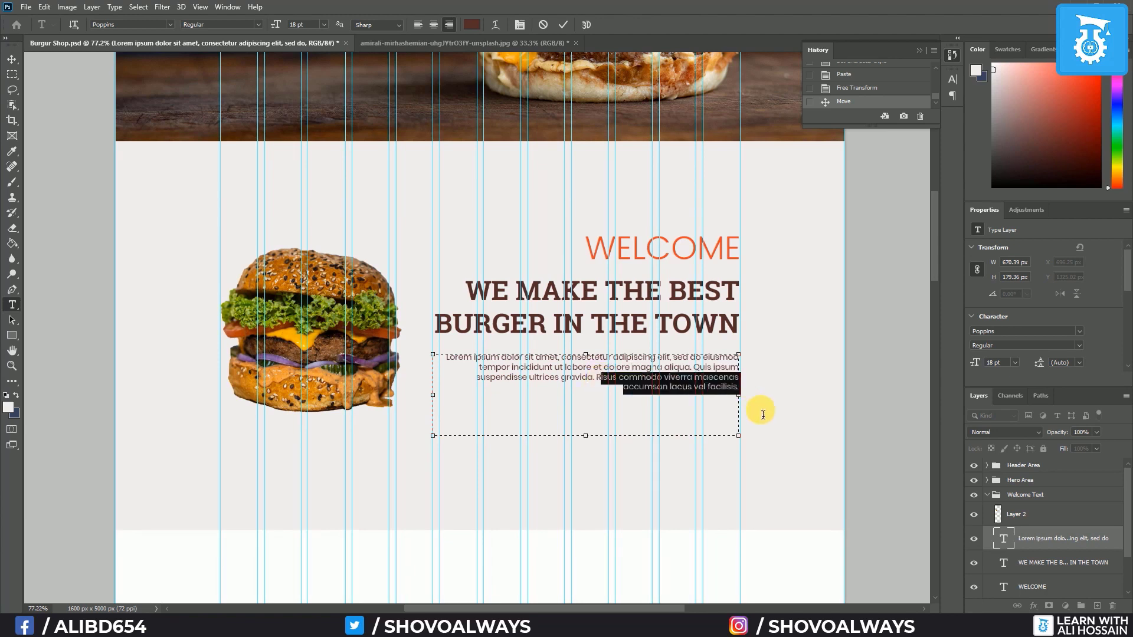
pyautogui.press('BackSpace')
pyautogui.hotkey('ctrl', 'Return')
pyautogui.hotkey('ctrl', ';')
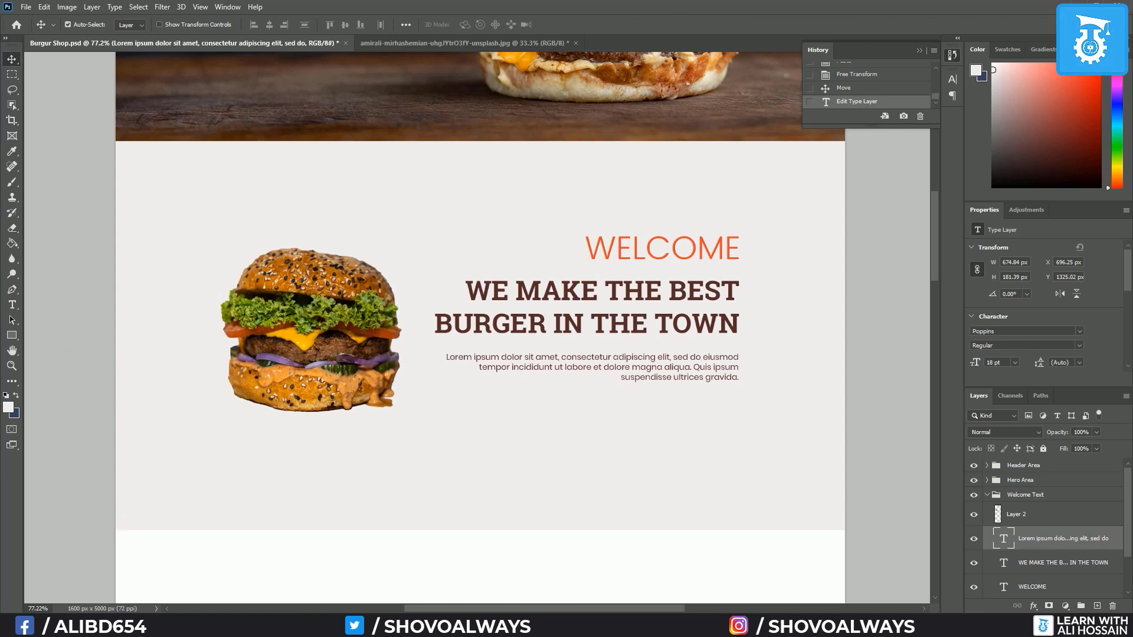
# Go back to the Unsplash burger results, briefly previewing the fried sandwich photo
pyautogui.click(145, 620)
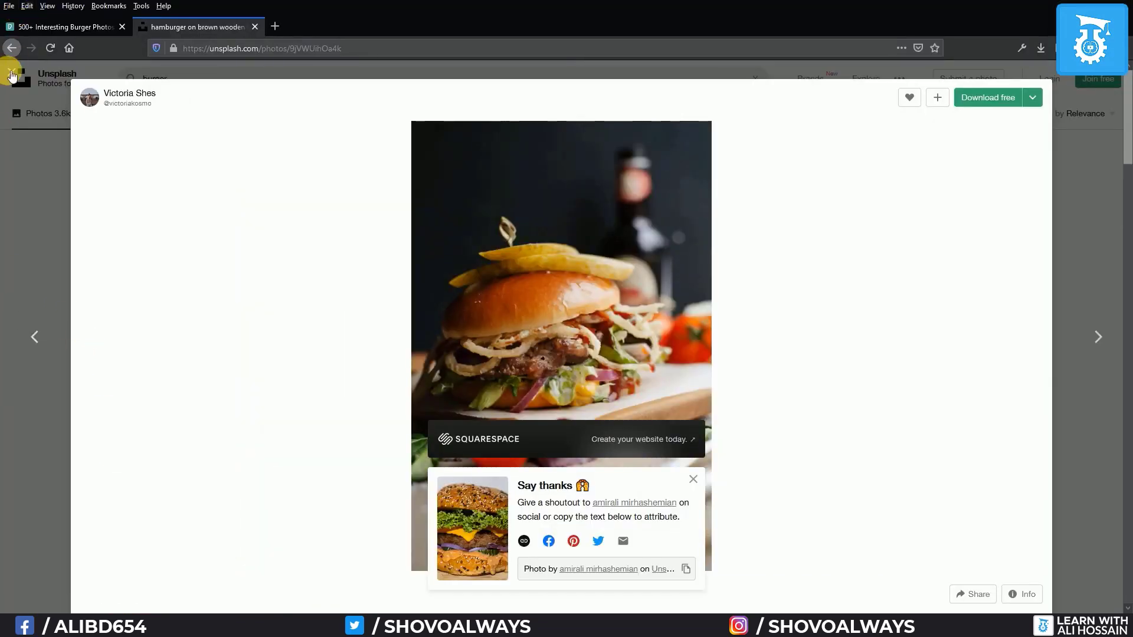
pyautogui.click(12, 71)
pyautogui.scroll(10, 705, 437)
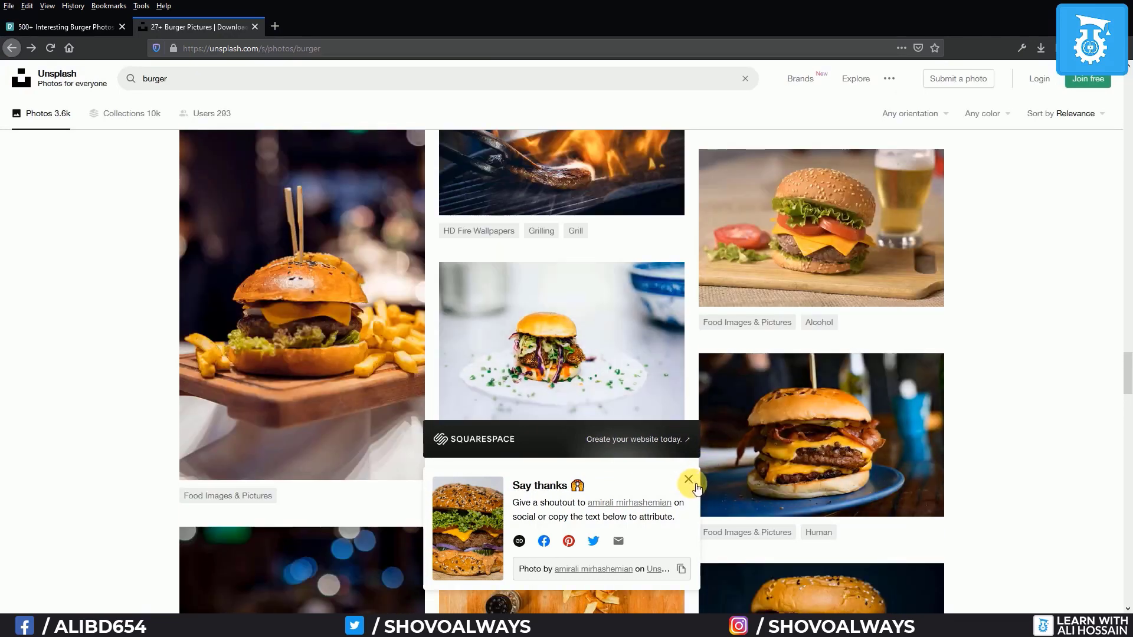
pyautogui.click(688, 479)
pyautogui.click(531, 344)
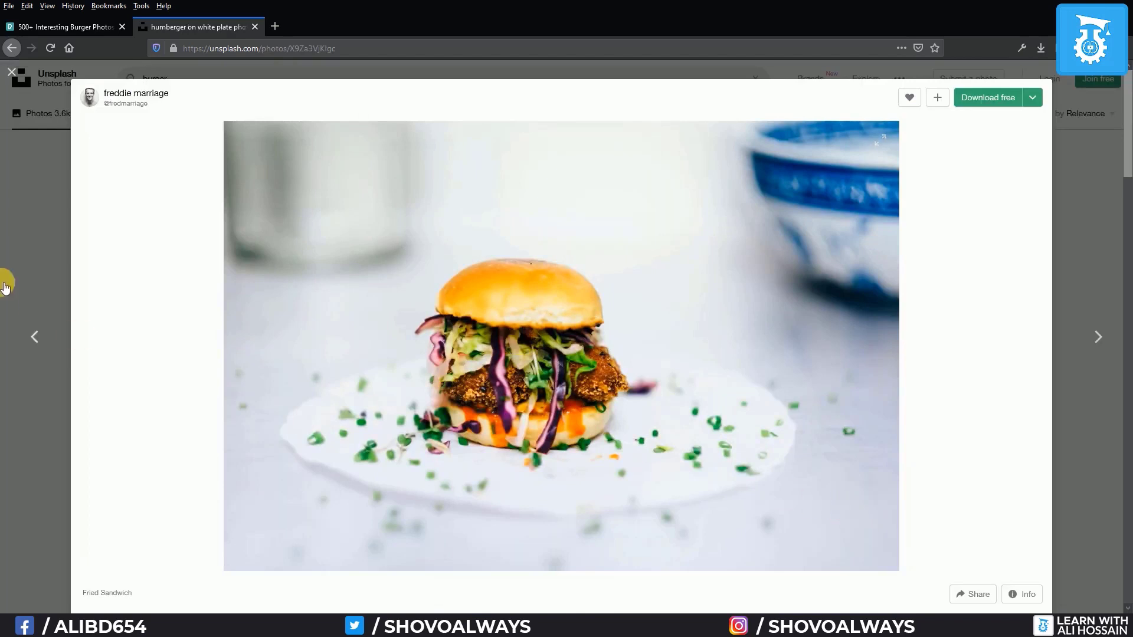
pyautogui.click(13, 71)
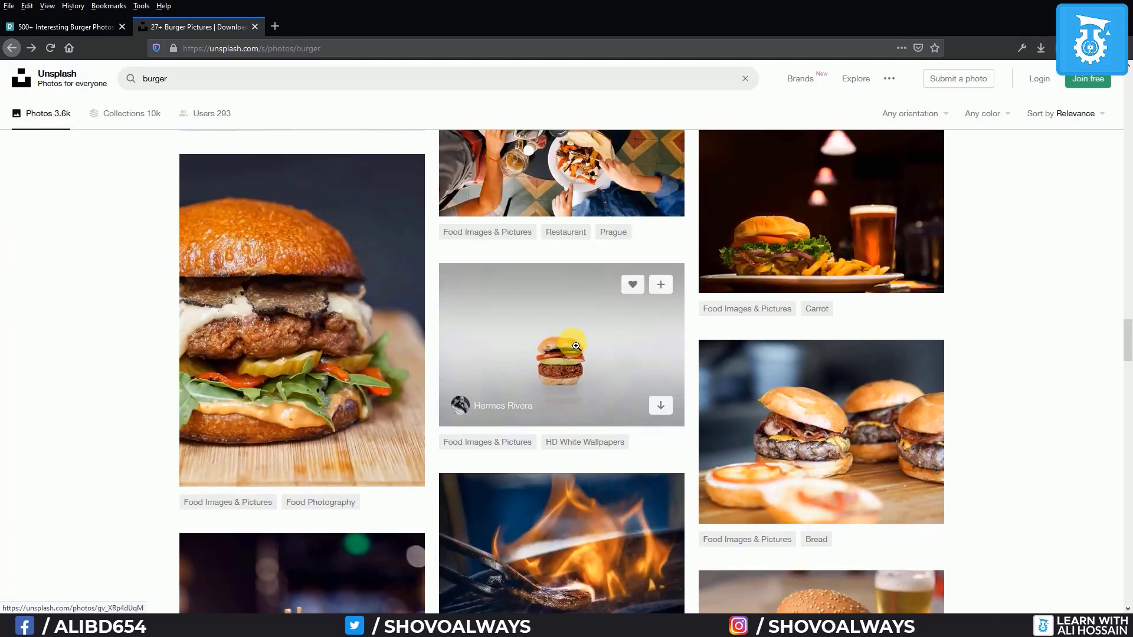
# Download the burger-on-white-background photo and open its containing folder
pyautogui.click(556, 354)
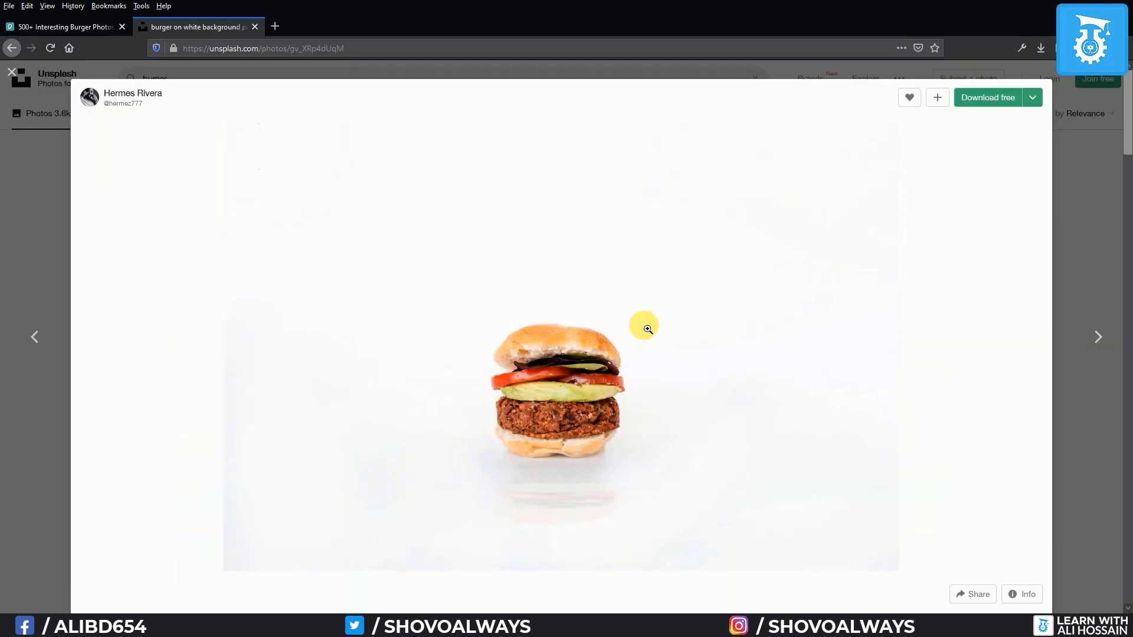
pyautogui.click(988, 97)
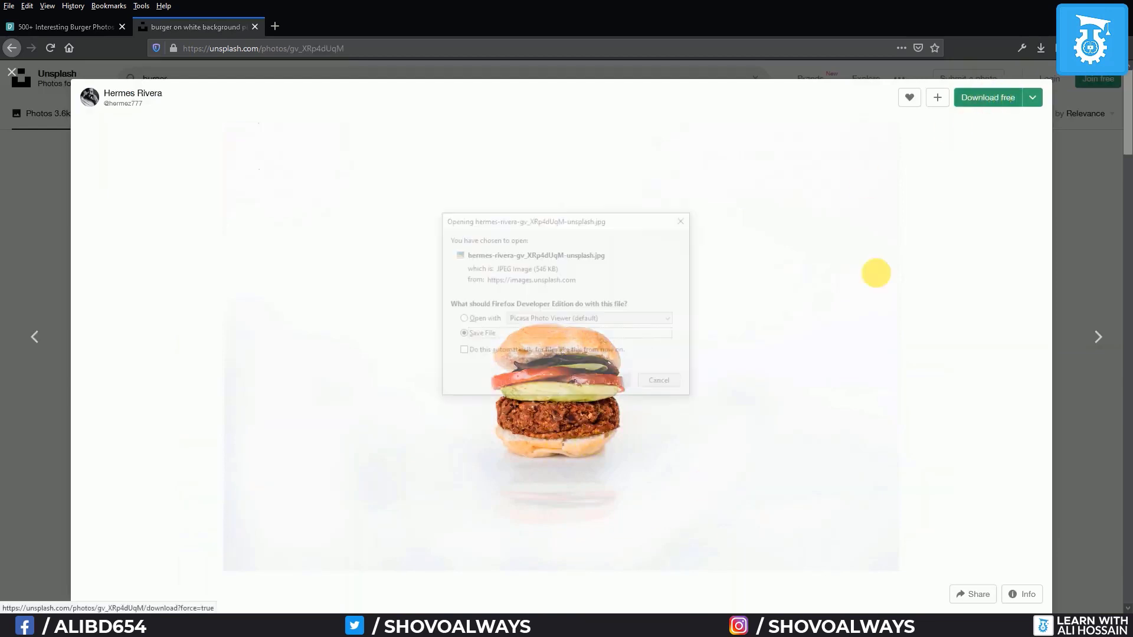
pyautogui.click(617, 382)
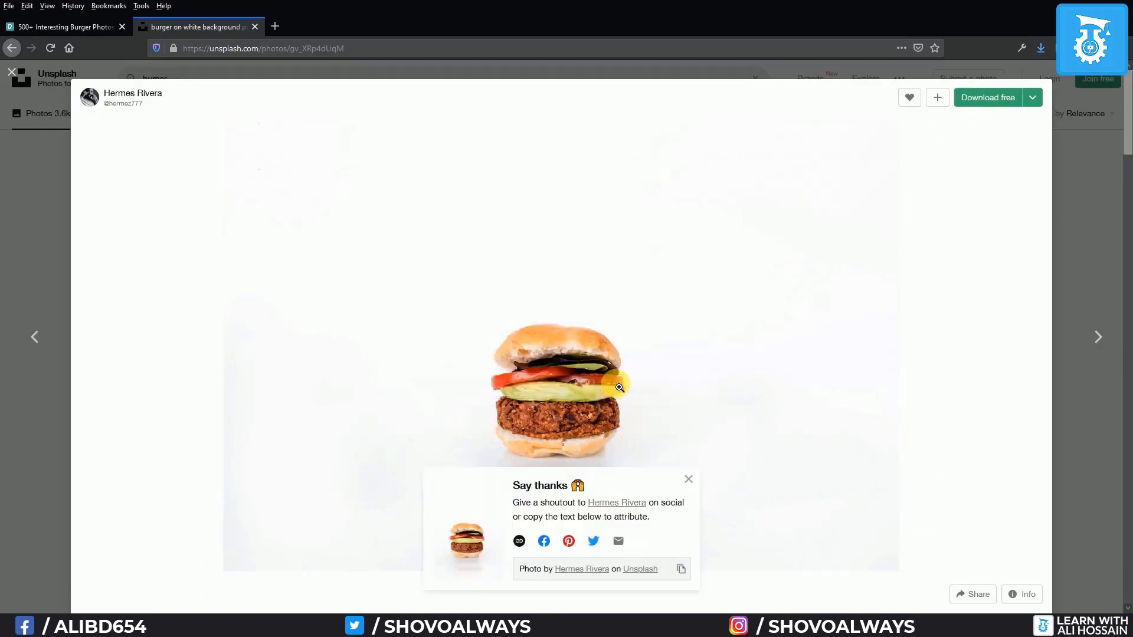
pyautogui.click(1040, 47)
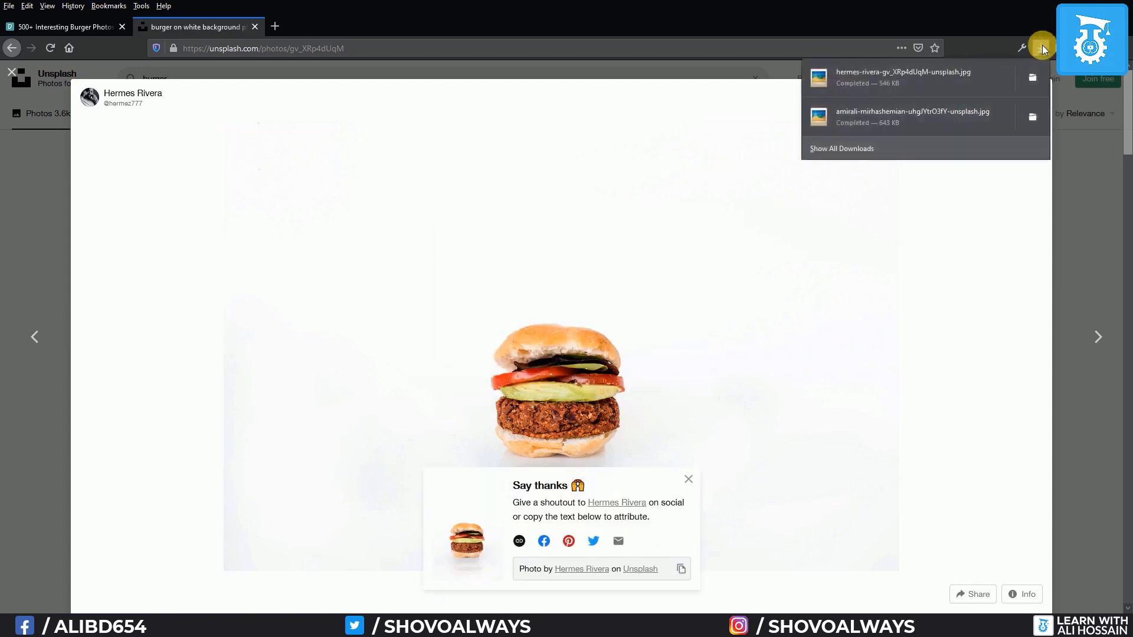
pyautogui.rightClick(1038, 77)
pyautogui.click(1059, 79)
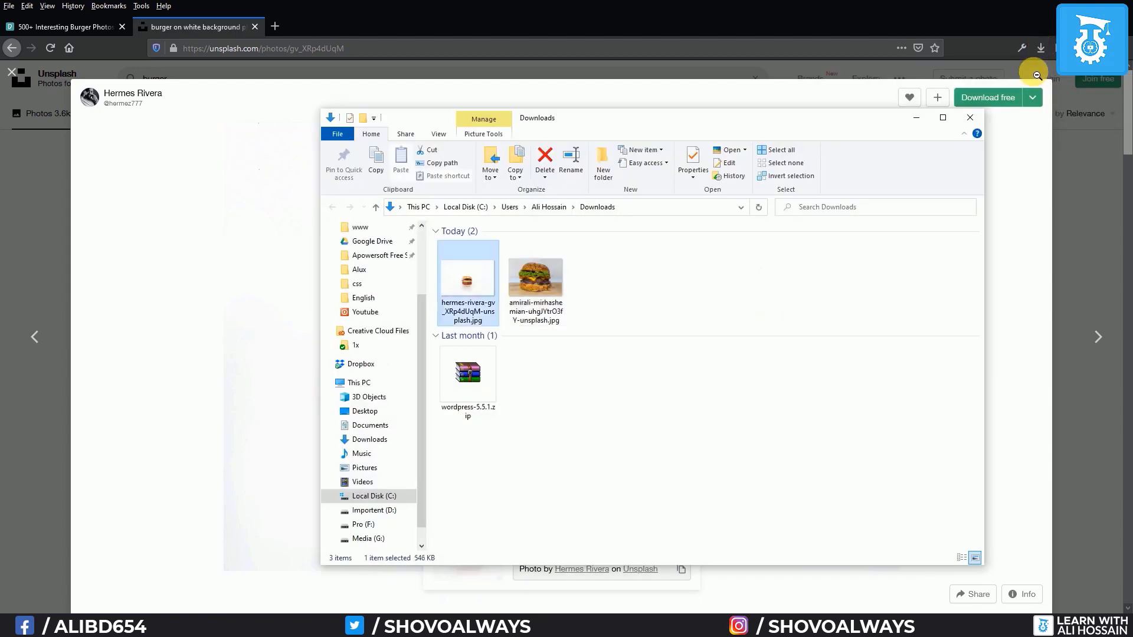
# Place the downloaded white-background burger photo into the mockup, stacked above Layer 2
pyautogui.moveTo(471, 289); pyautogui.dragTo(273, 486)
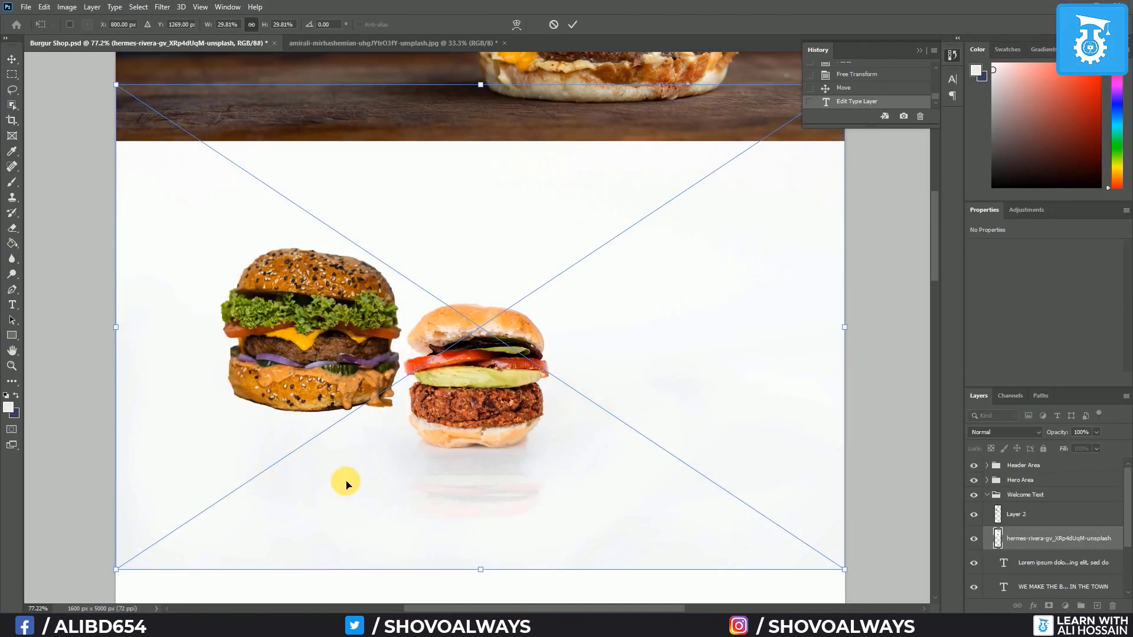
pyautogui.moveTo(1052, 515); pyautogui.dragTo(1050, 510)
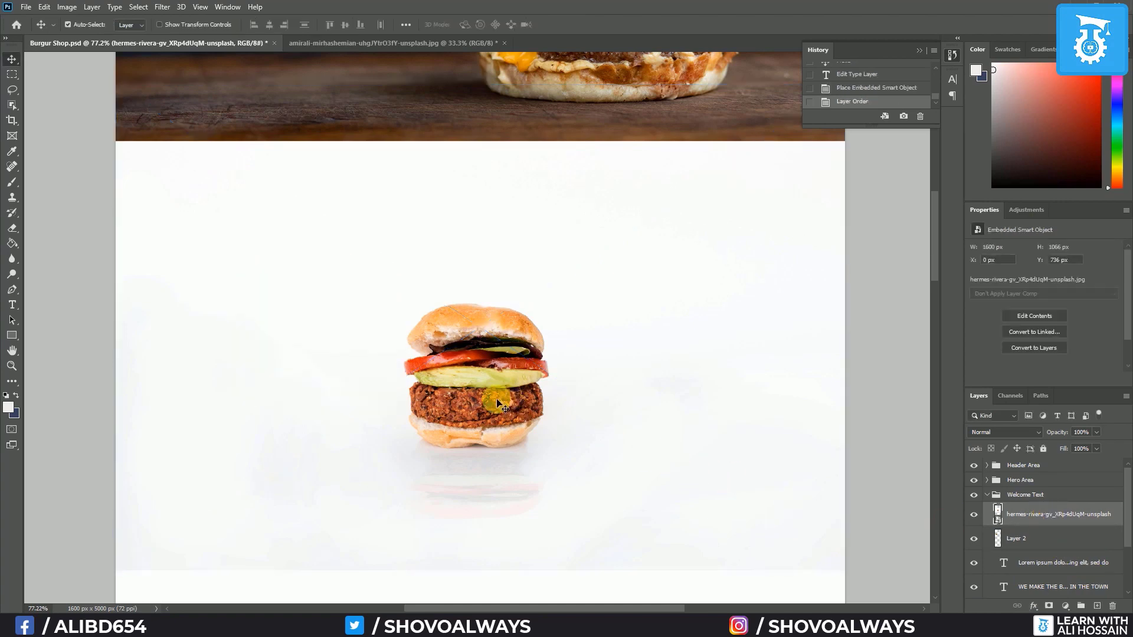
pyautogui.scroll(-5, 417, 352)
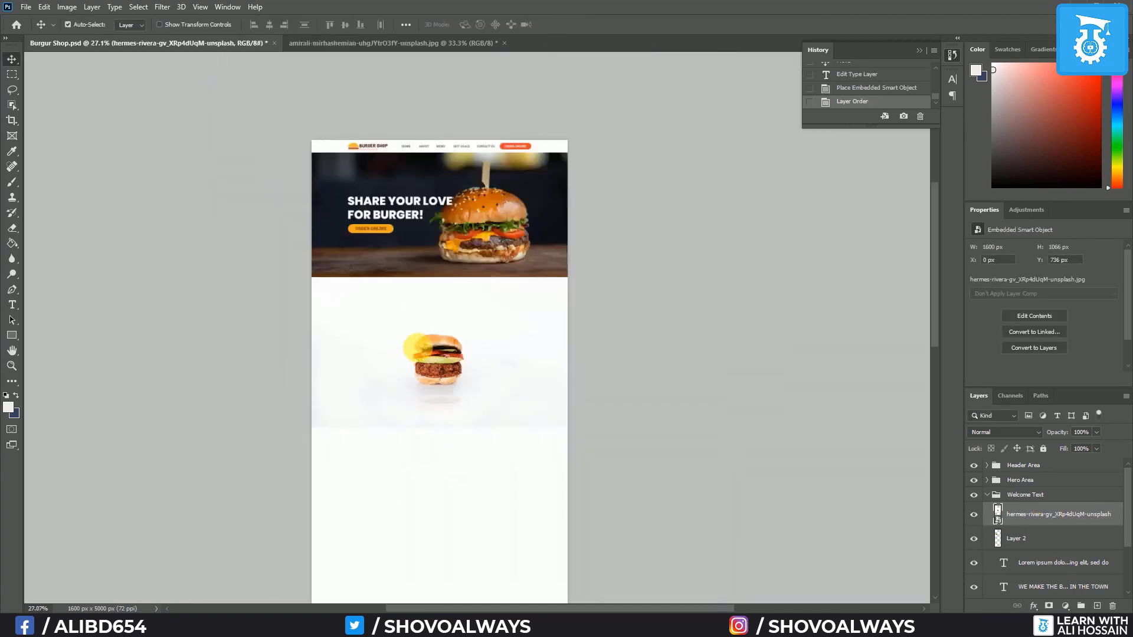
# Enlarge the burger photo and position it left of the headline, with column guides shown
pyautogui.hotkey('ctrl', 't')
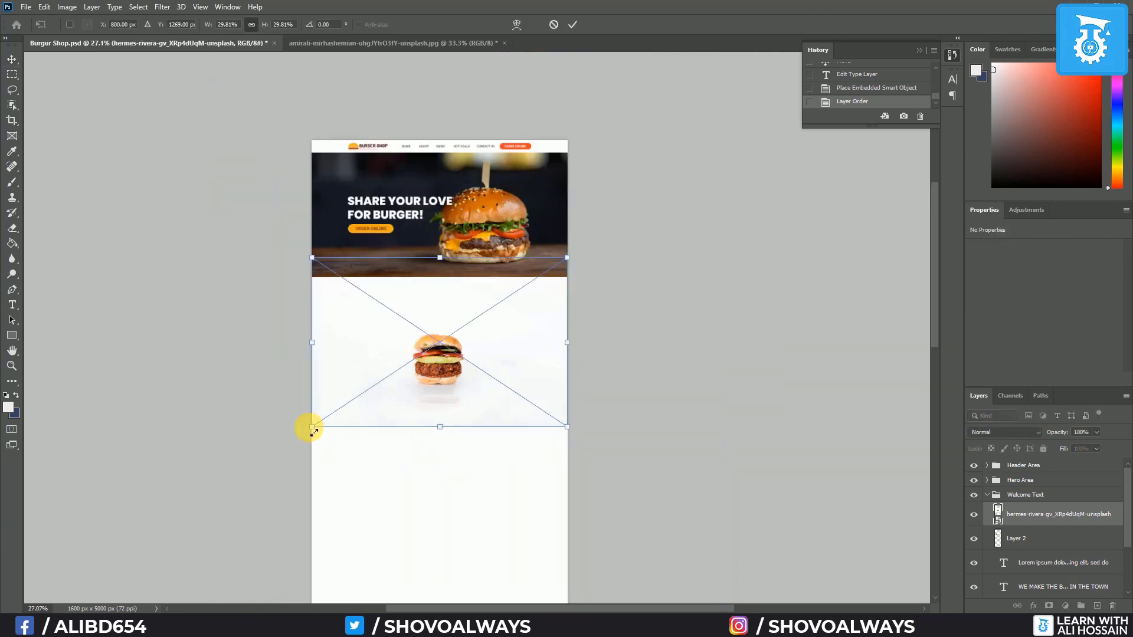
pyautogui.moveTo(314, 431); pyautogui.dragTo(213, 466)
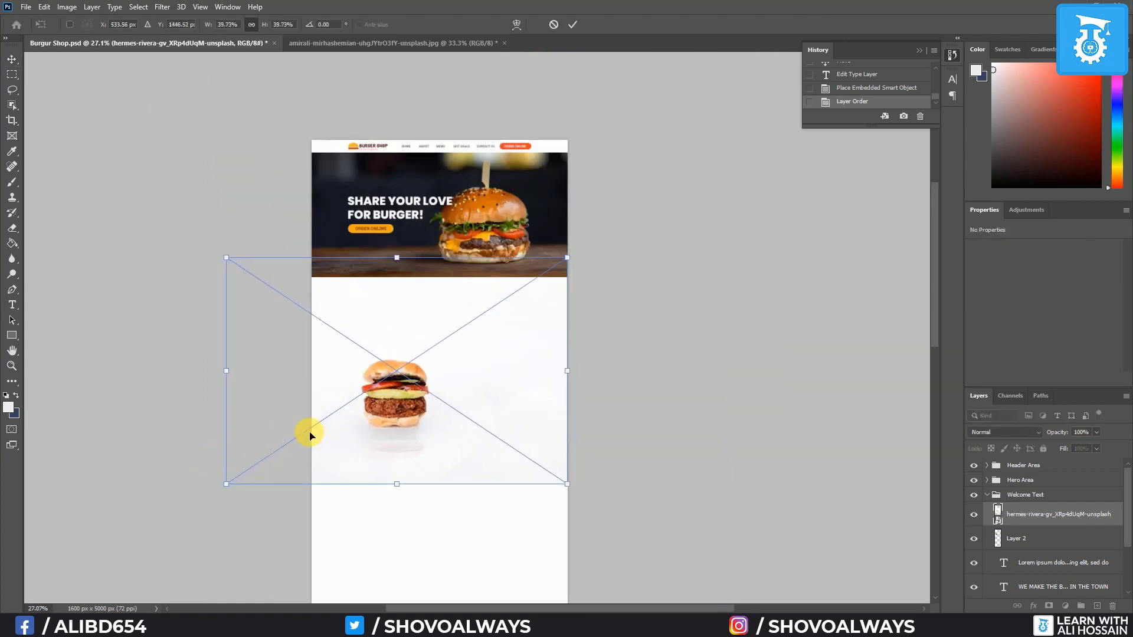
pyautogui.moveTo(373, 420); pyautogui.dragTo(366, 397)
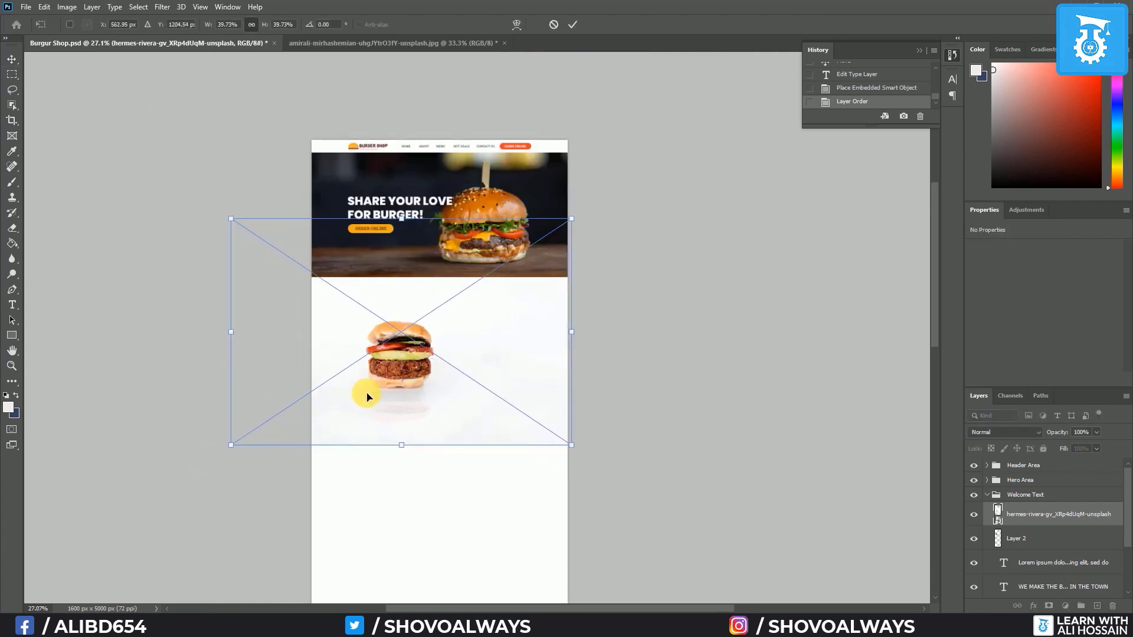
pyautogui.hotkey('ctrl', ';')
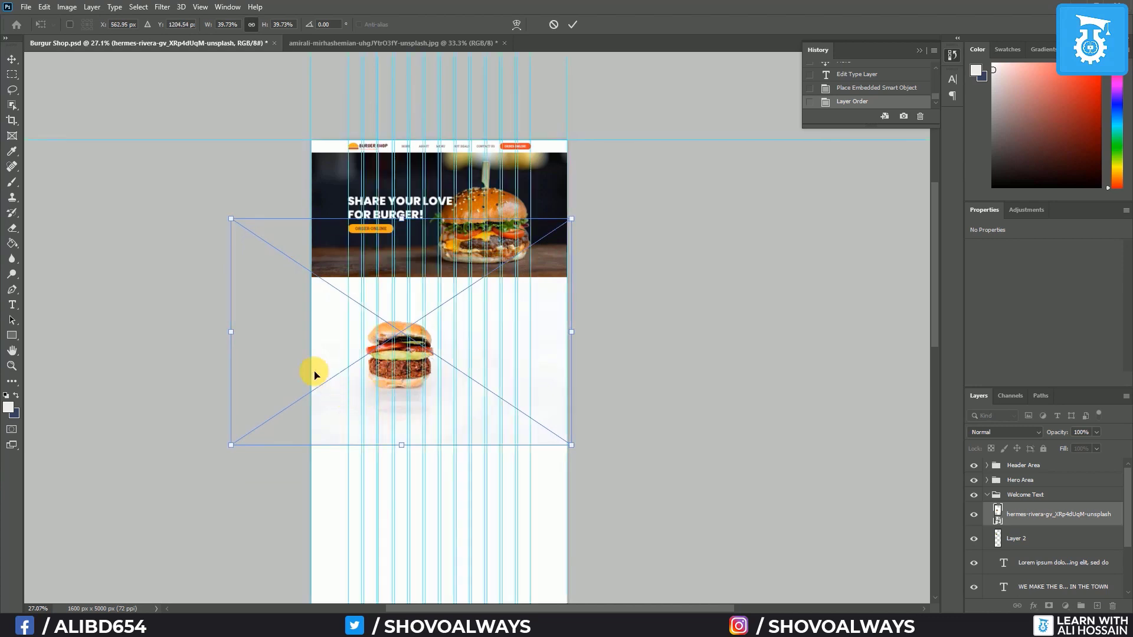
pyautogui.moveTo(325, 369); pyautogui.dragTo(305, 371)
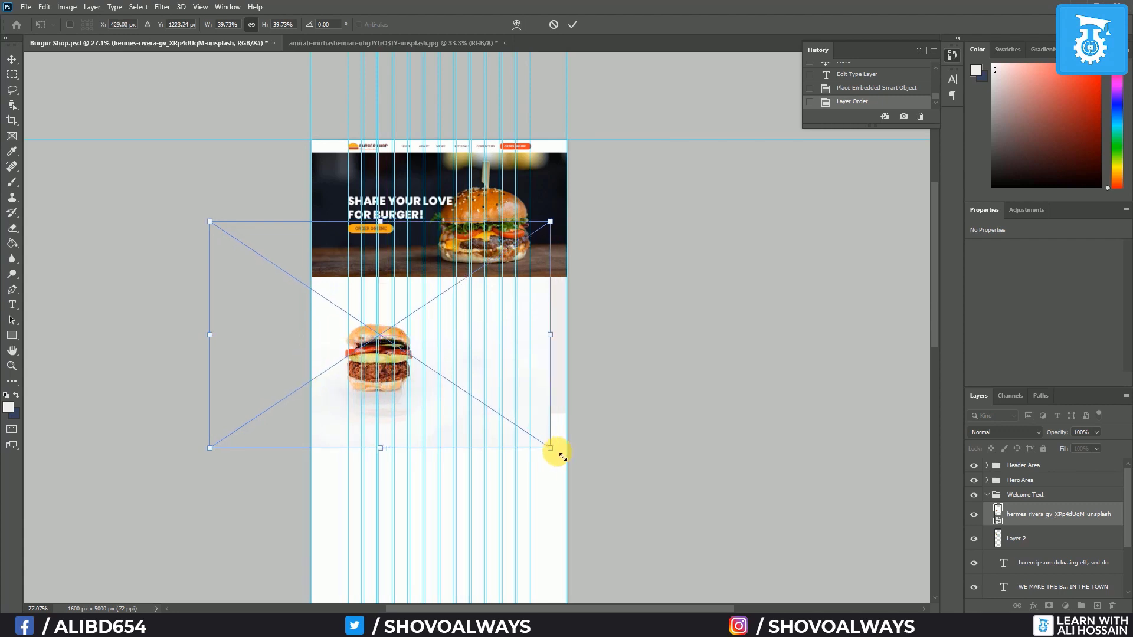
pyautogui.moveTo(562, 456); pyautogui.dragTo(581, 466)
pyautogui.press('Return')
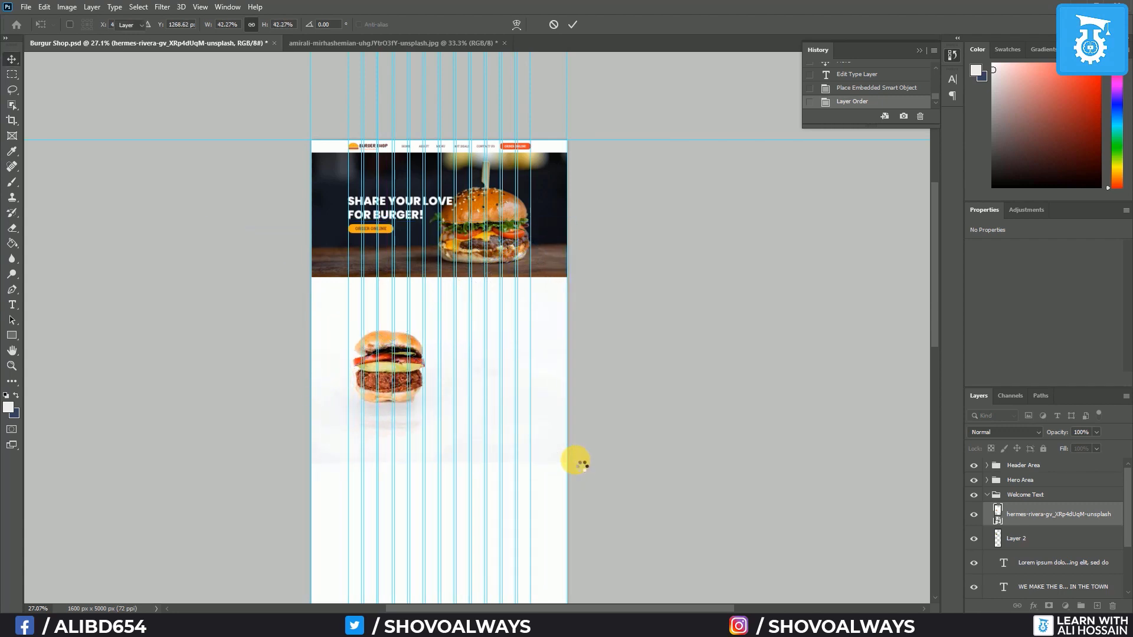
# Move the burger photo higher and drag its layer below the welcome text layers
pyautogui.scroll(7, 383, 379)
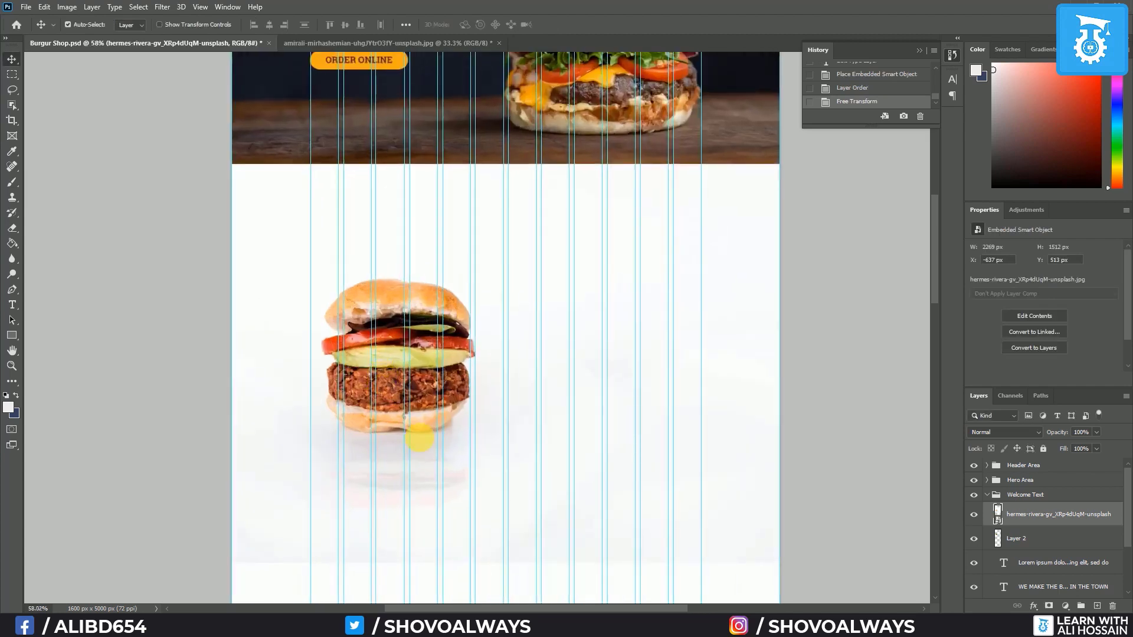
pyautogui.moveTo(388, 387); pyautogui.dragTo(380, 334)
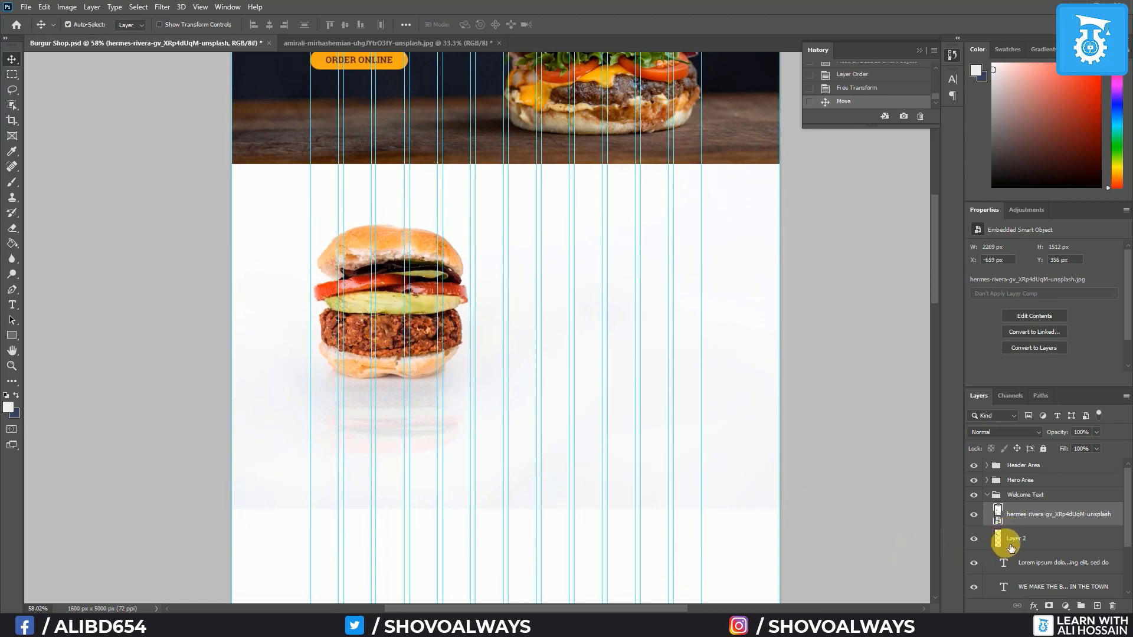
pyautogui.scroll(-2, 1058, 525)
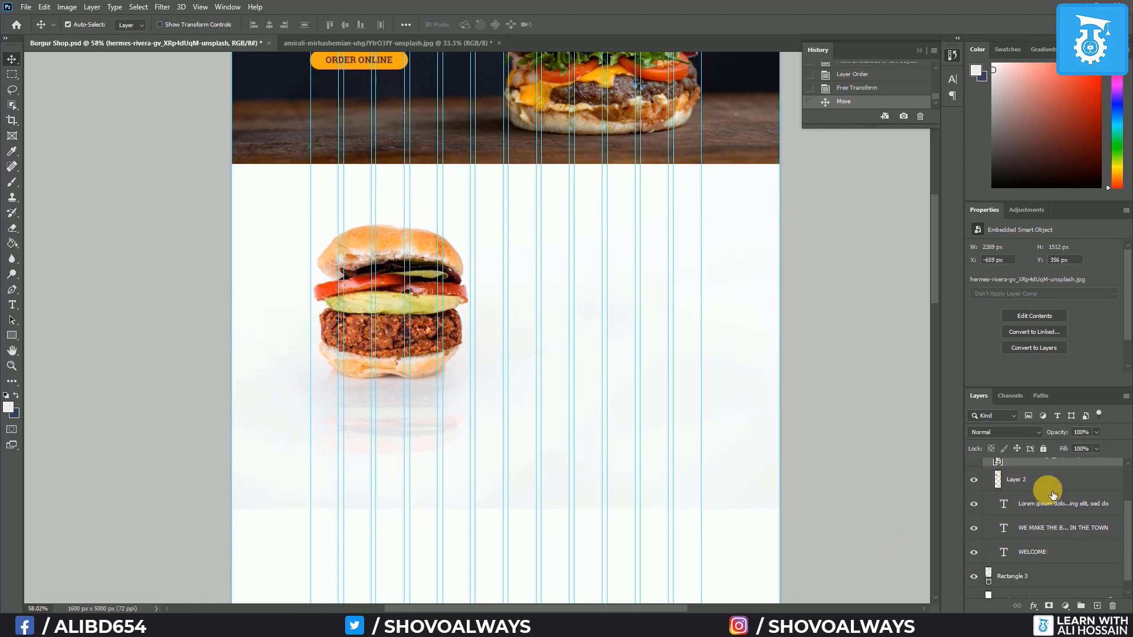
pyautogui.moveTo(1051, 467); pyautogui.dragTo(1060, 564)
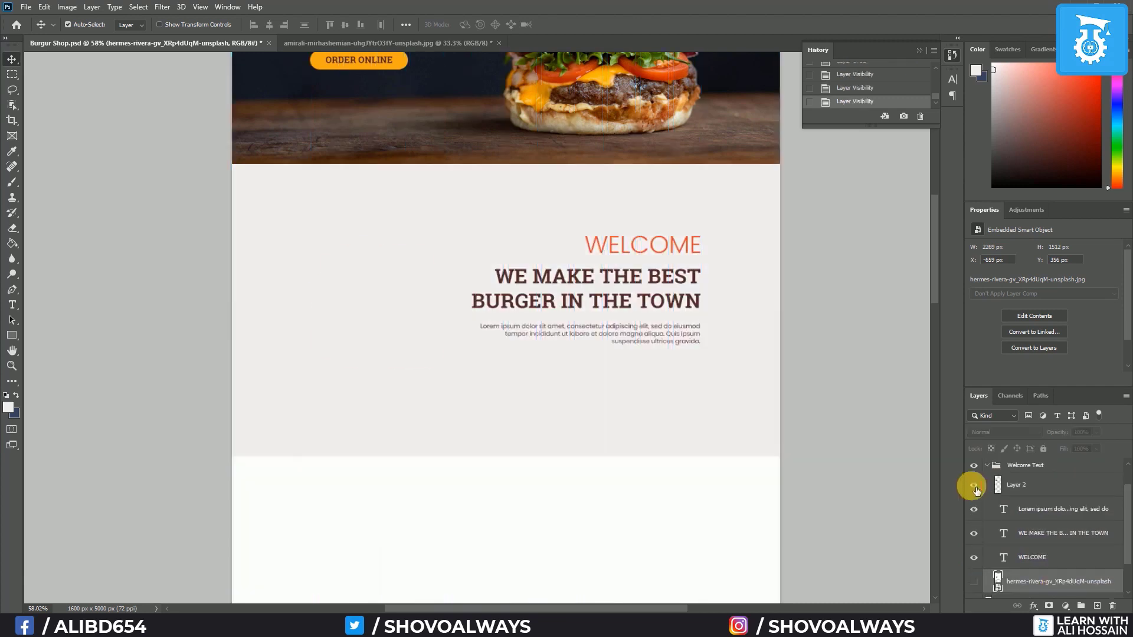
# Hide the original sesame burger and keep the new burger photo visible
pyautogui.click(974, 486)
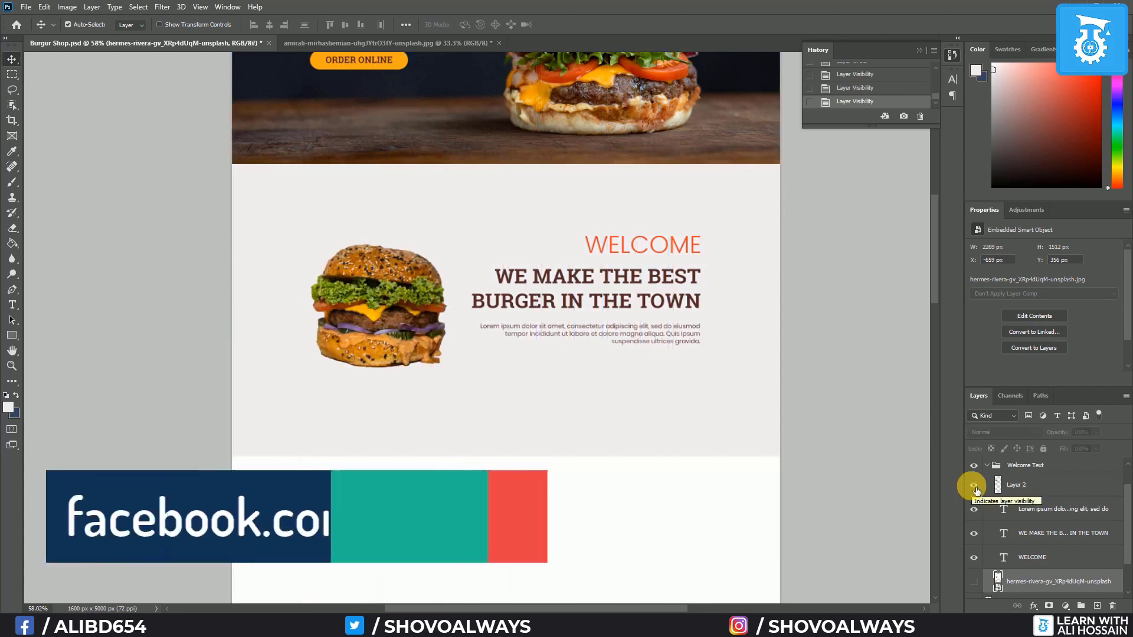
pyautogui.click(974, 486)
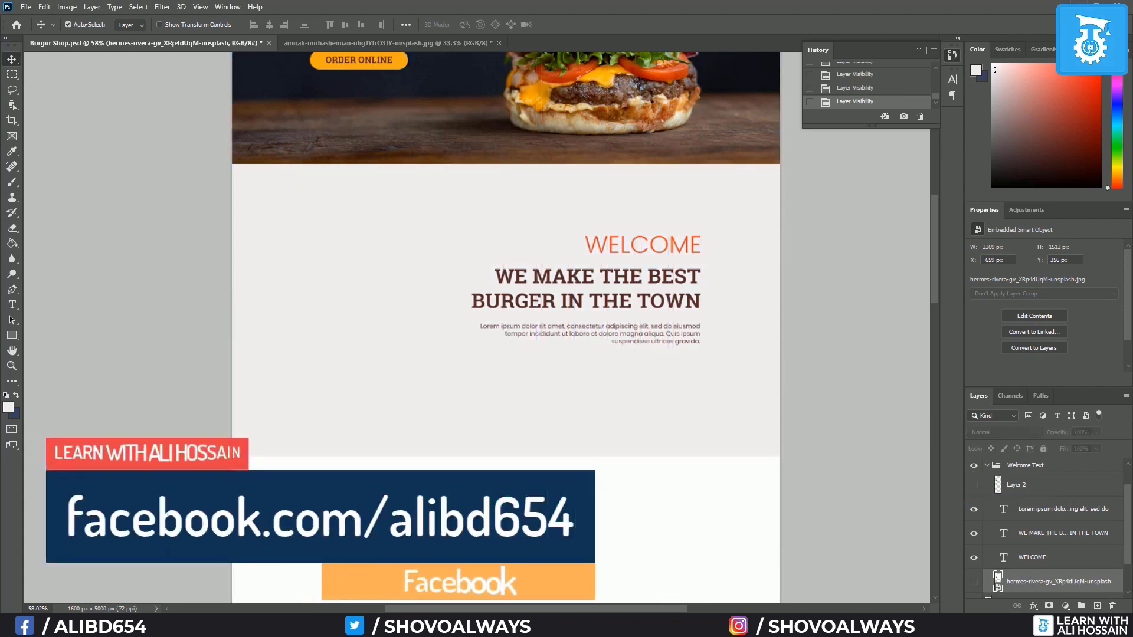
pyautogui.click(974, 583)
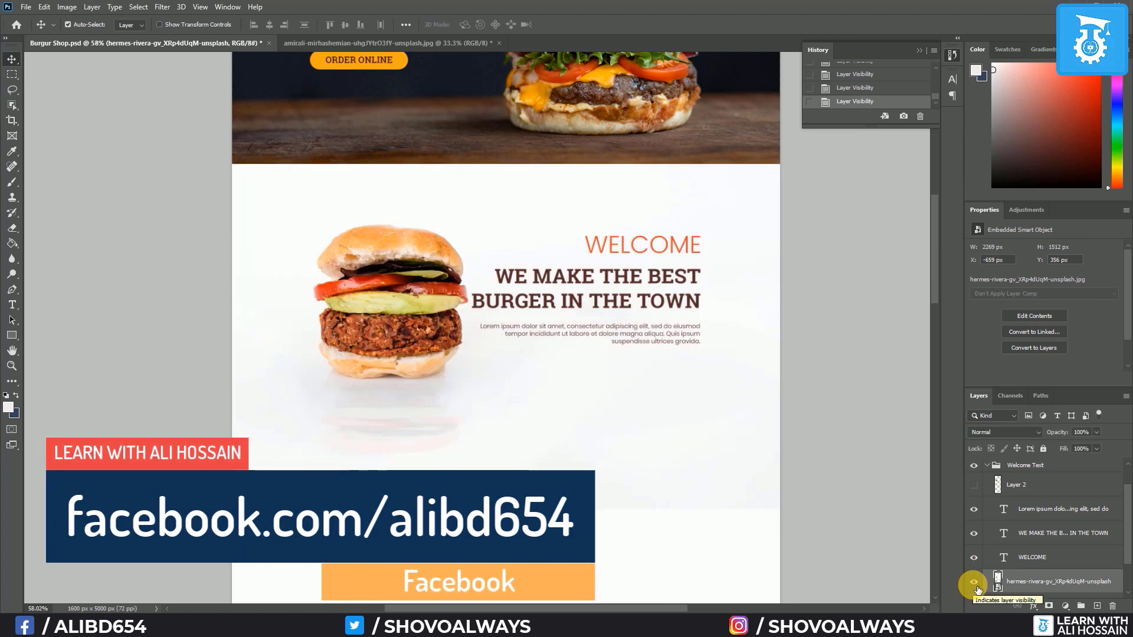
pyautogui.scroll(-2, 1003, 552)
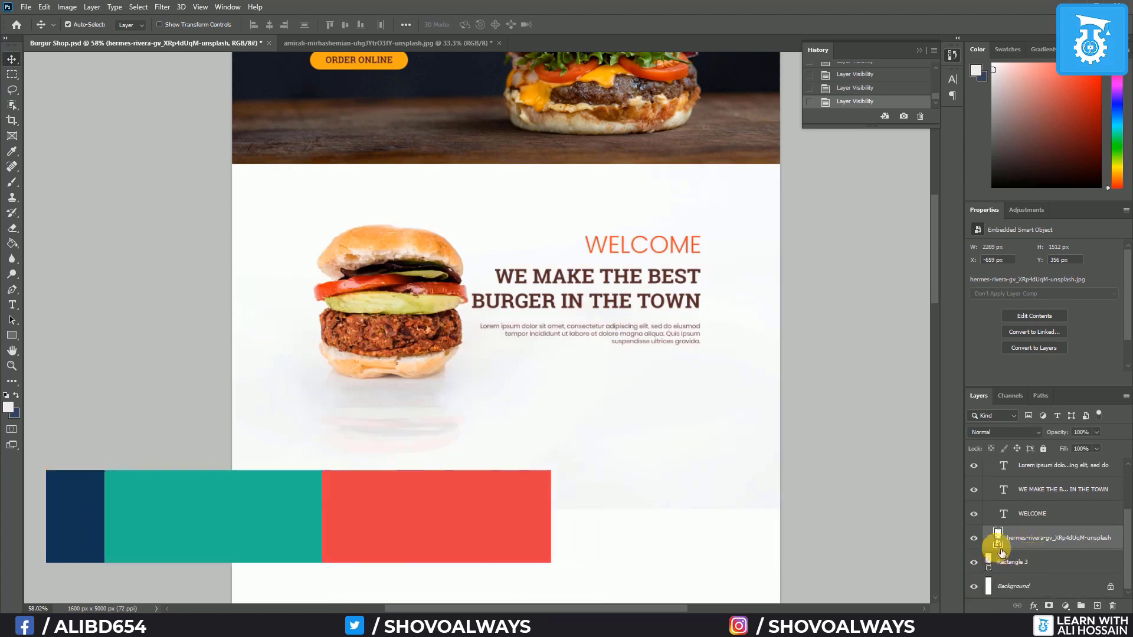
pyautogui.click(981, 548)
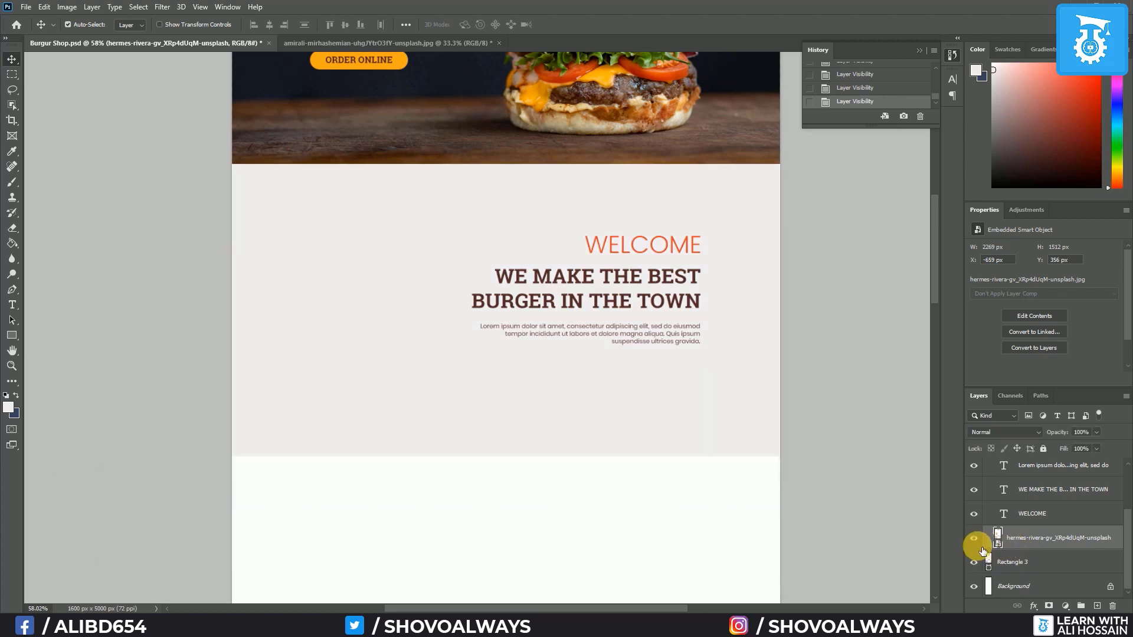
pyautogui.click(981, 550)
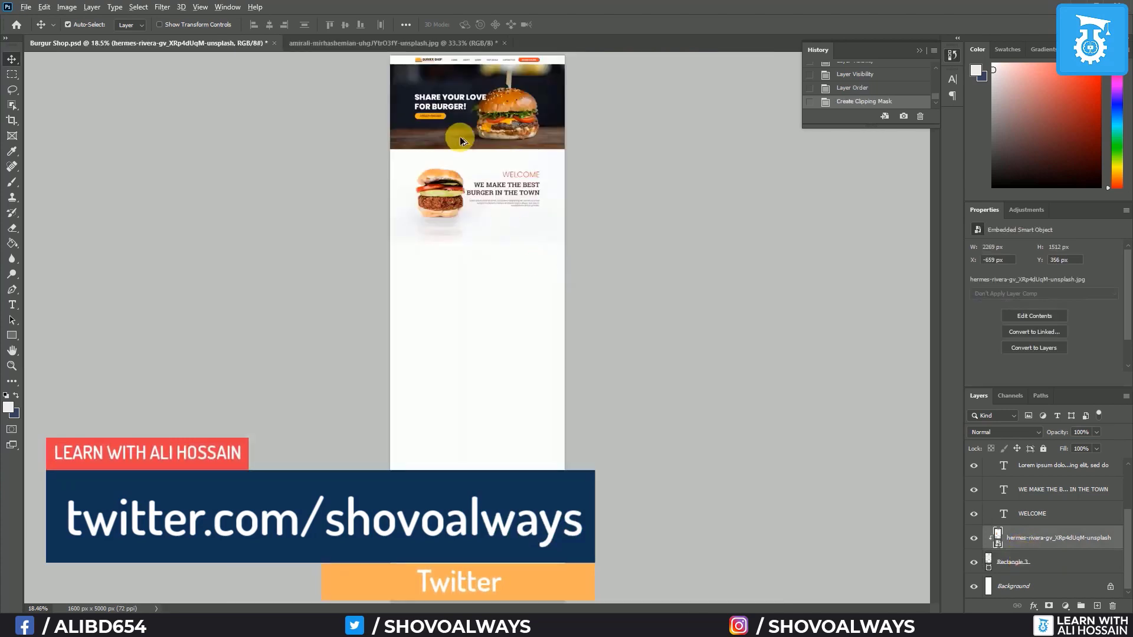
# Raise the burger photo 70 px, then nudge it slightly left using the column guides
pyautogui.scroll(8, 469, 175)
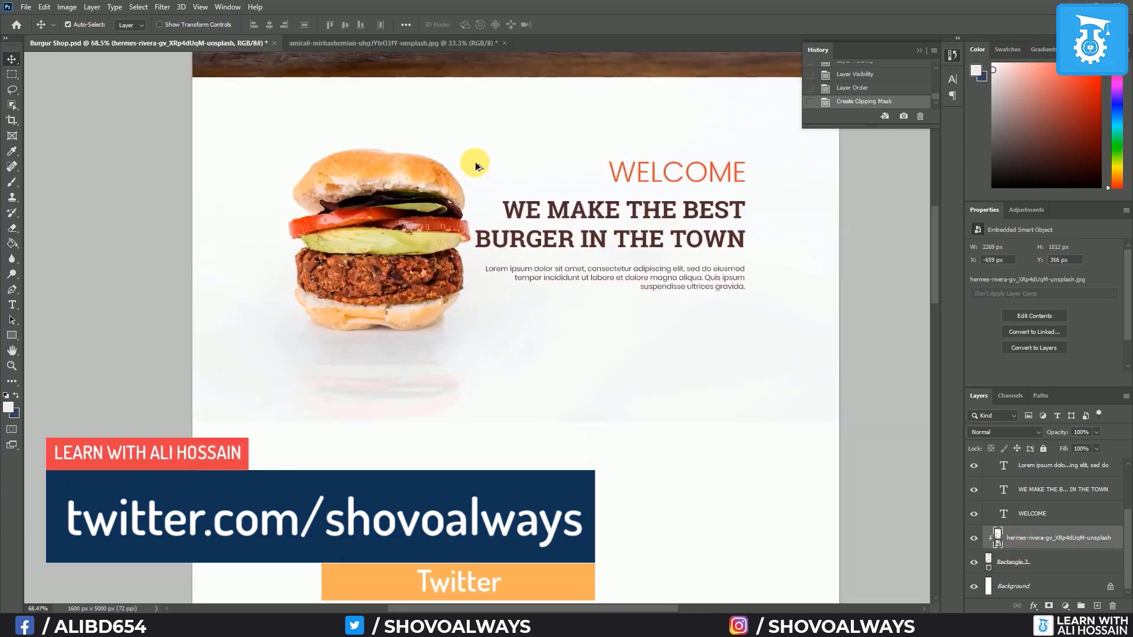
pyautogui.scroll(1, 475, 165)
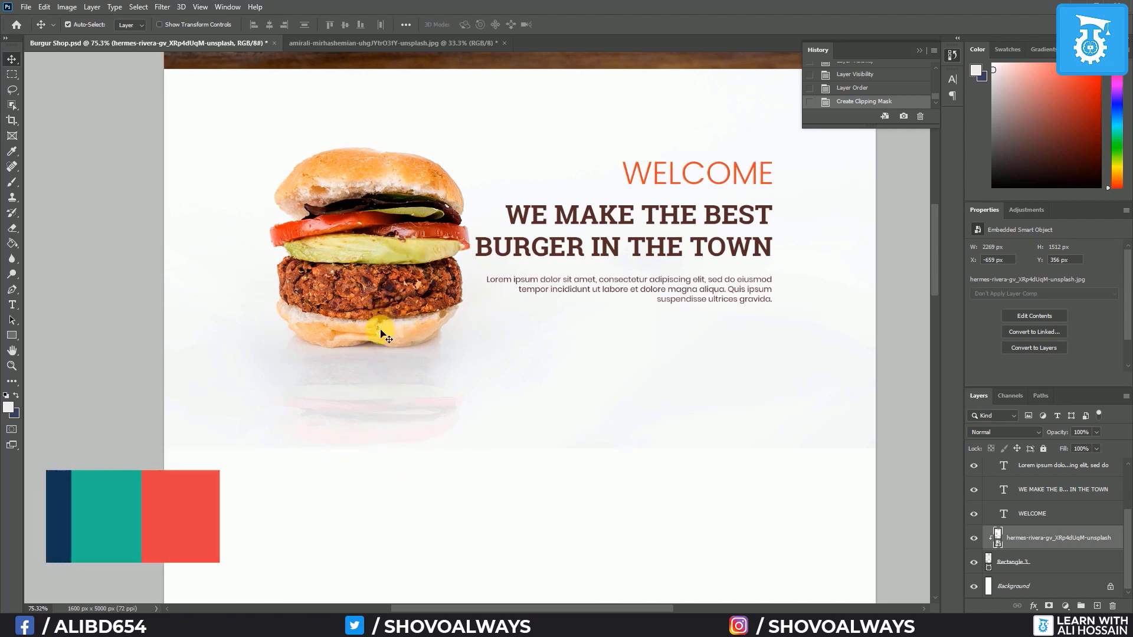
pyautogui.moveTo(371, 321); pyautogui.dragTo(379, 282)
pyautogui.hotkey('ctrl', ';')
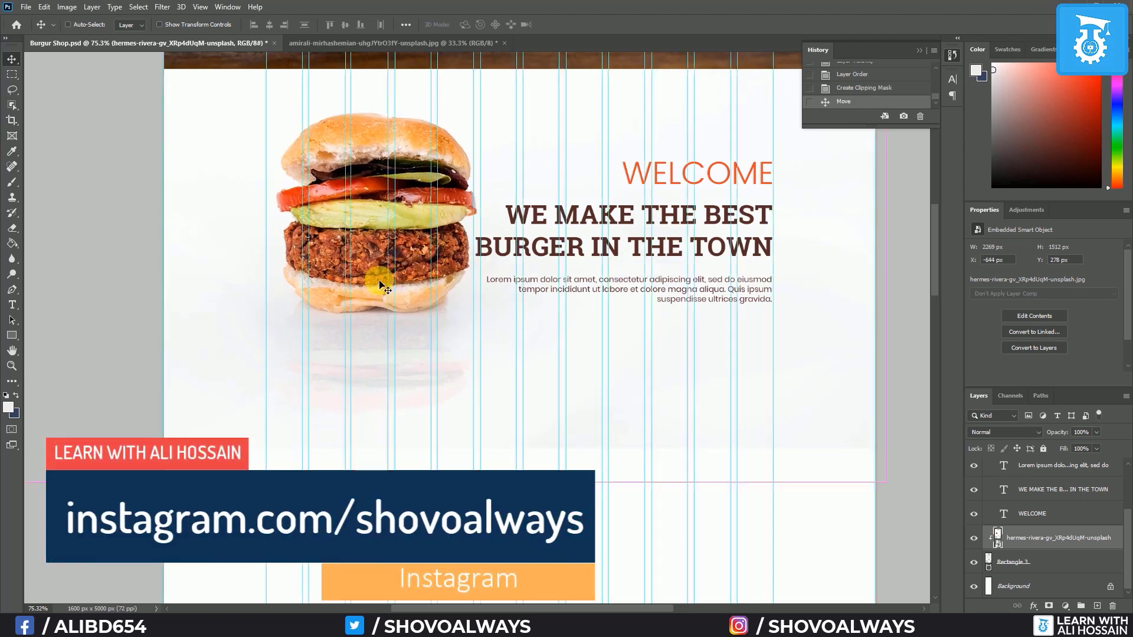
pyautogui.moveTo(382, 281); pyautogui.dragTo(370, 289)
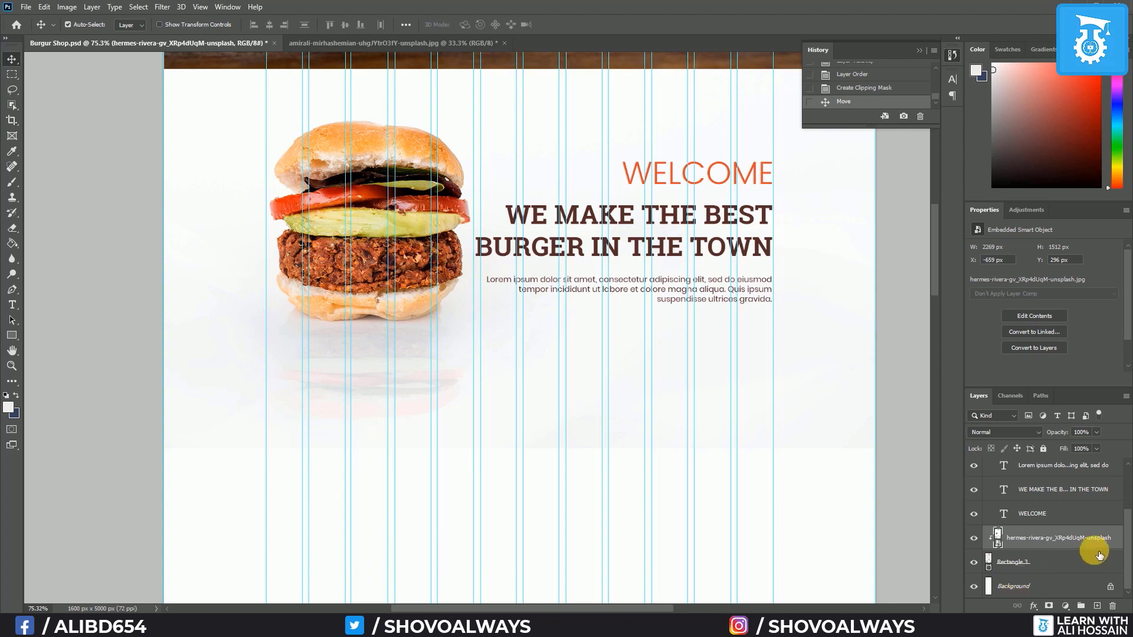
pyautogui.scroll(2, 1061, 531)
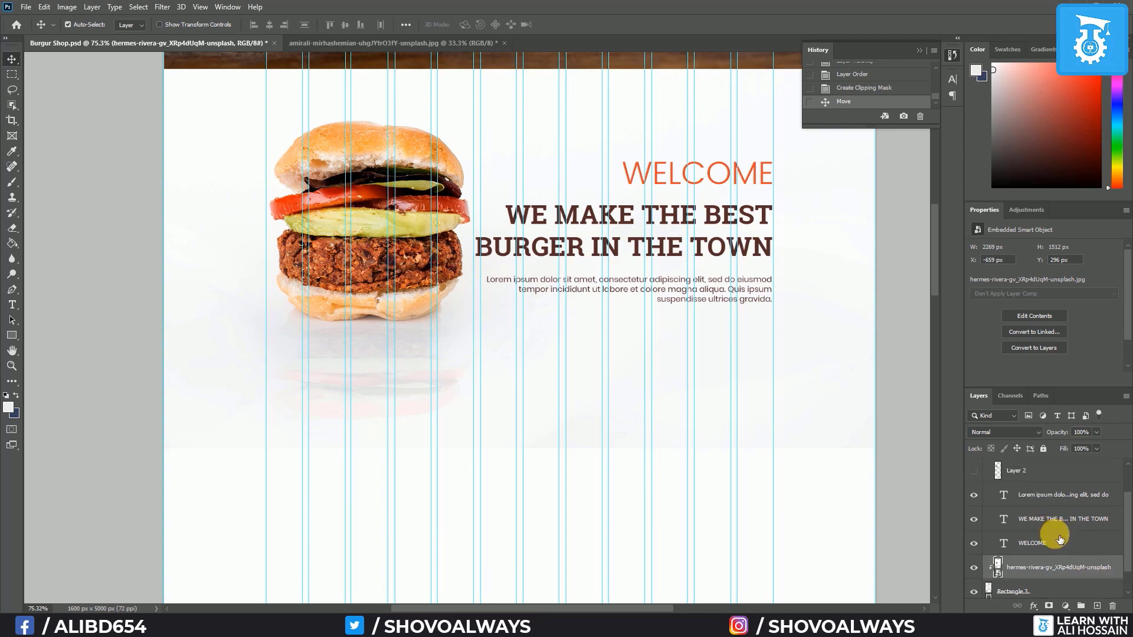
pyautogui.scroll(1, 1060, 538)
# Move Layer 2 out of the Welcome Text group and expand the group
pyautogui.click(998, 470)
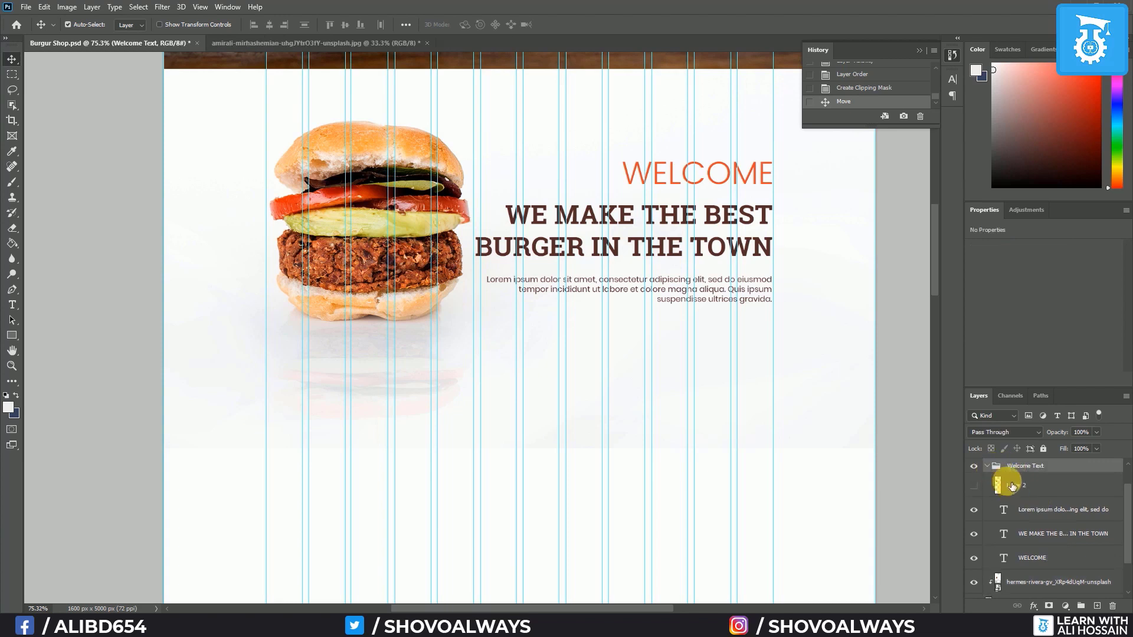
pyautogui.moveTo(1013, 485); pyautogui.dragTo(1046, 581)
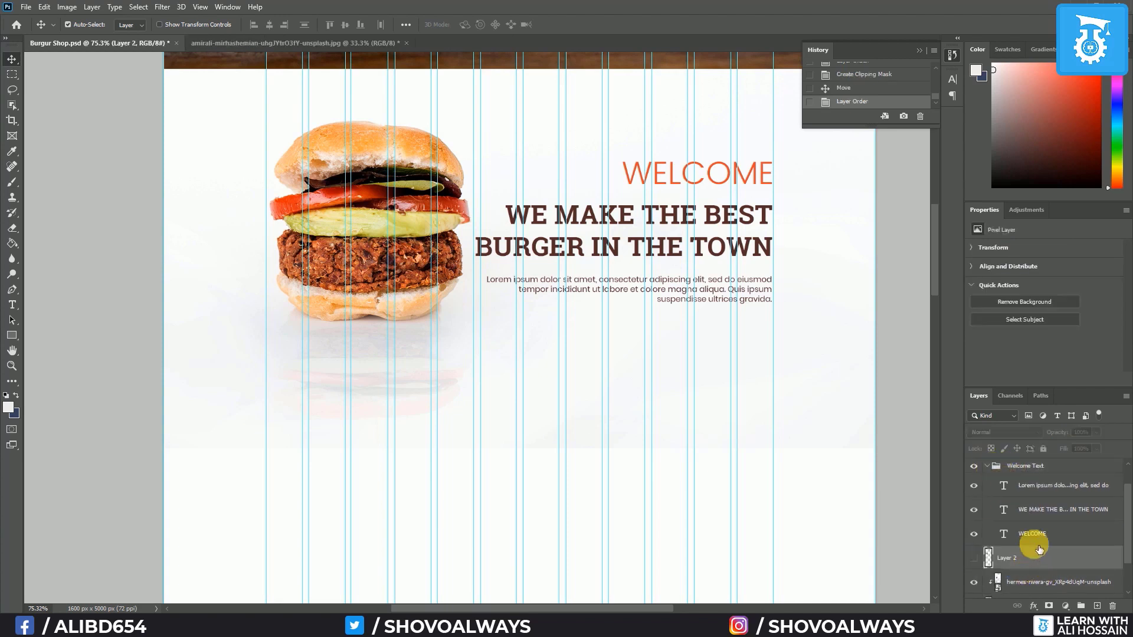
pyautogui.scroll(2, 1003, 492)
pyautogui.click(992, 495)
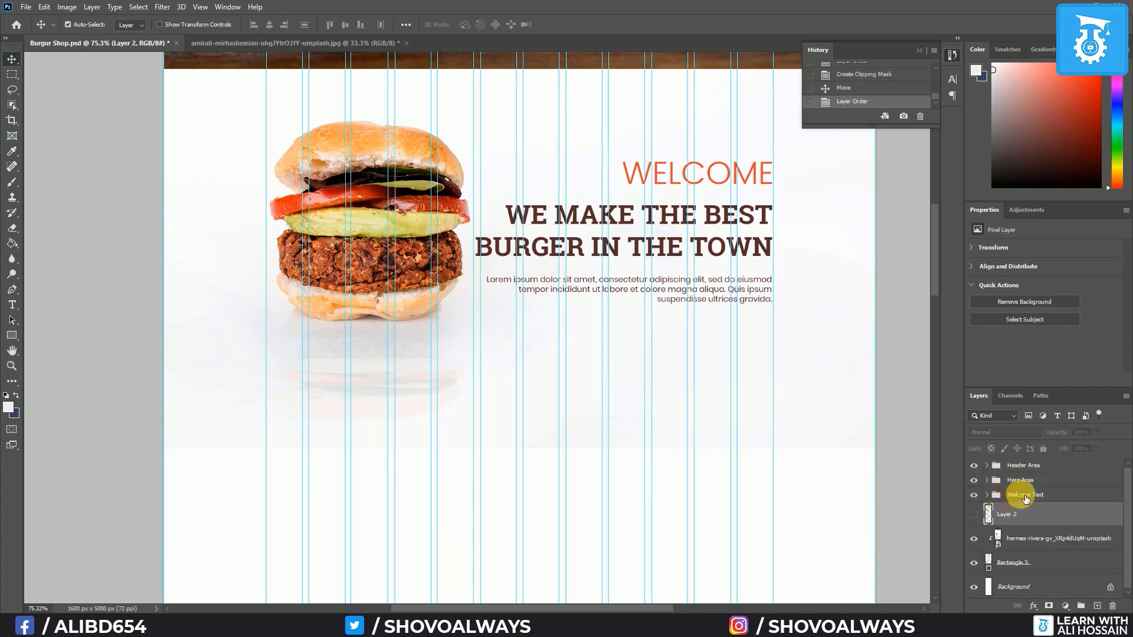
pyautogui.click(1024, 496)
pyautogui.click(992, 500)
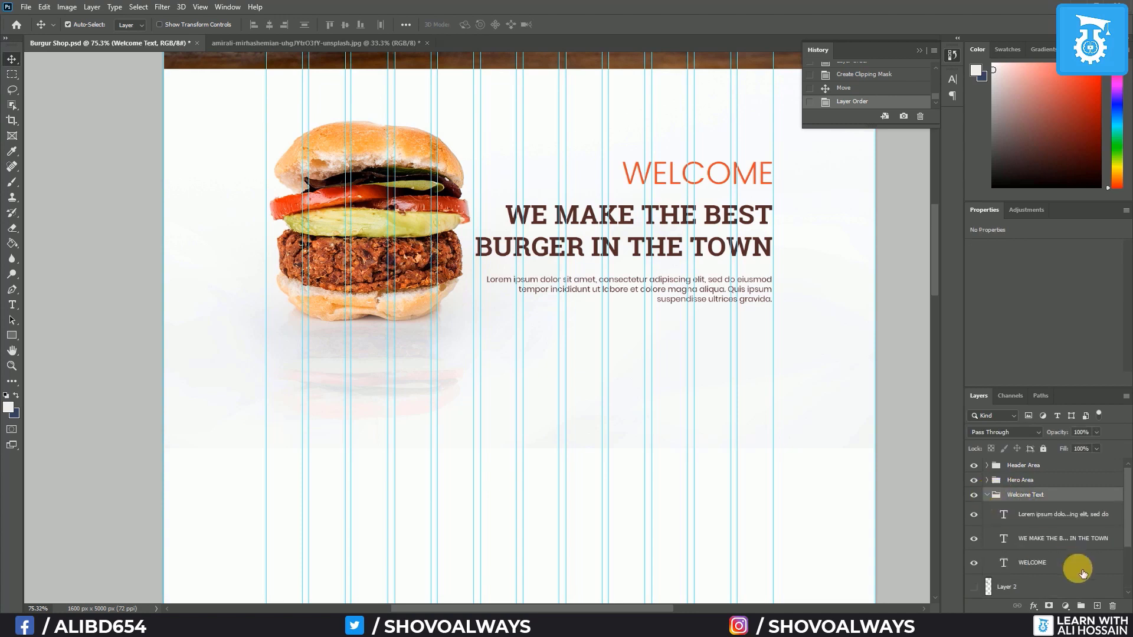
# Scale the WE MAKE THE BEST BURGER headline down to about 95%
pyautogui.click(1058, 542)
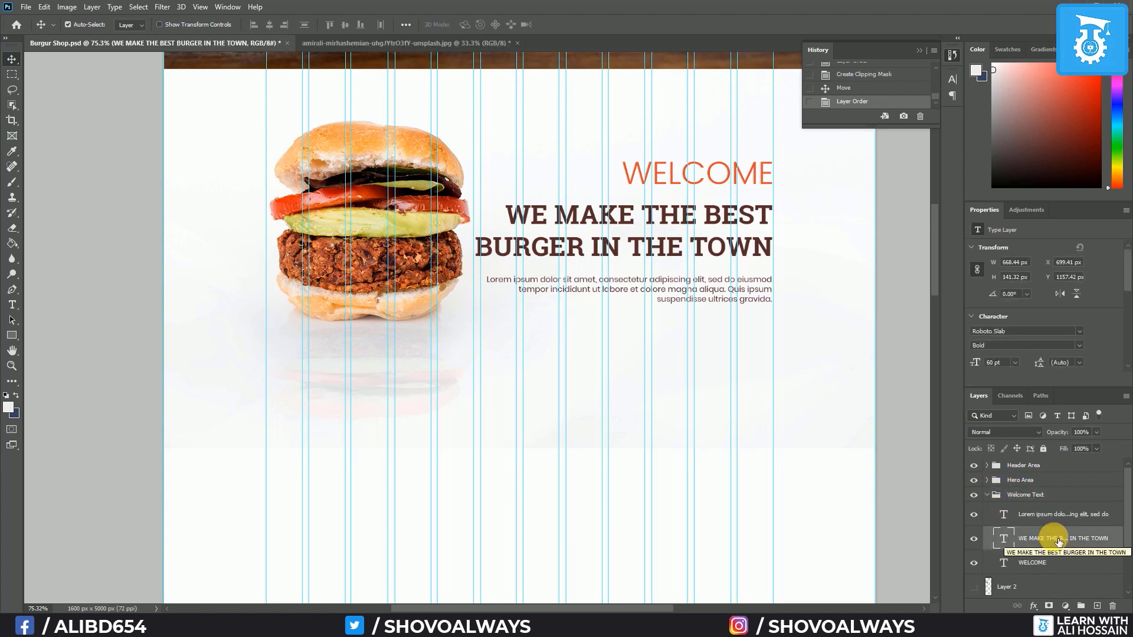
pyautogui.press('ctrl')
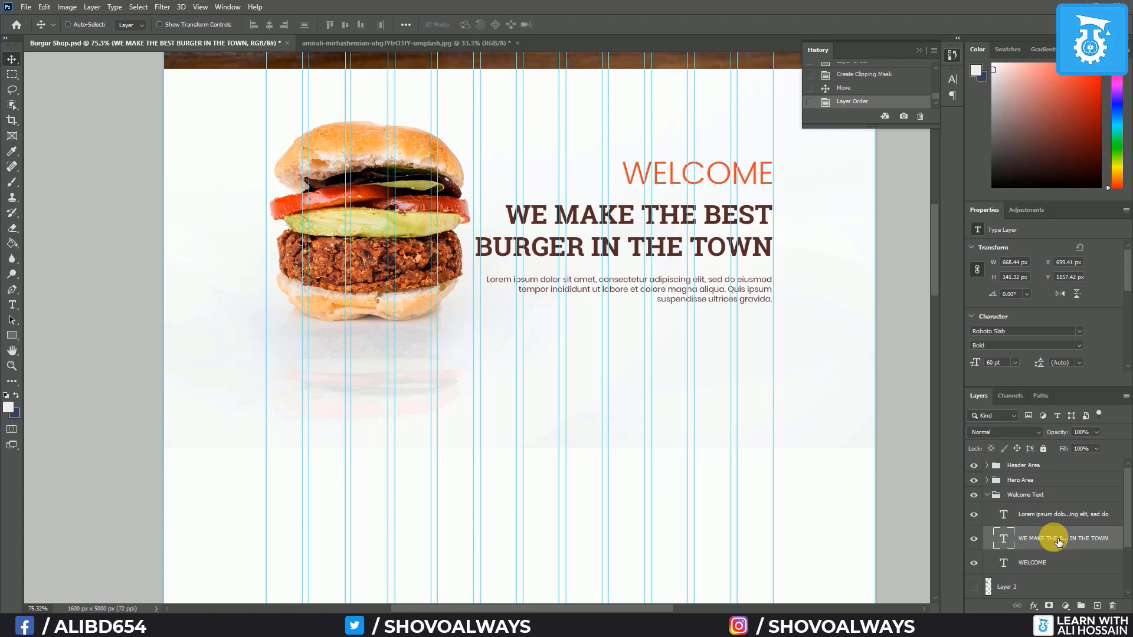
pyautogui.hotkey('ctrl', 't')
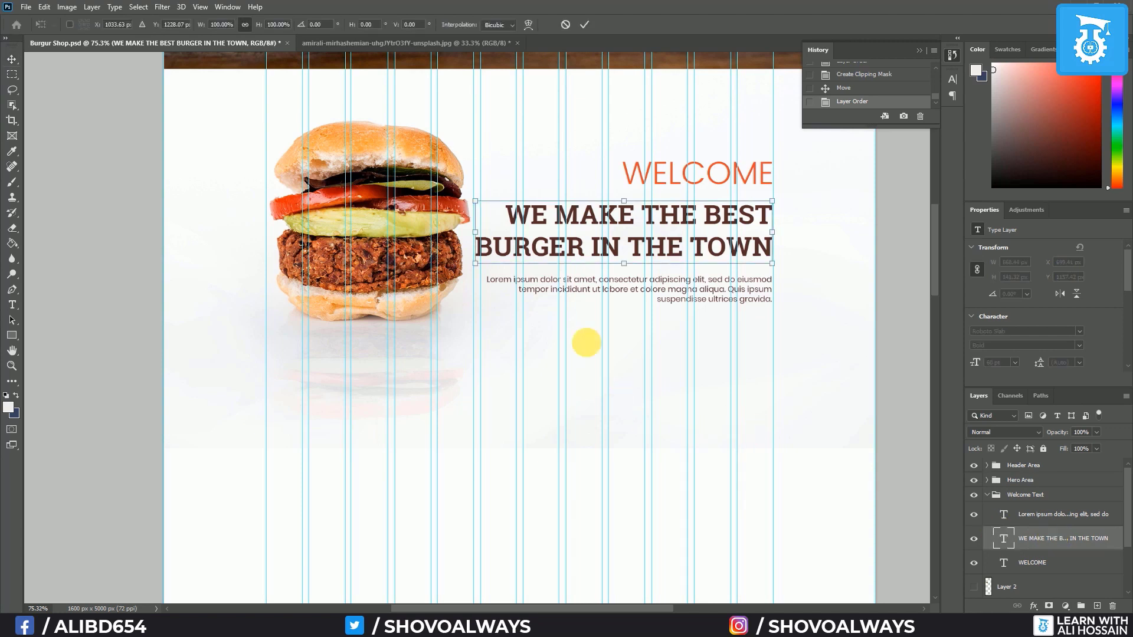
pyautogui.moveTo(482, 271); pyautogui.dragTo(496, 267)
pyautogui.press('Return')
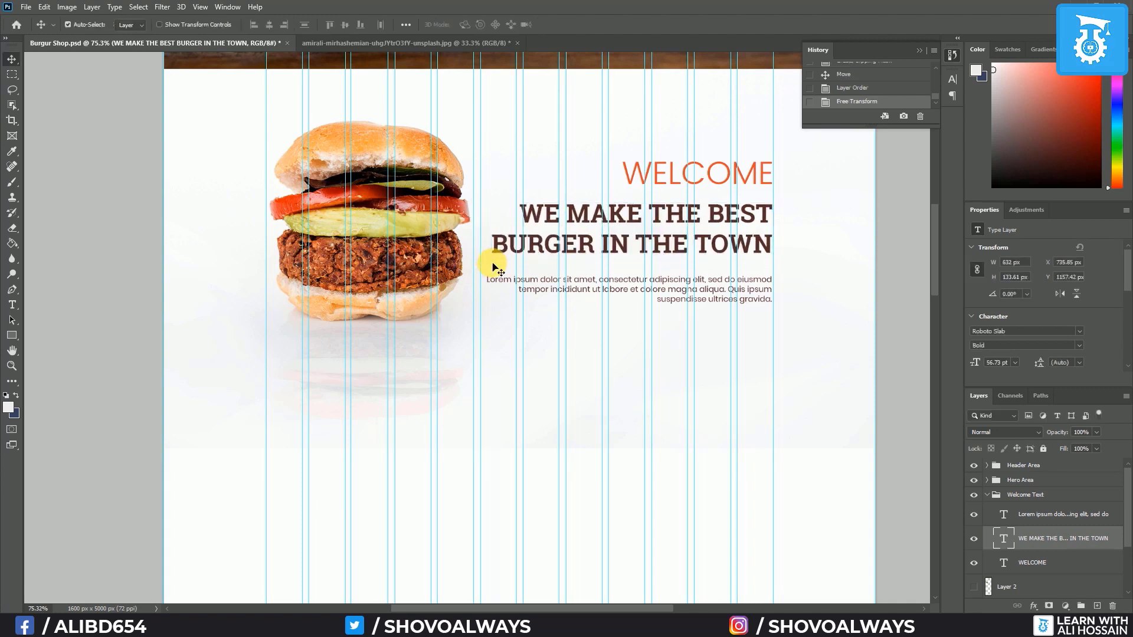
# Distribute the three welcome text layers evenly in the vertical direction, then deselect and hide the guides
pyautogui.keyDown('ctrl'); pyautogui.click(1015, 520); pyautogui.keyUp('ctrl')
pyautogui.keyDown('ctrl'); pyautogui.click(1033, 565); pyautogui.keyUp('ctrl')
pyautogui.keyDown('ctrl'); pyautogui.click(1048, 522); pyautogui.keyUp('ctrl')
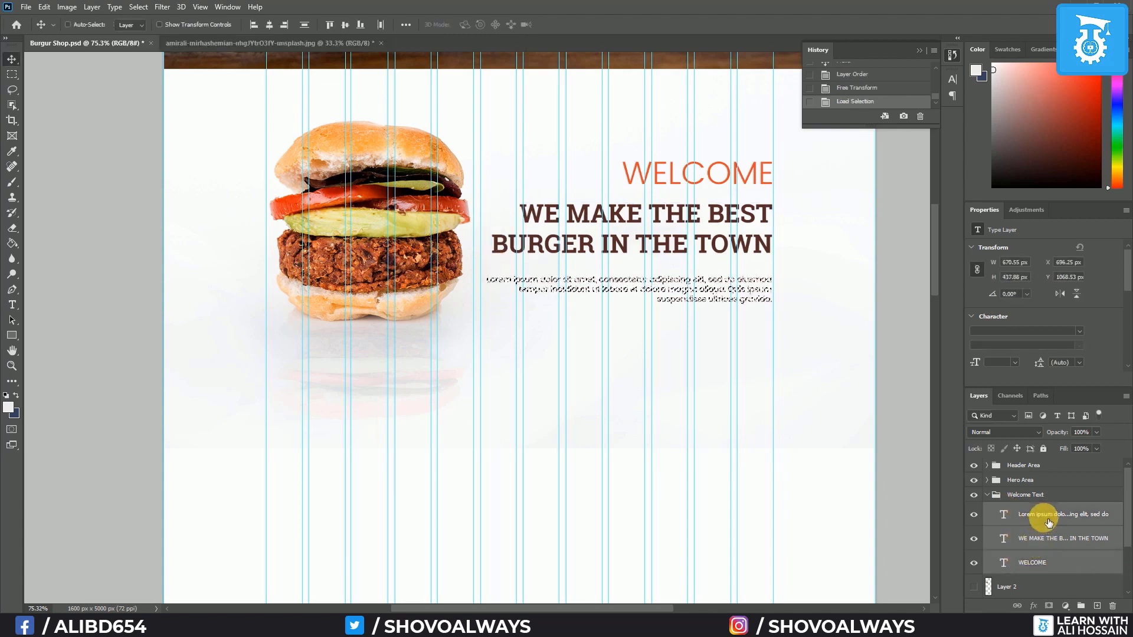
pyautogui.click(305, 25)
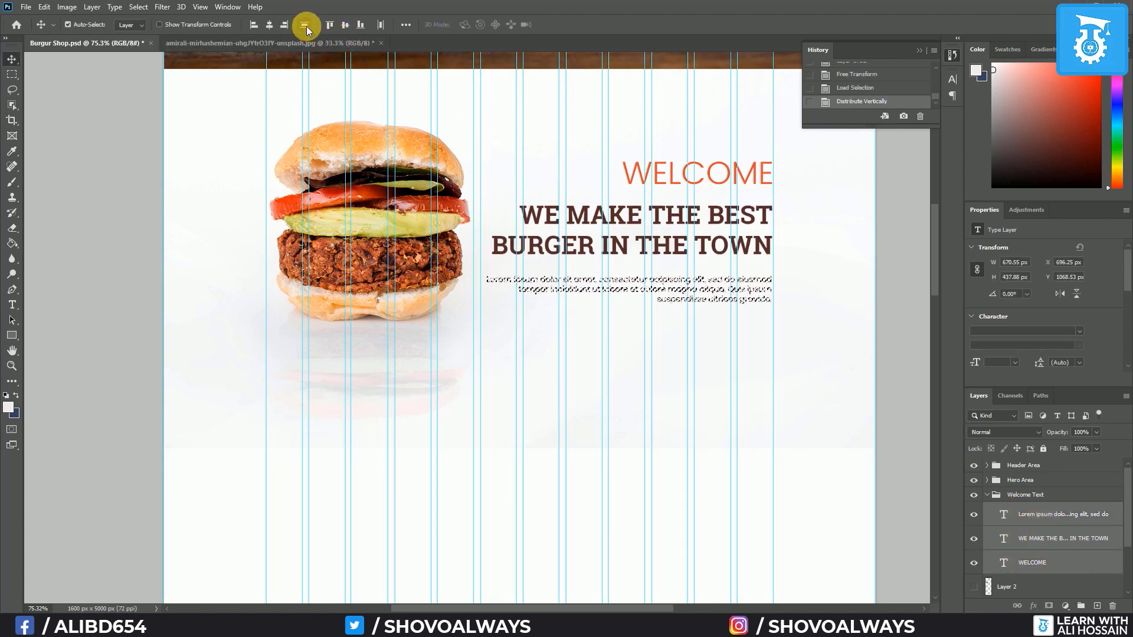
pyautogui.hotkey('ctrl', 'd')
pyautogui.hotkey('ctrl', ';')
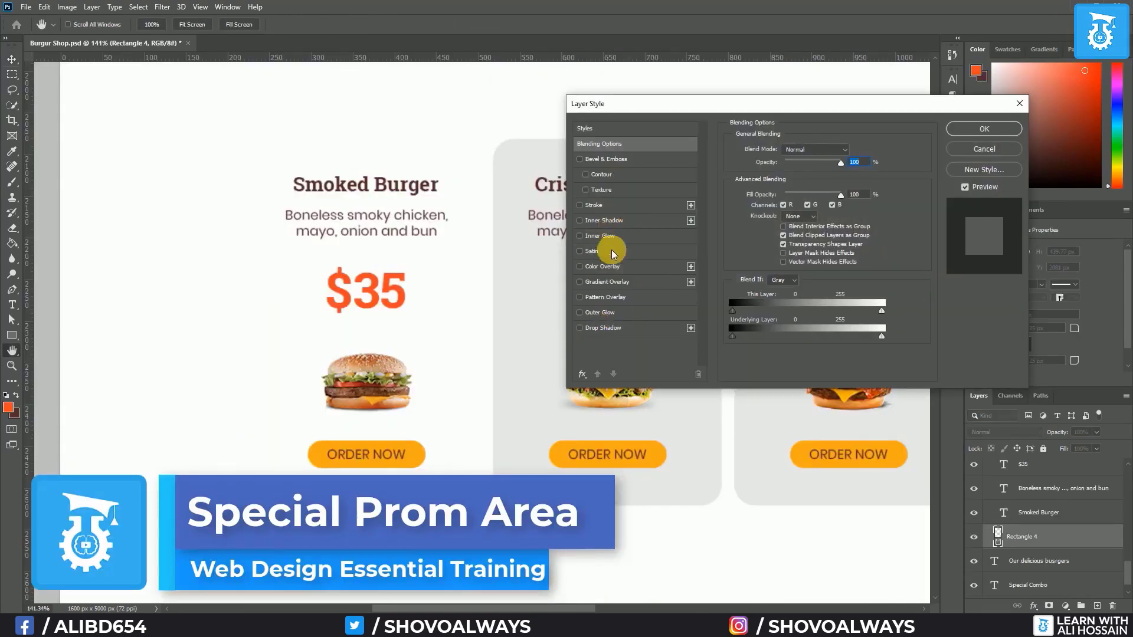
# Set the Smoked Burger card's drop shadow and copy its style to the Crispy Chicken card
pyautogui.click(603, 327)
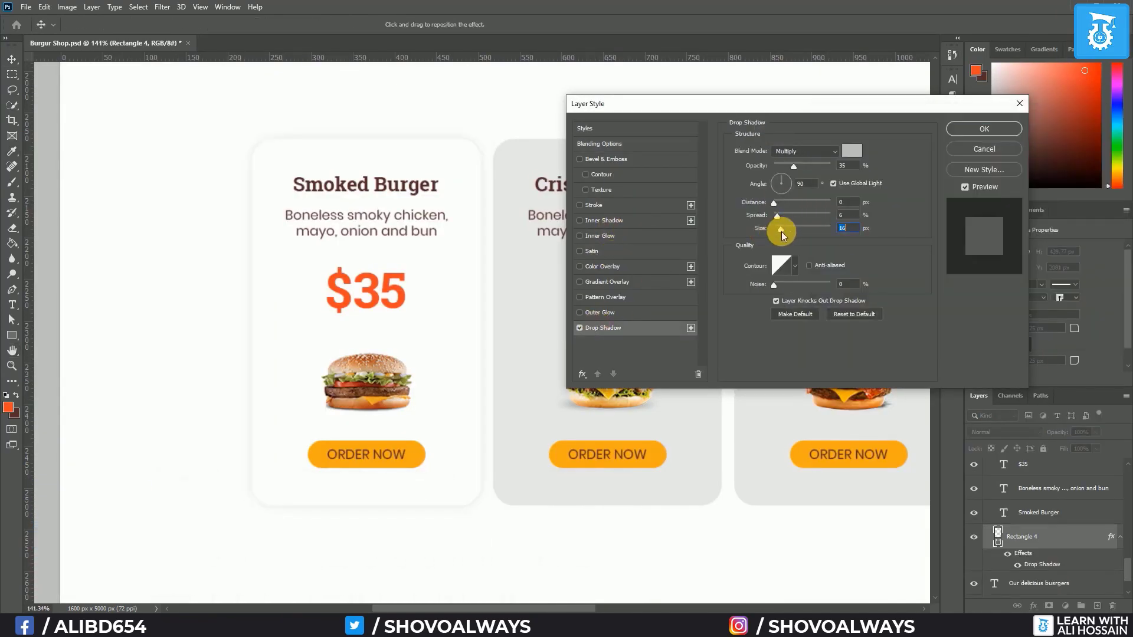
pyautogui.click(972, 130)
pyautogui.rightClick(1038, 537)
pyautogui.click(1023, 308)
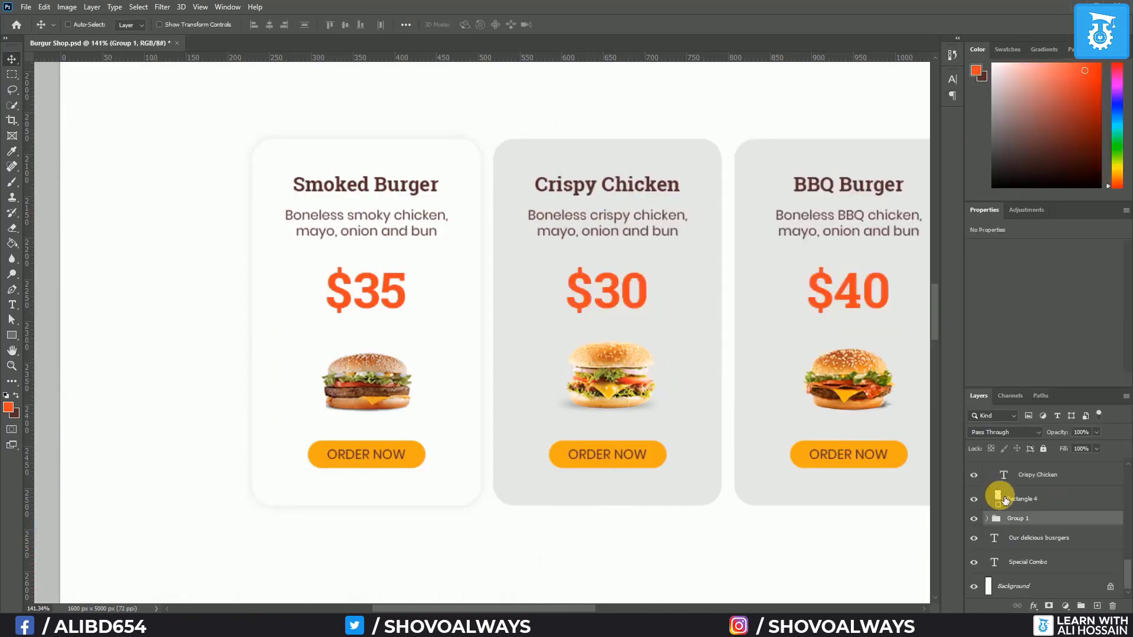
pyautogui.rightClick(999, 498)
pyautogui.click(1011, 278)
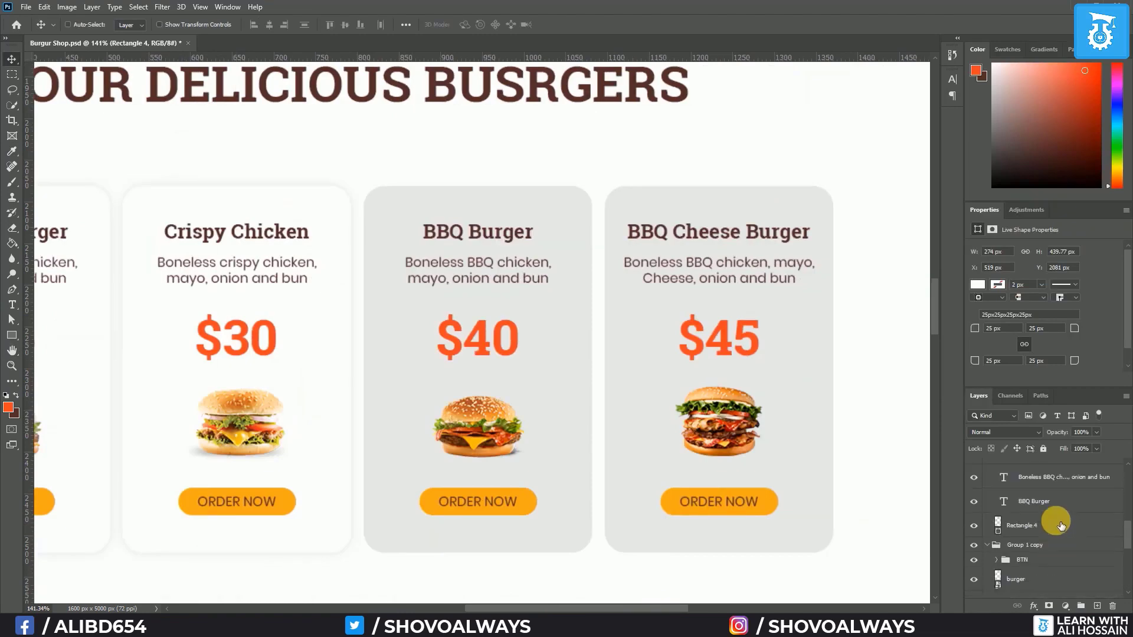
# Paste the white card's shadow style onto the BBQ Burger card
pyautogui.rightClick(1054, 518)
pyautogui.click(1005, 289)
pyautogui.rightClick(1054, 523)
pyautogui.click(1001, 303)
pyautogui.scroll(3, 1001, 503)
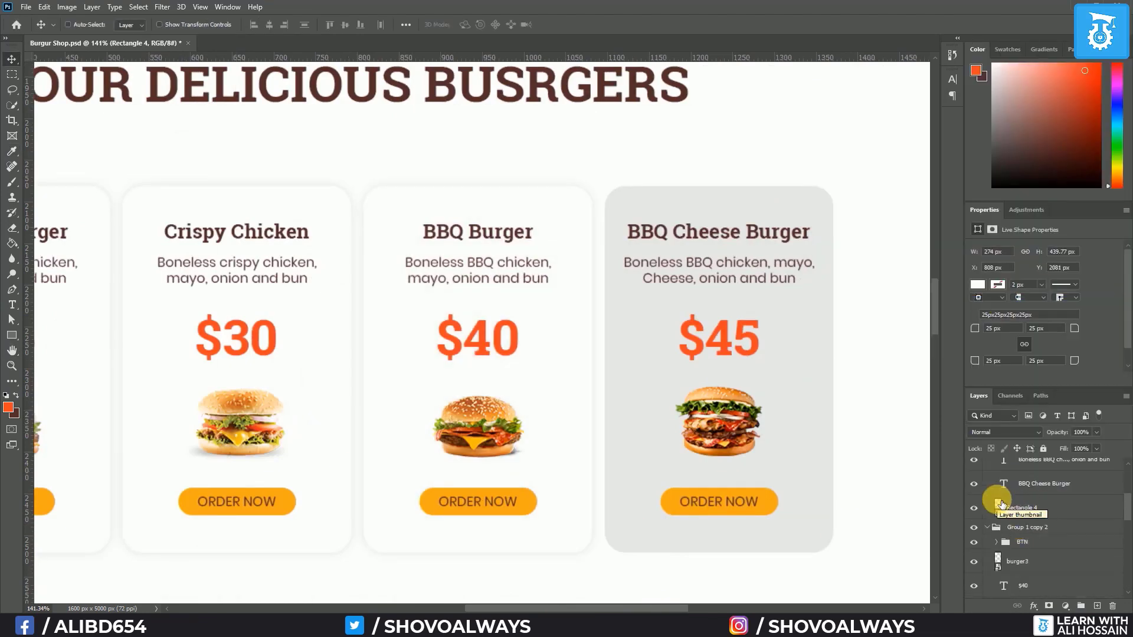
# Fill the BBQ Cheese Burger card red and give it the drop shadow
pyautogui.doubleClick(1001, 503)
pyautogui.moveTo(1044, 328); pyautogui.dragTo(1007, 327)
pyautogui.hotkey('ctrl', 'v')
pyautogui.press('Return')
pyautogui.rightClick(1060, 512)
pyautogui.click(1009, 291)
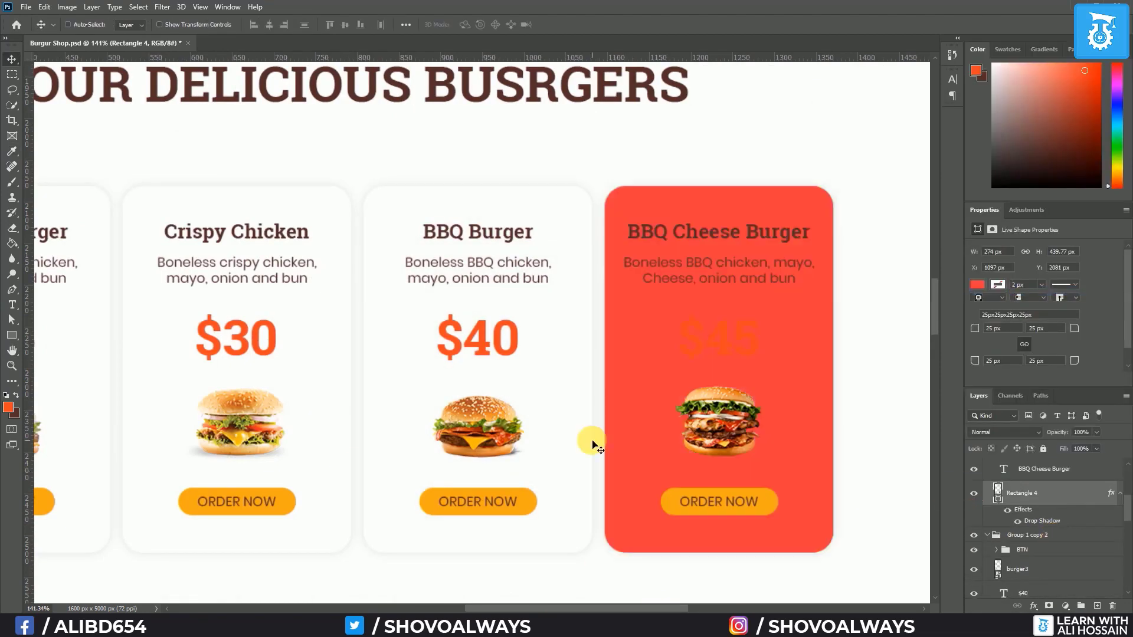
pyautogui.scroll(3, 1031, 524)
# Make the red card's title, description and price text white
pyautogui.click(1030, 525)
pyautogui.keyDown('shift'); pyautogui.click(1043, 572); pyautogui.keyUp('shift')
pyautogui.click(11, 305)
pyautogui.click(471, 25)
pyautogui.click(816, 127)
pyautogui.click(1095, 129)
pyautogui.scroll(-1, 659, 396)
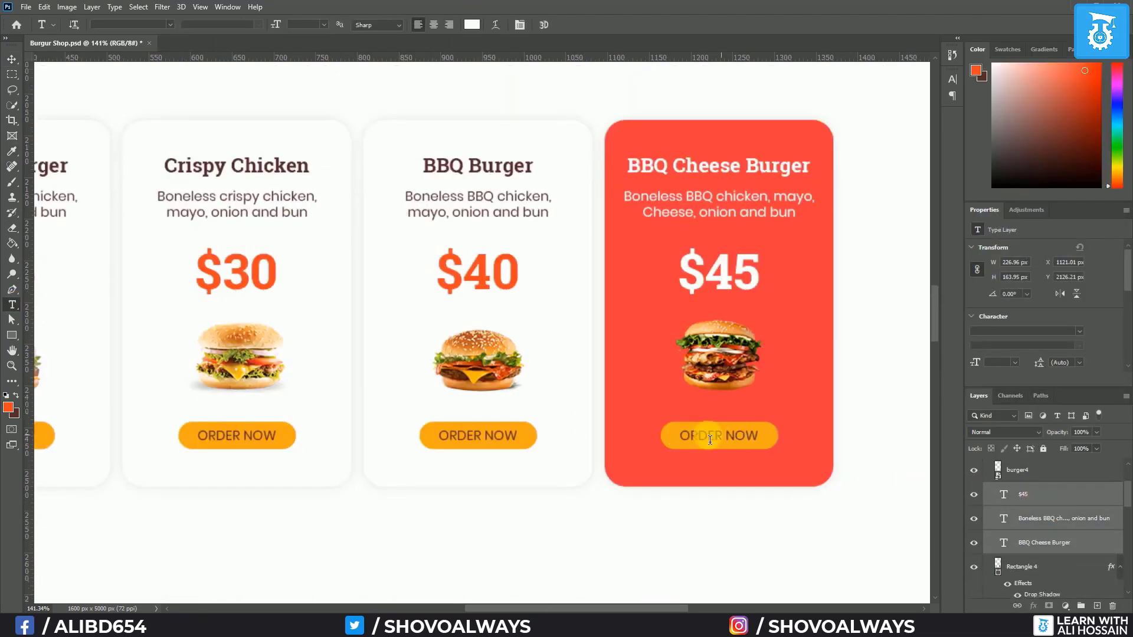
pyautogui.scroll(4, 1011, 511)
# Set the card button's background shape, Rectangle 5, to white and hide the guides
pyautogui.click(996, 510)
pyautogui.click(1038, 529)
pyautogui.click(471, 25)
pyautogui.click(1086, 137)
pyautogui.doubleClick(1007, 551)
pyautogui.moveTo(861, 154); pyautogui.dragTo(771, 142)
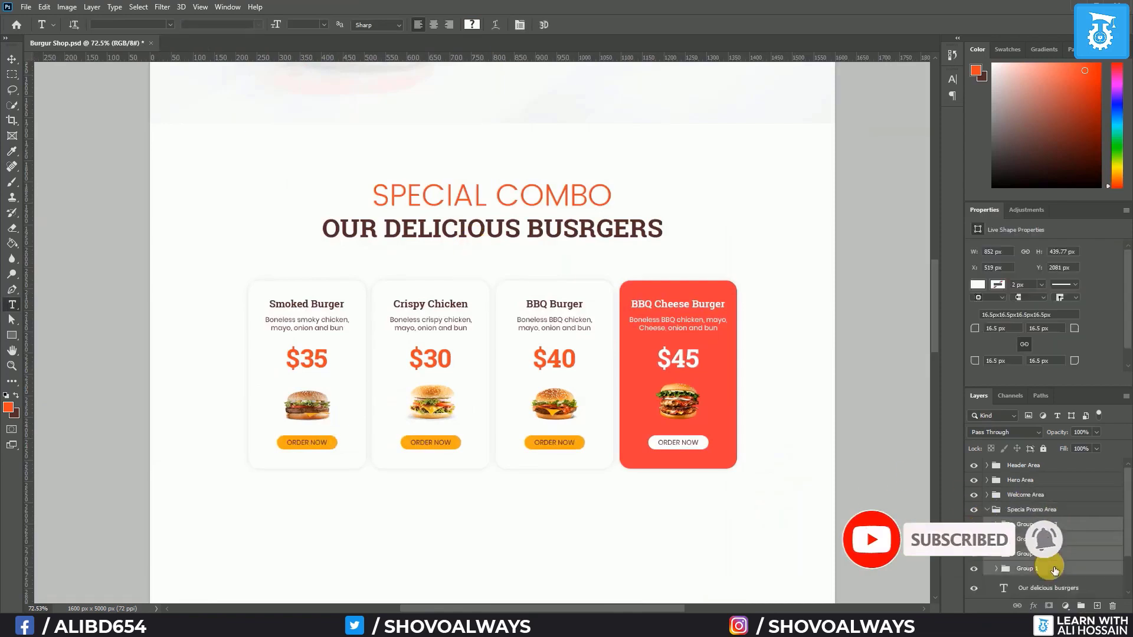
pyautogui.hotkey('ctrl', 'h')
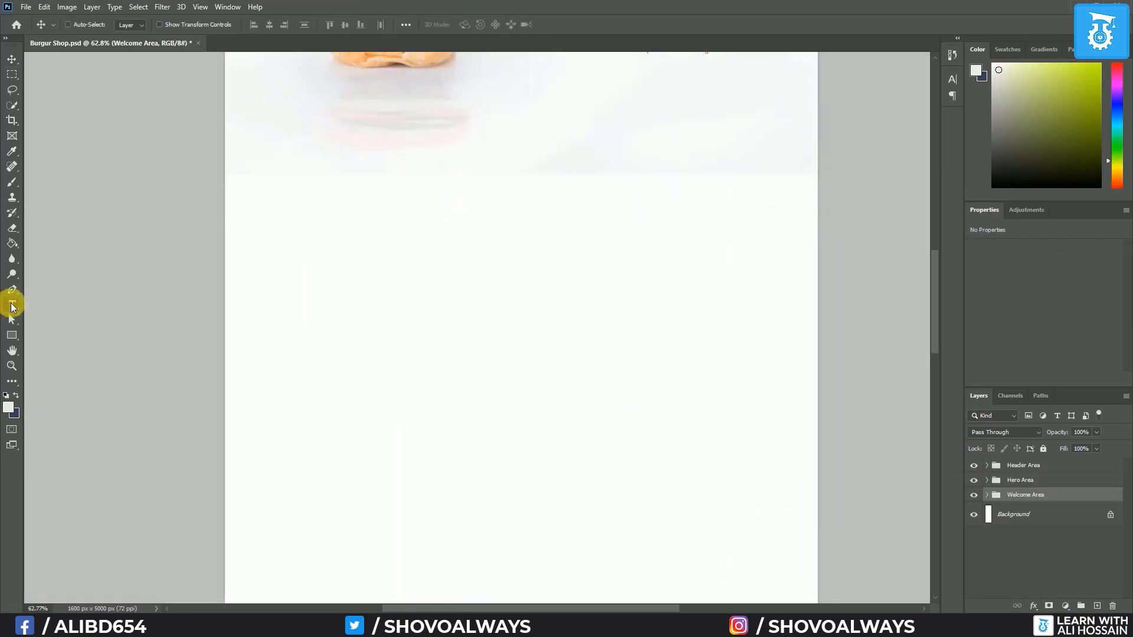
# Set up the Type tool with a near-black colour in Poppins
pyautogui.click(12, 305)
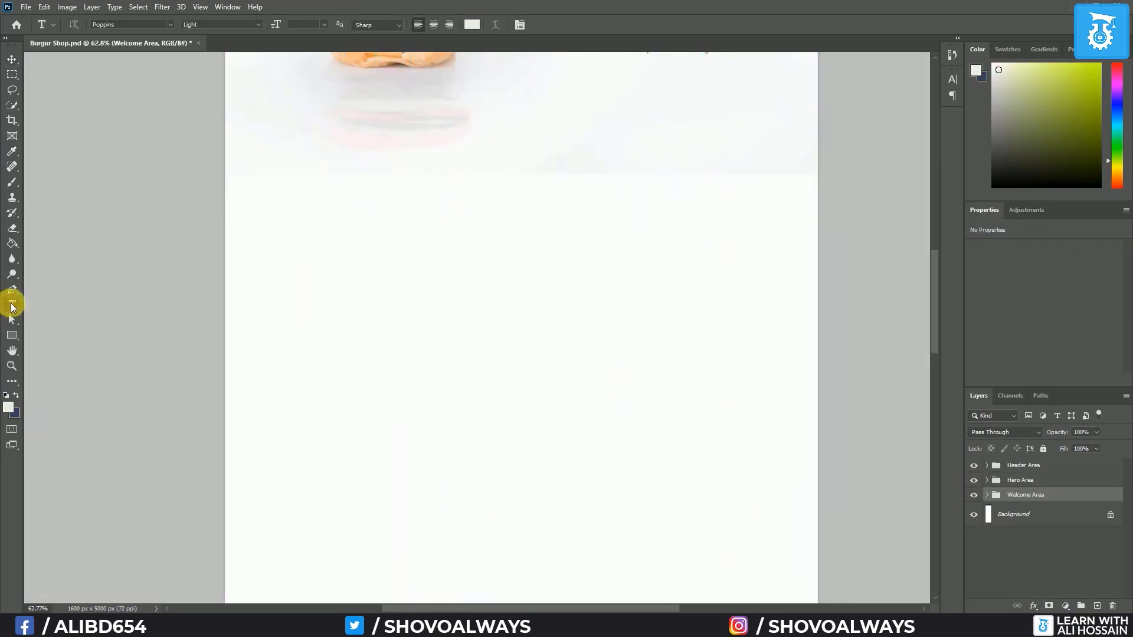
pyautogui.click(472, 24)
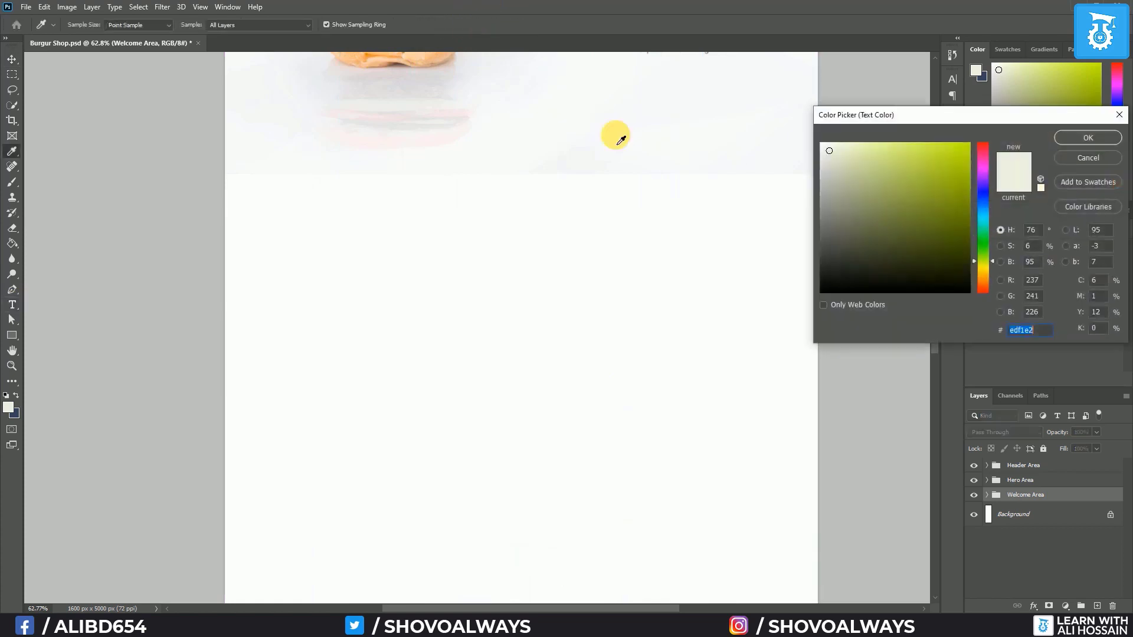
pyautogui.click(955, 283)
pyautogui.click(1088, 137)
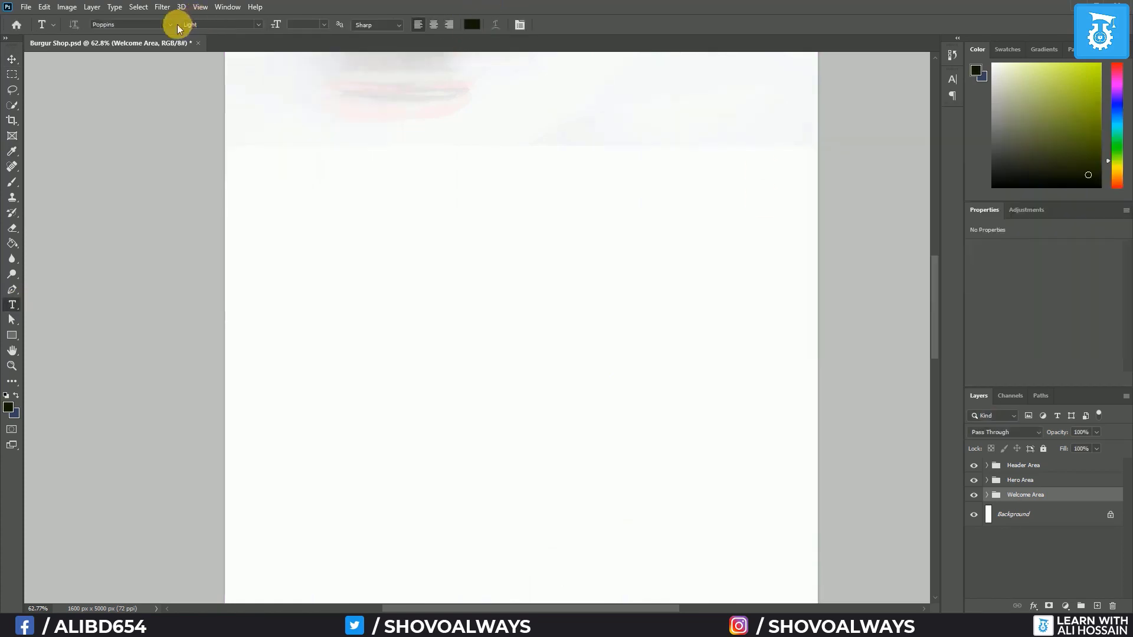
pyautogui.click(171, 24)
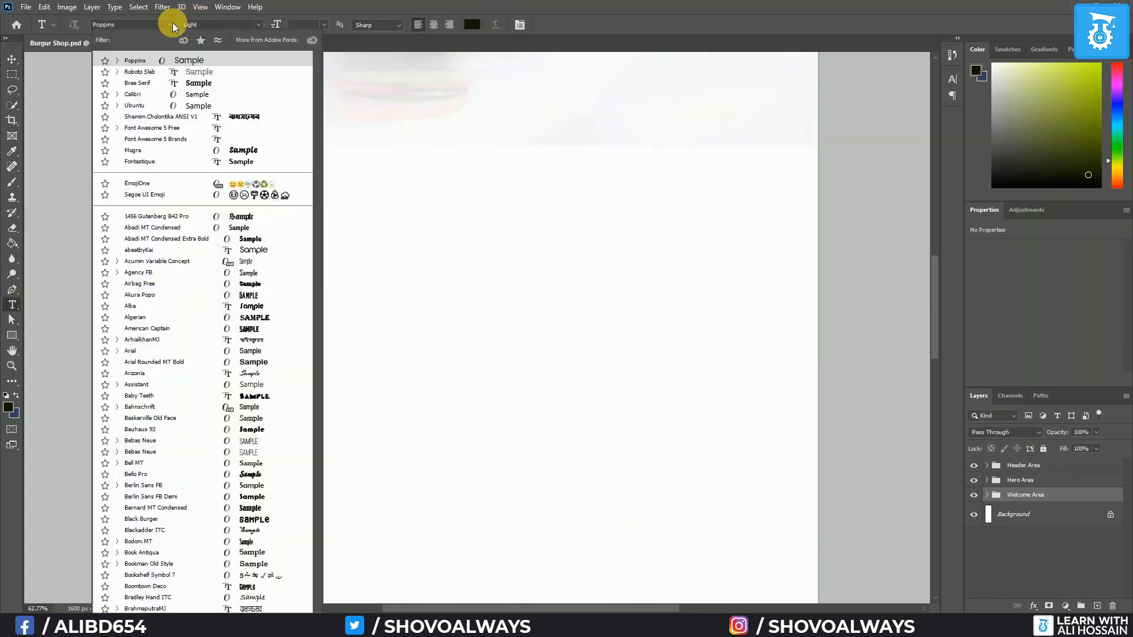
pyautogui.click(172, 25)
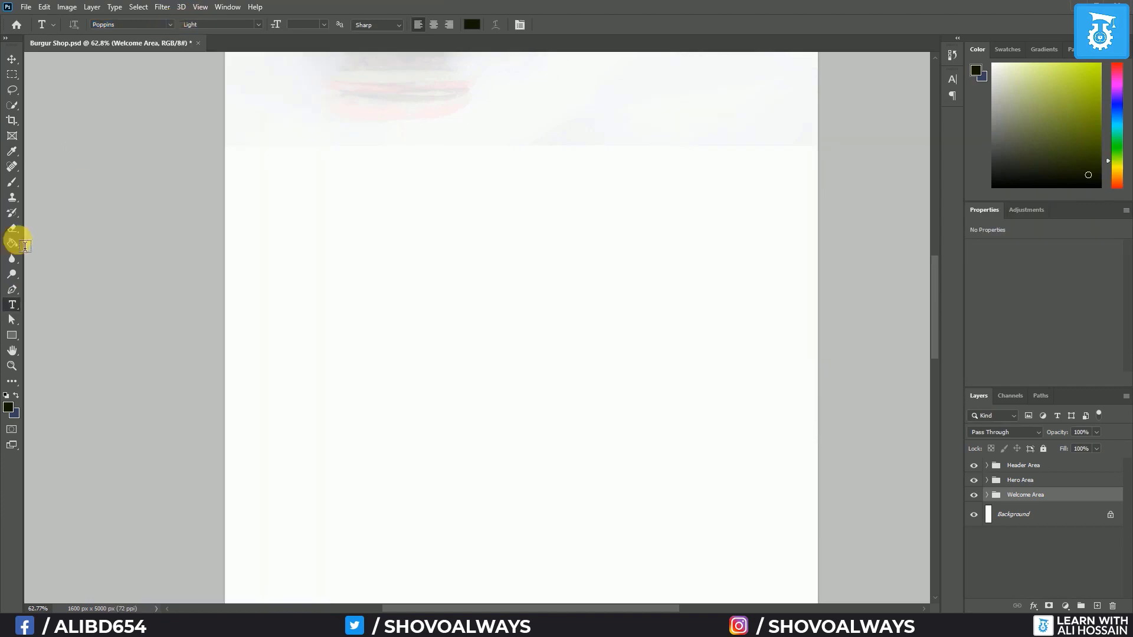
# Add the heading 'Special Combo' below the welcome section, set in All Caps
pyautogui.click(381, 282)
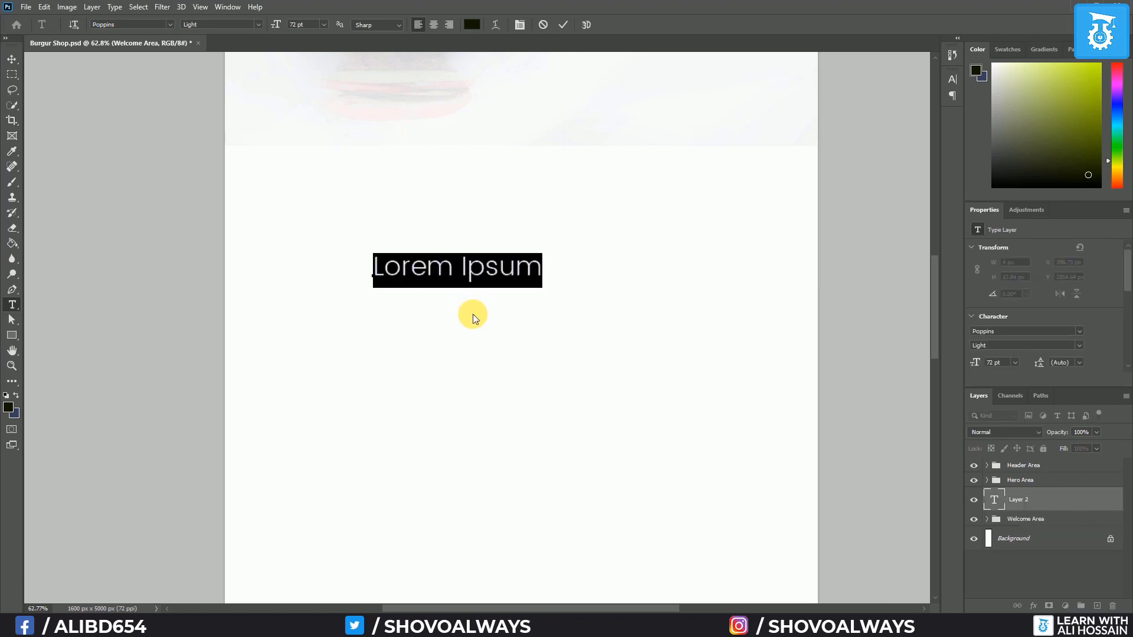
pyautogui.write('Special Combo')
pyautogui.hotkey('ctrl', 'a')
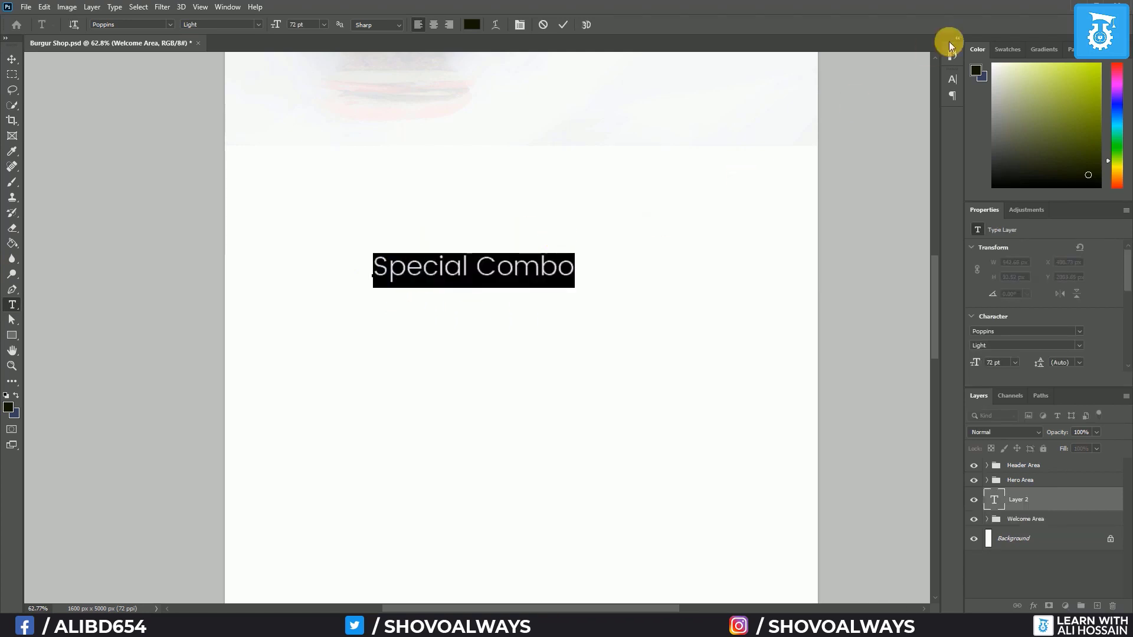
pyautogui.click(955, 79)
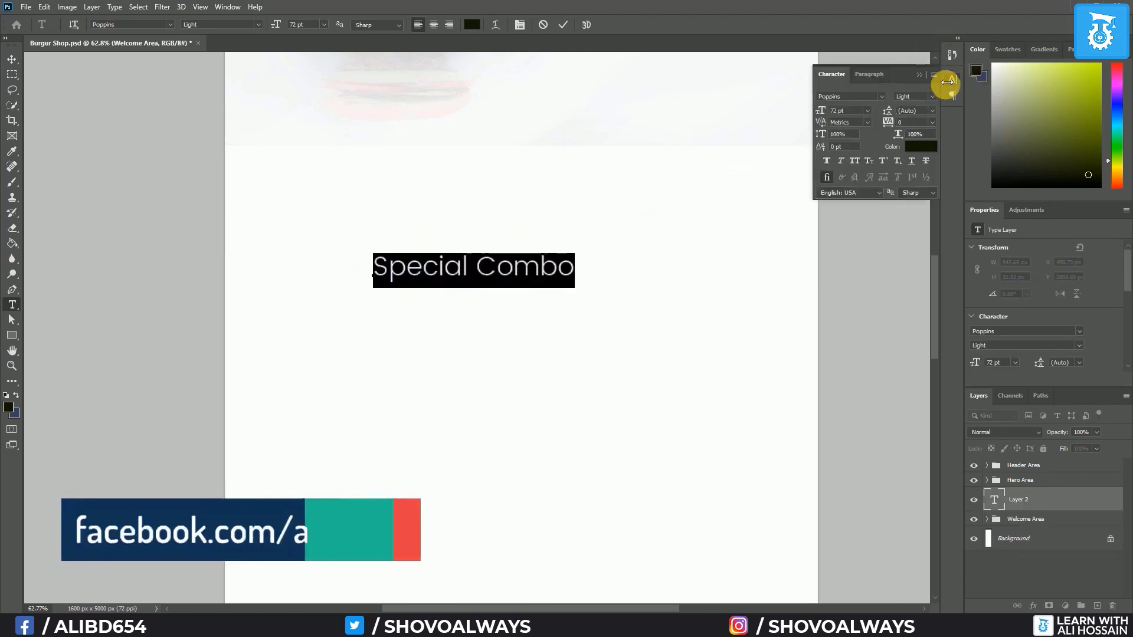
pyautogui.click(932, 77)
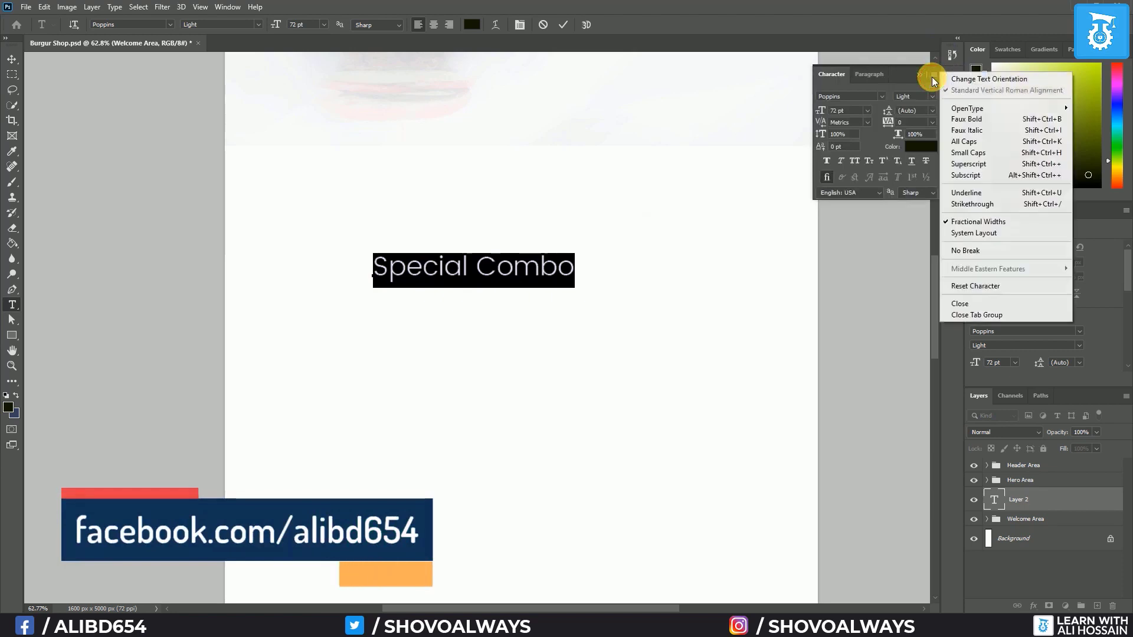
pyautogui.click(968, 140)
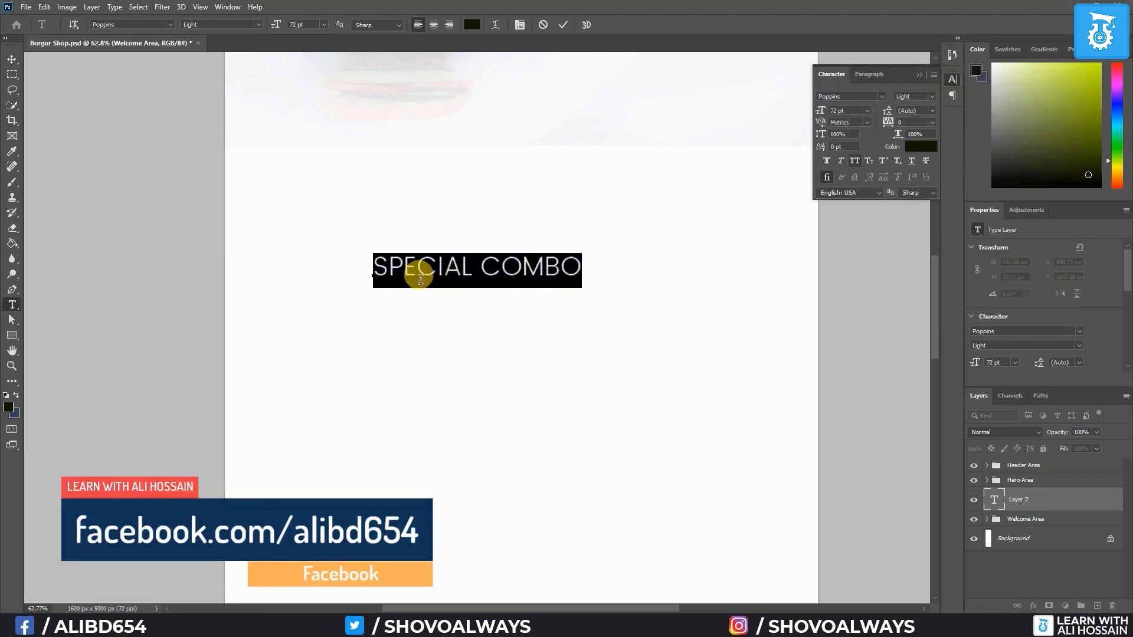
pyautogui.click(918, 75)
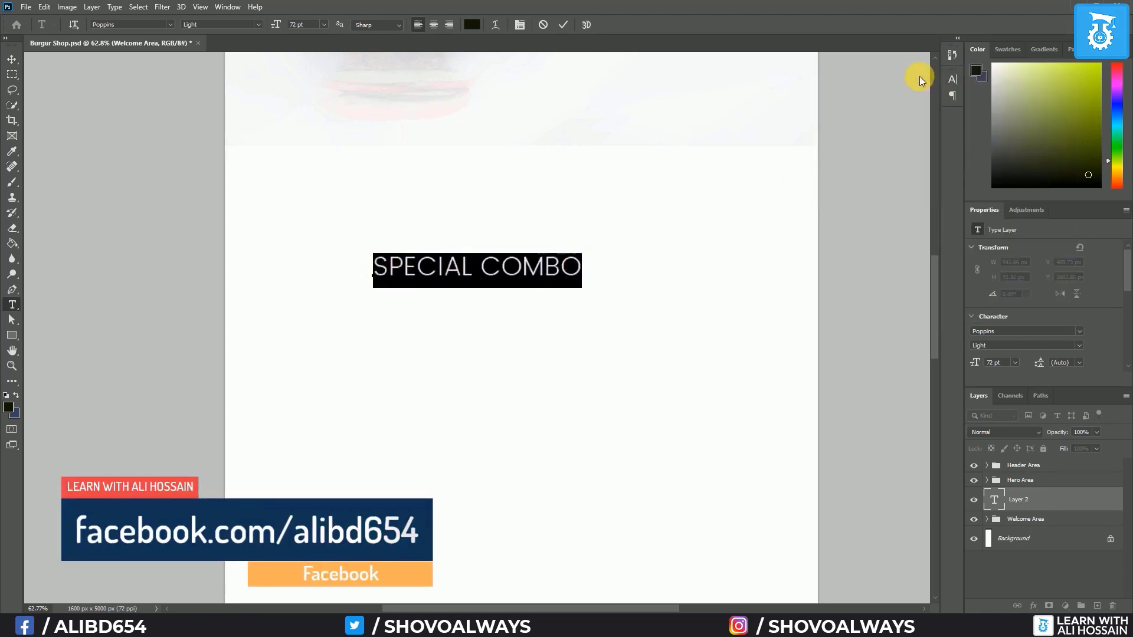
pyautogui.click(11, 61)
# Add 'OUY DELICIOUS BUSRGERS' beneath it in Roboto Slab Bold 60 pt
pyautogui.click(12, 304)
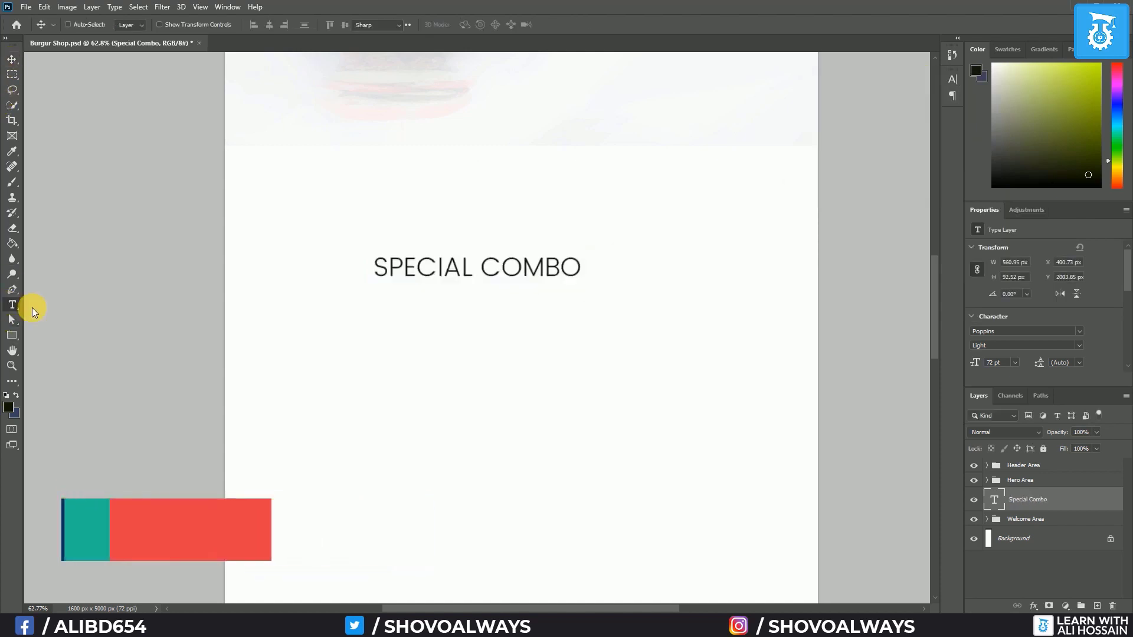
pyautogui.click(378, 323)
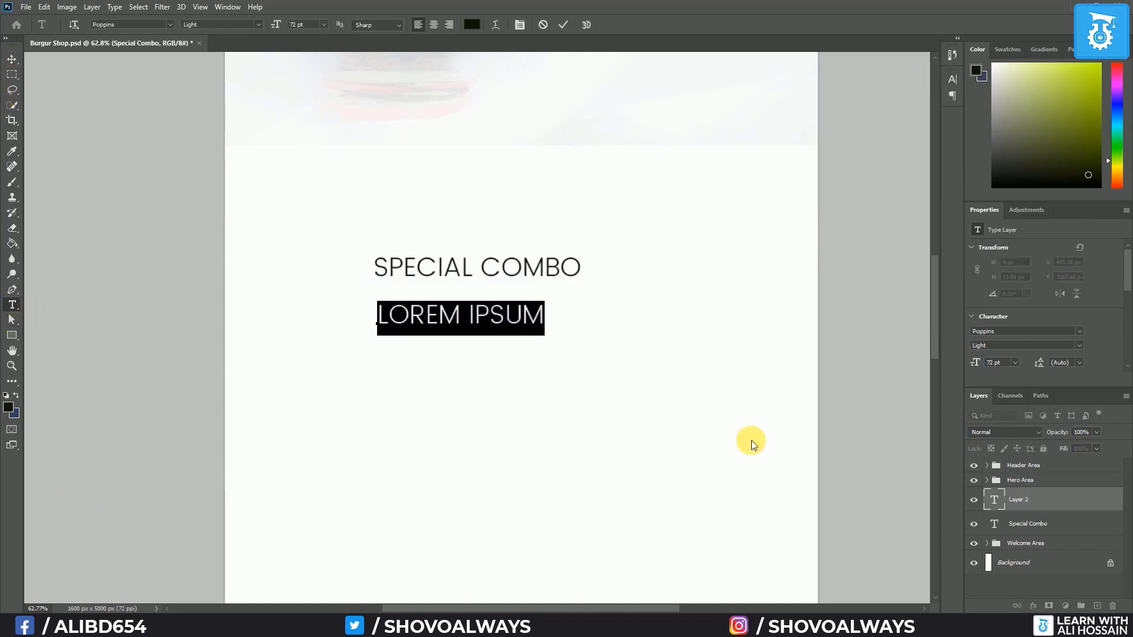
pyautogui.write('OUY')
pyautogui.write(' DELICIOUS BUSRGERS')
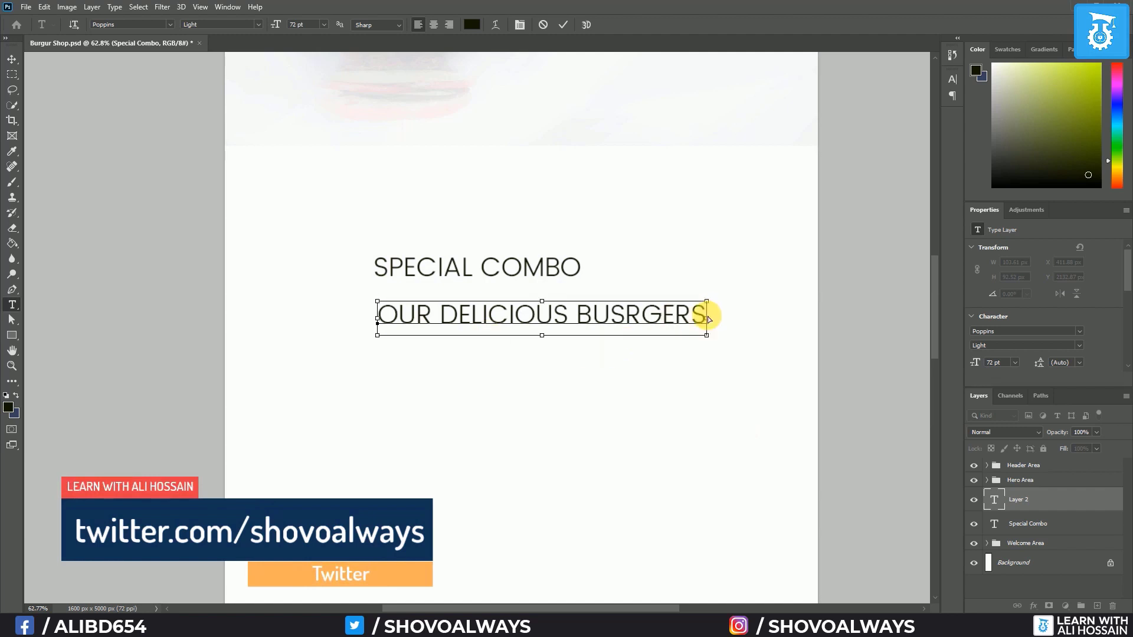
pyautogui.hotkey('ctrl', 'a')
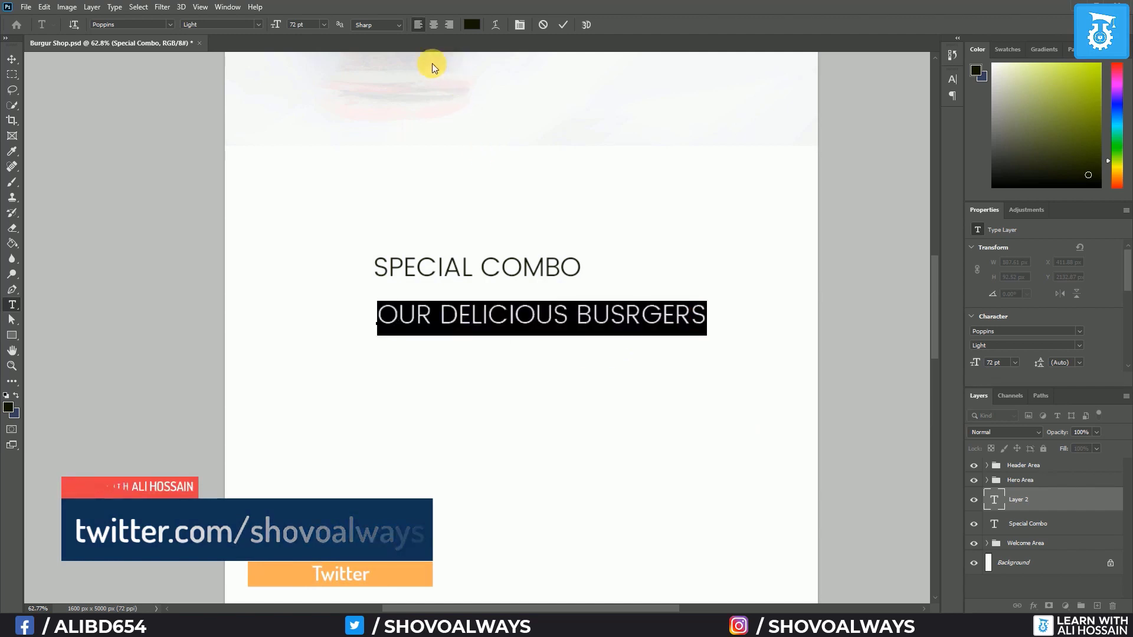
pyautogui.click(168, 24)
pyautogui.click(153, 70)
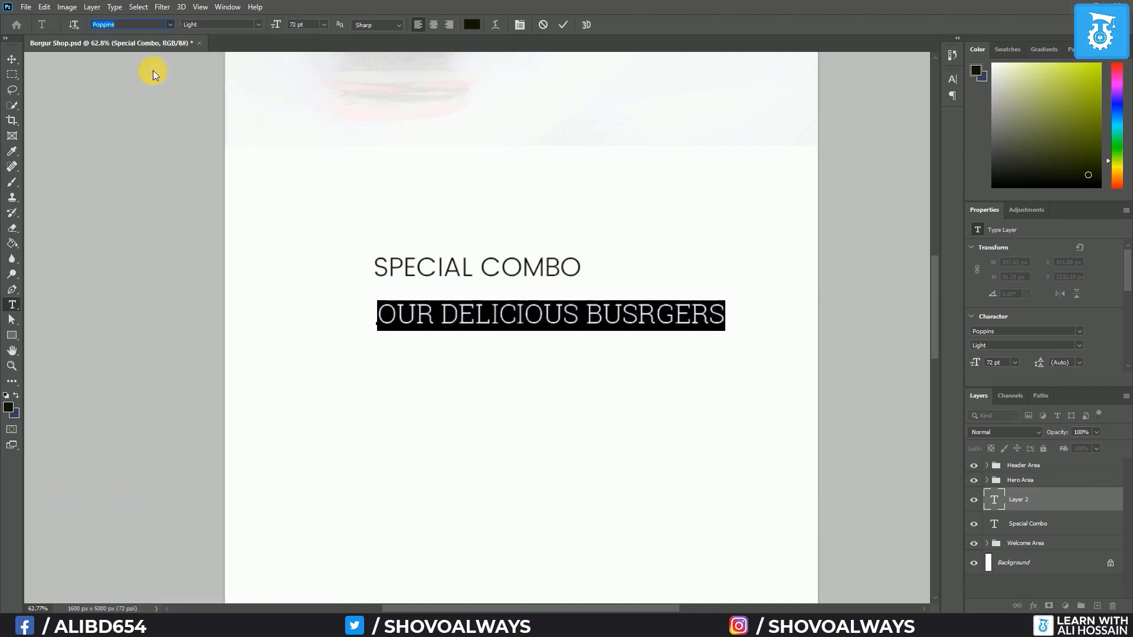
pyautogui.click(257, 25)
pyautogui.click(223, 65)
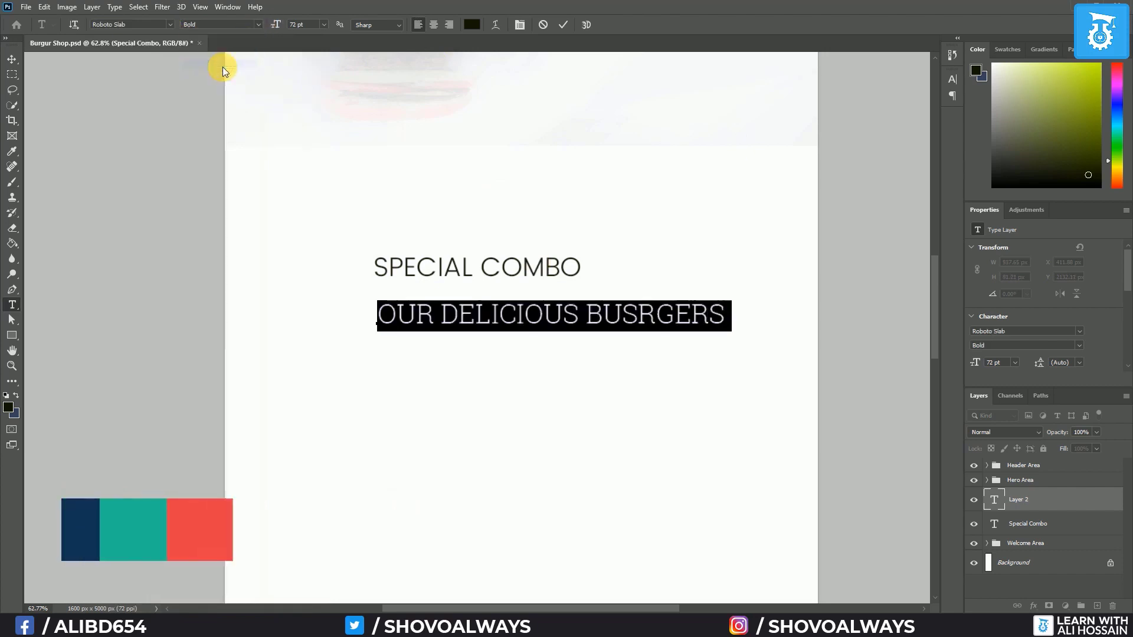
pyautogui.click(324, 24)
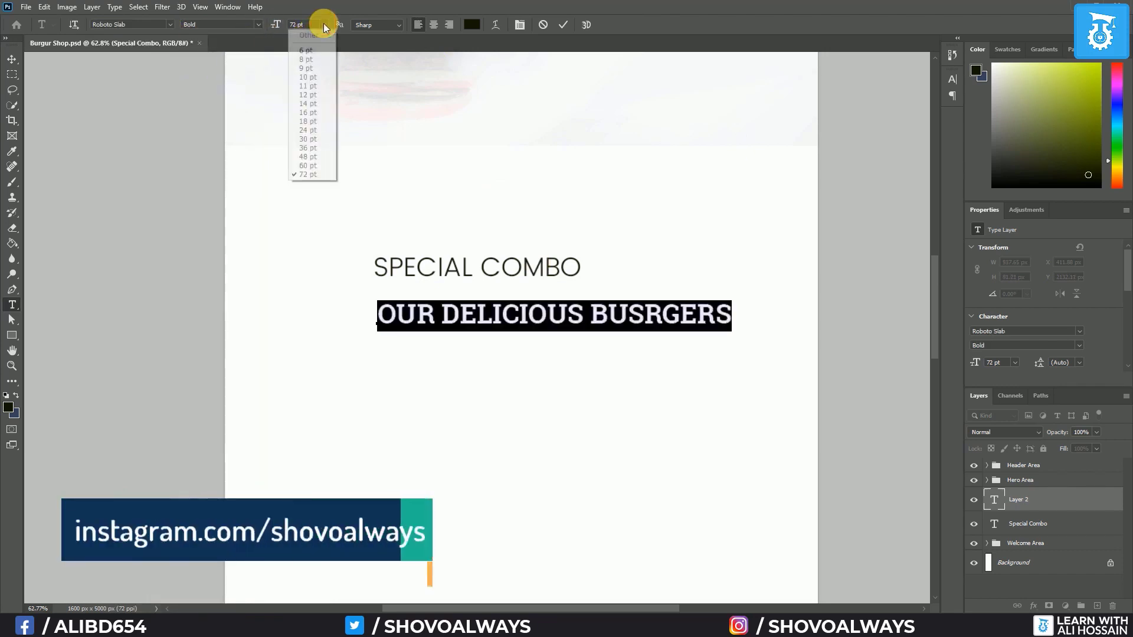
pyautogui.click(307, 165)
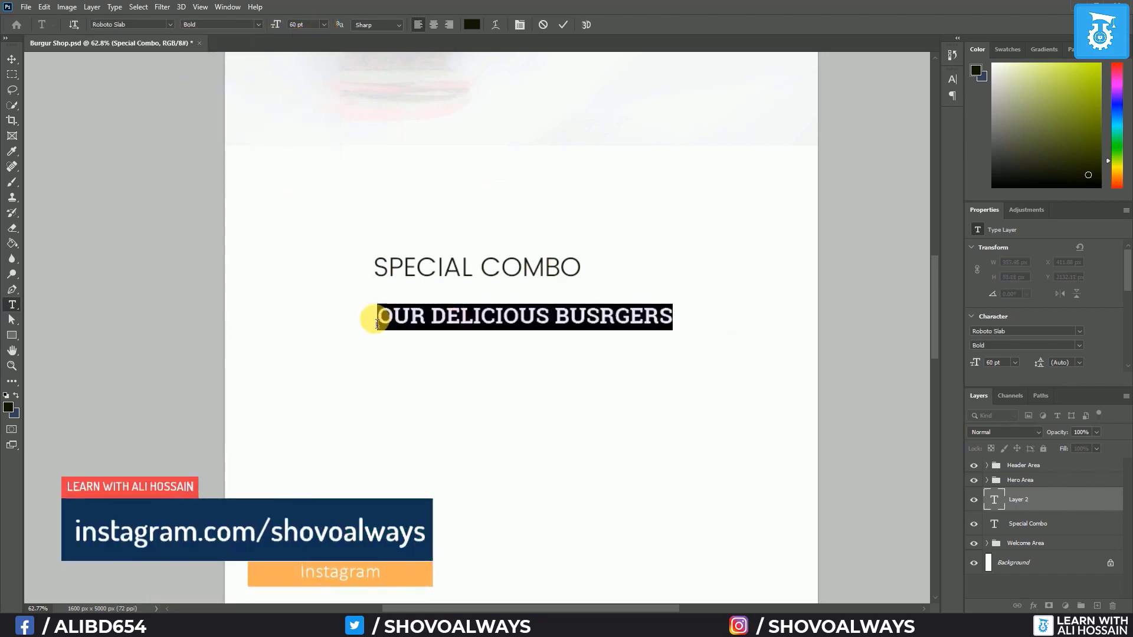
pyautogui.click(12, 60)
# Pan the view to look over the sections above the new headings
pyautogui.scroll(-3, 201, 219)
pyautogui.scroll(1, 159, 208)
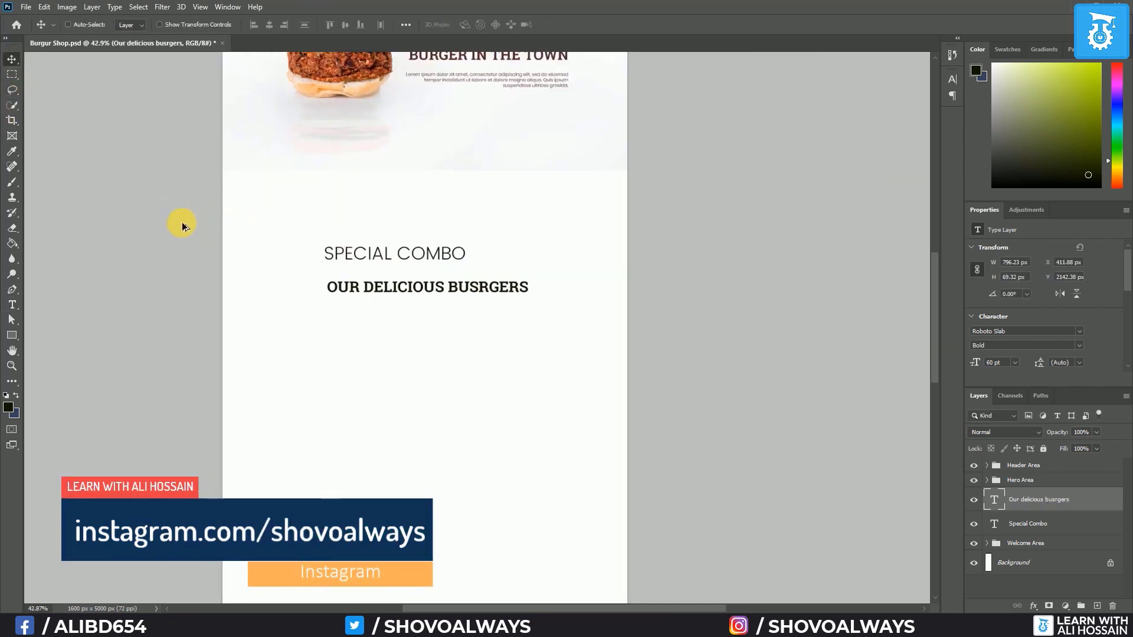
pyautogui.scroll(-2, 200, 229)
pyautogui.moveTo(367, 210); pyautogui.dragTo(382, 326)
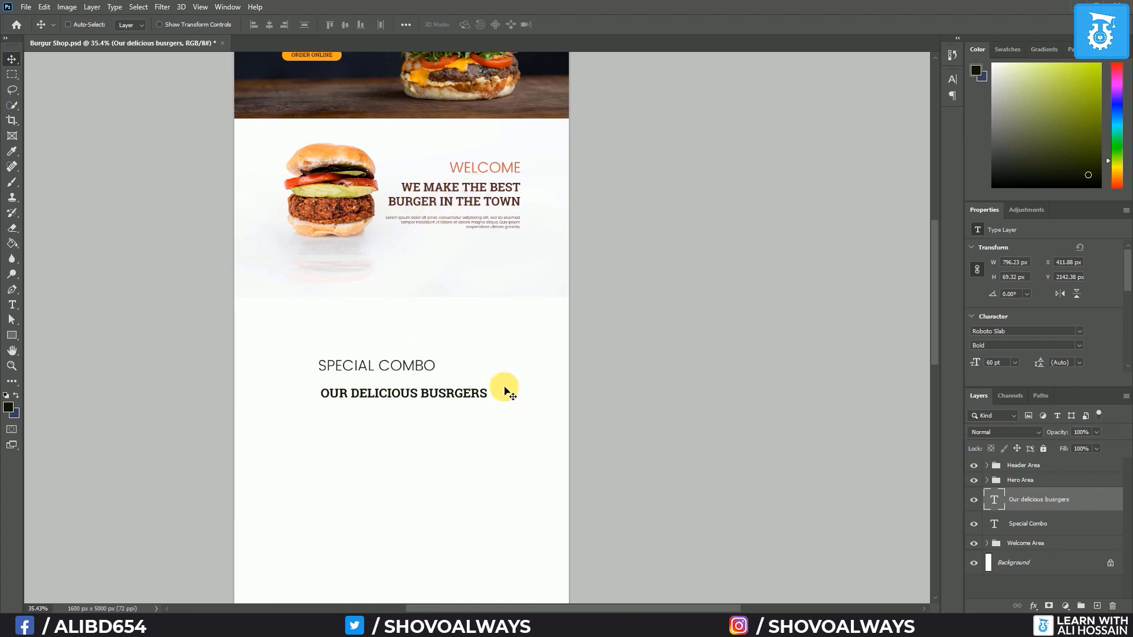
pyautogui.scroll(2, 417, 412)
pyautogui.scroll(2, 403, 389)
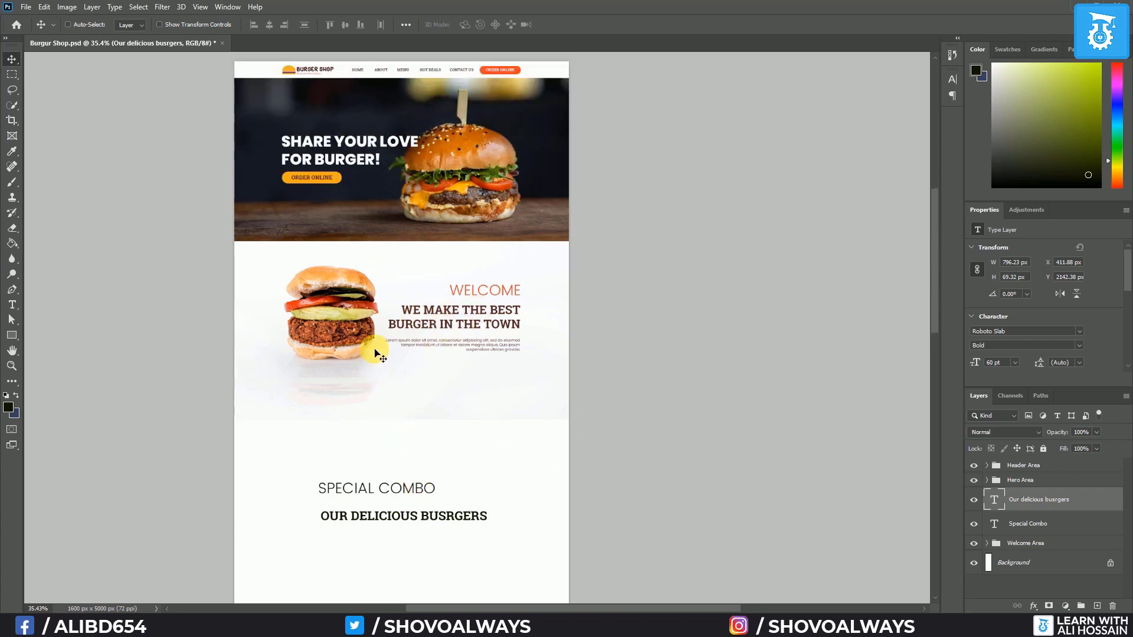
pyautogui.click(11, 306)
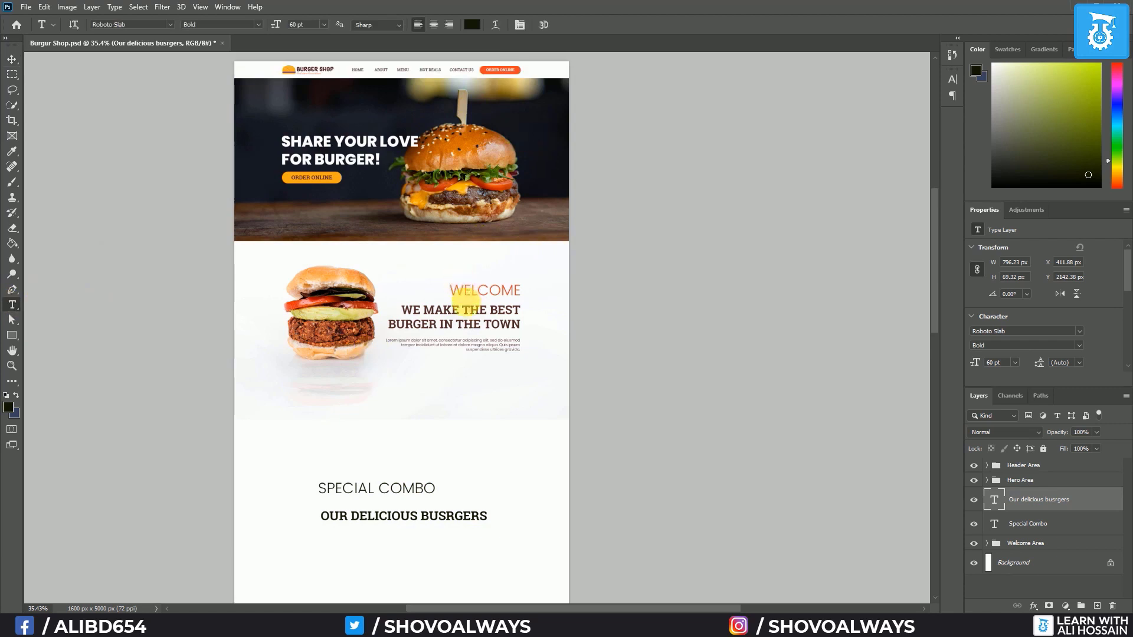
# Load the pasted brown as background and the ORDER ONLINE orange as foreground colour
pyautogui.click(467, 307)
pyautogui.click(475, 23)
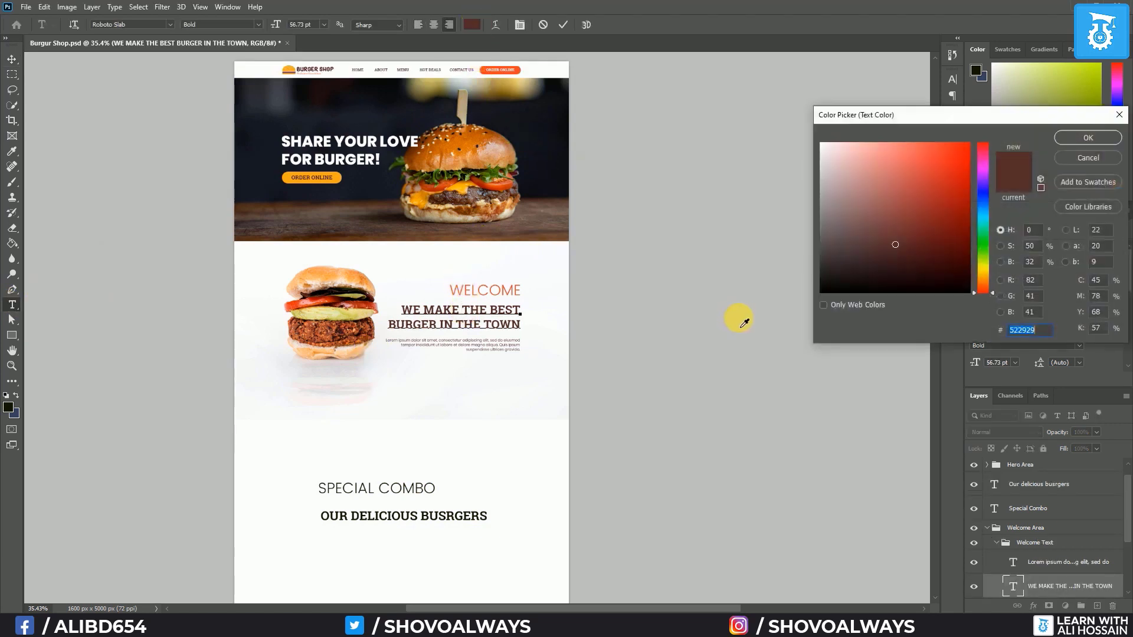
pyautogui.click(1088, 139)
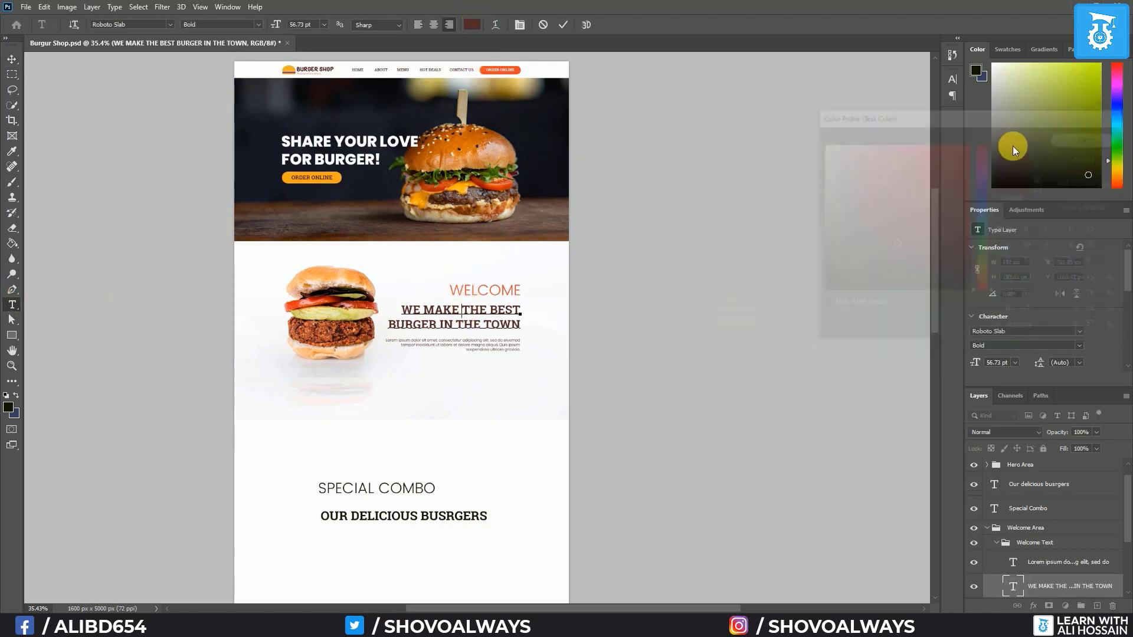
pyautogui.click(8, 407)
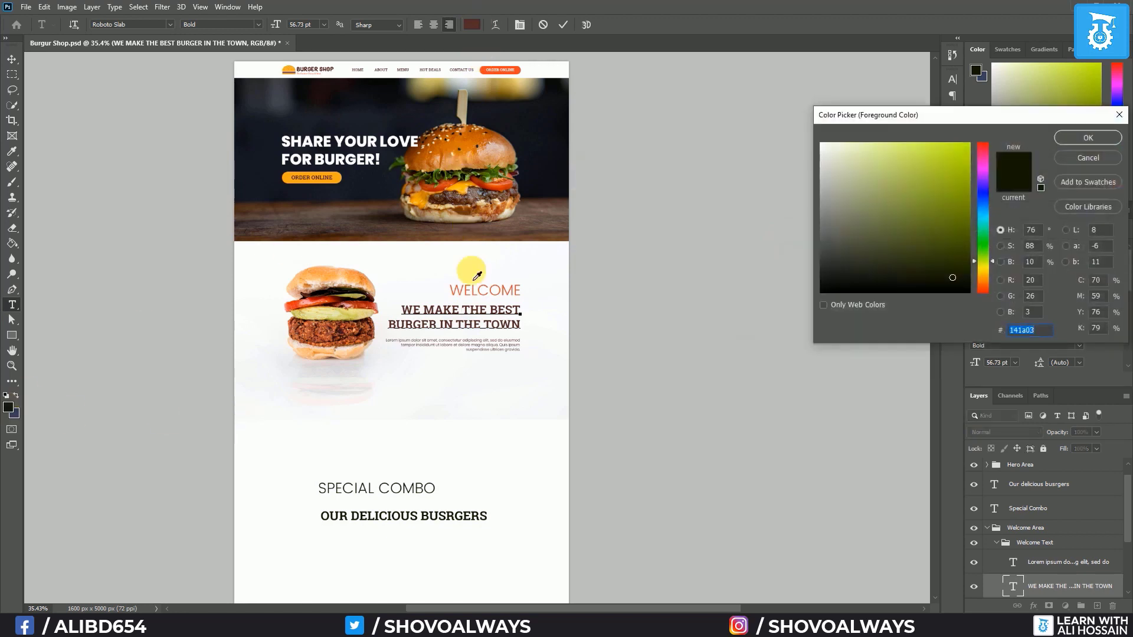
pyautogui.hotkey('ctrl', 'v')
pyautogui.click(1088, 138)
pyautogui.click(16, 396)
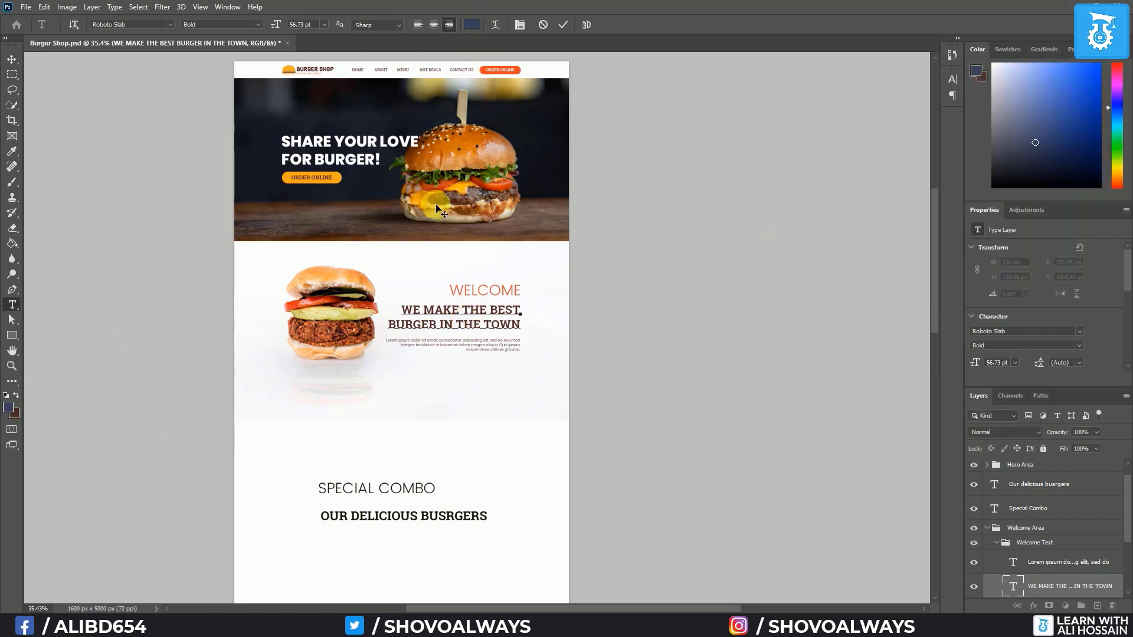
pyautogui.click(8, 408)
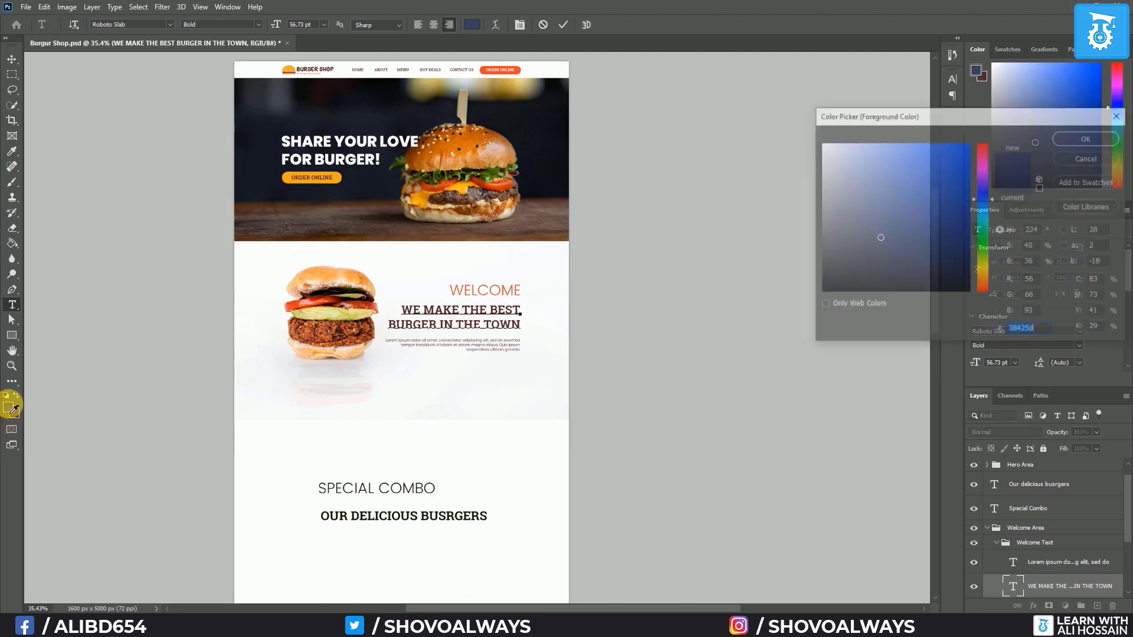
pyautogui.click(487, 73)
pyautogui.click(1090, 138)
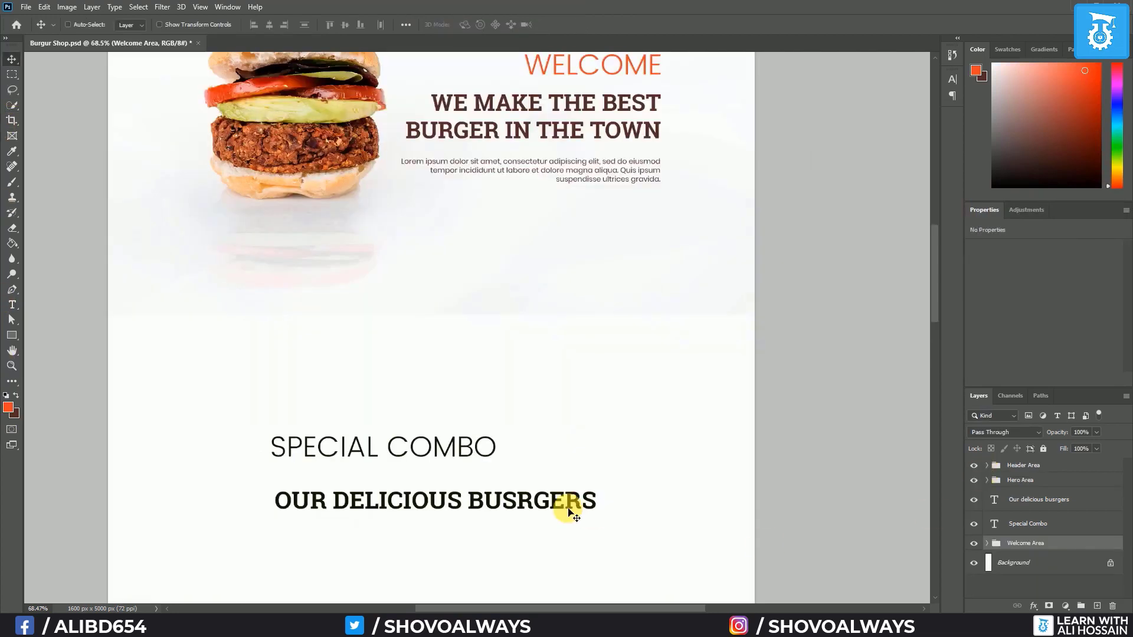
# Colour the OUR DELICIOUS BUSRGERS heading dark brown 522929
pyautogui.click(1062, 500)
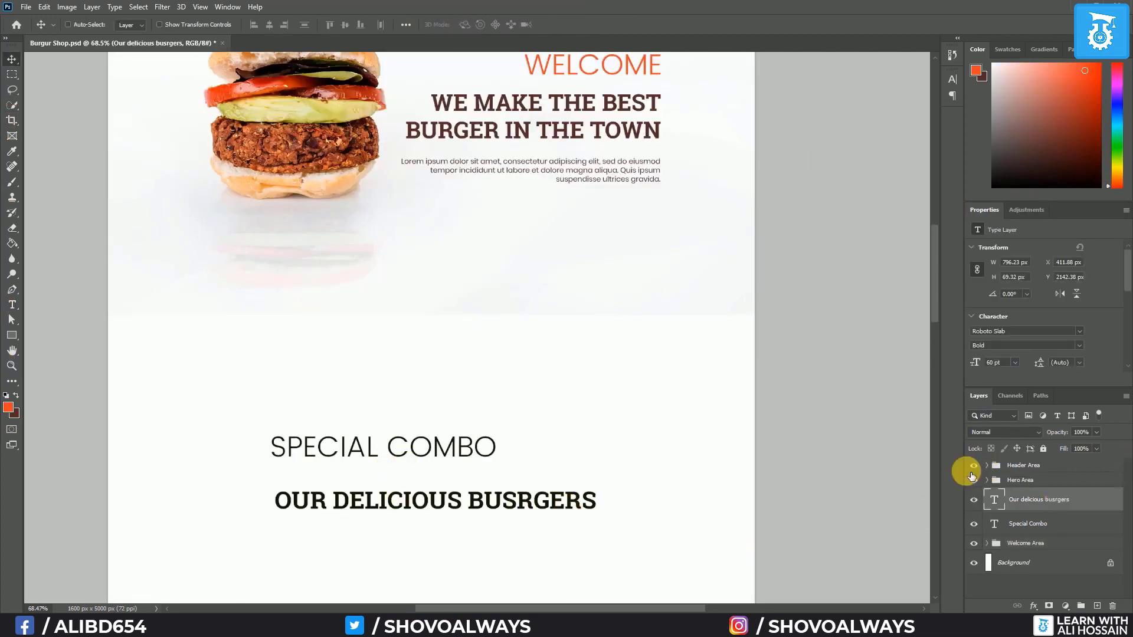
pyautogui.click(12, 304)
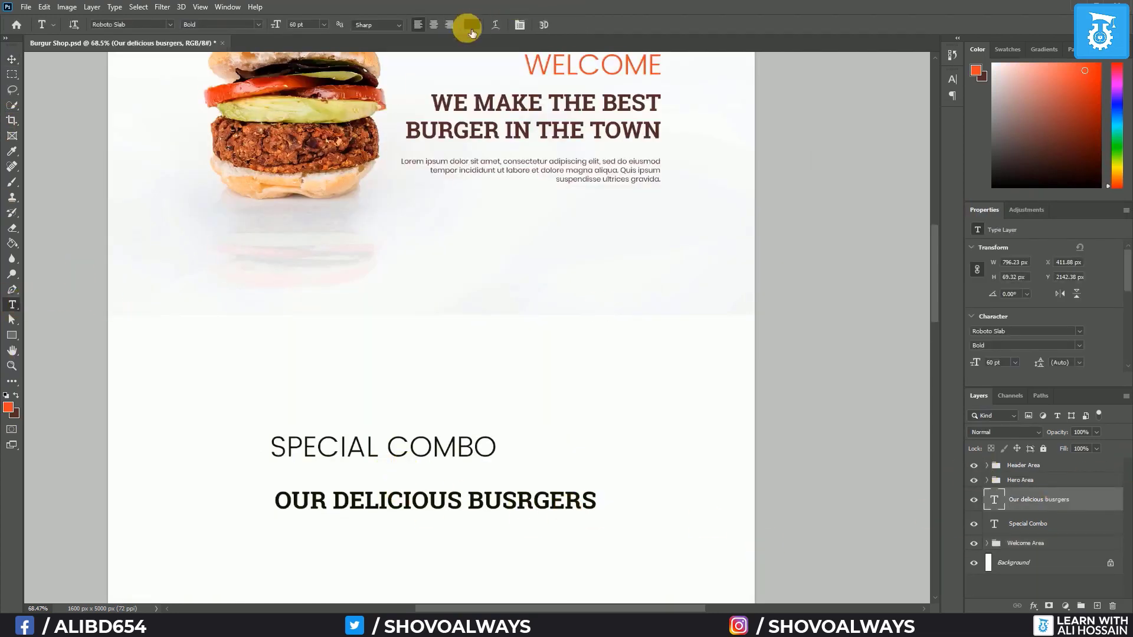
pyautogui.click(465, 25)
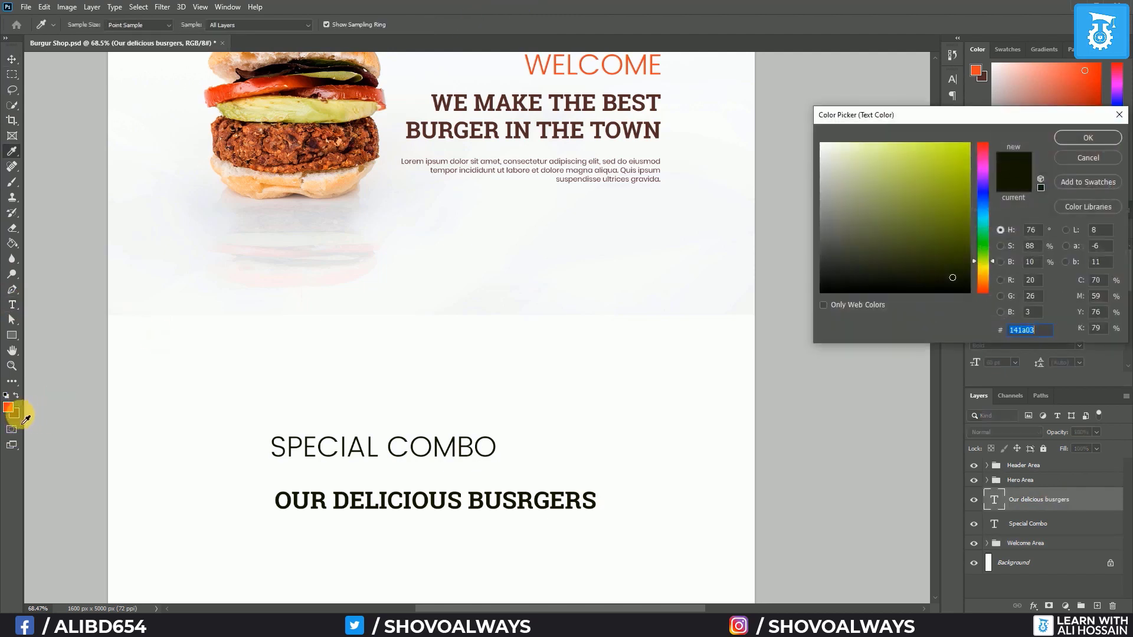
pyautogui.click(21, 420)
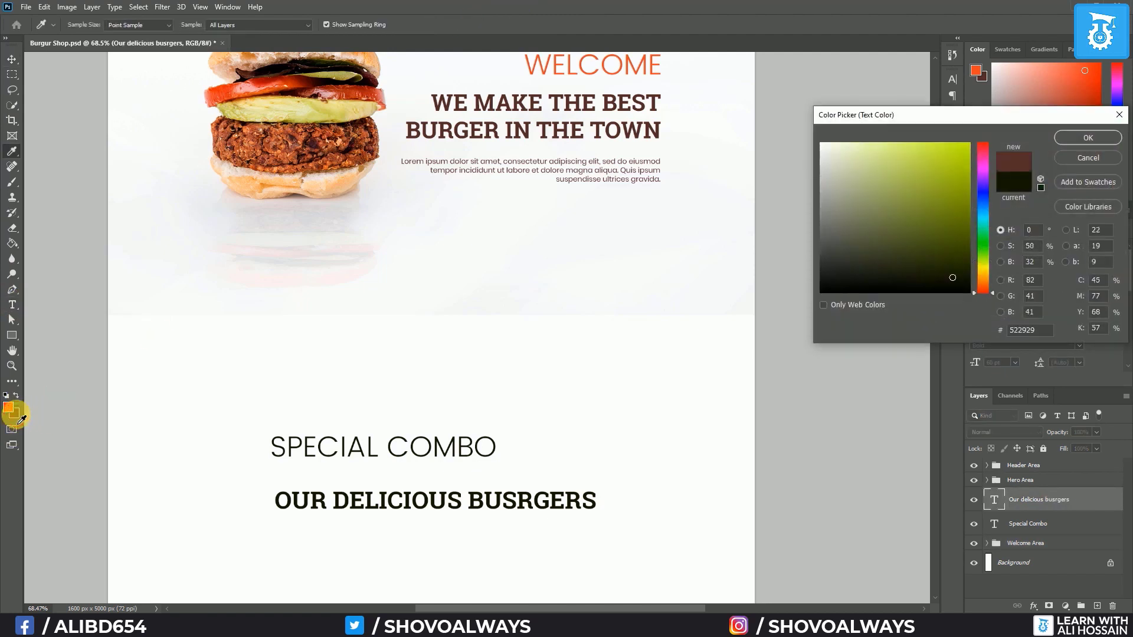
pyautogui.click(1088, 137)
# Colour the SPECIAL COMBO title orange ef3624
pyautogui.click(1029, 523)
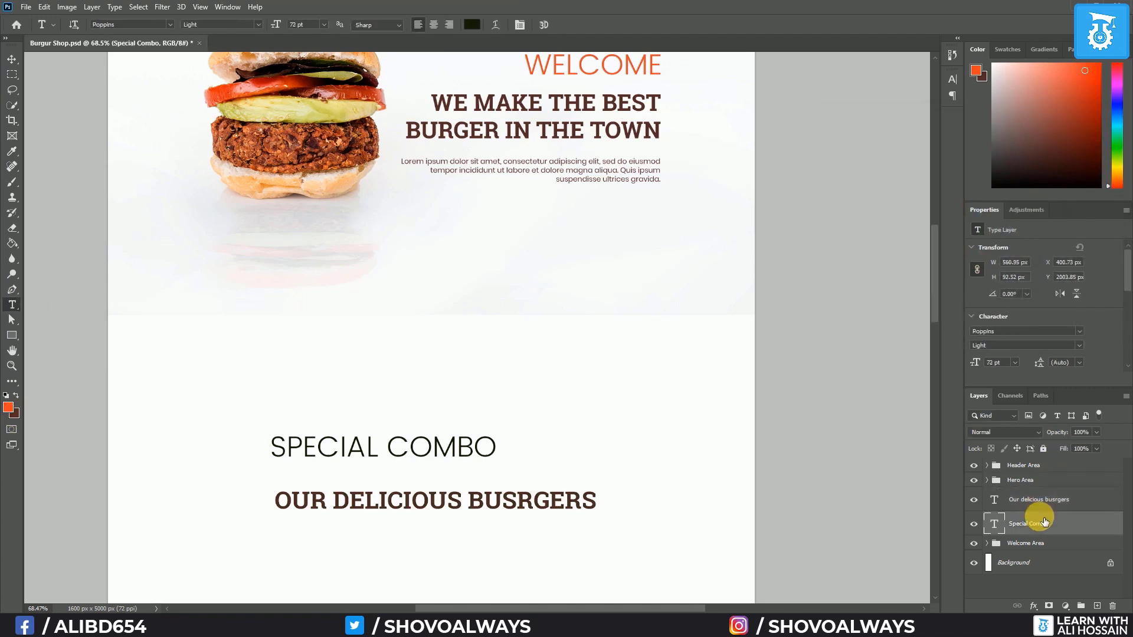
pyautogui.click(475, 24)
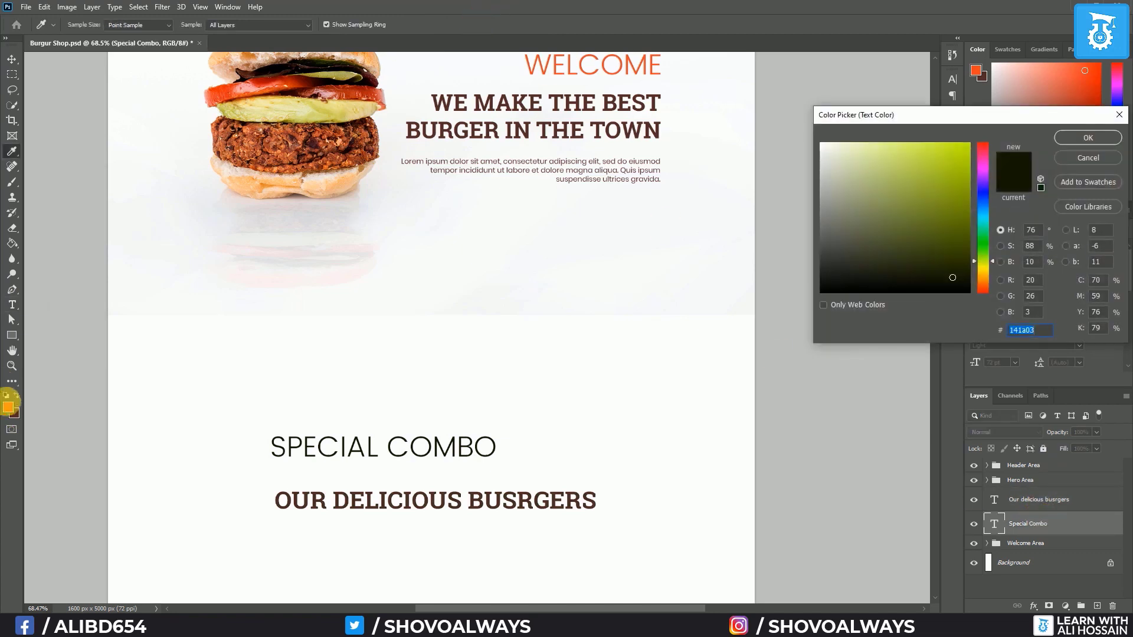
pyautogui.click(8, 407)
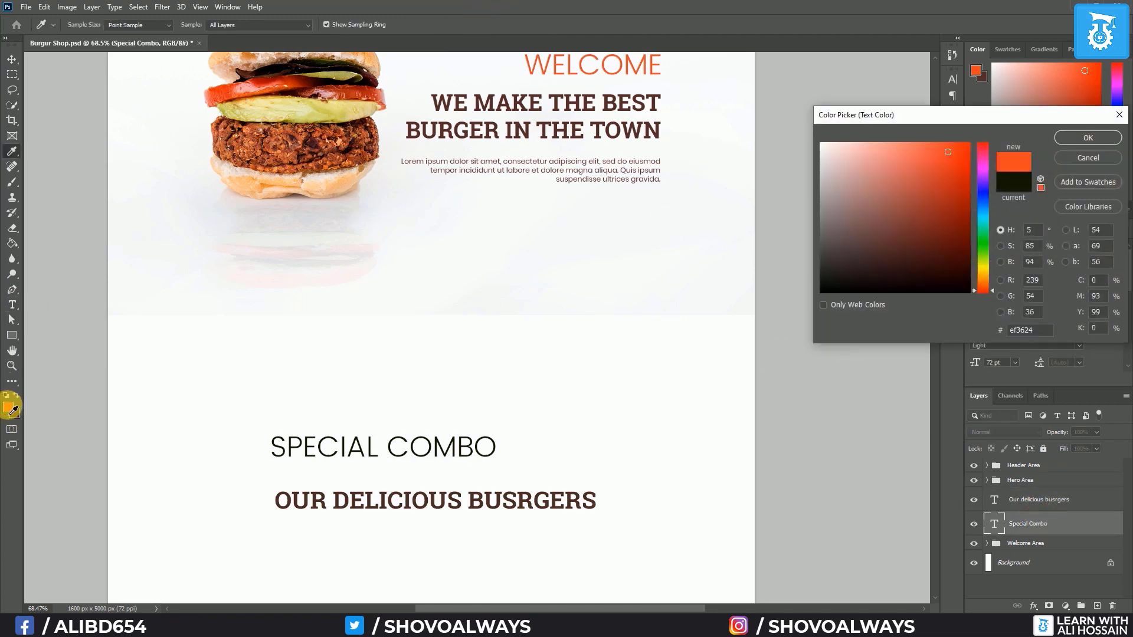
pyautogui.click(1087, 137)
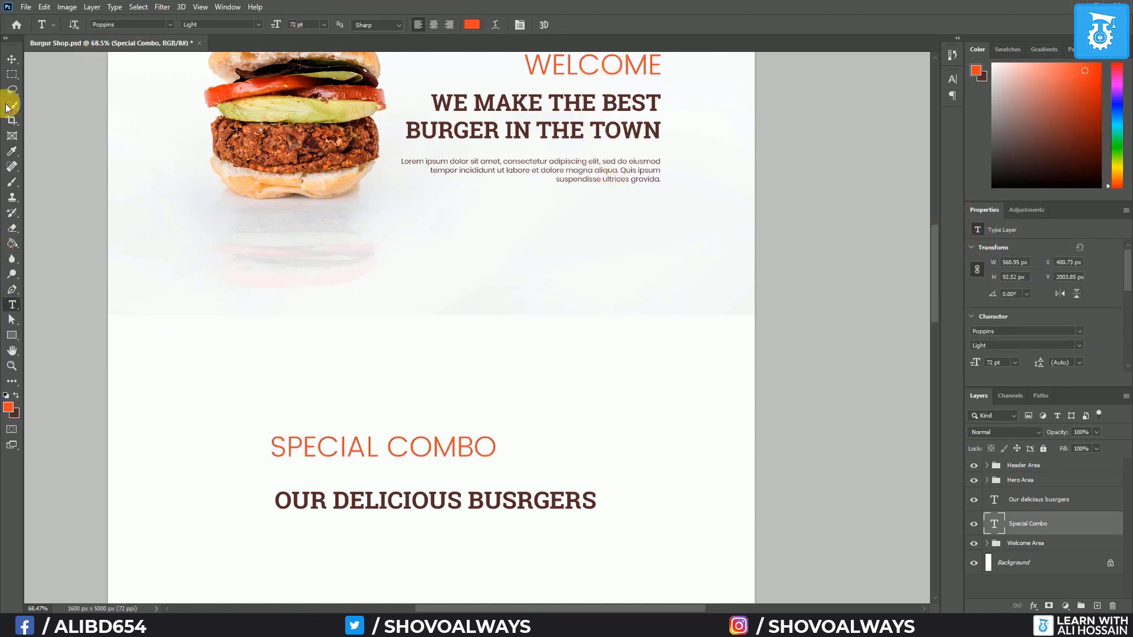
# Stack the SPECIAL COMBO heading directly above OUR DELICIOUS BUSRGERS
pyautogui.click(11, 59)
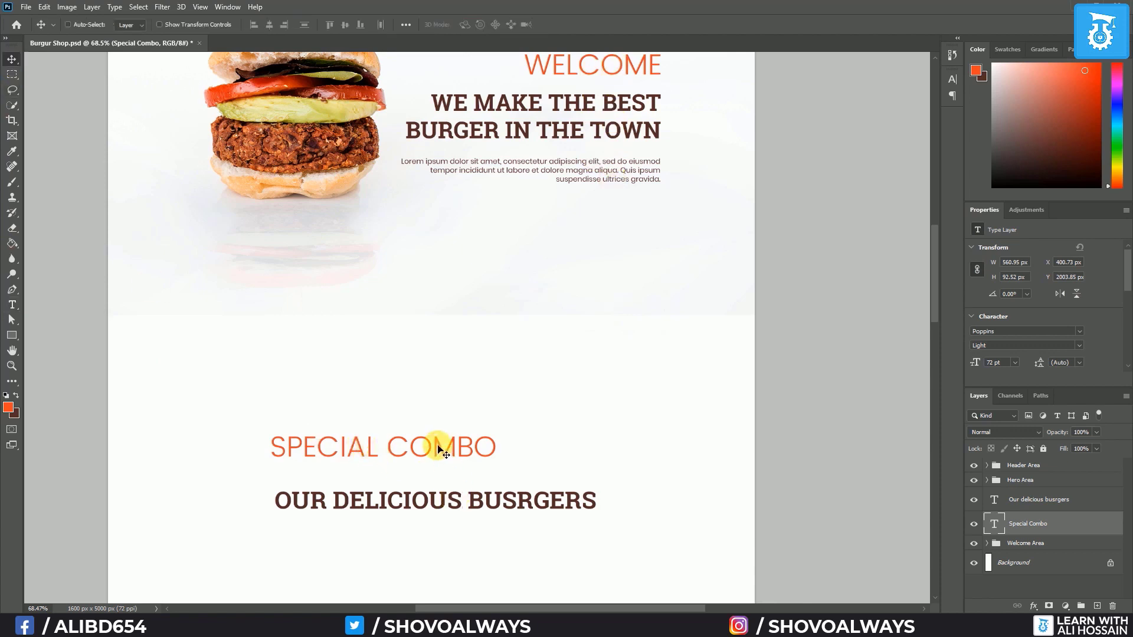
pyautogui.moveTo(435, 444); pyautogui.dragTo(487, 385)
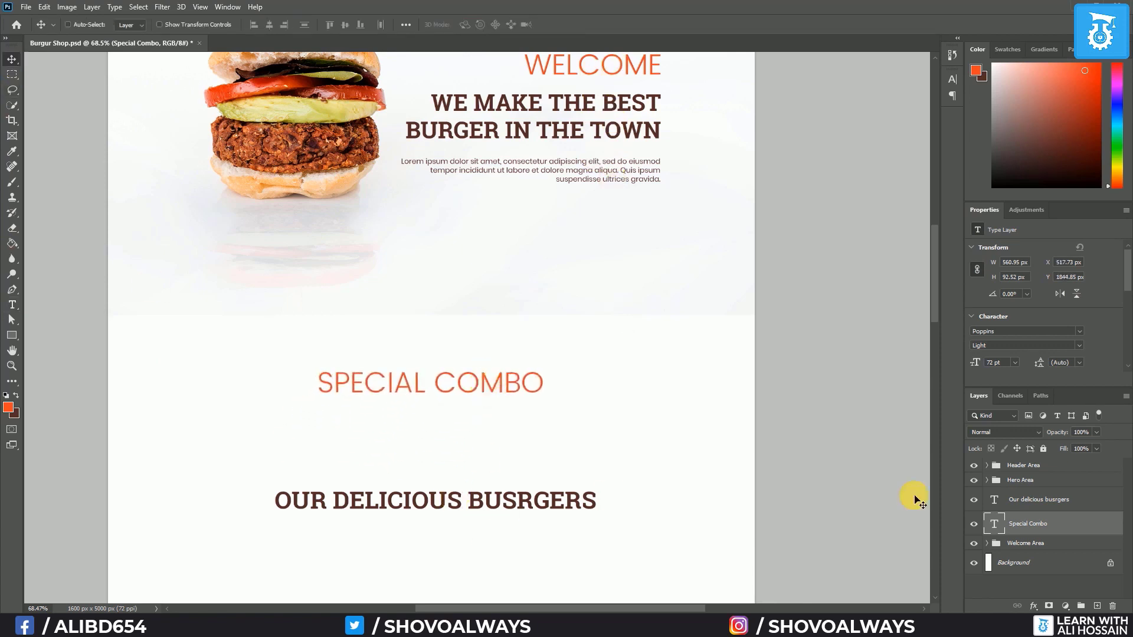
pyautogui.keyDown('ctrl'); pyautogui.click(422, 500); pyautogui.keyUp('ctrl')
pyautogui.moveTo(422, 500); pyautogui.dragTo(426, 418)
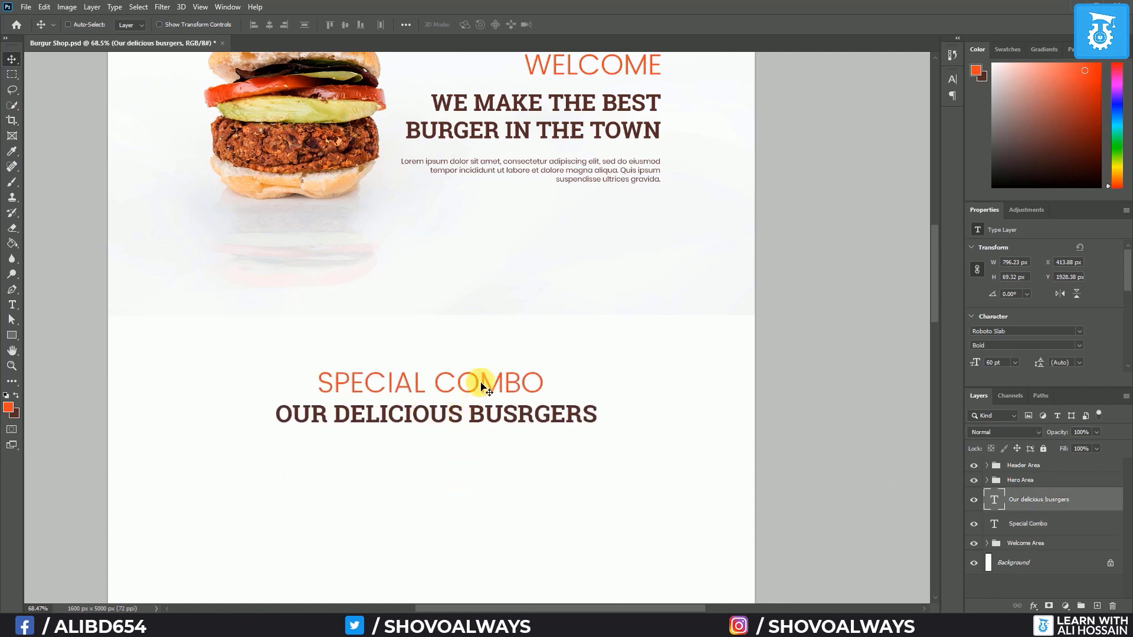
# Centre both headings horizontally on the page by aligning them with the Background
pyautogui.scroll(-3, 456, 455)
pyautogui.scroll(-1, 456, 456)
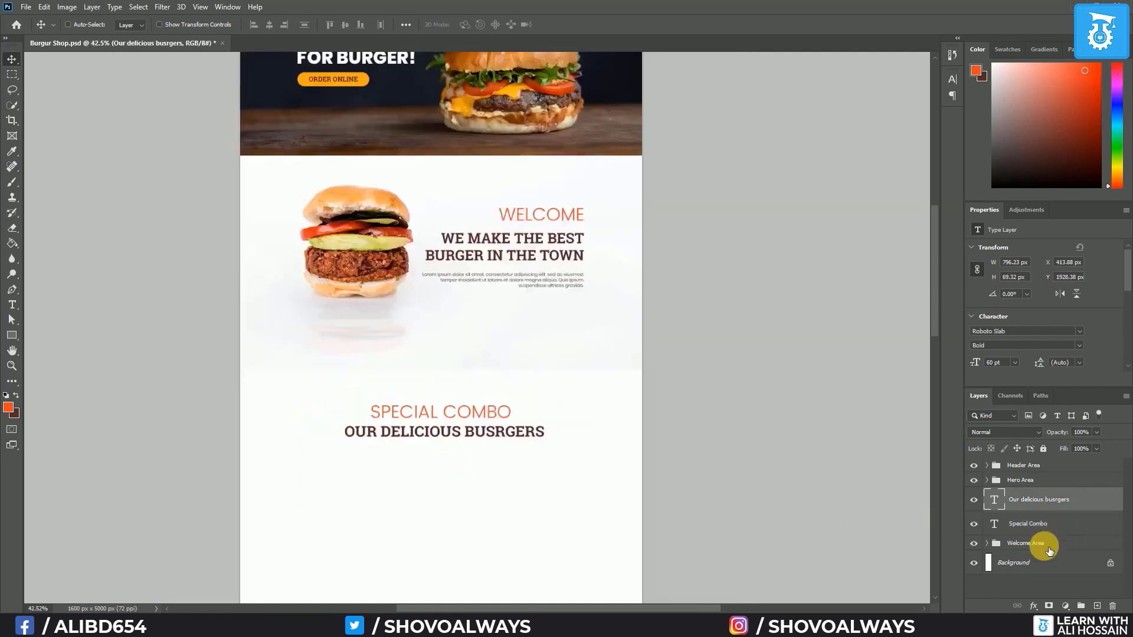
pyautogui.keyDown('ctrl'); pyautogui.click(1039, 565); pyautogui.keyUp('ctrl')
pyautogui.keyDown('ctrl'); pyautogui.click(1034, 521); pyautogui.keyUp('ctrl')
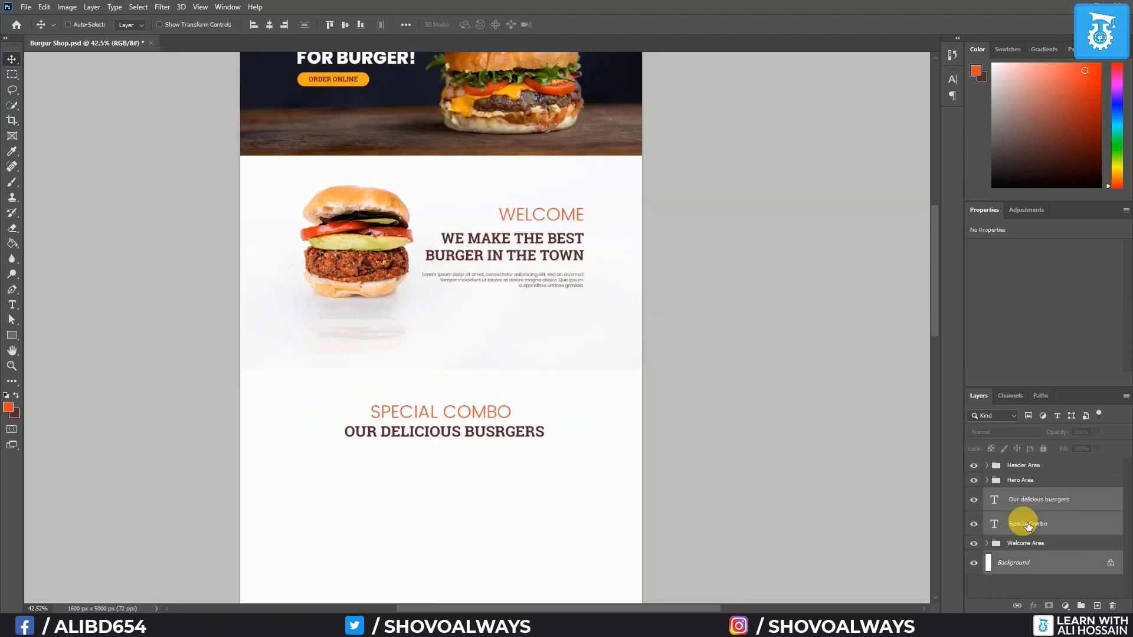
pyautogui.click(269, 25)
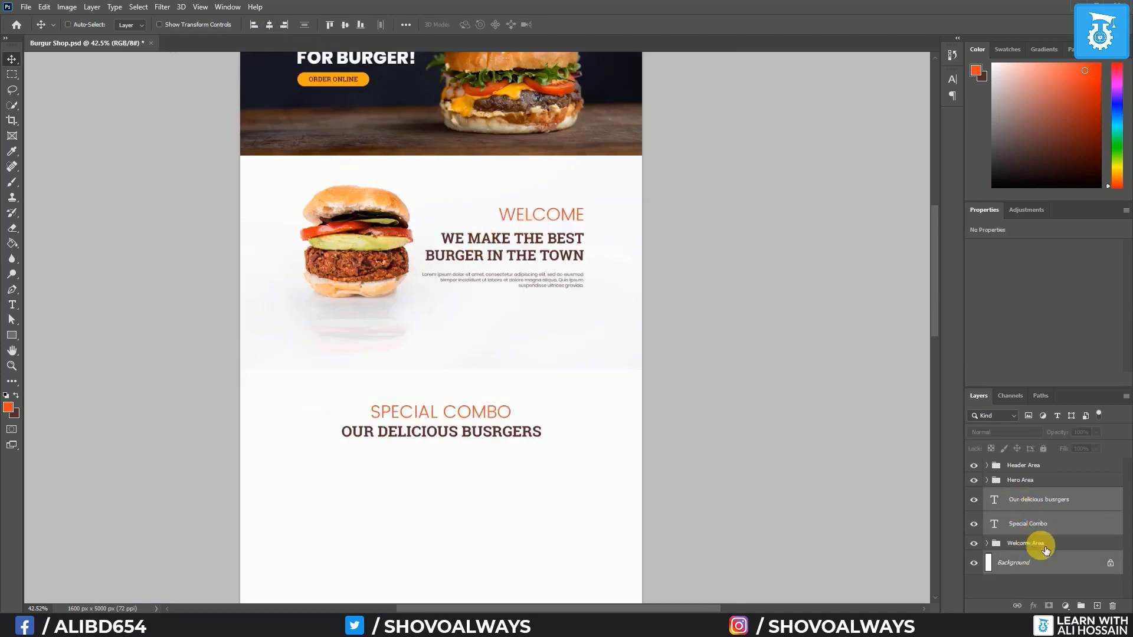
# Move the Welcome Area group above the text layers and show the column guides
pyautogui.moveTo(1036, 544); pyautogui.dragTo(1073, 494)
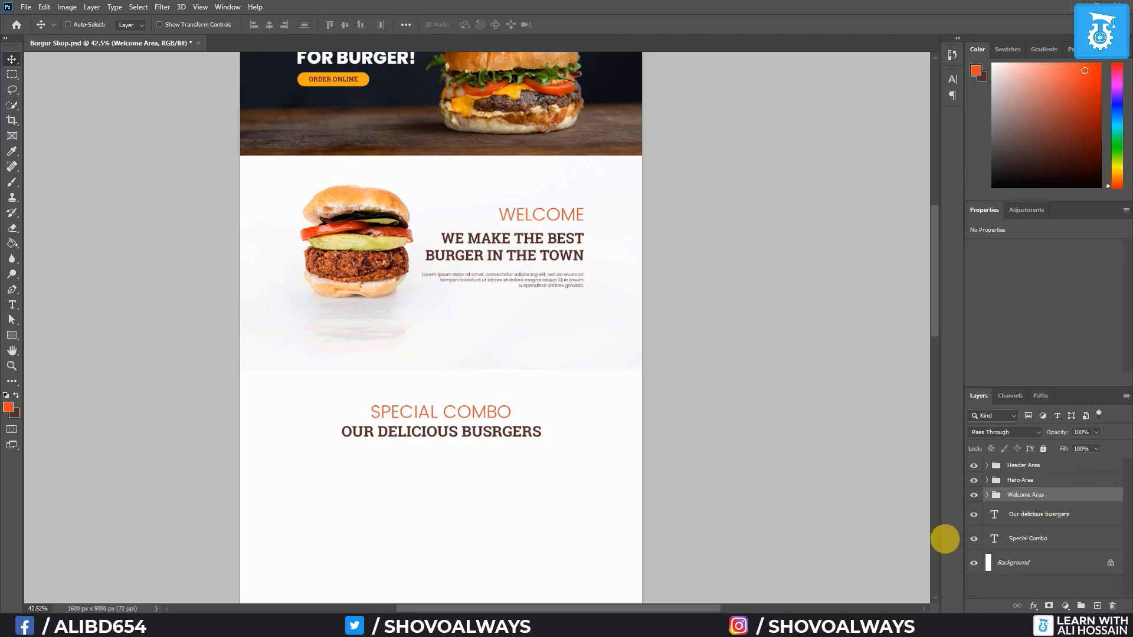
pyautogui.hotkey('ctrl', 'h')
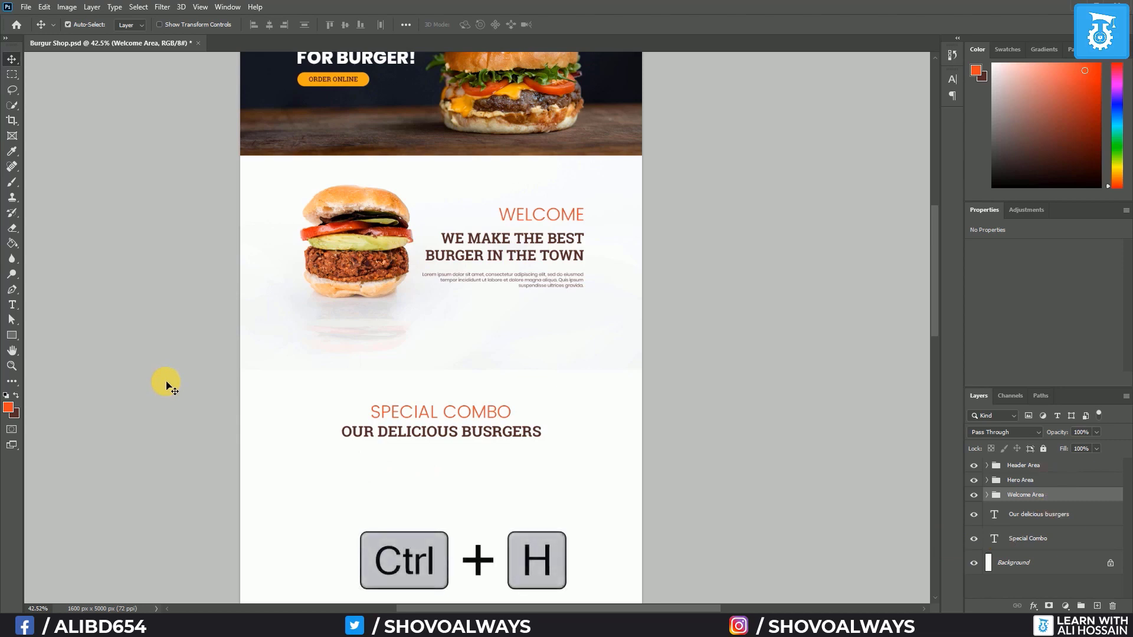
pyautogui.hotkey('ctrl', 'h')
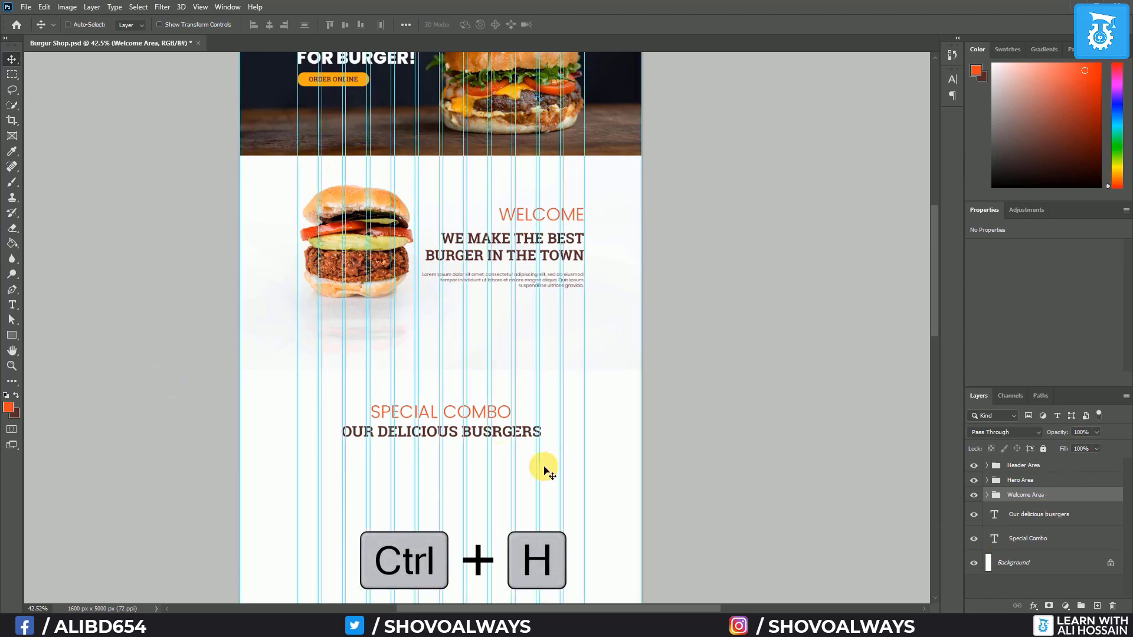
pyautogui.scroll(-3, 541, 468)
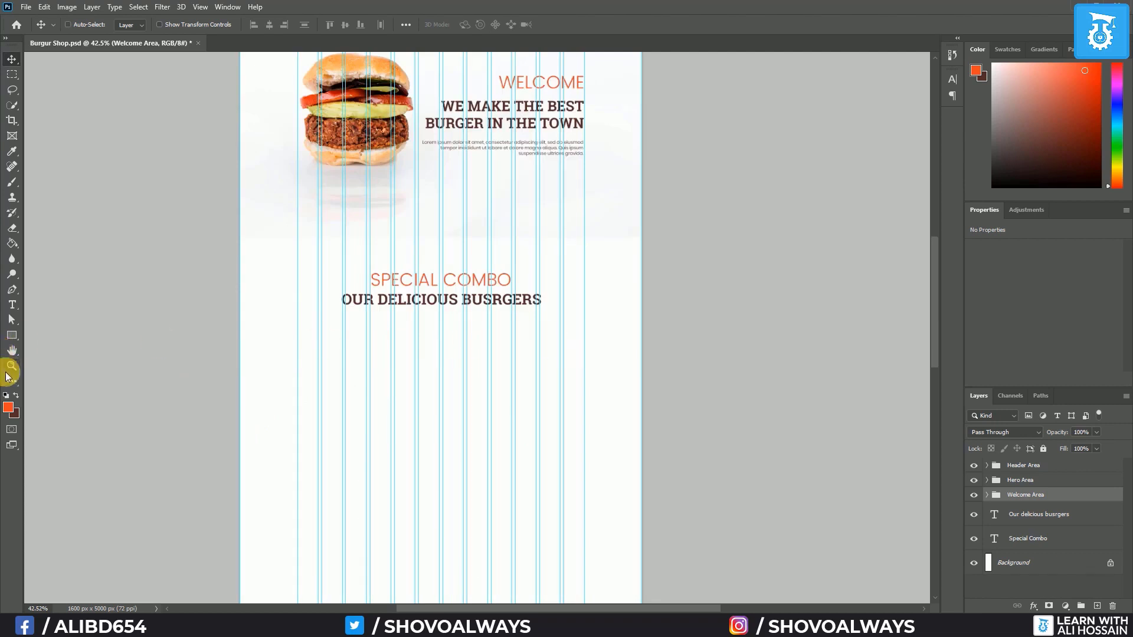
# Draw a tall card rectangle below the headings with 25 px rounded corners
pyautogui.click(13, 334)
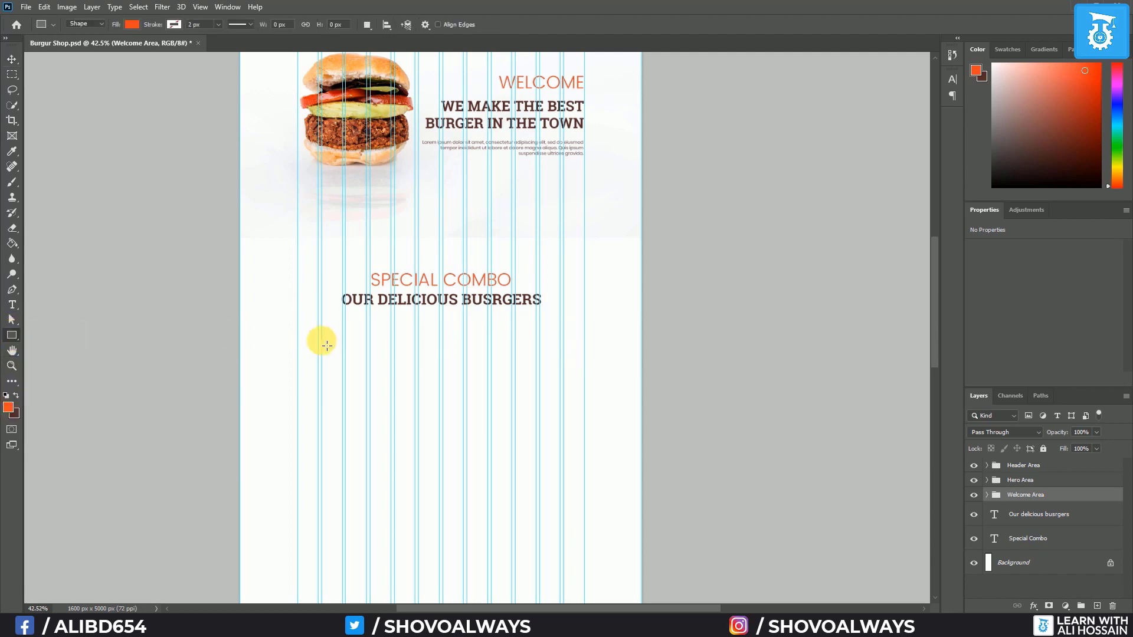
pyautogui.moveTo(302, 335); pyautogui.dragTo(369, 461)
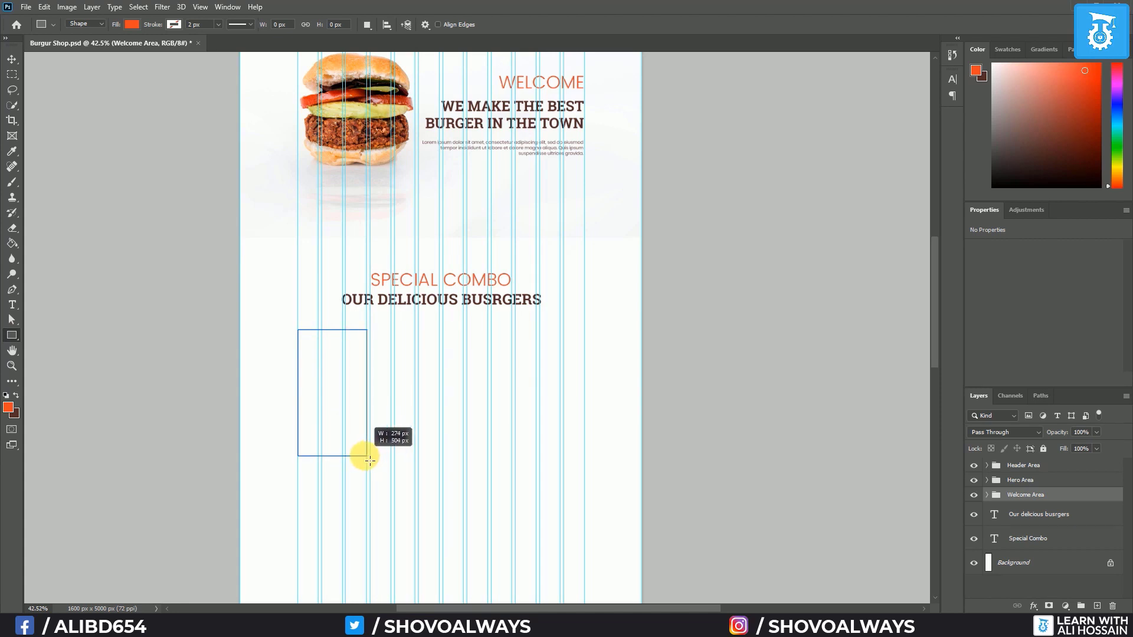
pyautogui.moveTo(370, 461); pyautogui.dragTo(369, 460)
pyautogui.scroll(5, 345, 430)
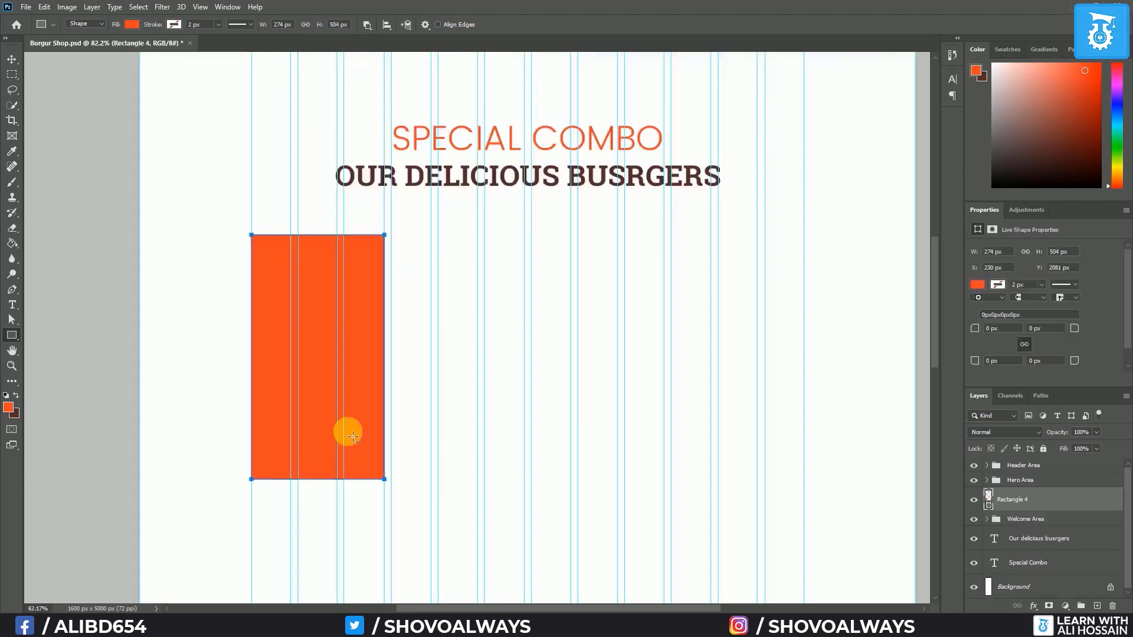
pyautogui.scroll(1, 253, 390)
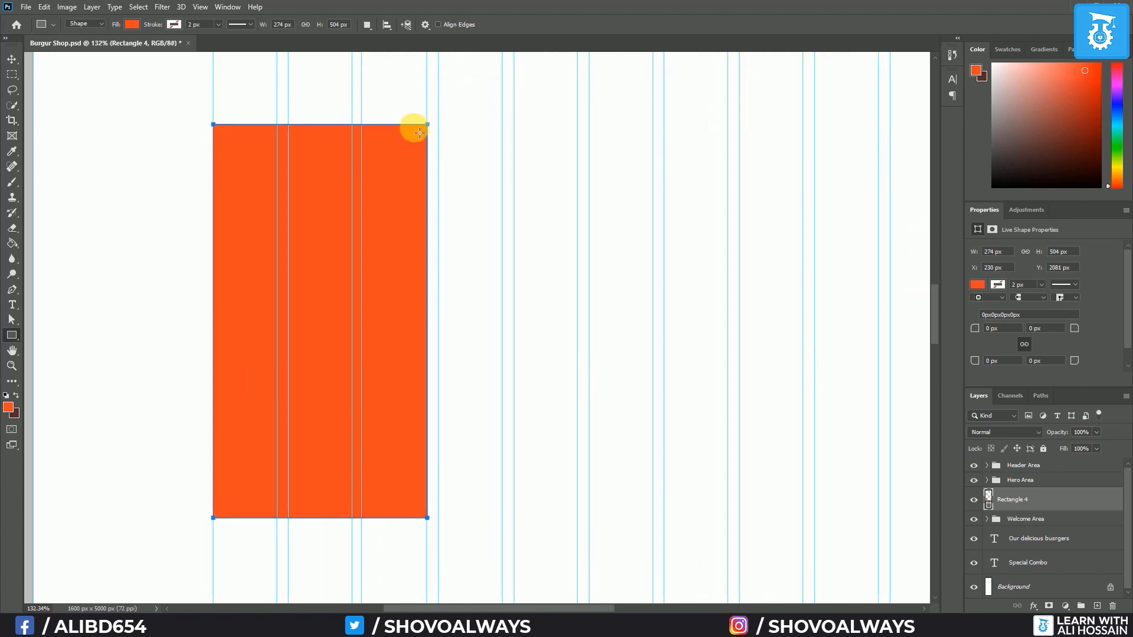
pyautogui.click(996, 334)
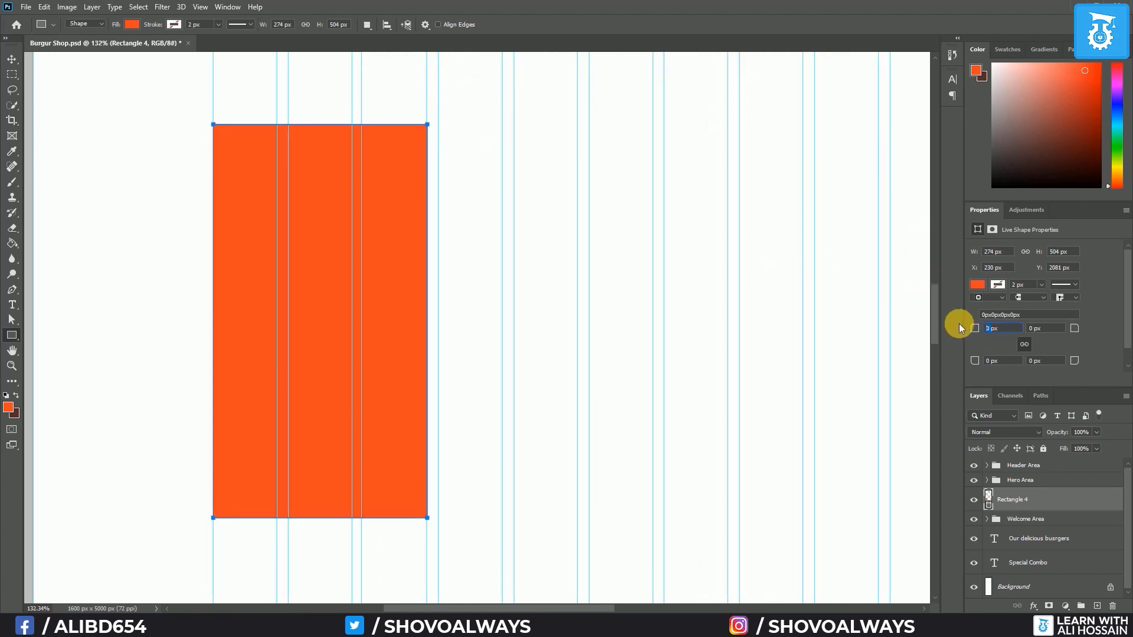
pyautogui.write('25')
pyautogui.click(1011, 359)
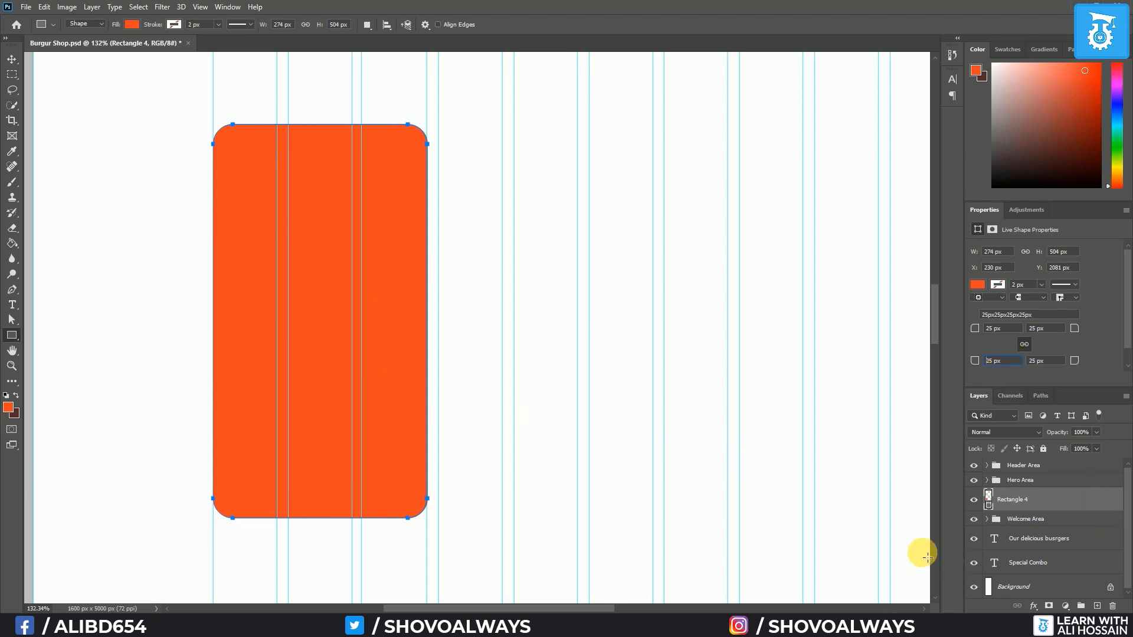
# Fill the card light grey and move its layer below the Welcome Area group
pyautogui.doubleClick(995, 502)
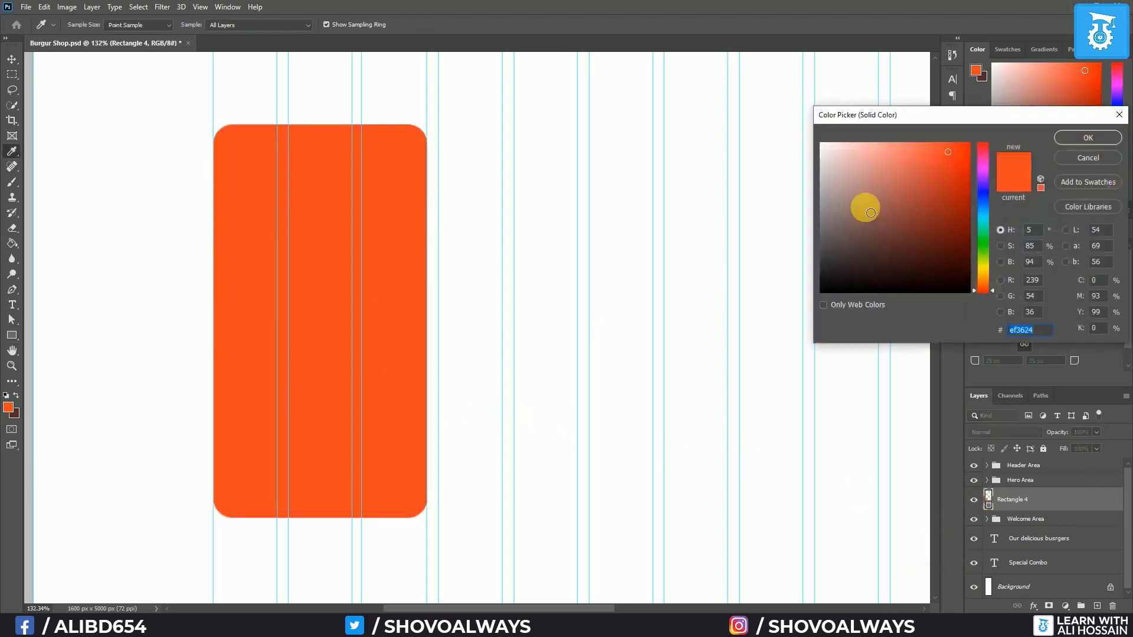
pyautogui.moveTo(865, 205); pyautogui.dragTo(815, 162)
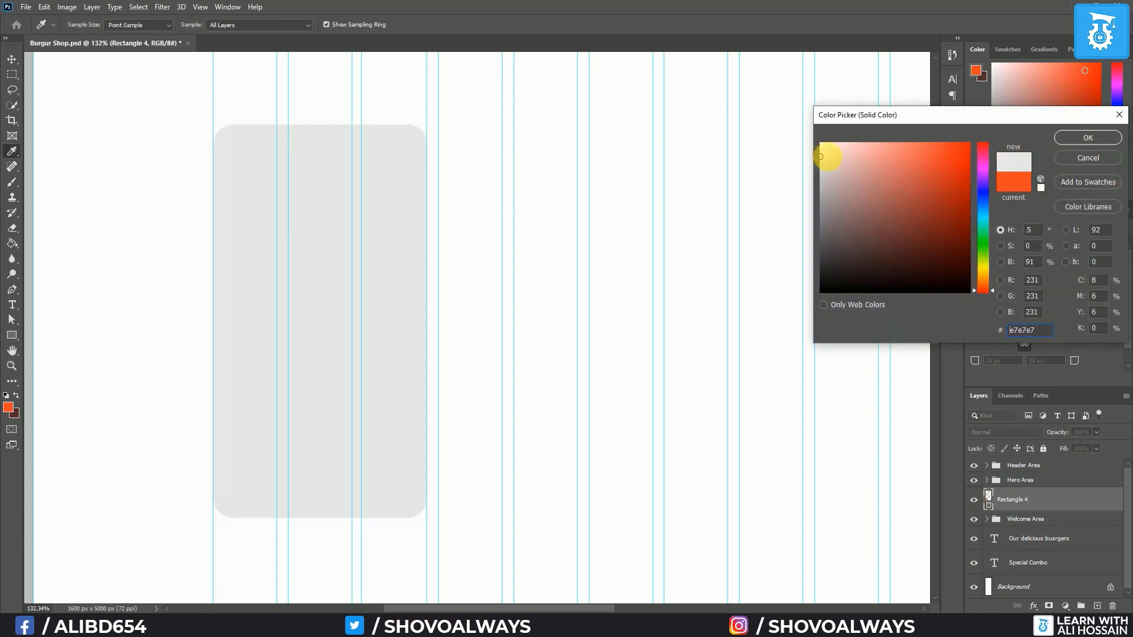
pyautogui.click(1107, 138)
pyautogui.moveTo(1045, 500); pyautogui.dragTo(1052, 536)
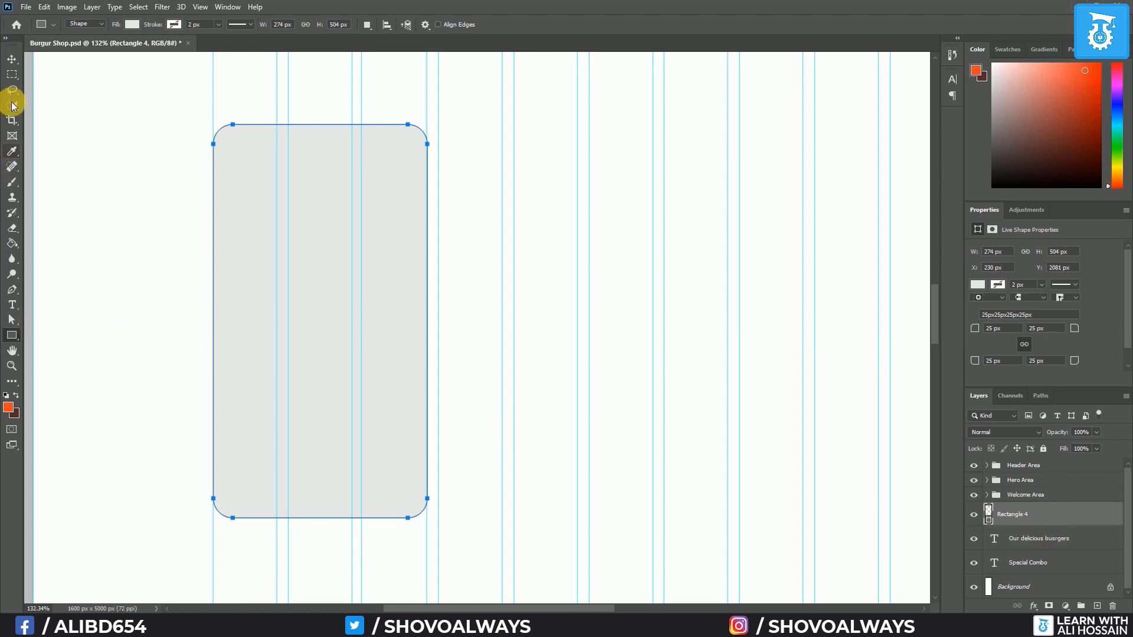
# On a new layer, type SMOKED BURGER near the top of the card
pyautogui.hotkey('ctrl', 'alt', 'shift', 'n')
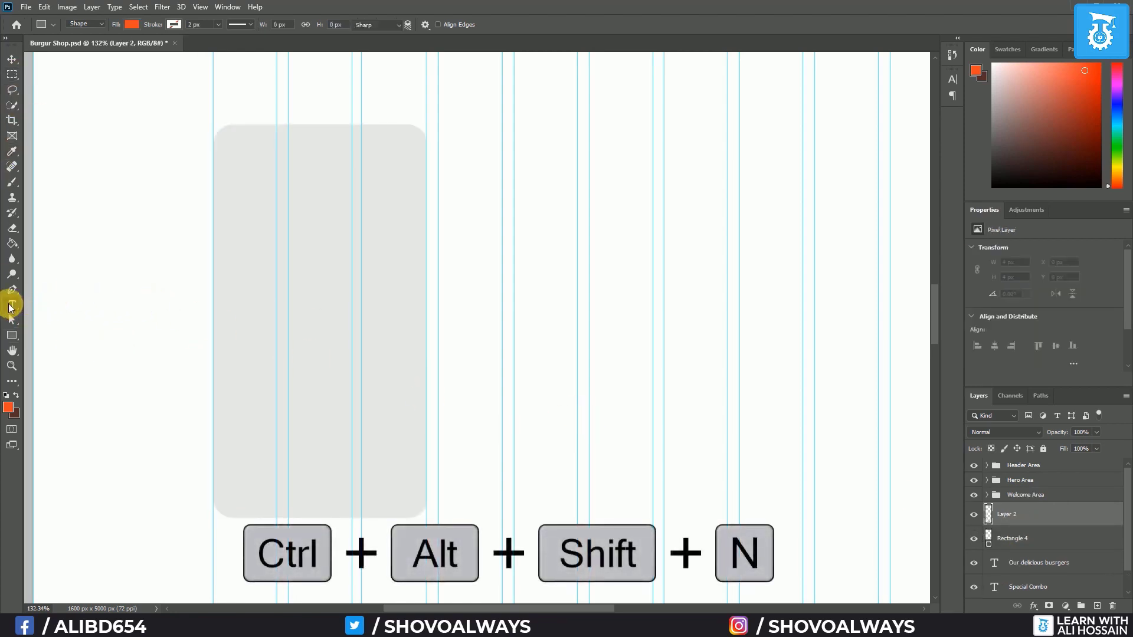
pyautogui.click(12, 304)
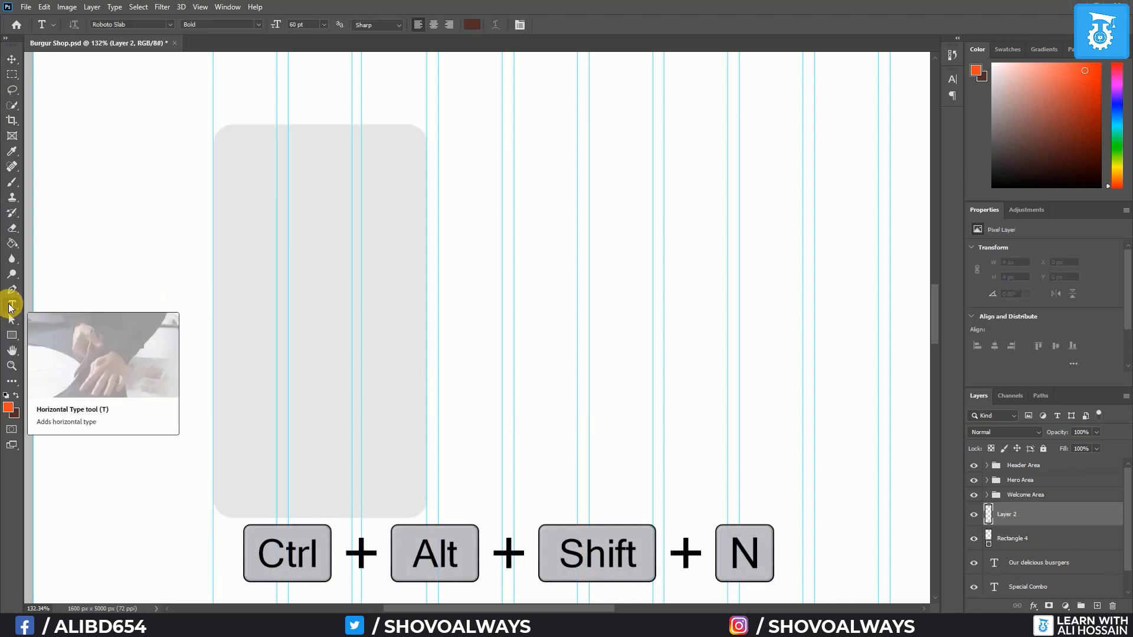
pyautogui.click(257, 189)
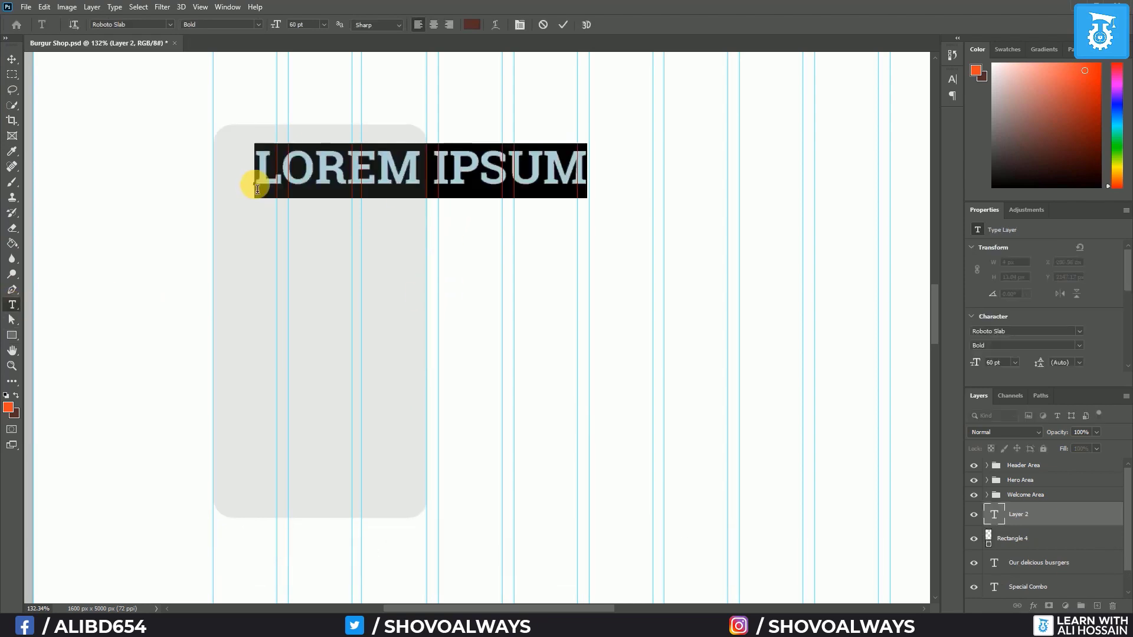
pyautogui.write('SMOKED')
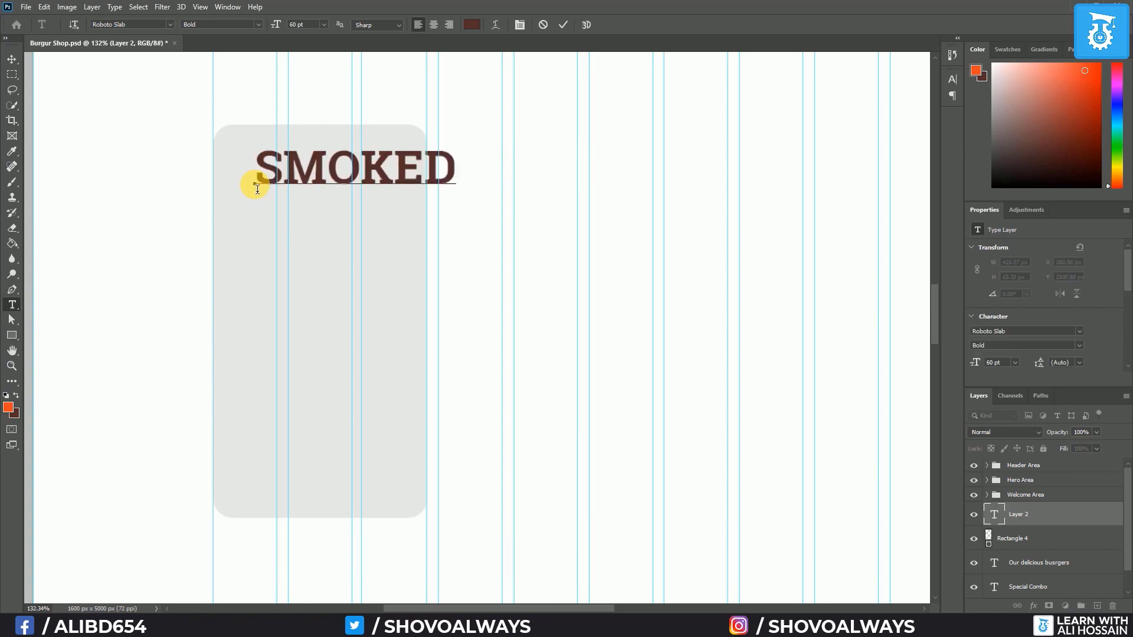
pyautogui.write(' BURGER')
# Turn off All Caps for the title and set it to 24 pt
pyautogui.hotkey('ctrl', 'a')
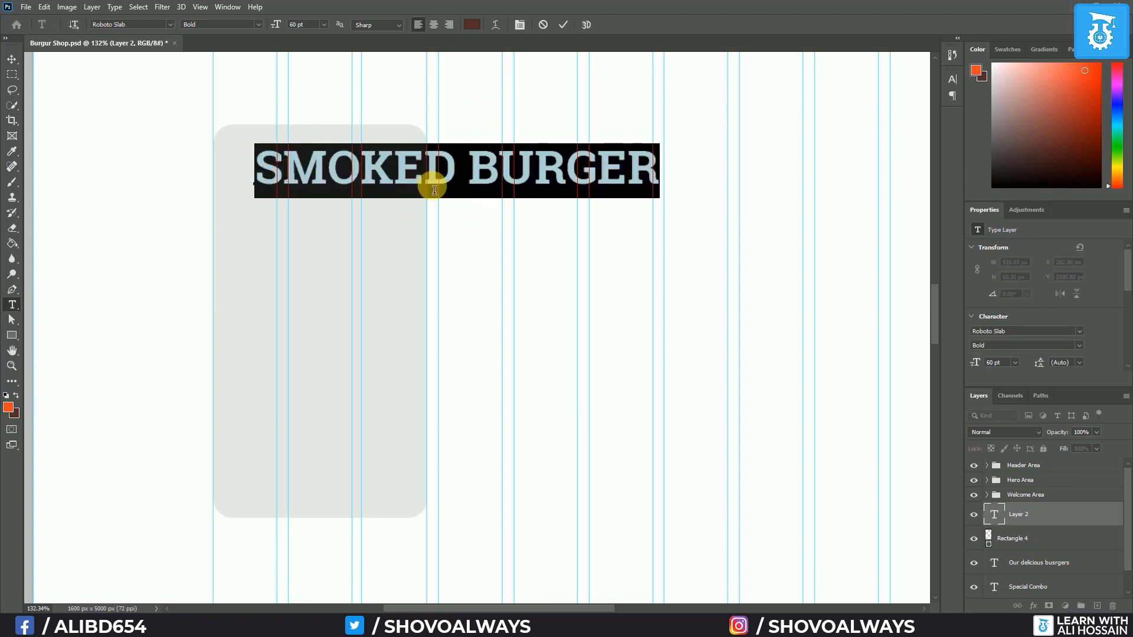
pyautogui.click(951, 79)
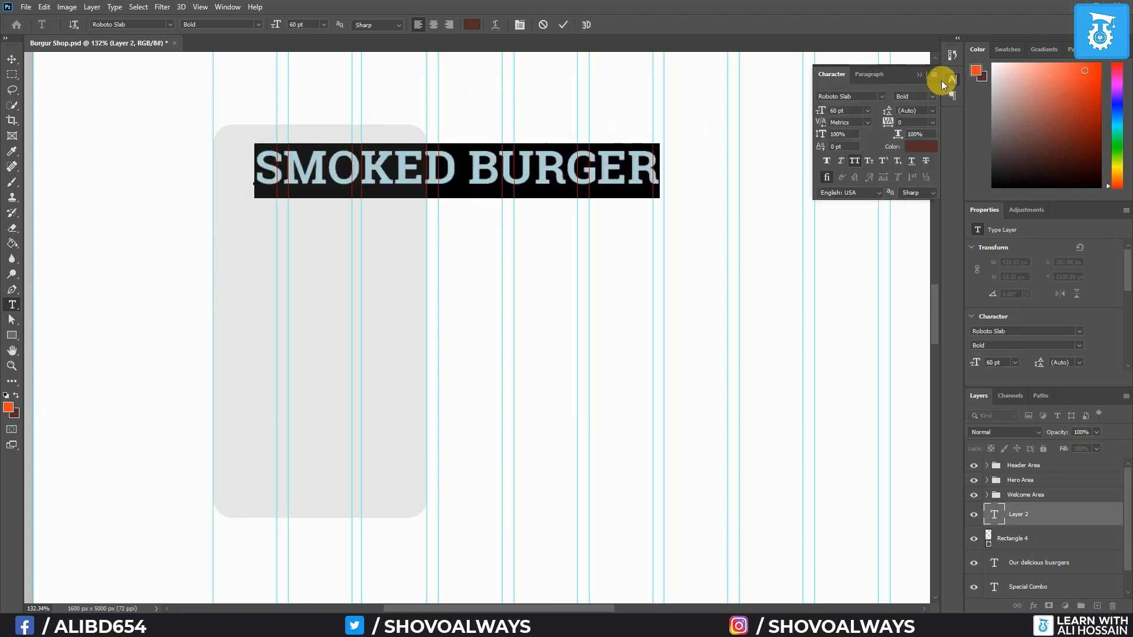
pyautogui.click(932, 77)
pyautogui.click(960, 143)
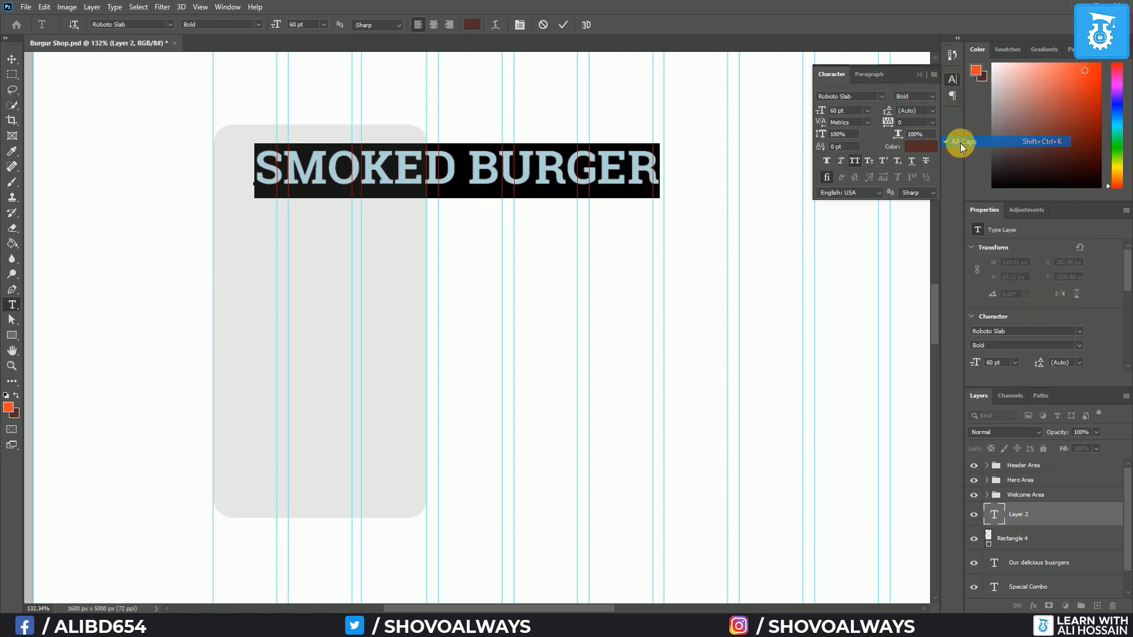
pyautogui.click(919, 73)
pyautogui.click(323, 24)
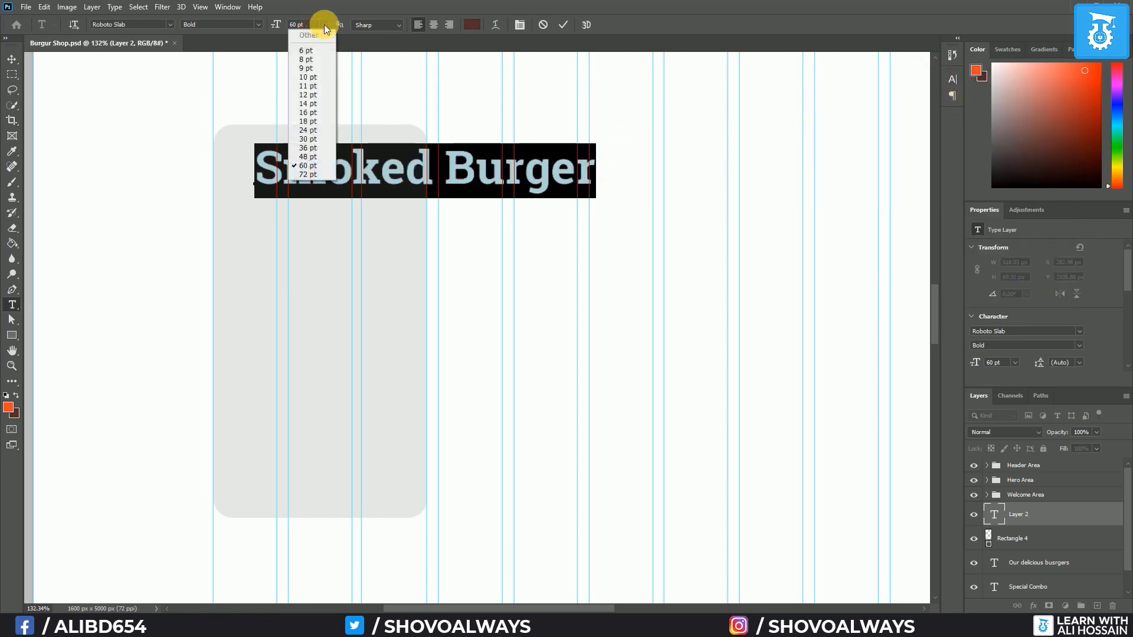
pyautogui.click(320, 132)
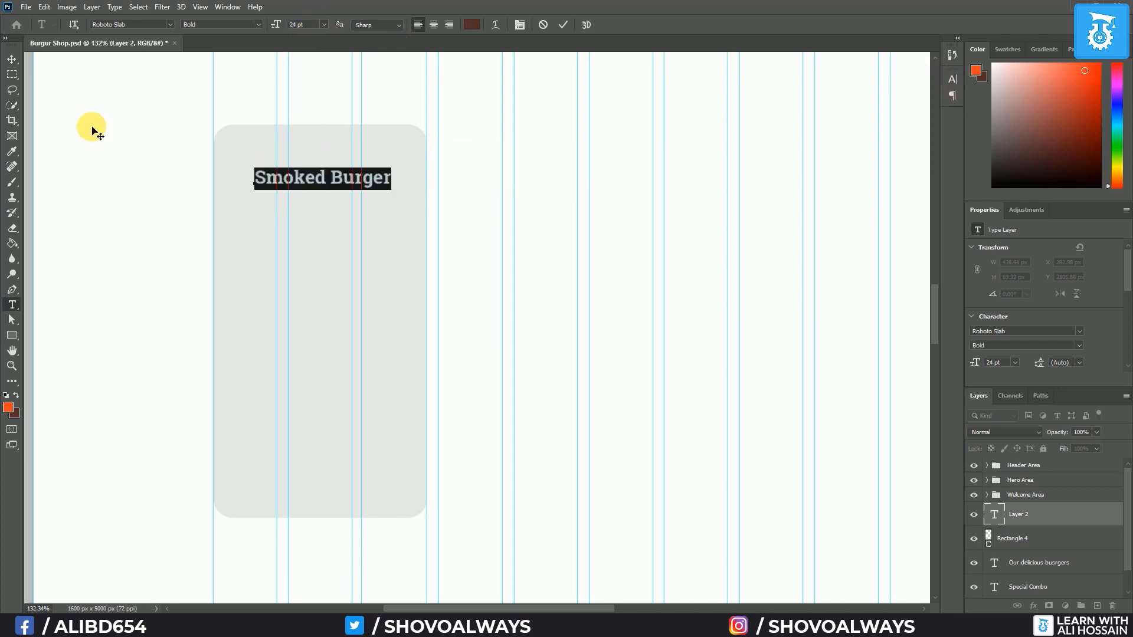
pyautogui.click(12, 59)
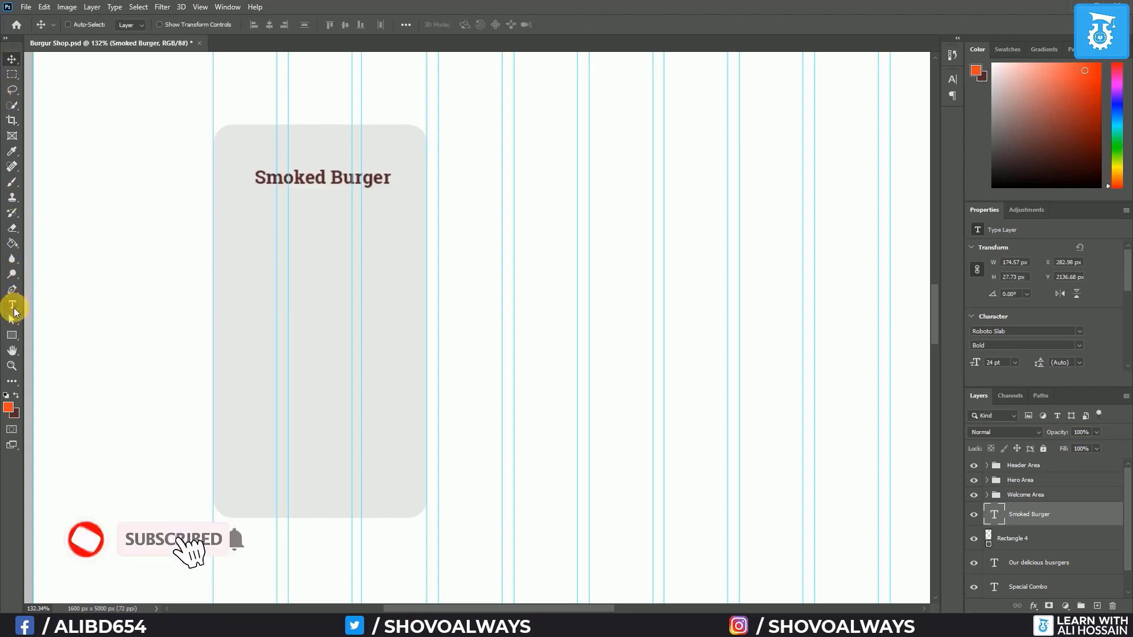
# Type 'Boneless smoky chicken, mayo, onion and bun' below the title in Poppins Regular 16 pt
pyautogui.click(248, 224)
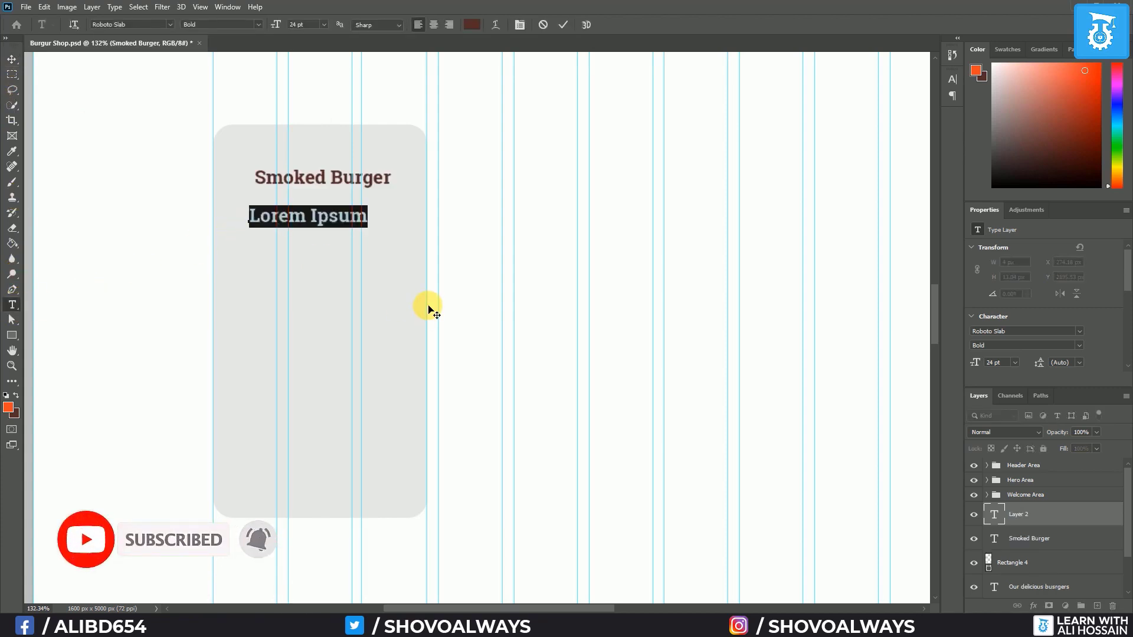
pyautogui.write('Boneless')
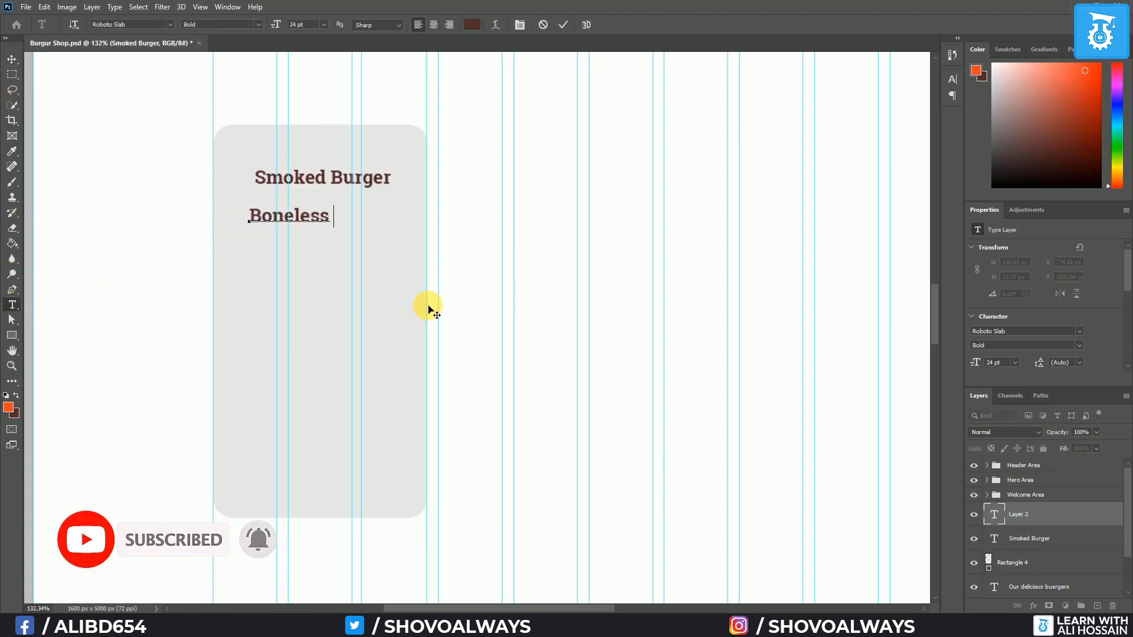
pyautogui.write(' smoky chicken,')
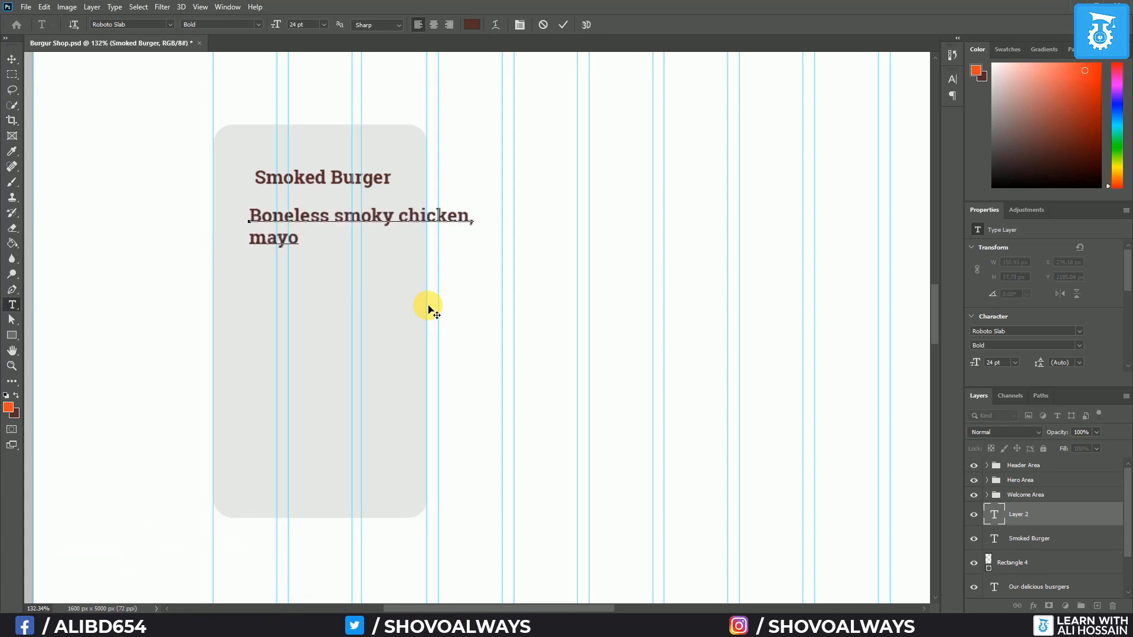
pyautogui.write(' mayo, onion and ')
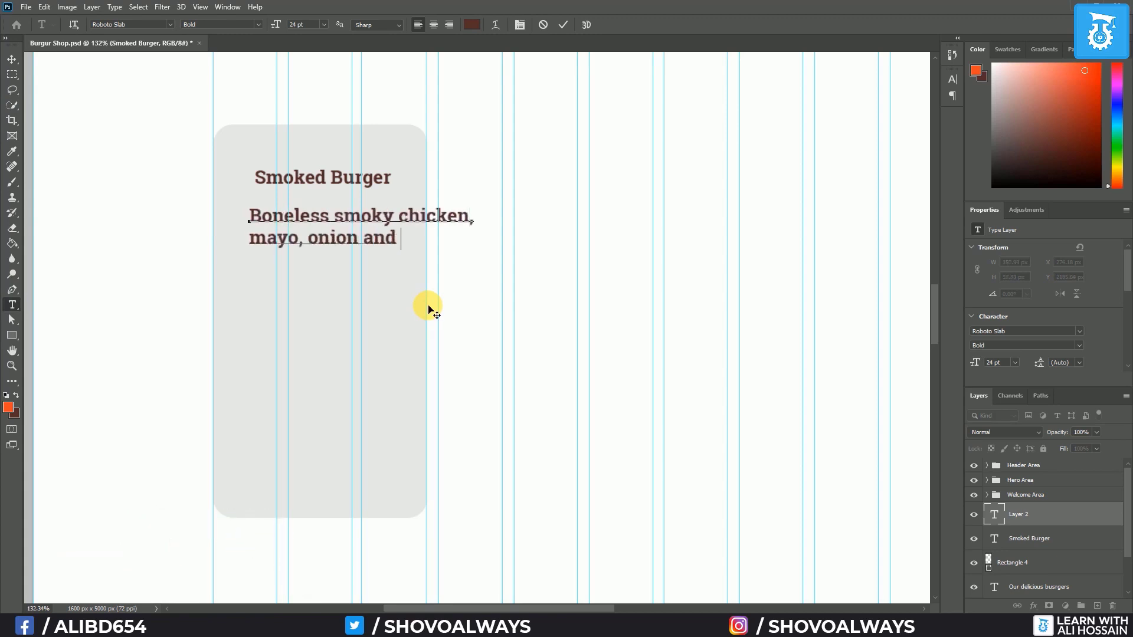
pyautogui.write('bun')
pyautogui.hotkey('ctrl', 'a')
pyautogui.click(169, 25)
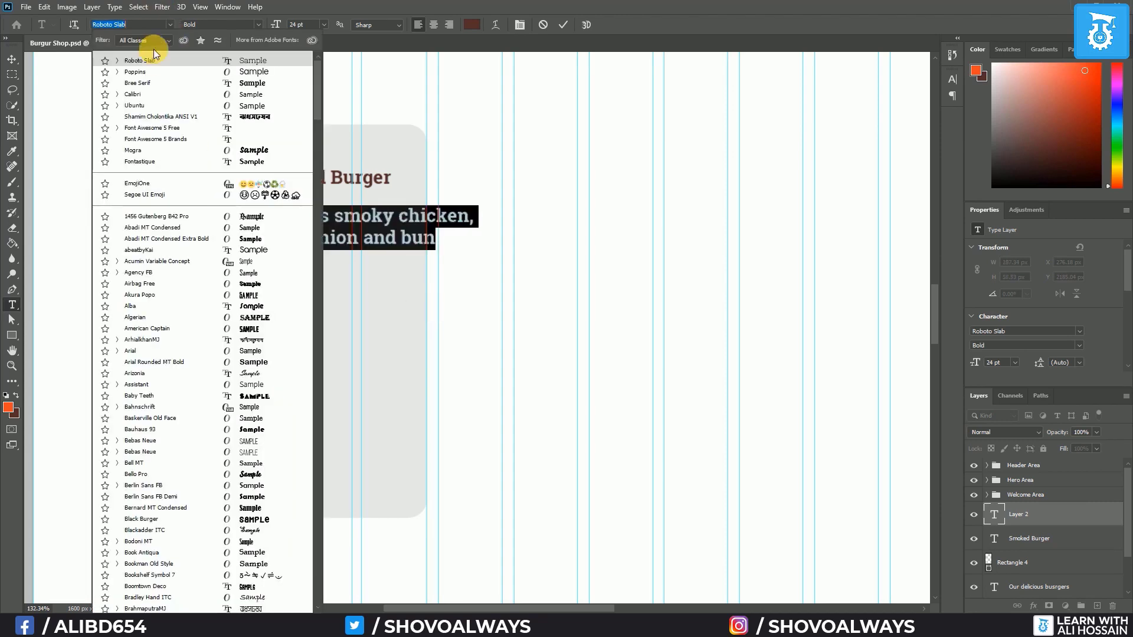
pyautogui.click(149, 69)
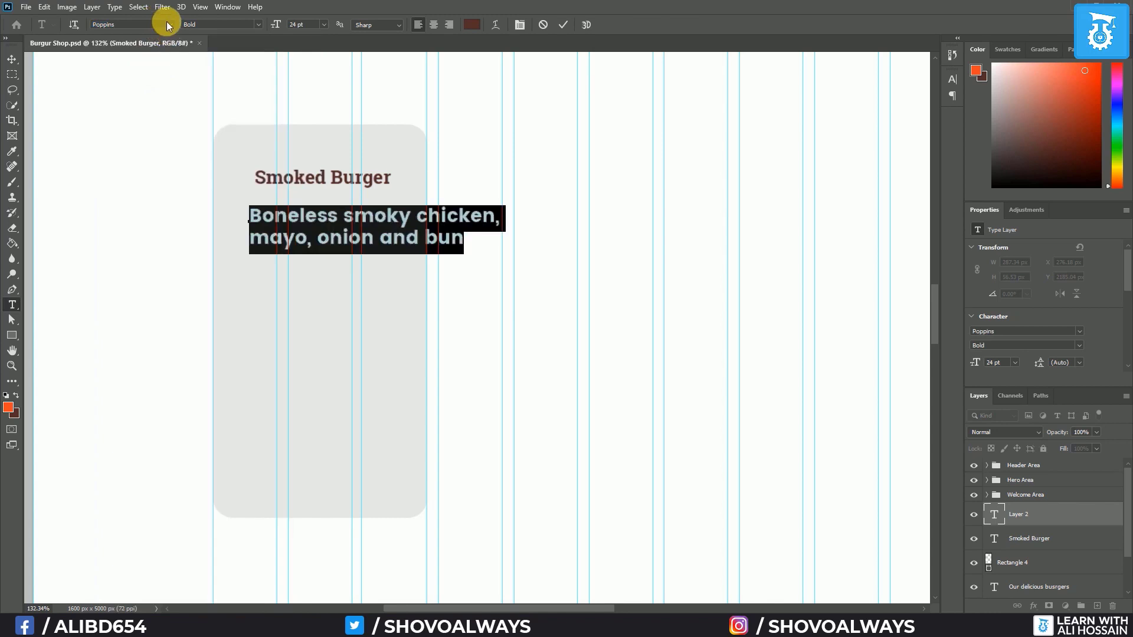
pyautogui.click(258, 24)
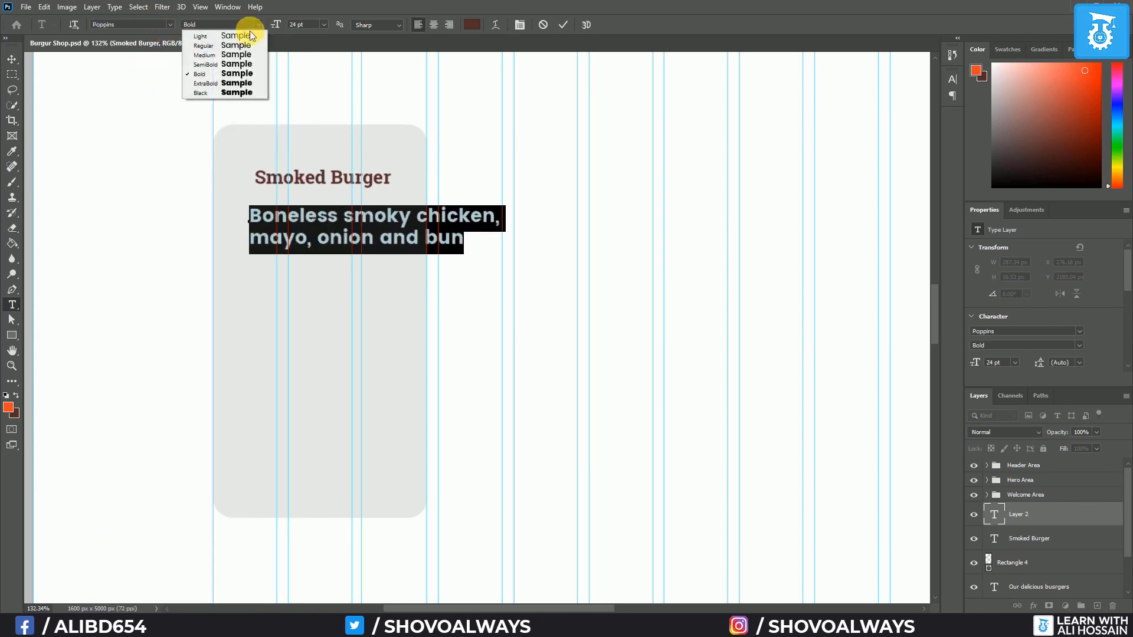
pyautogui.click(236, 46)
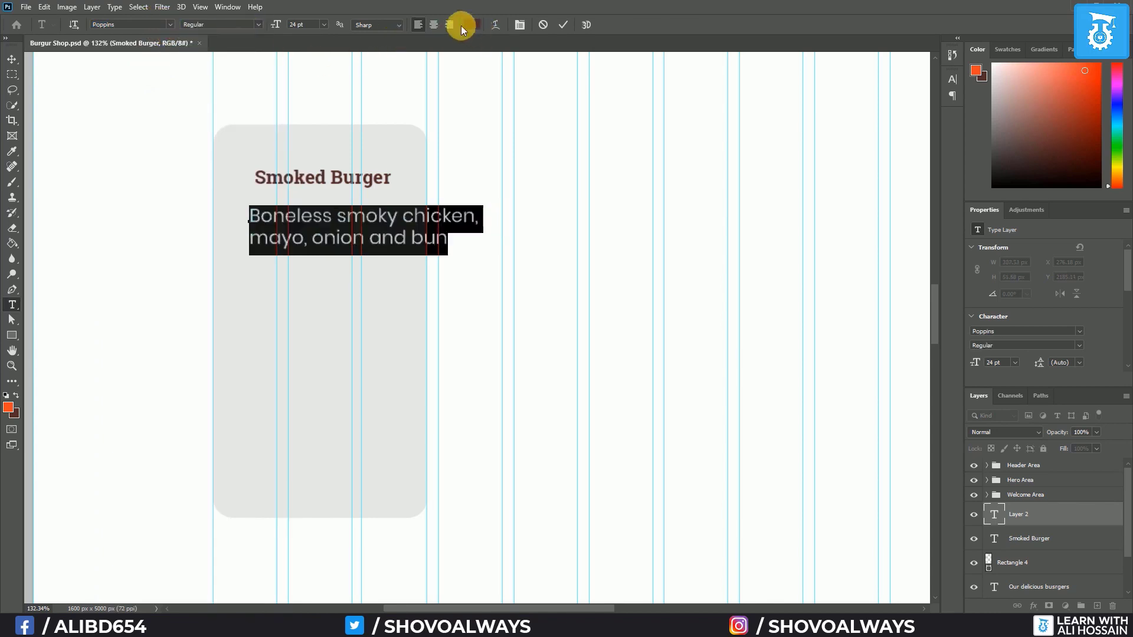
pyautogui.click(324, 24)
pyautogui.click(319, 113)
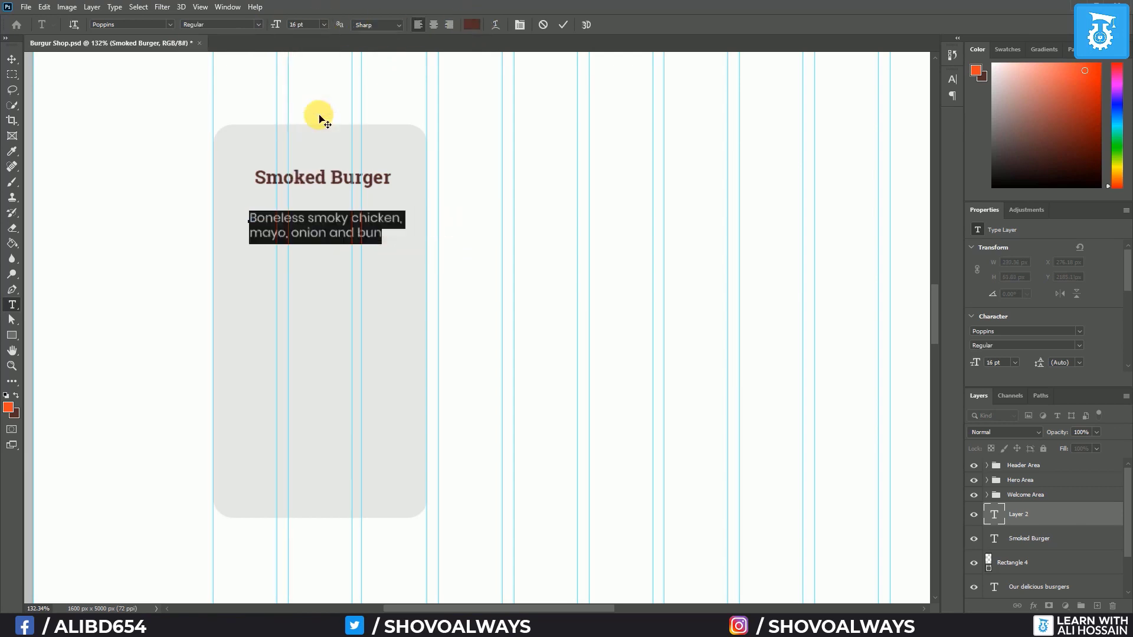
# Centre-align the description and move it centred under the title
pyautogui.click(433, 25)
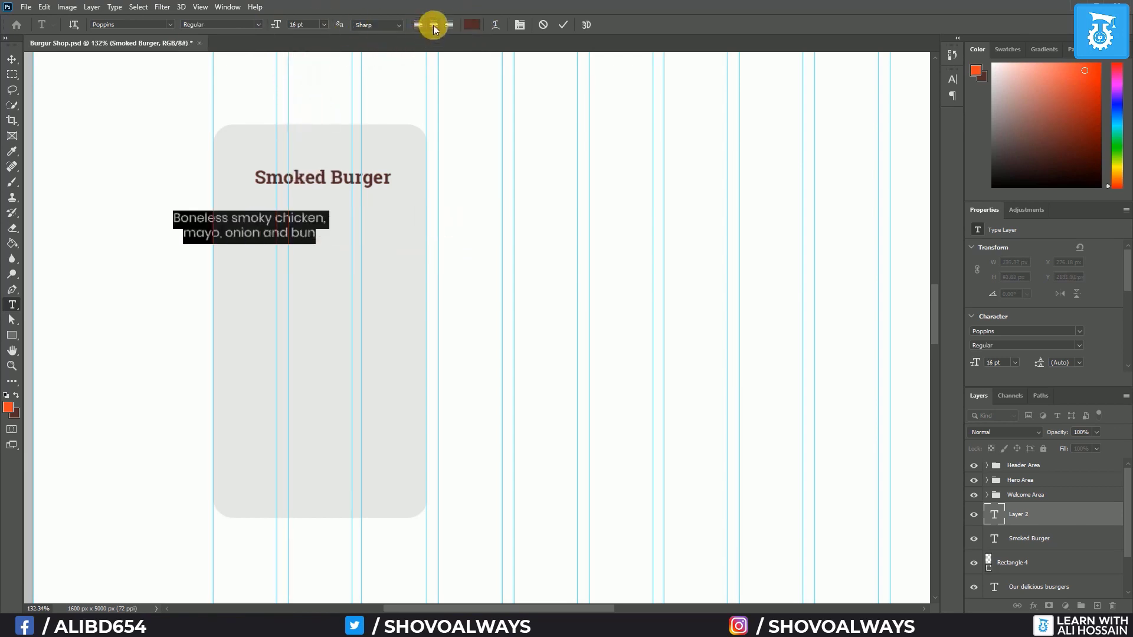
pyautogui.click(12, 59)
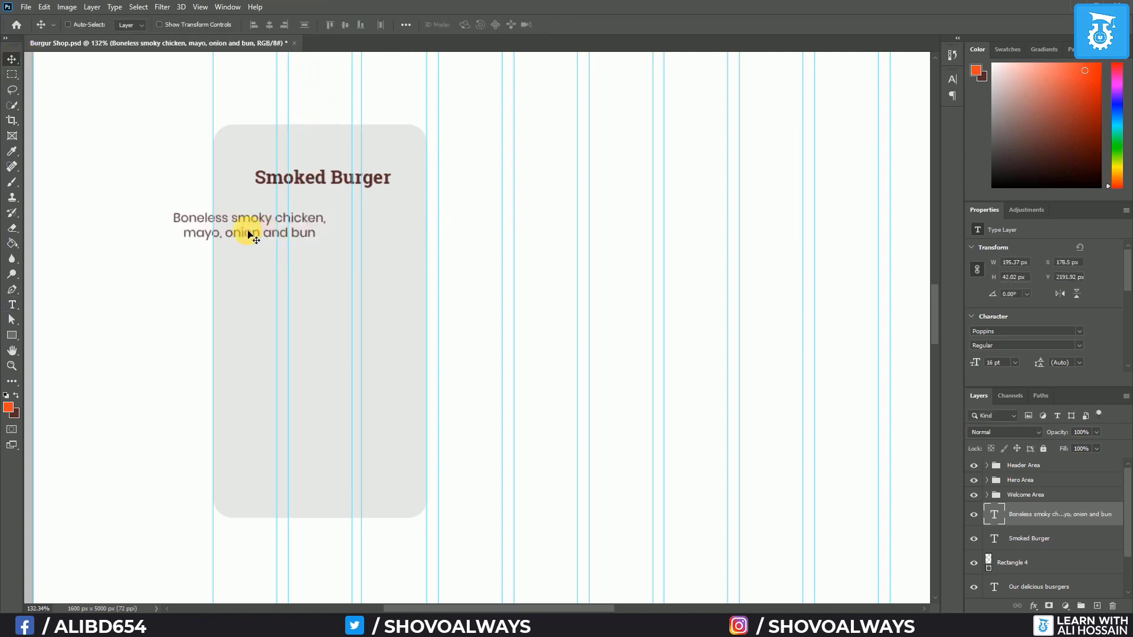
pyautogui.moveTo(246, 232); pyautogui.dragTo(321, 221)
pyautogui.click(12, 306)
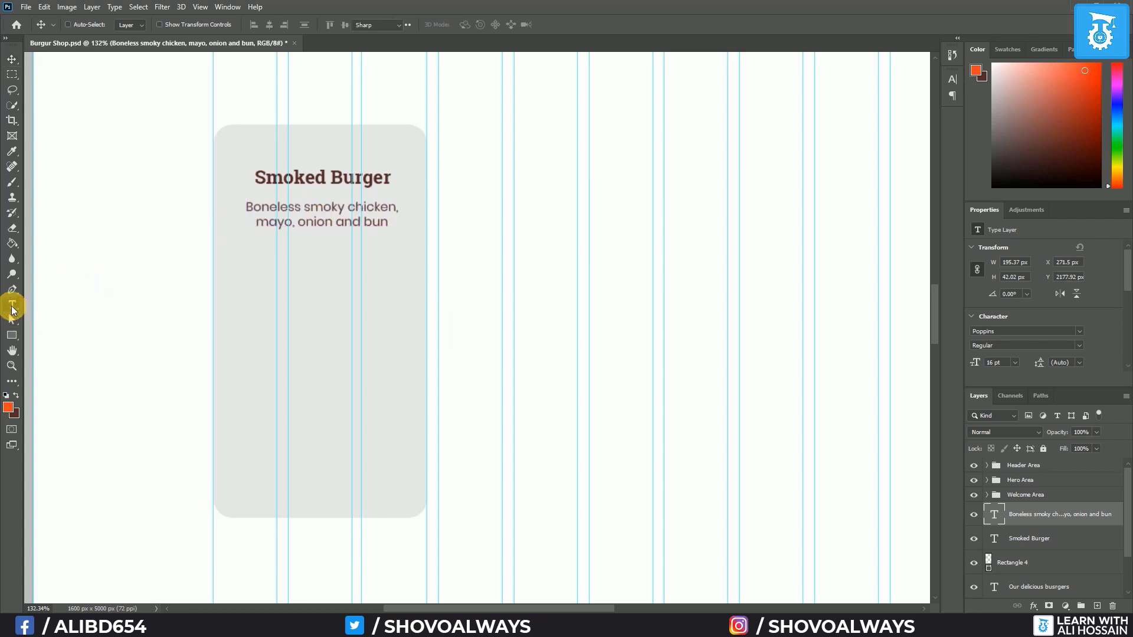
# Type $35 lower on the card in Roboto Slab Bold at 60 pt
pyautogui.click(282, 285)
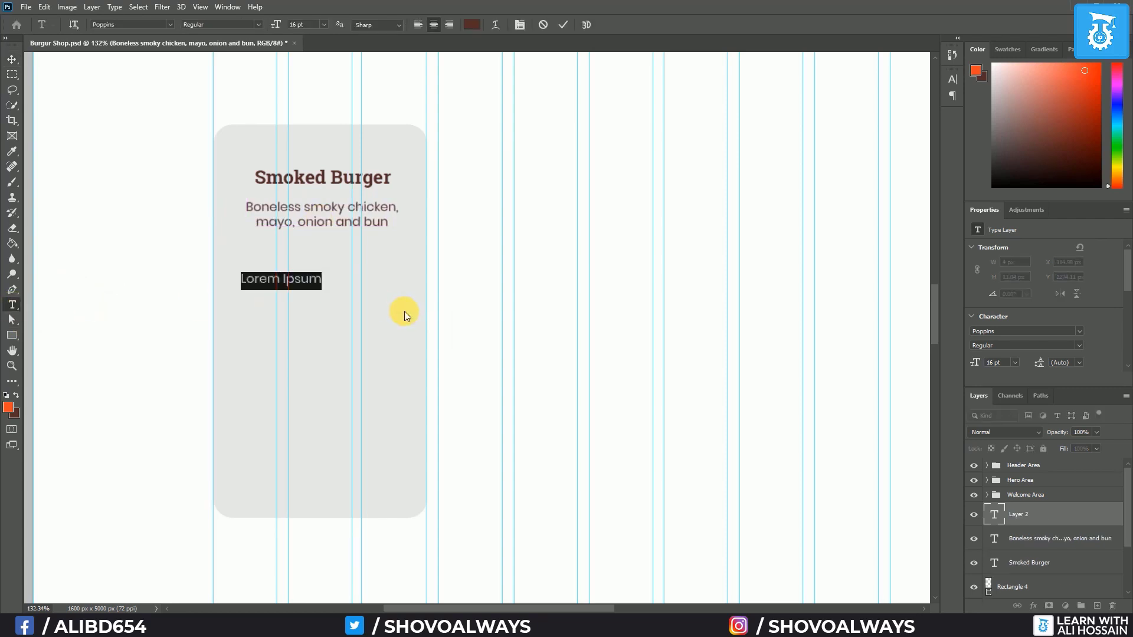
pyautogui.write('$35')
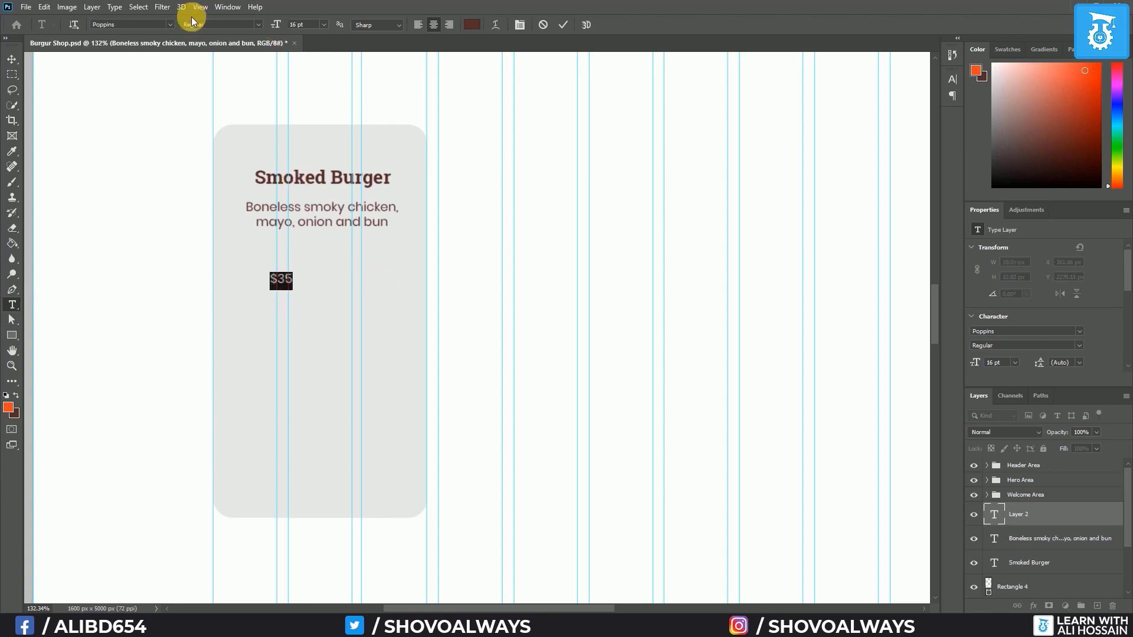
pyautogui.click(167, 24)
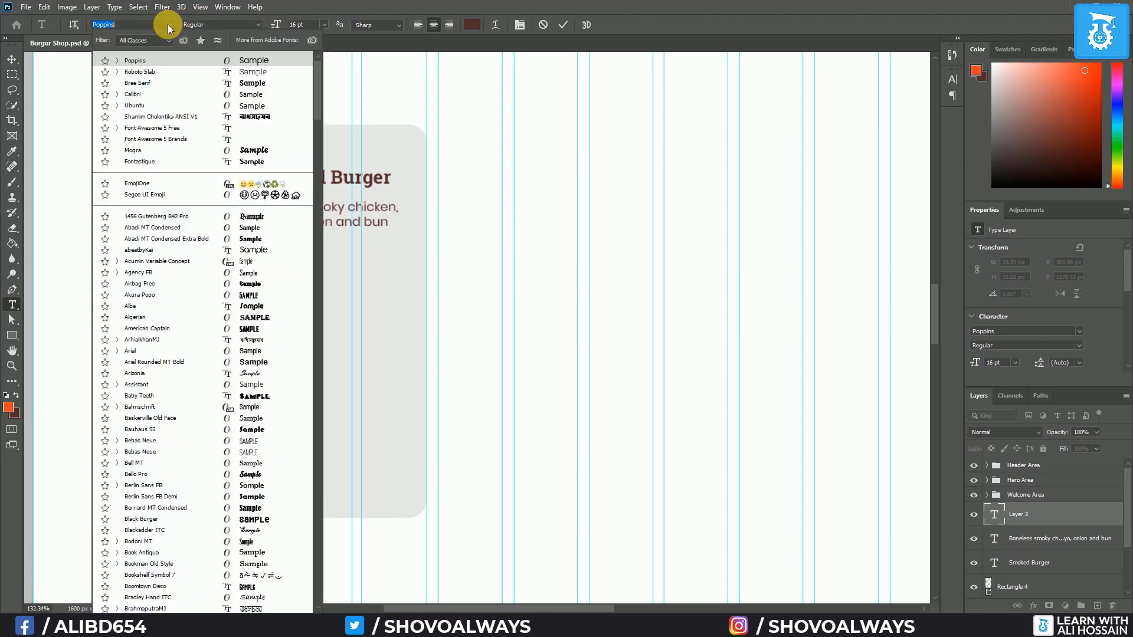
pyautogui.click(156, 72)
pyautogui.click(256, 25)
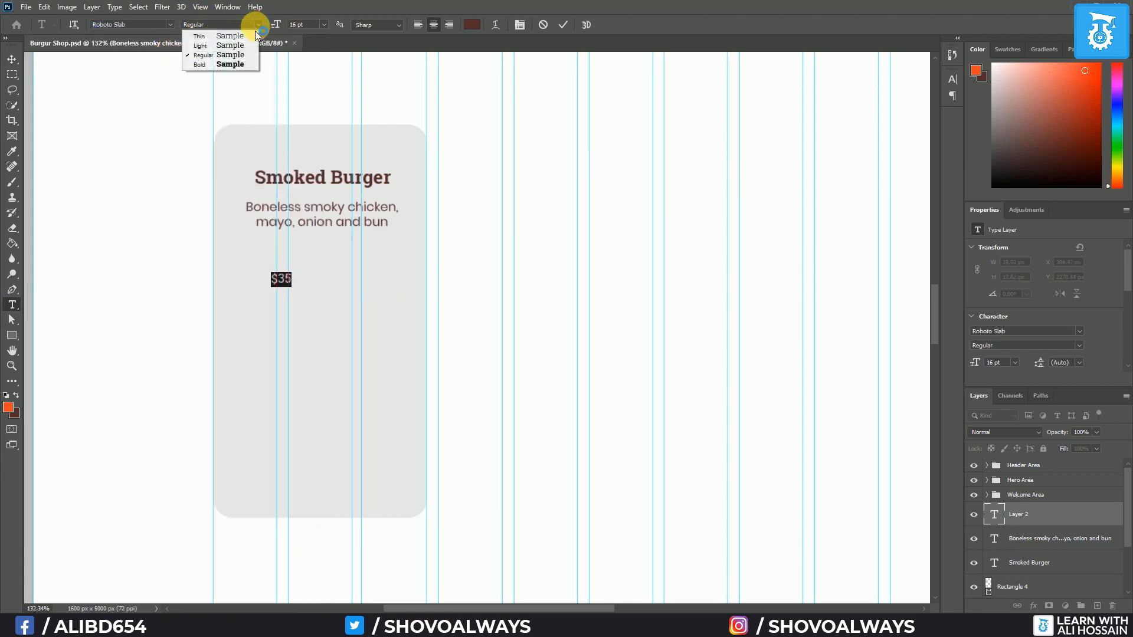
pyautogui.click(223, 65)
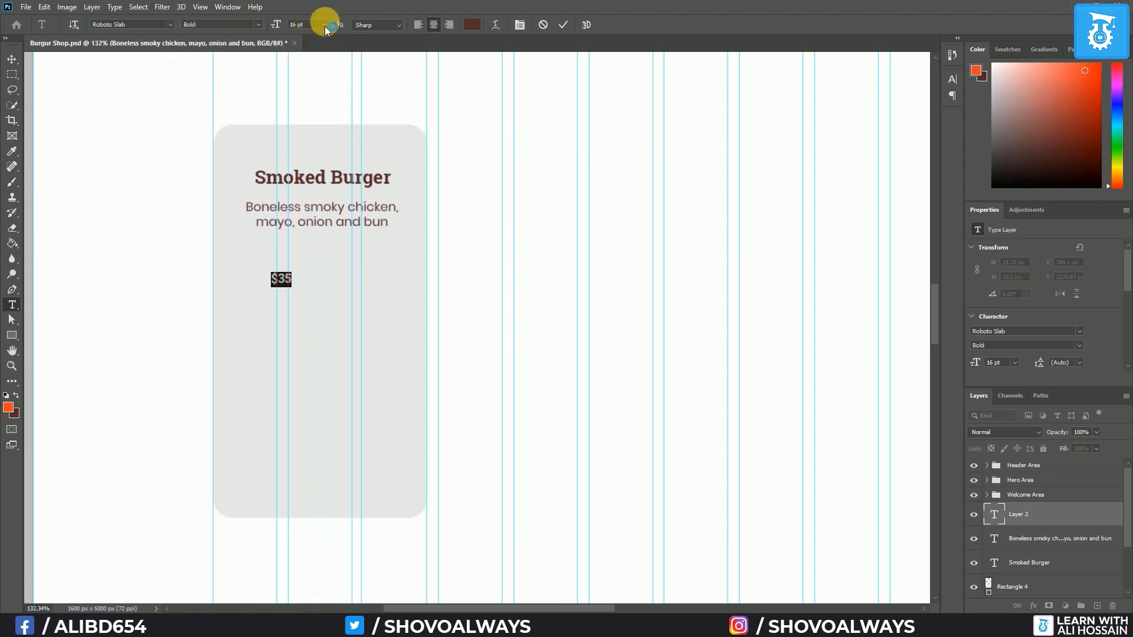
pyautogui.click(324, 25)
pyautogui.click(306, 166)
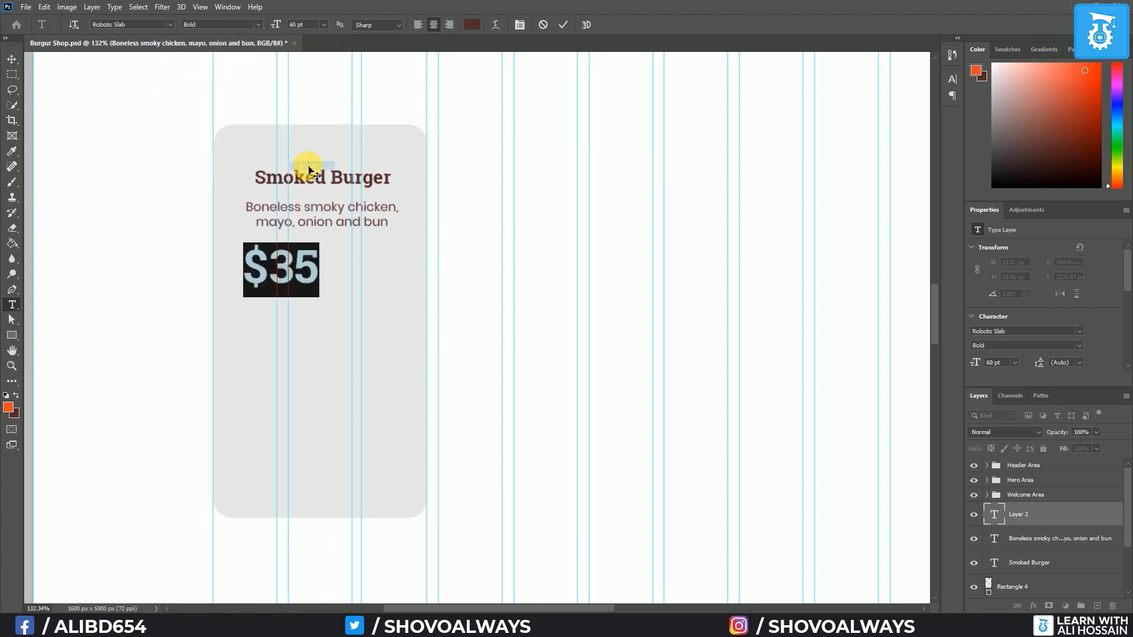
# Colour the $35 price with the orange foreground colour and move it toward the card's centre
pyautogui.click(472, 24)
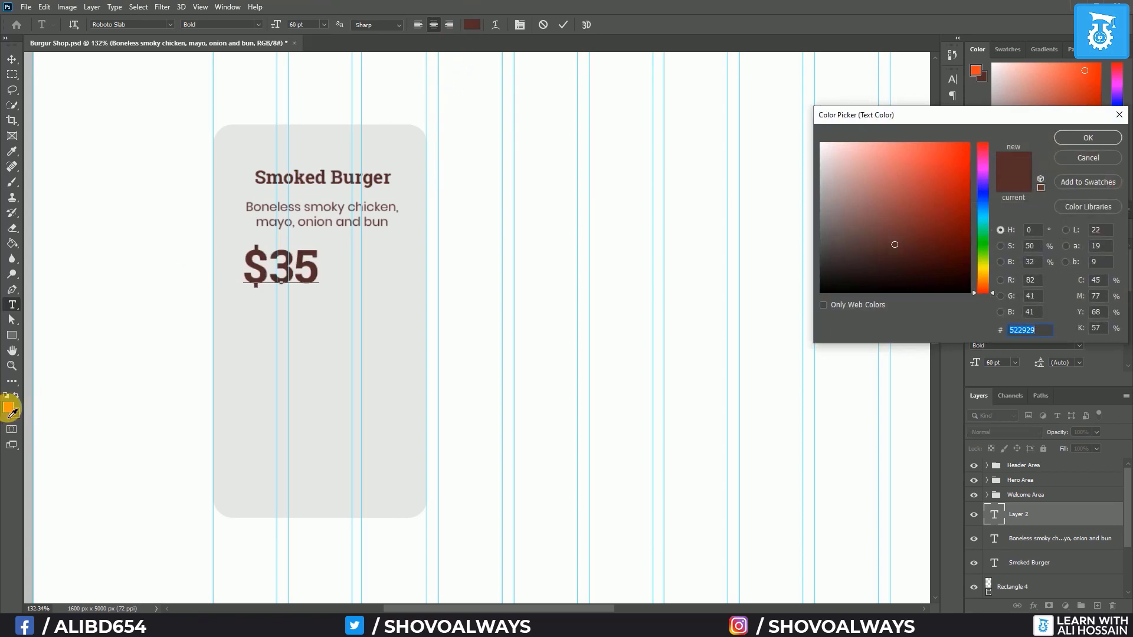
pyautogui.click(9, 415)
pyautogui.click(1084, 137)
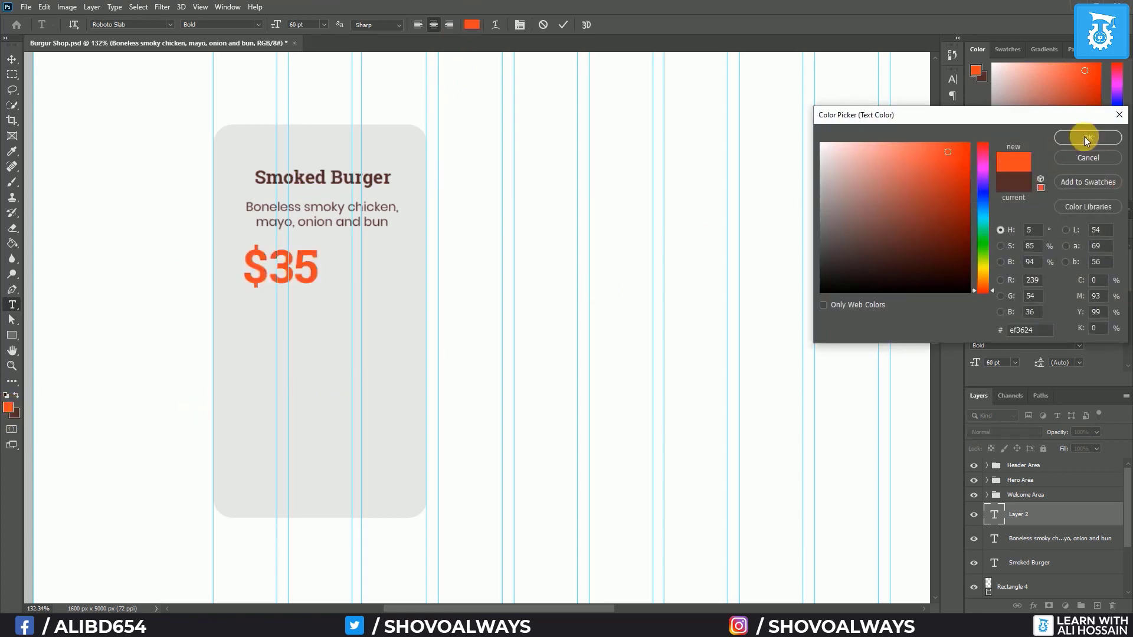
pyautogui.click(11, 61)
pyautogui.moveTo(296, 284); pyautogui.dragTo(324, 285)
pyautogui.hotkey('ctrl', ';')
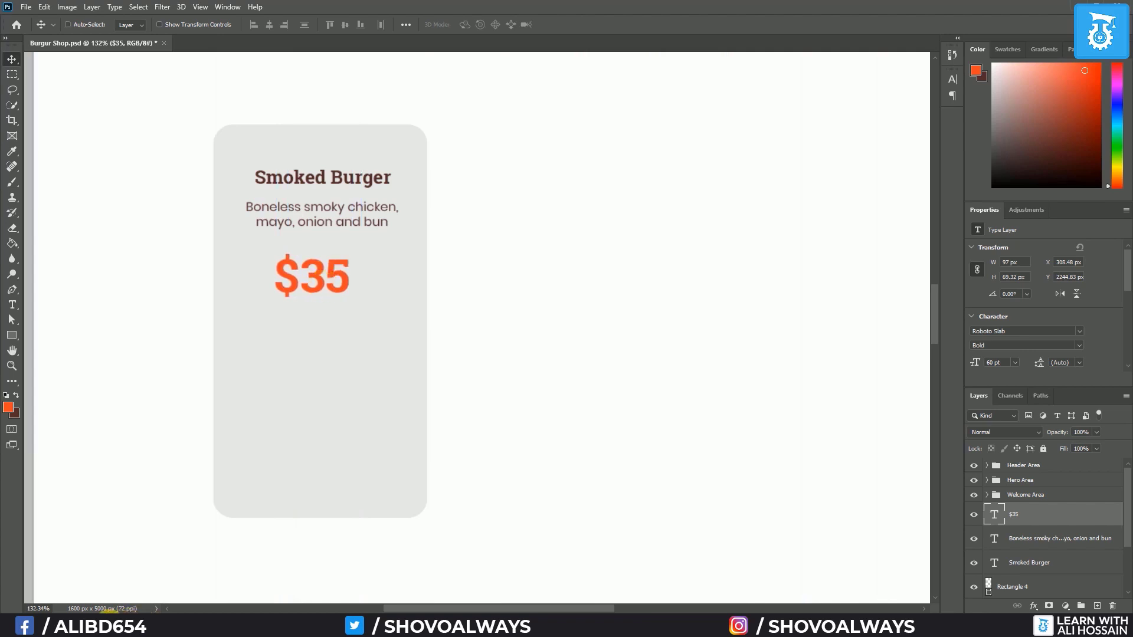
pyautogui.click(107, 624)
# Drag burger2.png from the Burger Shop folder onto the card in the Photoshop canvas
pyautogui.moveTo(518, 208); pyautogui.dragTo(709, 154)
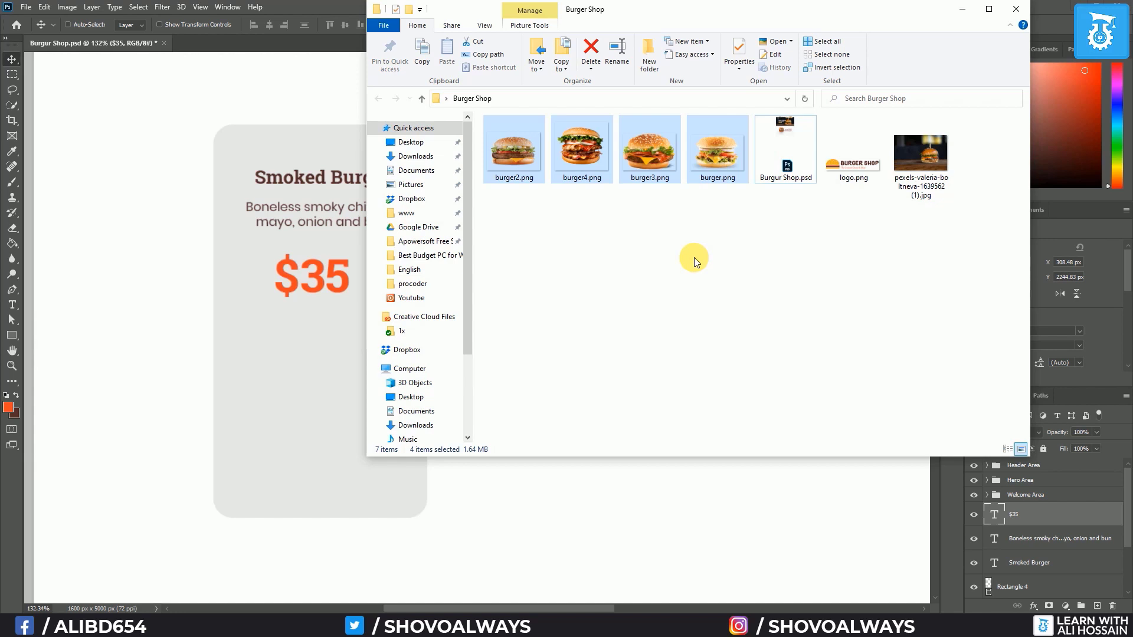
pyautogui.click(659, 252)
pyautogui.moveTo(515, 152); pyautogui.dragTo(298, 384)
# Scale burger2 down to 109 × 72 px and commit it centred under the $35 price
pyautogui.moveTo(688, 189); pyautogui.dragTo(363, 385)
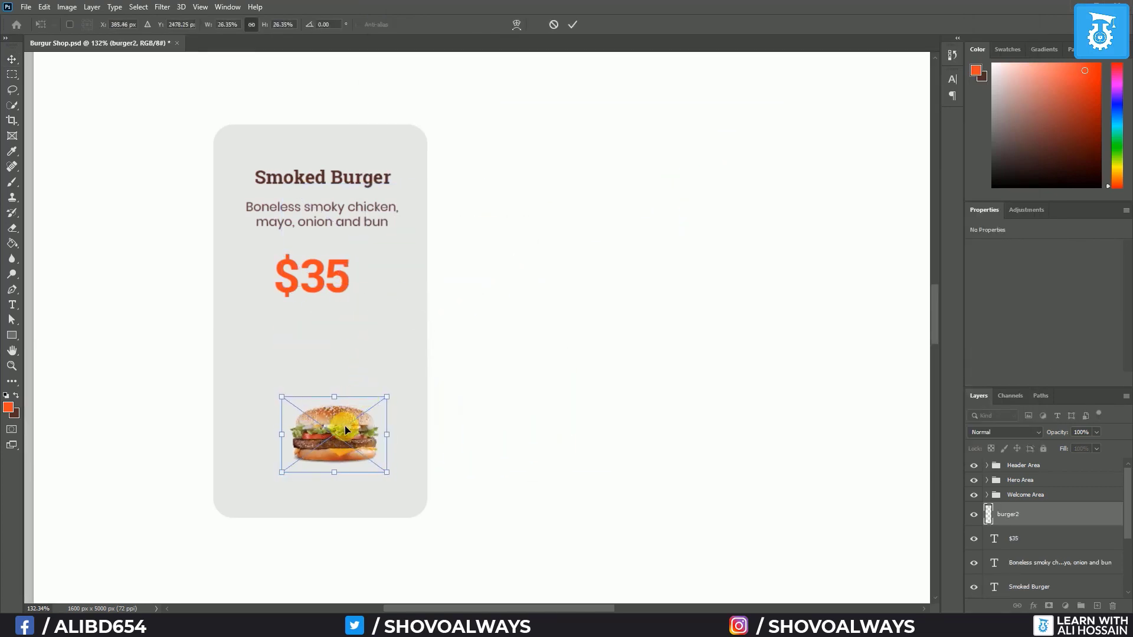
pyautogui.moveTo(337, 423); pyautogui.dragTo(372, 346)
pyautogui.hotkey('ctrl', 'h')
pyautogui.moveTo(313, 367); pyautogui.dragTo(316, 355)
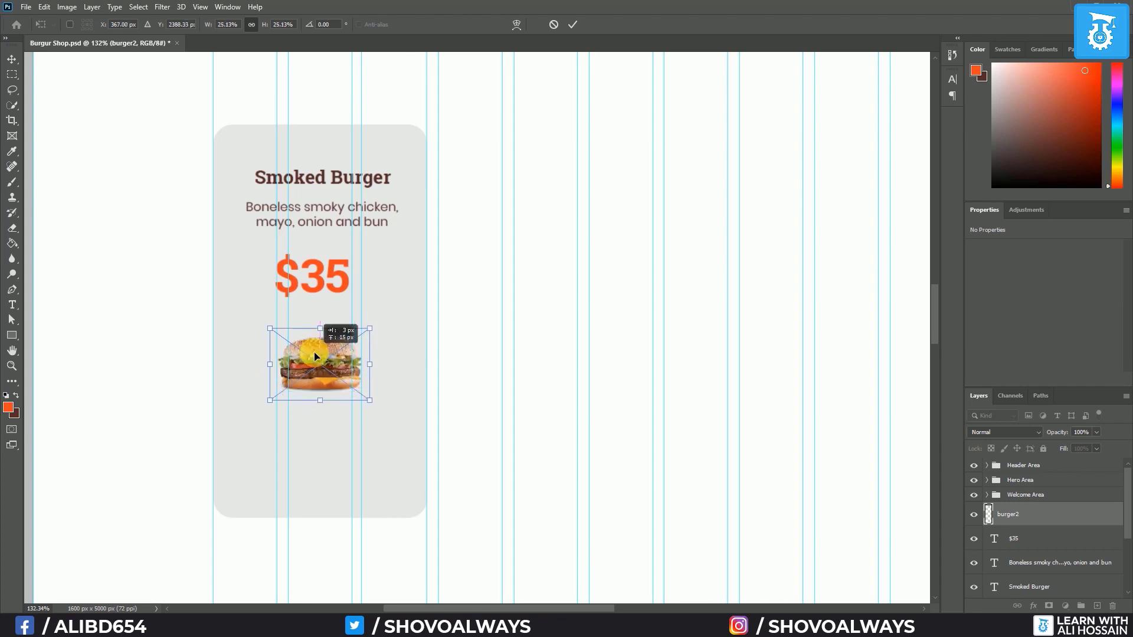
pyautogui.press('Return')
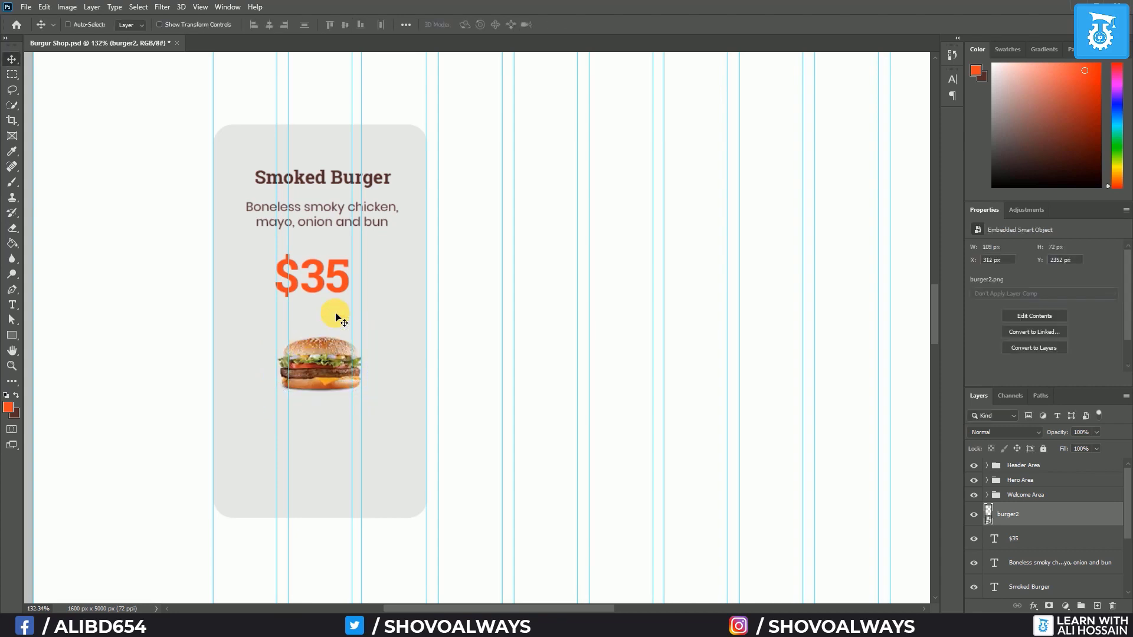
pyautogui.scroll(-2, 1032, 534)
# Distribute the title, description and $35 layers vertically, then raise the burger slightly
pyautogui.click(1036, 519)
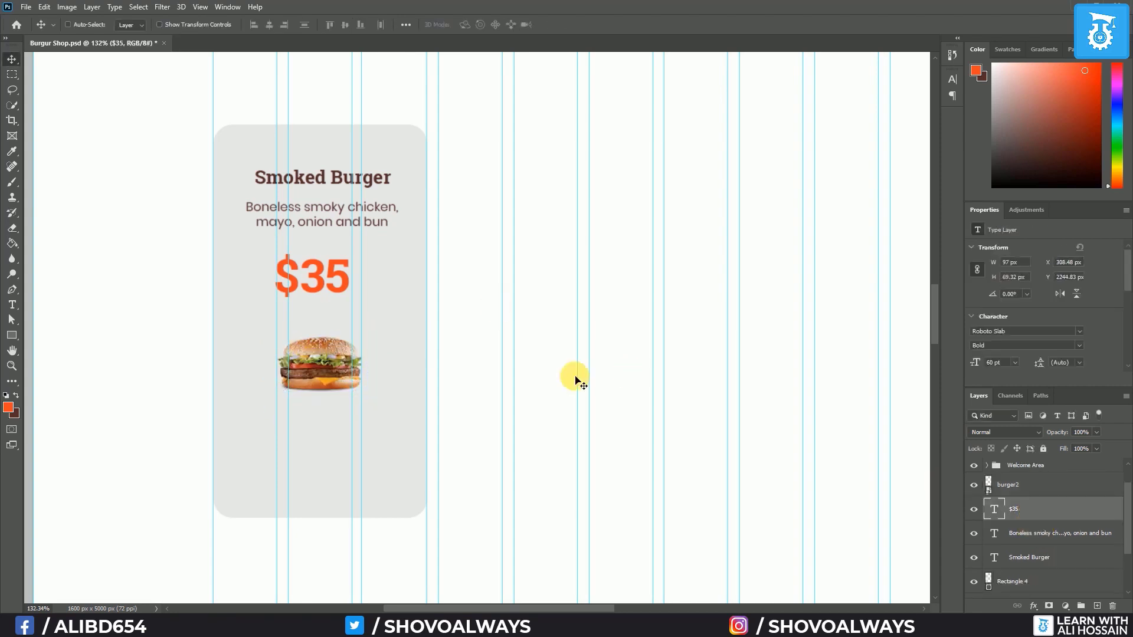
pyautogui.keyDown('shift'); pyautogui.click(1036, 558); pyautogui.keyUp('shift')
pyautogui.click(299, 25)
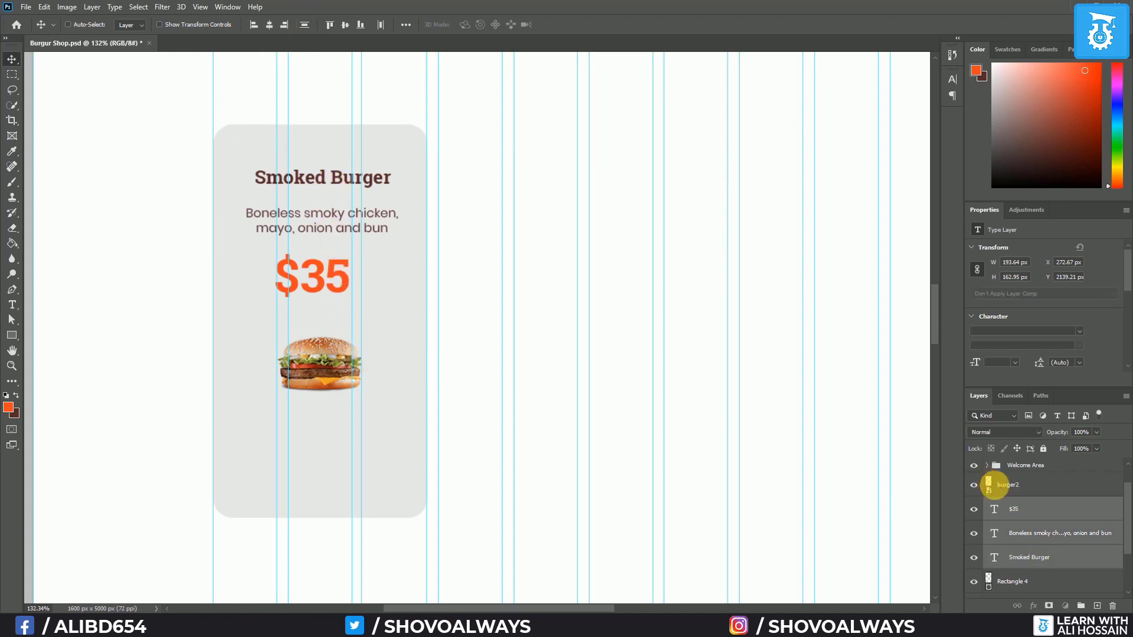
pyautogui.click(1005, 485)
pyautogui.moveTo(324, 376); pyautogui.dragTo(322, 361)
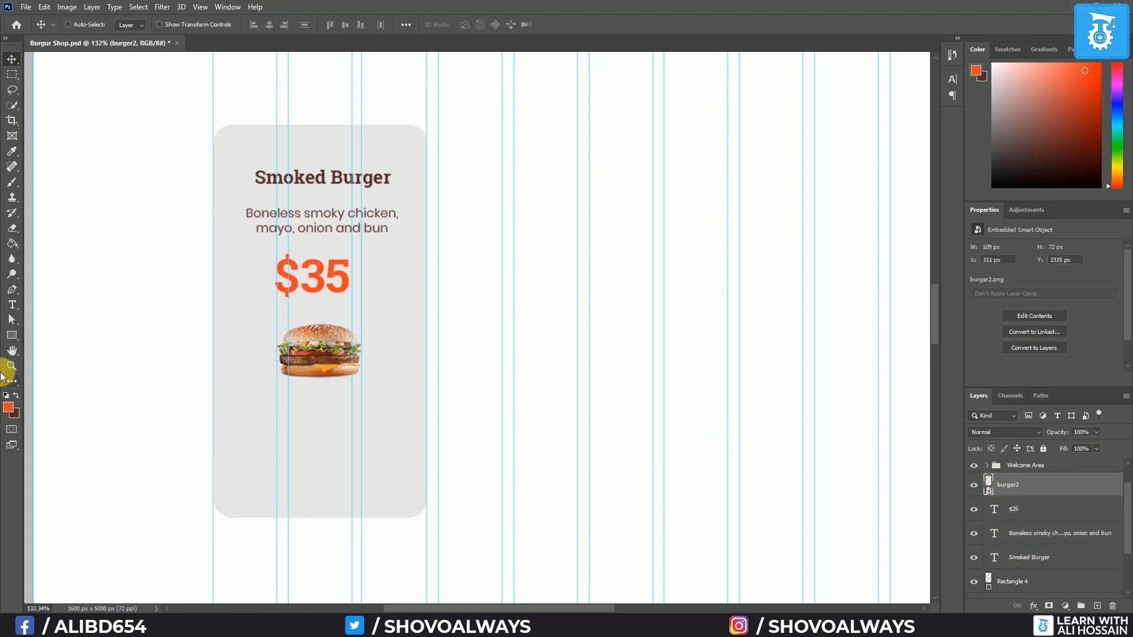
pyautogui.click(12, 305)
# Type 'Order Now' below the burger in Poppins Regular 16 pt
pyautogui.click(443, 469)
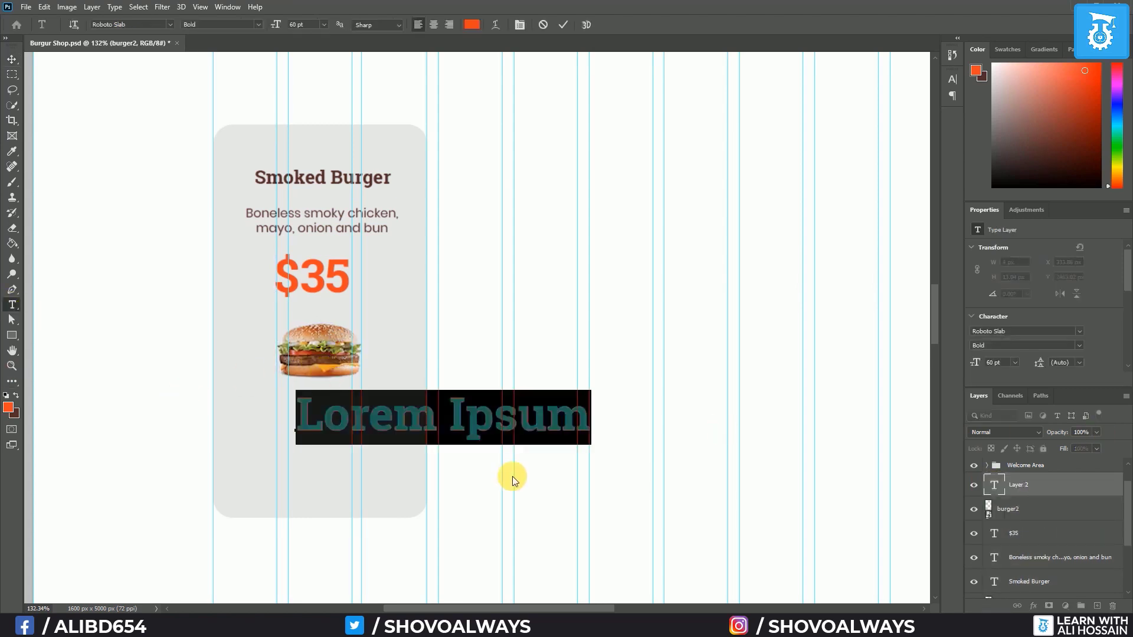
pyautogui.write('Order Now')
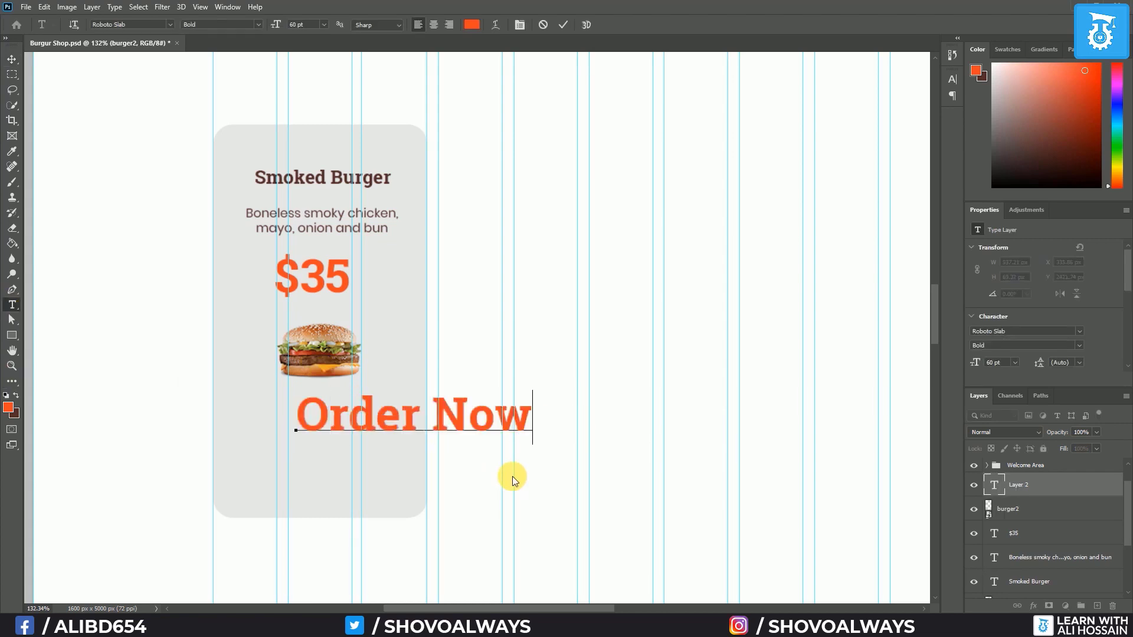
pyautogui.hotkey('ctrl', 'a')
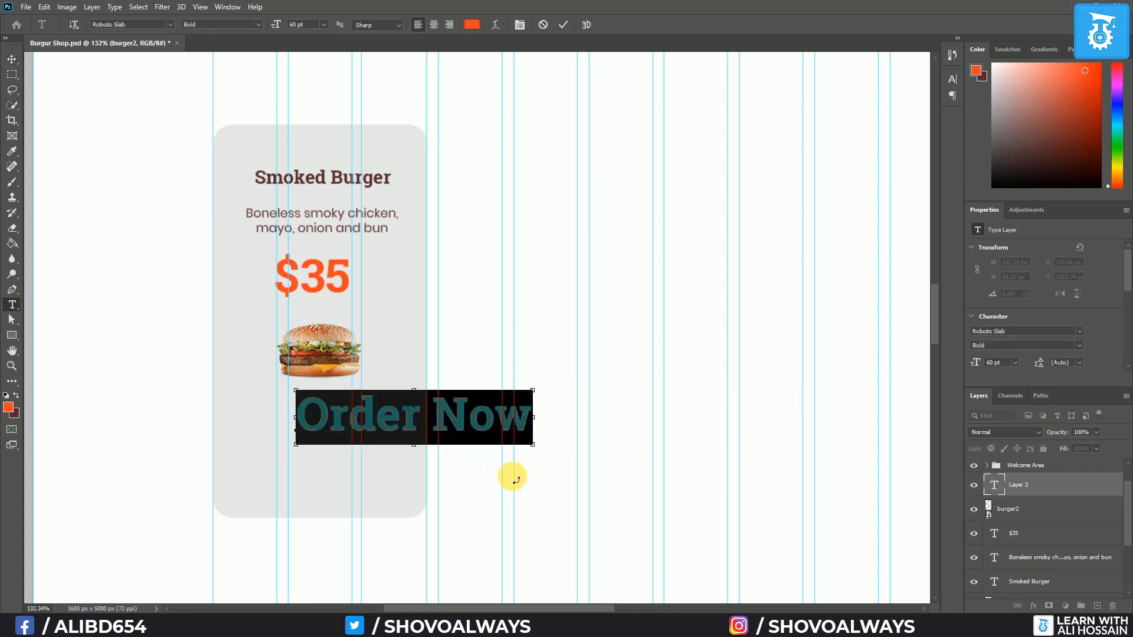
pyautogui.click(170, 24)
pyautogui.click(148, 69)
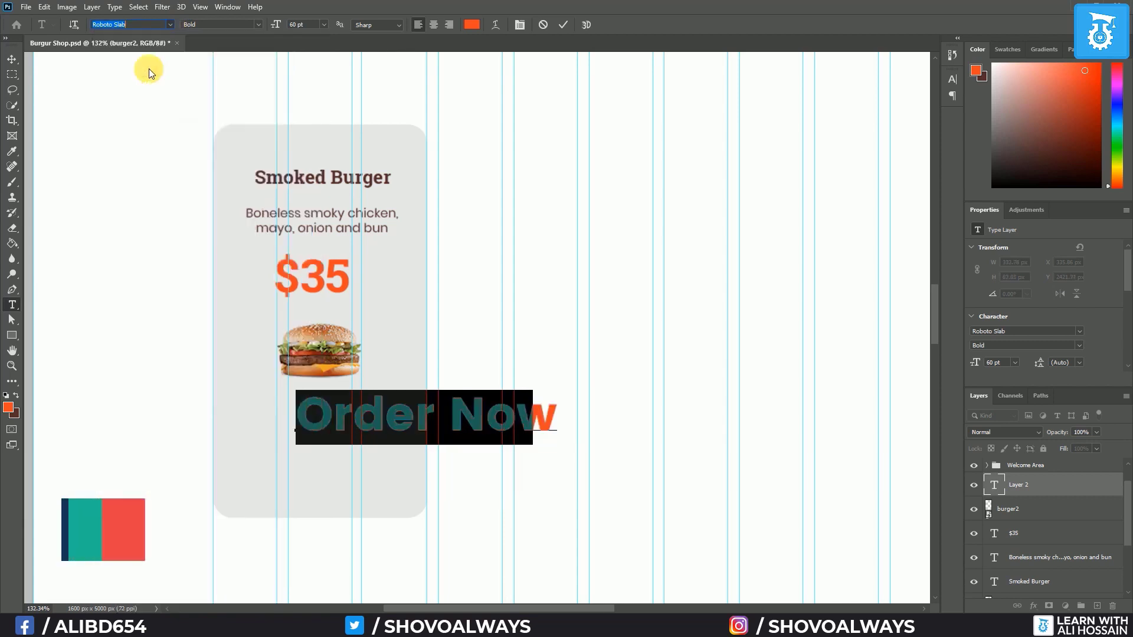
pyautogui.click(257, 24)
pyautogui.click(235, 47)
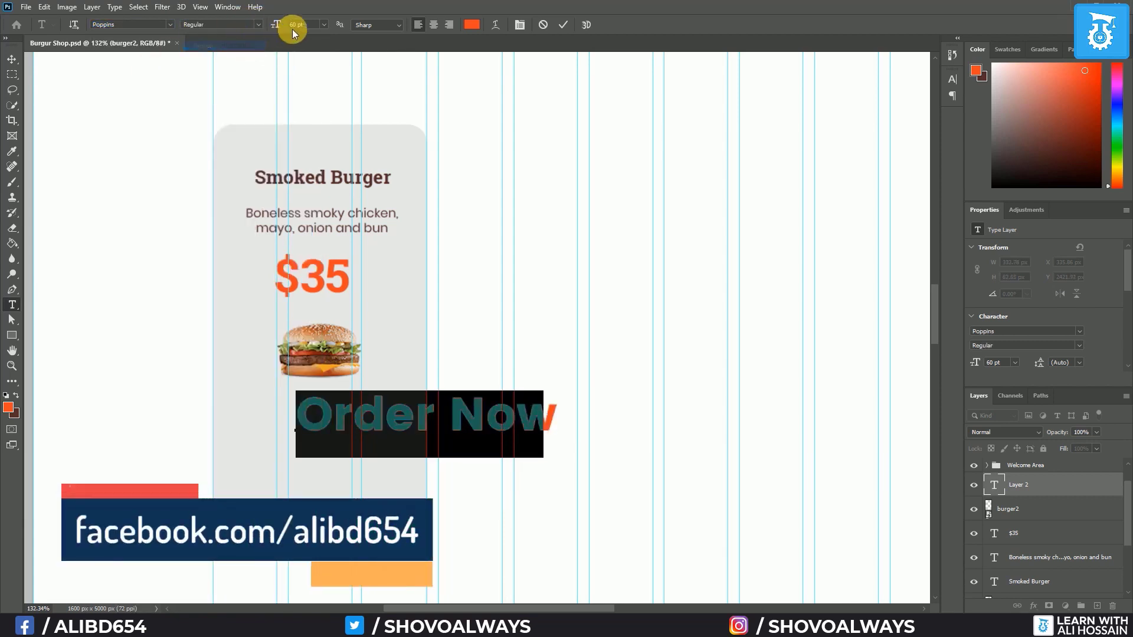
pyautogui.click(323, 26)
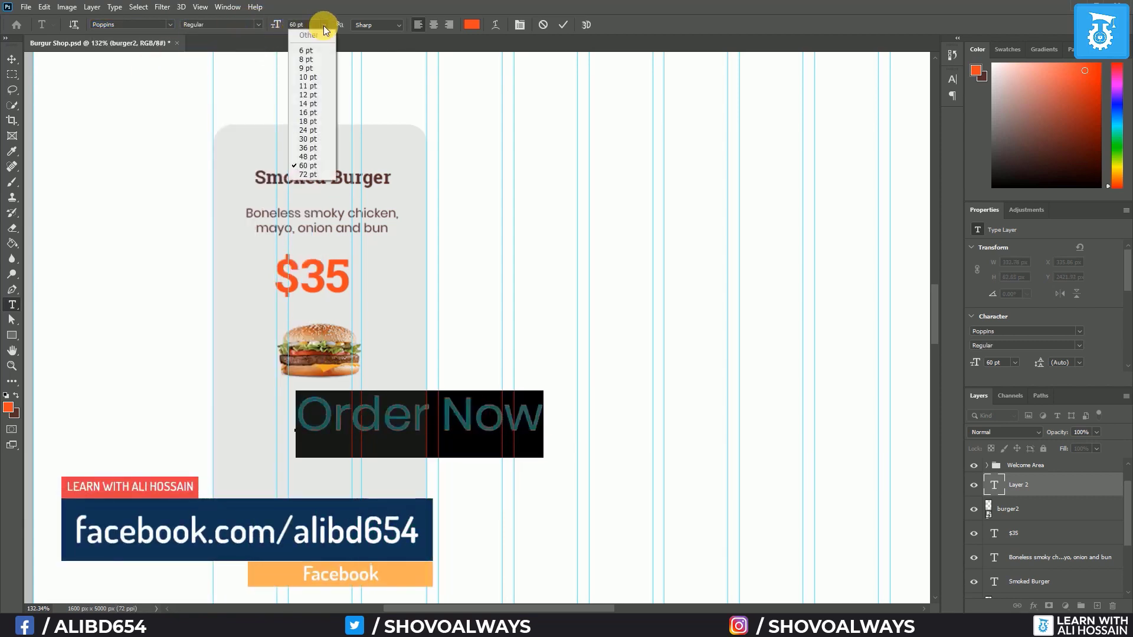
pyautogui.click(305, 113)
# Make the Order Now text black and all capitals
pyautogui.click(472, 24)
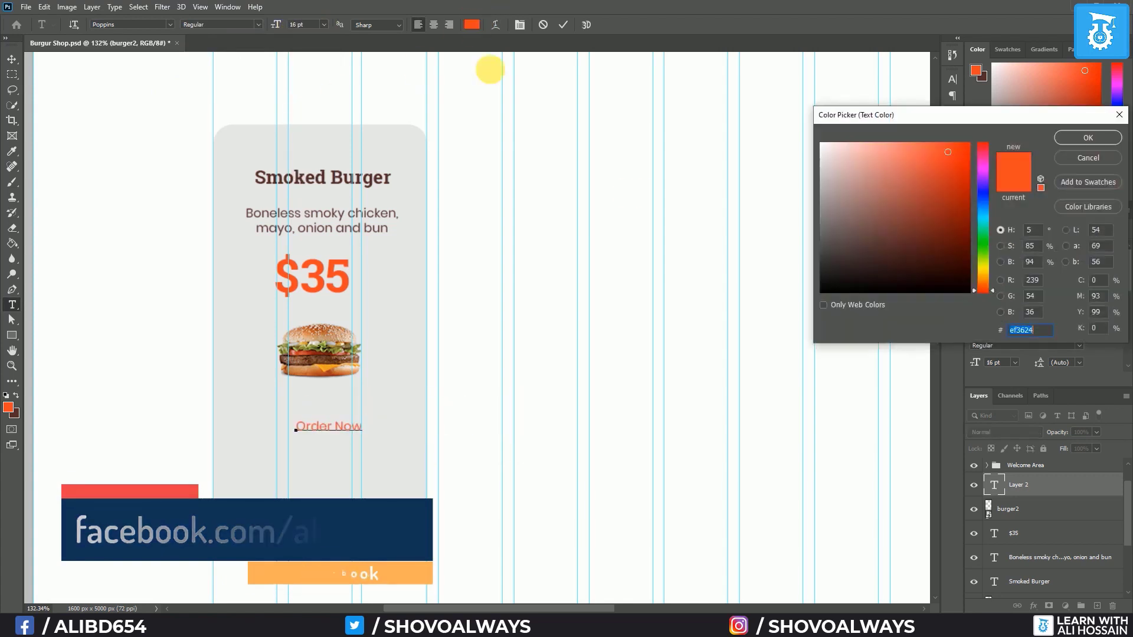
pyautogui.moveTo(897, 217); pyautogui.dragTo(834, 306)
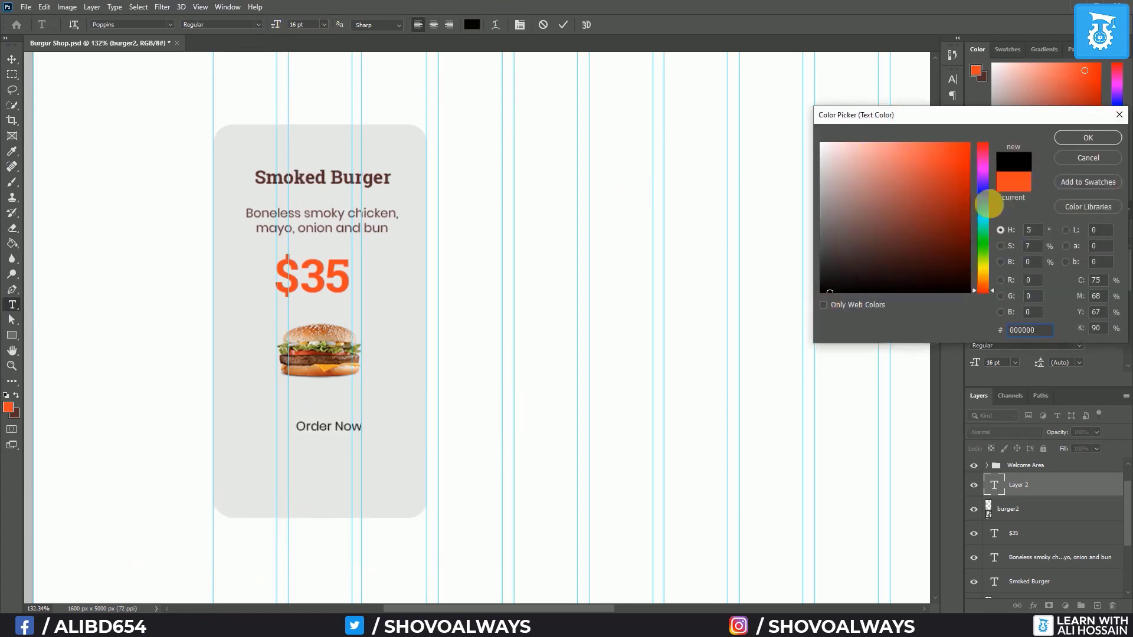
pyautogui.click(1088, 139)
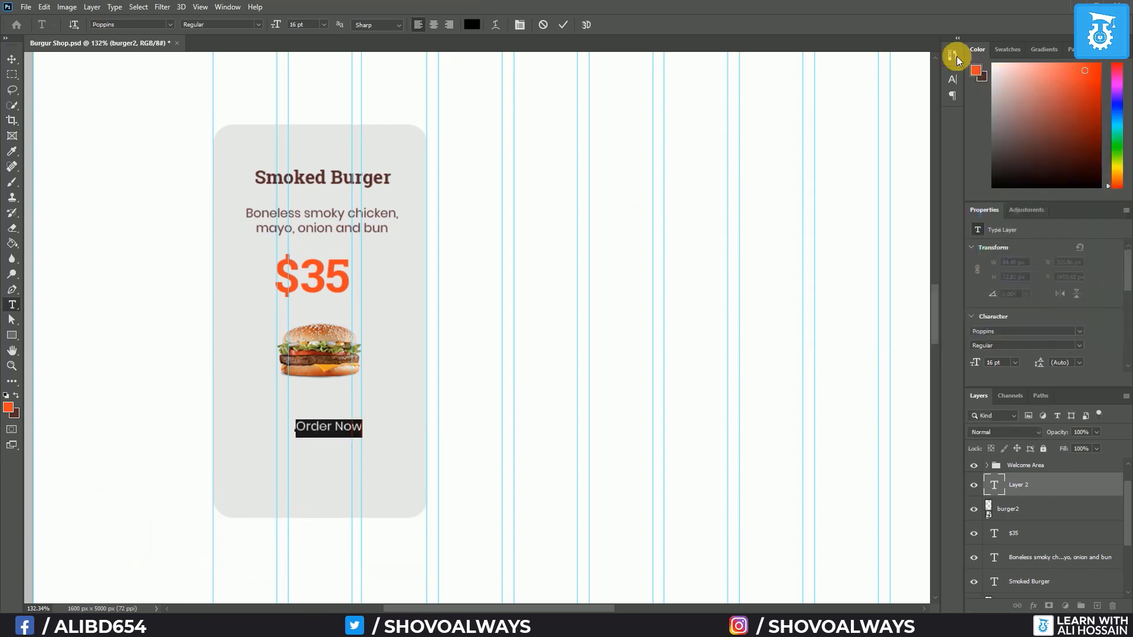
pyautogui.click(951, 79)
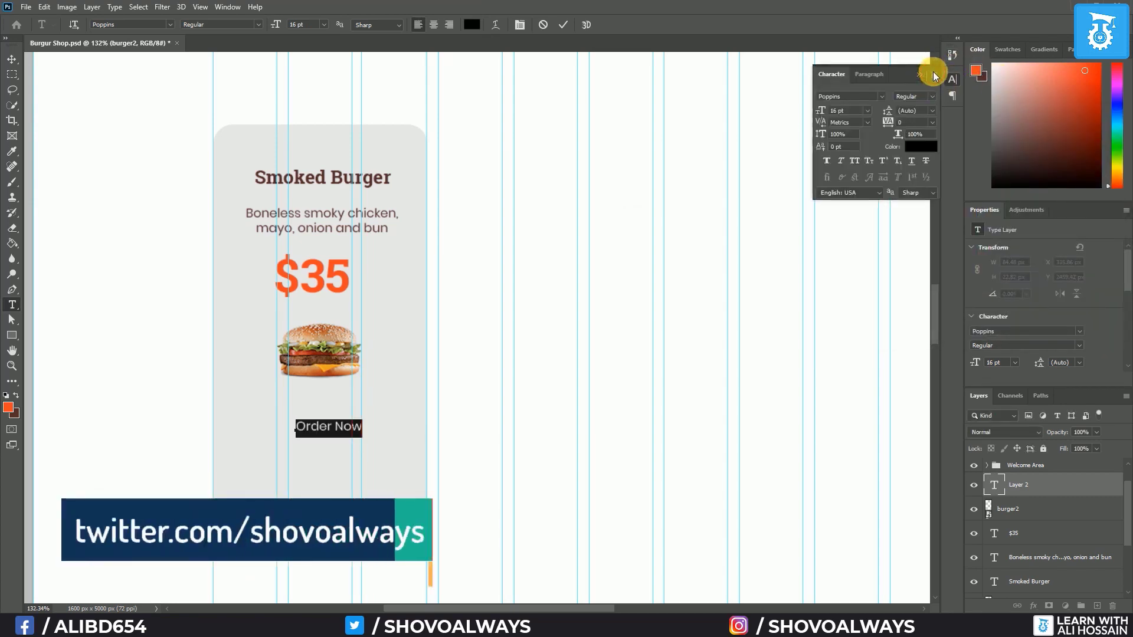
pyautogui.click(933, 73)
pyautogui.click(982, 141)
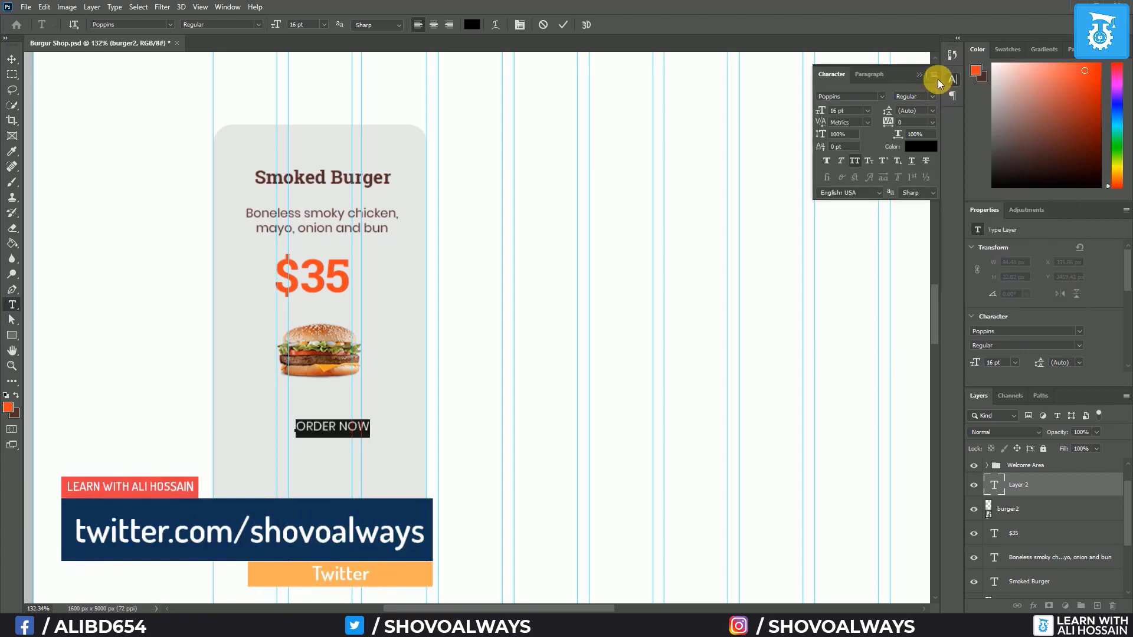
pyautogui.click(933, 75)
pyautogui.click(934, 76)
pyautogui.click(919, 74)
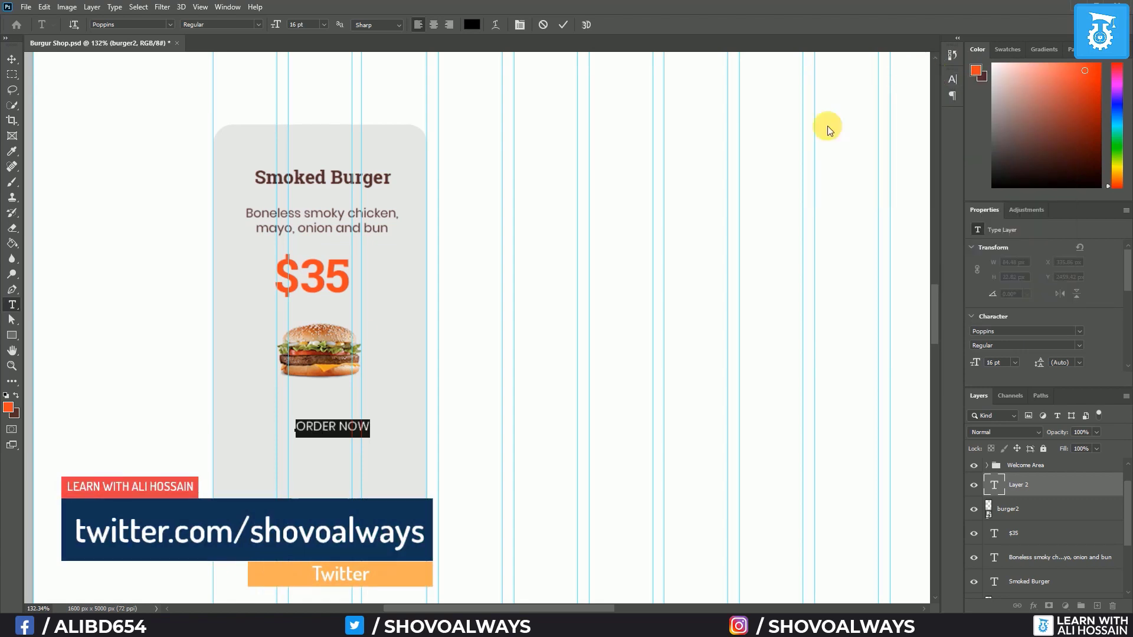
# Draw a 141 × 33 px button rectangle around the ORDER NOW label
pyautogui.click(12, 60)
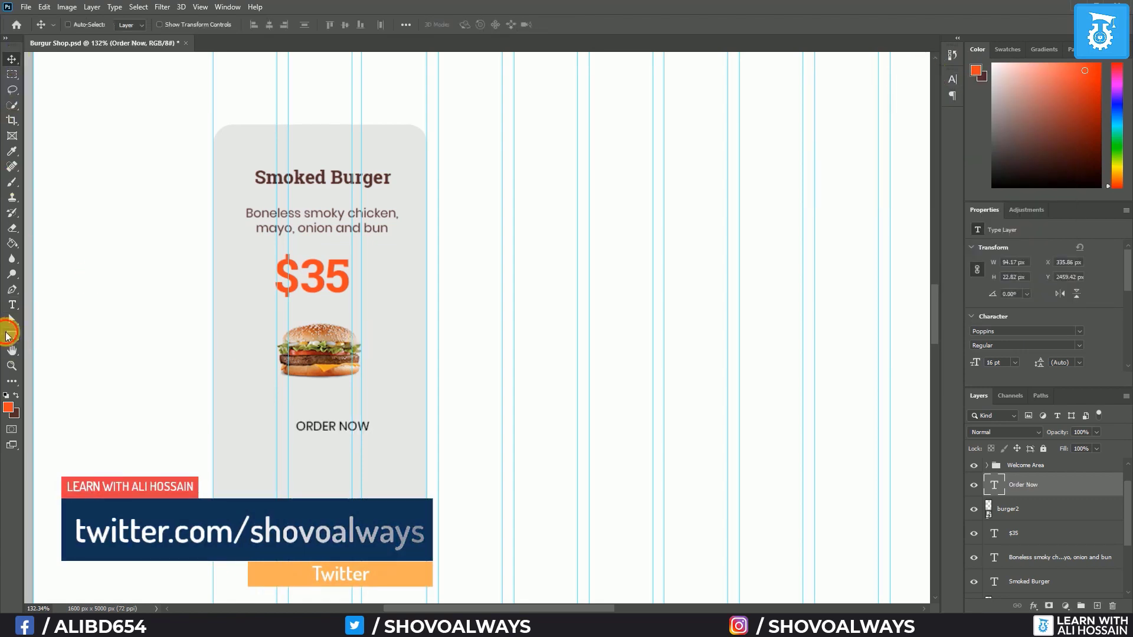
pyautogui.click(11, 335)
pyautogui.moveTo(278, 419); pyautogui.dragTo(390, 443)
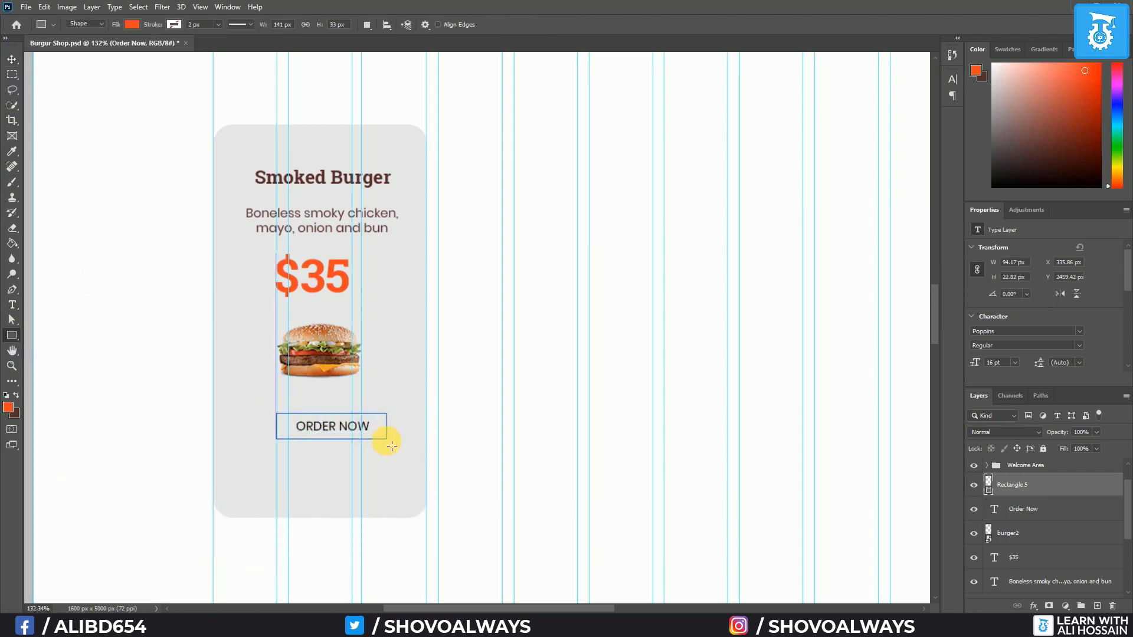
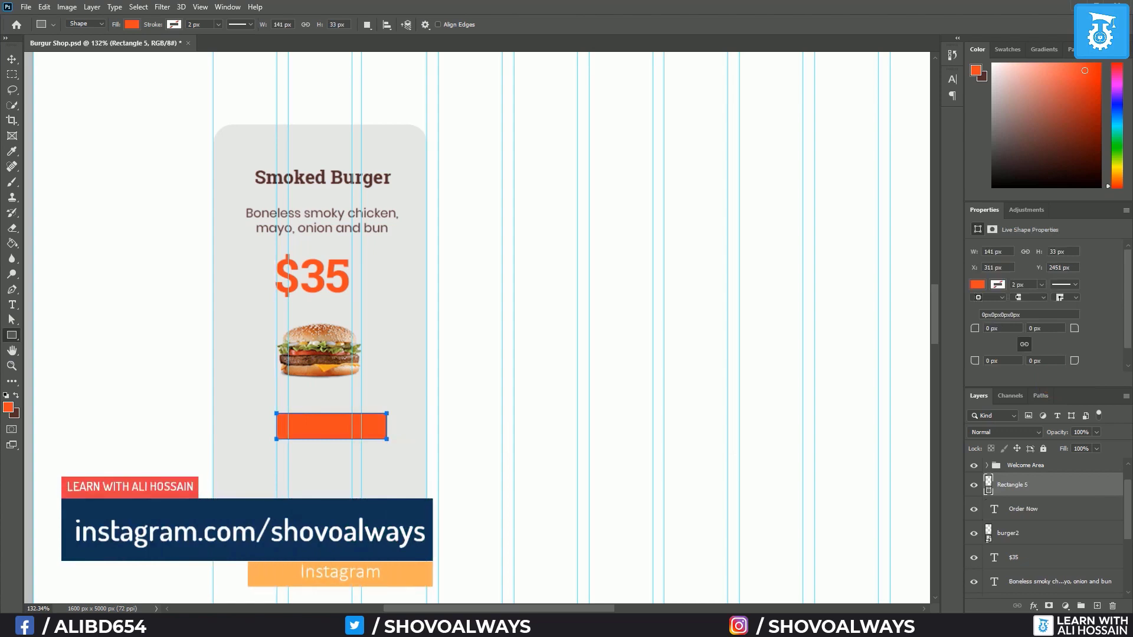
# Fill the button rectangle with yellow #FEE119 and move it beneath the Order Now text
pyautogui.doubleClick(993, 491)
pyautogui.write('FEE119')
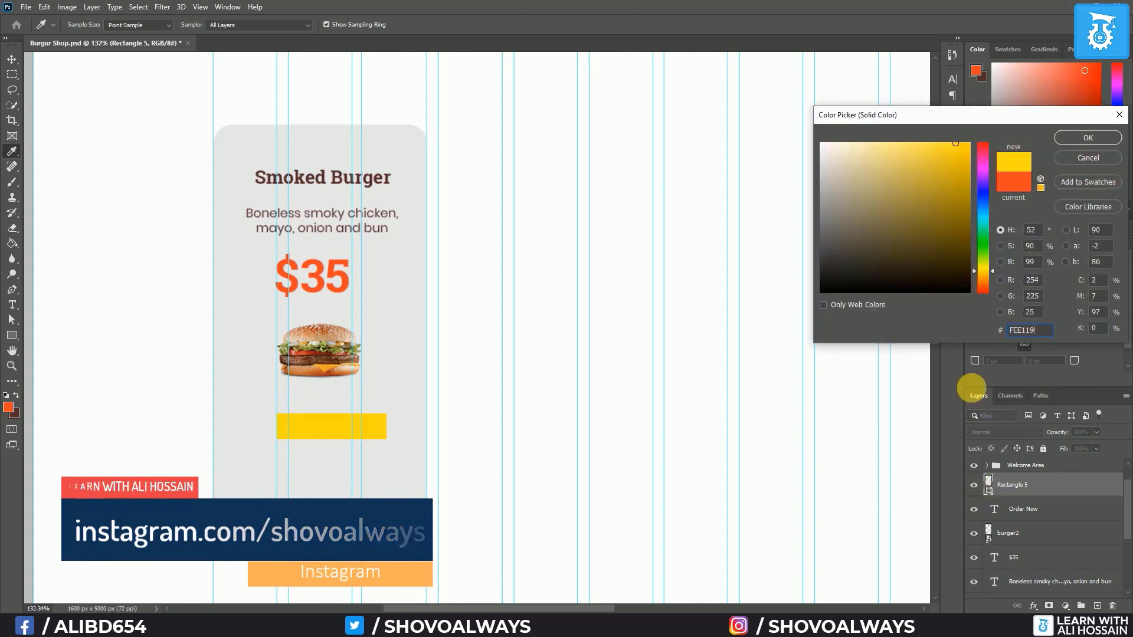
pyautogui.click(1101, 137)
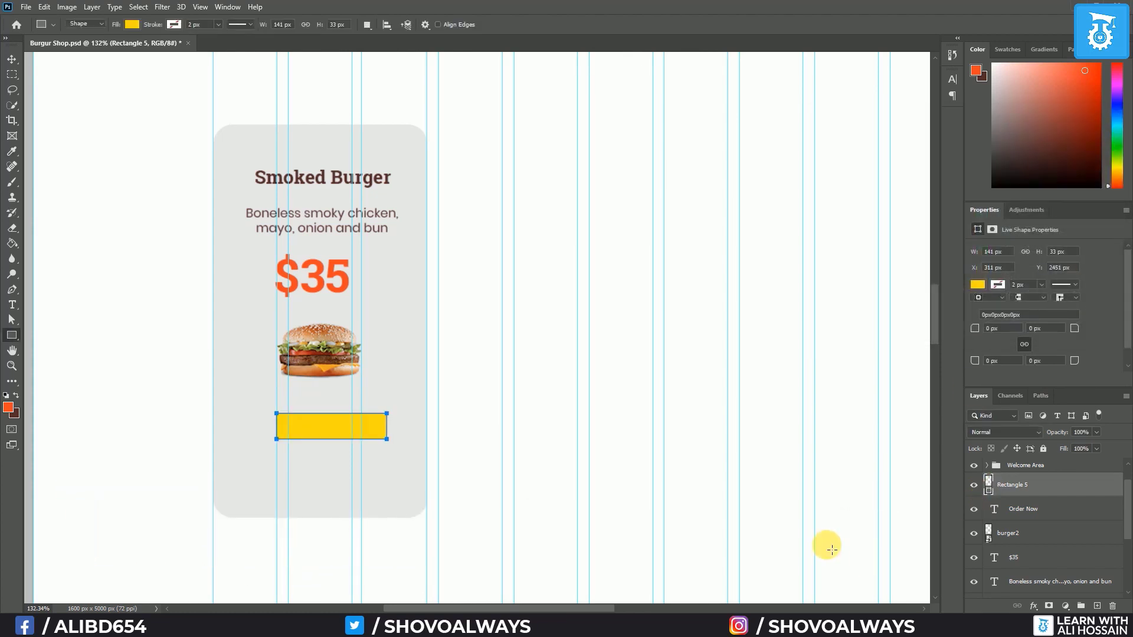
pyautogui.moveTo(1015, 485); pyautogui.dragTo(1024, 515)
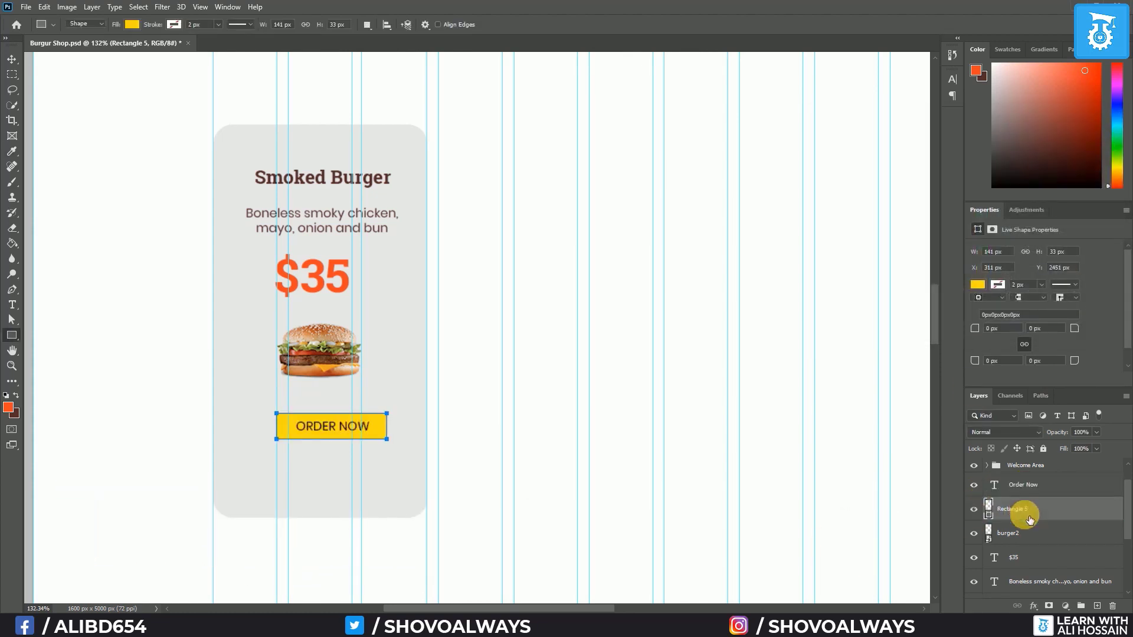
# Round the button's corners into a full pill shape by entering a 25px corner radius
pyautogui.click(993, 328)
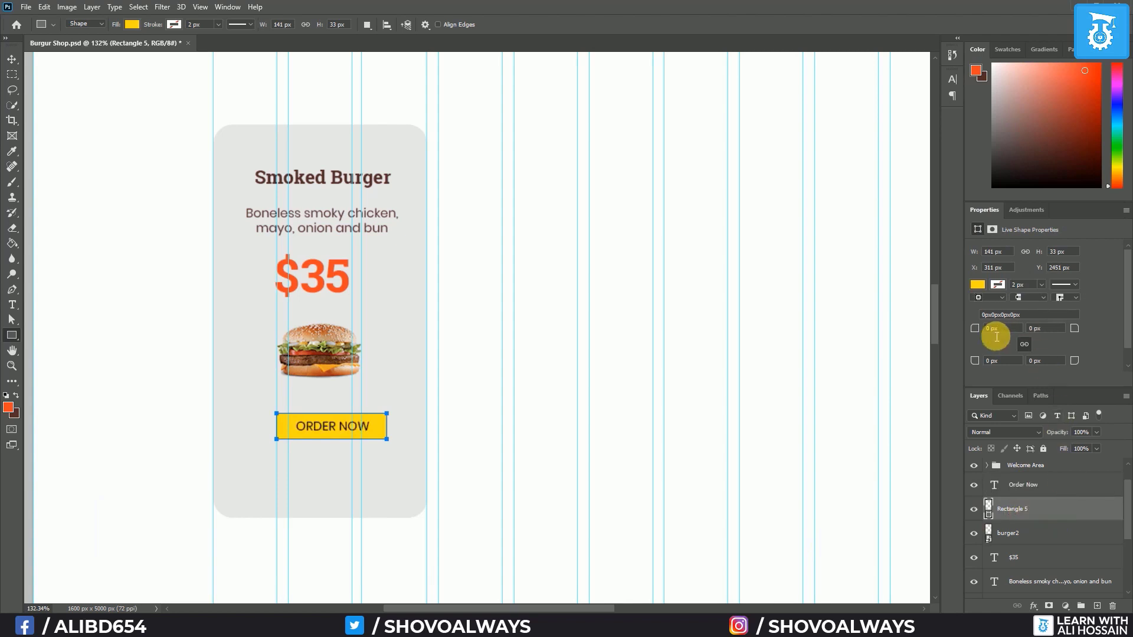
pyautogui.write('25px')
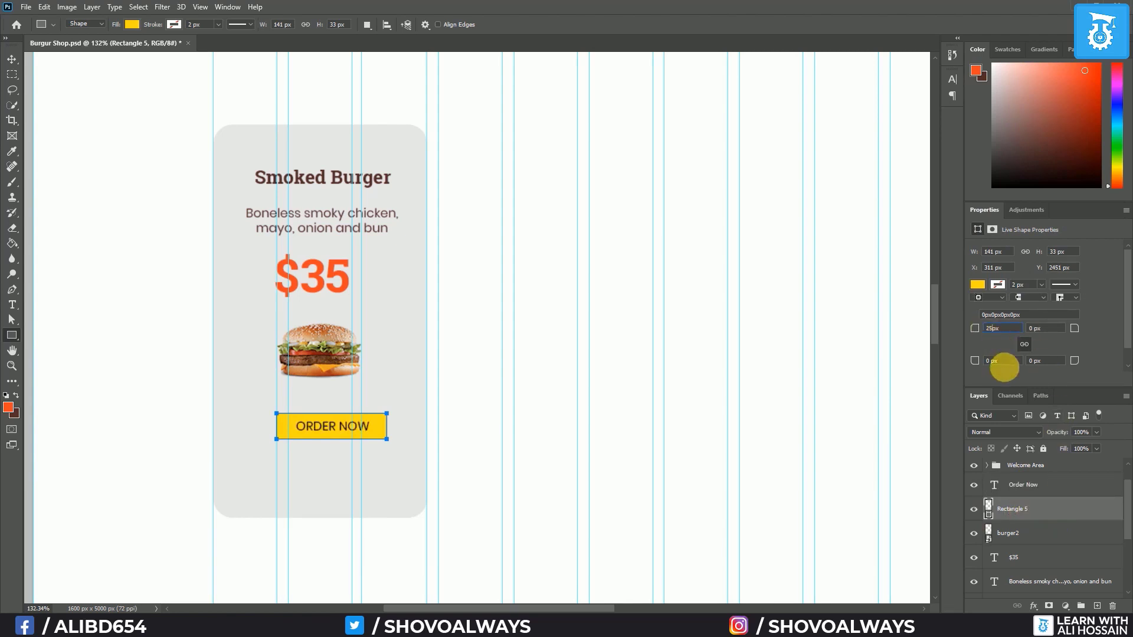
pyautogui.click(1002, 361)
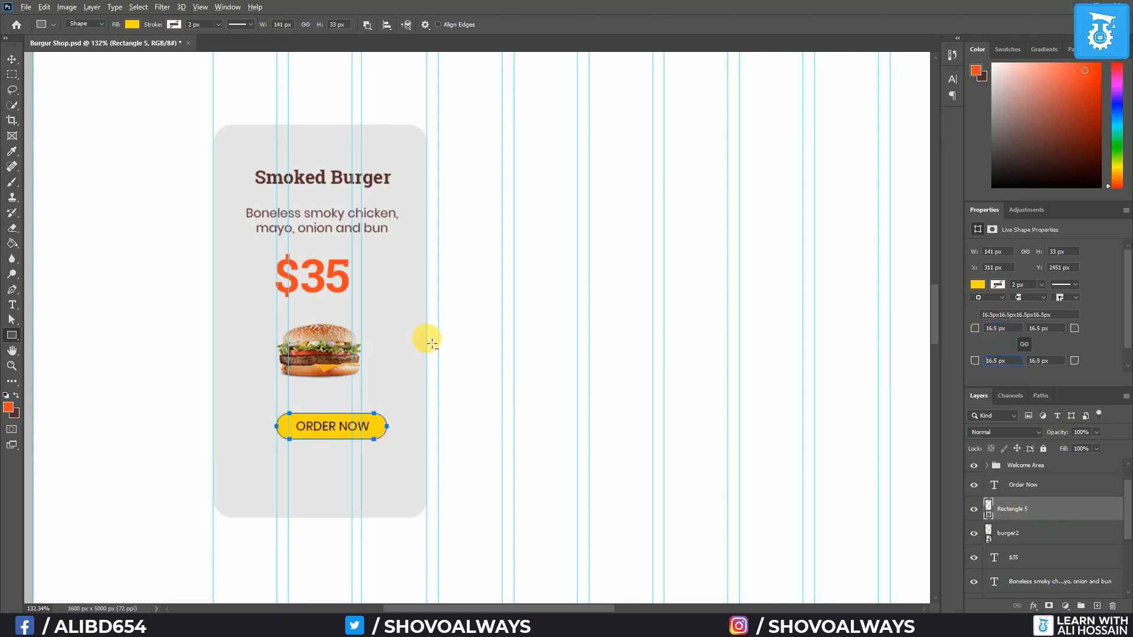
# Recolour the button rectangle with the orange #F3AB1C sampled from the ORDER ONLINE button
pyautogui.click(10, 60)
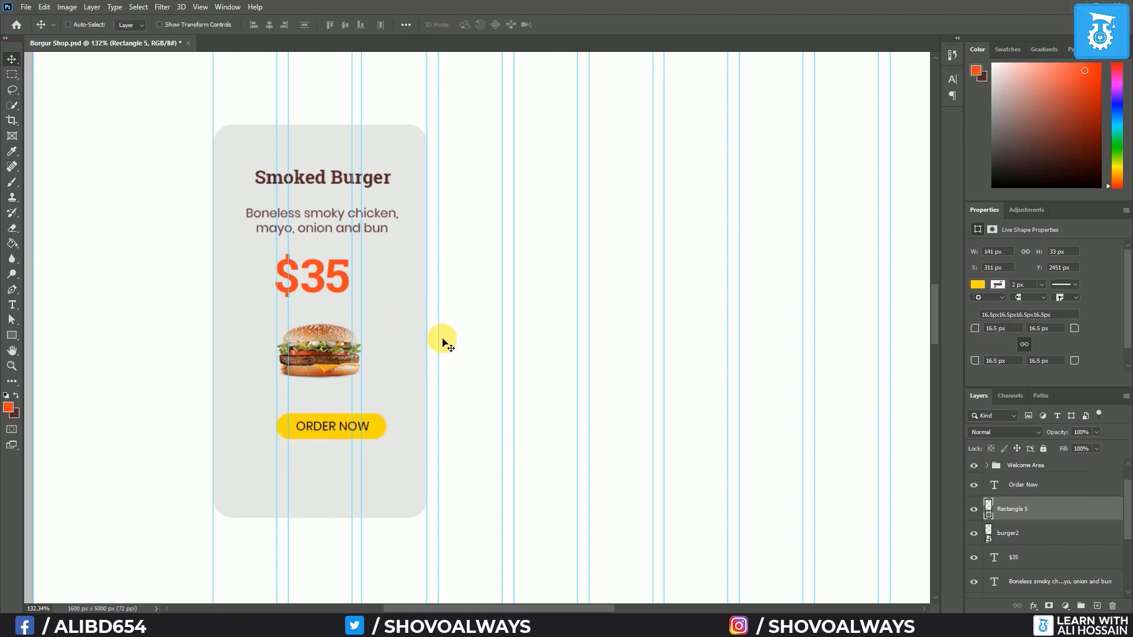
pyautogui.scroll(-6, 443, 341)
pyautogui.scroll(-2, 533, 127)
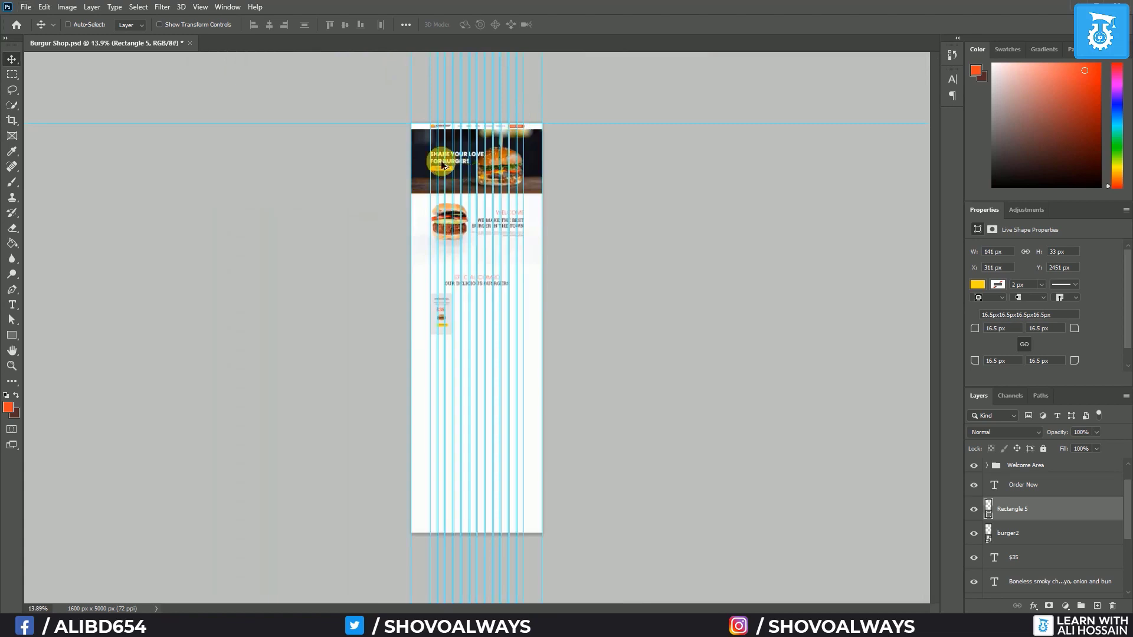
pyautogui.scroll(5, 448, 171)
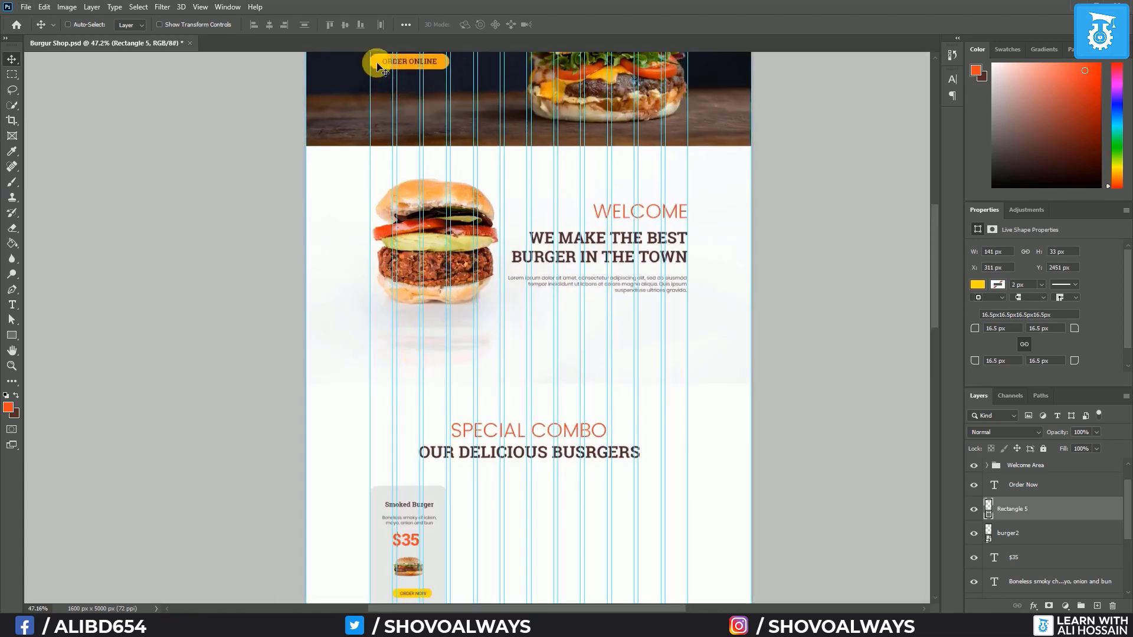
pyautogui.doubleClick(990, 513)
pyautogui.click(385, 62)
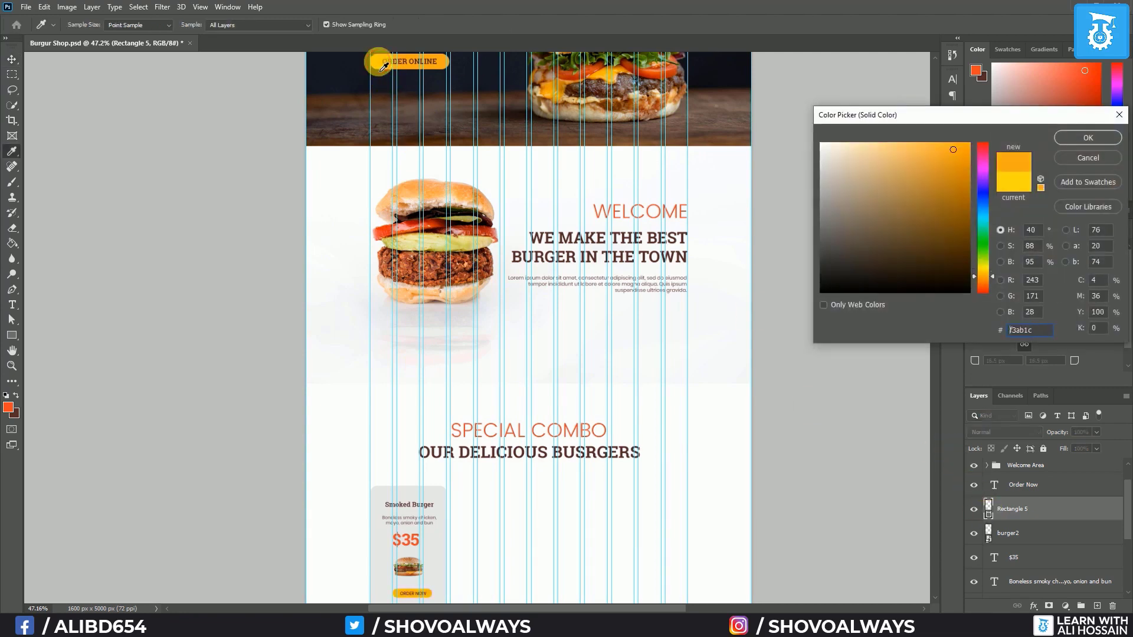
pyautogui.click(1088, 137)
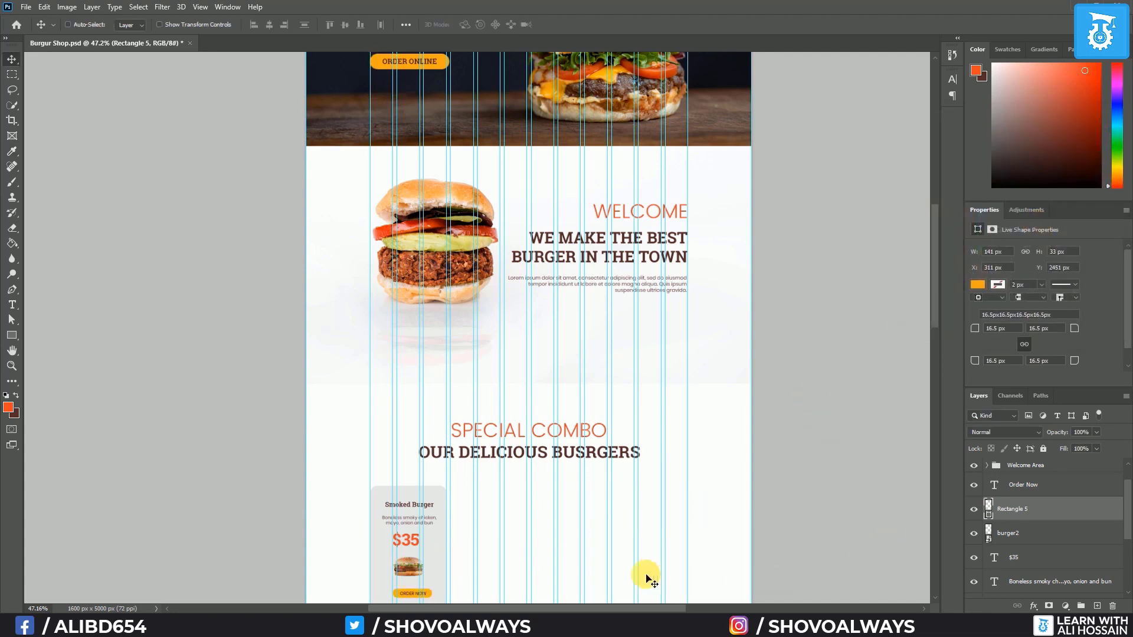
# Make the ORDER NOW label dark brown #522929
pyautogui.click(1040, 485)
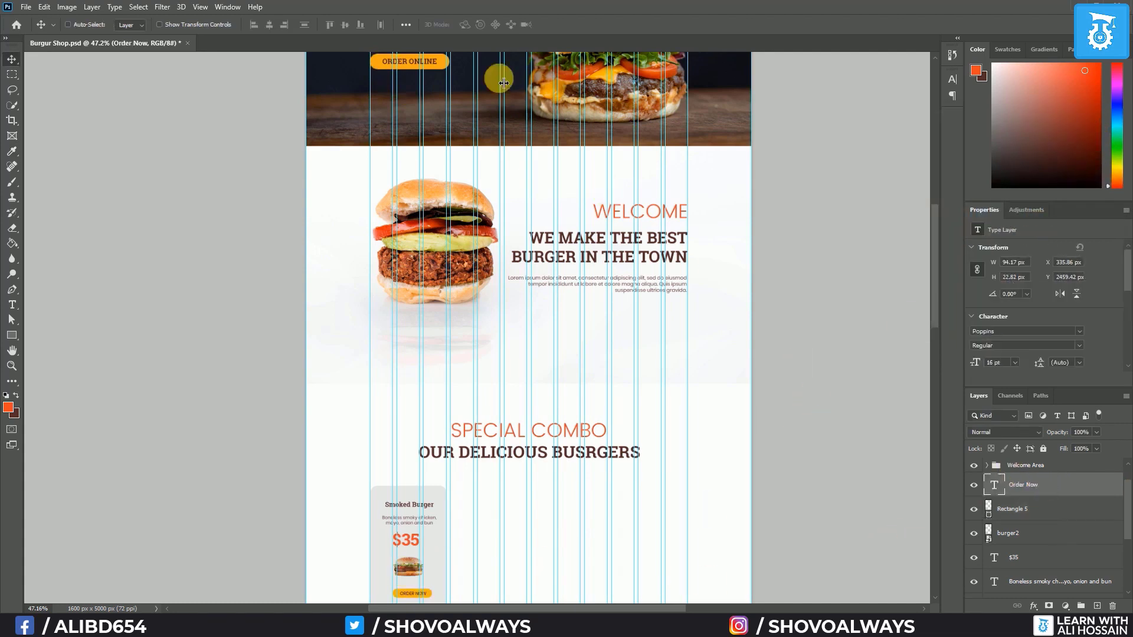
pyautogui.click(12, 304)
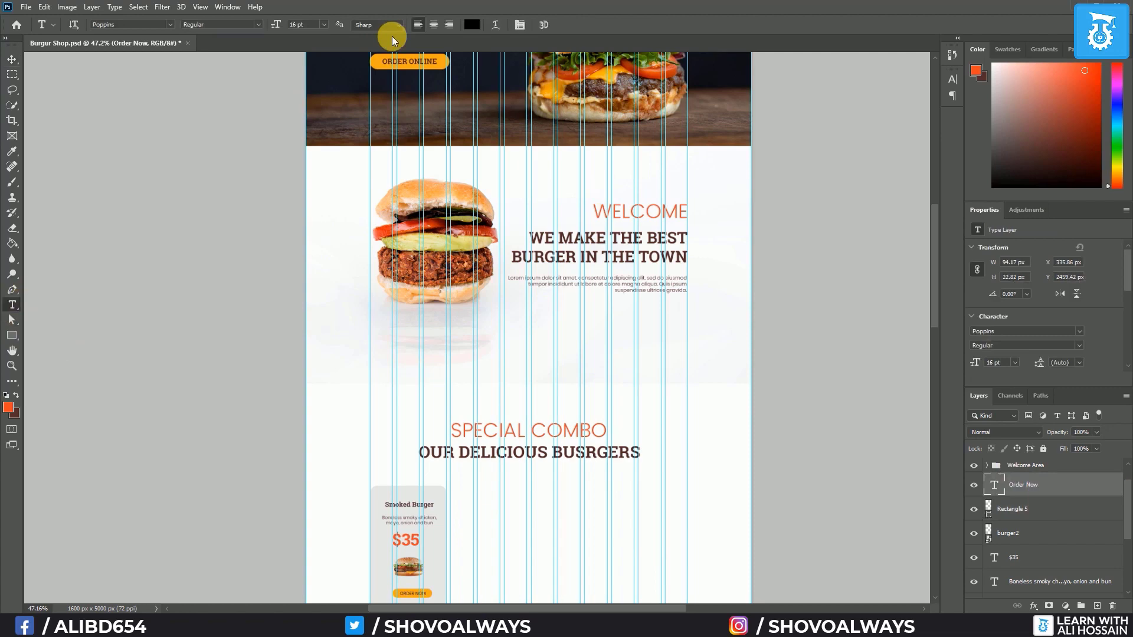
pyautogui.click(466, 25)
pyautogui.click(18, 419)
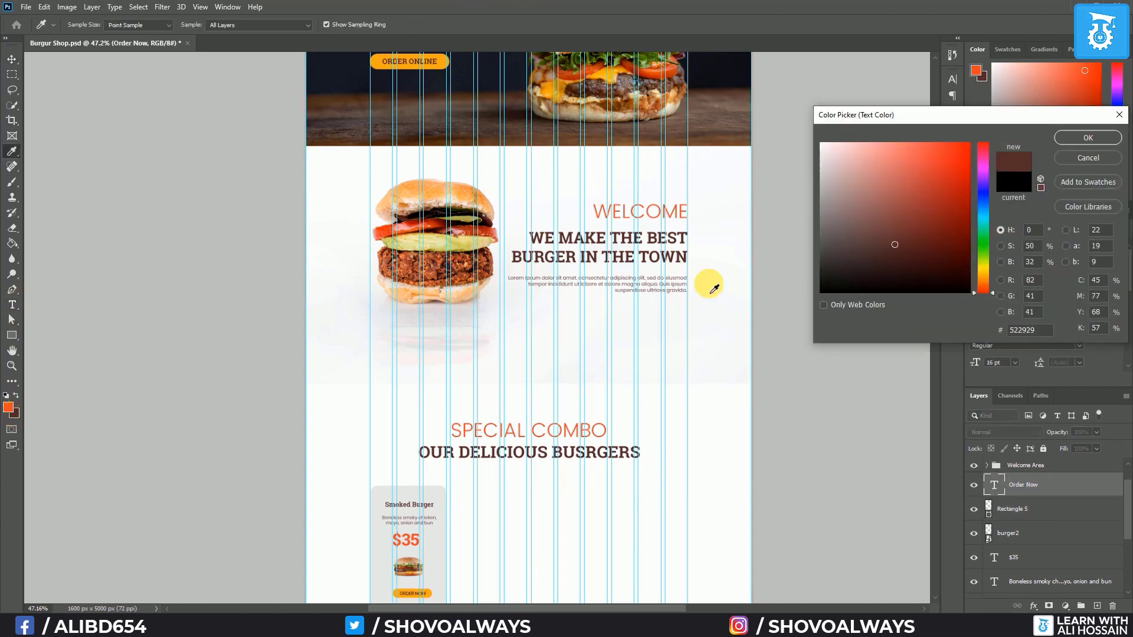
pyautogui.click(1068, 142)
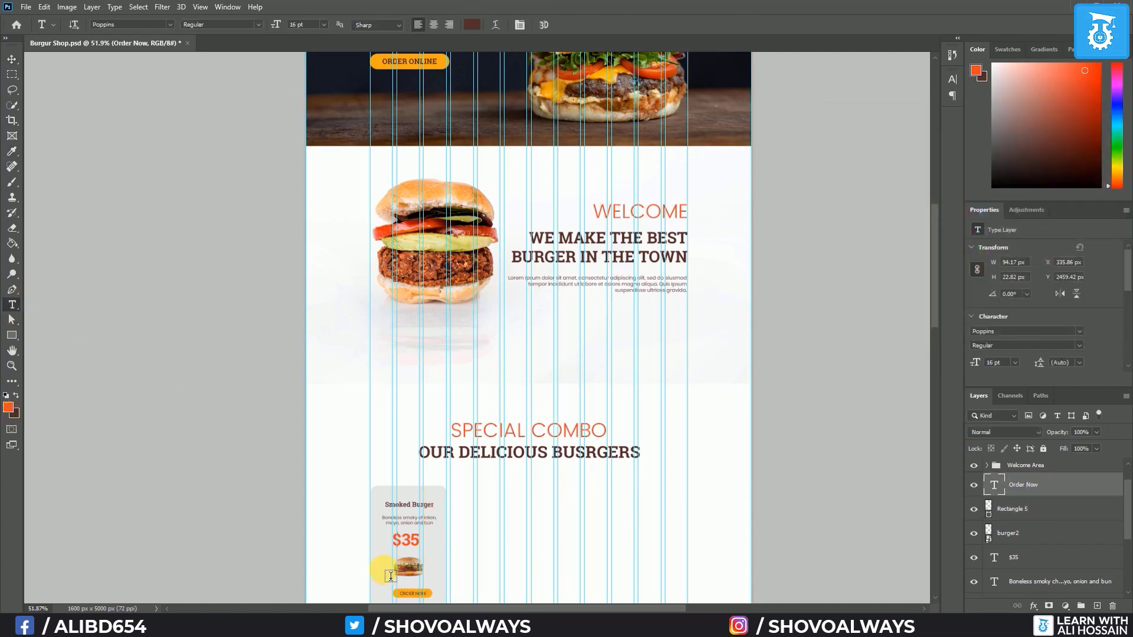
pyautogui.scroll(3, 384, 561)
pyautogui.scroll(-3, 414, 497)
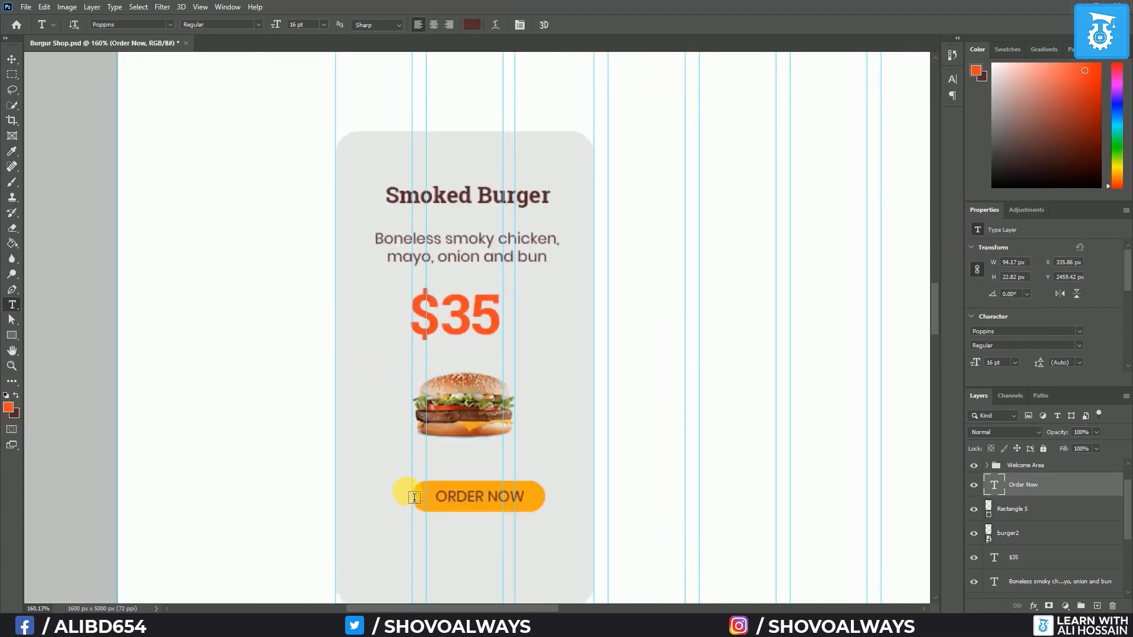
# Centre the ORDER NOW text on the button rectangle and group both as 'BTN'
pyautogui.keyDown('shift'); pyautogui.click(1042, 513); pyautogui.keyUp('shift')
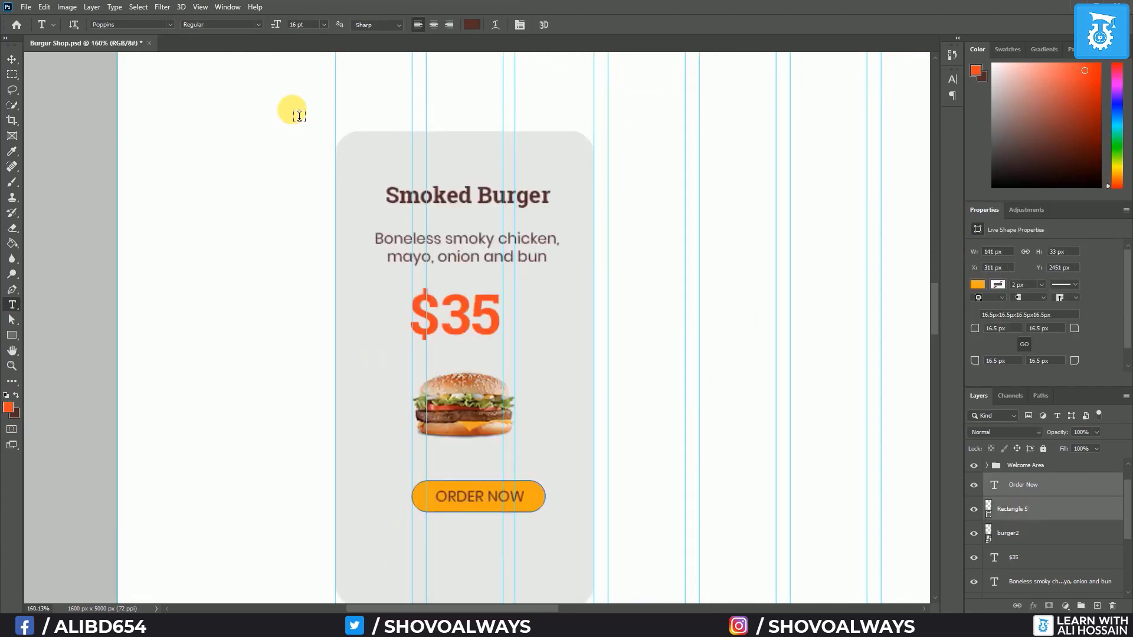
pyautogui.click(11, 60)
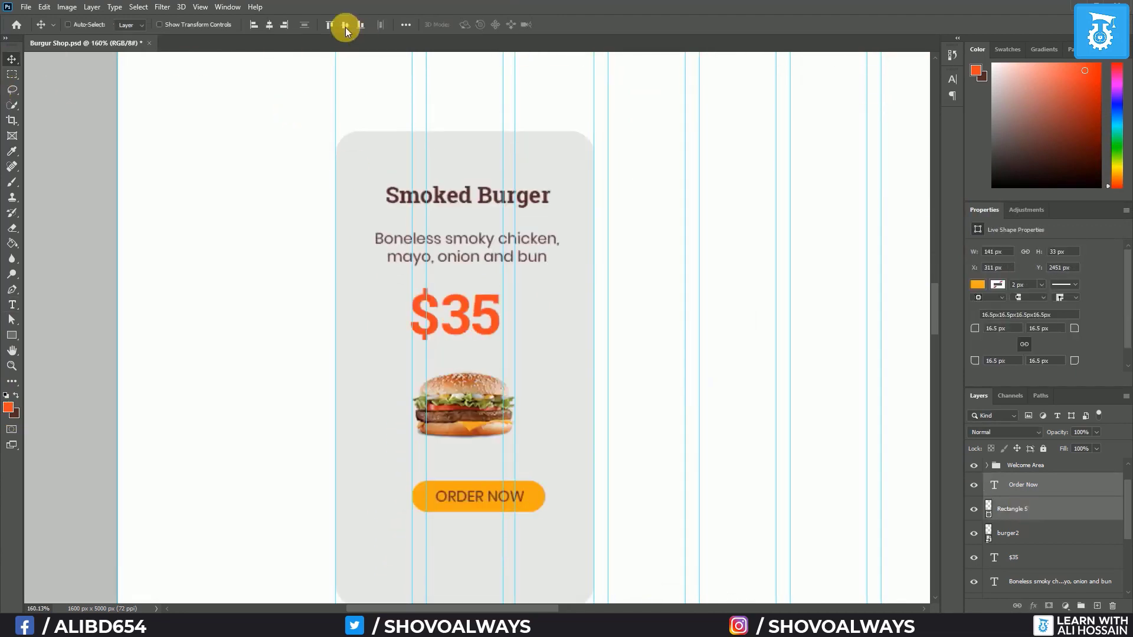
pyautogui.click(268, 24)
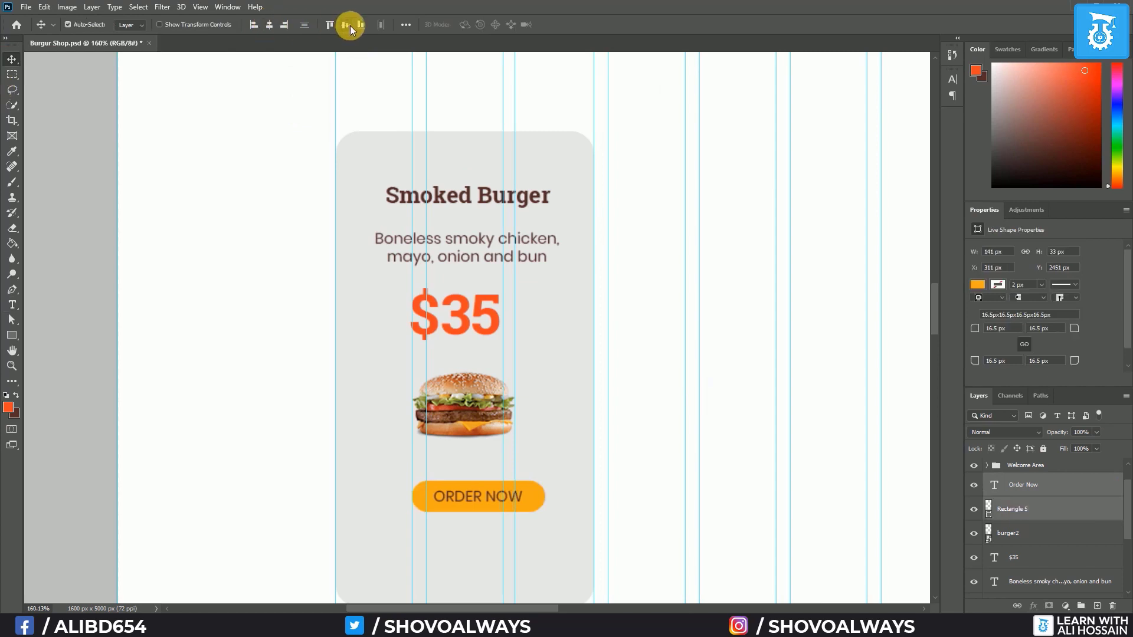
pyautogui.click(349, 26)
pyautogui.hotkey('ctrl', 'g')
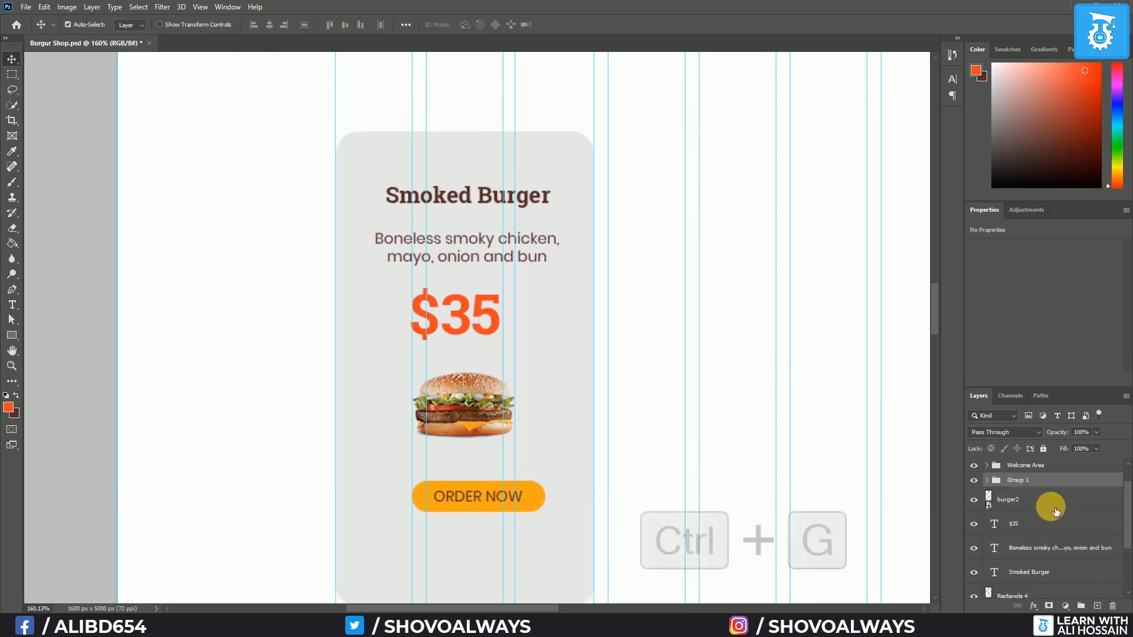
pyautogui.doubleClick(1019, 480)
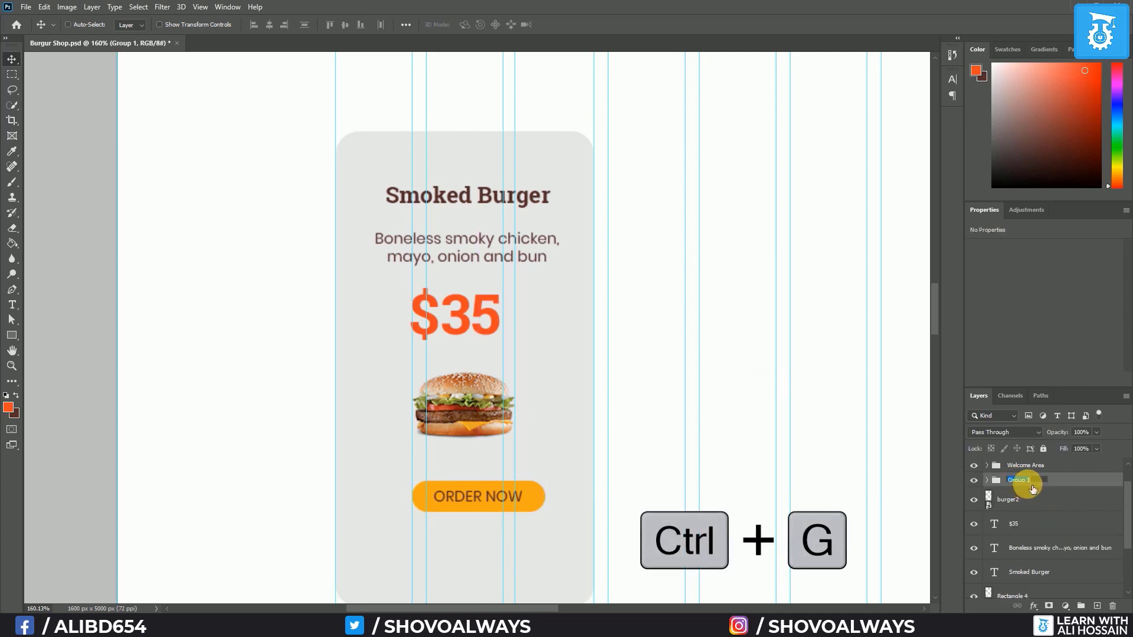
pyautogui.write('BTN')
pyautogui.press('Return')
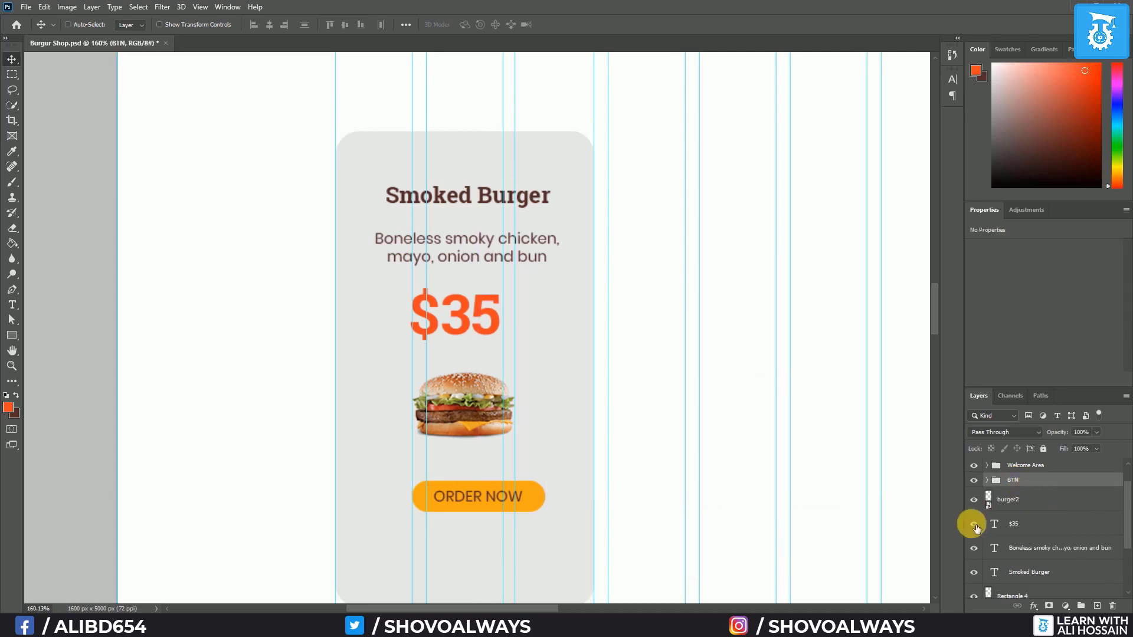
# Horizontally centre the title, description, price, burger and BTN group on the card
pyautogui.click(1029, 502)
pyautogui.scroll(-1, 1027, 537)
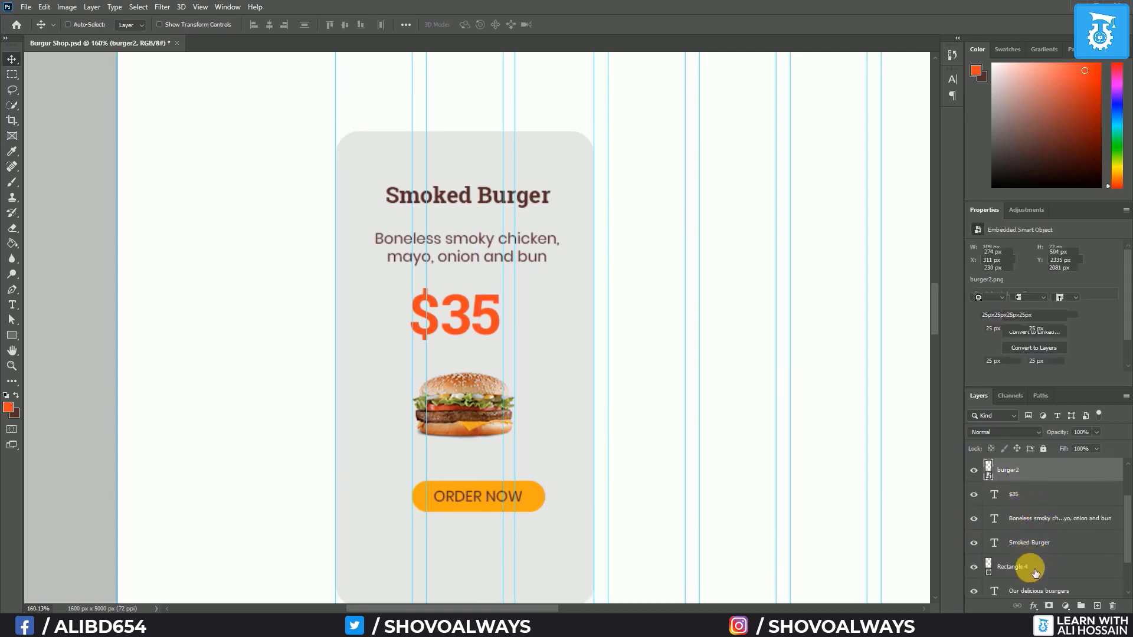
pyautogui.keyDown('shift'); pyautogui.click(1029, 566); pyautogui.keyUp('shift')
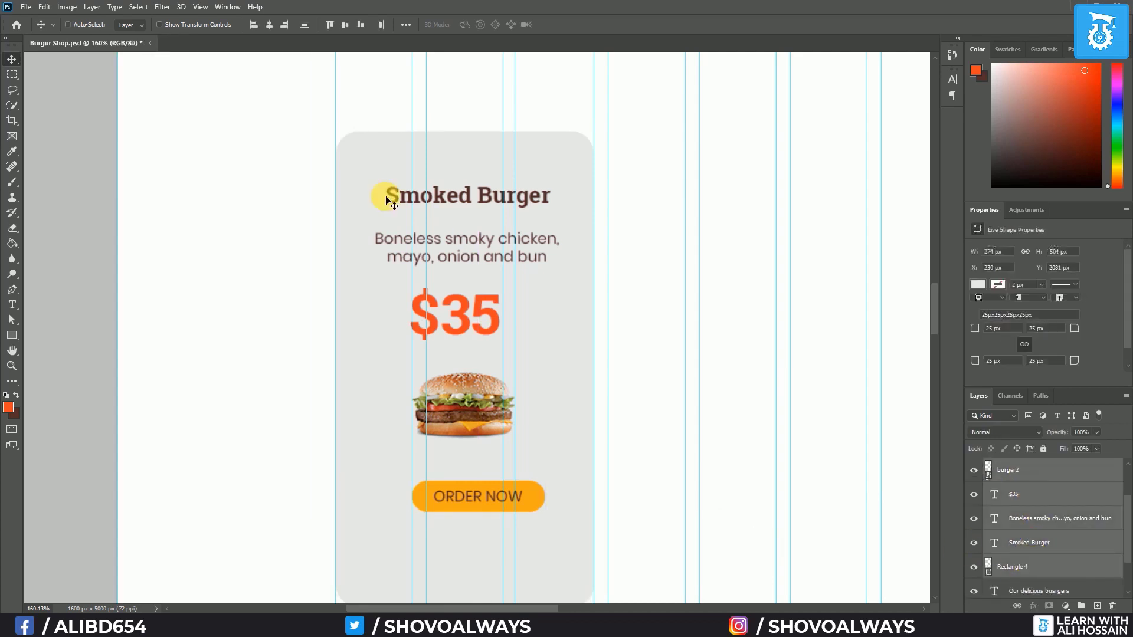
pyautogui.click(269, 25)
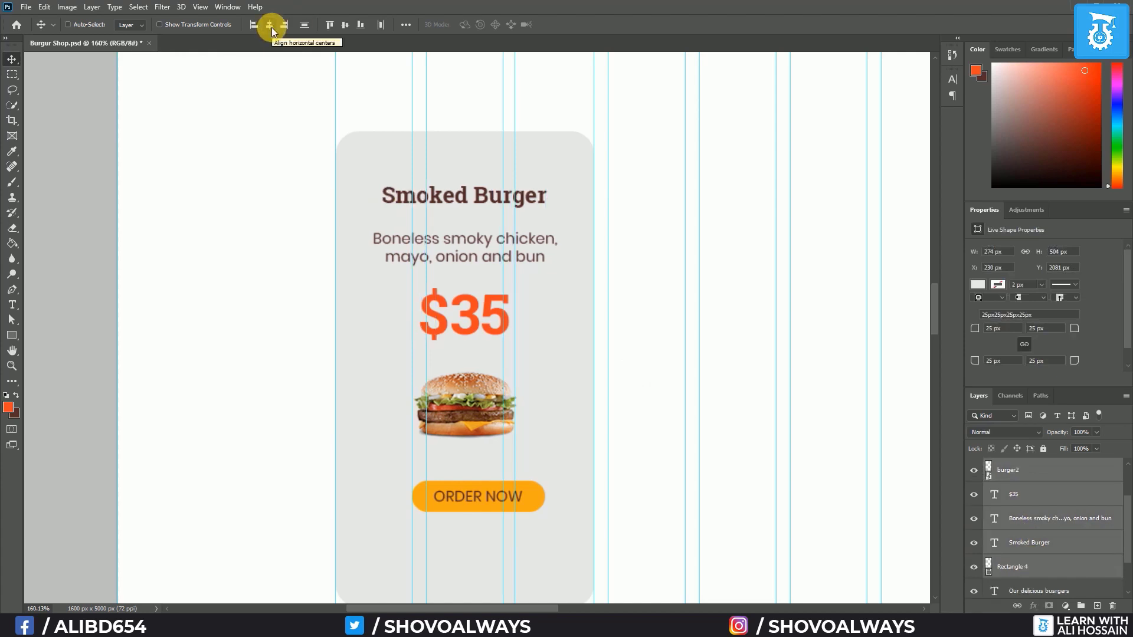
pyautogui.scroll(1, 1062, 537)
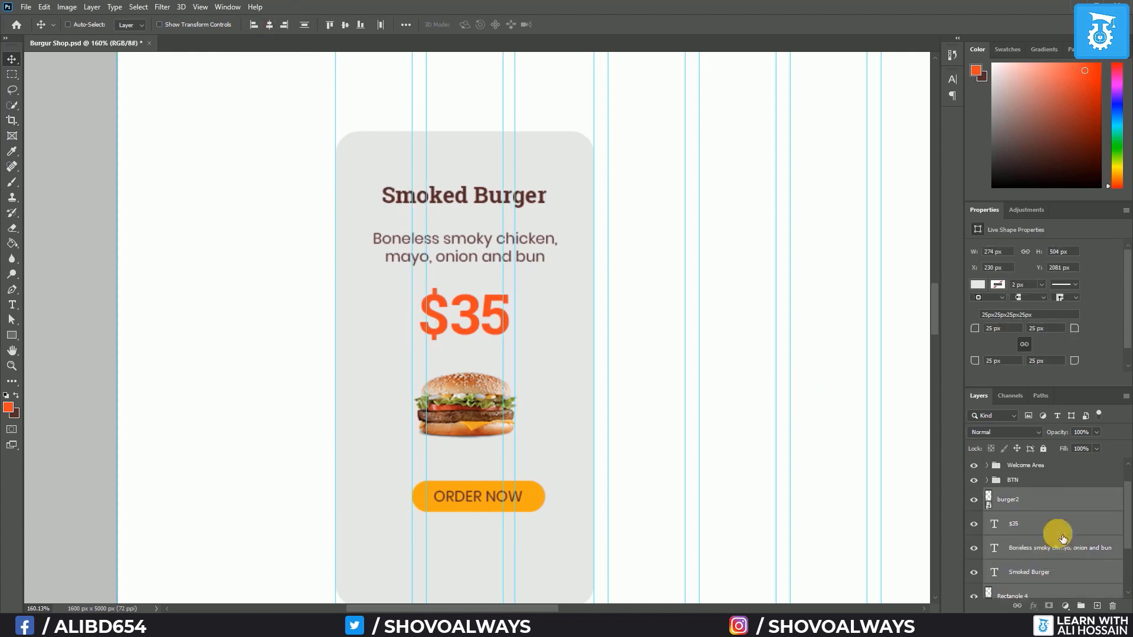
pyautogui.keyDown('ctrl'); pyautogui.click(1032, 483); pyautogui.keyUp('ctrl')
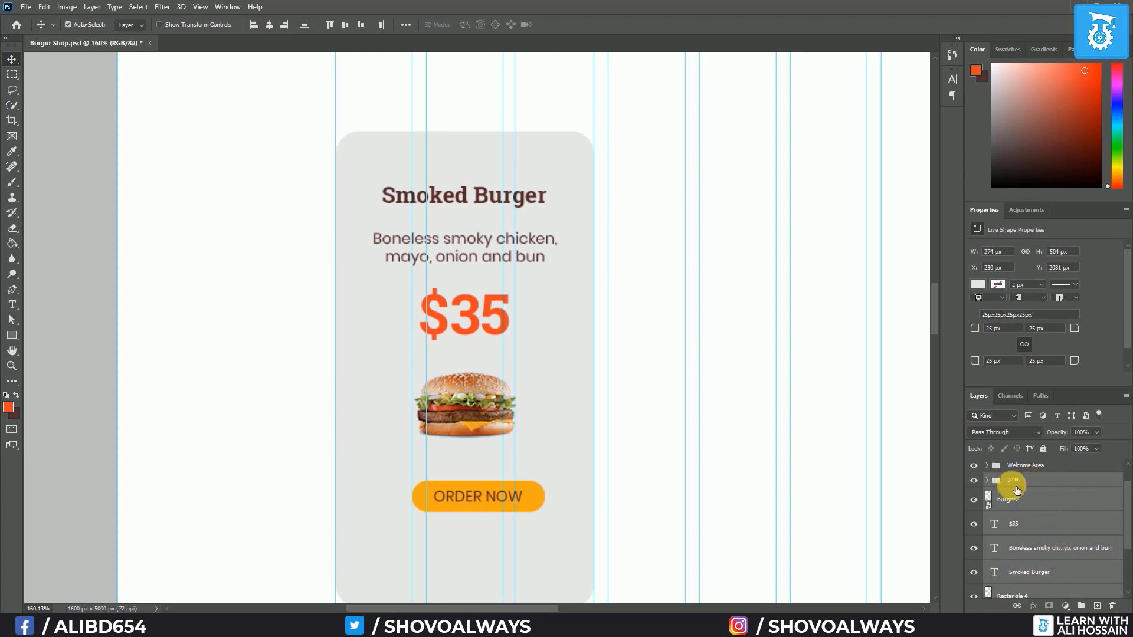
pyautogui.click(266, 28)
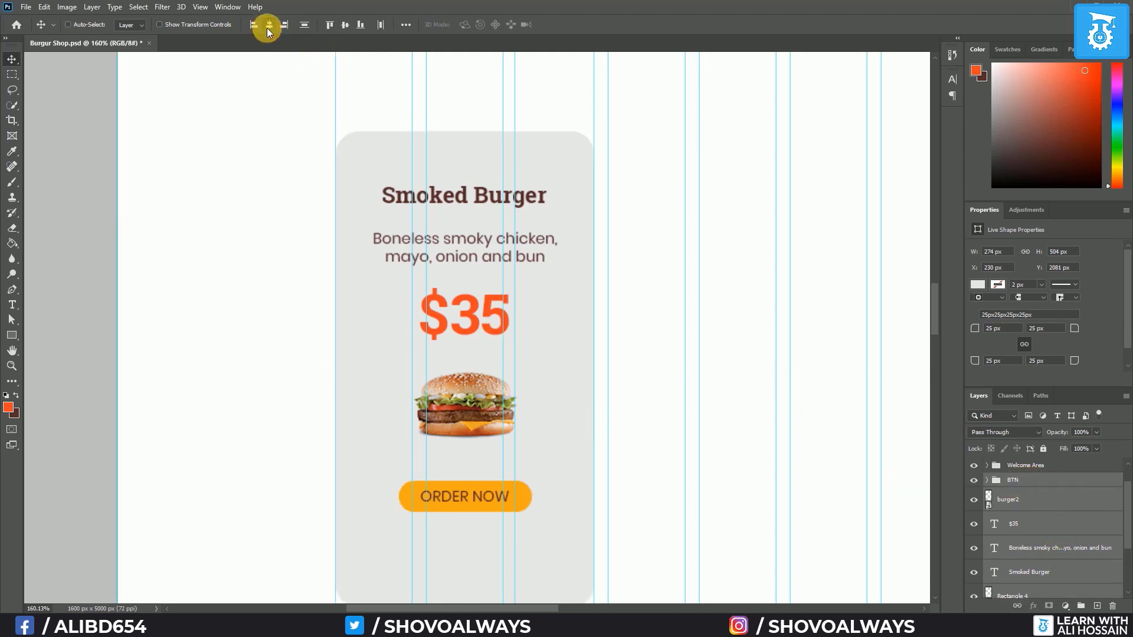
# Nudge the BTN group up and back down to fine-tune its height
pyautogui.click(1038, 485)
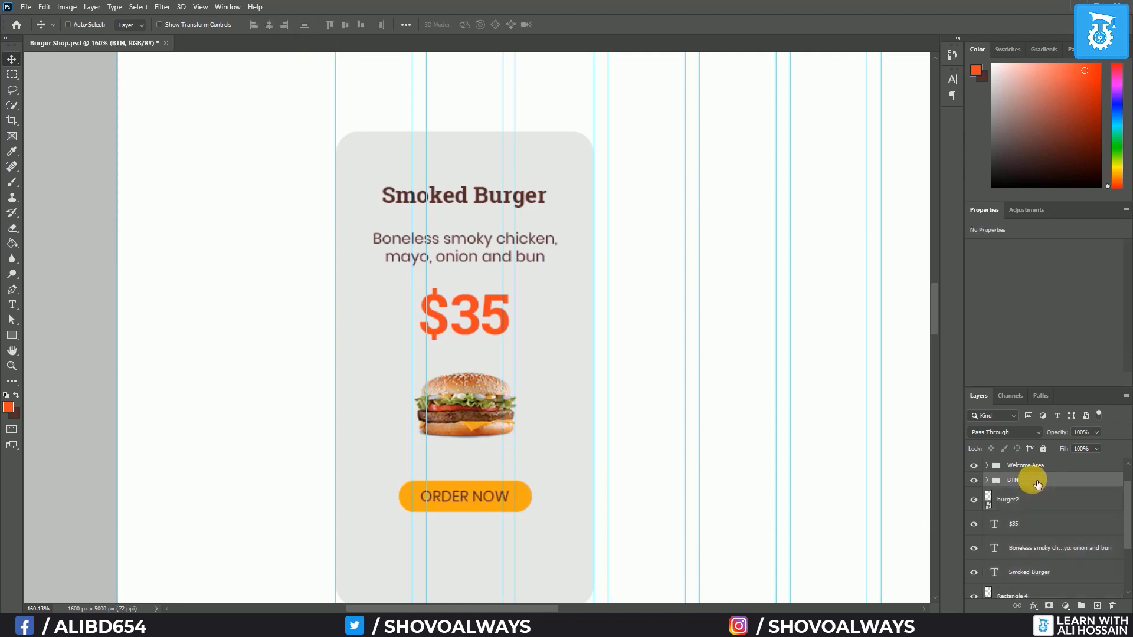
pyautogui.press('Up')
pyautogui.press('Up')
pyautogui.press('Up')
pyautogui.press('Up')
pyautogui.press('Up')
pyautogui.press('Up')
pyautogui.press('Up')
pyautogui.press('Up')
pyautogui.press('Up')
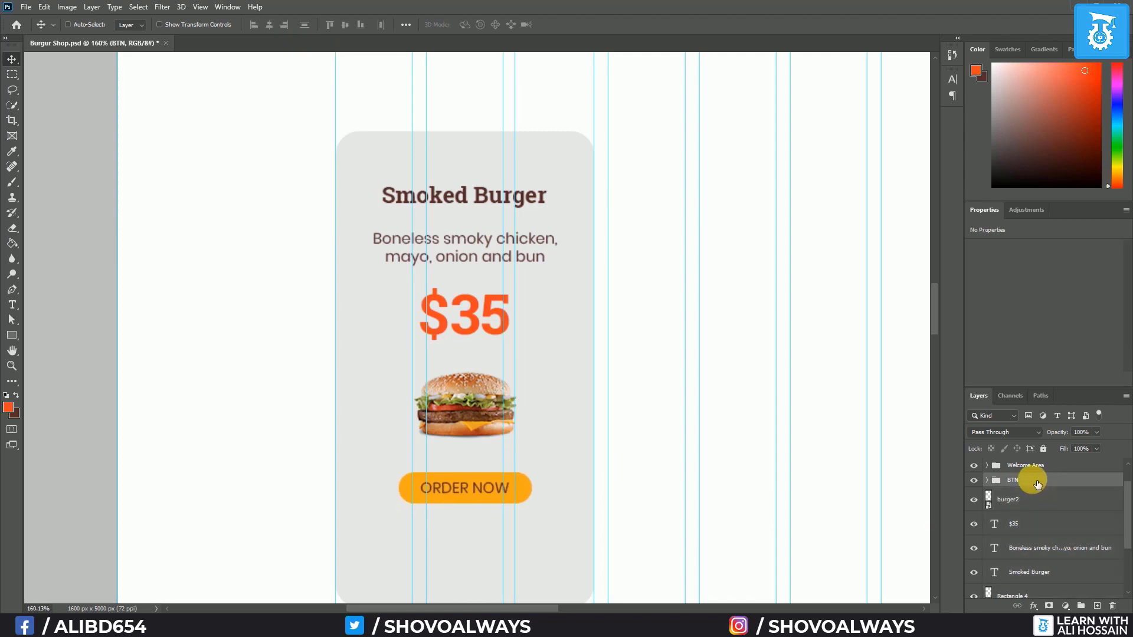
pyautogui.press('Down')
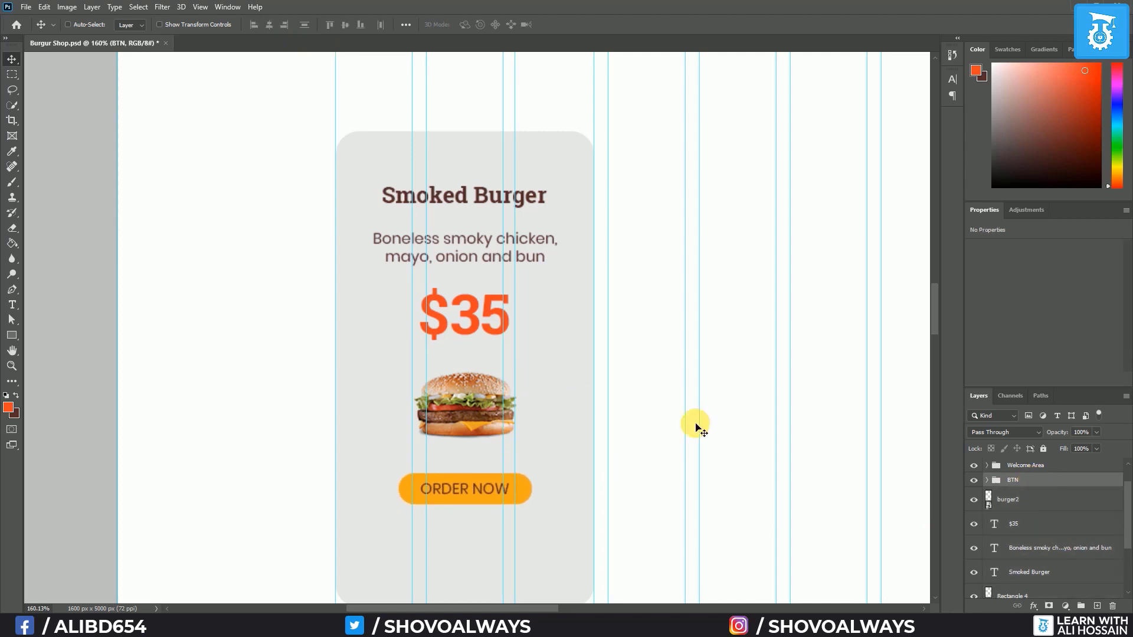
# Move the Smoked Burger title and description upward, tucking the description under the title
pyautogui.scroll(-2, 1037, 525)
pyautogui.scroll(2, 1037, 478)
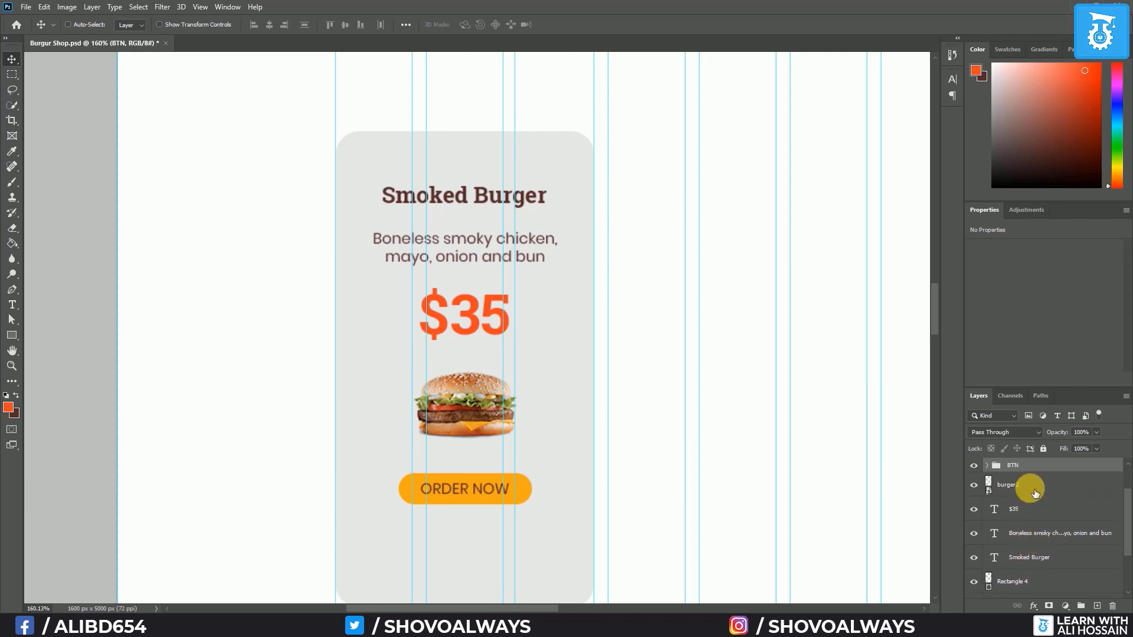
pyautogui.click(1049, 555)
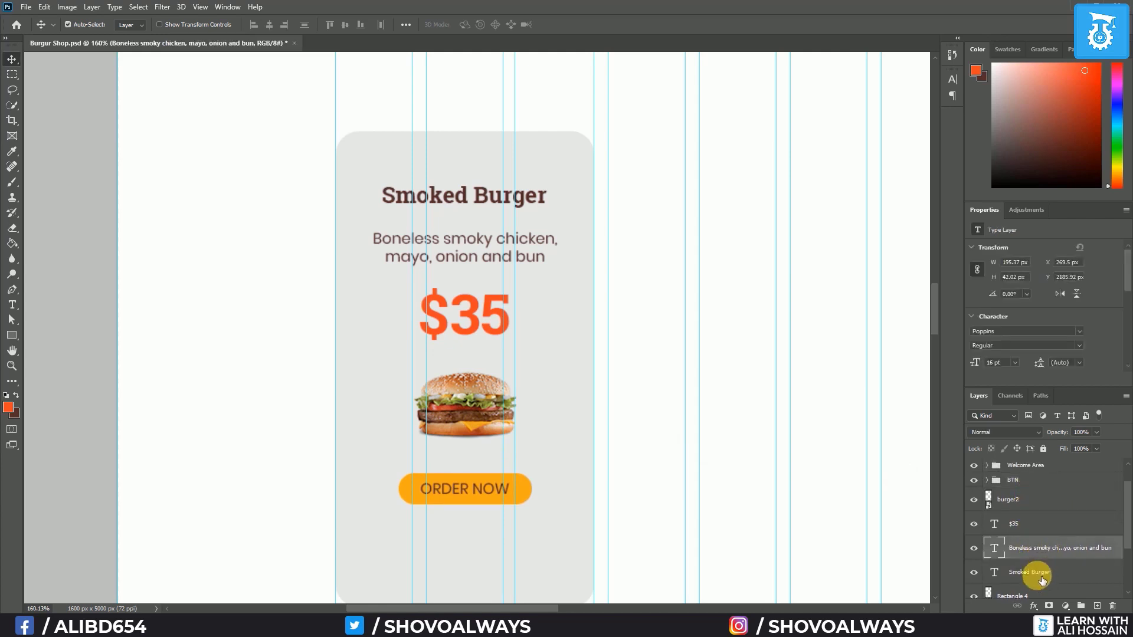
pyautogui.keyDown('shift'); pyautogui.click(1037, 572); pyautogui.keyUp('shift')
pyautogui.press('Up')
pyautogui.press('Up')
pyautogui.press('Up')
pyautogui.press('Up')
pyautogui.press('Up')
pyautogui.press('Up')
pyautogui.press('Up')
pyautogui.press('Up')
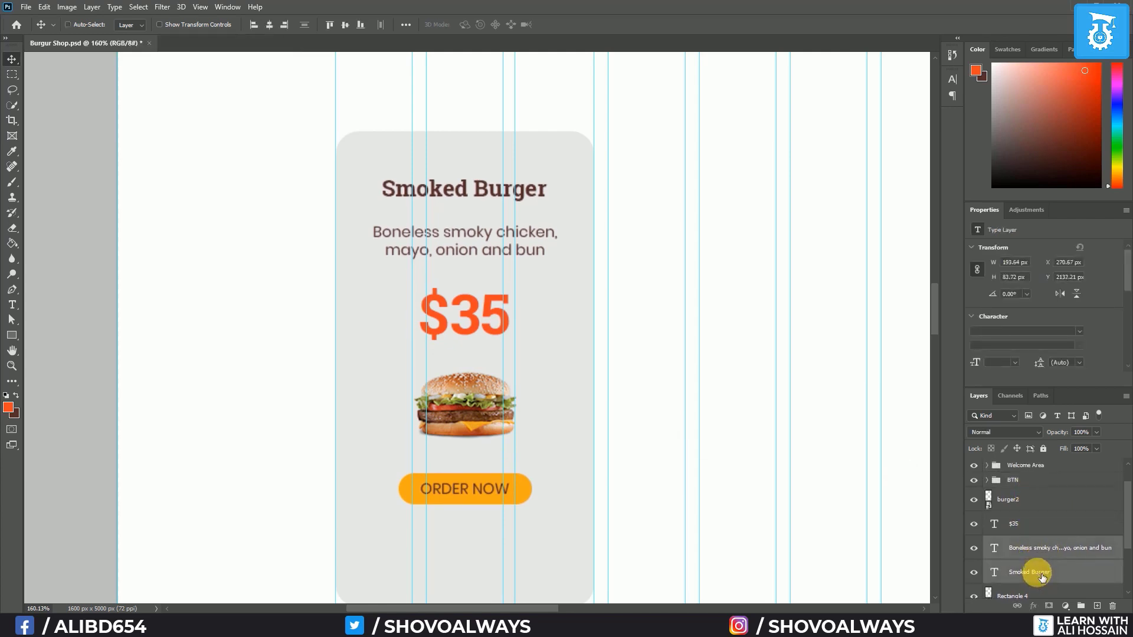
pyautogui.click(1055, 548)
pyautogui.press('Up')
pyautogui.press('Up')
pyautogui.press('Up')
pyautogui.press('Up')
pyautogui.press('Up')
pyautogui.press('Up')
pyautogui.press('Up')
pyautogui.press('Up')
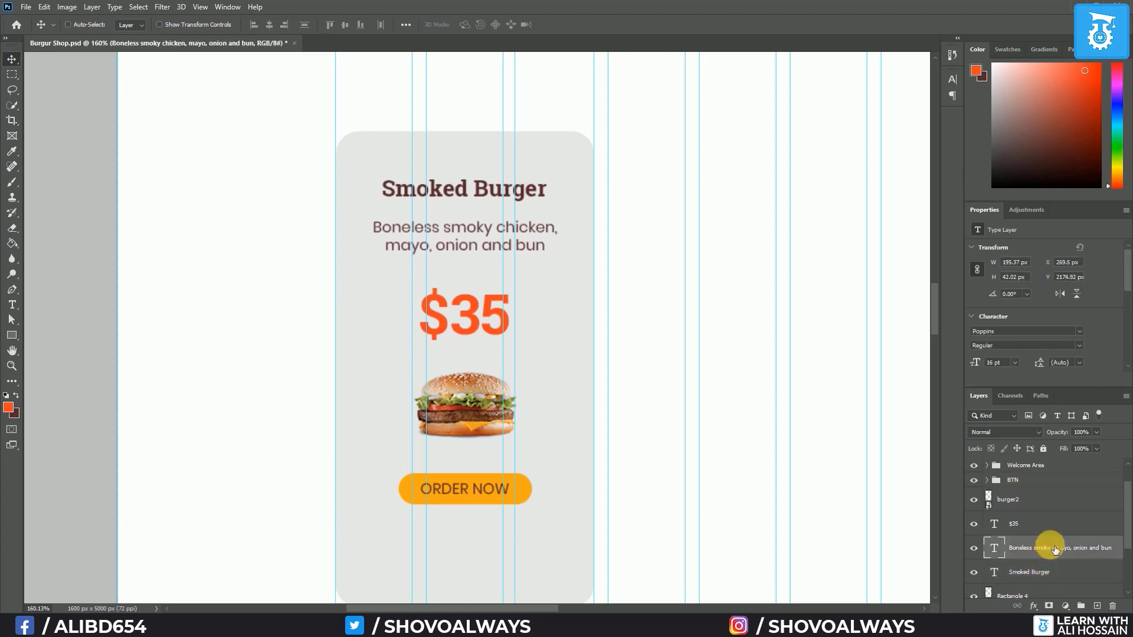
pyautogui.press('Up')
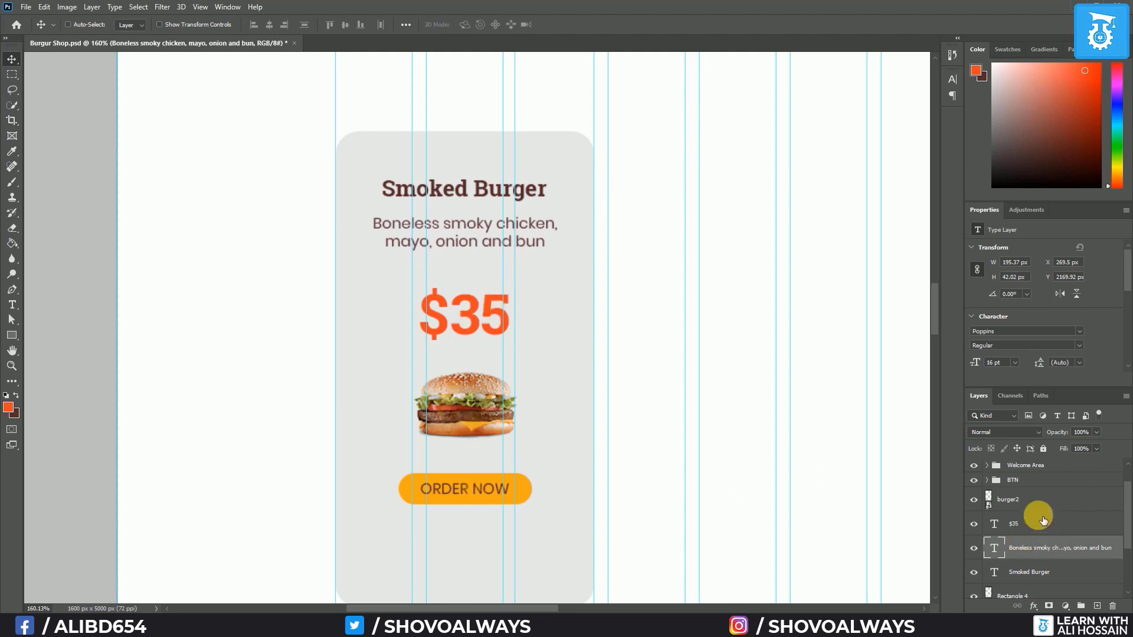
# Align the $35 price, burger photo and BTN group on their horizontal centres
pyautogui.click(1026, 515)
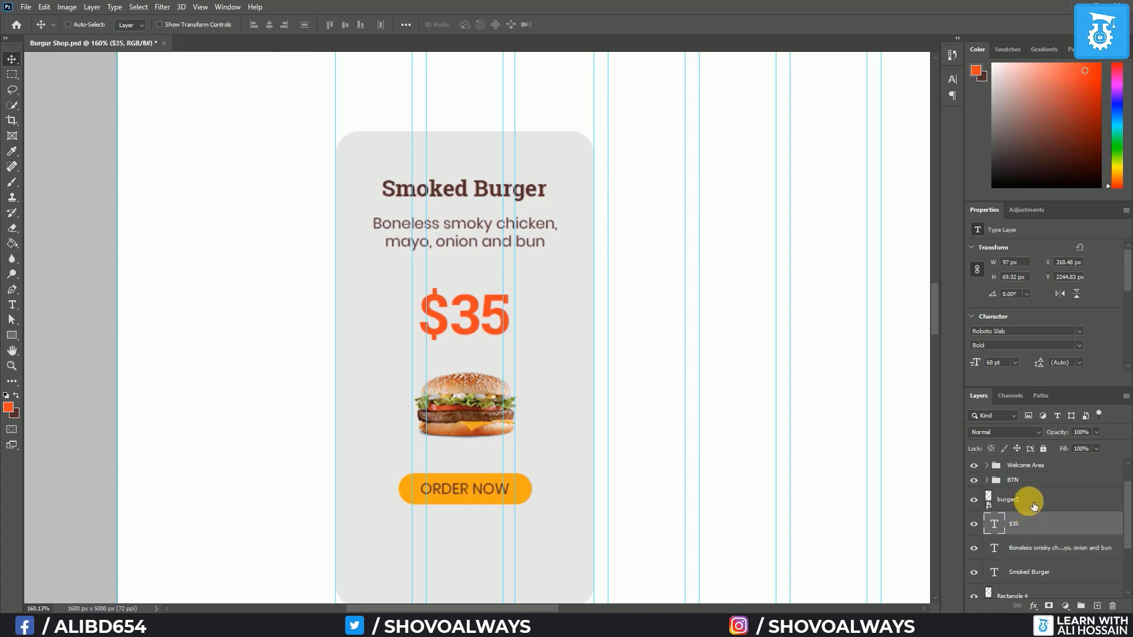
pyautogui.keyDown('shift'); pyautogui.click(1033, 506); pyautogui.keyUp('shift')
pyautogui.keyDown('shift'); pyautogui.click(1037, 483); pyautogui.keyUp('shift')
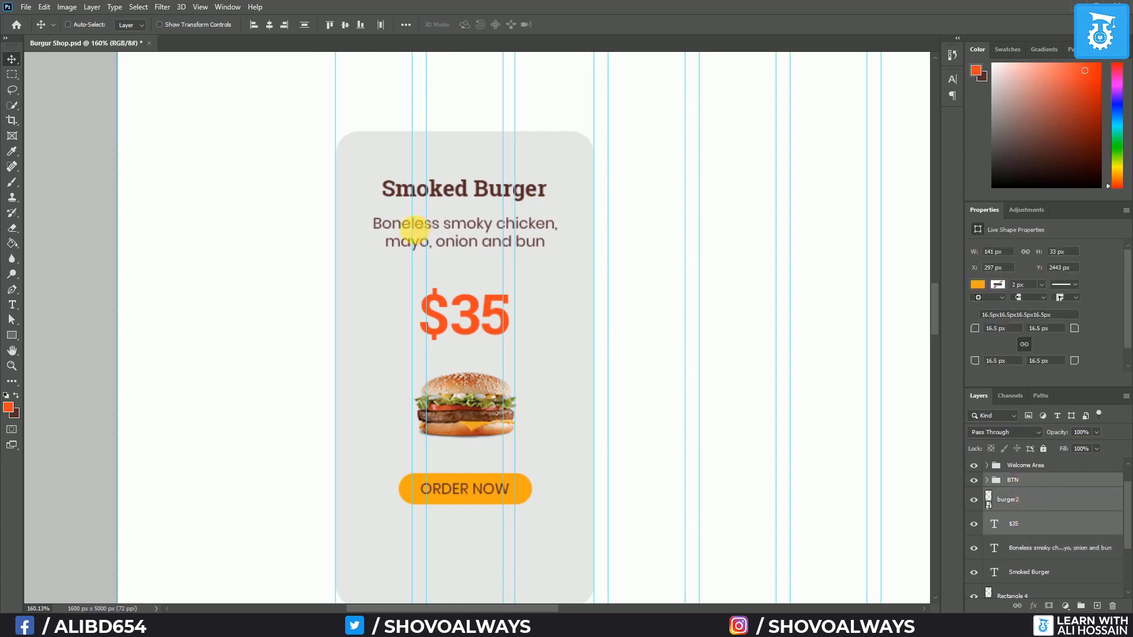
pyautogui.click(305, 25)
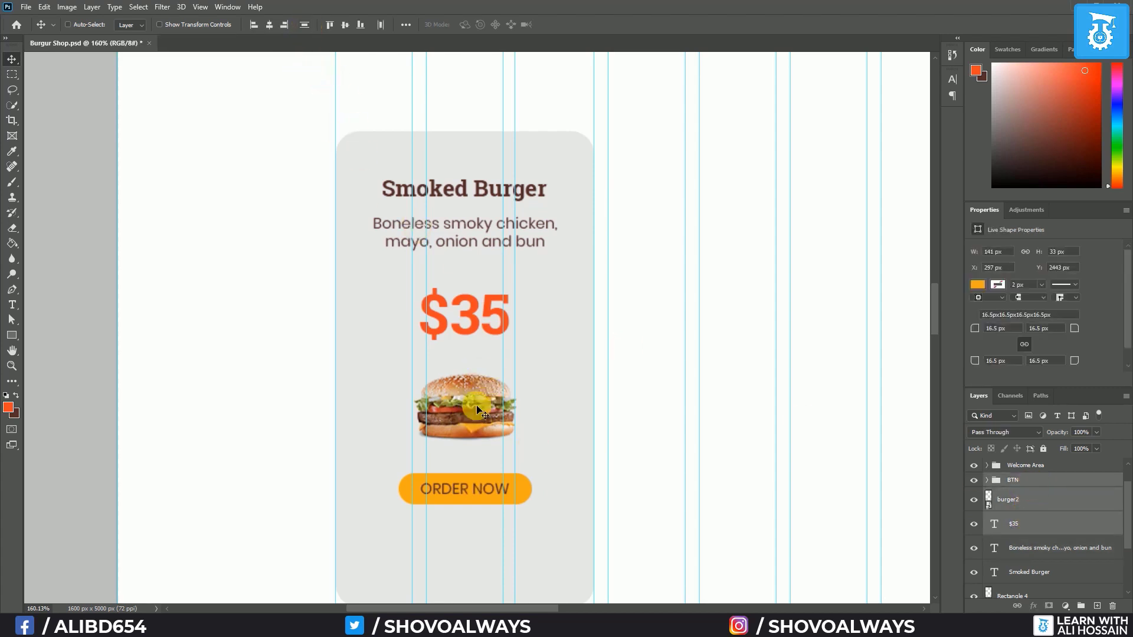
# Select the card's gray background shape and begin free-transforming it
pyautogui.scroll(-2, 498, 441)
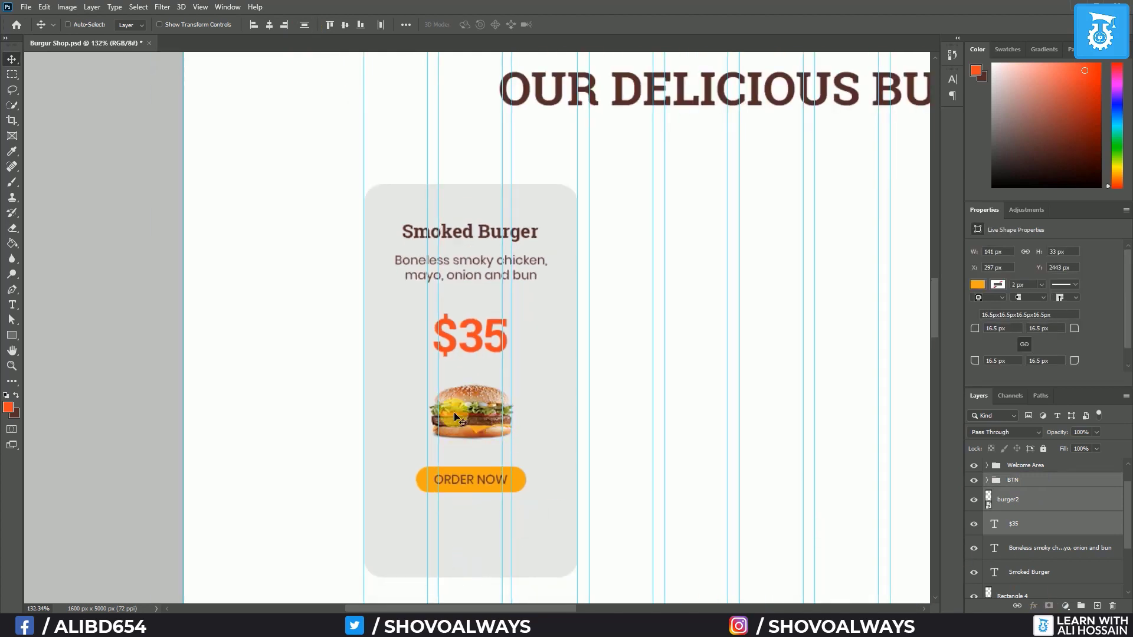
pyautogui.scroll(-3, 1121, 564)
pyautogui.click(1043, 513)
pyautogui.hotkey('ctrl', 't')
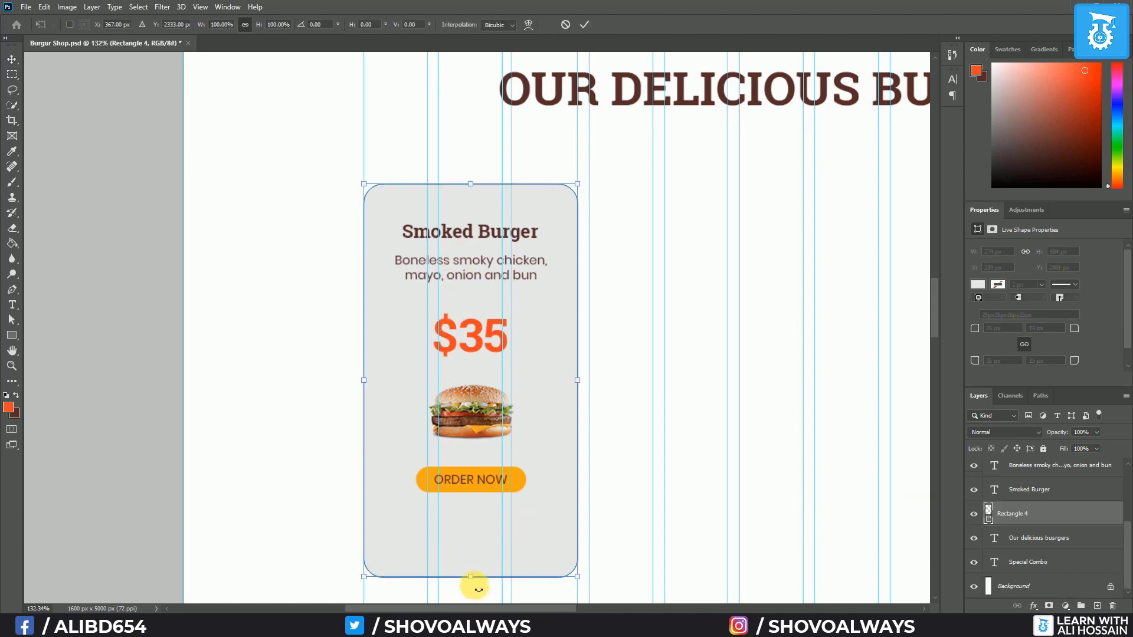
# Shorten the gray card background from the bottom while keeping its full width
pyautogui.moveTo(471, 581); pyautogui.dragTo(507, 535)
pyautogui.press('shift')
pyautogui.press('shift')
pyautogui.press('Return')
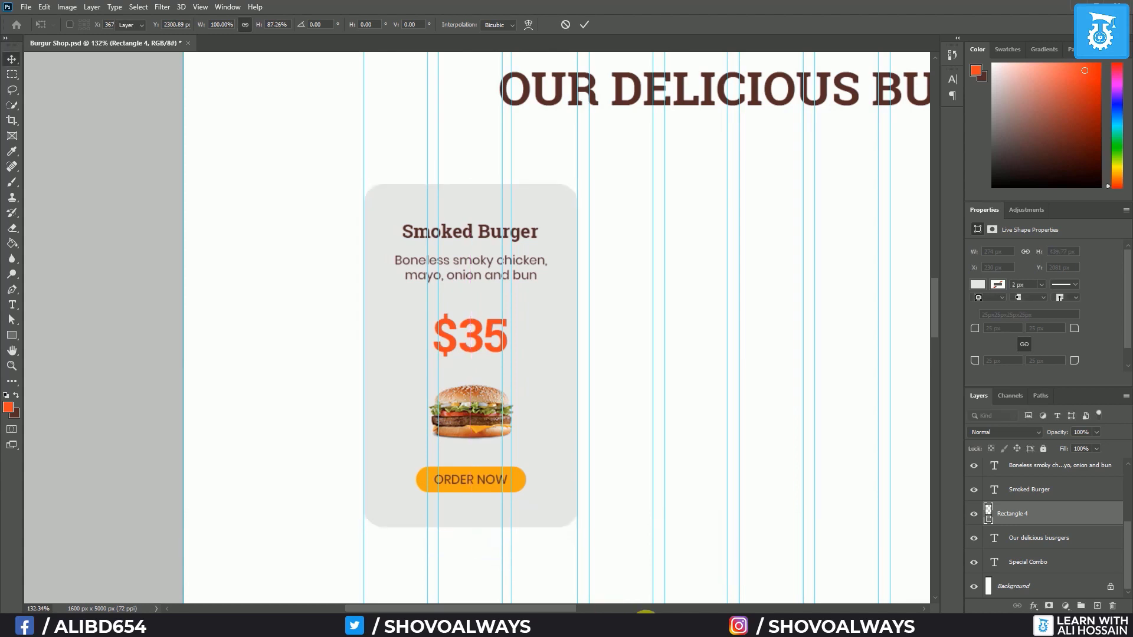
# Raise the Smoked Burger title and description slightly
pyautogui.click(1033, 493)
pyautogui.keyDown('shift'); pyautogui.click(1047, 470); pyautogui.keyUp('shift')
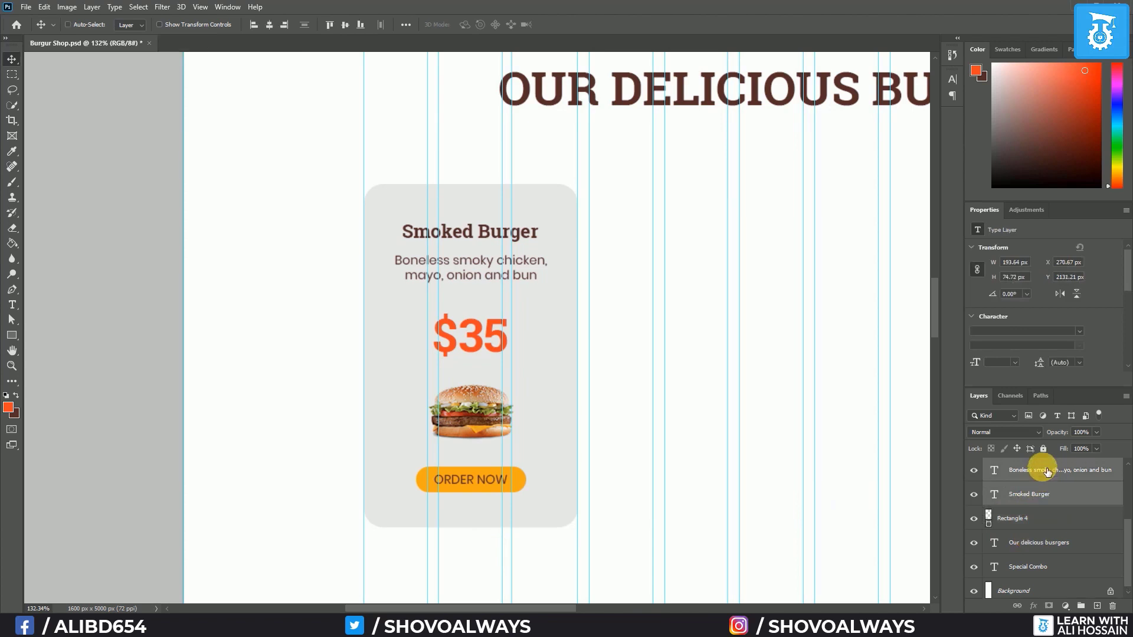
pyautogui.press('Up')
pyautogui.press('Up')
pyautogui.press('Up')
pyautogui.press('Up')
pyautogui.press('Up')
pyautogui.press('Up')
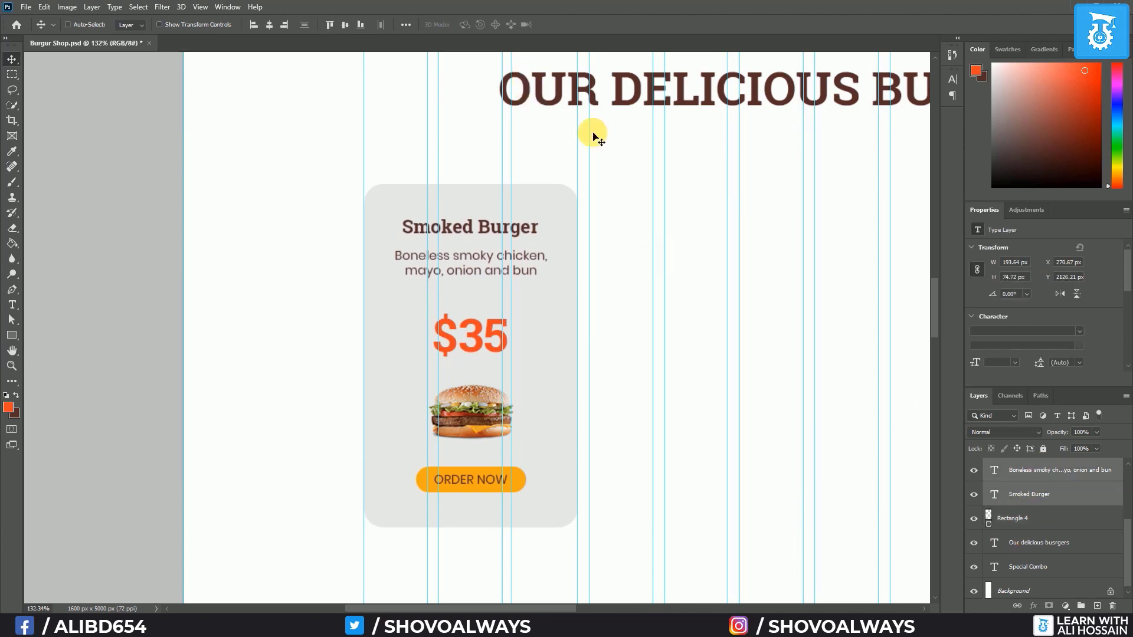
pyautogui.scroll(-5, 733, 374)
pyautogui.scroll(5, 560, 367)
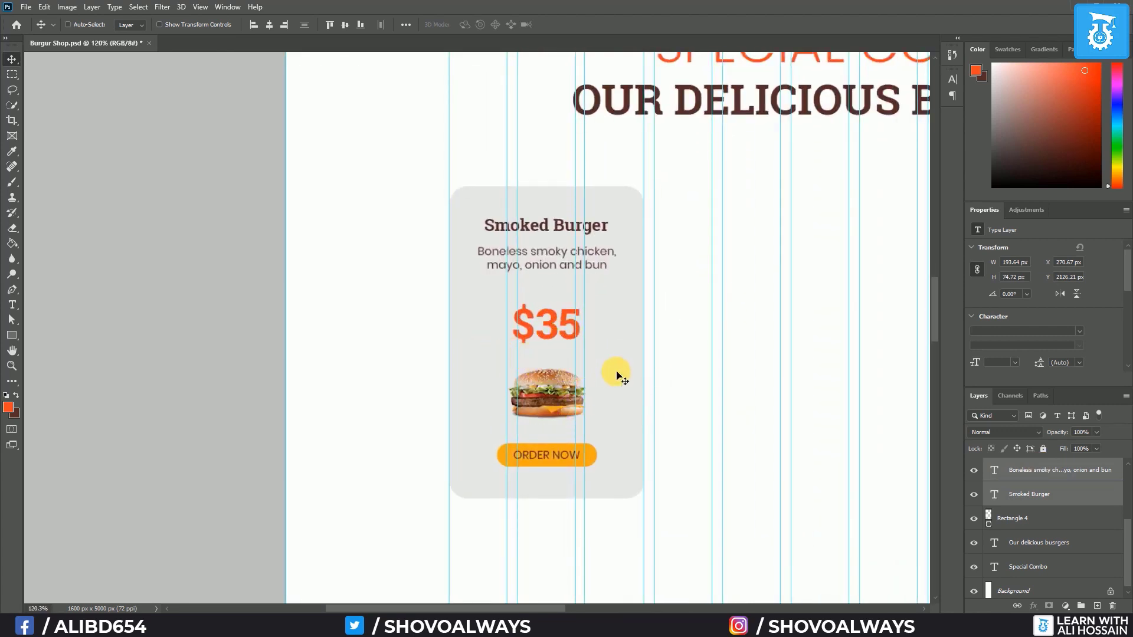
pyautogui.scroll(-5, 623, 375)
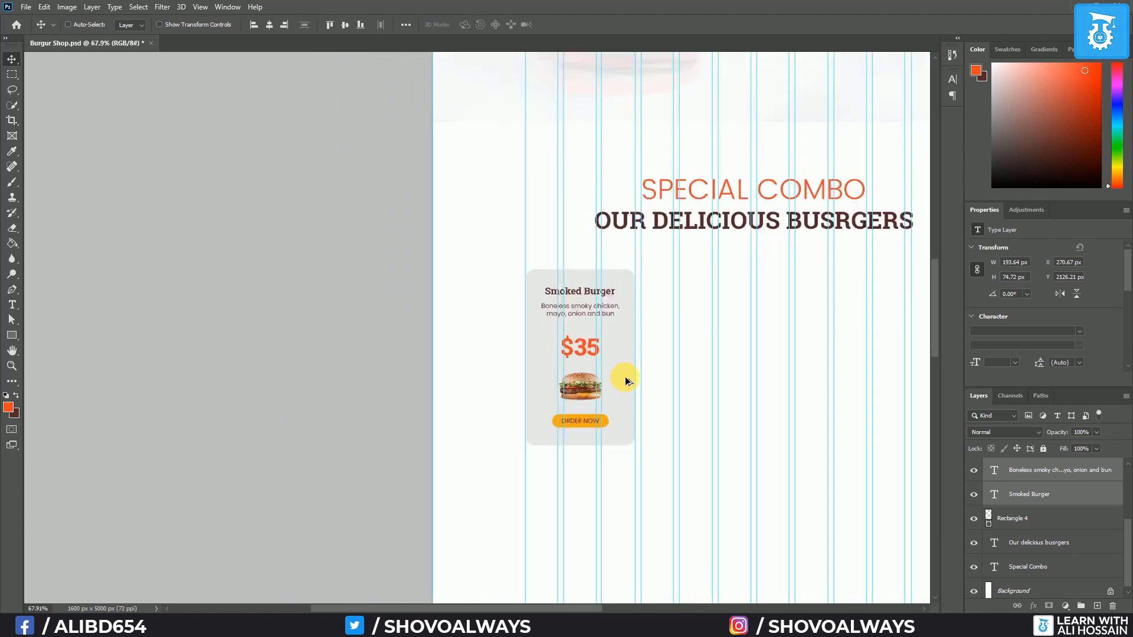
pyautogui.moveTo(730, 397); pyautogui.dragTo(586, 387)
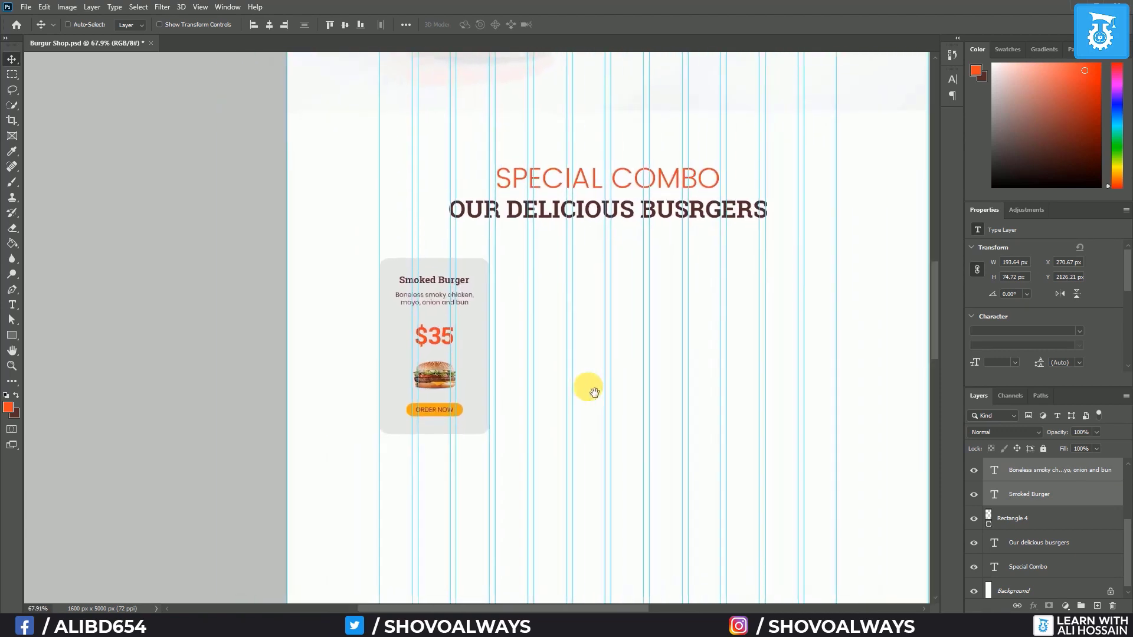
pyautogui.scroll(3, 437, 354)
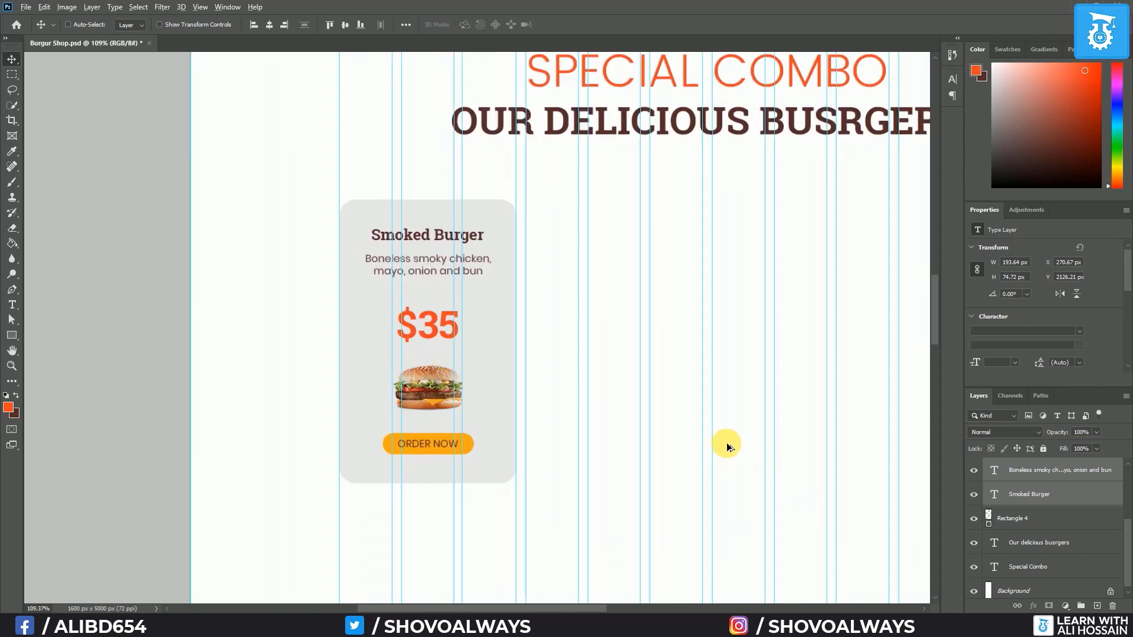
# Group all the Smoked Burger card's layers into Group 1
pyautogui.scroll(-2, 728, 445)
pyautogui.moveTo(702, 427); pyautogui.dragTo(599, 424)
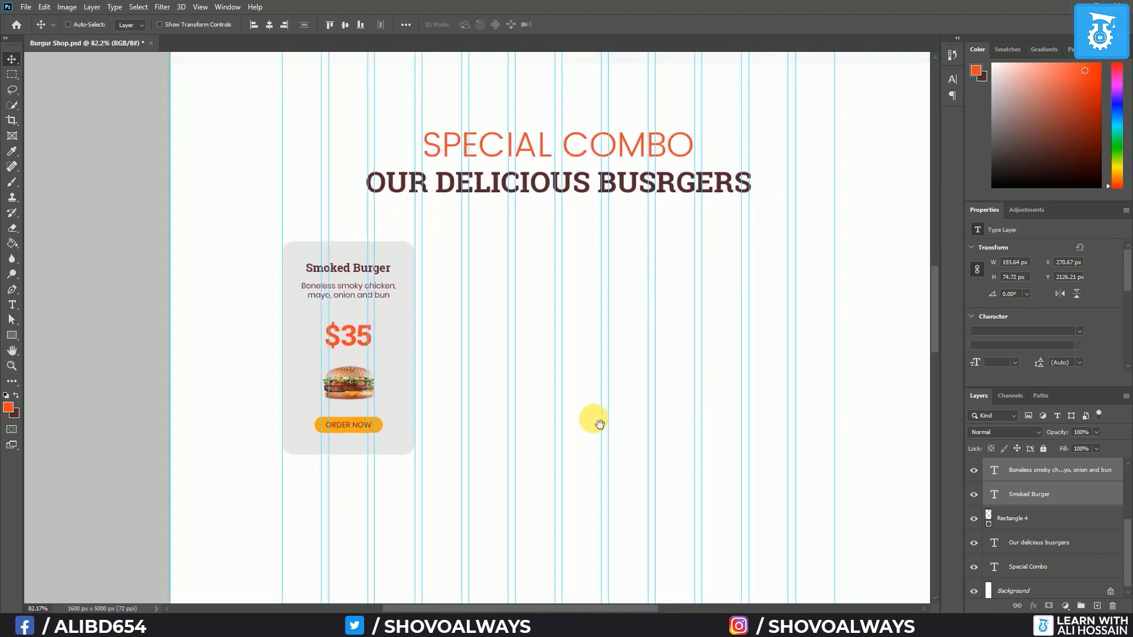
pyautogui.click(1044, 530)
pyautogui.scroll(3, 1045, 529)
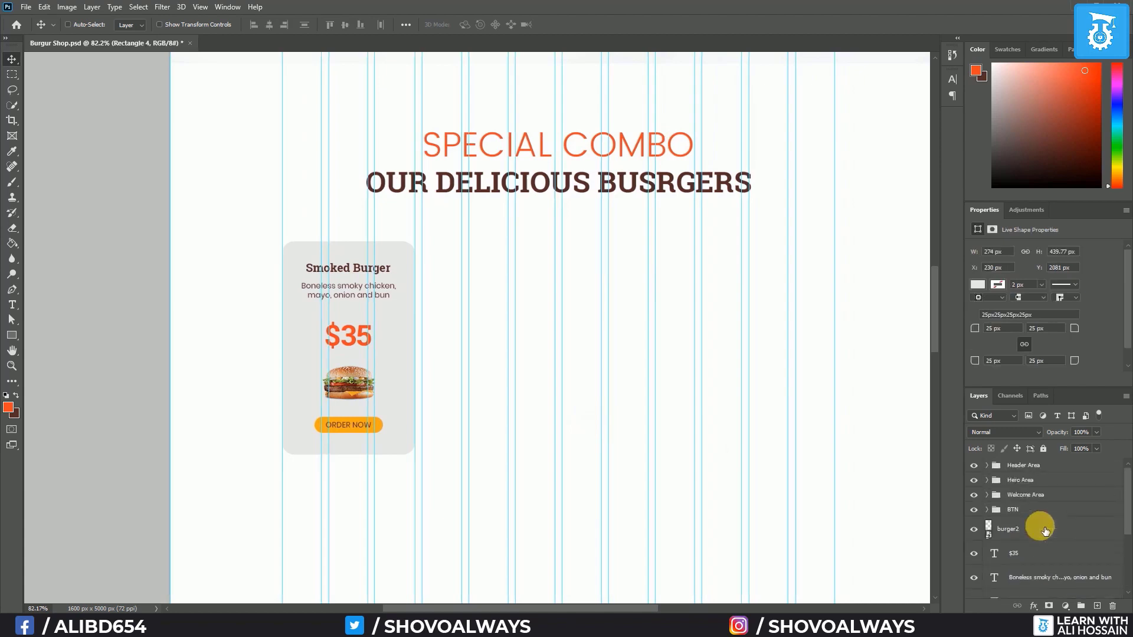
pyautogui.click(1043, 515)
pyautogui.hotkey('ctrl', 'g')
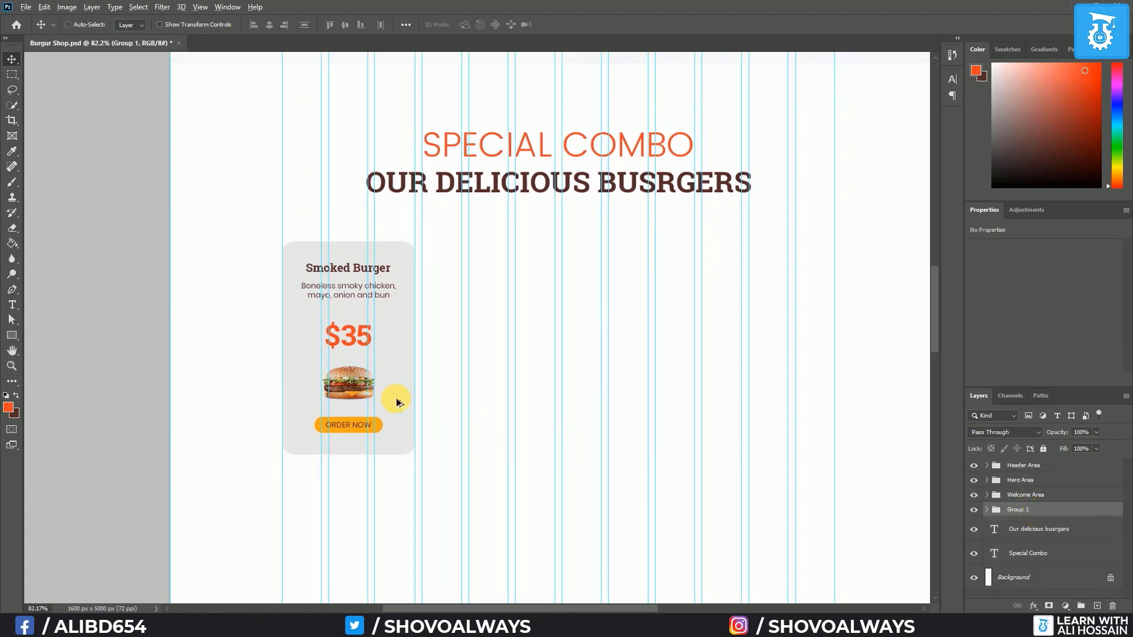
# Duplicate the card to the right three times to form a row of four cards
pyautogui.moveTo(396, 402); pyautogui.dragTo(537, 408)
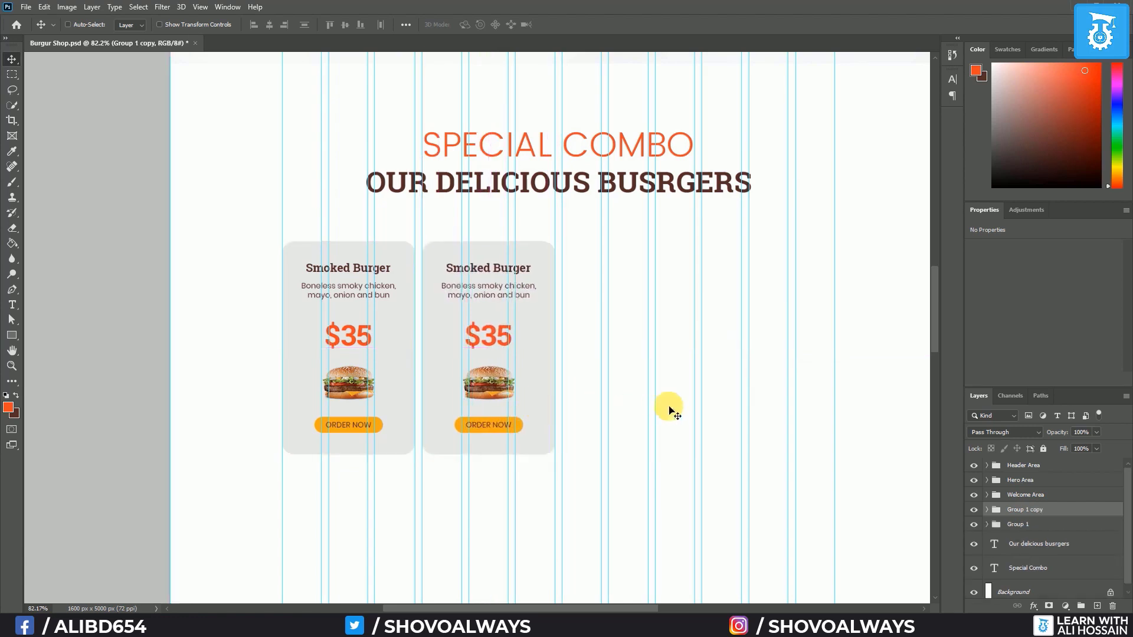
pyautogui.scroll(4, 711, 401)
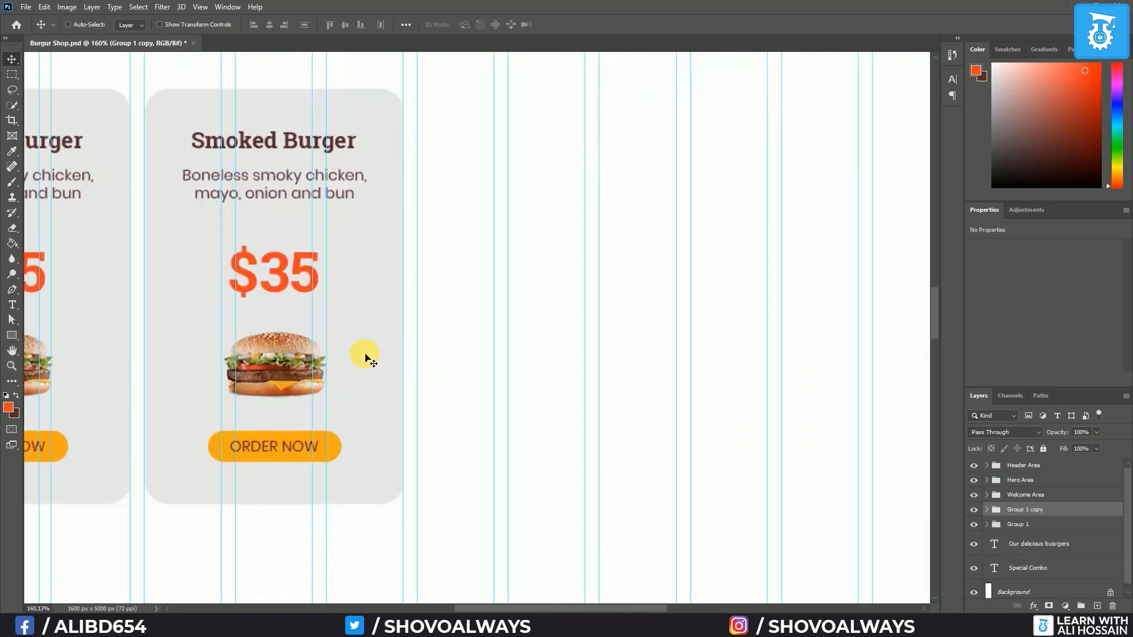
pyautogui.moveTo(348, 354); pyautogui.dragTo(891, 364)
pyautogui.moveTo(599, 607); pyautogui.dragTo(655, 608)
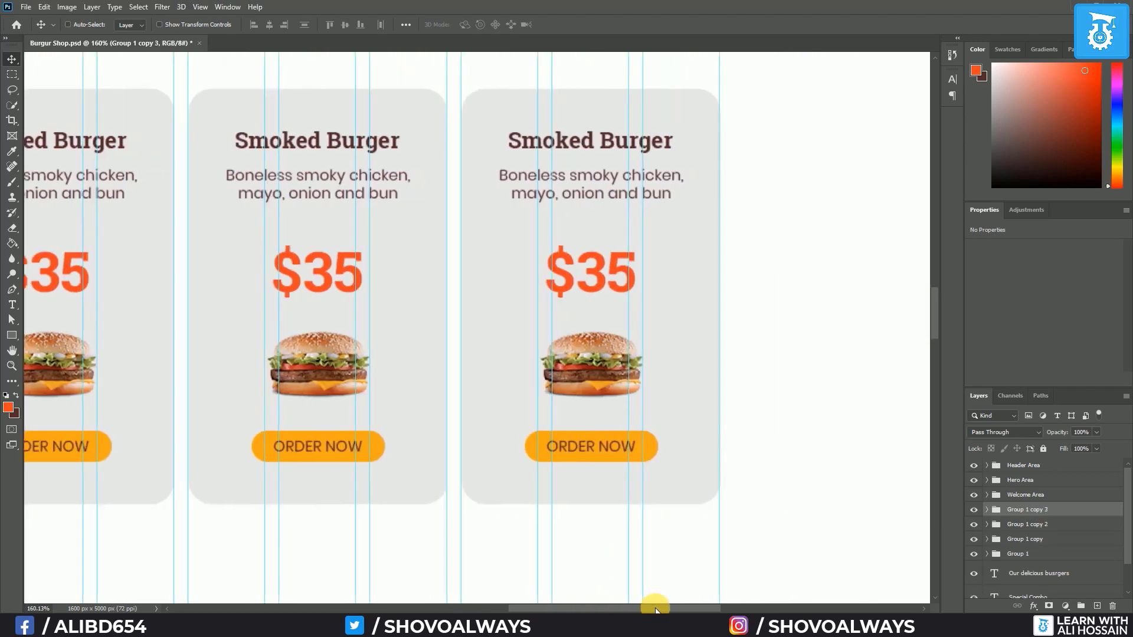
pyautogui.keyDown('alt'); pyautogui.scroll(-5, 342, 441); pyautogui.keyUp('alt')
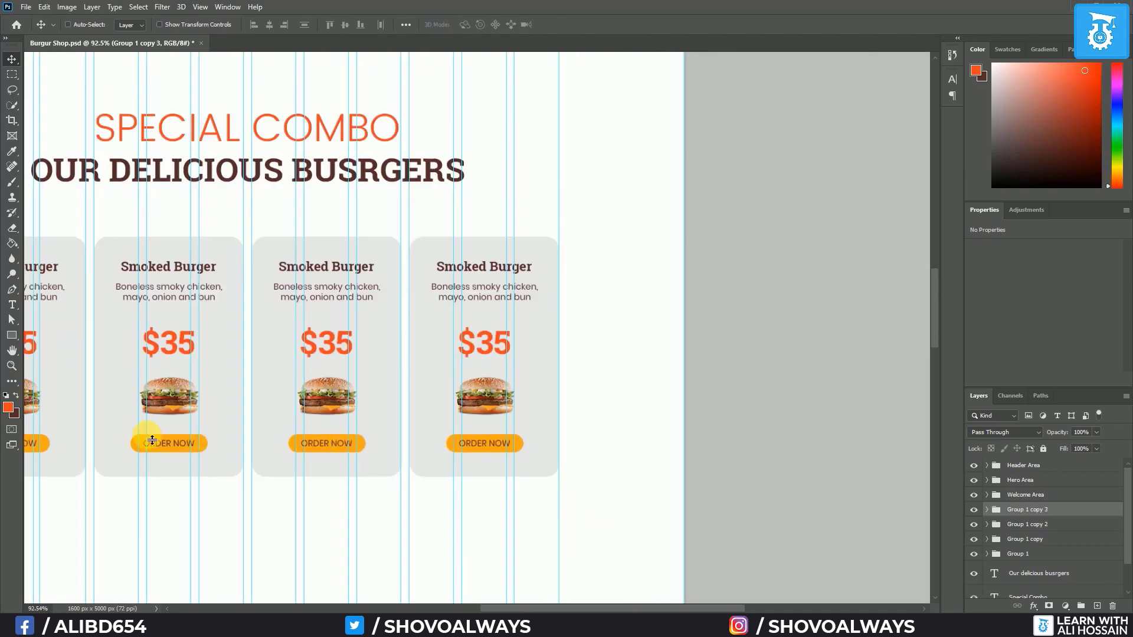
pyautogui.scroll(-2, 153, 440)
pyautogui.moveTo(162, 455); pyautogui.dragTo(439, 461)
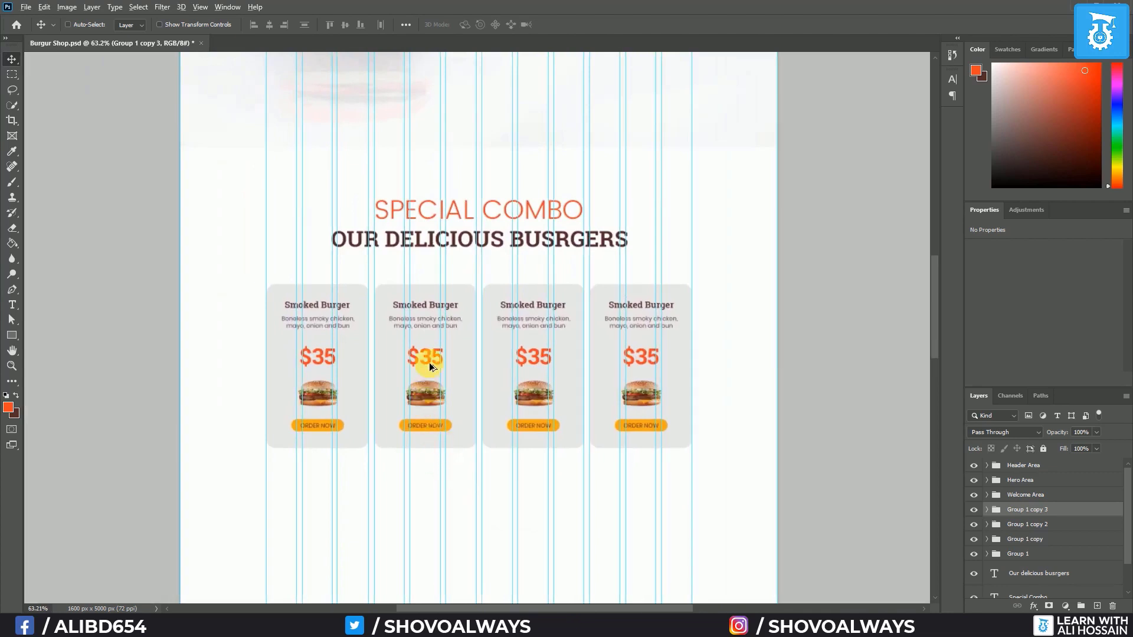
pyautogui.scroll(3, 431, 358)
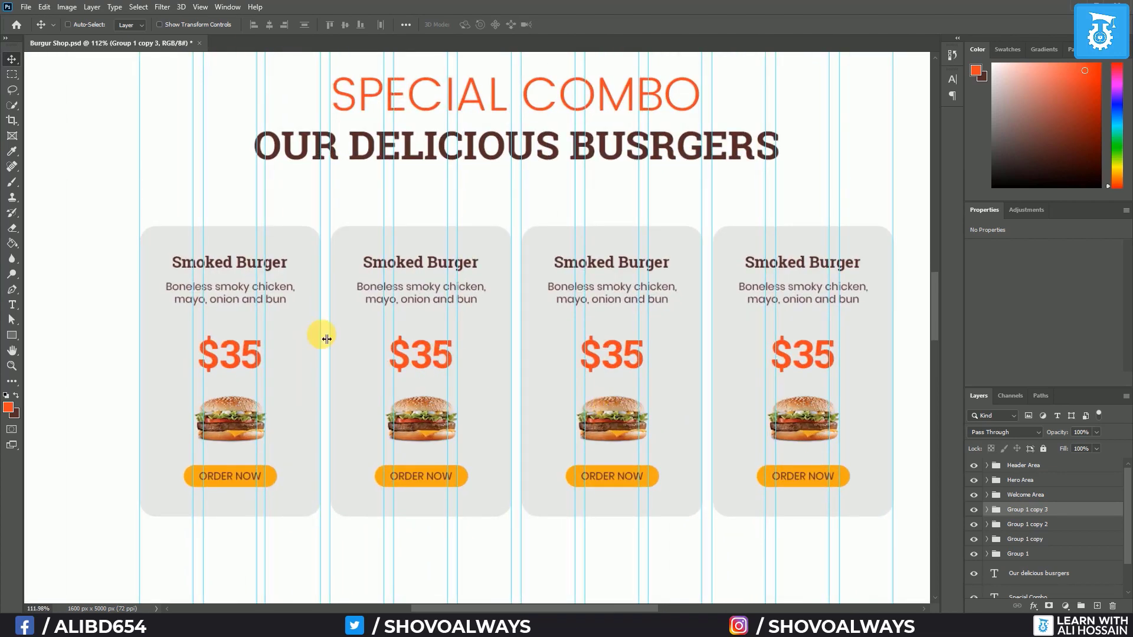
# Retitle the second card 'Crispy Chicken' and change 'smoky' to 'crispy' in its description
pyautogui.click(12, 304)
pyautogui.click(428, 269)
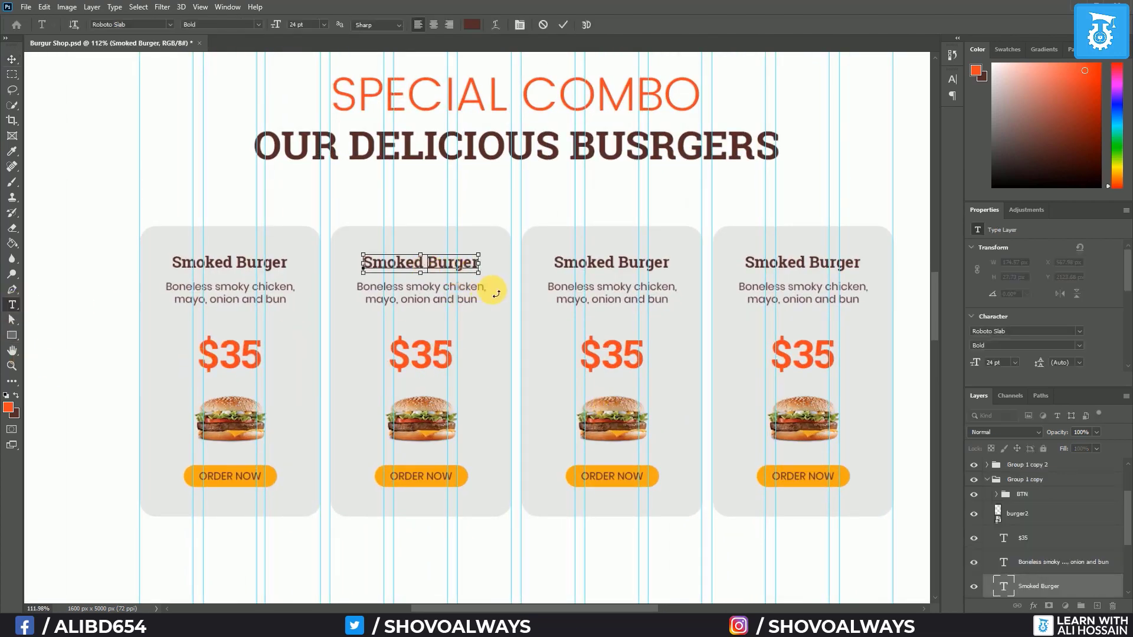
pyautogui.hotkey('ctrl', 'a')
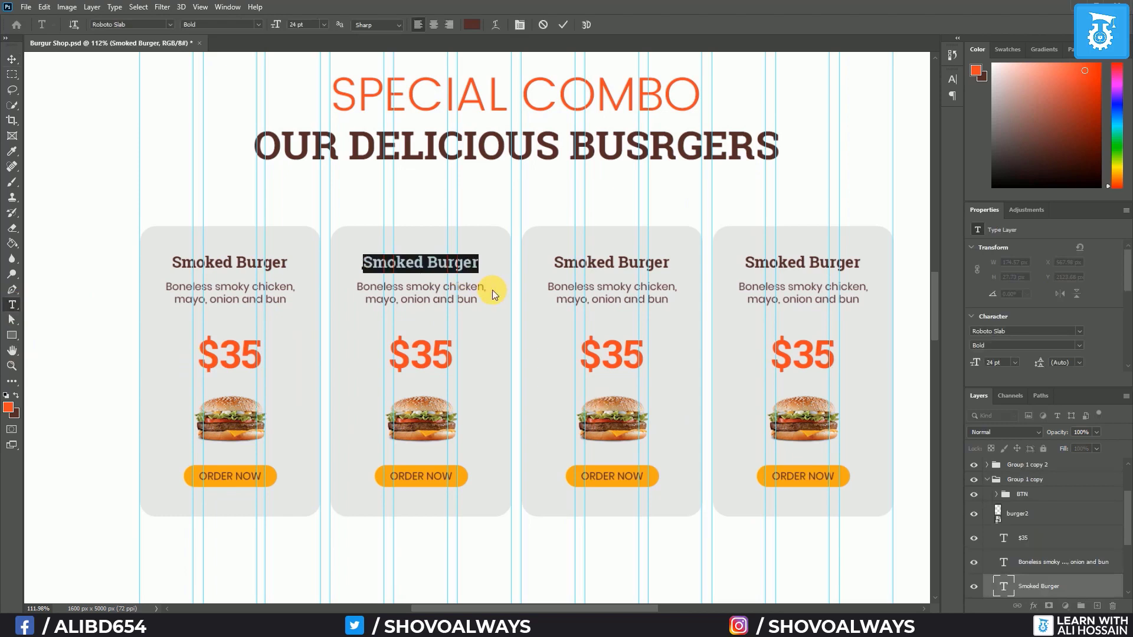
pyautogui.write('Crispy Chicken')
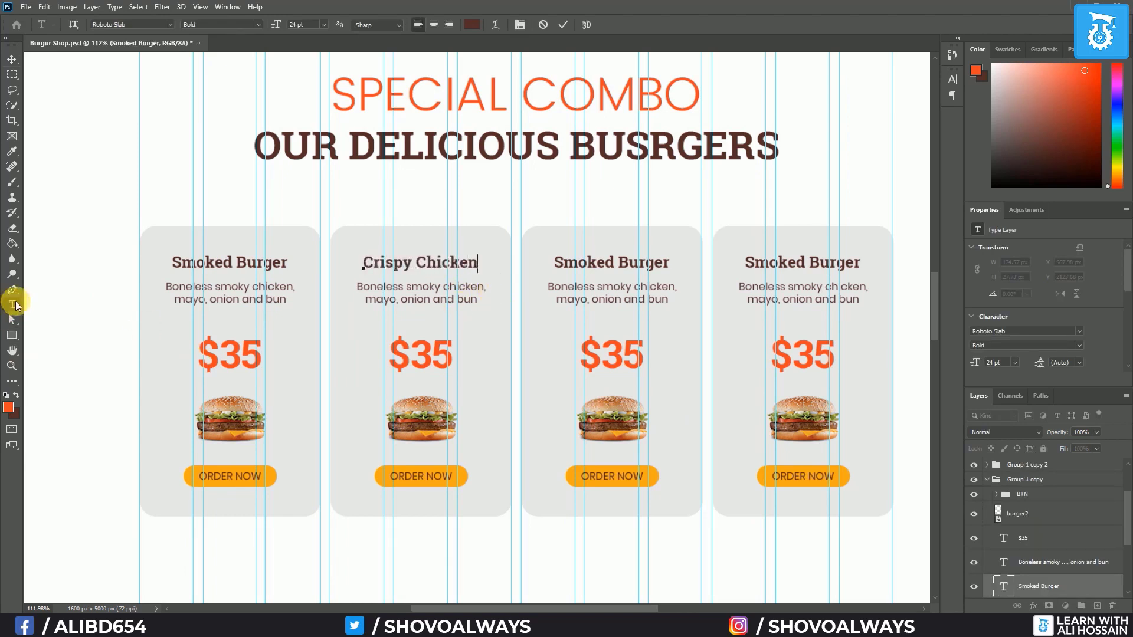
pyautogui.click(12, 59)
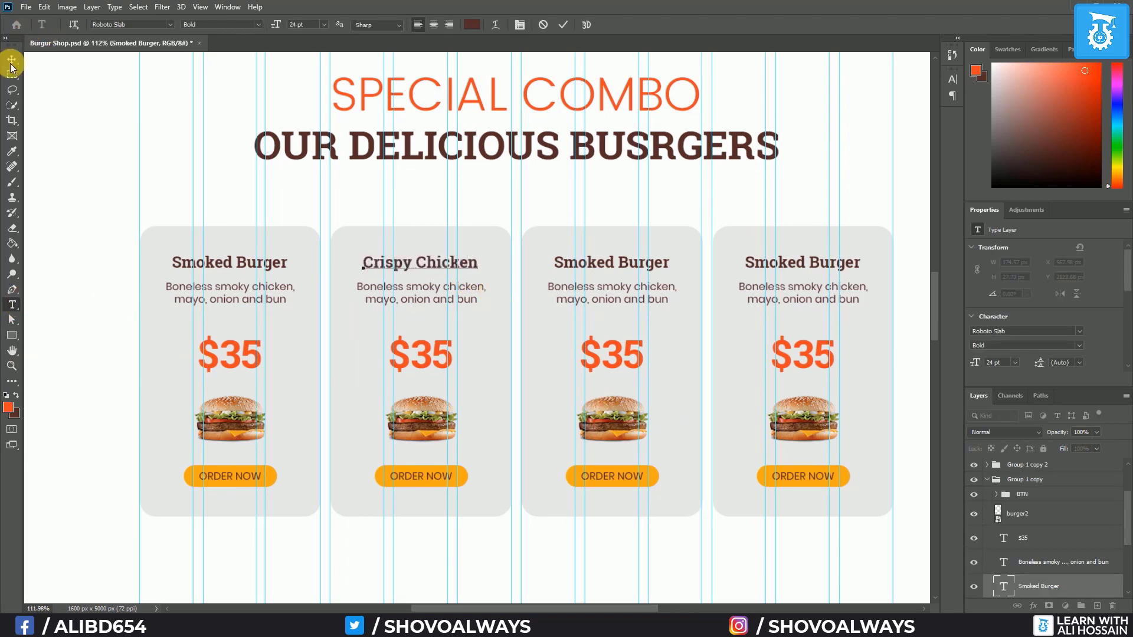
pyautogui.click(12, 304)
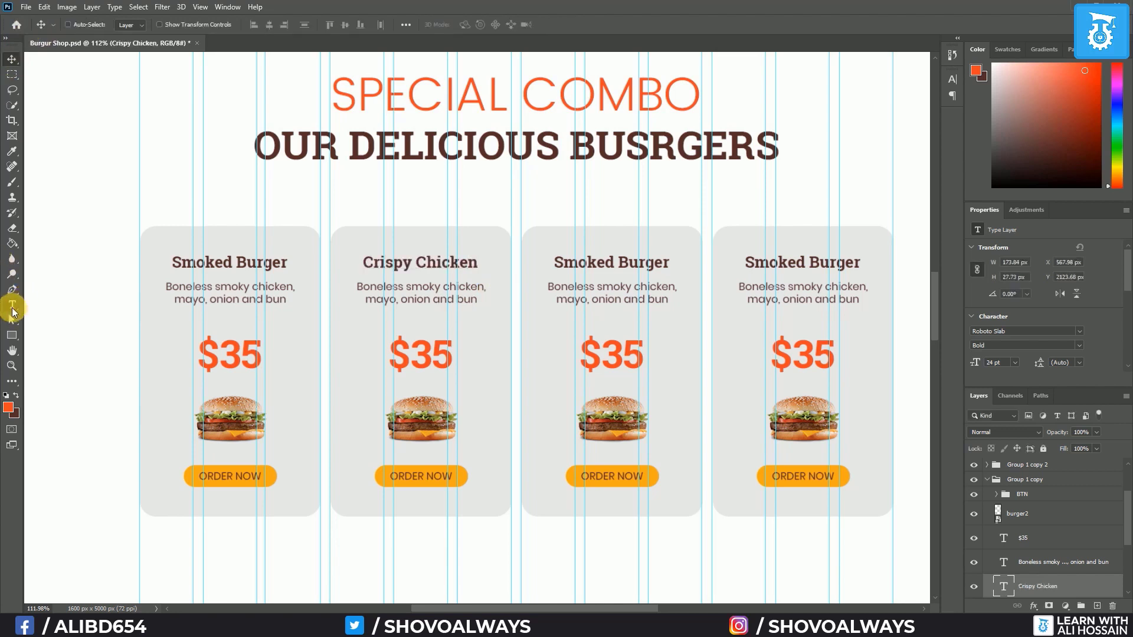
pyautogui.doubleClick(424, 289)
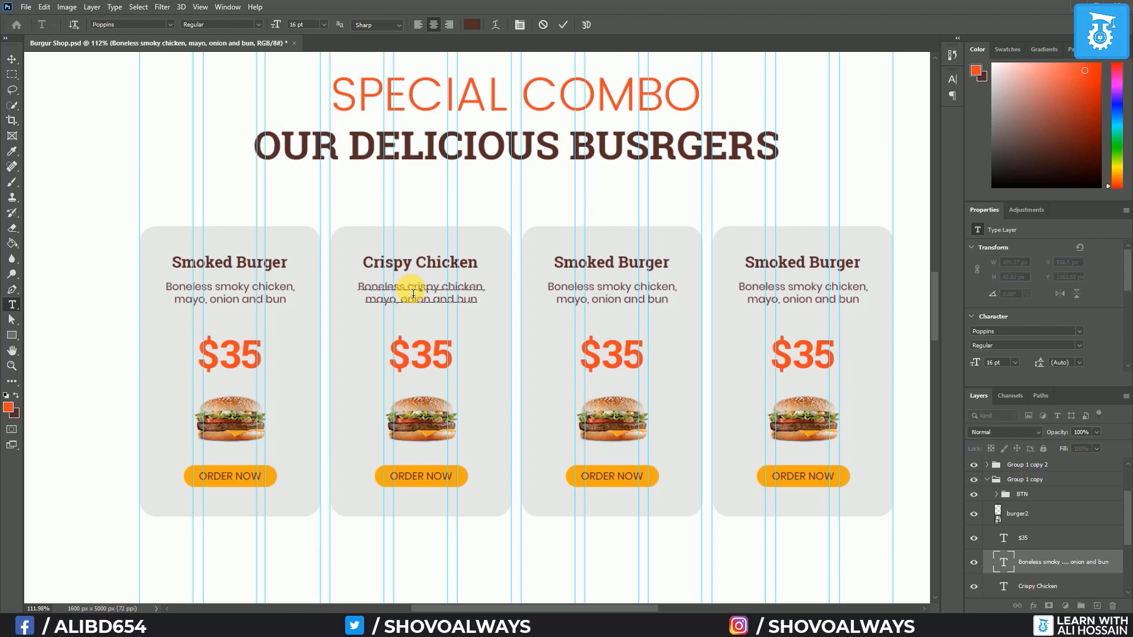
pyautogui.click(11, 59)
# Change the second card's price from $35 to $30
pyautogui.click(13, 305)
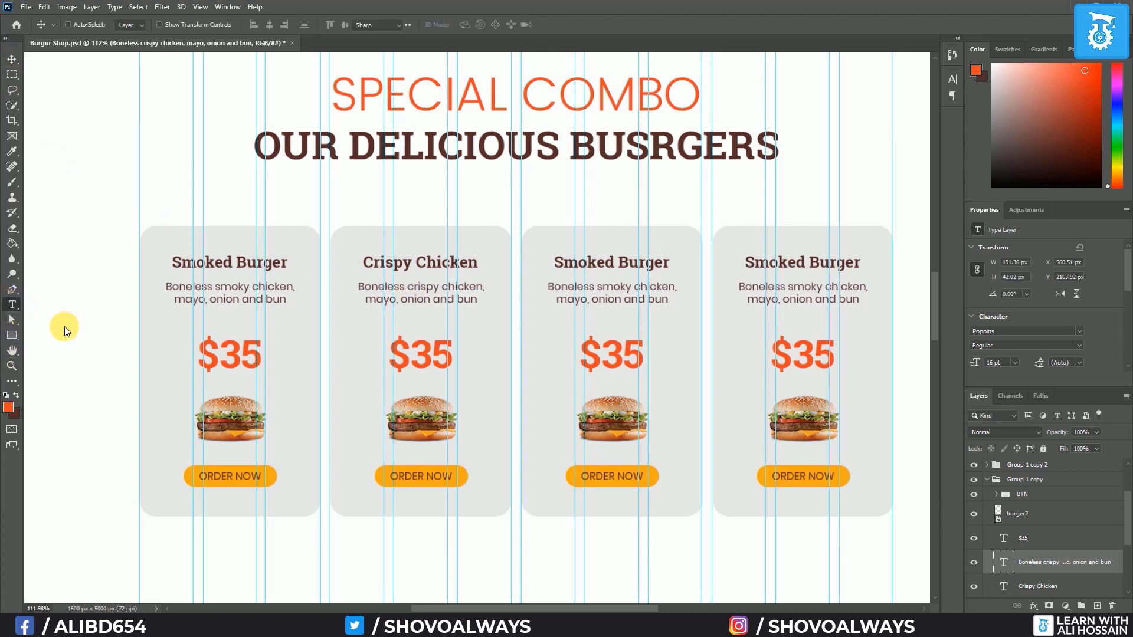
pyautogui.moveTo(441, 359); pyautogui.dragTo(460, 360)
pyautogui.write('0')
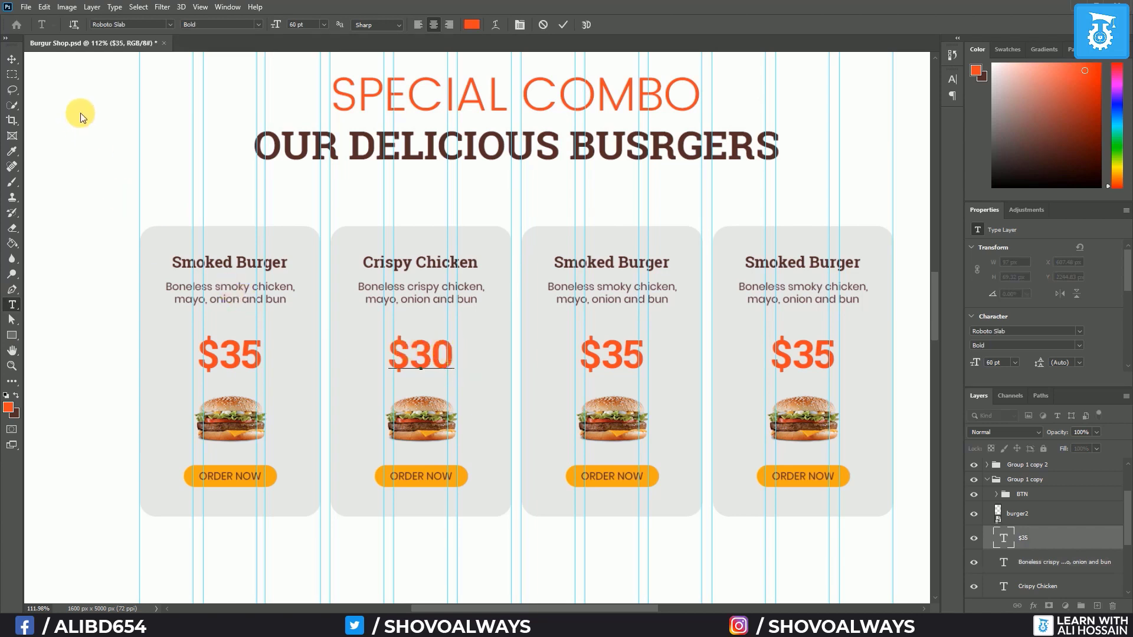
pyautogui.click(18, 63)
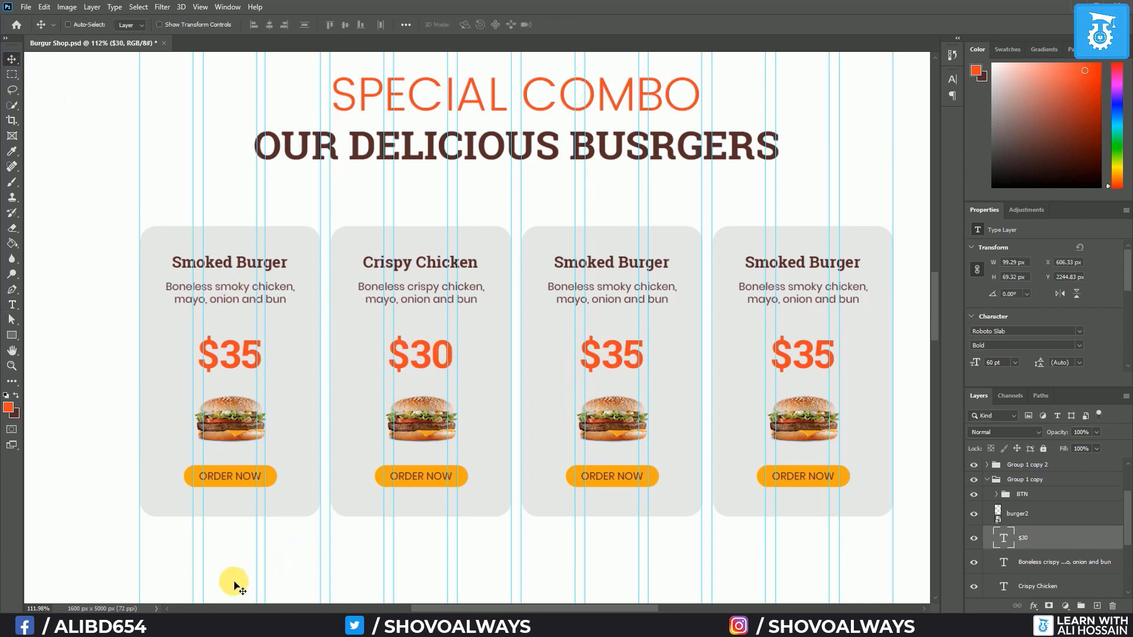
# Show rulers and add a horizontal guide just above the ORDER NOW buttons
pyautogui.scroll(-1, 1050, 516)
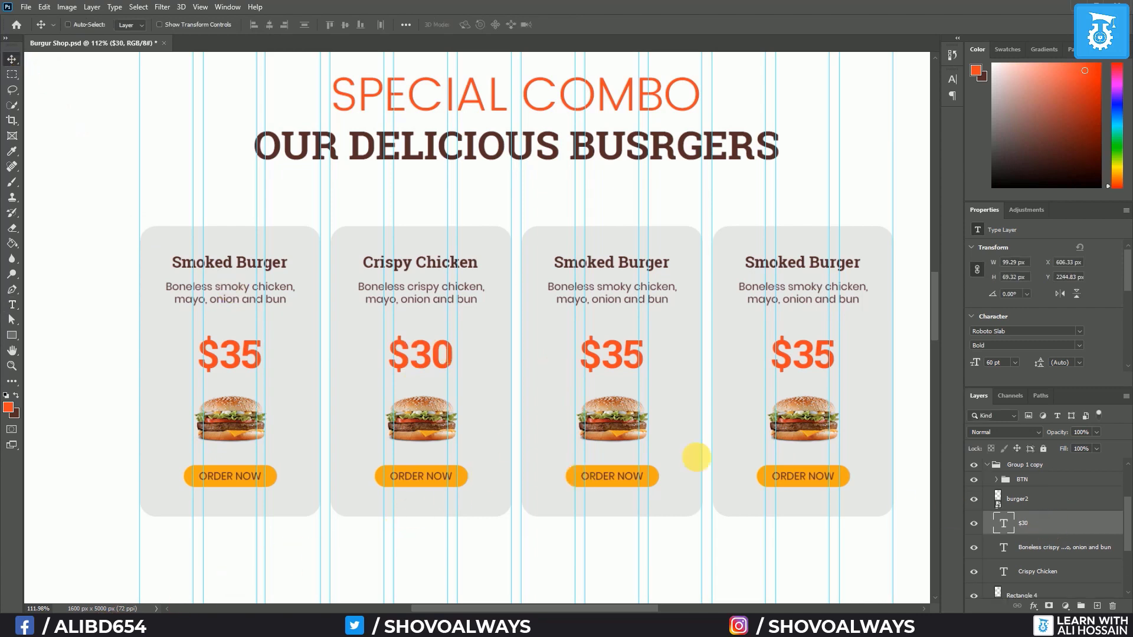
pyautogui.press('ctrl')
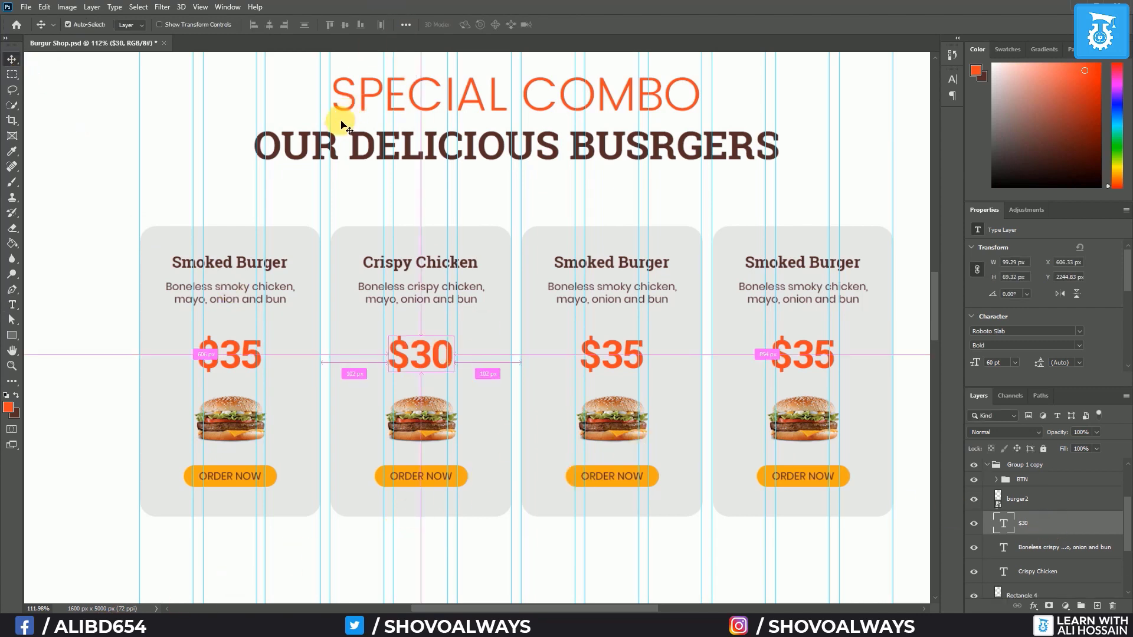
pyautogui.hotkey('ctrl', 'r')
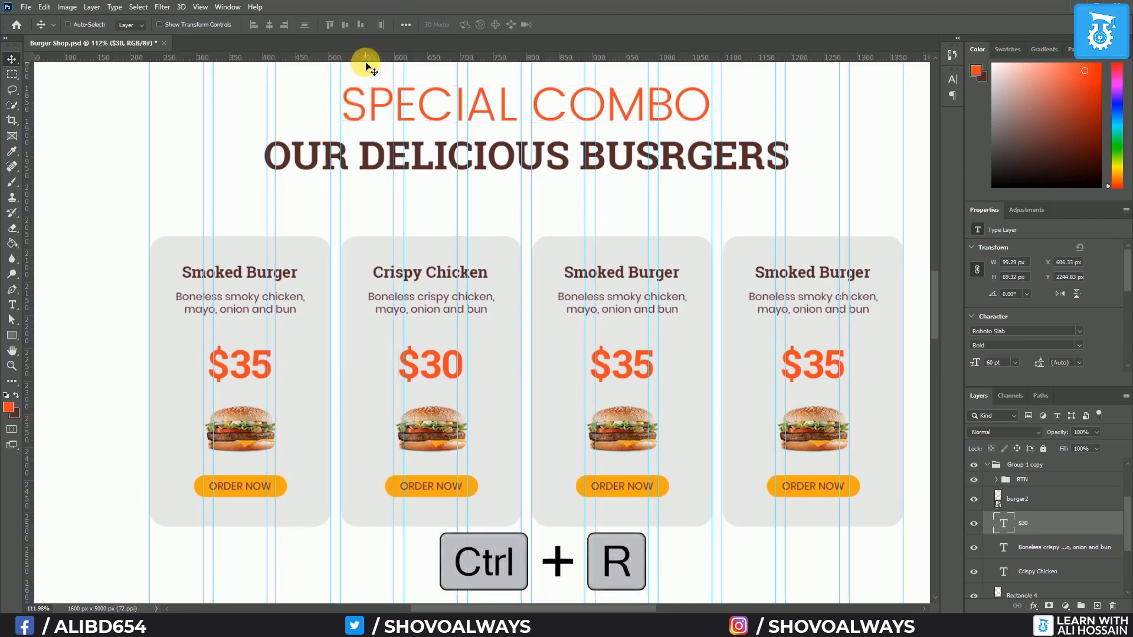
pyautogui.moveTo(367, 63); pyautogui.dragTo(394, 456)
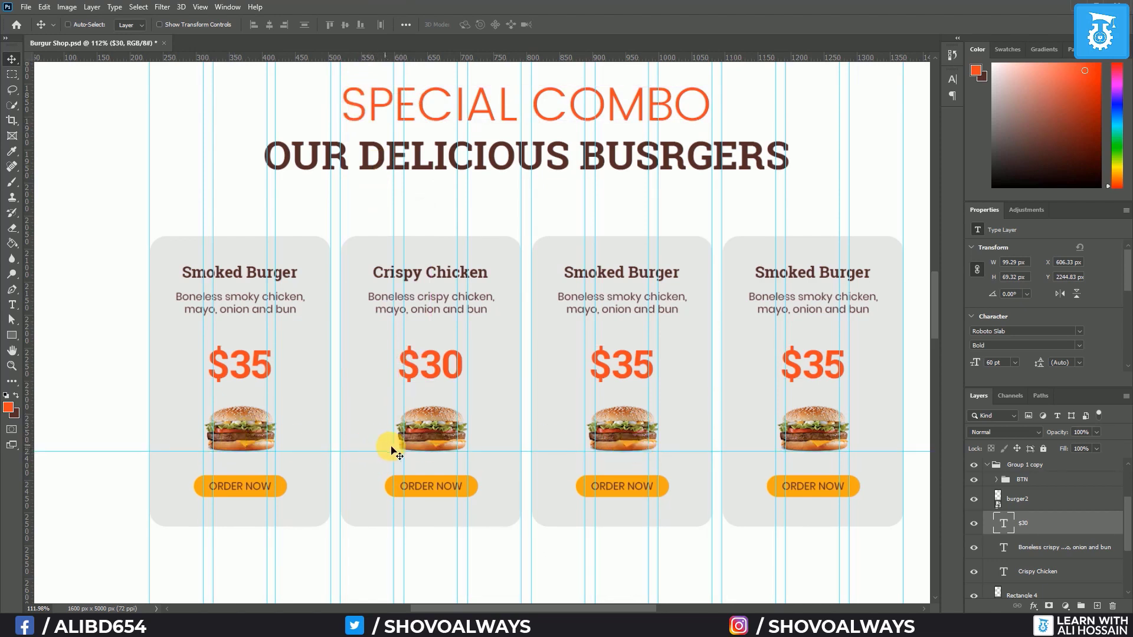
# Replace the second card's burger with burger.png, scaled to sit under the $30 price
pyautogui.click(1068, 509)
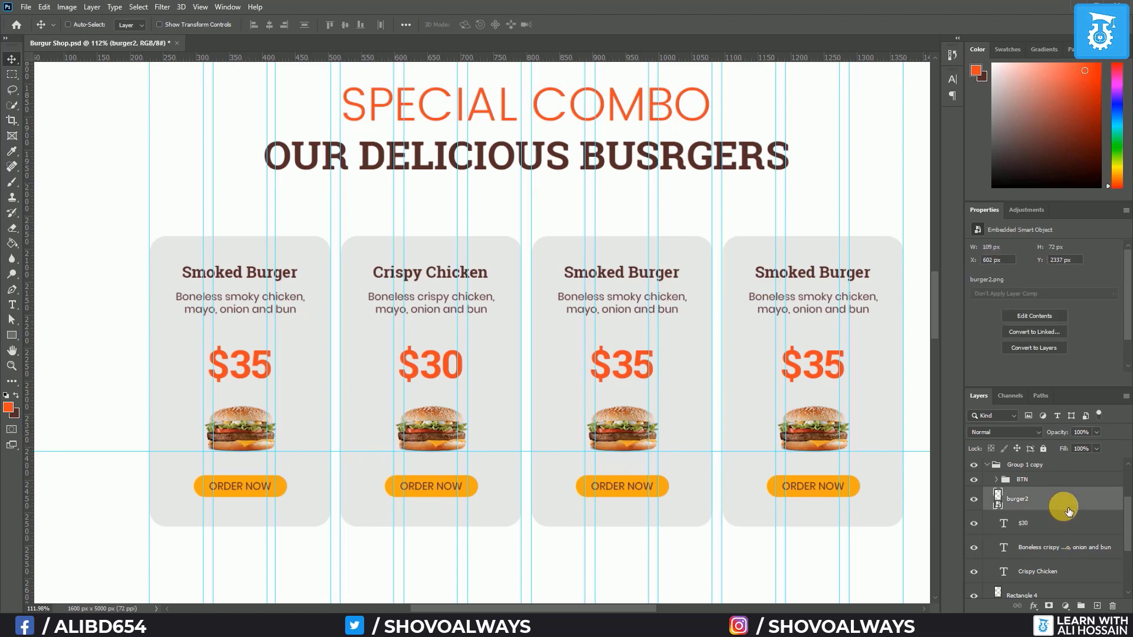
pyautogui.press('Delete')
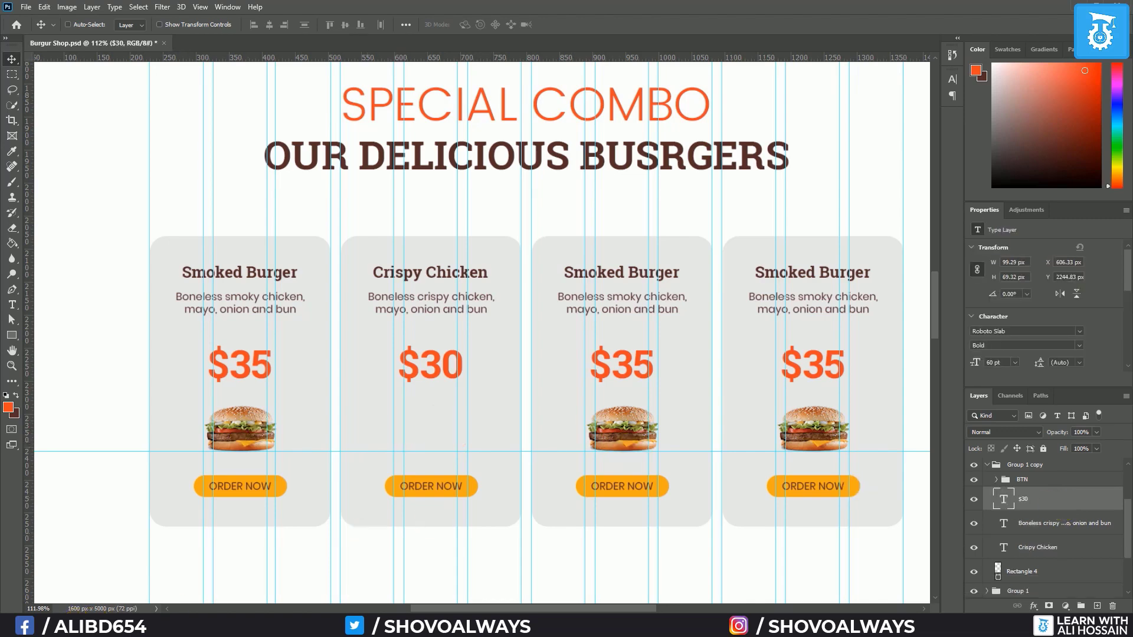
pyautogui.click(79, 624)
pyautogui.moveTo(717, 151); pyautogui.dragTo(348, 353)
pyautogui.moveTo(637, 228); pyautogui.dragTo(416, 363)
pyautogui.moveTo(381, 407); pyautogui.dragTo(443, 430)
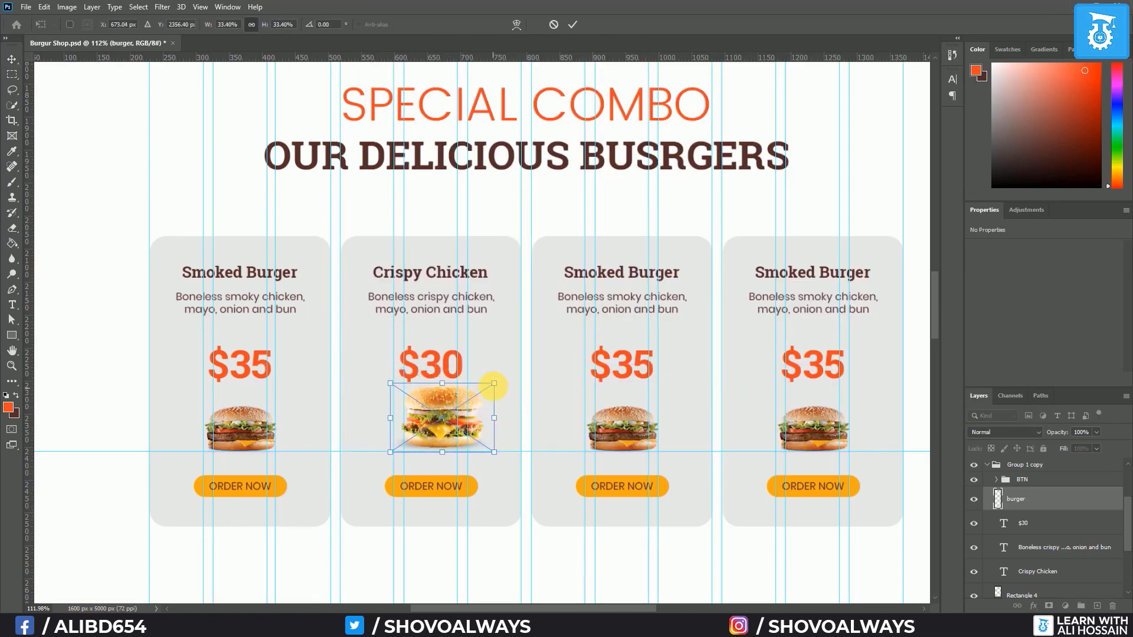
pyautogui.moveTo(494, 384); pyautogui.dragTo(479, 394)
pyautogui.press('Return')
# Centre the second card's contents horizontally and nudge the new burger down slightly
pyautogui.click(1038, 483)
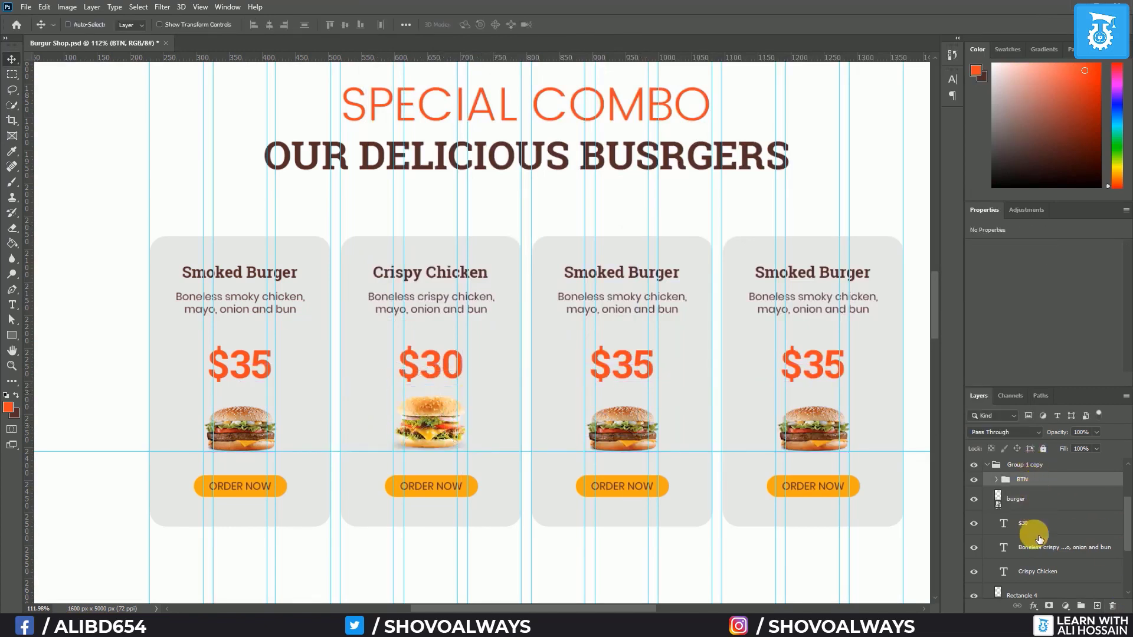
pyautogui.scroll(-1, 1031, 531)
pyautogui.keyDown('shift'); pyautogui.click(1032, 563); pyautogui.keyUp('shift')
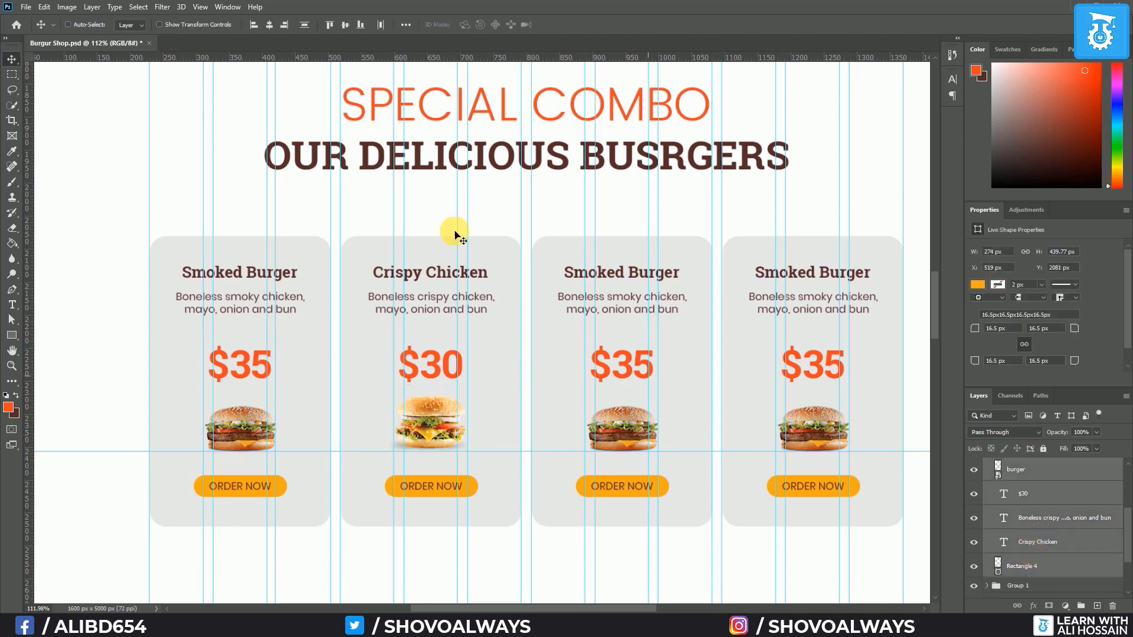
pyautogui.click(269, 25)
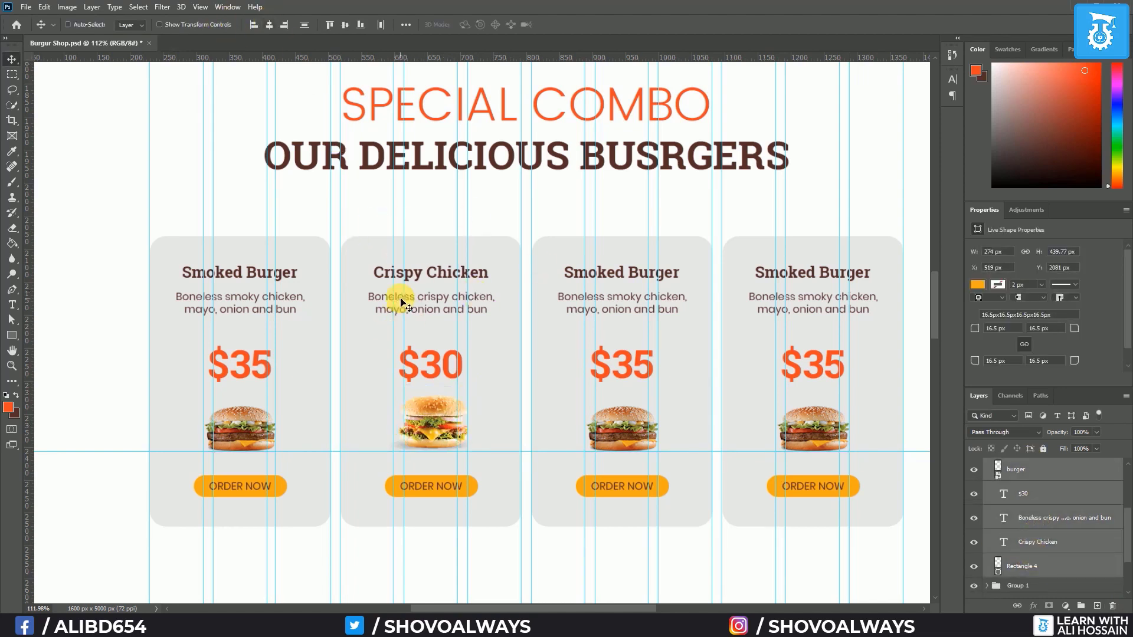
pyautogui.click(1044, 473)
pyautogui.press('Down')
pyautogui.press('Down')
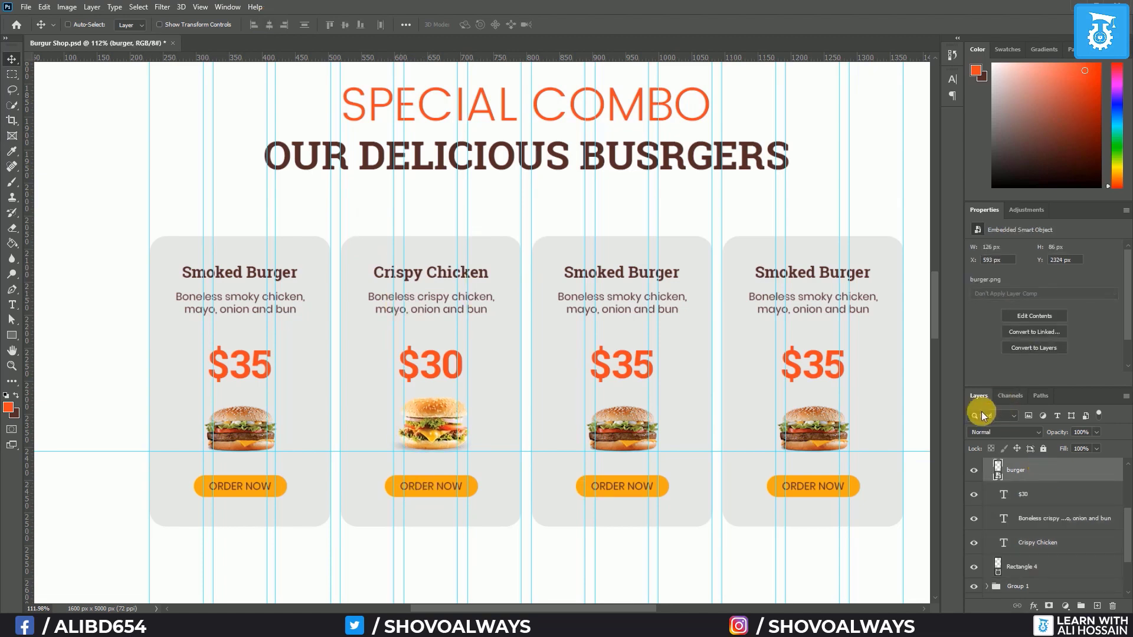
pyautogui.click(12, 305)
# Retitle the third card 'BBQ Burger' and replace 'smoky' with 'BBQ' in its description
pyautogui.click(627, 272)
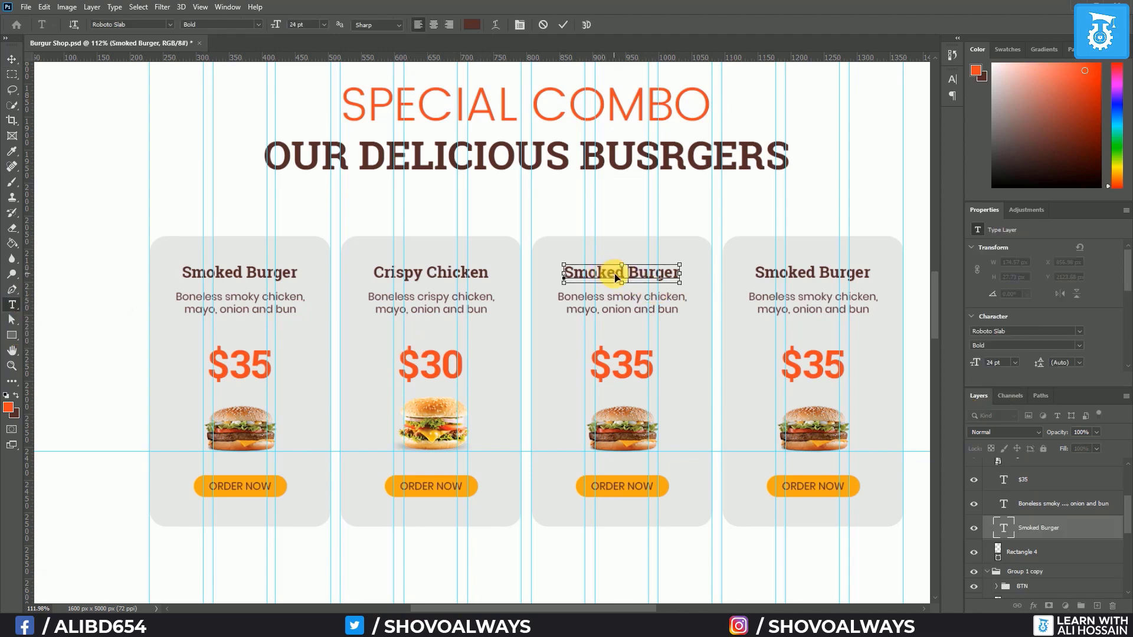
pyautogui.hotkey('ctrl', 'a')
pyautogui.click(615, 277)
pyautogui.press('BackSpace')
pyautogui.press('BackSpace')
pyautogui.press('BackSpace')
pyautogui.press('BackSpace')
pyautogui.press('BackSpace')
pyautogui.press('BackSpace')
pyautogui.write('BBQ')
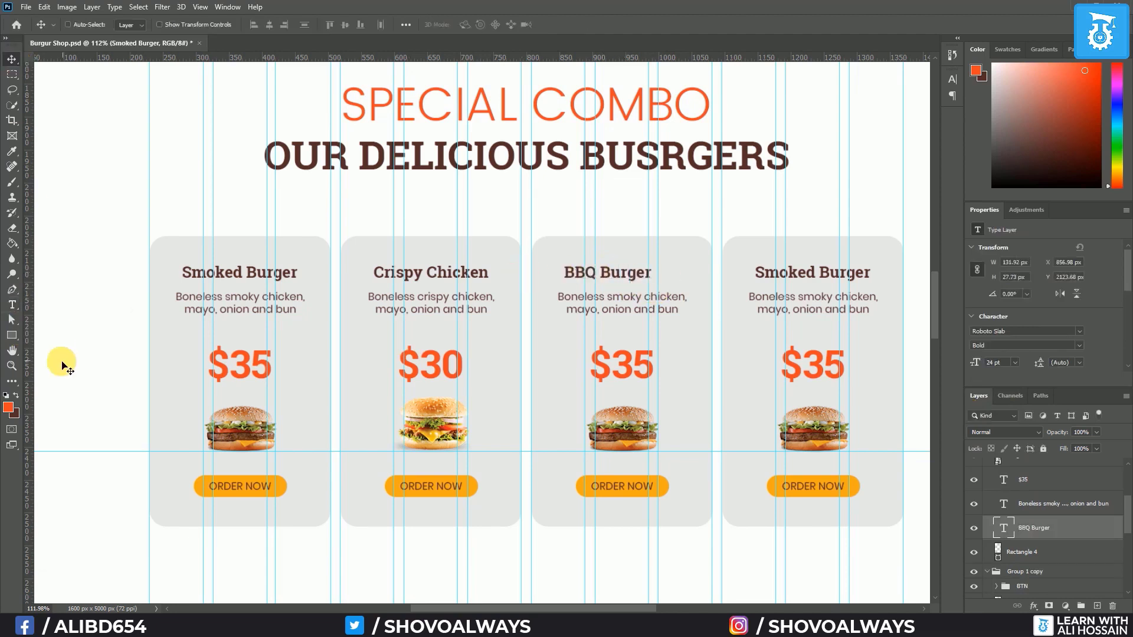
pyautogui.click(12, 304)
pyautogui.doubleClick(624, 303)
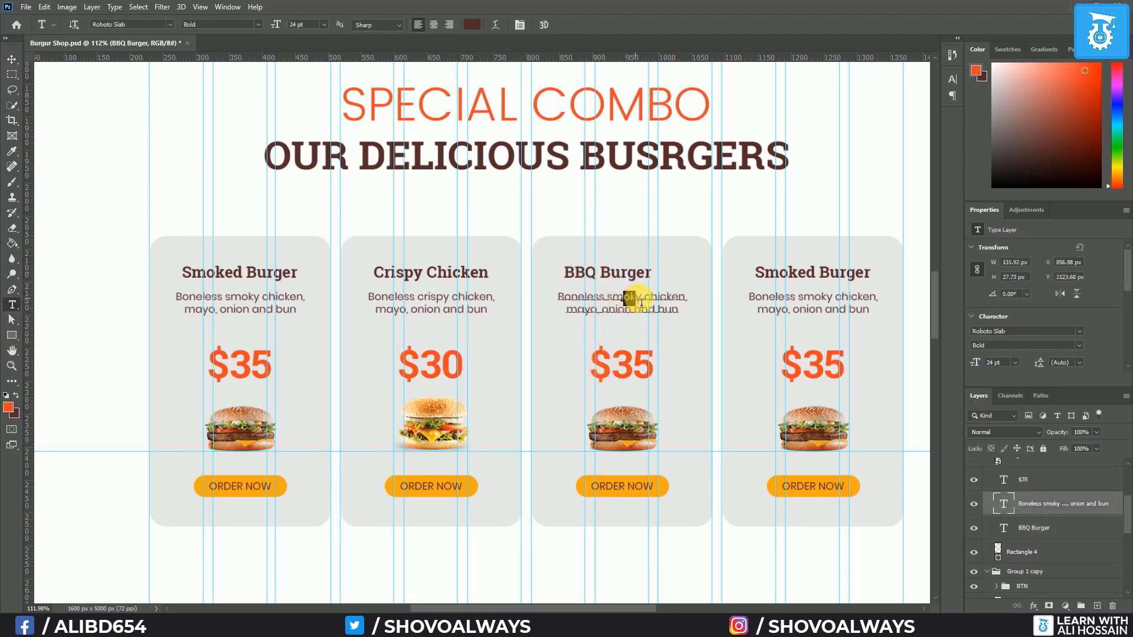
pyautogui.press('BackSpace')
pyautogui.write('BBQ')
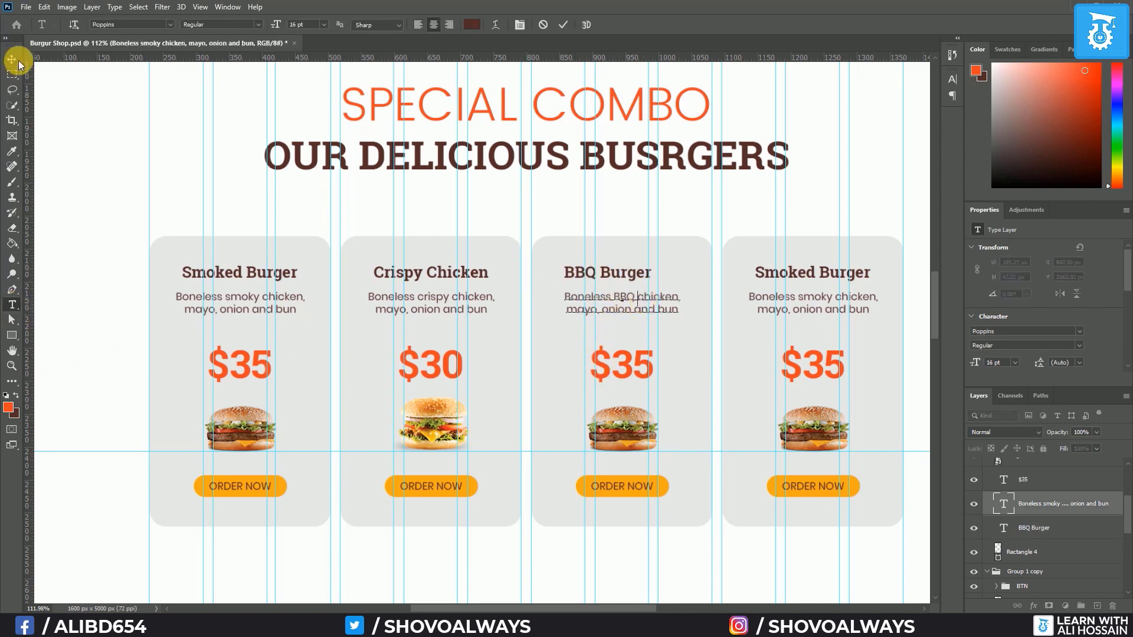
pyautogui.click(12, 59)
# Change the third card's price from $35 to $40
pyautogui.click(11, 304)
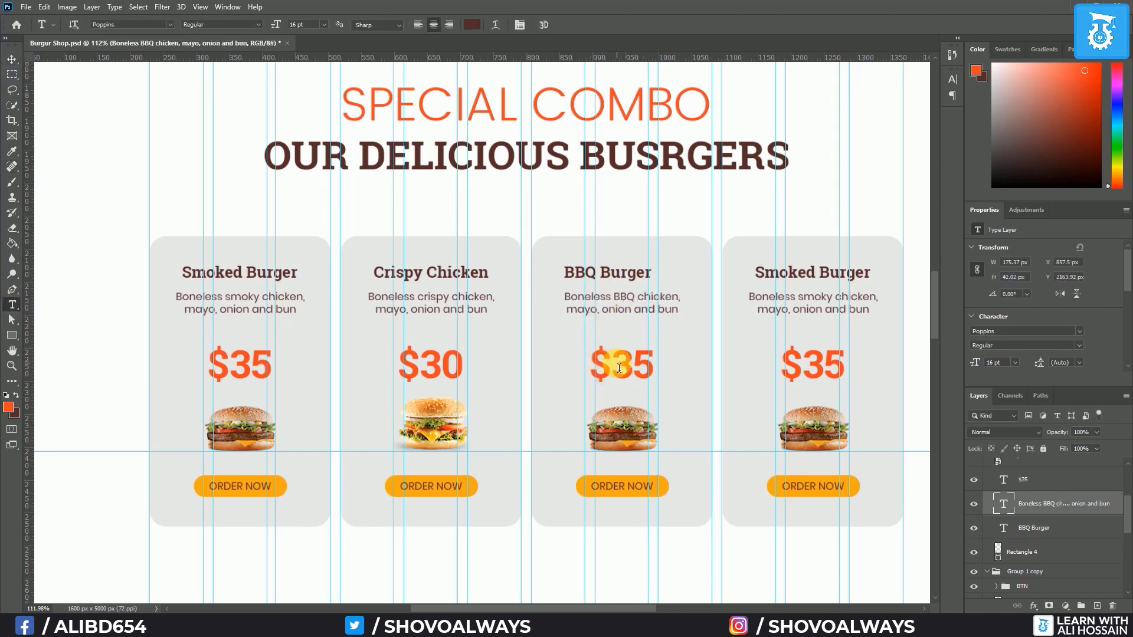
pyautogui.moveTo(618, 368); pyautogui.dragTo(686, 370)
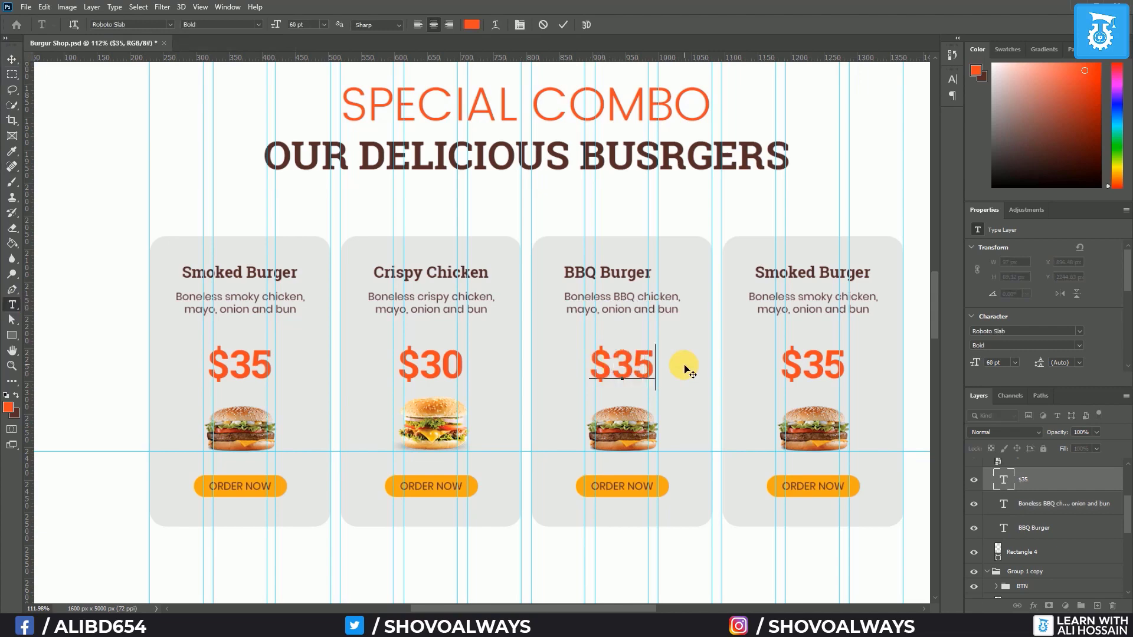
pyautogui.write('40')
pyautogui.hotkey('ctrl', 'Return')
# Replace the third card's burger image with burger3.png, scaled to fit the card
pyautogui.scroll(2, 1066, 512)
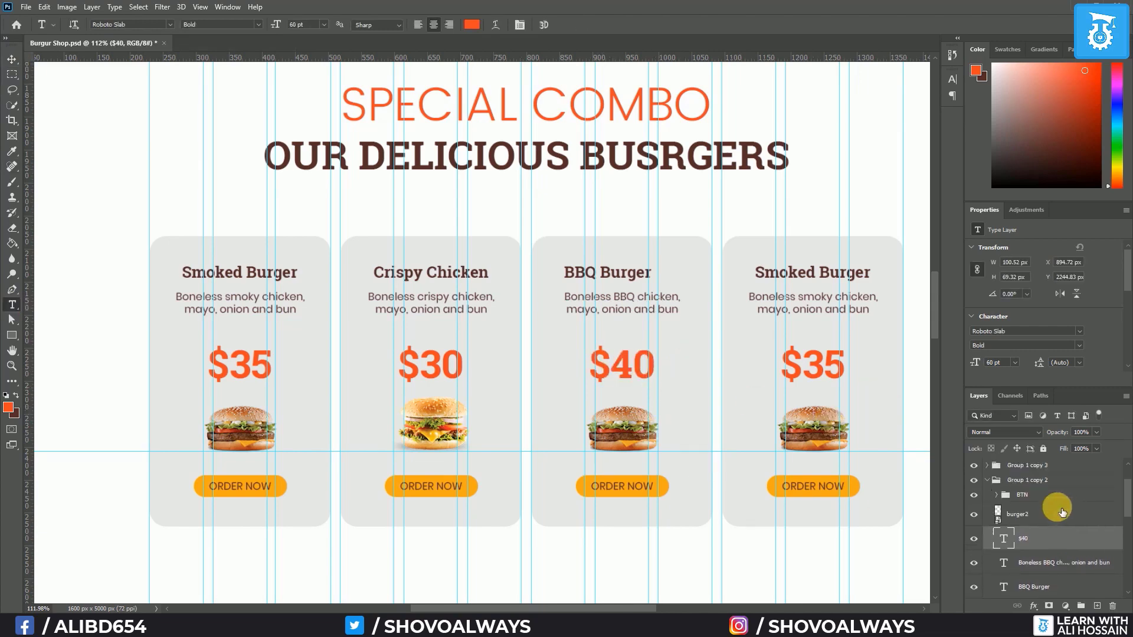
pyautogui.click(1047, 514)
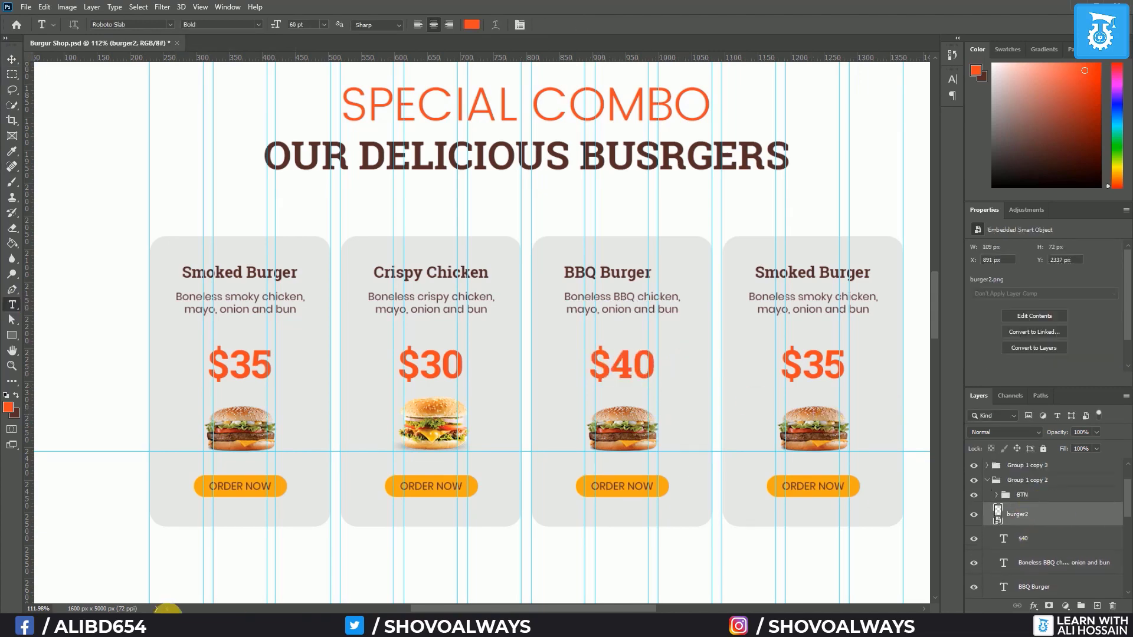
pyautogui.press('Delete')
pyautogui.click(173, 626)
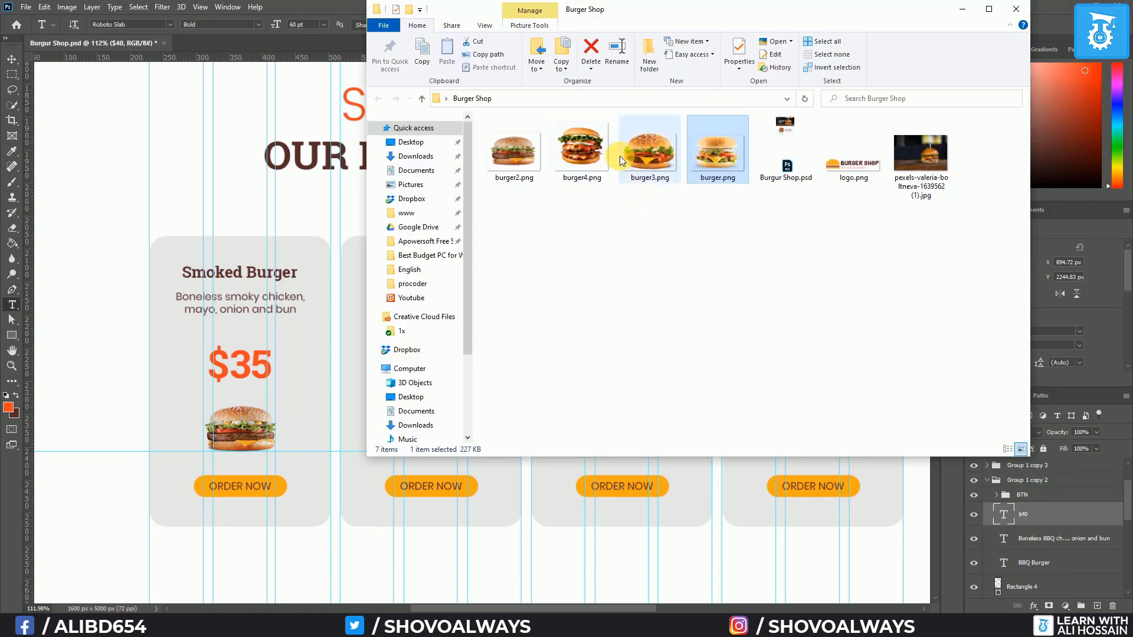
pyautogui.moveTo(646, 152); pyautogui.dragTo(565, 491)
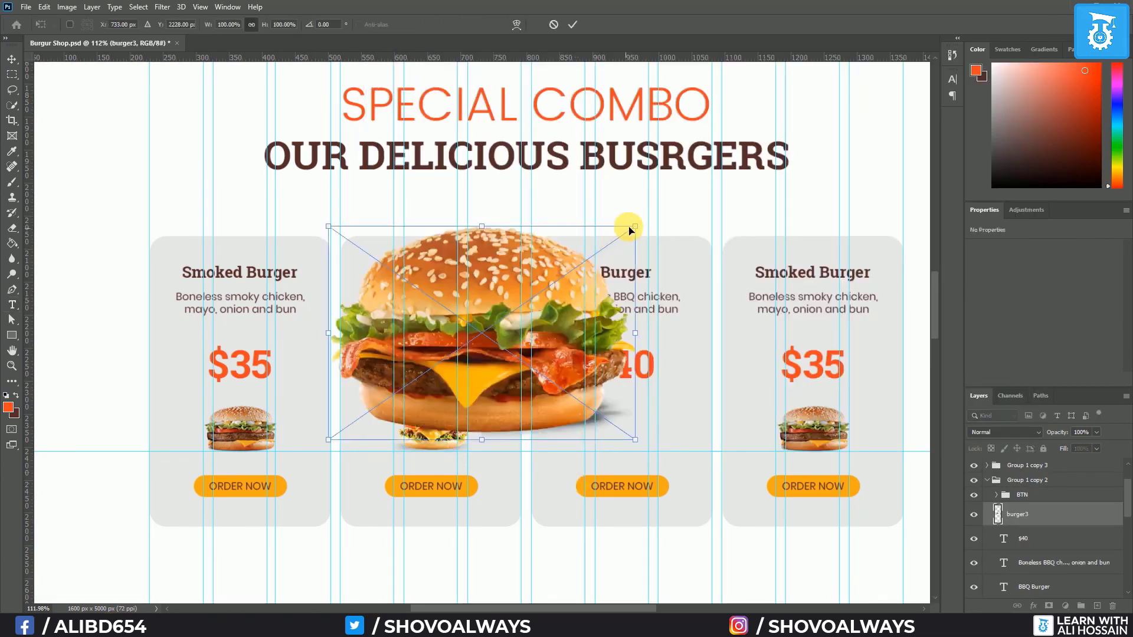
pyautogui.moveTo(634, 226); pyautogui.dragTo(658, 401)
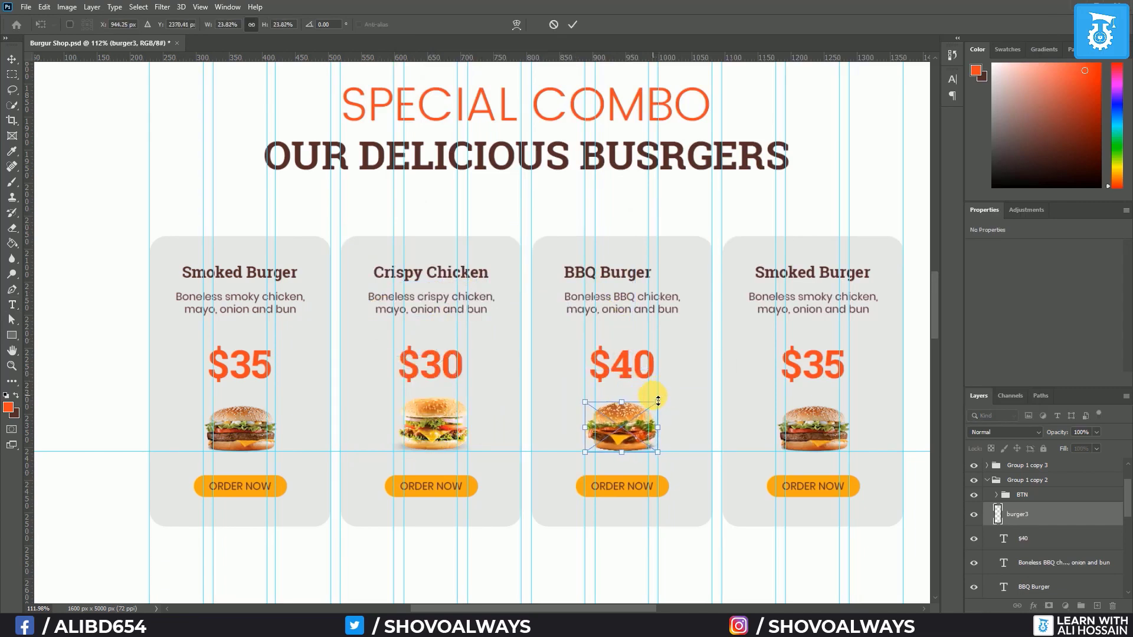
pyautogui.press('Return')
# Center the BBQ Burger card's layers horizontally with Align Horizontal Centers
pyautogui.press('t')
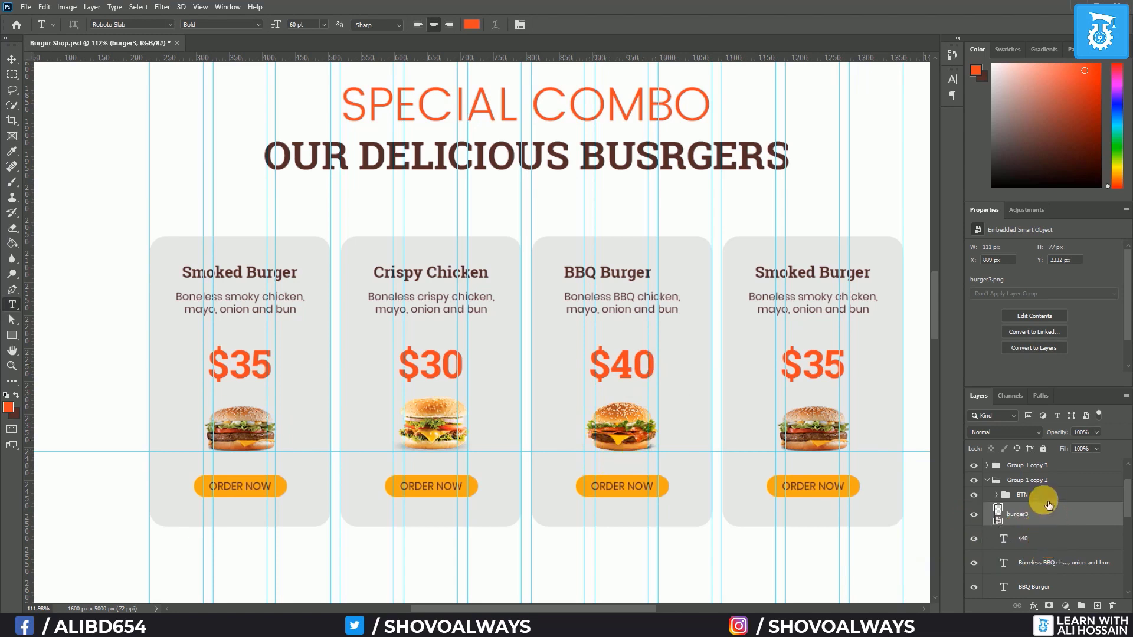
pyautogui.scroll(-2, 1048, 506)
pyautogui.keyDown('shift'); pyautogui.click(1047, 581); pyautogui.keyUp('shift')
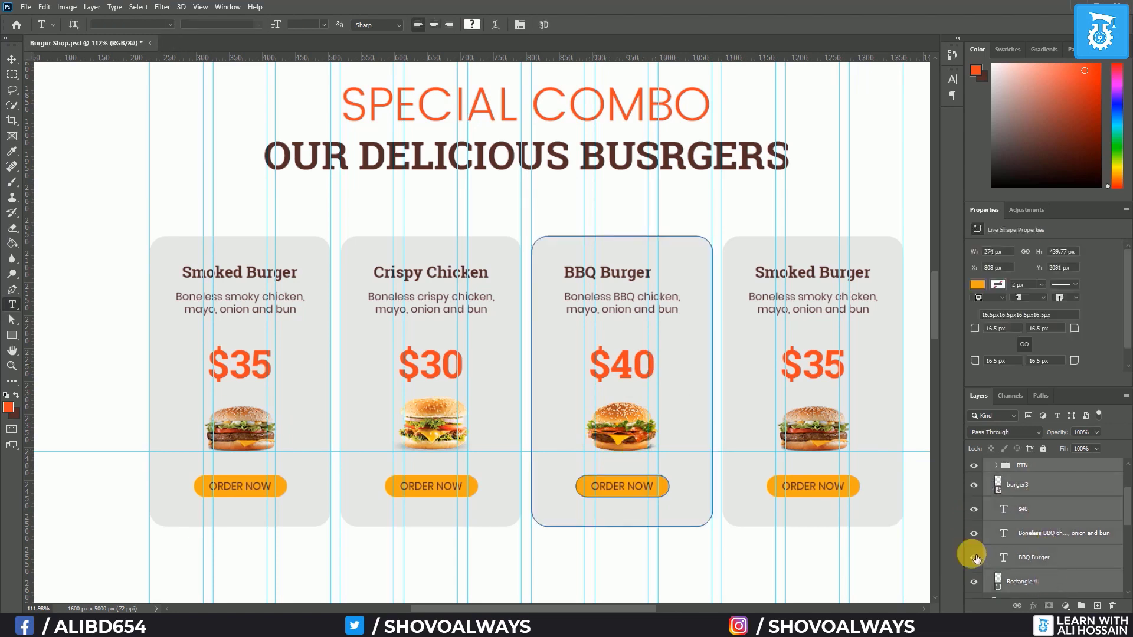
pyautogui.click(12, 59)
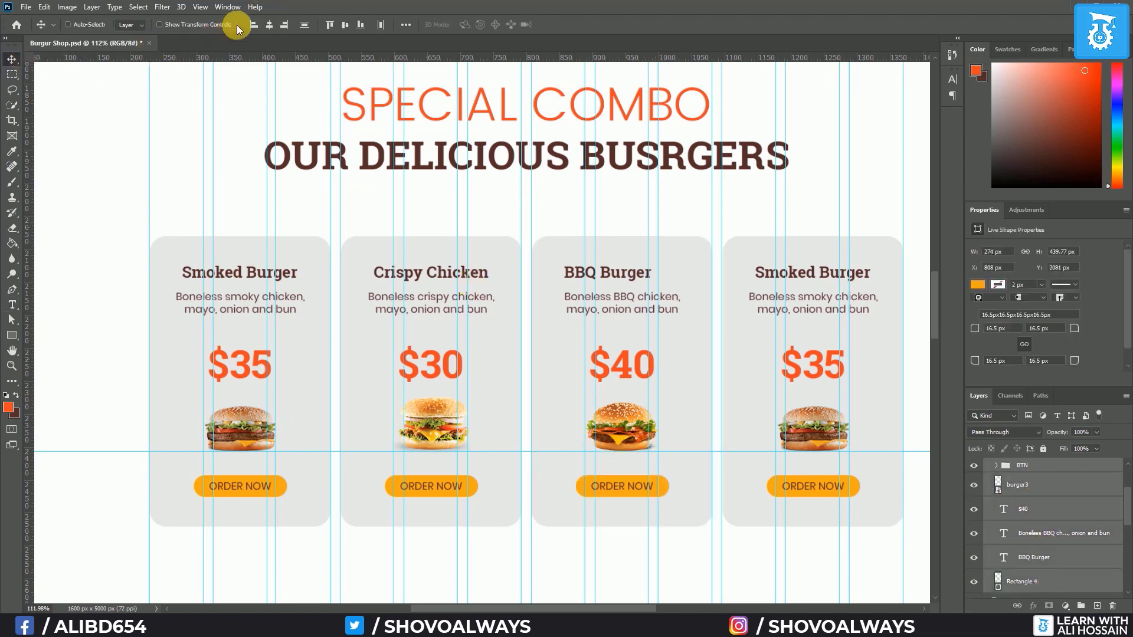
pyautogui.click(269, 24)
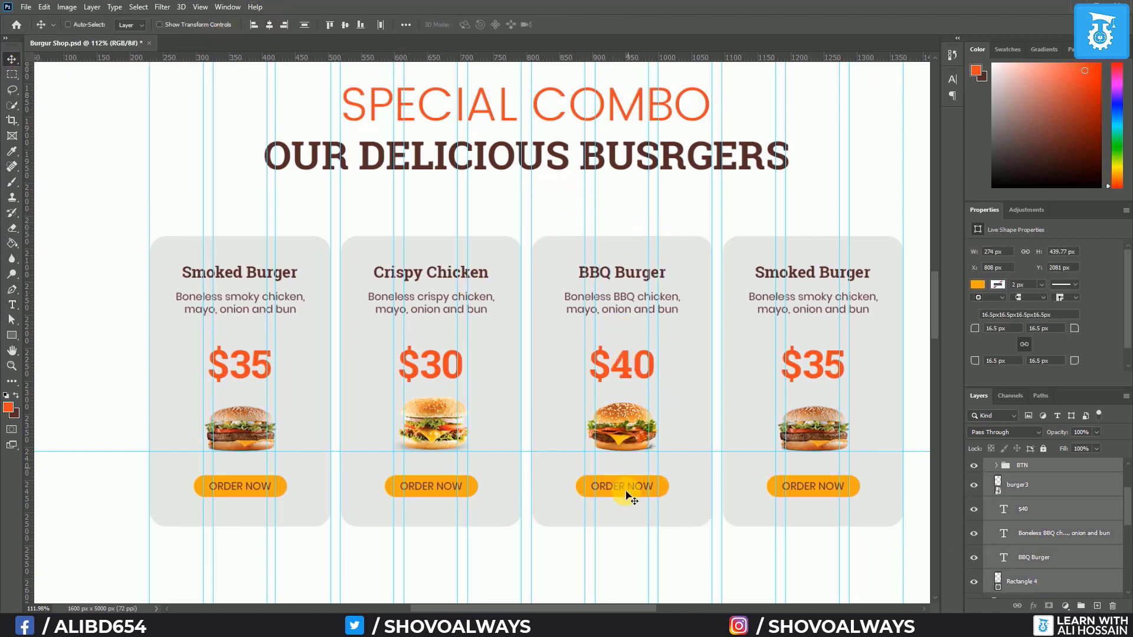
pyautogui.moveTo(569, 608); pyautogui.dragTo(581, 606)
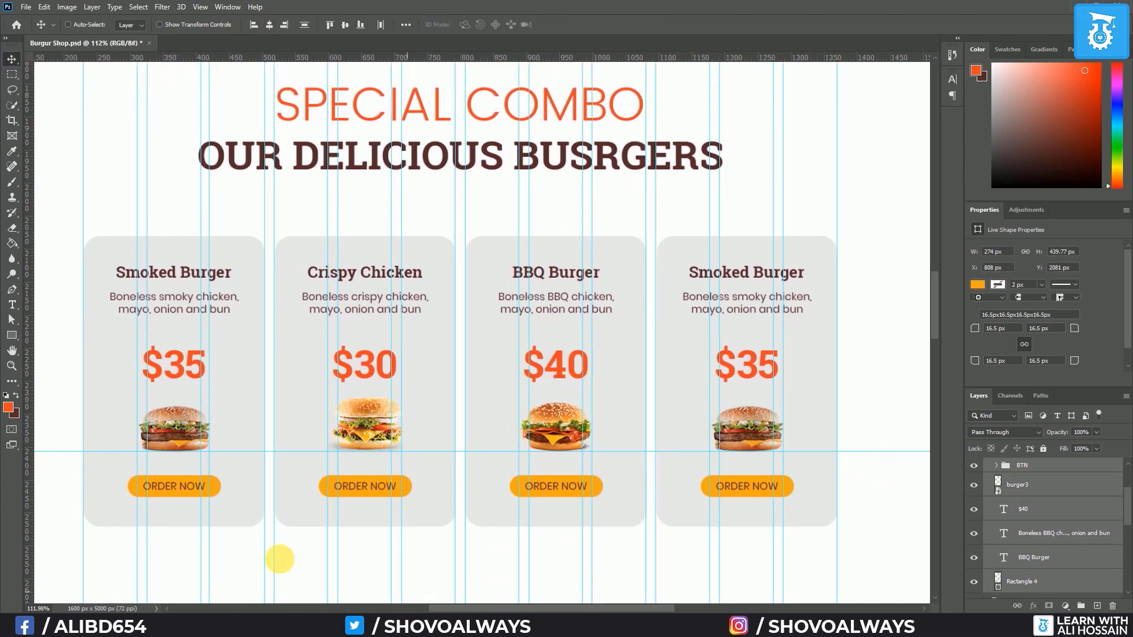
# Replace the fourth card's Smoked Burger title with 'BBQ Cheese Burger'
pyautogui.click(11, 306)
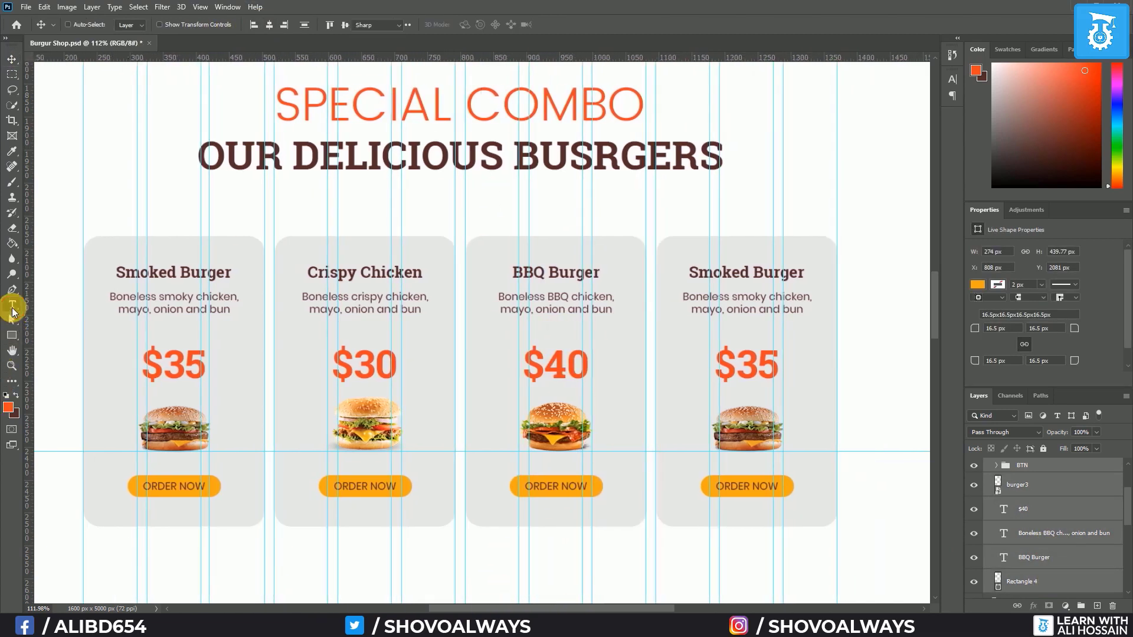
pyautogui.click(737, 274)
pyautogui.tripleClick(745, 282)
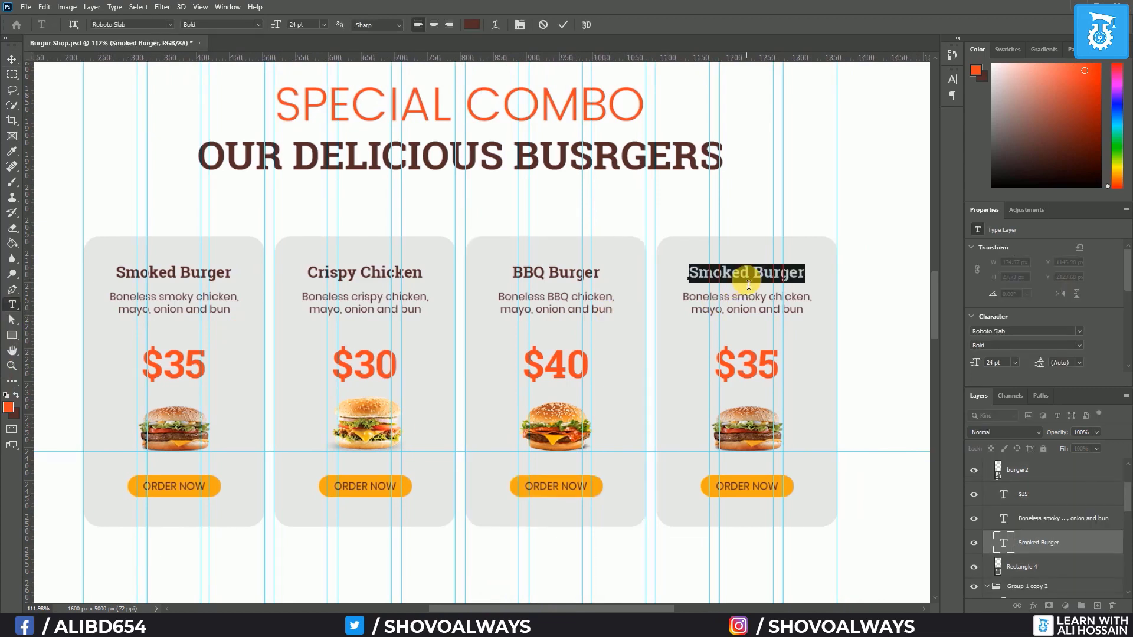
pyautogui.write('BBQ Cheese')
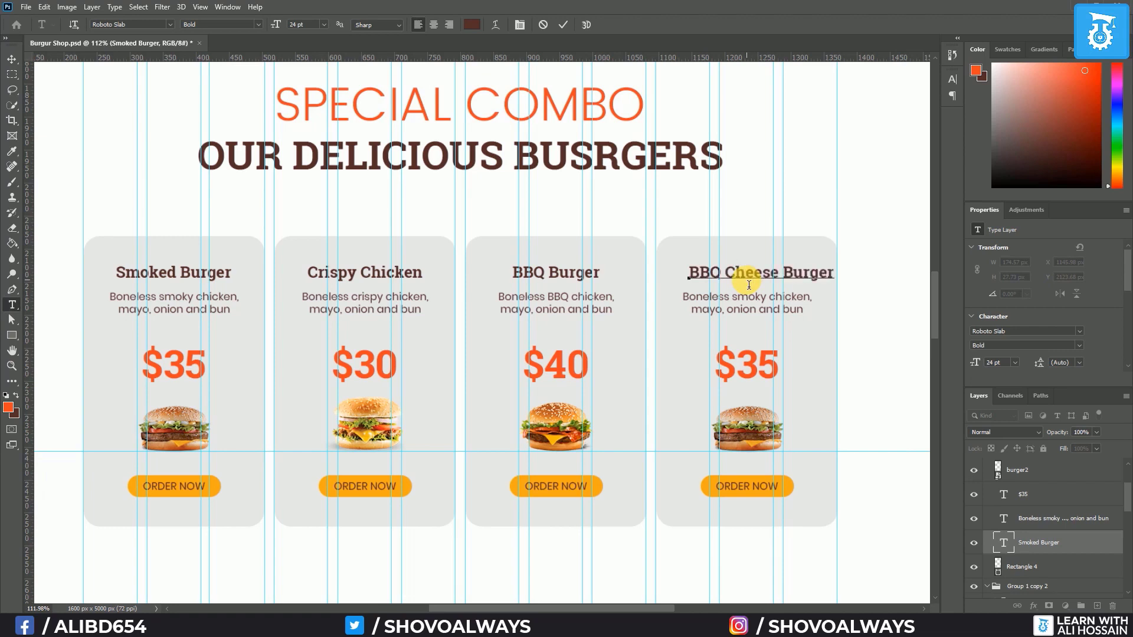
pyautogui.write(' Burger')
# Rewrite the fourth card's description for cheese, breaking the line before 'onion'
pyautogui.click(12, 304)
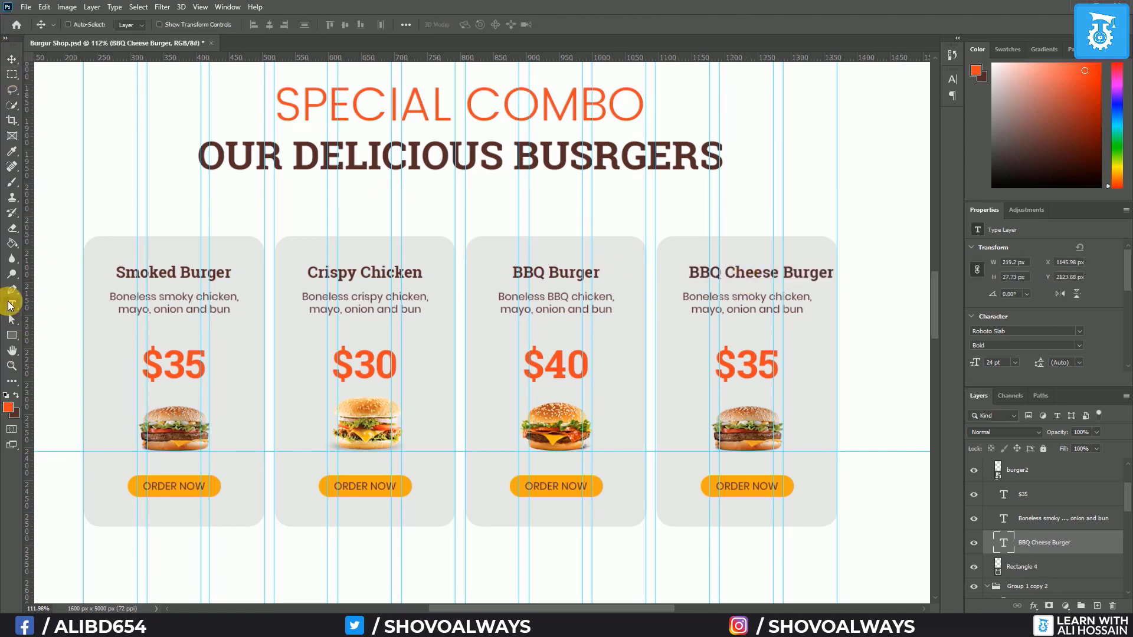
pyautogui.click(747, 304)
pyautogui.doubleClick(746, 300)
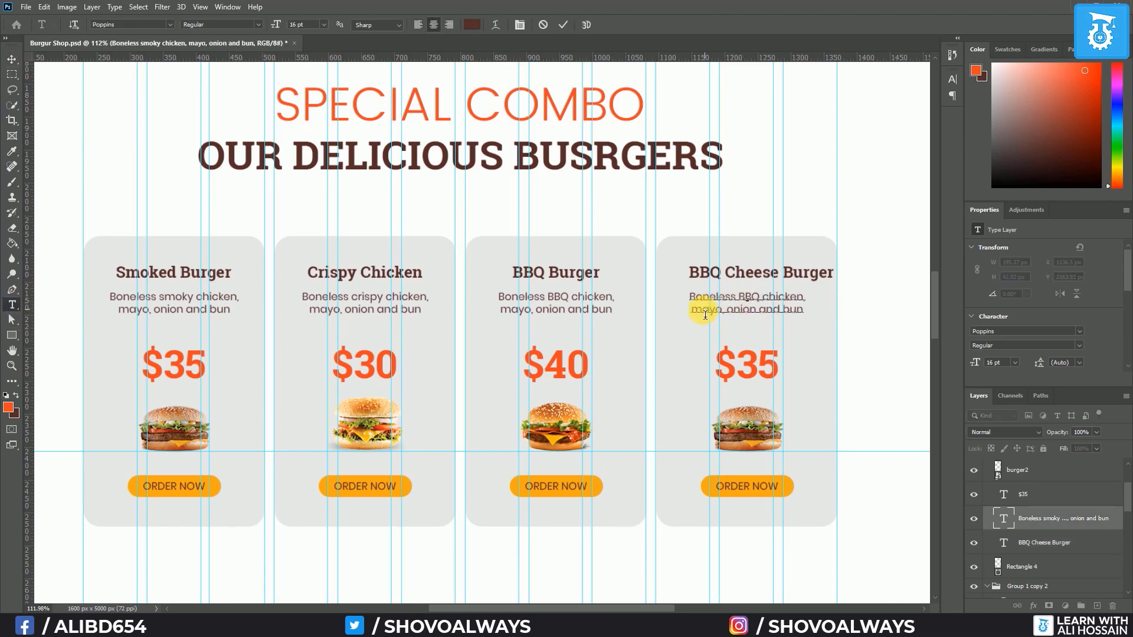
pyautogui.click(695, 315)
pyautogui.press('BackSpace')
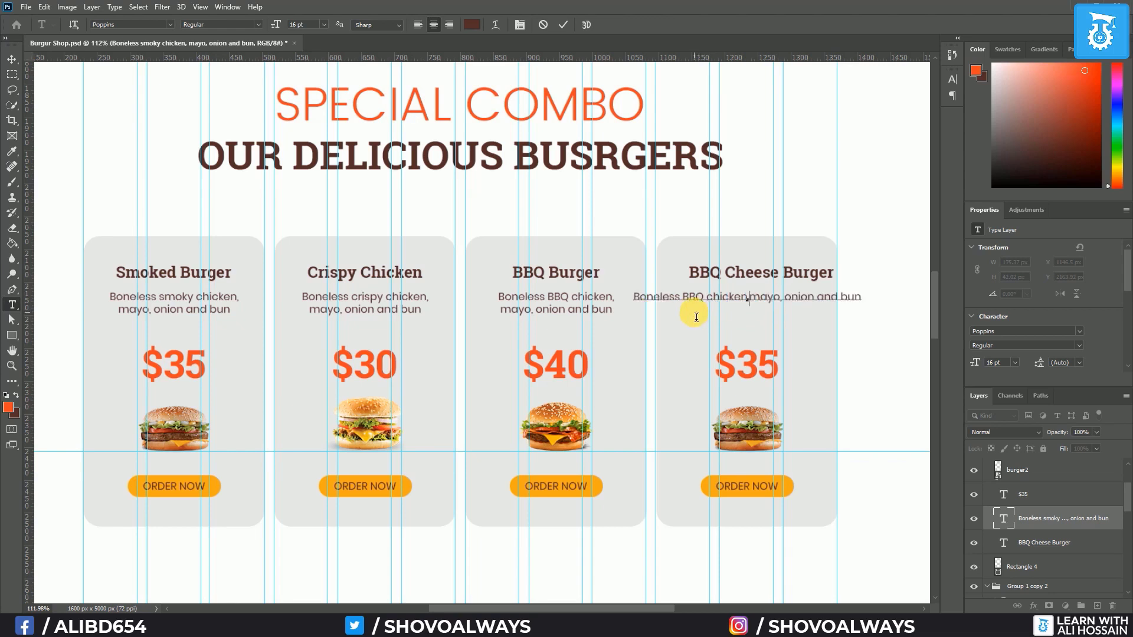
pyautogui.click(788, 315)
pyautogui.press('Return')
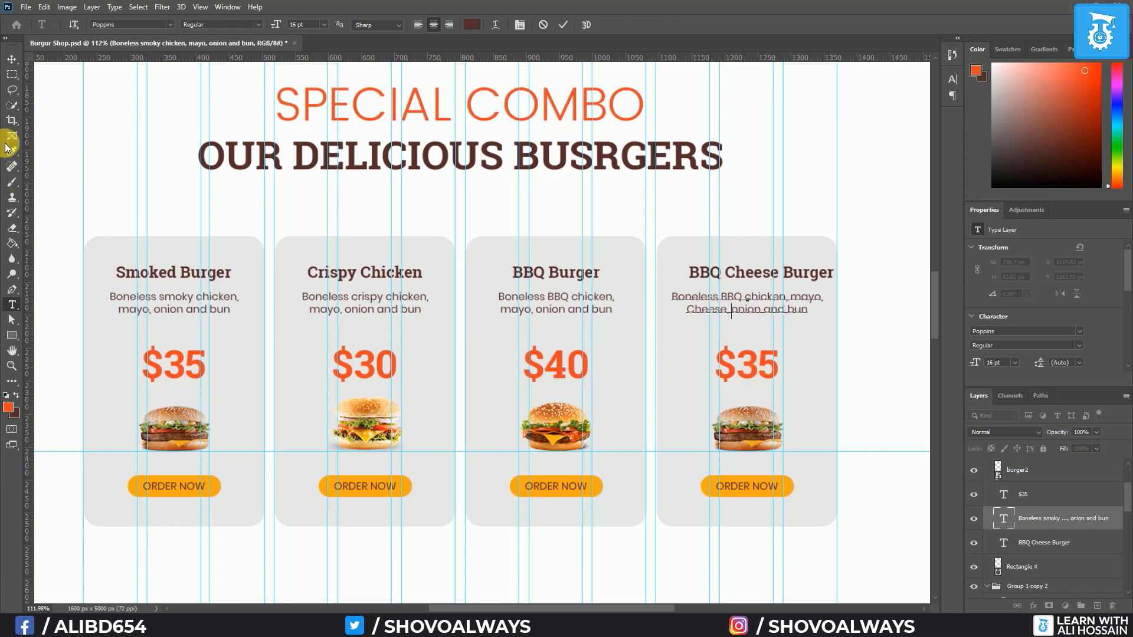
pyautogui.click(12, 59)
# Change the fourth card's price from $35 to $45 and drag in a new burger photo
pyautogui.click(12, 305)
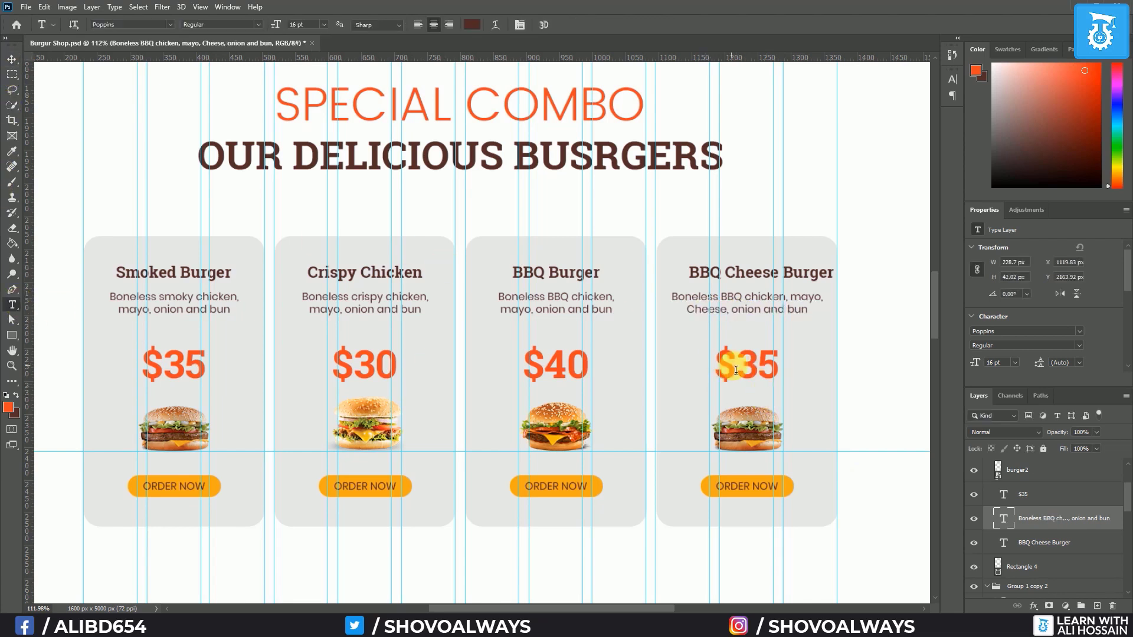
pyautogui.moveTo(736, 366); pyautogui.dragTo(758, 367)
pyautogui.write('4')
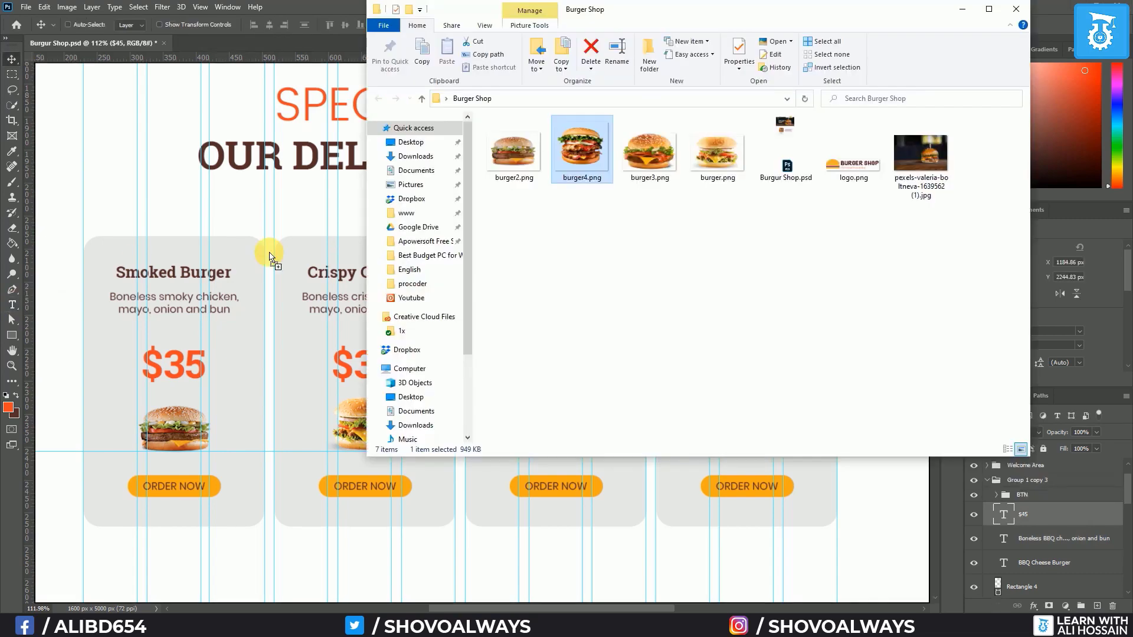
pyautogui.moveTo(265, 253); pyautogui.dragTo(269, 255)
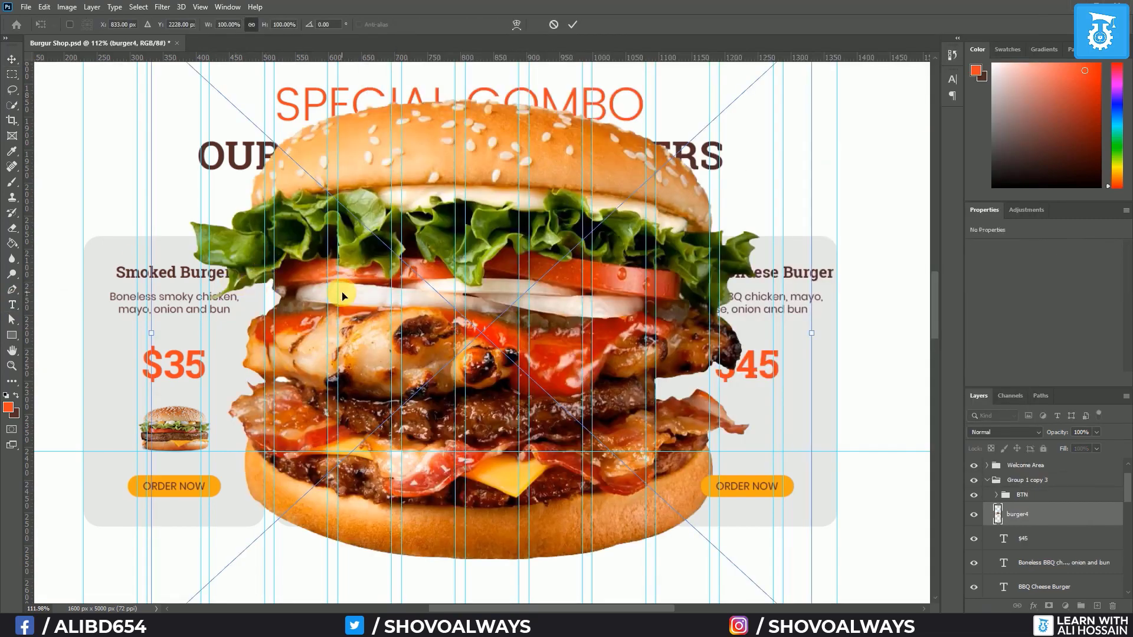
# Scale the burger4 photo down to about 12% and nudge it into place under $45
pyautogui.scroll(-4, 361, 302)
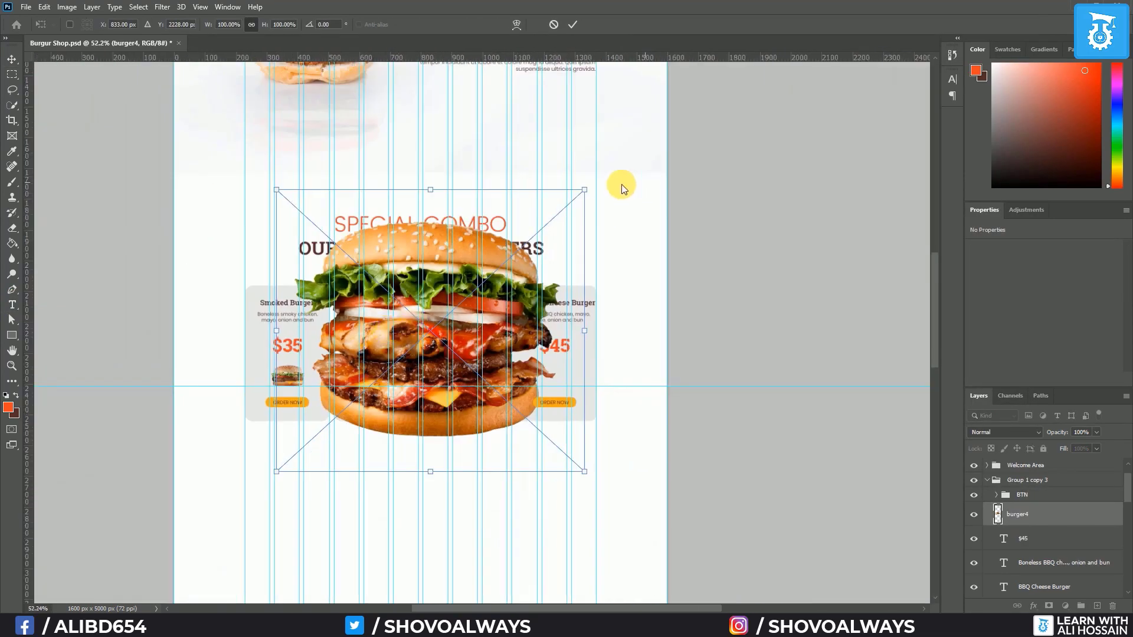
pyautogui.moveTo(588, 194); pyautogui.dragTo(331, 428)
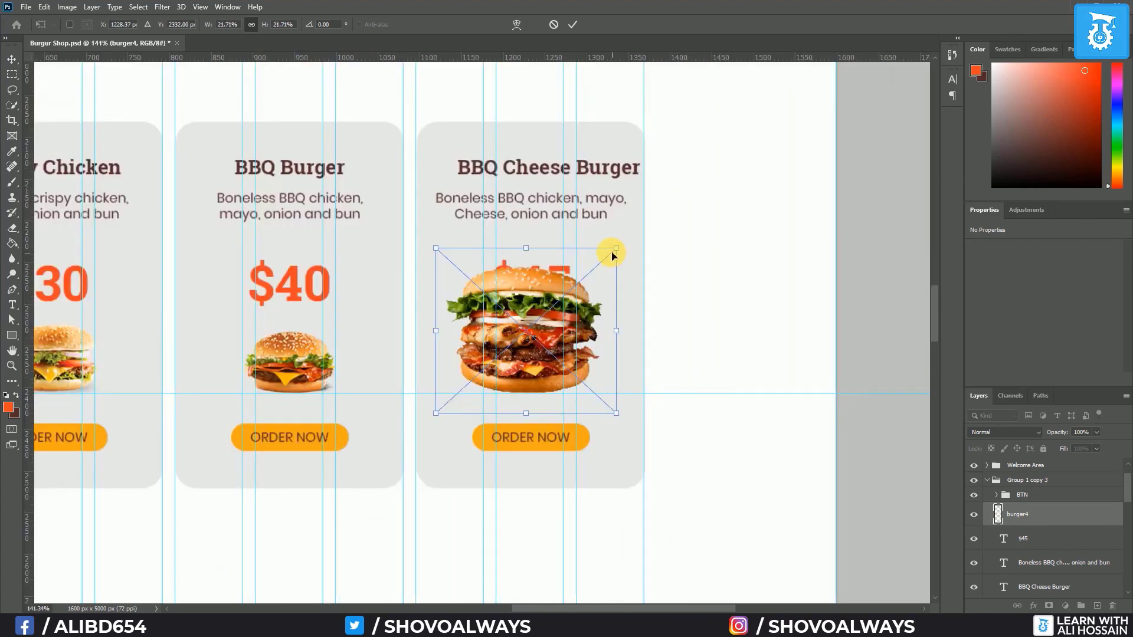
pyautogui.moveTo(612, 253); pyautogui.dragTo(562, 349)
pyautogui.press('Up')
pyautogui.press('Up')
pyautogui.press('Up')
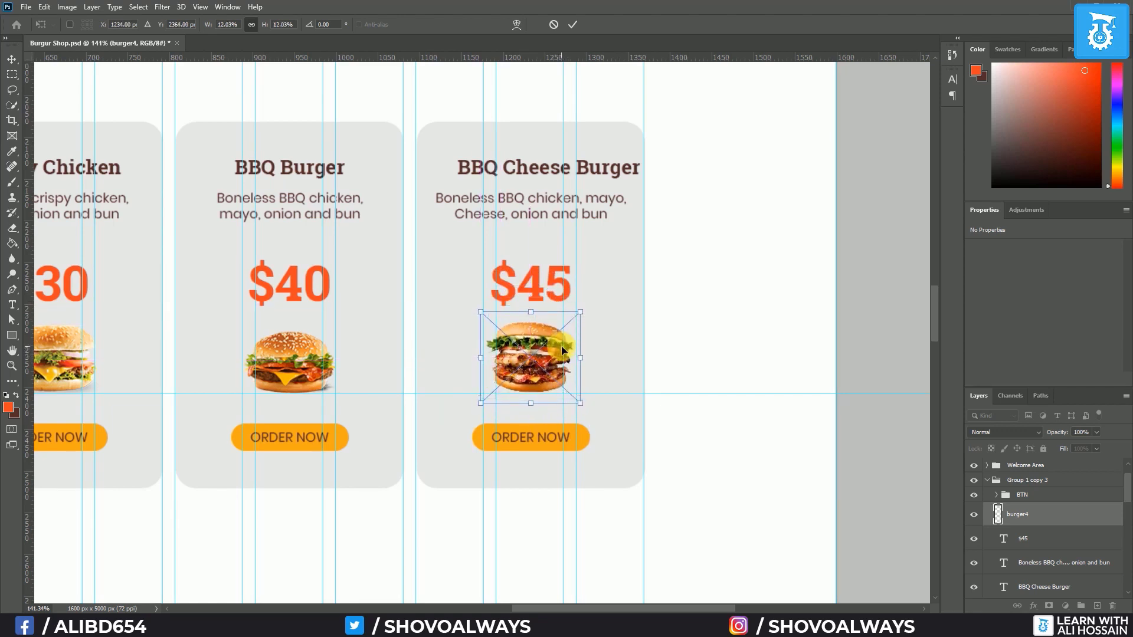
pyautogui.press('Return')
pyautogui.scroll(-5, 270, 416)
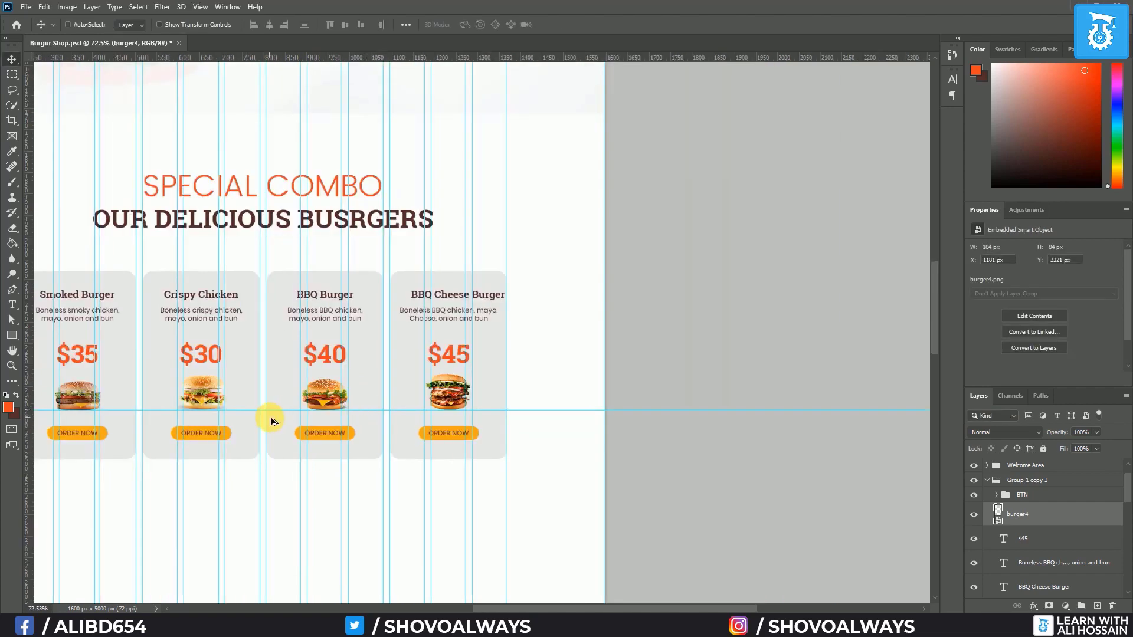
pyautogui.scroll(-2, 271, 416)
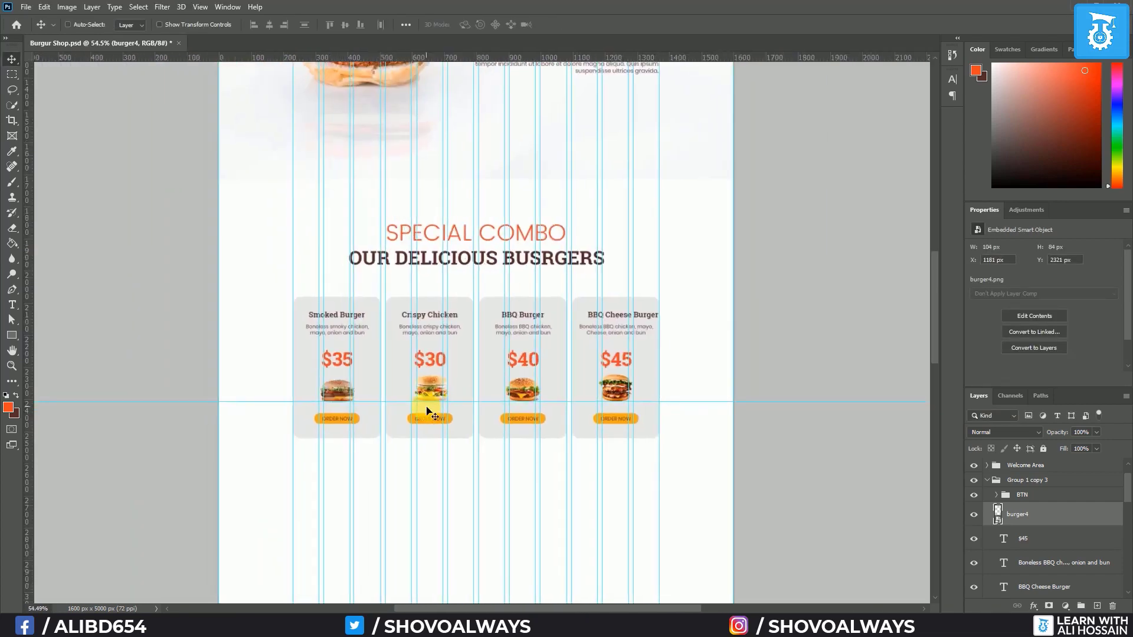
pyautogui.scroll(1, 410, 408)
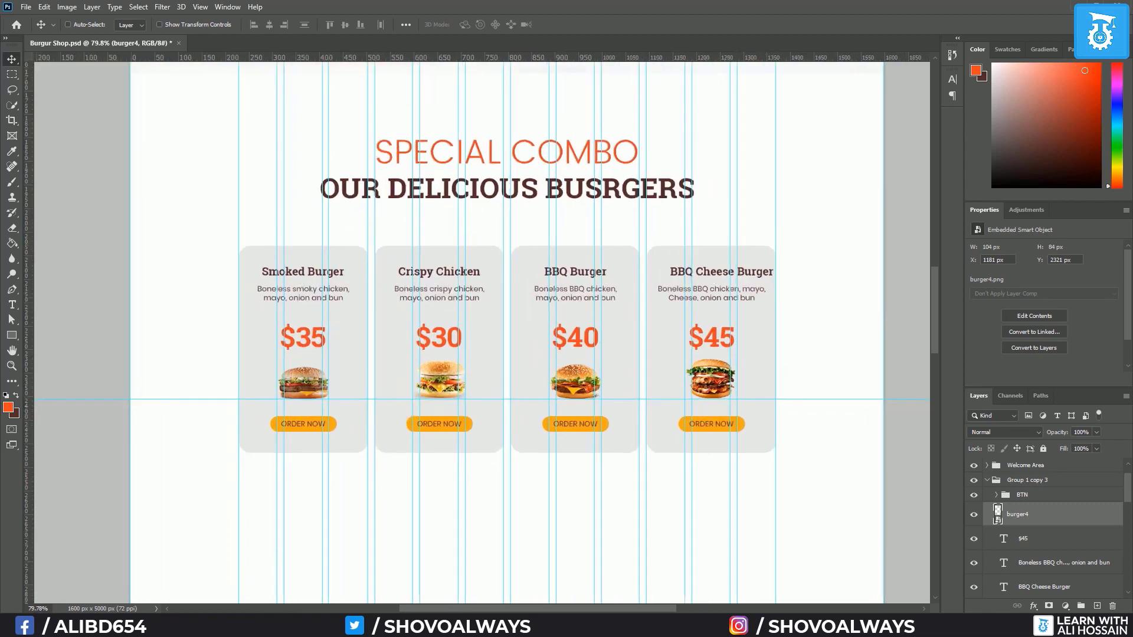
pyautogui.click(1038, 496)
pyautogui.scroll(-2, 1053, 519)
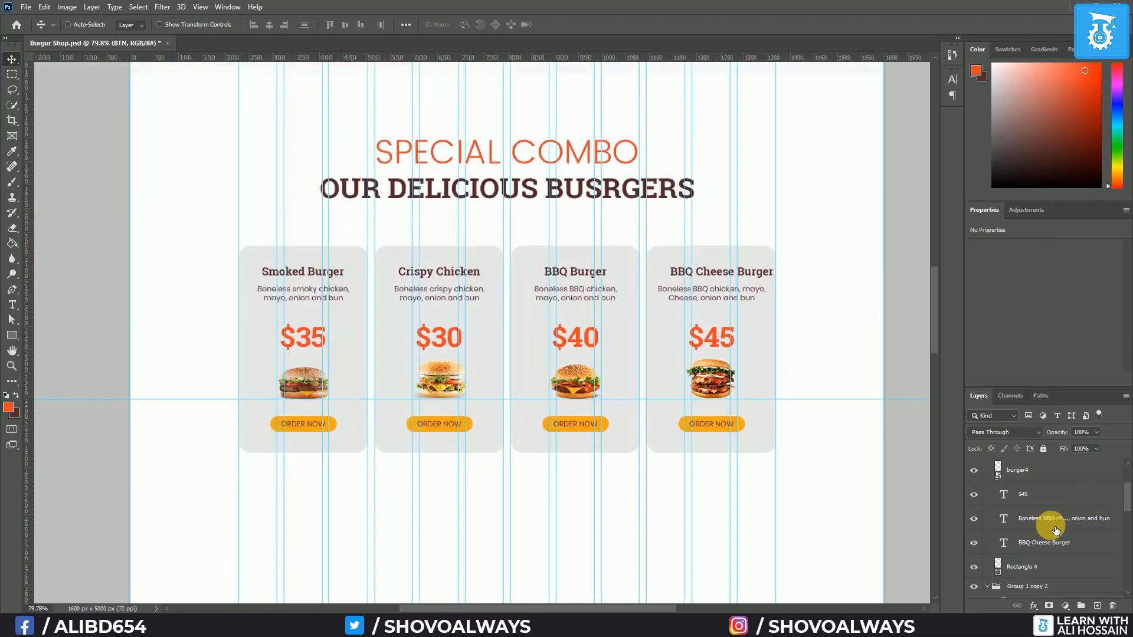
# Center the fourth card's contents and raise the $45, $40, $30 and $35 prices slightly
pyautogui.keyDown('shift'); pyautogui.click(1043, 568); pyautogui.keyUp('shift')
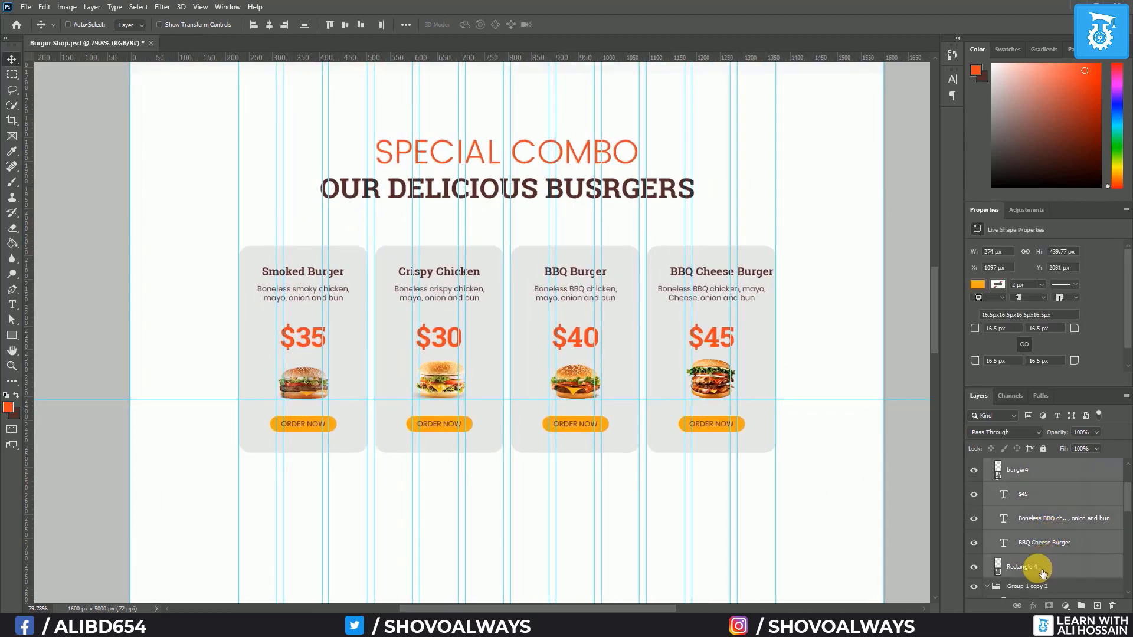
pyautogui.click(269, 31)
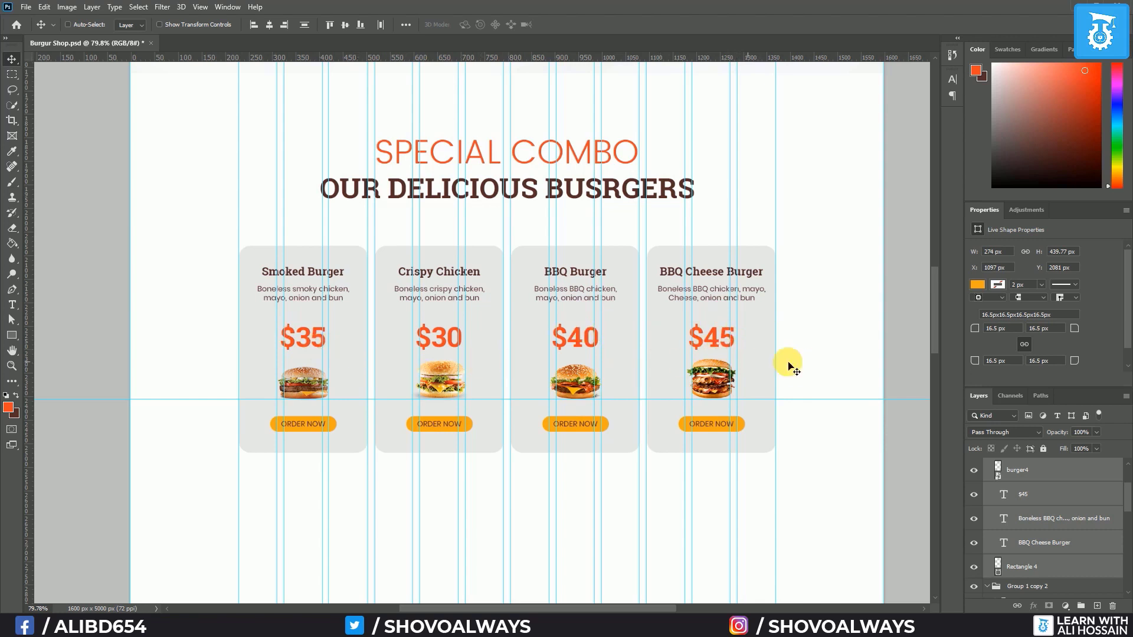
pyautogui.click(1060, 493)
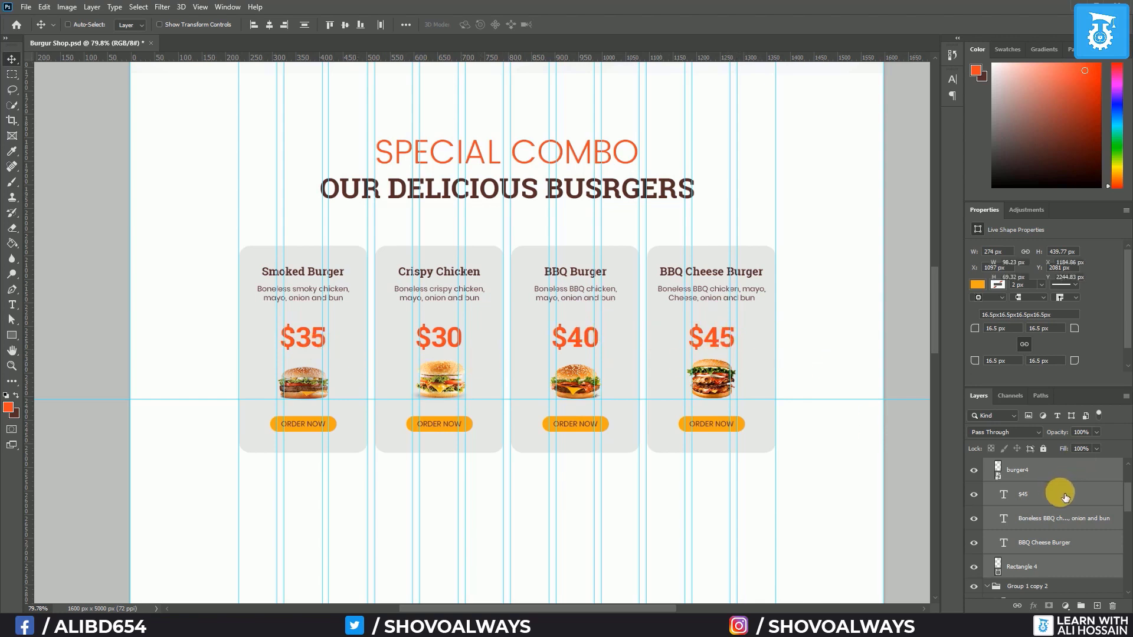
pyautogui.scroll(-3, 1056, 507)
pyautogui.keyDown('ctrl'); pyautogui.click(1041, 555); pyautogui.keyUp('ctrl')
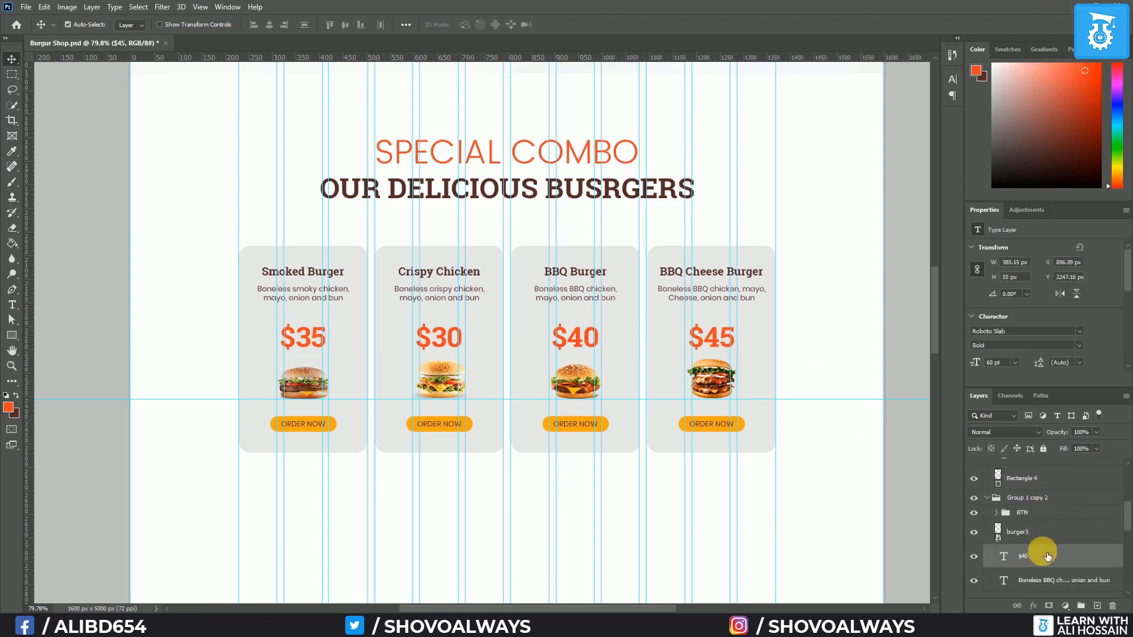
pyautogui.scroll(-3, 1039, 551)
pyautogui.keyDown('ctrl'); pyautogui.click(1037, 549); pyautogui.keyUp('ctrl')
pyautogui.scroll(-3, 1035, 549)
pyautogui.keyDown('ctrl'); pyautogui.click(1034, 548); pyautogui.keyUp('ctrl')
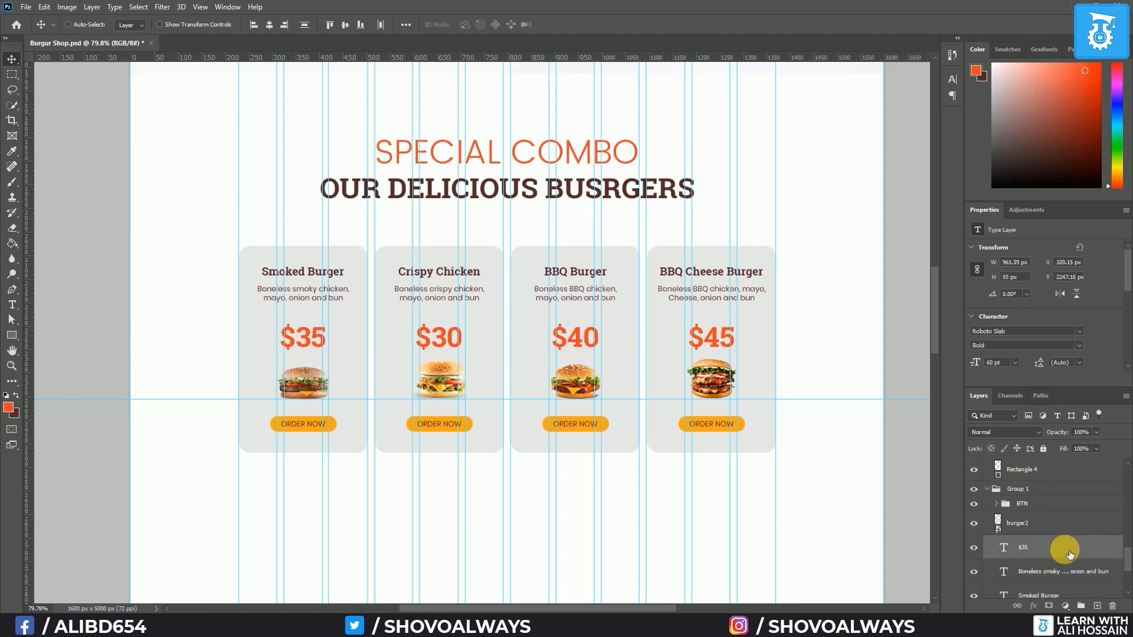
pyautogui.scroll(3, 1070, 555)
pyautogui.press('Up')
pyautogui.press('Up')
pyautogui.press('Up')
pyautogui.press('Up')
pyautogui.press('Up')
pyautogui.press('Up')
pyautogui.press('Up')
pyautogui.press('Up')
pyautogui.press('Up')
pyautogui.press('Up')
pyautogui.press('Up')
pyautogui.press('Up')
pyautogui.press('Up')
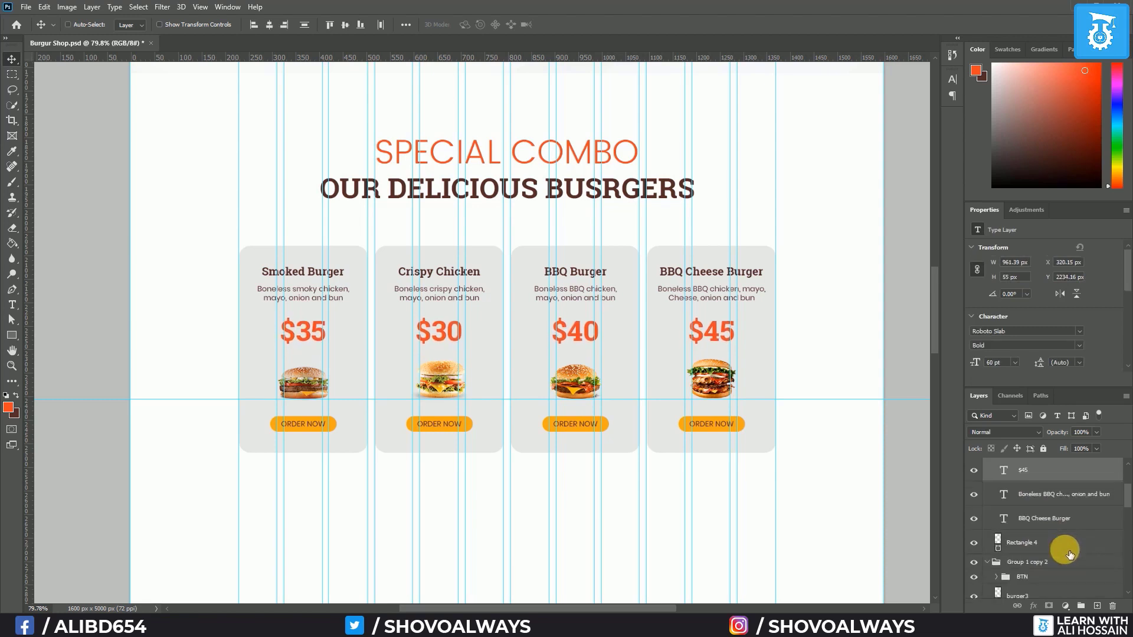
pyautogui.press('Down')
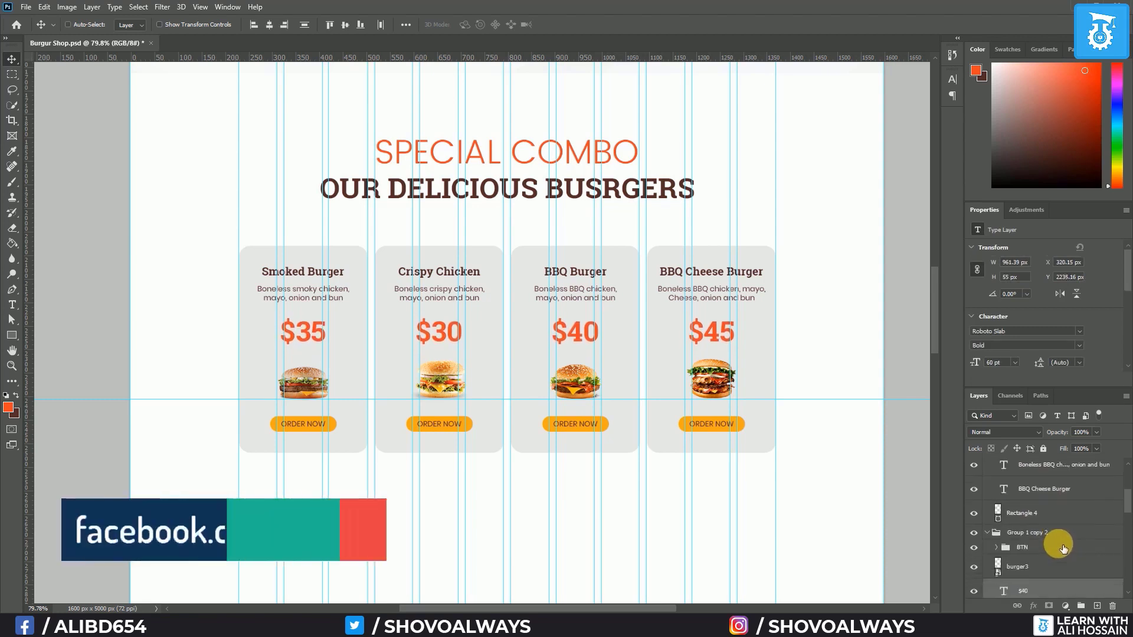
# Open the color picker for the first card's Rectangle 4 background
pyautogui.scroll(-1, 1056, 539)
pyautogui.scroll(-6, 1024, 533)
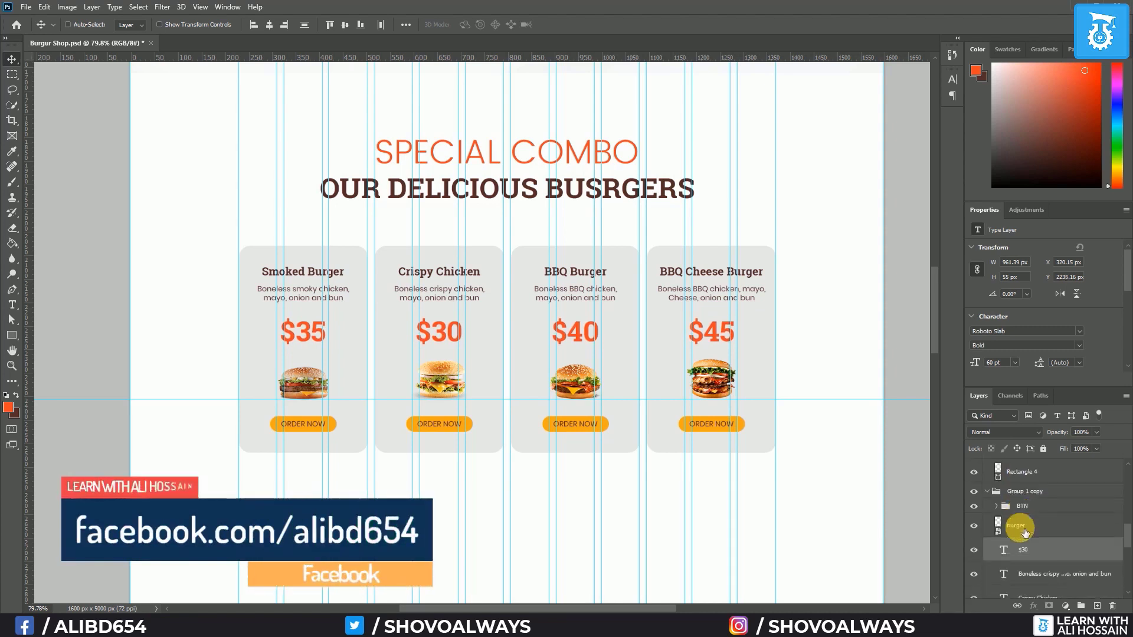
pyautogui.scroll(-4, 1025, 533)
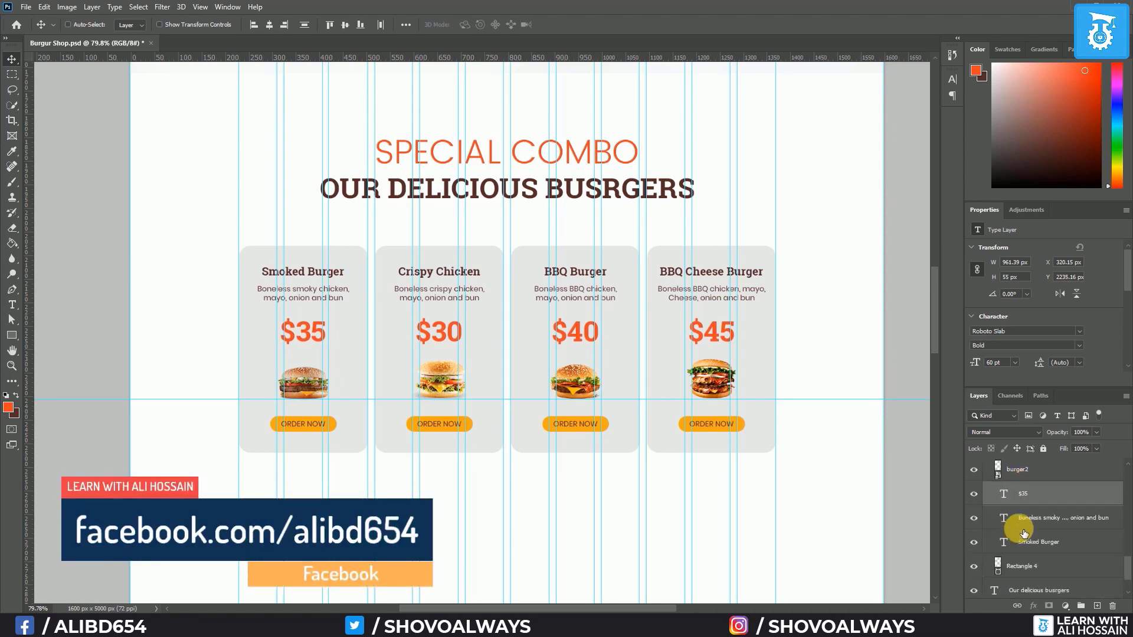
pyautogui.doubleClick(998, 536)
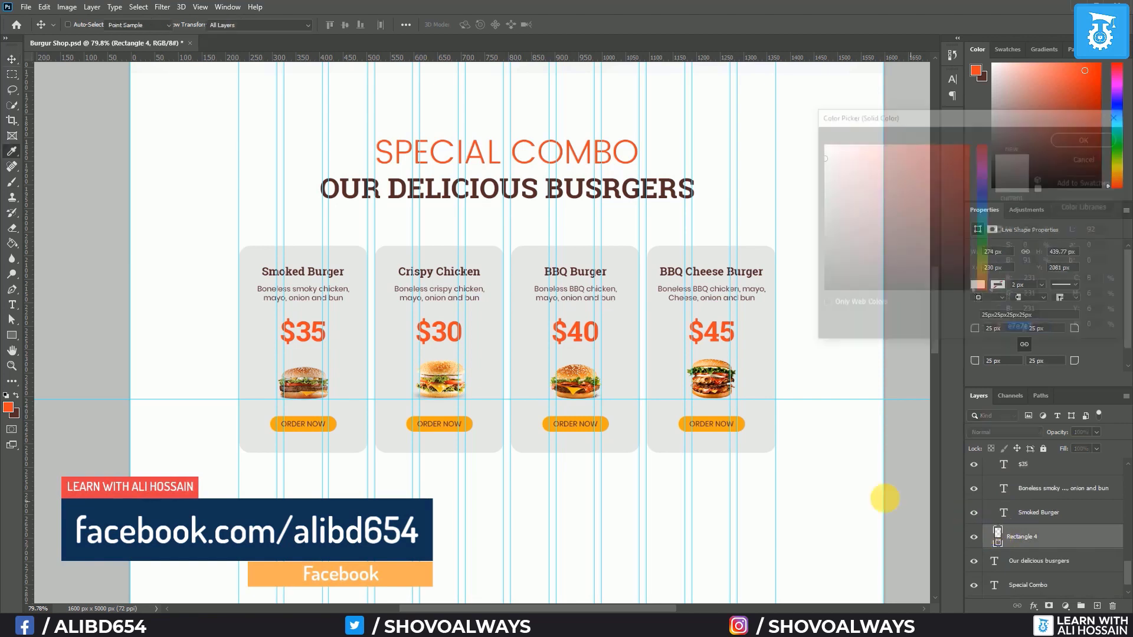
# Set the Smoked Burger card's fill to white and hide the layout guides
pyautogui.click(1069, 138)
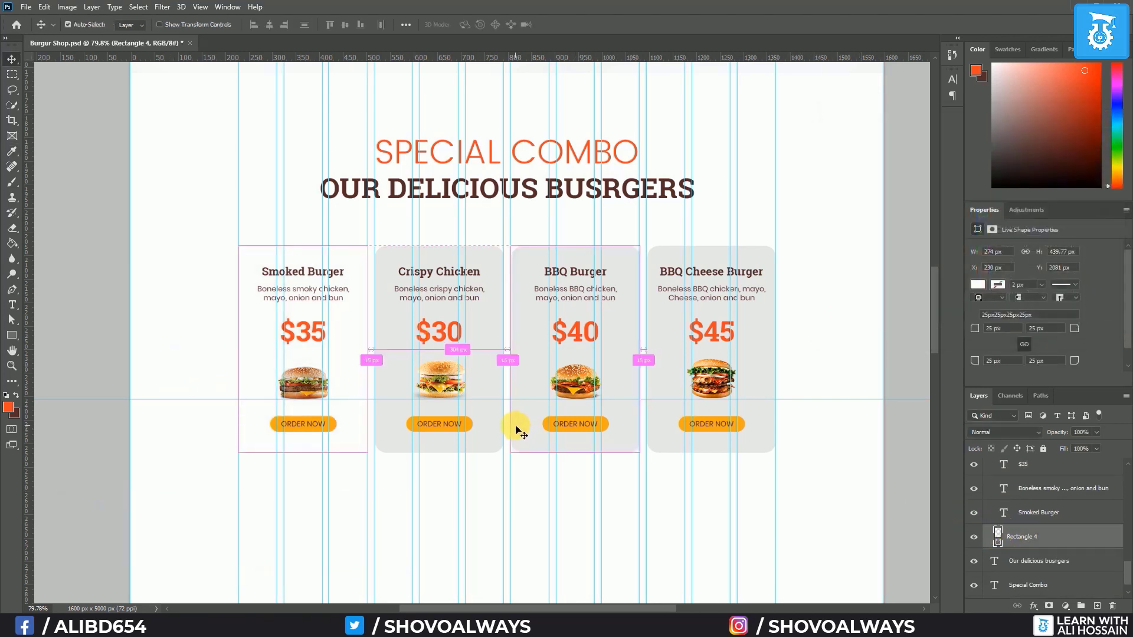
pyautogui.hotkey('ctrl', ';')
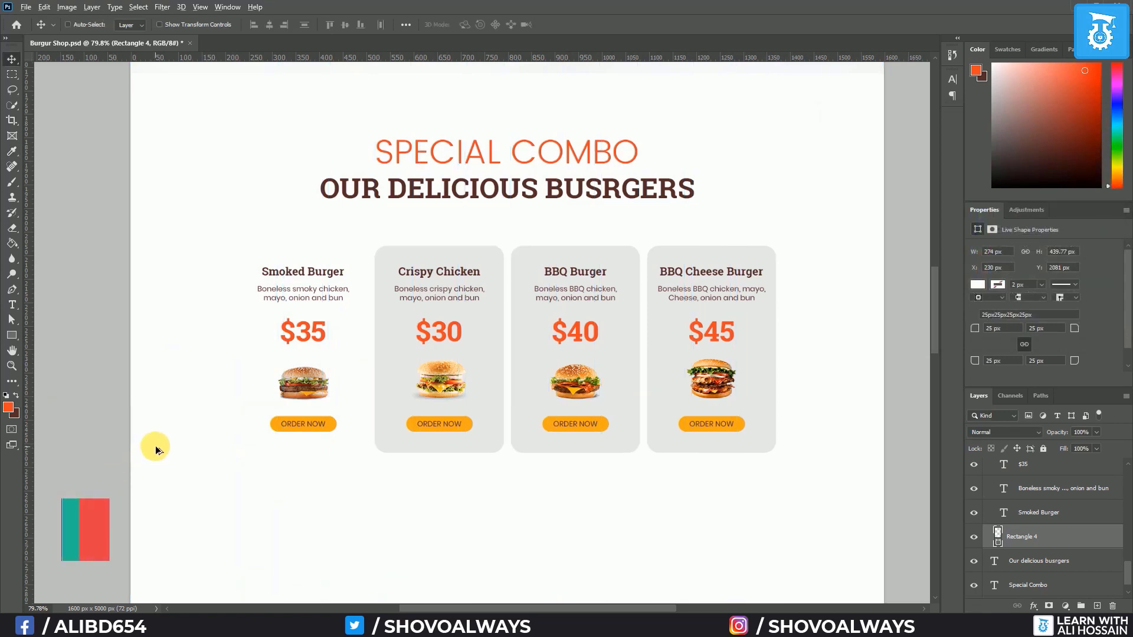
pyautogui.scroll(3, 156, 445)
pyautogui.moveTo(271, 313); pyautogui.dragTo(223, 362)
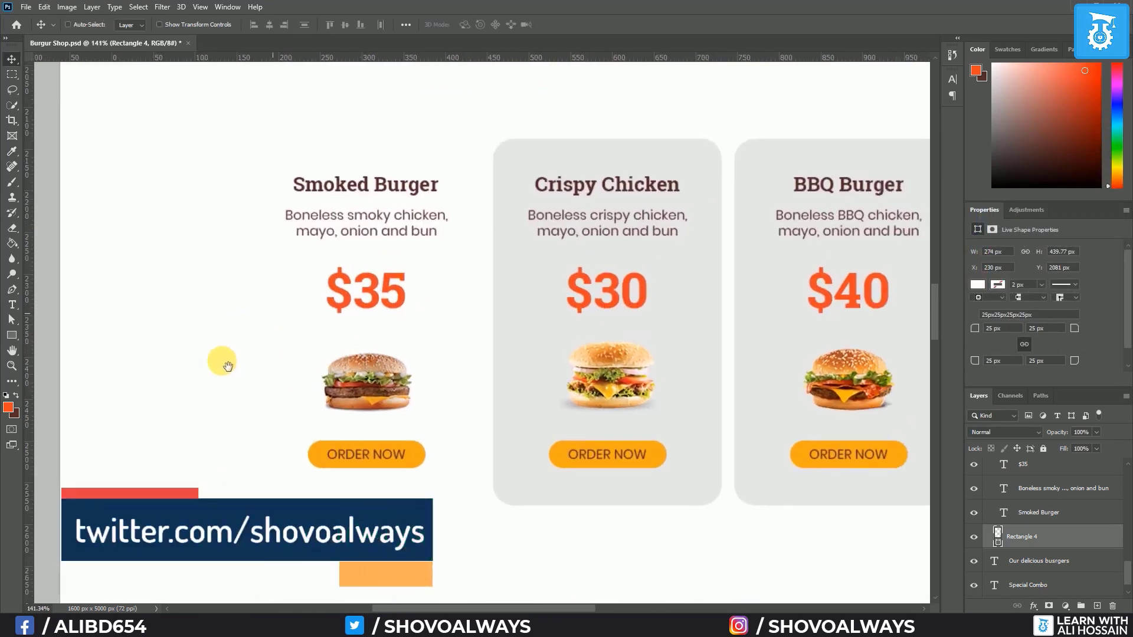
# Enable a drop shadow on Rectangle 4 with a light grey #bfbfbf color
pyautogui.doubleClick(1116, 543)
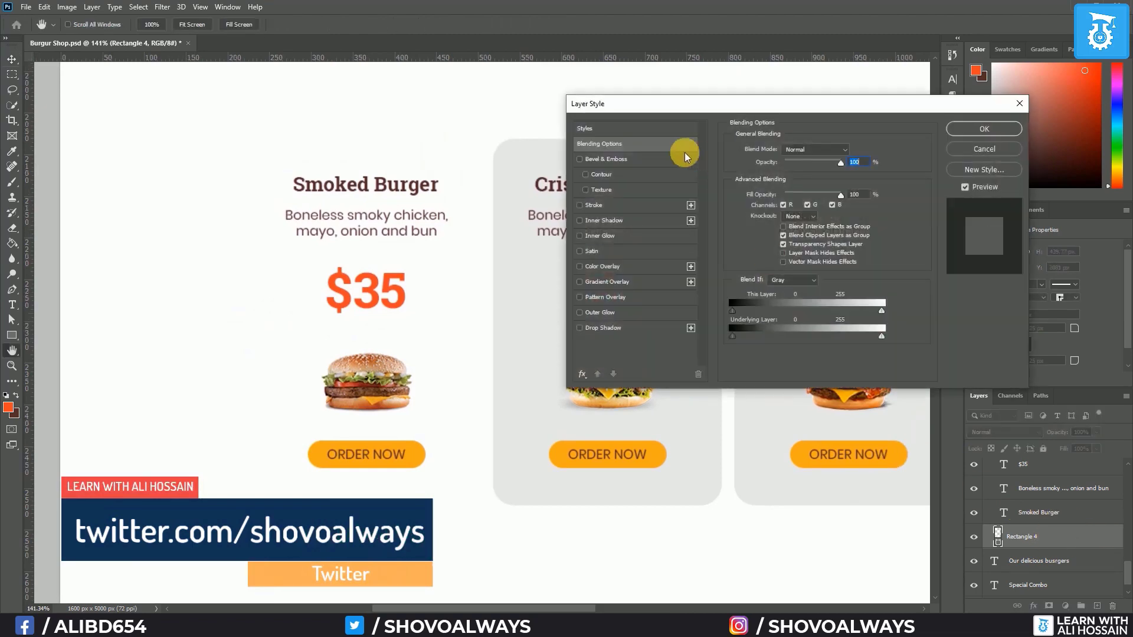
pyautogui.click(997, 152)
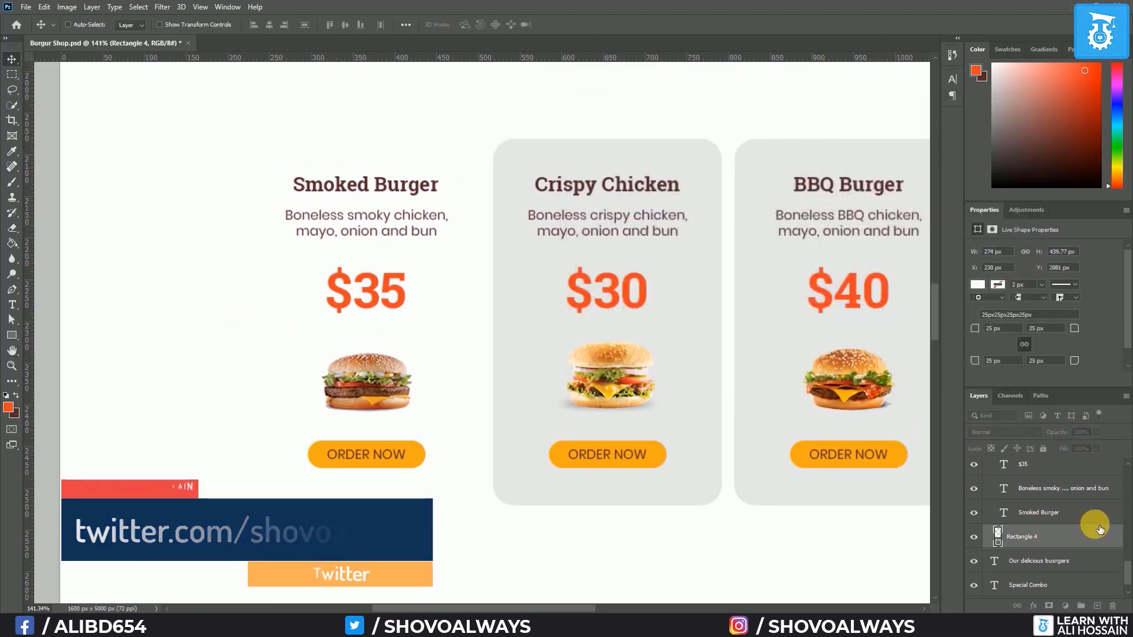
pyautogui.rightClick(1099, 529)
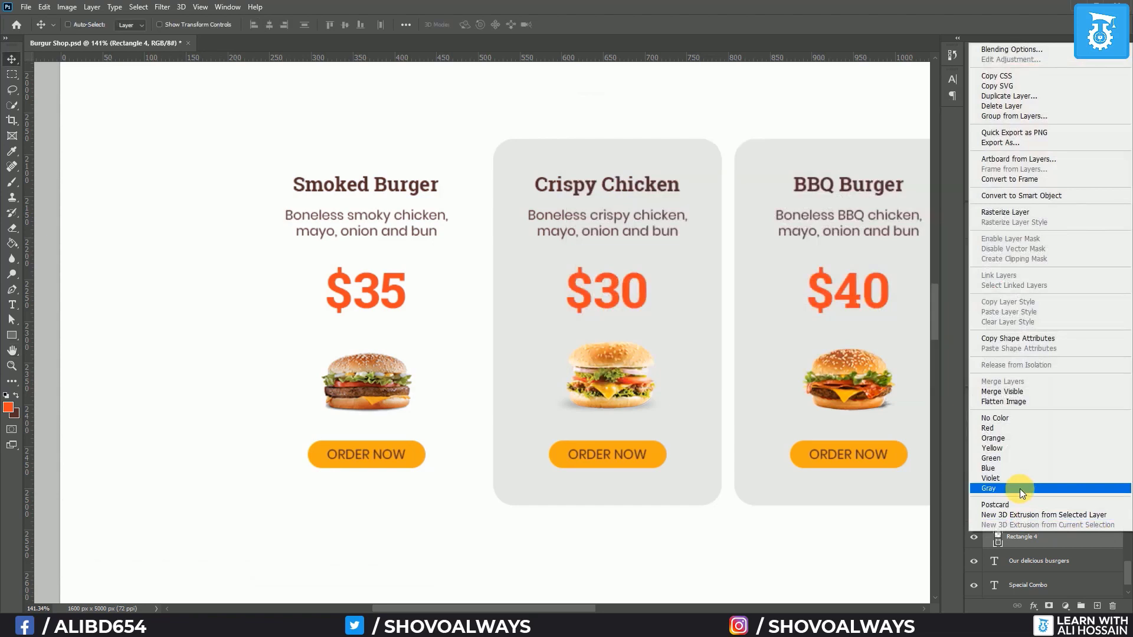
pyautogui.click(1021, 50)
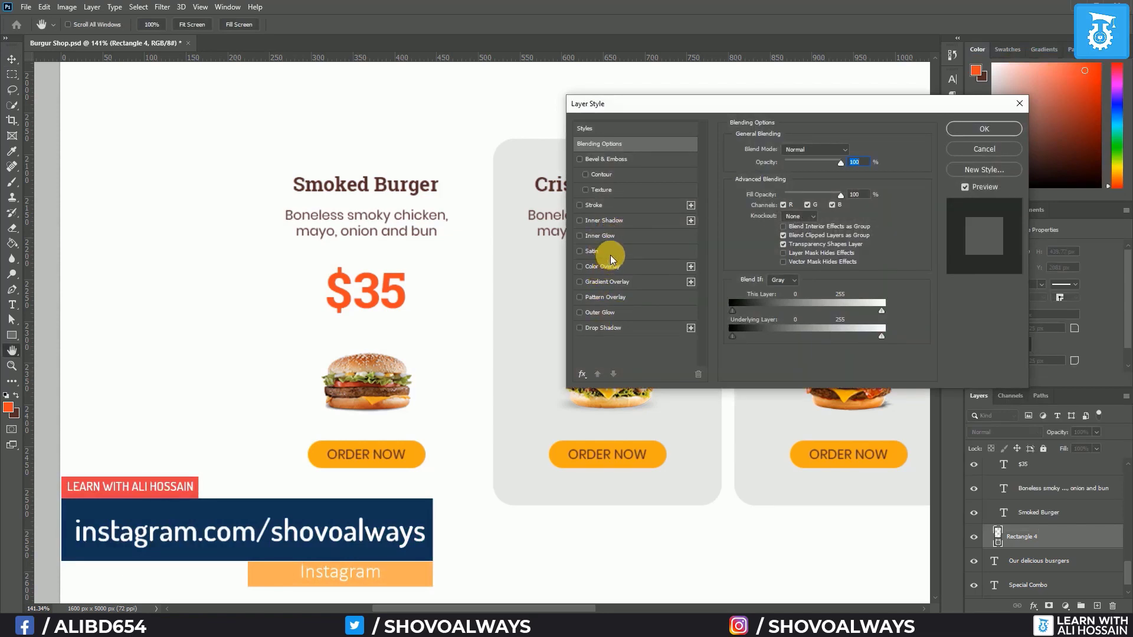
pyautogui.click(603, 327)
pyautogui.click(819, 151)
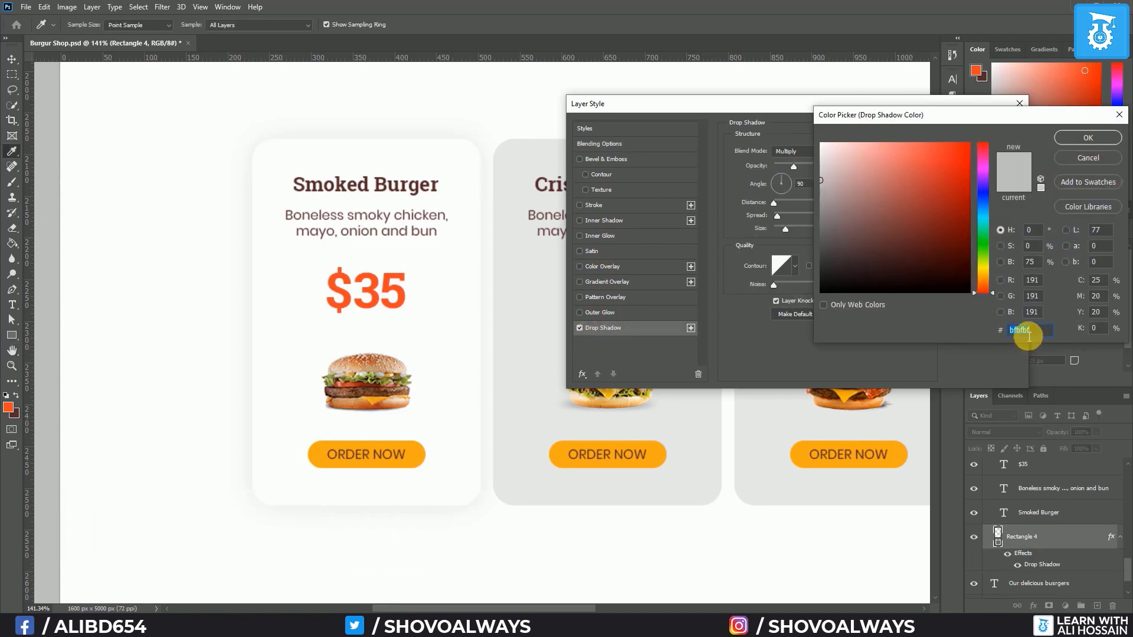
pyautogui.click(1087, 137)
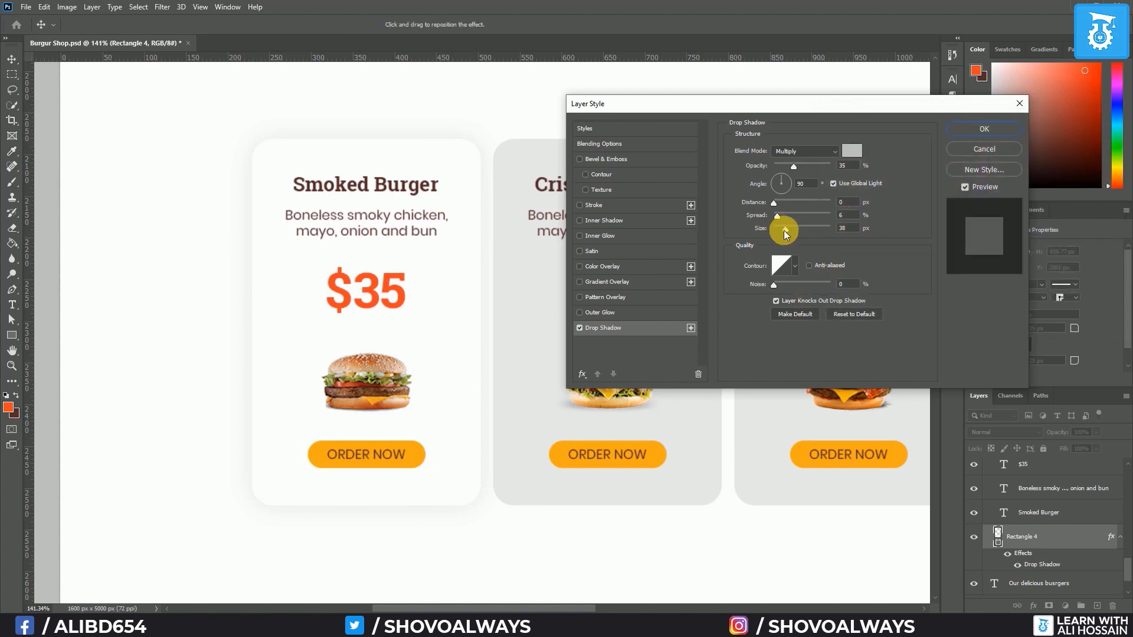
# Set the drop shadow to 15 px size, 5% spread and 0 distance
pyautogui.moveTo(783, 230)
pyautogui.mouseDown()
pyautogui.moveTo(760, 231)
pyautogui.moveTo(781, 231)
pyautogui.mouseUp()
pyautogui.write('15')
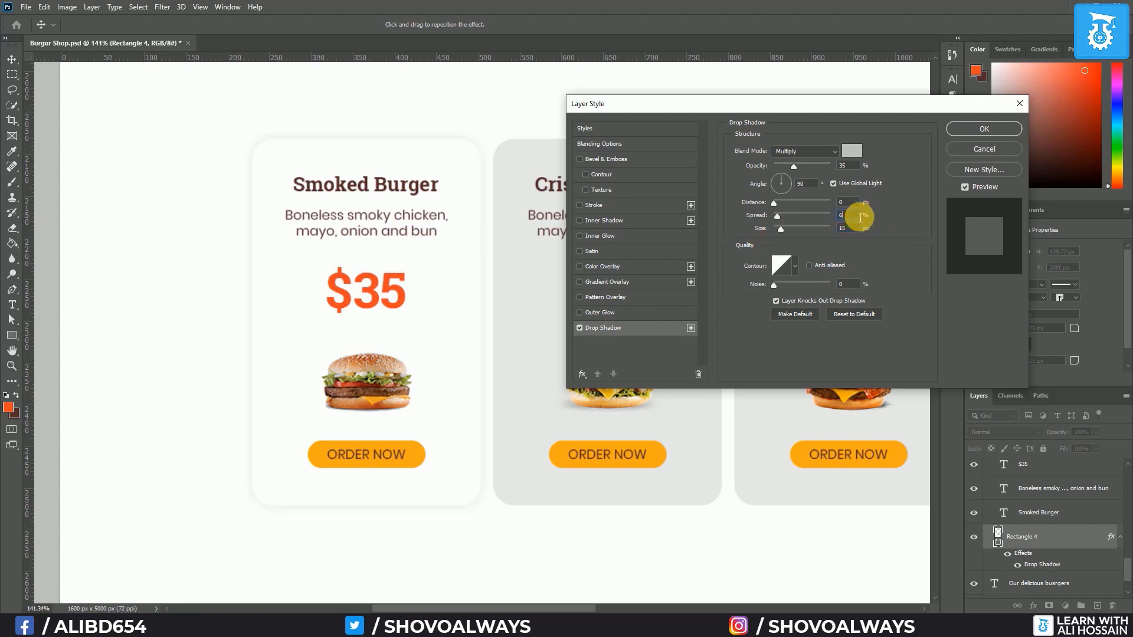
pyautogui.moveTo(860, 218); pyautogui.dragTo(831, 222)
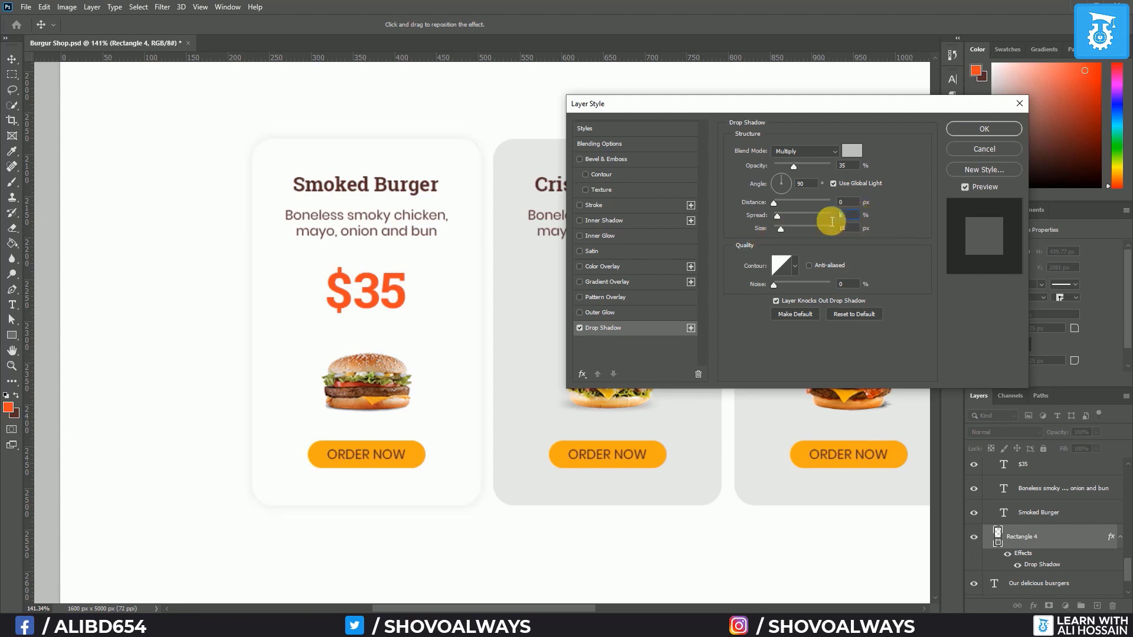
pyautogui.write('5')
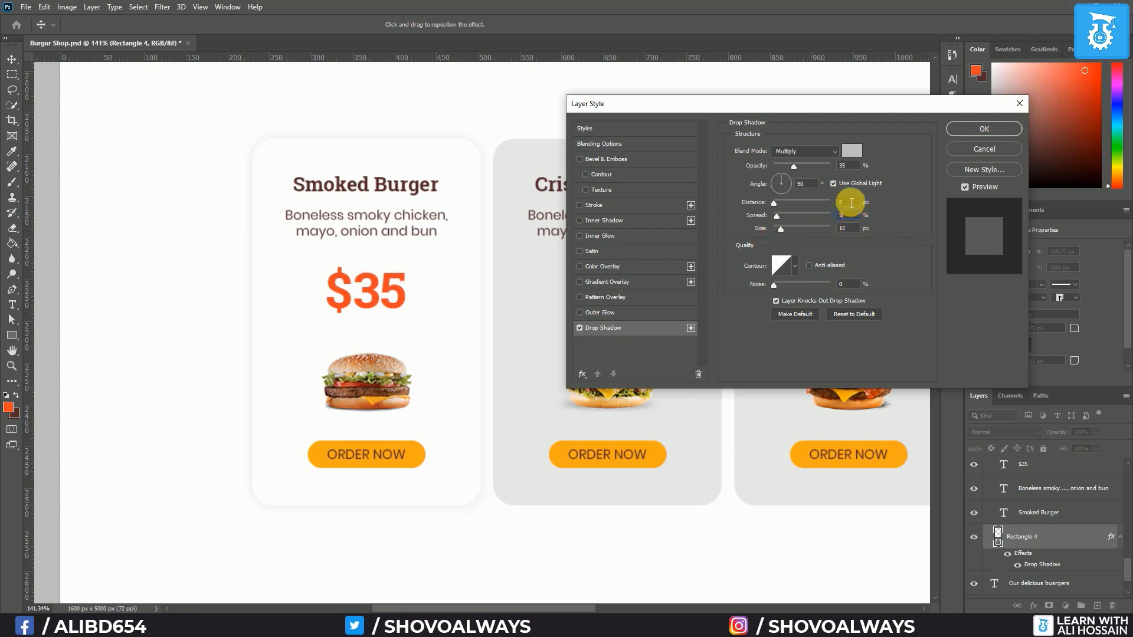
pyautogui.doubleClick(847, 202)
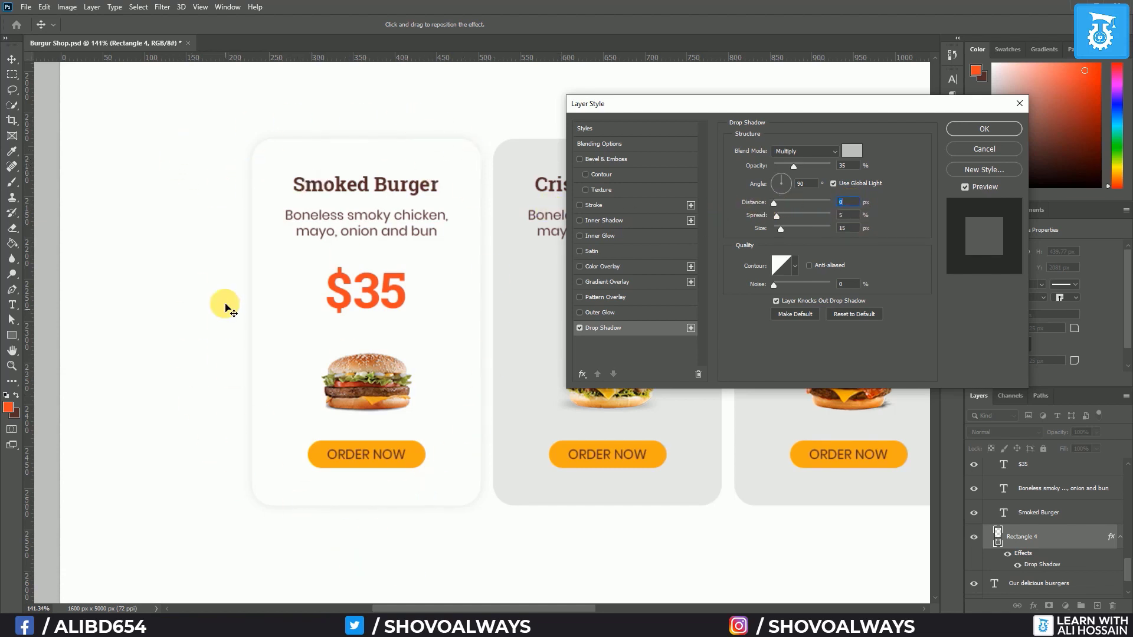
# Apply the drop shadow and copy the Smoked Burger card's layer style
pyautogui.click(978, 129)
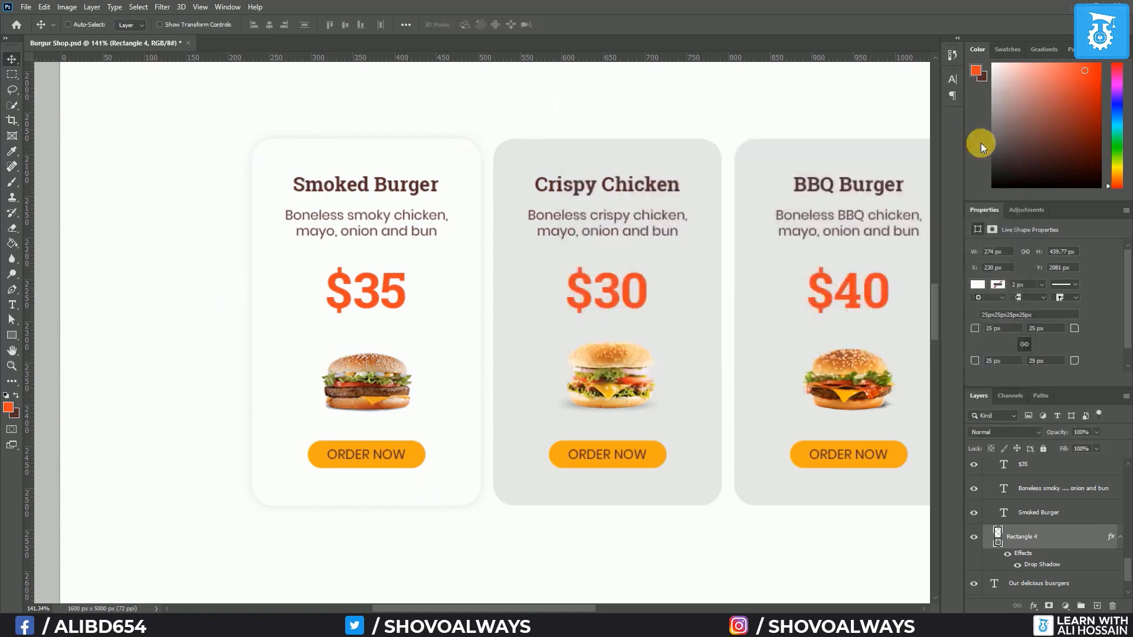
pyautogui.rightClick(1081, 537)
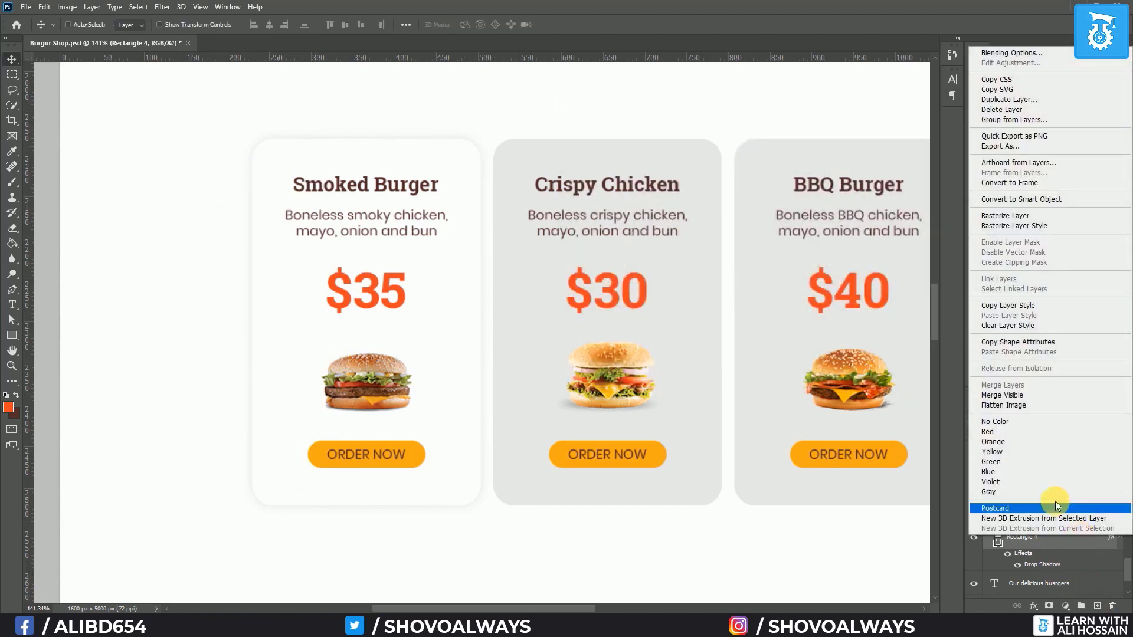
pyautogui.click(1021, 305)
# Make the Crispy Chicken card white and paste the copied drop shadow onto it
pyautogui.scroll(3, 1036, 548)
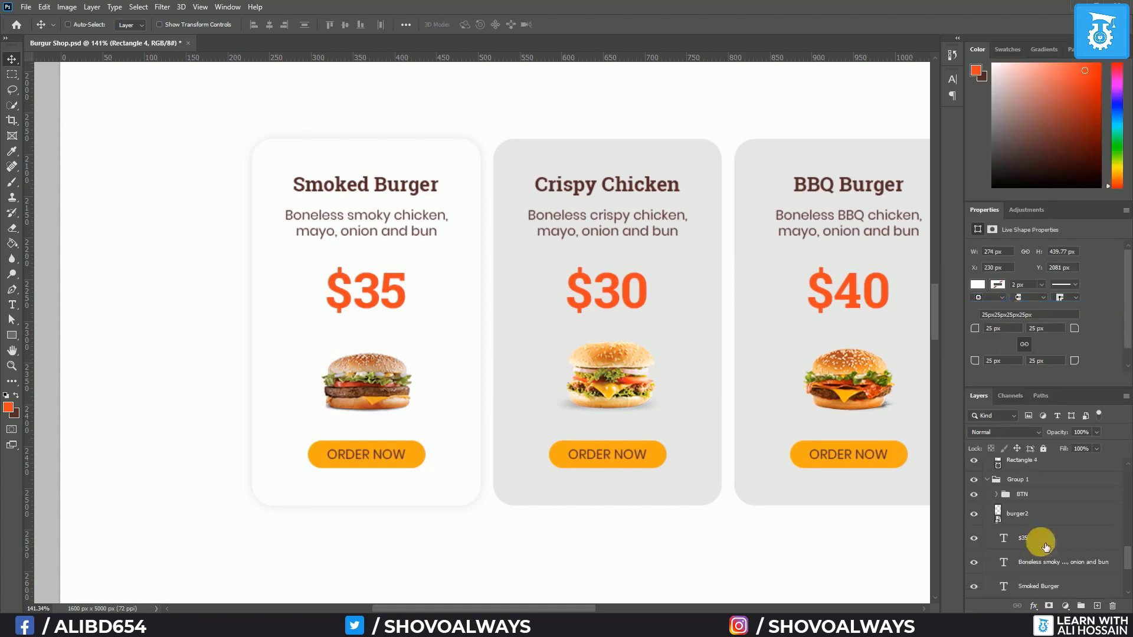
pyautogui.click(996, 511)
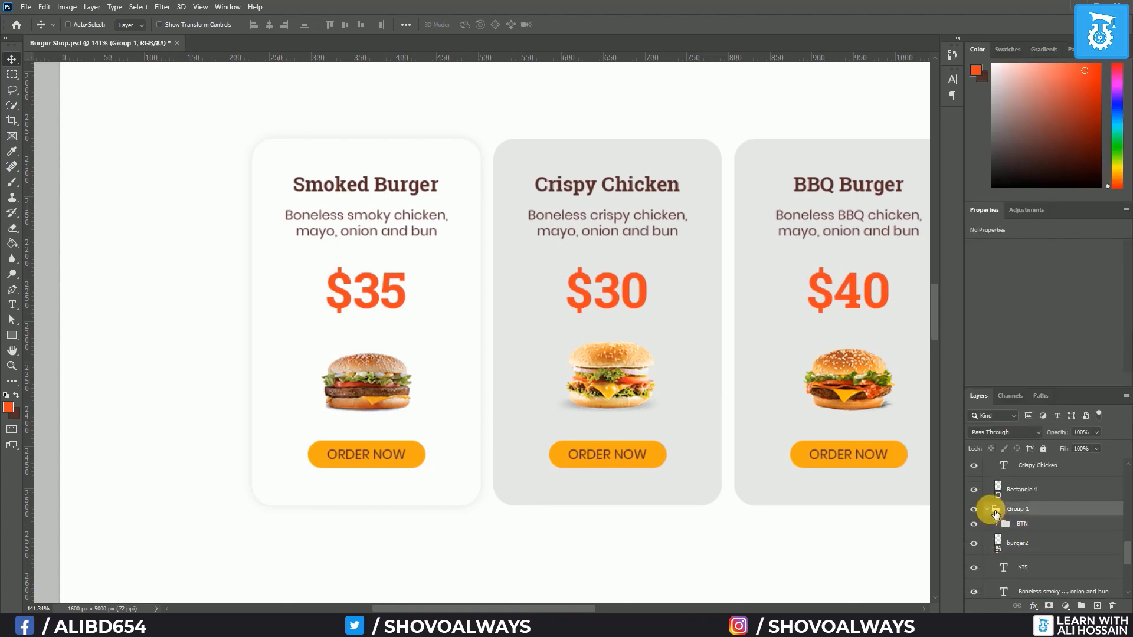
pyautogui.click(987, 508)
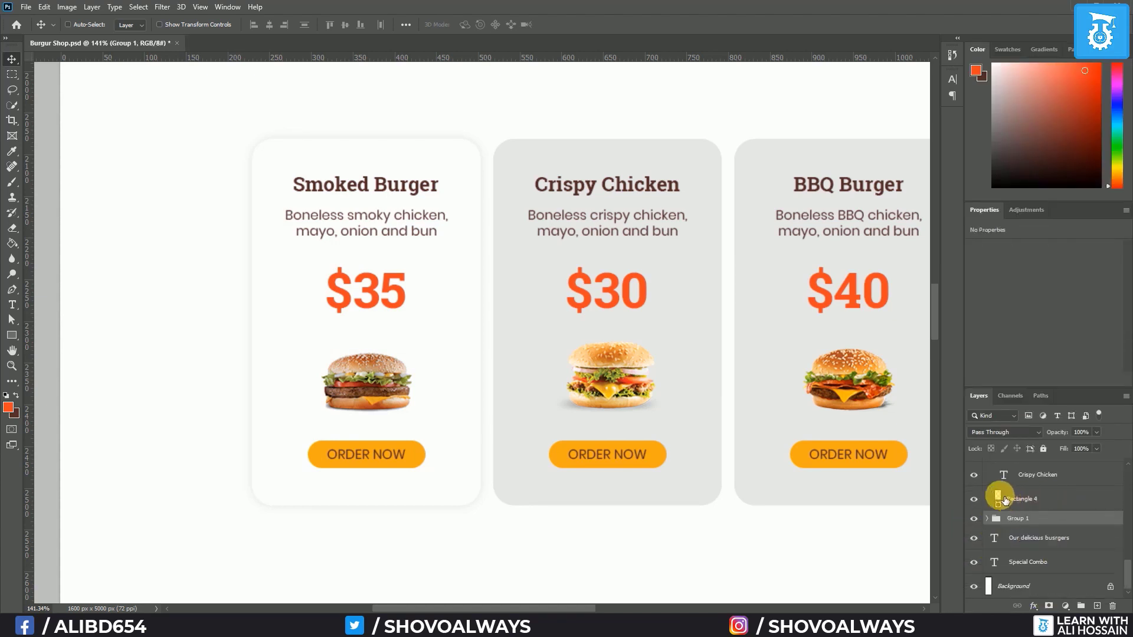
pyautogui.doubleClick(997, 499)
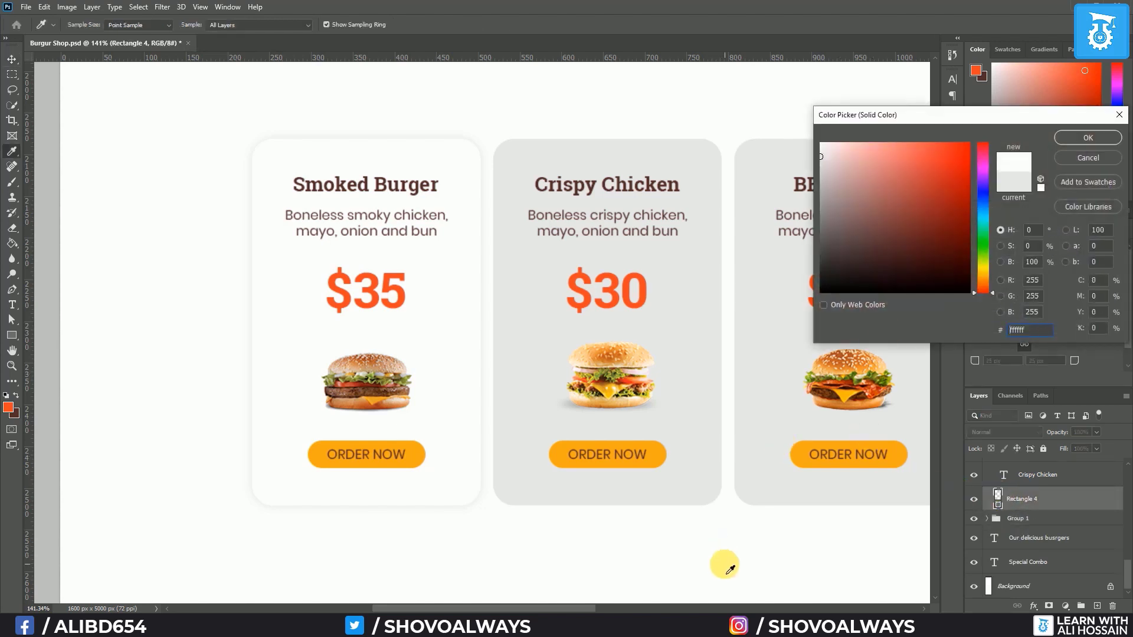
pyautogui.click(1074, 137)
pyautogui.rightClick(1093, 500)
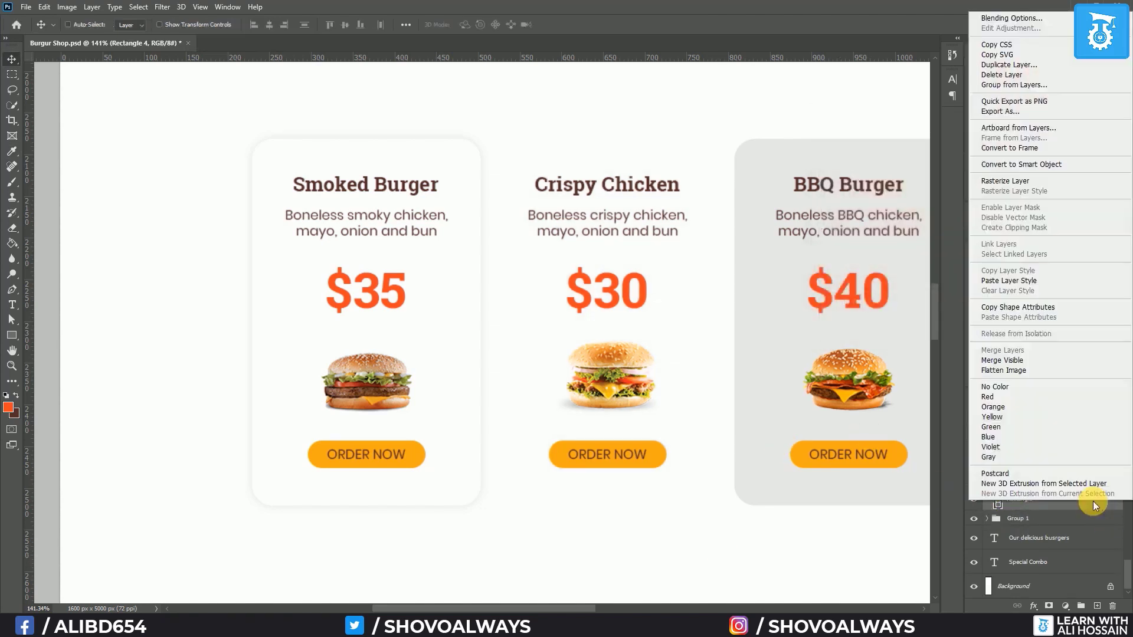
pyautogui.click(1020, 281)
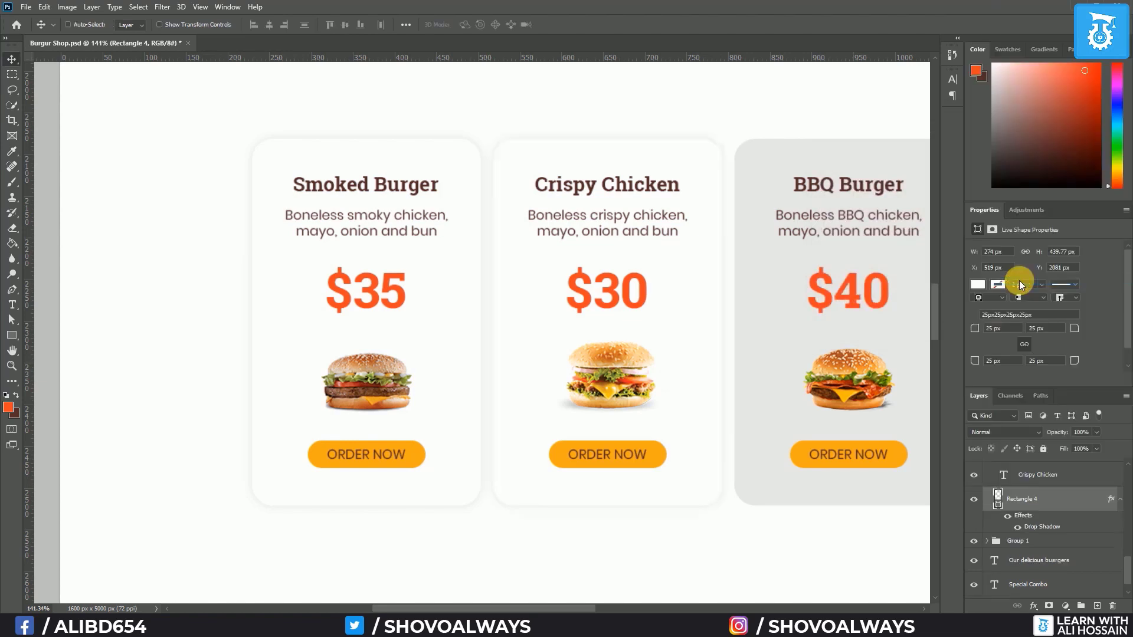
# Make the BBQ Burger card white and paste the same drop shadow onto it
pyautogui.scroll(1, 906, 426)
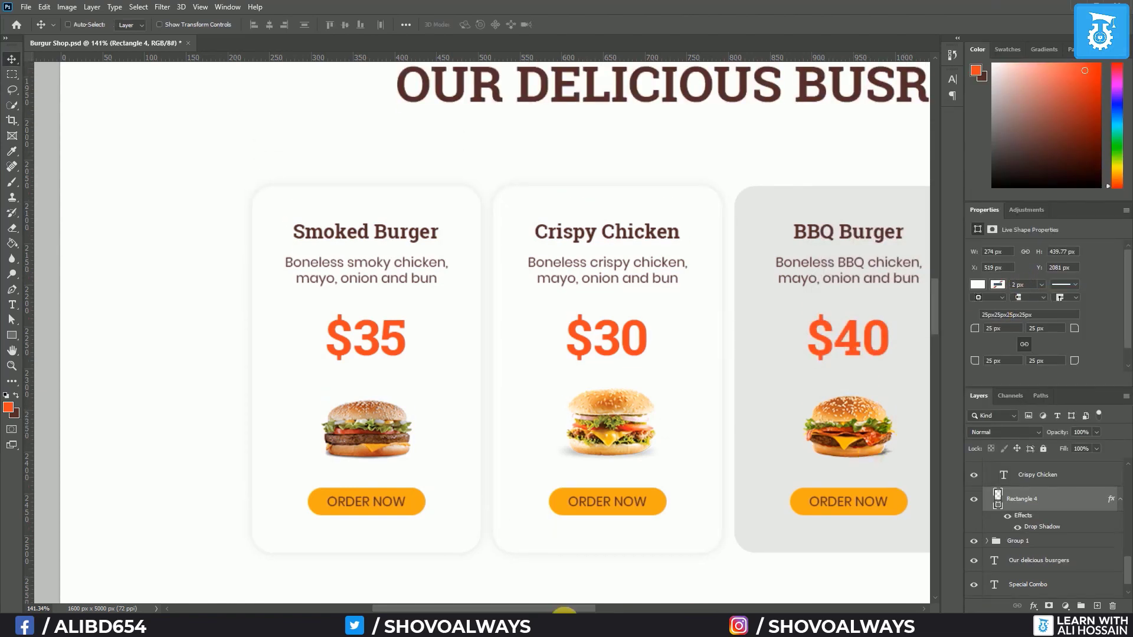
pyautogui.moveTo(566, 610); pyautogui.dragTo(663, 609)
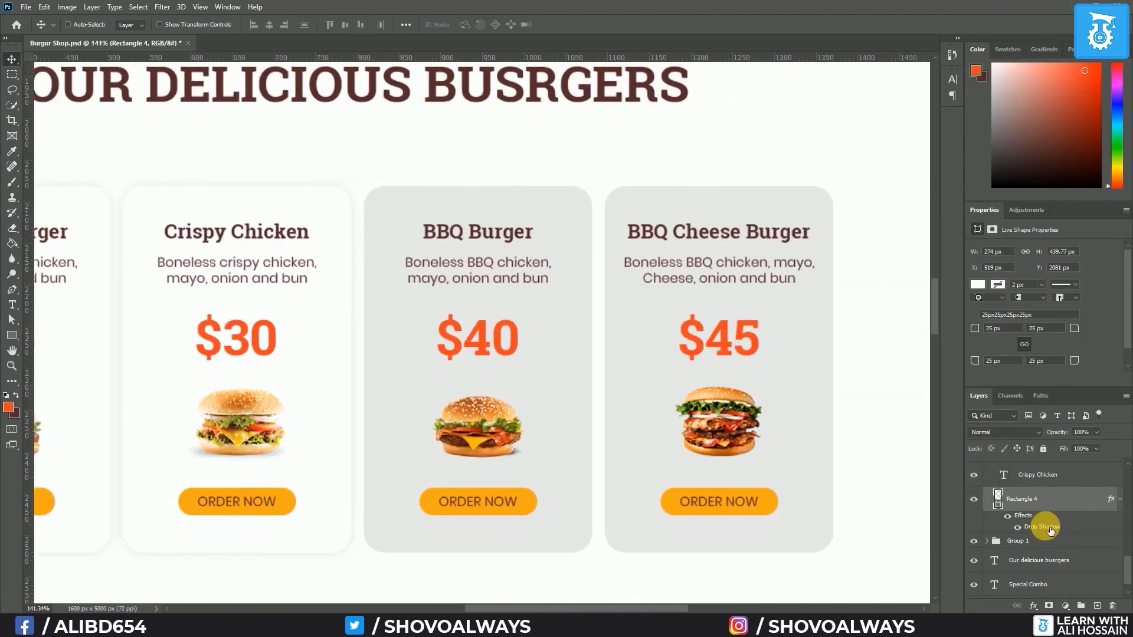
pyautogui.scroll(2, 1054, 530)
pyautogui.scroll(3, 1054, 530)
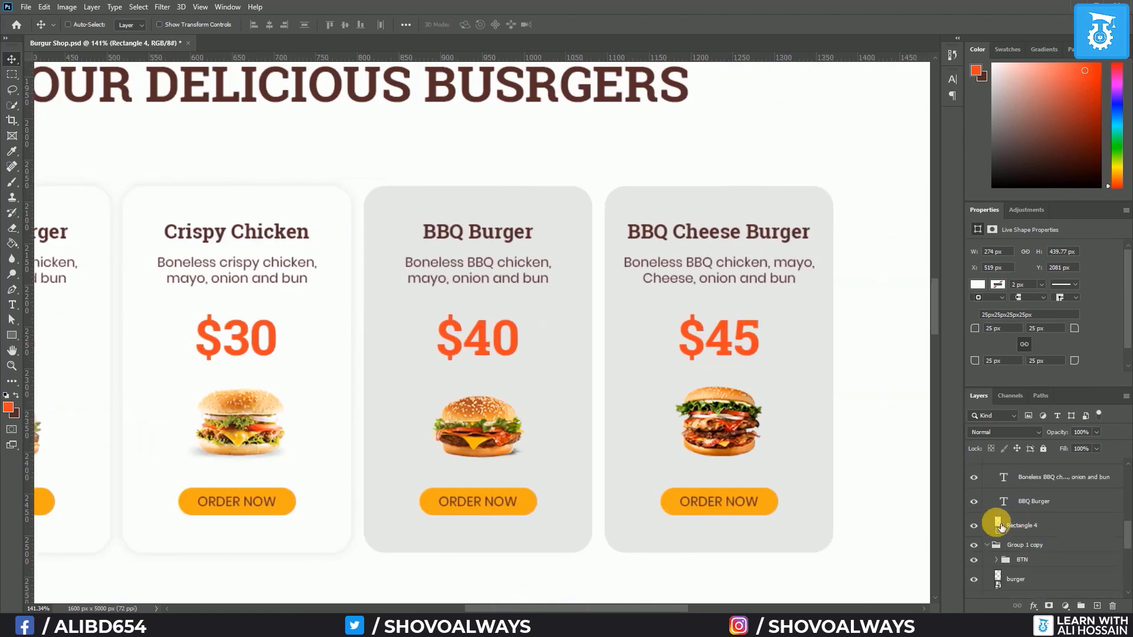
pyautogui.click(1003, 525)
pyautogui.doubleClick(1003, 525)
pyautogui.click(346, 470)
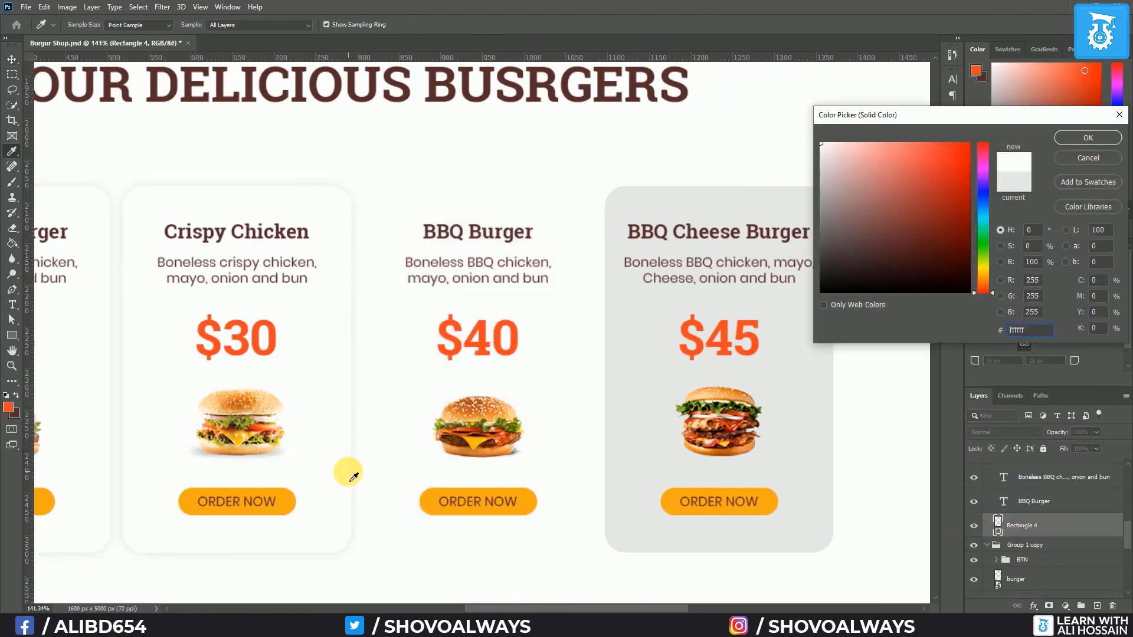
pyautogui.click(1087, 138)
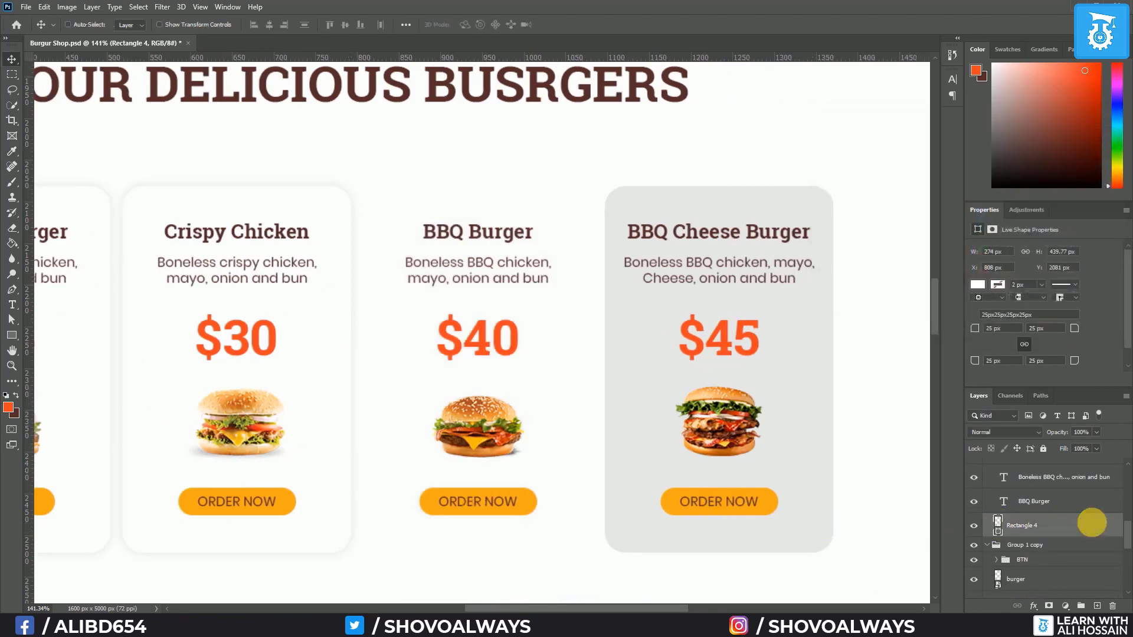
pyautogui.rightClick(1092, 524)
pyautogui.click(1000, 301)
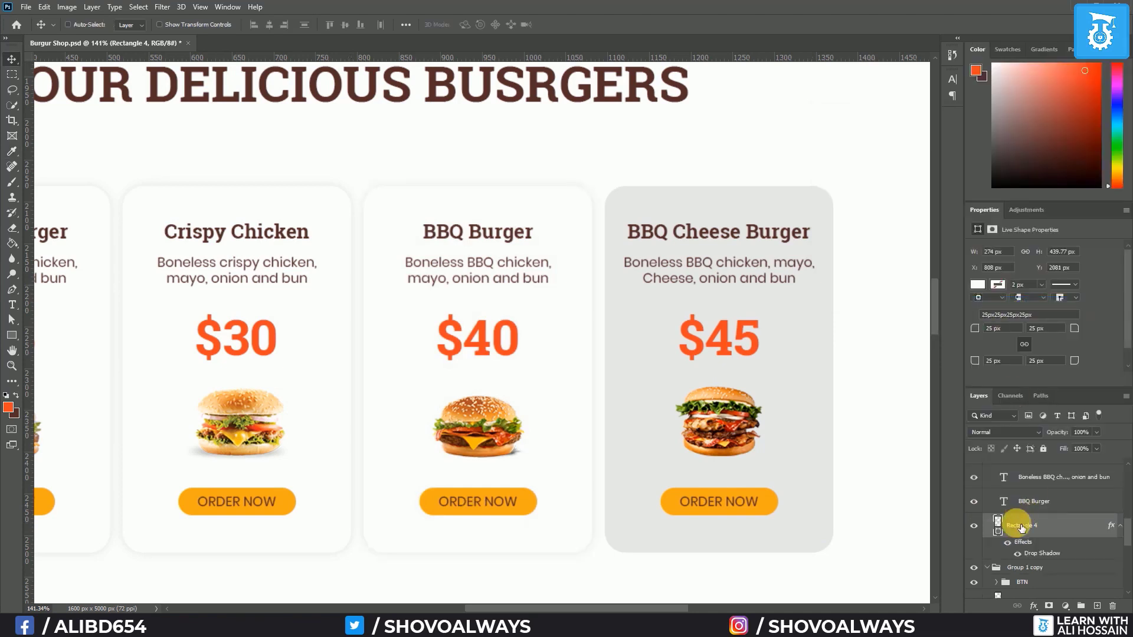
pyautogui.scroll(1, 1023, 529)
pyautogui.scroll(2, 1022, 529)
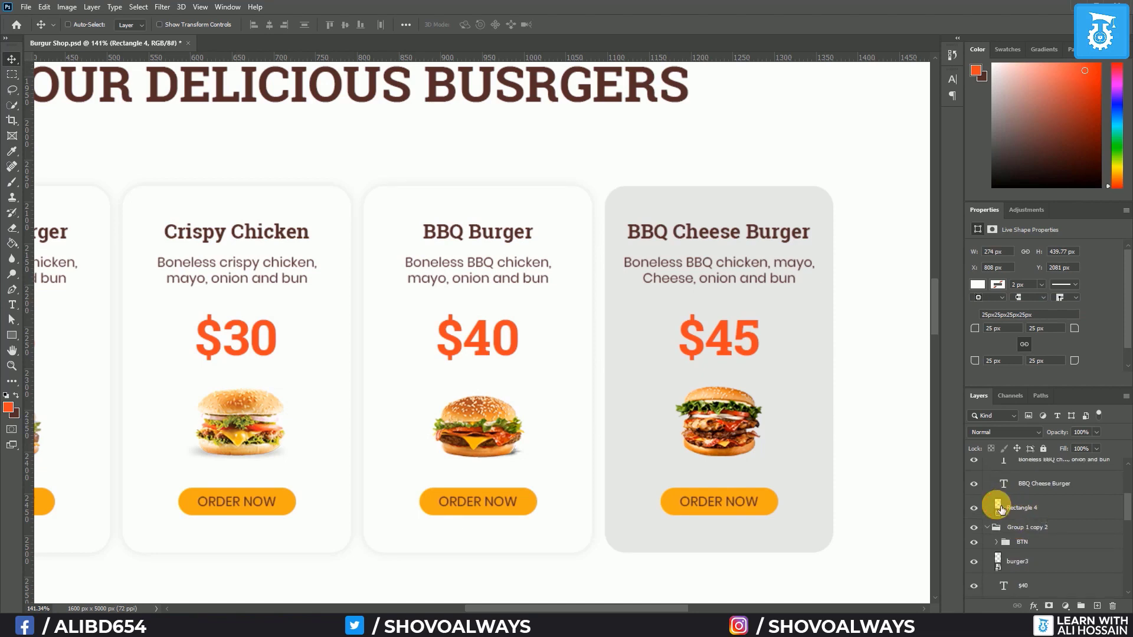
# Fill the BBQ Cheese Burger card red and paste the copied drop shadow onto it
pyautogui.doubleClick(999, 507)
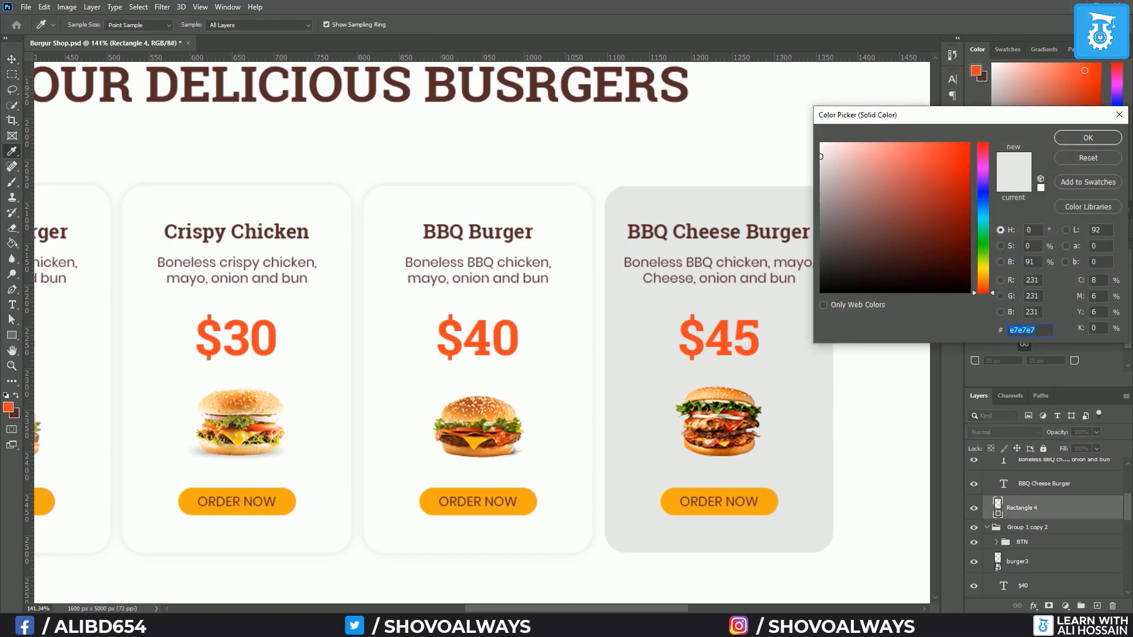
pyautogui.write('EB273F')
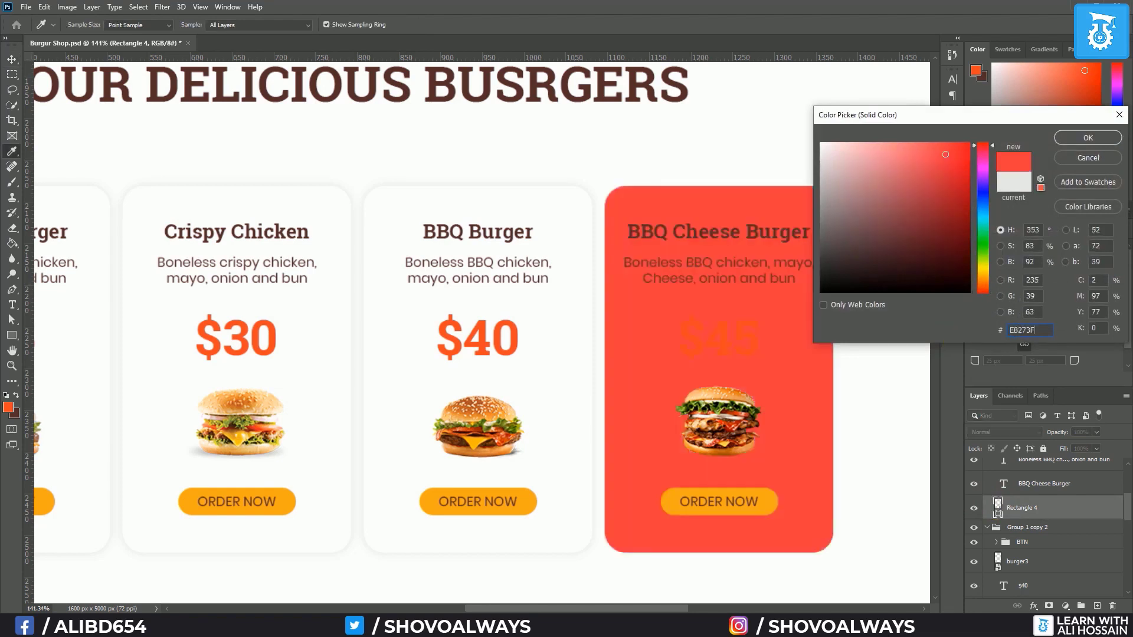
pyautogui.click(1070, 141)
pyautogui.rightClick(1060, 511)
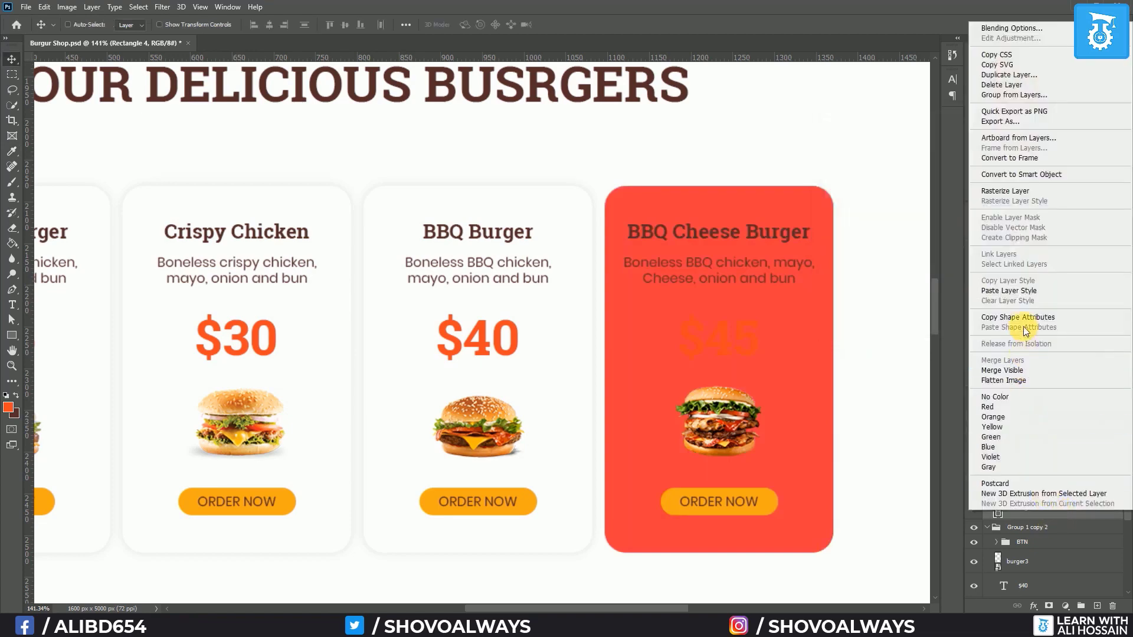
pyautogui.click(1023, 292)
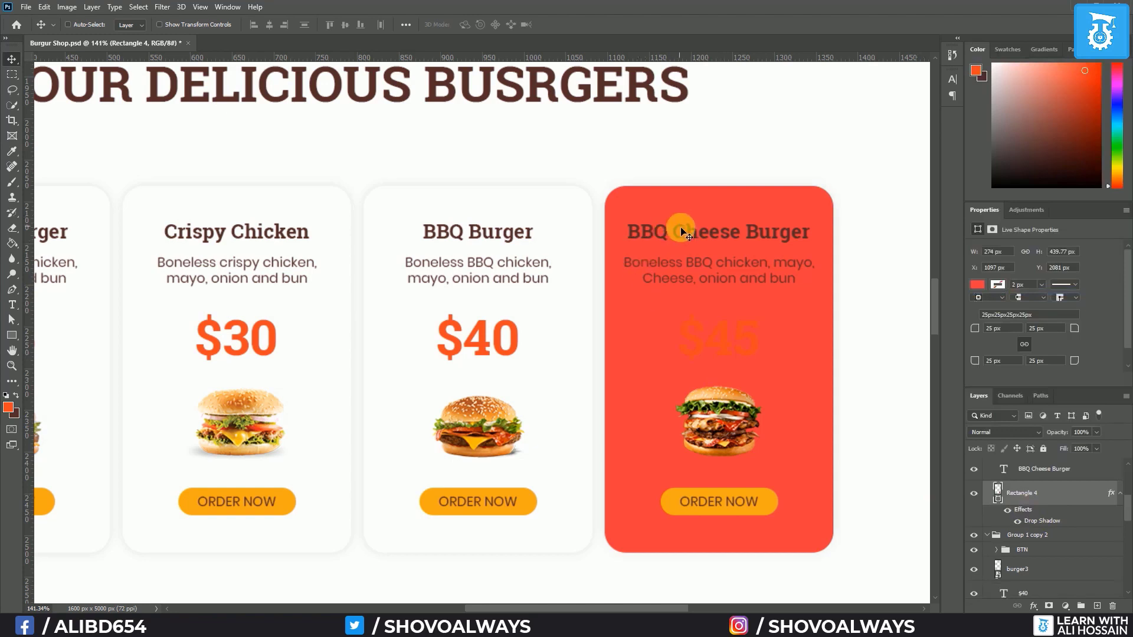
# Select the red card's $45 price, title and description layers with the Type tool
pyautogui.scroll(3, 1053, 498)
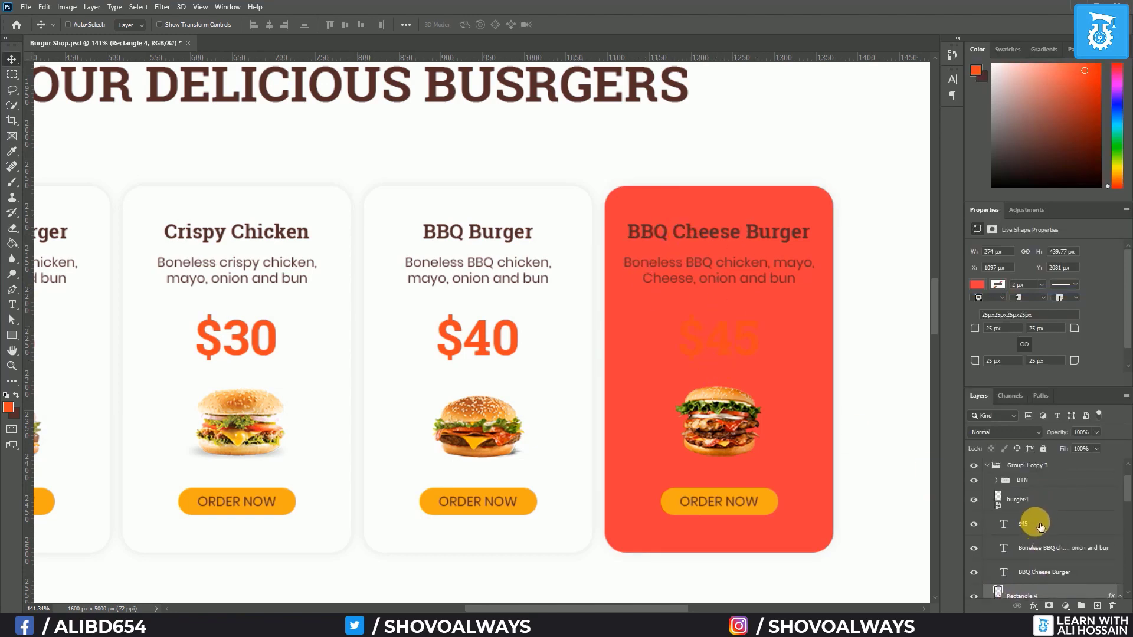
pyautogui.click(1039, 525)
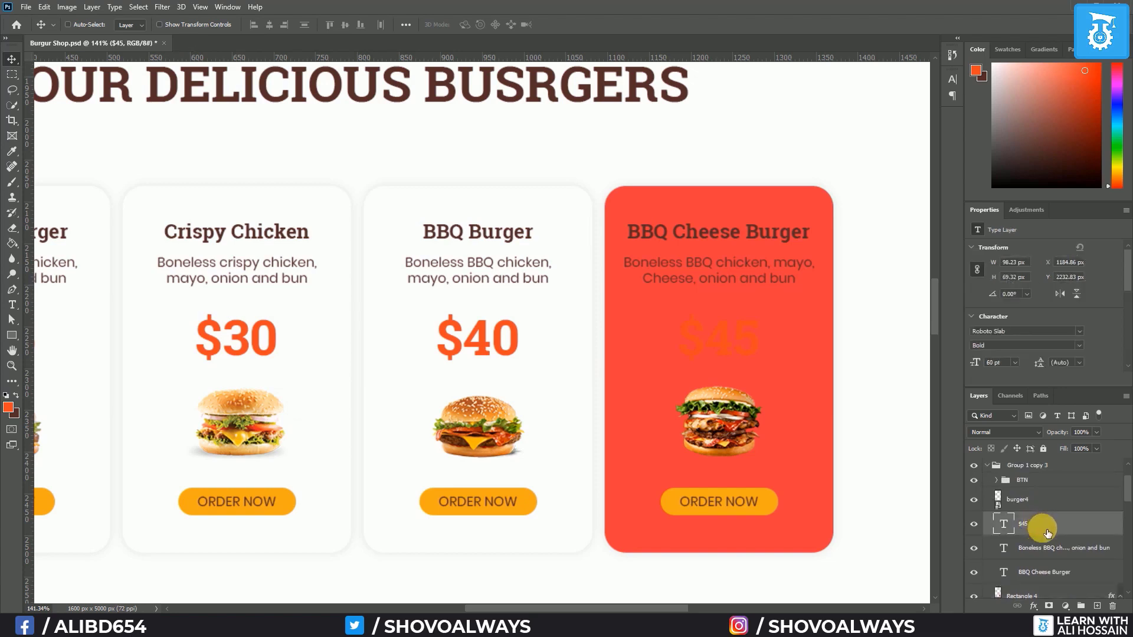
pyautogui.keyDown('shift'); pyautogui.click(1038, 572); pyautogui.keyUp('shift')
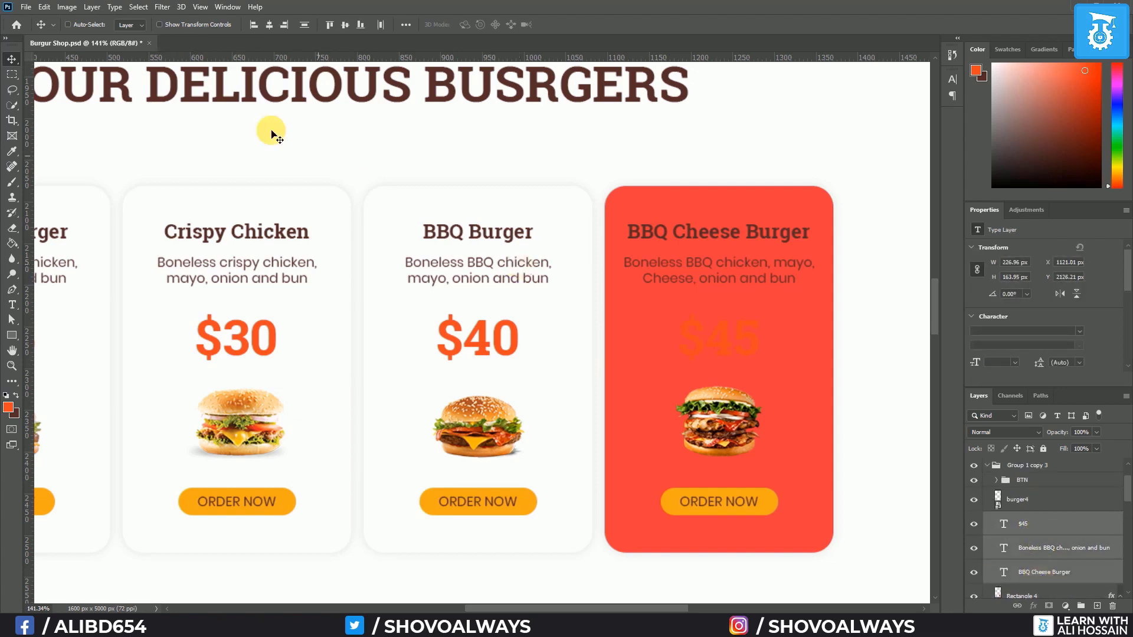
pyautogui.click(14, 305)
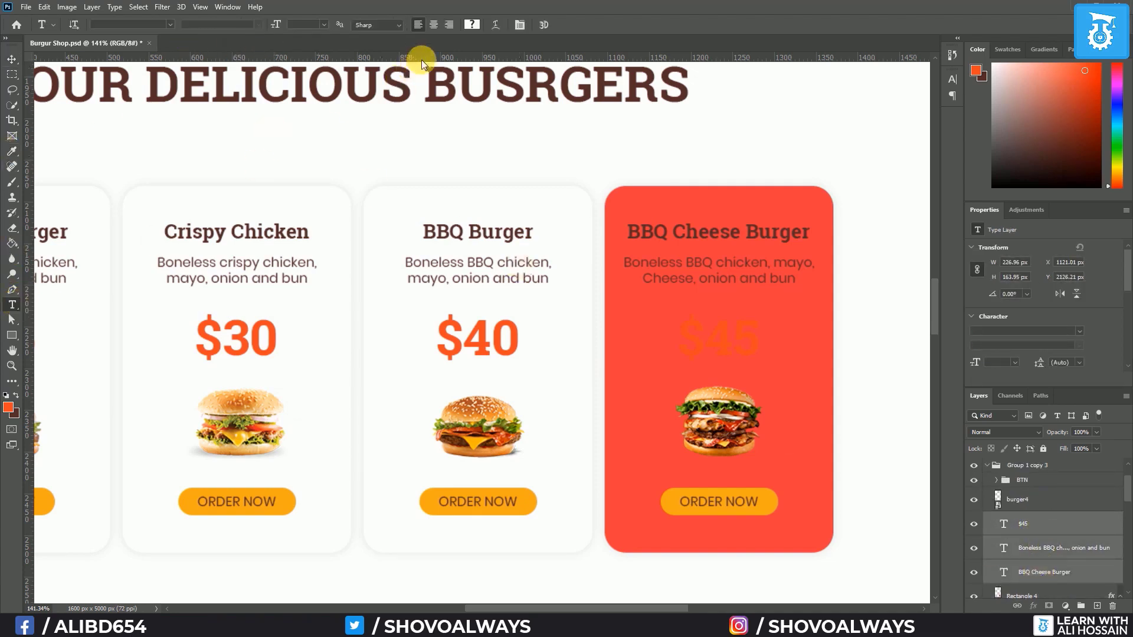
# Set the red card's title, description and $45 price text to white
pyautogui.click(473, 24)
pyautogui.click(480, 119)
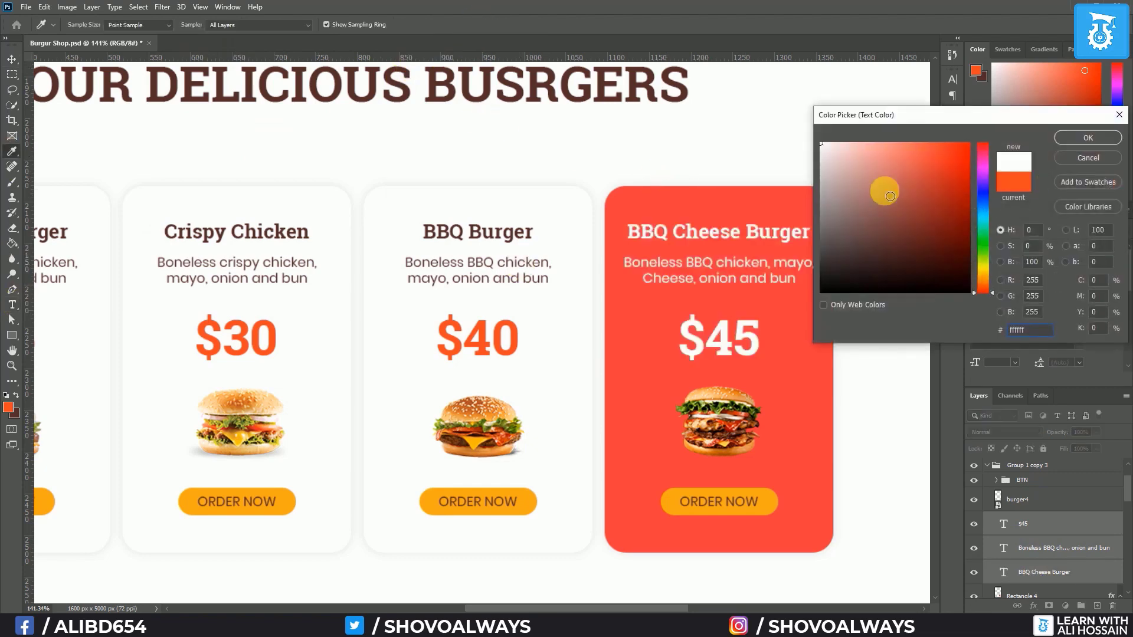
pyautogui.click(1082, 137)
pyautogui.scroll(-2, 693, 395)
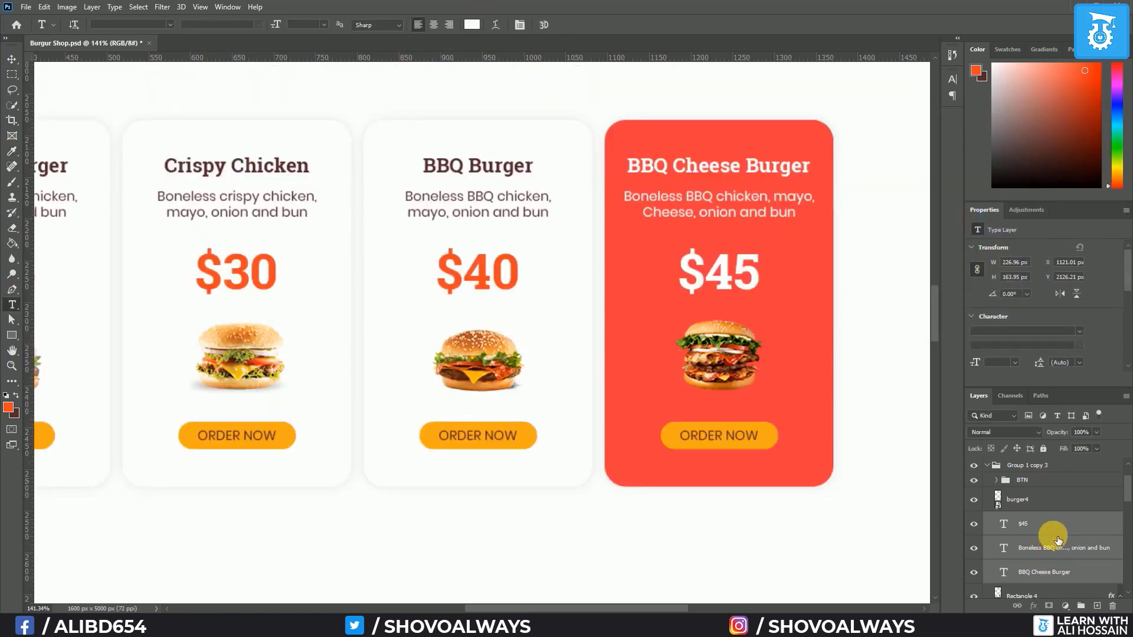
pyautogui.scroll(1, 1056, 538)
pyautogui.scroll(-3, 1056, 538)
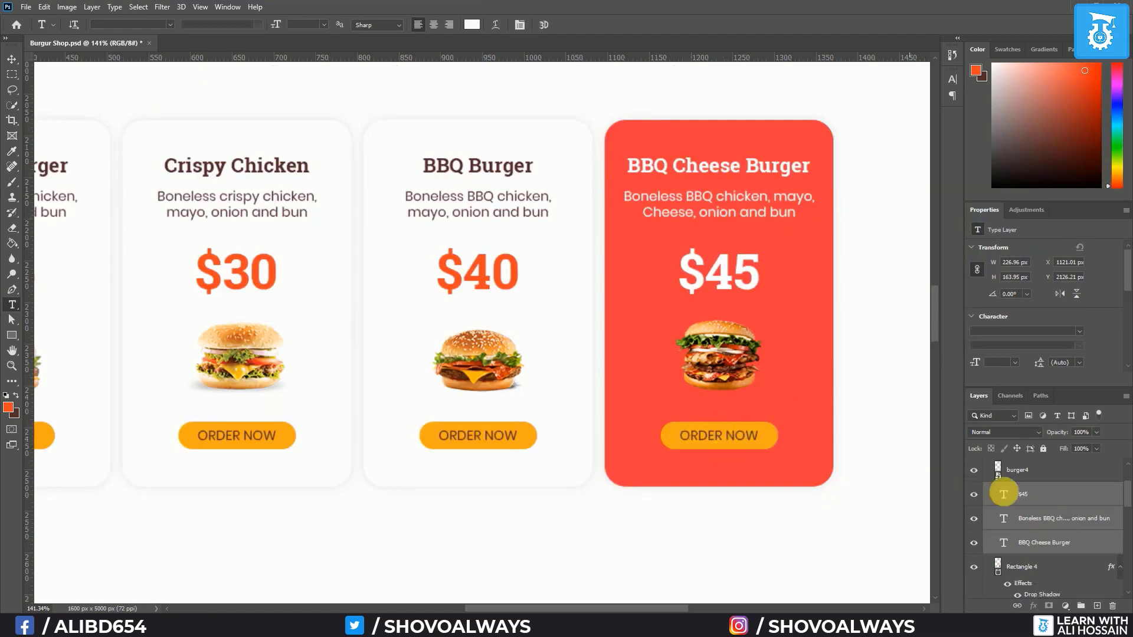
pyautogui.scroll(3, 1003, 519)
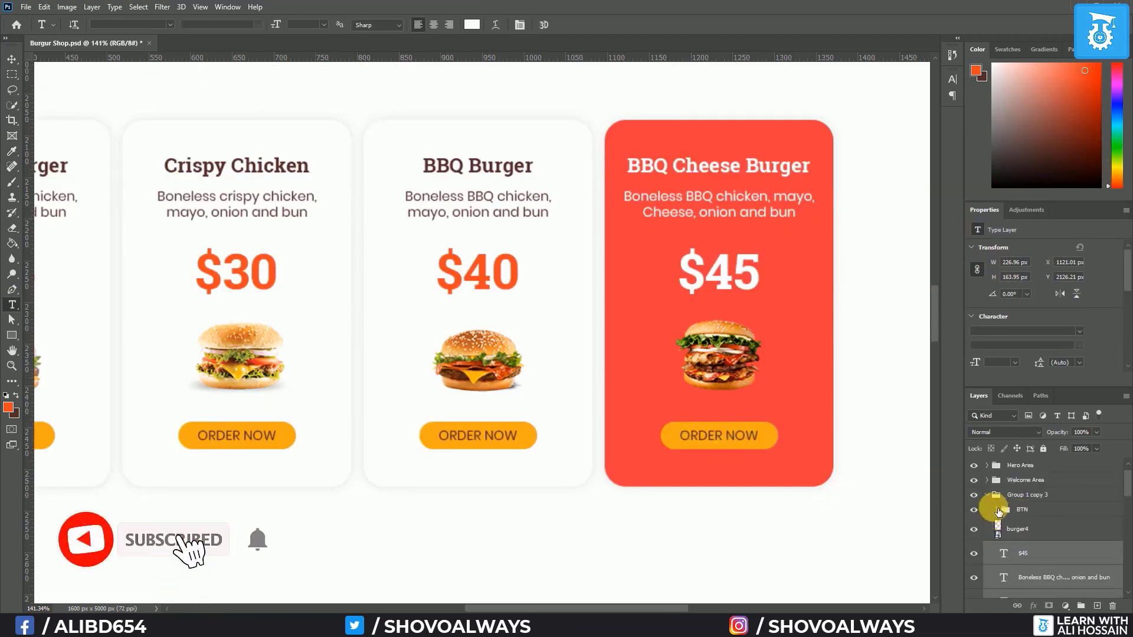
# Fill the ORDER NOW button's background with white, keeping its label color unchanged
pyautogui.click(996, 509)
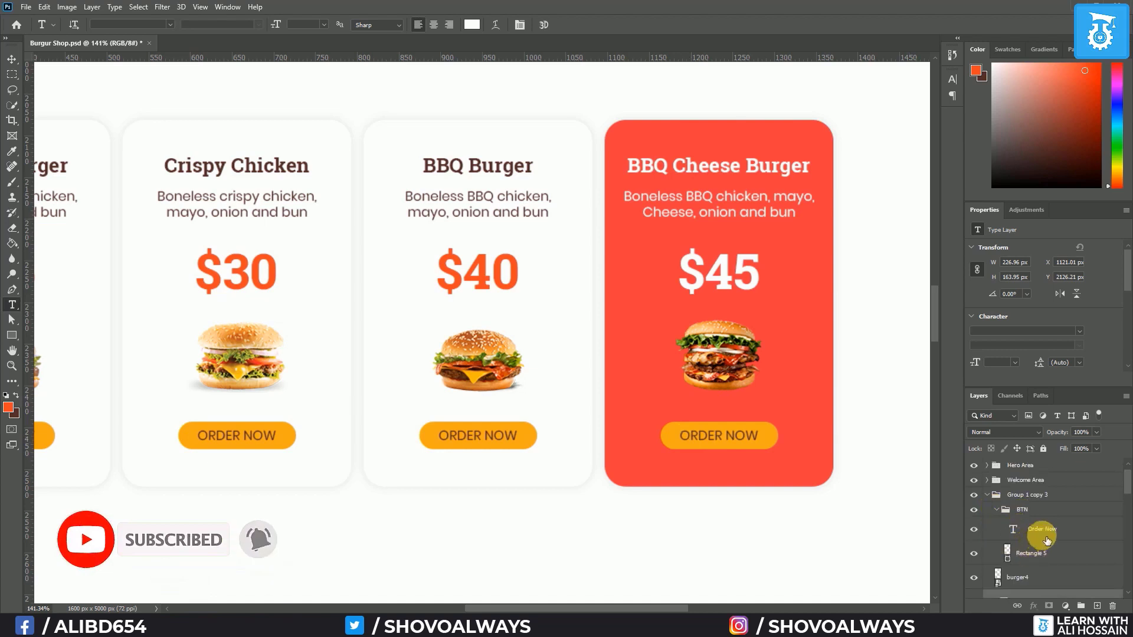
pyautogui.click(1040, 529)
pyautogui.click(479, 24)
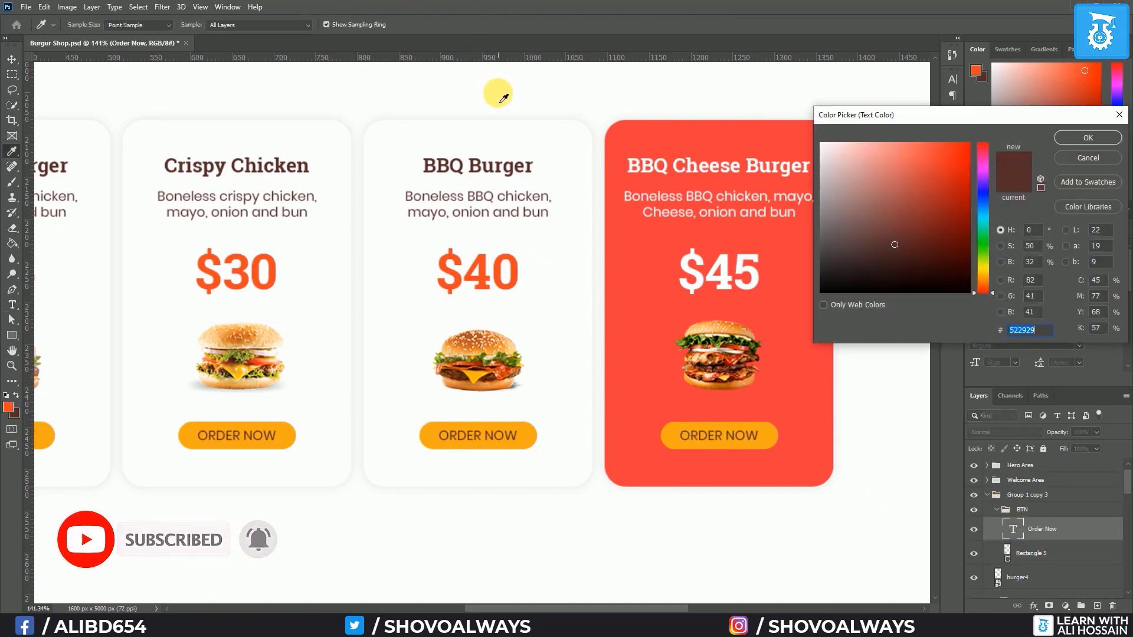
pyautogui.click(498, 94)
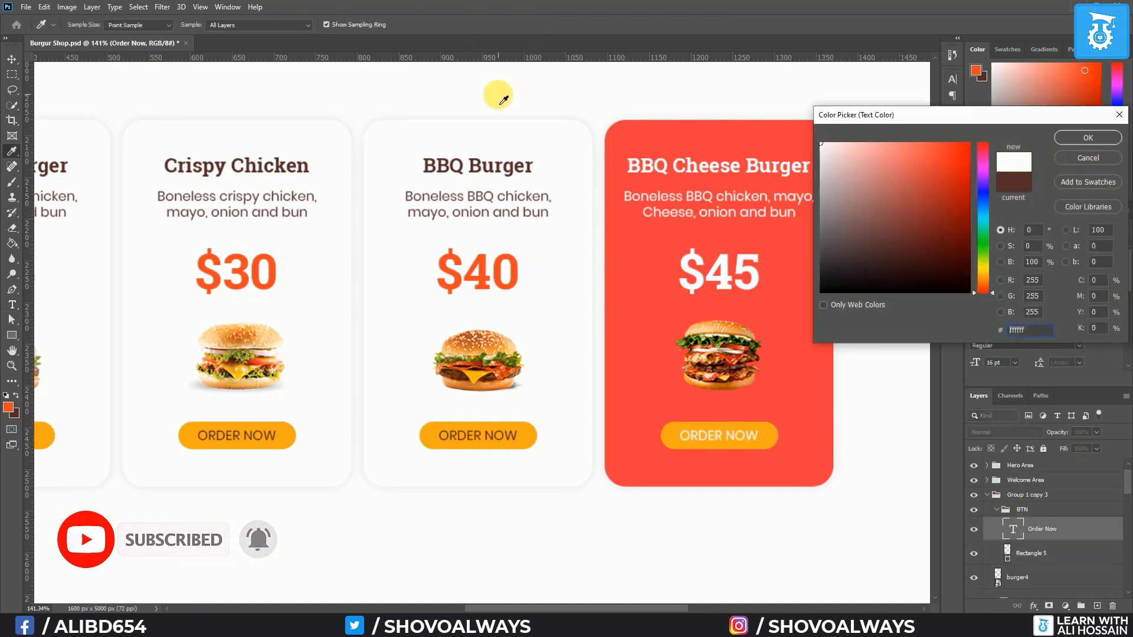
pyautogui.click(1084, 138)
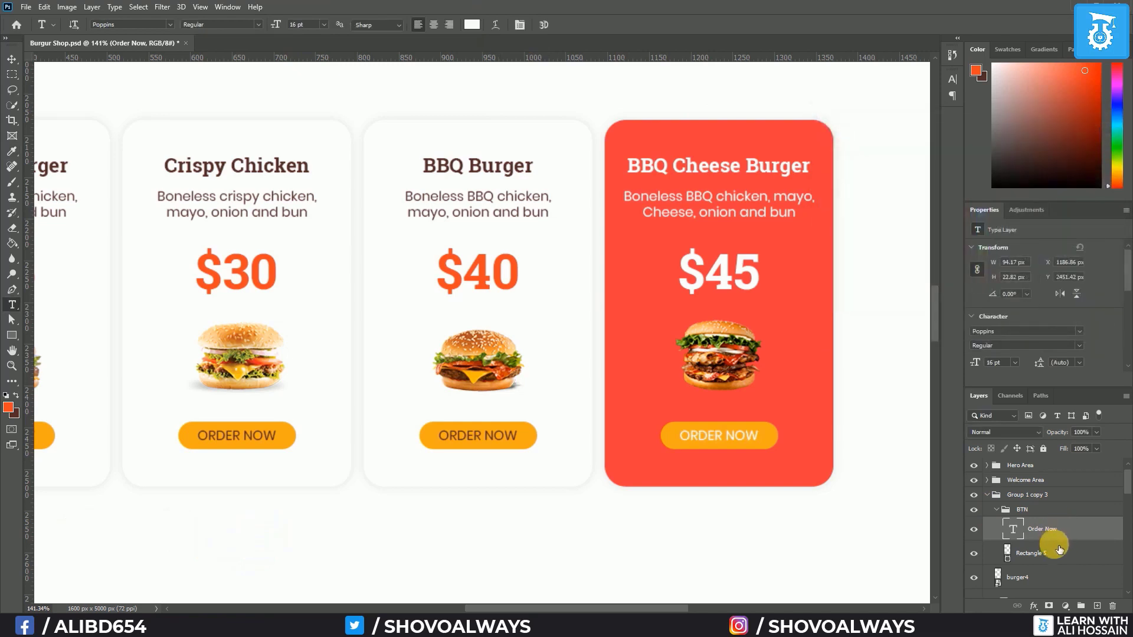
pyautogui.hotkey('ctrl', 'z')
pyautogui.doubleClick(1009, 554)
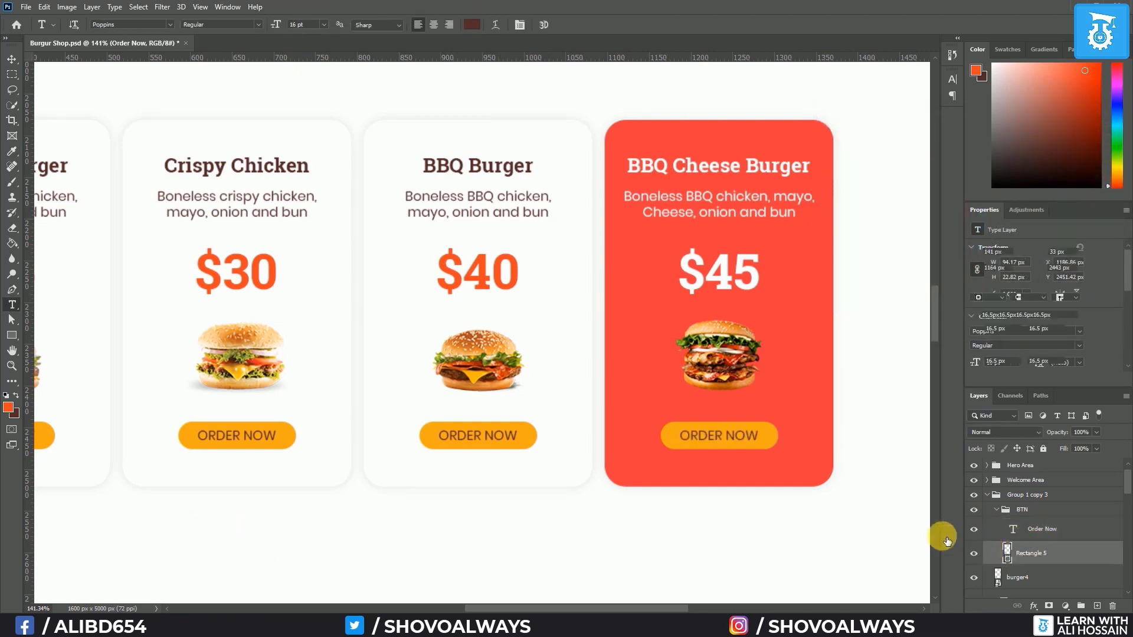
pyautogui.click(573, 110)
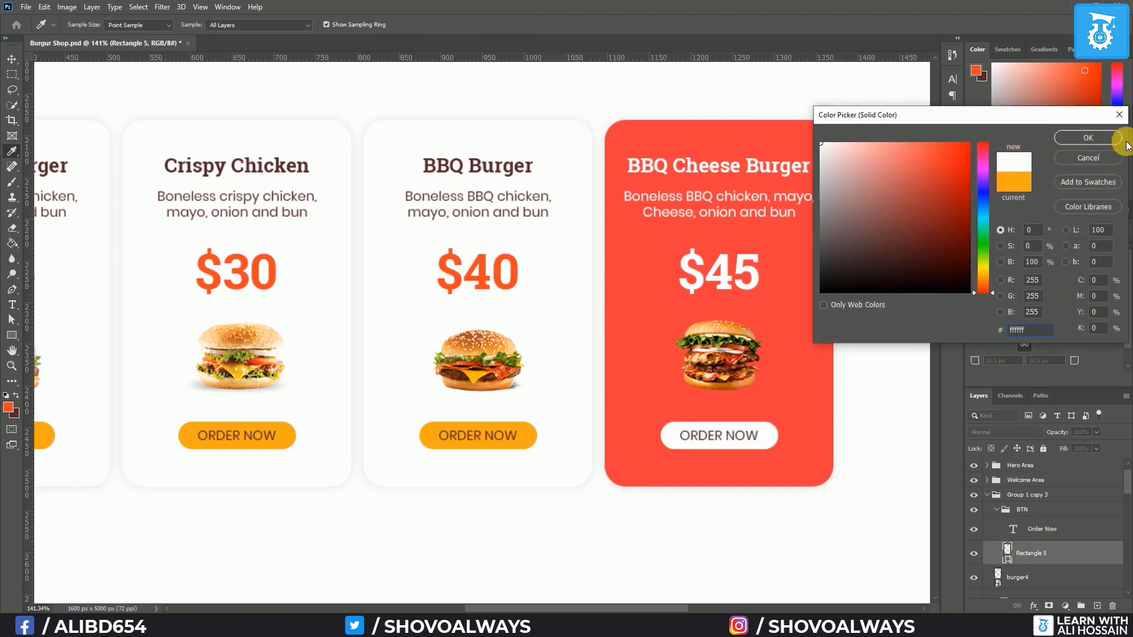
pyautogui.click(1088, 137)
pyautogui.scroll(-3, 586, 465)
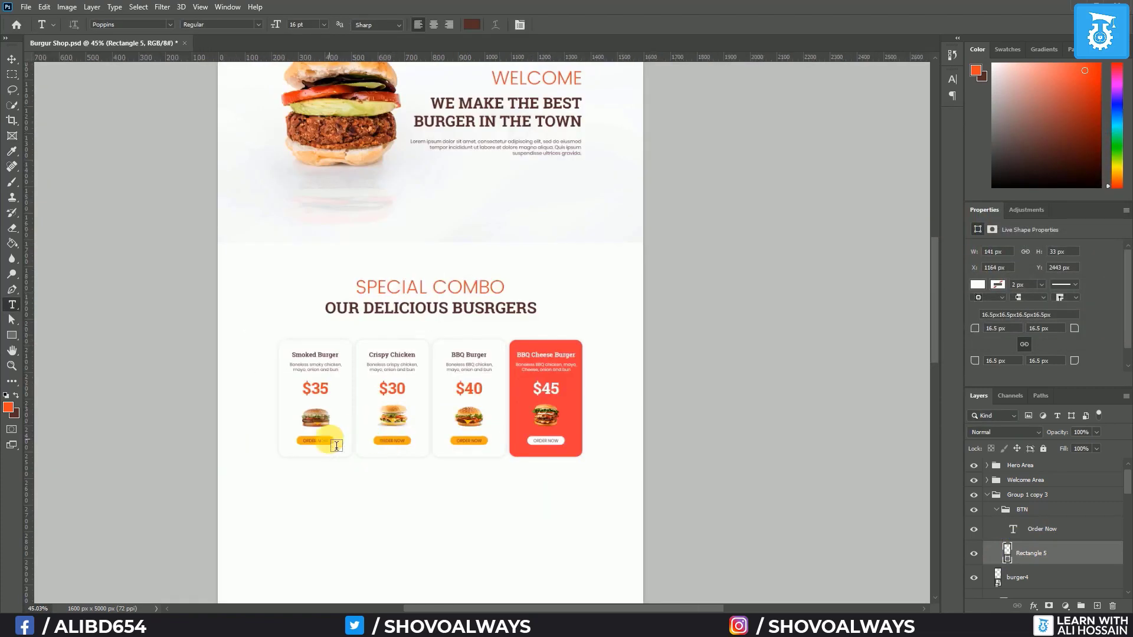
# Collapse the fourth, third and second card layer groups in the Layers panel
pyautogui.scroll(3, 336, 445)
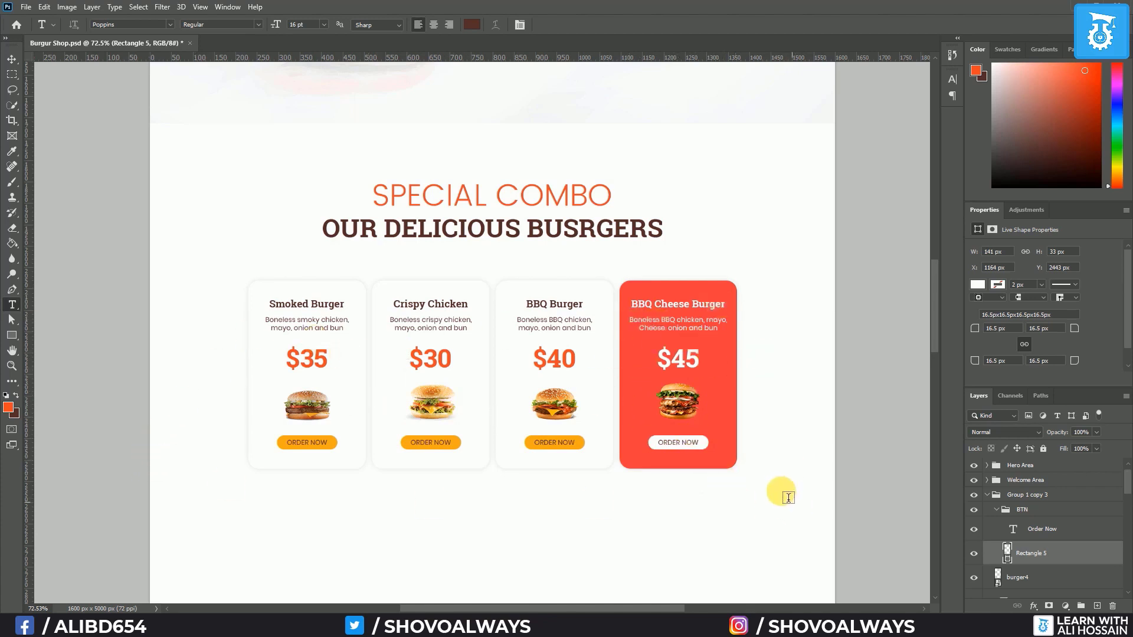
pyautogui.click(986, 494)
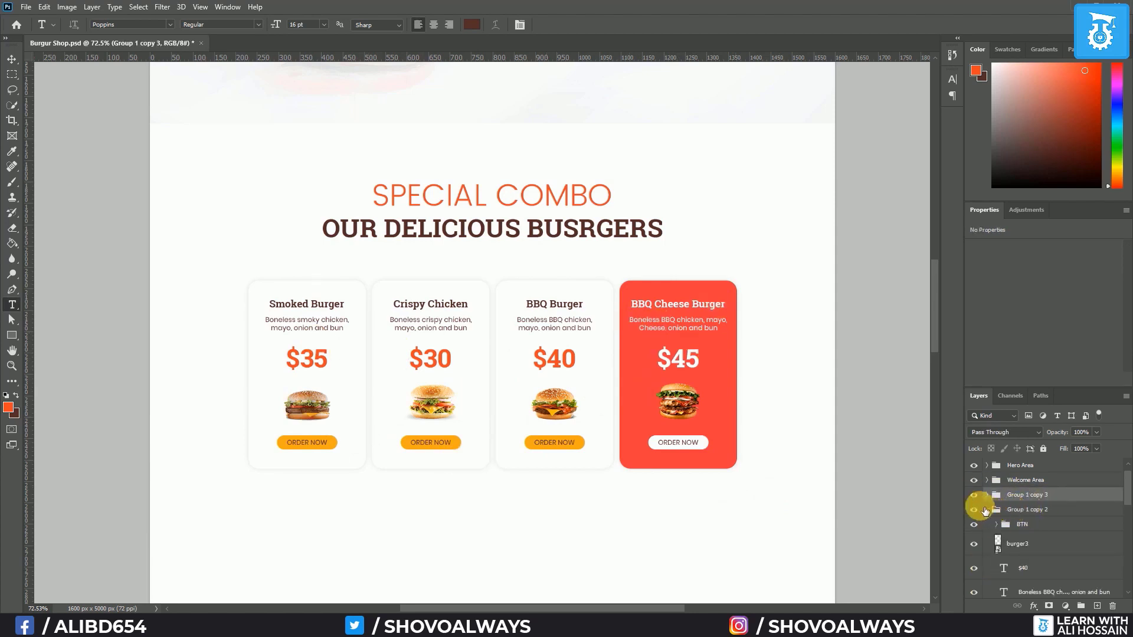
pyautogui.click(995, 512)
pyautogui.click(993, 512)
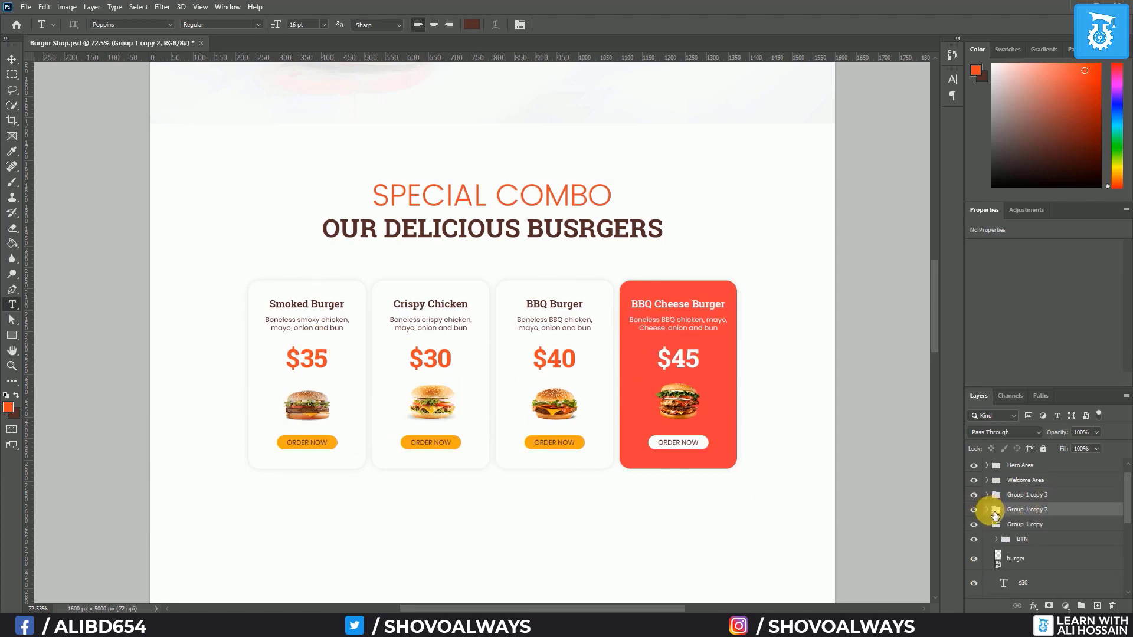
pyautogui.click(988, 524)
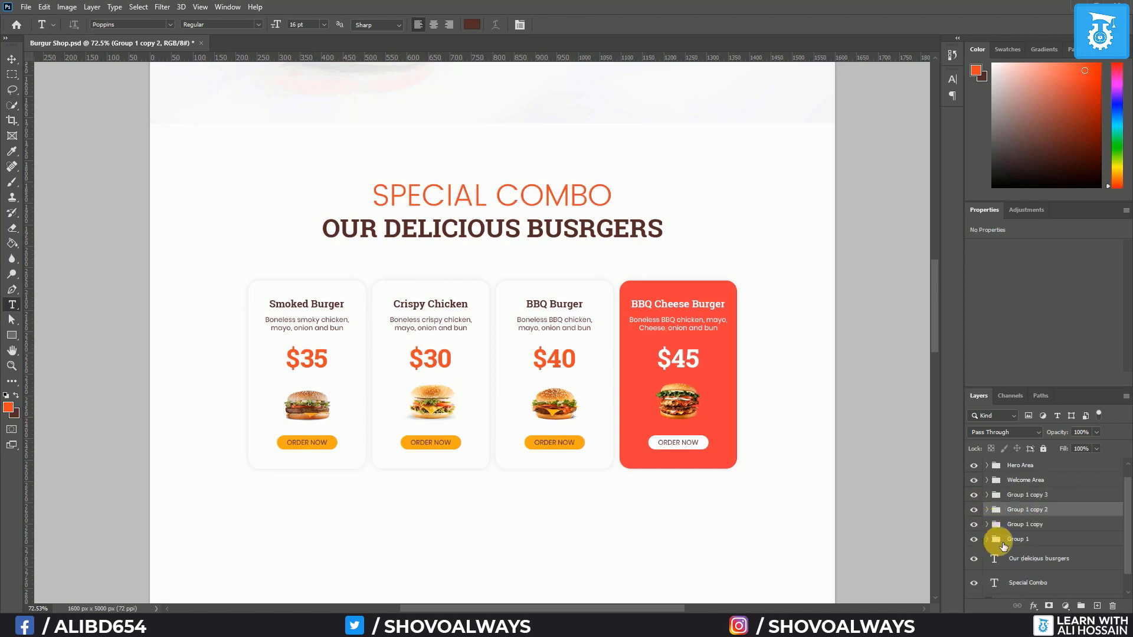
# Group the four cards with the Special Combo heading and name the group 'Specia Promo Area'
pyautogui.click(1026, 583)
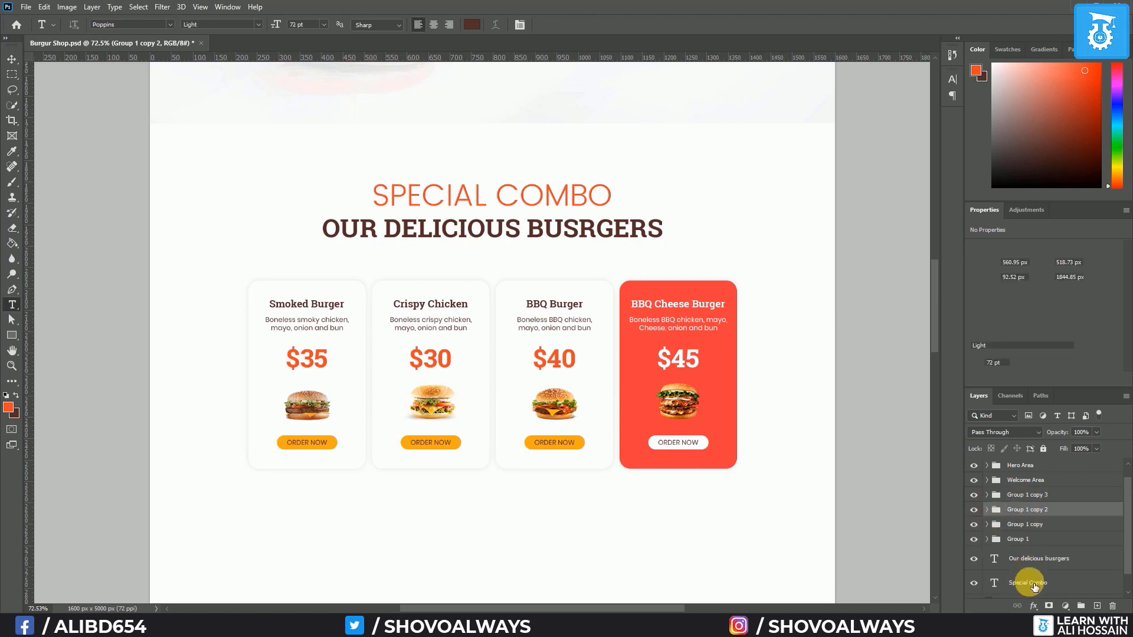
pyautogui.keyDown('shift'); pyautogui.click(1028, 499); pyautogui.keyUp('shift')
pyautogui.hotkey('ctrl', 'g')
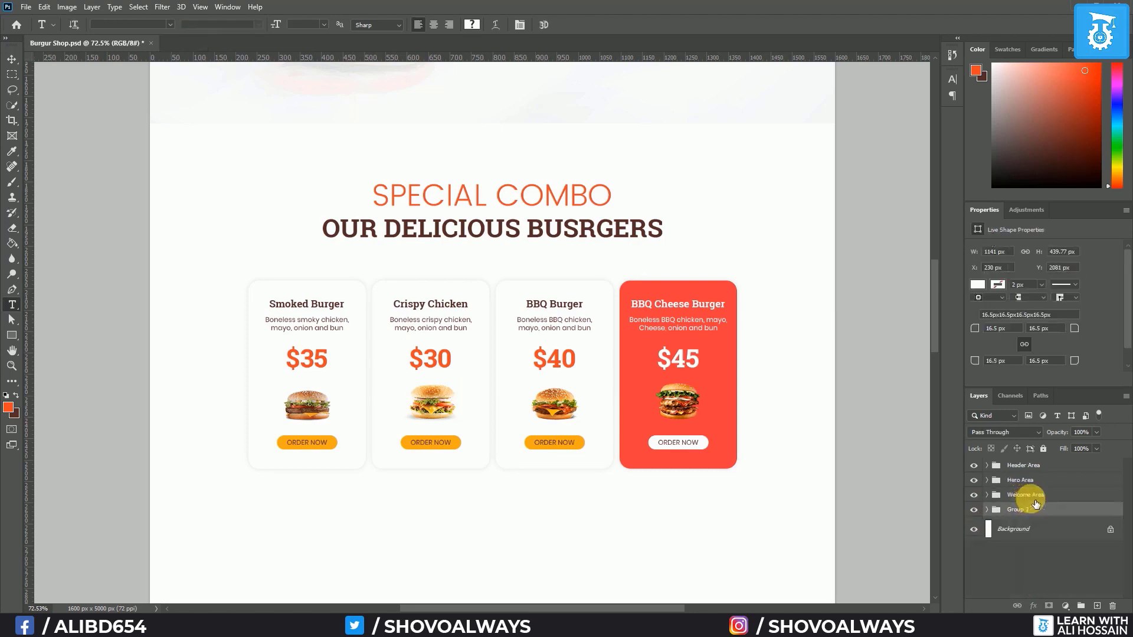
pyautogui.doubleClick(1016, 510)
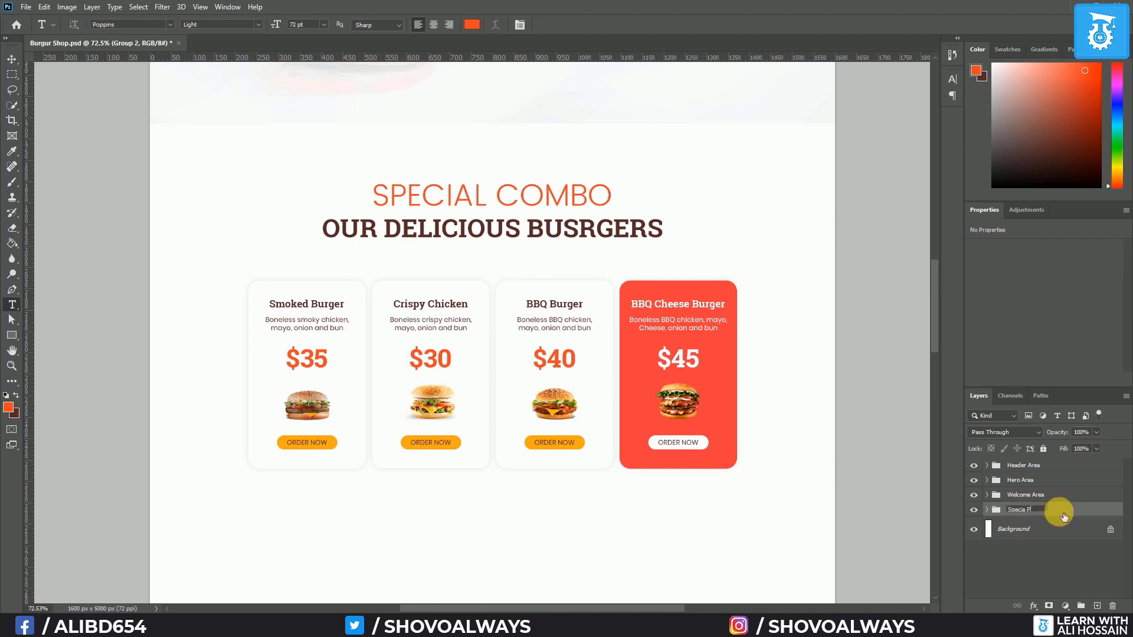
pyautogui.write('Specia Promo Area')
pyautogui.press('Return')
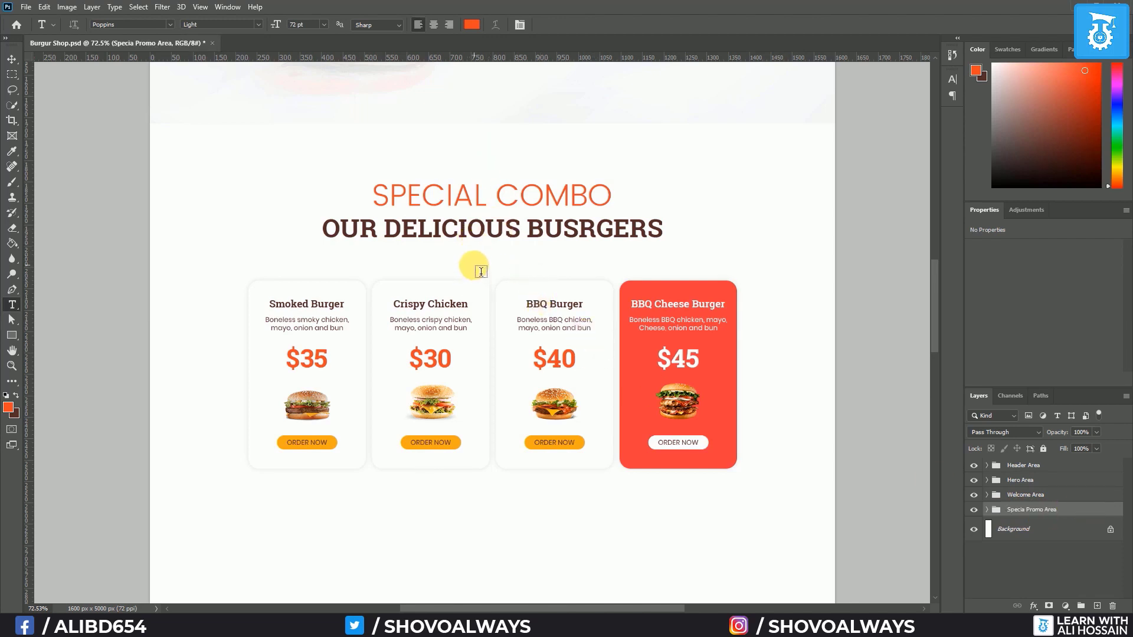
pyautogui.click(988, 511)
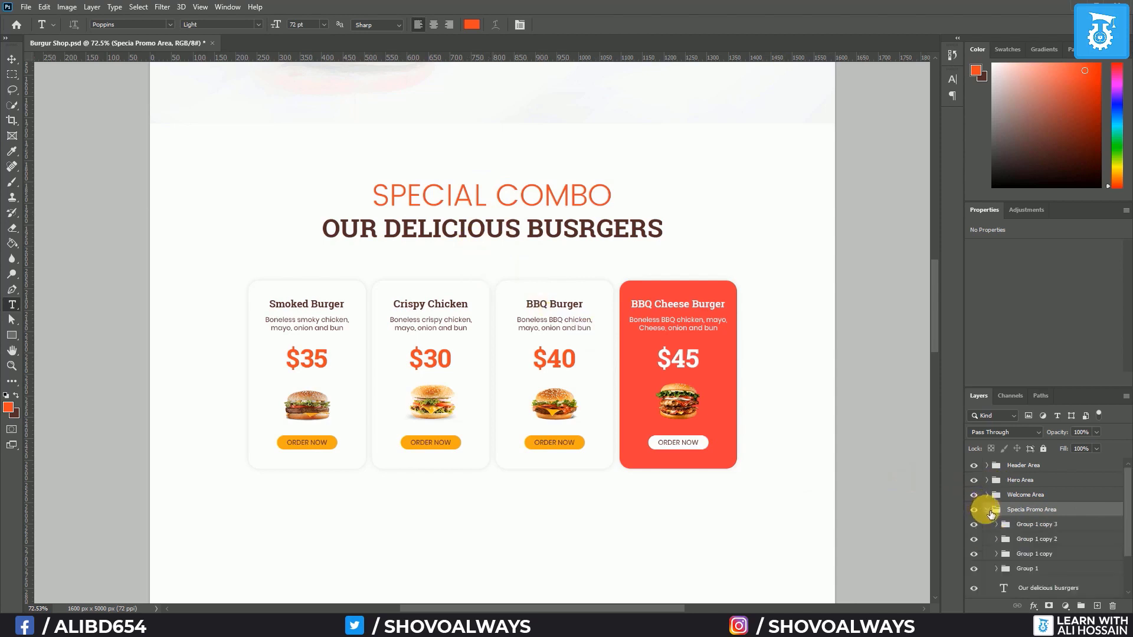
# Nudge the four card groups slightly upward
pyautogui.keyDown('shift'); pyautogui.click(1054, 569); pyautogui.keyUp('shift')
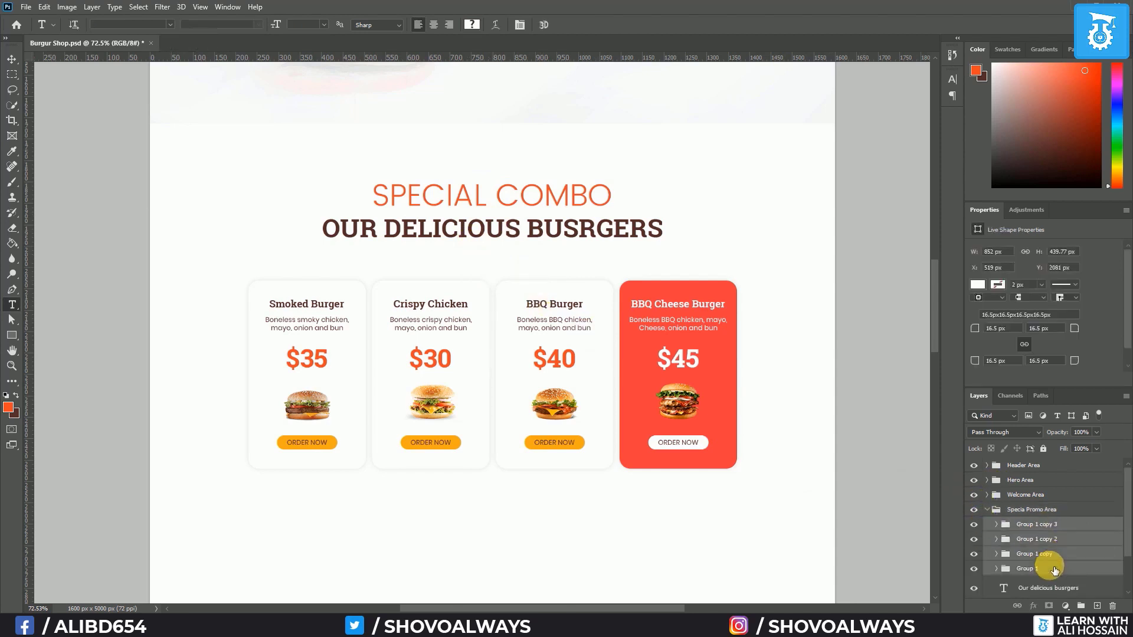
pyautogui.press('v')
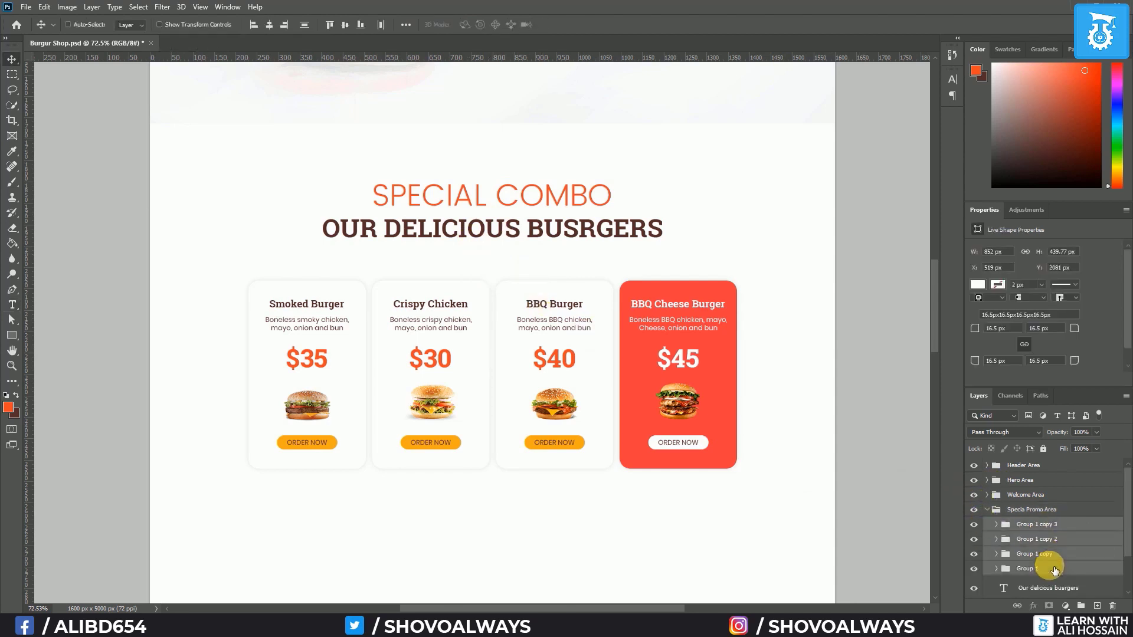
pyautogui.press('Up')
pyautogui.press('Up')
pyautogui.press('Up')
pyautogui.press('Up')
pyautogui.press('Up')
pyautogui.press('Up')
pyautogui.press('Up')
pyautogui.press('Up')
pyautogui.press('Up')
pyautogui.press('Up')
pyautogui.press('Up')
pyautogui.press('Up')
pyautogui.press('Up')
pyautogui.press('Up')
pyautogui.press('Up')
pyautogui.press('Up')
pyautogui.press('Up')
pyautogui.press('Up')
pyautogui.press('Up')
pyautogui.press('Up')
pyautogui.press('Up')
pyautogui.press('Up')
pyautogui.press('Up')
pyautogui.press('Up')
pyautogui.press('Up')
pyautogui.press('Up')
pyautogui.press('Up')
pyautogui.press('Up')
pyautogui.press('Up')
pyautogui.press('Up')
pyautogui.press('Up')
pyautogui.press('Up')
pyautogui.press('Up')
pyautogui.press('Up')
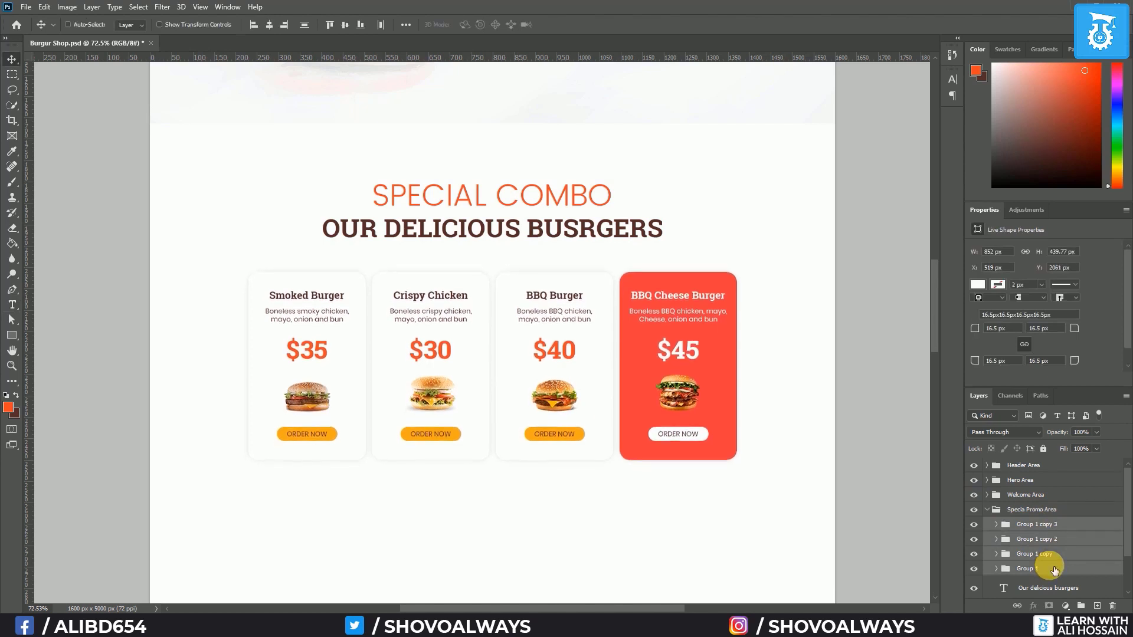
pyautogui.press('Down')
pyautogui.press('Down')
pyautogui.press('Down')
pyautogui.press('Down')
pyautogui.press('Down')
pyautogui.press('Down')
pyautogui.press('Down')
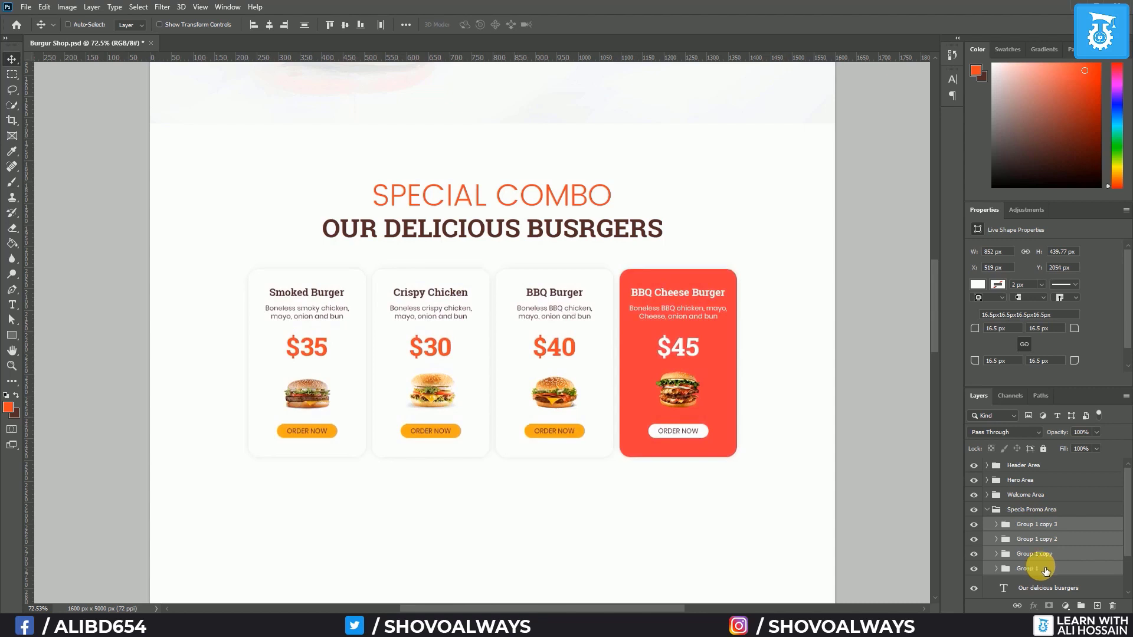
# Move the Special Combo and 'Our delicious busrgers' headings up two nudges
pyautogui.scroll(-2, 1041, 560)
pyautogui.click(1040, 565)
pyautogui.keyDown('shift'); pyautogui.click(1048, 546); pyautogui.keyUp('shift')
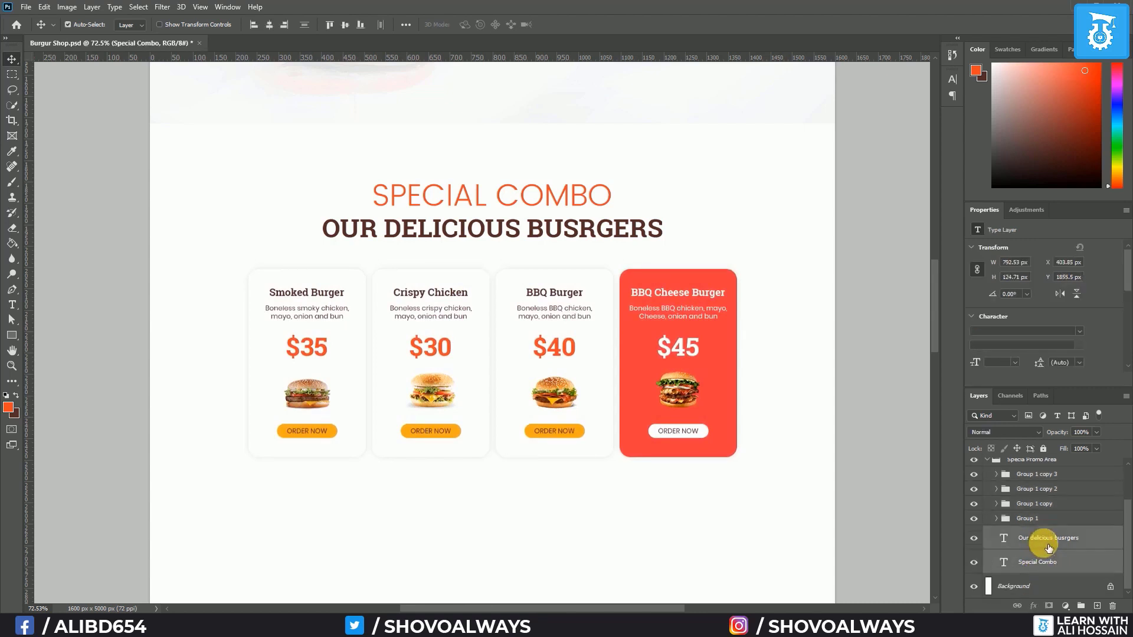
pyautogui.press('Up')
pyautogui.press('Up')
pyautogui.press('Up')
pyautogui.press('Up')
pyautogui.press('Up')
pyautogui.press('Up')
pyautogui.press('Up')
pyautogui.press('Up')
pyautogui.press('Up')
pyautogui.press('Up')
pyautogui.press('Up')
pyautogui.press('Up')
pyautogui.press('Up')
pyautogui.press('Up')
pyautogui.press('Up')
pyautogui.press('Up')
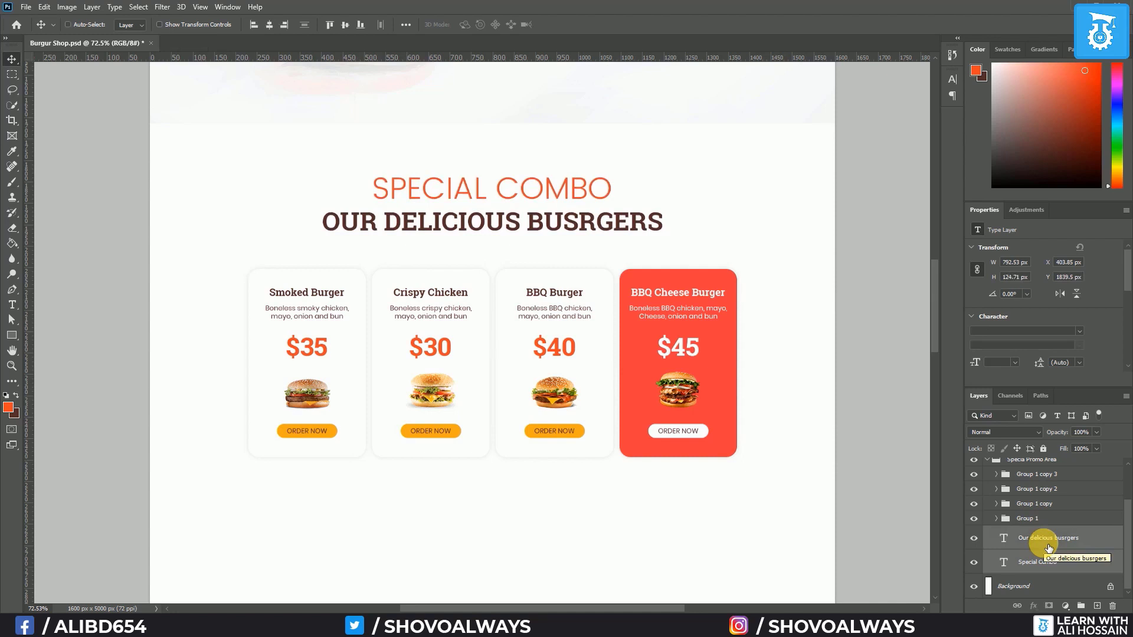
pyautogui.press('Up')
pyautogui.press('Up')
pyautogui.press('Up')
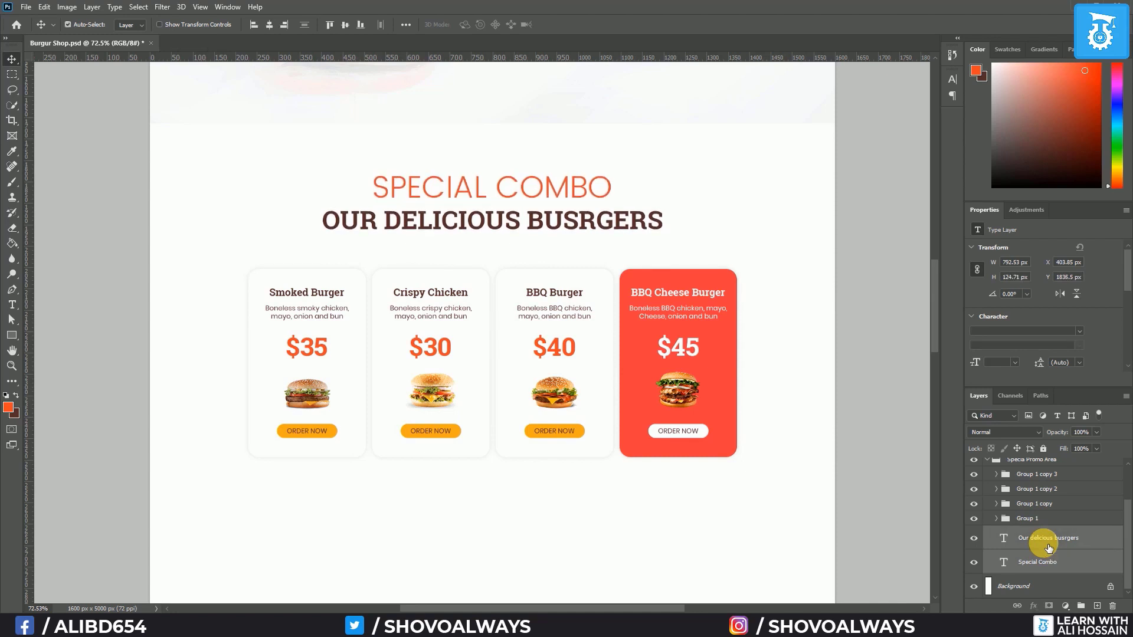
# Show the guides and remove the horizontal guide running across the order buttons
pyautogui.hotkey('ctrl', ';')
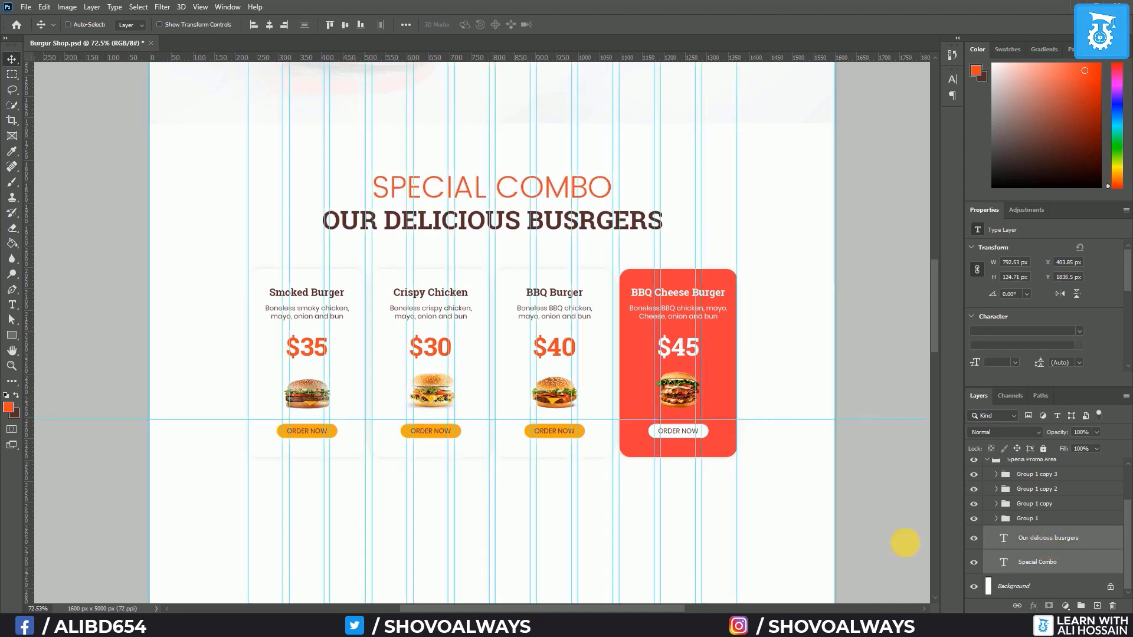
pyautogui.moveTo(138, 423); pyautogui.dragTo(78, 6)
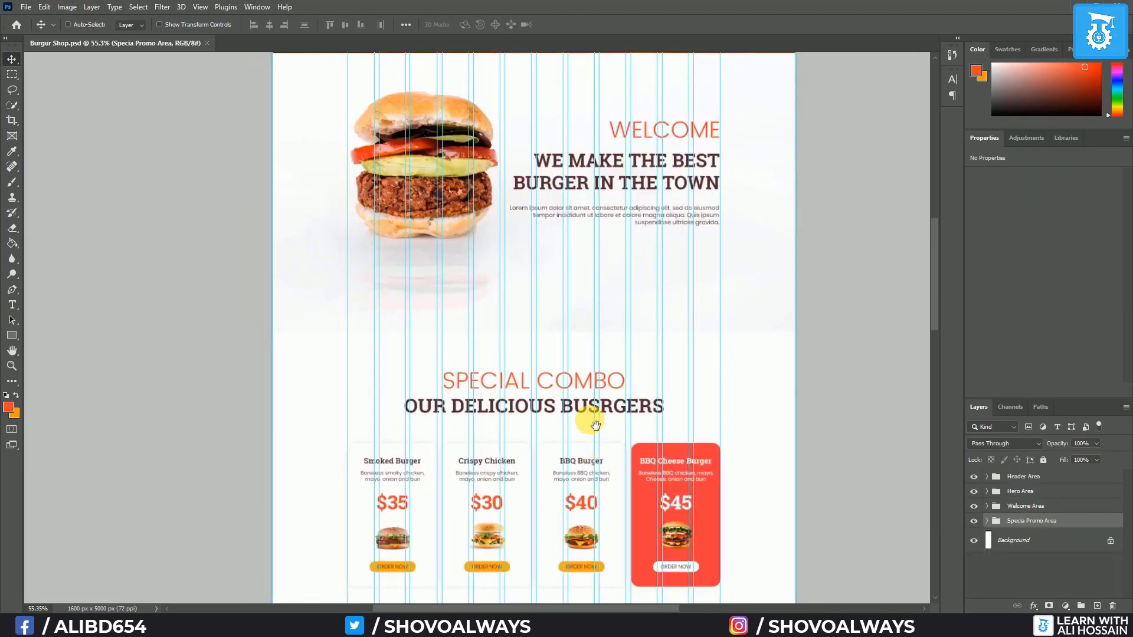
pyautogui.moveTo(589, 417)
pyautogui.mouseDown()
pyautogui.moveTo(612, 100)
pyautogui.moveTo(600, 455)
pyautogui.mouseUp()
pyautogui.moveTo(628, 118)
pyautogui.mouseDown()
pyautogui.moveTo(642, 477)
pyautogui.moveTo(639, 232)
pyautogui.moveTo(668, 22)
pyautogui.mouseUp()
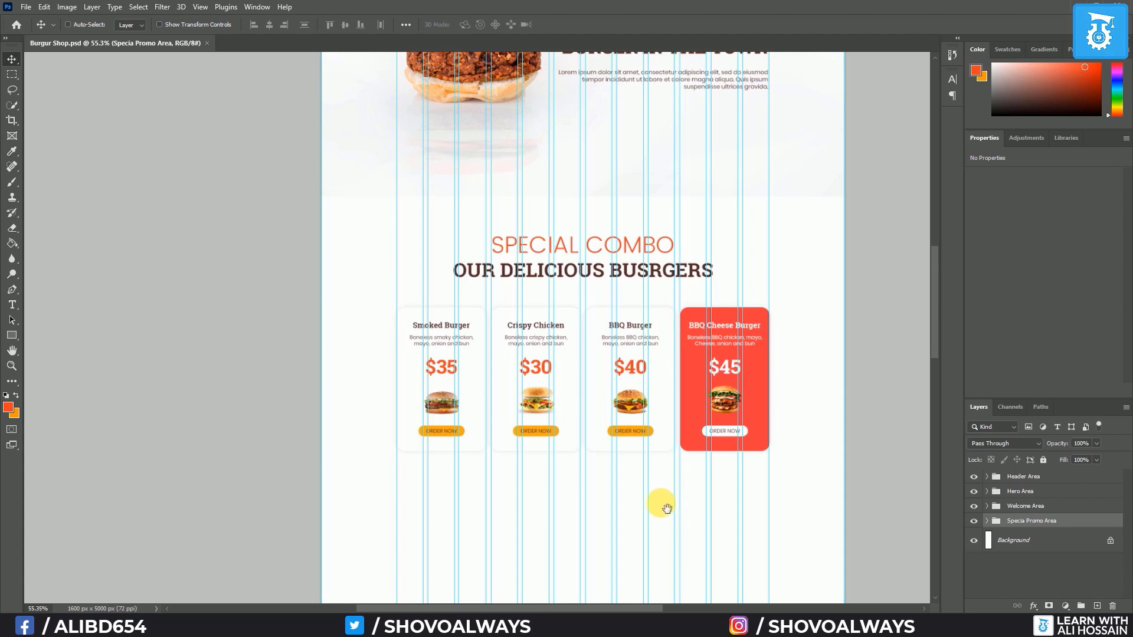
pyautogui.moveTo(666, 509); pyautogui.dragTo(655, 260)
# Add a new empty layer above Background and hide the guides and canvas extras
pyautogui.click(1025, 542)
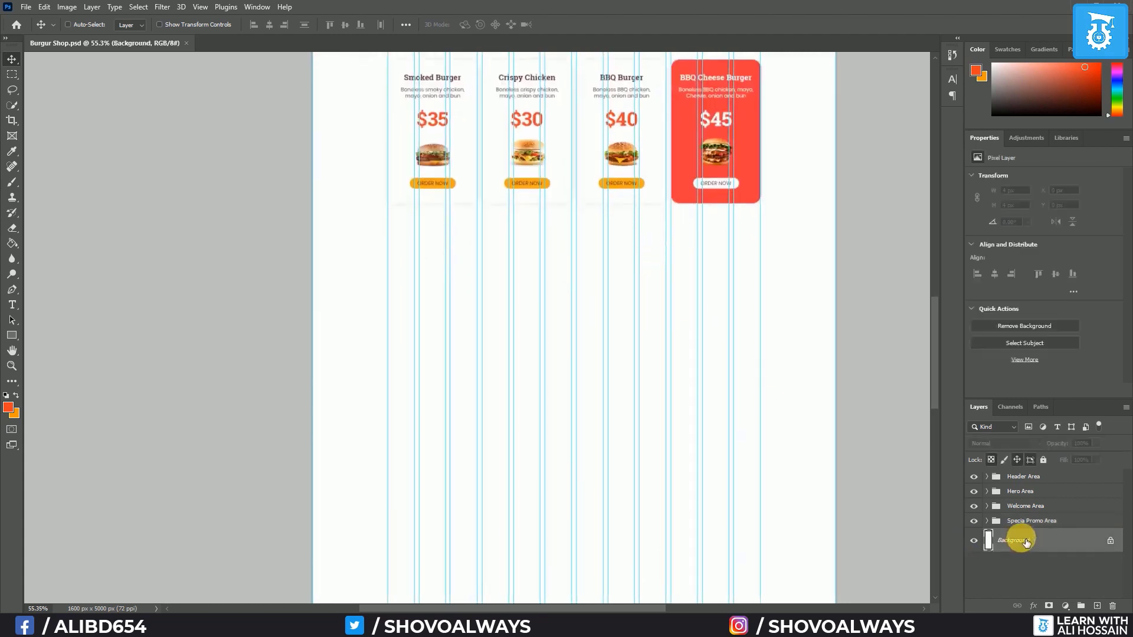
pyautogui.hotkey('ctrl', 'alt', 'shift', 'n')
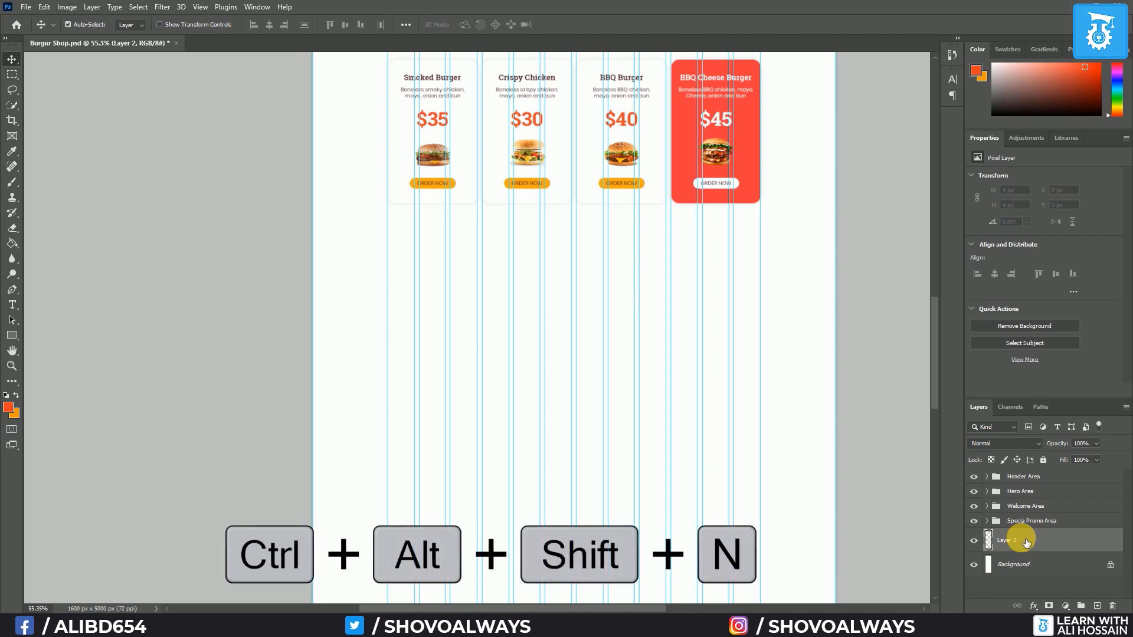
pyautogui.hotkey('ctrl', ';')
pyautogui.hotkey('ctrl', 'h')
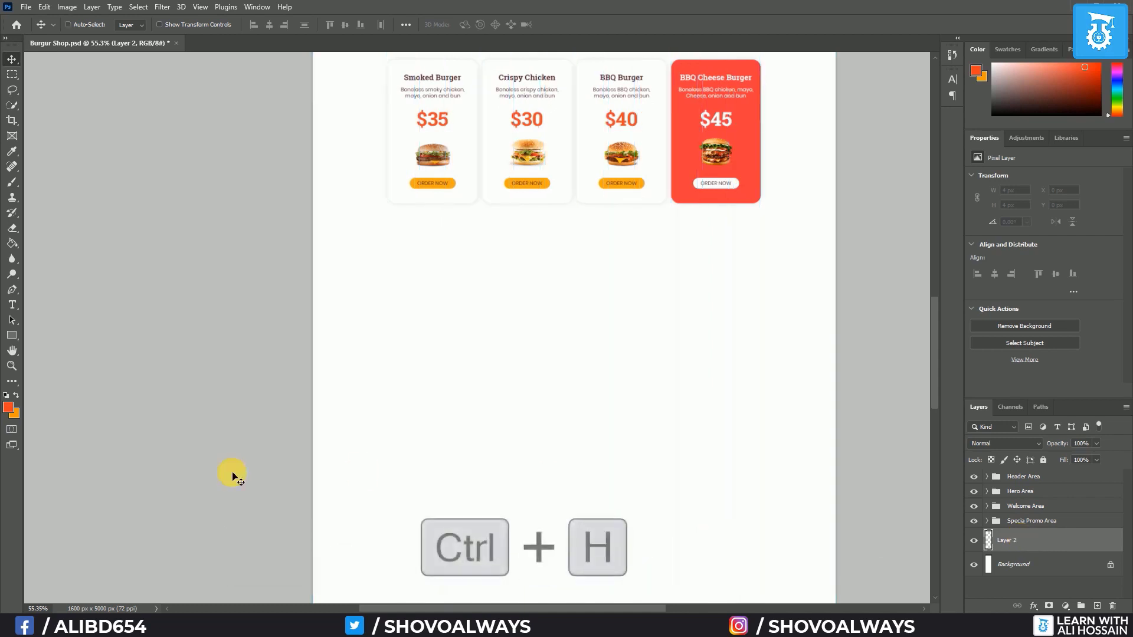
# Draw a full-width rectangle below the burger cards filled #efefef, then add an empty layer
pyautogui.click(12, 337)
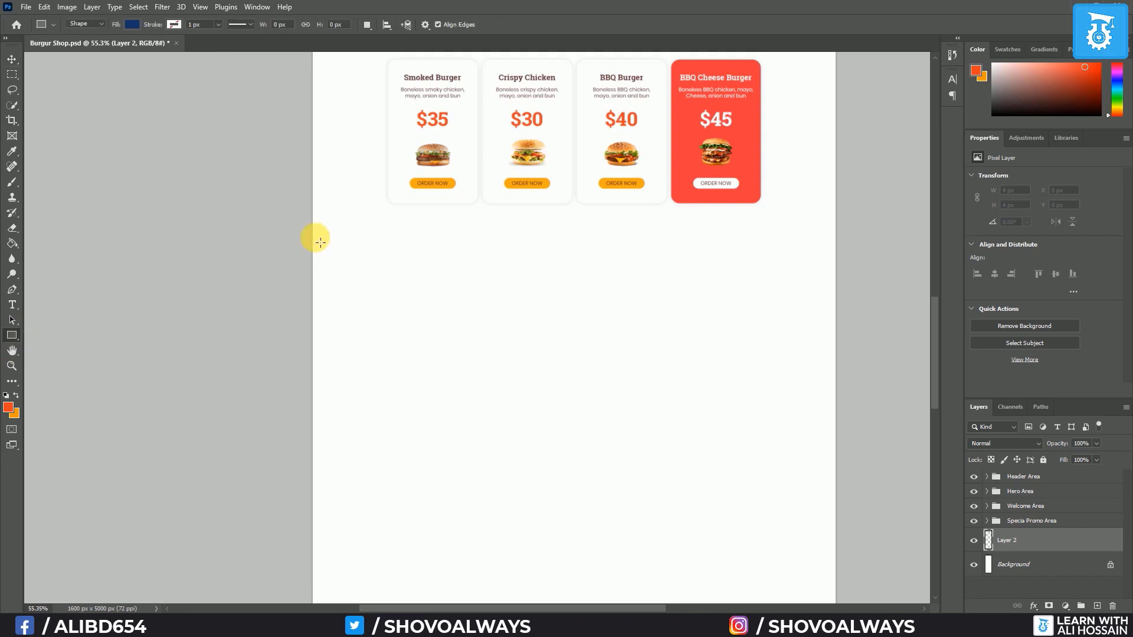
pyautogui.moveTo(310, 242); pyautogui.dragTo(837, 492)
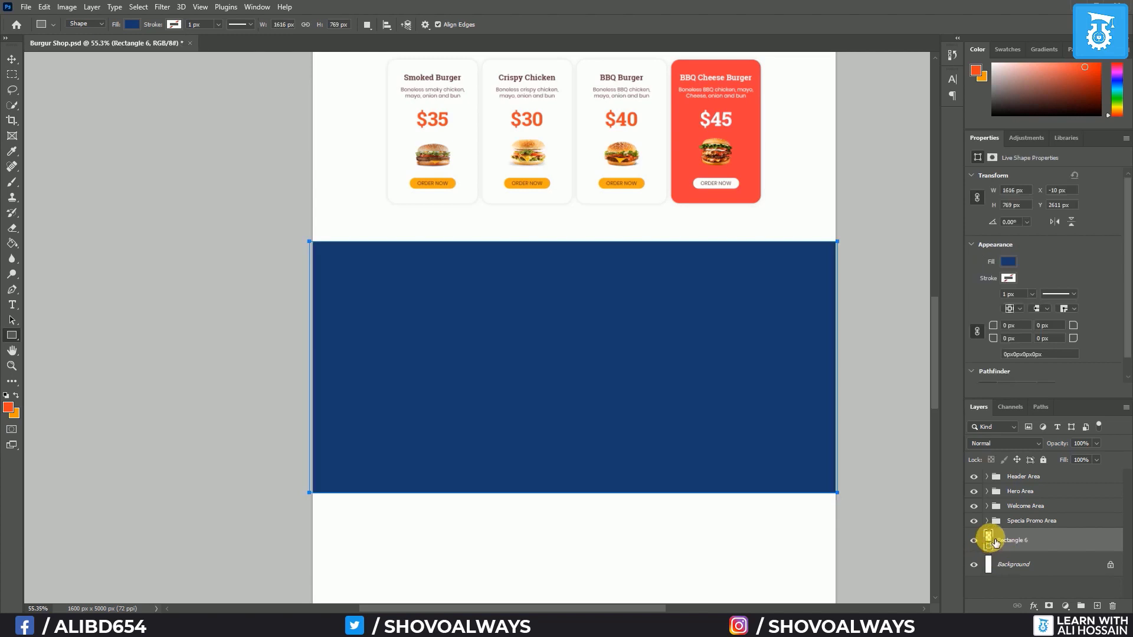
pyautogui.doubleClick(989, 539)
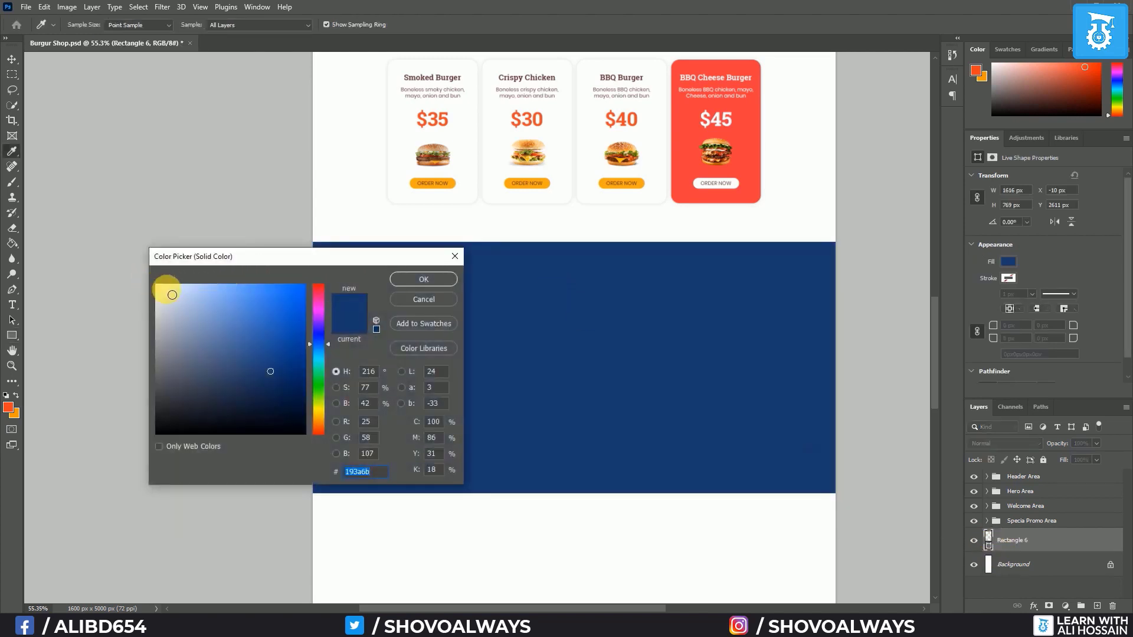
pyautogui.moveTo(172, 294); pyautogui.dragTo(156, 293)
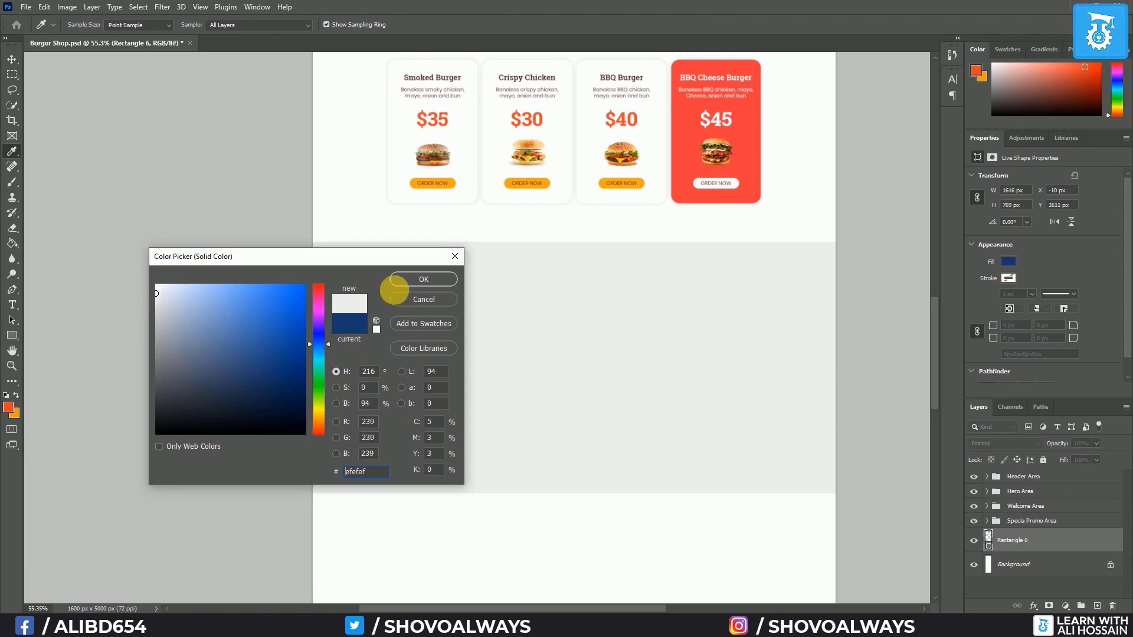
pyautogui.click(423, 279)
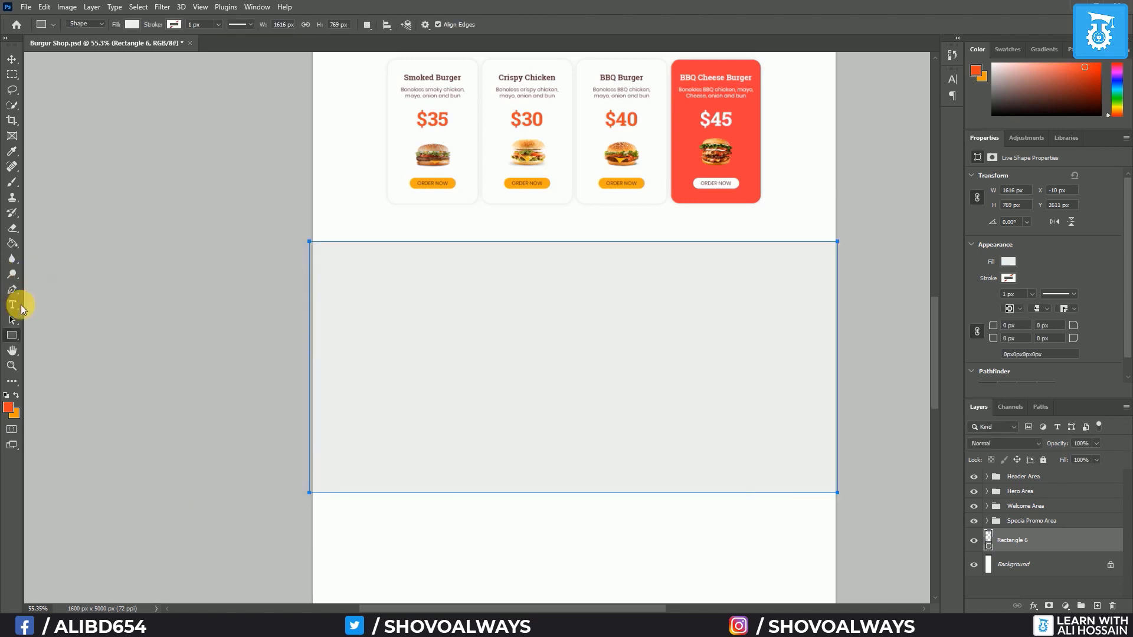
pyautogui.hotkey('ctrl', 'shift', 'alt', 'n')
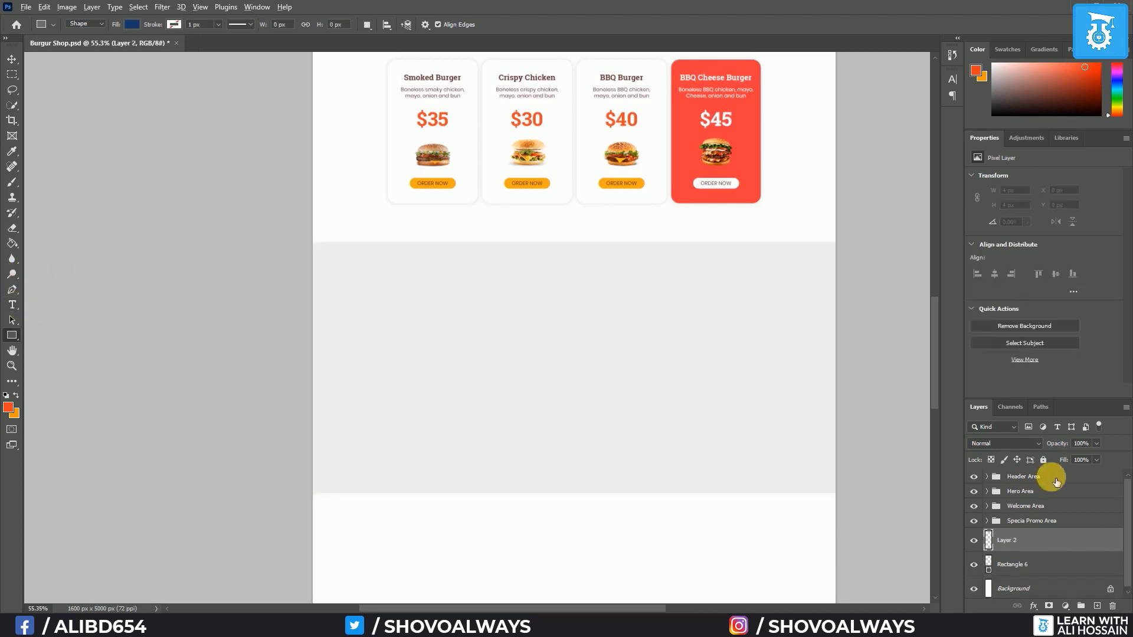
# Place HOT DEALS atop the gray band in orange-red Poppins Light, 60 pt
pyautogui.click(7, 307)
pyautogui.click(521, 278)
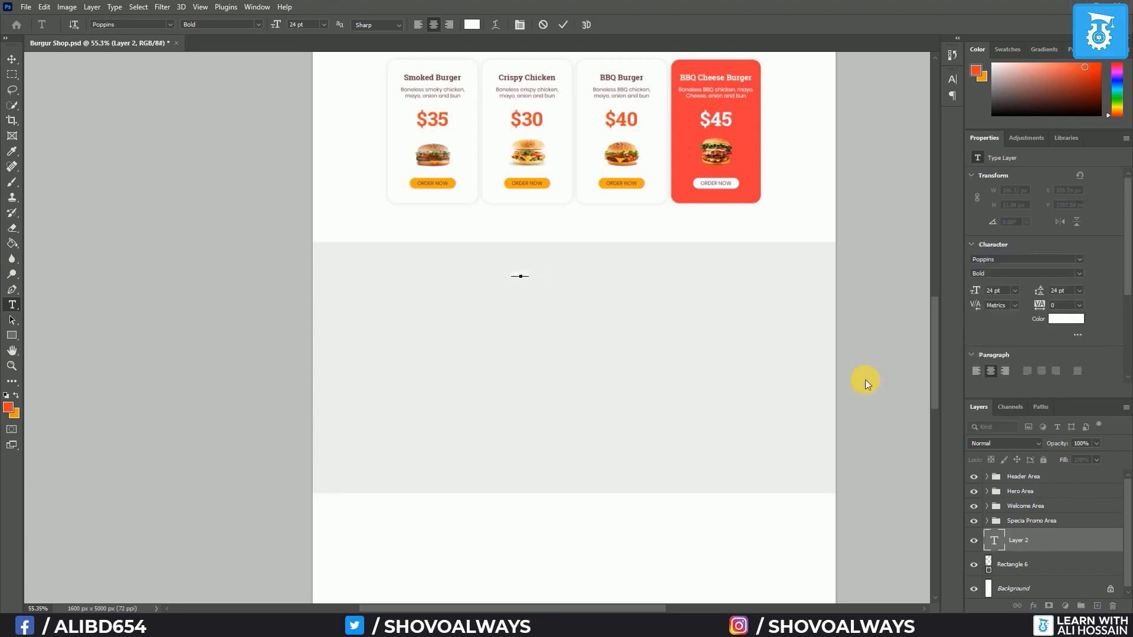
pyautogui.hotkey('ctrl', 'a')
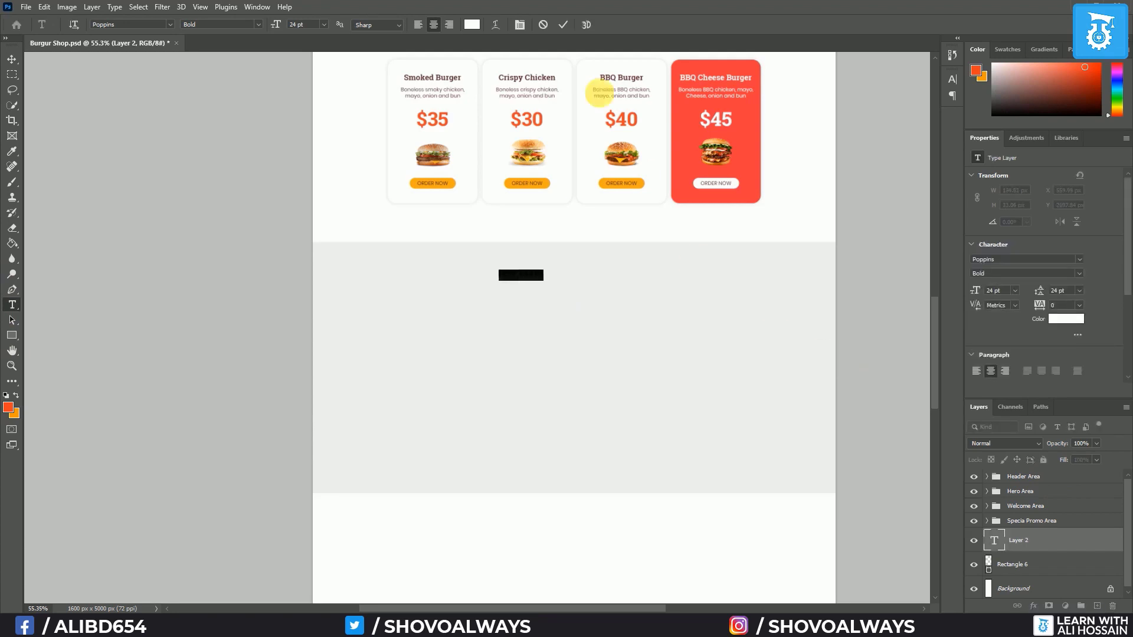
pyautogui.click(475, 26)
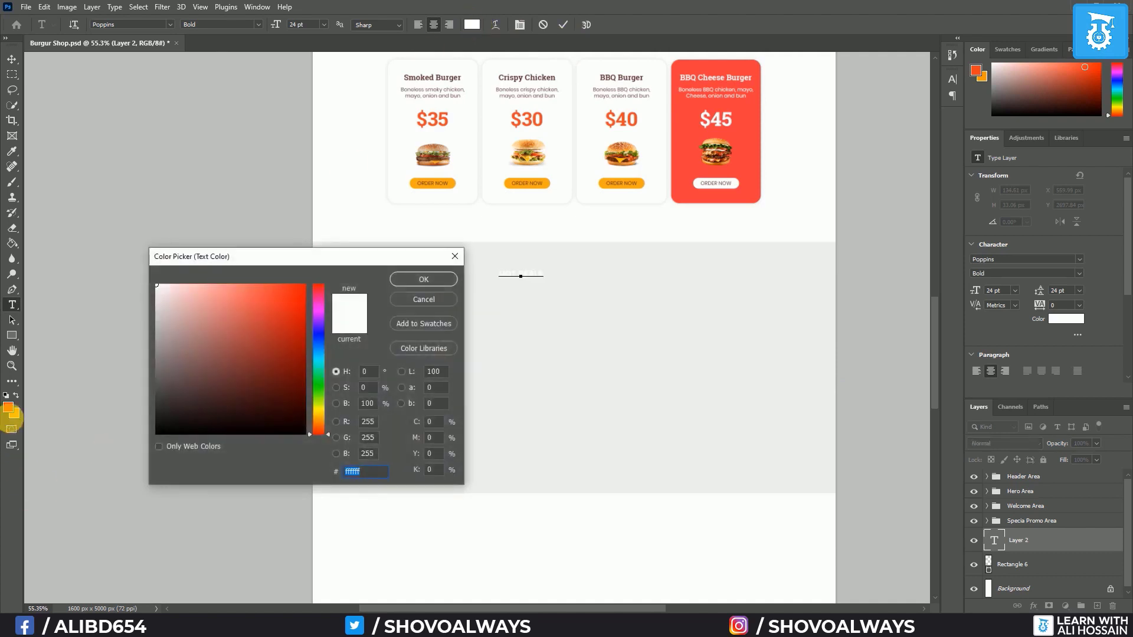
pyautogui.click(9, 407)
pyautogui.click(413, 279)
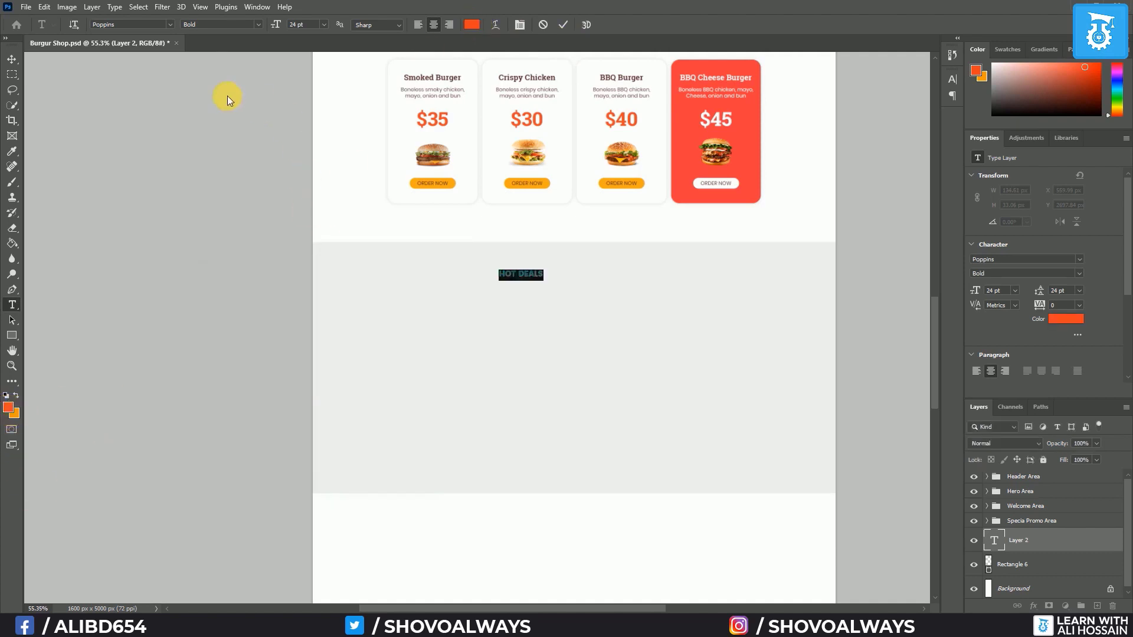
pyautogui.click(323, 24)
pyautogui.click(314, 166)
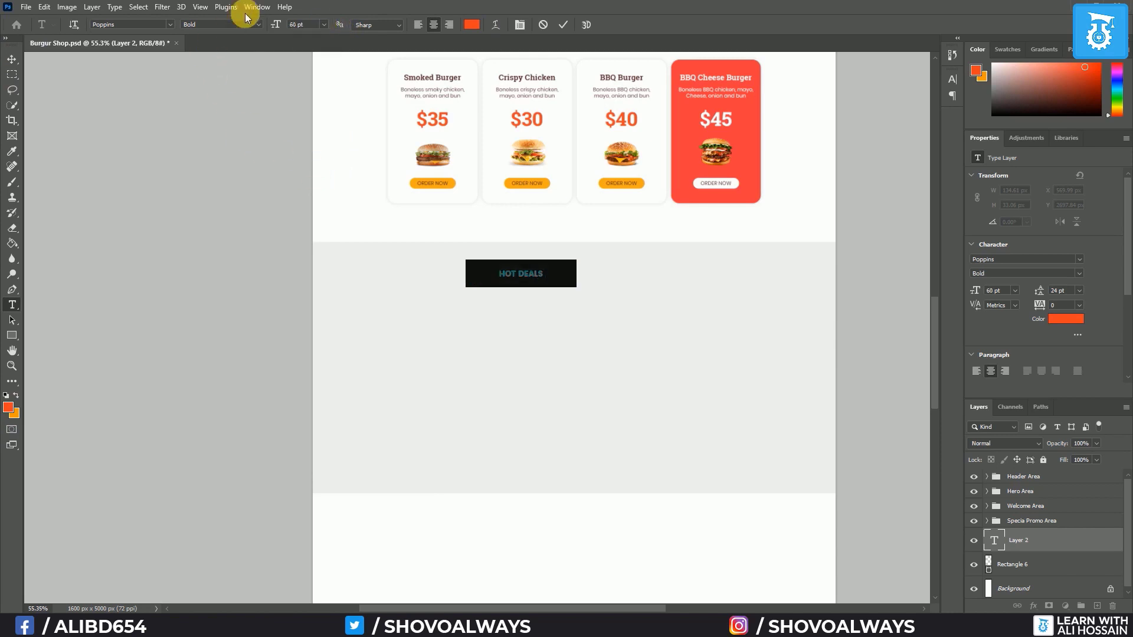
pyautogui.click(258, 24)
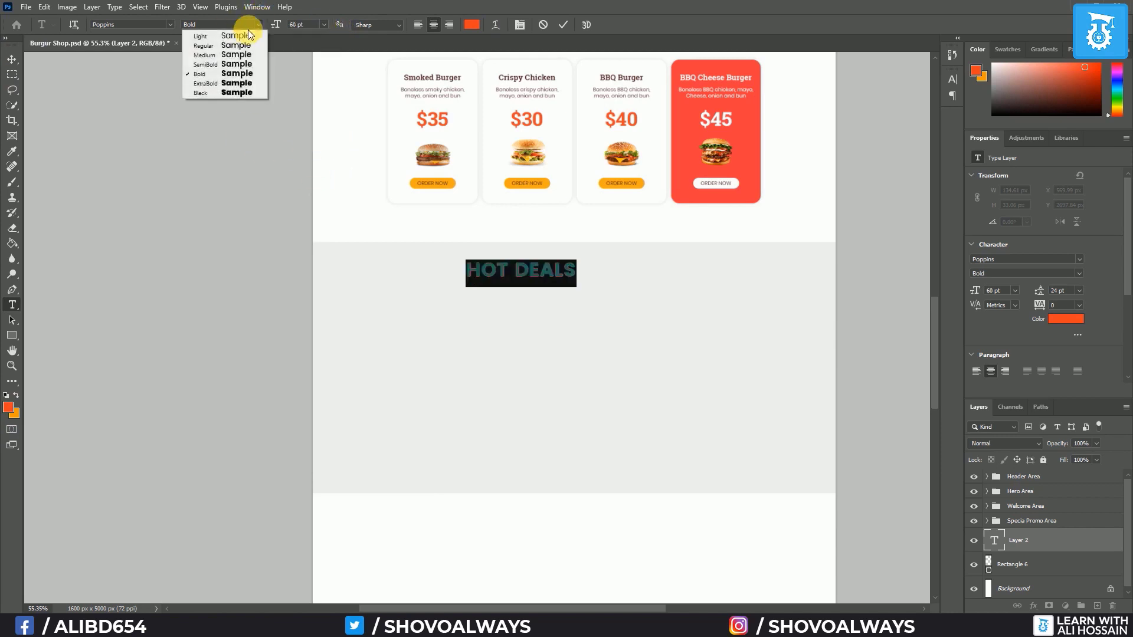
pyautogui.click(245, 37)
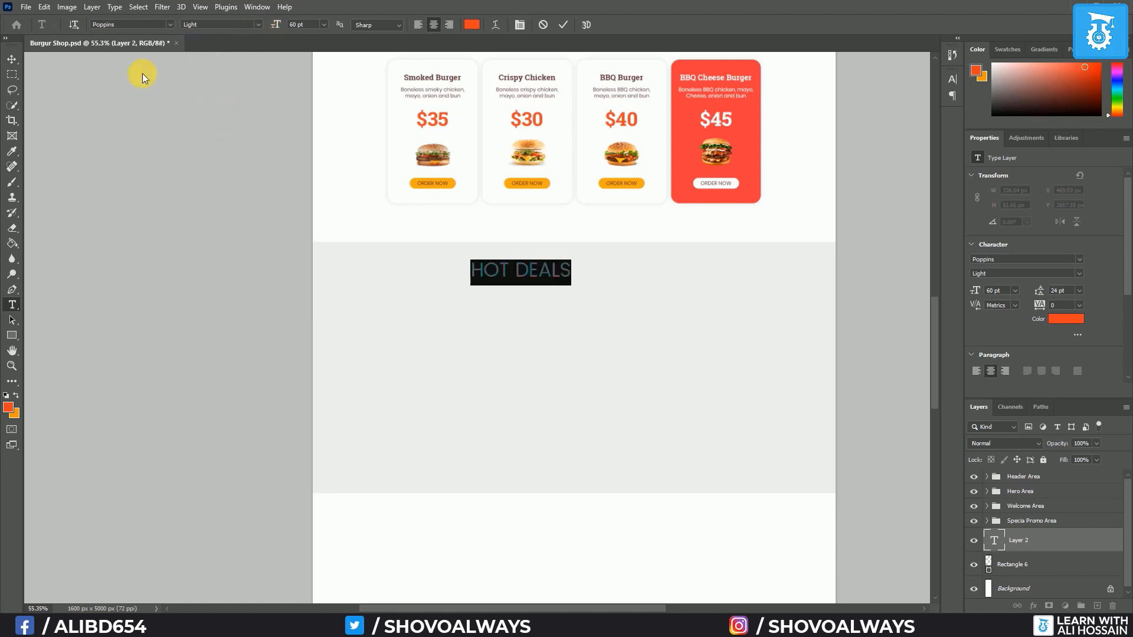
pyautogui.click(12, 59)
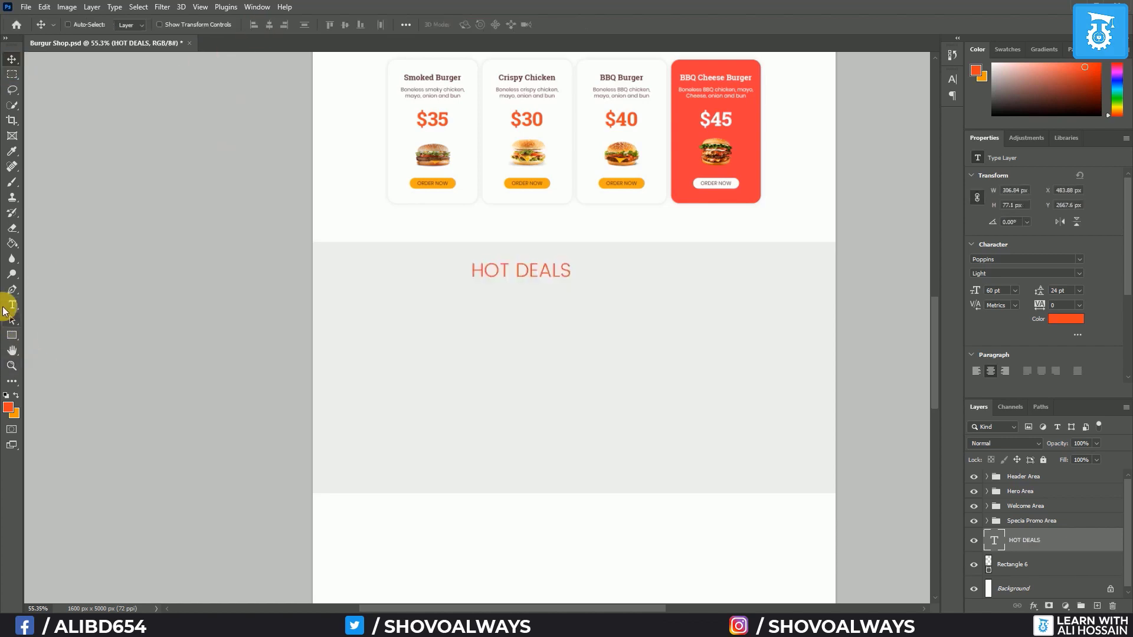
pyautogui.click(12, 305)
# Type SPECIAL COMBO PACK in Roboto Slab Bold 72 pt and position it beneath HOT DEALS
pyautogui.click(480, 302)
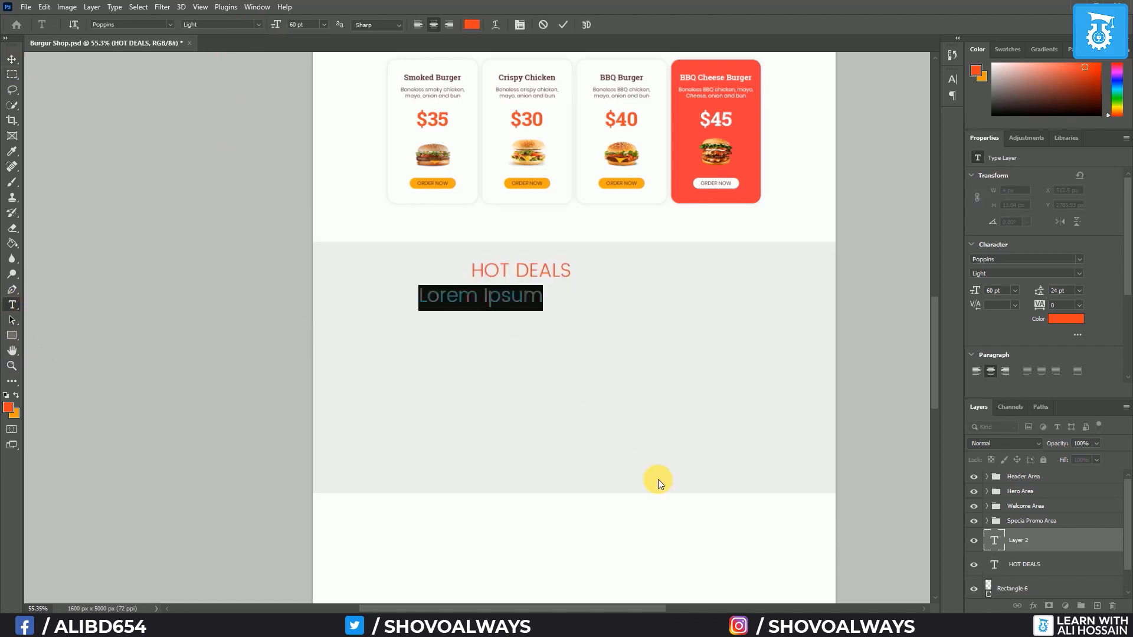
pyautogui.write('SPECIAL COMBO PACK')
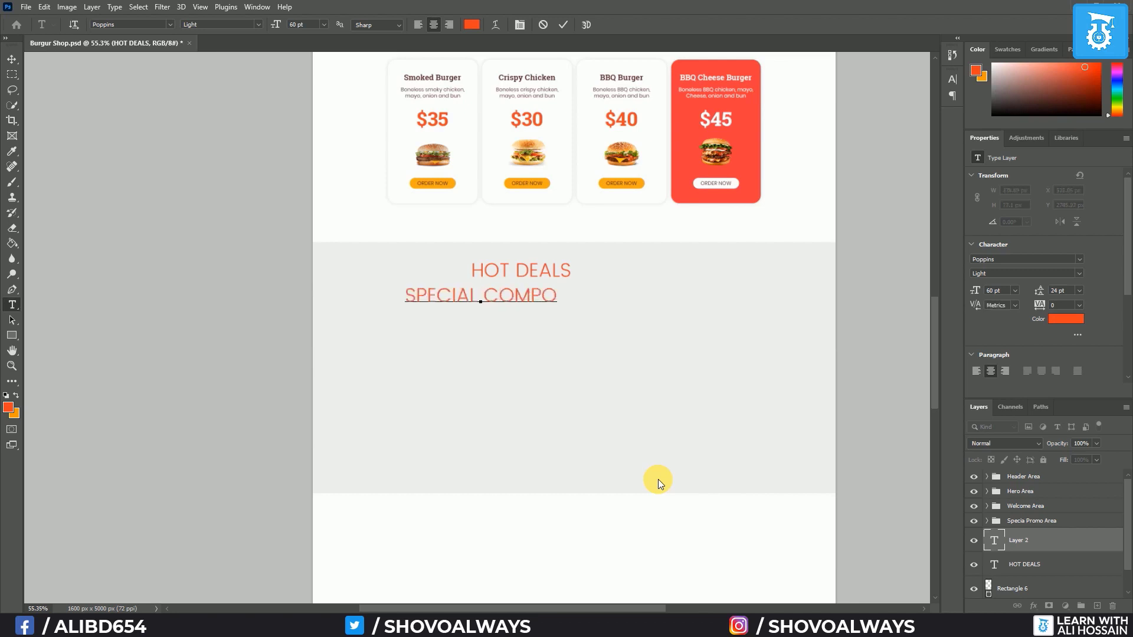
pyautogui.hotkey('ctrl', 'a')
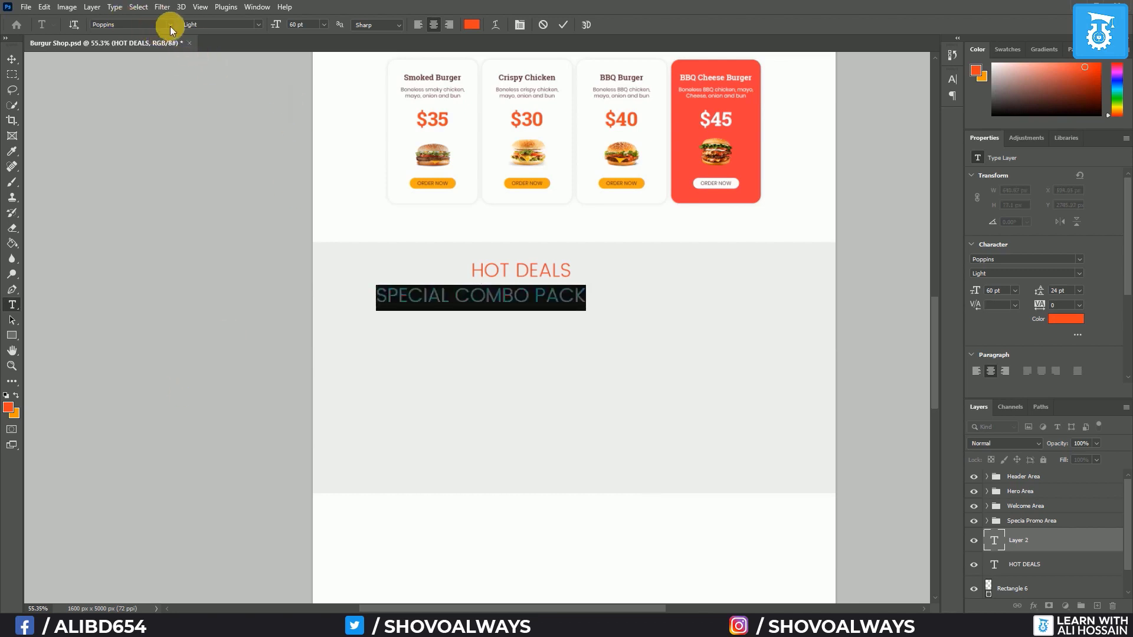
pyautogui.click(171, 30)
pyautogui.click(157, 71)
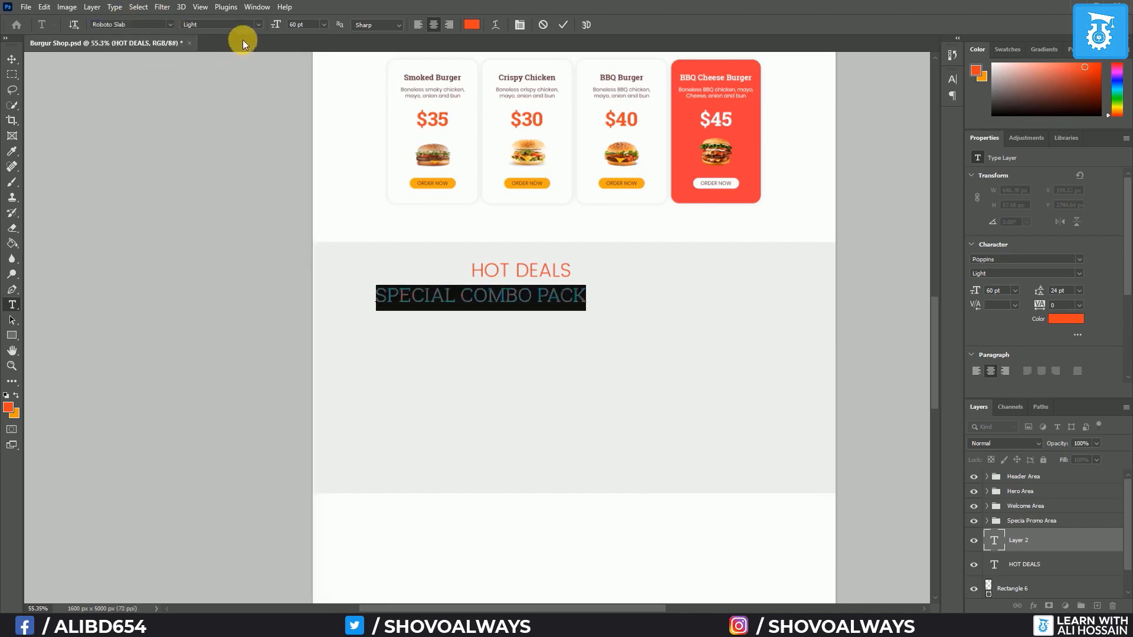
pyautogui.click(257, 26)
pyautogui.click(232, 66)
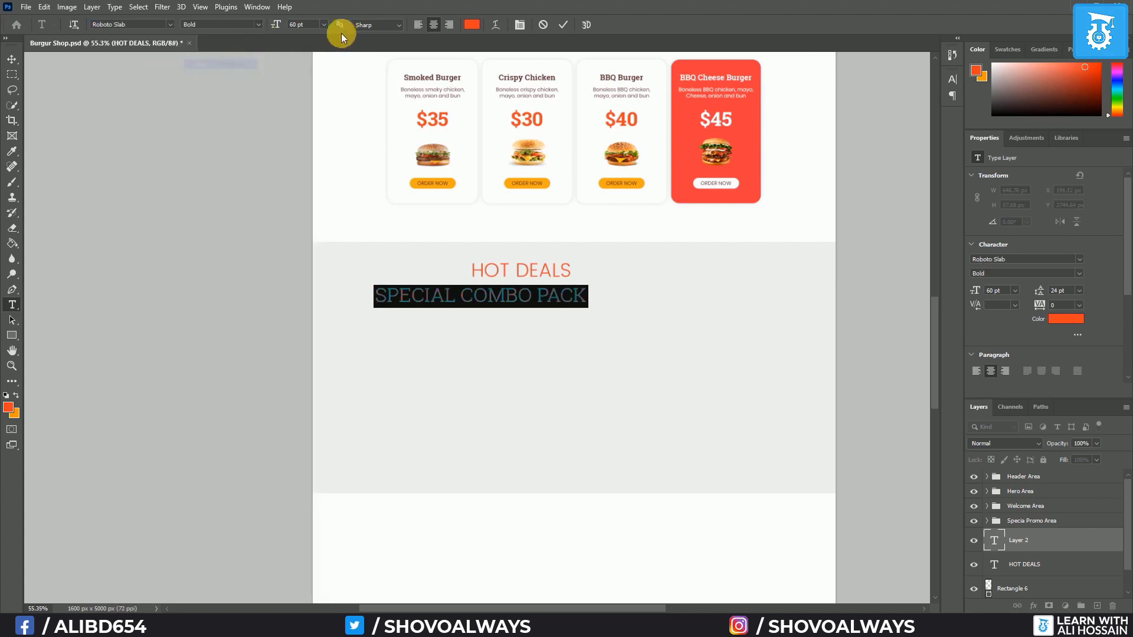
pyautogui.click(324, 25)
pyautogui.click(299, 174)
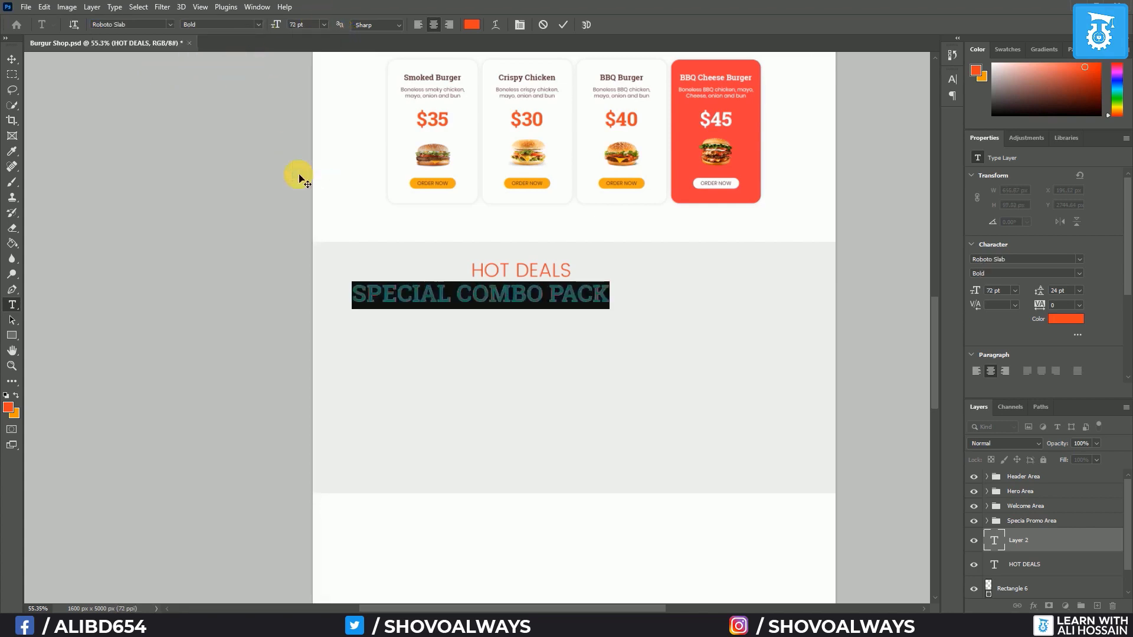
pyautogui.click(15, 61)
pyautogui.moveTo(468, 291); pyautogui.dragTo(533, 270)
# Align both heading layers' horizontal centres with the Background, then open a new Chrome window
pyautogui.keyDown('shift'); pyautogui.click(1027, 565); pyautogui.keyUp('shift')
pyautogui.scroll(-1, 1044, 584)
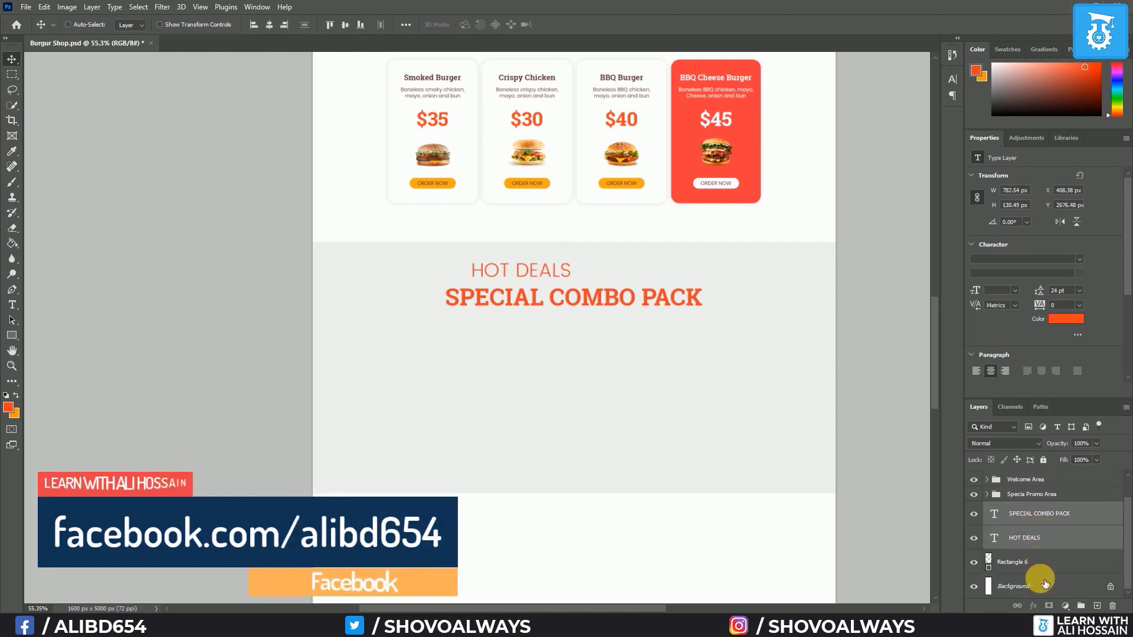
pyautogui.keyDown('shift'); pyautogui.click(1045, 584); pyautogui.keyUp('shift')
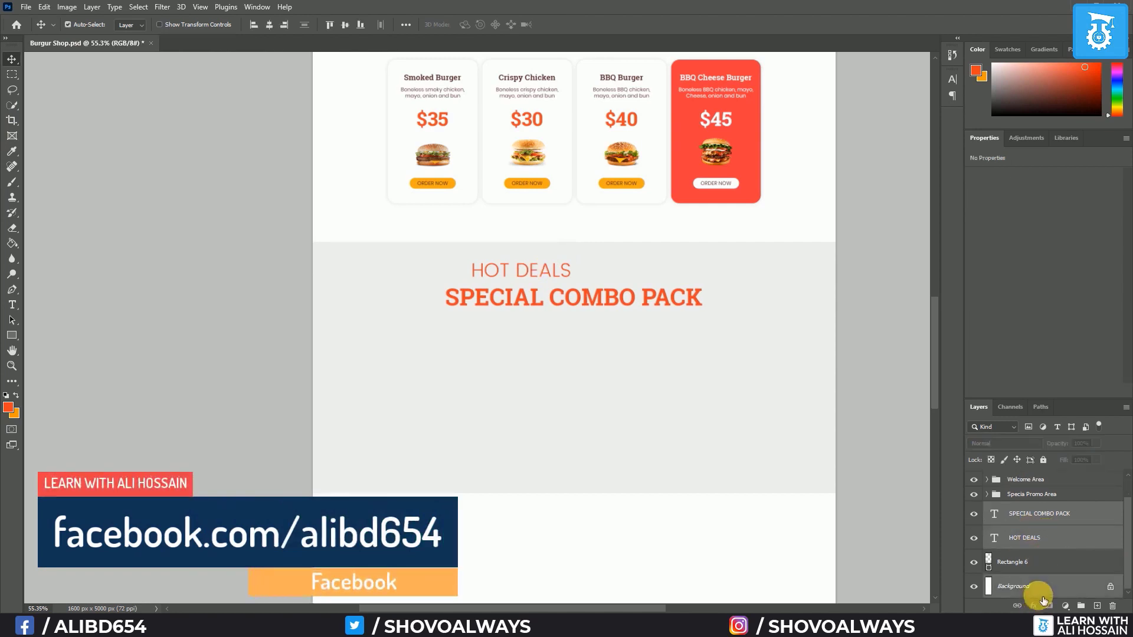
pyautogui.click(275, 27)
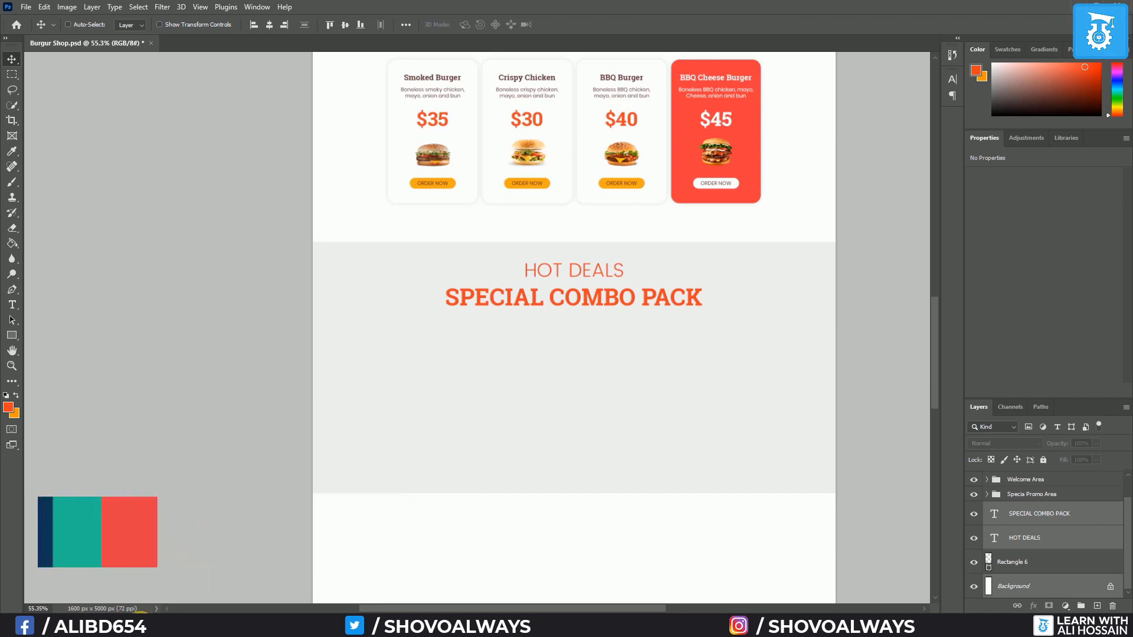
pyautogui.click(139, 624)
# Search Google for 'BURGER COLORINKS AND FRENCH FRY' and switch to image results
pyautogui.click(362, 51)
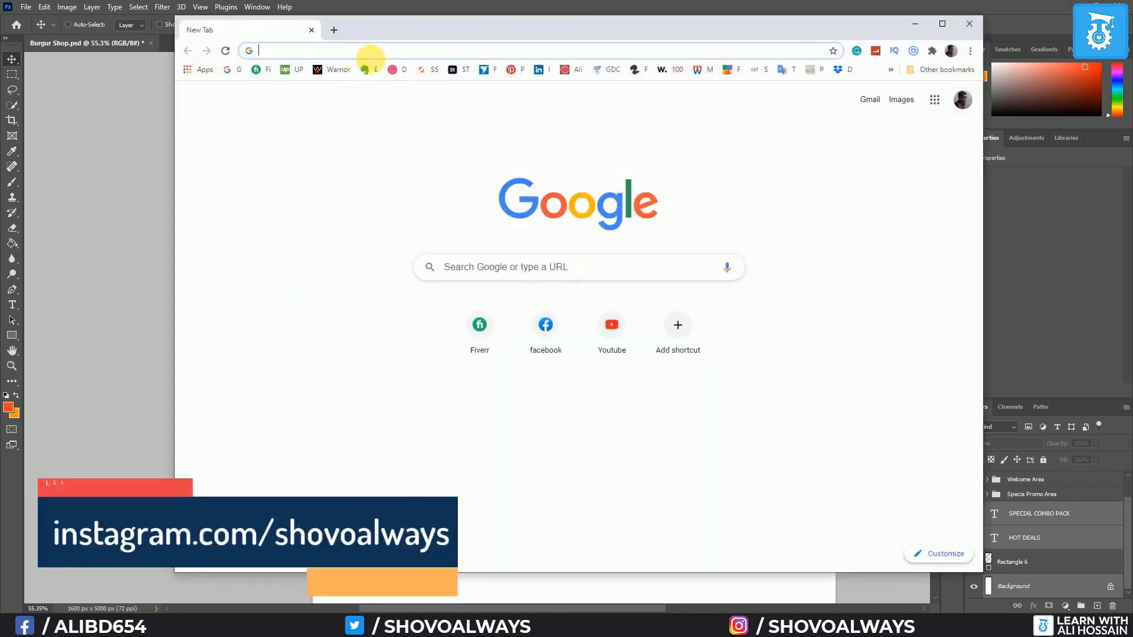
pyautogui.write('BURGER')
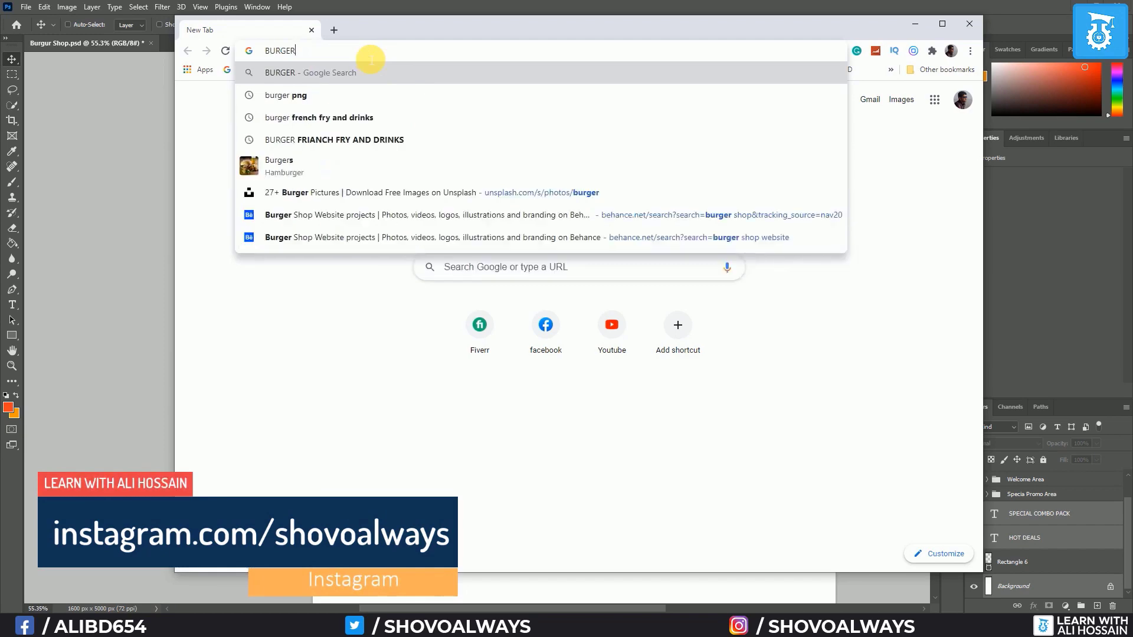
pyautogui.write(' COLORINKS AND FRENCH FRY')
pyautogui.press('Return')
pyautogui.click(329, 121)
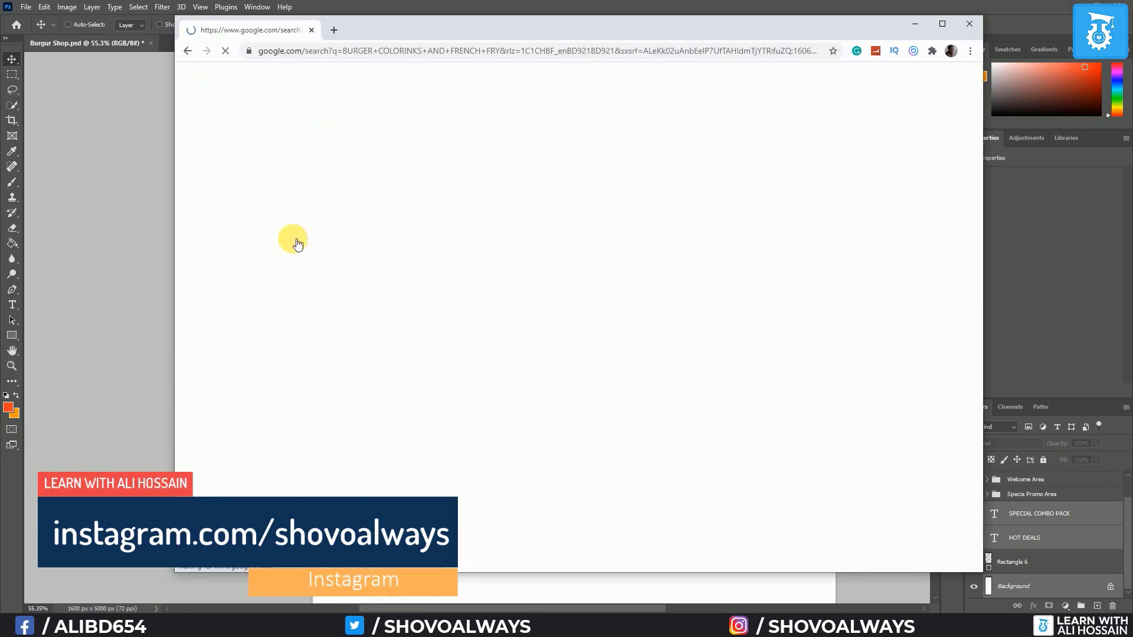
pyautogui.scroll(-1, 692, 237)
pyautogui.scroll(-6, 692, 238)
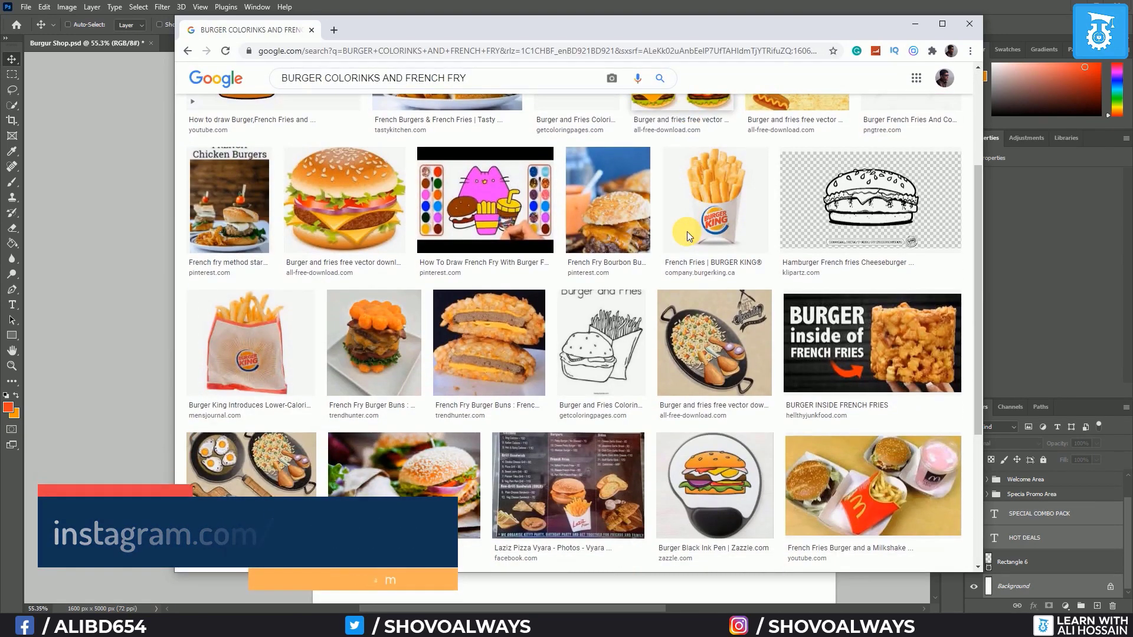
pyautogui.scroll(8, 692, 238)
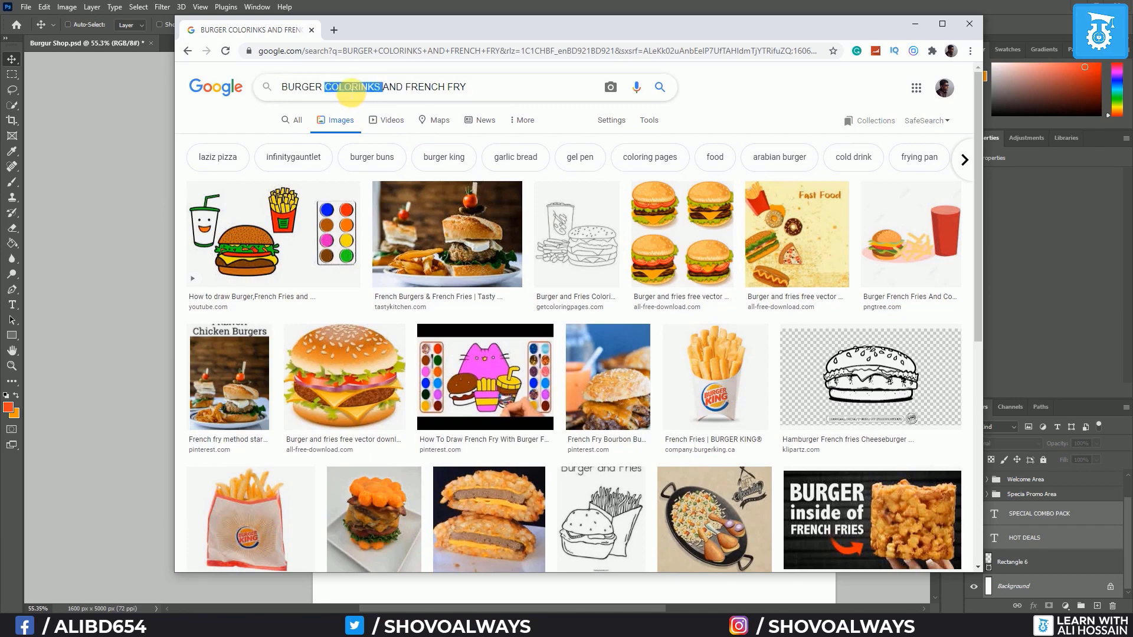
# Correct the search to 'BURGER COLD DRINKS AND FRENCH FRY', maximize the browser, and browse the images
pyautogui.write('COLD DRINKS')
pyautogui.press('Return')
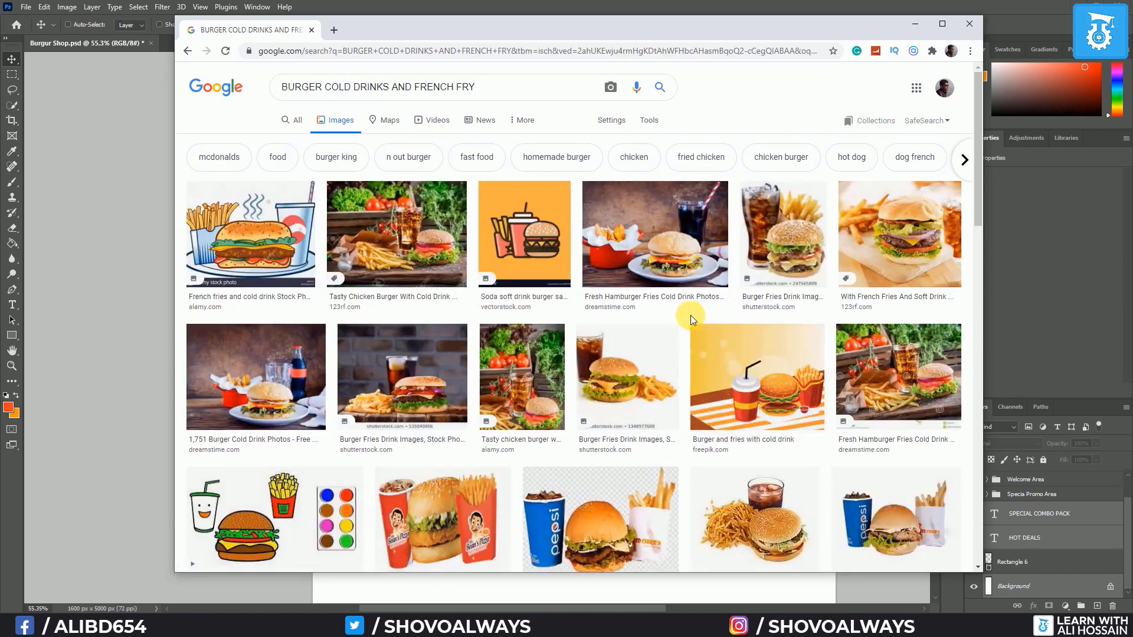
pyautogui.click(942, 24)
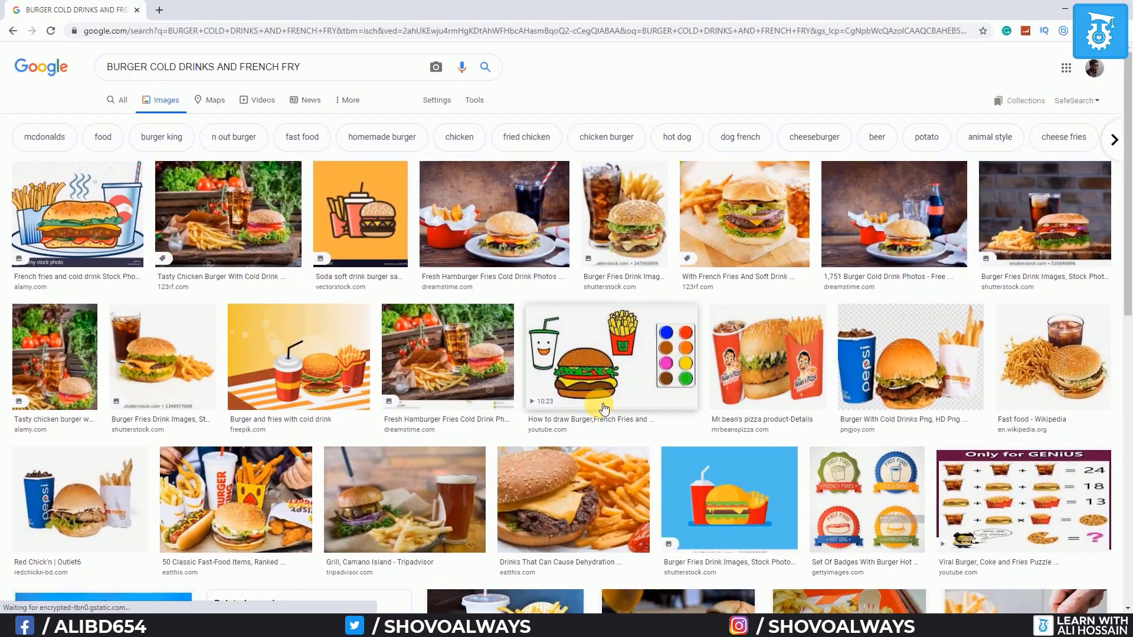
pyautogui.scroll(-5, 603, 401)
pyautogui.scroll(-4, 603, 401)
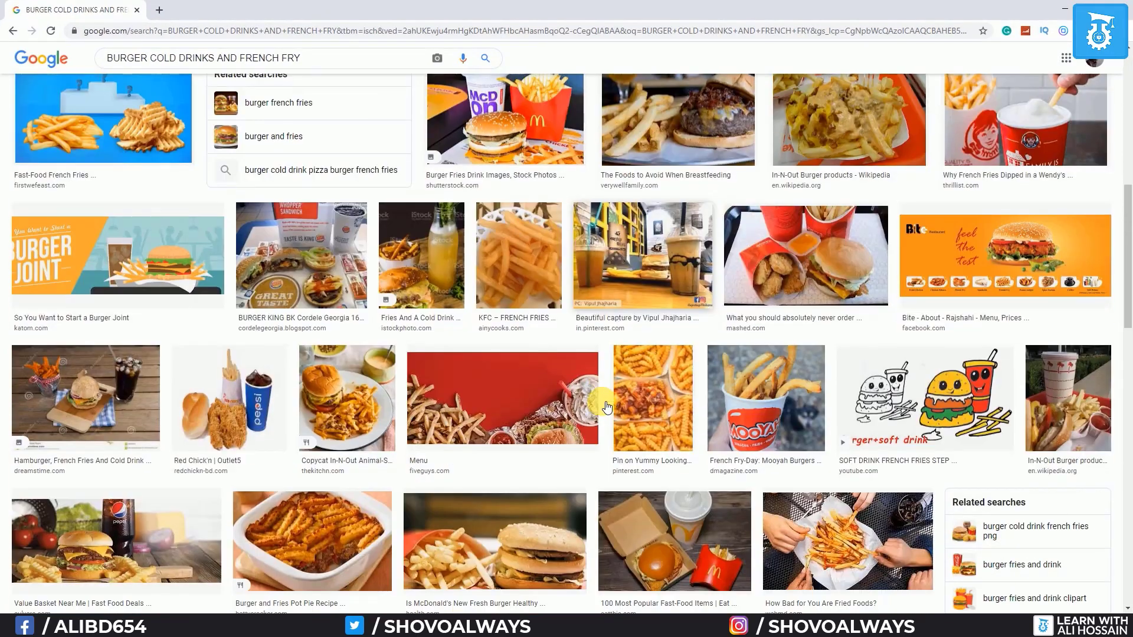
pyautogui.scroll(-3, 602, 401)
pyautogui.scroll(-10, 605, 404)
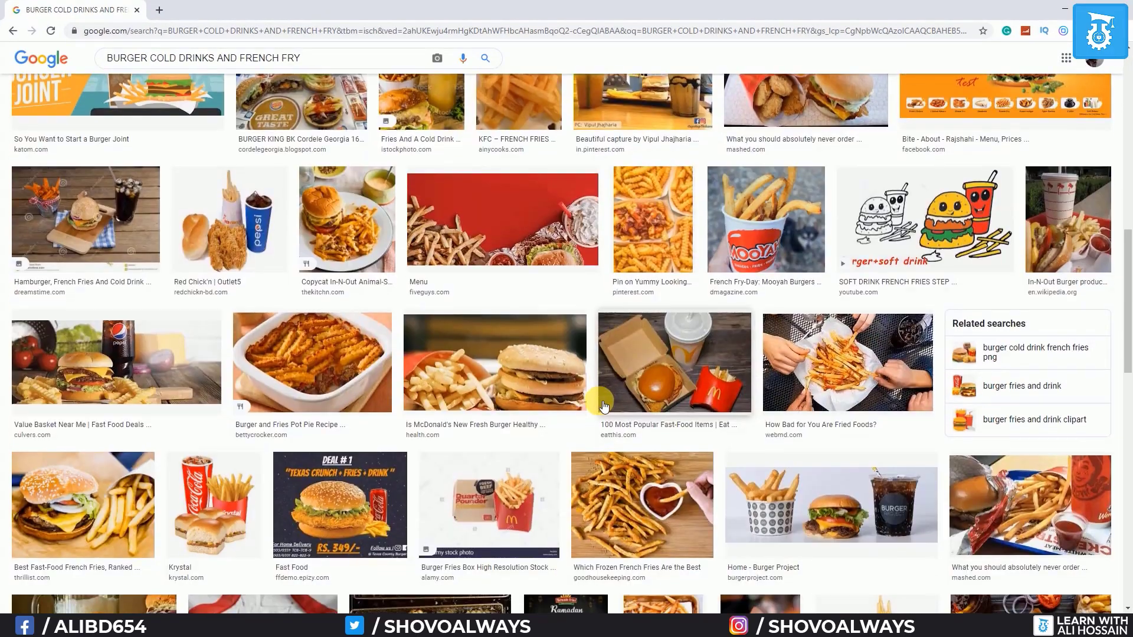
pyautogui.scroll(-2, 598, 400)
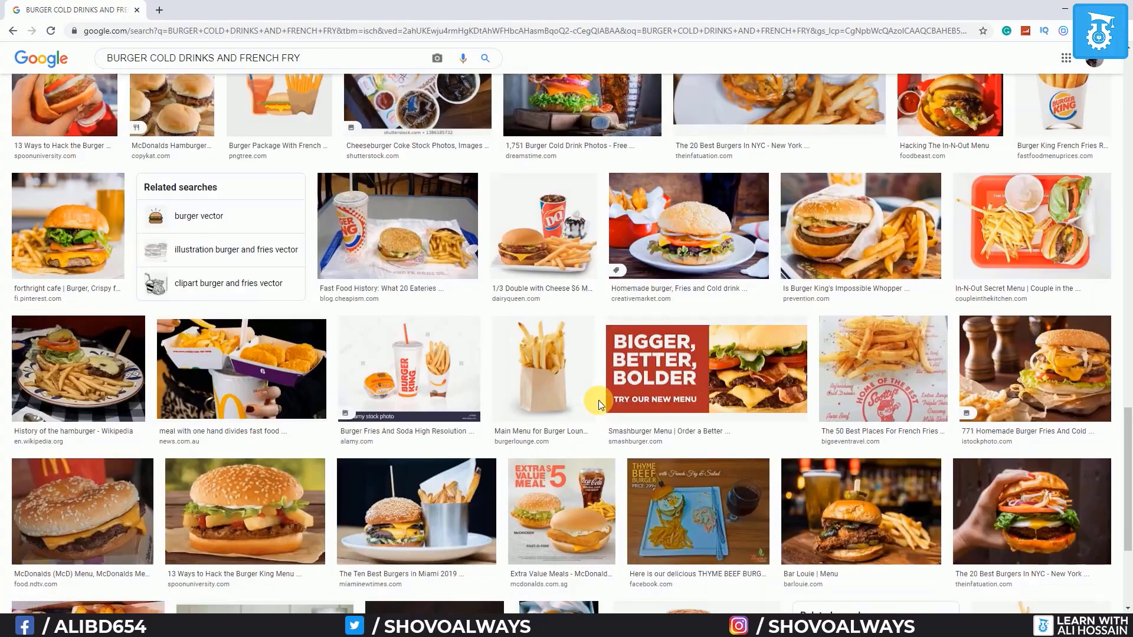
pyautogui.scroll(-10, 601, 403)
pyautogui.scroll(-5, 602, 406)
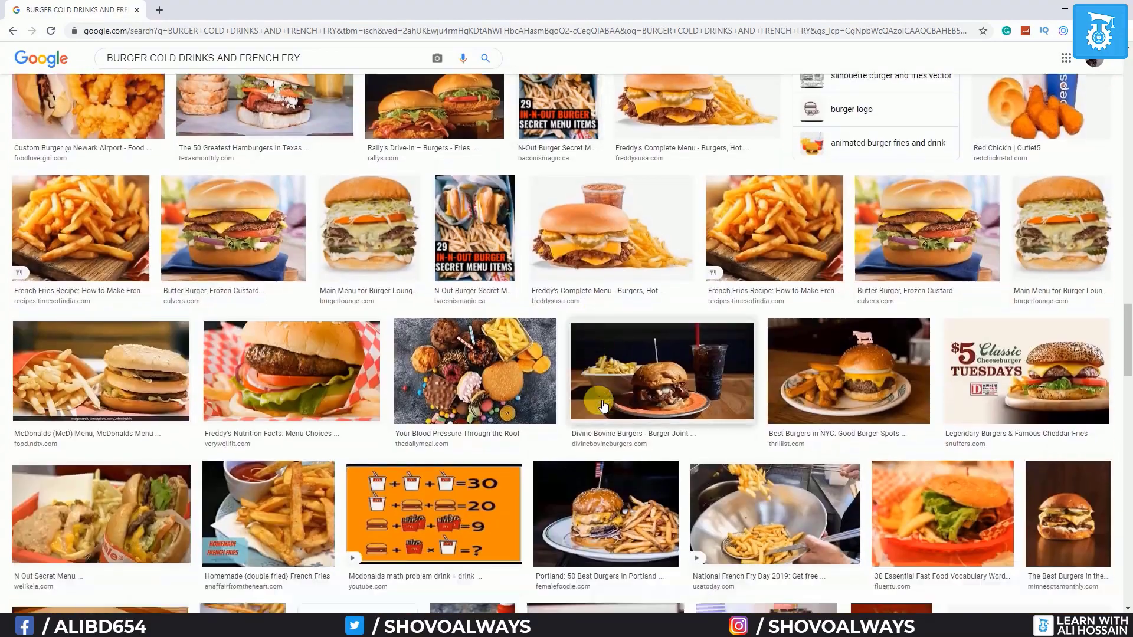
pyautogui.scroll(-5, 603, 406)
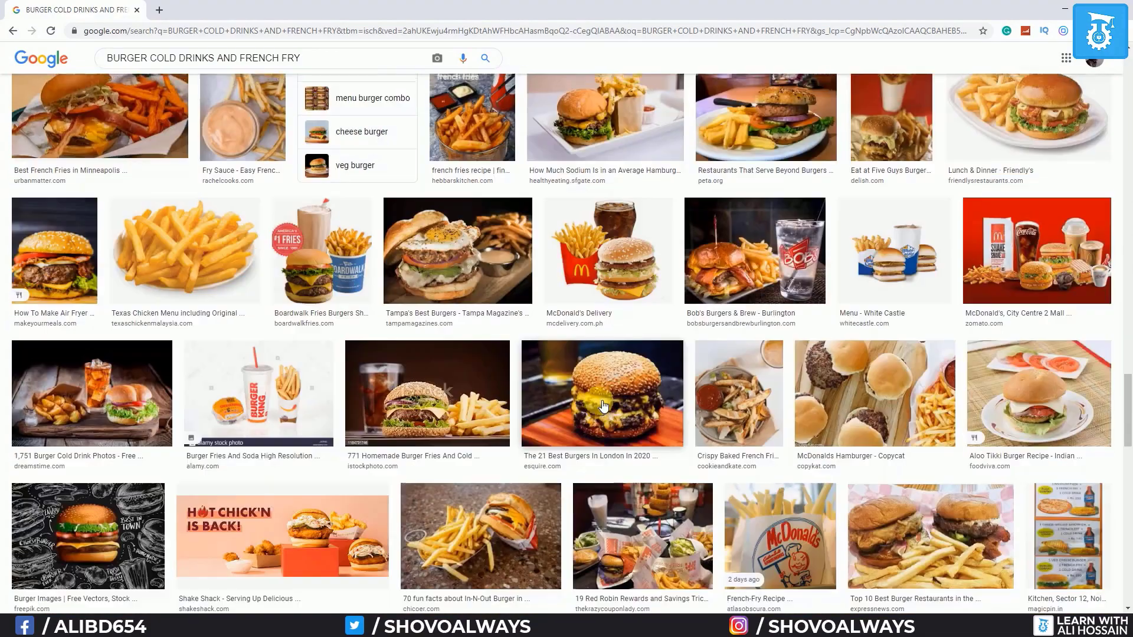
pyautogui.scroll(9, 603, 406)
pyautogui.scroll(12, 603, 406)
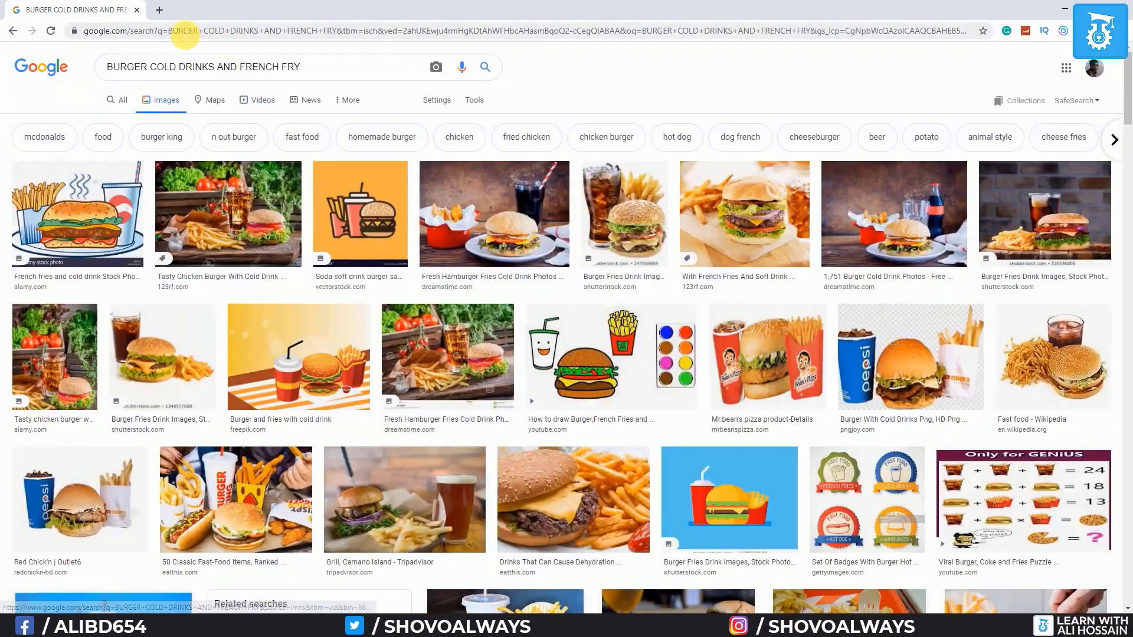
# Load unsplash.com/s/photos/burger in a new tab and scroll through the burger photos
pyautogui.click(159, 10)
pyautogui.write('unsplash.com/s/photos/burger')
pyautogui.press('Return')
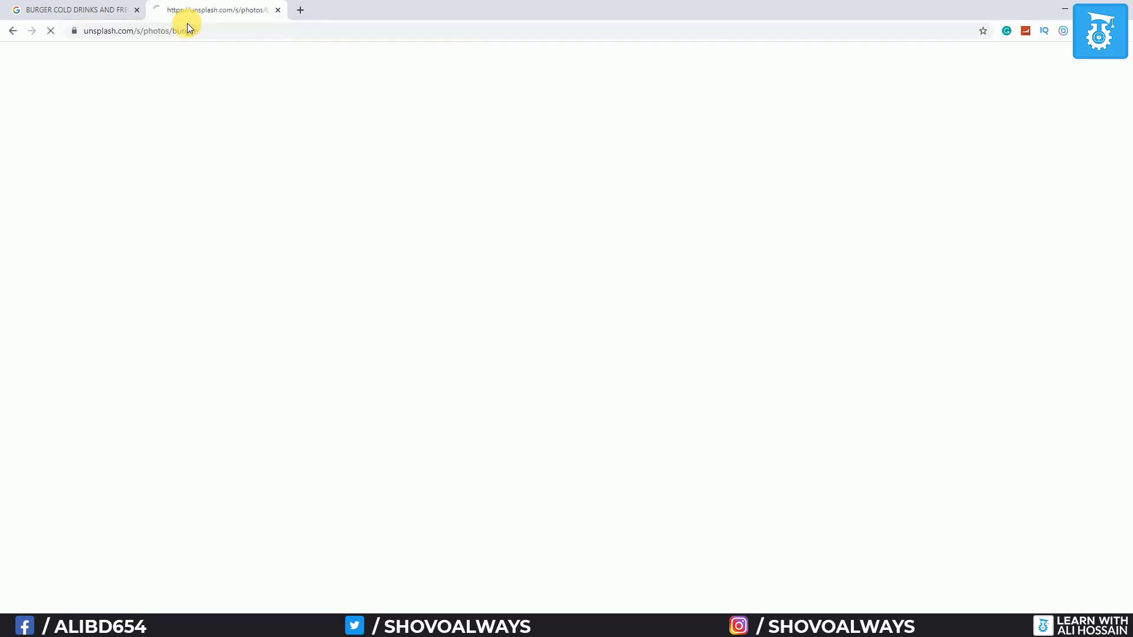
pyautogui.scroll(-2, 168, 280)
pyautogui.scroll(-12, 168, 282)
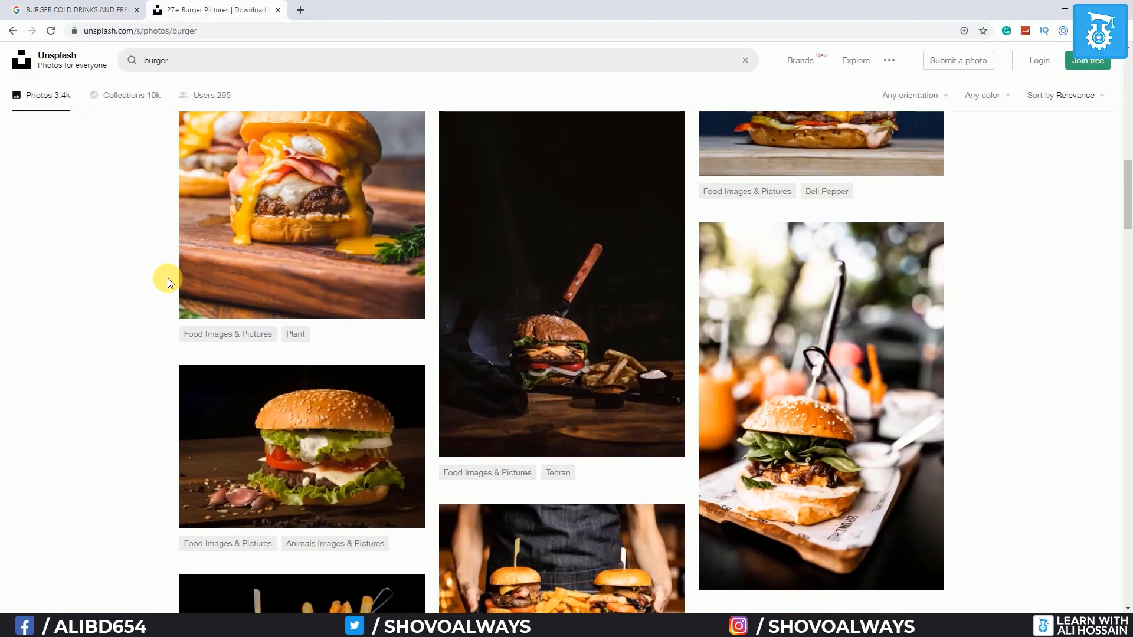
pyautogui.scroll(5, 168, 277)
pyautogui.scroll(-10, 168, 277)
pyautogui.scroll(-15, 169, 277)
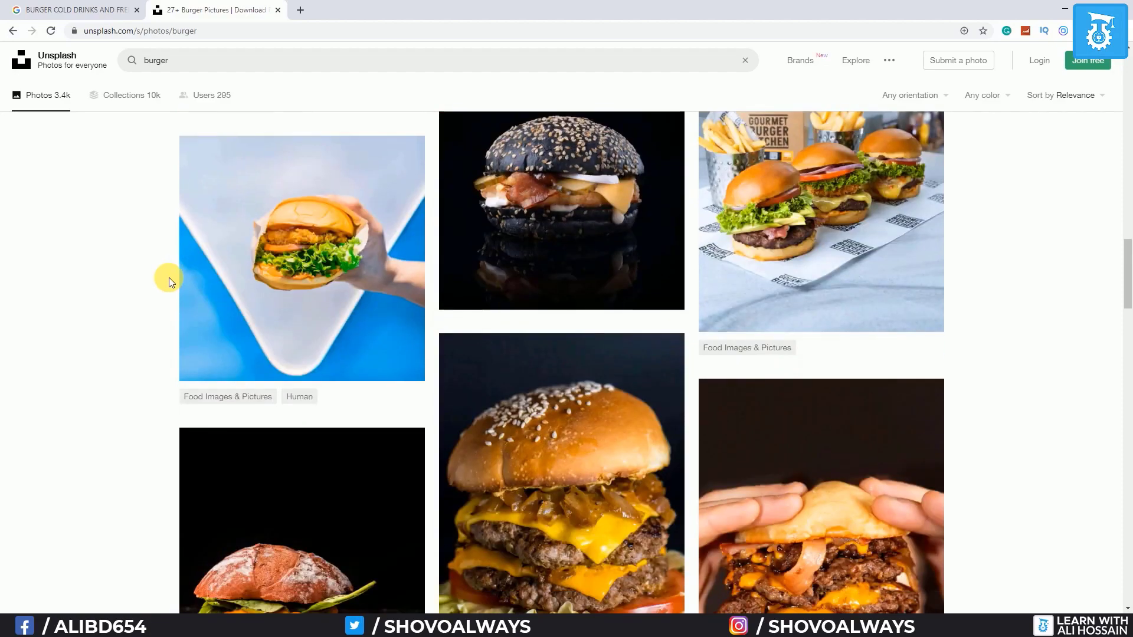
pyautogui.scroll(-16, 175, 278)
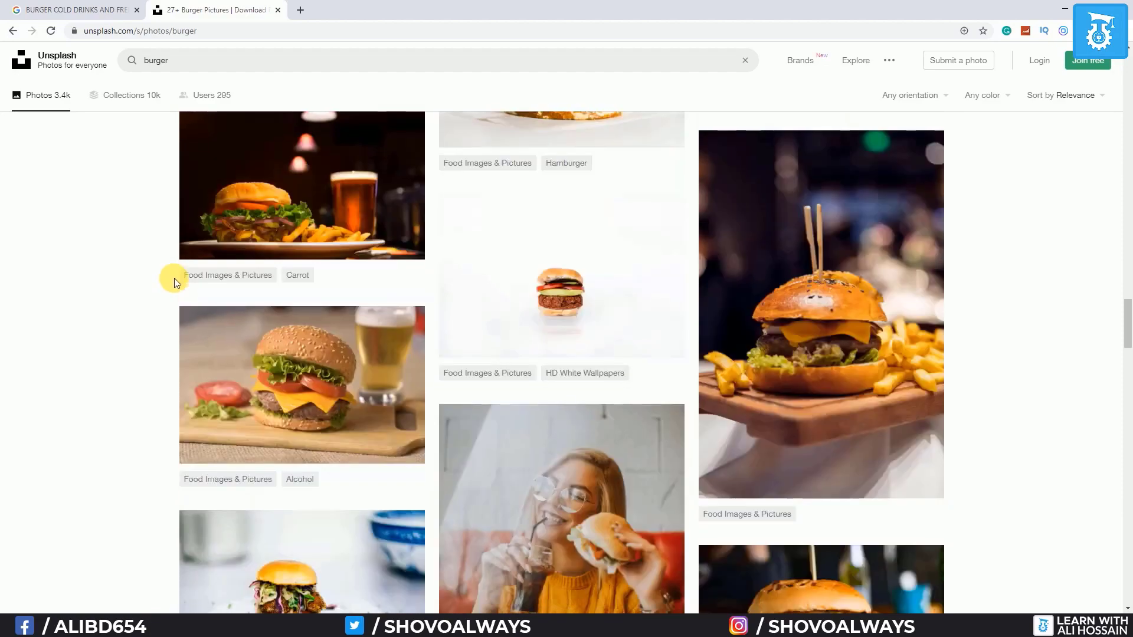
pyautogui.scroll(-15, 176, 280)
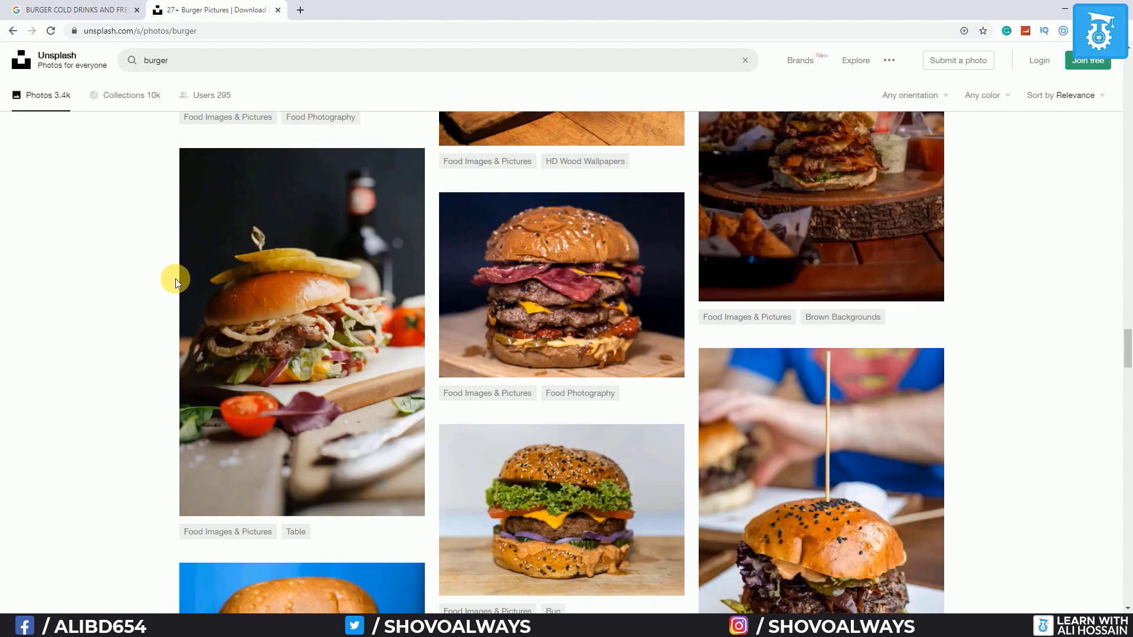
pyautogui.scroll(-15, 175, 275)
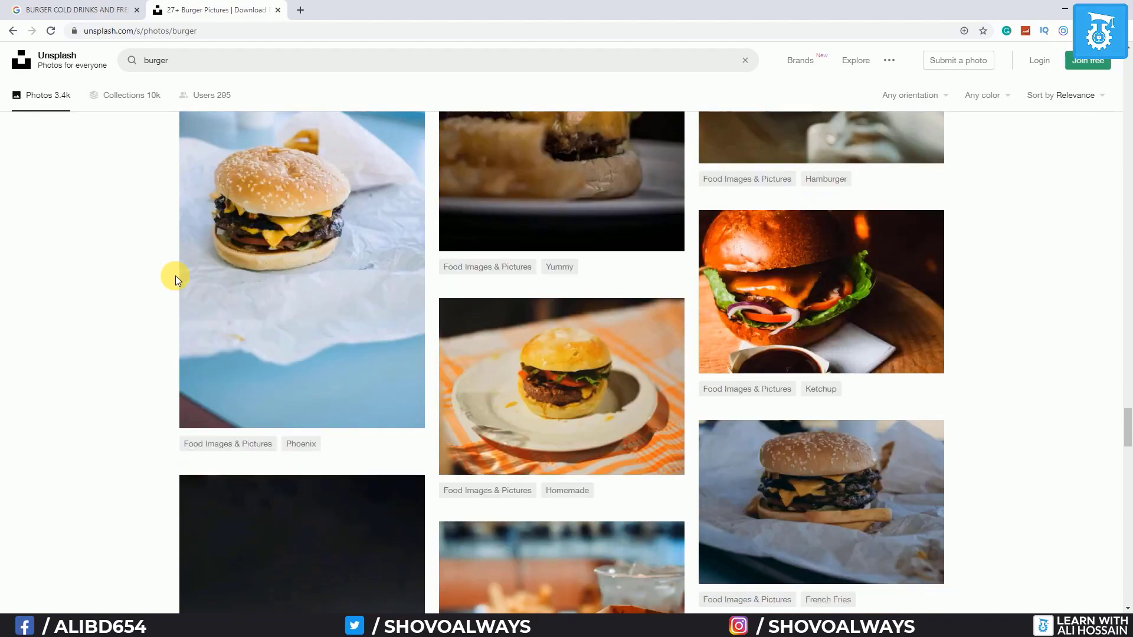
pyautogui.scroll(-4, 175, 275)
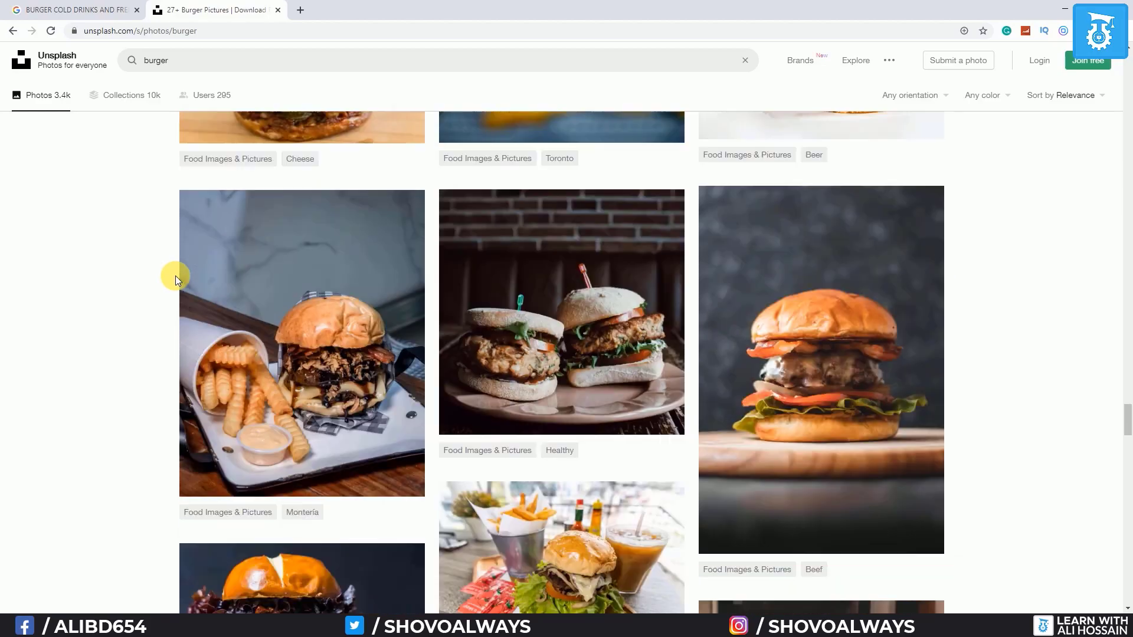
pyautogui.scroll(-12, 216, 280)
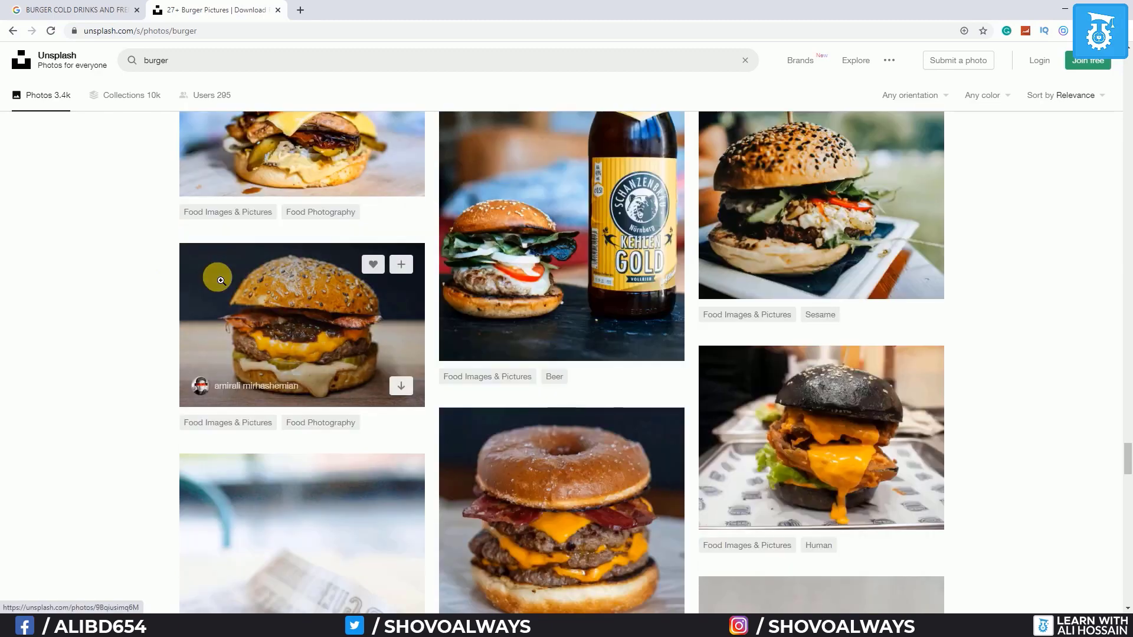
pyautogui.scroll(-10, 220, 280)
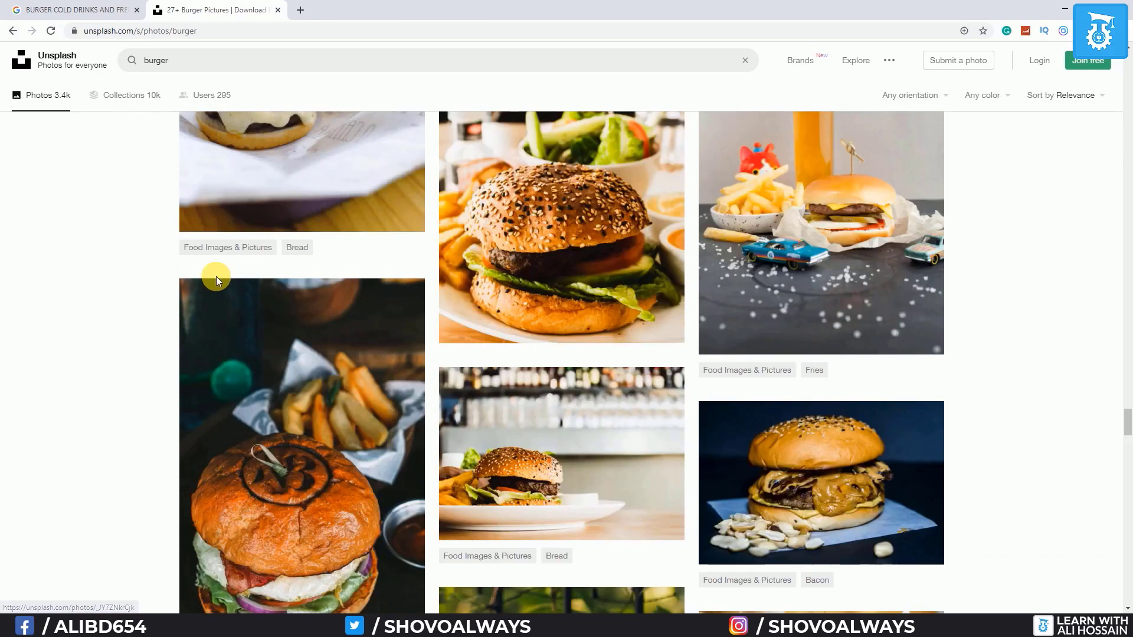
# Open Pexels in a new tab, search 'burger and fries', and open the Burger and Fries With Sparkler photo
pyautogui.click(299, 11)
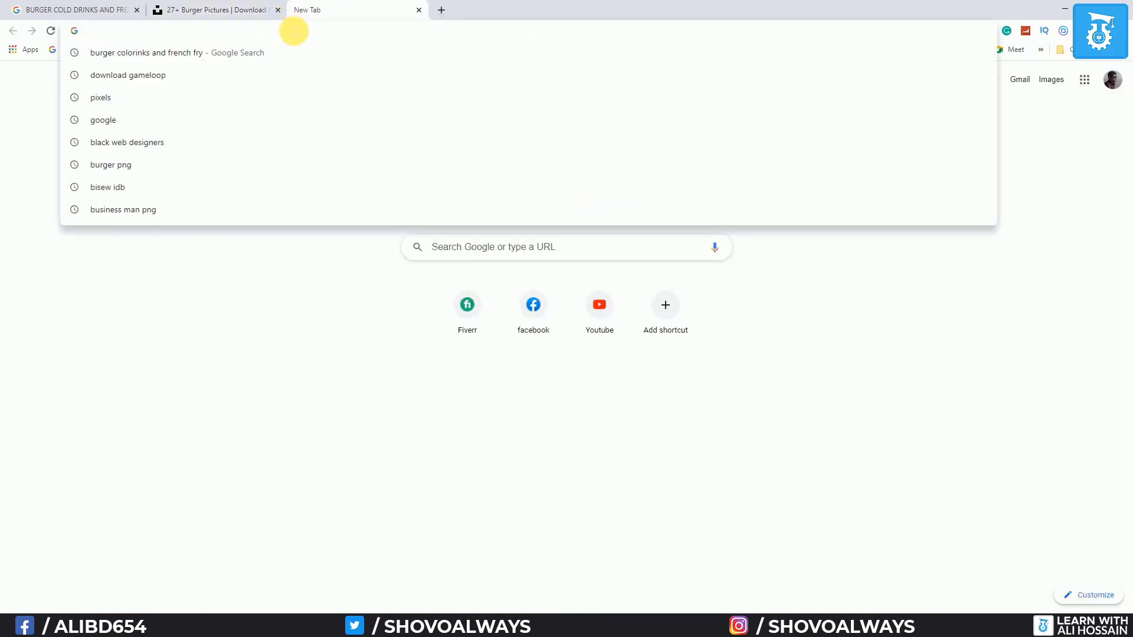
pyautogui.write('p')
pyautogui.press('Return')
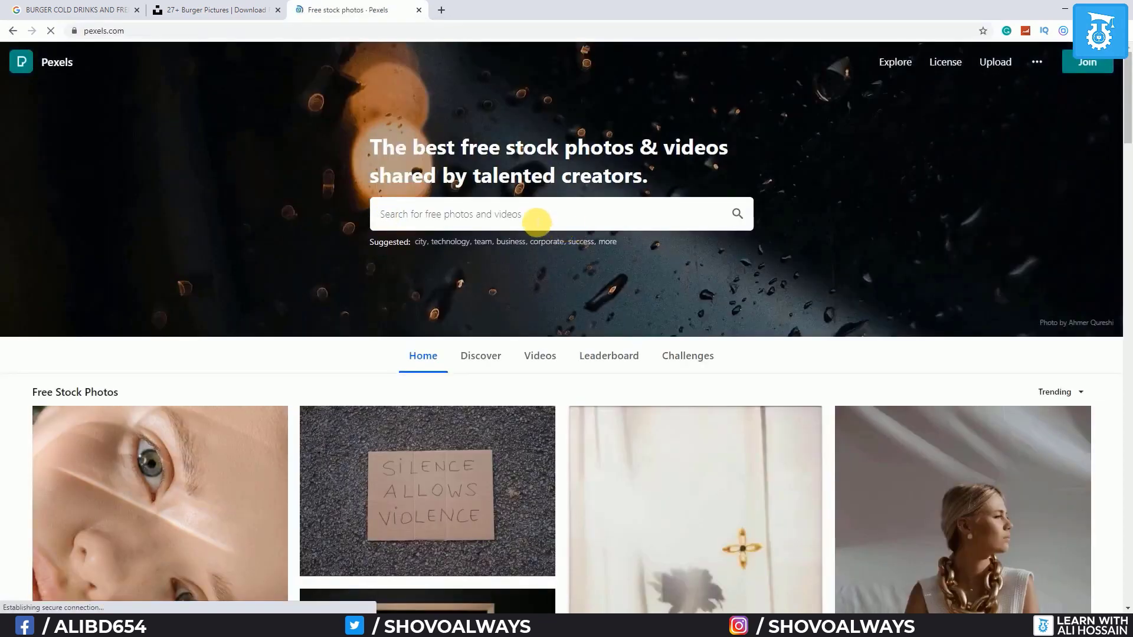
pyautogui.click(535, 222)
pyautogui.write('burger and fries')
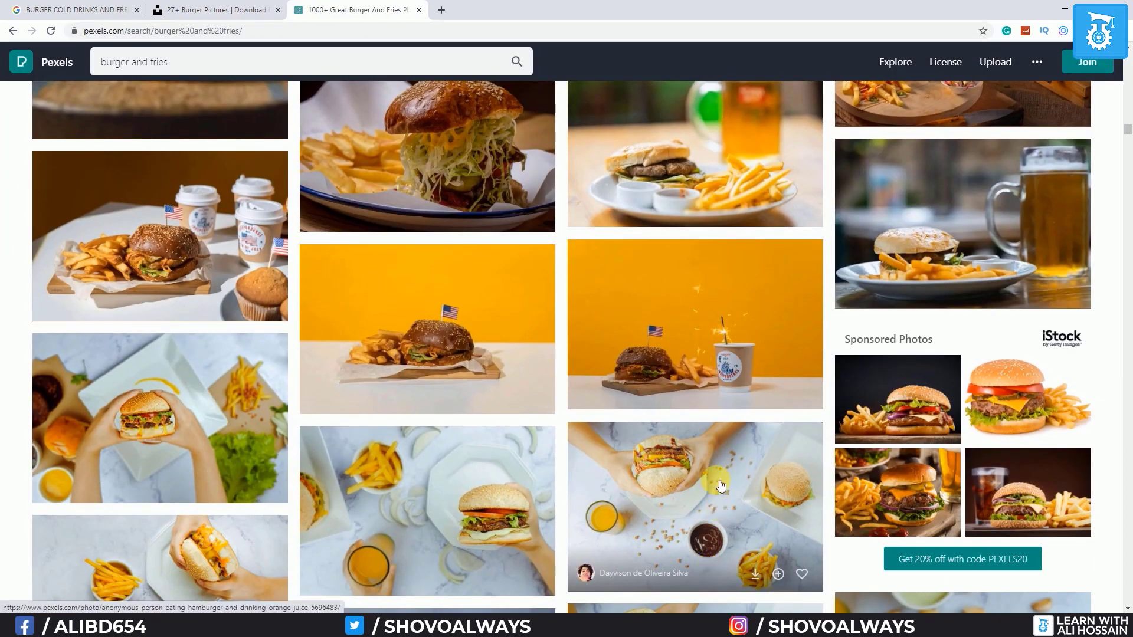
pyautogui.click(683, 324)
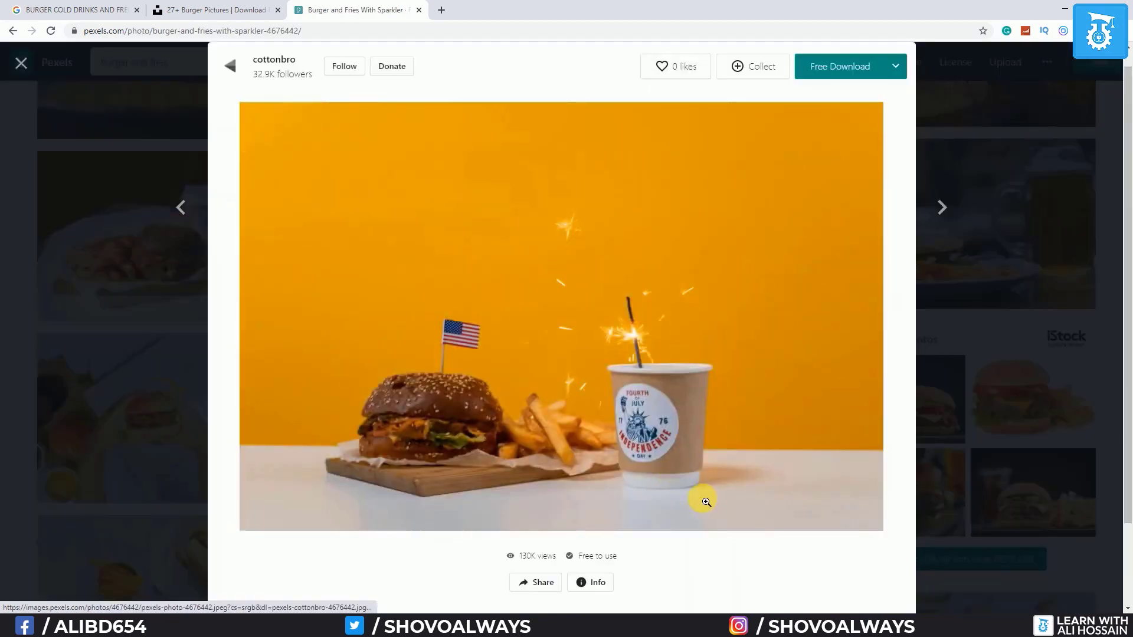
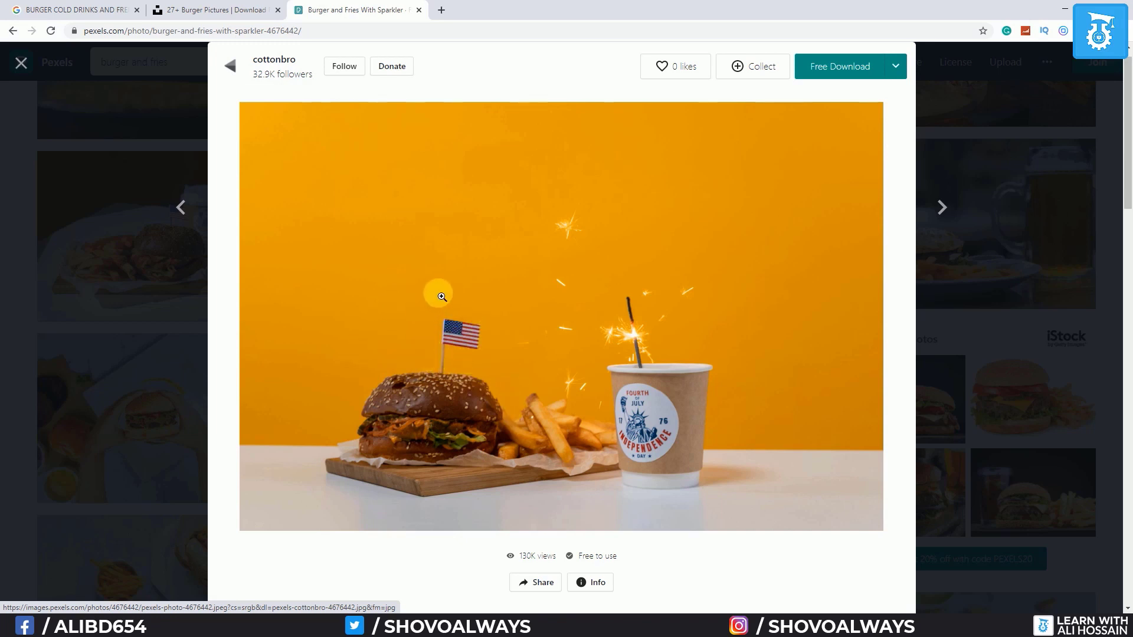
# Save the Pexels burger-and-fries-with-sparkler photo to the Downloads folder
pyautogui.rightClick(441, 296)
pyautogui.click(497, 407)
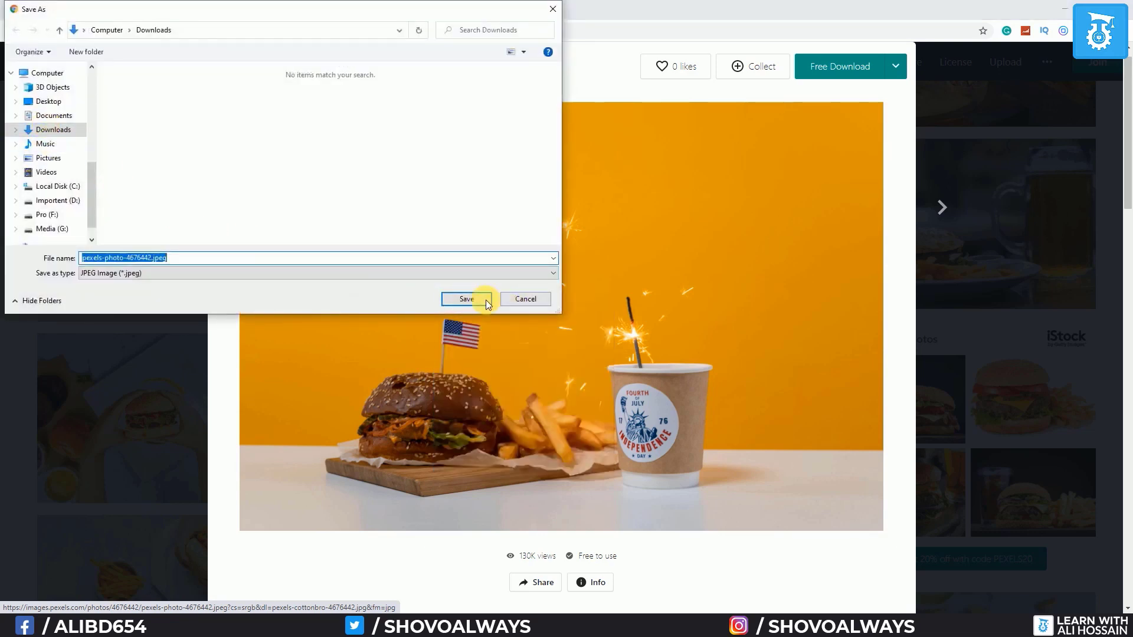
pyautogui.click(477, 299)
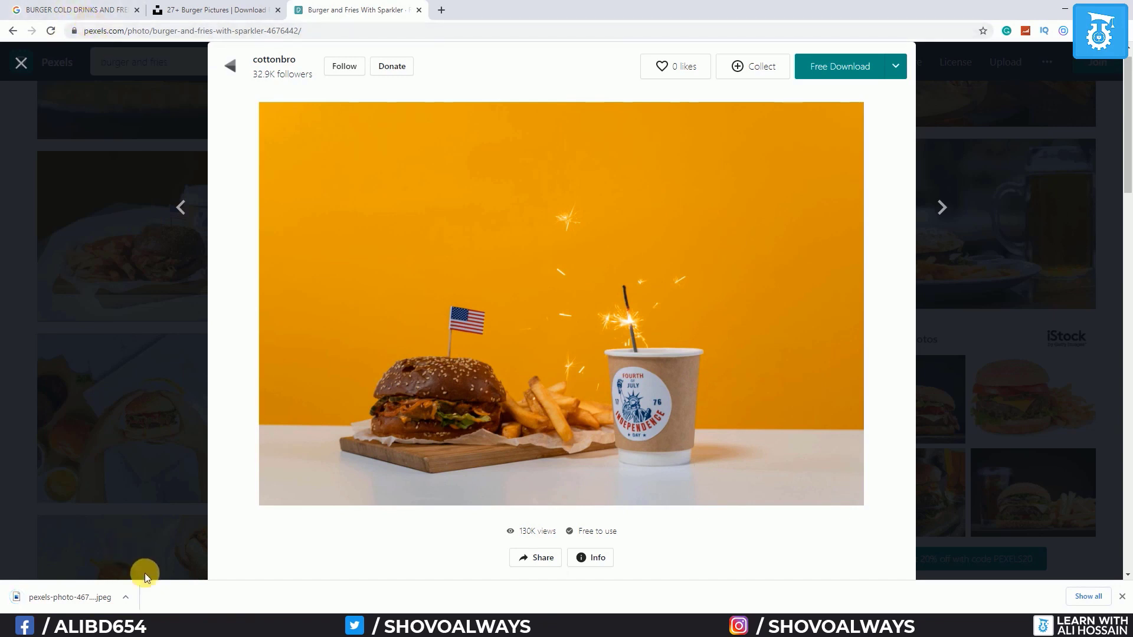
# Show pexels-photo-4676442.jpeg in its folder and drag it into Burger Shop.psd
pyautogui.click(127, 596)
pyautogui.click(167, 556)
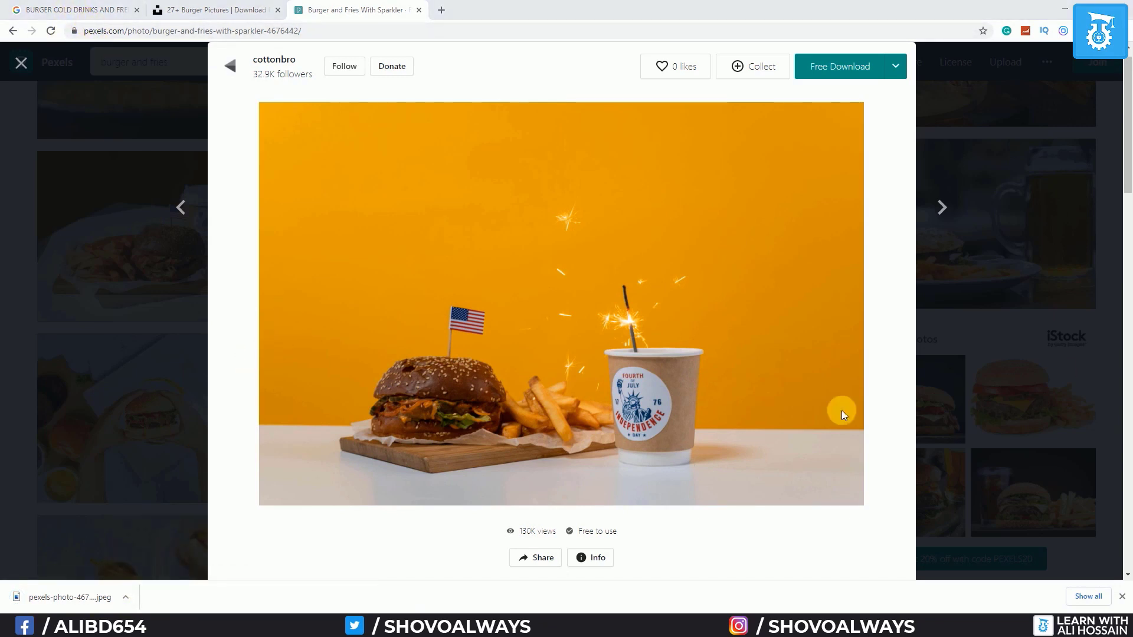
pyautogui.moveTo(842, 411); pyautogui.dragTo(444, 490)
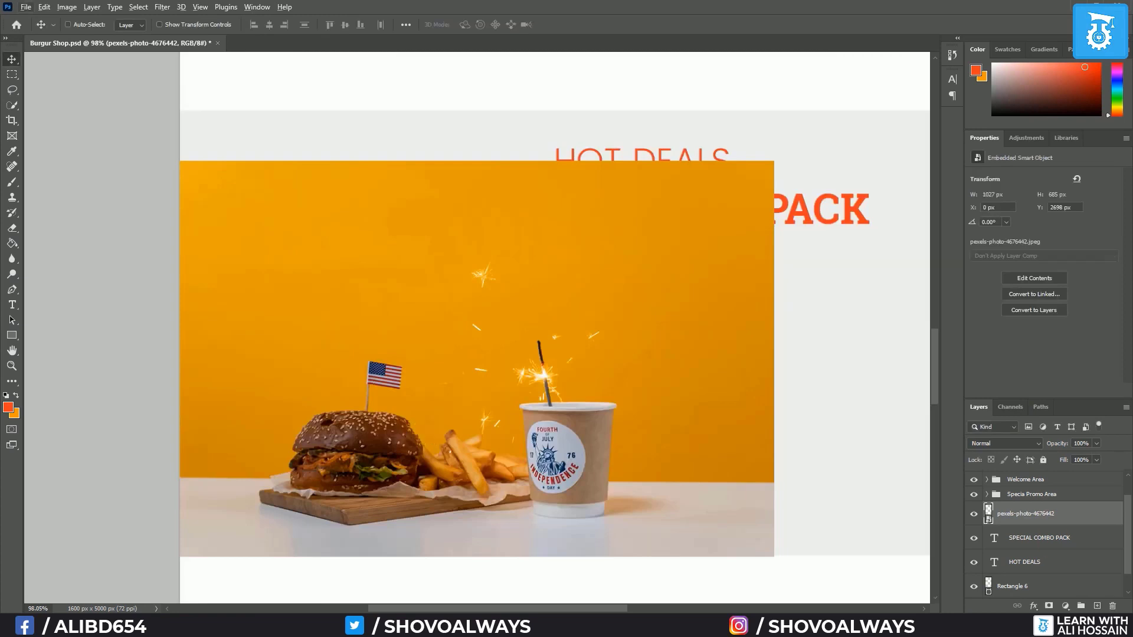
# Alt-drag two copies of the burger photo rightward, stack them beneath, and merge all three layers
pyautogui.moveTo(713, 423); pyautogui.dragTo(795, 420)
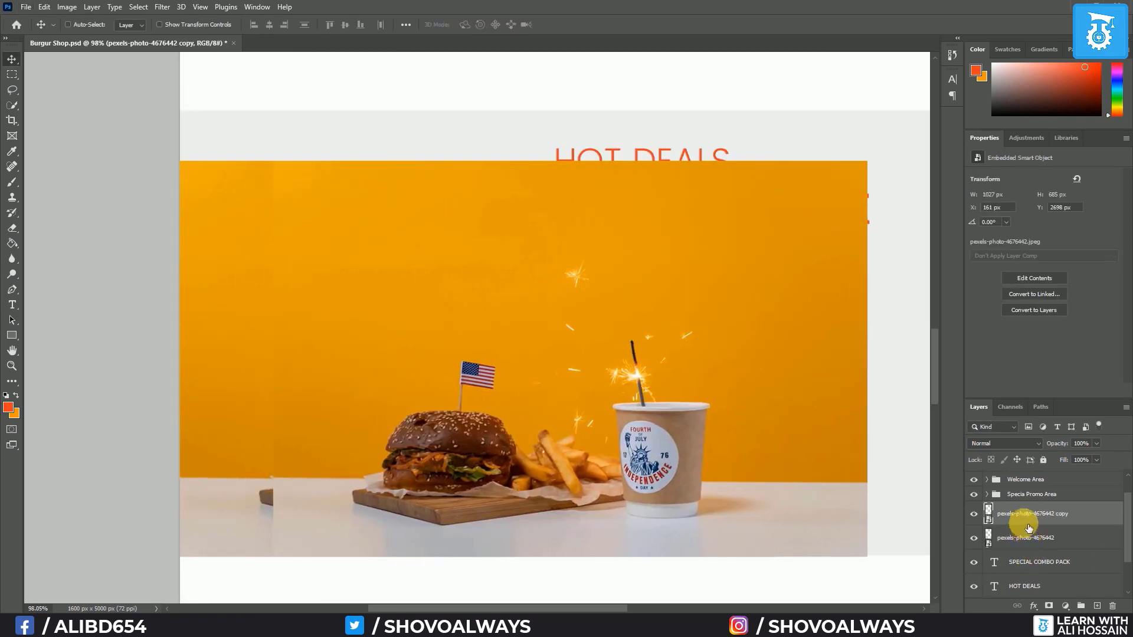
pyautogui.moveTo(1024, 512); pyautogui.dragTo(1028, 541)
pyautogui.moveTo(821, 458); pyautogui.dragTo(895, 458)
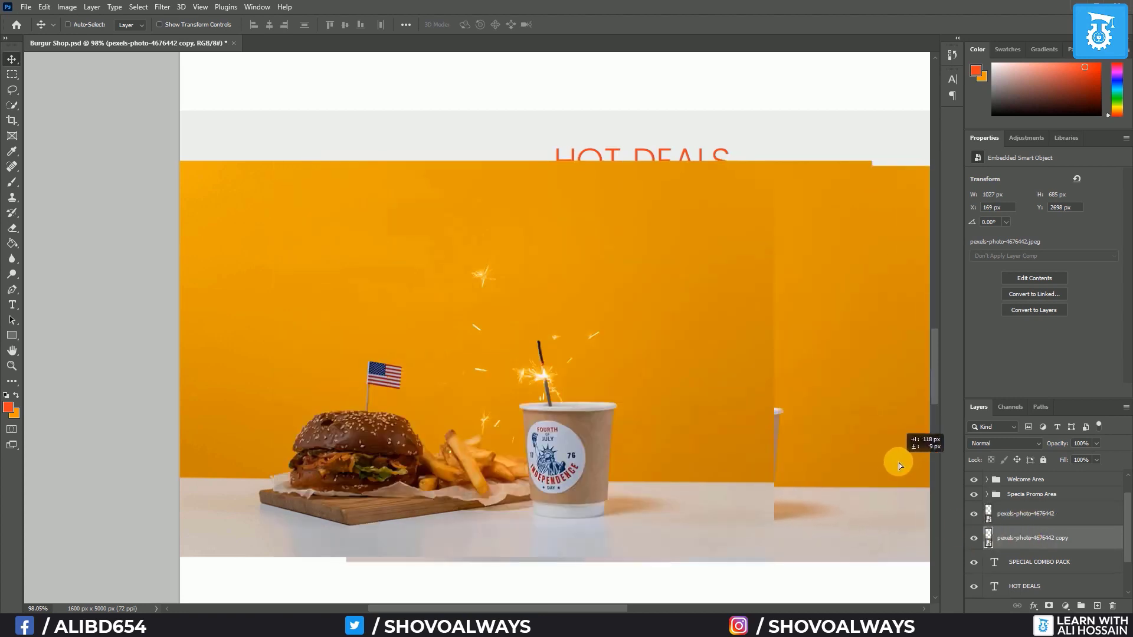
pyautogui.moveTo(1011, 536); pyautogui.dragTo(1024, 581)
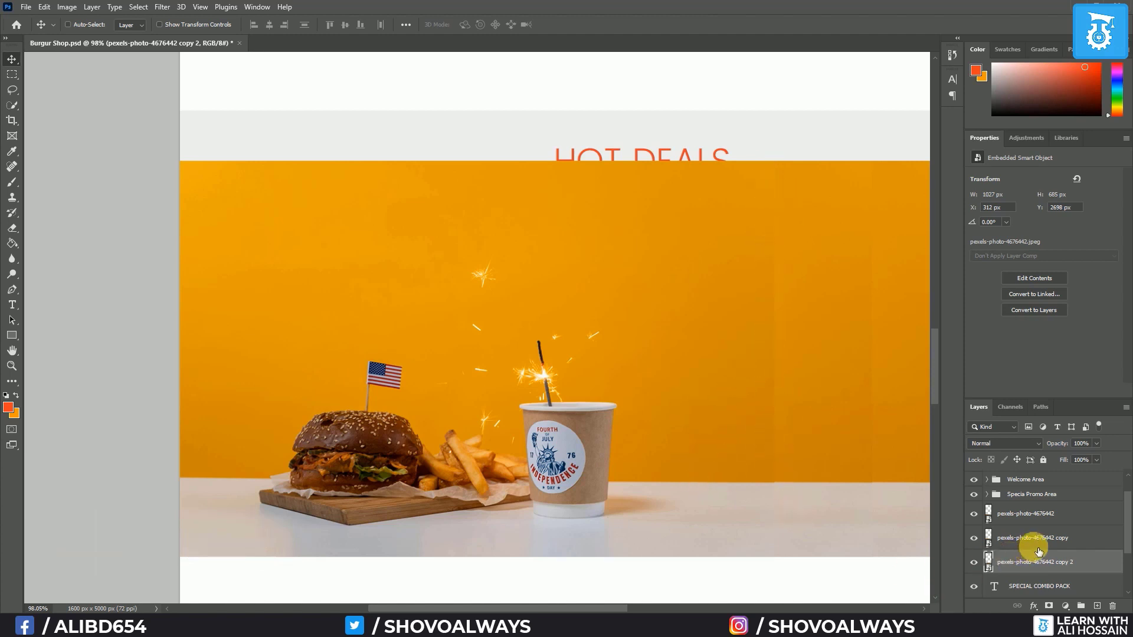
pyautogui.keyDown('shift'); pyautogui.click(1030, 515); pyautogui.keyUp('shift')
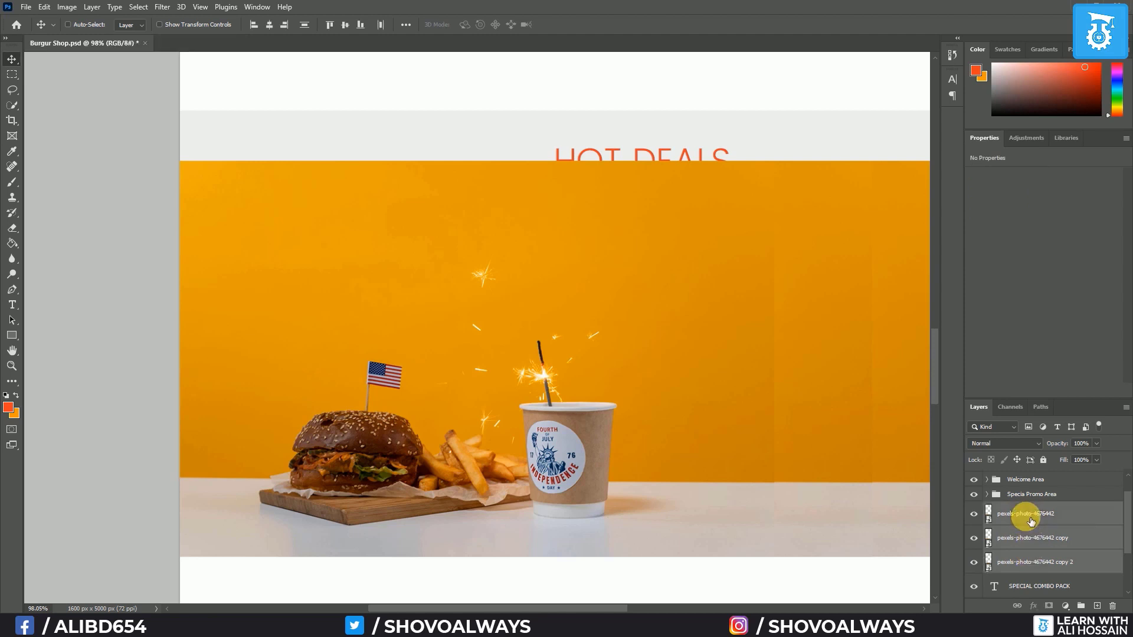
pyautogui.hotkey('ctrl', 'e')
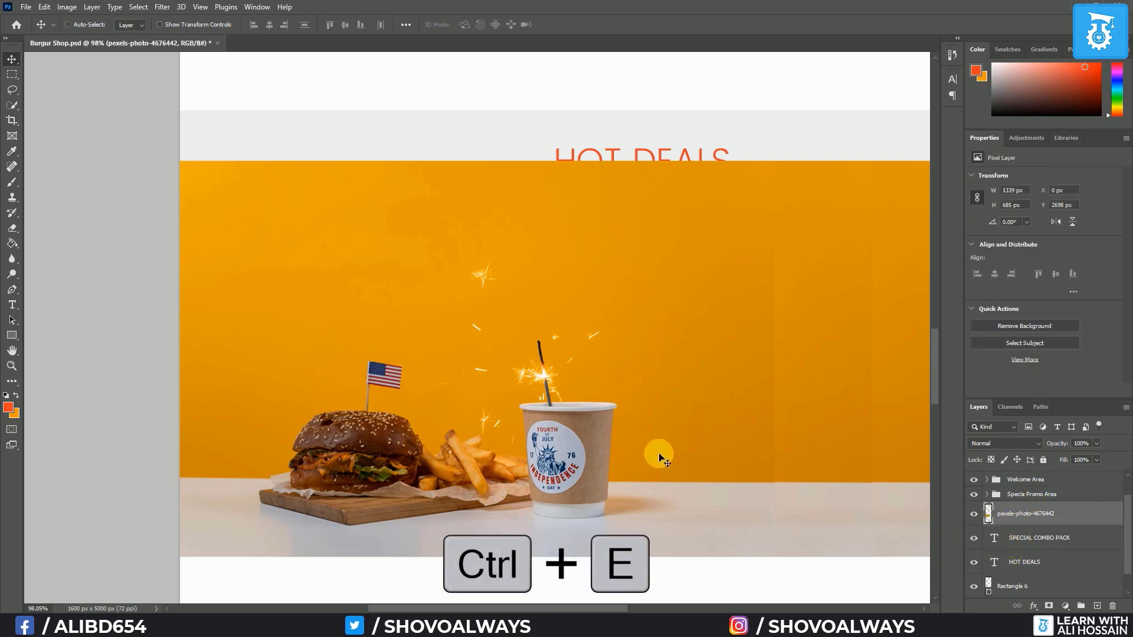
pyautogui.click(12, 167)
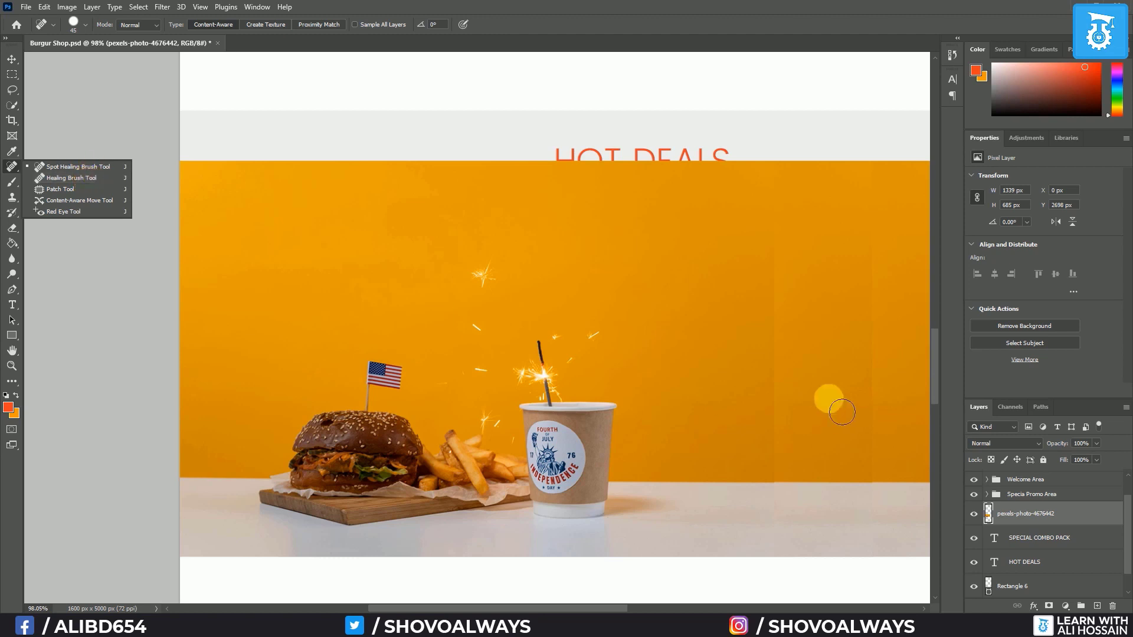
# Spot-heal the vertical seams on the left and right of the orange backdrop
pyautogui.moveTo(777, 175); pyautogui.dragTo(787, 538)
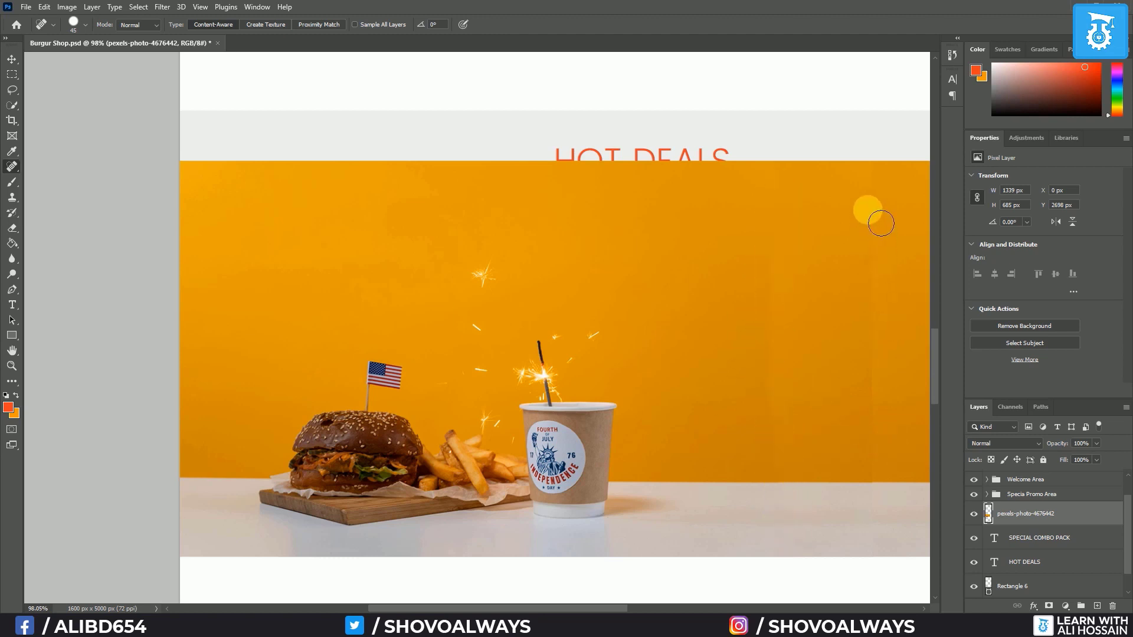
pyautogui.moveTo(867, 209); pyautogui.dragTo(863, 525)
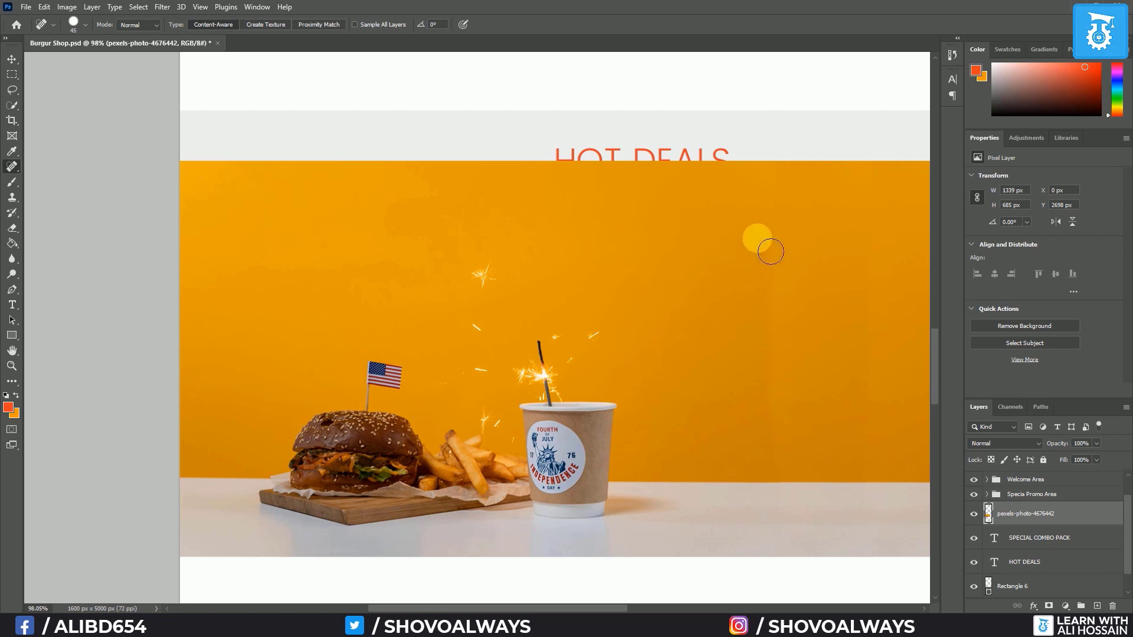
pyautogui.moveTo(770, 252); pyautogui.dragTo(787, 487)
pyautogui.moveTo(778, 248); pyautogui.dragTo(788, 538)
pyautogui.moveTo(870, 239); pyautogui.dragTo(863, 546)
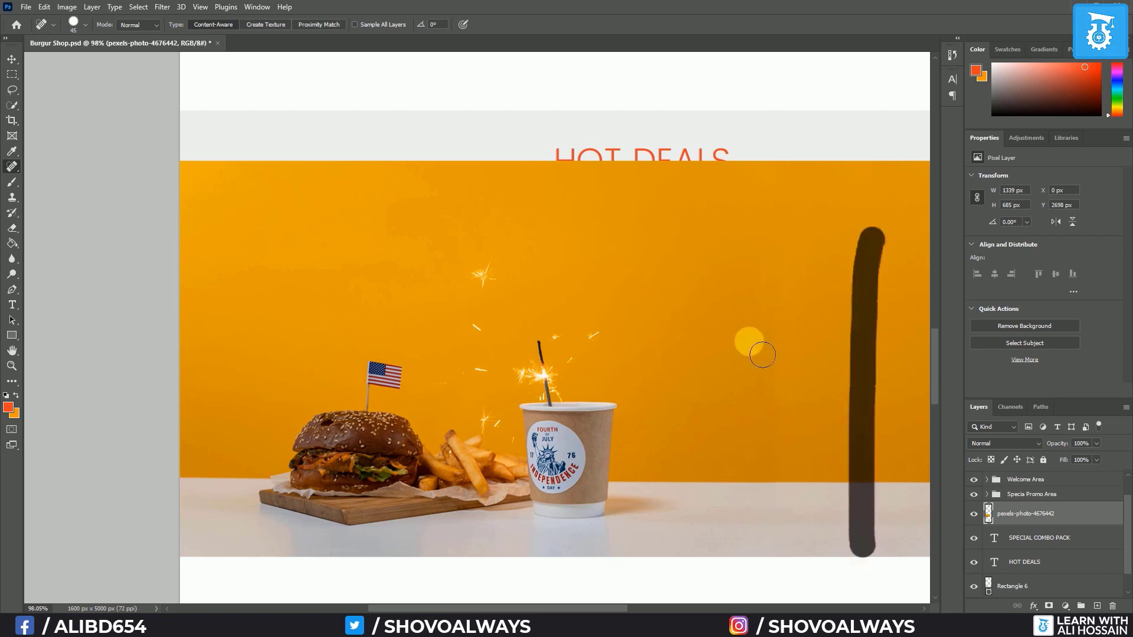
pyautogui.moveTo(773, 242); pyautogui.dragTo(786, 532)
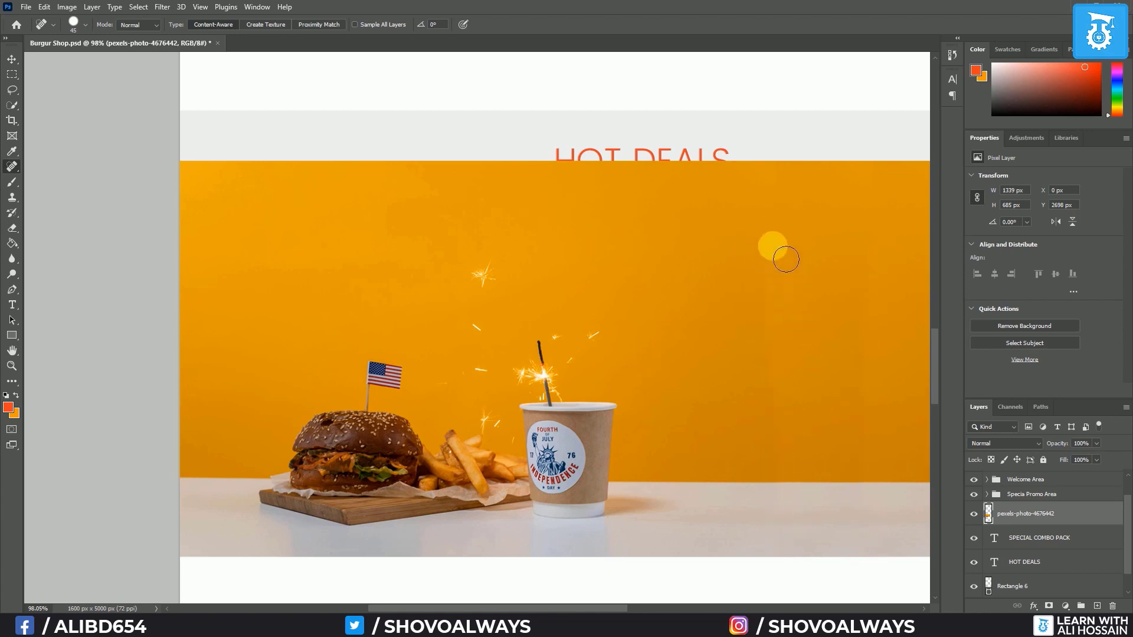
pyautogui.moveTo(785, 259)
pyautogui.mouseDown()
pyautogui.moveTo(773, 286)
pyautogui.moveTo(782, 482)
pyautogui.mouseUp()
pyautogui.moveTo(868, 249); pyautogui.dragTo(866, 507)
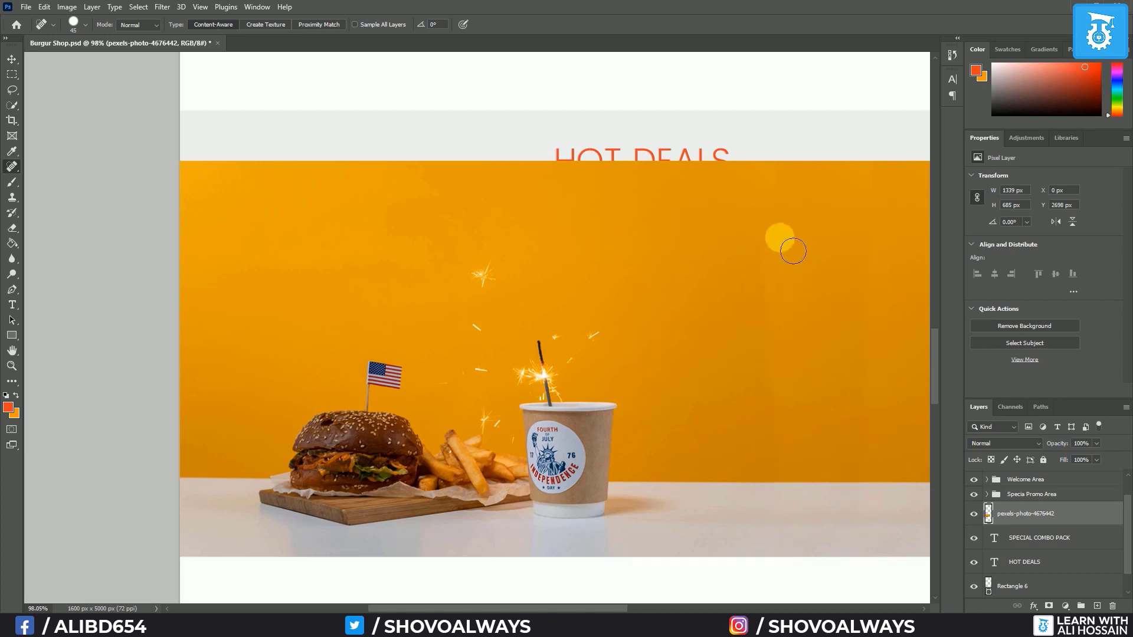
pyautogui.moveTo(793, 252)
pyautogui.mouseDown()
pyautogui.moveTo(784, 513)
pyautogui.moveTo(795, 517)
pyautogui.mouseUp()
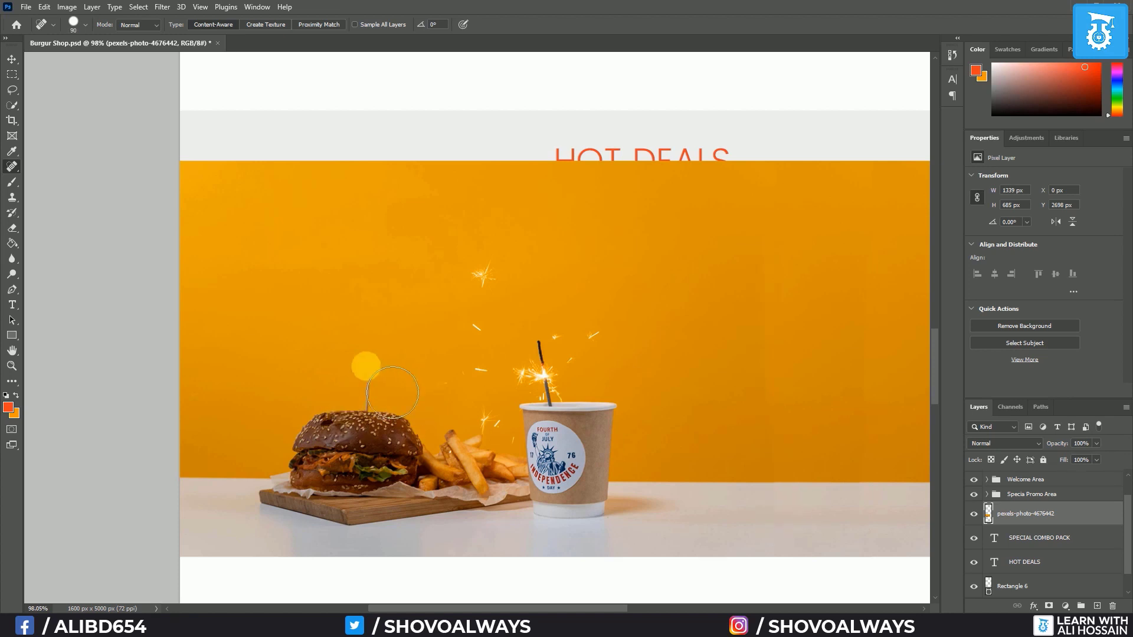
# Heal away the sparkler flag and its stick from the burger
pyautogui.moveTo(372, 366); pyautogui.dragTo(372, 366)
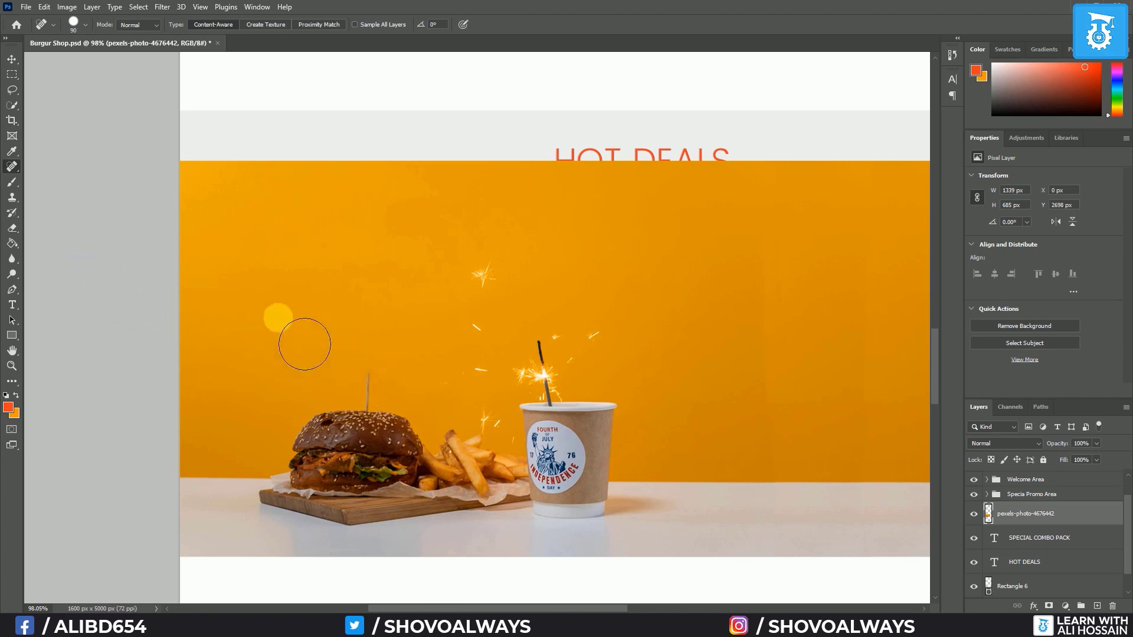
pyautogui.scroll(3, 498, 478)
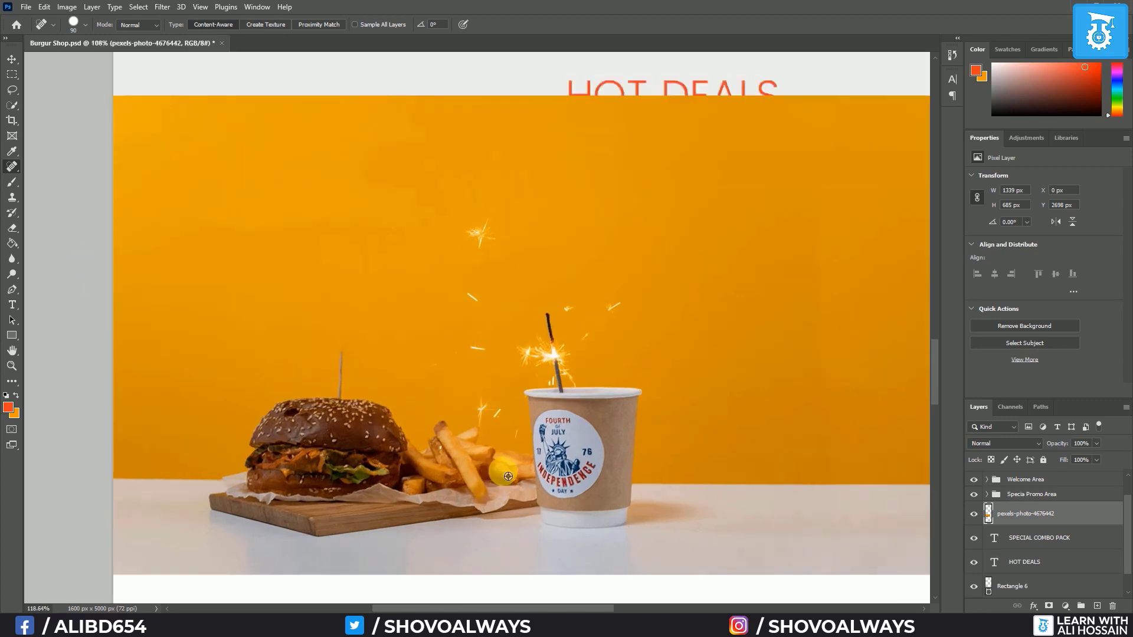
pyautogui.scroll(2, 216, 269)
pyautogui.scroll(2, 210, 329)
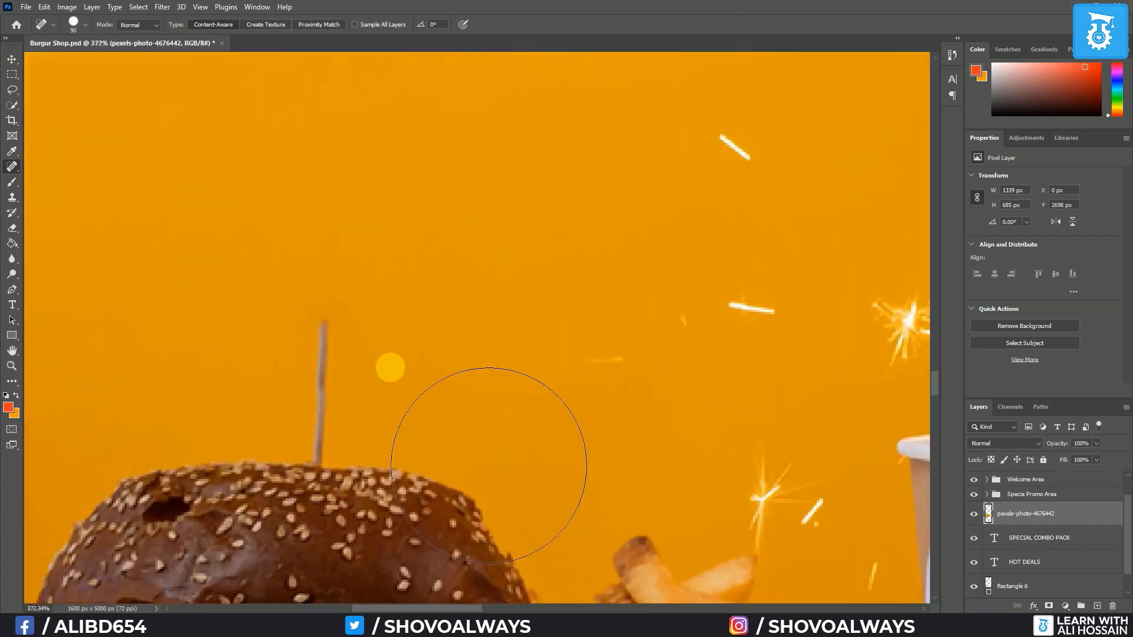
pyautogui.click(340, 291)
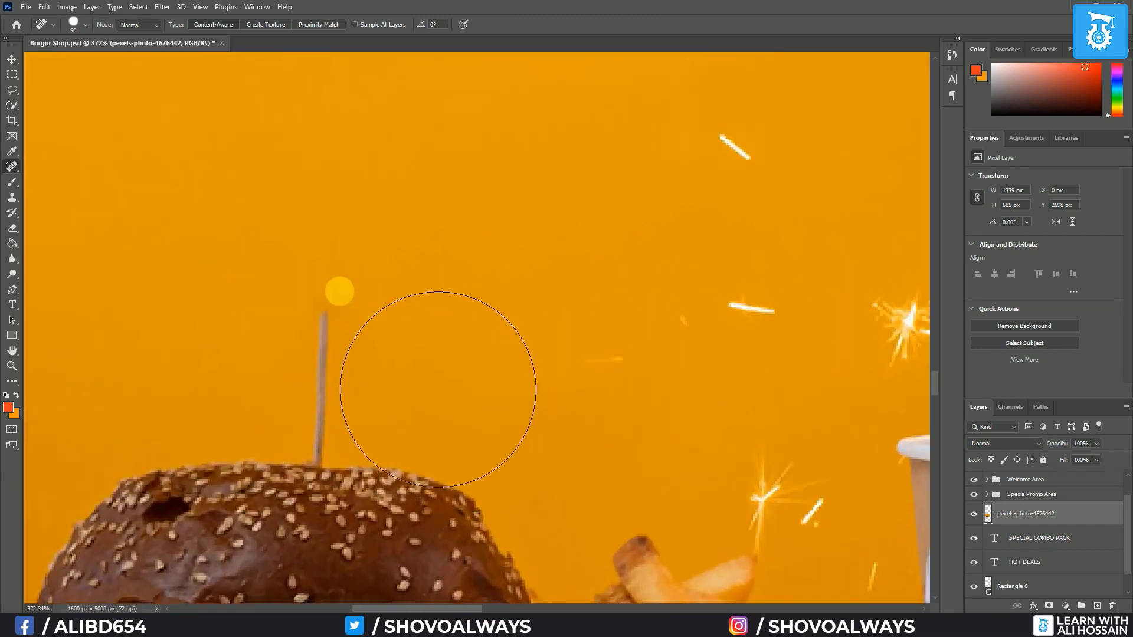
pyautogui.click(328, 303)
pyautogui.click(329, 303)
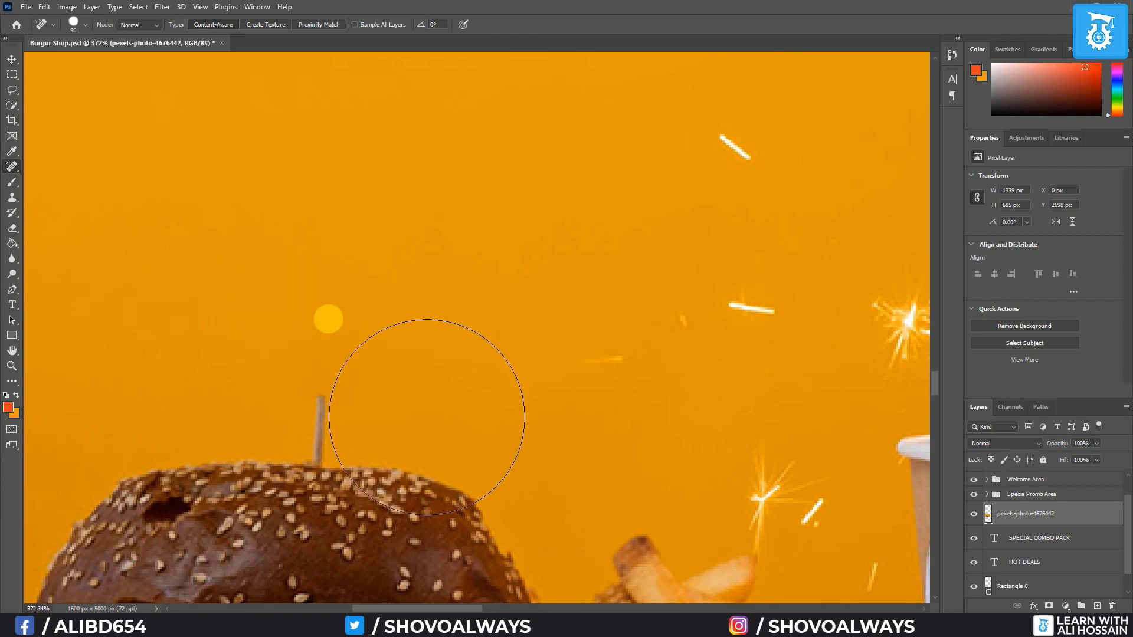
pyautogui.scroll(-5, 328, 320)
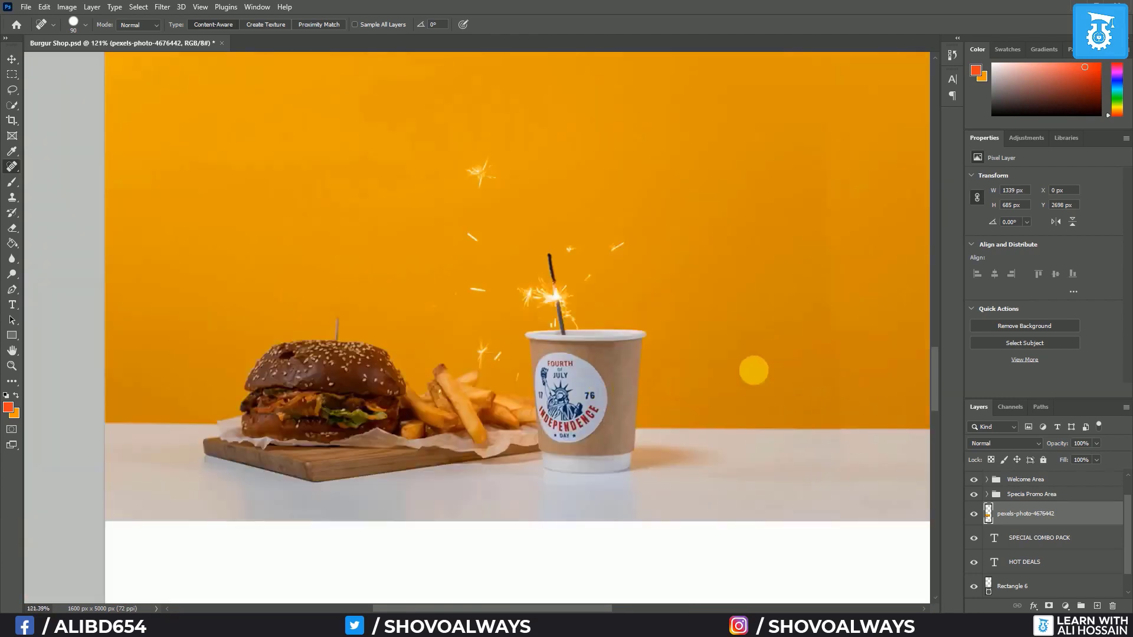
pyautogui.scroll(-3, 753, 371)
pyautogui.scroll(1, 787, 396)
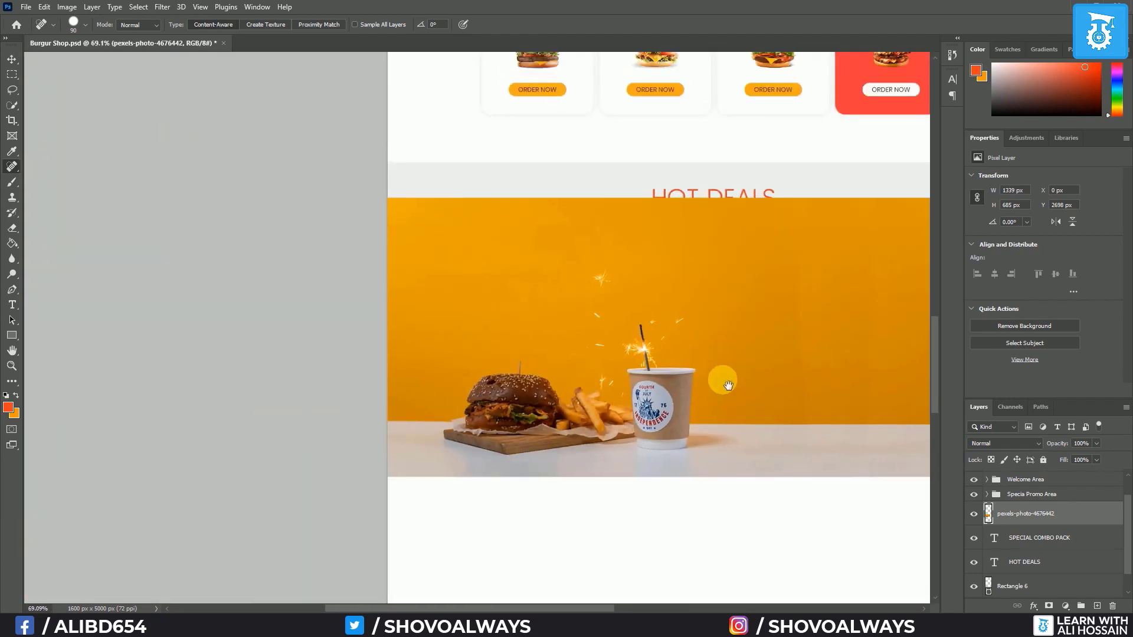
# Free Transform the merged burger photo, scaling it up to about 1620×829 px
pyautogui.moveTo(796, 391); pyautogui.dragTo(632, 395)
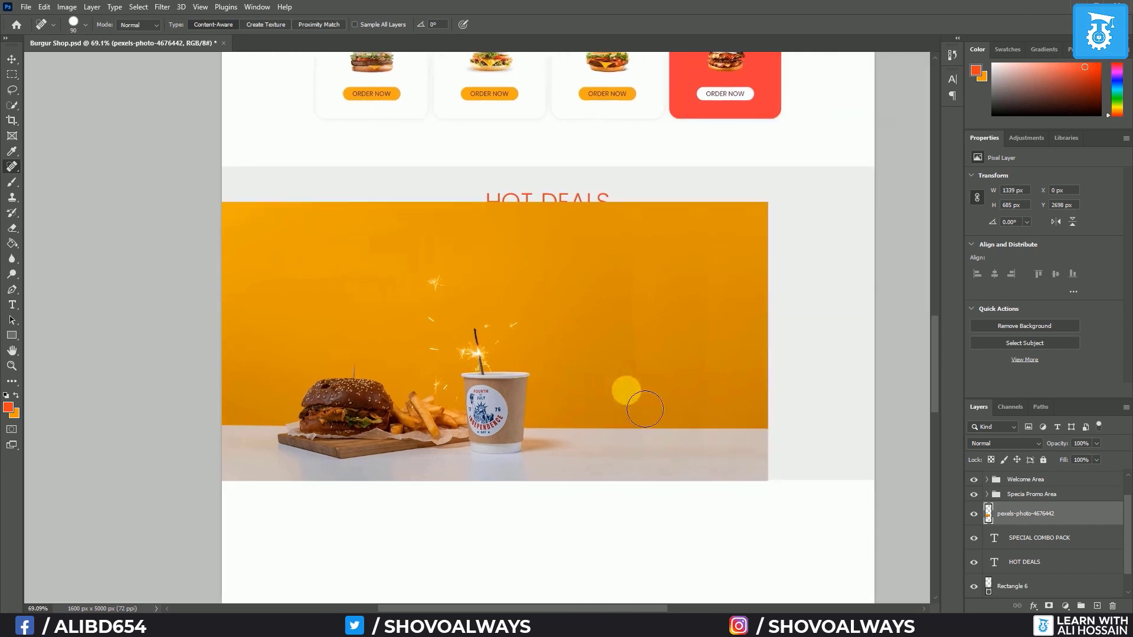
pyautogui.press('v')
pyautogui.click(611, 356)
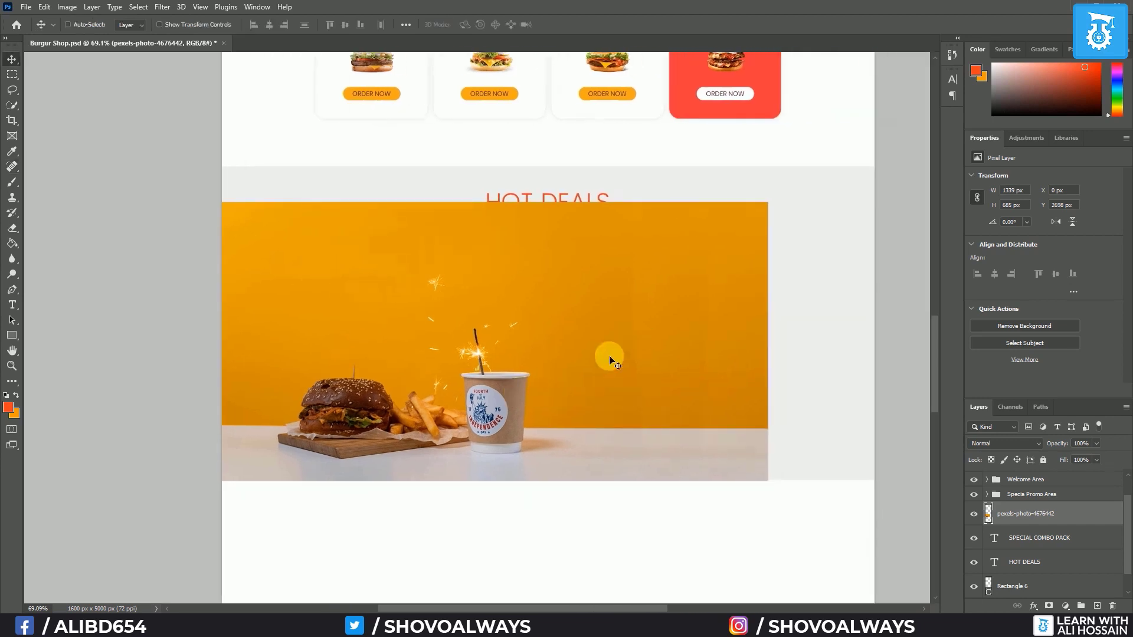
pyautogui.hotkey('ctrl', 't')
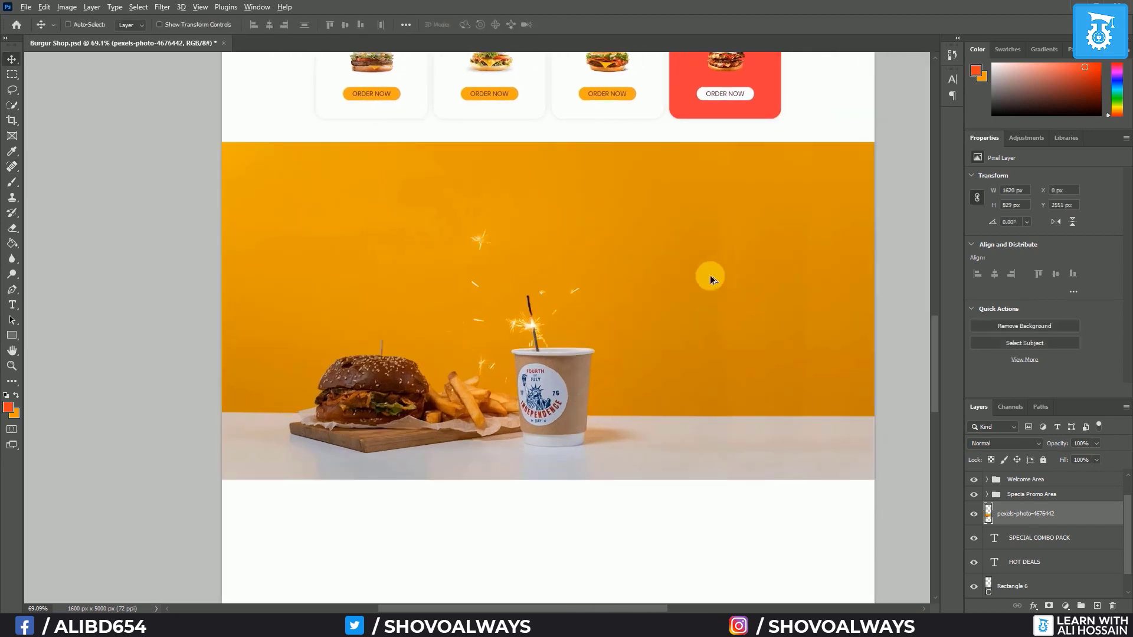
pyautogui.scroll(2, 549, 271)
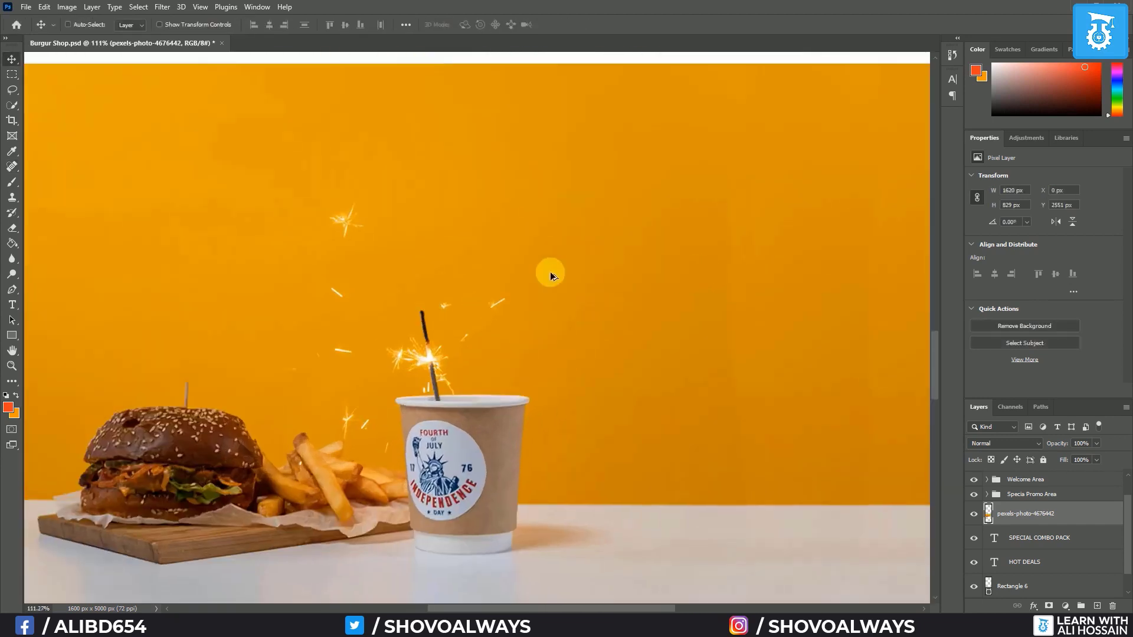
# Delete the orange combo photo and move the FastFood photo up behind the HOT DEALS headings
pyautogui.moveTo(1031, 516); pyautogui.dragTo(1043, 573)
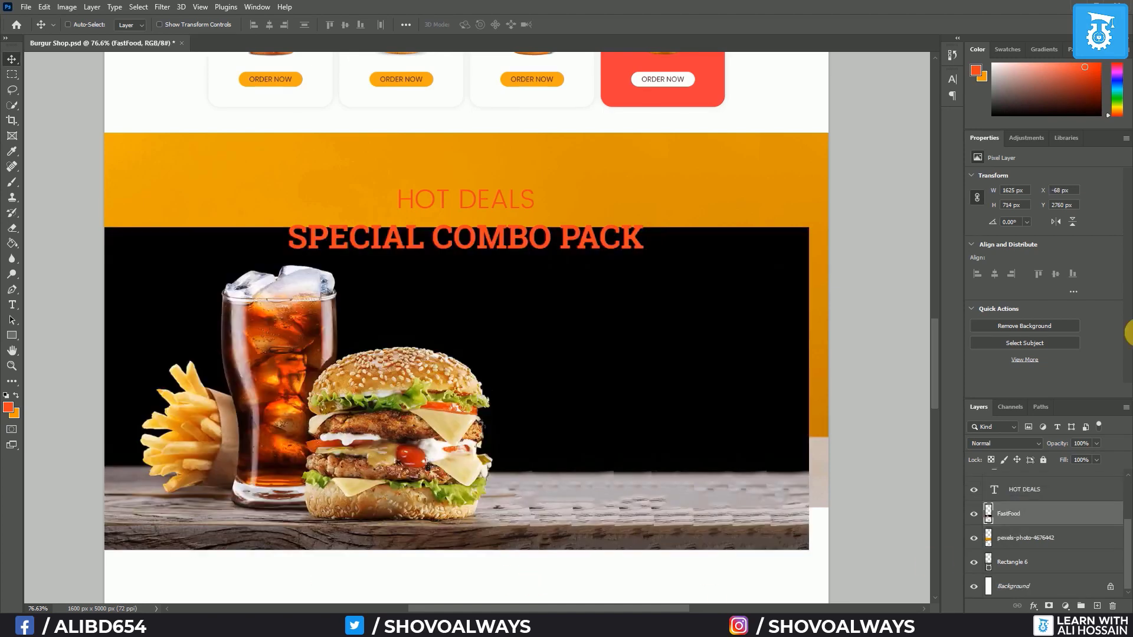
pyautogui.moveTo(581, 382); pyautogui.dragTo(560, 497)
pyautogui.scroll(-5, 561, 437)
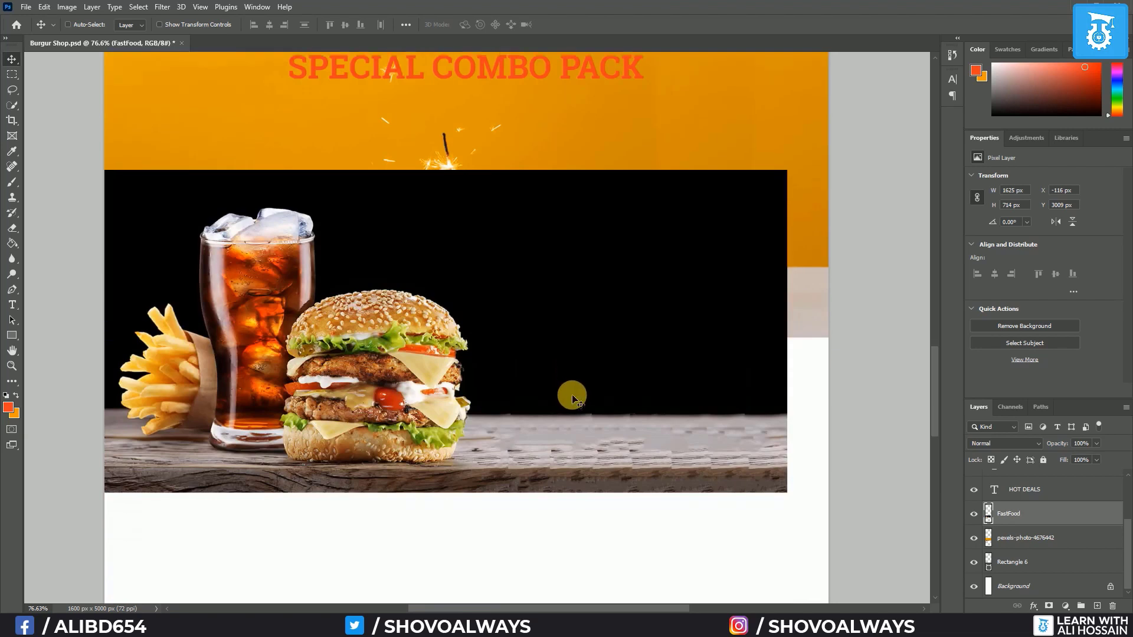
pyautogui.scroll(-3, 572, 400)
pyautogui.moveTo(552, 395); pyautogui.dragTo(581, 500)
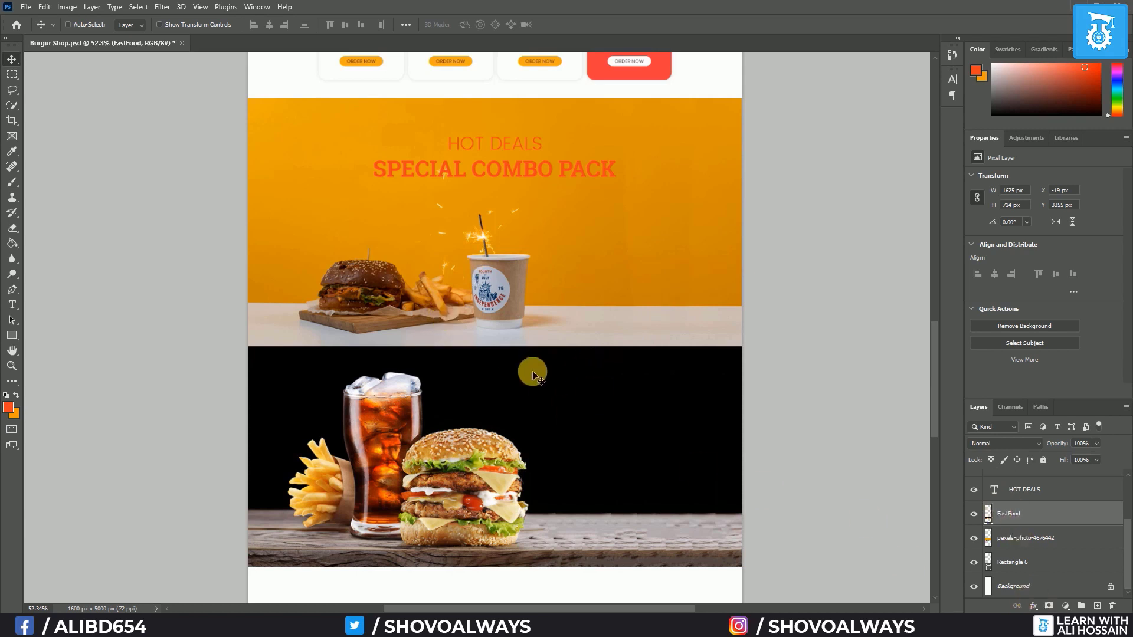
pyautogui.click(1028, 539)
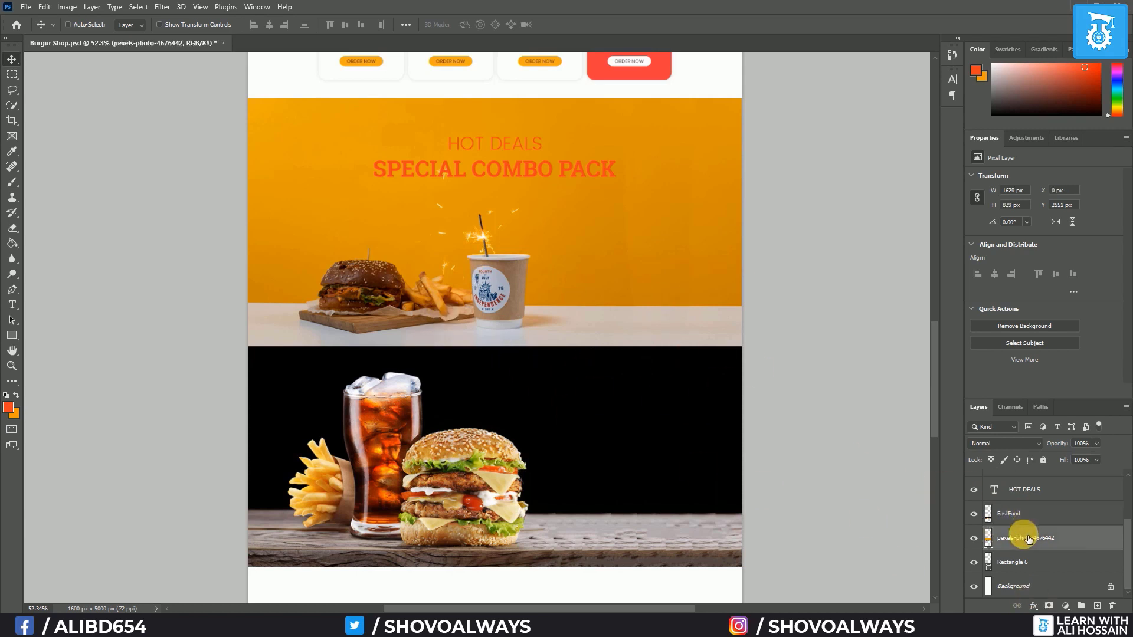
pyautogui.press('Delete')
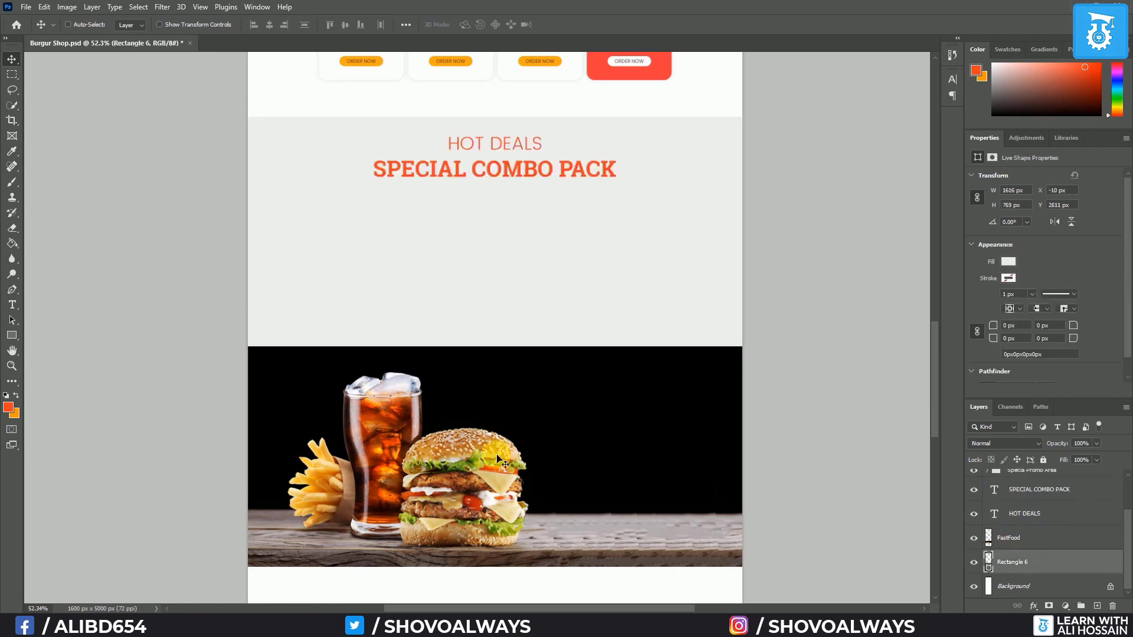
pyautogui.moveTo(440, 451); pyautogui.dragTo(441, 365)
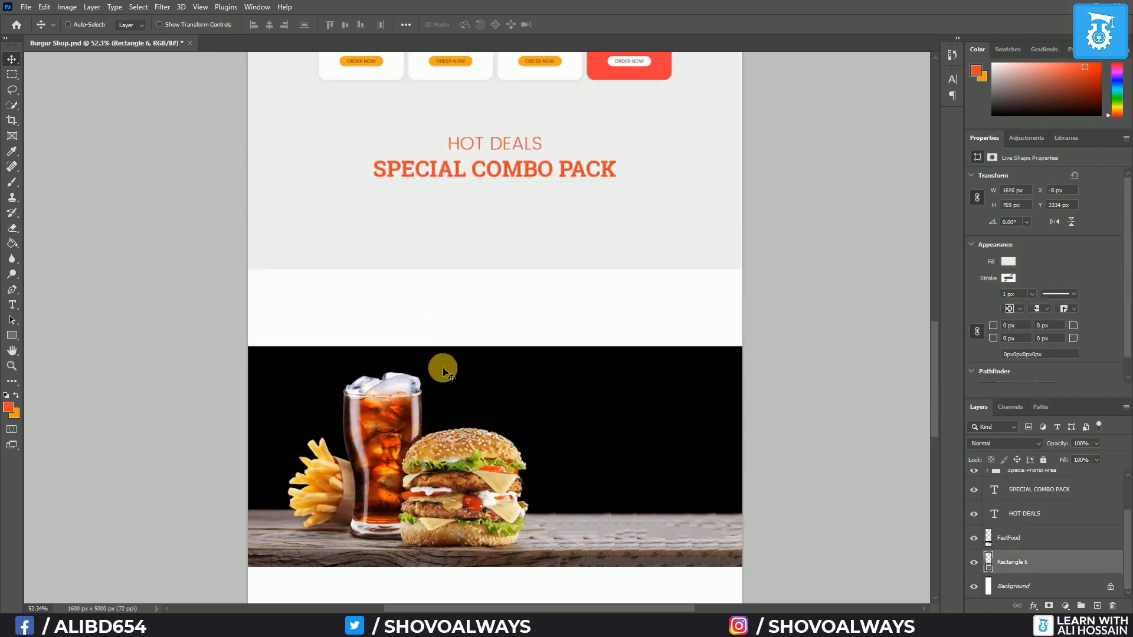
pyautogui.hotkey('ctrl', 'z')
pyautogui.click(1037, 535)
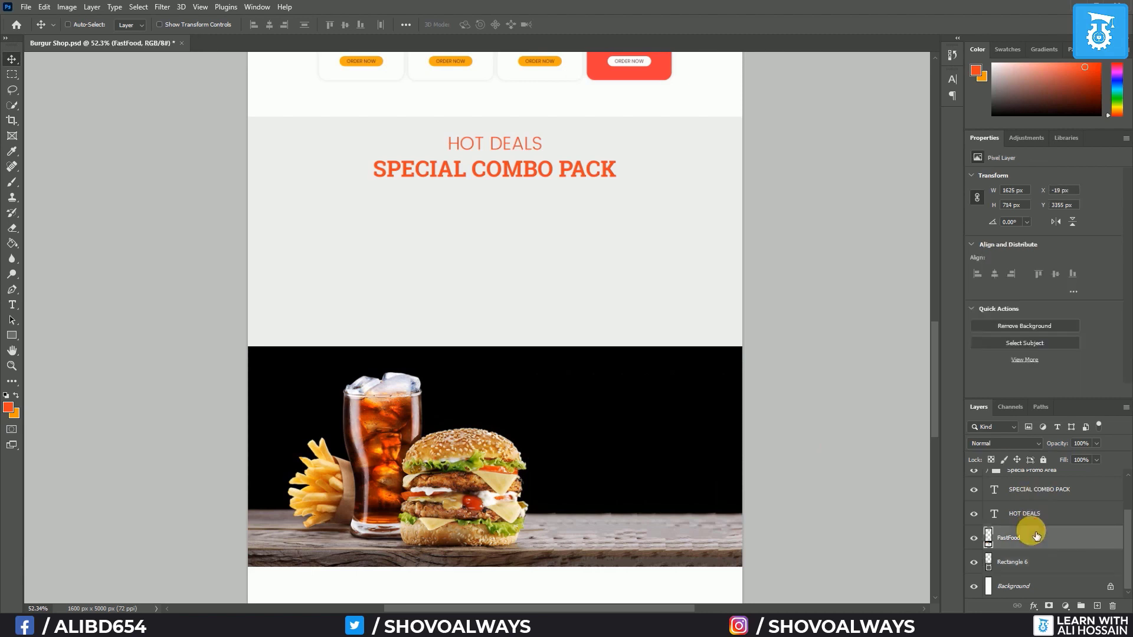
pyautogui.moveTo(431, 523); pyautogui.dragTo(440, 355)
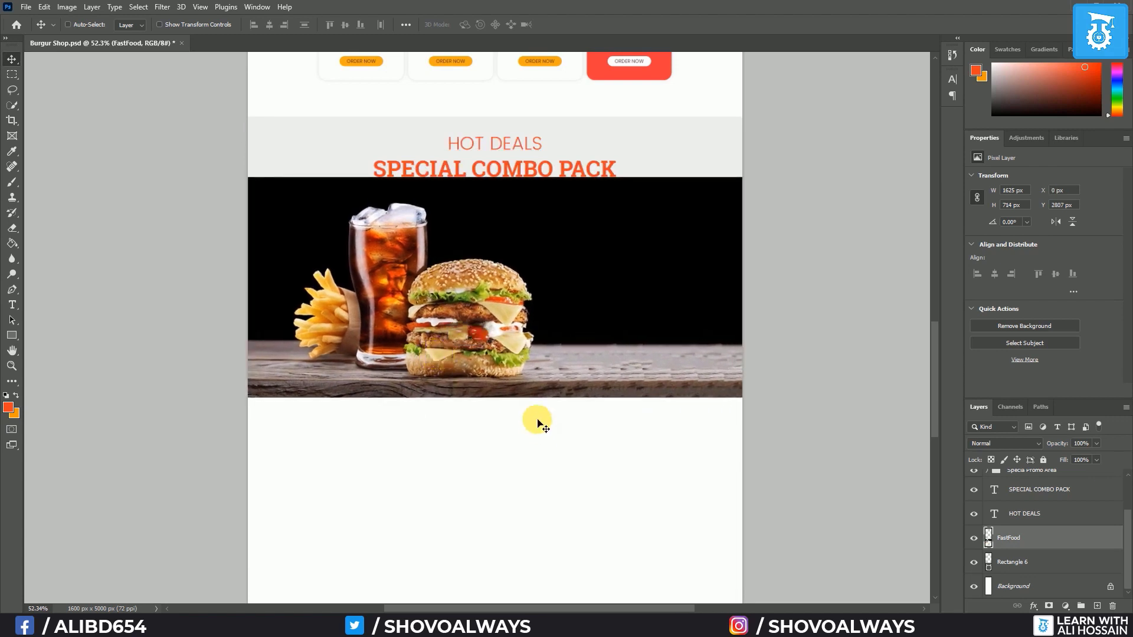
# Fill Rectangle 6 with black sampled from the photo's background
pyautogui.doubleClick(995, 562)
pyautogui.click(683, 230)
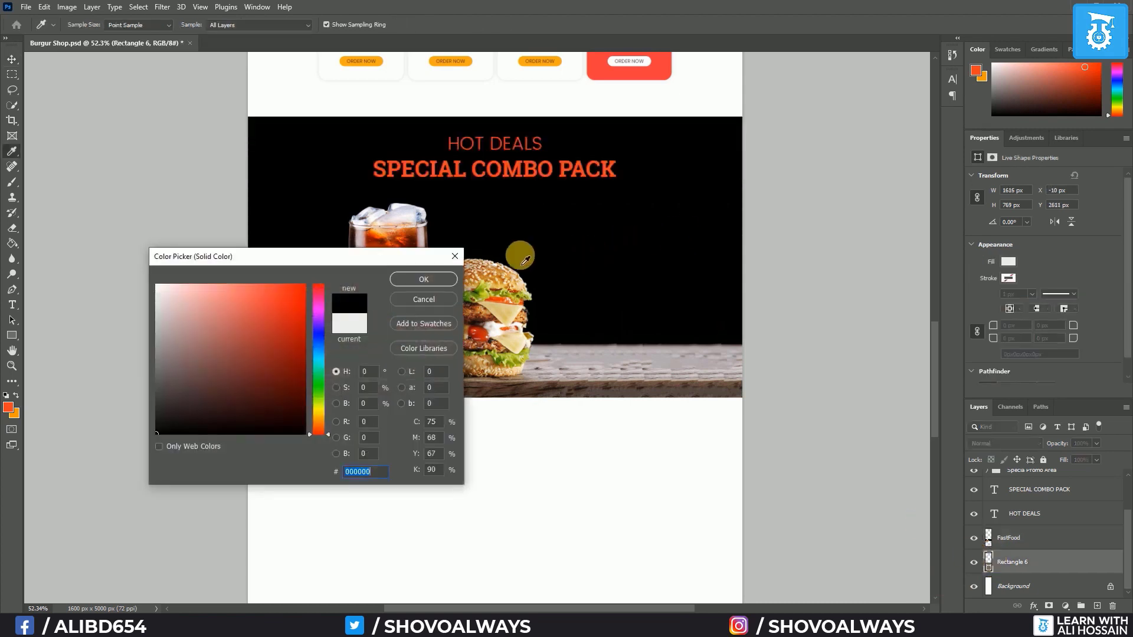
pyautogui.click(440, 280)
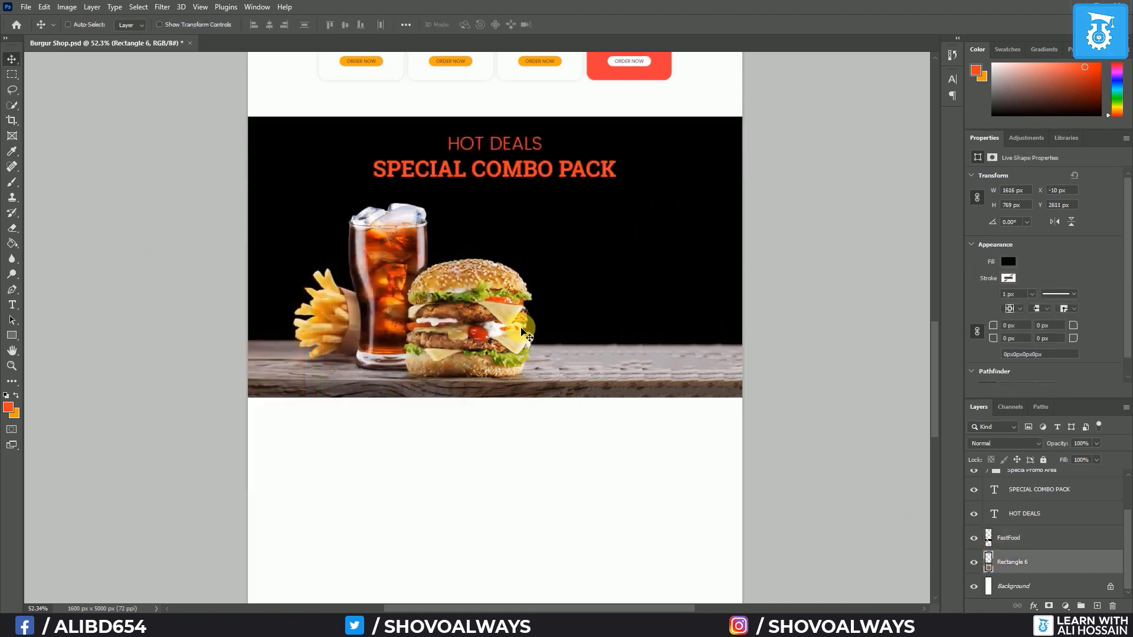
pyautogui.scroll(2, 514, 263)
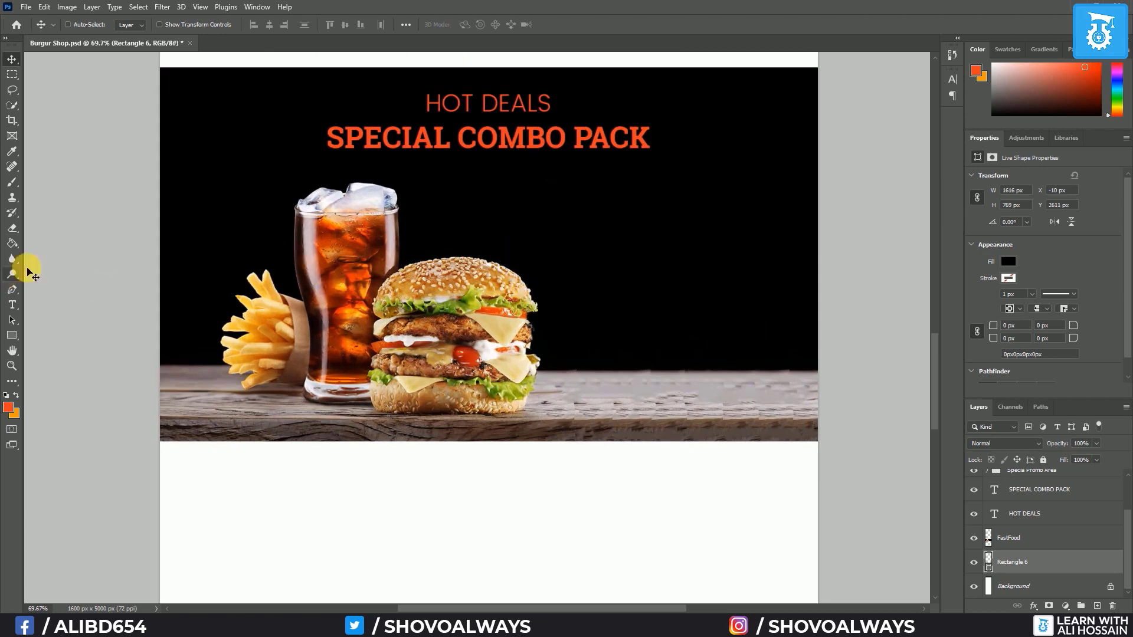
# Type the caption 'Burger, Frence fry and drinks' on the black area above the FastFood photo
pyautogui.click(11, 305)
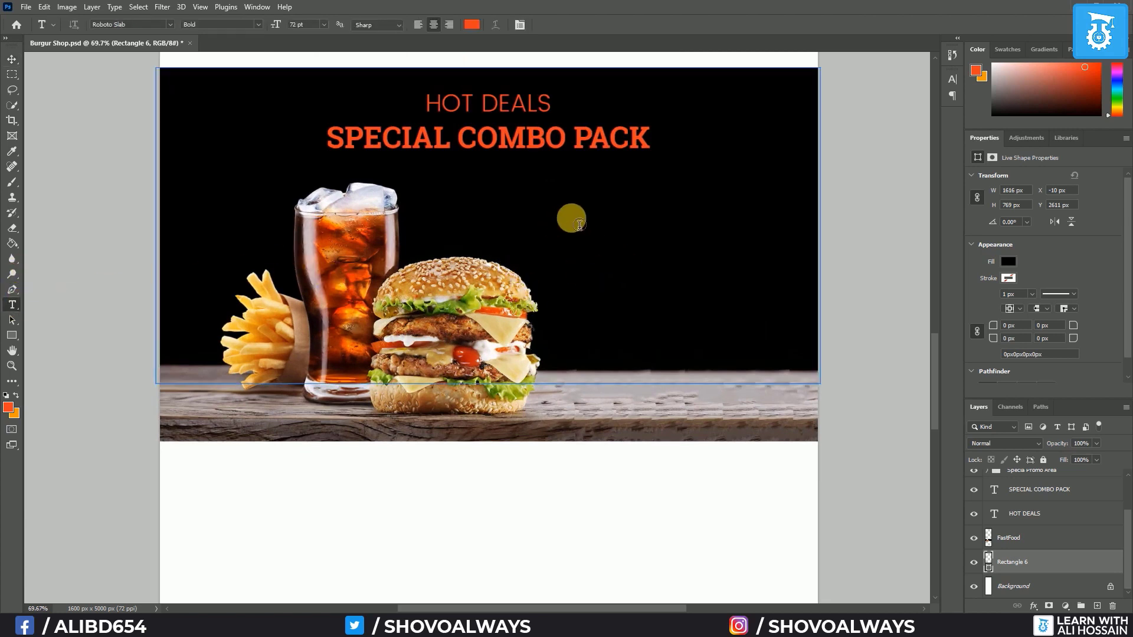
pyautogui.hotkey('ctrl', 'alt', 'shift', 'n')
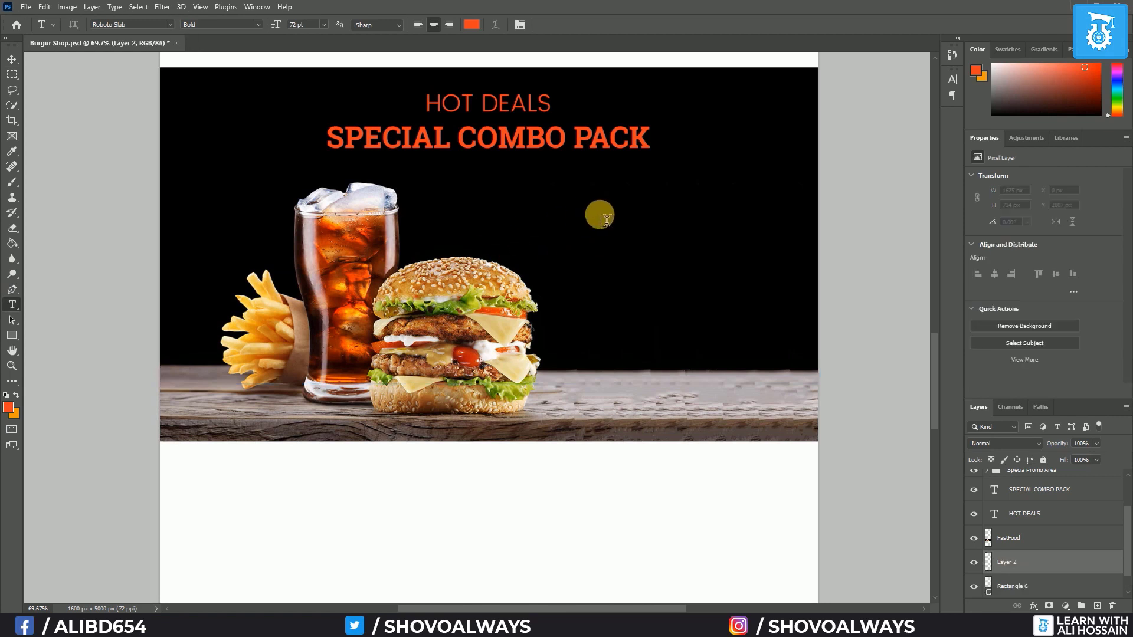
pyautogui.click(708, 285)
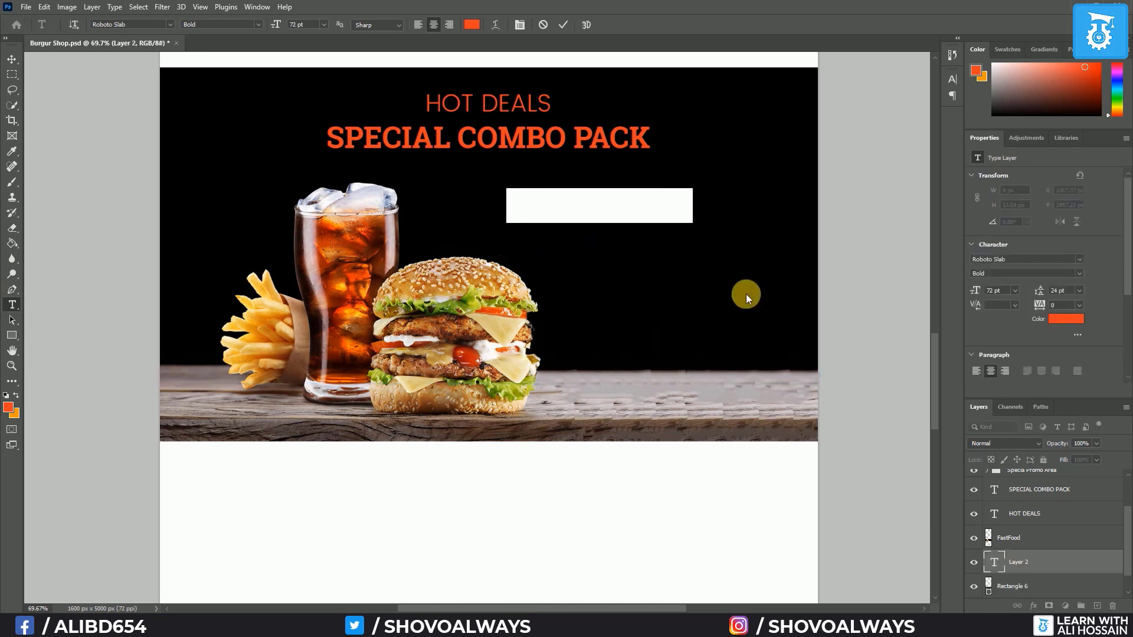
pyautogui.write('Burger')
pyautogui.moveTo(1054, 564); pyautogui.dragTo(1055, 527)
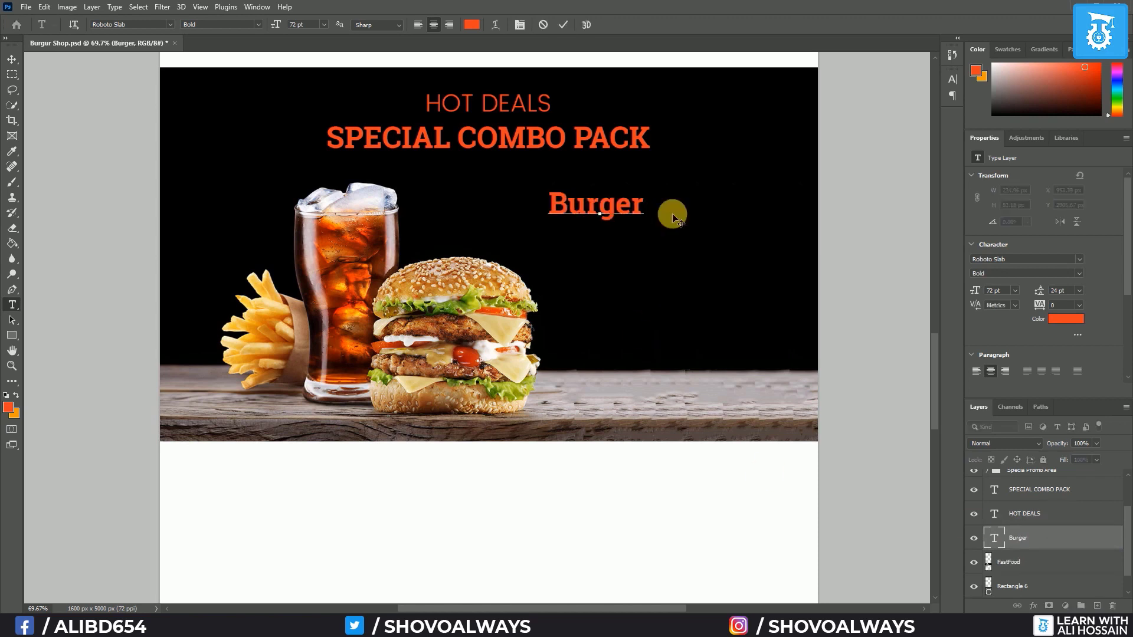
pyautogui.press('BackSpace')
pyautogui.write(', ')
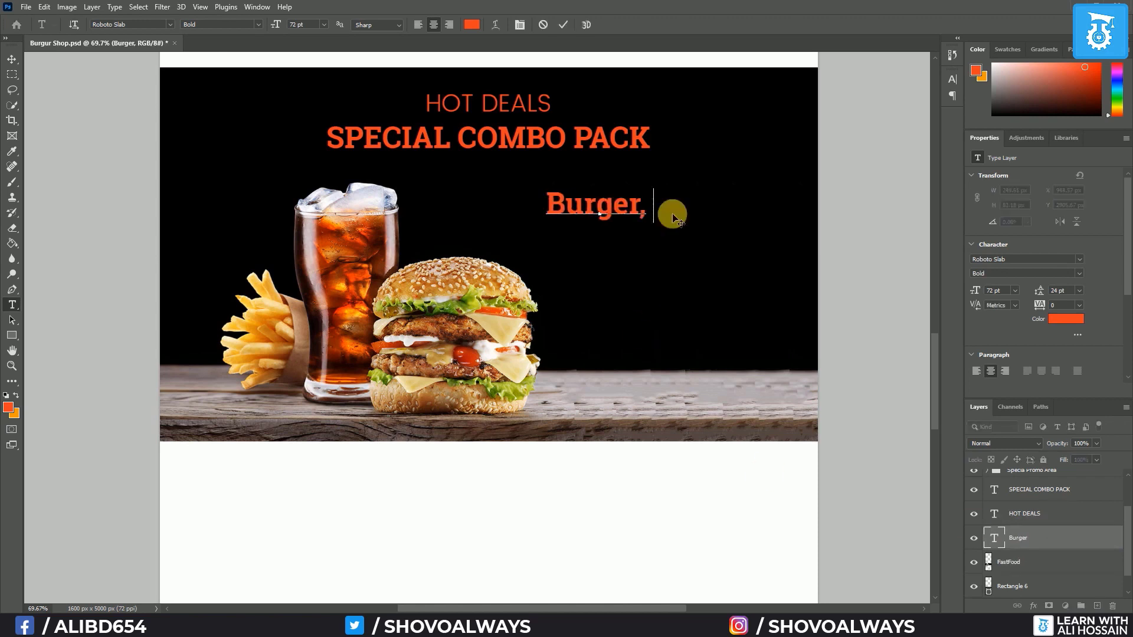
pyautogui.write('Frence fry ')
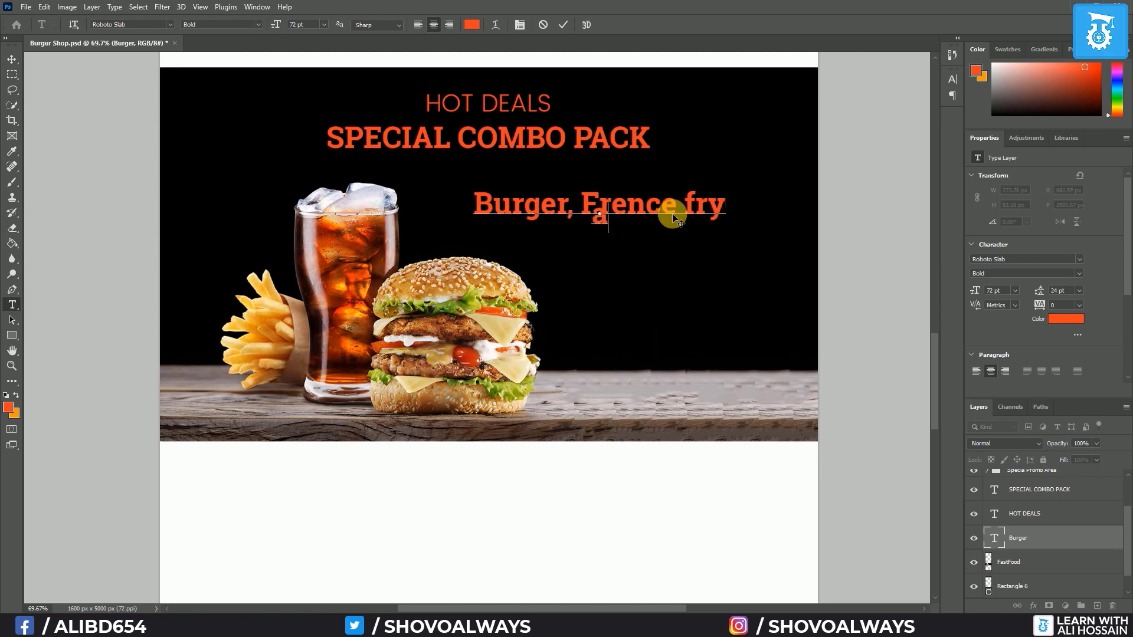
pyautogui.write('and ')
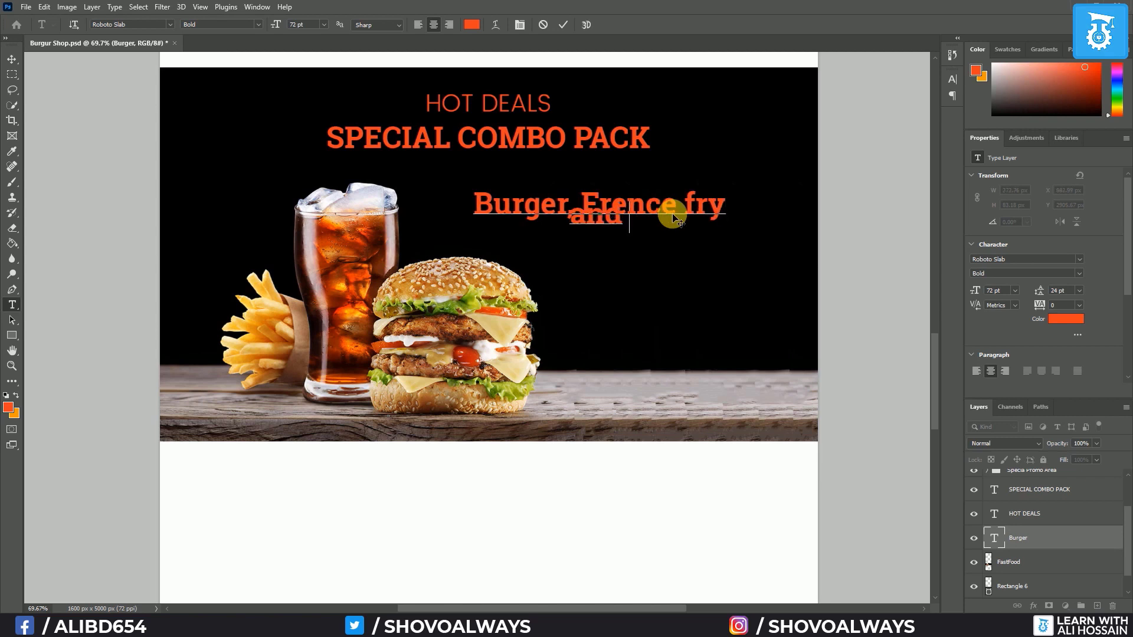
pyautogui.write('drinks')
# Format the caption with Auto leading, right alignment, All Caps and 48 pt size
pyautogui.hotkey('ctrl', 'a')
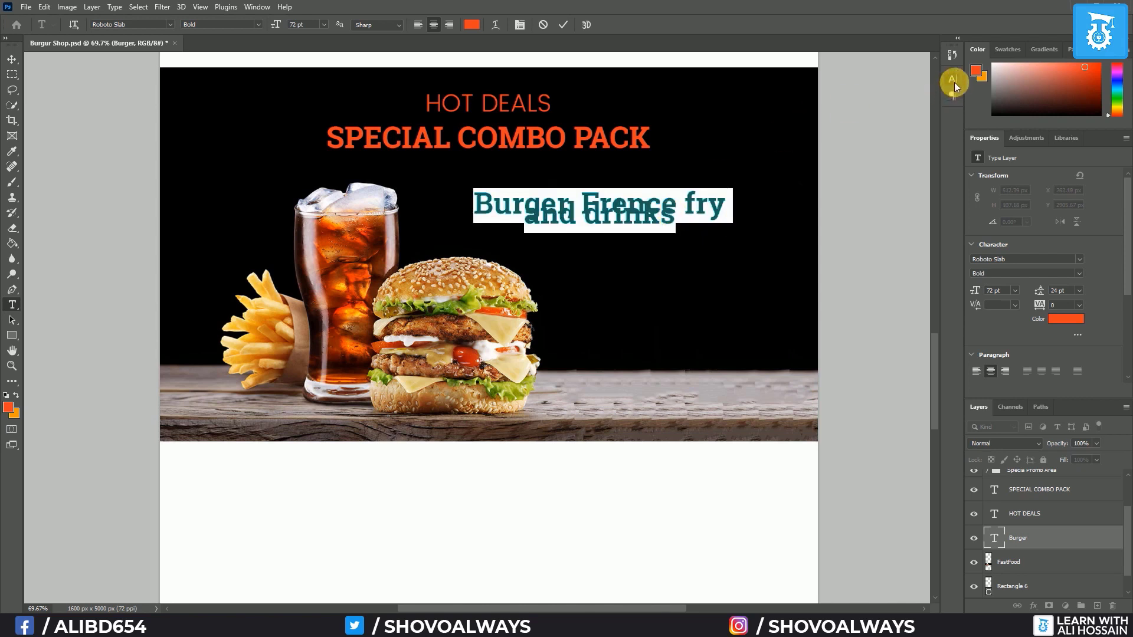
pyautogui.click(954, 81)
pyautogui.click(932, 110)
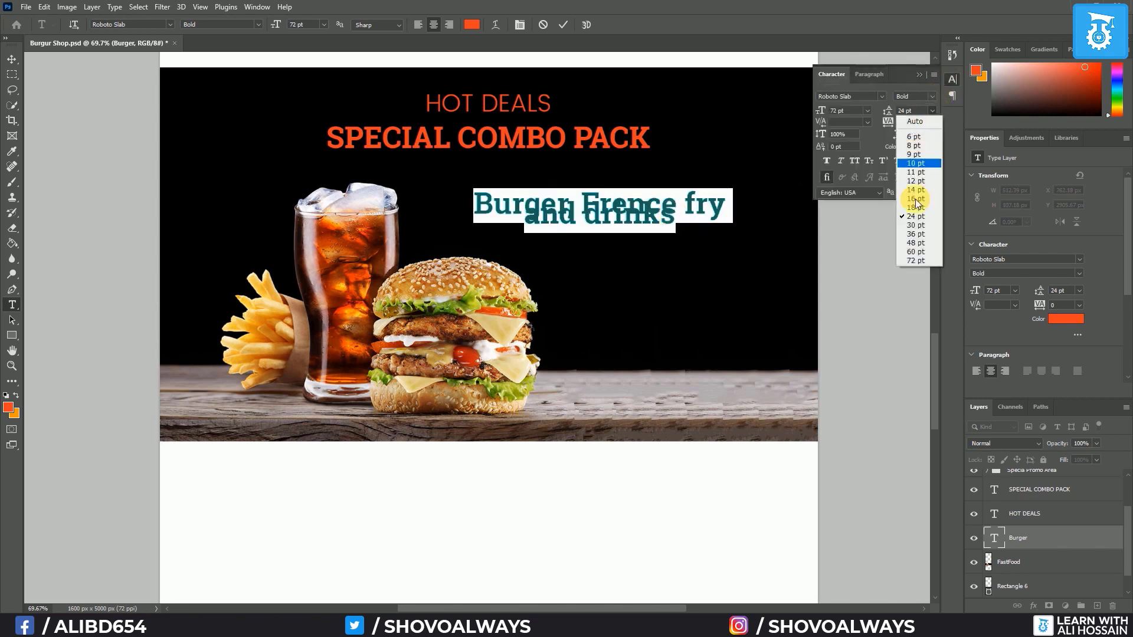
pyautogui.click(919, 121)
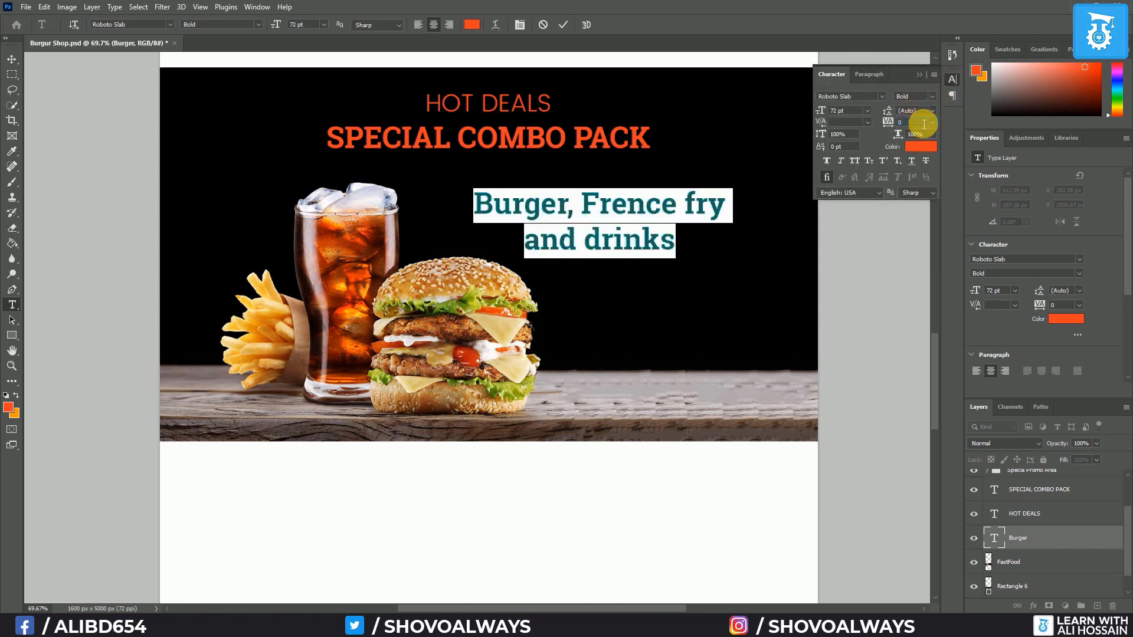
pyautogui.click(867, 111)
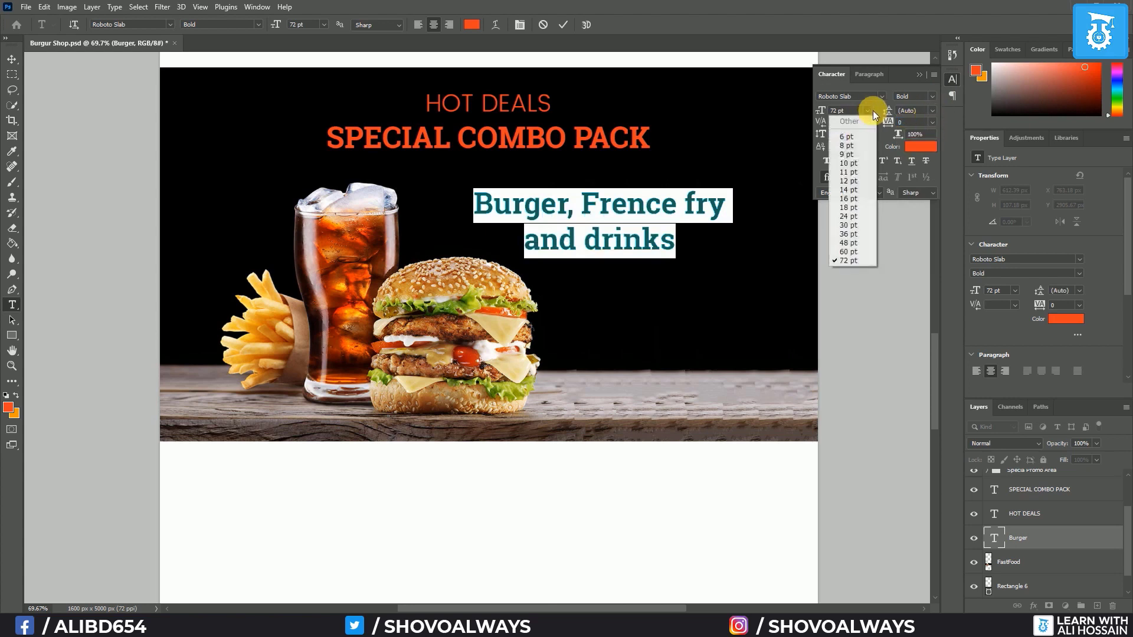
pyautogui.click(853, 225)
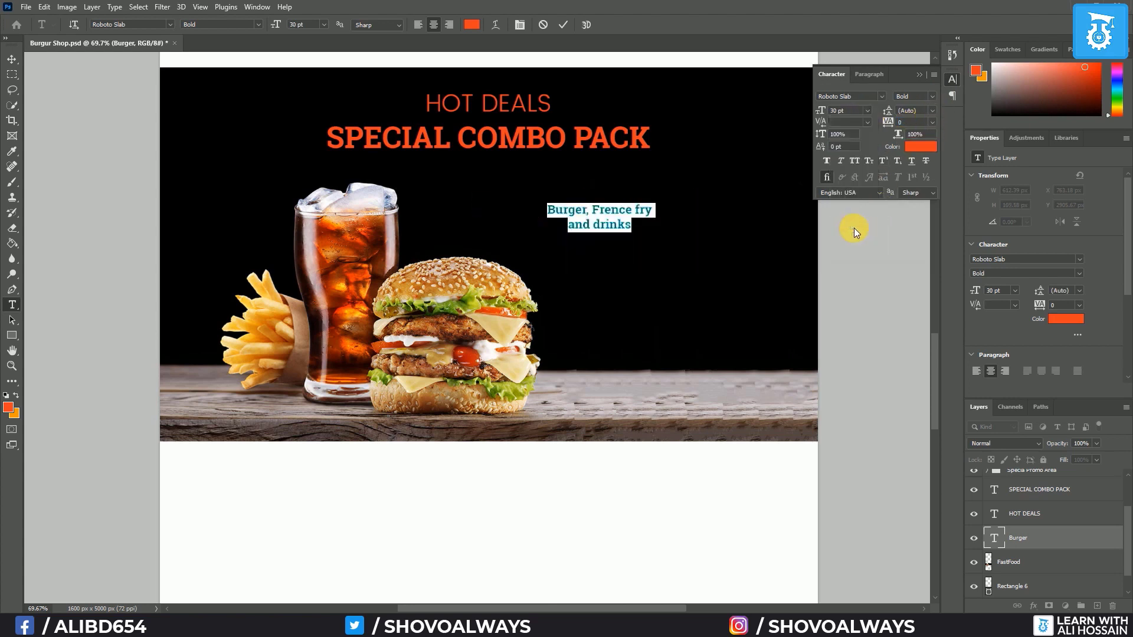
pyautogui.click(868, 111)
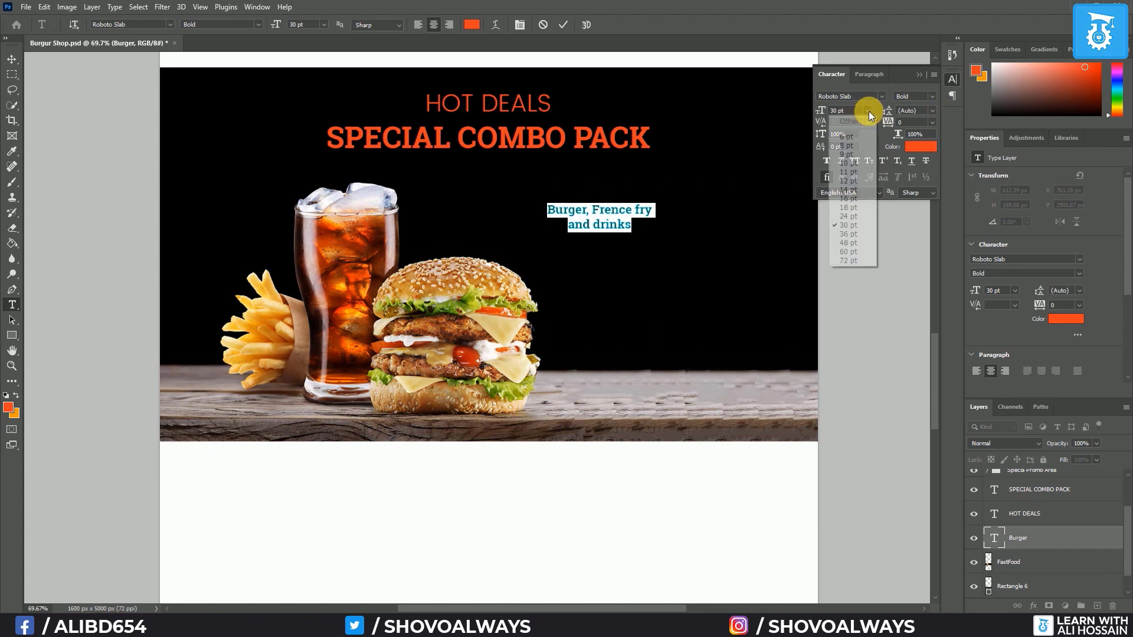
pyautogui.click(847, 234)
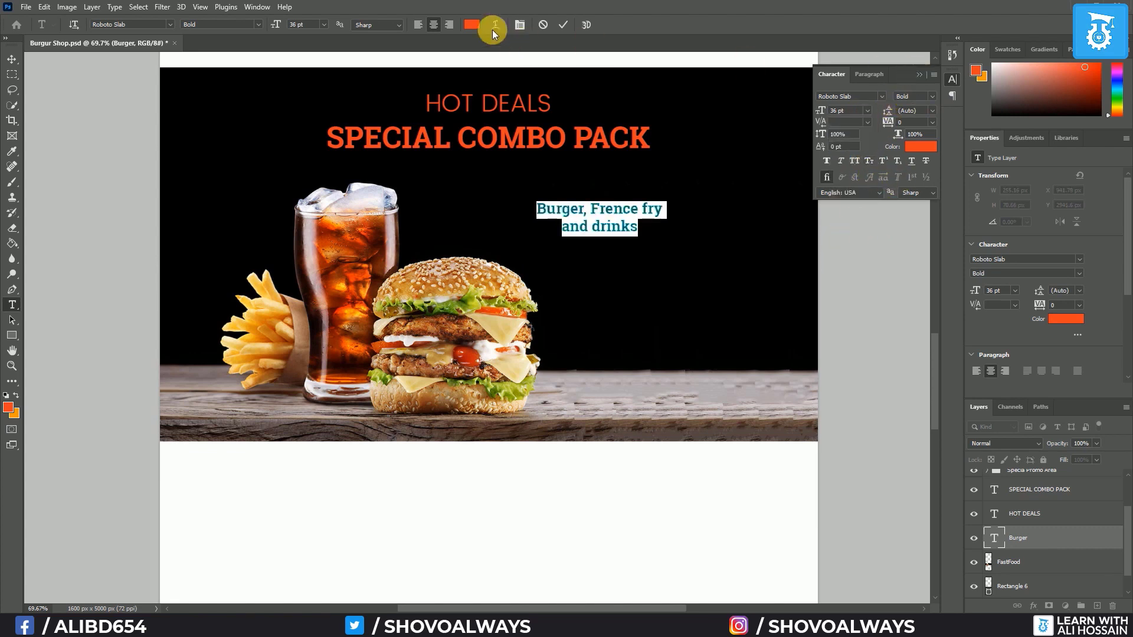
pyautogui.click(456, 22)
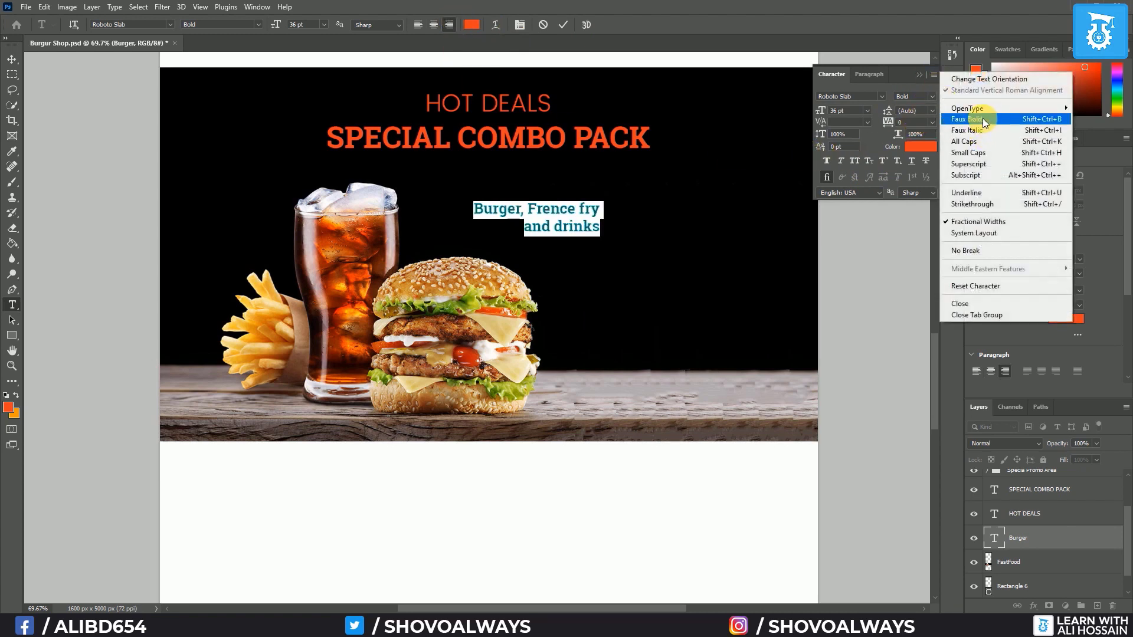
pyautogui.click(985, 140)
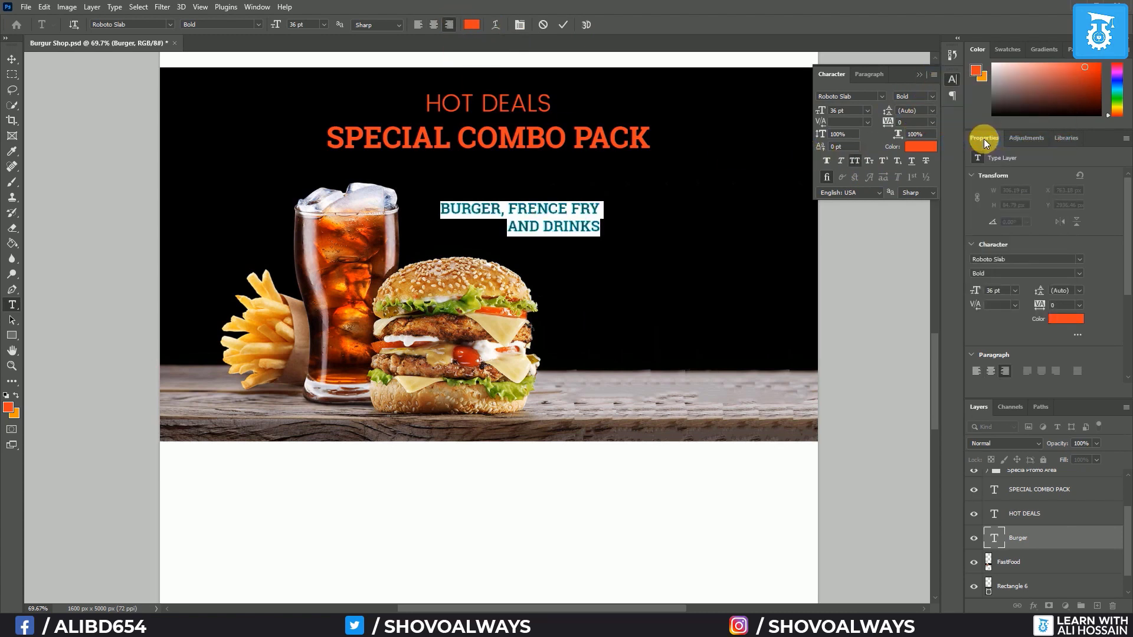
pyautogui.click(869, 110)
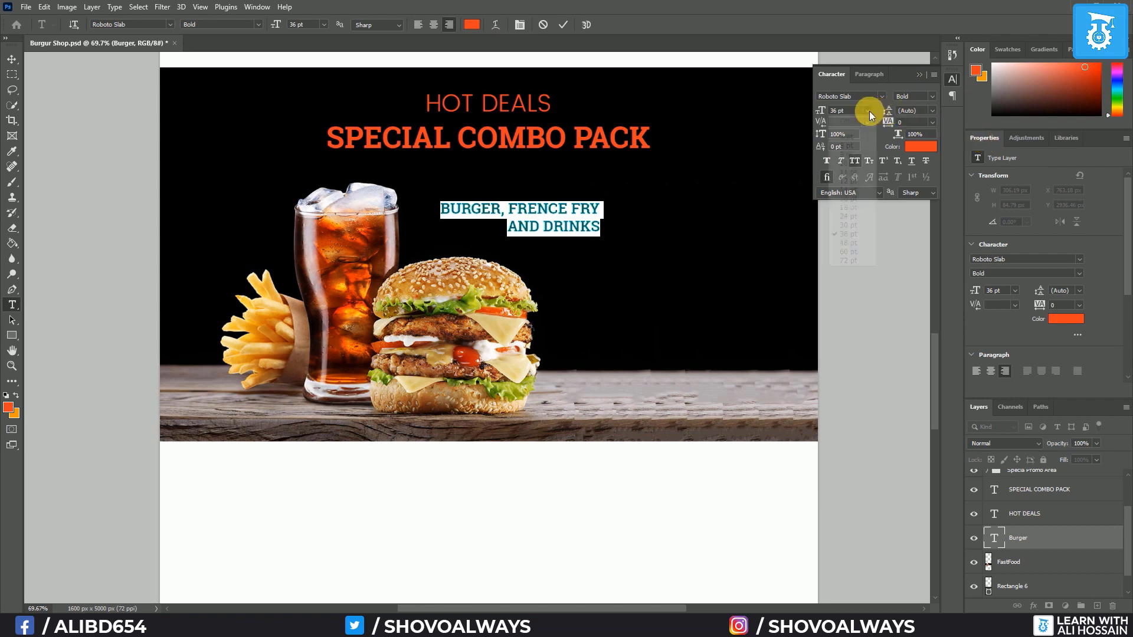
pyautogui.click(852, 242)
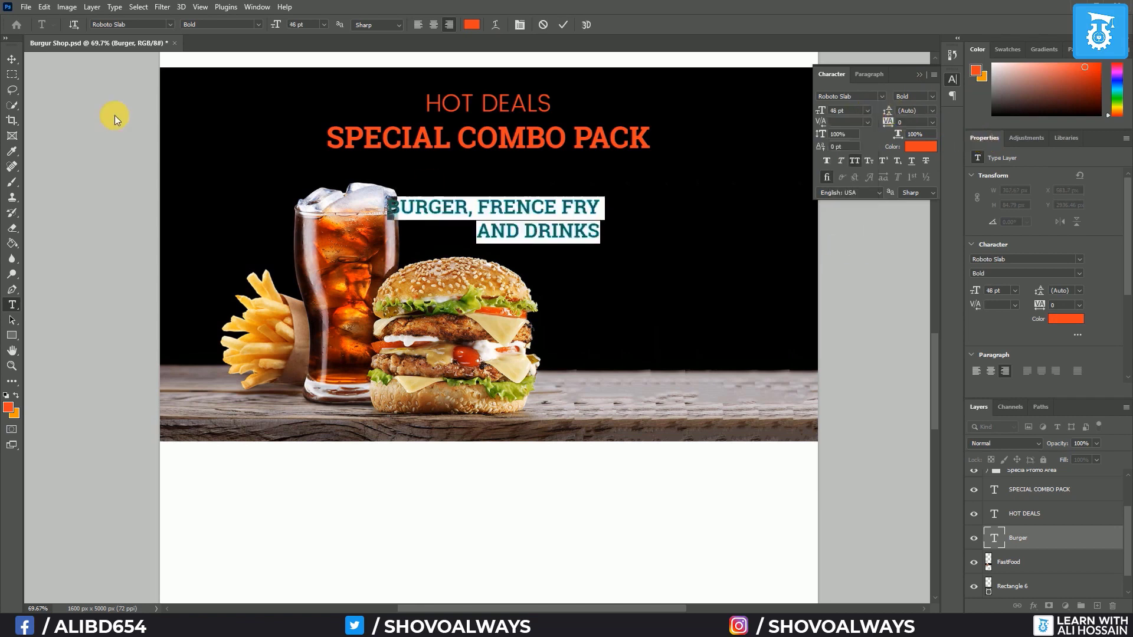
# Commit the caption, shift it right under the headings, and show the guides
pyautogui.click(11, 60)
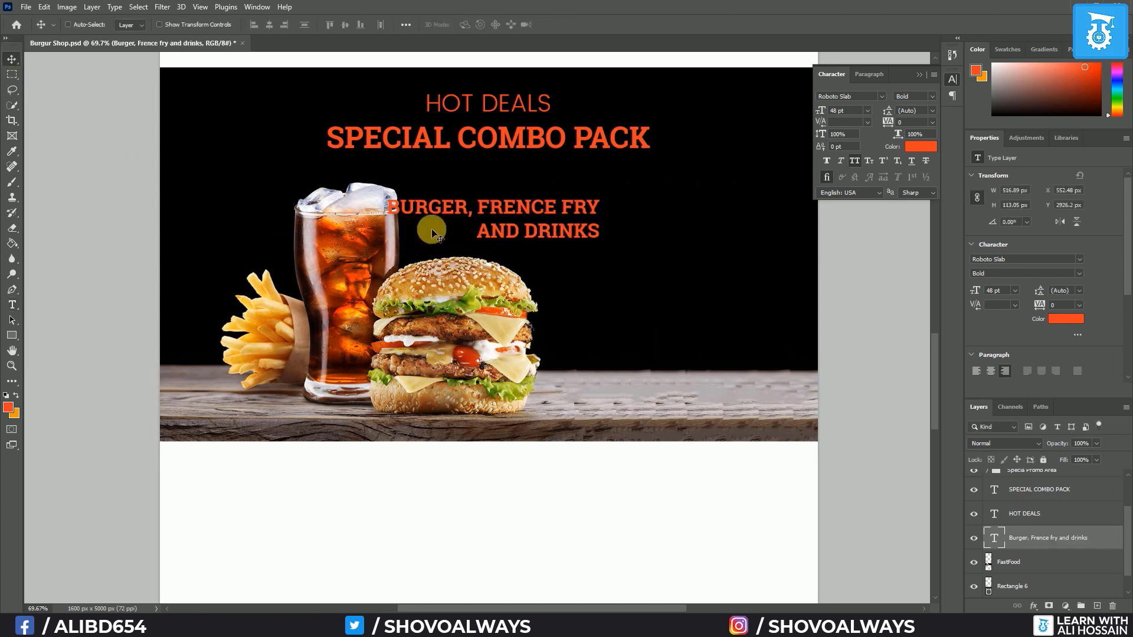
pyautogui.moveTo(541, 210); pyautogui.dragTo(664, 199)
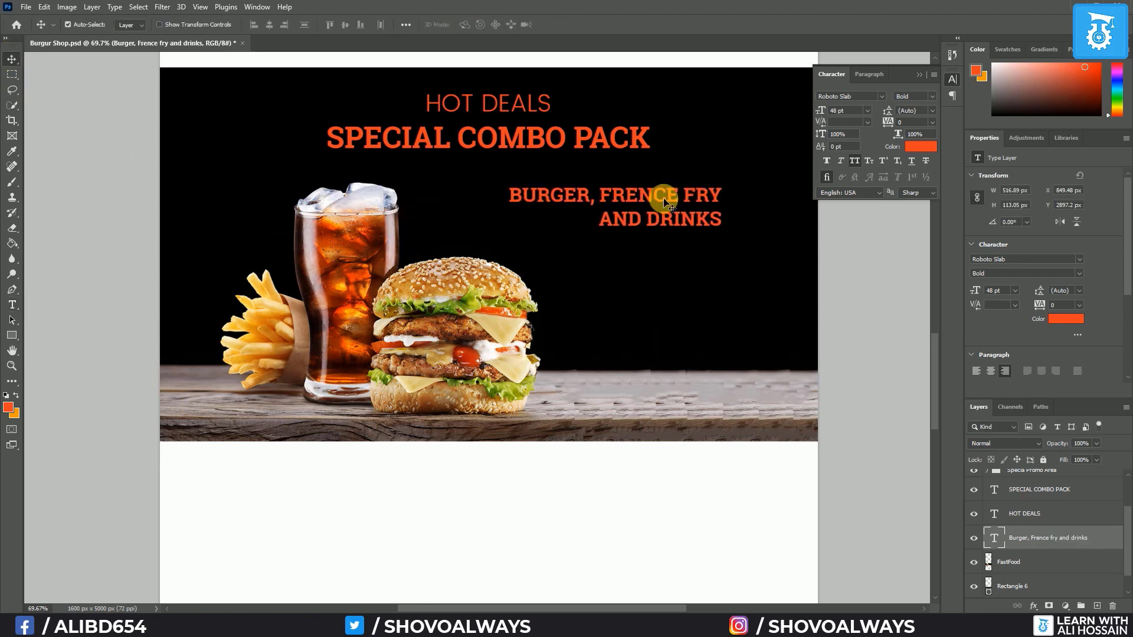
pyautogui.hotkey('ctrl', ';')
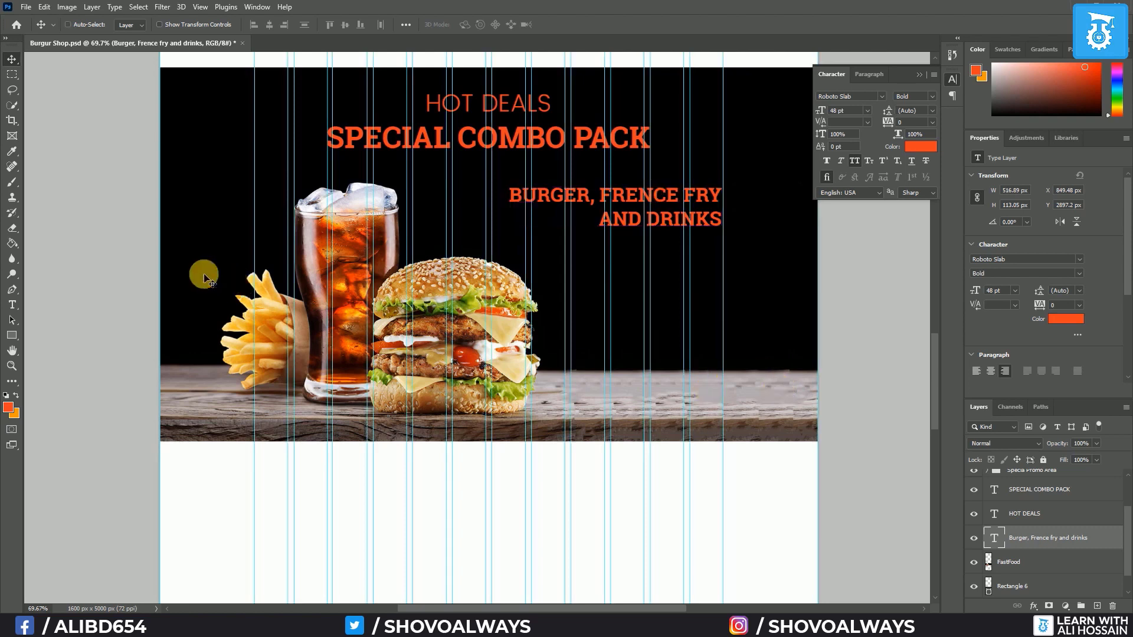
# Draw a placeholder text box below the caption at 16 pt and widen it to about 563 px
pyautogui.click(19, 306)
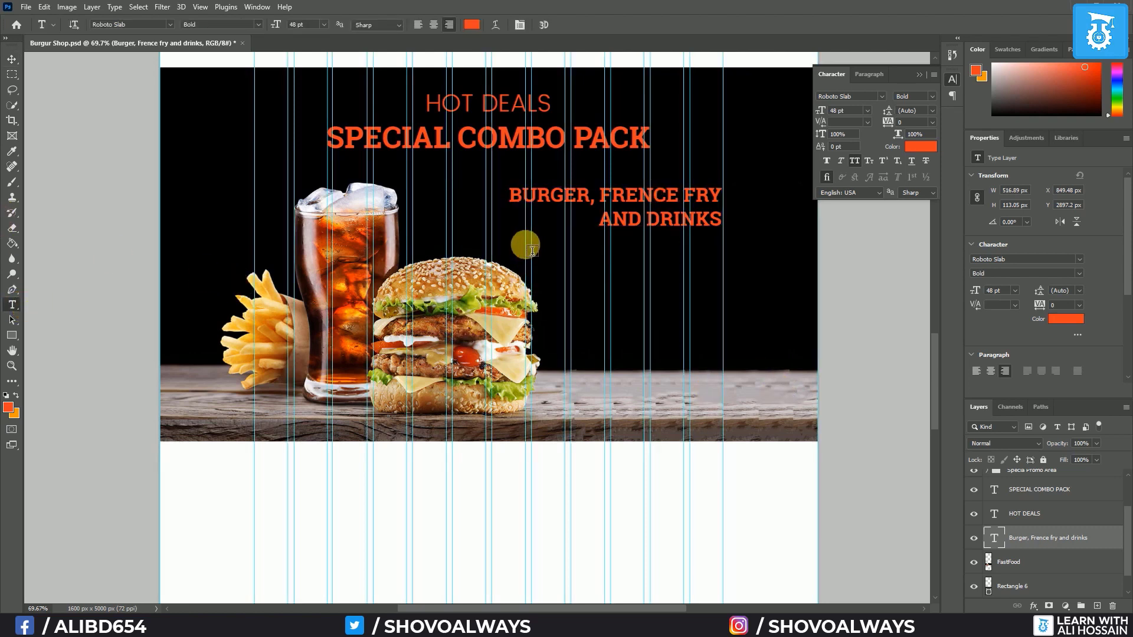
pyautogui.moveTo(525, 243); pyautogui.dragTo(716, 289)
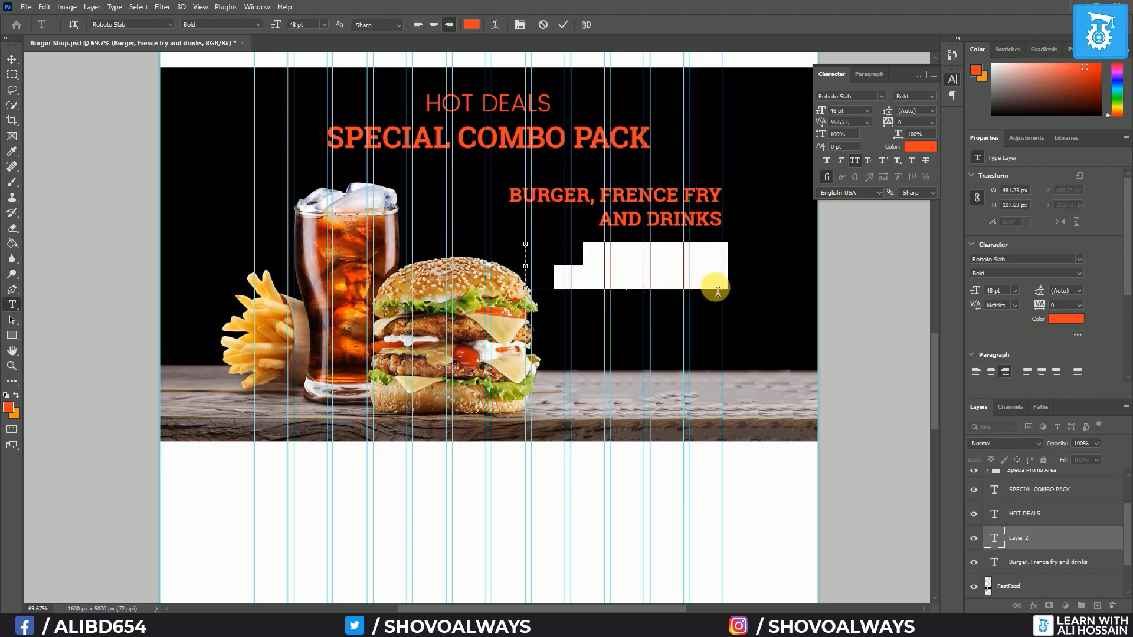
pyautogui.click(865, 111)
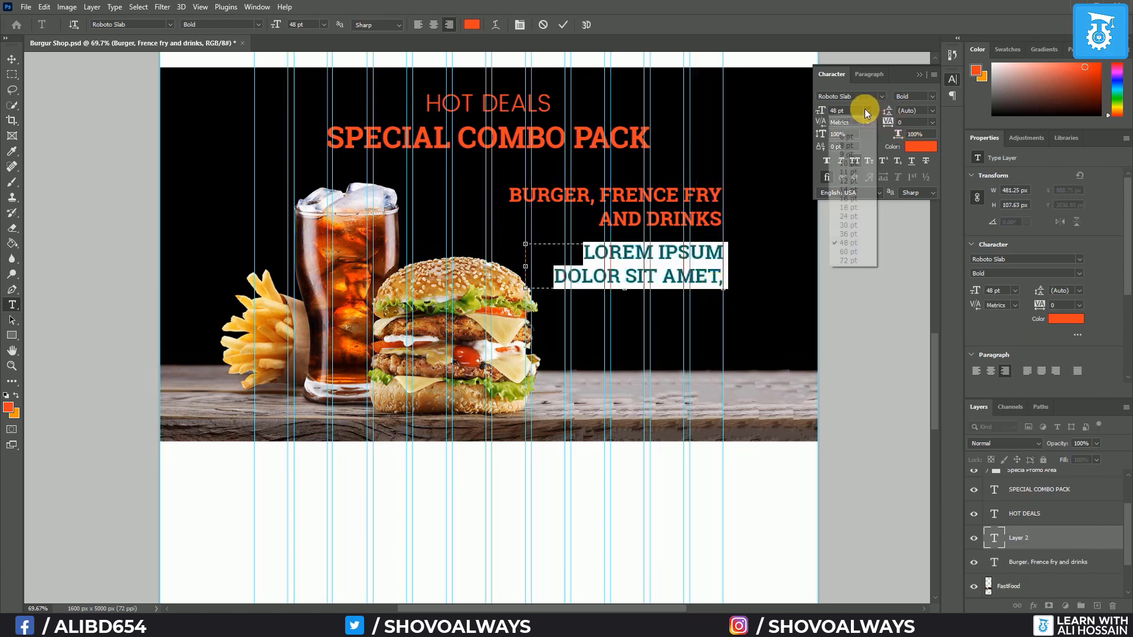
pyautogui.click(860, 210)
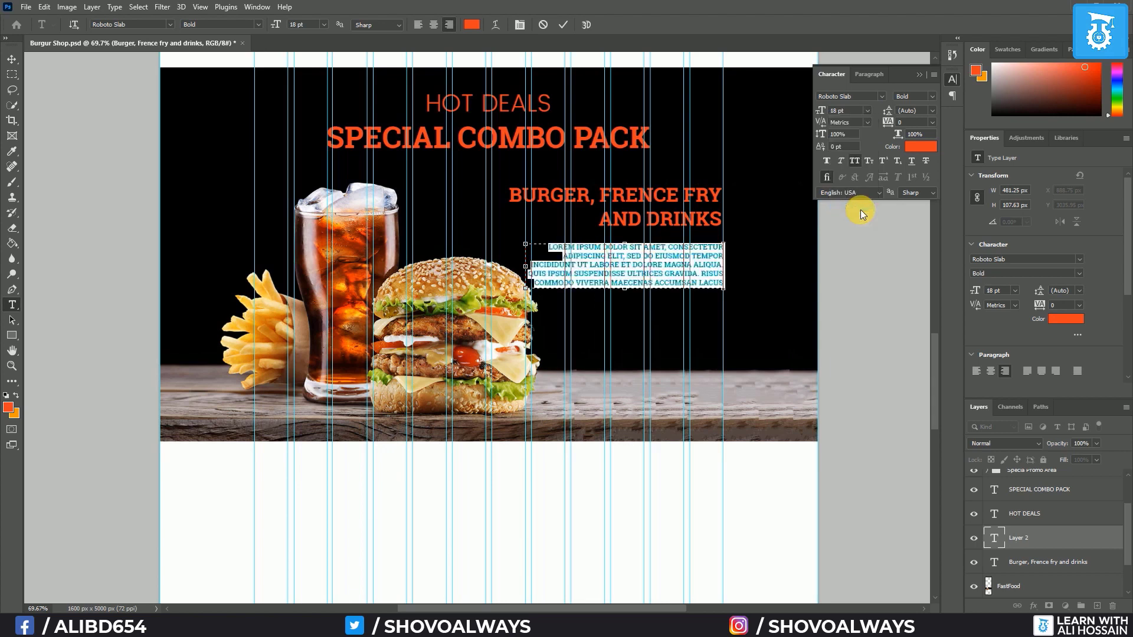
pyautogui.click(867, 111)
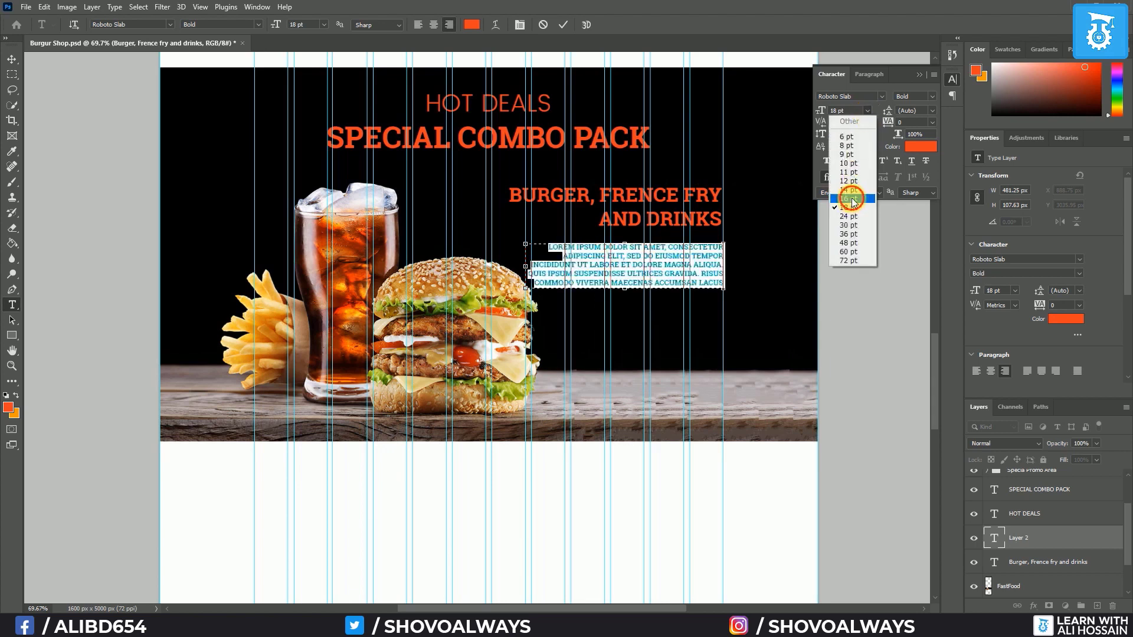
pyautogui.click(851, 198)
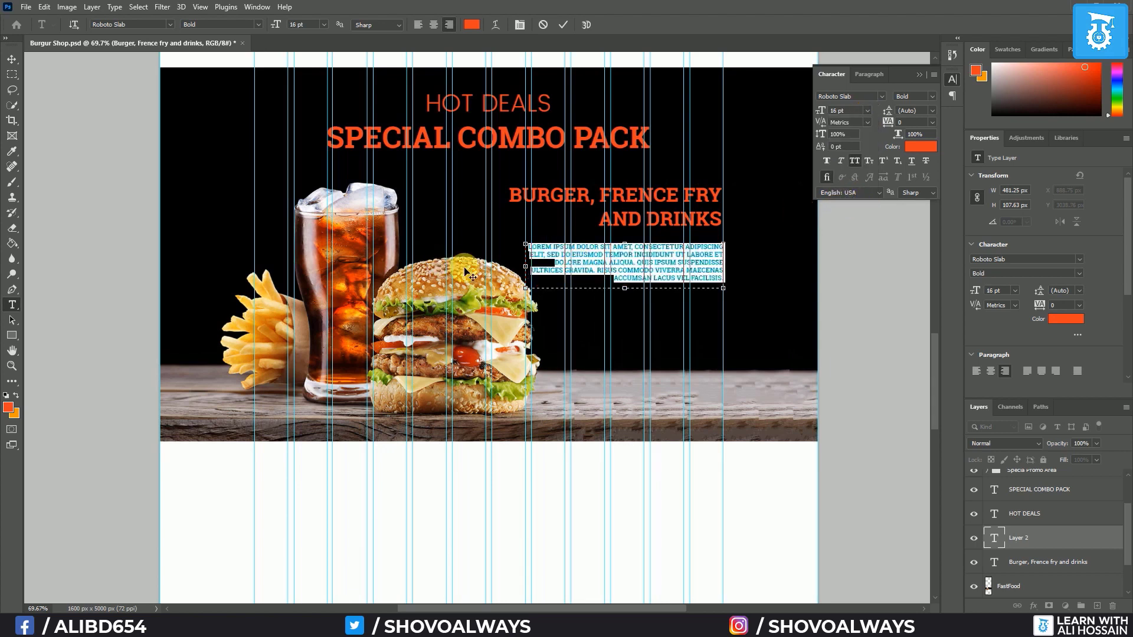
pyautogui.moveTo(528, 274); pyautogui.dragTo(492, 267)
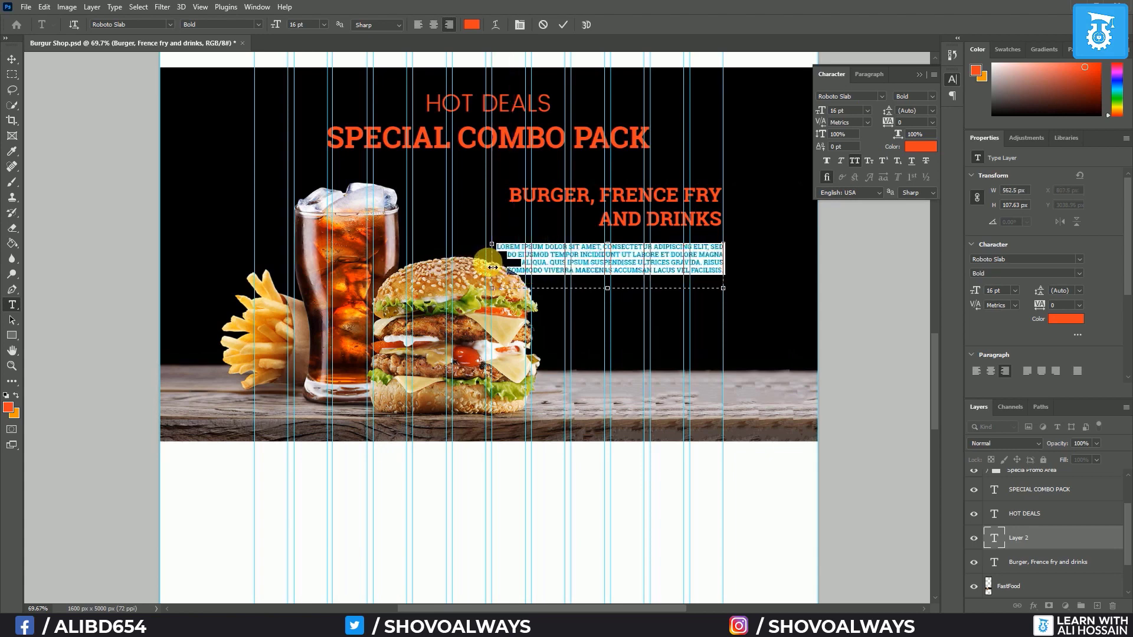
# Turn off All Caps, set the font to Poppins Regular, and shorten the text box
pyautogui.click(935, 73)
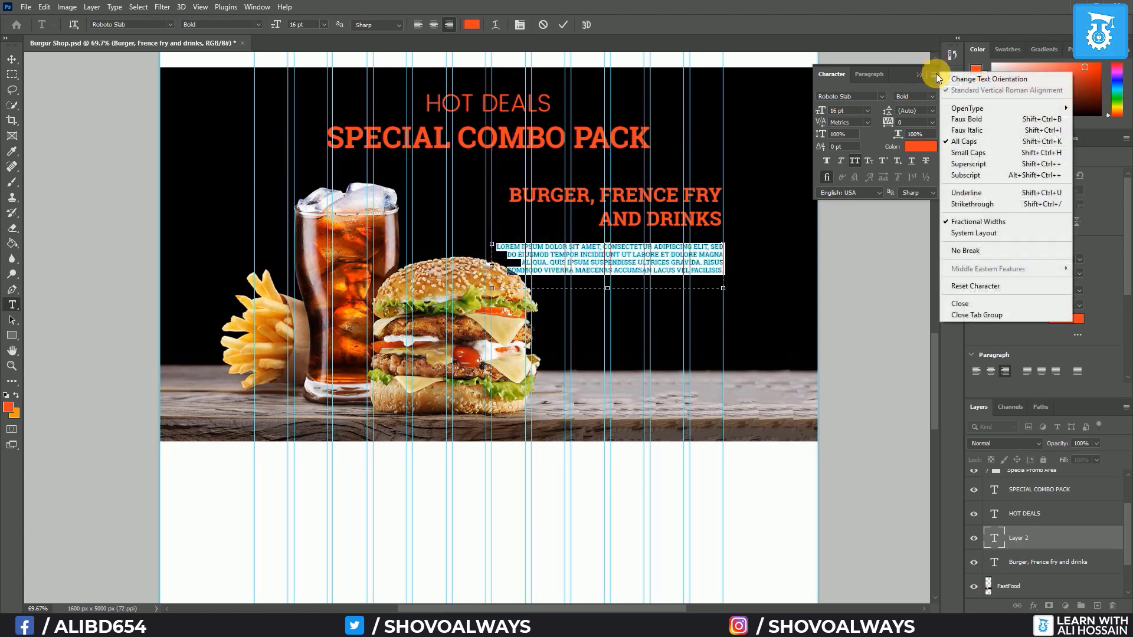
pyautogui.click(973, 146)
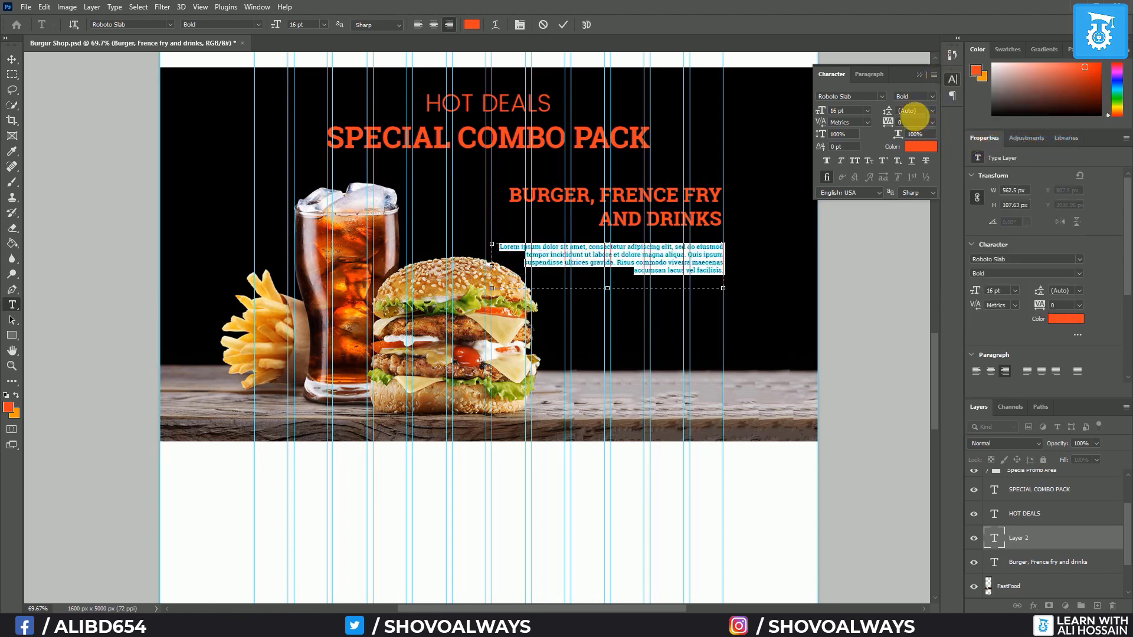
pyautogui.click(879, 94)
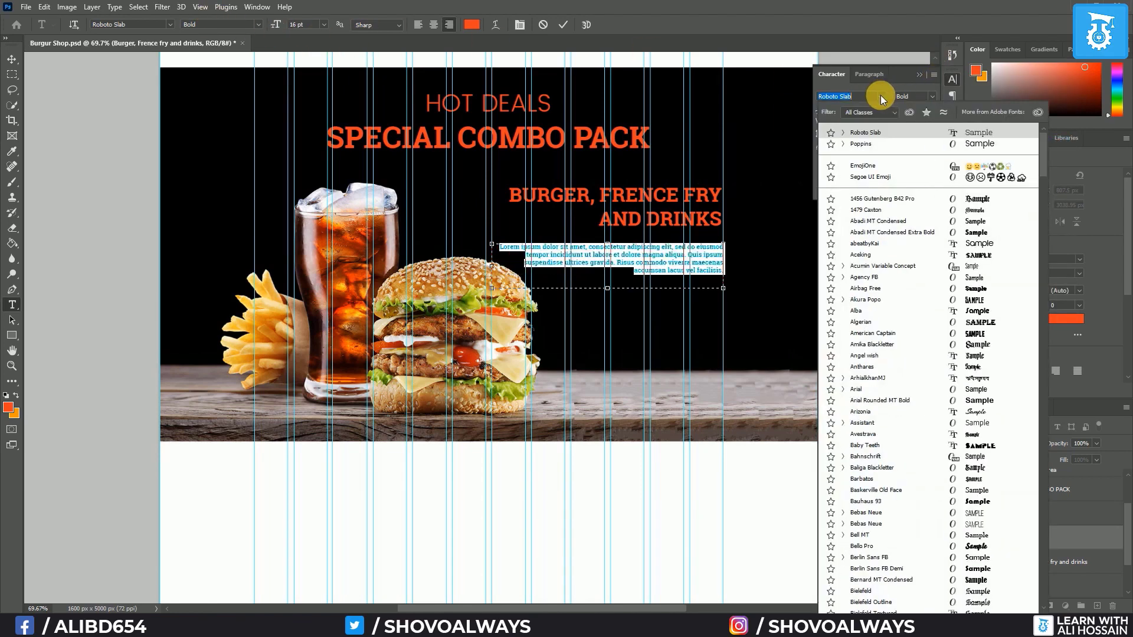
pyautogui.click(882, 140)
pyautogui.click(932, 101)
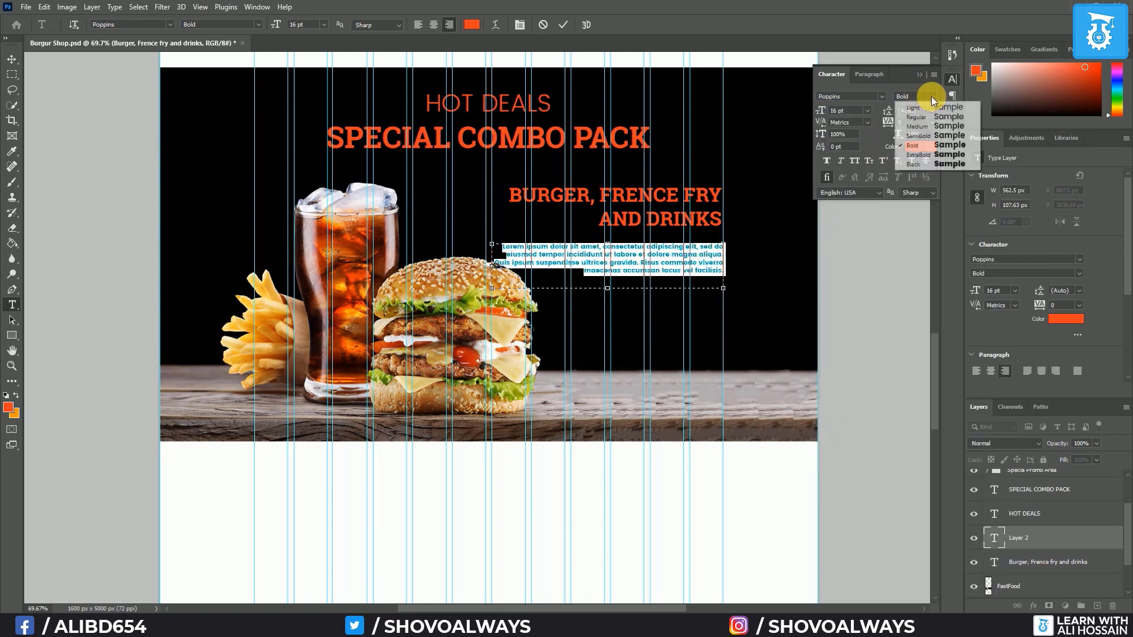
pyautogui.click(926, 117)
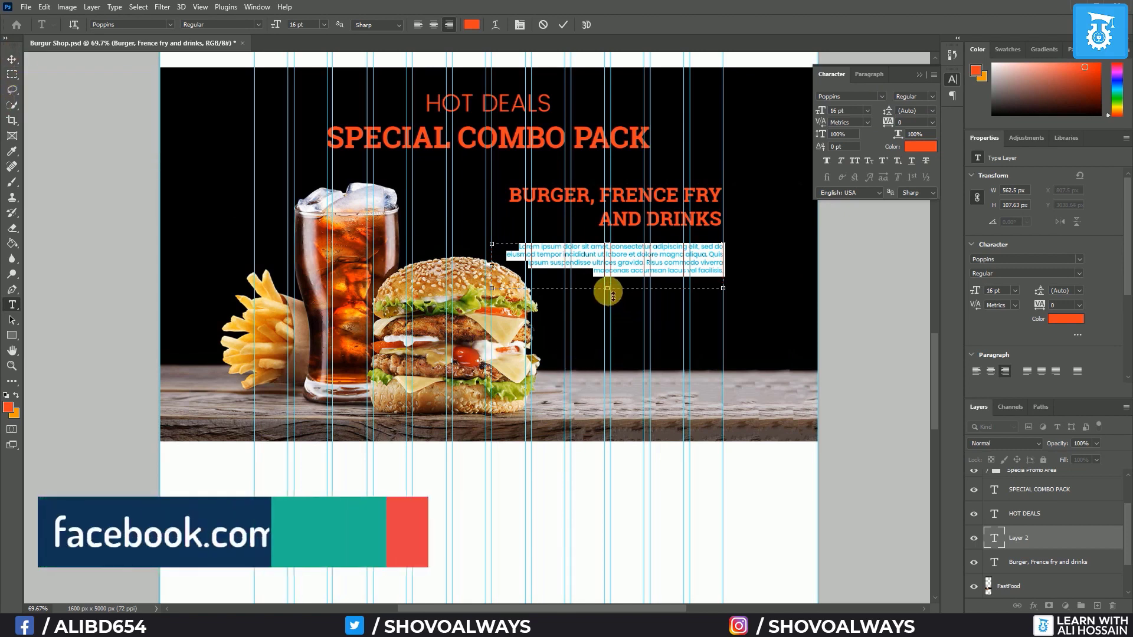
pyautogui.moveTo(613, 295); pyautogui.dragTo(563, 277)
# Commit the description paragraph and bring the burger price cards into view
pyautogui.click(11, 61)
pyautogui.scroll(-3, 235, 186)
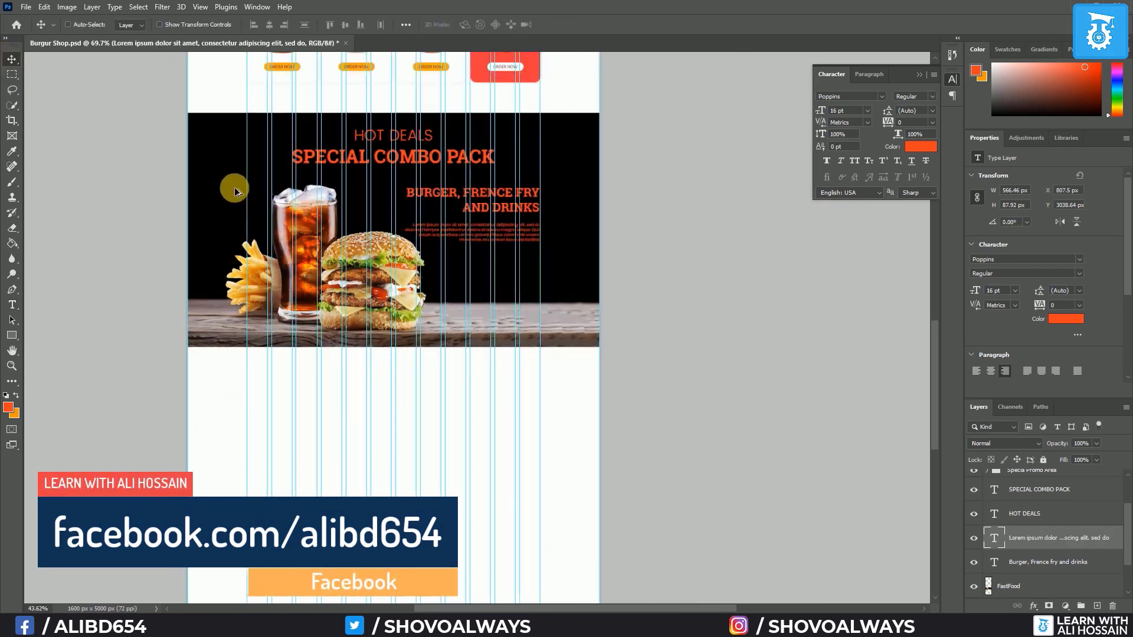
pyautogui.moveTo(294, 92); pyautogui.dragTo(294, 219)
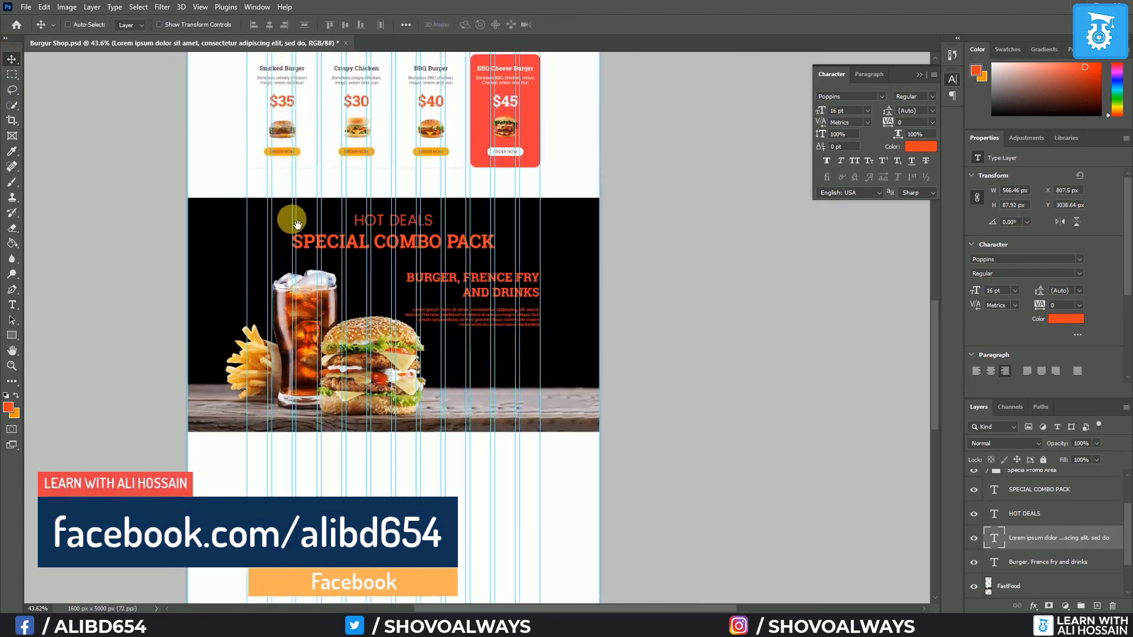
pyautogui.scroll(1, 313, 145)
pyautogui.scroll(5, 289, 162)
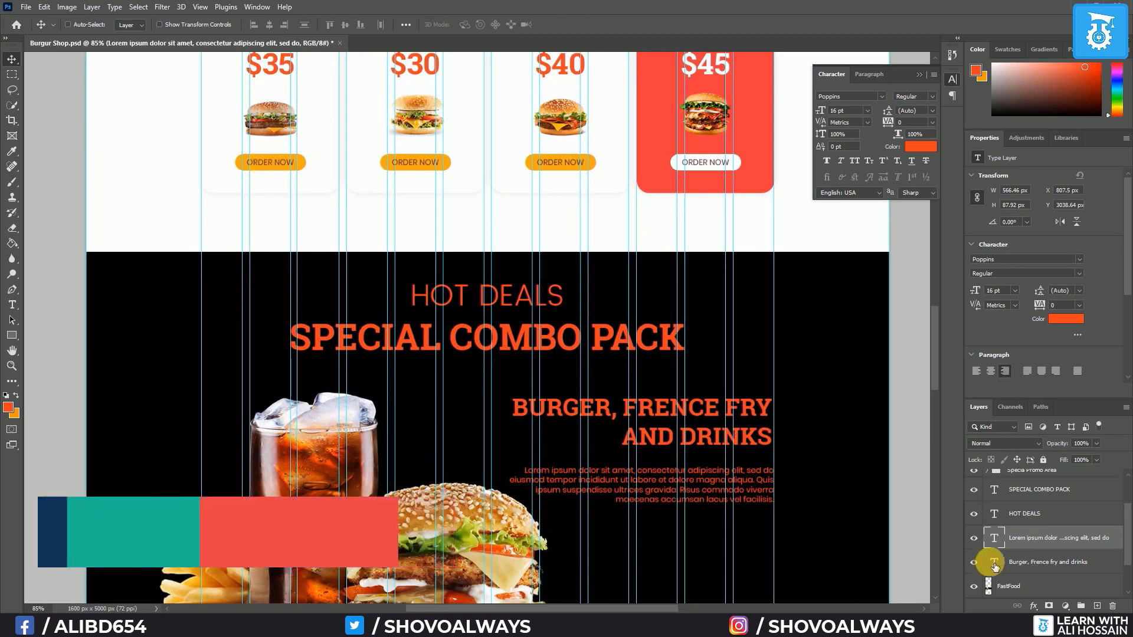
pyautogui.scroll(2, 1021, 519)
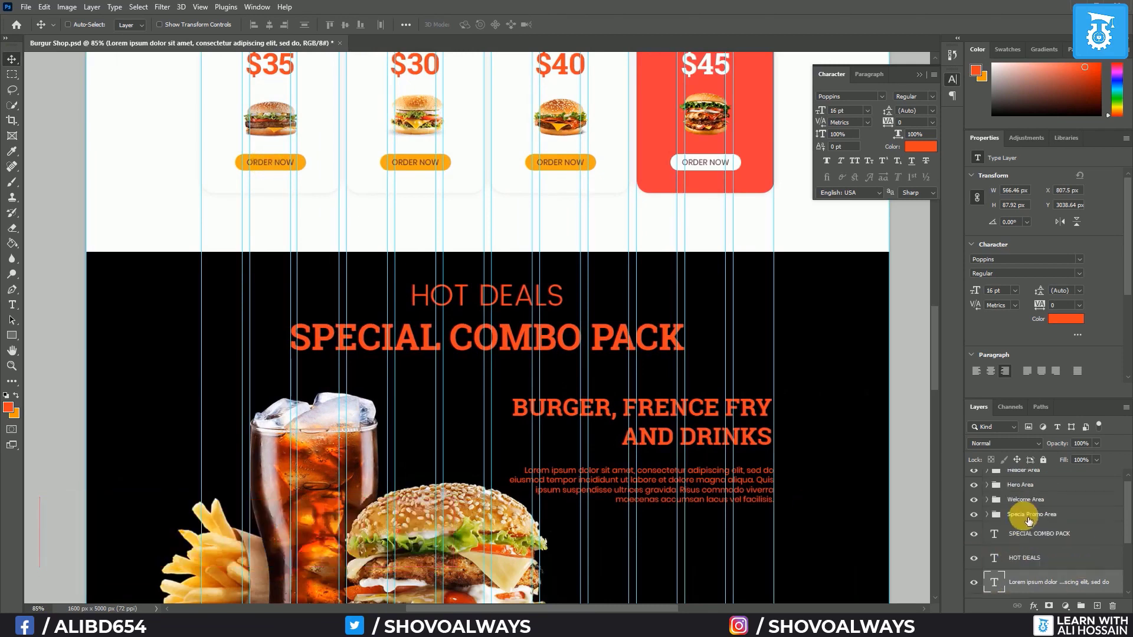
# Expand Specia Promo Area and Group 1 and select the first card's BTN group
pyautogui.click(995, 522)
pyautogui.scroll(-1, 992, 516)
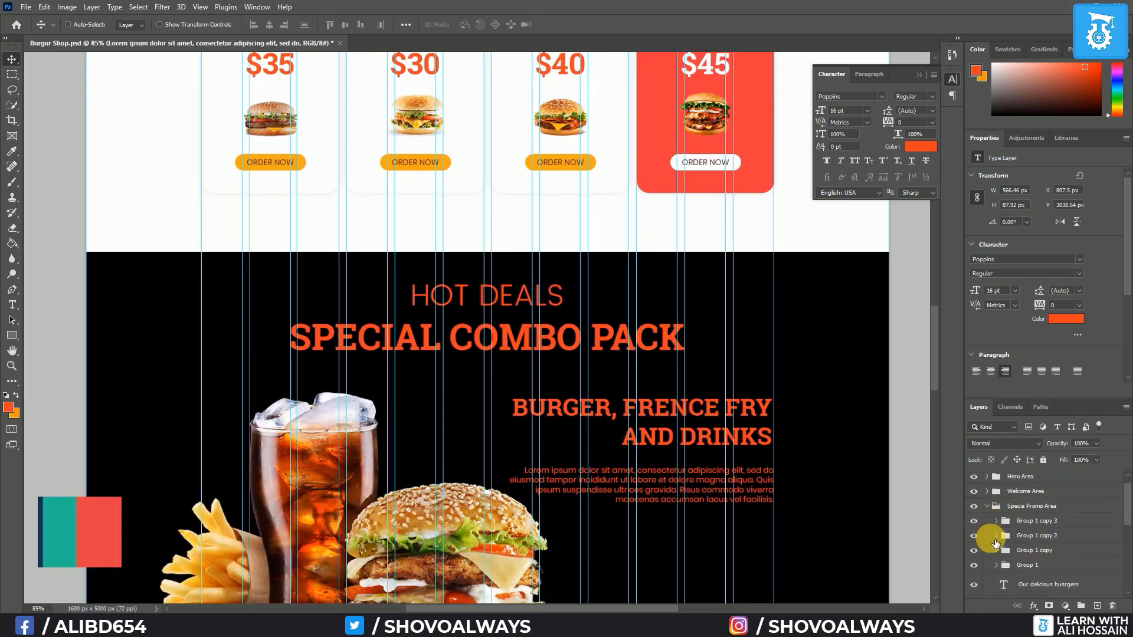
pyautogui.click(998, 566)
pyautogui.scroll(-2, 1023, 552)
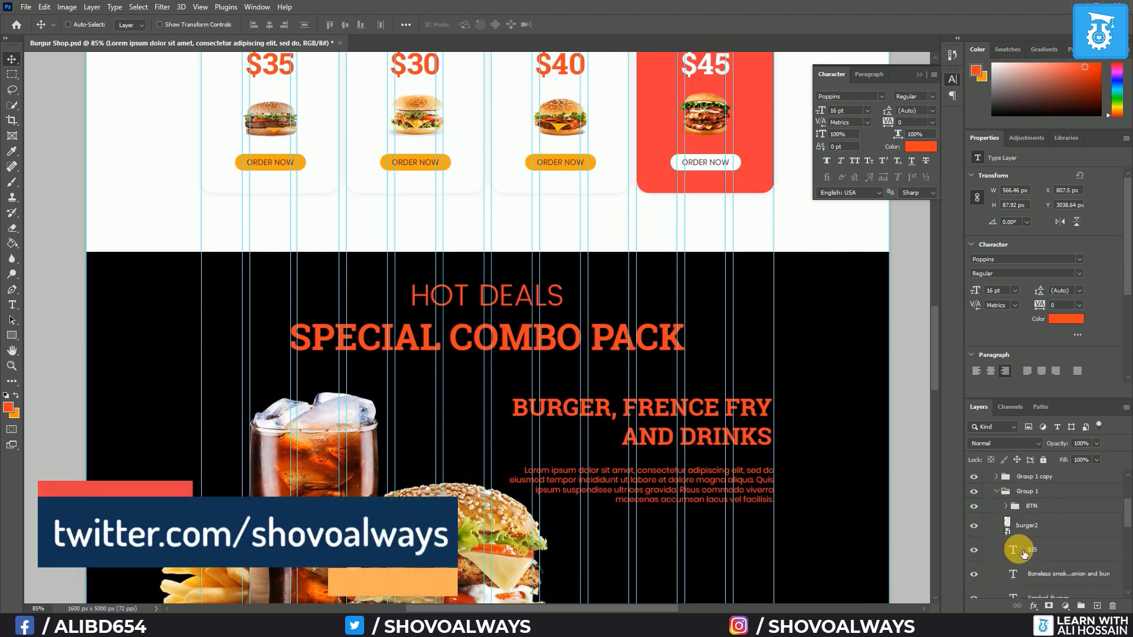
pyautogui.scroll(-5, 1029, 546)
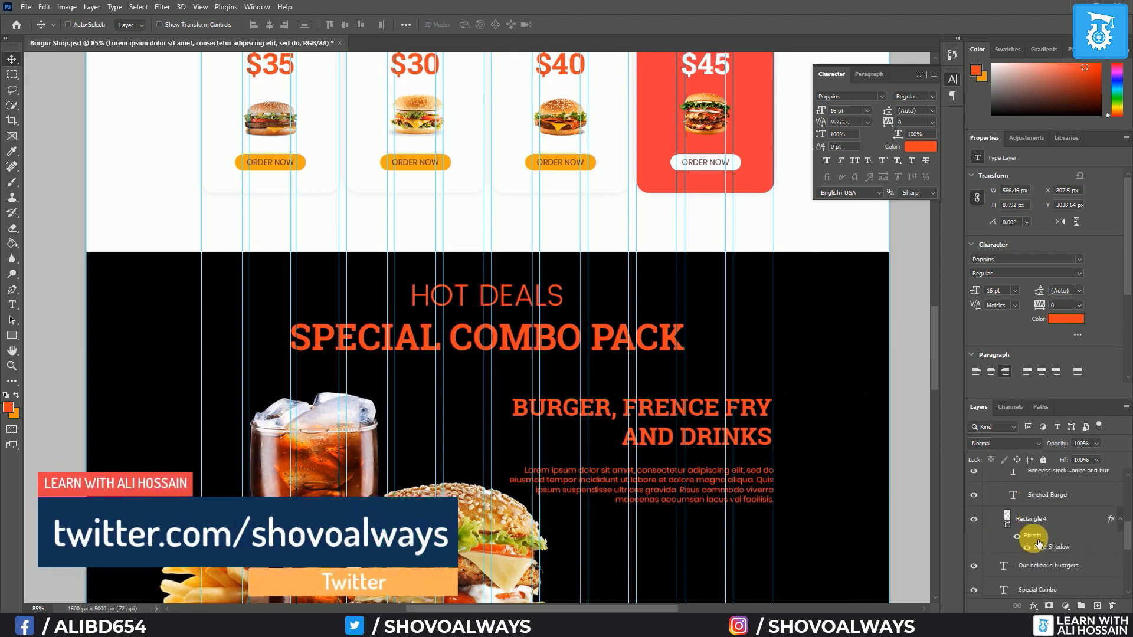
pyautogui.scroll(6, 1038, 543)
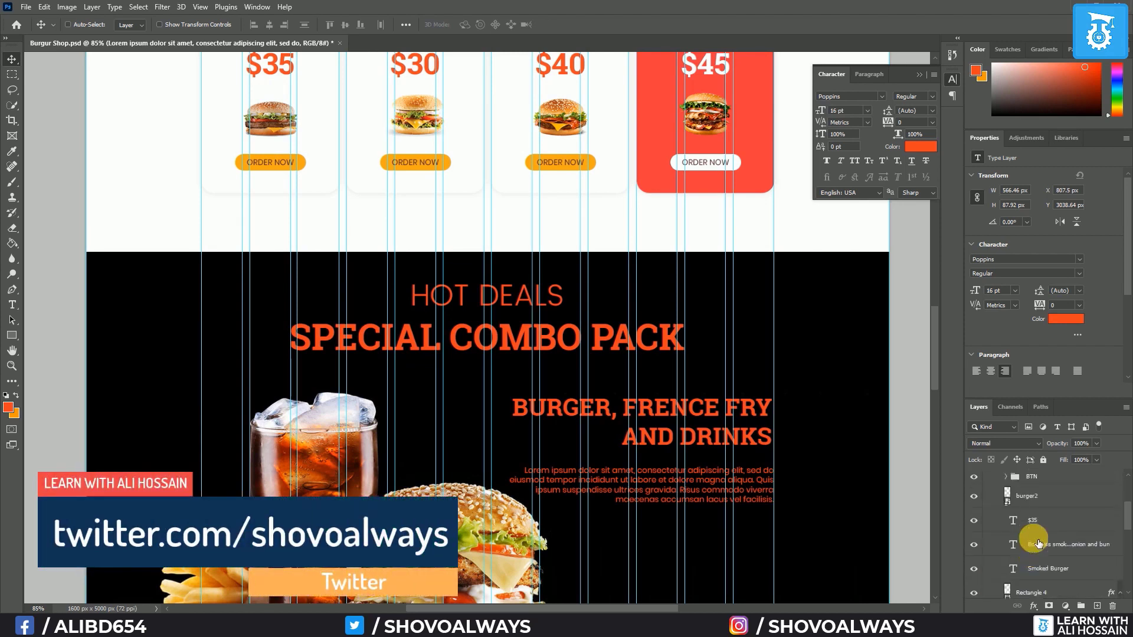
pyautogui.click(1039, 506)
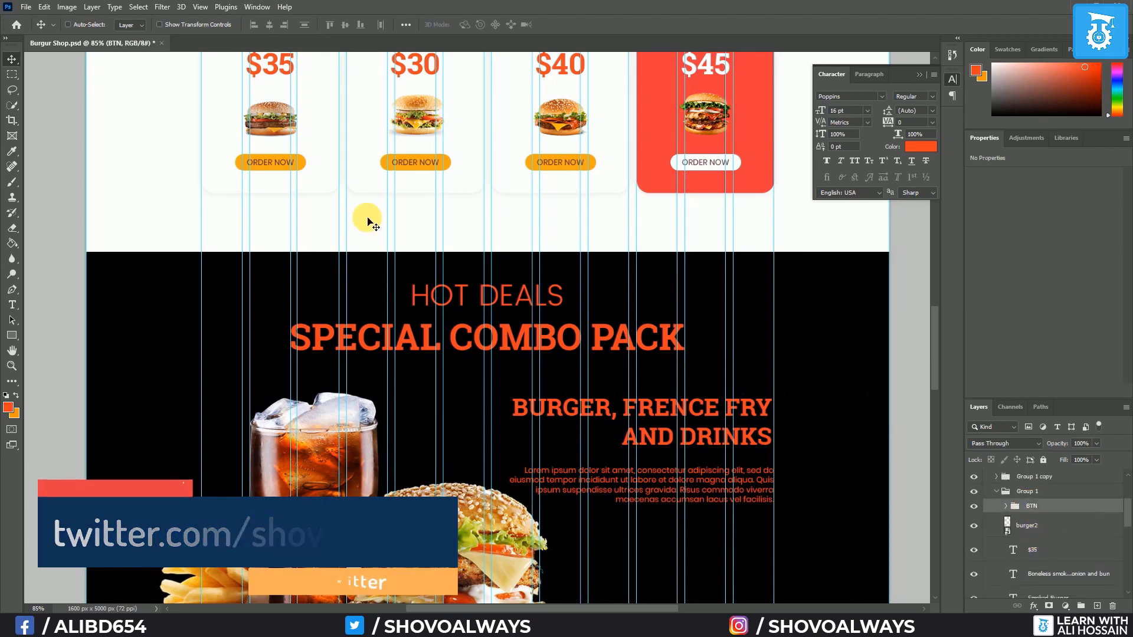
# Alt-drag a copy of ORDER NOW under the combo text and stack BTN copy above FastFood
pyautogui.moveTo(291, 170); pyautogui.dragTo(748, 519)
pyautogui.scroll(-1, 748, 519)
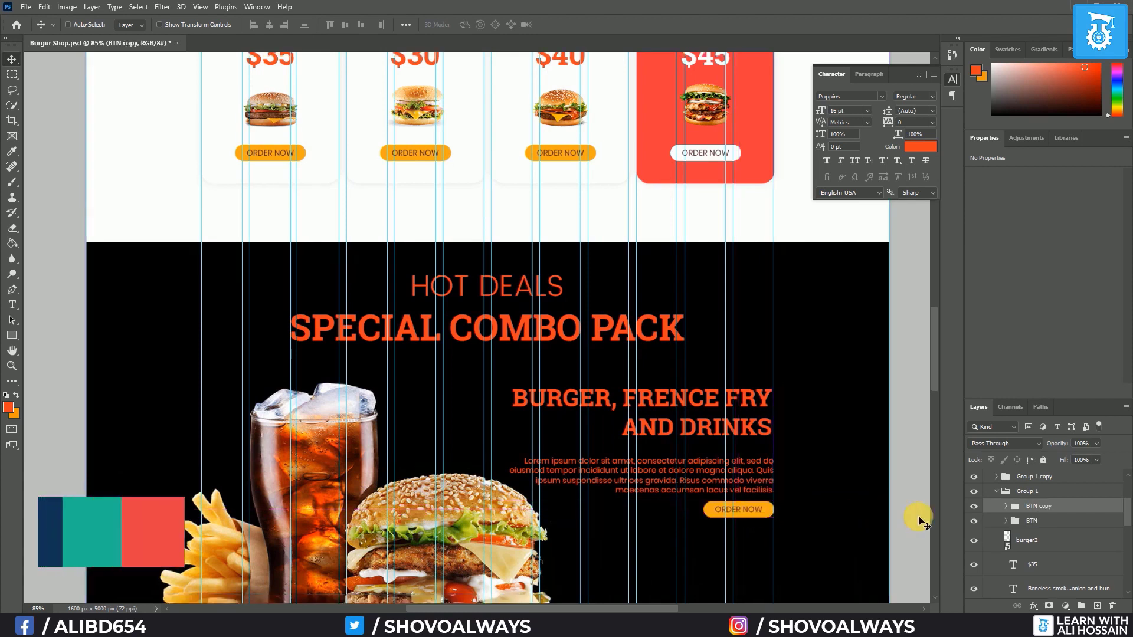
pyautogui.moveTo(1025, 523); pyautogui.dragTo(1021, 553)
pyautogui.click(996, 550)
pyautogui.scroll(-1, 1000, 547)
pyautogui.scroll(2, 1038, 565)
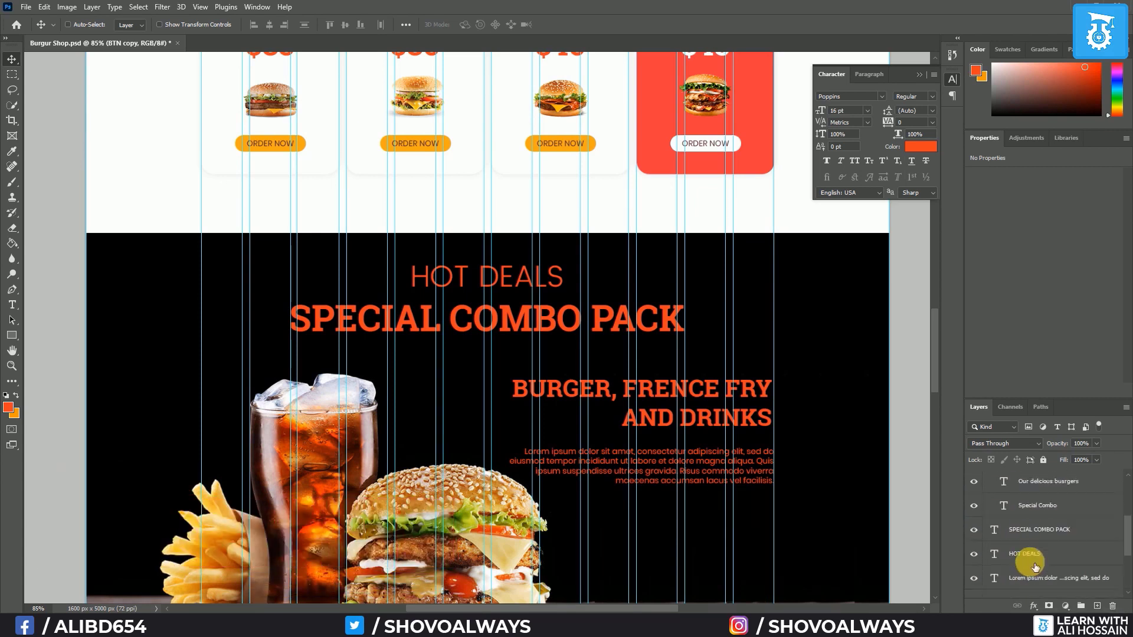
pyautogui.scroll(3, 1029, 555)
pyautogui.click(991, 507)
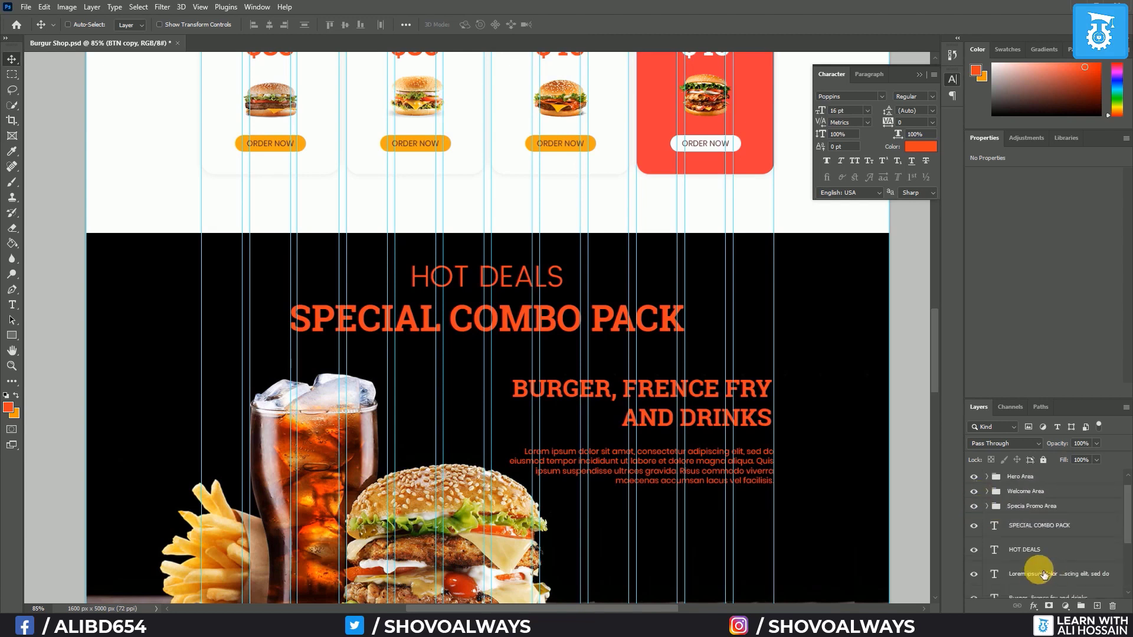
pyautogui.scroll(-2, 714, 416)
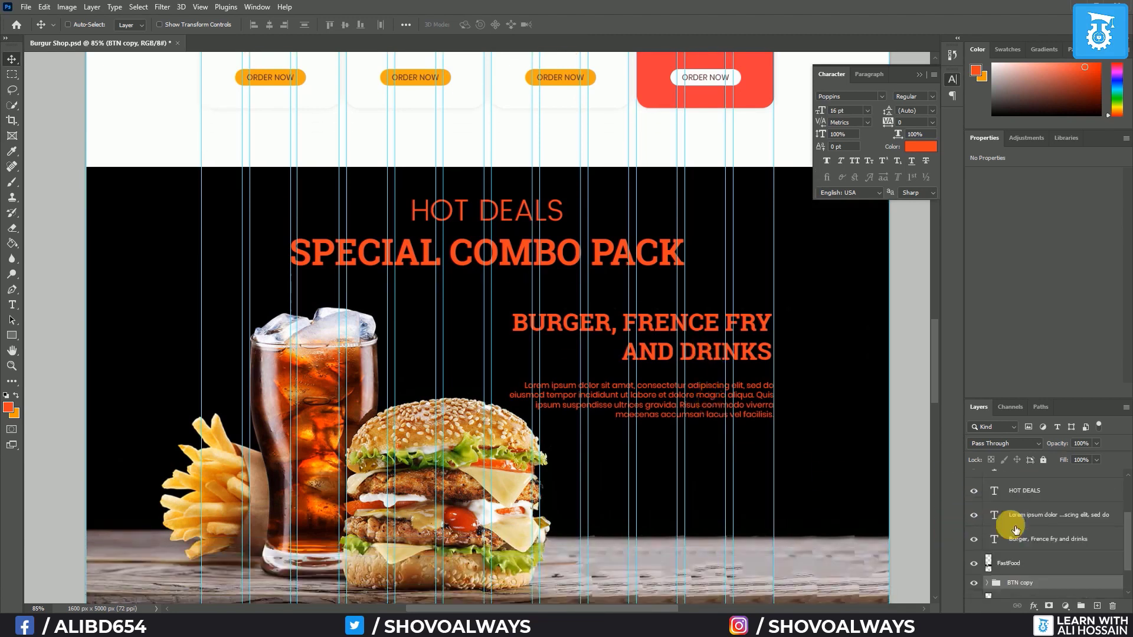
pyautogui.scroll(-3, 1026, 539)
pyautogui.moveTo(1024, 563); pyautogui.dragTo(1021, 522)
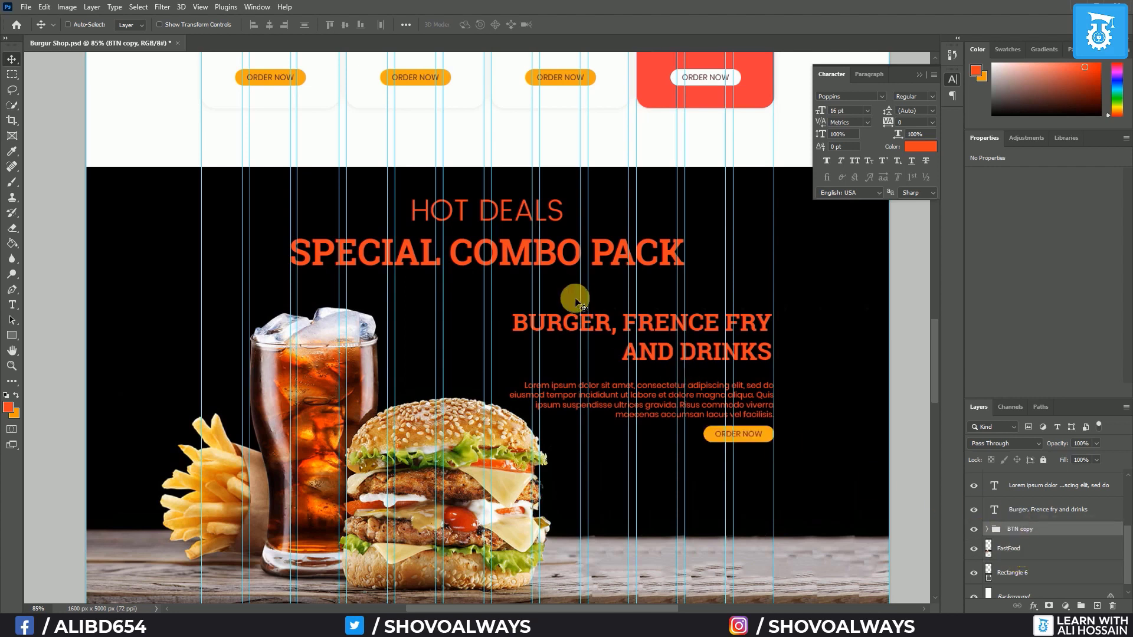
# Check the button's spacing and hide the guides and selection outlines
pyautogui.press('ctrl')
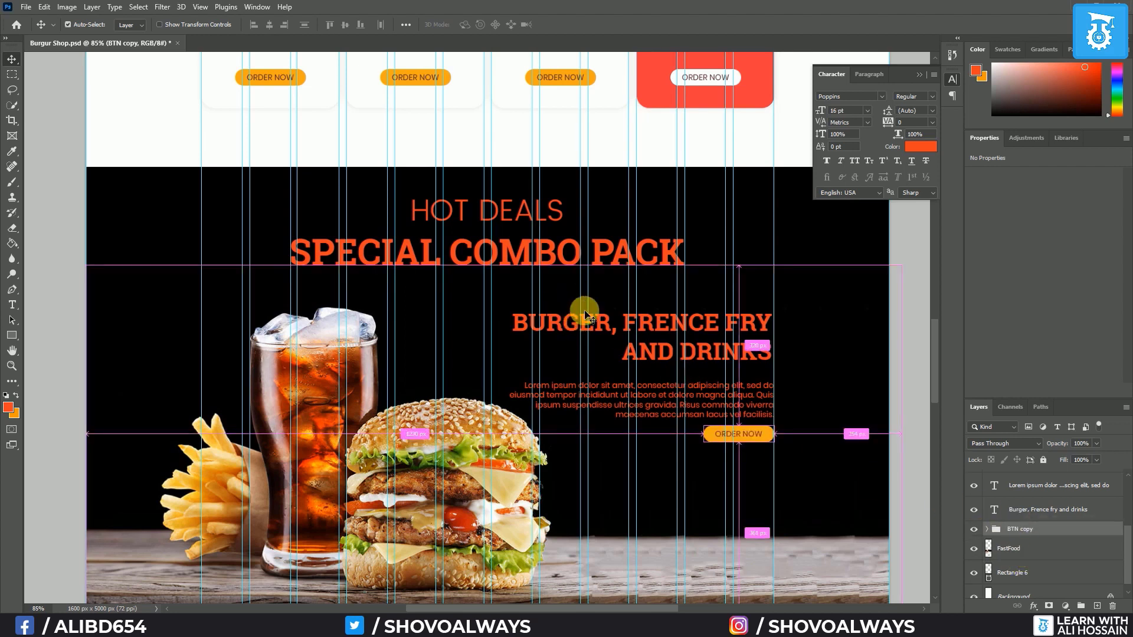
pyautogui.hotkey('ctrl', 'h')
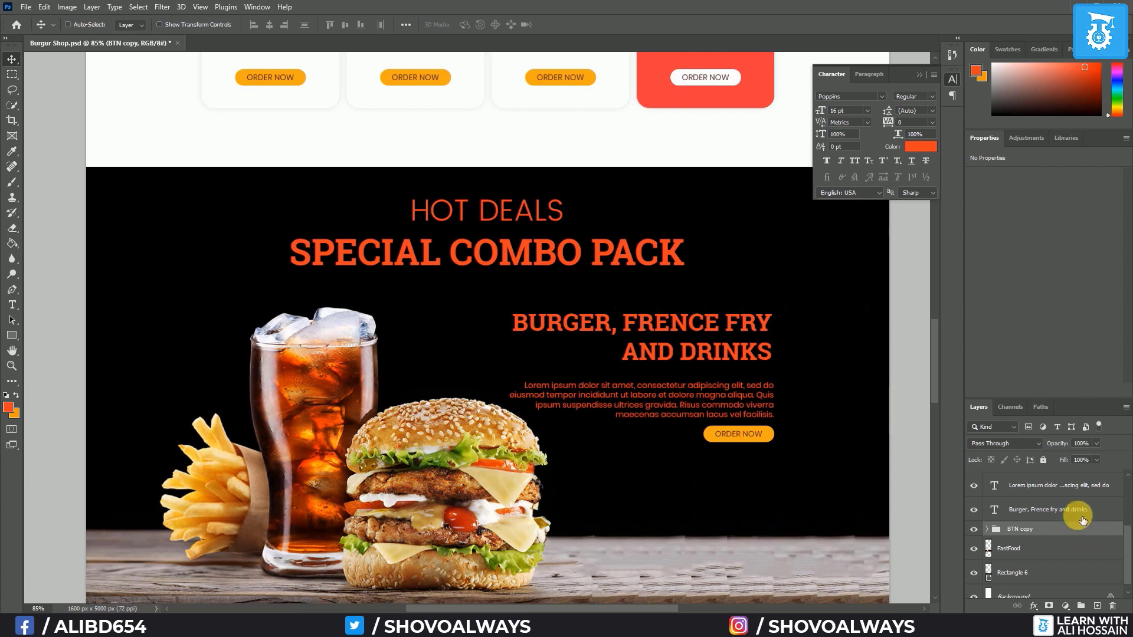
pyautogui.scroll(2, 1082, 520)
# Color the HOT DEALS, SPECIAL COMBO PACK, caption and paragraph layers white (ffffff)
pyautogui.click(1040, 553)
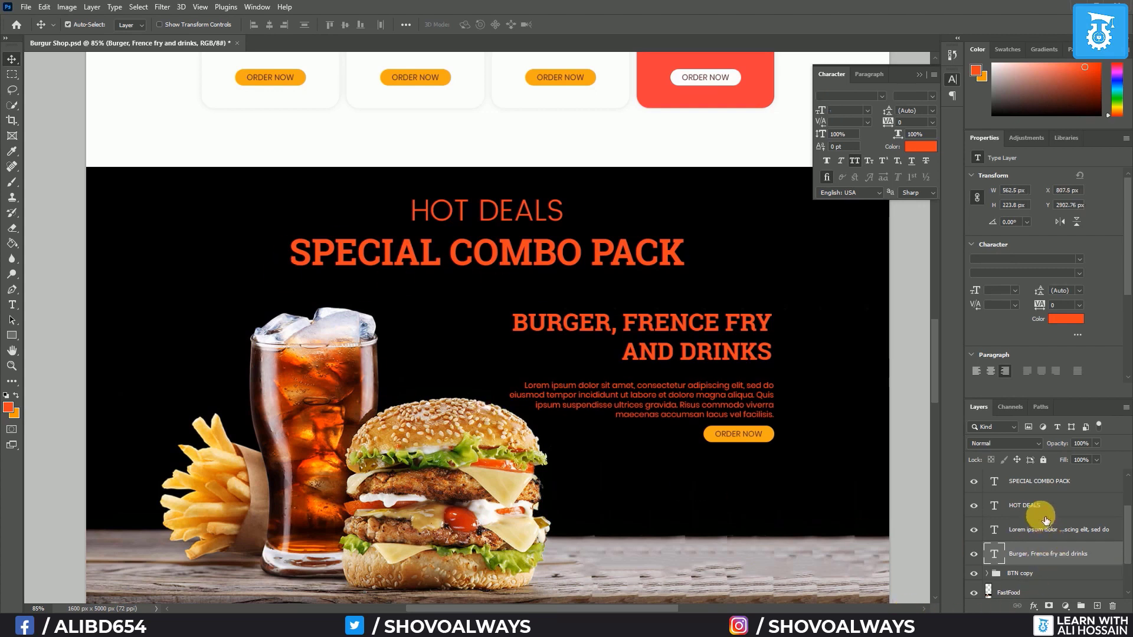
pyautogui.keyDown('shift'); pyautogui.click(1033, 481); pyautogui.keyUp('shift')
pyautogui.scroll(1, 1050, 555)
pyautogui.scroll(1, 1050, 555)
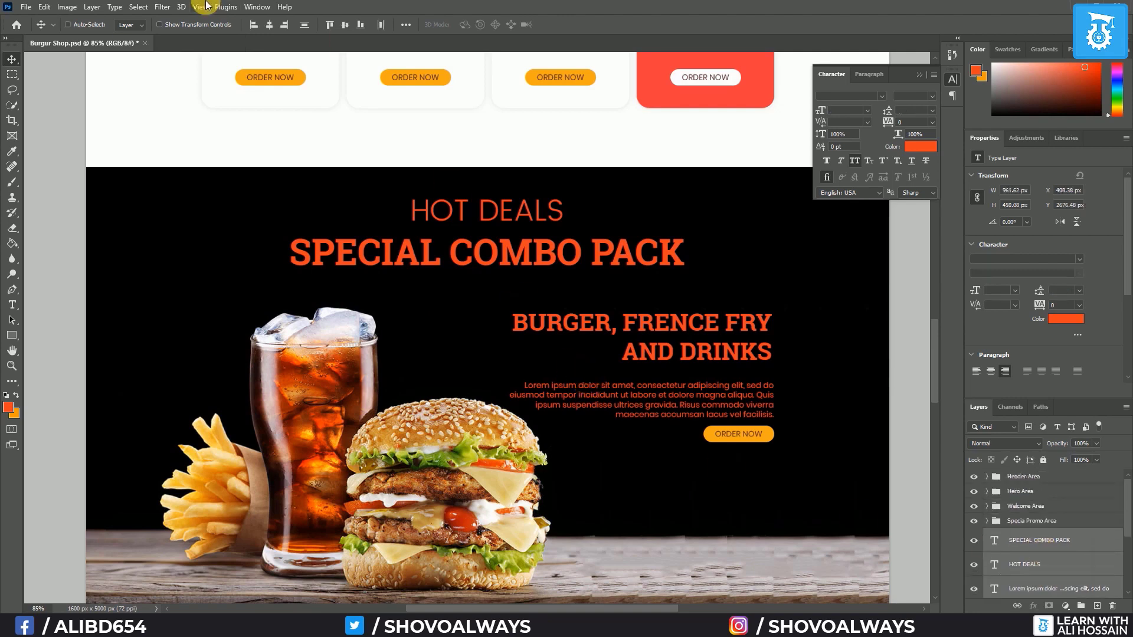
pyautogui.click(12, 305)
pyautogui.click(476, 26)
pyautogui.click(197, 116)
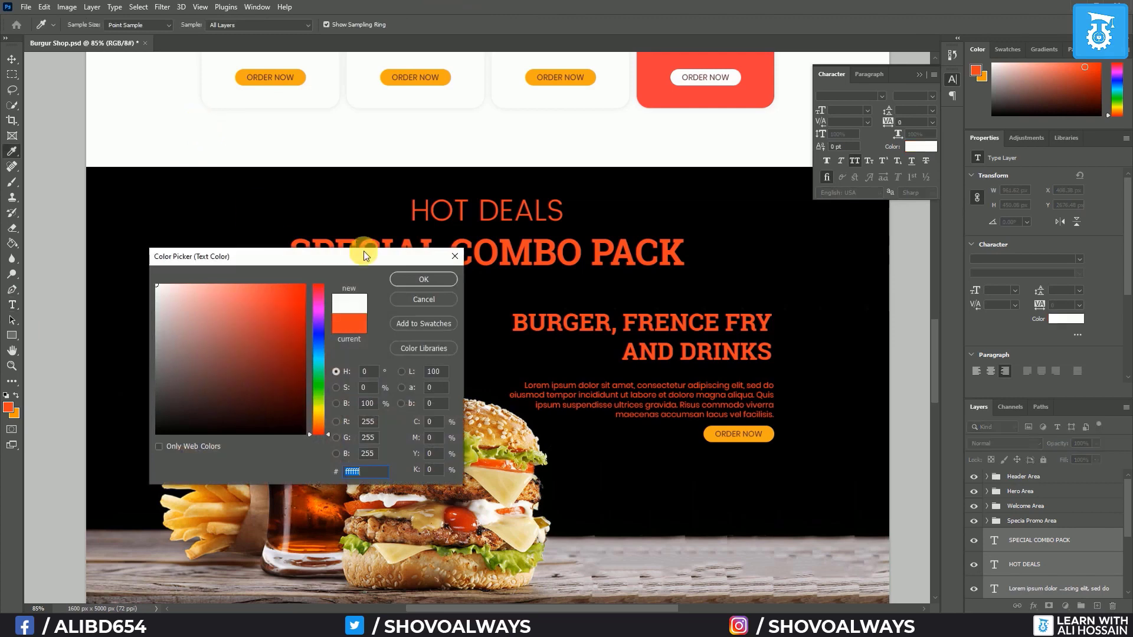
pyautogui.click(427, 277)
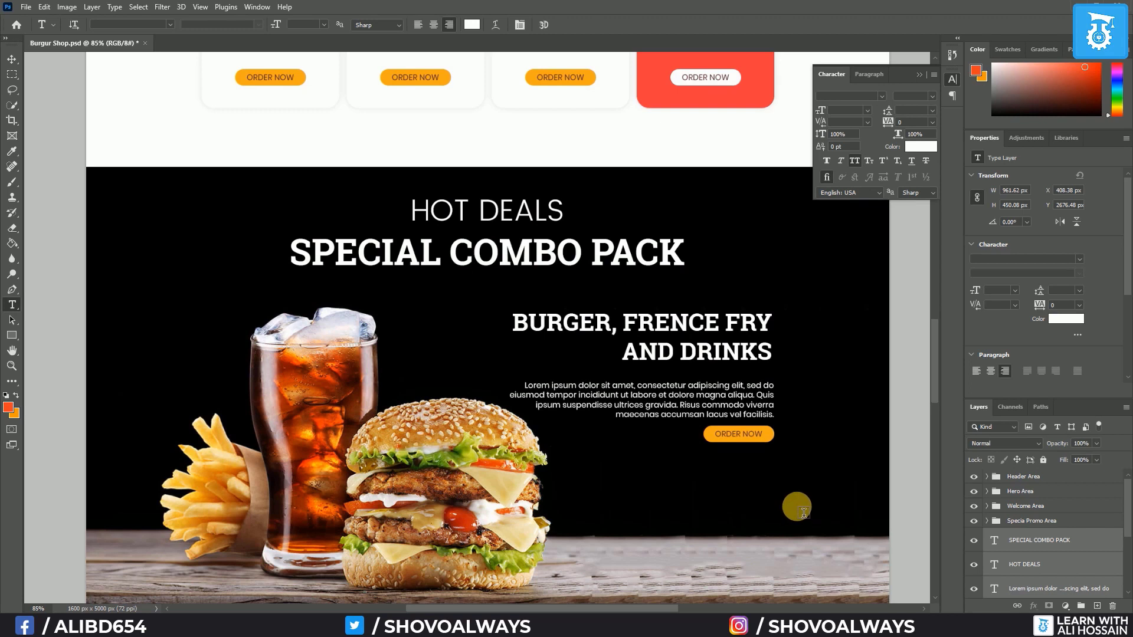
# Fill the BTN copy's Rectangle 5 with the page's red (ec3324)
pyautogui.scroll(-3, 1022, 525)
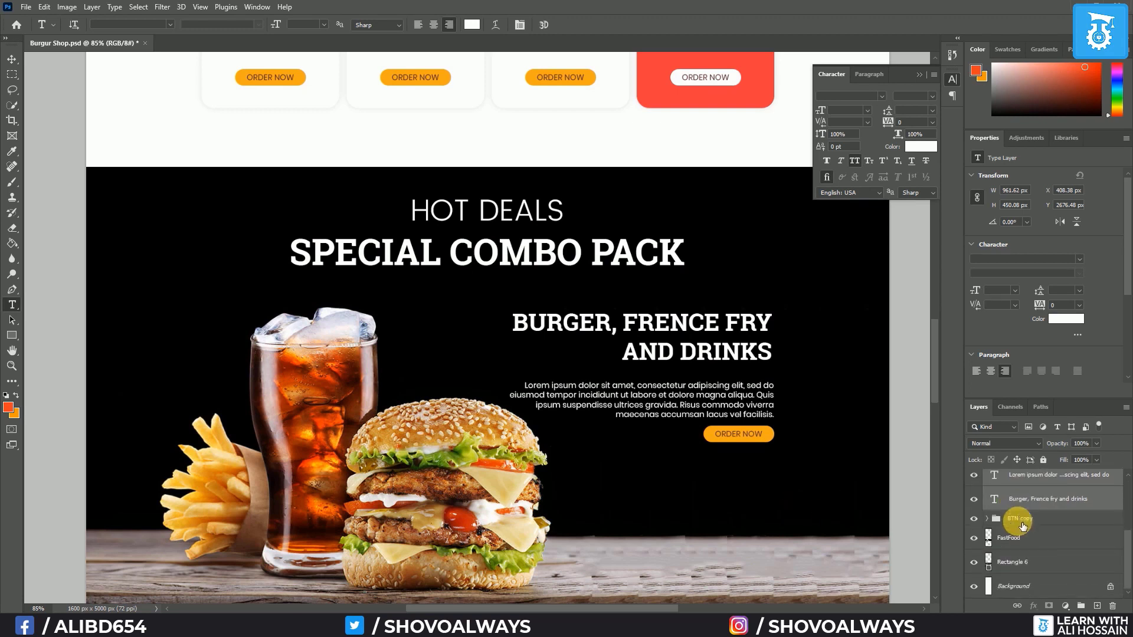
pyautogui.click(987, 519)
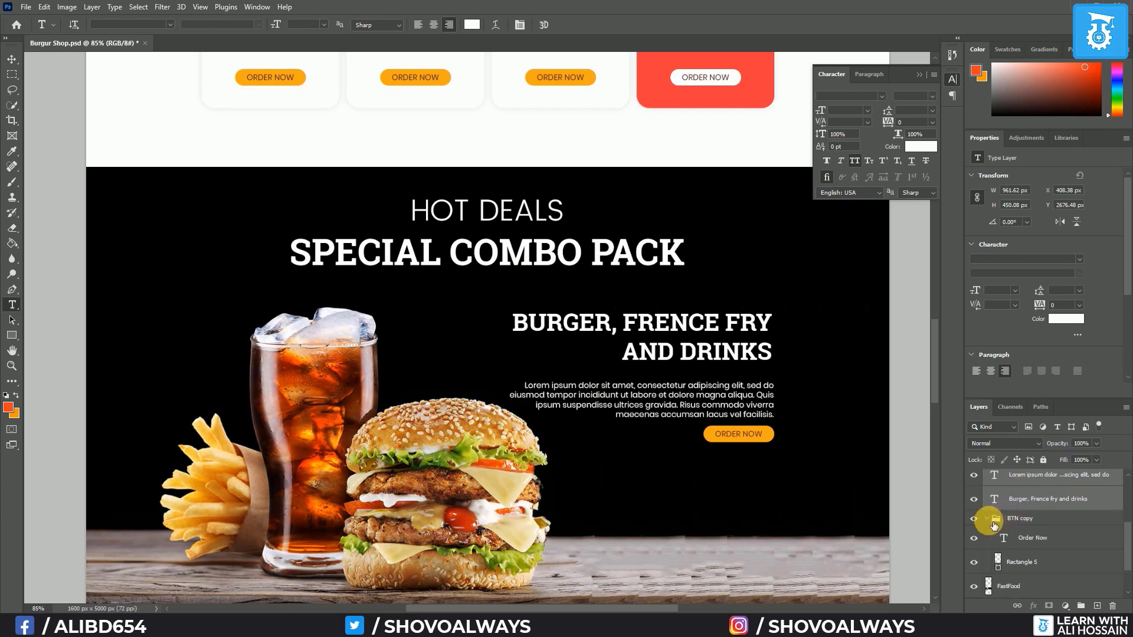
pyautogui.doubleClick(998, 561)
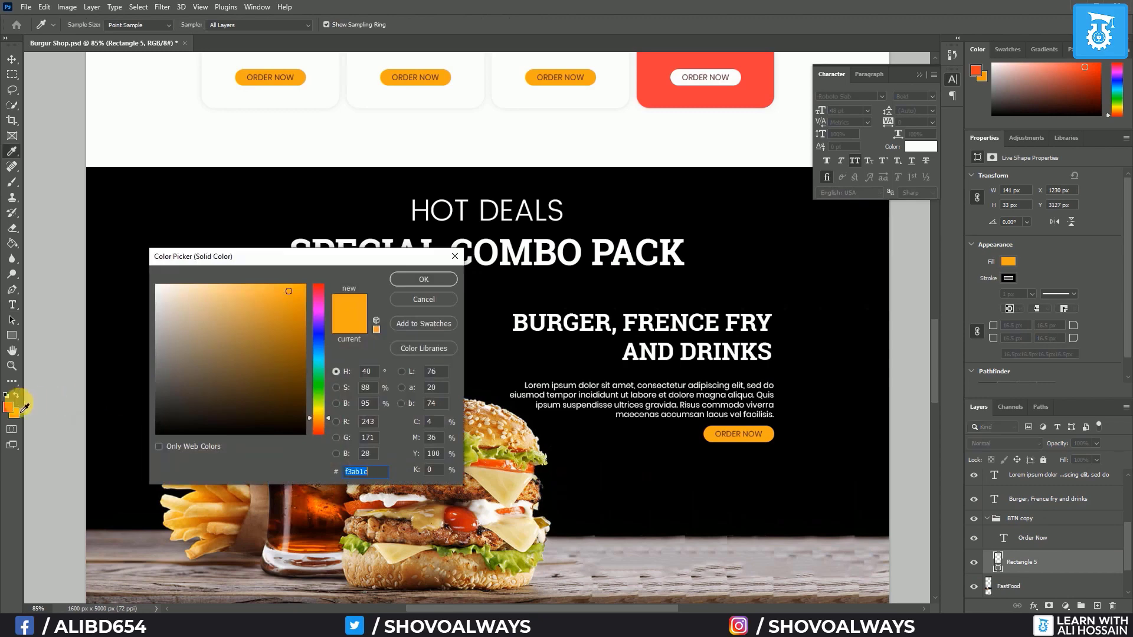
pyautogui.click(14, 413)
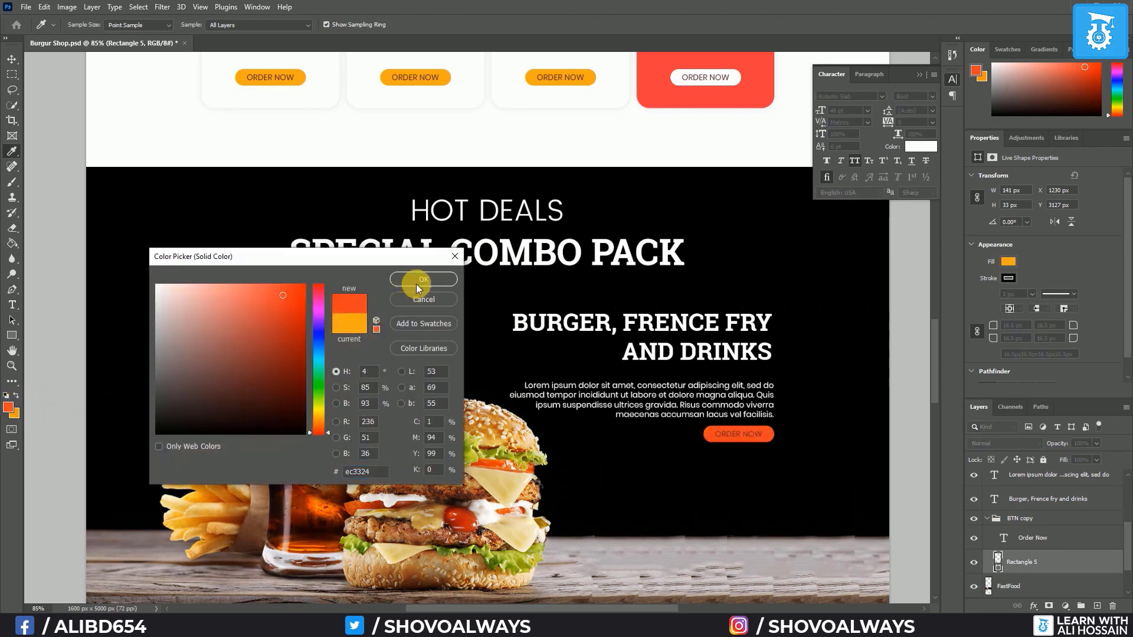
pyautogui.press('Return')
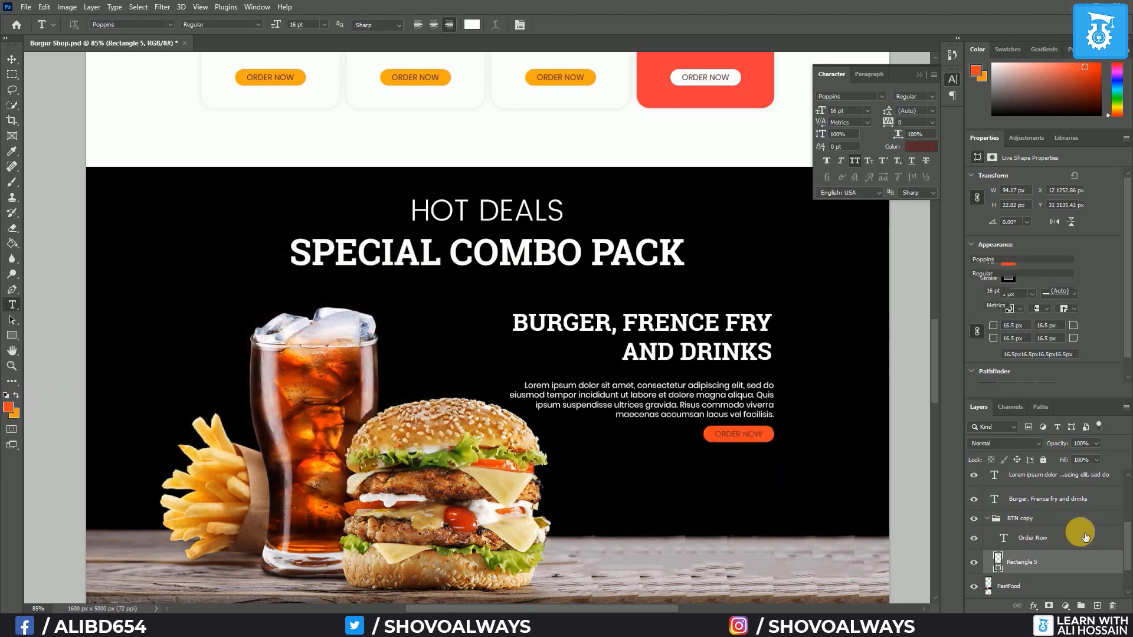
# Set the Order Now label to white #ffffff and collapse the BTN copy group
pyautogui.click(1079, 537)
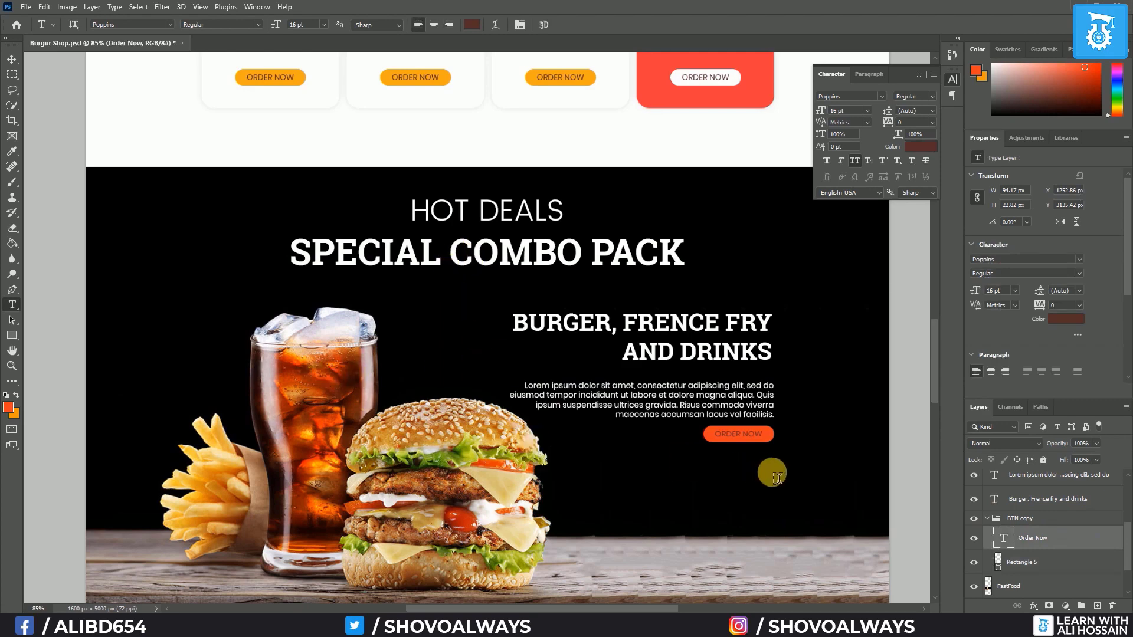
pyautogui.click(472, 24)
pyautogui.moveTo(195, 282); pyautogui.dragTo(138, 274)
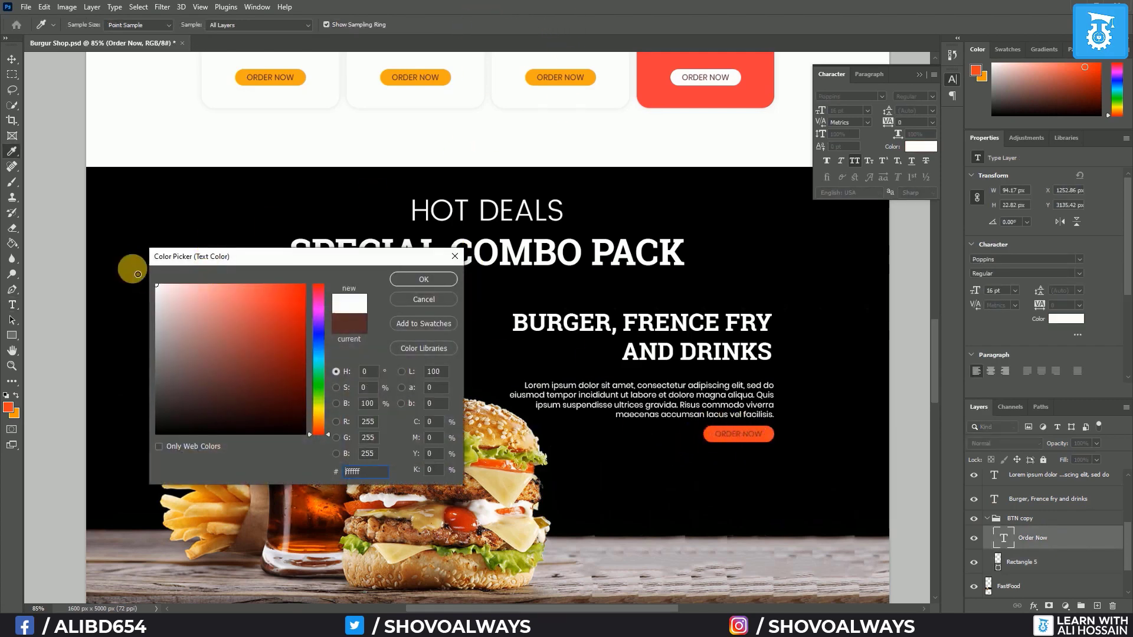
pyautogui.click(437, 278)
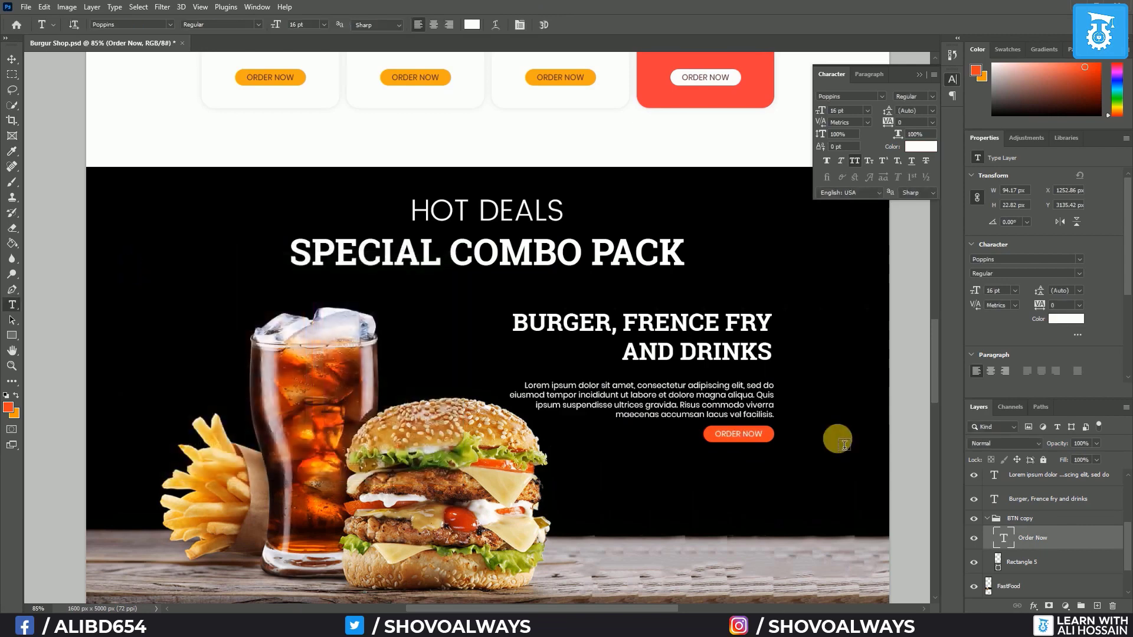
pyautogui.click(12, 59)
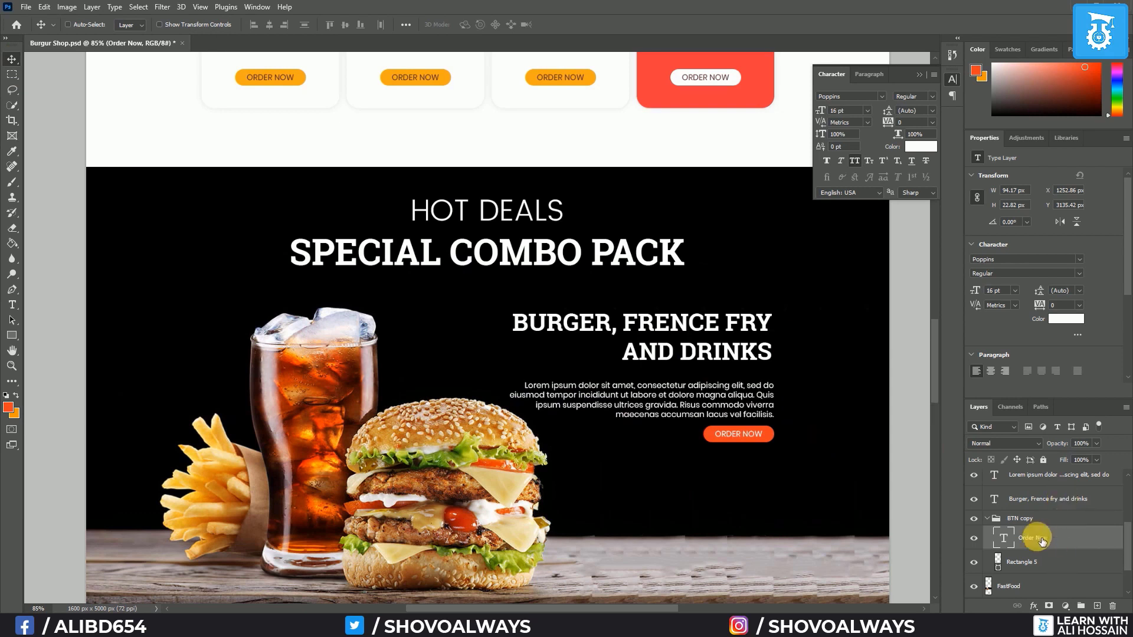
pyautogui.click(988, 519)
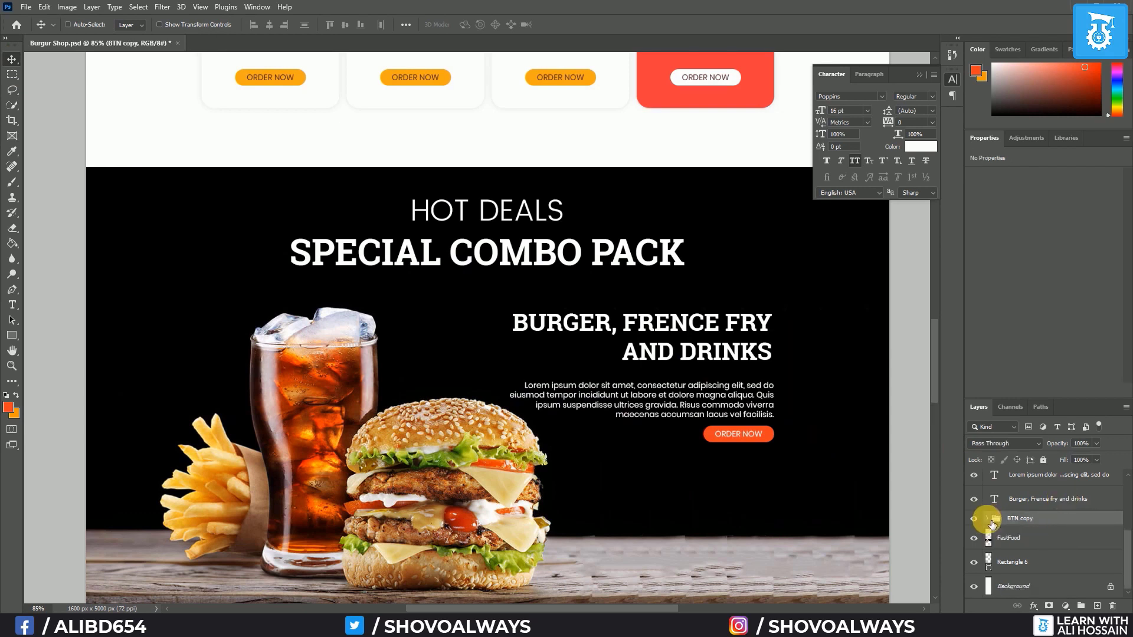
# Distribute the combo heading, paragraph and button by vertical centers and nudge them into place
pyautogui.scroll(2, 1106, 540)
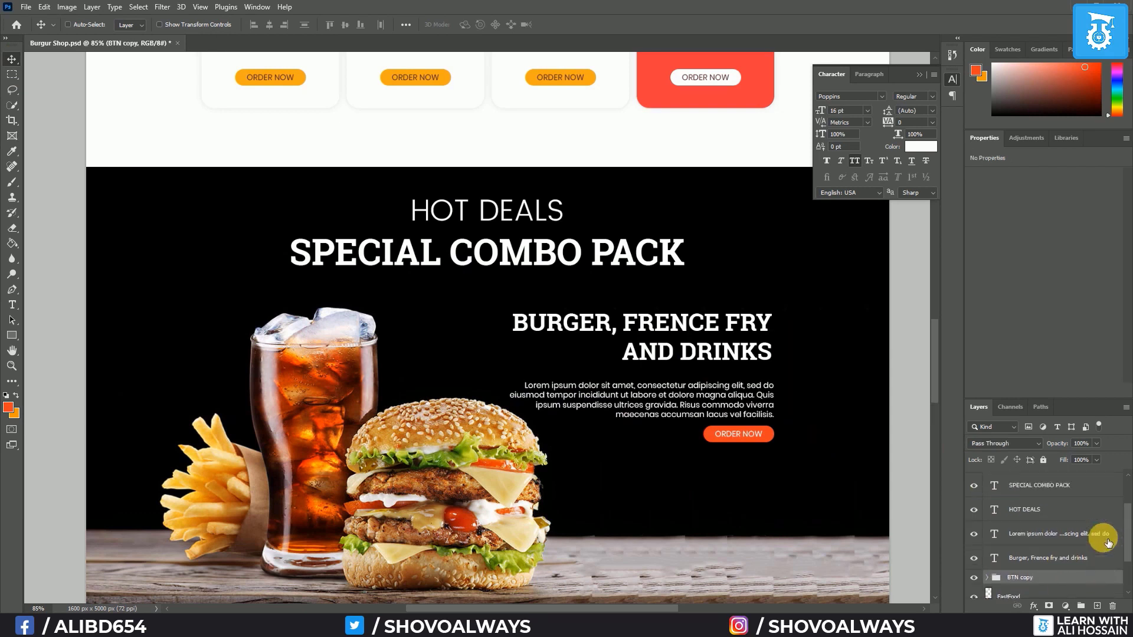
pyautogui.keyDown('shift'); pyautogui.click(1052, 539); pyautogui.keyUp('shift')
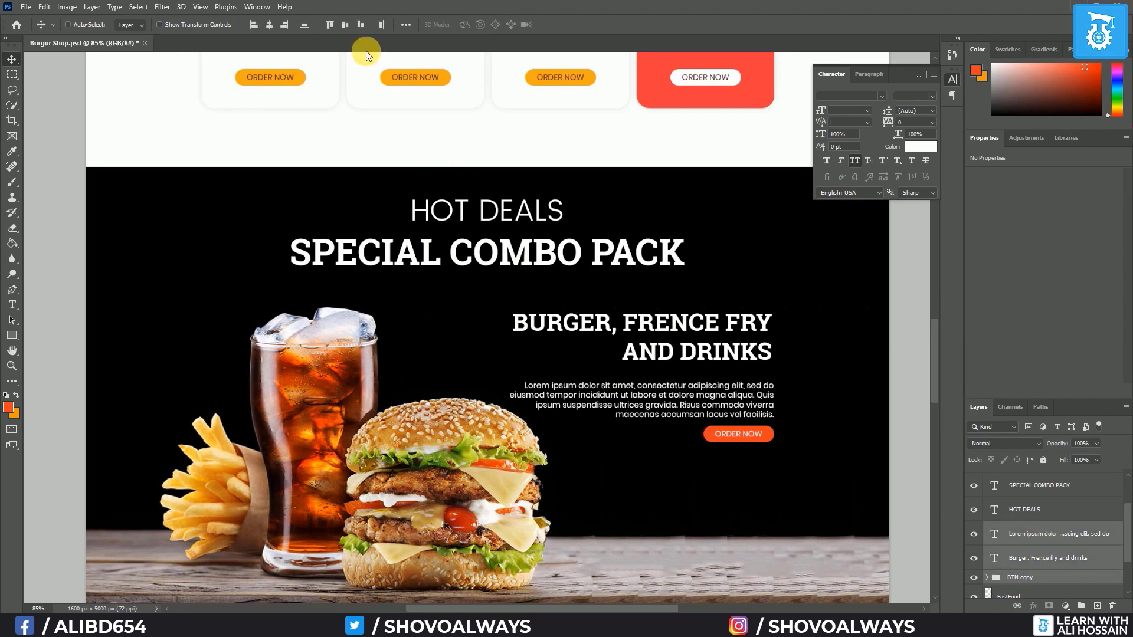
pyautogui.click(310, 26)
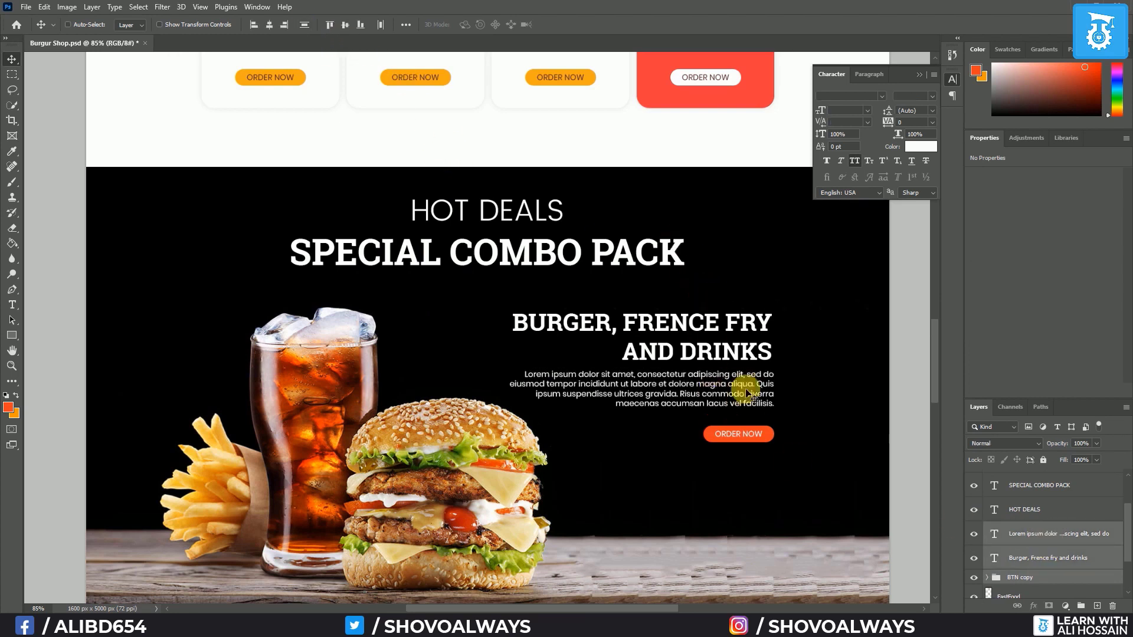
pyautogui.click(1052, 530)
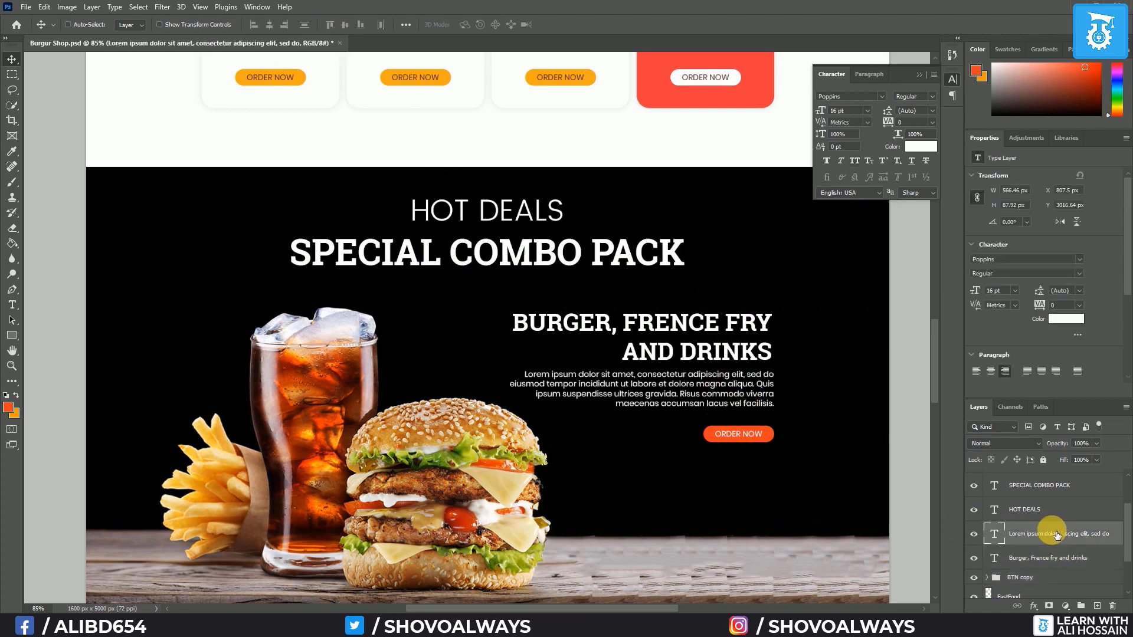
pyautogui.press('Down')
pyautogui.press('Down')
pyautogui.press('Down')
pyautogui.press('Down')
pyautogui.press('Down')
pyautogui.press('Down')
pyautogui.press('Down')
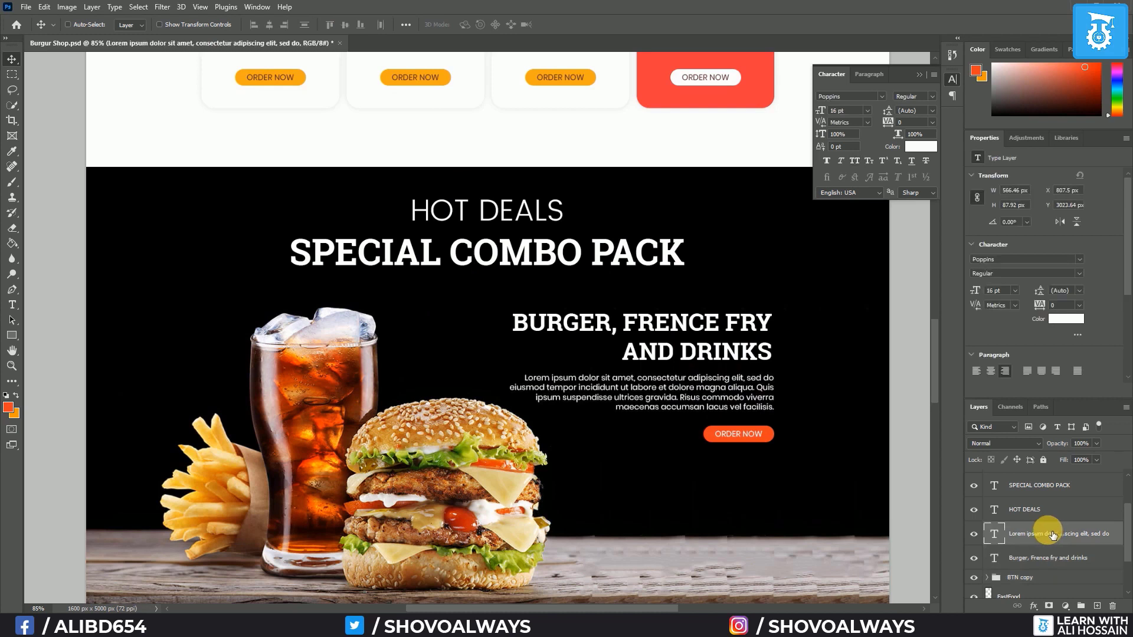
pyautogui.scroll(-3, 780, 433)
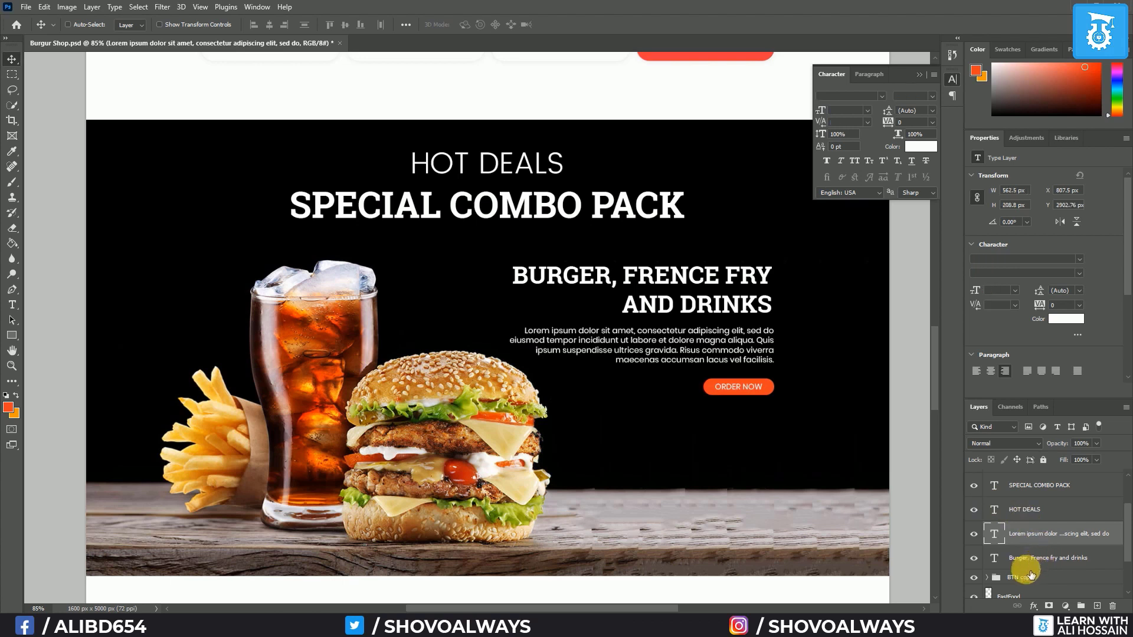
pyautogui.keyDown('shift'); pyautogui.click(1027, 580); pyautogui.keyUp('shift')
pyautogui.press('Down')
pyautogui.press('Down')
pyautogui.press('Down')
pyautogui.press('Down')
pyautogui.press('Down')
pyautogui.press('Down')
pyautogui.press('Down')
pyautogui.press('Down')
pyautogui.press('Down')
pyautogui.press('Down')
pyautogui.press('Down')
pyautogui.press('Down')
pyautogui.press('Down')
pyautogui.press('Down')
pyautogui.press('Down')
pyautogui.press('Down')
pyautogui.press('Down')
pyautogui.press('Down')
pyautogui.press('Down')
pyautogui.press('Down')
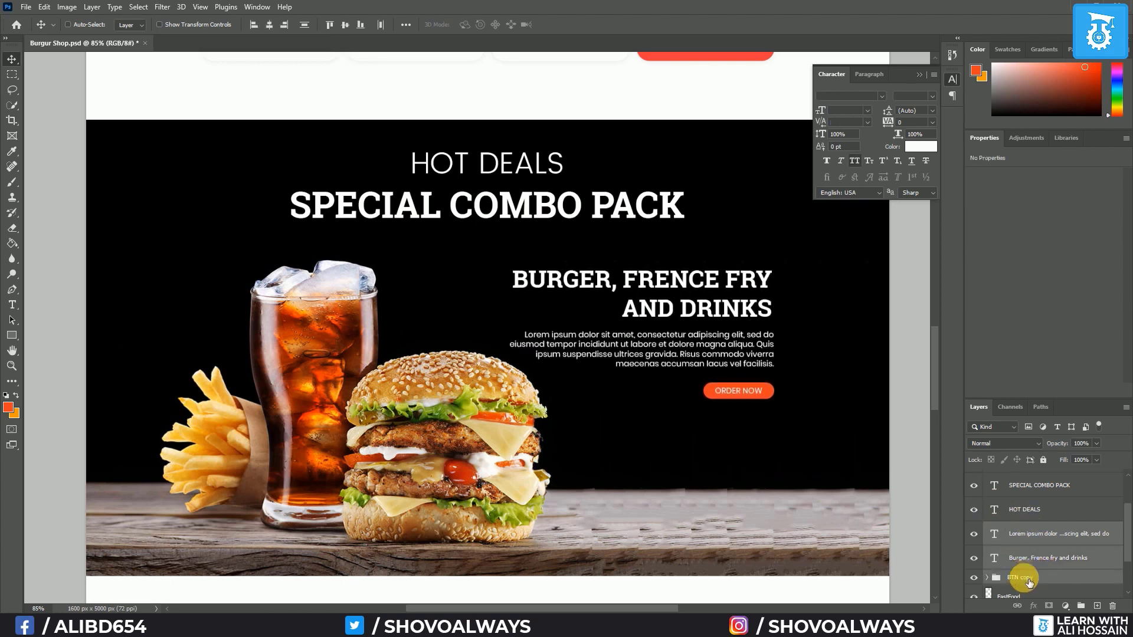
pyautogui.press('Up')
pyautogui.press('Up')
pyautogui.press('Up')
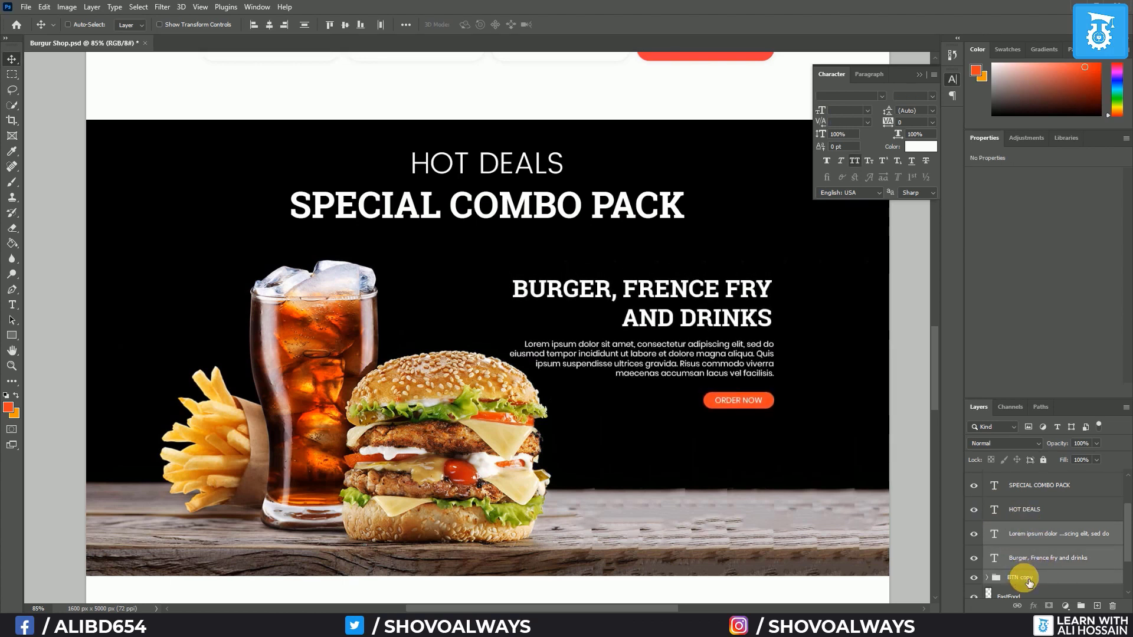
# Group the heading, paragraph and ORDER NOW button layers and name the group 'Hot Deal Text'
pyautogui.scroll(-2, 501, 341)
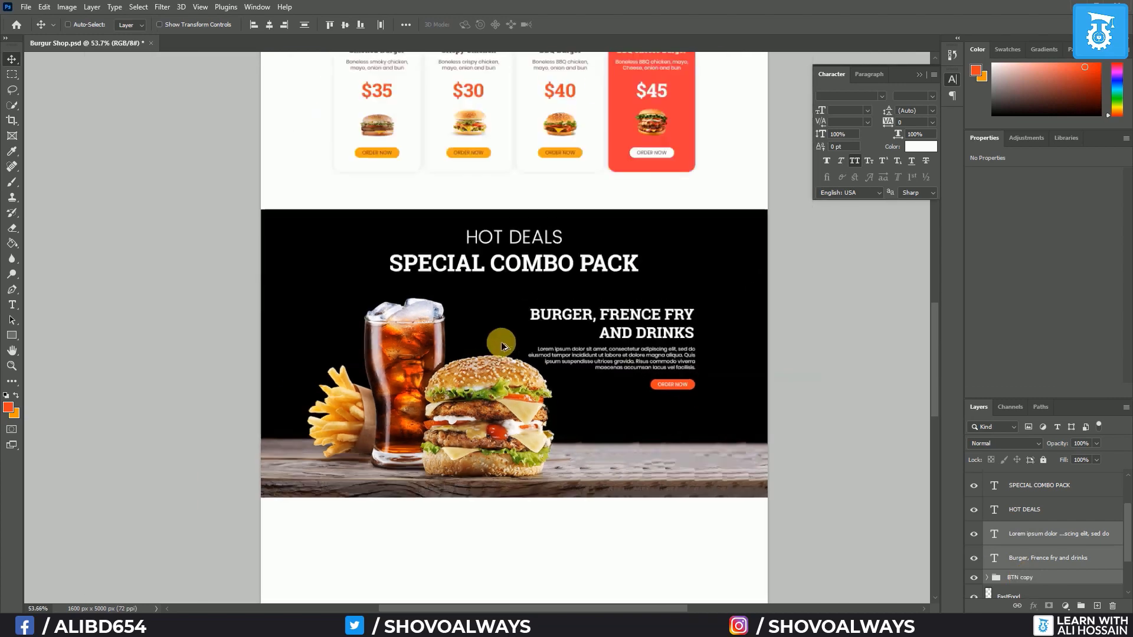
pyautogui.scroll(-1, 498, 342)
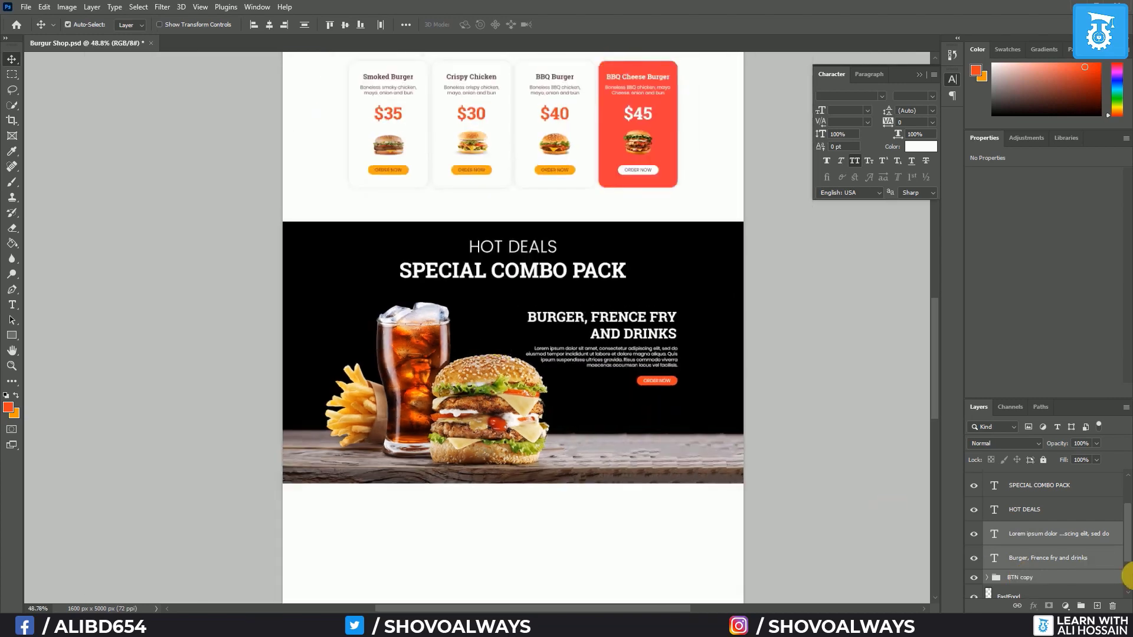
pyautogui.hotkey('ctrl', 'g')
pyautogui.doubleClick(1019, 528)
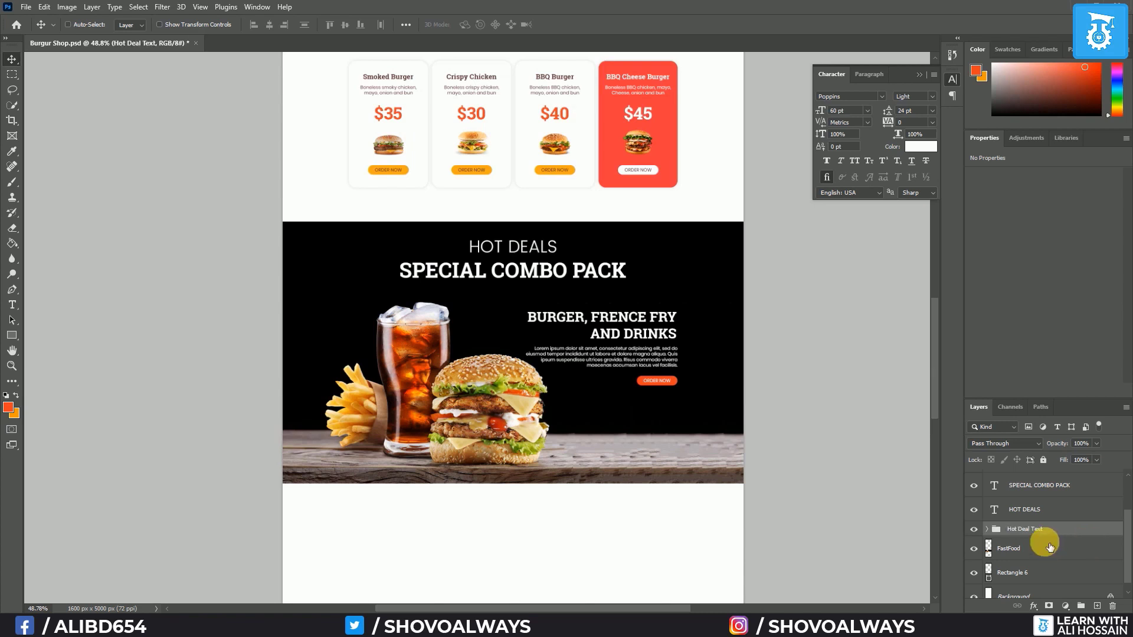
# Select the SPECIAL COMBO PACK and HOT DEALS titles, banner rectangle and page background layers
pyautogui.click(1037, 509)
pyautogui.keyDown('shift'); pyautogui.click(1033, 485); pyautogui.keyUp('shift')
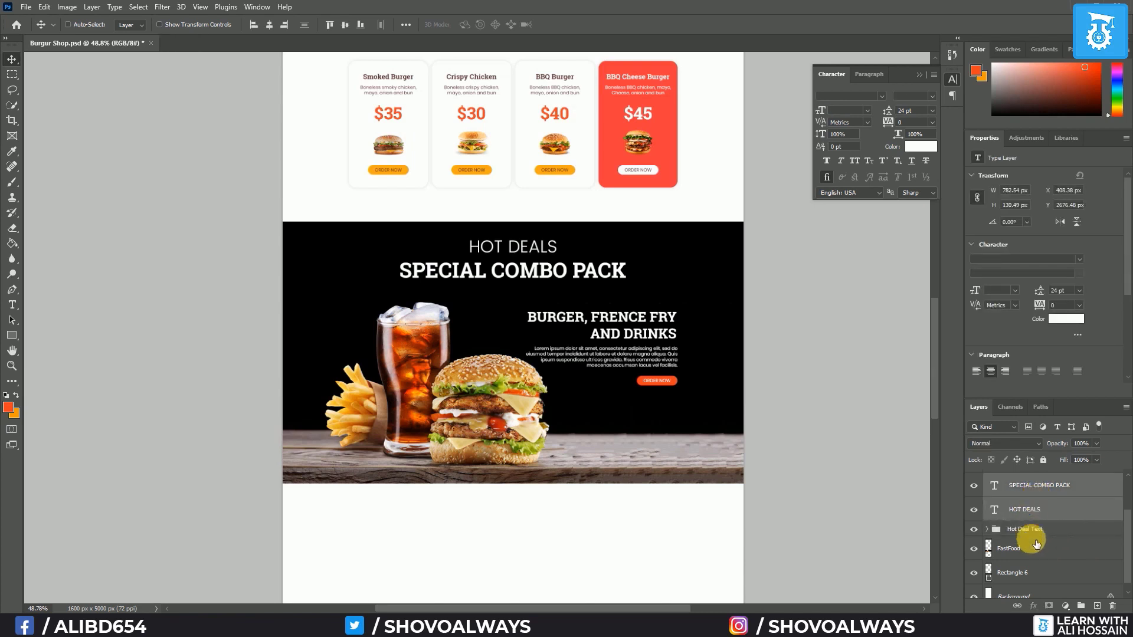
pyautogui.keyDown('shift'); pyautogui.click(1034, 575); pyautogui.keyUp('shift')
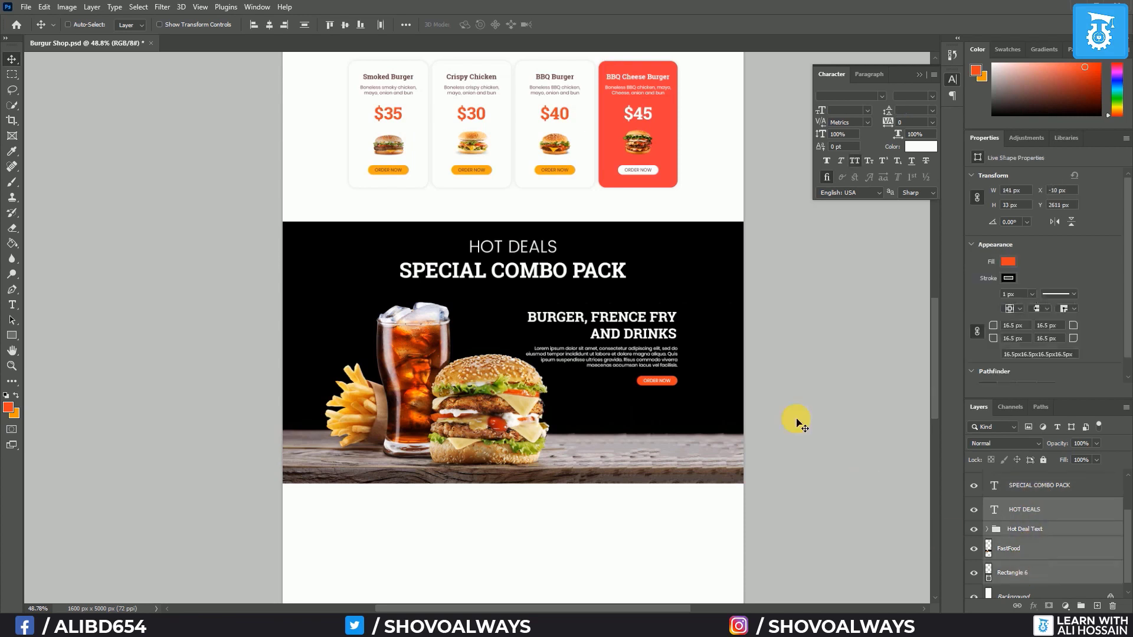
pyautogui.click(1042, 511)
pyautogui.click(1049, 489)
pyautogui.keyDown('ctrl'); pyautogui.click(1043, 512); pyautogui.keyUp('ctrl')
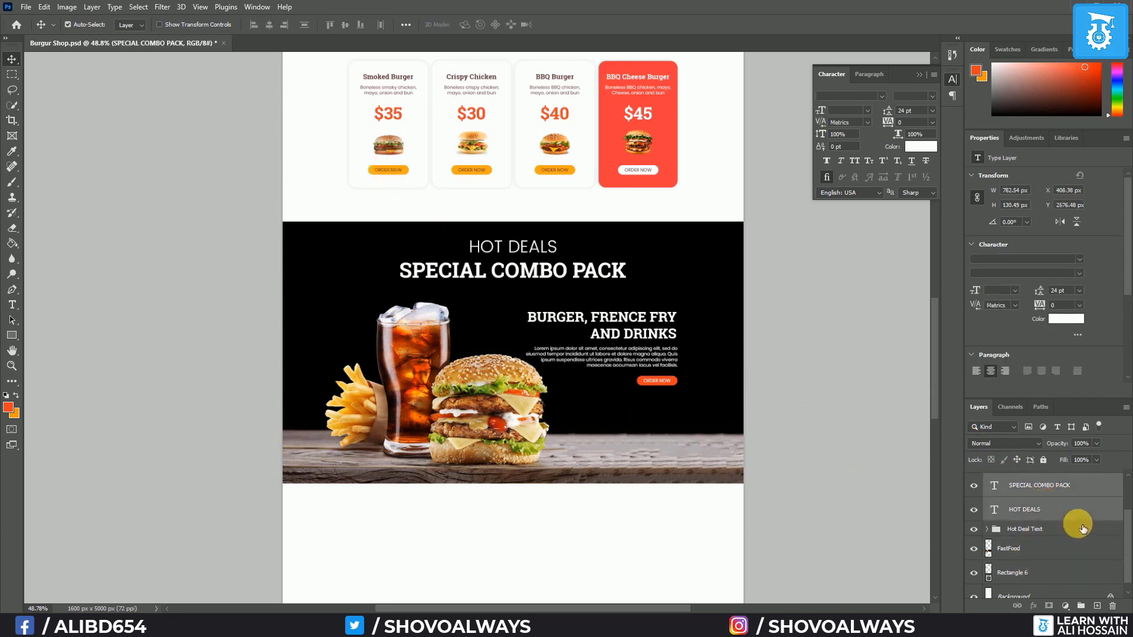
pyautogui.keyDown('ctrl'); pyautogui.click(1029, 577); pyautogui.keyUp('ctrl')
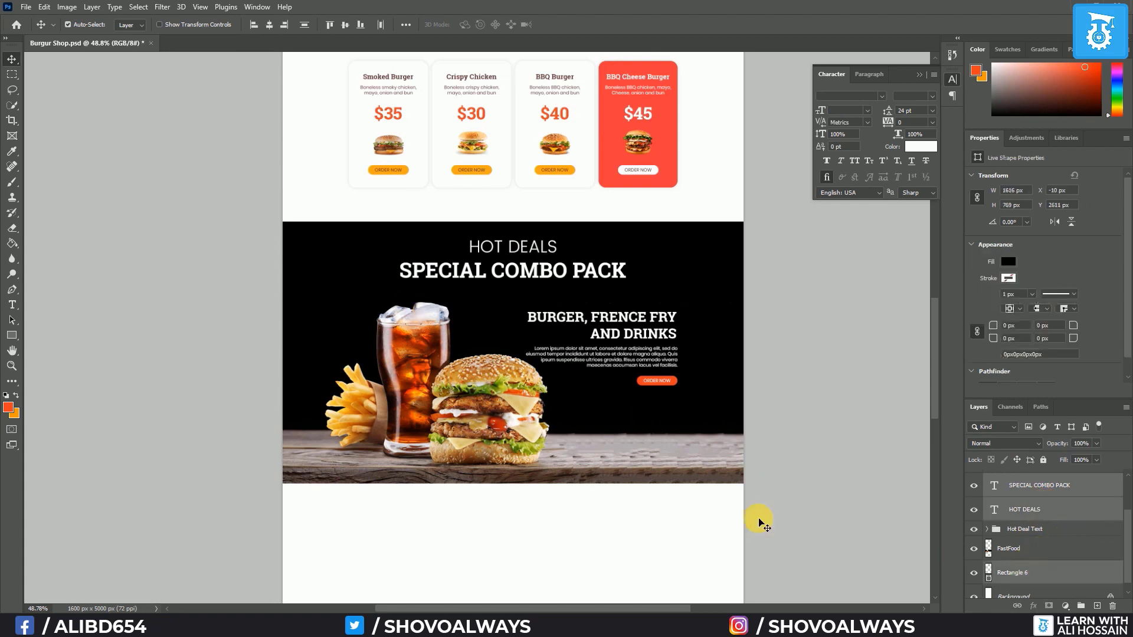
pyautogui.scroll(-1, 1082, 544)
pyautogui.keyDown('ctrl'); pyautogui.click(1048, 591); pyautogui.keyUp('ctrl')
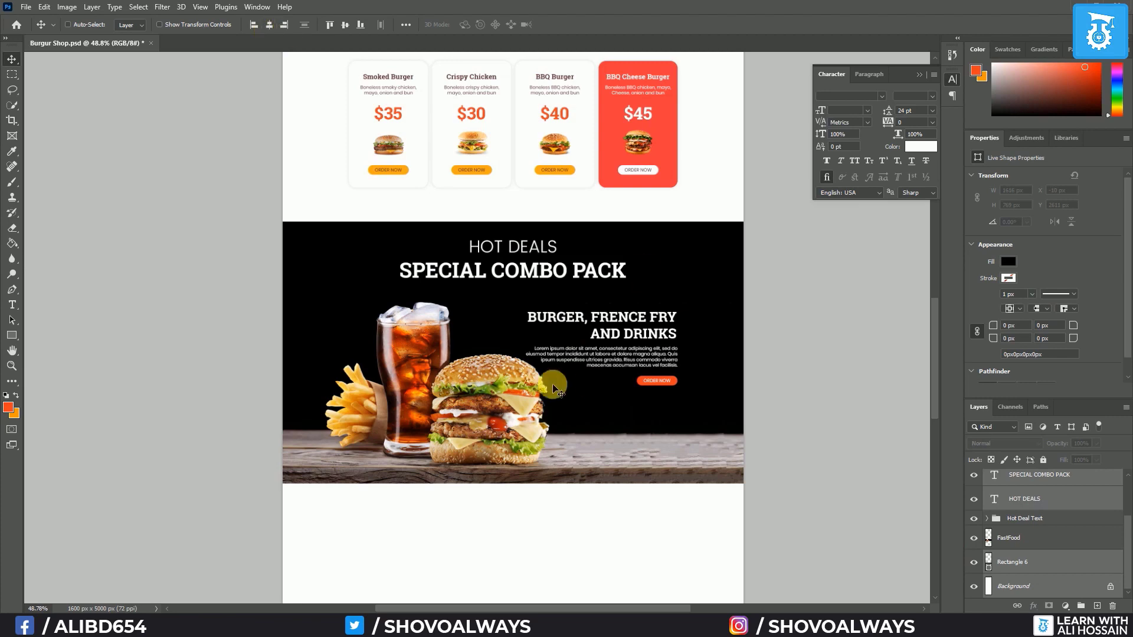
# Centre the combo banner in view and show the page's layout guides
pyautogui.scroll(2, 625, 388)
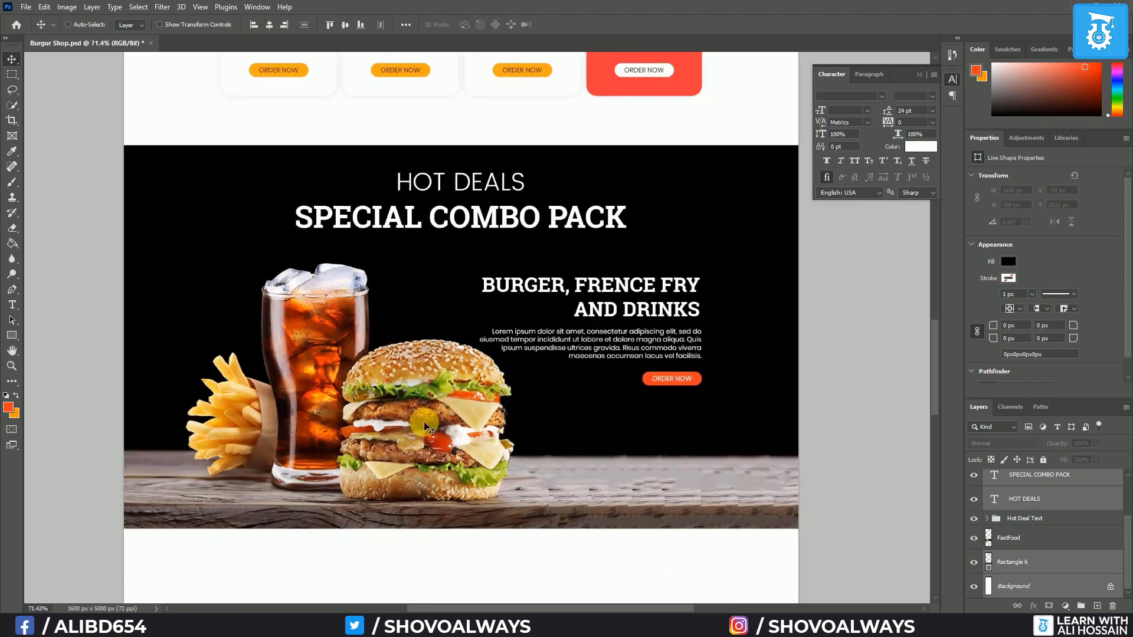
pyautogui.moveTo(422, 434); pyautogui.dragTo(449, 423)
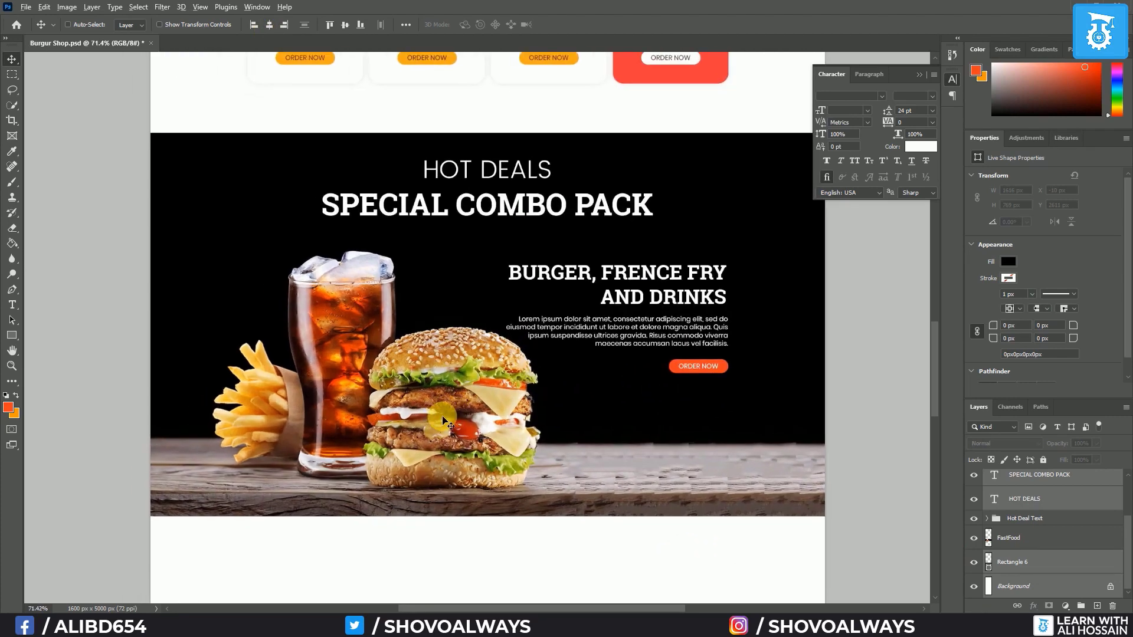
pyautogui.scroll(1, 443, 417)
pyautogui.scroll(-1, 442, 416)
pyautogui.hotkey('ctrl', ';')
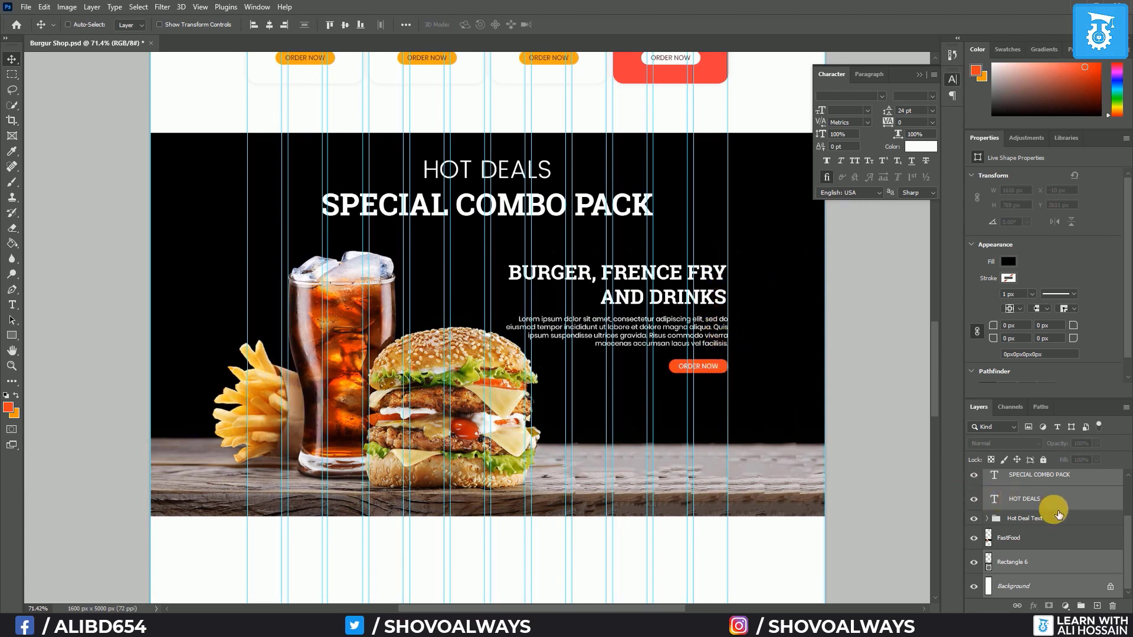
# Right-align the hot deal headline and ORDER NOW button with the Lorem ipsum paragraph
pyautogui.scroll(1, 1057, 514)
pyautogui.click(991, 548)
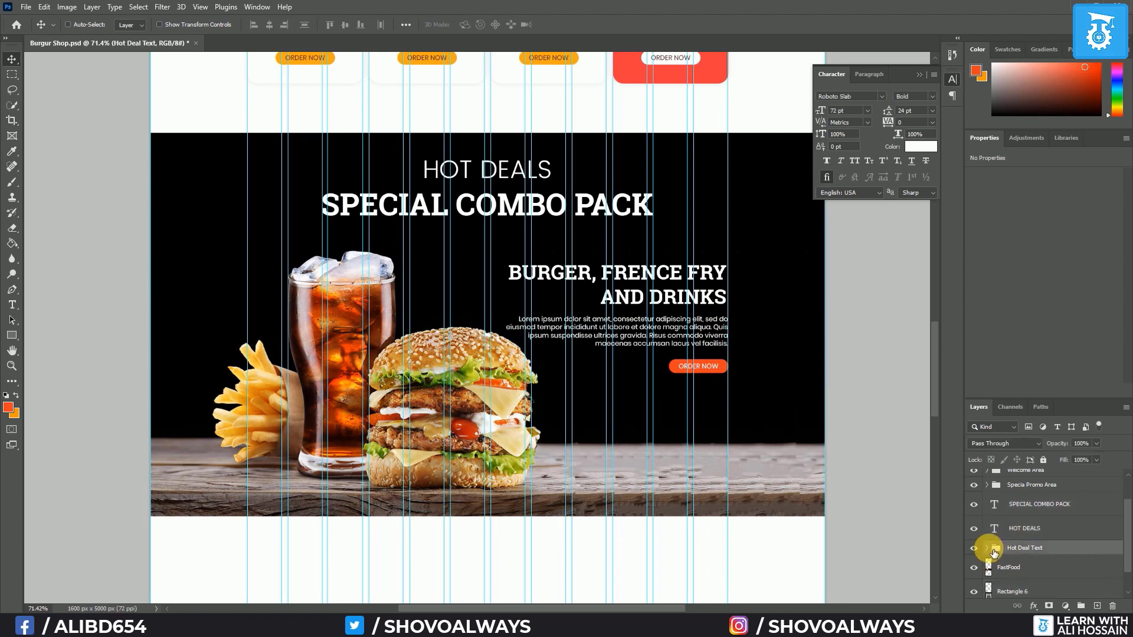
pyautogui.click(987, 548)
pyautogui.click(1043, 522)
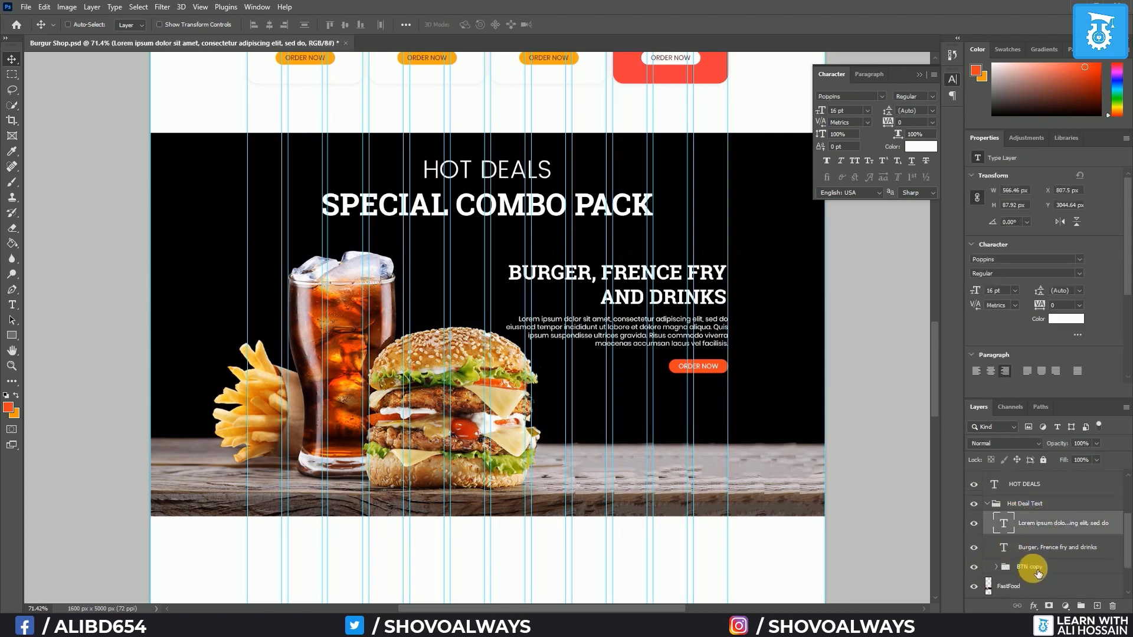
pyautogui.keyDown('shift'); pyautogui.click(1037, 570); pyautogui.keyUp('shift')
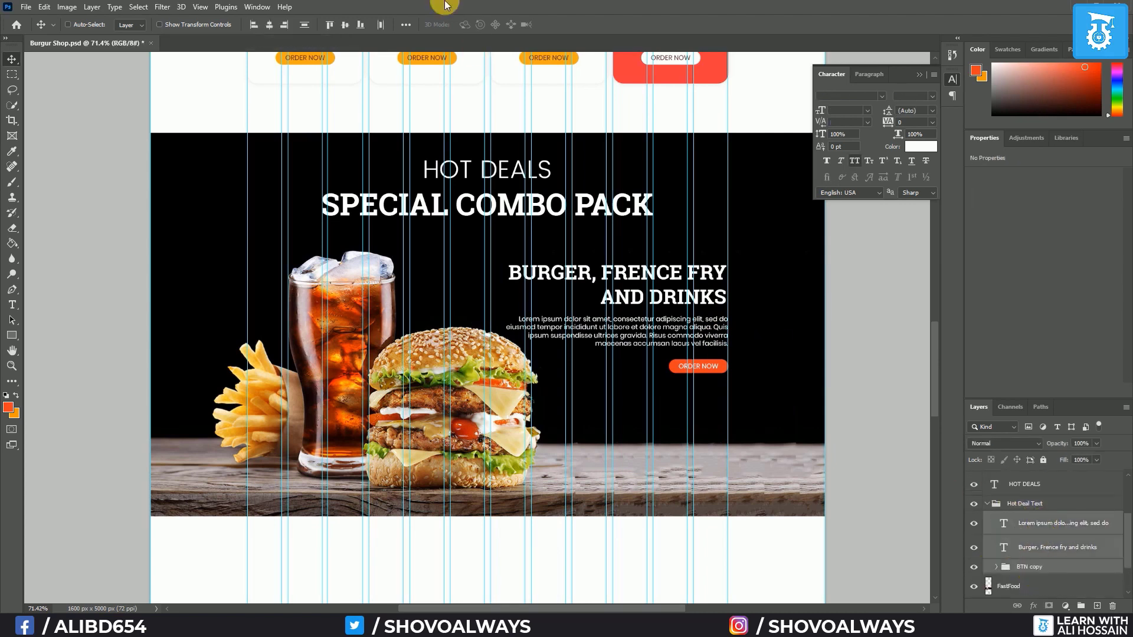
pyautogui.click(286, 26)
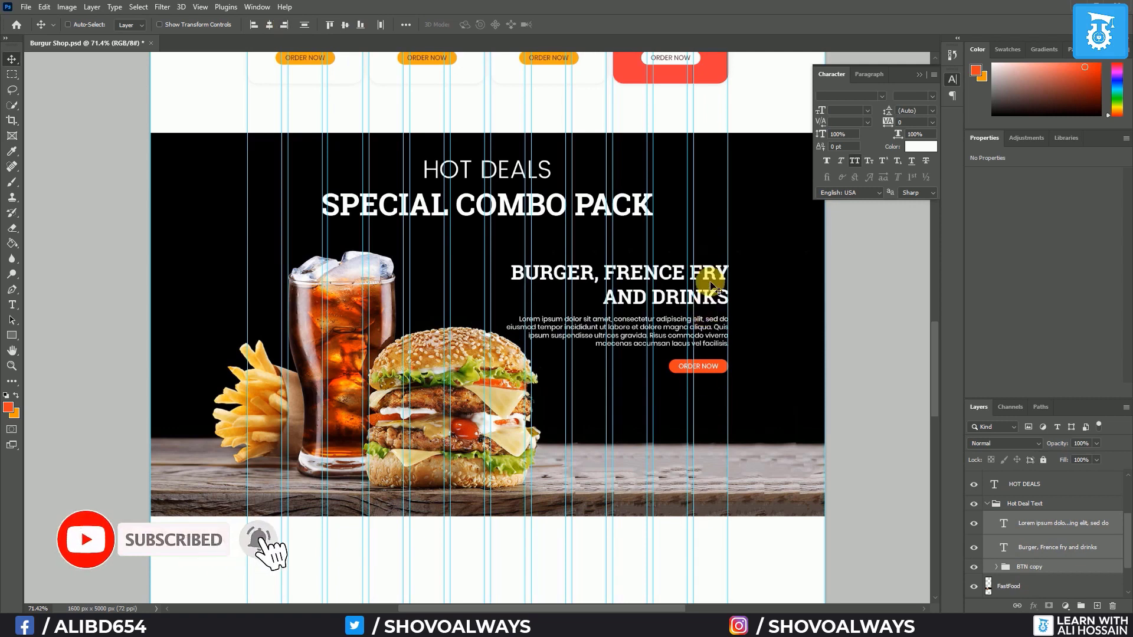
pyautogui.press('ctrl')
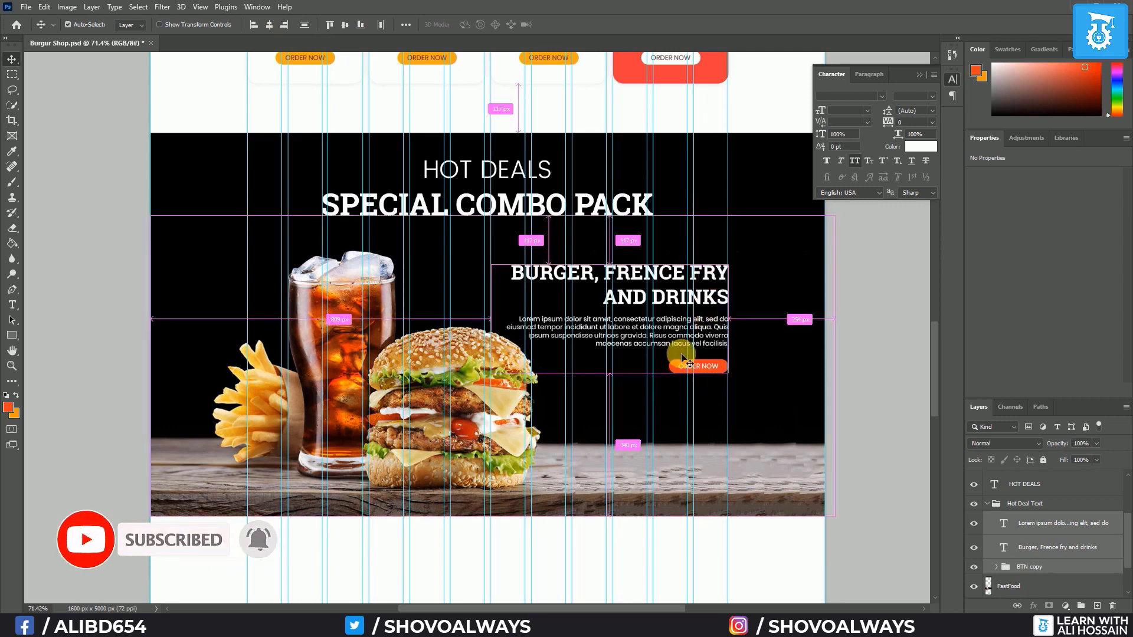
# Group SPECIAL COMBO PACK through Rectangle 6 into a group named 'Hot Deals Area'
pyautogui.scroll(3, 997, 519)
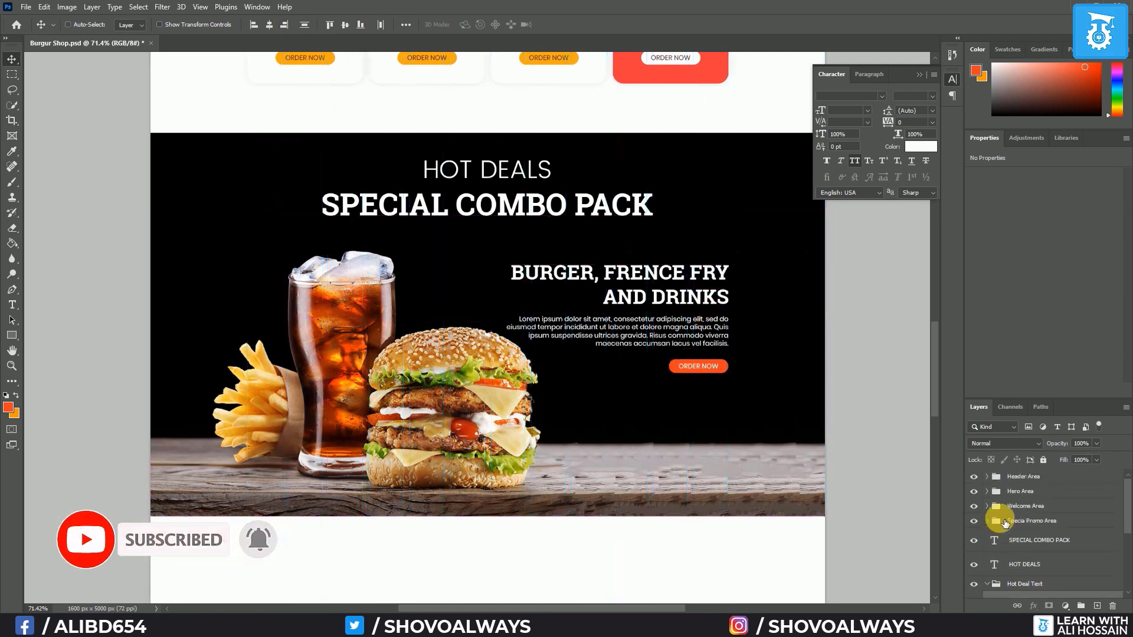
pyautogui.click(1031, 546)
pyautogui.scroll(-5, 1044, 549)
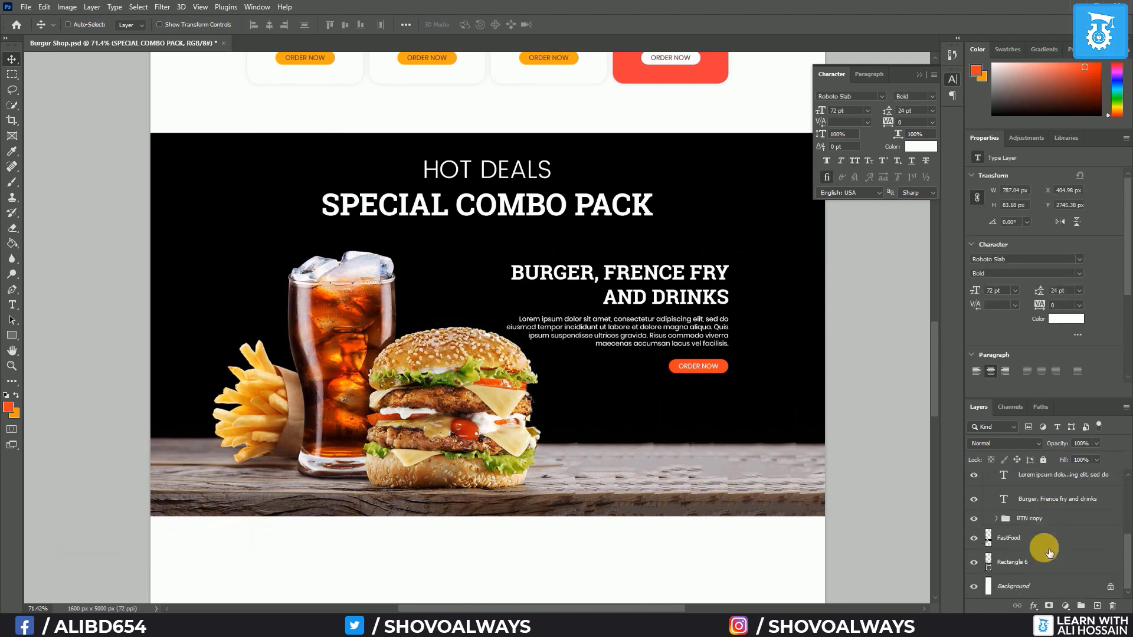
pyautogui.keyDown('shift'); pyautogui.click(1044, 562); pyautogui.keyUp('shift')
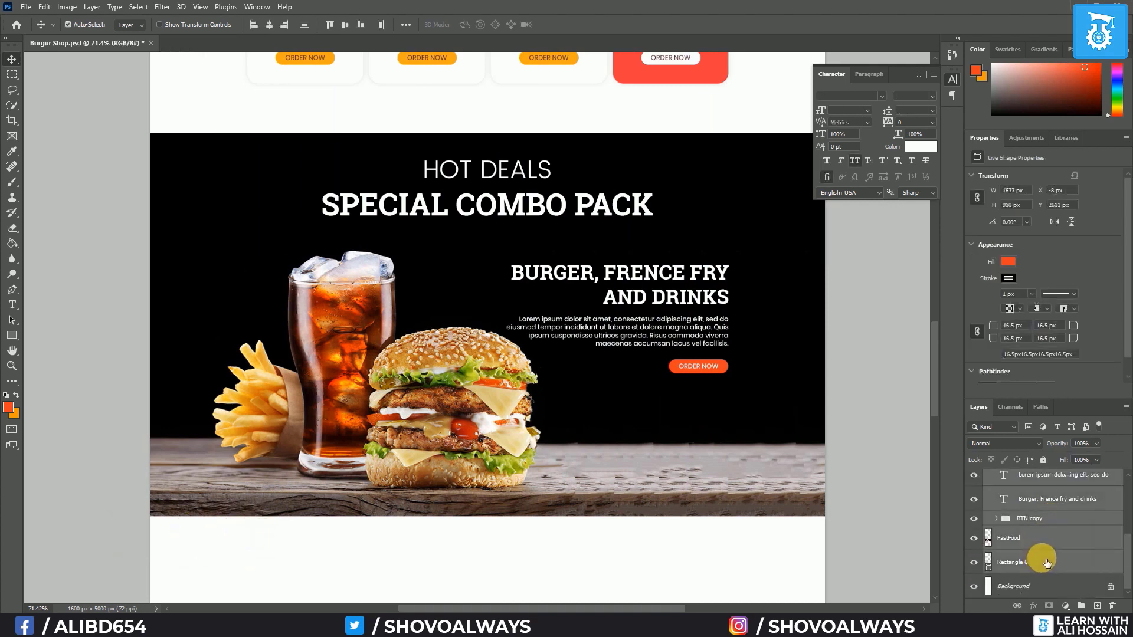
pyautogui.hotkey('ctrl', 'g')
pyautogui.doubleClick(1018, 535)
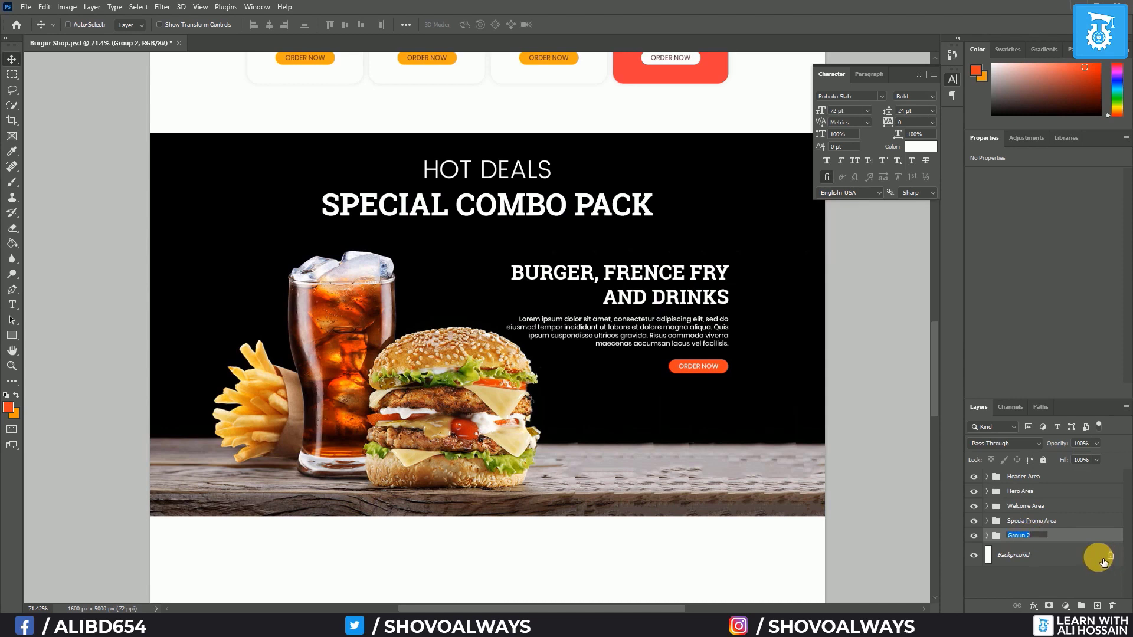
pyautogui.write('Hot Deals Area')
pyautogui.press('Return')
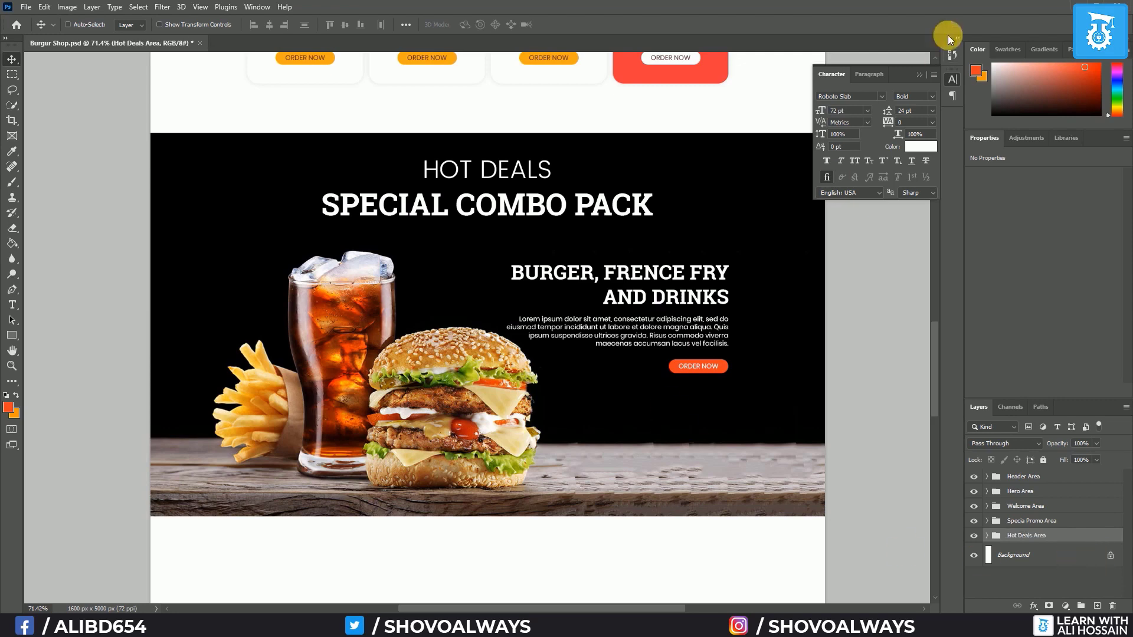
# Collapse the character panel, scroll past the Hot Deals banner to the blank lower page and hide the guides
pyautogui.click(915, 76)
pyautogui.scroll(-5, 543, 336)
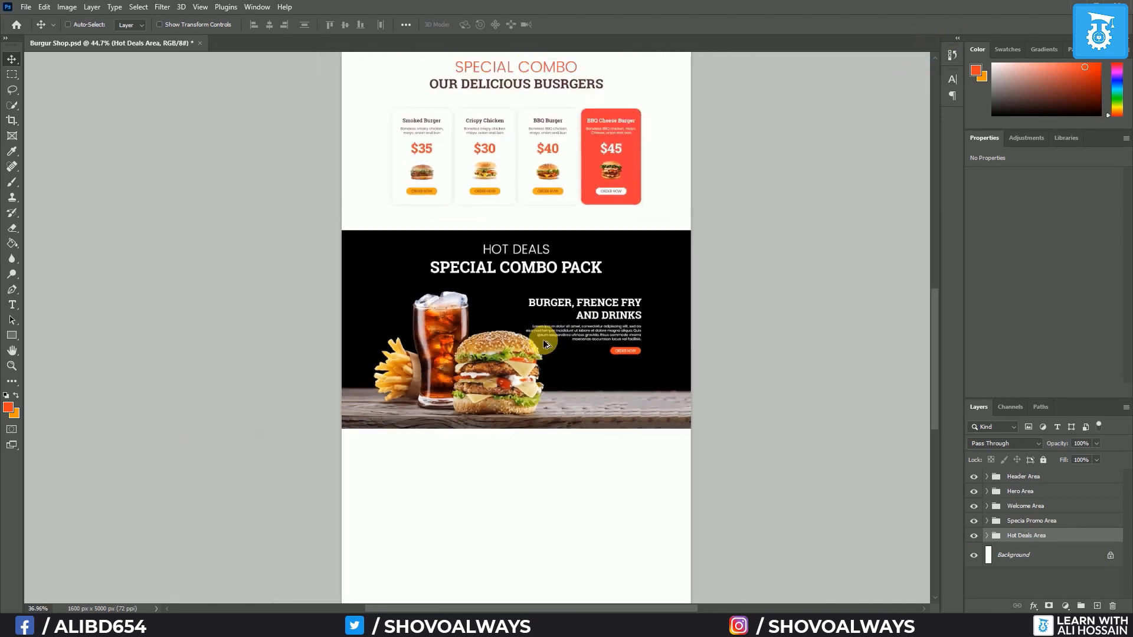
pyautogui.scroll(2, 493, 266)
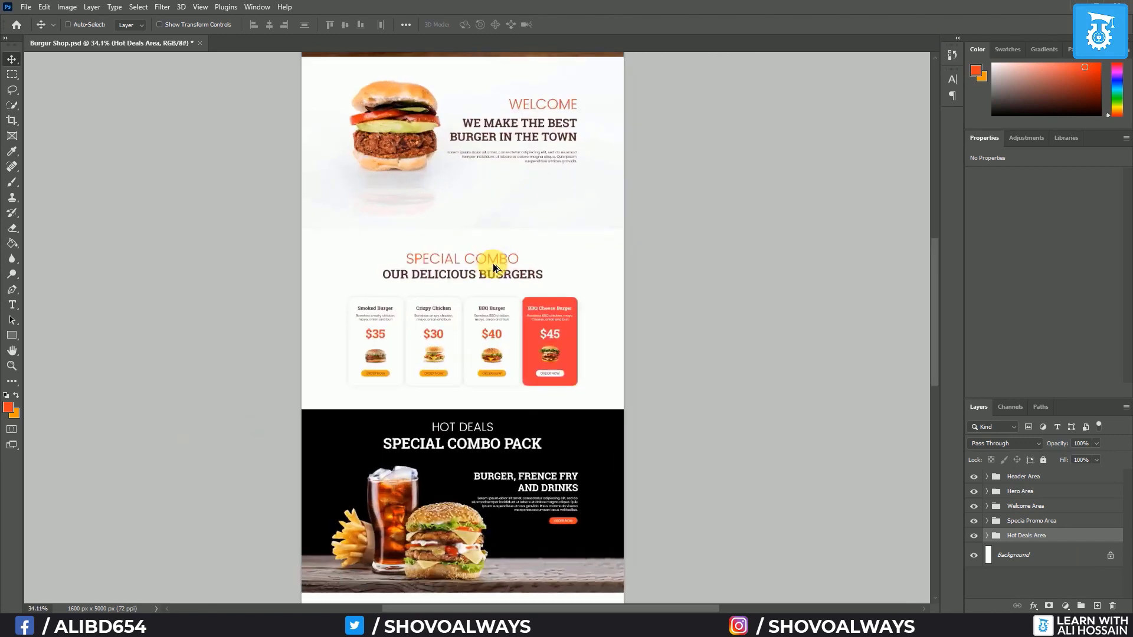
pyautogui.scroll(1, 493, 263)
pyautogui.scroll(-3, 493, 263)
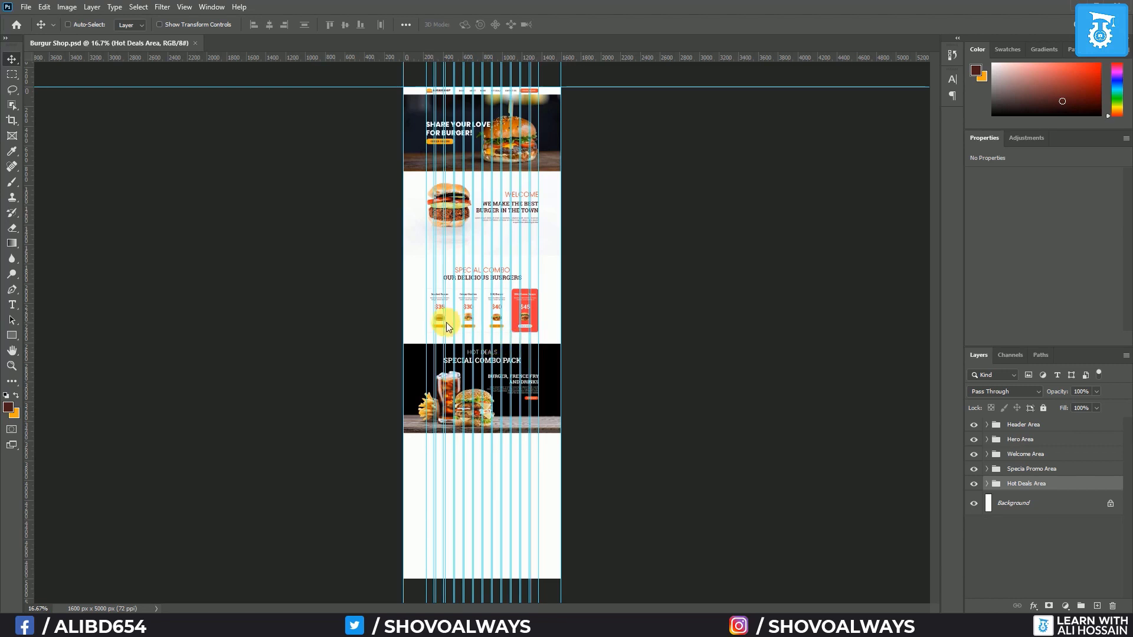
pyautogui.scroll(3, 441, 321)
pyautogui.scroll(4, 465, 323)
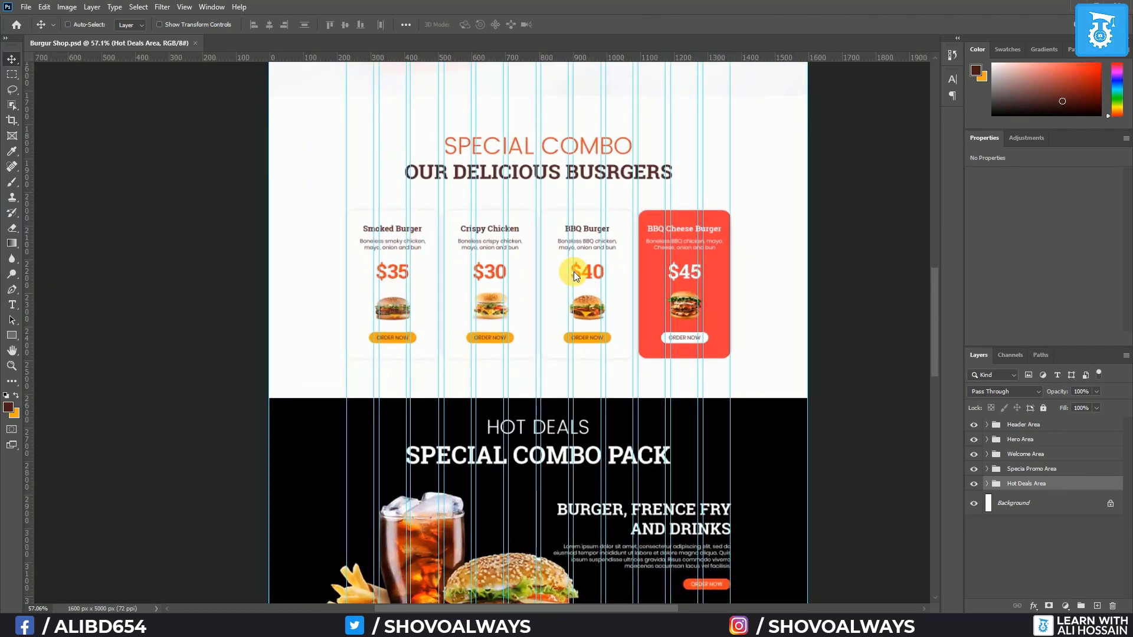
pyautogui.scroll(-5, 578, 299)
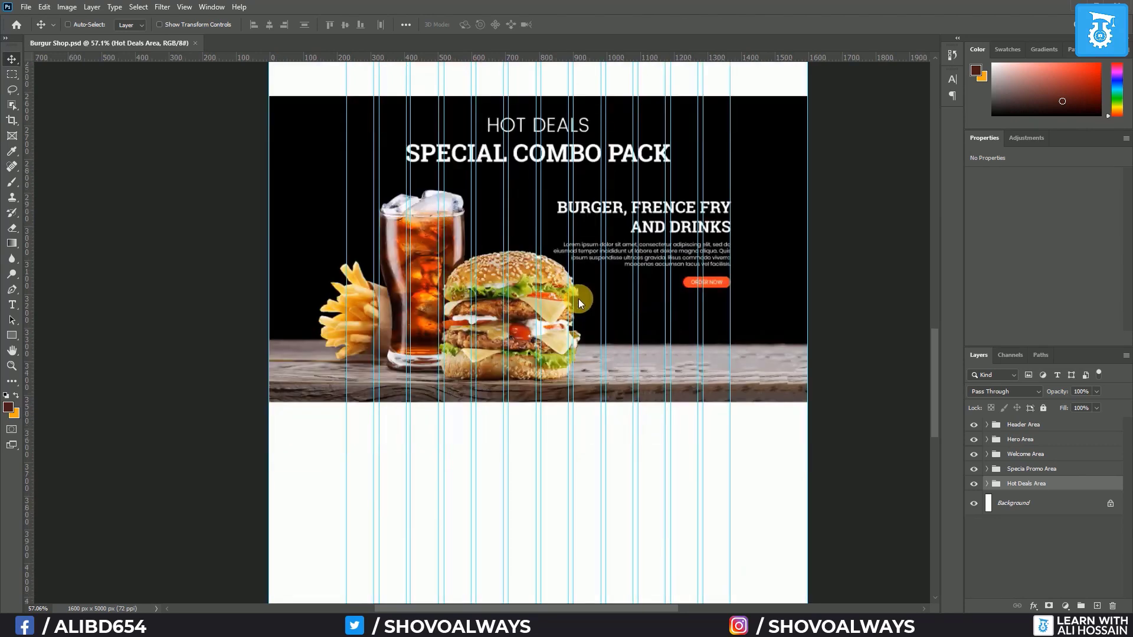
pyautogui.scroll(-2, 579, 295)
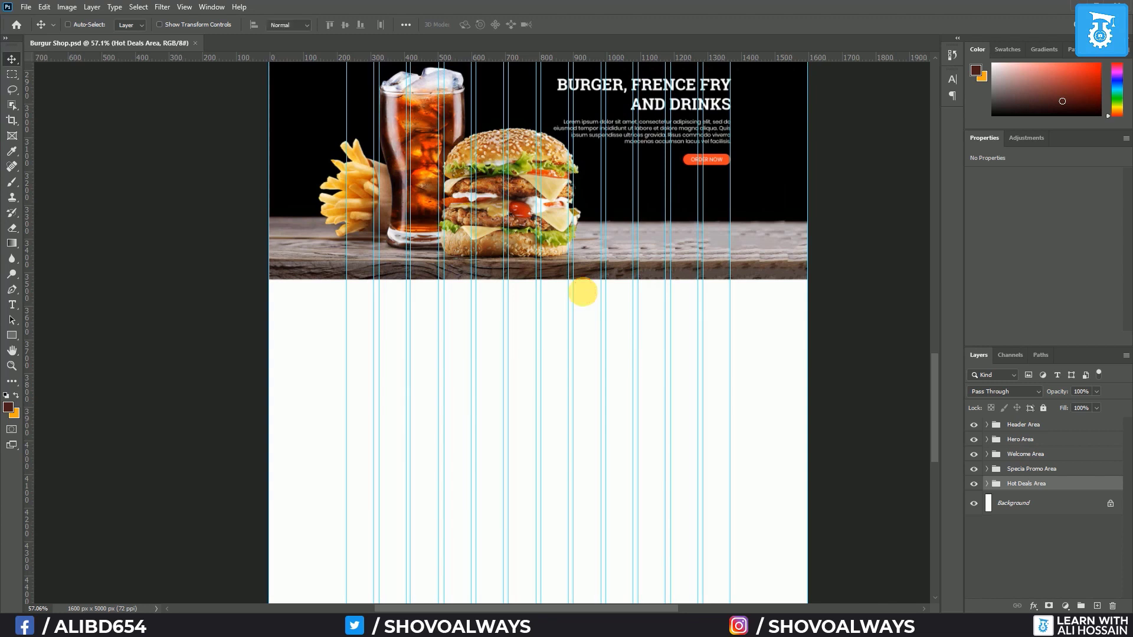
pyautogui.hotkey('ctrl', ';')
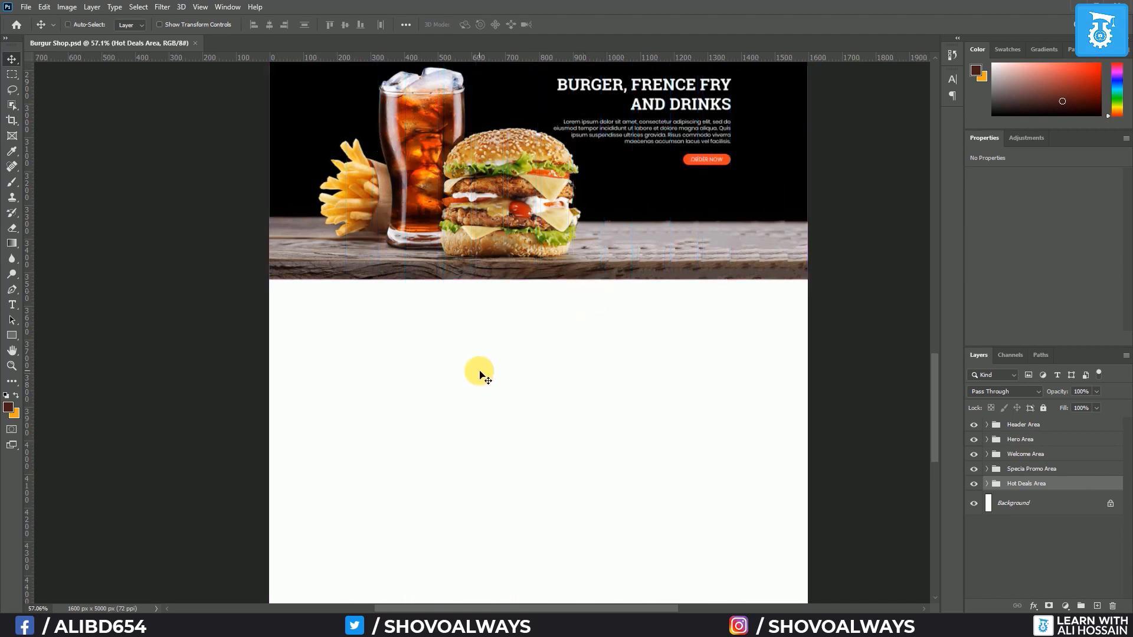
pyautogui.scroll(3, 479, 375)
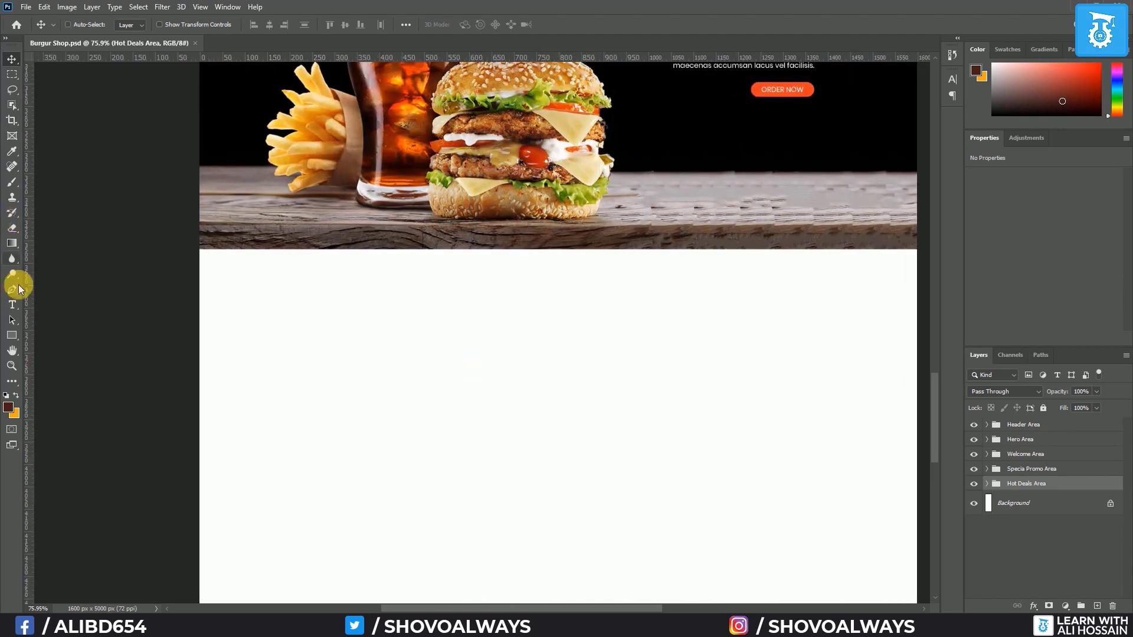
# Add the headings 'TESTIMONIAL' and 'what our customars says' below the Hot Deals section
pyautogui.click(12, 305)
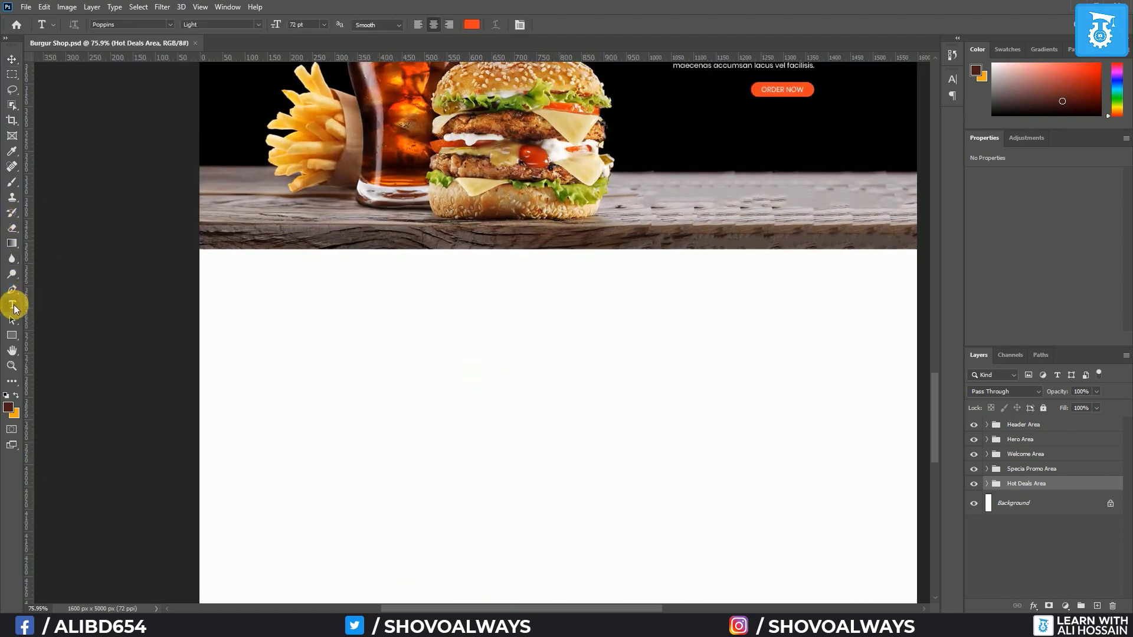
pyautogui.click(498, 315)
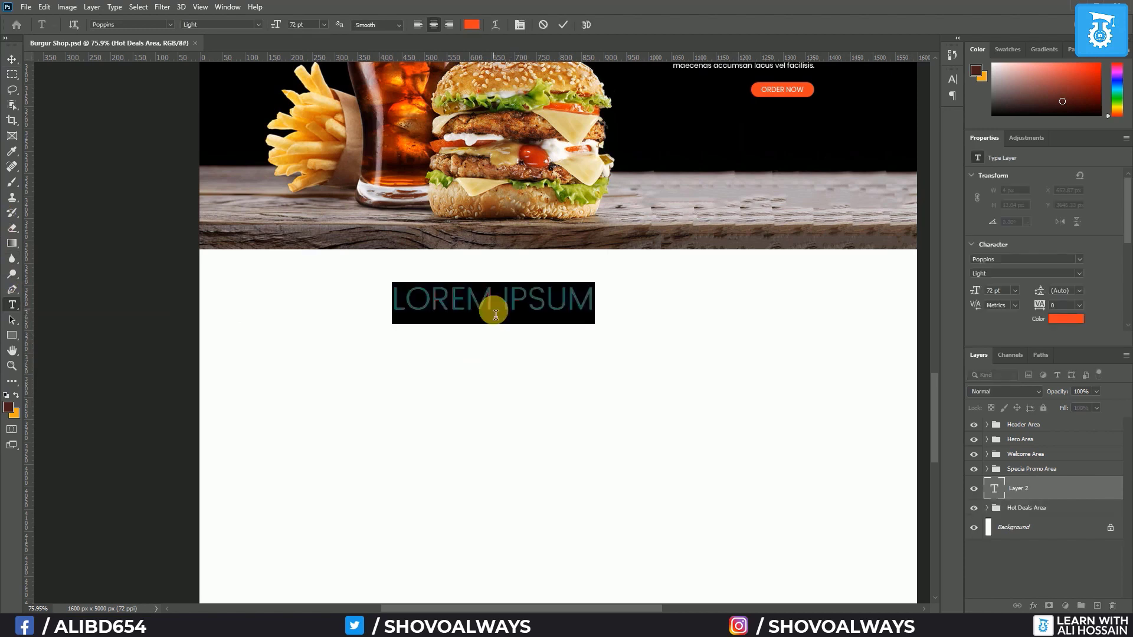
pyautogui.write('testimonial')
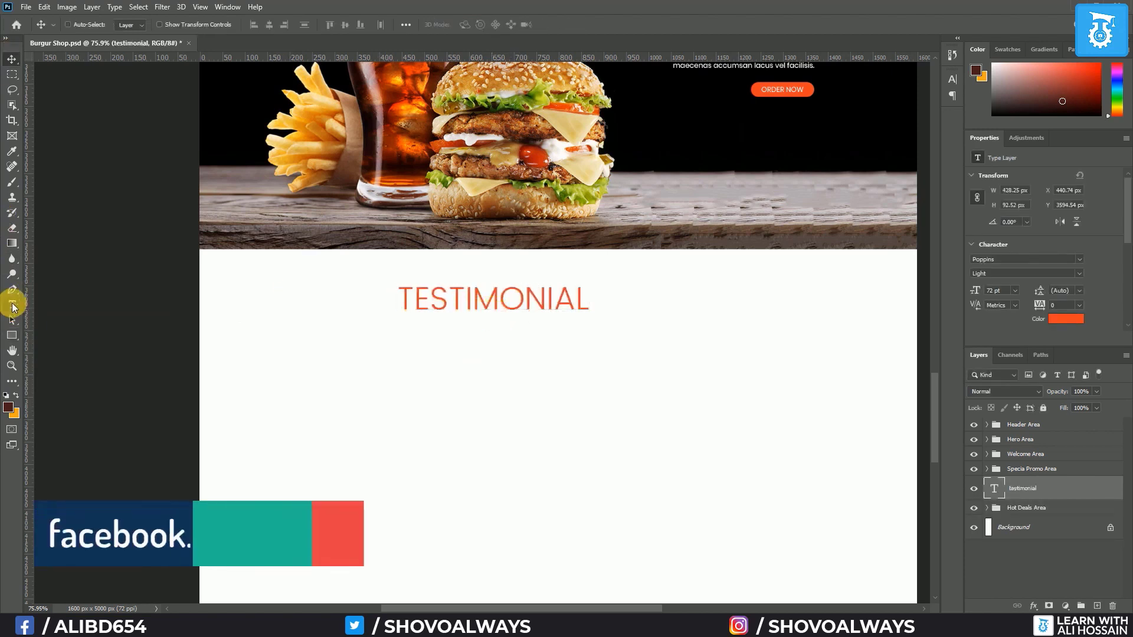
pyautogui.hotkey('ctrl', 'Return')
pyautogui.click(401, 371)
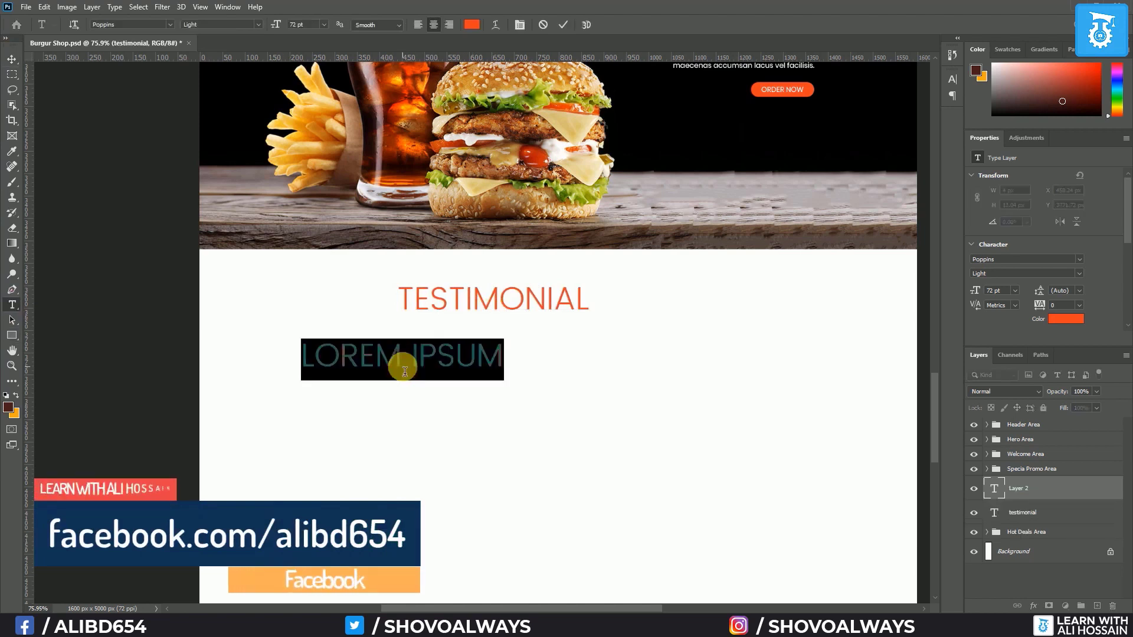
pyautogui.press('BackSpace')
pyautogui.write('what')
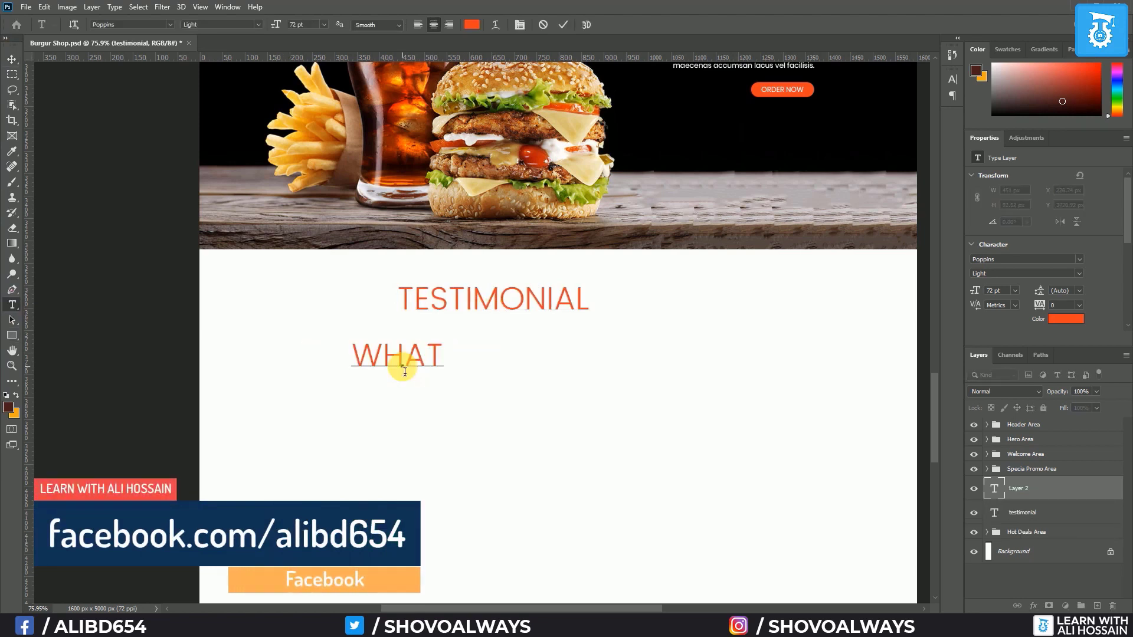
pyautogui.write(' our customa')
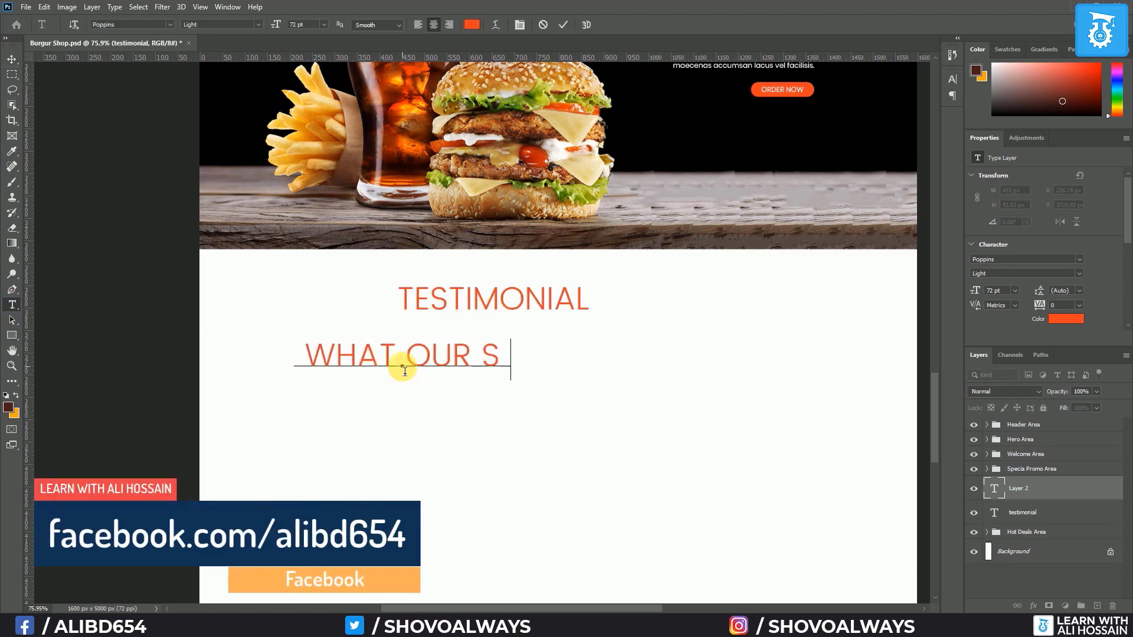
pyautogui.write('rs says')
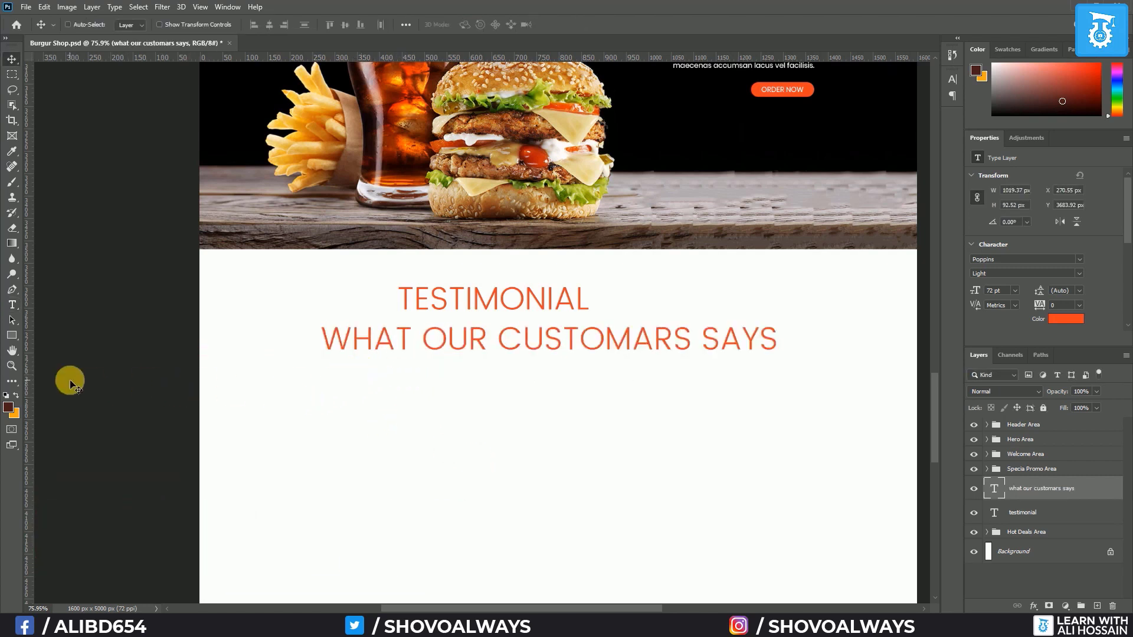
# Draw a circle beneath the headings as the customer avatar
pyautogui.click(13, 335)
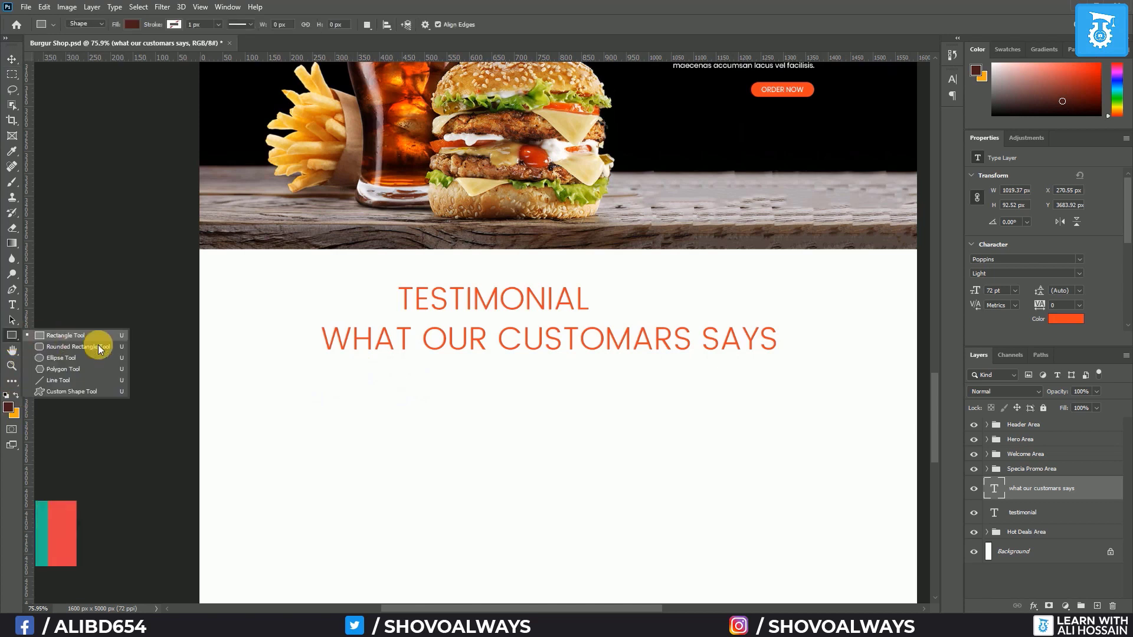
pyautogui.click(98, 364)
pyautogui.moveTo(362, 395); pyautogui.dragTo(418, 324)
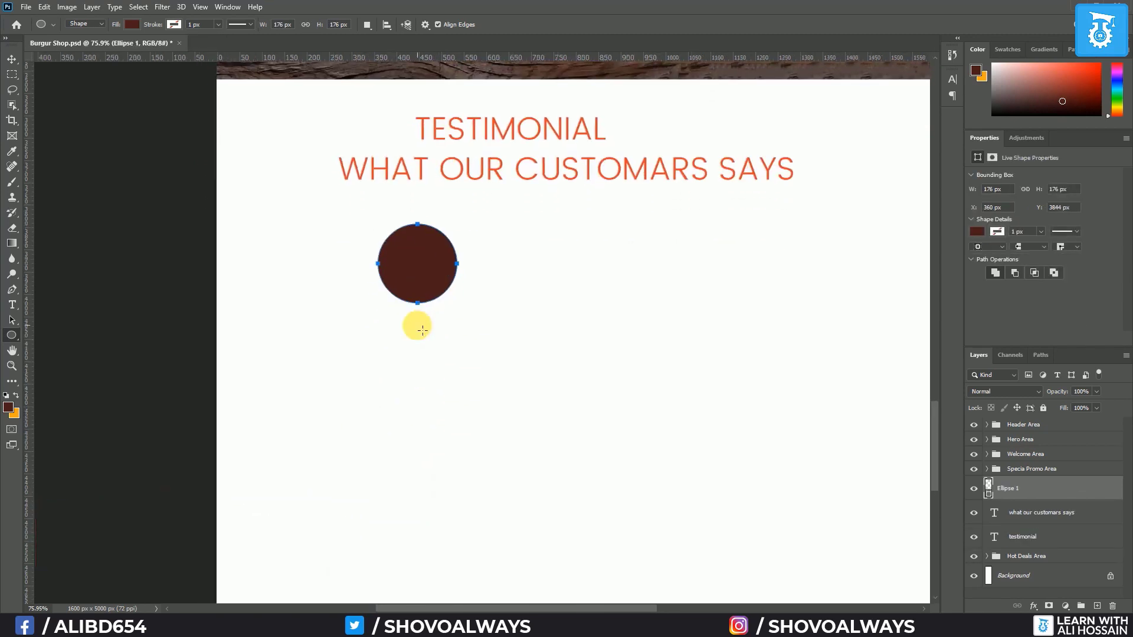
# Type the customer's name in capitals below the circle and commit it
pyautogui.click(11, 304)
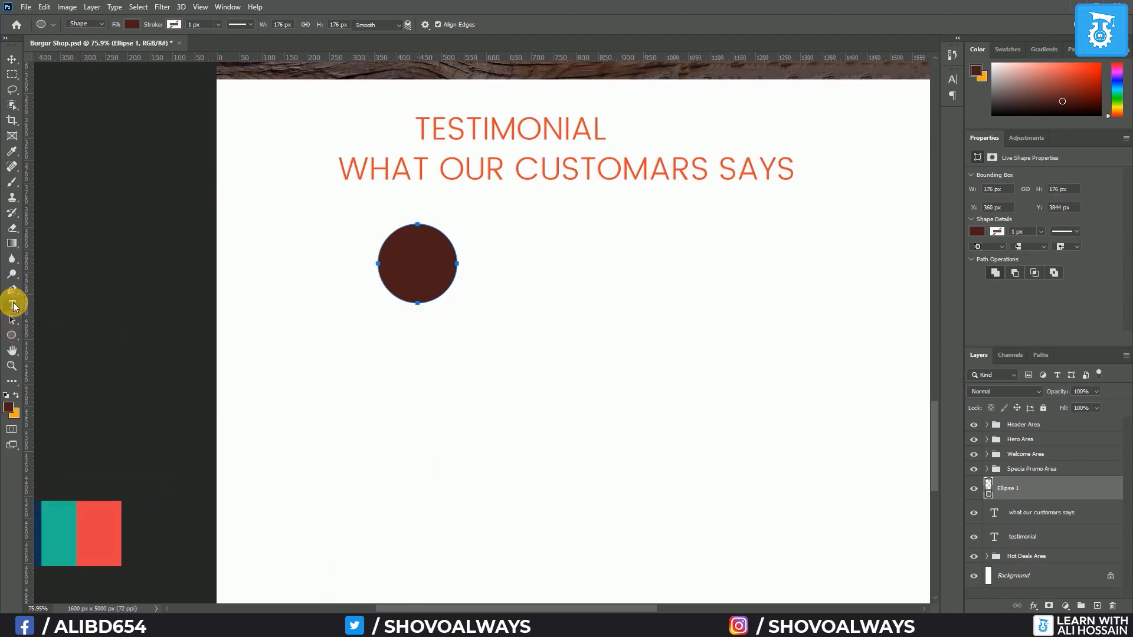
pyautogui.click(381, 335)
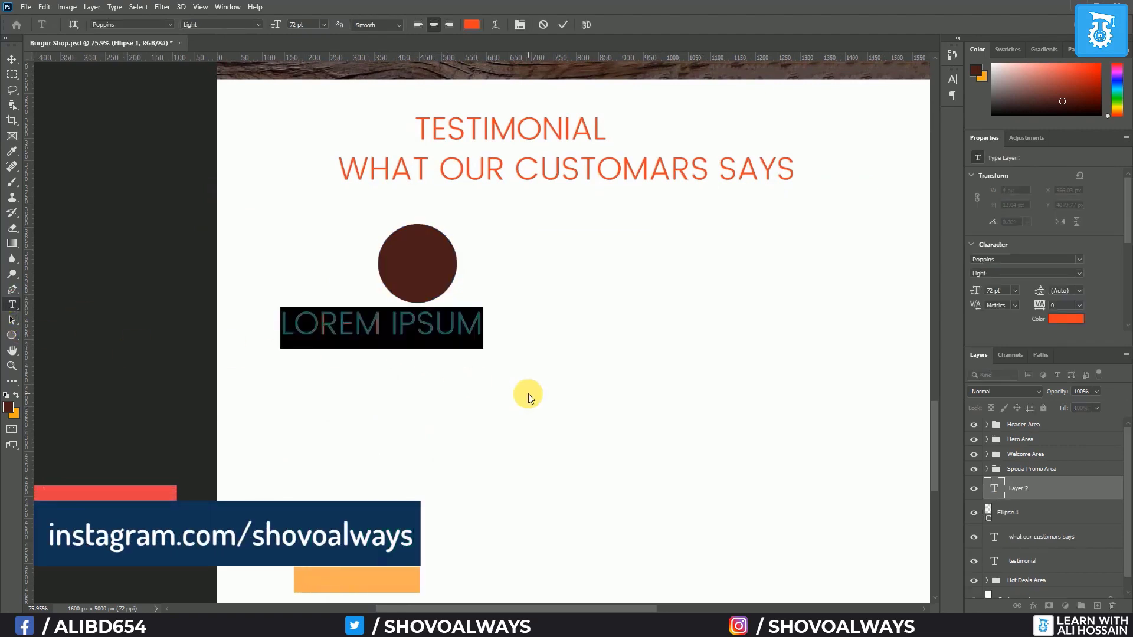
pyautogui.write('J')
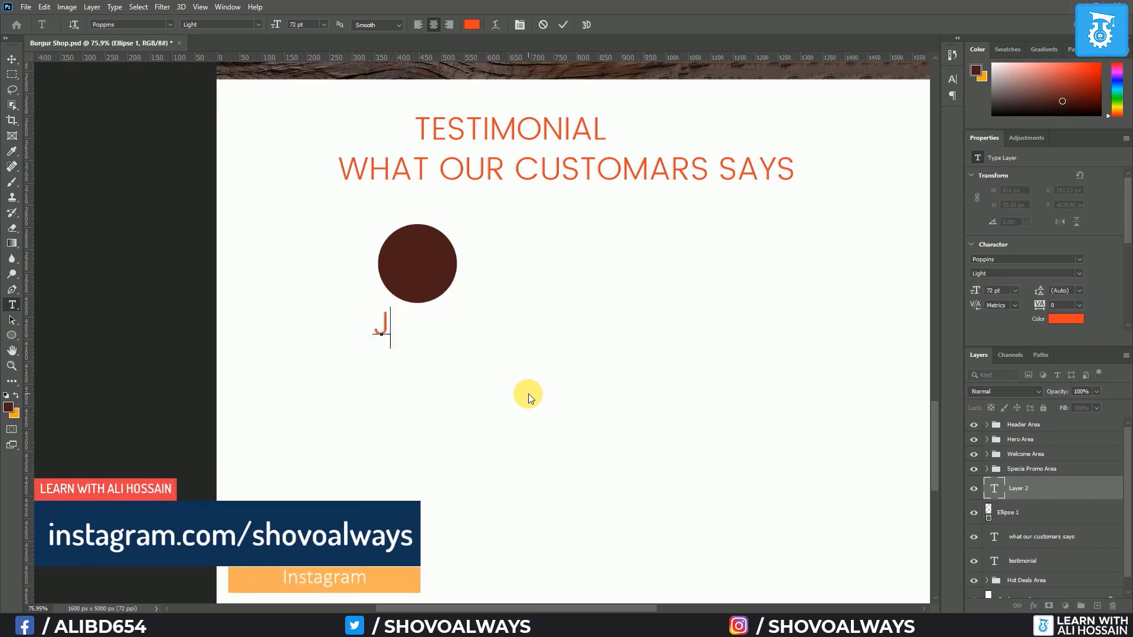
pyautogui.write('ONA')
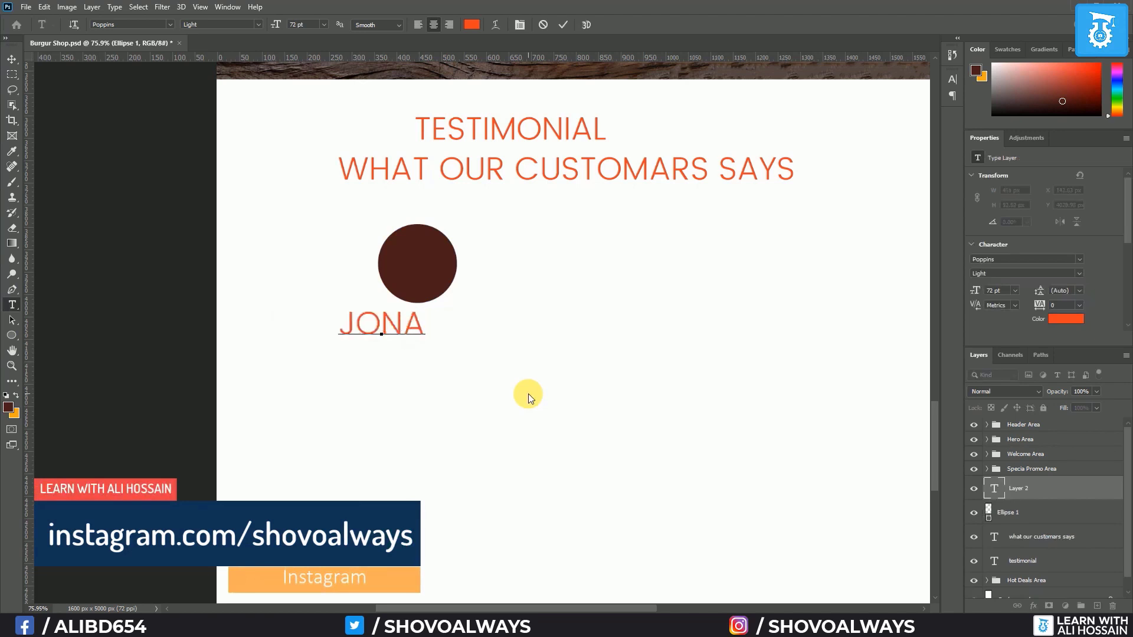
pyautogui.write('THON SMITH')
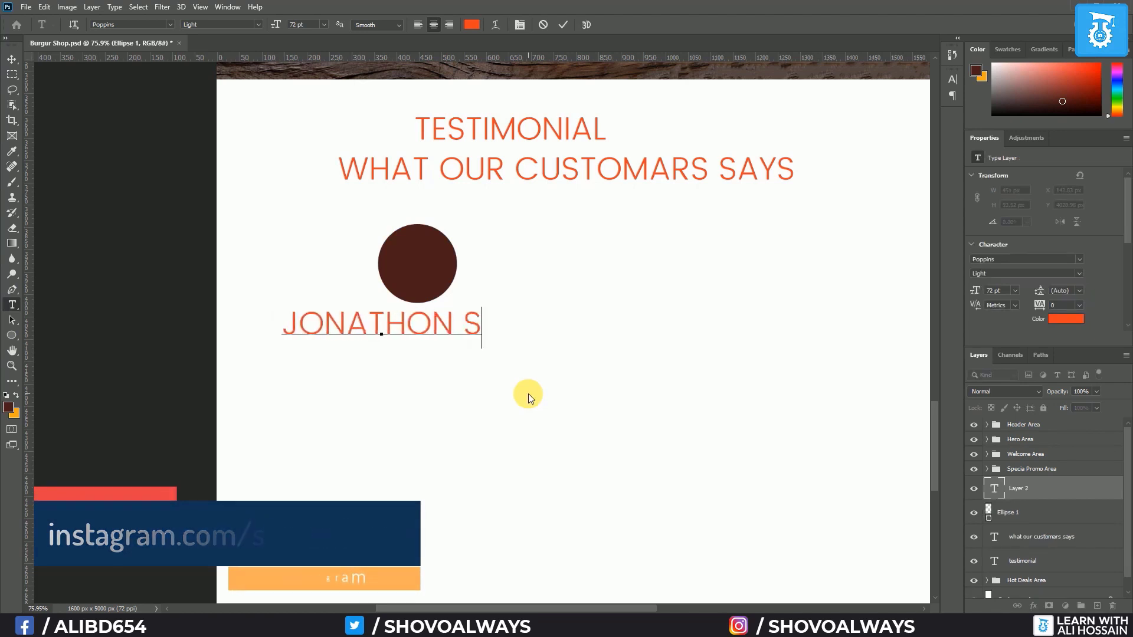
pyautogui.click(11, 59)
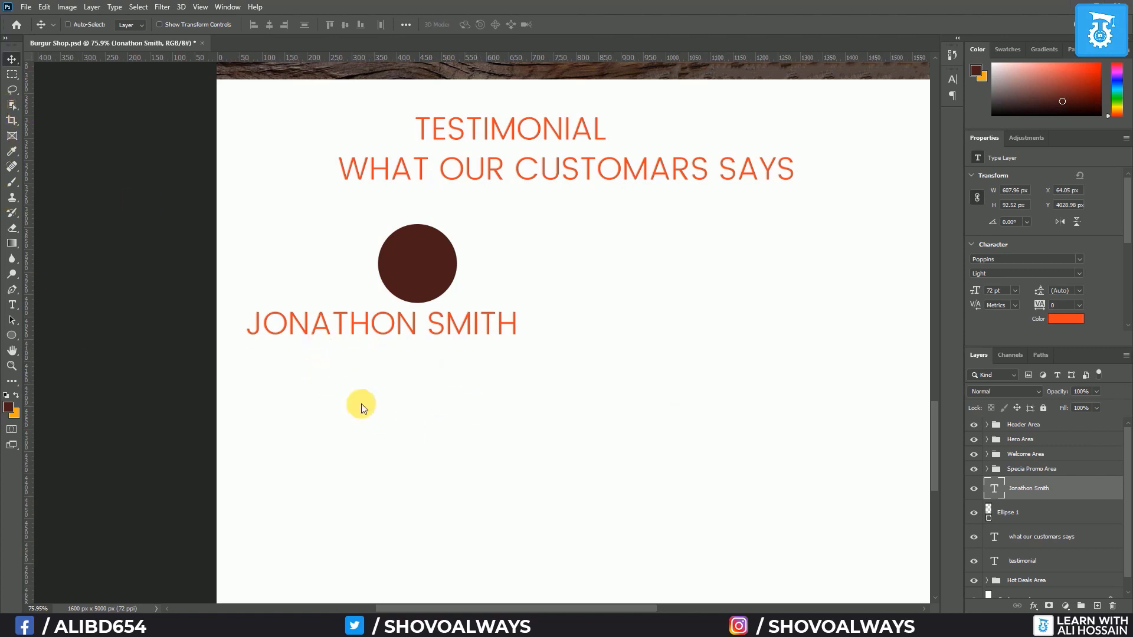
# Place star.svg, shrink it under the customer name and give it an orange Color Overlay
pyautogui.moveTo(104, 626)
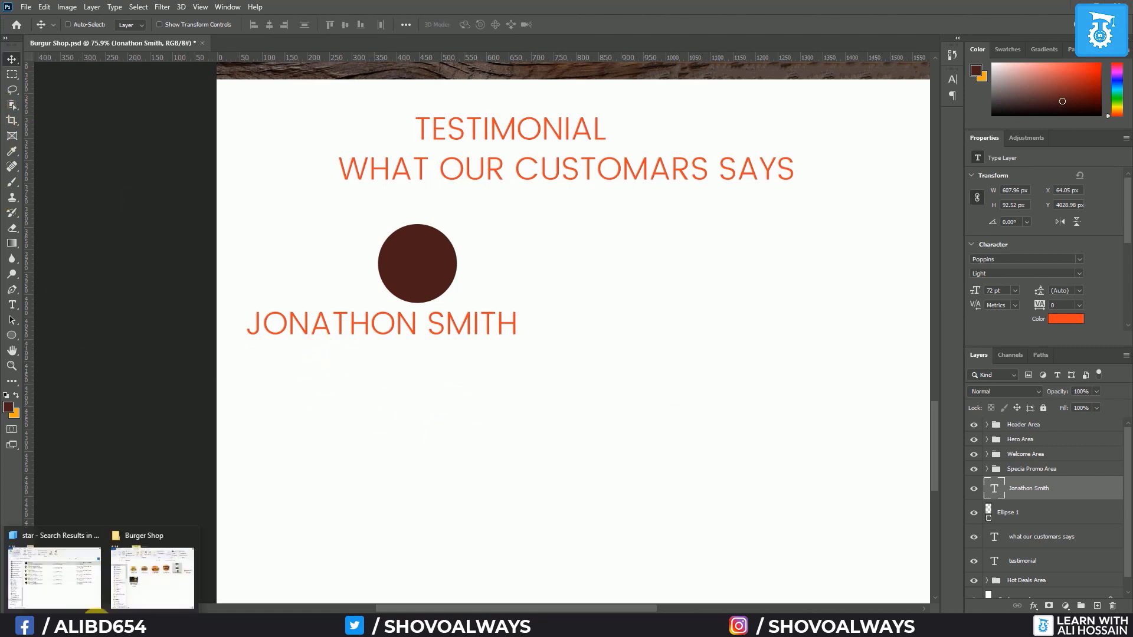
pyautogui.moveTo(1132, 274); pyautogui.dragTo(487, 406)
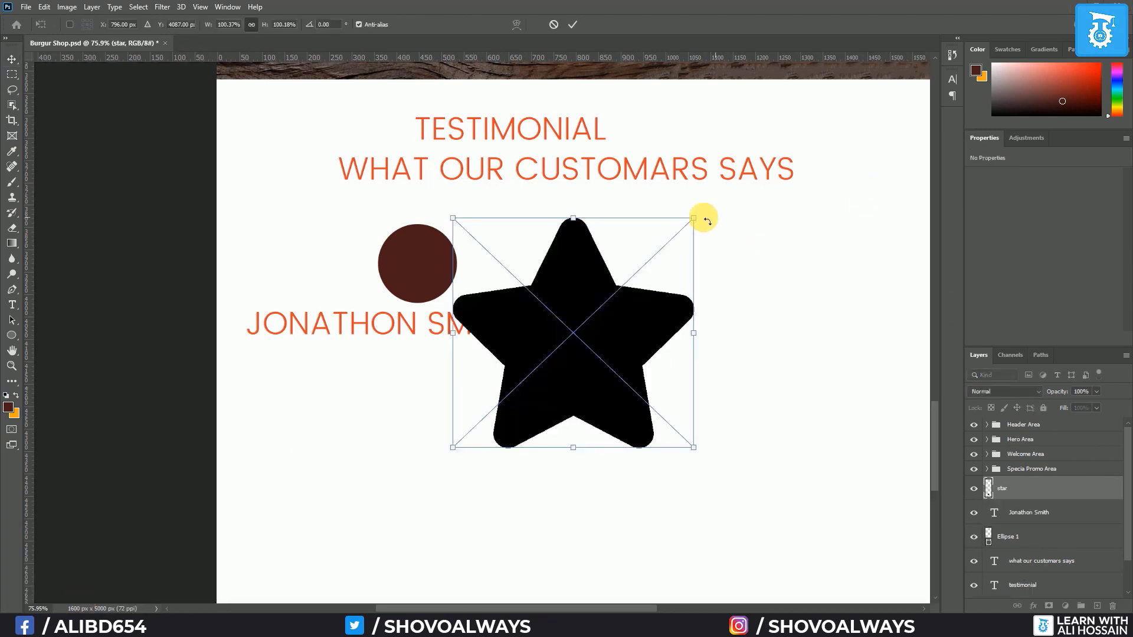
pyautogui.moveTo(694, 218); pyautogui.dragTo(436, 404)
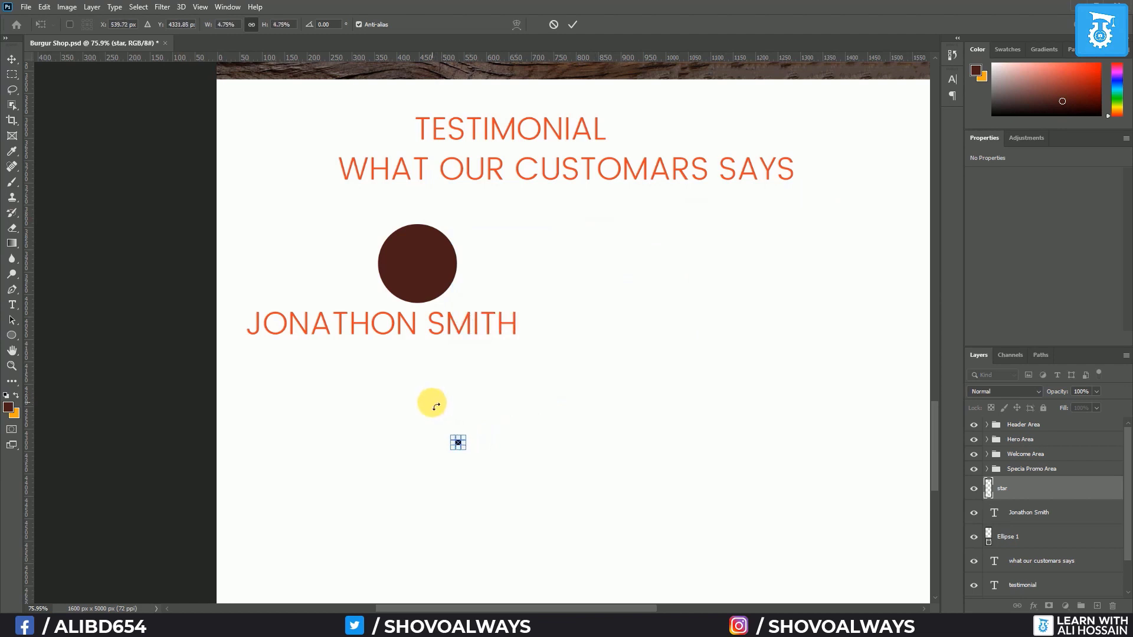
pyautogui.press('Return')
pyautogui.moveTo(465, 440); pyautogui.dragTo(288, 360)
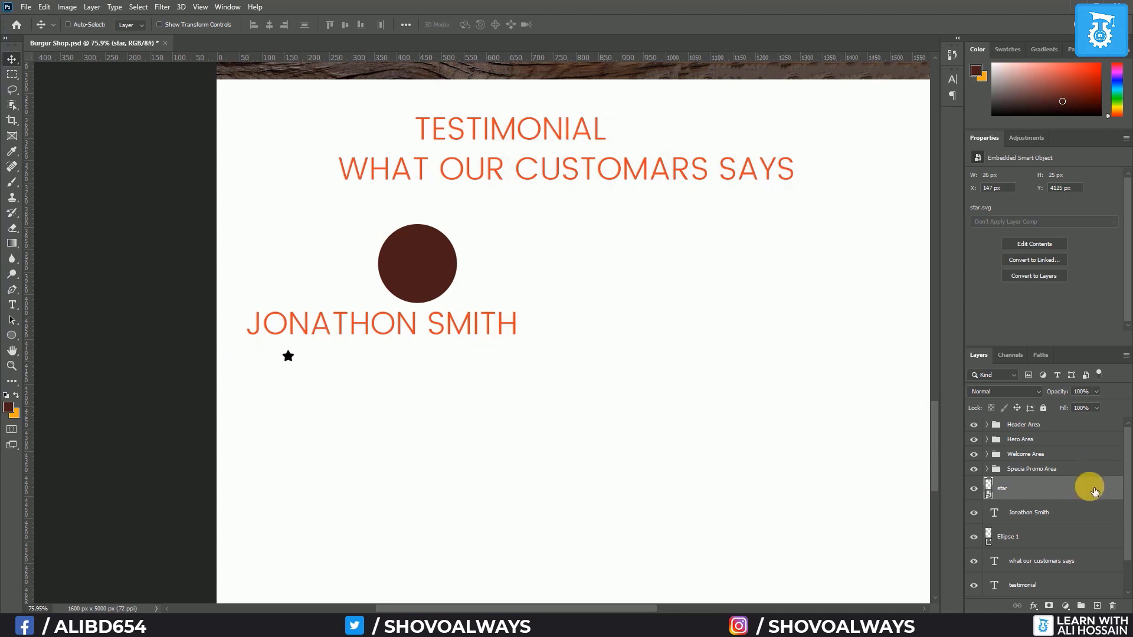
pyautogui.doubleClick(1094, 490)
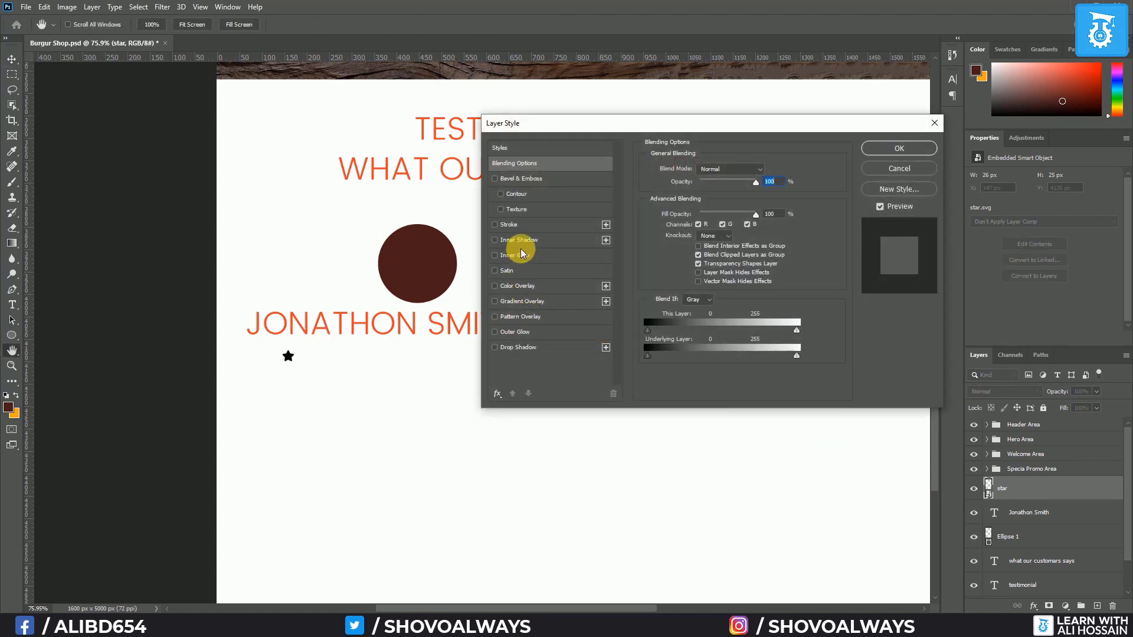
pyautogui.click(523, 286)
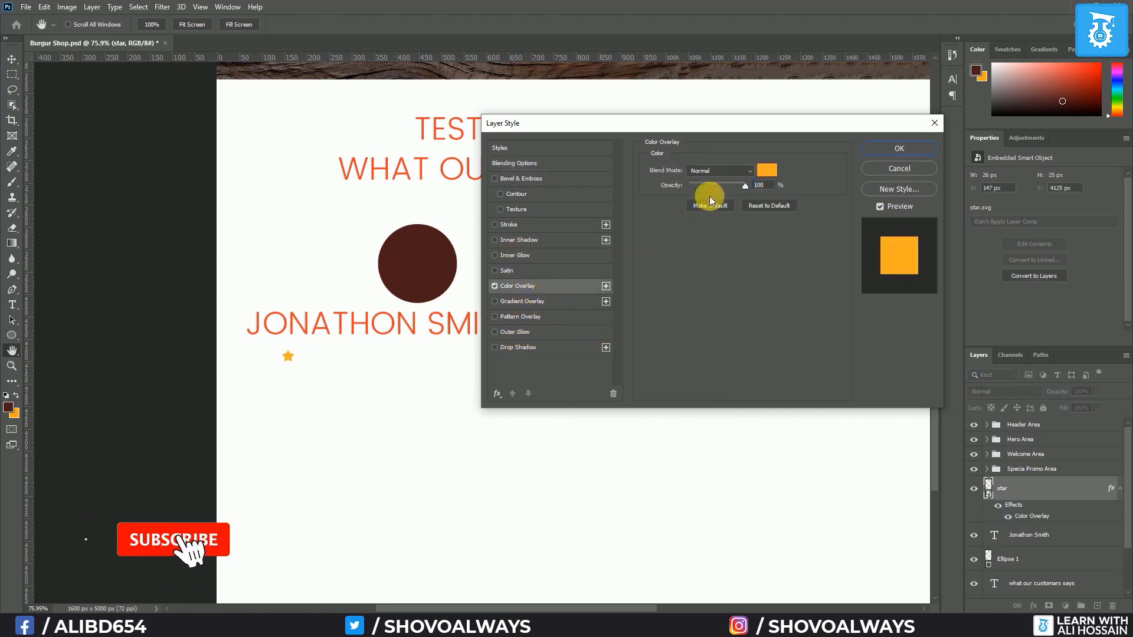
pyautogui.click(877, 148)
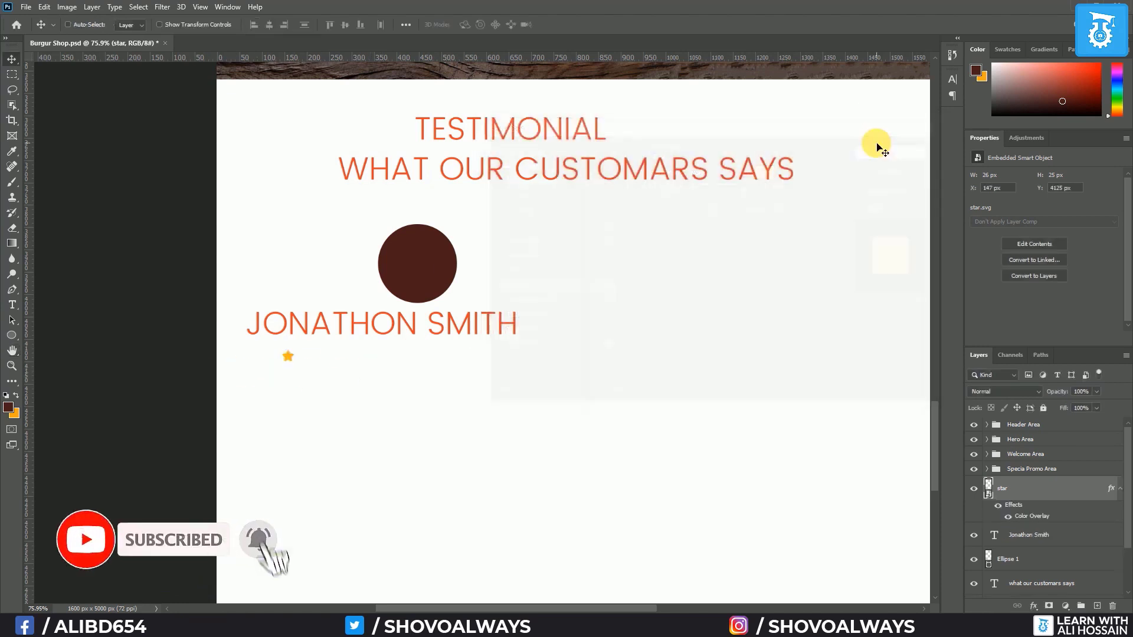
# Duplicate the star into a row of five and group the star layers as 'Star'
pyautogui.scroll(5, 272, 367)
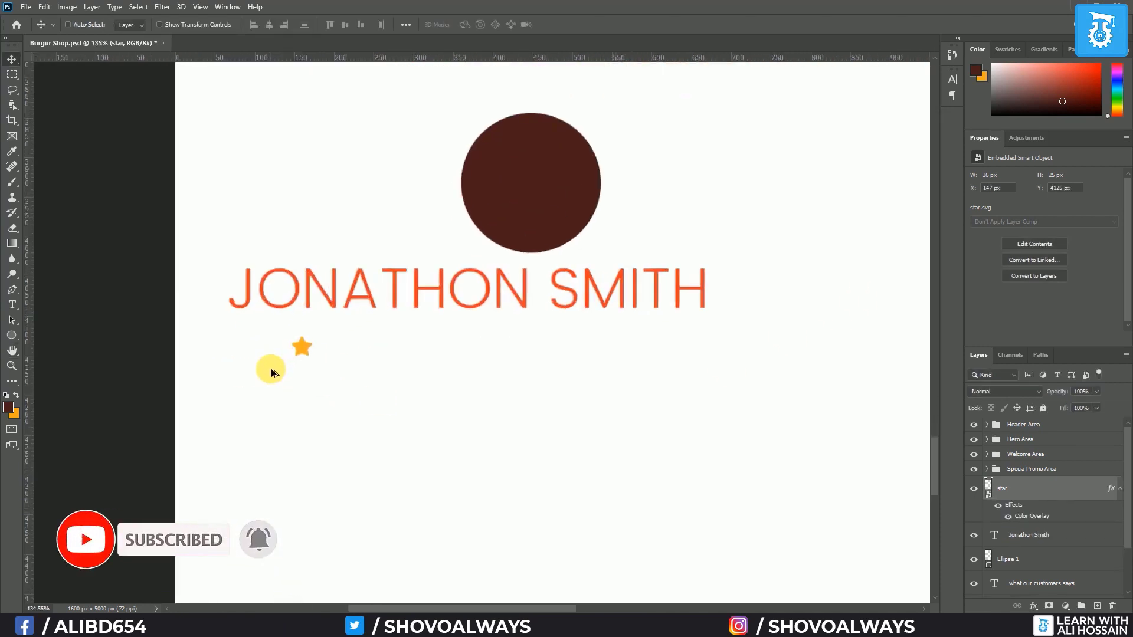
pyautogui.moveTo(307, 349); pyautogui.dragTo(335, 348)
pyautogui.moveTo(332, 350); pyautogui.dragTo(410, 348)
pyautogui.scroll(-2, 1037, 527)
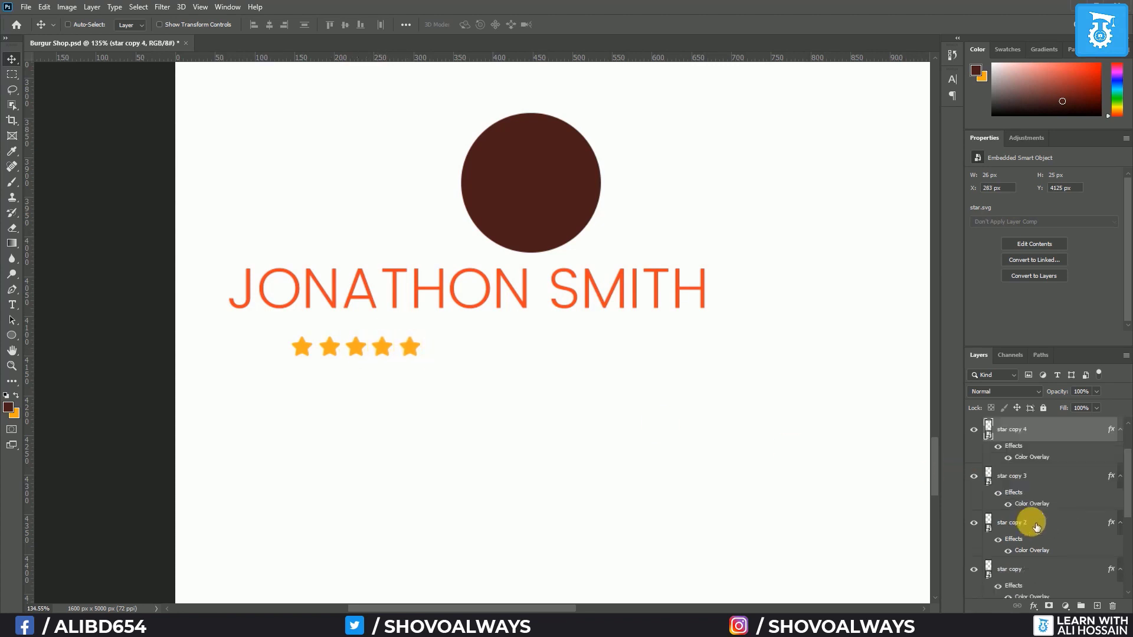
pyautogui.scroll(-2, 1038, 531)
pyautogui.keyDown('shift'); pyautogui.click(1035, 559); pyautogui.keyUp('shift')
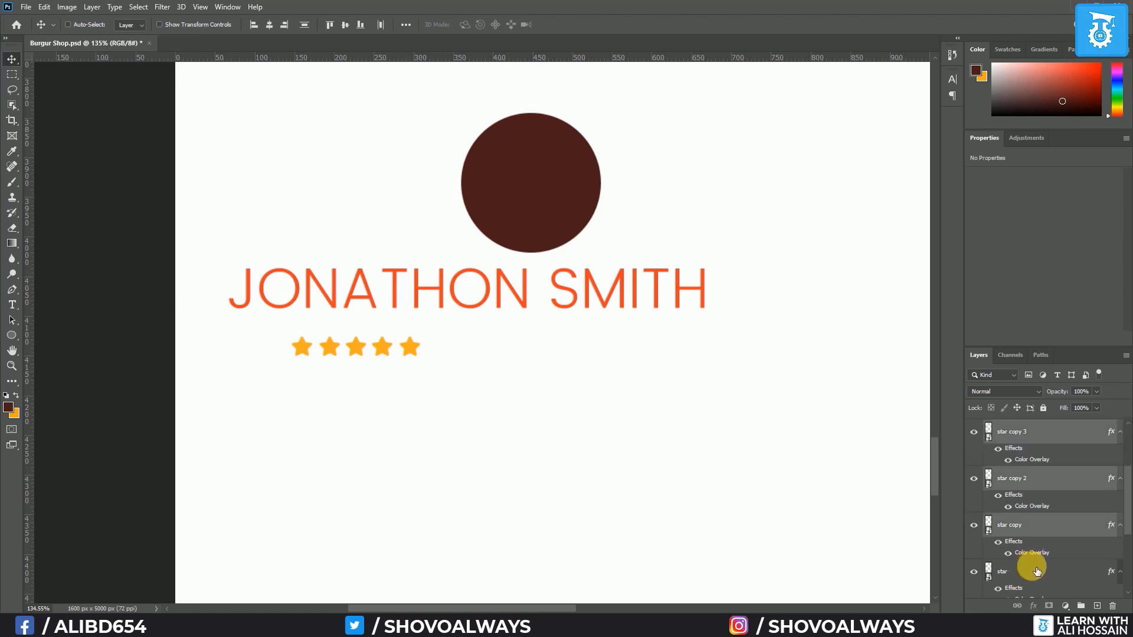
pyautogui.keyDown('shift'); pyautogui.click(1034, 582); pyautogui.keyUp('shift')
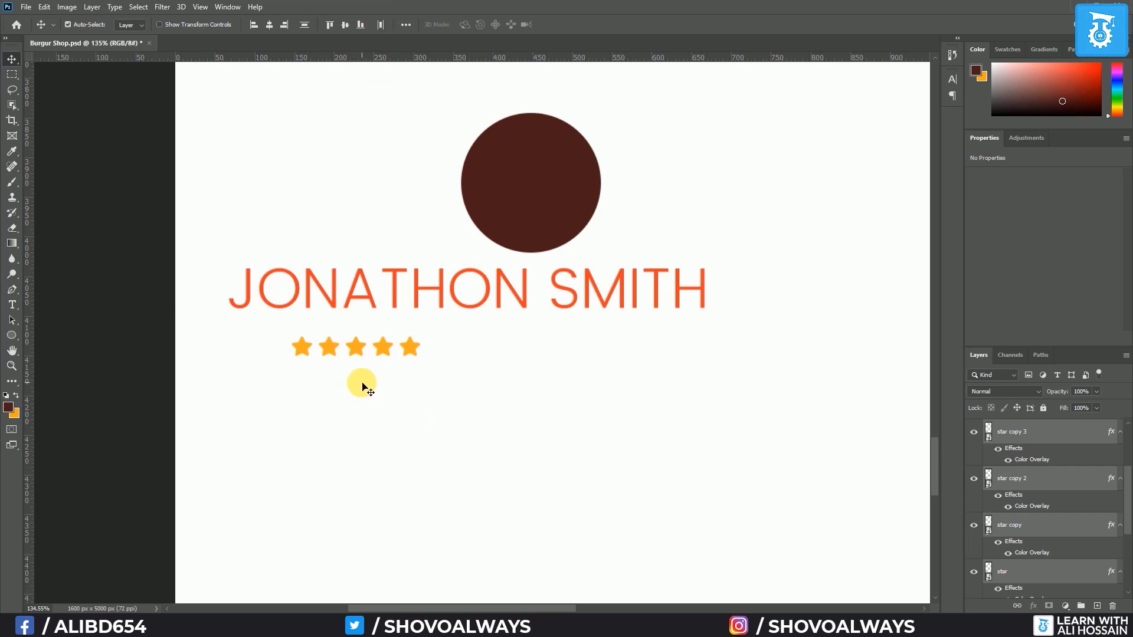
pyautogui.hotkey('ctrl', 'g')
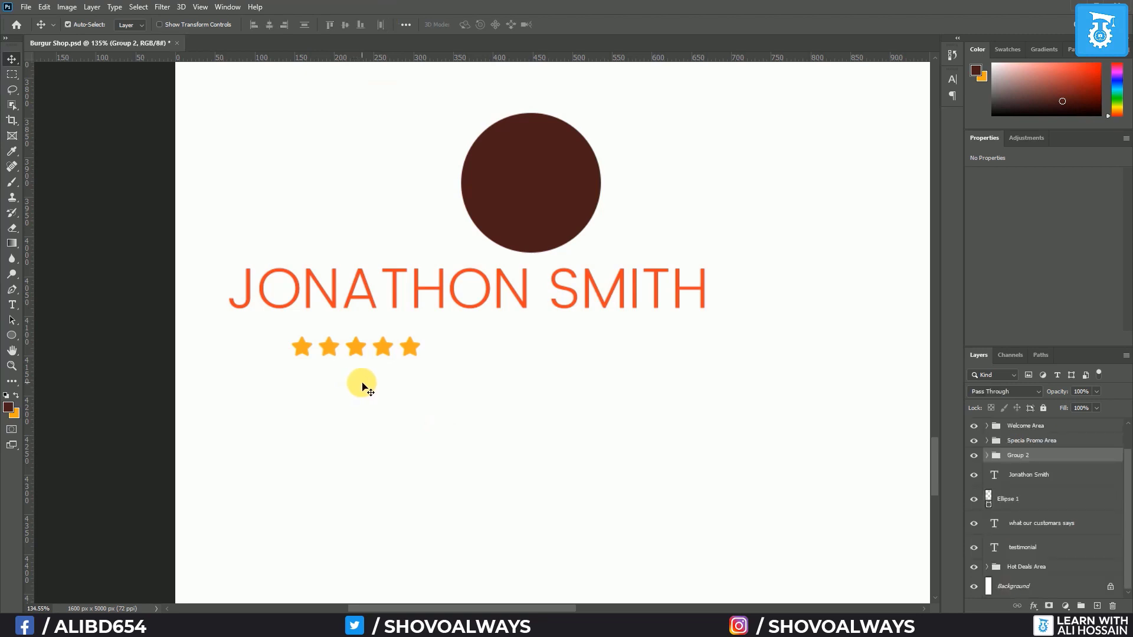
pyautogui.doubleClick(1017, 455)
pyautogui.write('Star')
pyautogui.press('Return')
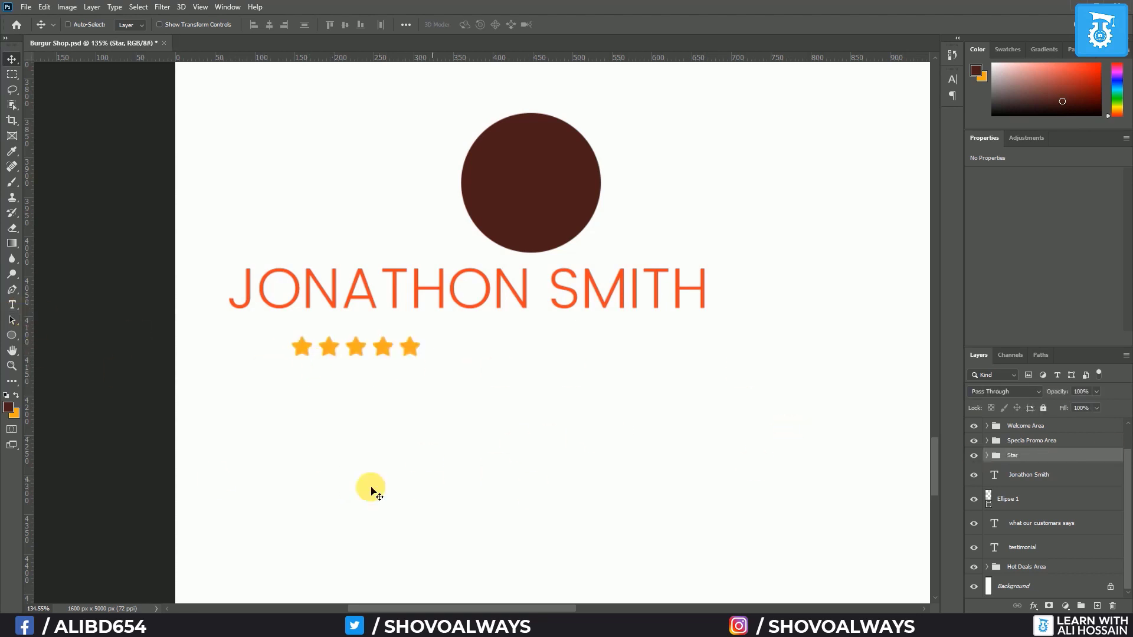
# Draw a paragraph text box below the stars set to 14 pt Poppins Regular
pyautogui.click(12, 304)
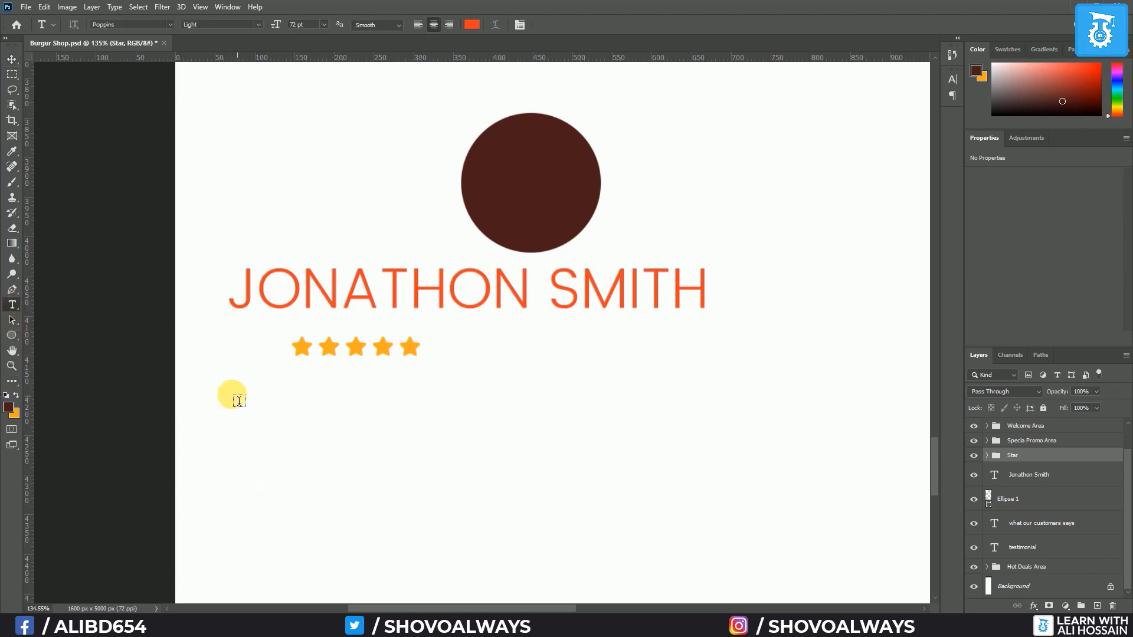
pyautogui.moveTo(236, 396); pyautogui.dragTo(722, 551)
pyautogui.click(322, 25)
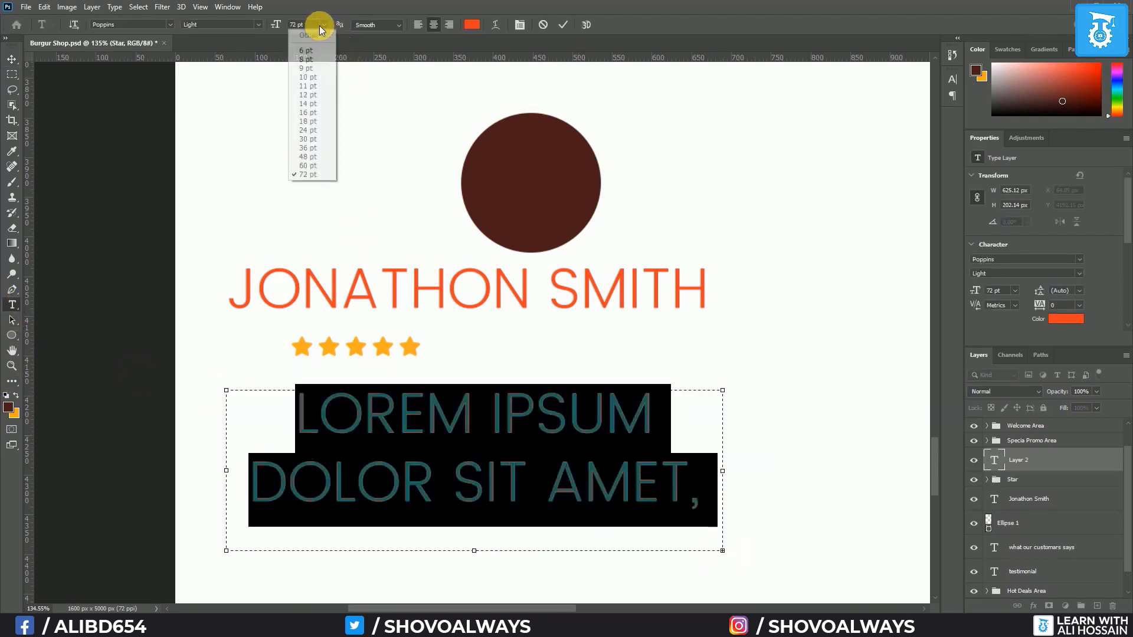
pyautogui.click(318, 105)
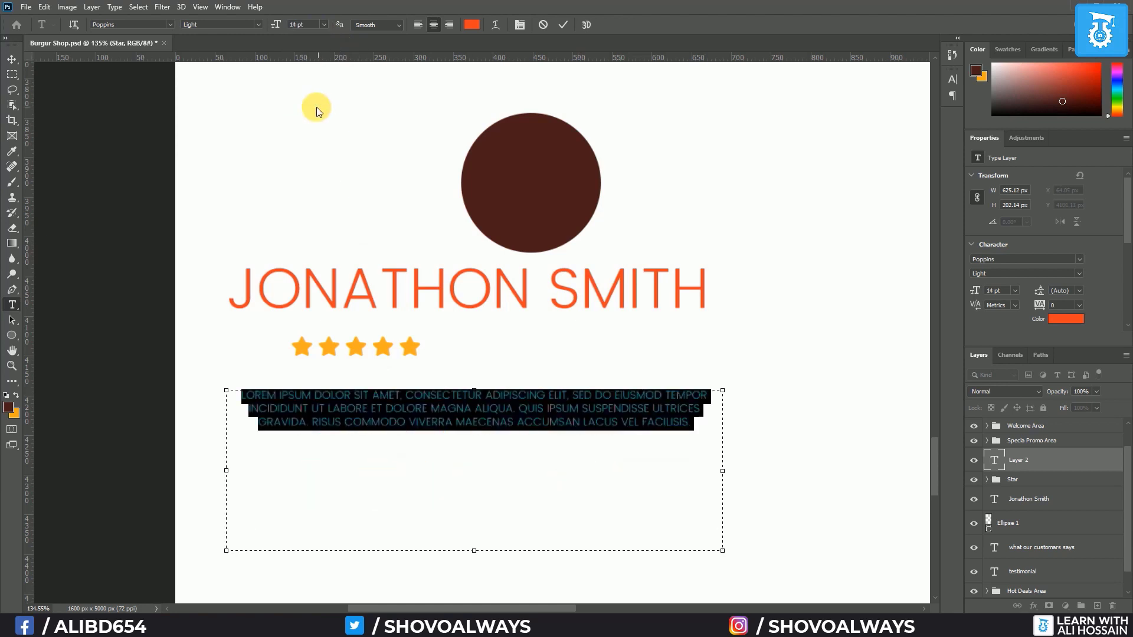
pyautogui.click(258, 24)
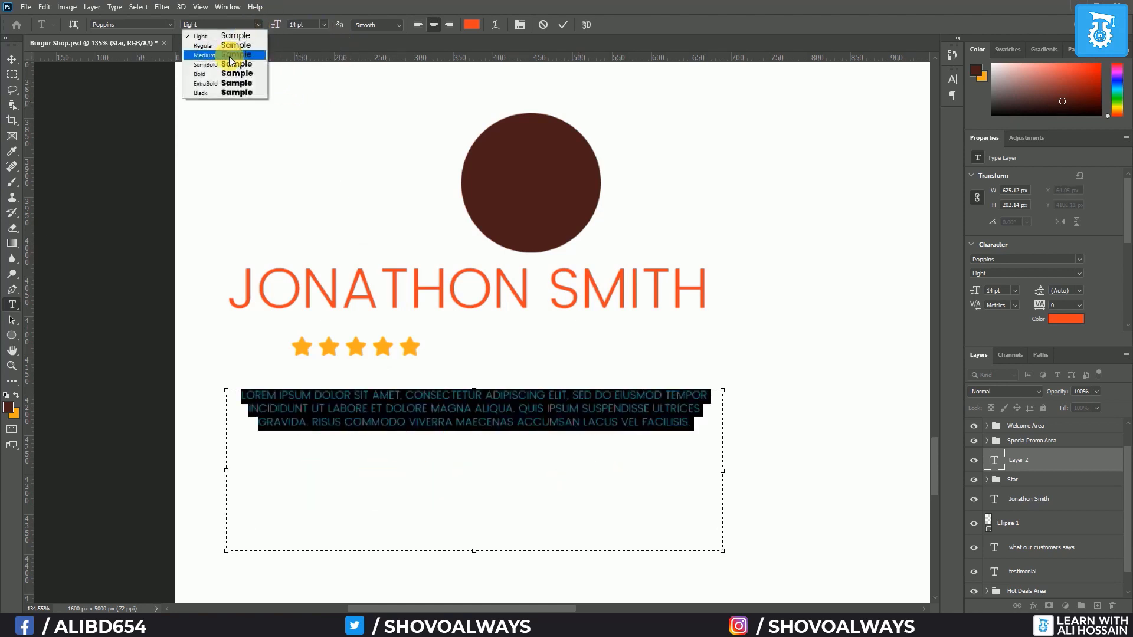
pyautogui.click(236, 46)
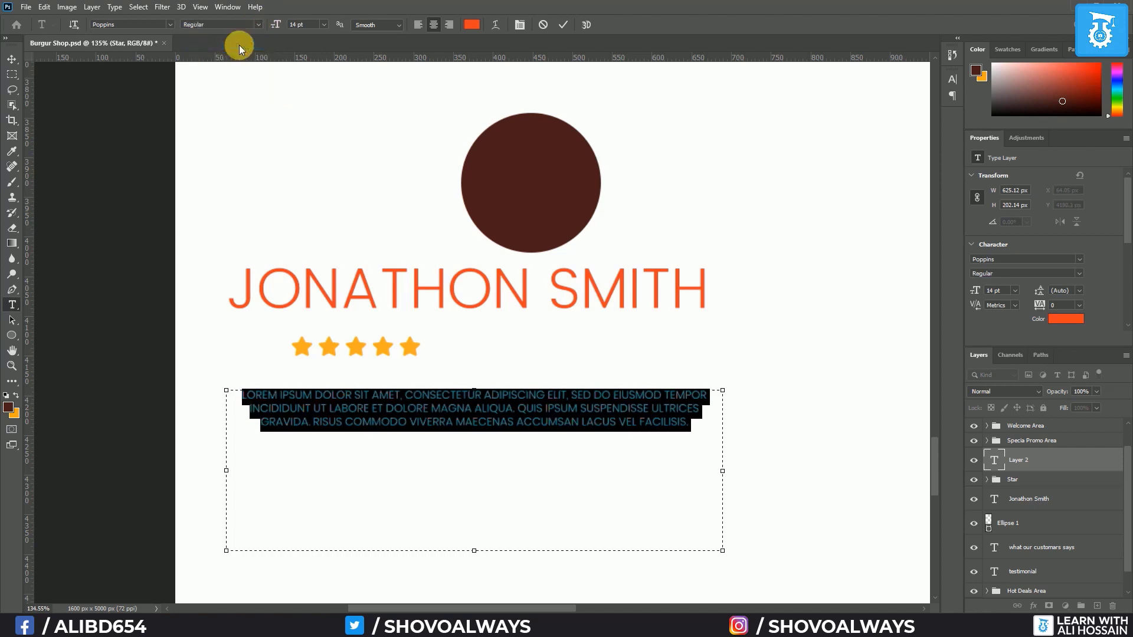
# Turn off All Caps, shorten the text box and commit the centred review paragraph
pyautogui.click(951, 79)
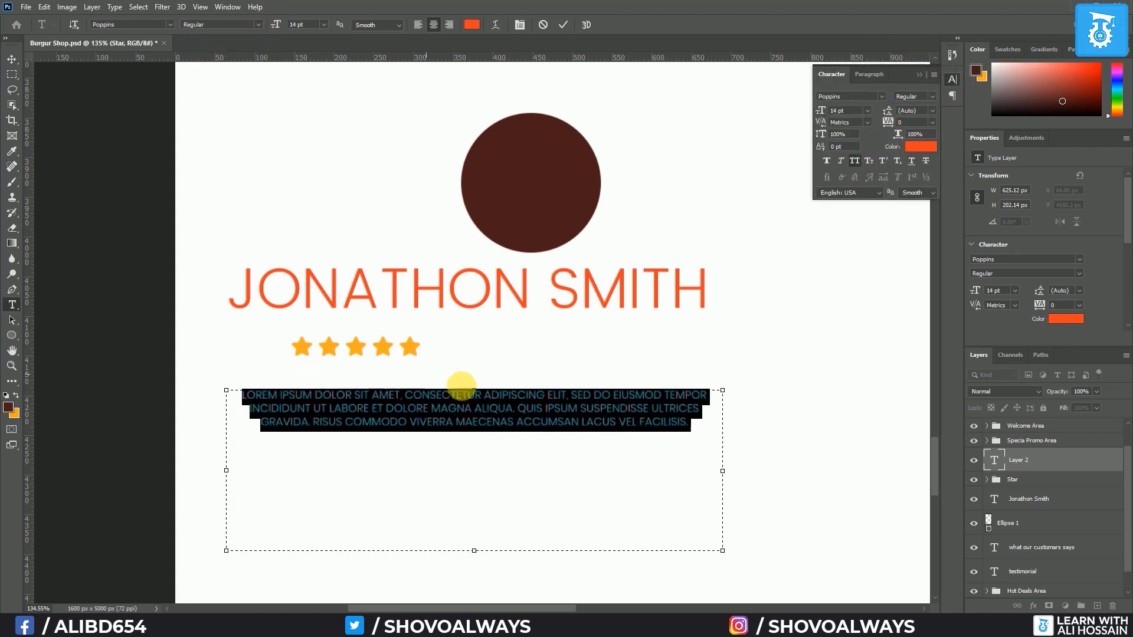
pyautogui.click(858, 162)
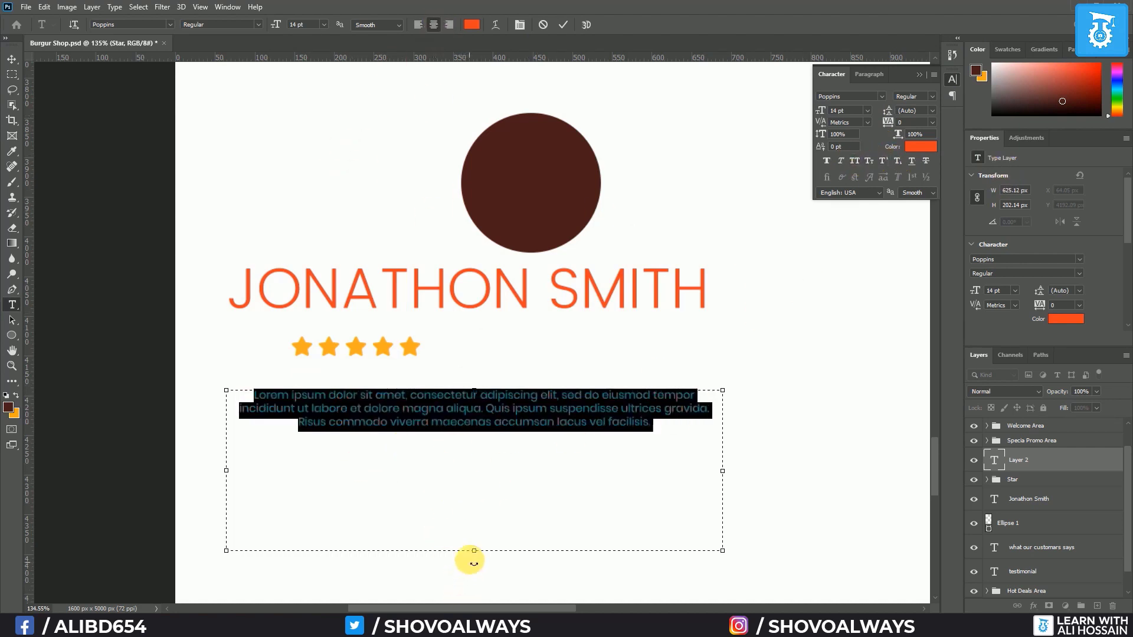
pyautogui.moveTo(474, 549); pyautogui.dragTo(494, 453)
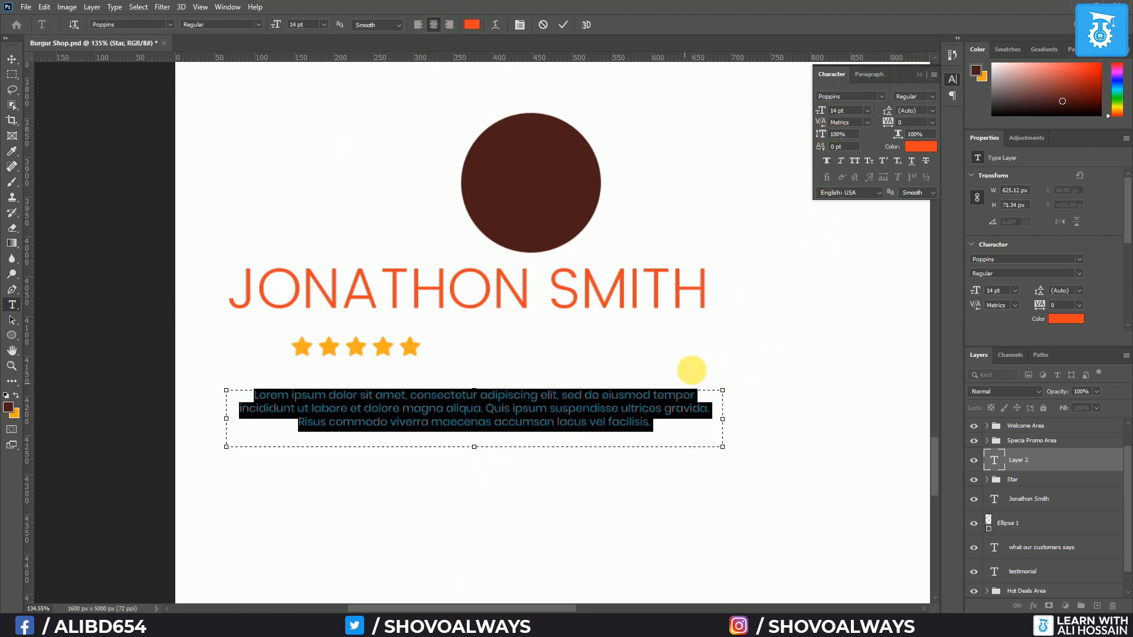
pyautogui.click(921, 75)
pyautogui.scroll(-6, 518, 361)
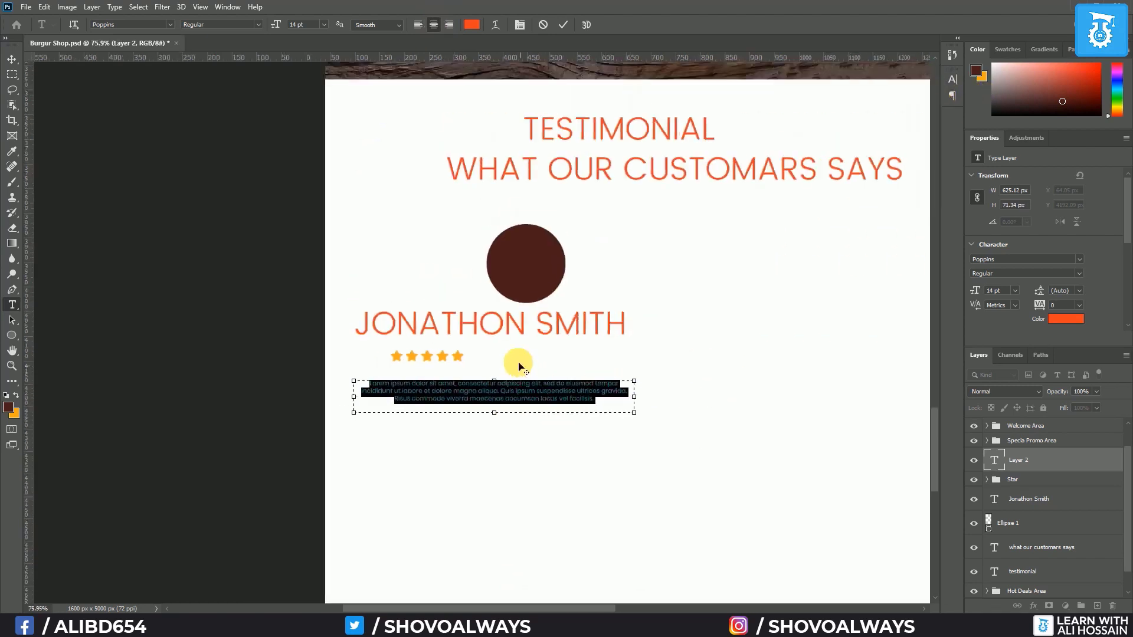
pyautogui.scroll(3, 519, 361)
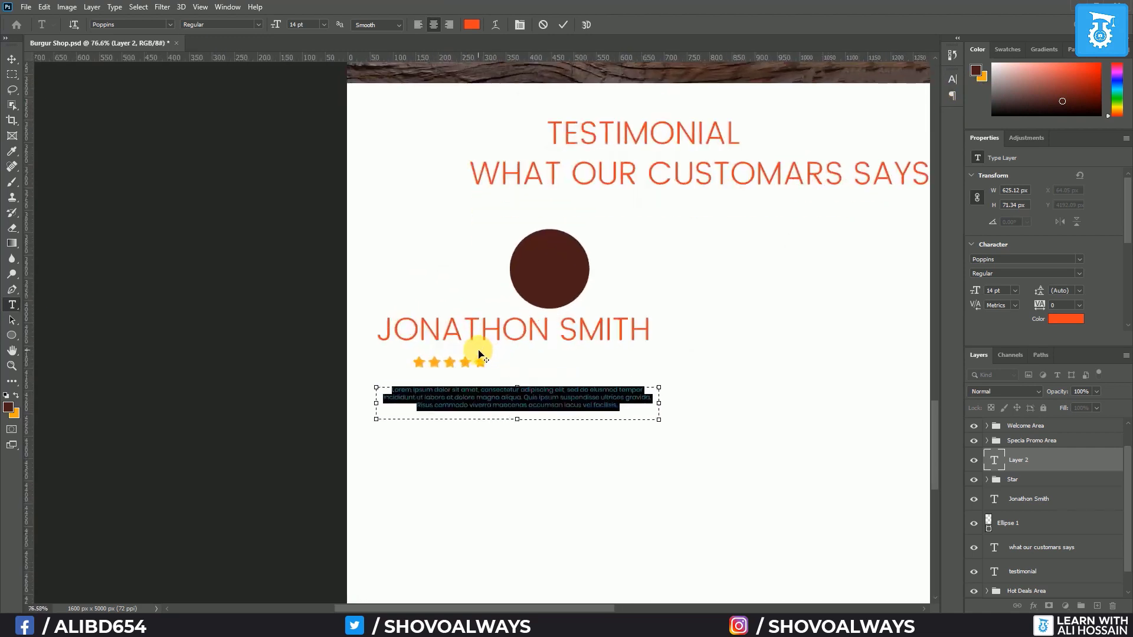
pyautogui.scroll(-1, 476, 354)
pyautogui.click(785, 370)
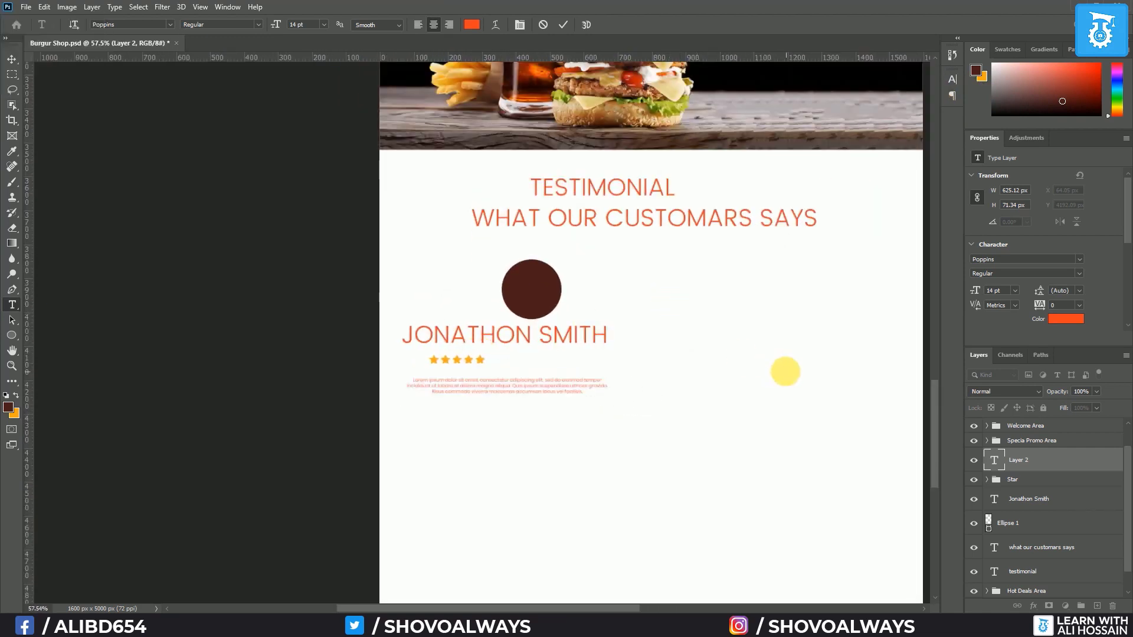
pyautogui.moveTo(793, 387); pyautogui.dragTo(635, 387)
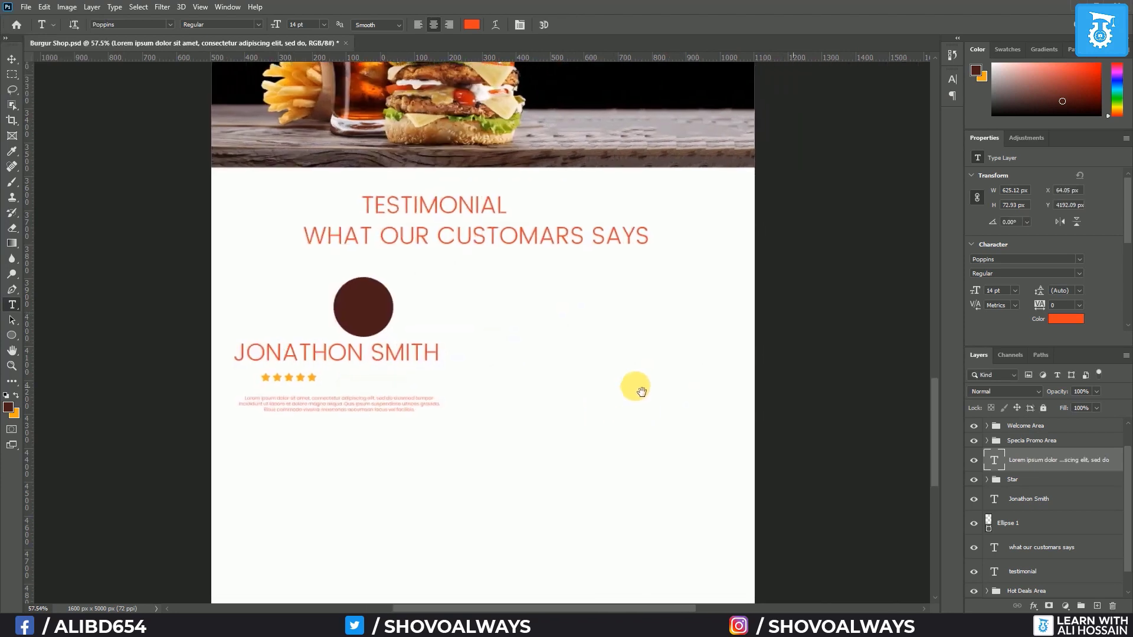
pyautogui.scroll(-1, 1047, 466)
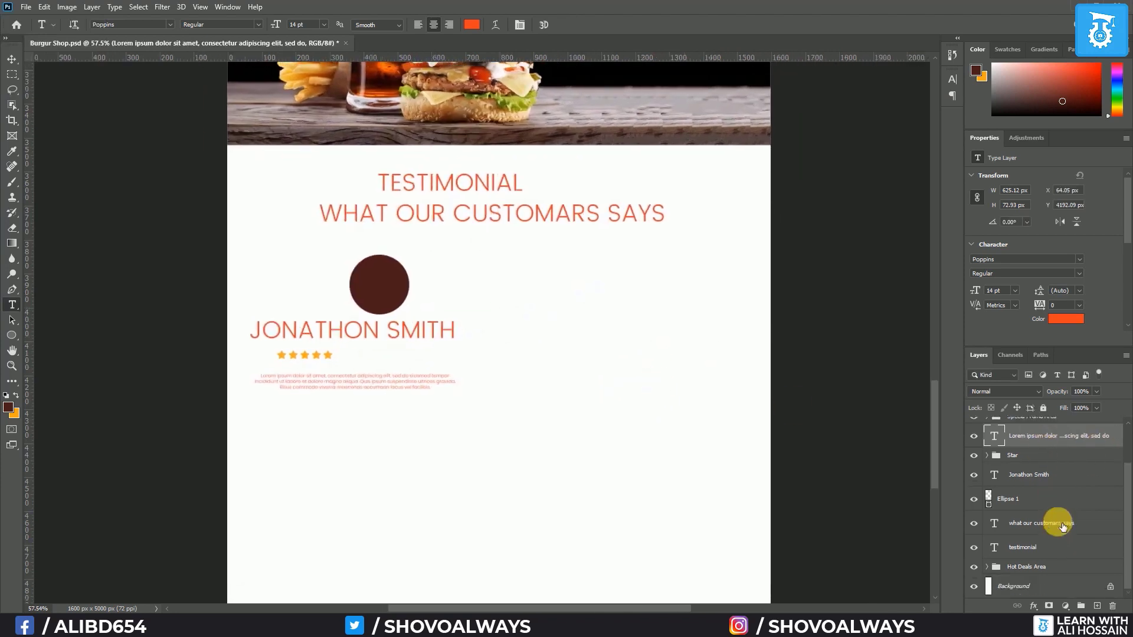
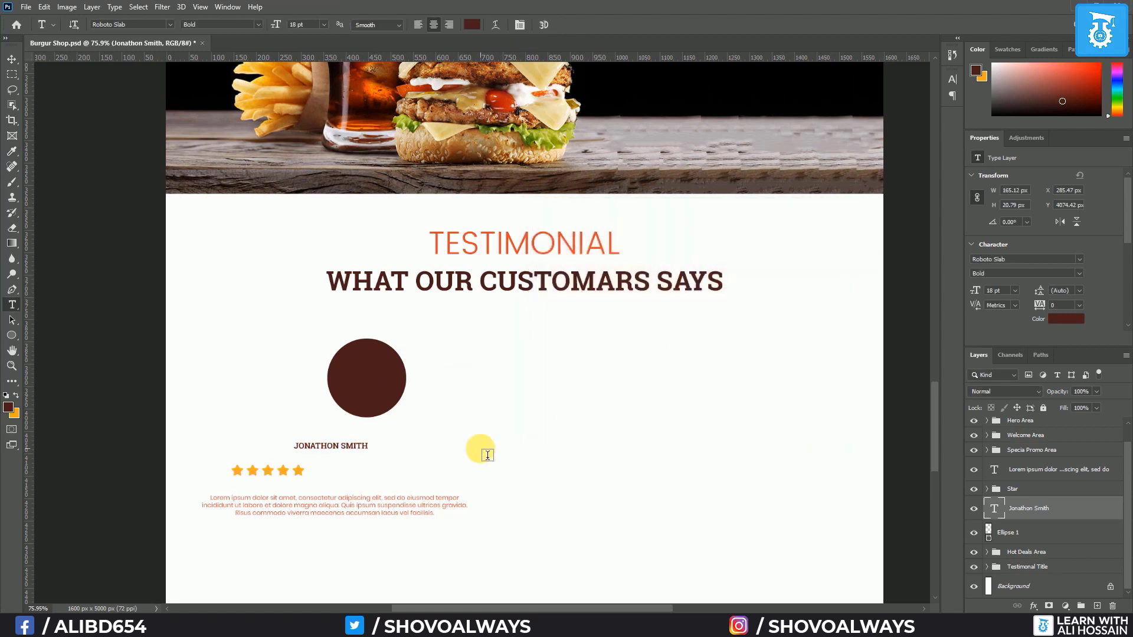
# Shrink the customer circle Ellipse 1 to about 131 px
pyautogui.click(1023, 538)
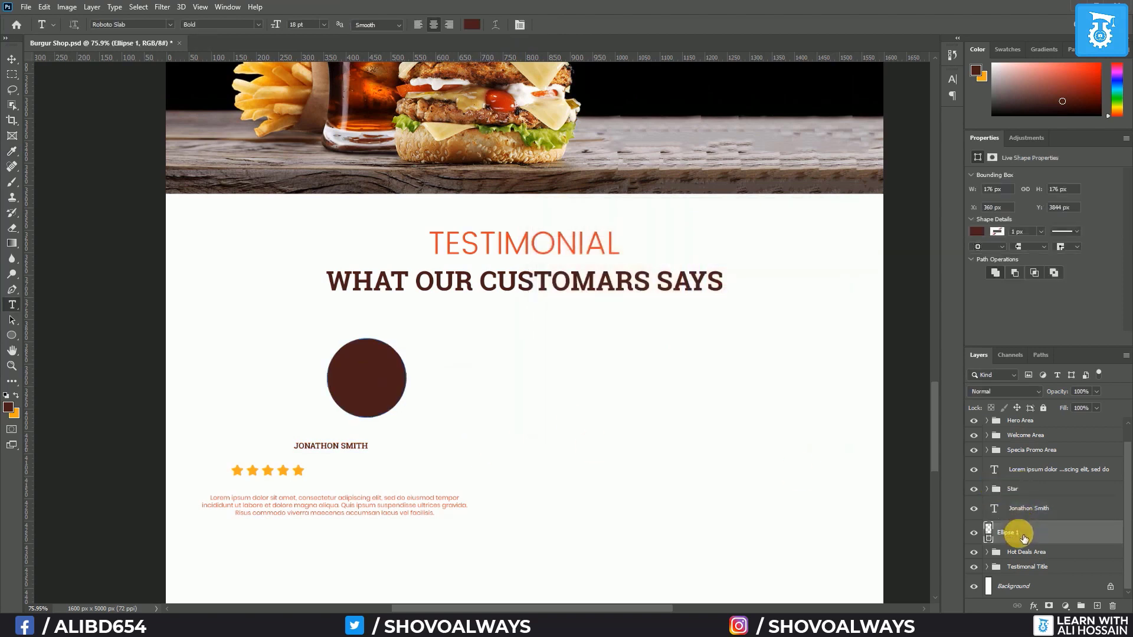
pyautogui.hotkey('ctrl', 't')
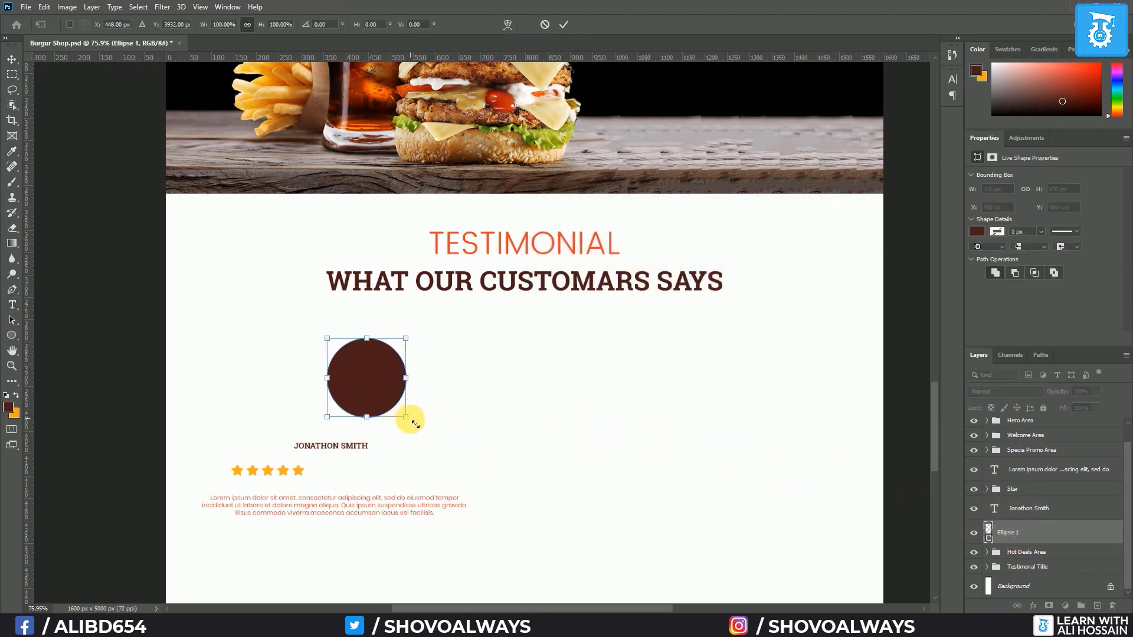
pyautogui.moveTo(407, 417); pyautogui.dragTo(387, 397)
pyautogui.press('Return')
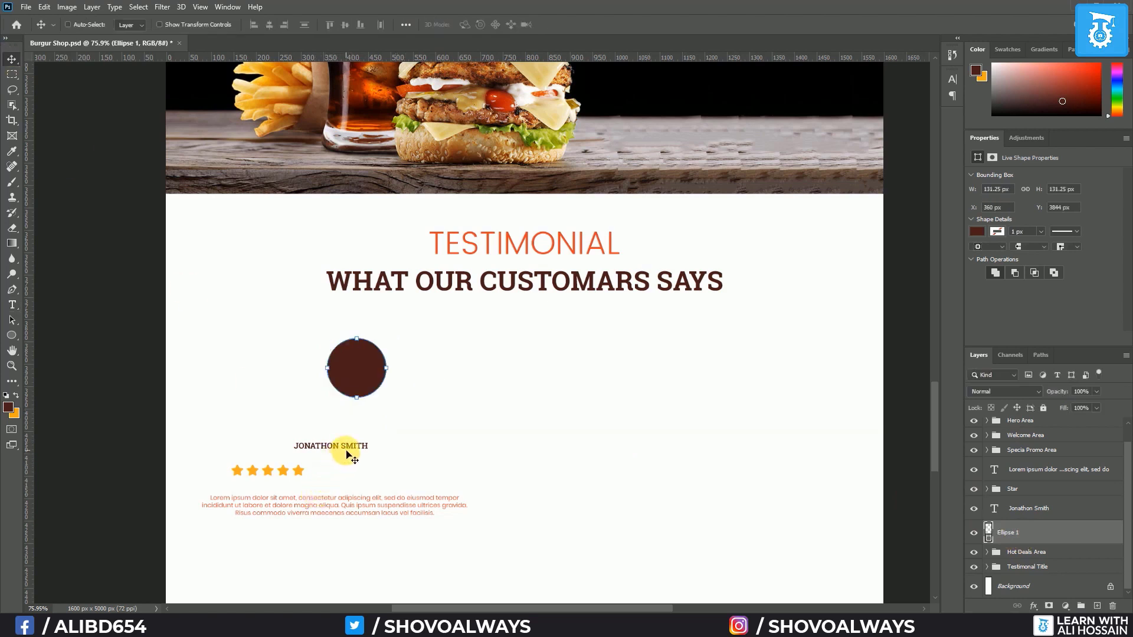
# Move the name and the review paragraph up close beneath the circle
pyautogui.click(1050, 509)
pyautogui.moveTo(353, 449); pyautogui.dragTo(374, 419)
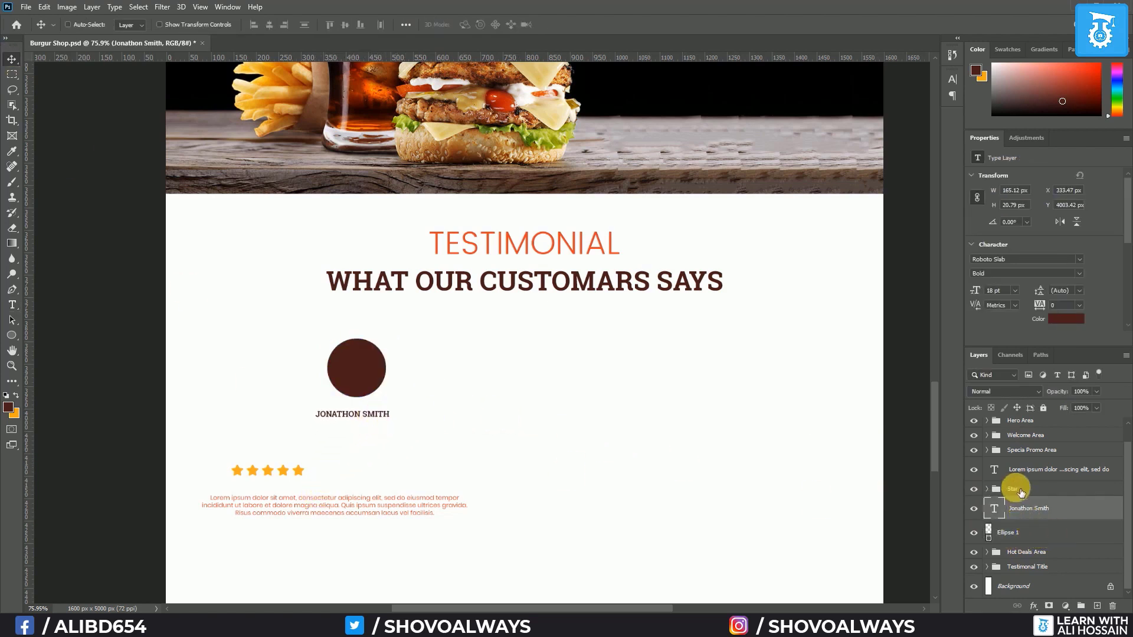
pyautogui.click(1027, 538)
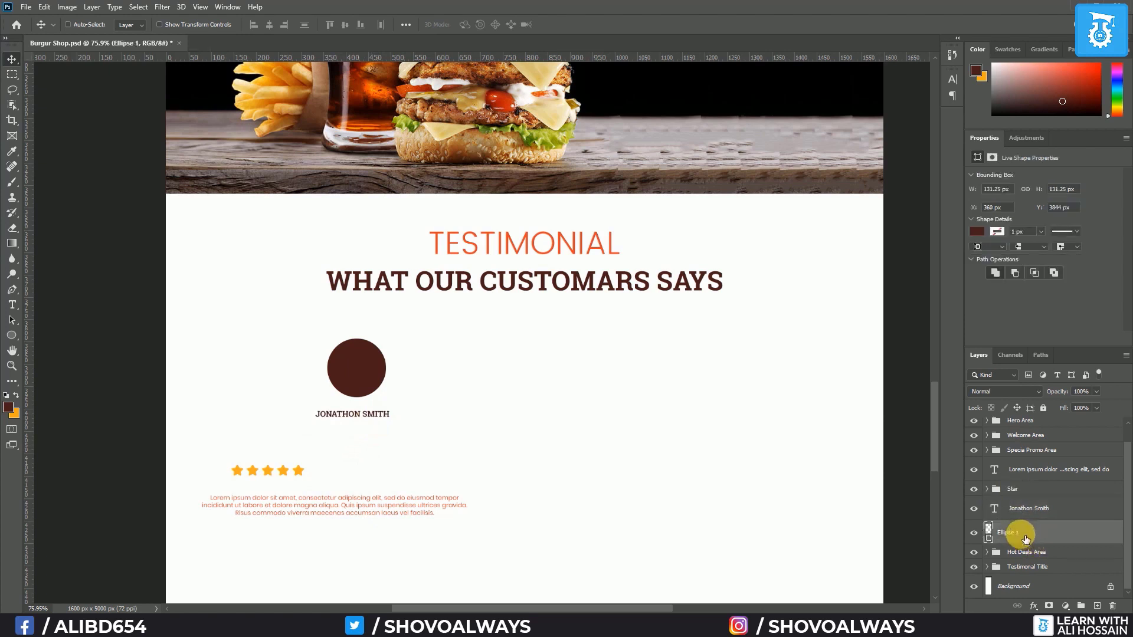
pyautogui.click(1017, 470)
pyautogui.moveTo(336, 495); pyautogui.dragTo(411, 415)
pyautogui.click(999, 497)
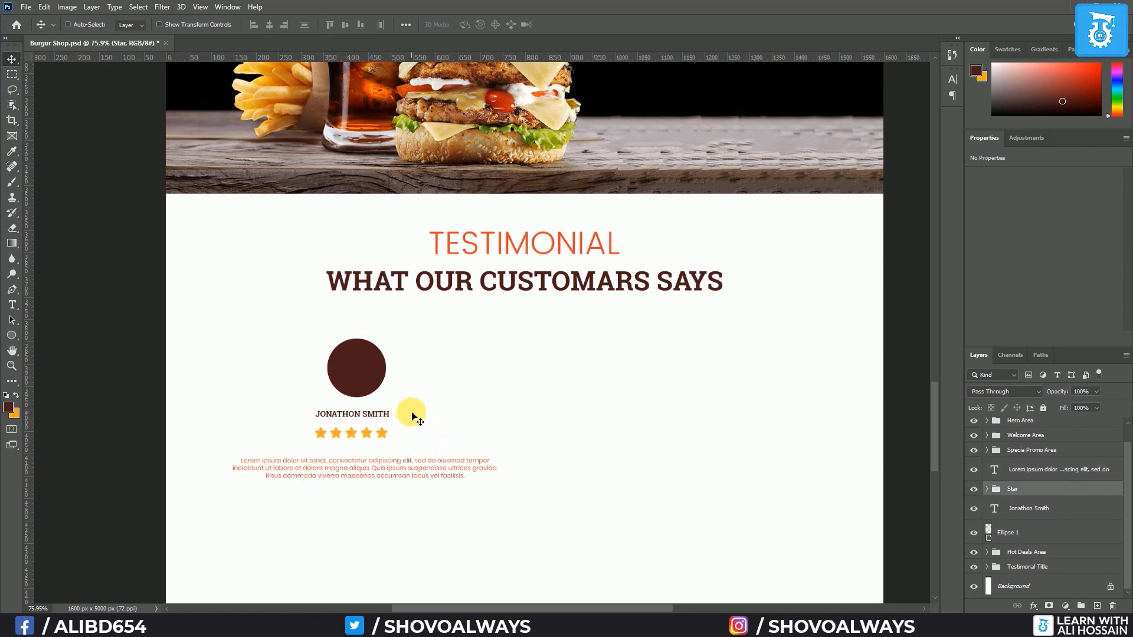
# Set the Jonathon Smith name text to 24 pt
pyautogui.click(1048, 511)
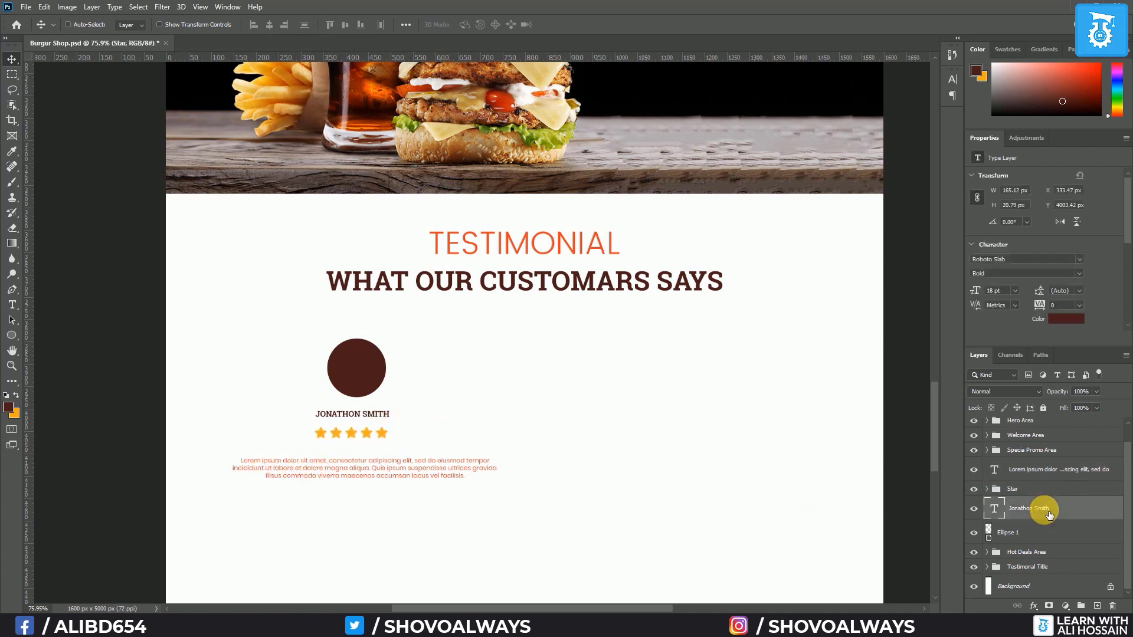
pyautogui.click(13, 305)
pyautogui.click(327, 25)
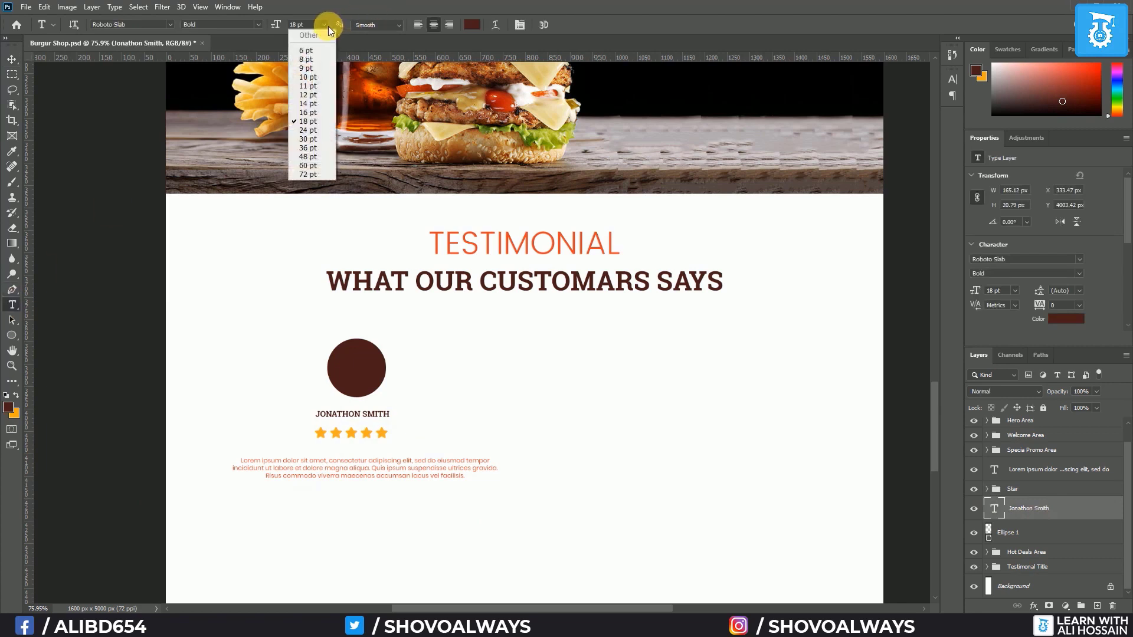
pyautogui.click(310, 130)
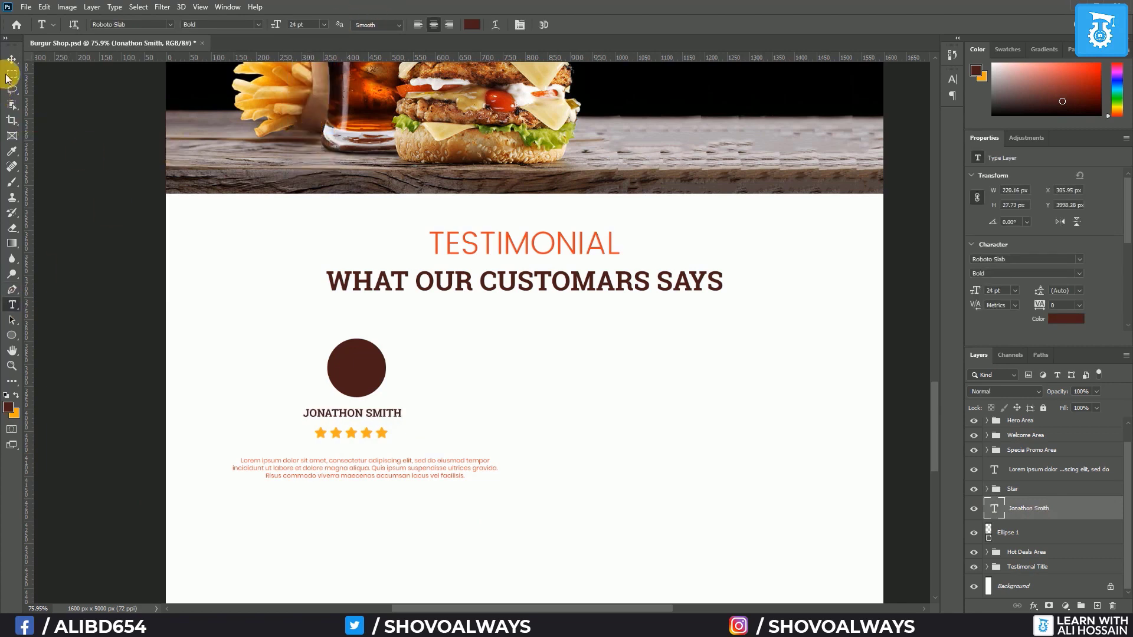
# Align the card's four layers on their horizontal centres and show the guides
pyautogui.press('v')
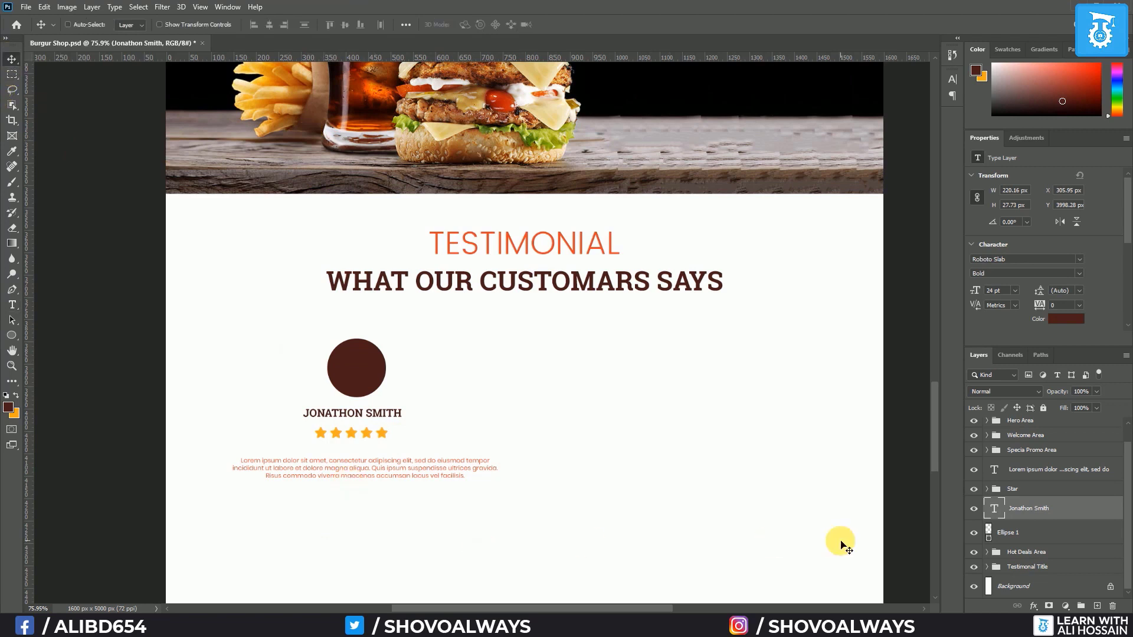
pyautogui.keyDown('shift'); pyautogui.click(1055, 479); pyautogui.keyUp('shift')
pyautogui.click(271, 24)
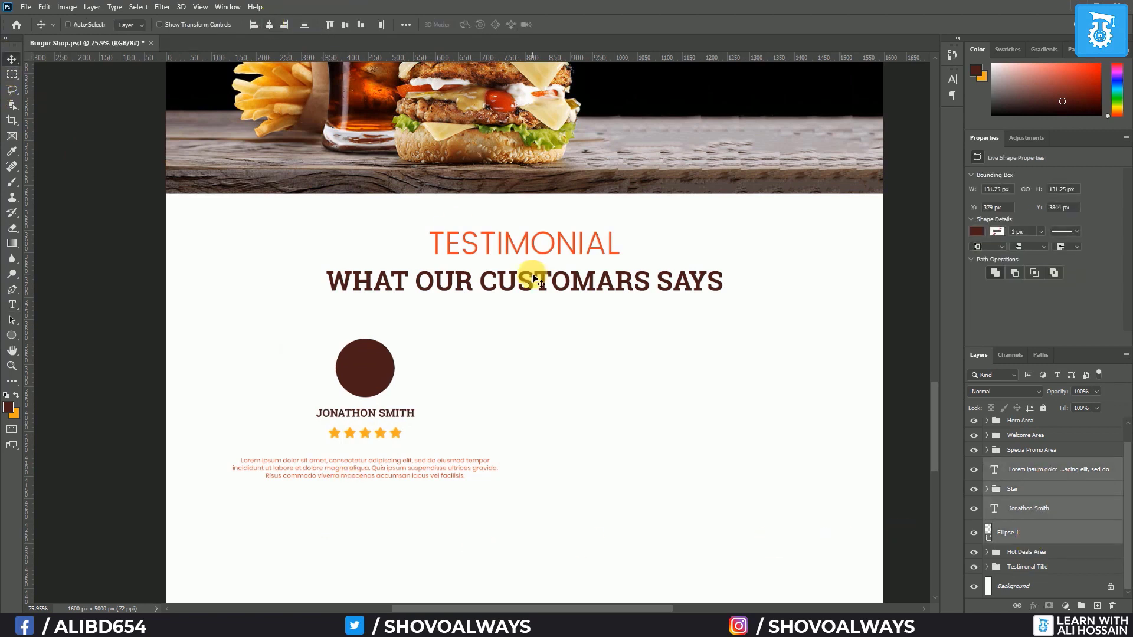
pyautogui.hotkey('ctrl', ';')
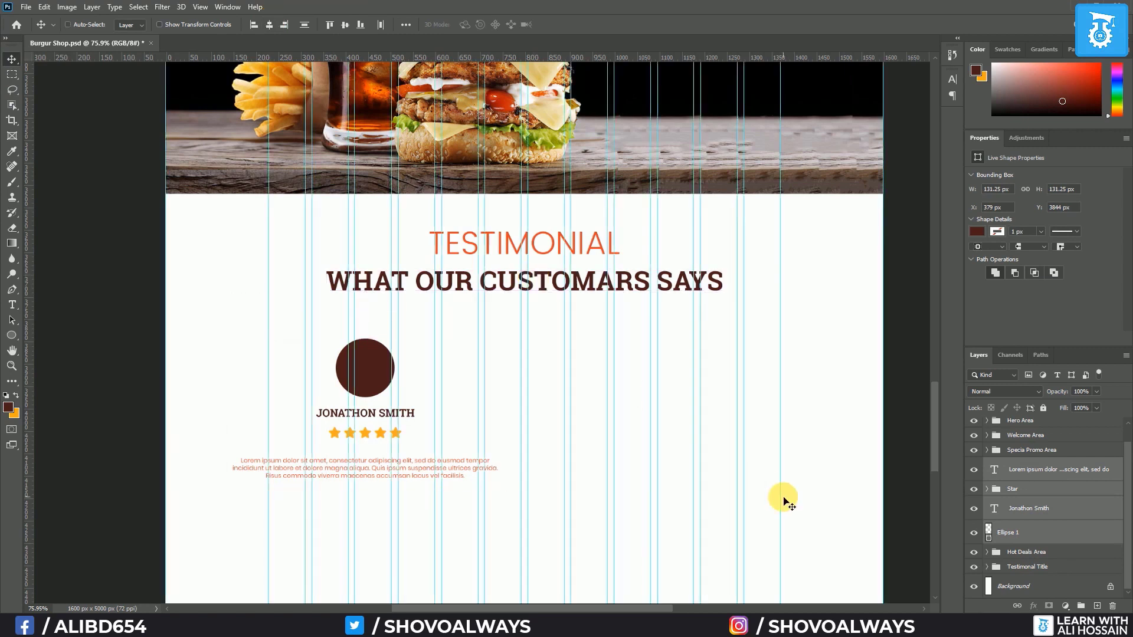
# Narrow the review text box to about 394 px and place it under the stars
pyautogui.click(1025, 470)
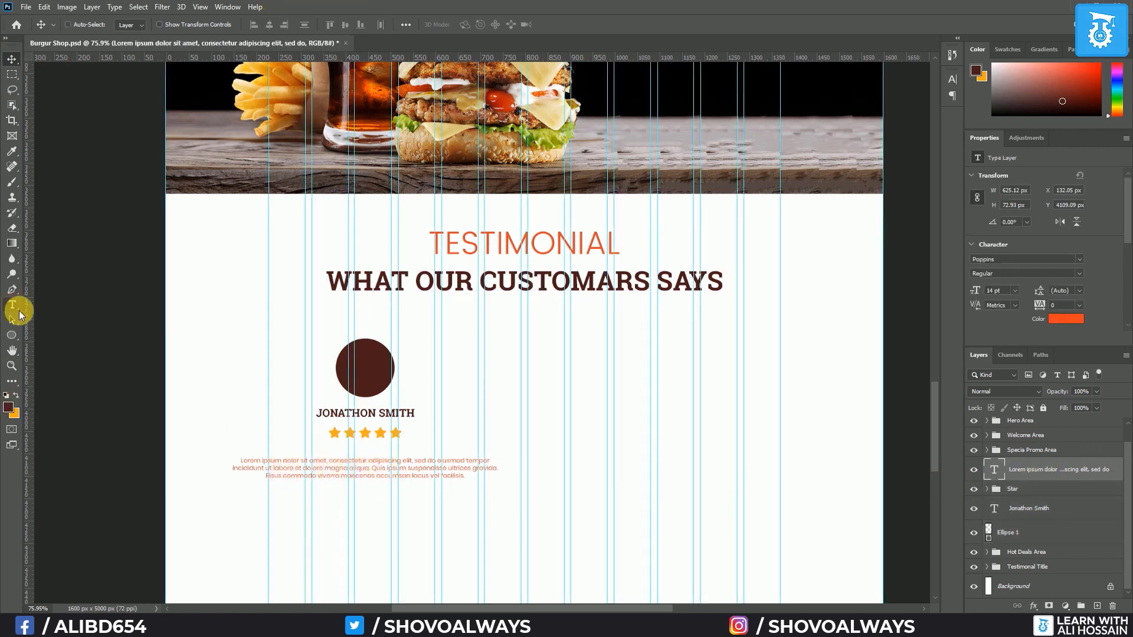
pyautogui.click(10, 310)
pyautogui.click(345, 475)
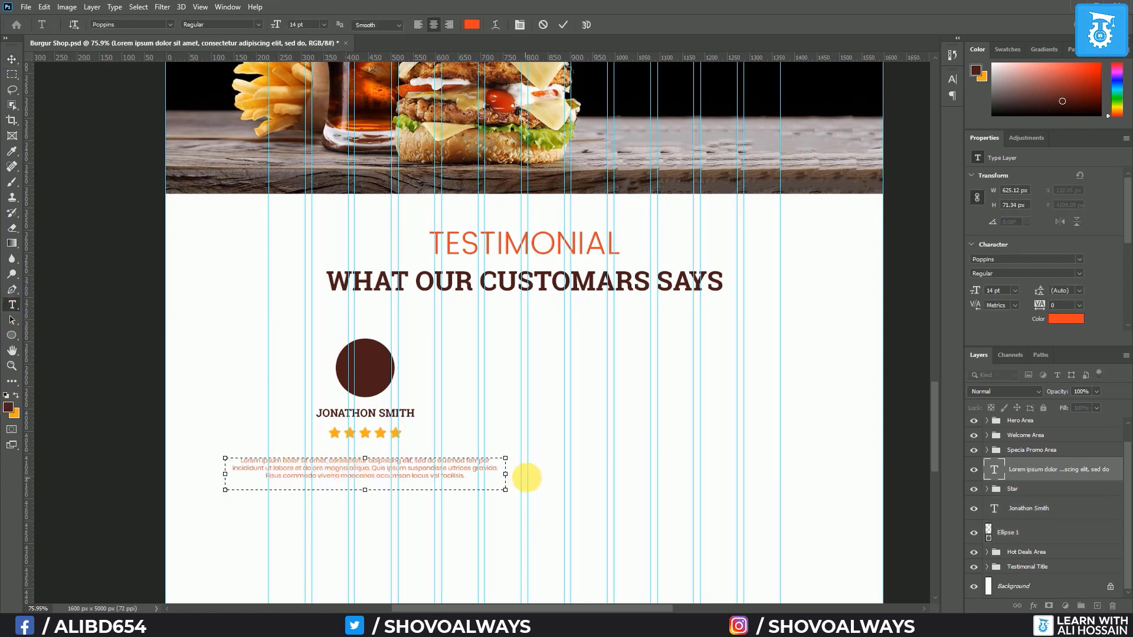
pyautogui.moveTo(509, 478); pyautogui.dragTo(401, 475)
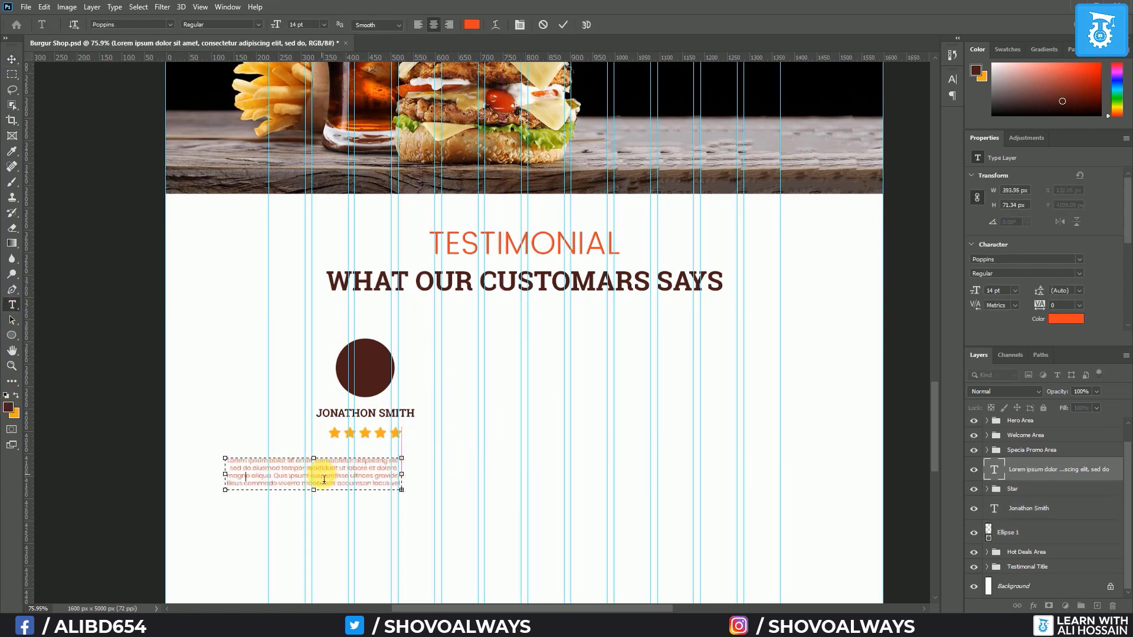
pyautogui.click(11, 65)
pyautogui.moveTo(335, 478); pyautogui.dragTo(387, 472)
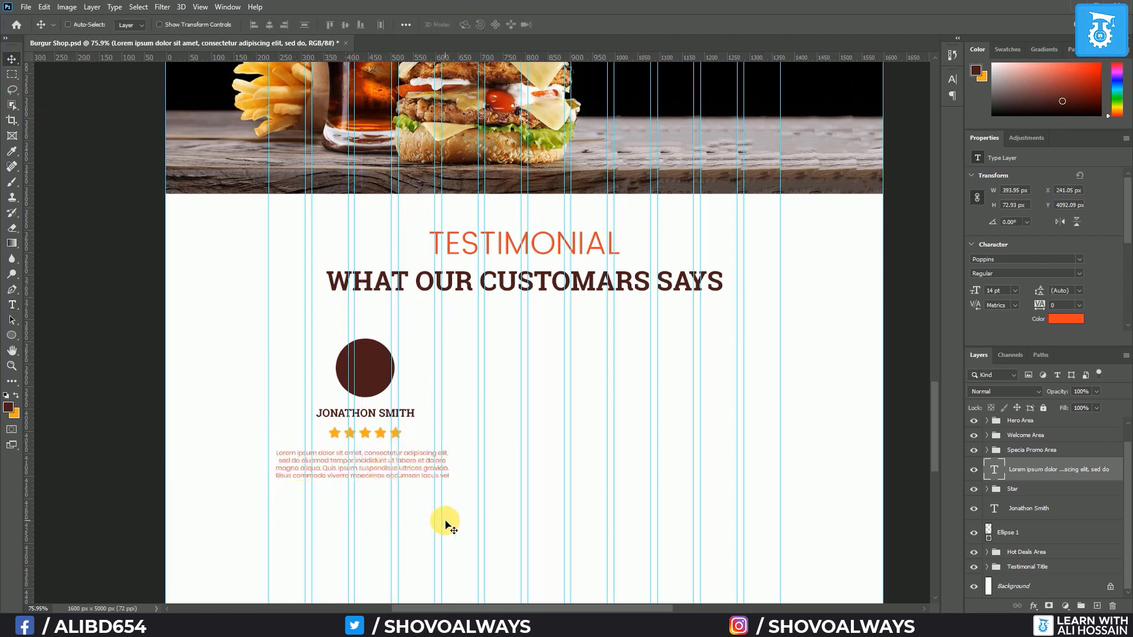
pyautogui.moveTo(370, 468); pyautogui.dragTo(372, 463)
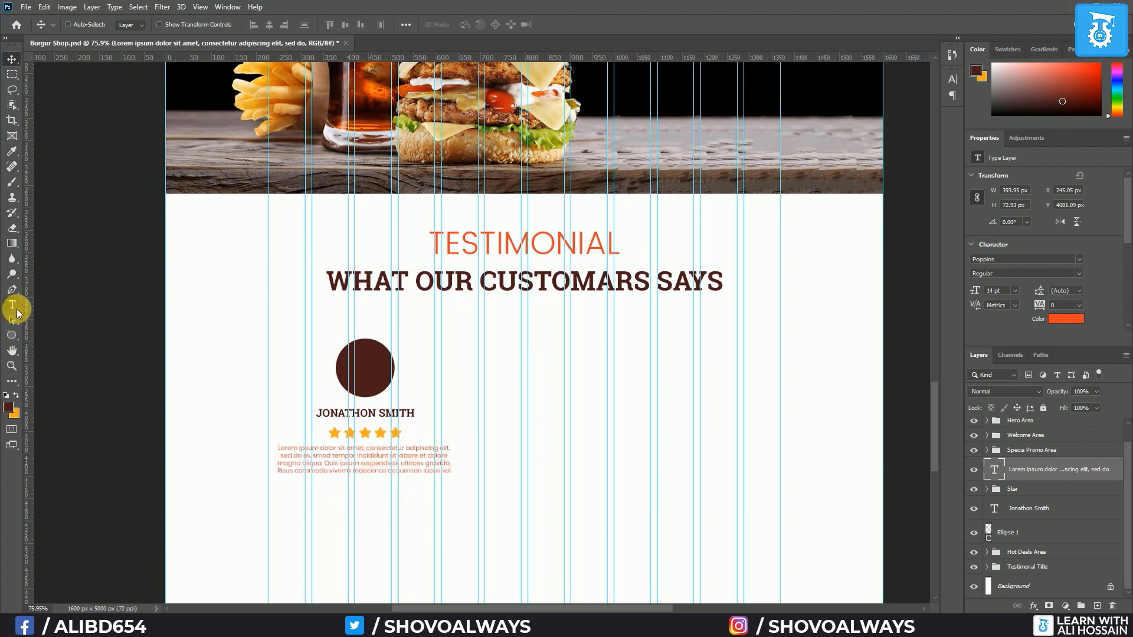
# Narrow the review text box further to about 326 px
pyautogui.click(16, 311)
pyautogui.click(378, 454)
pyautogui.moveTo(455, 466); pyautogui.dragTo(428, 471)
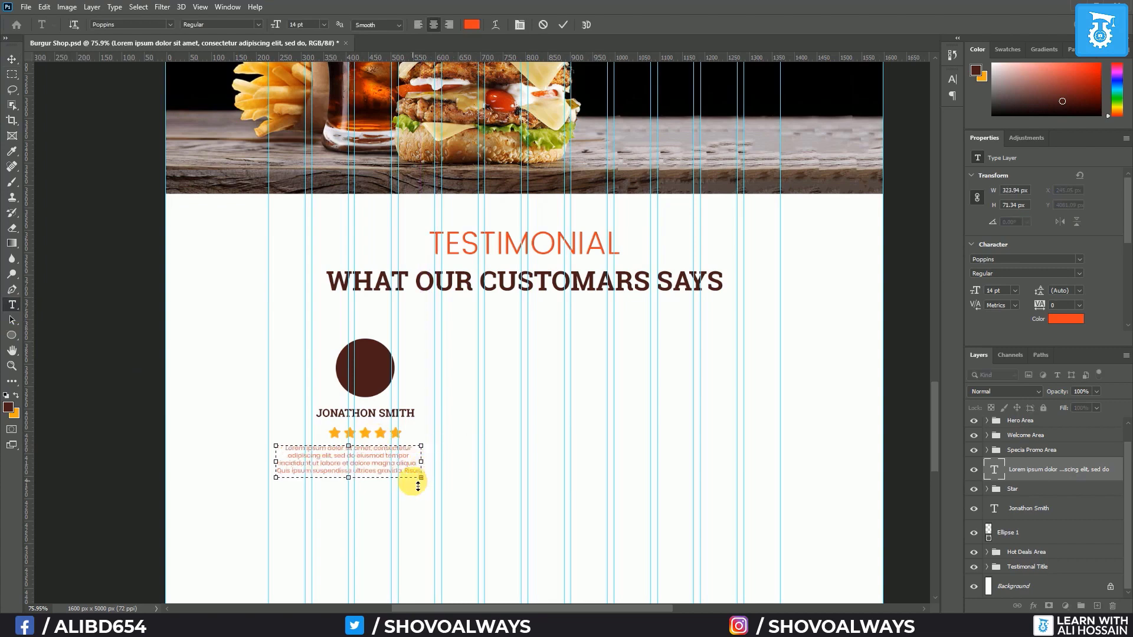
pyautogui.hotkey('ctrl', 'Return')
pyautogui.scroll(5, 354, 496)
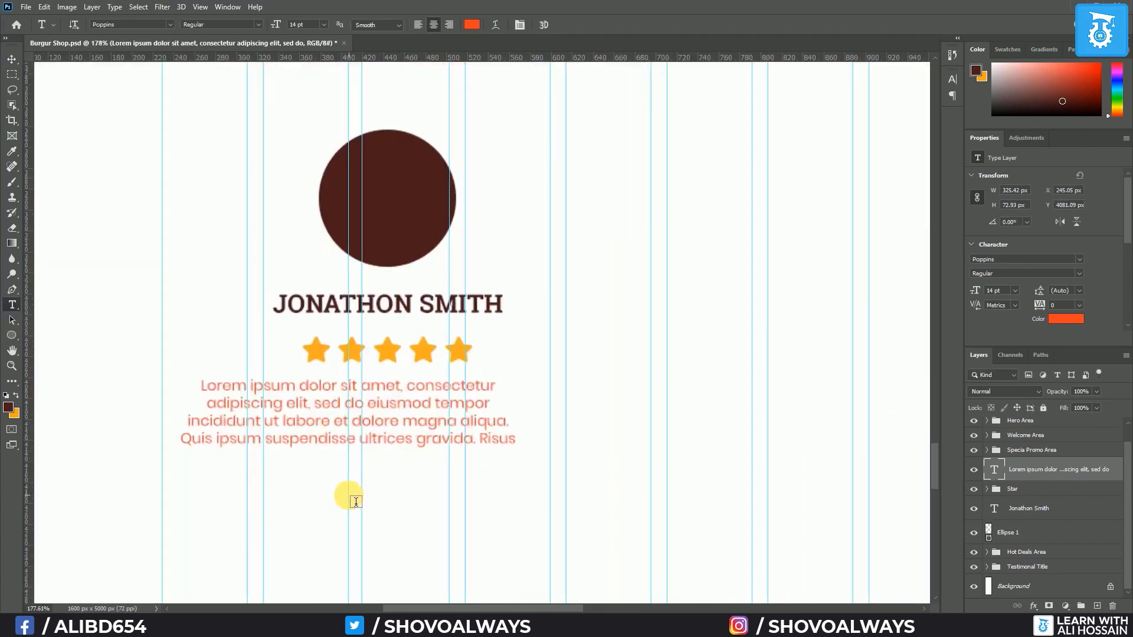
pyautogui.scroll(1, 333, 497)
pyautogui.scroll(-1, 334, 497)
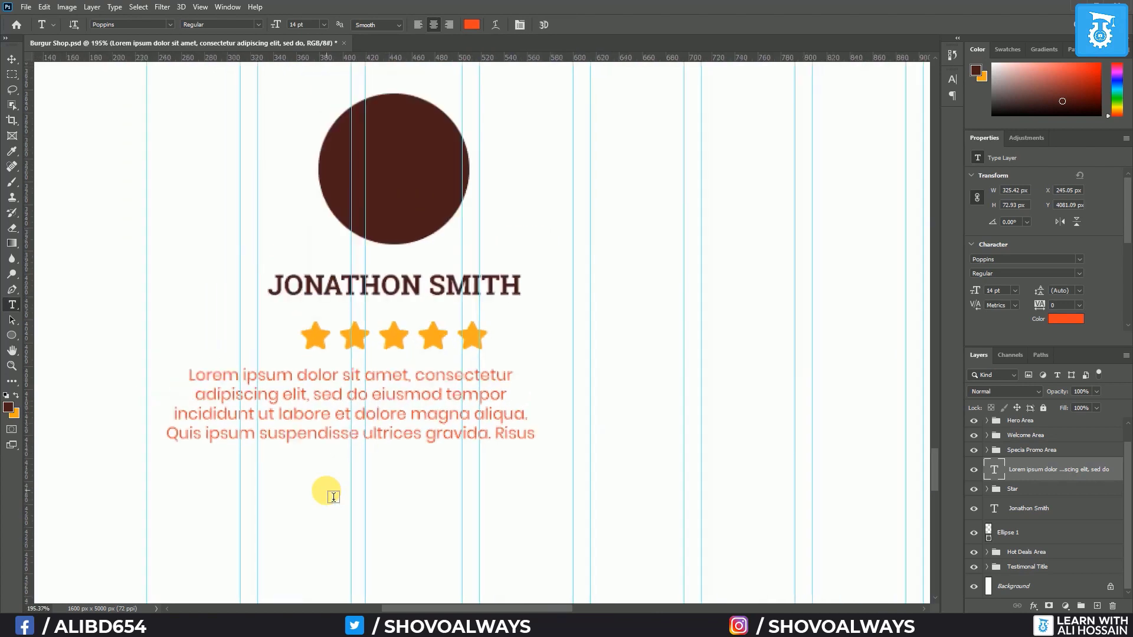
# Remove the paragraph's last line and set the review's line spacing to 18 pt
pyautogui.moveTo(173, 439); pyautogui.dragTo(532, 435)
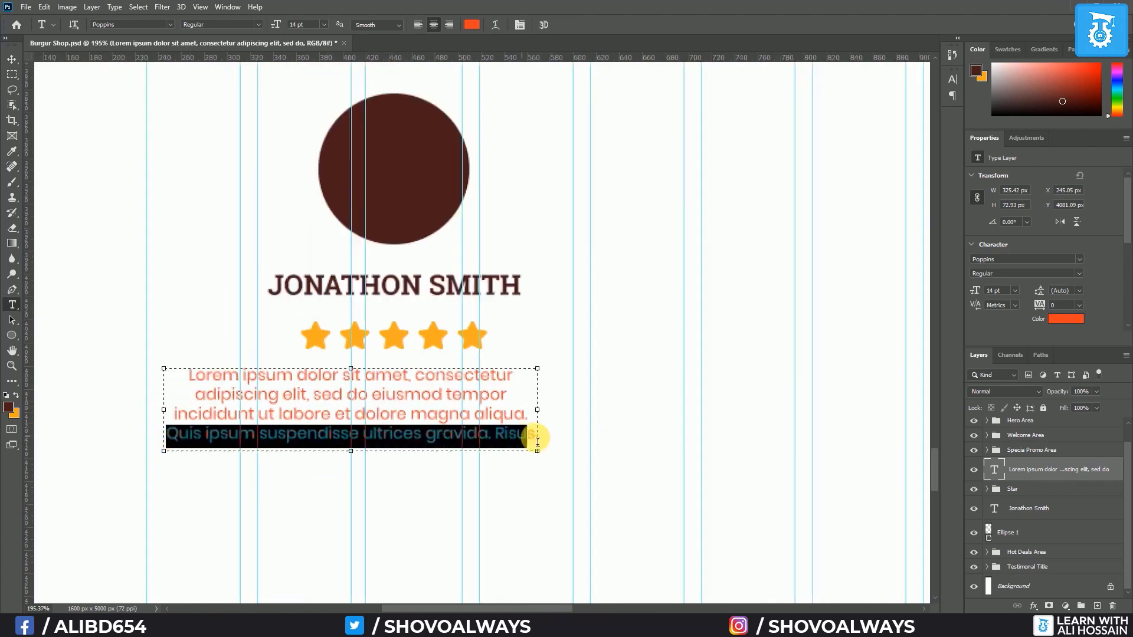
pyautogui.write('commodo viverra maecenas accumsan')
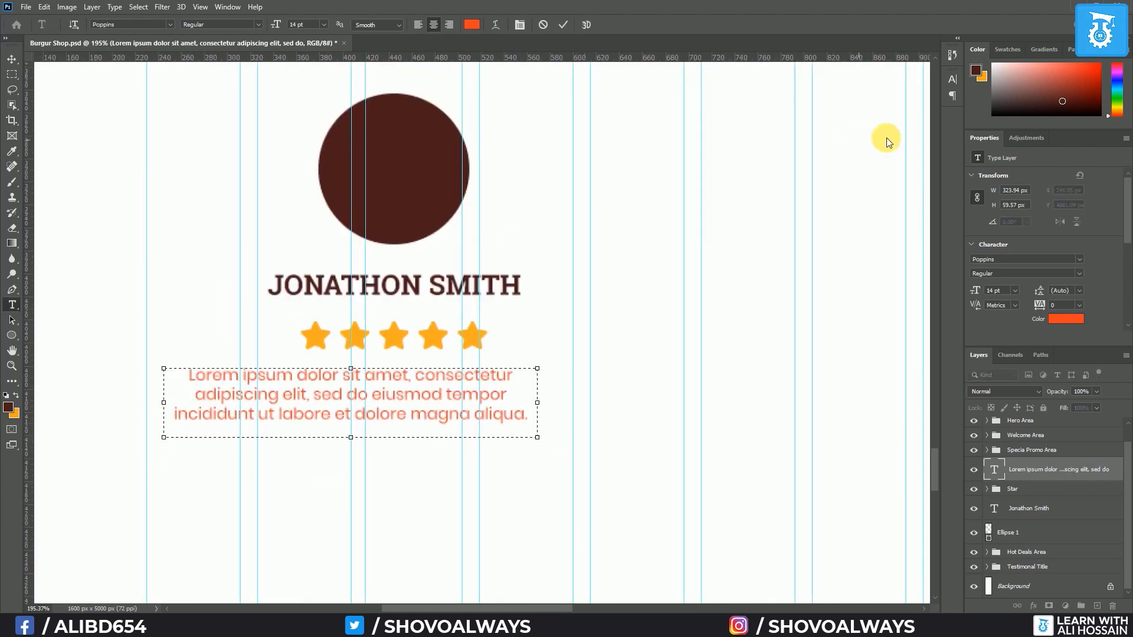
pyautogui.click(950, 79)
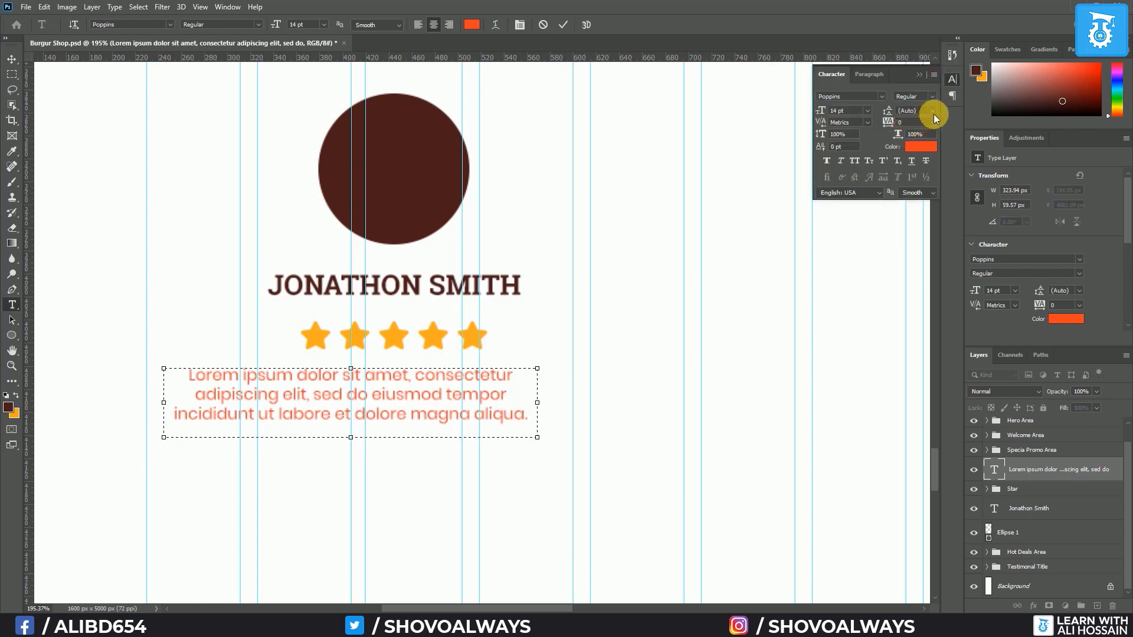
pyautogui.click(932, 111)
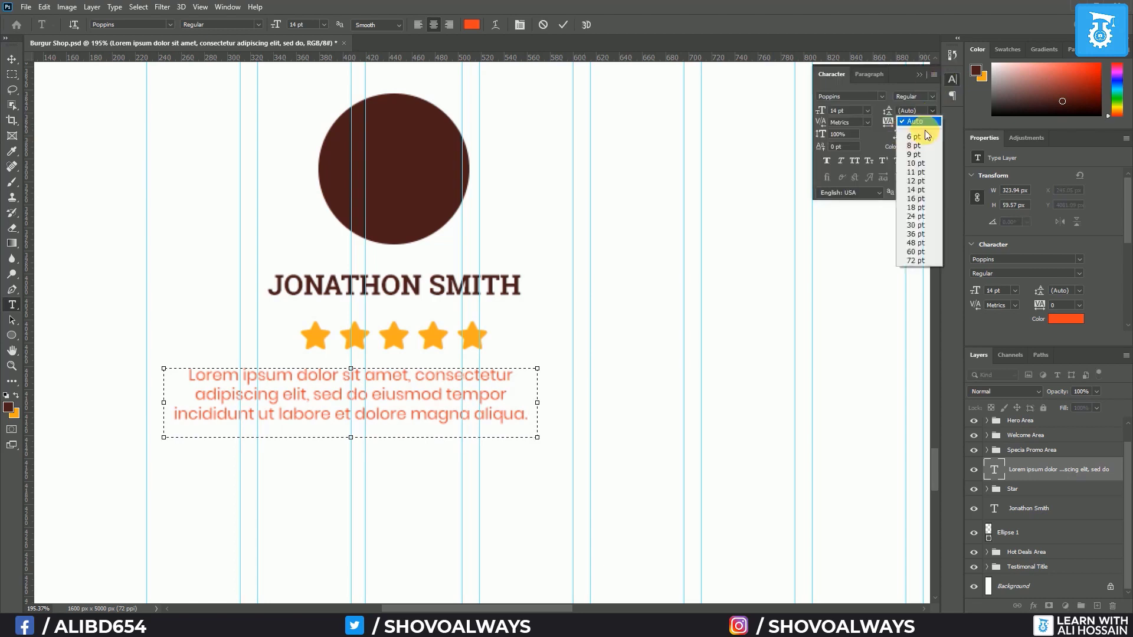
pyautogui.click(916, 211)
pyautogui.hotkey('ctrl', 'a')
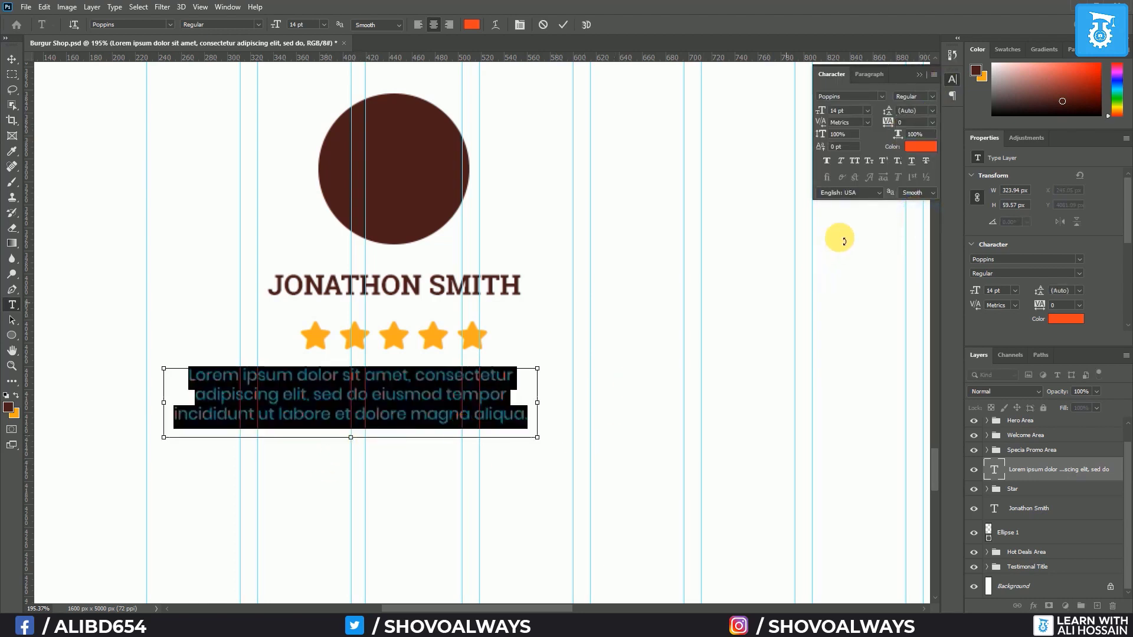
pyautogui.click(932, 110)
pyautogui.click(922, 209)
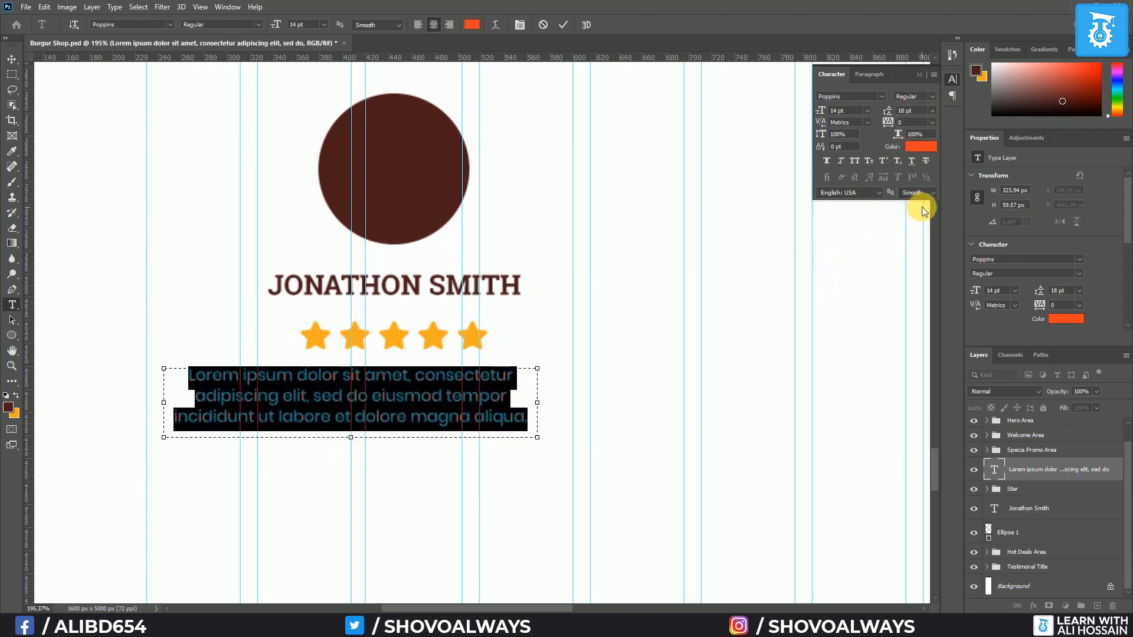
pyautogui.click(12, 59)
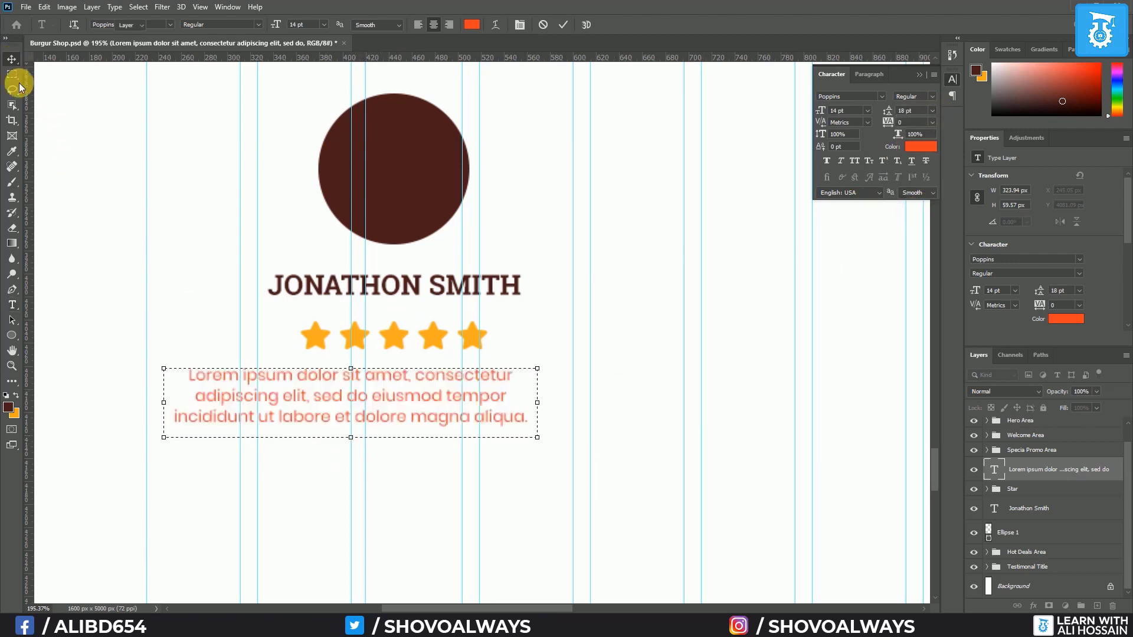
# Align the review text, stars, name and circle on their horizontal centres
pyautogui.scroll(-5, 150, 302)
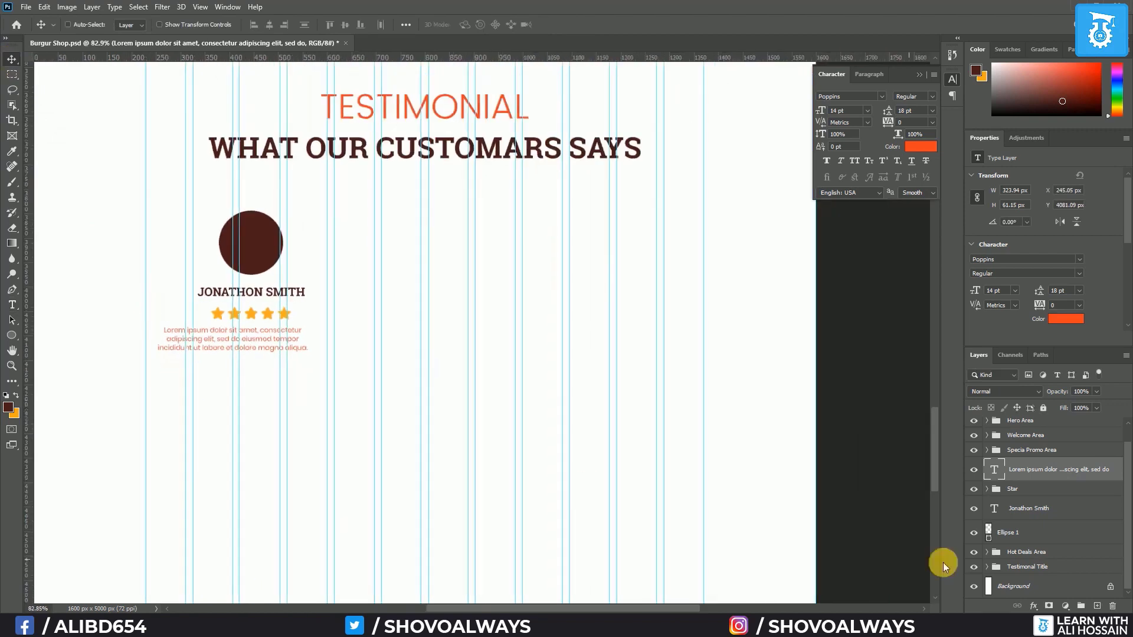
pyautogui.keyDown('shift'); pyautogui.click(1041, 539); pyautogui.keyUp('shift')
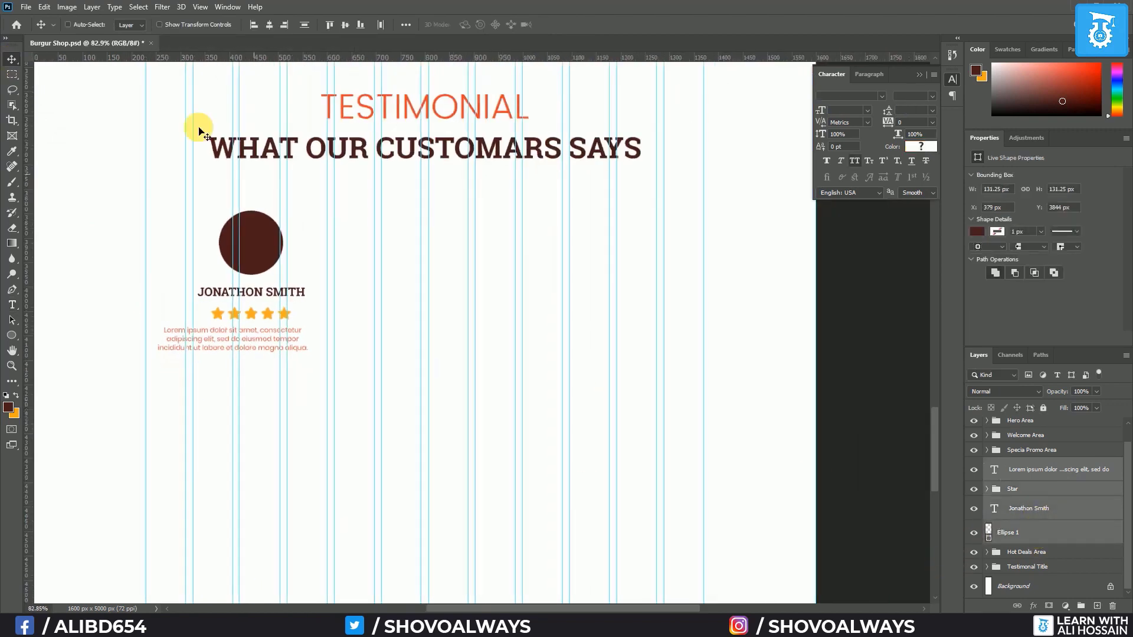
pyautogui.click(266, 26)
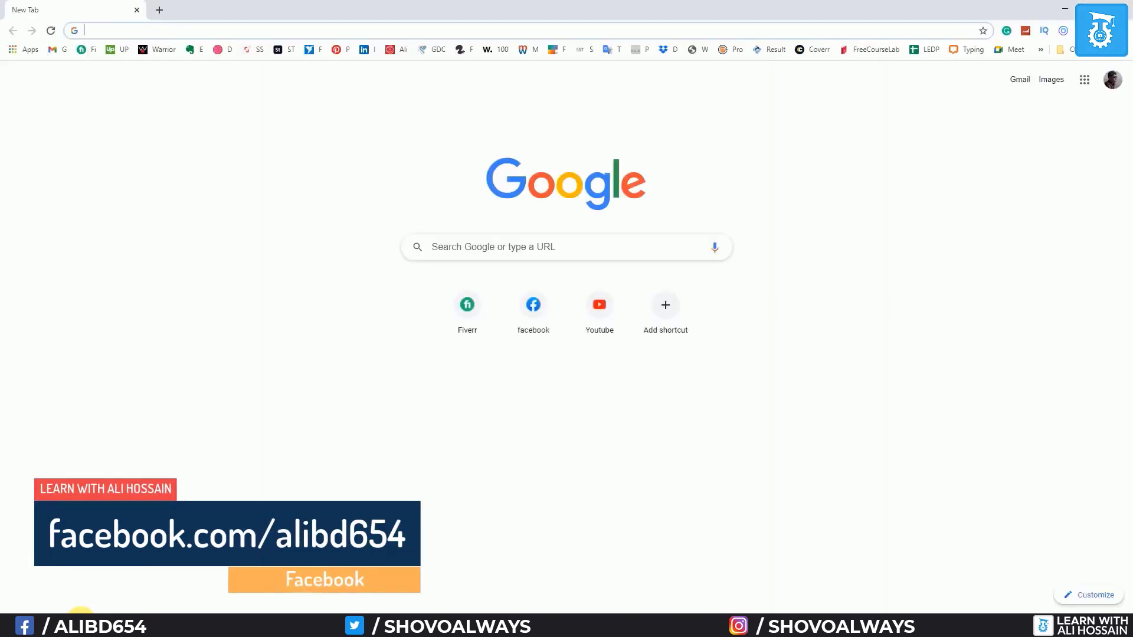
# Search Pexels for 'businessman' stock photos
pyautogui.write('pexels.com')
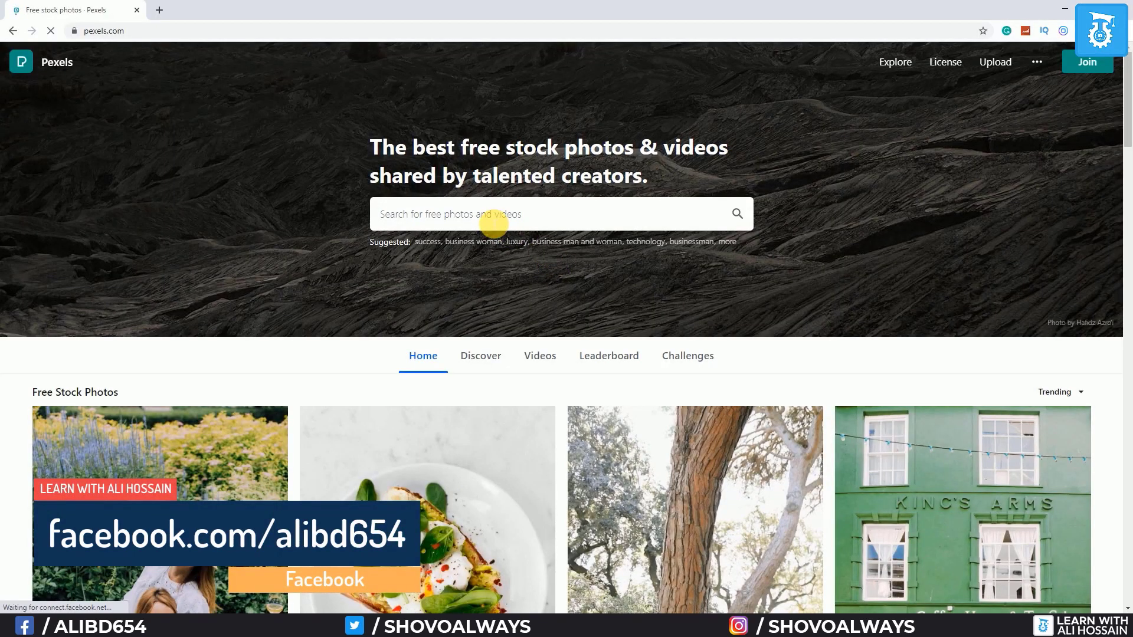
pyautogui.click(493, 220)
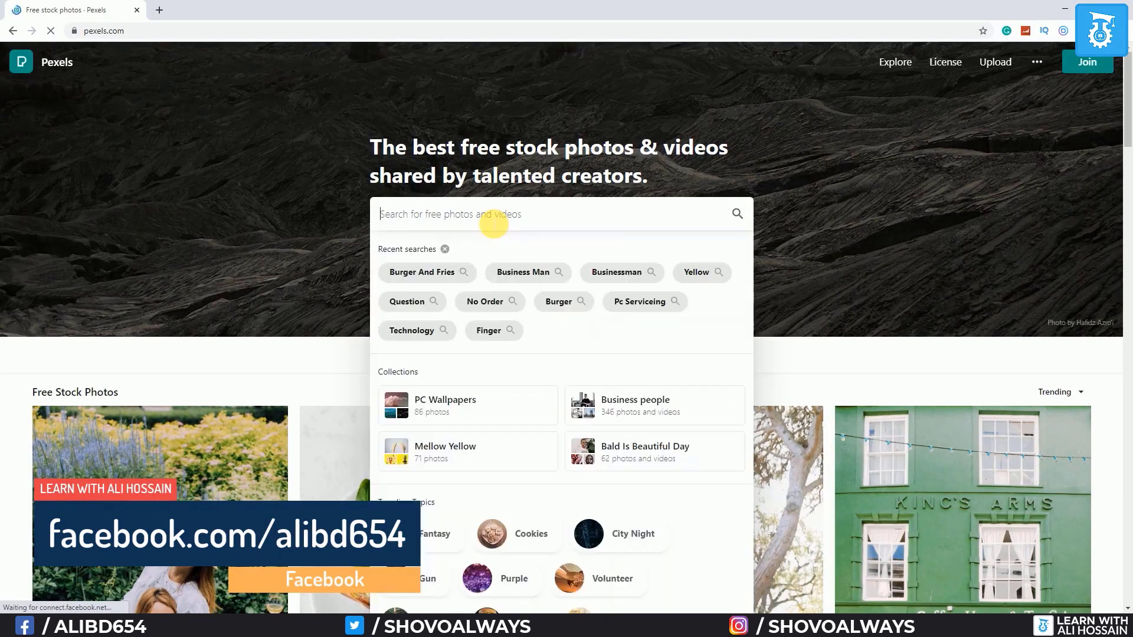
pyautogui.write('busi')
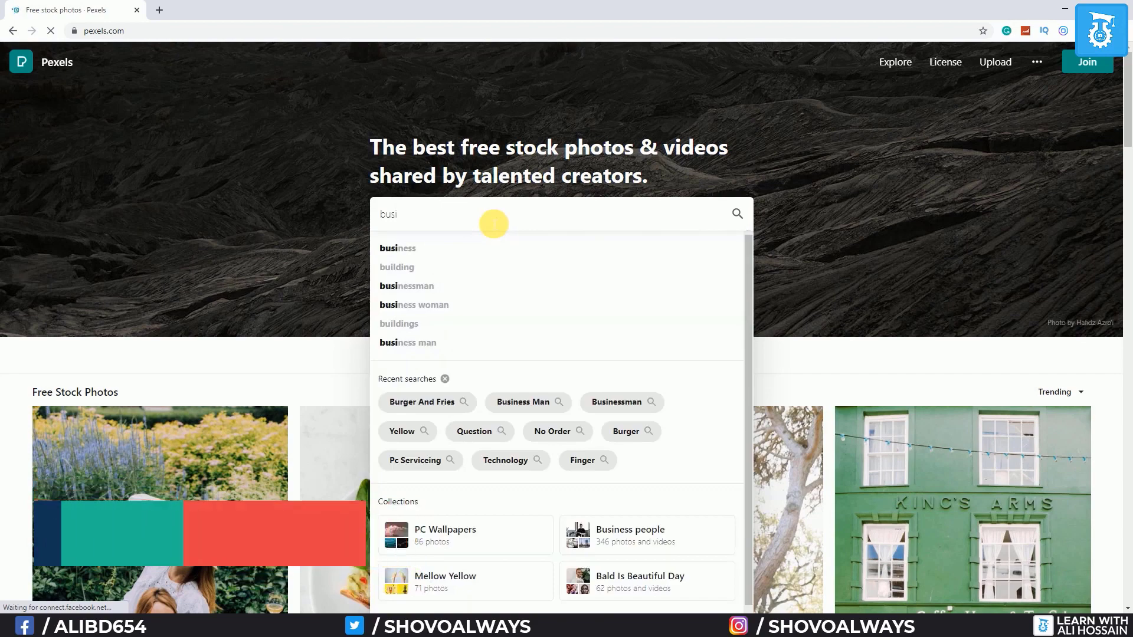
pyautogui.press('Down')
pyautogui.press('Down')
pyautogui.press('Down')
pyautogui.press('Return')
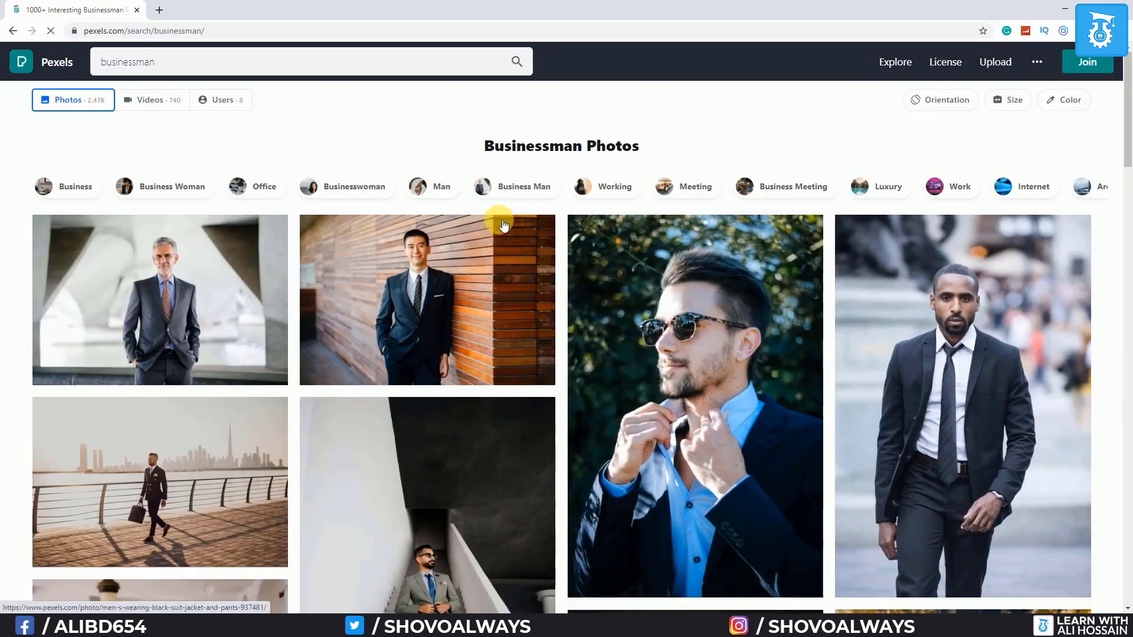
pyautogui.scroll(-3, 203, 428)
pyautogui.scroll(-9, 212, 432)
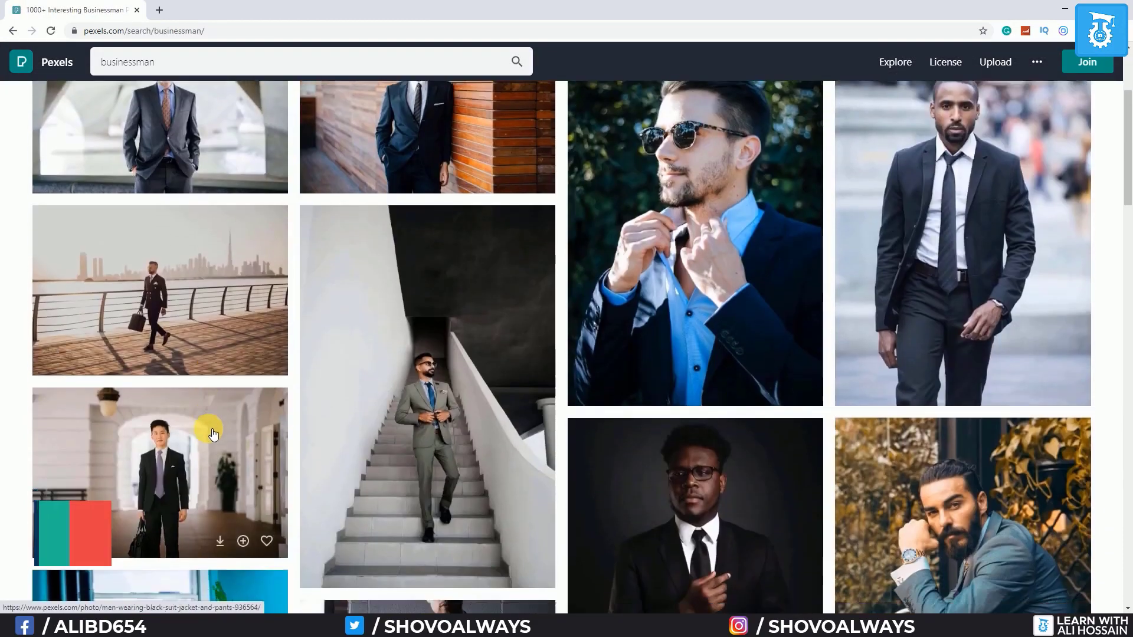
pyautogui.scroll(-10, 208, 432)
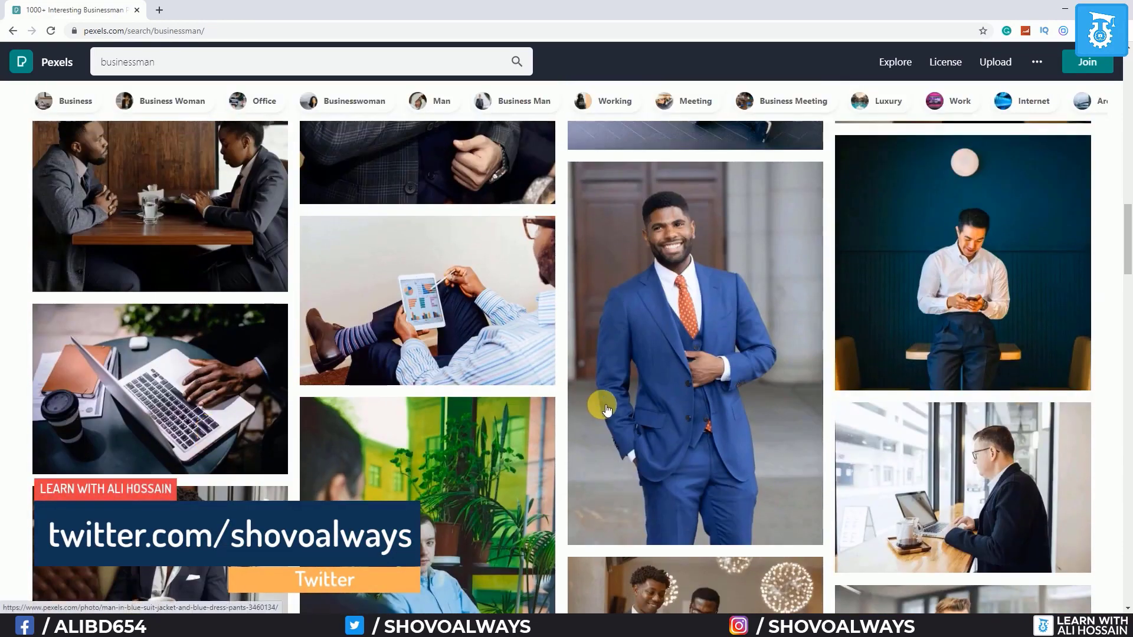
# Save two businessman portraits, then return to the mockup with Ellipse 1 selected
pyautogui.rightClick(646, 344)
pyautogui.click(669, 297)
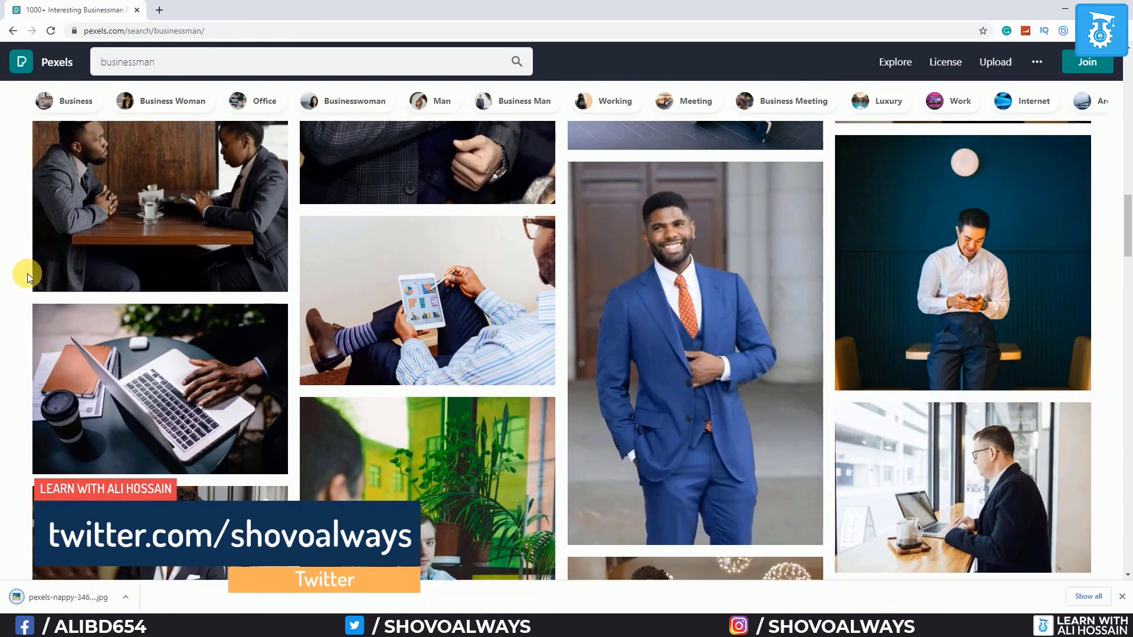
pyautogui.scroll(-10, 25, 271)
pyautogui.click(603, 199)
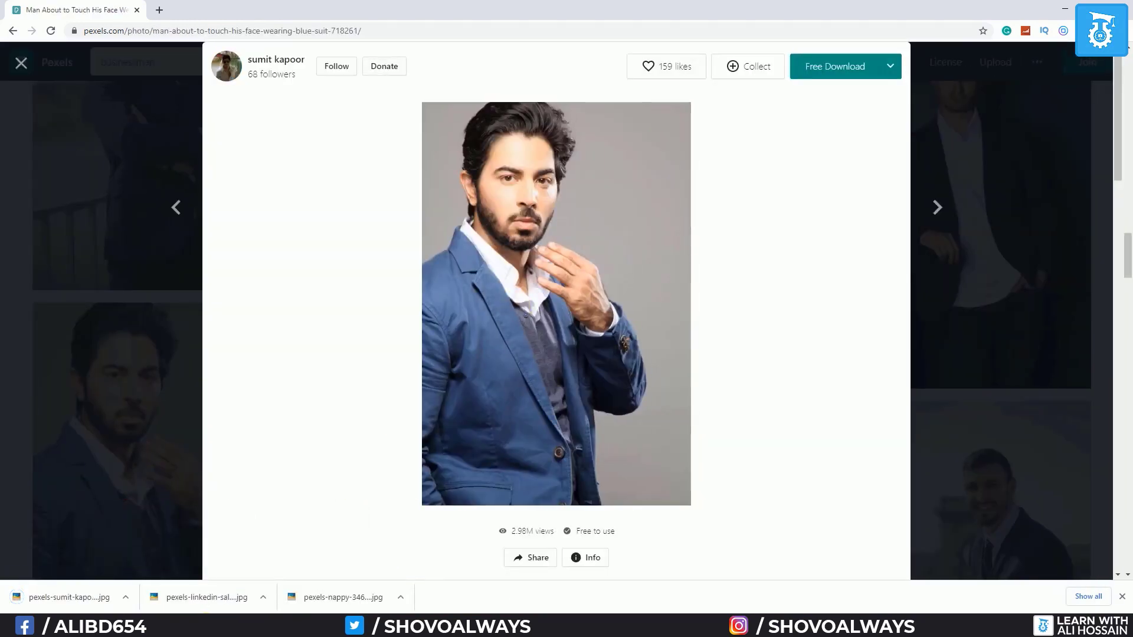
pyautogui.click(207, 624)
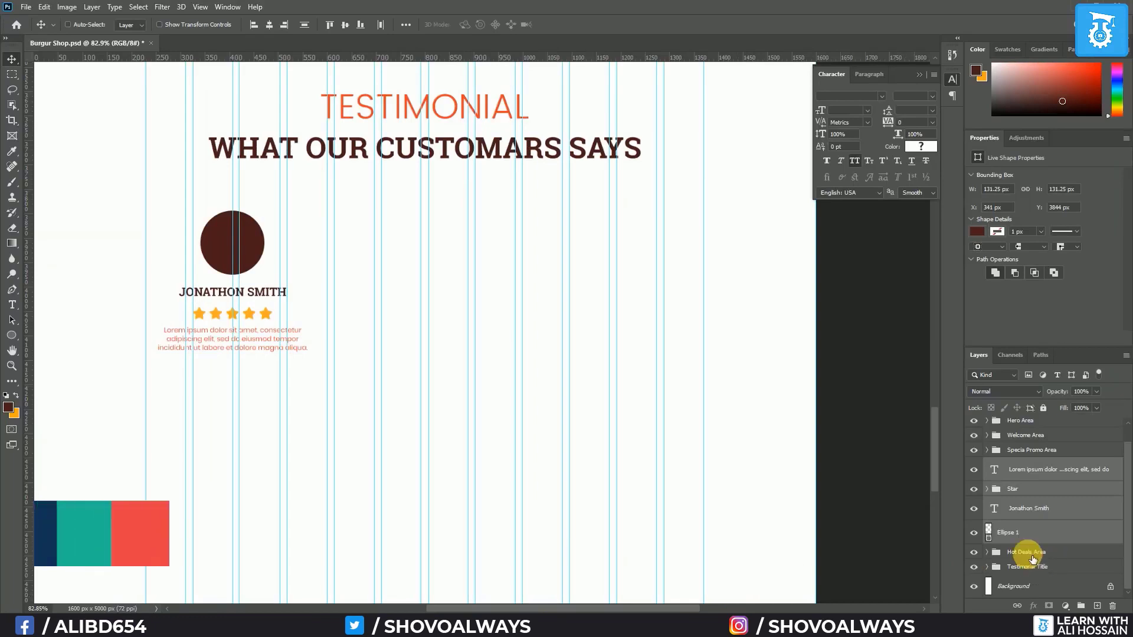
pyautogui.click(1021, 540)
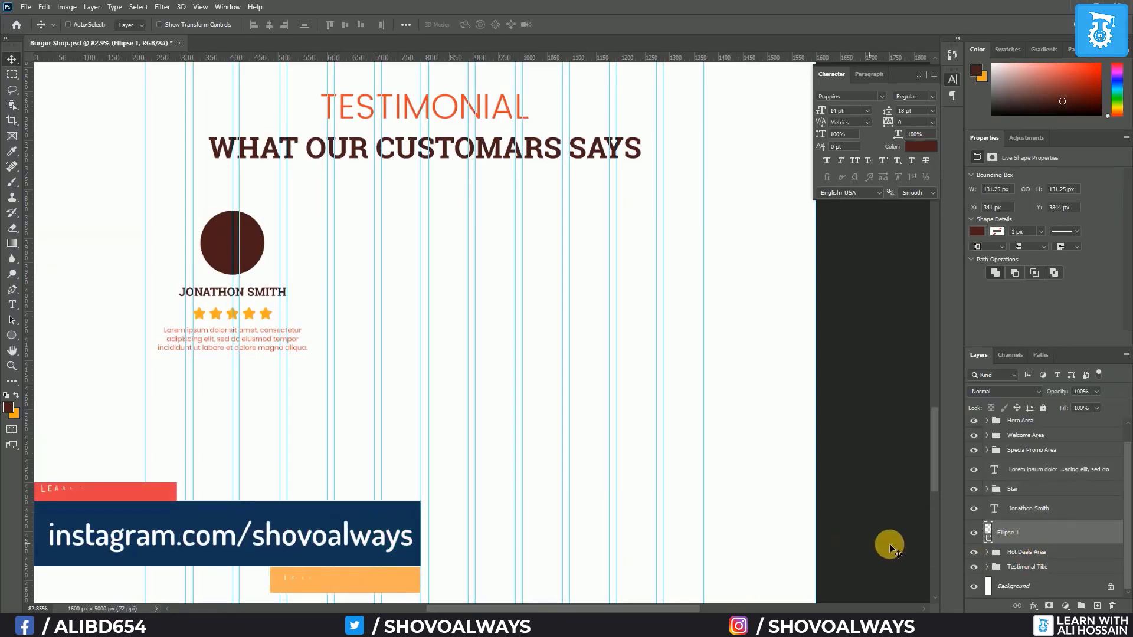
# Draw a rectangle on a new layer over the first testimonial
pyautogui.hotkey('ctrl', 'shift', 'alt', 'n')
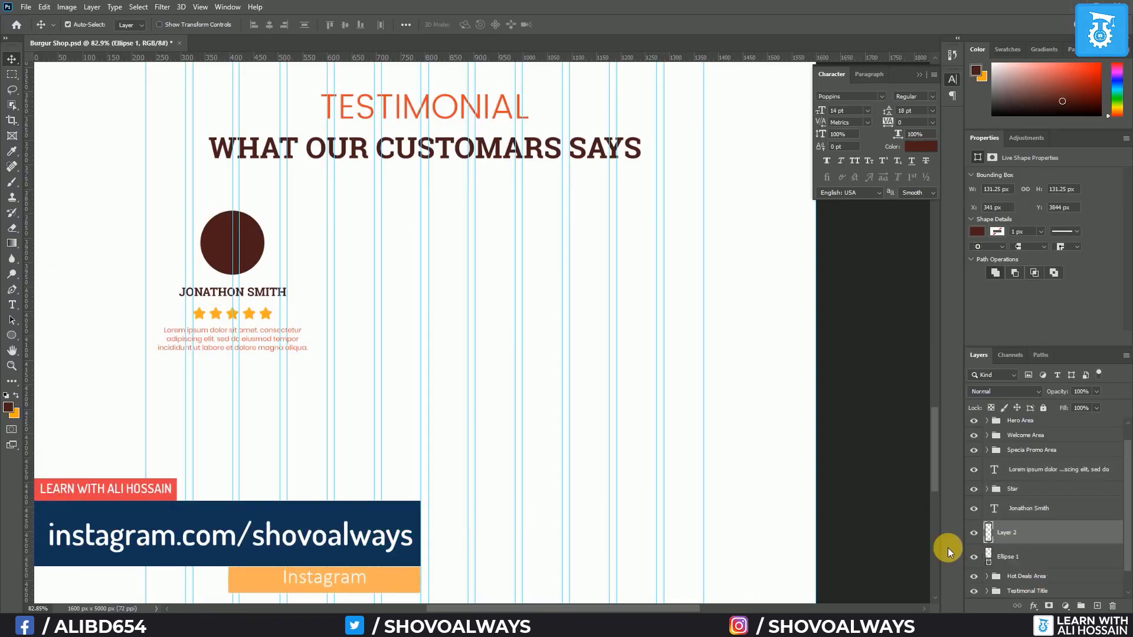
pyautogui.click(12, 335)
pyautogui.click(61, 339)
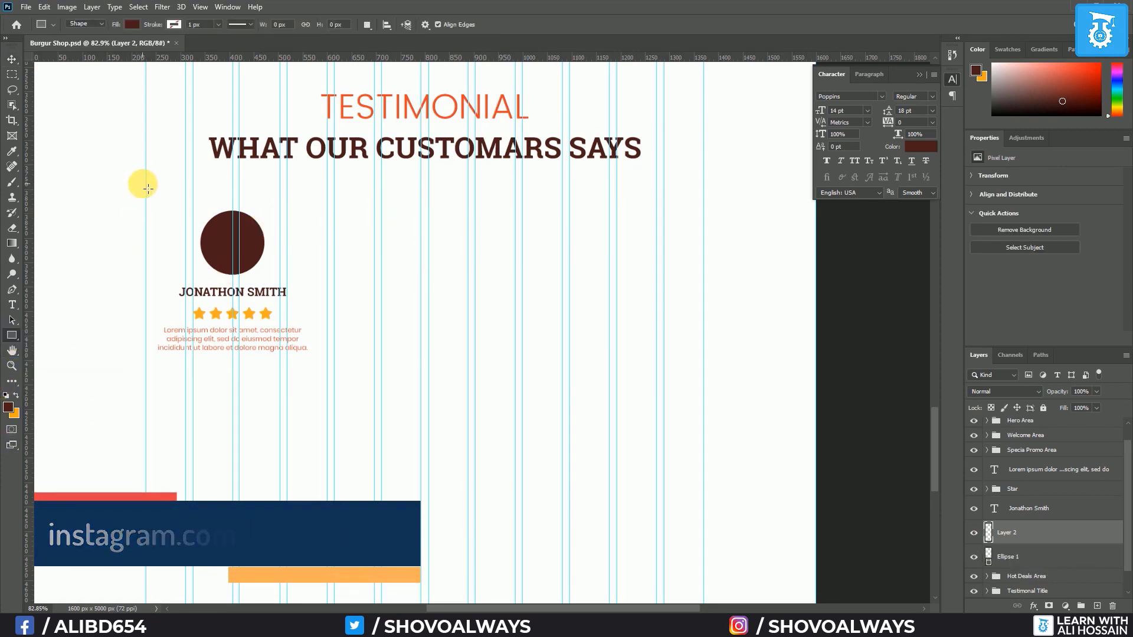
pyautogui.moveTo(145, 181); pyautogui.dragTo(328, 377)
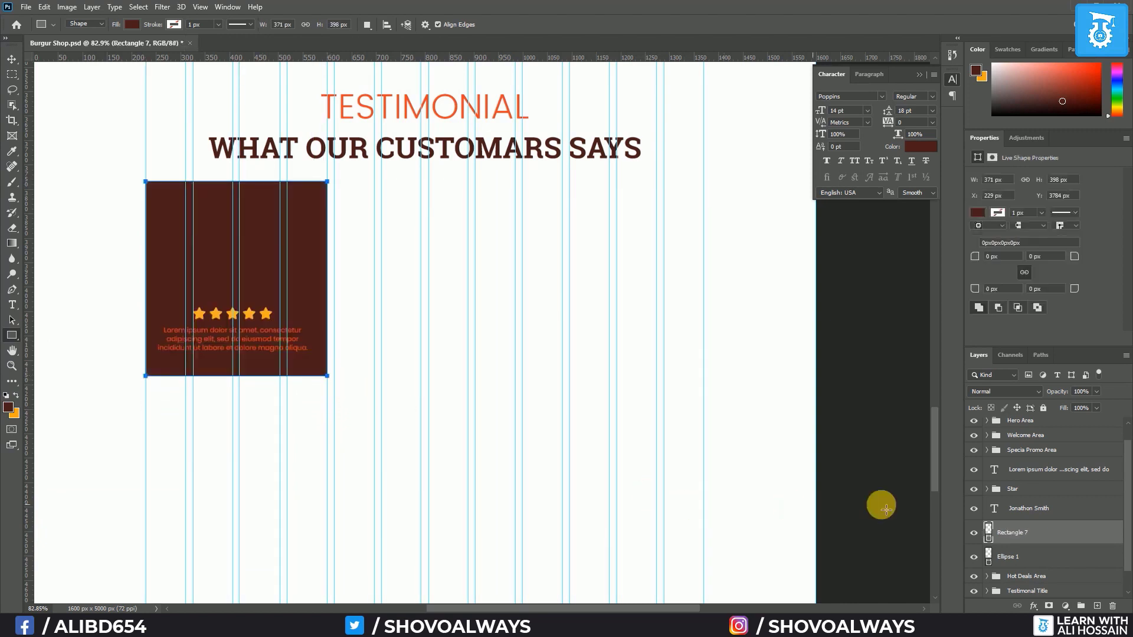
# Fill the rectangle with light grey #eeeeee and move it below the circle layer
pyautogui.doubleClick(990, 534)
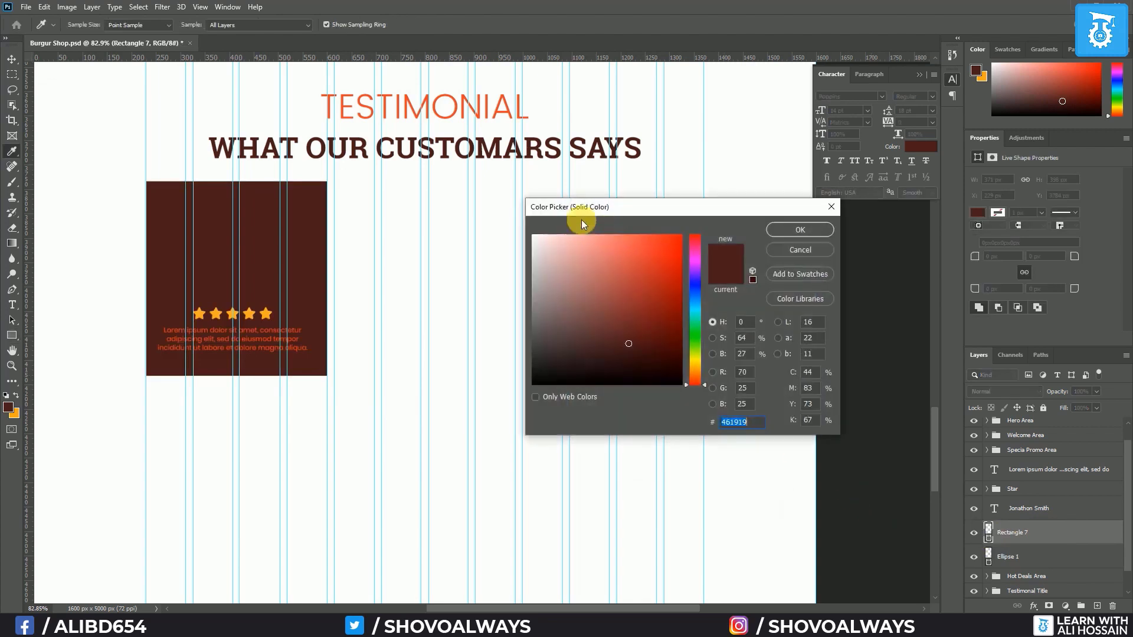
pyautogui.click(541, 248)
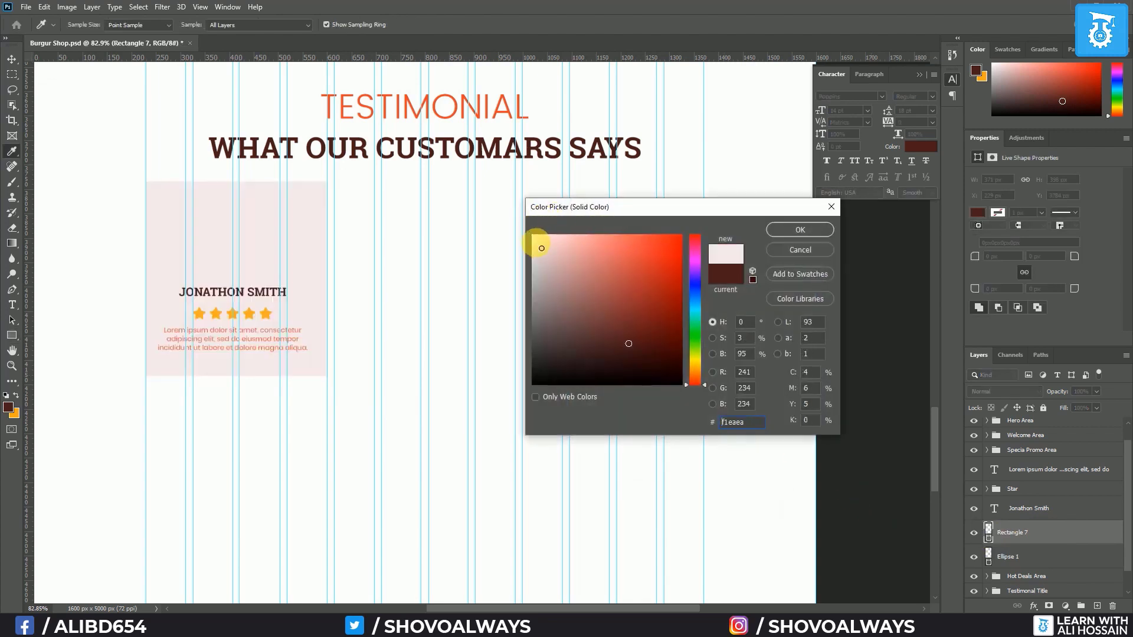
pyautogui.click(787, 230)
pyautogui.moveTo(1009, 533); pyautogui.dragTo(1014, 566)
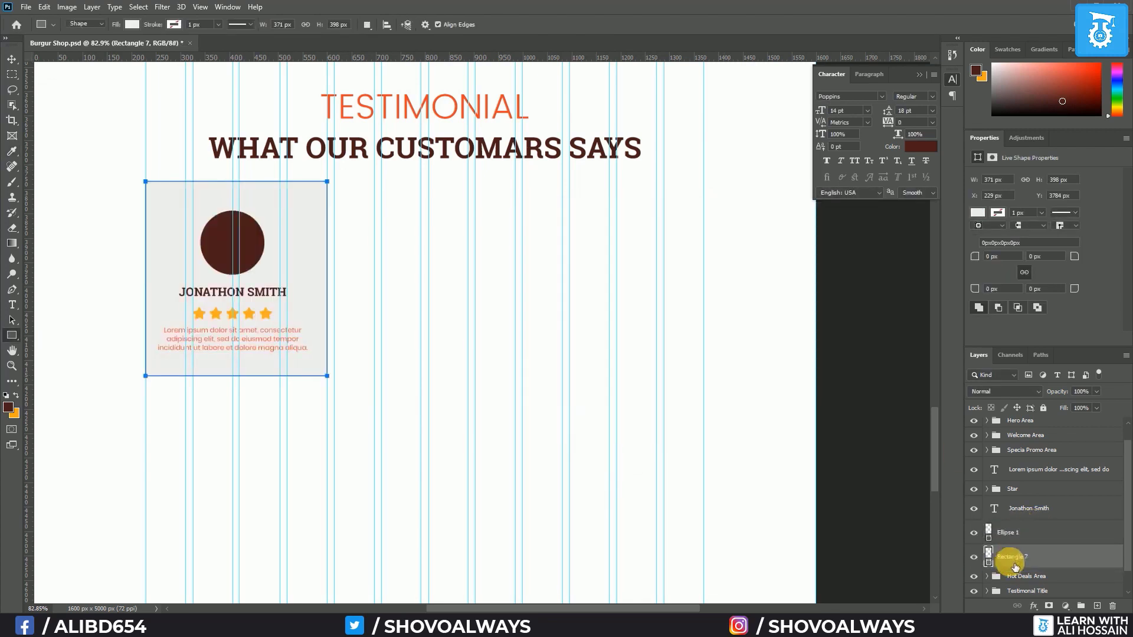
# Centre the card contents on the rectangle and duplicate the card to the right
pyautogui.keyDown('shift'); pyautogui.click(1021, 468); pyautogui.keyUp('shift')
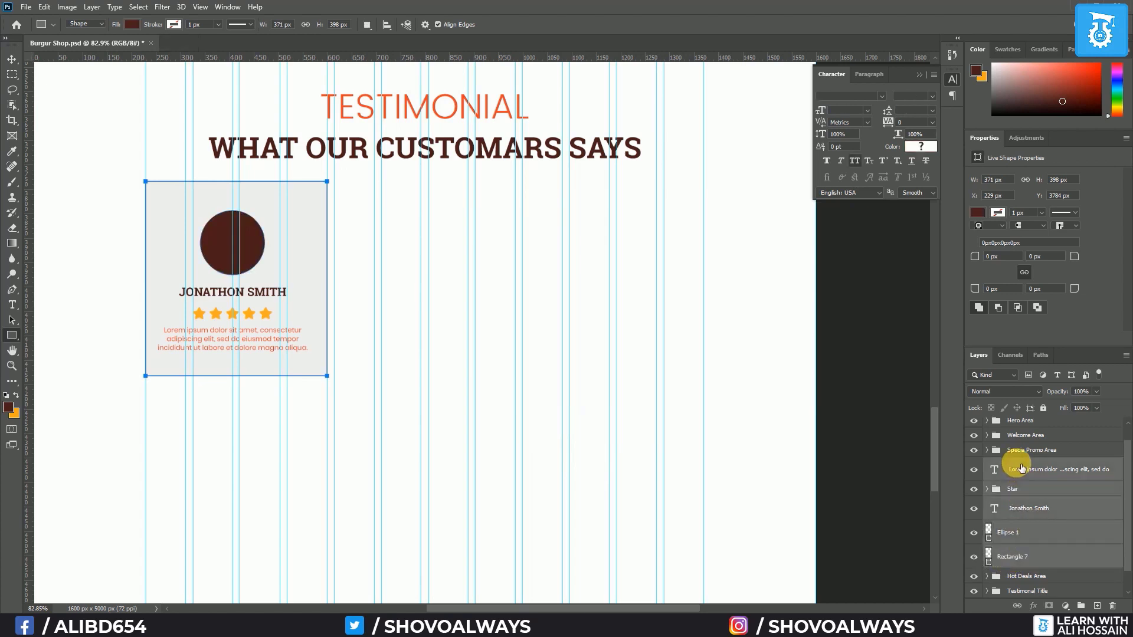
pyautogui.click(12, 60)
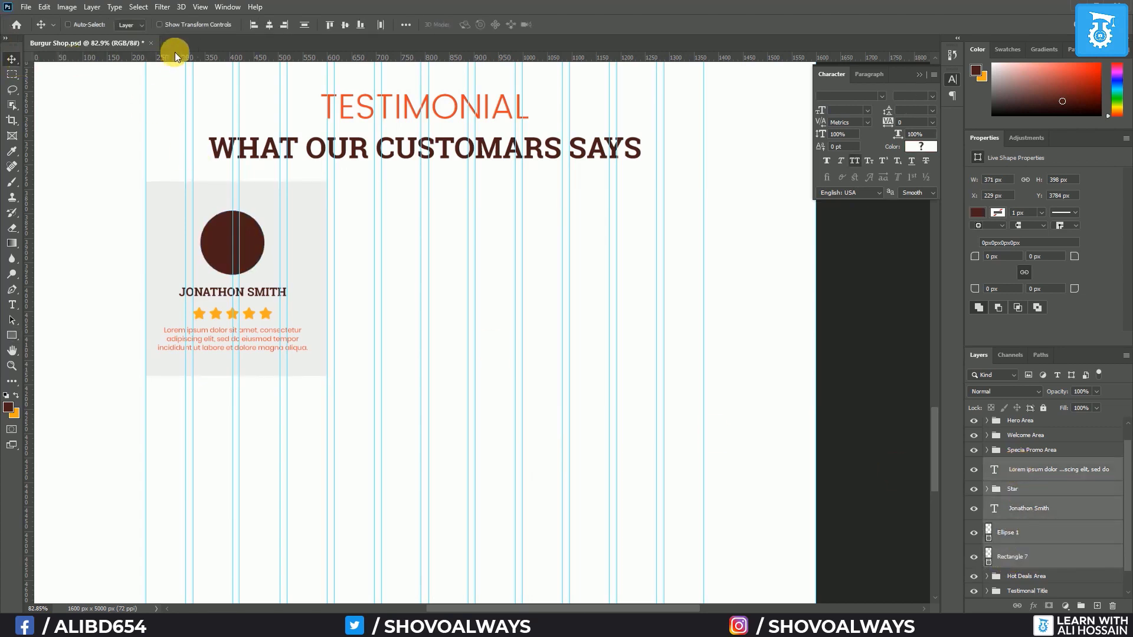
pyautogui.click(268, 28)
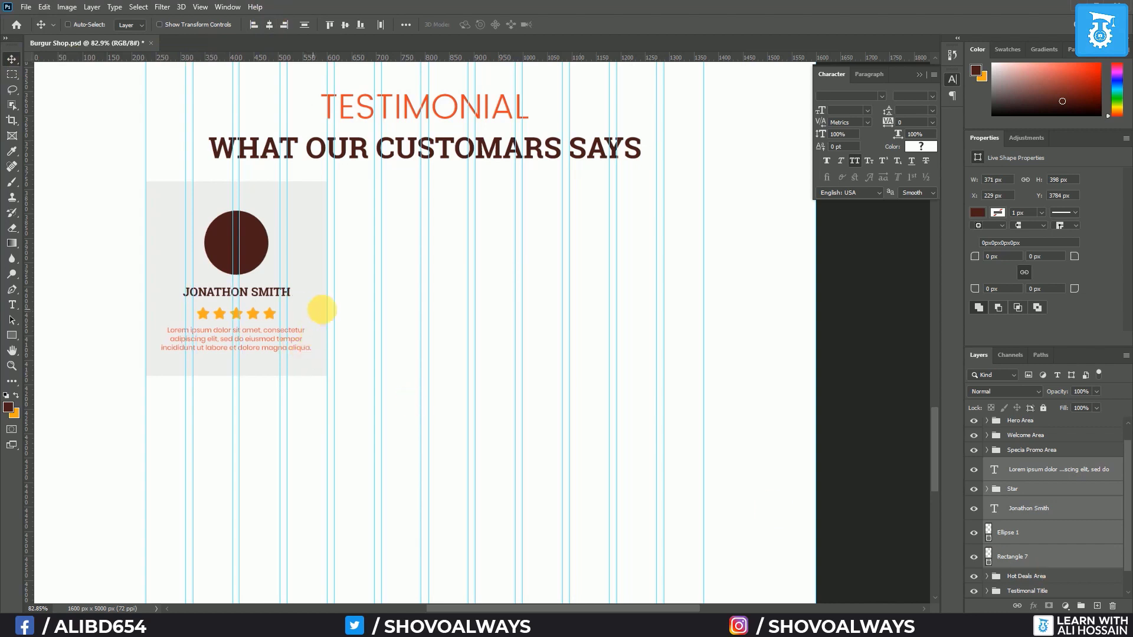
pyautogui.moveTo(322, 310); pyautogui.dragTo(680, 313)
# Group each of the three cards' layers into its own group
pyautogui.scroll(-1, 1031, 485)
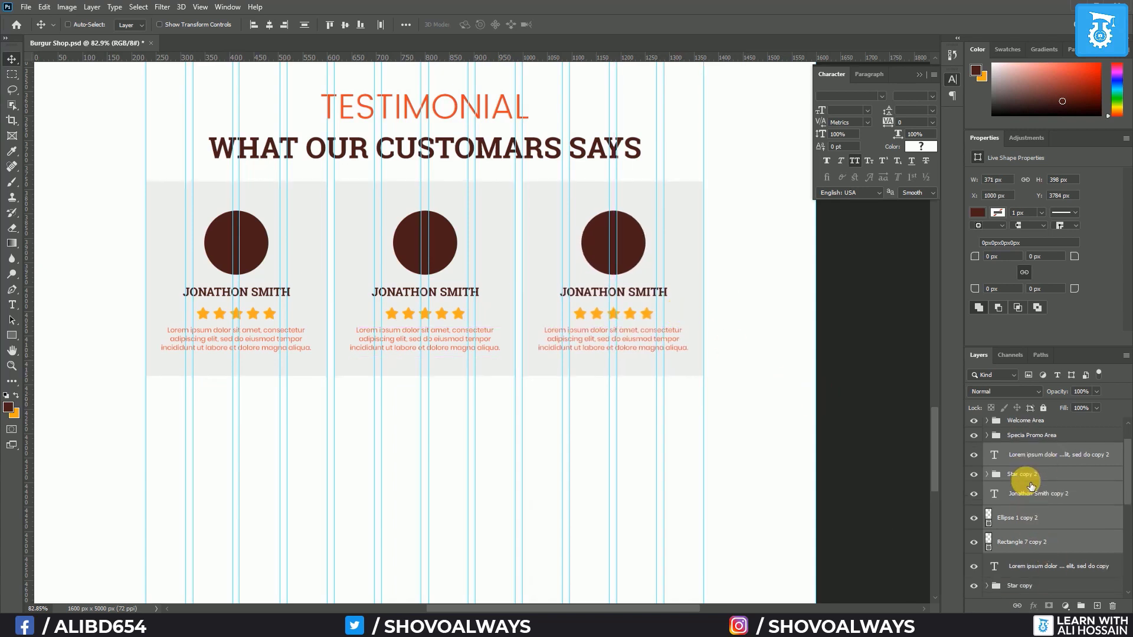
pyautogui.hotkey('ctrl', 'g')
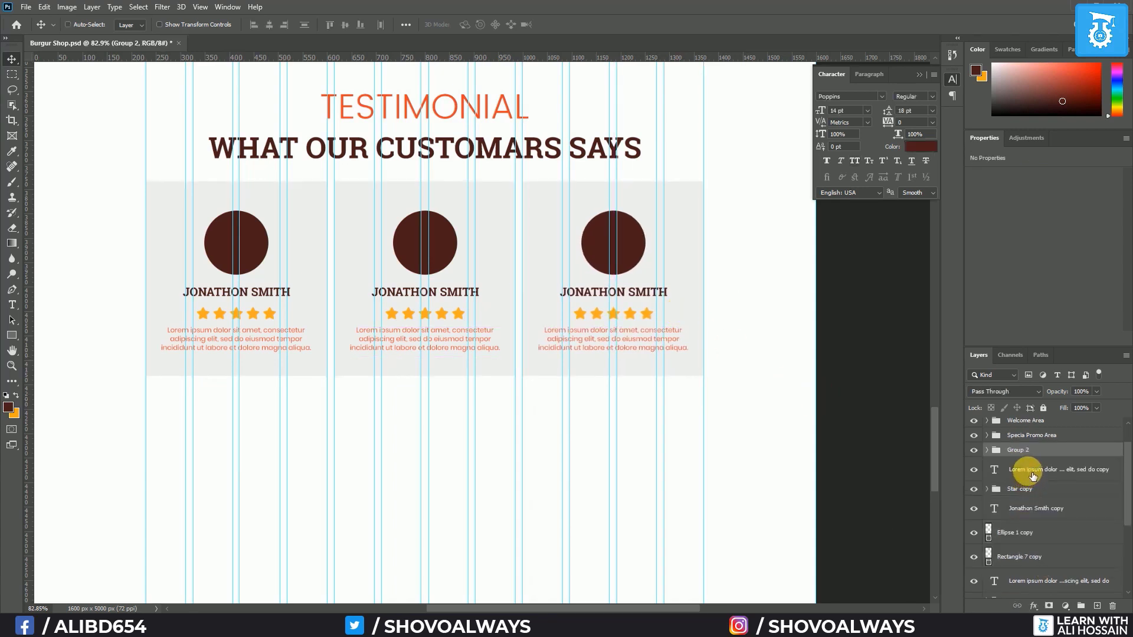
pyautogui.click(1032, 475)
pyautogui.keyDown('shift'); pyautogui.click(1031, 558); pyautogui.keyUp('shift')
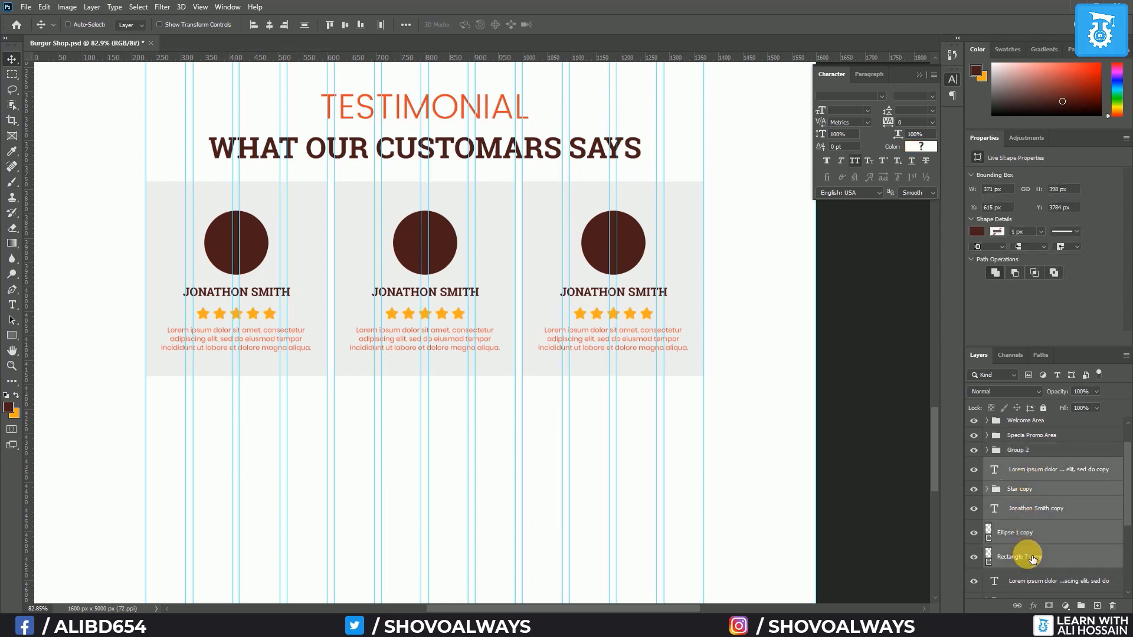
pyautogui.hotkey('ctrl', 'g')
pyautogui.click(1026, 482)
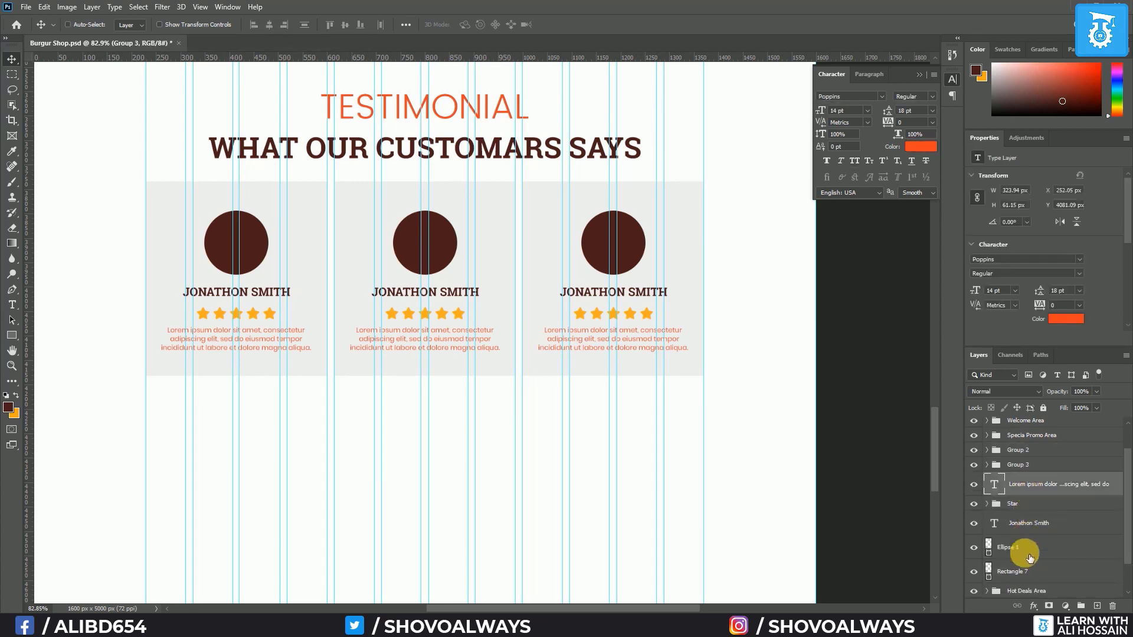
pyautogui.keyDown('shift'); pyautogui.click(1025, 573); pyautogui.keyUp('shift')
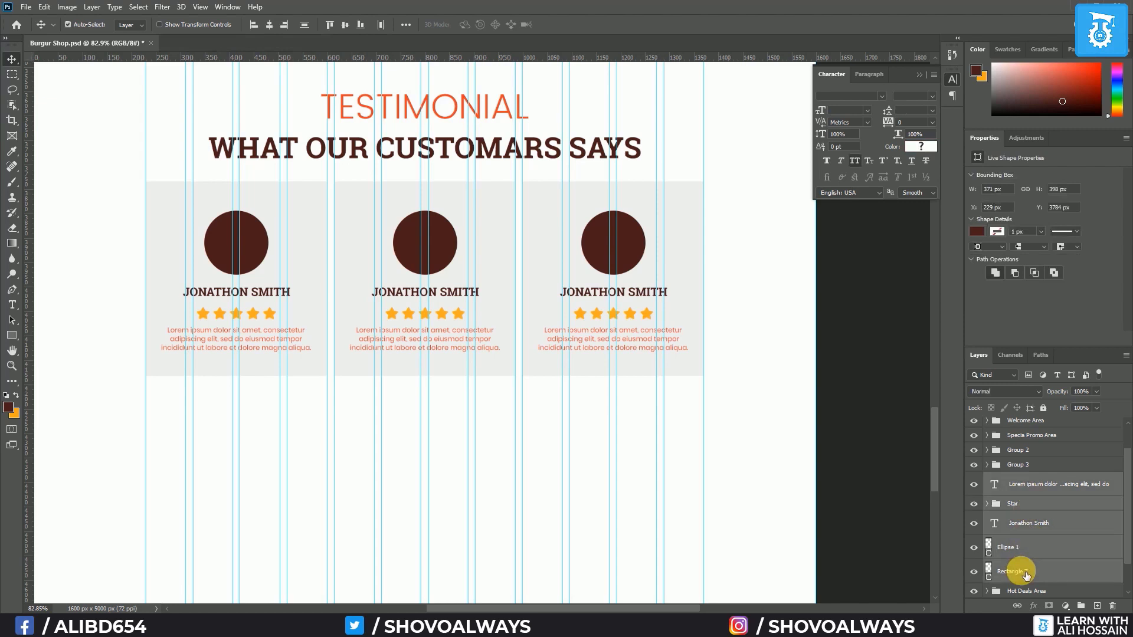
pyautogui.hotkey('ctrl', 'g')
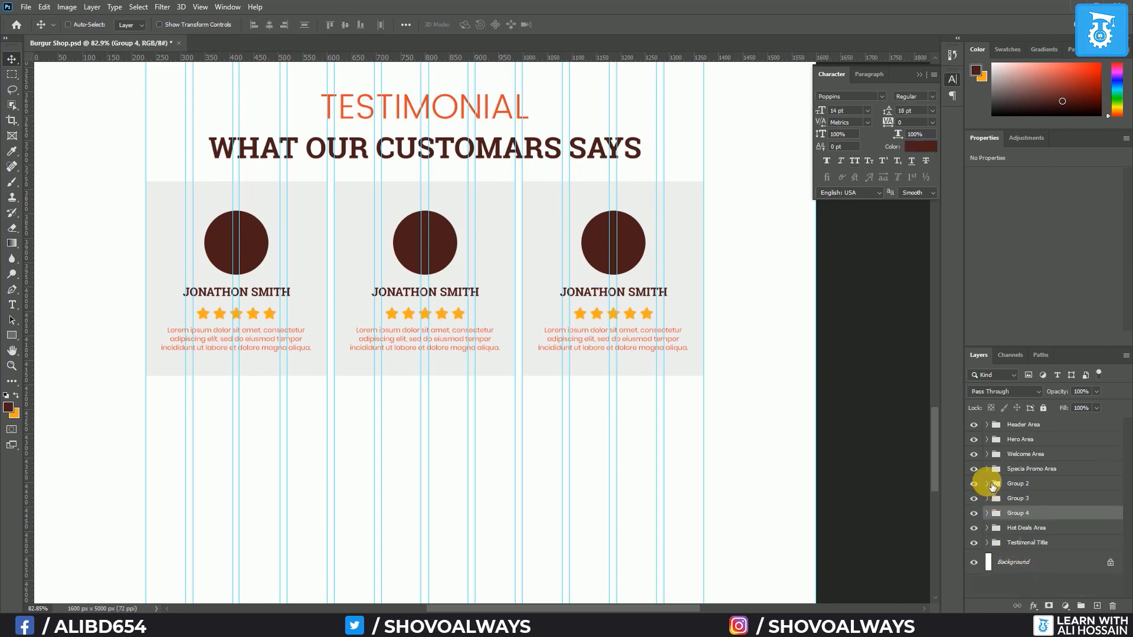
# Delete the grey background rectangle from the first, middle and right cards
pyautogui.click(986, 512)
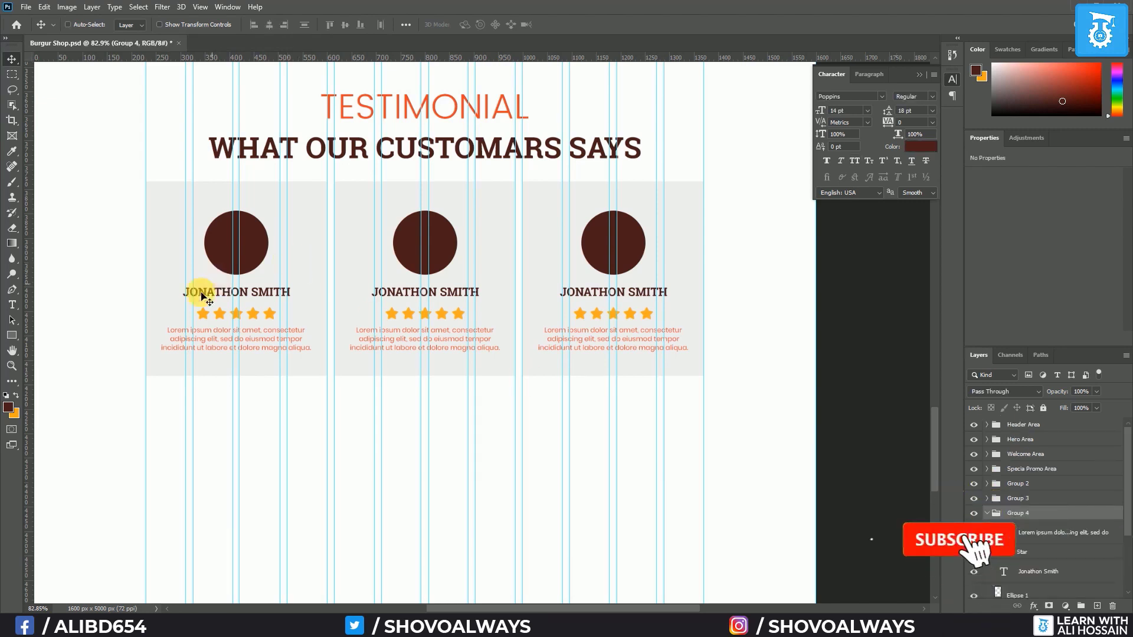
pyautogui.scroll(-5, 1060, 538)
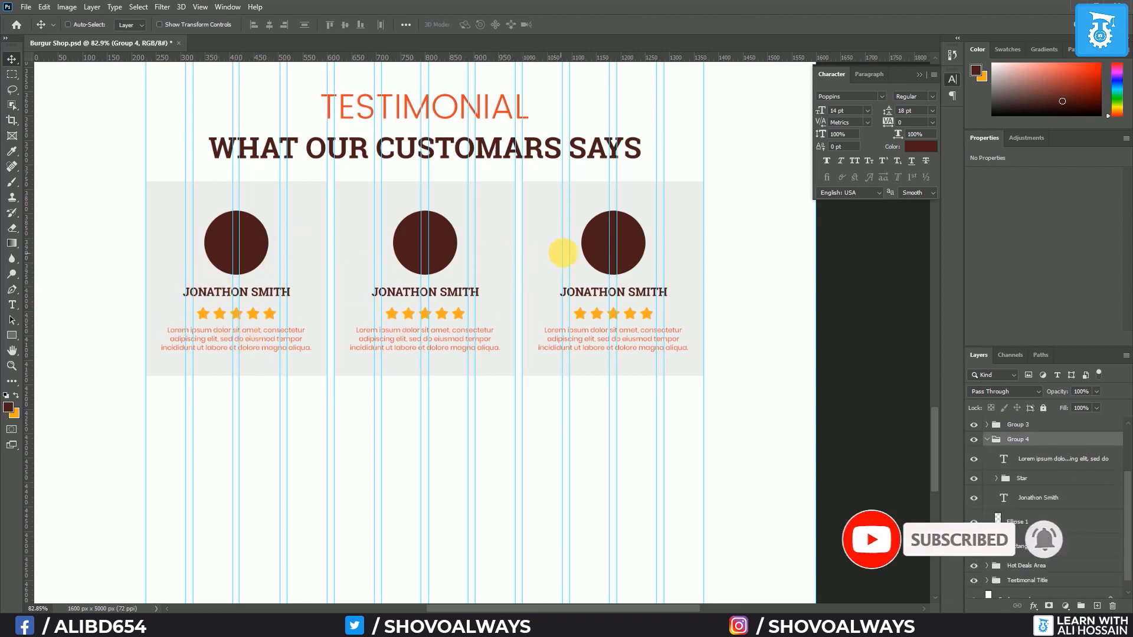
pyautogui.click(1036, 553)
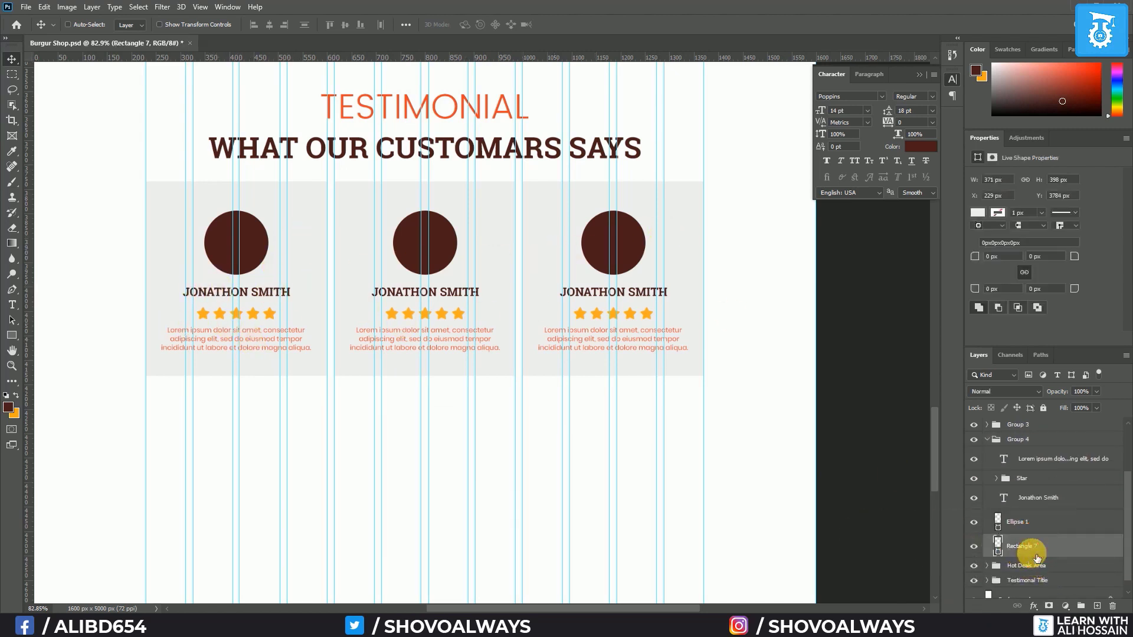
pyautogui.press('Delete')
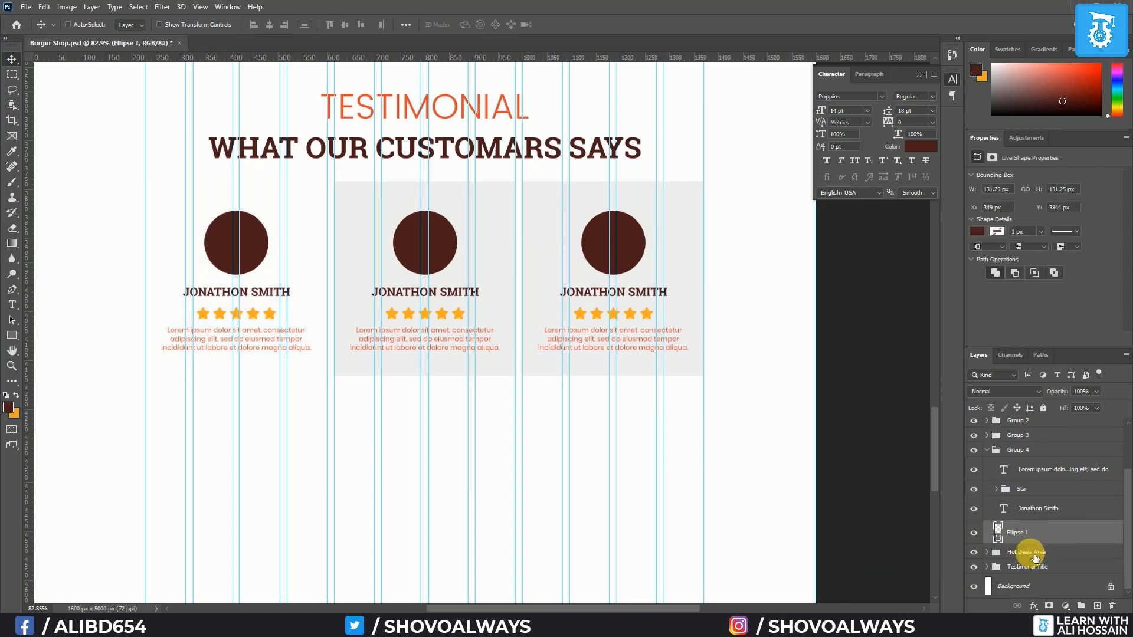
pyautogui.click(987, 435)
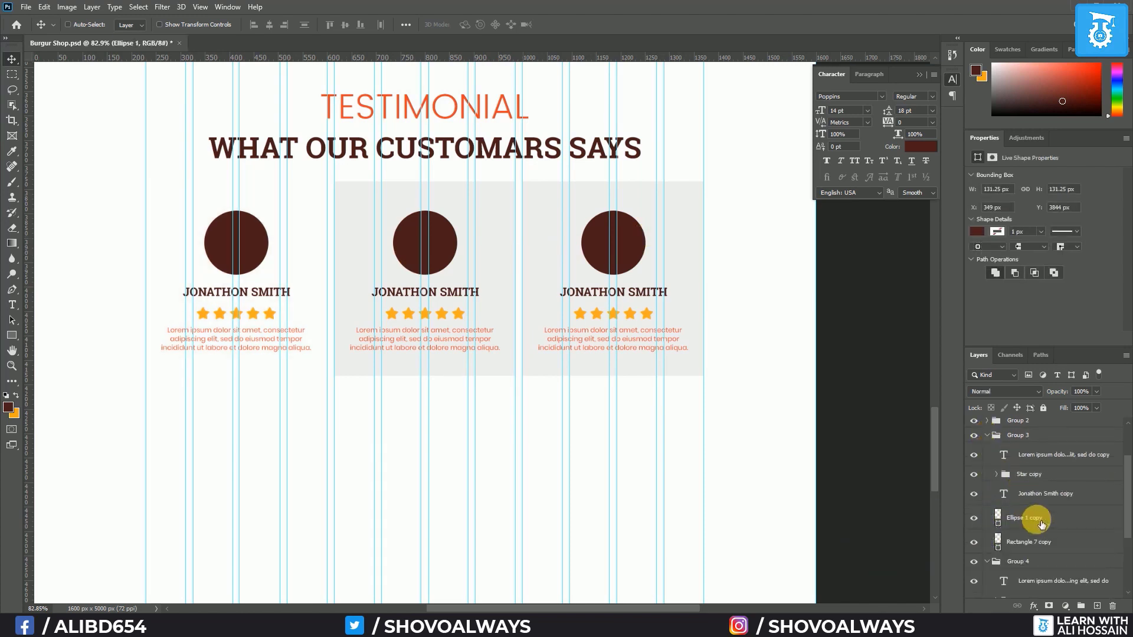
pyautogui.click(1032, 518)
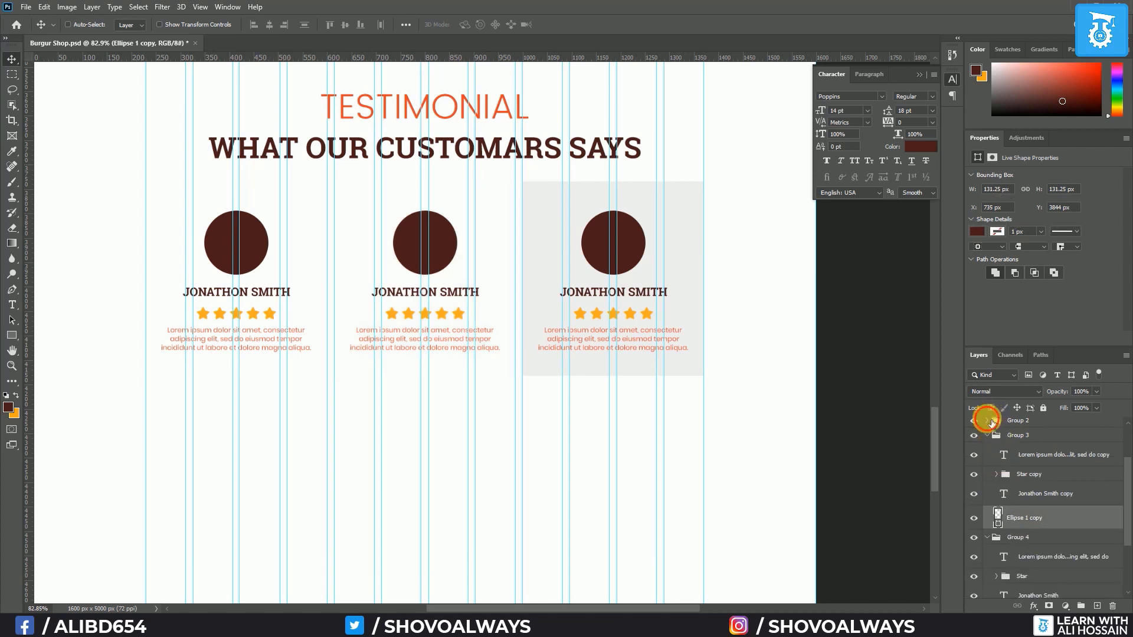
pyautogui.click(987, 420)
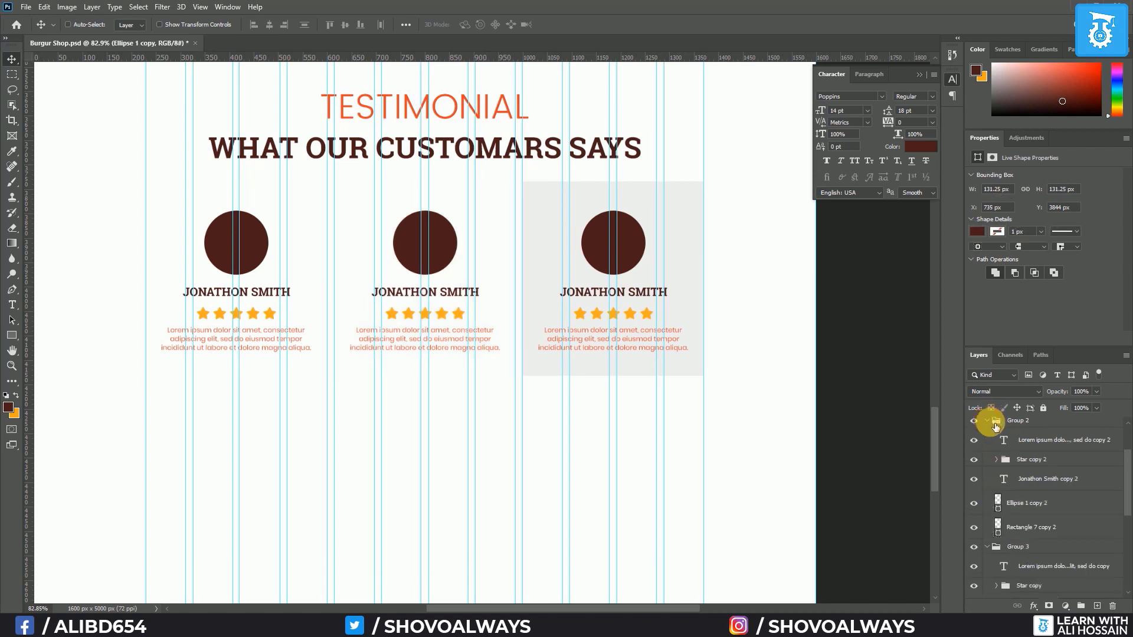
pyautogui.click(1039, 527)
pyautogui.press('Delete')
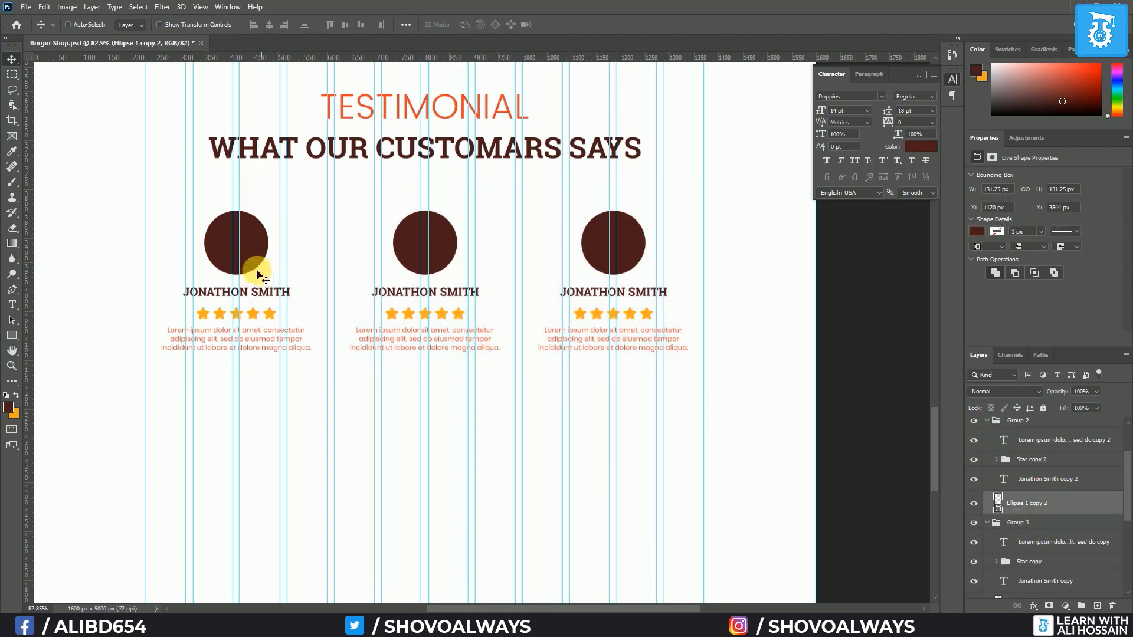
# Place a businessman photo, scale it and clip it into the right card's circle, centred on the face
pyautogui.moveTo(101, 626)
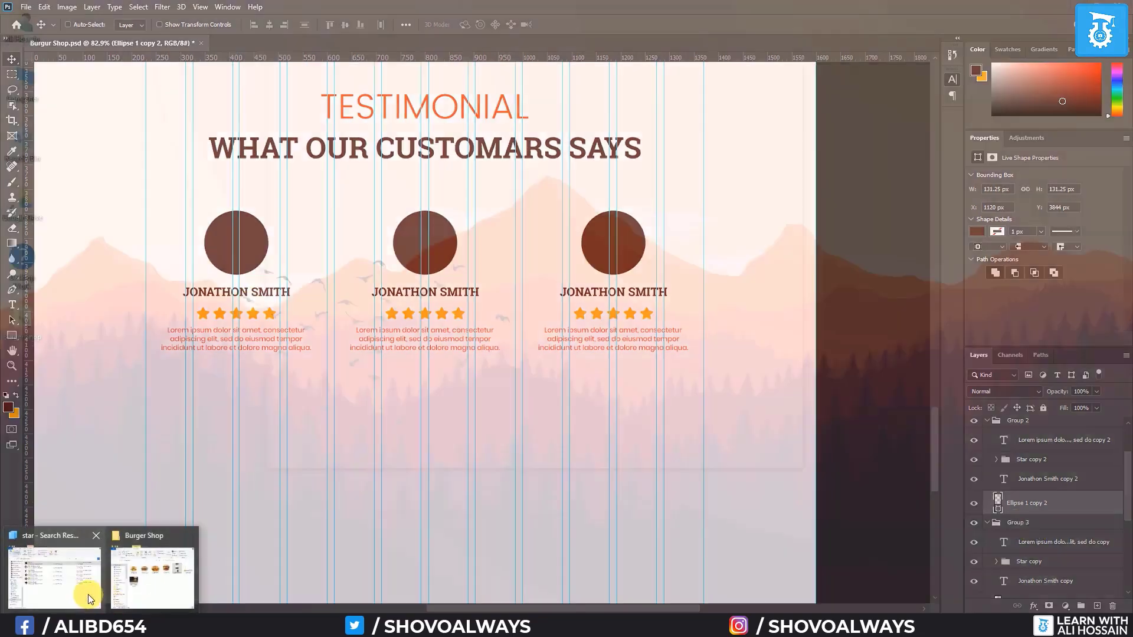
pyautogui.moveTo(87, 593)
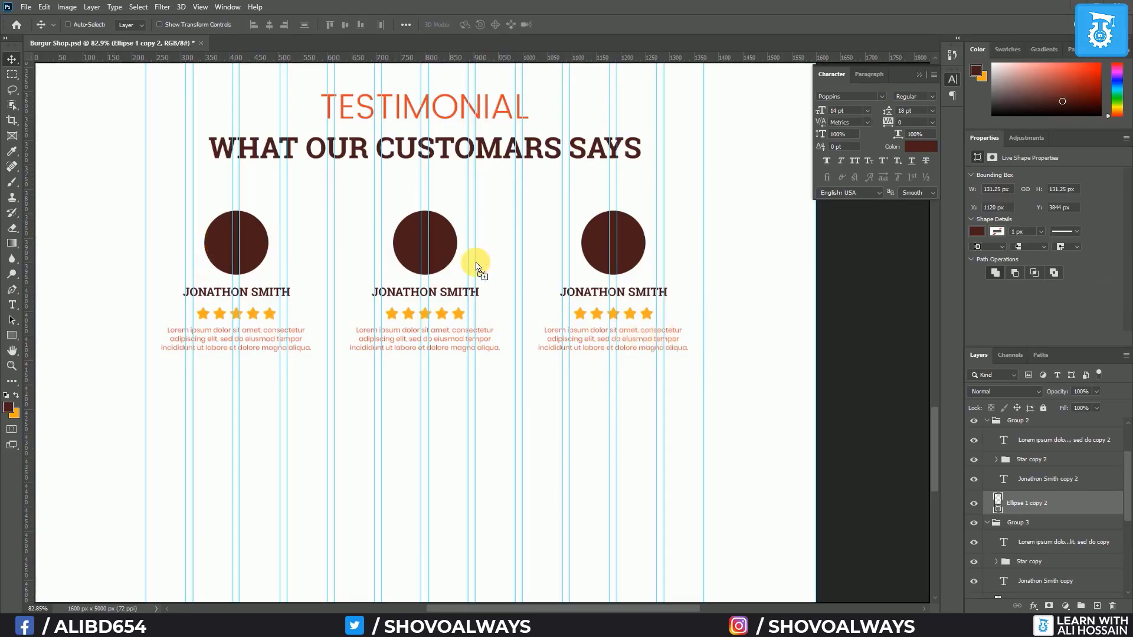
pyautogui.moveTo(476, 263); pyautogui.dragTo(476, 264)
pyautogui.press('Return')
pyautogui.scroll(-6, 487, 361)
pyautogui.hotkey('ctrl', 't')
pyautogui.moveTo(604, 560); pyautogui.dragTo(354, 185)
pyautogui.moveTo(341, 177); pyautogui.dragTo(533, 332)
pyautogui.scroll(8, 533, 332)
pyautogui.press('Return')
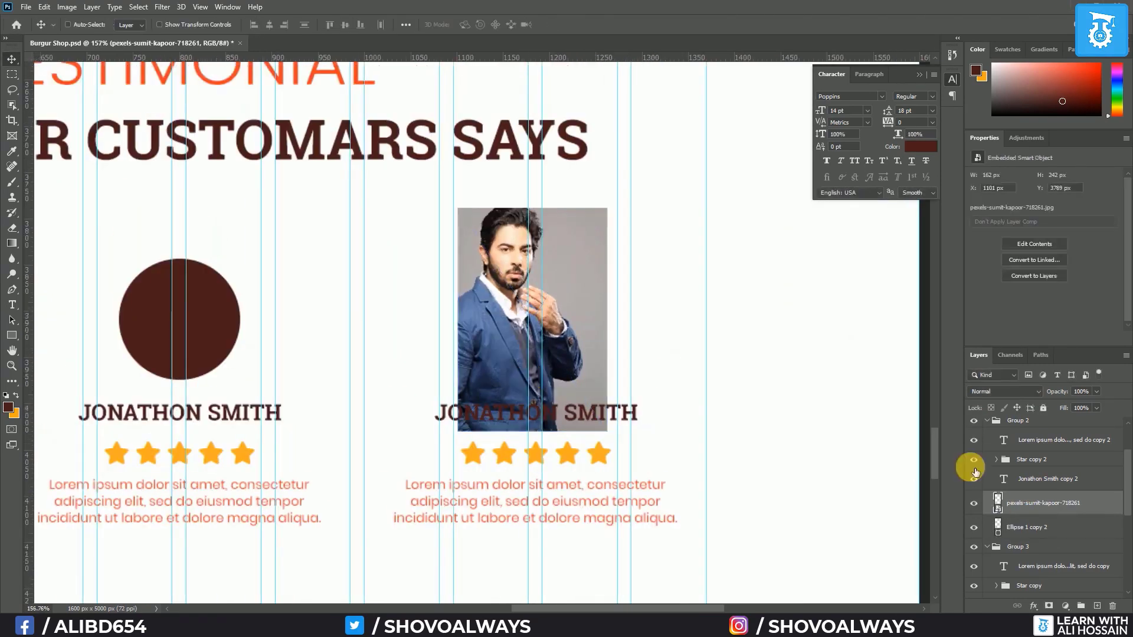
pyautogui.keyDown('alt'); pyautogui.click(1040, 521); pyautogui.keyUp('alt')
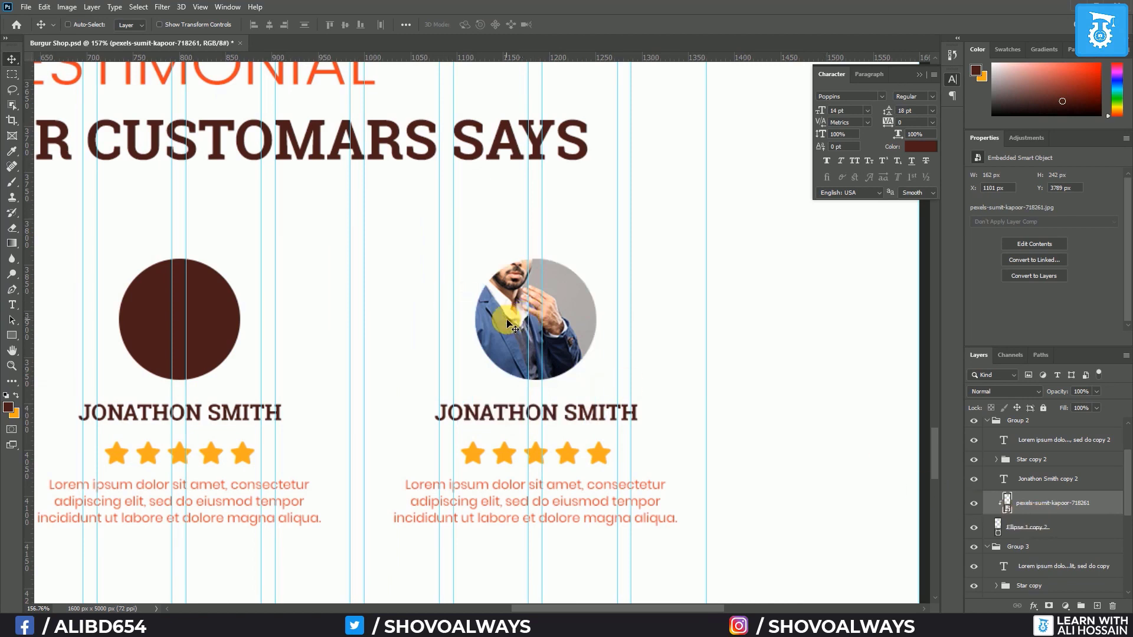
pyautogui.moveTo(507, 322); pyautogui.dragTo(519, 352)
pyautogui.press('Left')
pyautogui.press('Left')
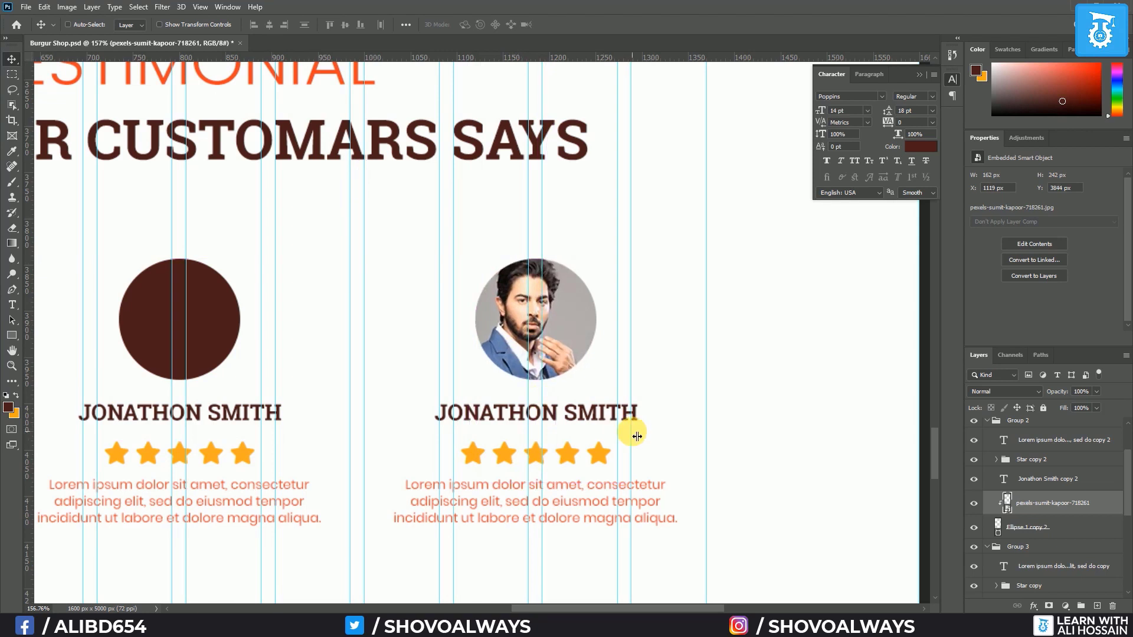
# Scale the second photo and clip it into the middle card's circle, face showing
pyautogui.click(988, 420)
pyautogui.scroll(-1, 1038, 483)
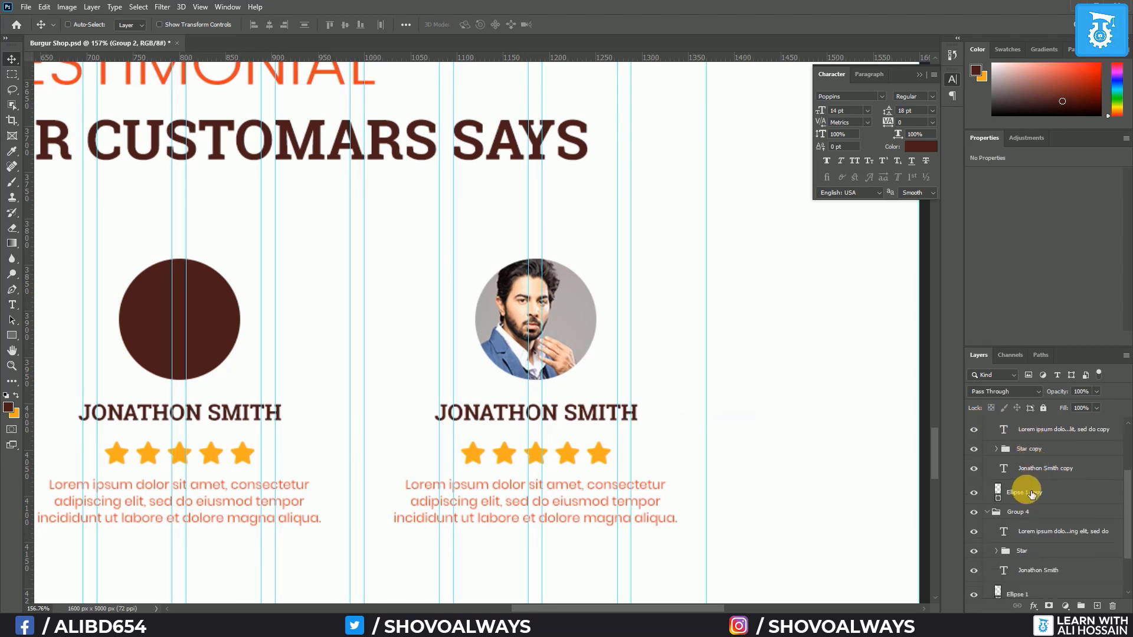
pyautogui.click(1031, 493)
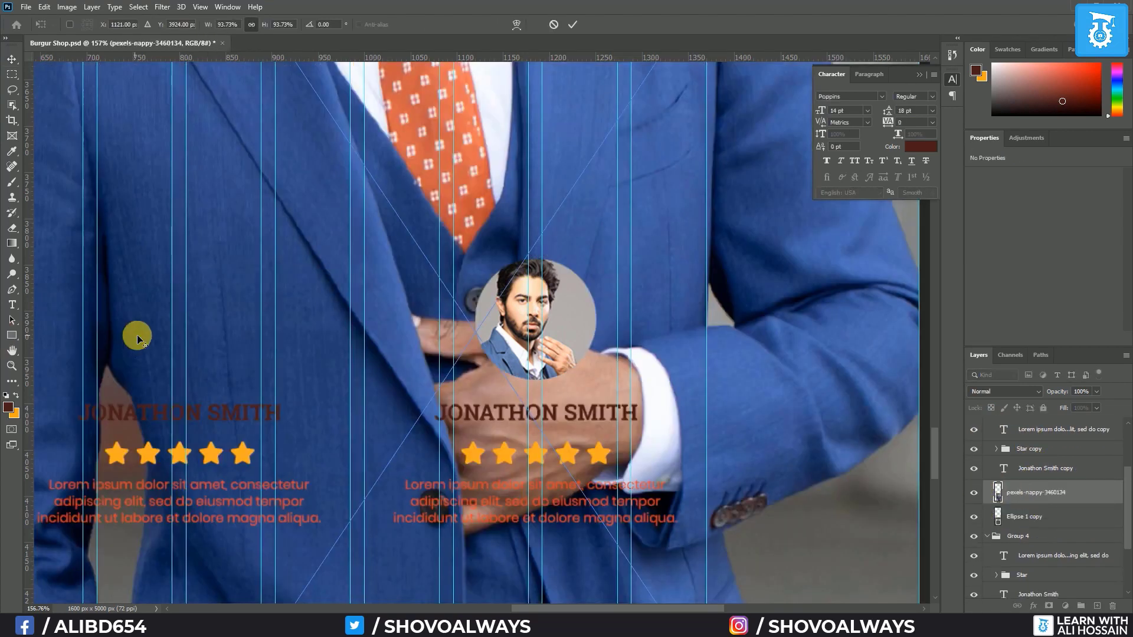
pyautogui.scroll(-6, 135, 337)
pyautogui.moveTo(403, 105); pyautogui.dragTo(191, 321)
pyautogui.scroll(6, 193, 320)
pyautogui.press('Return')
pyautogui.keyDown('alt'); pyautogui.click(1026, 510); pyautogui.keyUp('alt')
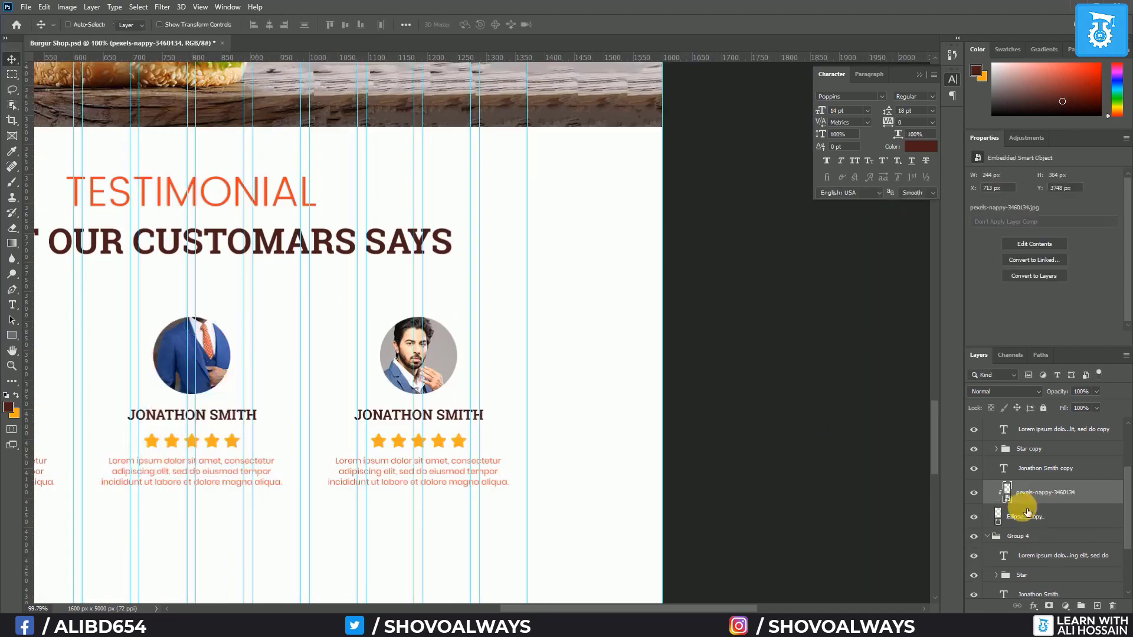
pyautogui.moveTo(208, 361); pyautogui.dragTo(200, 412)
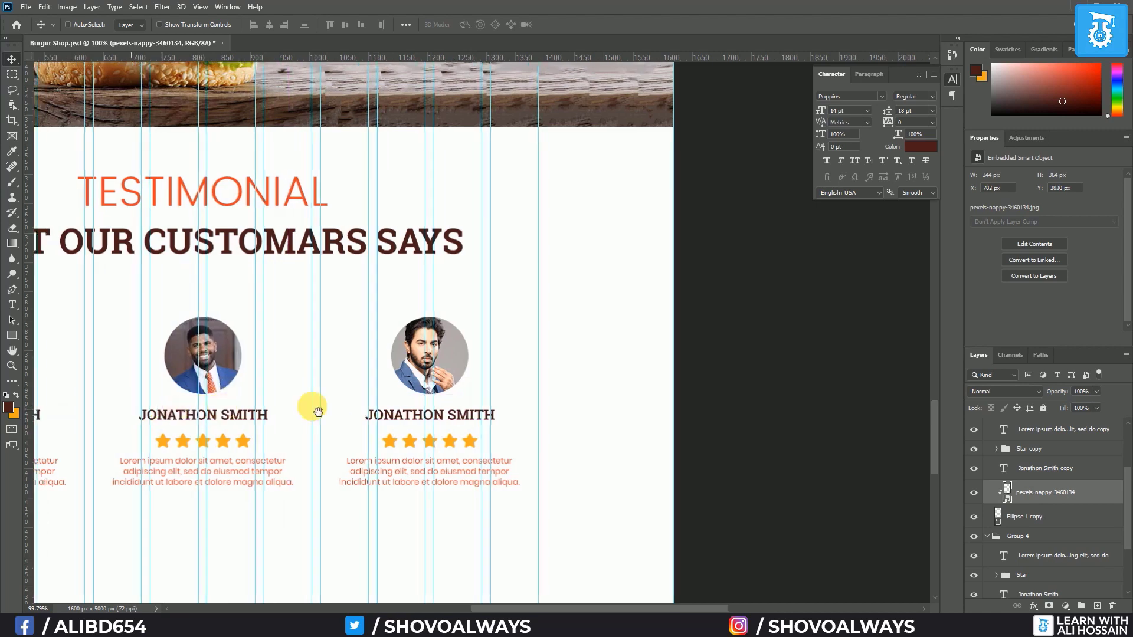
# Clip the third photo into the first card's circle and resize it so the face fits
pyautogui.moveTo(311, 405); pyautogui.dragTo(584, 412)
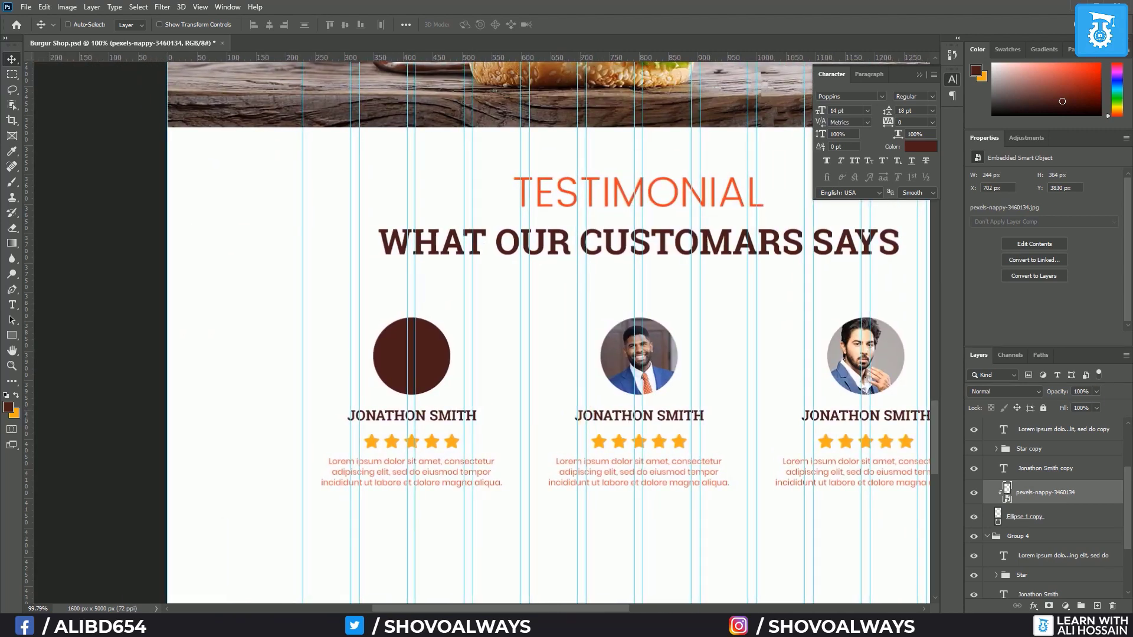
pyautogui.scroll(2, 1003, 466)
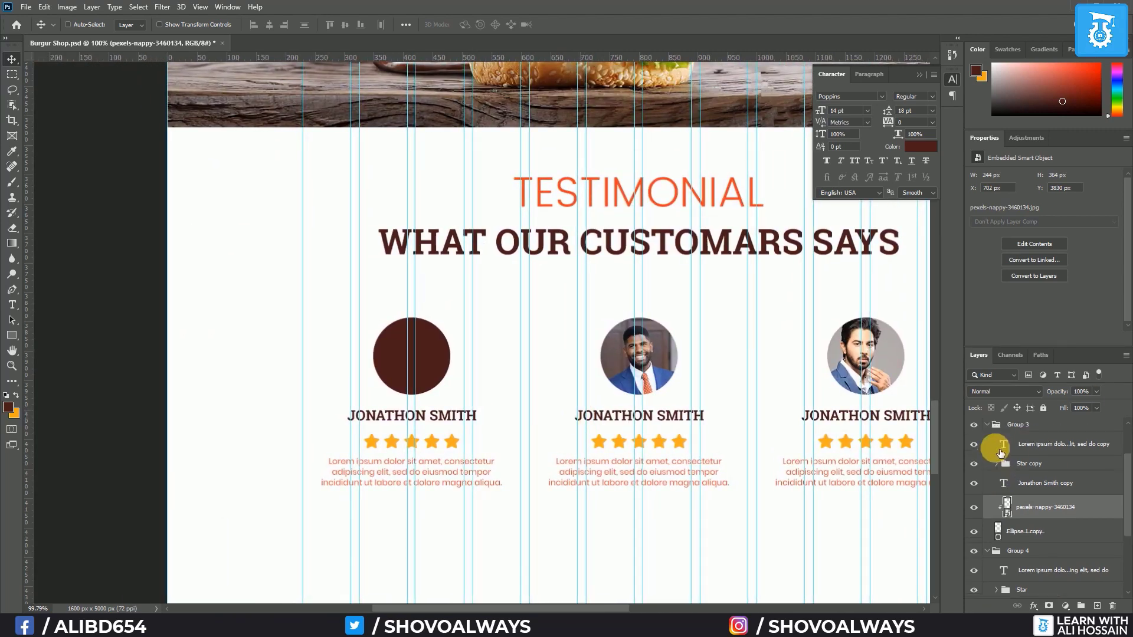
pyautogui.click(993, 456)
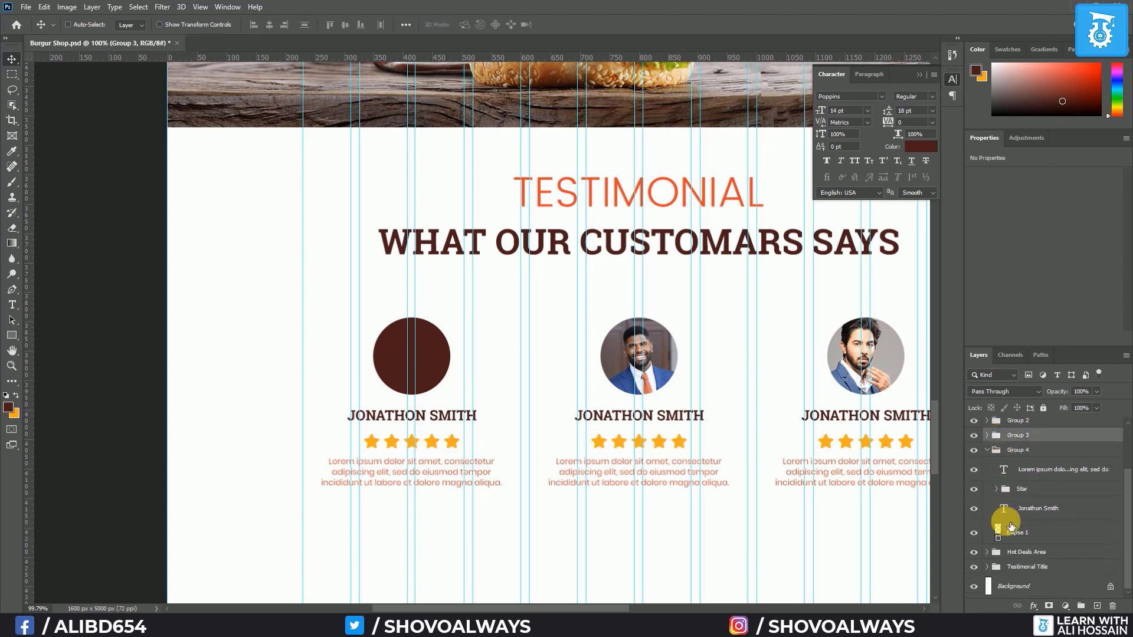
pyautogui.click(1027, 532)
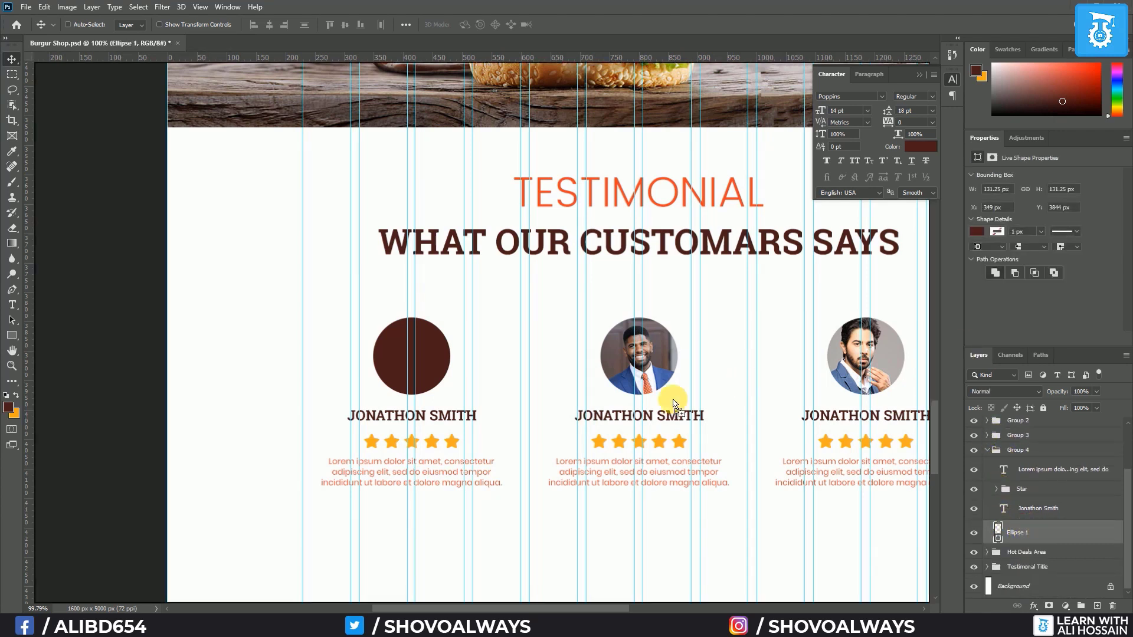
pyautogui.hotkey('ctrl', 't')
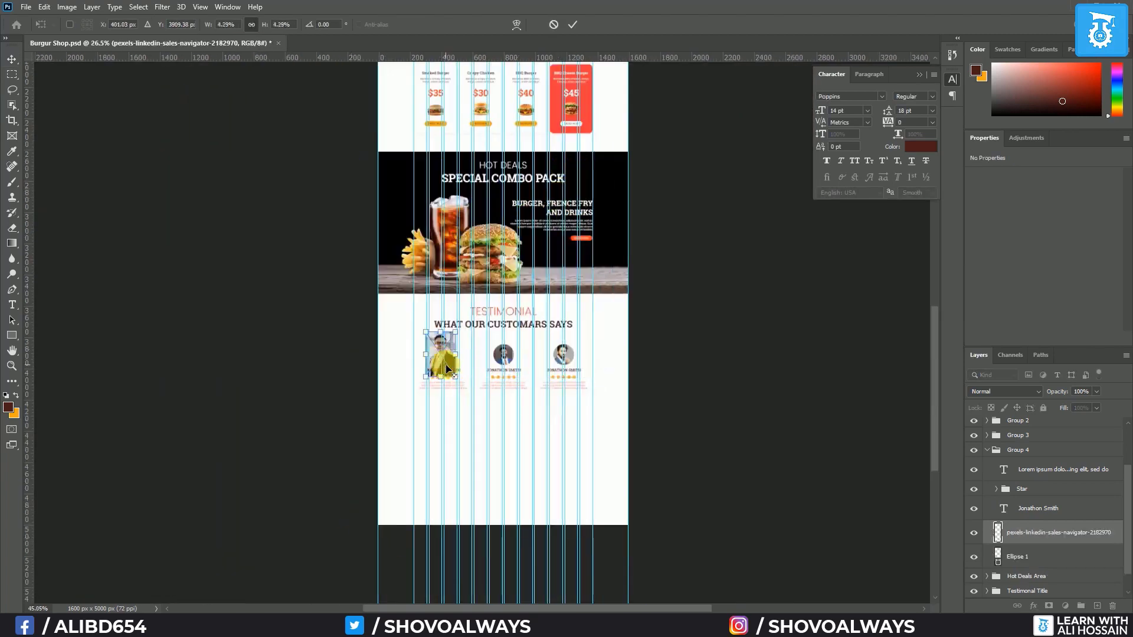
pyautogui.scroll(5, 422, 306)
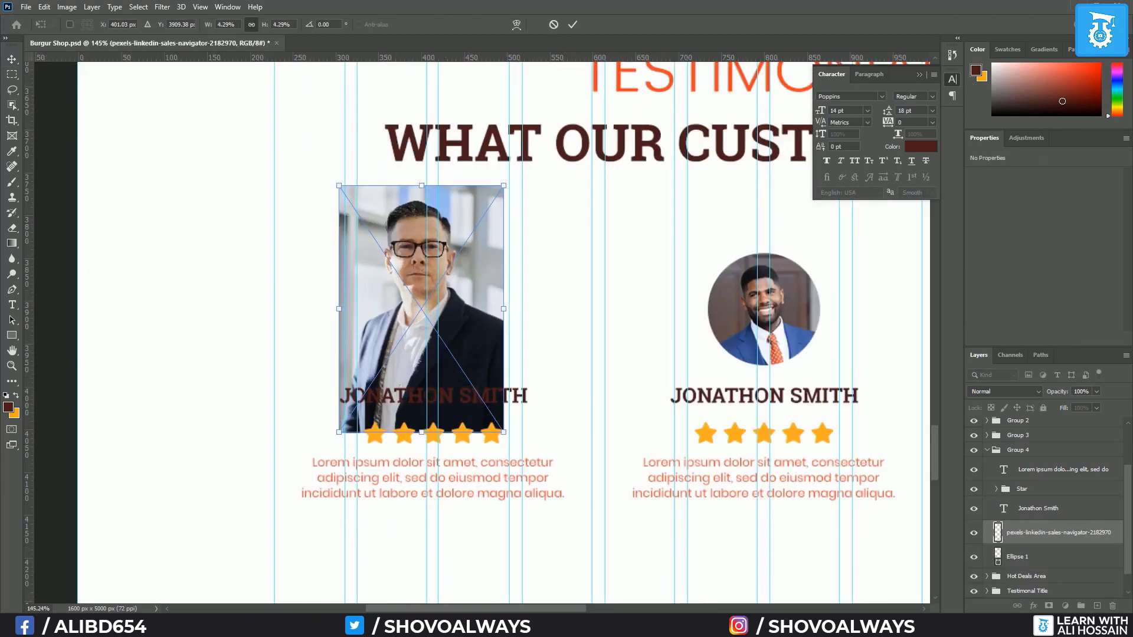
pyautogui.press('Return')
pyautogui.keyDown('alt'); pyautogui.click(1026, 544); pyautogui.keyUp('alt')
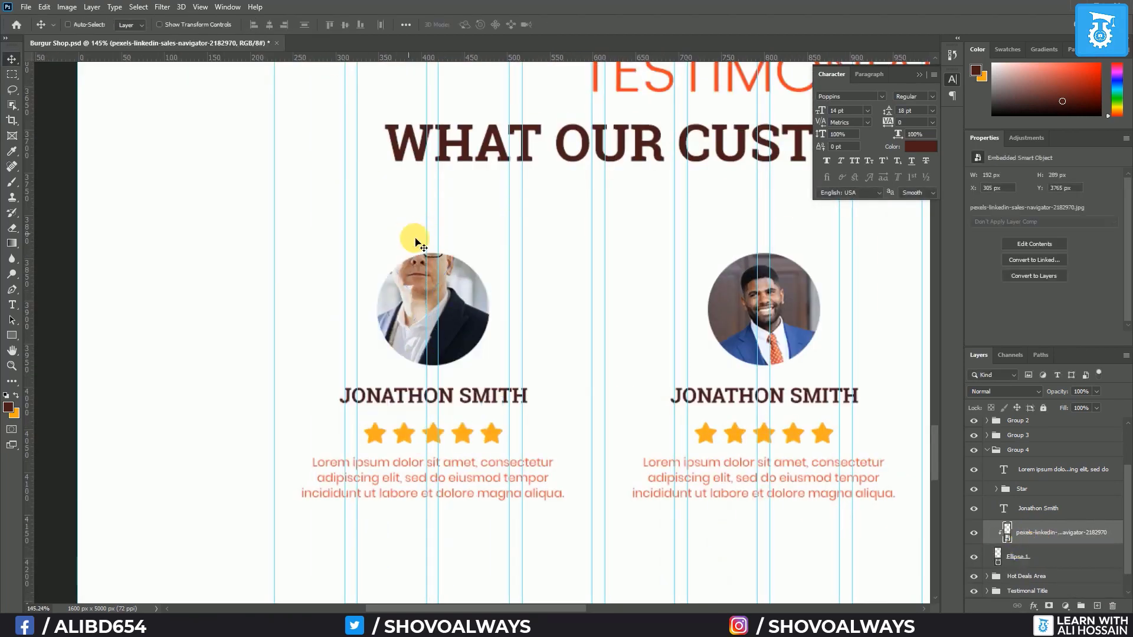
pyautogui.moveTo(413, 236); pyautogui.dragTo(459, 366)
pyautogui.hotkey('ctrl', 't')
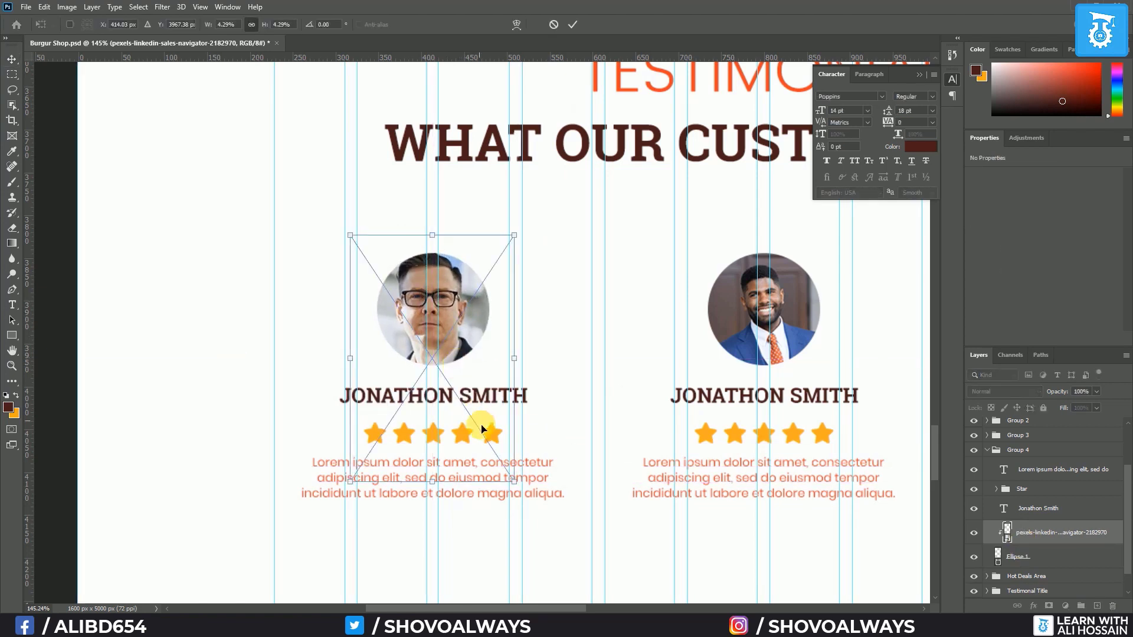
pyautogui.moveTo(518, 487); pyautogui.dragTo(485, 438)
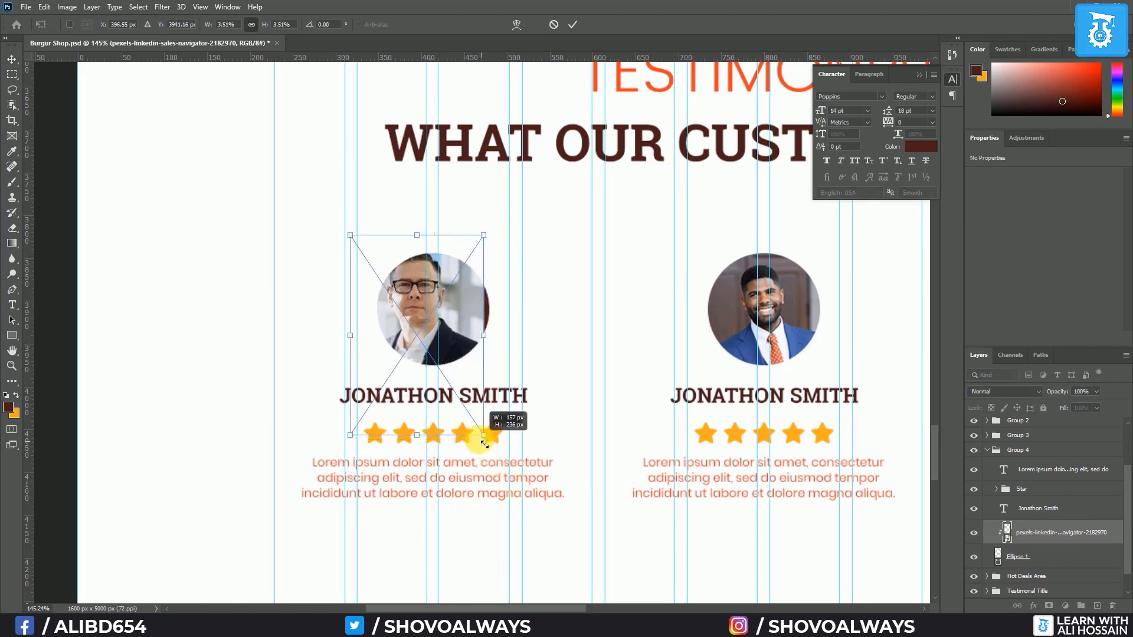
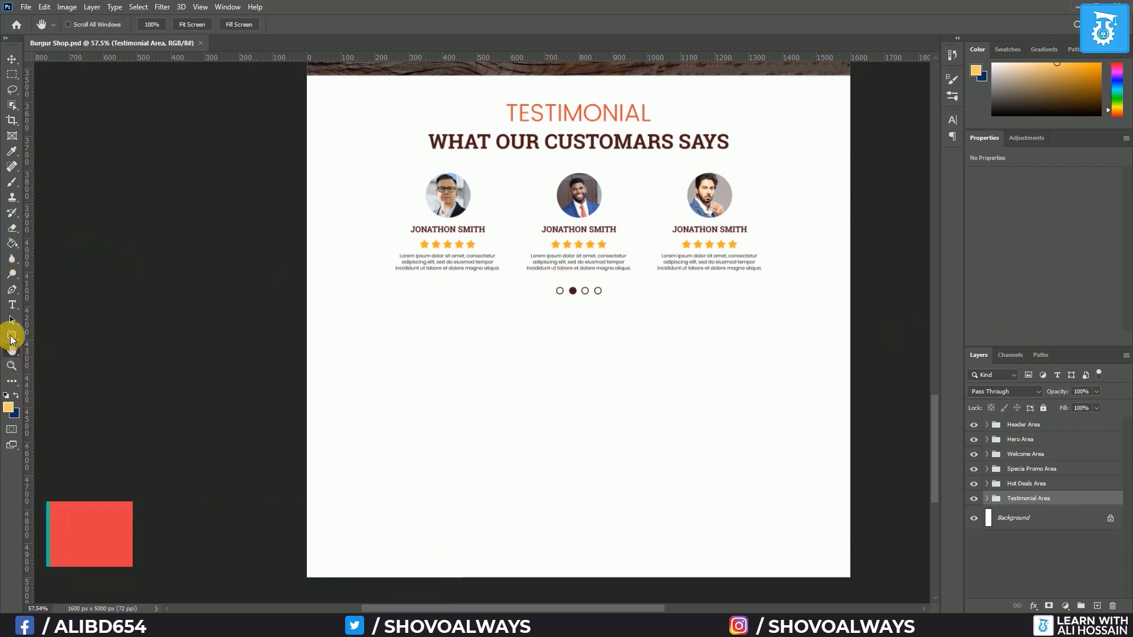
# With guides shown, draw a full-width rectangle band below the testimonials section
pyautogui.click(11, 335)
pyautogui.click(62, 336)
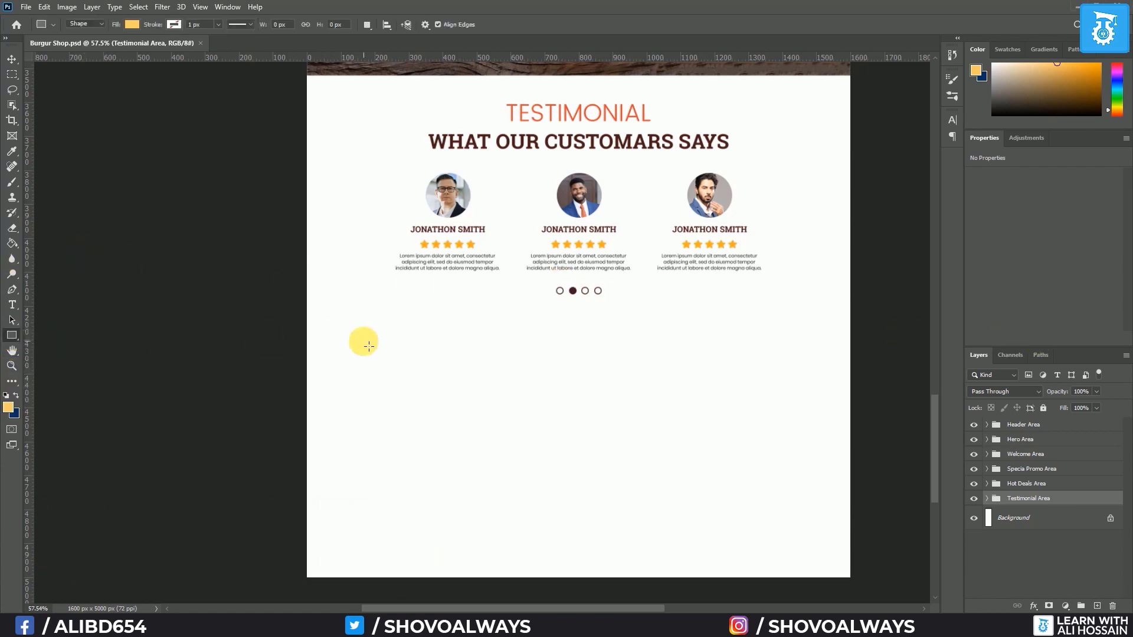
pyautogui.hotkey('ctrl', ';')
pyautogui.moveTo(306, 332); pyautogui.dragTo(853, 518)
# Switch to the Move tool, bring up Chrome and search Pexels for burger photos
pyautogui.click(11, 59)
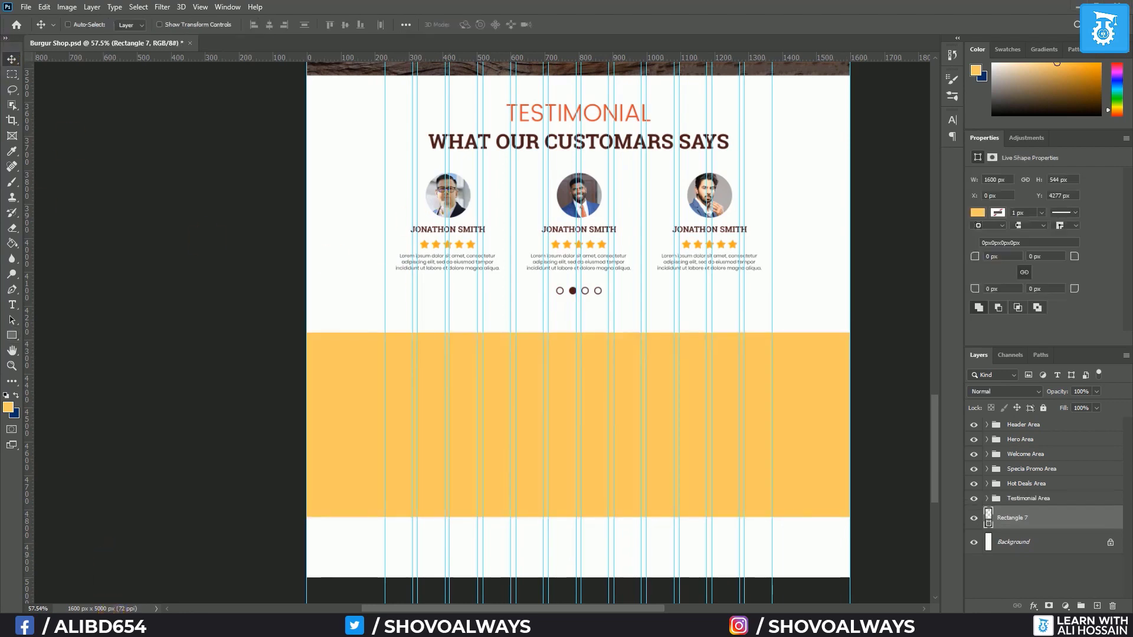
pyautogui.click(121, 625)
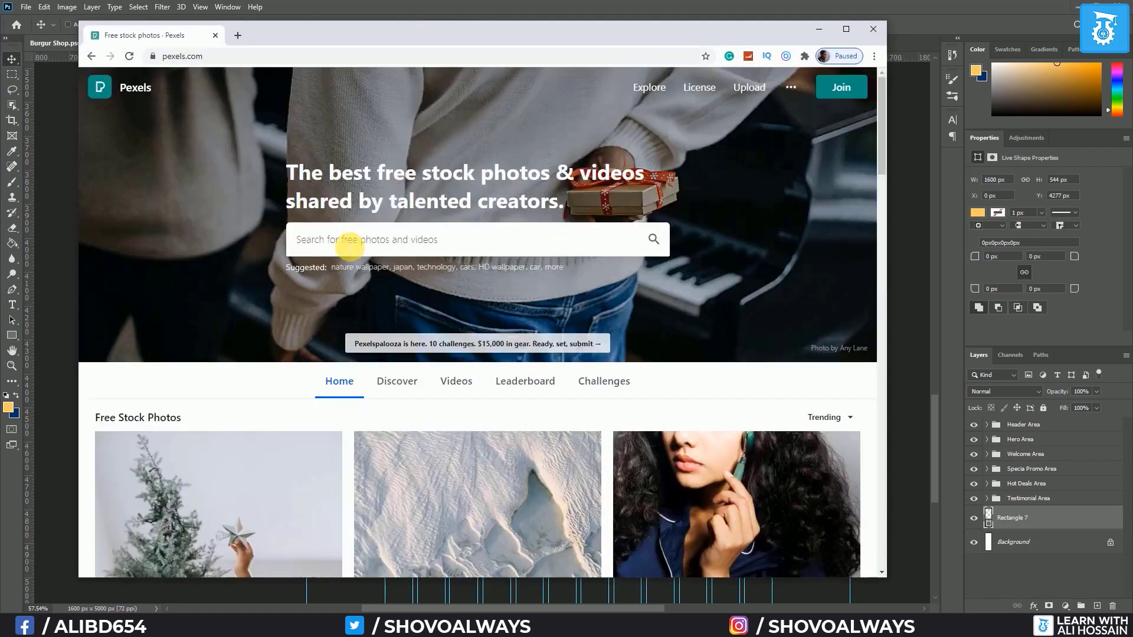
pyautogui.click(347, 240)
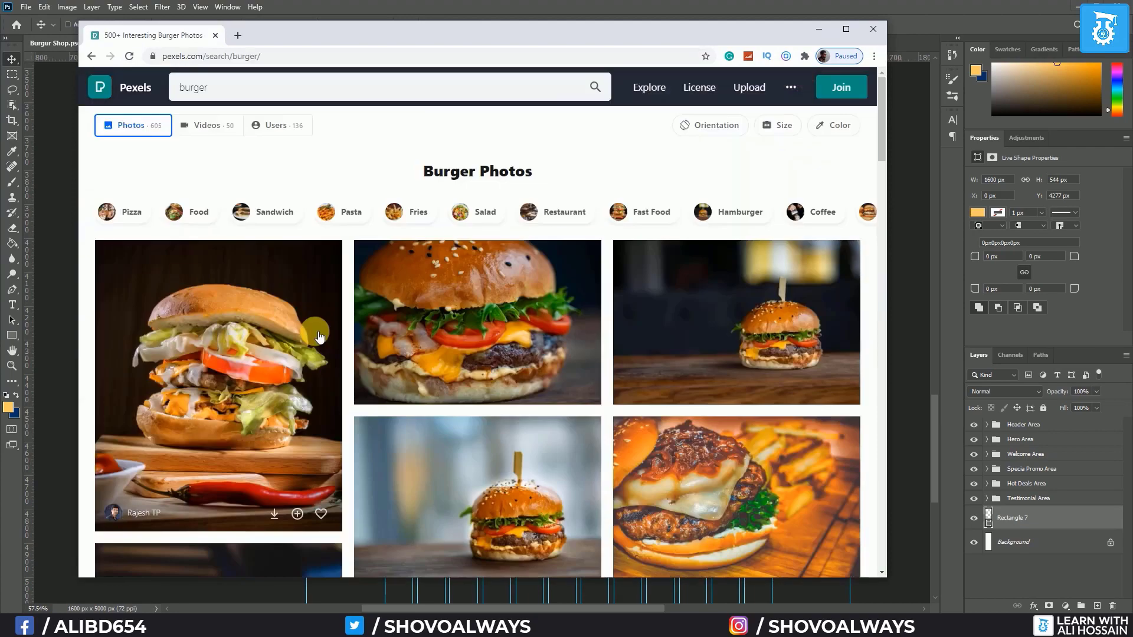
# Scroll through the burger results and open the classic hamburger and fries photo
pyautogui.scroll(-5, 317, 335)
pyautogui.scroll(-10, 317, 335)
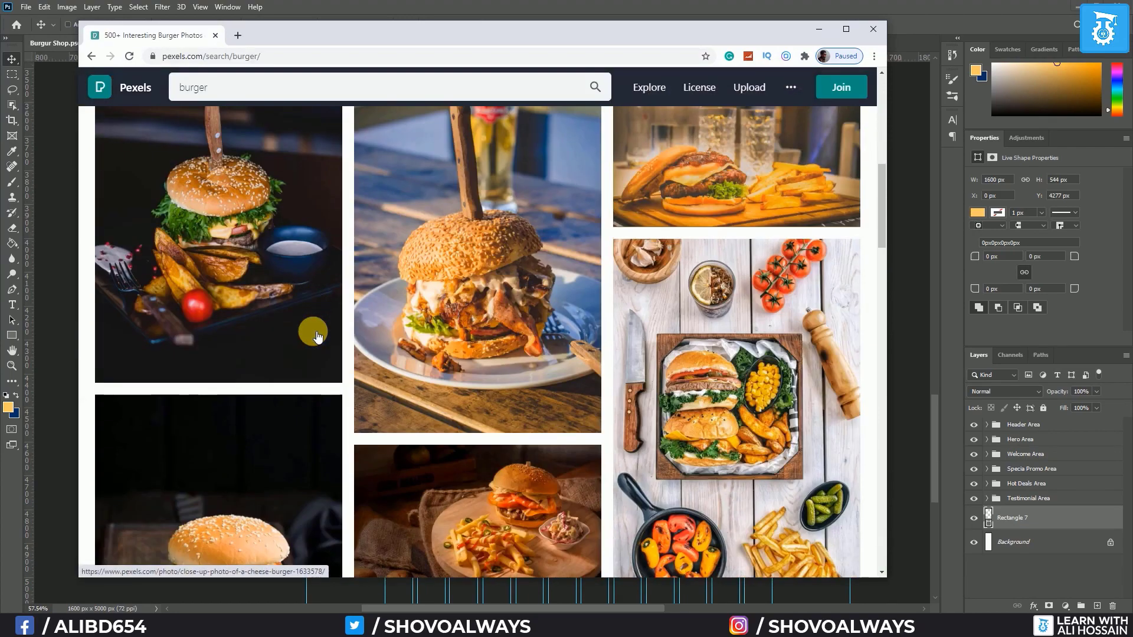
pyautogui.scroll(-4, 317, 336)
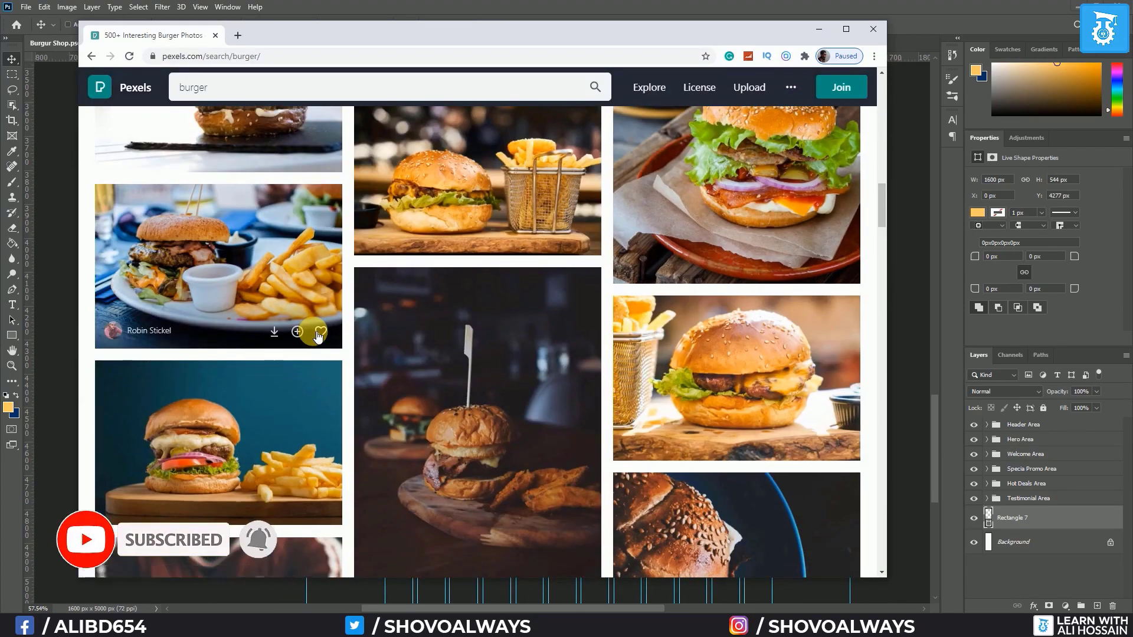
pyautogui.scroll(-4, 425, 372)
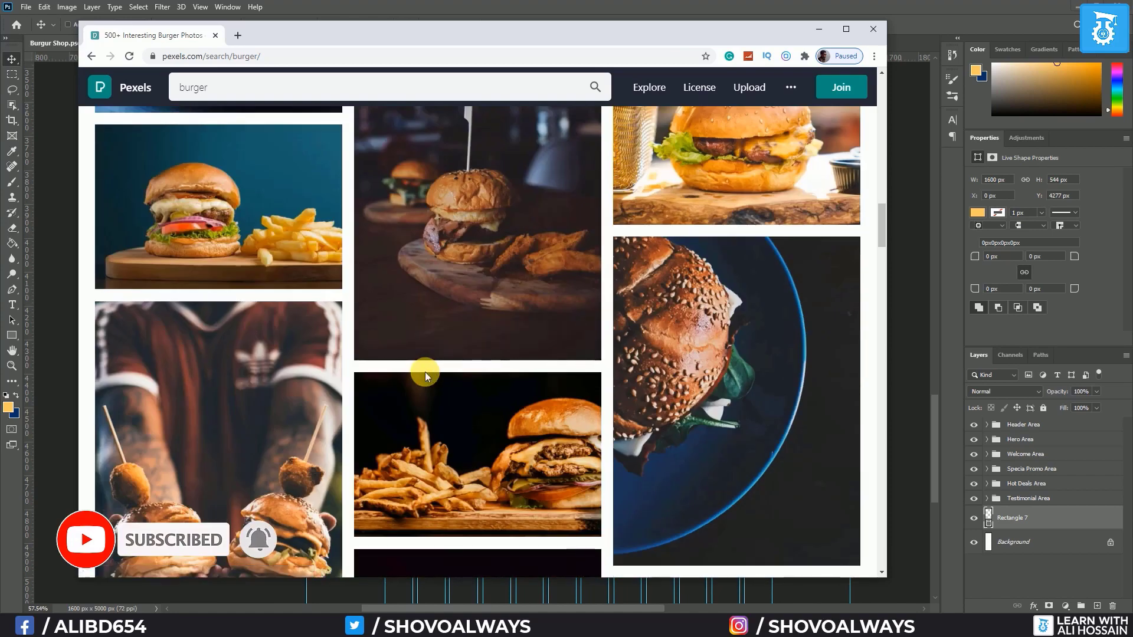
pyautogui.scroll(-3, 425, 372)
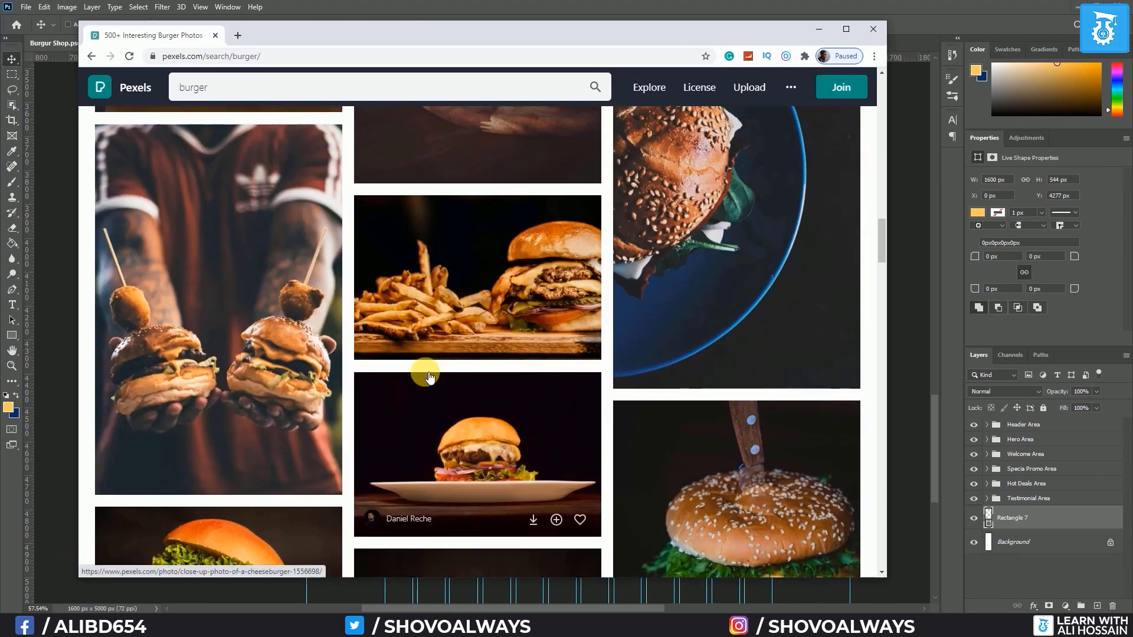
pyautogui.scroll(-4, 425, 372)
pyautogui.scroll(-4, 429, 377)
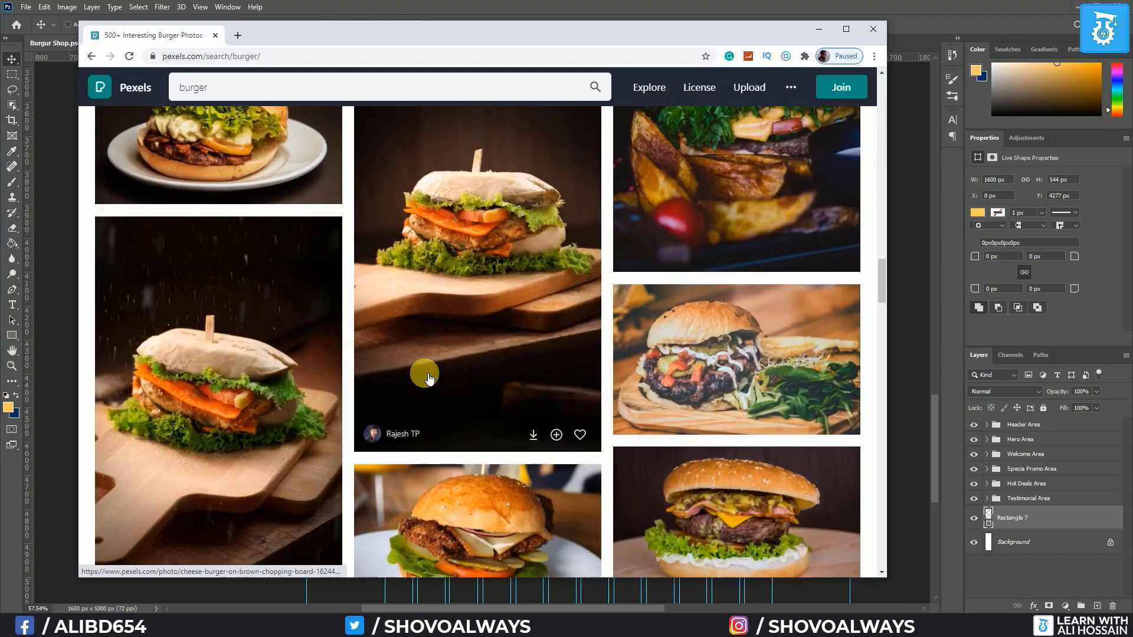
pyautogui.scroll(-4, 429, 378)
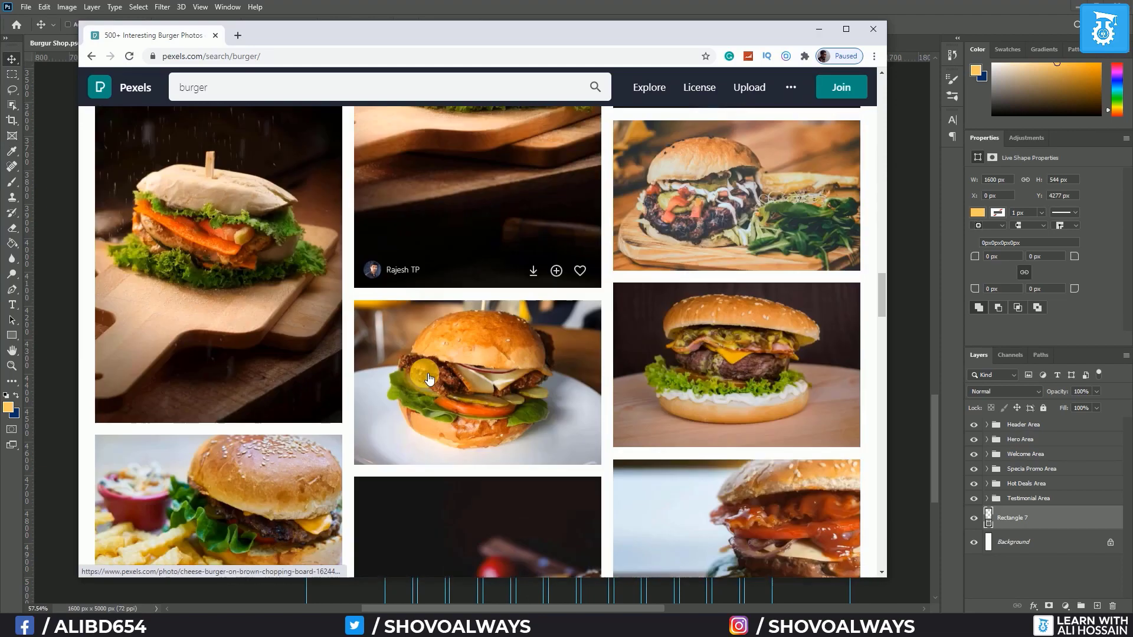
pyautogui.scroll(-4, 424, 377)
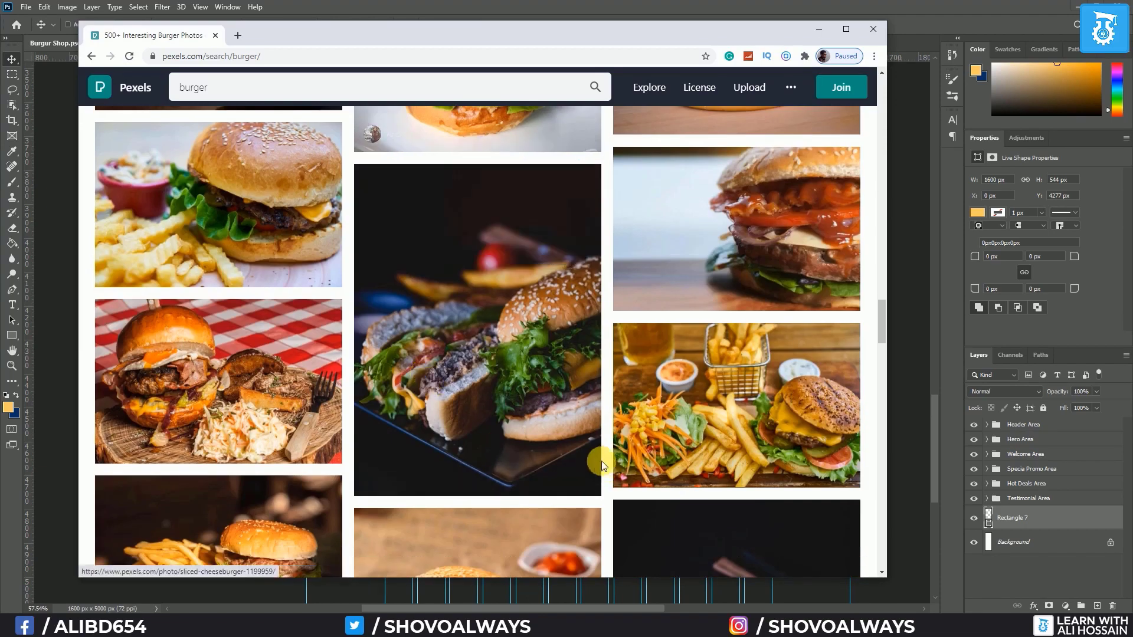
pyautogui.scroll(-6, 534, 407)
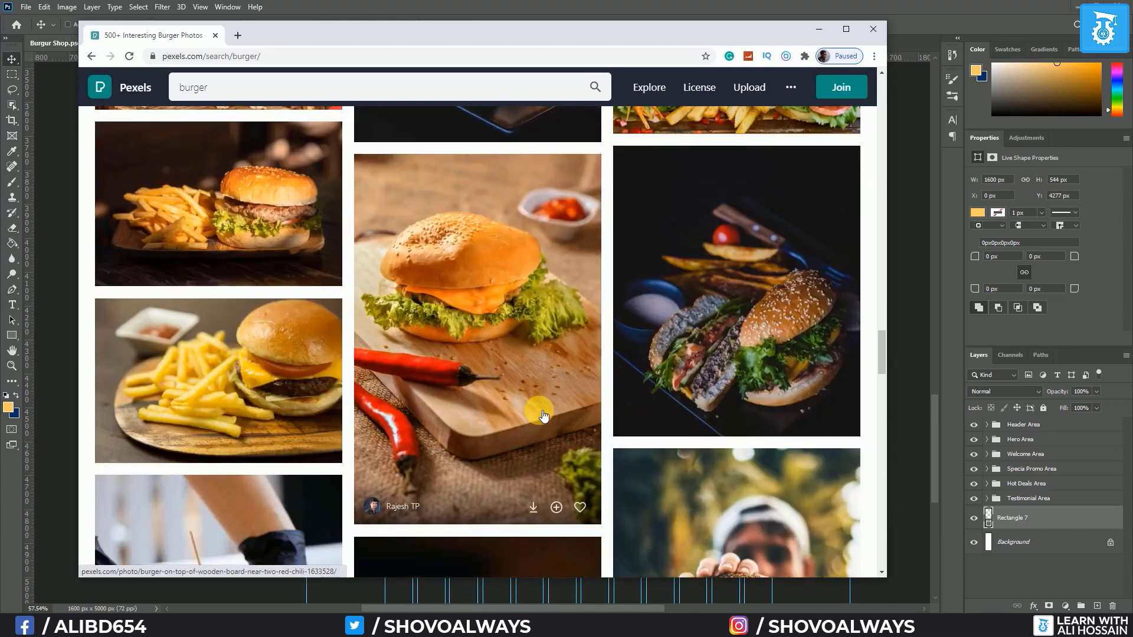
pyautogui.scroll(-10, 544, 416)
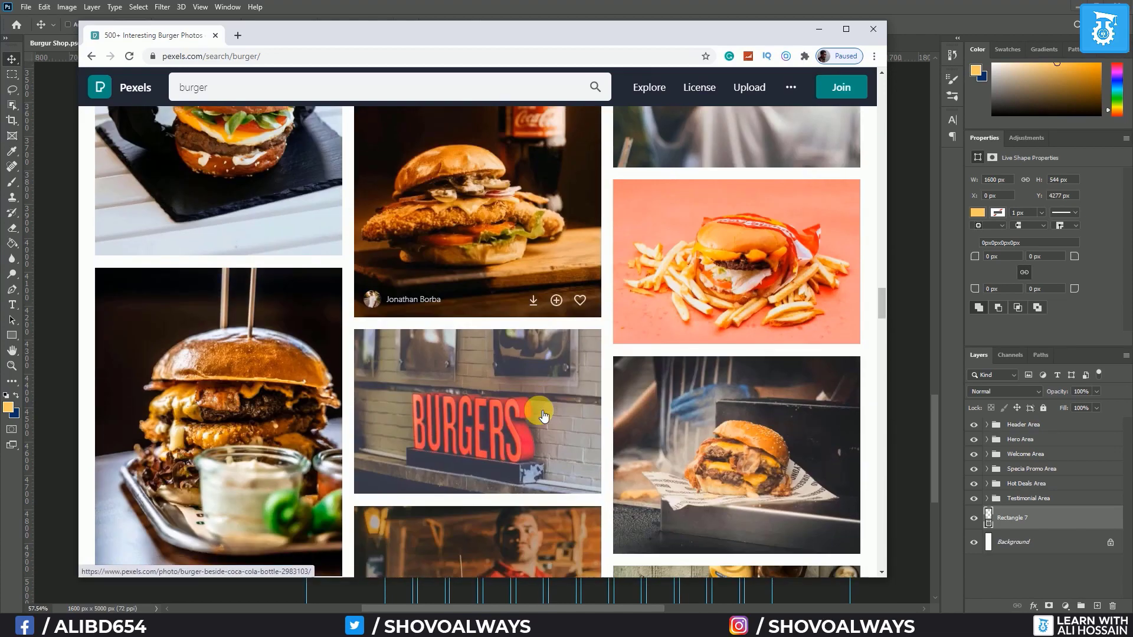
pyautogui.scroll(-4, 543, 416)
pyautogui.scroll(-4, 543, 416)
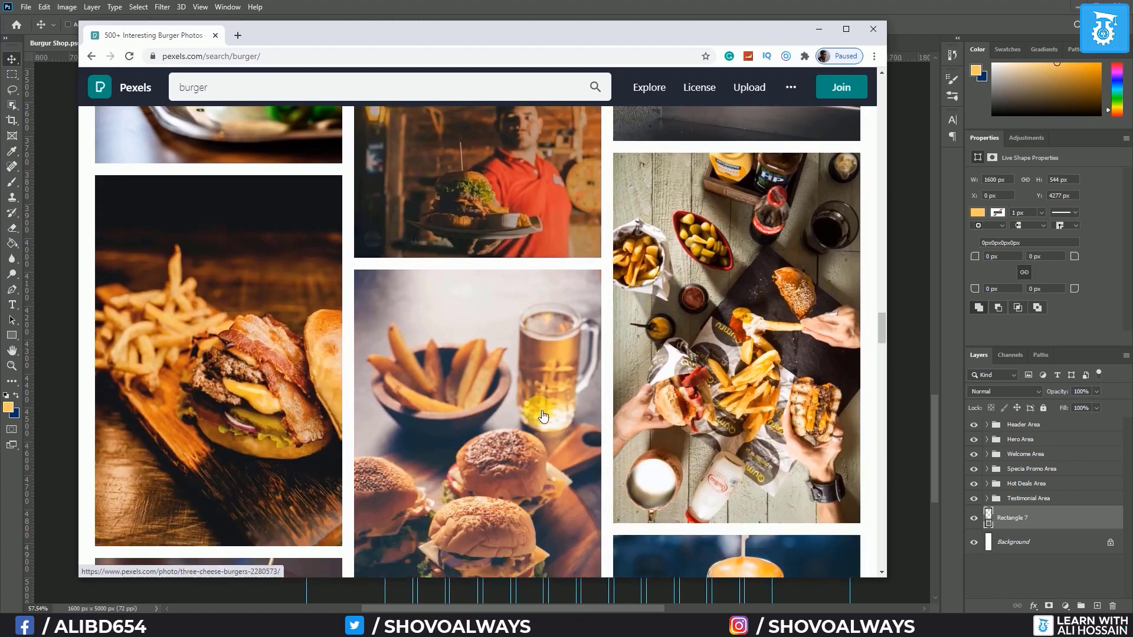
pyautogui.scroll(-3, 544, 416)
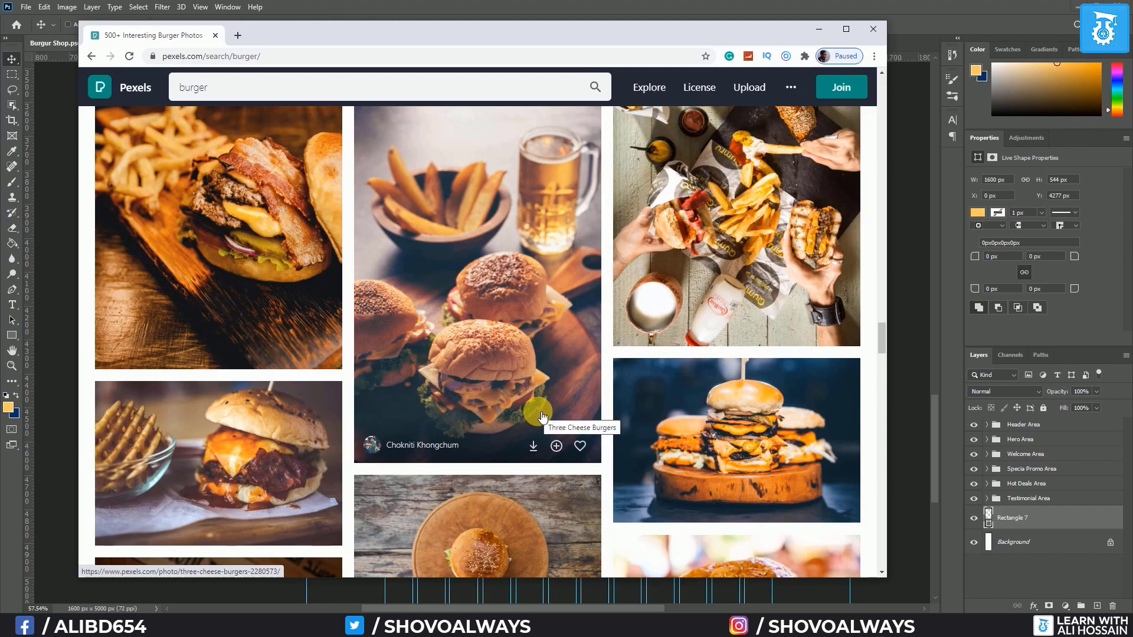
pyautogui.scroll(-4, 542, 416)
pyautogui.scroll(-4, 538, 415)
pyautogui.scroll(-3, 536, 412)
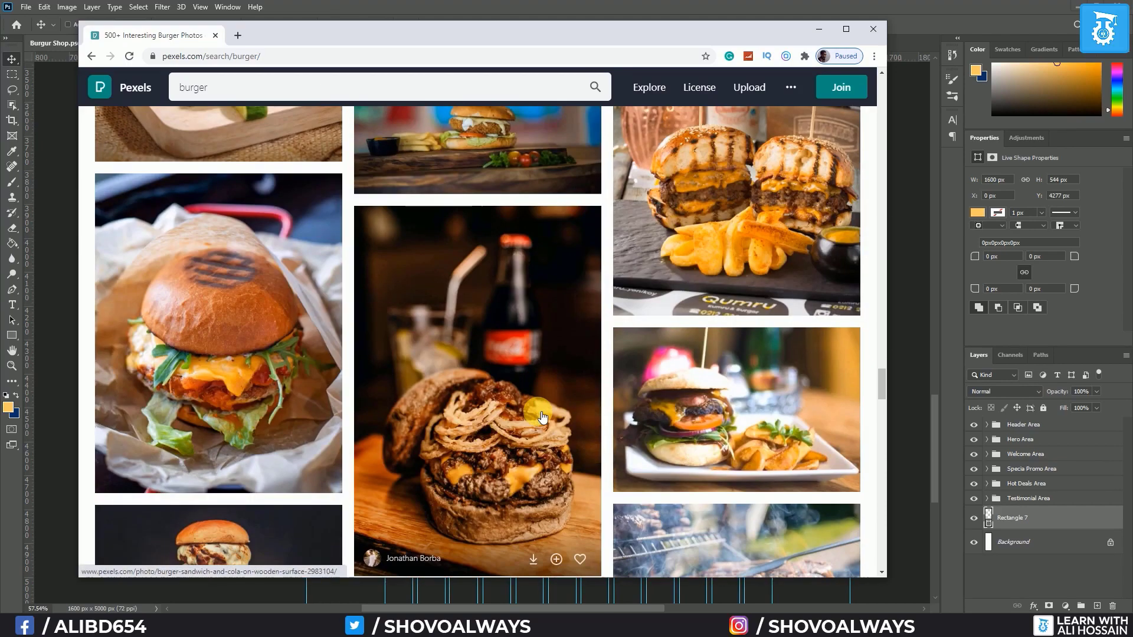
pyautogui.scroll(-5, 542, 417)
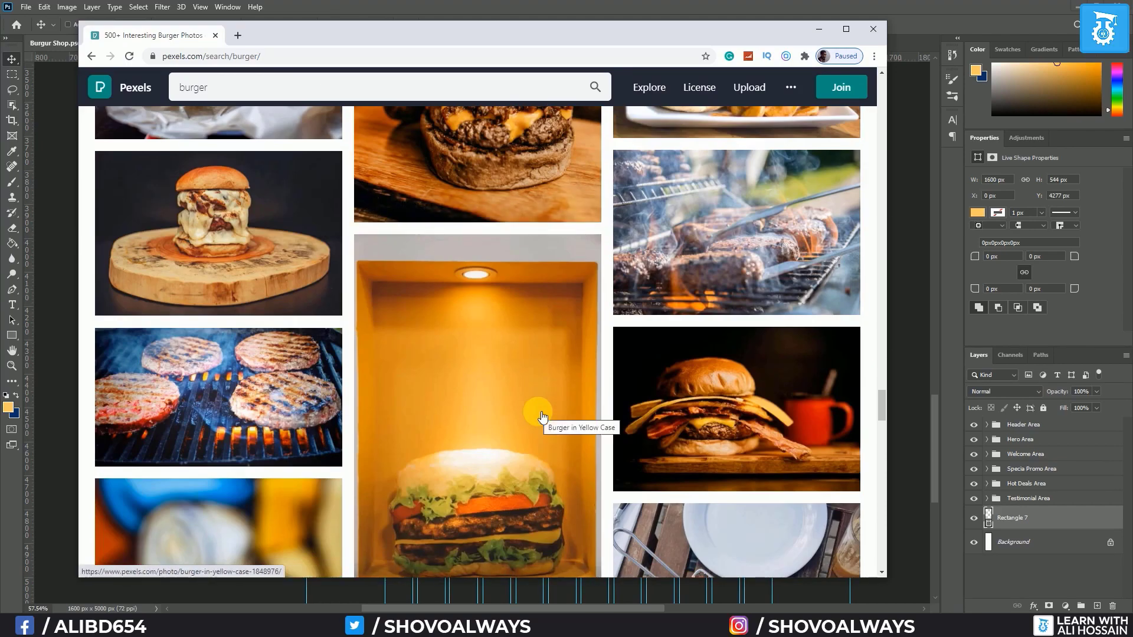
pyautogui.scroll(-8, 543, 417)
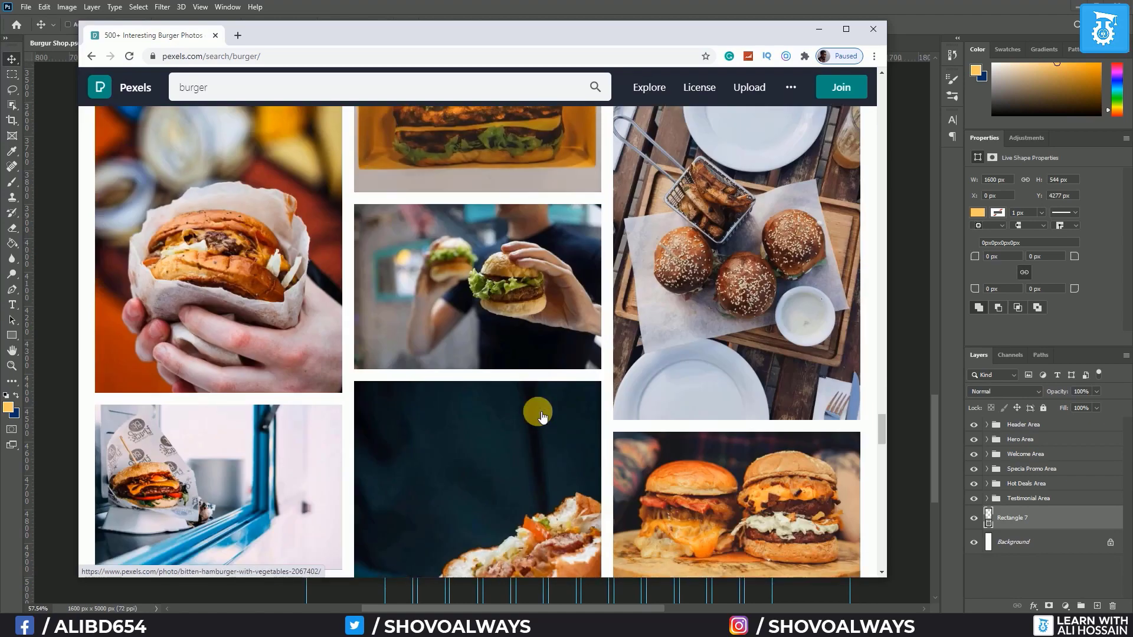
pyautogui.scroll(-3, 543, 417)
pyautogui.scroll(-4, 542, 417)
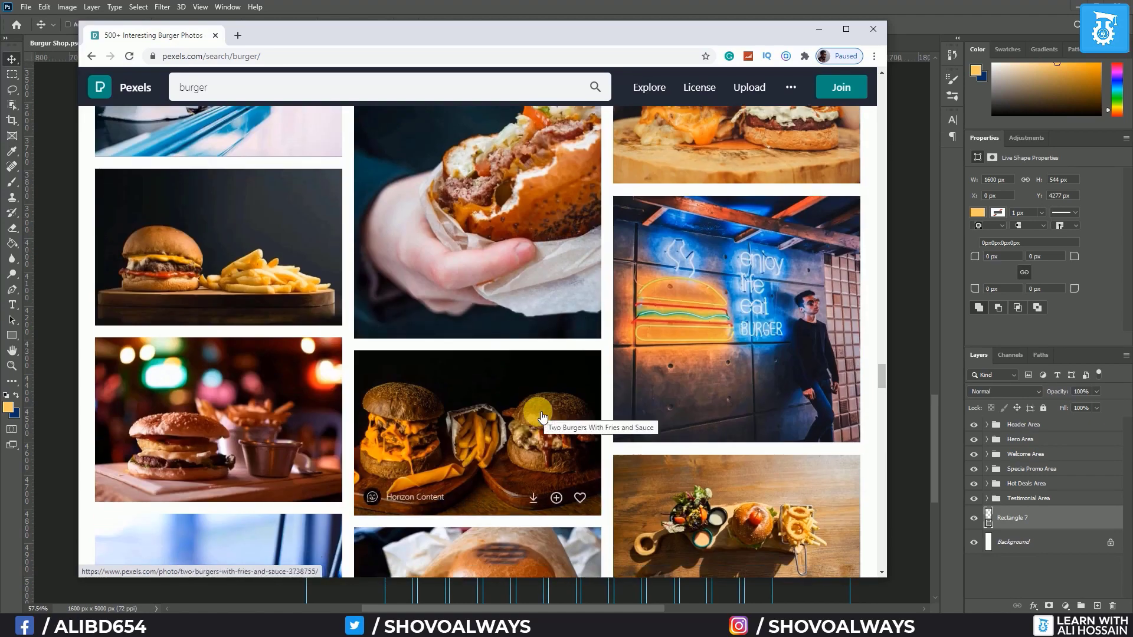
pyautogui.click(140, 238)
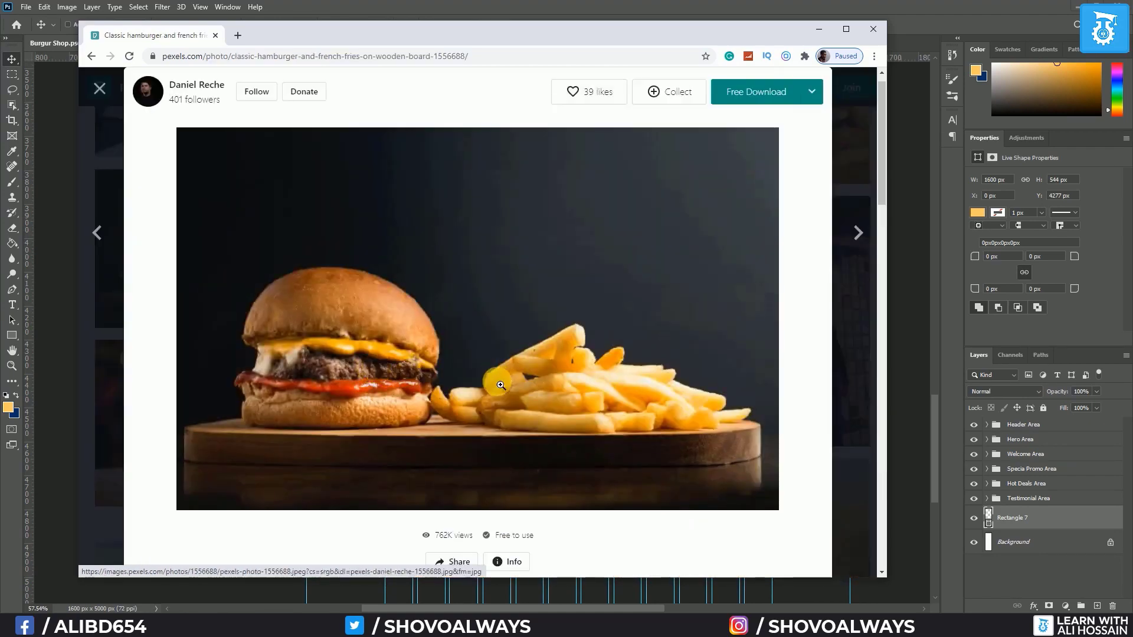
# Download the photo for free and show the JPG in its folder
pyautogui.click(767, 92)
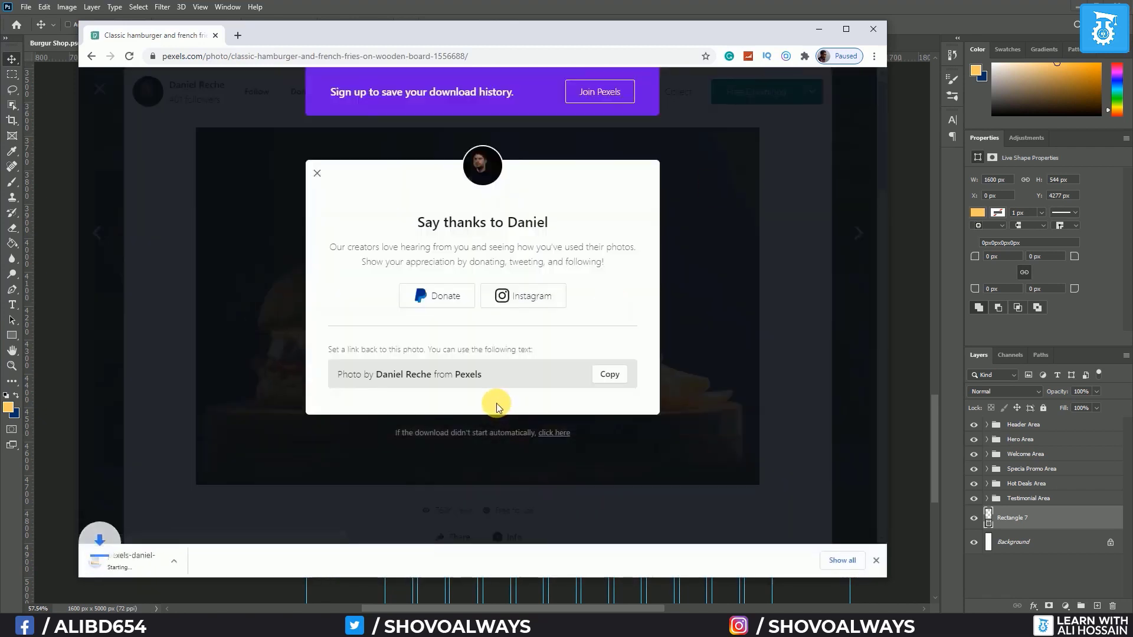
pyautogui.click(204, 561)
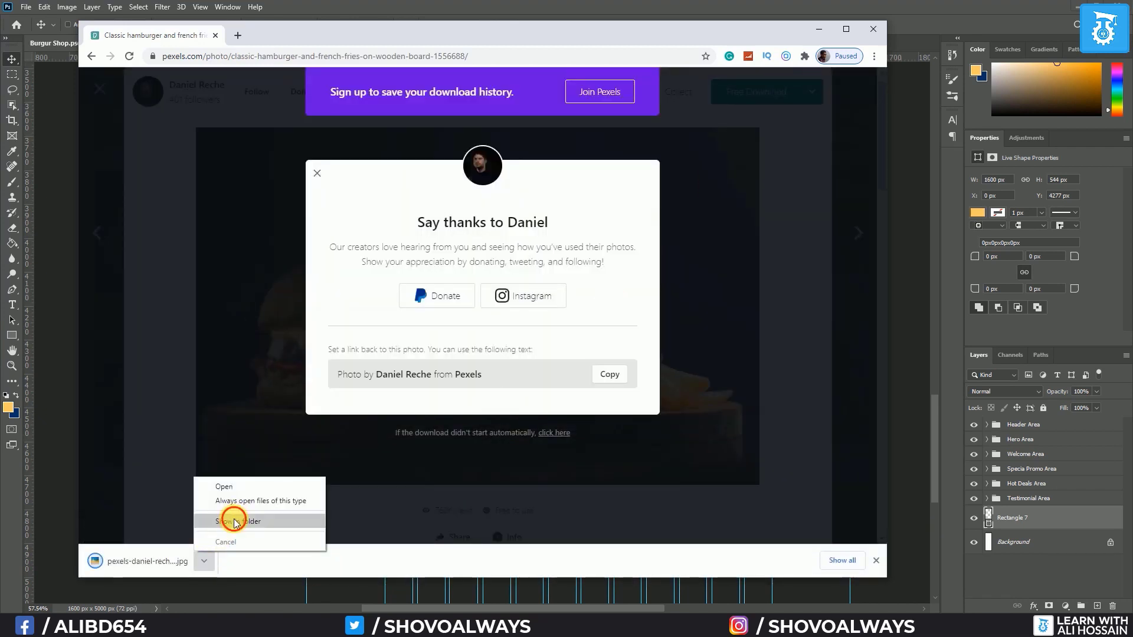
pyautogui.click(233, 523)
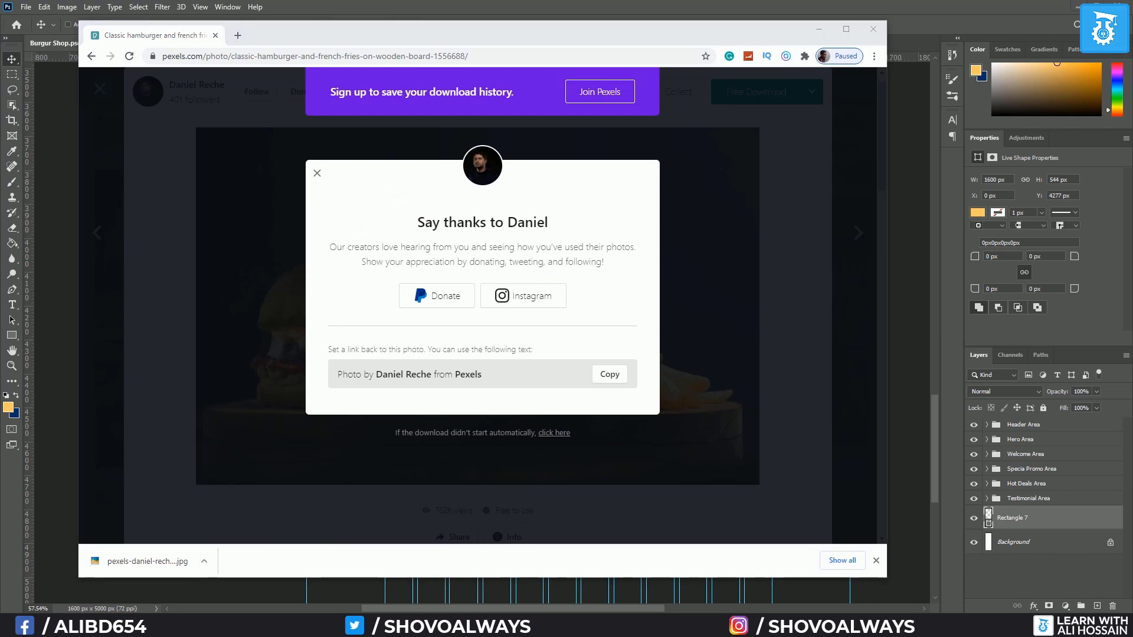
# Place the downloaded burger JPG over the band and clip it to Rectangle 7
pyautogui.click(529, 590)
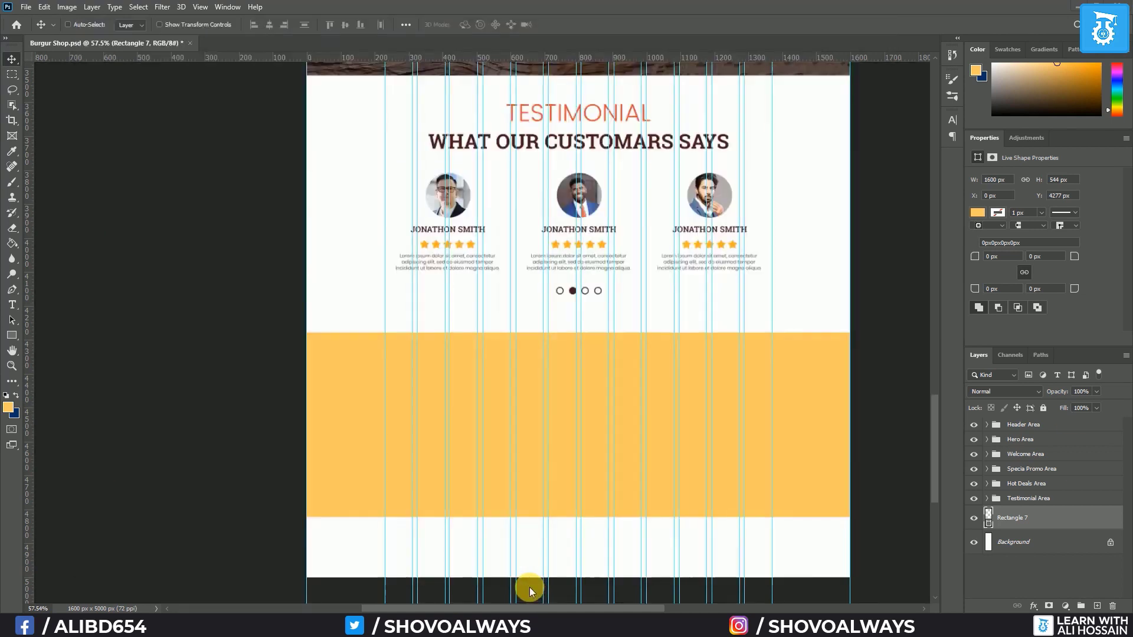
pyautogui.moveTo(532, 573); pyautogui.dragTo(529, 575)
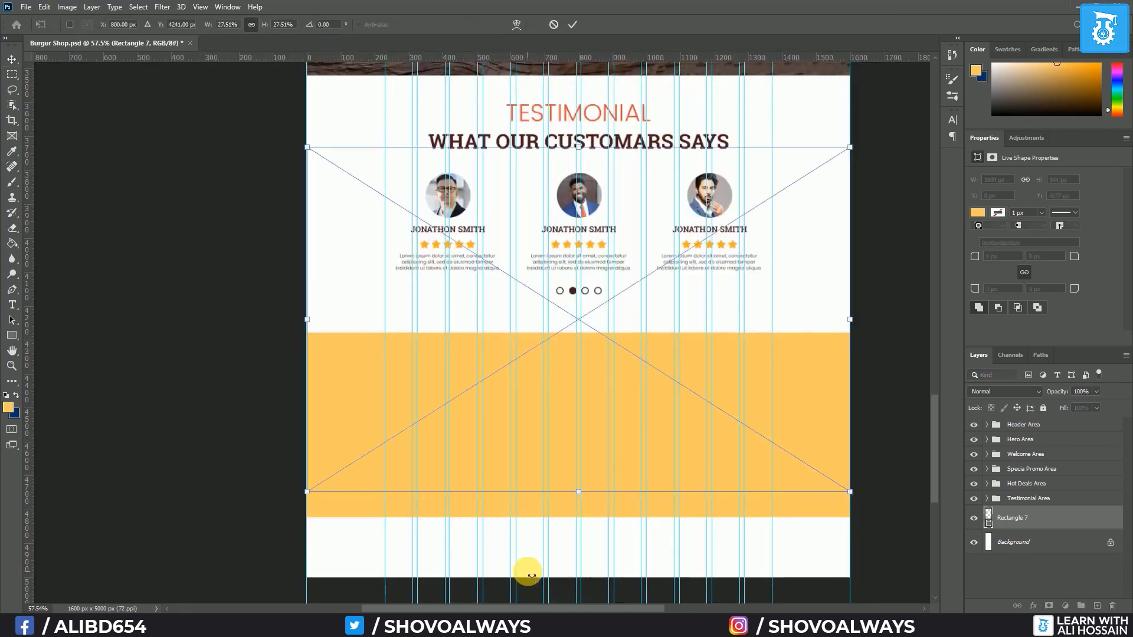
pyautogui.moveTo(636, 389); pyautogui.dragTo(633, 446)
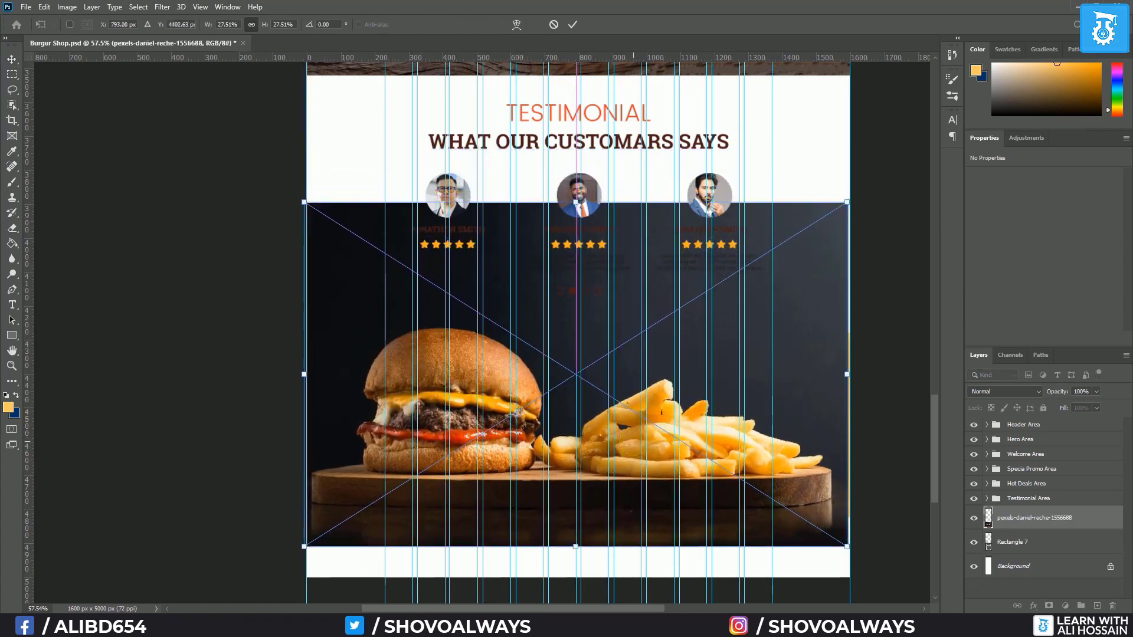
pyautogui.keyDown('alt'); pyautogui.click(1018, 531); pyautogui.keyUp('alt')
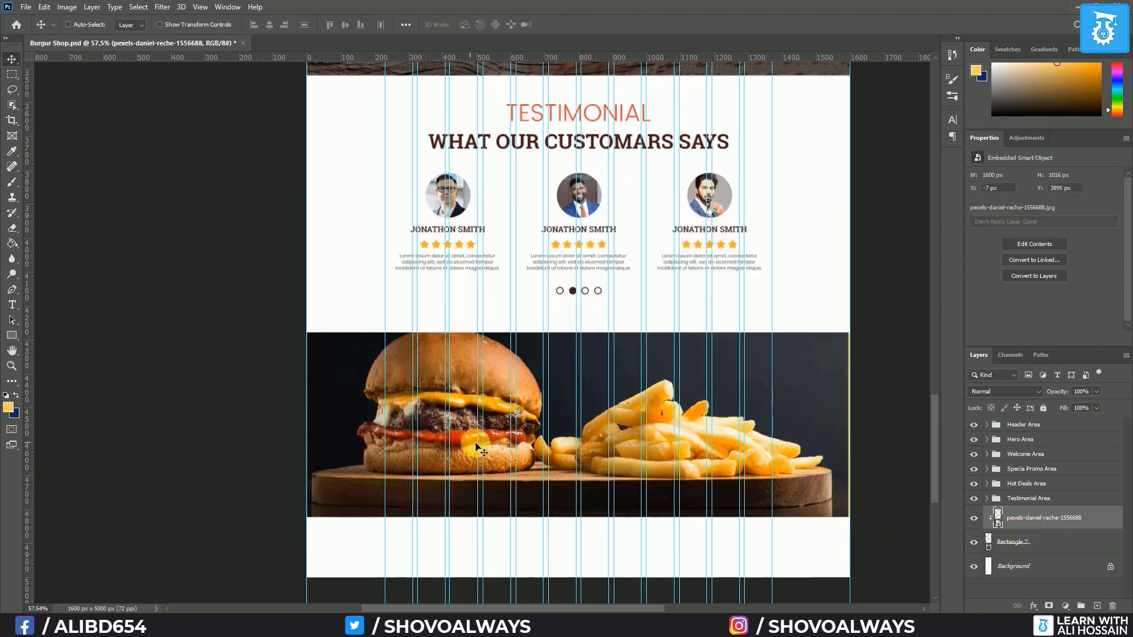
pyautogui.moveTo(502, 447); pyautogui.dragTo(502, 458)
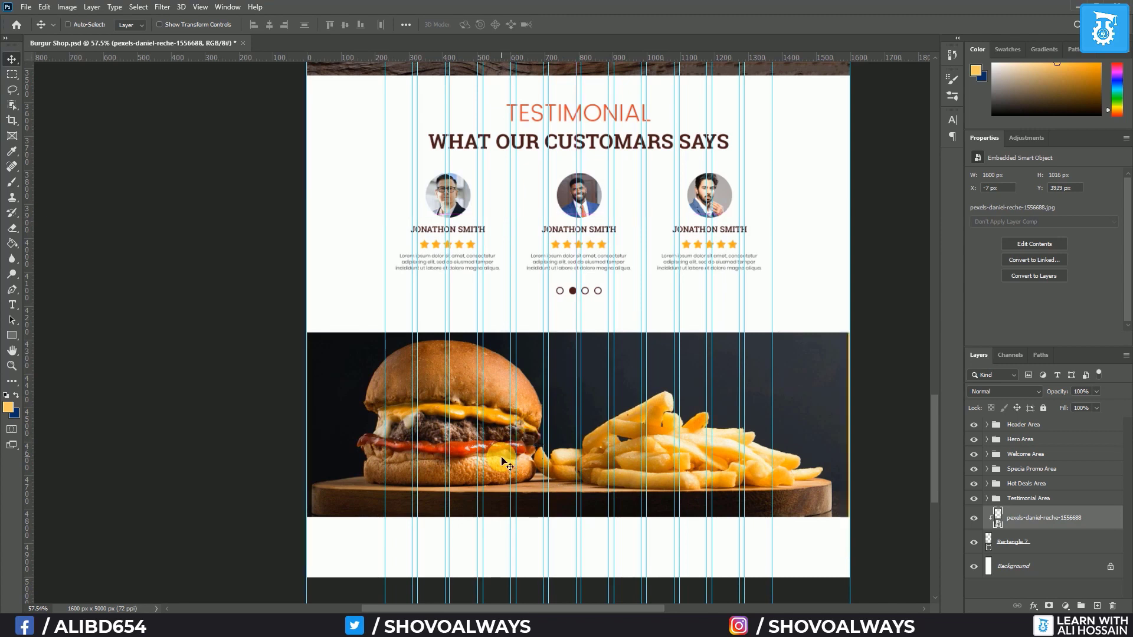
# Align the photo's horizontal centre with the Background, then hide the guides
pyautogui.keyDown('ctrl'); pyautogui.click(1059, 544); pyautogui.keyUp('ctrl')
pyautogui.keyDown('ctrl'); pyautogui.click(1057, 575); pyautogui.keyUp('ctrl')
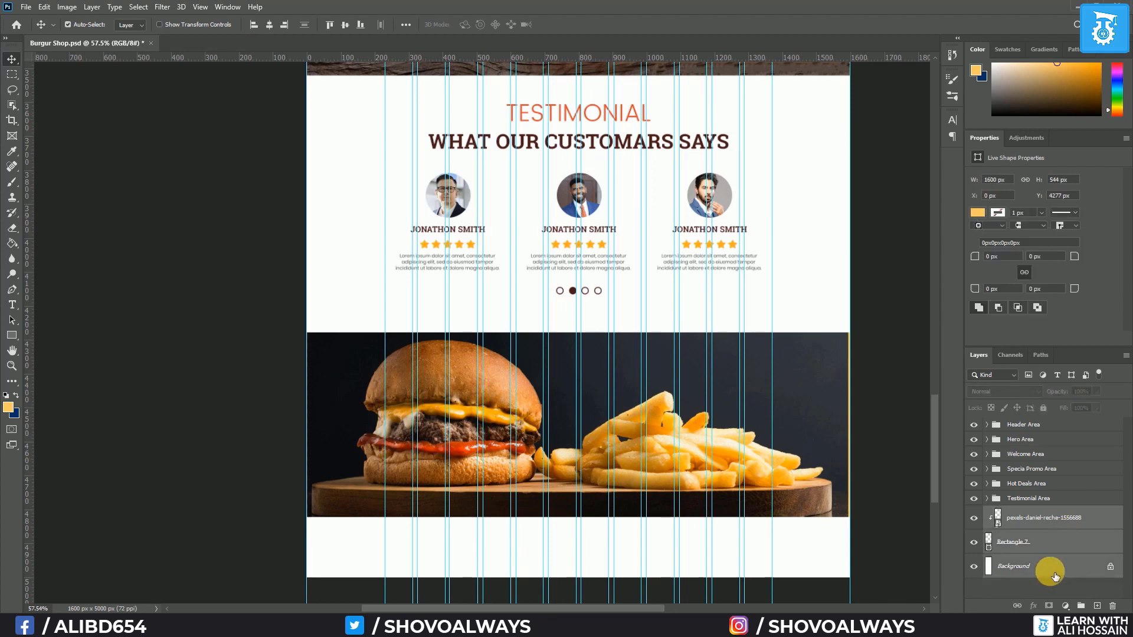
pyautogui.click(270, 25)
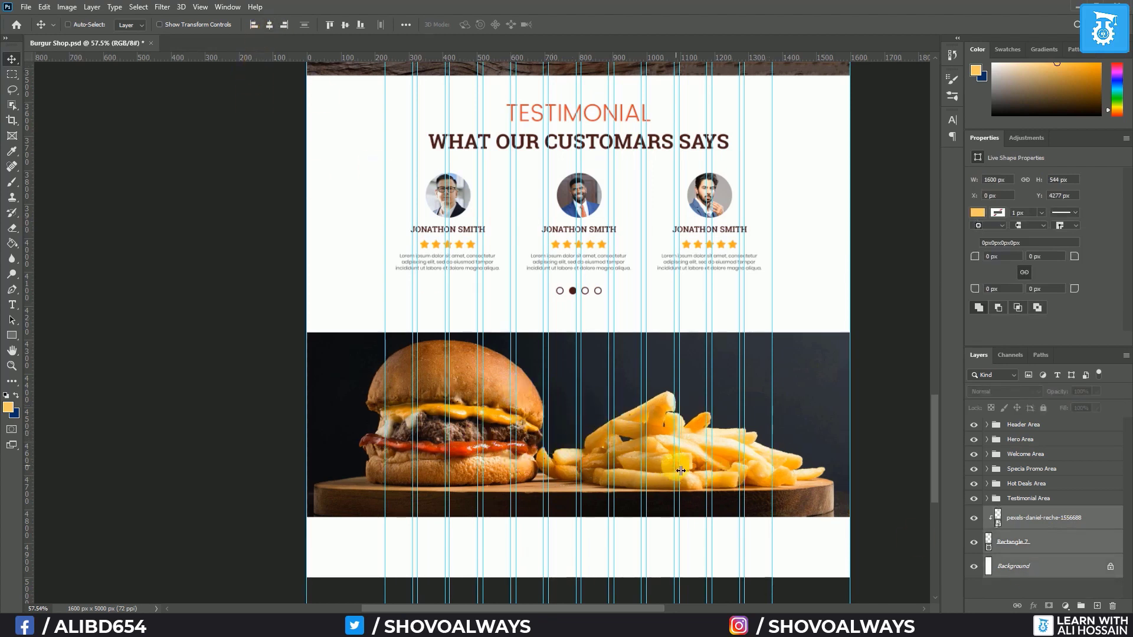
pyautogui.hotkey('ctrl', ';')
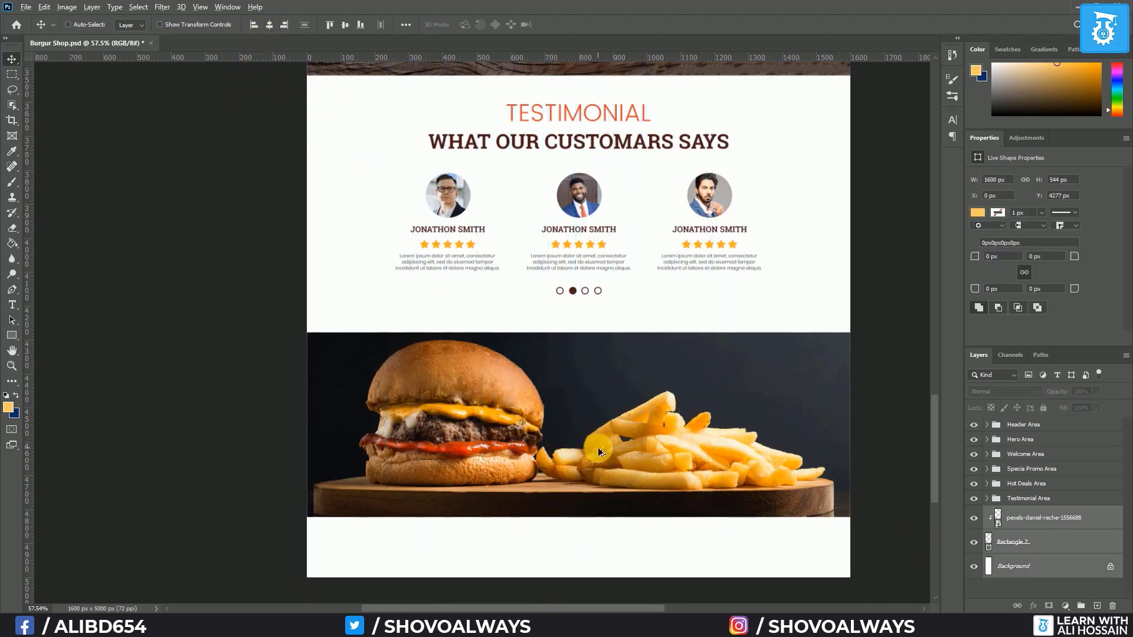
pyautogui.scroll(3, 597, 447)
pyautogui.moveTo(682, 416); pyautogui.dragTo(633, 411)
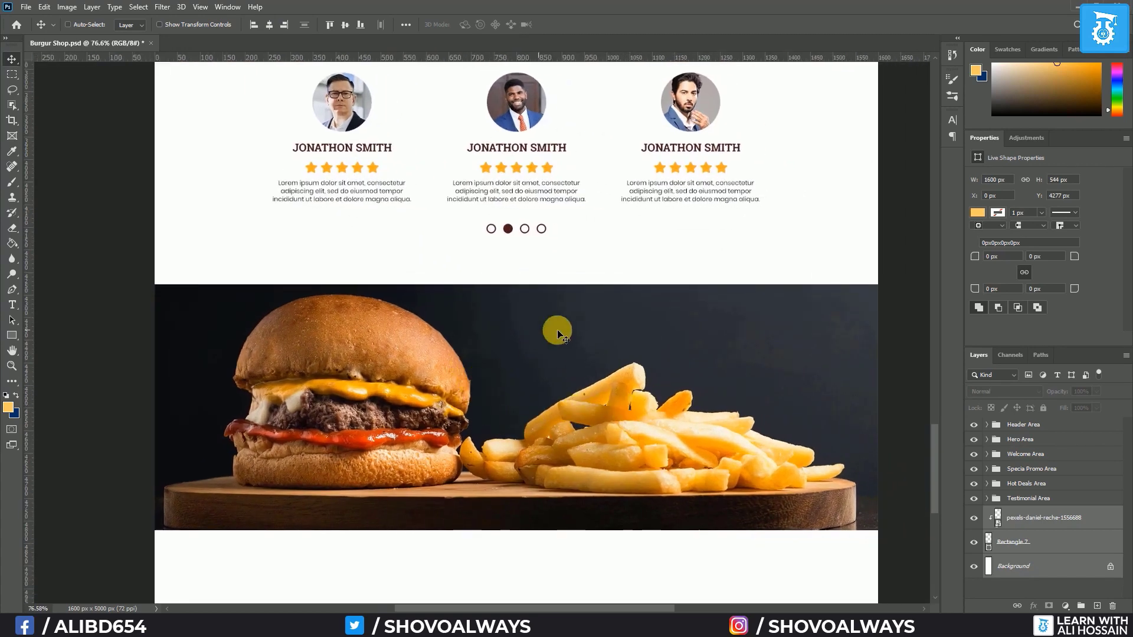
pyautogui.click(1022, 518)
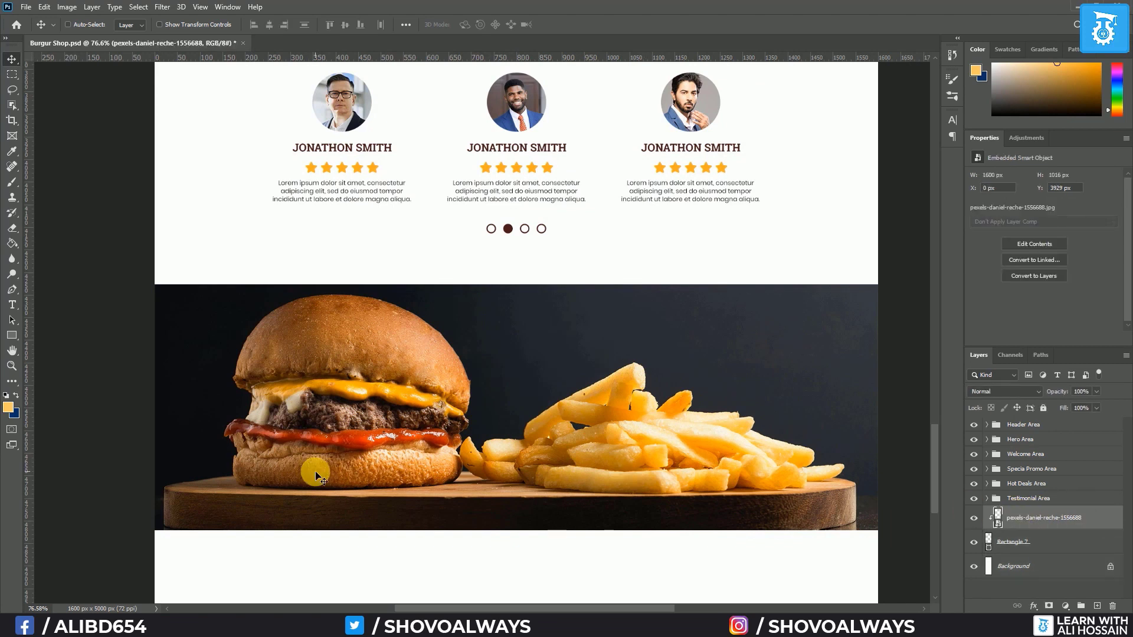
# Create an 80 px three-sided polygon with smooth rounded corners
pyautogui.click(12, 336)
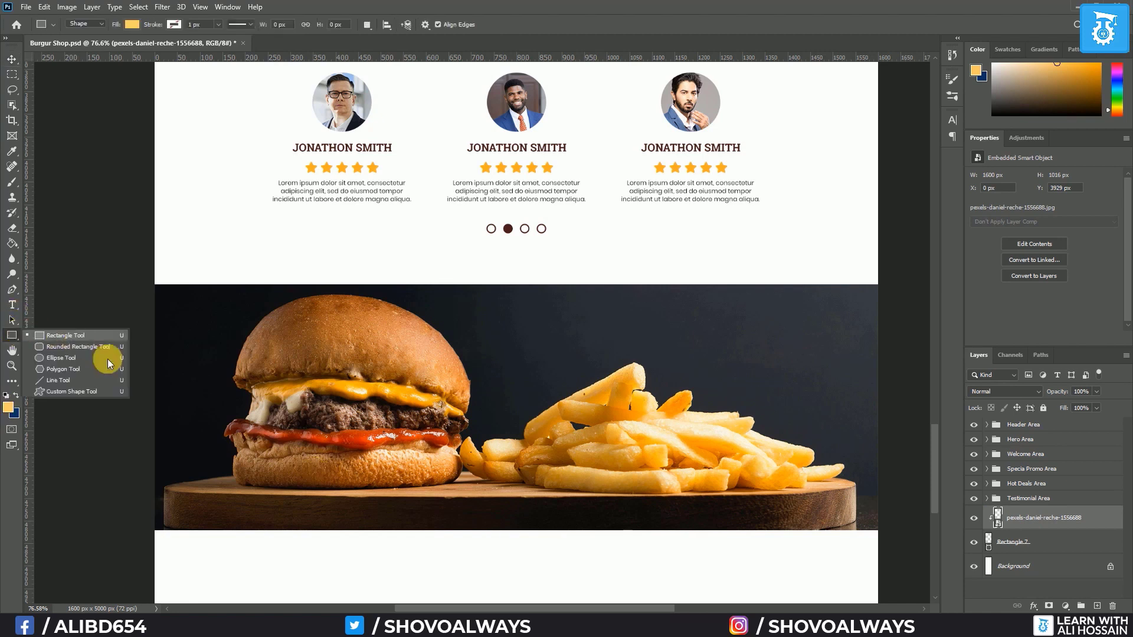
pyautogui.click(65, 370)
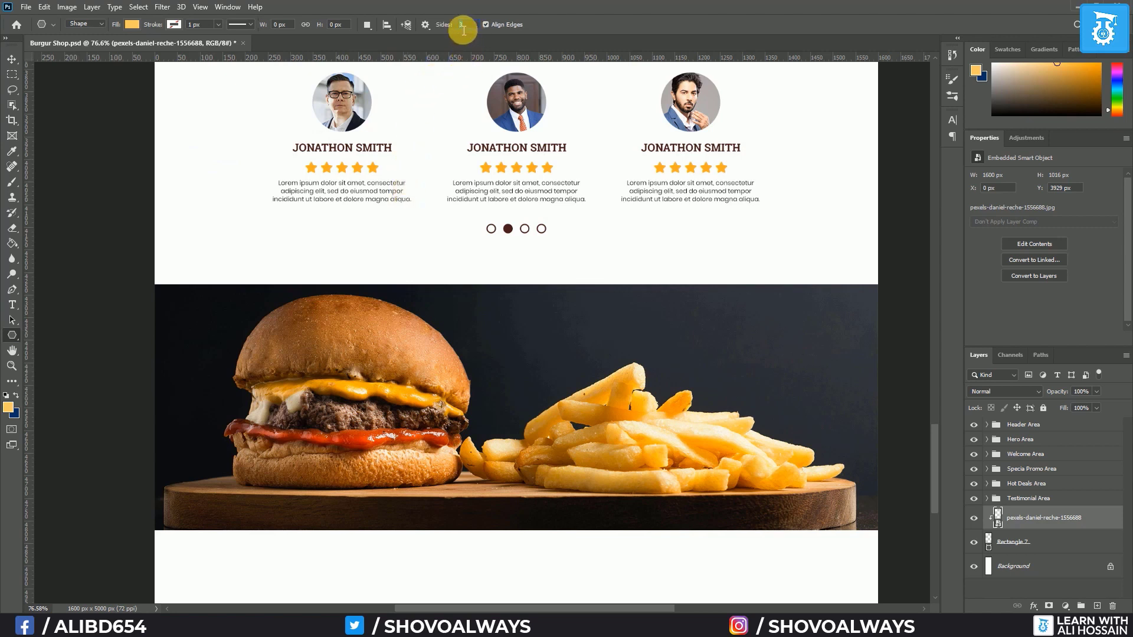
pyautogui.click(513, 394)
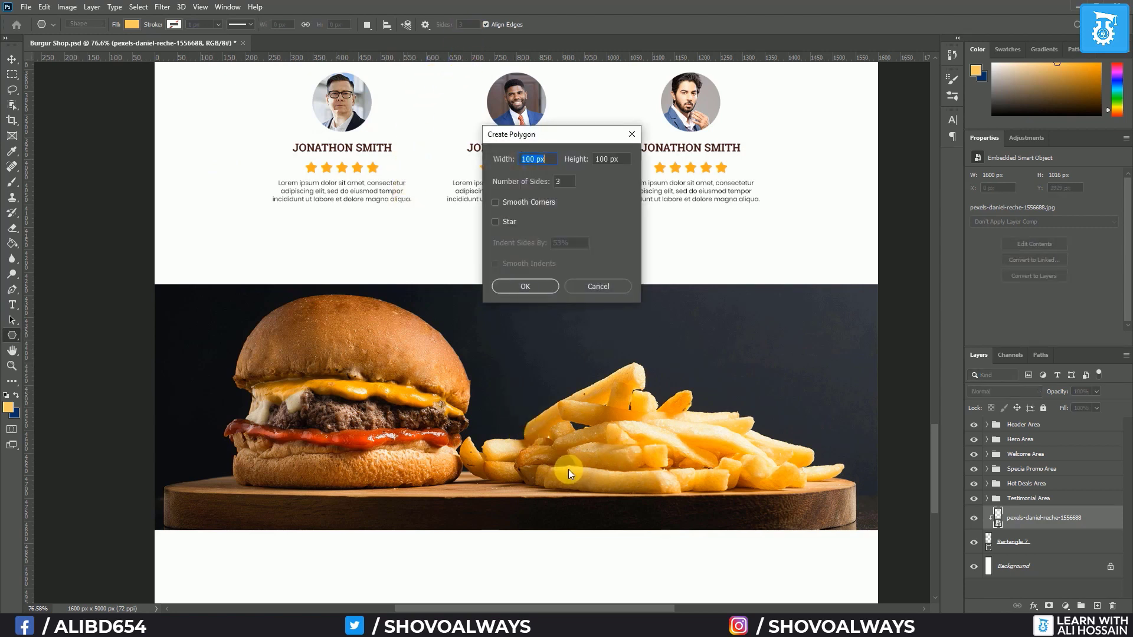
pyautogui.click(534, 206)
pyautogui.write('8')
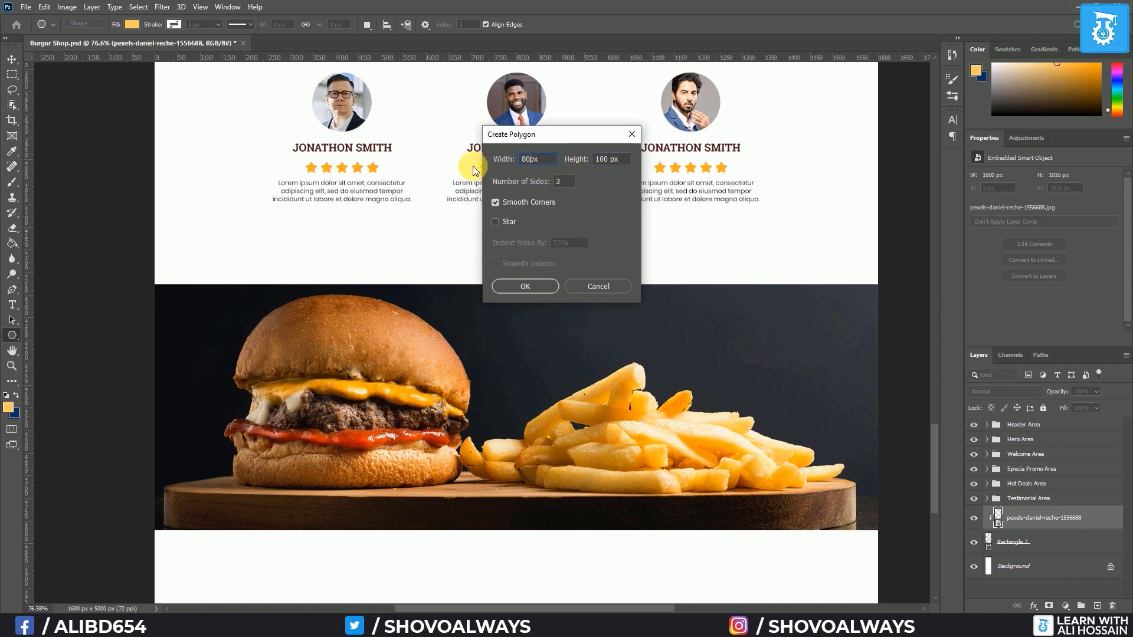
pyautogui.click(524, 286)
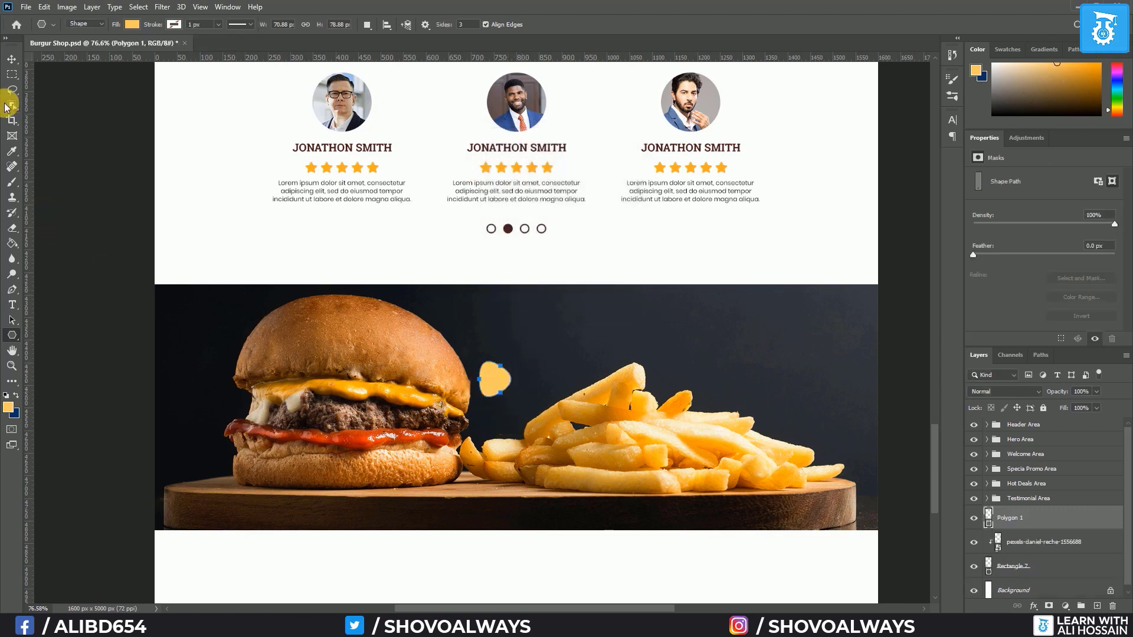
# Draw a yellow circle over the fries with the Ellipse tool
pyautogui.click(11, 59)
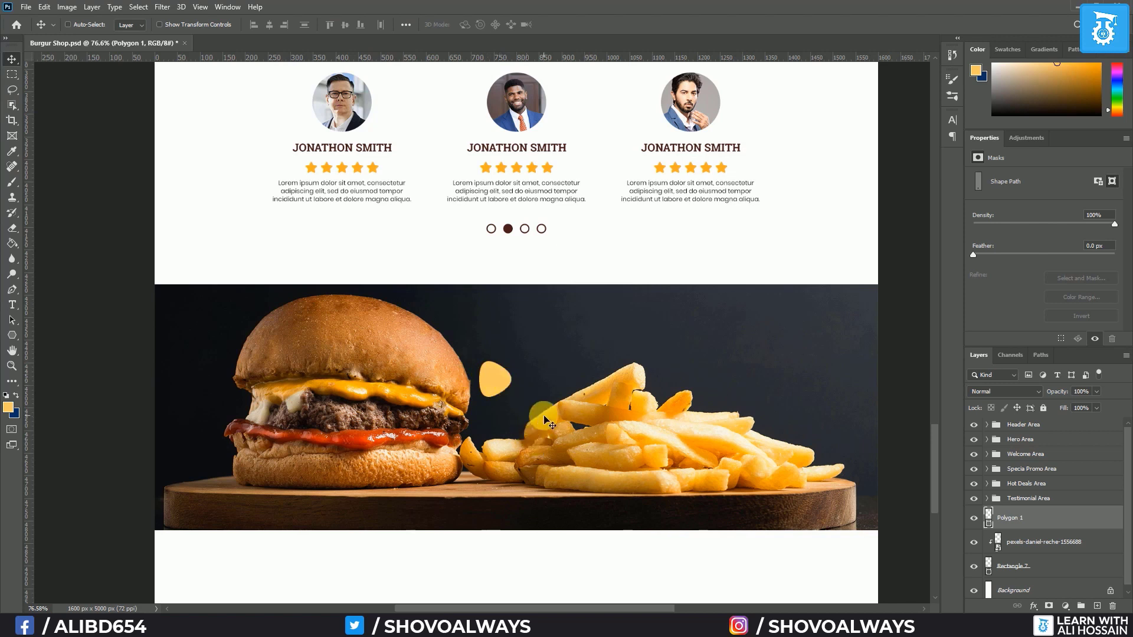
pyautogui.click(14, 337)
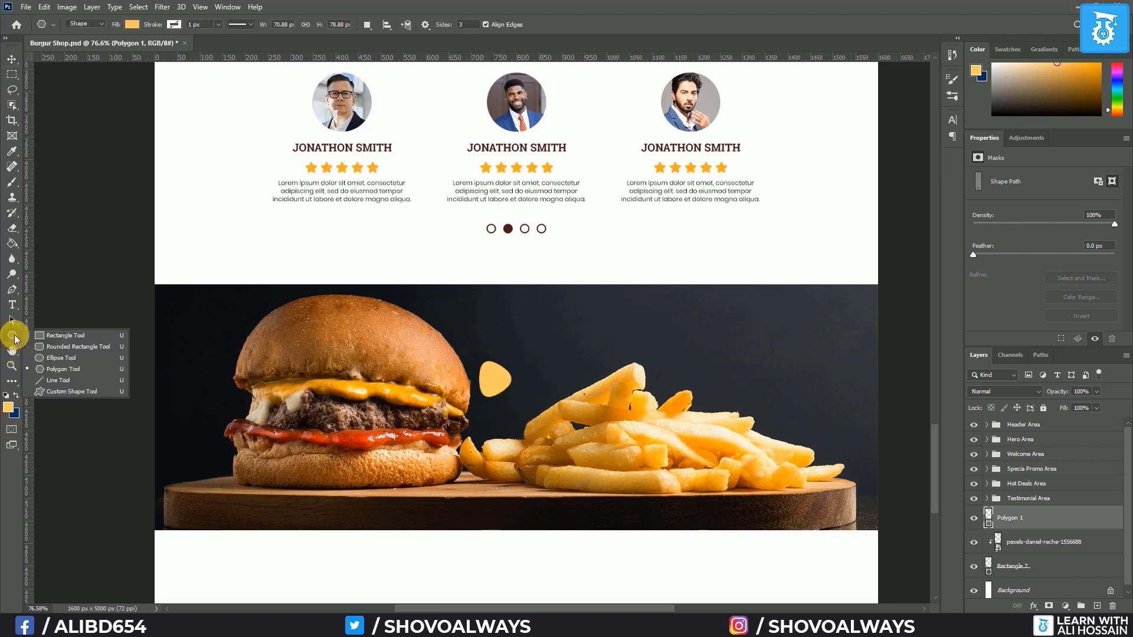
pyautogui.click(61, 357)
pyautogui.moveTo(588, 360); pyautogui.dragTo(626, 392)
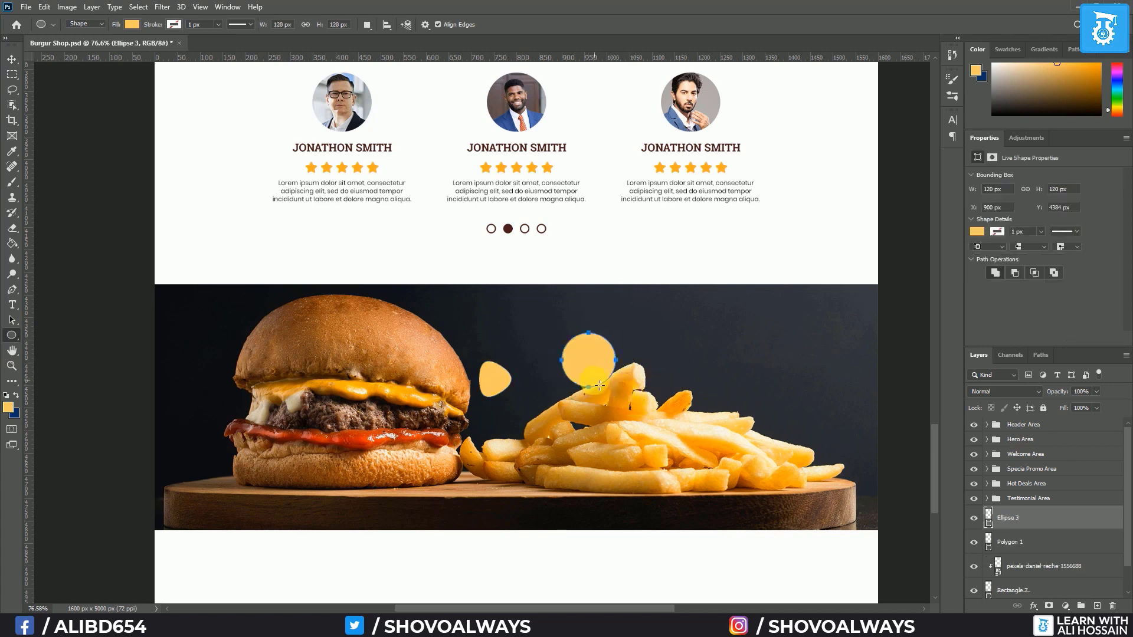
# Alt-drag two copies of the circle, enlarging each in turn, the largest to about 179 px
pyautogui.click(12, 59)
pyautogui.moveTo(592, 370); pyautogui.dragTo(602, 378)
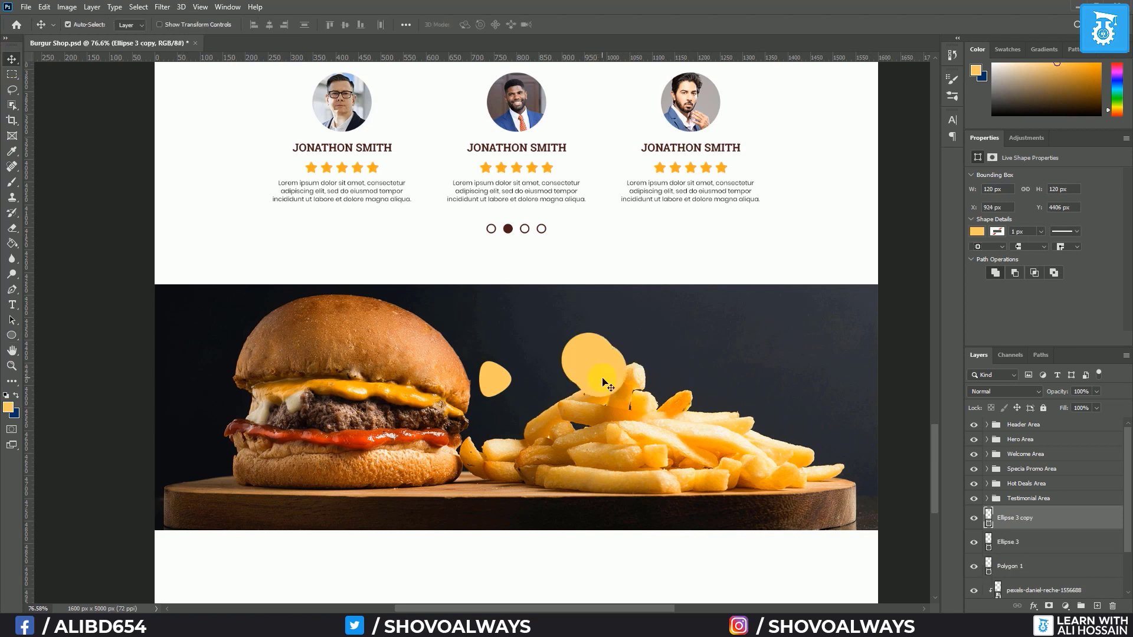
pyautogui.hotkey('ctrl', 't')
pyautogui.moveTo(625, 335)
pyautogui.mouseDown()
pyautogui.moveTo(639, 342)
pyautogui.moveTo(639, 328)
pyautogui.mouseUp()
pyautogui.press('Return')
pyautogui.click(614, 364)
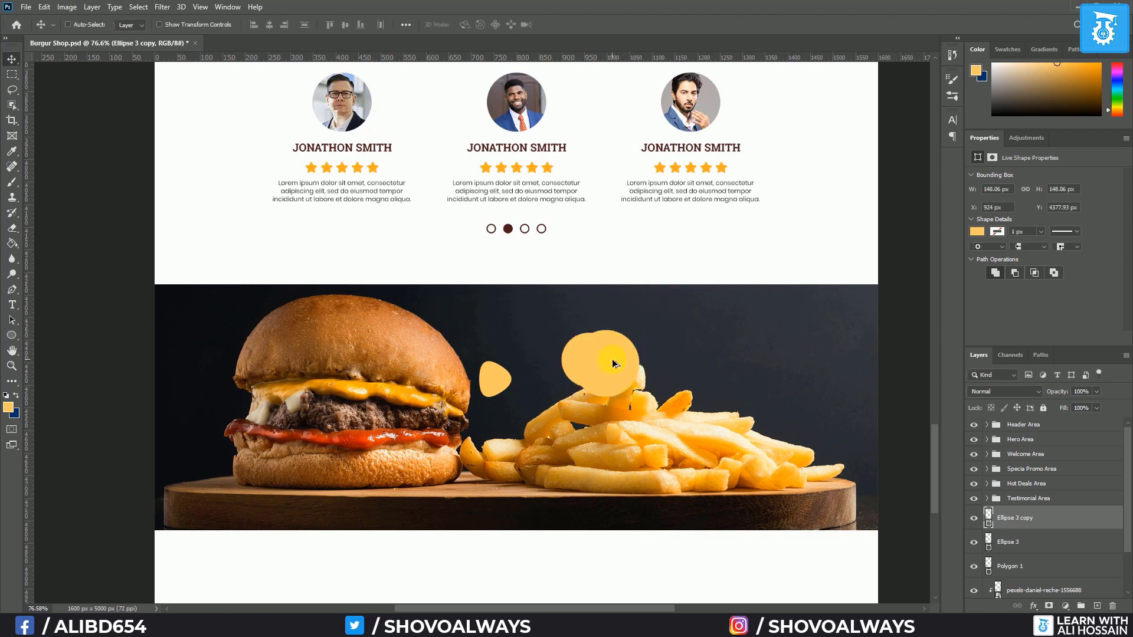
pyautogui.moveTo(681, 381); pyautogui.dragTo(723, 348)
pyautogui.hotkey('ctrl', 't')
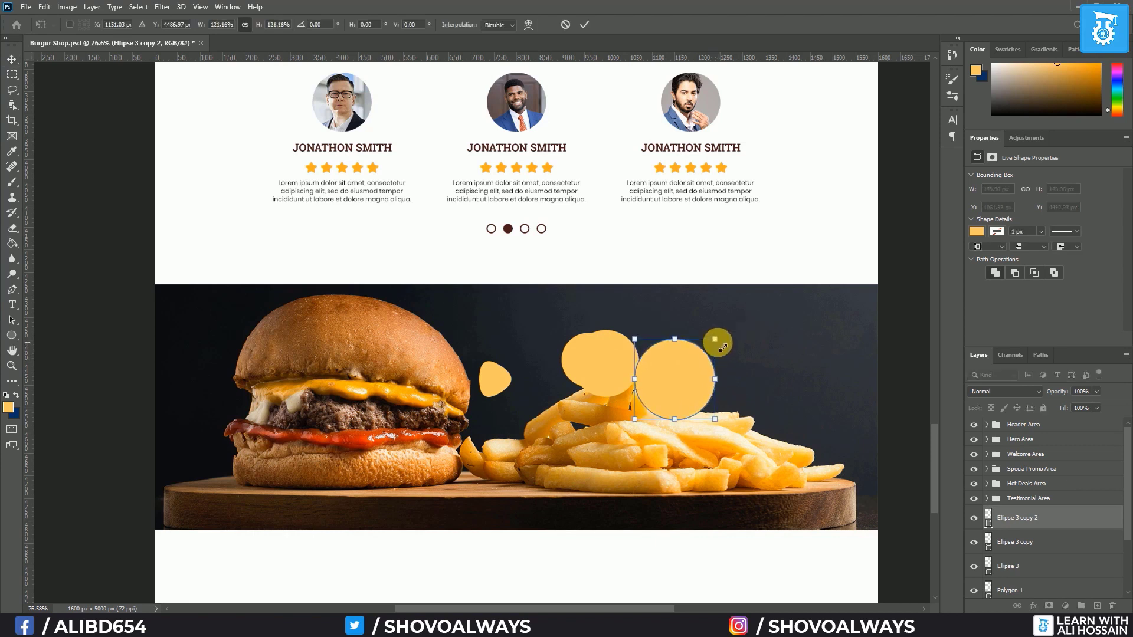
pyautogui.press('Return')
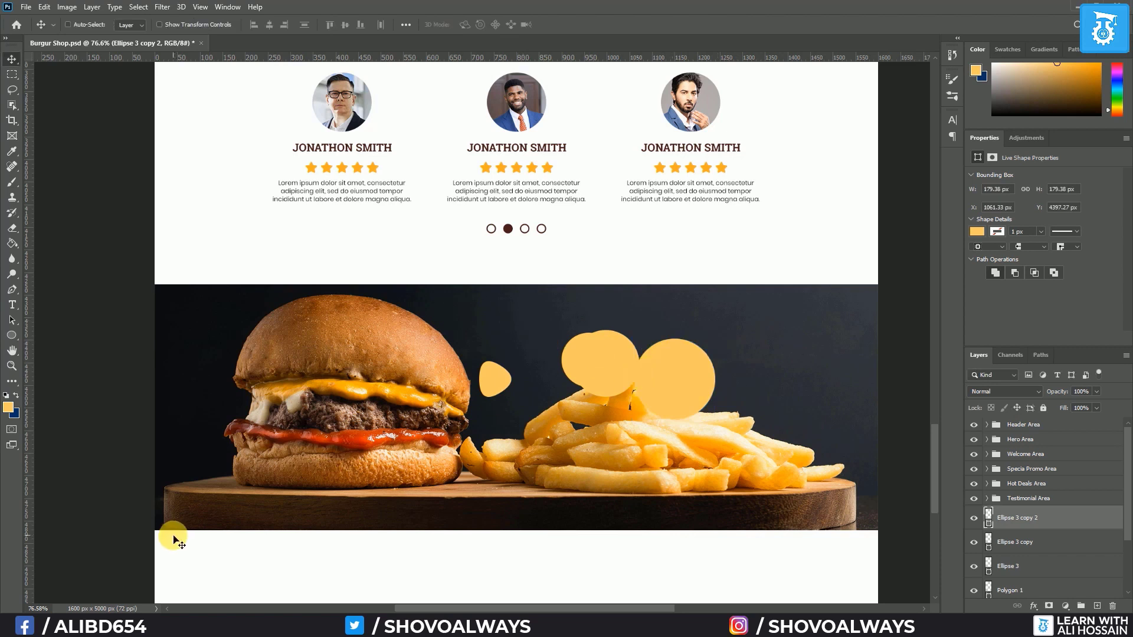
pyautogui.doubleClick(995, 520)
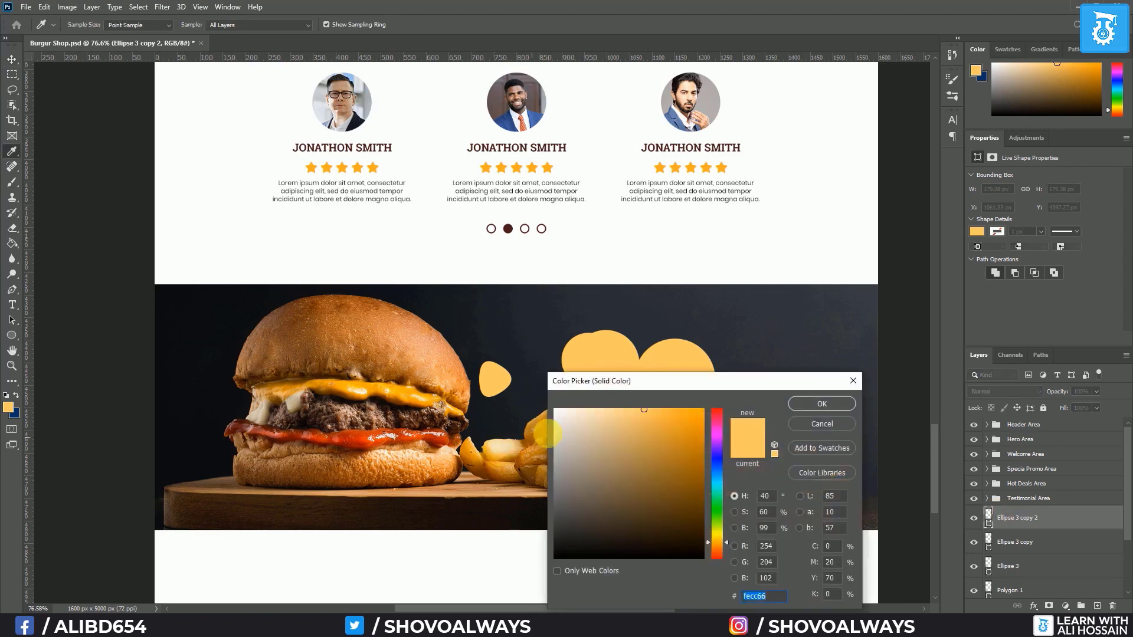
# Make the largest circle white at 25% opacity and move it below Ellipse 3
pyautogui.click(555, 409)
pyautogui.click(822, 403)
pyautogui.click(1086, 392)
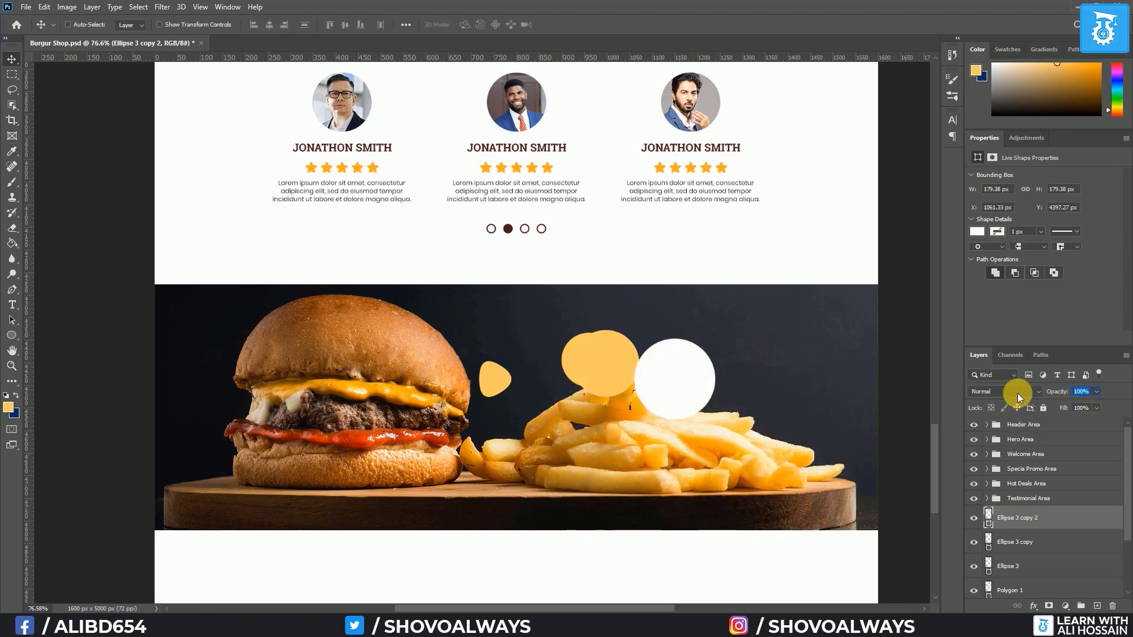
pyautogui.write('25')
pyautogui.press('Return')
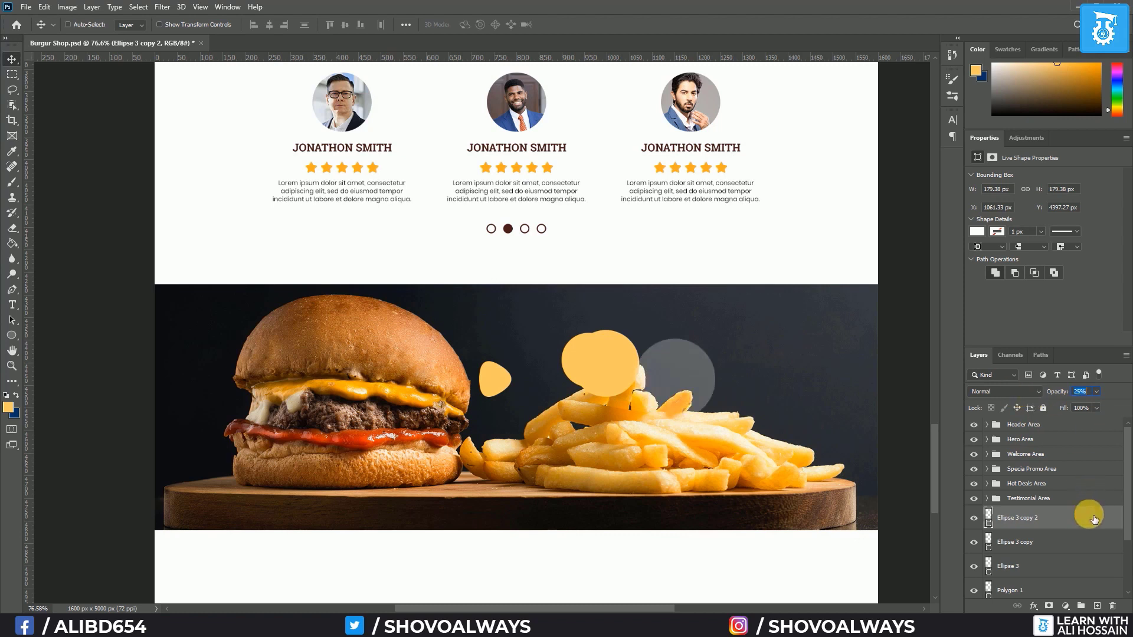
pyautogui.click(1010, 520)
pyautogui.moveTo(1029, 581); pyautogui.dragTo(1029, 580)
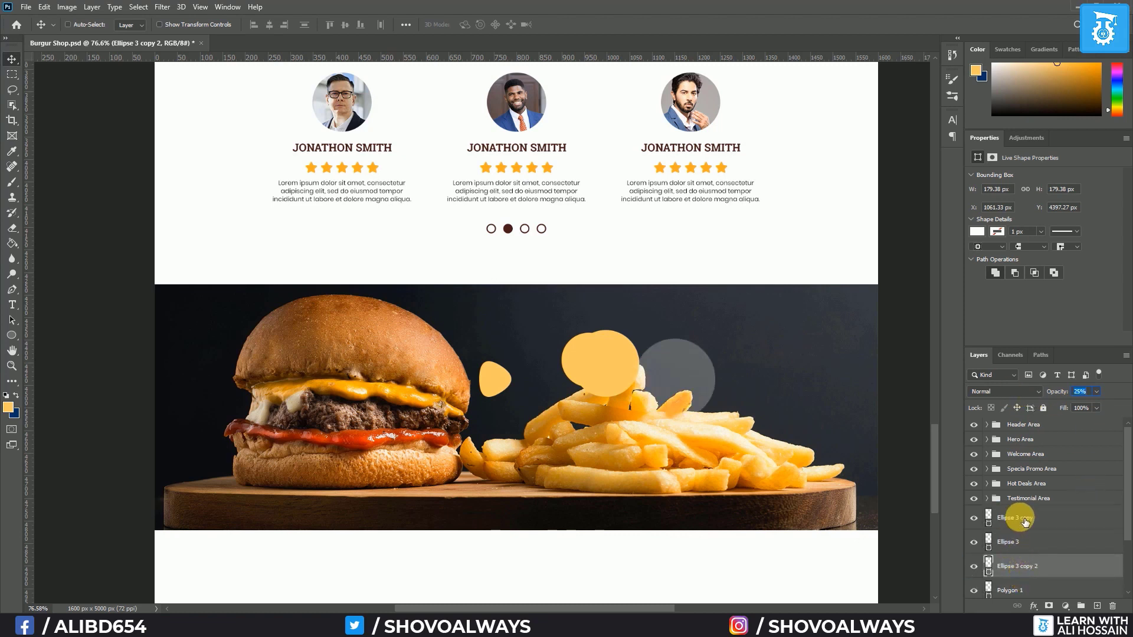
# Make the middle circle white at 70% opacity and move it beneath Ellipse 3
pyautogui.click(999, 519)
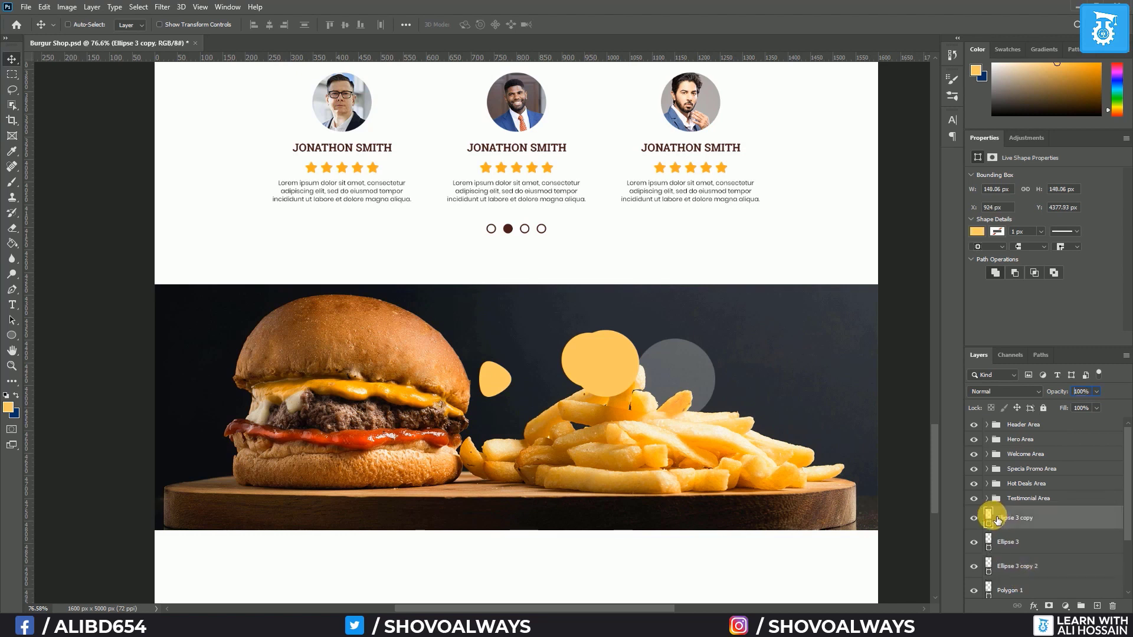
pyautogui.doubleClick(989, 519)
pyautogui.click(667, 278)
pyautogui.press('Return')
pyautogui.moveTo(1089, 395); pyautogui.dragTo(1010, 396)
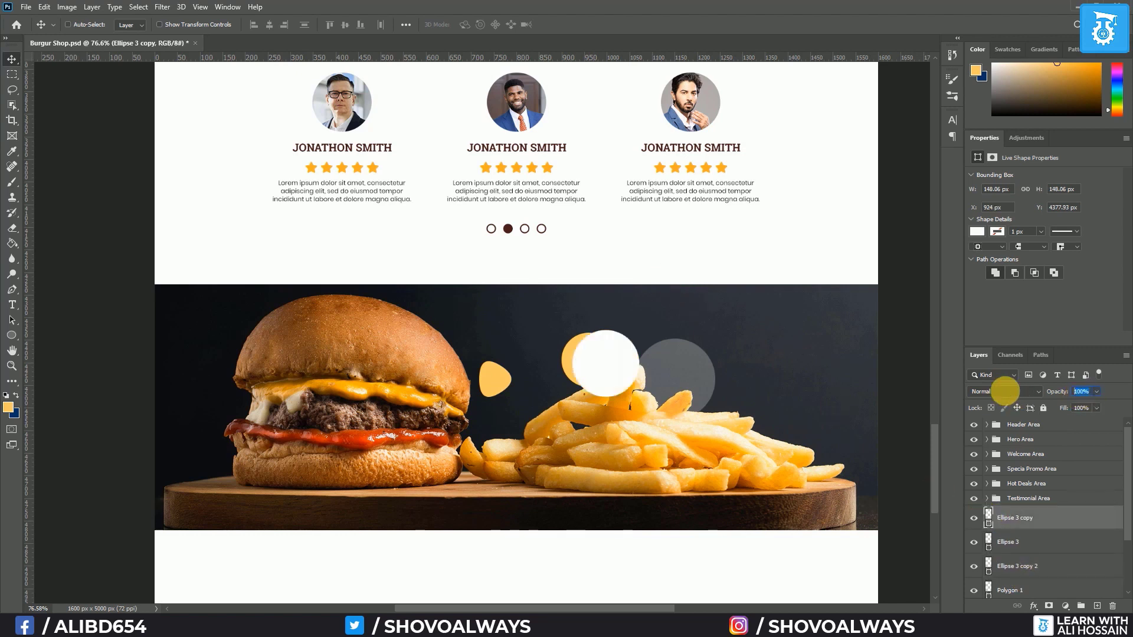
pyautogui.write('50')
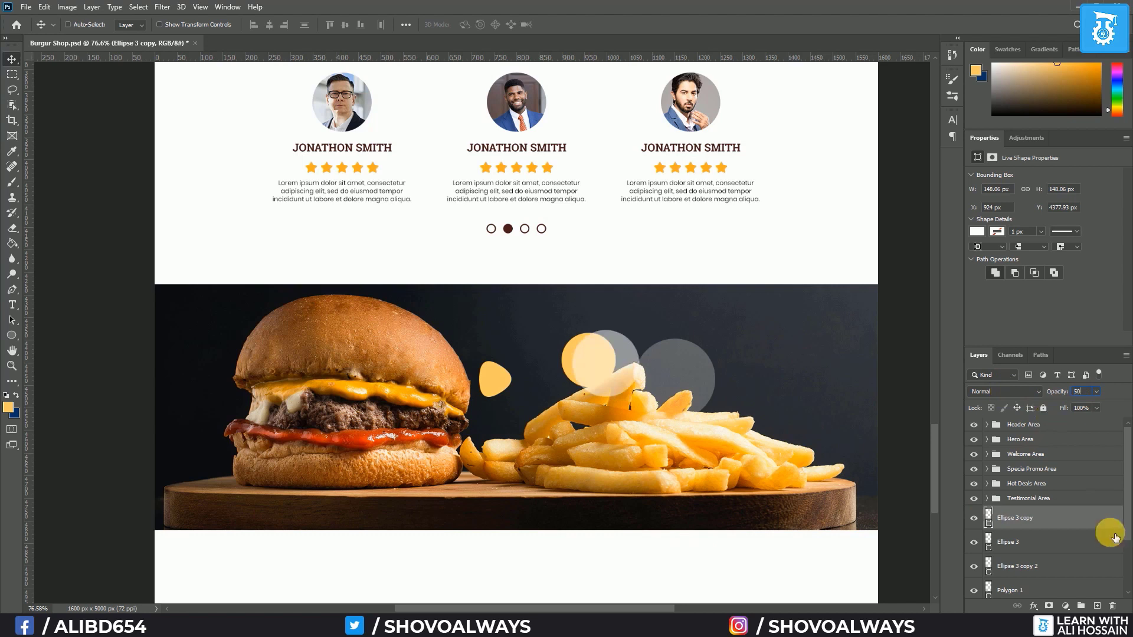
pyautogui.press('BackSpace')
pyautogui.write('70')
pyautogui.press('Return')
pyautogui.moveTo(1083, 526); pyautogui.dragTo(1071, 553)
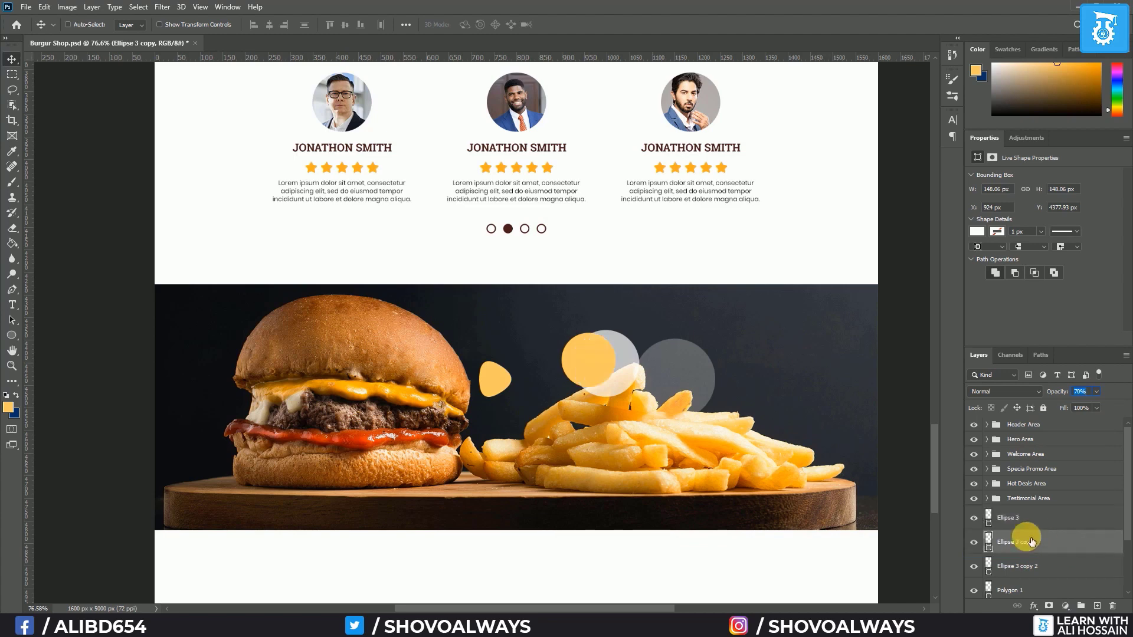
# Recolour Ellipse 3 red (#ff2a43) and move Polygon 1 above the ellipses
pyautogui.click(997, 520)
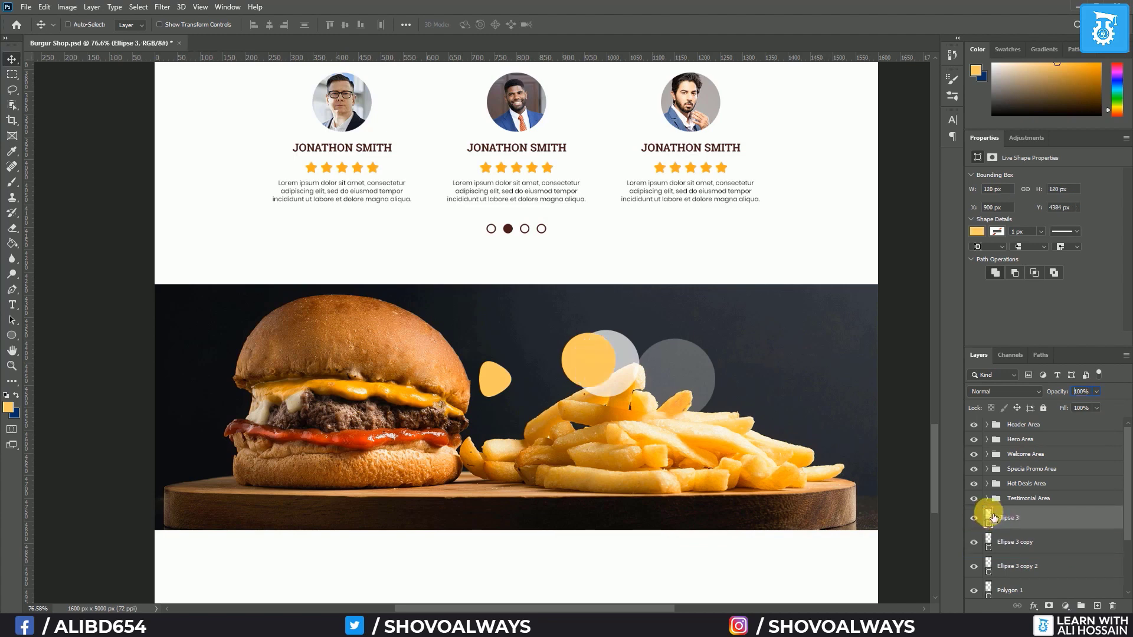
pyautogui.doubleClick(989, 517)
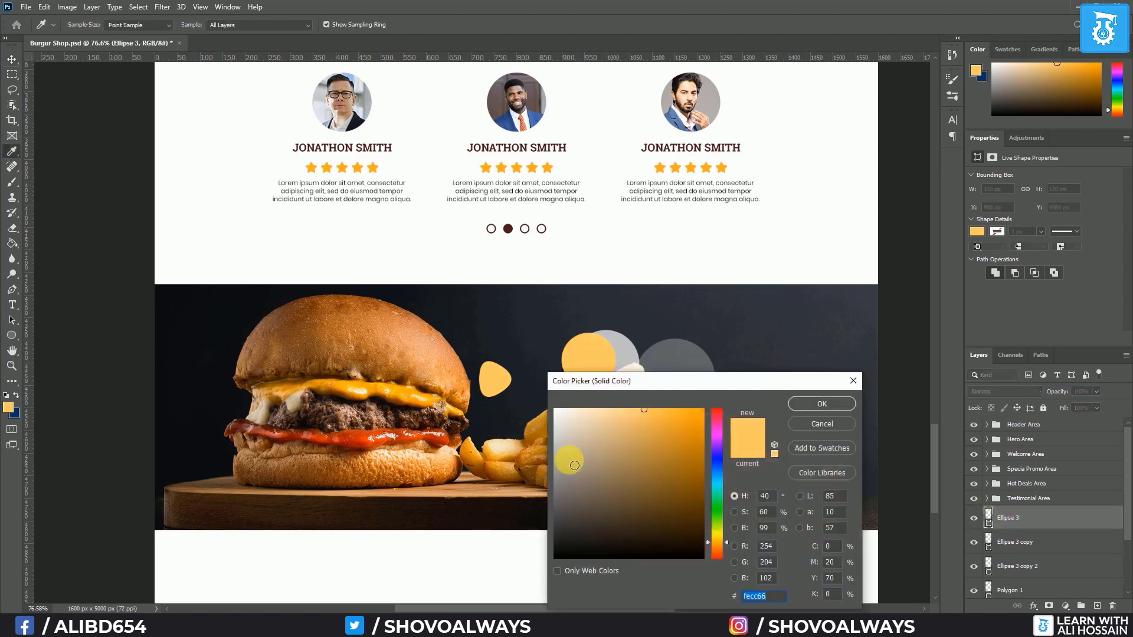
pyautogui.moveTo(722, 455); pyautogui.dragTo(724, 411)
pyautogui.moveTo(634, 446)
pyautogui.mouseDown()
pyautogui.moveTo(628, 413)
pyautogui.moveTo(692, 407)
pyautogui.mouseUp()
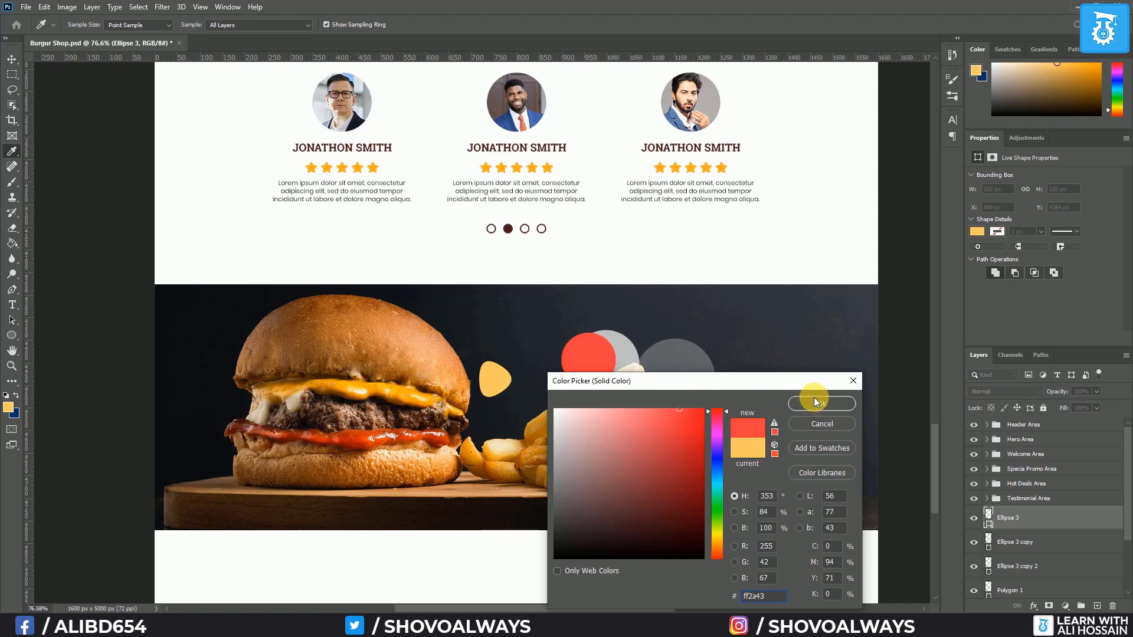
pyautogui.click(814, 403)
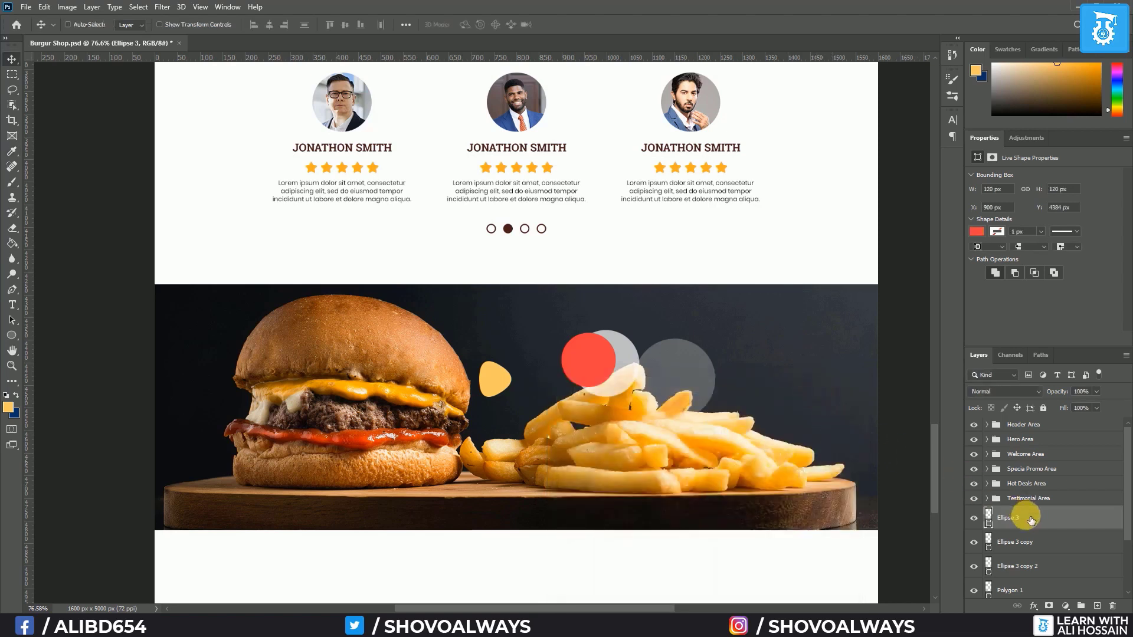
pyautogui.moveTo(1034, 587); pyautogui.dragTo(1067, 508)
pyautogui.click(995, 518)
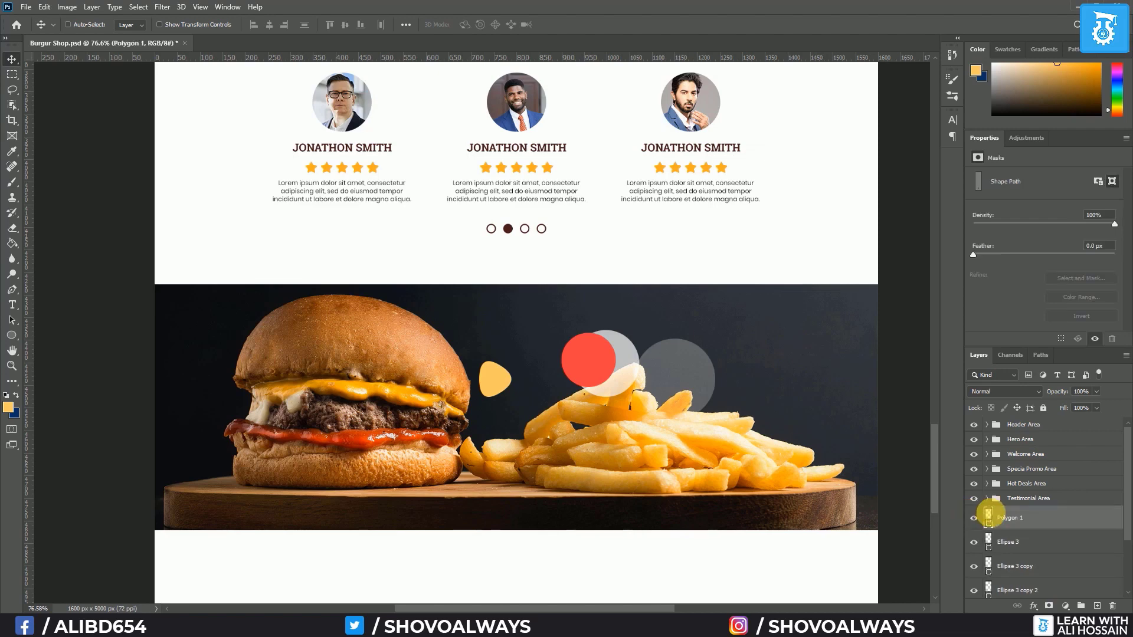
# Make the triangle white and centre all four play-button shapes on each other
pyautogui.doubleClick(996, 518)
pyautogui.click(555, 409)
pyautogui.click(837, 404)
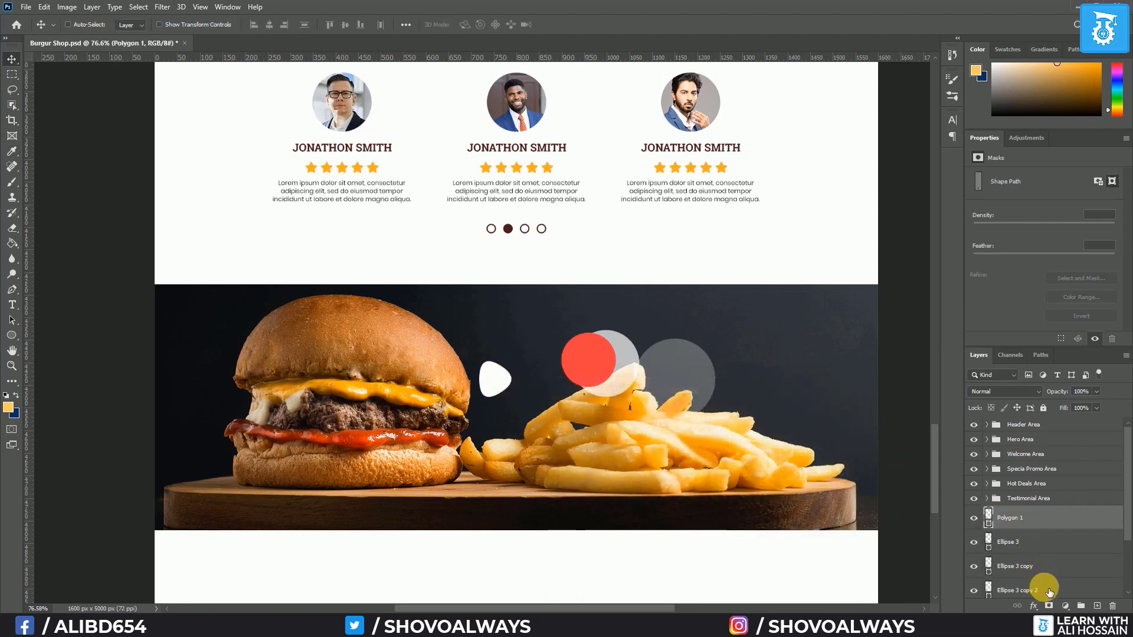
pyautogui.keyDown('shift'); pyautogui.click(1042, 590); pyautogui.keyUp('shift')
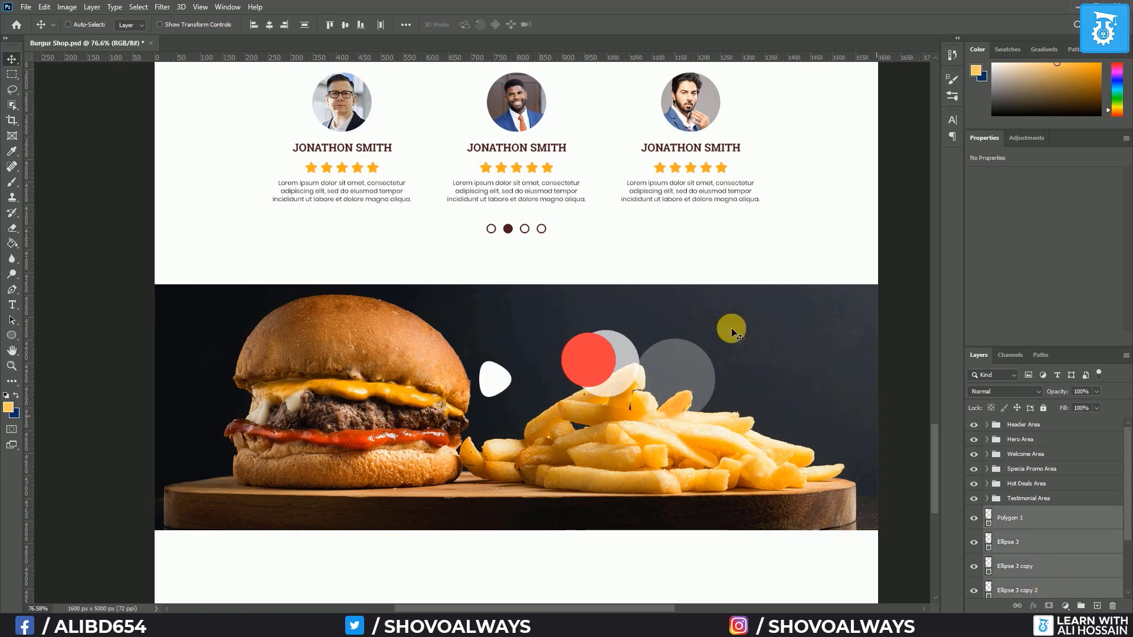
pyautogui.click(312, 28)
pyautogui.click(345, 25)
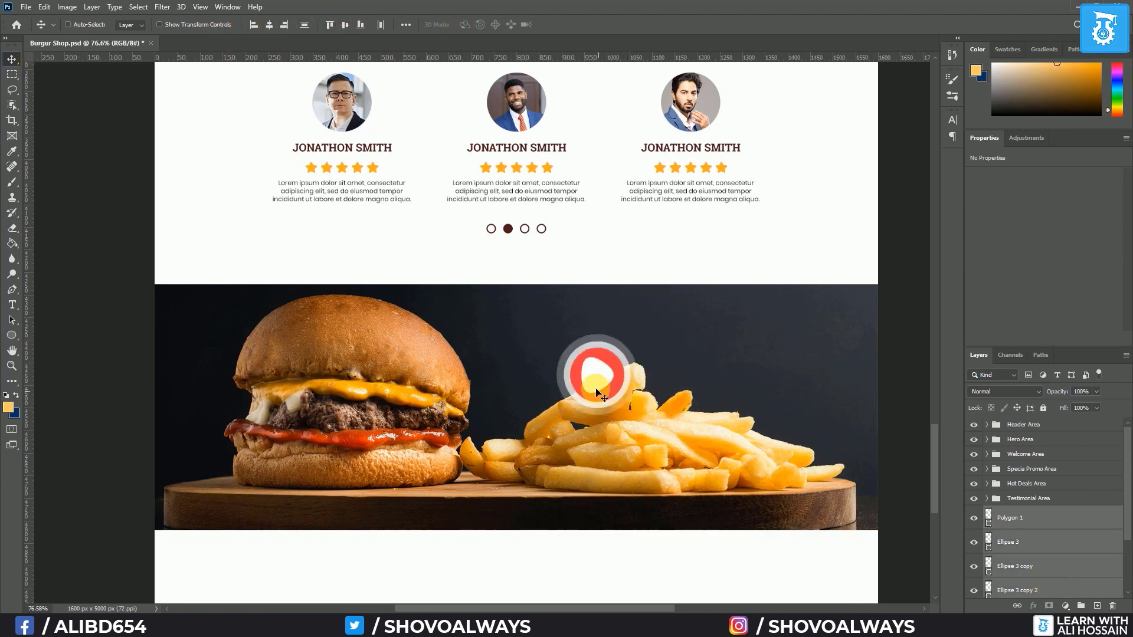
# Delete the old Polygon 1 triangle and draw a new triangle with the Pen tool
pyautogui.scroll(6, 621, 398)
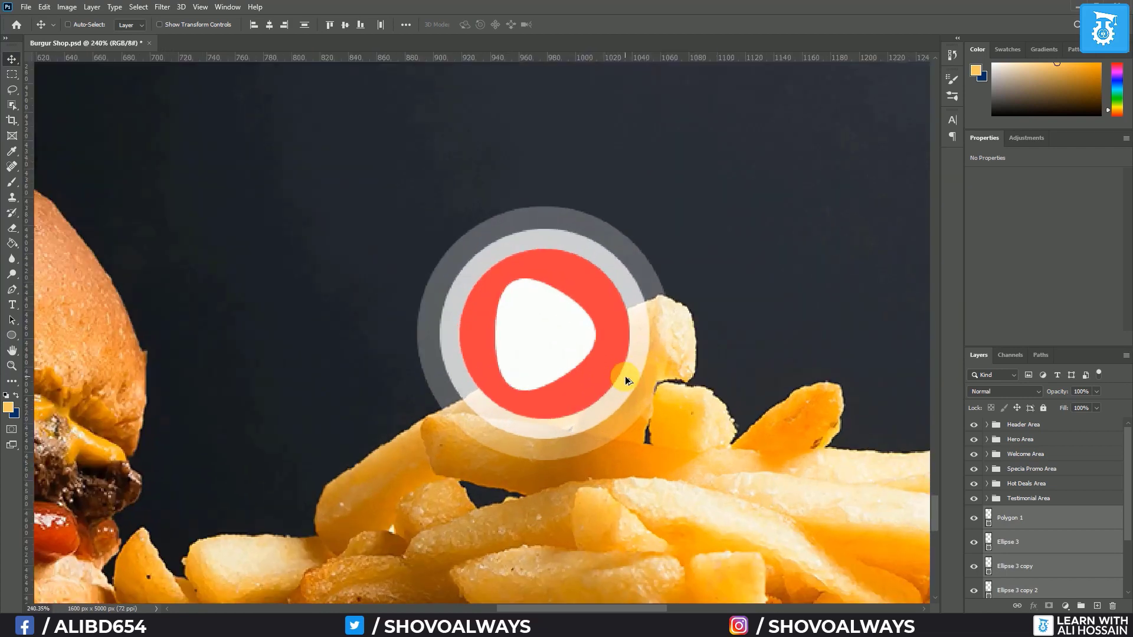
pyautogui.scroll(-3, 608, 371)
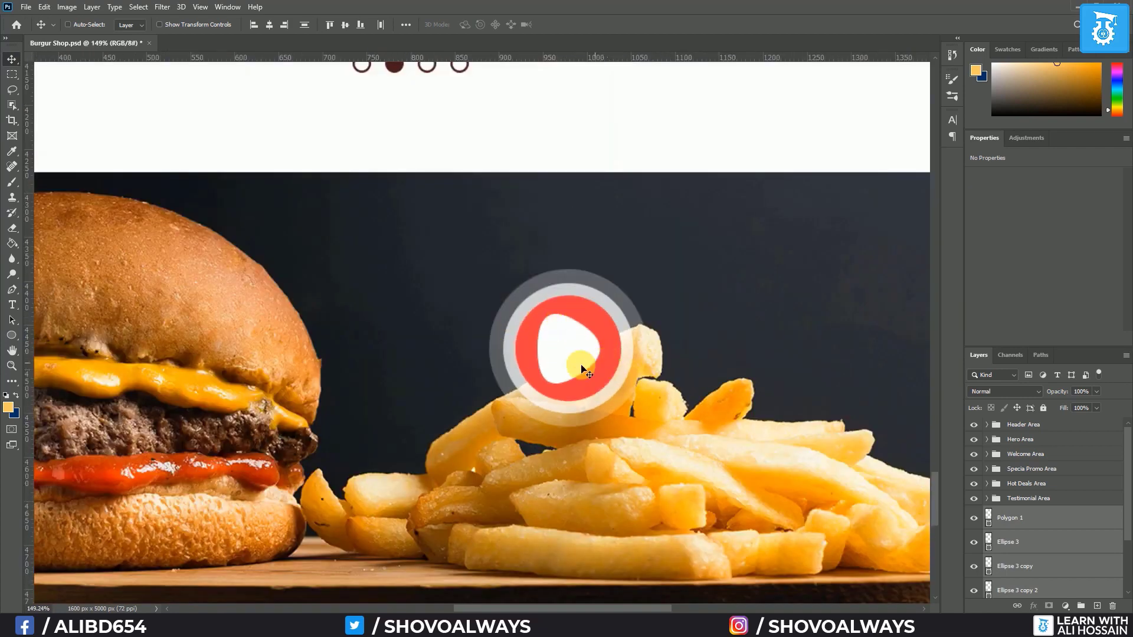
pyautogui.click(1013, 516)
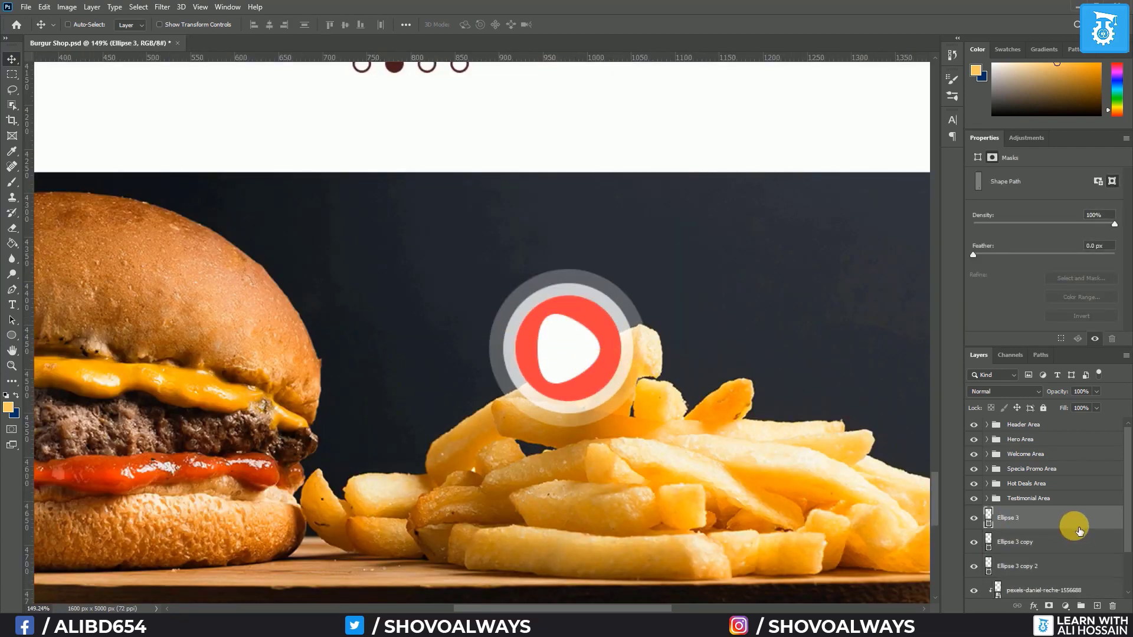
pyautogui.press('Delete')
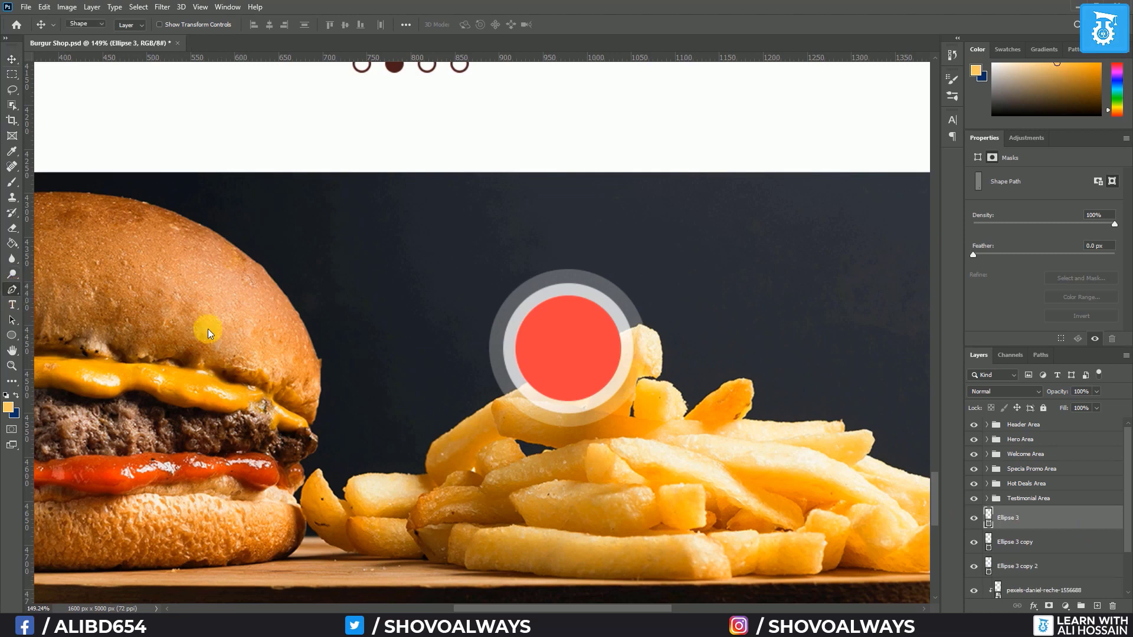
pyautogui.press('p')
pyautogui.click(712, 230)
pyautogui.click(752, 267)
pyautogui.click(713, 307)
pyautogui.click(712, 230)
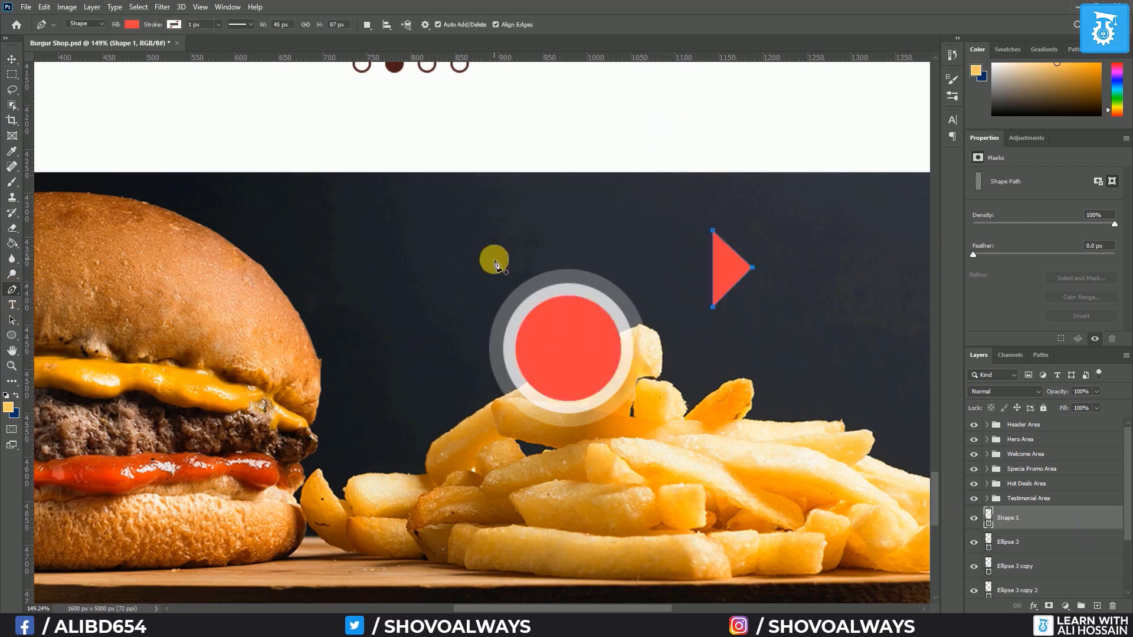
# Scale the new triangle to about 78% and widen it to sit inside the red circle
pyautogui.click(12, 59)
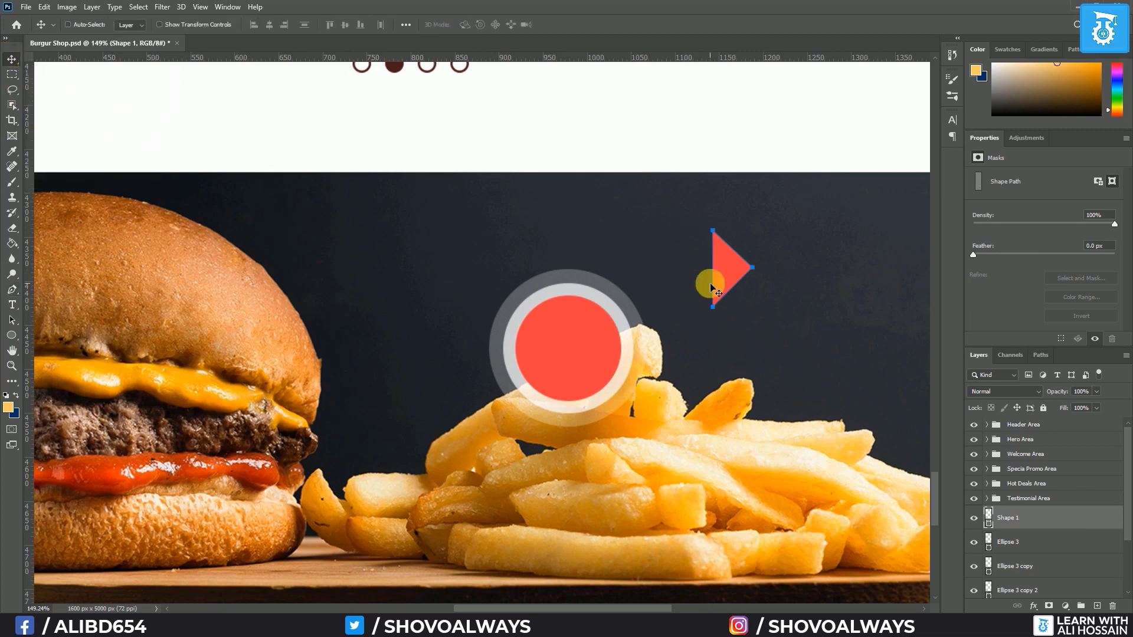
pyautogui.hotkey('ctrl', 't')
pyautogui.click(550, 241)
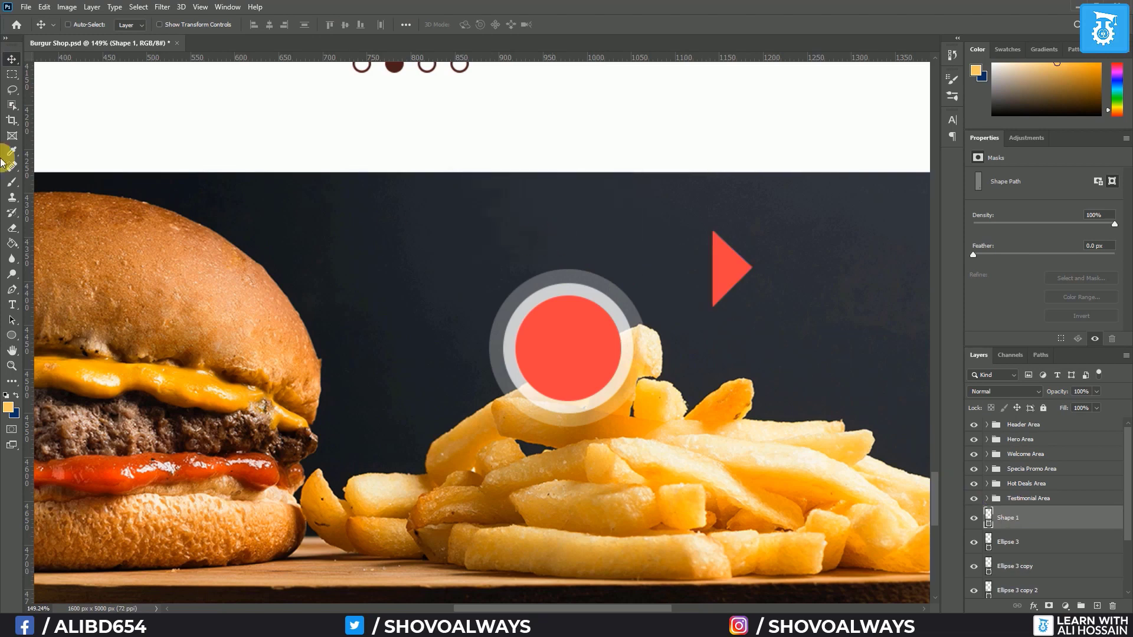
pyautogui.hotkey('ctrl', 't')
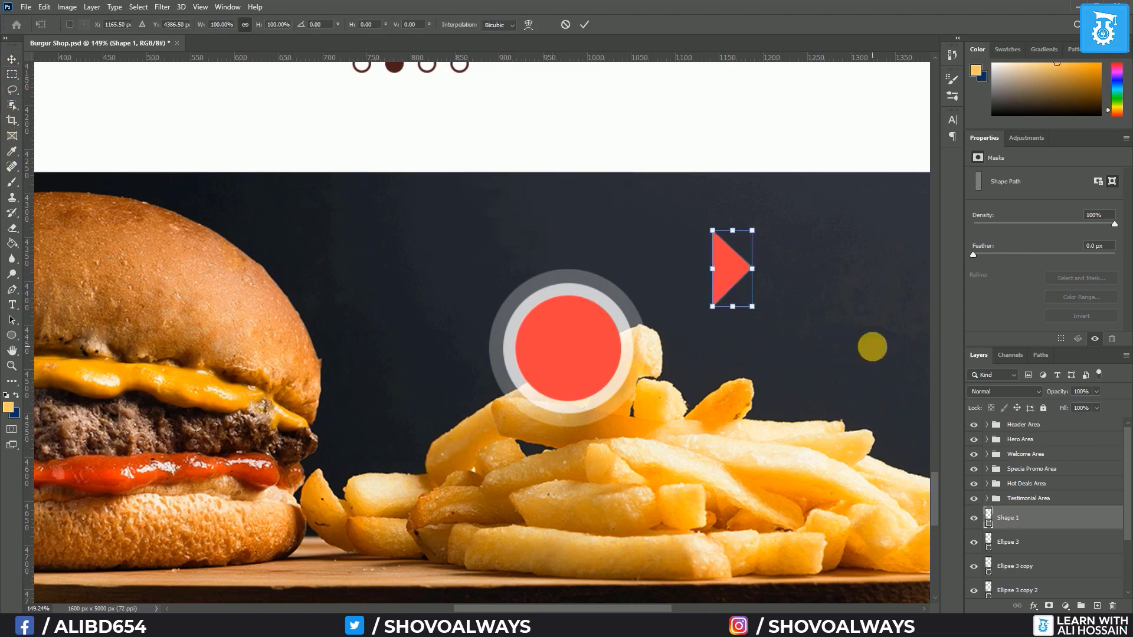
pyautogui.moveTo(715, 306); pyautogui.dragTo(571, 351)
pyautogui.press('Return')
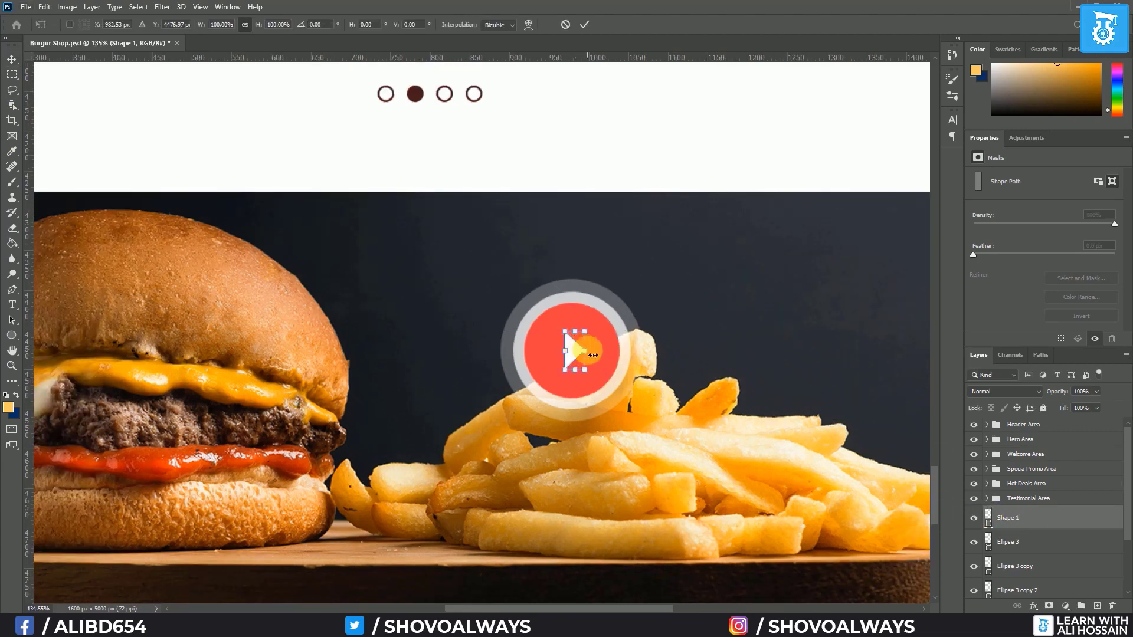
pyautogui.moveTo(592, 355); pyautogui.dragTo(603, 354)
pyautogui.press('Return')
pyautogui.scroll(-2, 1033, 562)
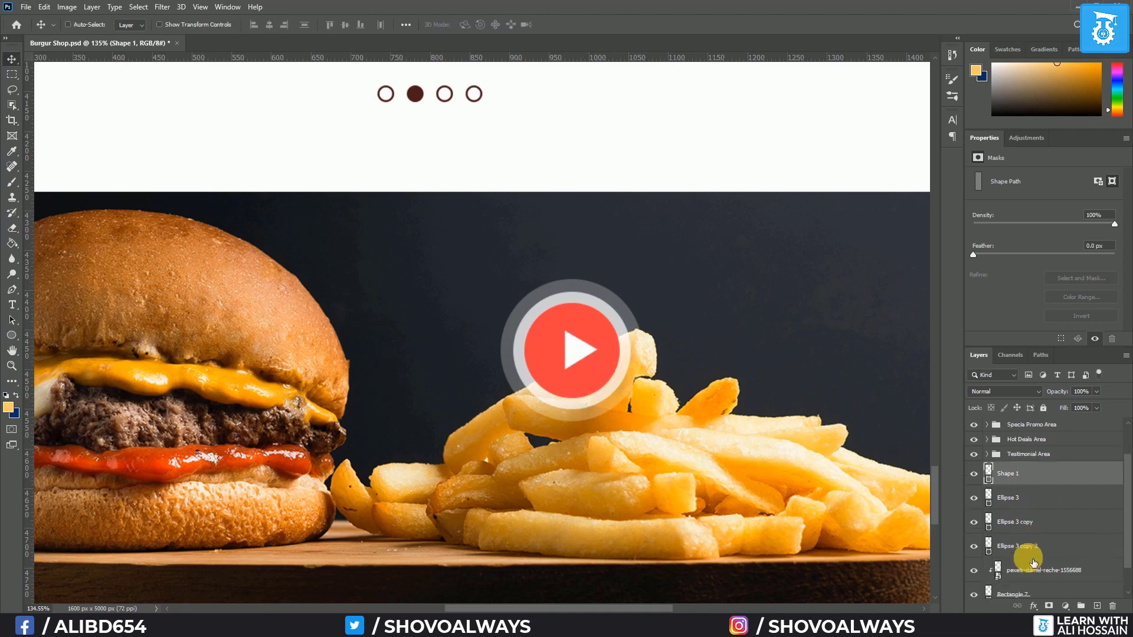
# Group the play-button shapes with Ctrl+G and name the group 'Play Btn'
pyautogui.keyDown('shift'); pyautogui.click(1030, 548); pyautogui.keyUp('shift')
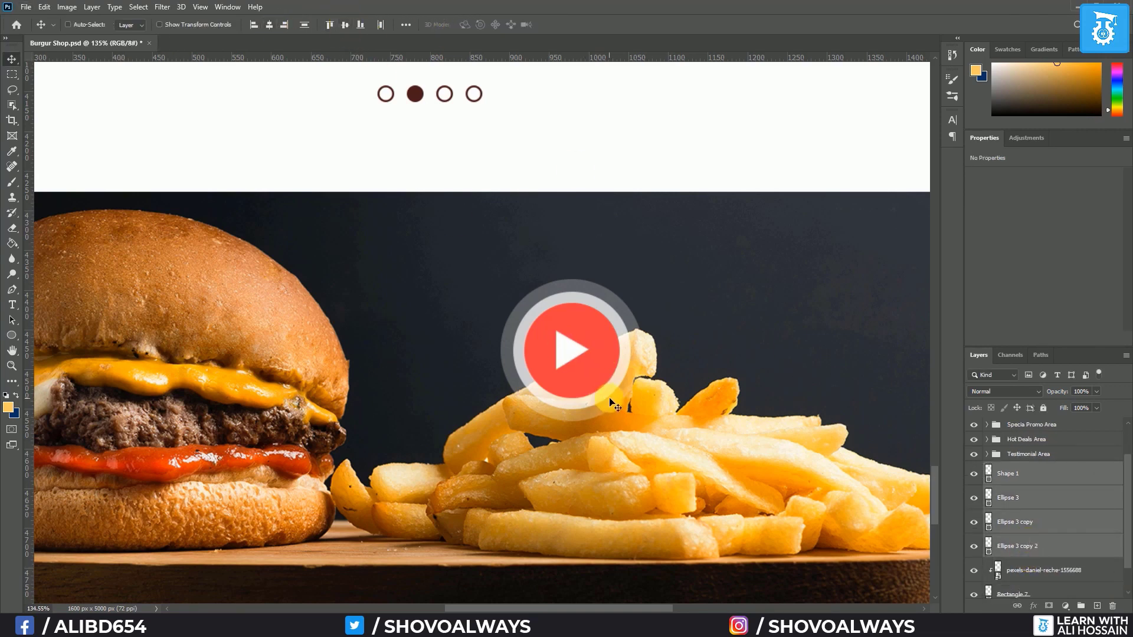
pyautogui.hotkey('ctrl', 'g')
pyautogui.doubleClick(1018, 513)
pyautogui.write('Pla')
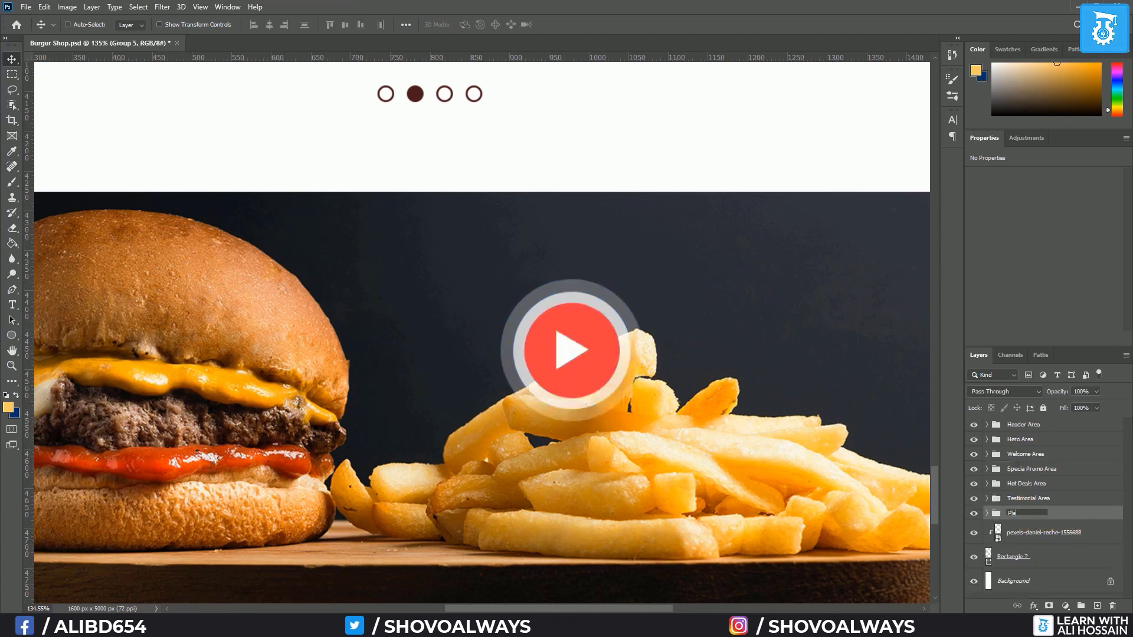
pyautogui.write('y Btn')
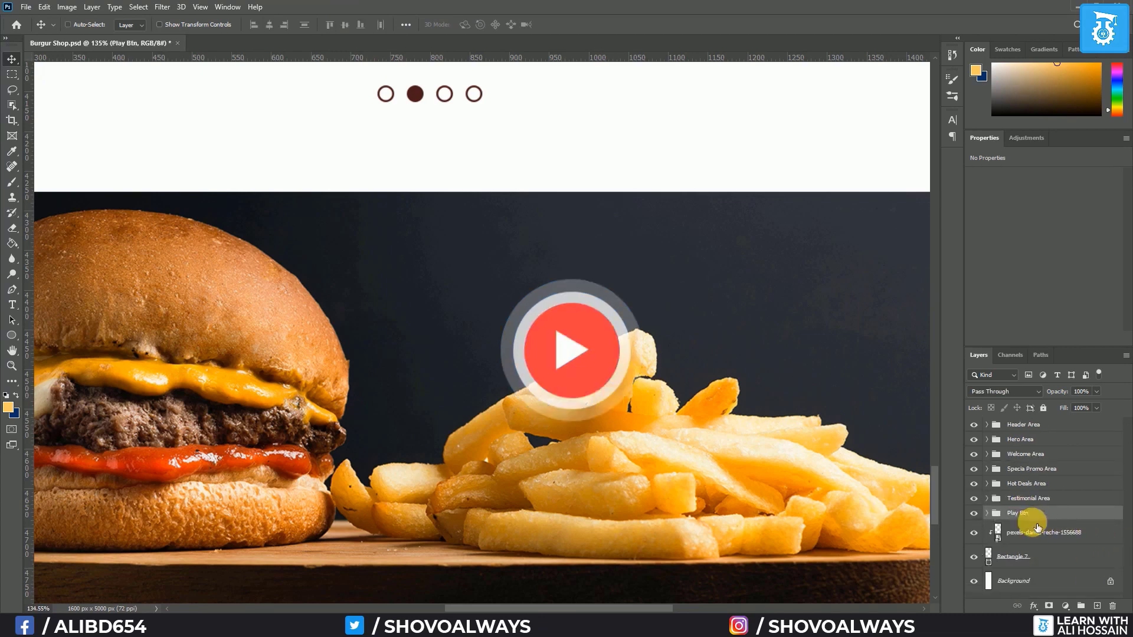
# Centre Play Btn on the page and the burger band, then nudge the band and photo
pyautogui.scroll(-5, 581, 430)
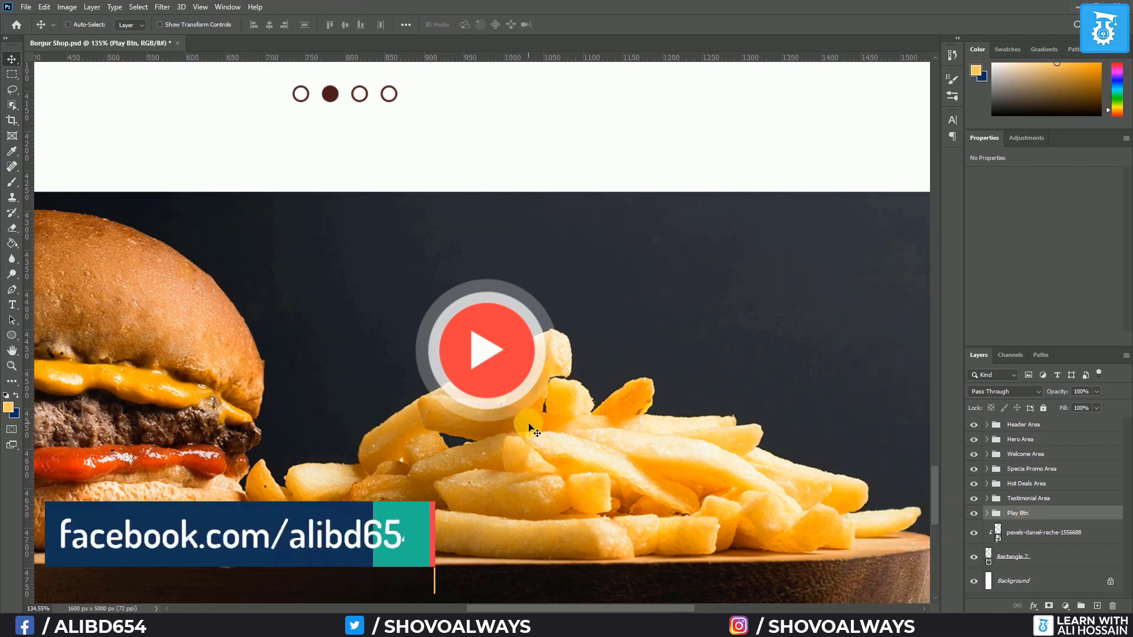
pyautogui.scroll(-3, 492, 419)
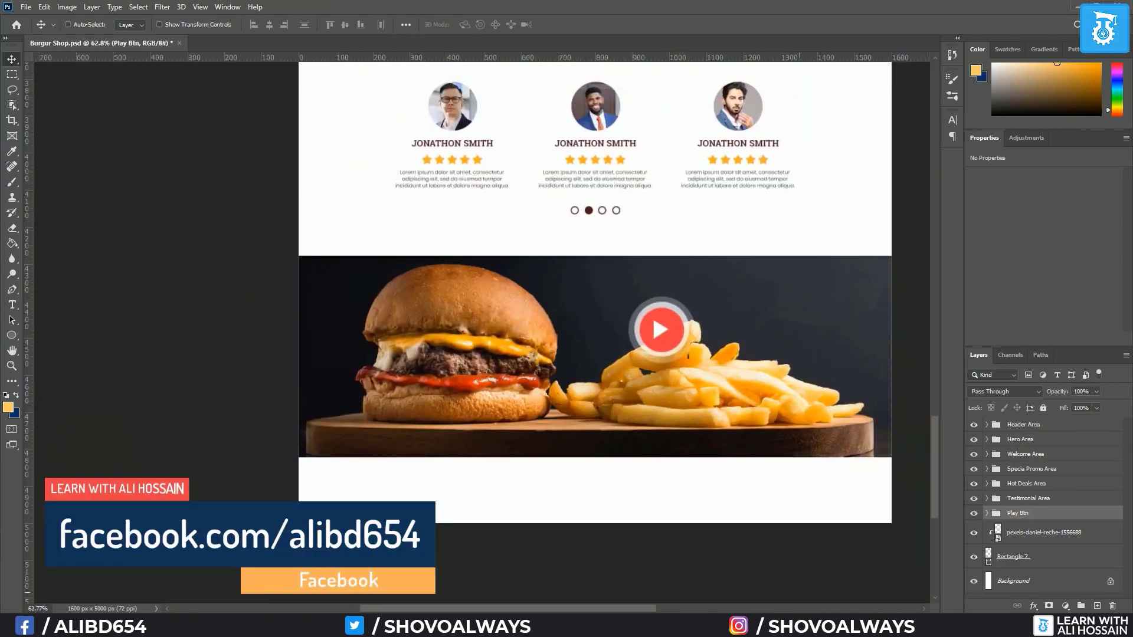
pyautogui.keyDown('ctrl'); pyautogui.click(1023, 580); pyautogui.keyUp('ctrl')
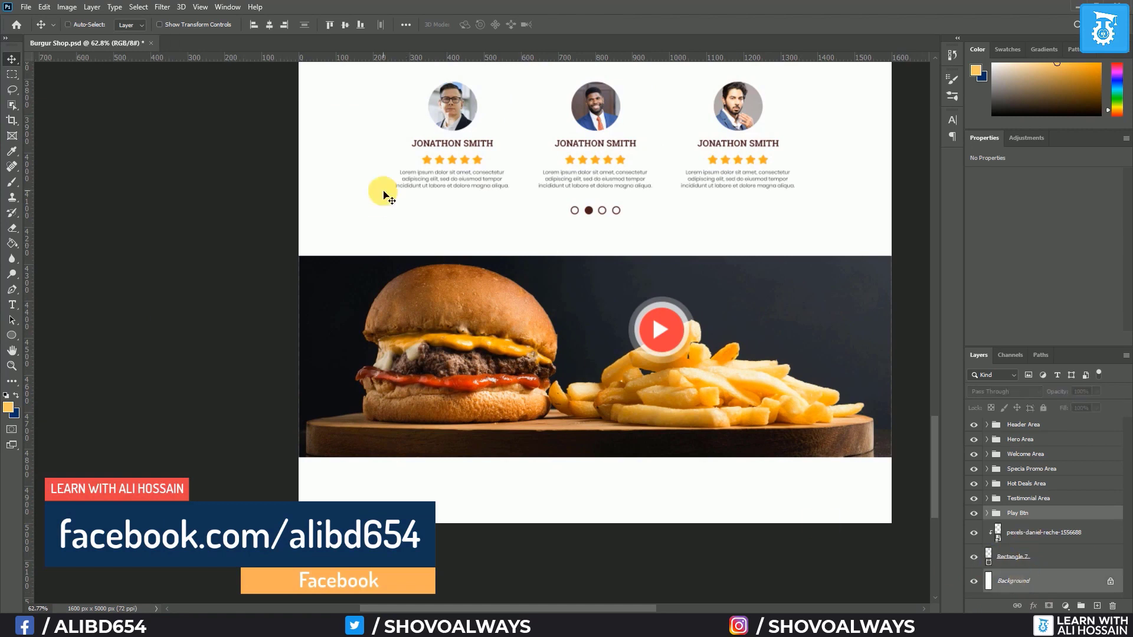
pyautogui.click(269, 24)
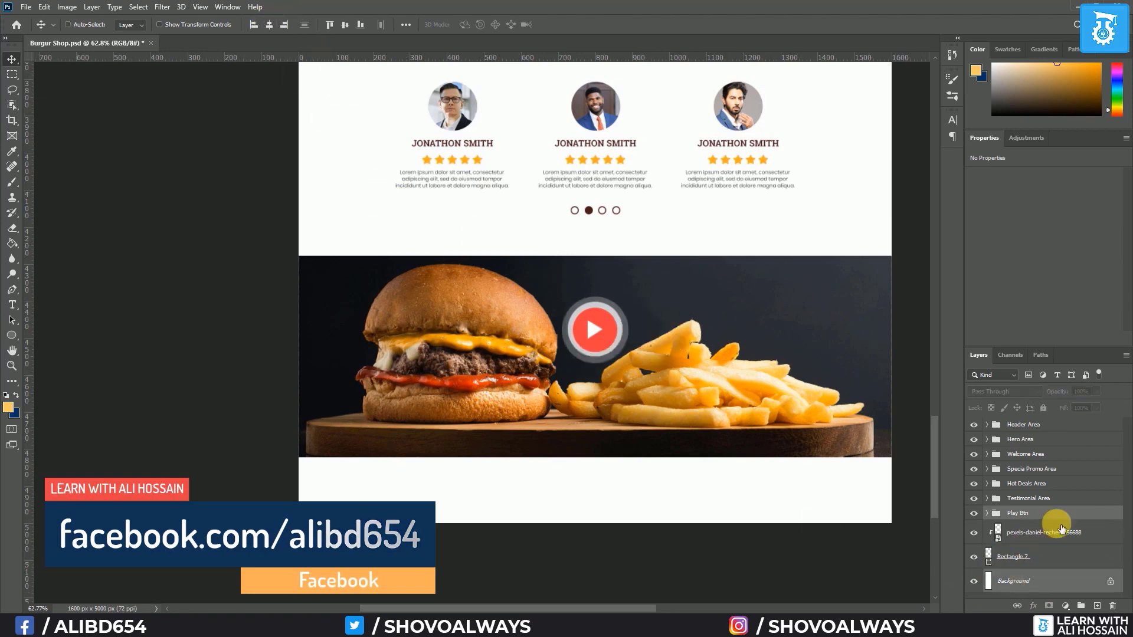
pyautogui.click(1031, 517)
pyautogui.keyDown('shift'); pyautogui.click(1024, 558); pyautogui.keyUp('shift')
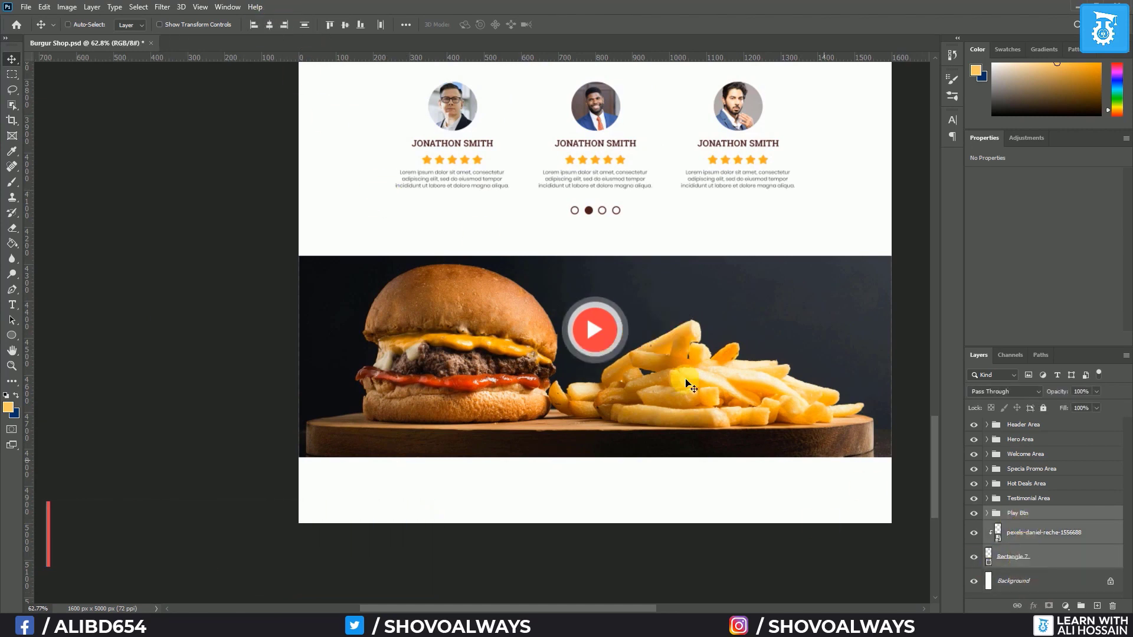
pyautogui.click(343, 26)
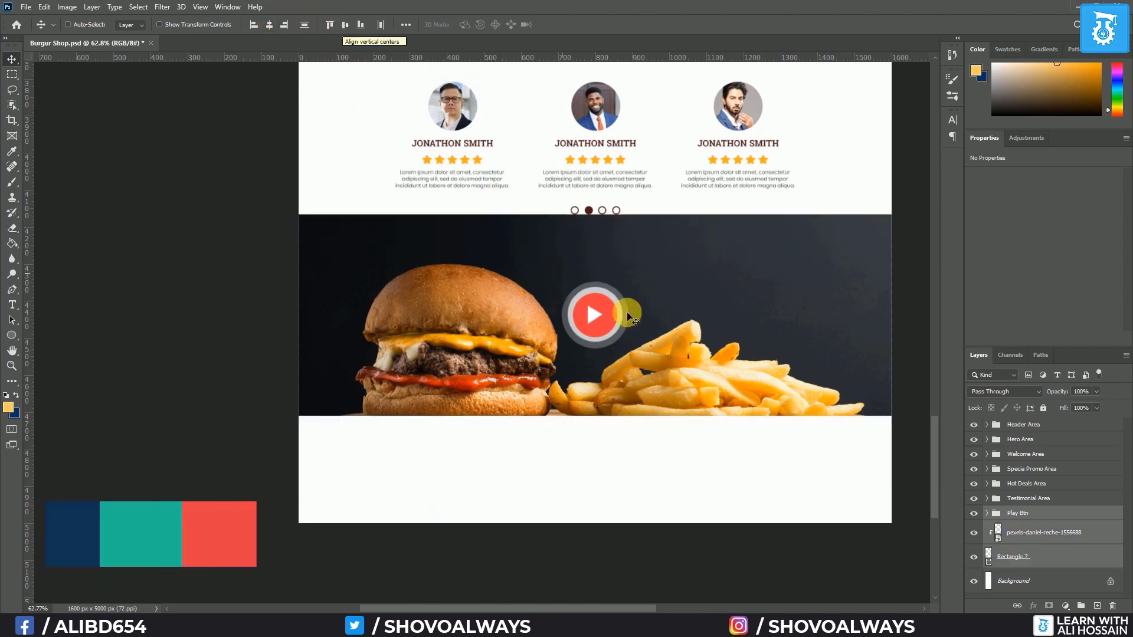
pyautogui.press('Down')
pyautogui.press('Down')
pyautogui.press('Down')
pyautogui.press('Down')
pyautogui.press('Down')
pyautogui.press('Down')
pyautogui.press('Down')
pyautogui.press('Down')
pyautogui.press('Down')
pyautogui.press('Down')
pyautogui.press('Down')
pyautogui.press('Down')
pyautogui.press('Down')
pyautogui.press('Down')
pyautogui.press('Down')
pyautogui.press('Down')
pyautogui.press('Down')
pyautogui.press('Down')
pyautogui.press('Down')
pyautogui.press('Down')
pyautogui.press('Down')
pyautogui.press('Down')
pyautogui.press('Down')
pyautogui.press('Down')
pyautogui.press('Down')
pyautogui.press('Down')
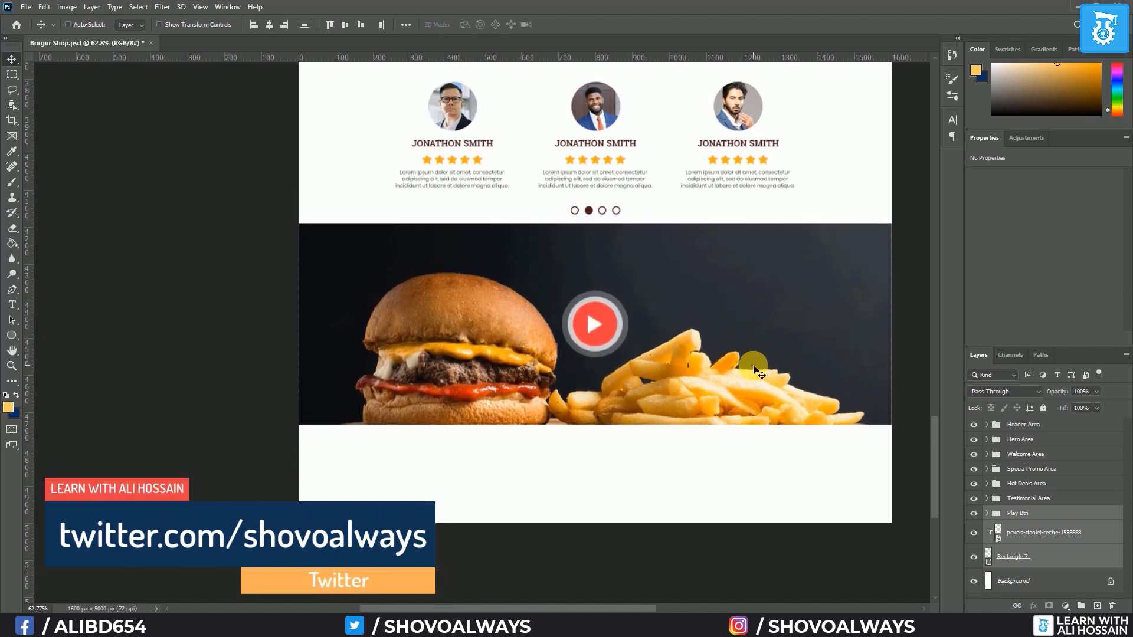
pyautogui.press('Down')
pyautogui.press('Down')
pyautogui.press('Down')
pyautogui.press('Down')
pyautogui.press('Down')
pyautogui.press('Down')
pyautogui.press('Down')
pyautogui.press('Down')
pyautogui.press('Down')
pyautogui.press('Down')
pyautogui.press('Down')
pyautogui.press('Down')
pyautogui.press('Down')
pyautogui.press('Down')
pyautogui.press('Down')
pyautogui.press('Down')
pyautogui.press('Down')
pyautogui.press('Down')
pyautogui.press('Down')
pyautogui.press('Down')
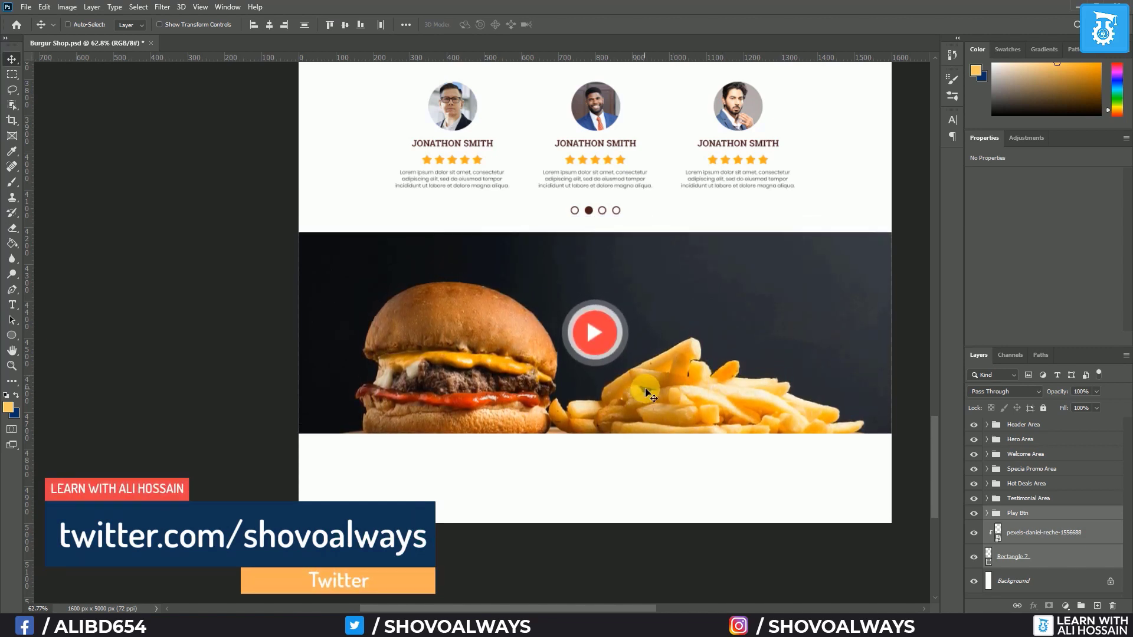
pyautogui.press('Down')
pyautogui.press('Down')
pyautogui.press('Down')
pyautogui.press('Down')
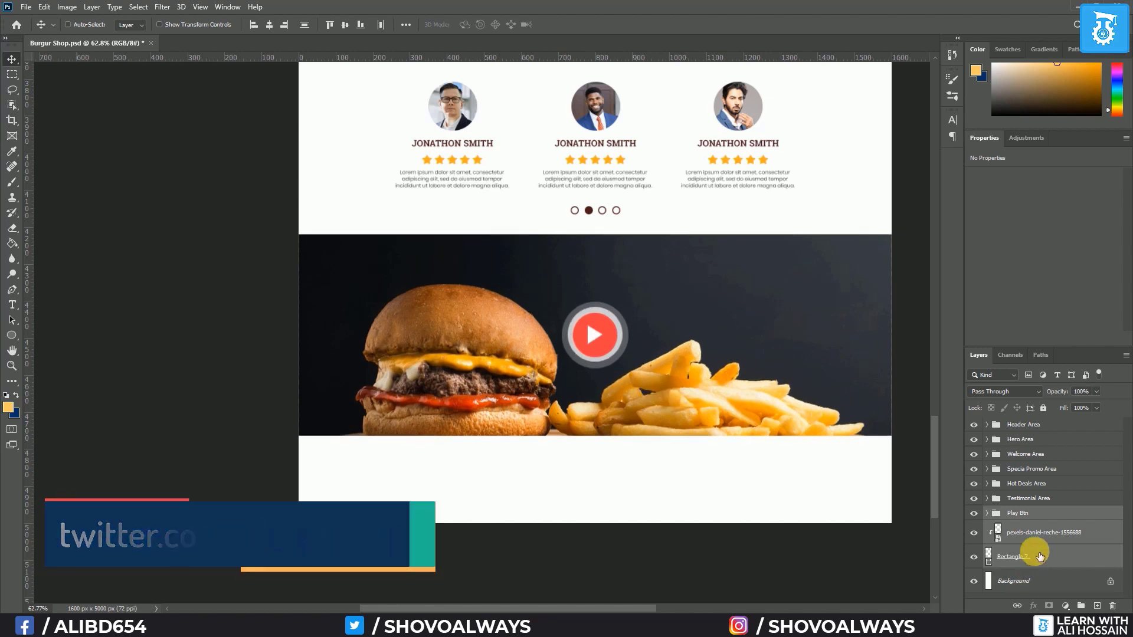
pyautogui.keyDown('ctrl'); pyautogui.click(1103, 565); pyautogui.keyUp('ctrl')
pyautogui.press('Up')
pyautogui.press('Up')
pyautogui.press('Up')
pyautogui.press('Up')
pyautogui.press('Up')
pyautogui.press('Up')
pyautogui.press('Up')
pyautogui.press('Up')
pyautogui.press('Up')
pyautogui.press('Up')
pyautogui.press('Up')
pyautogui.press('Up')
pyautogui.press('Up')
pyautogui.press('Up')
pyautogui.press('Up')
pyautogui.press('Up')
pyautogui.press('Up')
pyautogui.press('Up')
pyautogui.press('Up')
pyautogui.press('Up')
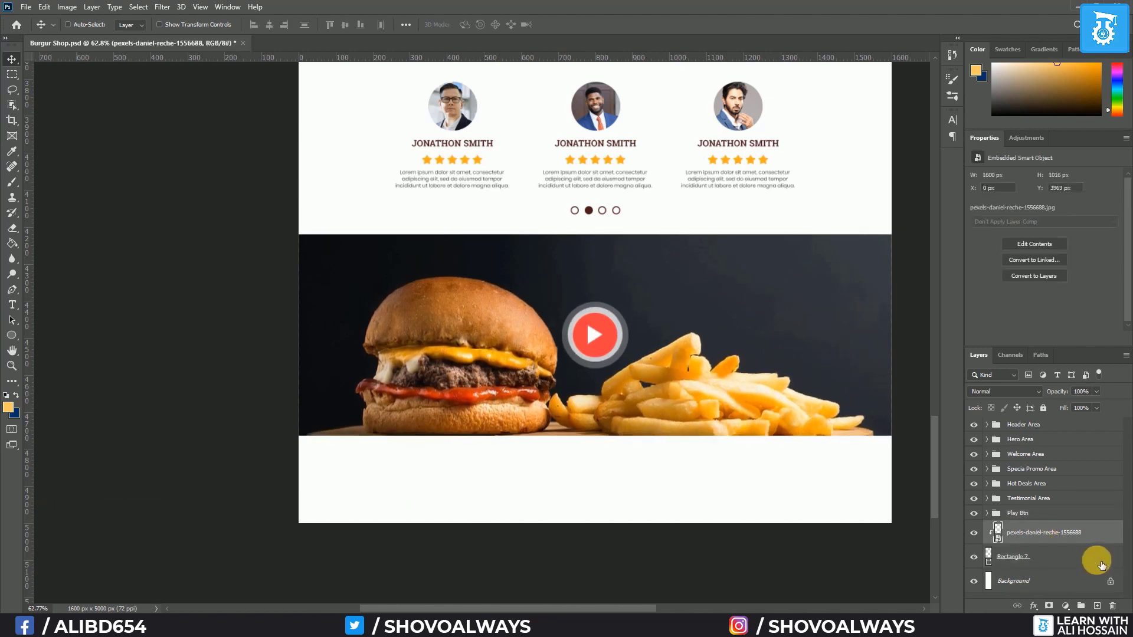
pyautogui.press('Up')
pyautogui.press('Up')
pyautogui.press('Up')
pyautogui.press('Up')
pyautogui.press('Up')
pyautogui.press('Up')
pyautogui.press('Up')
pyautogui.press('Up')
pyautogui.press('Up')
pyautogui.press('Up')
pyautogui.press('Up')
pyautogui.press('Up')
pyautogui.press('Up')
pyautogui.press('Up')
pyautogui.press('Up')
pyautogui.press('Up')
pyautogui.press('Up')
pyautogui.press('Up')
pyautogui.press('Up')
pyautogui.press('Up')
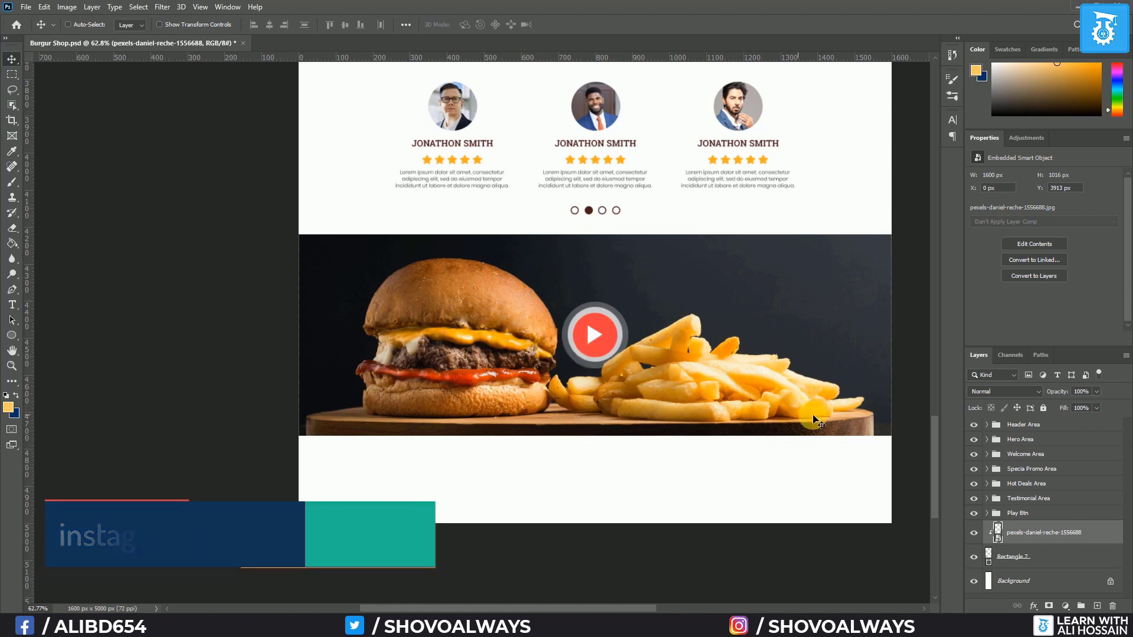
# Re-centre the shapes inside Play Btn, then return to the Pexels photo page
pyautogui.click(986, 513)
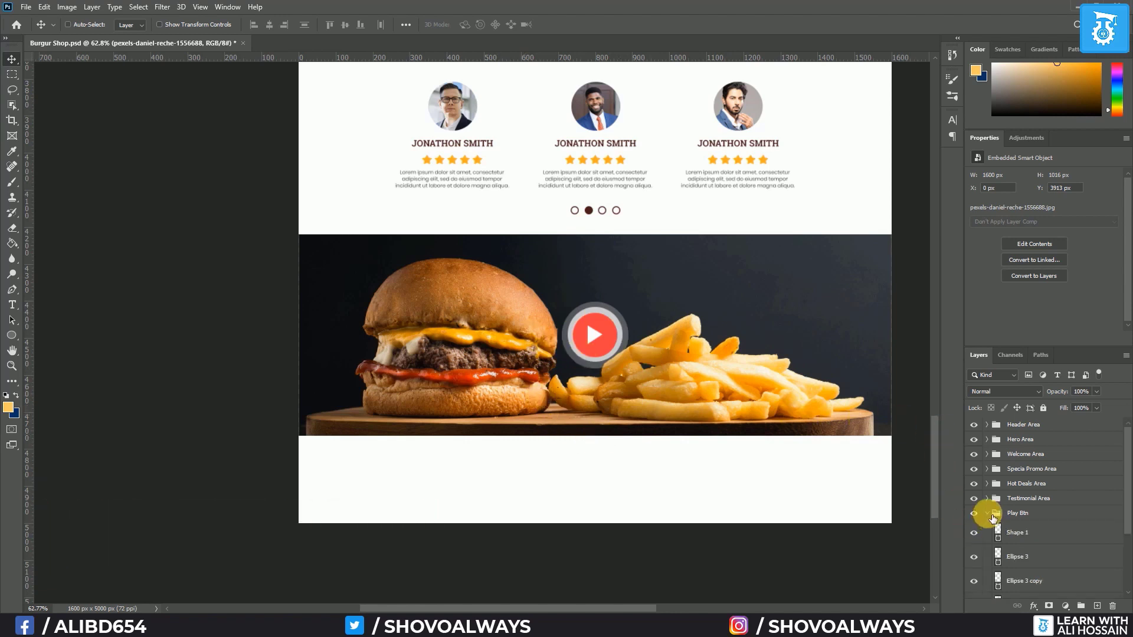
pyautogui.click(1019, 562)
pyautogui.hotkey('ctrl', 't')
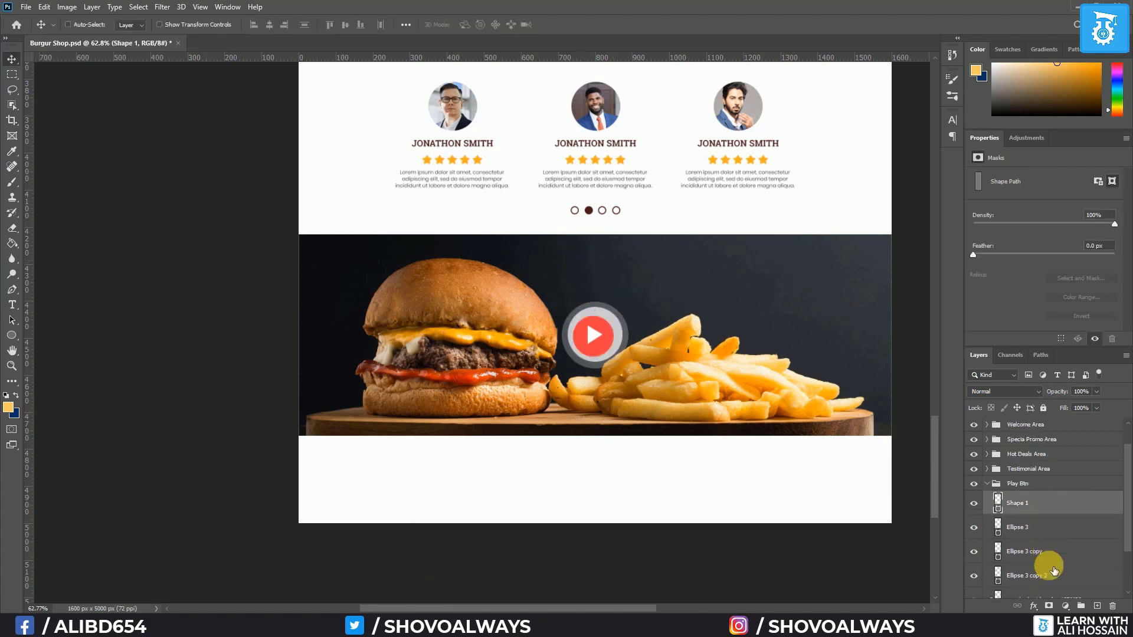
pyautogui.scroll(-1, 1054, 570)
pyautogui.keyDown('shift'); pyautogui.click(1041, 564); pyautogui.keyUp('shift')
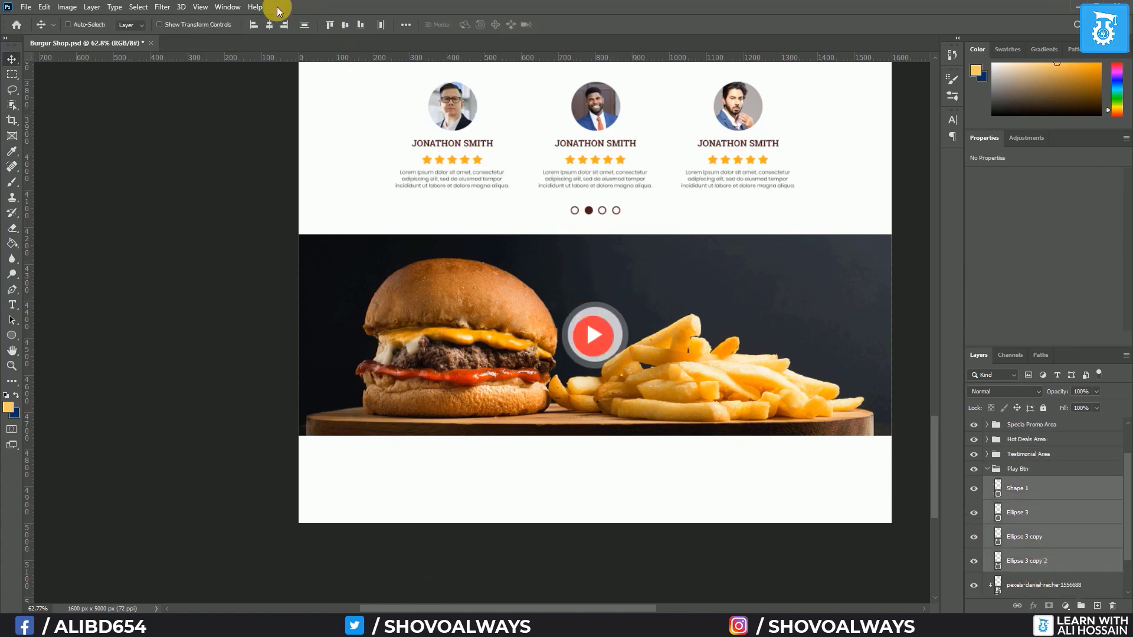
pyautogui.click(270, 25)
pyautogui.click(343, 24)
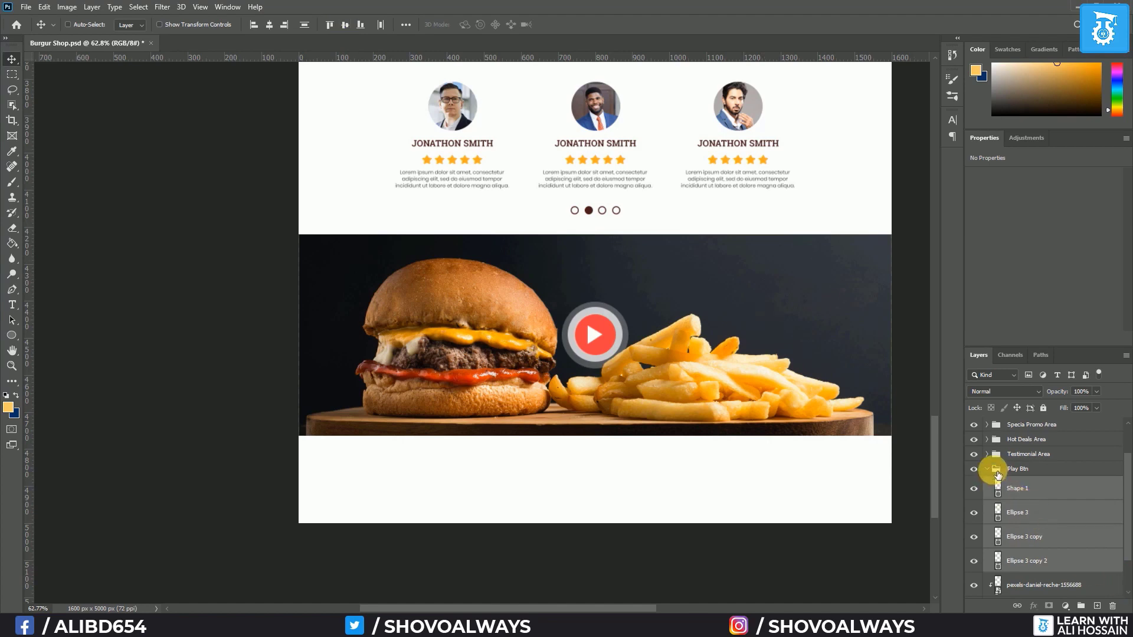
pyautogui.click(997, 472)
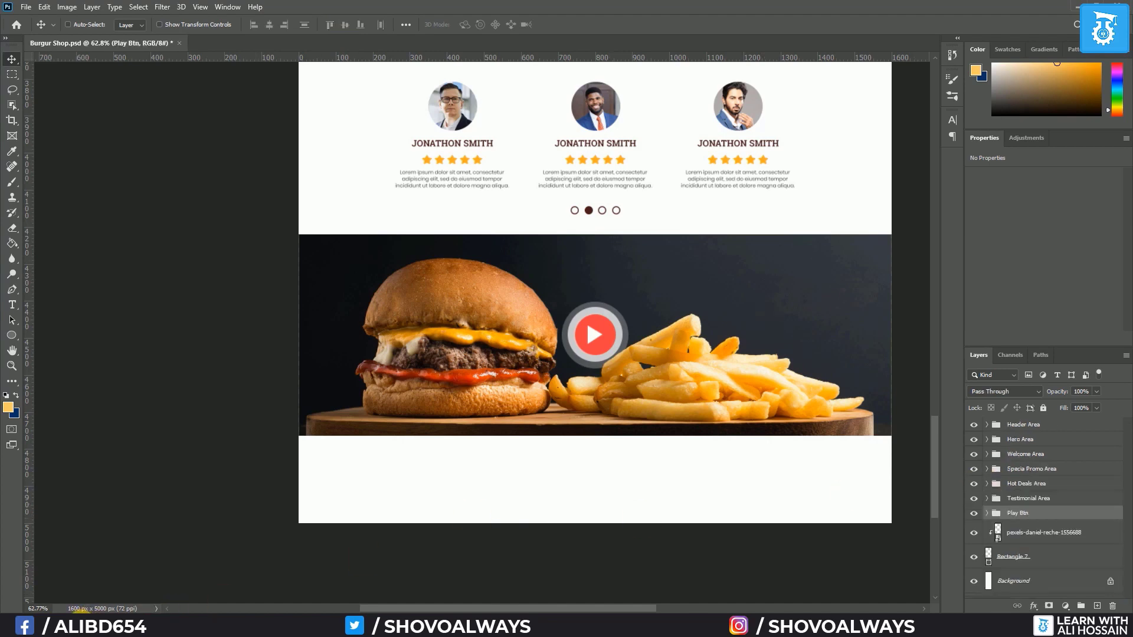
pyautogui.click(82, 624)
pyautogui.click(95, 121)
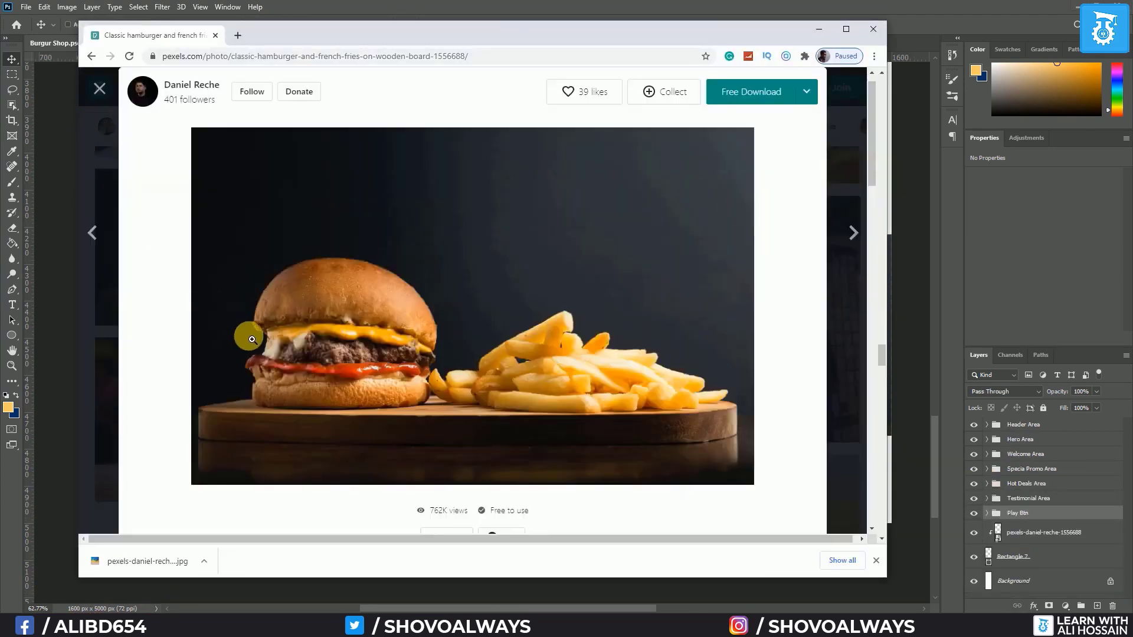
# Find the person-holding-burger photo in the Pexels results and download it free
pyautogui.scroll(-2, 252, 339)
pyautogui.click(98, 90)
pyautogui.scroll(-5, 409, 373)
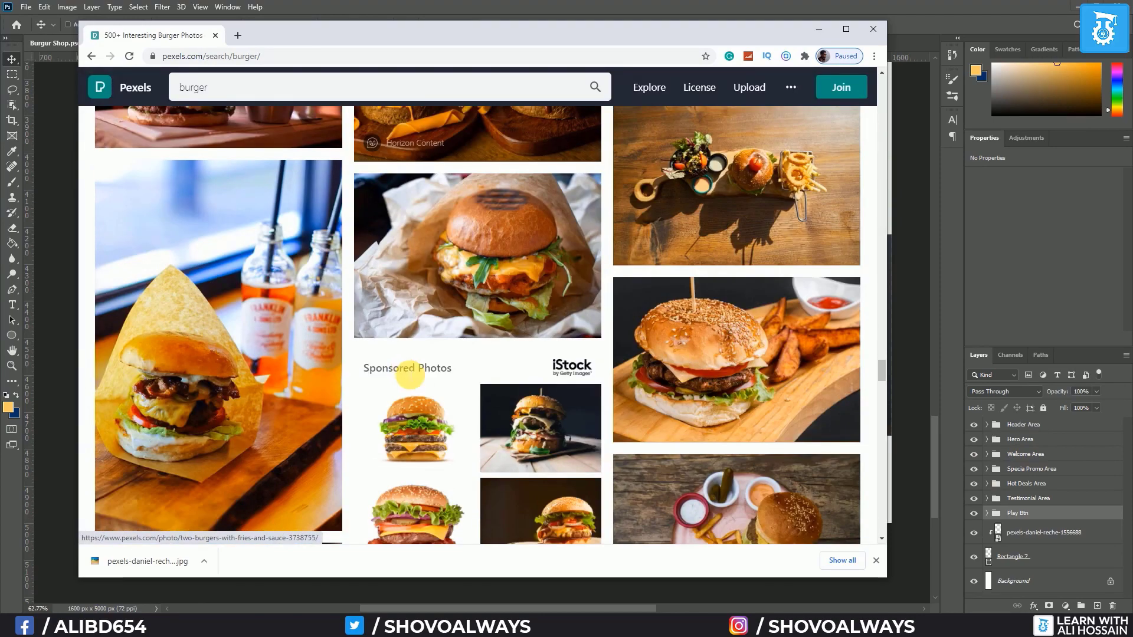
pyautogui.scroll(-5, 409, 373)
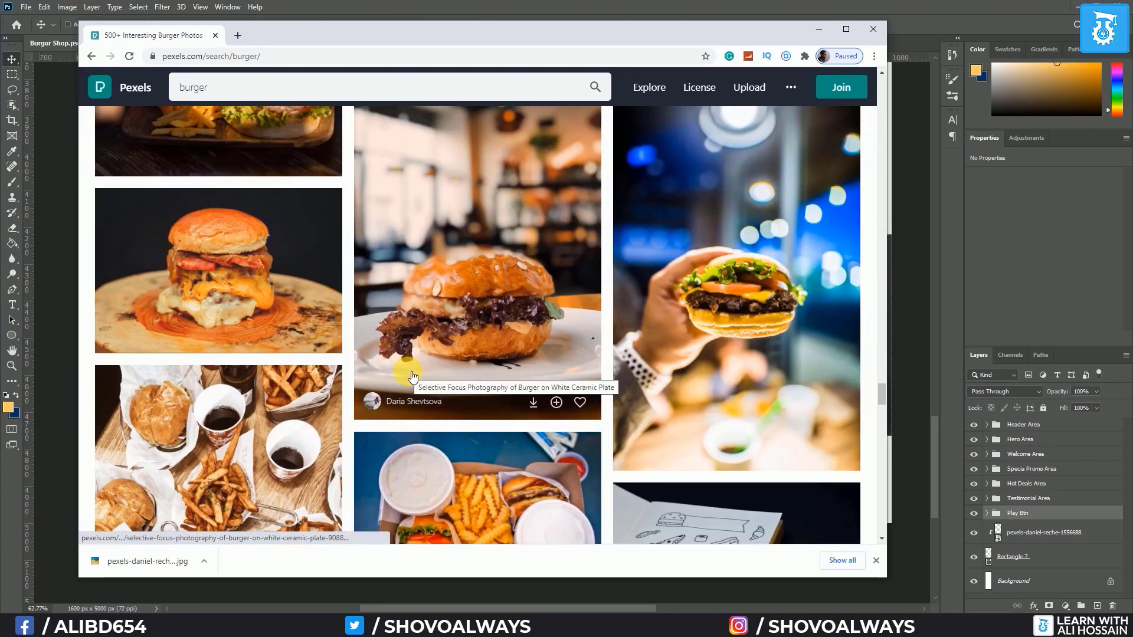
pyautogui.scroll(1, 413, 377)
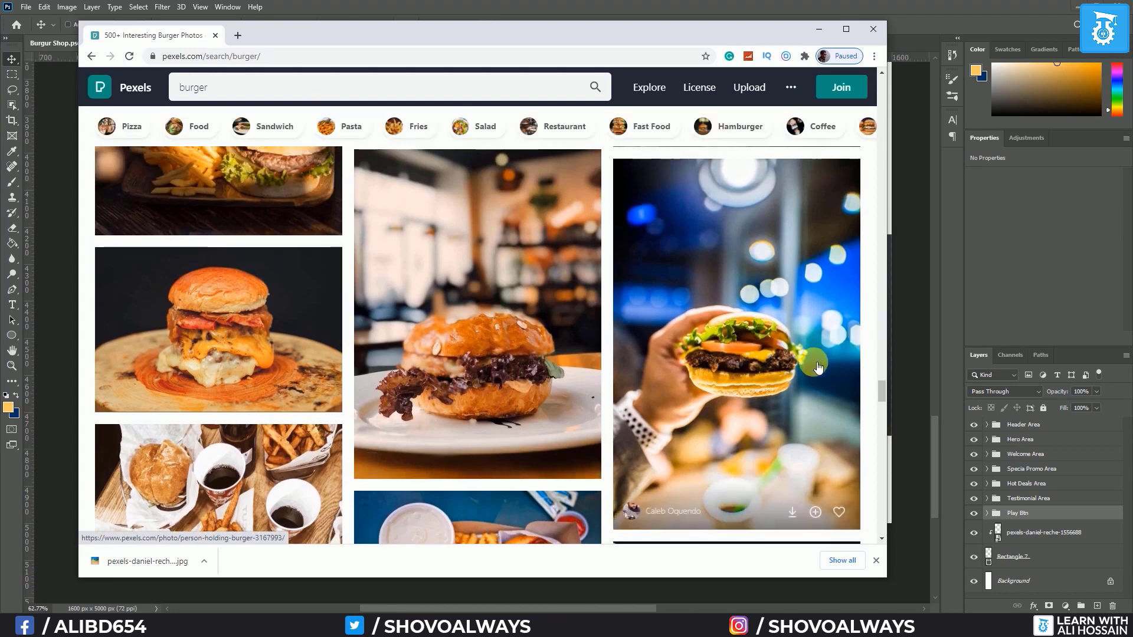
pyautogui.click(850, 332)
pyautogui.click(777, 91)
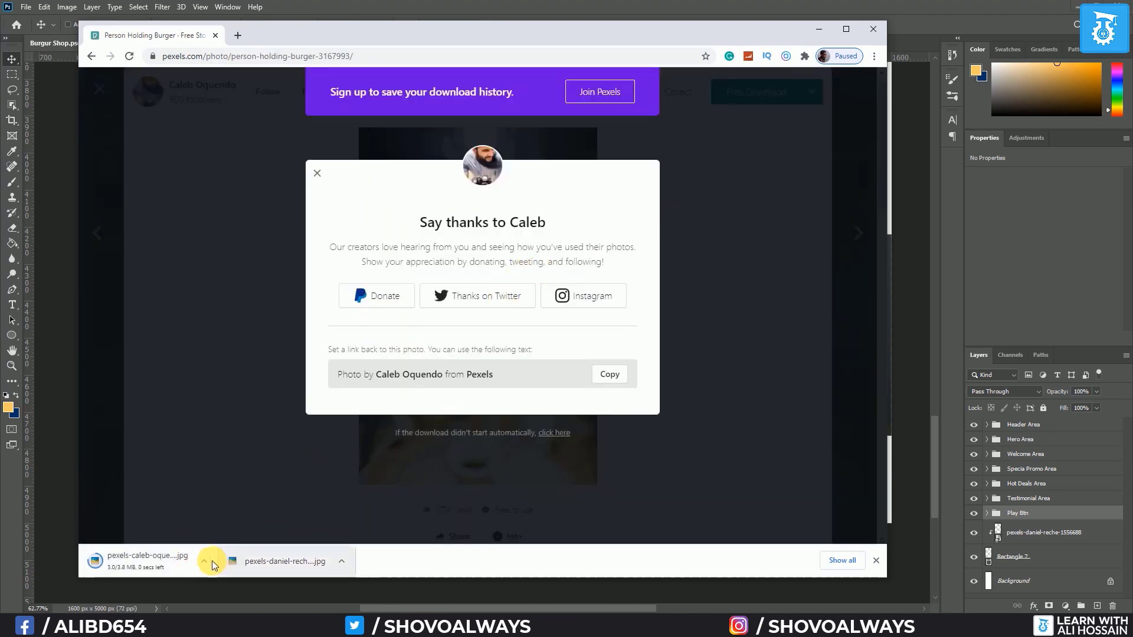
# Show the downloaded burger JPG in its folder and drag it onto the Photoshop mockup
pyautogui.click(205, 563)
pyautogui.click(260, 514)
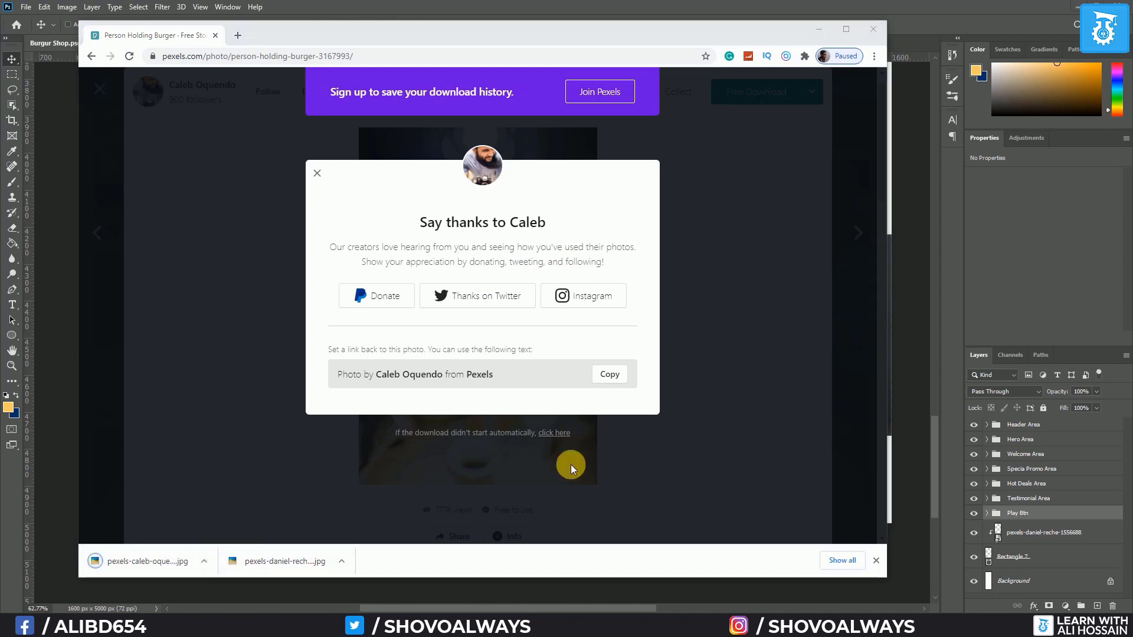
pyautogui.click(48, 469)
pyautogui.moveTo(108, 466); pyautogui.dragTo(110, 465)
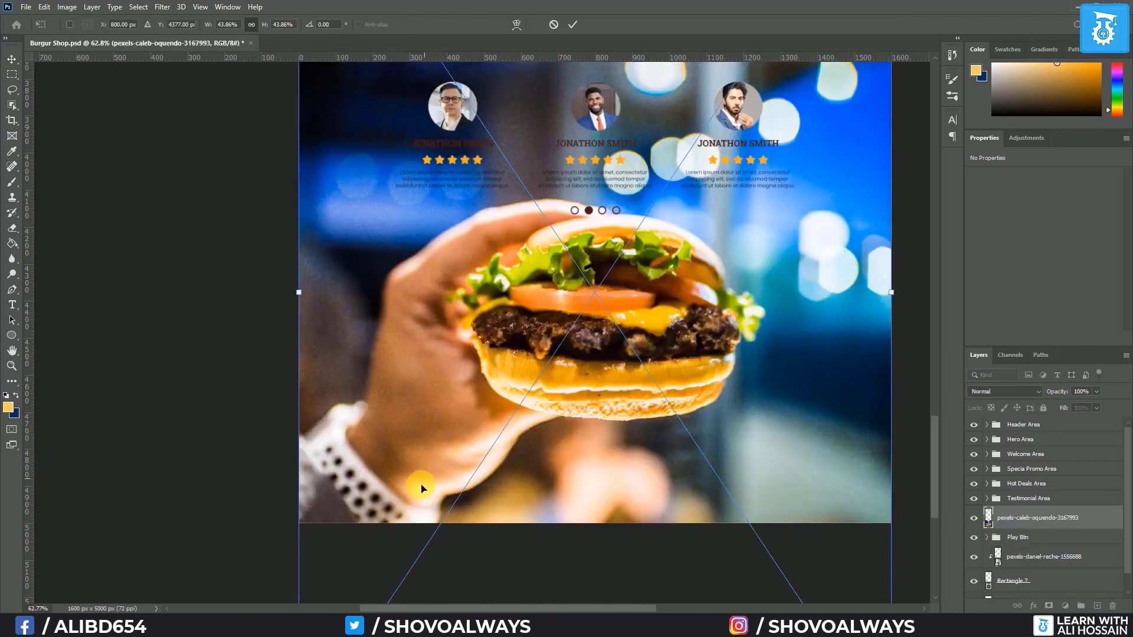
# Clip the burger photo below Play Btn into the video band, squashed to the band's height
pyautogui.press('Return')
pyautogui.hotkey('ctrl', '[')
pyautogui.hotkey('ctrl', 'alt', 'g')
pyautogui.hotkey('ctrl', 't')
pyautogui.scroll(-3, 702, 386)
pyautogui.moveTo(802, 587); pyautogui.dragTo(802, 558)
pyautogui.moveTo(640, 79); pyautogui.dragTo(640, 139)
pyautogui.press('Return')
pyautogui.scroll(2, 672, 339)
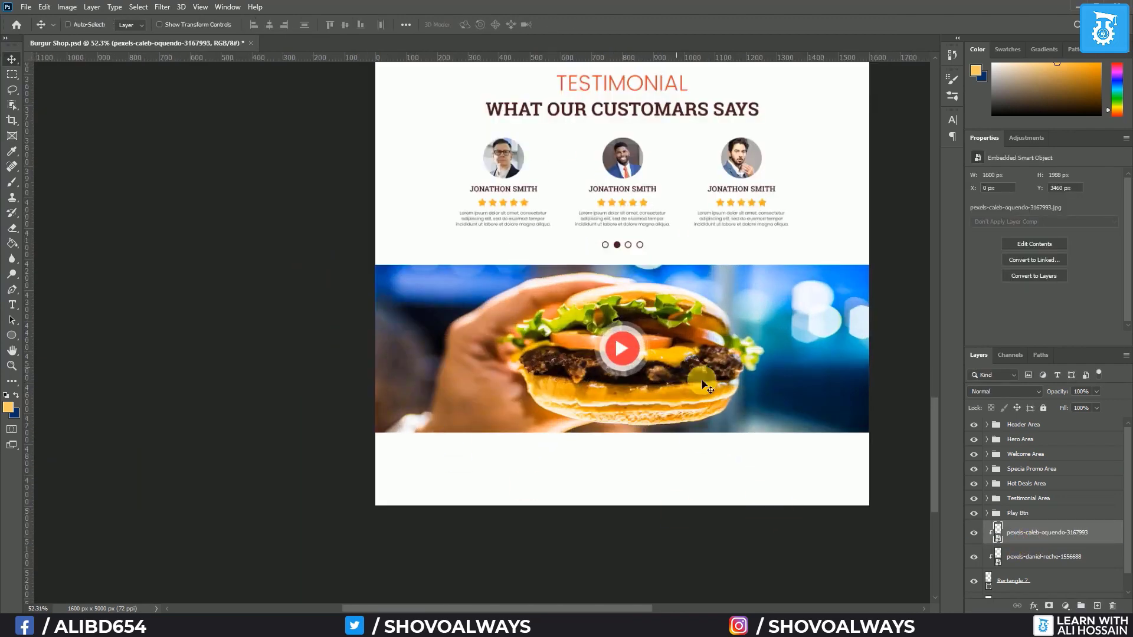
# Group the Play Btn through Rectangle 7 layers and name the group 'Video Area'
pyautogui.click(1019, 514)
pyautogui.keyDown('shift'); pyautogui.click(1088, 581); pyautogui.keyUp('shift')
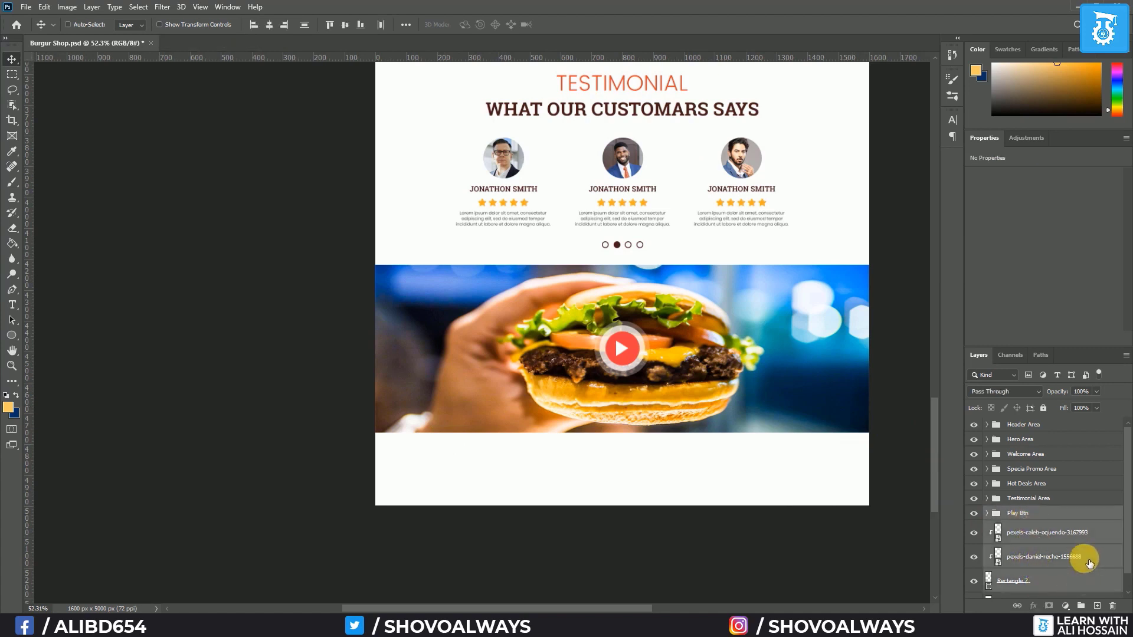
pyautogui.scroll(-1, 1089, 561)
pyautogui.hotkey('ctrl', 'g')
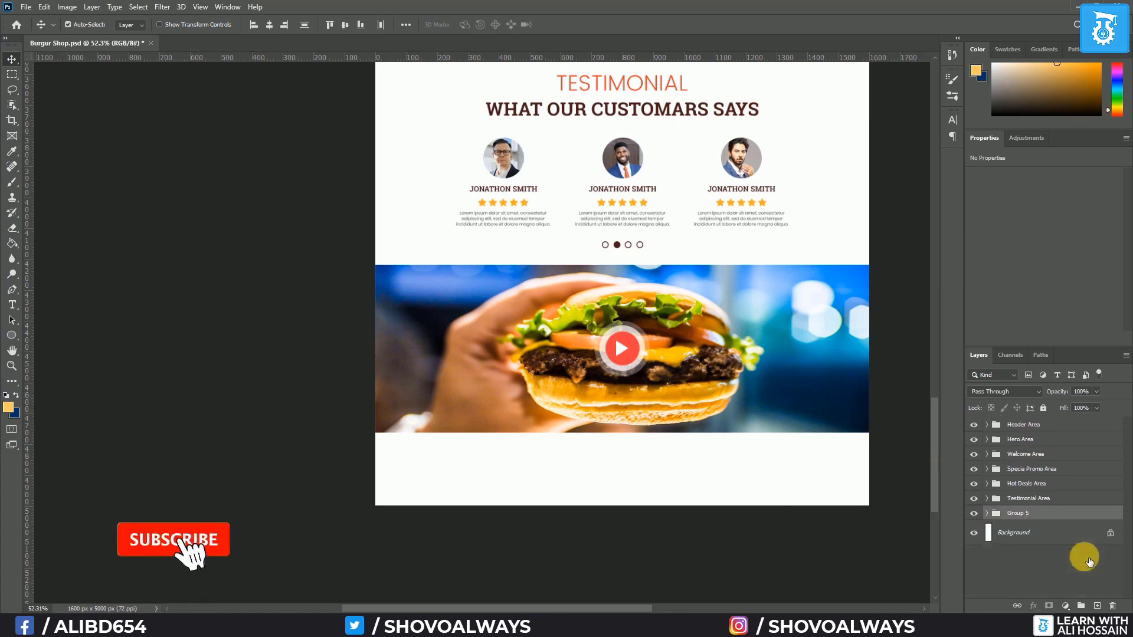
pyautogui.doubleClick(1015, 512)
pyautogui.write('Video Area')
pyautogui.press('Return')
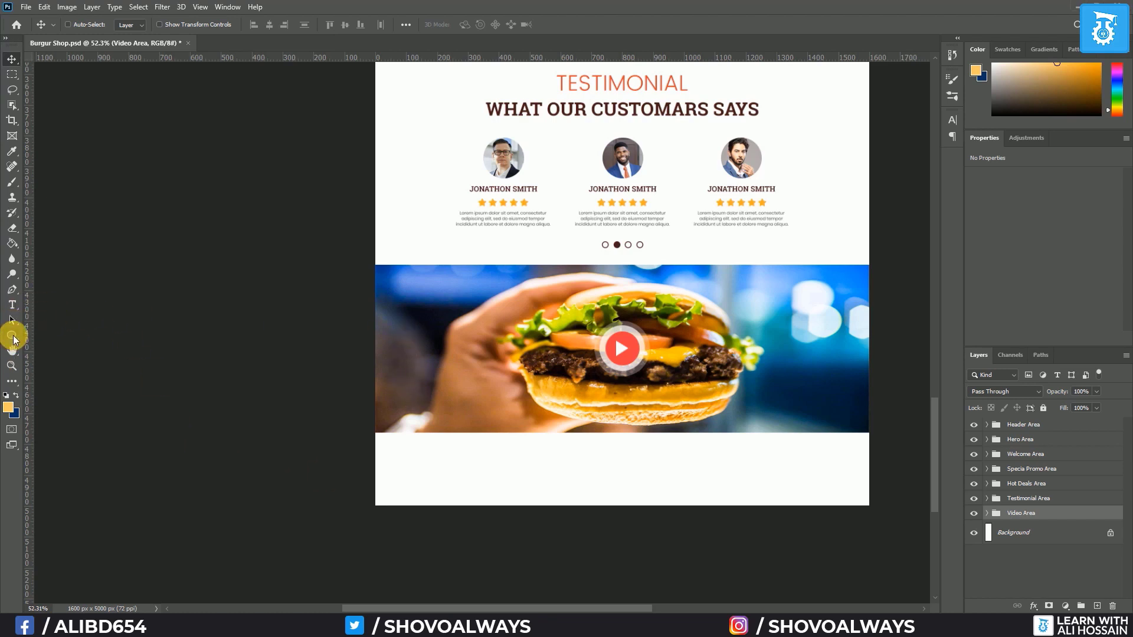
# Add the heading 'Notify Me Latest Offer' below the video band and centre it horizontally
pyautogui.click(12, 304)
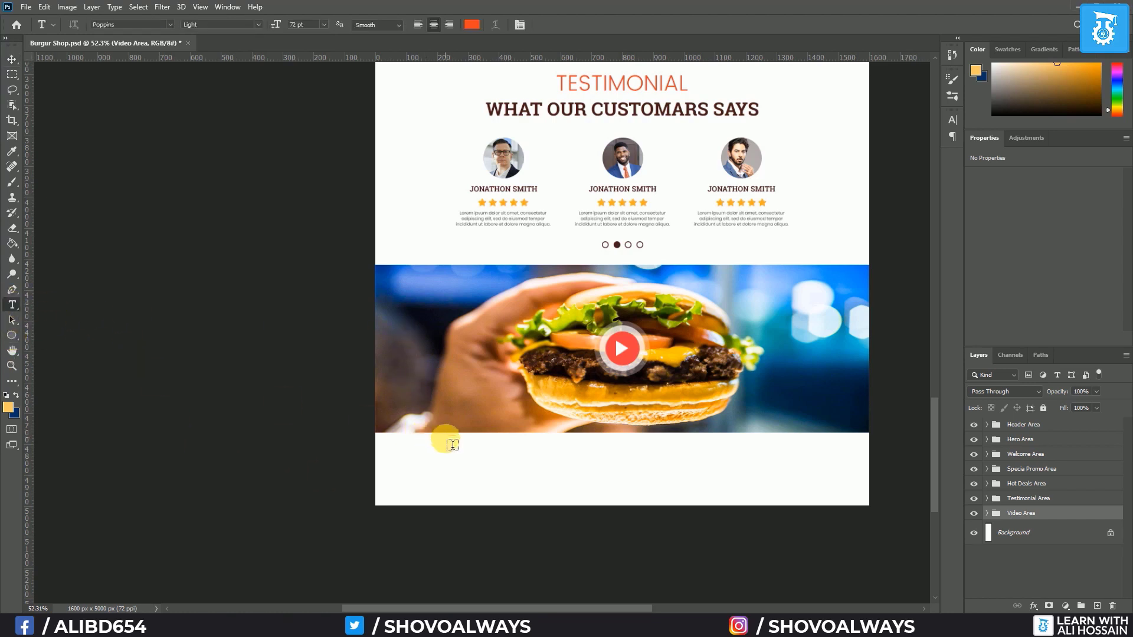
pyautogui.click(497, 462)
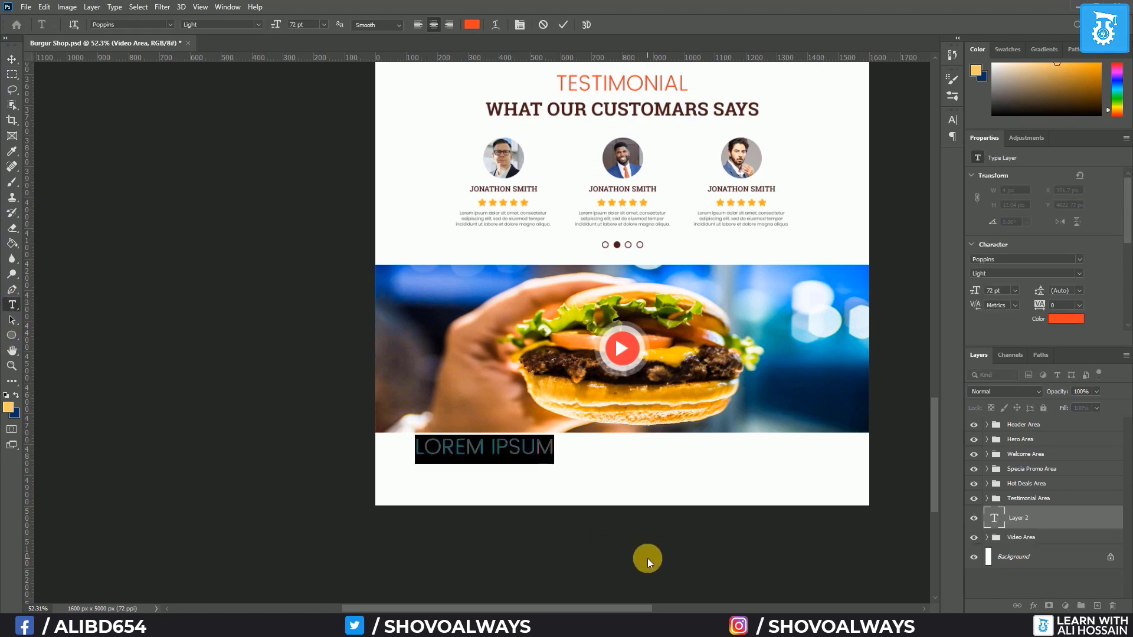
pyautogui.write('Notify Me Latest Offer')
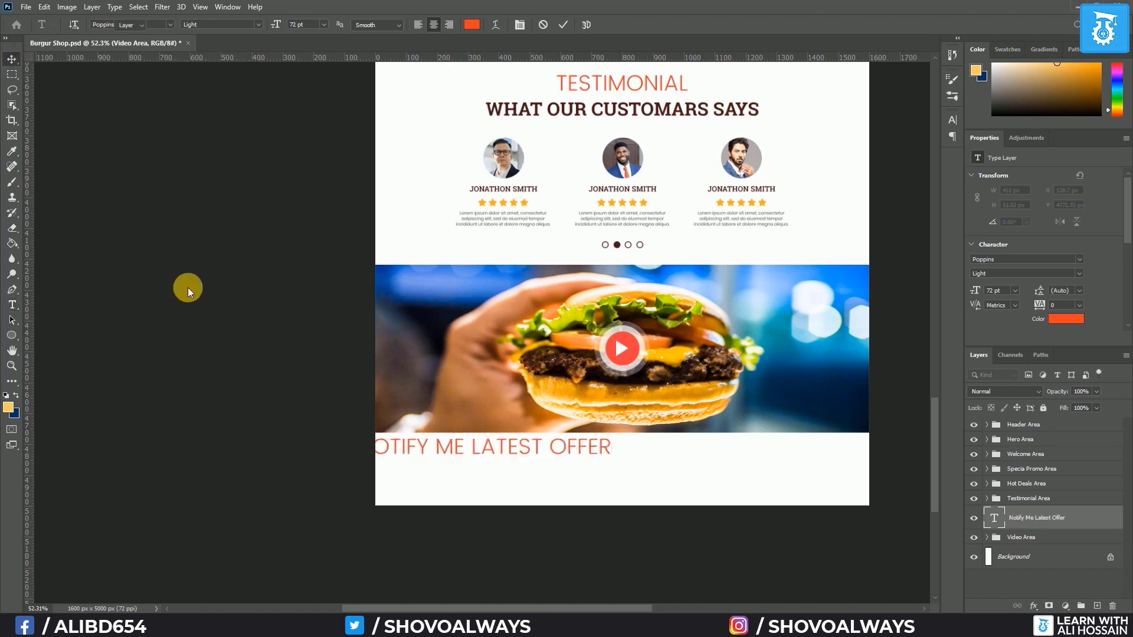
pyautogui.click(11, 59)
pyautogui.moveTo(456, 455); pyautogui.dragTo(587, 462)
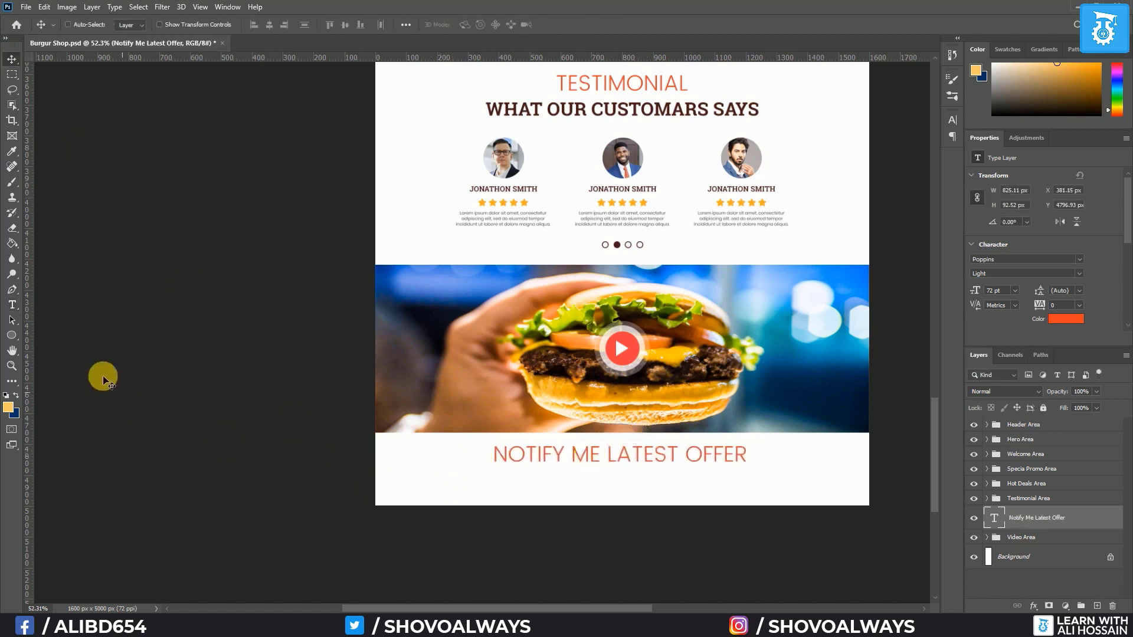
# Add a second text line 'We Don't Spam' under the heading
pyautogui.click(12, 304)
pyautogui.click(515, 483)
pyautogui.write("We Don't Spam")
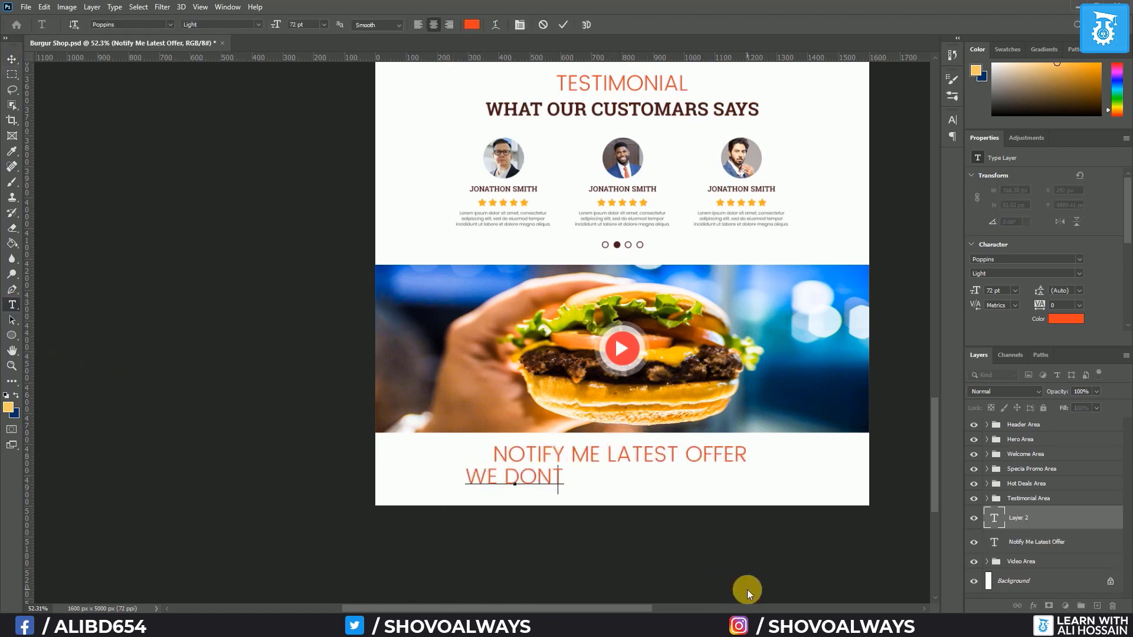
pyautogui.hotkey('ctrl', 'Return')
# Draw a wide orange rounded rectangle below the heading and move it left under the text
pyautogui.press('v')
pyautogui.rightClick(12, 341)
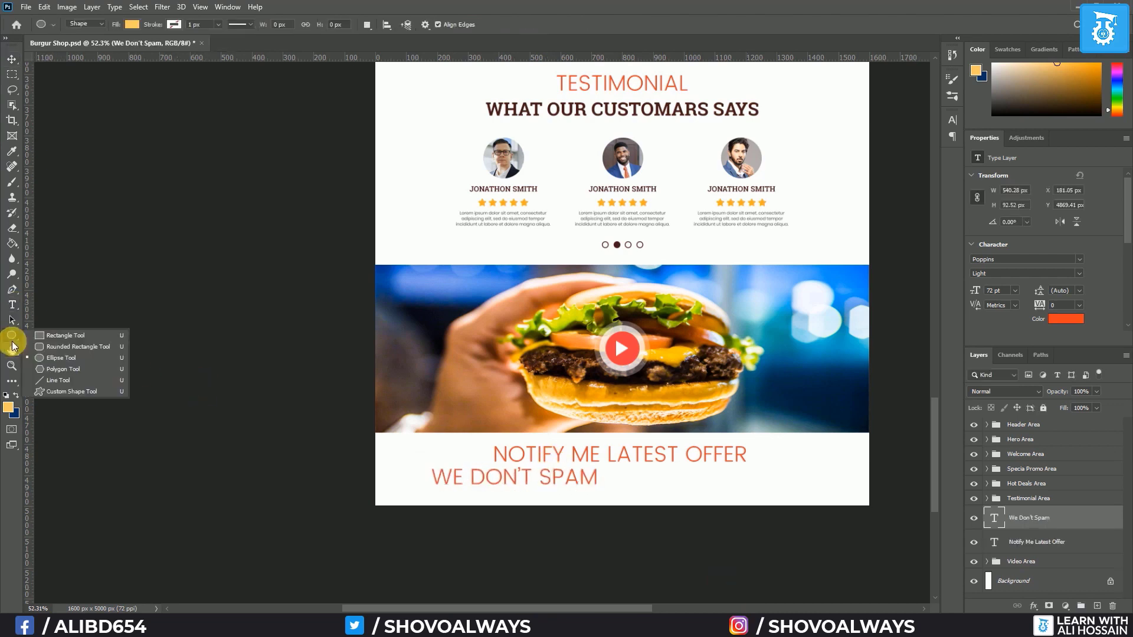
pyautogui.click(71, 346)
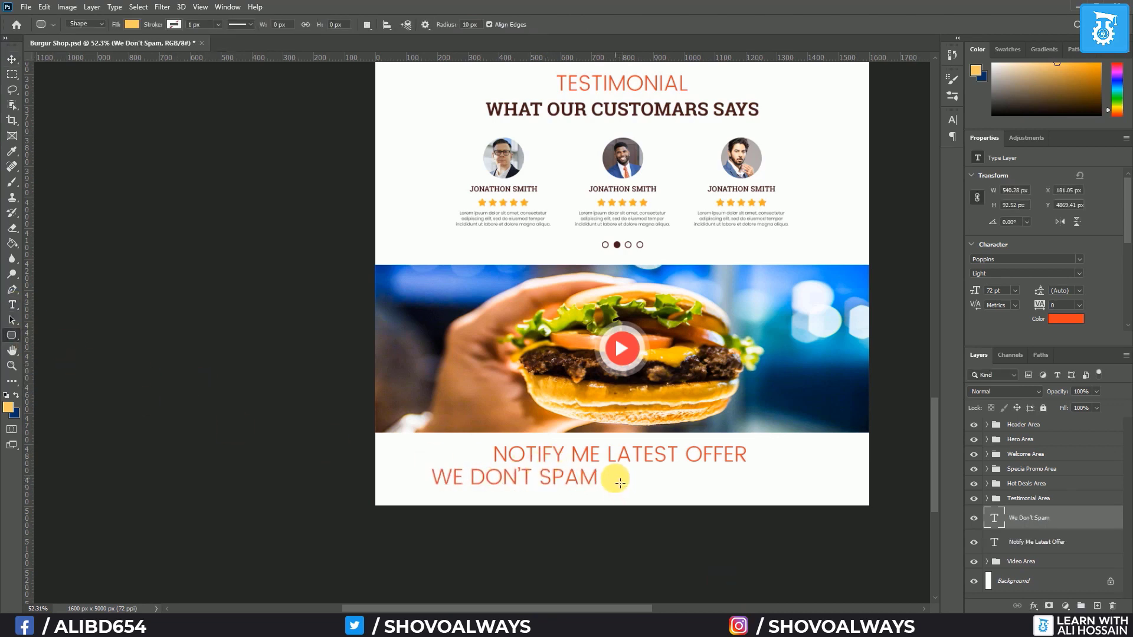
pyautogui.moveTo(619, 482); pyautogui.dragTo(863, 505)
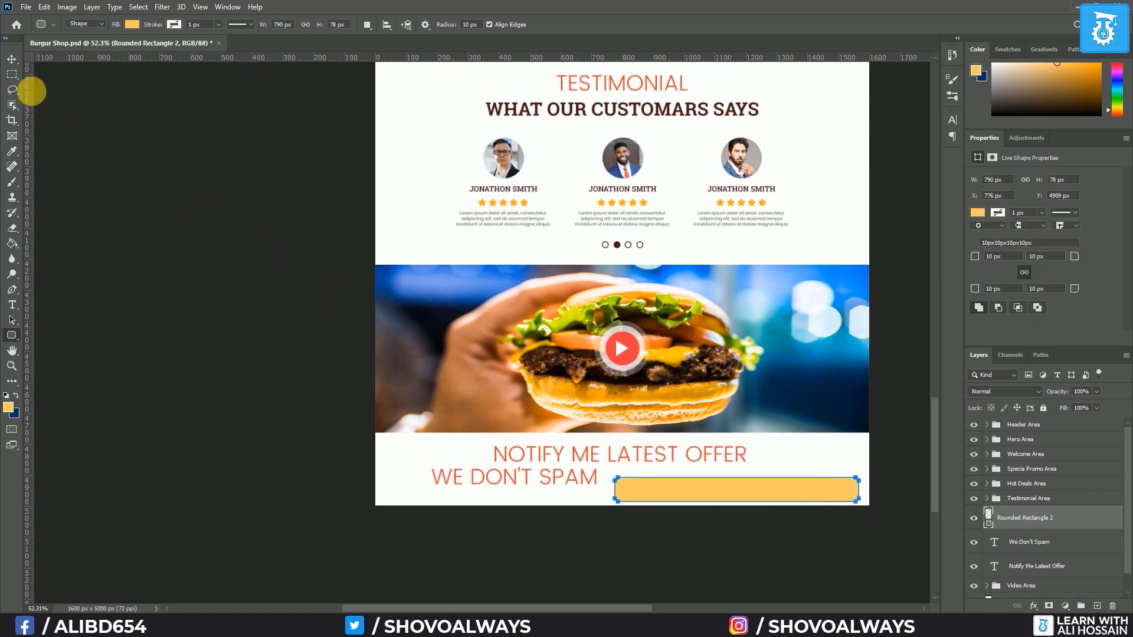
pyautogui.click(12, 59)
pyautogui.moveTo(706, 494); pyautogui.dragTo(755, 478)
# Shorten a copy of the bar into a 301 × 78 px button and reposition the heading
pyautogui.hotkey('ctrl', 't')
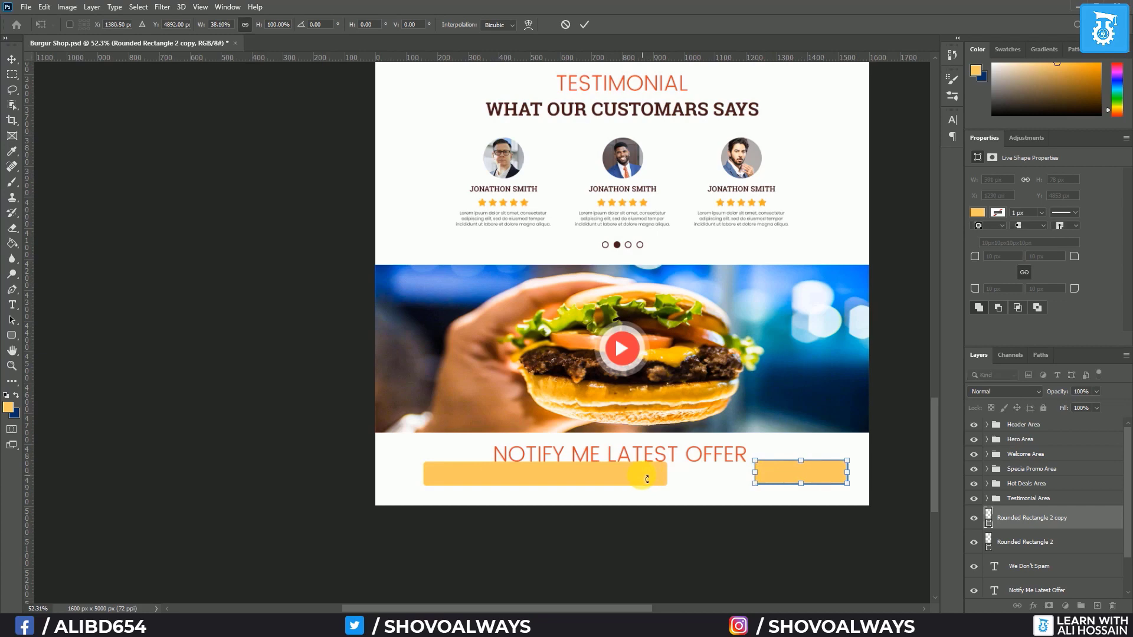
pyautogui.press('Return')
pyautogui.scroll(7, 689, 489)
pyautogui.scroll(-4, 689, 489)
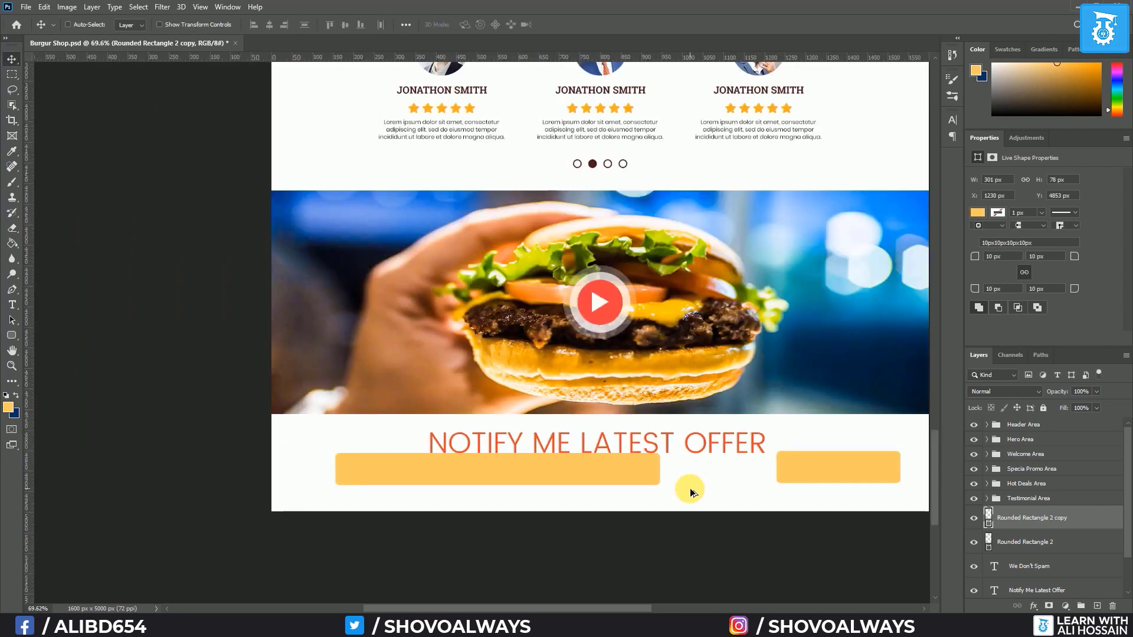
pyautogui.moveTo(729, 509); pyautogui.dragTo(682, 474)
pyautogui.moveTo(576, 433)
pyautogui.mouseDown()
pyautogui.moveTo(629, 476)
pyautogui.moveTo(531, 448)
pyautogui.moveTo(576, 470)
pyautogui.moveTo(557, 434)
pyautogui.mouseUp()
pyautogui.scroll(-3, 1034, 554)
pyautogui.click(997, 548)
pyautogui.scroll(5, 482, 159)
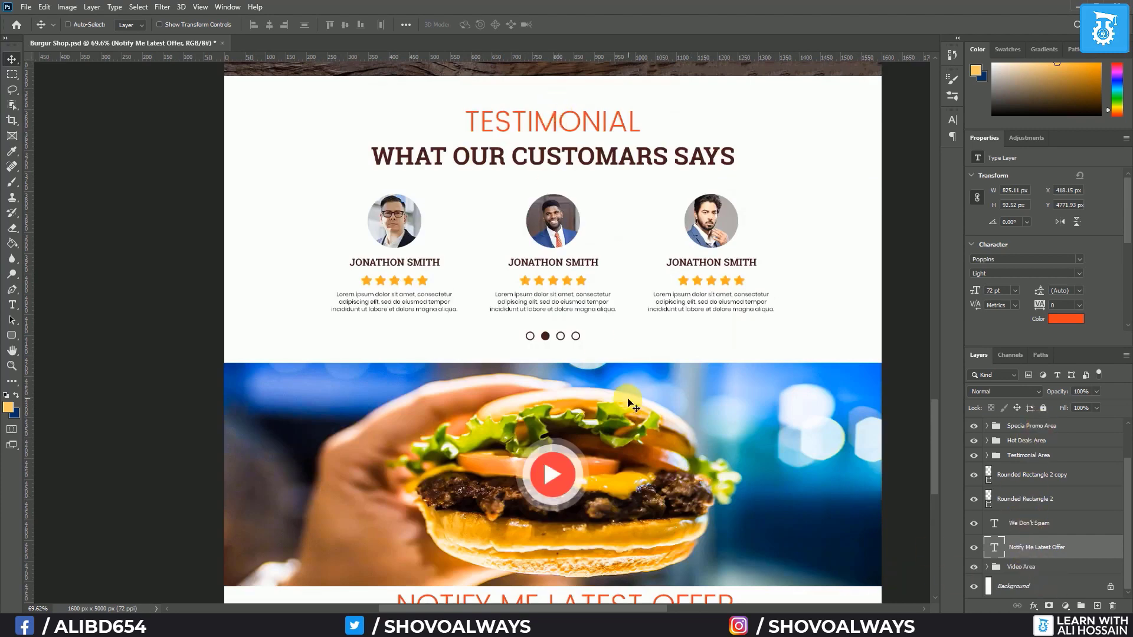
pyautogui.scroll(-3, 635, 407)
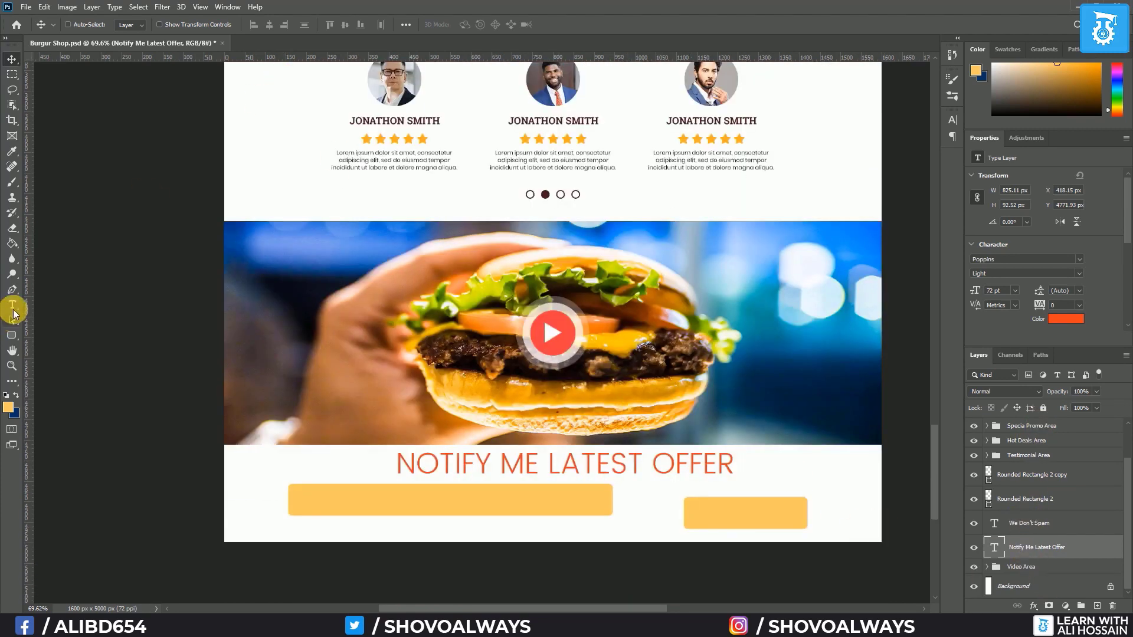
# Style the WE DON'T SPAM text as Roboto Slab Bold, 60 pt, in the dark heading colour
pyautogui.click(13, 309)
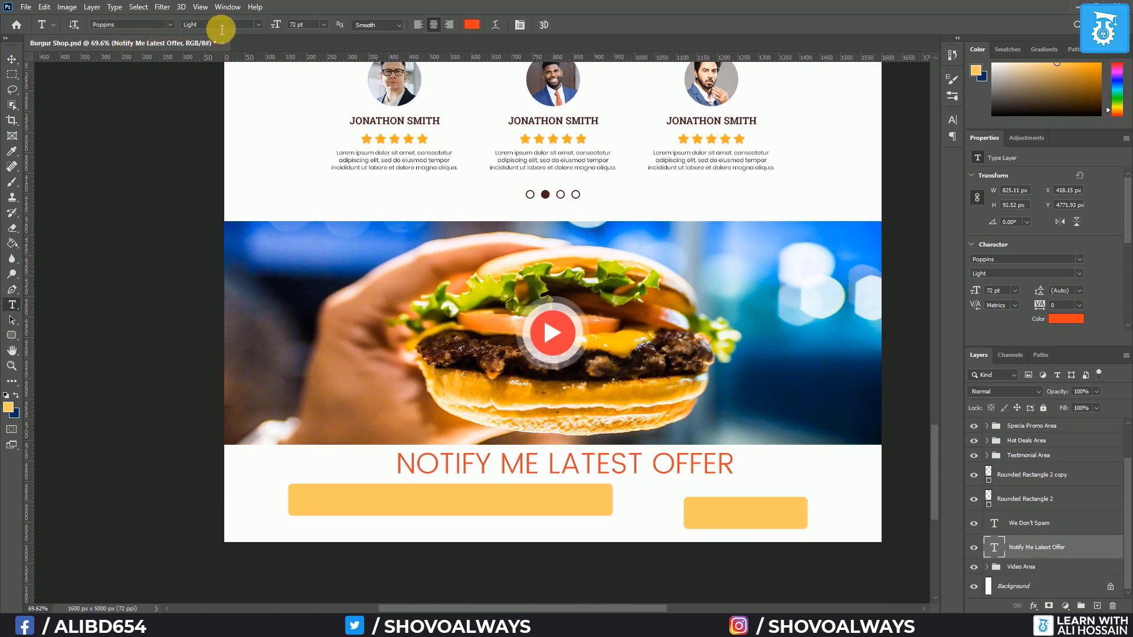
pyautogui.click(1023, 553)
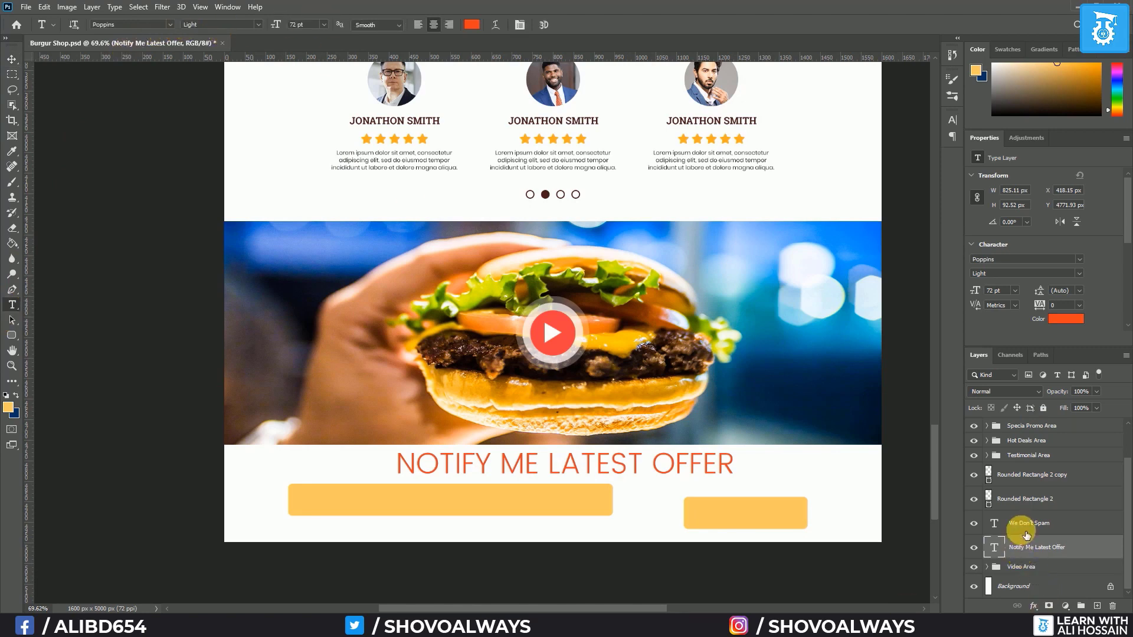
pyautogui.click(1026, 534)
pyautogui.scroll(5, 502, 362)
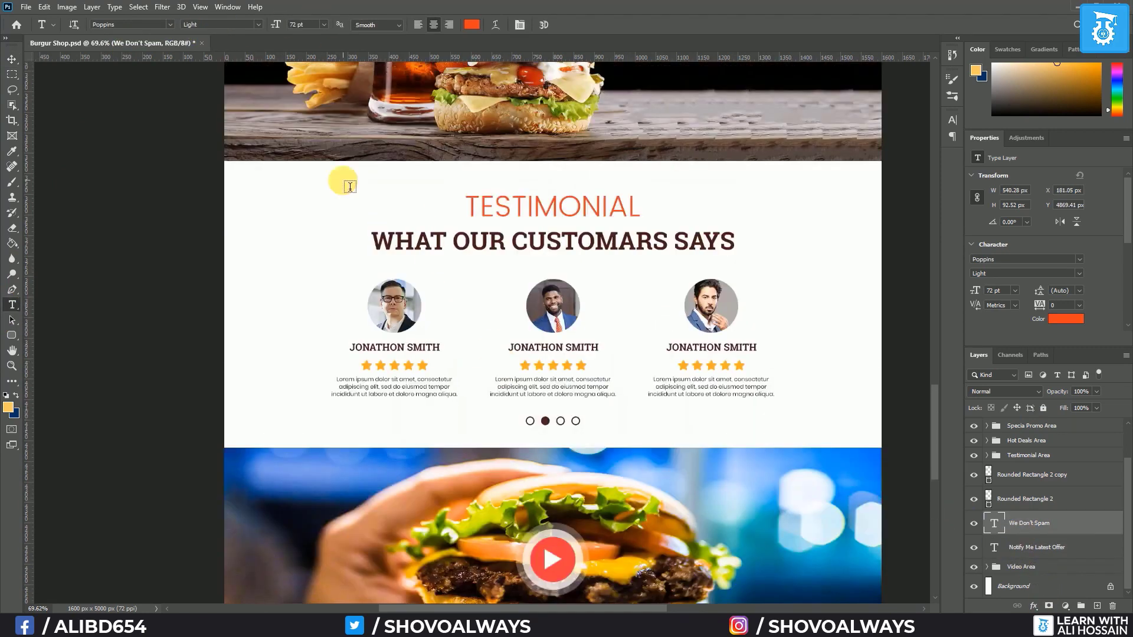
pyautogui.click(170, 25)
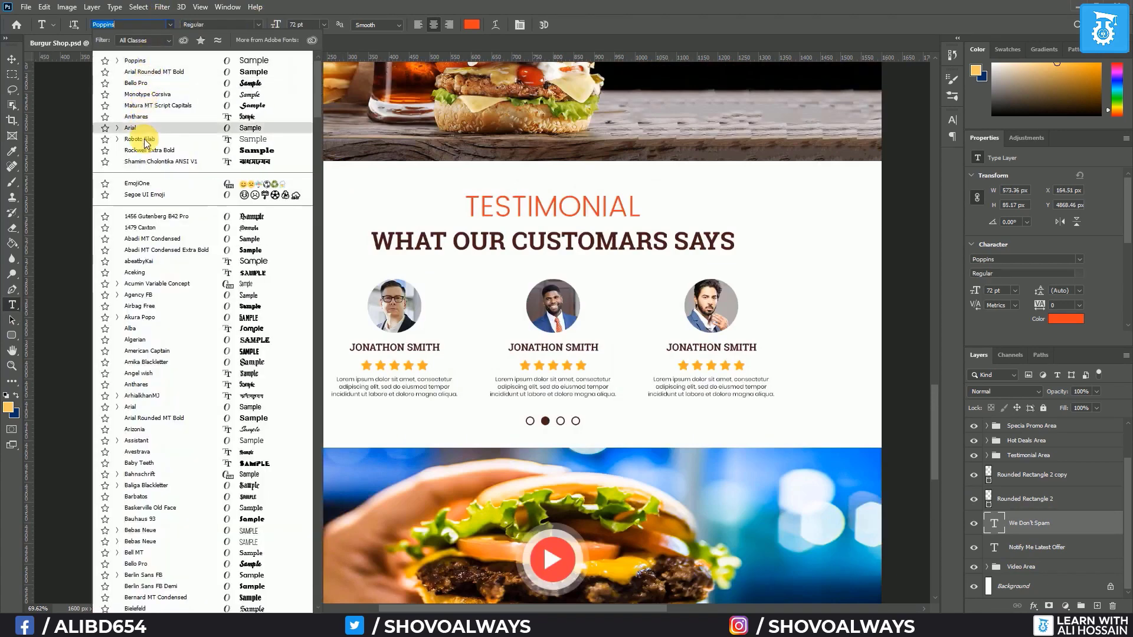
pyautogui.click(142, 139)
pyautogui.click(260, 26)
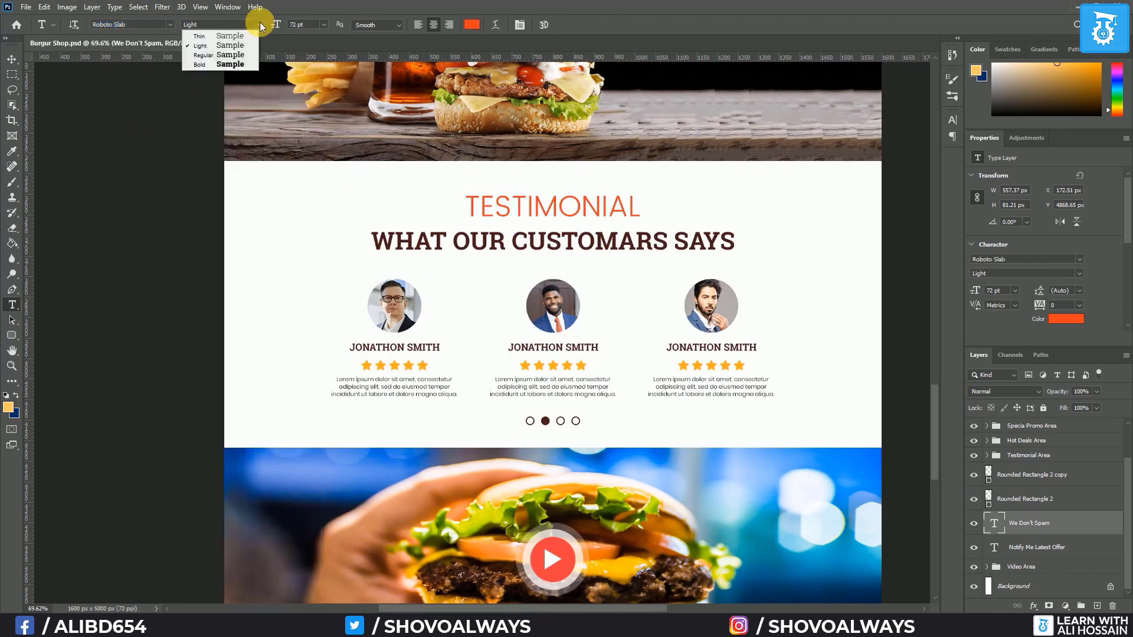
pyautogui.click(230, 67)
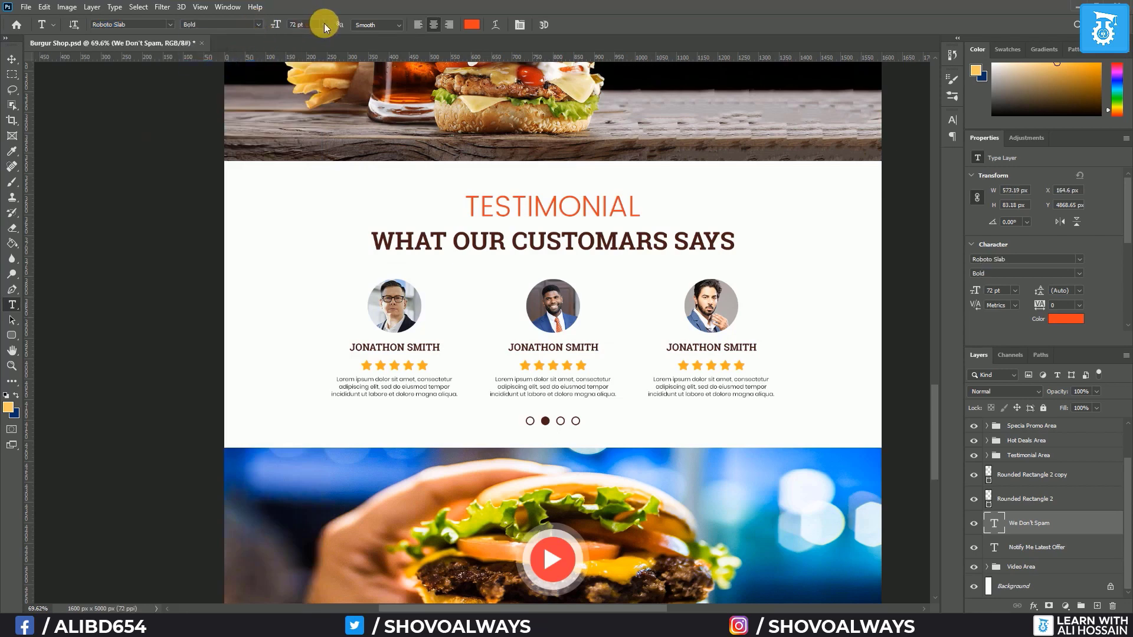
pyautogui.click(324, 25)
pyautogui.click(307, 166)
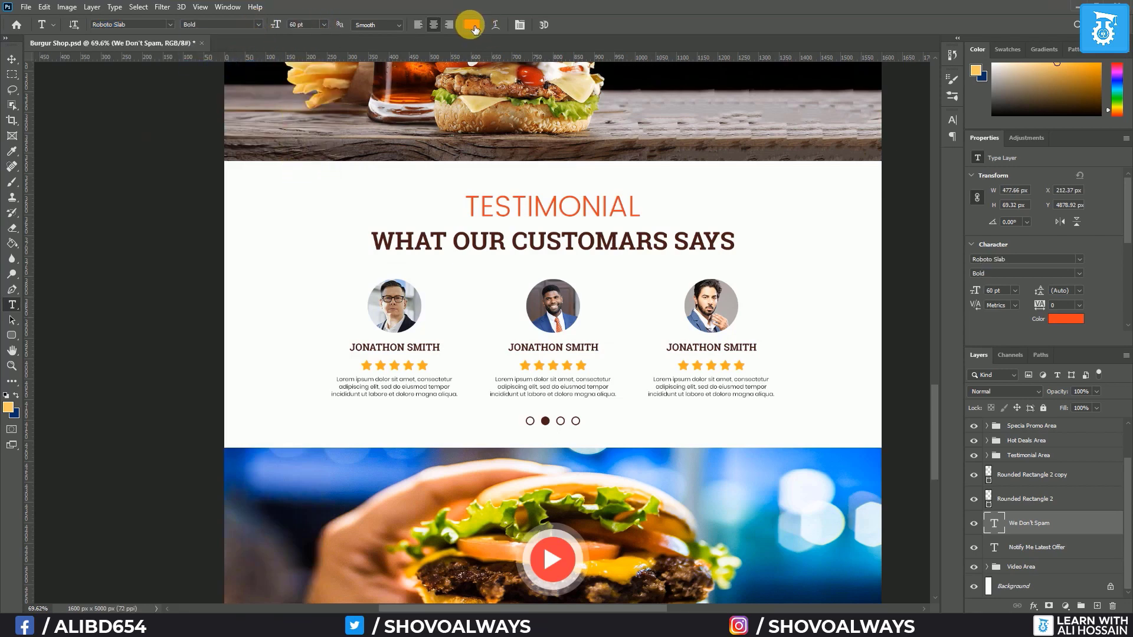
pyautogui.click(471, 25)
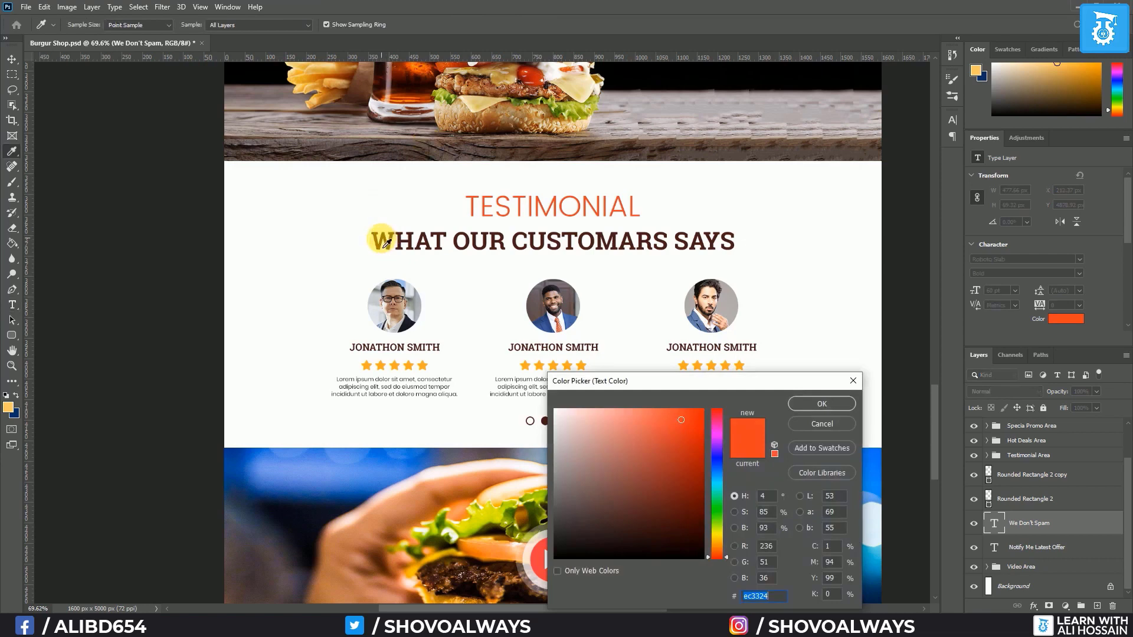
pyautogui.click(384, 244)
pyautogui.click(820, 405)
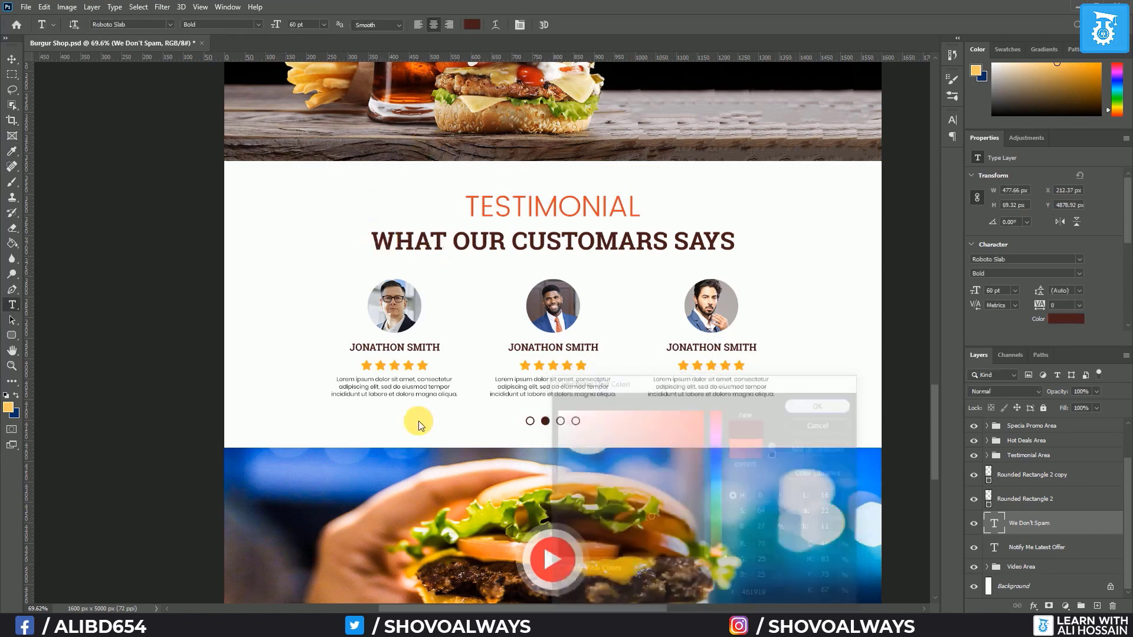
pyautogui.scroll(-10, 443, 401)
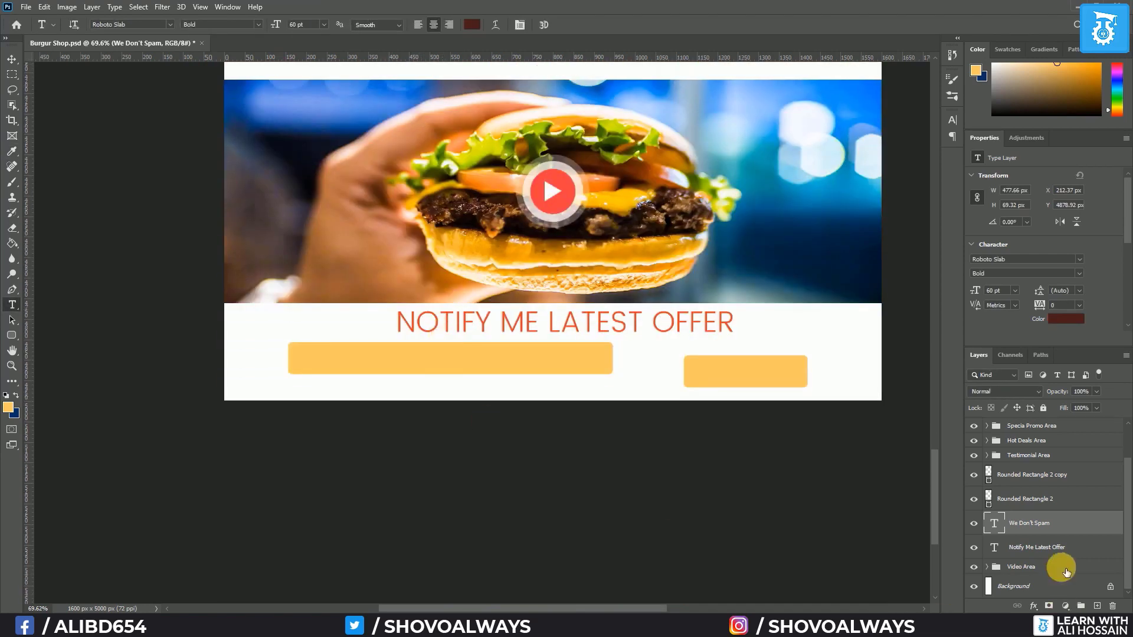
# Align the heading and WE DON'T SPAM layers horizontally to the Background's centre
pyautogui.keyDown('shift'); pyautogui.click(1054, 548); pyautogui.keyUp('shift')
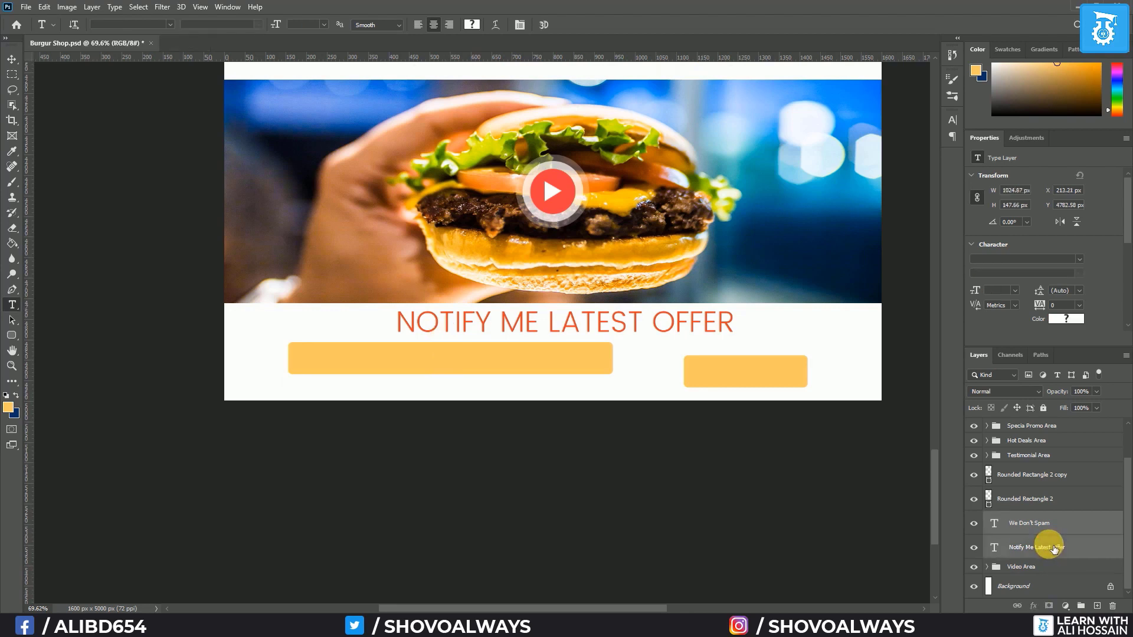
pyautogui.keyDown('ctrl'); pyautogui.click(1037, 587); pyautogui.keyUp('ctrl')
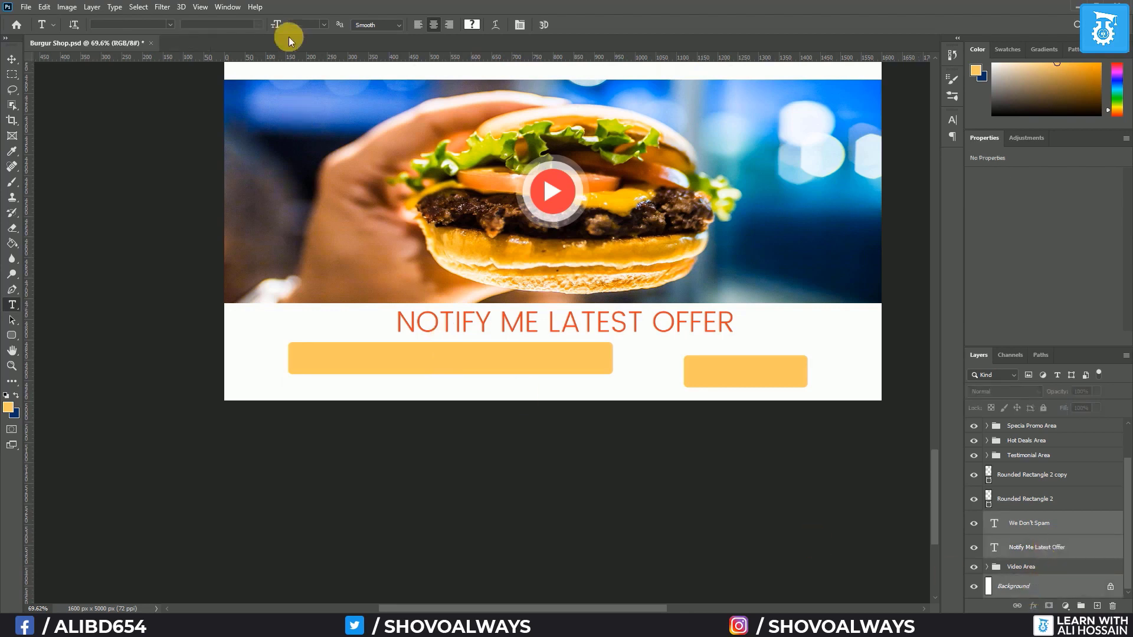
pyautogui.click(12, 59)
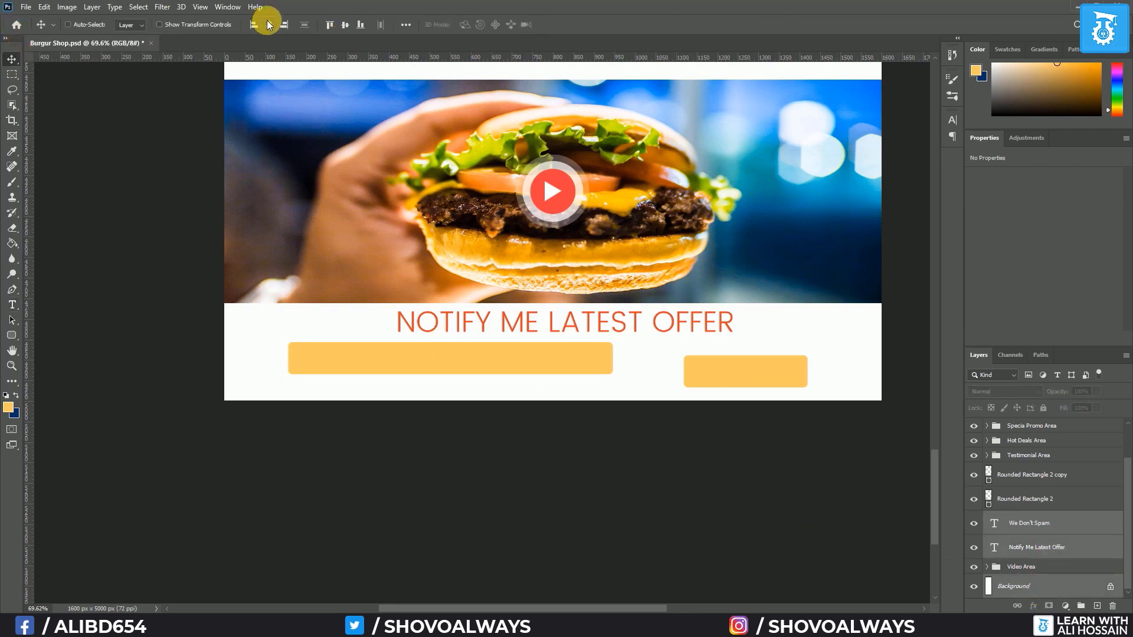
pyautogui.click(270, 24)
# Nudge WE DON'T SPAM up and the heading down, then re-centre both horizontally
pyautogui.click(1035, 530)
pyautogui.click(1042, 548)
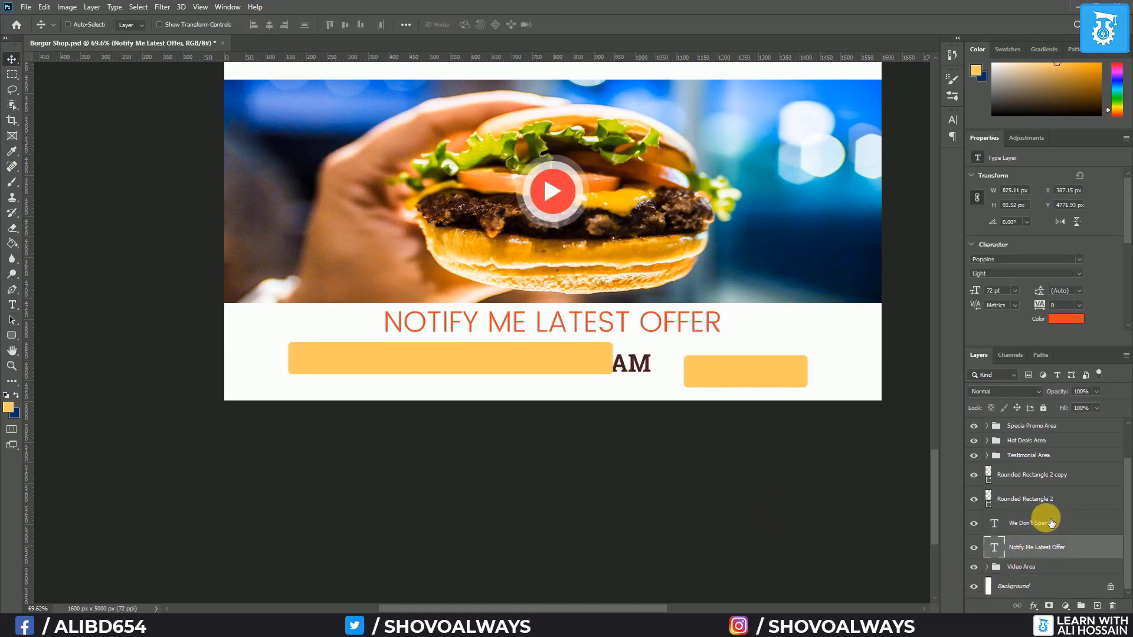
pyautogui.click(1050, 523)
pyautogui.press('Up')
pyautogui.press('Up')
pyautogui.press('Up')
pyautogui.press('Up')
pyautogui.press('Up')
pyautogui.press('Up')
pyautogui.press('Up')
pyautogui.press('Up')
pyautogui.press('Up')
pyautogui.press('Up')
pyautogui.press('Up')
pyautogui.press('Up')
pyautogui.press('Up')
pyautogui.press('Up')
pyautogui.press('Up')
pyautogui.press('Up')
pyautogui.press('Up')
pyautogui.press('Up')
pyautogui.press('Up')
pyautogui.press('Up')
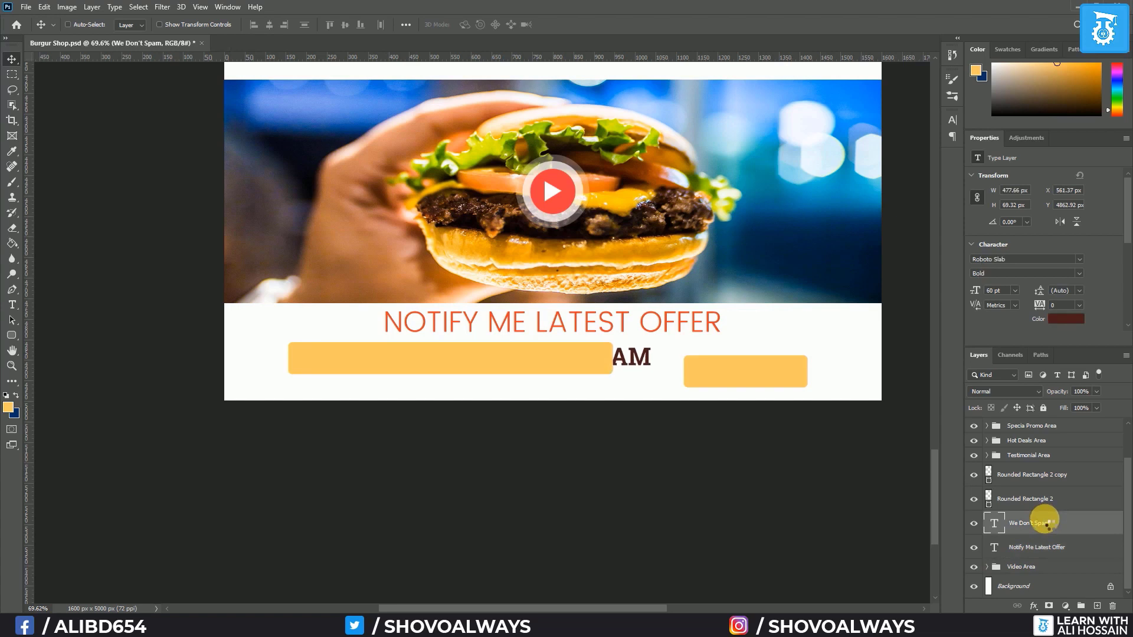
pyautogui.click(1041, 551)
pyautogui.press('Down')
pyautogui.press('Down')
pyautogui.press('Down')
pyautogui.press('Down')
pyautogui.press('Down')
pyautogui.press('Down')
pyautogui.press('Down')
pyautogui.press('Down')
pyautogui.press('Down')
pyautogui.press('Down')
pyautogui.press('Down')
pyautogui.press('Down')
pyautogui.press('Down')
pyautogui.press('Down')
pyautogui.press('Down')
pyautogui.press('Down')
pyautogui.press('Down')
pyautogui.press('Down')
pyautogui.press('Down')
pyautogui.press('Down')
pyautogui.press('Down')
pyautogui.press('Down')
pyautogui.press('Down')
pyautogui.press('Down')
pyautogui.press('Down')
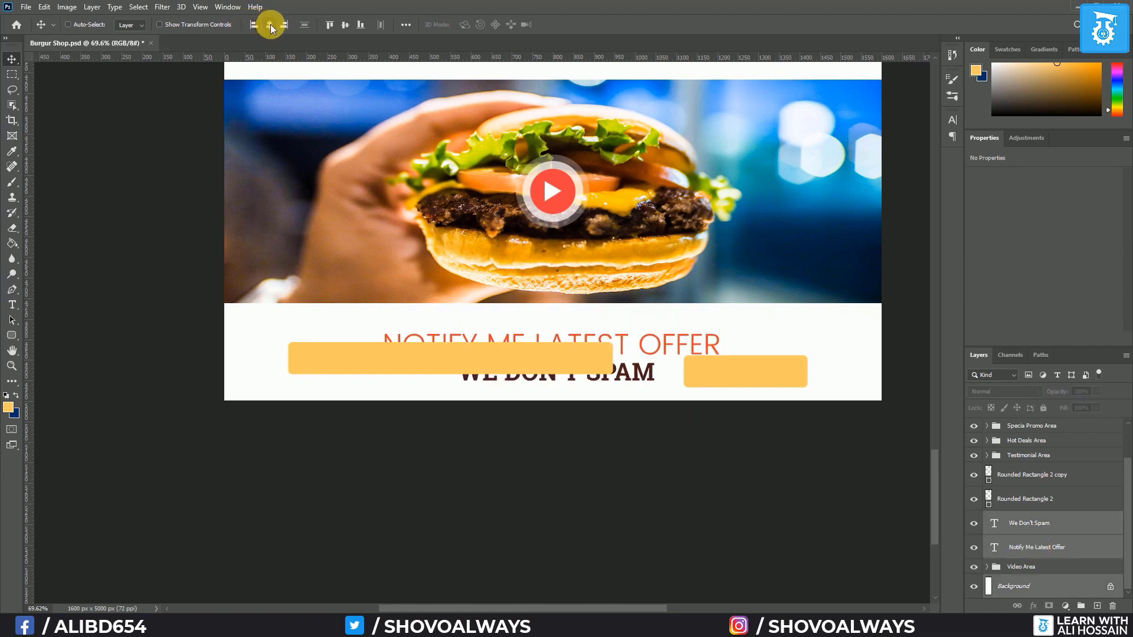
pyautogui.click(269, 25)
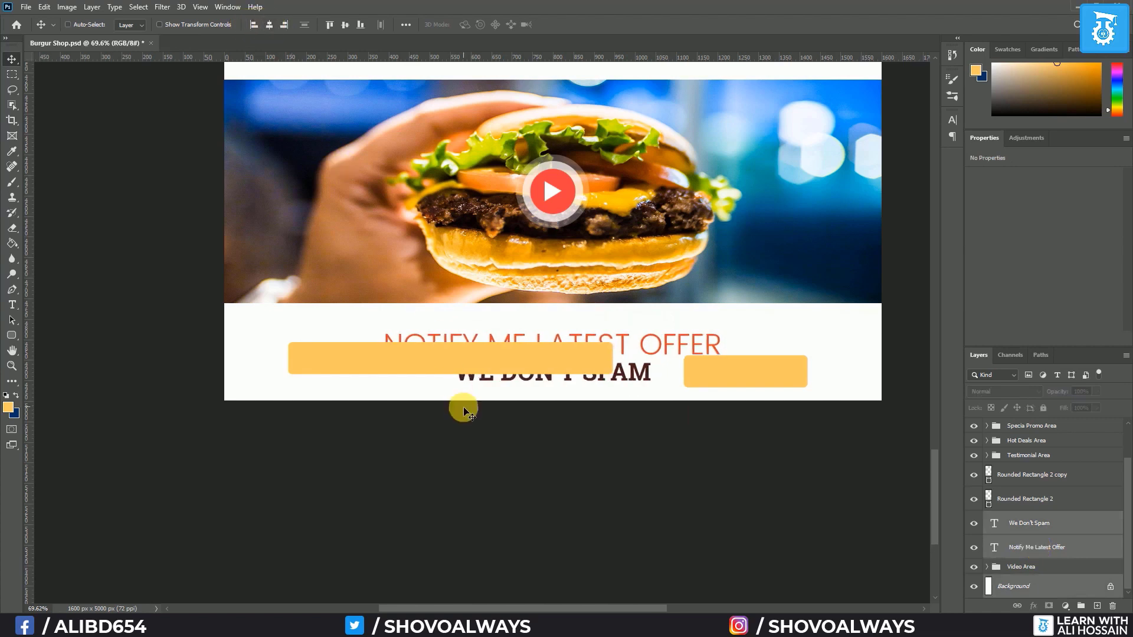
pyautogui.scroll(-6, 476, 377)
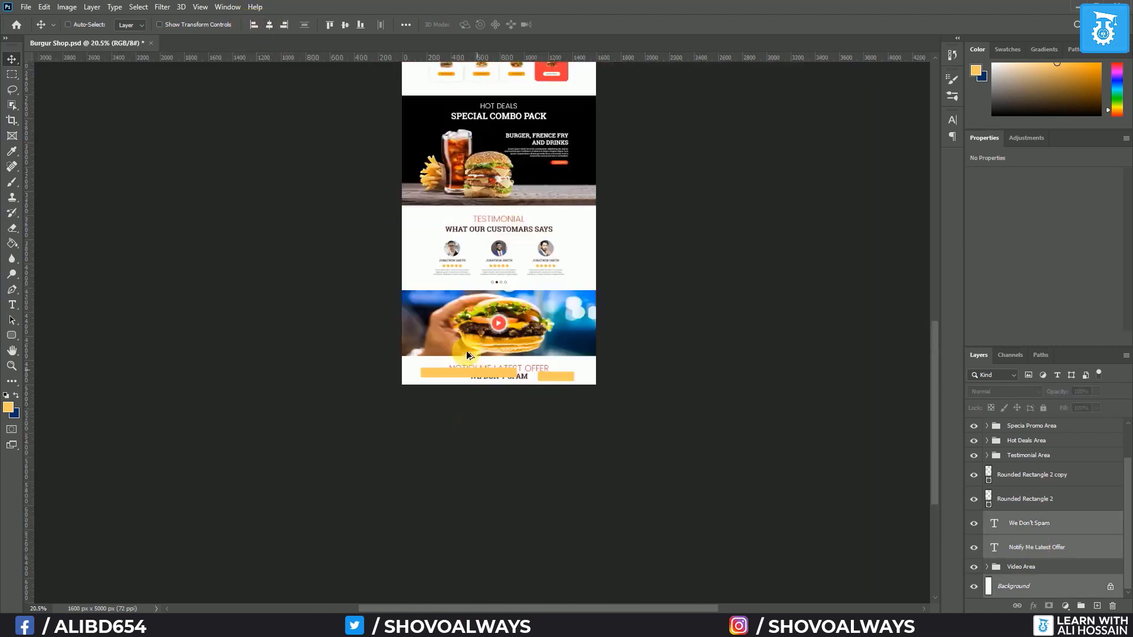
# Resize the canvas to 1600 × 7000 px in absolute mode, extending with white
pyautogui.click(66, 7)
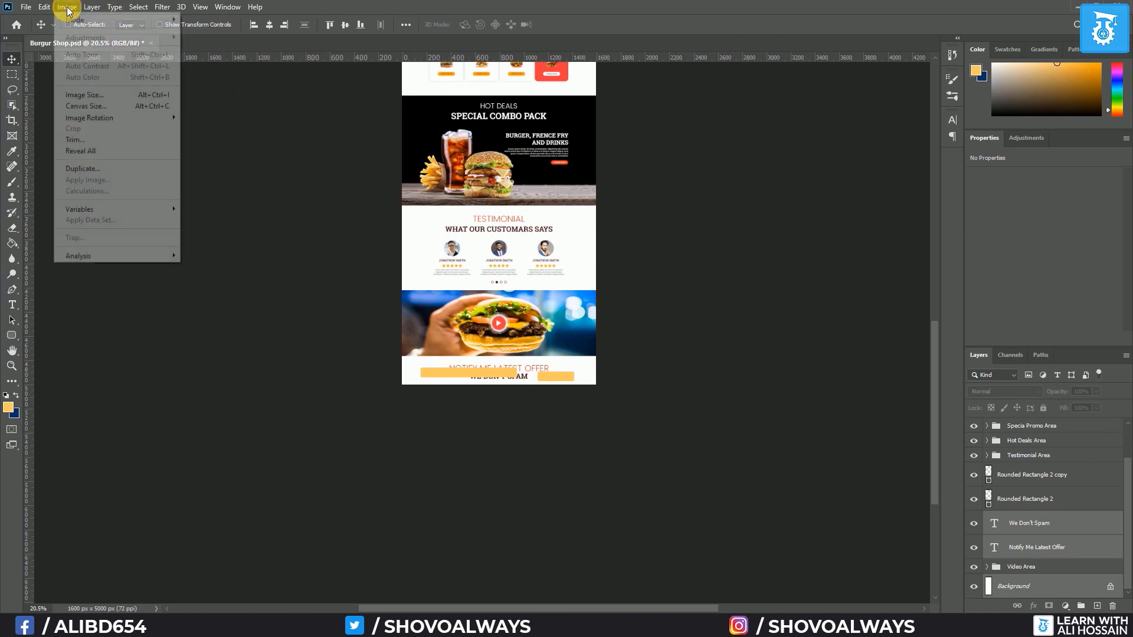
pyautogui.click(84, 107)
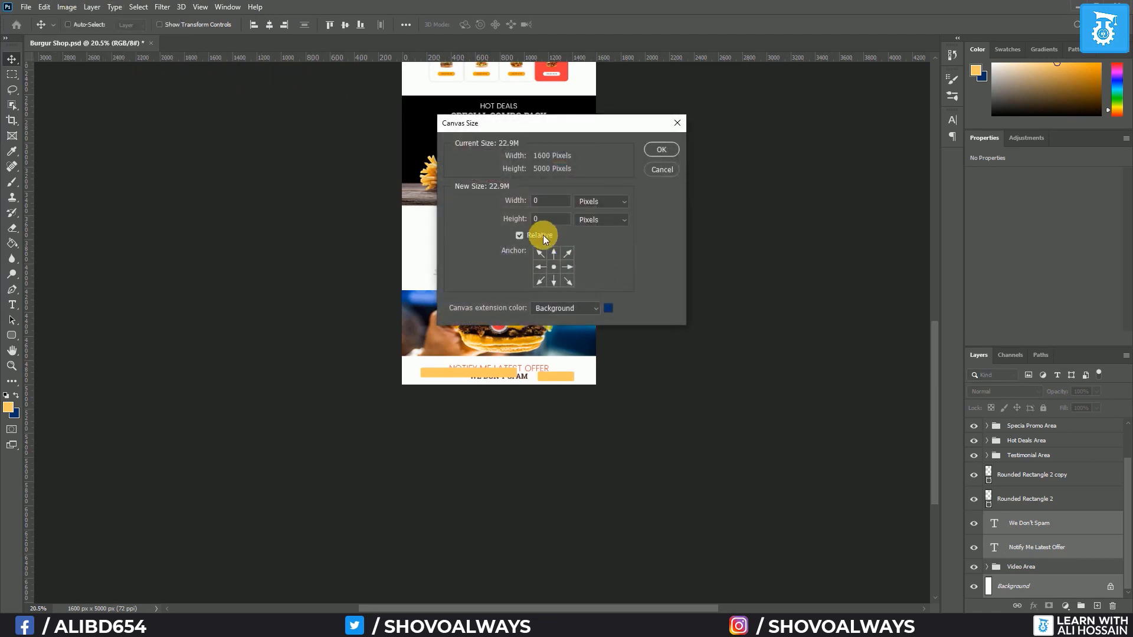
pyautogui.click(519, 235)
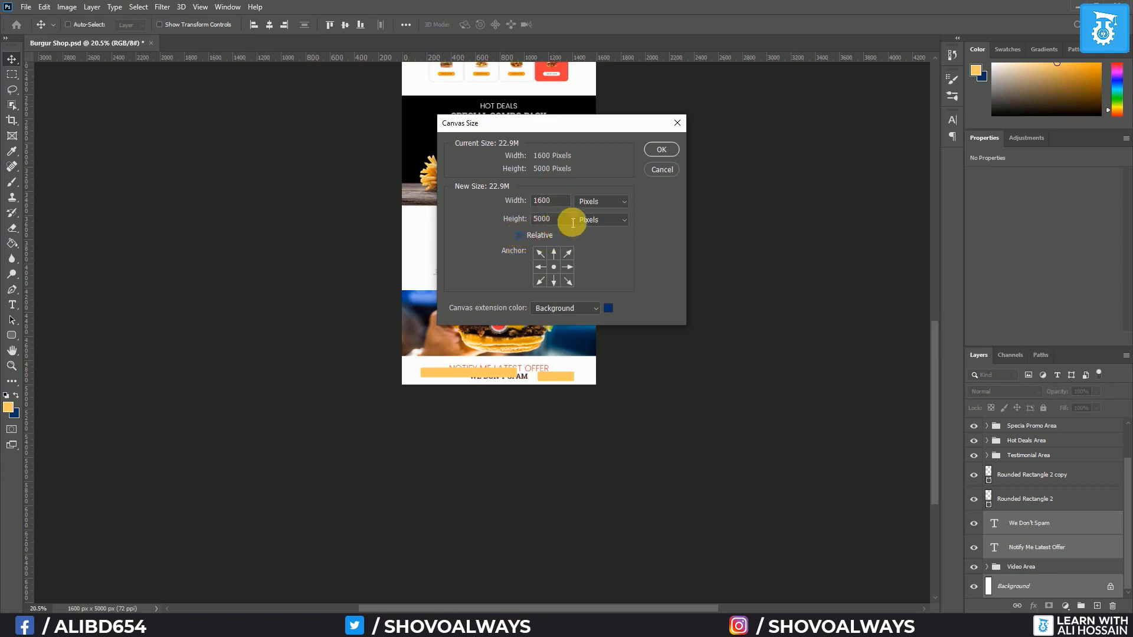
pyautogui.moveTo(565, 223); pyautogui.dragTo(419, 224)
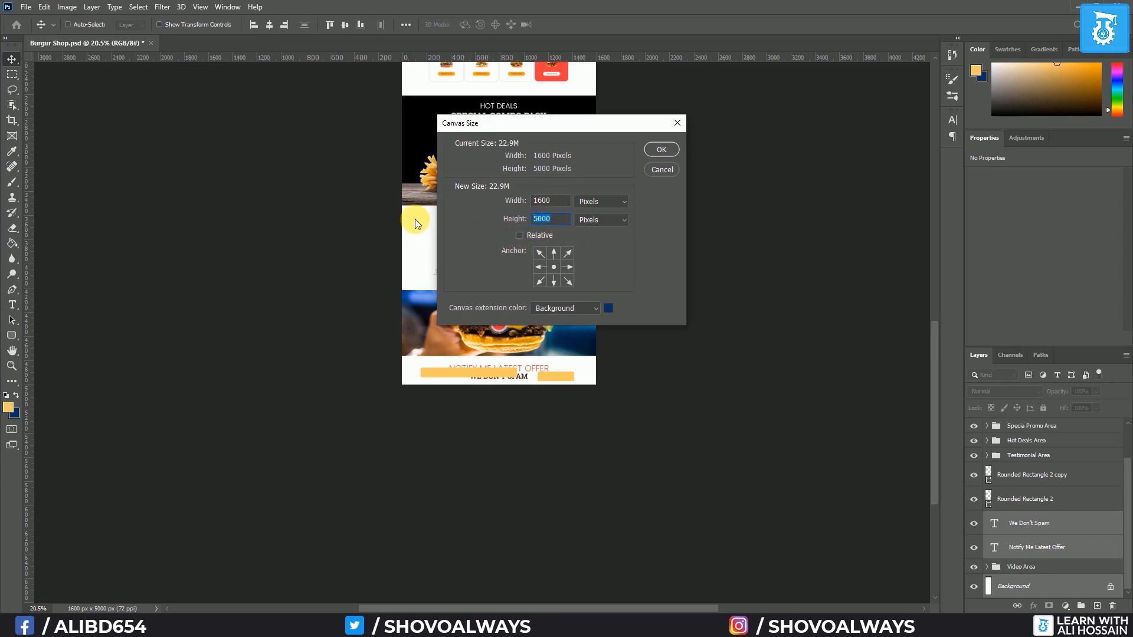
pyautogui.write('7000')
pyautogui.click(608, 308)
pyautogui.click(489, 381)
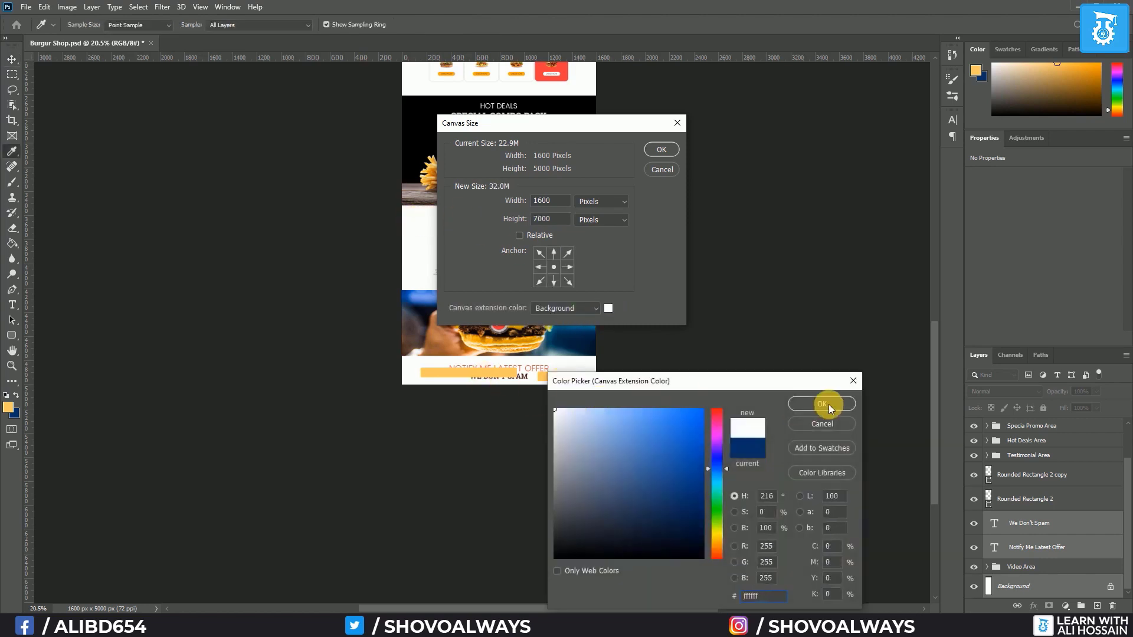
pyautogui.click(823, 405)
pyautogui.click(658, 149)
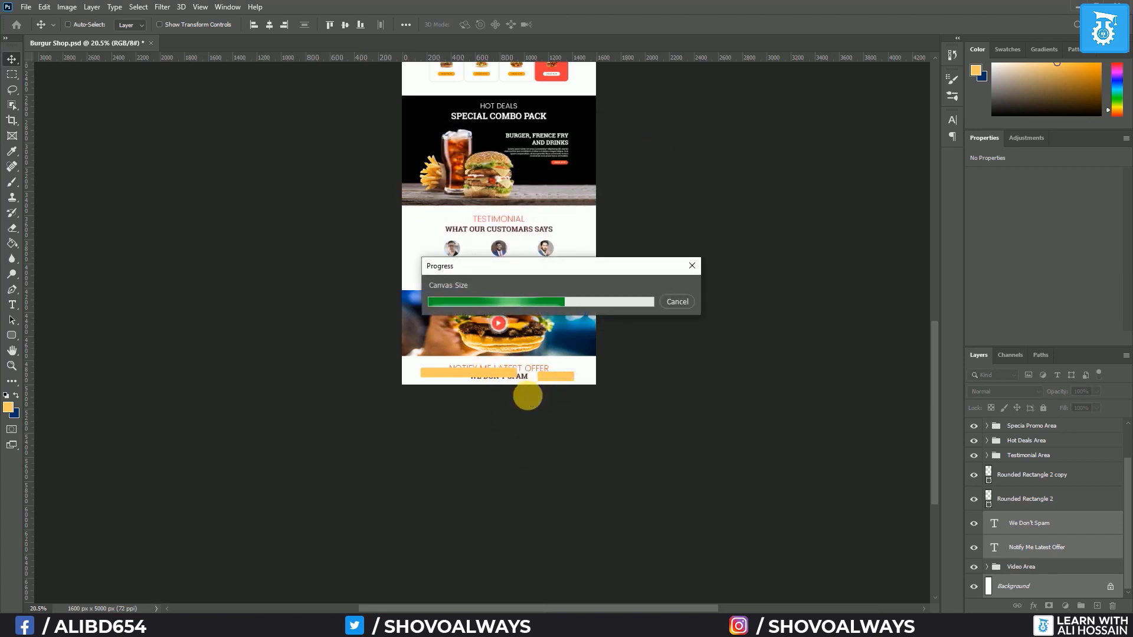
# Move the Header Area through Video Area layers up to the top of the canvas
pyautogui.scroll(10, 534, 403)
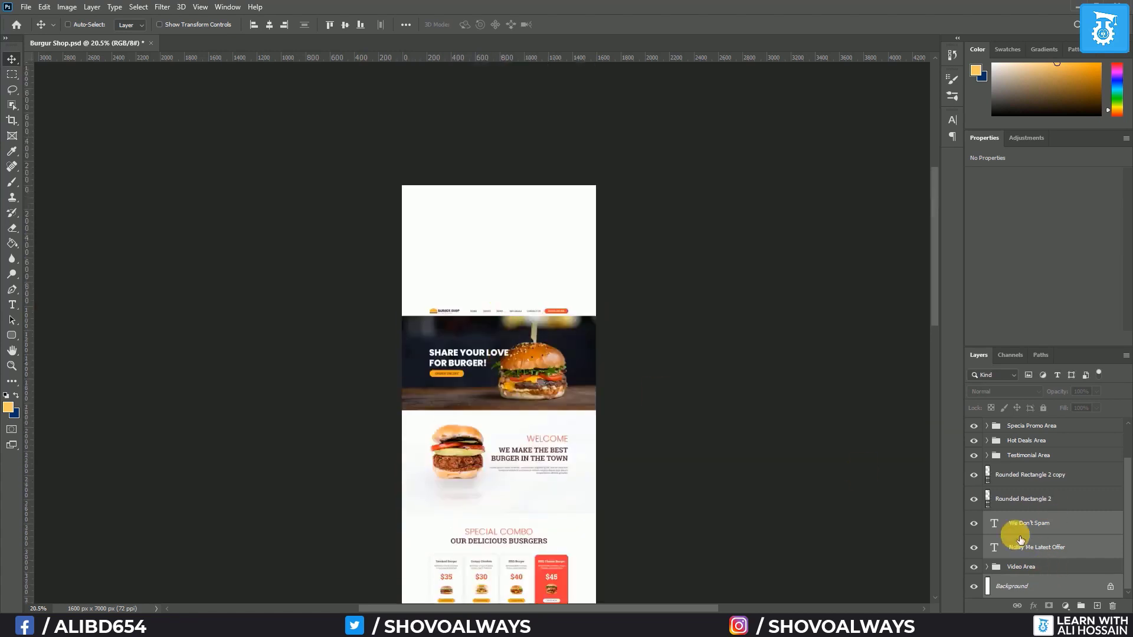
pyautogui.scroll(1, 1029, 541)
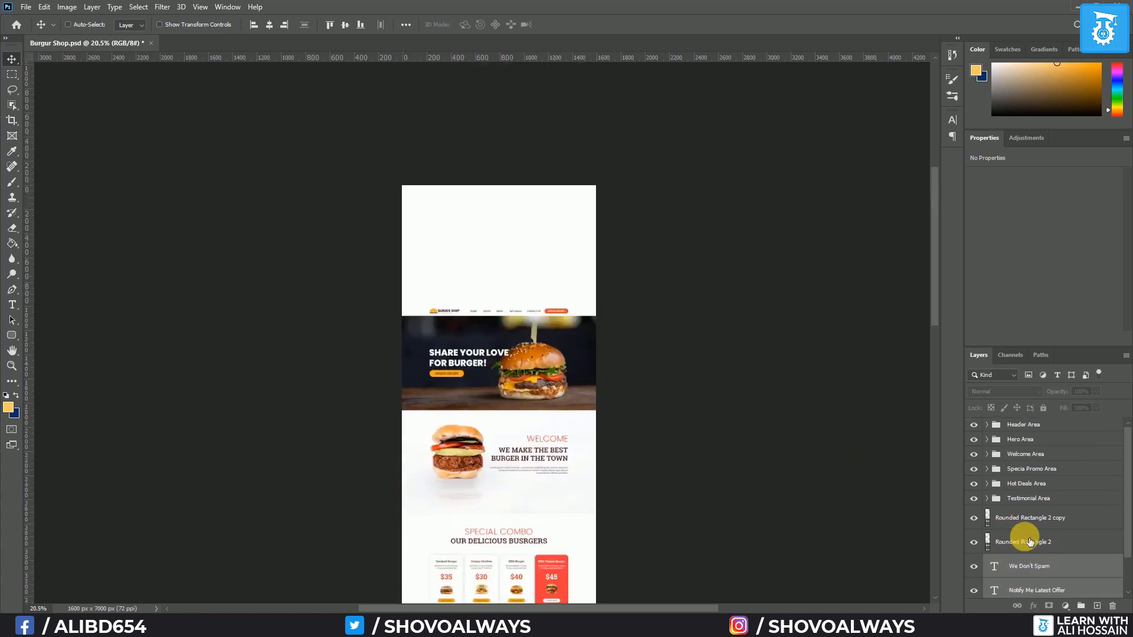
pyautogui.click(1019, 427)
pyautogui.scroll(-1, 1050, 545)
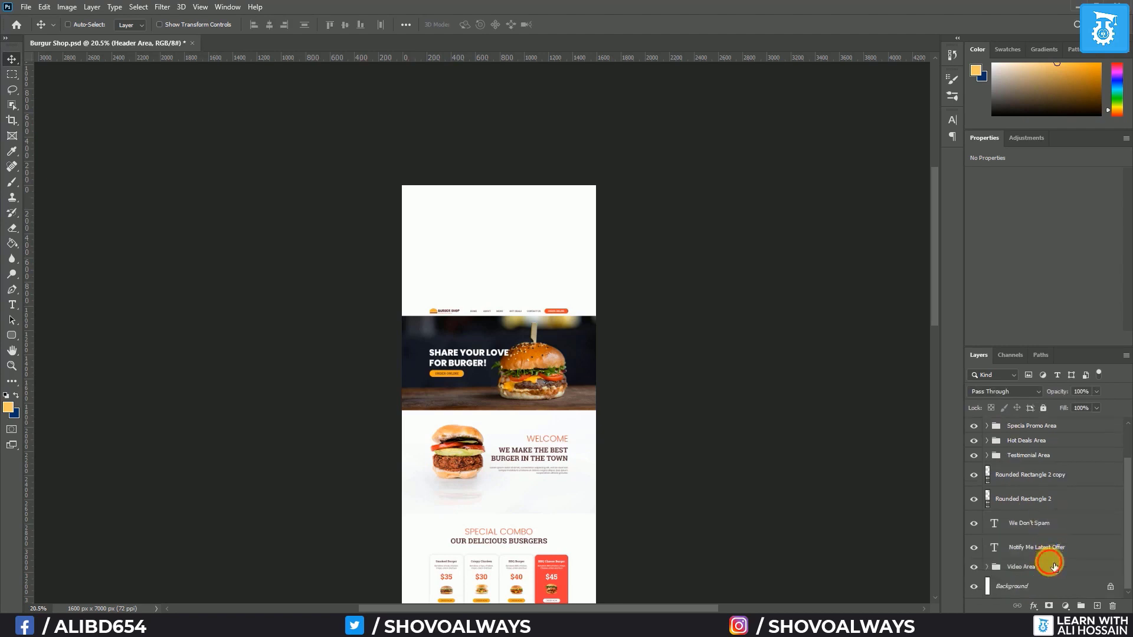
pyautogui.keyDown('shift'); pyautogui.click(1055, 562); pyautogui.keyUp('shift')
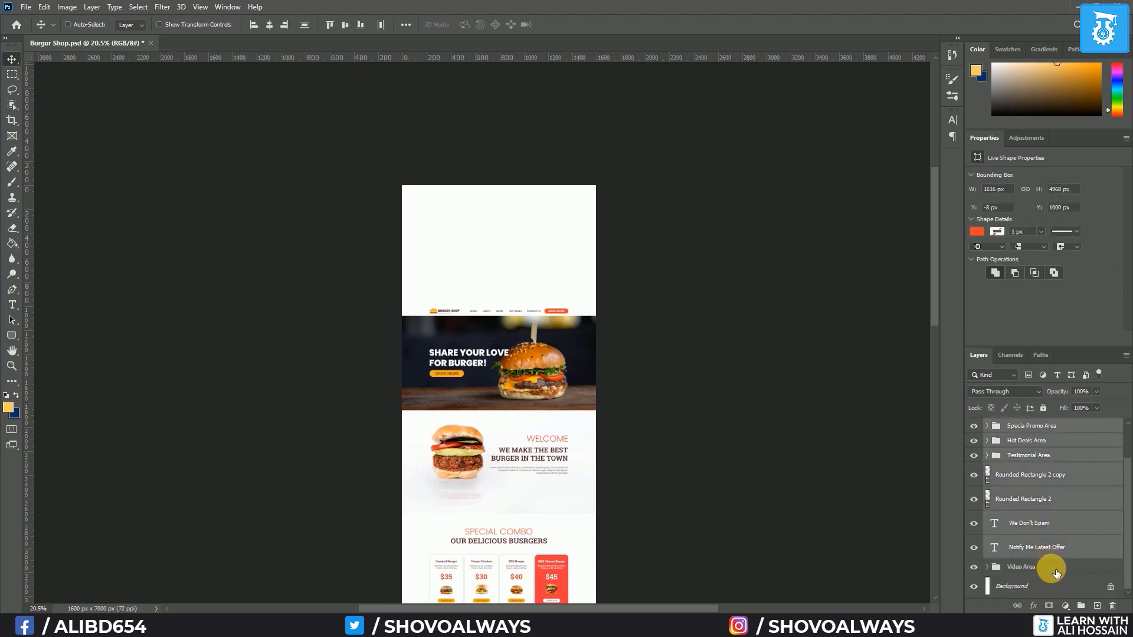
pyautogui.keyDown('shift'); pyautogui.click(1054, 567); pyautogui.keyUp('shift')
pyautogui.moveTo(495, 334); pyautogui.dragTo(494, 214)
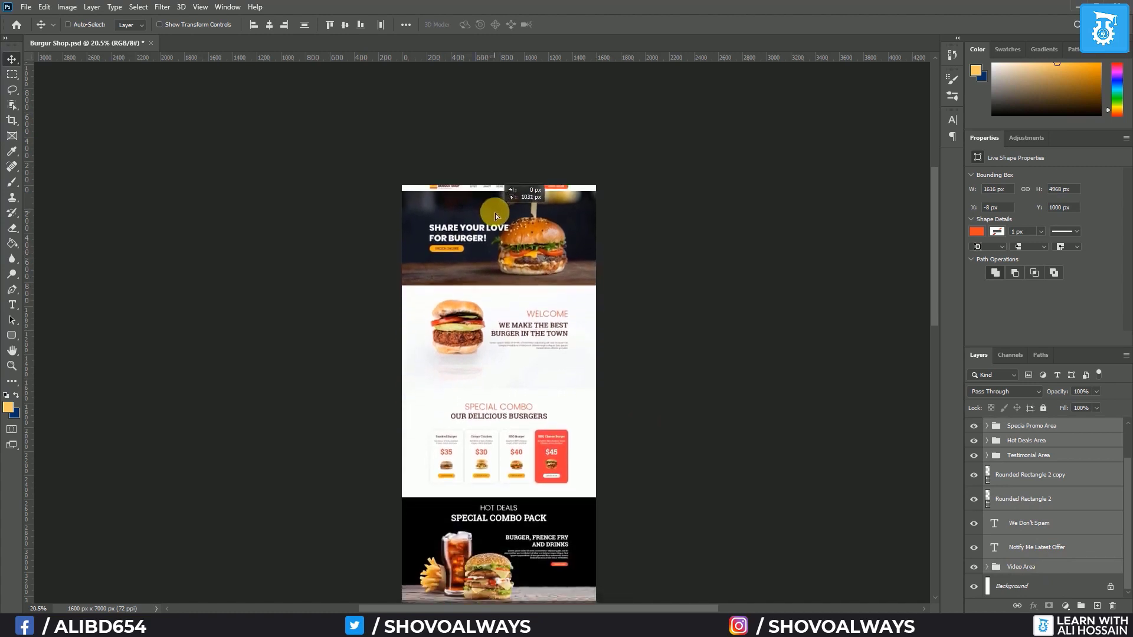
# Place both yellow bars below WE DON'T SPAM, with the short bar beside the wide one
pyautogui.scroll(-8, 480, 516)
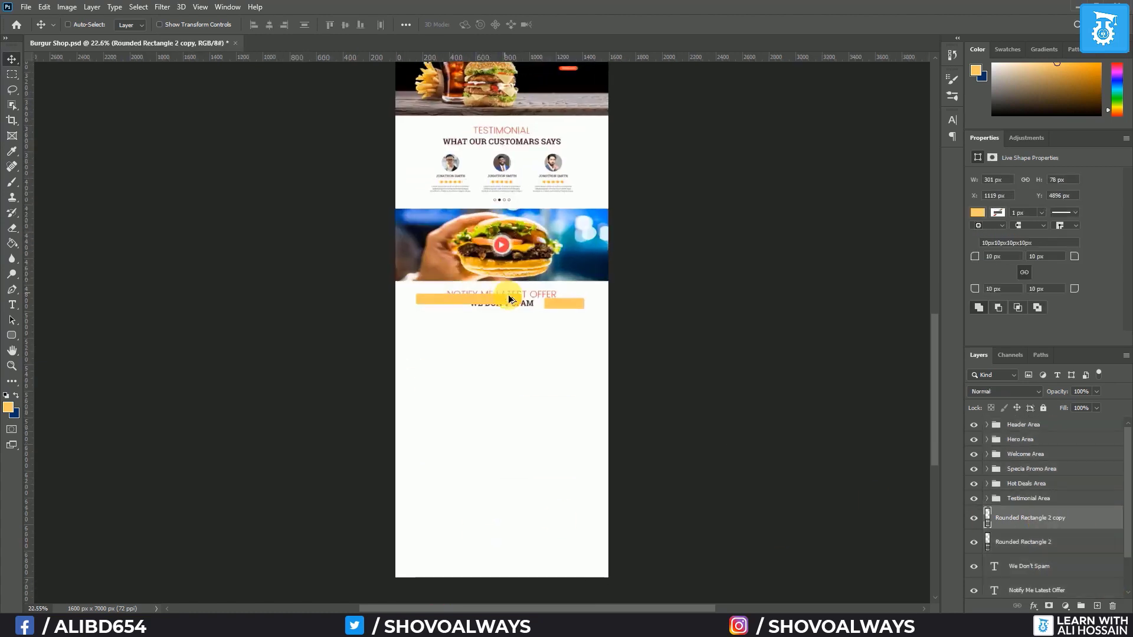
pyautogui.scroll(3, 504, 293)
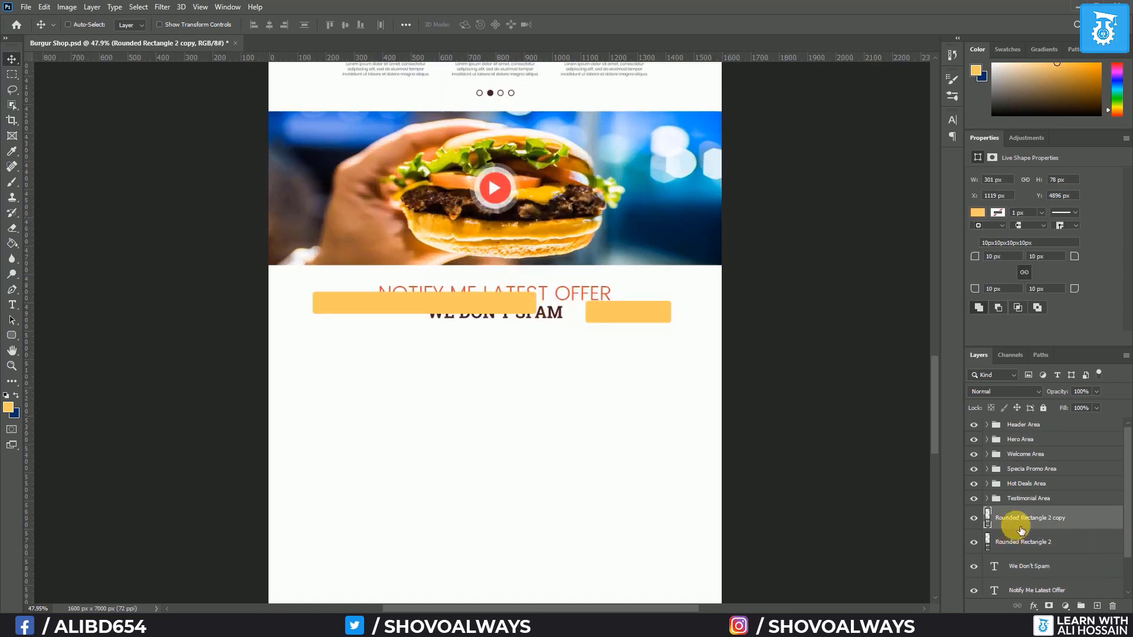
pyautogui.keyDown('shift'); pyautogui.click(1020, 547); pyautogui.keyUp('shift')
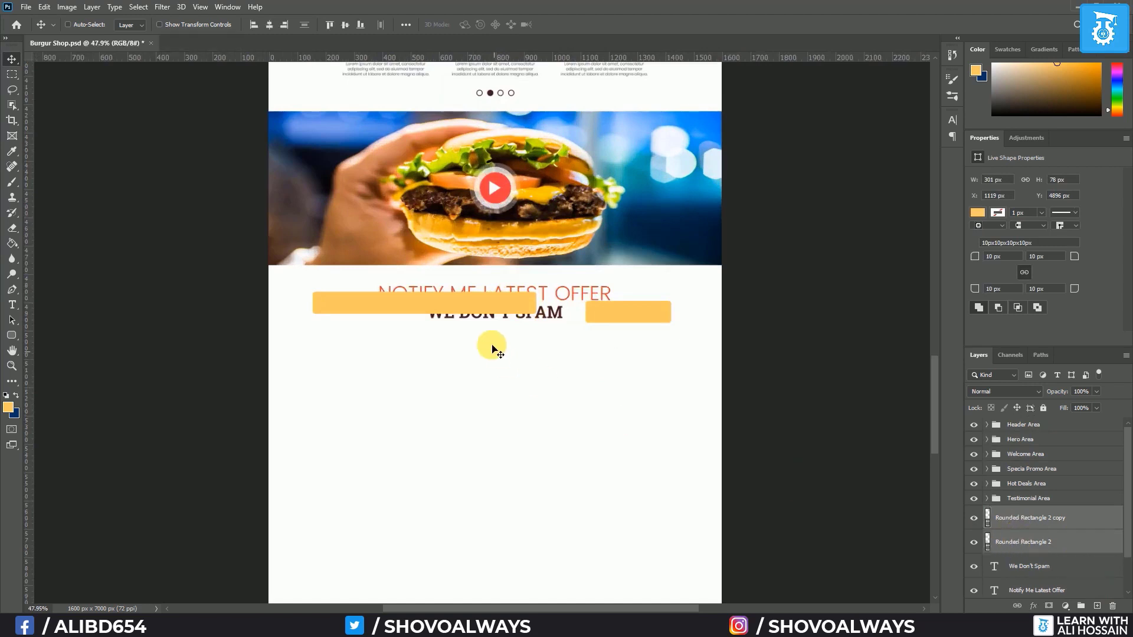
pyautogui.moveTo(454, 313); pyautogui.dragTo(455, 348)
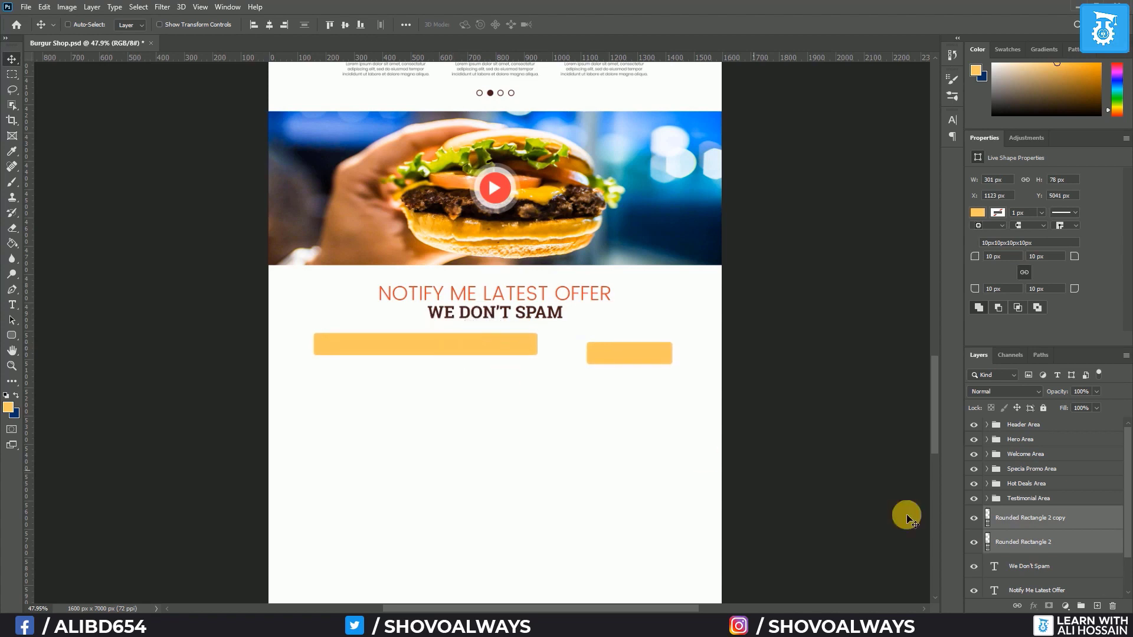
pyautogui.click(1027, 565)
pyautogui.press('Down')
pyautogui.press('Down')
pyautogui.press('Down')
pyautogui.press('Down')
pyautogui.press('Down')
pyautogui.press('Down')
pyautogui.press('Down')
pyautogui.press('Down')
pyautogui.press('Down')
pyautogui.press('Down')
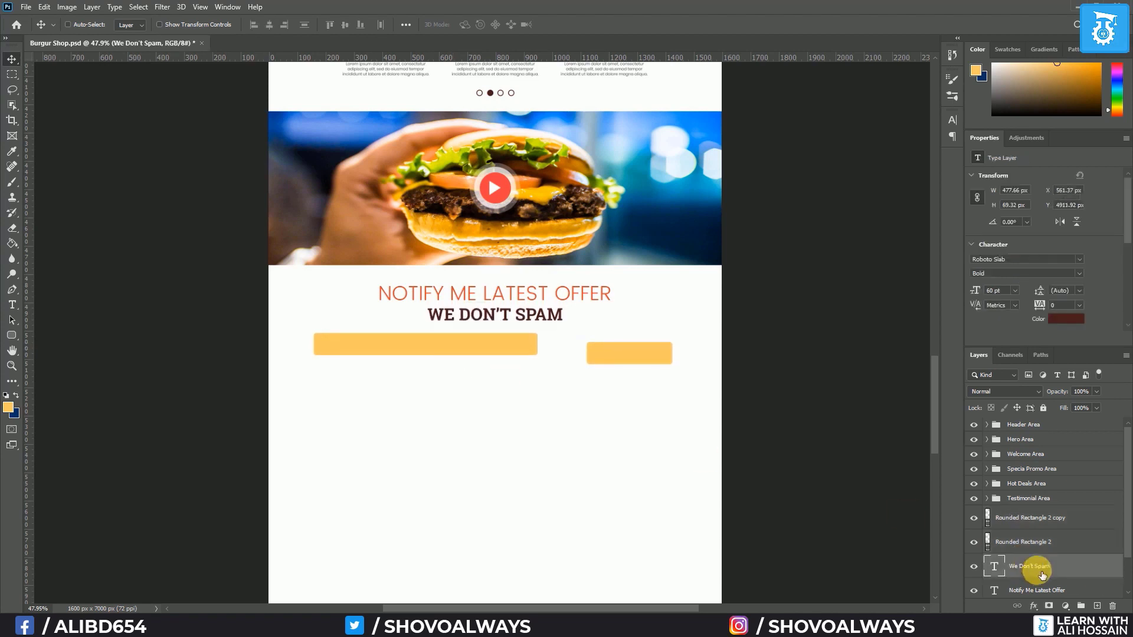
pyautogui.click(1024, 522)
pyautogui.moveTo(632, 361); pyautogui.dragTo(589, 352)
pyautogui.scroll(-10, 515, 371)
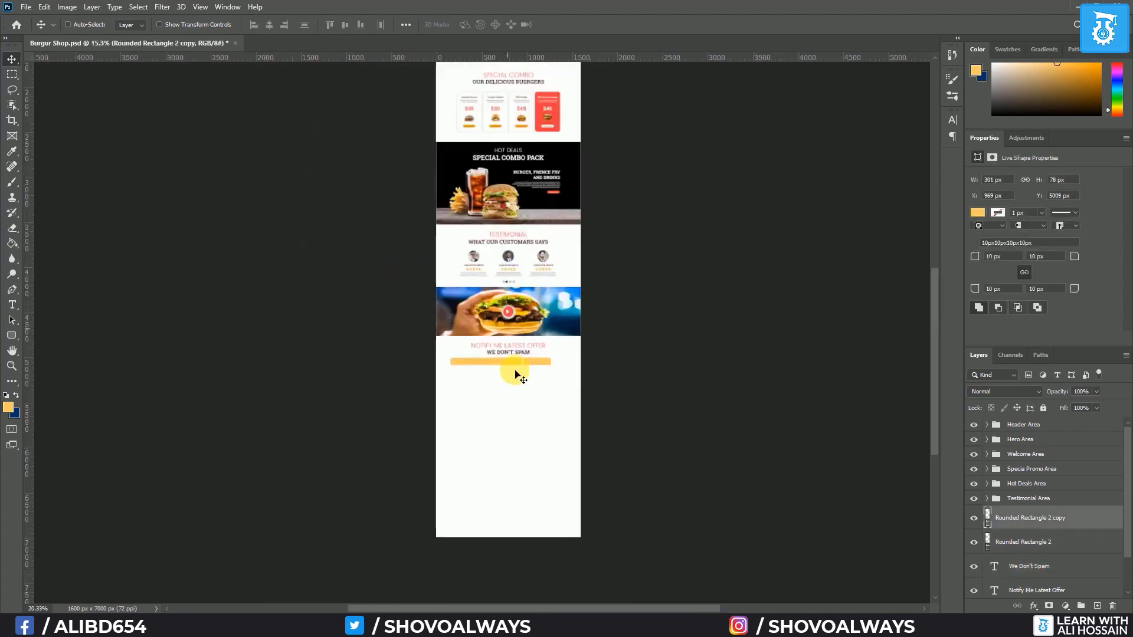
pyautogui.scroll(14, 472, 366)
pyautogui.scroll(2, 799, 521)
# Fill the short button bar with the heading's orange-red colour
pyautogui.doubleClick(989, 518)
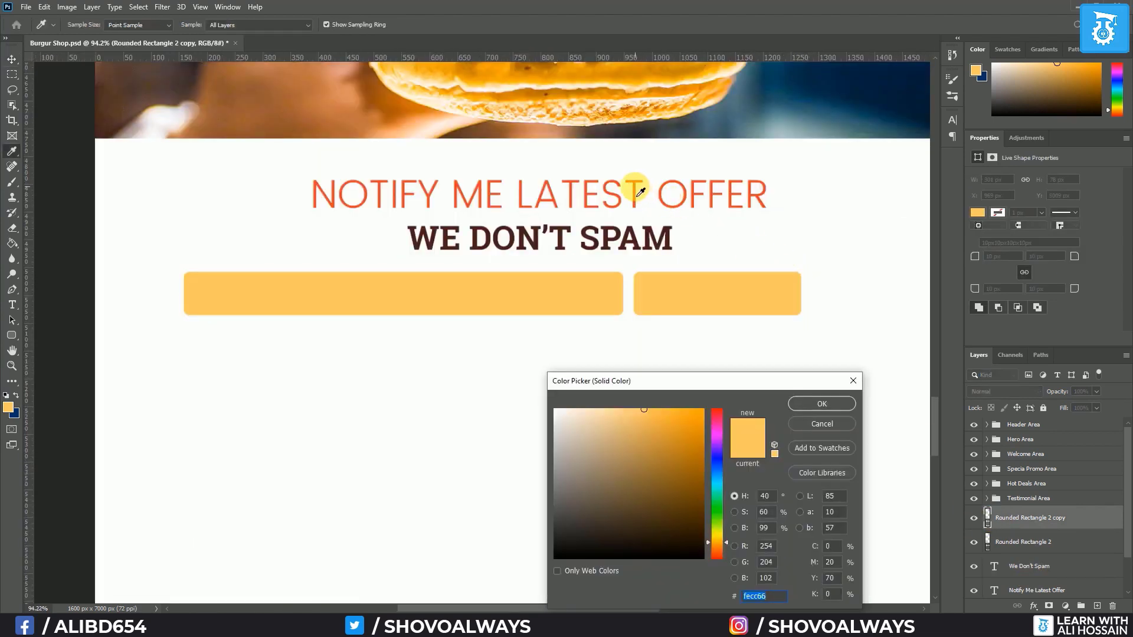
pyautogui.click(639, 191)
pyautogui.click(822, 404)
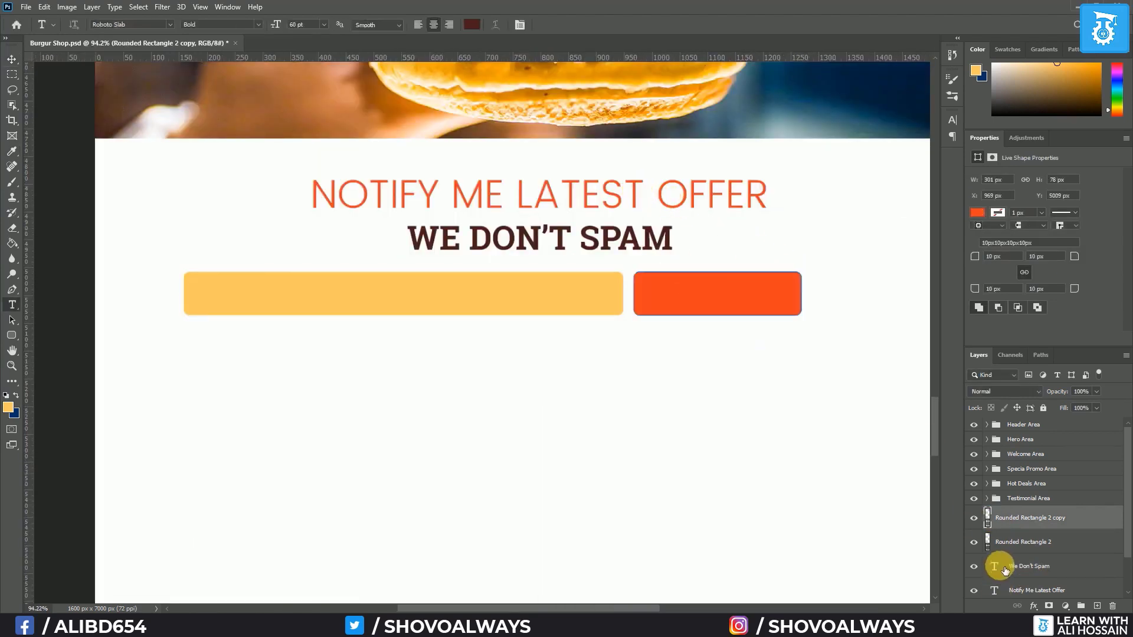
# Fill the wide field bar with light grey #f2f2f2
pyautogui.doubleClick(989, 540)
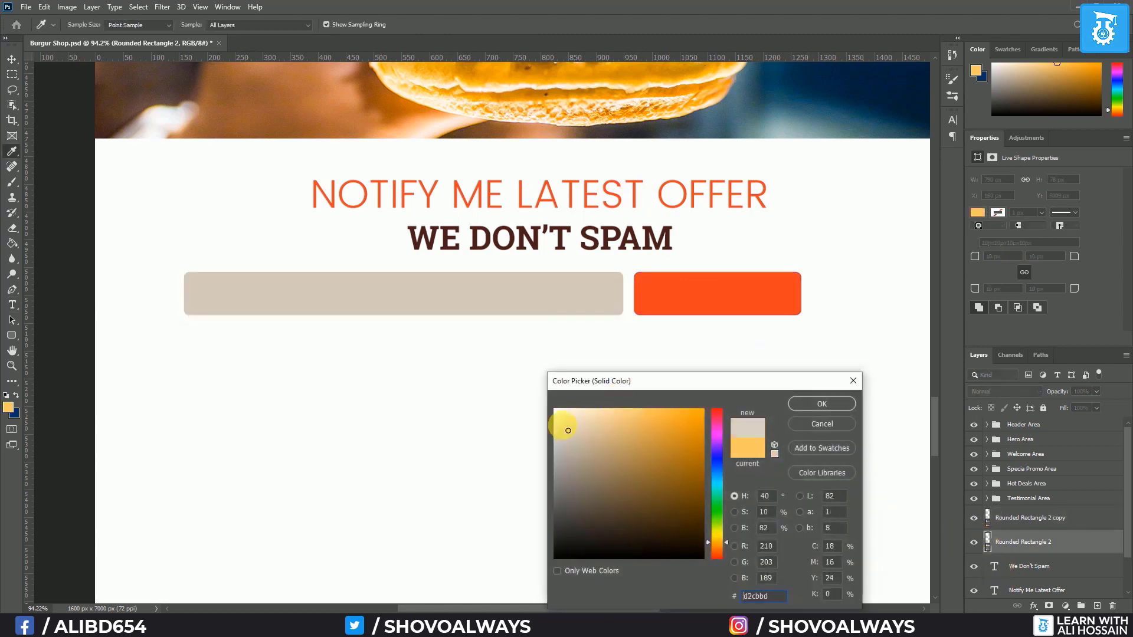
pyautogui.moveTo(572, 436); pyautogui.dragTo(553, 417)
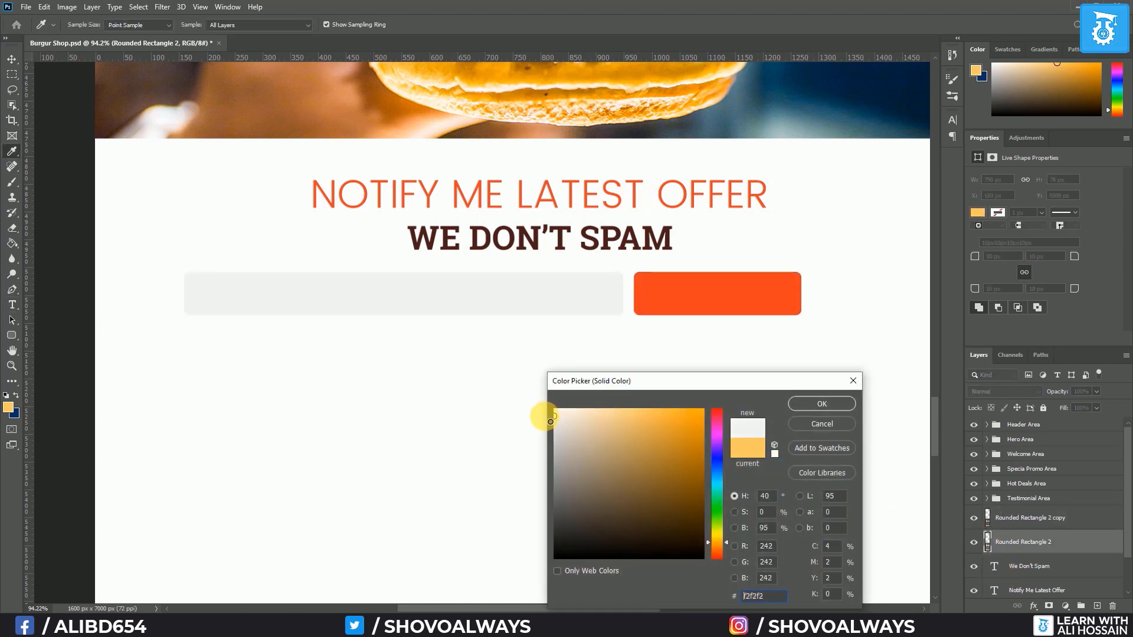
pyautogui.press('Return')
# Add 'ENTER YOUR EMAIL' in Poppins Light 16 pt and move it into the email field
pyautogui.press('t')
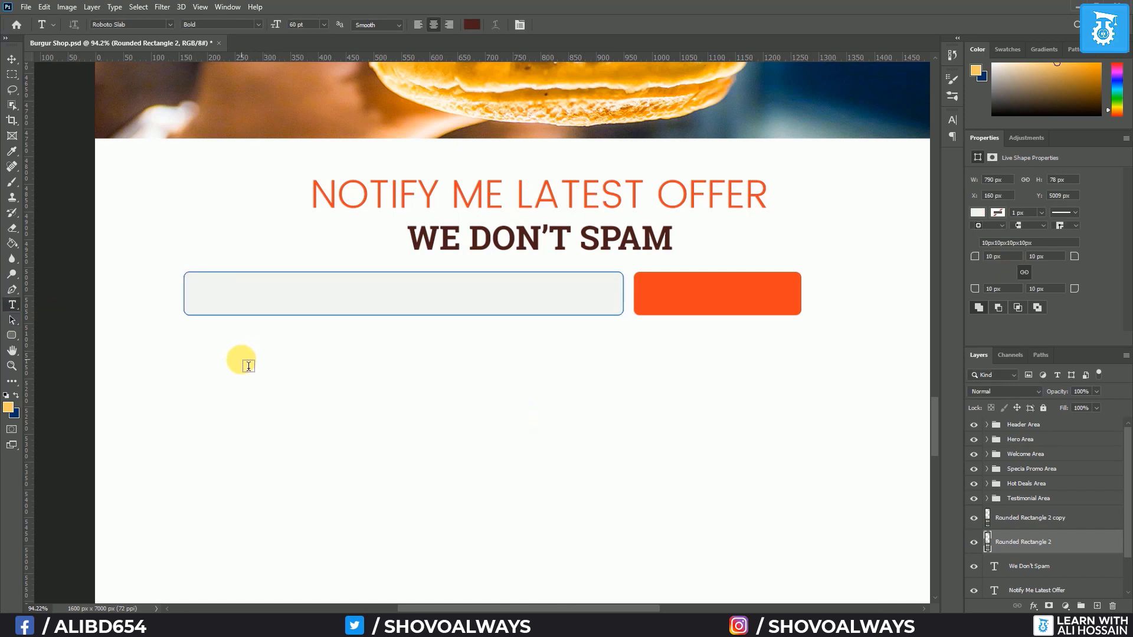
pyautogui.click(248, 366)
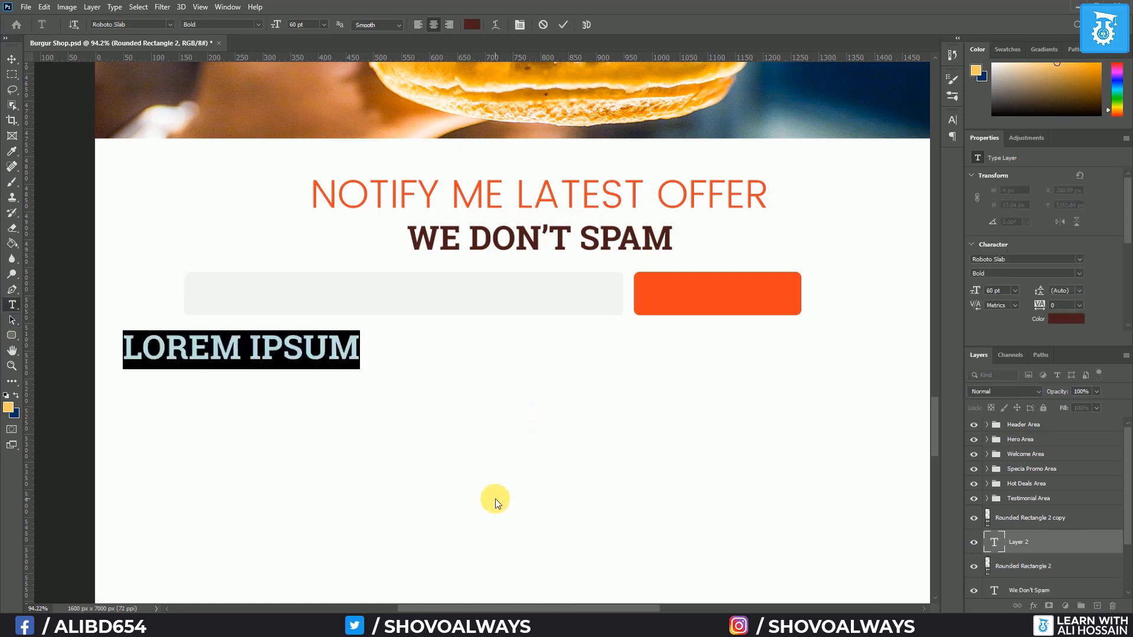
pyautogui.write('ENTER YOUR EMAIL')
pyautogui.click(171, 24)
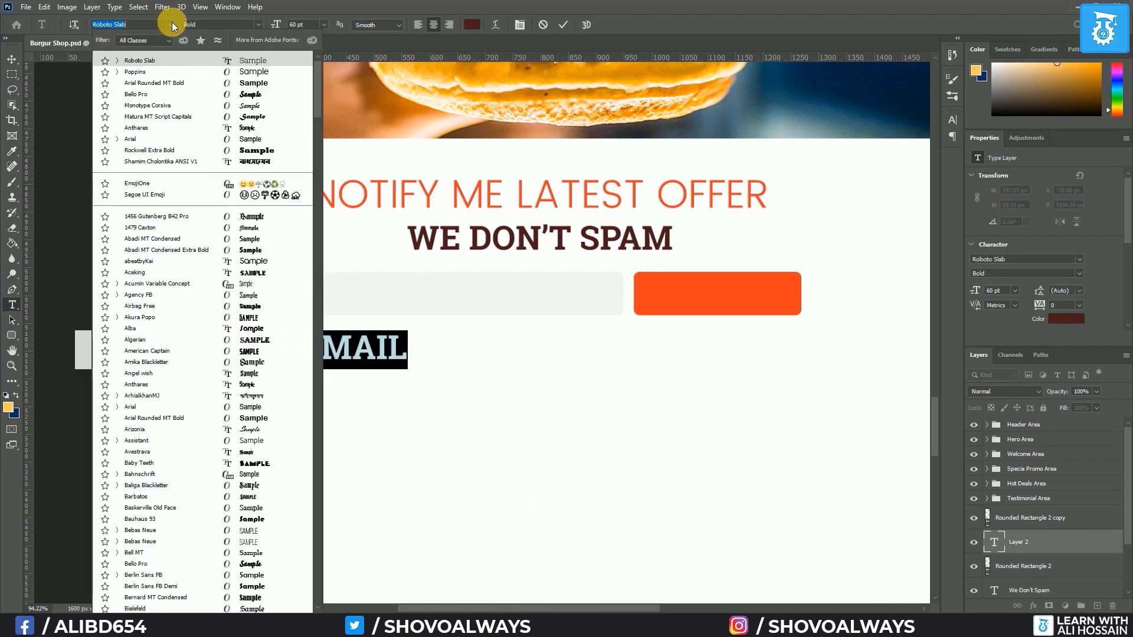
pyautogui.click(162, 72)
pyautogui.click(260, 26)
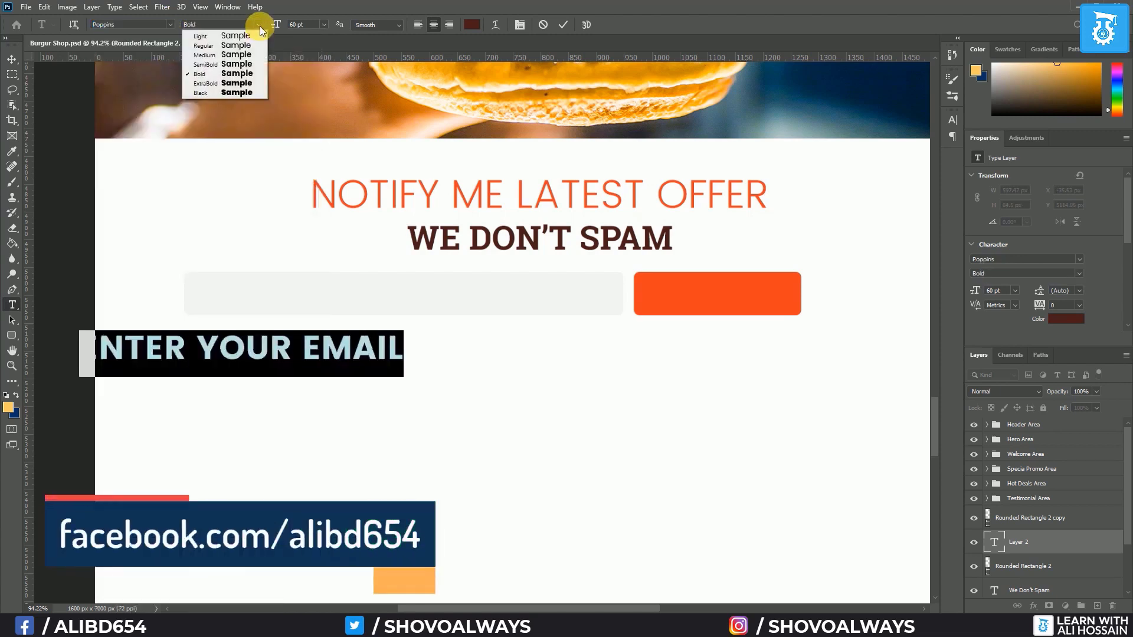
pyautogui.click(221, 37)
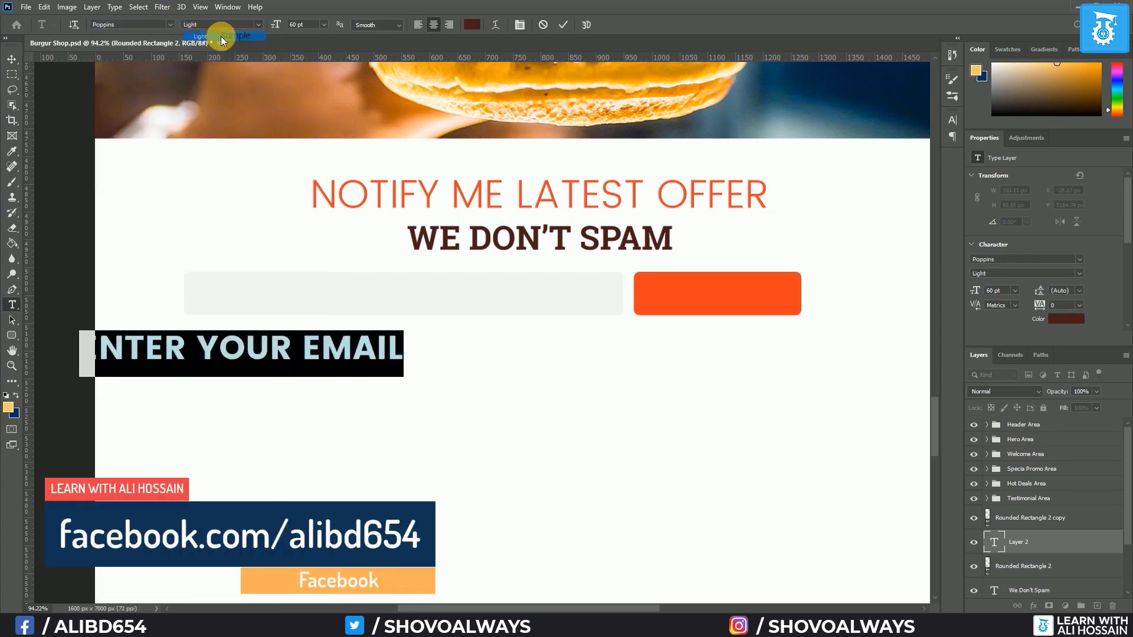
pyautogui.click(323, 25)
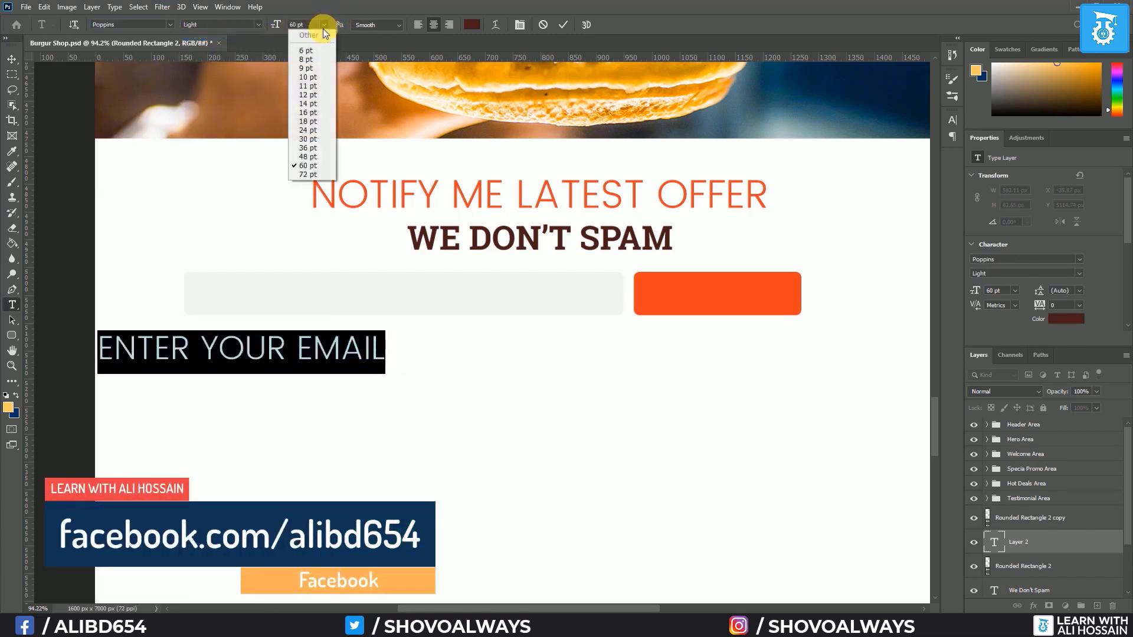
pyautogui.click(325, 115)
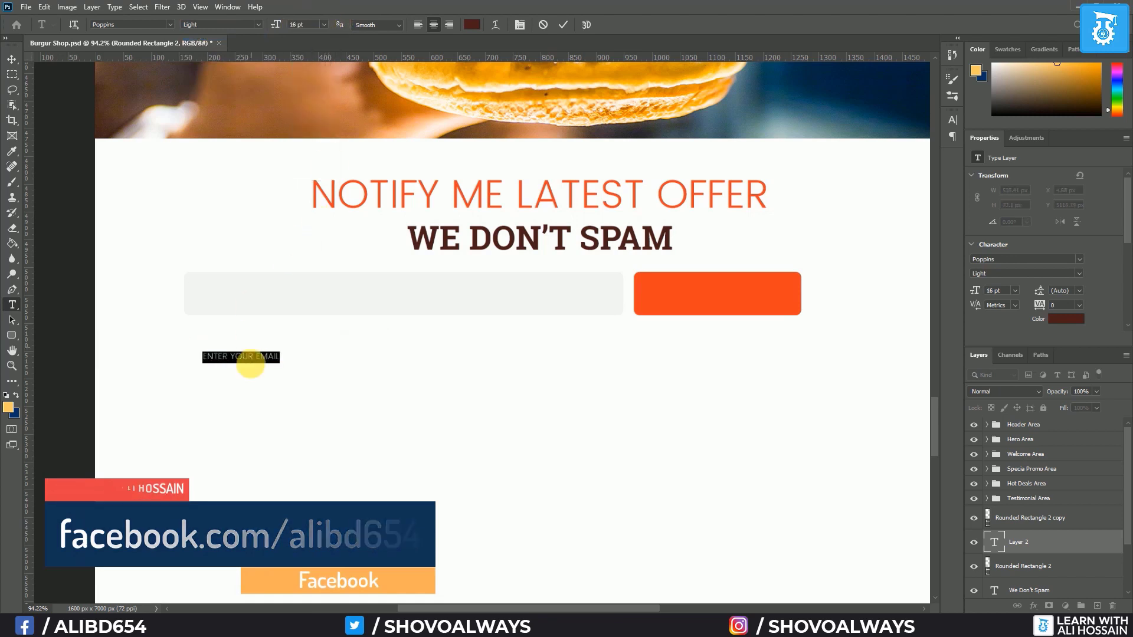
pyautogui.hotkey('ctrl', 'Return')
pyautogui.press('v')
pyautogui.moveTo(230, 358); pyautogui.dragTo(229, 295)
# Add 'SUBSCRIBE' in Roboto Slab Bold on the orange button, above the button layer
pyautogui.press('t')
pyautogui.click(672, 412)
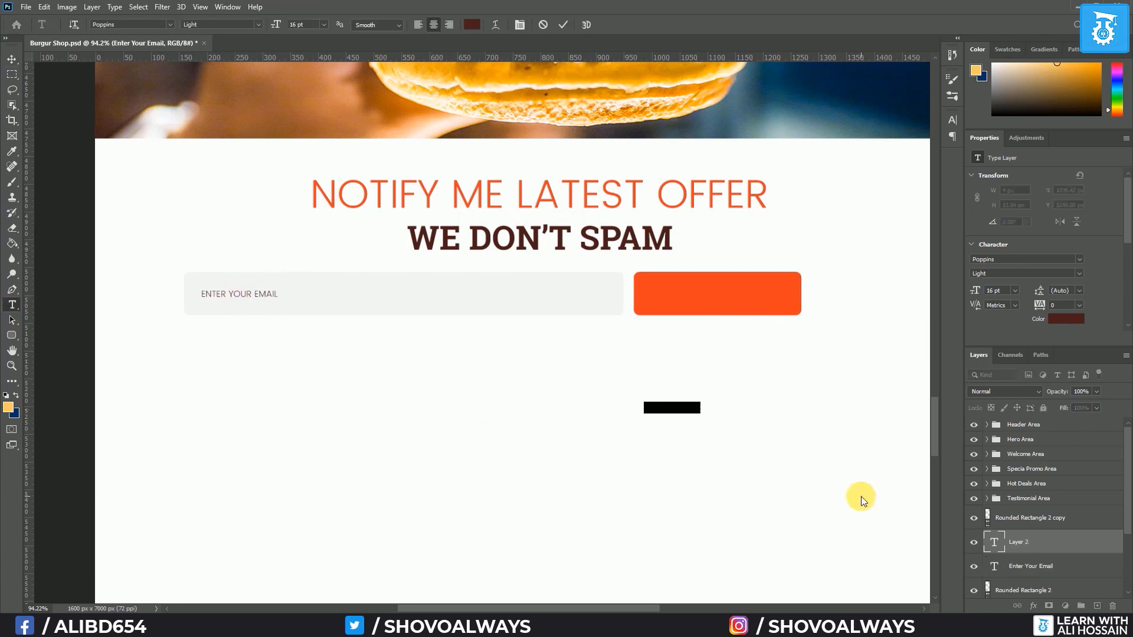
pyautogui.write('SUBSCRIBE')
pyautogui.hotkey('ctrl', 'a')
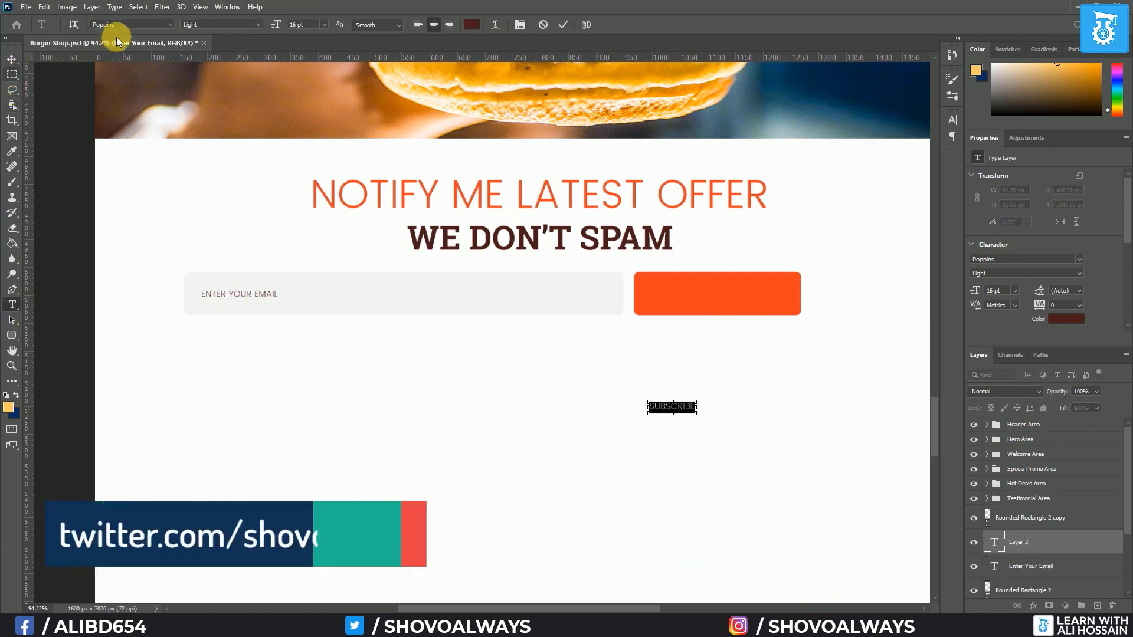
pyautogui.click(168, 24)
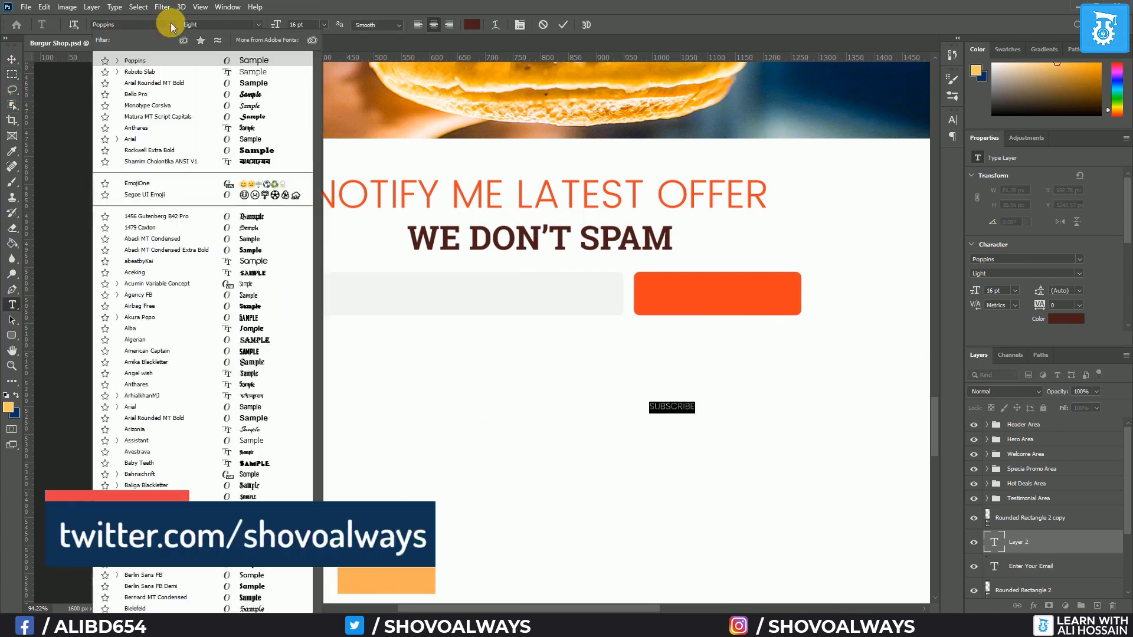
pyautogui.click(158, 76)
pyautogui.click(260, 26)
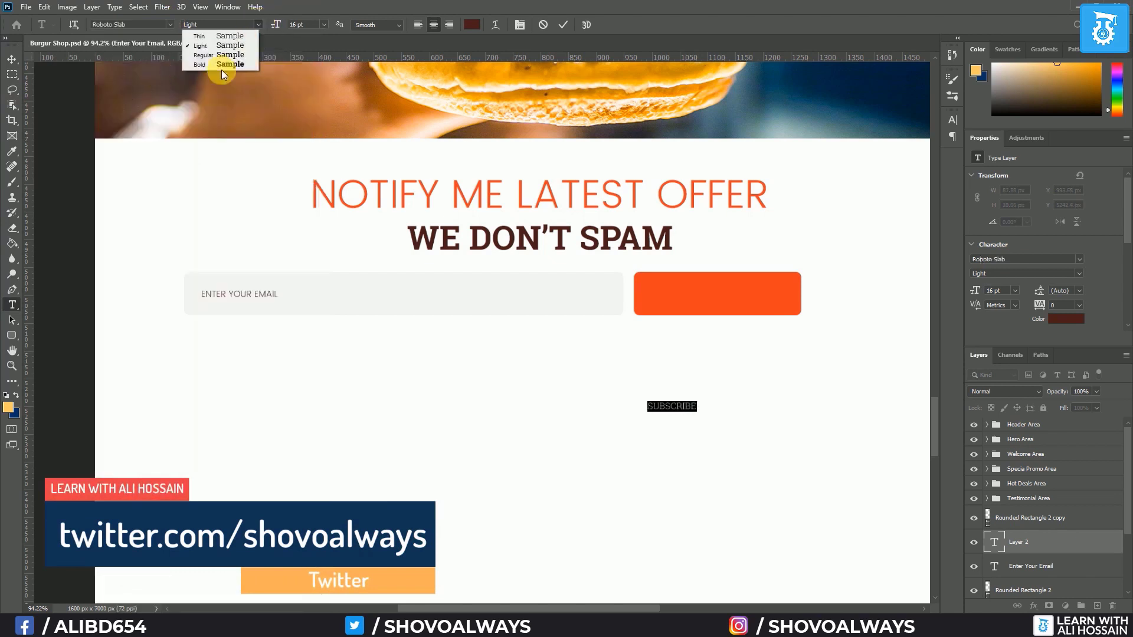
pyautogui.click(224, 65)
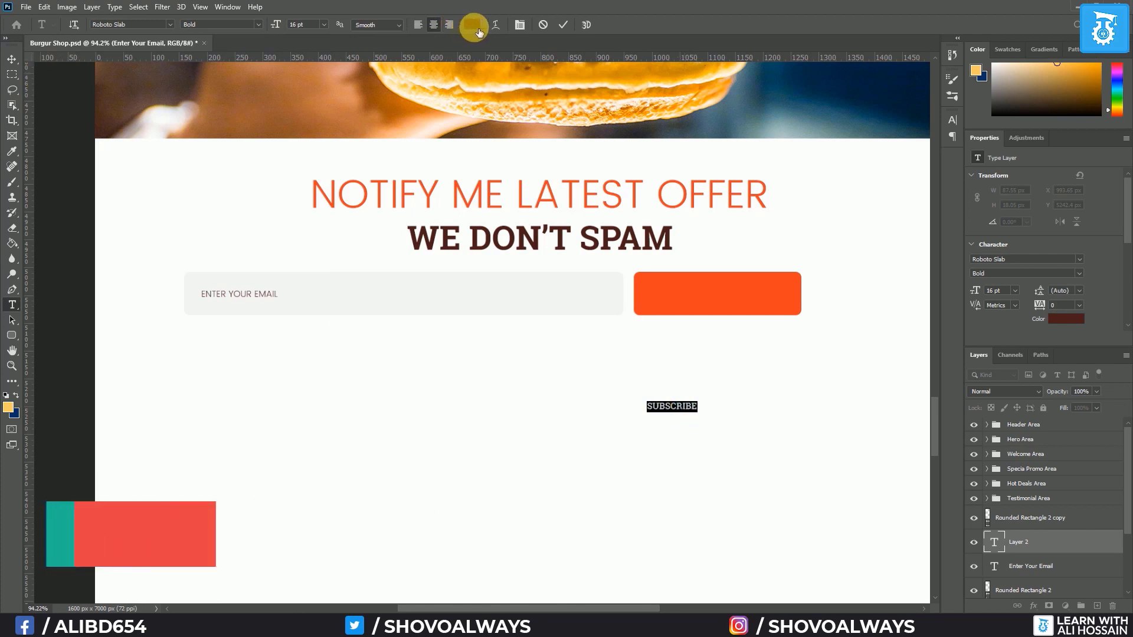
pyautogui.click(12, 60)
pyautogui.moveTo(670, 405); pyautogui.dragTo(716, 297)
pyautogui.hotkey('ctrl', ']')
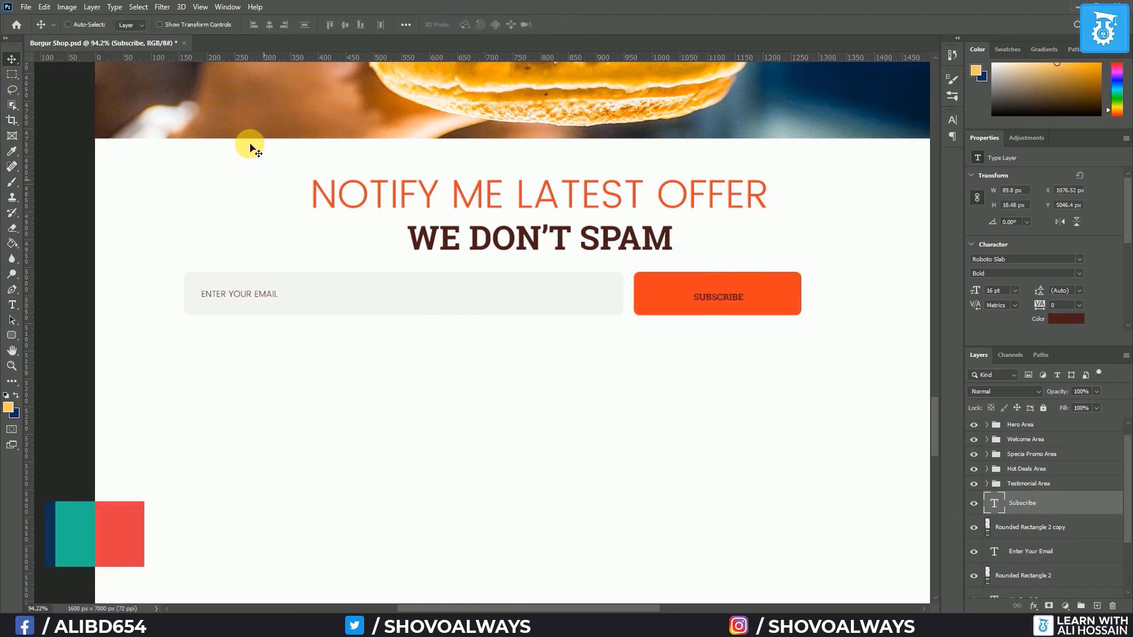
# Make the SUBSCRIBE text 24 pt and white
pyautogui.click(12, 304)
pyautogui.click(324, 24)
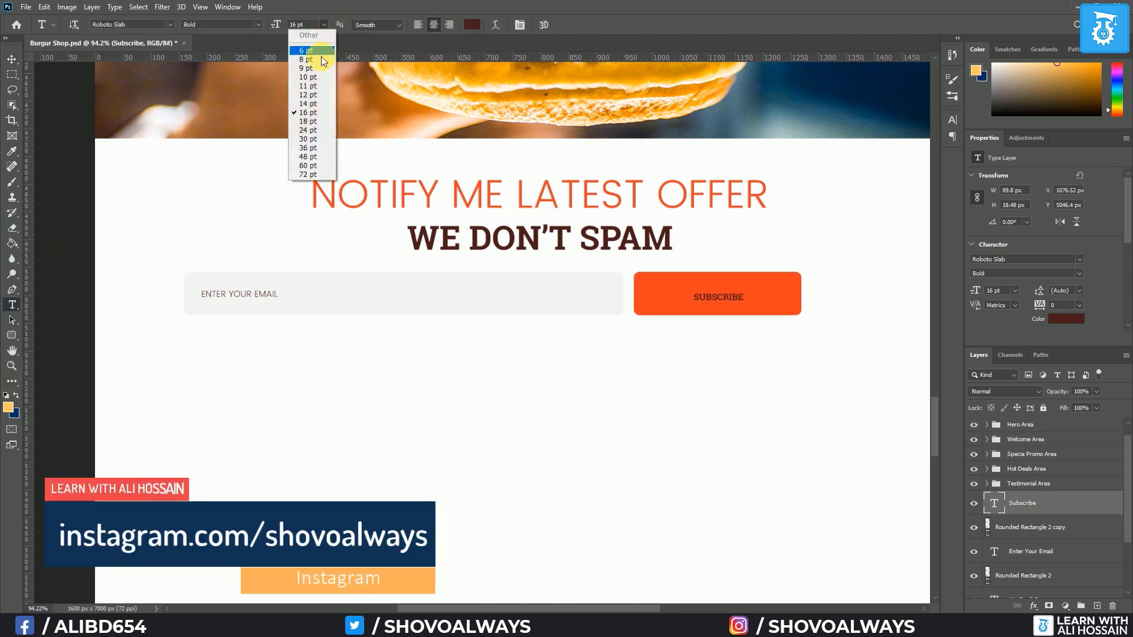
pyautogui.click(307, 131)
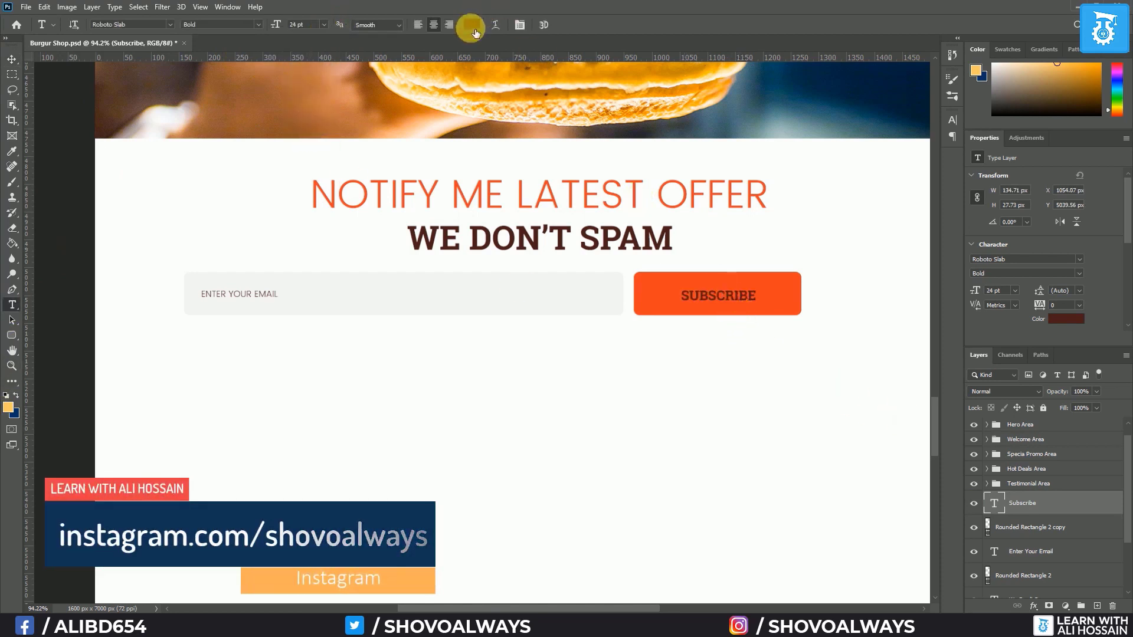
pyautogui.click(472, 29)
pyautogui.click(518, 392)
pyautogui.click(819, 403)
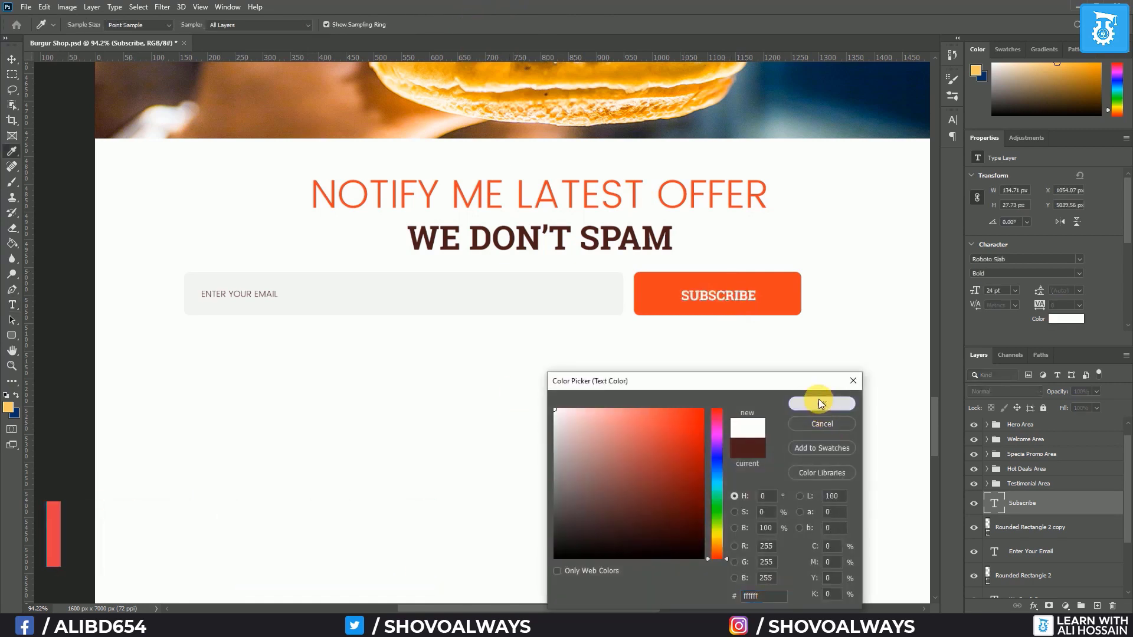
# Centre SUBSCRIBE vertically on the orange button
pyautogui.keyDown('shift'); pyautogui.click(1036, 527); pyautogui.keyUp('shift')
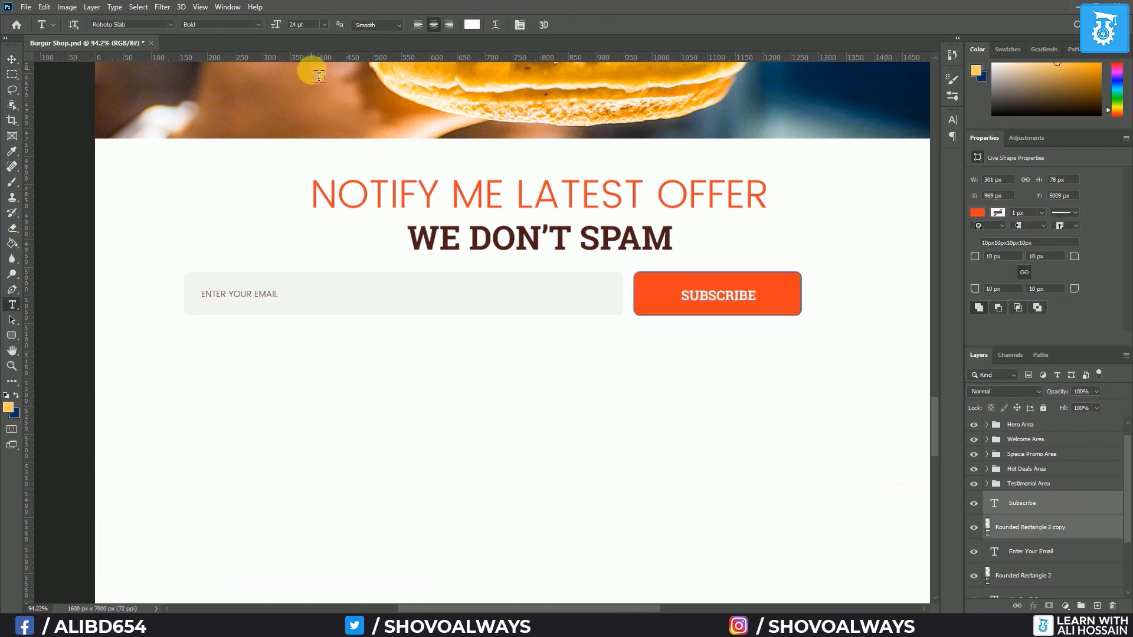
pyautogui.click(18, 60)
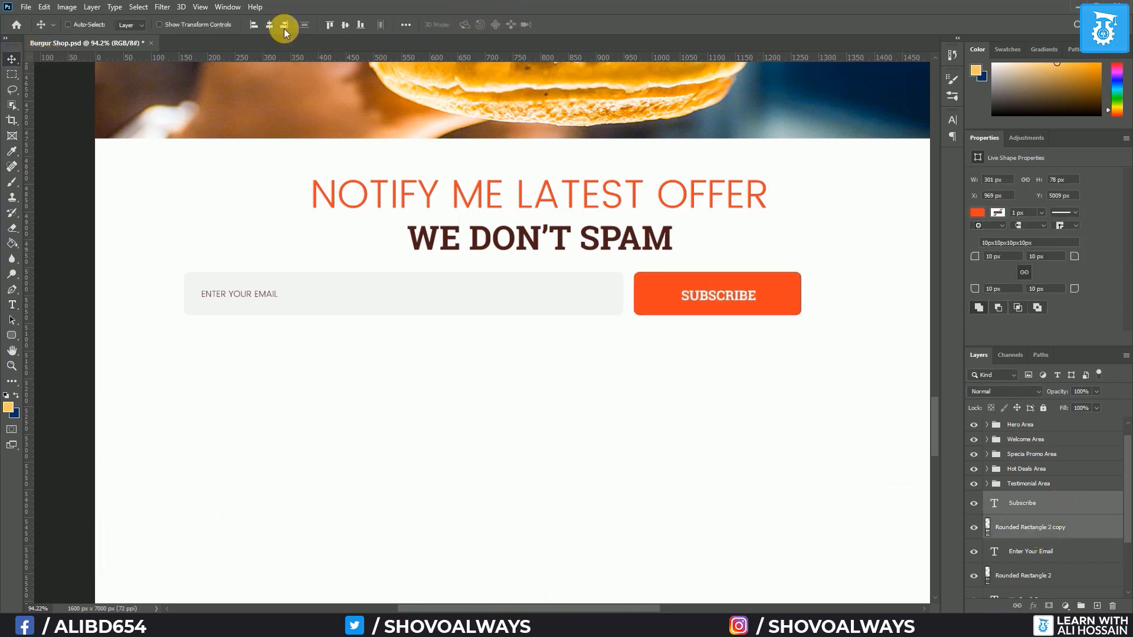
pyautogui.click(349, 24)
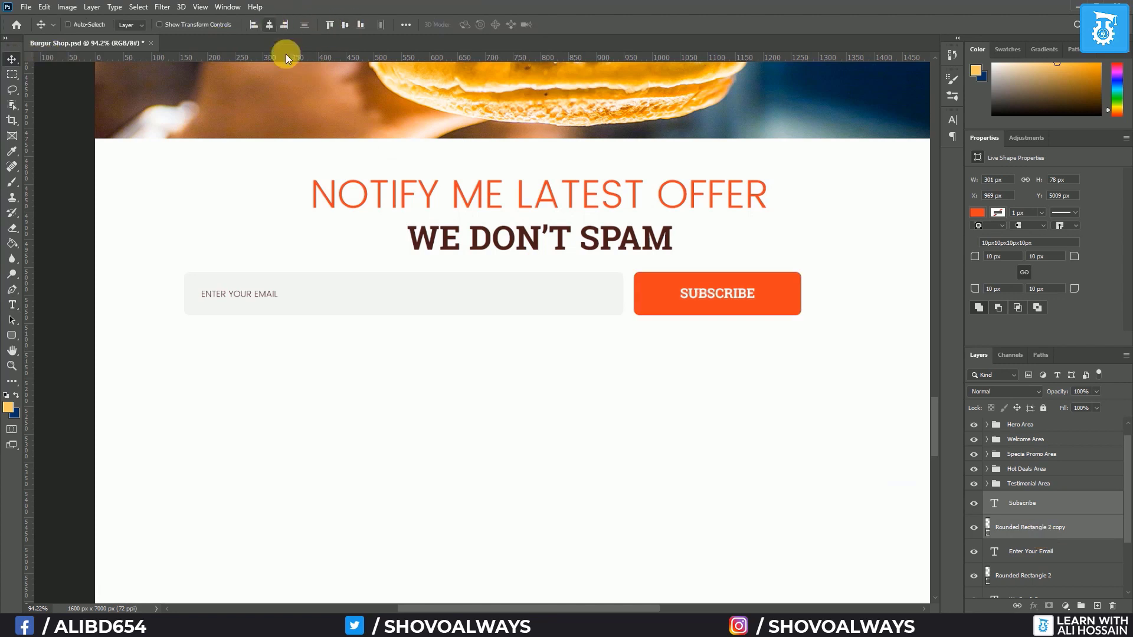
# Group the email text, email field, SUBSCRIBE text and button as 'Form'
pyautogui.scroll(-1, 1062, 528)
pyautogui.click(1030, 521)
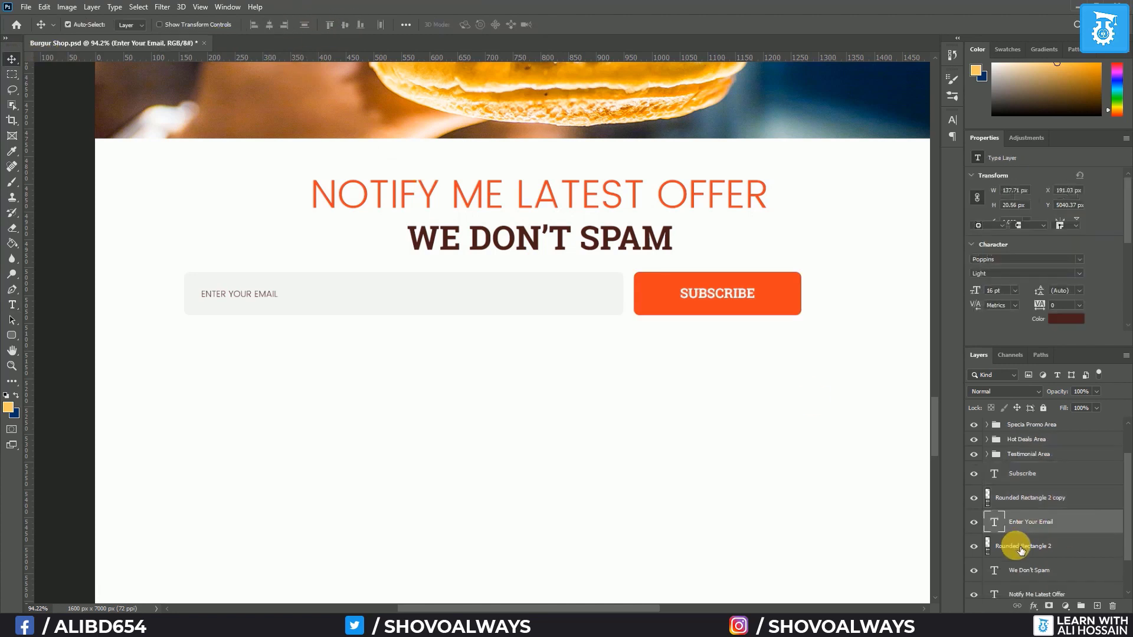
pyautogui.keyDown('shift'); pyautogui.click(1021, 548); pyautogui.keyUp('shift')
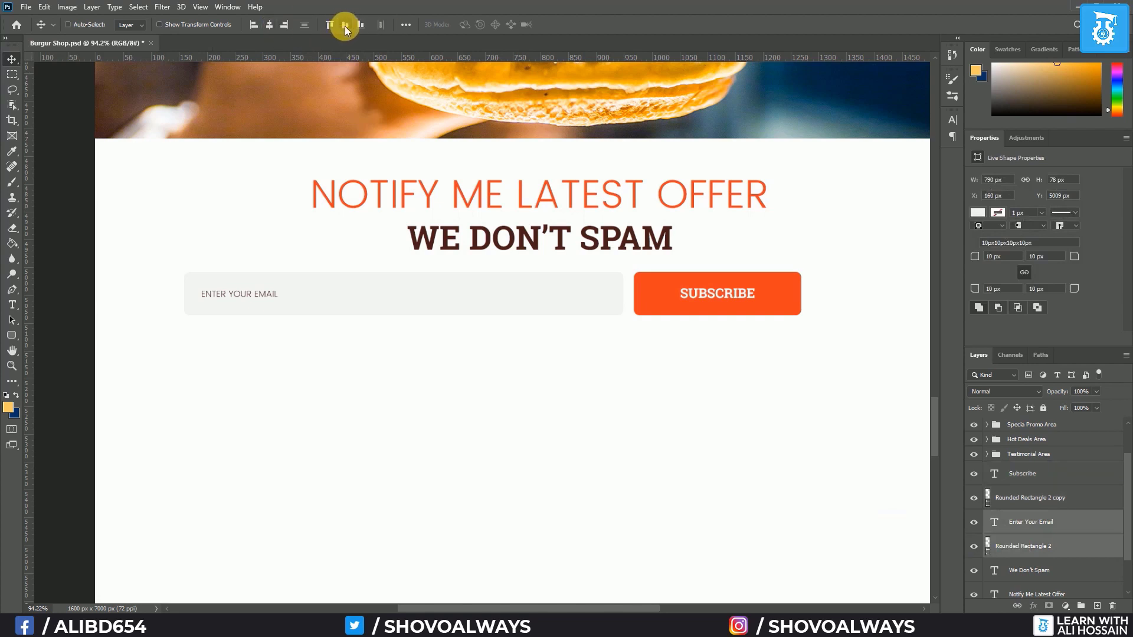
pyautogui.keyDown('shift'); pyautogui.click(1041, 482); pyautogui.keyUp('shift')
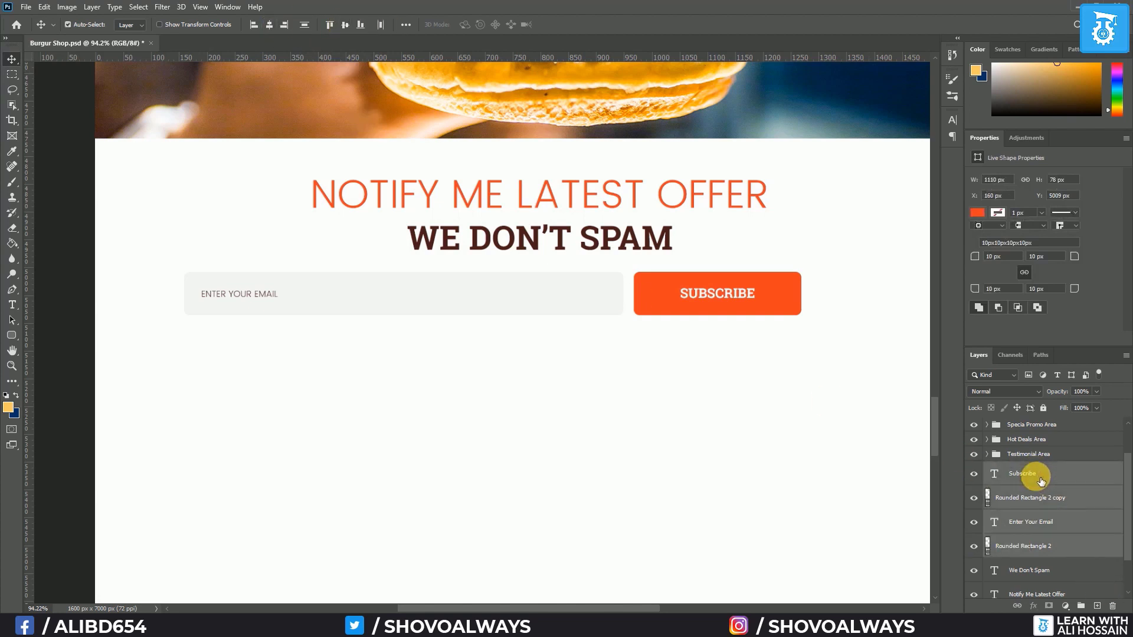
pyautogui.hotkey('ctrl', 'g')
pyautogui.write('Form')
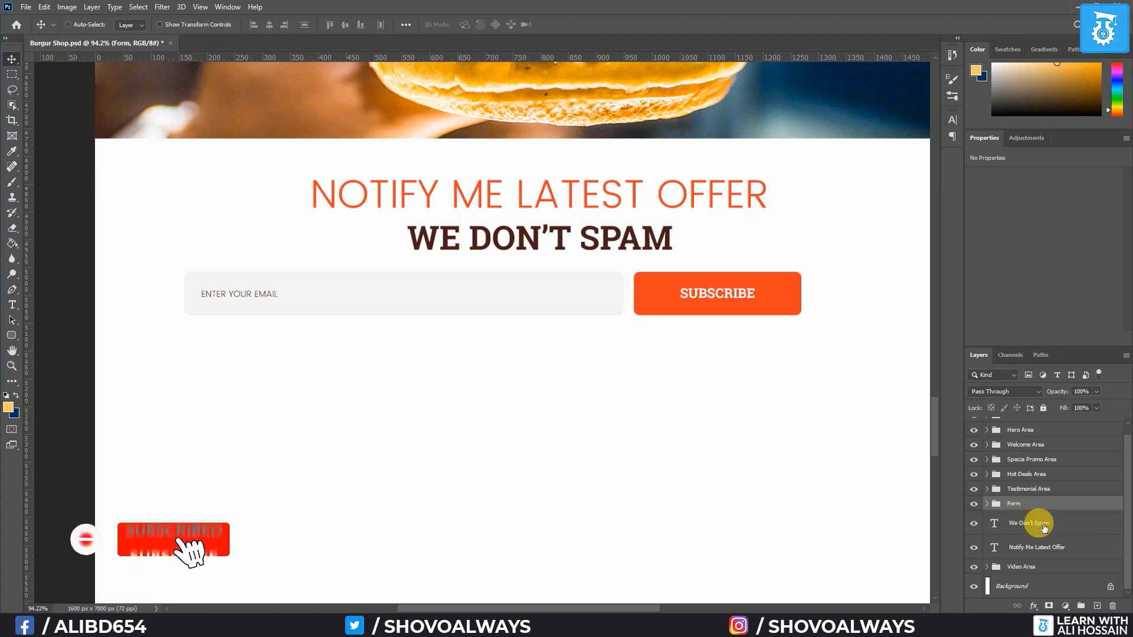
# Centre the form horizontally on the page and group it with the newsletter headings
pyautogui.keyDown('shift'); pyautogui.click(1043, 549); pyautogui.keyUp('shift')
pyautogui.keyDown('ctrl'); pyautogui.click(1037, 591); pyautogui.keyUp('ctrl')
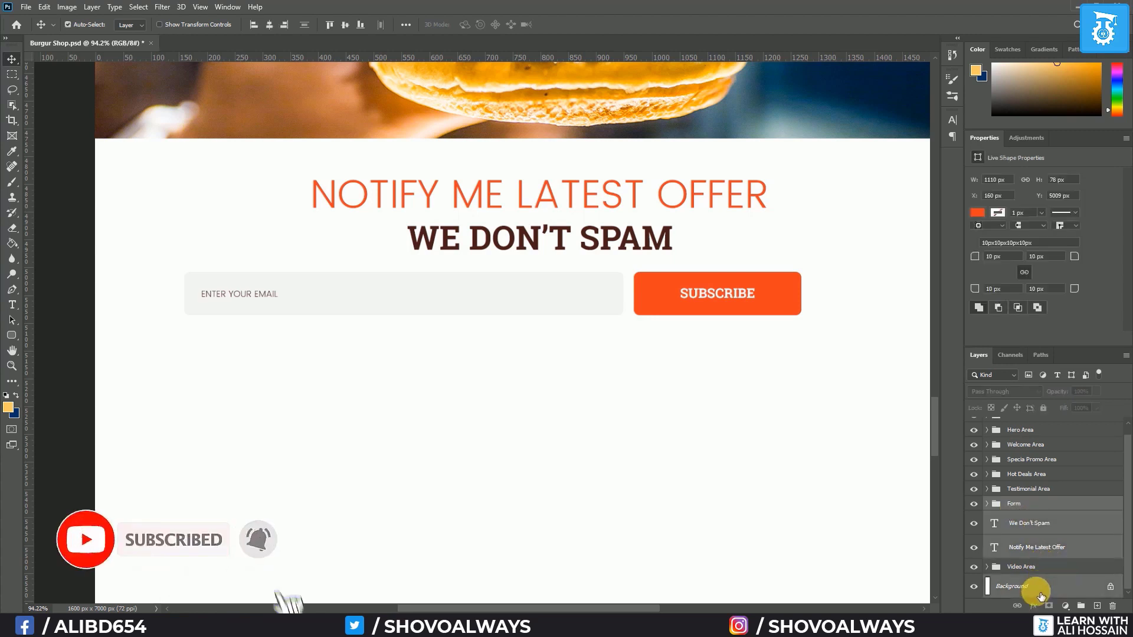
pyautogui.click(269, 25)
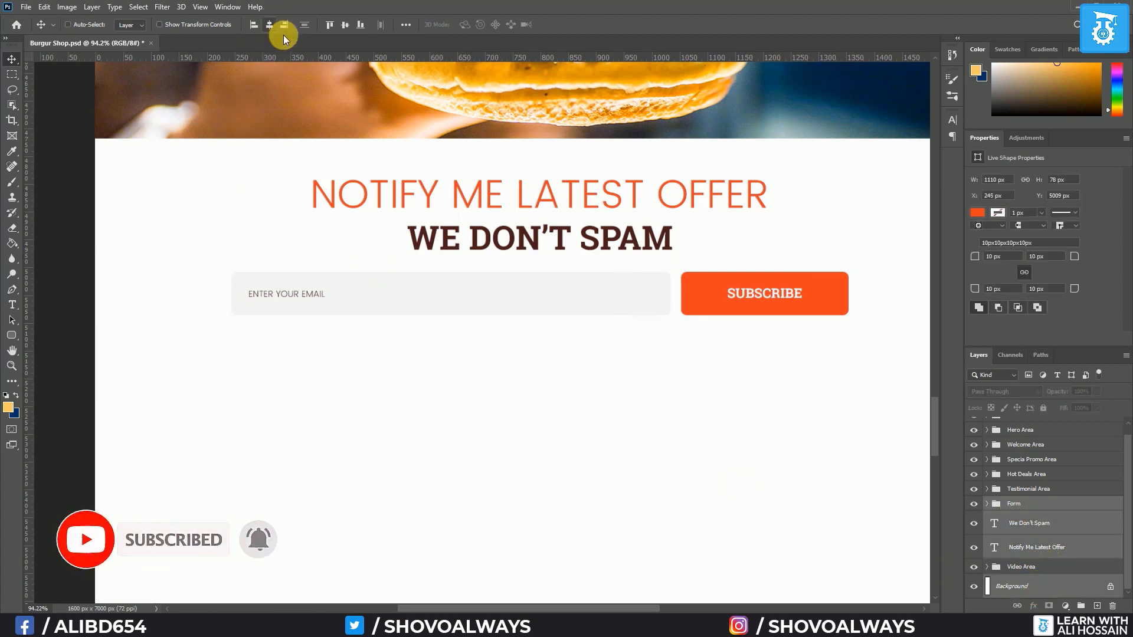
pyautogui.scroll(-3, 505, 318)
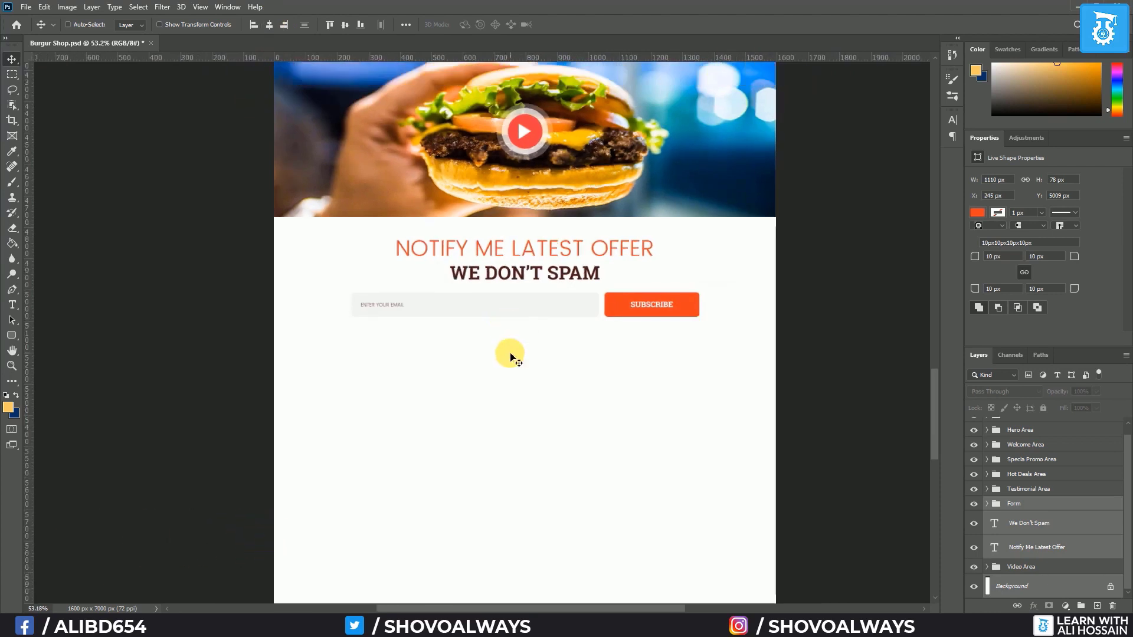
pyautogui.click(1047, 548)
pyautogui.keyDown('shift'); pyautogui.click(1041, 508); pyautogui.keyUp('shift')
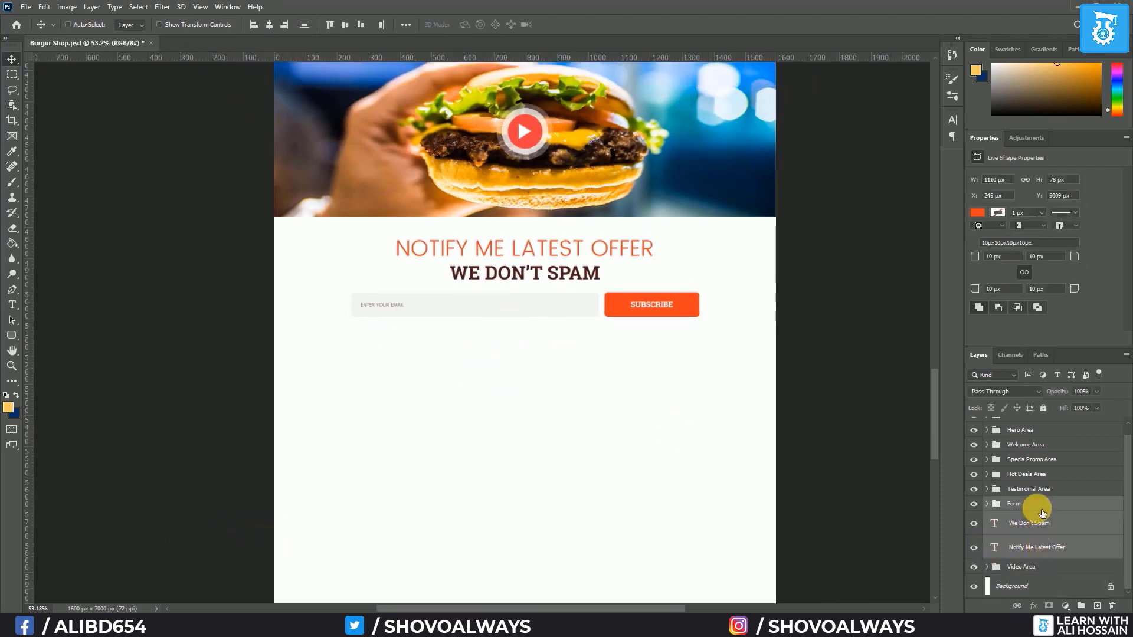
pyautogui.hotkey('ctrl', 'g')
pyautogui.doubleClick(1037, 513)
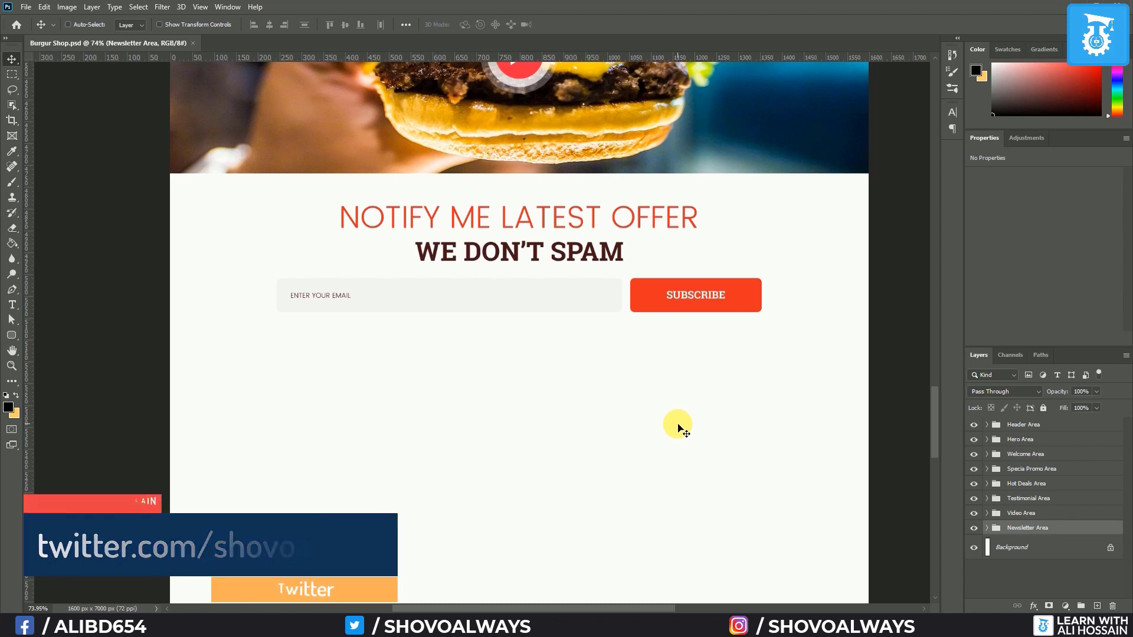
# Sample a dark brown foreground colour from the Burger Shop logo in the page header
pyautogui.hscroll(3, 447, 385)
pyautogui.hscroll(-4, 402, 363)
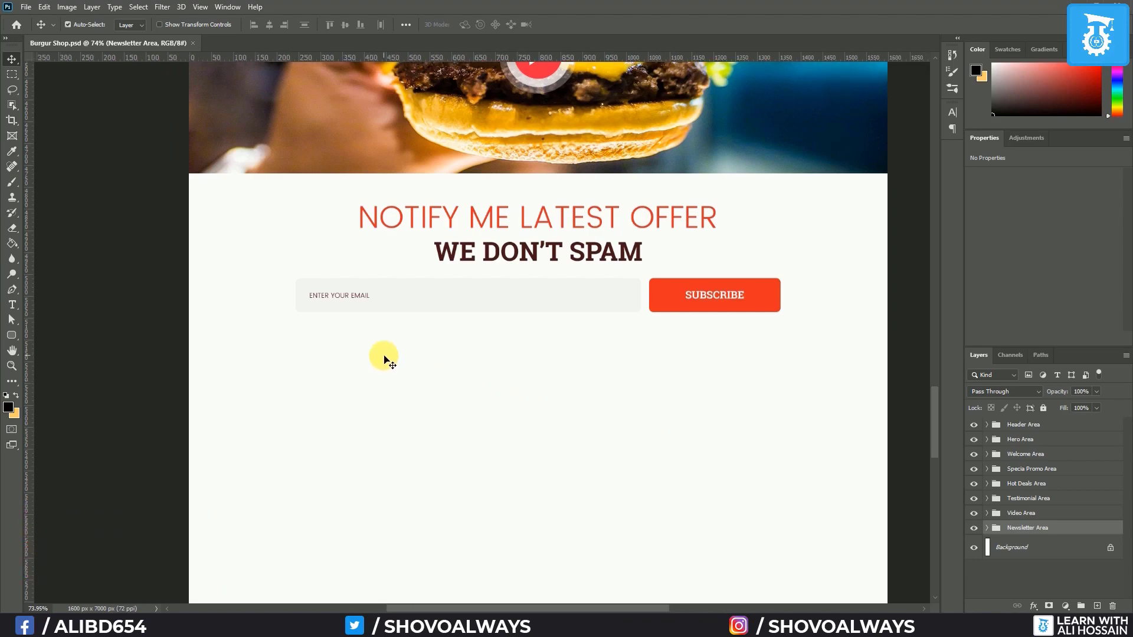
pyautogui.moveTo(471, 222); pyautogui.dragTo(530, 581)
pyautogui.moveTo(476, 141); pyautogui.dragTo(416, 587)
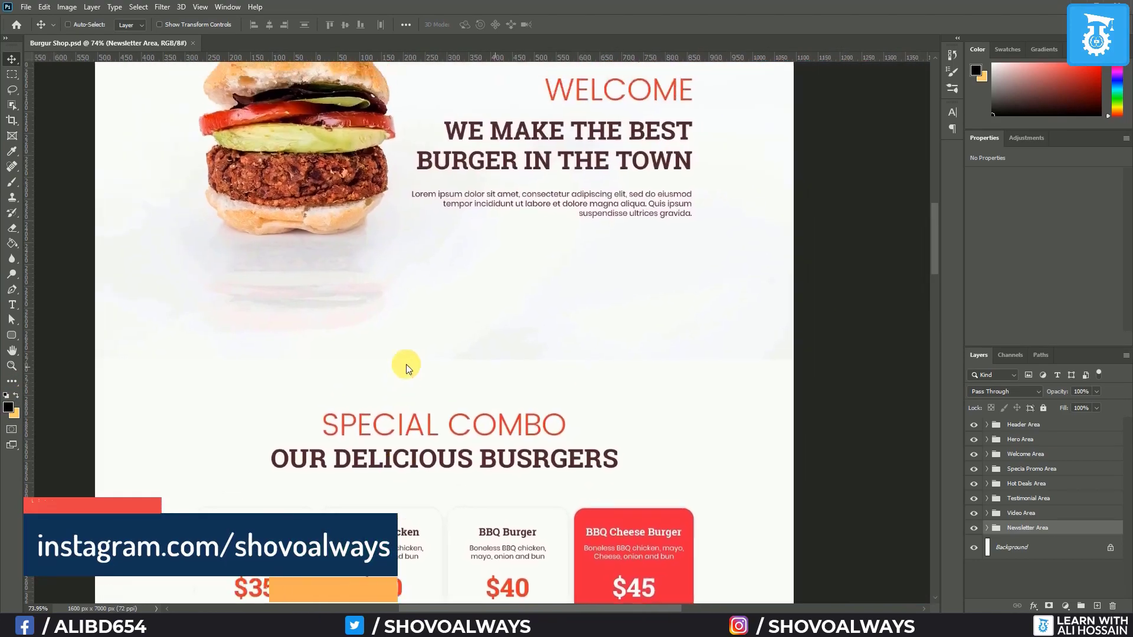
pyautogui.moveTo(412, 369); pyautogui.dragTo(590, 602)
pyautogui.moveTo(593, 366); pyautogui.dragTo(597, 569)
pyautogui.moveTo(584, 230); pyautogui.dragTo(554, 428)
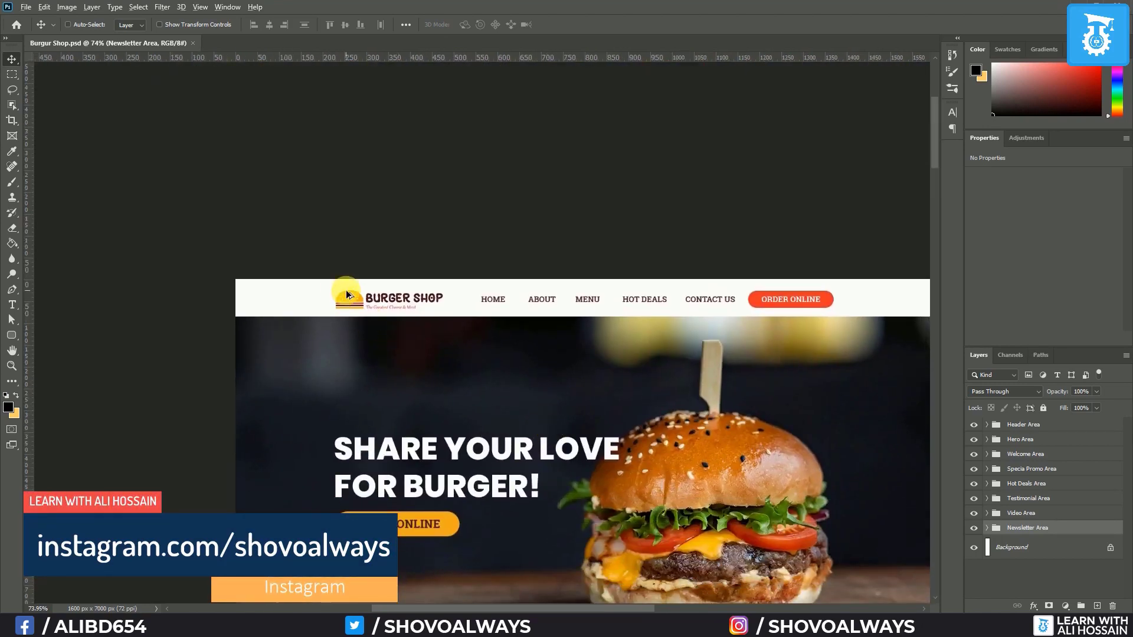
pyautogui.scroll(5, 351, 298)
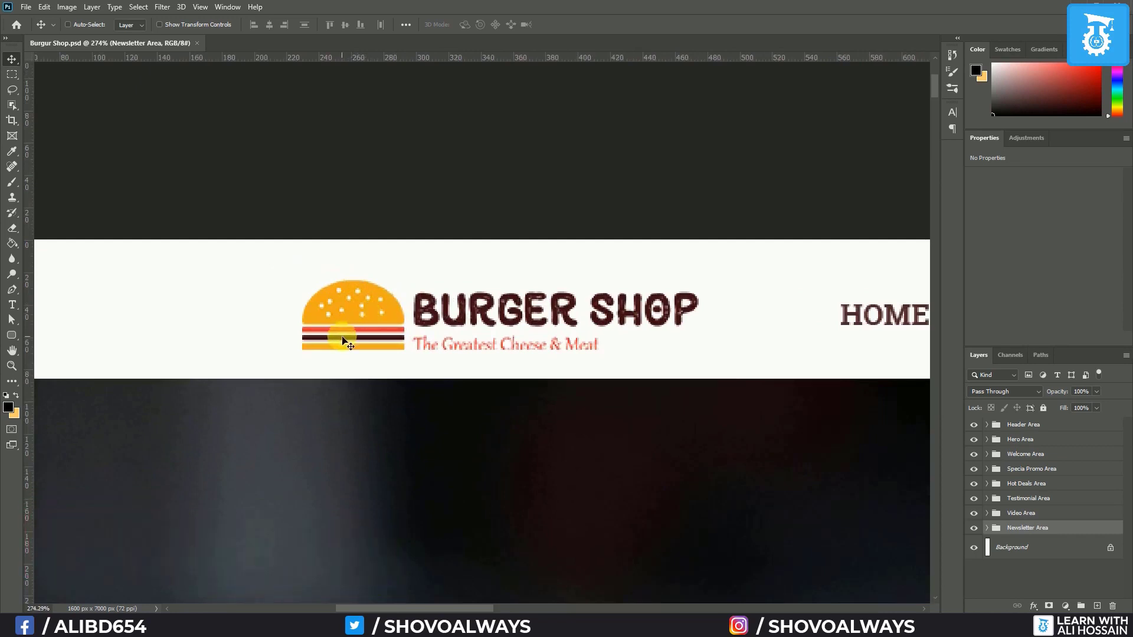
pyautogui.click(7, 410)
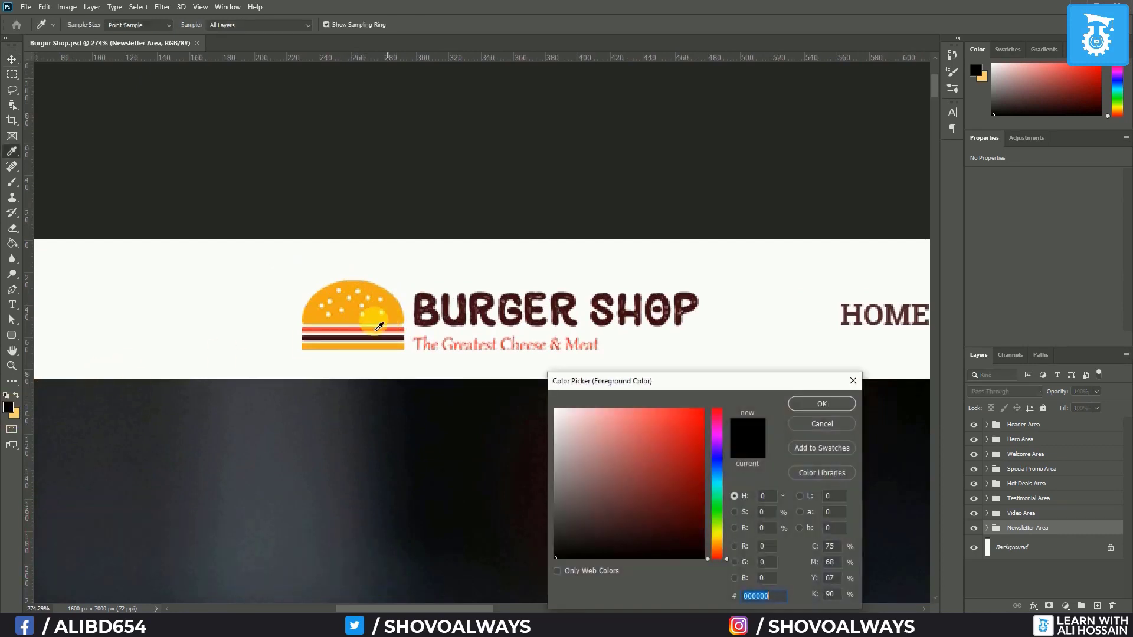
pyautogui.click(348, 330)
pyautogui.press('Return')
pyautogui.click(16, 396)
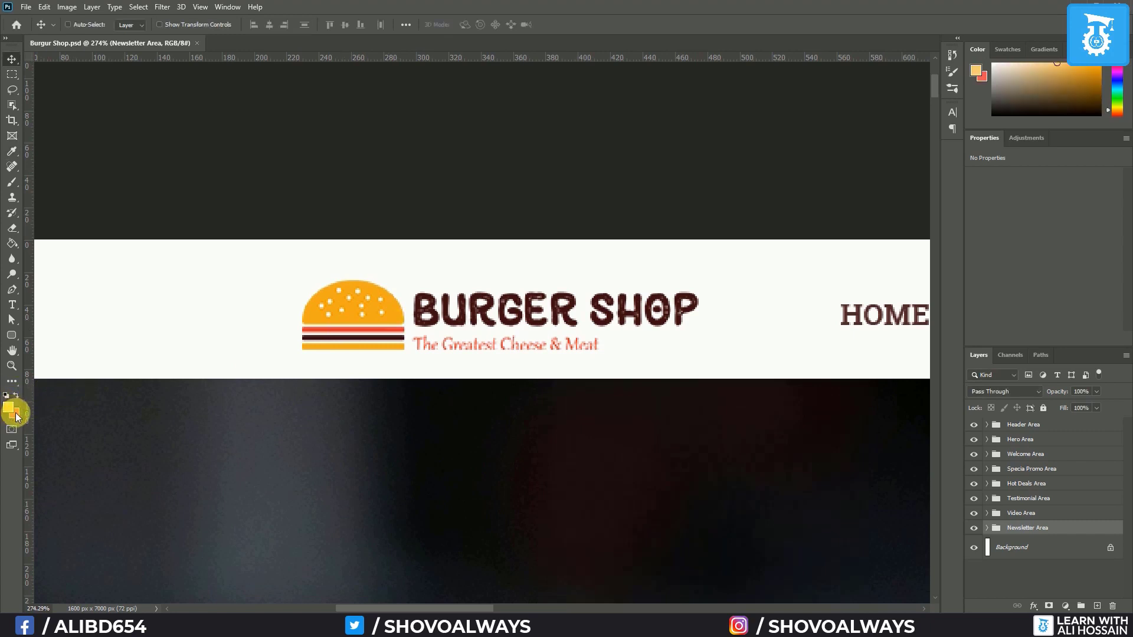
# Sample an orange background colour from the Burger Shop logo
pyautogui.click(15, 416)
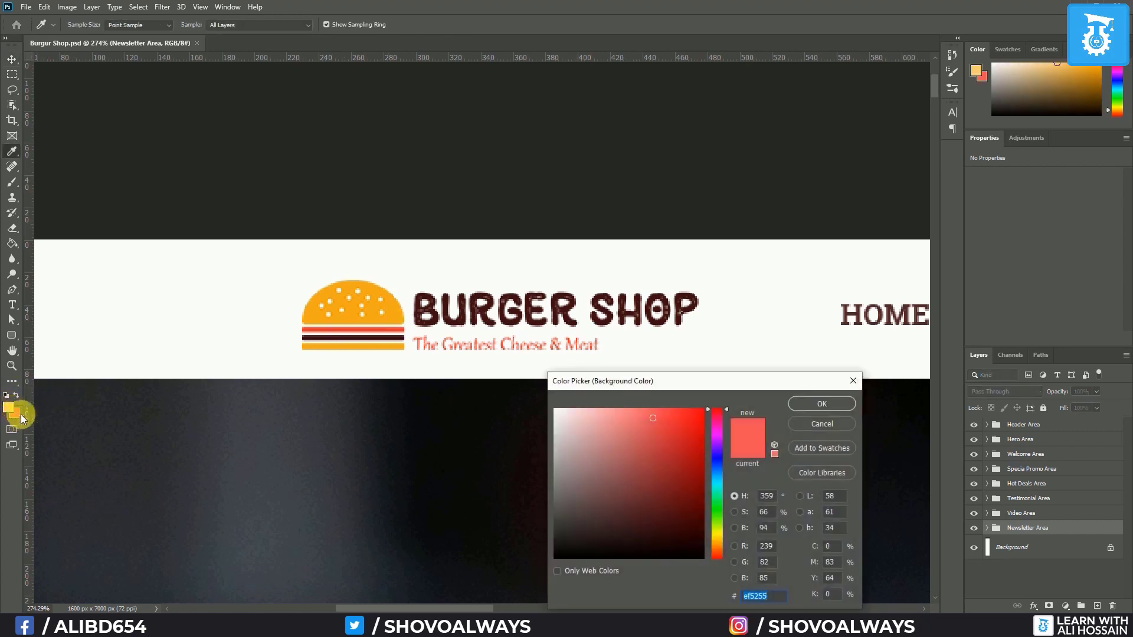
pyautogui.click(395, 313)
pyautogui.click(821, 404)
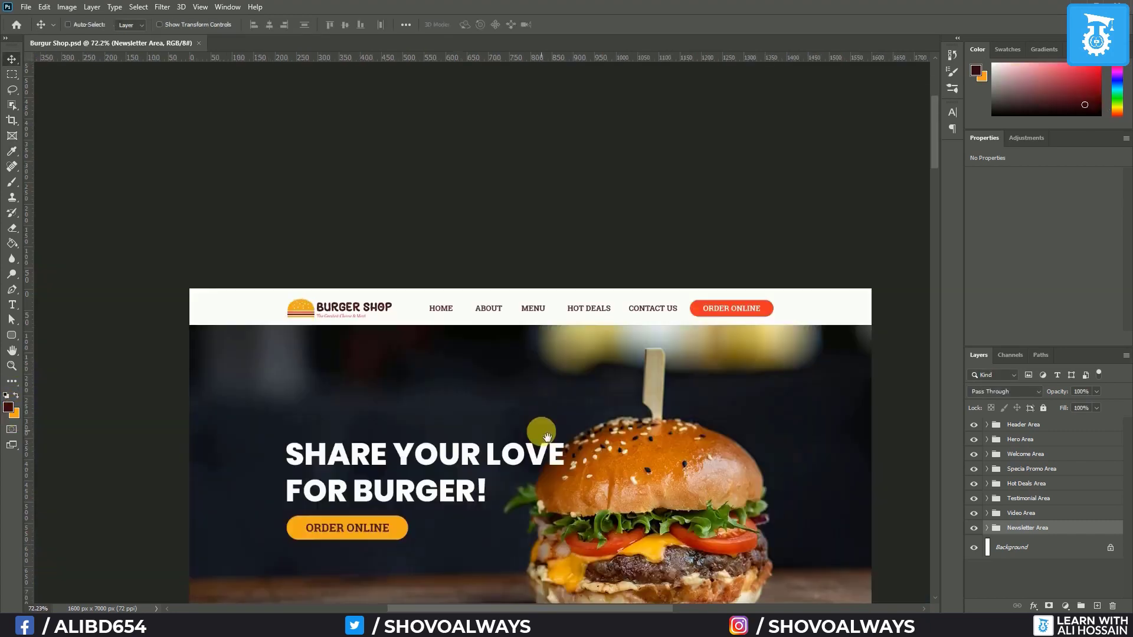
pyautogui.scroll(-10, 539, 424)
pyautogui.scroll(-15, 562, 454)
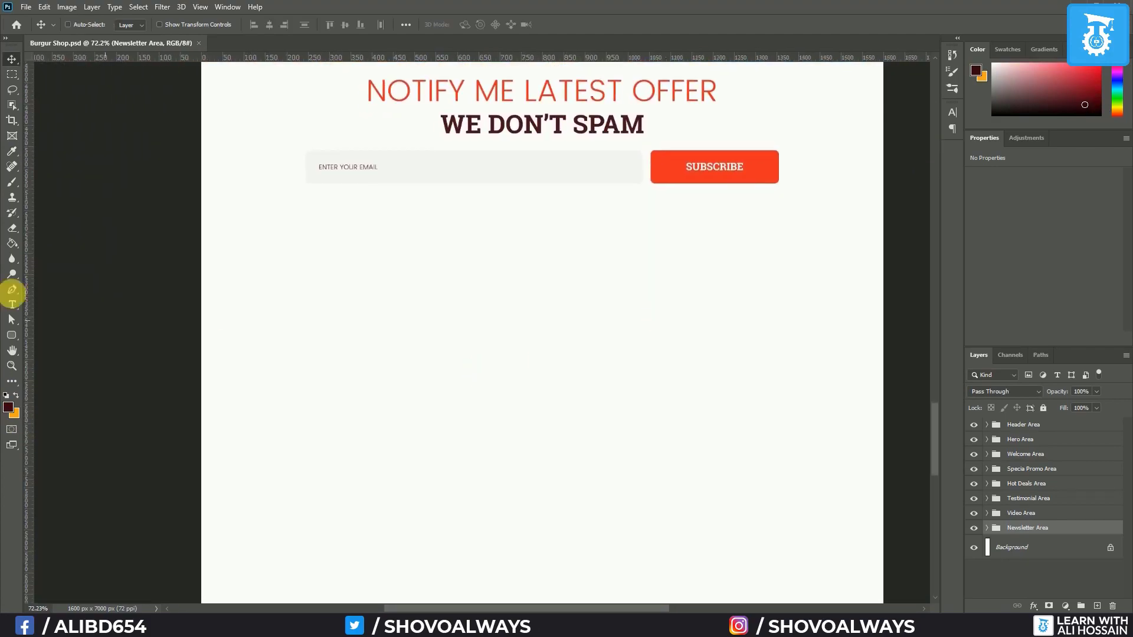
# Draw an orange 1600 × 770 px rectangle spanning the page below the newsletter section
pyautogui.click(16, 396)
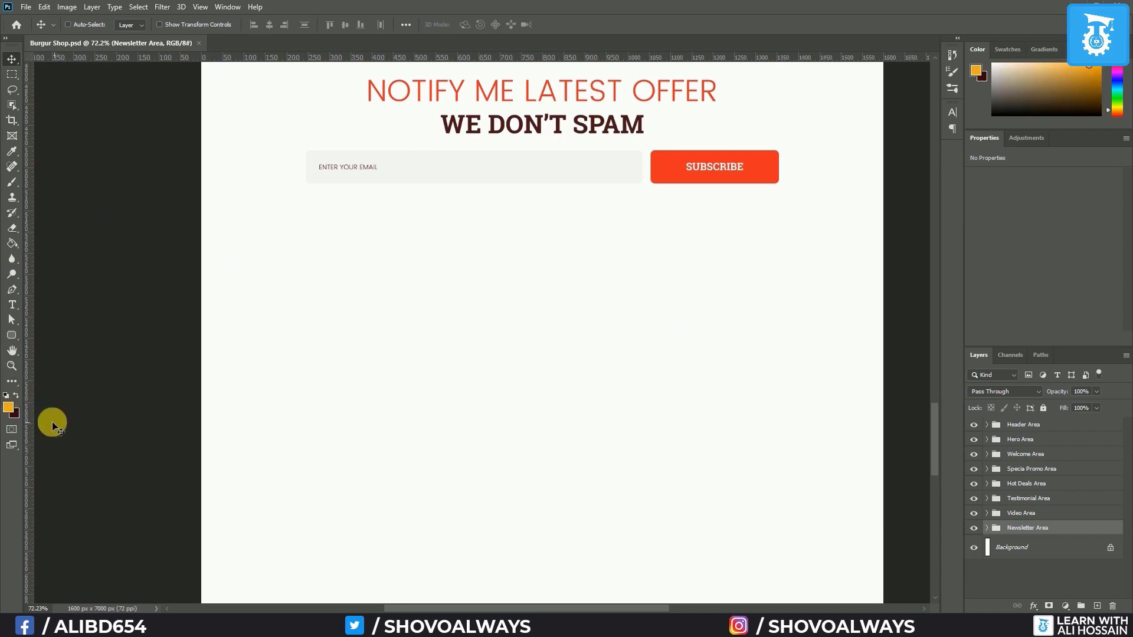
pyautogui.rightClick(12, 337)
pyautogui.click(53, 333)
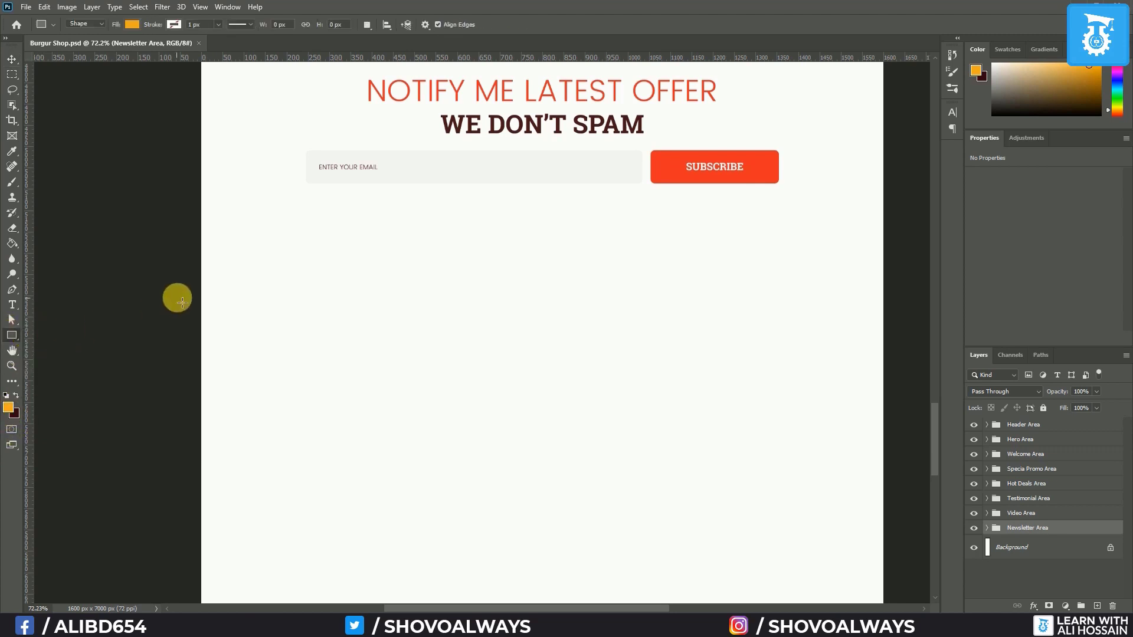
pyautogui.hotkey('ctrl', ';')
pyautogui.moveTo(202, 254); pyautogui.dragTo(877, 584)
pyautogui.press('v')
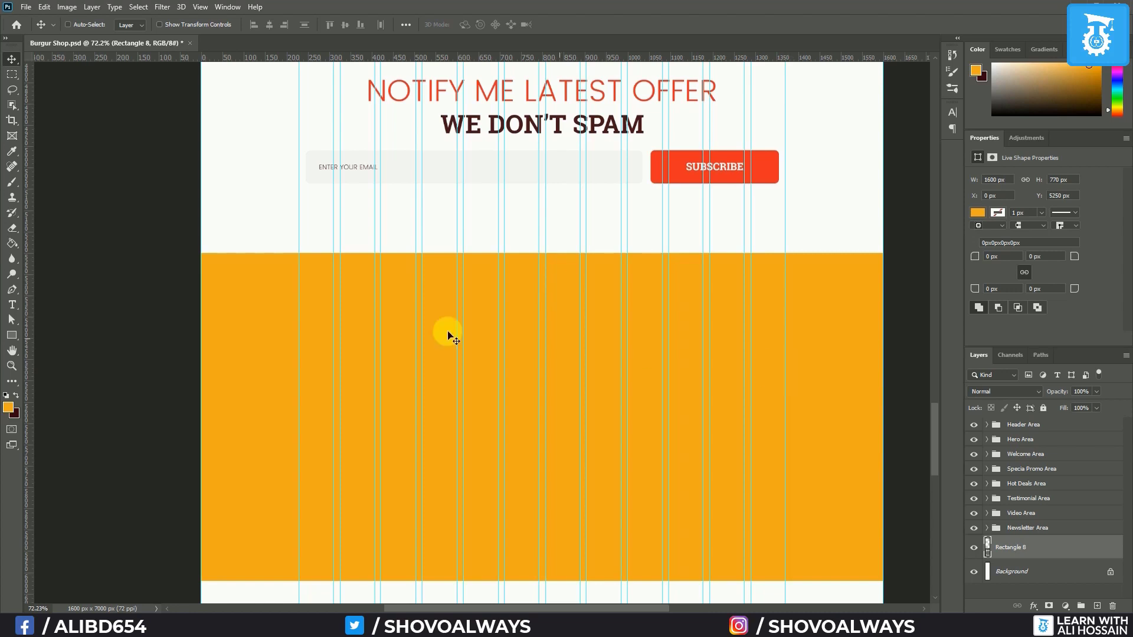
pyautogui.scroll(1, 479, 306)
pyautogui.scroll(3, 479, 307)
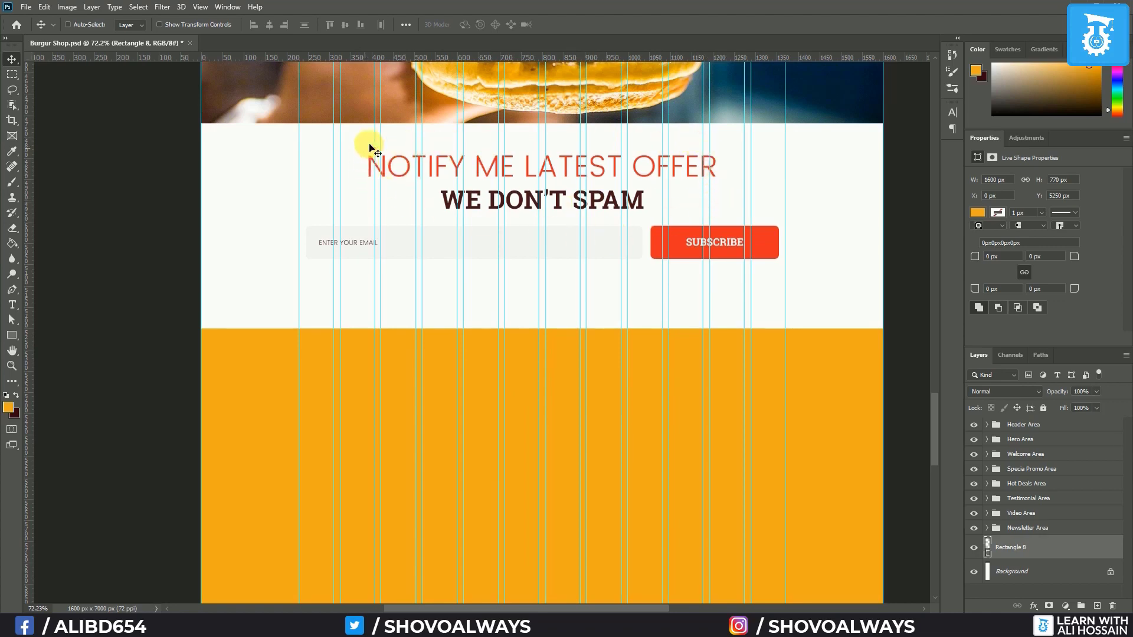
pyautogui.scroll(1, 497, 268)
pyautogui.scroll(12, 497, 269)
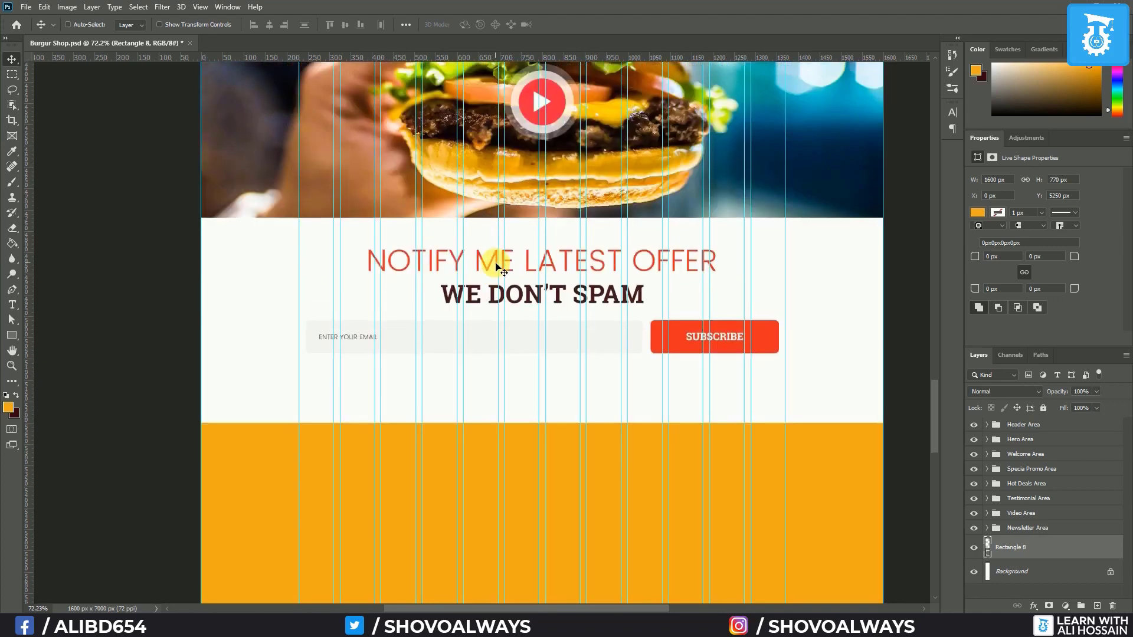
pyautogui.scroll(4, 495, 260)
pyautogui.scroll(-11, 494, 260)
pyautogui.scroll(-7, 509, 470)
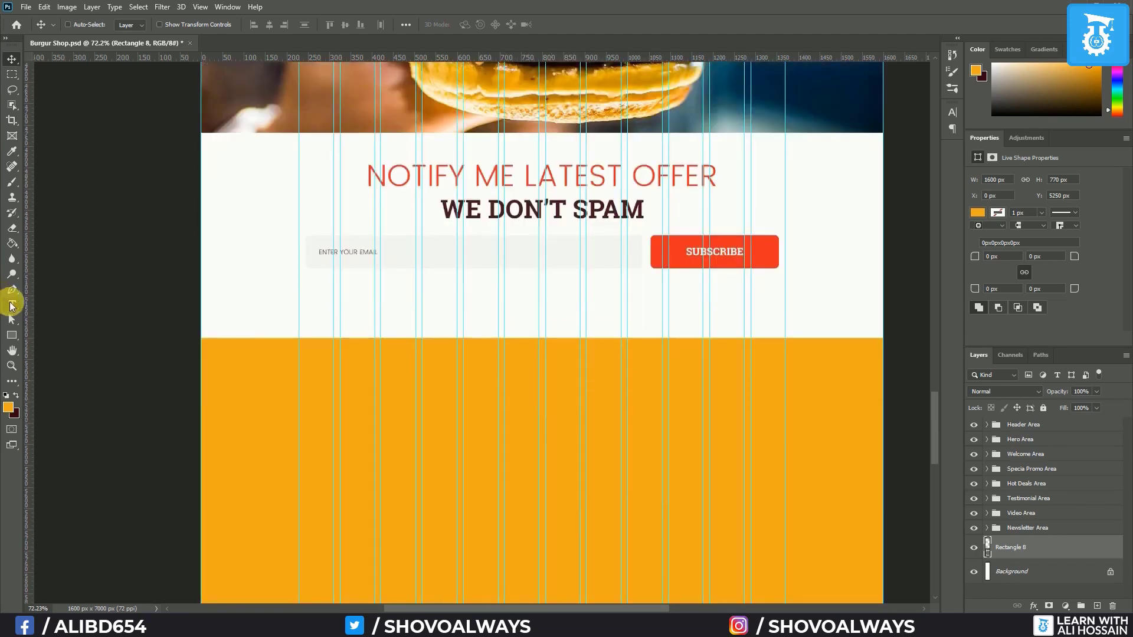
# Type a 'Let's Talk' heading at 72 pt on the orange band
pyautogui.click(11, 306)
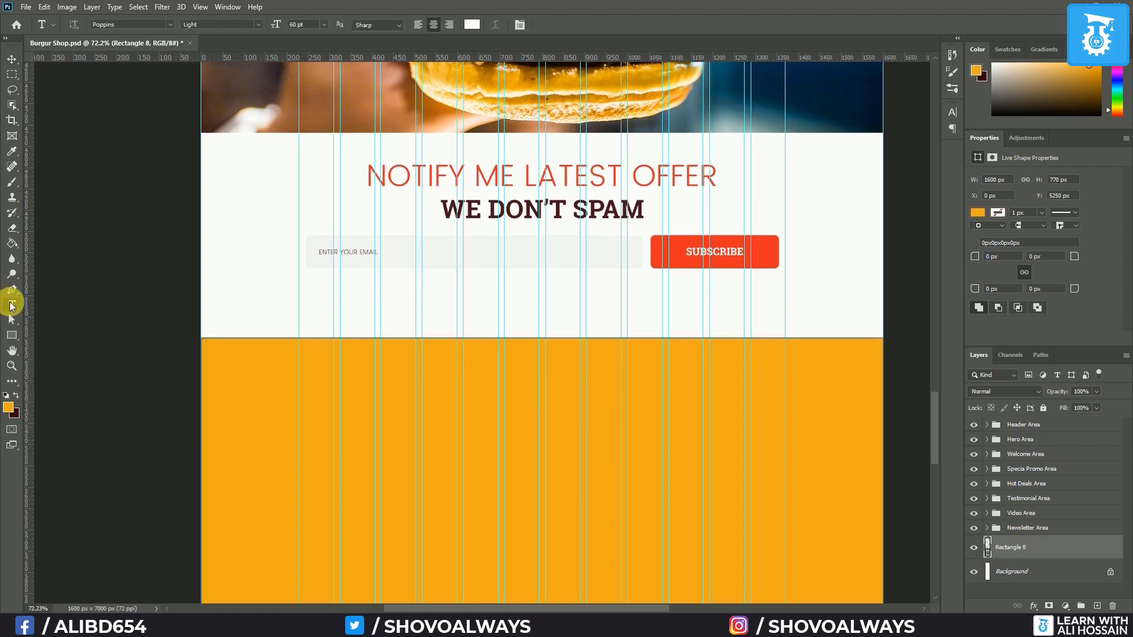
pyautogui.click(324, 24)
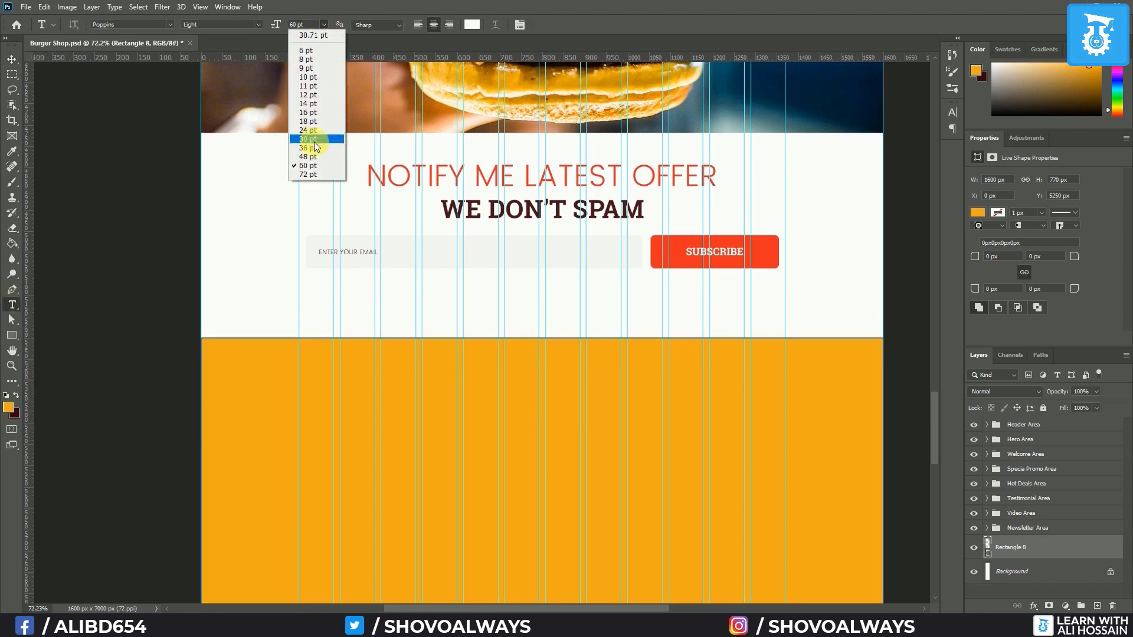
pyautogui.click(304, 174)
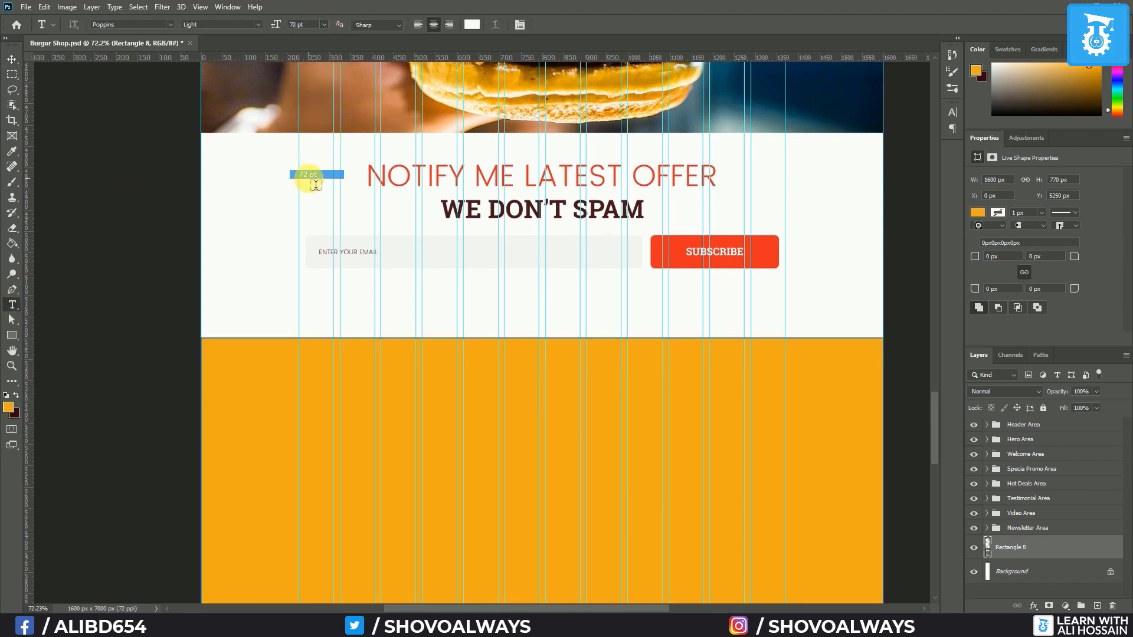
pyautogui.click(523, 420)
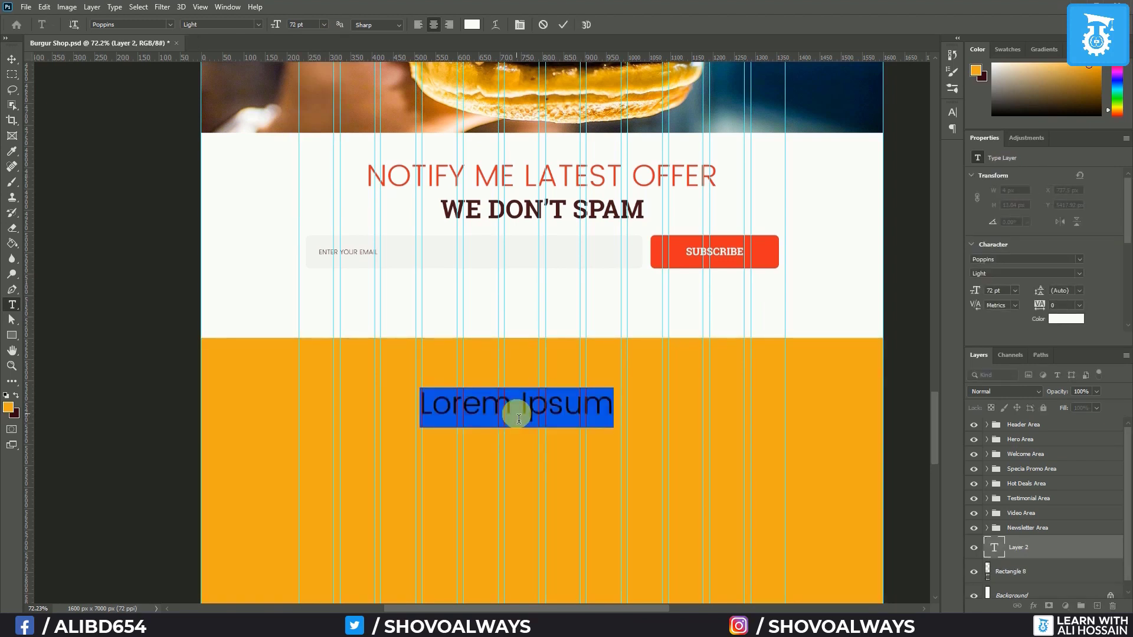
pyautogui.write("Let's Talk")
# Add the subheading 'Ask us anything or just say hi...' in Roboto Slab 60 pt
pyautogui.click(458, 453)
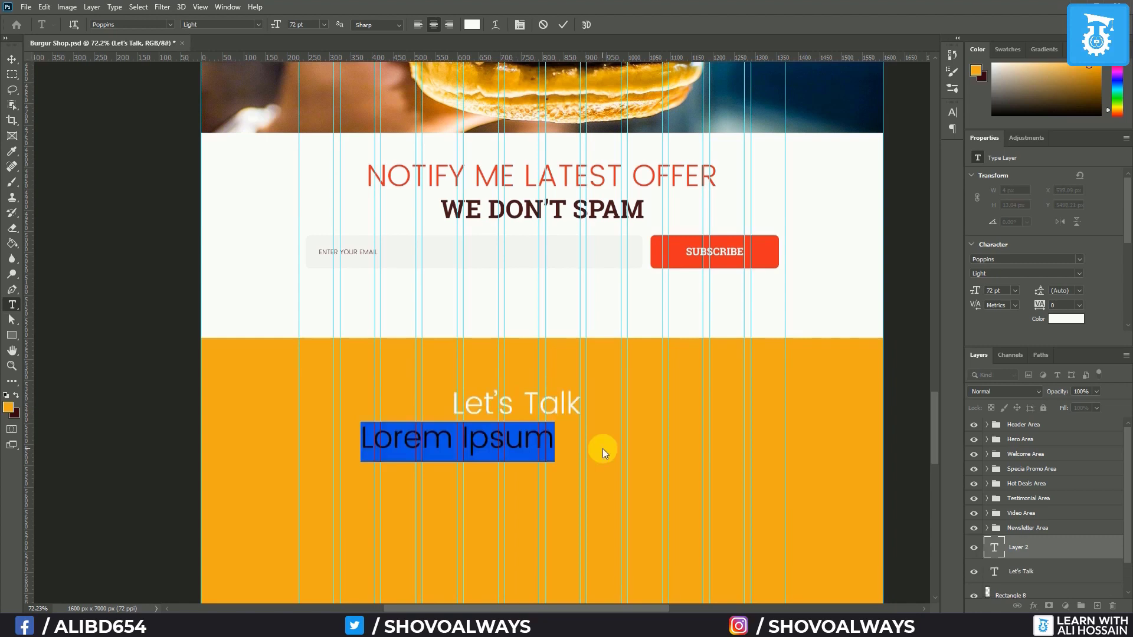
pyautogui.write('Ask us anything or just say hi...')
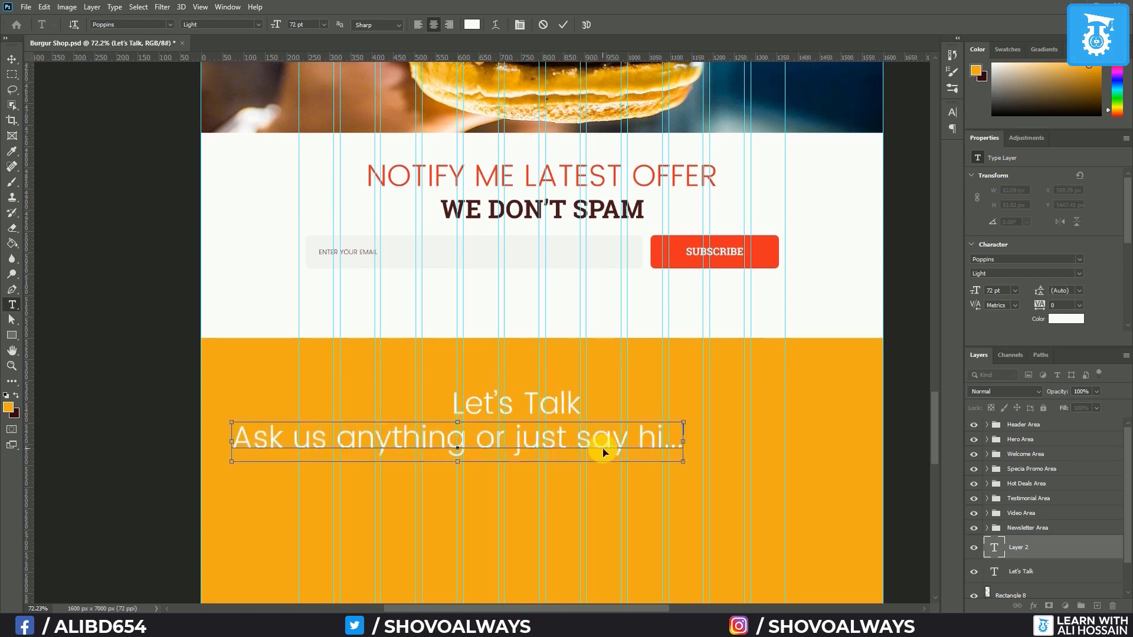
pyautogui.hotkey('ctrl', 'a')
pyautogui.click(170, 24)
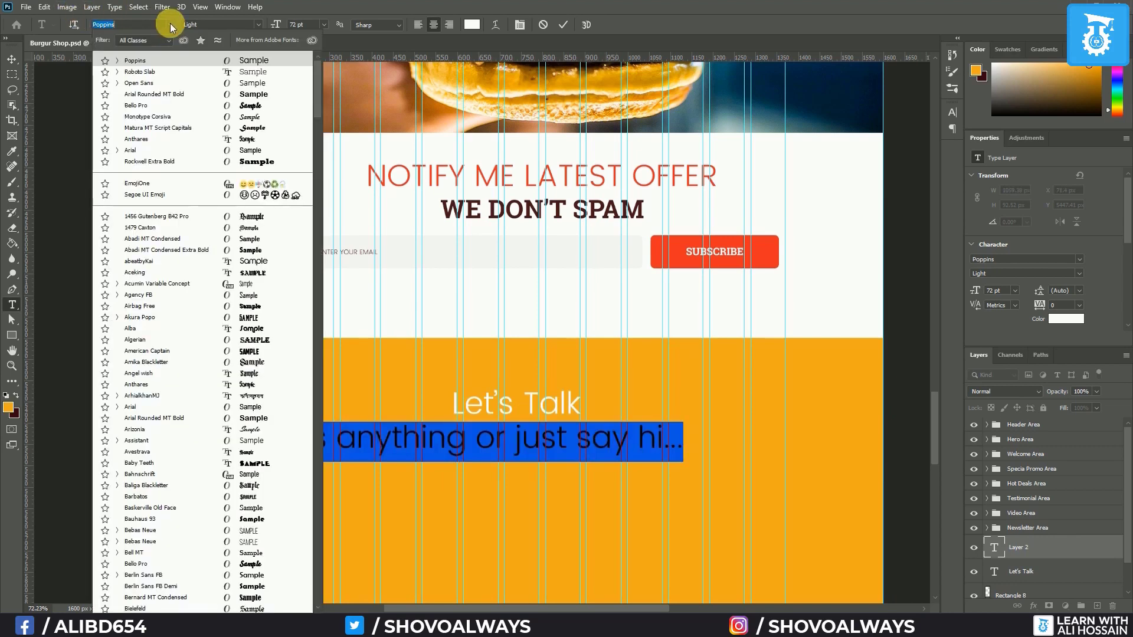
pyautogui.click(157, 72)
pyautogui.click(322, 23)
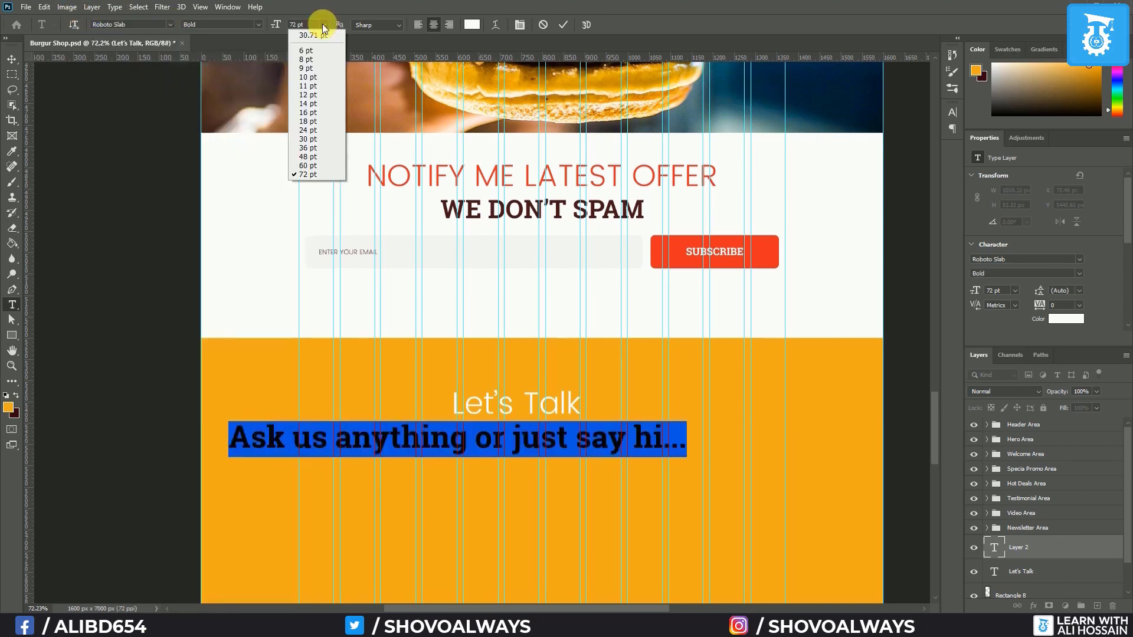
pyautogui.click(309, 165)
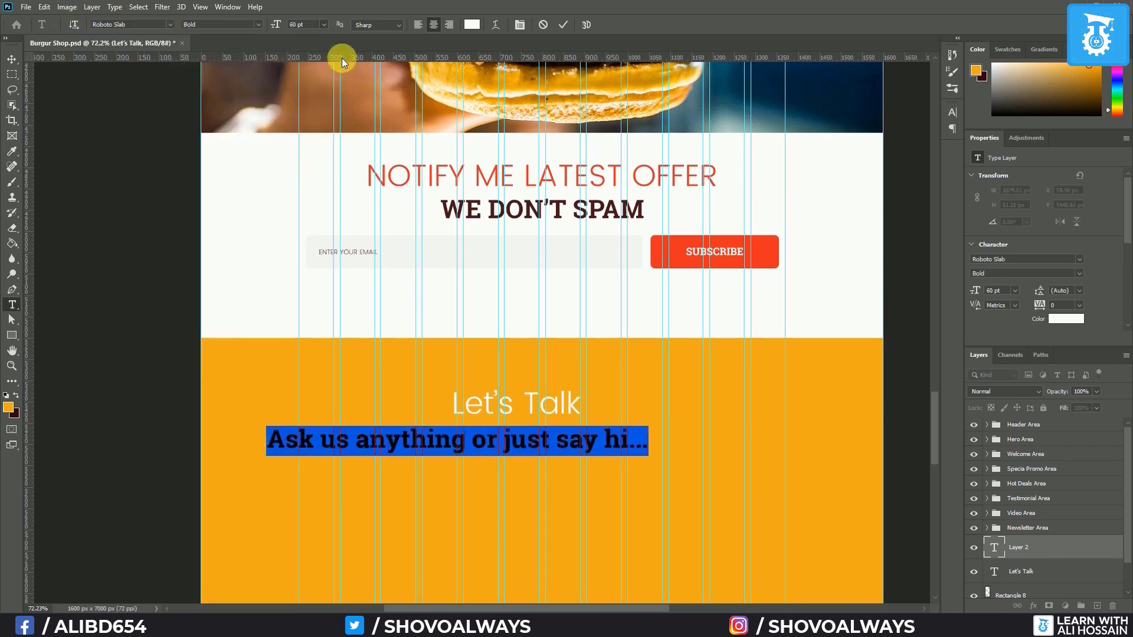
pyautogui.click(5, 60)
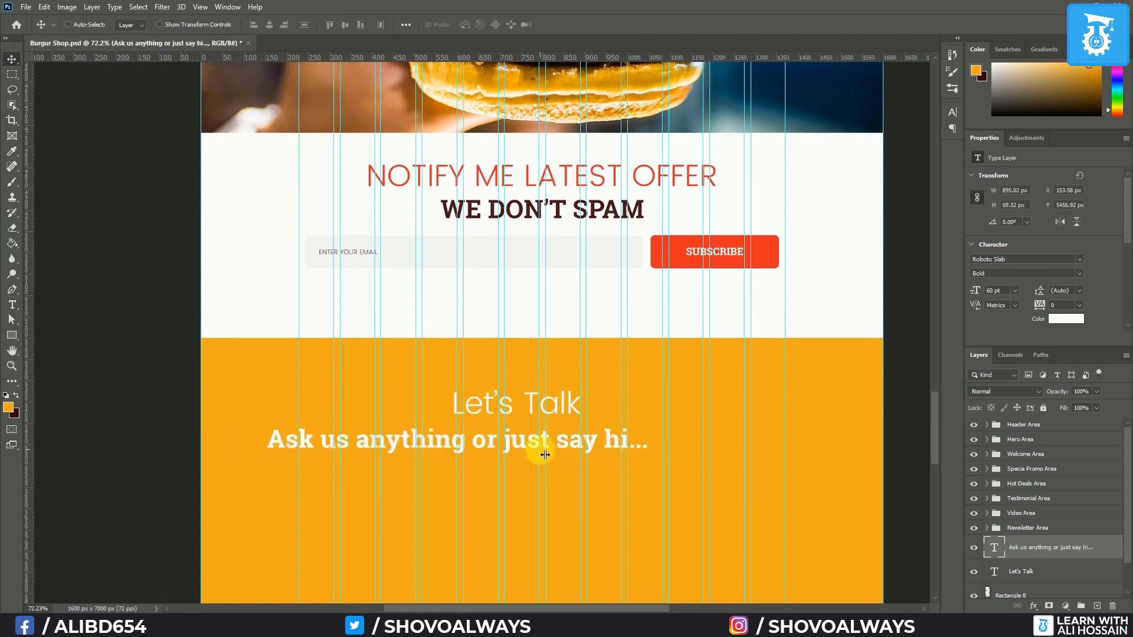
# Centre both headings horizontally on the page with the orange band and Background
pyautogui.keyDown('shift'); pyautogui.click(1054, 570); pyautogui.keyUp('shift')
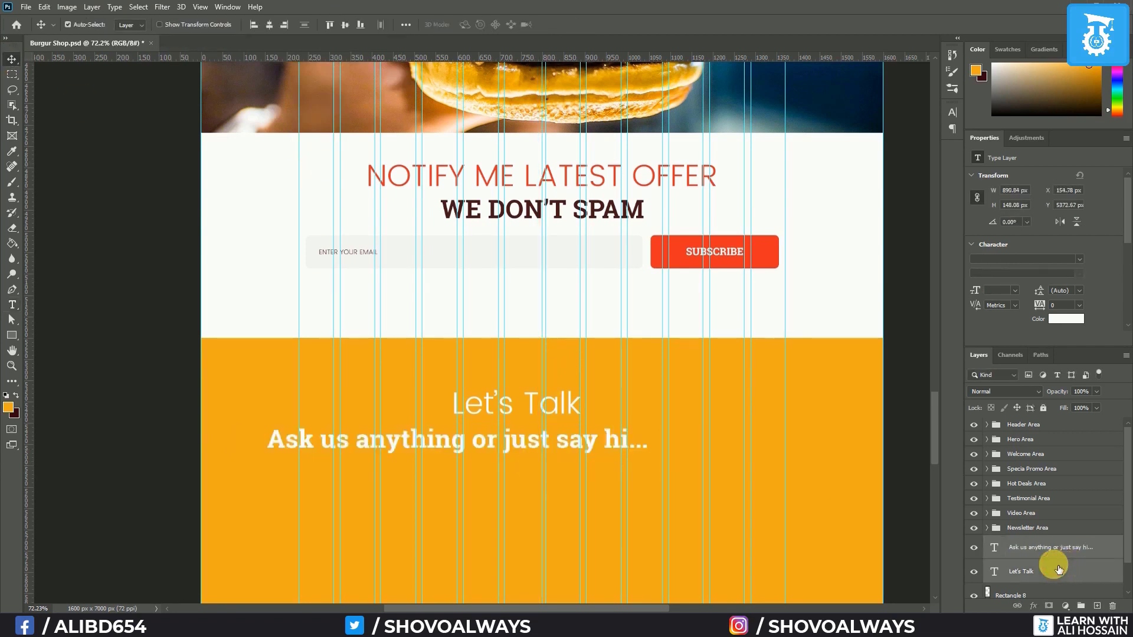
pyautogui.scroll(-1, 1058, 568)
pyautogui.keyDown('shift'); pyautogui.click(1058, 568); pyautogui.keyUp('shift')
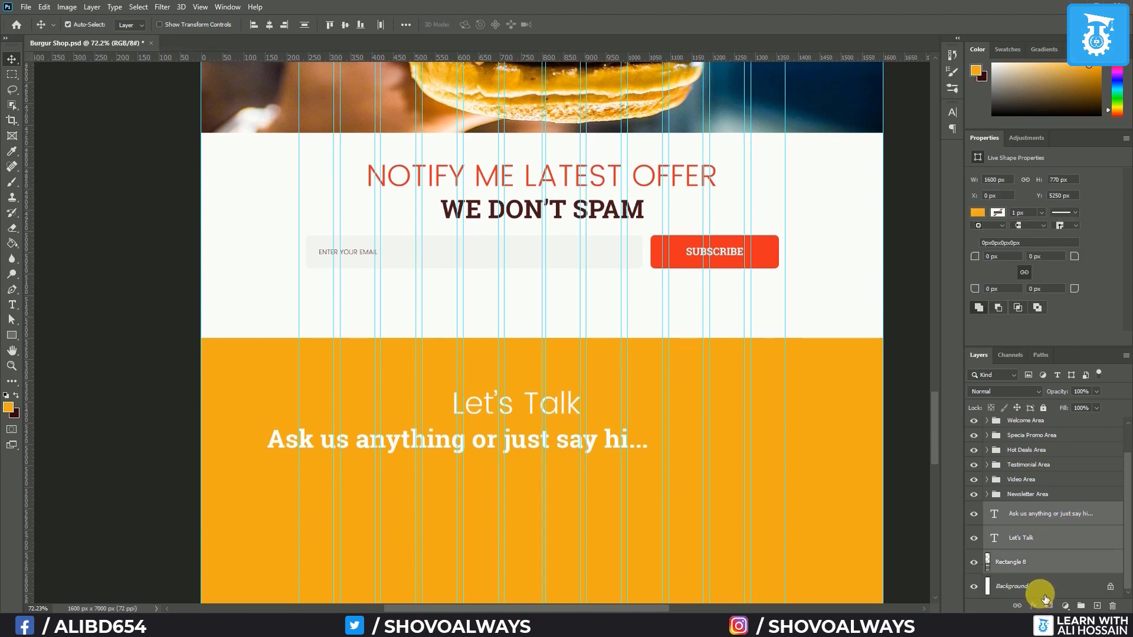
pyautogui.keyDown('shift'); pyautogui.click(1041, 594); pyautogui.keyUp('shift')
pyautogui.click(269, 25)
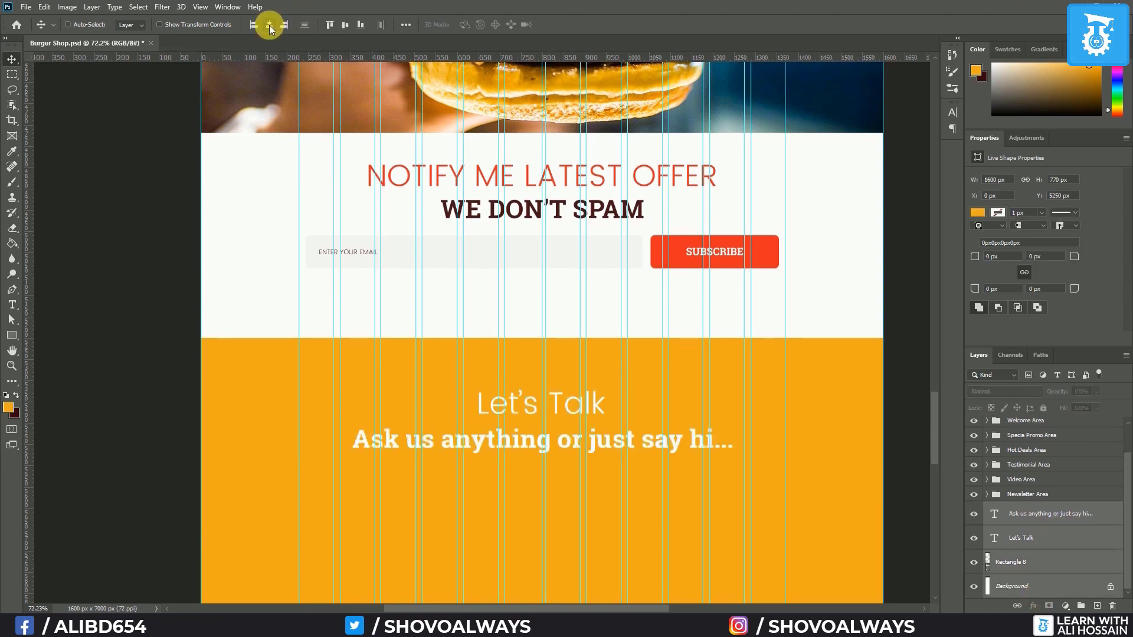
# Nudge the two headings vertically to fine-tune their position
pyautogui.click(1039, 517)
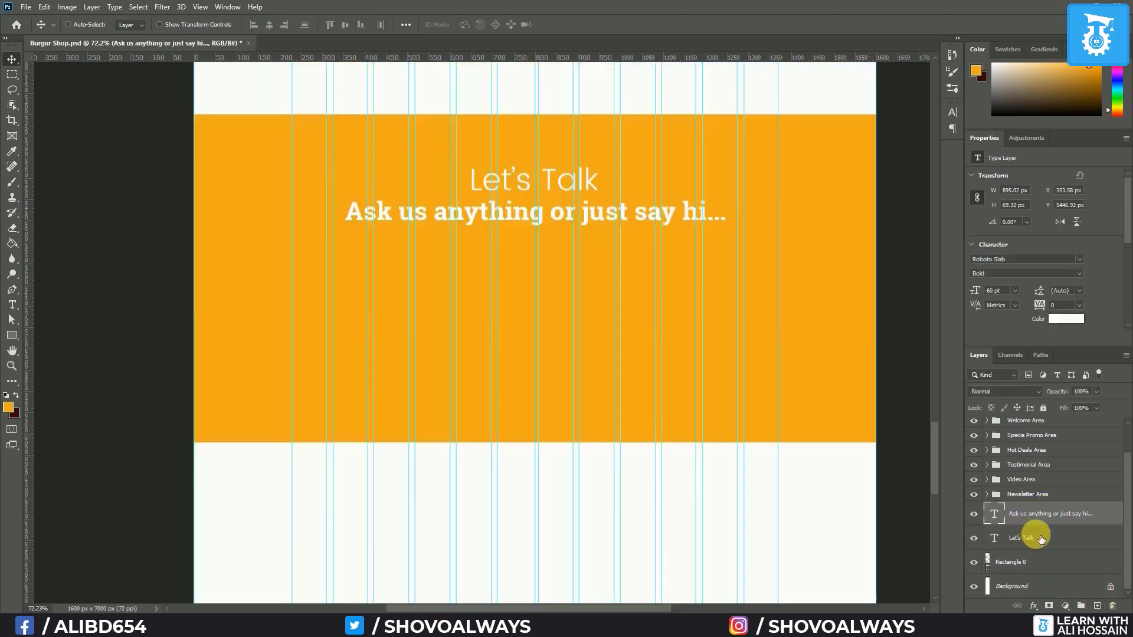
pyautogui.keyDown('shift'); pyautogui.click(1033, 537); pyautogui.keyUp('shift')
pyautogui.press('Up')
pyautogui.press('Up')
pyautogui.press('Up')
pyautogui.press('Up')
pyautogui.press('Up')
pyautogui.press('Up')
pyautogui.press('Up')
pyautogui.press('Up')
pyautogui.press('Up')
pyautogui.press('Up')
pyautogui.press('Up')
pyautogui.press('Up')
pyautogui.press('Up')
pyautogui.press('Up')
pyautogui.press('Up')
pyautogui.press('Up')
pyautogui.press('Up')
pyautogui.press('Up')
pyautogui.press('Up')
pyautogui.press('Up')
pyautogui.press('Up')
pyautogui.press('Up')
pyautogui.press('Up')
pyautogui.press('Up')
pyautogui.press('Up')
pyautogui.press('Up')
pyautogui.press('Up')
pyautogui.press('Up')
pyautogui.press('Up')
pyautogui.press('Up')
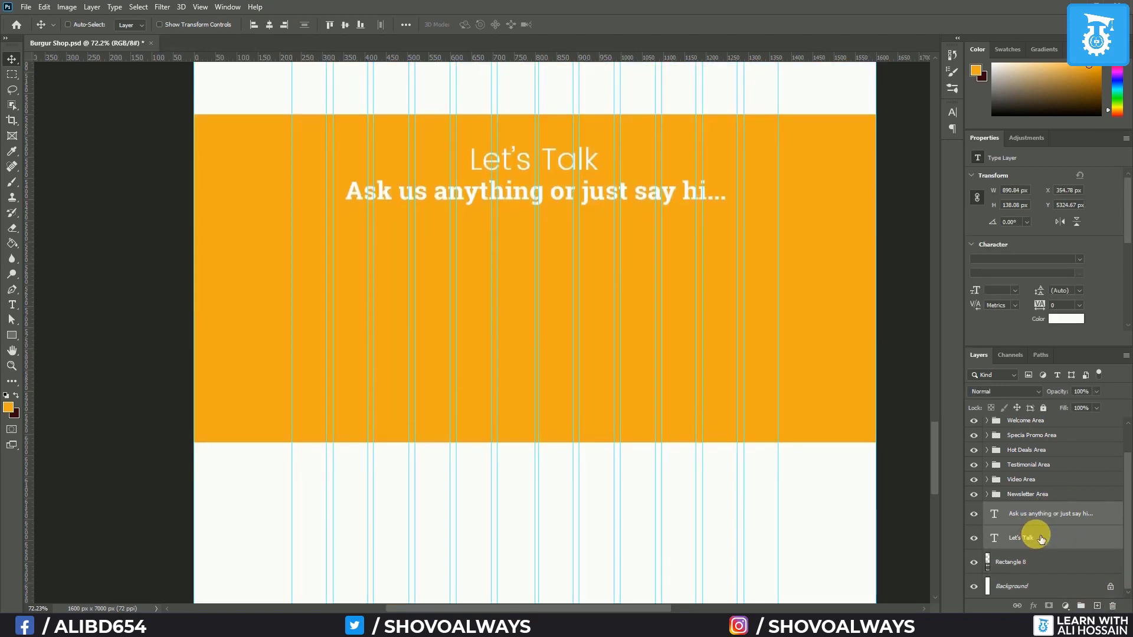
pyautogui.press('Down')
pyautogui.keyDown('ctrl'); pyautogui.click(1040, 538); pyautogui.keyUp('ctrl')
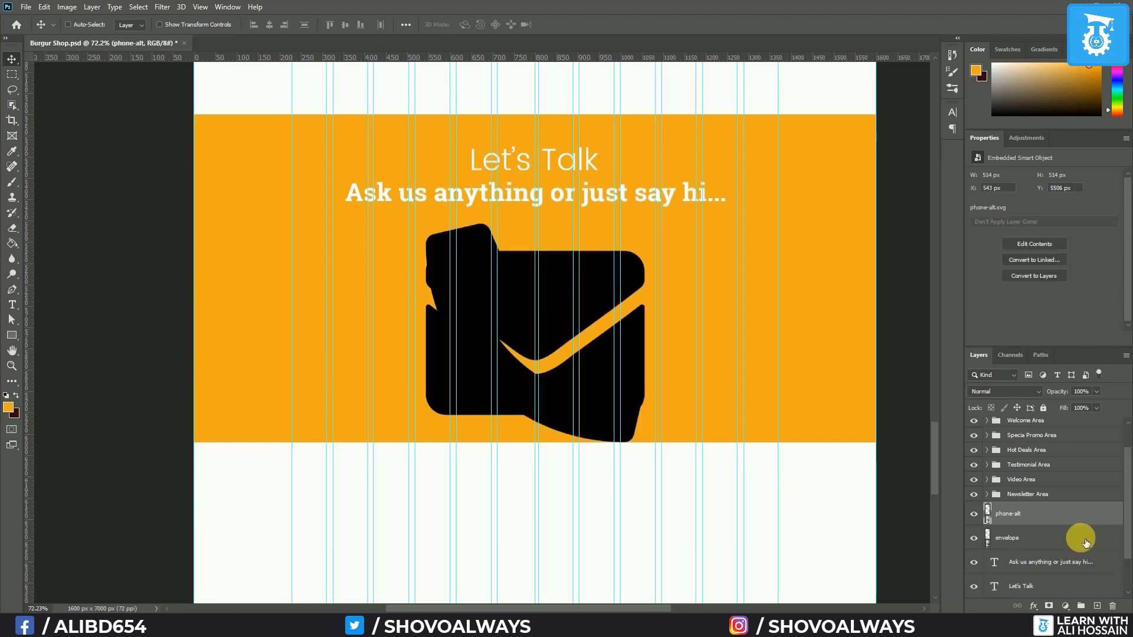
# Scale the envelope and phone icons down to 30 px
pyautogui.keyDown('shift'); pyautogui.click(1085, 541); pyautogui.keyUp('shift')
pyautogui.hotkey('ctrl', 't')
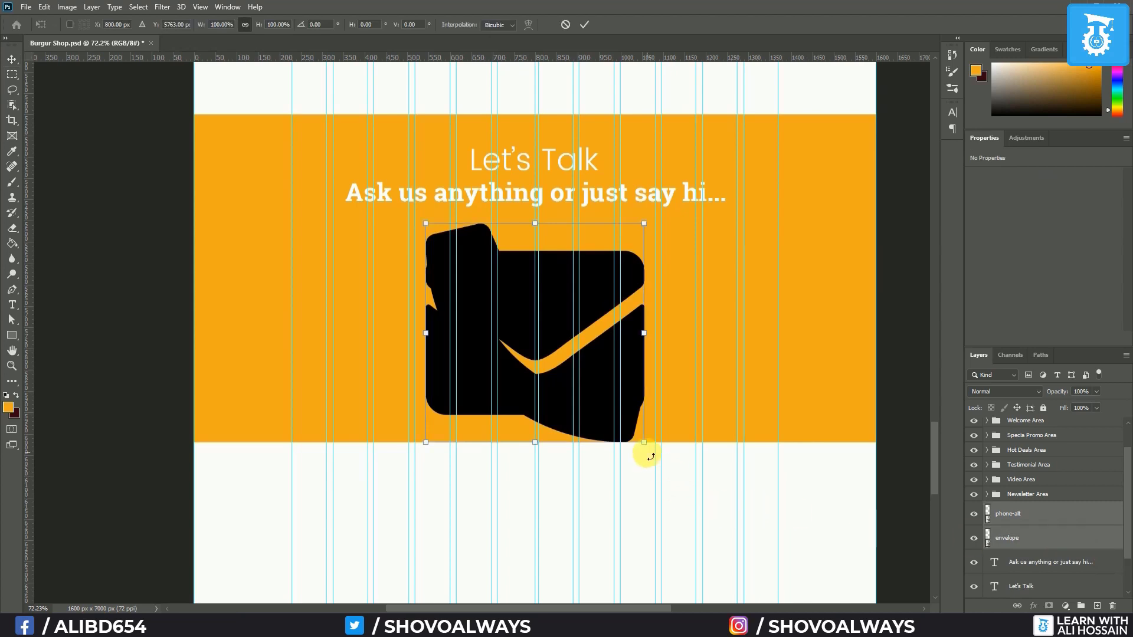
pyautogui.moveTo(645, 444); pyautogui.dragTo(447, 243)
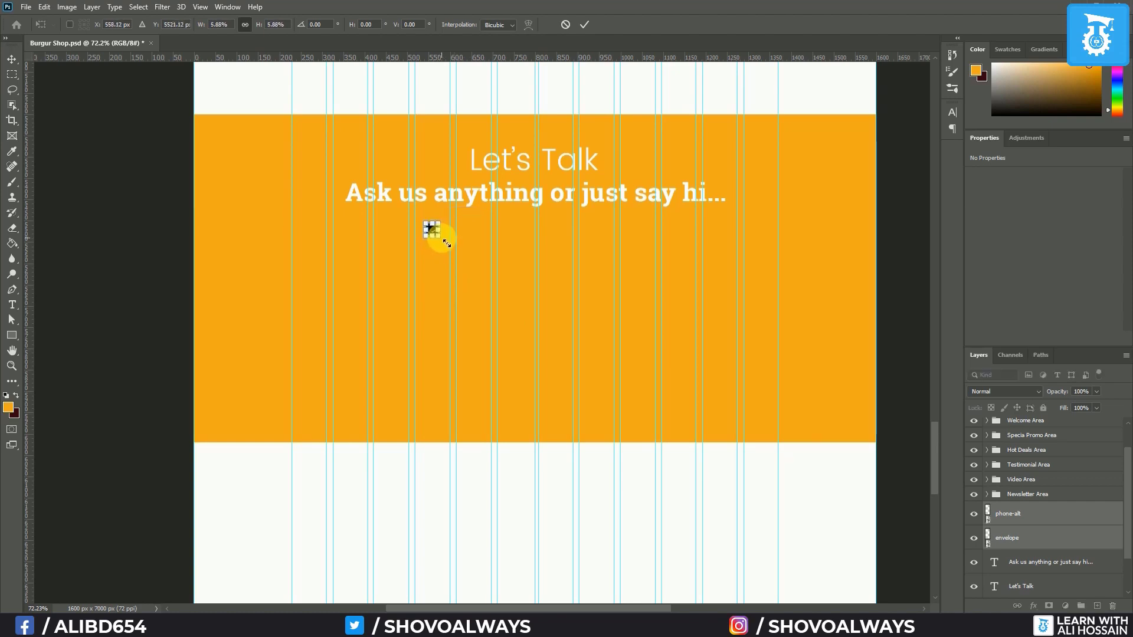
pyautogui.press('Return')
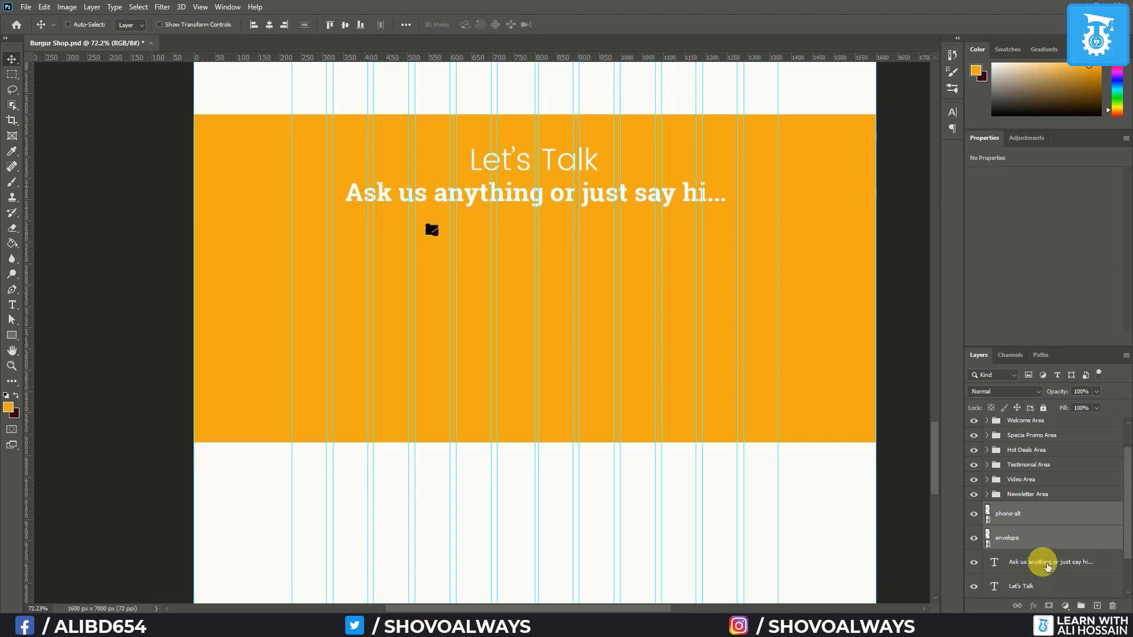
# Move the phone icon to the lower left of the orange band
pyautogui.click(1018, 513)
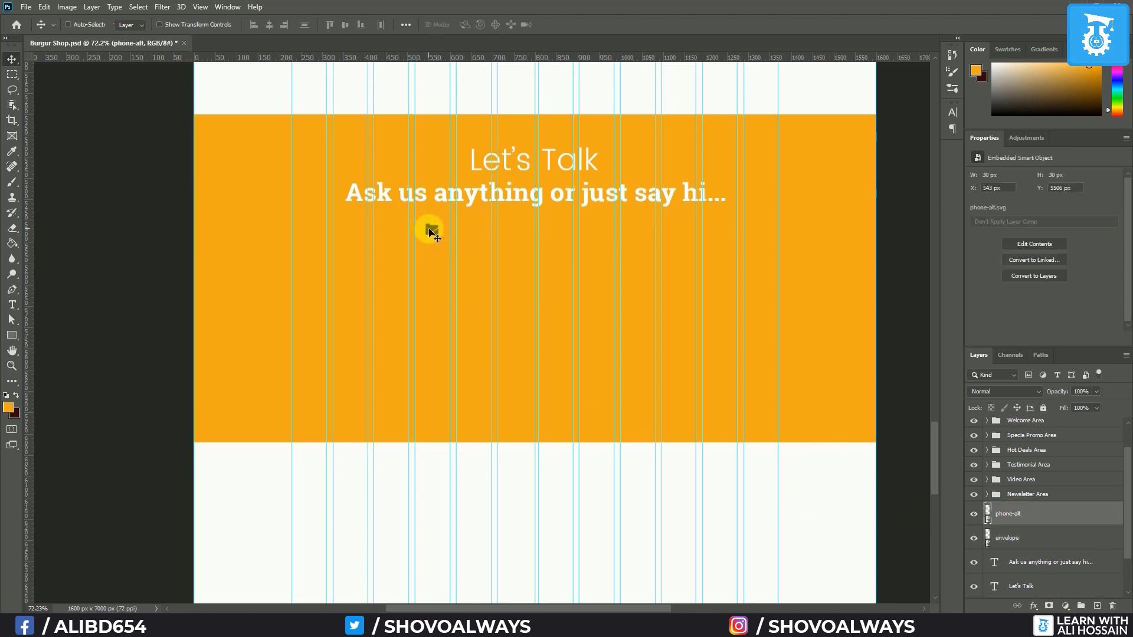
pyautogui.moveTo(431, 234); pyautogui.dragTo(320, 317)
pyautogui.moveTo(296, 363); pyautogui.dragTo(298, 352)
pyautogui.doubleClick(1092, 515)
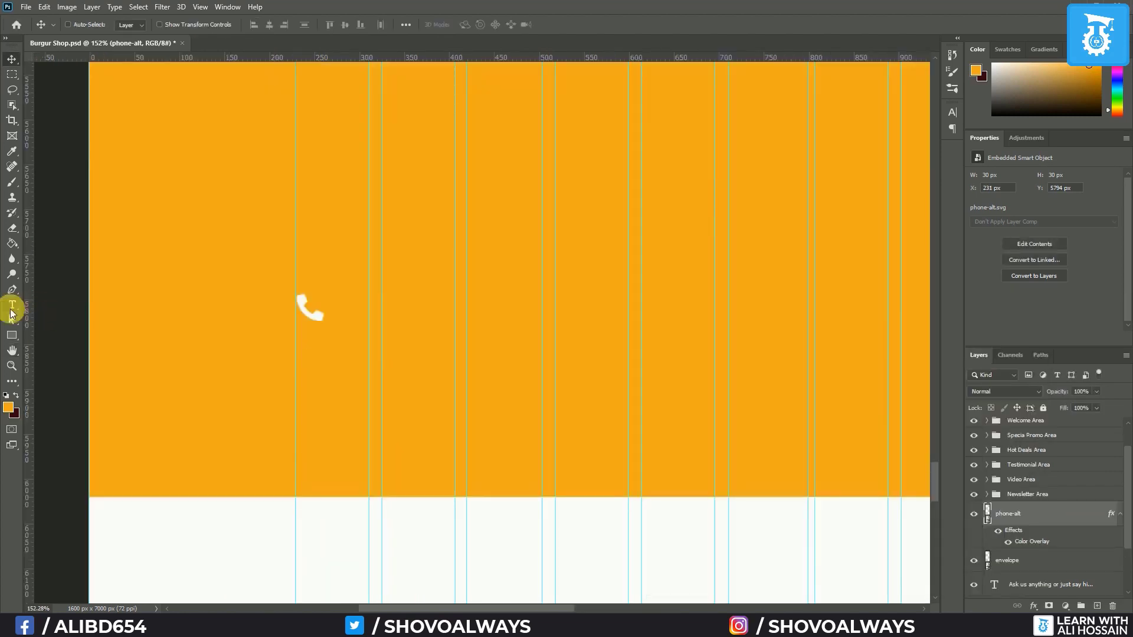
# Add a left-aligned '+000 00 0000' phone number in Poppins Regular 18 pt beside the icon
pyautogui.click(12, 304)
pyautogui.click(352, 323)
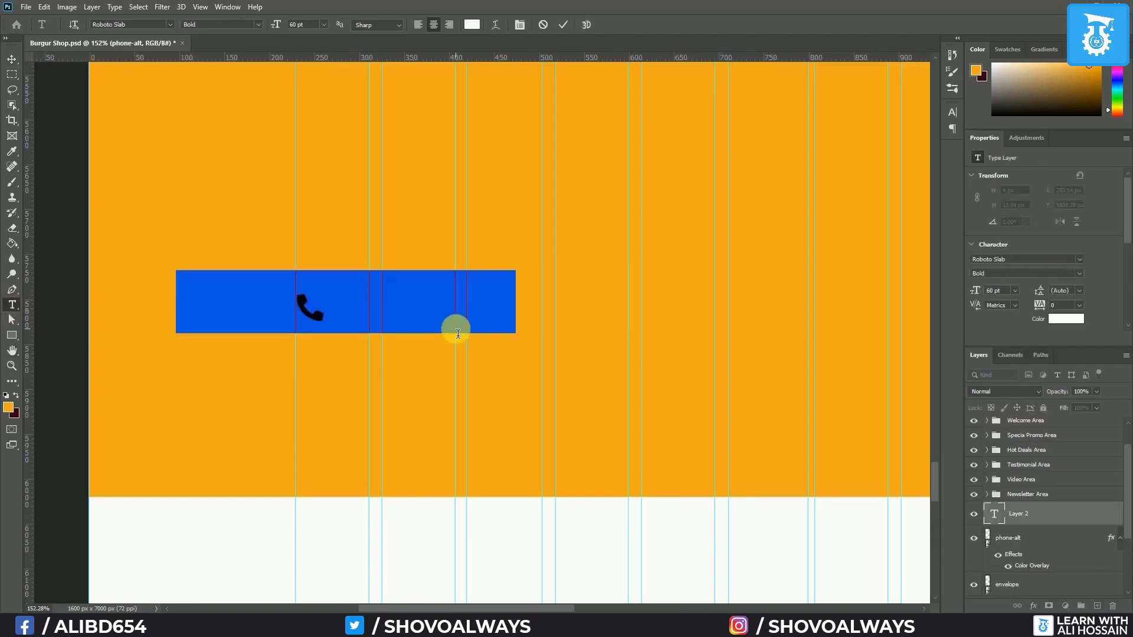
pyautogui.click(420, 27)
pyautogui.write('+00')
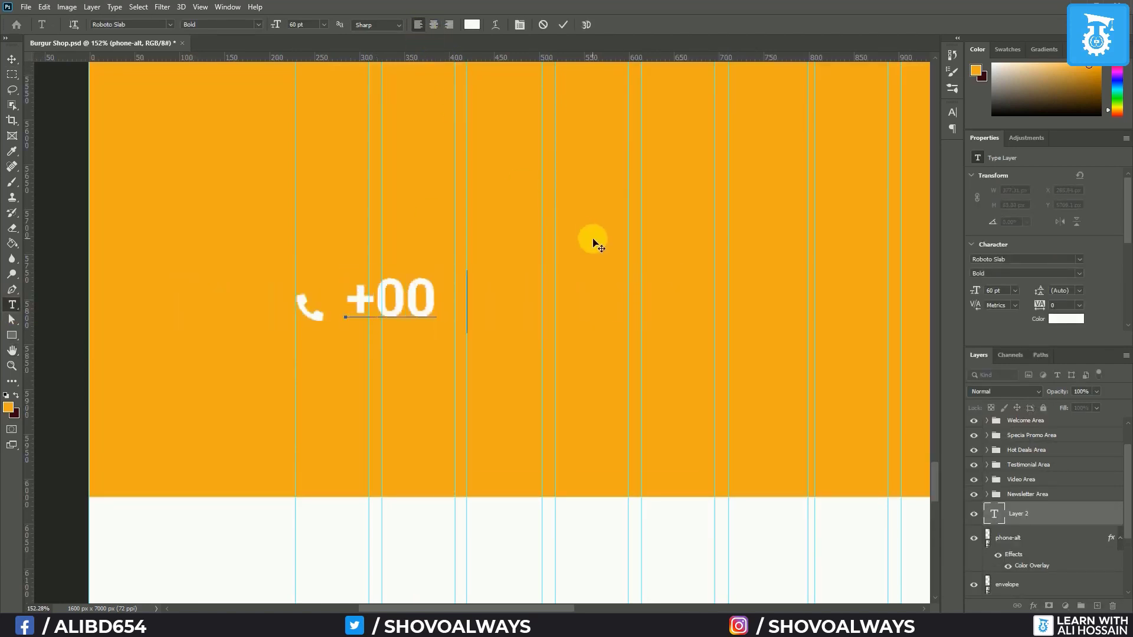
pyautogui.write('0 00 0000')
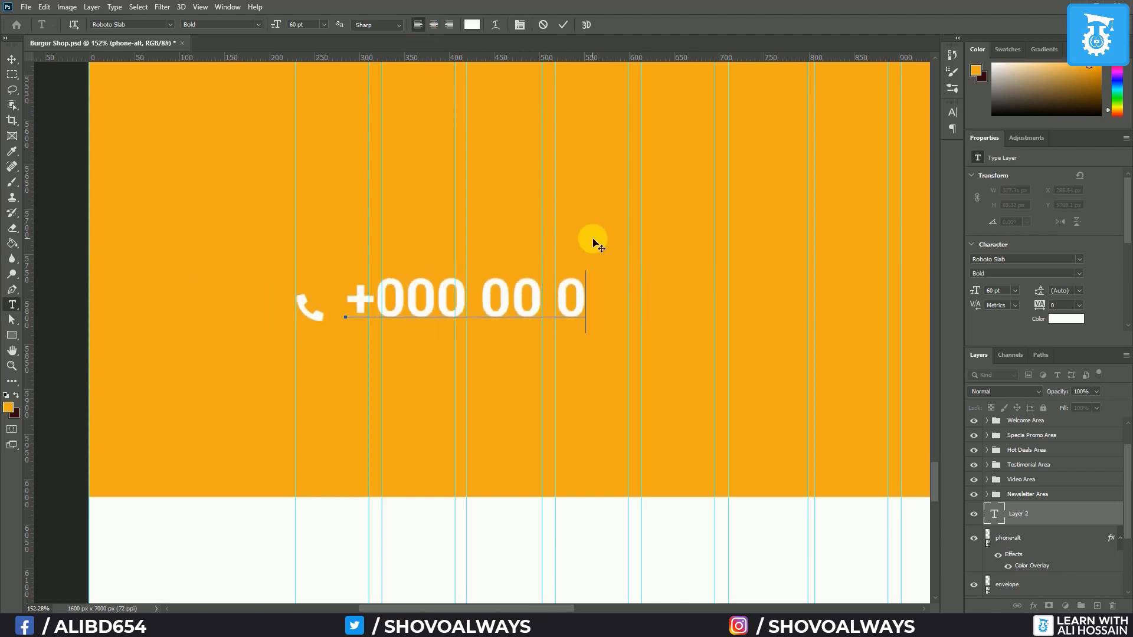
pyautogui.hotkey('ctrl', 'a')
pyautogui.click(323, 24)
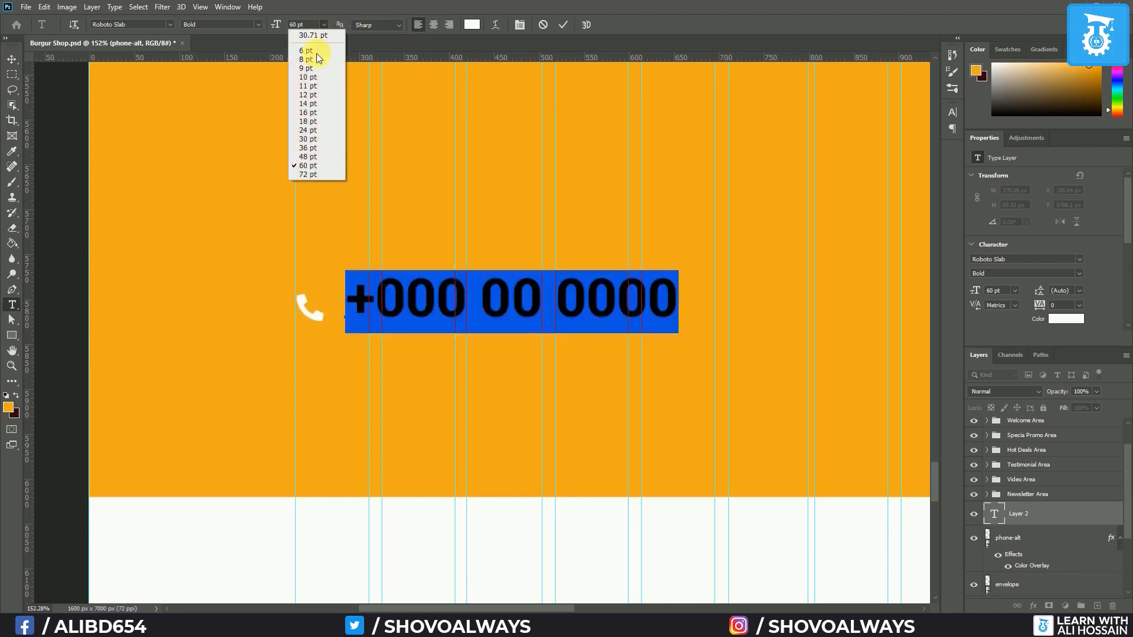
pyautogui.click(313, 123)
pyautogui.click(170, 24)
pyautogui.click(165, 69)
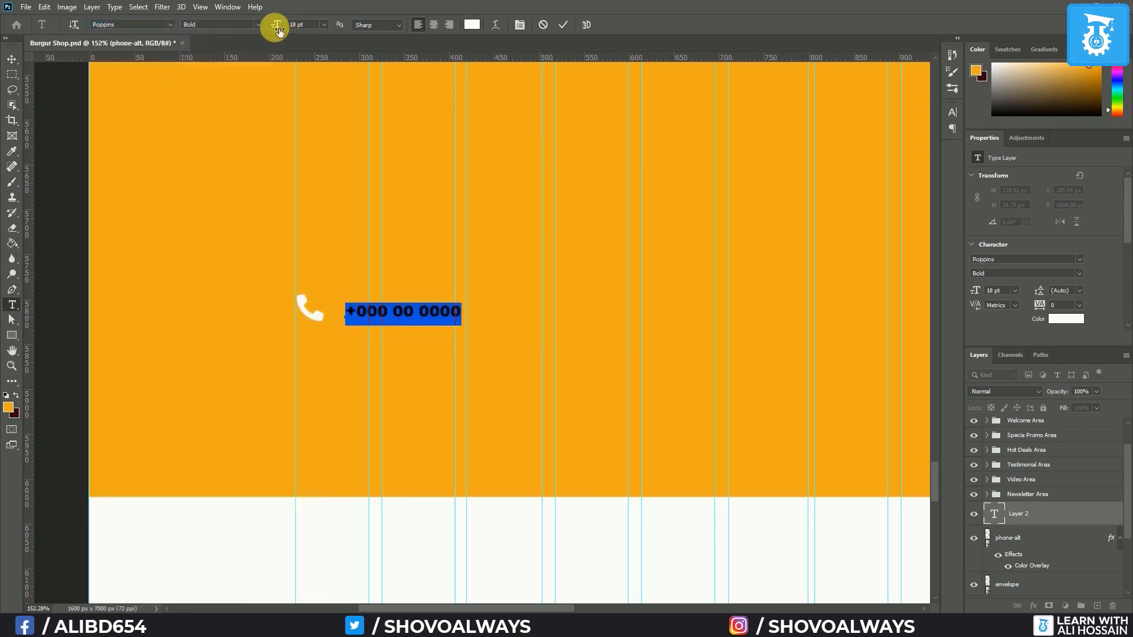
pyautogui.click(238, 46)
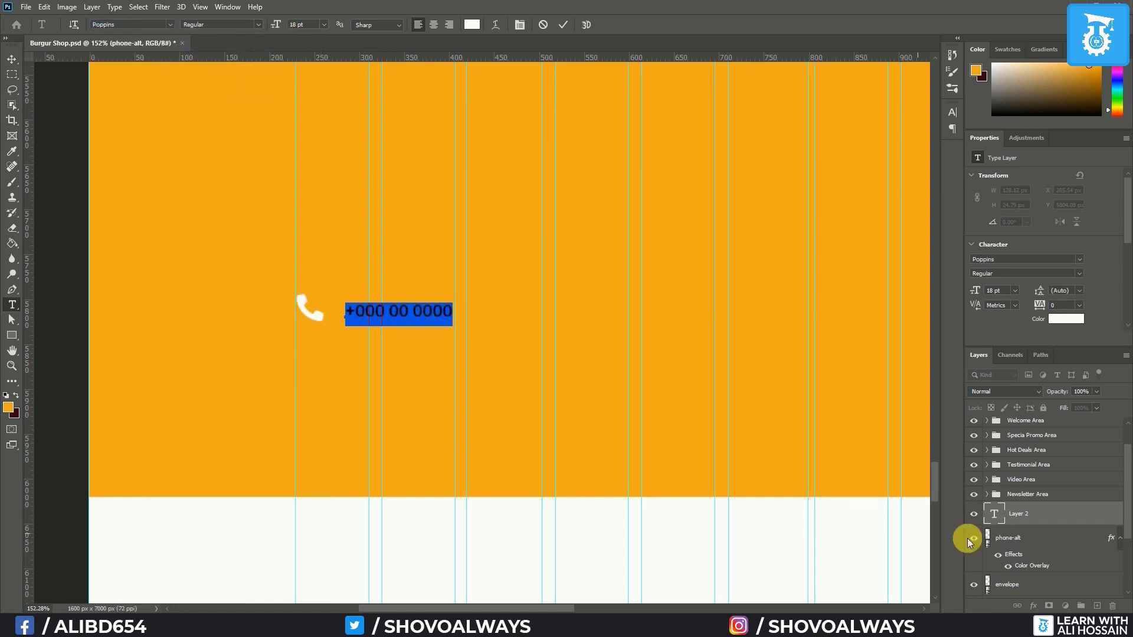
# Shrink the phone icon to 16 px
pyautogui.click(1044, 541)
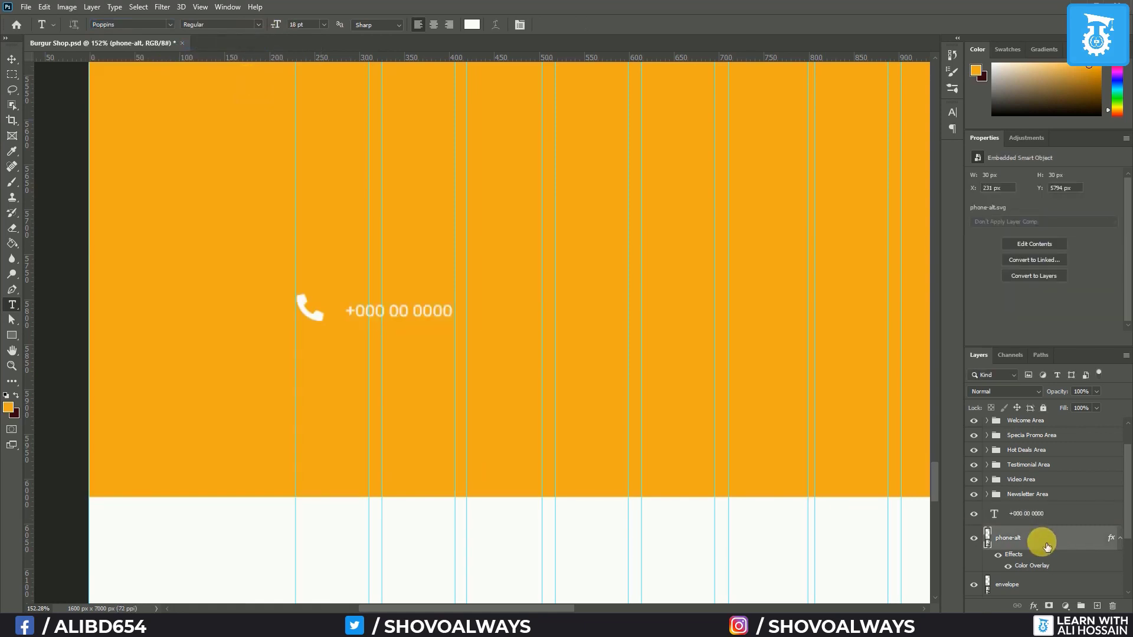
pyautogui.hotkey('ctrl', 't')
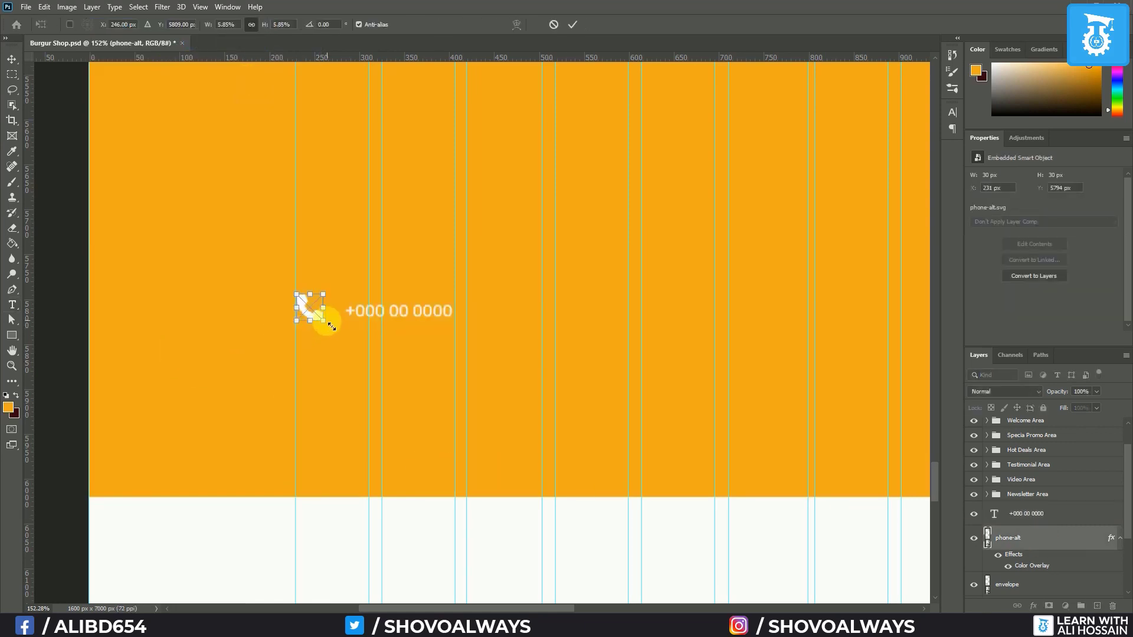
pyautogui.moveTo(330, 326); pyautogui.dragTo(321, 313)
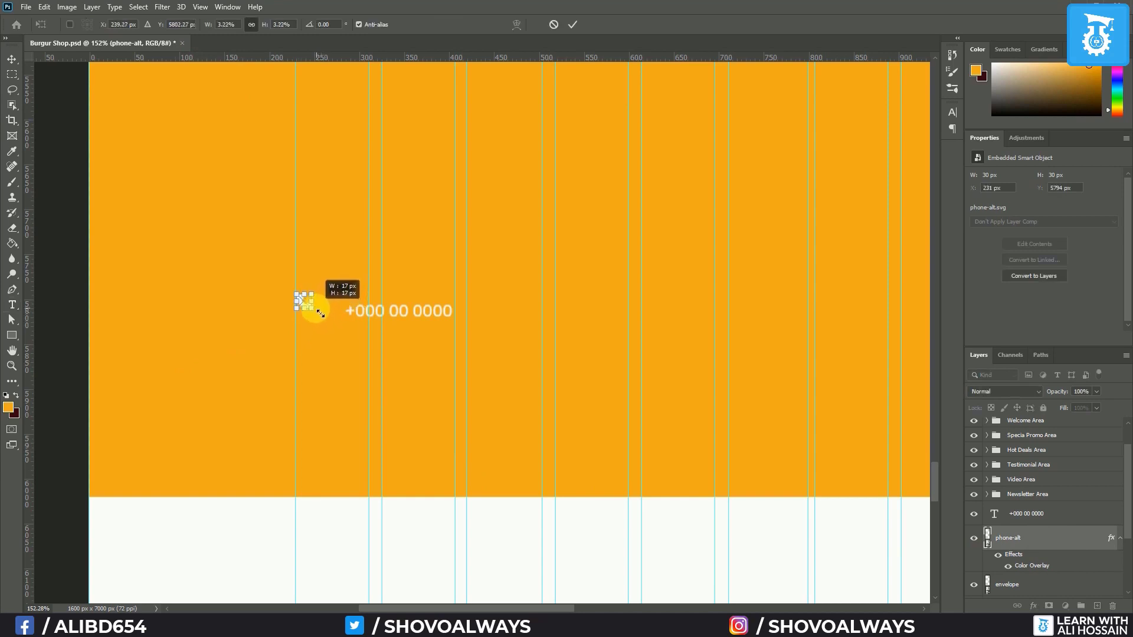
pyautogui.press('Return')
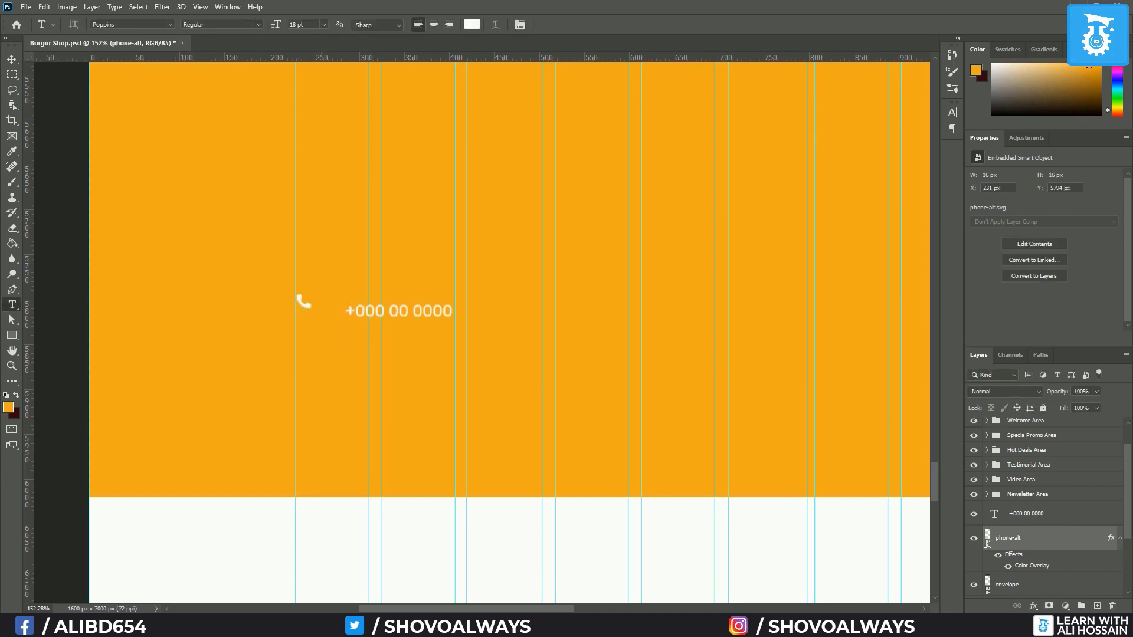
pyautogui.keyDown('shift'); pyautogui.click(1051, 518); pyautogui.keyUp('shift')
# Move the envelope icon to sit below the phone icon
pyautogui.press('v')
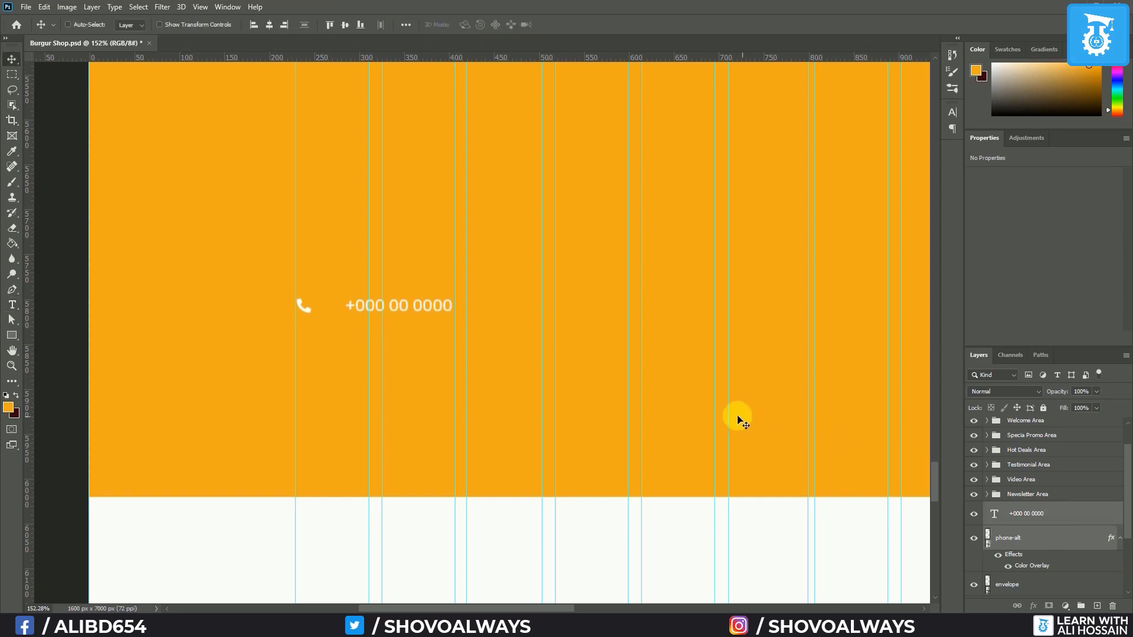
pyautogui.scroll(-3, 680, 401)
pyautogui.scroll(-1, 680, 401)
pyautogui.moveTo(630, 200); pyautogui.dragTo(466, 368)
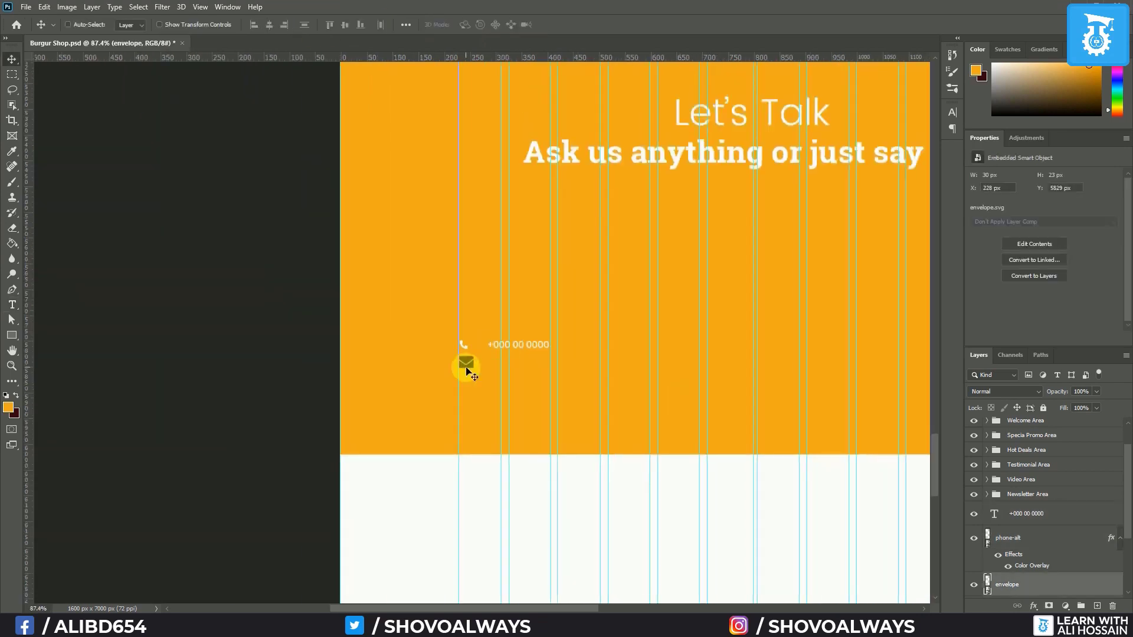
pyautogui.scroll(7, 459, 384)
# Give the envelope a white Color Overlay and scale it down to 16×12 px
pyautogui.doubleClick(1087, 584)
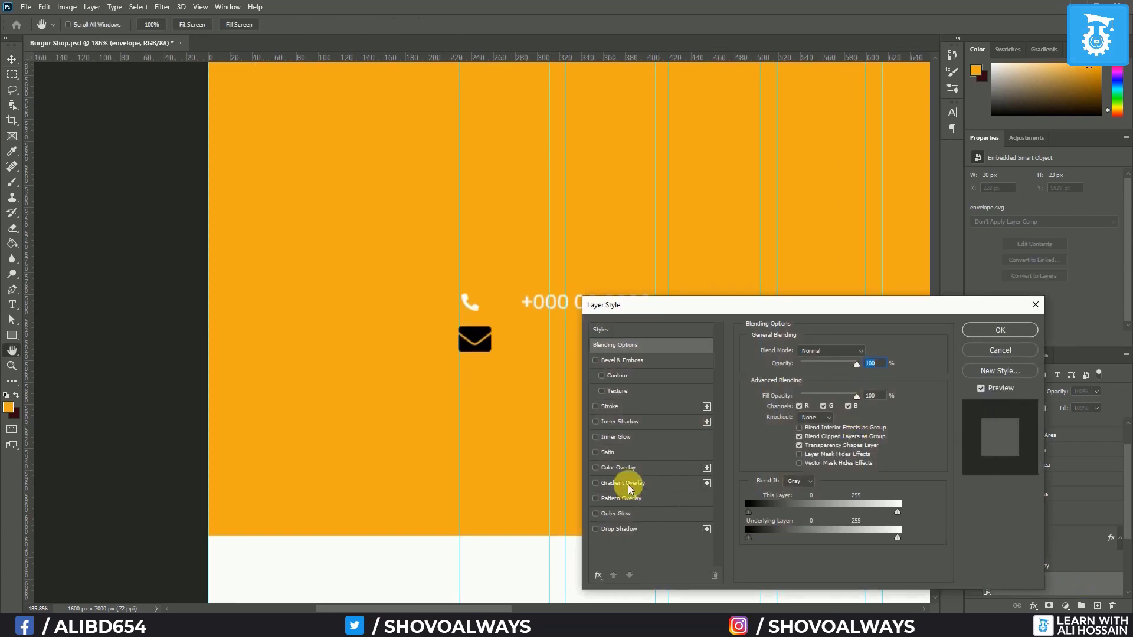
pyautogui.click(617, 468)
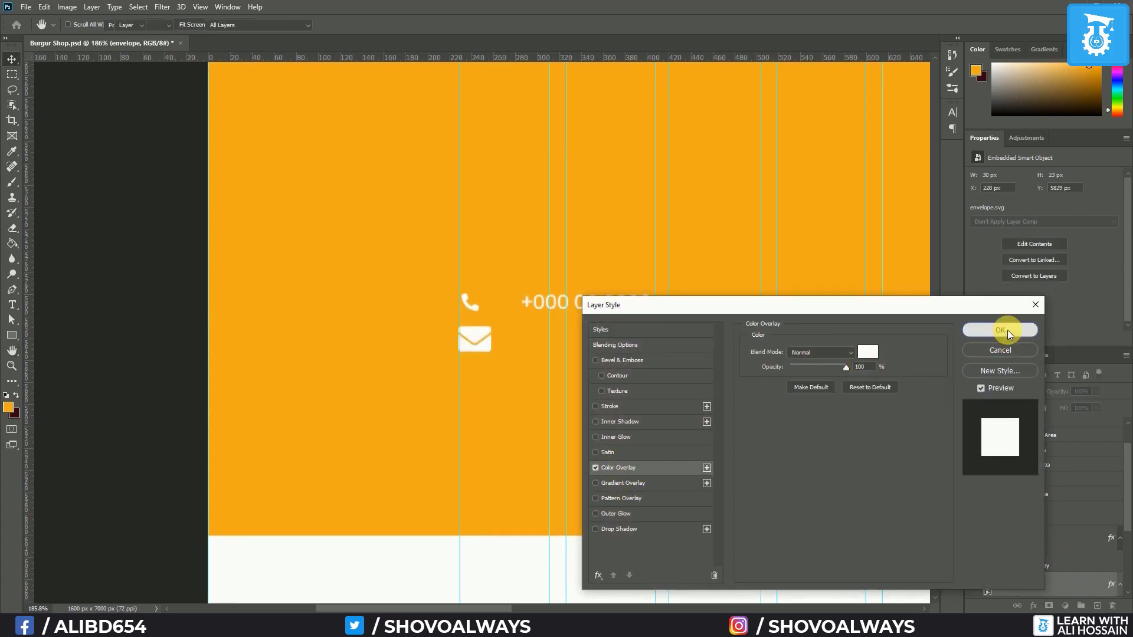
pyautogui.click(1007, 331)
pyautogui.hotkey('ctrl', 't')
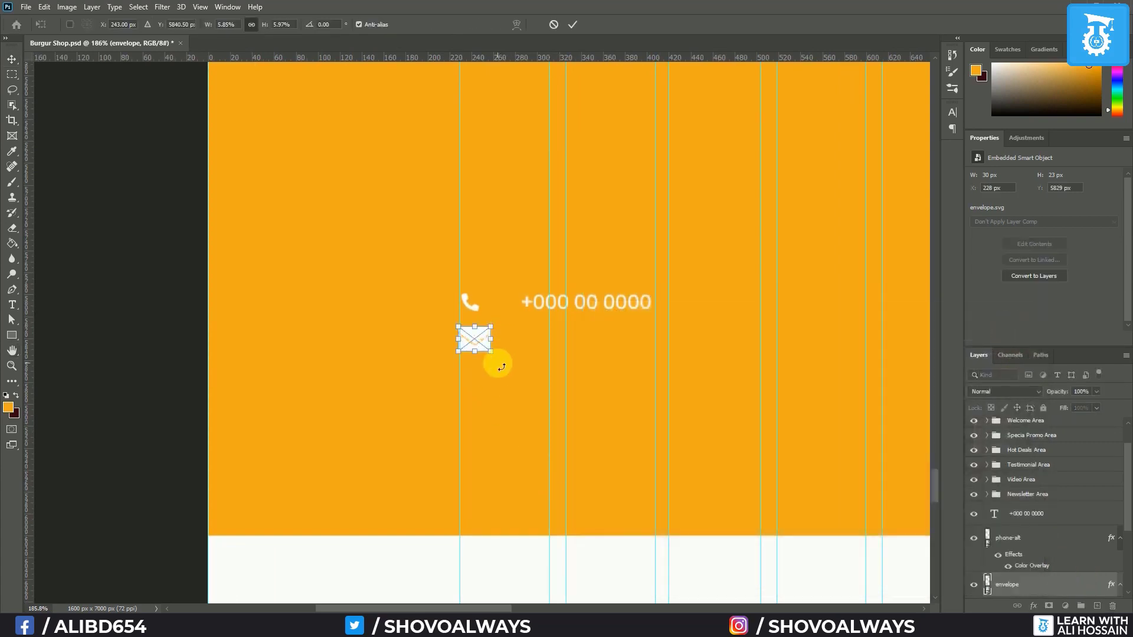
pyautogui.moveTo(497, 357); pyautogui.dragTo(481, 348)
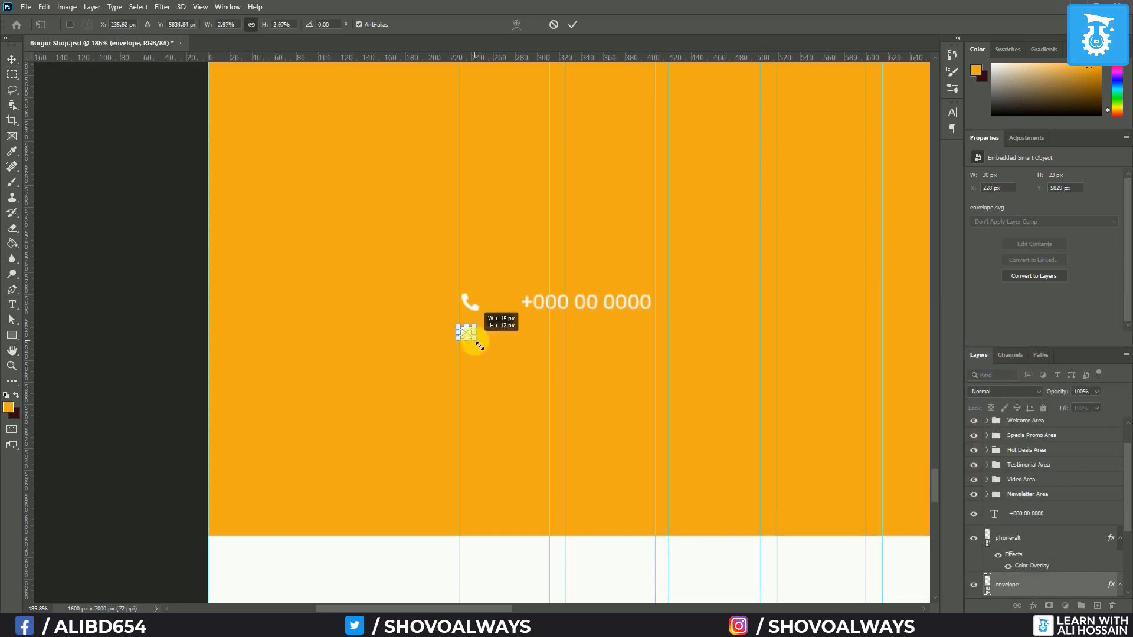
pyautogui.press('Return')
# Duplicate the phone number text beside the envelope and retype it as a placeholder email address
pyautogui.moveTo(600, 301); pyautogui.dragTo(603, 337)
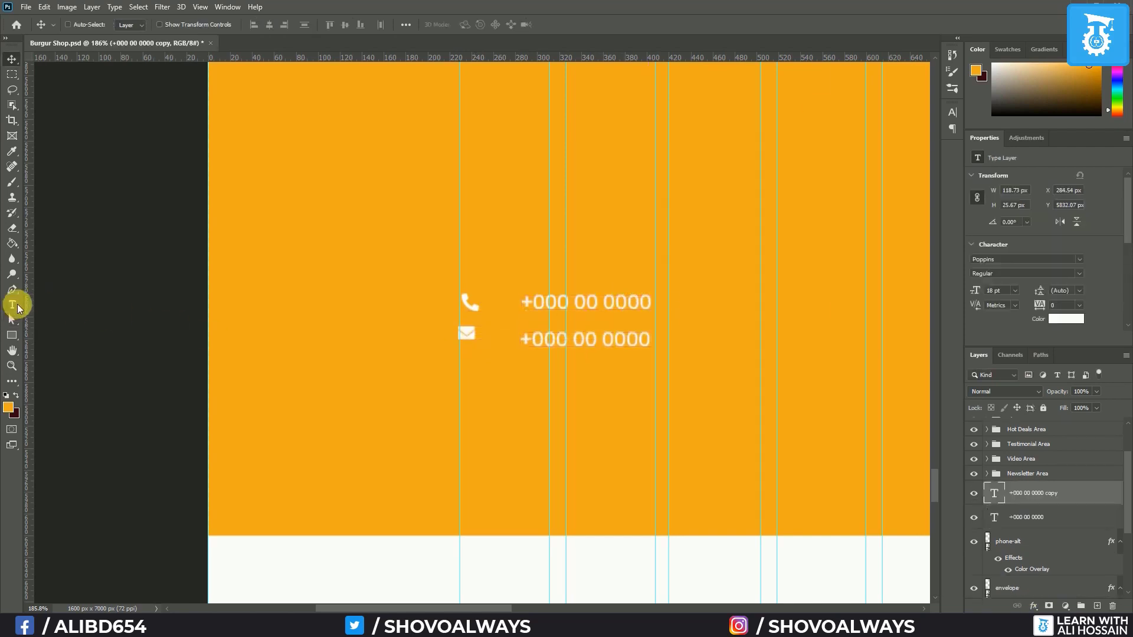
pyautogui.click(11, 305)
pyautogui.click(549, 348)
pyautogui.hotkey('ctrl', 'a')
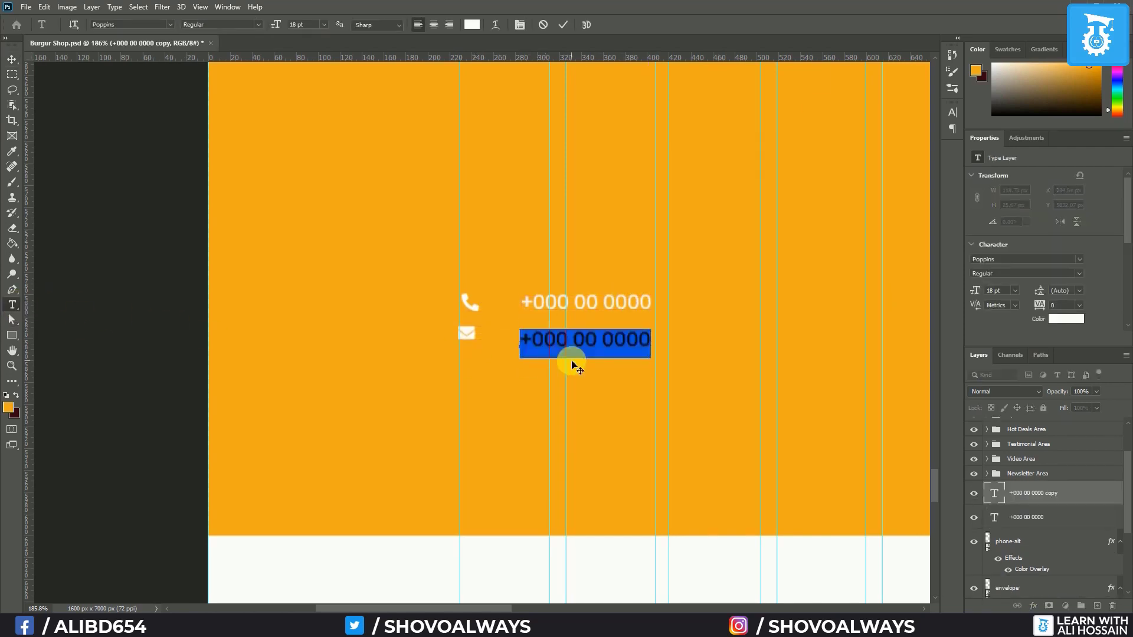
pyautogui.write('u')
pyautogui.write('nfo')
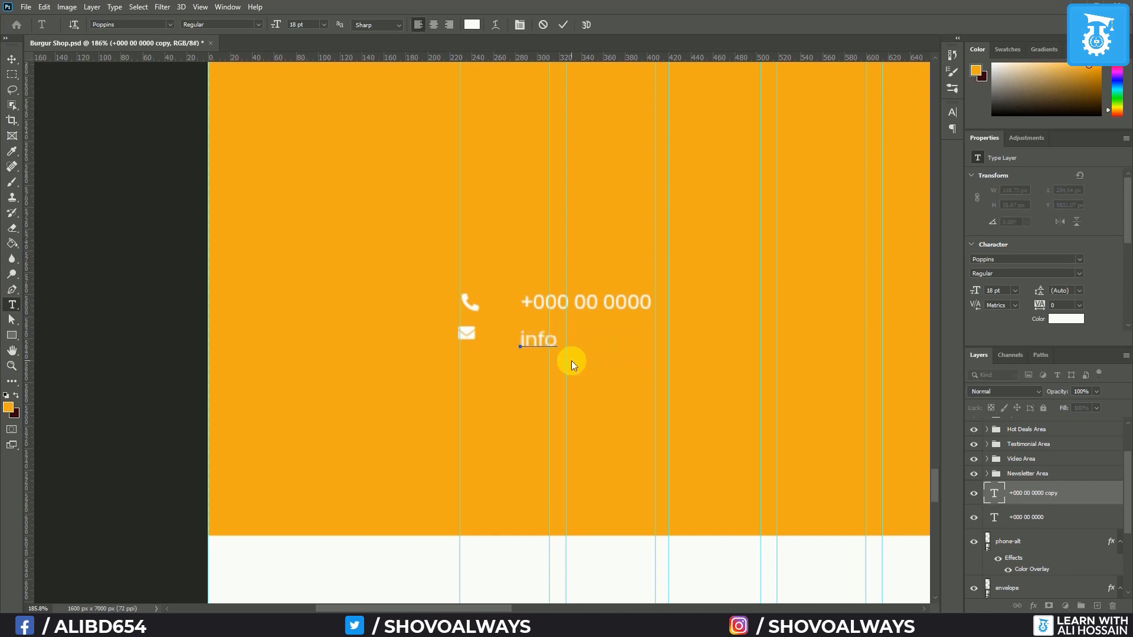
pyautogui.write('@yourdomain.com')
pyautogui.hotkey('ctrl', 'Return')
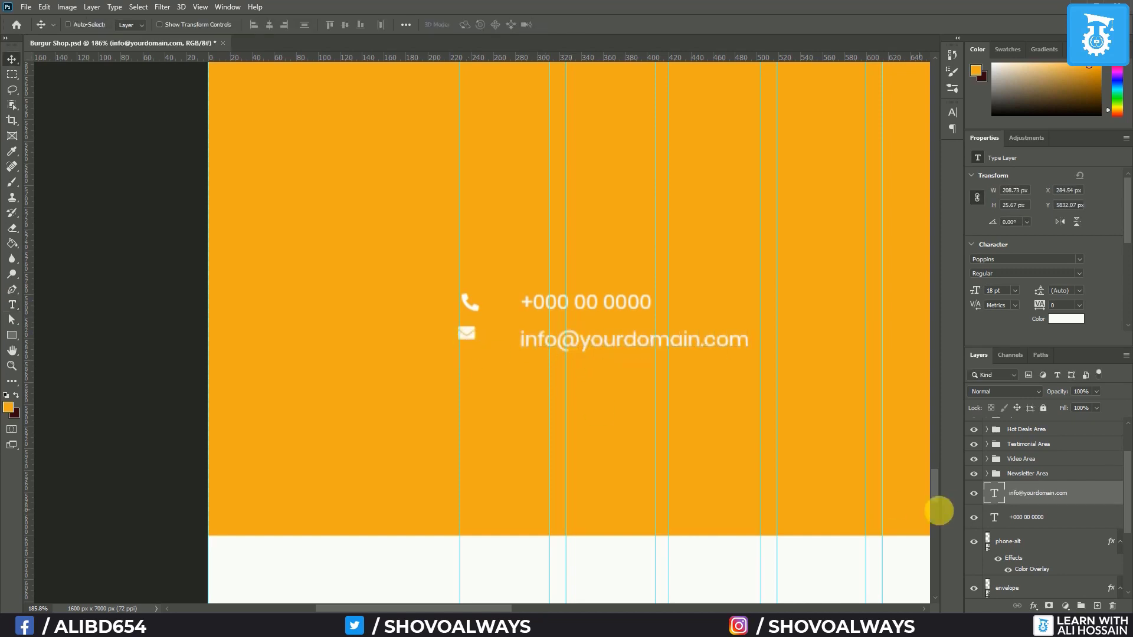
pyautogui.click(1012, 541)
pyautogui.keyDown('ctrl'); pyautogui.click(1034, 588); pyautogui.keyUp('ctrl')
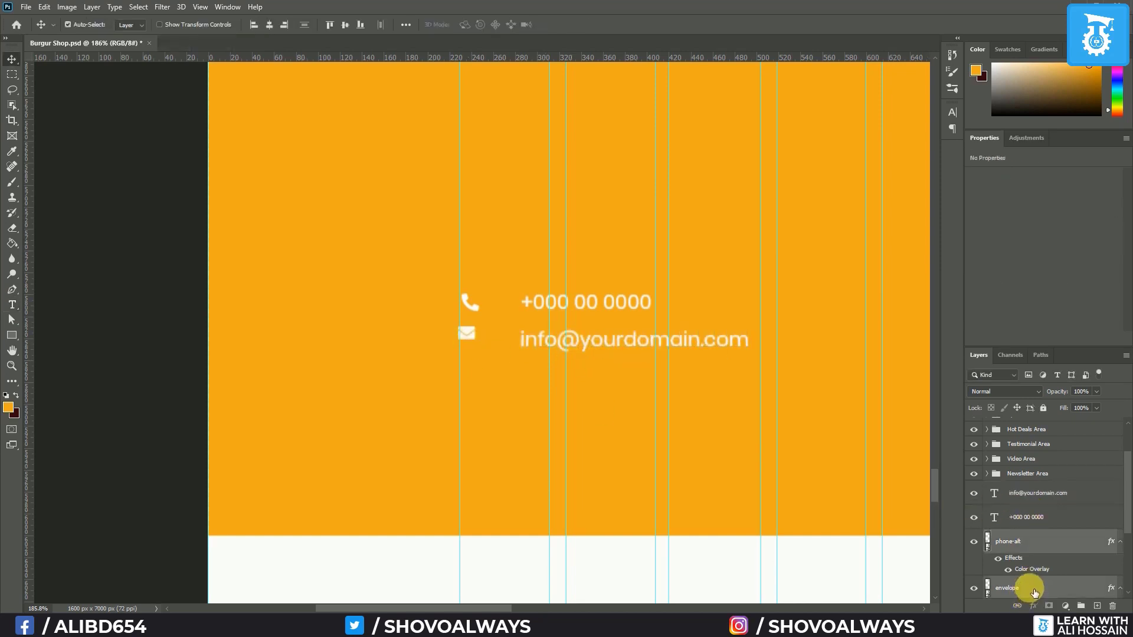
# Align the left edges of the two icons and of the phone and email texts
pyautogui.click(253, 24)
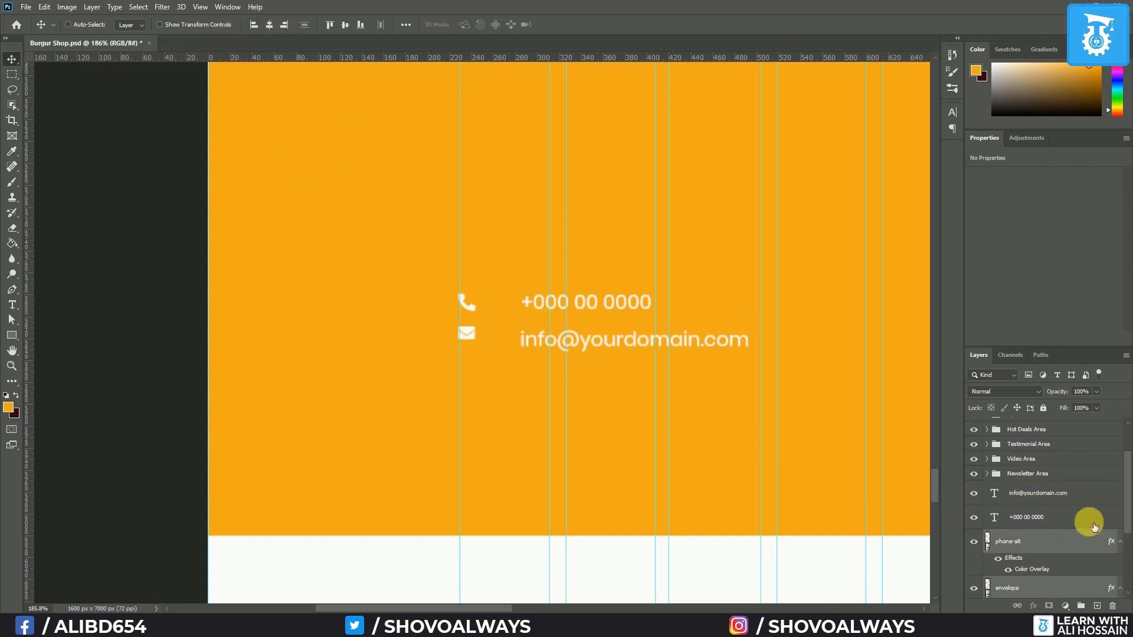
pyautogui.click(1020, 500)
pyautogui.keyDown('ctrl'); pyautogui.click(1025, 517); pyautogui.keyUp('ctrl')
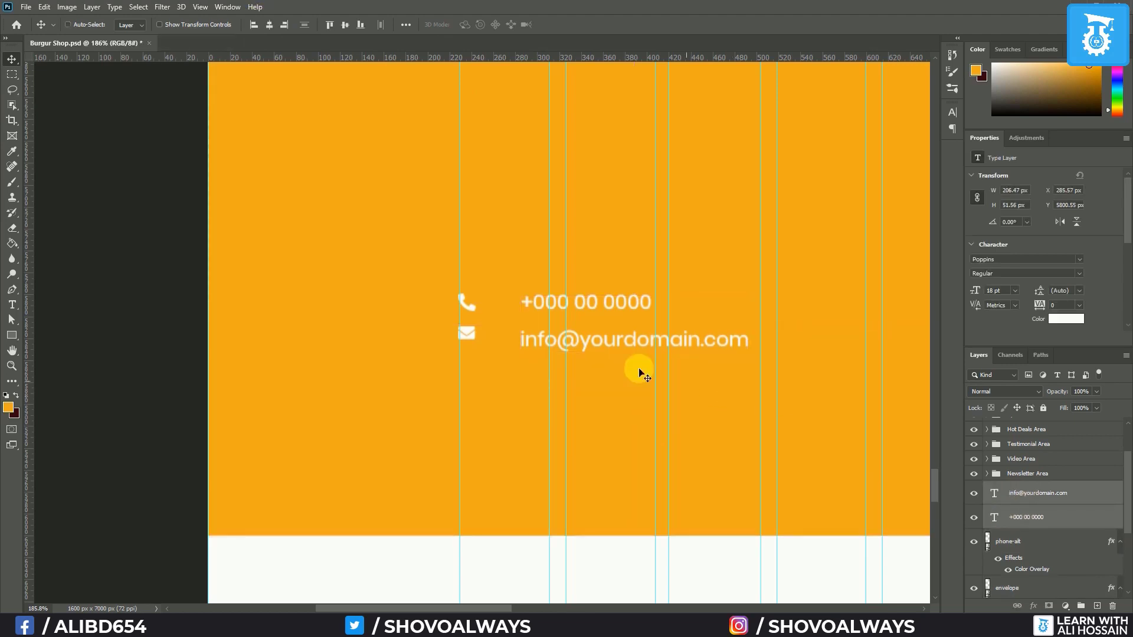
pyautogui.click(251, 26)
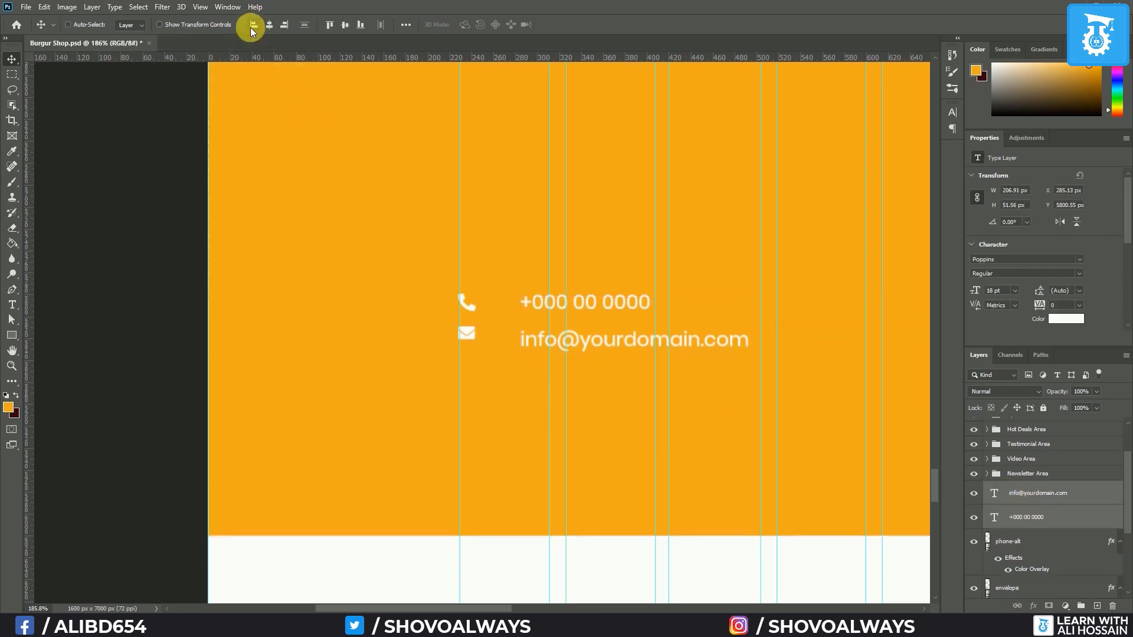
# Vertically centre the envelope icon with the email text line
pyautogui.scroll(-1, 997, 522)
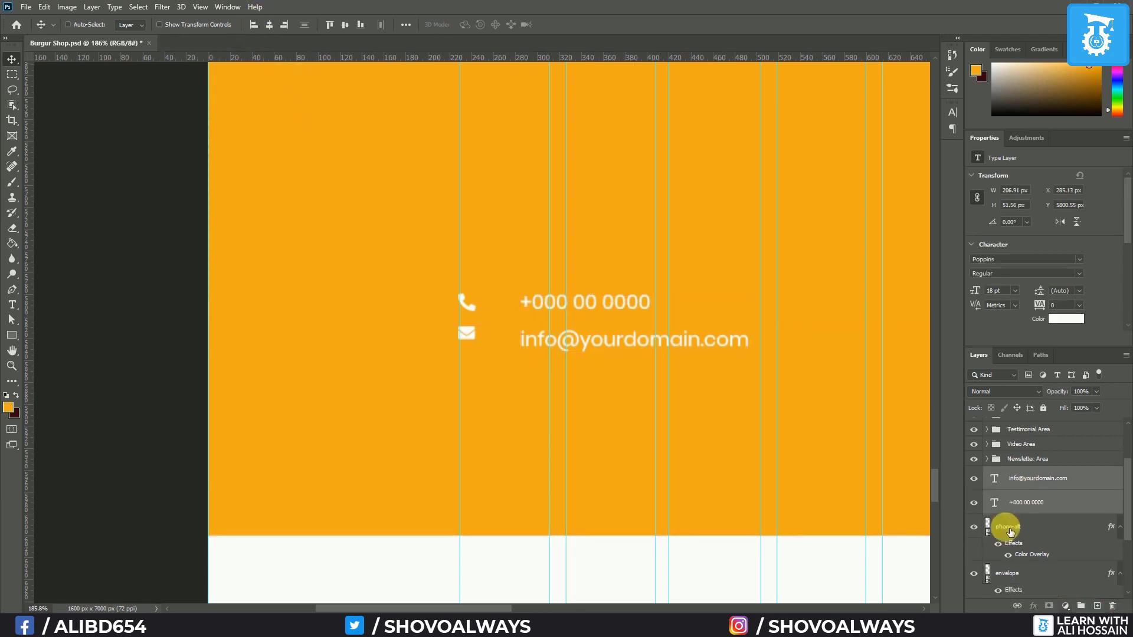
pyautogui.click(1050, 485)
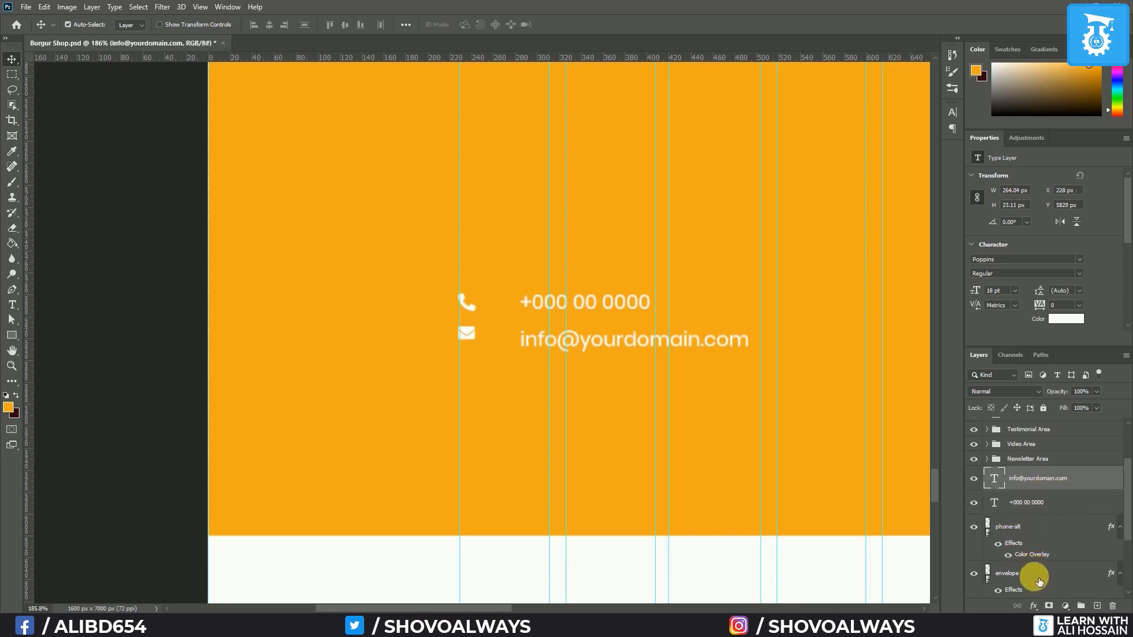
pyautogui.keyDown('ctrl'); pyautogui.click(1042, 574); pyautogui.keyUp('ctrl')
pyautogui.click(345, 26)
pyautogui.click(1024, 528)
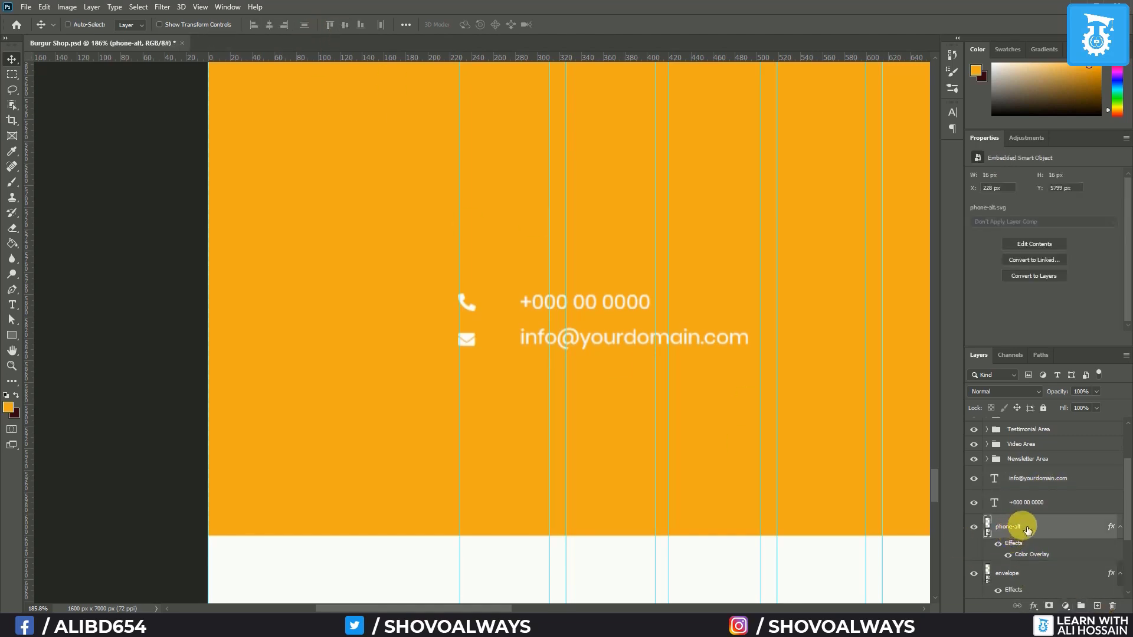
pyautogui.keyDown('ctrl'); pyautogui.click(1030, 502); pyautogui.keyUp('ctrl')
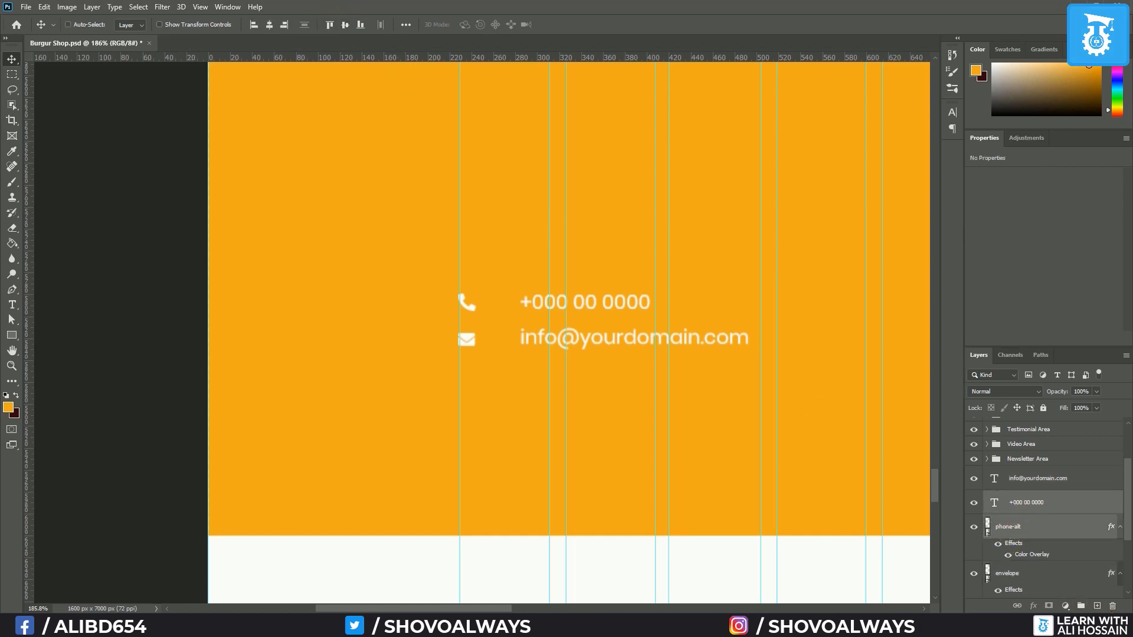
# Nudge the phone number and email texts left, closer to their icons
pyautogui.click(1032, 503)
pyautogui.keyDown('ctrl'); pyautogui.click(1040, 487); pyautogui.keyUp('ctrl')
pyautogui.press('Left')
pyautogui.press('Left')
pyautogui.press('Left')
pyautogui.press('Left')
pyautogui.press('Left')
pyautogui.press('Left')
pyautogui.press('Left')
pyautogui.press('Left')
pyautogui.press('Left')
pyautogui.press('Left')
pyautogui.press('Left')
pyautogui.press('Left')
pyautogui.press('Left')
pyautogui.press('Left')
pyautogui.press('Left')
pyautogui.press('Left')
pyautogui.press('Left')
pyautogui.press('Left')
pyautogui.press('Left')
pyautogui.press('Left')
pyautogui.press('Left')
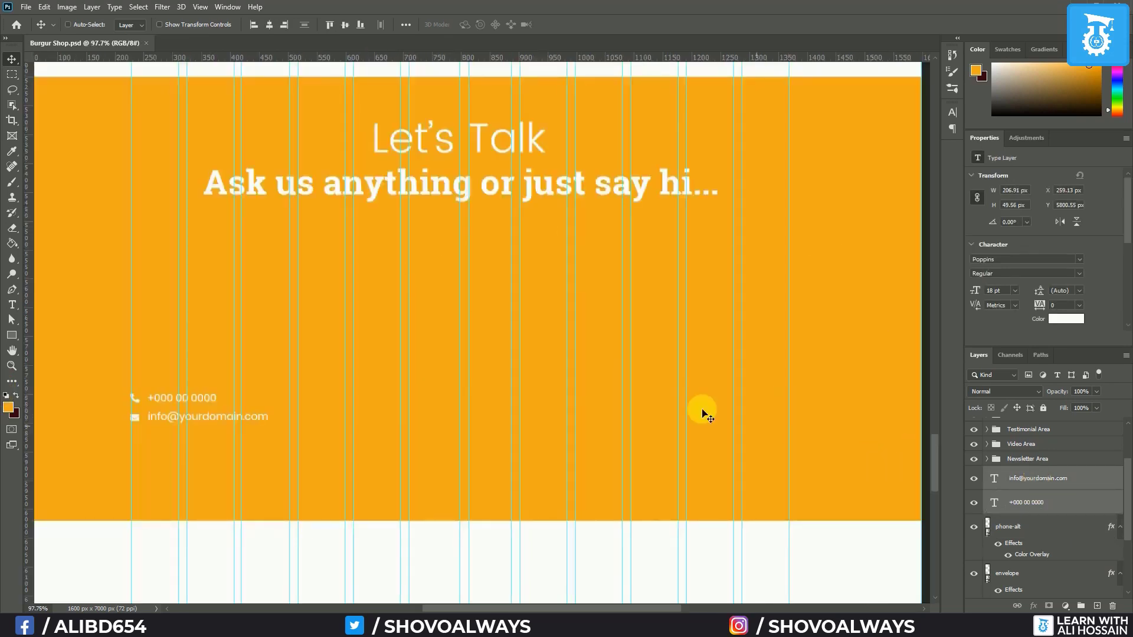
# Add a 'Name' text label in the orange band and shift it slightly left
pyautogui.click(13, 308)
pyautogui.click(368, 280)
pyautogui.write('Name')
pyautogui.hotkey('ctrl', 'Return')
pyautogui.press('v')
pyautogui.moveTo(397, 277); pyautogui.dragTo(385, 279)
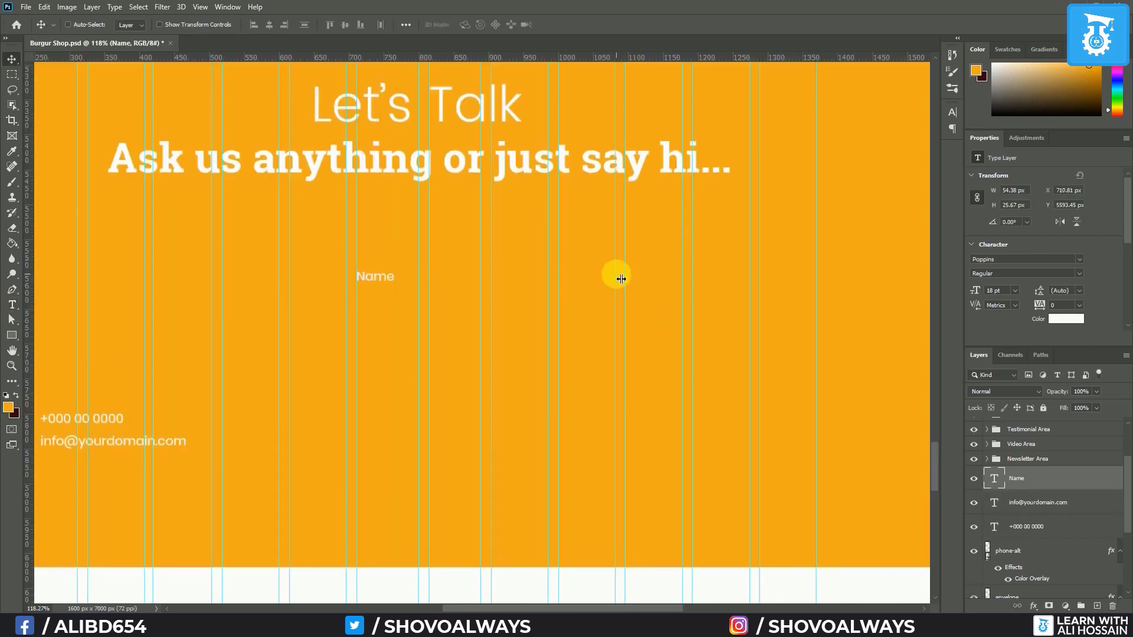
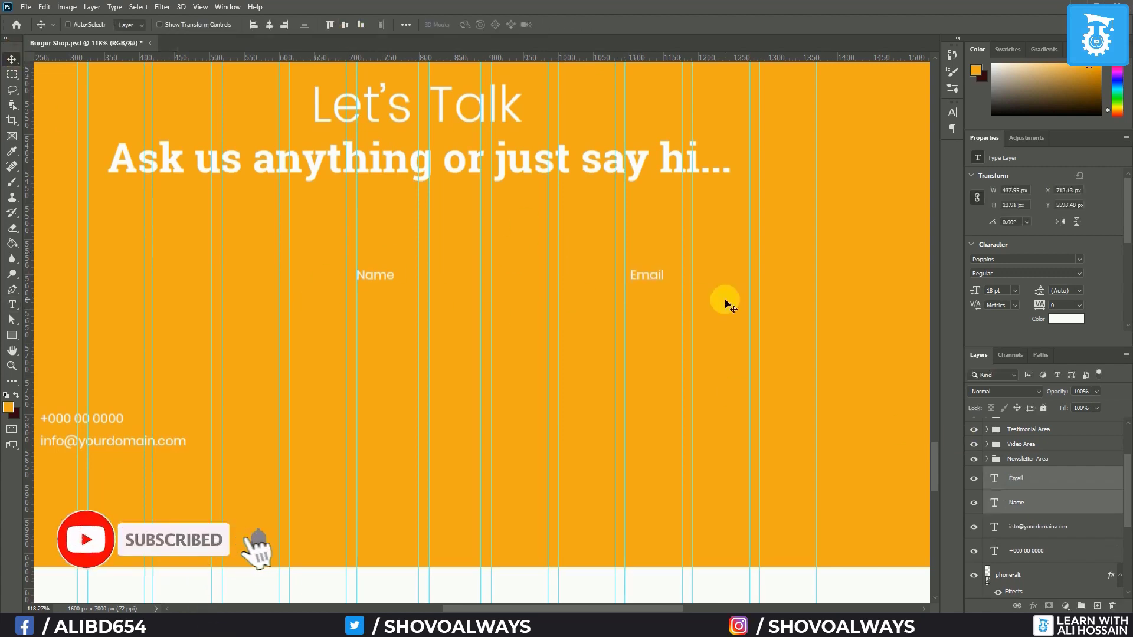
# Select the Email label and shift it one pixel left
pyautogui.click(1040, 482)
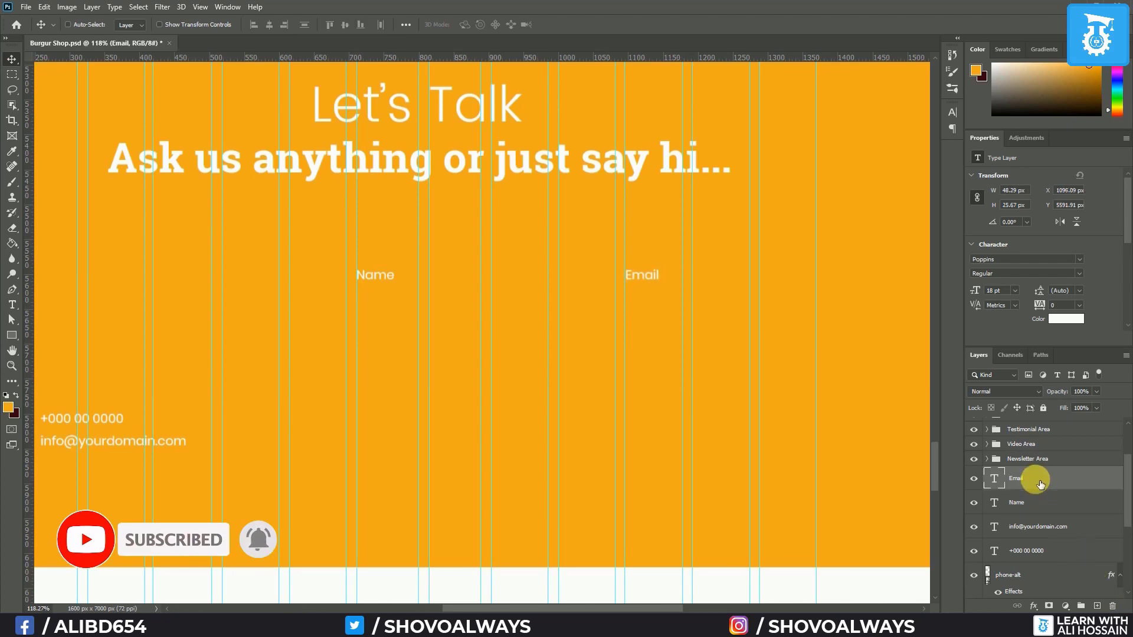
pyautogui.press('Left')
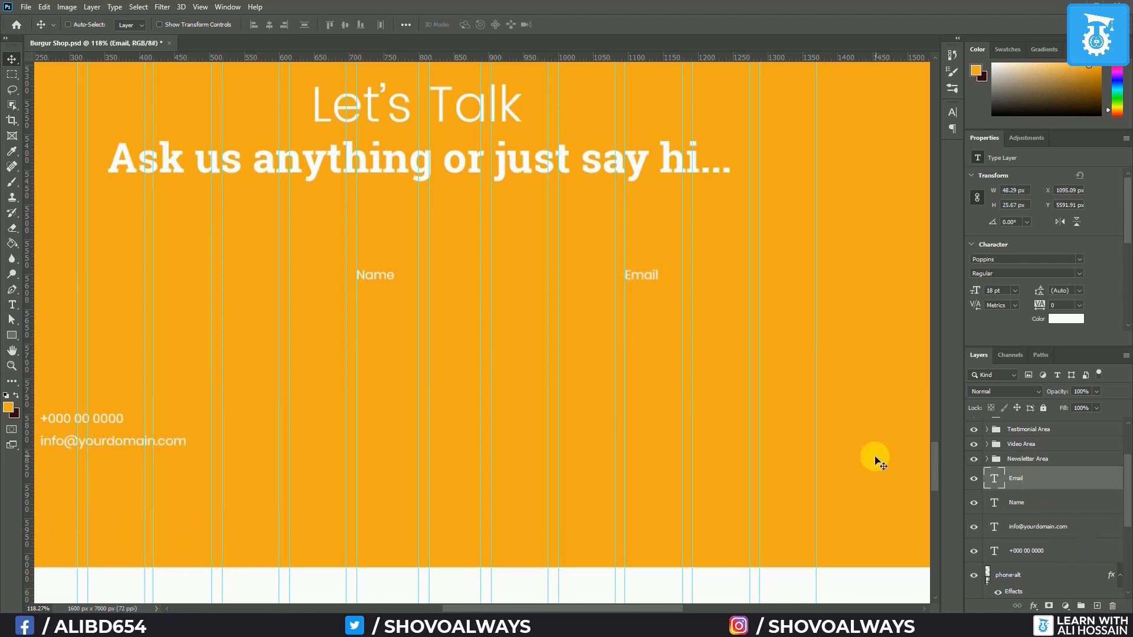
pyautogui.click(17, 306)
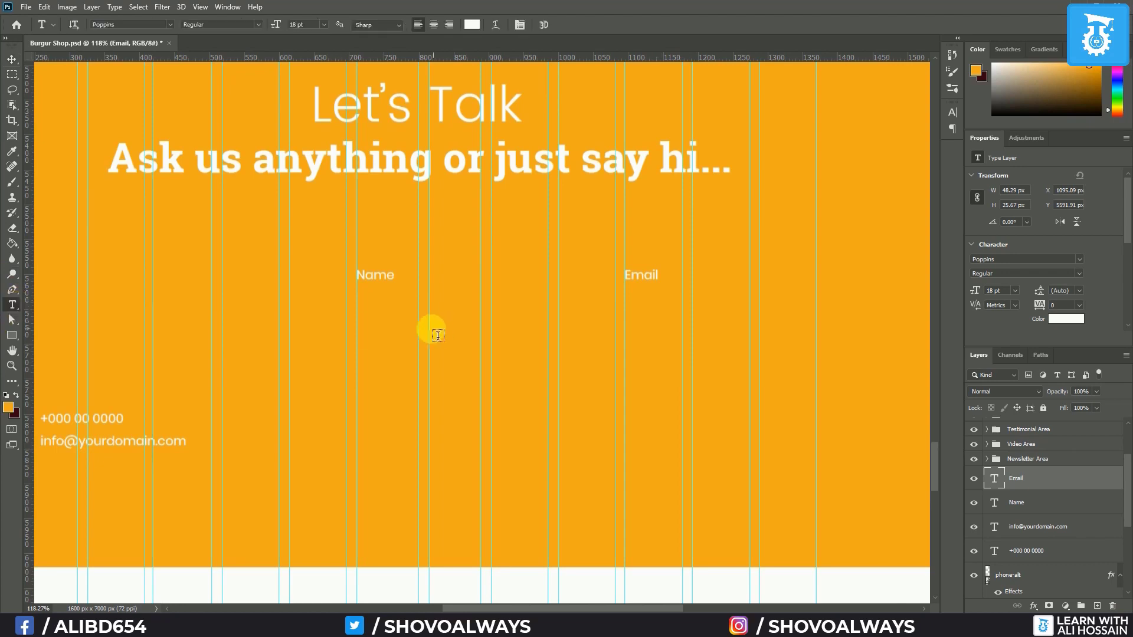
# Add a sample full name under Name at 16 pt and 50% opacity, nudged slightly down
pyautogui.click(363, 301)
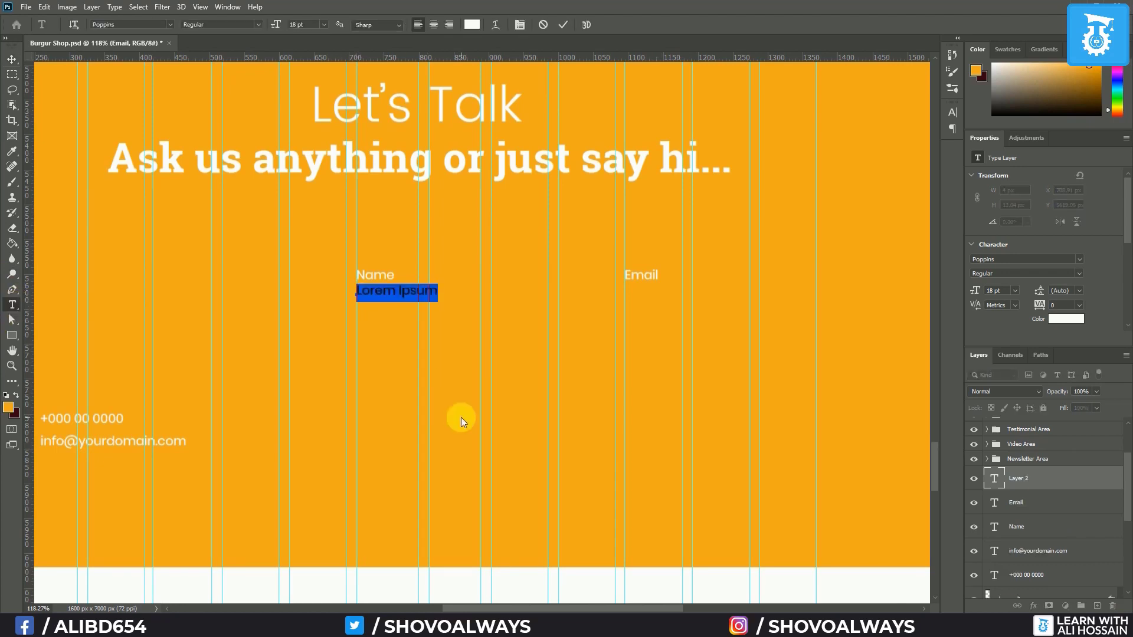
pyautogui.write('Jona')
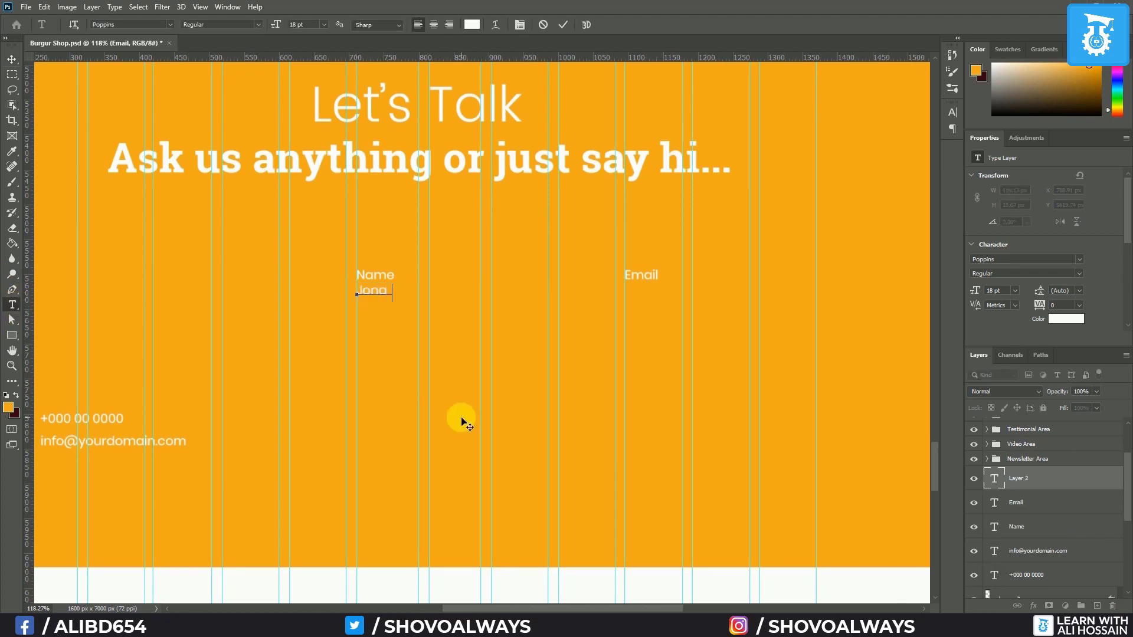
pyautogui.write('thon Smith')
pyautogui.hotkey('ctrl', 'a')
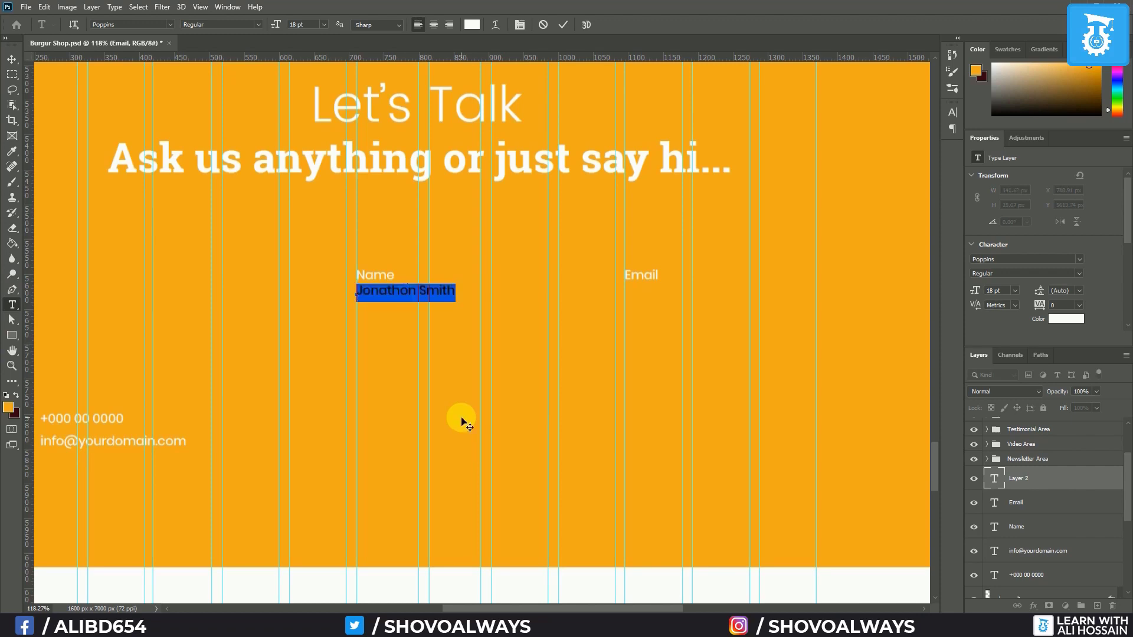
pyautogui.click(258, 27)
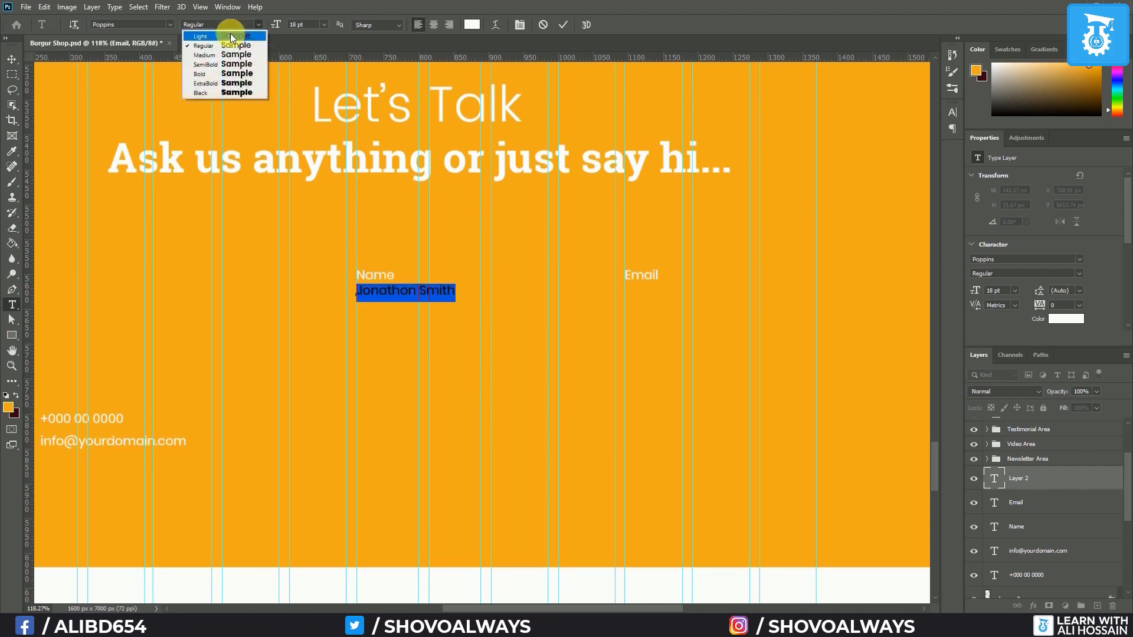
pyautogui.click(331, 23)
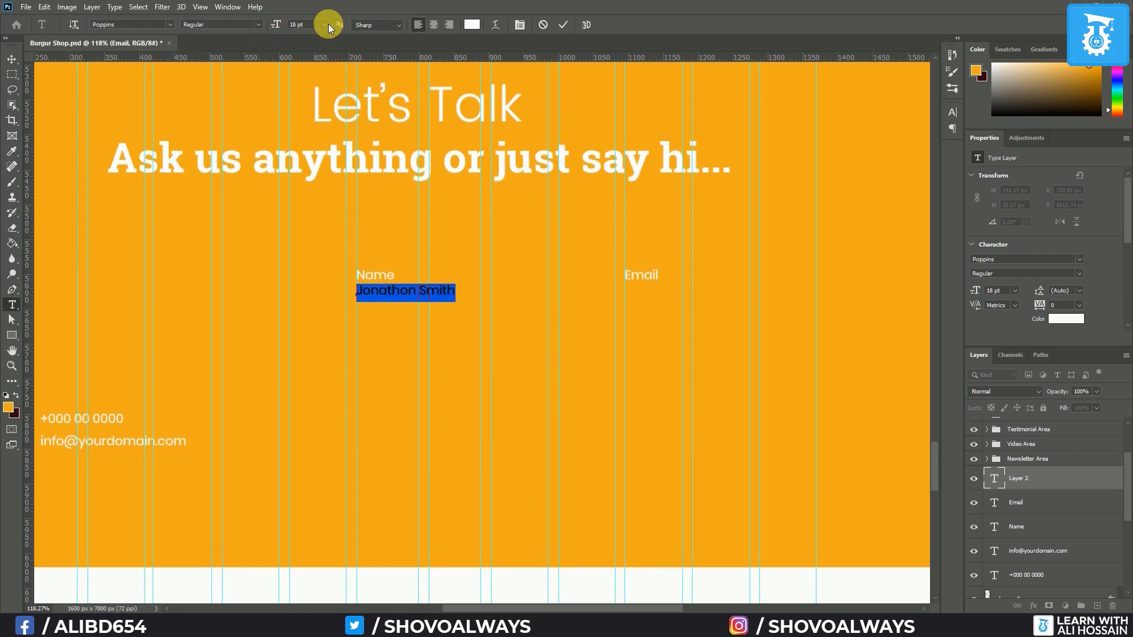
pyautogui.click(328, 23)
pyautogui.click(307, 112)
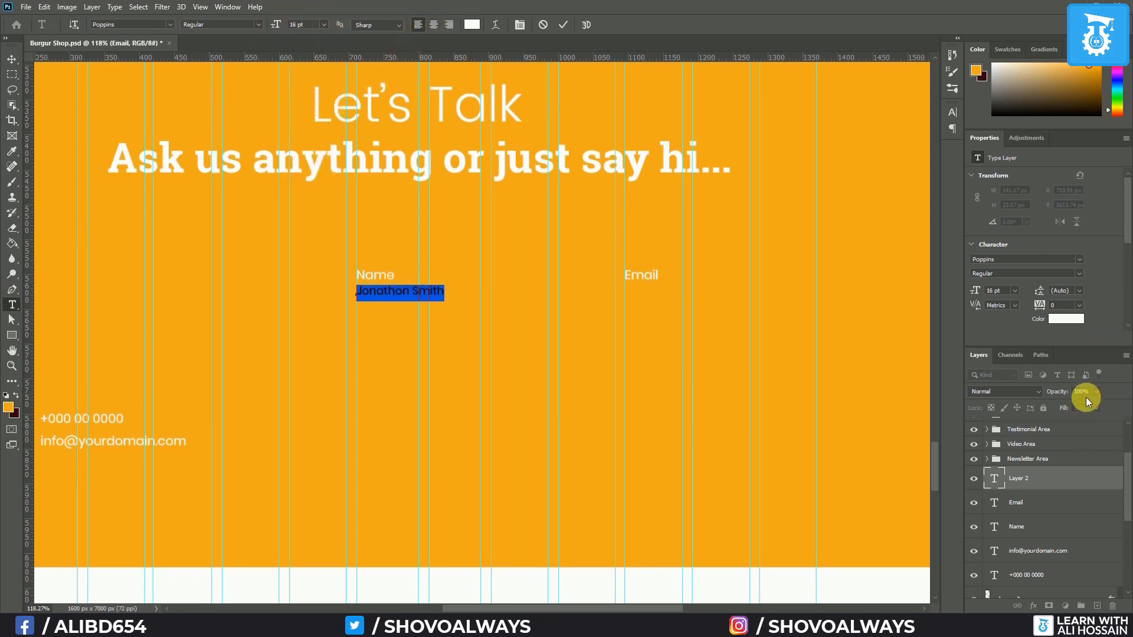
pyautogui.hotkey('ctrl', 'Return')
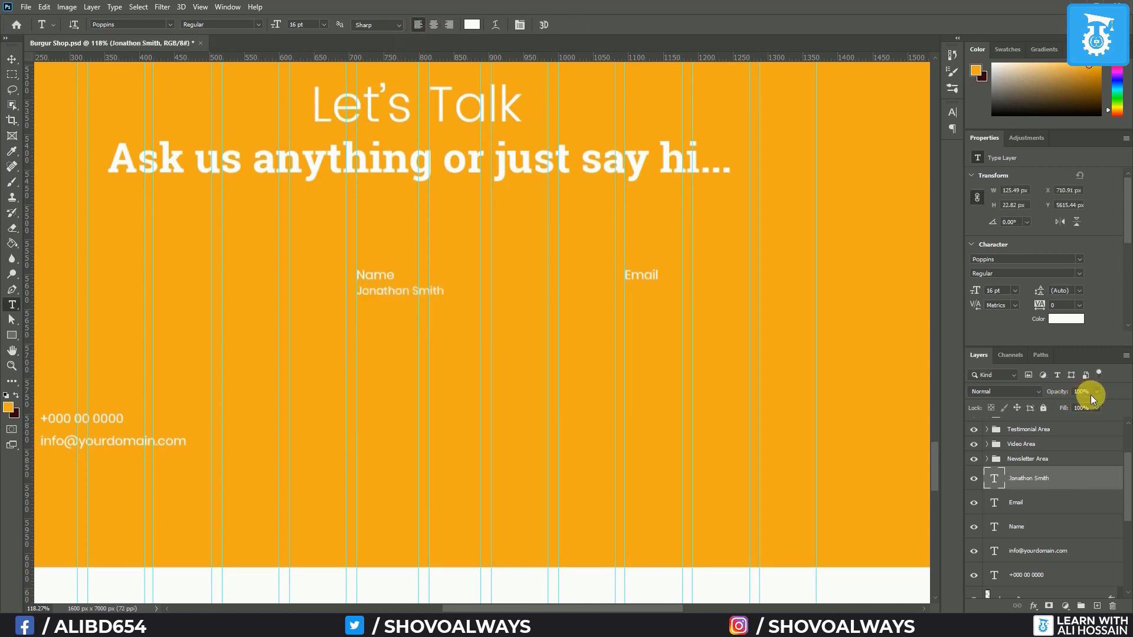
pyautogui.moveTo(1080, 407); pyautogui.dragTo(1069, 407)
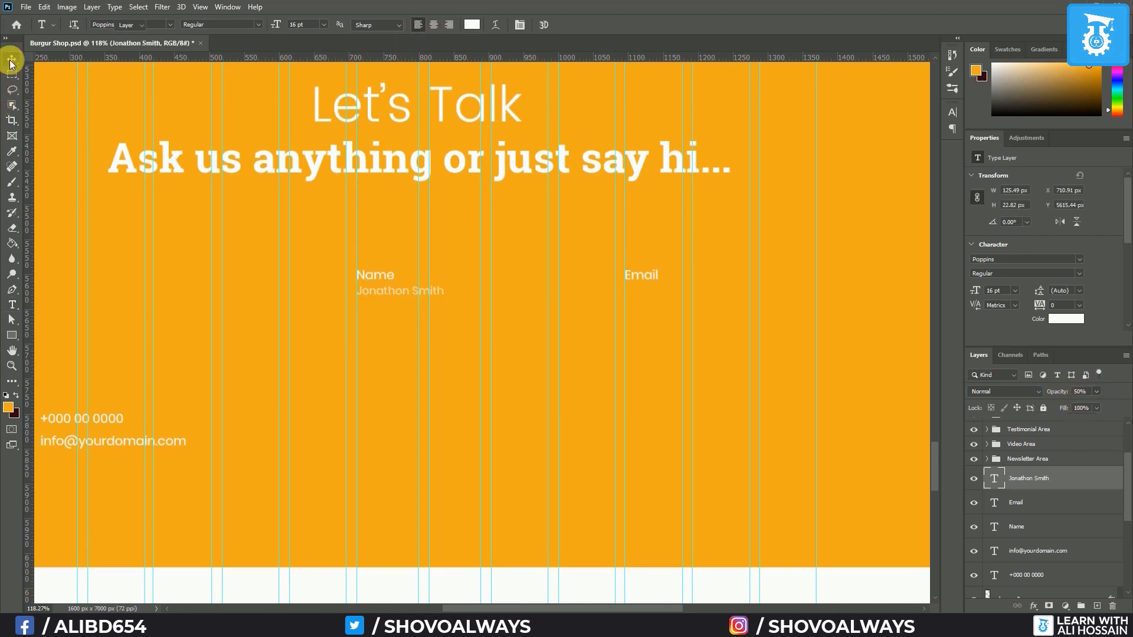
pyautogui.click(11, 59)
pyautogui.press('Down')
pyautogui.press('Down')
pyautogui.press('Down')
pyautogui.press('Down')
pyautogui.press('Down')
pyautogui.press('Down')
pyautogui.press('Down')
pyautogui.press('Down')
pyautogui.press('Down')
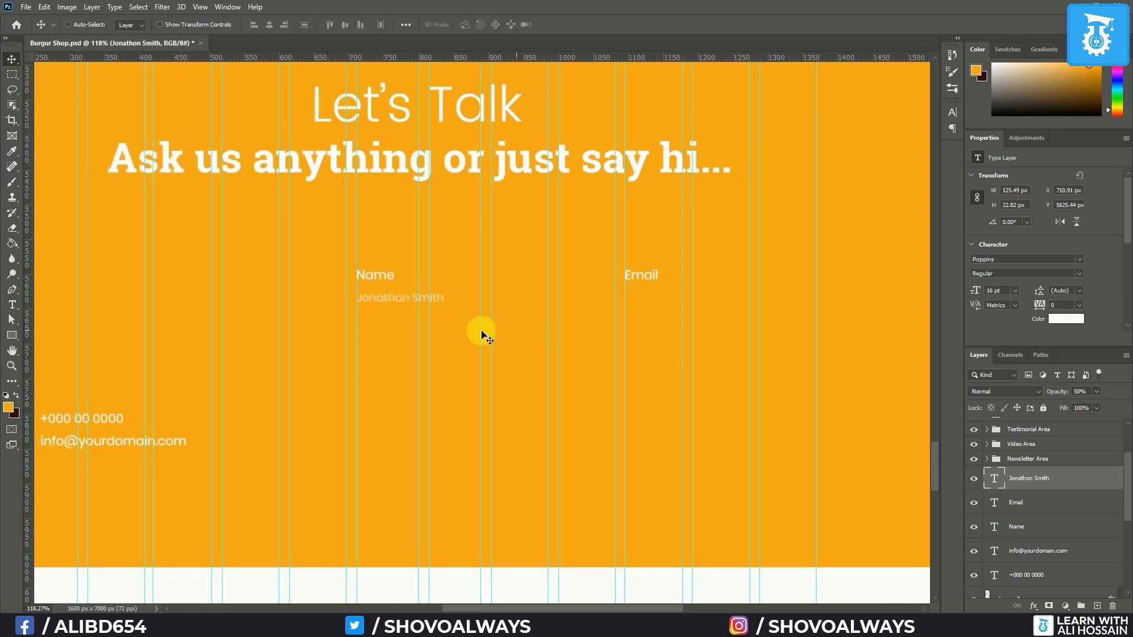
# Enlarge the Name and Email labels to 24 pt
pyautogui.click(1026, 502)
pyautogui.keyDown('shift'); pyautogui.click(1034, 538); pyautogui.keyUp('shift')
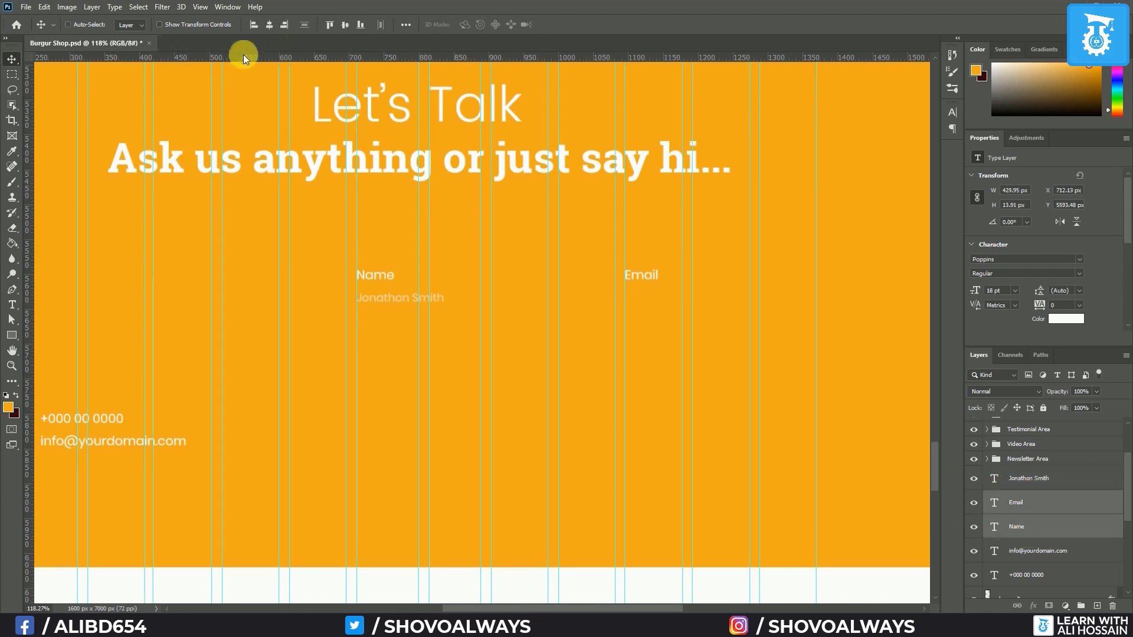
pyautogui.click(12, 308)
pyautogui.click(324, 24)
pyautogui.click(317, 131)
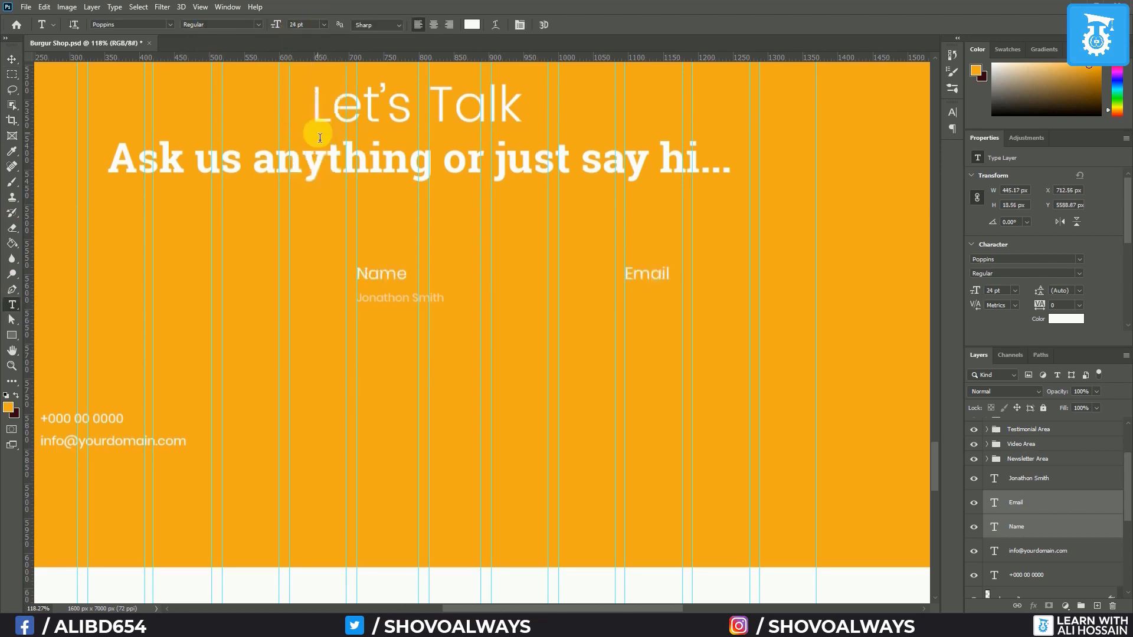
# Copy the sample name under Email and retype it as a sample e-mail address
pyautogui.click(12, 59)
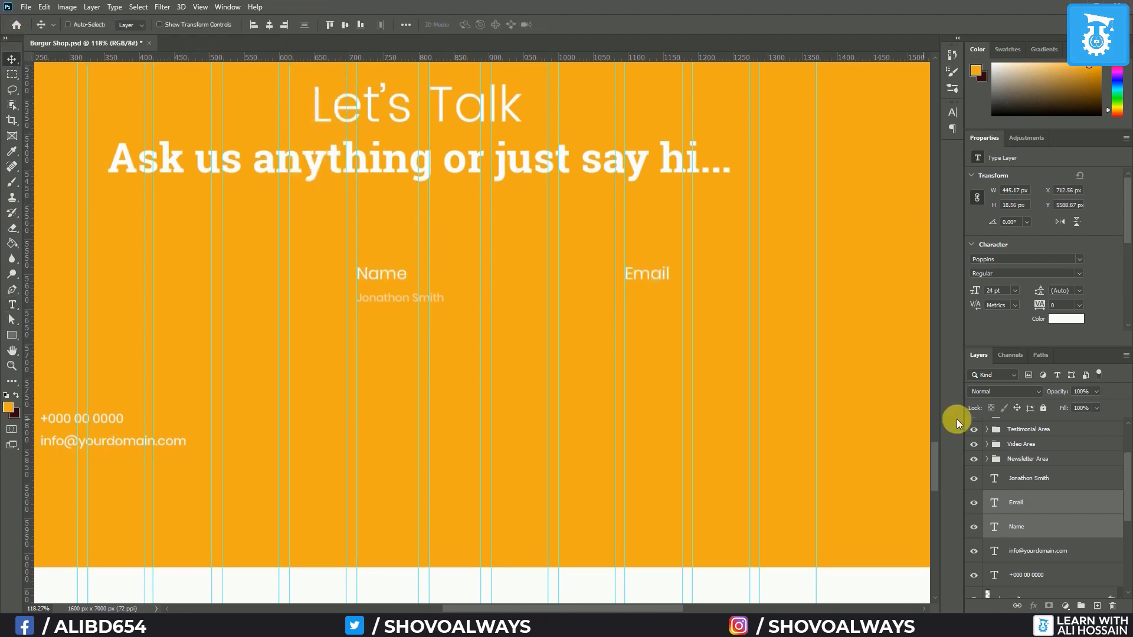
pyautogui.click(1046, 492)
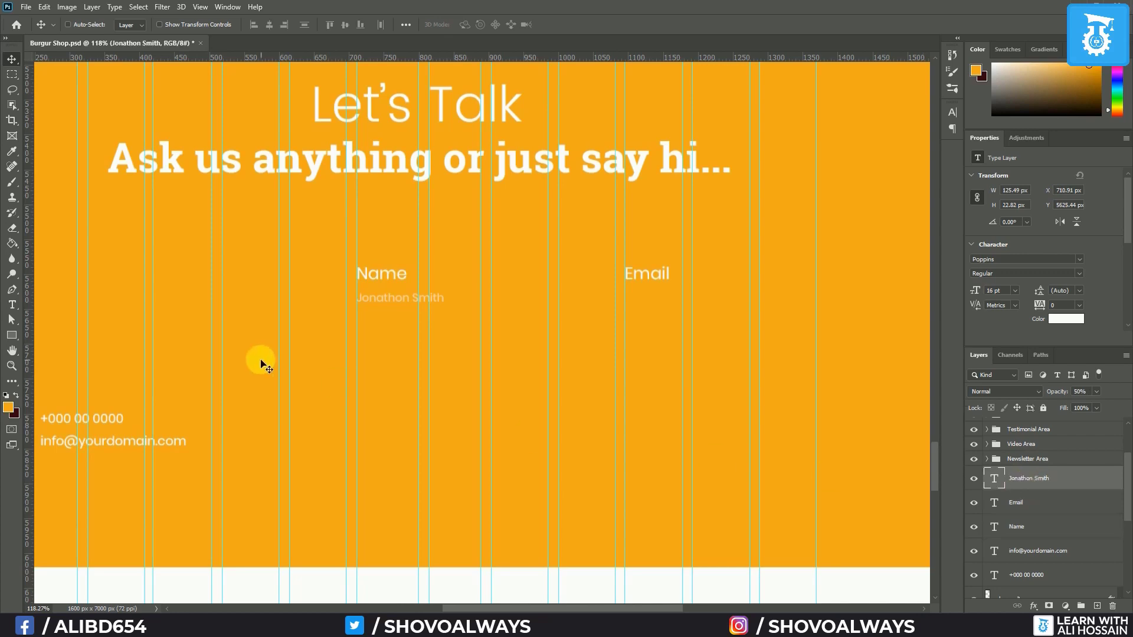
pyautogui.moveTo(393, 300); pyautogui.dragTo(730, 323)
pyautogui.click(12, 305)
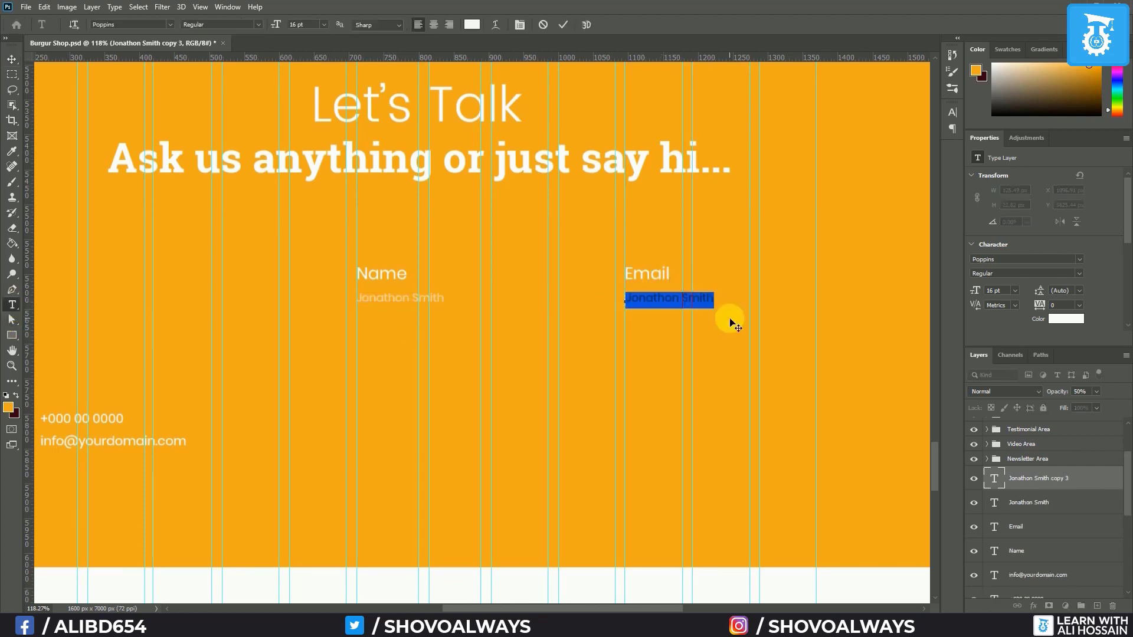
pyautogui.write('in')
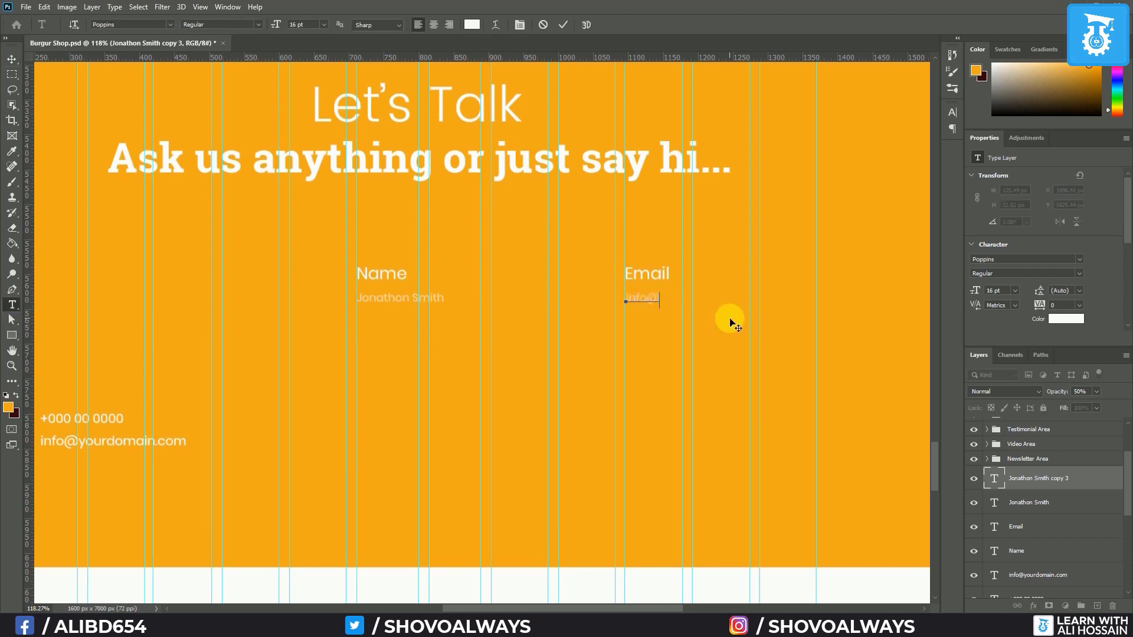
pyautogui.write('fo@')
pyautogui.write('yourdomain.com')
pyautogui.click(12, 59)
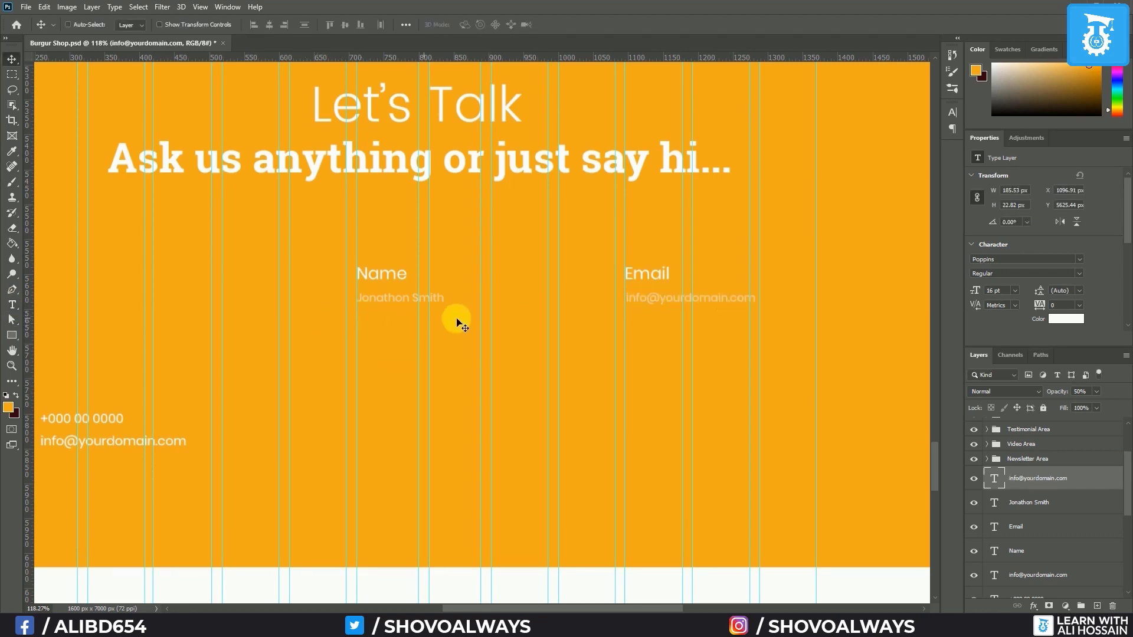
pyautogui.click(12, 336)
# Draw a thin white underline under each field's placeholder and nudge both down slightly
pyautogui.click(132, 27)
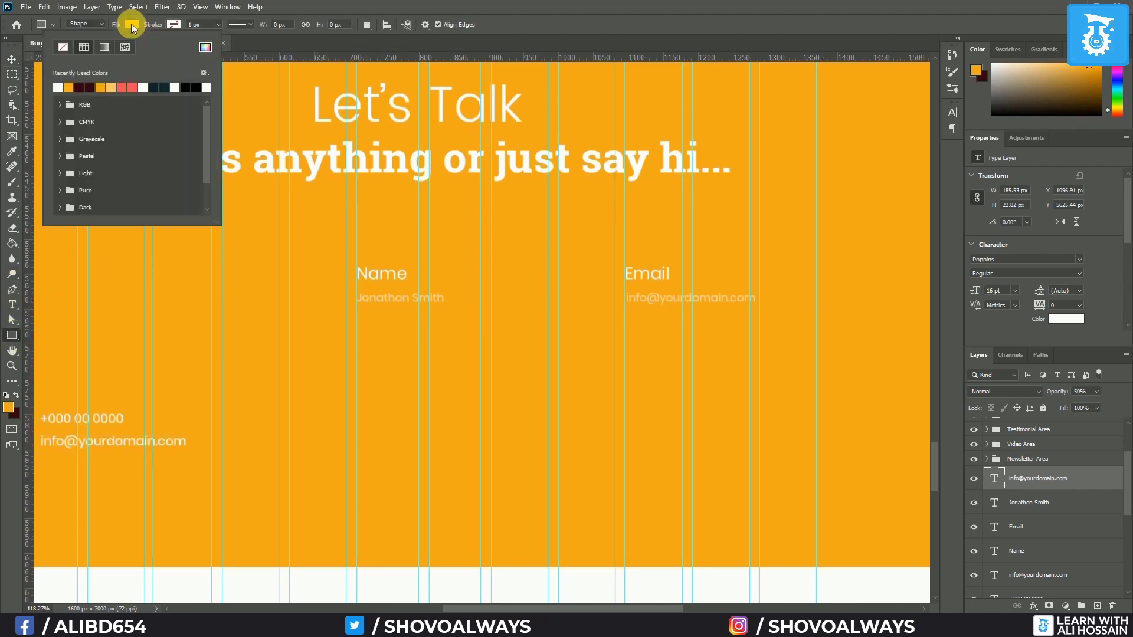
pyautogui.click(58, 87)
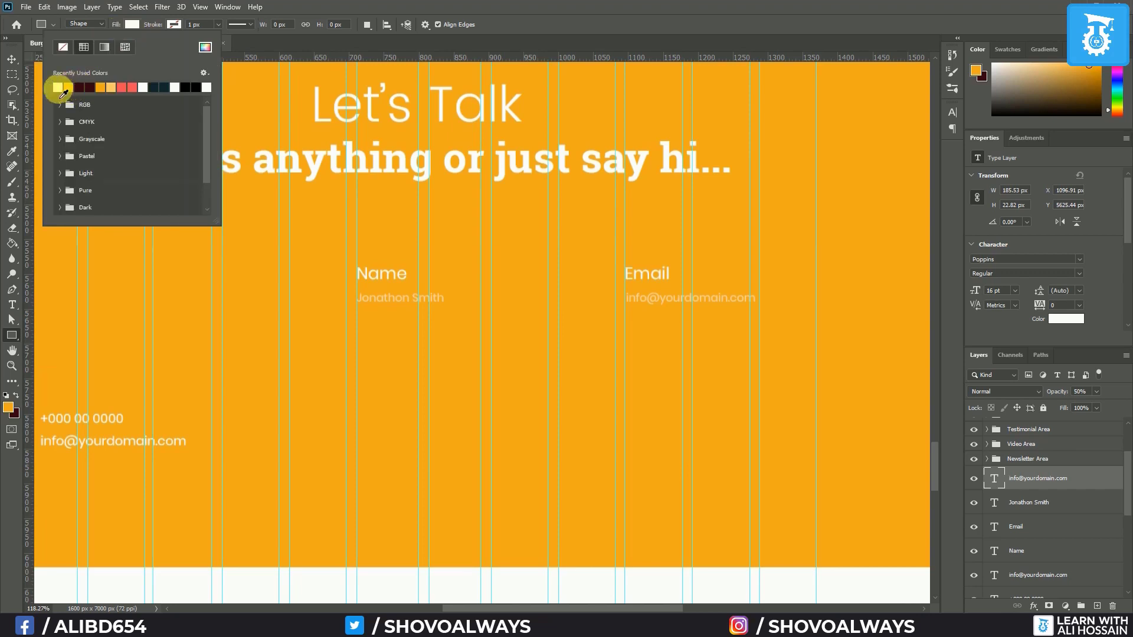
pyautogui.click(132, 25)
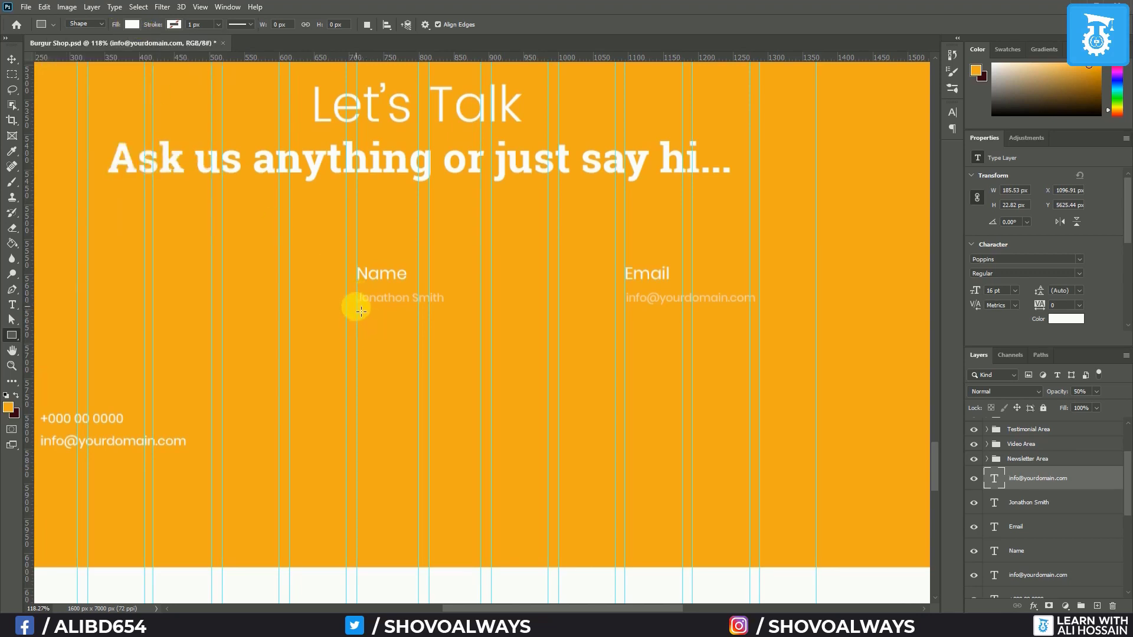
pyautogui.moveTo(361, 310); pyautogui.dragTo(547, 312)
pyautogui.click(12, 59)
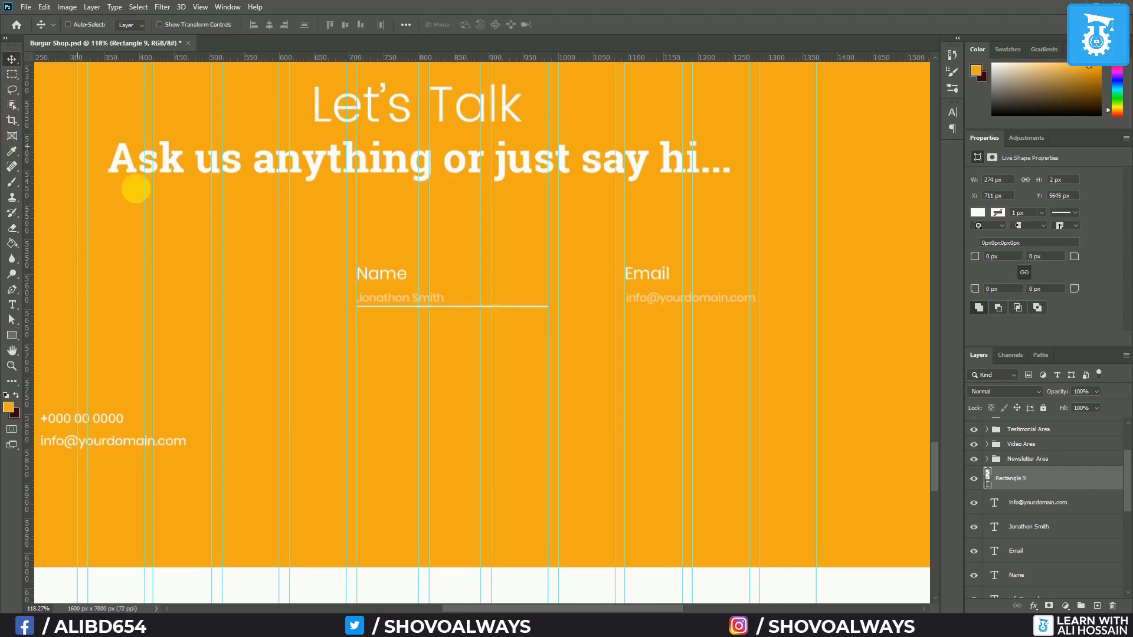
pyautogui.moveTo(460, 306); pyautogui.dragTo(732, 311)
pyautogui.keyDown('ctrl'); pyautogui.click(1050, 502); pyautogui.keyUp('ctrl')
pyautogui.press('Down')
pyautogui.press('Down')
pyautogui.press('Down')
pyautogui.press('Down')
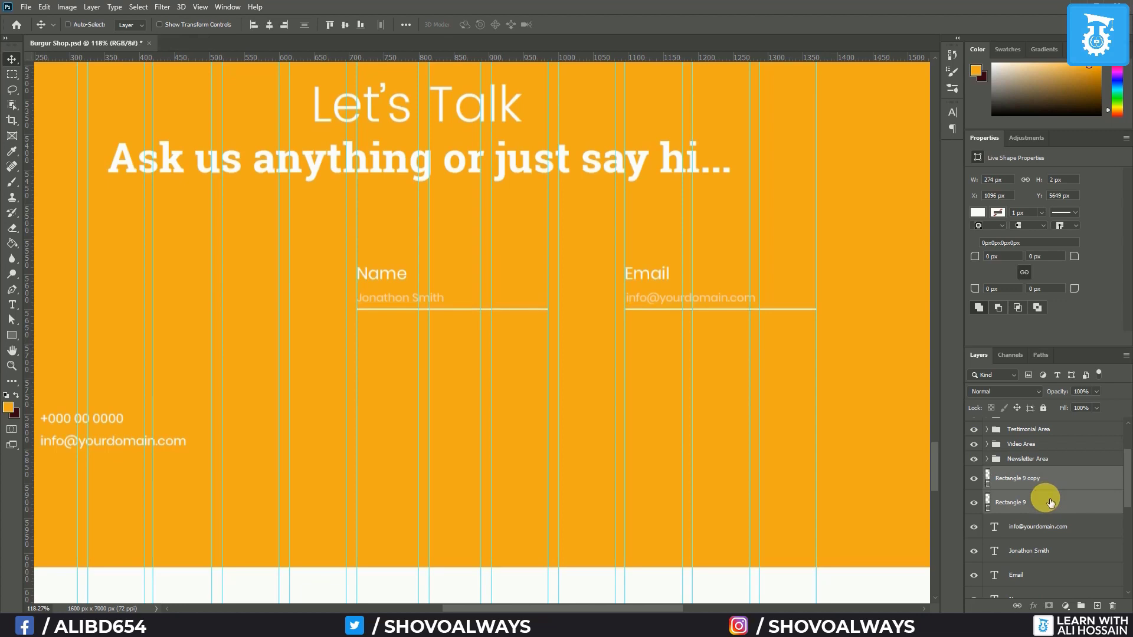
# Hide the guides, reorder the layers and group the Name field's underline, placeholder and label
pyautogui.hotkey('ctrl', ';')
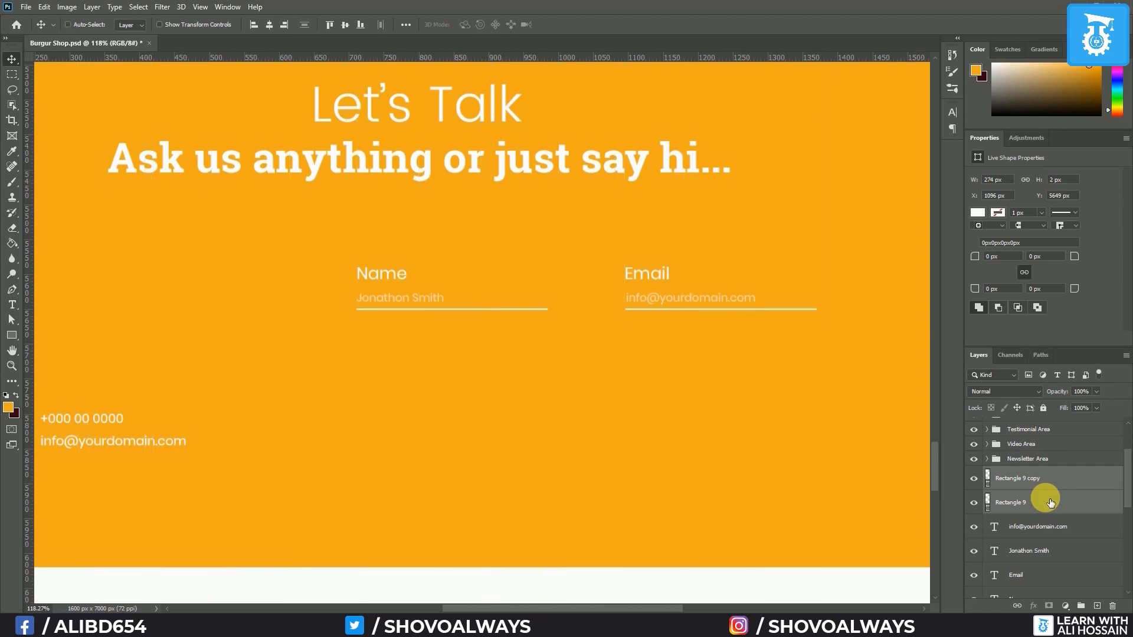
pyautogui.scroll(-1, 1050, 502)
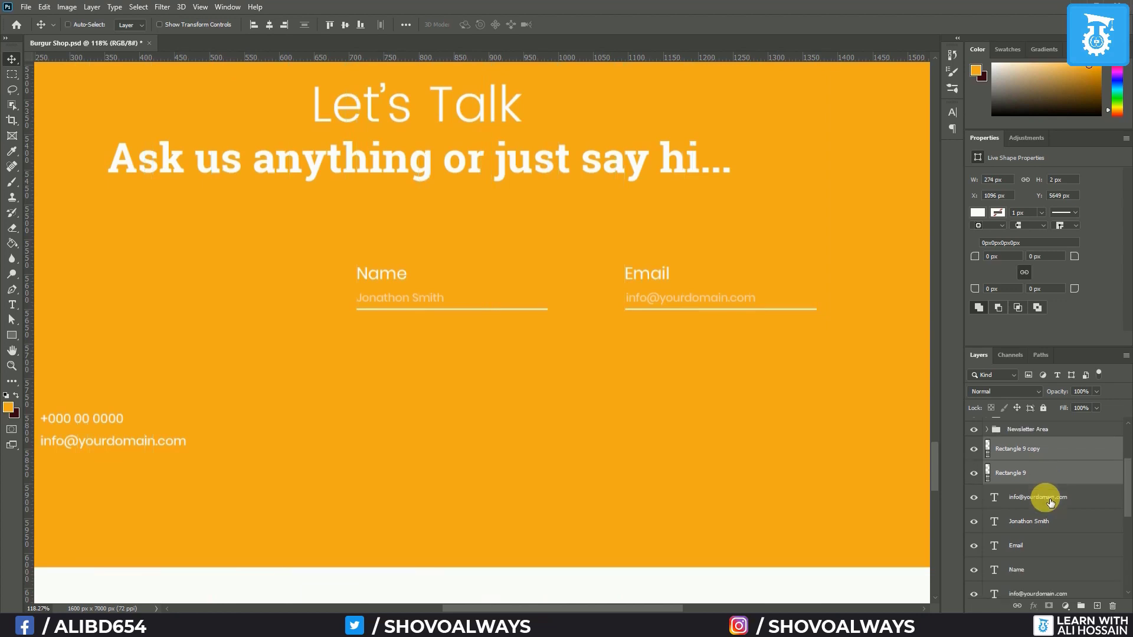
pyautogui.click(1044, 450)
pyautogui.moveTo(1044, 449); pyautogui.dragTo(1053, 485)
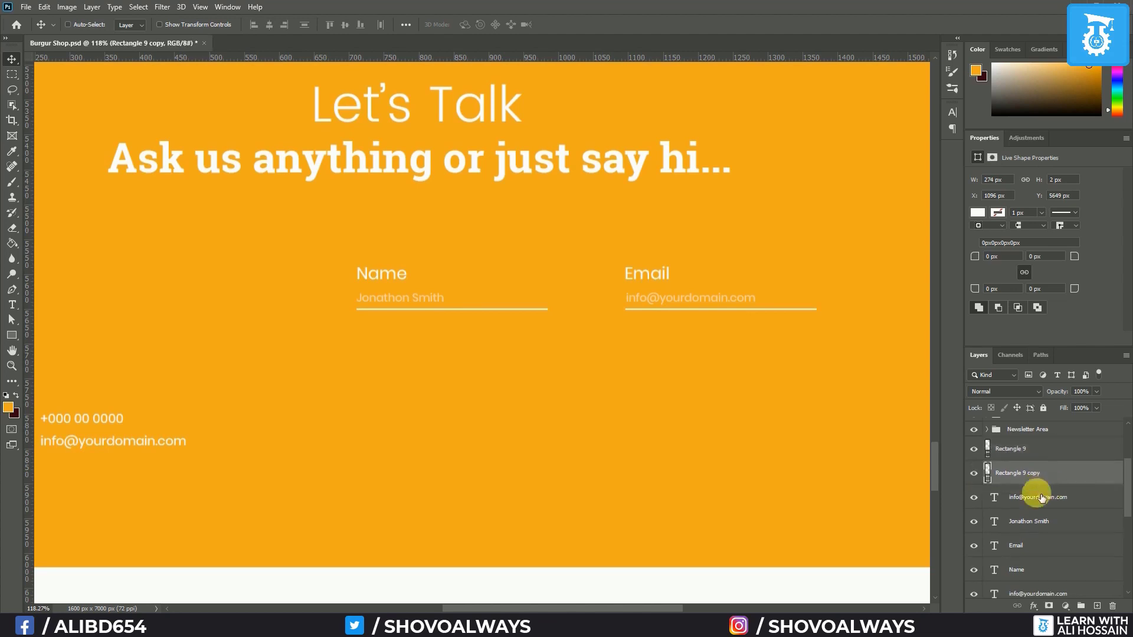
pyautogui.keyDown('shift'); pyautogui.click(1039, 553); pyautogui.keyUp('shift')
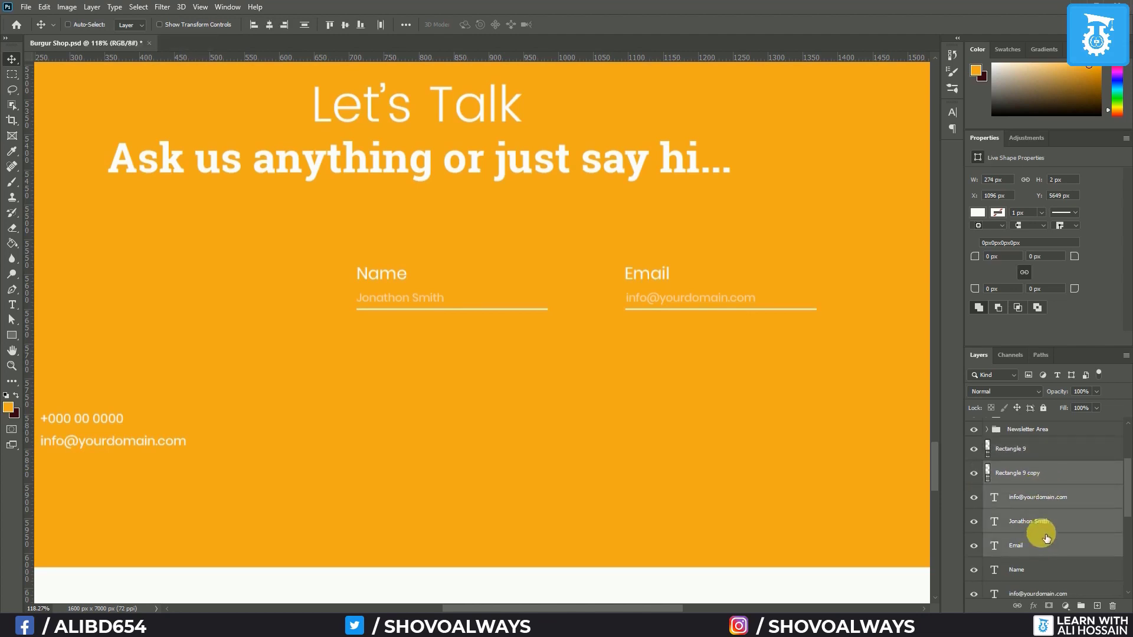
pyautogui.click(1041, 547)
pyautogui.moveTo(1041, 546); pyautogui.dragTo(1047, 566)
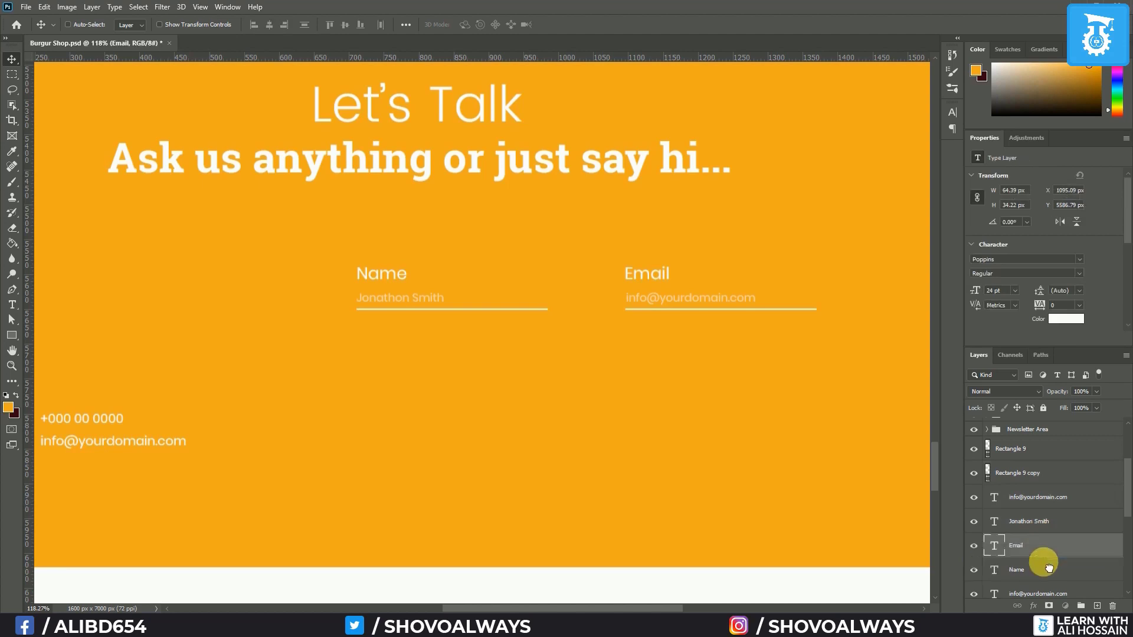
pyautogui.moveTo(1037, 447); pyautogui.dragTo(1047, 535)
pyautogui.keyDown('shift'); pyautogui.click(1039, 547); pyautogui.keyUp('shift')
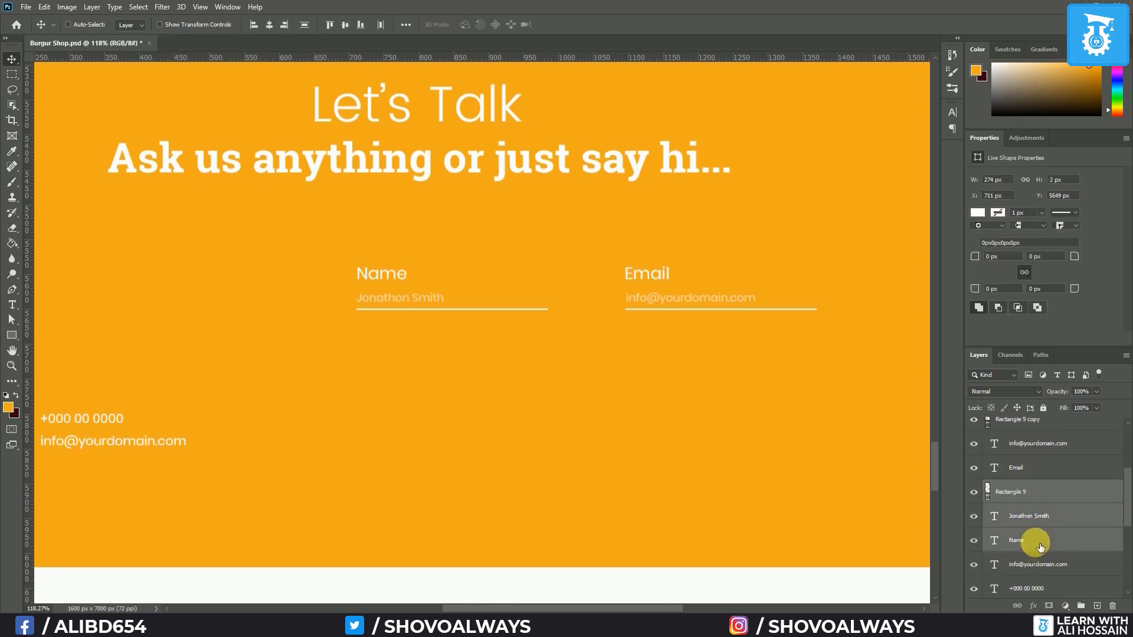
pyautogui.hotkey('ctrl', 'g')
pyautogui.click(974, 488)
pyautogui.click(974, 487)
# Group the Email field's layers and rename the two groups Name and Email
pyautogui.scroll(3, 1027, 491)
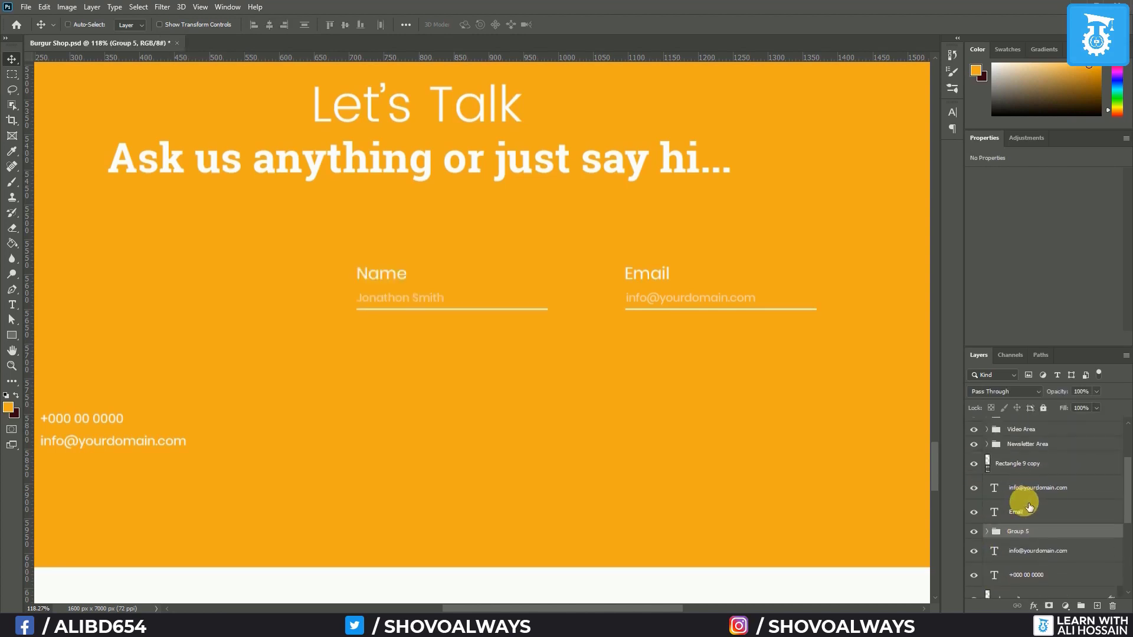
pyautogui.click(1017, 512)
pyautogui.keyDown('shift'); pyautogui.click(1044, 465); pyautogui.keyUp('shift')
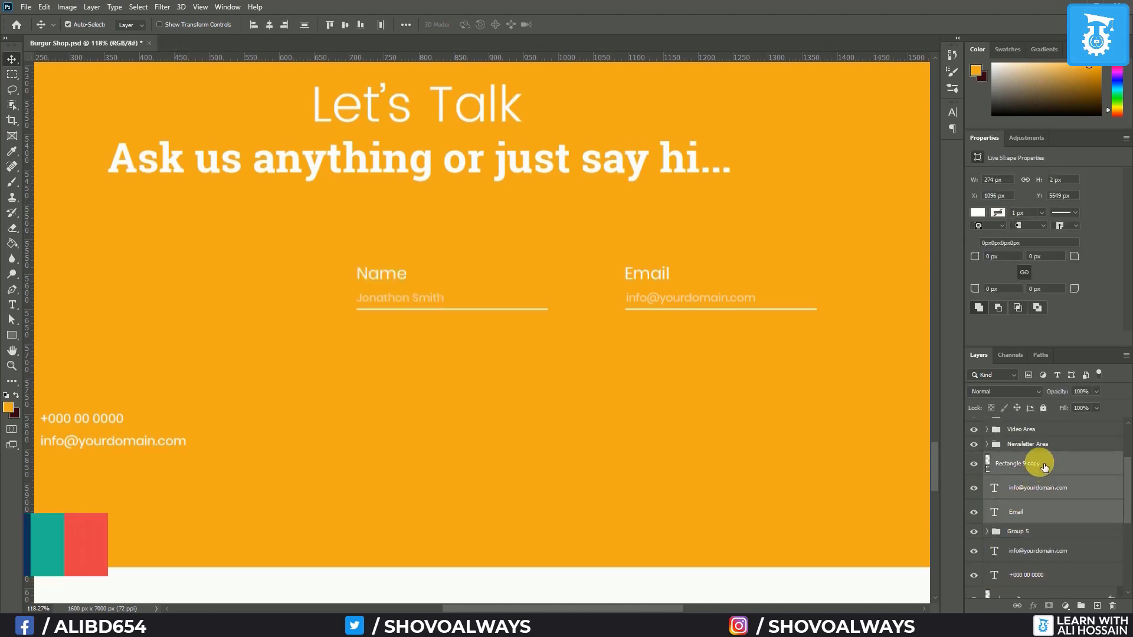
pyautogui.hotkey('ctrl', 'g')
pyautogui.doubleClick(1019, 473)
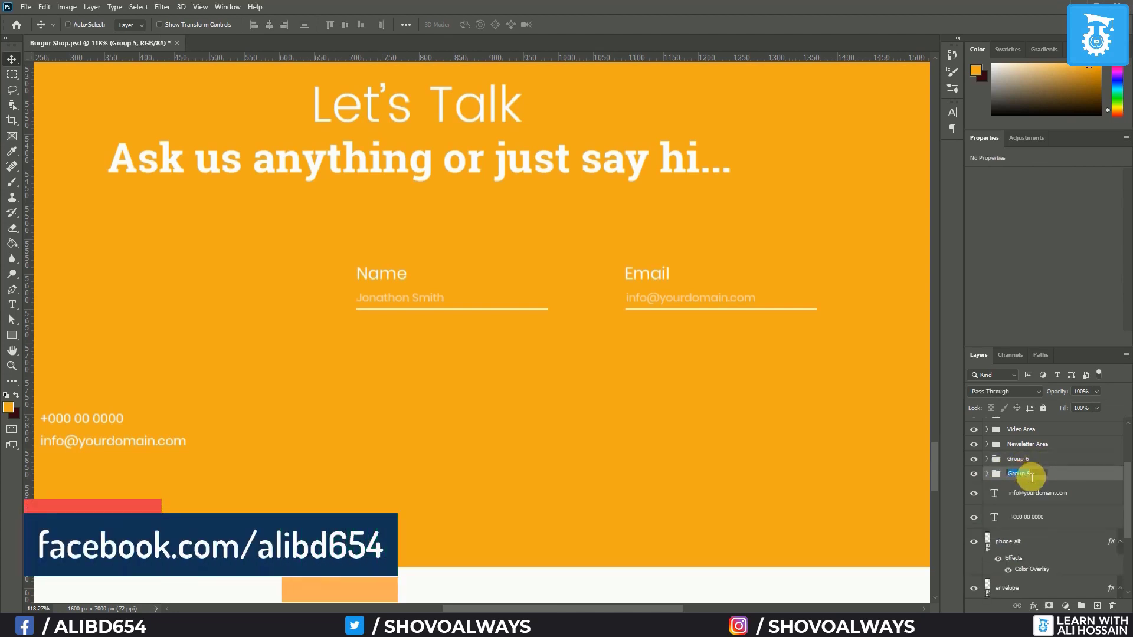
pyautogui.write('Name')
pyautogui.click(1025, 466)
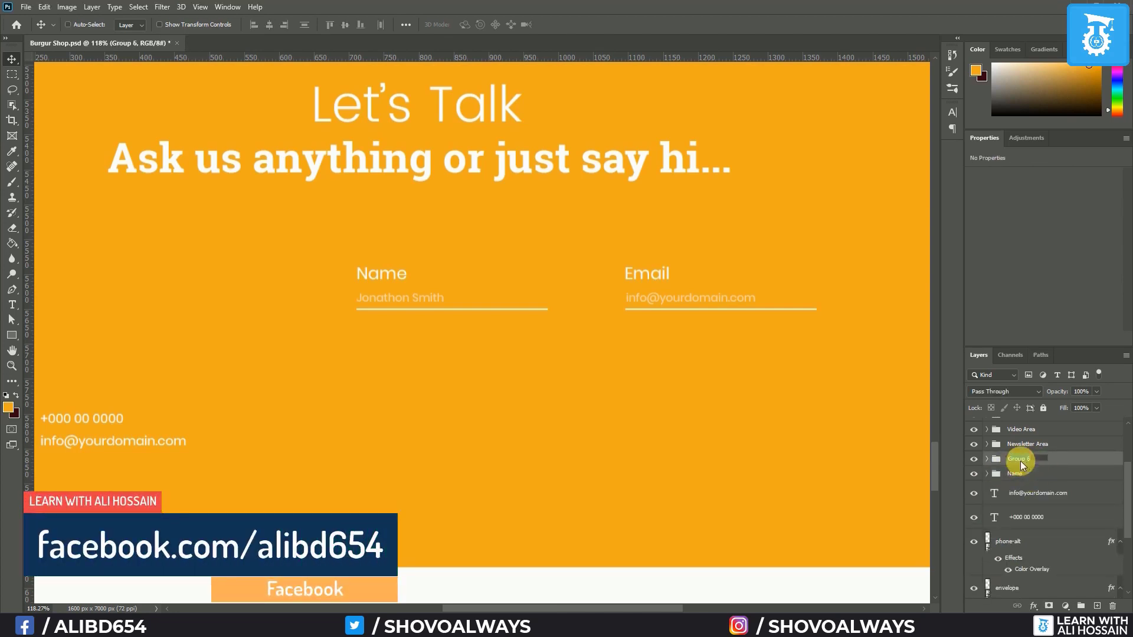
pyautogui.doubleClick(1021, 461)
pyautogui.write('Email')
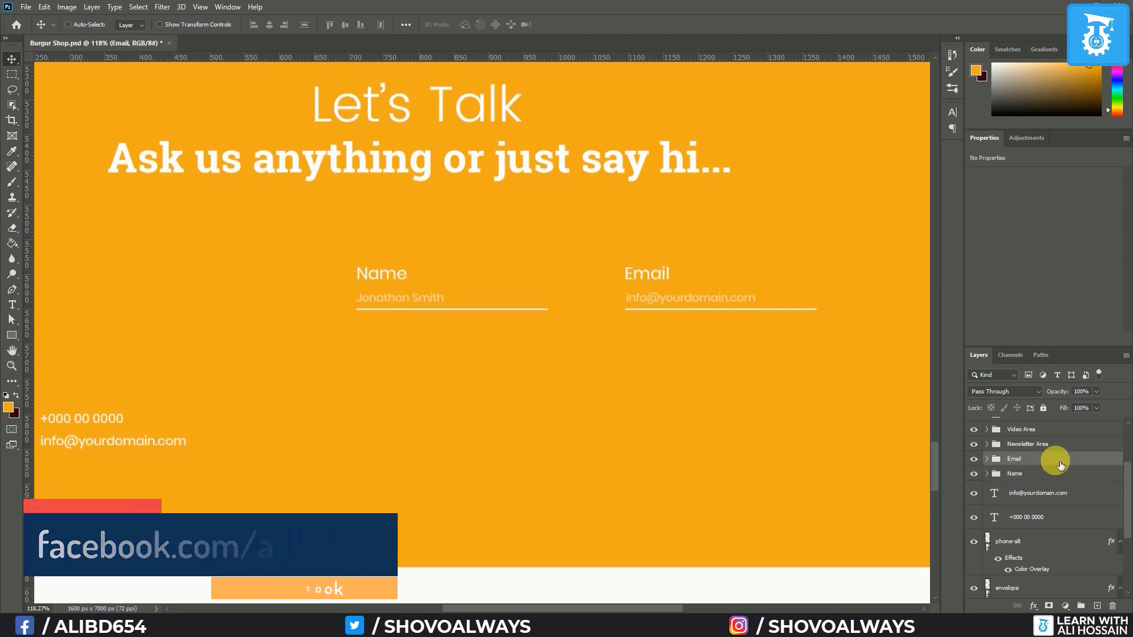
pyautogui.click(1025, 474)
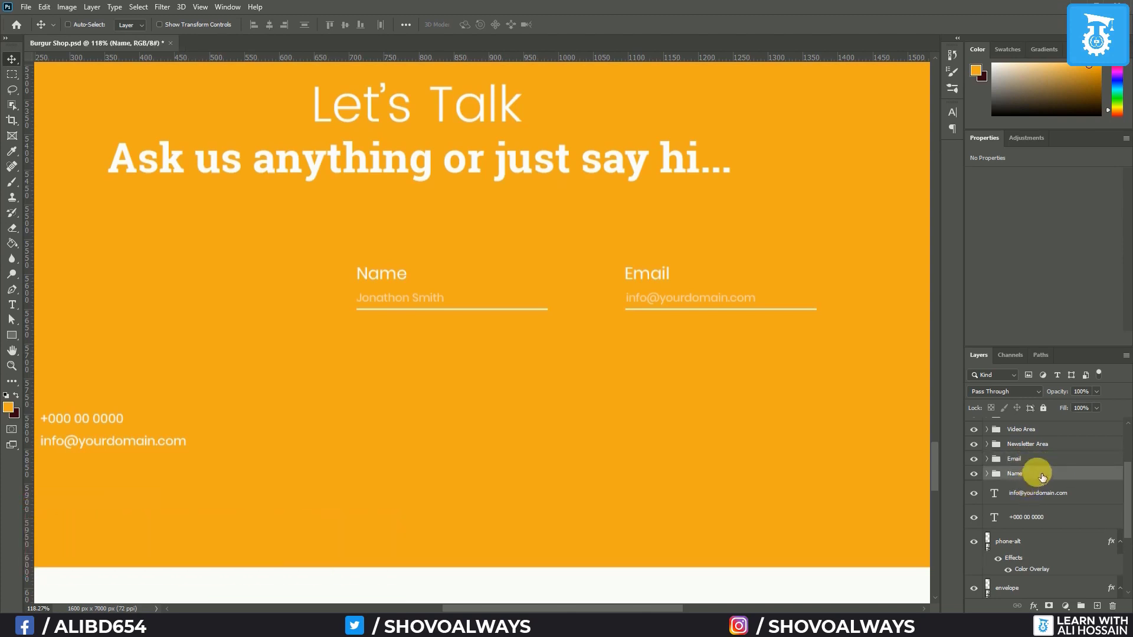
# Duplicate the Name field below itself, relabelling it Message with a 'Hello....' placeholder
pyautogui.moveTo(384, 295); pyautogui.dragTo(390, 362)
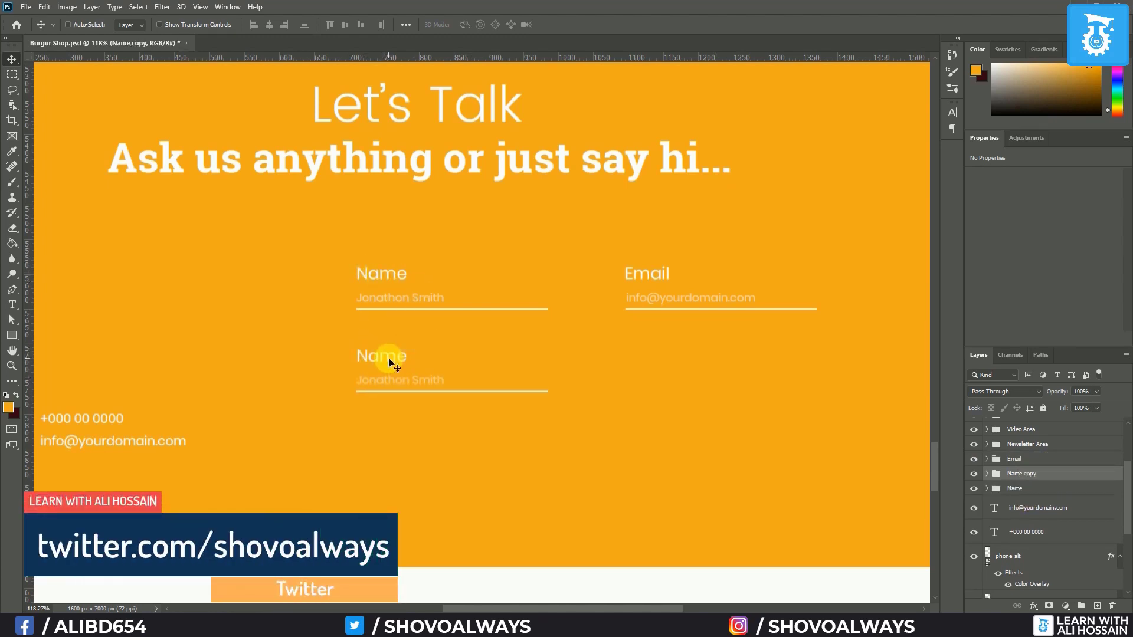
pyautogui.doubleClick(389, 363)
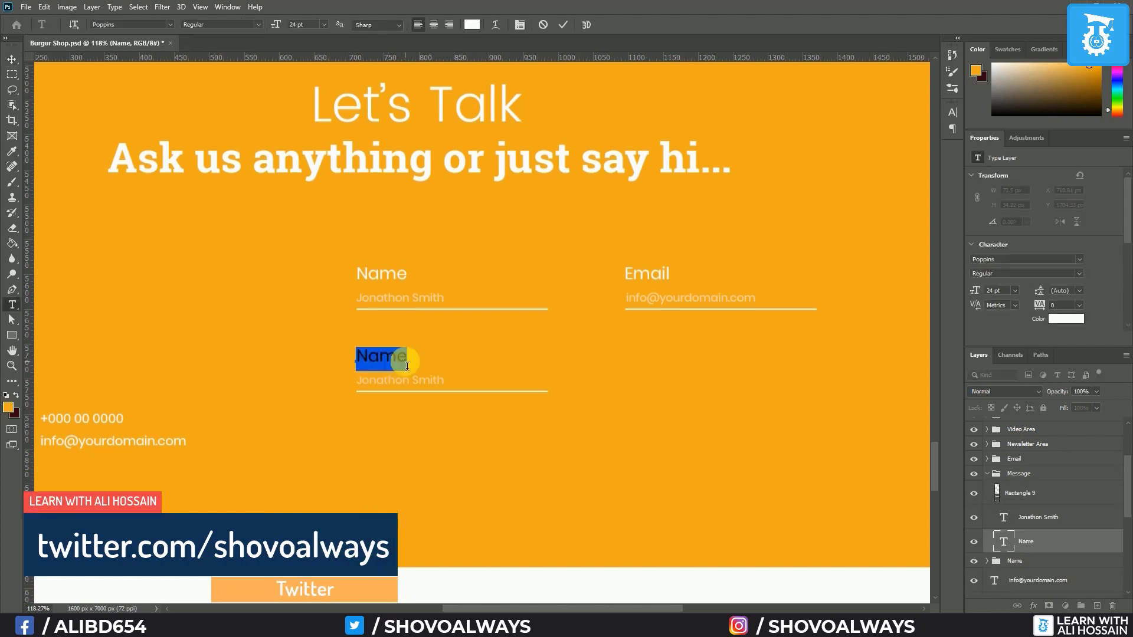
pyautogui.write('Message')
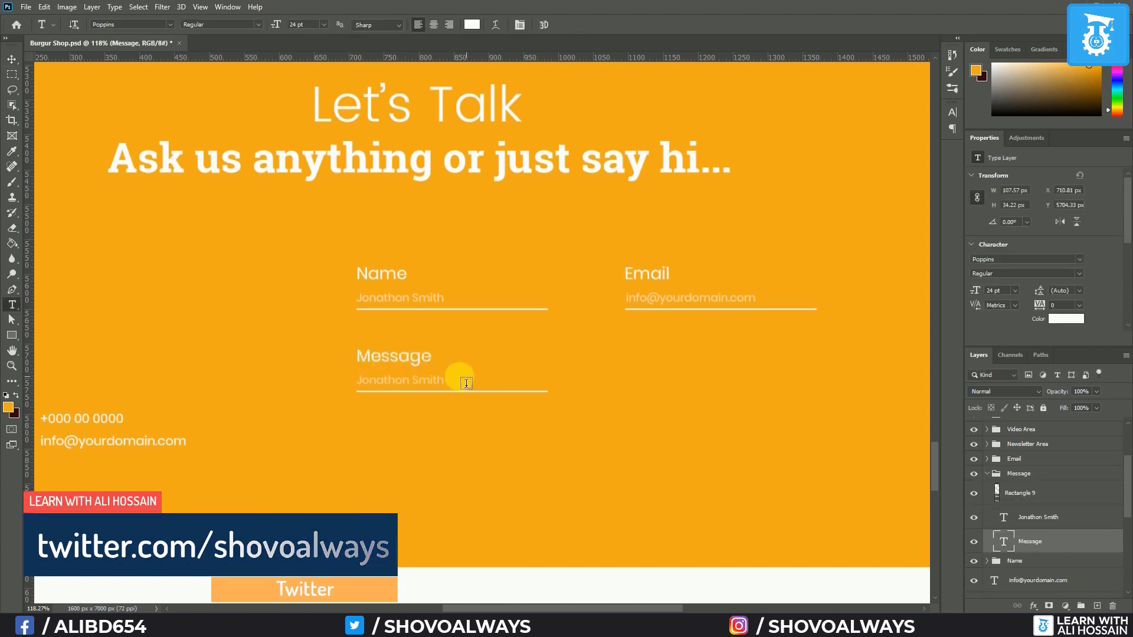
pyautogui.tripleClick(425, 383)
pyautogui.write('H')
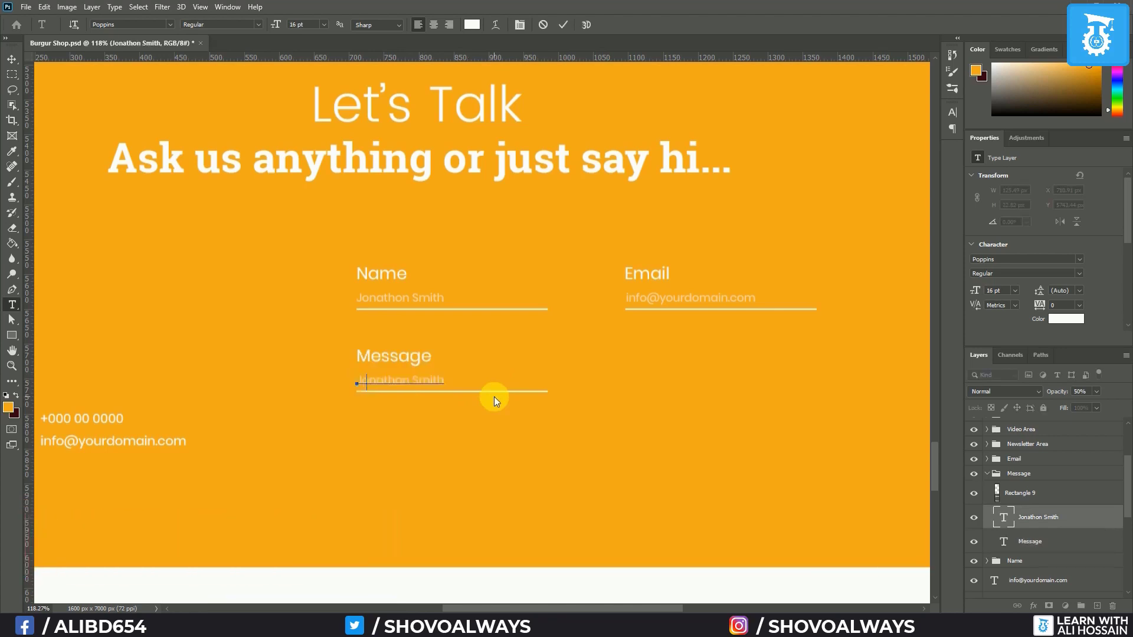
pyautogui.write('ello')
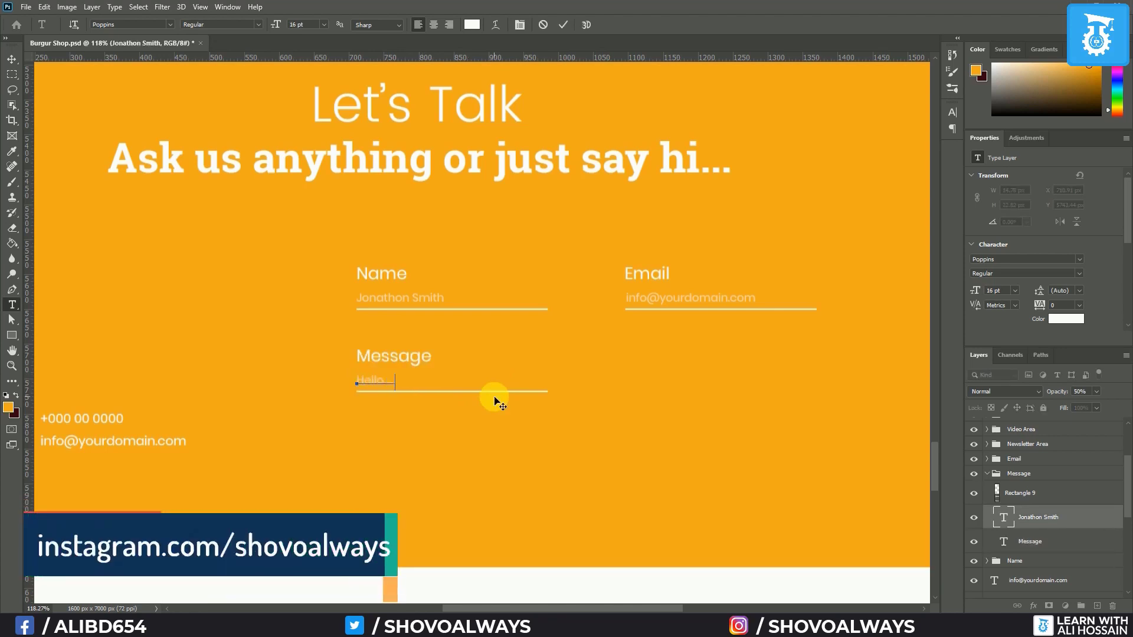
pyautogui.write('....')
pyautogui.click(1024, 494)
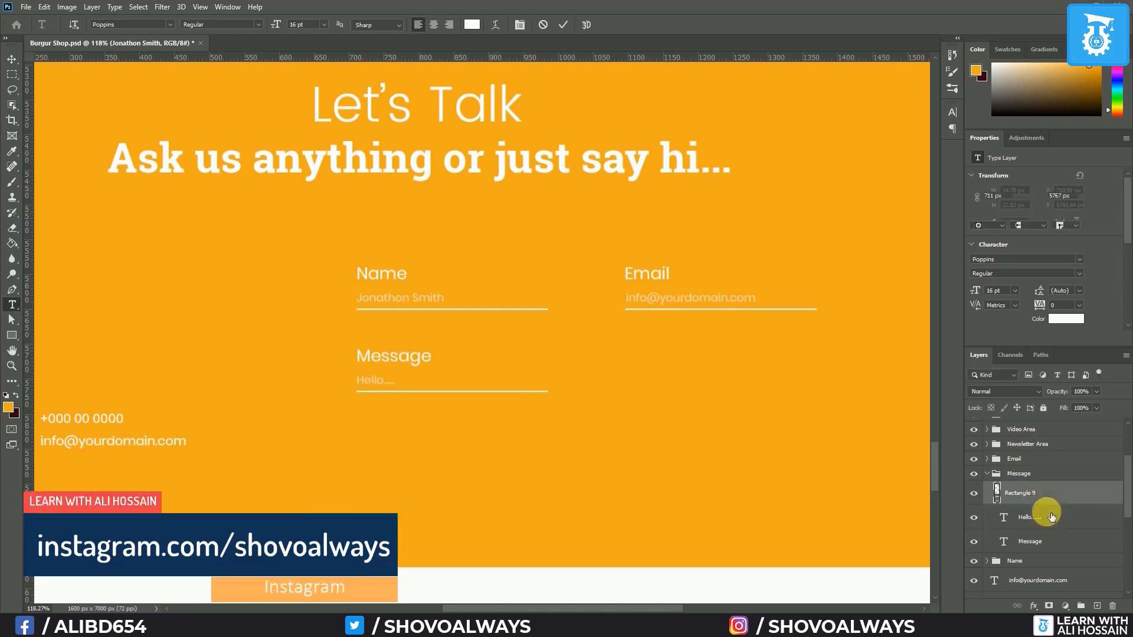
pyautogui.scroll(2, 678, 392)
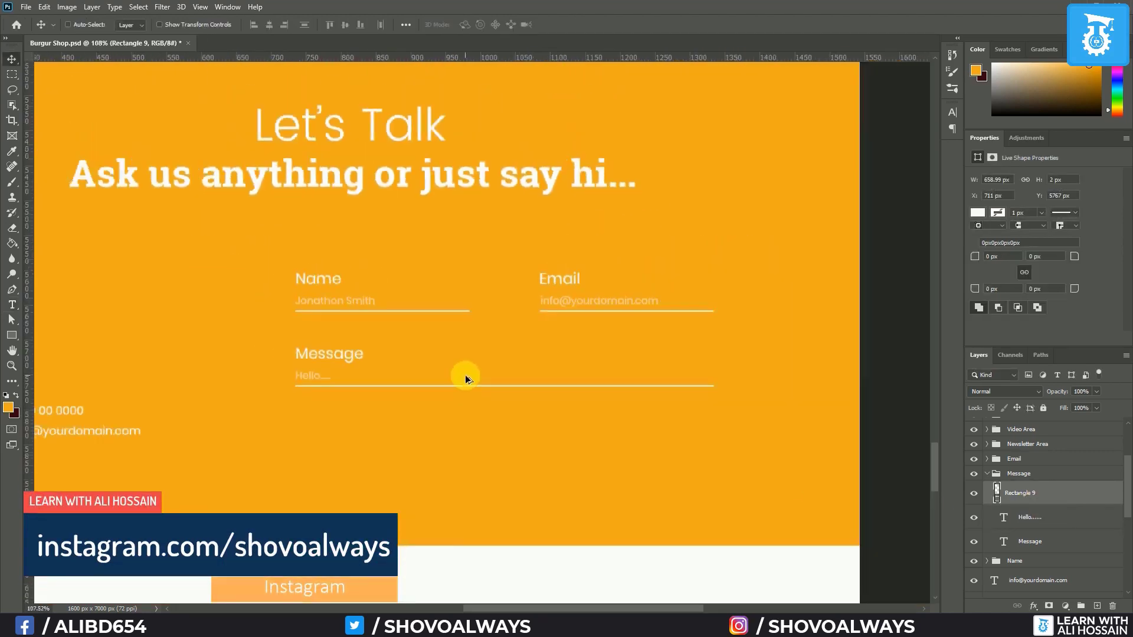
pyautogui.scroll(-2, 463, 374)
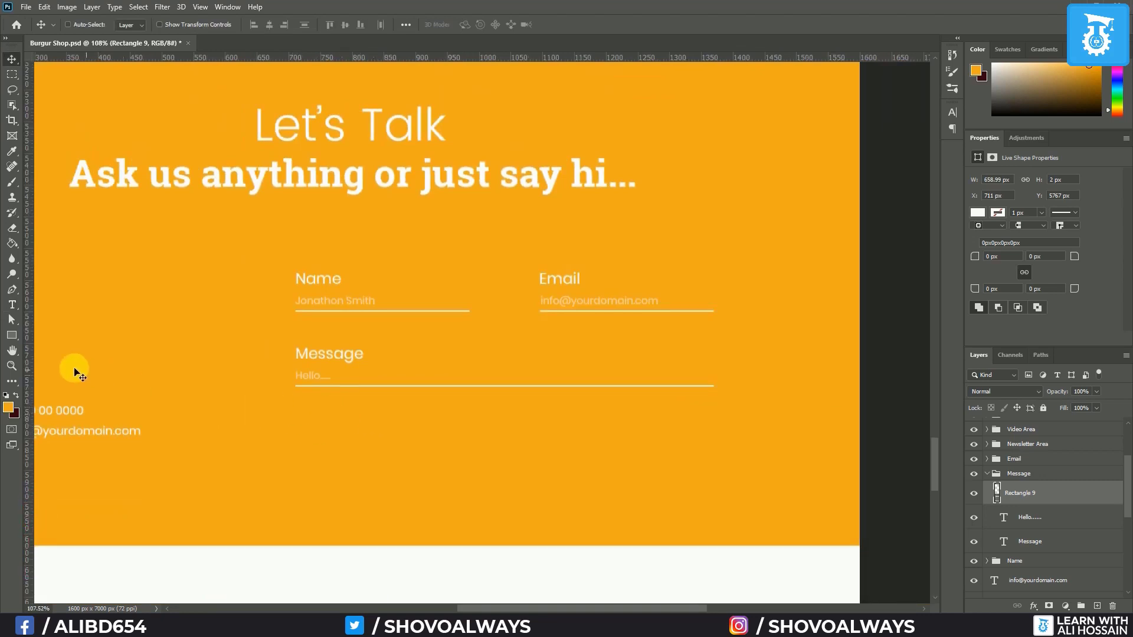
pyautogui.click(11, 338)
pyautogui.click(51, 348)
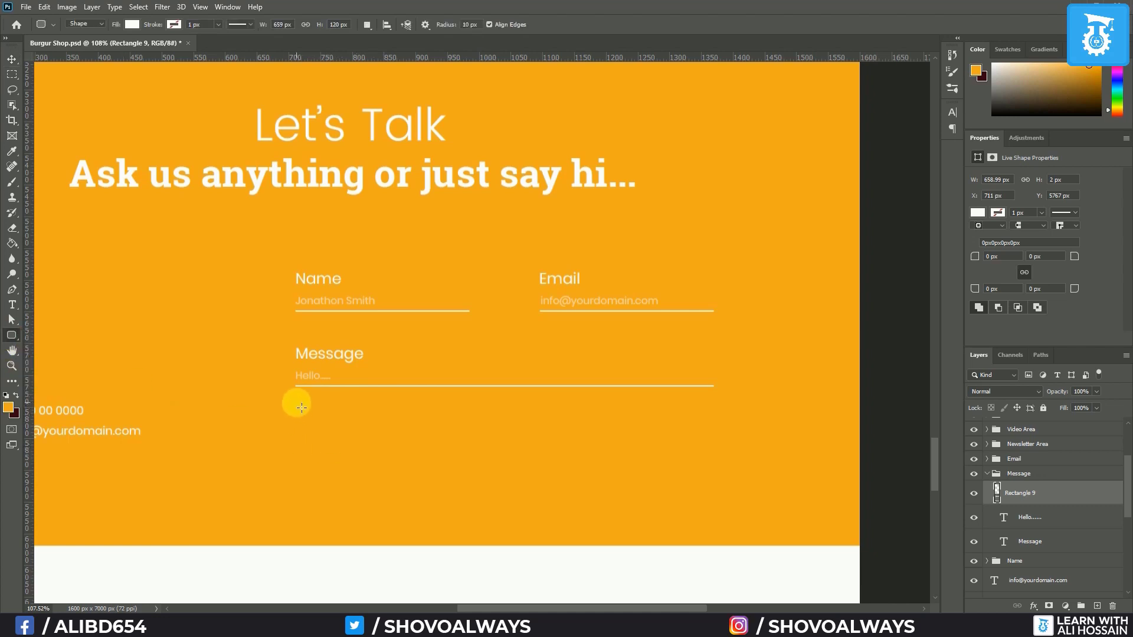
# Draw a white 170x45 px rounded rectangle button with 5 px corners
pyautogui.moveTo(298, 416); pyautogui.dragTo(405, 444)
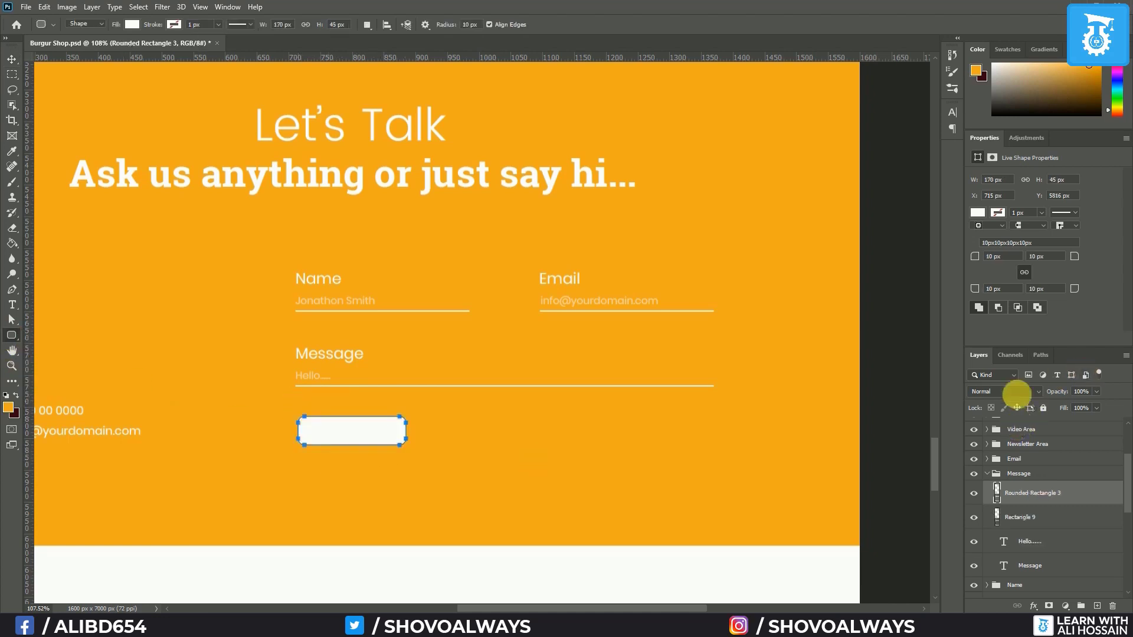
pyautogui.click(997, 290)
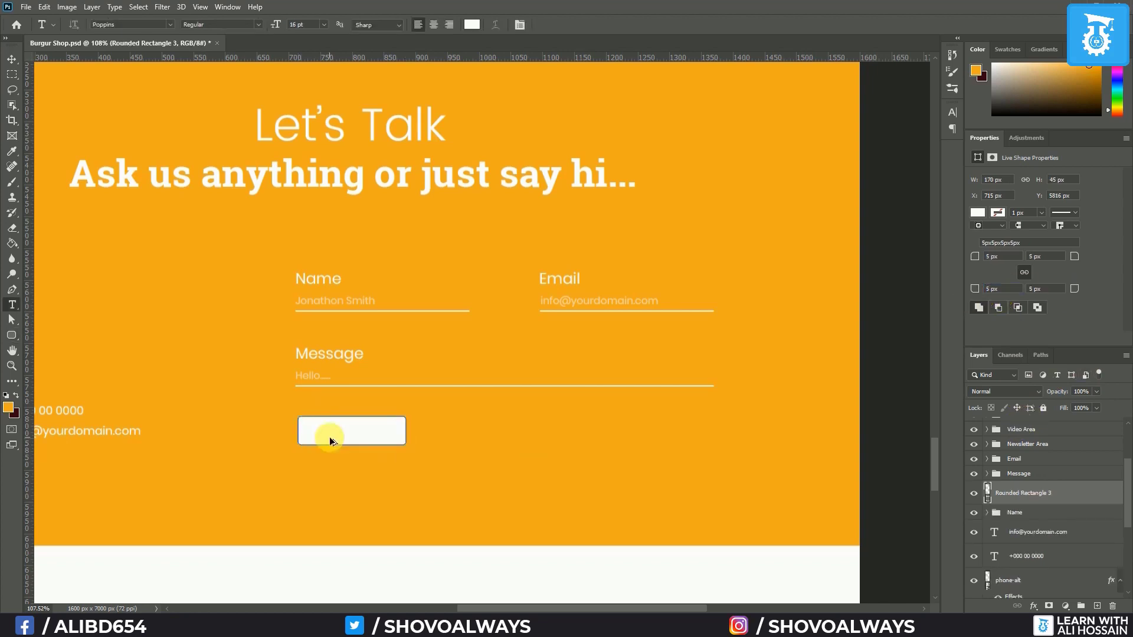
pyautogui.hotkey('ctrl', 'alt', 'shift', 'n')
# Add a 'Send' label on the button in orange Poppins Bold
pyautogui.click(329, 437)
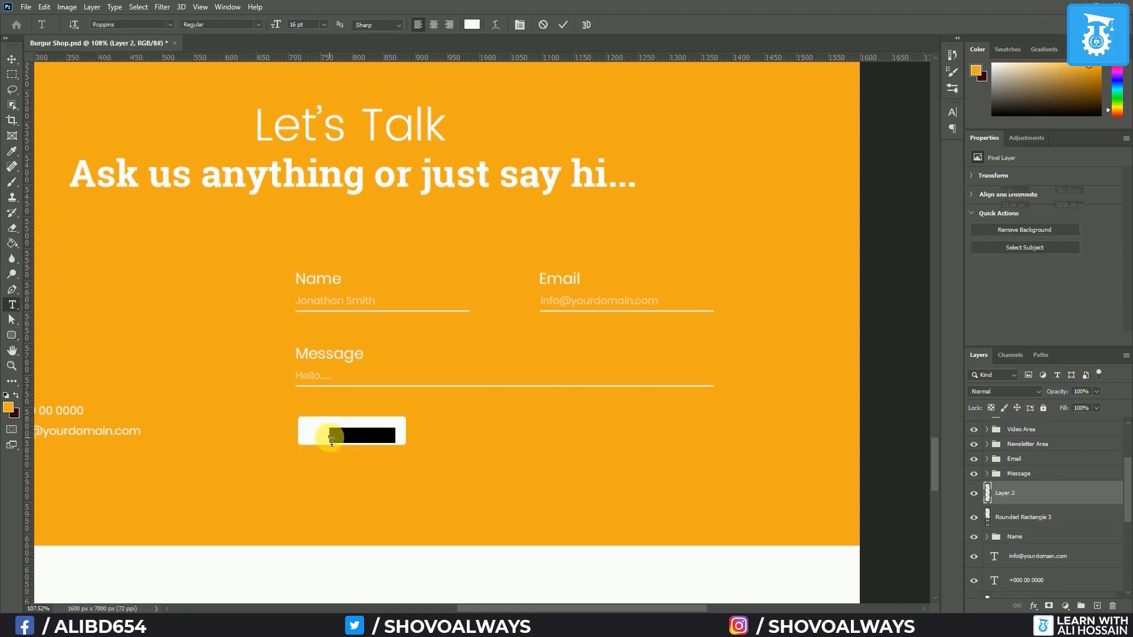
pyautogui.write('Send')
pyautogui.hotkey('ctrl', 's')
pyautogui.hotkey('ctrl', 'a')
pyautogui.click(472, 26)
pyautogui.click(279, 243)
pyautogui.press('Return')
pyautogui.click(258, 25)
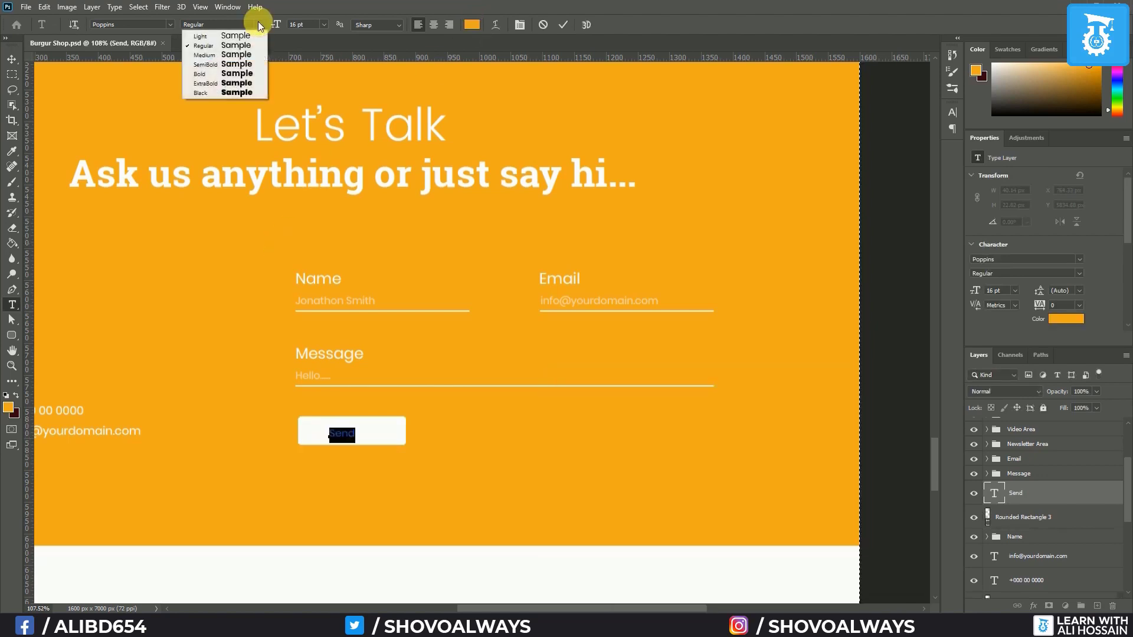
pyautogui.click(224, 74)
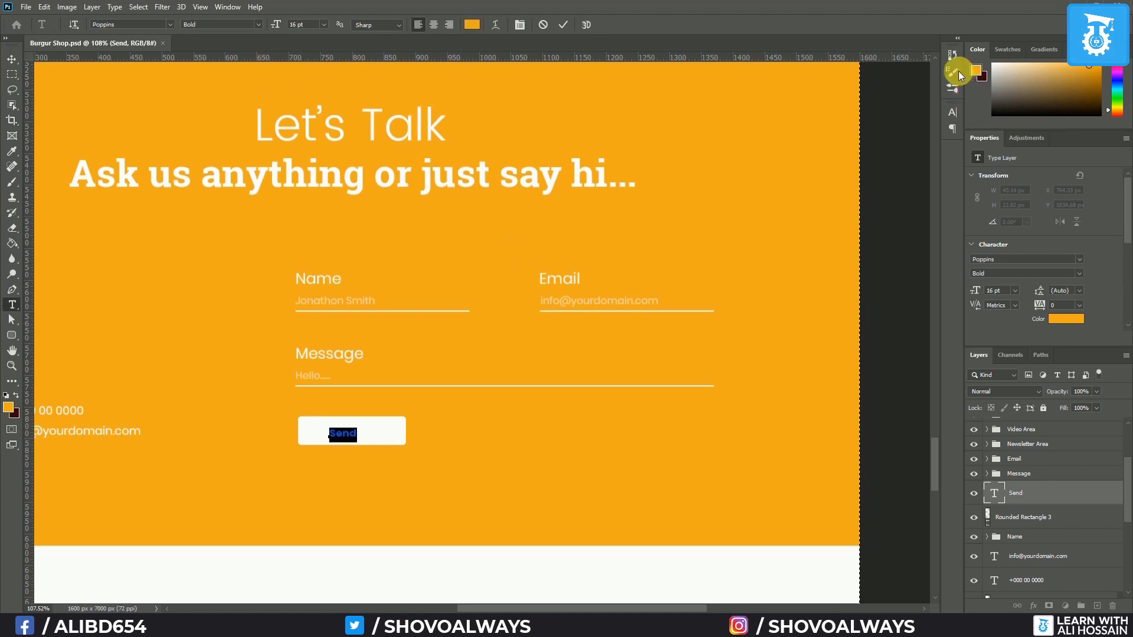
# Make the button label All Caps at 18 pt
pyautogui.click(951, 112)
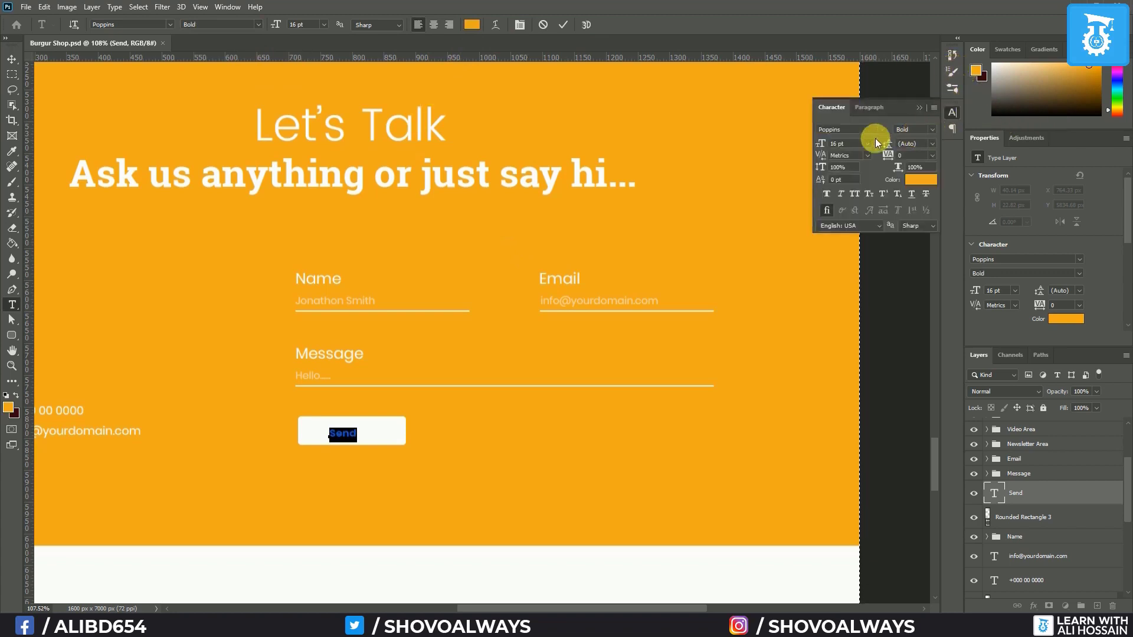
pyautogui.click(853, 194)
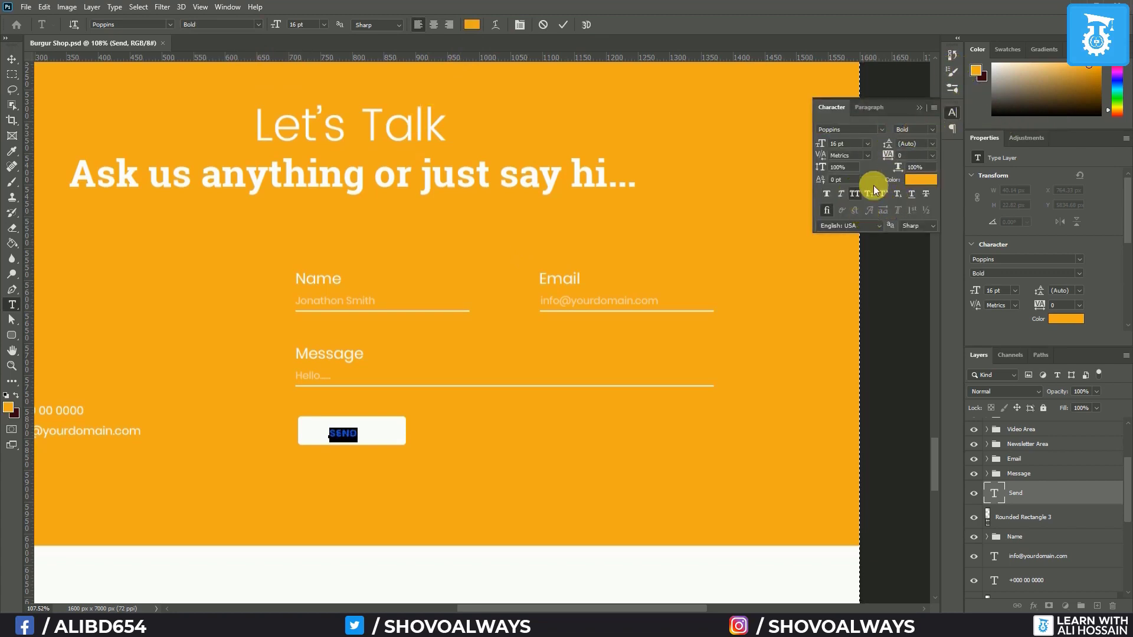
pyautogui.click(919, 108)
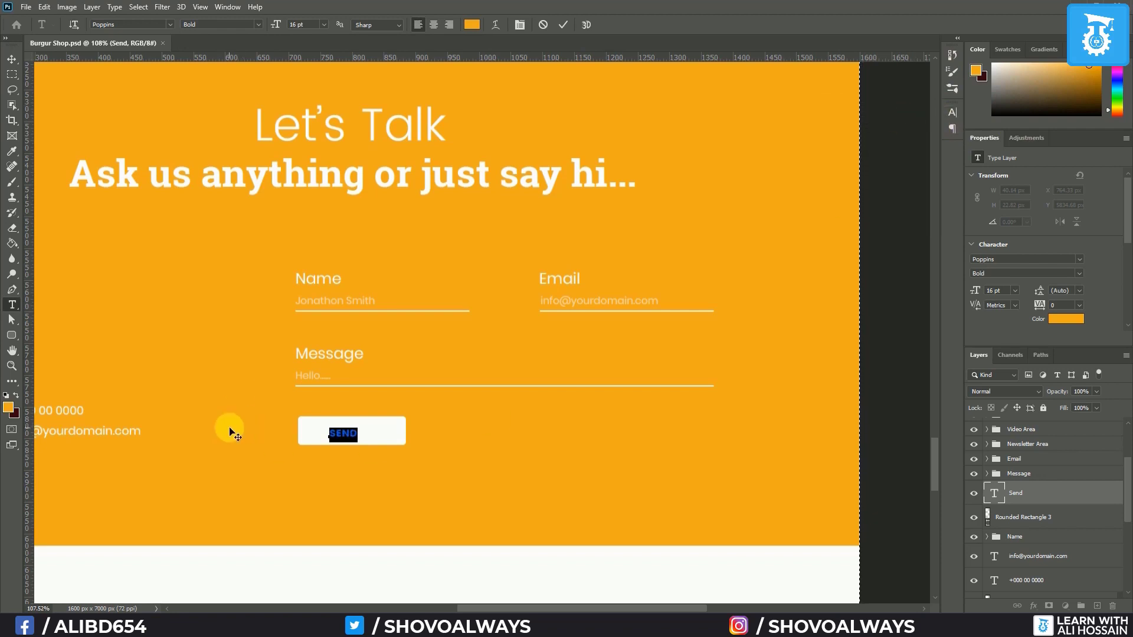
pyautogui.click(324, 24)
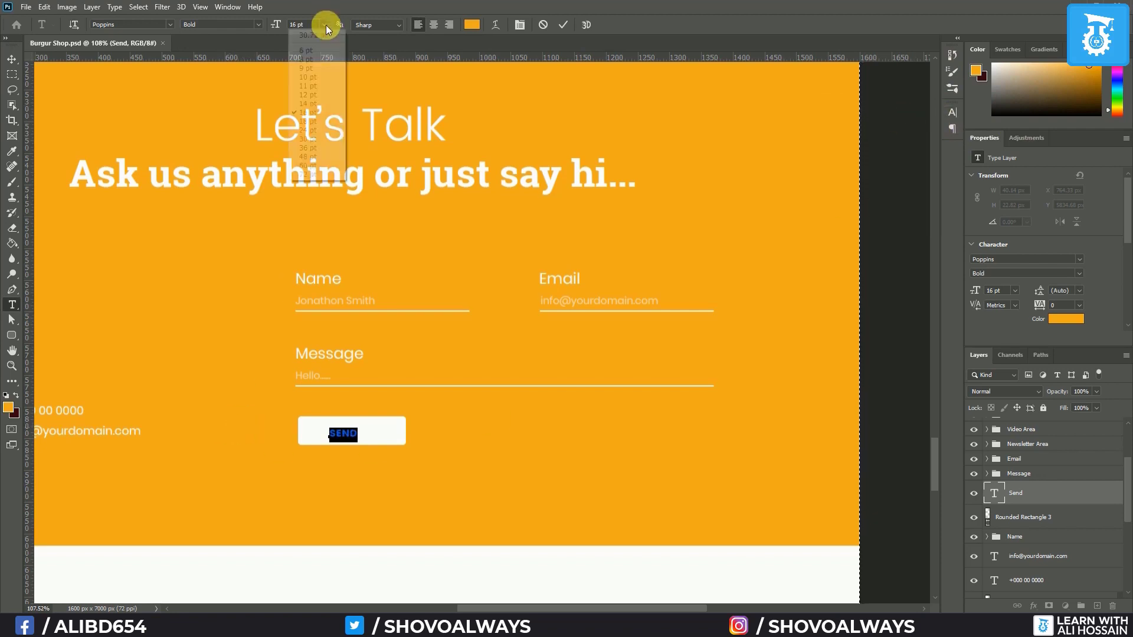
pyautogui.click(308, 130)
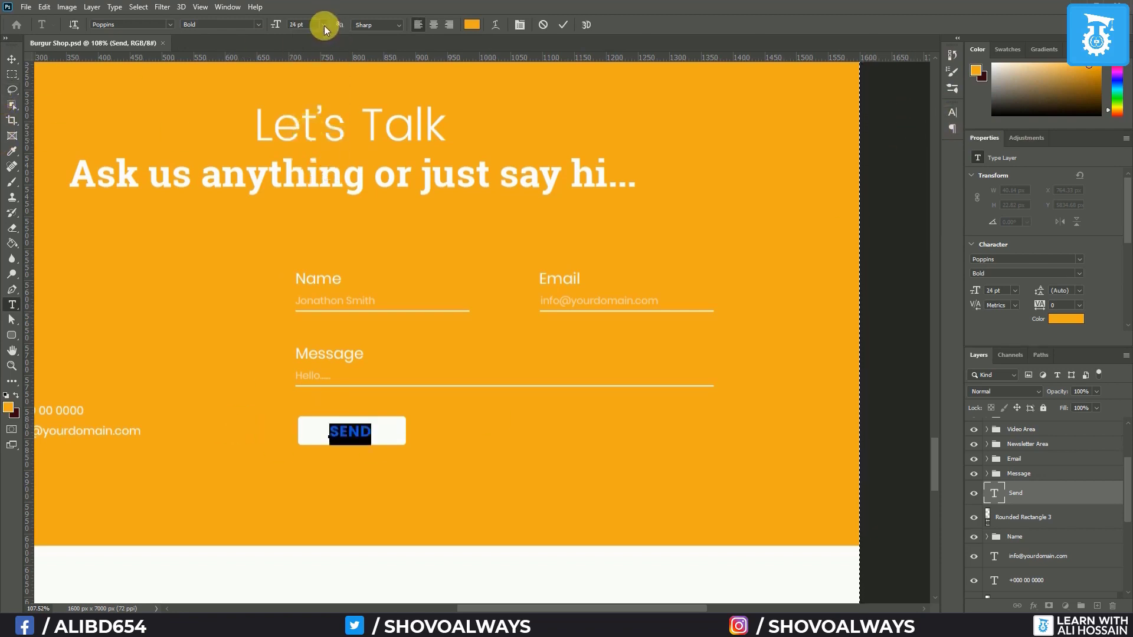
pyautogui.click(324, 24)
pyautogui.click(318, 122)
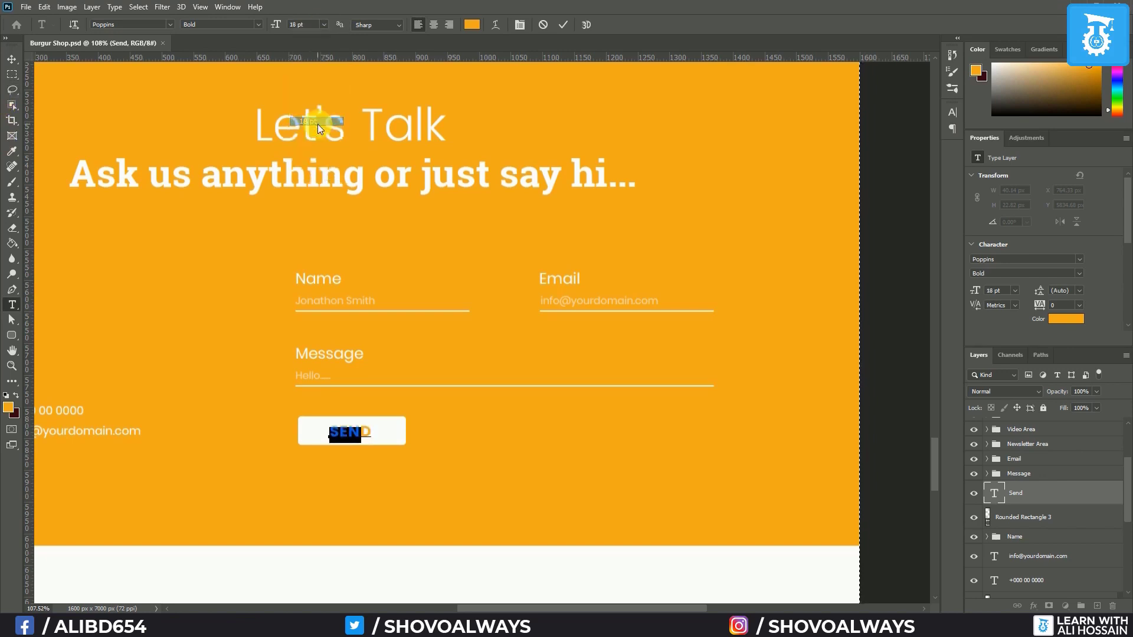
pyautogui.keyDown('ctrl'); pyautogui.click(410, 365); pyautogui.keyUp('ctrl')
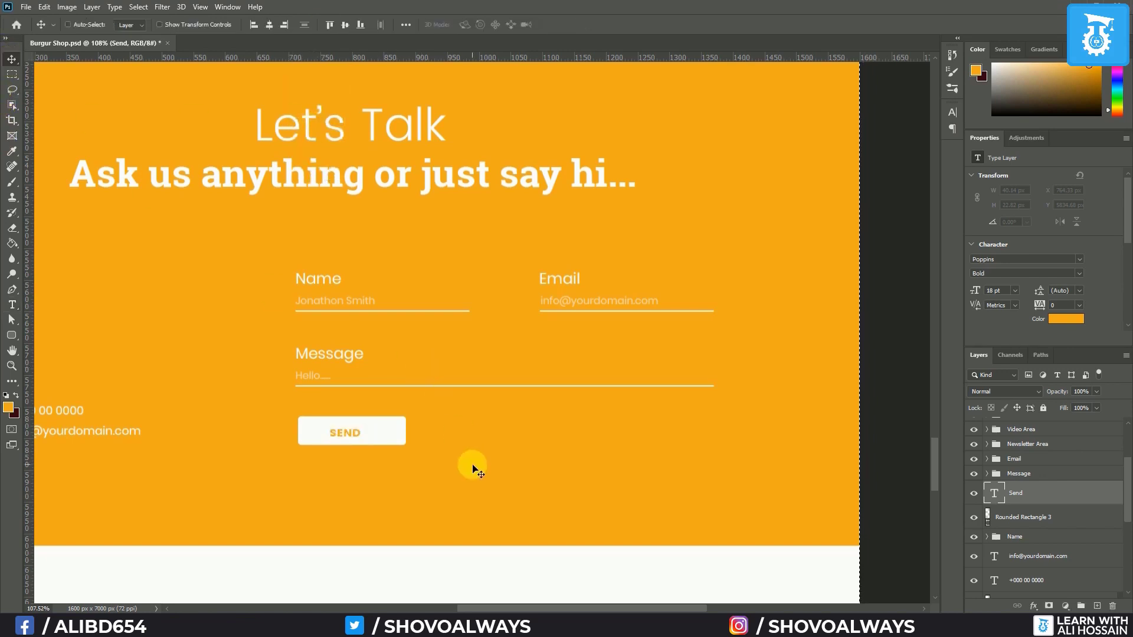
# Centre SEND horizontally on the button and group them as BTN
pyautogui.keyDown('ctrl'); pyautogui.click(1053, 518); pyautogui.keyUp('ctrl')
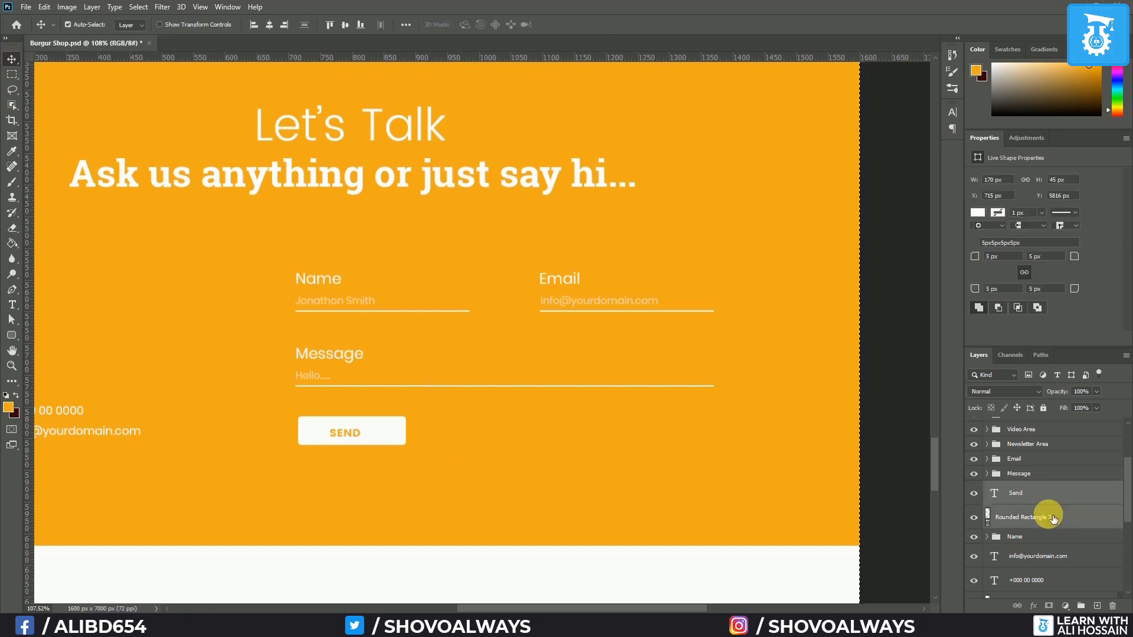
pyautogui.click(270, 25)
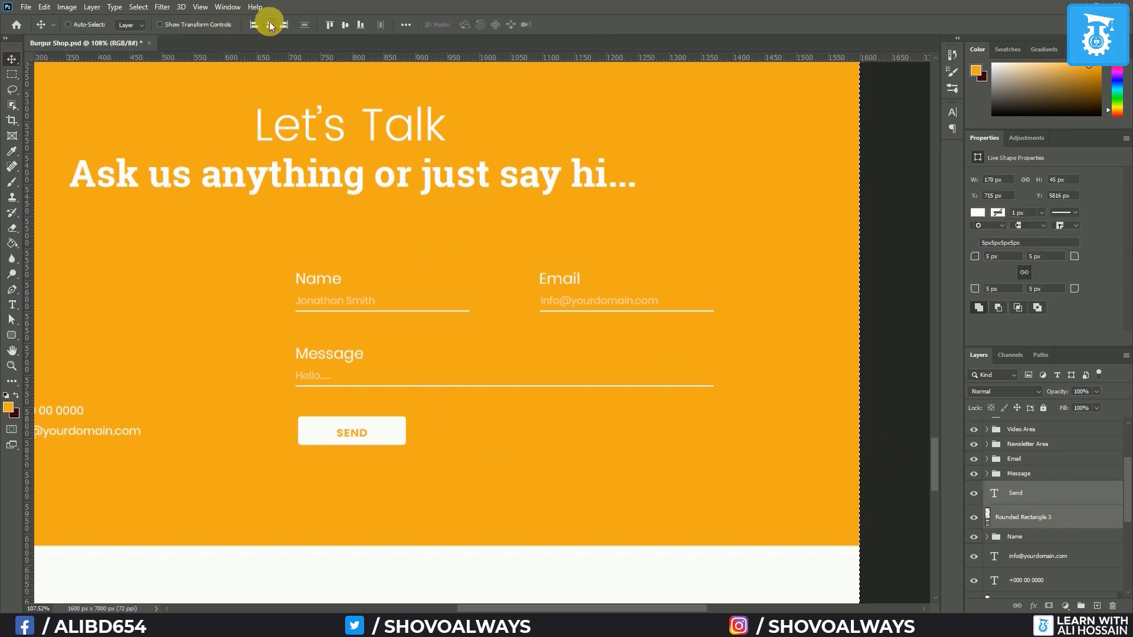
pyautogui.click(346, 25)
pyautogui.hotkey('ctrl', 'z')
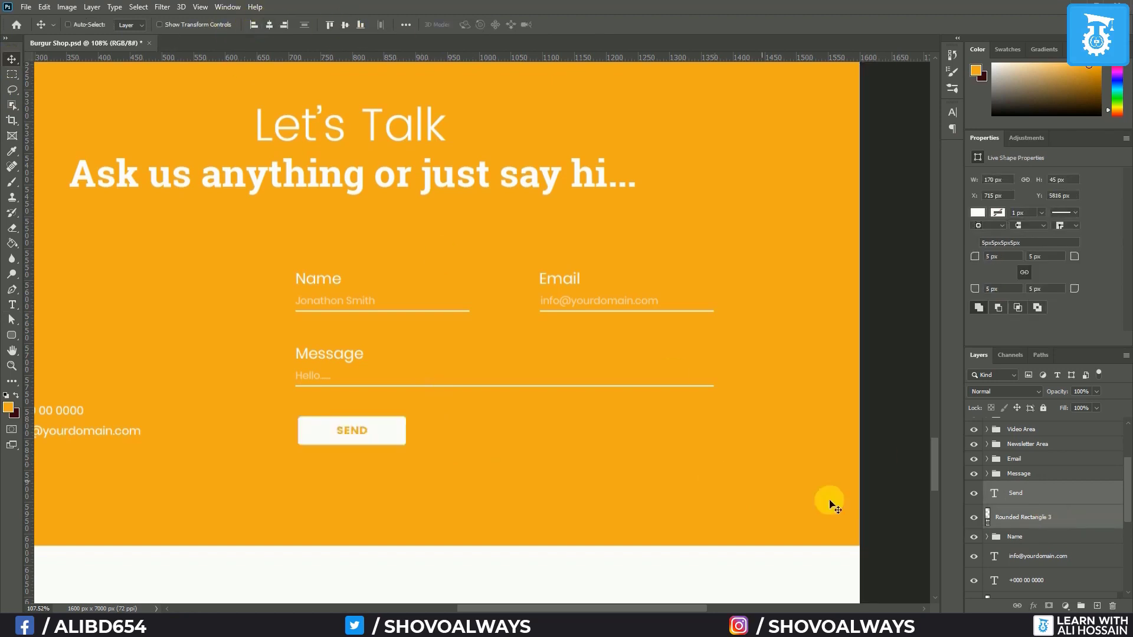
pyautogui.hotkey('ctrl', 'g')
pyautogui.doubleClick(1020, 488)
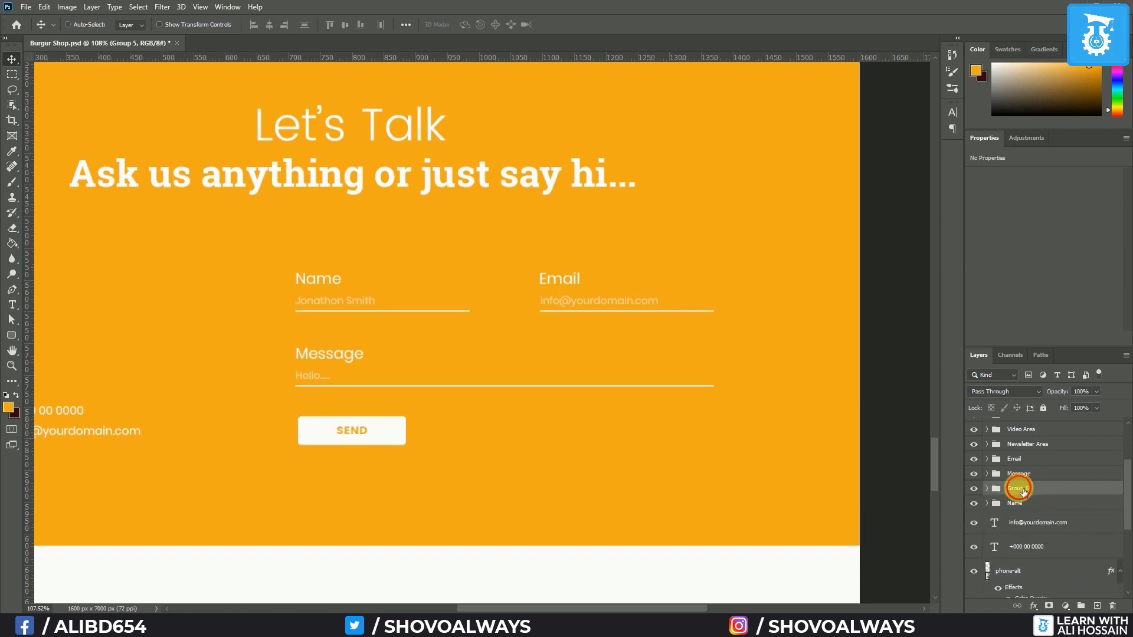
pyautogui.write('BTN')
pyautogui.press('Return')
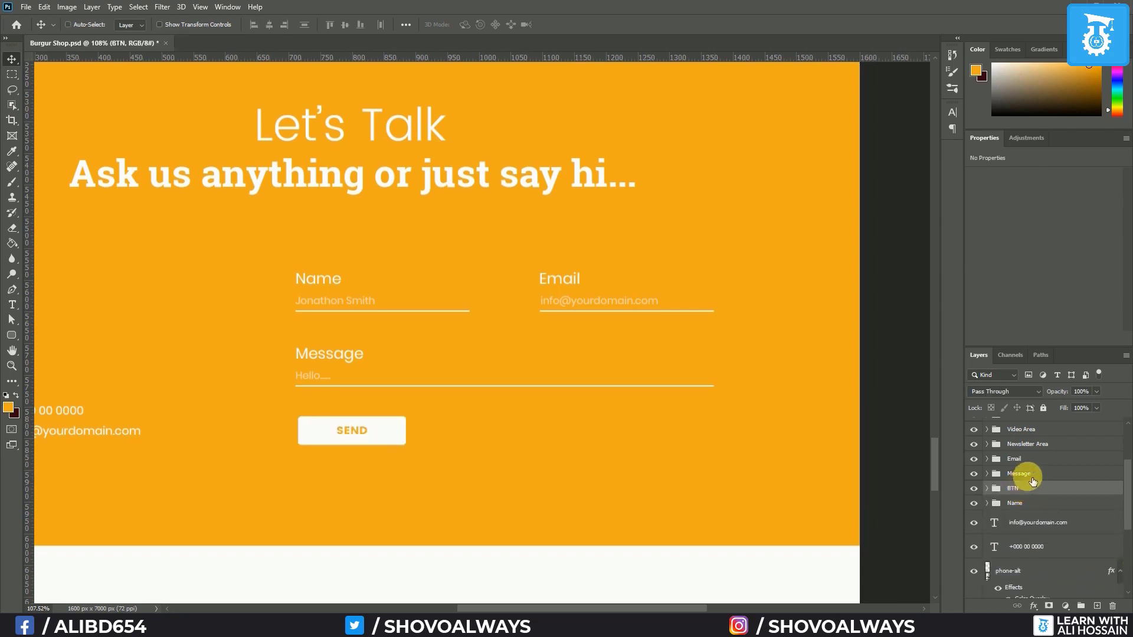
# Group the Name, Message, Email and BTN layers as 'Contact Form'
pyautogui.keyDown('ctrl'); pyautogui.click(1026, 473); pyautogui.keyUp('ctrl')
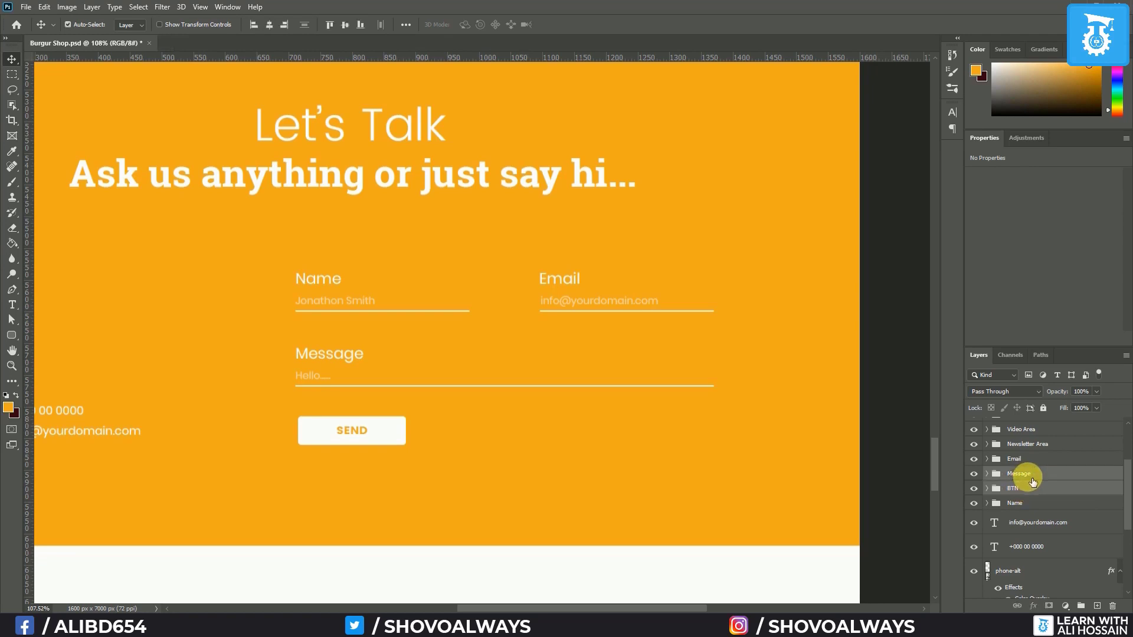
pyautogui.keyDown('ctrl'); pyautogui.click(1024, 503); pyautogui.keyUp('ctrl')
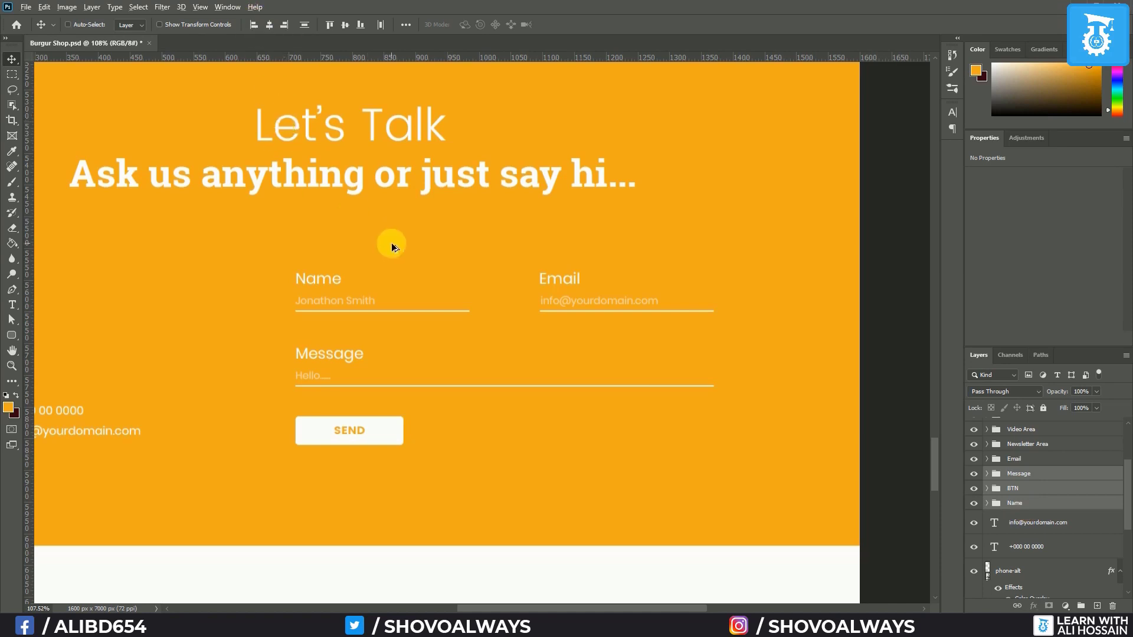
pyautogui.scroll(-3, 393, 243)
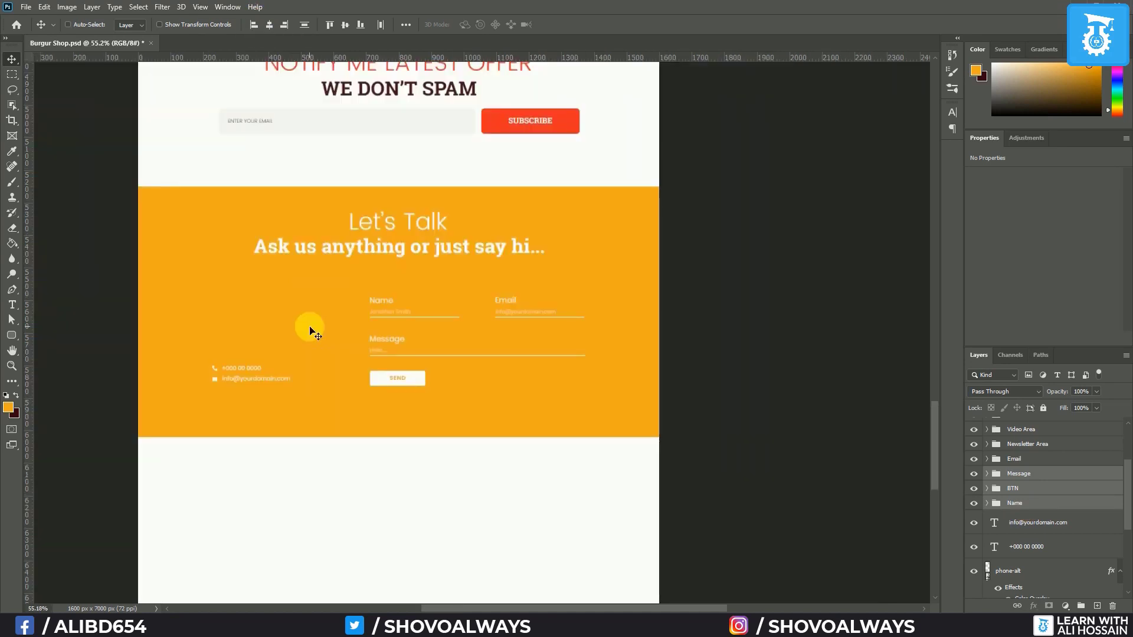
pyautogui.hotkey('ctrl', ';')
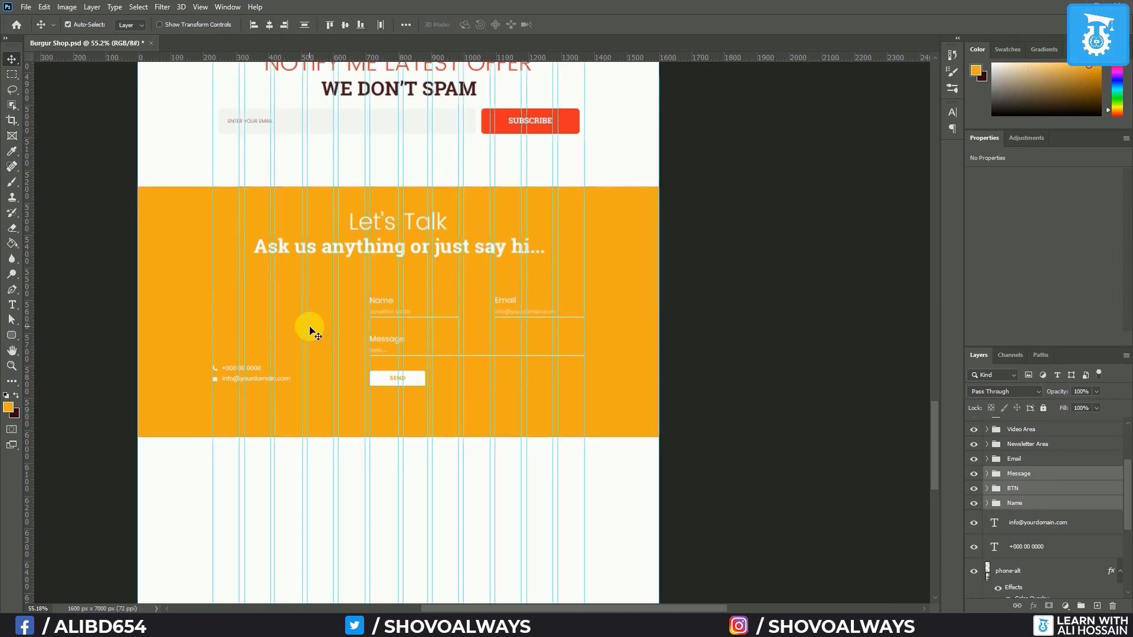
pyautogui.hotkey('ctrl', ';')
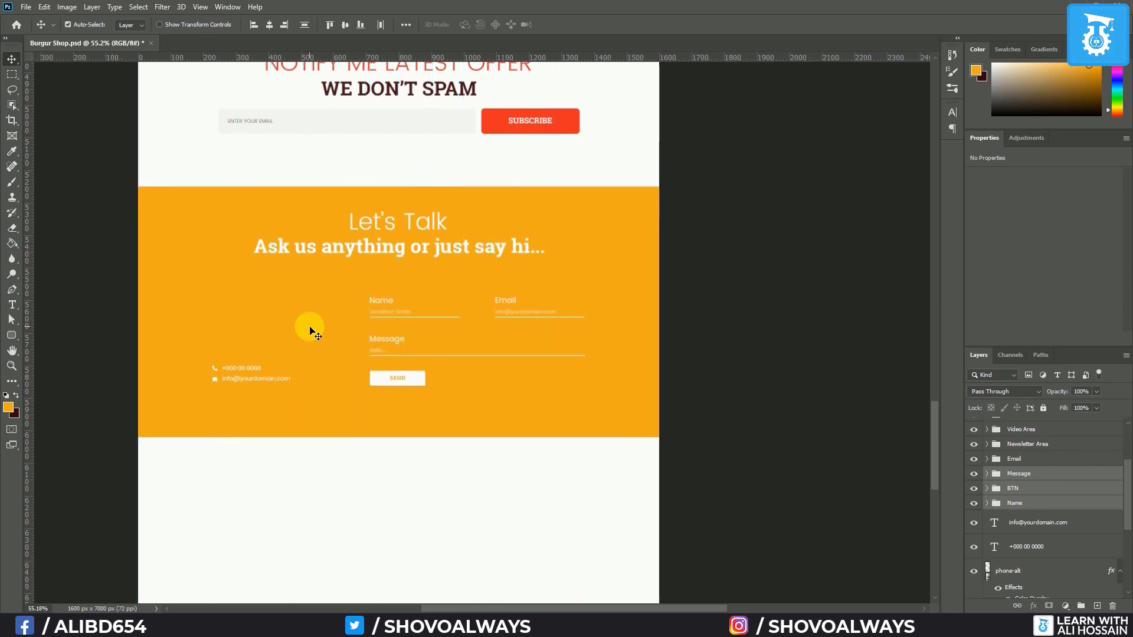
pyautogui.keyDown('shift'); pyautogui.click(1040, 465); pyautogui.keyUp('shift')
pyautogui.hotkey('ctrl', 'g')
pyautogui.doubleClick(1029, 464)
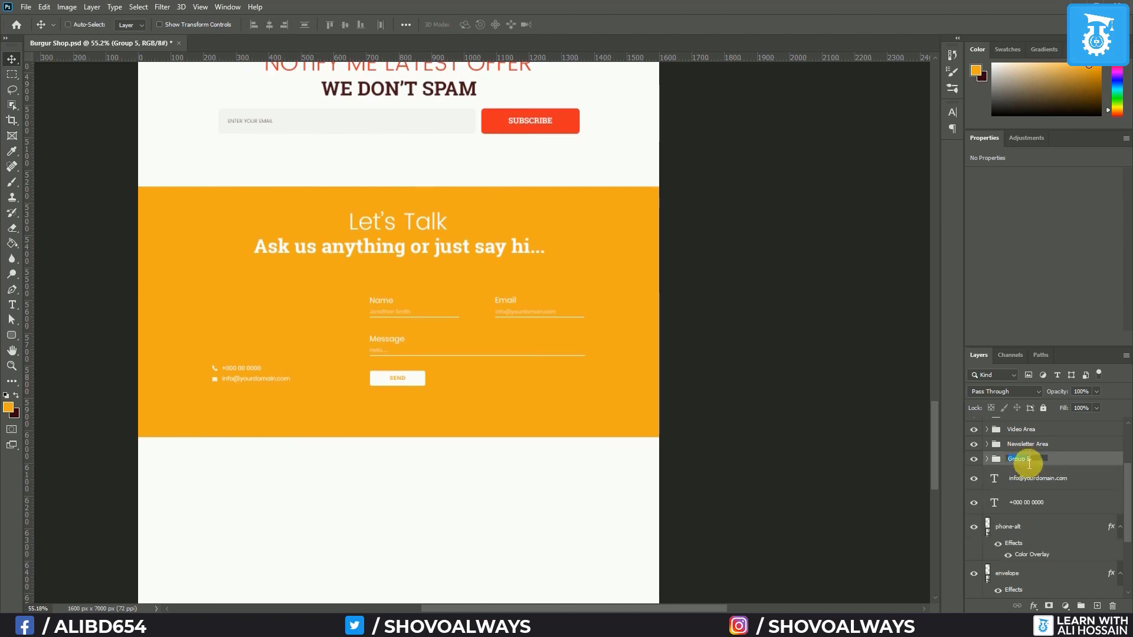
pyautogui.write('Contact Form')
pyautogui.press('Return')
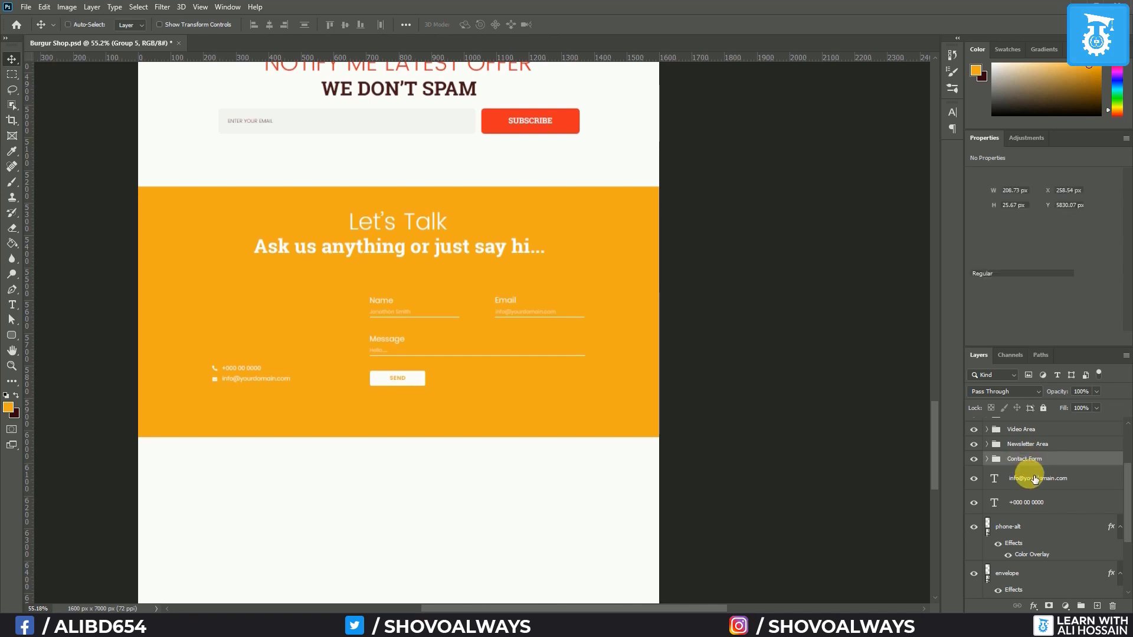
# Group the phone and email lines as 'Contact Phone' and bottom-align them with Contact Form
pyautogui.click(1036, 481)
pyautogui.scroll(-2, 1036, 507)
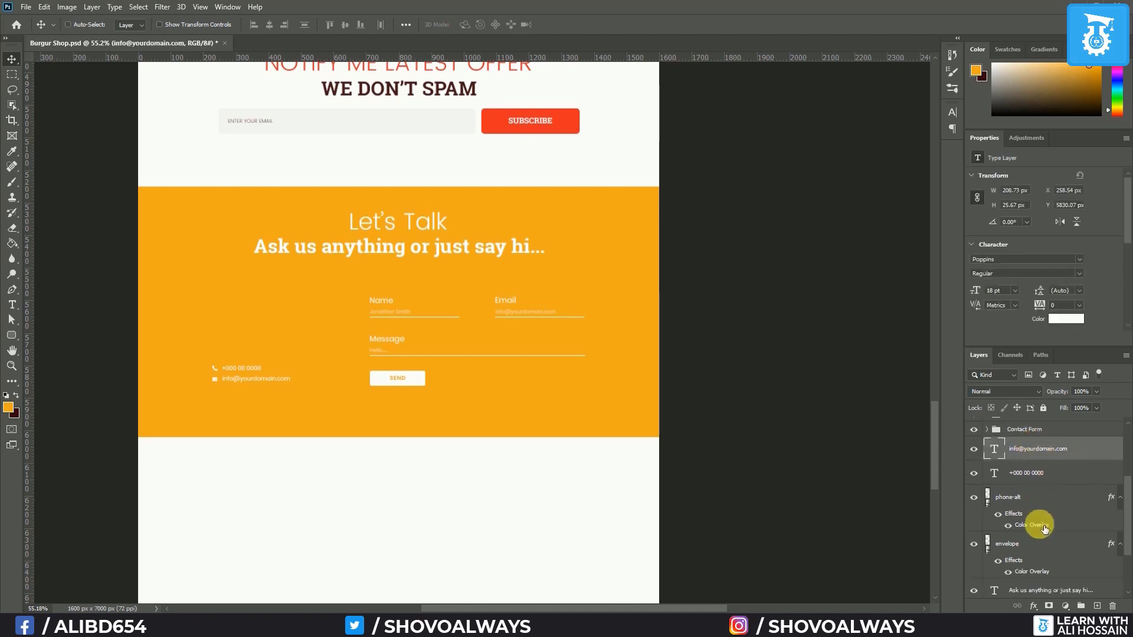
pyautogui.keyDown('shift'); pyautogui.click(1039, 559); pyautogui.keyUp('shift')
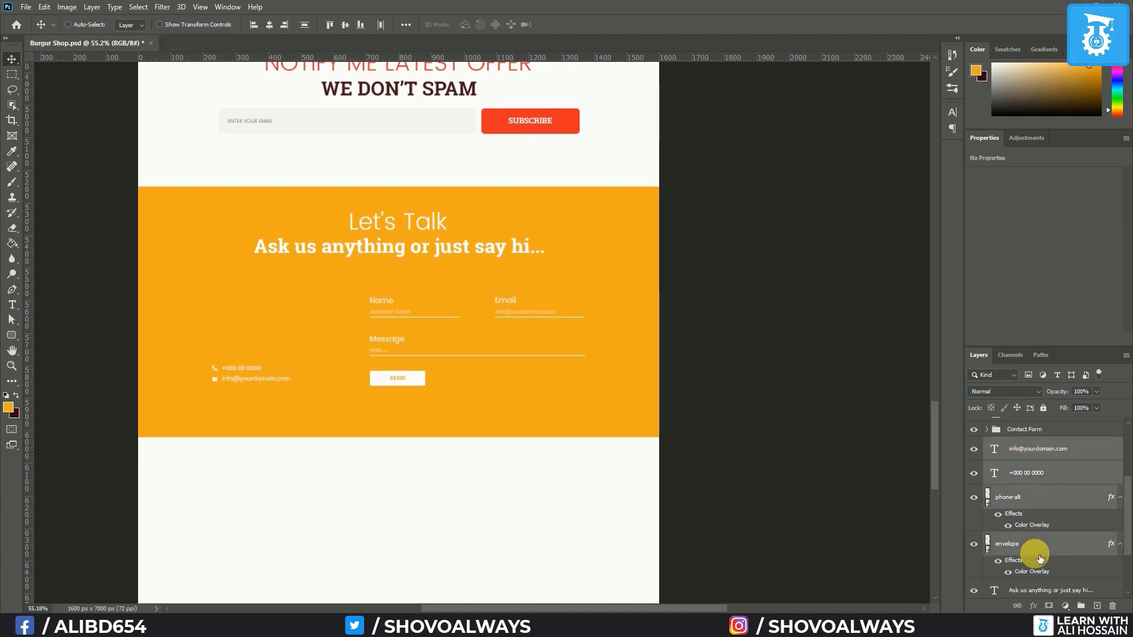
pyautogui.hotkey('ctrl', 'g')
pyautogui.doubleClick(1019, 493)
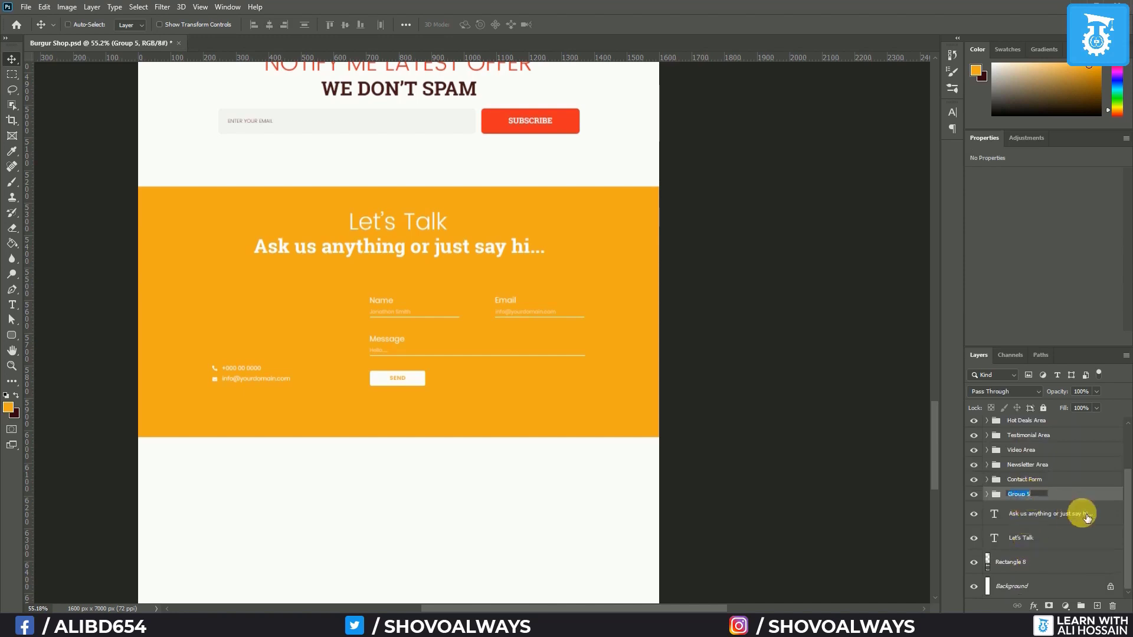
pyautogui.write('Contact Phone')
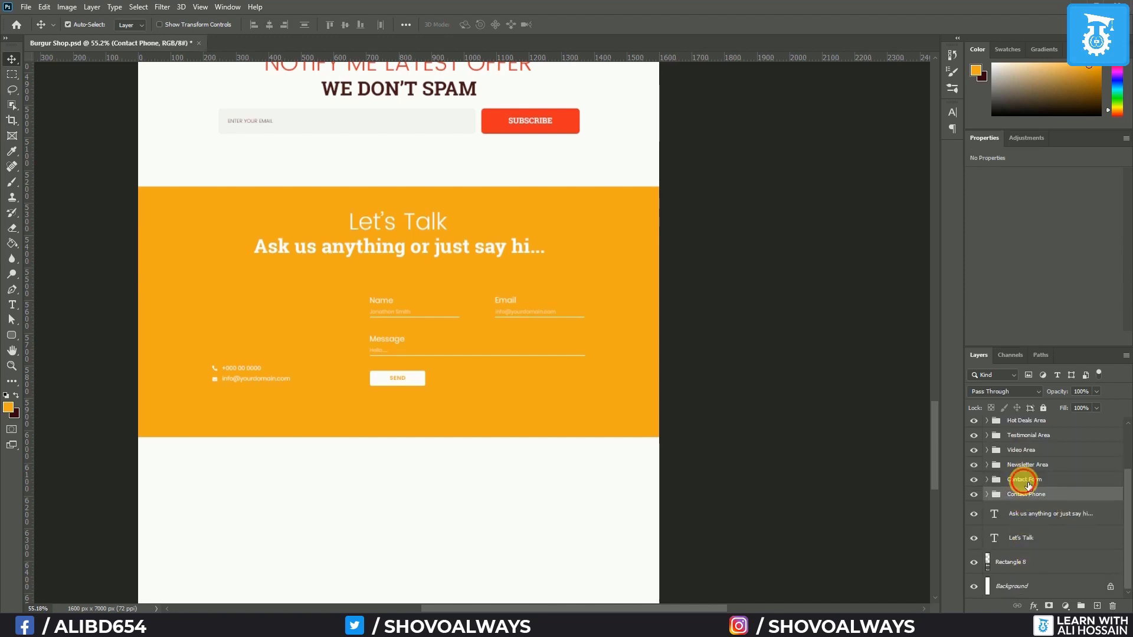
pyautogui.keyDown('shift'); pyautogui.click(1020, 479); pyautogui.keyUp('shift')
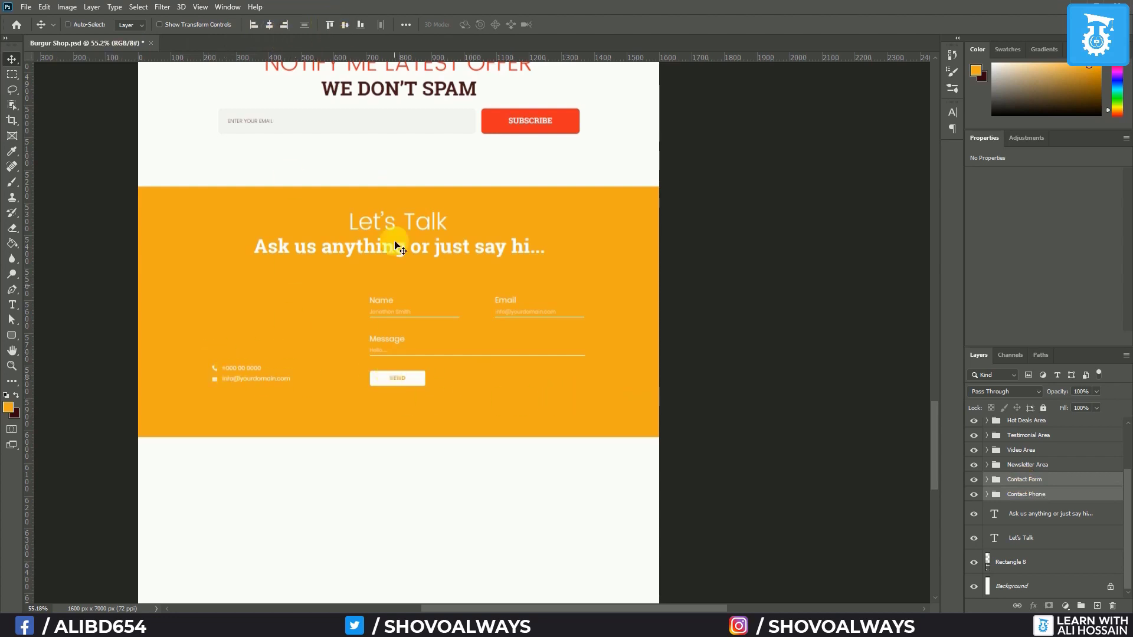
pyautogui.click(362, 25)
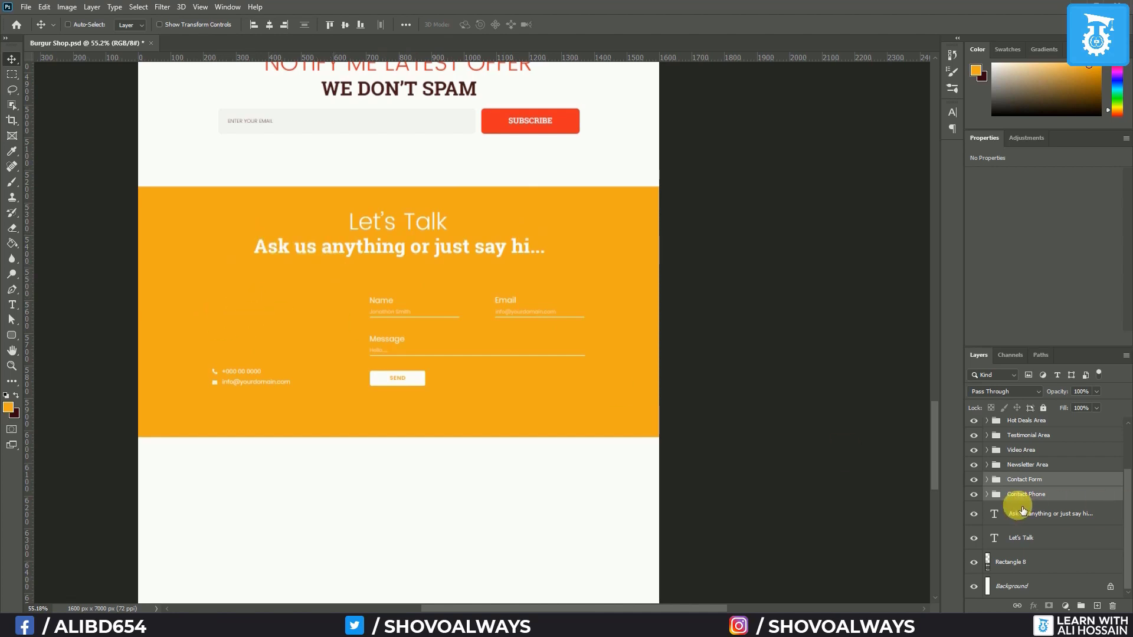
# Move the Let's Talk heading into the left column
pyautogui.click(1021, 537)
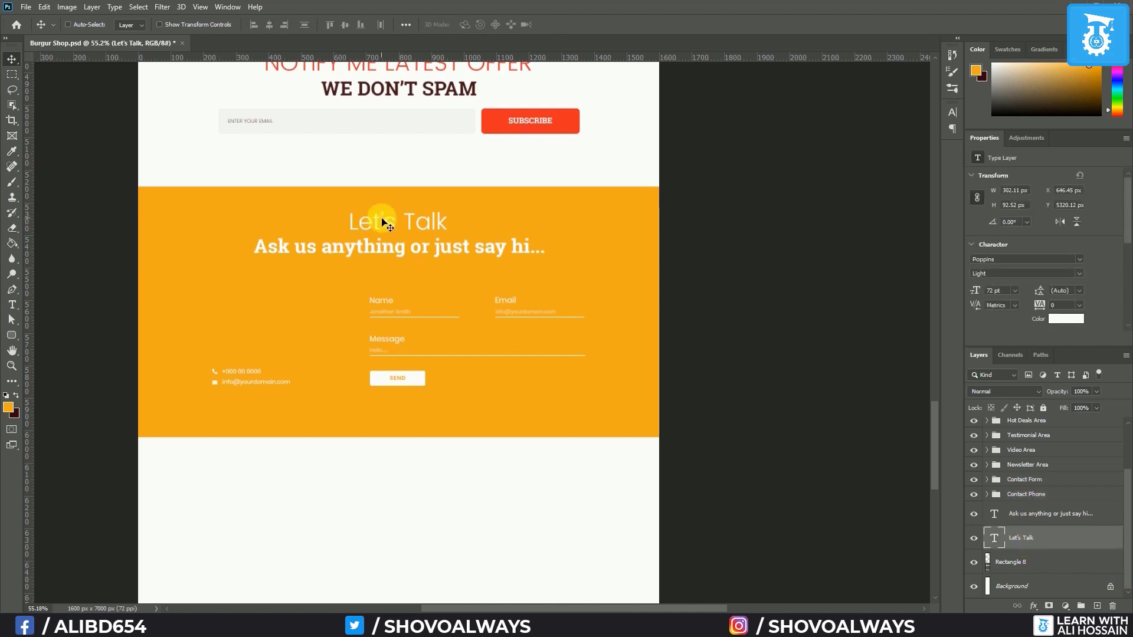
pyautogui.moveTo(382, 221); pyautogui.dragTo(249, 291)
pyautogui.hotkey('ctrl', ';')
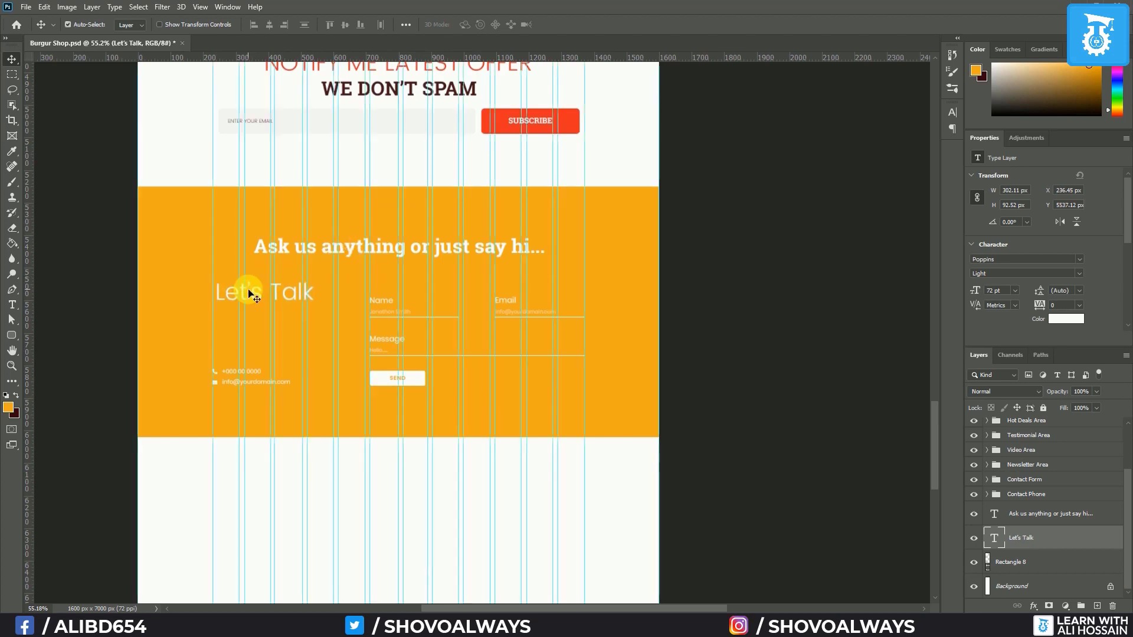
pyautogui.scroll(3, 262, 334)
pyautogui.moveTo(255, 270)
pyautogui.mouseDown()
pyautogui.moveTo(255, 256)
pyautogui.moveTo(253, 285)
pyautogui.mouseUp()
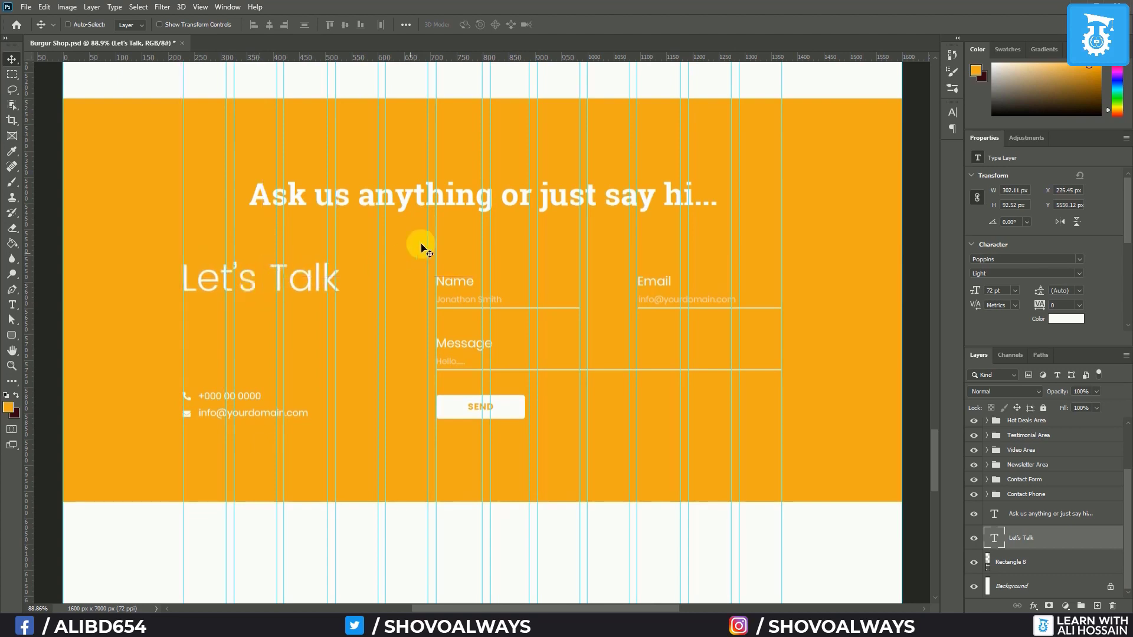
# Set the 'Ask us anything' subtitle to 24 pt under Let's Talk and group both as 'Contact Title'
pyautogui.click(1059, 517)
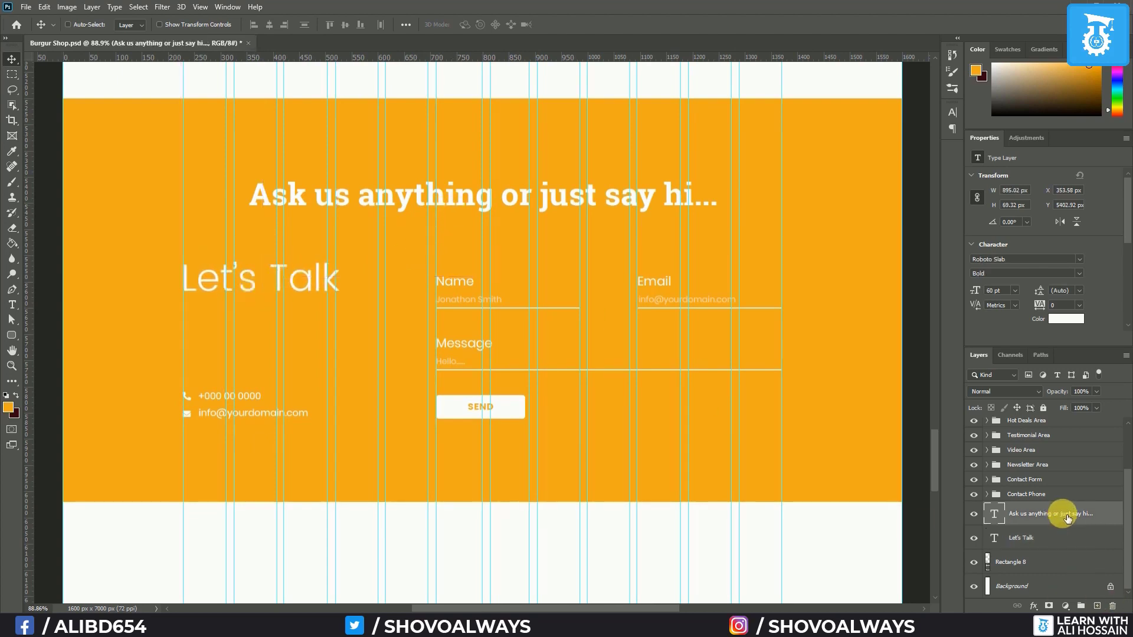
pyautogui.click(15, 303)
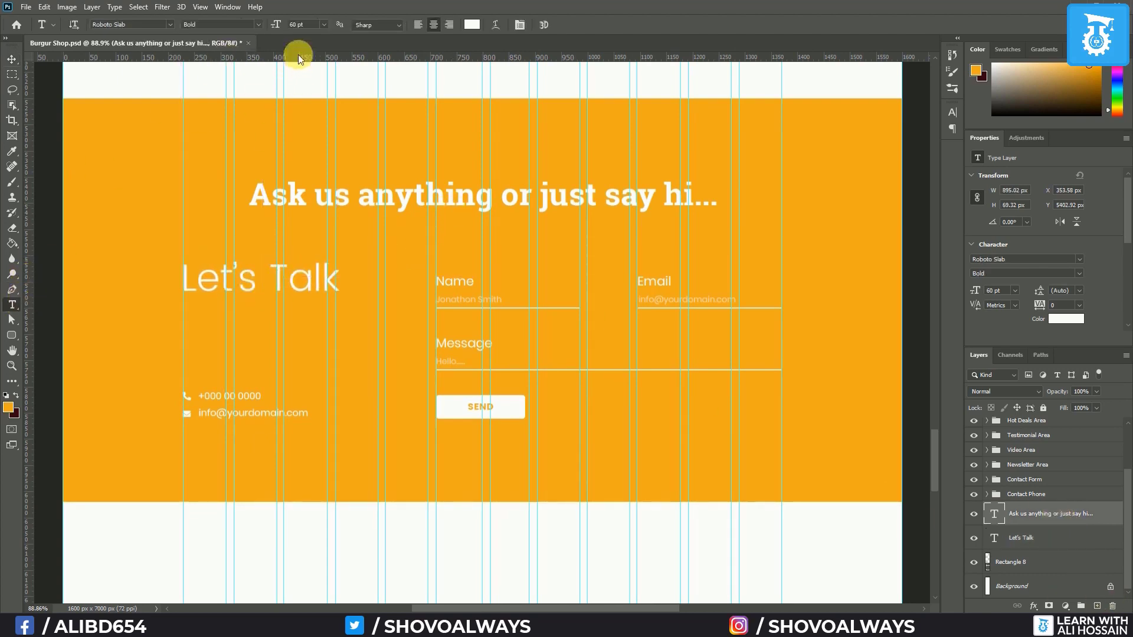
pyautogui.click(324, 24)
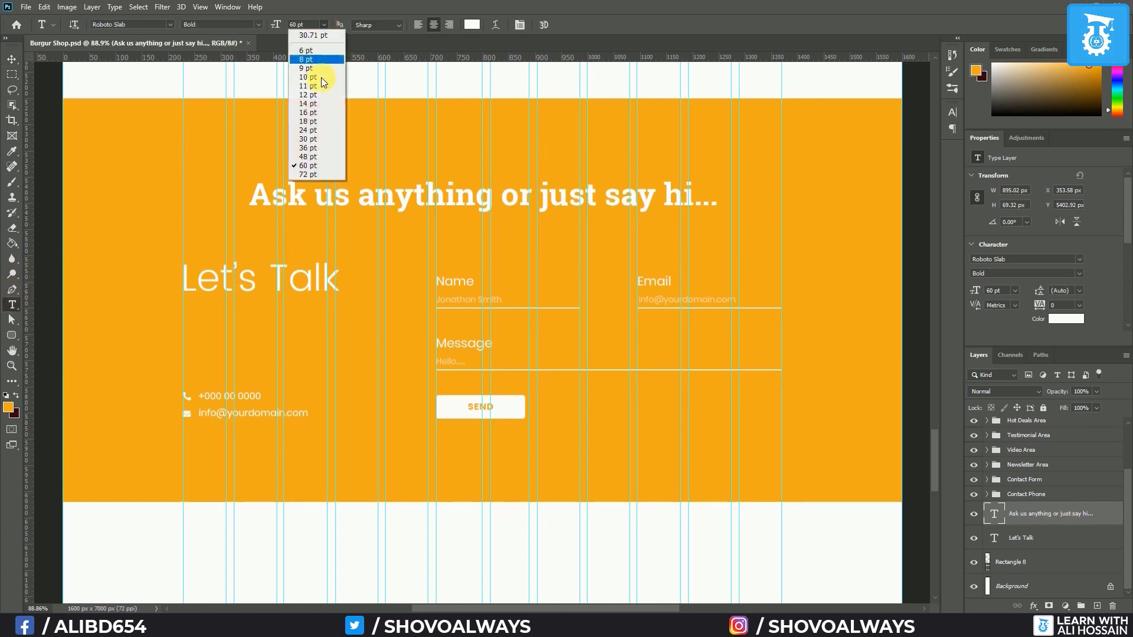
pyautogui.click(324, 130)
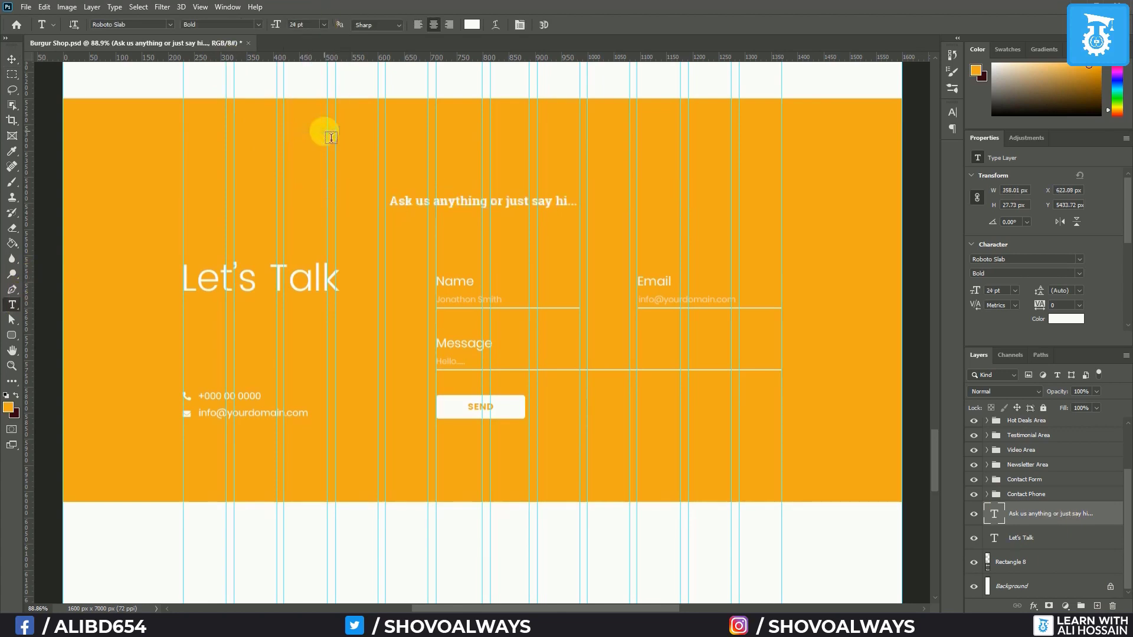
pyautogui.click(12, 59)
pyautogui.moveTo(477, 206); pyautogui.dragTo(265, 305)
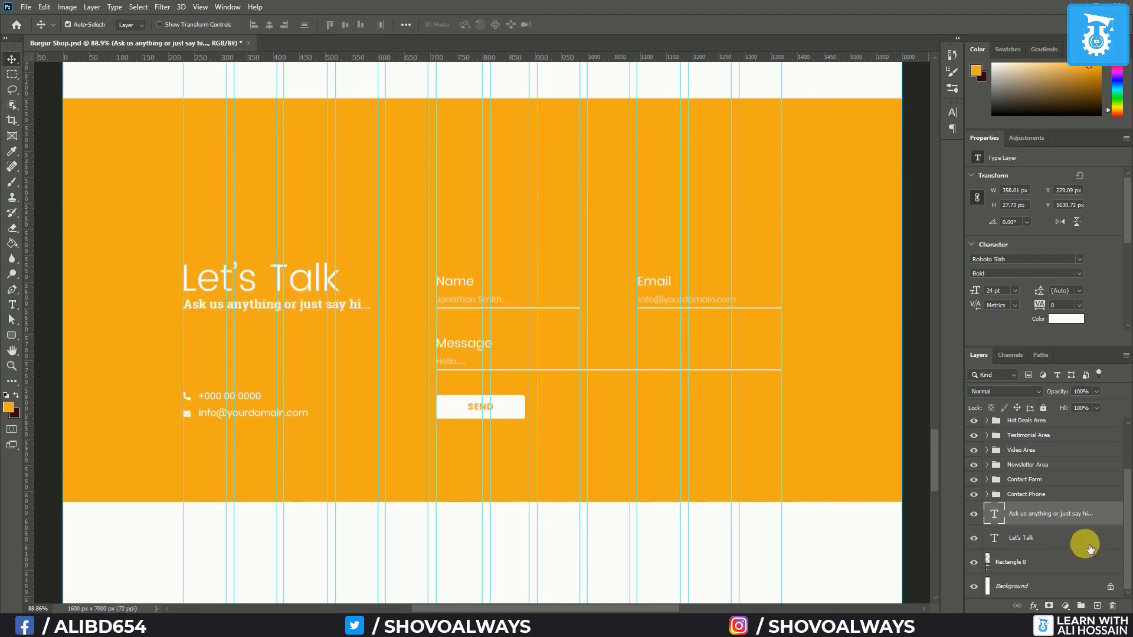
pyautogui.keyDown('shift'); pyautogui.click(1050, 537); pyautogui.keyUp('shift')
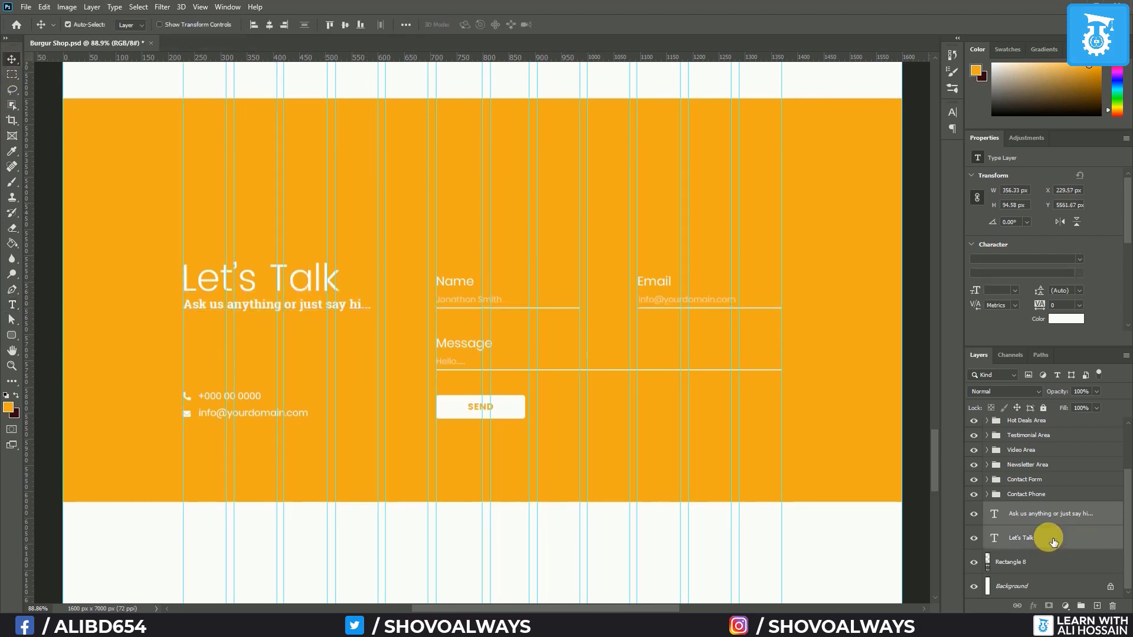
pyautogui.hotkey('ctrl', 'g')
pyautogui.doubleClick(1019, 541)
pyautogui.write('Contact Title')
# Left-align Contact Title with Contact Phone, top-align Contact Form, and raise the phone lines to a new guide
pyautogui.keyDown('ctrl'); pyautogui.click(1042, 527); pyautogui.keyUp('ctrl')
pyautogui.click(68, 24)
pyautogui.click(257, 26)
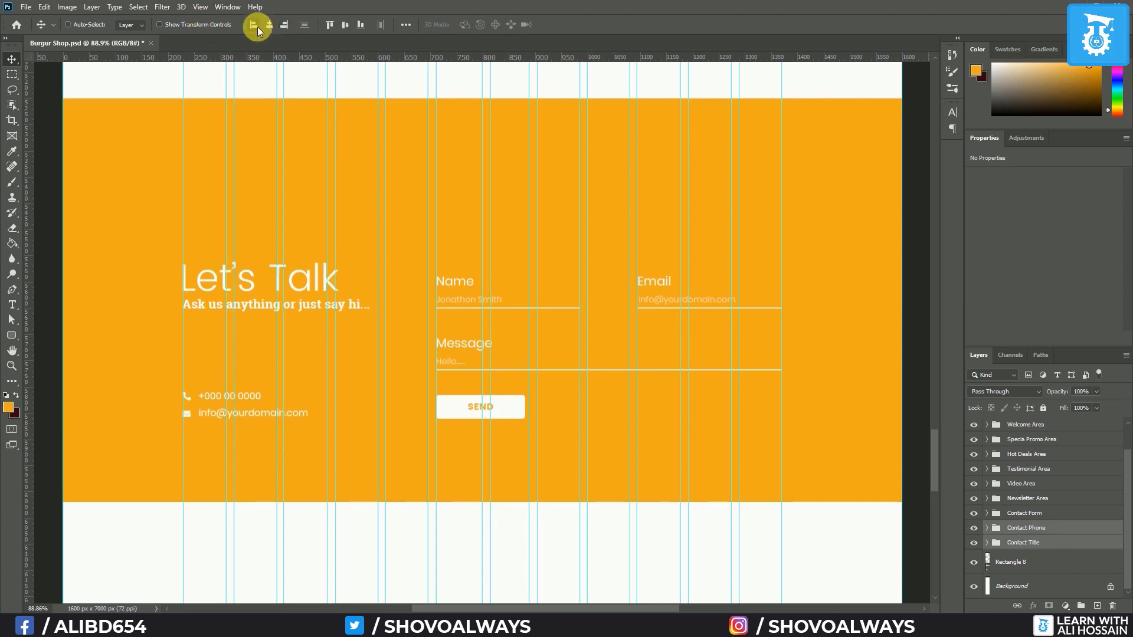
pyautogui.keyDown('ctrl'); pyautogui.click(1053, 528); pyautogui.keyUp('ctrl')
pyautogui.keyDown('ctrl'); pyautogui.click(1050, 513); pyautogui.keyUp('ctrl')
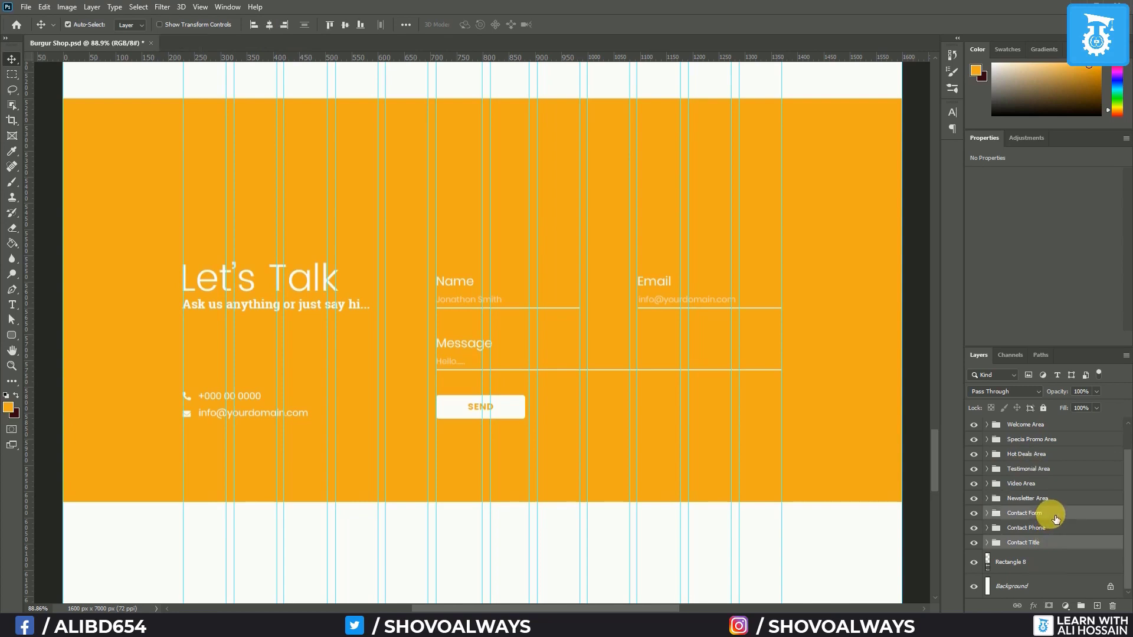
pyautogui.click(329, 26)
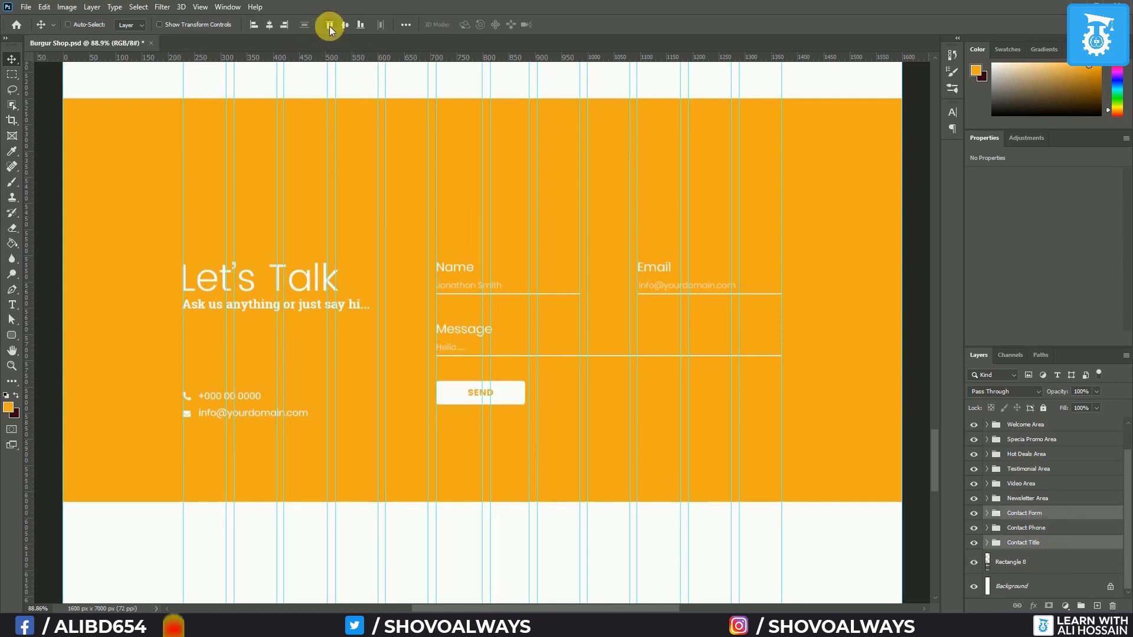
pyautogui.moveTo(324, 57); pyautogui.dragTo(393, 405)
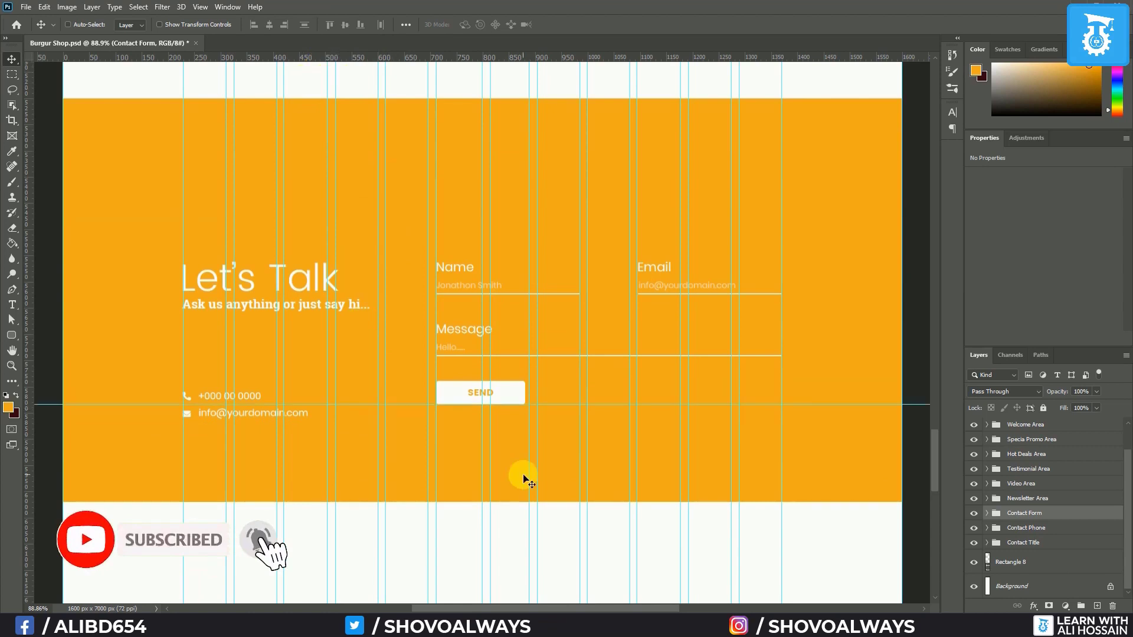
pyautogui.click(1038, 528)
pyautogui.hotkey('shift', 'Up')
pyautogui.hotkey('shift', 'Up')
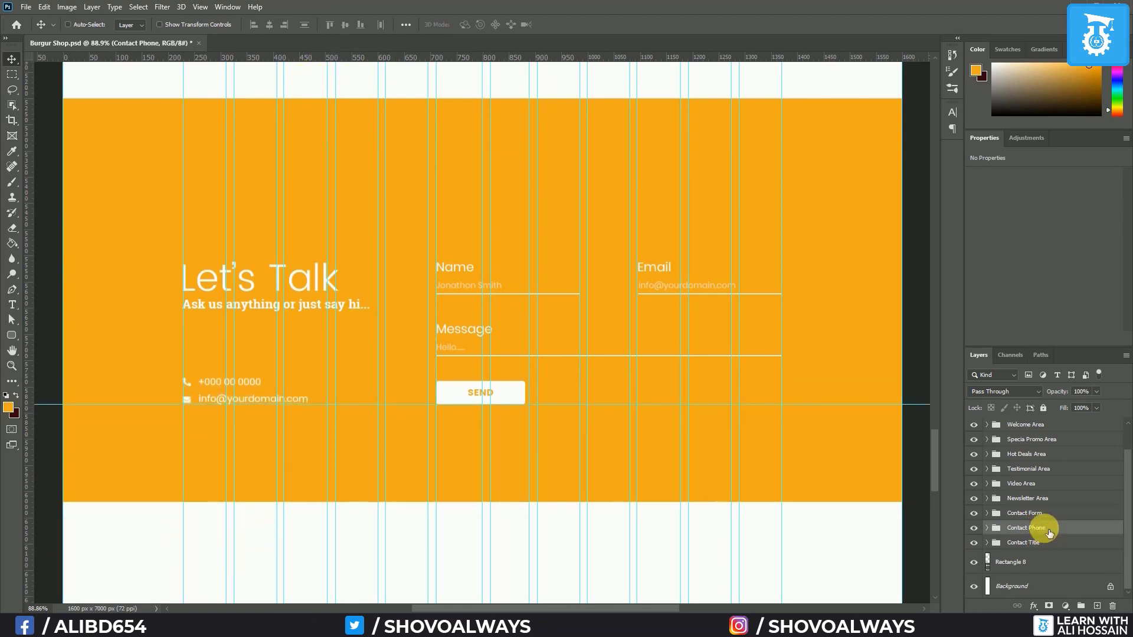
pyautogui.click(1035, 568)
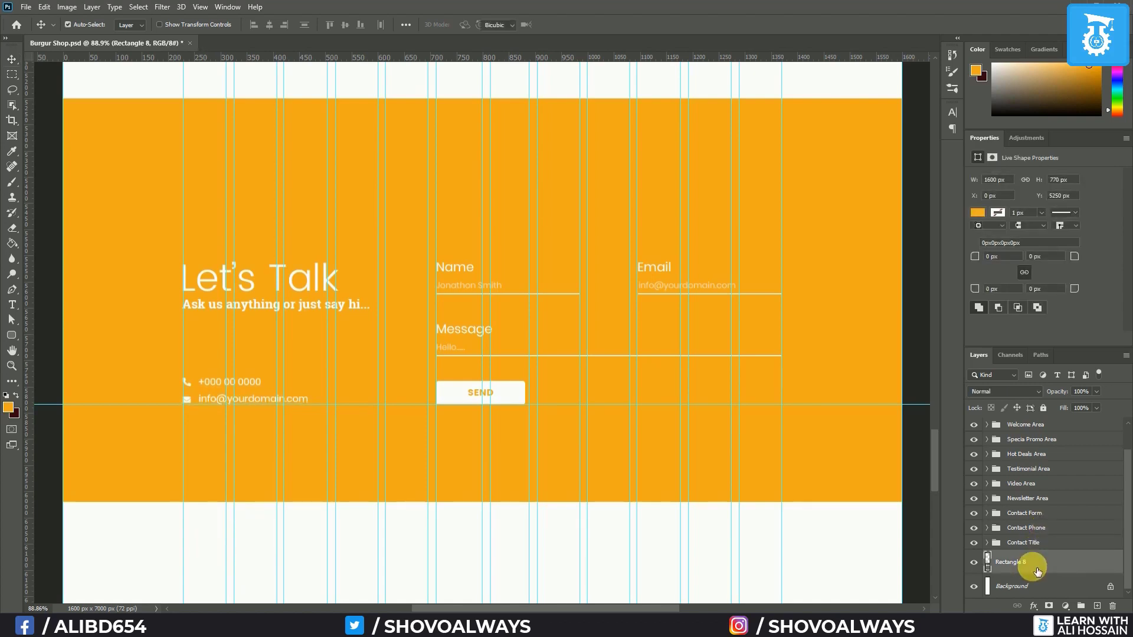
# Shorten the orange Rectangle 8 by pulling its bottom edge up and its top edge down
pyautogui.hotkey('ctrl', 't')
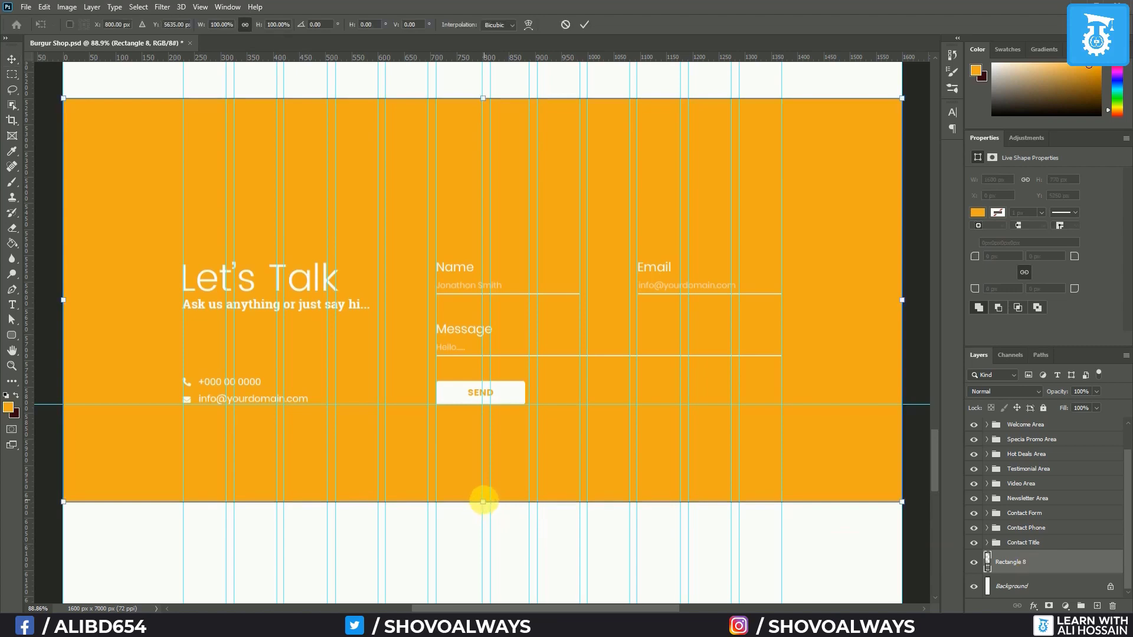
pyautogui.moveTo(482, 502); pyautogui.dragTo(484, 437)
pyautogui.moveTo(491, 169); pyautogui.dragTo(490, 218)
pyautogui.press('Return')
# Group the three contact groups as Contact, centre them vertically on the rectangle, and group everything
pyautogui.click(1038, 542)
pyautogui.keyDown('shift'); pyautogui.click(1053, 513); pyautogui.keyUp('shift')
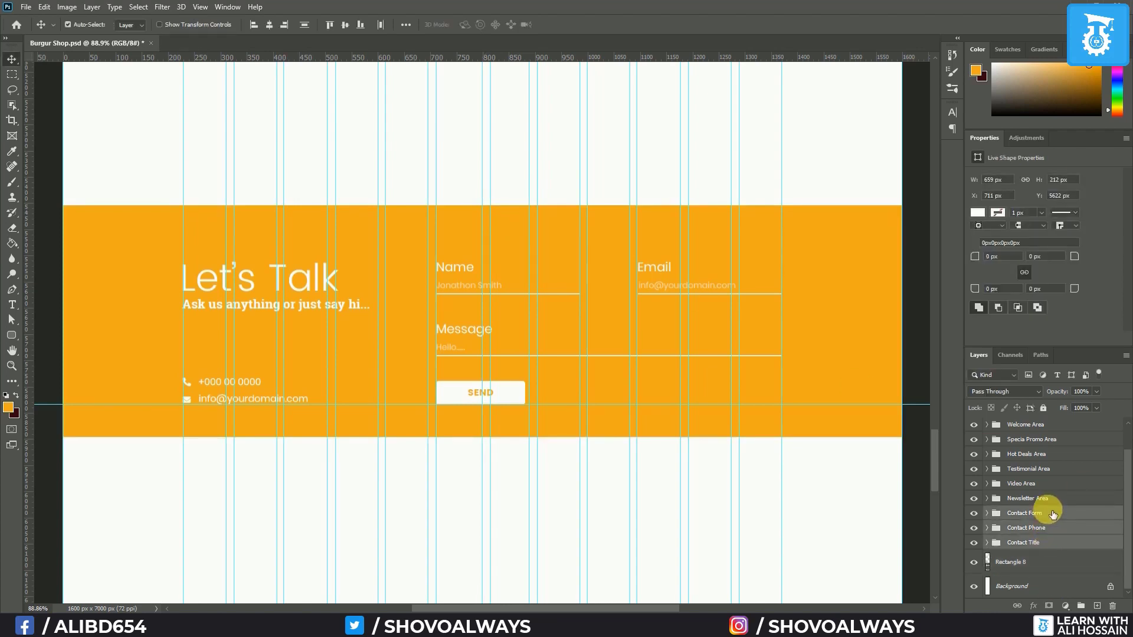
pyautogui.hotkey('ctrl', 'g')
pyautogui.doubleClick(1018, 542)
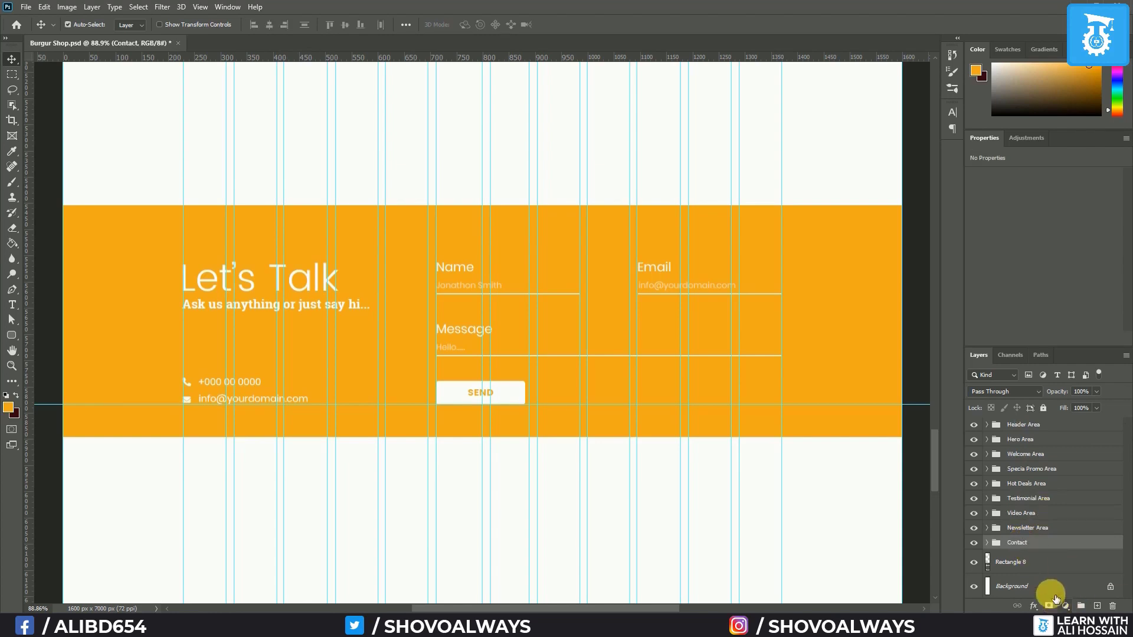
pyautogui.click(1047, 562)
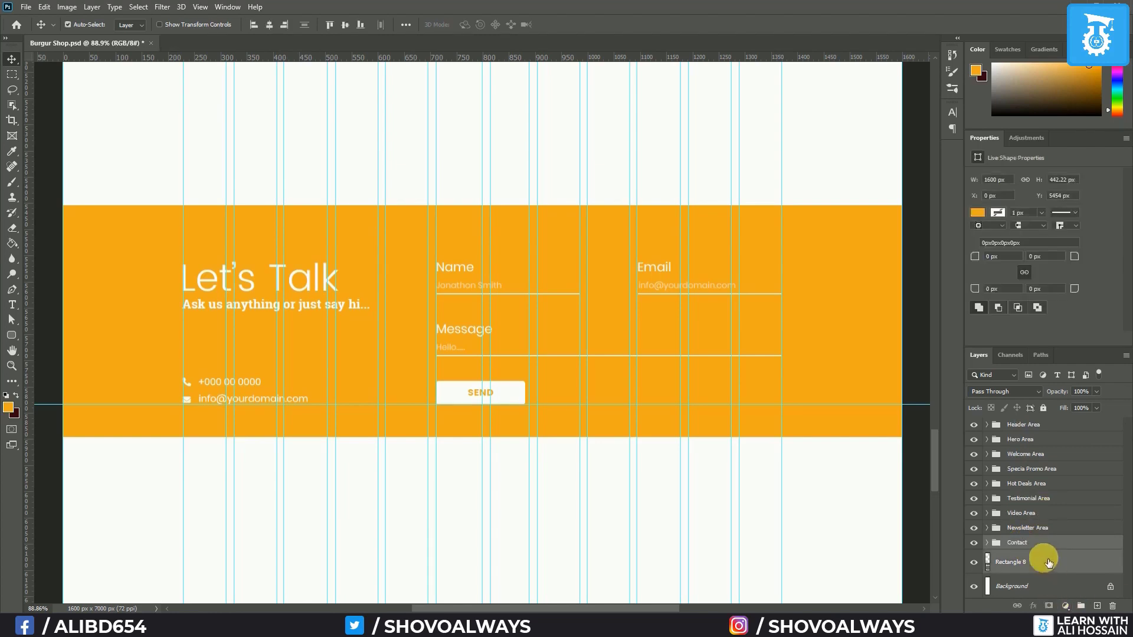
pyautogui.click(348, 24)
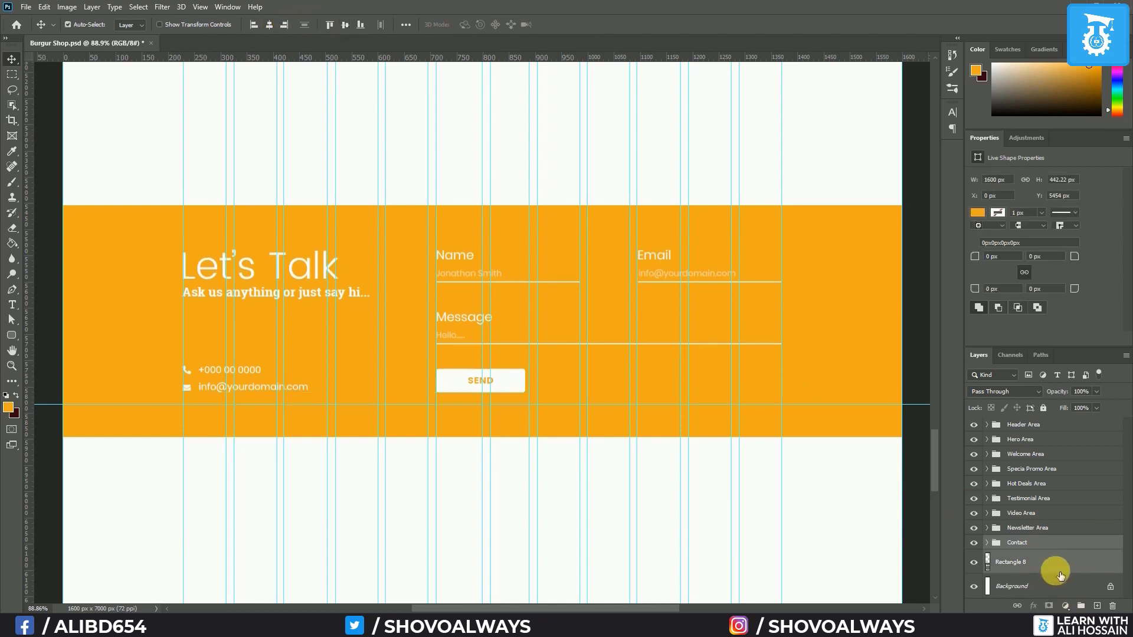
pyautogui.hotkey('ctrl', 'g')
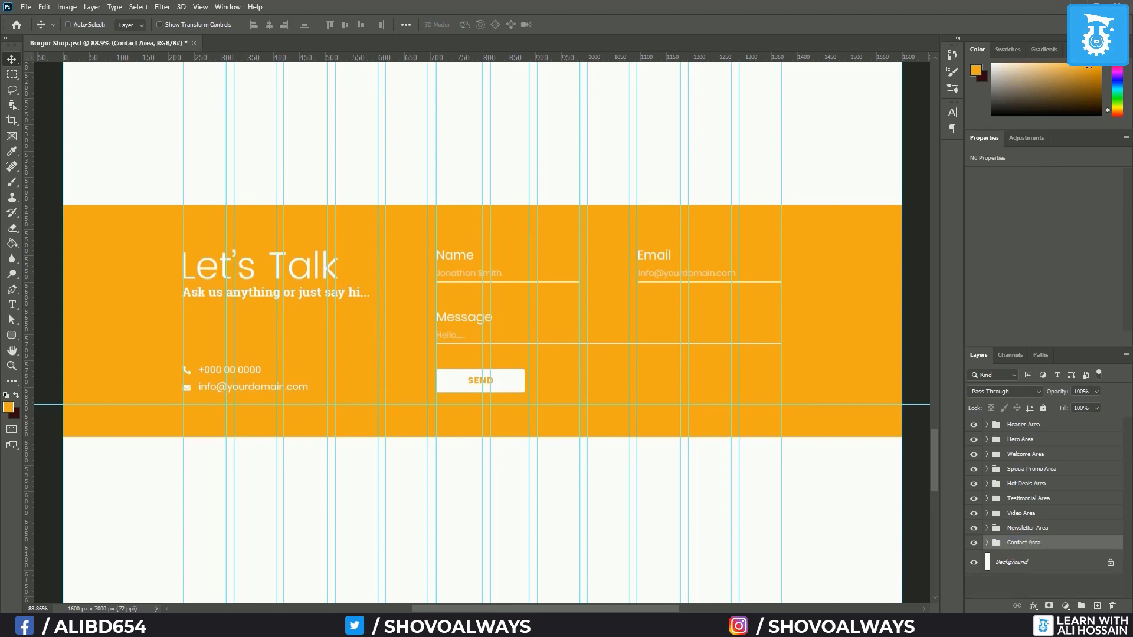
# Remove the stray horizontal guide and move the Contact Area up beneath the newsletter section
pyautogui.scroll(-5, 752, 426)
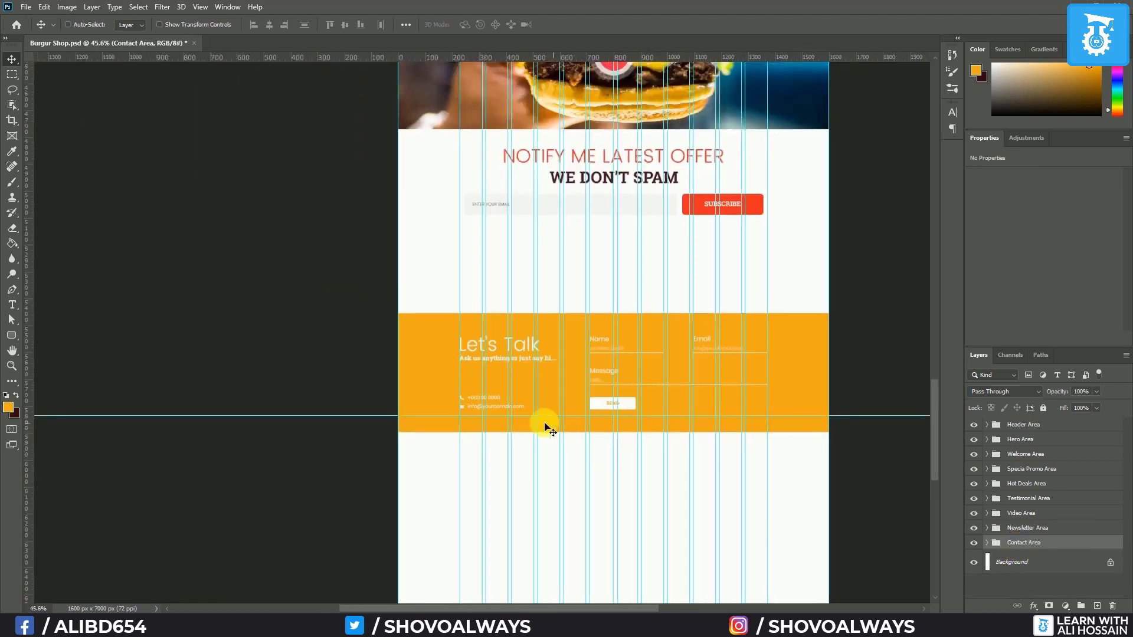
pyautogui.moveTo(368, 420); pyautogui.dragTo(446, 5)
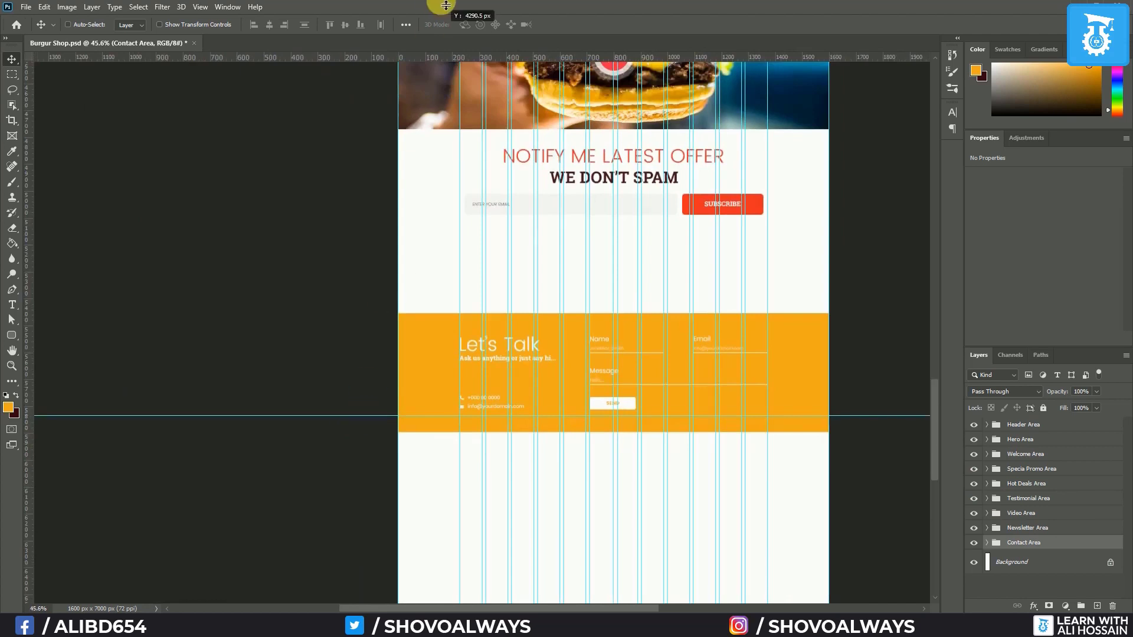
pyautogui.moveTo(570, 389); pyautogui.dragTo(569, 323)
# Hide and then show the column guides to check the band's new placement
pyautogui.hotkey('ctrl', ';')
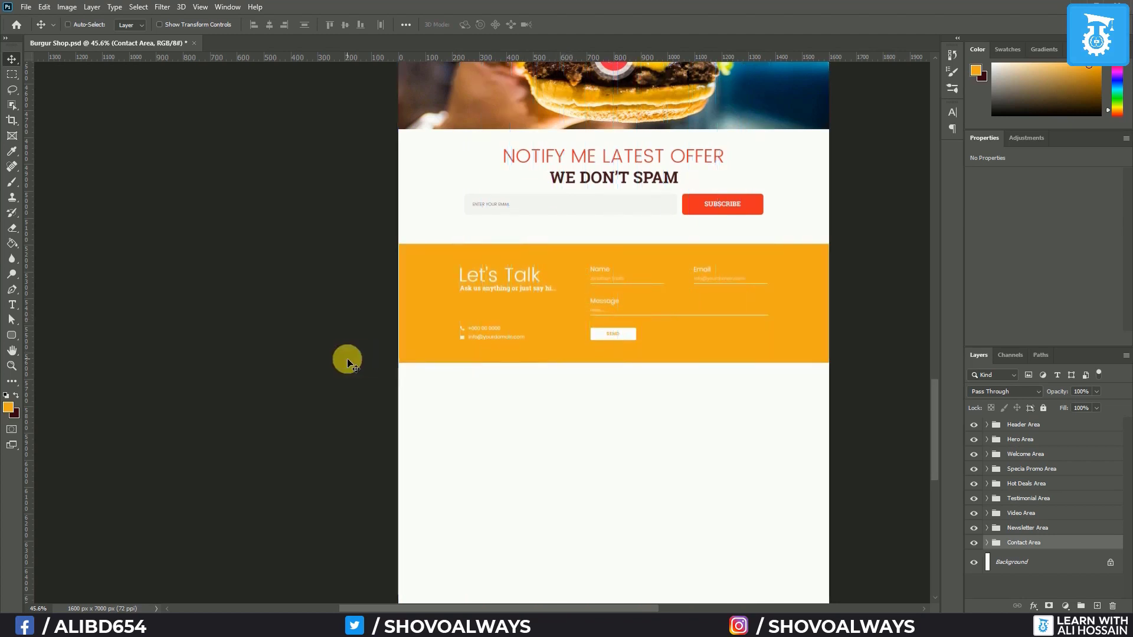
pyautogui.scroll(4, 718, 362)
pyautogui.scroll(-2, 717, 361)
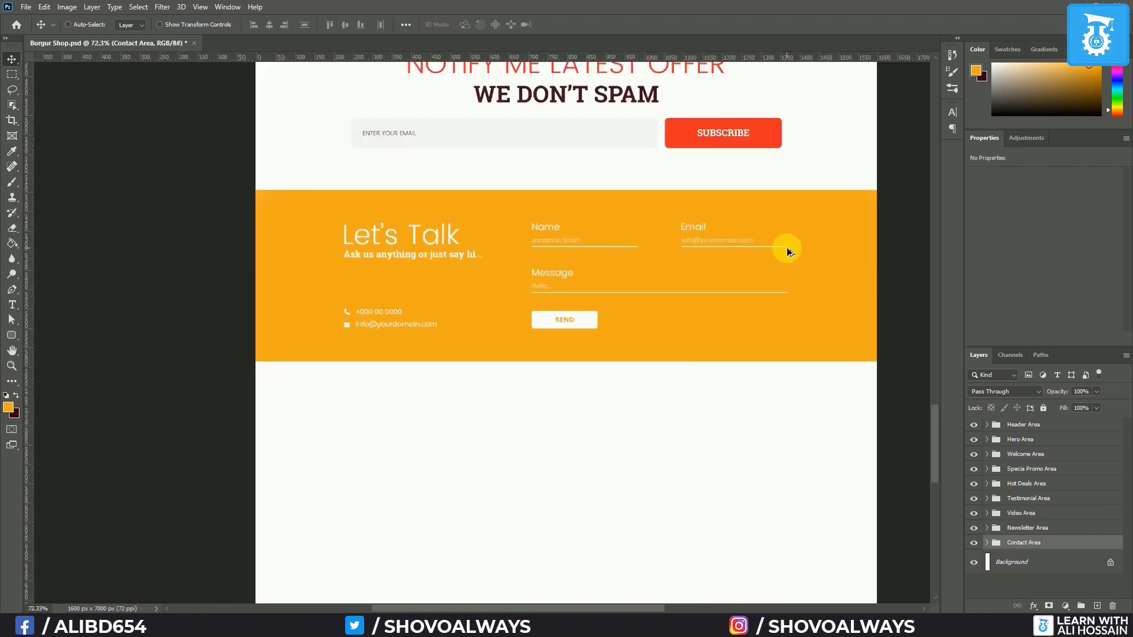
pyautogui.scroll(1, 787, 246)
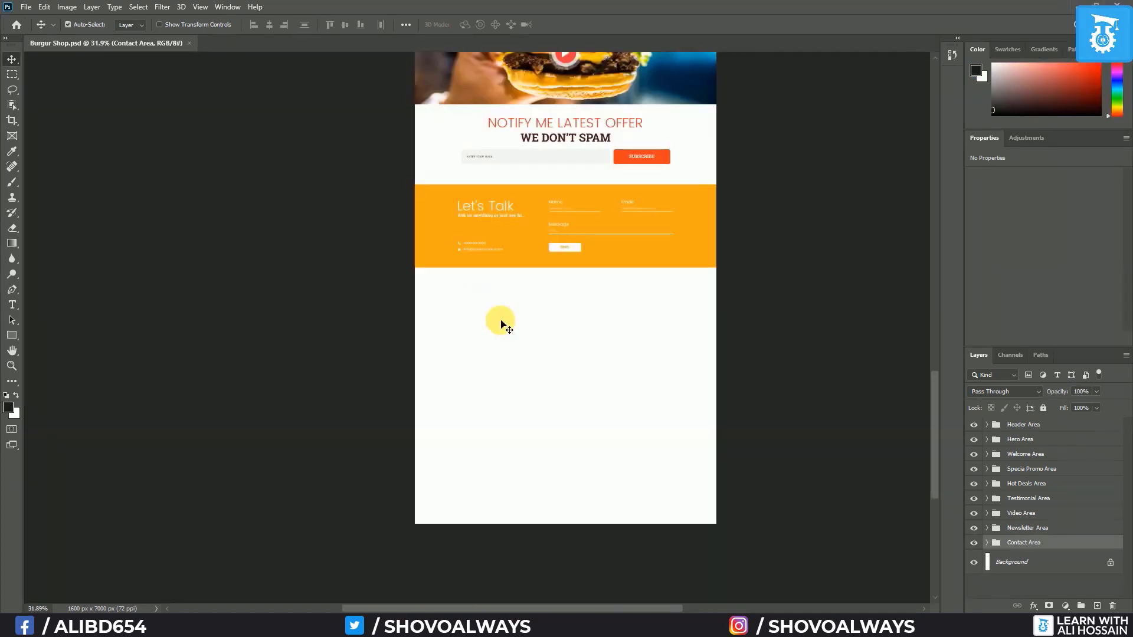
pyautogui.hotkey('ctrl', ';')
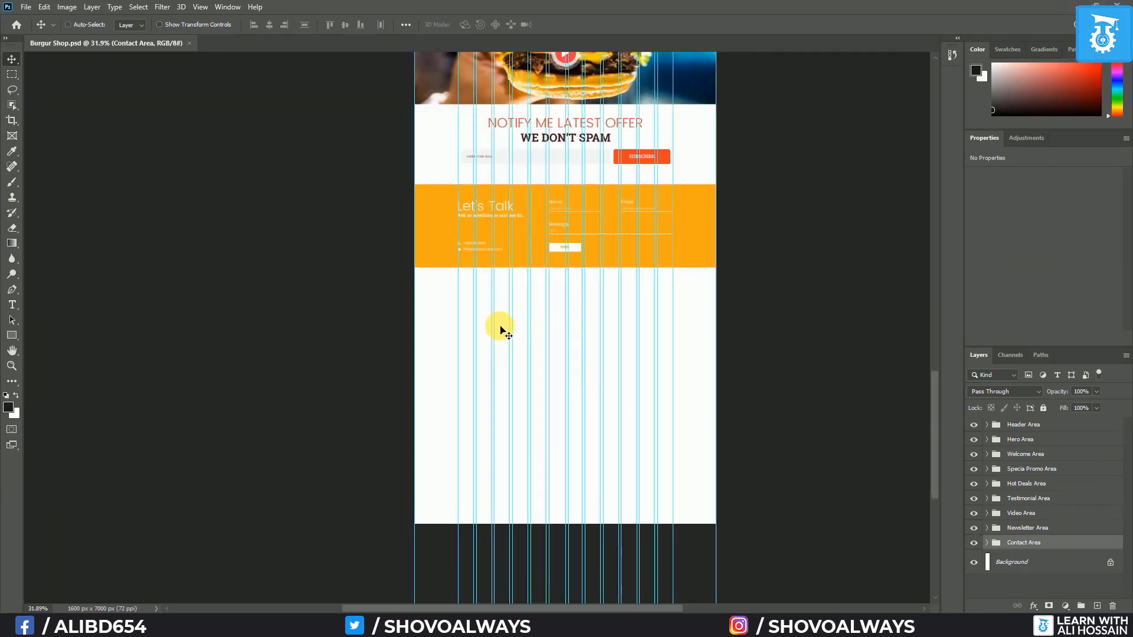
pyautogui.scroll(3, 555, 352)
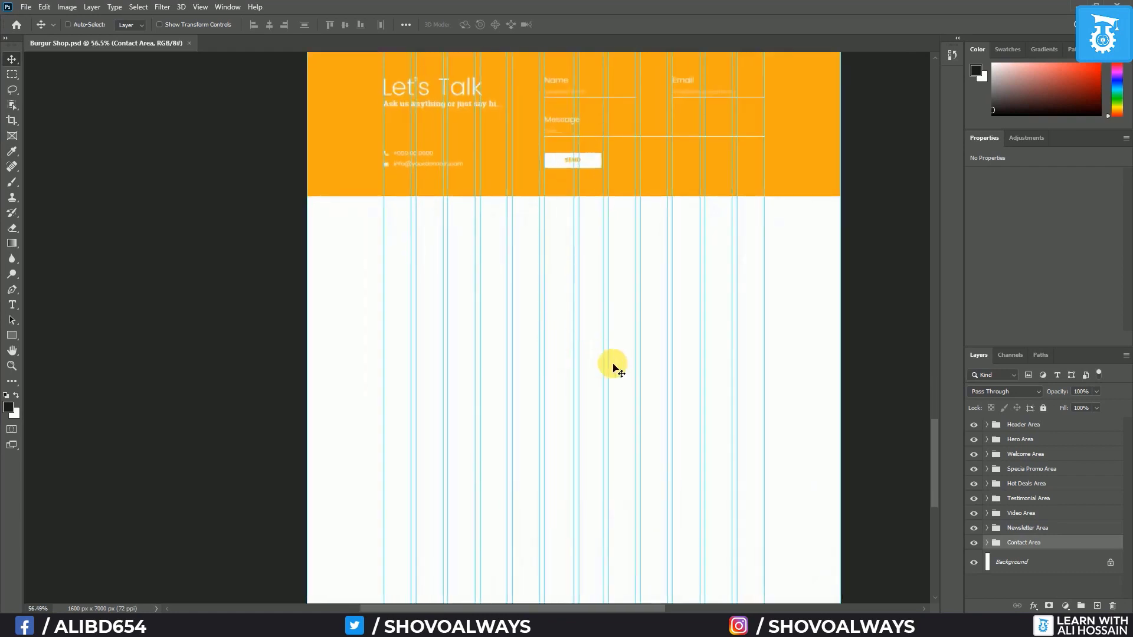
pyautogui.scroll(-2, 612, 366)
pyautogui.scroll(1, 611, 366)
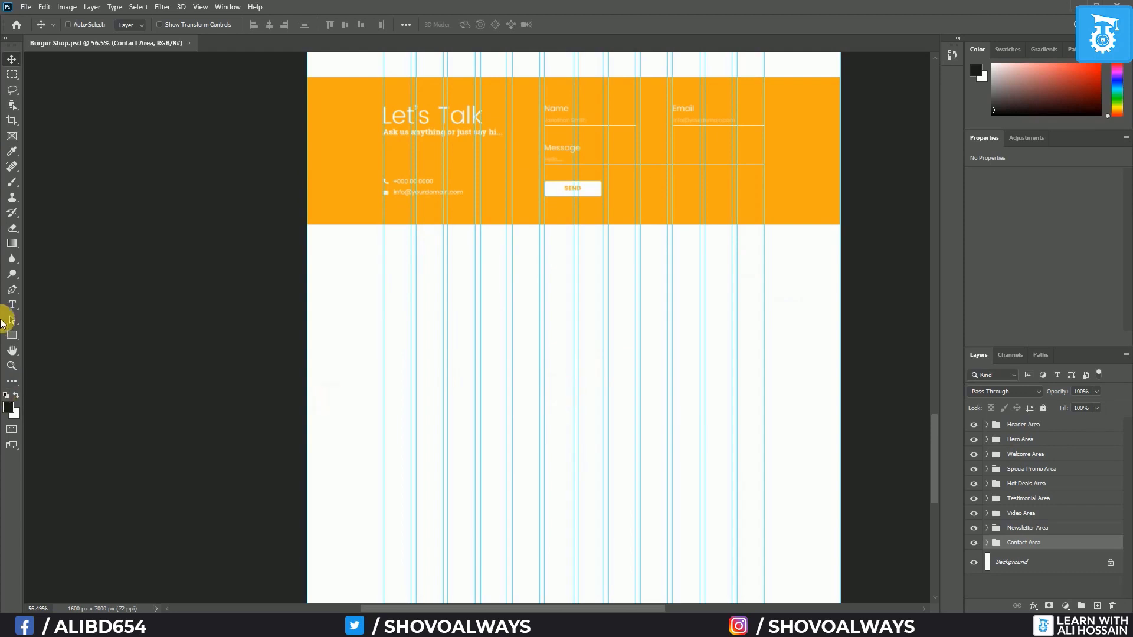
# Draw a 1600 px-wide rectangle below the contact band, layered beneath the Contact Area group
pyautogui.click(11, 335)
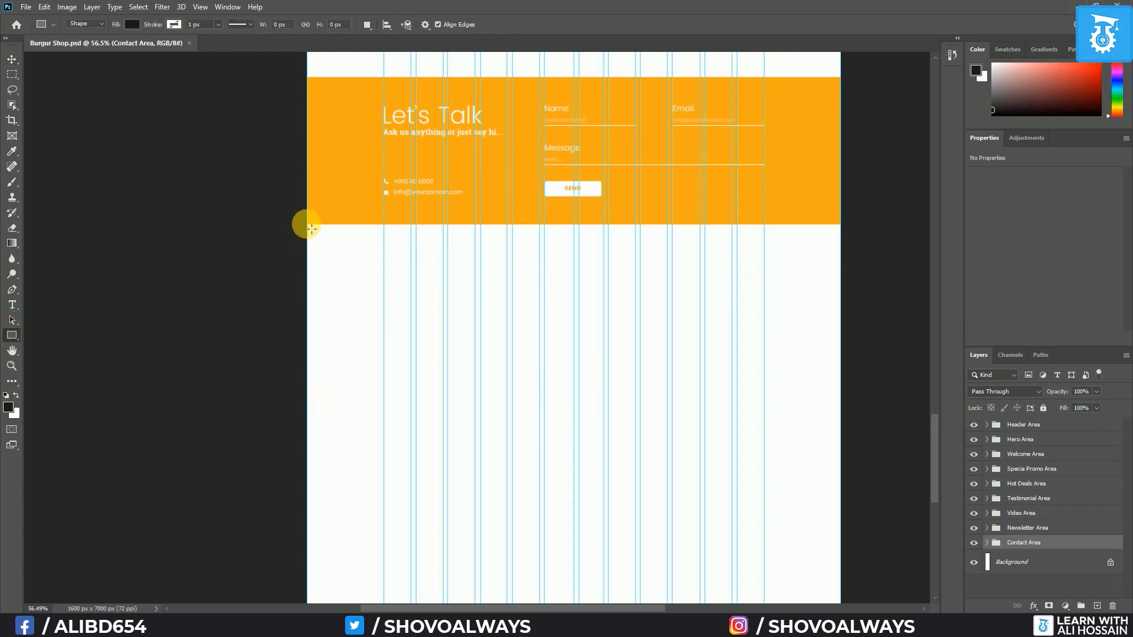
pyautogui.moveTo(307, 223); pyautogui.dragTo(840, 483)
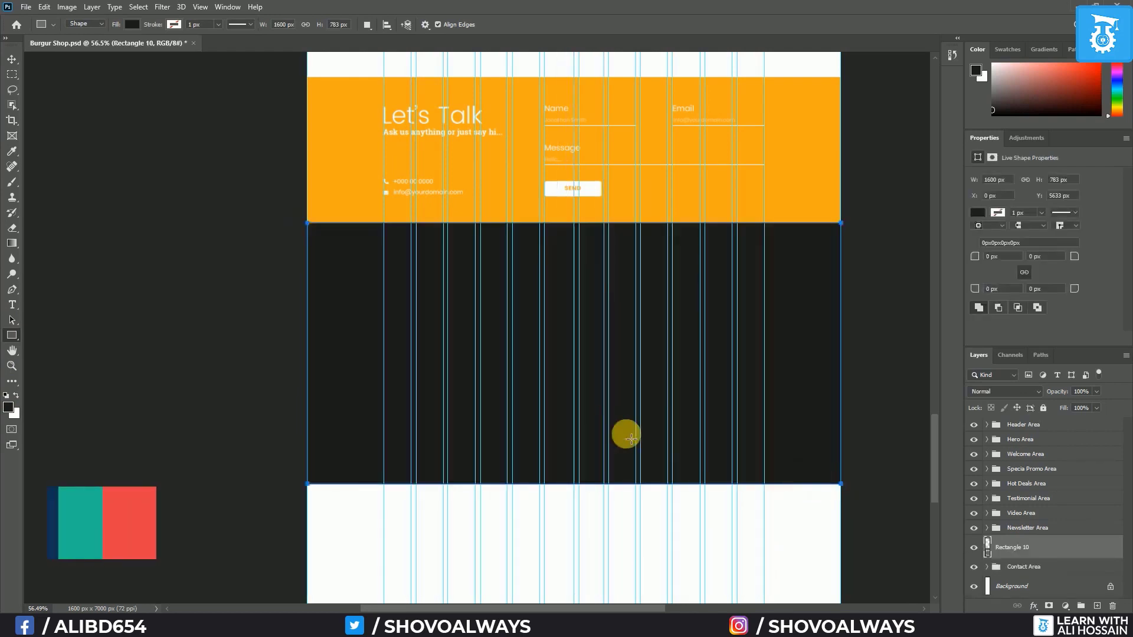
pyautogui.moveTo(1011, 542); pyautogui.dragTo(991, 572)
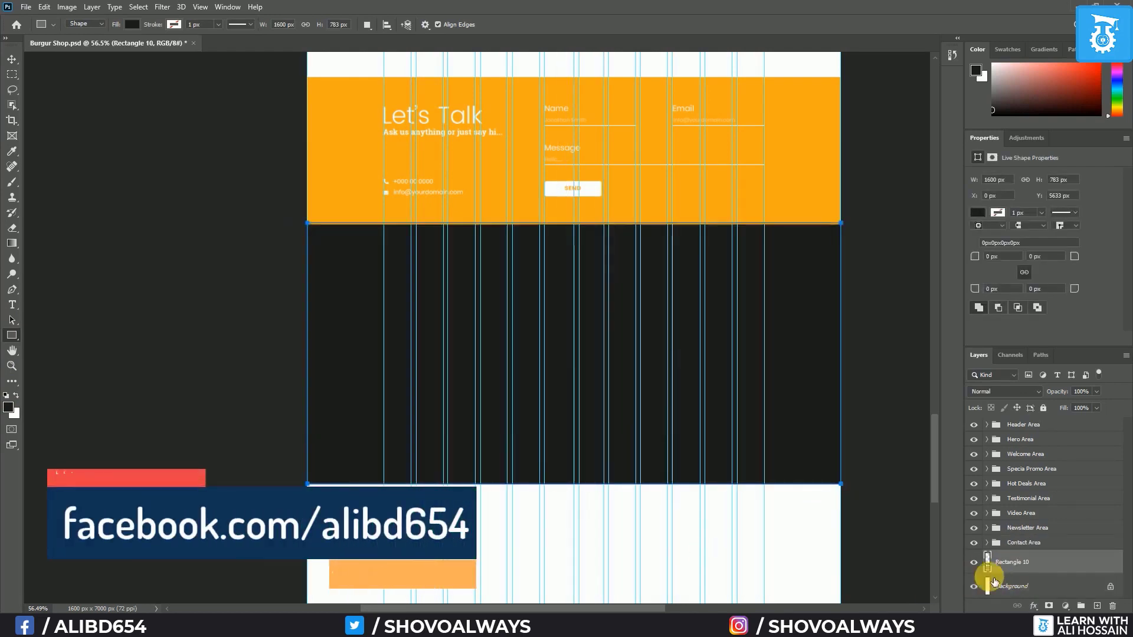
pyautogui.scroll(-3, 620, 373)
pyautogui.scroll(-2, 620, 373)
pyautogui.moveTo(577, 252); pyautogui.dragTo(545, 370)
pyautogui.scroll(3, 544, 324)
pyautogui.scroll(6, 498, 244)
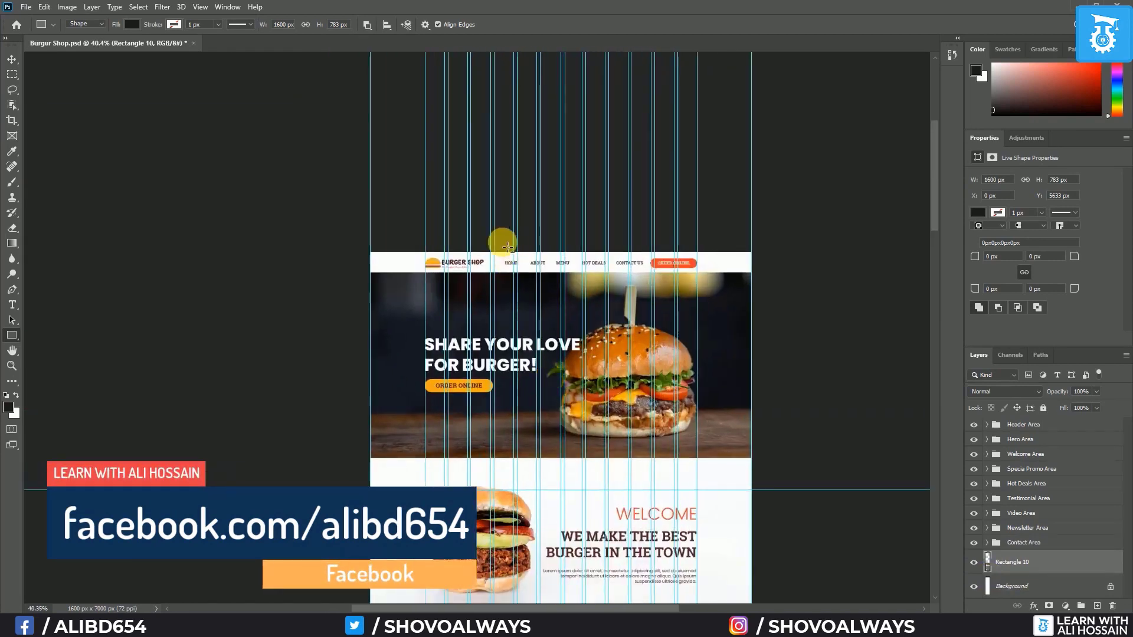
pyautogui.scroll(3, 307, 334)
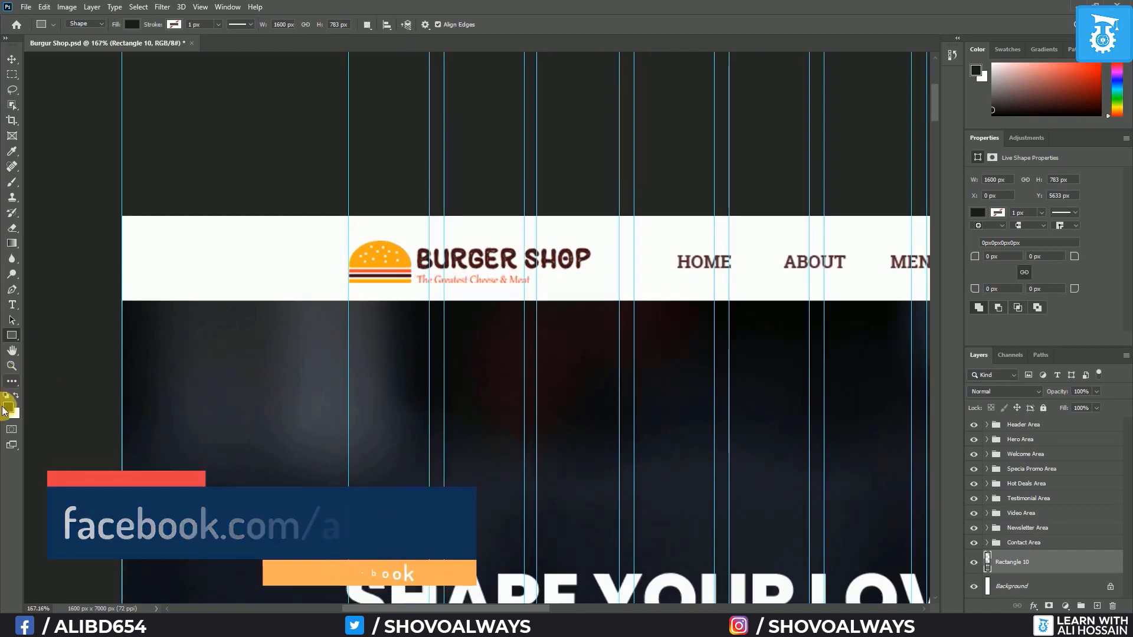
# Sample the logo's brown as background colour and the orange as foreground colour
pyautogui.press('i')
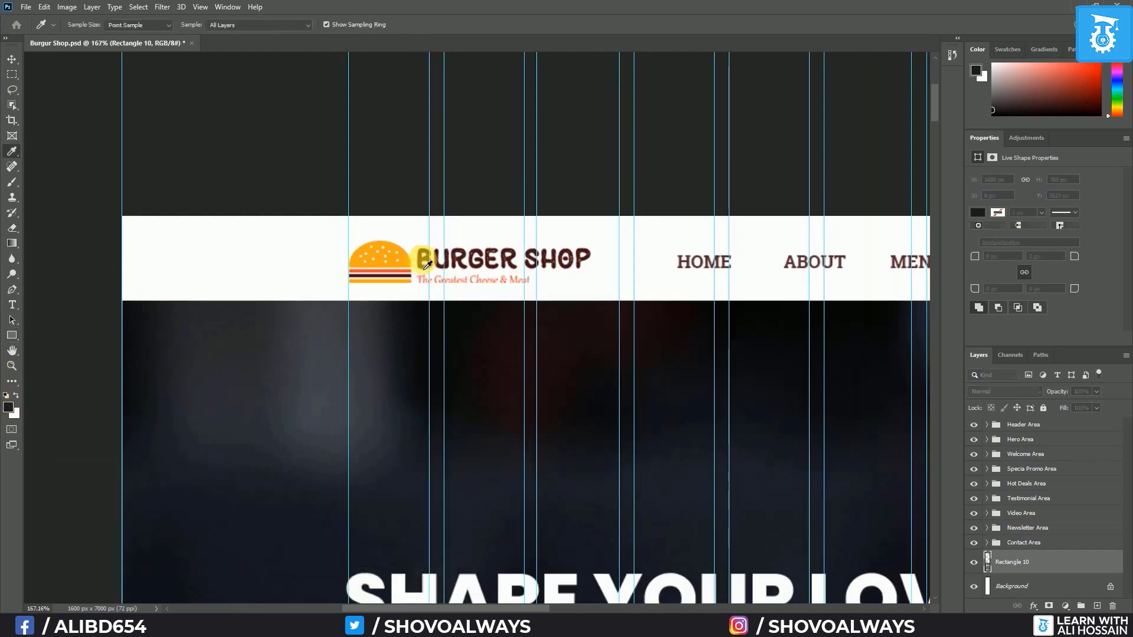
pyautogui.press('Return')
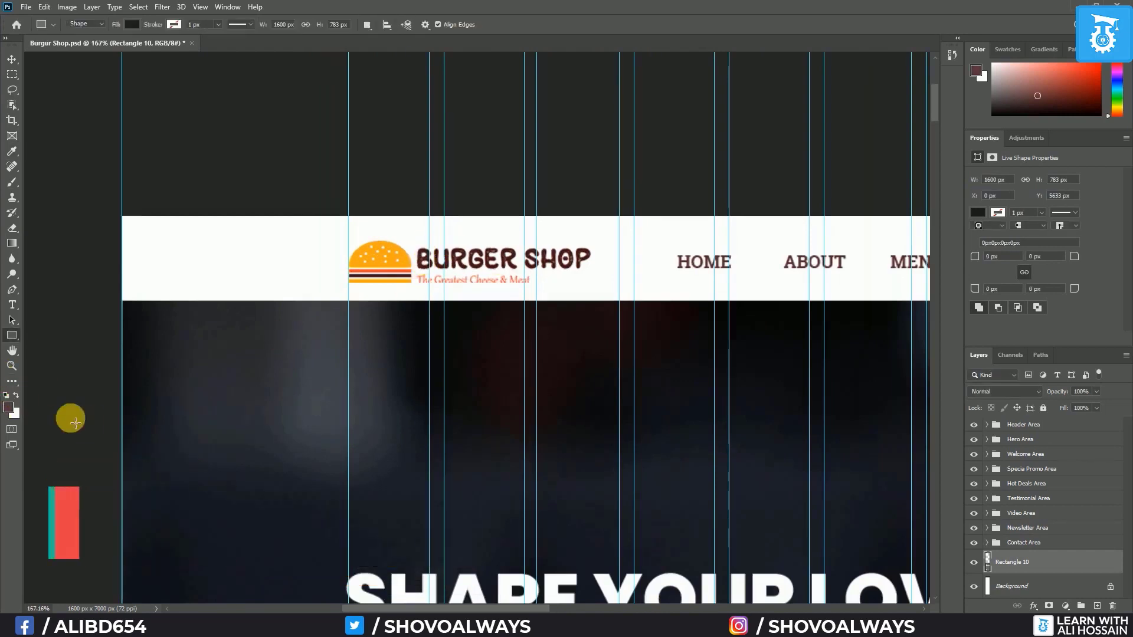
pyautogui.click(16, 394)
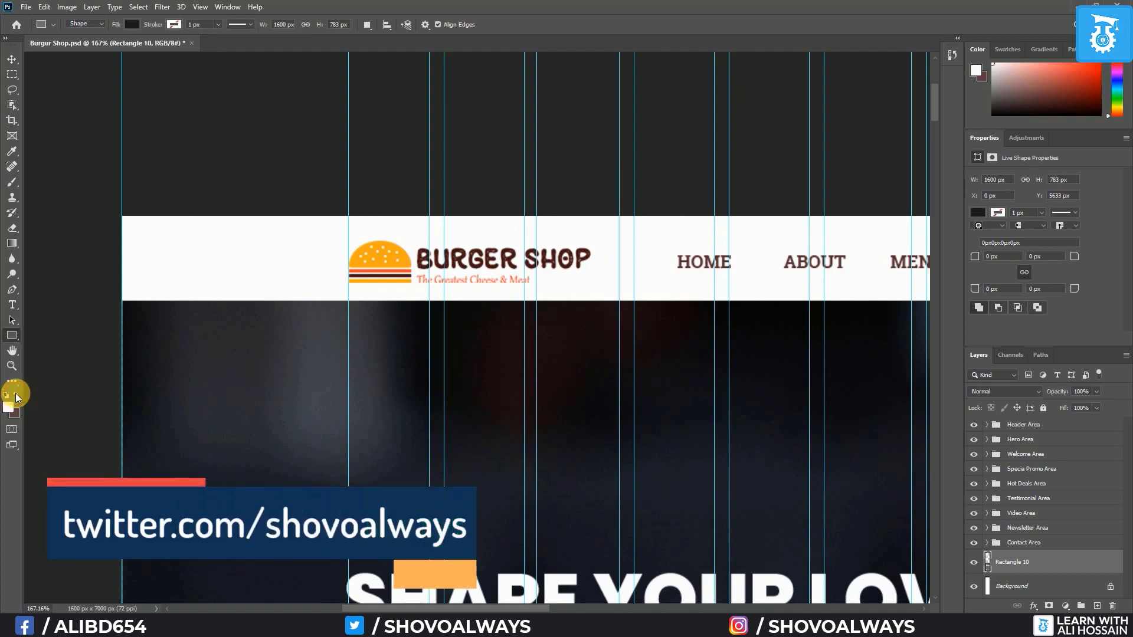
pyautogui.press('i')
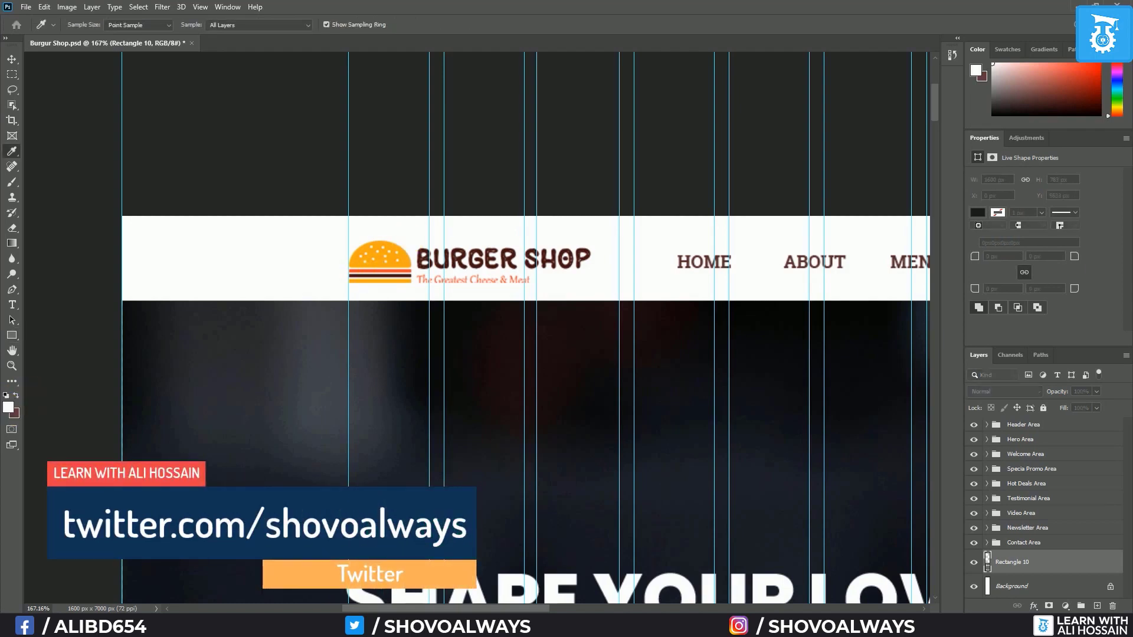
pyautogui.press('Return')
# Fill the new footer rectangle with the sampled logo brown
pyautogui.scroll(-6, 711, 327)
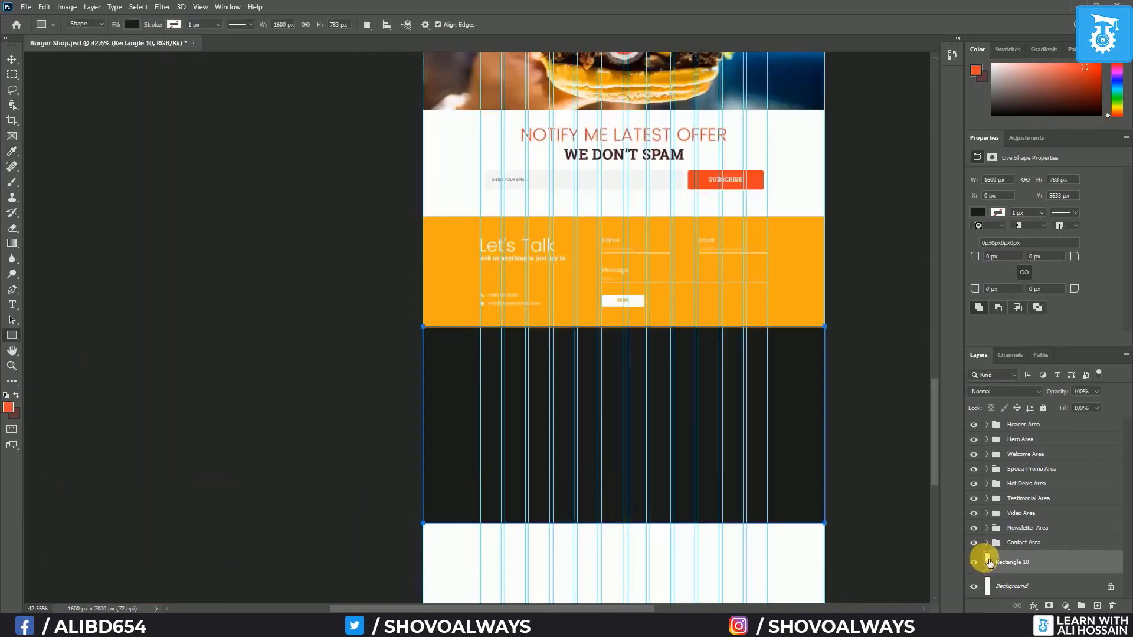
pyautogui.doubleClick(988, 560)
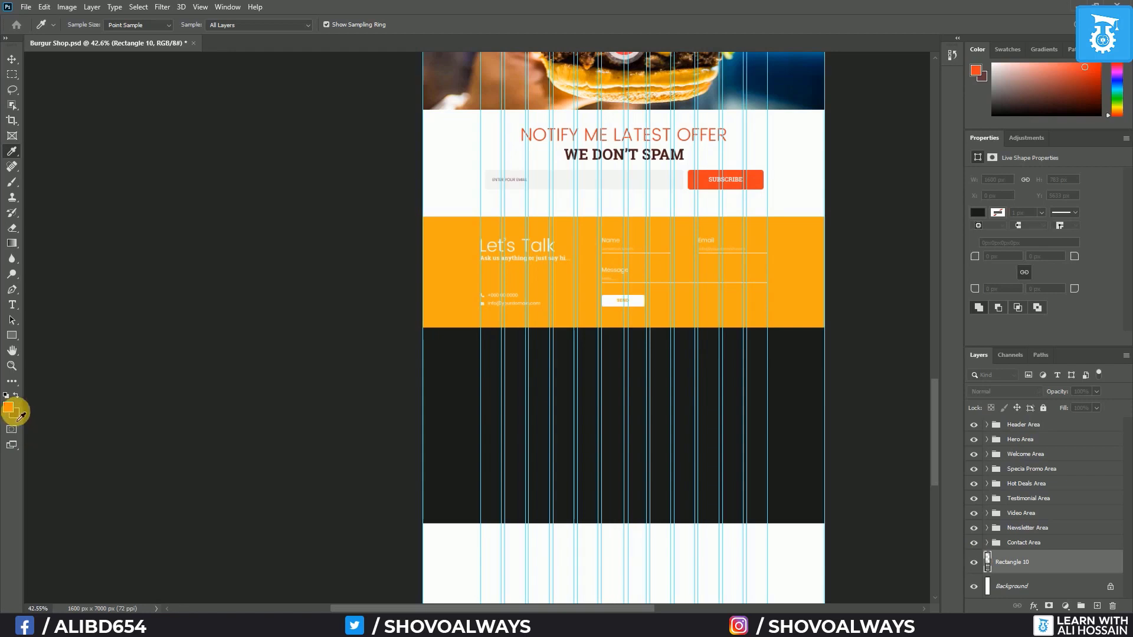
pyautogui.click(18, 417)
pyautogui.press('Return')
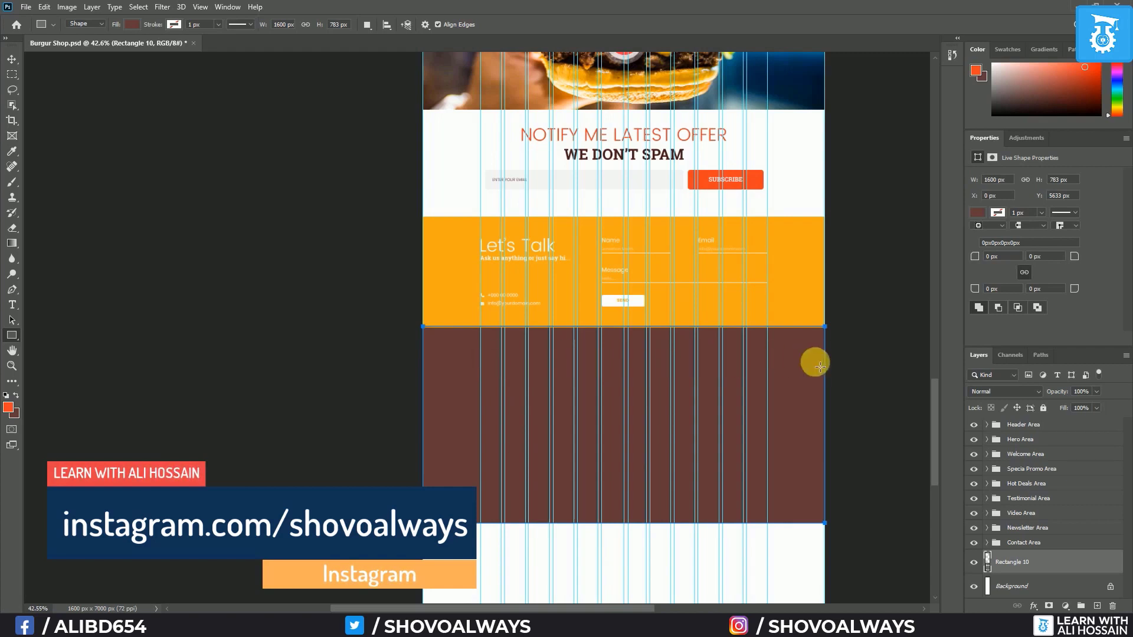
pyautogui.click(11, 60)
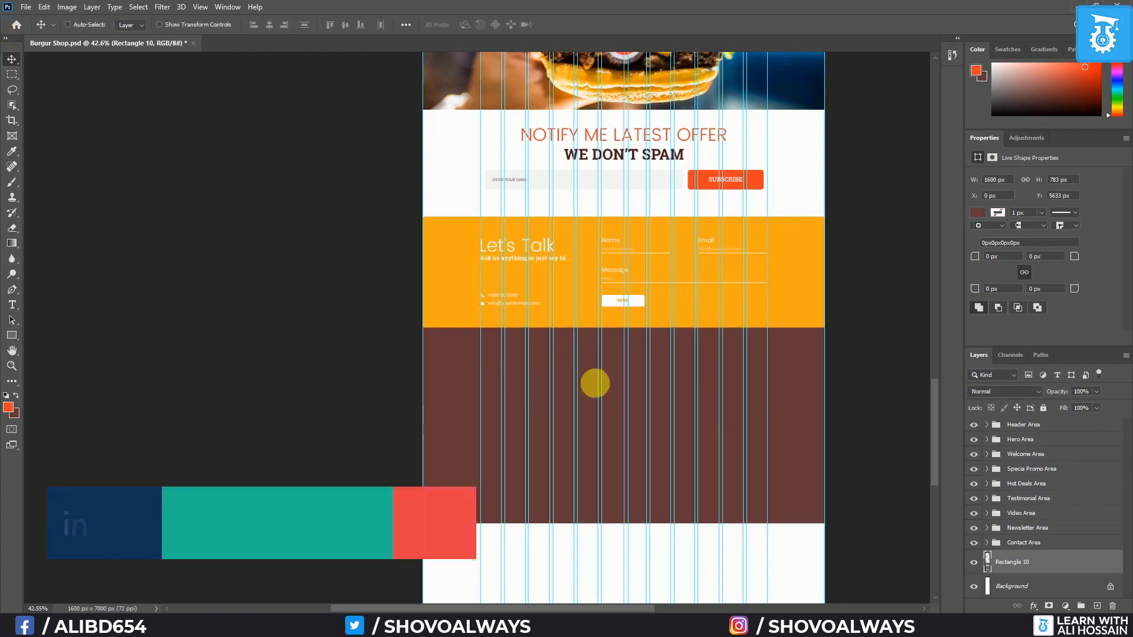
pyautogui.scroll(3, 595, 384)
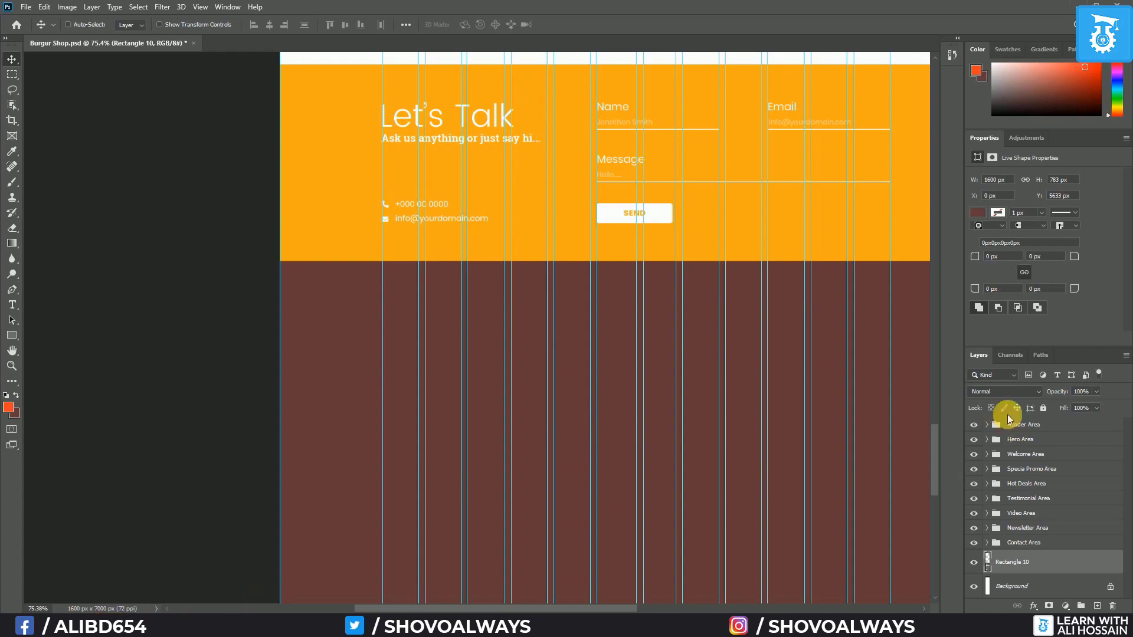
# Select the logo layer in the Header Area's Navigation subgroup and fit the page on screen
pyautogui.click(986, 424)
pyautogui.click(997, 439)
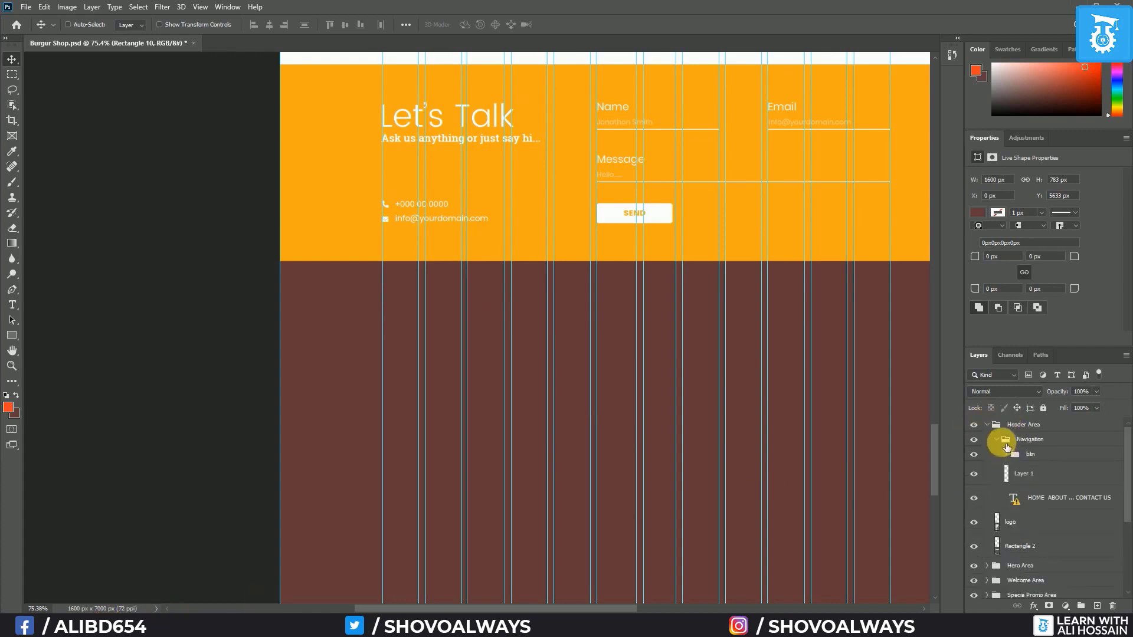
pyautogui.click(997, 523)
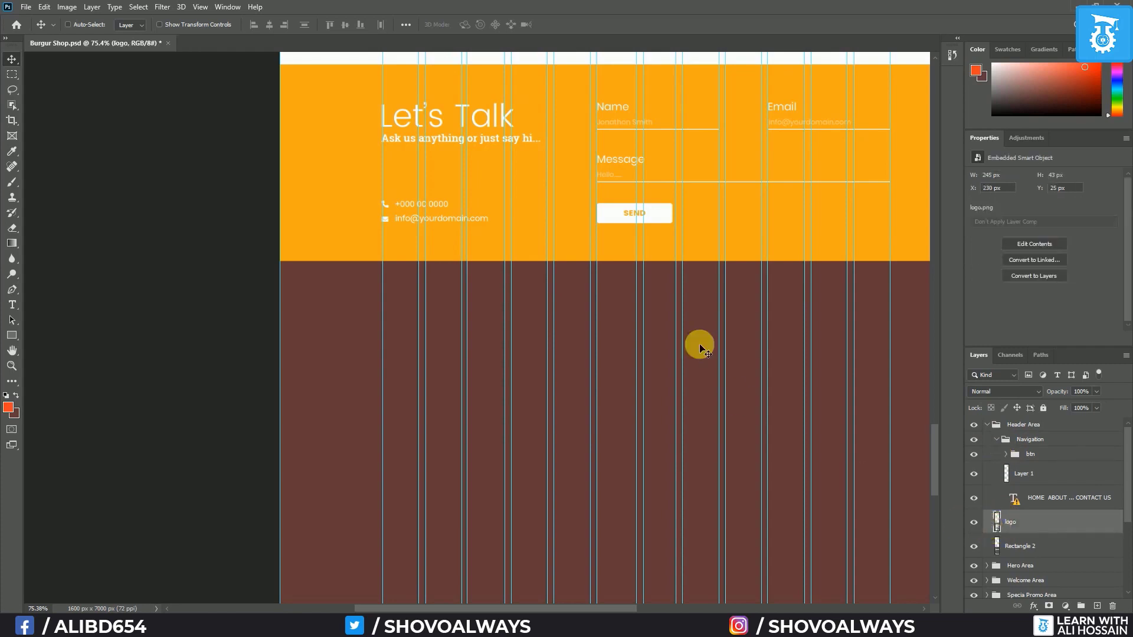
pyautogui.scroll(-3, 682, 317)
pyautogui.scroll(-3, 679, 313)
pyautogui.hotkey('ctrl', '0')
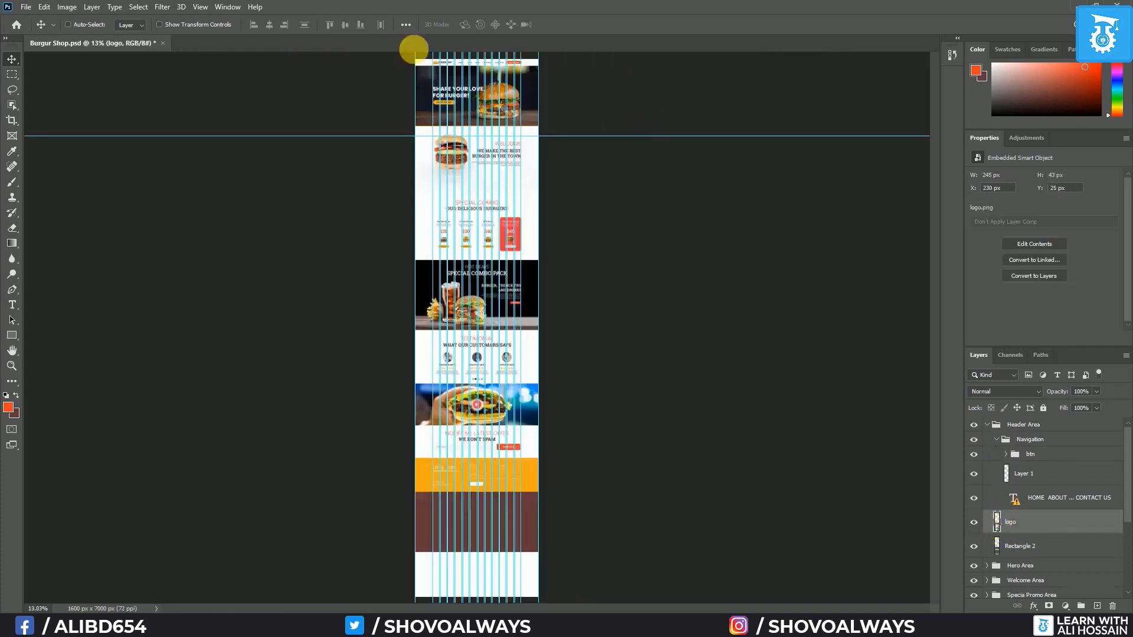
pyautogui.scroll(4, 436, 59)
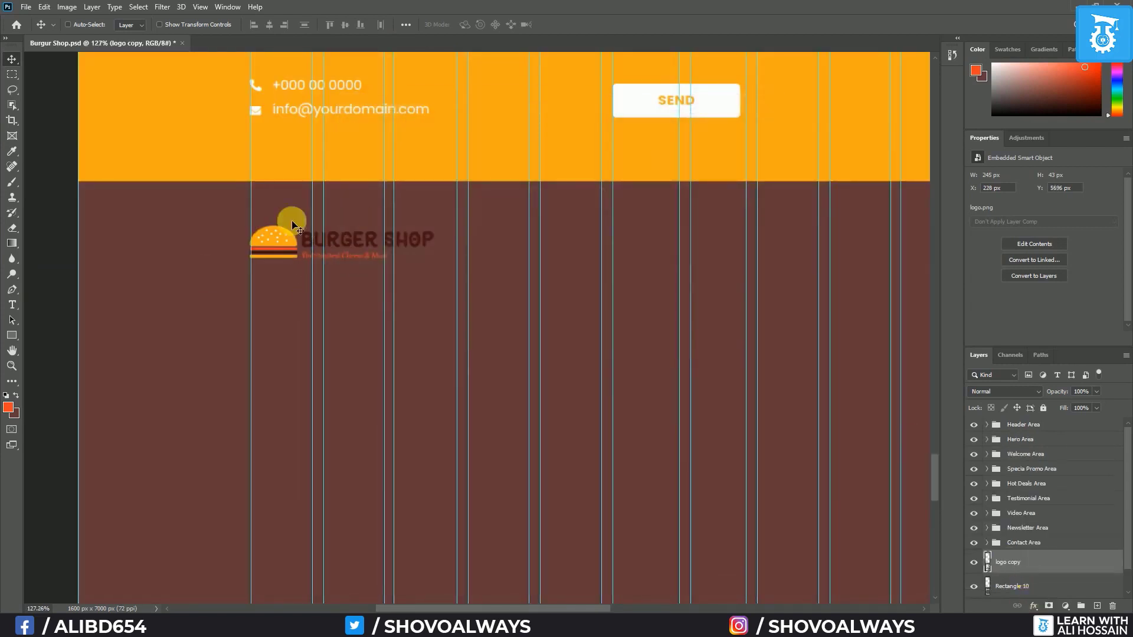
# Give the logo copy a white Color Overlay and nudge it into the footer's top-left
pyautogui.doubleClick(1082, 565)
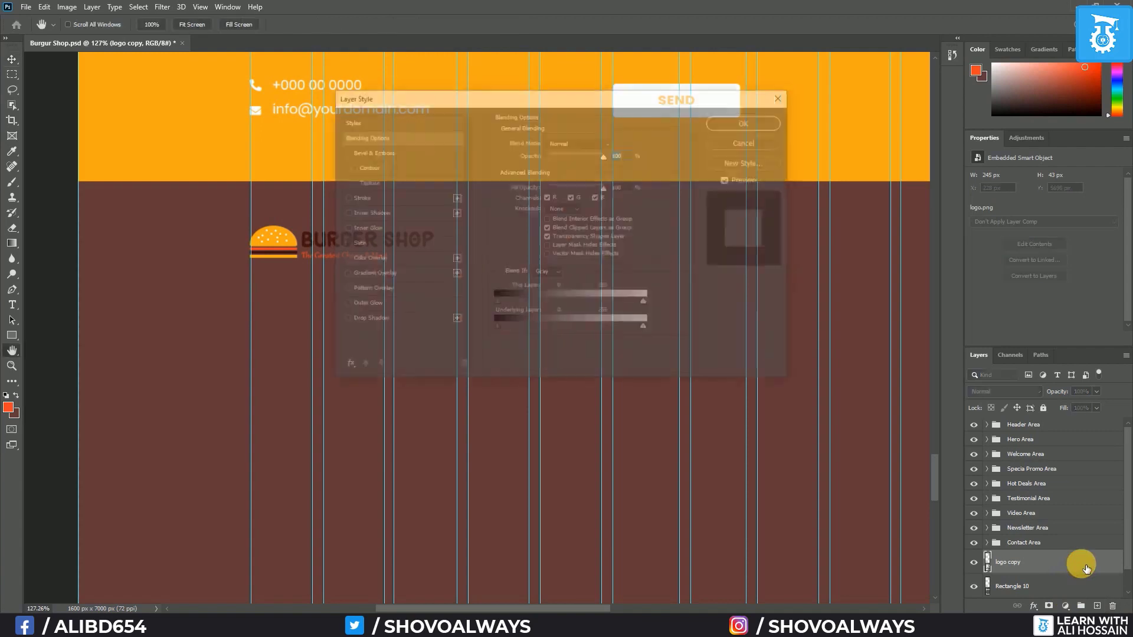
pyautogui.click(361, 260)
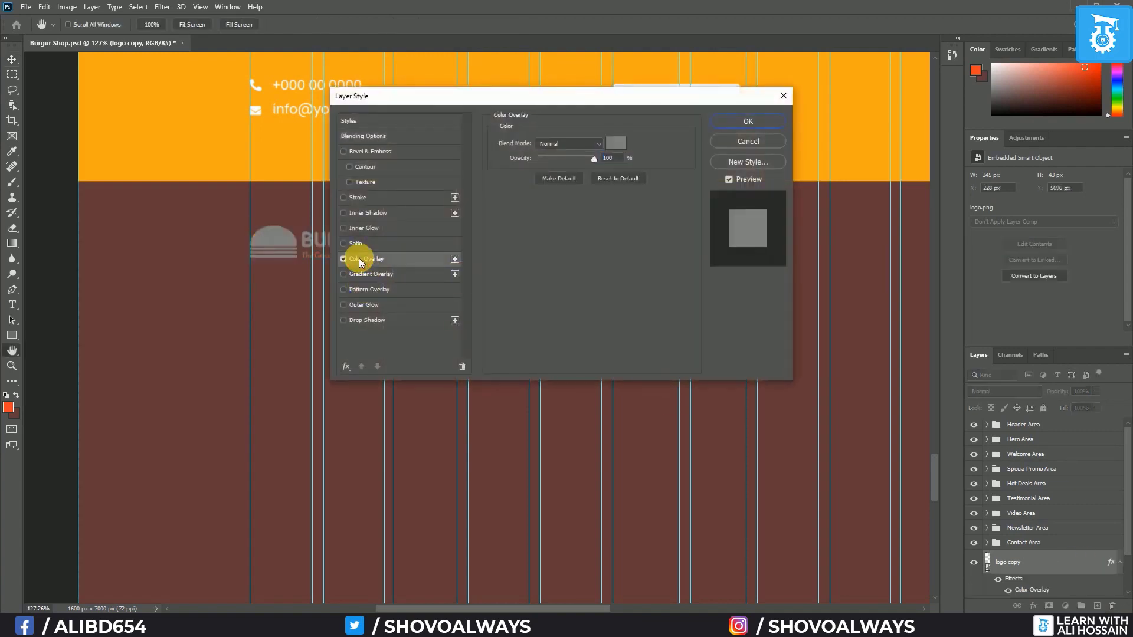
pyautogui.click(617, 143)
pyautogui.moveTo(155, 303); pyautogui.dragTo(57, 234)
pyautogui.click(378, 247)
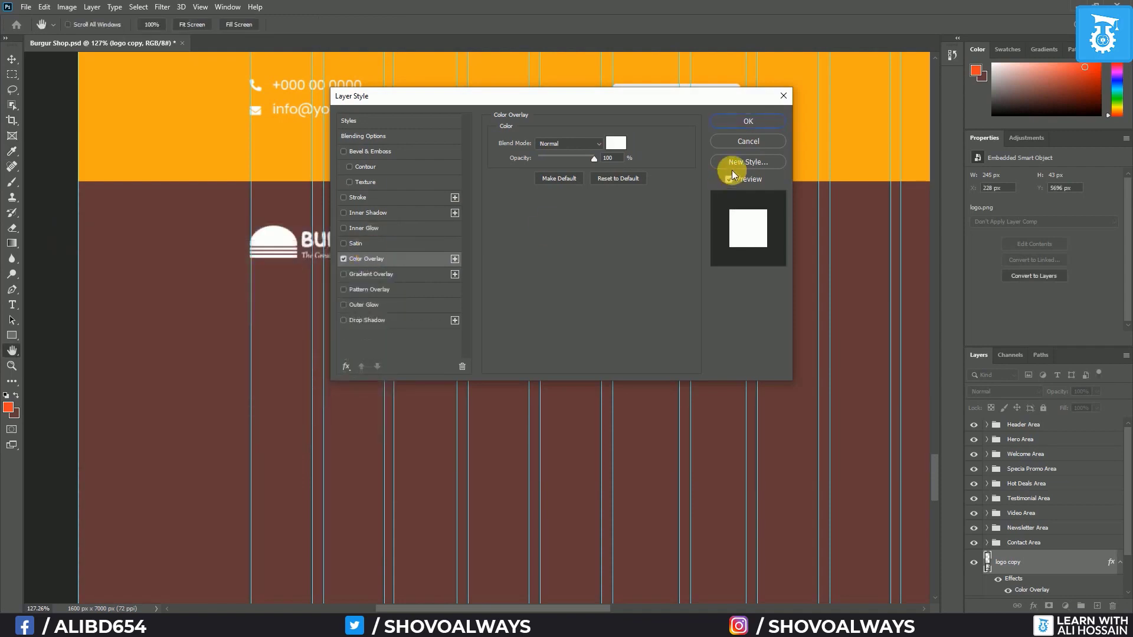
pyautogui.click(739, 122)
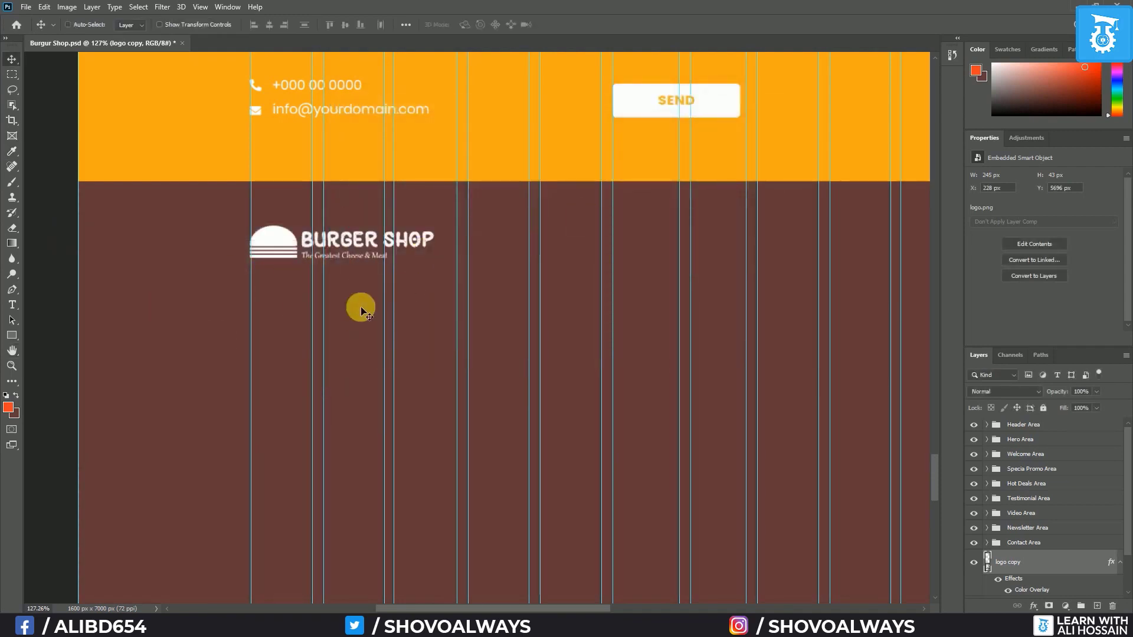
pyautogui.moveTo(288, 252); pyautogui.dragTo(290, 260)
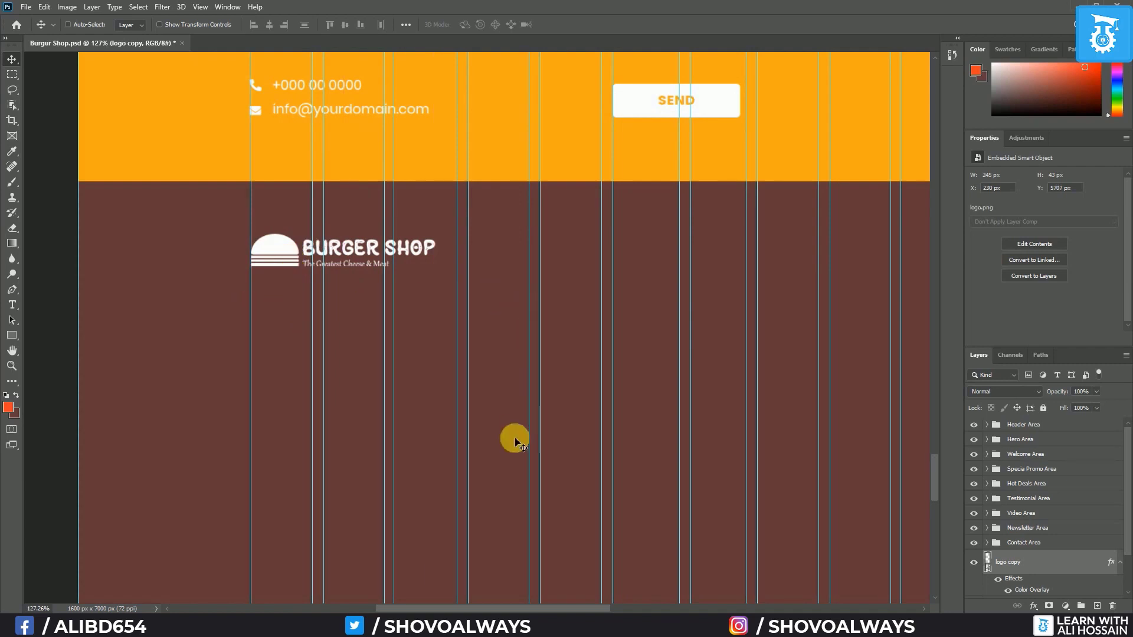
# Set type to white Poppins Regular 16 pt and draw a paragraph text box beneath the footer logo
pyautogui.click(11, 306)
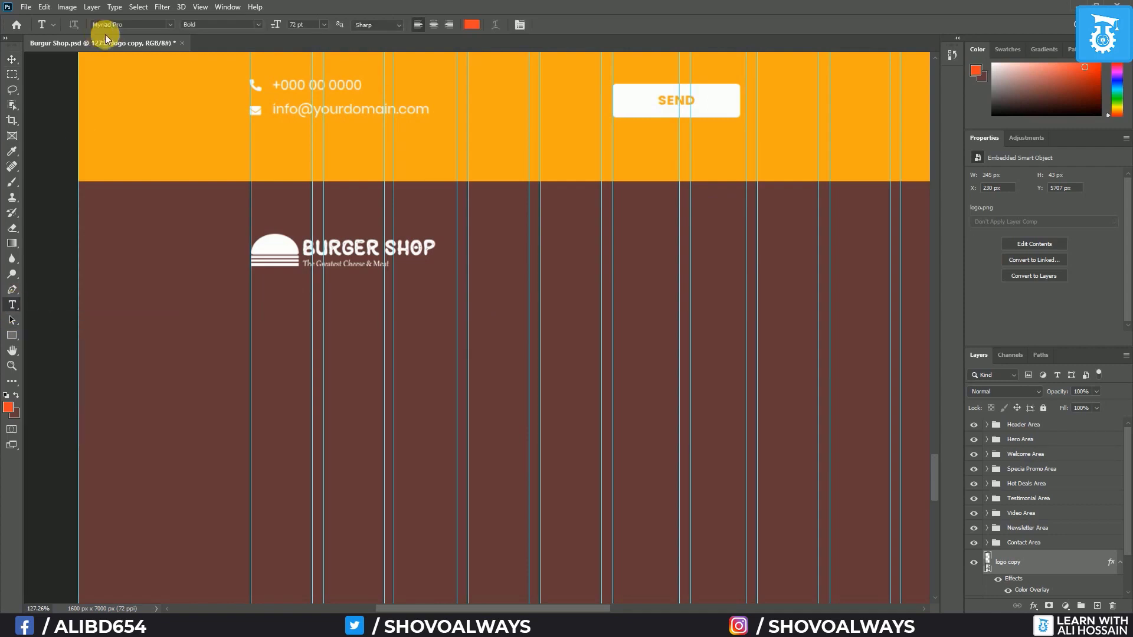
pyautogui.click(168, 25)
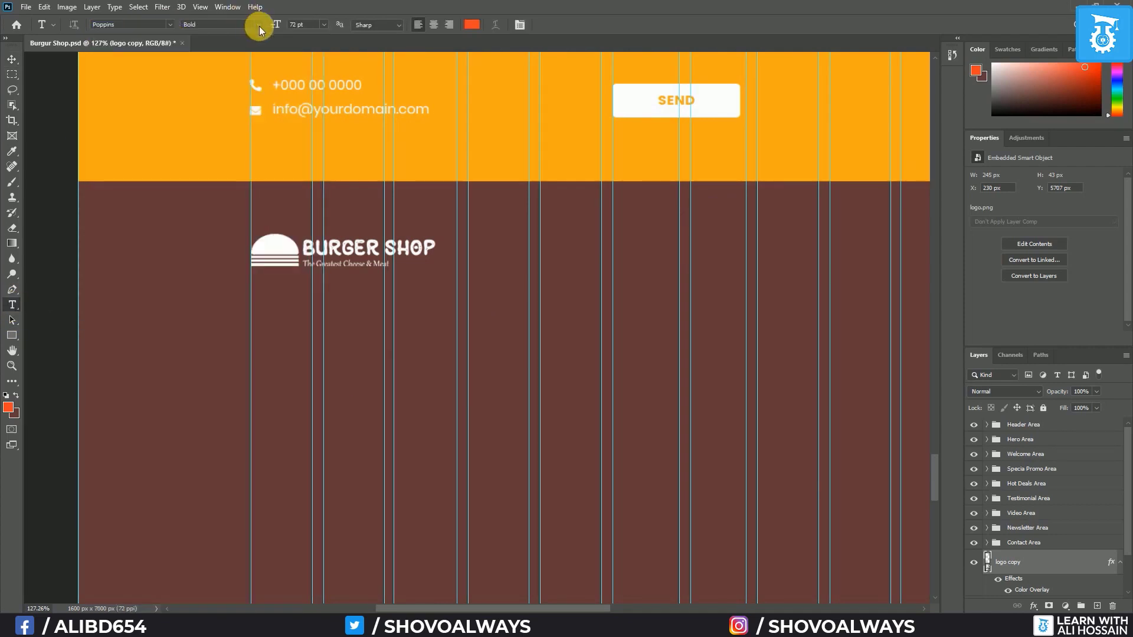
pyautogui.click(259, 25)
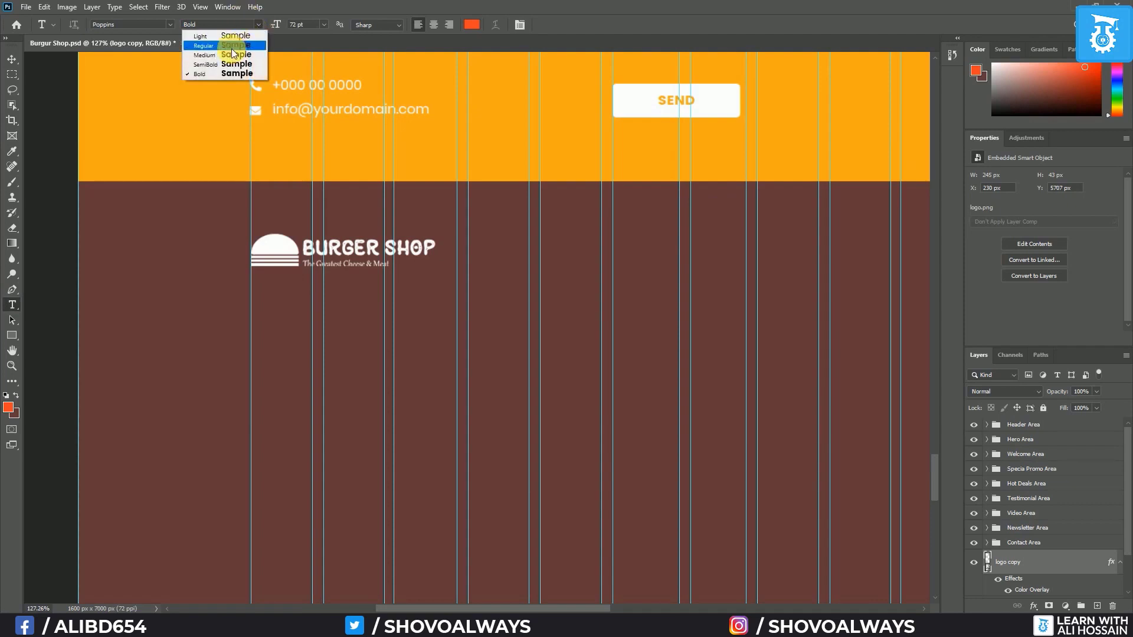
pyautogui.click(320, 28)
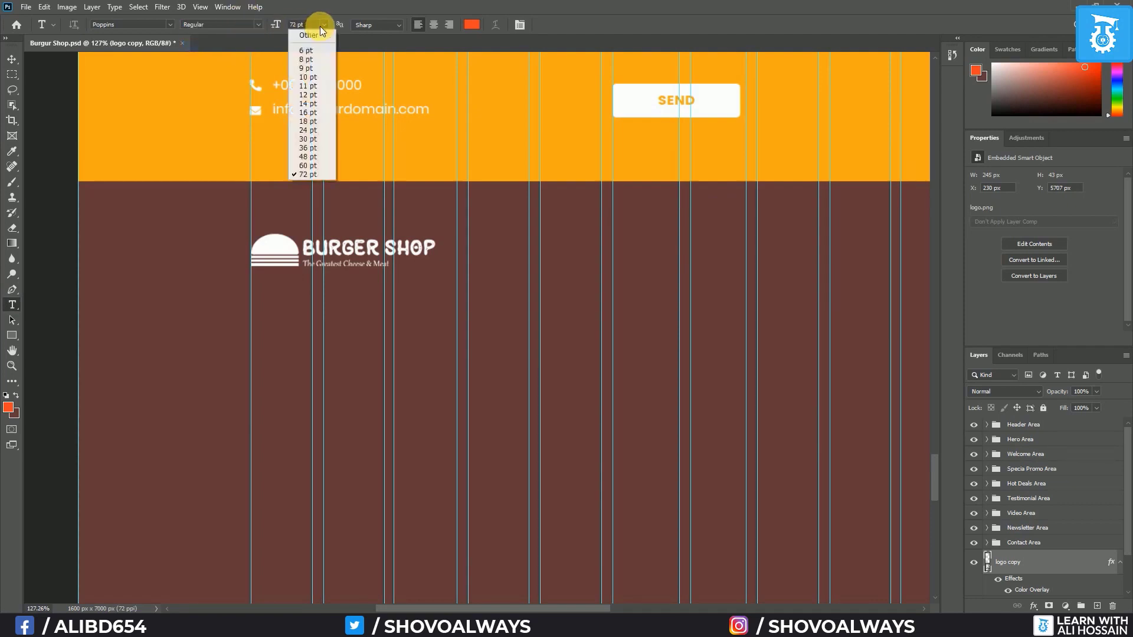
pyautogui.click(311, 121)
pyautogui.click(474, 24)
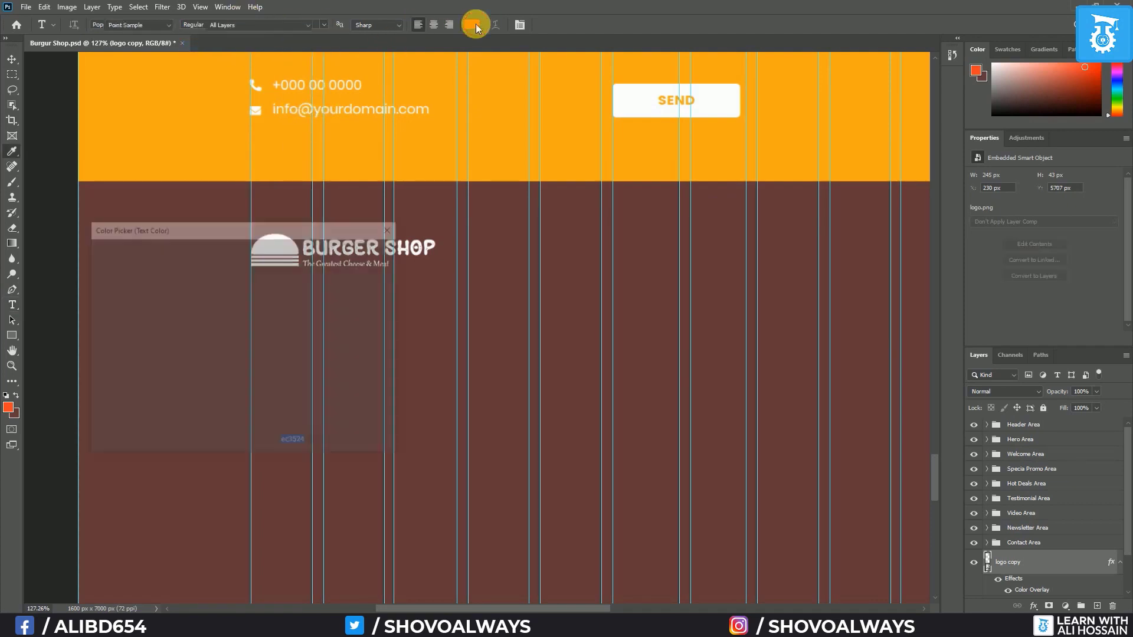
pyautogui.click(95, 256)
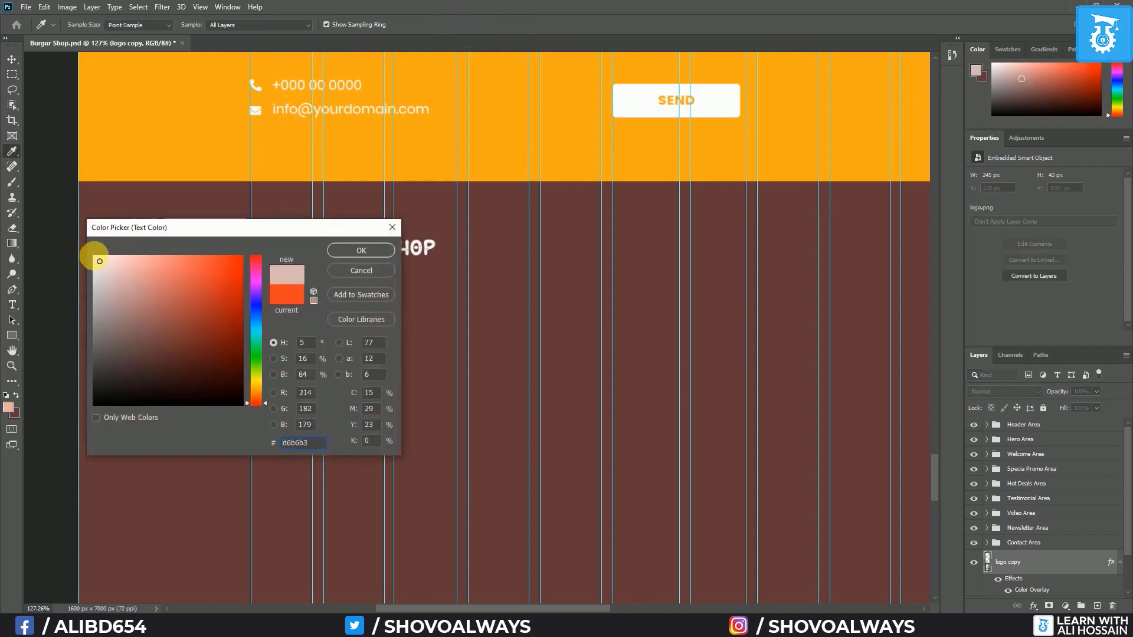
pyautogui.click(353, 250)
pyautogui.moveTo(251, 301); pyautogui.dragTo(531, 447)
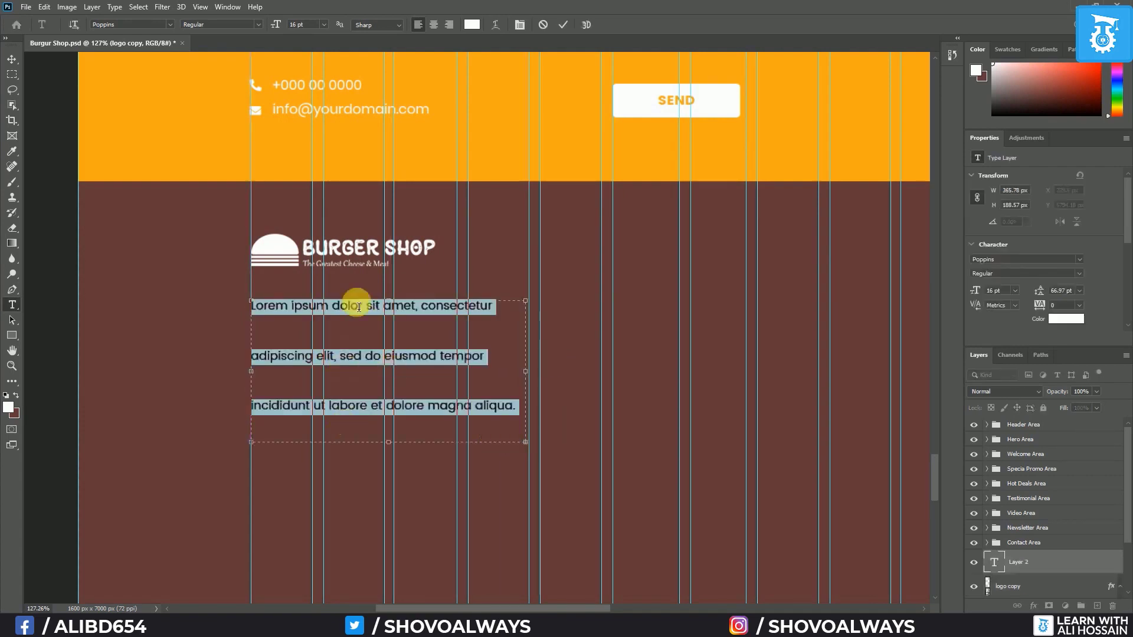
# Show the Paragraph and Character panels and set the paragraph's leading to Auto
pyautogui.click(219, 7)
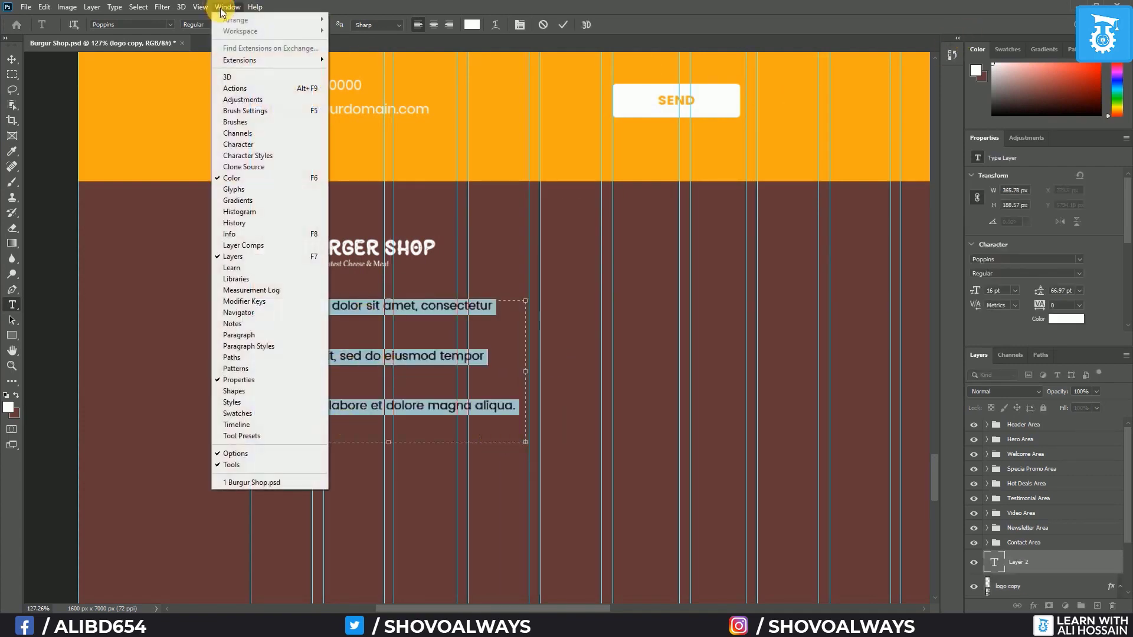
pyautogui.click(284, 335)
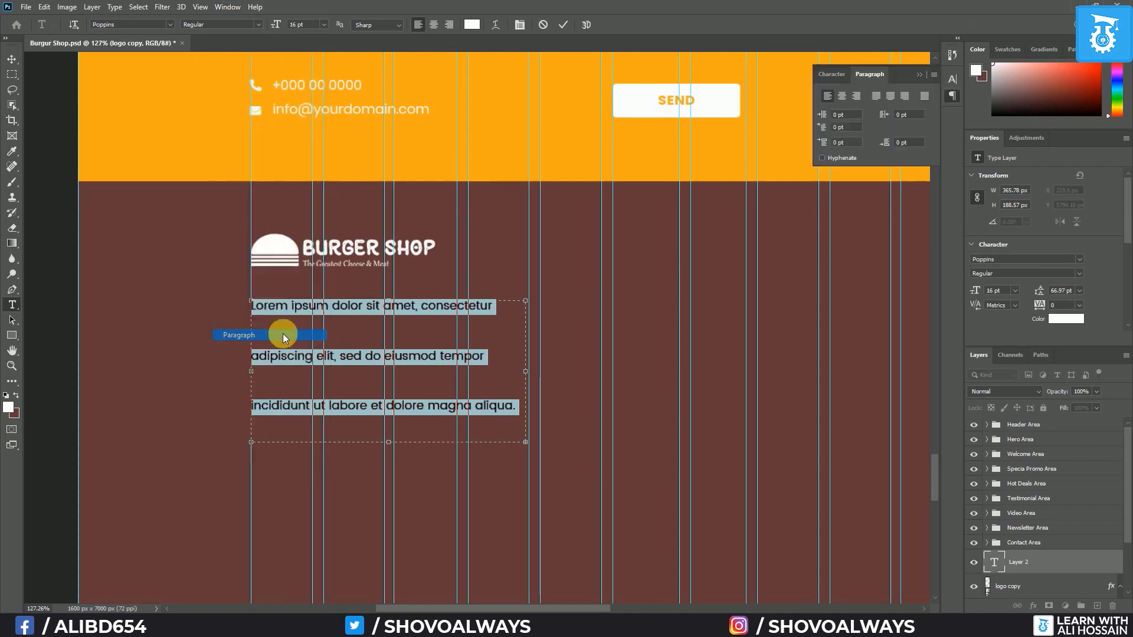
pyautogui.click(828, 73)
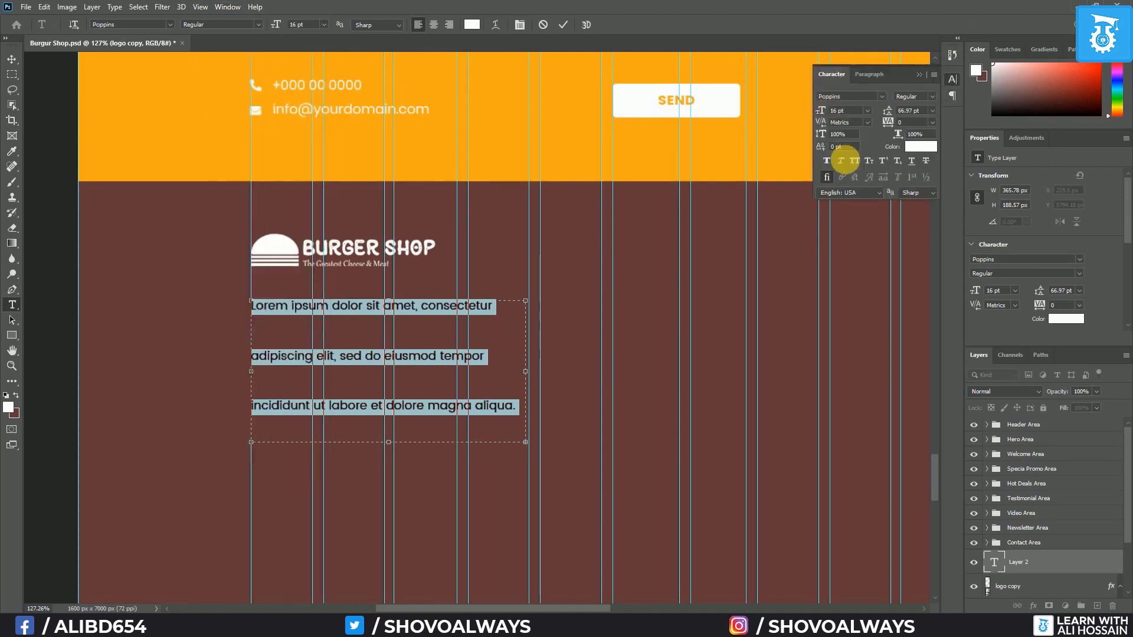
pyautogui.click(932, 111)
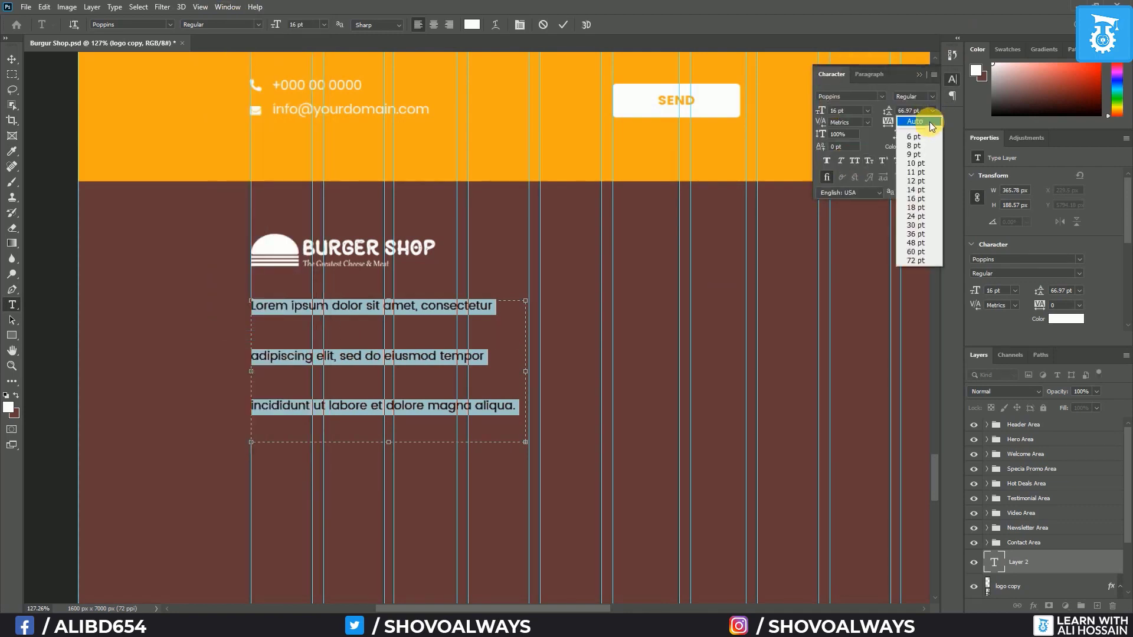
pyautogui.click(915, 122)
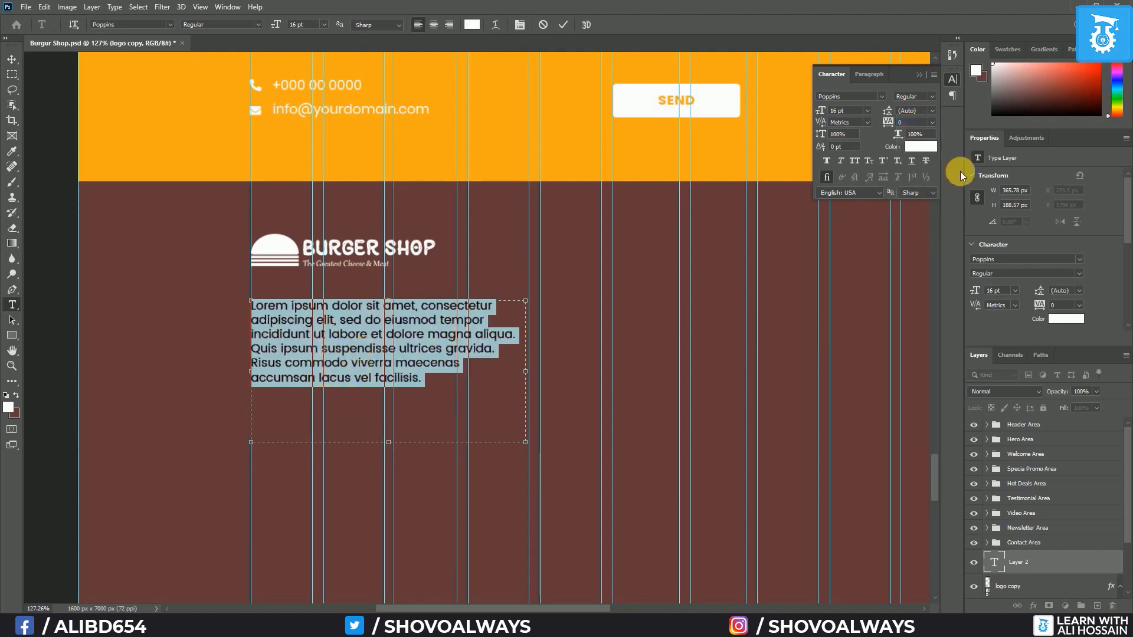
# Delete the paragraph's last two lines and shrink the text box to fit four lines
pyautogui.click(447, 387)
pyautogui.moveTo(437, 388); pyautogui.dragTo(511, 361)
pyautogui.press('BackSpace')
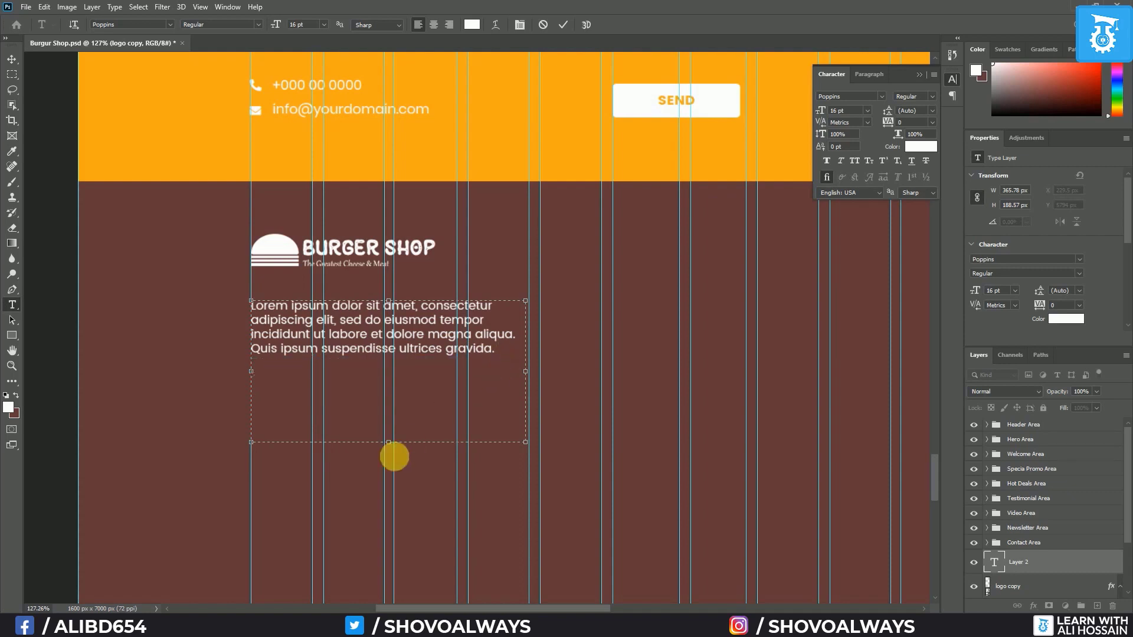
pyautogui.moveTo(389, 443); pyautogui.dragTo(393, 395)
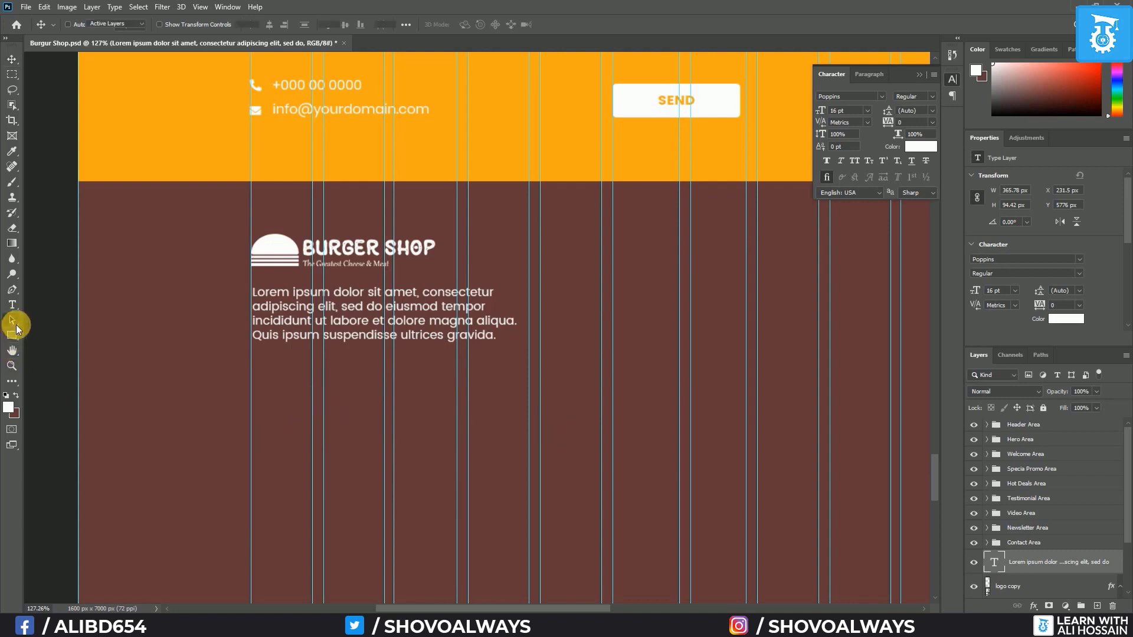
# Draw a 179 × 42 px white rectangle under the paragraph with 20 px rounded corners
pyautogui.click(12, 333)
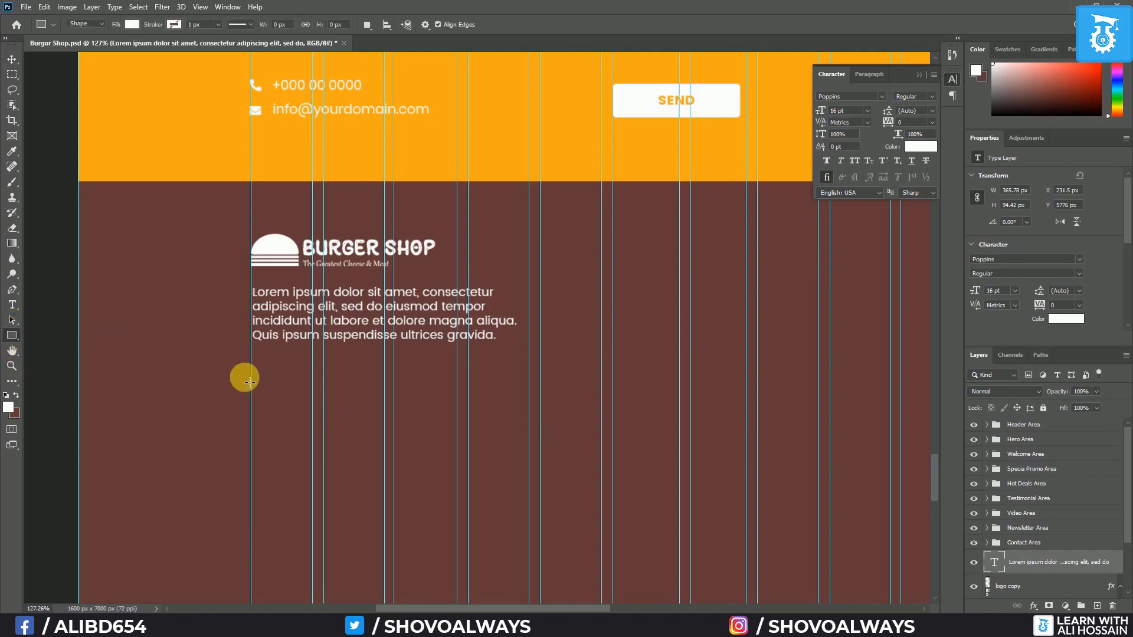
pyautogui.moveTo(255, 373); pyautogui.dragTo(385, 399)
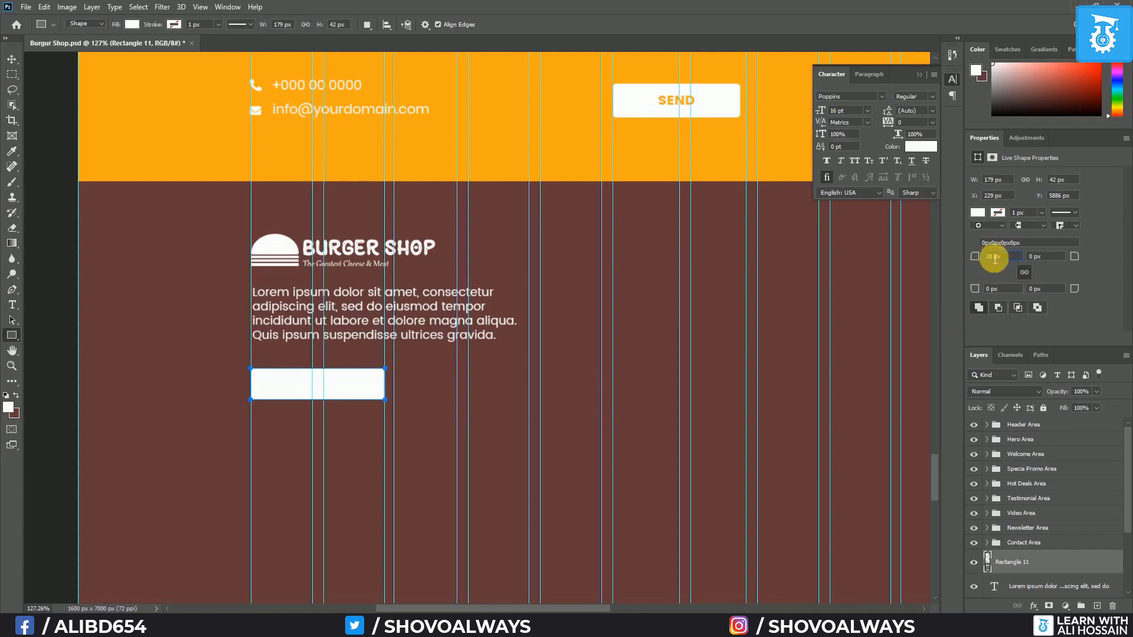
pyautogui.press('Return')
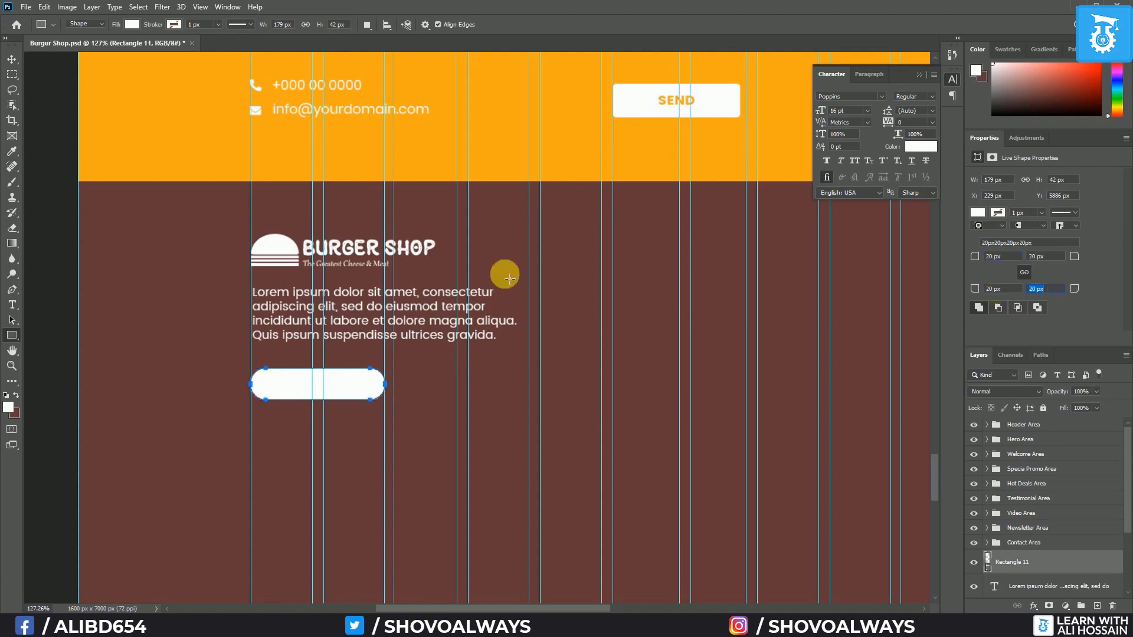
pyautogui.click(7, 61)
pyautogui.scroll(-6, 404, 263)
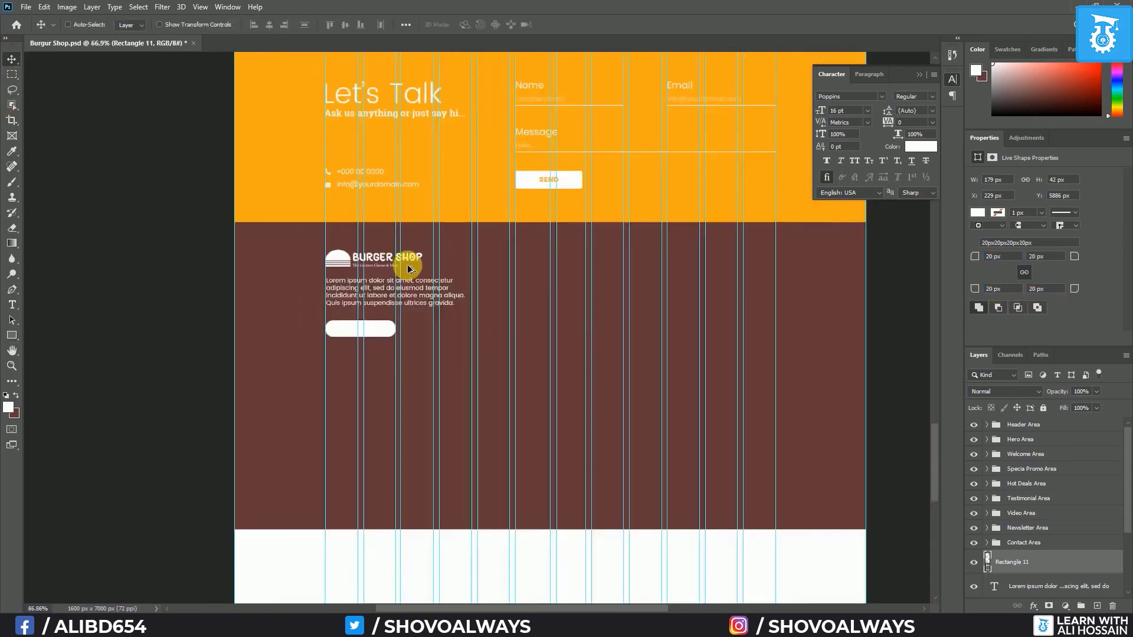
pyautogui.scroll(-3, 513, 109)
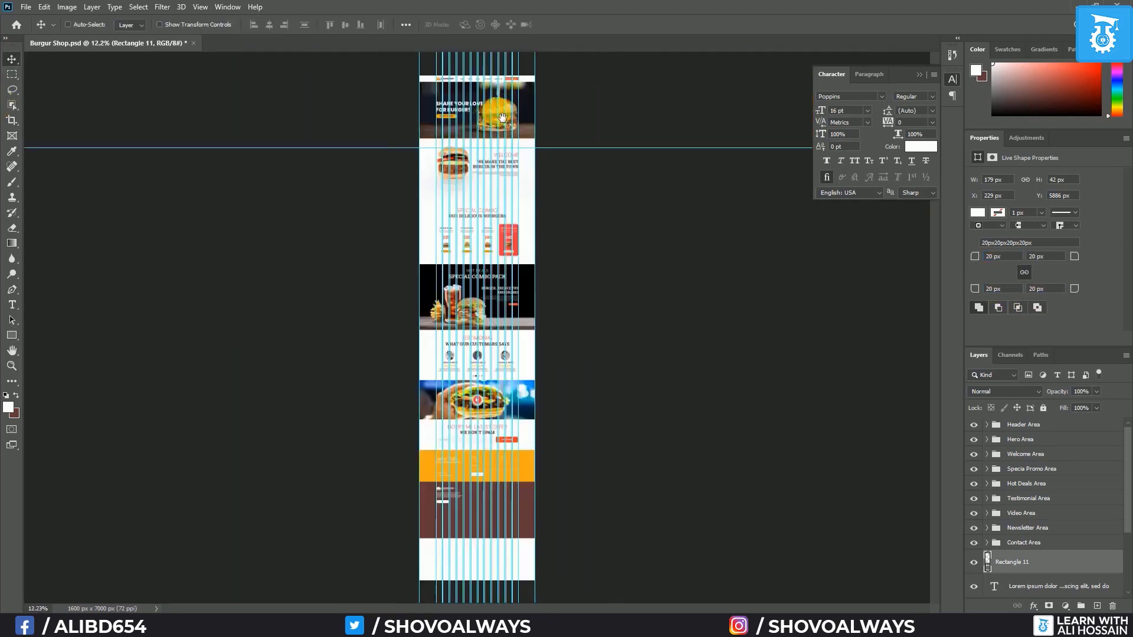
pyautogui.scroll(3, 473, 130)
pyautogui.scroll(2, 468, 127)
pyautogui.scroll(2, 462, 374)
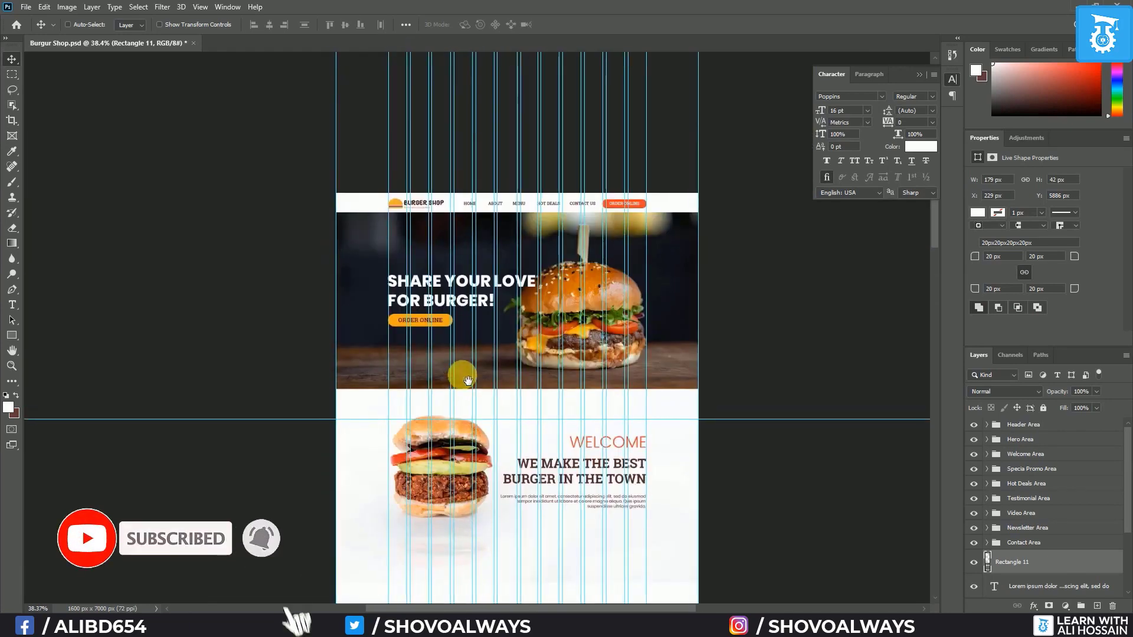
pyautogui.scroll(4, 405, 296)
pyautogui.moveTo(647, 263); pyautogui.dragTo(539, 18)
pyautogui.moveTo(425, 524); pyautogui.dragTo(439, 16)
pyautogui.moveTo(564, 358); pyautogui.dragTo(534, 172)
pyautogui.moveTo(614, 488); pyautogui.dragTo(643, 71)
pyautogui.moveTo(608, 236); pyautogui.dragTo(619, 35)
pyautogui.moveTo(673, 531); pyautogui.dragTo(660, 371)
pyautogui.moveTo(634, 65); pyautogui.dragTo(623, 340)
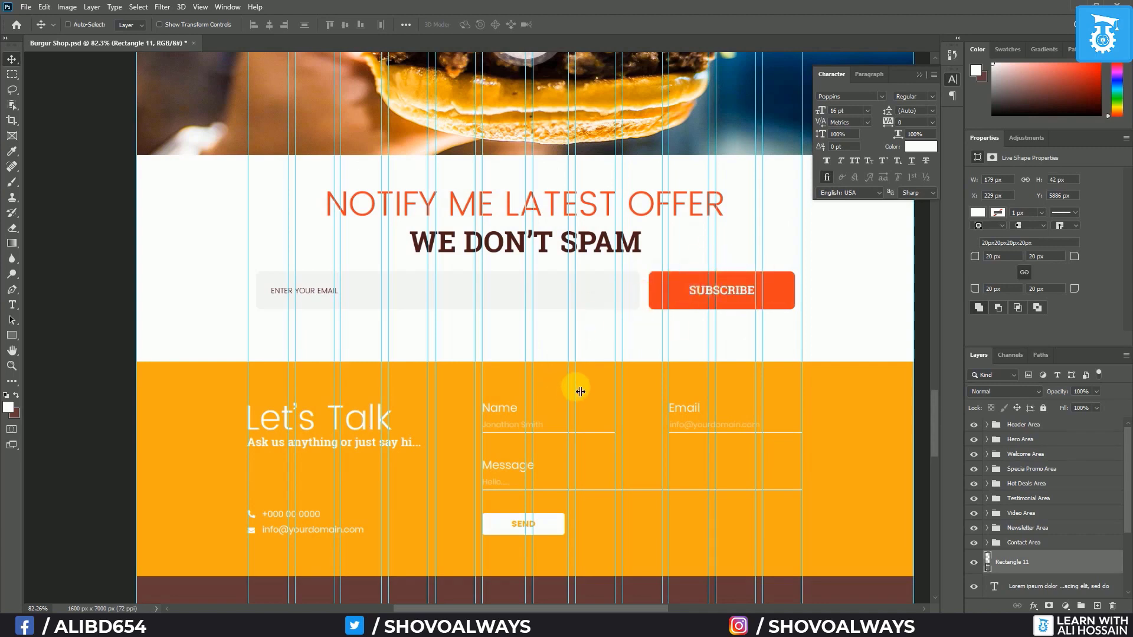
pyautogui.moveTo(589, 425); pyautogui.dragTo(598, 389)
pyautogui.hotkey('ctrl', 'z')
pyautogui.scroll(-5, 597, 411)
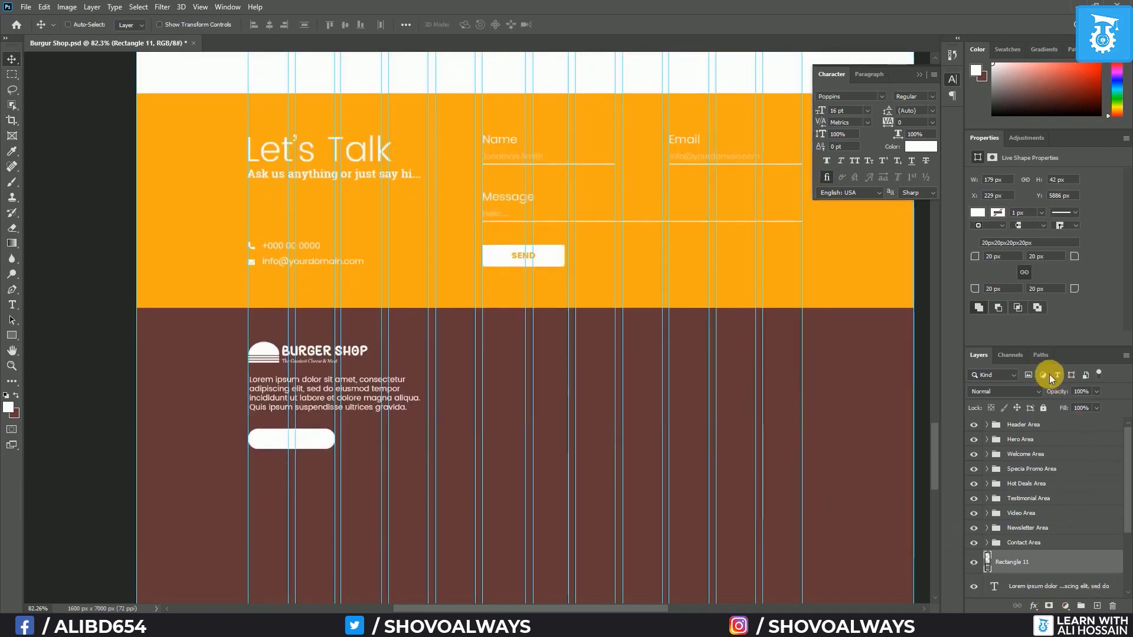
# Change the button's corner radius to 10 px on all four corners
pyautogui.doubleClick(996, 260)
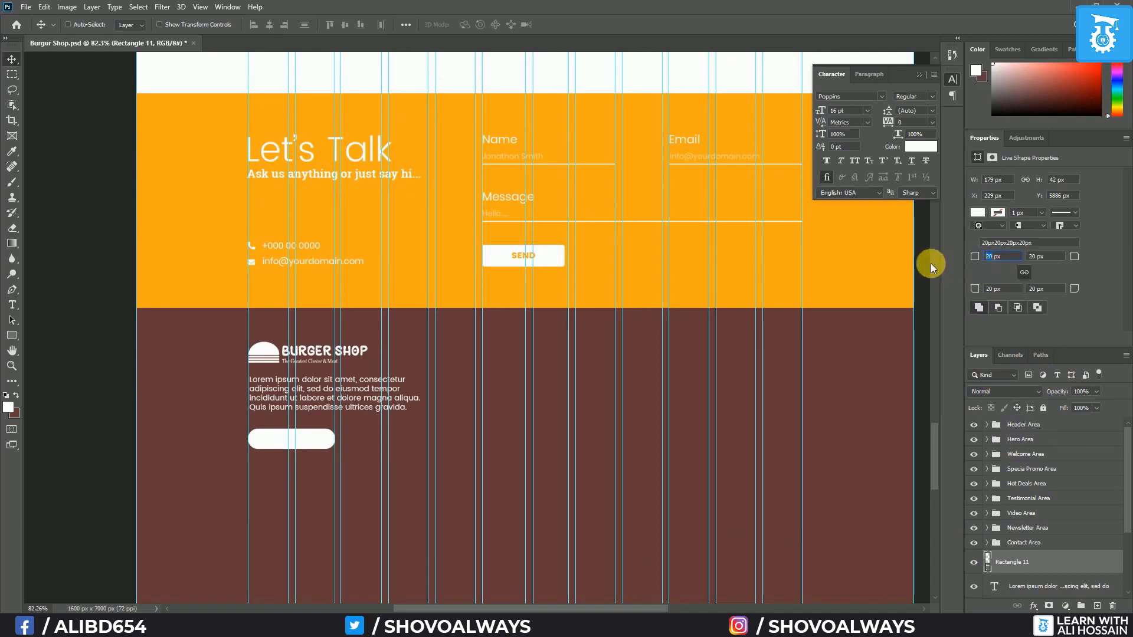
pyautogui.write('10')
pyautogui.click(1019, 289)
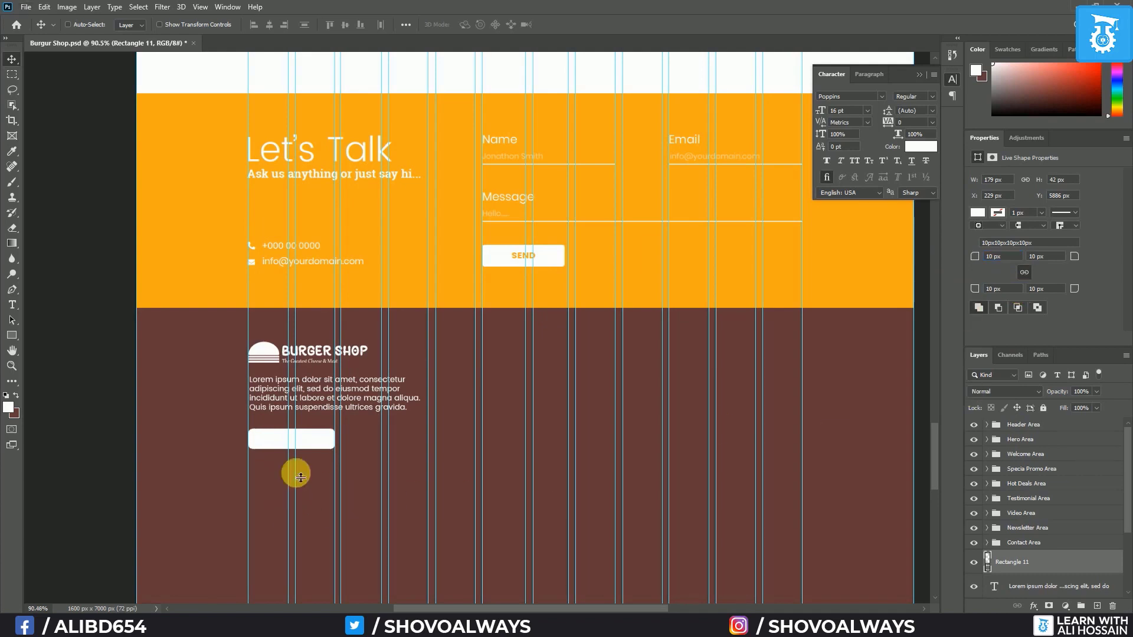
pyautogui.scroll(4, 297, 473)
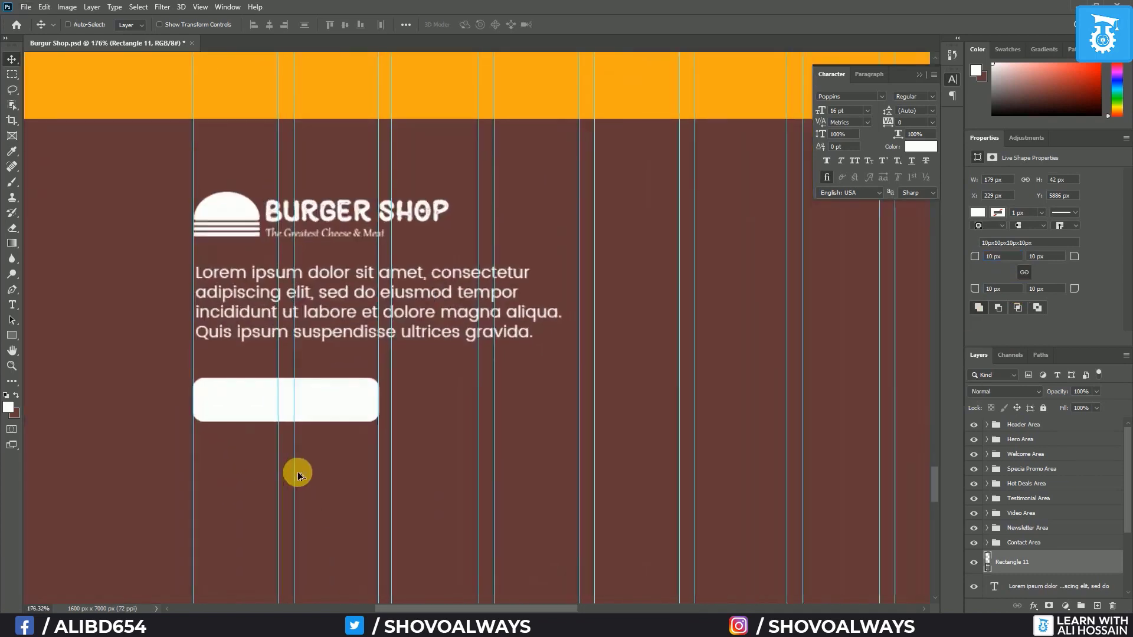
# Add the button label inside the white button, coloured with the header's sampled orange
pyautogui.click(12, 305)
pyautogui.hotkey('ctrl', 'shift', 'alt', 'n')
pyautogui.click(242, 404)
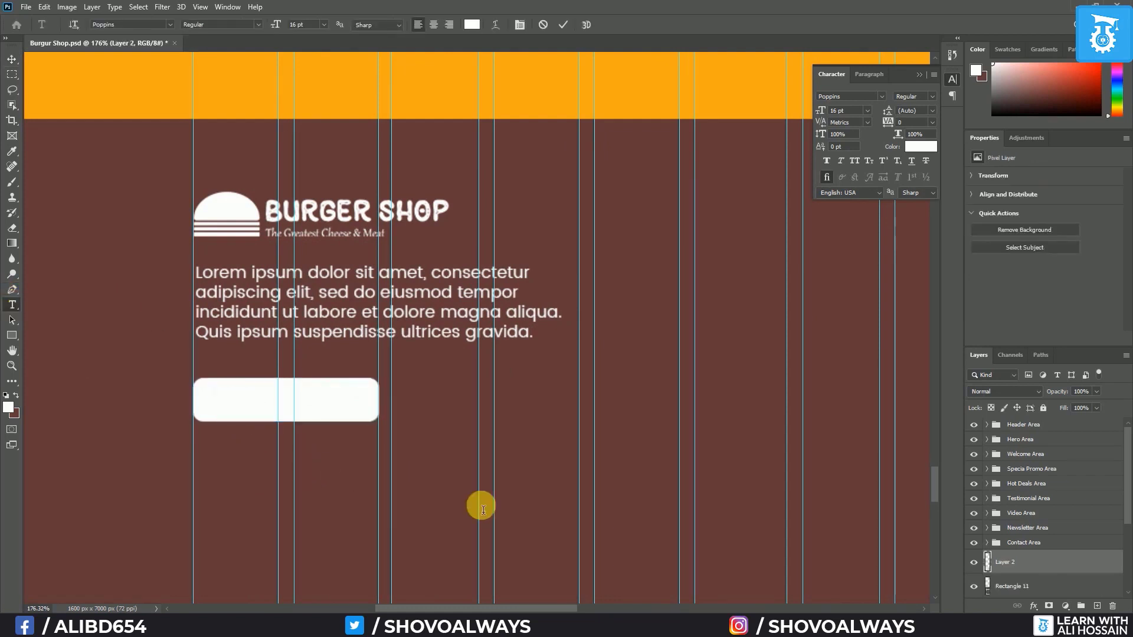
pyautogui.press('BackSpace')
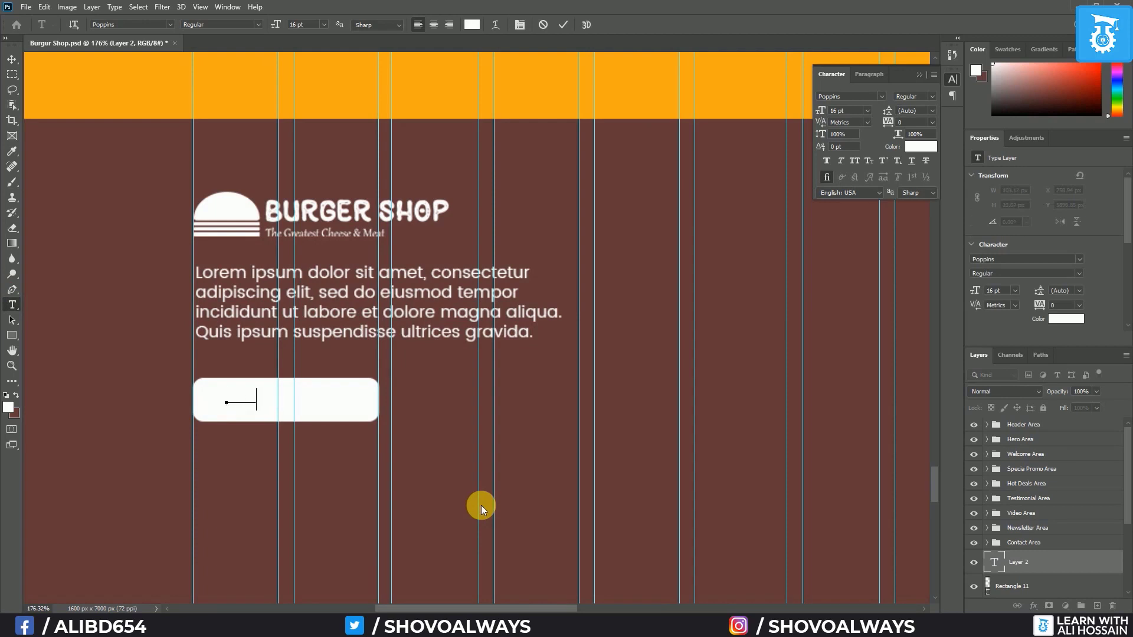
pyautogui.write('Order Today')
pyautogui.hotkey('ctrl', 'a')
pyautogui.click(476, 27)
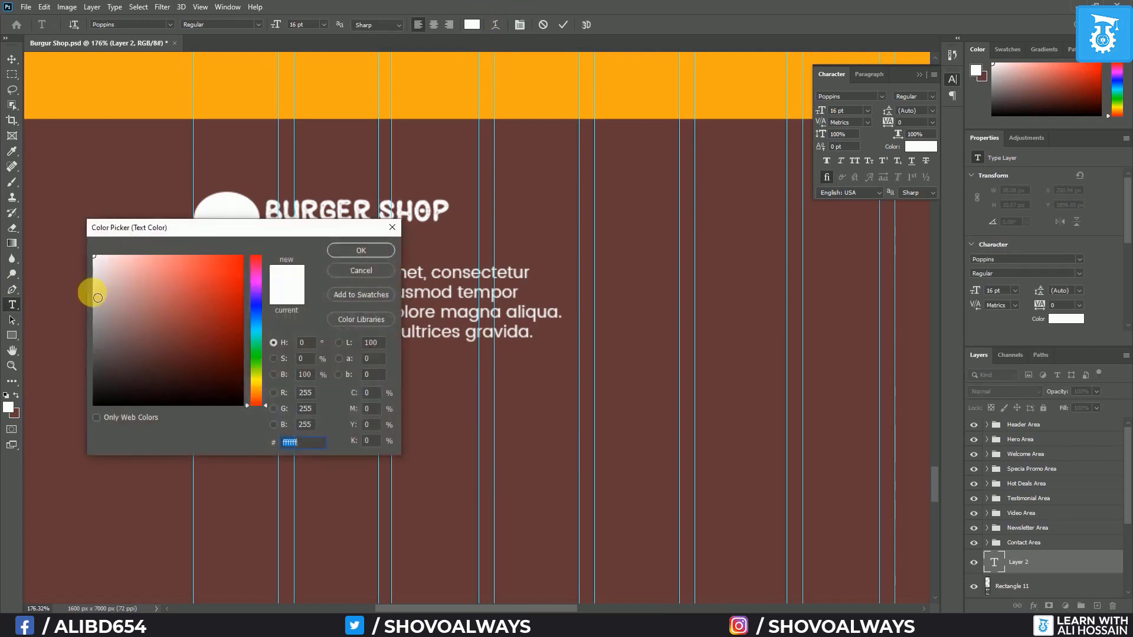
pyautogui.click(134, 77)
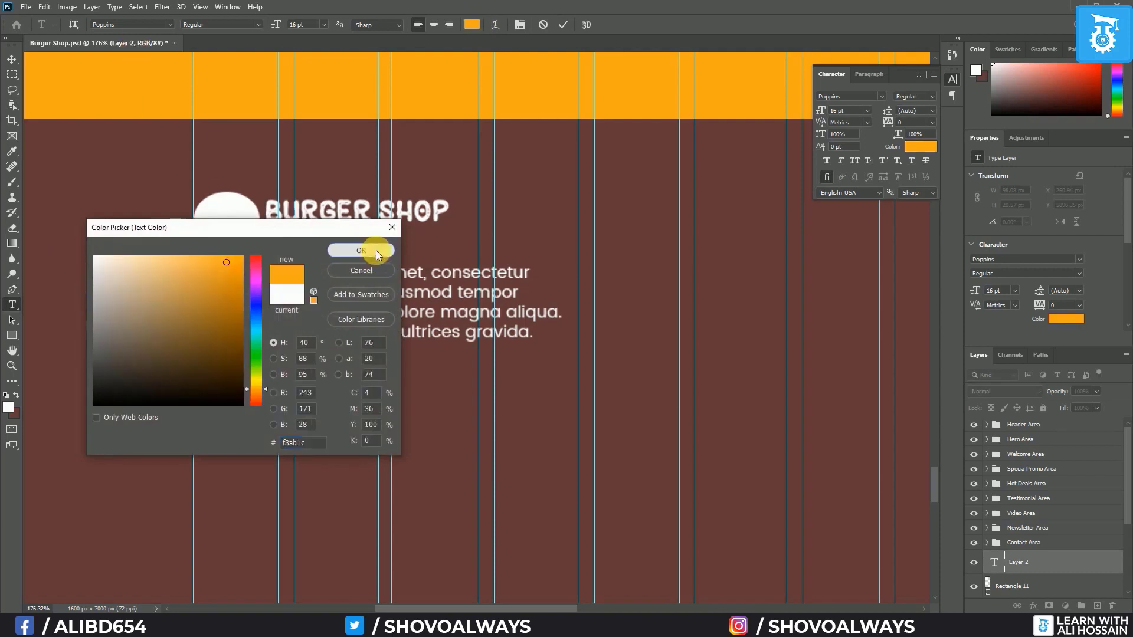
pyautogui.click(376, 251)
pyautogui.click(12, 59)
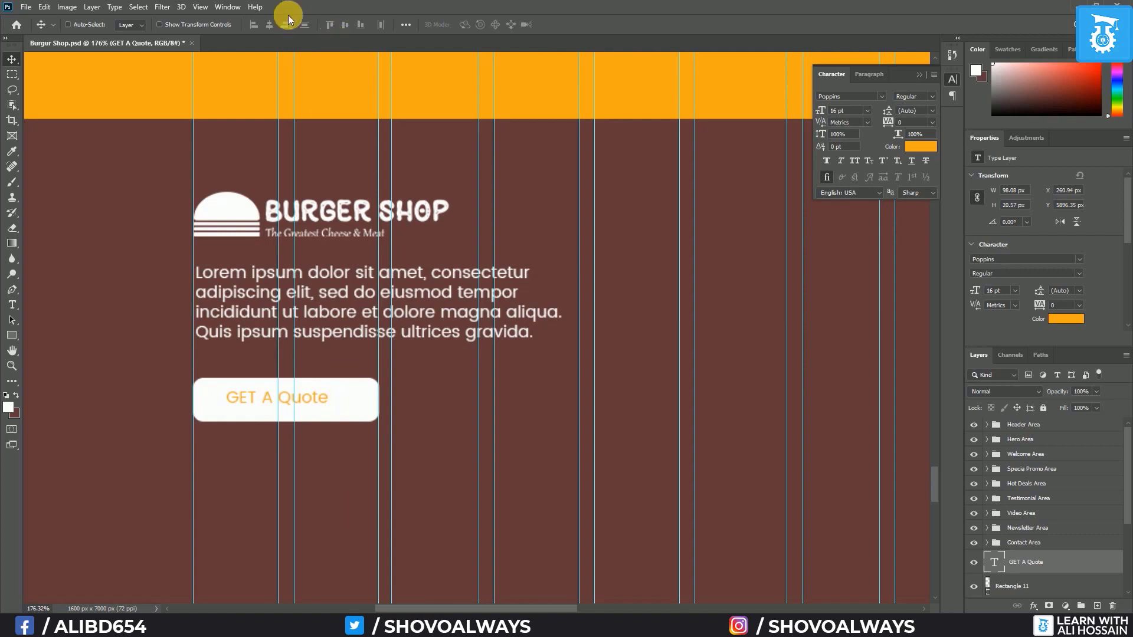
# Restyle the label as Roboto Slab Bold in all capitals at 18 pt
pyautogui.click(12, 305)
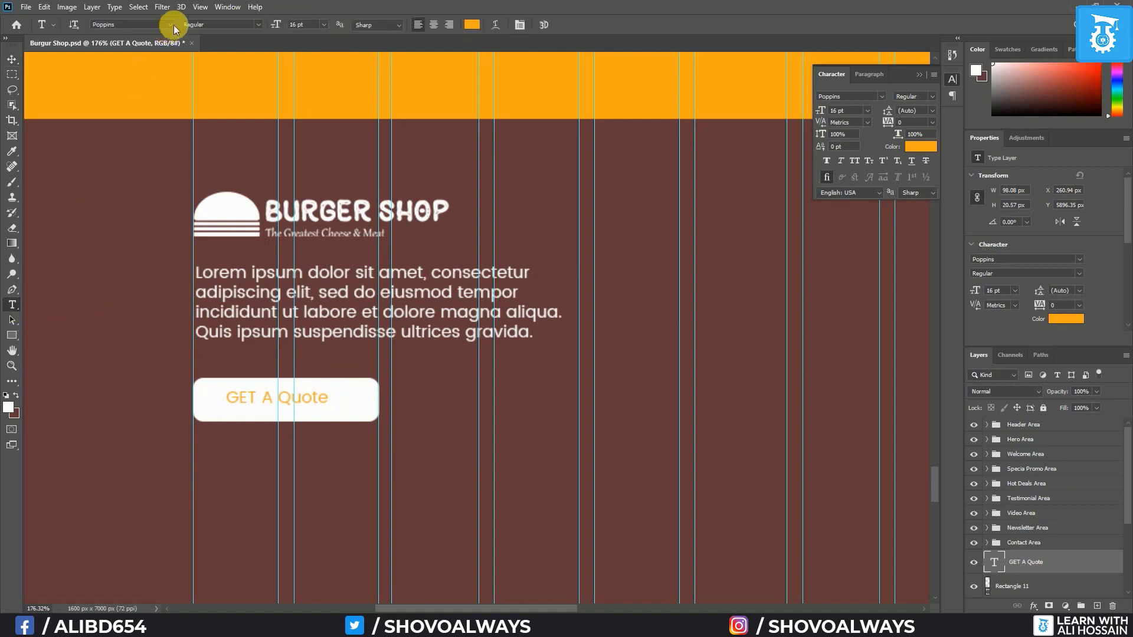
pyautogui.click(258, 24)
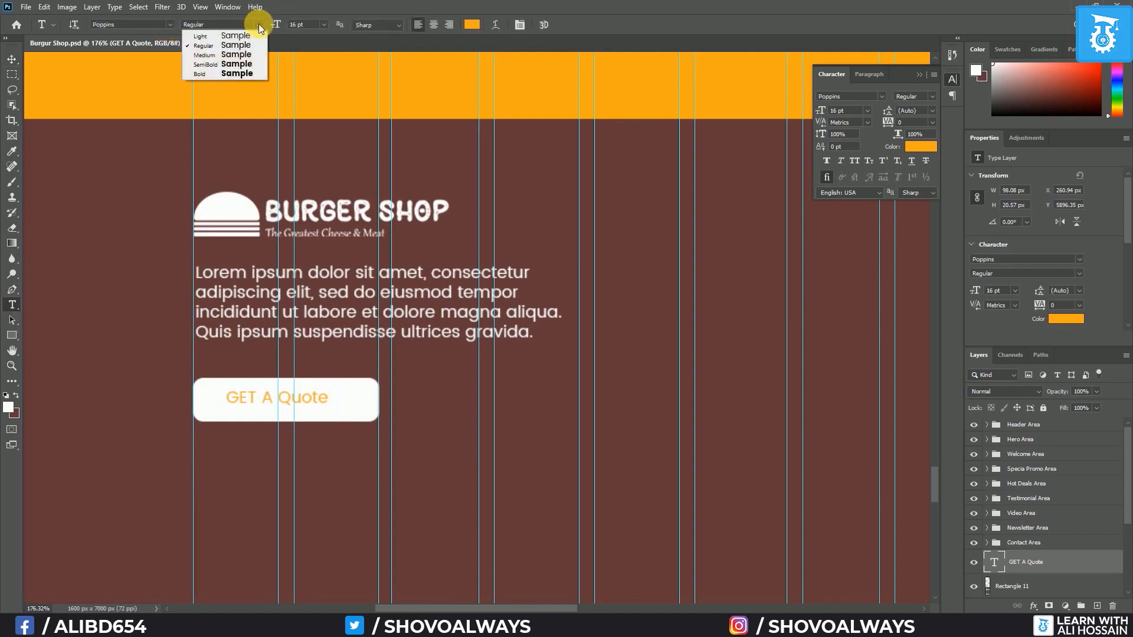
pyautogui.click(237, 73)
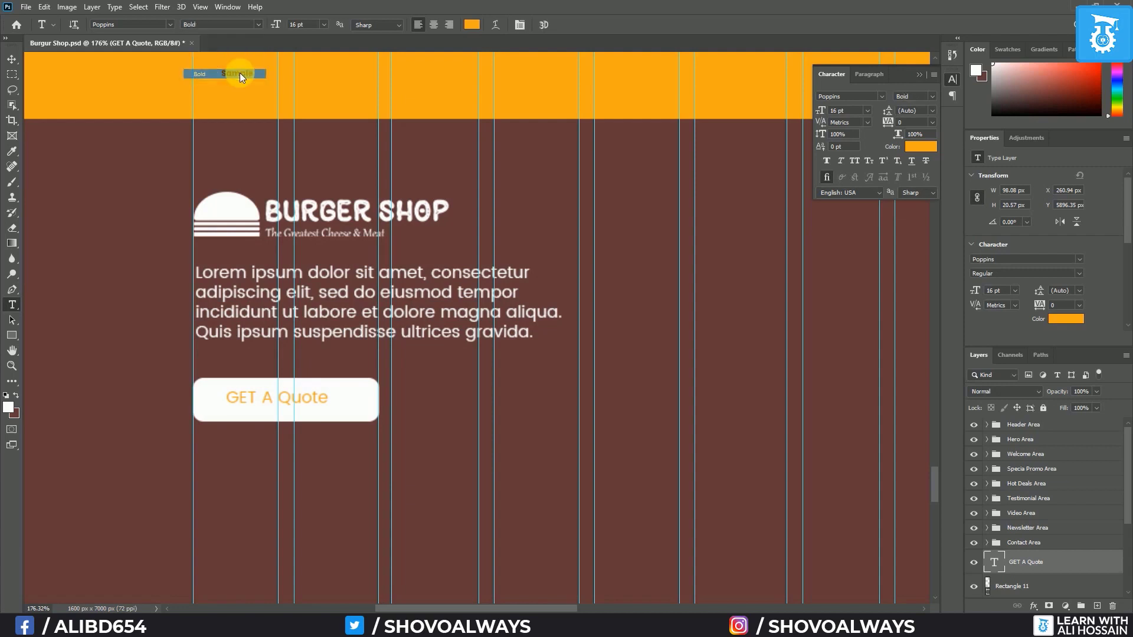
pyautogui.click(172, 25)
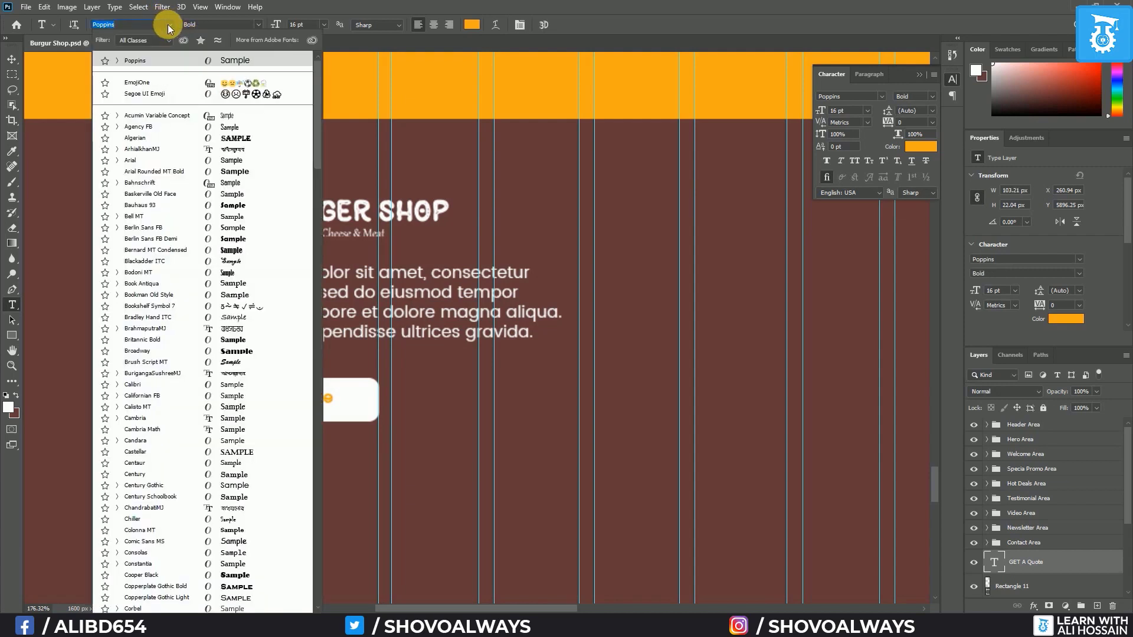
pyautogui.write('robot')
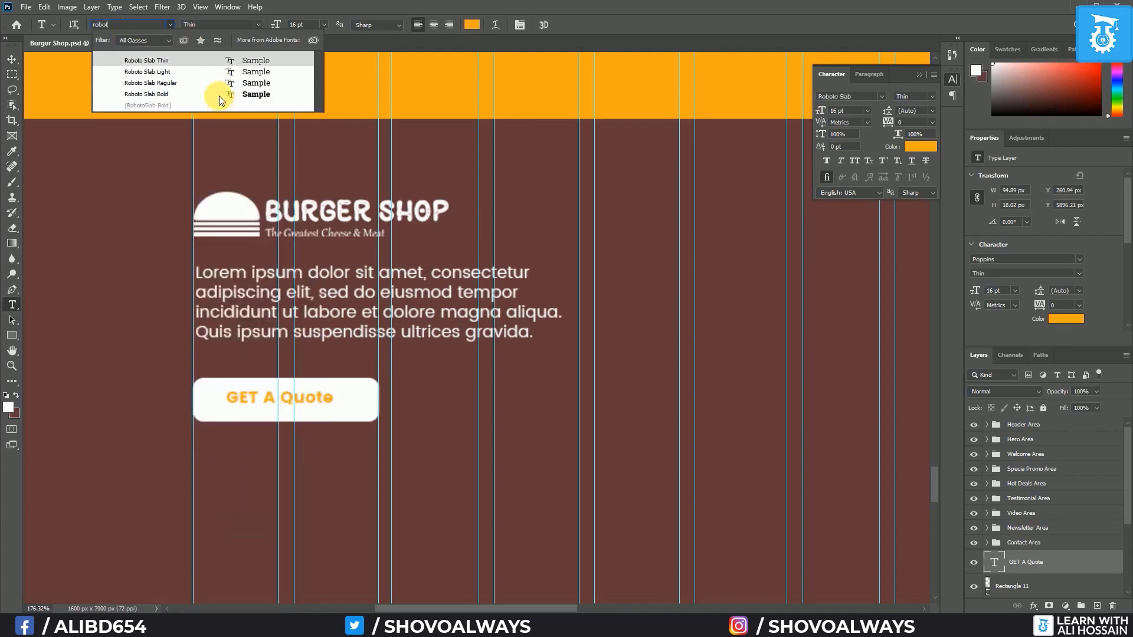
pyautogui.click(187, 95)
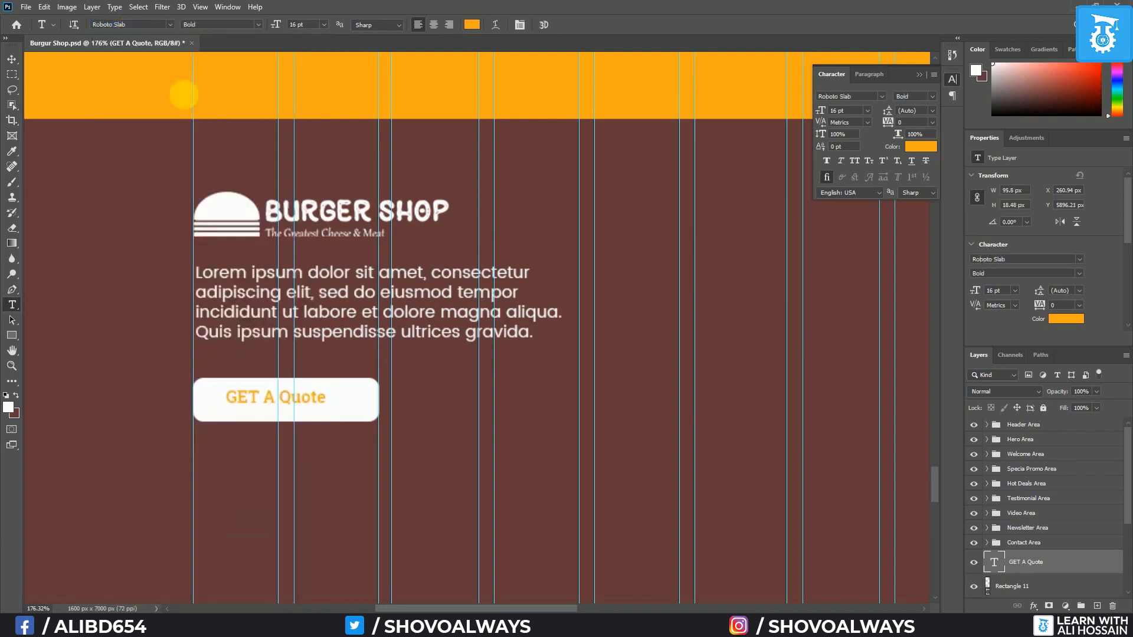
pyautogui.click(853, 160)
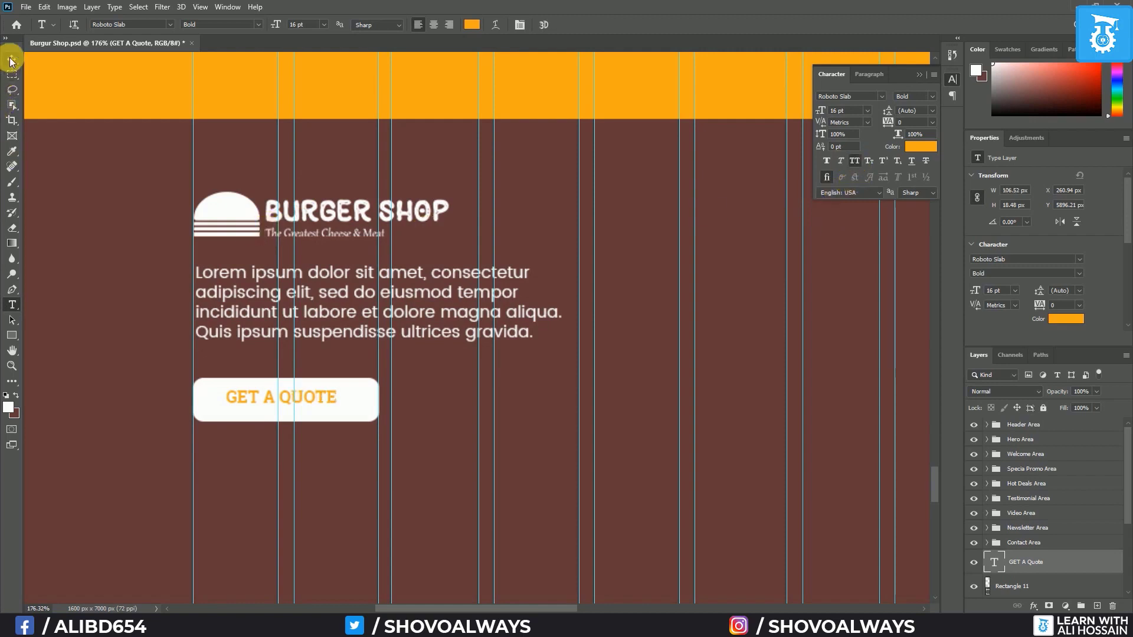
pyautogui.click(324, 24)
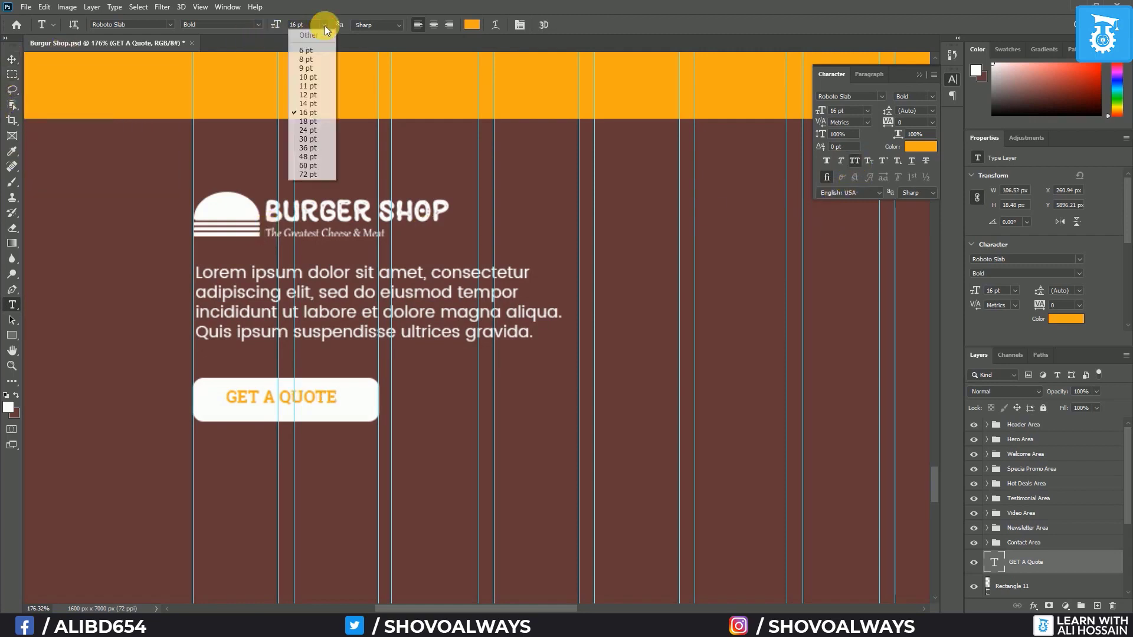
pyautogui.click(309, 121)
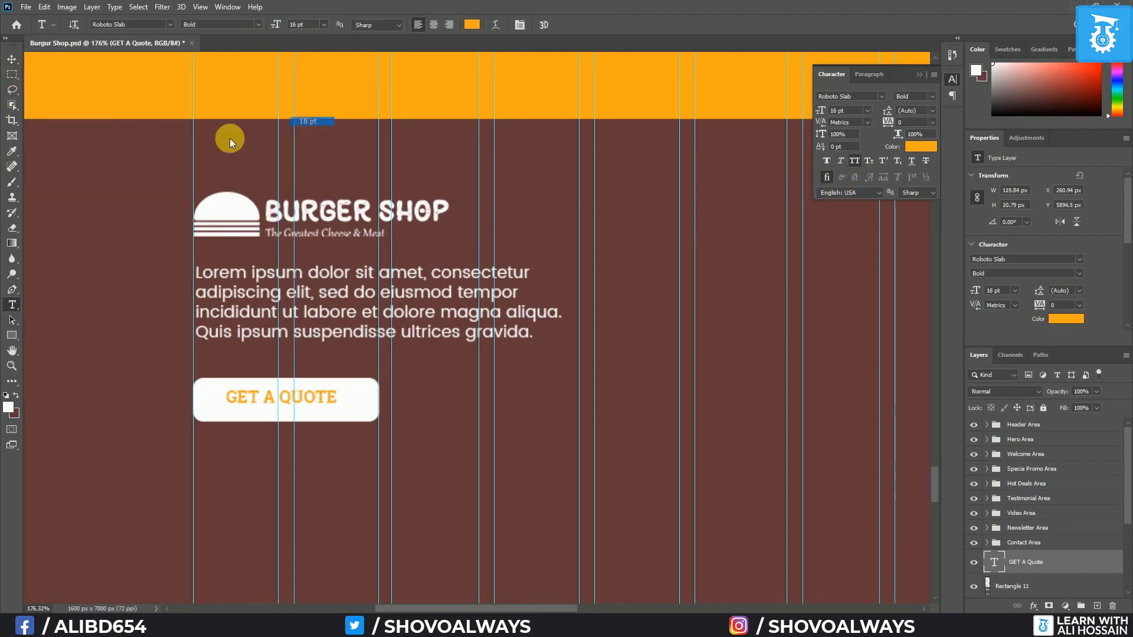
# Centre the label vertically within the white button shape
pyautogui.click(11, 61)
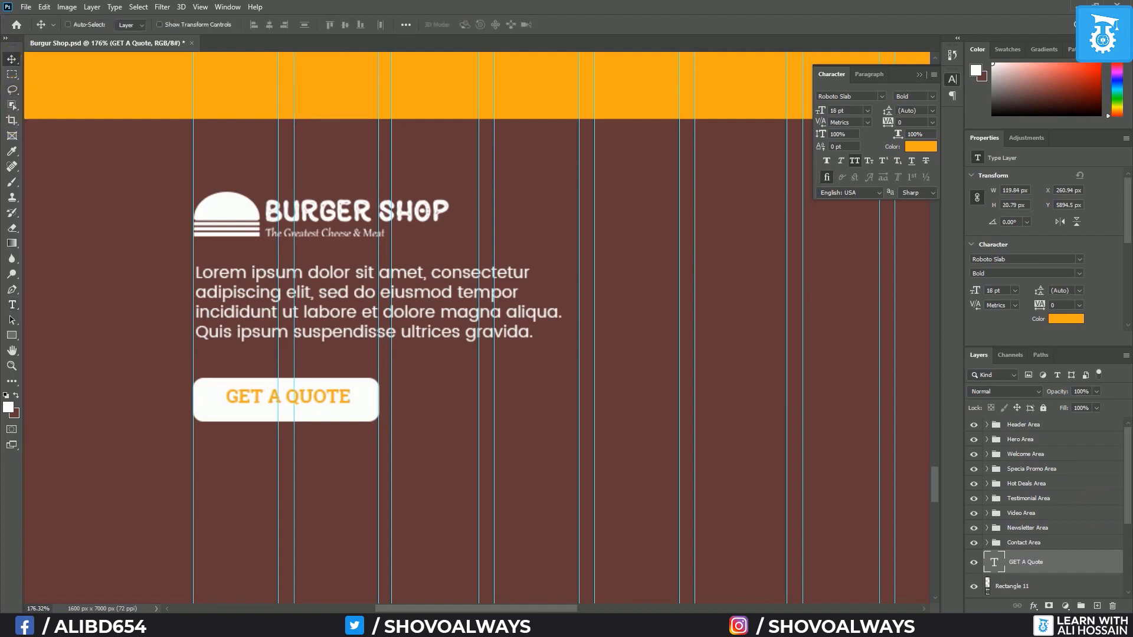
pyautogui.keyDown('ctrl'); pyautogui.click(1040, 591); pyautogui.keyUp('ctrl')
pyautogui.click(346, 24)
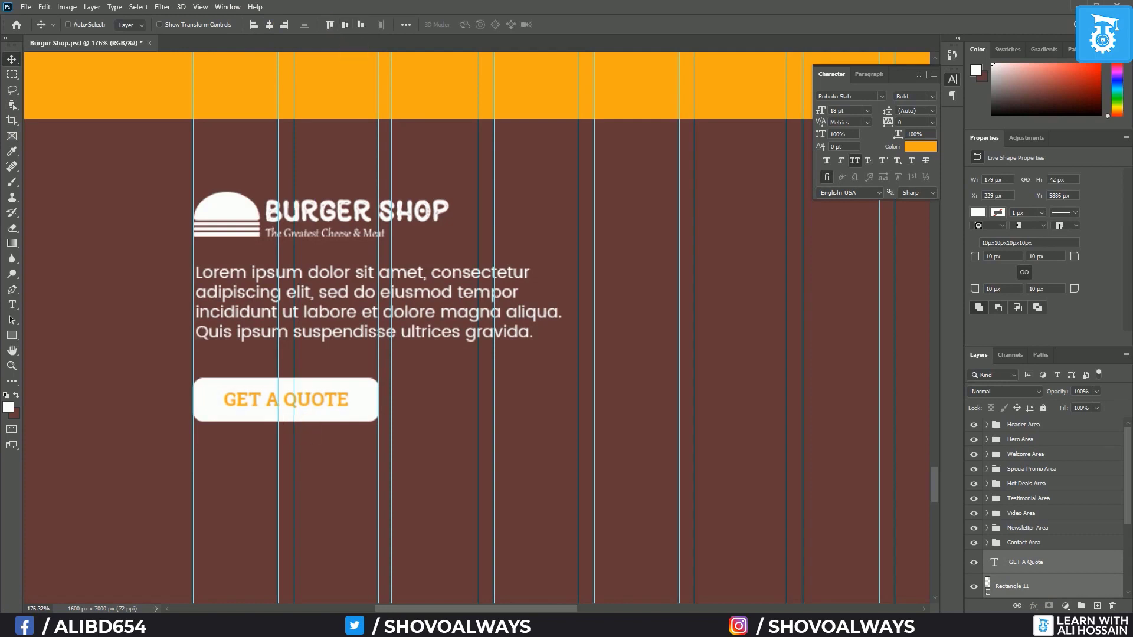
# Group the GET A QUOTE label with Rectangle 11 and name the group BTN
pyautogui.hotkey('ctrl', 'g')
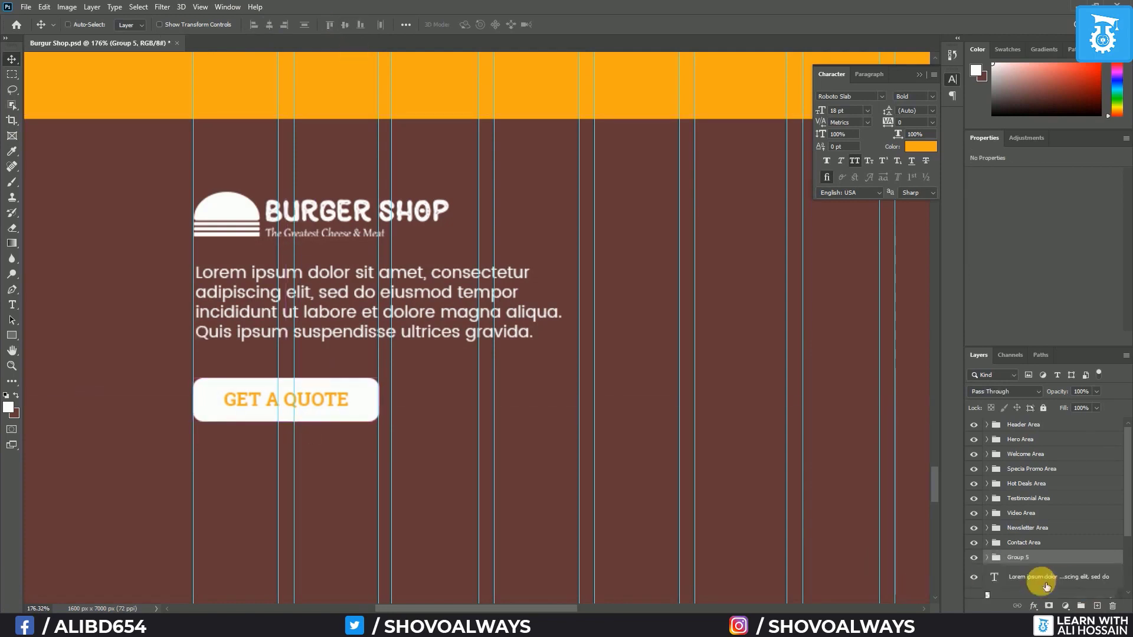
pyautogui.doubleClick(1018, 556)
pyautogui.write('BTN')
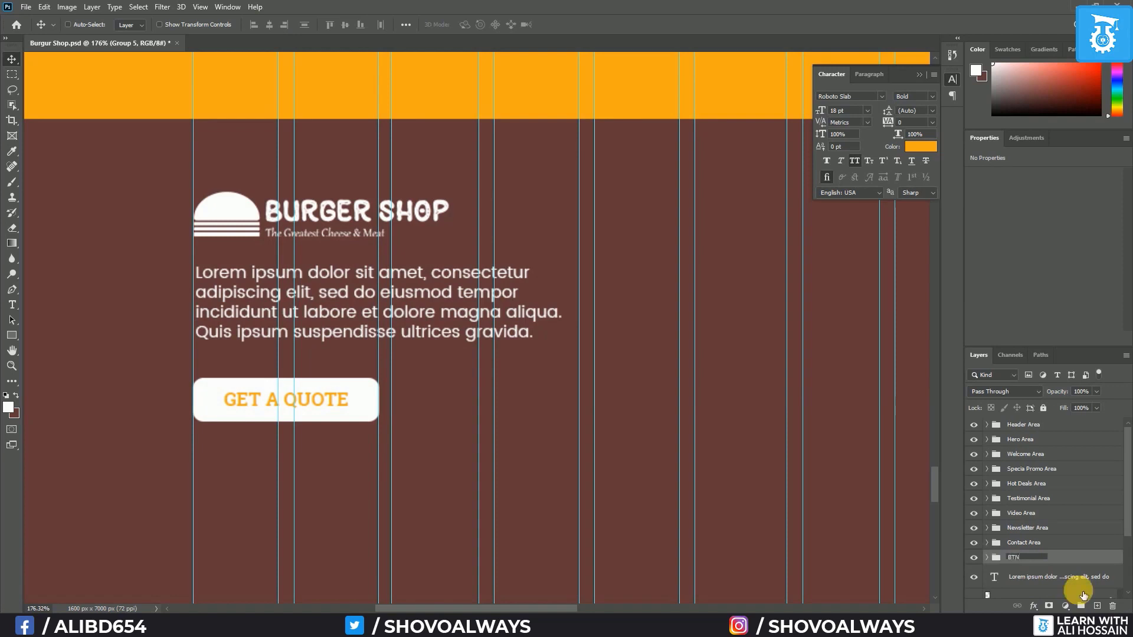
pyautogui.press('Return')
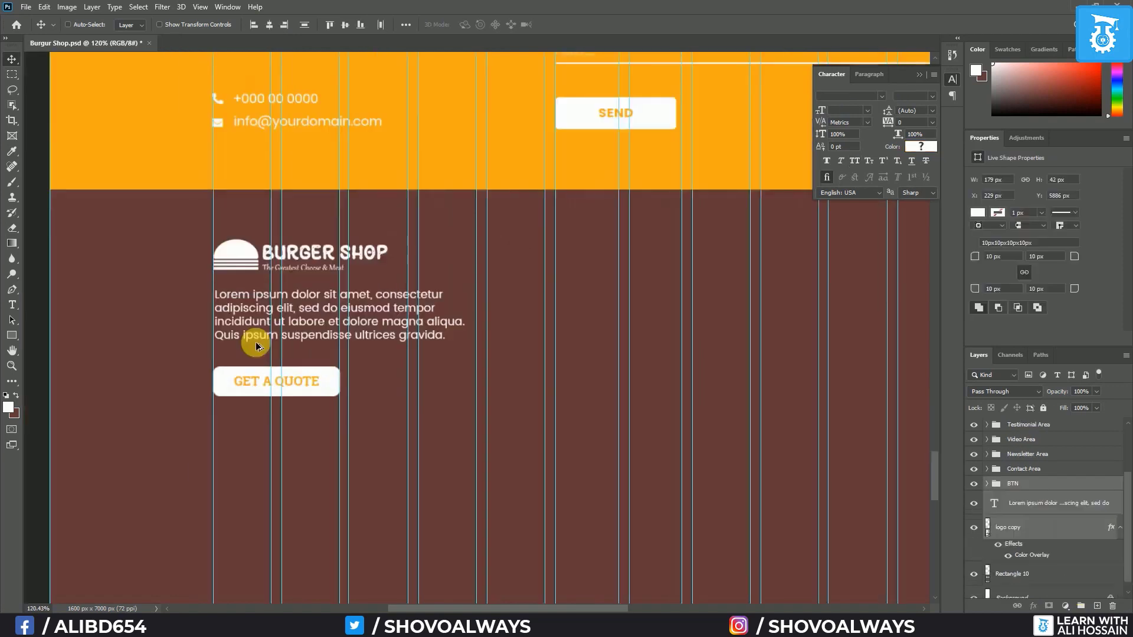
pyautogui.scroll(-3, 256, 345)
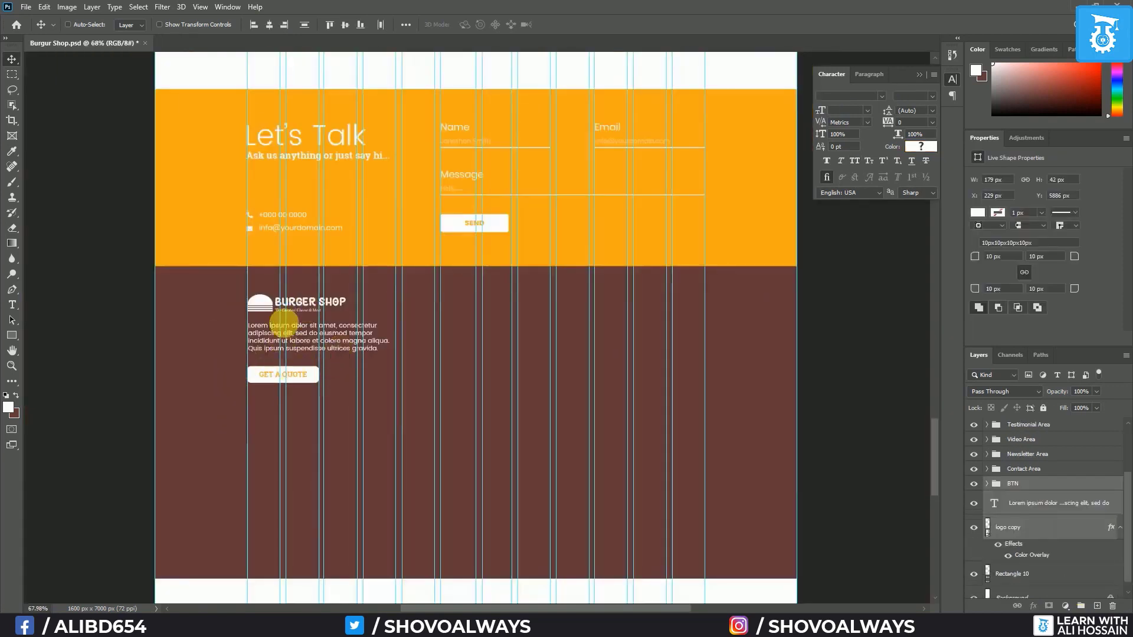
pyautogui.scroll(1, 434, 342)
pyautogui.scroll(3, 433, 342)
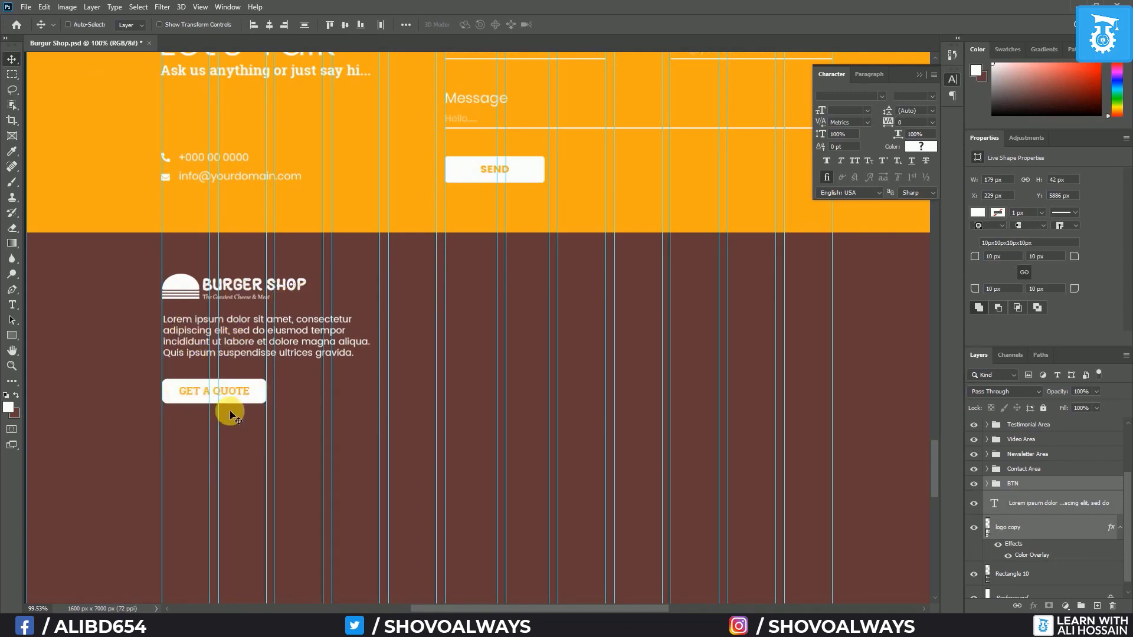
# Add a 24 pt Roboto Slab Bold heading 'Useful Links' beside the logo, white sampled from SEND
pyautogui.press('t')
pyautogui.click(391, 289)
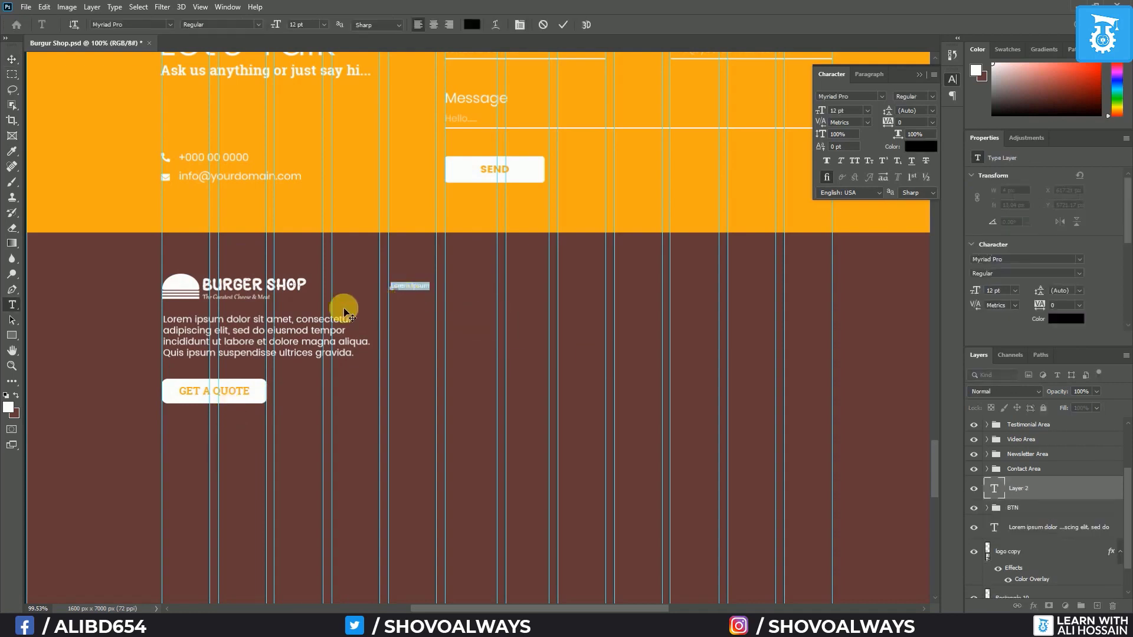
pyautogui.click(169, 24)
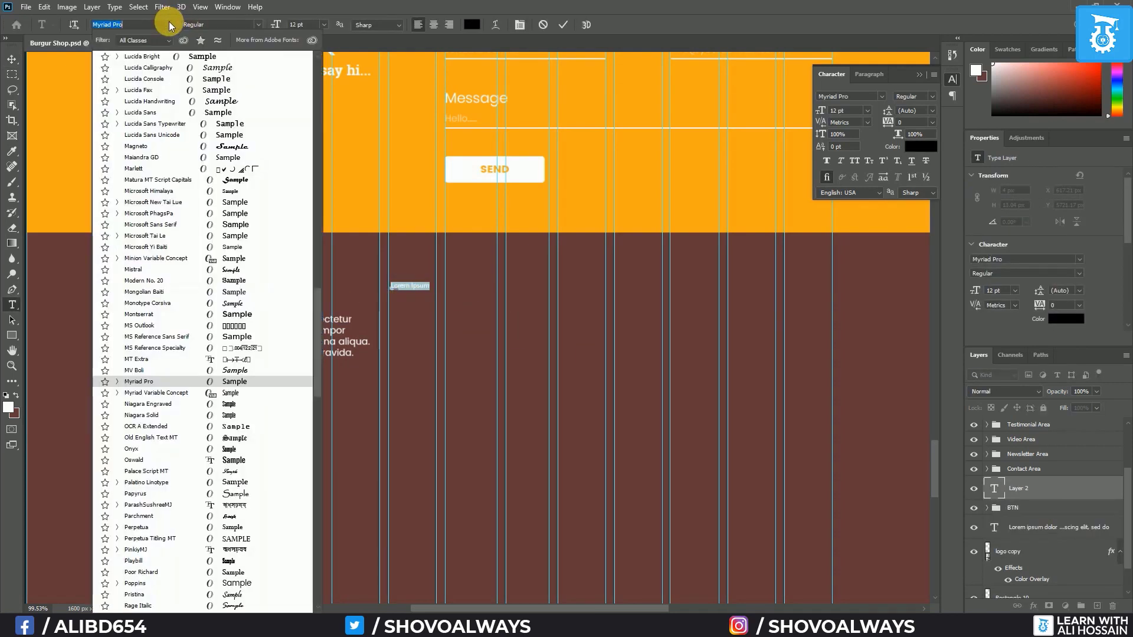
pyautogui.moveTo(320, 309); pyautogui.dragTo(341, 72)
pyautogui.click(165, 62)
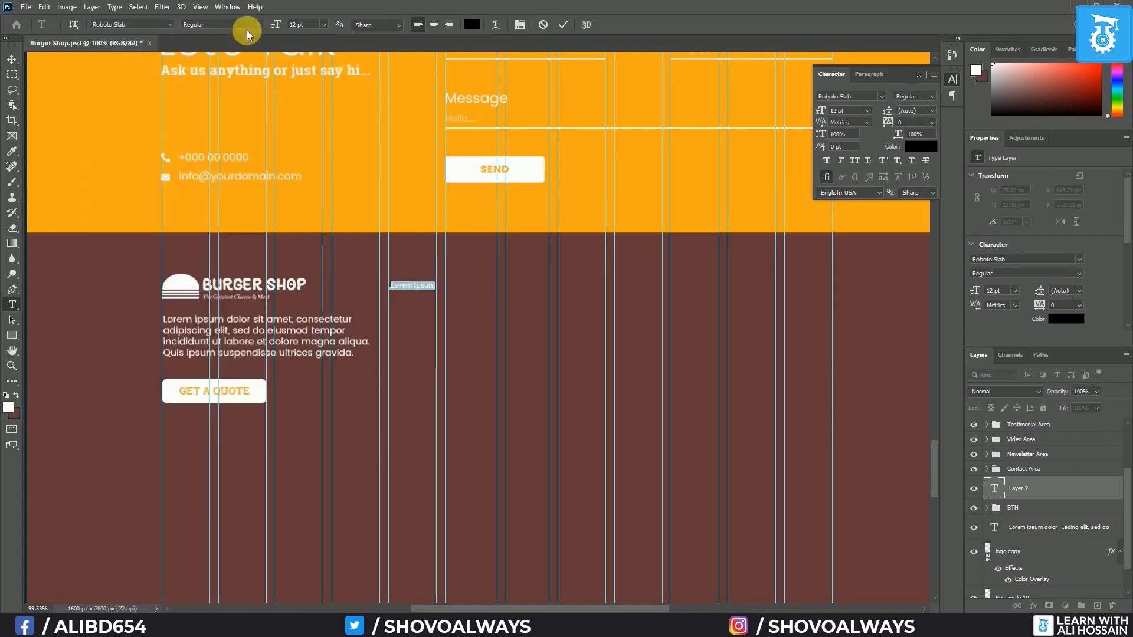
pyautogui.click(260, 24)
pyautogui.click(211, 62)
pyautogui.click(327, 24)
pyautogui.click(320, 131)
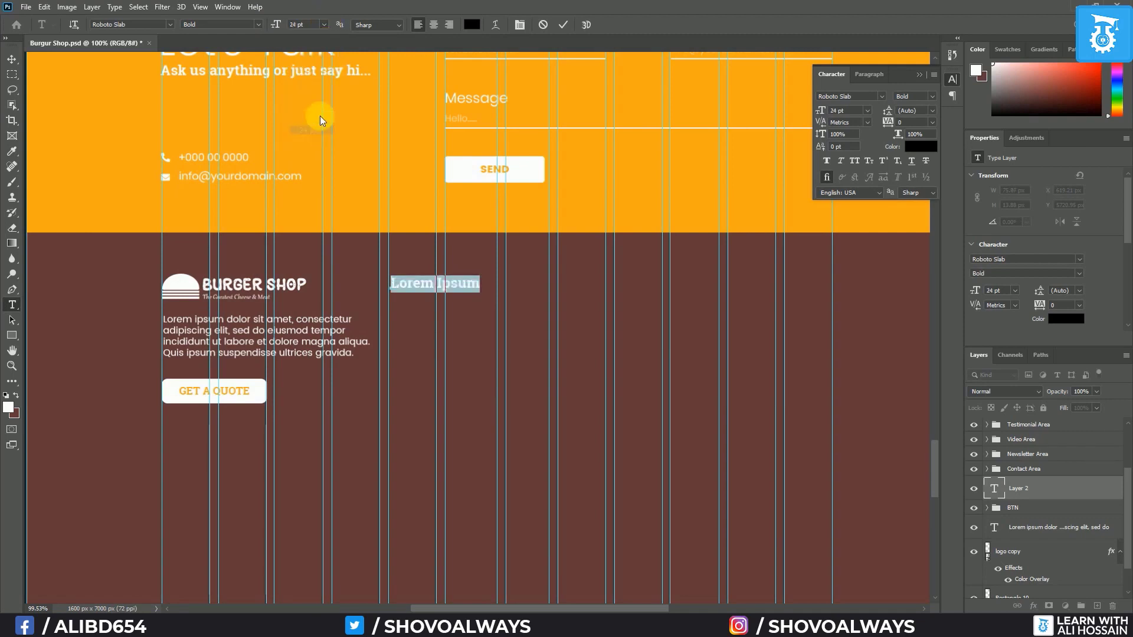
pyautogui.click(472, 24)
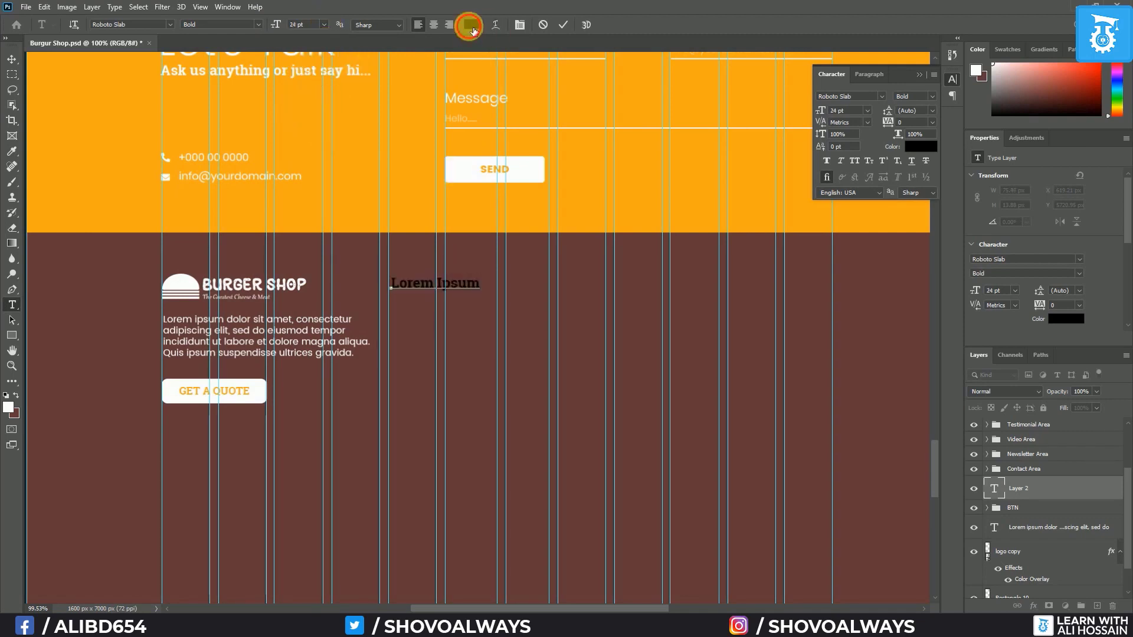
pyautogui.click(459, 166)
pyautogui.click(386, 250)
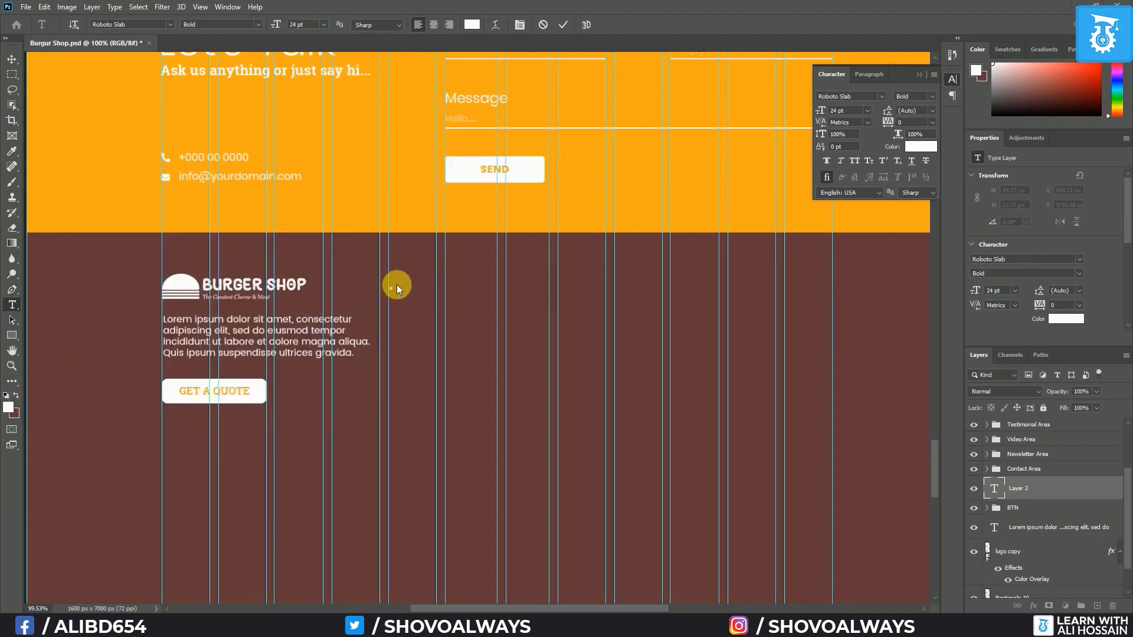
pyautogui.click(392, 285)
pyautogui.click(13, 61)
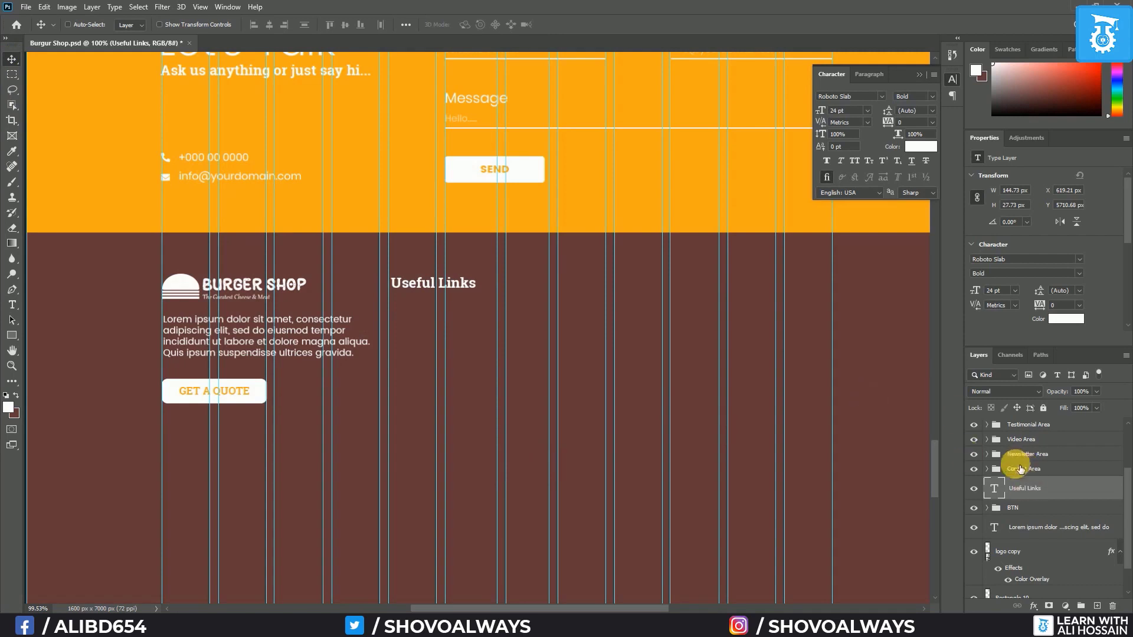
# Expand the Header Area group and select the header's navigation text layer
pyautogui.scroll(2, 1029, 455)
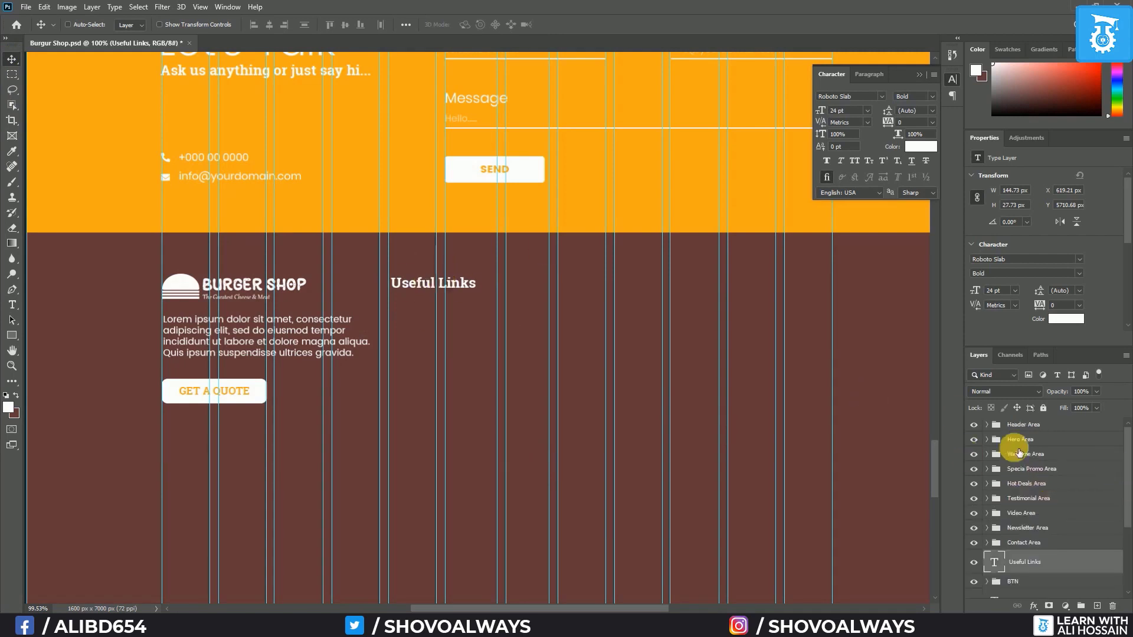
pyautogui.click(986, 424)
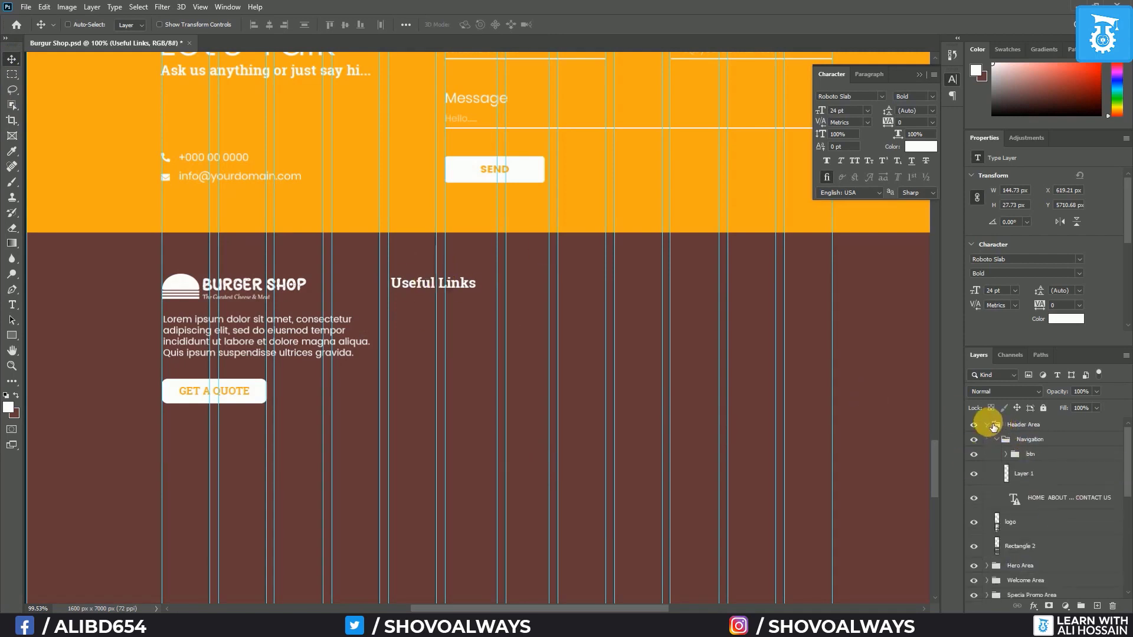
pyautogui.click(1060, 502)
# Duplicate the header navigation text and move the copy under the Useful Links heading
pyautogui.rightClick(1059, 502)
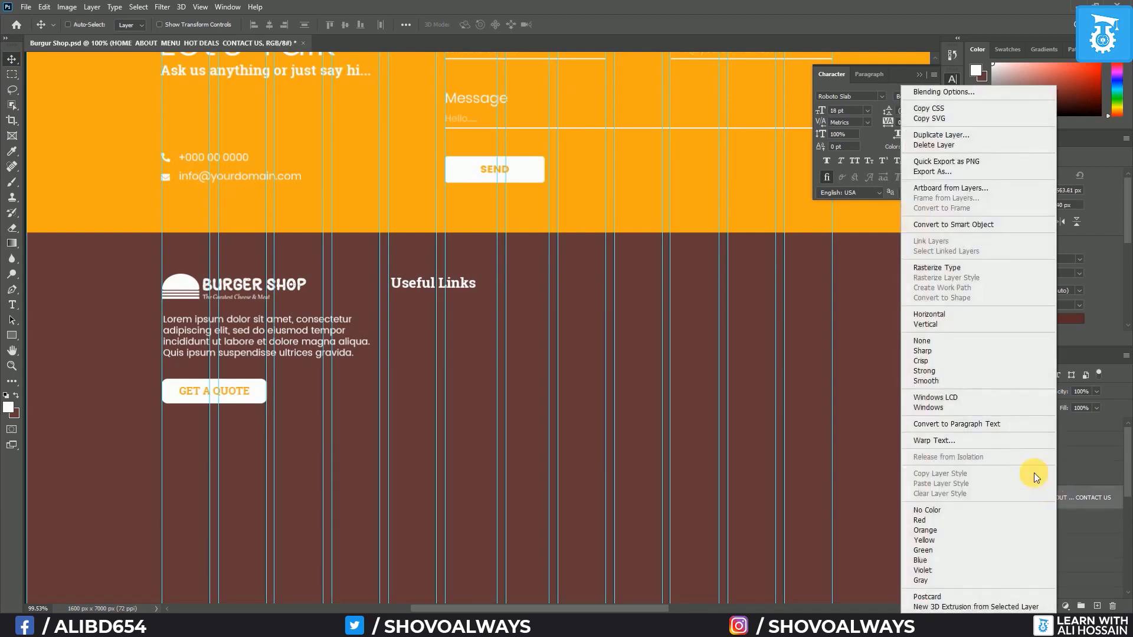
pyautogui.click(941, 135)
pyautogui.press('Return')
pyautogui.scroll(-4, 369, 534)
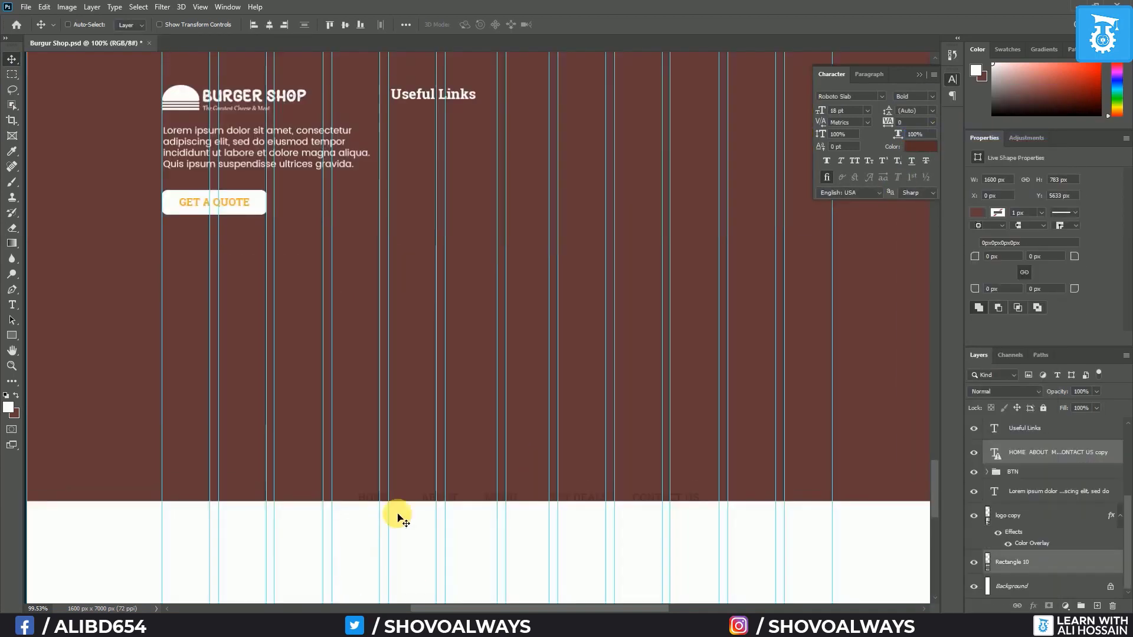
pyautogui.click(1011, 455)
pyautogui.moveTo(430, 504); pyautogui.dragTo(461, 124)
pyautogui.click(1024, 428)
pyautogui.scroll(8, 434, 120)
pyautogui.press('t')
# Put HOME, ABOUT, MENU, HOT DEALS and CONTACT US each on its own line
pyautogui.click(469, 123)
pyautogui.hotkey('ctrl', 'a')
pyautogui.click(170, 25)
pyautogui.click(471, 124)
pyautogui.press('Return')
pyautogui.click(515, 202)
pyautogui.press('Return')
pyautogui.hotkey('ctrl', 'a')
# Give the link list 30 pt line spacing and white (ffffff) text colour
pyautogui.click(932, 111)
pyautogui.click(918, 219)
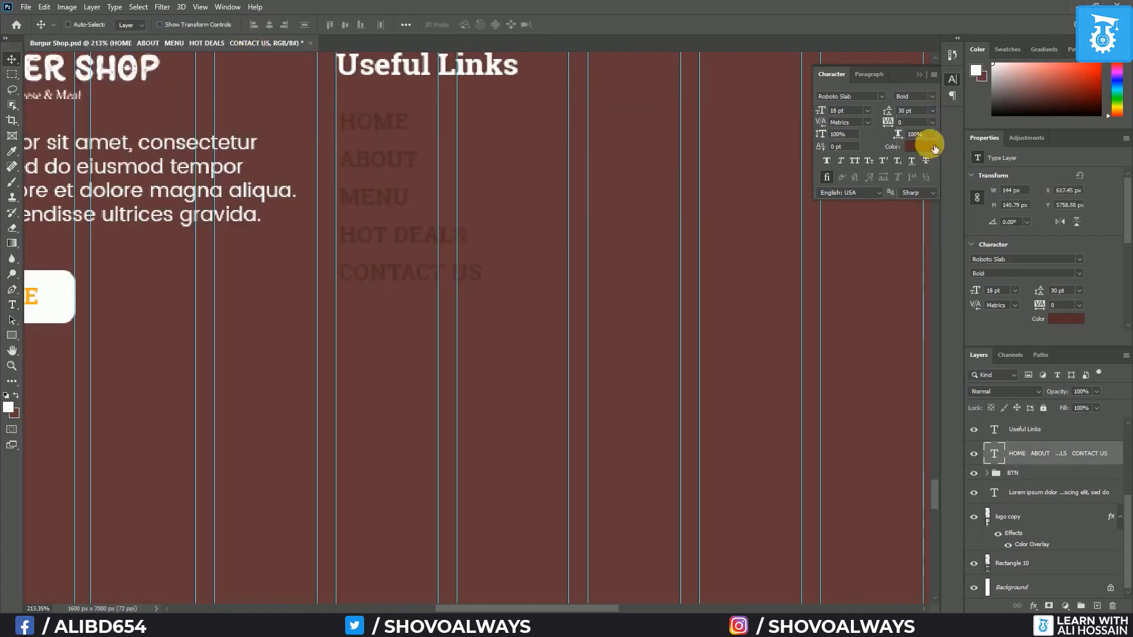
pyautogui.click(922, 146)
pyautogui.write('ffffff')
pyautogui.click(359, 255)
pyautogui.hotkey('ctrl', 'Return')
pyautogui.press('v')
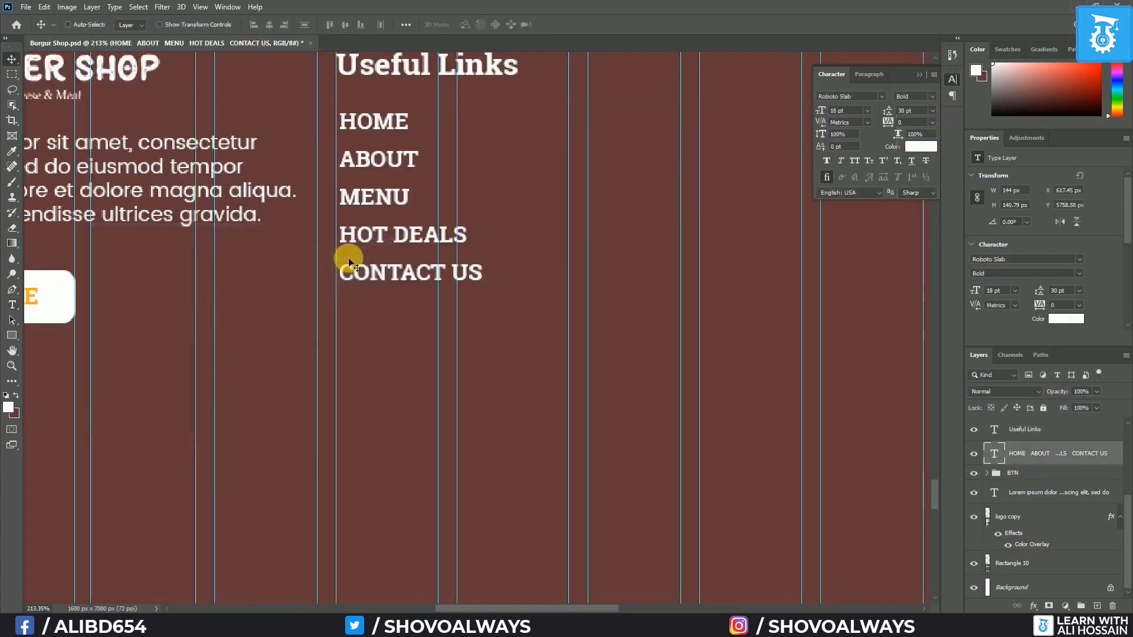
# Set the link list's font to Poppins Regular
pyautogui.click(932, 97)
pyautogui.click(883, 99)
pyautogui.click(882, 96)
pyautogui.click(880, 143)
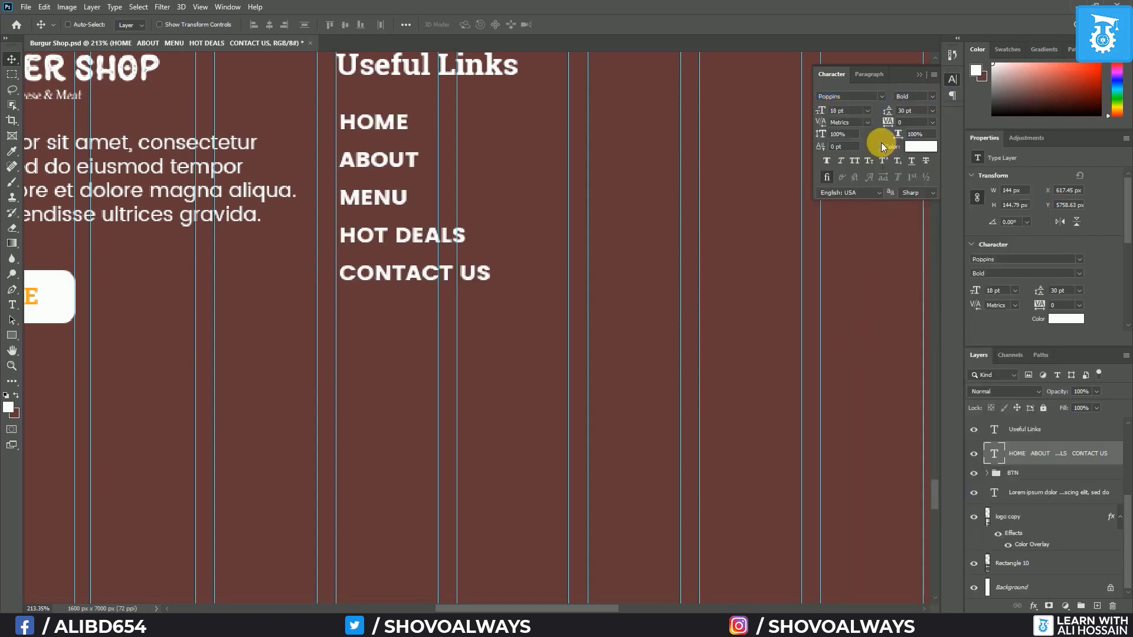
pyautogui.click(935, 96)
pyautogui.click(918, 120)
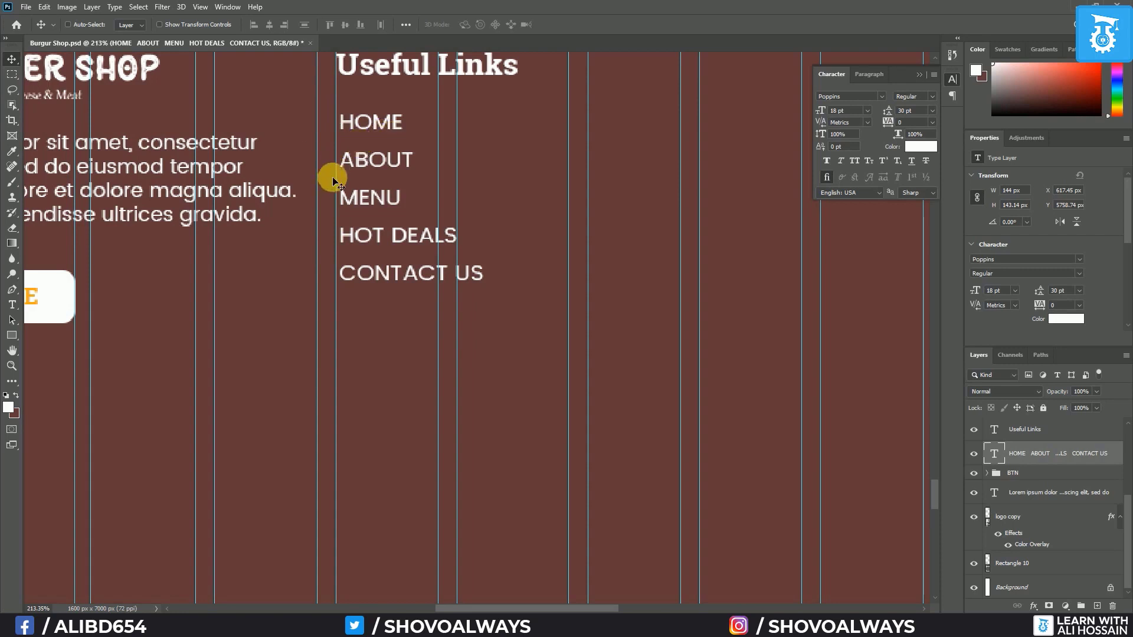
# Place a small angle-right chevron icon with a white colour overlay beside HOME
pyautogui.moveTo(675, 626); pyautogui.dragTo(673, 394)
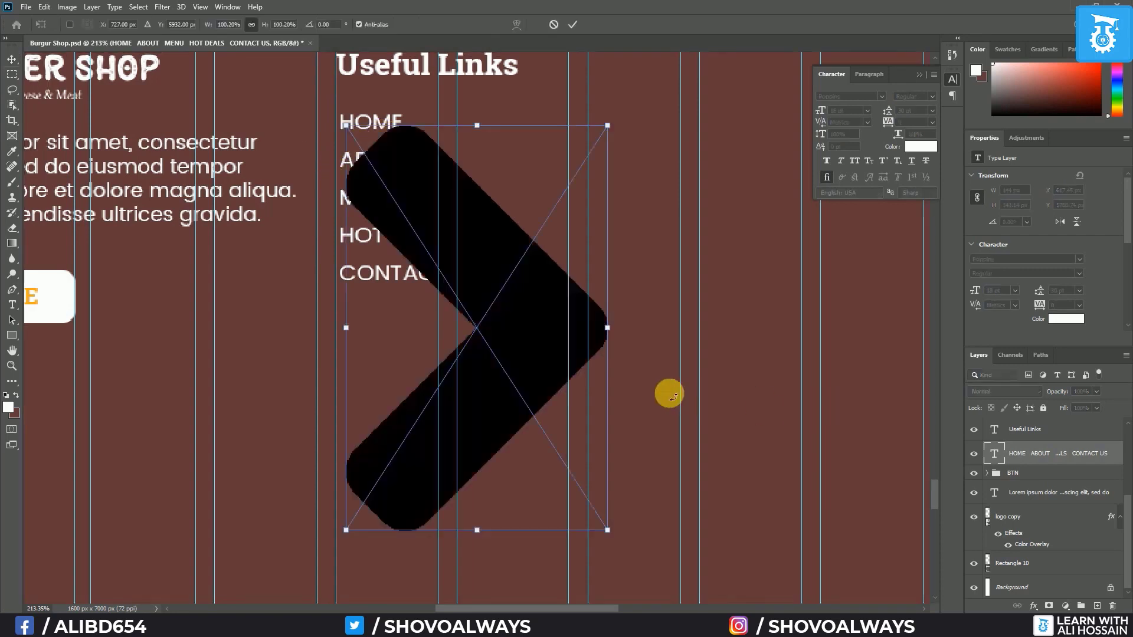
pyautogui.moveTo(607, 125); pyautogui.dragTo(368, 525)
pyautogui.press('Return')
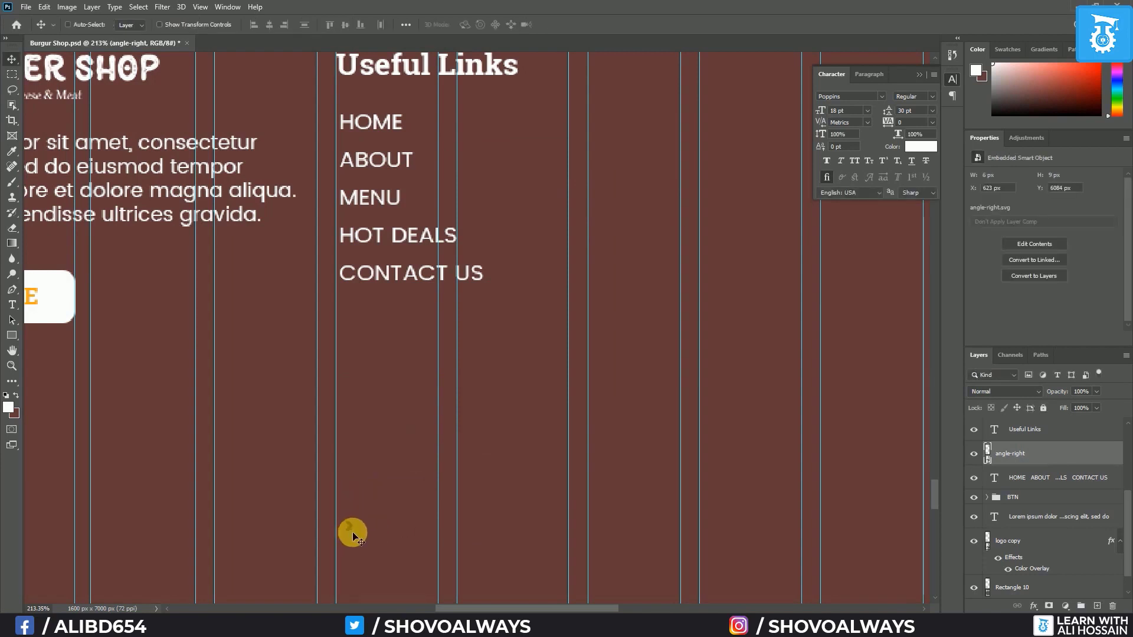
pyautogui.doubleClick(1095, 455)
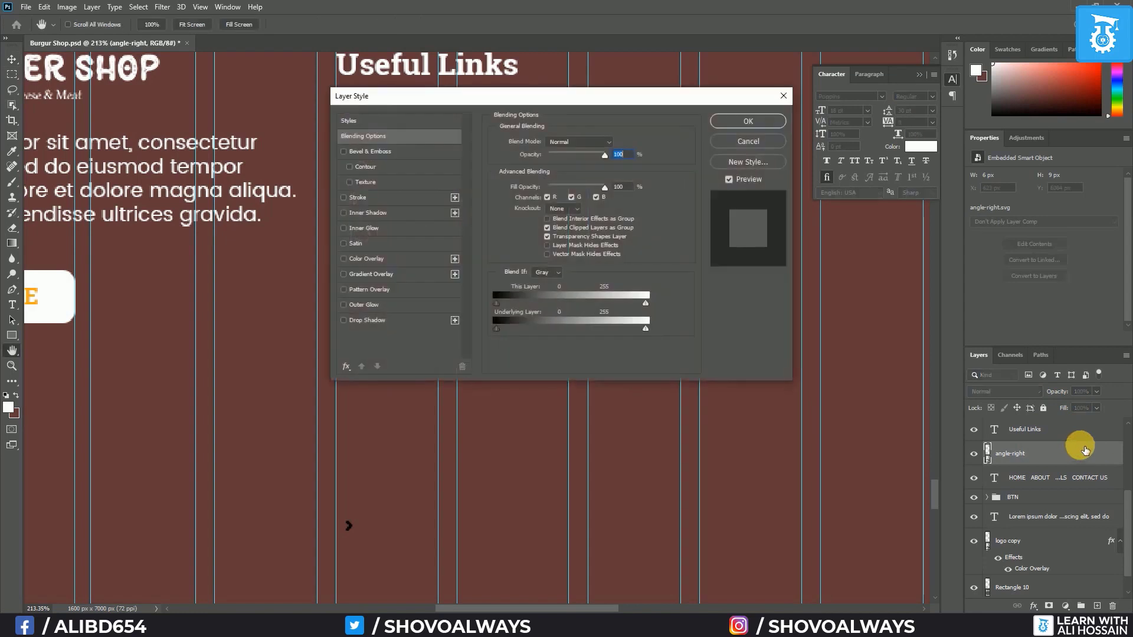
pyautogui.click(366, 260)
pyautogui.click(747, 121)
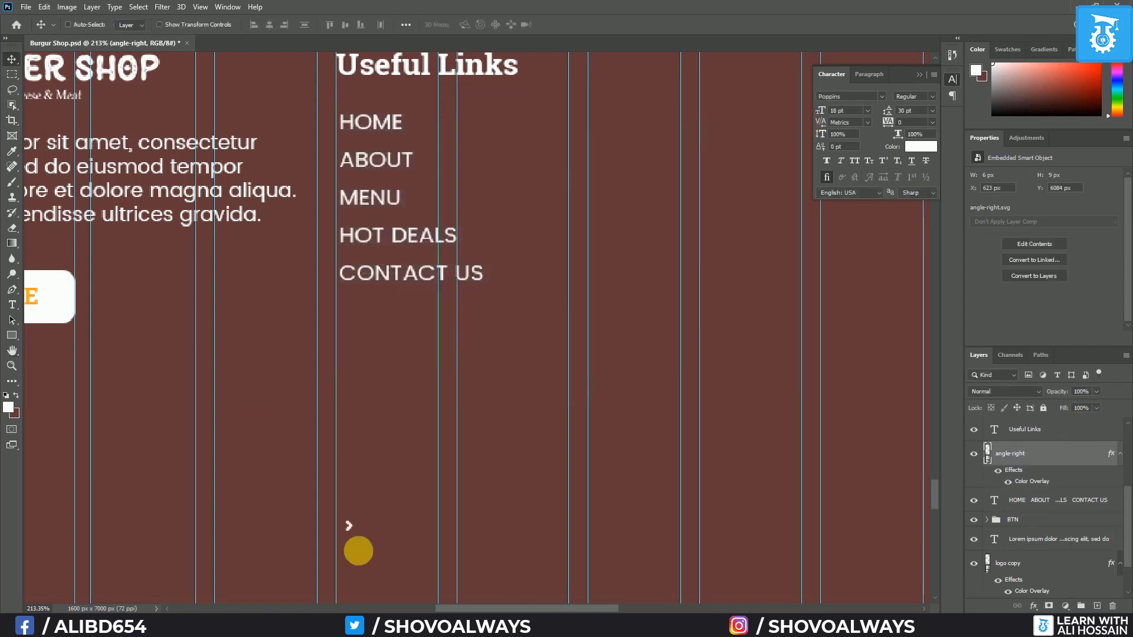
pyautogui.moveTo(346, 530); pyautogui.dragTo(338, 126)
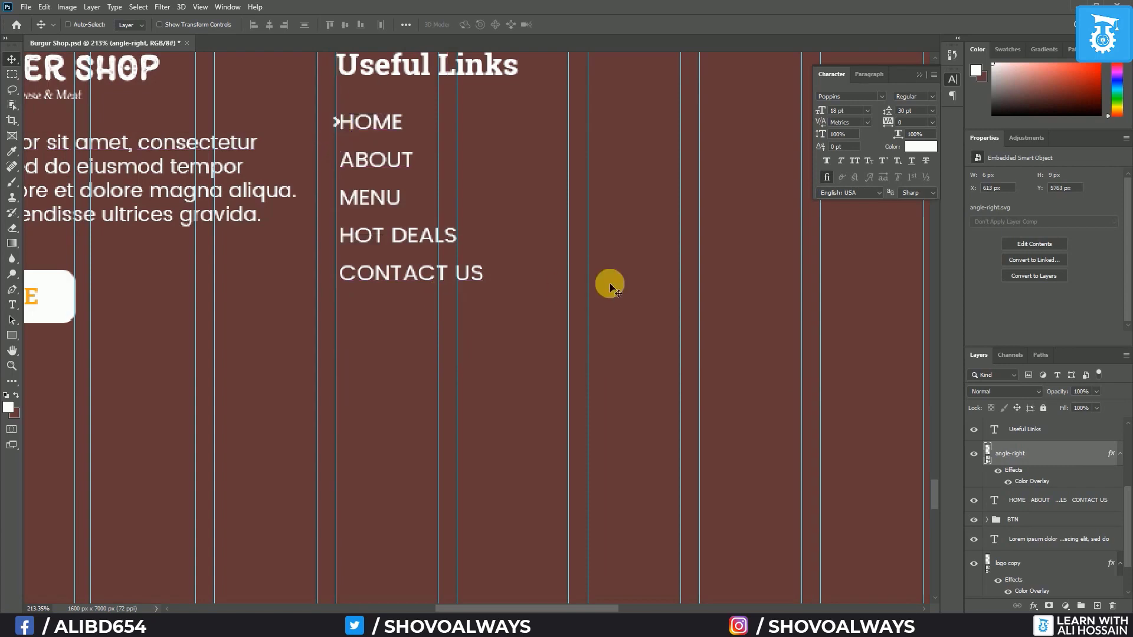
# Copy the chevron beside the other four links and nudge the link text right of the arrows
pyautogui.click(1051, 505)
pyautogui.press('Right')
pyautogui.press('Right')
pyautogui.press('Right')
pyautogui.press('Right')
pyautogui.press('Right')
pyautogui.press('Right')
pyautogui.press('Right')
pyautogui.press('Right')
pyautogui.press('Right')
pyautogui.press('Right')
pyautogui.press('Right')
pyautogui.press('Right')
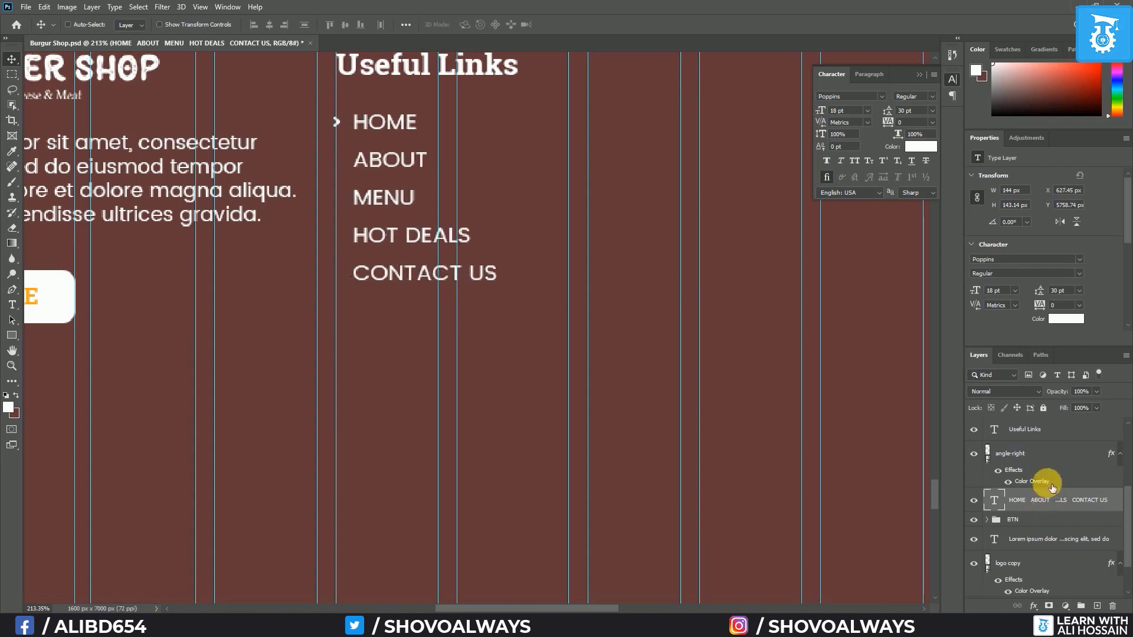
pyautogui.click(1053, 455)
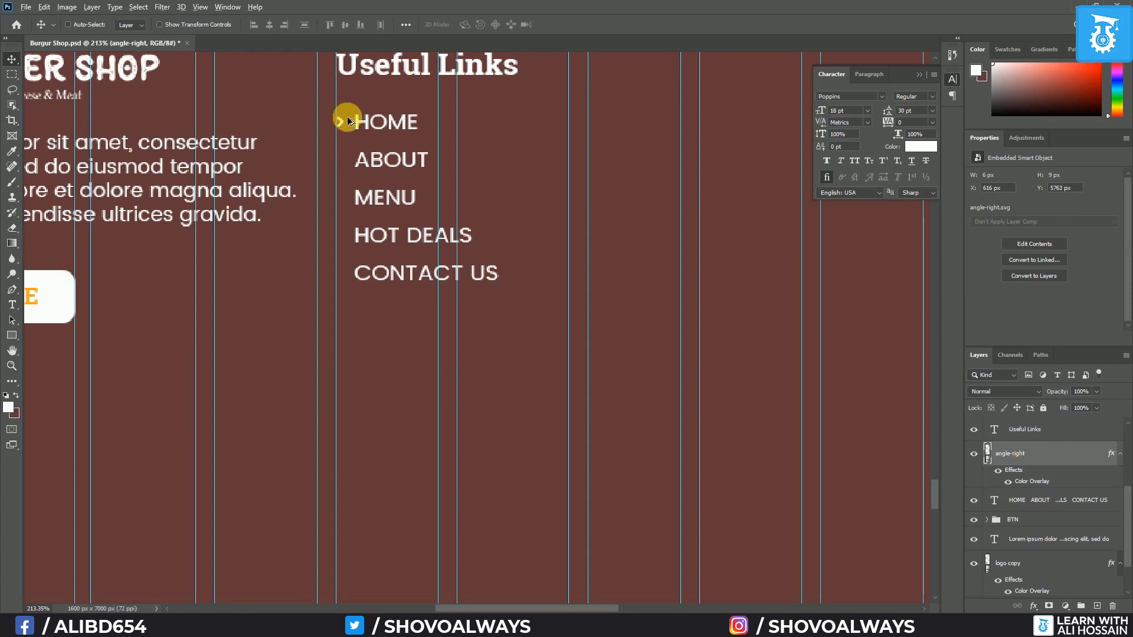
pyautogui.moveTo(342, 122); pyautogui.dragTo(340, 273)
pyautogui.scroll(-5, 1049, 511)
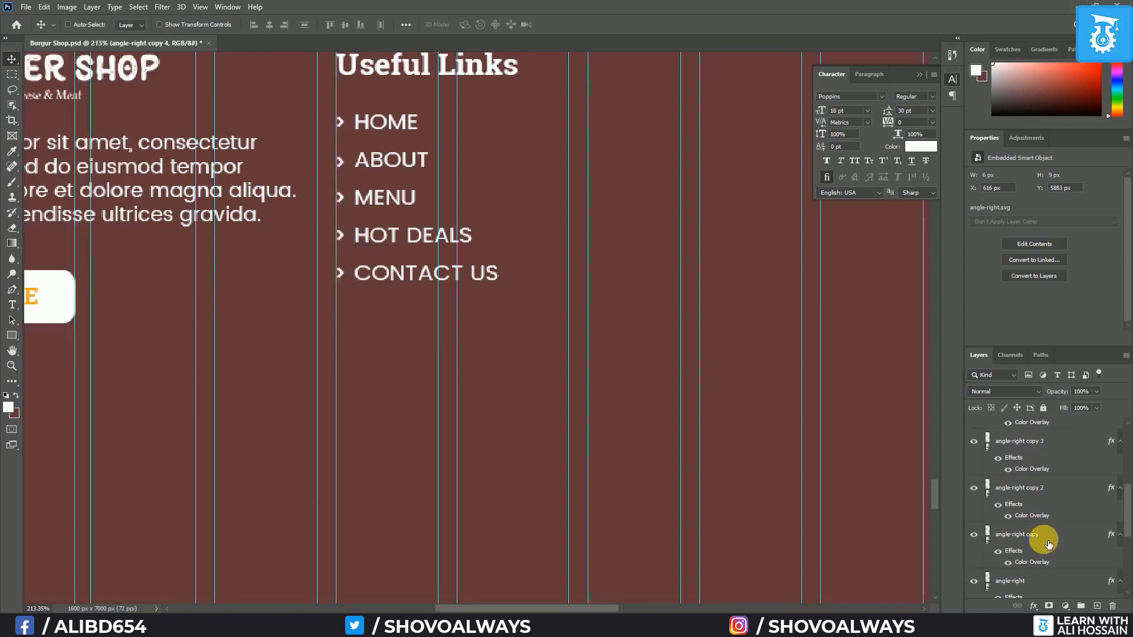
pyautogui.click(1049, 554)
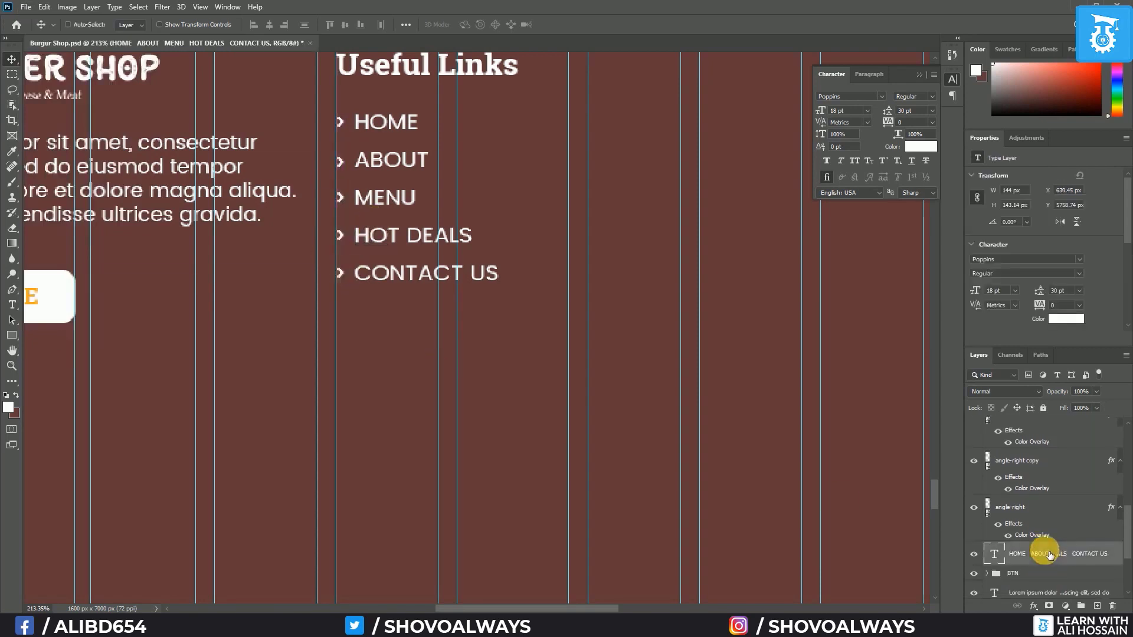
pyautogui.press('Right')
pyautogui.press('Right')
pyautogui.press('Right')
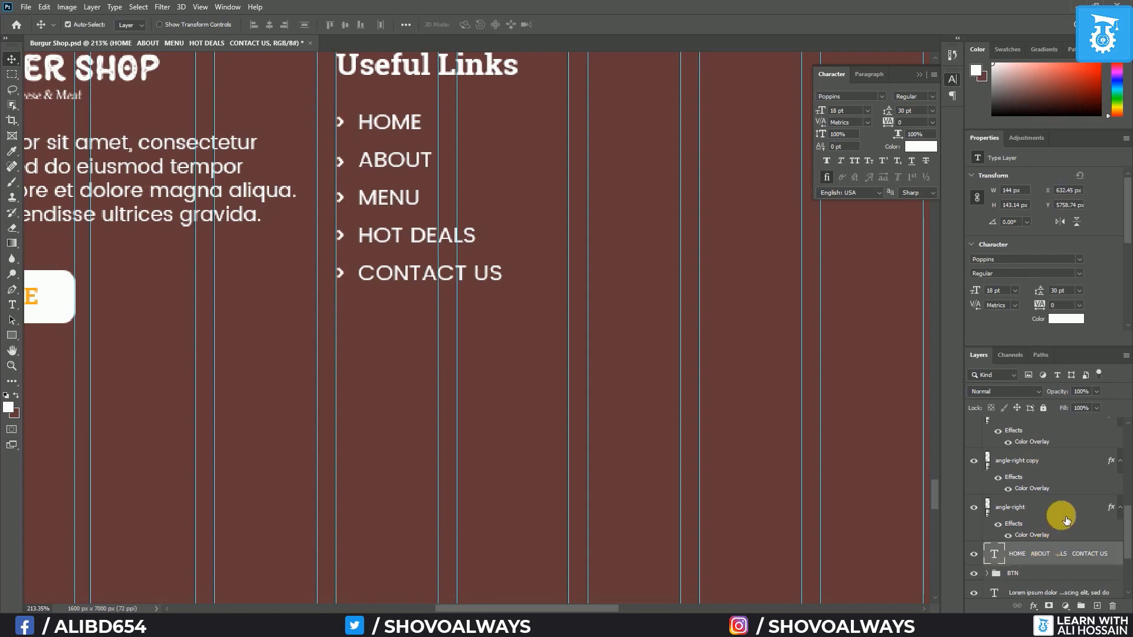
# Show the column guides again and select the Useful Links heading layer
pyautogui.scroll(-3, 717, 394)
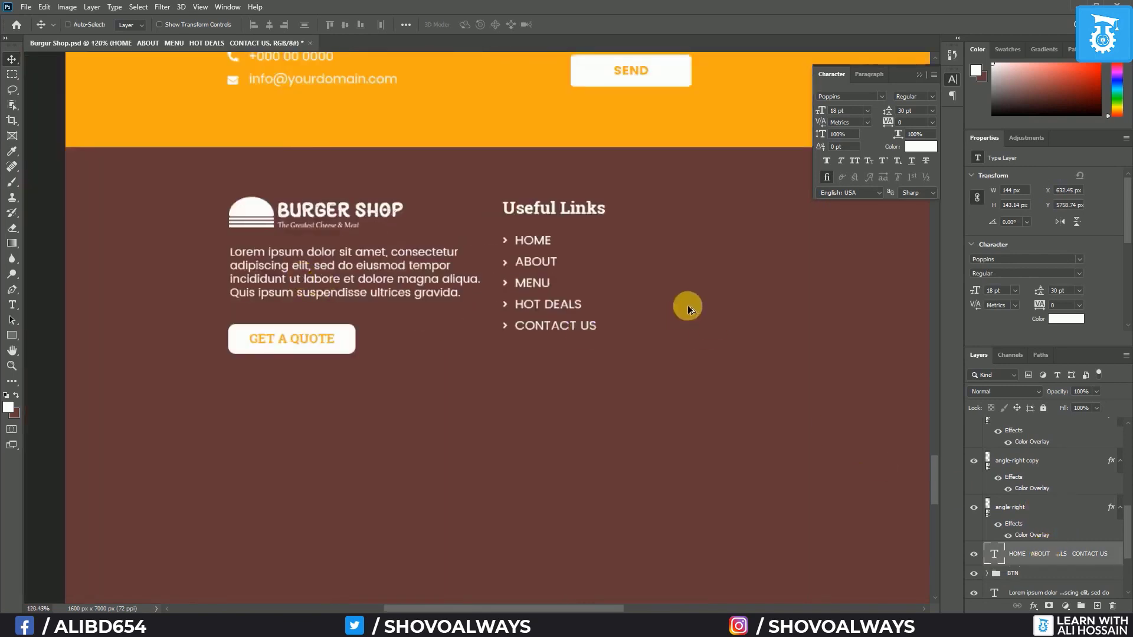
pyautogui.scroll(3, 663, 312)
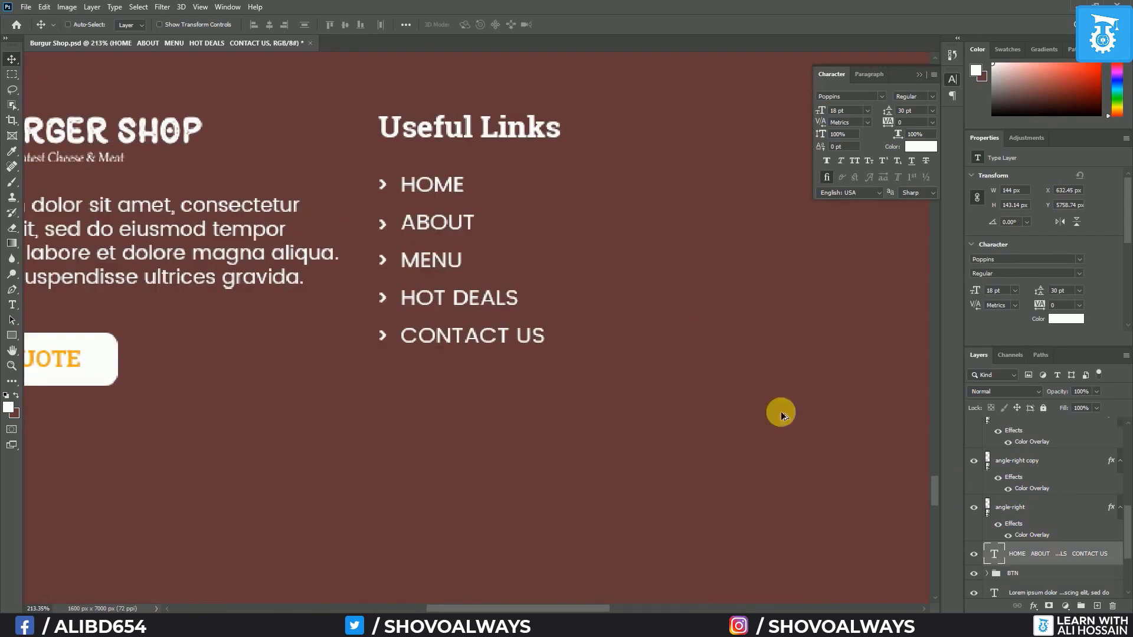
pyautogui.scroll(-1, 1049, 543)
pyautogui.hotkey('ctrl', ';')
pyautogui.scroll(6, 1032, 501)
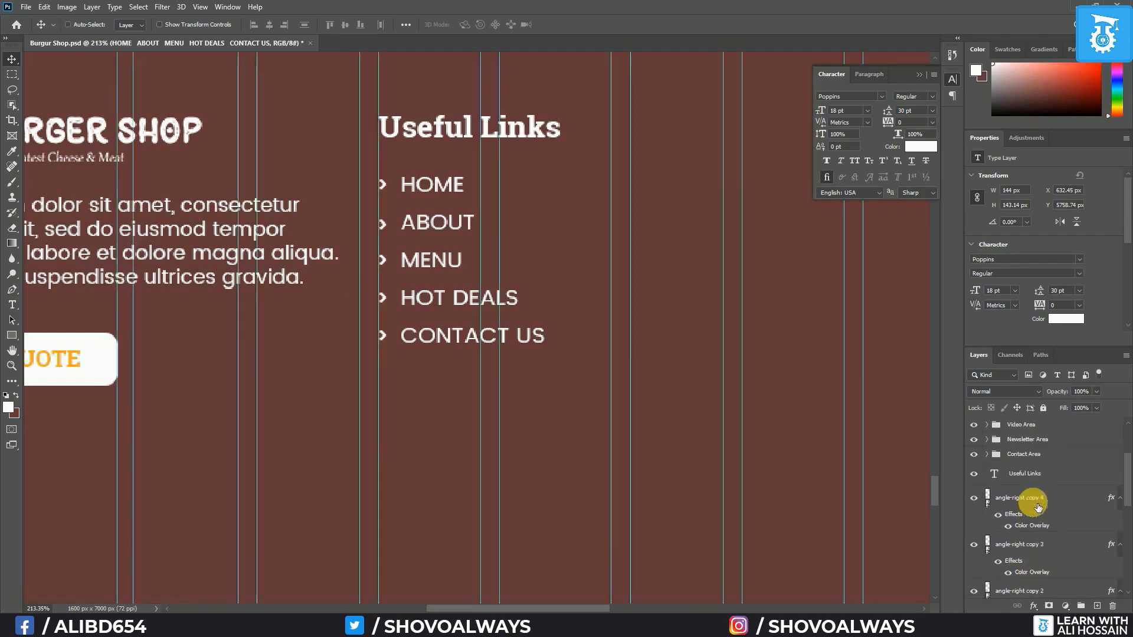
pyautogui.click(1025, 474)
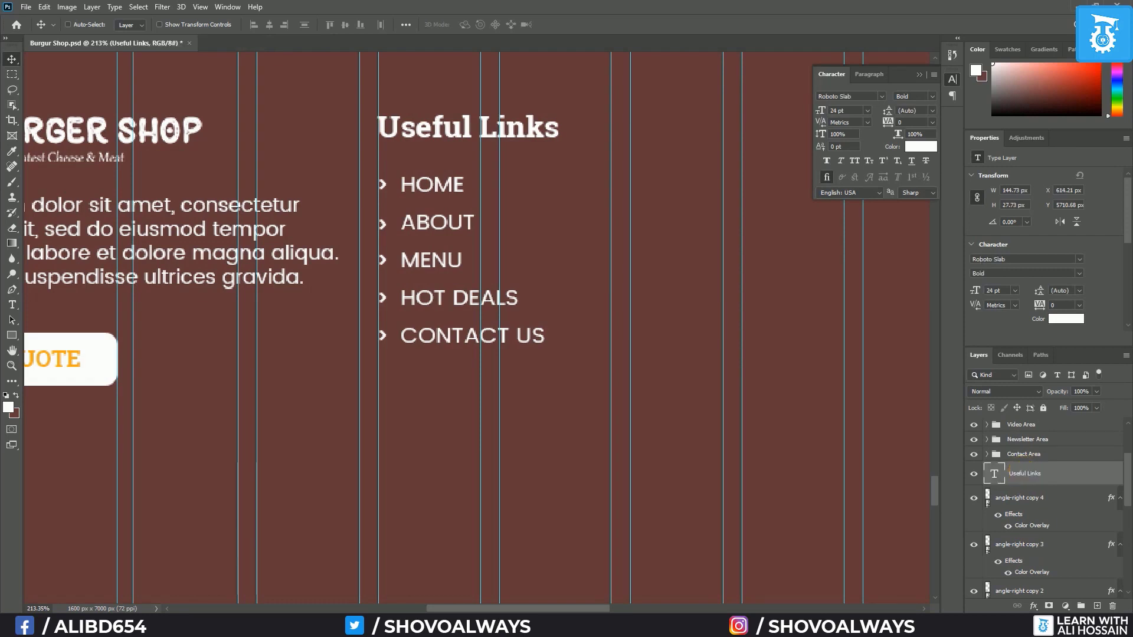
pyautogui.scroll(-5, 649, 377)
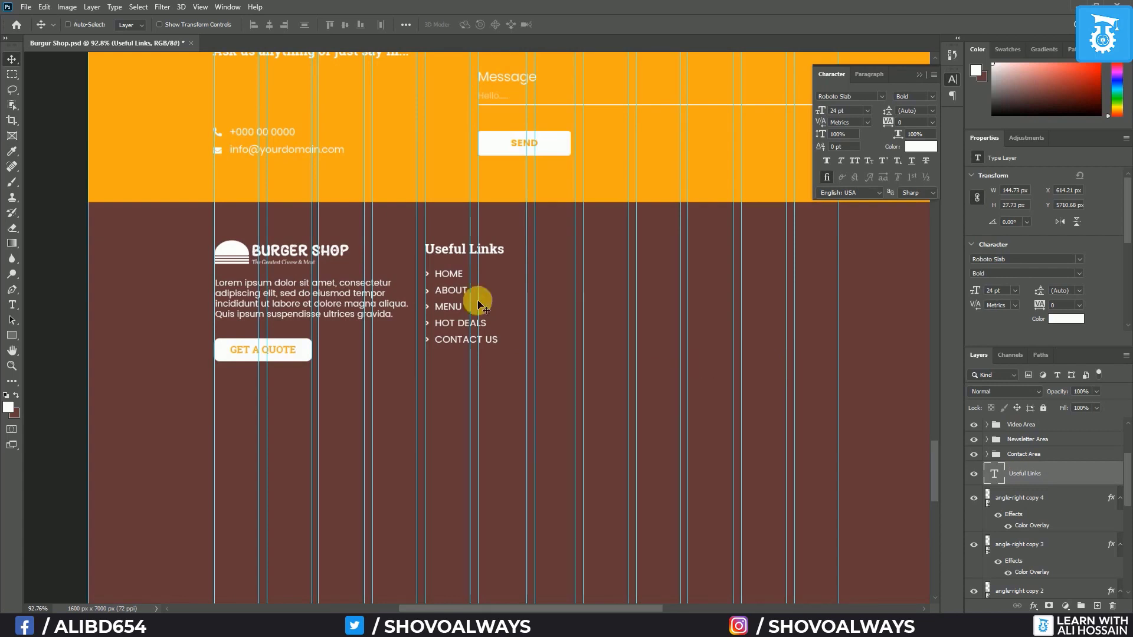
# Copy the Useful Links heading into the next column and retype it 'Newsletter Area'
pyautogui.moveTo(483, 255); pyautogui.dragTo(693, 257)
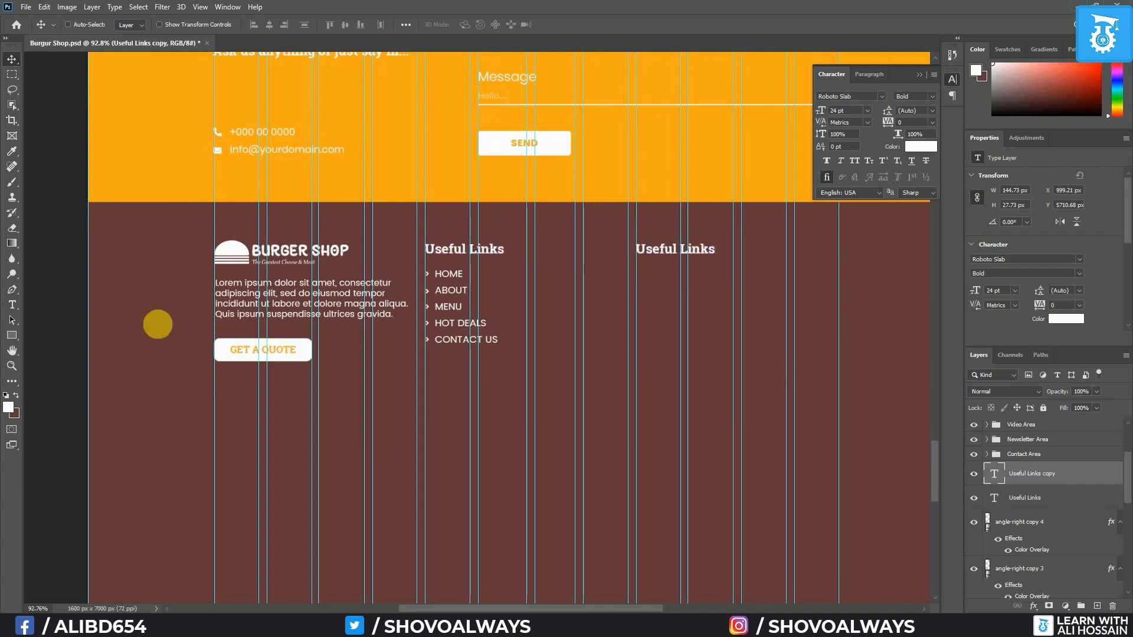
pyautogui.click(12, 305)
pyautogui.tripleClick(693, 259)
pyautogui.write('Newsletter Area')
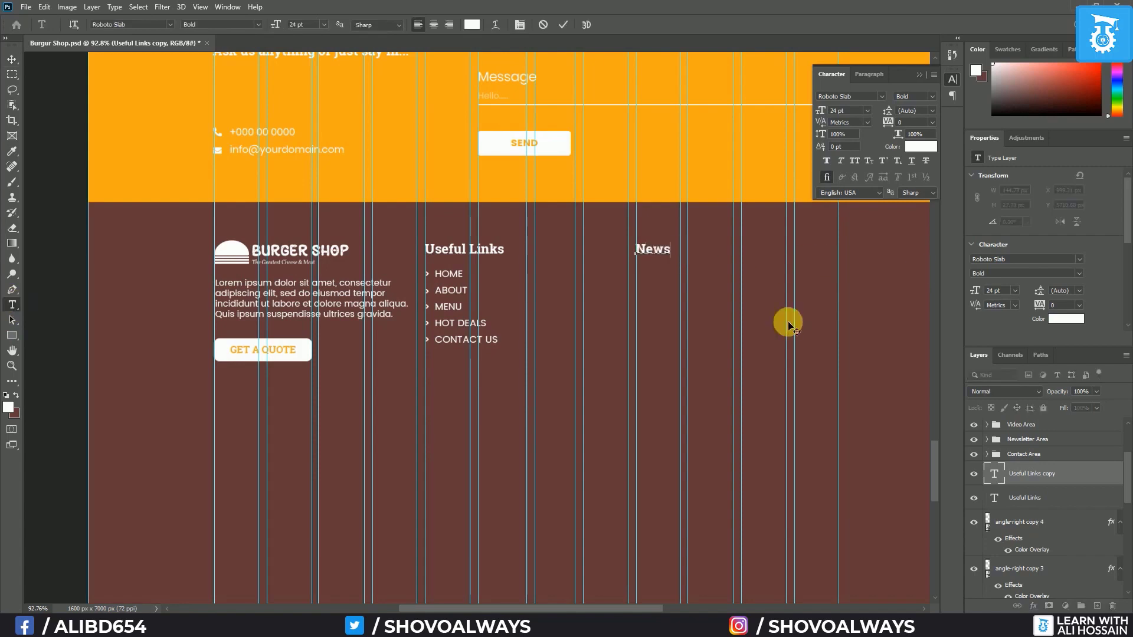
pyautogui.click(1082, 484)
# Group the Useful Links heading, link list and arrow layers as 'Useful Link'
pyautogui.click(1076, 502)
pyautogui.scroll(-7, 1068, 519)
pyautogui.keyDown('shift'); pyautogui.click(1059, 534); pyautogui.keyUp('shift')
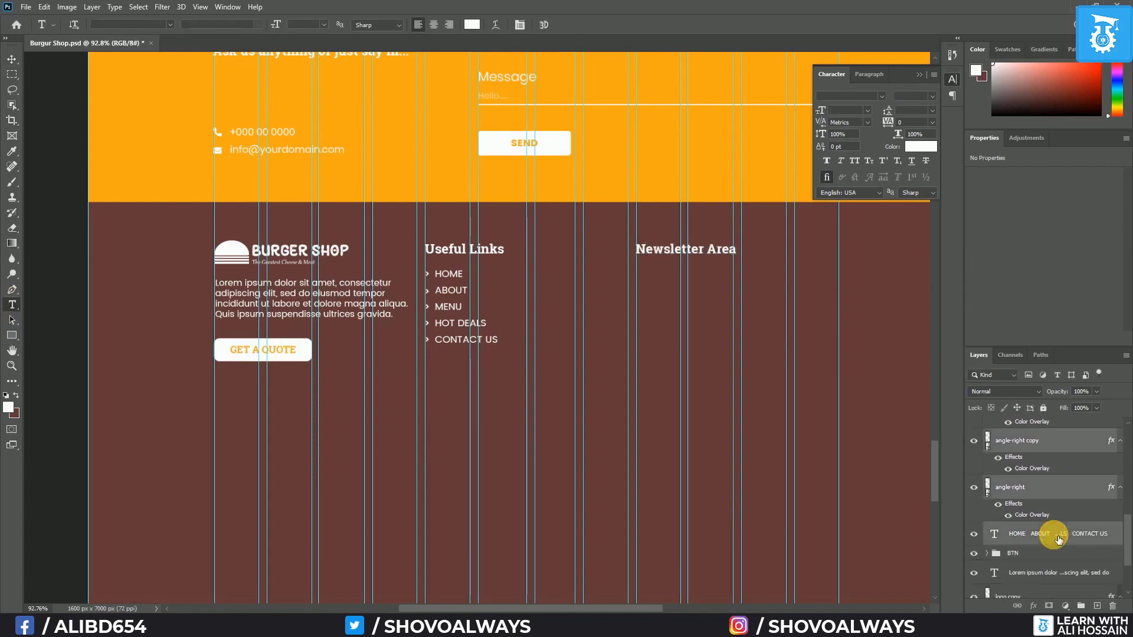
pyautogui.hotkey('ctrl', 'g')
pyautogui.scroll(2, 1044, 531)
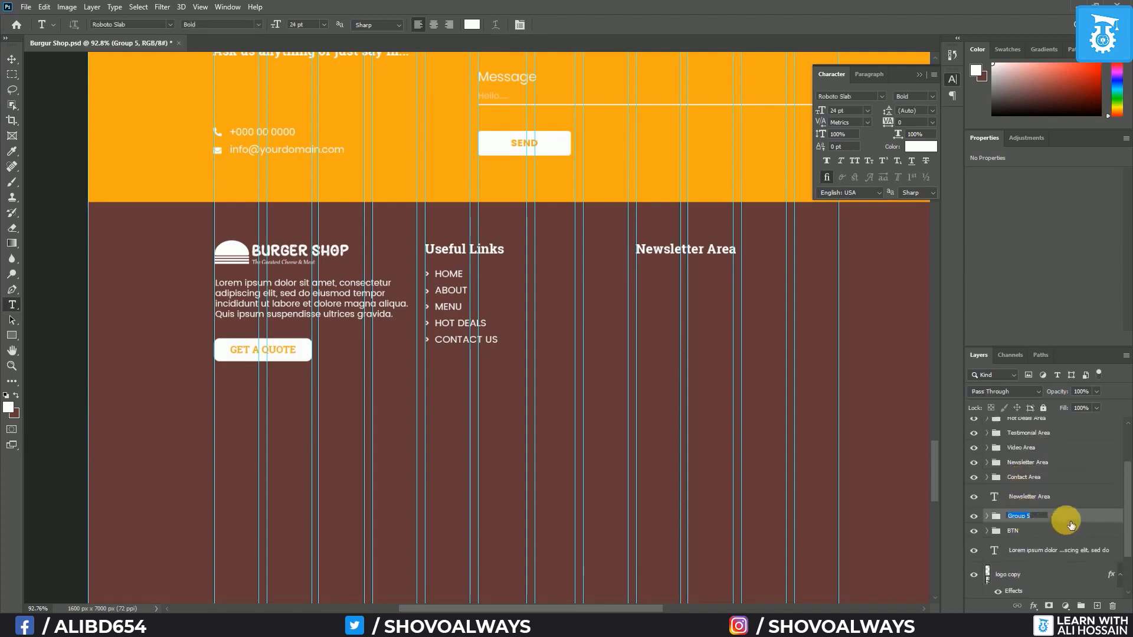
pyautogui.write('Useful Link')
# Group the quote button, paragraph and logo layers as 'About Footer'
pyautogui.click(1053, 531)
pyautogui.scroll(-2, 1038, 561)
pyautogui.keyDown('shift'); pyautogui.click(1039, 555); pyautogui.keyUp('shift')
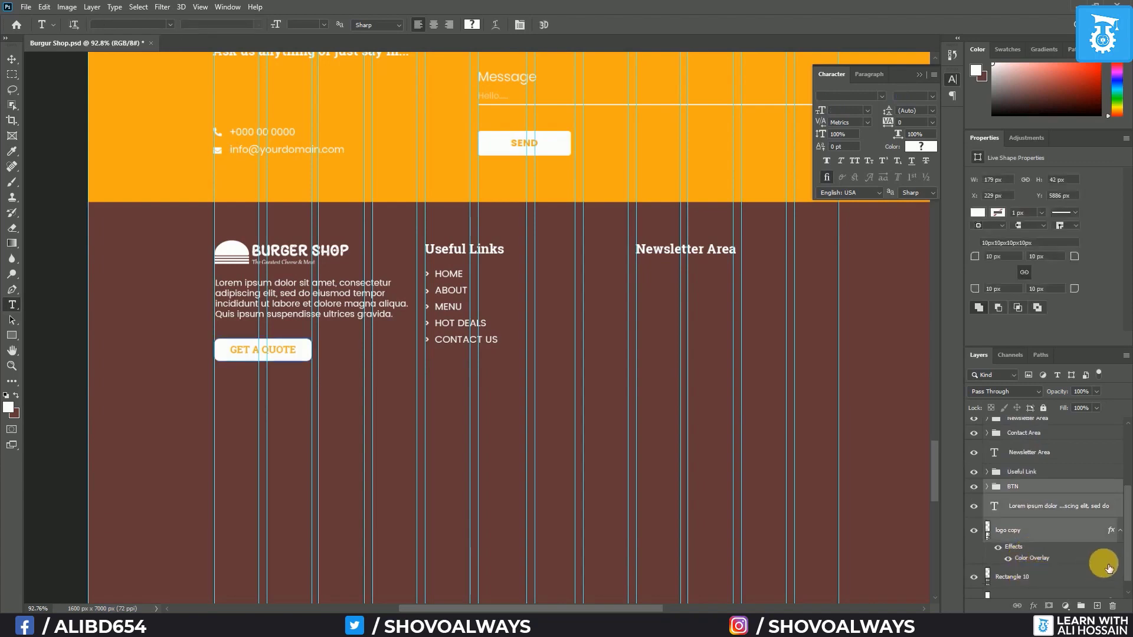
pyautogui.hotkey('ctrl', 'g')
pyautogui.doubleClick(1021, 543)
pyautogui.write('About Footer')
pyautogui.click(1127, 560)
pyautogui.click(1043, 507)
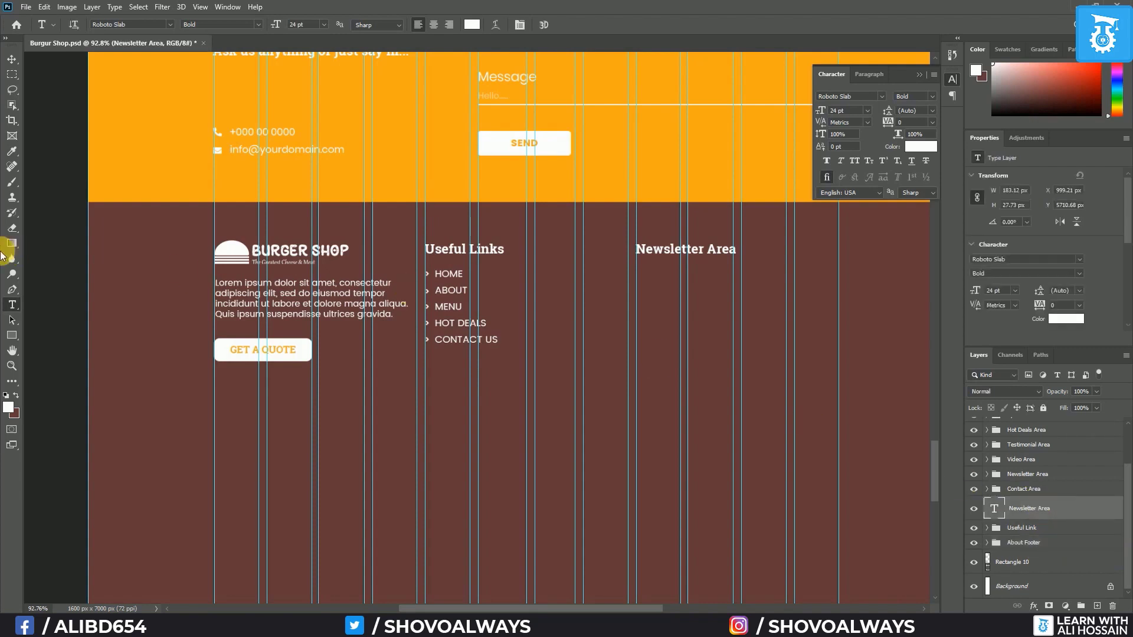
pyautogui.click(11, 57)
# Start a text line below Newsletter Area set to Poppins Regular 16 pt
pyautogui.click(11, 305)
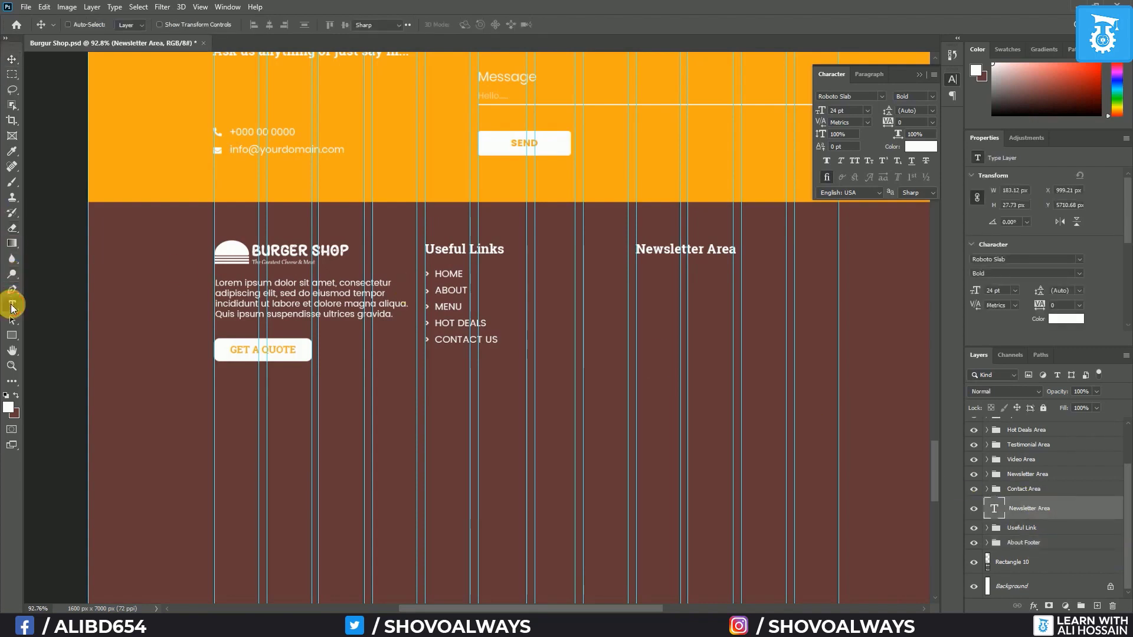
pyautogui.click(643, 280)
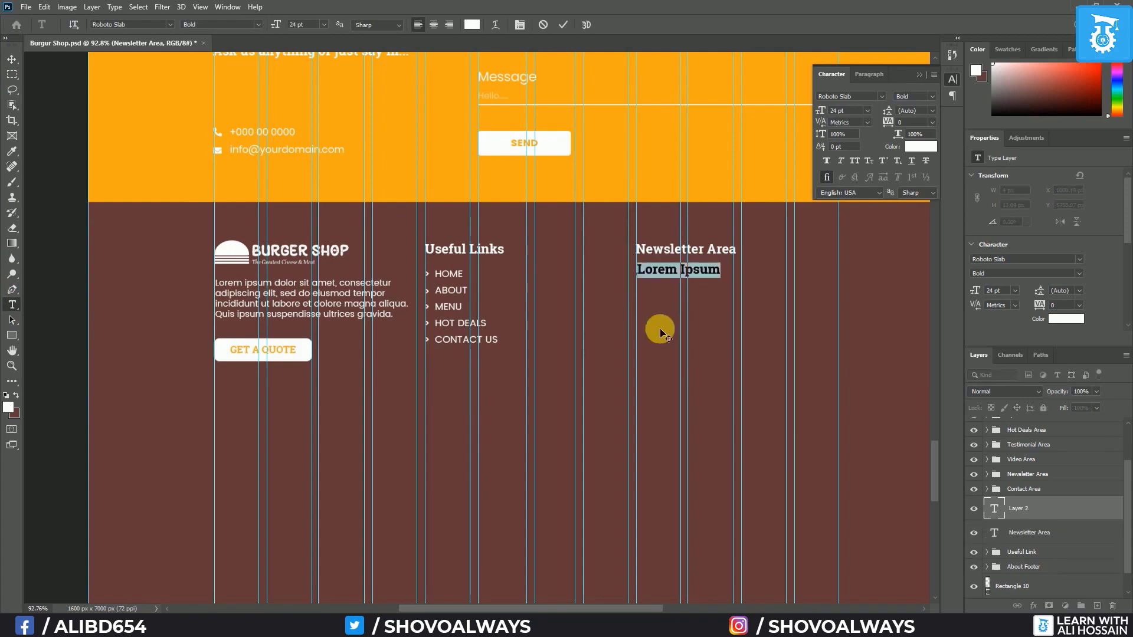
pyautogui.click(168, 24)
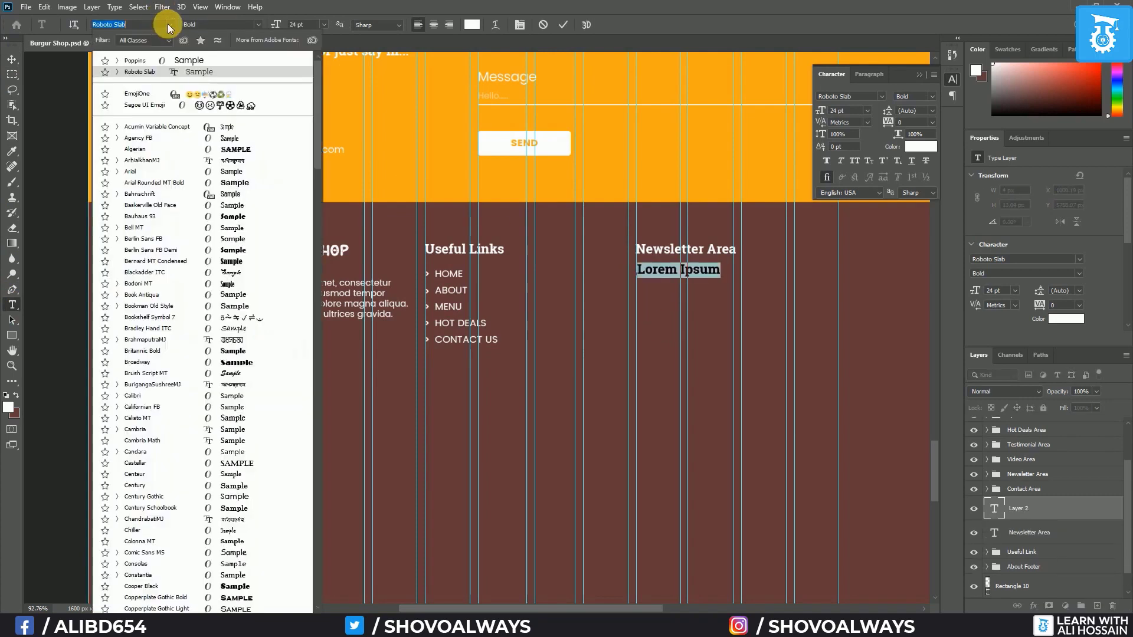
pyautogui.click(164, 60)
pyautogui.click(257, 24)
pyautogui.click(249, 45)
pyautogui.click(322, 25)
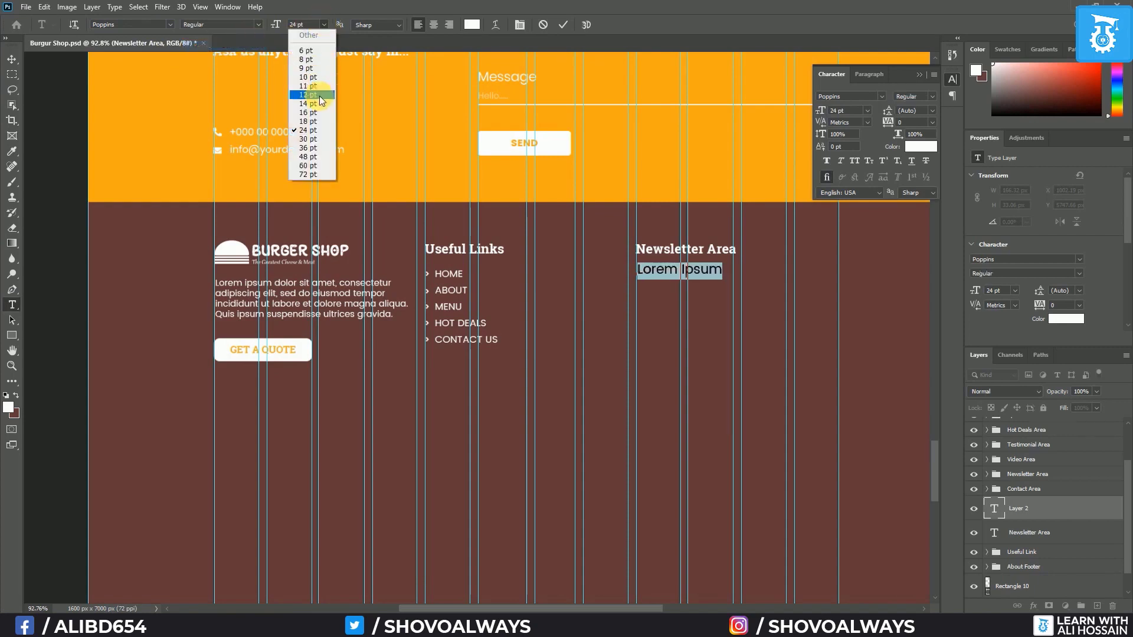
pyautogui.click(314, 112)
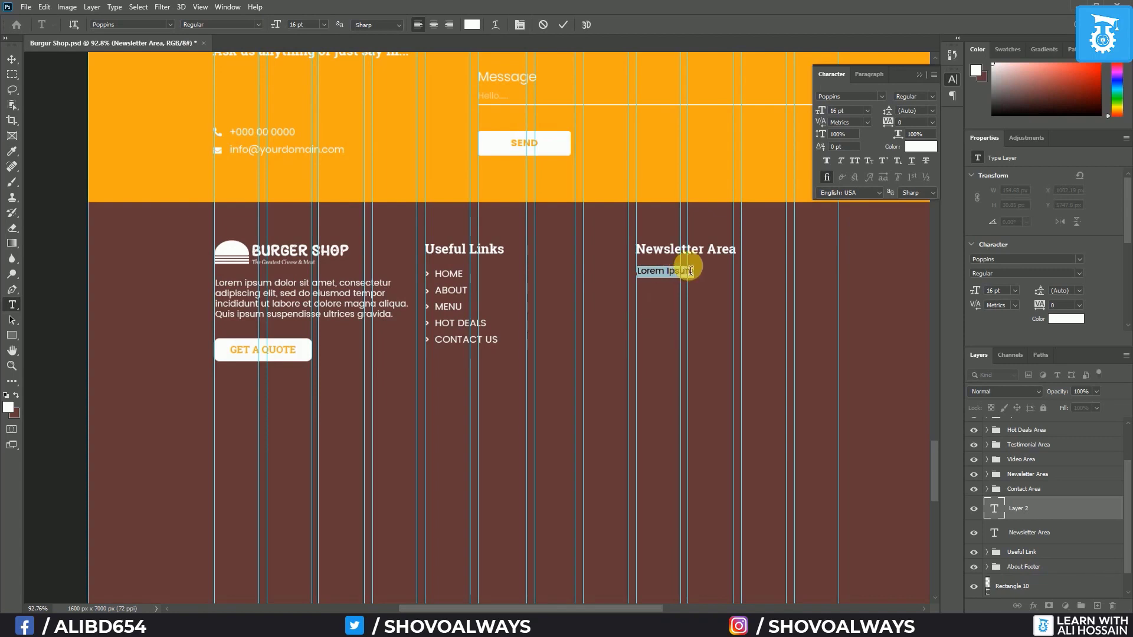
# Paste the subscribe-for-the-latest-scoop sentence, commit it and nudge it 2 px left
pyautogui.write('Suscribe to our newsletter and get the lastest scoop right to your inbox!')
pyautogui.hotkey('ctrl', 'Return')
pyautogui.press('Left')
pyautogui.press('Left')
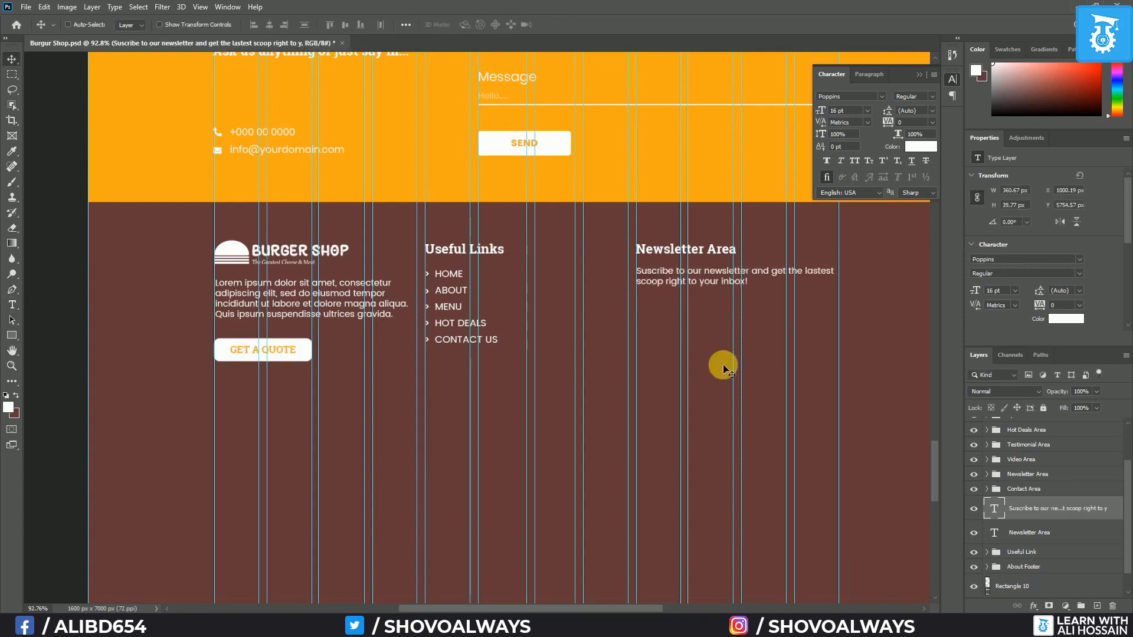
pyautogui.scroll(2, 772, 351)
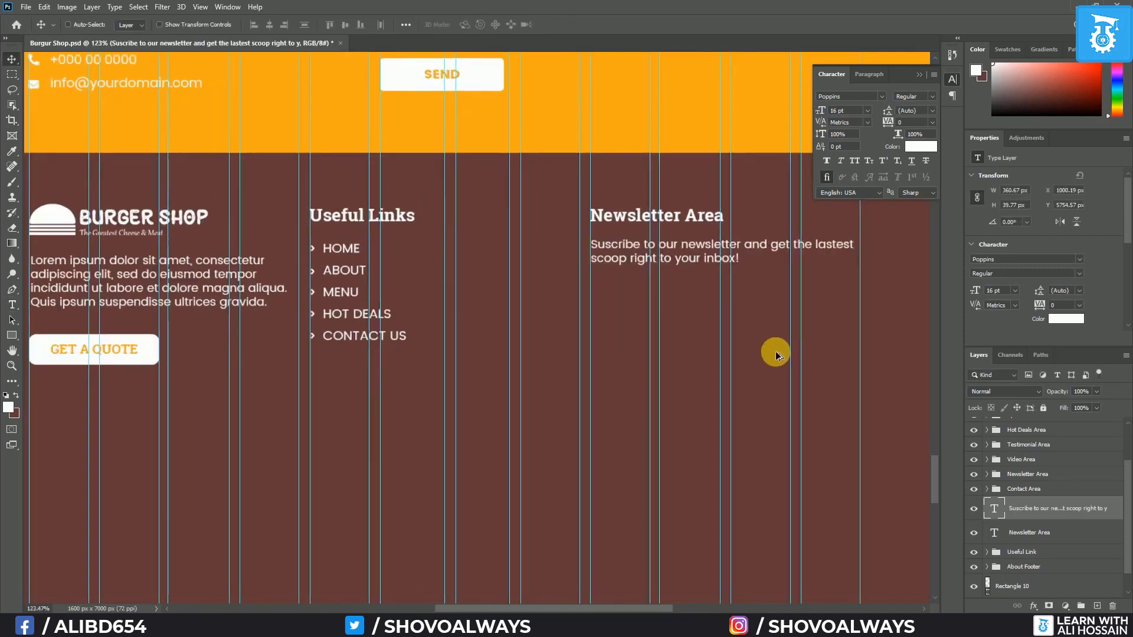
pyautogui.moveTo(826, 351); pyautogui.dragTo(774, 348)
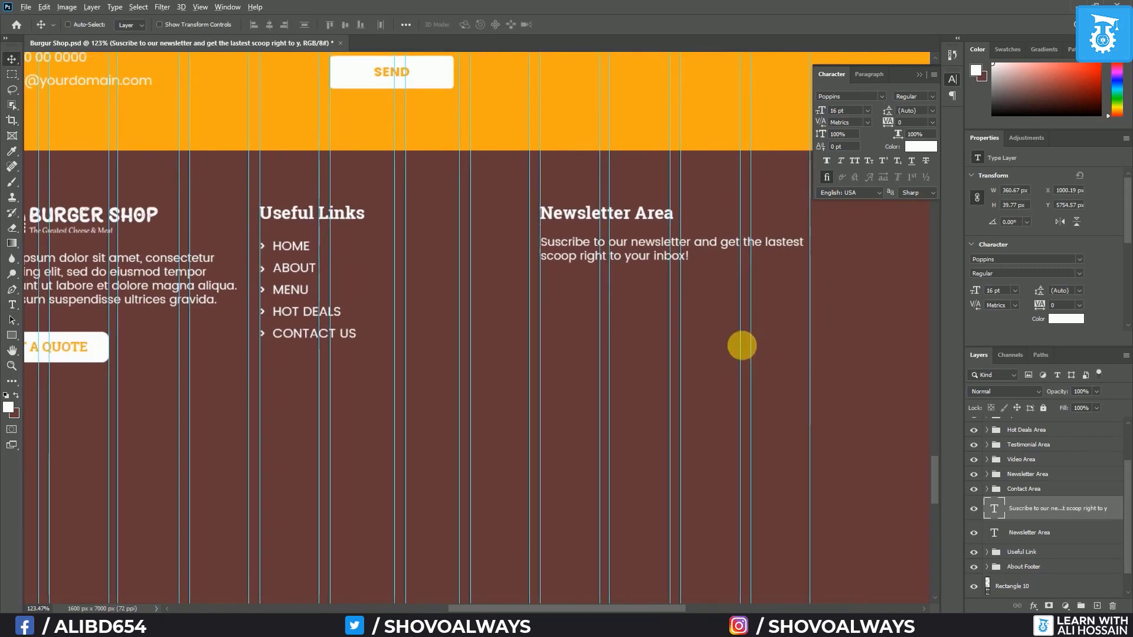
pyautogui.scroll(1, 802, 336)
pyautogui.scroll(2, 802, 336)
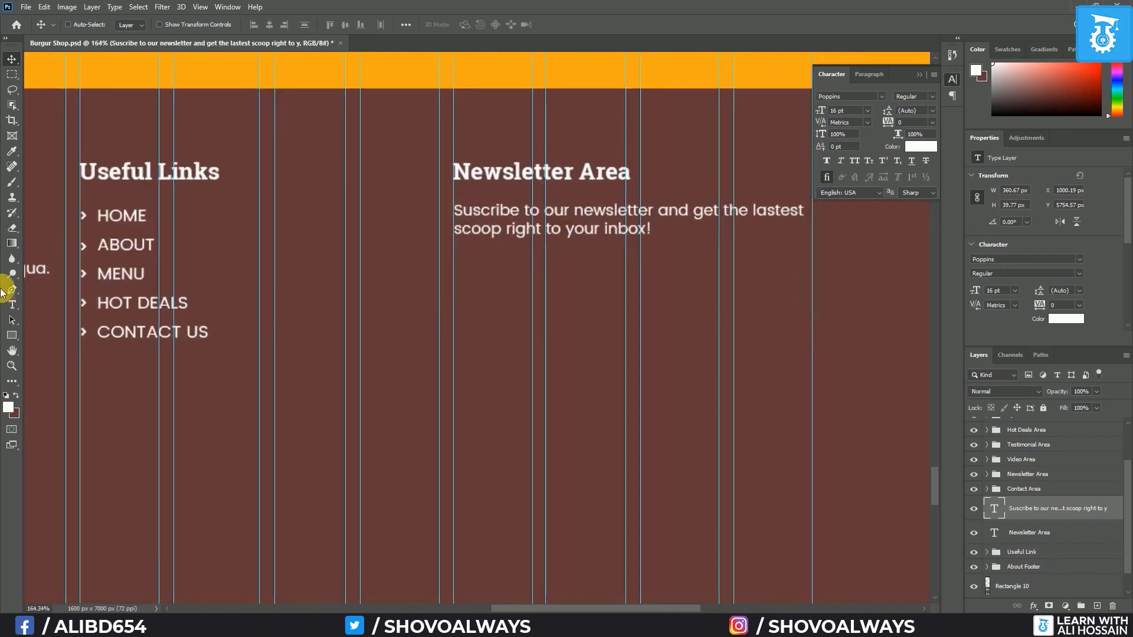
# Draw a white 274 × 28 px input bar with a 97 px block at its right end, filled with the header's orange
pyautogui.click(12, 335)
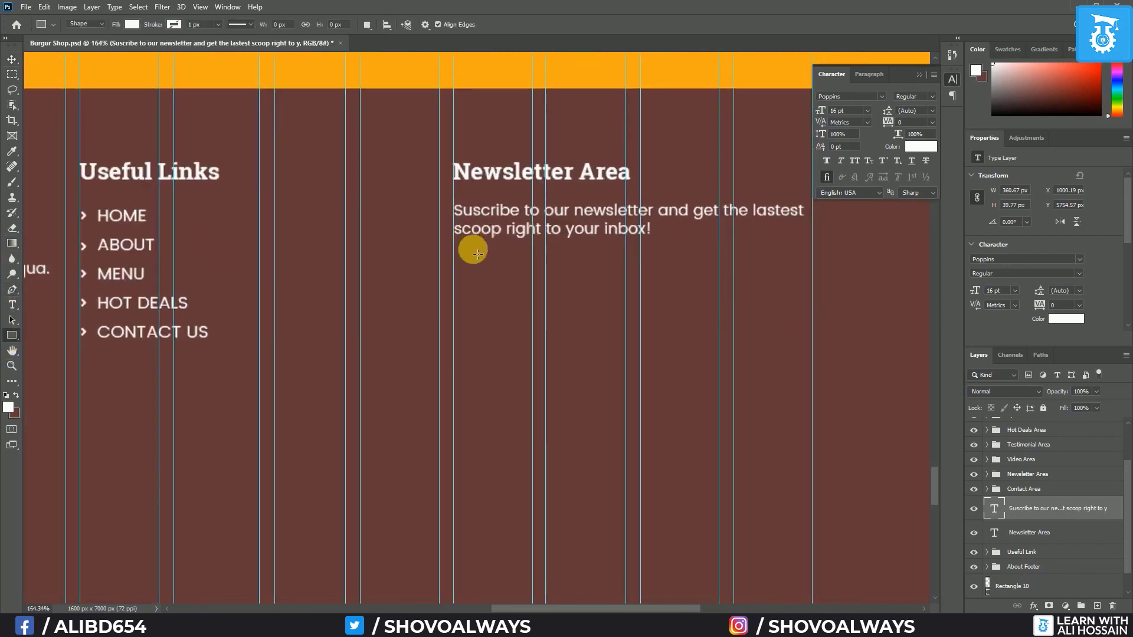
pyautogui.moveTo(453, 253); pyautogui.dragTo(748, 279)
pyautogui.click(12, 59)
pyautogui.scroll(1, 808, 363)
pyautogui.doubleClick(993, 509)
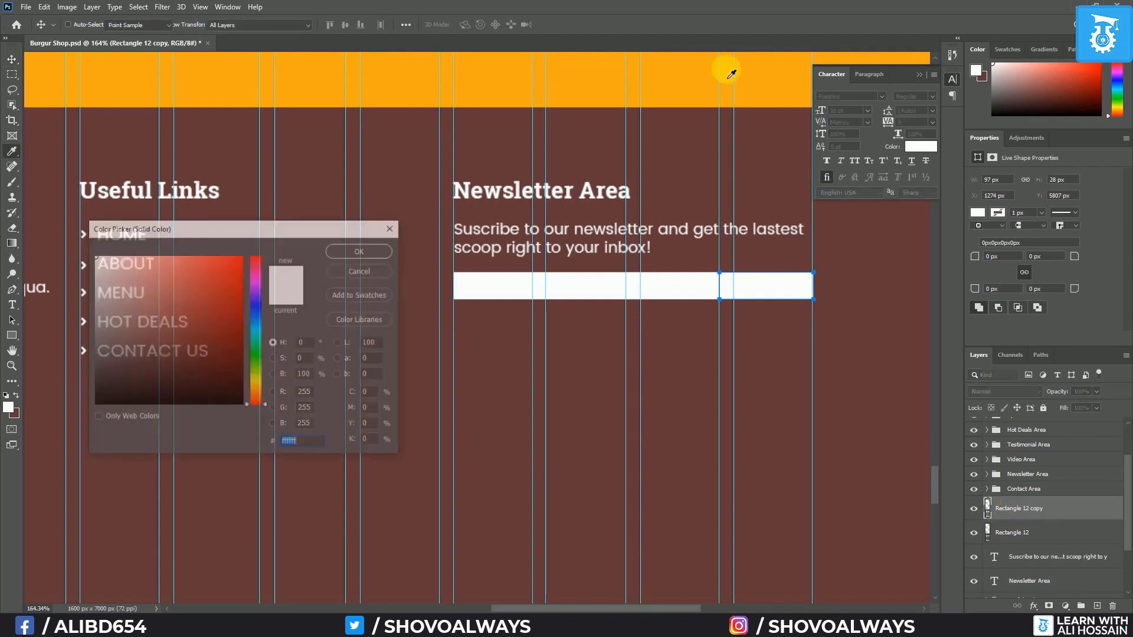
pyautogui.click(581, 86)
pyautogui.click(378, 249)
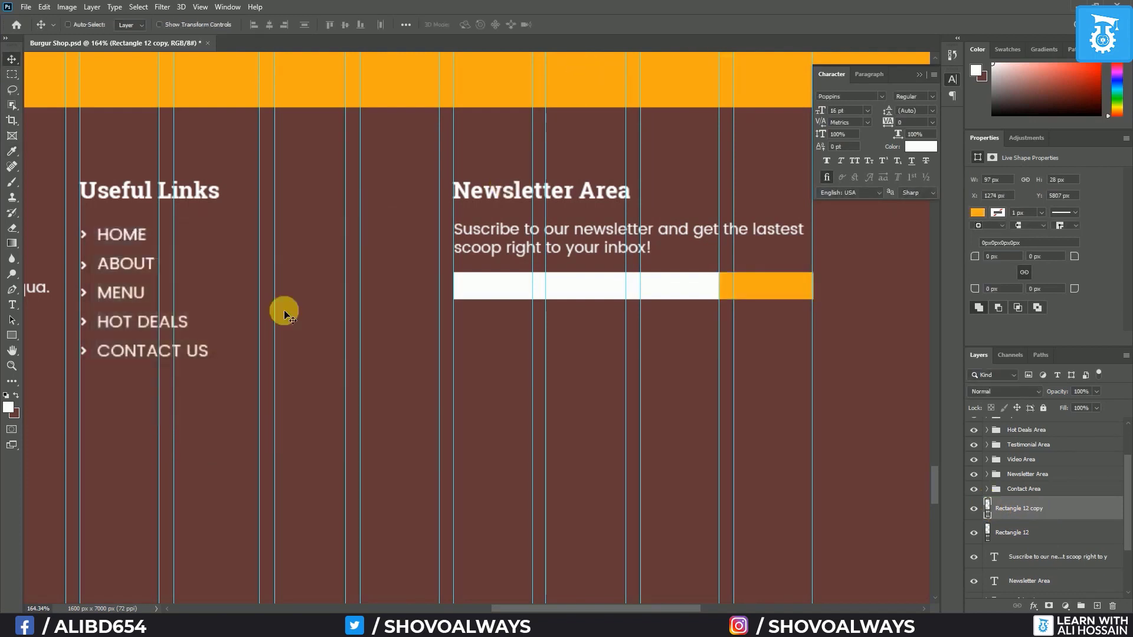
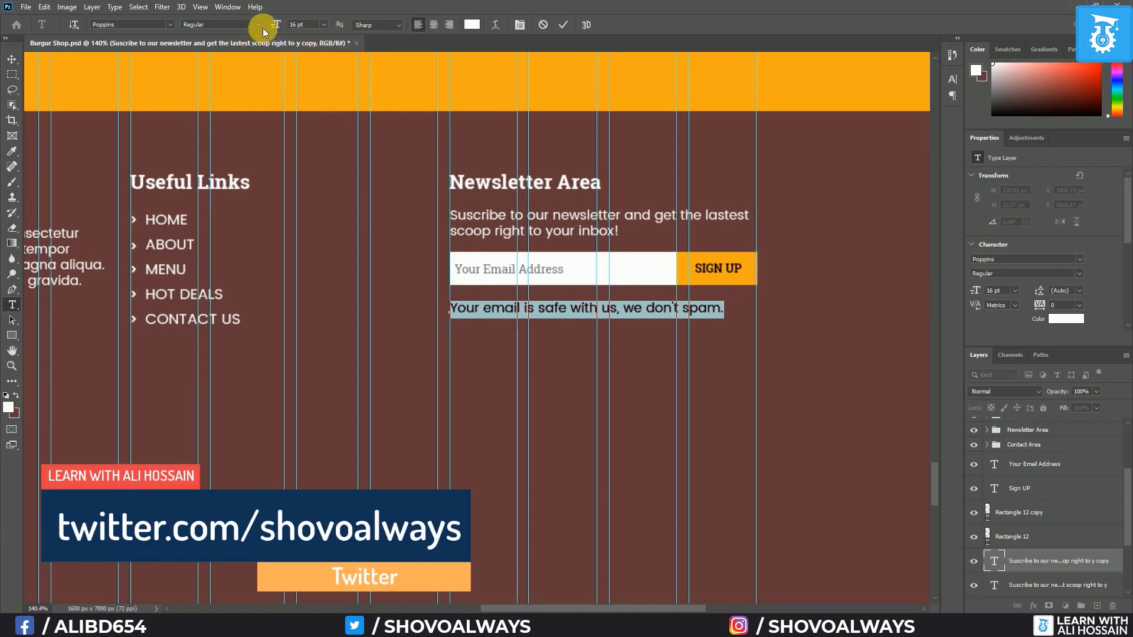
# Make the 'Your email is safe with us, we don't spam.' note Poppins Light faux italic and nudge it up
pyautogui.click(955, 83)
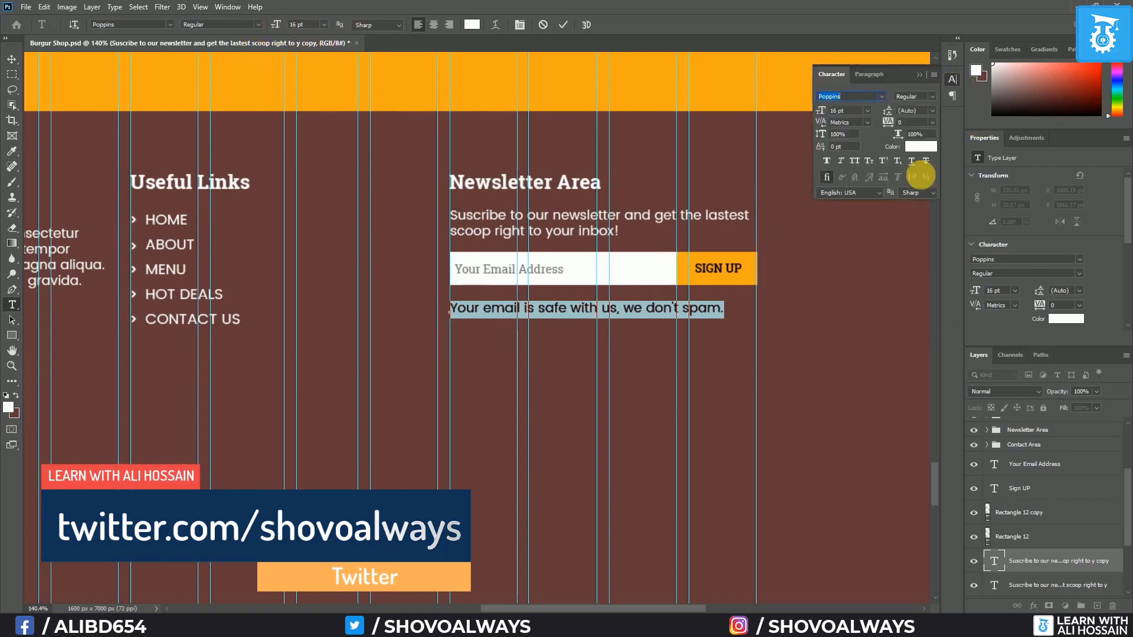
pyautogui.click(842, 161)
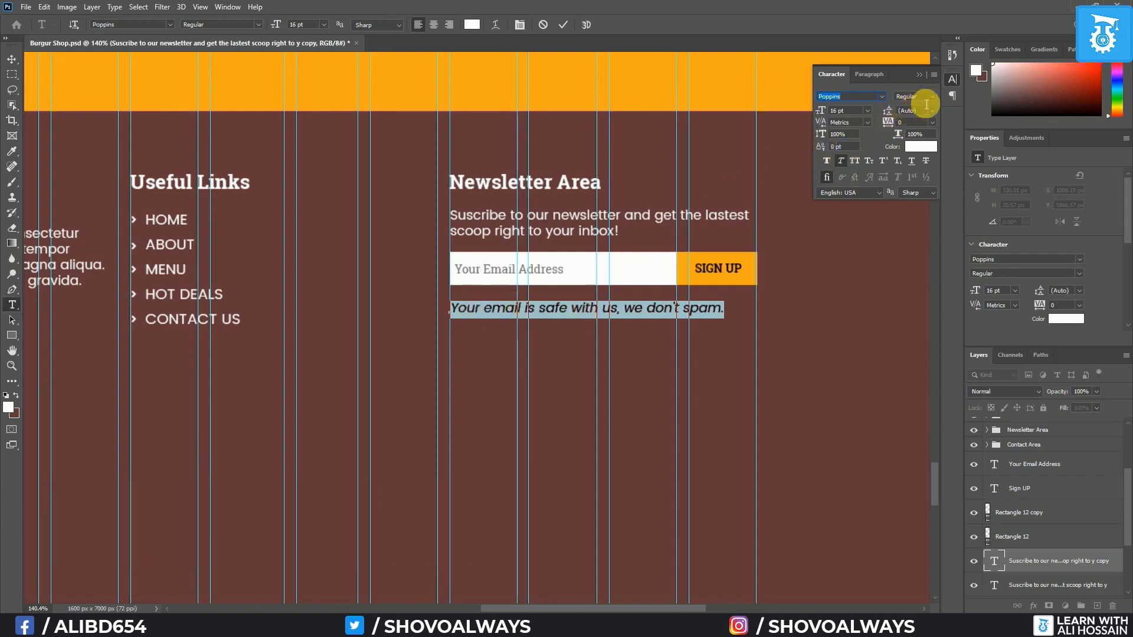
pyautogui.click(932, 97)
pyautogui.click(927, 109)
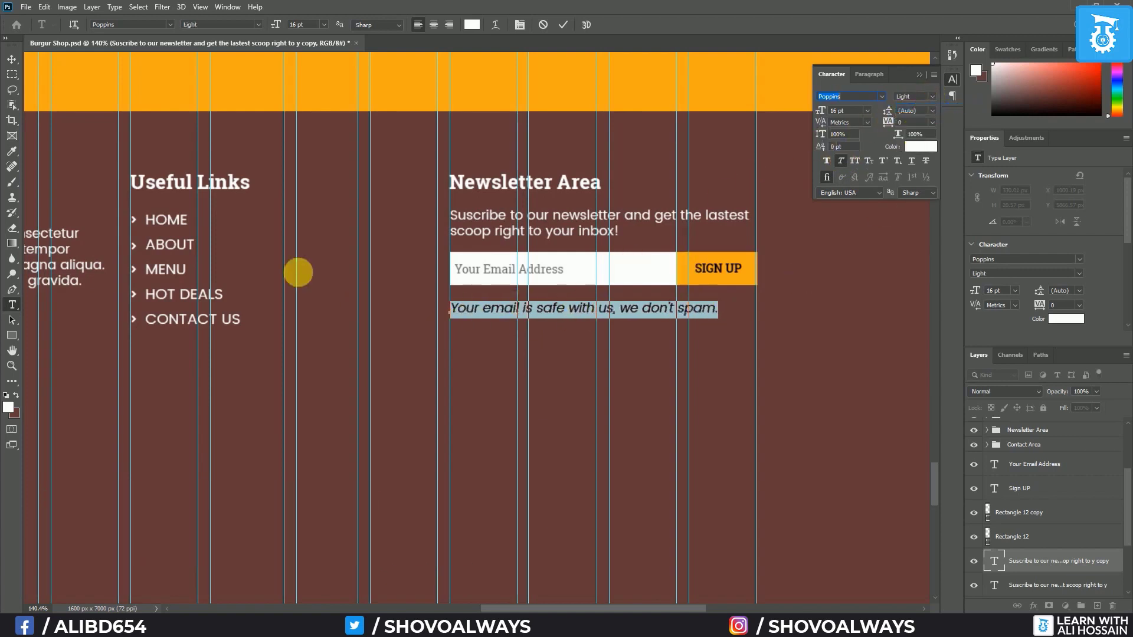
pyautogui.click(12, 59)
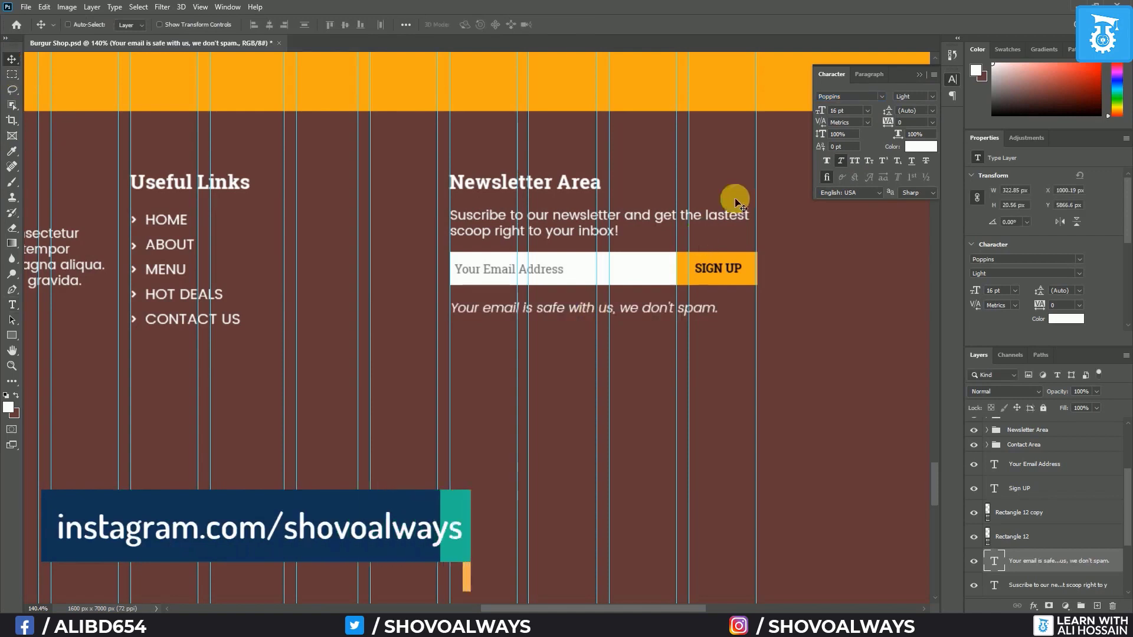
pyautogui.click(919, 75)
pyautogui.press('Up')
pyautogui.press('Up')
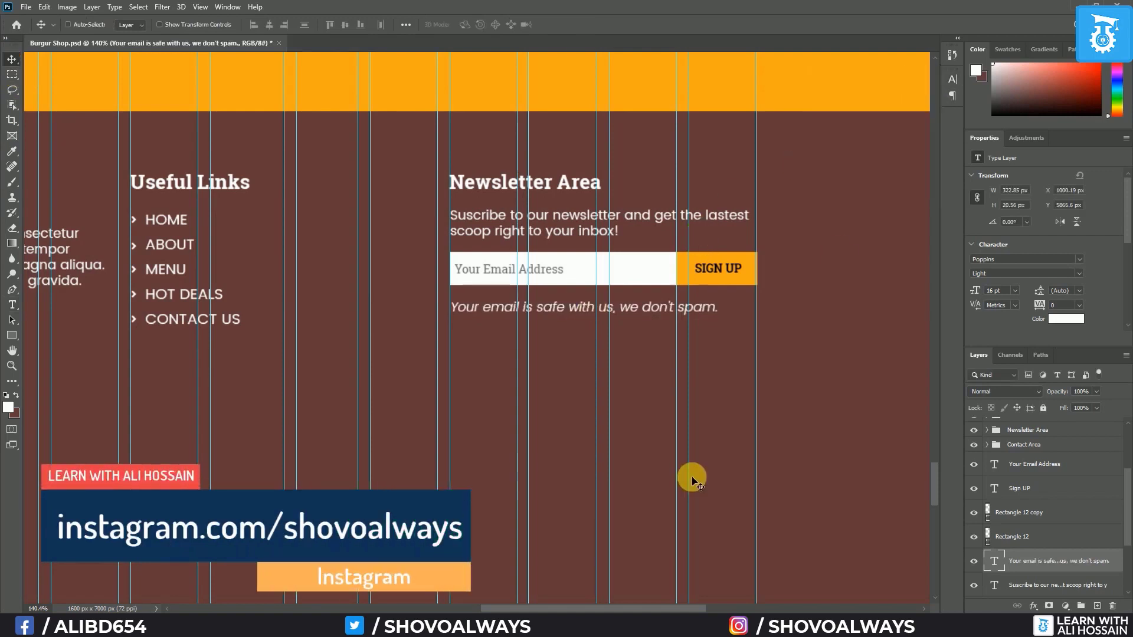
pyautogui.scroll(-6, 451, 438)
# Group the newsletter layers from Your Email Address through Newsletter Area
pyautogui.moveTo(243, 513); pyautogui.dragTo(338, 482)
pyautogui.scroll(-1, 505, 473)
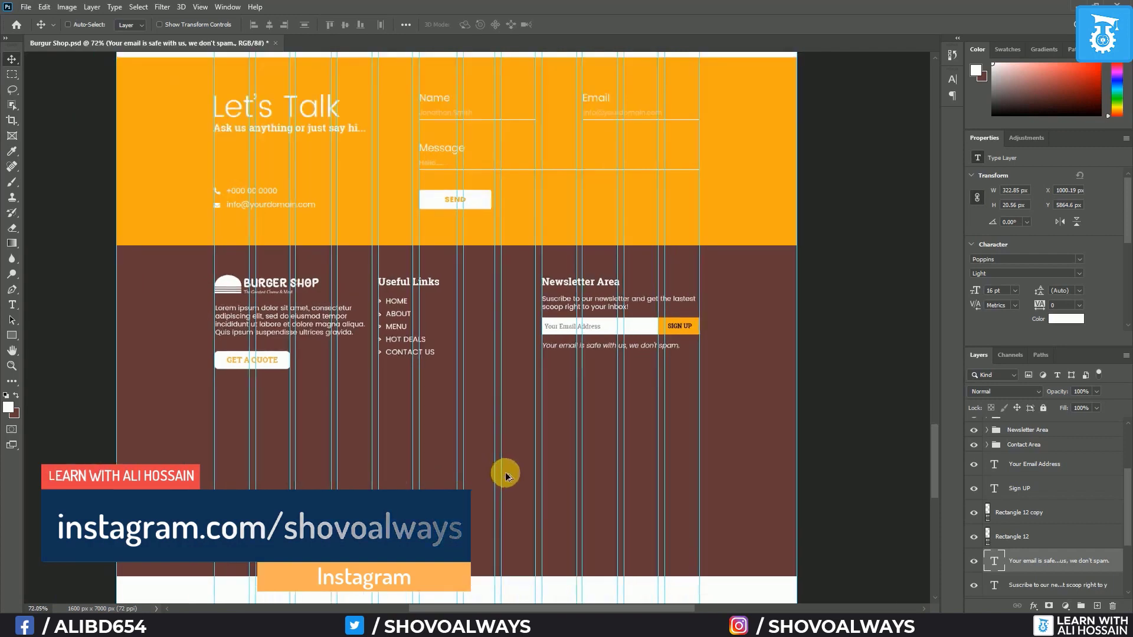
pyautogui.scroll(1, 539, 431)
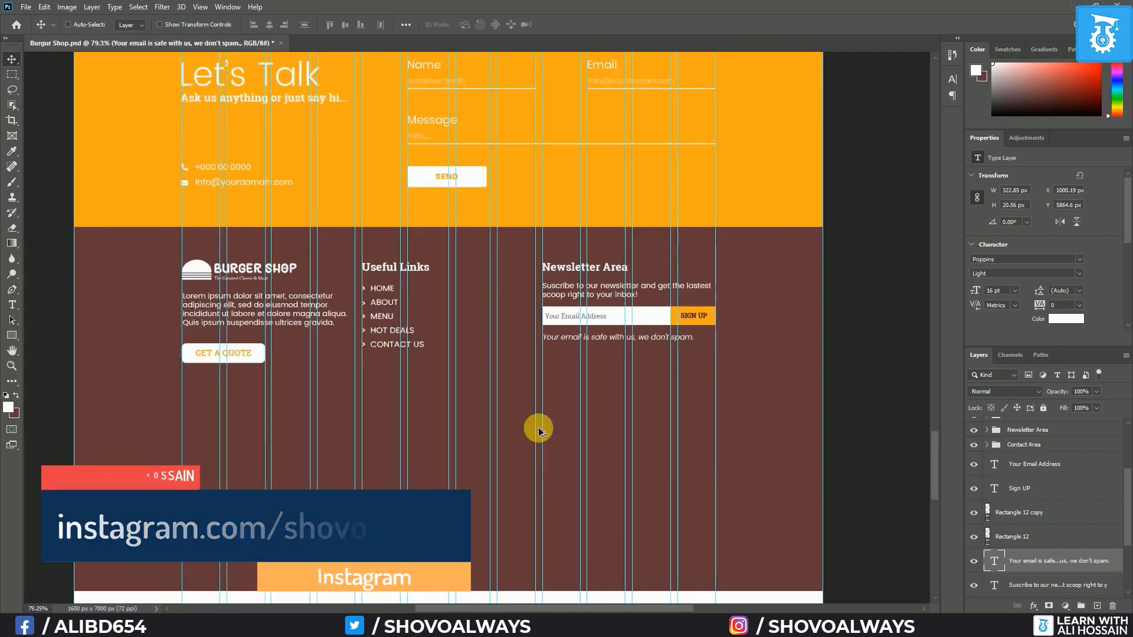
pyautogui.click(1054, 470)
pyautogui.scroll(-1, 1057, 527)
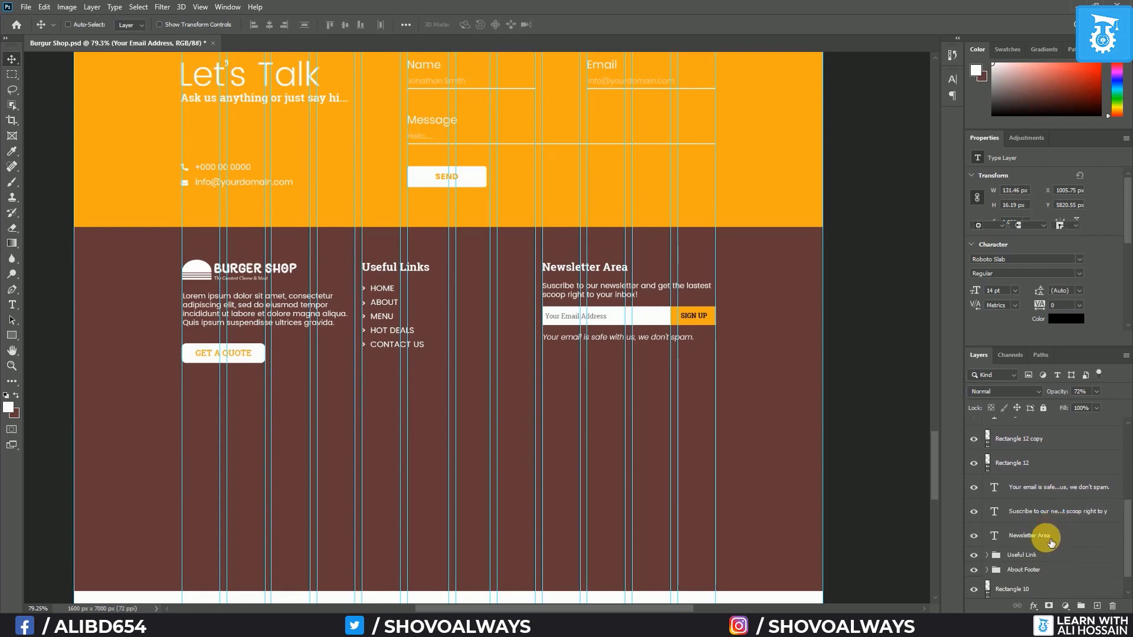
pyautogui.keyDown('shift'); pyautogui.click(1050, 540); pyautogui.keyUp('shift')
pyautogui.hotkey('ctrl', 'g')
pyautogui.click(973, 513)
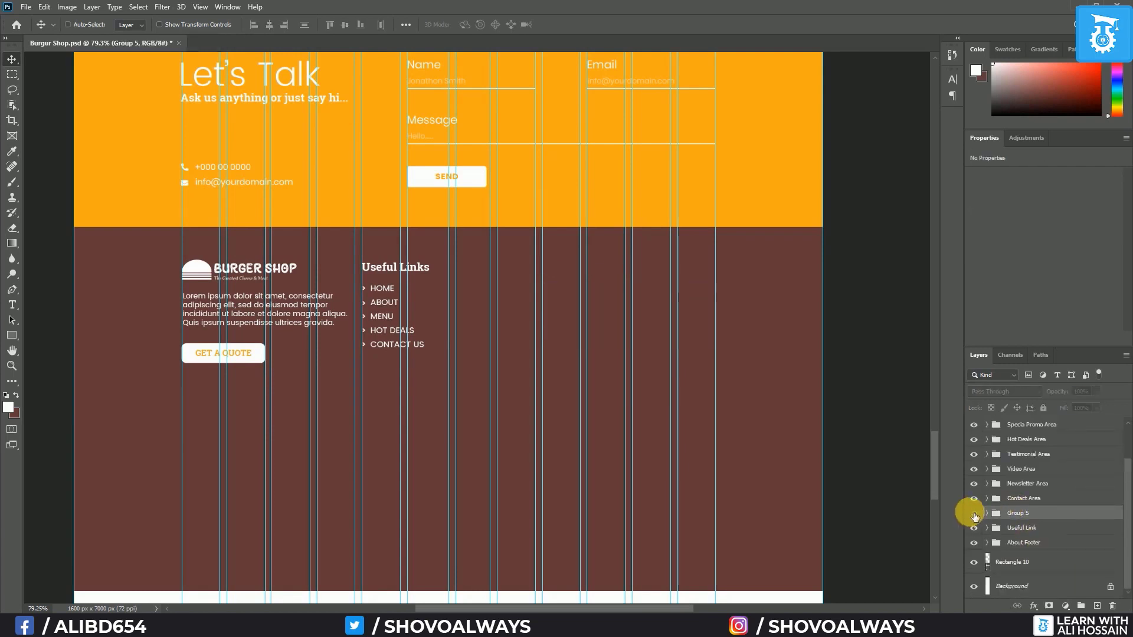
pyautogui.click(974, 514)
# Rename the new newsletter group to 'News Letter'
pyautogui.click(1016, 517)
pyautogui.doubleClick(1016, 516)
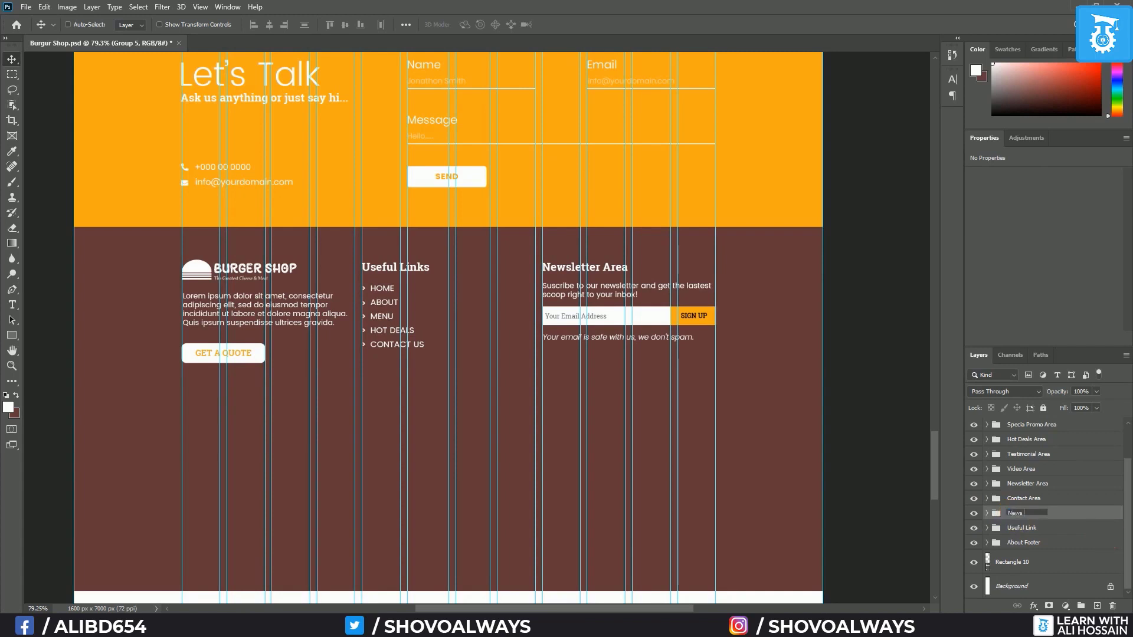
pyautogui.write('News Letter')
pyautogui.press('Return')
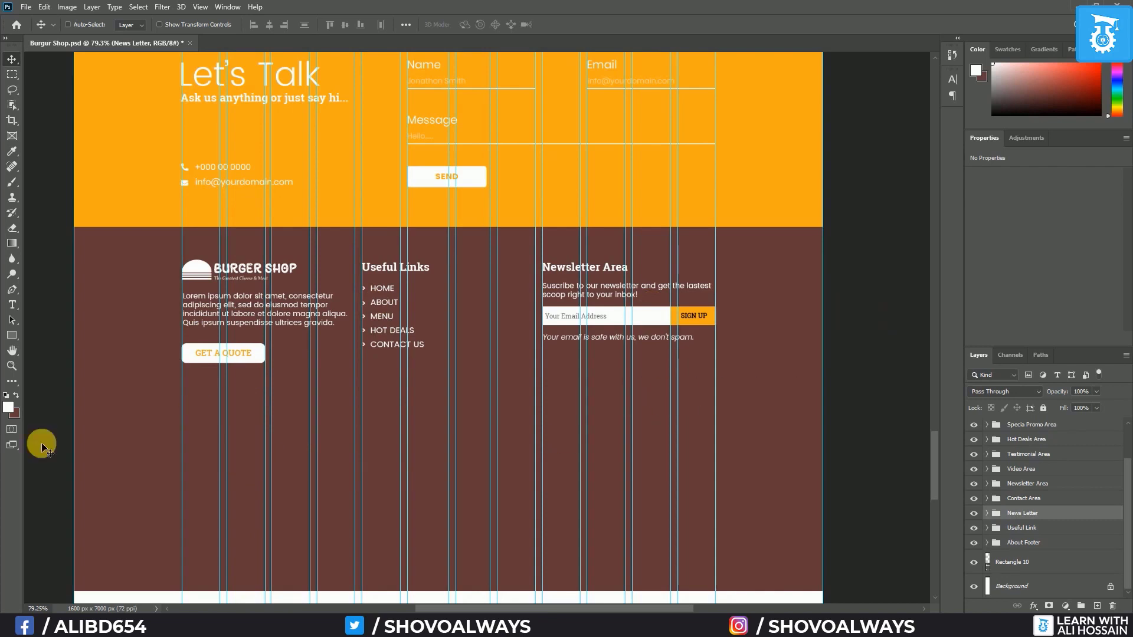
# Draw a white 2 px rectangle line across the footer below the columns and nudge it down
pyautogui.click(12, 336)
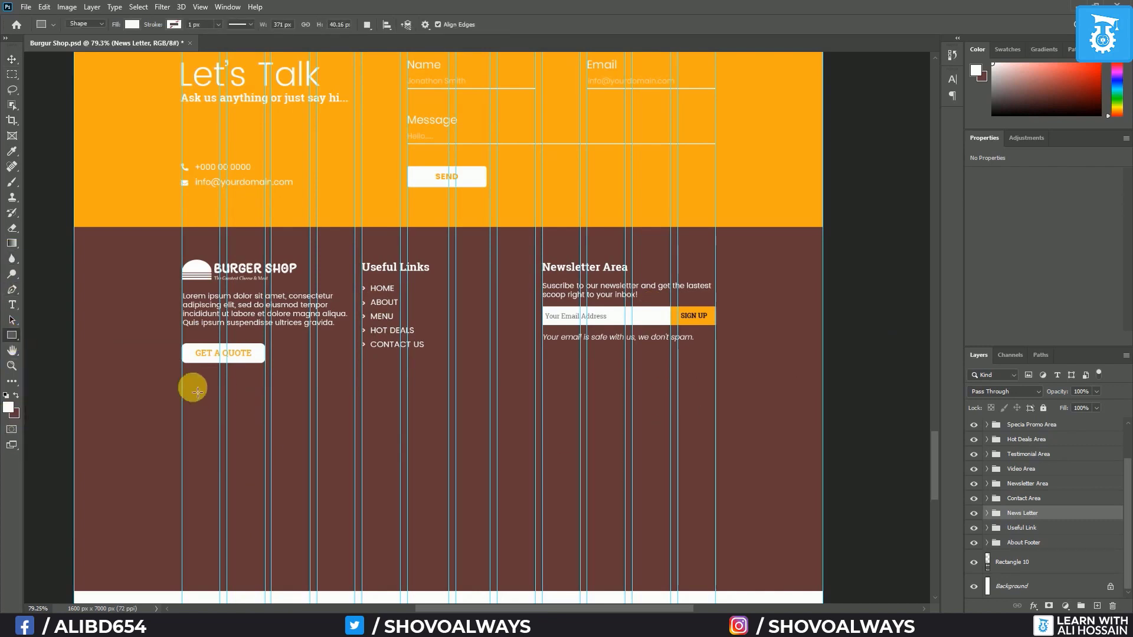
pyautogui.moveTo(187, 385); pyautogui.dragTo(720, 387)
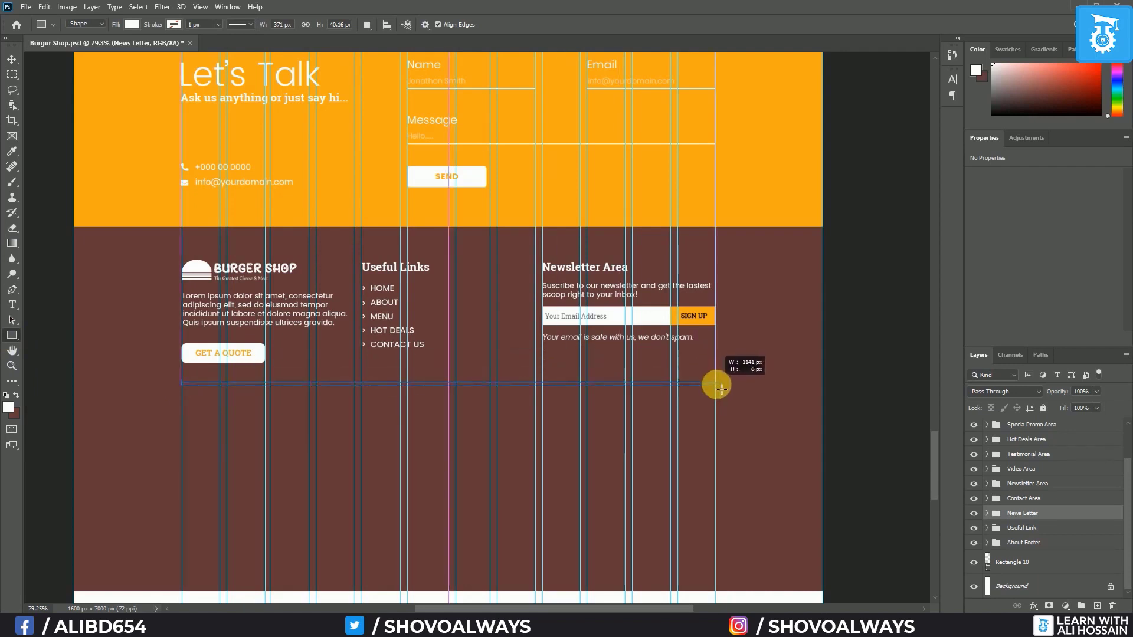
pyautogui.moveTo(721, 387); pyautogui.dragTo(721, 388)
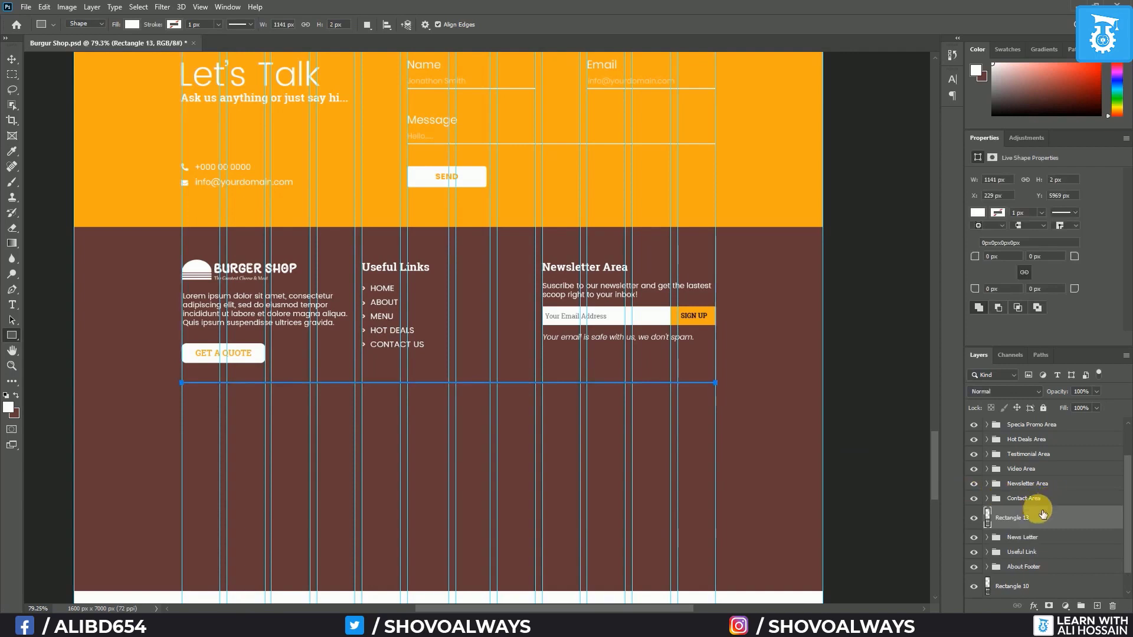
pyautogui.doubleClick(991, 519)
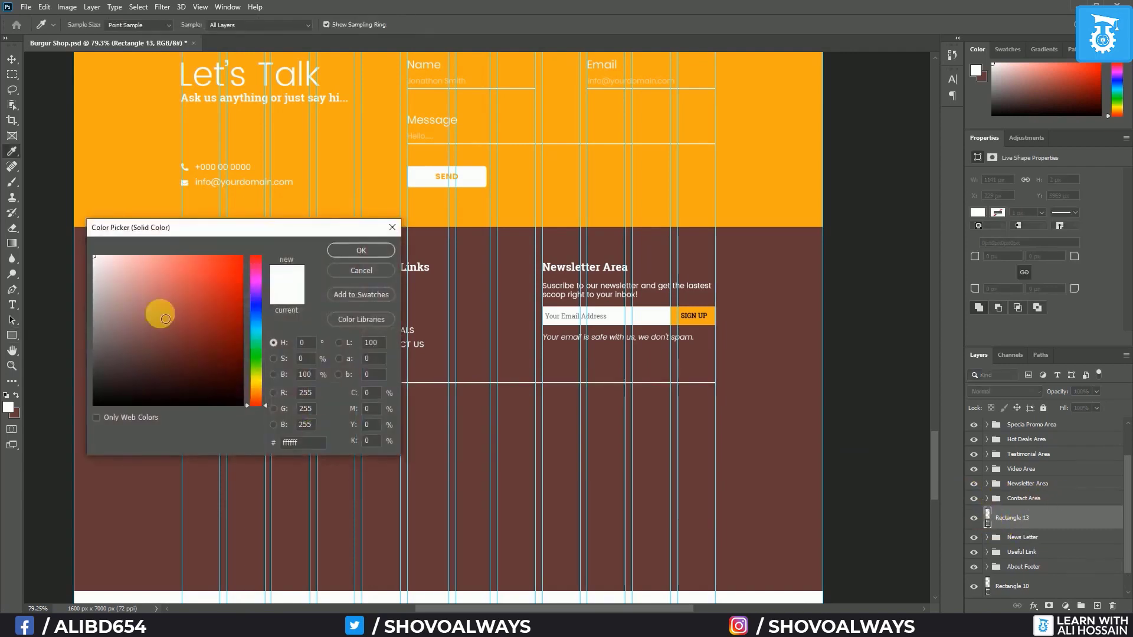
pyautogui.press('Return')
pyautogui.press('v')
pyautogui.scroll(2, 328, 423)
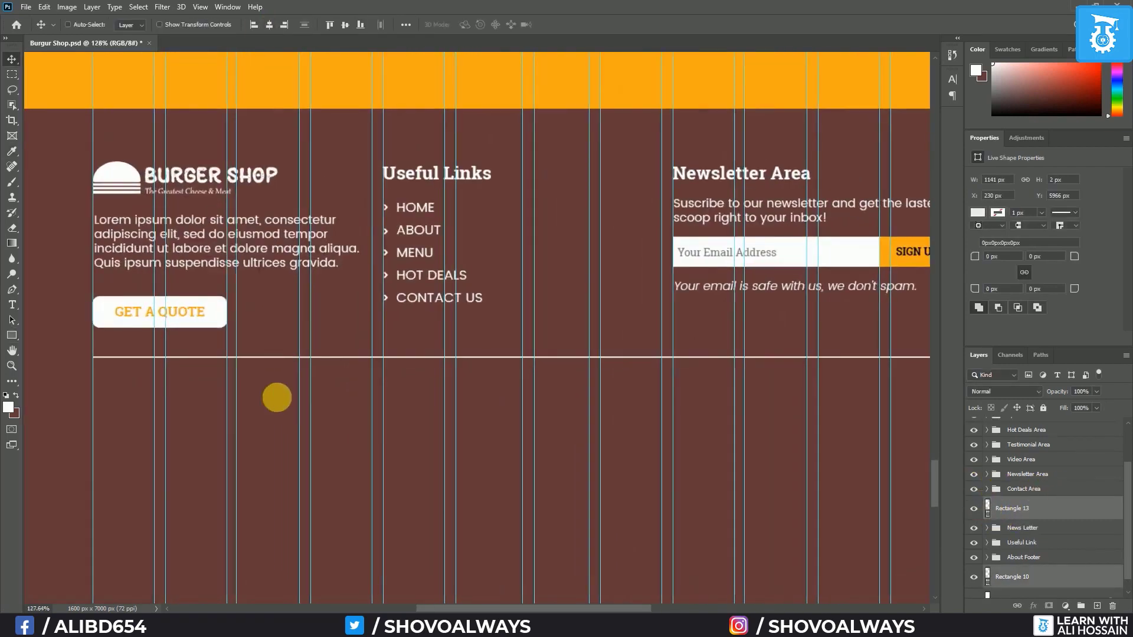
pyautogui.scroll(-3, 501, 425)
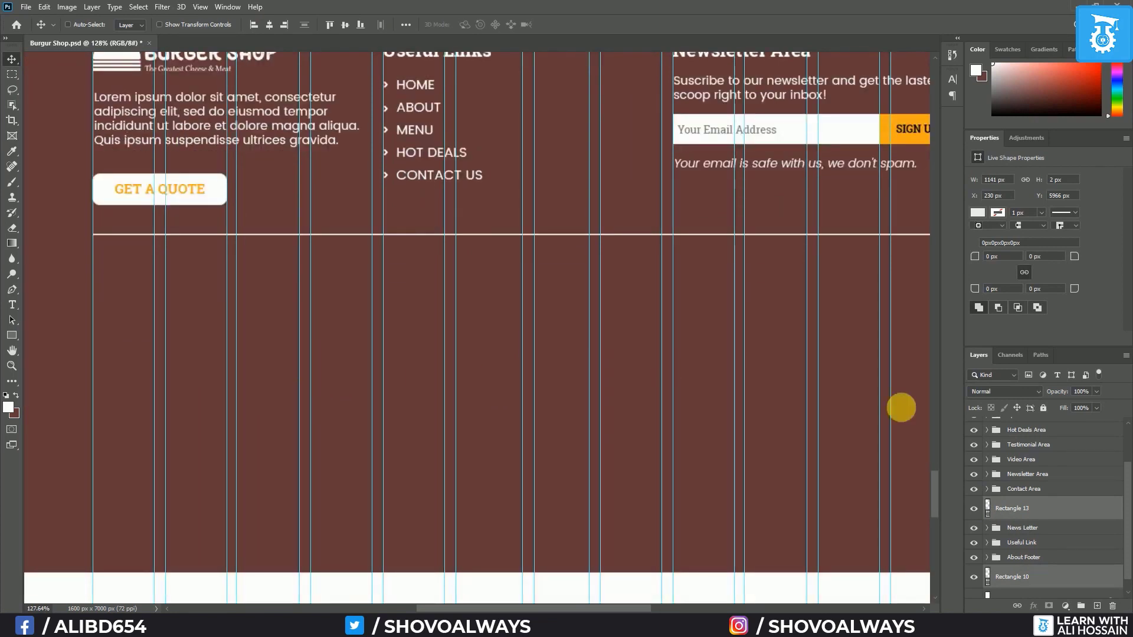
pyautogui.click(1068, 506)
pyautogui.press('Down')
pyautogui.press('Down')
pyautogui.press('Down')
pyautogui.press('Down')
pyautogui.press('Down')
pyautogui.press('Down')
pyautogui.press('Down')
pyautogui.press('Down')
pyautogui.press('Down')
pyautogui.press('Down')
pyautogui.press('Down')
pyautogui.press('Down')
pyautogui.press('Down')
pyautogui.press('Down')
pyautogui.press('Down')
pyautogui.press('Down')
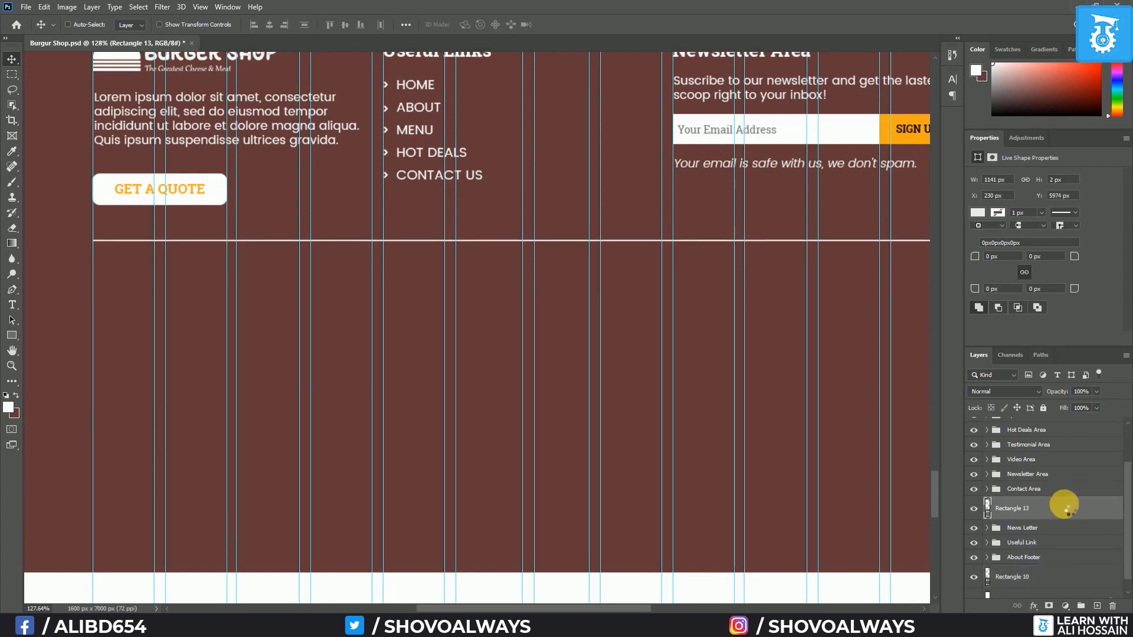
pyautogui.press('Down')
pyautogui.press('Down')
pyautogui.press('Down')
pyautogui.press('Down')
pyautogui.press('Down')
pyautogui.press('Down')
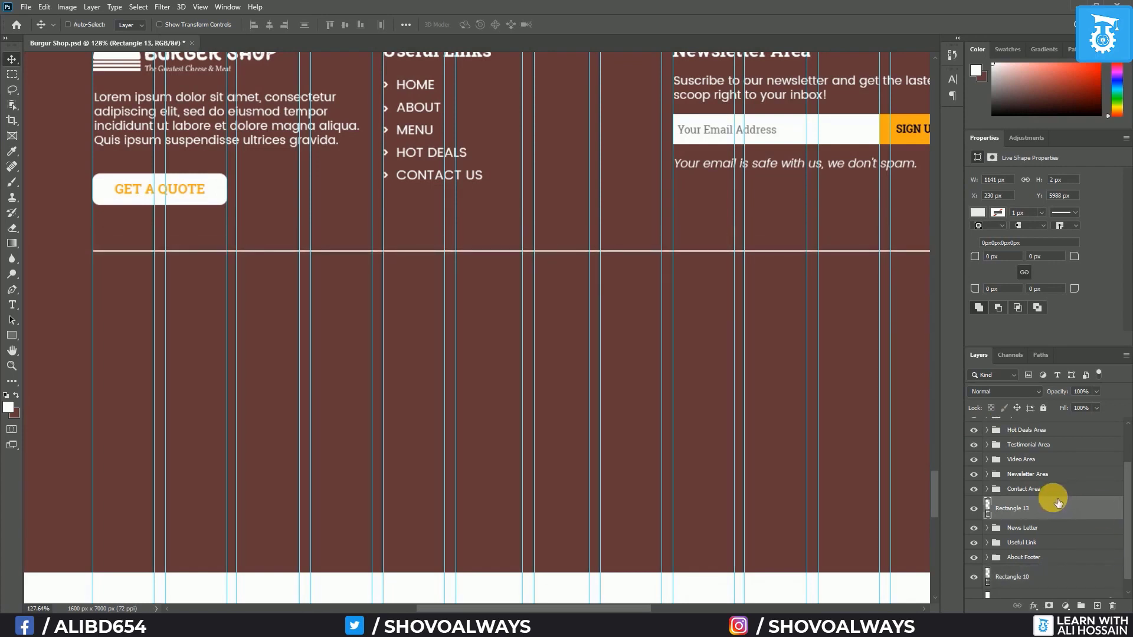
# Add a white 14 pt Roboto Slab '© 2020 allright resurved' line below the divider and nudge it up
pyautogui.click(13, 304)
pyautogui.click(96, 299)
pyautogui.click(471, 24)
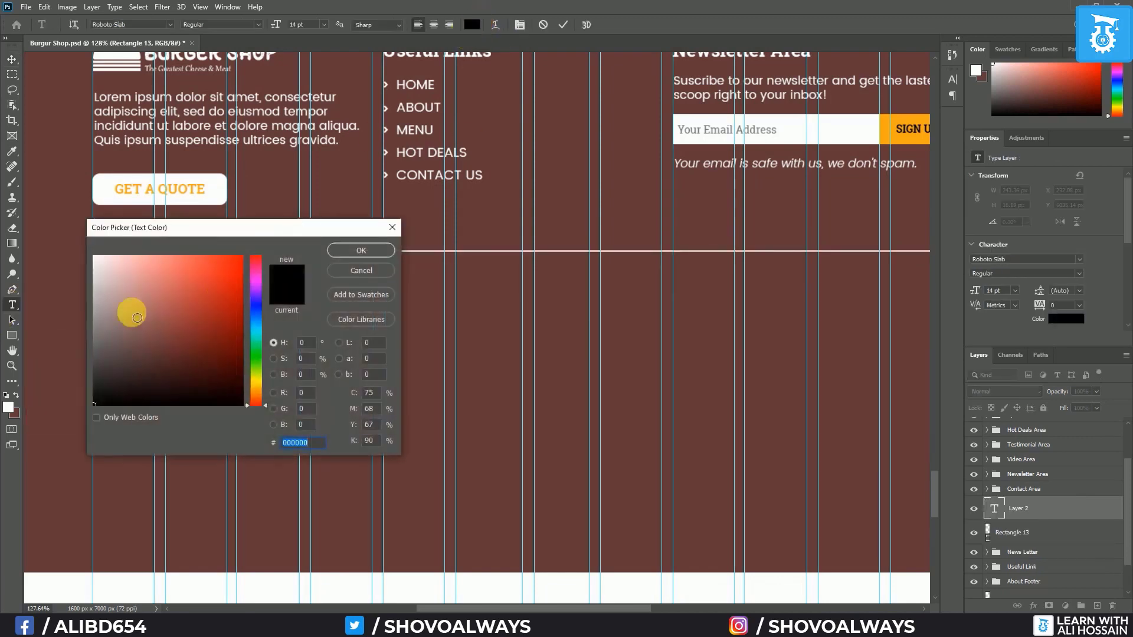
pyautogui.moveTo(136, 318)
pyautogui.mouseDown()
pyautogui.moveTo(56, 293)
pyautogui.moveTo(55, 202)
pyautogui.mouseUp()
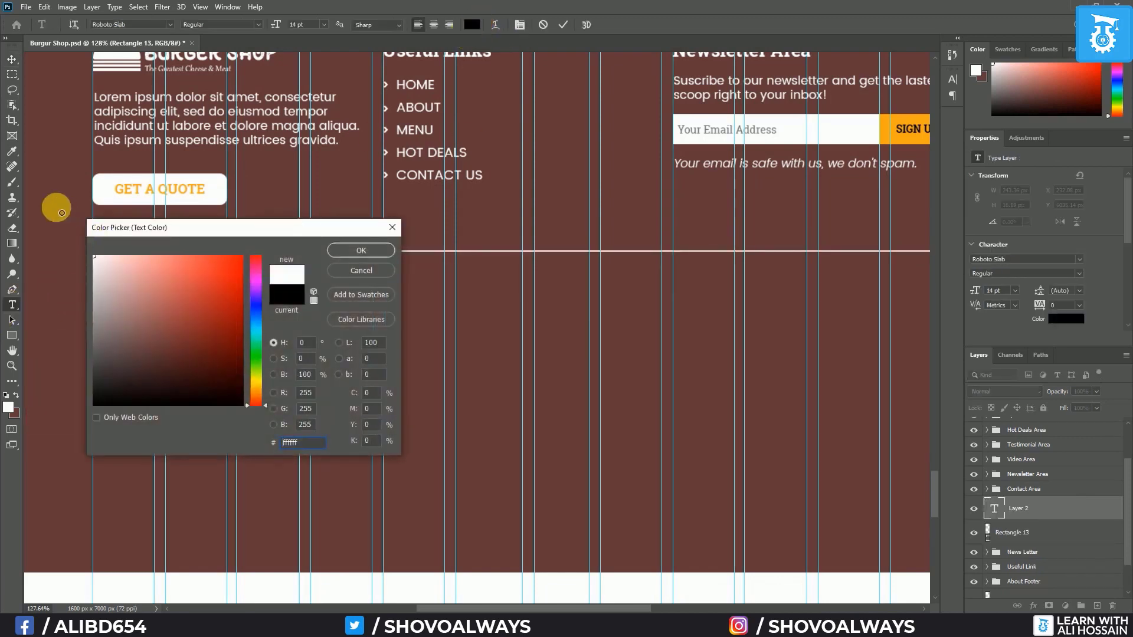
pyautogui.click(383, 251)
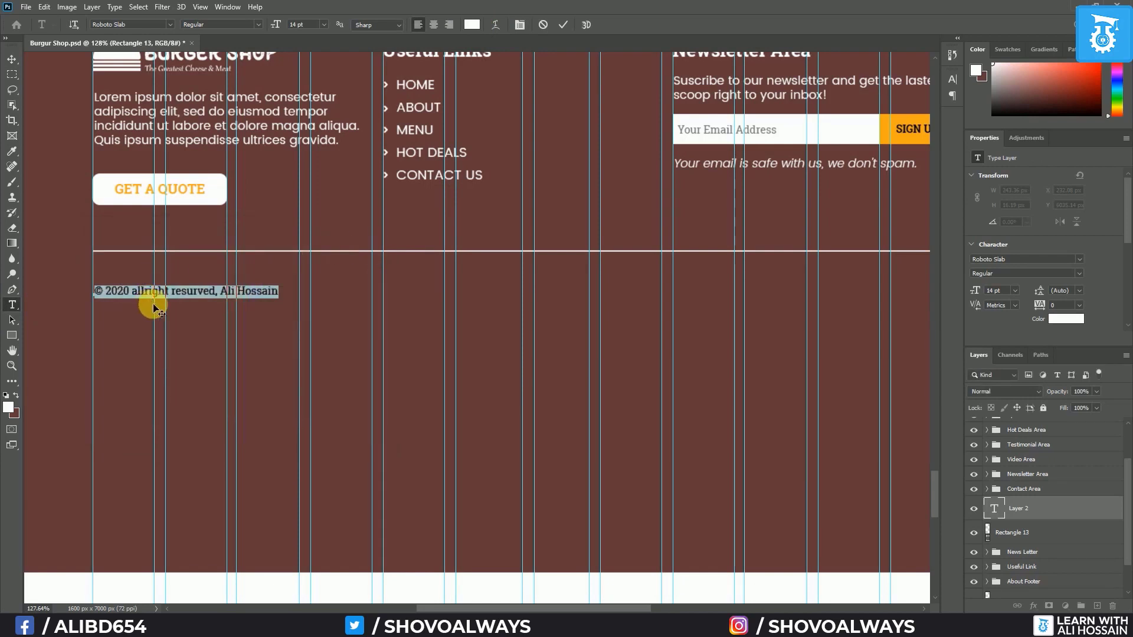
pyautogui.click(10, 63)
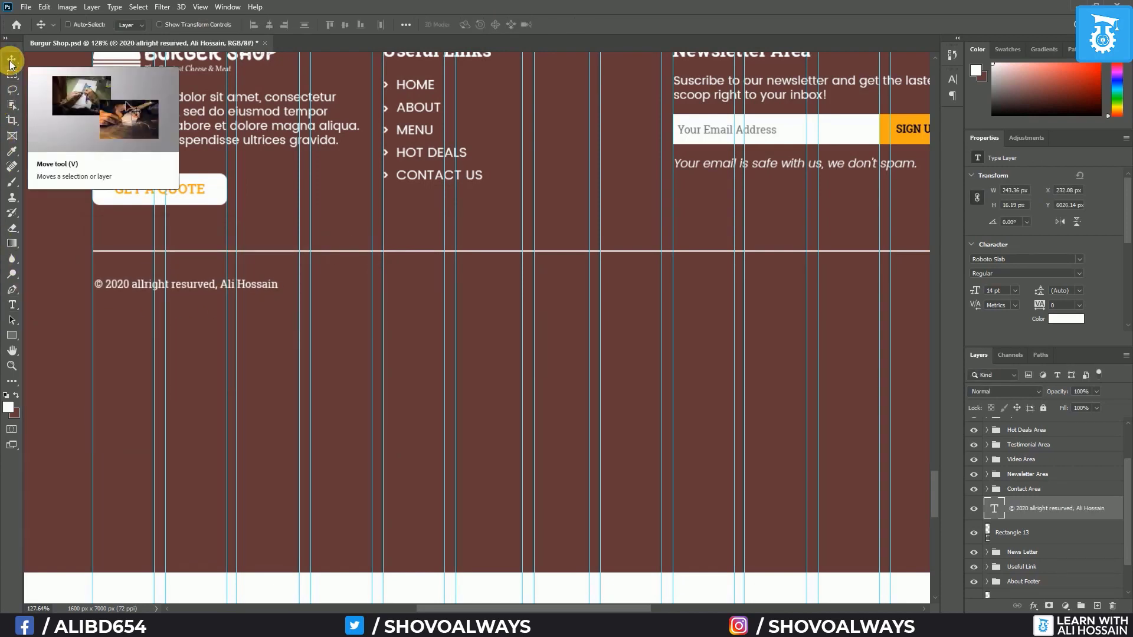
pyautogui.press('Up')
pyautogui.press('Up')
pyautogui.press('Up')
pyautogui.press('Up')
pyautogui.press('Up')
pyautogui.press('Up')
pyautogui.press('Up')
pyautogui.press('Up')
pyautogui.press('Up')
pyautogui.press('Up')
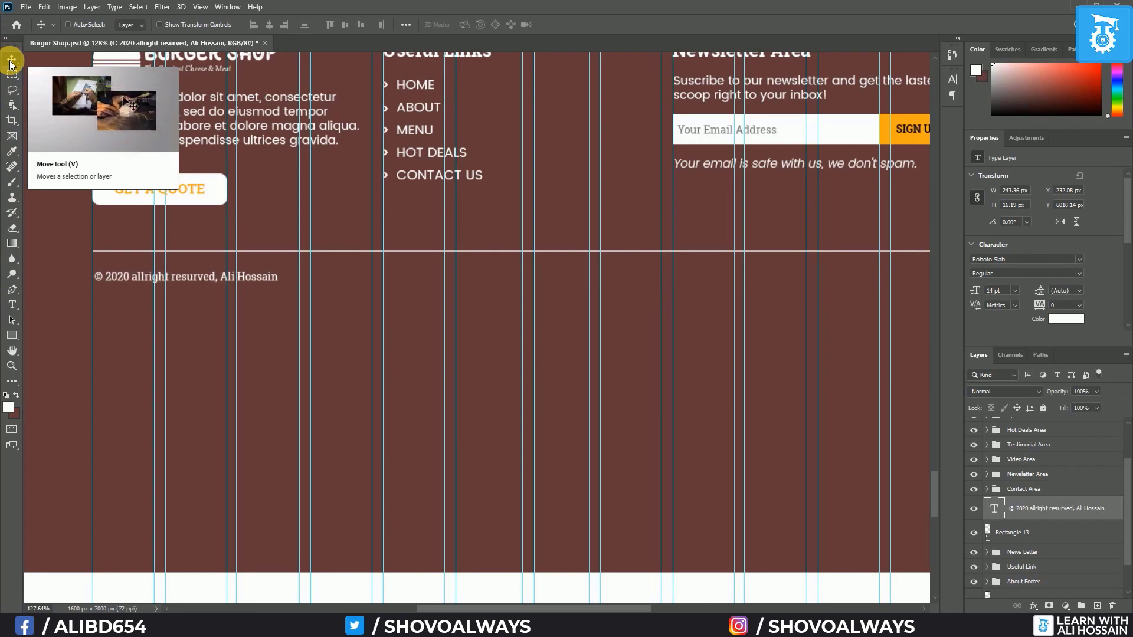
pyautogui.scroll(-2, 866, 309)
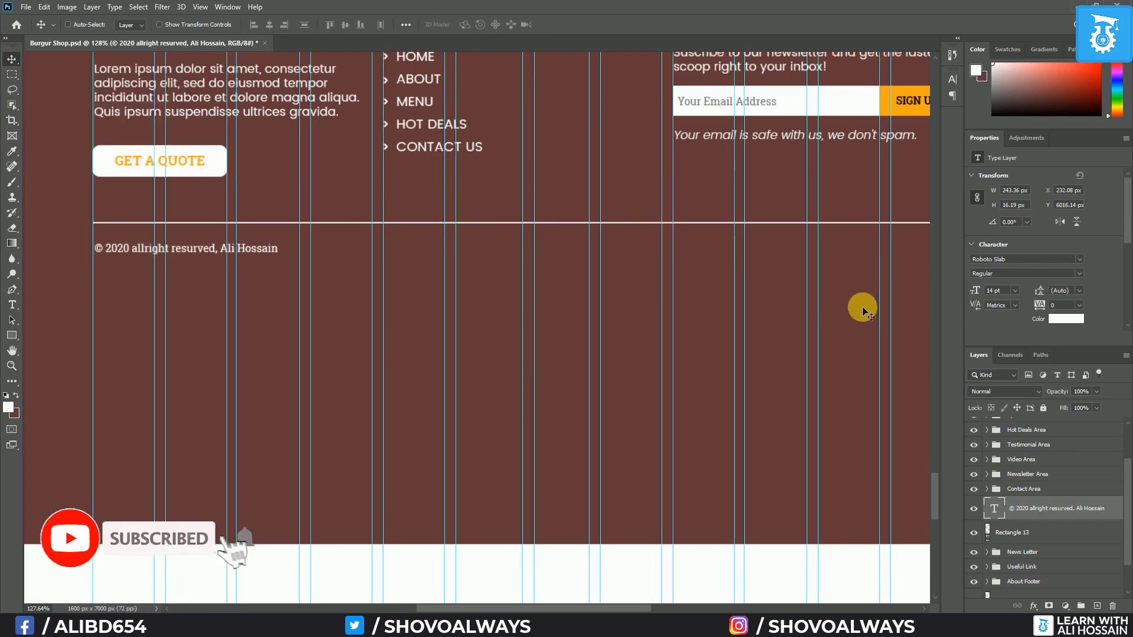
pyautogui.scroll(-1, 867, 302)
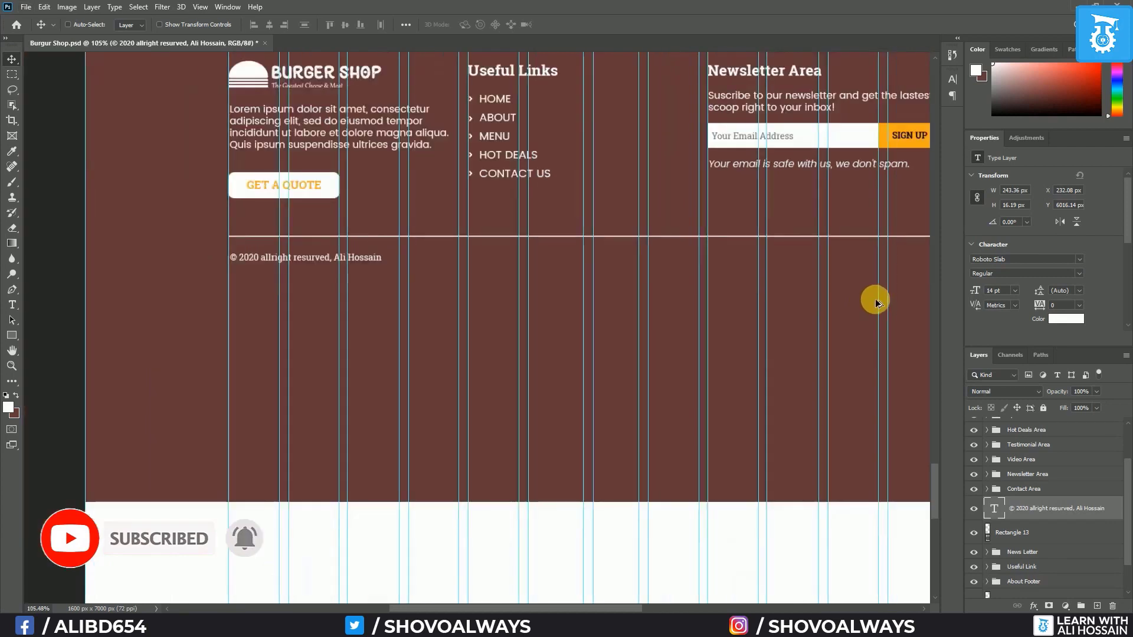
pyautogui.moveTo(891, 302); pyautogui.dragTo(683, 303)
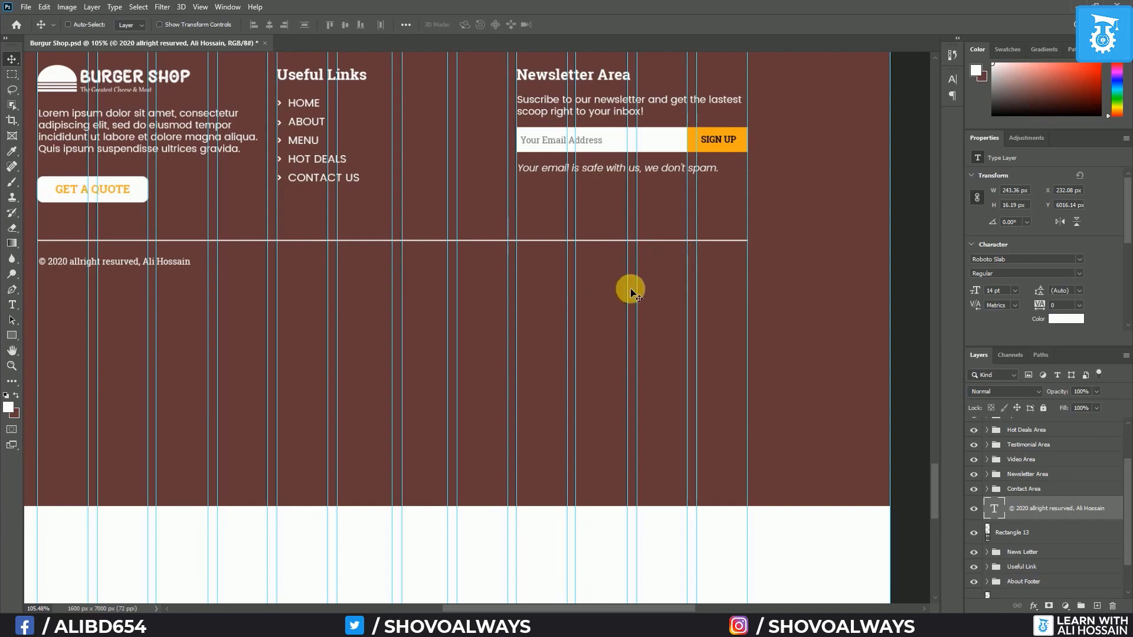
pyautogui.scroll(1, 585, 318)
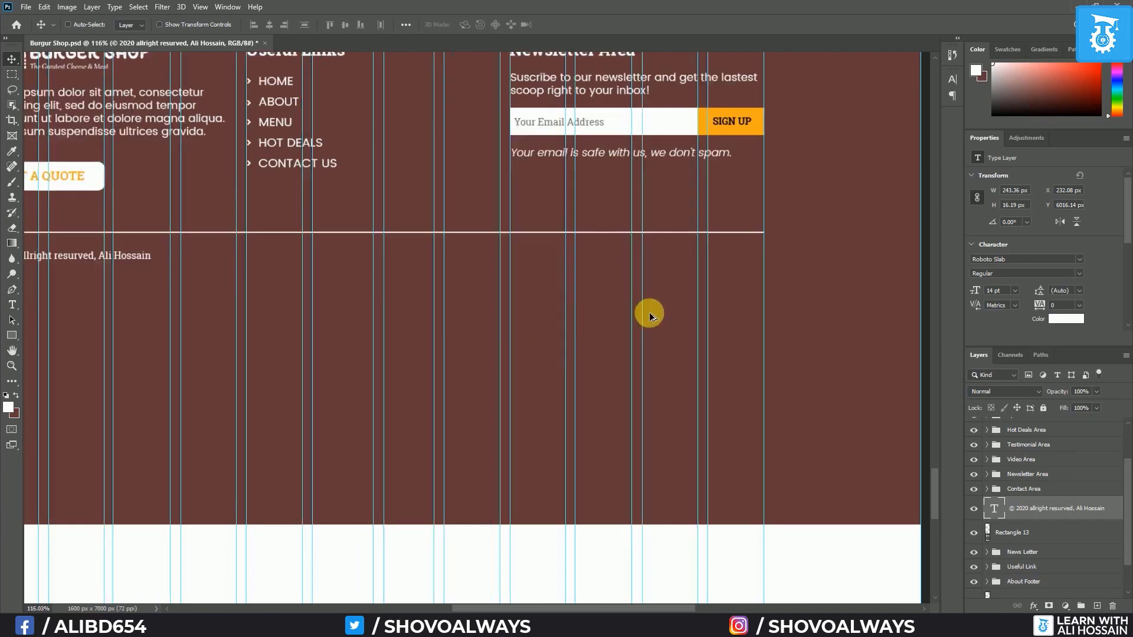
pyautogui.scroll(1, 704, 306)
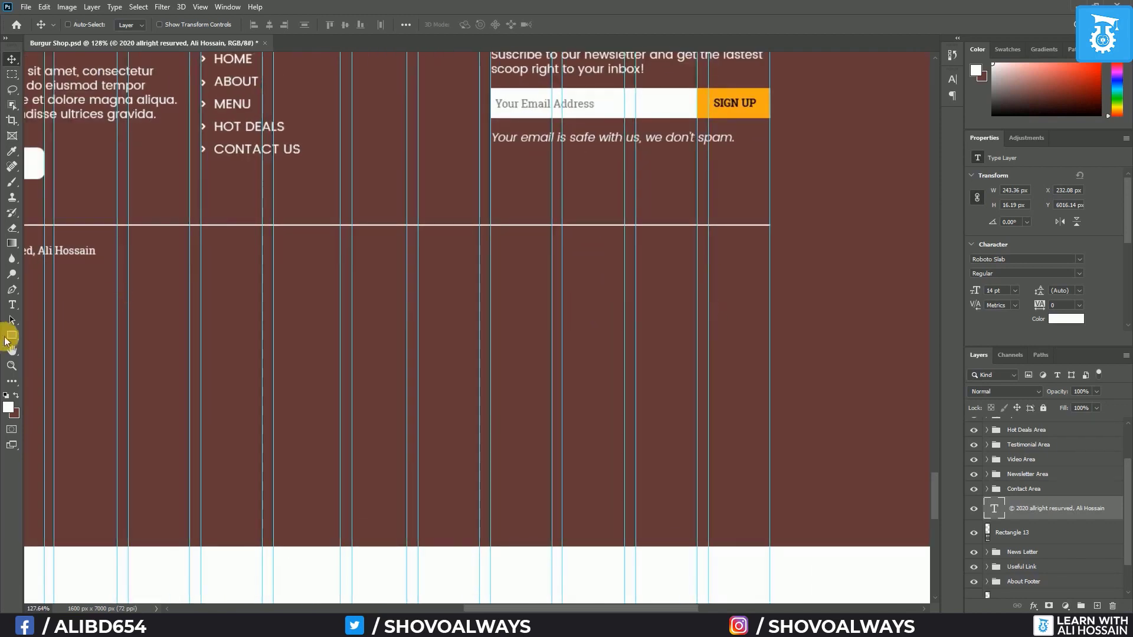
# Draw a 60 px orange circle and move it to the footer's right side
pyautogui.rightClick(8, 339)
pyautogui.click(69, 360)
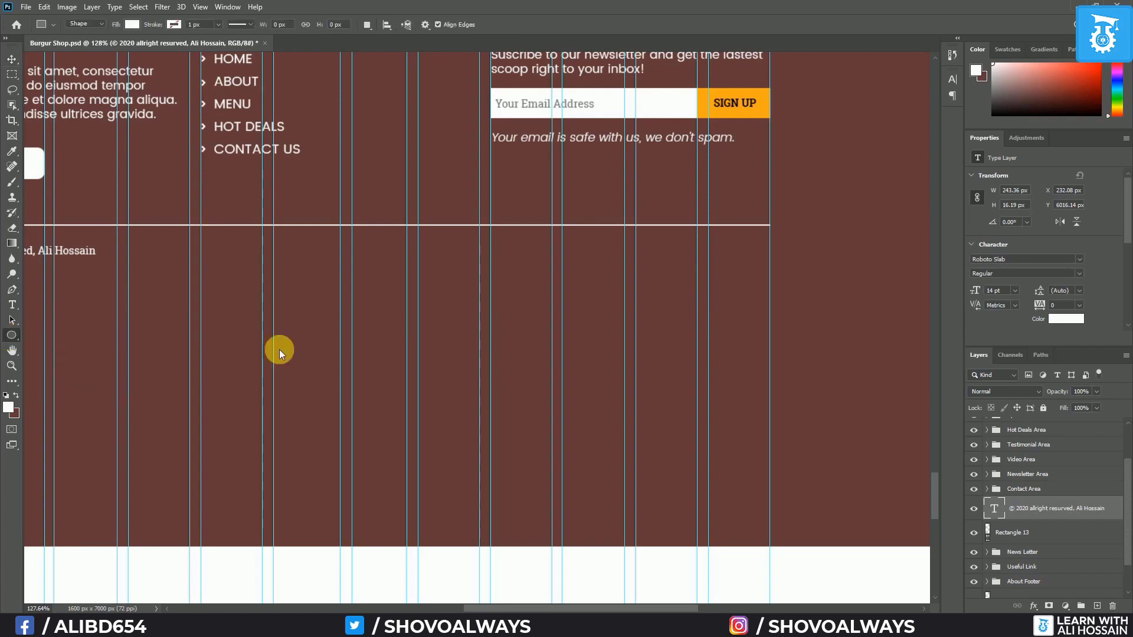
pyautogui.moveTo(441, 295); pyautogui.dragTo(491, 352)
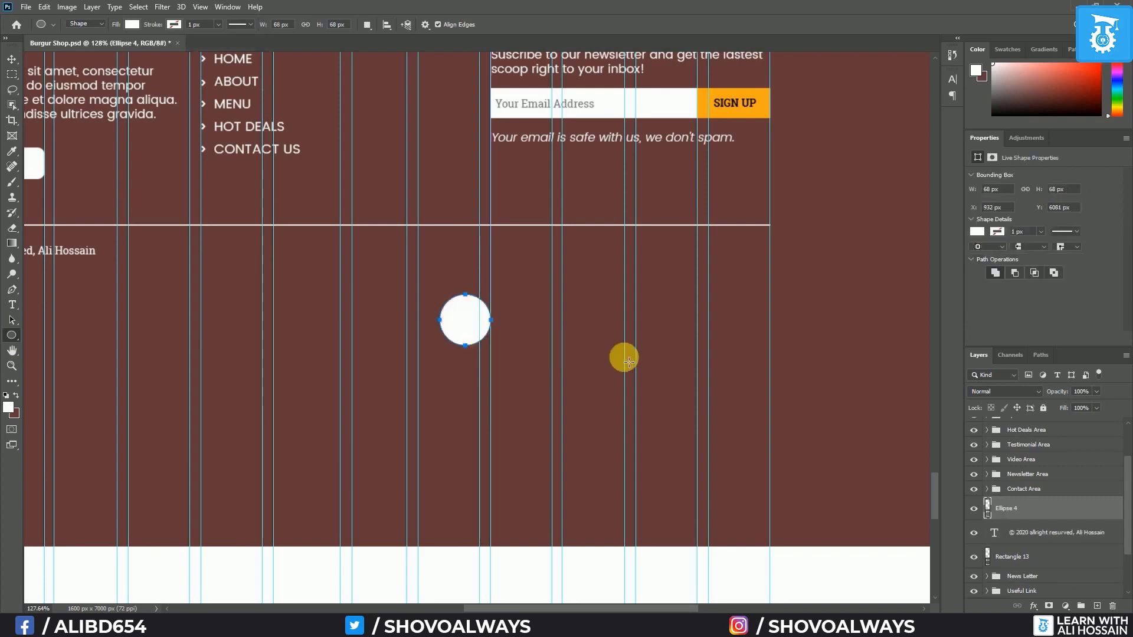
pyautogui.doubleClick(988, 508)
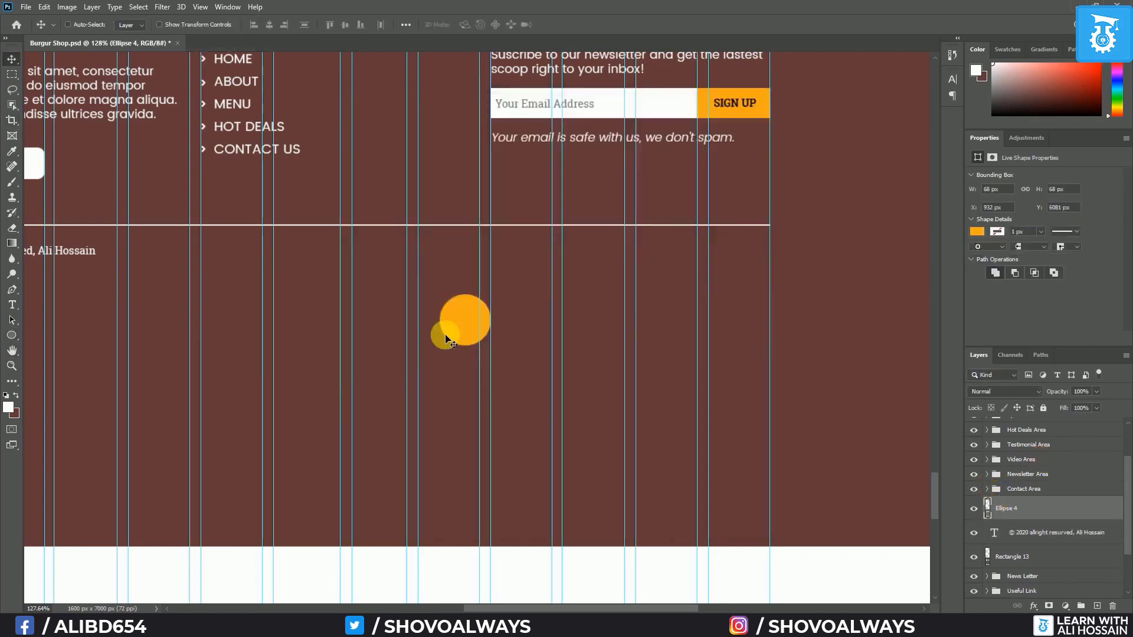
pyautogui.moveTo(446, 340); pyautogui.dragTo(525, 280)
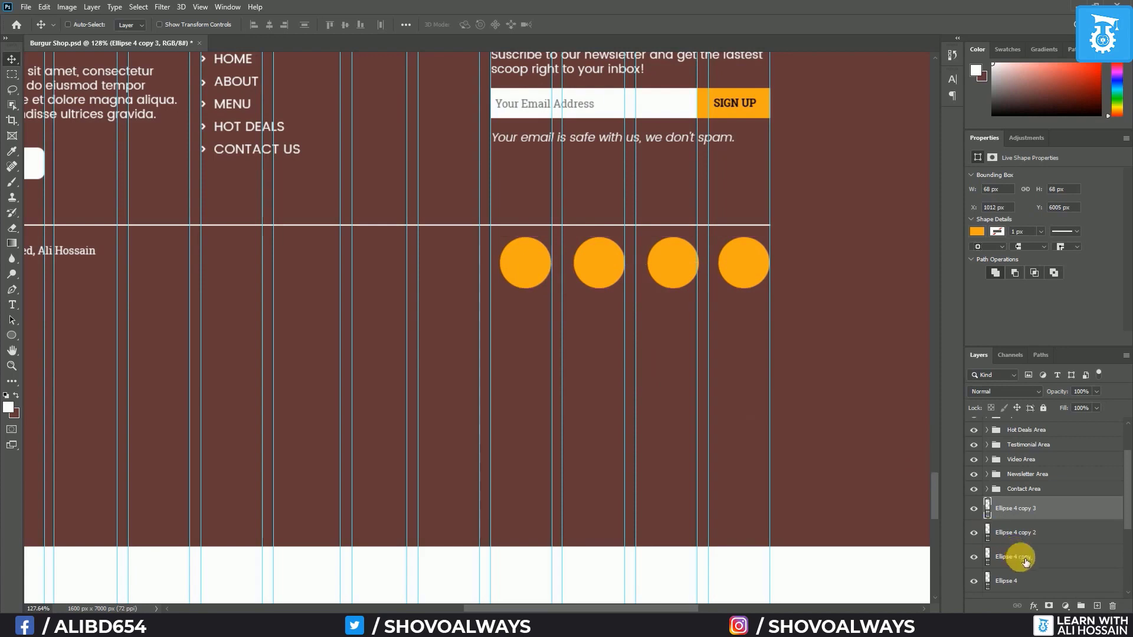
# Shrink the four orange circles to about 70% of their size
pyautogui.keyDown('shift'); pyautogui.click(1042, 583); pyautogui.keyUp('shift')
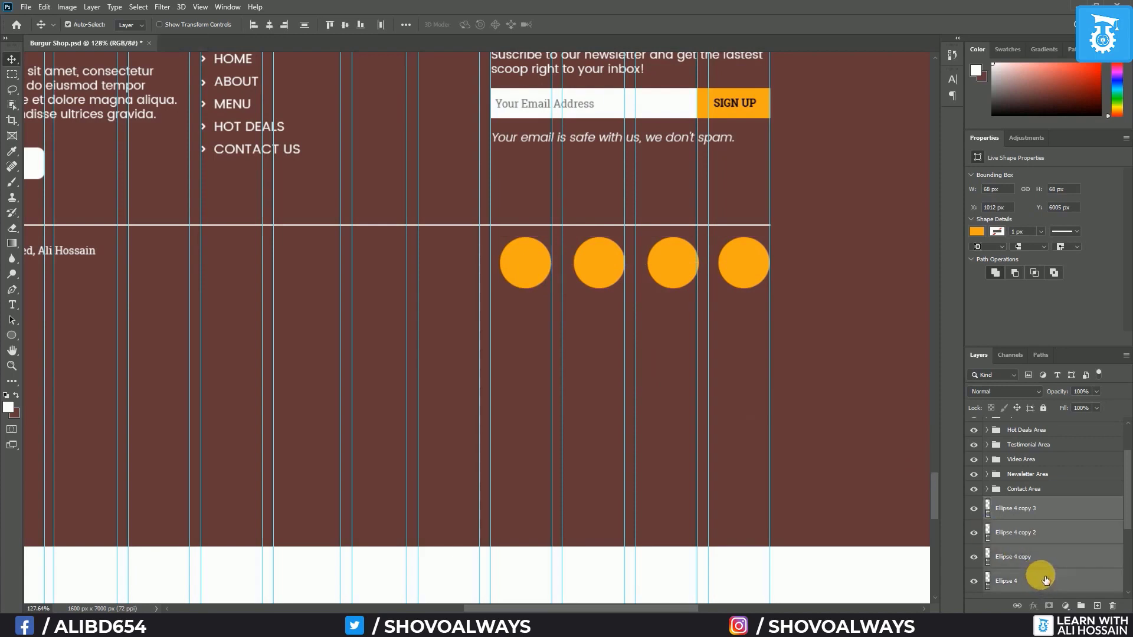
pyautogui.hotkey('ctrl', 't')
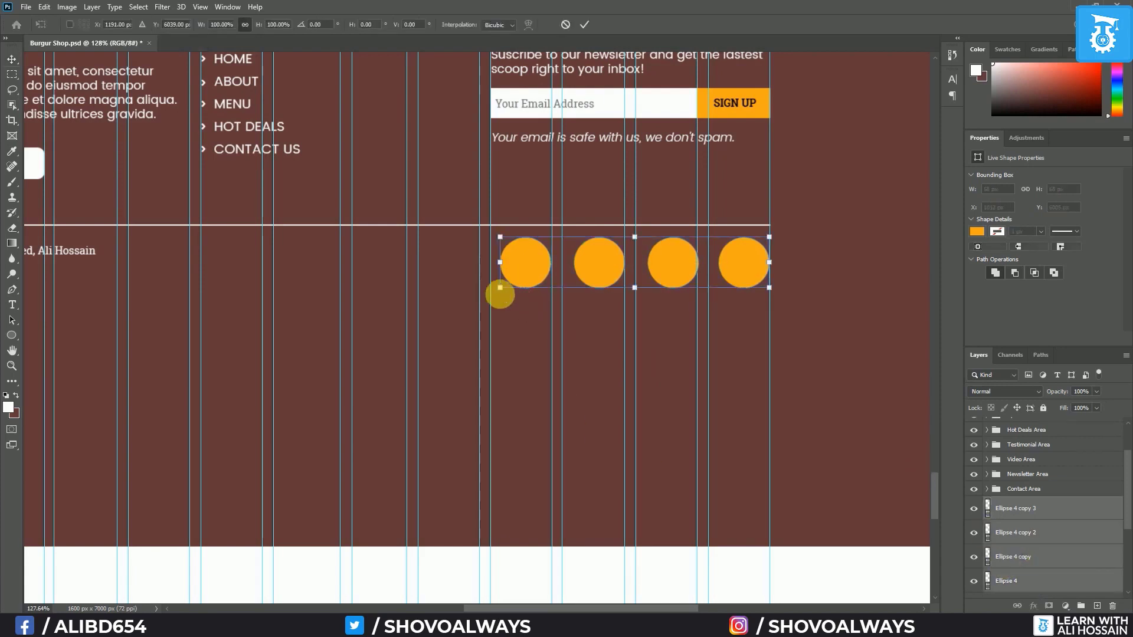
pyautogui.moveTo(507, 297); pyautogui.dragTo(590, 281)
pyautogui.press('Return')
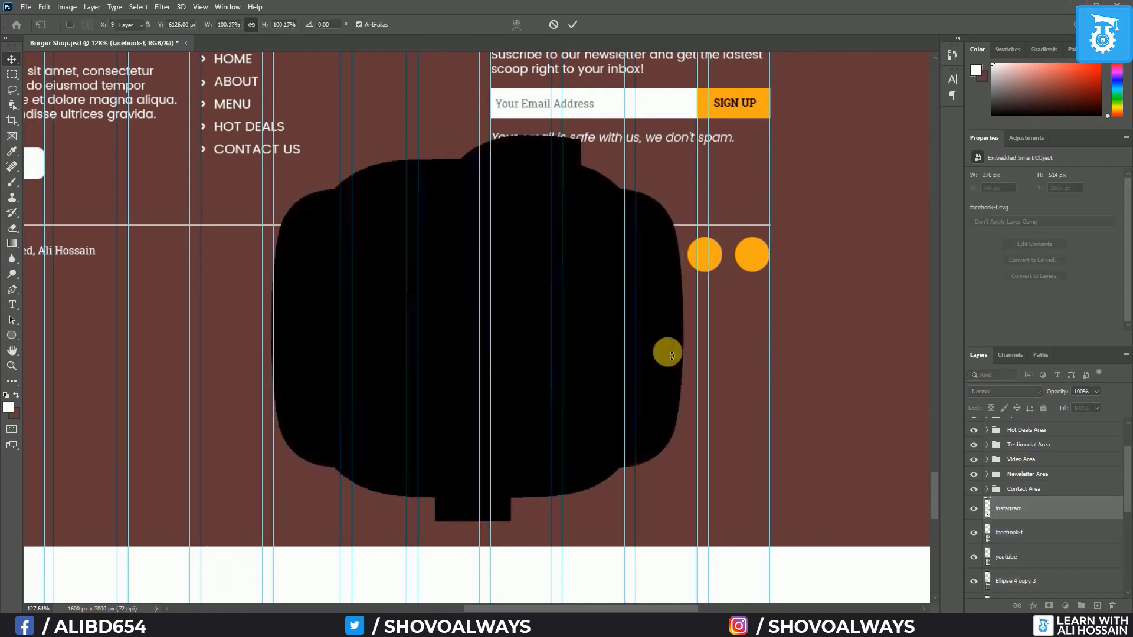
# Scale the placed social media icons down to fit the circles
pyautogui.press('Return')
pyautogui.press('Return')
pyautogui.keyDown('shift'); pyautogui.click(1034, 521); pyautogui.keyUp('shift')
pyautogui.hotkey('ctrl', 't')
pyautogui.moveTo(683, 521); pyautogui.dragTo(285, 149)
pyautogui.press('Return')
# Place the YouTube and Instagram icons on the last two circles, grouping each with its circle
pyautogui.click(1025, 518)
pyautogui.moveTo(388, 309); pyautogui.dragTo(756, 261)
pyautogui.scroll(-2, 1032, 525)
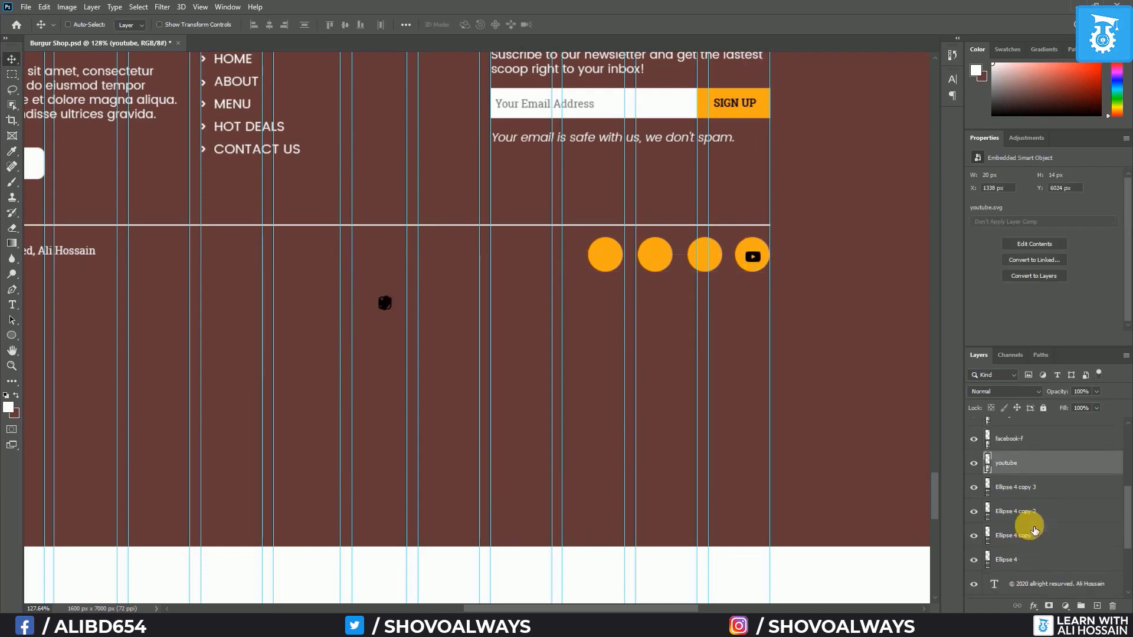
pyautogui.keyDown('ctrl'); pyautogui.click(1033, 558); pyautogui.keyUp('ctrl')
pyautogui.hotkey('ctrl', 'g')
pyautogui.scroll(2, 994, 495)
pyautogui.click(997, 472)
pyautogui.moveTo(386, 306); pyautogui.dragTo(706, 259)
pyautogui.keyDown('ctrl'); pyautogui.click(1013, 556); pyautogui.keyUp('ctrl')
pyautogui.hotkey('ctrl', 'g')
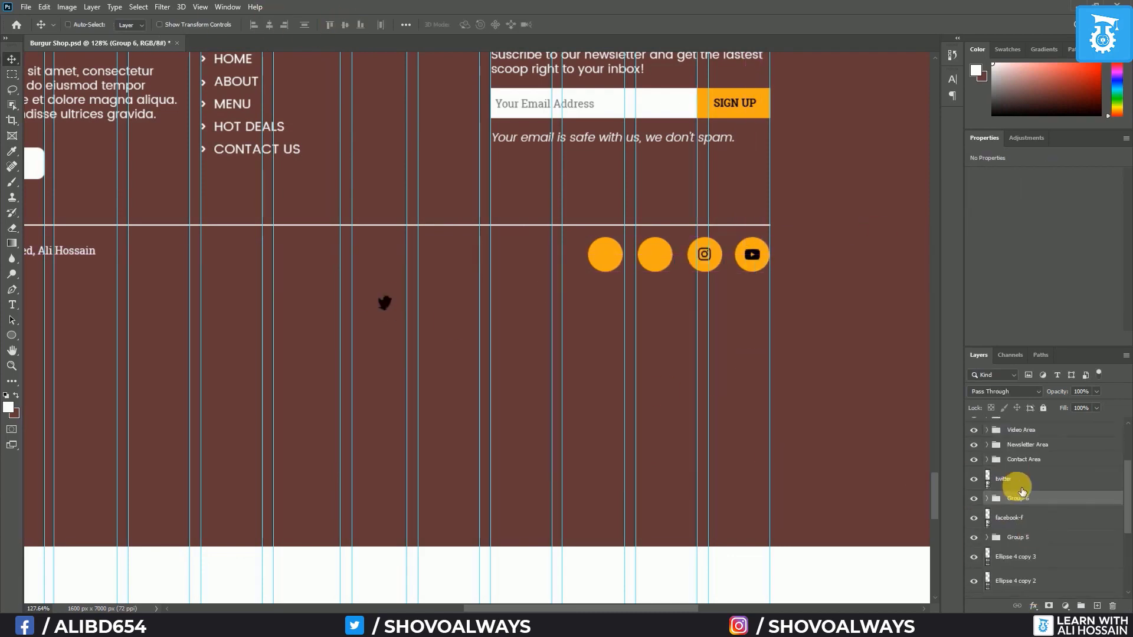
# Place the Twitter icon on the second circle, group Twitter and Facebook with their circles
pyautogui.click(1016, 479)
pyautogui.moveTo(386, 305); pyautogui.dragTo(656, 256)
pyautogui.keyDown('ctrl'); pyautogui.click(1018, 536); pyautogui.keyUp('ctrl')
pyautogui.hotkey('ctrl', 'g')
pyautogui.click(1012, 494)
pyautogui.keyDown('ctrl'); pyautogui.click(1026, 533); pyautogui.keyUp('ctrl')
pyautogui.hotkey('ctrl', 'g')
pyautogui.moveTo(497, 302); pyautogui.dragTo(597, 284)
# Distribute the four icon groups evenly and group them as 'Social'
pyautogui.click(1018, 460)
pyautogui.keyDown('shift'); pyautogui.click(1018, 504); pyautogui.keyUp('shift')
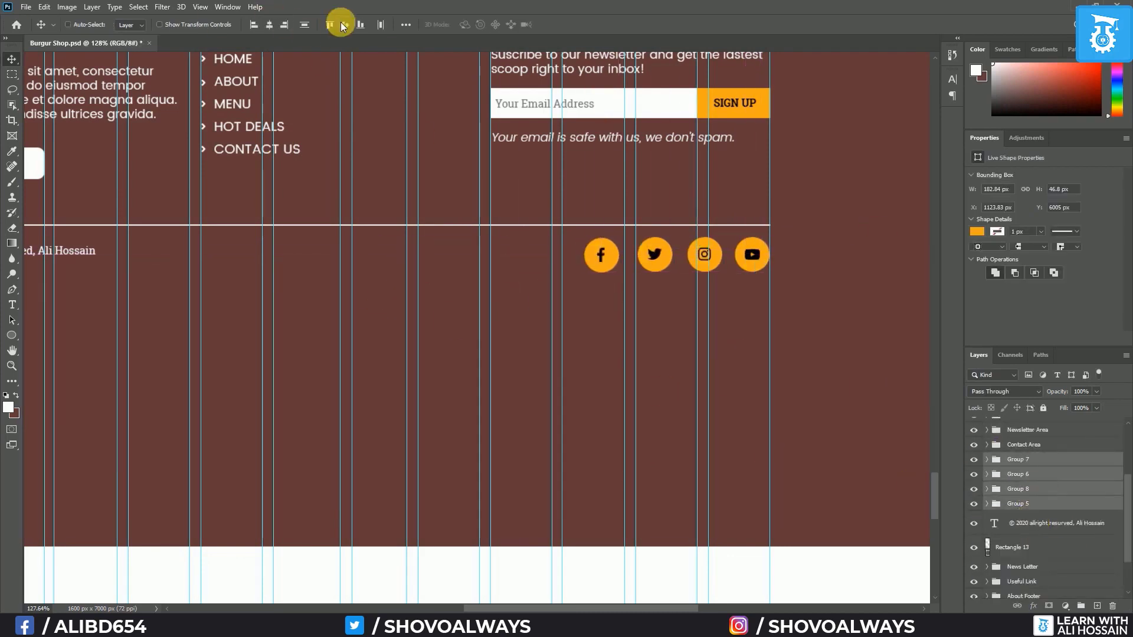
pyautogui.click(380, 25)
pyautogui.scroll(-6, 505, 349)
pyautogui.hotkey('ctrl', 'g')
pyautogui.doubleClick(1018, 459)
pyautogui.write('S')
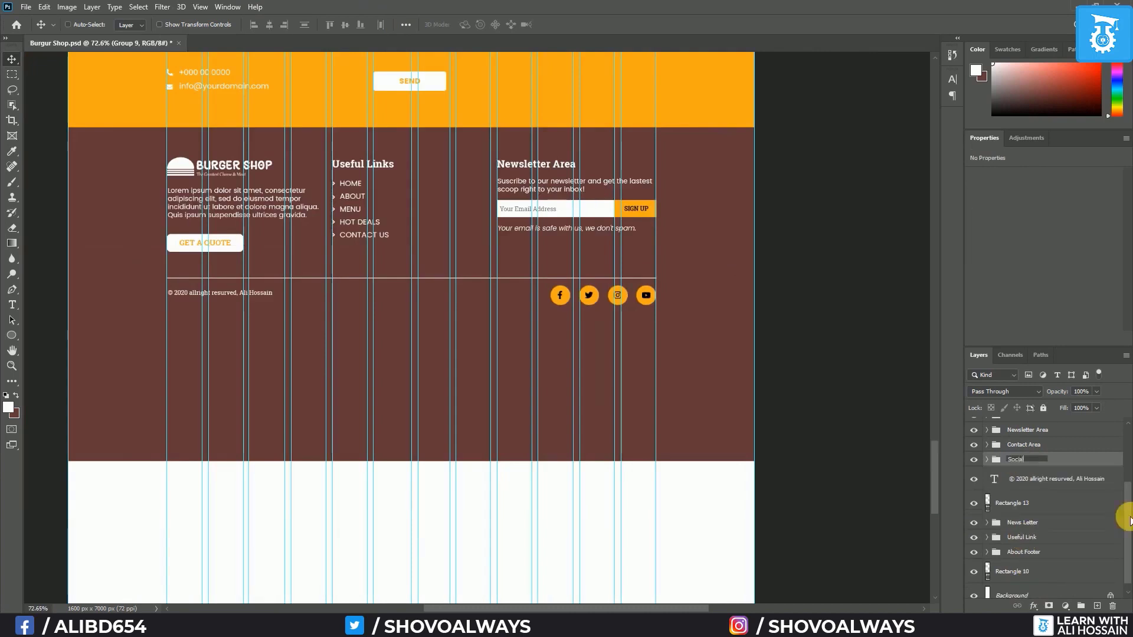
pyautogui.write('ocial')
pyautogui.click(1050, 475)
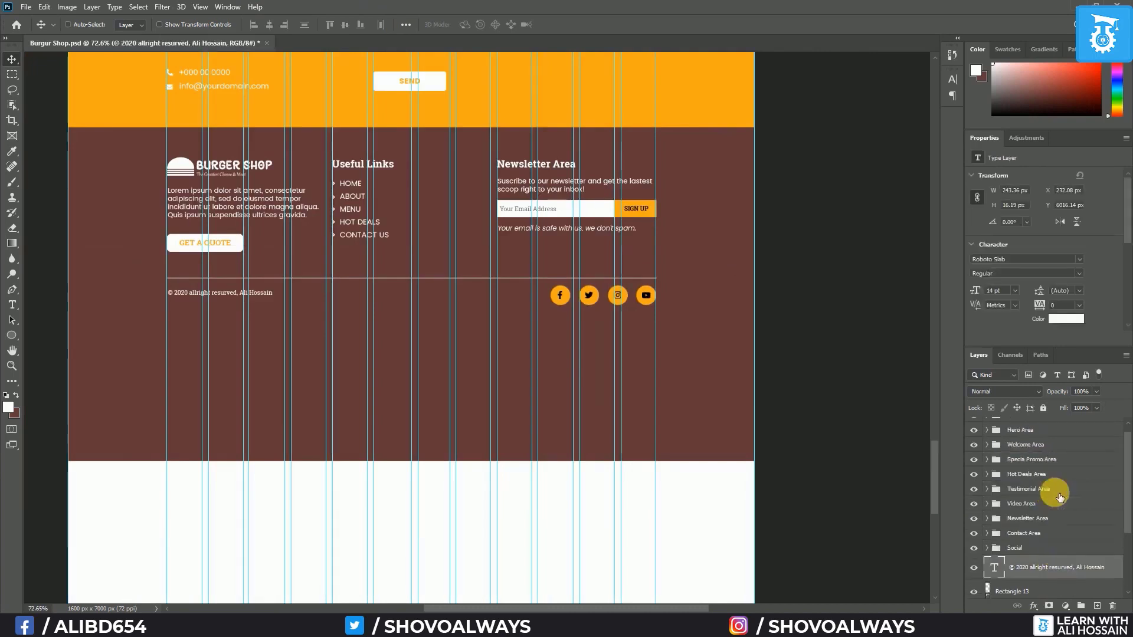
# Group Social, the copyright text and Rectangle 13 as Copyright, and reorder the footer groups
pyautogui.keyDown('shift'); pyautogui.click(1036, 460); pyautogui.keyUp('shift')
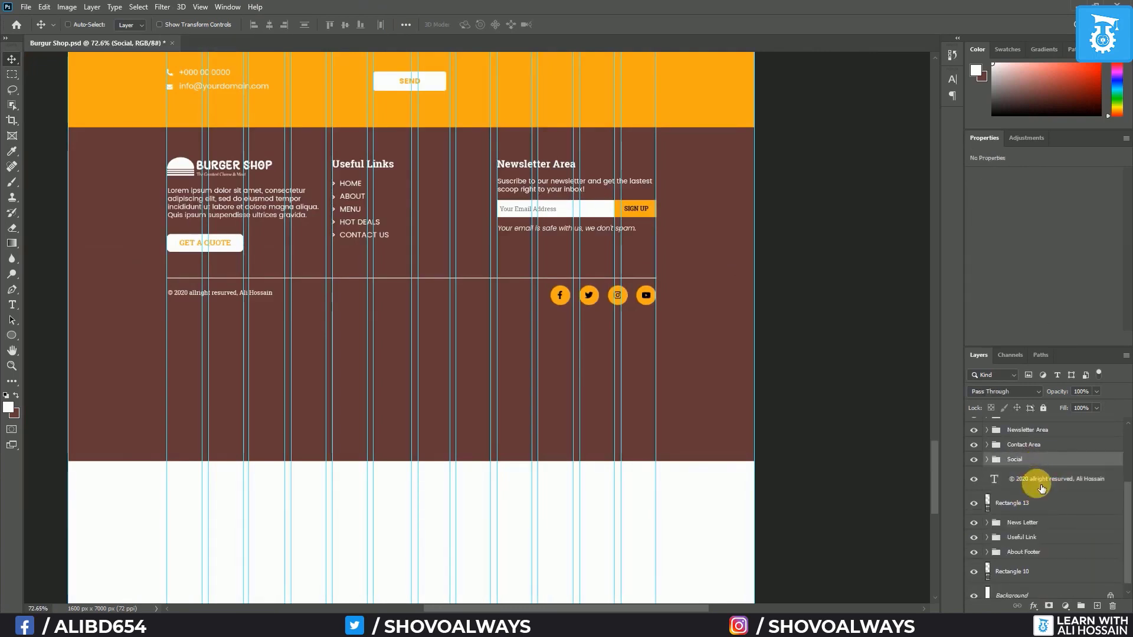
pyautogui.keyDown('shift'); pyautogui.click(1025, 502); pyautogui.keyUp('shift')
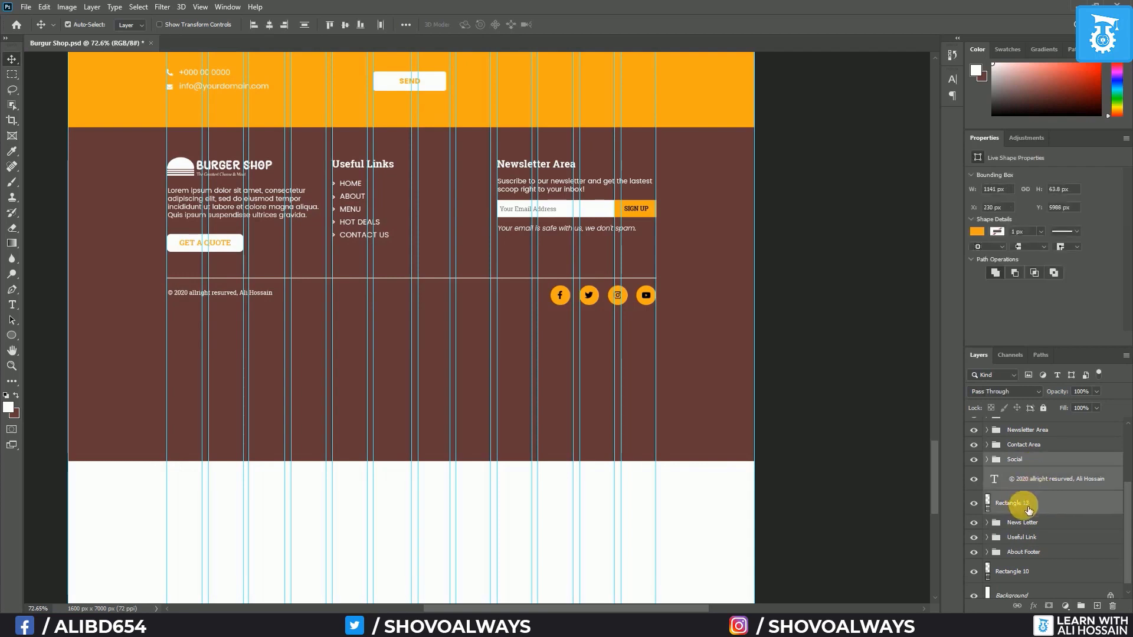
pyautogui.hotkey('ctrl', 'g')
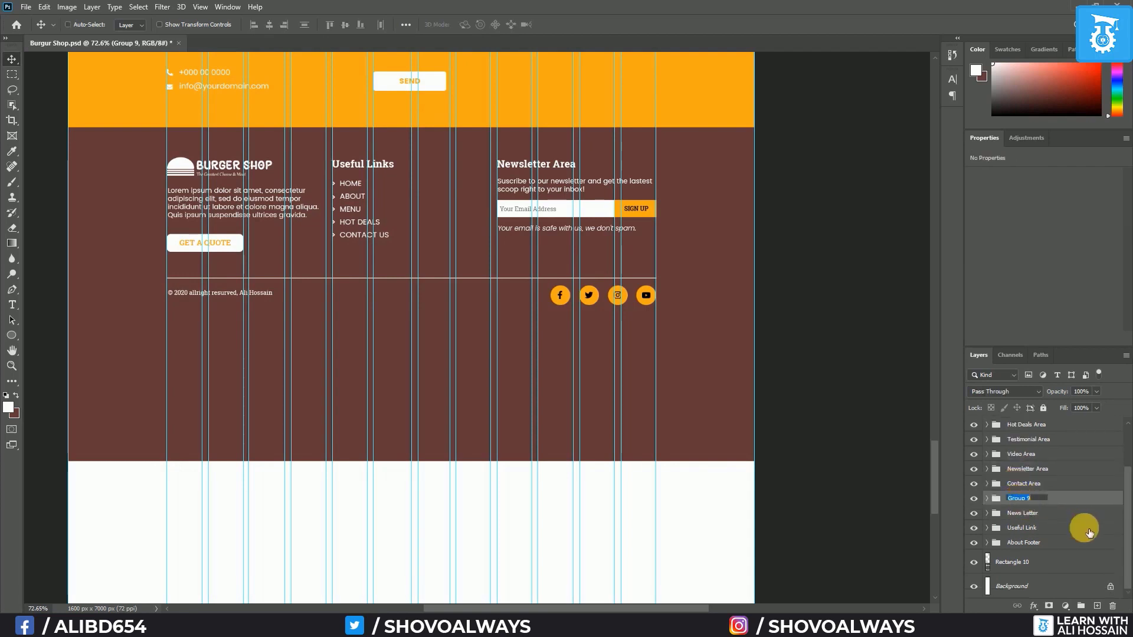
pyautogui.moveTo(1044, 502); pyautogui.dragTo(1043, 557)
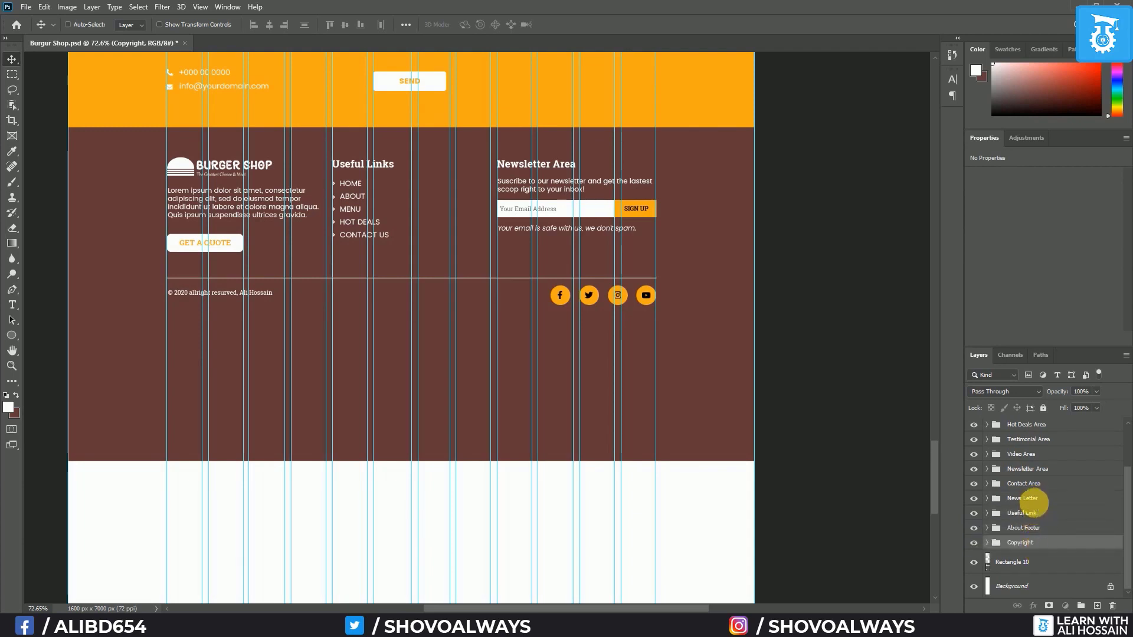
pyautogui.moveTo(1034, 502)
pyautogui.mouseDown()
pyautogui.moveTo(1039, 543)
pyautogui.moveTo(1029, 508)
pyautogui.mouseUp()
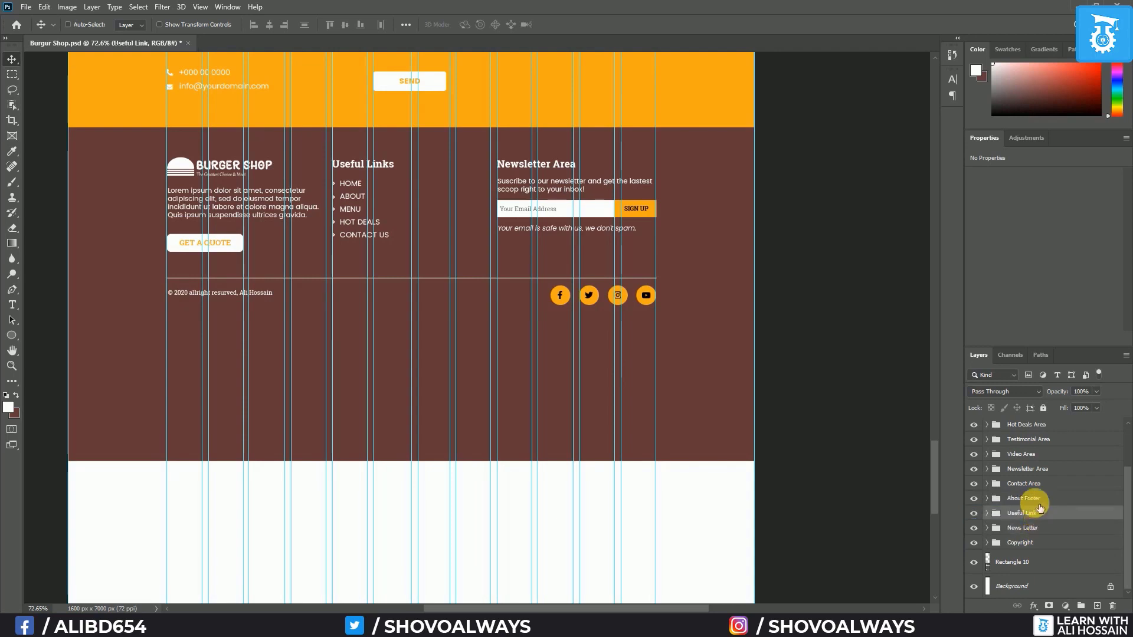
# Group all footer groups and Rectangle 10 into a 'Footer Area' group
pyautogui.click(1029, 500)
pyautogui.keyDown('shift'); pyautogui.click(1045, 568); pyautogui.keyUp('shift')
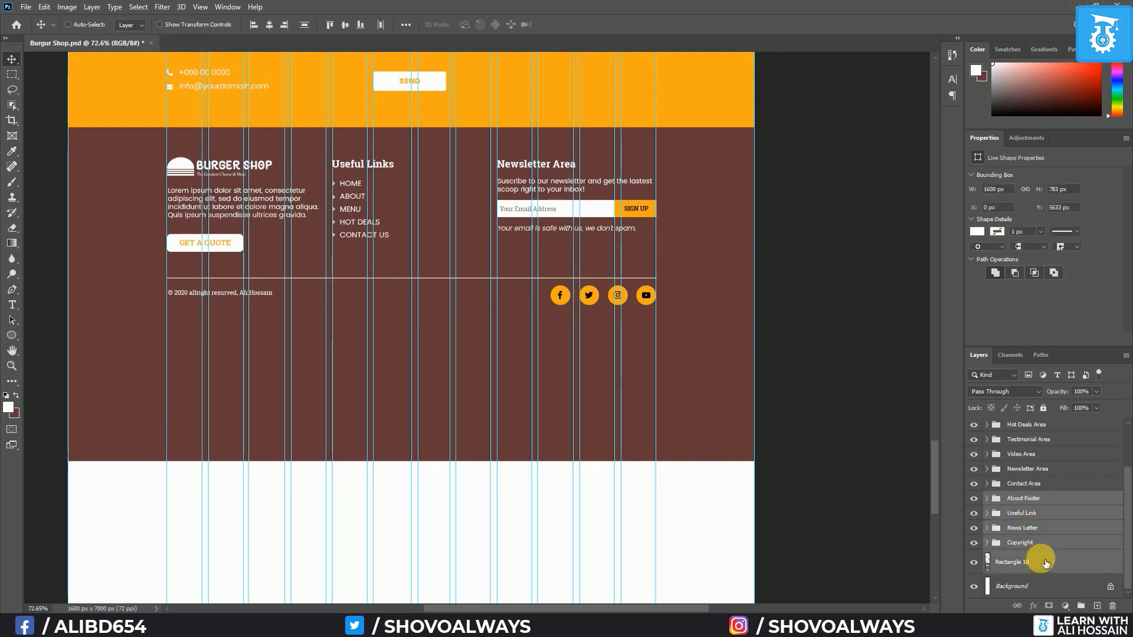
pyautogui.hotkey('ctrl', 'g')
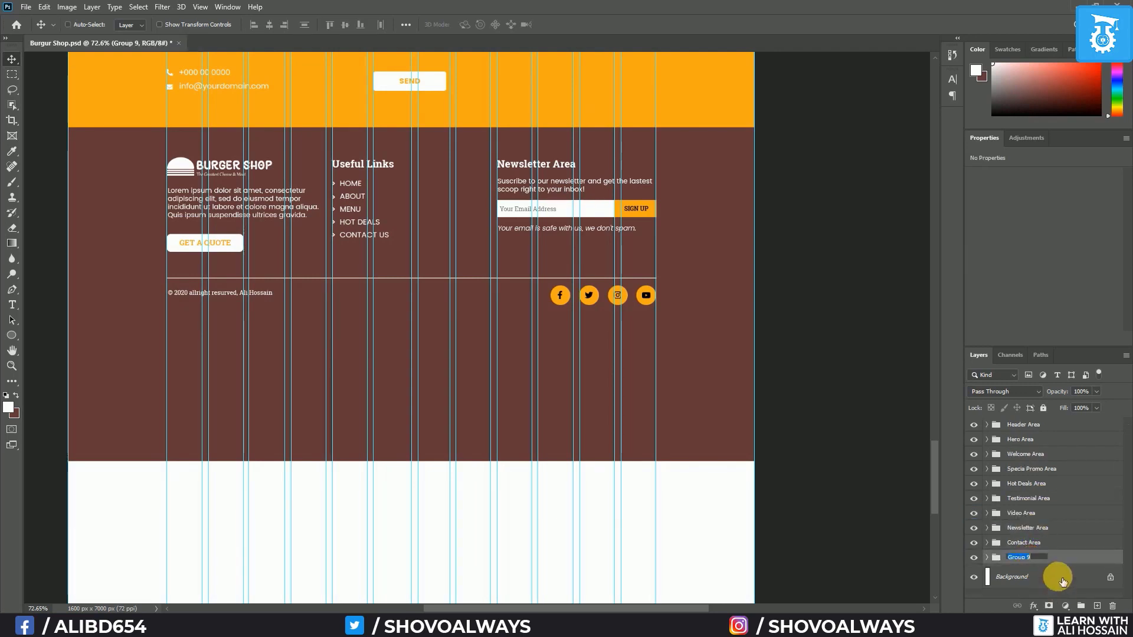
pyautogui.write('Footer Area')
pyautogui.press('Return')
pyautogui.click(986, 557)
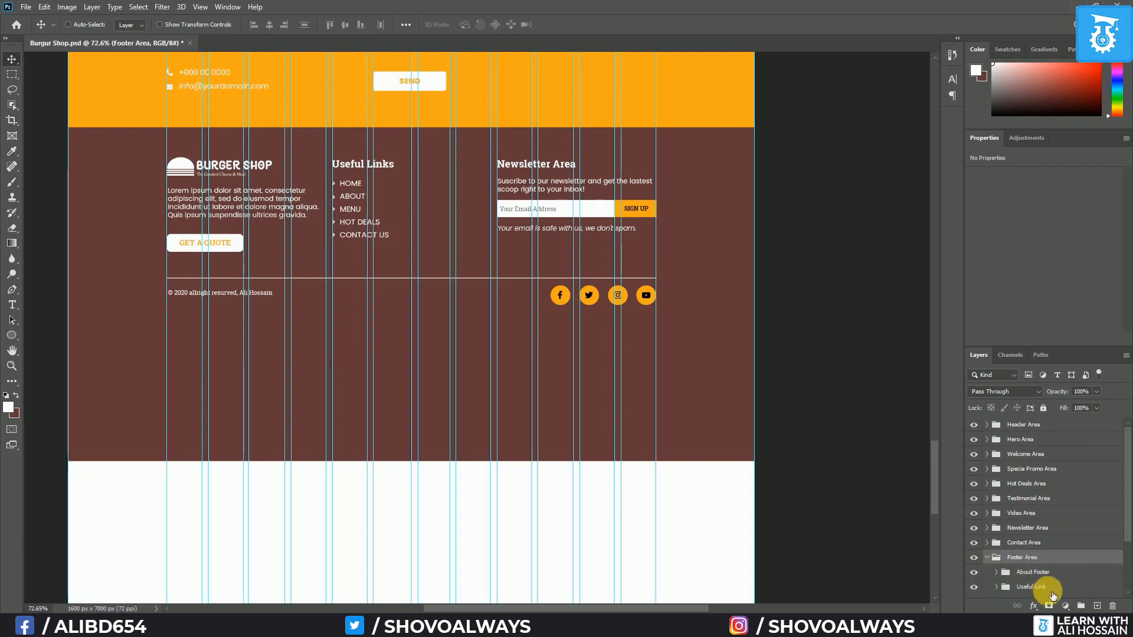
# Shorten the footer background rectangle to 473.32 px tall
pyautogui.scroll(-3, 1044, 584)
pyautogui.click(1021, 563)
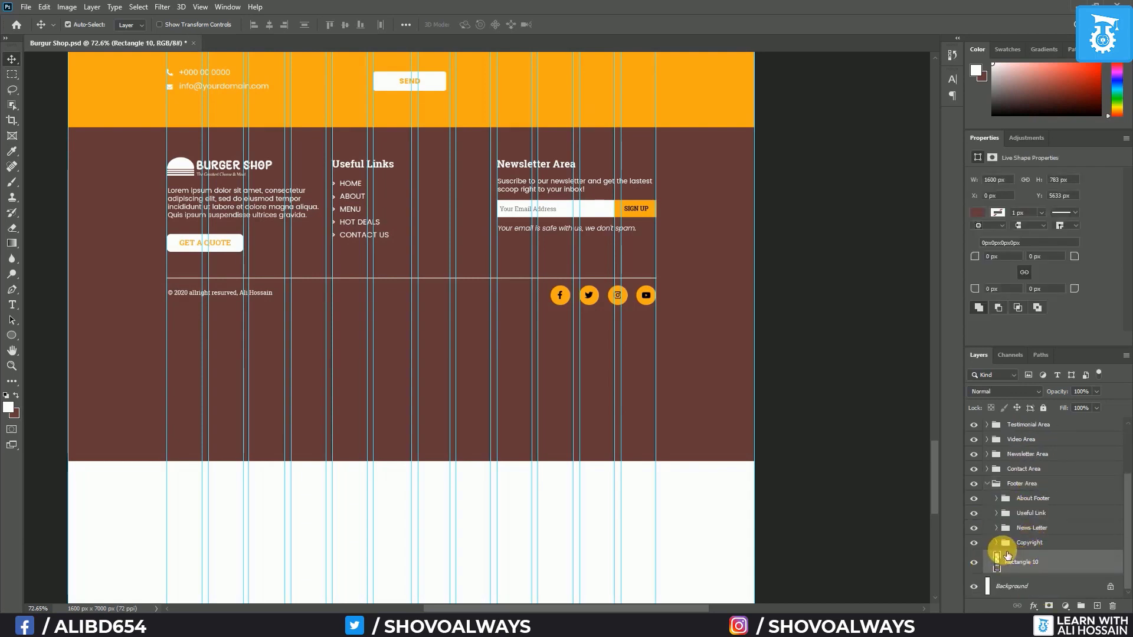
pyautogui.hotkey('ctrl', 't')
pyautogui.moveTo(411, 460); pyautogui.dragTo(412, 325)
pyautogui.press('Return')
pyautogui.scroll(-3, 366, 432)
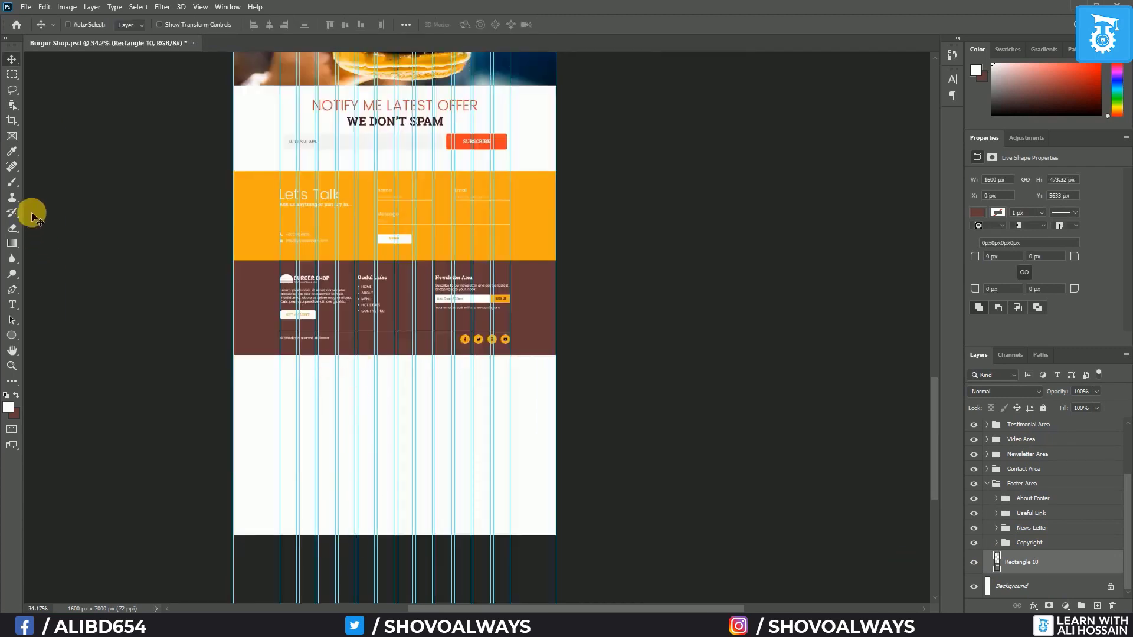
# Crop the canvas bottom to the footer's end, leaving 1600 × 6106 px
pyautogui.click(11, 120)
pyautogui.moveTo(409, 536); pyautogui.dragTo(412, 453)
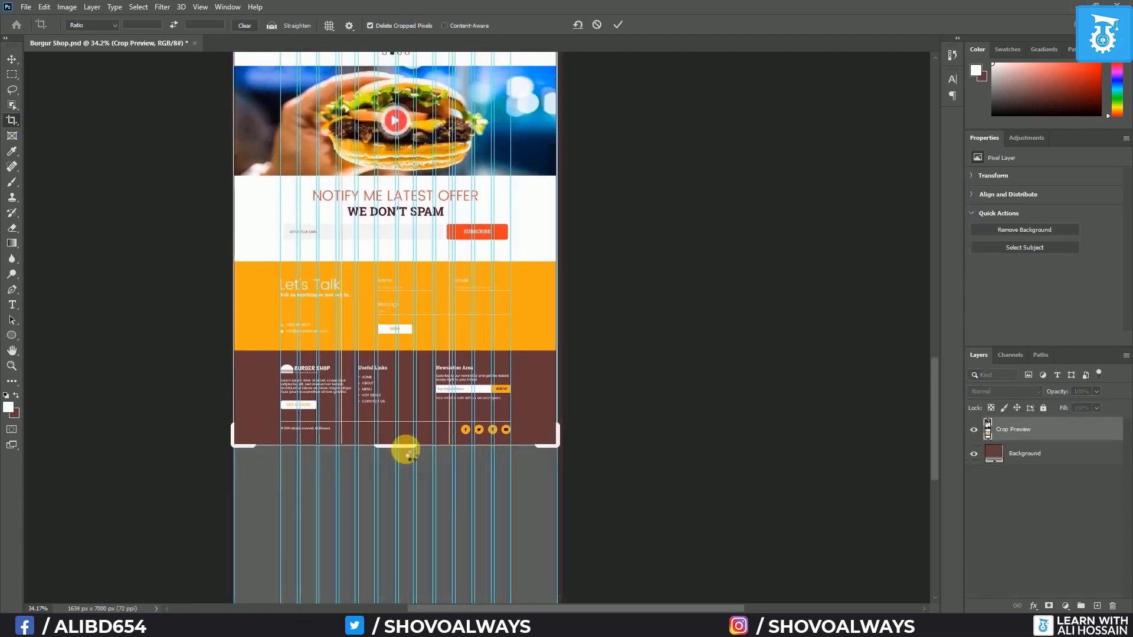
pyautogui.press('Return')
pyautogui.scroll(-11, 369, 436)
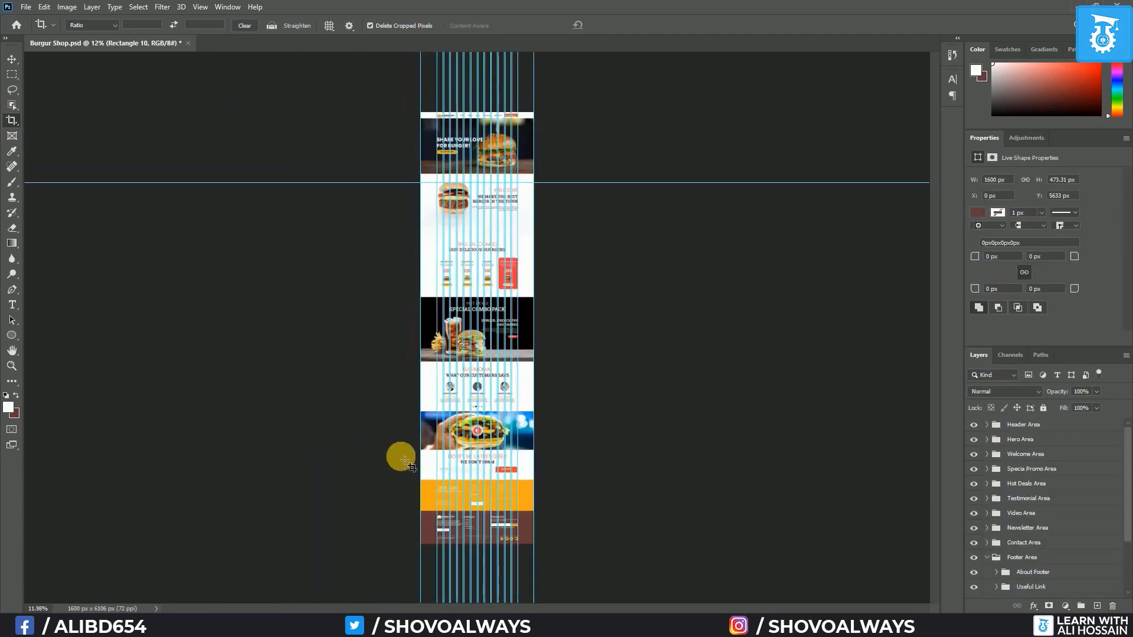
# Collapse the Footer Area group and save the document
pyautogui.click(986, 557)
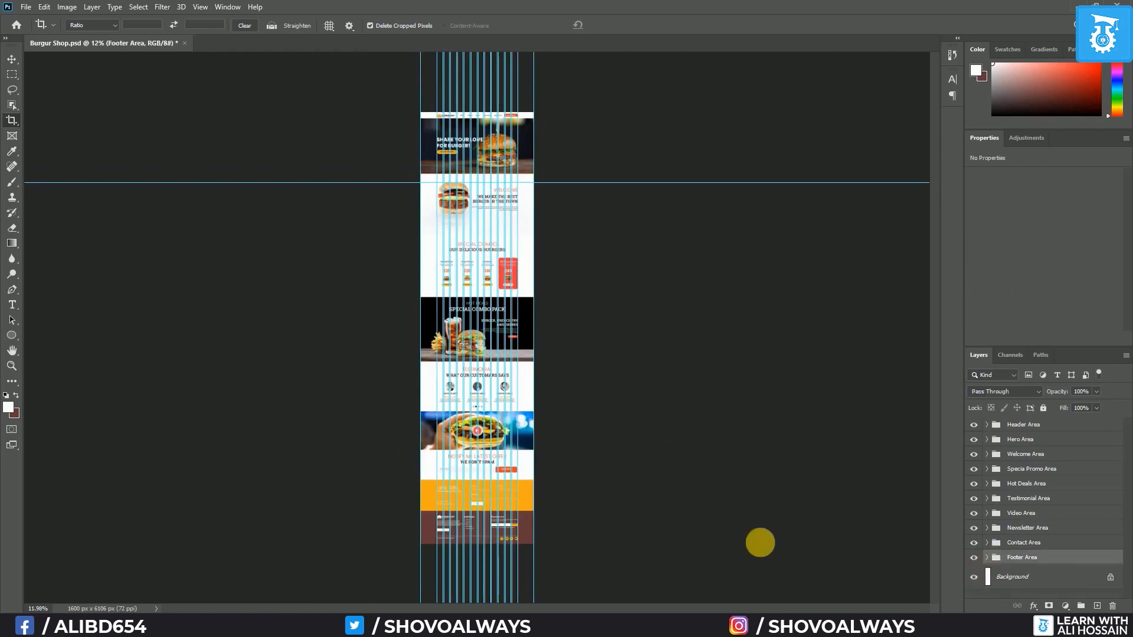
pyautogui.hotkey('ctrl', 's')
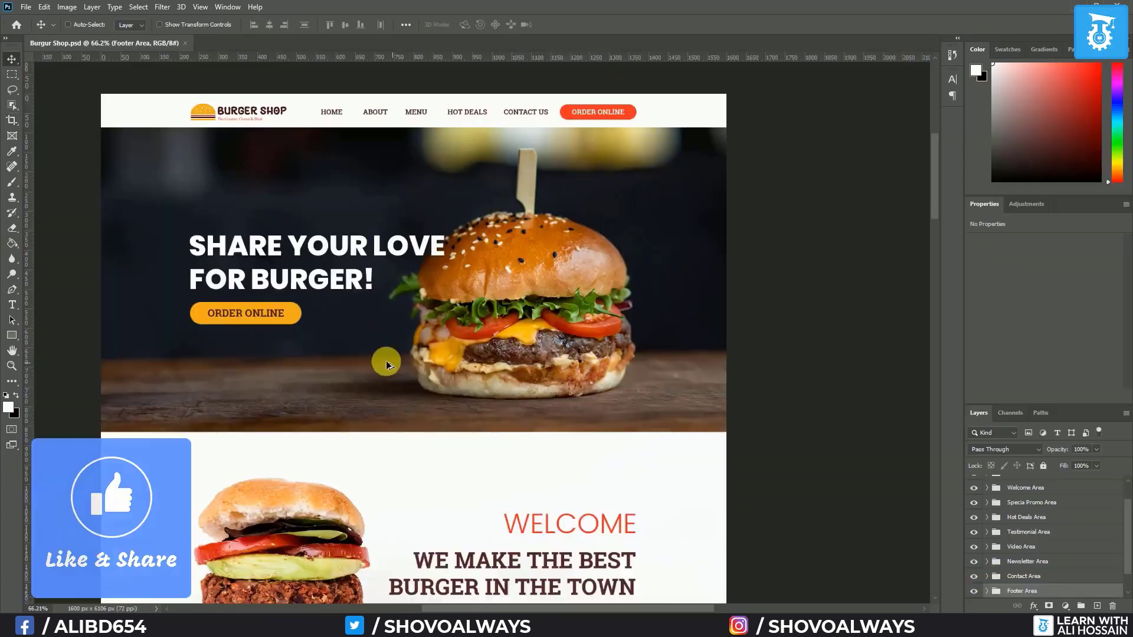
pyautogui.scroll(-4, 384, 361)
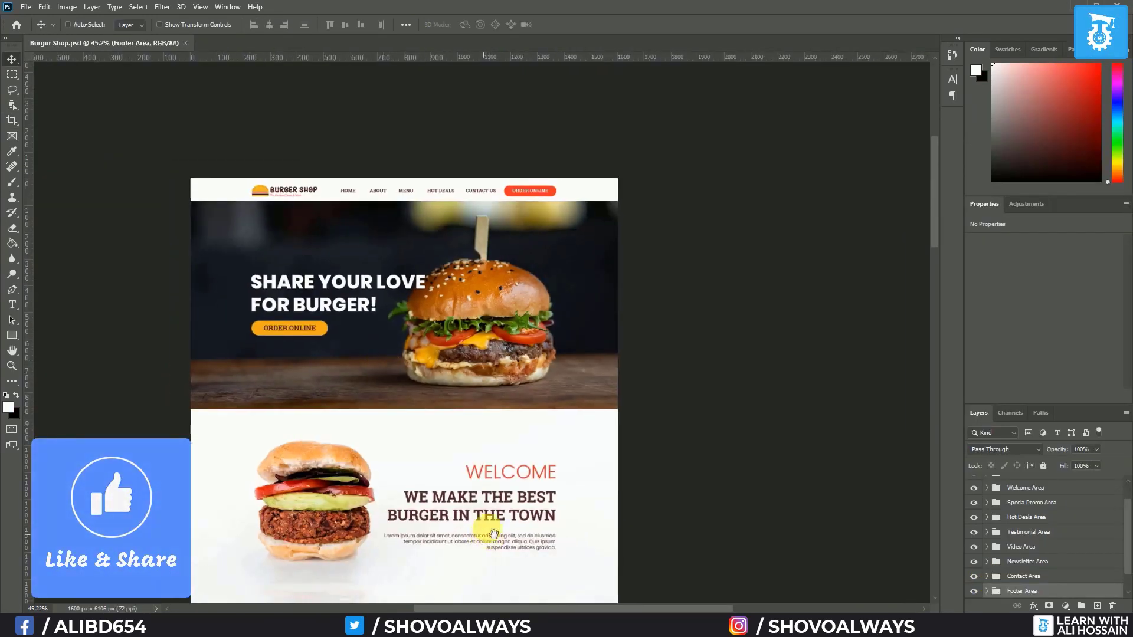
pyautogui.moveTo(488, 523)
pyautogui.mouseDown()
pyautogui.moveTo(498, 400)
pyautogui.moveTo(498, 503)
pyautogui.mouseUp()
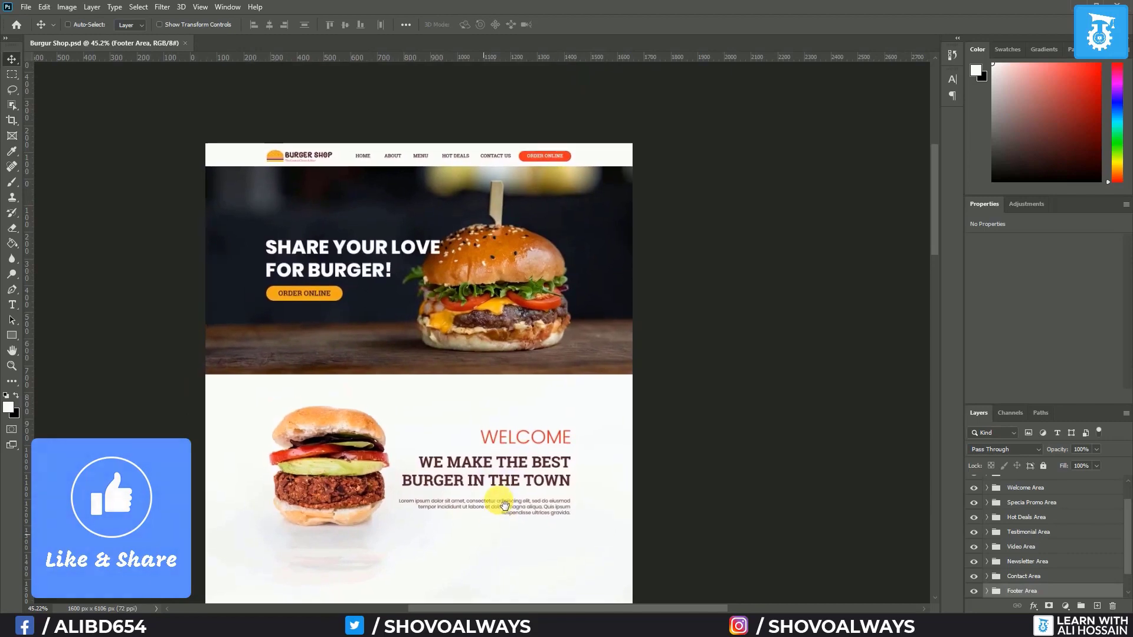
pyautogui.scroll(2, 529, 489)
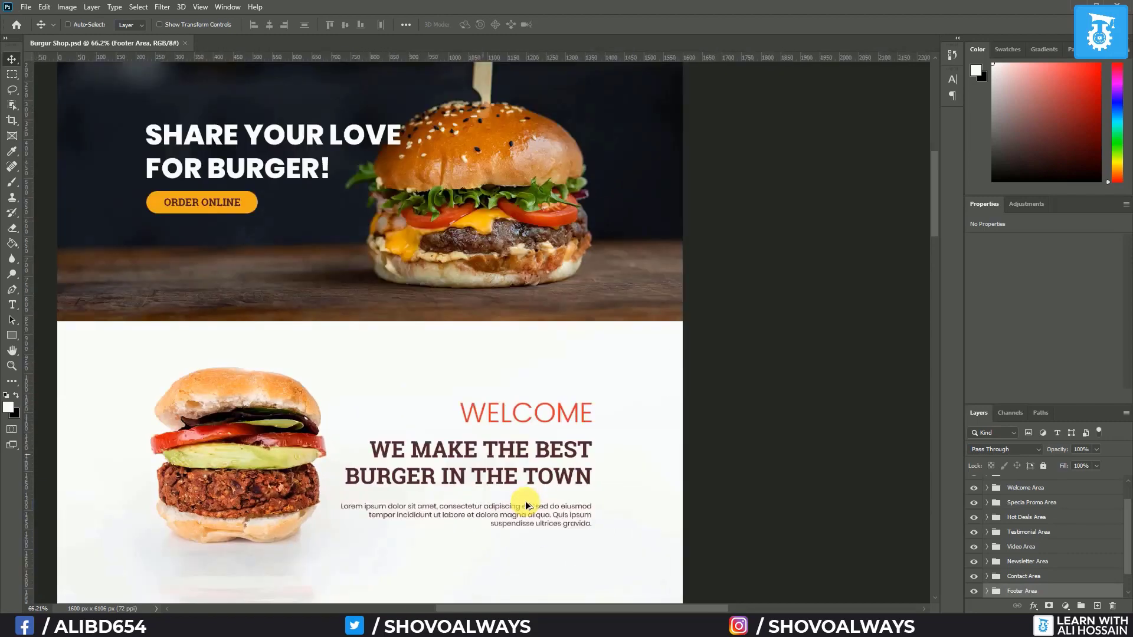
pyautogui.moveTo(455, 500); pyautogui.dragTo(537, 403)
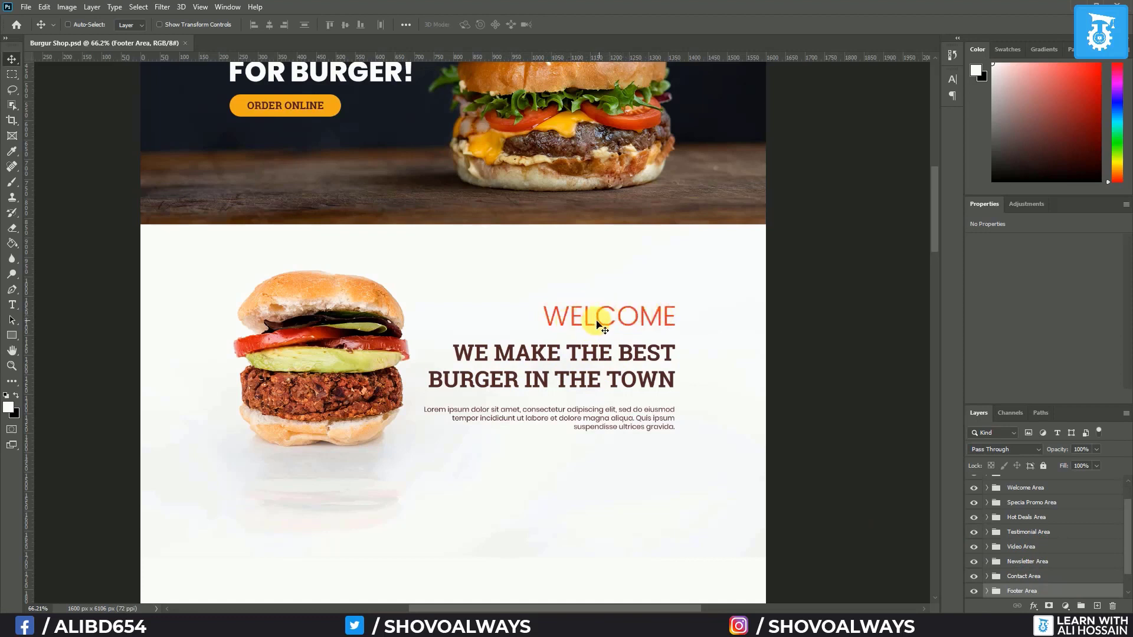
pyautogui.scroll(2, 1077, 509)
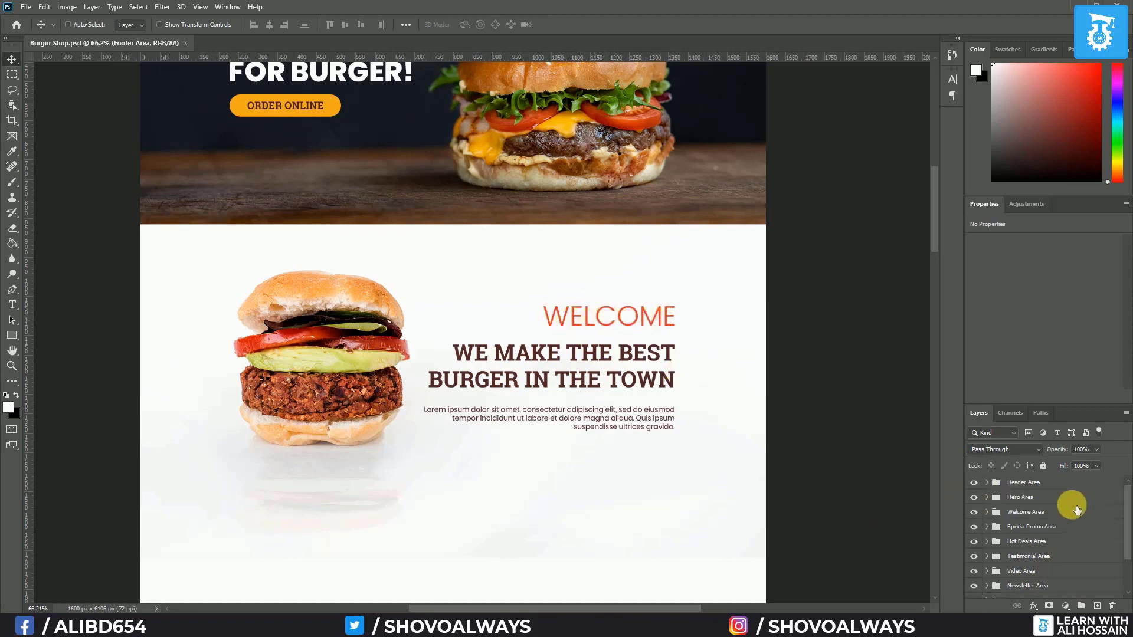
# Set the WELCOME title in the Welcome Area group to 36 pt
pyautogui.click(988, 512)
pyautogui.scroll(-1, 1029, 549)
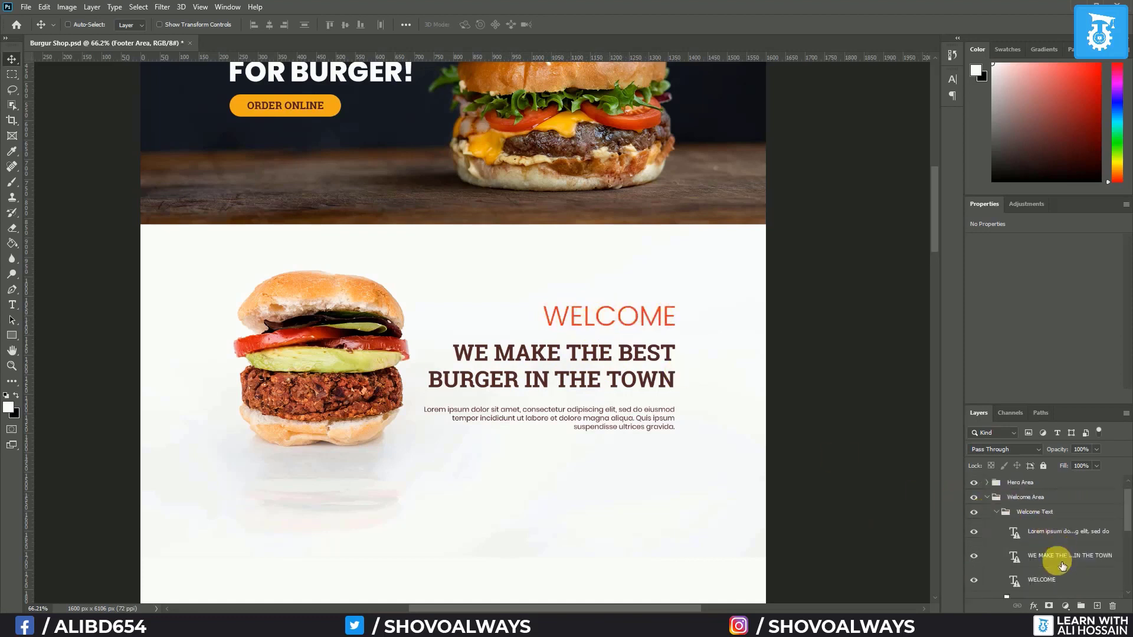
pyautogui.click(1042, 584)
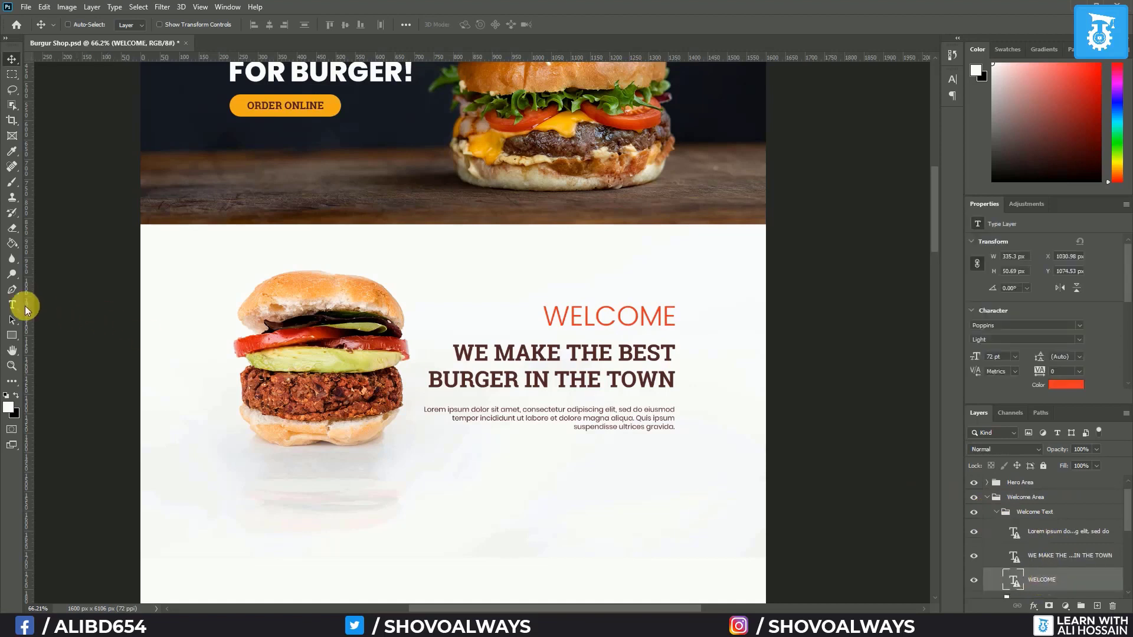
pyautogui.click(12, 307)
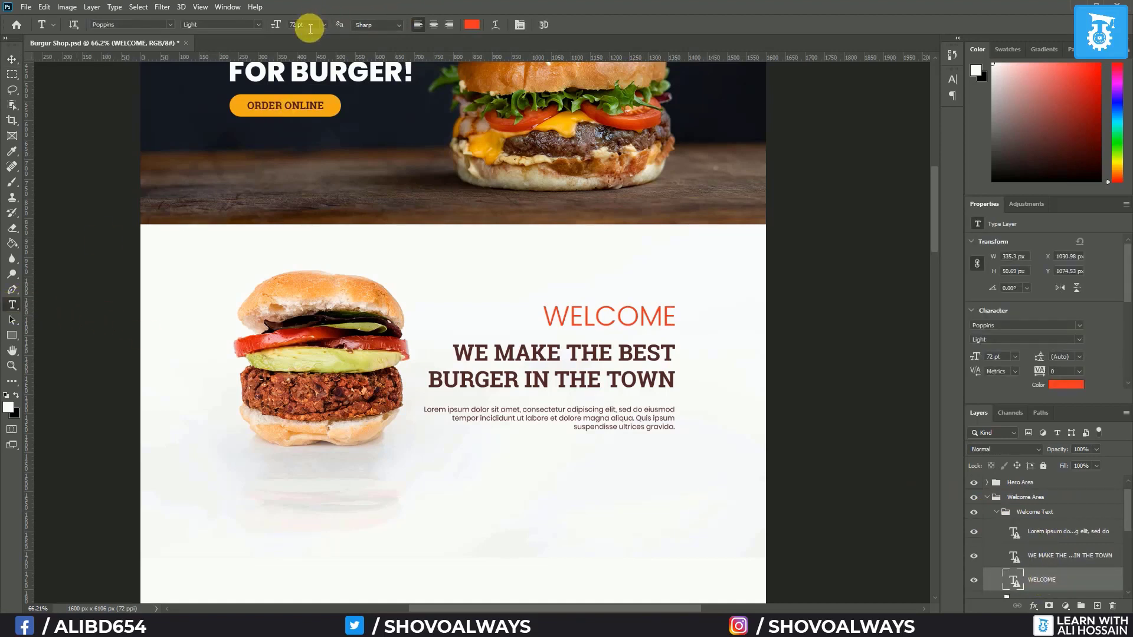
pyautogui.click(325, 25)
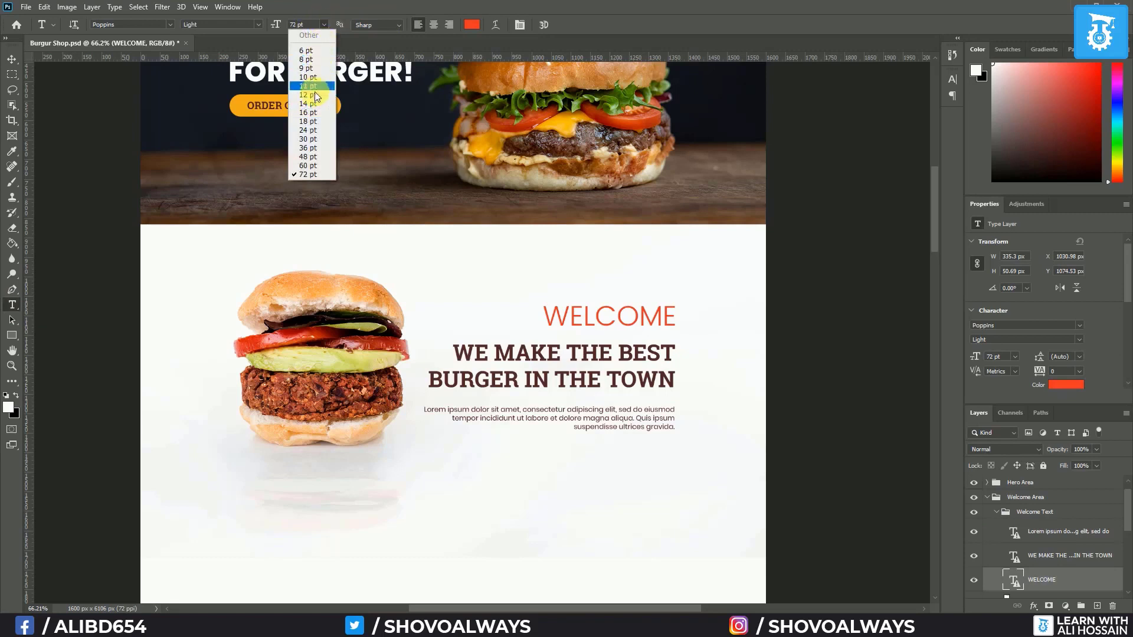
pyautogui.click(311, 148)
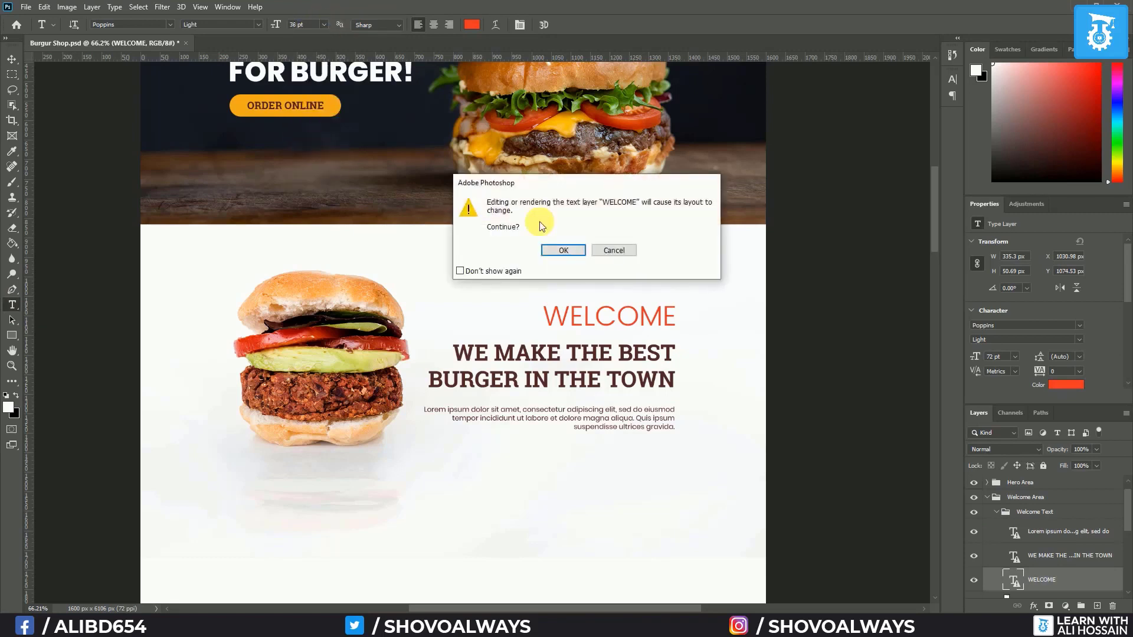
pyautogui.click(555, 251)
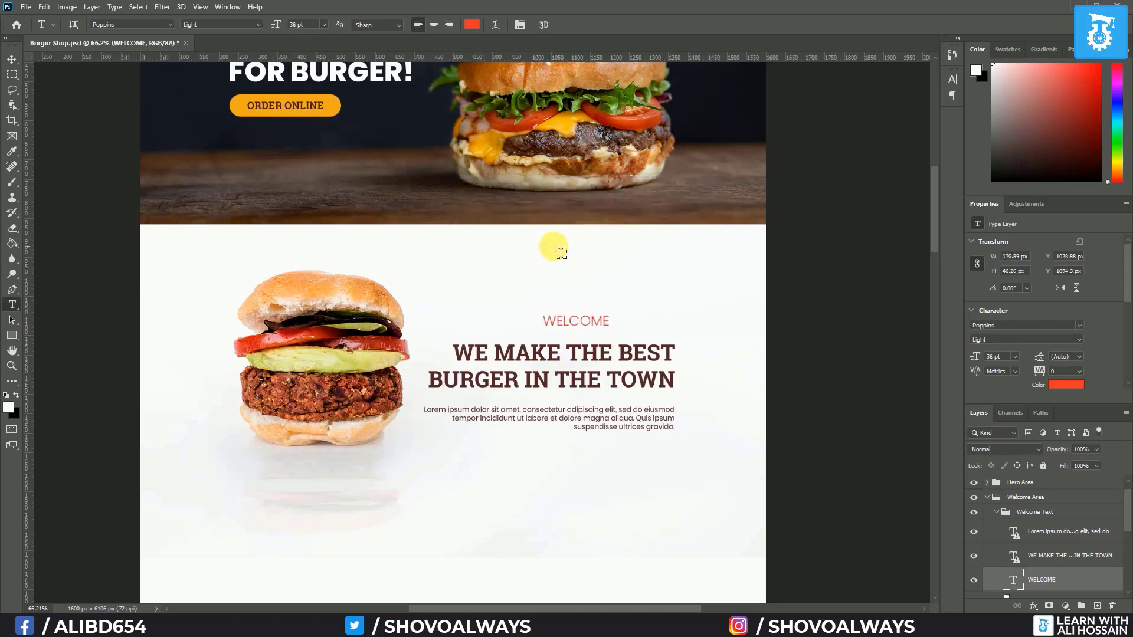
# Move WELCOME right and select it with the heading and paragraph for right alignment
pyautogui.click(12, 59)
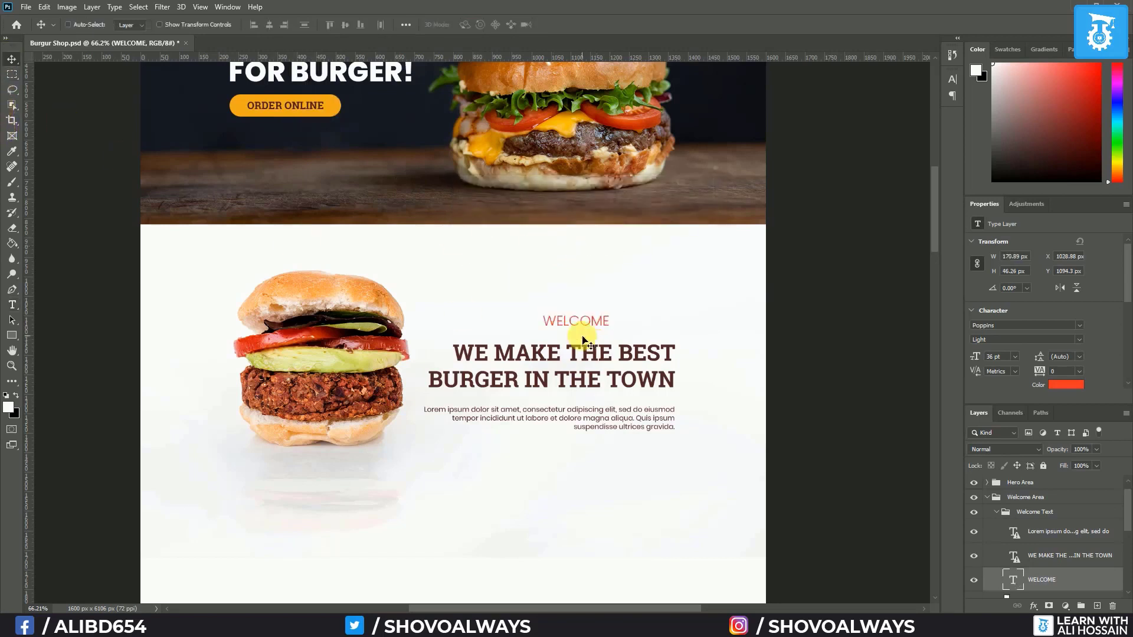
pyautogui.moveTo(594, 324); pyautogui.dragTo(657, 335)
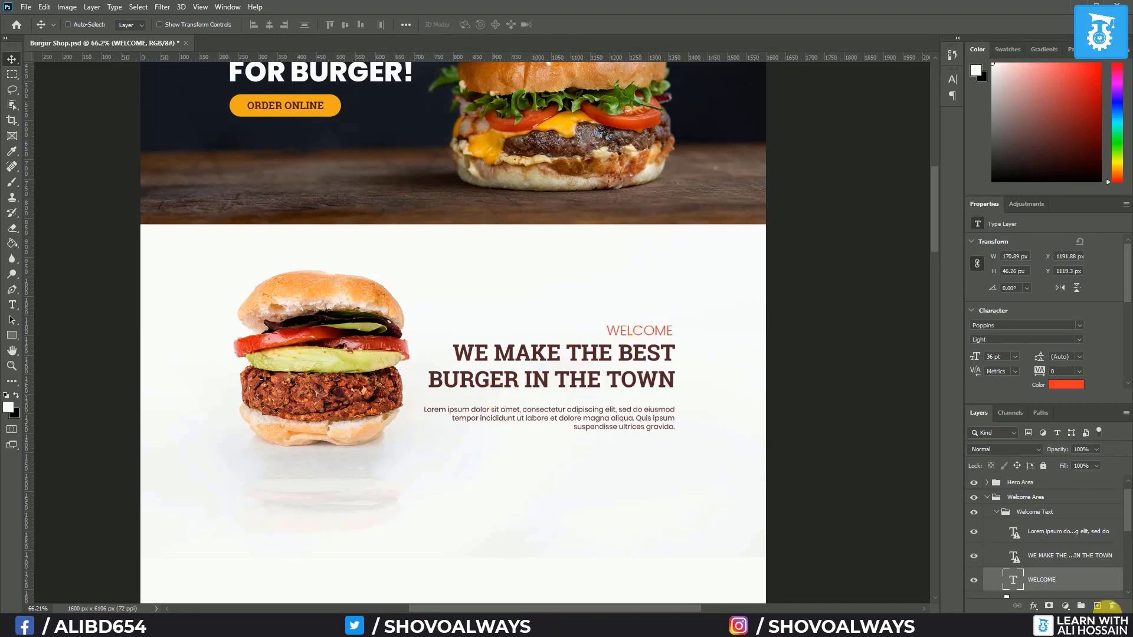
pyautogui.keyDown('shift'); pyautogui.click(1056, 557); pyautogui.keyUp('shift')
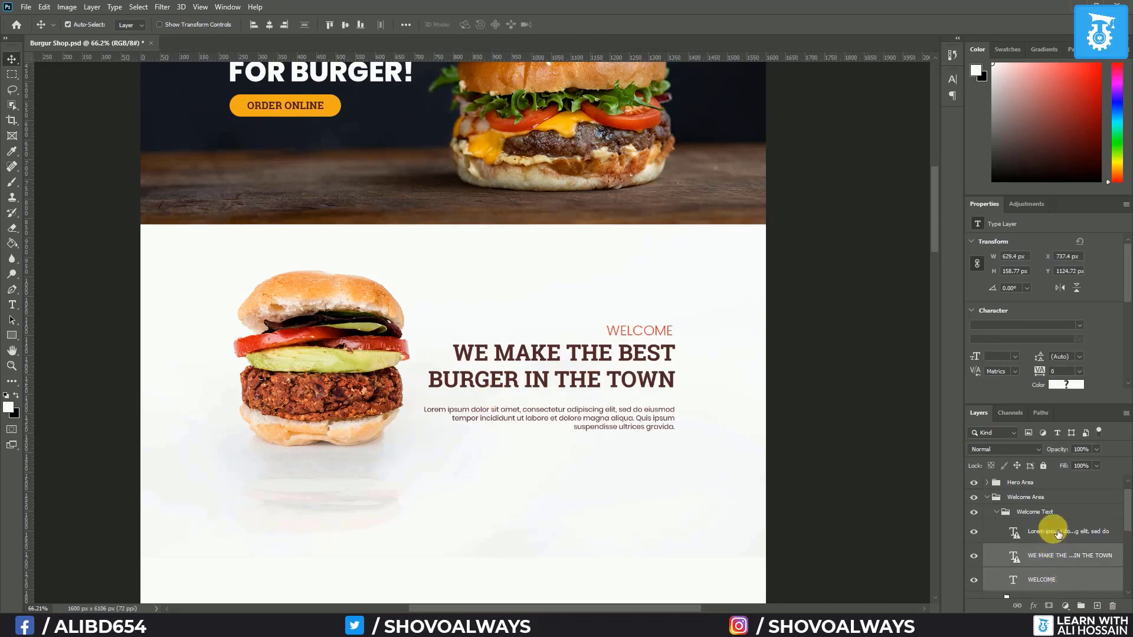
pyautogui.keyDown('shift'); pyautogui.click(1062, 531); pyautogui.keyUp('shift')
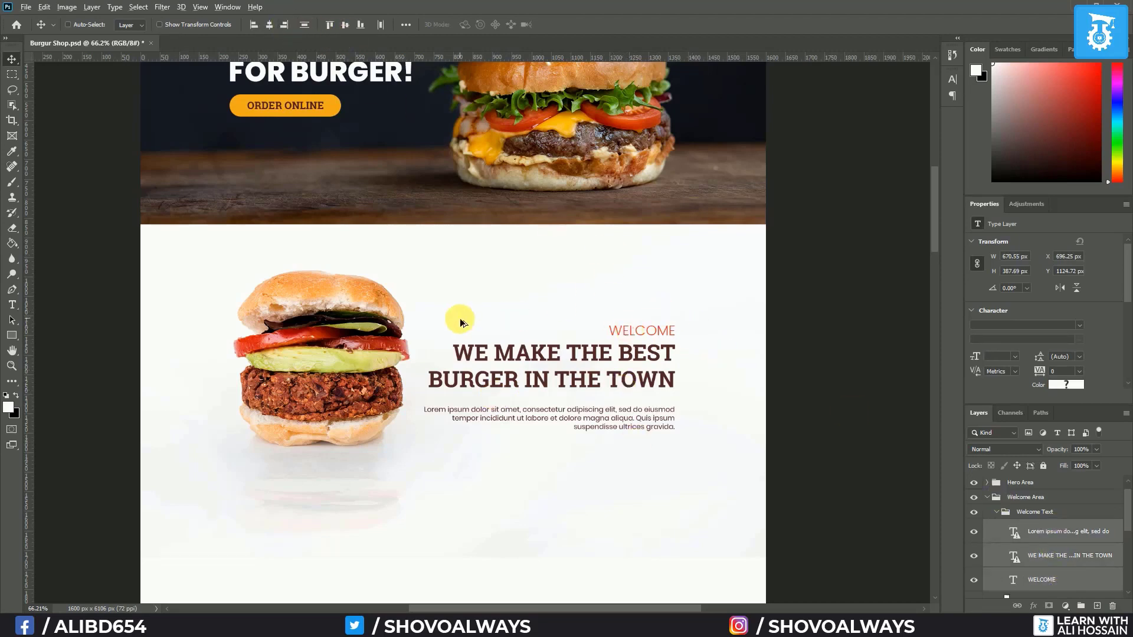
pyautogui.scroll(-2, 459, 318)
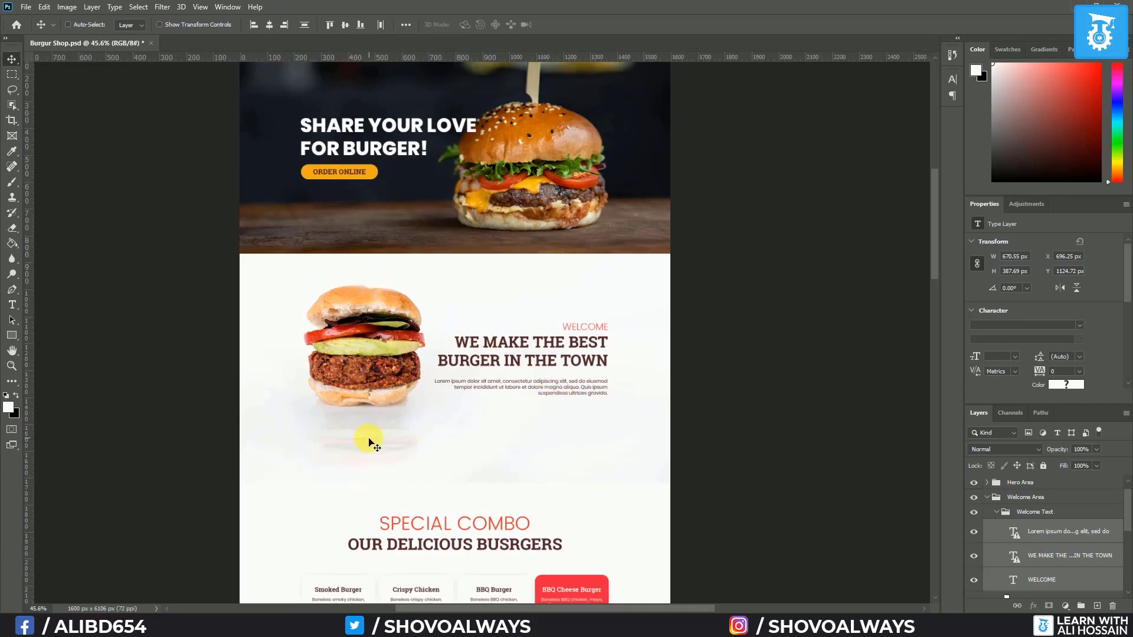
# Nudge the burger photo layer up slightly
pyautogui.scroll(3, 405, 457)
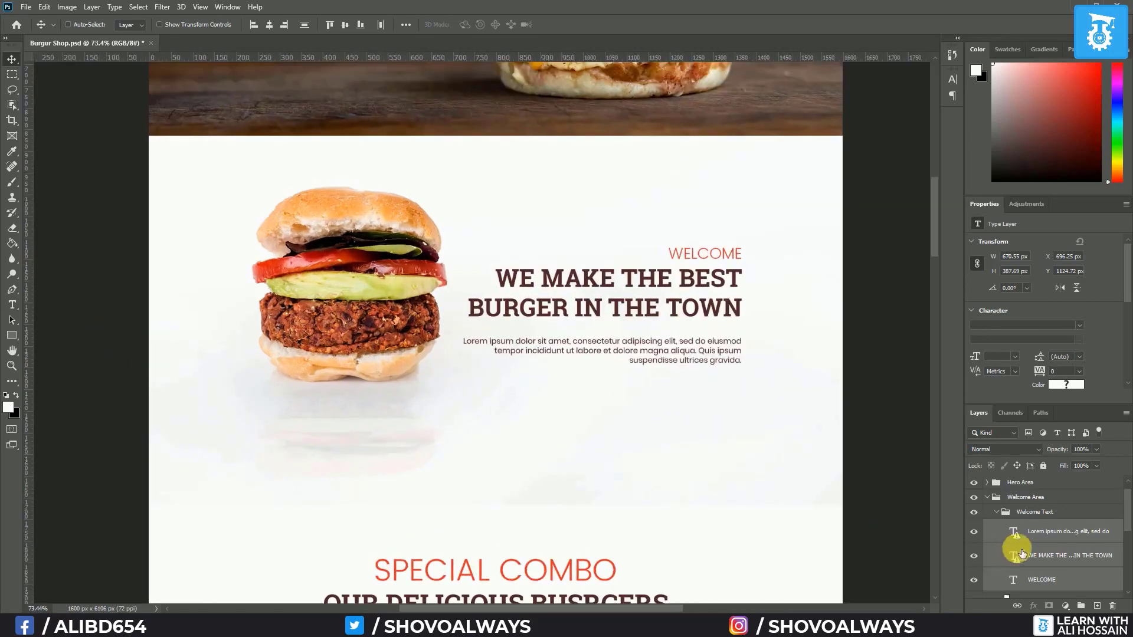
pyautogui.scroll(-3, 1038, 534)
pyautogui.click(1047, 519)
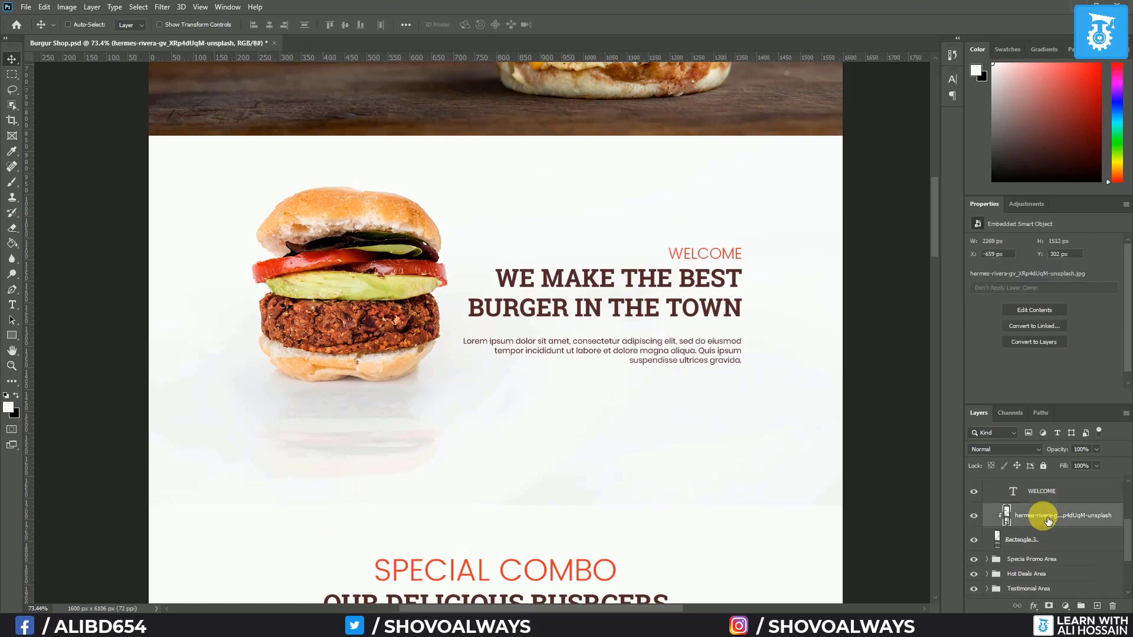
pyautogui.press('Up')
pyautogui.press('Up')
pyautogui.press('Up')
pyautogui.press('Up')
pyautogui.press('Up')
pyautogui.press('Up')
pyautogui.press('Up')
pyautogui.press('Up')
pyautogui.press('Up')
pyautogui.press('Up')
pyautogui.press('Up')
pyautogui.press('Up')
pyautogui.press('Up')
pyautogui.press('Up')
pyautogui.press('Up')
pyautogui.press('Up')
pyautogui.press('Up')
pyautogui.press('Up')
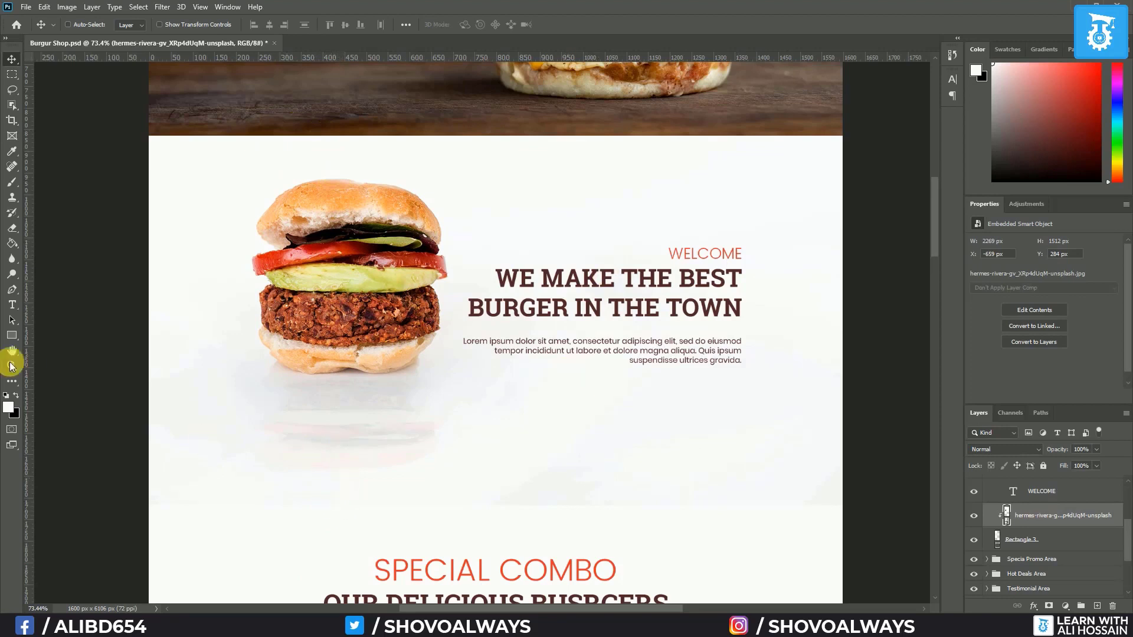
# Draw a small red rectangle near the top of the welcome section
pyautogui.click(12, 336)
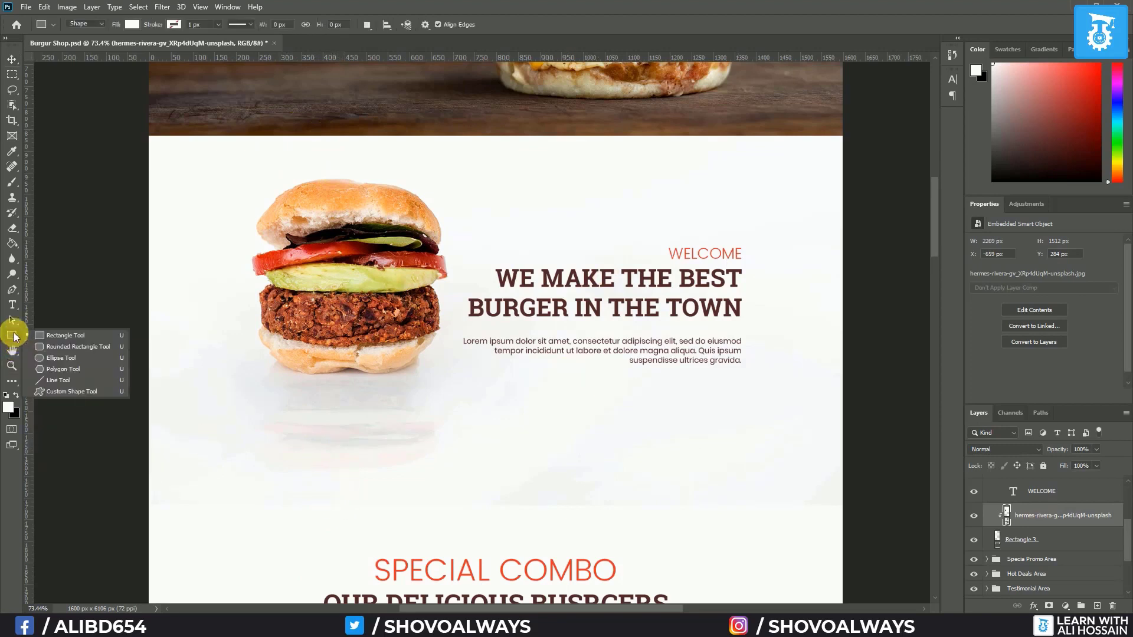
pyautogui.click(131, 25)
pyautogui.click(130, 28)
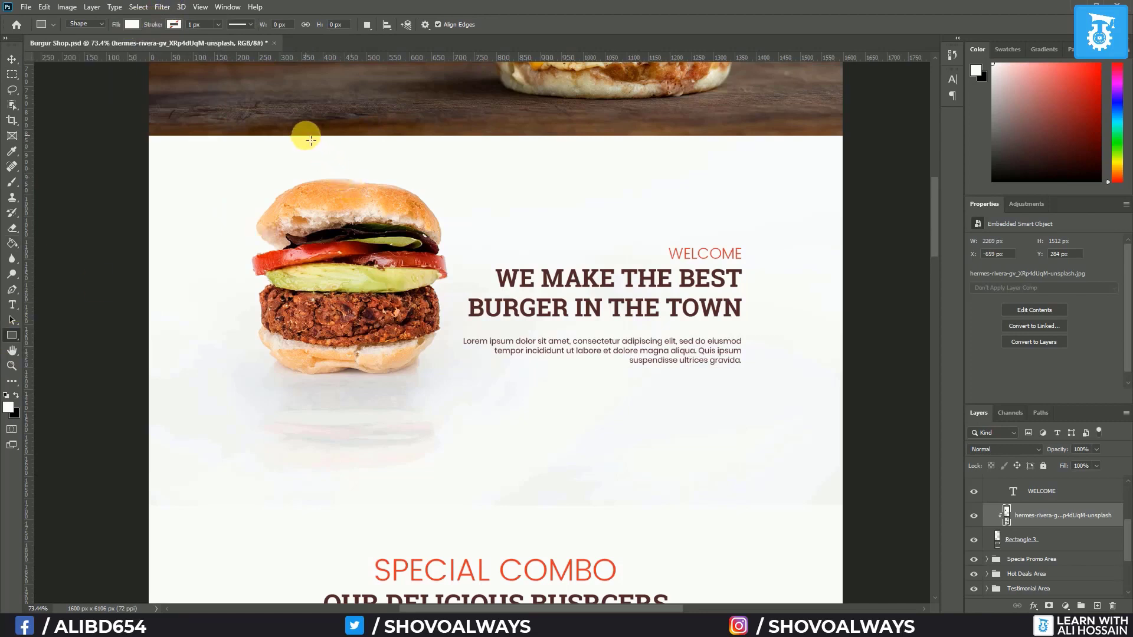
pyautogui.moveTo(316, 143); pyautogui.dragTo(325, 164)
# Nudge the burger photo up further and move the red bar beneath it
pyautogui.click(1088, 548)
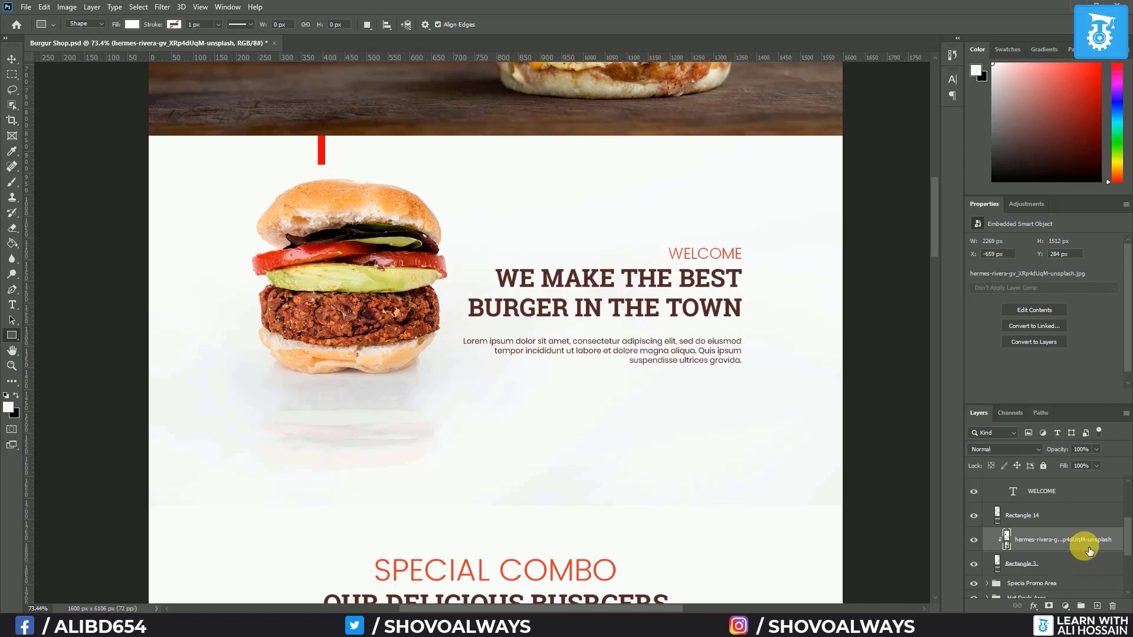
pyautogui.press('v')
pyautogui.hotkey('shift', 'Up')
pyautogui.hotkey('shift', 'Up')
pyautogui.click(1081, 521)
pyautogui.moveTo(325, 162); pyautogui.dragTo(356, 480)
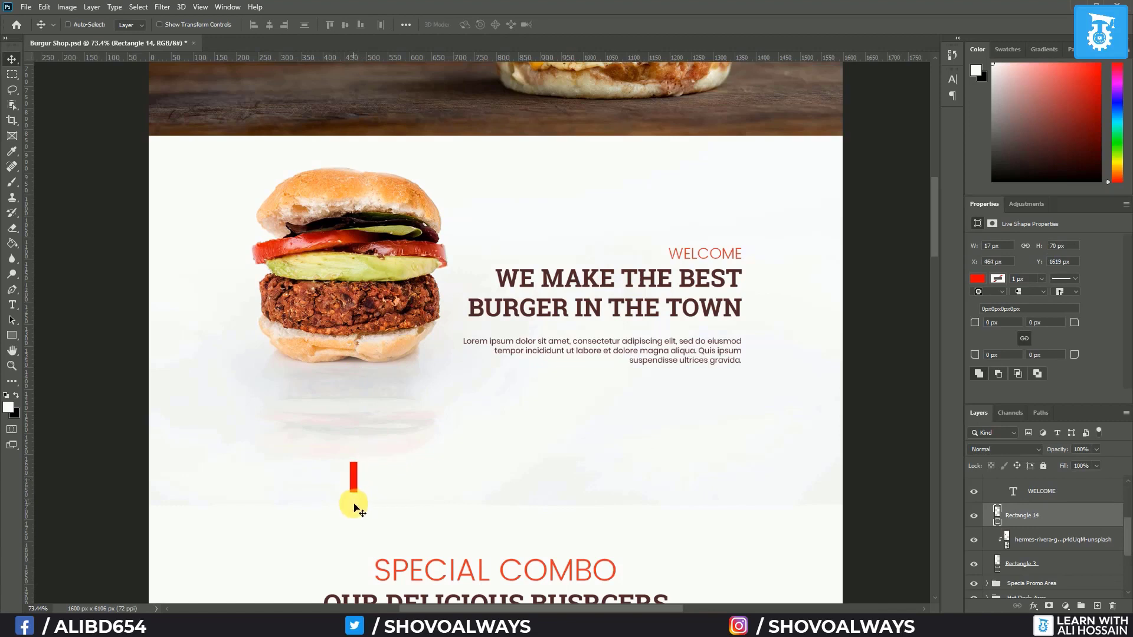
# Free-transform the welcome section's white background shorter, to about 822.99 px tall
pyautogui.scroll(-1, 1043, 566)
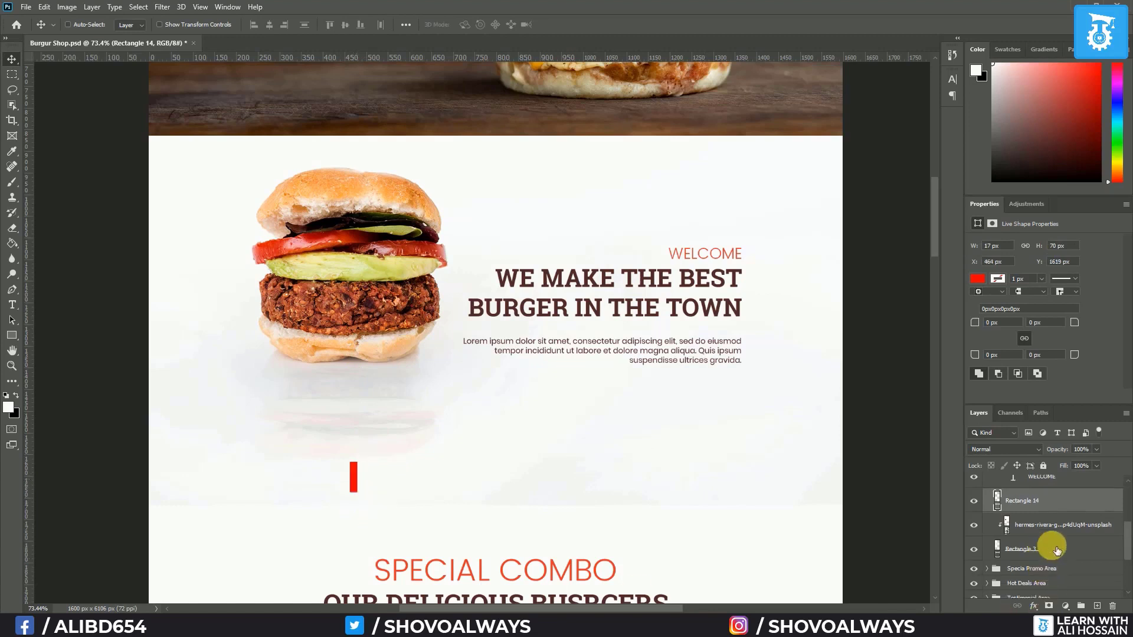
pyautogui.click(1057, 550)
pyautogui.hotkey('ctrl', 't')
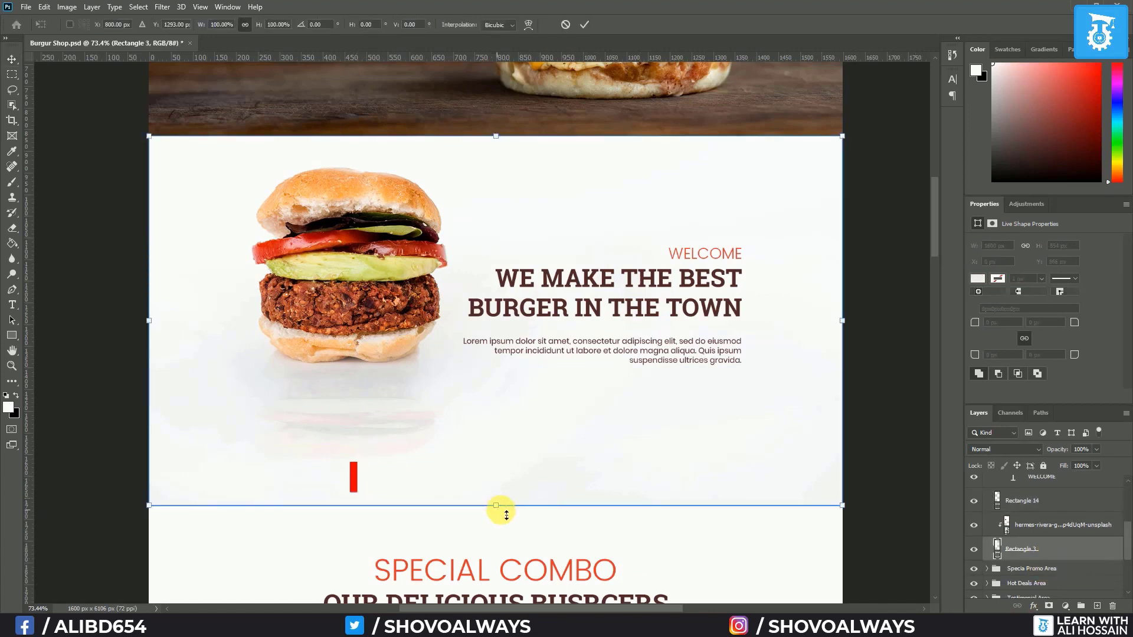
pyautogui.moveTo(499, 508); pyautogui.dragTo(503, 492)
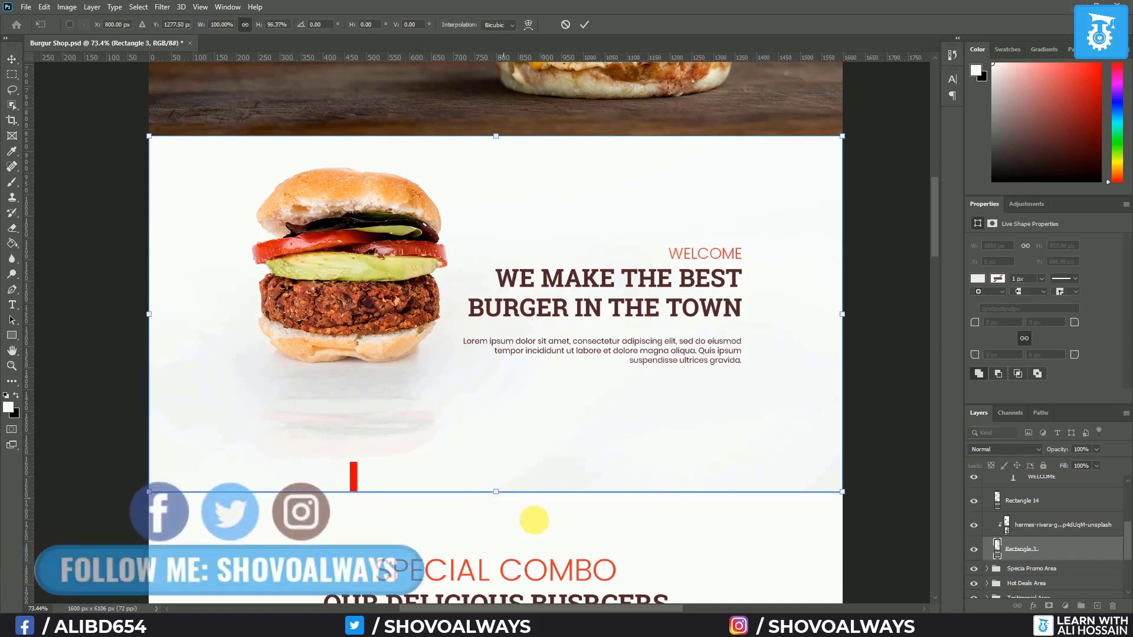
pyautogui.press('Return')
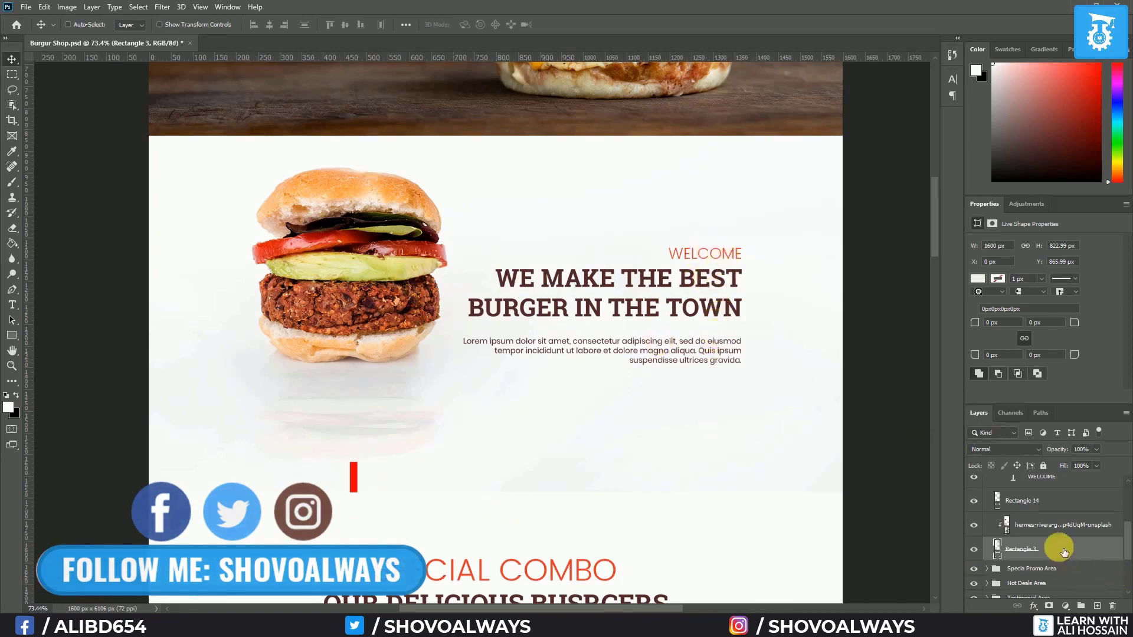
pyautogui.scroll(1, 1063, 551)
pyautogui.scroll(3, 1061, 549)
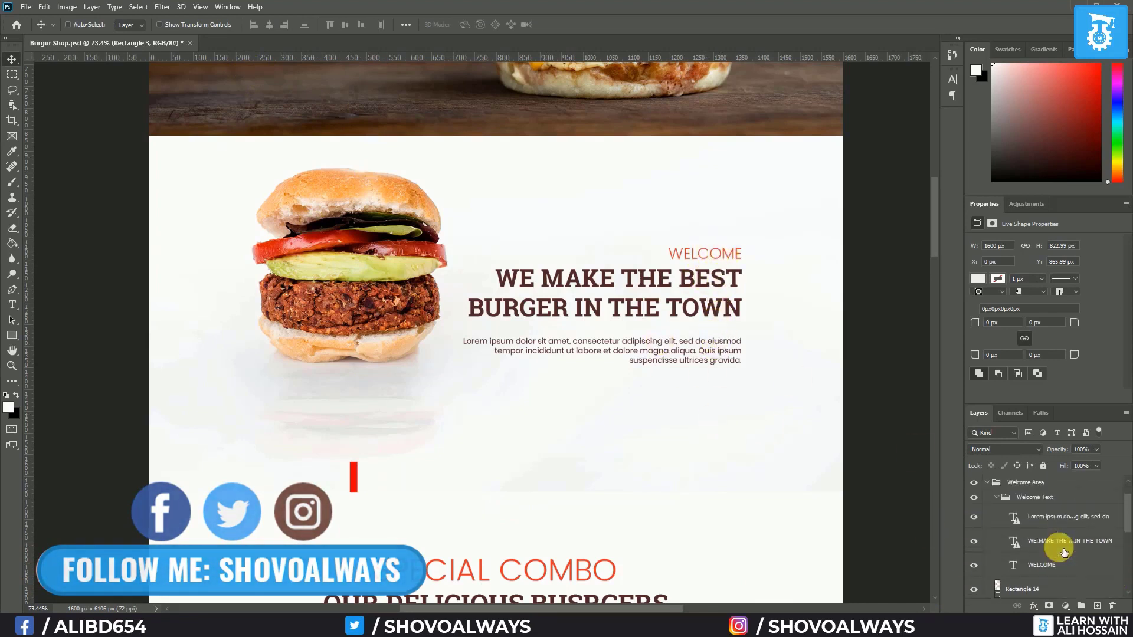
# Align the Welcome Text group's vertical centre with the shortened white background, Rectangle 3
pyautogui.click(997, 499)
pyautogui.click(1023, 494)
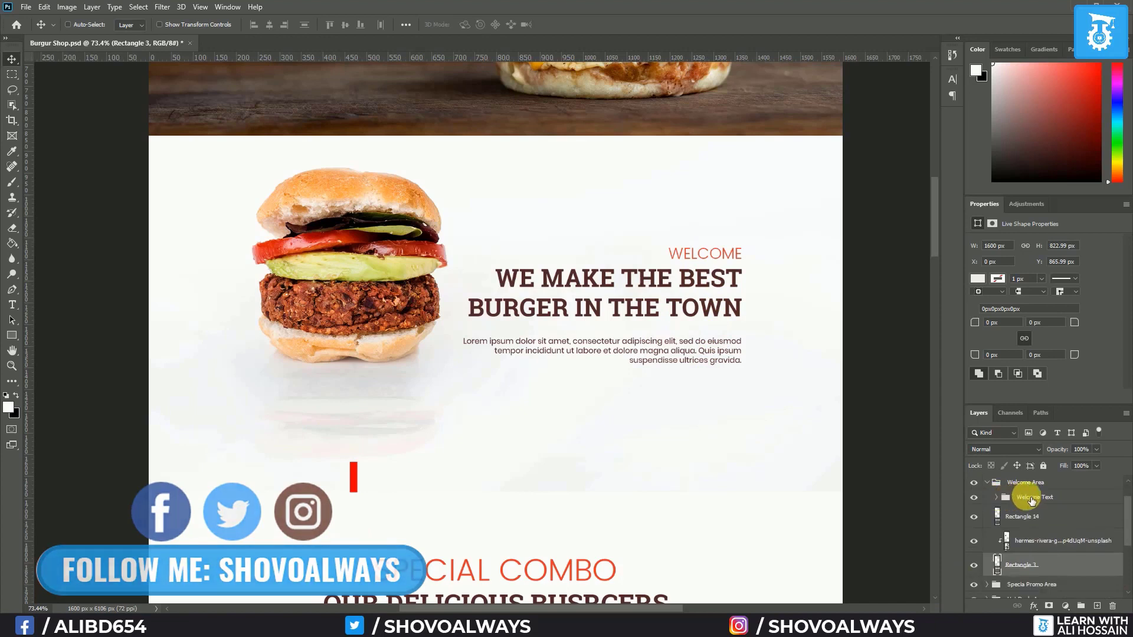
pyautogui.click(1067, 567)
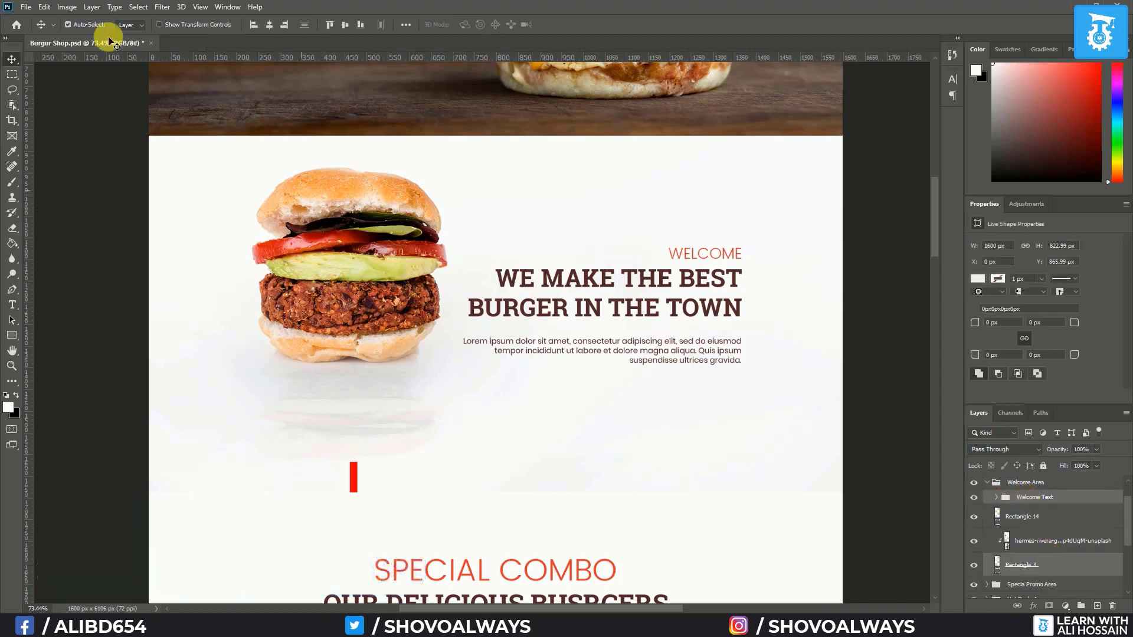
pyautogui.click(347, 27)
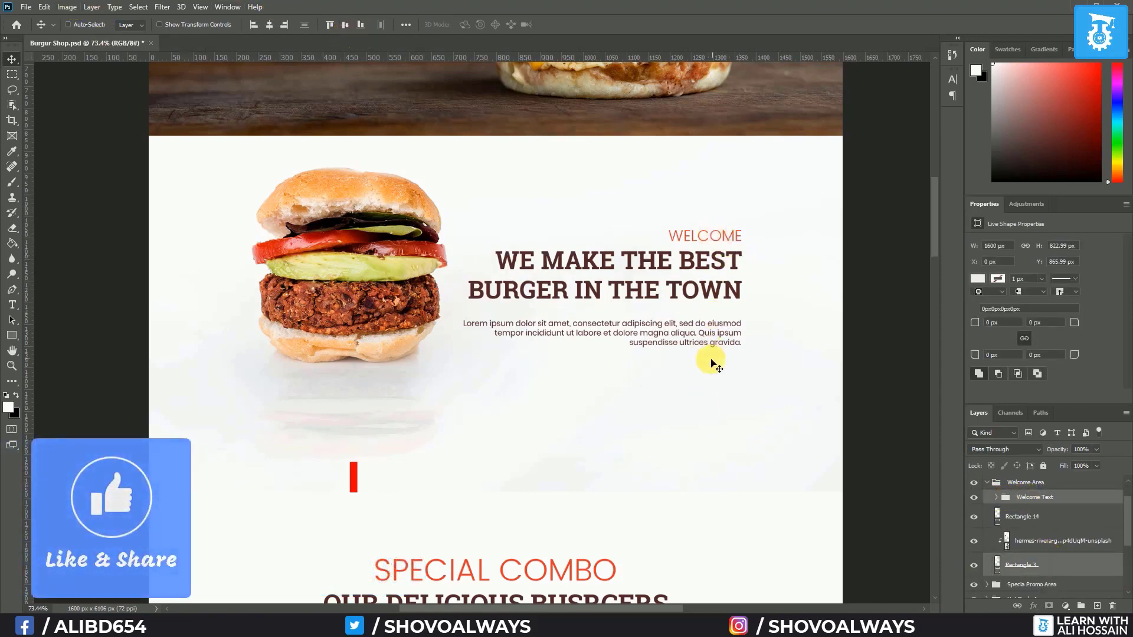
pyautogui.scroll(-2, 570, 328)
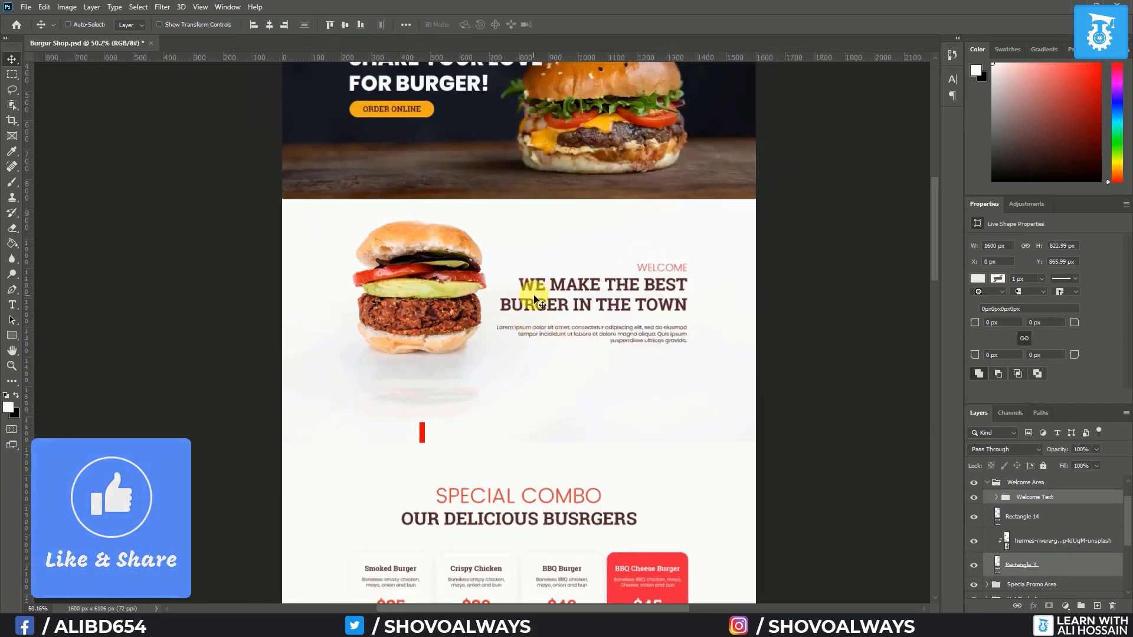
pyautogui.scroll(2, 597, 329)
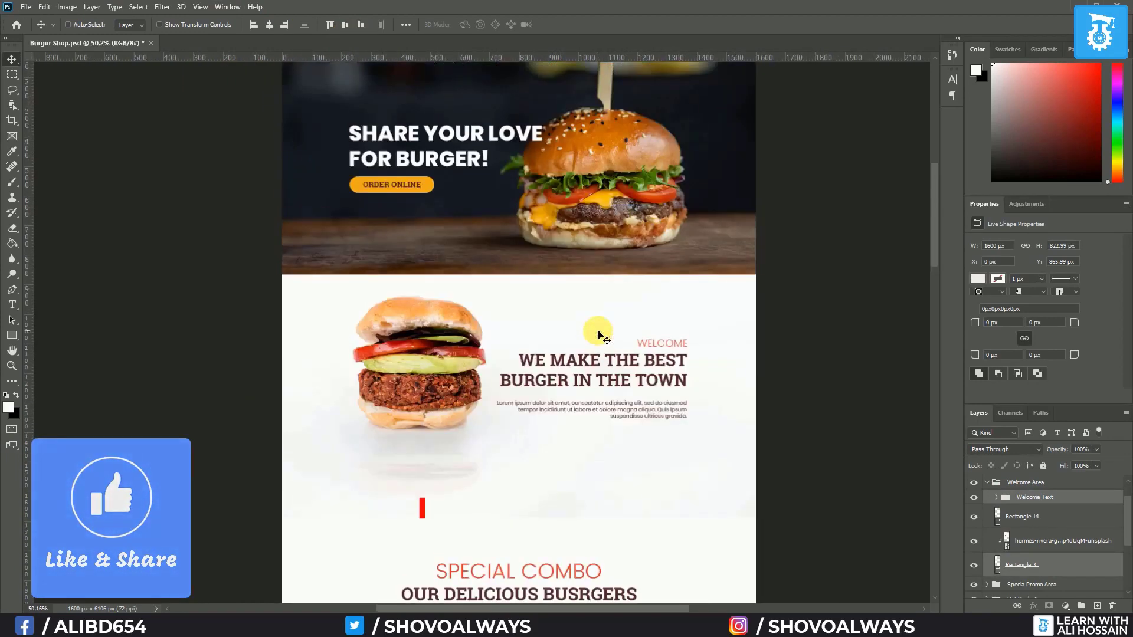
pyautogui.scroll(-8, 597, 335)
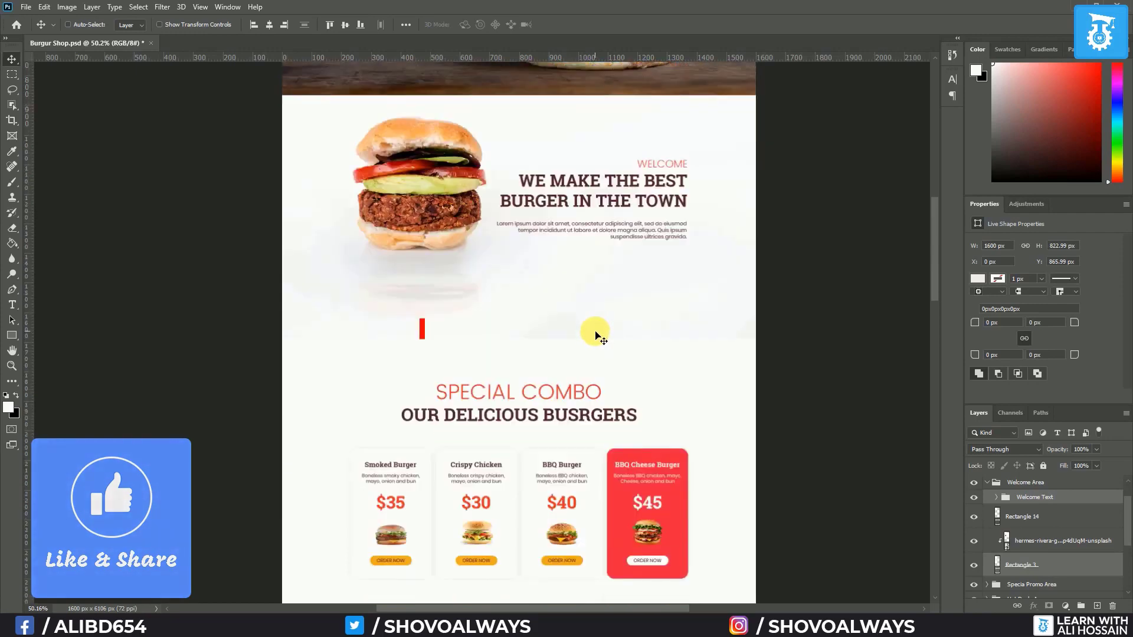
pyautogui.scroll(2, 568, 426)
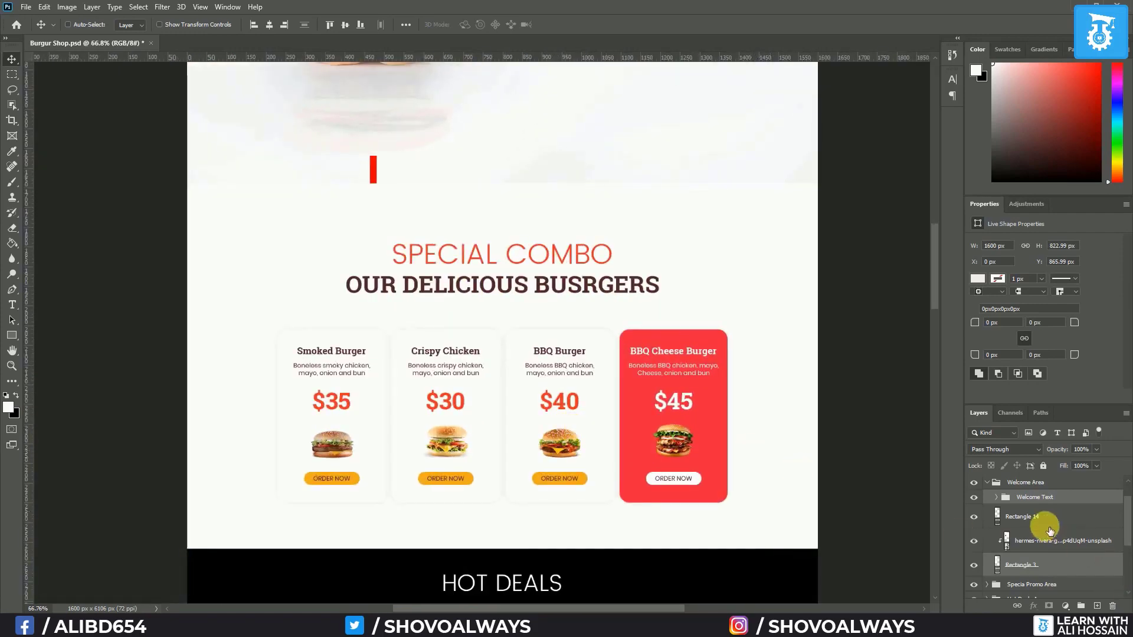
pyautogui.scroll(-1, 1044, 528)
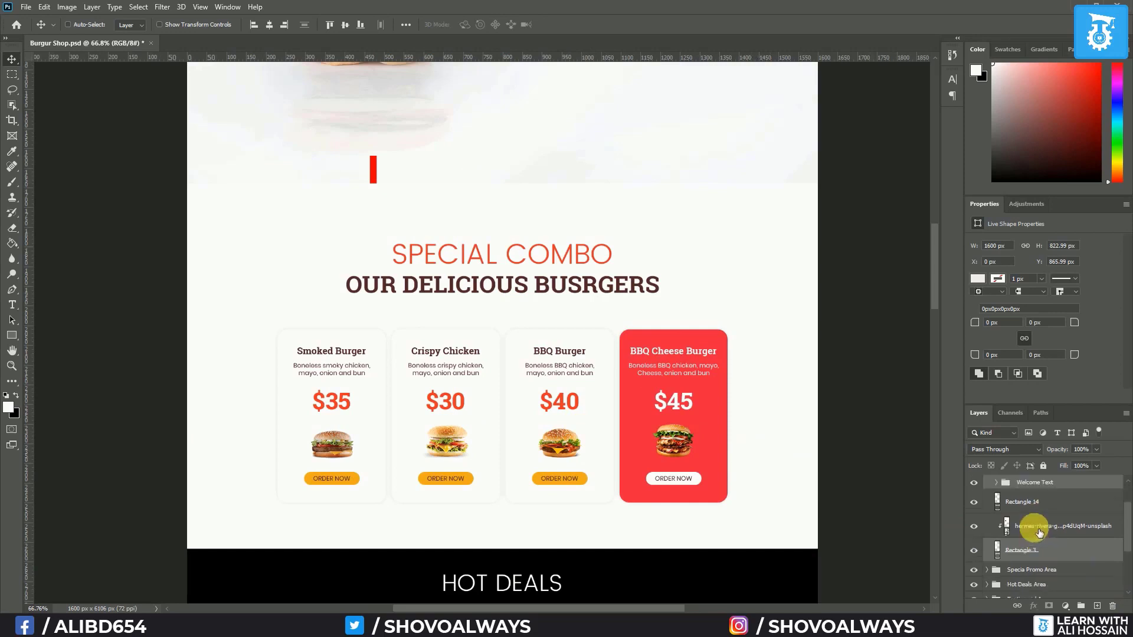
# Move the red bar lower in the layer stack and place it above the Special Combo titles
pyautogui.moveTo(1039, 513); pyautogui.dragTo(1050, 568)
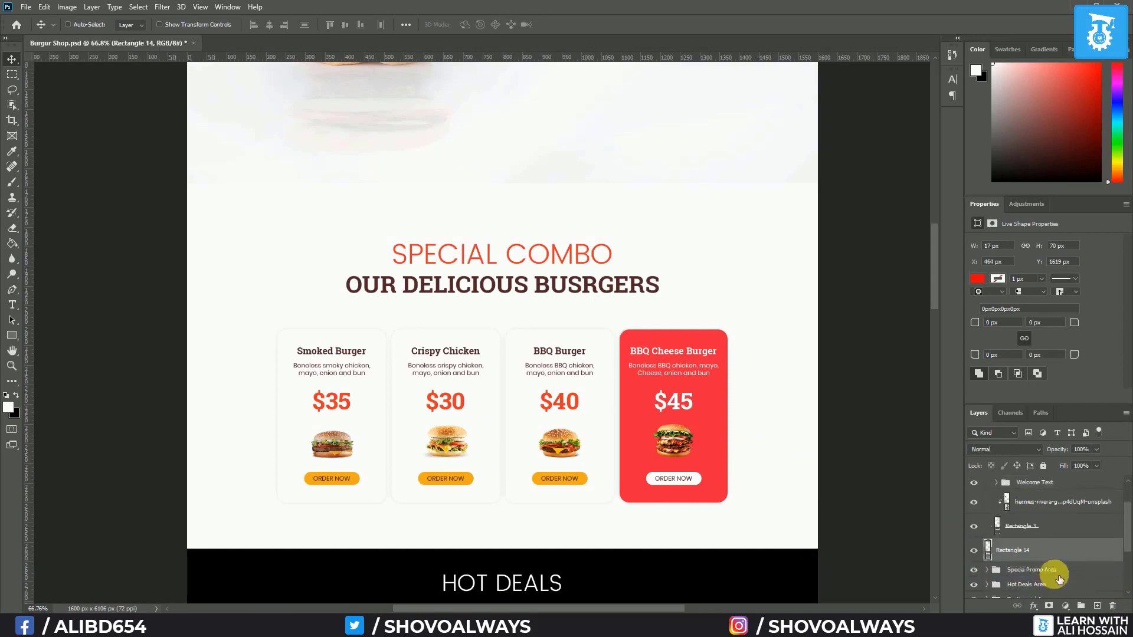
pyautogui.click(987, 512)
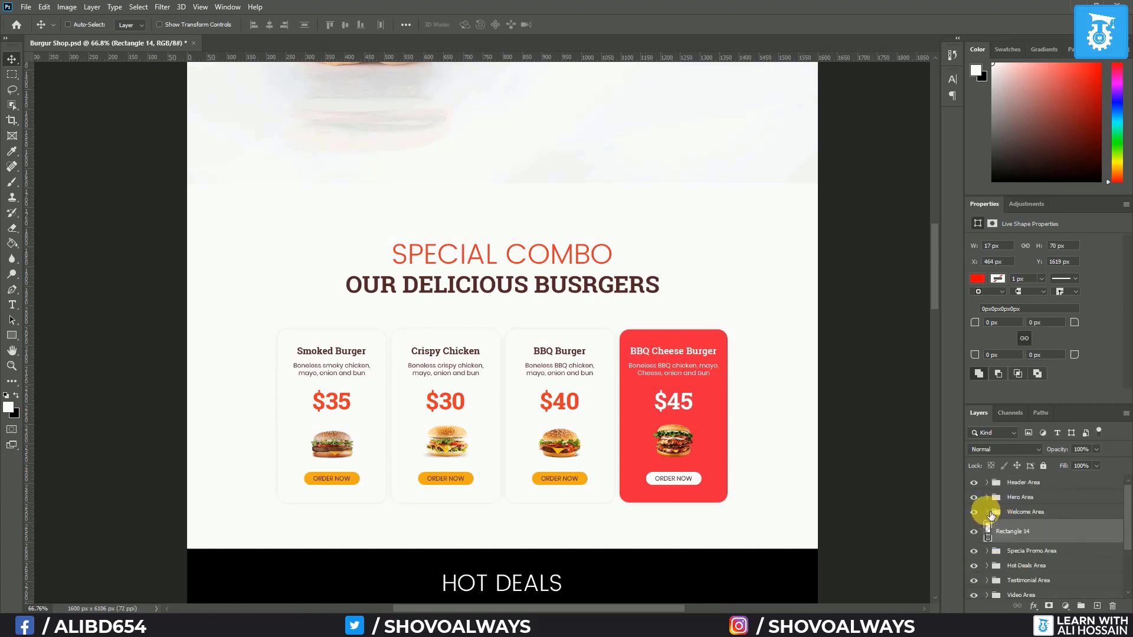
pyautogui.scroll(-2, 991, 515)
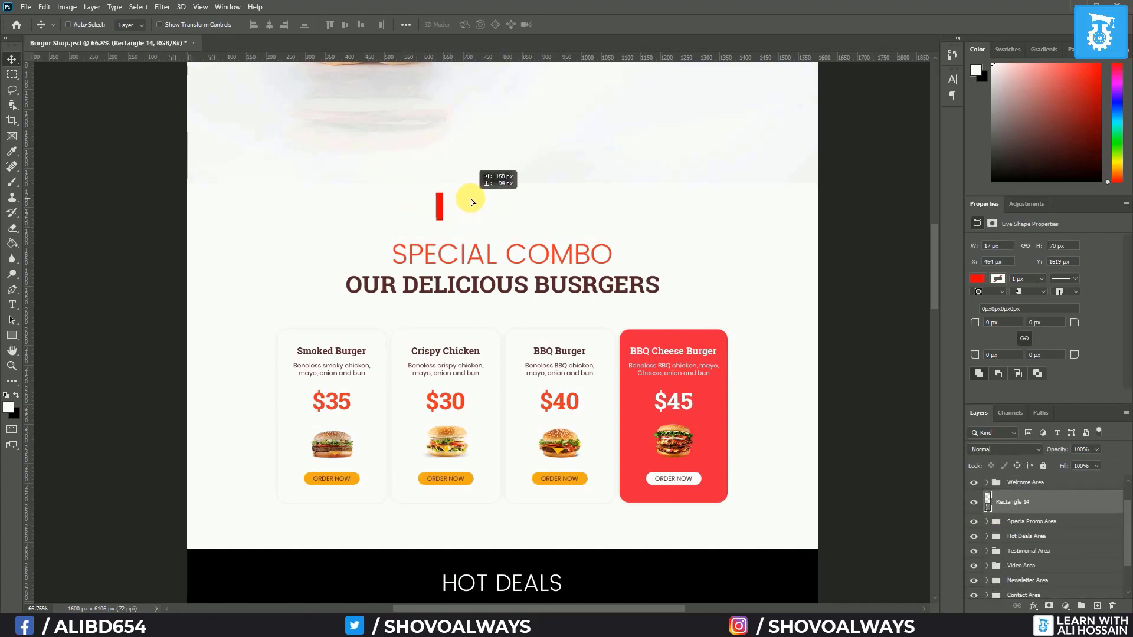
pyautogui.moveTo(471, 199); pyautogui.dragTo(482, 191)
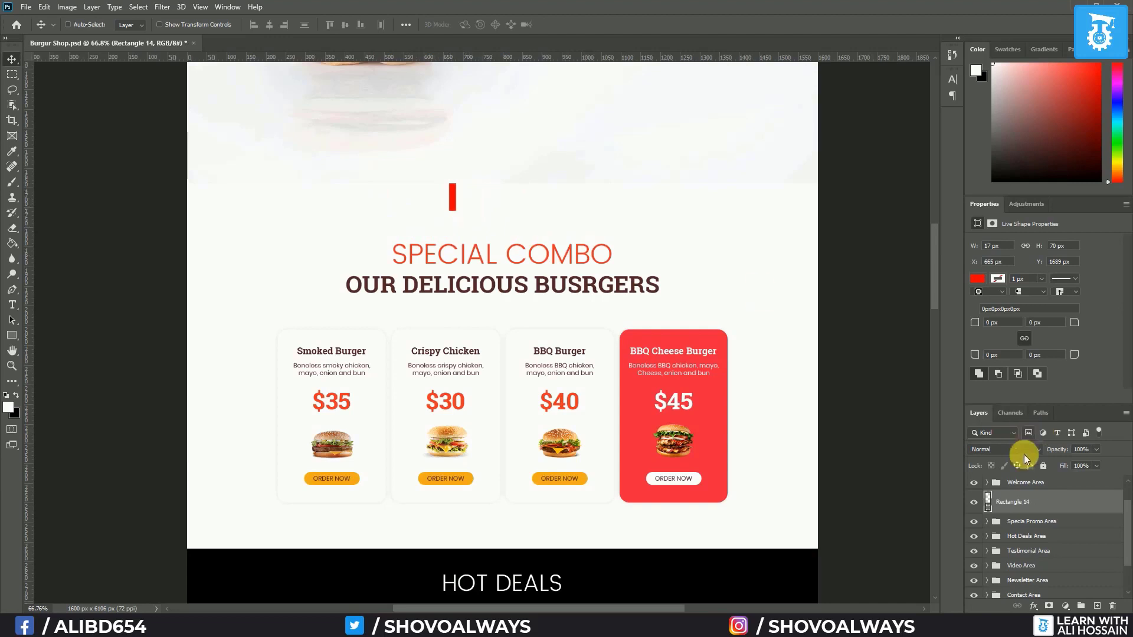
# Set the SPECIAL COMBO subtitle to 36 pt and centre it horizontally on the page
pyautogui.click(987, 522)
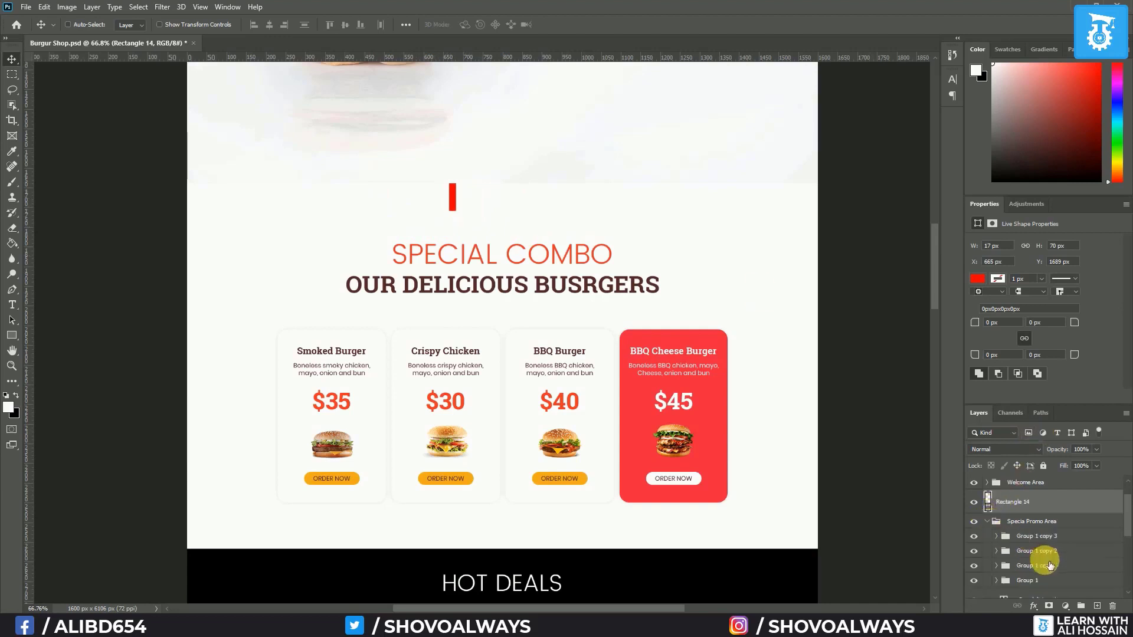
pyautogui.scroll(-4, 1049, 564)
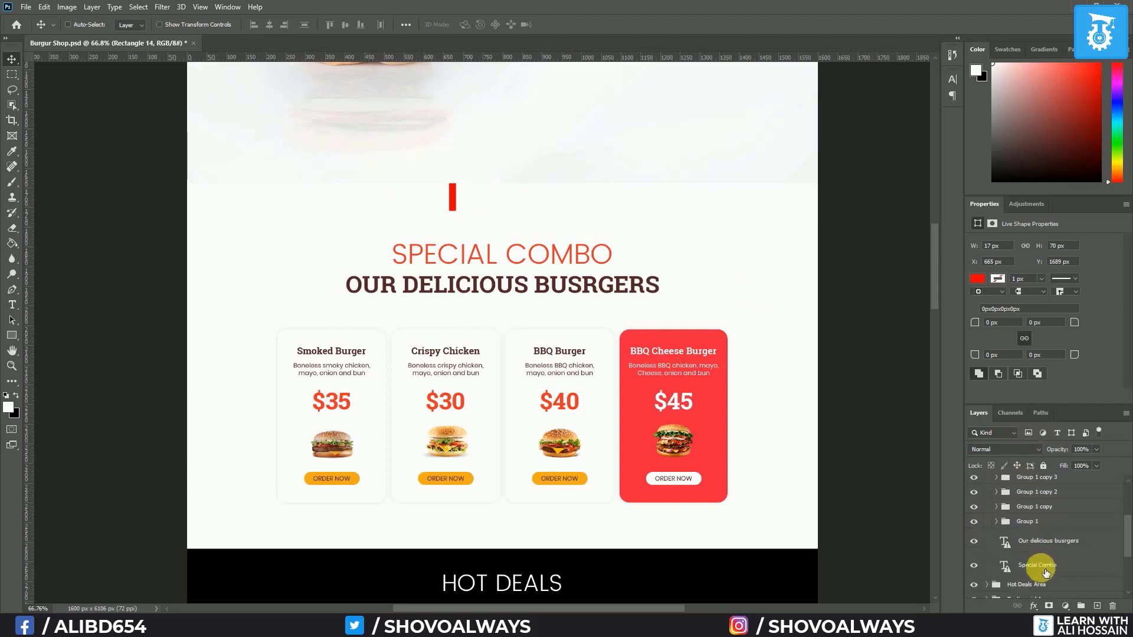
pyautogui.click(1045, 568)
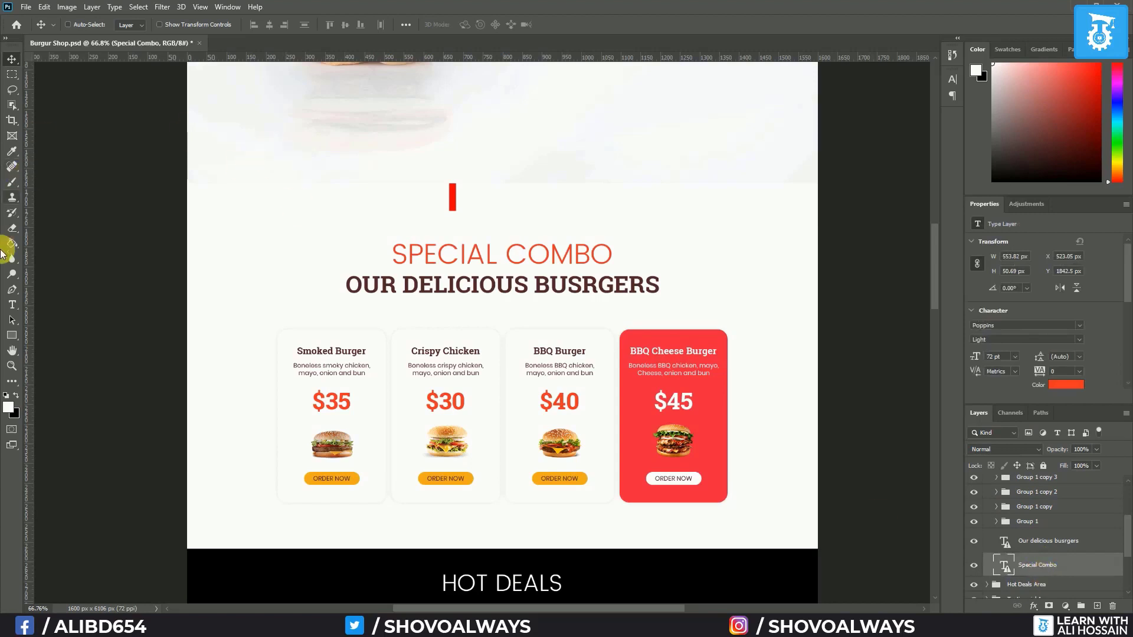
pyautogui.click(11, 305)
pyautogui.click(325, 23)
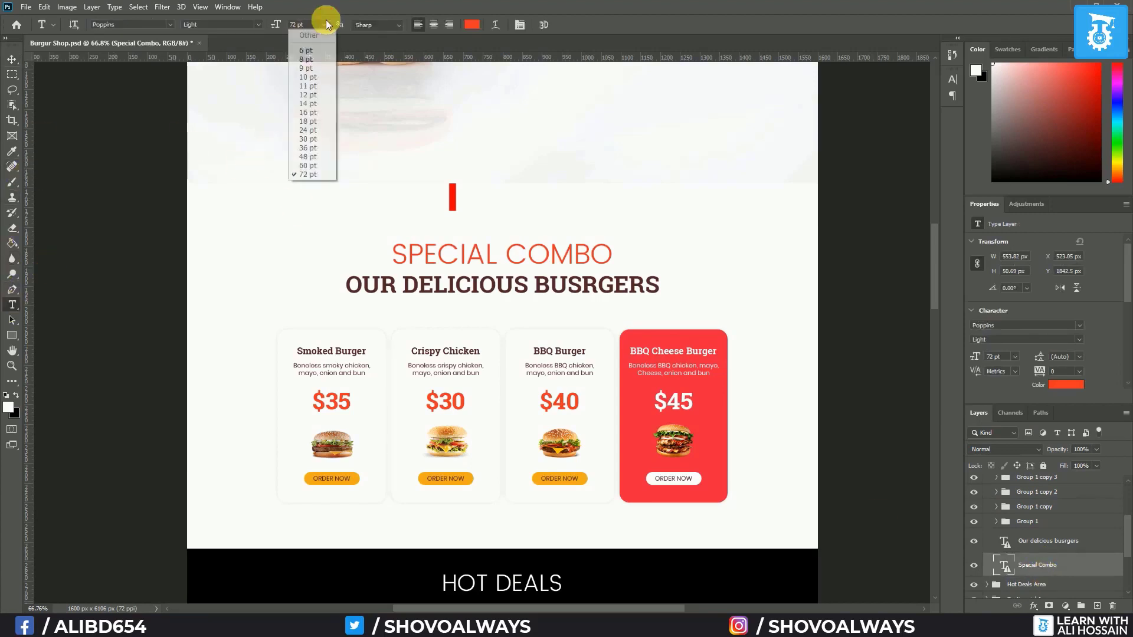
pyautogui.click(315, 147)
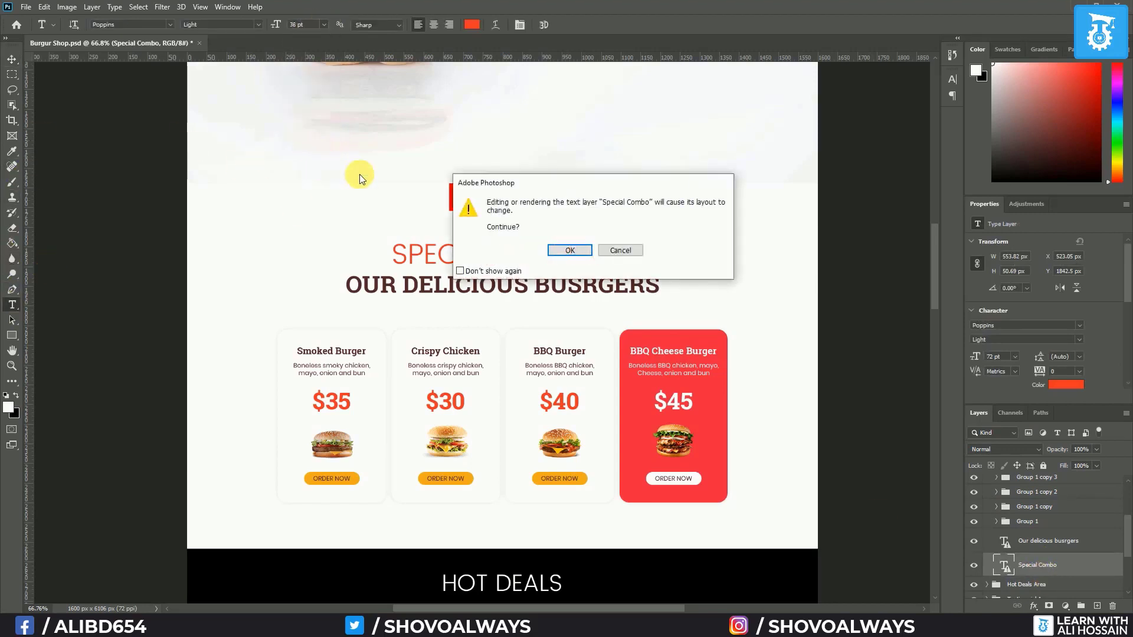
pyautogui.click(570, 250)
pyautogui.press('v')
pyautogui.scroll(-2, 1055, 550)
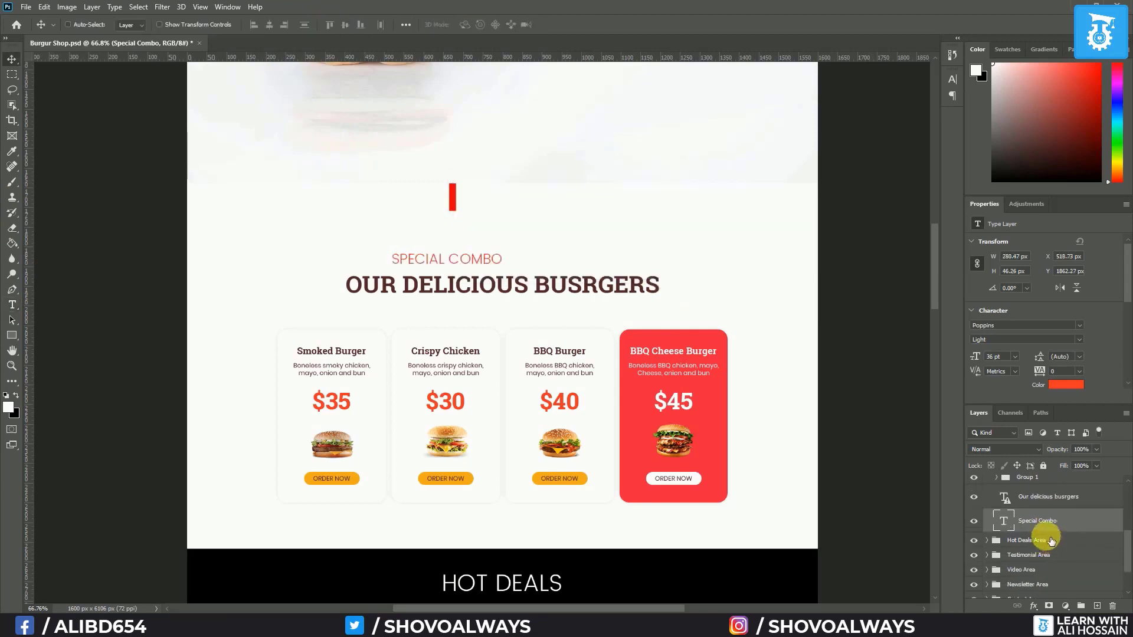
pyautogui.press('F2')
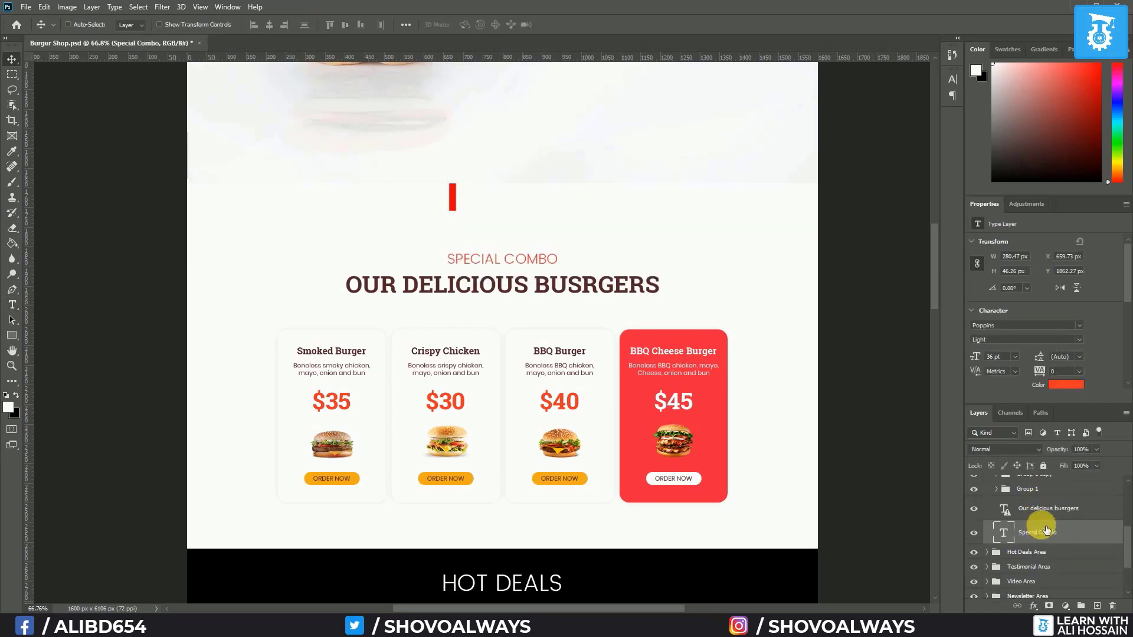
# Raise SPECIAL COMBO and 'Our delicious busrgers' together, closer to the red bar
pyautogui.scroll(2, 1045, 527)
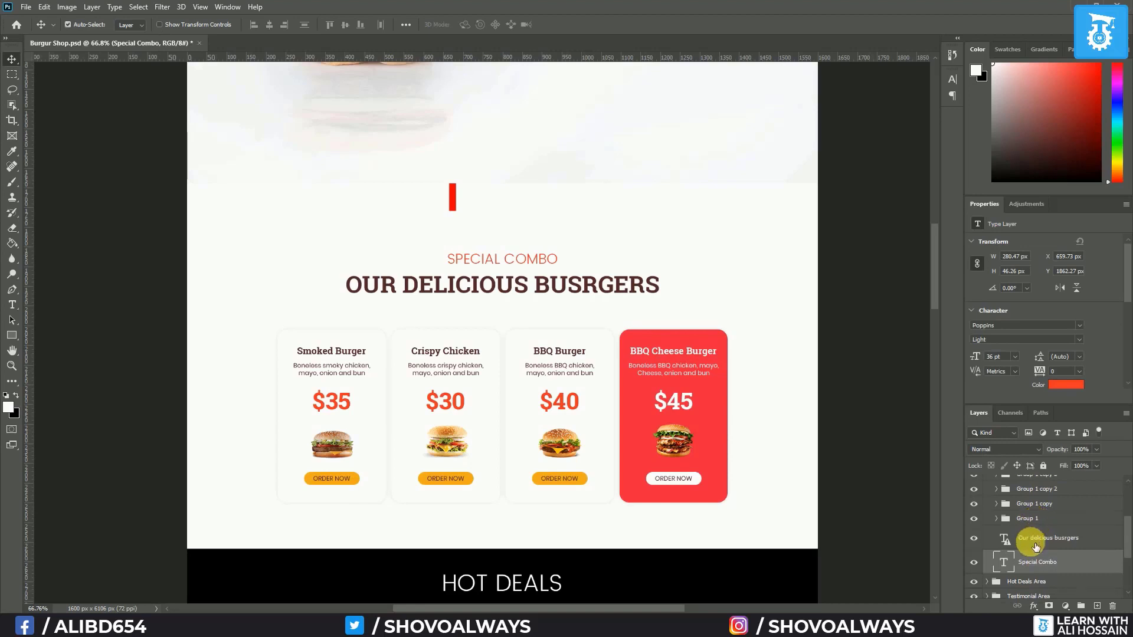
pyautogui.keyDown('ctrl'); pyautogui.click(1040, 544); pyautogui.keyUp('ctrl')
pyautogui.hotkey('shift', 'Up')
pyautogui.hotkey('shift', 'Up')
pyautogui.hotkey('shift', 'Up')
pyautogui.hotkey('shift', 'Up')
pyautogui.hotkey('shift', 'Up')
pyautogui.hotkey('shift', 'Up')
pyautogui.hotkey('shift', 'Up')
pyautogui.hotkey('shift', 'Up')
pyautogui.hotkey('shift', 'Up')
pyautogui.hotkey('shift', 'Up')
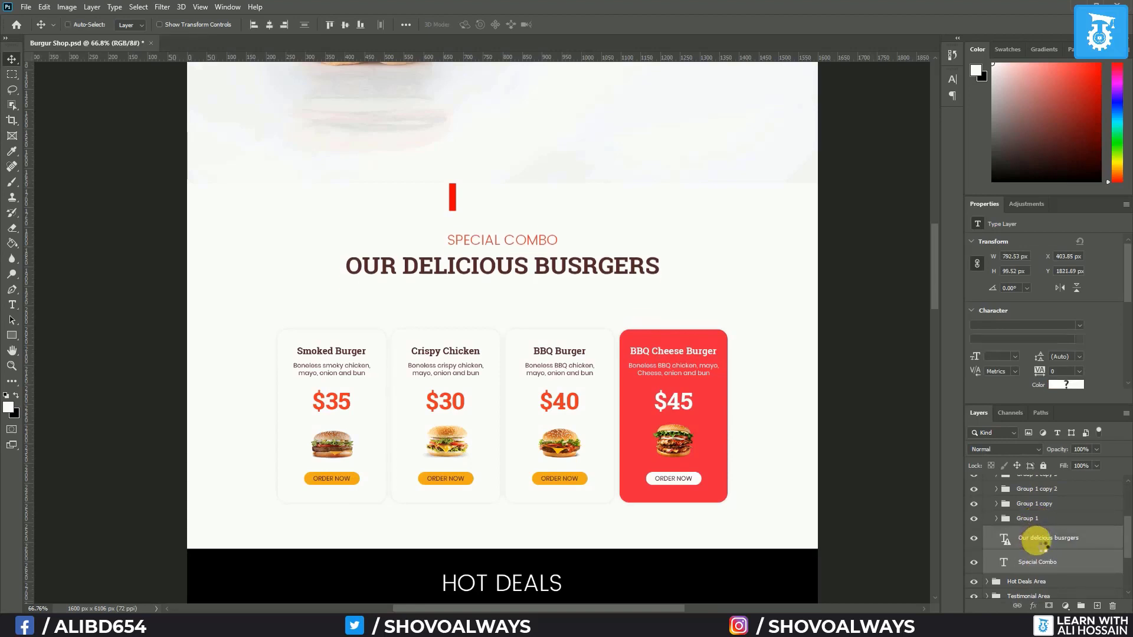
pyautogui.hotkey('shift', 'Up')
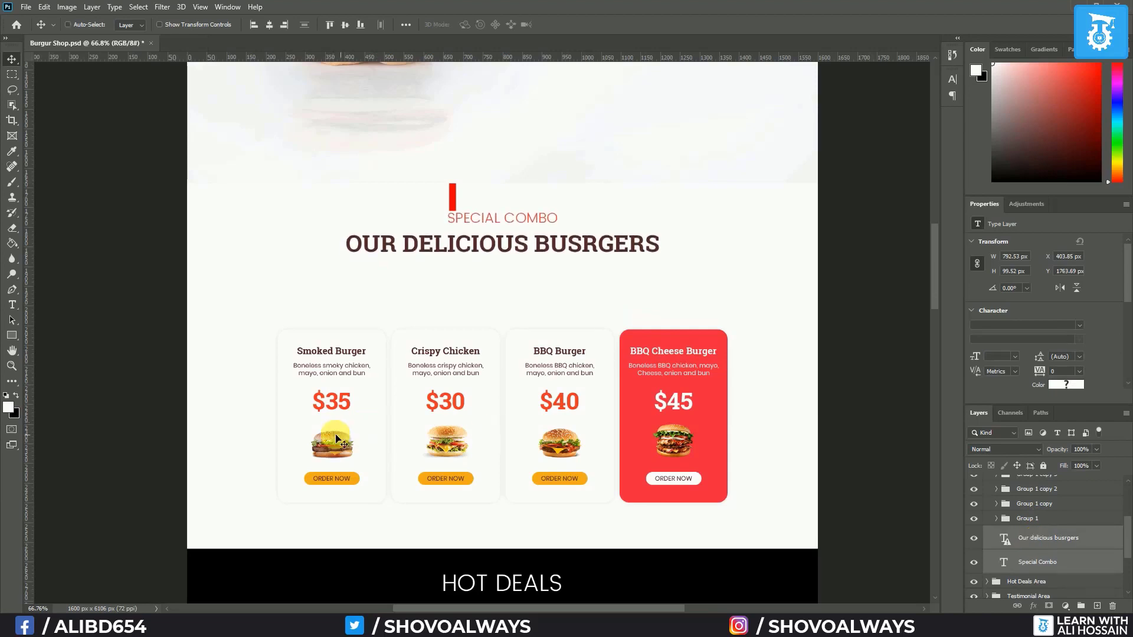
pyautogui.scroll(2, 1050, 513)
pyautogui.click(1049, 509)
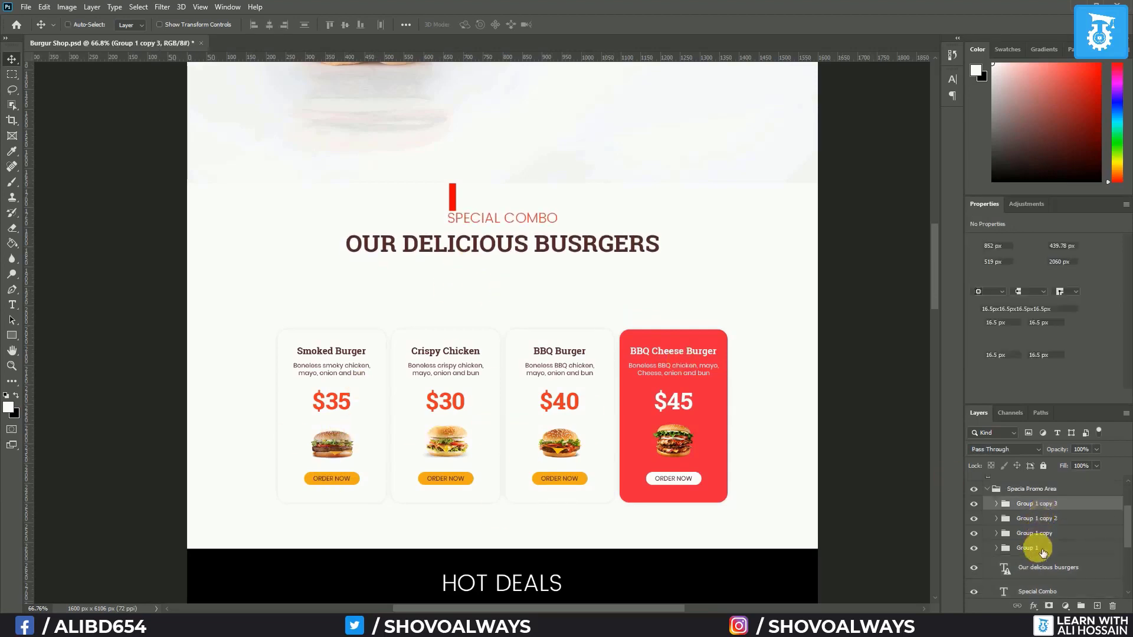
# Move the four burger card groups up and drop the red bar below them
pyautogui.keyDown('shift'); pyautogui.click(1038, 549); pyautogui.keyUp('shift')
pyautogui.hotkey('shift', 'Up')
pyautogui.hotkey('shift', 'Up')
pyautogui.hotkey('shift', 'Up')
pyautogui.hotkey('shift', 'Up')
pyautogui.hotkey('shift', 'Up')
pyautogui.hotkey('shift', 'Up')
pyautogui.hotkey('shift', 'Up')
pyautogui.hotkey('shift', 'Up')
pyautogui.hotkey('shift', 'Up')
pyautogui.hotkey('shift', 'Up')
pyautogui.hotkey('shift', 'Up')
pyautogui.hotkey('shift', 'Up')
pyautogui.hotkey('shift', 'Up')
pyautogui.hotkey('shift', 'Up')
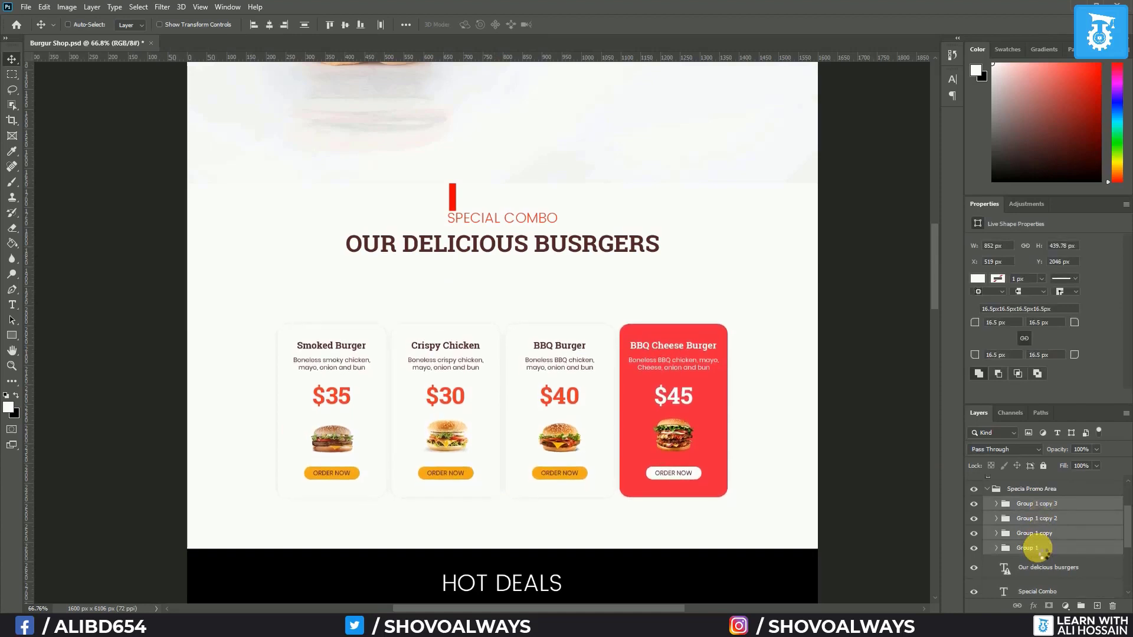
pyautogui.scroll(3, 1042, 550)
pyautogui.click(1016, 513)
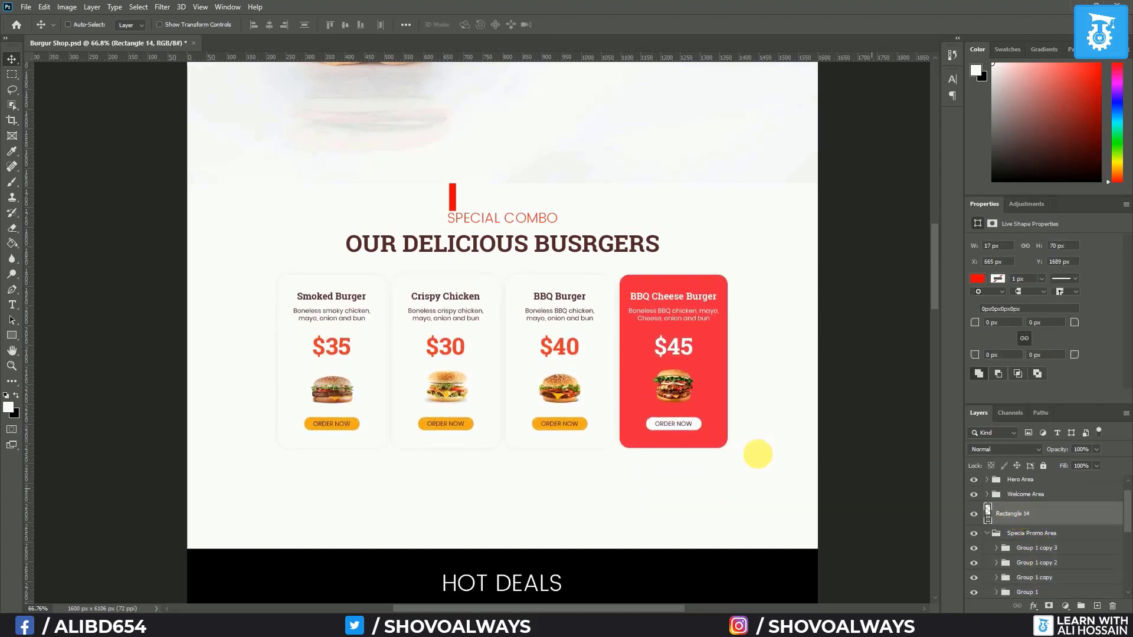
pyautogui.moveTo(453, 206); pyautogui.dragTo(477, 469)
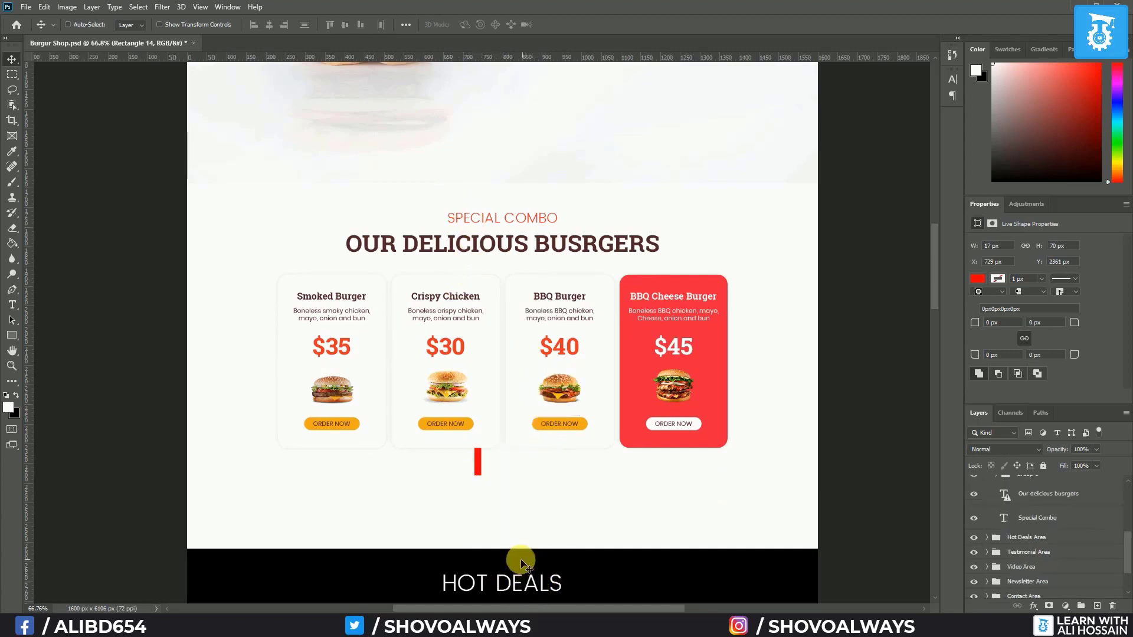
# Nudge the Hot Deals Area group up to close the gap below the cards
pyautogui.scroll(3, 1020, 519)
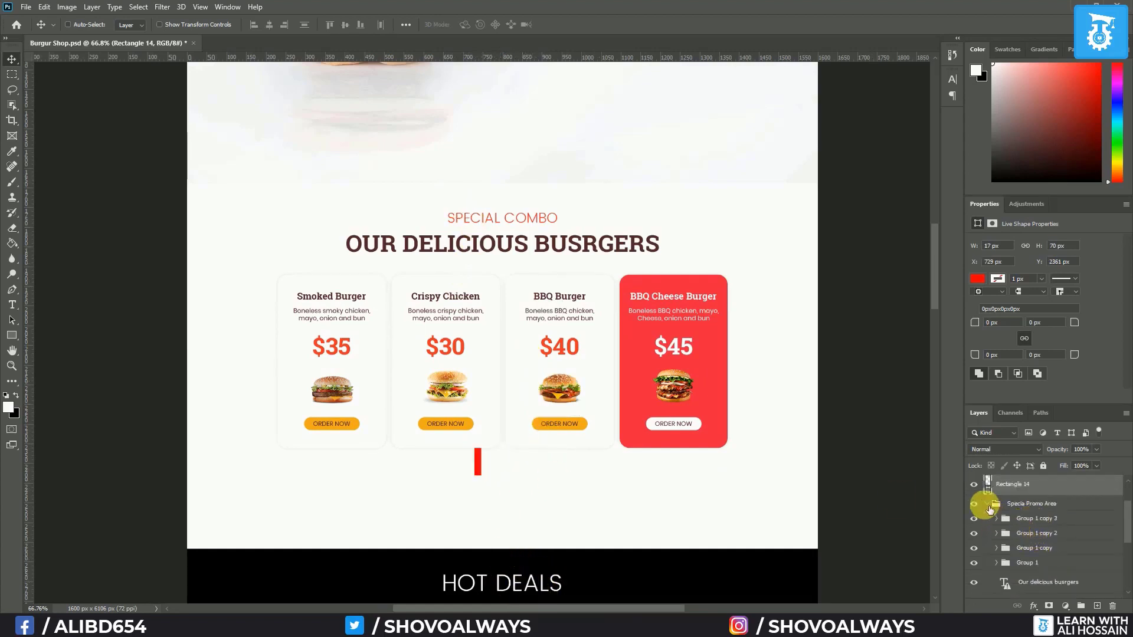
pyautogui.click(990, 506)
pyautogui.click(1024, 518)
pyautogui.press('Up')
pyautogui.press('Up')
pyautogui.press('Up')
pyautogui.press('Up')
pyautogui.press('Up')
pyautogui.press('Up')
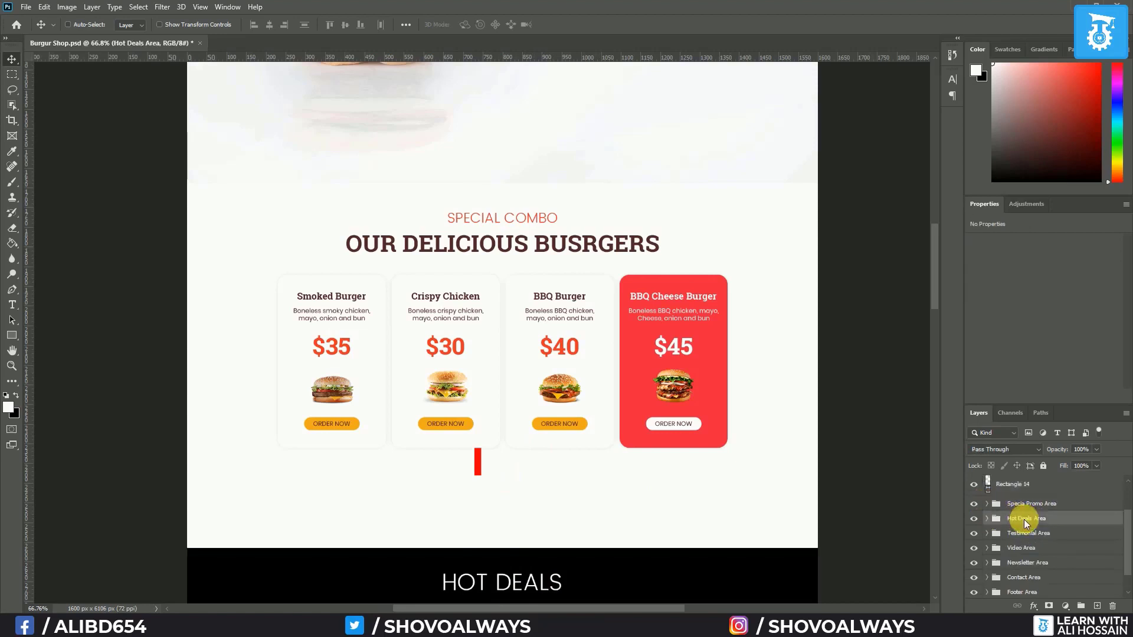
pyautogui.hotkey('shift', 'Up')
pyautogui.hotkey('shift', 'Up')
pyautogui.hotkey('shift', 'Up')
pyautogui.hotkey('shift', 'Up')
pyautogui.hotkey('shift', 'Up')
pyautogui.hotkey('shift', 'Up')
pyautogui.hotkey('shift', 'Up')
pyautogui.hotkey('shift', 'Up')
pyautogui.hotkey('shift', 'Up')
pyautogui.hotkey('shift', 'Up')
pyautogui.hotkey('shift', 'Up')
pyautogui.hotkey('shift', 'Up')
pyautogui.hotkey('shift', 'Up')
pyautogui.hotkey('shift', 'Up')
pyautogui.hotkey('shift', 'Up')
pyautogui.hotkey('shift', 'Up')
pyautogui.hotkey('shift', 'Up')
pyautogui.hotkey('shift', 'Up')
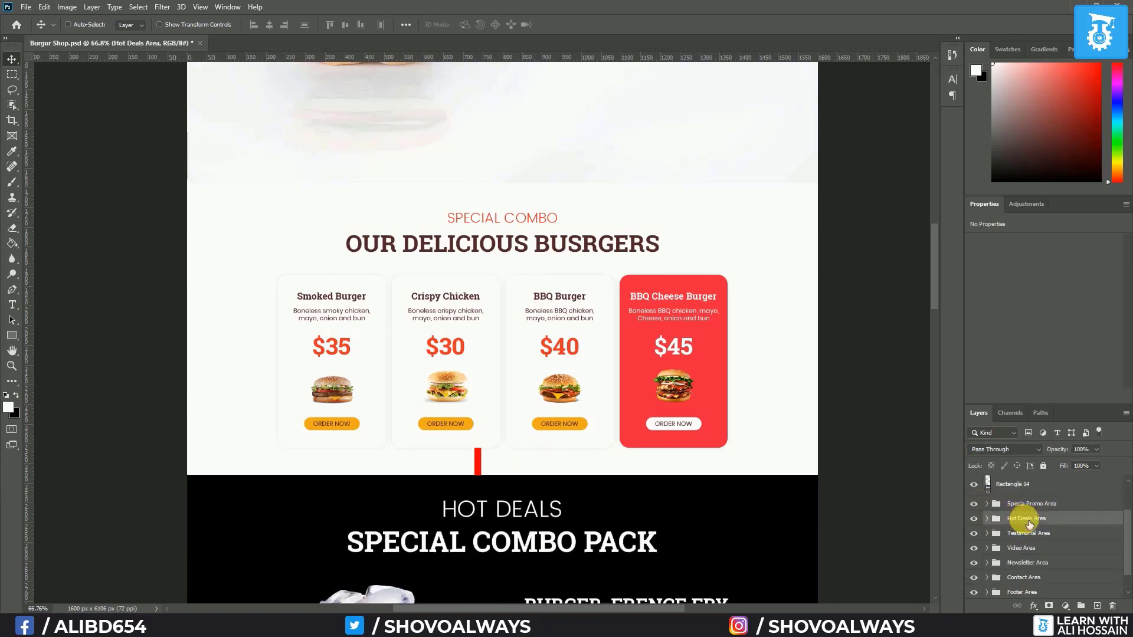
# Reorder Rectangle 14 between Specia Promo Area and Hot Deals Area, then move it onto the black section
pyautogui.scroll(3, 587, 369)
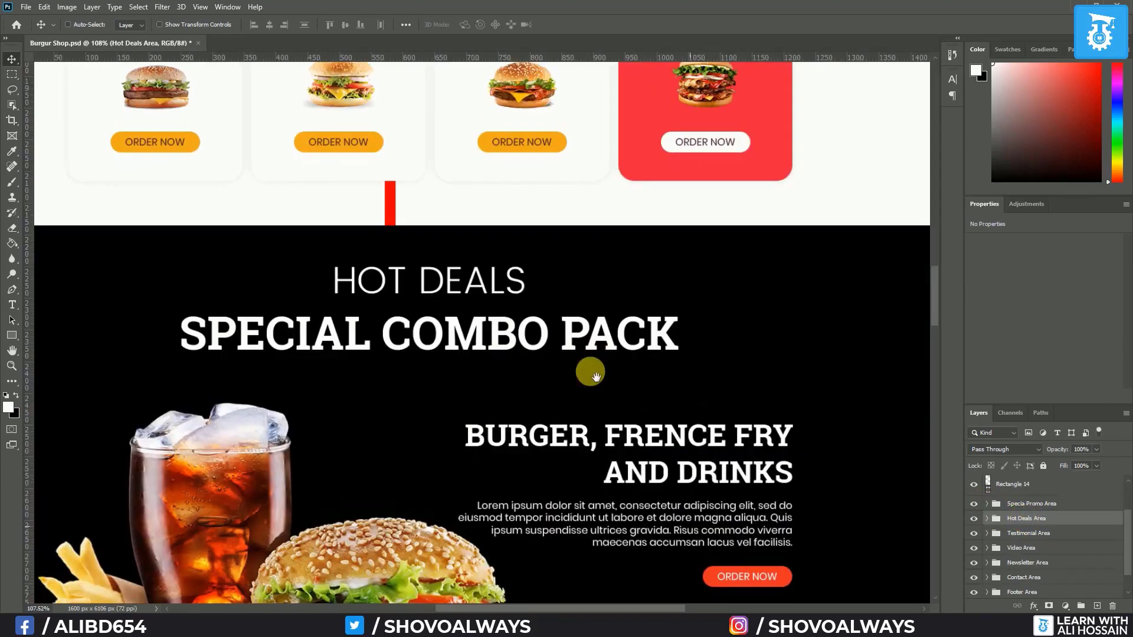
pyautogui.click(1019, 486)
pyautogui.moveTo(1019, 493); pyautogui.dragTo(1032, 522)
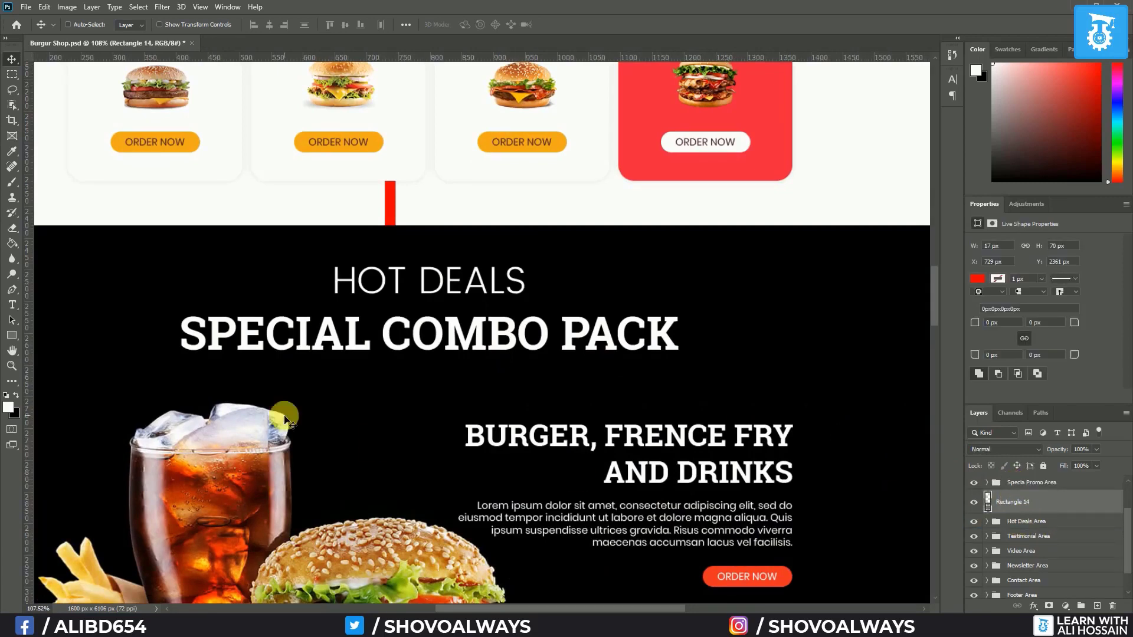
pyautogui.moveTo(391, 210); pyautogui.dragTo(403, 252)
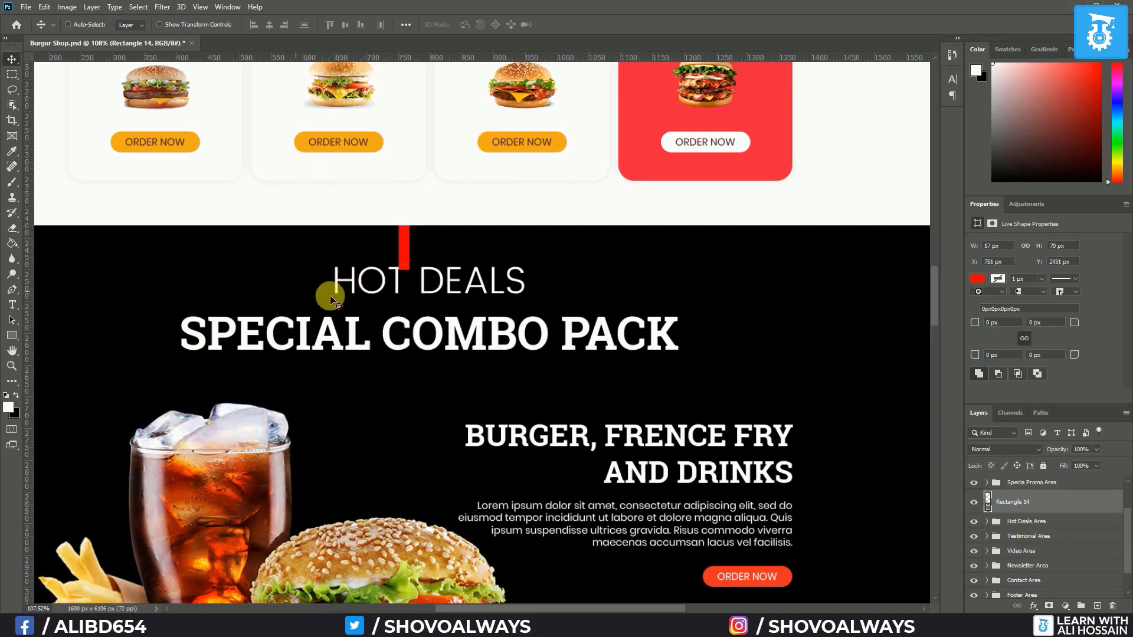
# Set the HOT DEALS heading to 36 pt
pyautogui.click(987, 522)
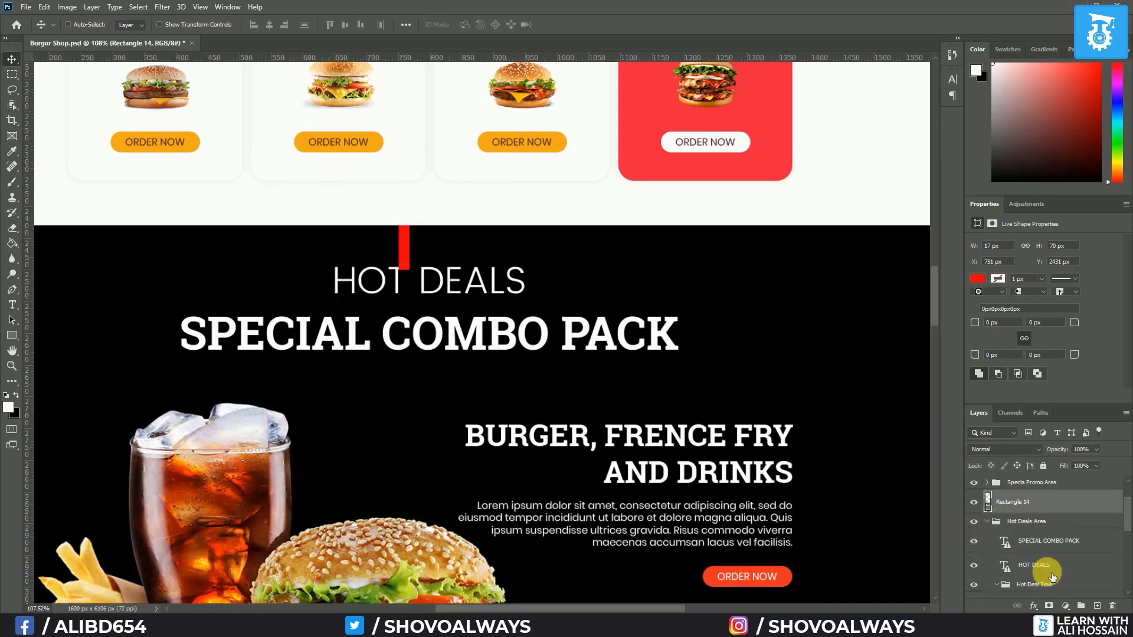
pyautogui.scroll(-1, 1038, 537)
pyautogui.click(1038, 536)
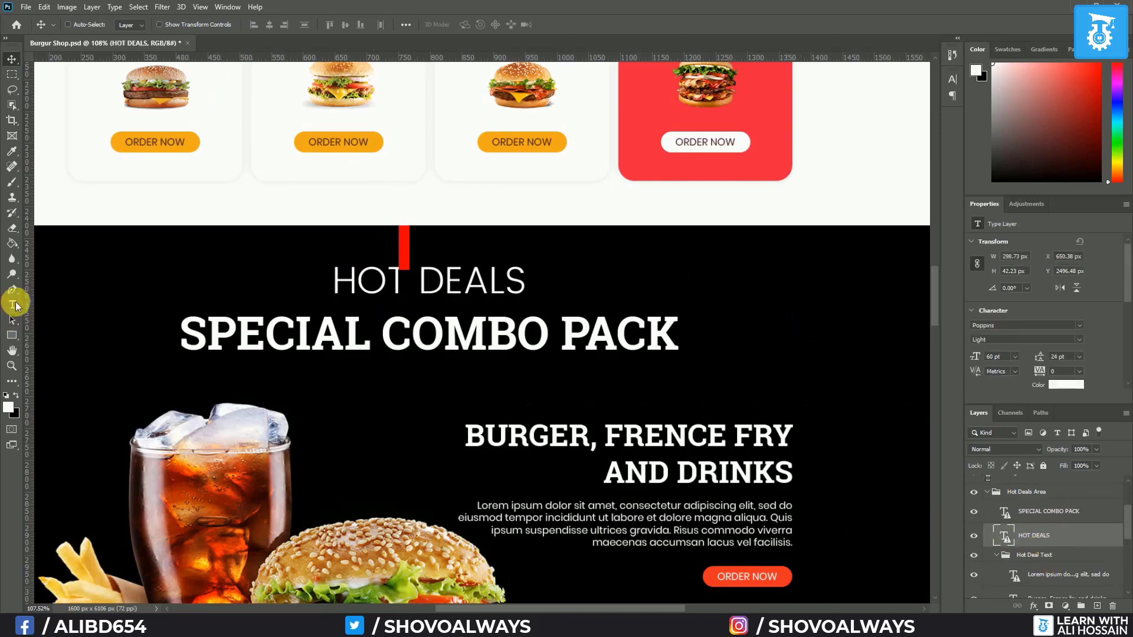
pyautogui.click(12, 305)
pyautogui.click(324, 24)
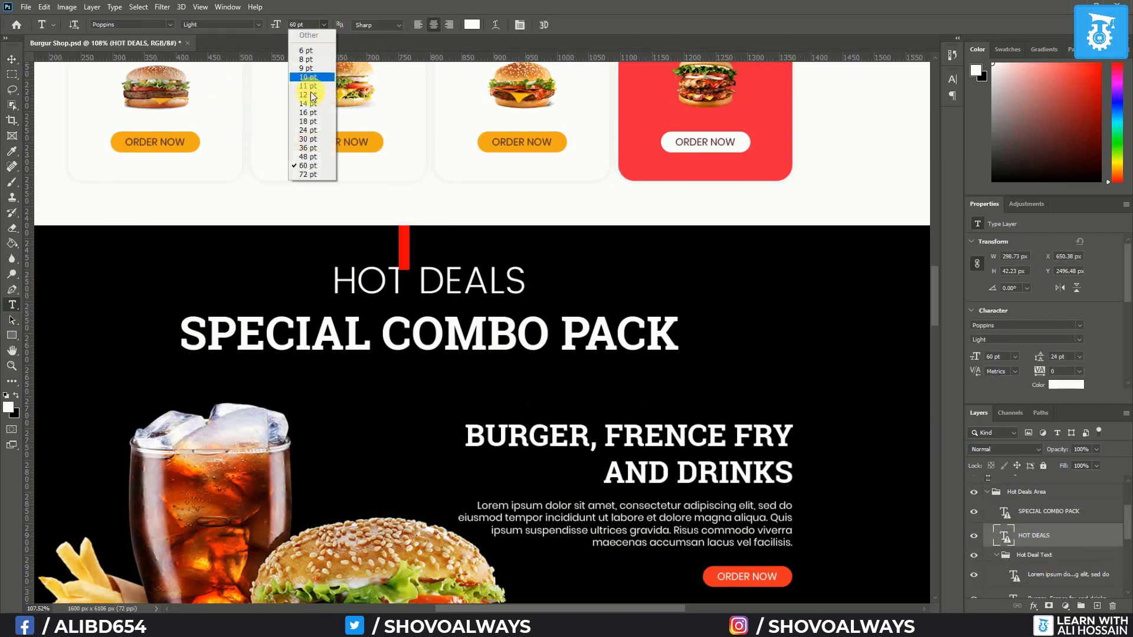
pyautogui.click(312, 147)
pyautogui.click(566, 251)
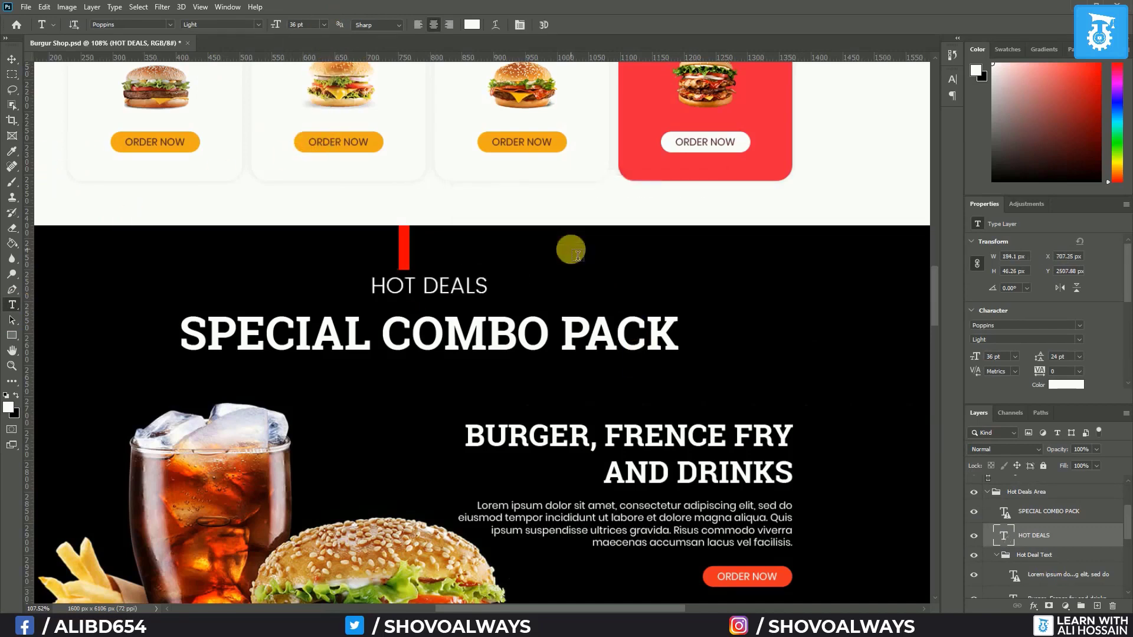
# Shift HOT DEALS slightly down and centre it horizontally against the Background
pyautogui.click(12, 59)
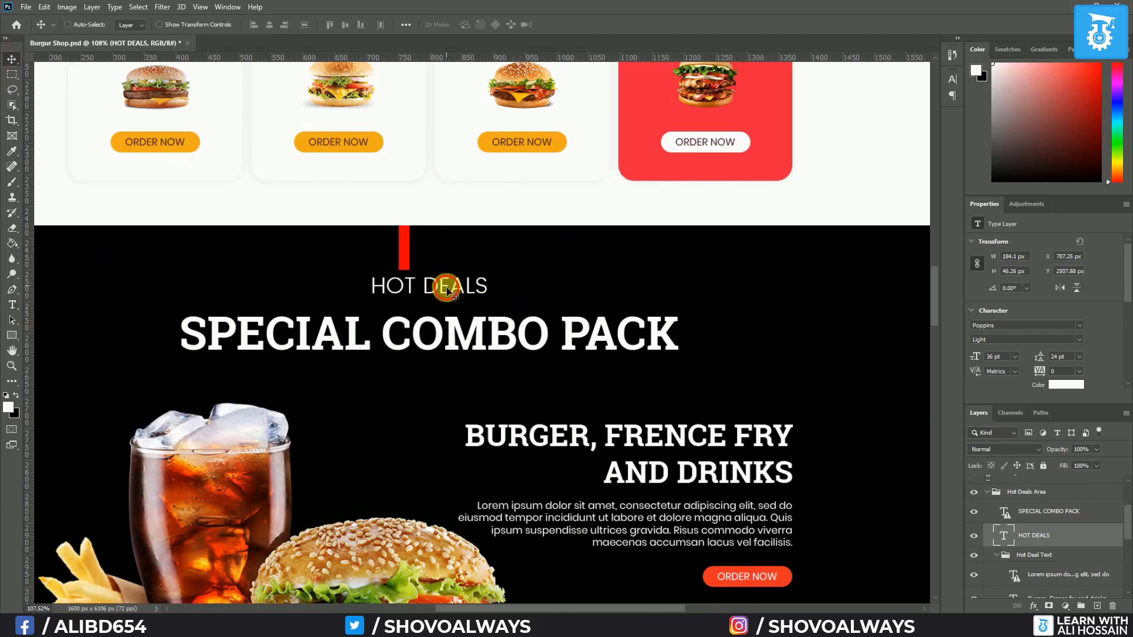
pyautogui.moveTo(447, 288); pyautogui.dragTo(448, 295)
pyautogui.scroll(-6, 1048, 571)
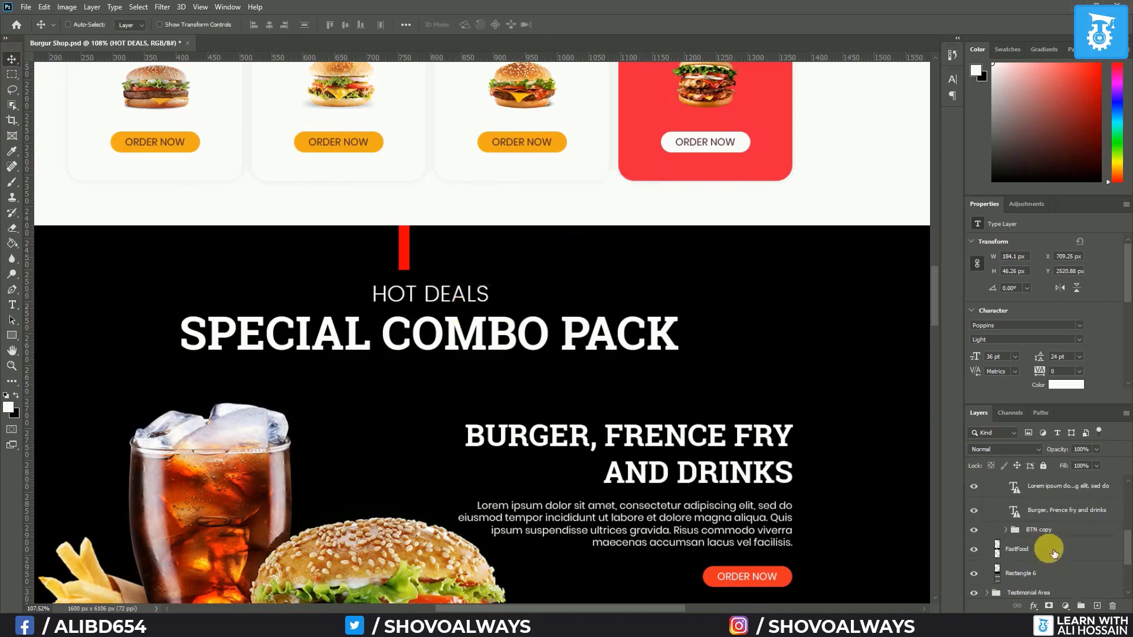
pyautogui.keyDown('ctrl'); pyautogui.click(1042, 585); pyautogui.keyUp('ctrl')
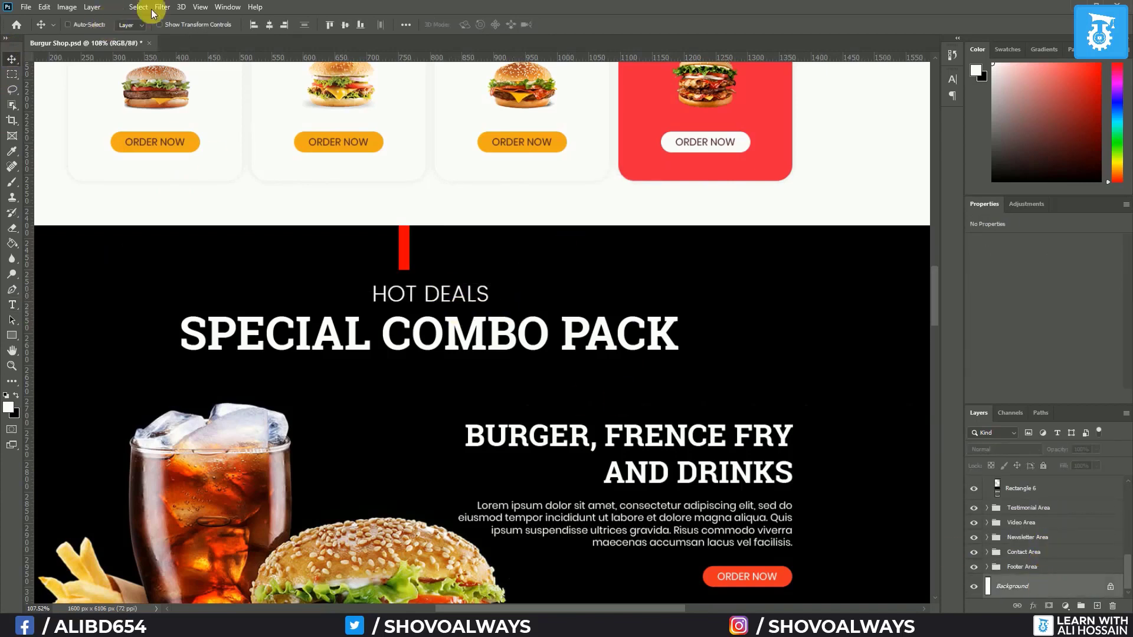
pyautogui.click(269, 24)
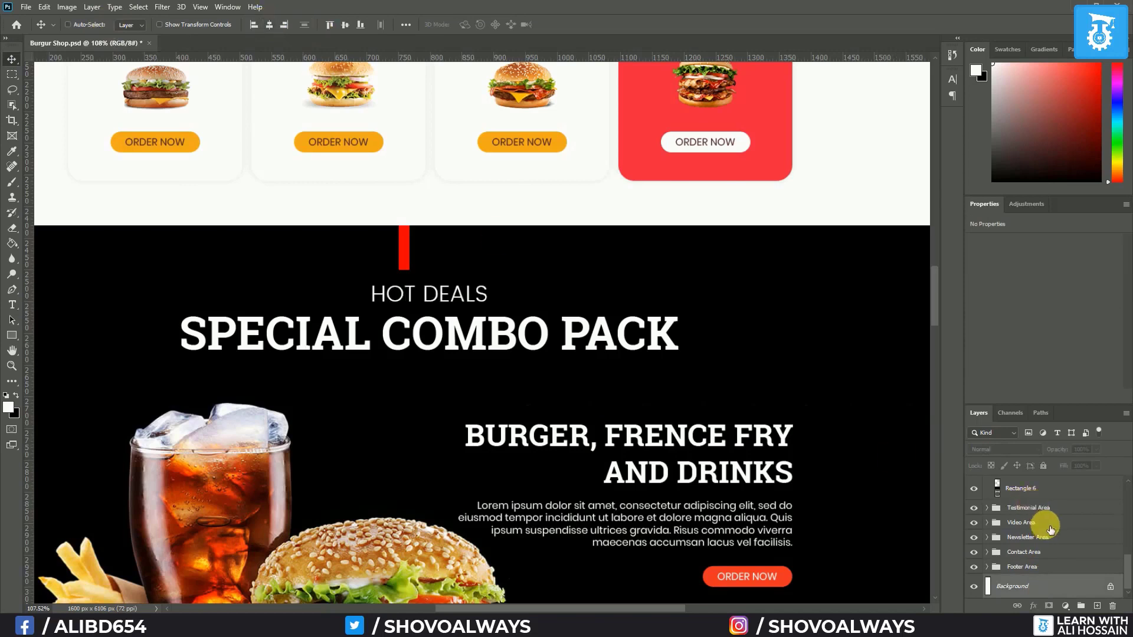
# Nudge HOT DEALS and SPECIAL COMBO PACK up 24 px, then collapse Hot Deals Area
pyautogui.scroll(4, 1038, 516)
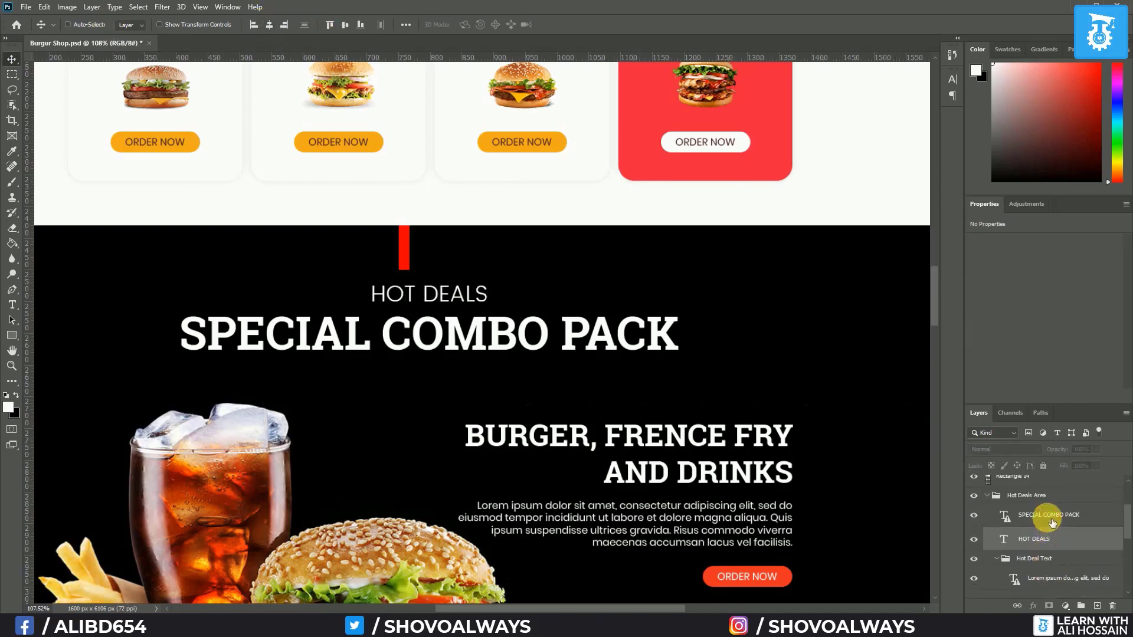
pyautogui.click(1052, 520)
pyautogui.keyDown('shift'); pyautogui.click(1041, 546); pyautogui.keyUp('shift')
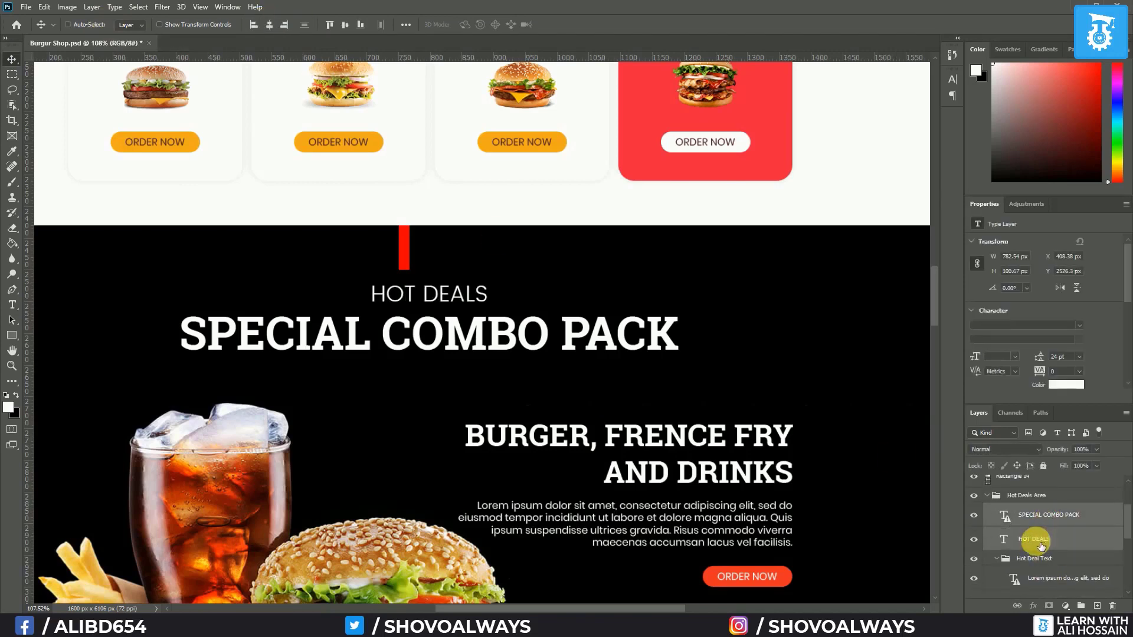
pyautogui.press('Up')
pyautogui.press('Up')
pyautogui.press('Up')
pyautogui.press('Up')
pyautogui.press('Up')
pyautogui.press('Up')
pyautogui.press('Up')
pyautogui.press('Up')
pyautogui.press('Up')
pyautogui.press('Up')
pyautogui.press('Up')
pyautogui.press('Up')
pyautogui.press('Up')
pyautogui.press('Up')
pyautogui.press('Up')
pyautogui.press('Up')
pyautogui.press('Up')
pyautogui.press('Up')
pyautogui.press('Up')
pyautogui.press('Up')
pyautogui.scroll(-5, 578, 324)
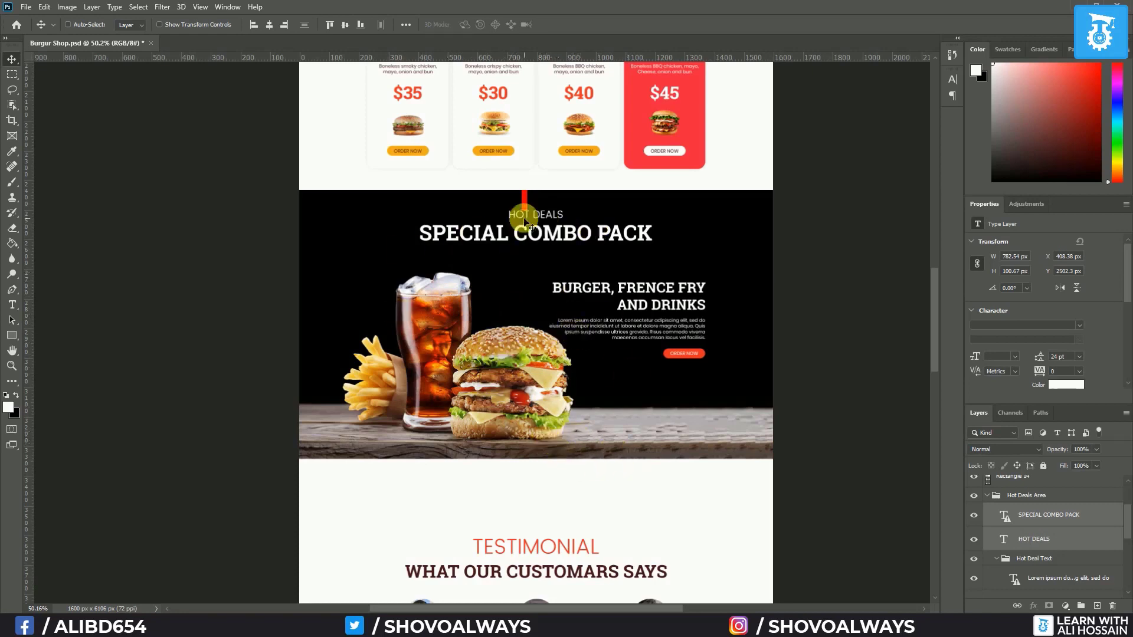
pyautogui.scroll(1, 1056, 541)
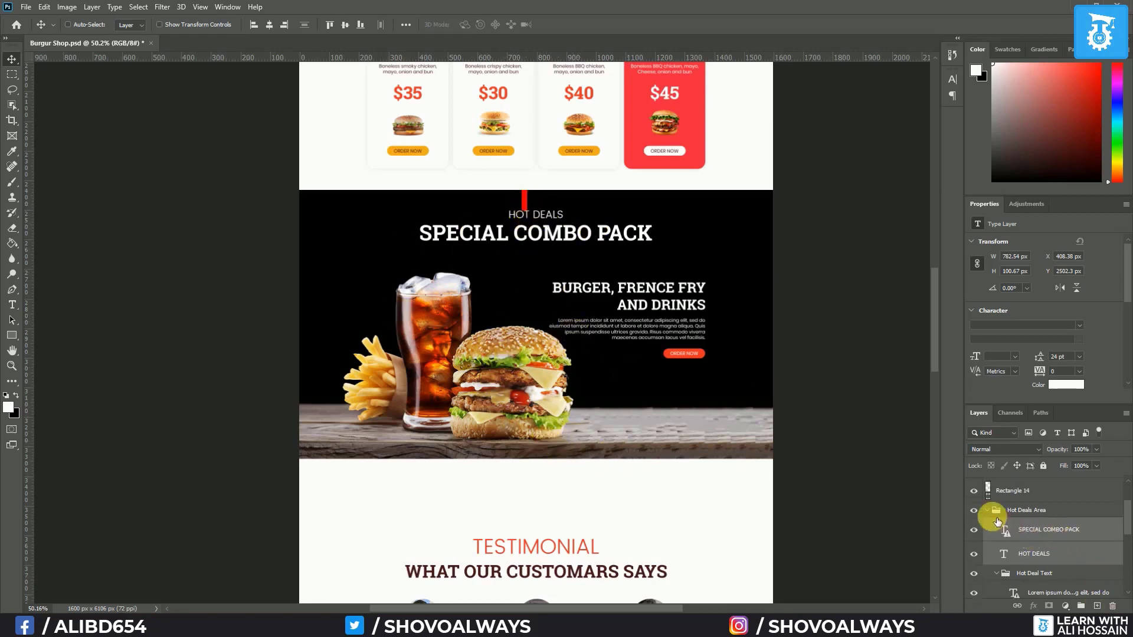
pyautogui.click(992, 512)
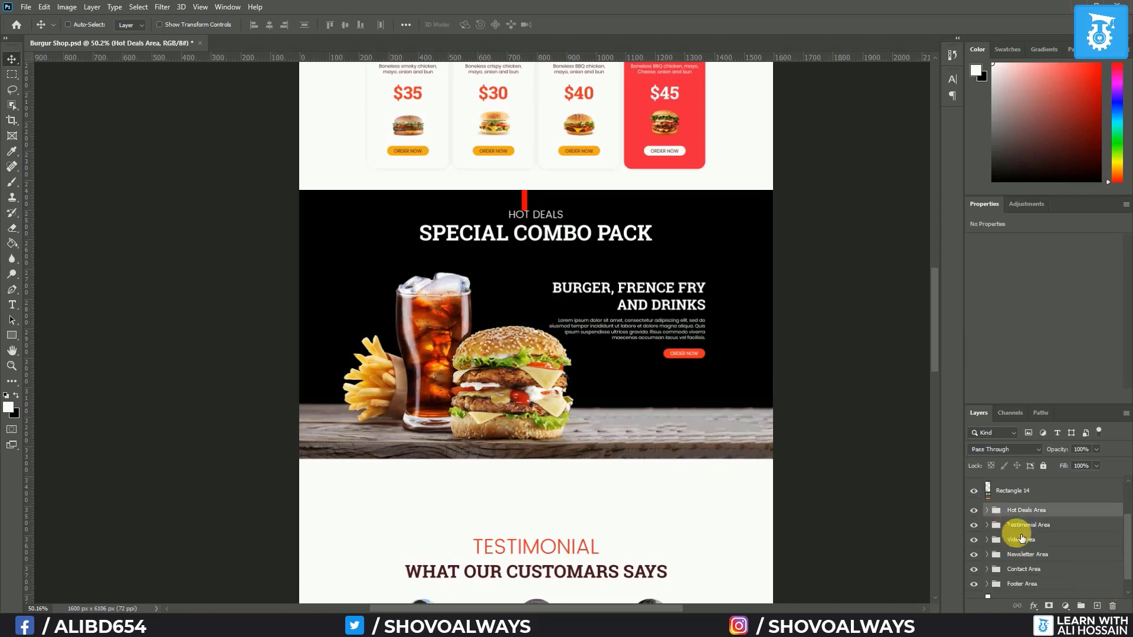
# Move Rectangle 14 below the combo photo and reorder it above the Testimonial Area group
pyautogui.click(1006, 490)
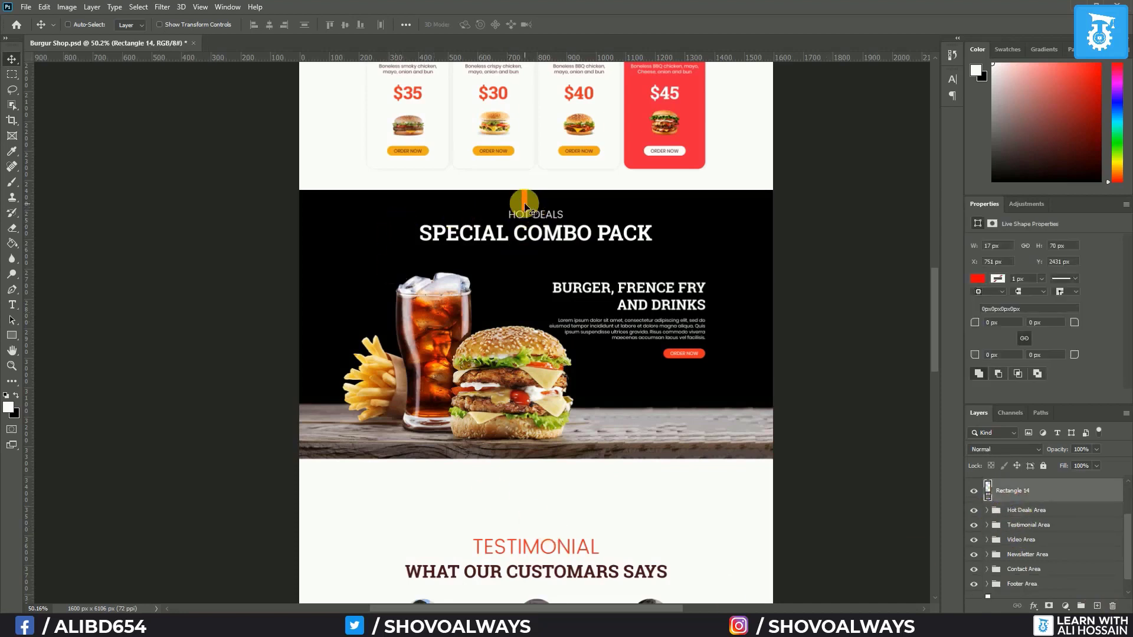
pyautogui.moveTo(524, 207); pyautogui.dragTo(522, 472)
pyautogui.scroll(-4, 531, 472)
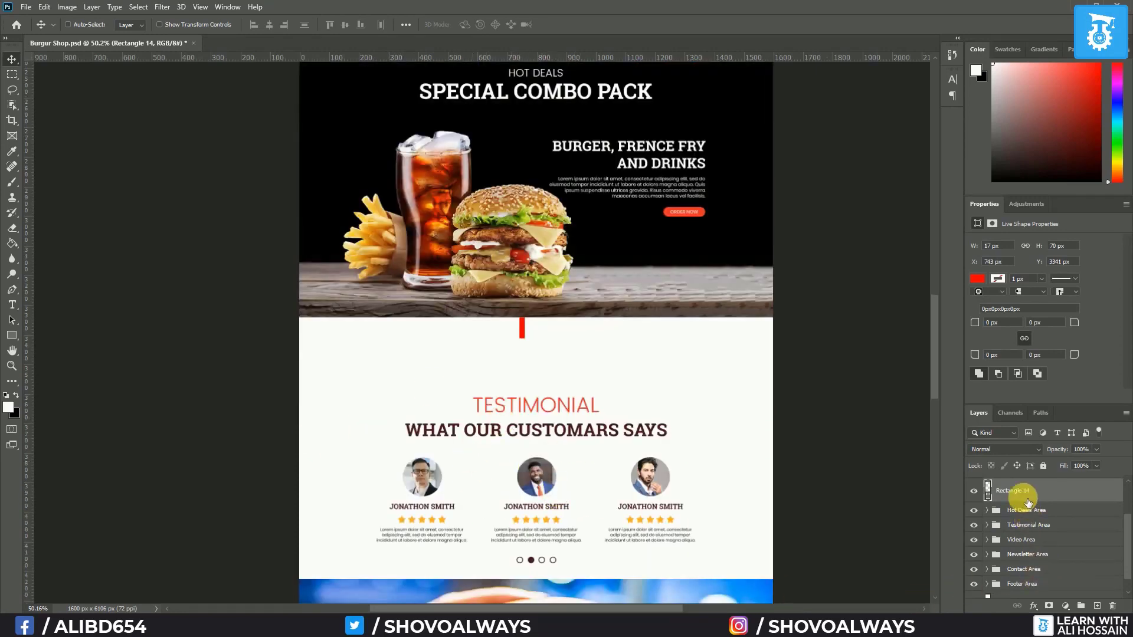
pyautogui.moveTo(1019, 493); pyautogui.dragTo(1030, 527)
pyautogui.moveTo(1030, 524); pyautogui.dragTo(1030, 521)
# Set the TESTIMONIAL label to 36 pt
pyautogui.click(986, 524)
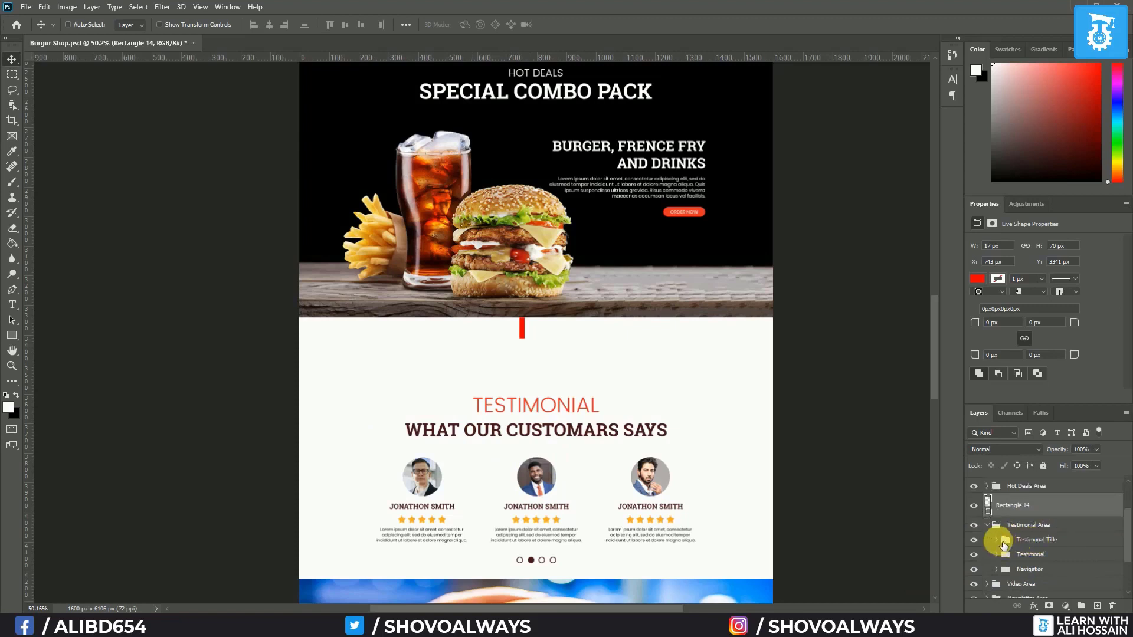
pyautogui.click(996, 539)
pyautogui.click(1041, 583)
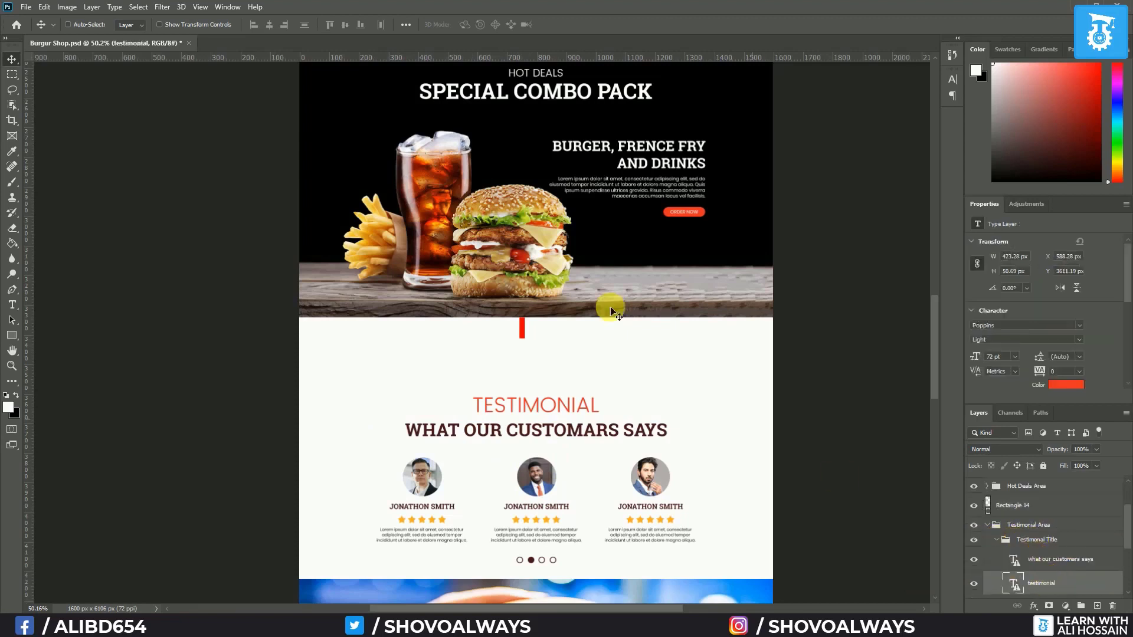
pyautogui.click(16, 304)
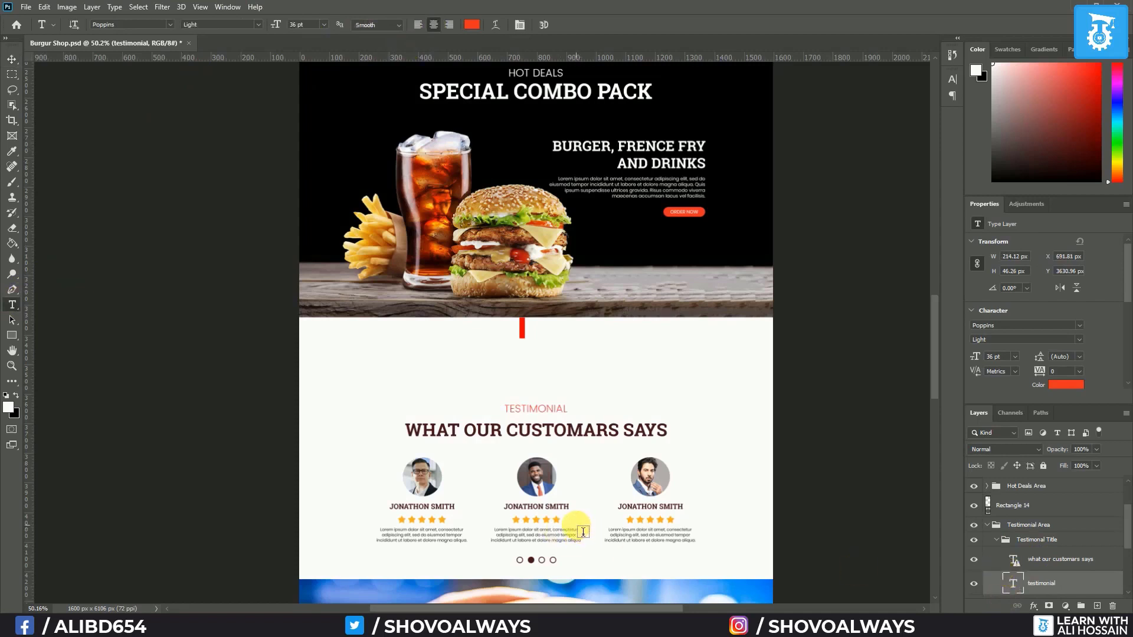
pyautogui.click(11, 59)
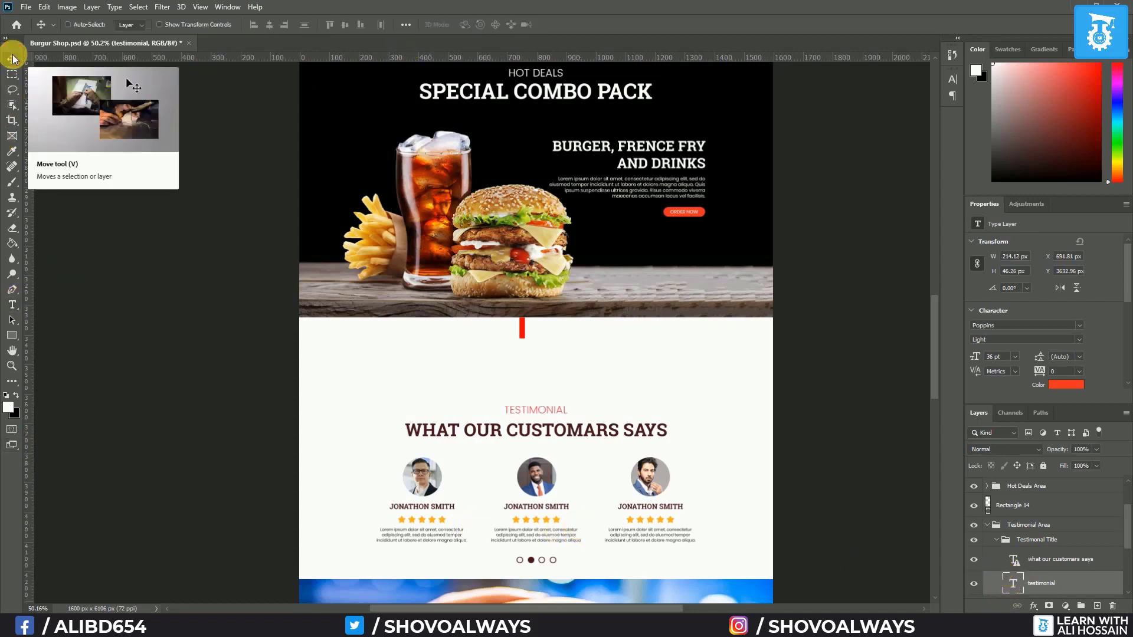
# Centre the TESTIMONIAL label and 'what our customers says' heading horizontally on the page
pyautogui.click(1026, 559)
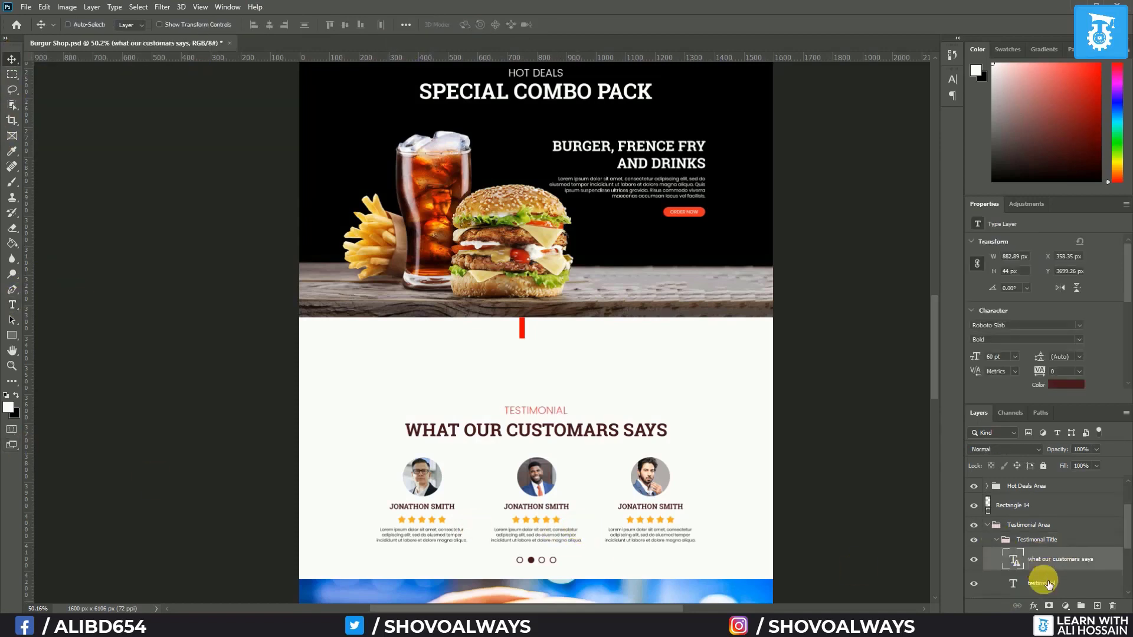
pyautogui.keyDown('shift'); pyautogui.click(1047, 584); pyautogui.keyUp('shift')
pyautogui.scroll(-3, 1047, 587)
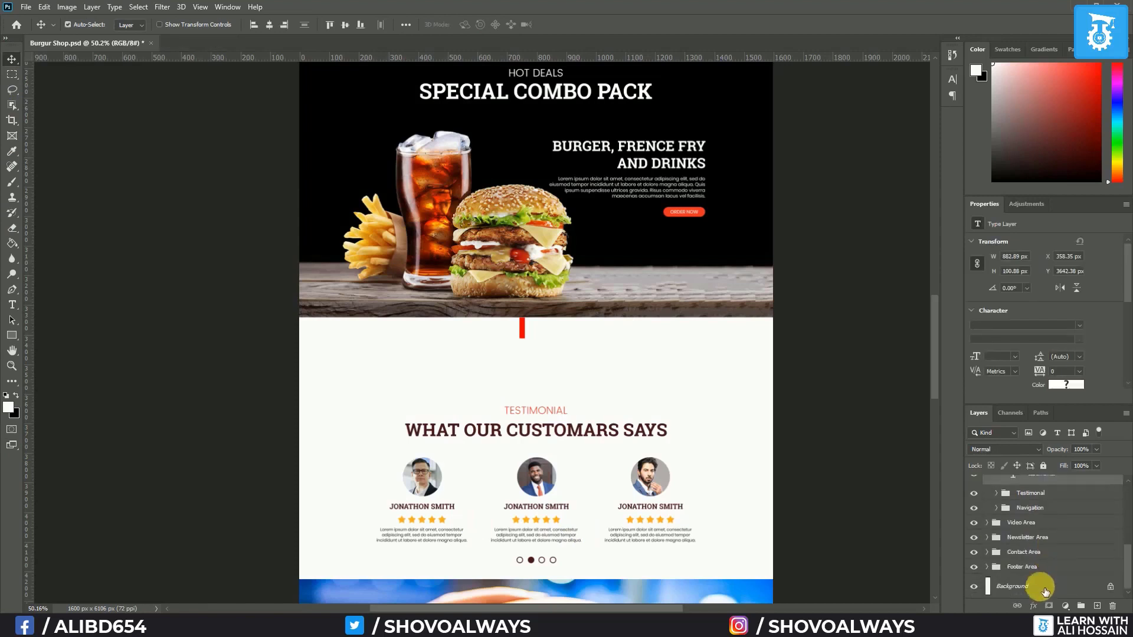
pyautogui.keyDown('shift'); pyautogui.click(1045, 590); pyautogui.keyUp('shift')
pyautogui.click(270, 24)
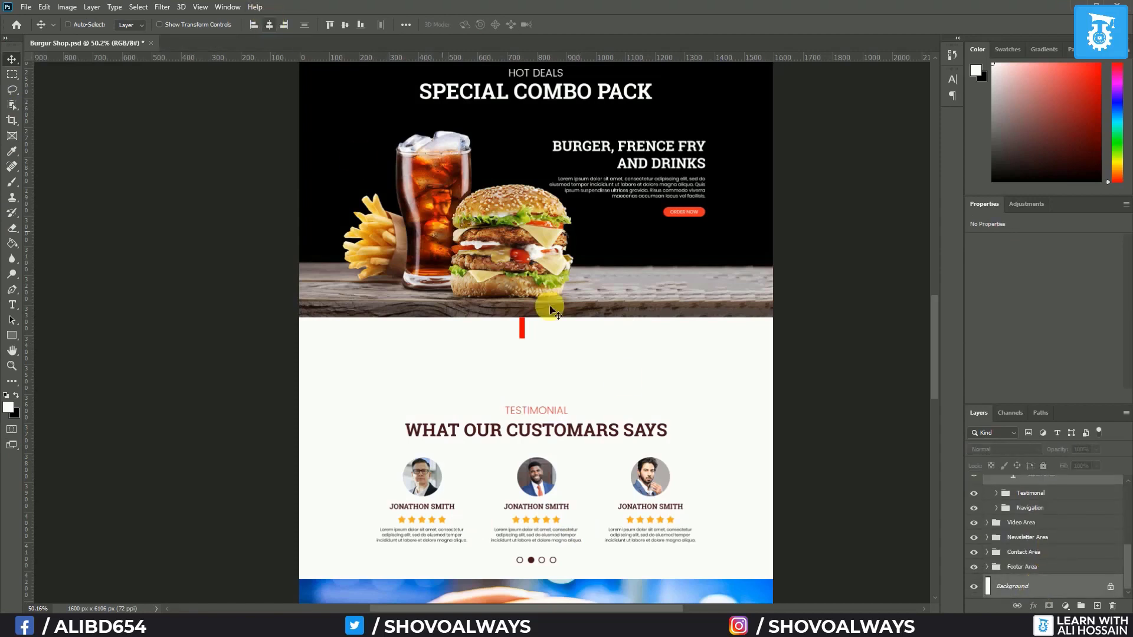
# Raise the testimonial title, cards and navigation groups up under the red bar
pyautogui.scroll(5, 1043, 519)
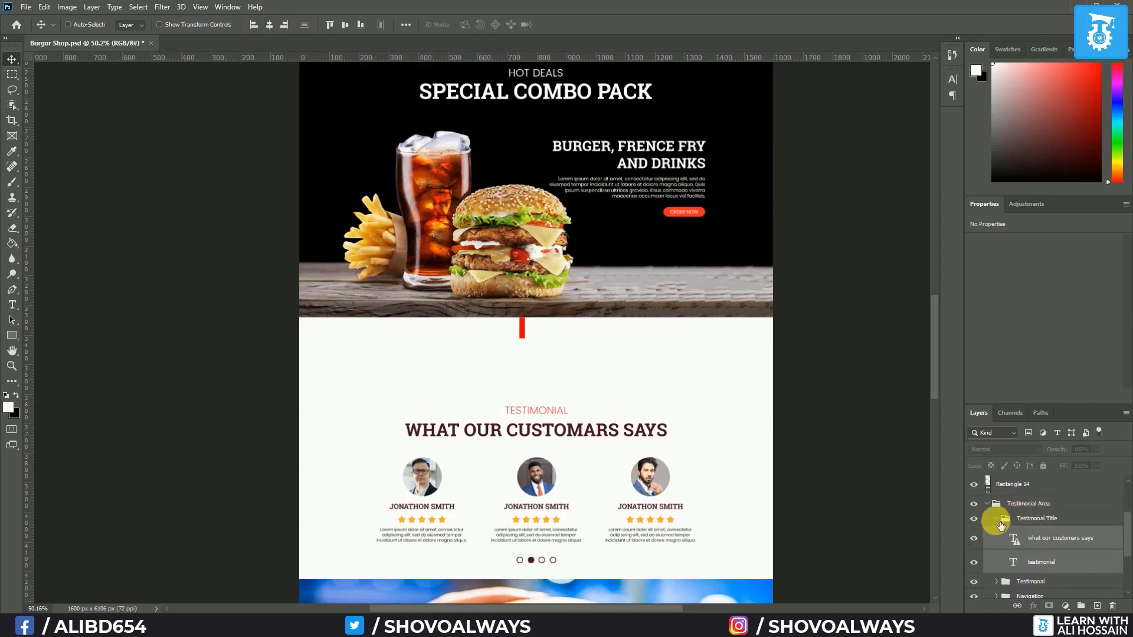
pyautogui.click(996, 519)
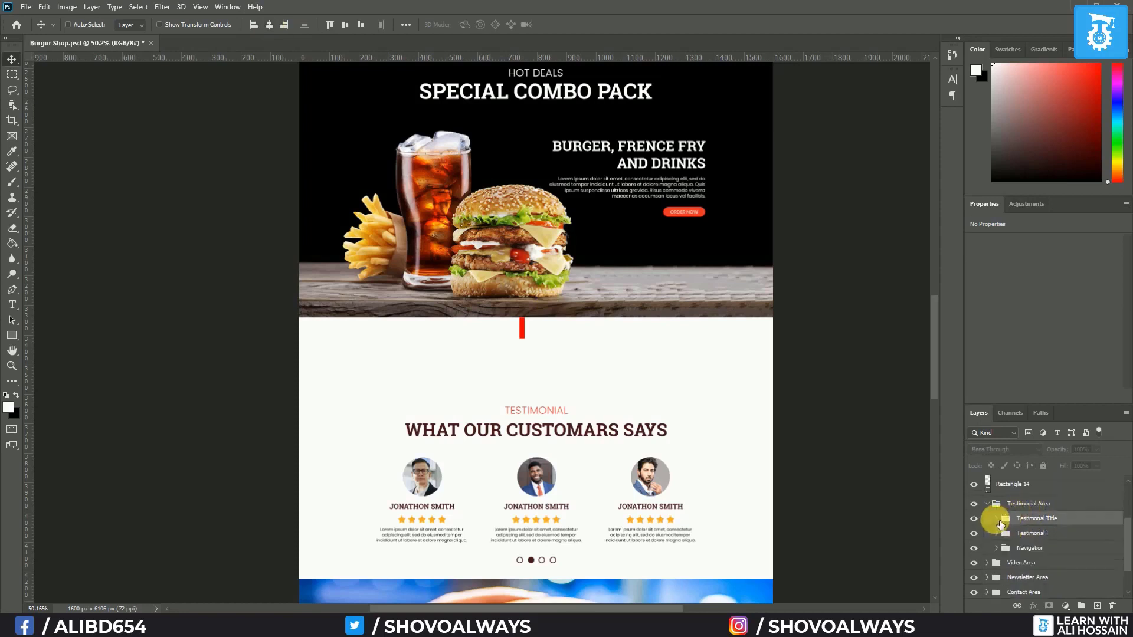
pyautogui.keyDown('shift'); pyautogui.click(1043, 551); pyautogui.keyUp('shift')
pyautogui.moveTo(534, 416); pyautogui.dragTo(532, 348)
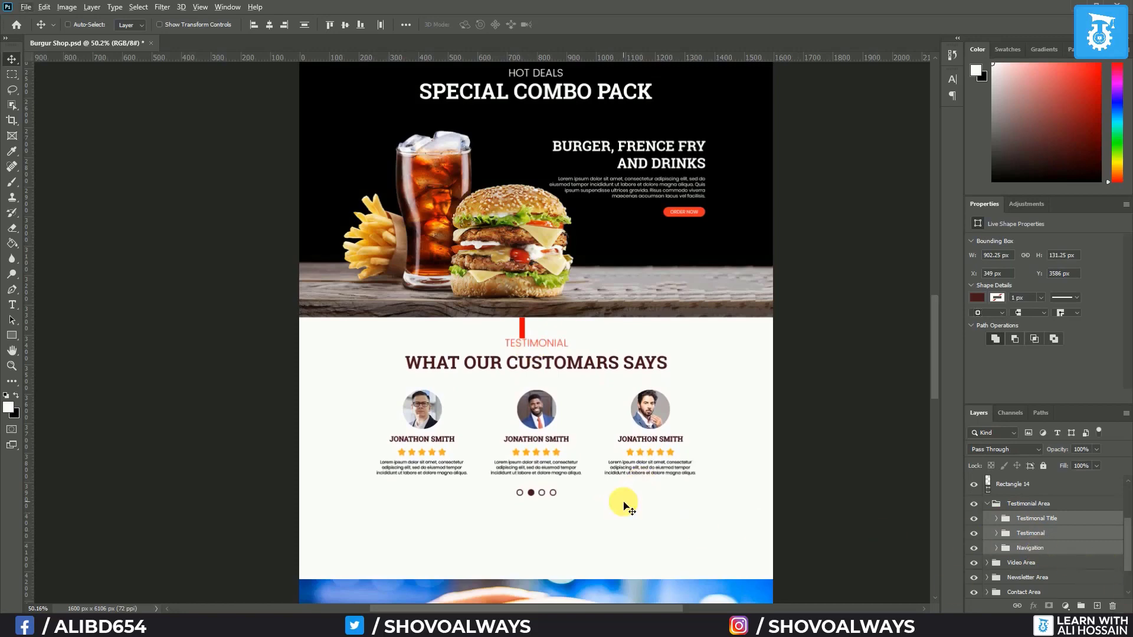
# Reorder Rectangle 14 below the Testimonial Area group in the layers
pyautogui.scroll(5, 573, 490)
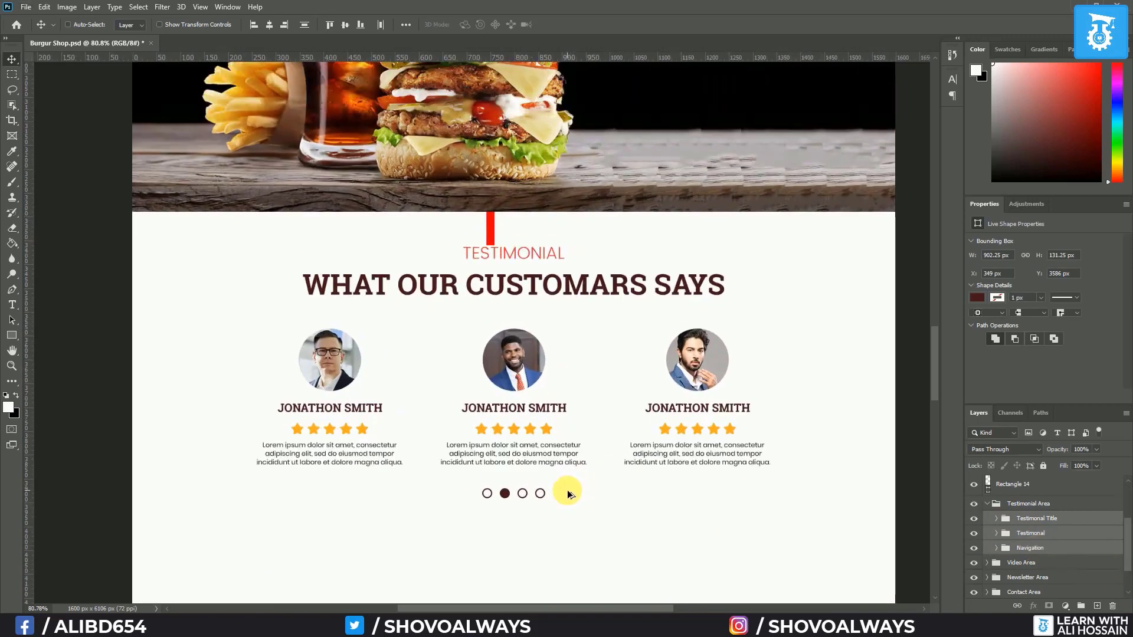
pyautogui.scroll(-3, 568, 494)
pyautogui.scroll(2, 1072, 537)
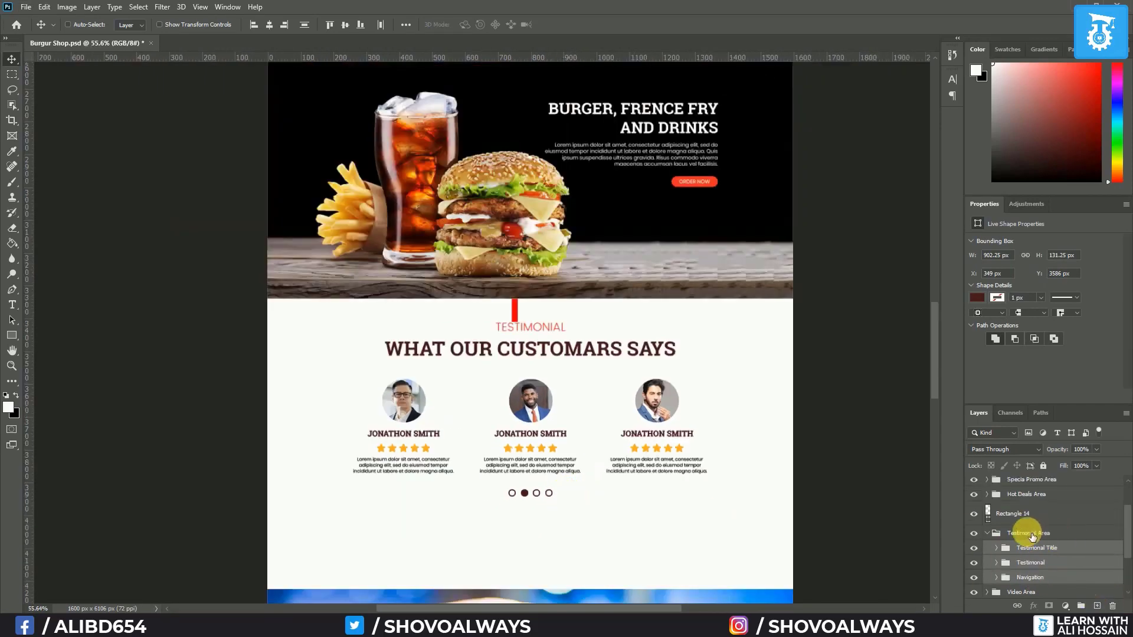
pyautogui.click(987, 532)
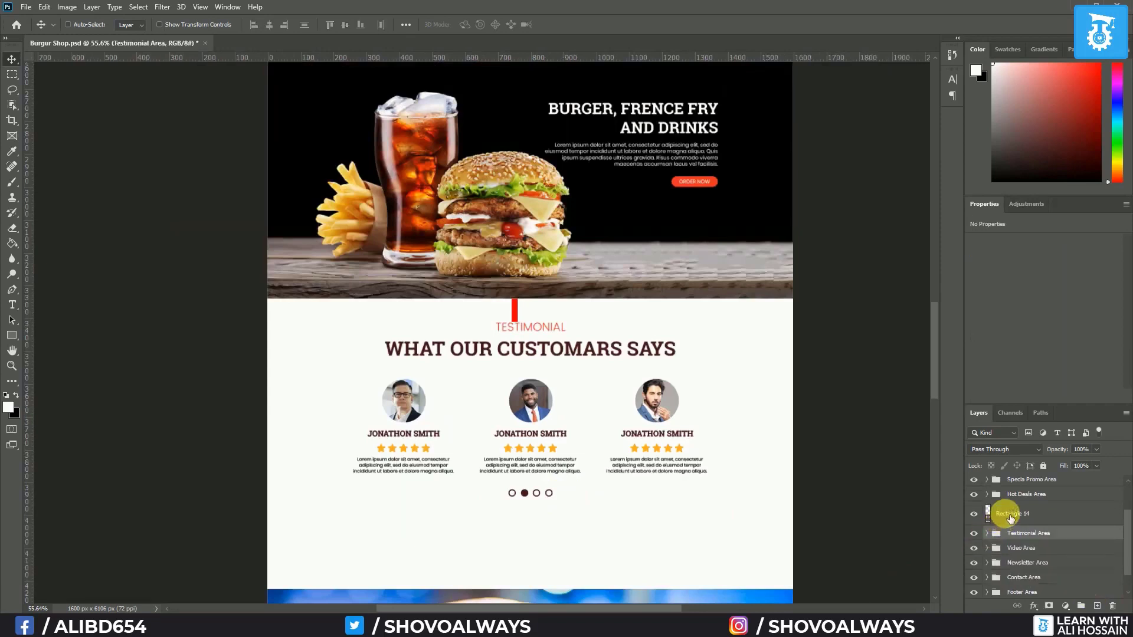
pyautogui.moveTo(1010, 518); pyautogui.dragTo(1015, 547)
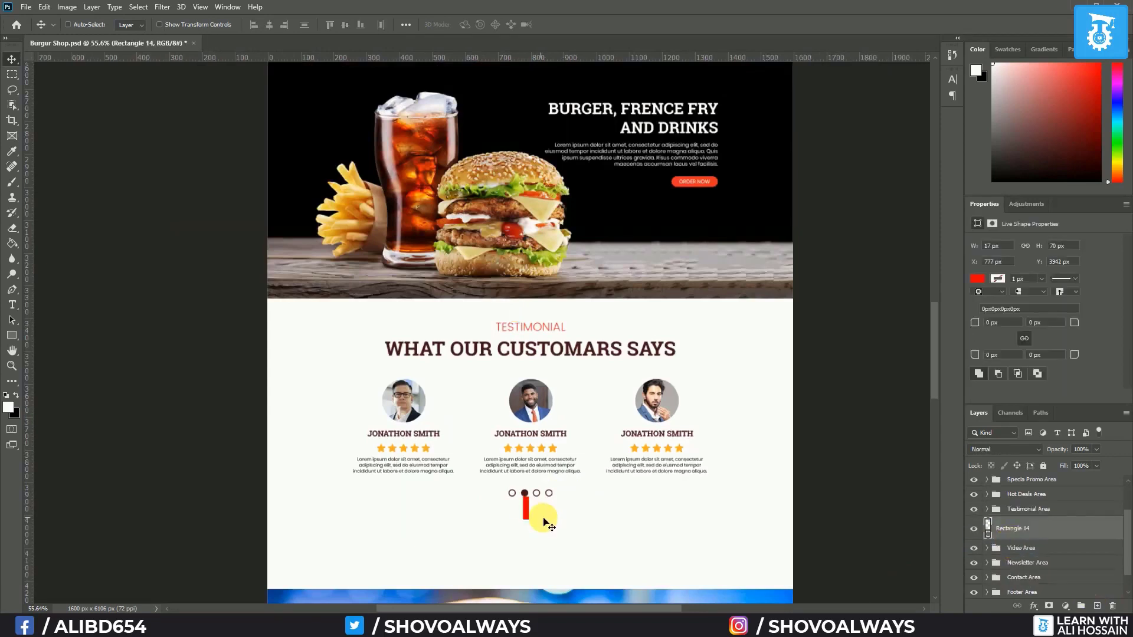
# Drag the Video Area group up under the slider dots, then lower it 6 px
pyautogui.click(1036, 550)
pyautogui.scroll(-6, 498, 496)
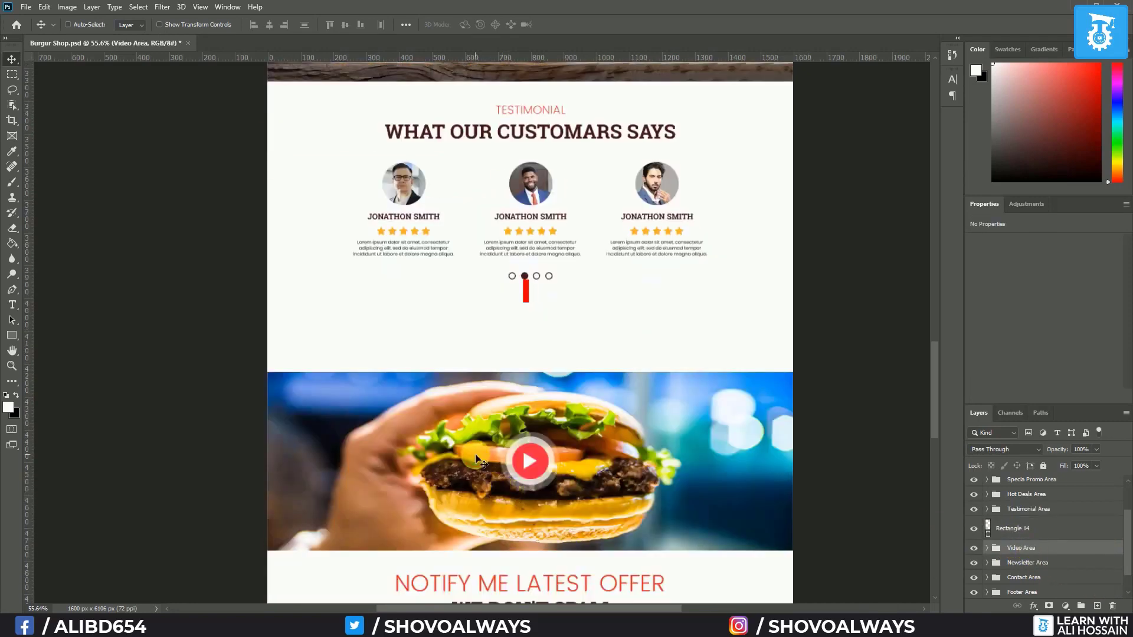
pyautogui.moveTo(475, 453); pyautogui.dragTo(476, 384)
pyautogui.hscroll(-3, 600, 291)
pyautogui.scroll(4, 630, 291)
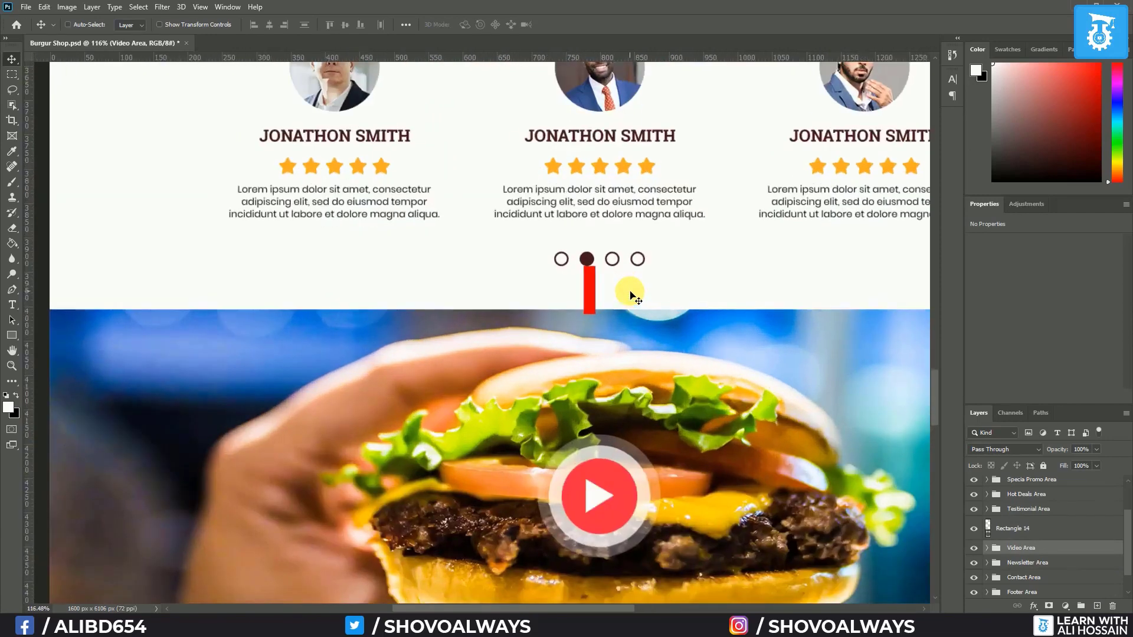
pyautogui.scroll(4, 630, 295)
pyautogui.moveTo(584, 346); pyautogui.dragTo(587, 357)
# Move the red accent bar to sit below the burger video image
pyautogui.scroll(-10, 508, 377)
pyautogui.scroll(2, 507, 378)
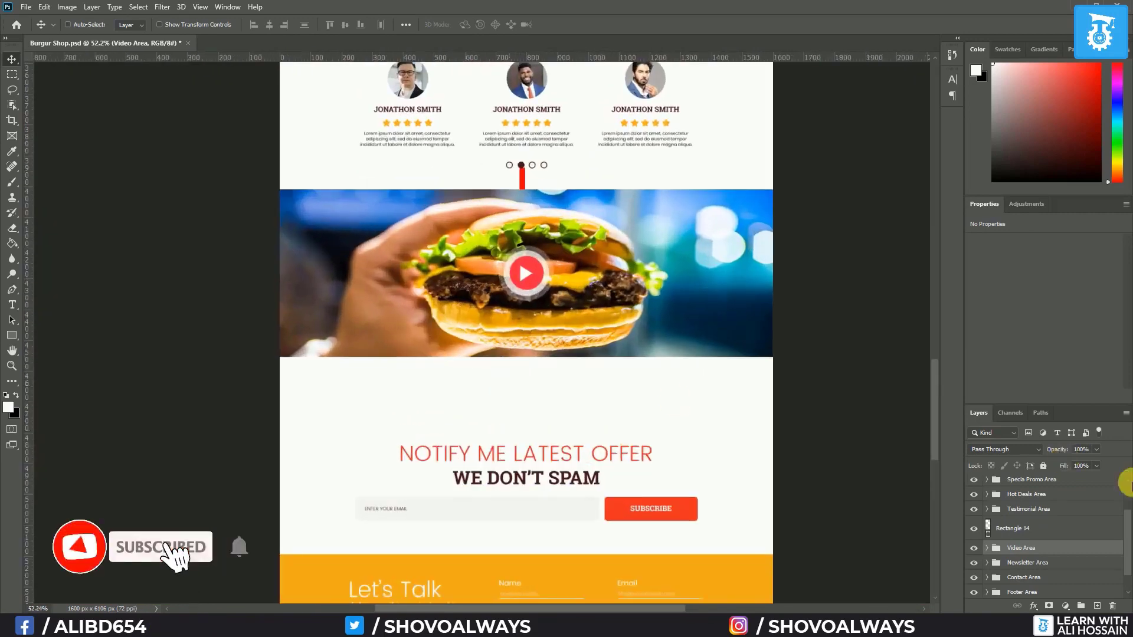
pyautogui.scroll(-2, 1076, 497)
pyautogui.moveTo(1038, 506); pyautogui.dragTo(1032, 538)
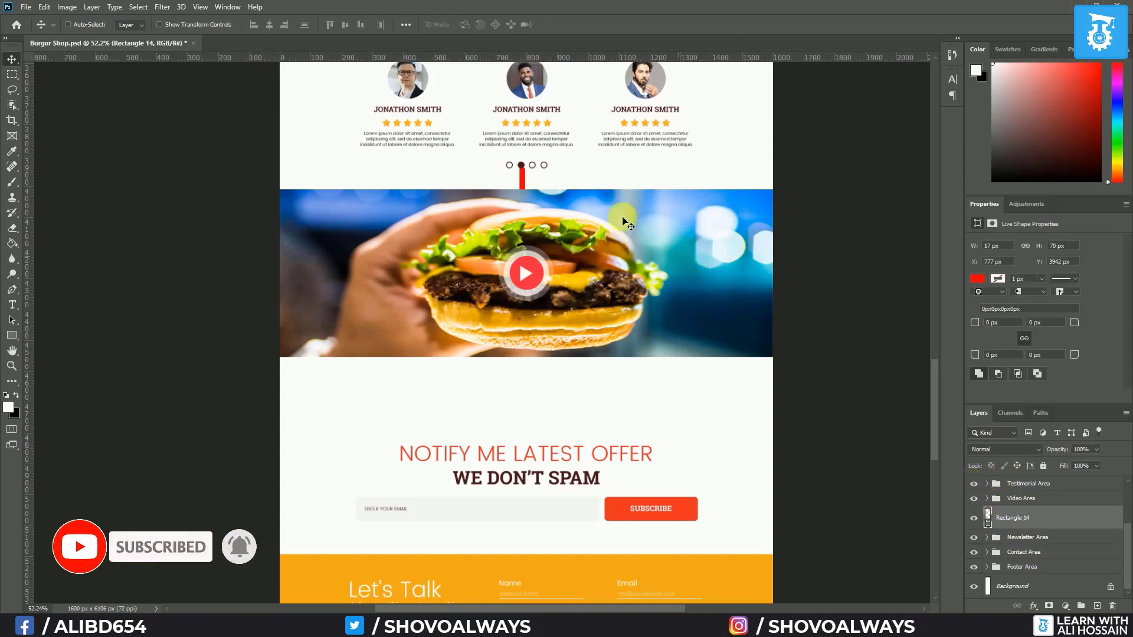
pyautogui.moveTo(522, 177); pyautogui.dragTo(530, 370)
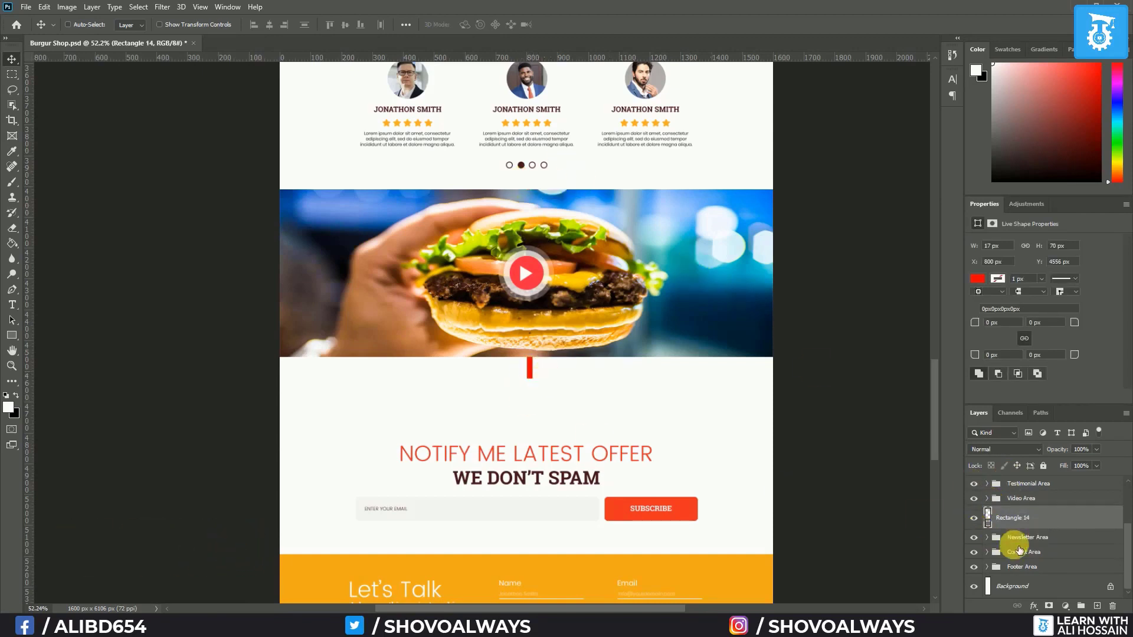
pyautogui.click(987, 537)
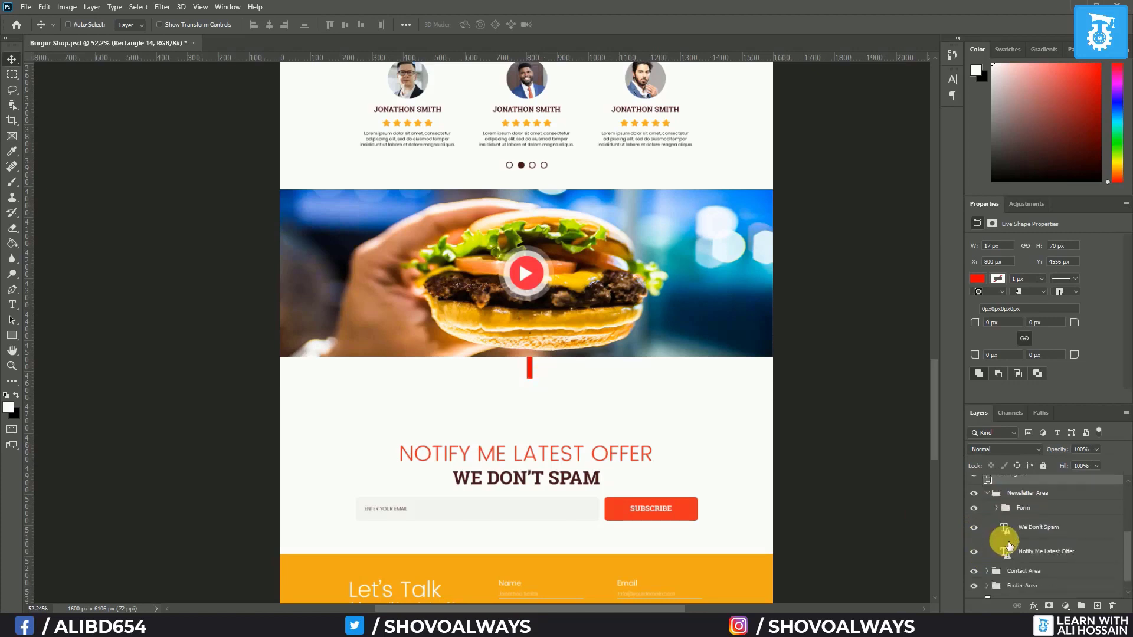
pyautogui.click(1044, 560)
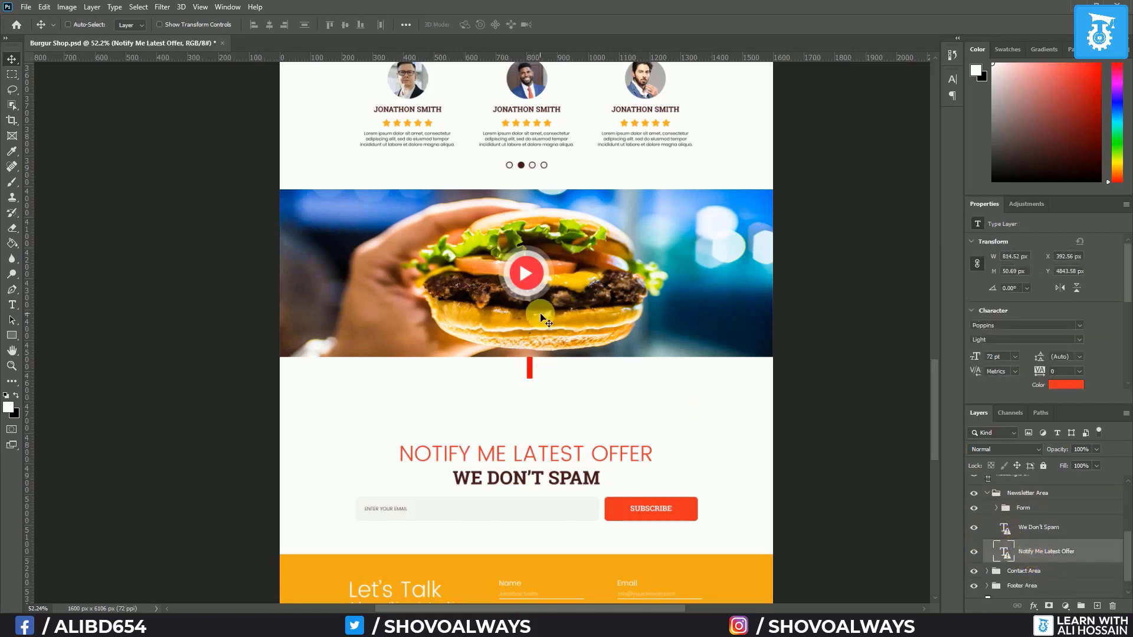
pyautogui.scroll(-1, 1038, 561)
pyautogui.press('ctrl')
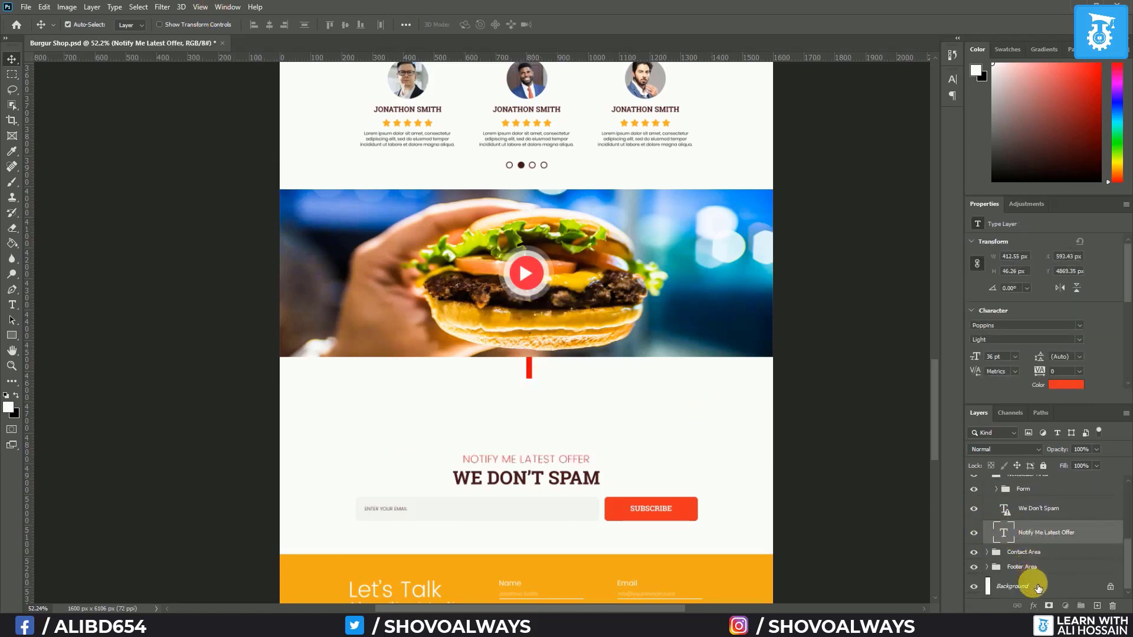
pyautogui.click(1038, 586)
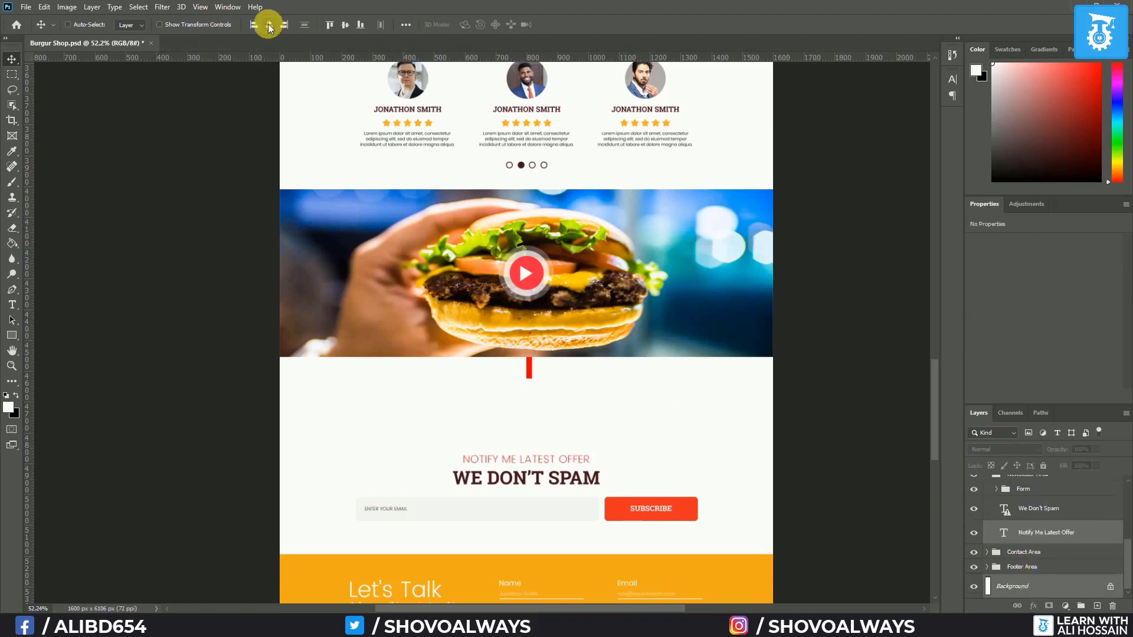
pyautogui.scroll(3, 1018, 534)
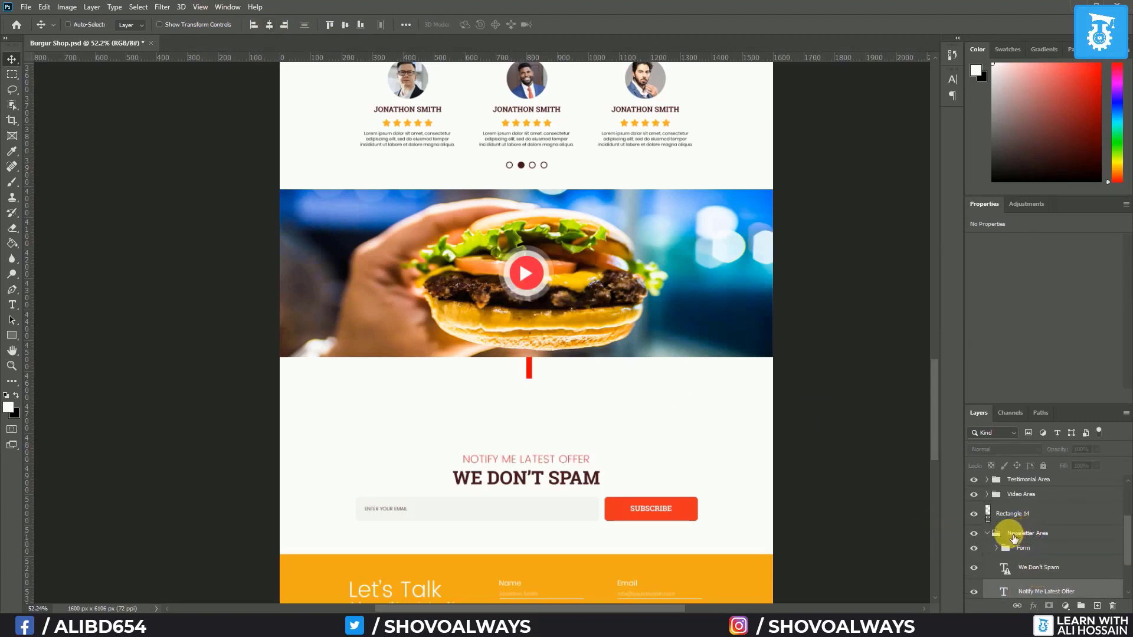
pyautogui.click(973, 534)
pyautogui.click(973, 533)
pyautogui.click(987, 534)
pyautogui.scroll(6, 704, 546)
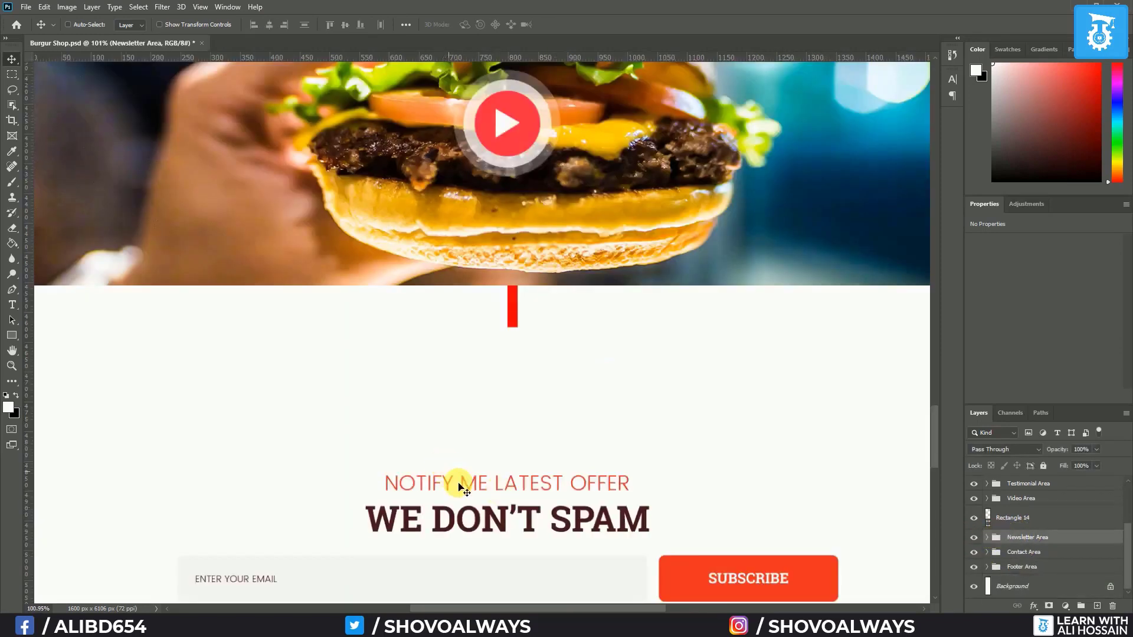
pyautogui.moveTo(478, 484); pyautogui.dragTo(464, 338)
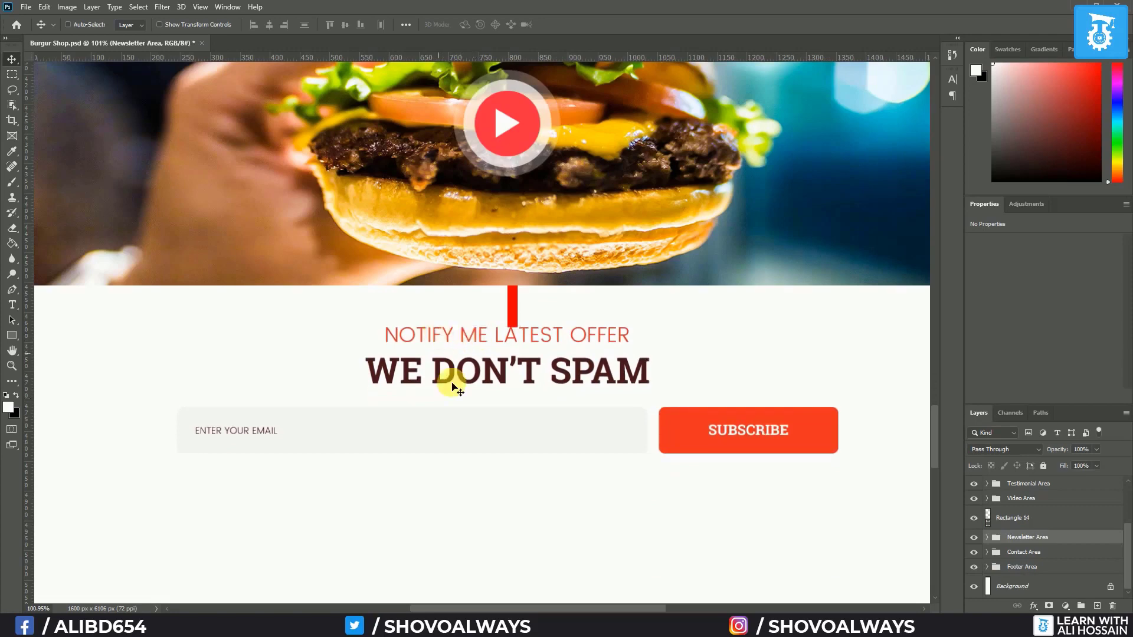
pyautogui.scroll(-5, 542, 511)
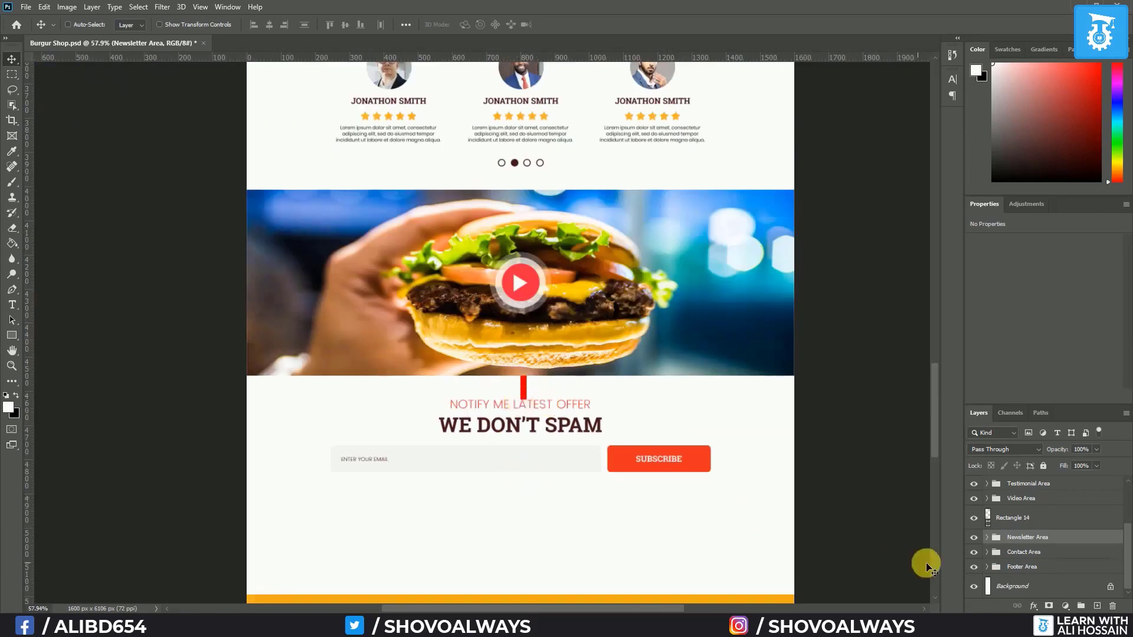
# Move the red bar beneath the subscribe form and send its layer under Newsletter Area
pyautogui.click(1025, 525)
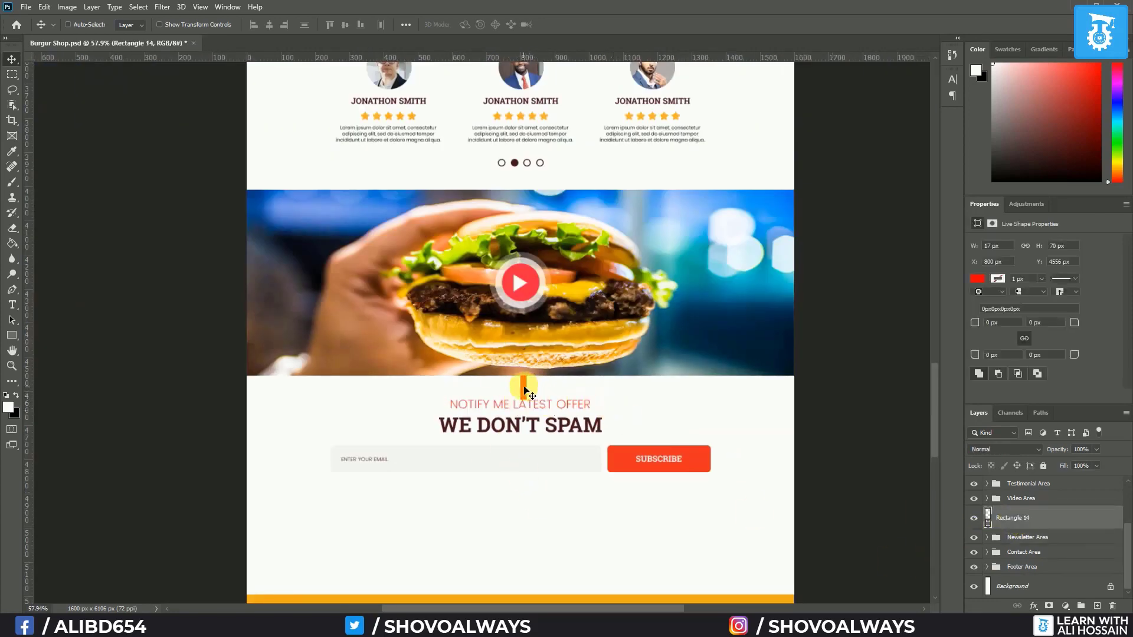
pyautogui.moveTo(547, 404); pyautogui.dragTo(531, 537)
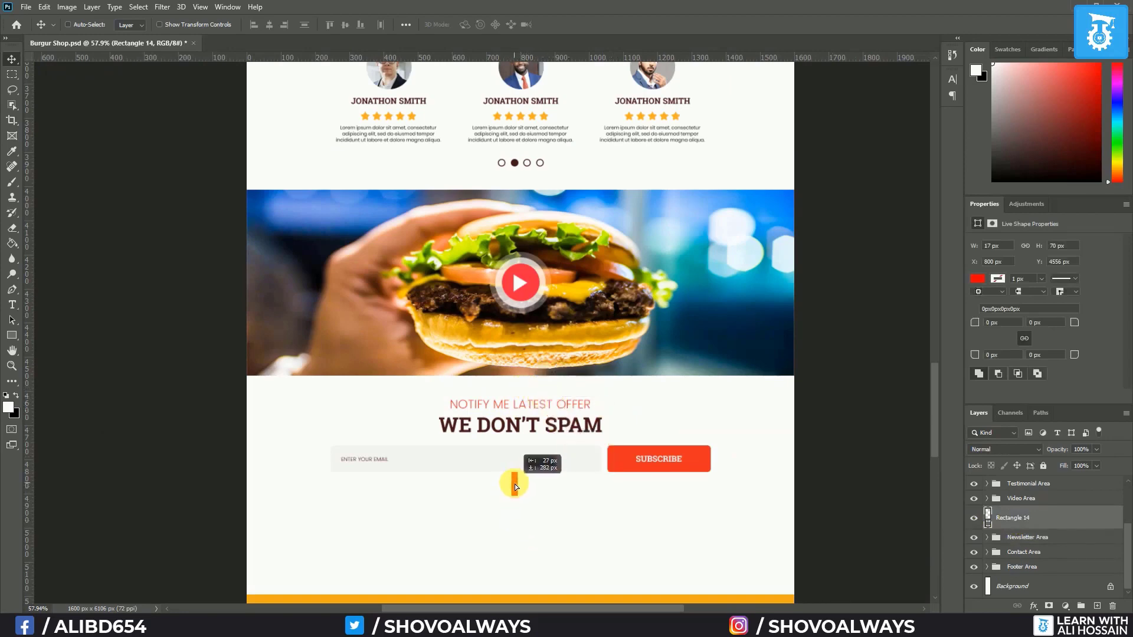
pyautogui.moveTo(514, 484); pyautogui.dragTo(514, 485)
pyautogui.scroll(2, 522, 549)
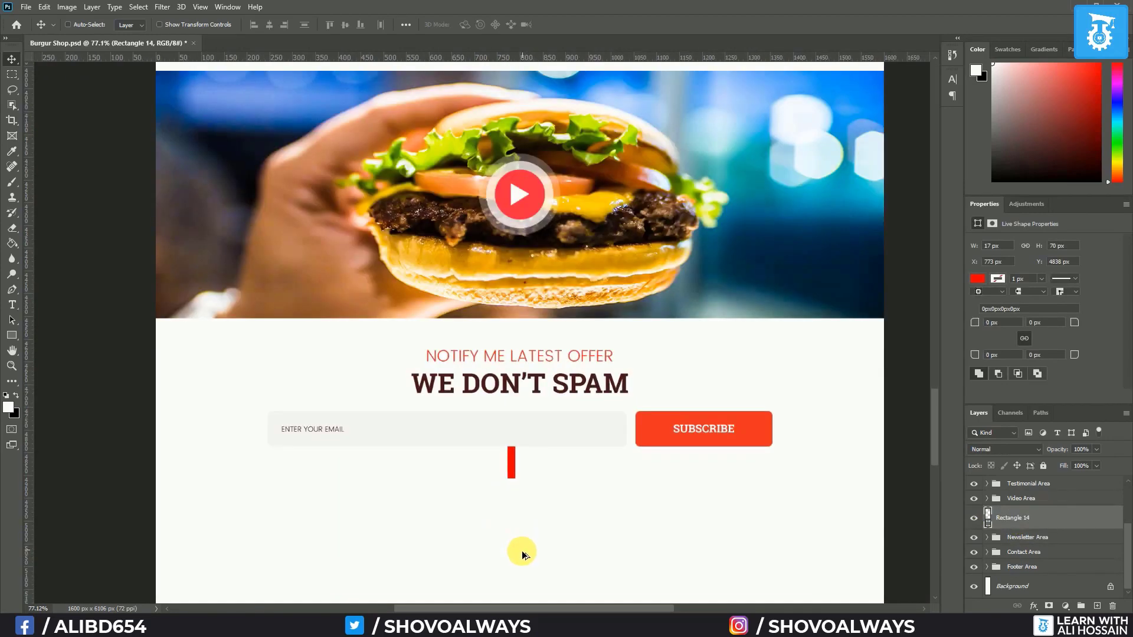
pyautogui.scroll(-5, 522, 553)
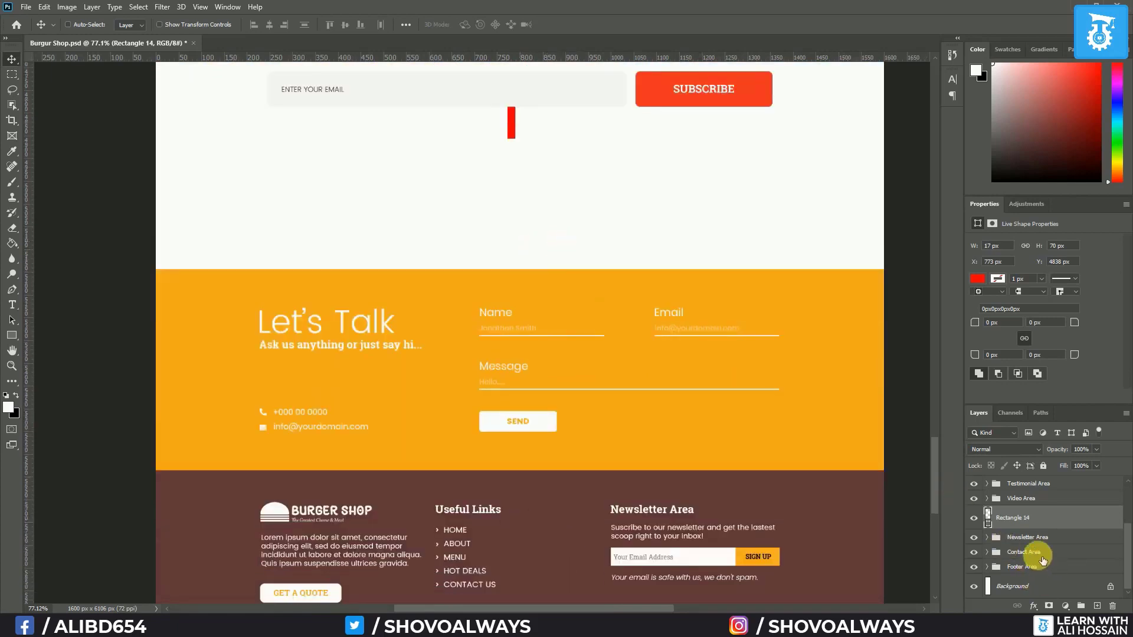
pyautogui.hotkey('ctrl', '[')
# Drag the Contact Area group up so the orange section meets the red bar
pyautogui.click(1017, 553)
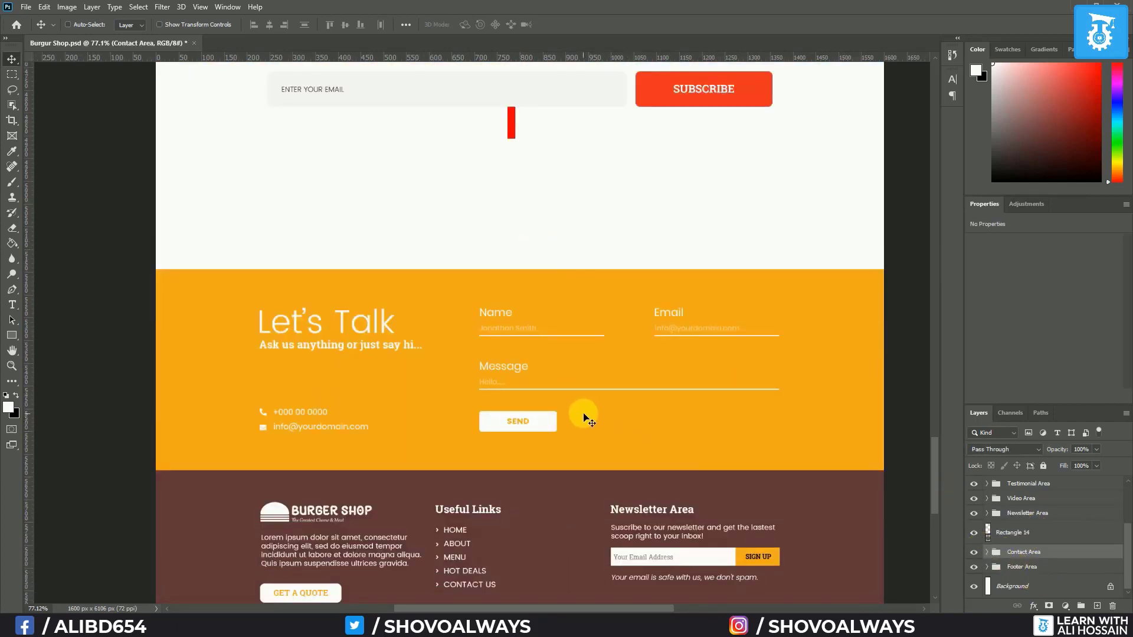
pyautogui.moveTo(584, 418); pyautogui.dragTo(568, 260)
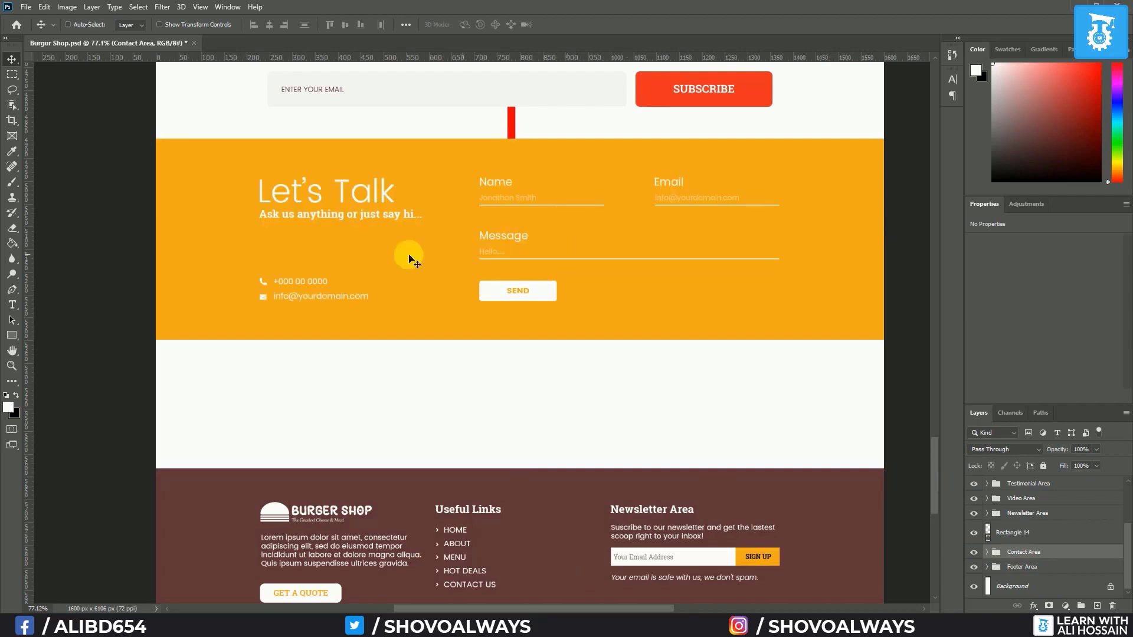
pyautogui.scroll(-3, 398, 257)
pyautogui.moveTo(413, 254); pyautogui.dragTo(422, 463)
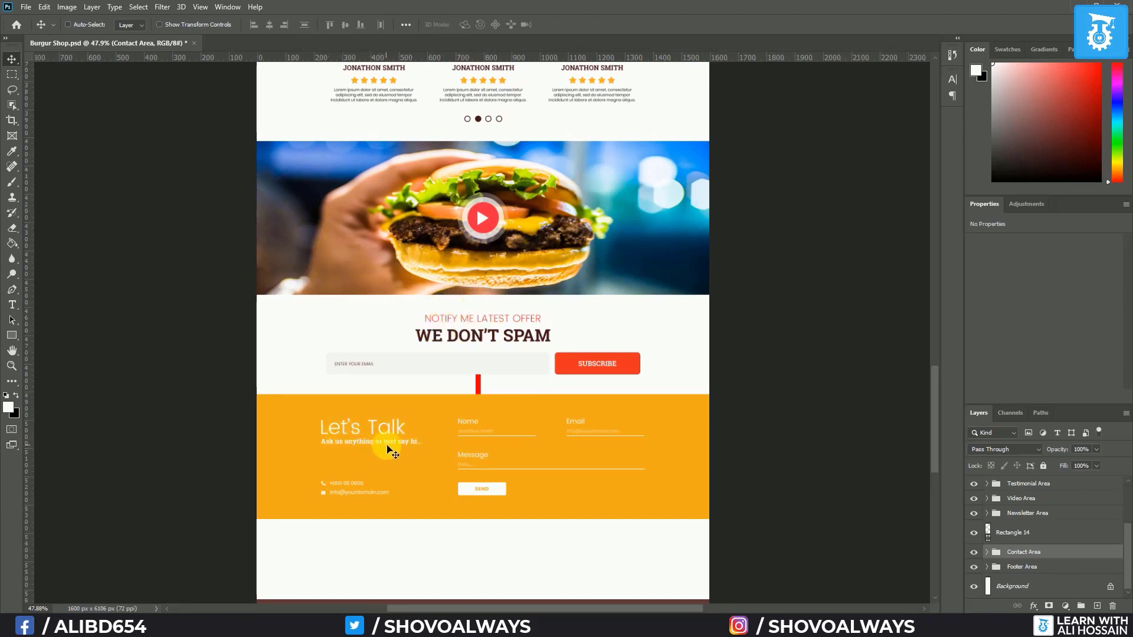
# Reorder the Contact group so Contact Title sits above Contact Form
pyautogui.scroll(3, 441, 471)
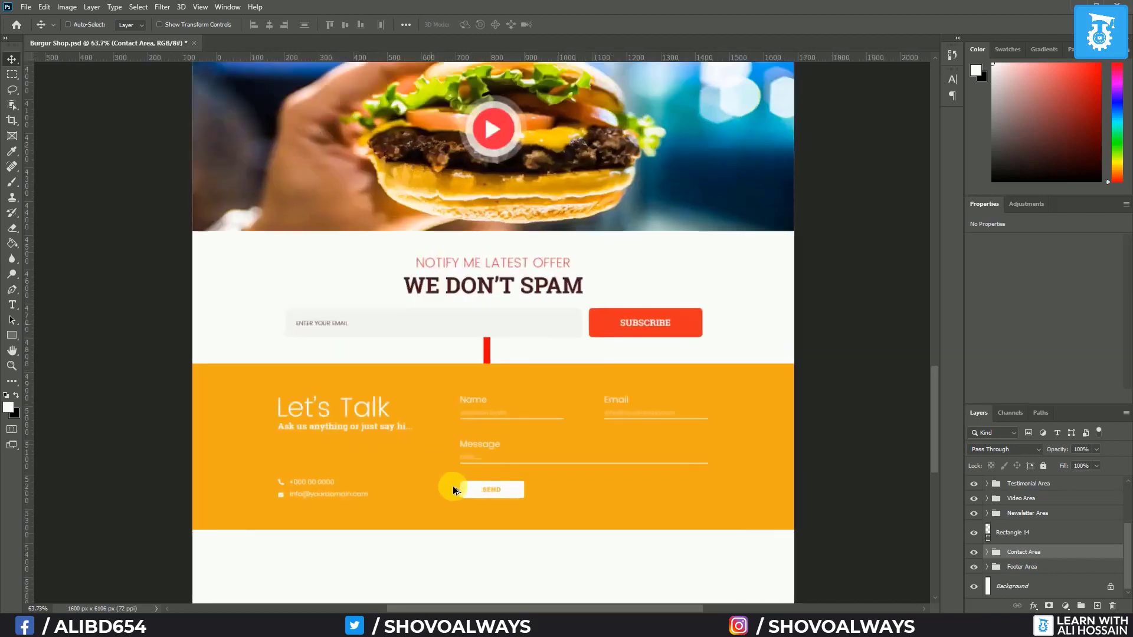
pyautogui.click(988, 553)
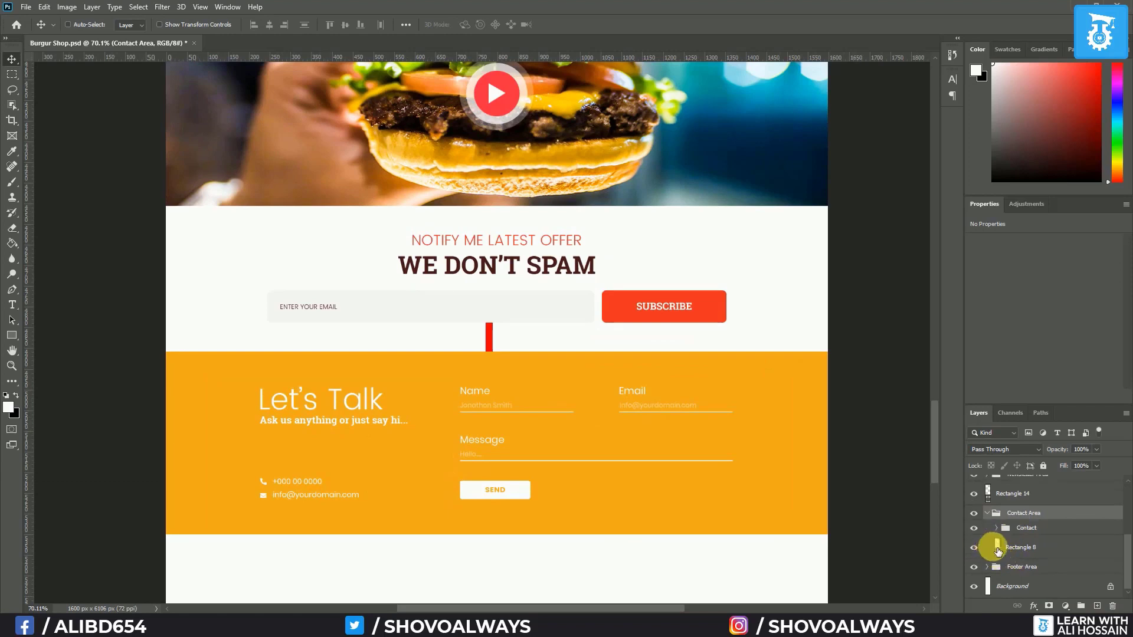
pyautogui.click(996, 527)
pyautogui.click(974, 542)
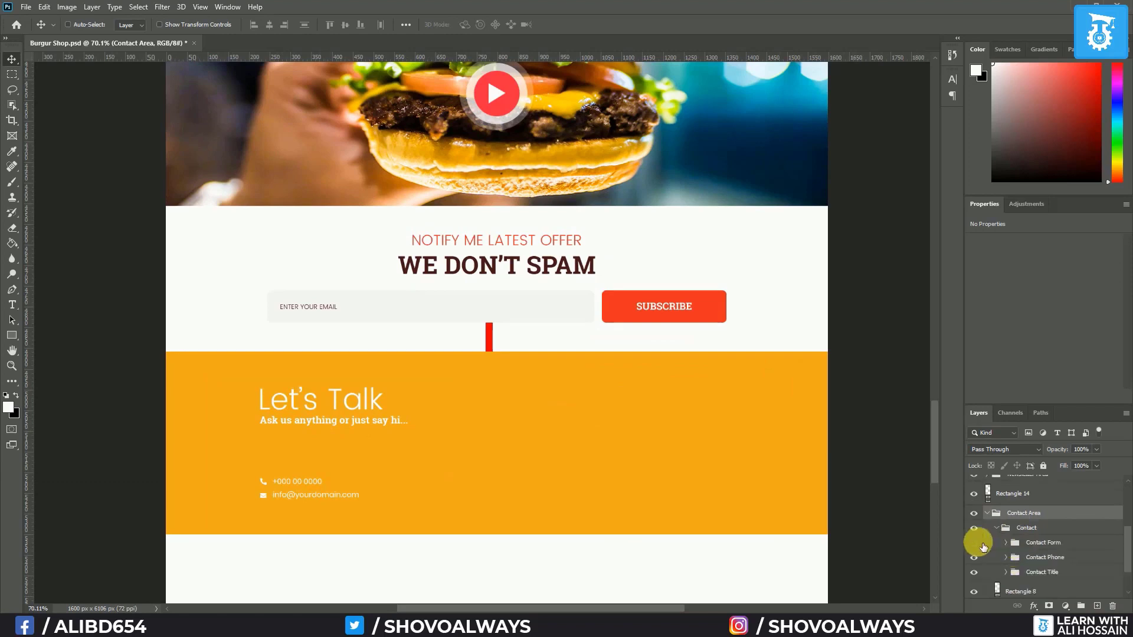
pyautogui.click(973, 543)
pyautogui.click(974, 558)
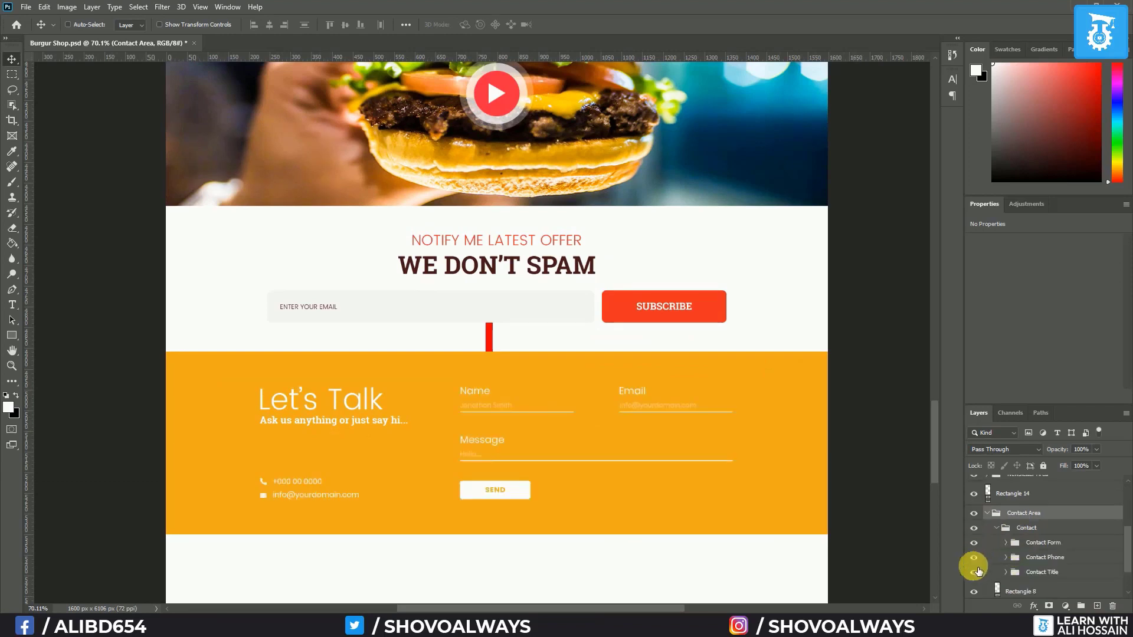
pyautogui.moveTo(1037, 581); pyautogui.dragTo(1036, 539)
pyautogui.click(12, 304)
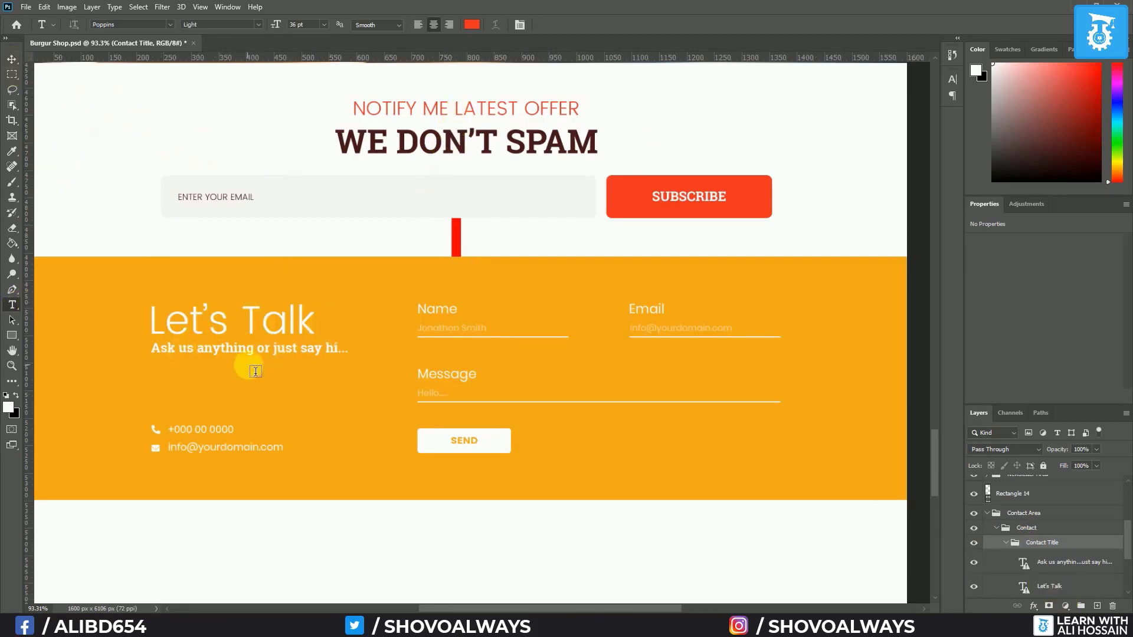
# Make the Let's Talk heading all caps at 36 pt
pyautogui.click(1067, 588)
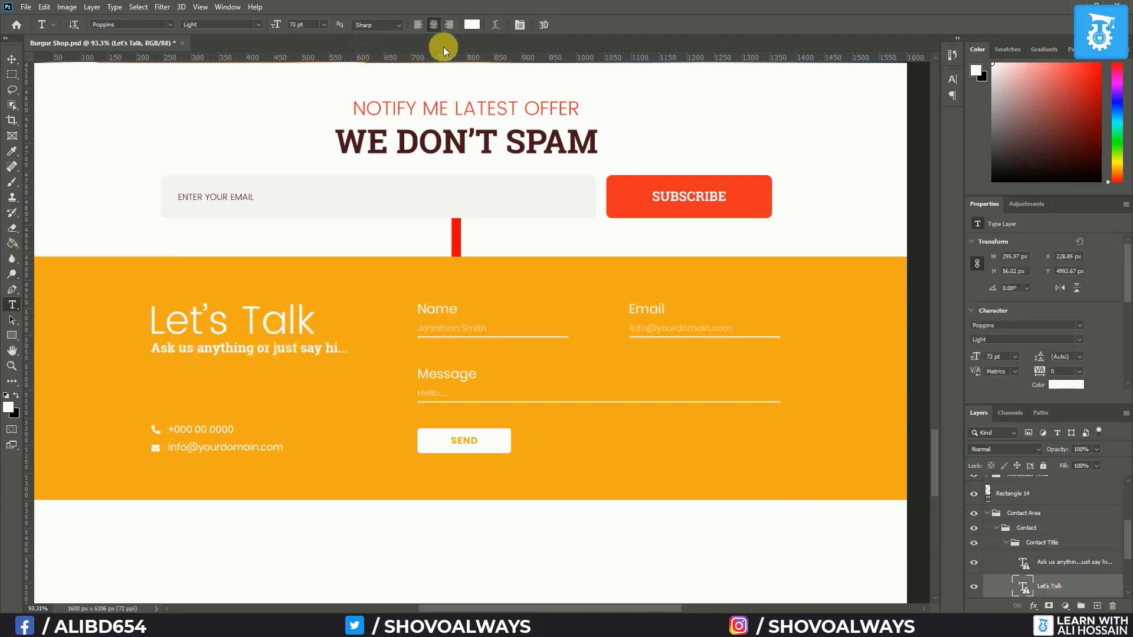
pyautogui.click(951, 80)
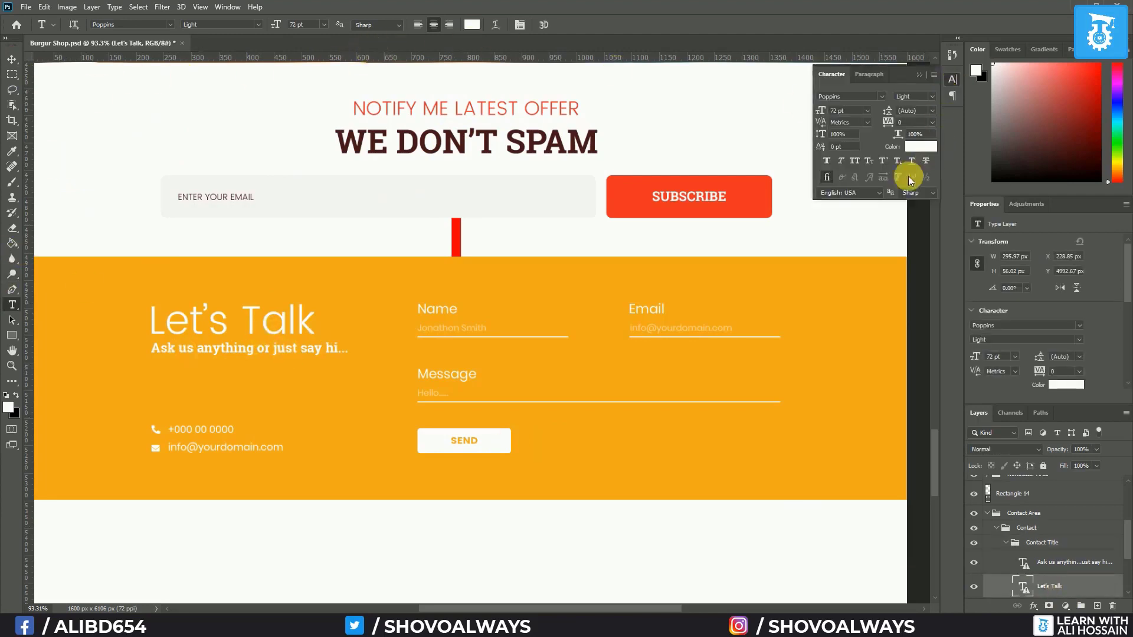
pyautogui.click(859, 161)
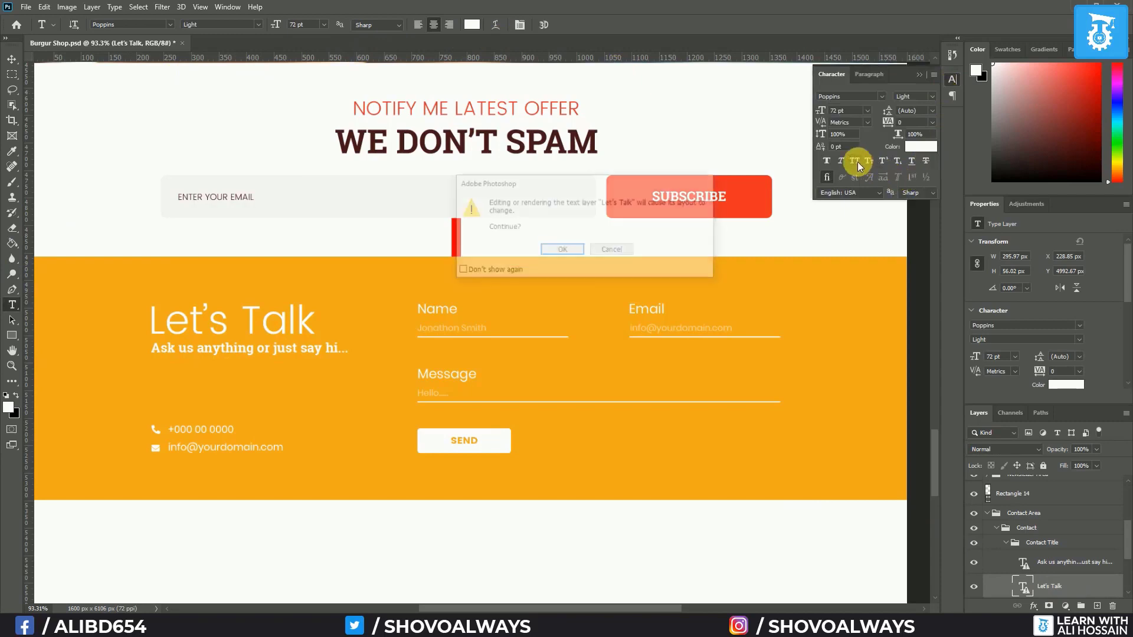
pyautogui.click(563, 251)
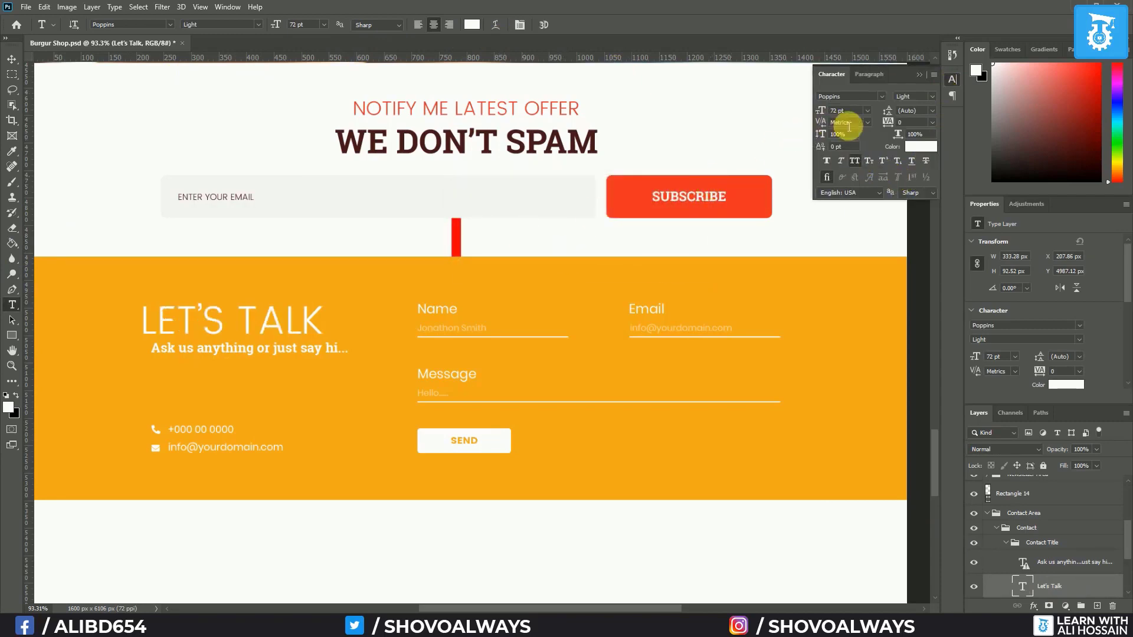
pyautogui.click(867, 110)
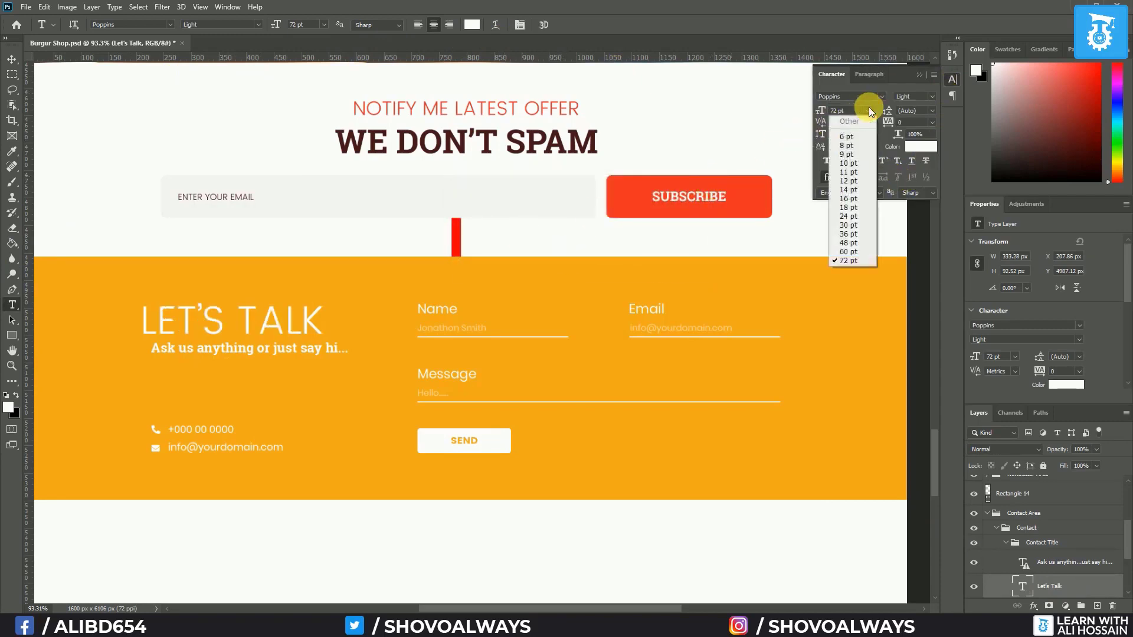
pyautogui.click(867, 234)
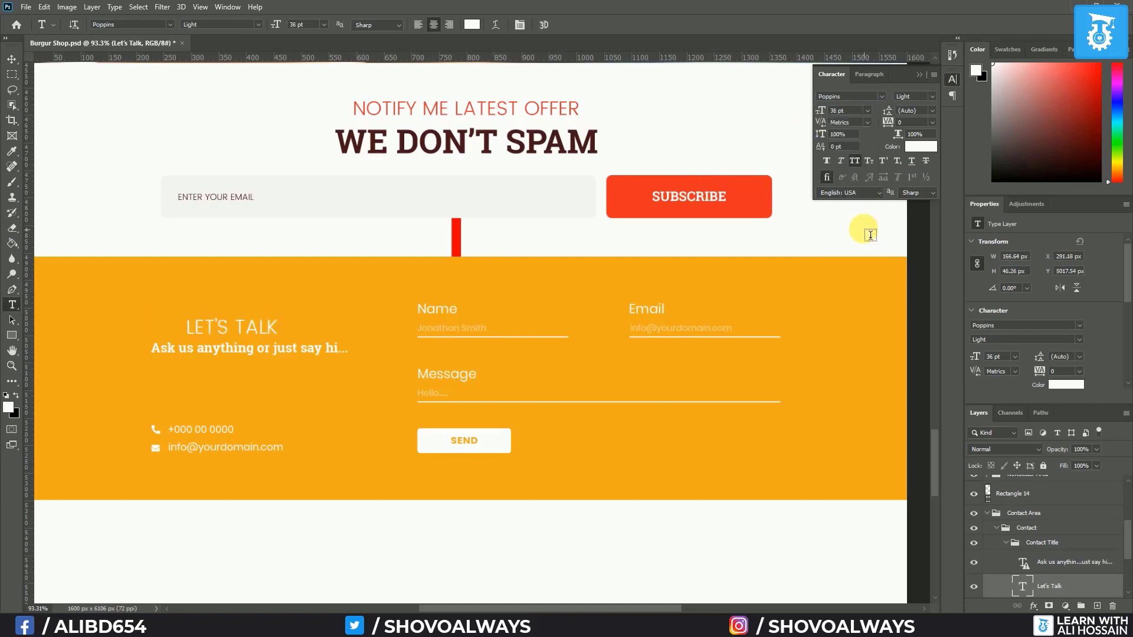
pyautogui.click(922, 76)
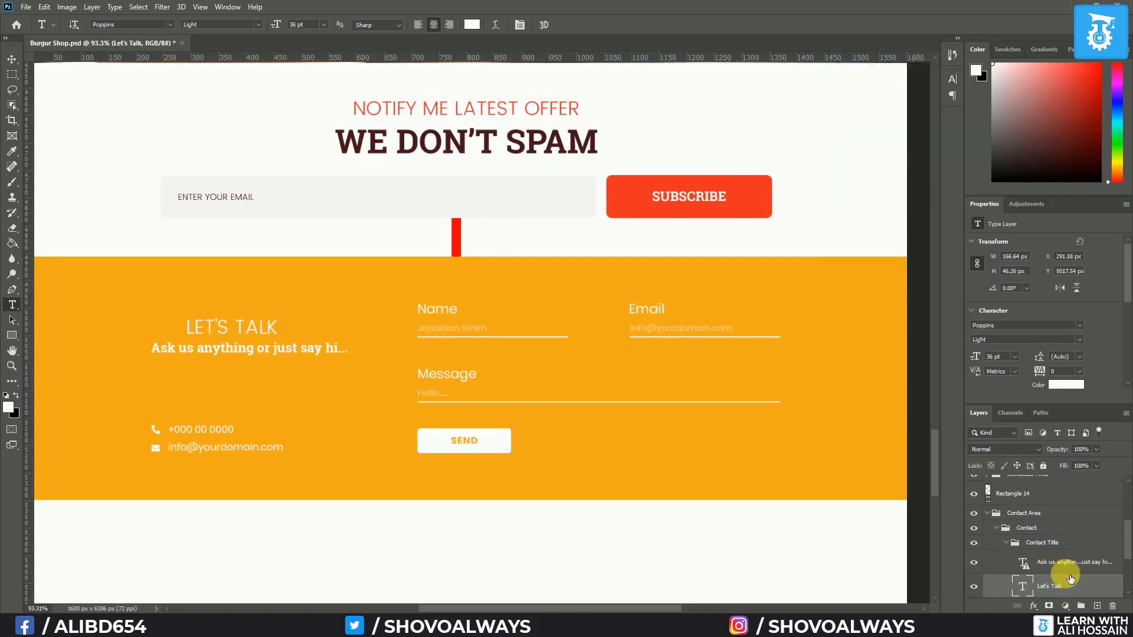
# Turn on All Caps for the 'Ask us anything' subtitle
pyautogui.click(1072, 563)
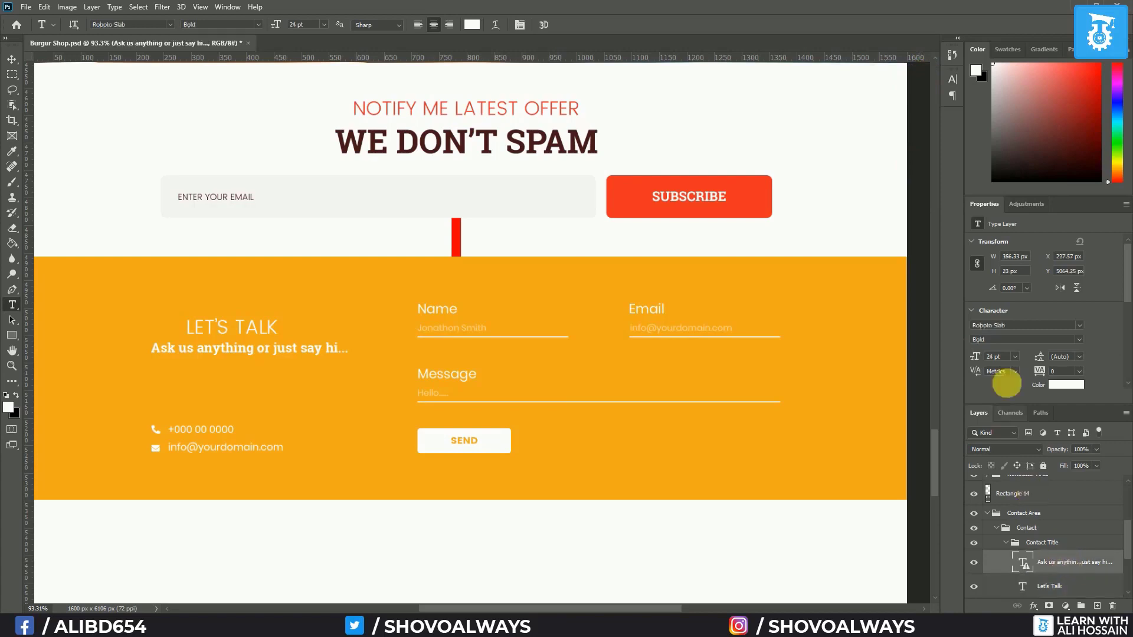
pyautogui.click(954, 76)
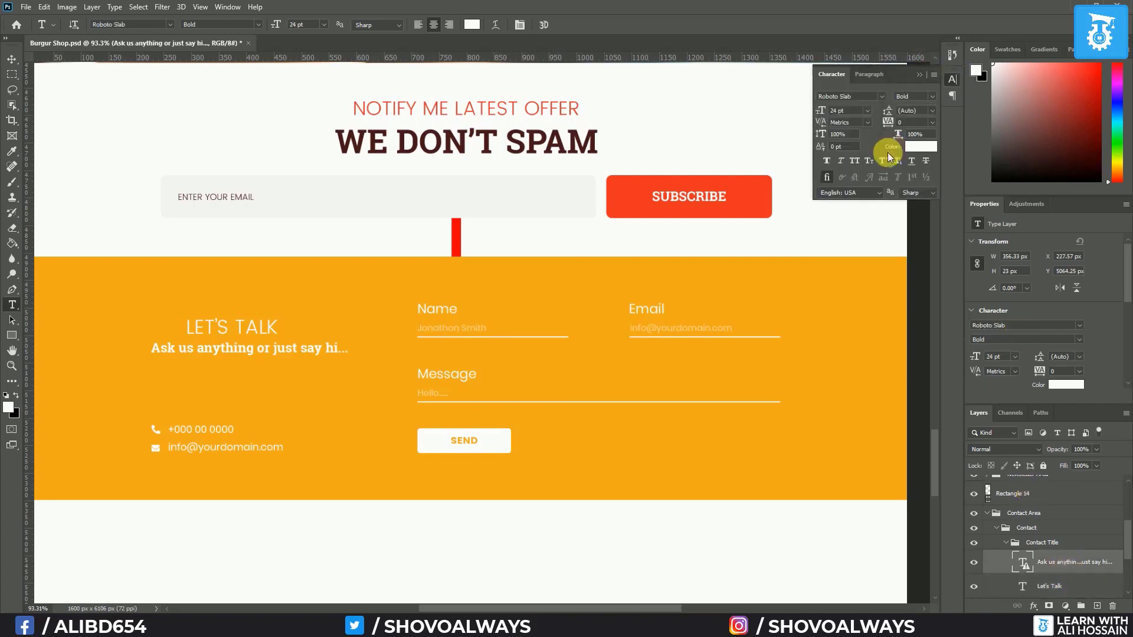
pyautogui.click(855, 160)
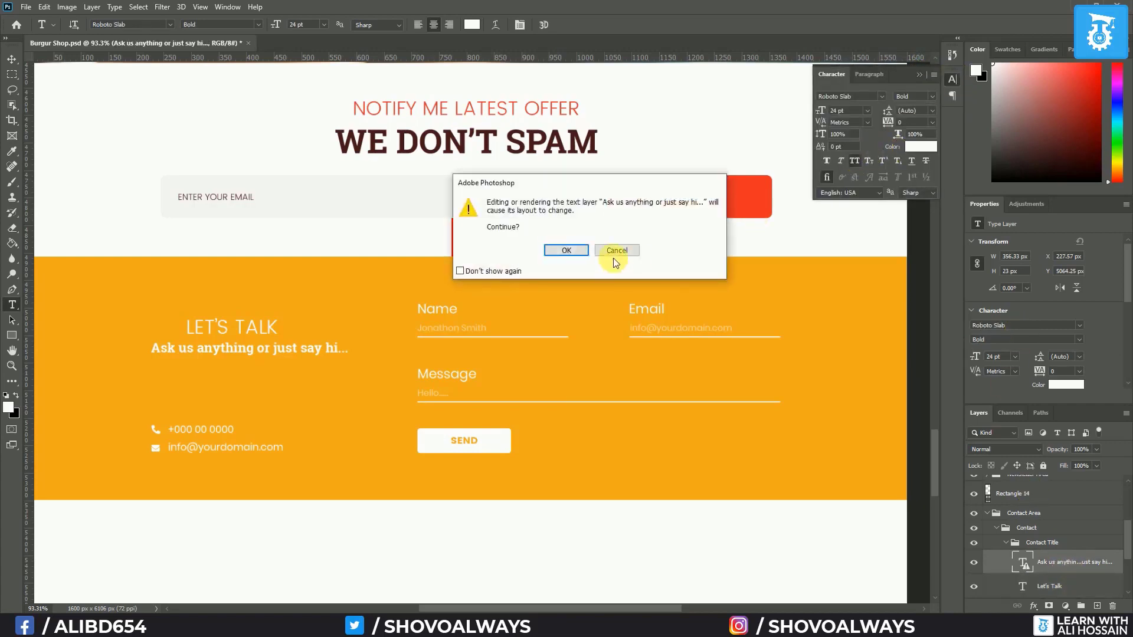
pyautogui.click(564, 250)
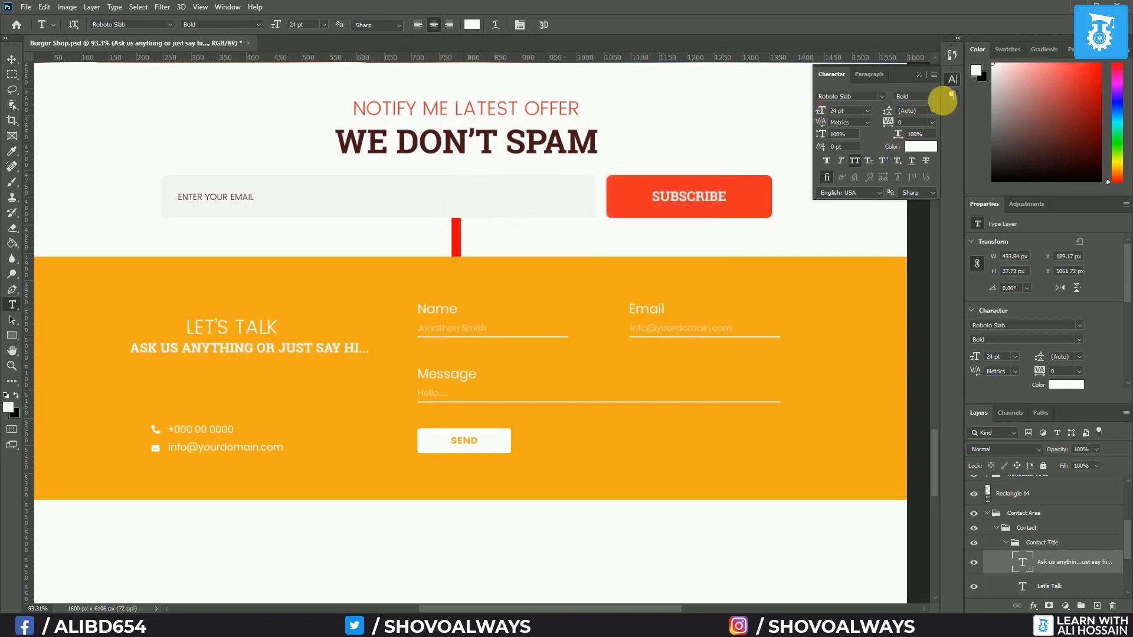
pyautogui.click(918, 76)
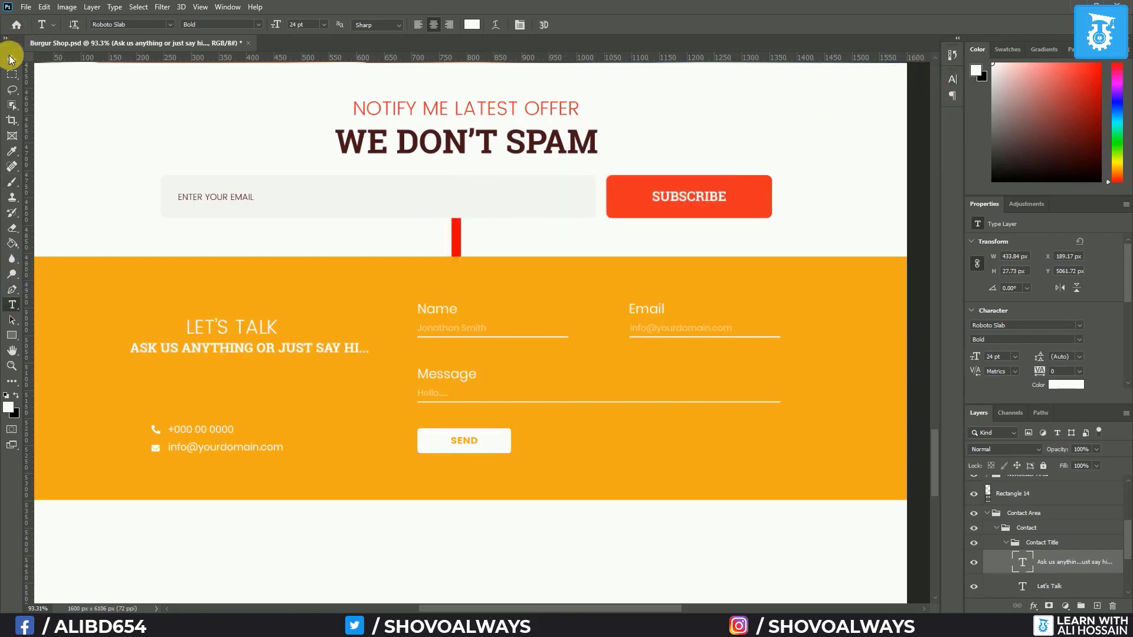
pyautogui.click(468, 145)
# Set the subtitle text to 30 pt in a new font with the Light weight
pyautogui.click(10, 59)
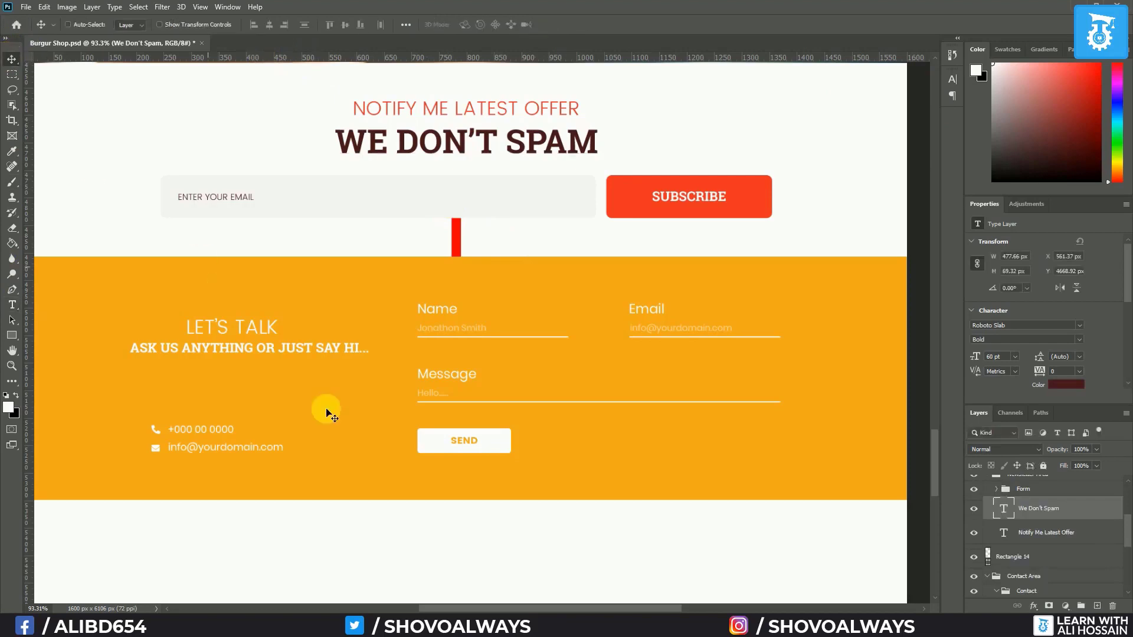
pyautogui.click(1055, 537)
pyautogui.click(1054, 518)
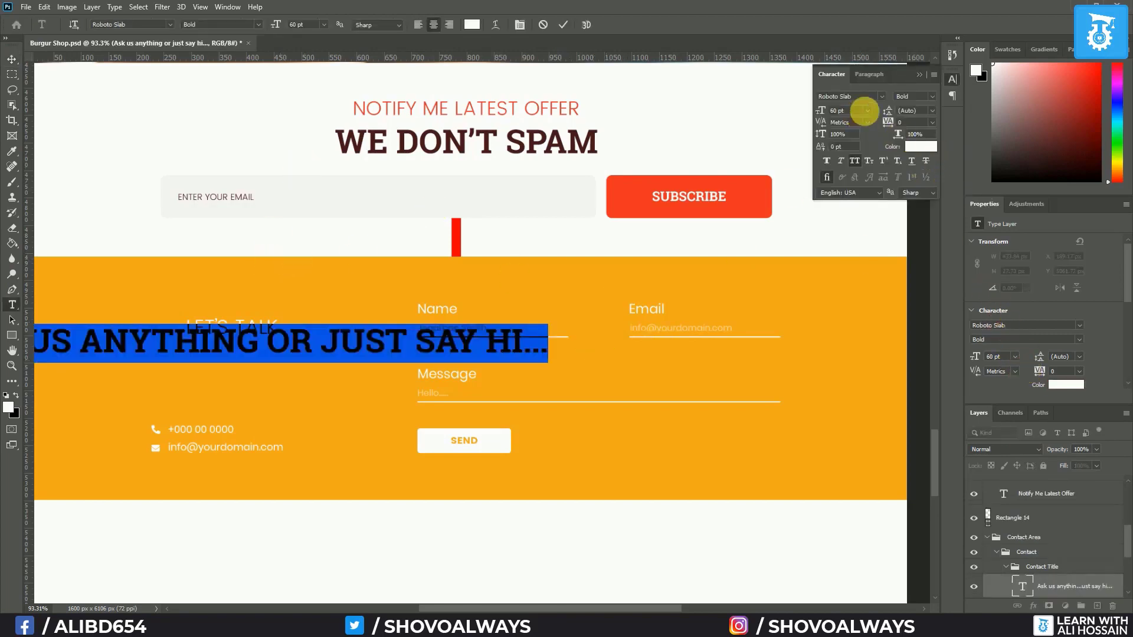
pyautogui.click(868, 111)
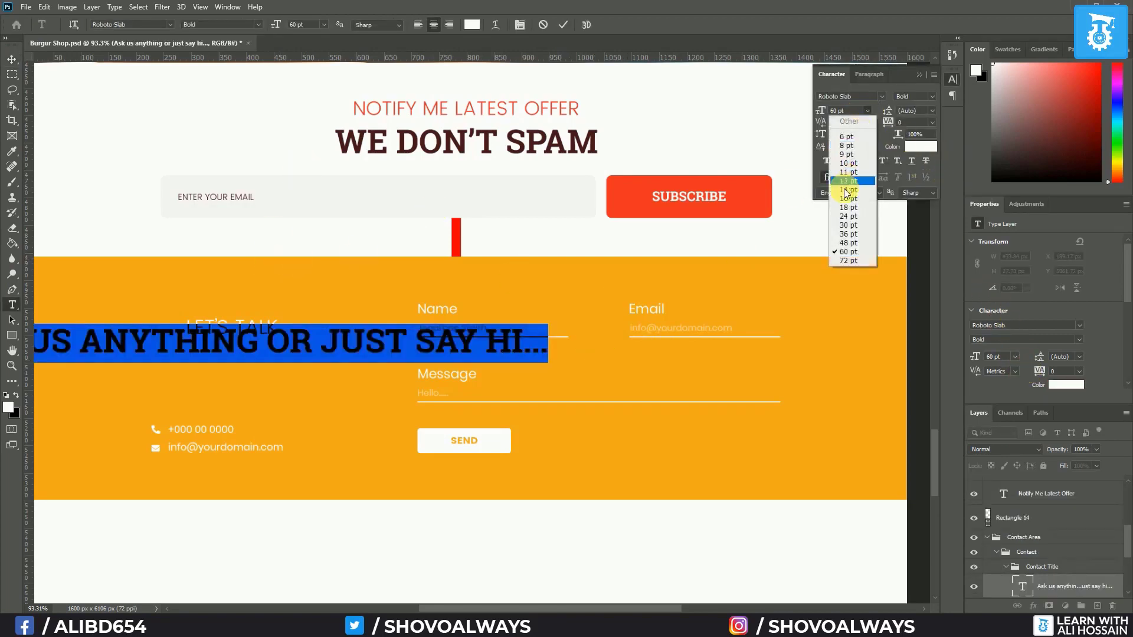
pyautogui.click(852, 225)
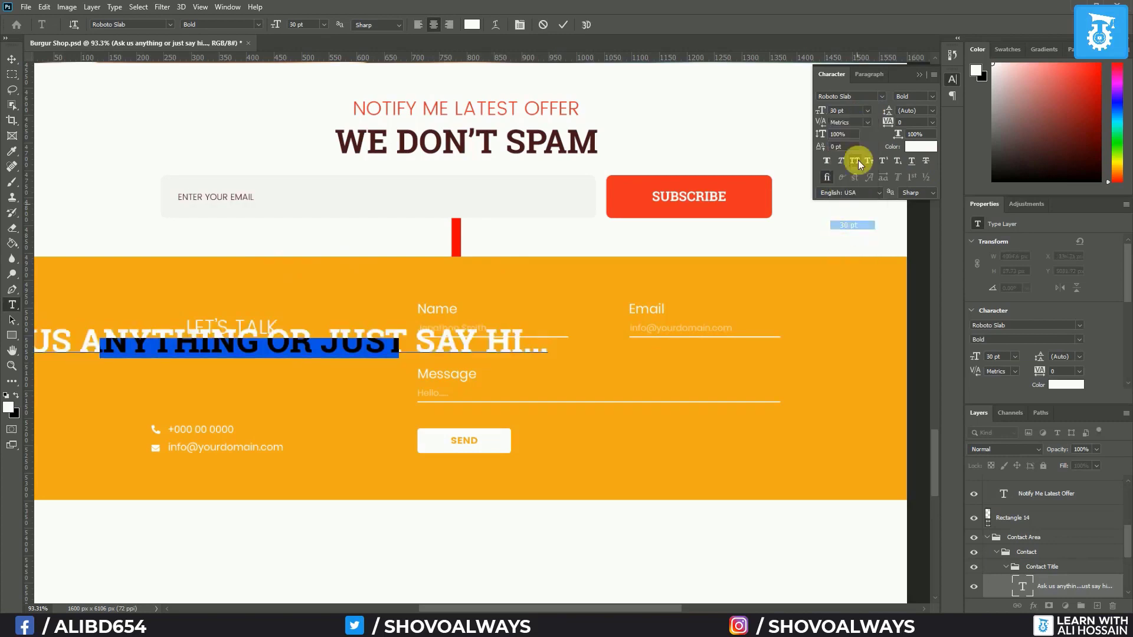
pyautogui.click(880, 98)
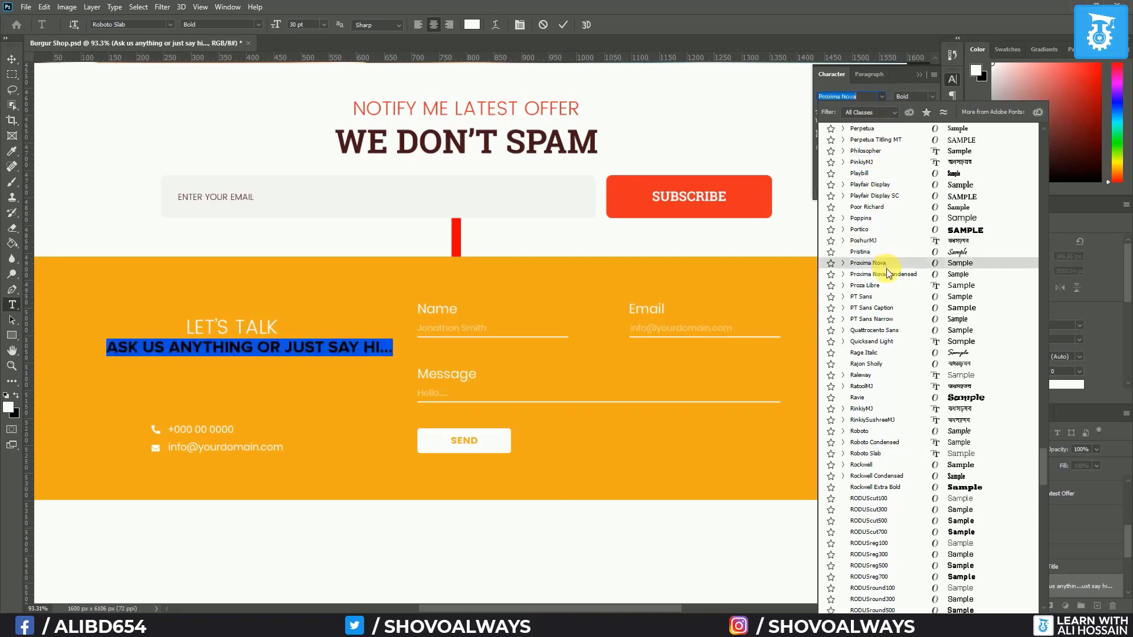
pyautogui.click(883, 218)
pyautogui.click(931, 98)
pyautogui.click(928, 112)
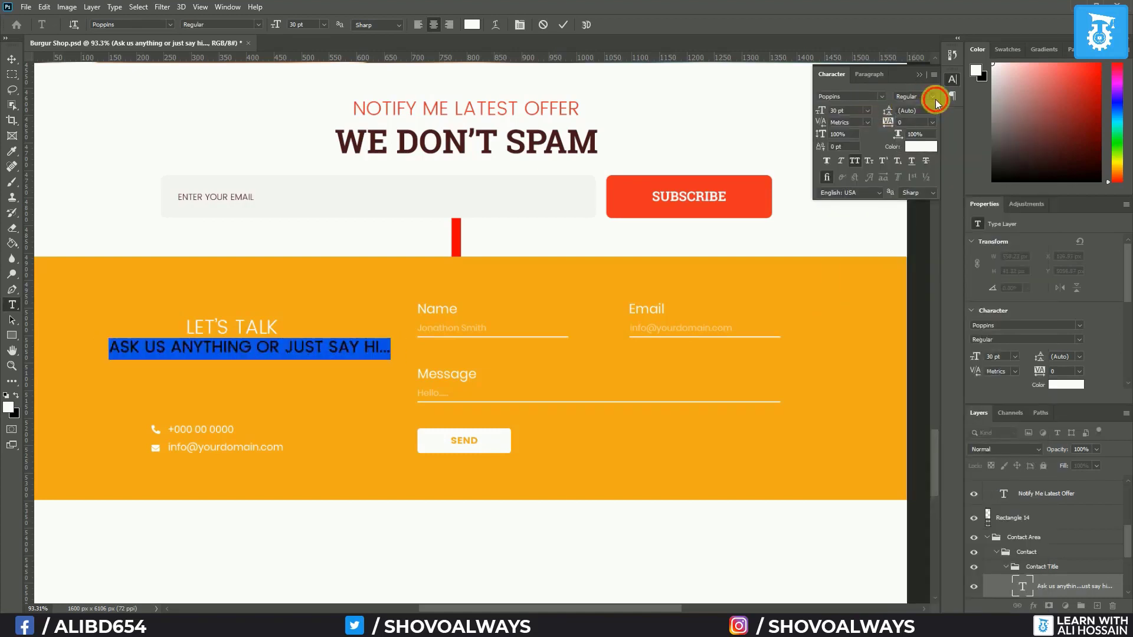
pyautogui.click(931, 98)
pyautogui.click(938, 108)
# Make LET'S TALK Roboto Slab Bold at 60 pt
pyautogui.scroll(-2, 1064, 563)
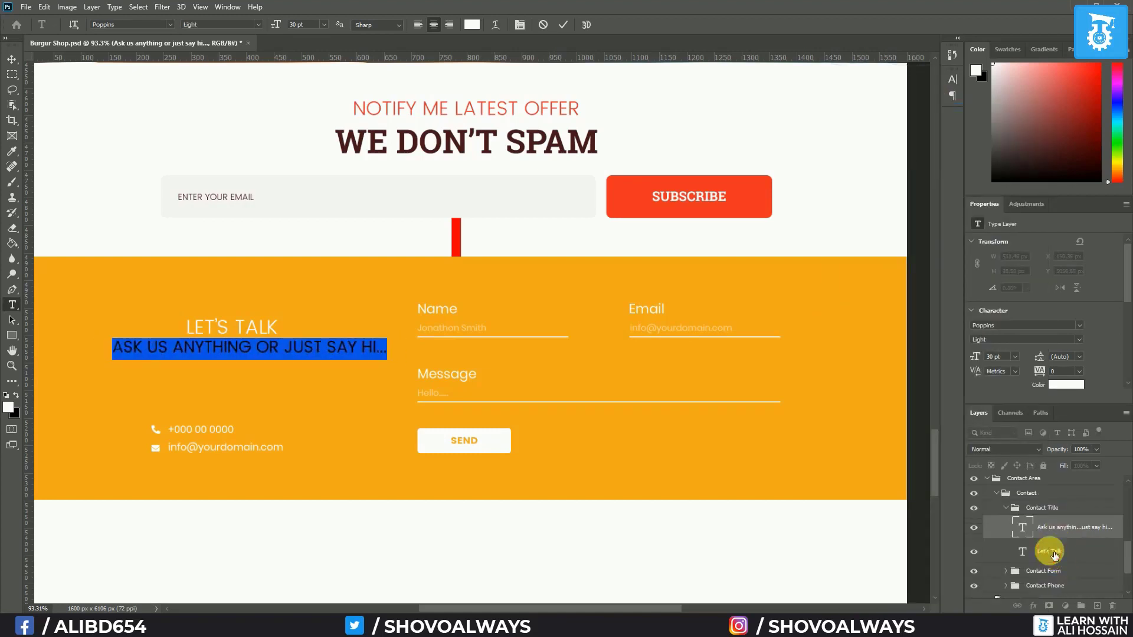
pyautogui.click(1054, 553)
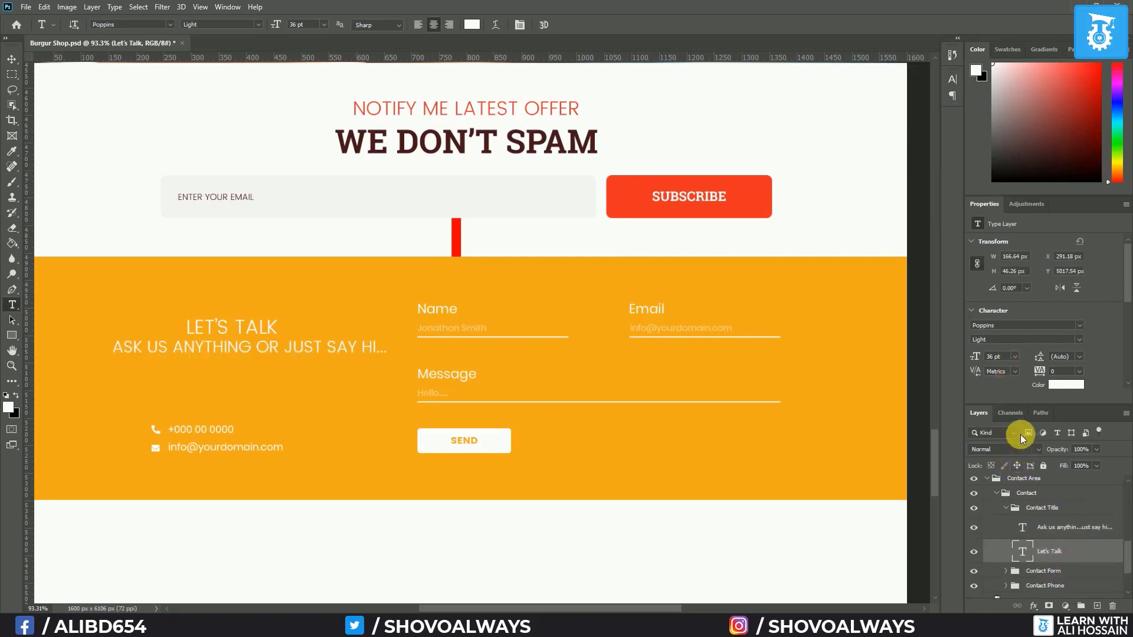
pyautogui.click(951, 80)
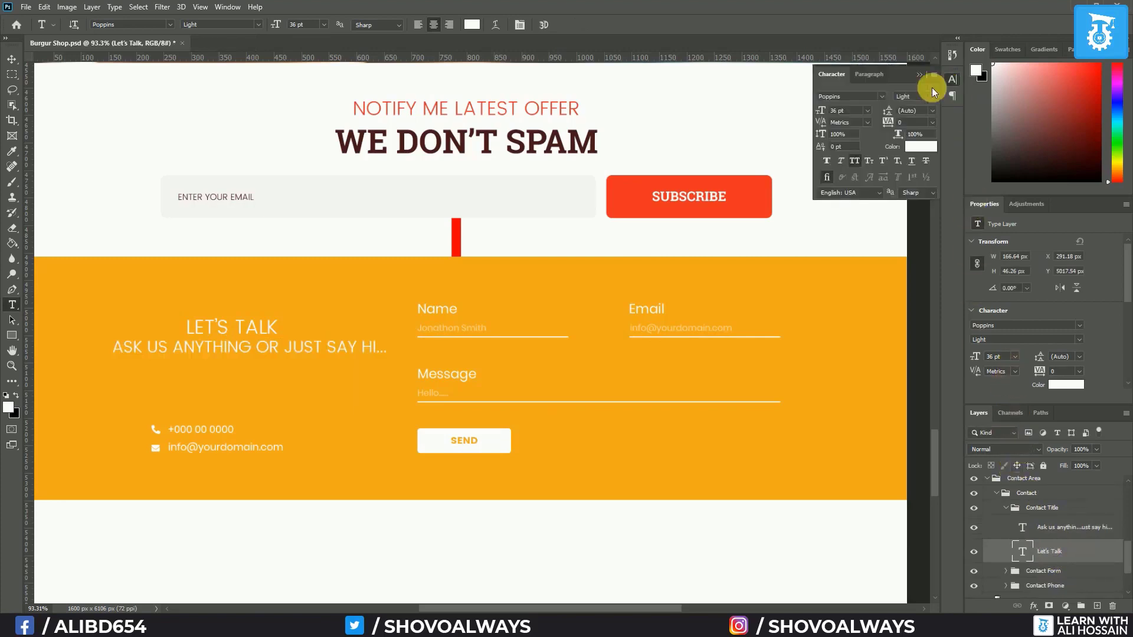
pyautogui.click(882, 96)
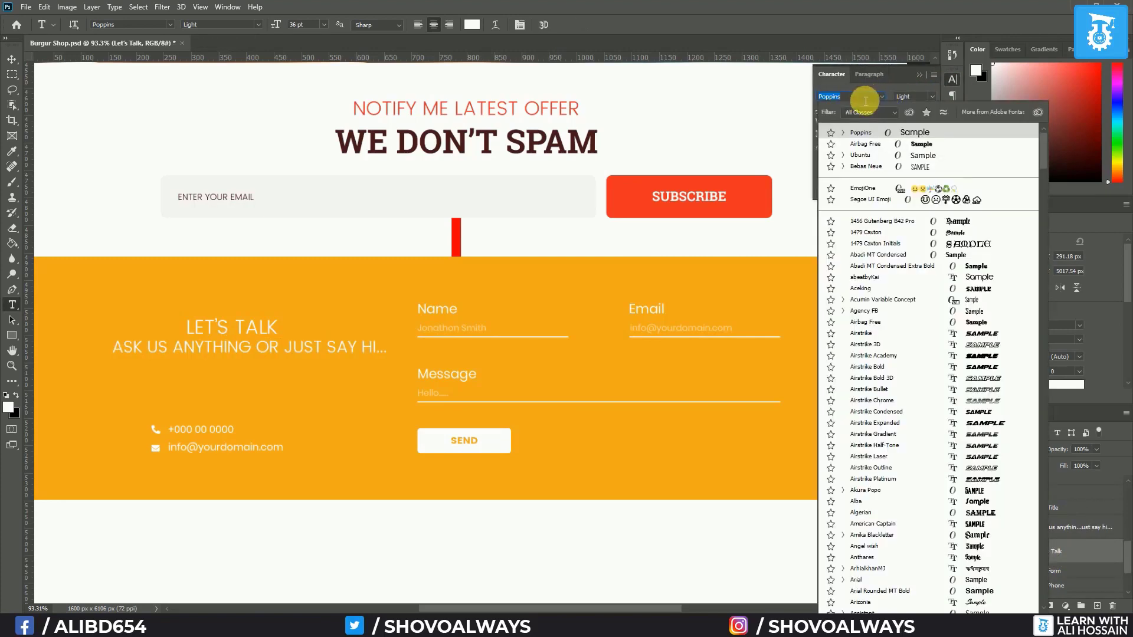
pyautogui.write('roboto')
pyautogui.click(886, 389)
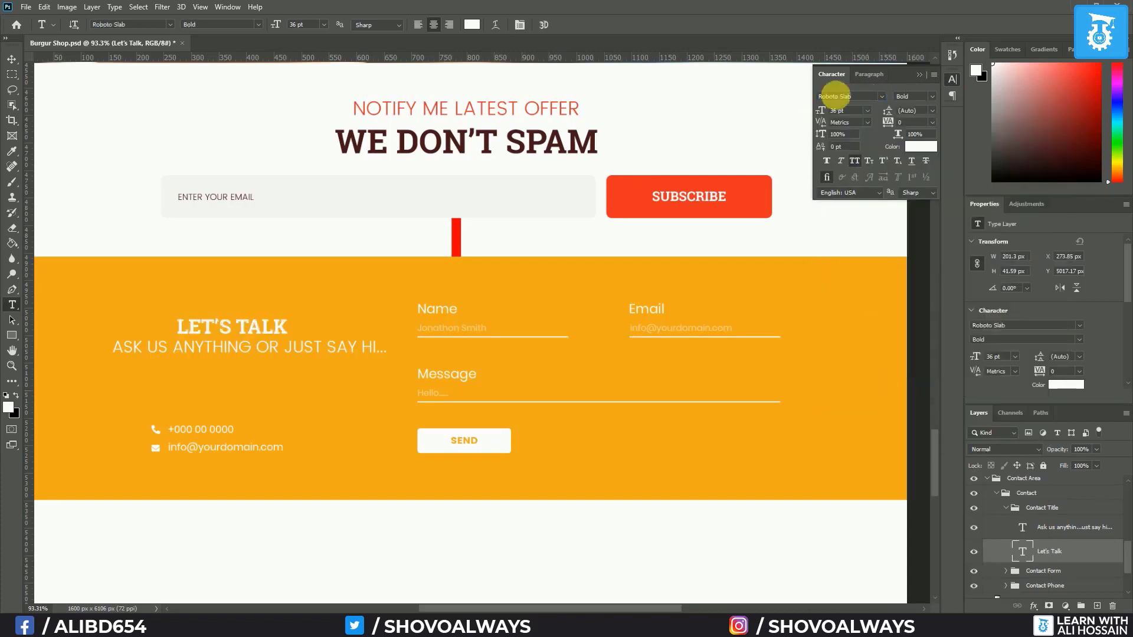
pyautogui.click(868, 111)
pyautogui.click(862, 252)
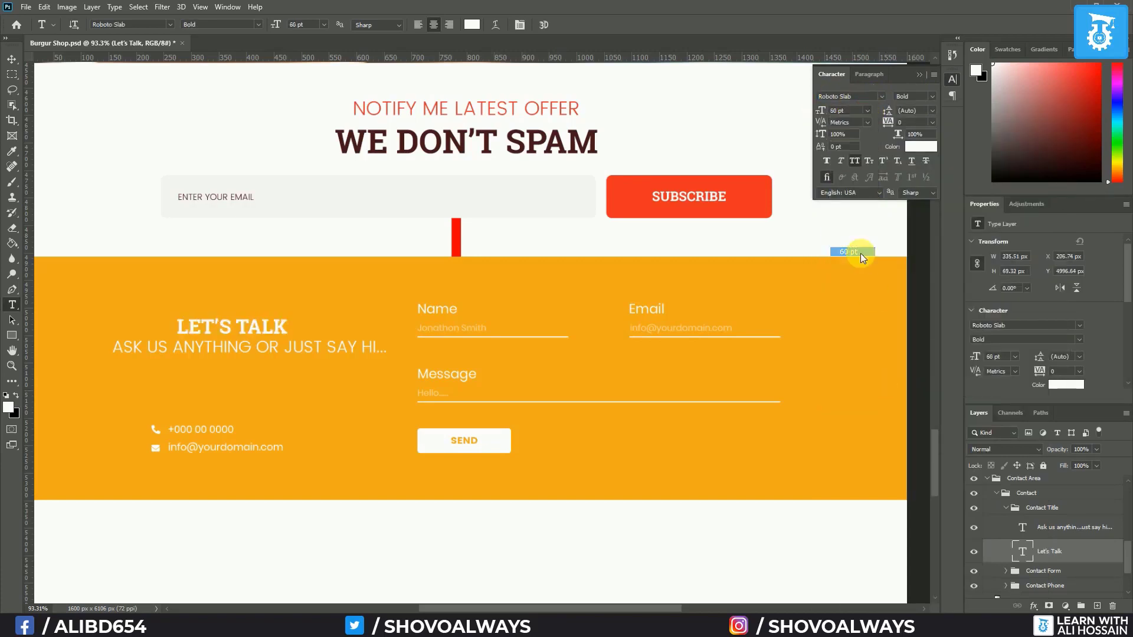
pyautogui.click(920, 76)
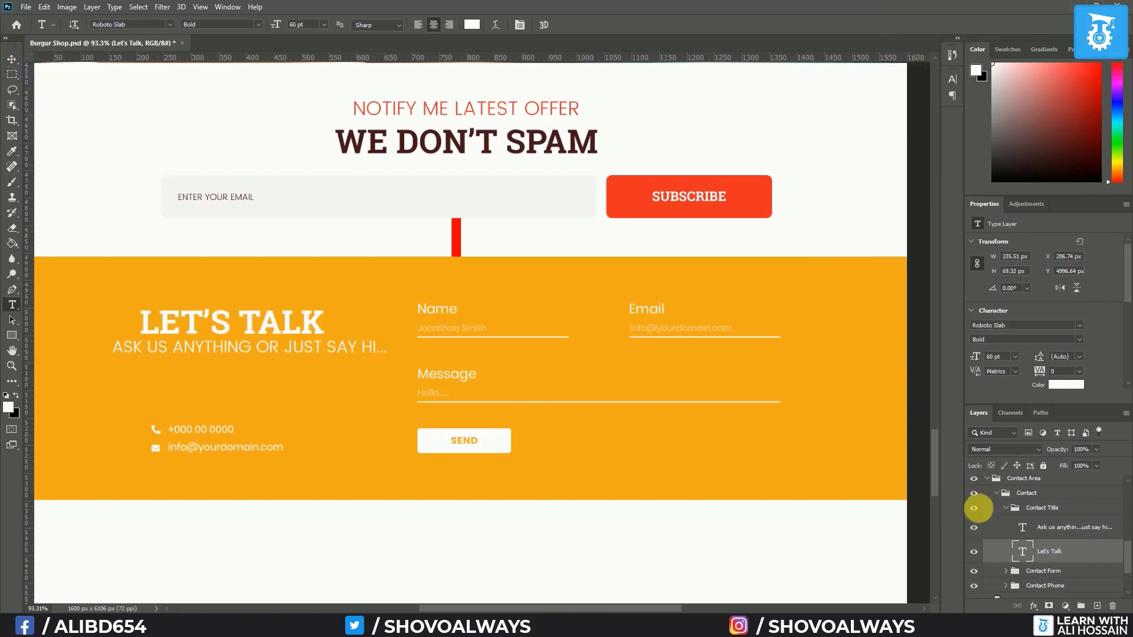
pyautogui.click(1068, 526)
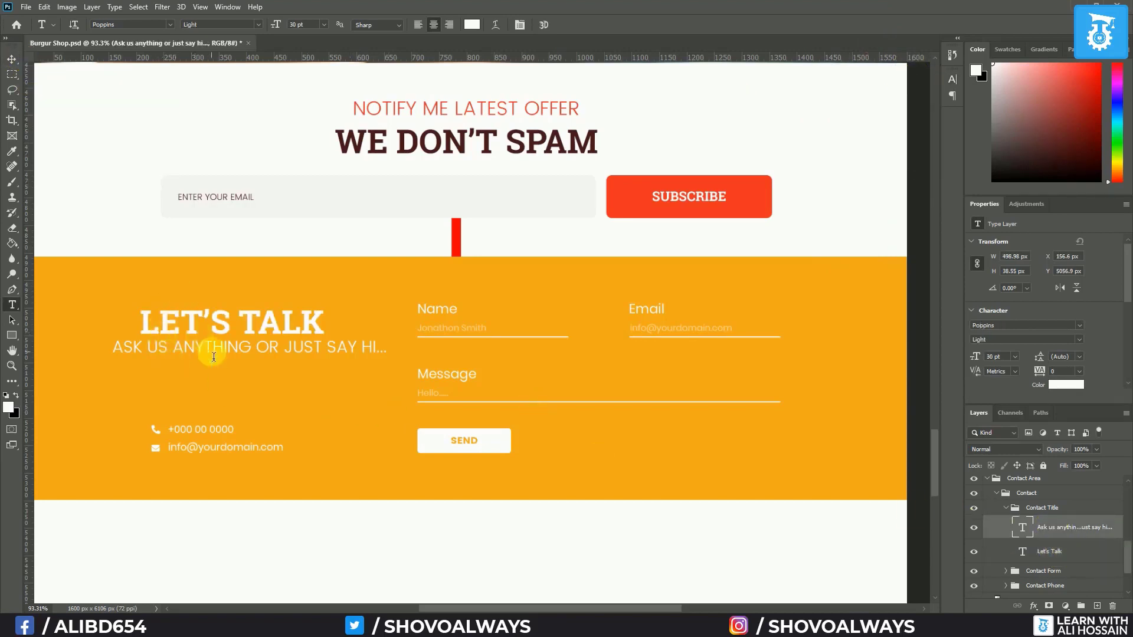
# Move the subtitle above LET'S TALK and center both horizontally against the Background
pyautogui.click(12, 59)
pyautogui.moveTo(227, 346); pyautogui.dragTo(228, 297)
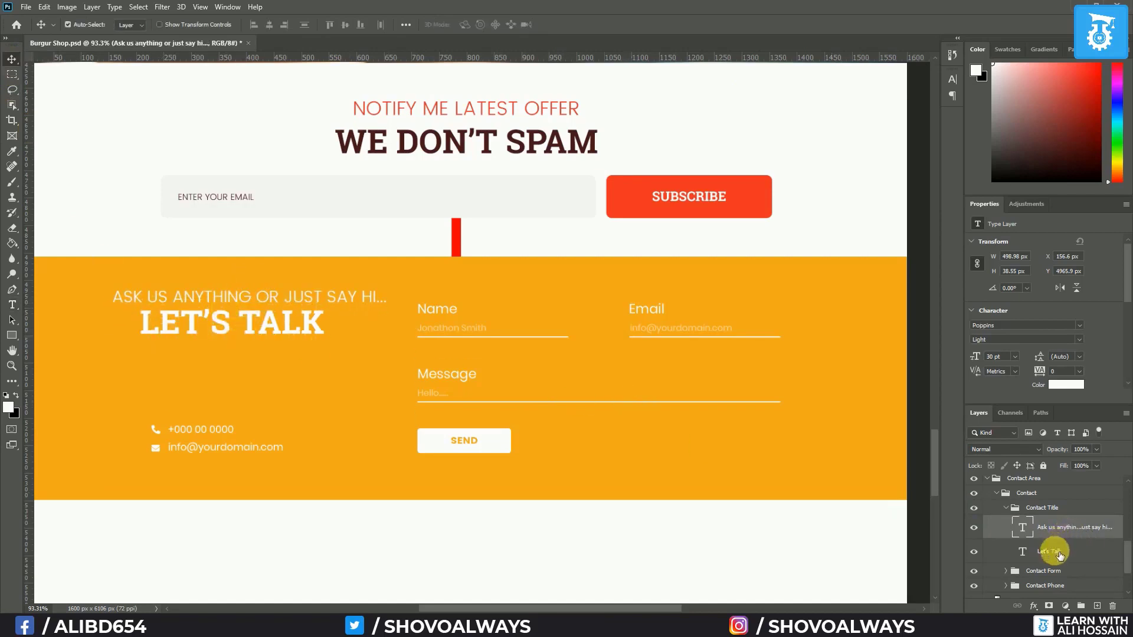
pyautogui.keyDown('shift'); pyautogui.click(1044, 551); pyautogui.keyUp('shift')
pyautogui.scroll(-1, 1048, 548)
pyautogui.scroll(-2, 1047, 549)
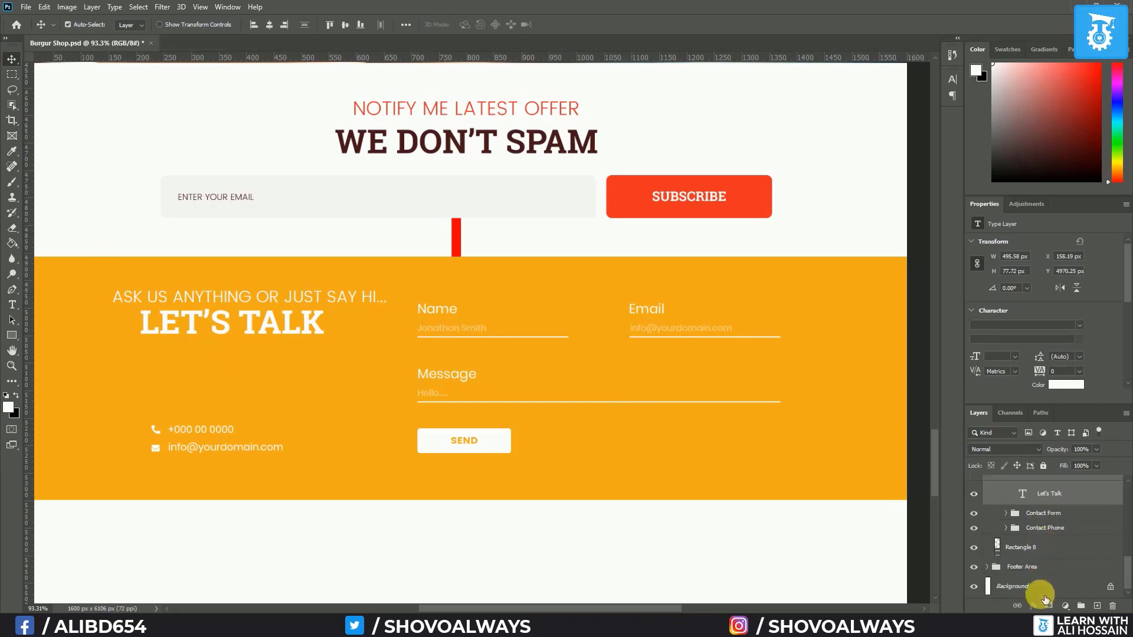
pyautogui.keyDown('ctrl'); pyautogui.click(1043, 593); pyautogui.keyUp('ctrl')
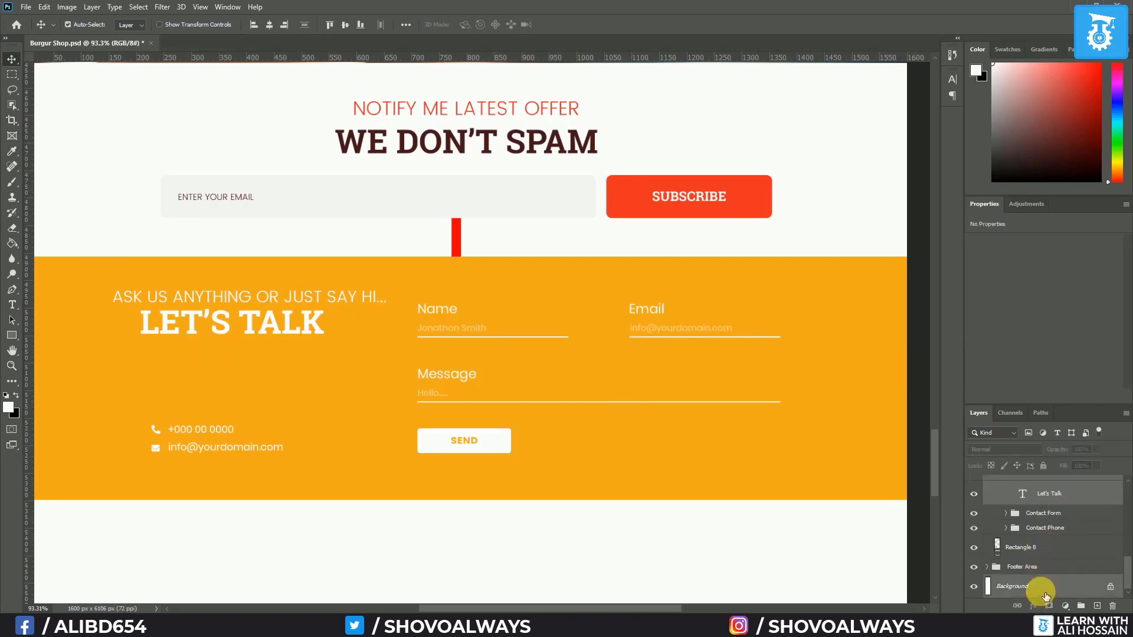
pyautogui.click(268, 25)
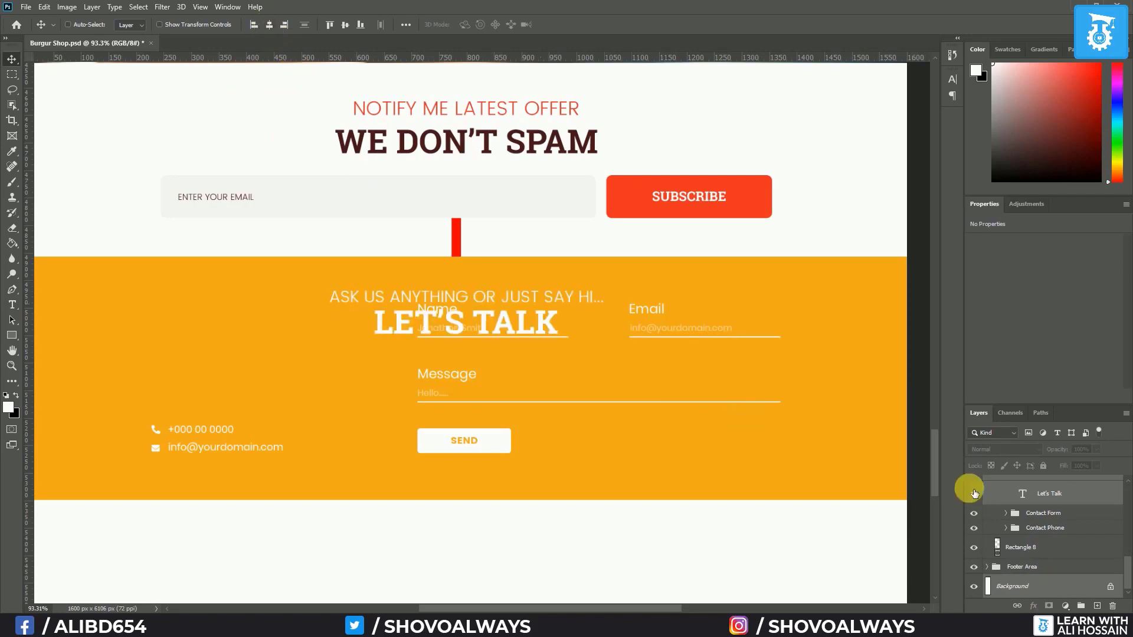
# Shift the red vertical bar slightly
pyautogui.scroll(3, 1102, 542)
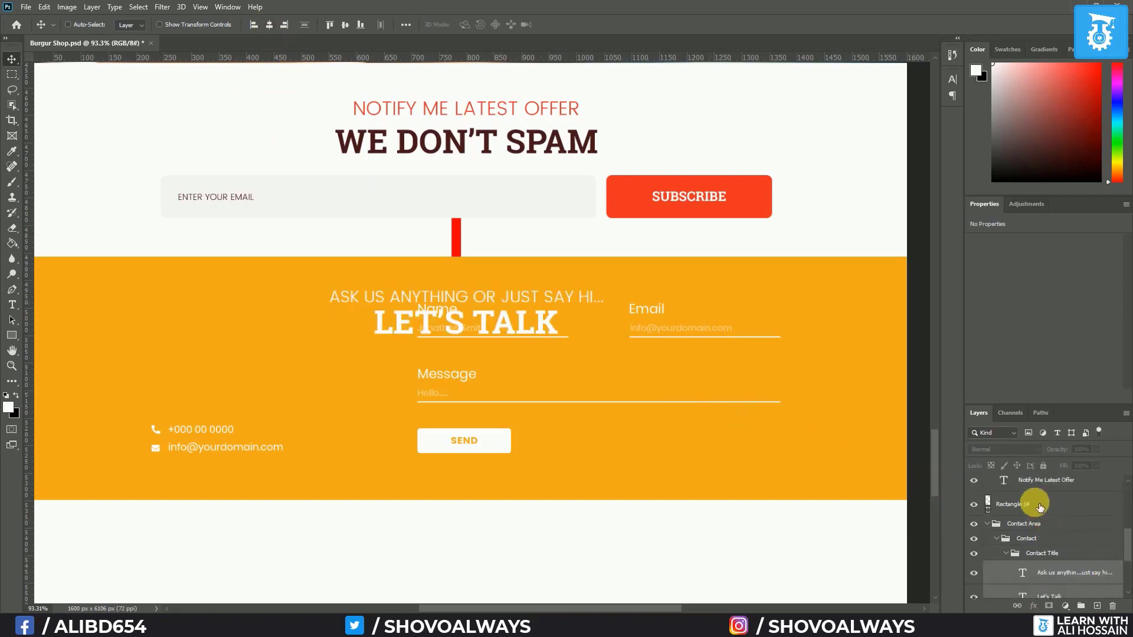
pyautogui.click(1012, 504)
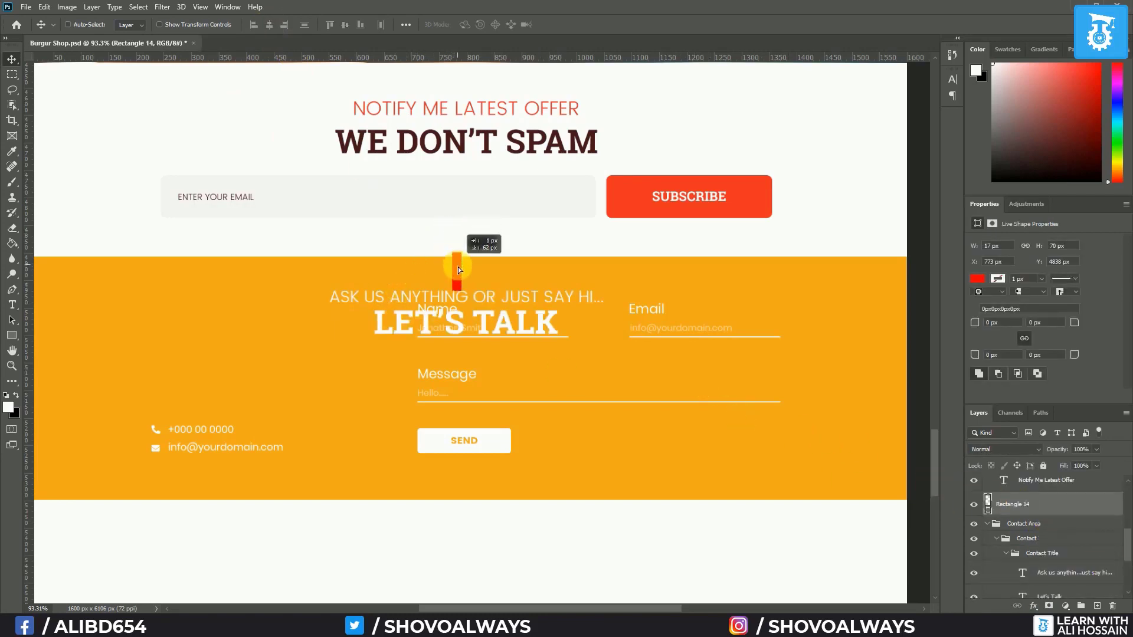
pyautogui.moveTo(457, 271); pyautogui.dragTo(456, 270)
pyautogui.scroll(5, 473, 317)
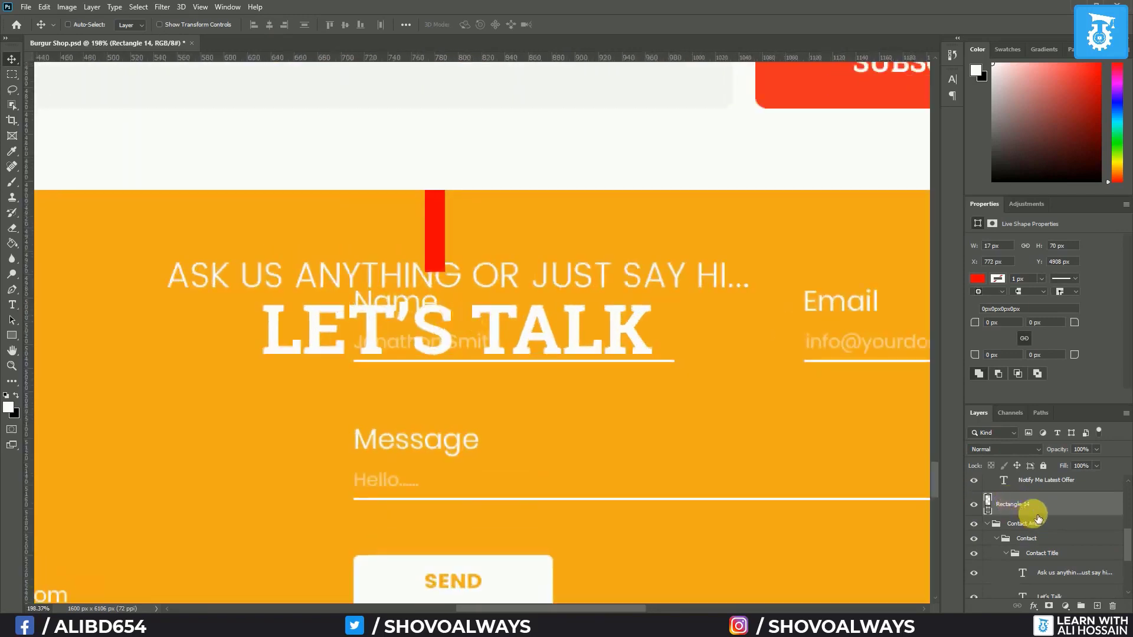
pyautogui.scroll(-3, 1039, 518)
# Nudge the subtitle and LET'S TALK down one pixel together
pyautogui.click(1060, 529)
pyautogui.keyDown('shift'); pyautogui.click(1065, 553); pyautogui.keyUp('shift')
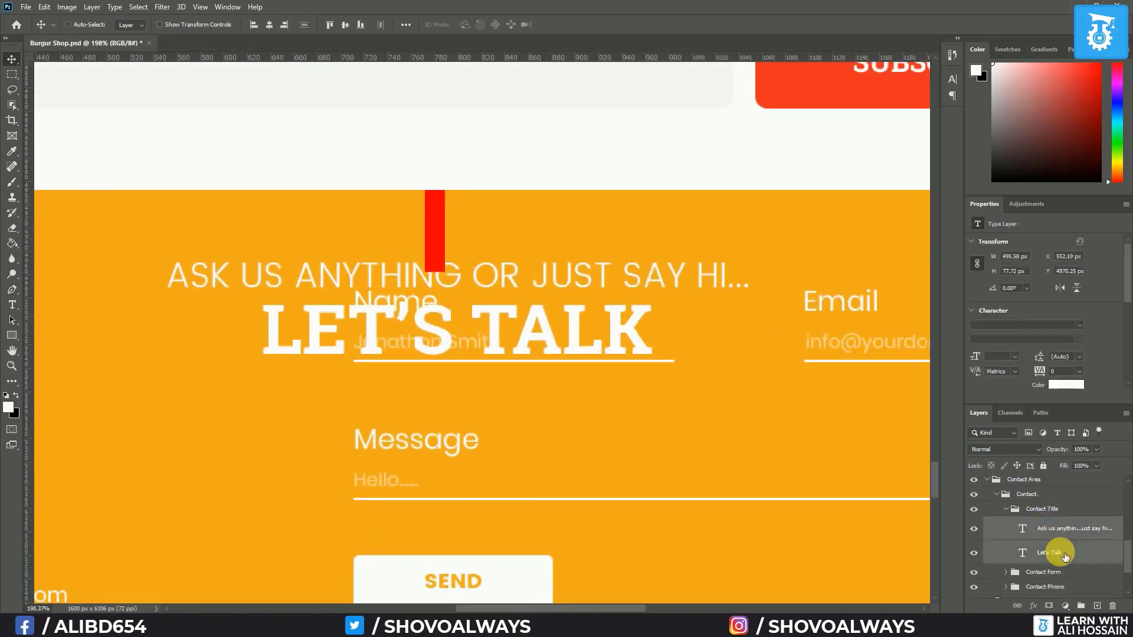
pyautogui.press('Down')
pyautogui.press('Down')
pyautogui.press('Down')
pyautogui.press('Down')
pyautogui.press('Down')
pyautogui.press('Down')
pyautogui.press('Down')
pyautogui.press('Down')
pyautogui.press('Down')
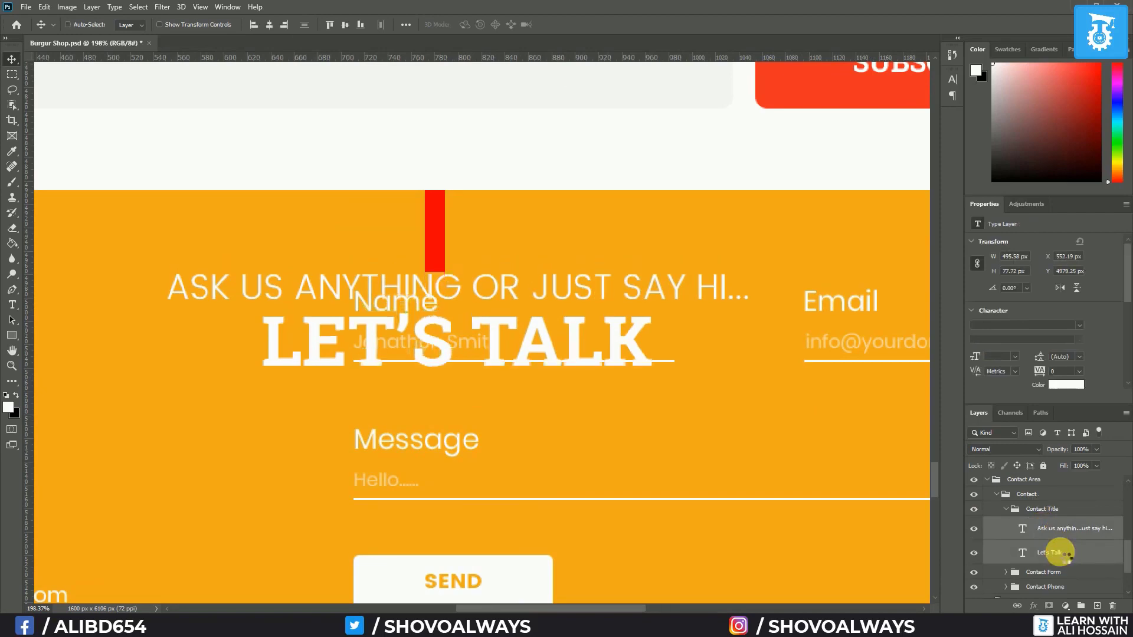
pyautogui.press('Down')
pyautogui.press('Down')
pyautogui.press('Down')
pyautogui.press('Up')
pyautogui.press('Up')
pyautogui.press('Up')
pyautogui.press('Up')
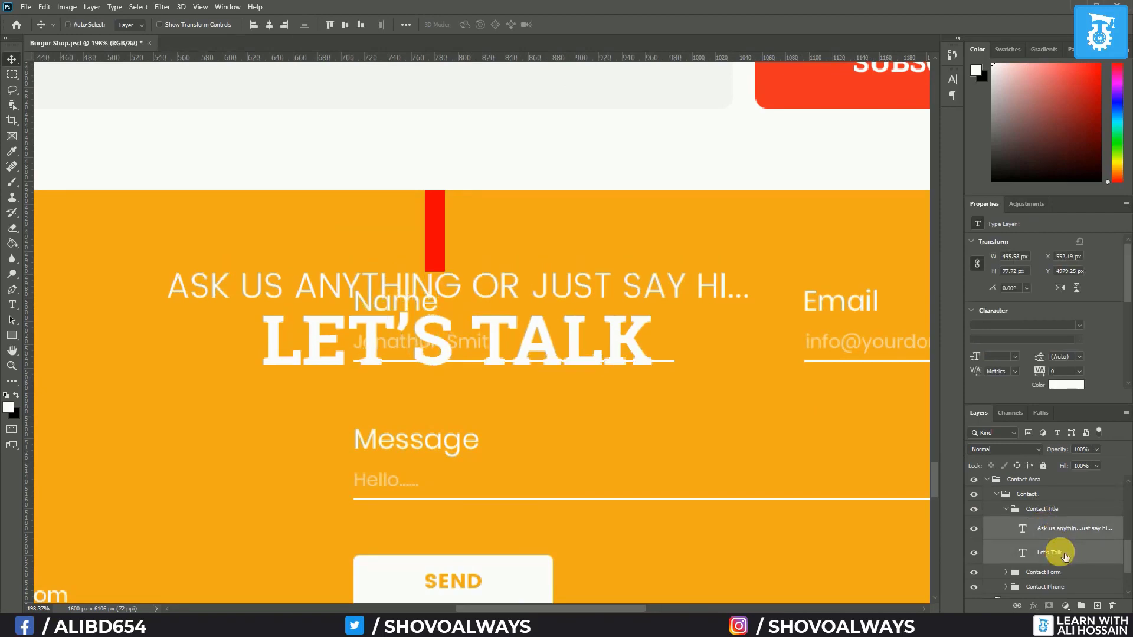
pyautogui.scroll(-2, 1065, 557)
pyautogui.scroll(-7, 809, 536)
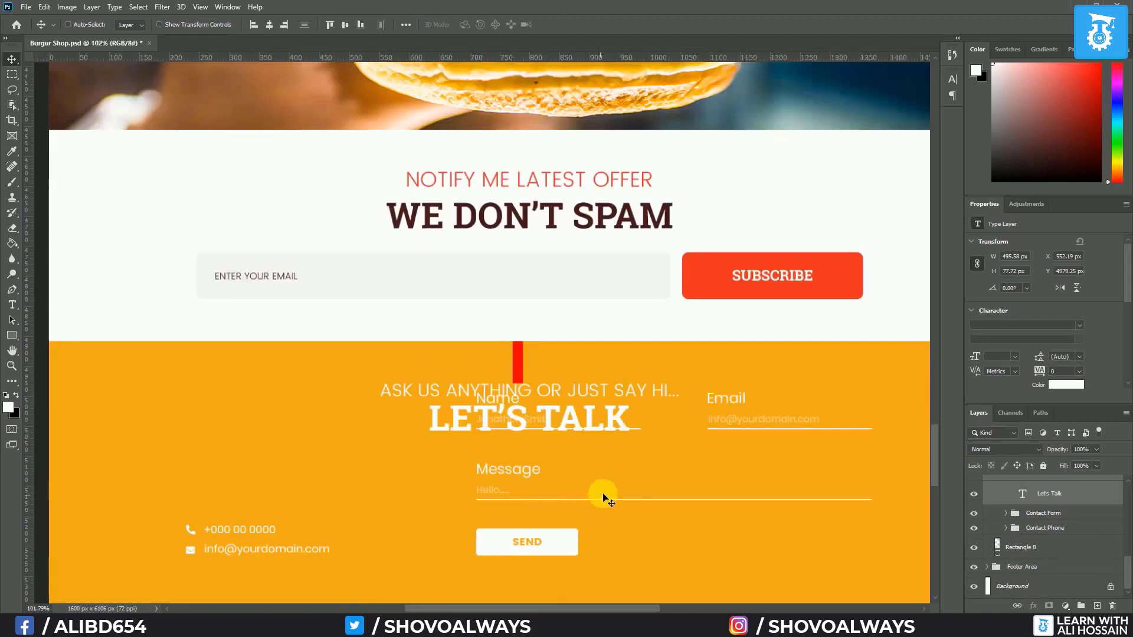
pyautogui.scroll(-3, 572, 483)
pyautogui.scroll(-2, 577, 413)
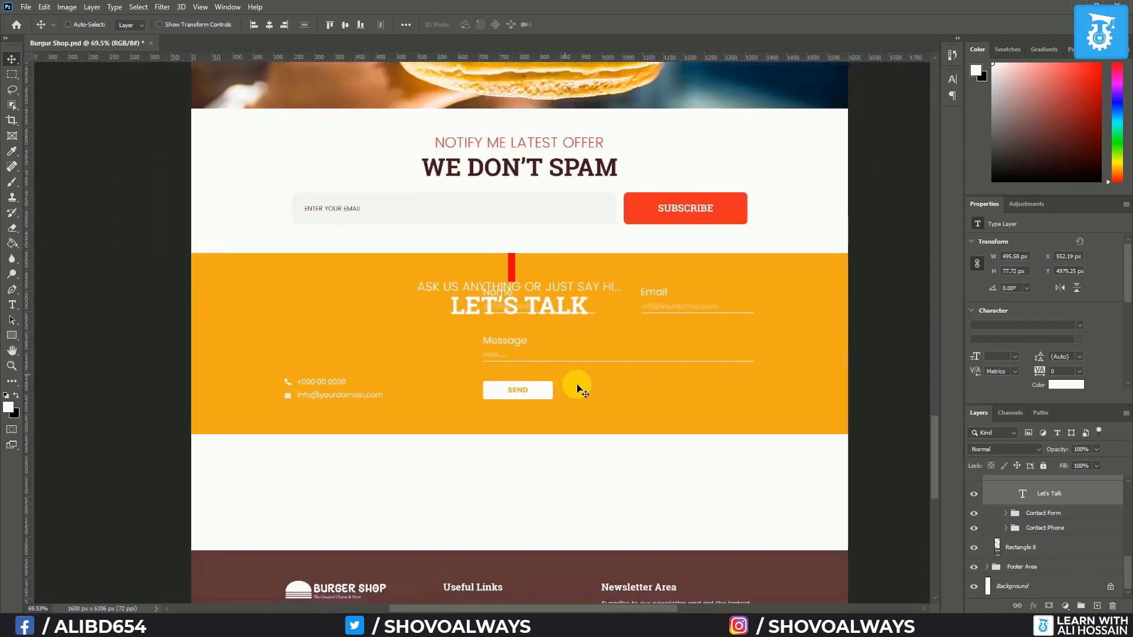
# Nudge the Contact Form and Contact Phone groups down three steps, clear of LET'S TALK
pyautogui.scroll(3, 1012, 543)
pyautogui.click(1007, 524)
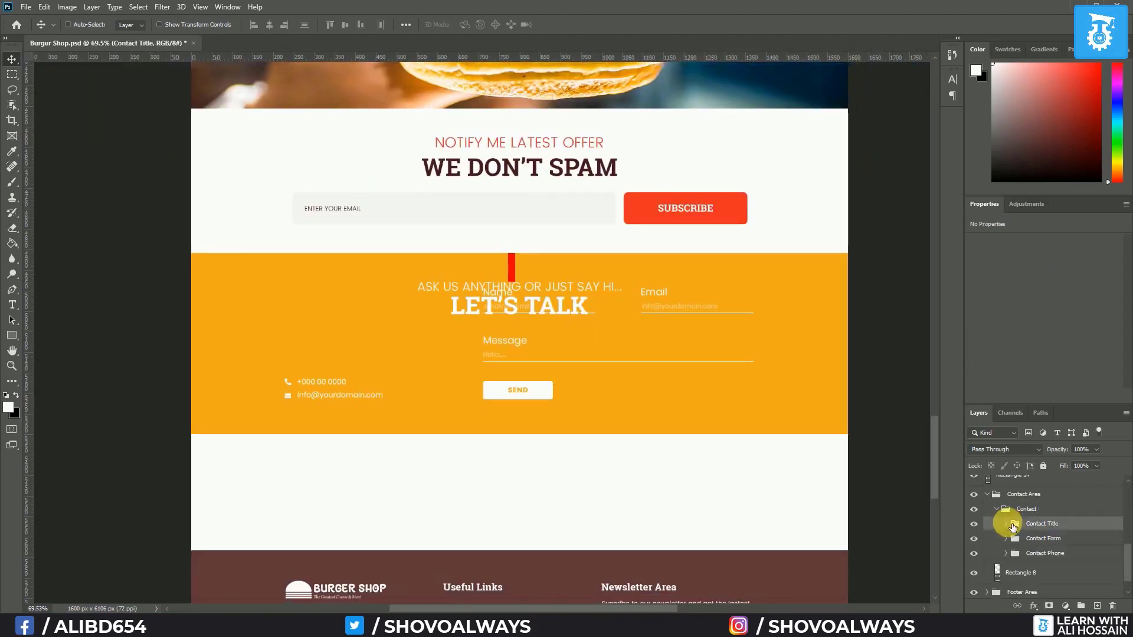
pyautogui.click(1038, 538)
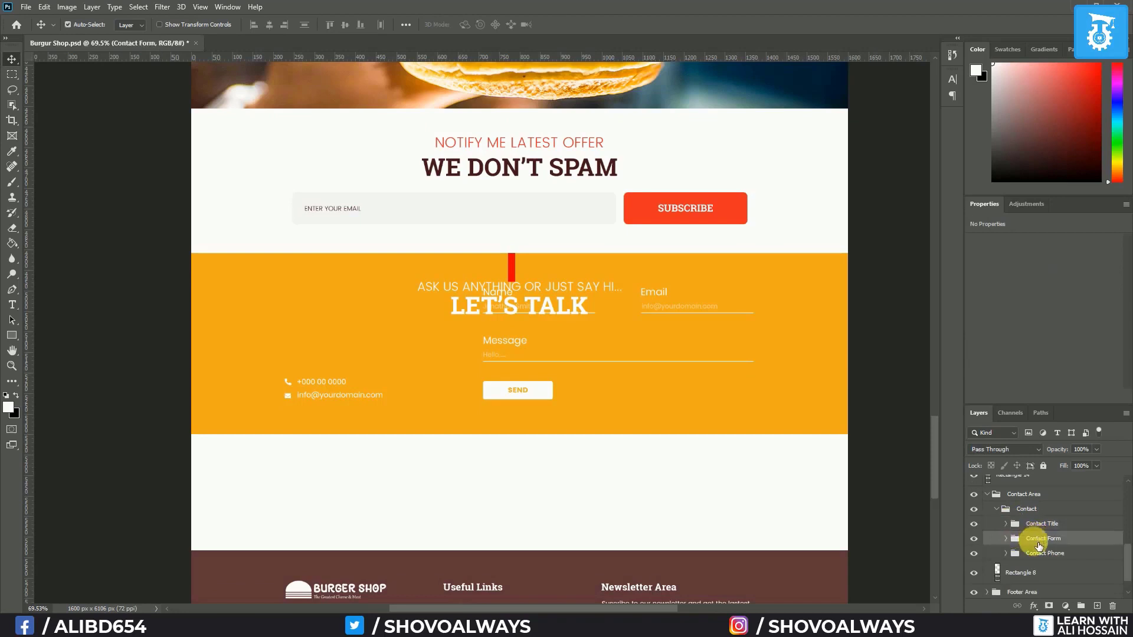
pyautogui.keyDown('shift'); pyautogui.click(1044, 554); pyautogui.keyUp('shift')
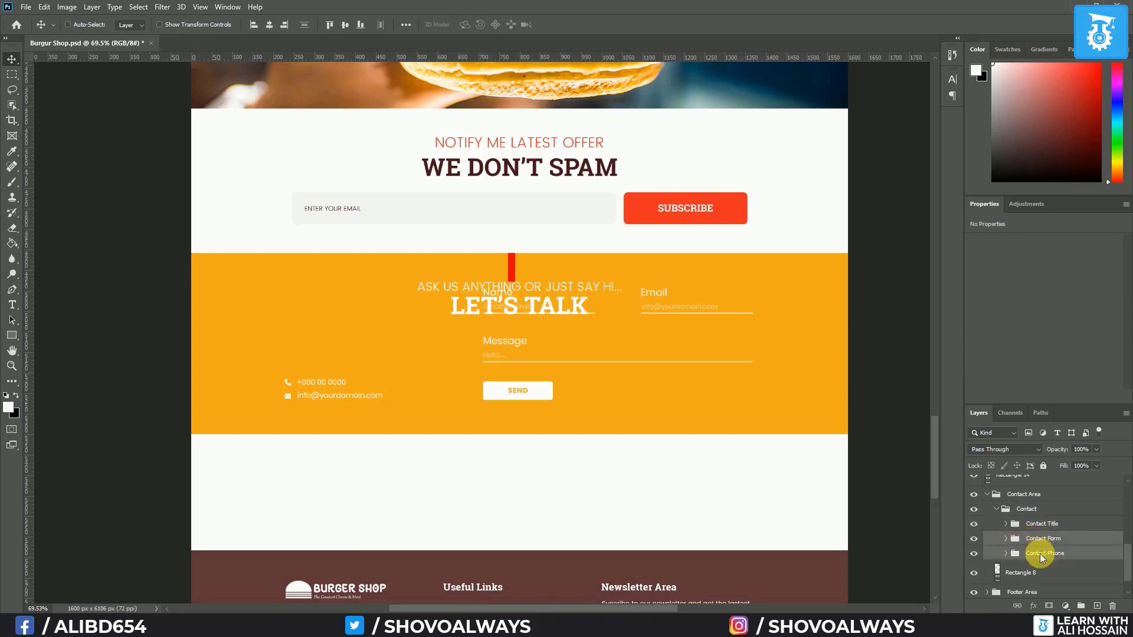
pyautogui.press('Down')
pyautogui.press('Down')
pyautogui.press('Down')
pyautogui.press('Down')
pyautogui.press('Down')
pyautogui.press('Down')
pyautogui.press('Down')
pyautogui.press('Down')
pyautogui.press('Down')
pyautogui.press('Down')
pyautogui.press('Down')
pyautogui.press('Down')
pyautogui.press('Down')
pyautogui.press('Down')
pyautogui.press('Down')
pyautogui.press('Down')
pyautogui.press('Down')
pyautogui.press('Down')
pyautogui.press('Down')
pyautogui.press('Down')
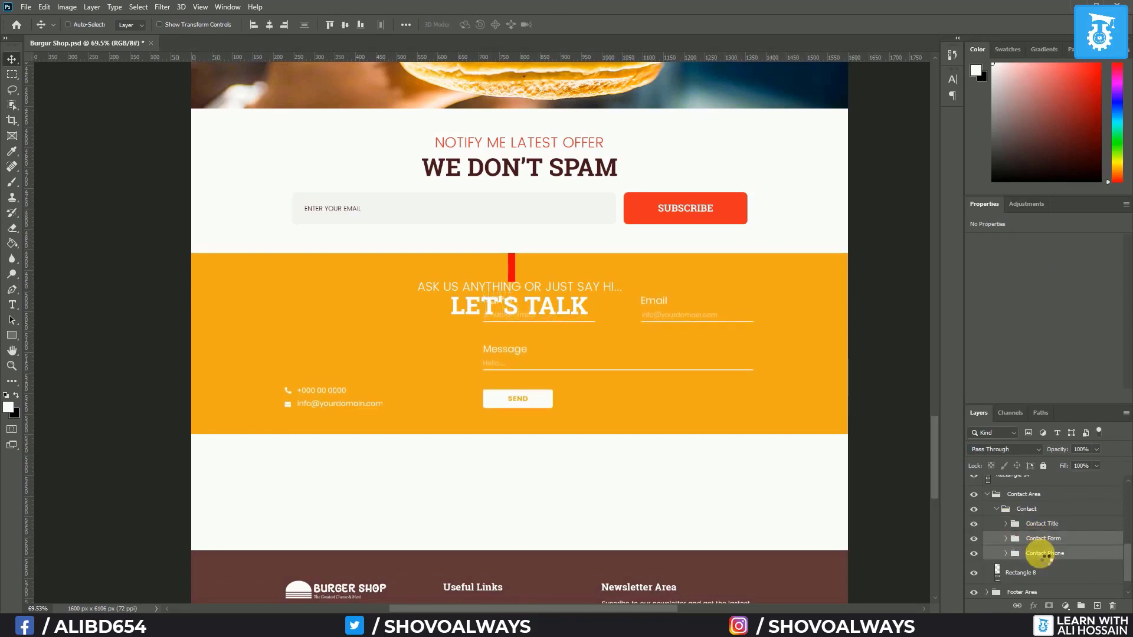
pyautogui.press('Down')
pyautogui.press('Down')
pyautogui.press('Down')
pyautogui.press('Down')
pyautogui.press('Down')
pyautogui.press('Down')
pyautogui.press('Down')
pyautogui.press('Down')
pyautogui.press('Down')
pyautogui.press('Down')
pyautogui.press('Down')
pyautogui.press('Down')
pyautogui.press('Down')
pyautogui.press('Down')
pyautogui.press('Down')
pyautogui.press('Down')
pyautogui.press('Down')
pyautogui.press('Down')
pyautogui.press('Down')
pyautogui.press('Down')
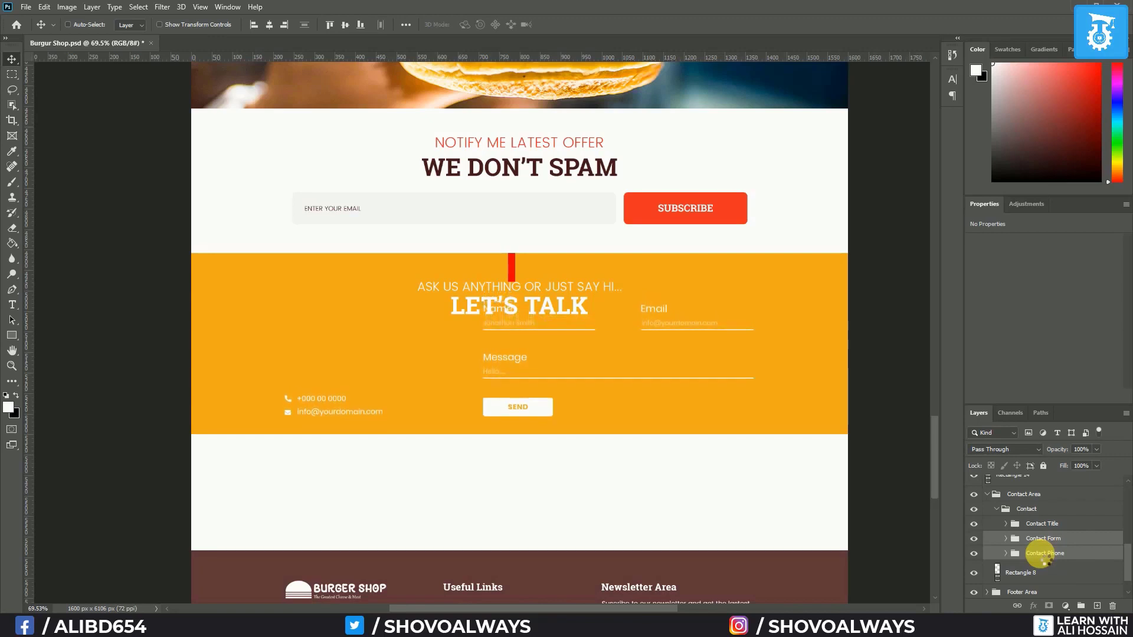
pyautogui.press('Down')
pyautogui.press('Down')
pyautogui.press('Down')
pyautogui.press('Down')
pyautogui.press('Down')
pyautogui.press('Down')
pyautogui.press('Down')
pyautogui.press('Down')
pyautogui.press('Down')
pyautogui.press('Down')
pyautogui.press('Down')
pyautogui.press('Down')
pyautogui.press('Down')
pyautogui.press('Down')
pyautogui.press('Down')
pyautogui.press('Down')
pyautogui.press('Down')
pyautogui.press('Down')
pyautogui.press('Down')
pyautogui.press('Down')
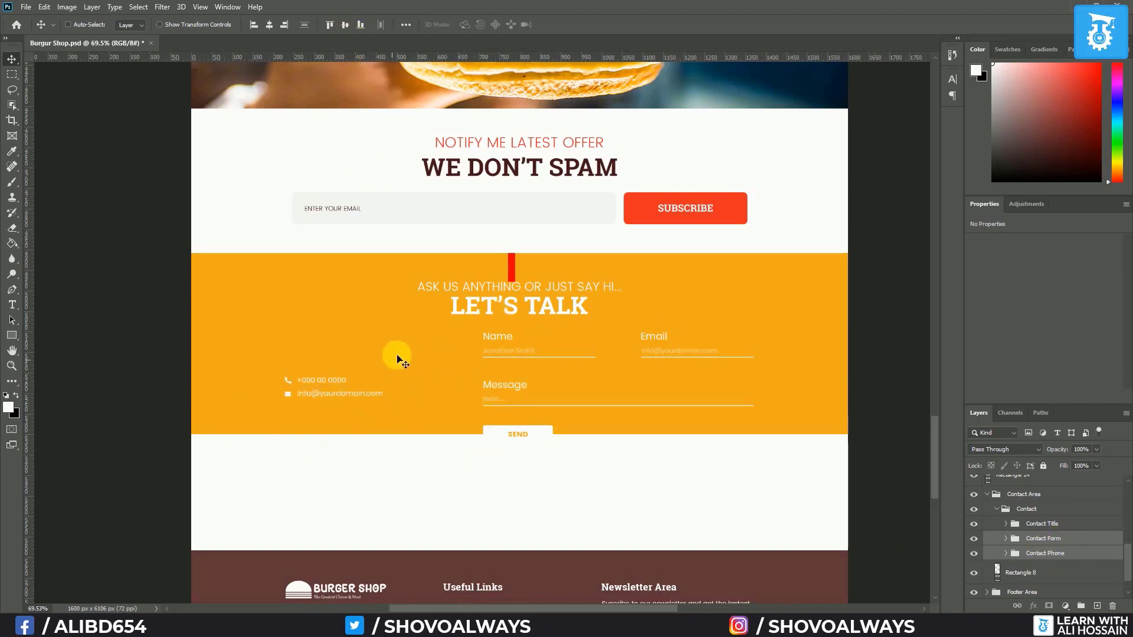
# Move the red bar below SEND and stretch Rectangle 8 down past it
pyautogui.click(1032, 579)
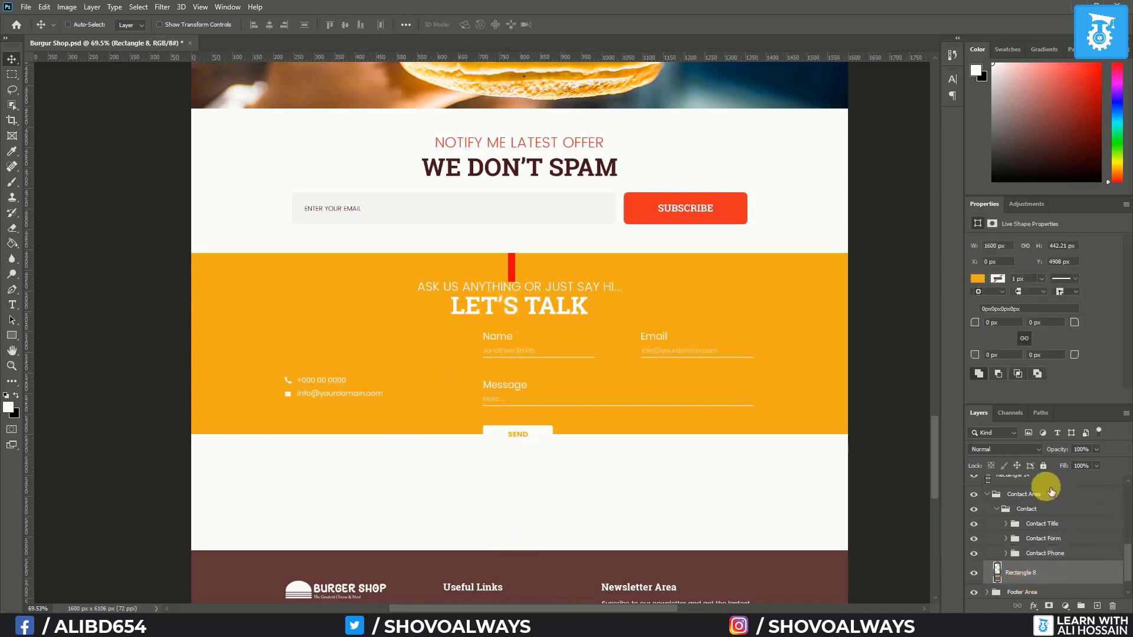
pyautogui.scroll(1, 1038, 490)
pyautogui.click(1029, 503)
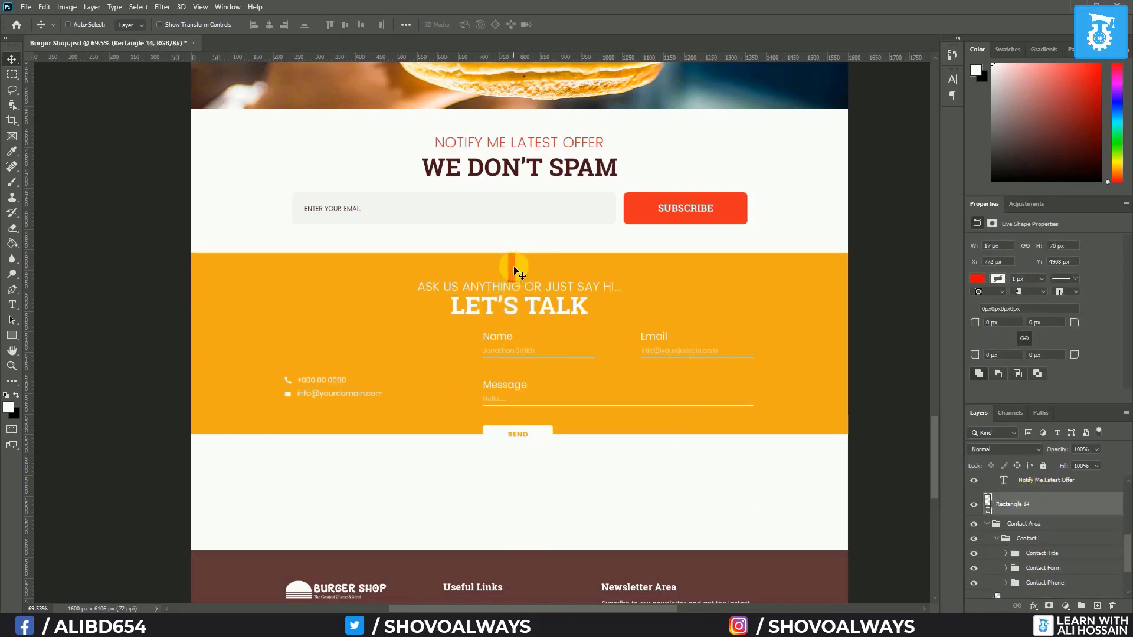
pyautogui.moveTo(514, 272); pyautogui.dragTo(515, 463)
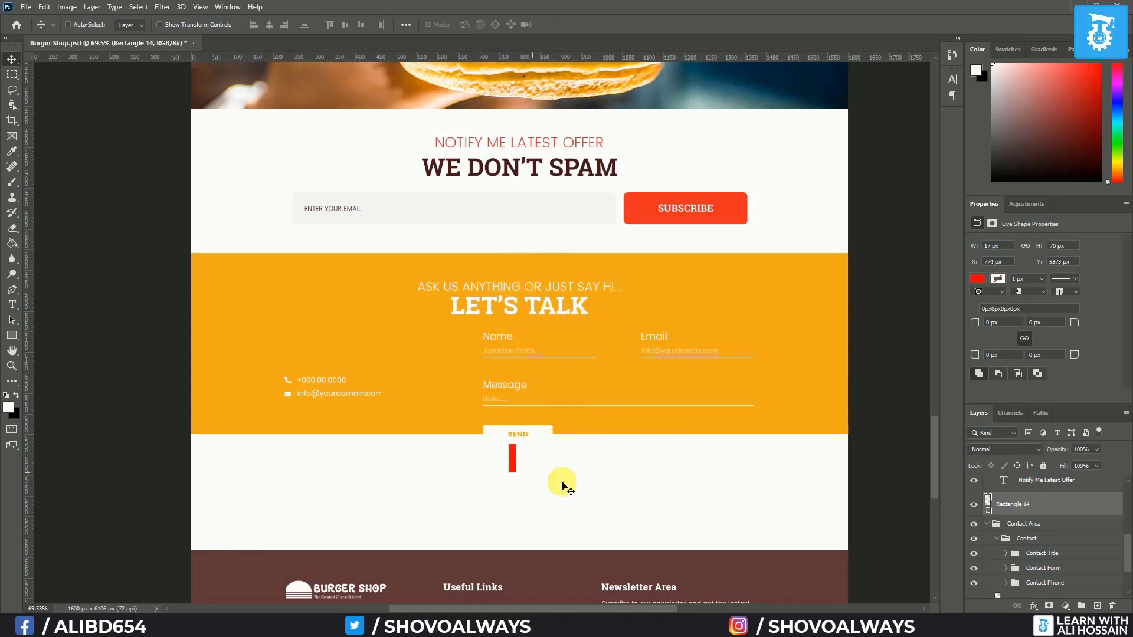
pyautogui.scroll(-2, 1041, 557)
pyautogui.click(1039, 553)
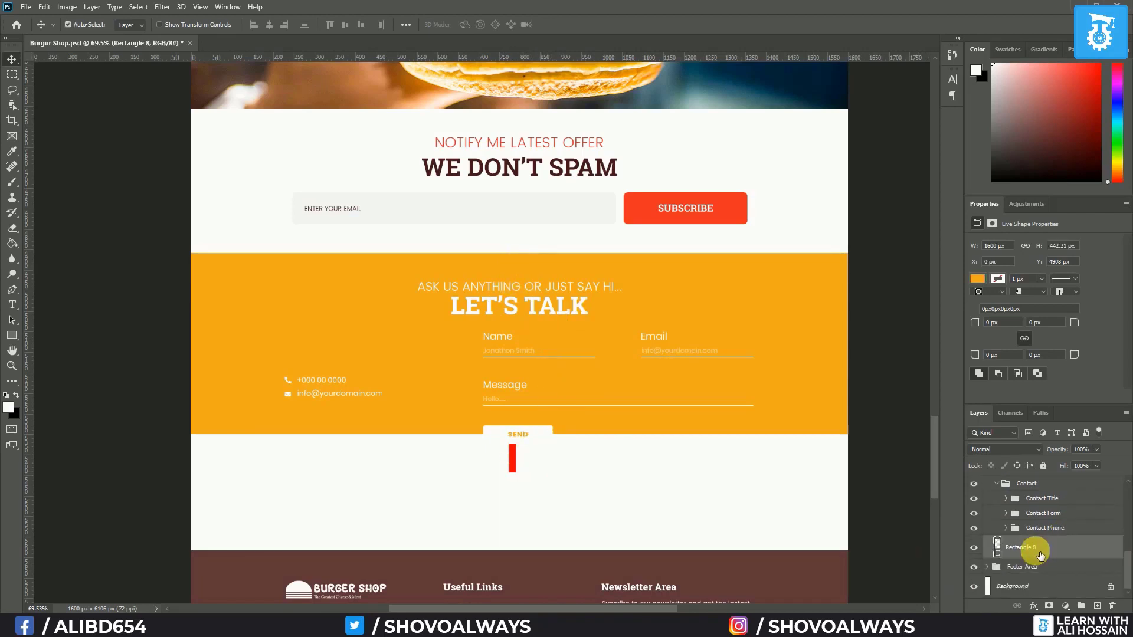
pyautogui.hotkey('ctrl', 't')
pyautogui.moveTo(526, 445); pyautogui.dragTo(532, 478)
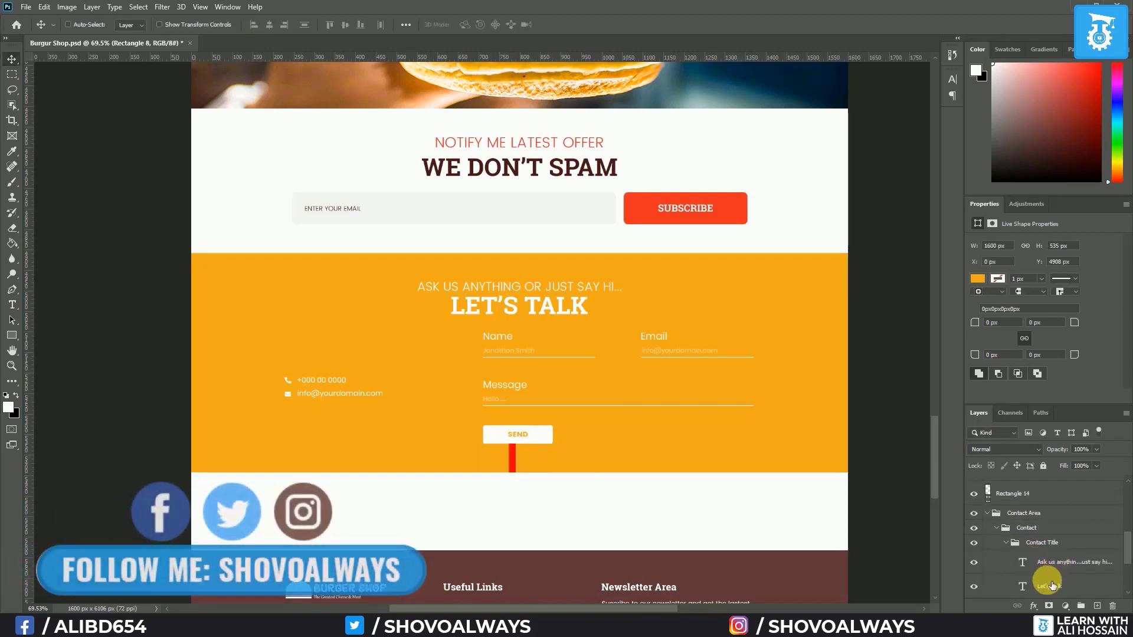
# Nudge LET'S TALK and the form and phone groups a few pixels lower
pyautogui.click(1050, 584)
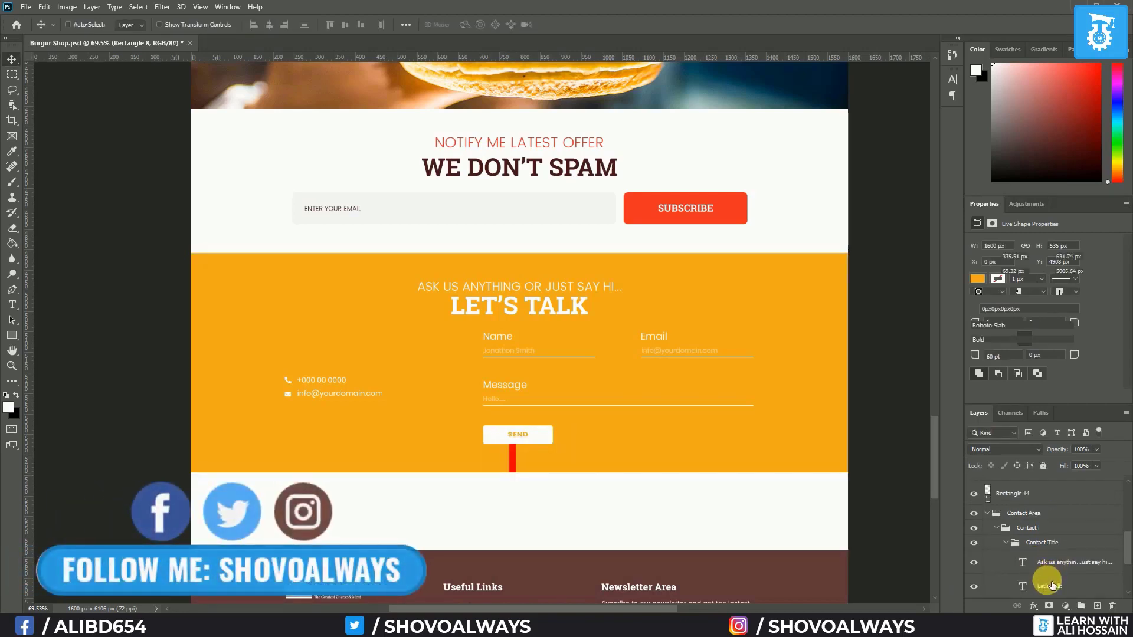
pyautogui.press('Down')
pyautogui.press('Down')
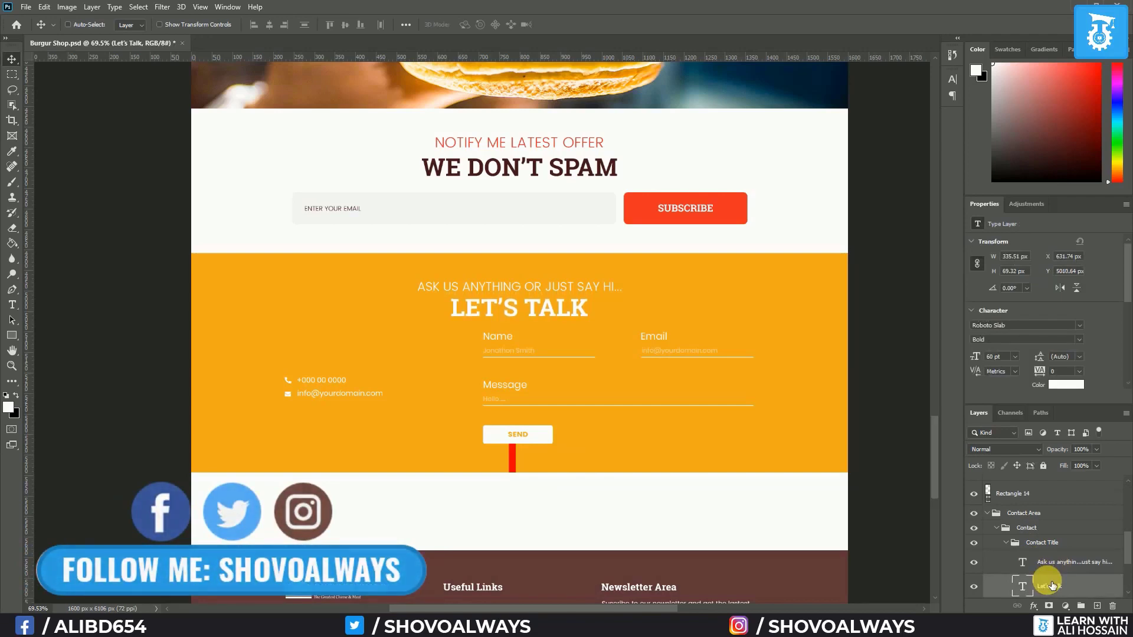
pyautogui.scroll(-3, 1050, 584)
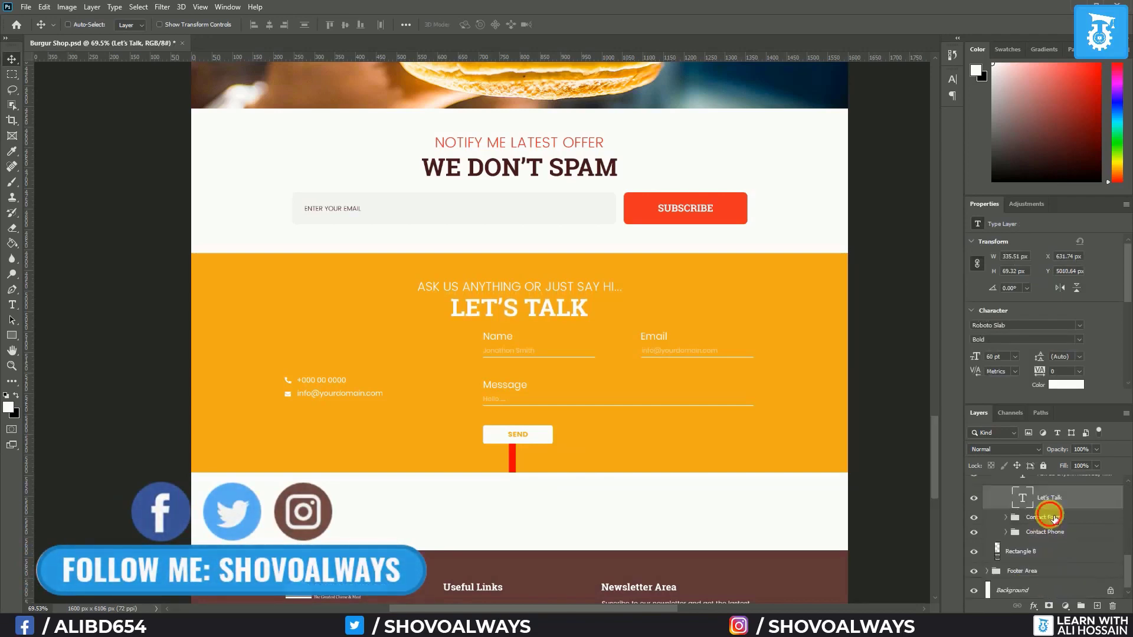
pyautogui.click(1043, 518)
pyautogui.keyDown('ctrl'); pyautogui.click(1051, 535); pyautogui.keyUp('ctrl')
pyautogui.press('Down')
pyautogui.press('Down')
pyautogui.press('Down')
pyautogui.press('Down')
pyautogui.press('Down')
pyautogui.press('Down')
pyautogui.press('Down')
pyautogui.press('Down')
pyautogui.press('Down')
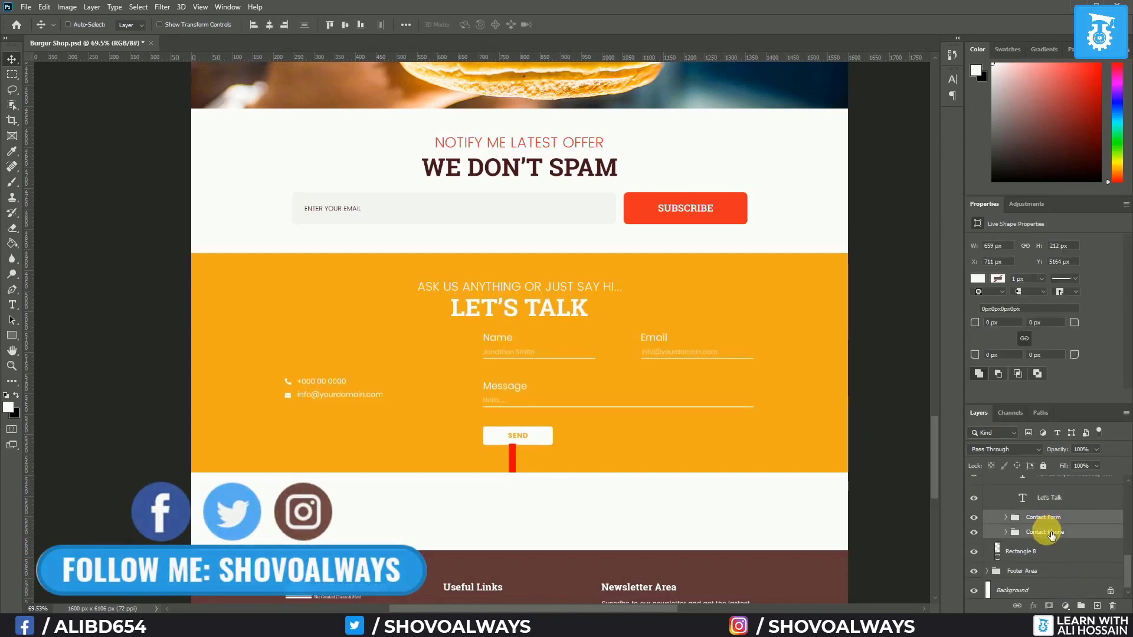
pyautogui.press('Down')
pyautogui.press('Down')
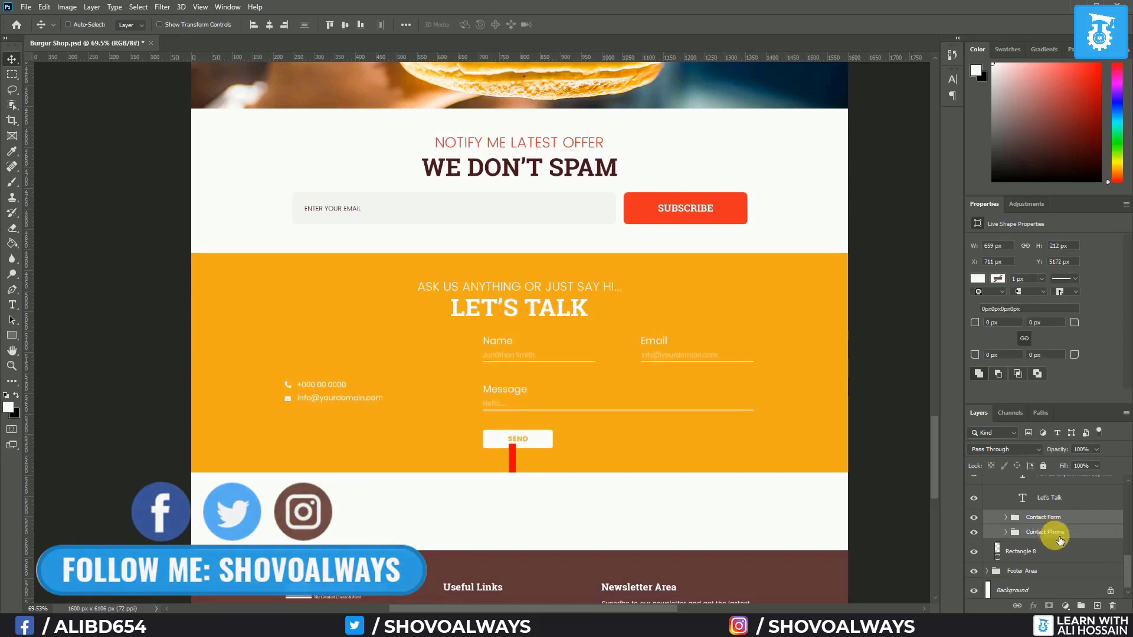
pyautogui.scroll(3, 539, 497)
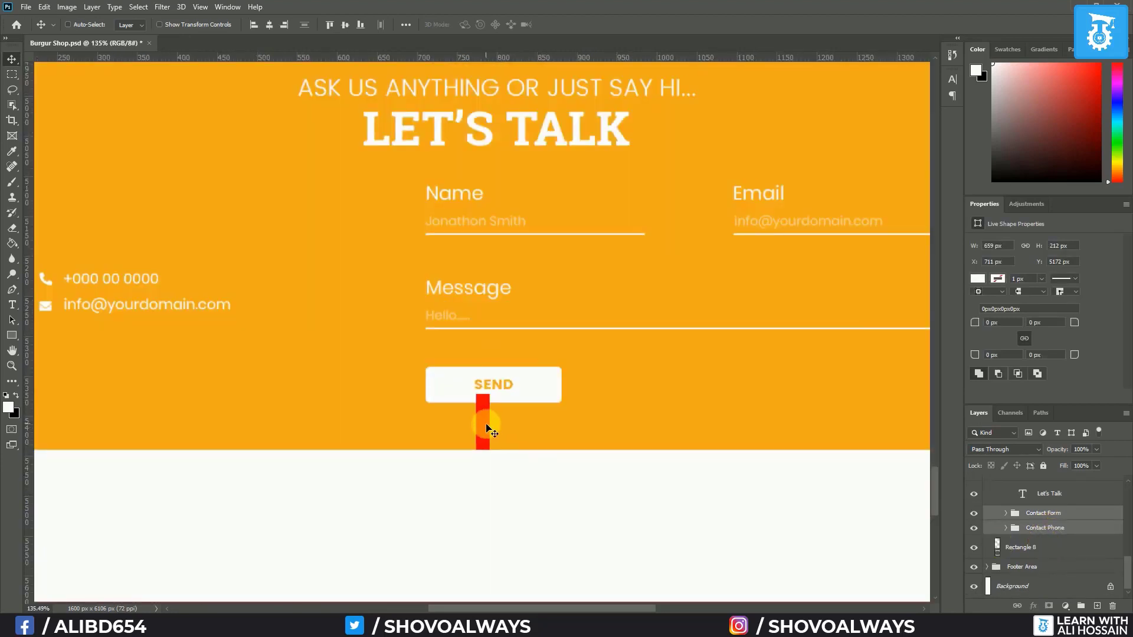
# Lower the red spacing bar Rectangle 14 slightly under SEND
pyautogui.click(1062, 549)
pyautogui.scroll(3, 1051, 555)
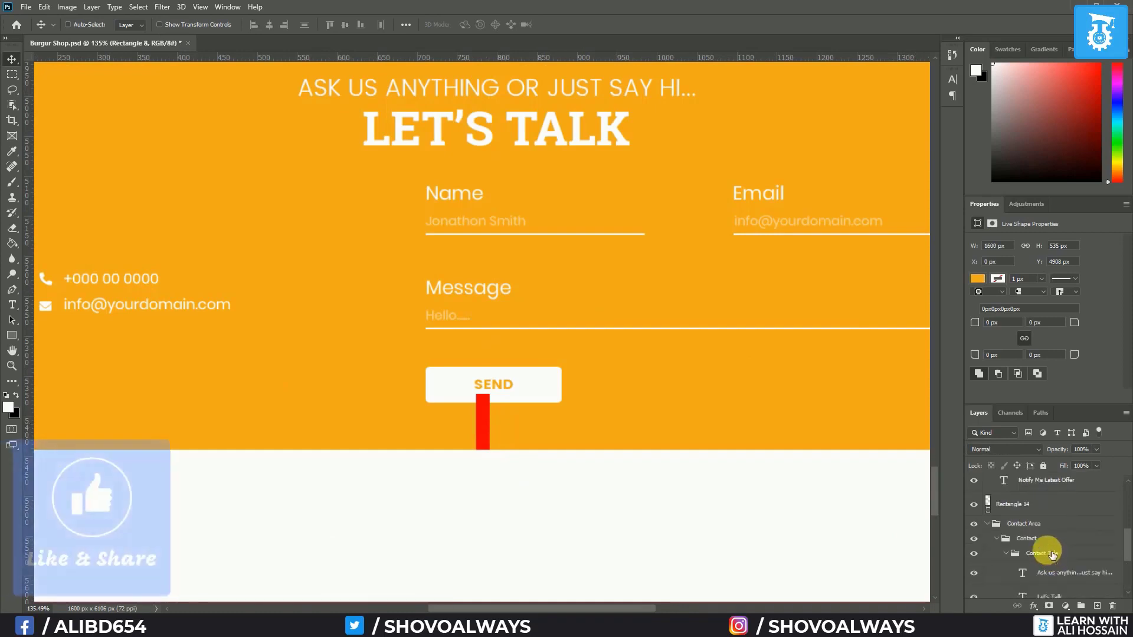
pyautogui.click(1014, 505)
pyautogui.moveTo(484, 423); pyautogui.dragTo(485, 434)
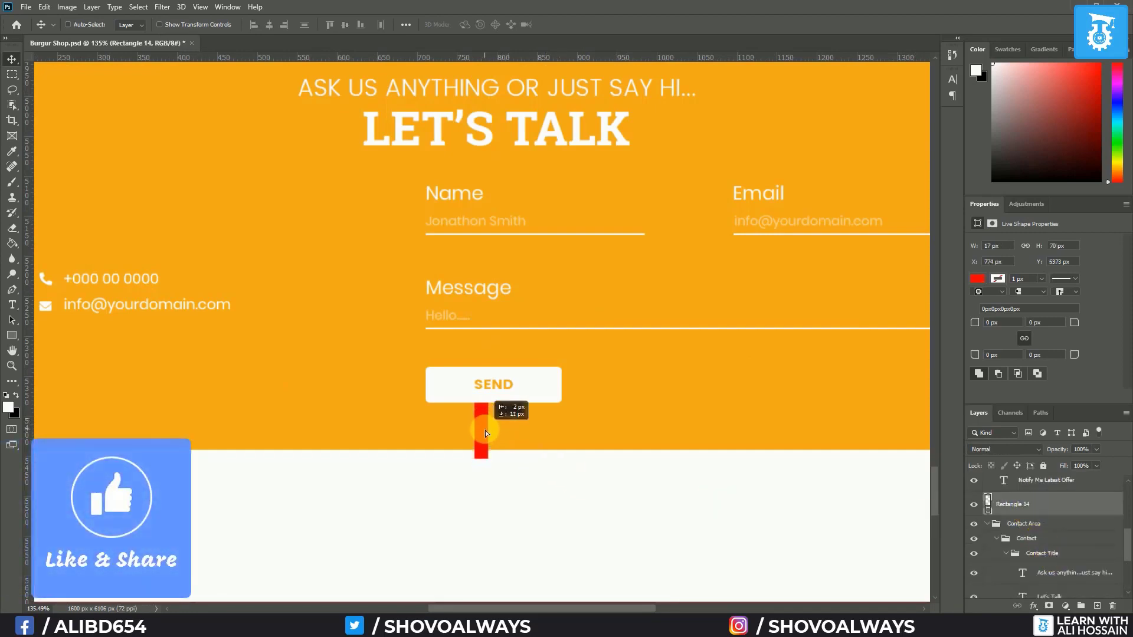
# Stretch Rectangle 8 to 546 px tall, meeting the red bar's bottom
pyautogui.scroll(-3, 1029, 540)
pyautogui.click(1040, 549)
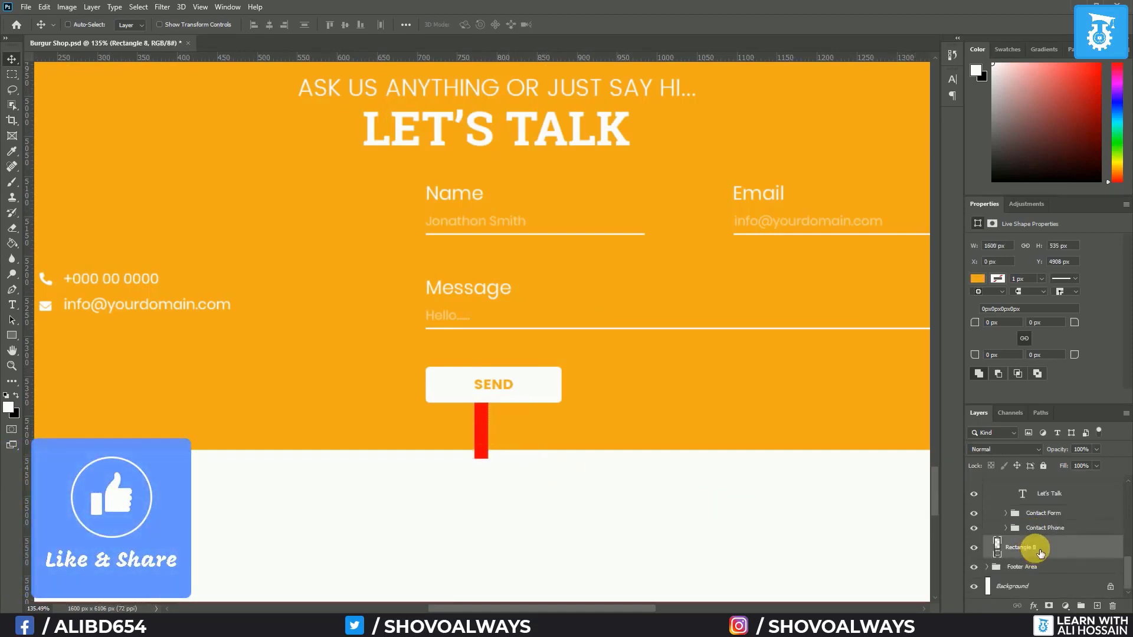
pyautogui.hotkey('ctrl', 't')
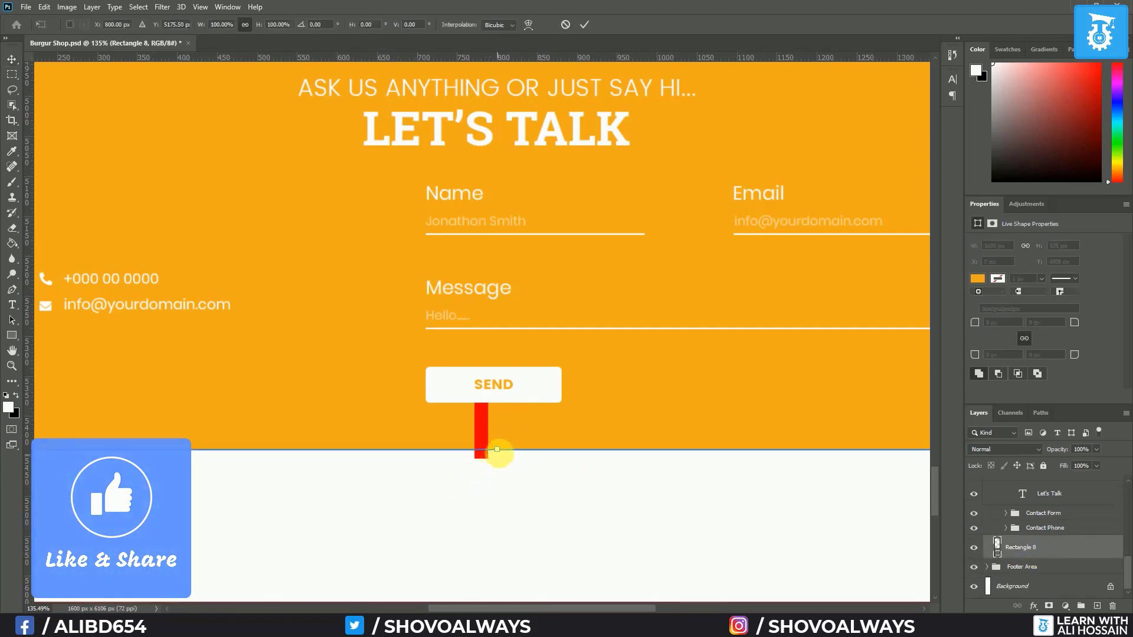
pyautogui.moveTo(502, 449); pyautogui.dragTo(502, 458)
pyautogui.press('Return')
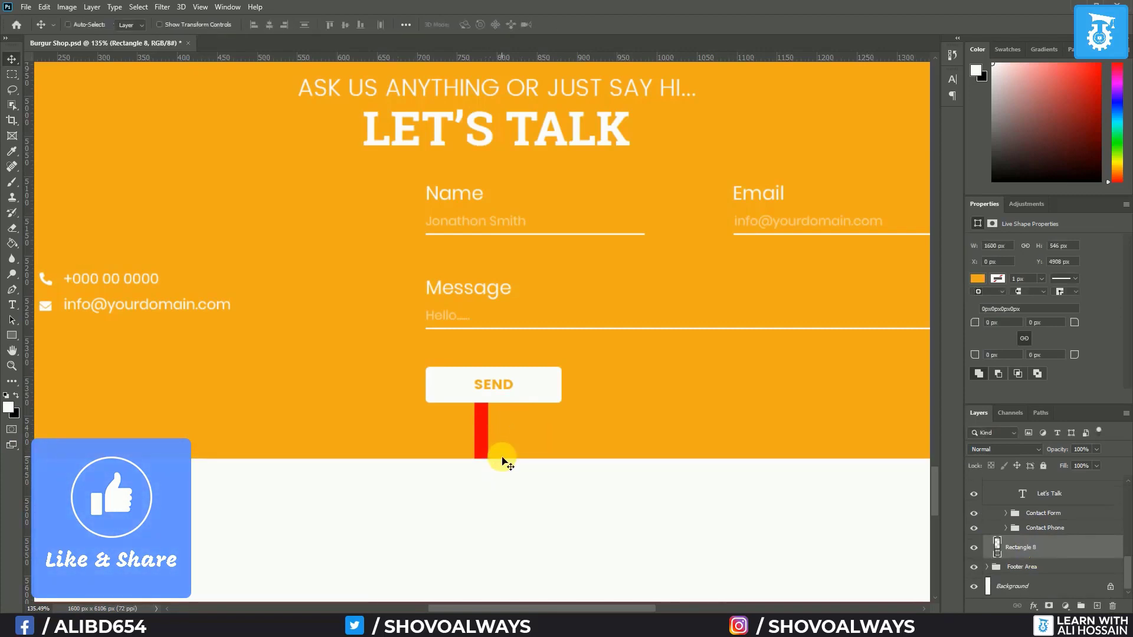
pyautogui.scroll(-4, 502, 457)
pyautogui.scroll(-5, 501, 458)
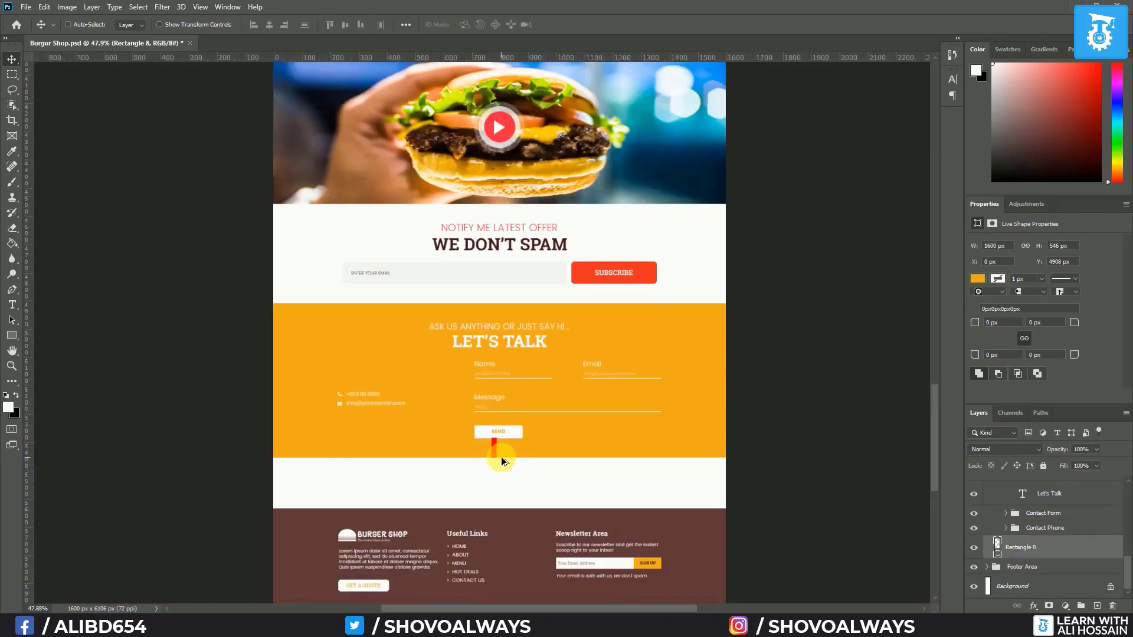
pyautogui.scroll(-2, 500, 457)
pyautogui.scroll(7, 500, 457)
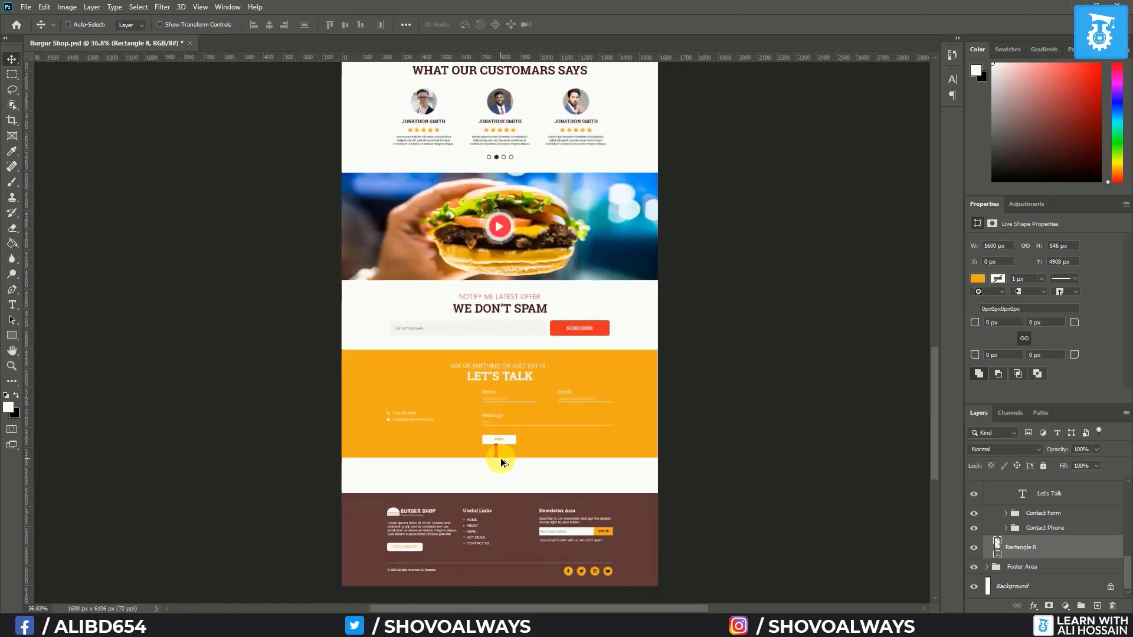
pyautogui.scroll(-2, 500, 458)
pyautogui.scroll(2, 500, 459)
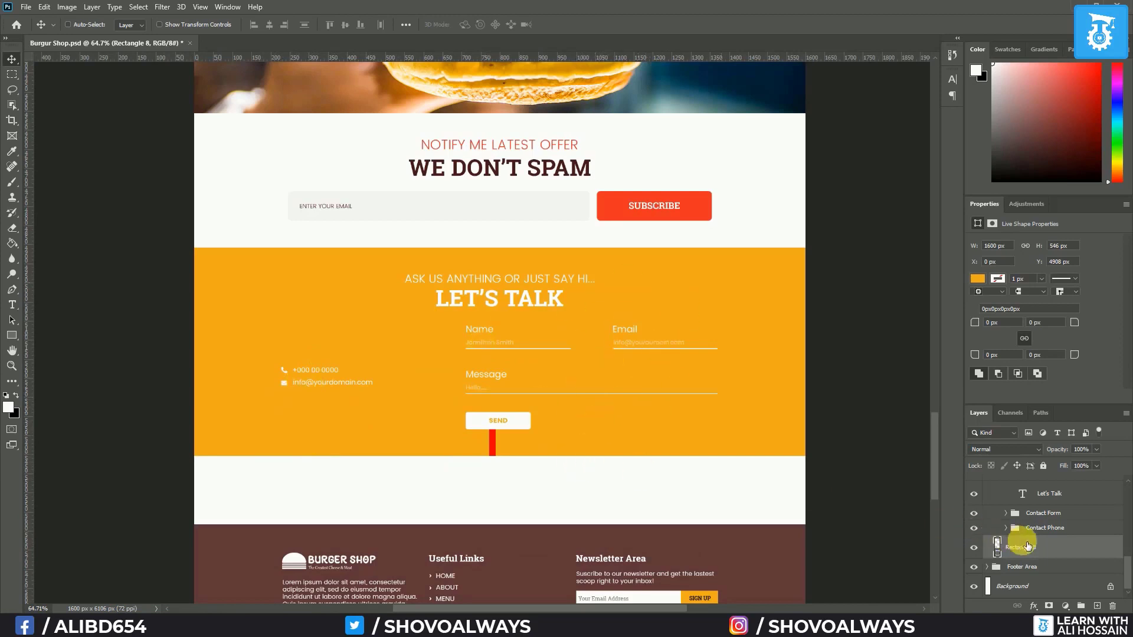
# Change Rectangle 8's fill from #f3ab1c to the darker orange #cc8c0d
pyautogui.doubleClick(1002, 548)
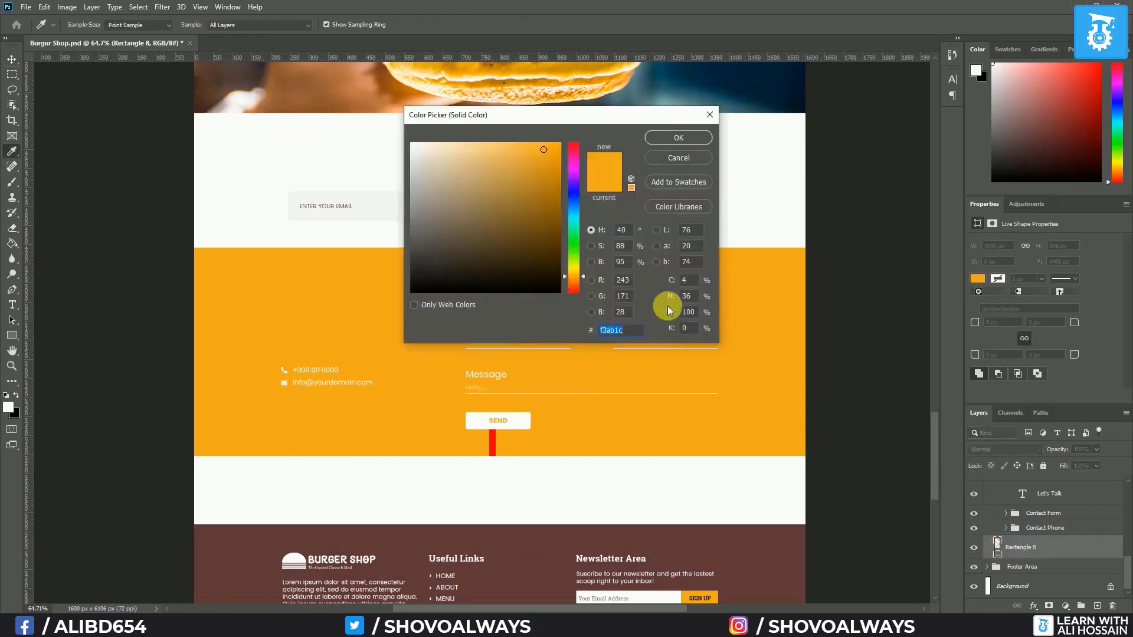
pyautogui.click(554, 172)
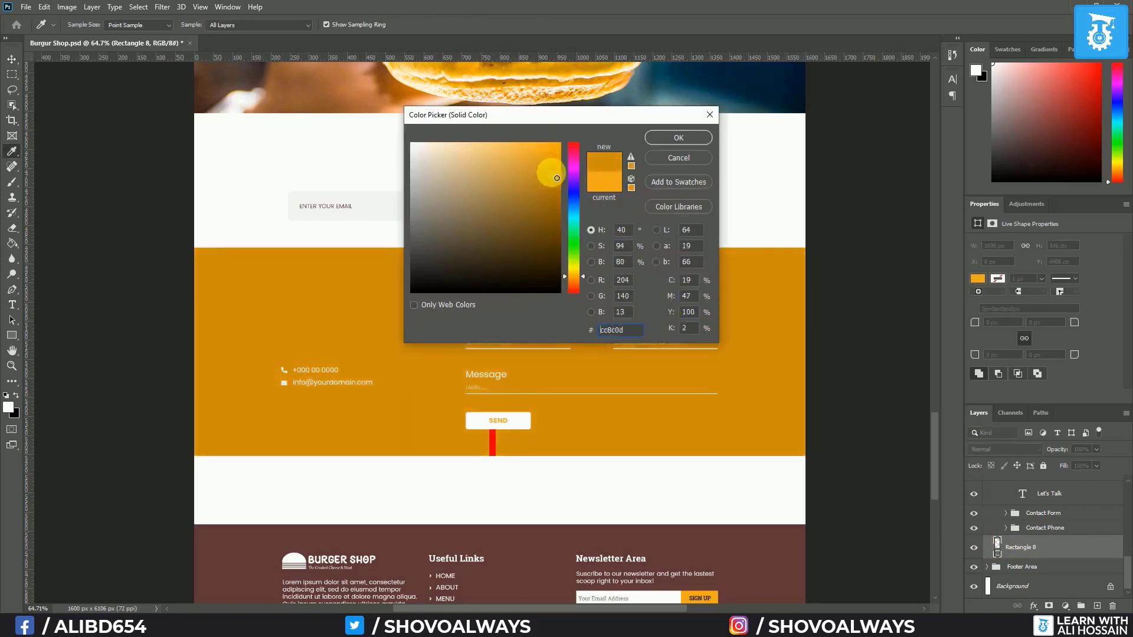
pyautogui.click(679, 138)
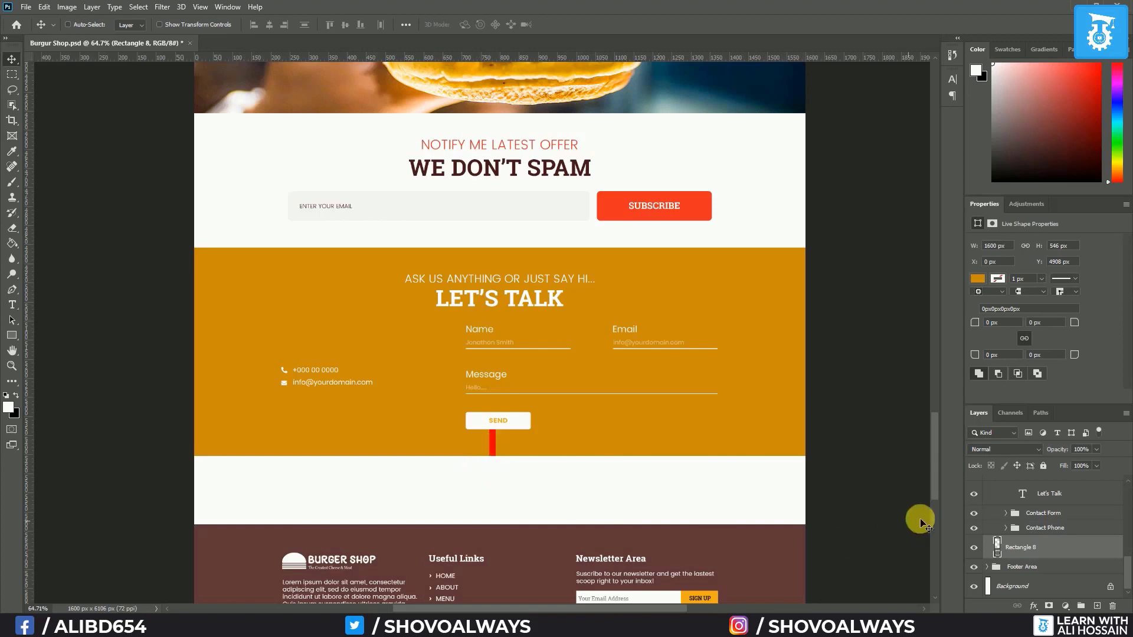
pyautogui.click(1017, 566)
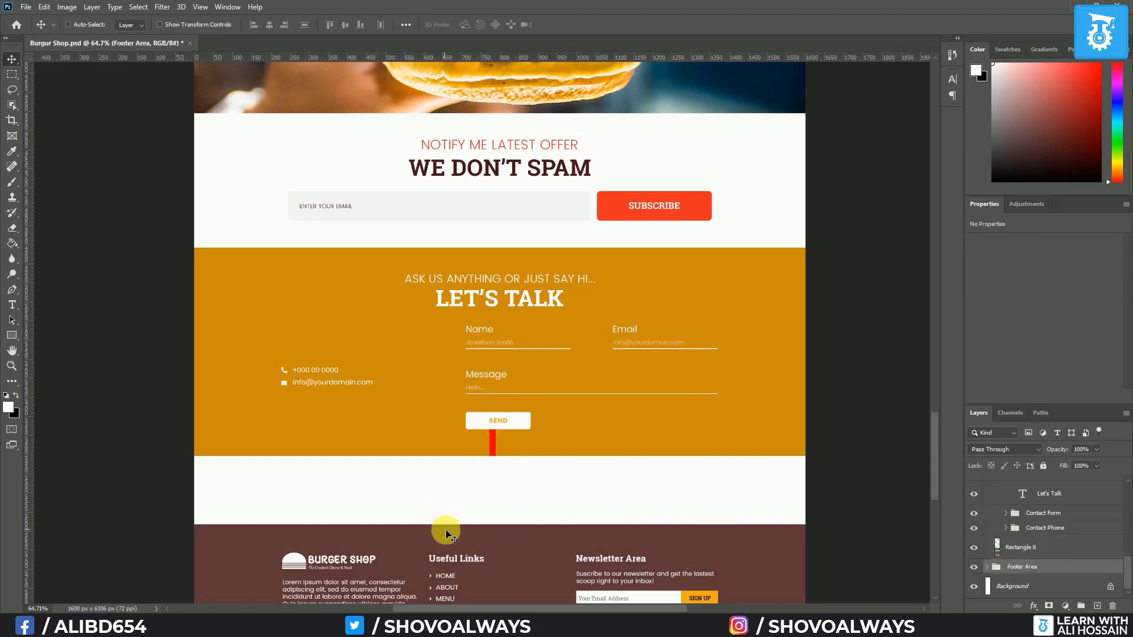
# Move the footer up to close the white gap, gauging spacing with the red bar
pyautogui.moveTo(447, 516); pyautogui.dragTo(448, 466)
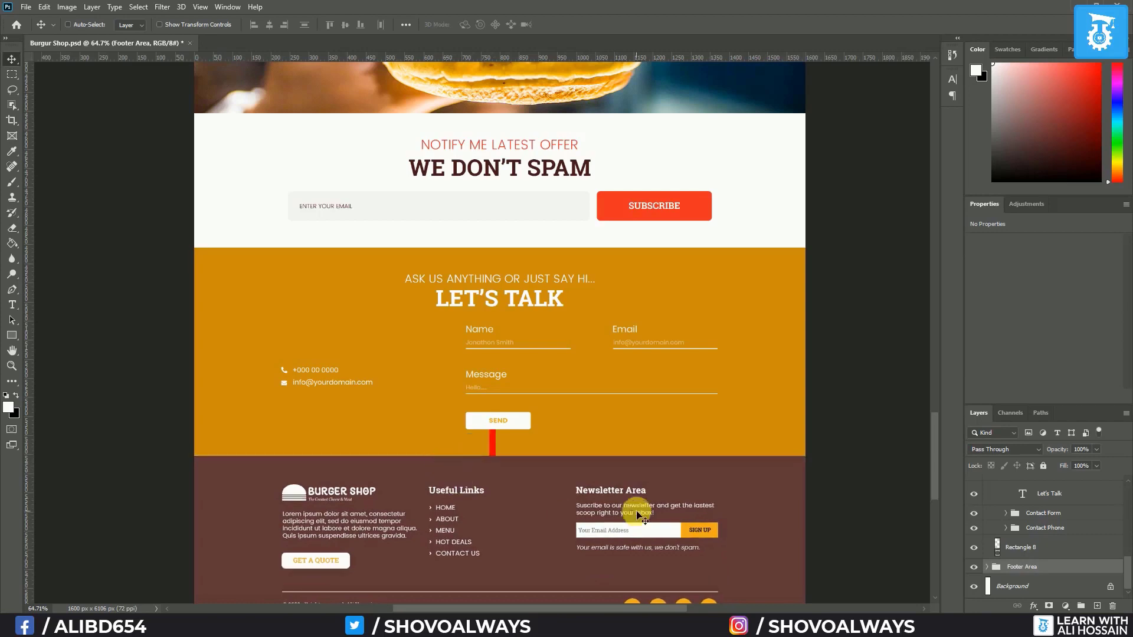
pyautogui.click(1034, 548)
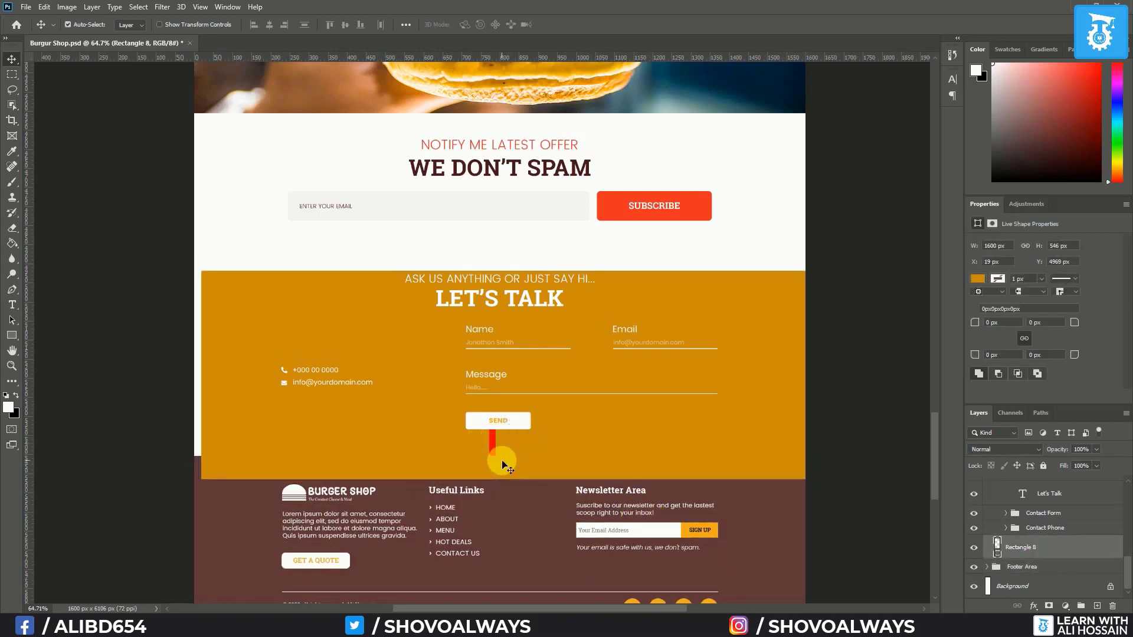
pyautogui.scroll(3, 1037, 548)
pyautogui.click(987, 508)
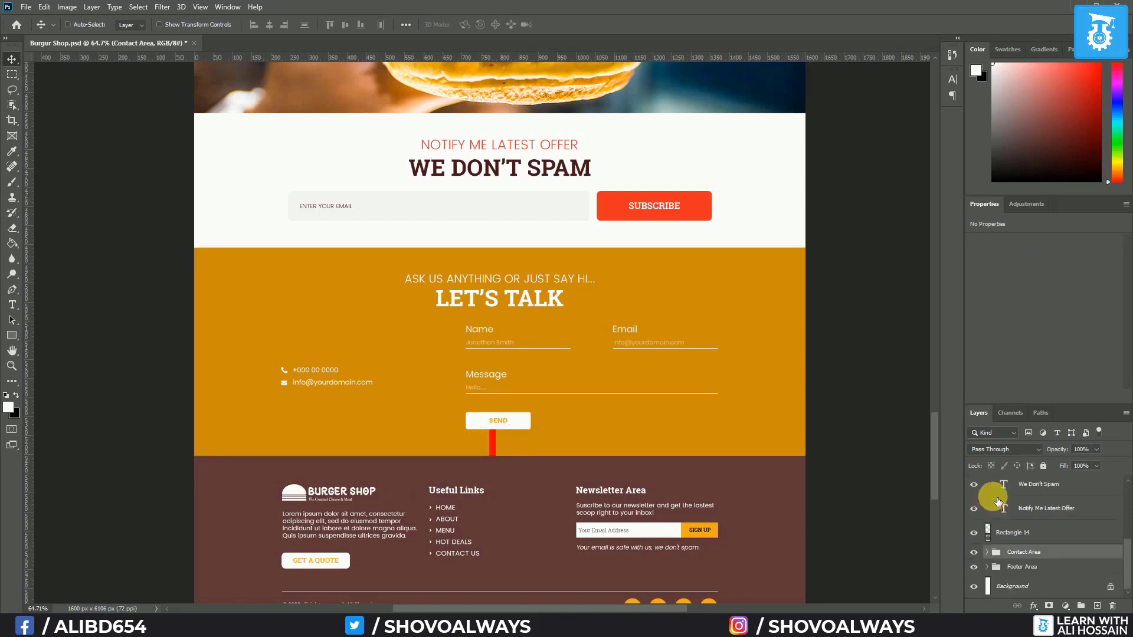
pyautogui.click(1003, 532)
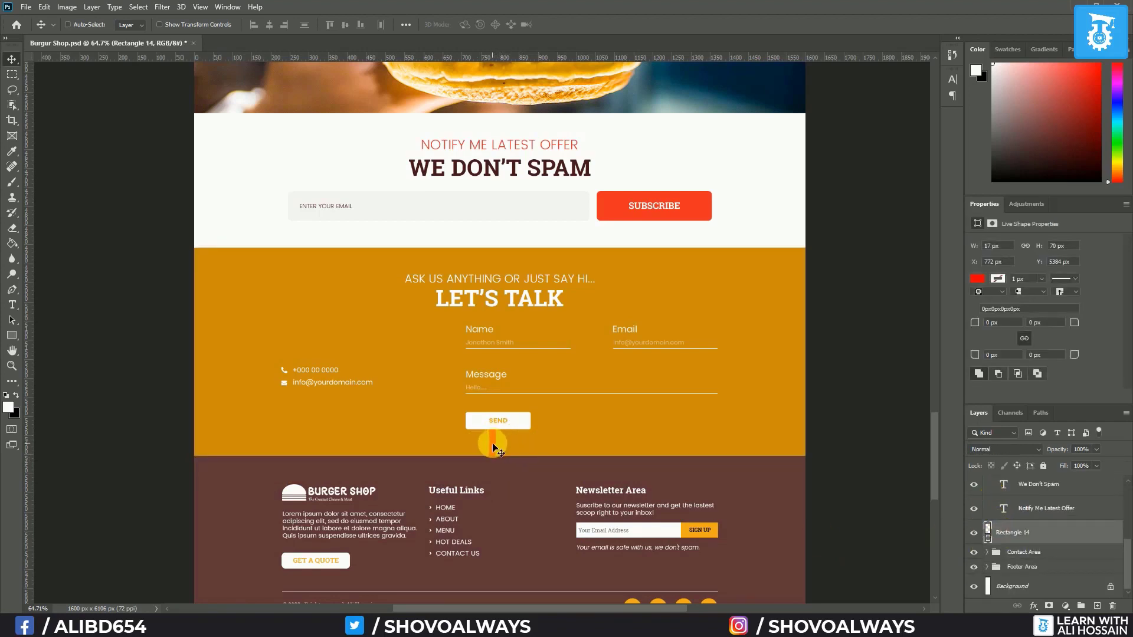
pyautogui.moveTo(494, 450); pyautogui.dragTo(466, 474)
pyautogui.scroll(3, 475, 510)
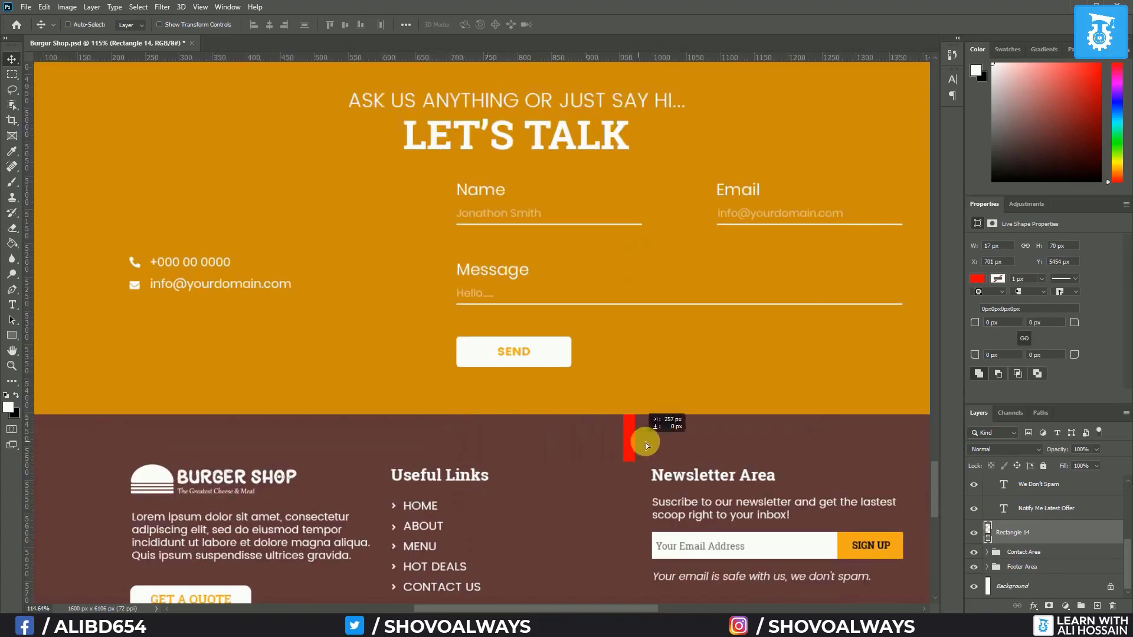
pyautogui.moveTo(668, 442); pyautogui.dragTo(660, 442)
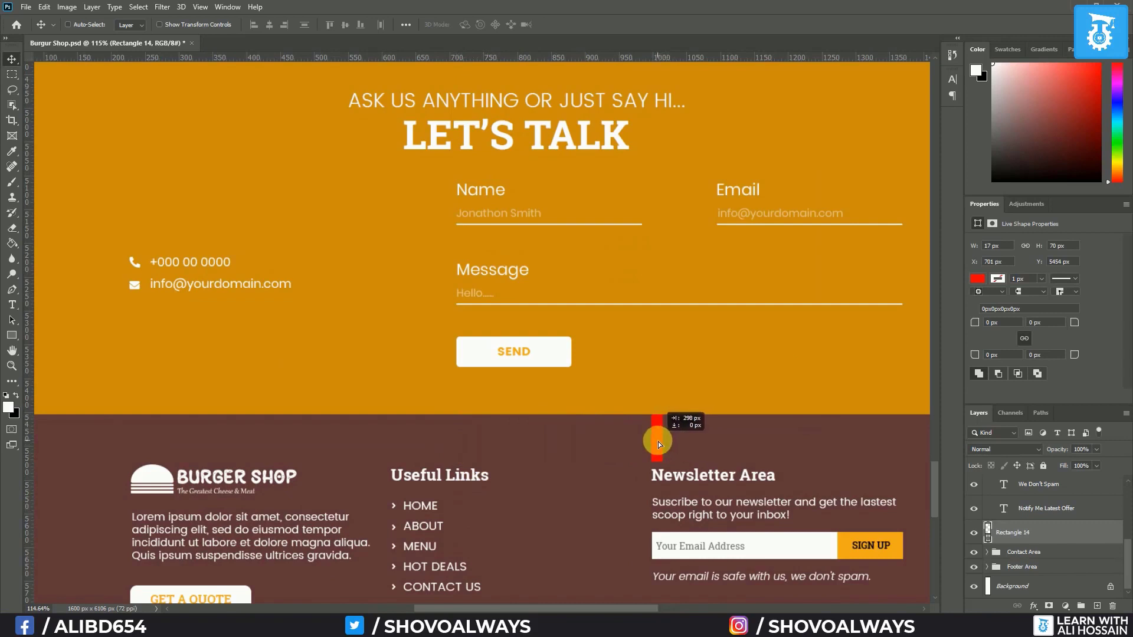
# Align the footer columns' top edges and place the red bar below GET A QUOTE
pyautogui.click(330, 25)
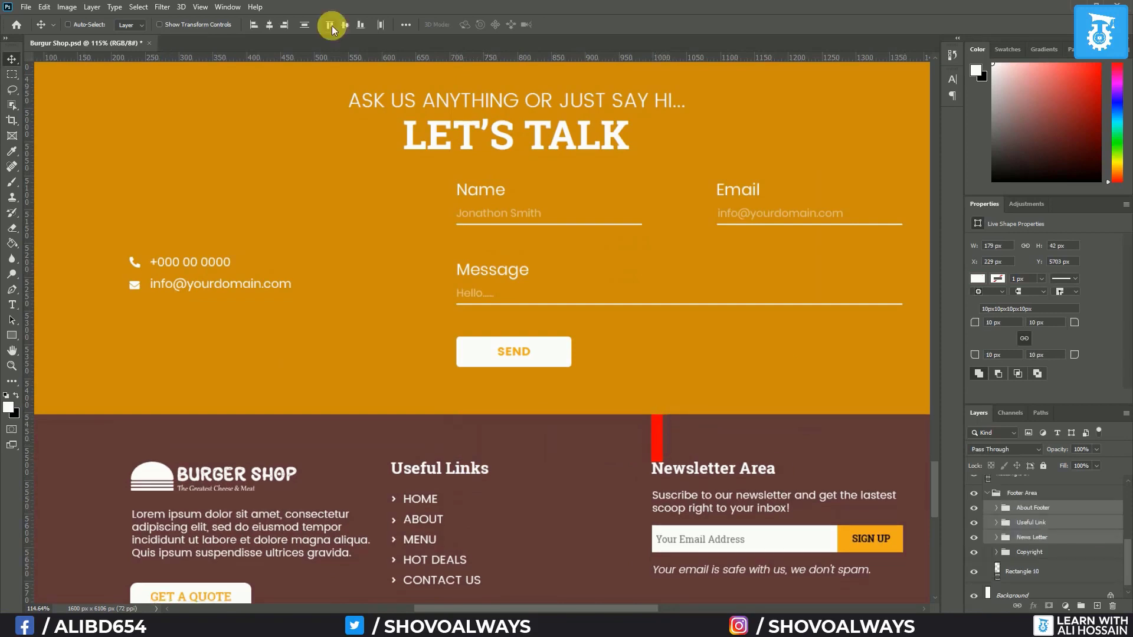
pyautogui.scroll(-5, 430, 451)
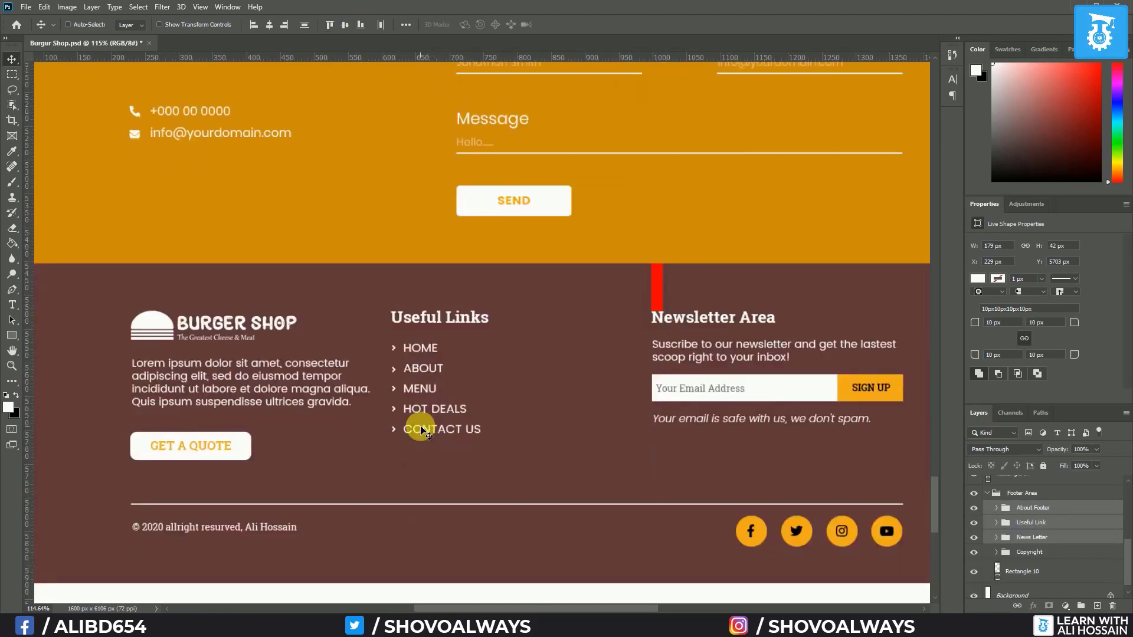
pyautogui.scroll(1, 1044, 528)
pyautogui.click(1010, 503)
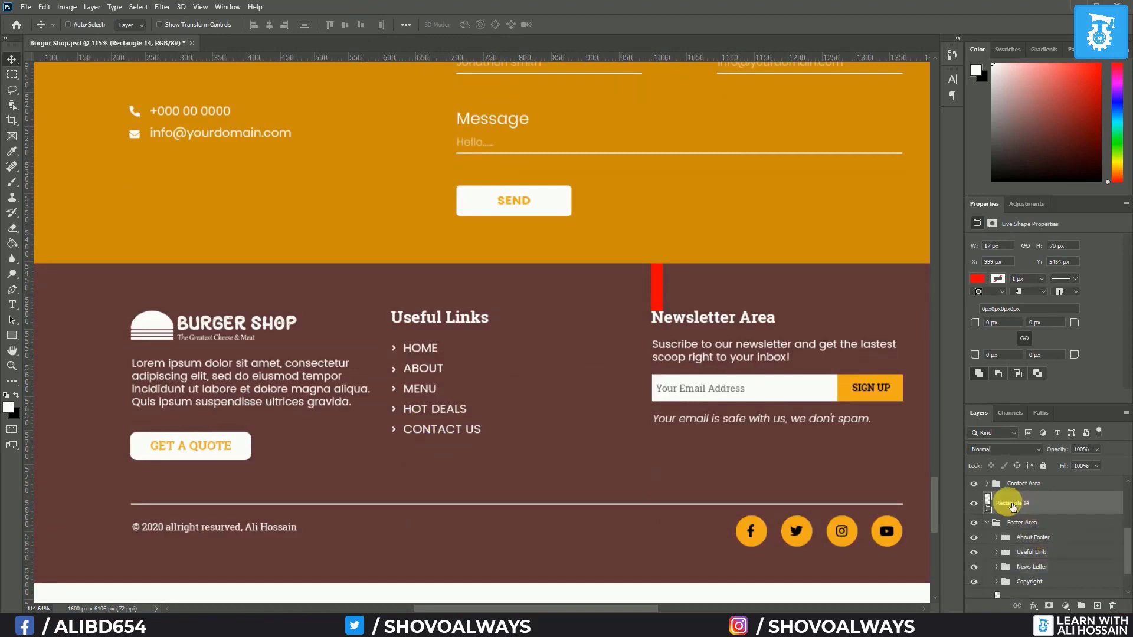
pyautogui.moveTo(662, 294); pyautogui.dragTo(197, 490)
pyautogui.scroll(-1, 1051, 540)
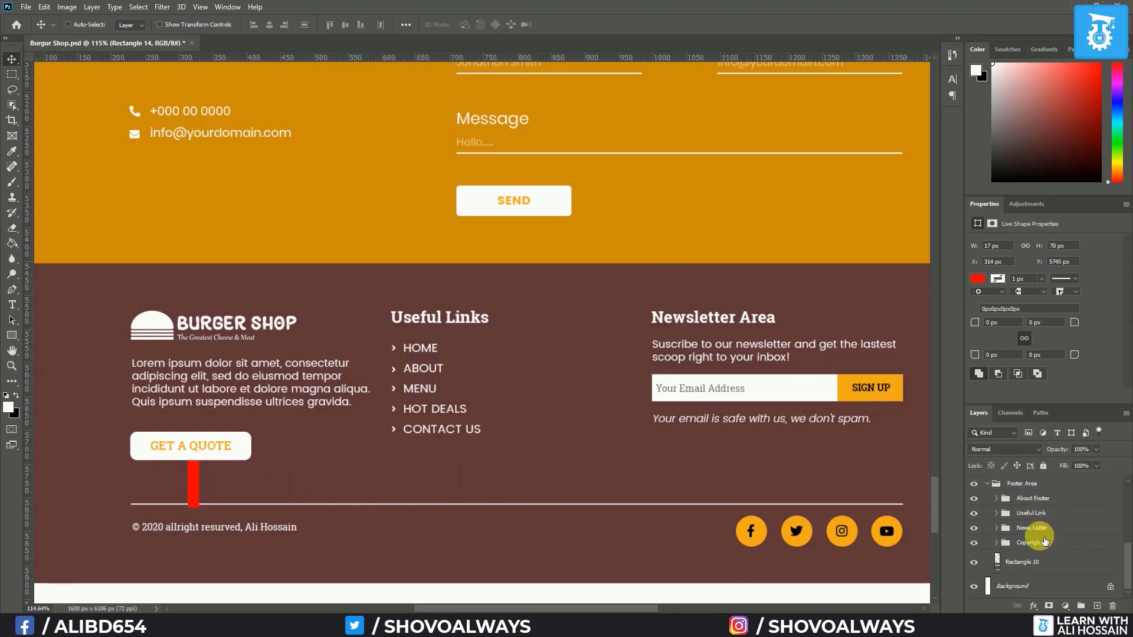